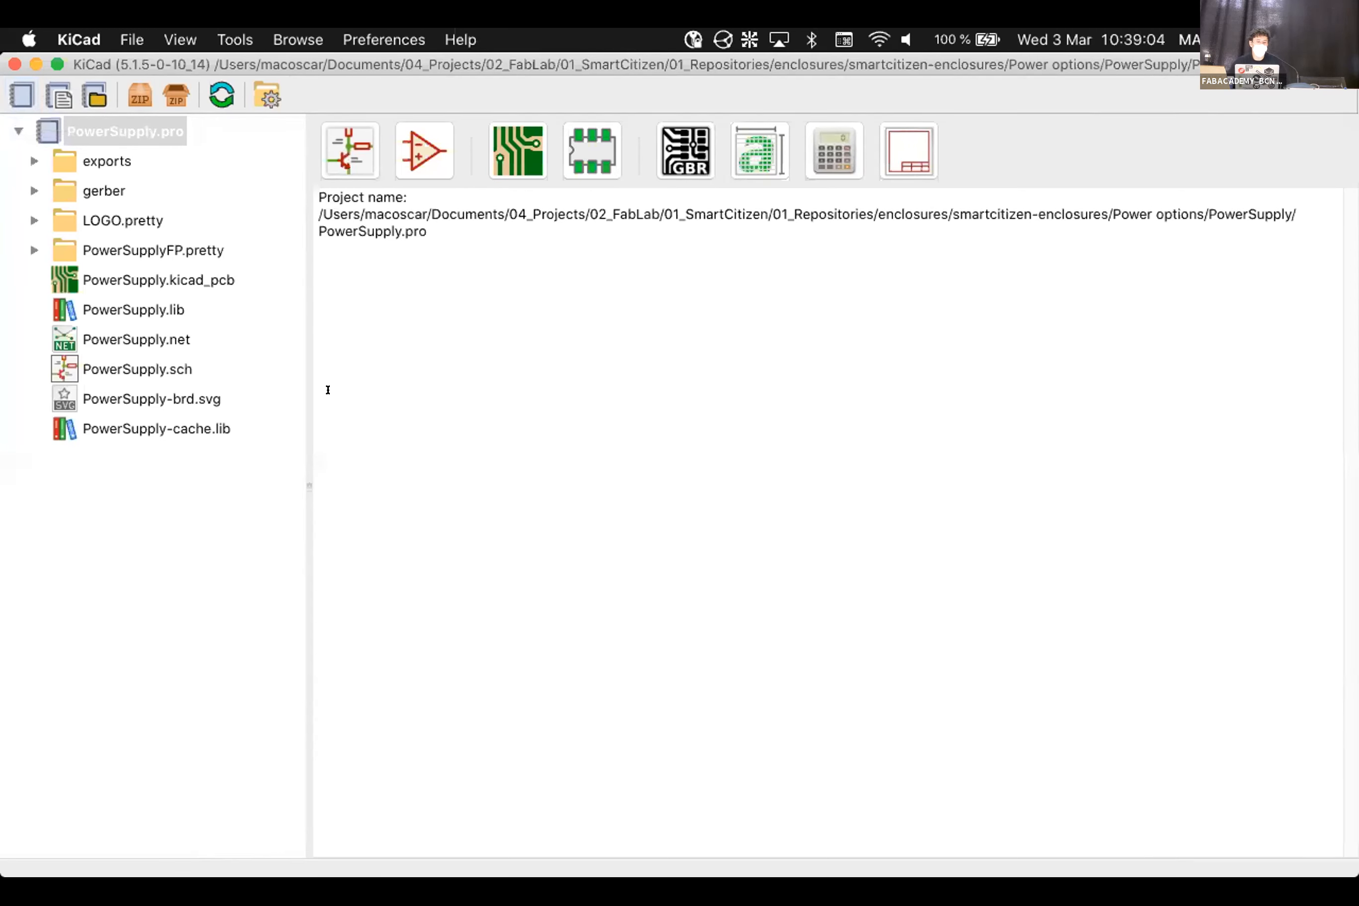
Begin a new KiCad project and make a Desktop folder named 'Class' as its save location
click(21, 92)
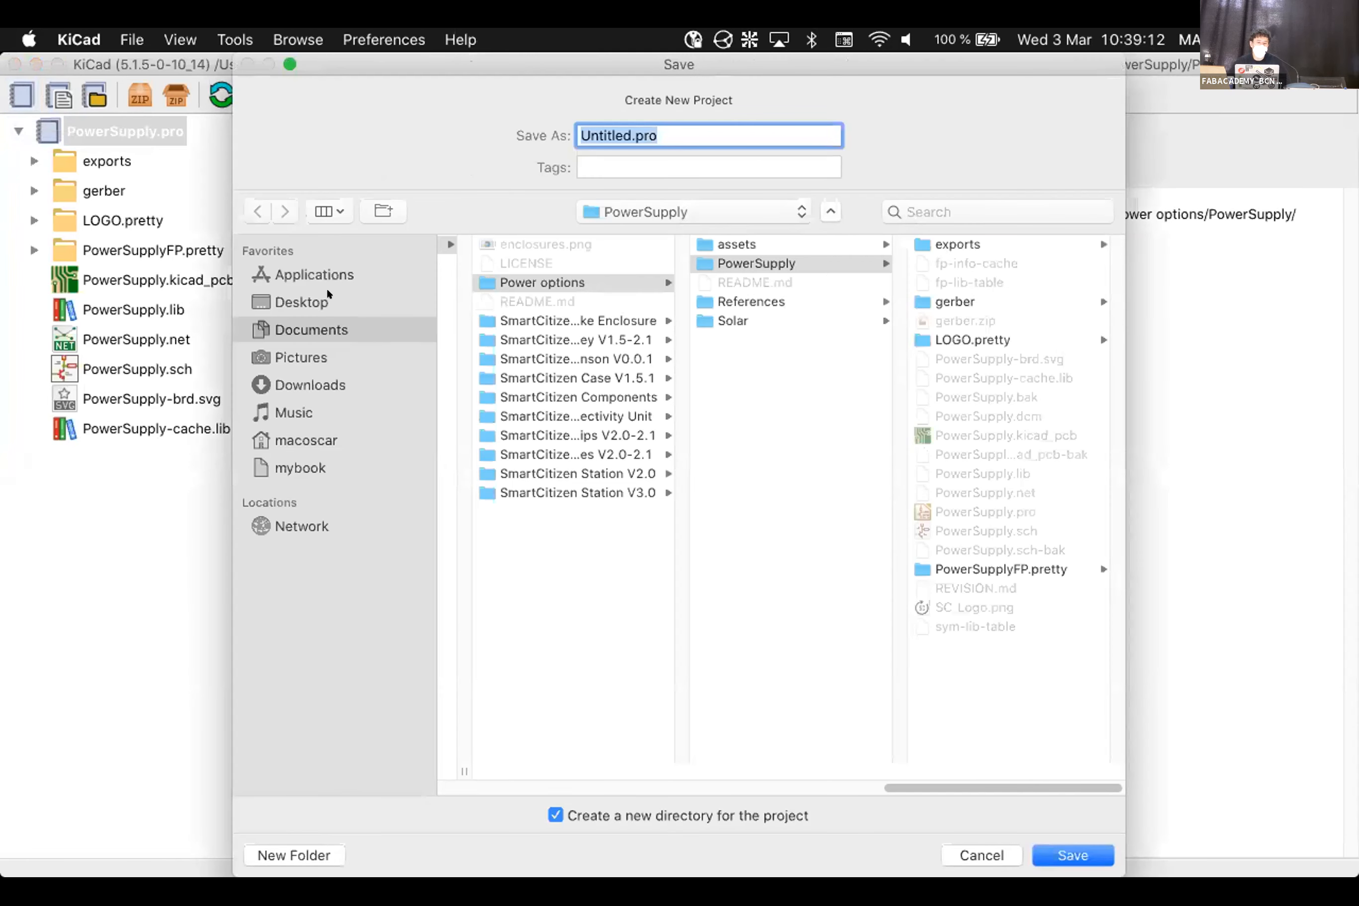
click(326, 290)
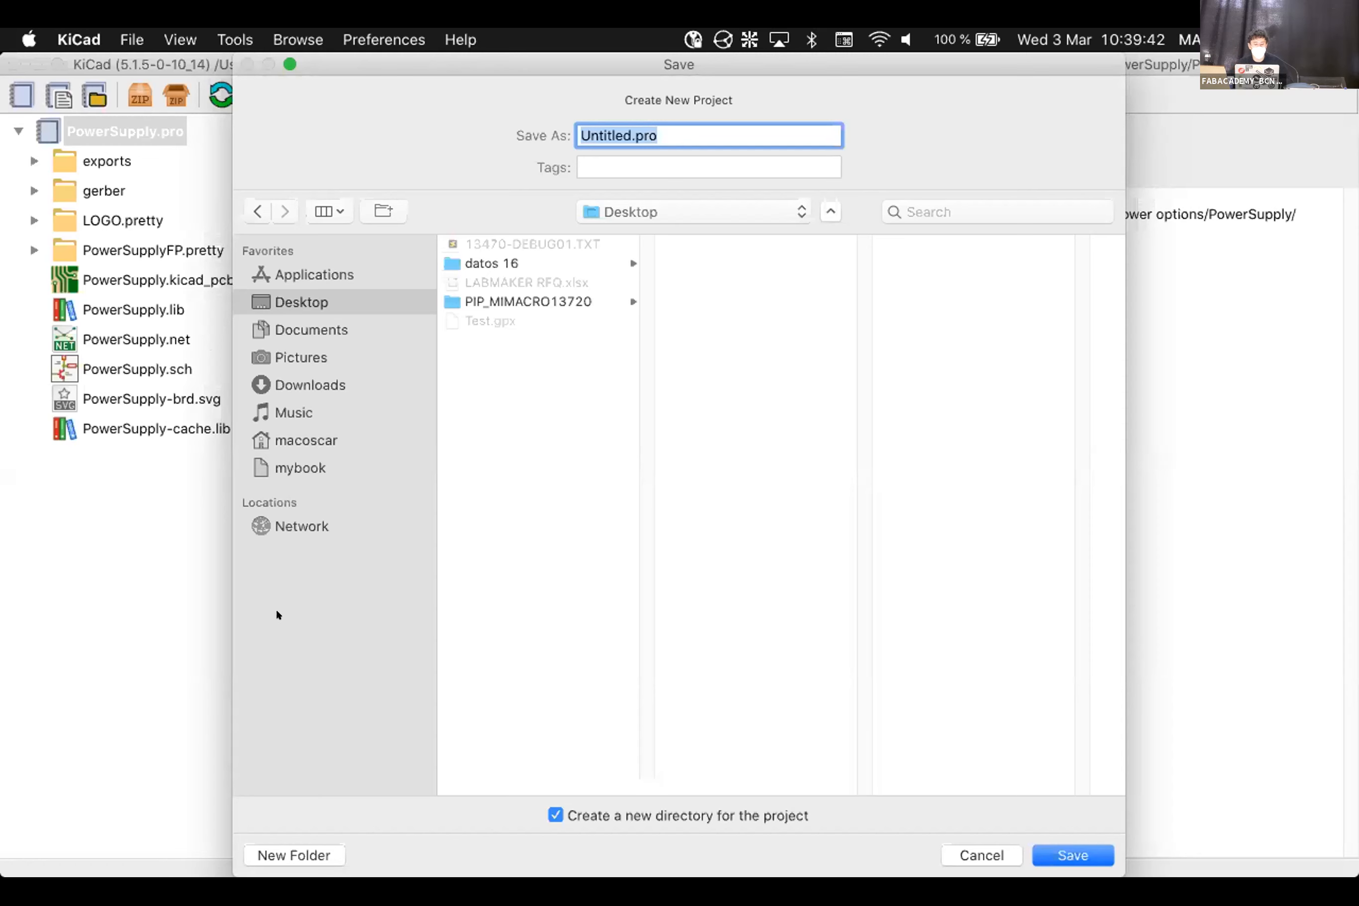
click(315, 853)
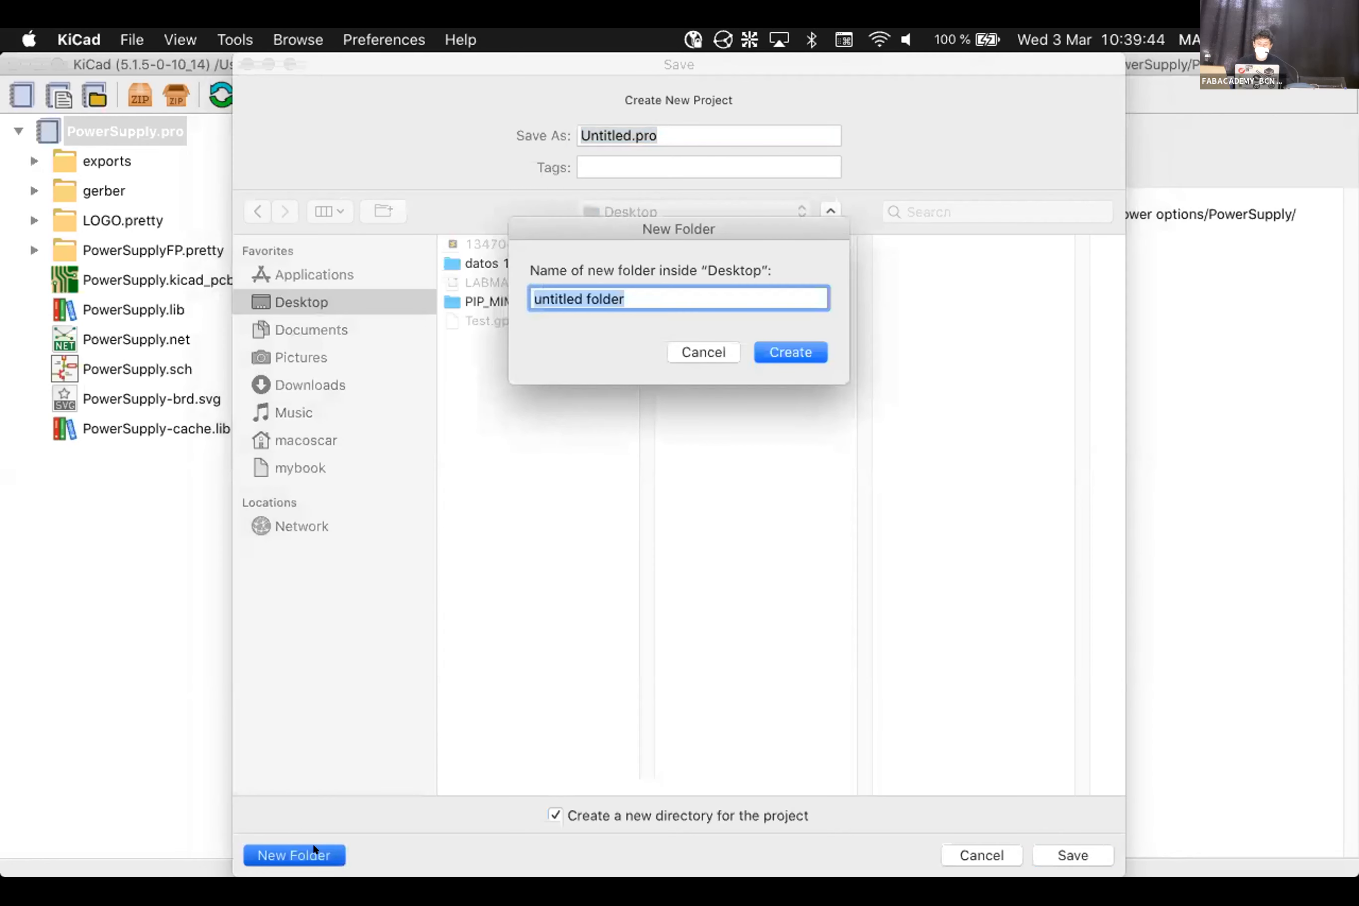
text(C)
key(BackSpace)
text(Class)
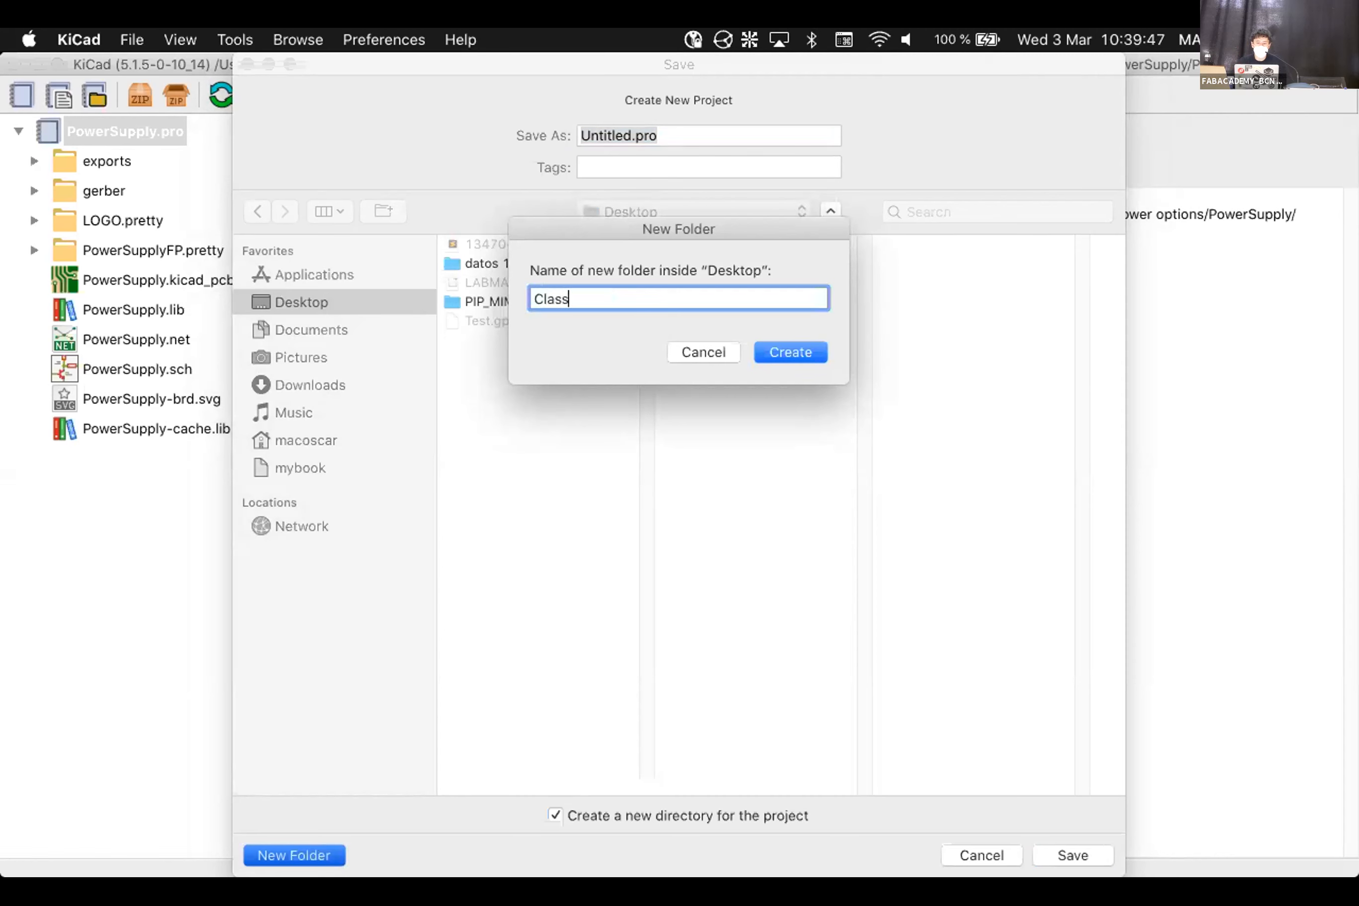
click(772, 354)
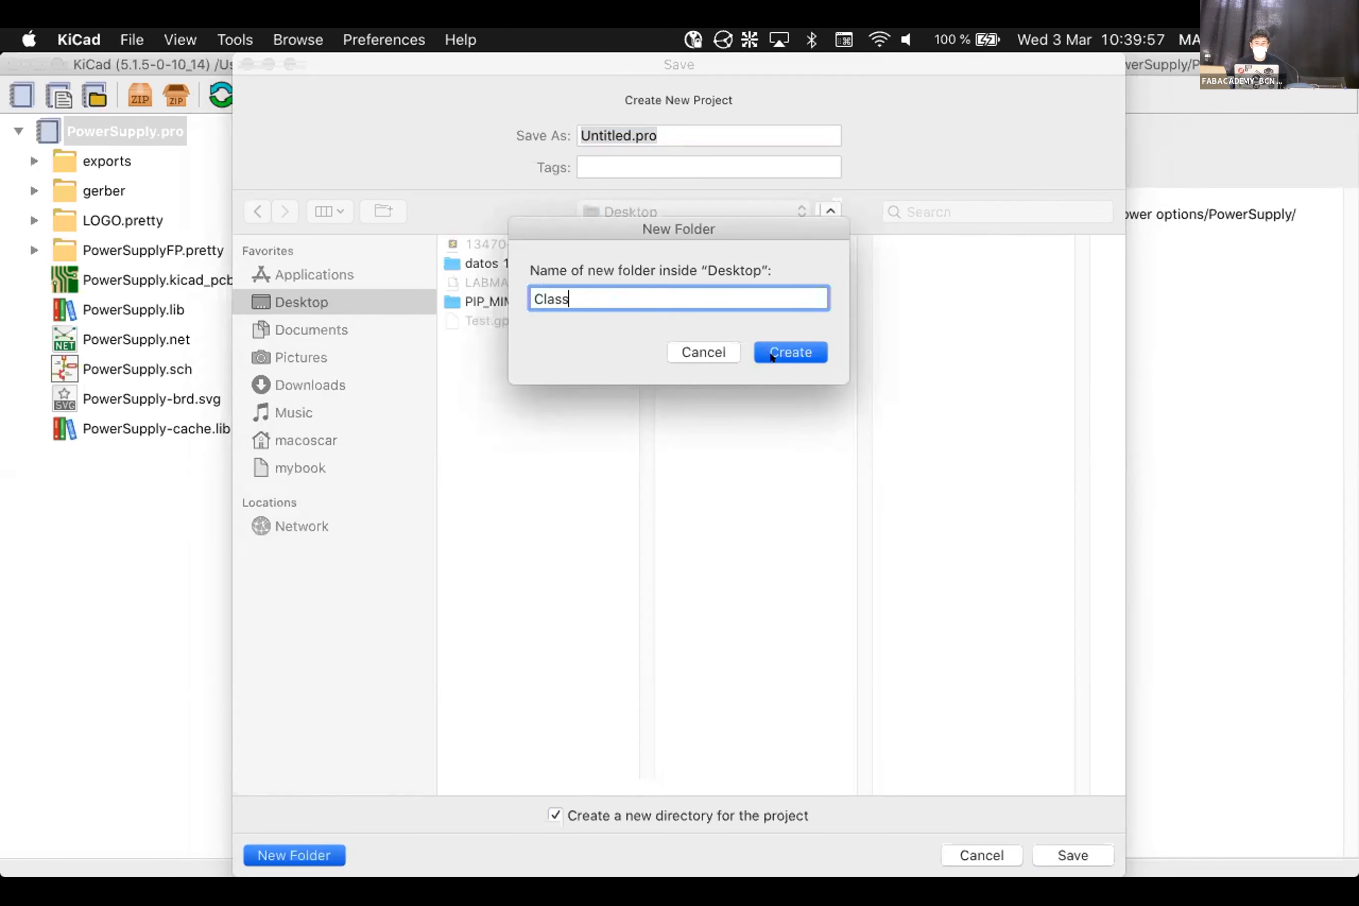
click(449, 261)
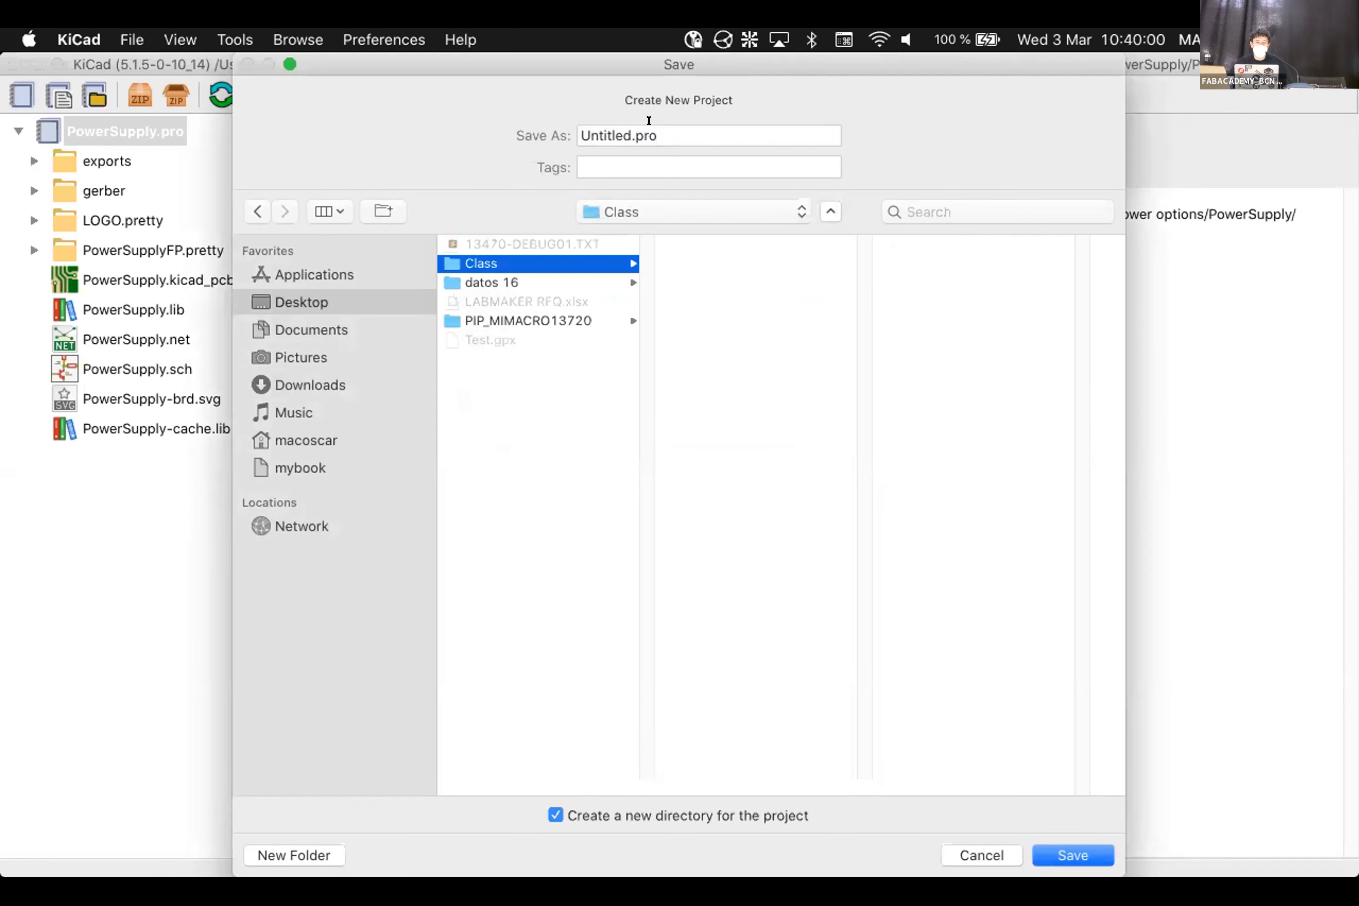
Save the project as 'class_example' directly in Desktop/Class, with no separate project directory
double_click(600, 121)
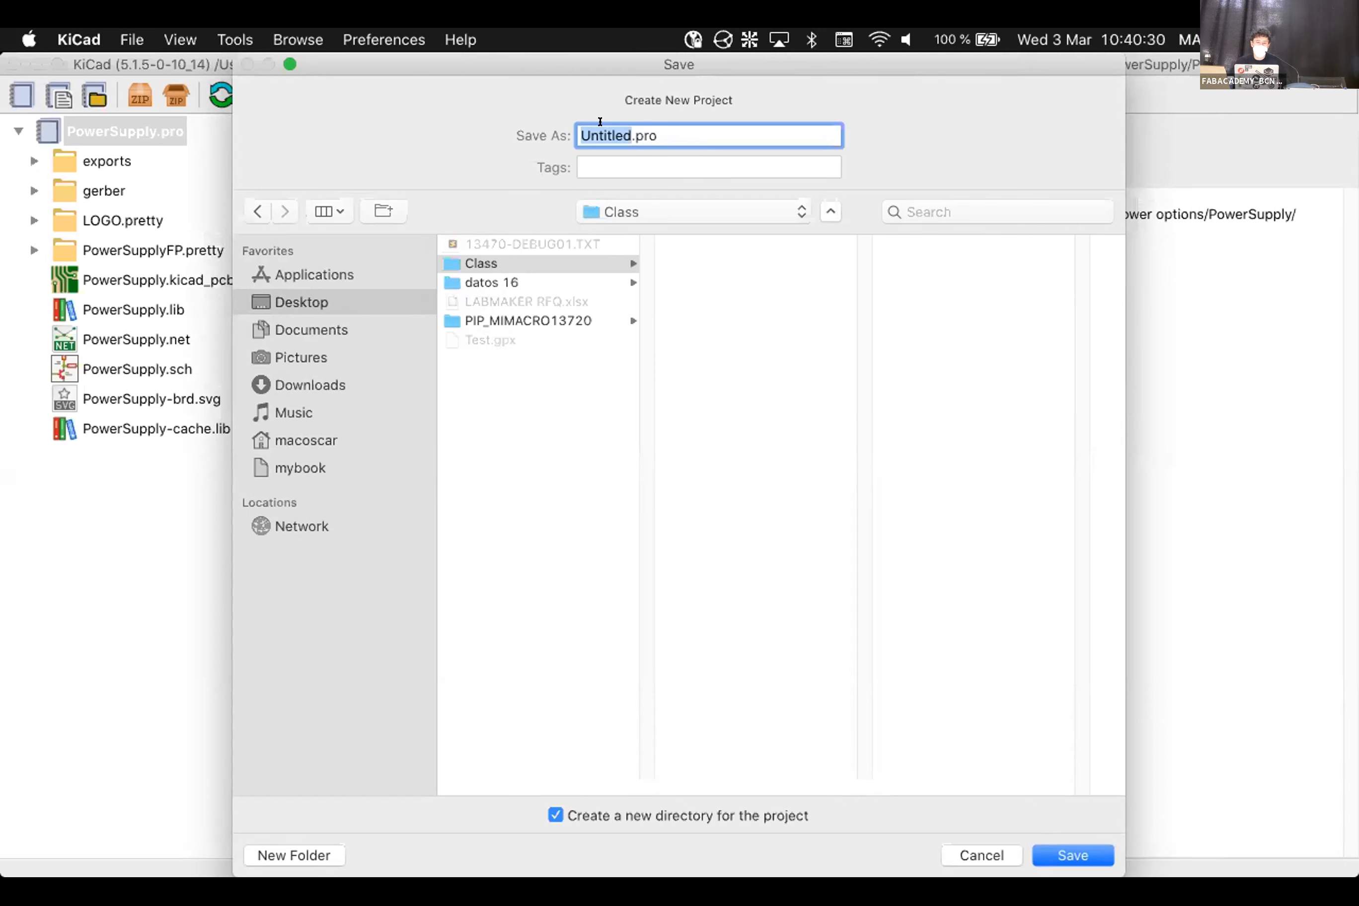
text(class_example)
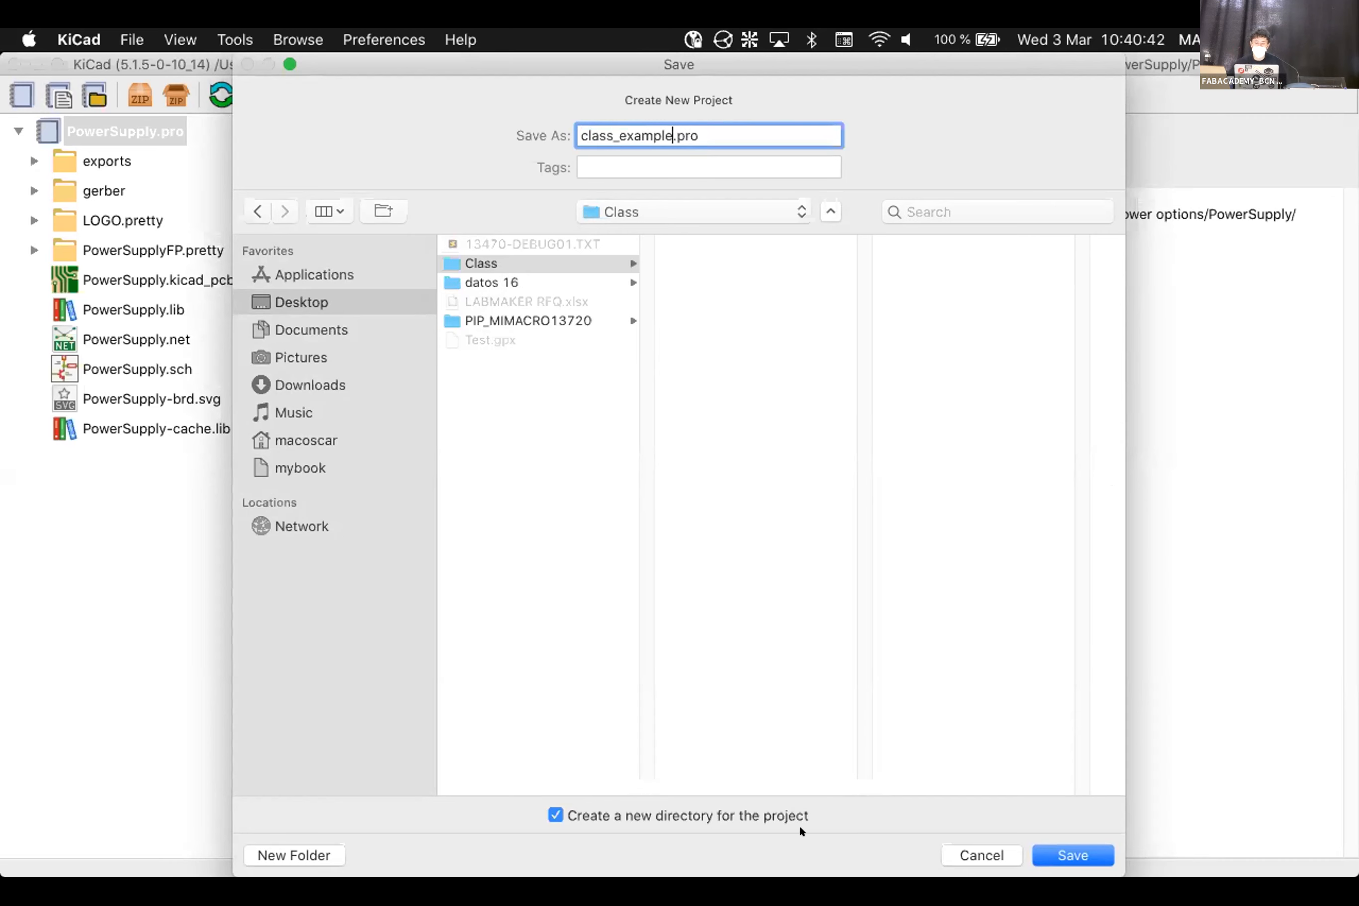
click(620, 804)
click(1072, 853)
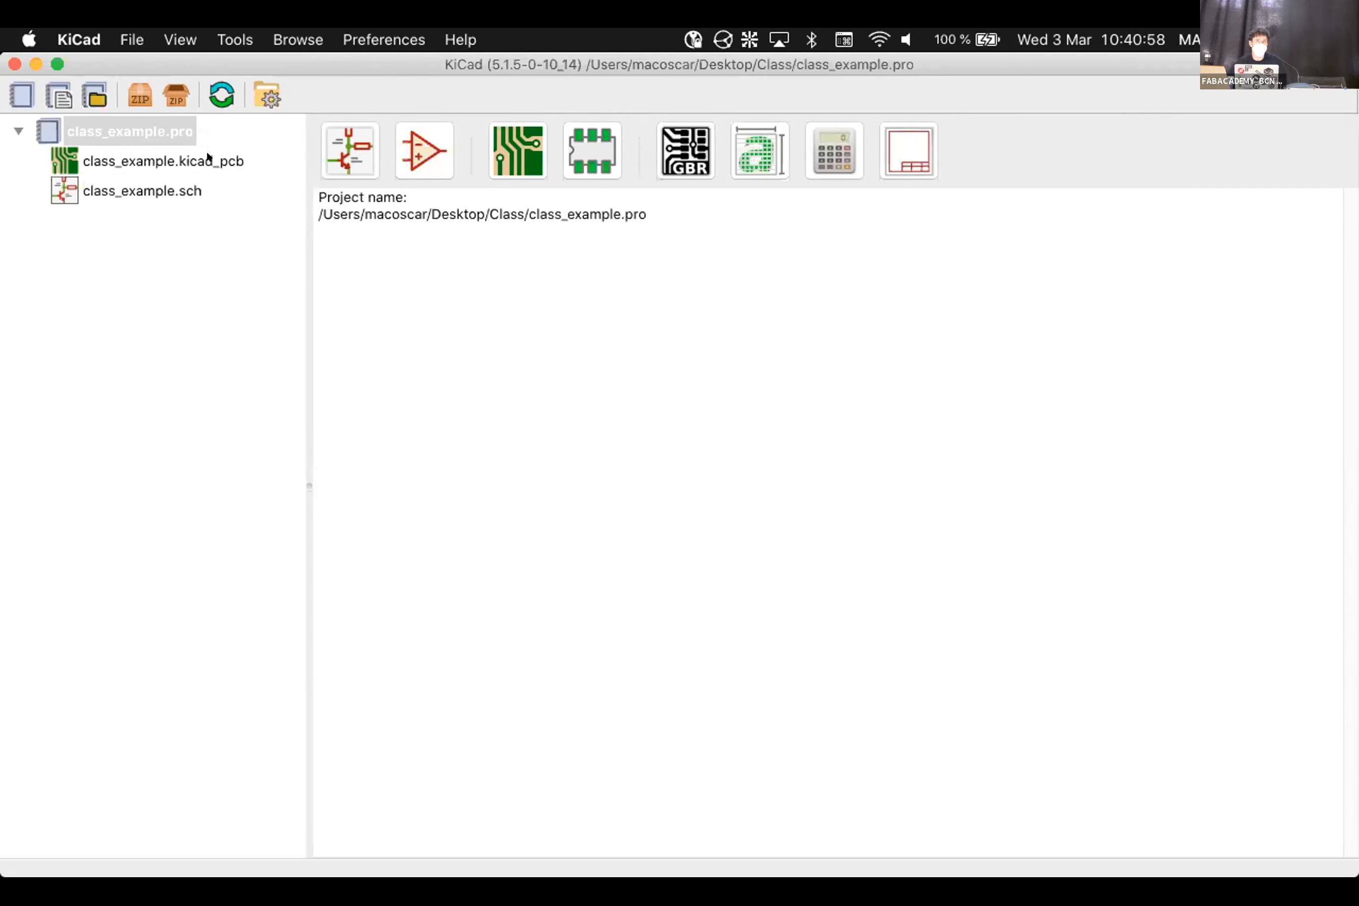
Check in Finder that Desktop/Class holds the class_example .kicad_pcb, .pro and .sch files, then return to KiCad
mouse_move(555, 849)
click(293, 837)
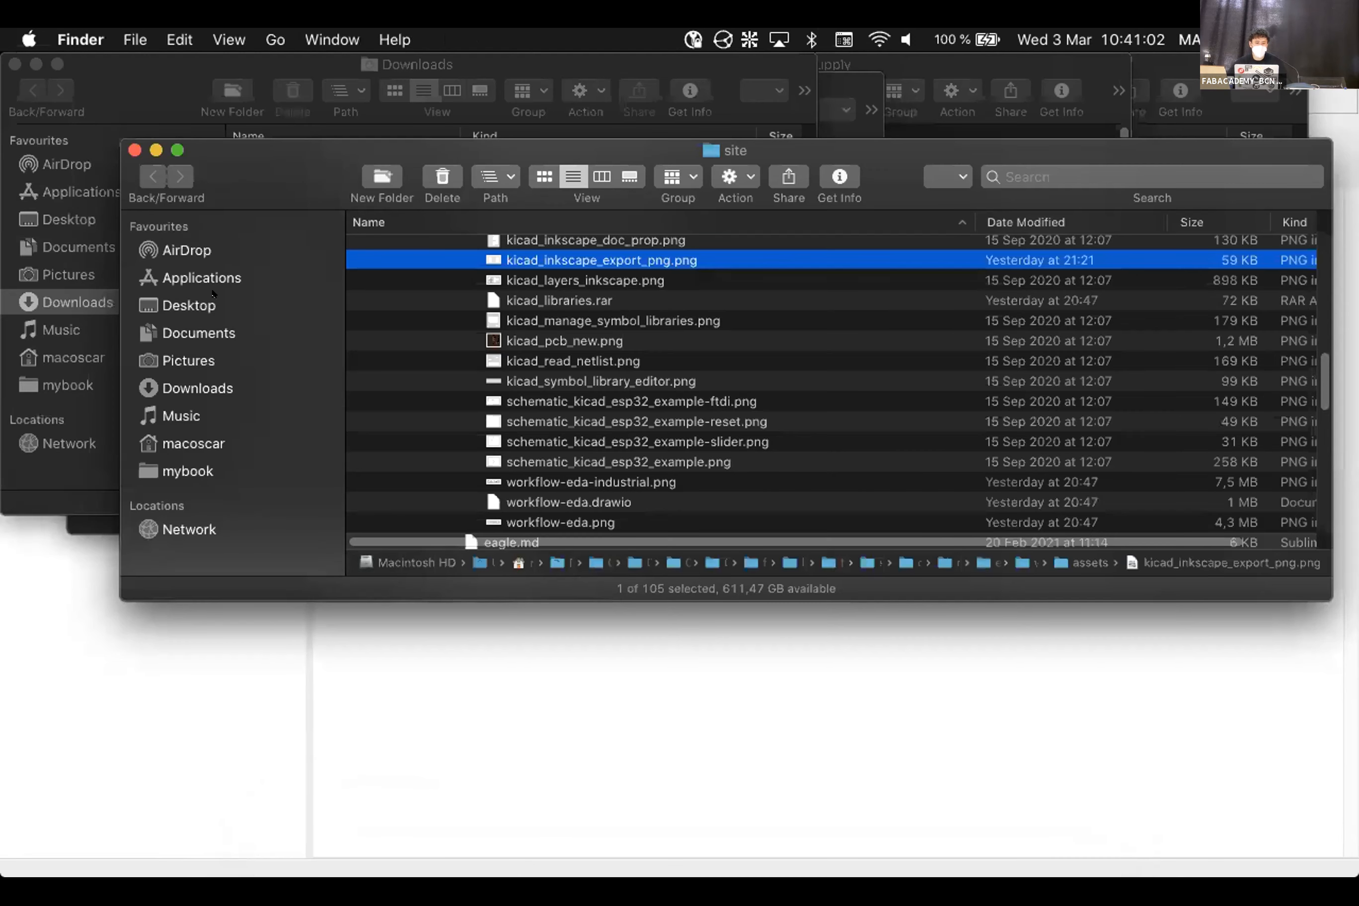
click(213, 294)
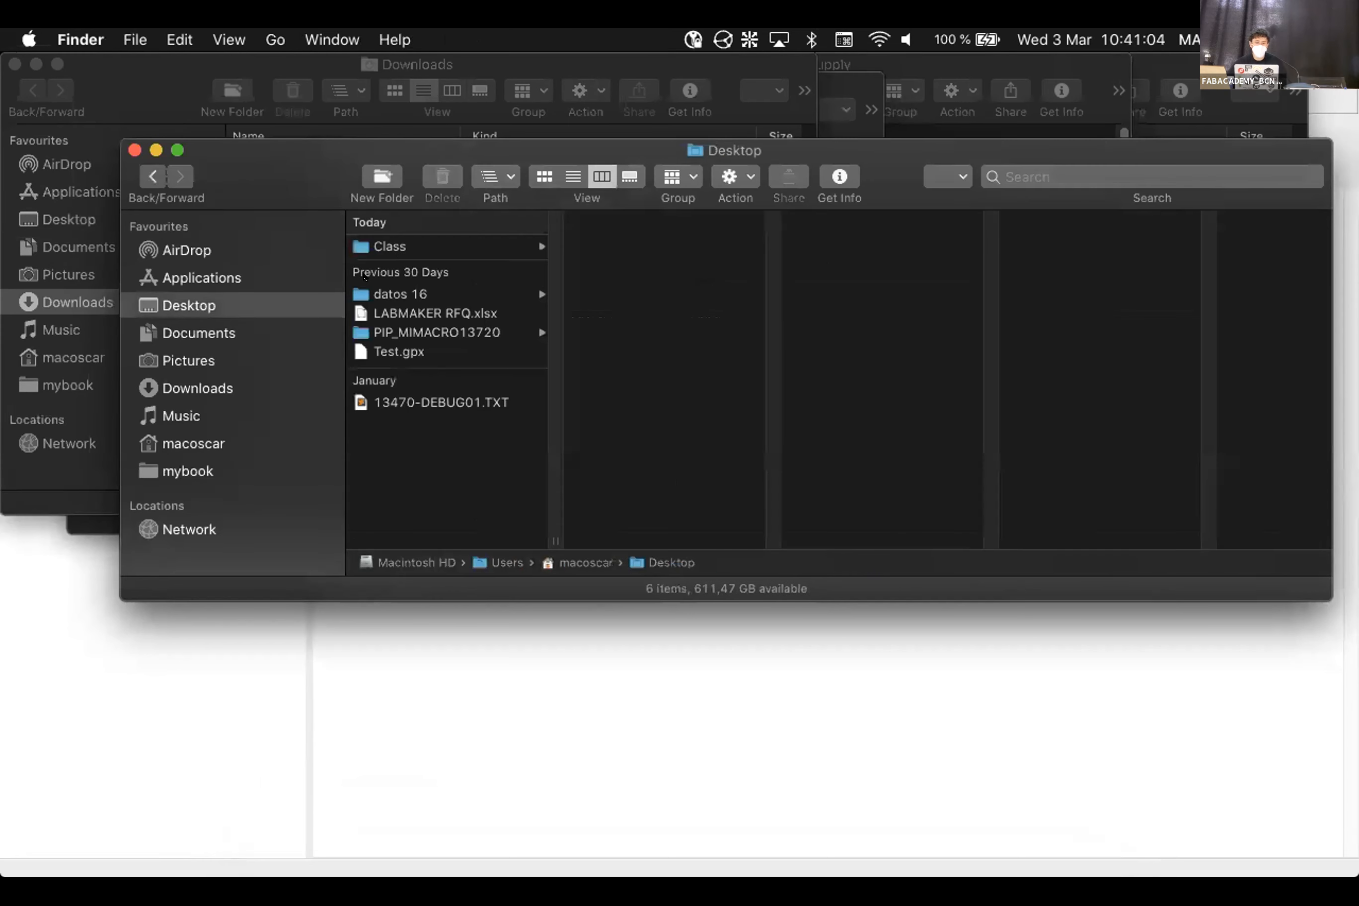
click(428, 241)
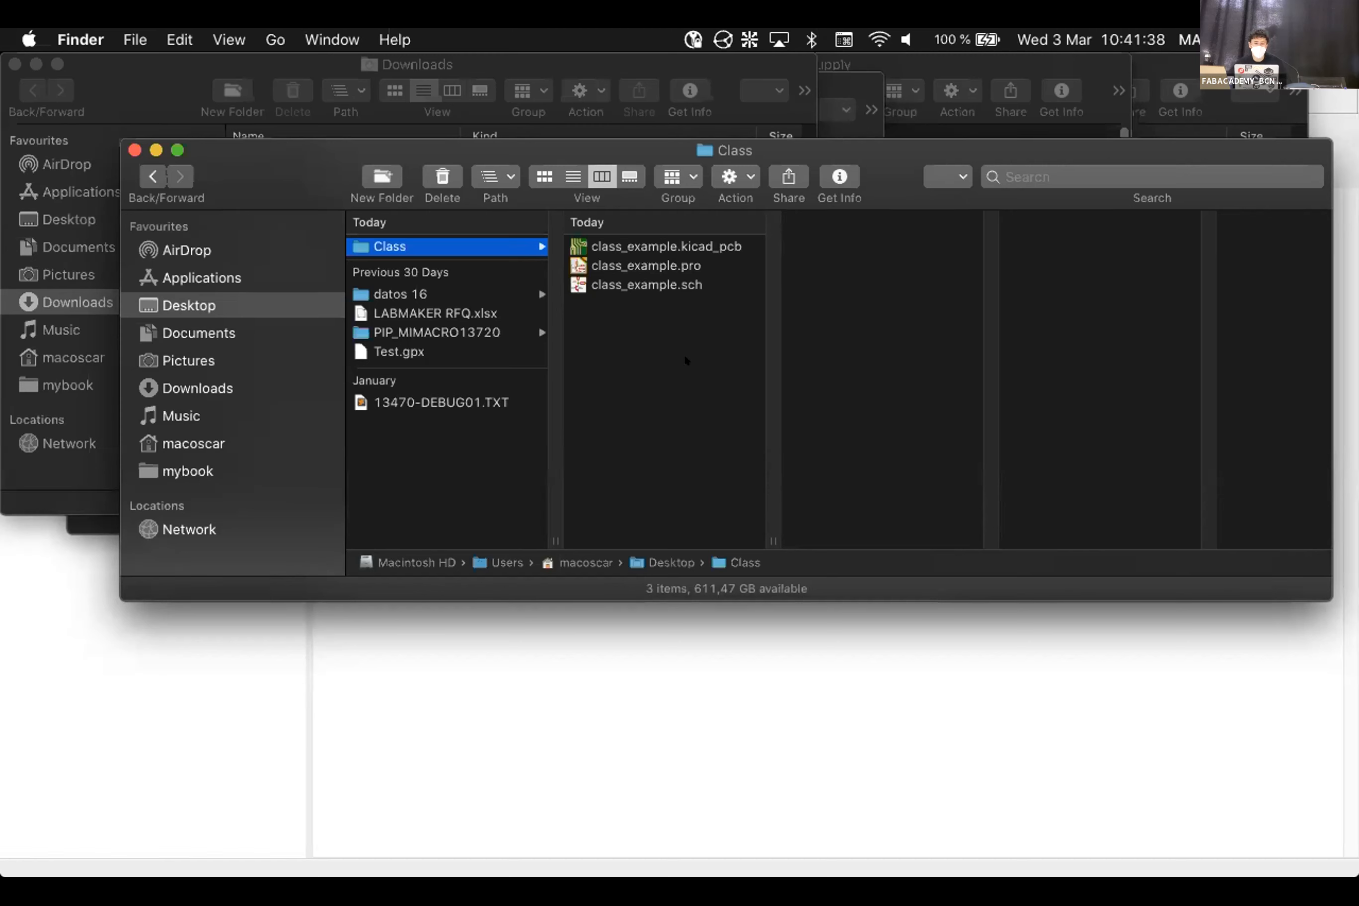
click(646, 730)
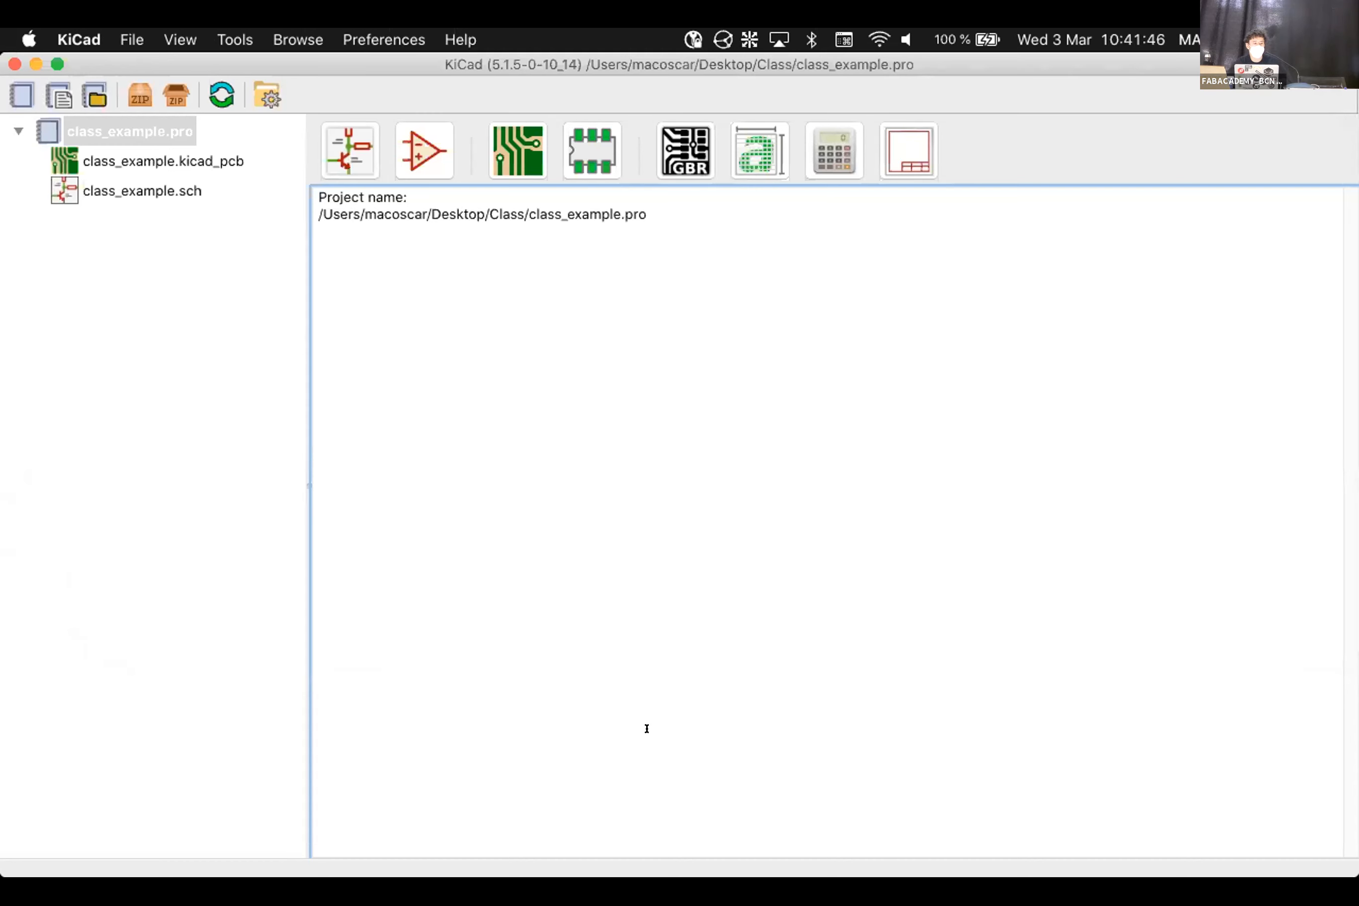
Bring the KiCad class_example project window back to the front
mouse_move(1040, 818)
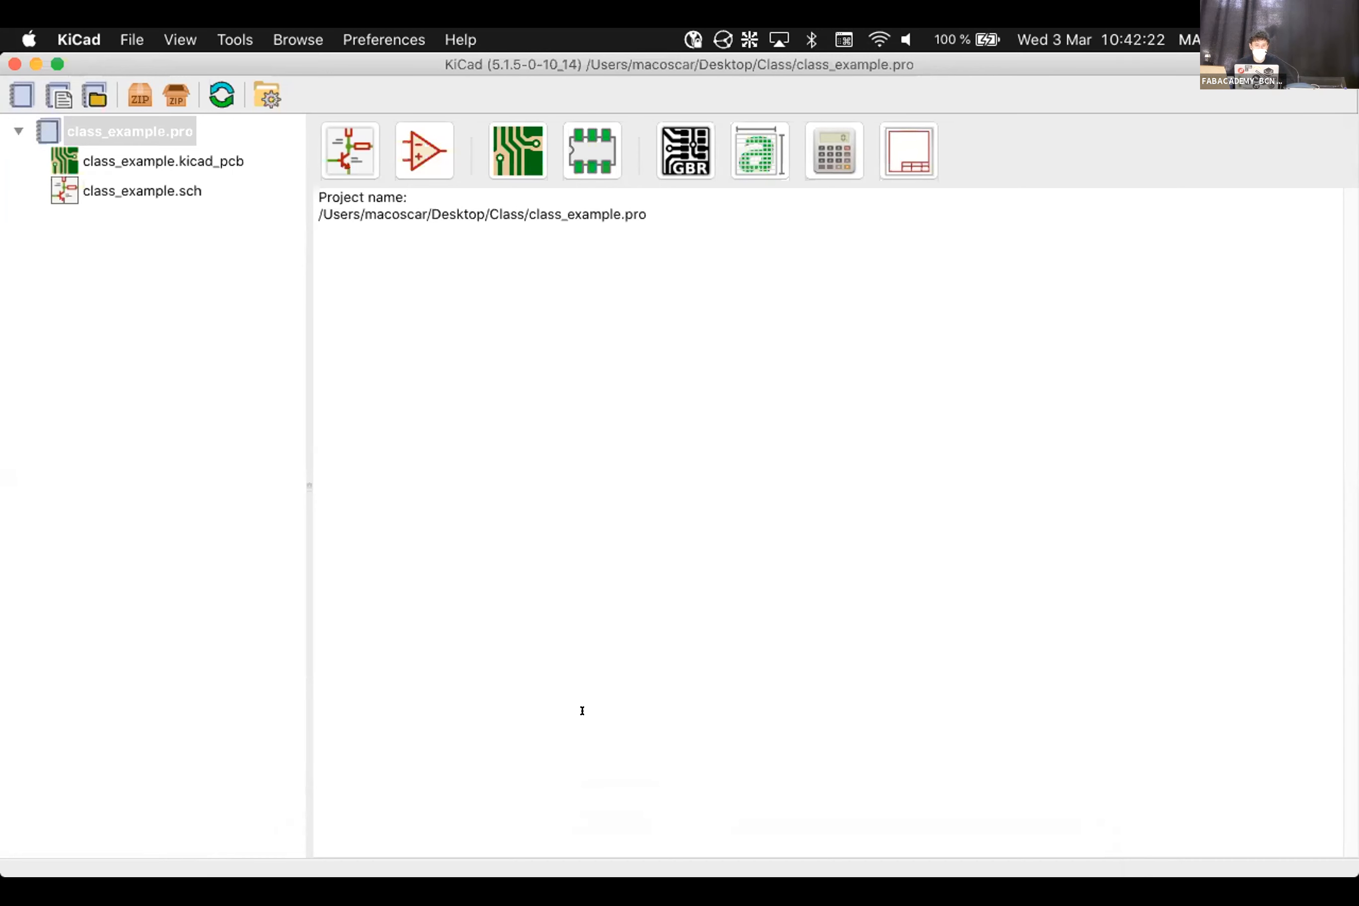
click(586, 422)
mouse_move(735, 848)
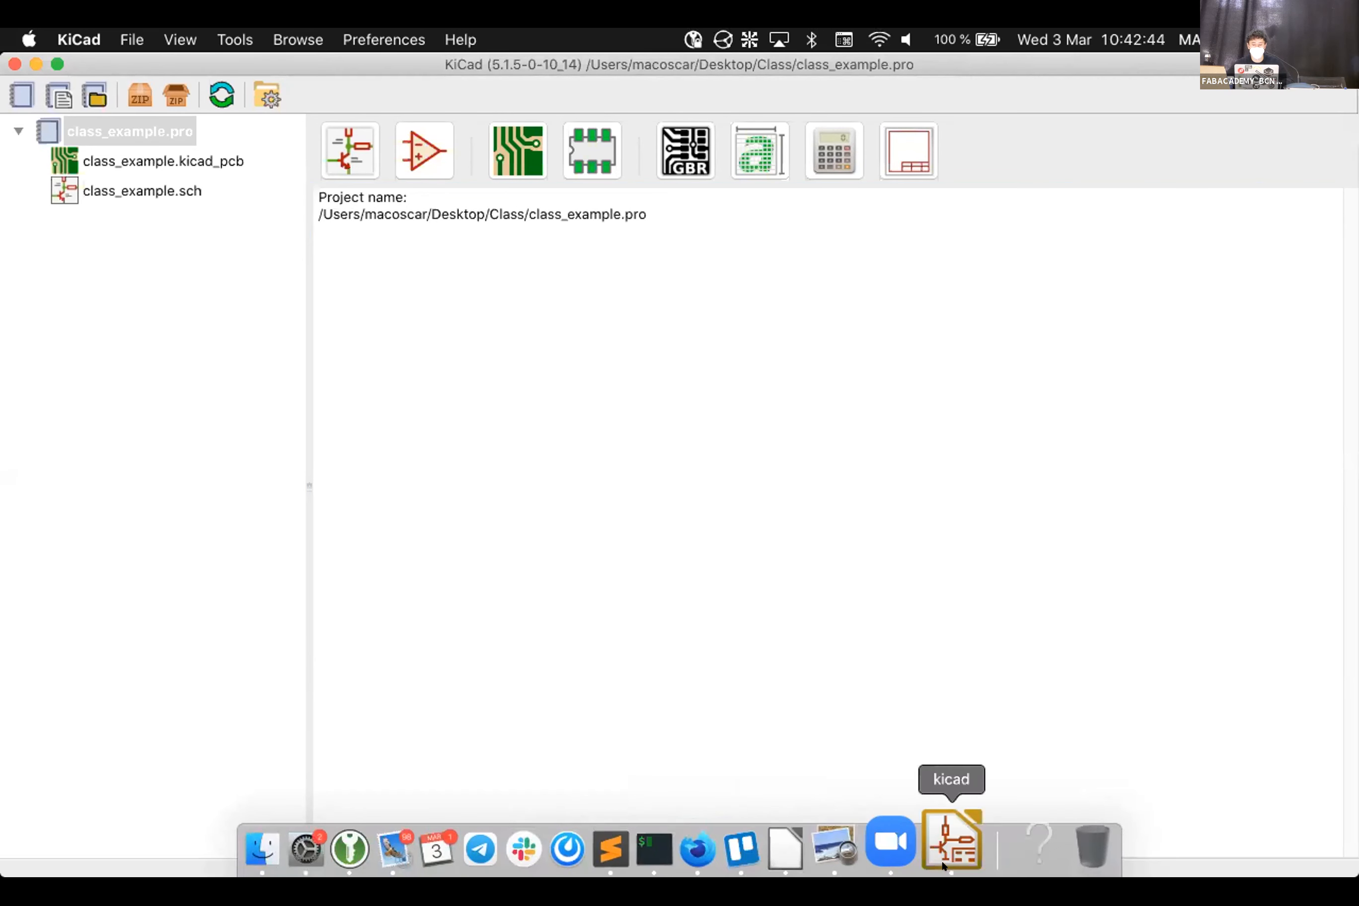
click(942, 865)
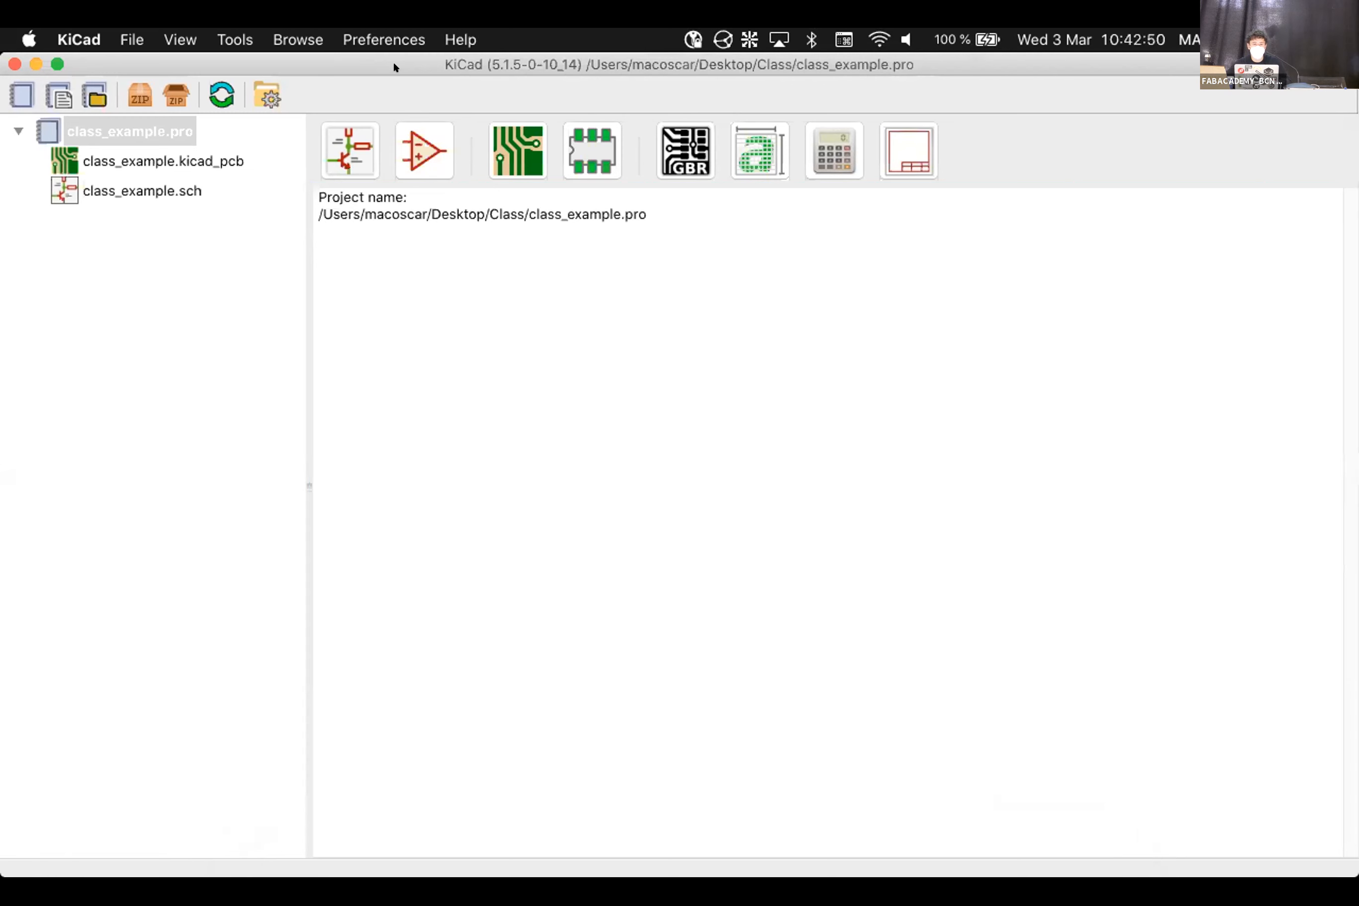
Open KiCad's symbol library manager, then switch away to another application
click(380, 41)
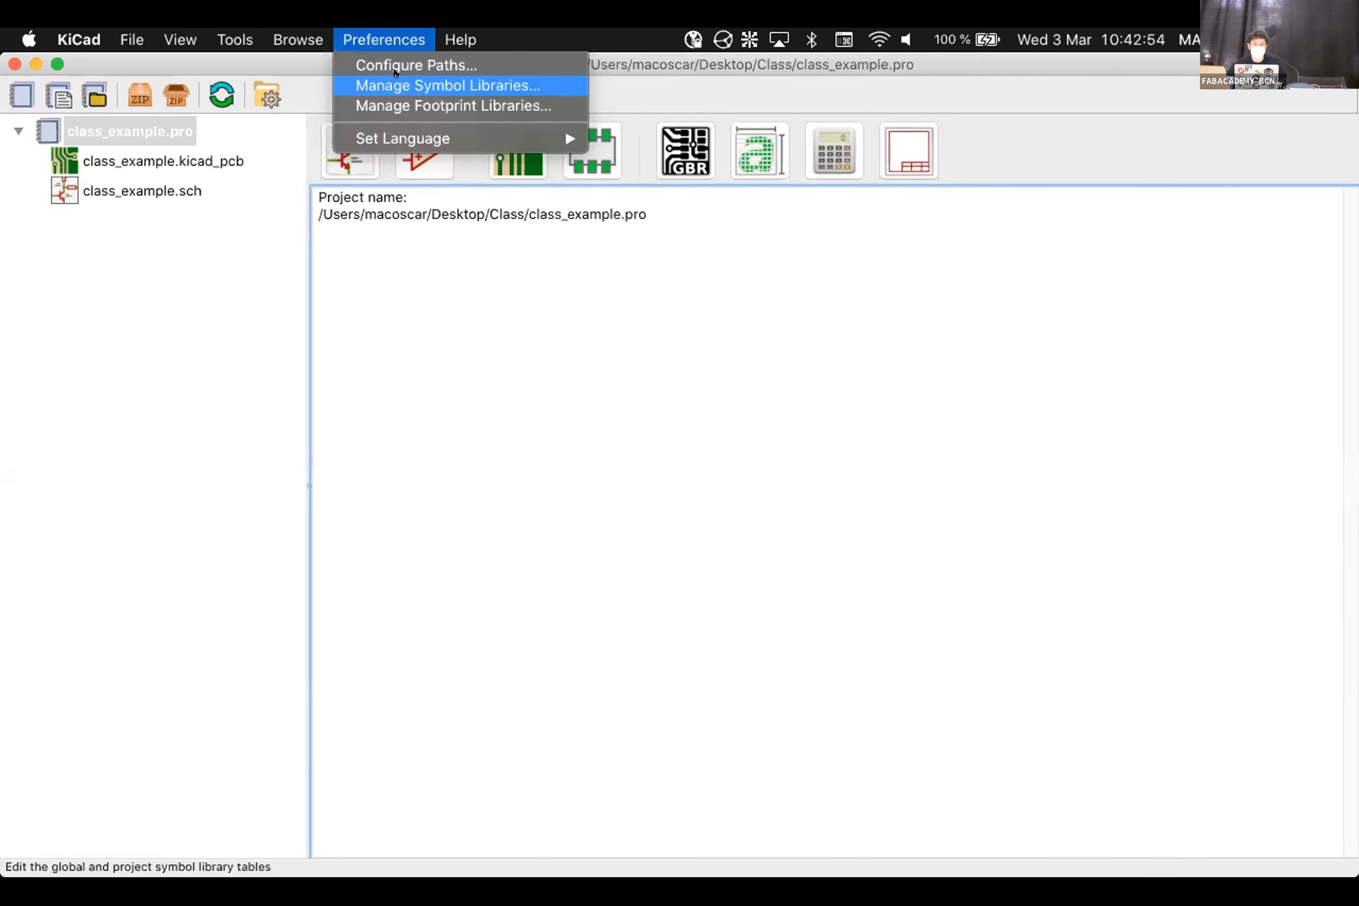
click(396, 83)
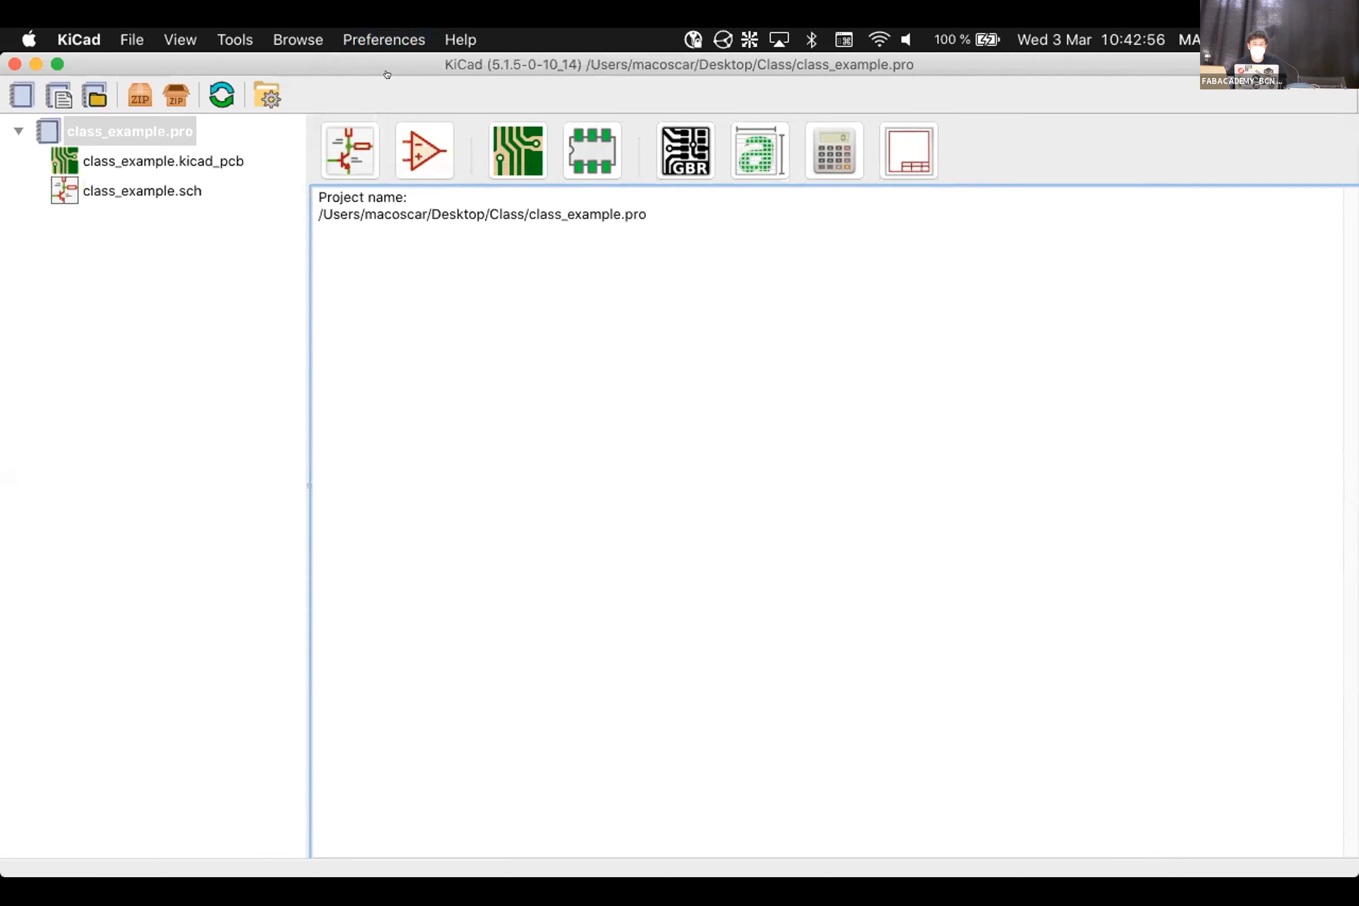
key(super+Tab)
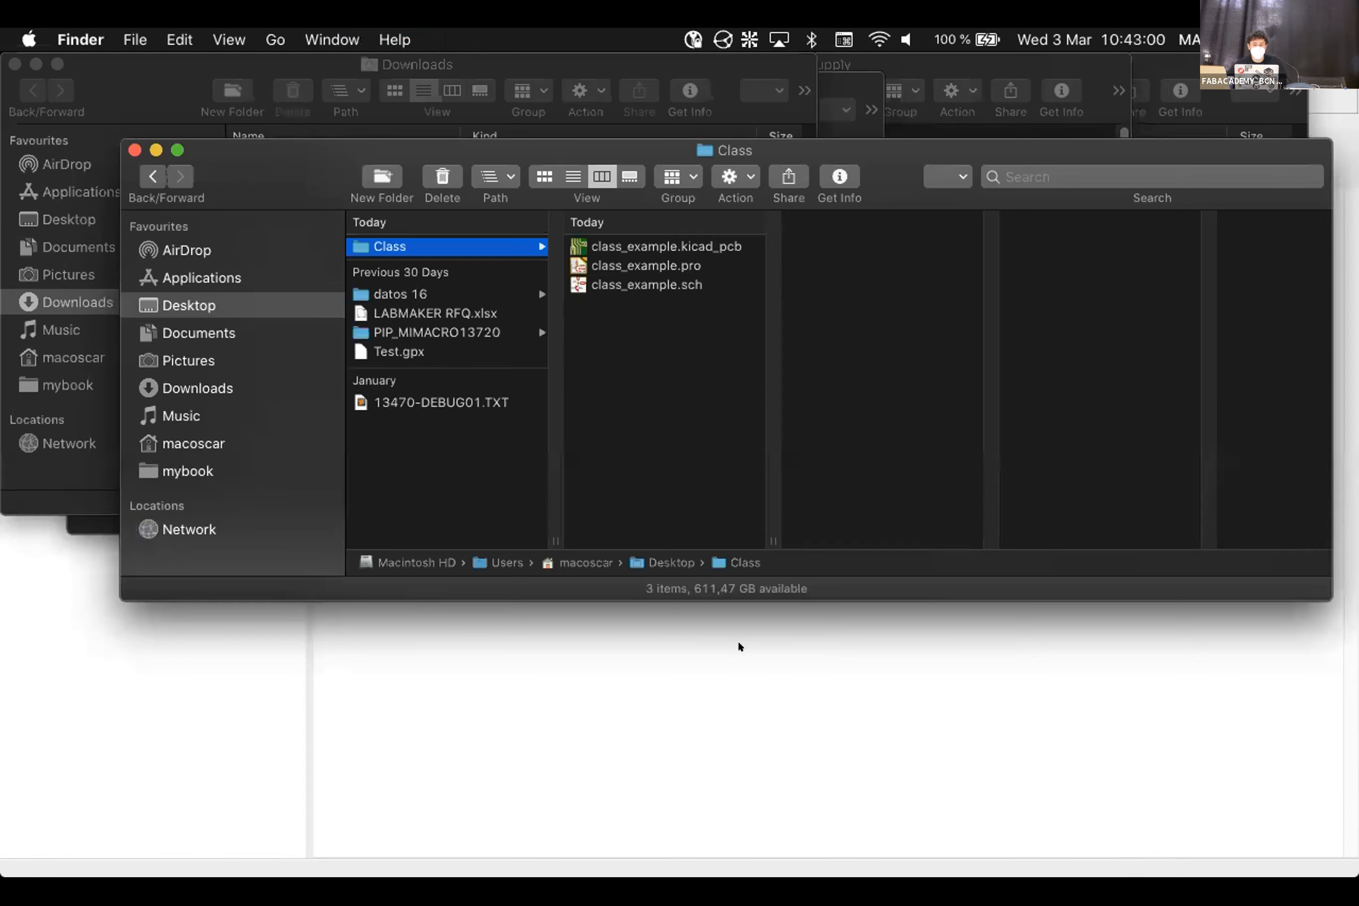
key(super+Tab)
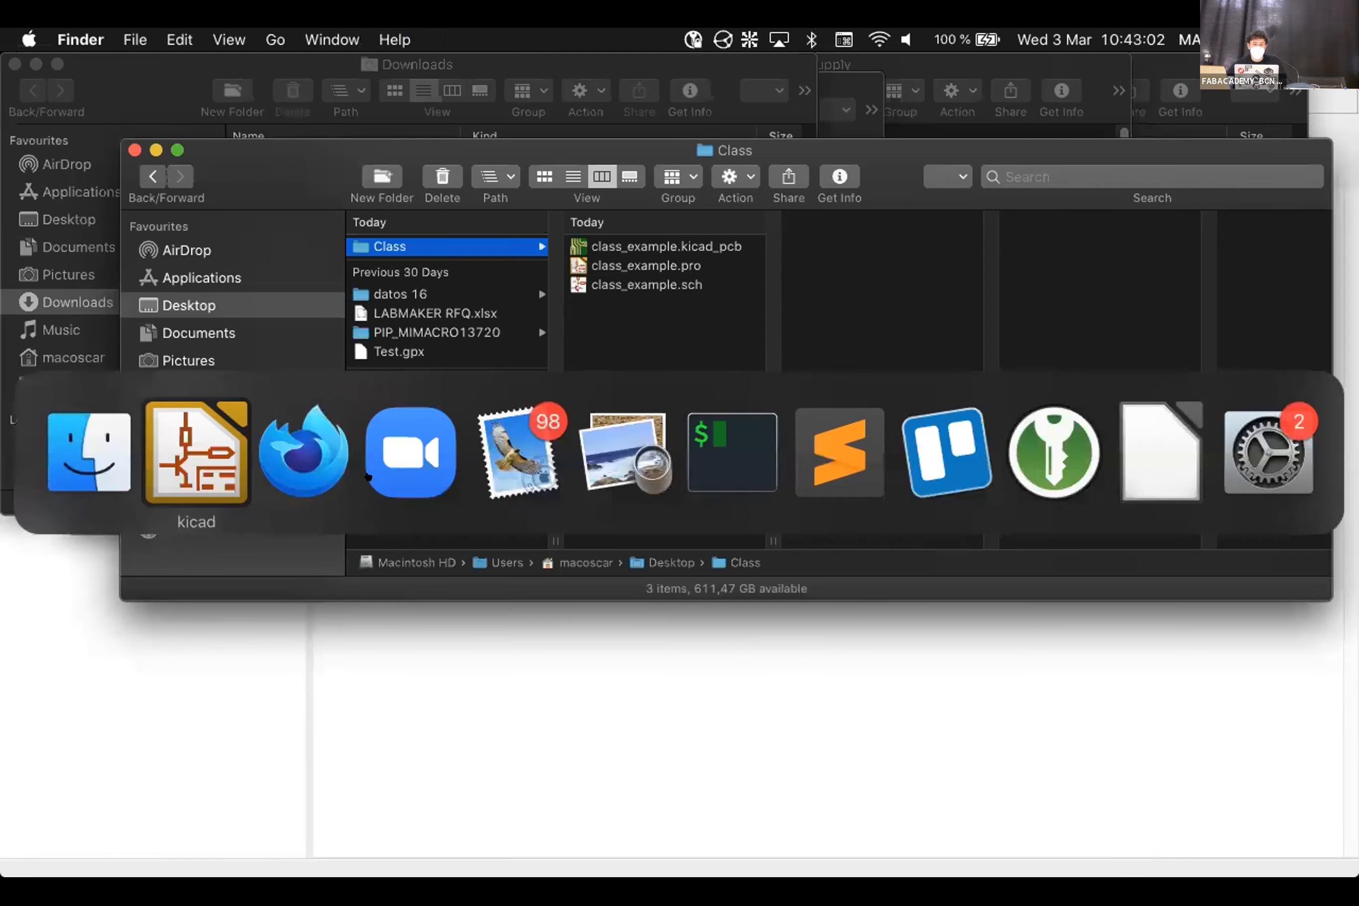
Download the GitLab electronics repository as a source-code zip file
click(280, 429)
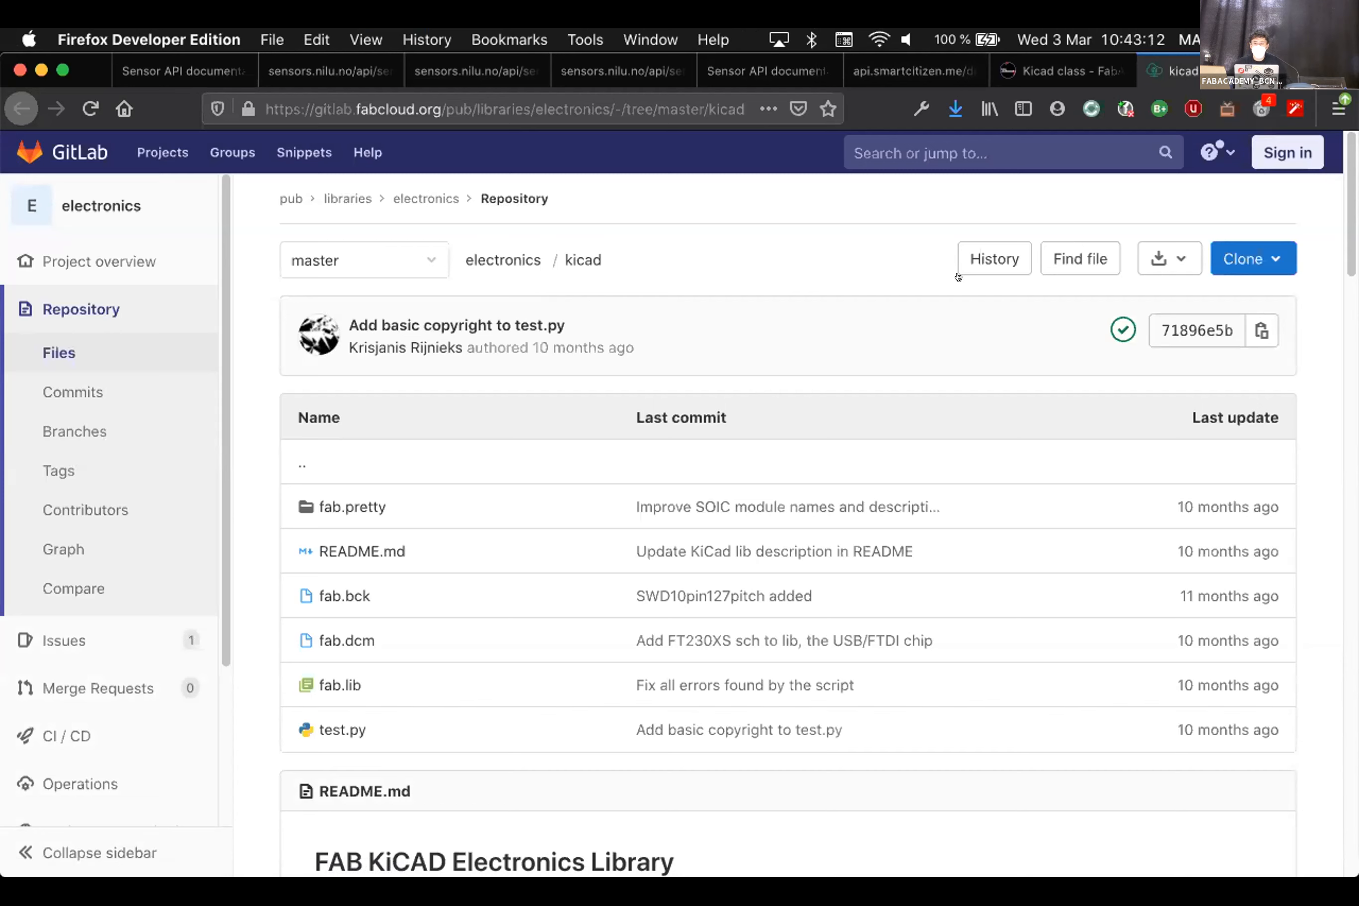
click(1162, 257)
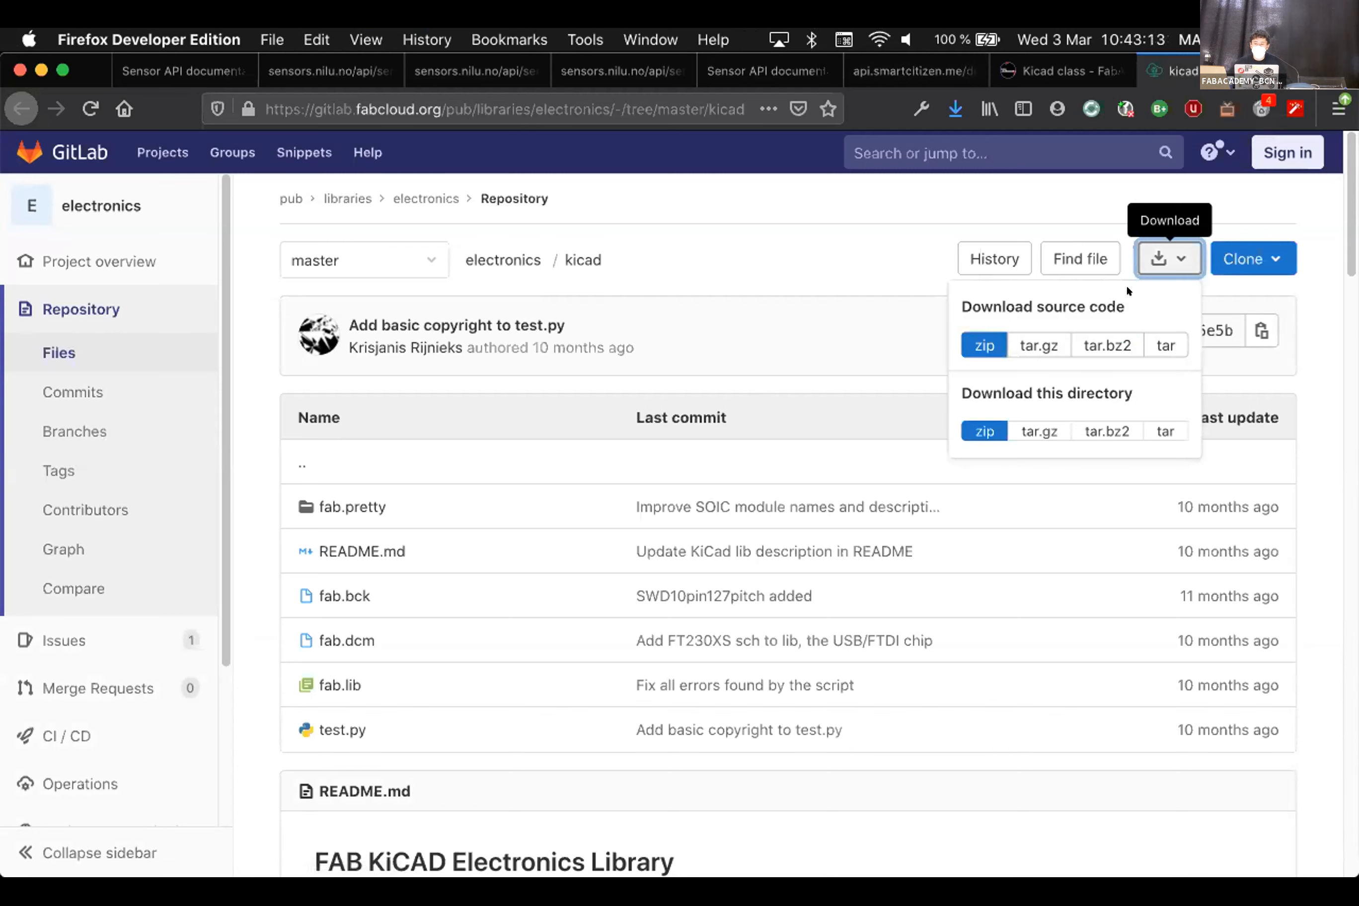
click(976, 344)
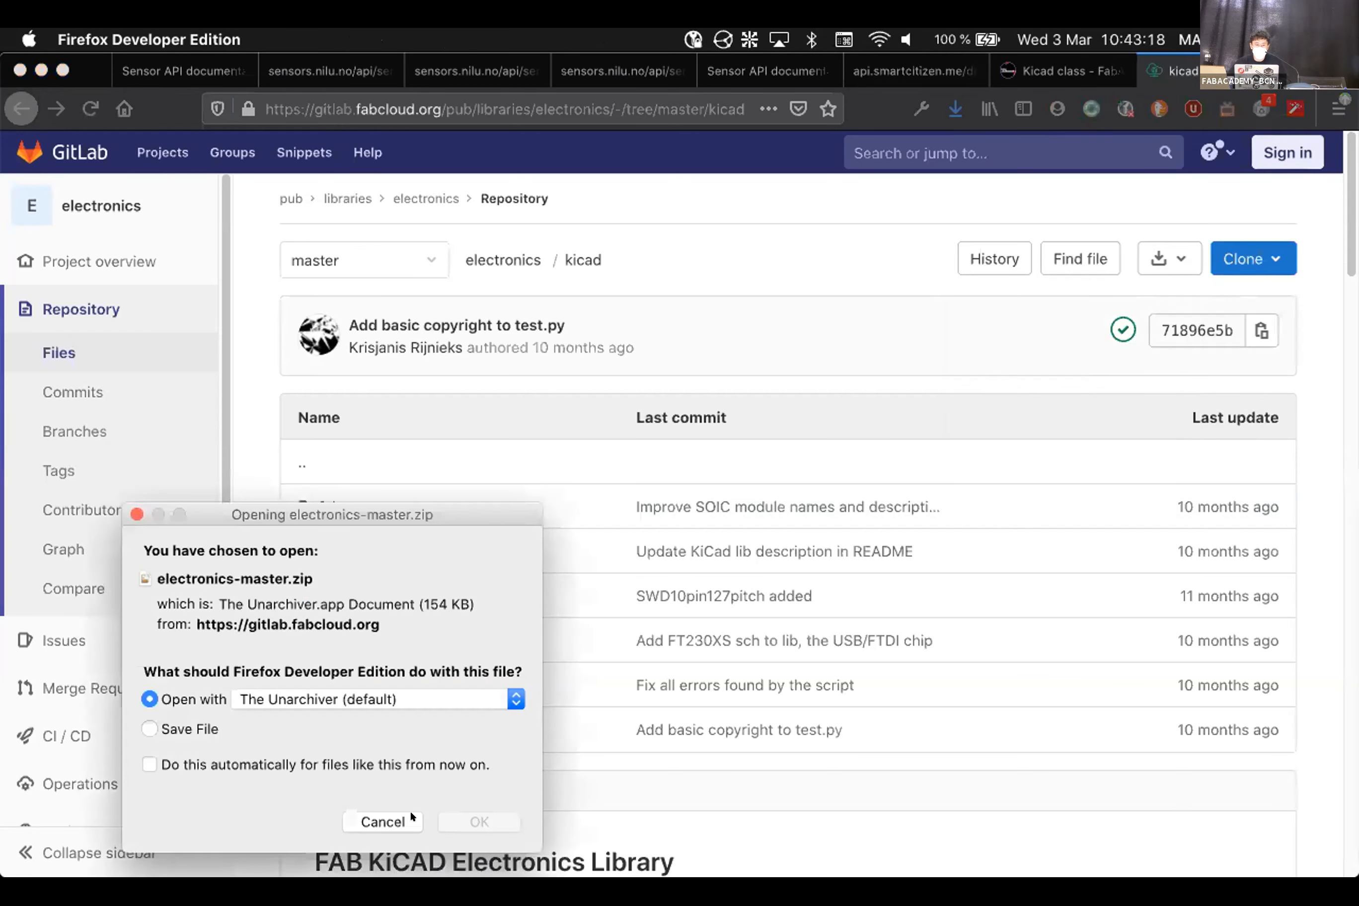
click(149, 729)
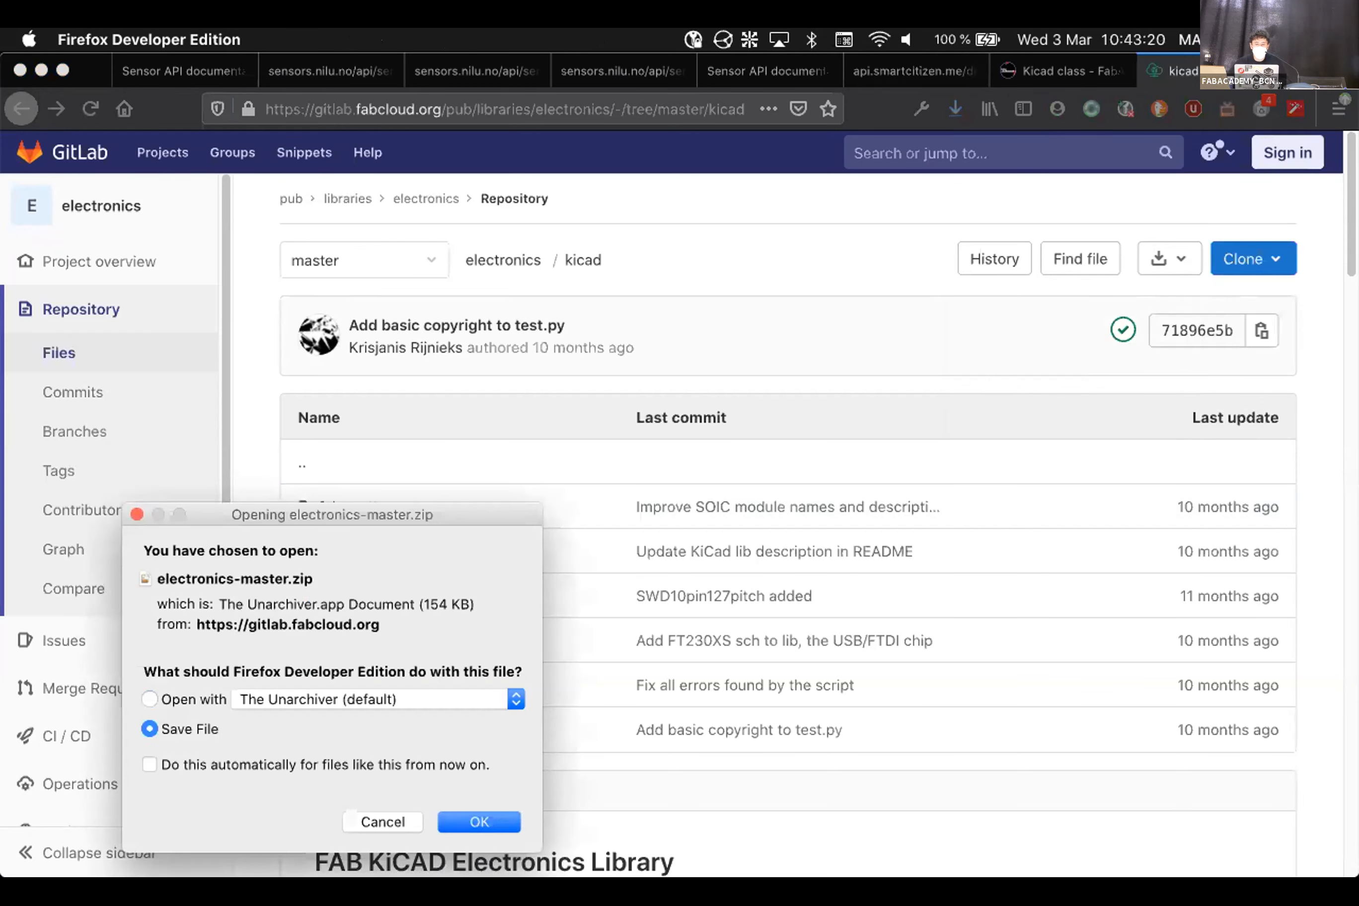
key(Return)
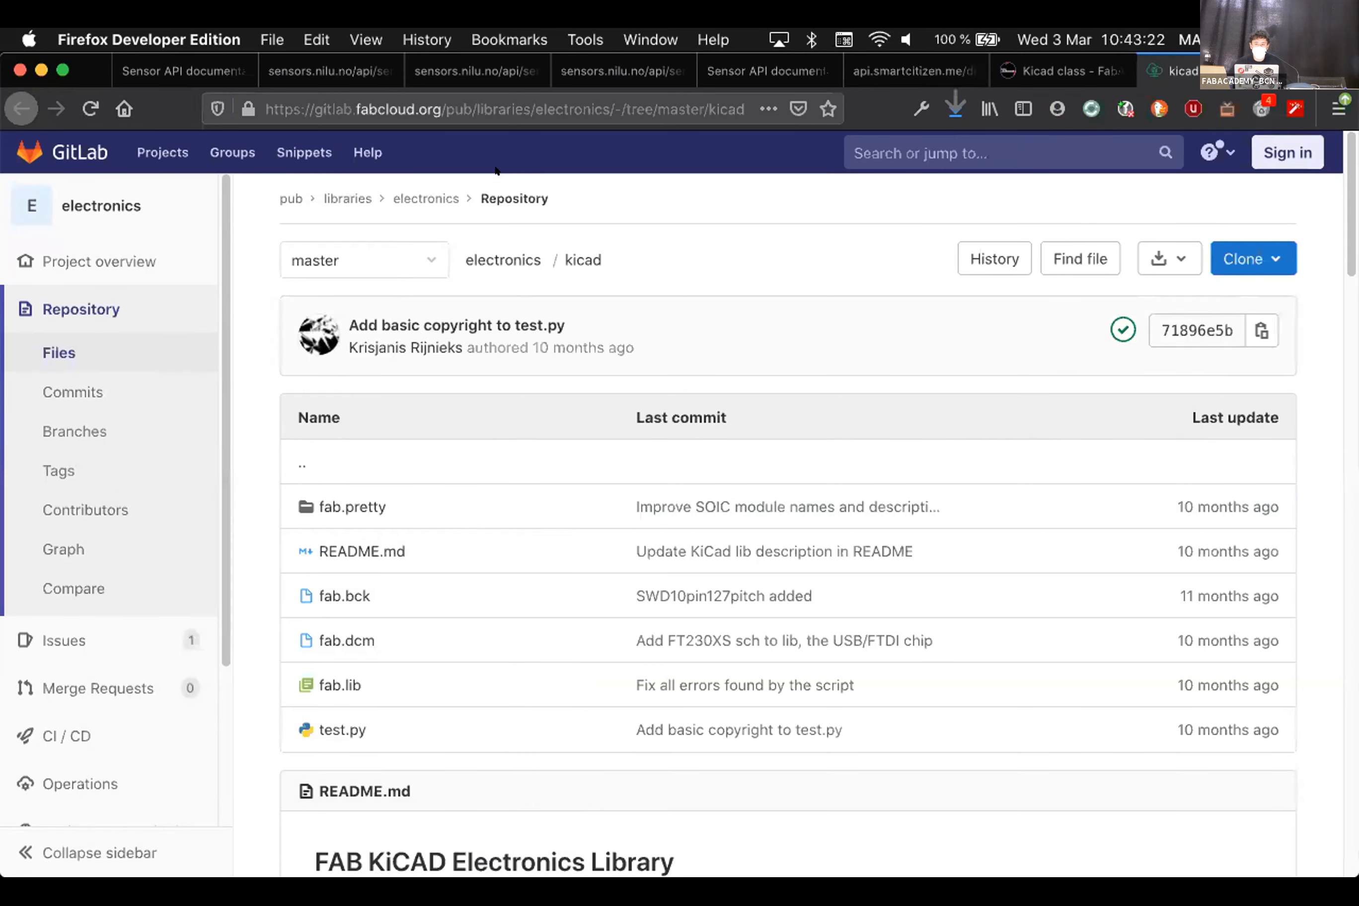
Reveal electronics-master.zip in Finder and move it from Downloads to the Desktop
click(954, 109)
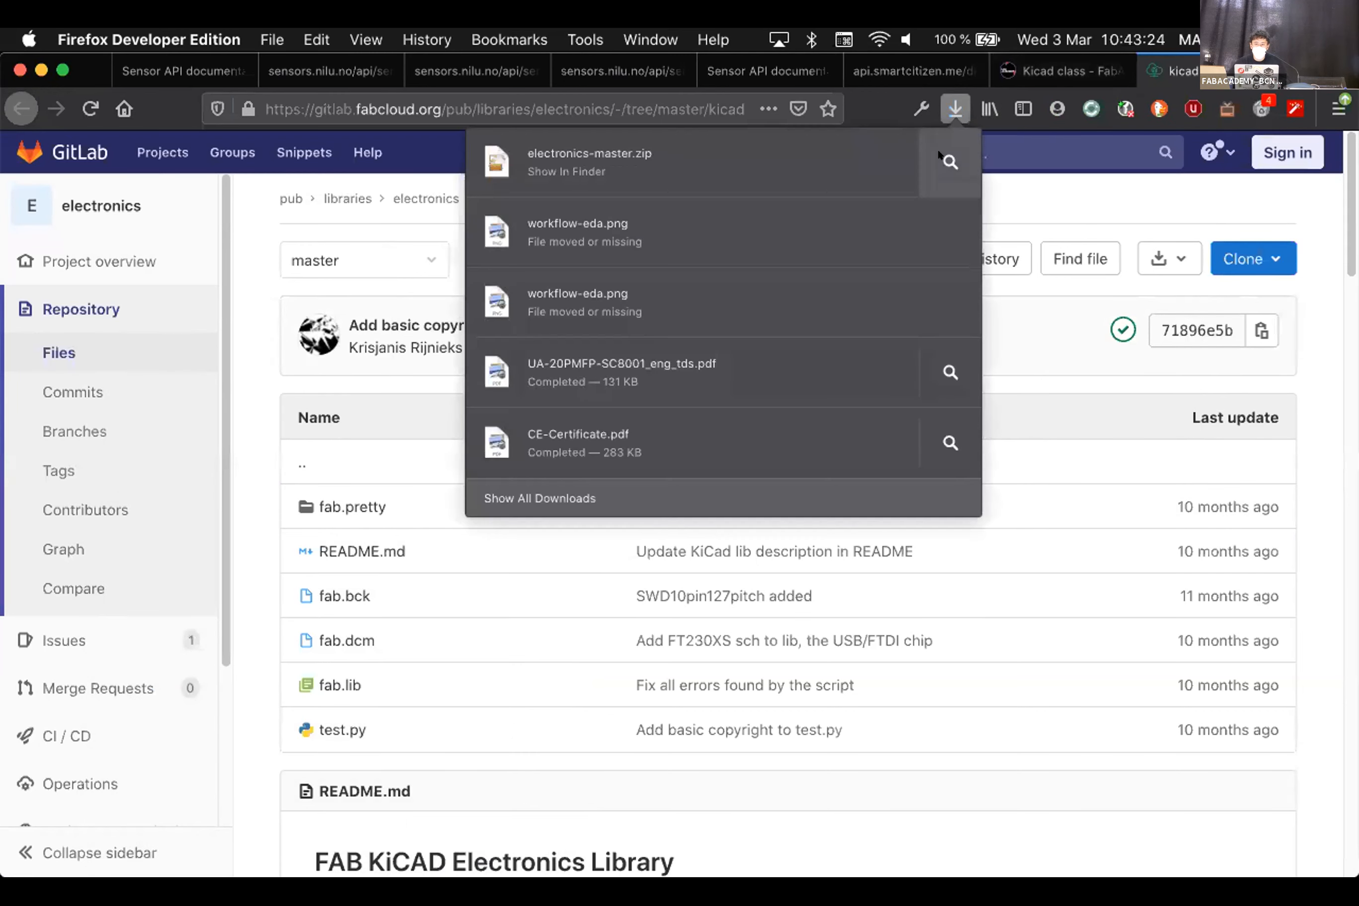
click(943, 158)
drag(314, 302, 69, 221)
Create a new folder named 'libraries' on the Desktop
click(69, 221)
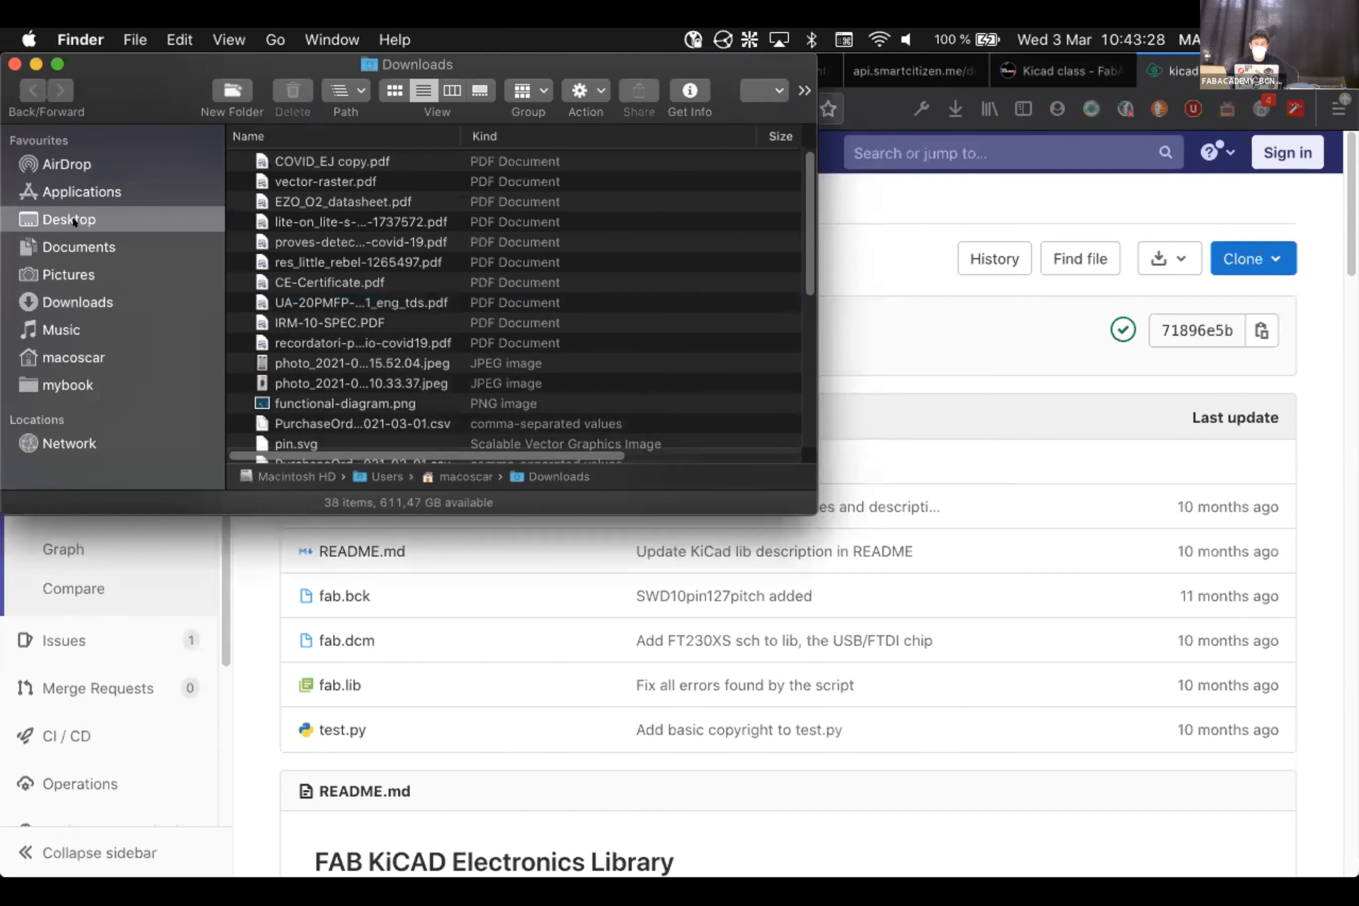
click(346, 175)
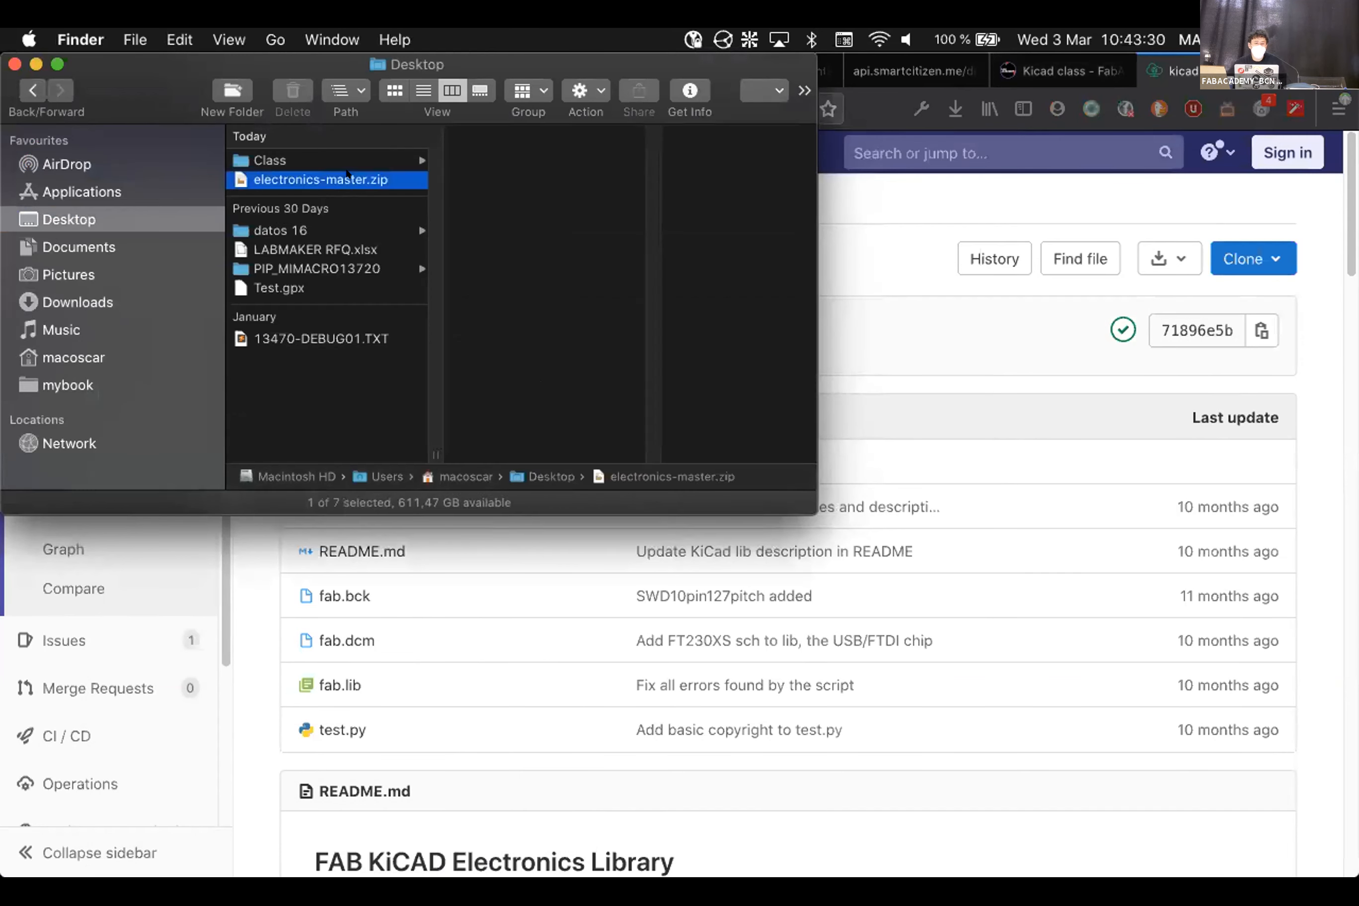
right_click(352, 390)
click(412, 395)
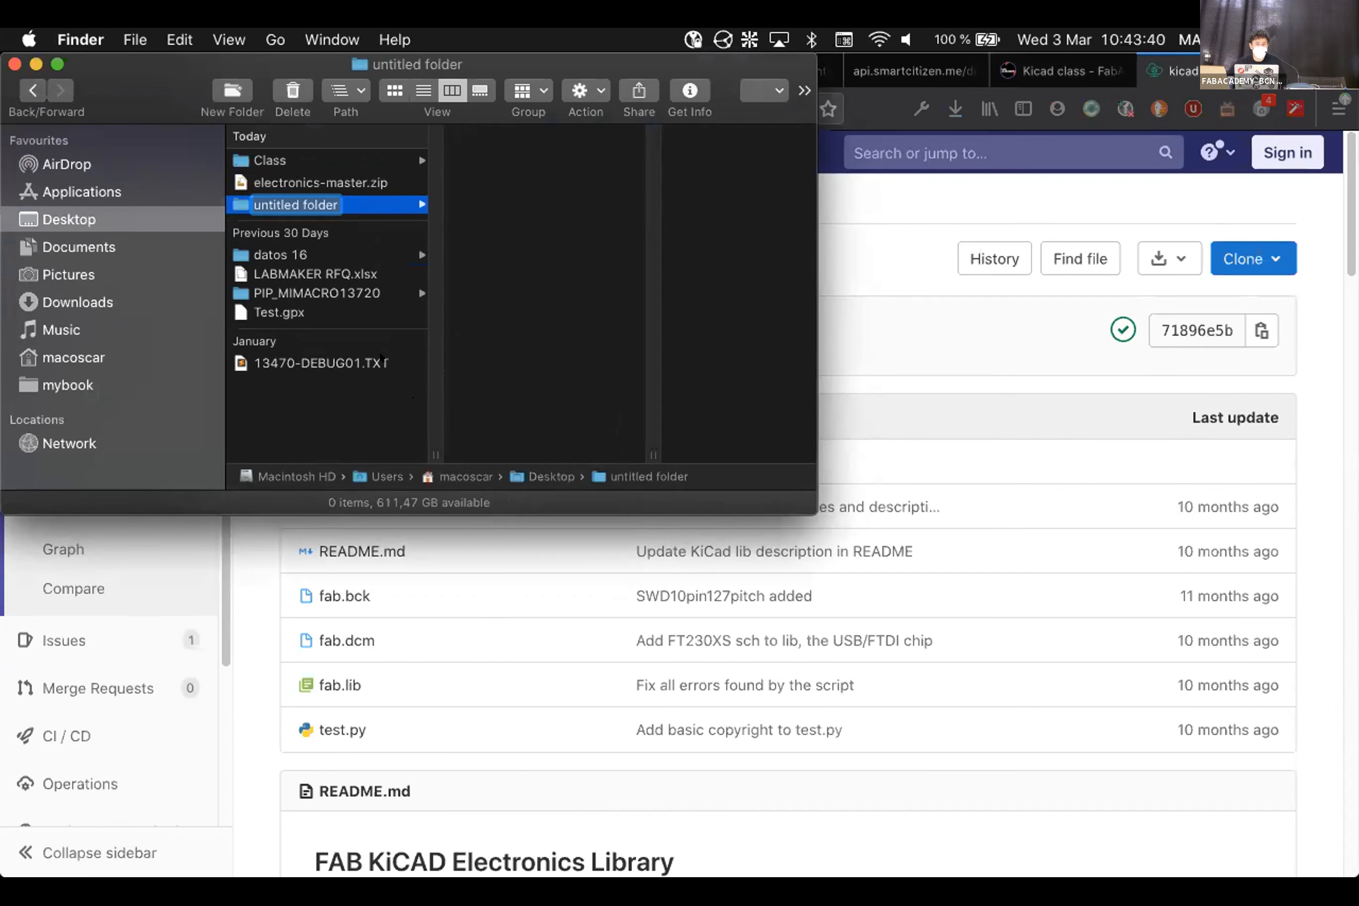
text(libraries)
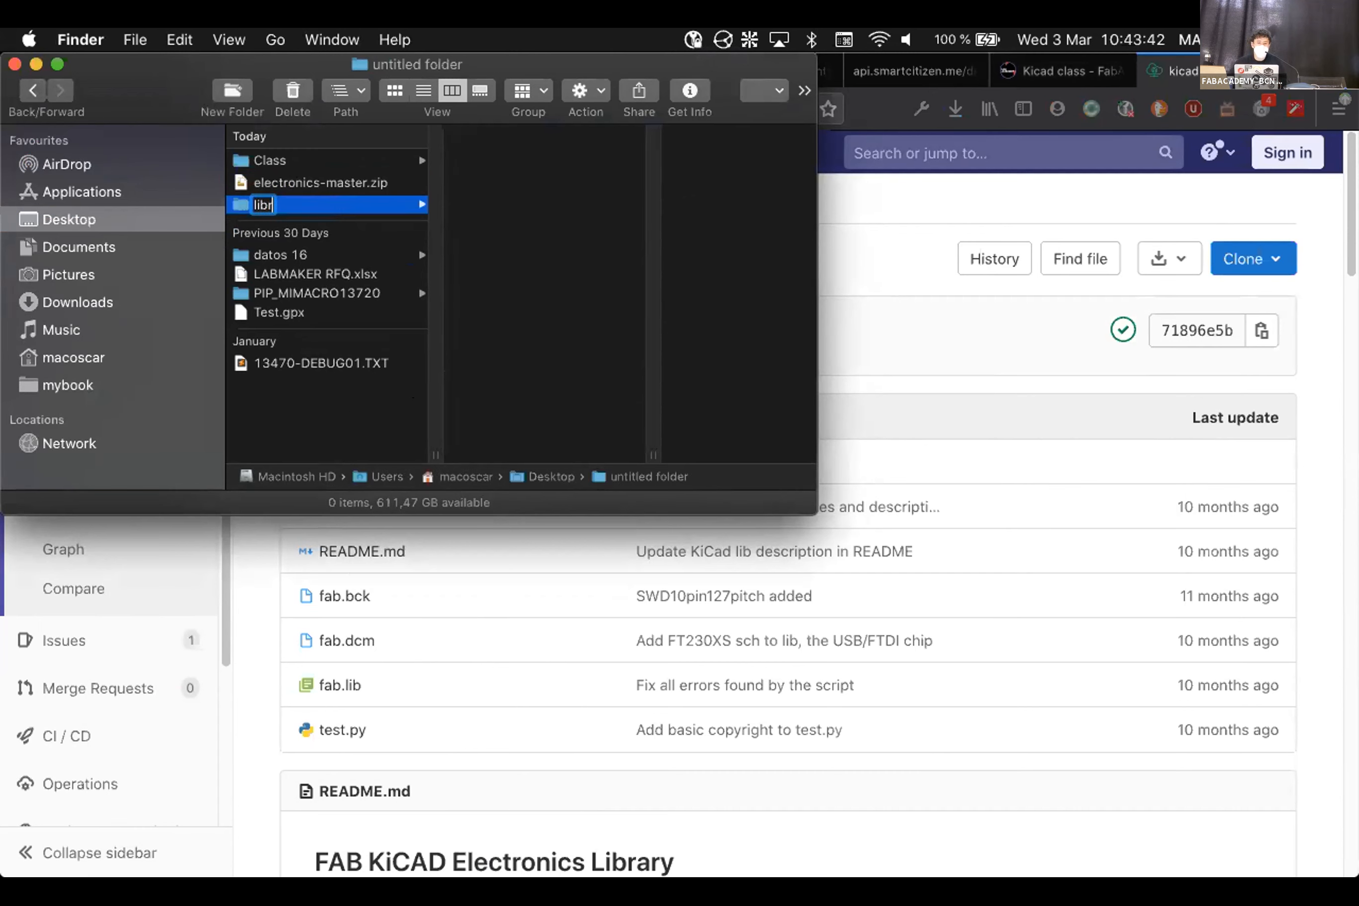
key(Return)
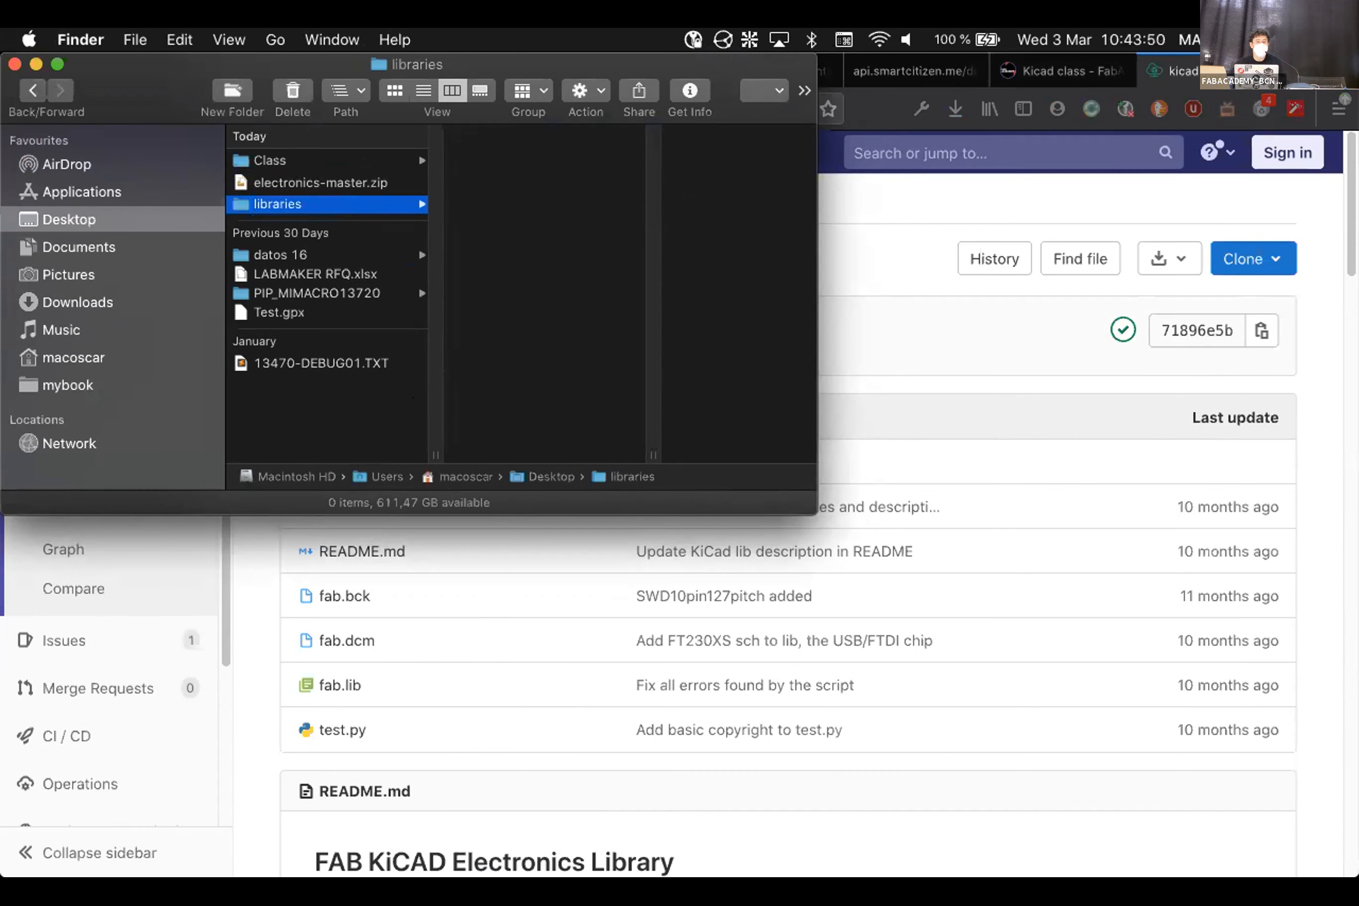
Extract electronics-master.zip, delete the archive, and move the electronics-master folder into libraries
key(Up)
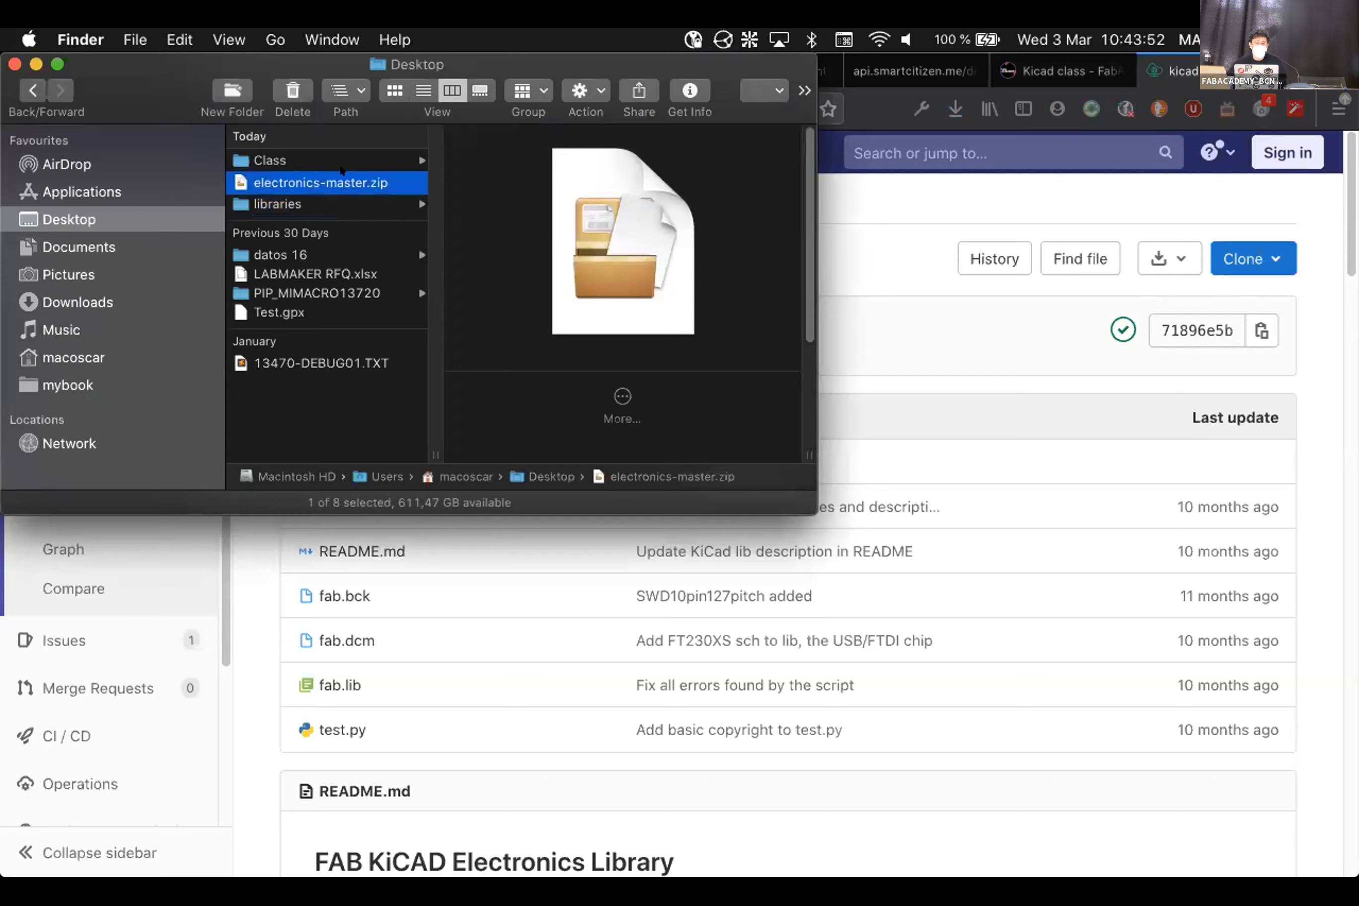
key(super+o)
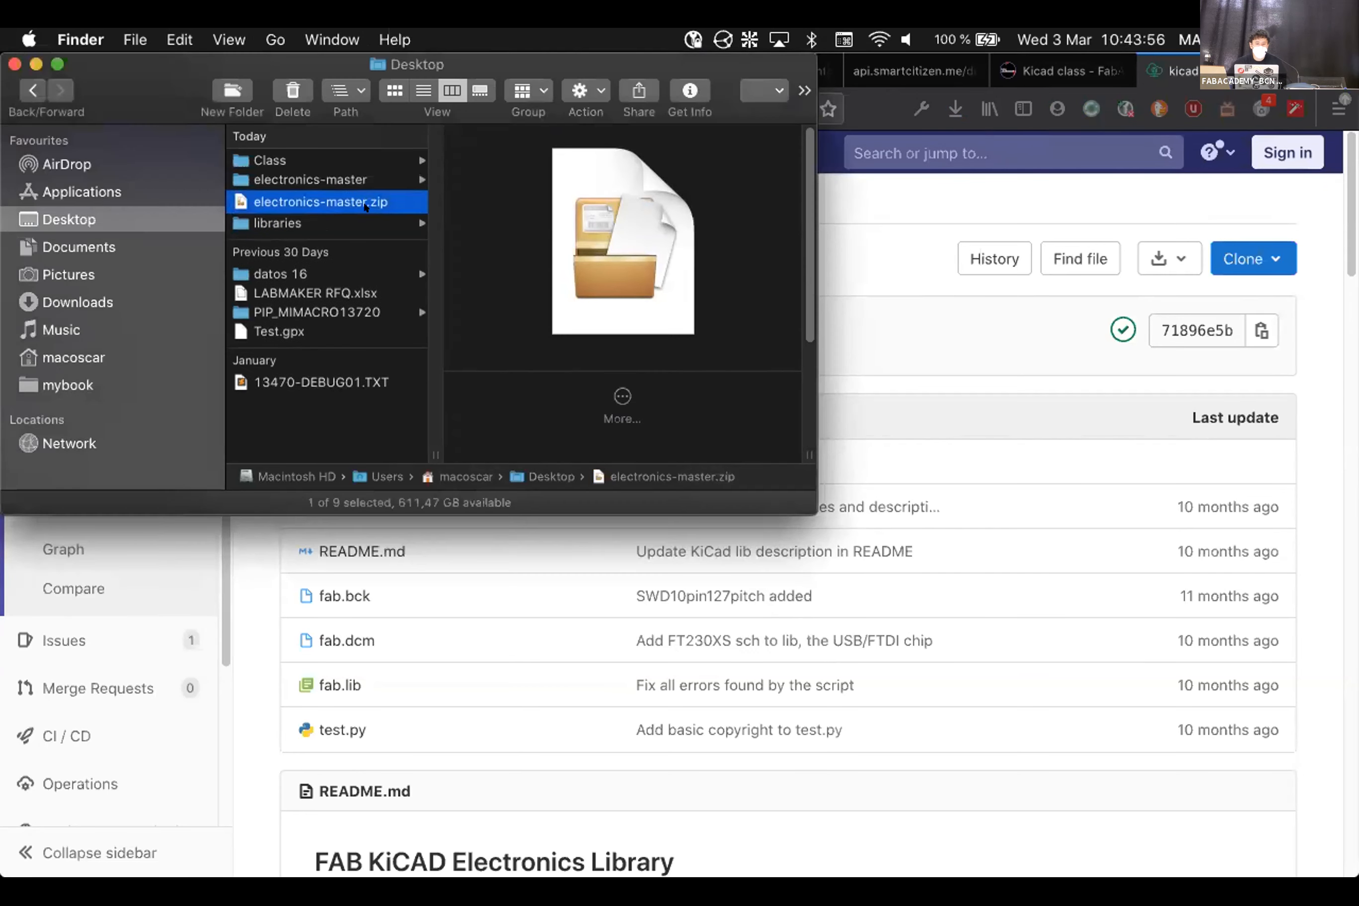
key(super+BackSpace)
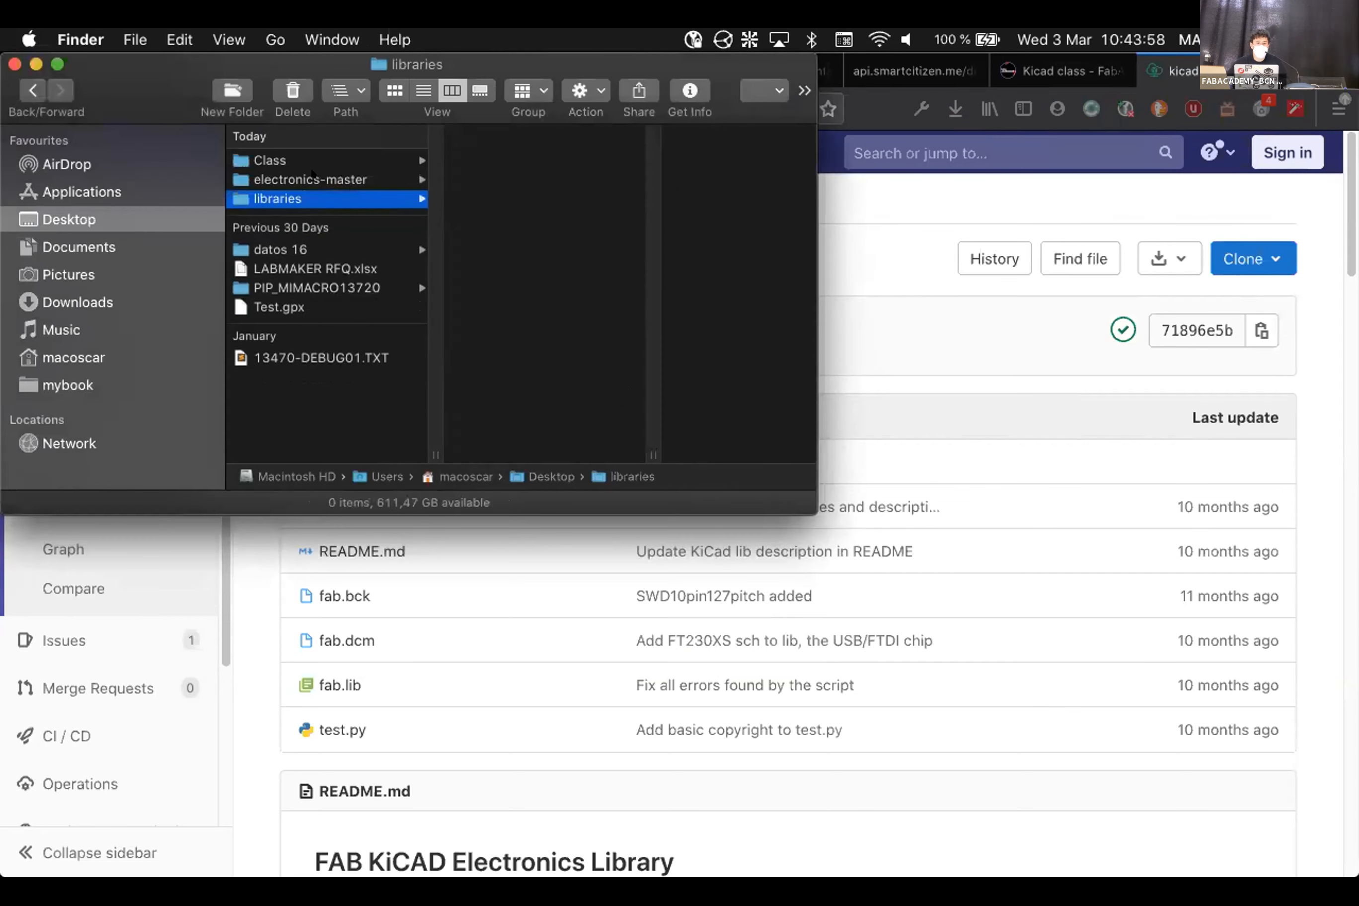
click(332, 181)
drag(332, 182, 296, 198)
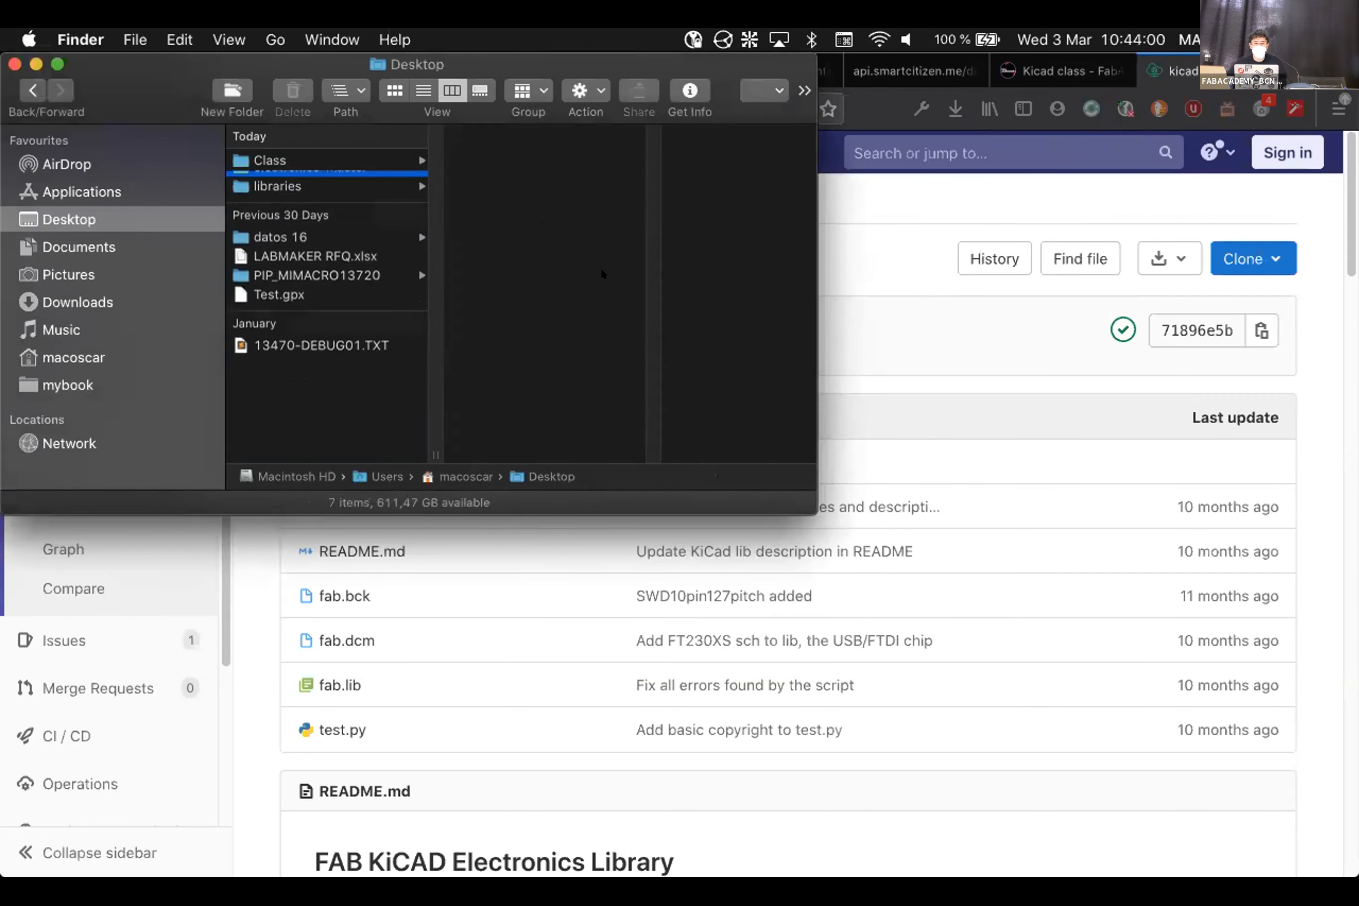
click(500, 159)
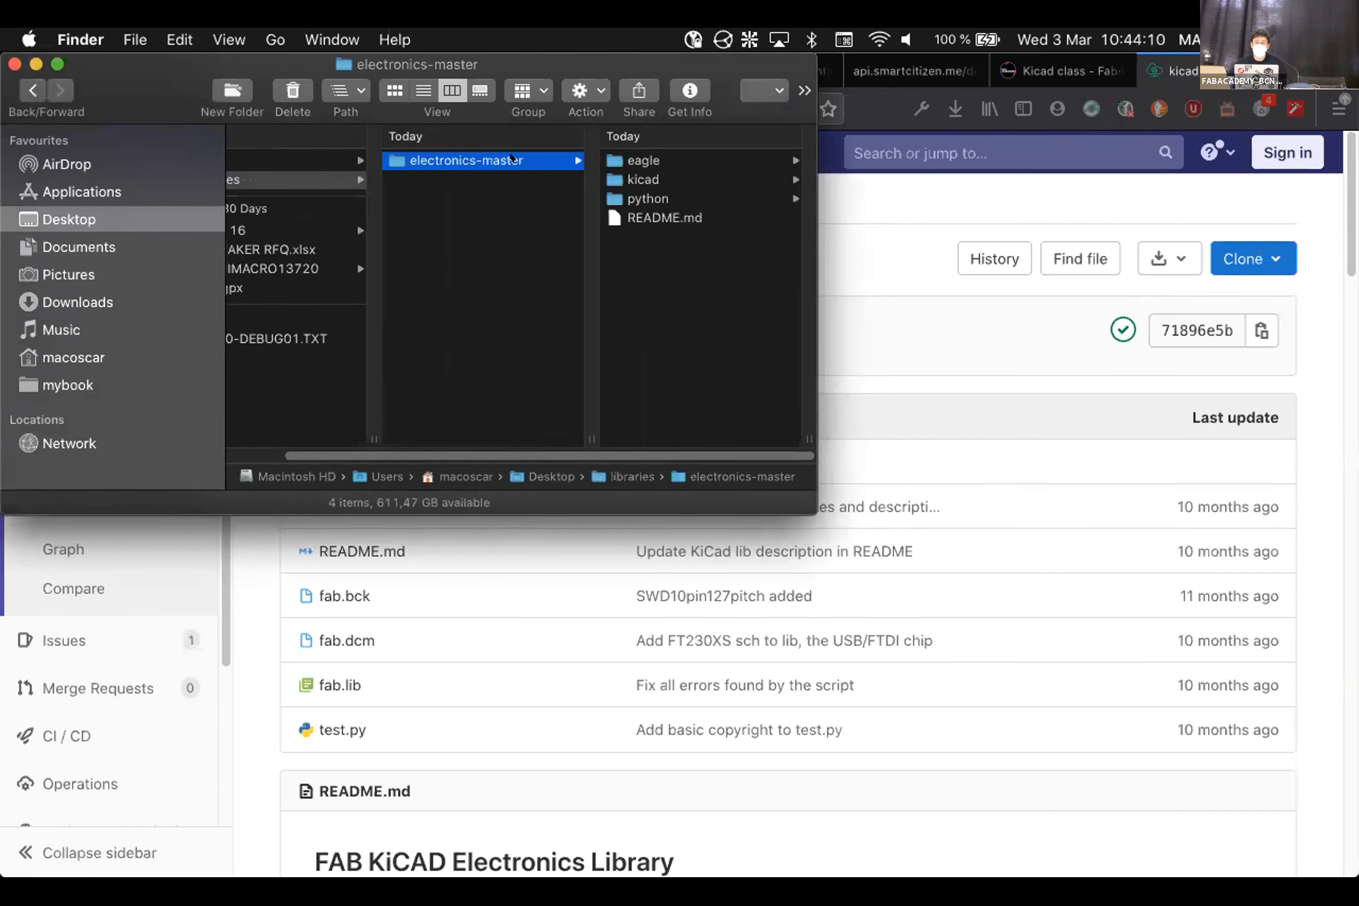
Return to the Kicad class guide in Firefox at the Getting the libraries section
click(1047, 70)
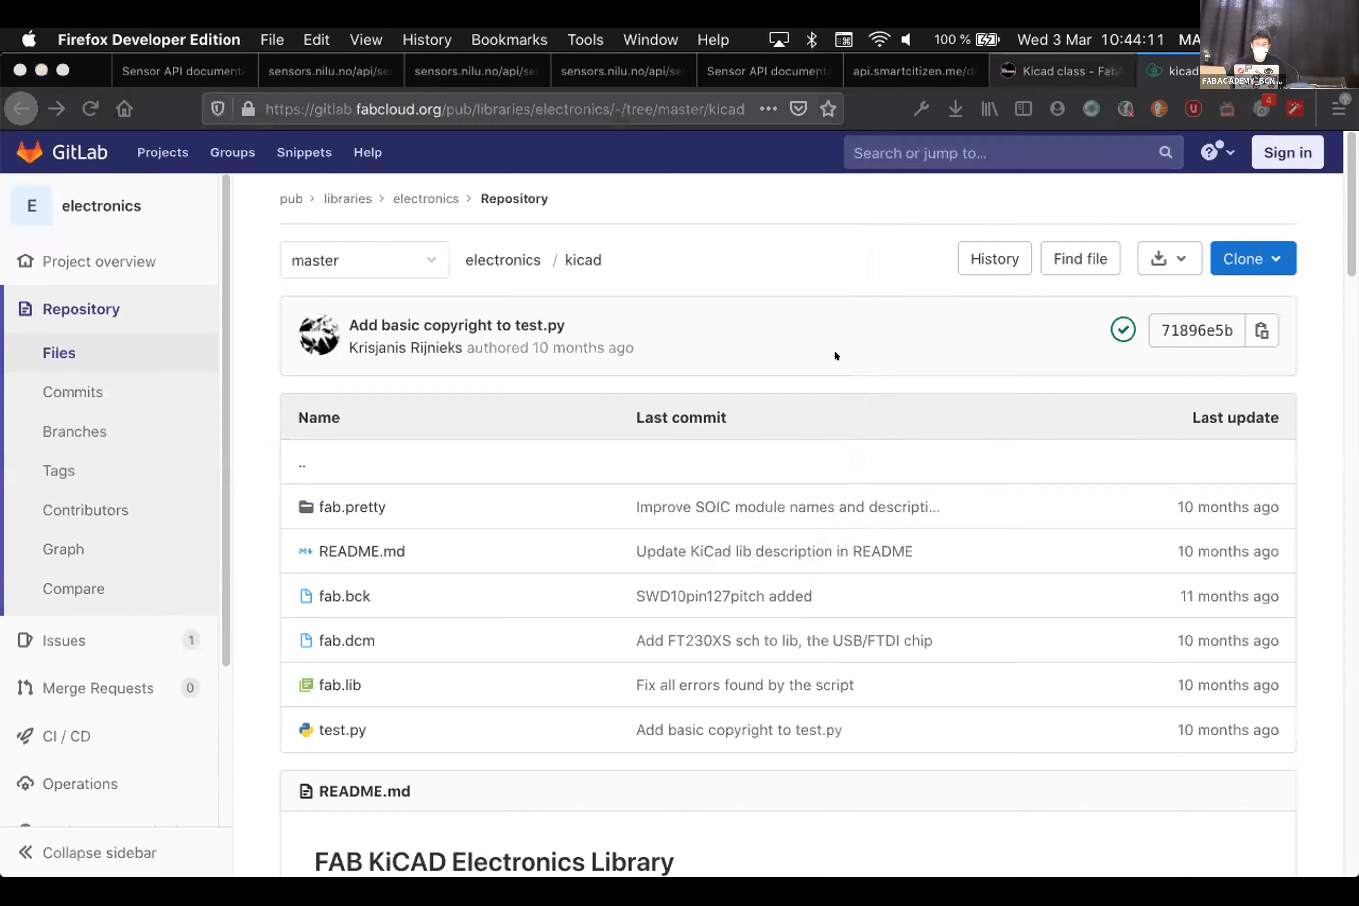
scroll(805, 539, up, 2)
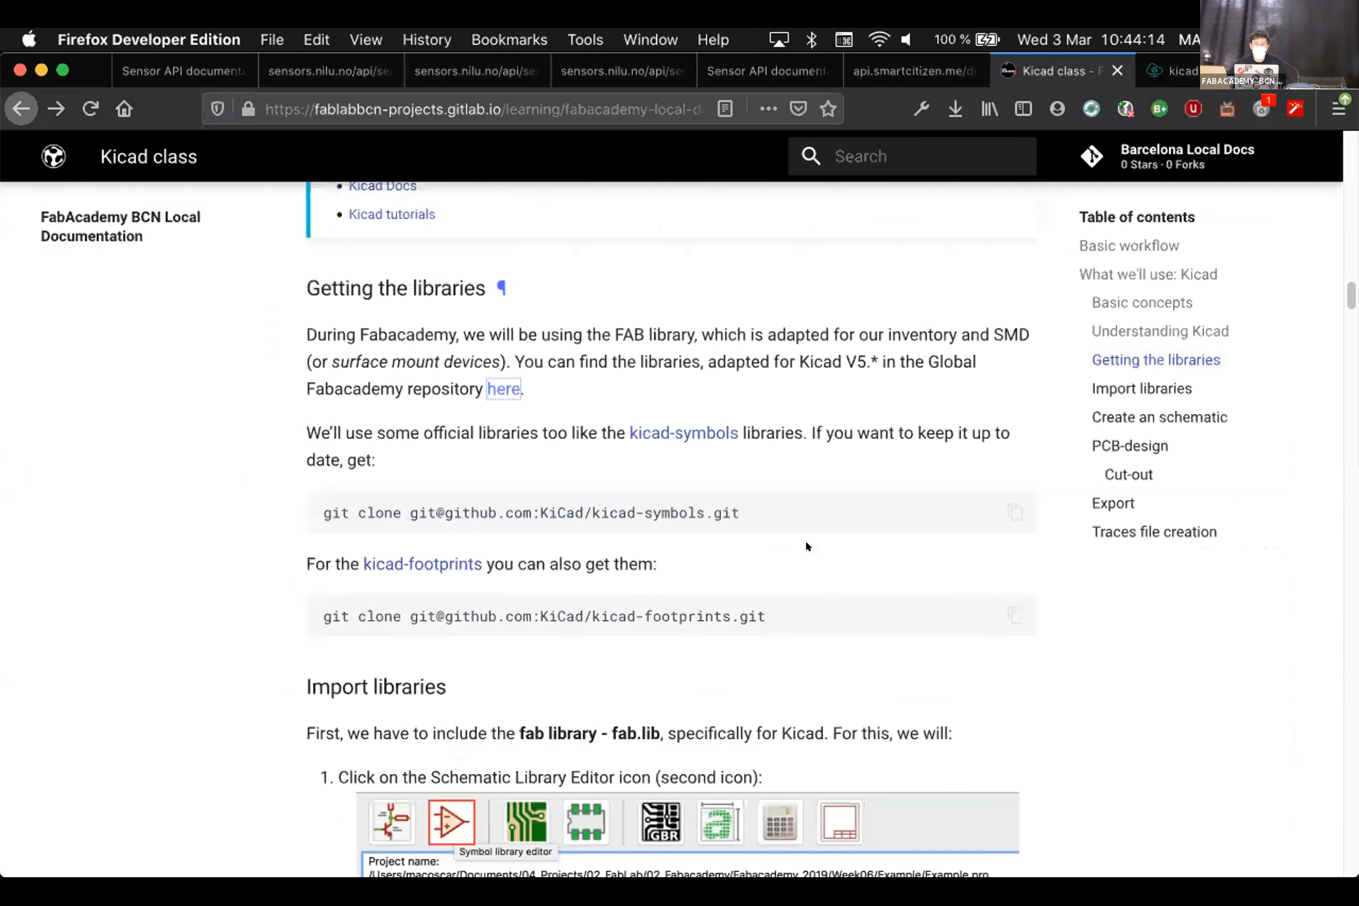
click(585, 373)
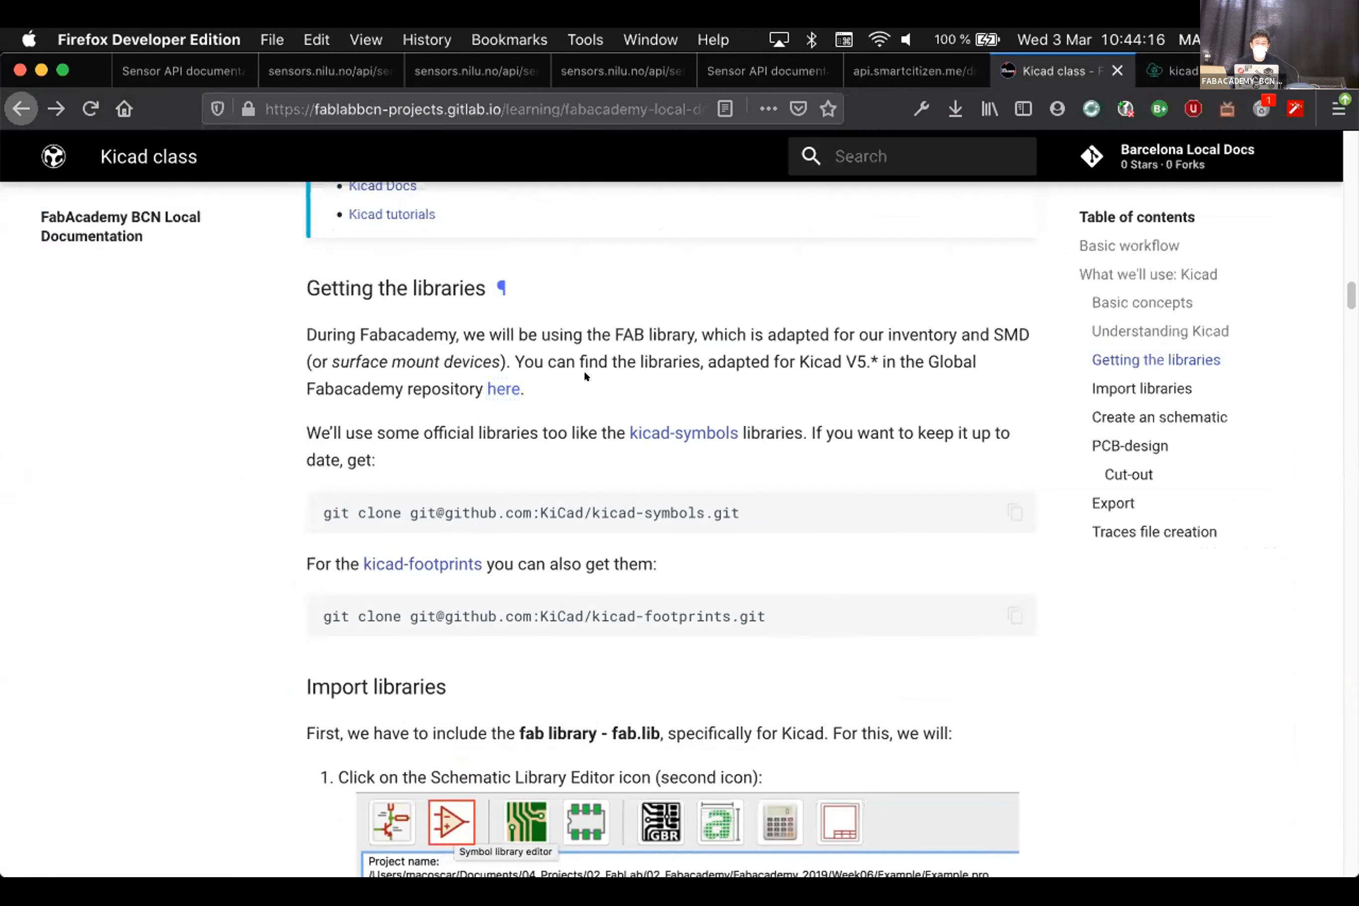
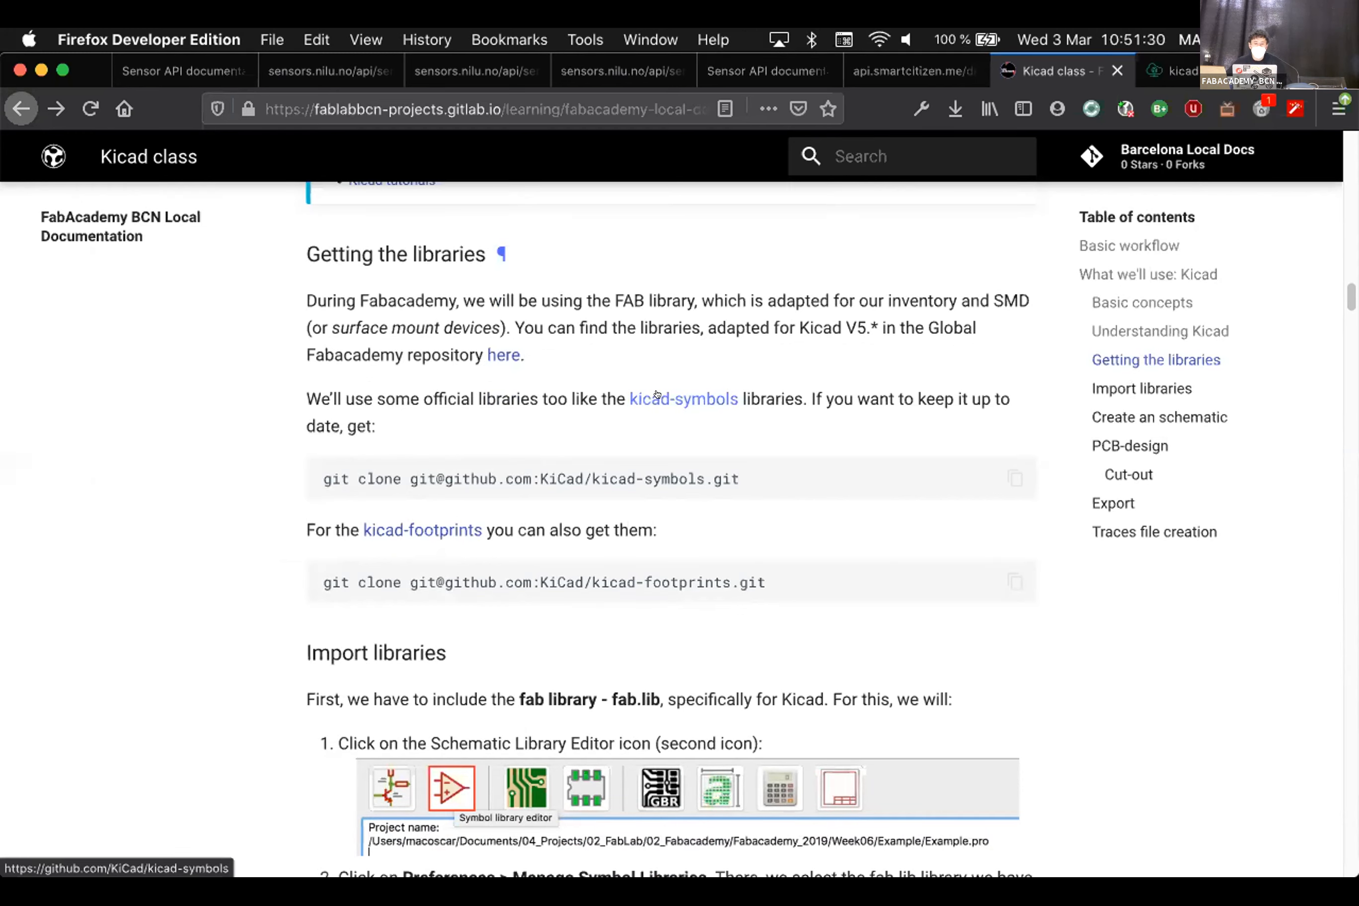
Open the Kicad Docs and Kicad tutorials links from the class notes in new tabs
mouse_move(769, 868)
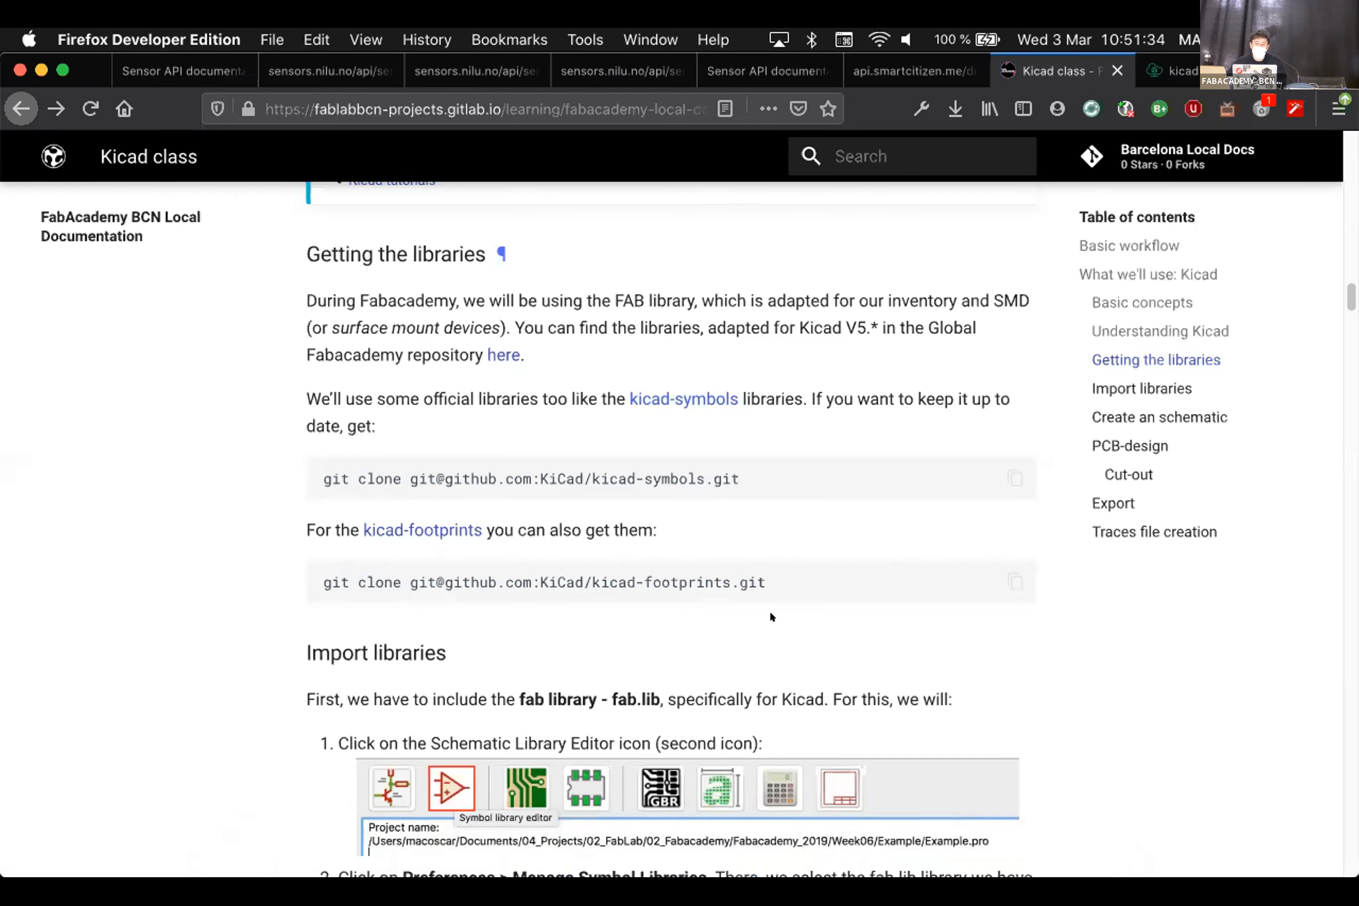
scroll(771, 616, down, 5)
scroll(769, 616, down, 2)
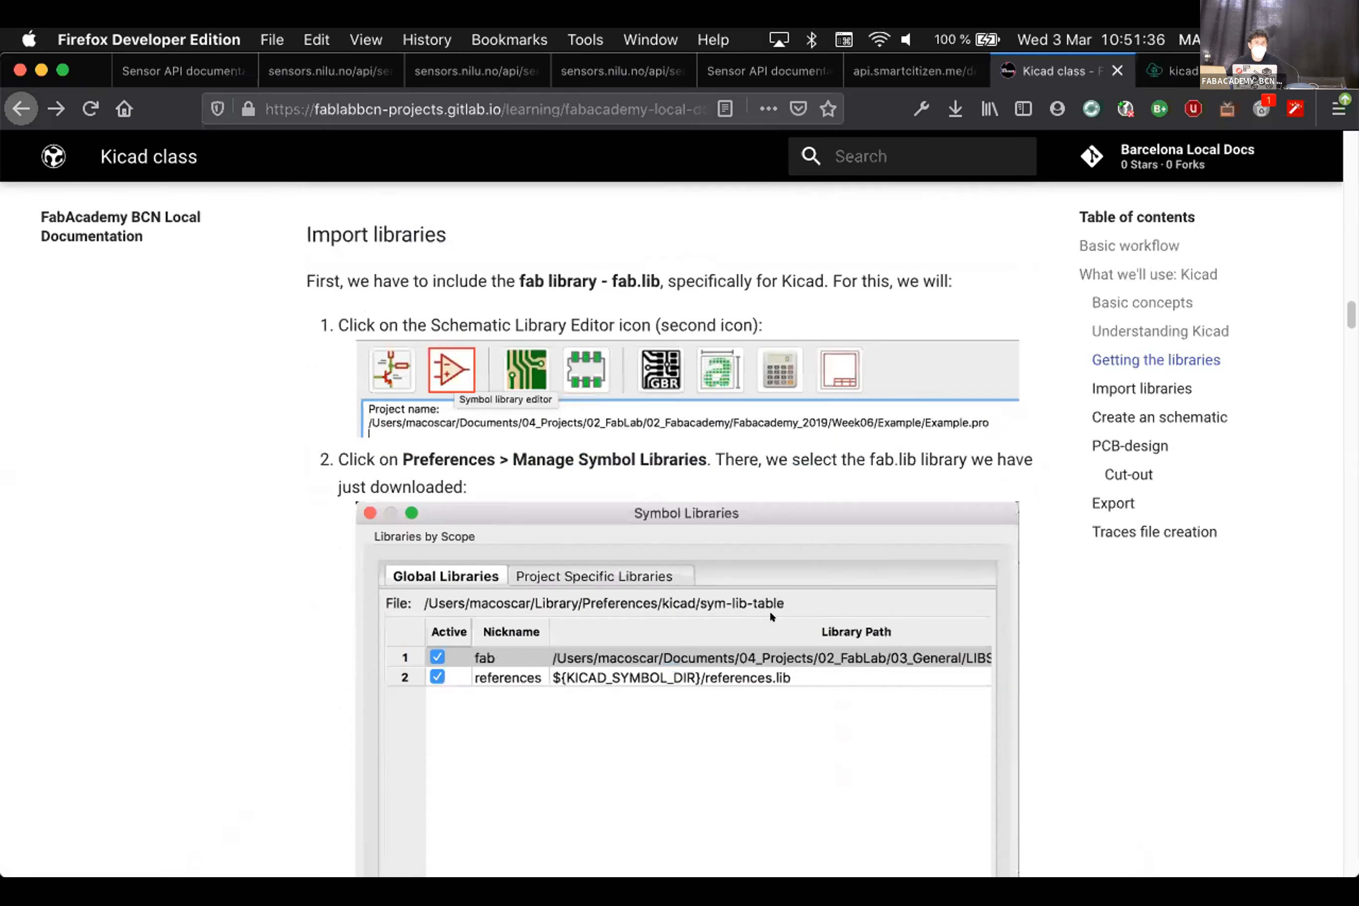
scroll(495, 224, down, 1)
scroll(620, 608, down, 8)
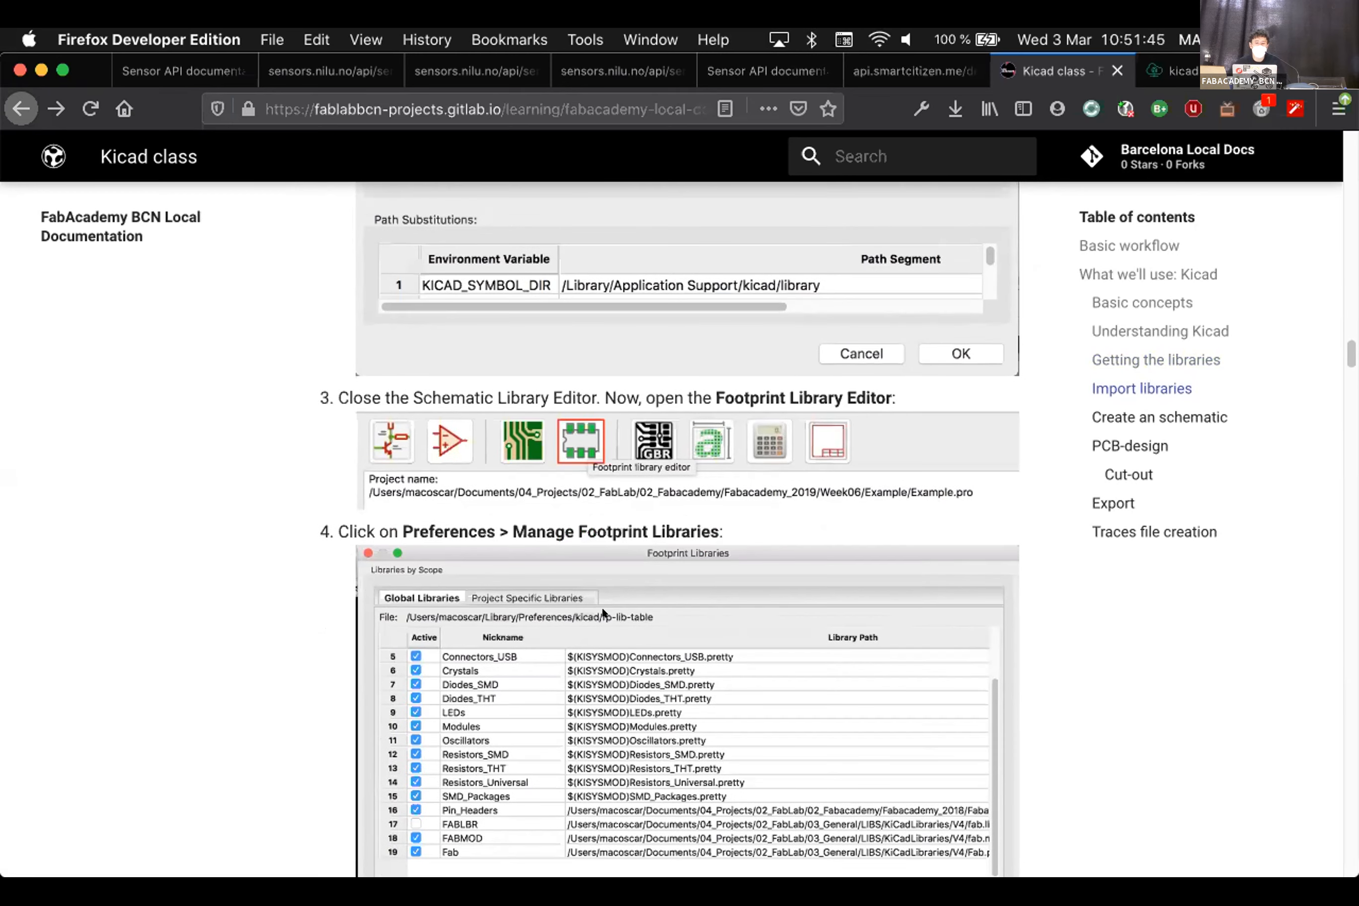
scroll(602, 606, up, 4)
scroll(446, 556, up, 15)
super+click(383, 429)
super+click(391, 458)
click(989, 71)
scroll(1052, 292, down, 8)
Switch to the KiCad Tutorials tab and scroll through its tutorials list
click(1103, 71)
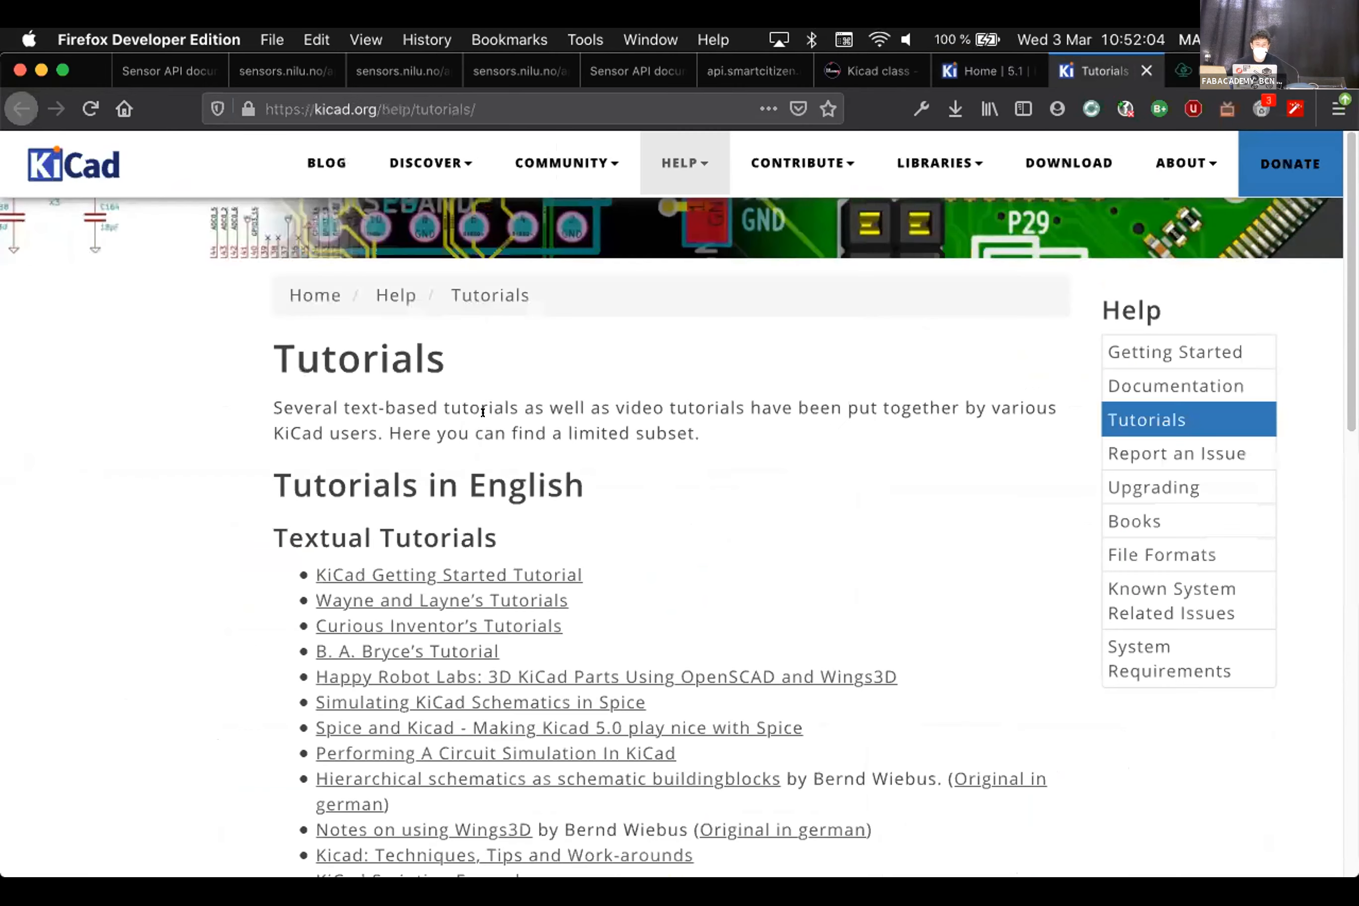
scroll(527, 405, down, 3)
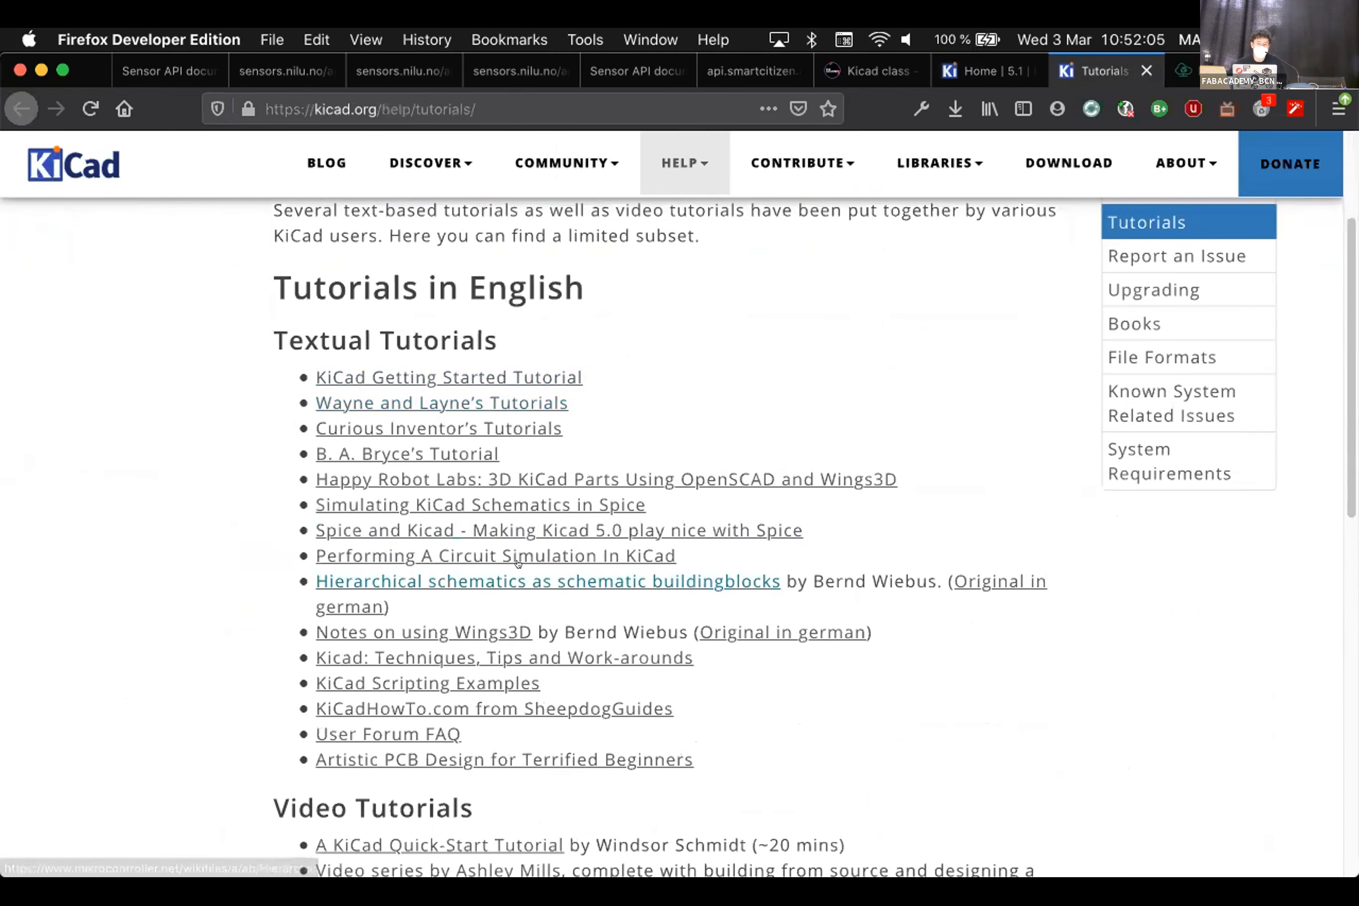
scroll(380, 356, down, 3)
scroll(433, 328, up, 3)
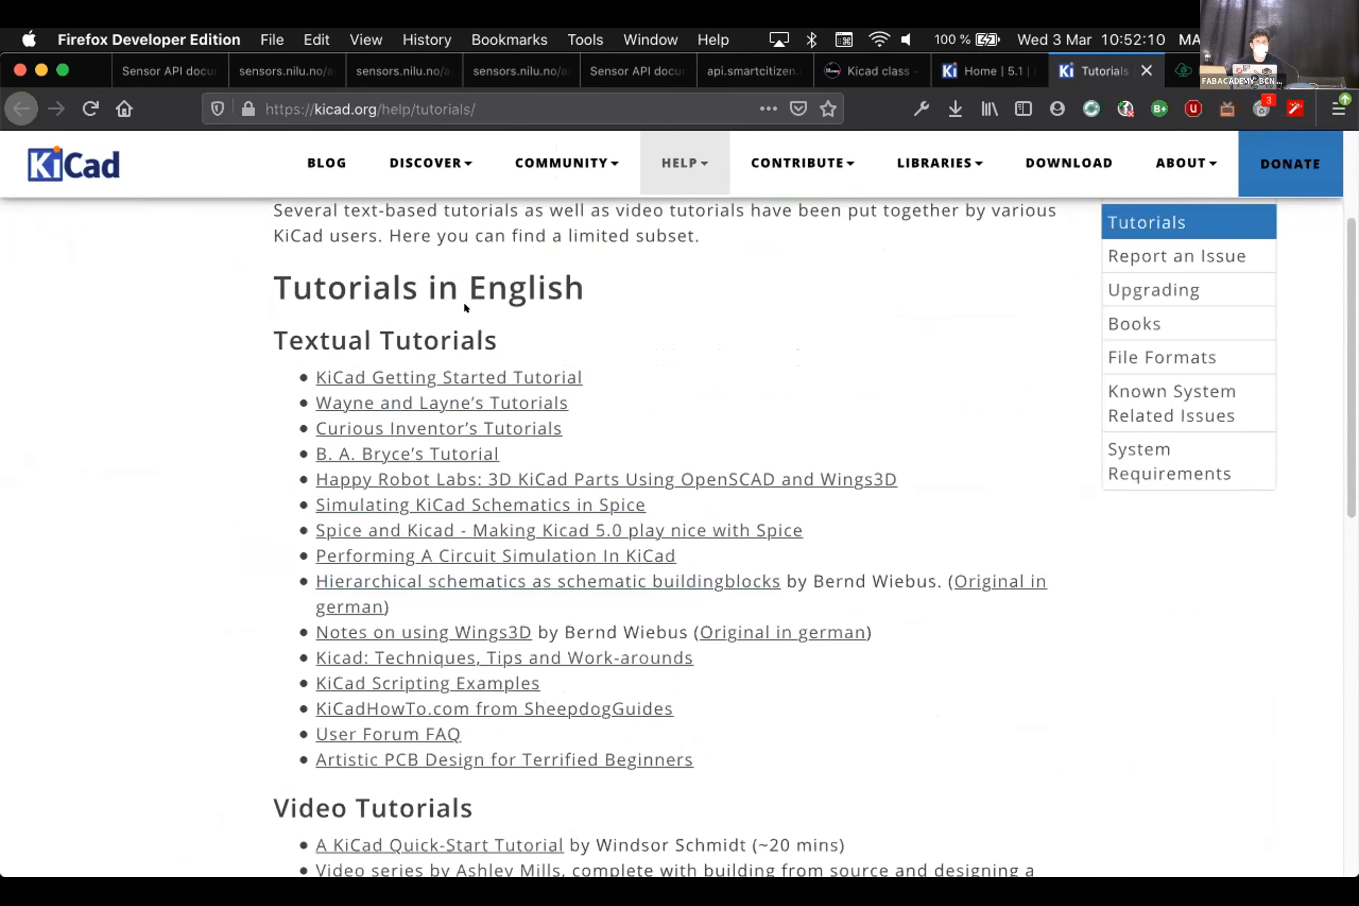
scroll(516, 581, down, 1)
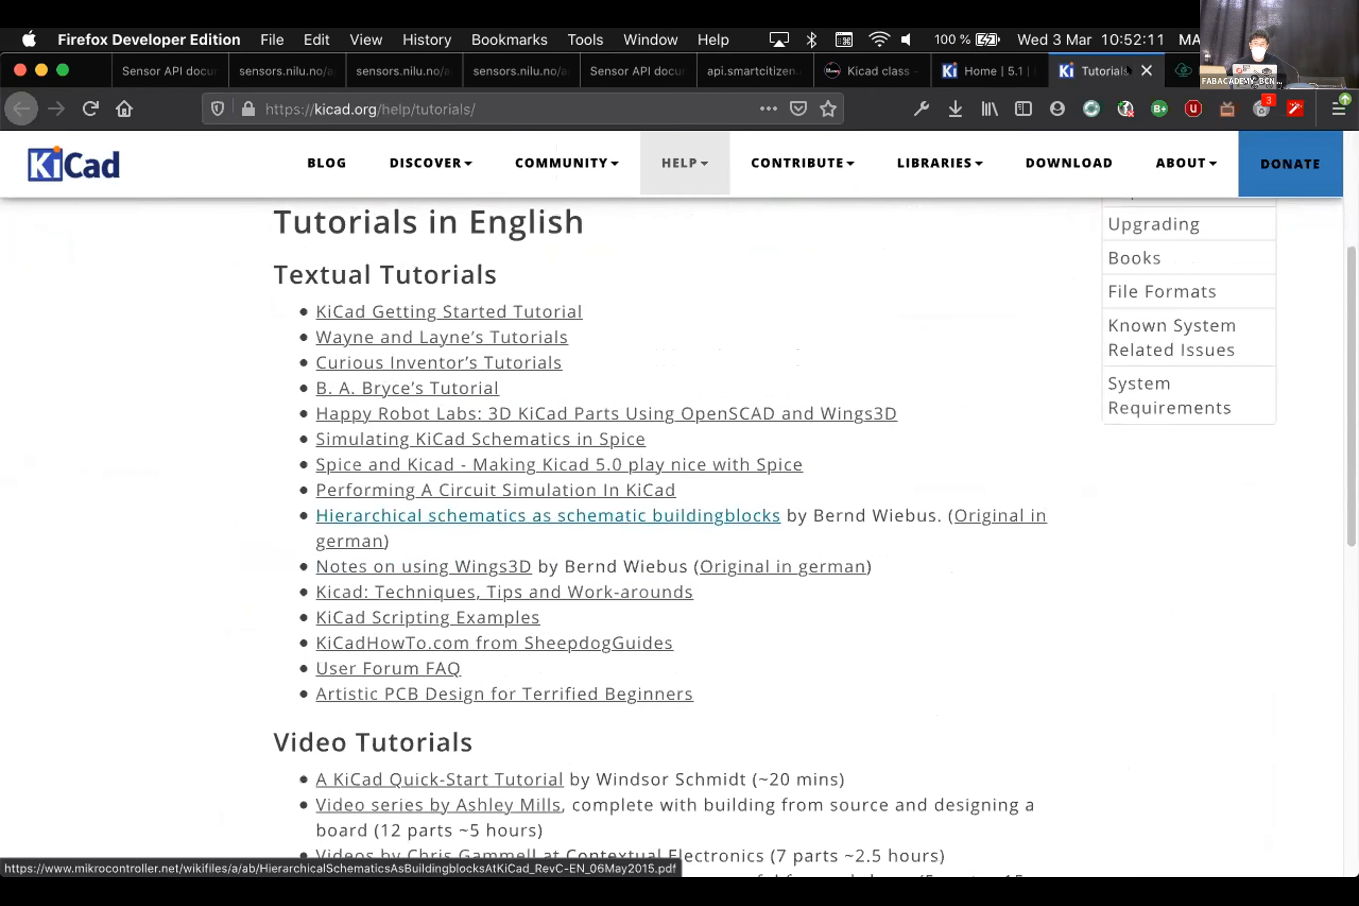
Close the Tutorials and Docs tabs and return to the Kicad class notes
click(1143, 69)
click(1024, 69)
click(1025, 69)
click(865, 71)
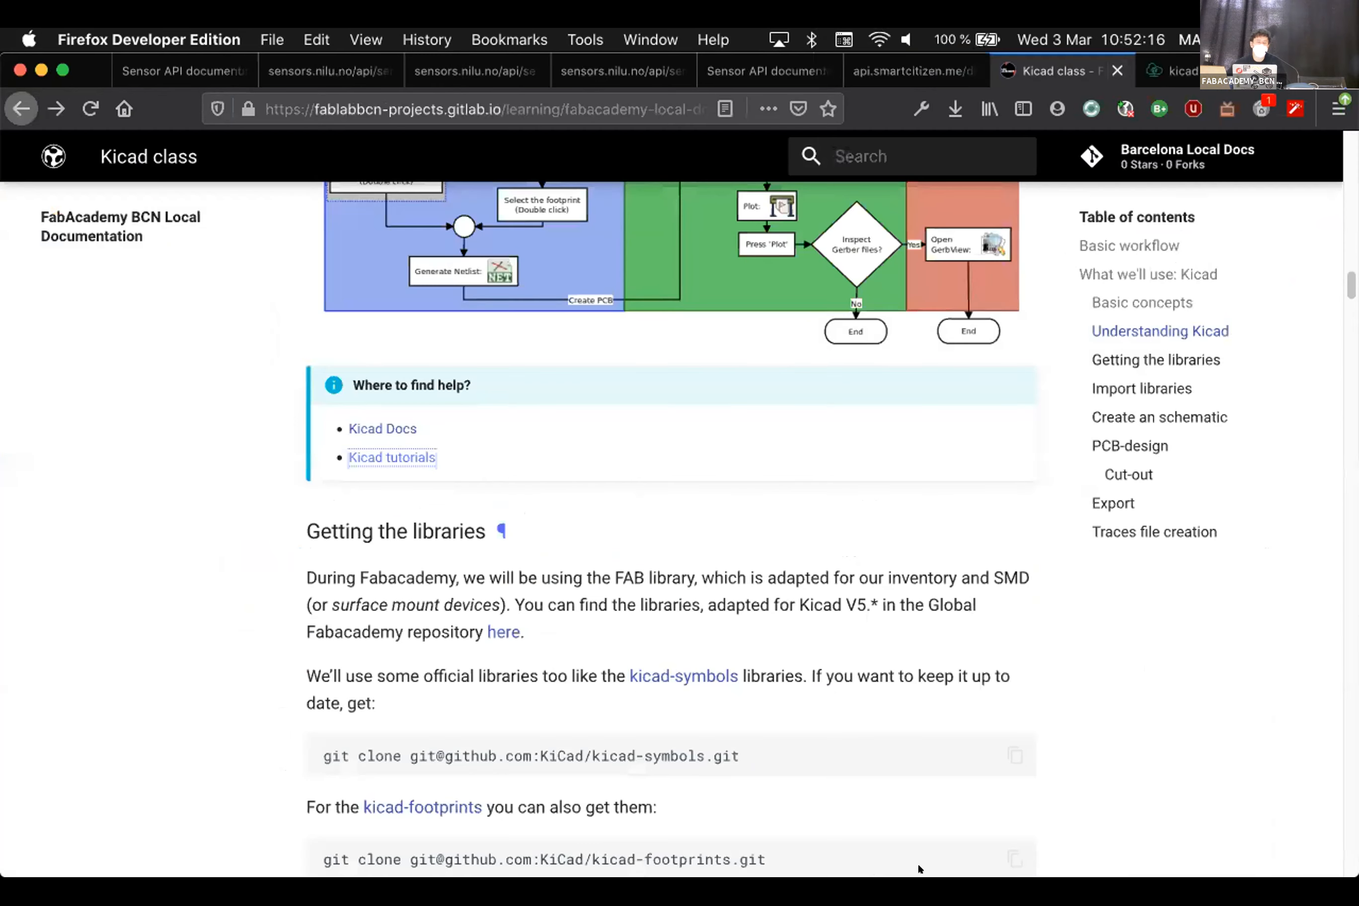
mouse_move(920, 869)
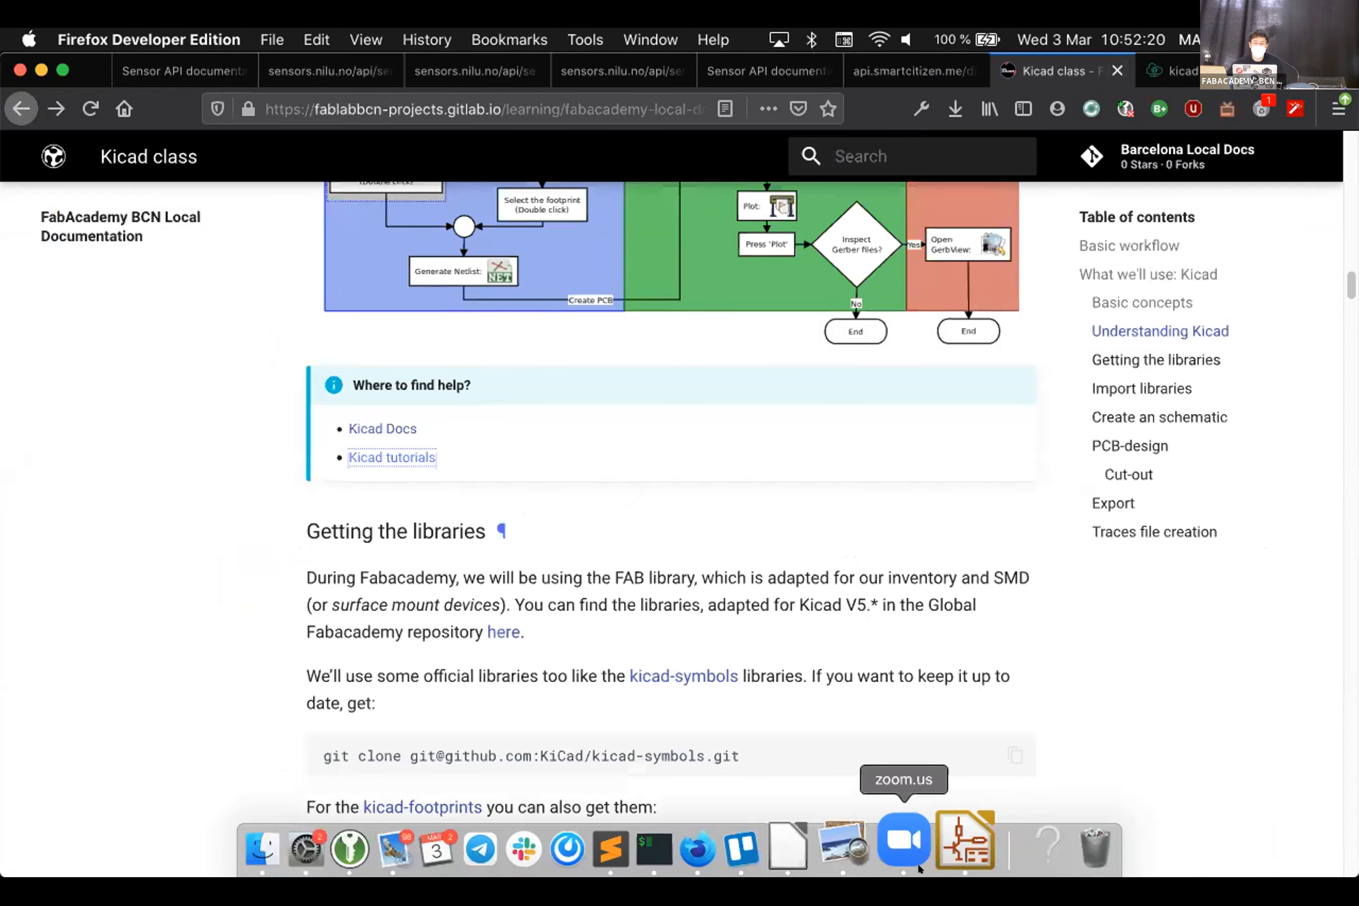
Confirm the Symbol Libraries table with OK and open Preferences > Manage Footprint Libraries
click(968, 847)
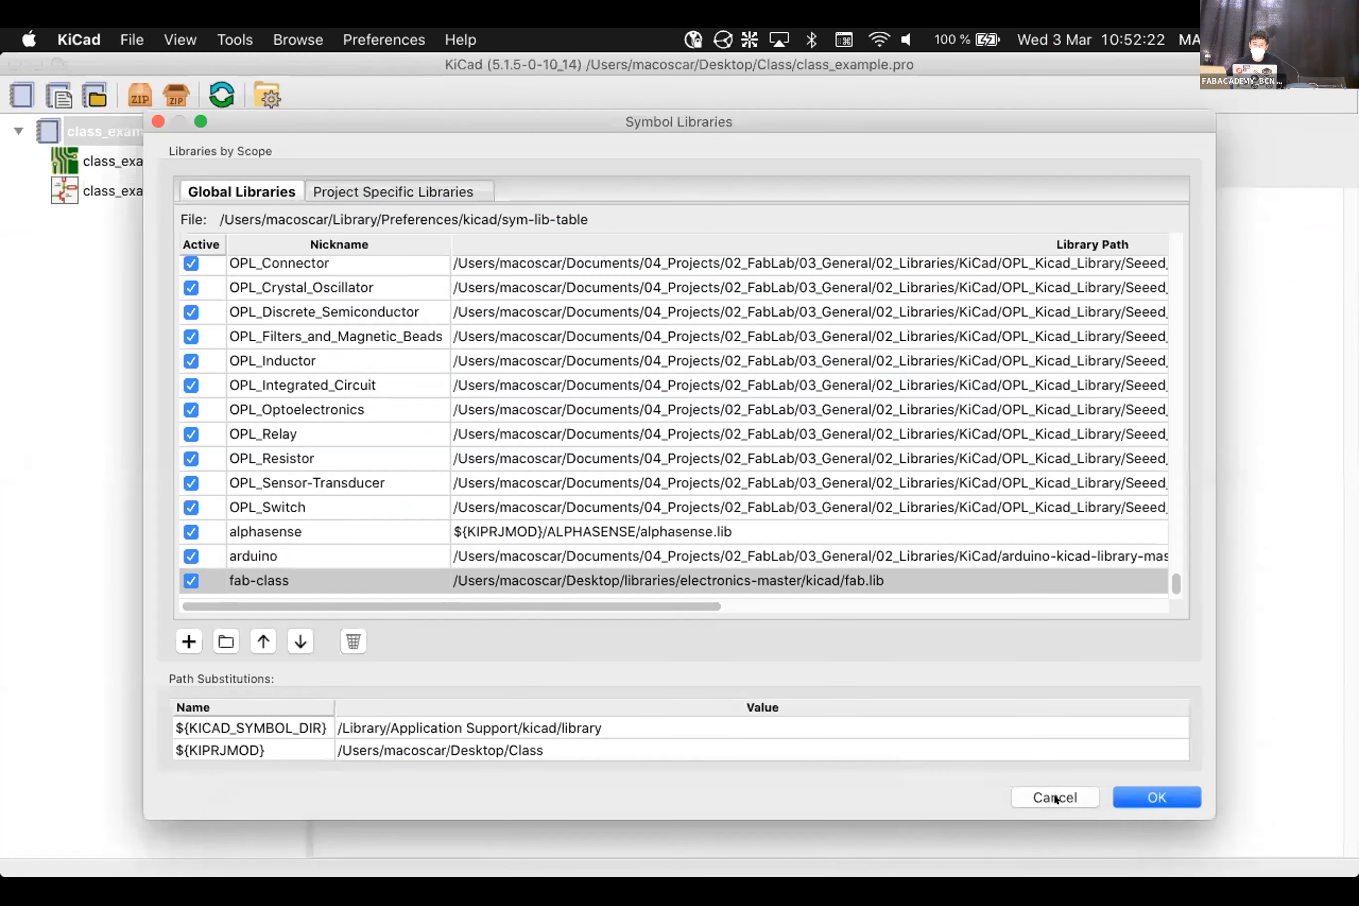
click(1128, 783)
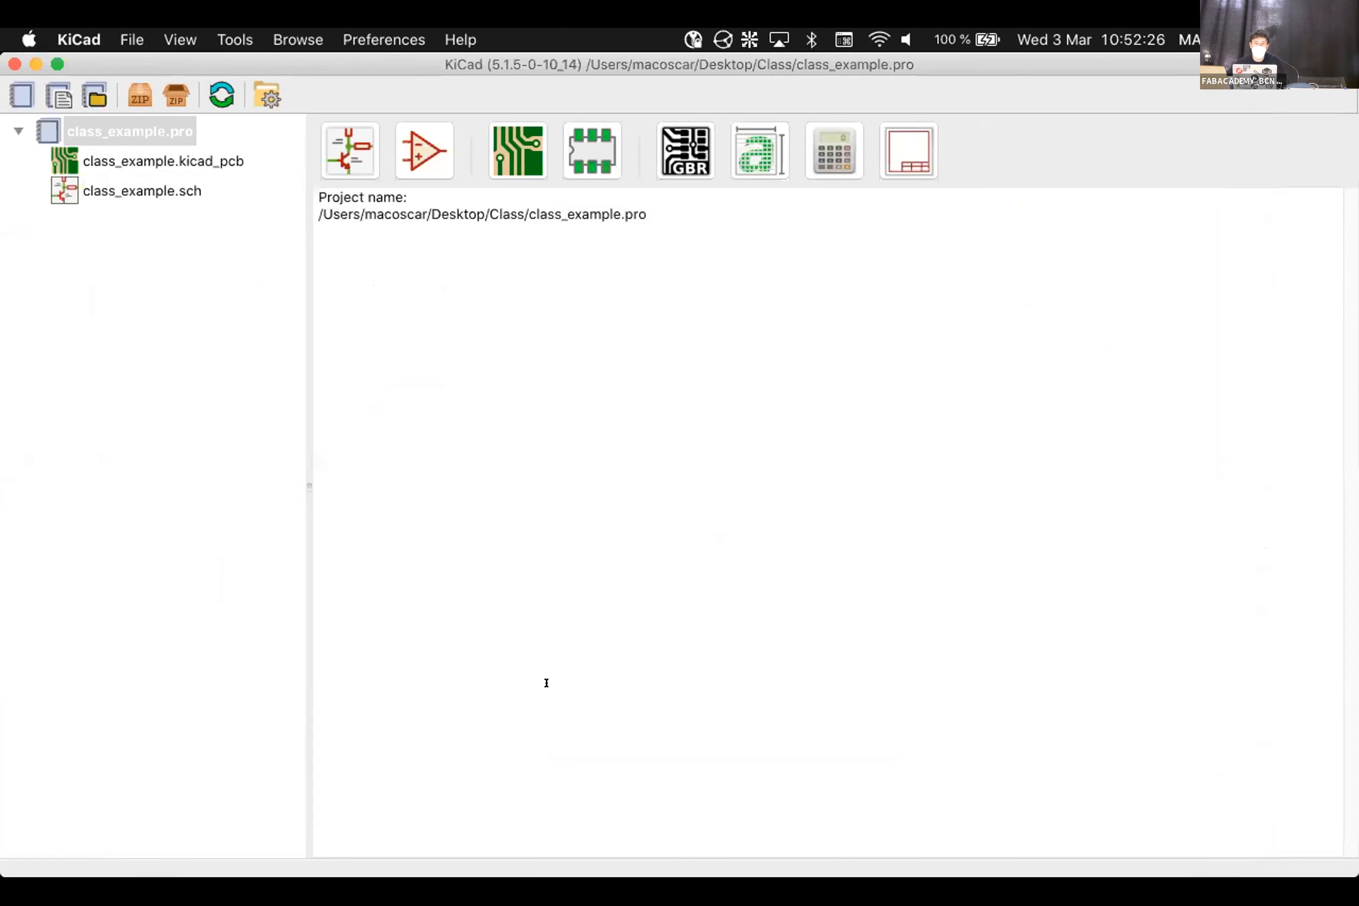
click(379, 35)
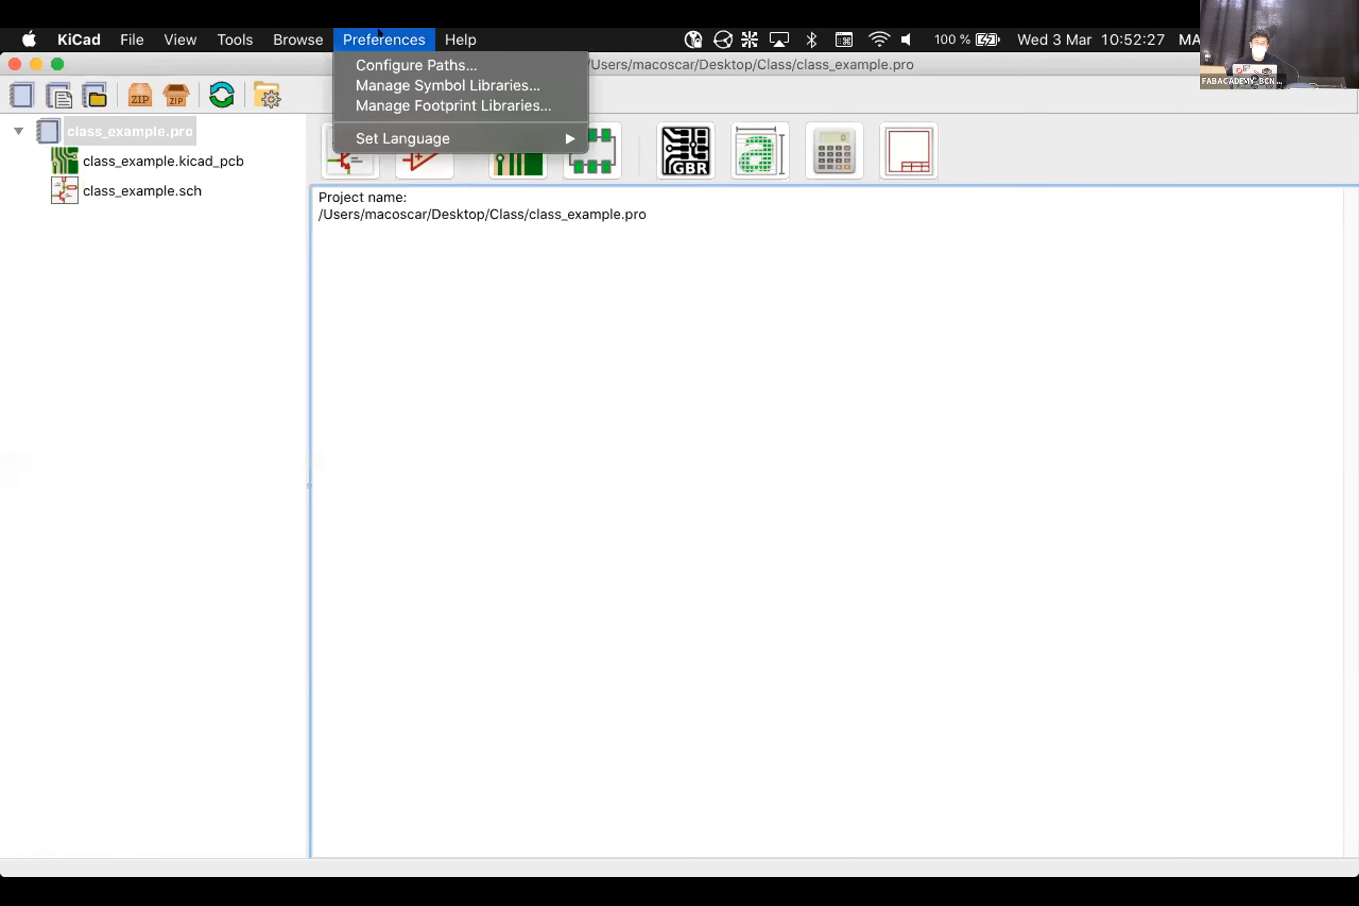
click(412, 106)
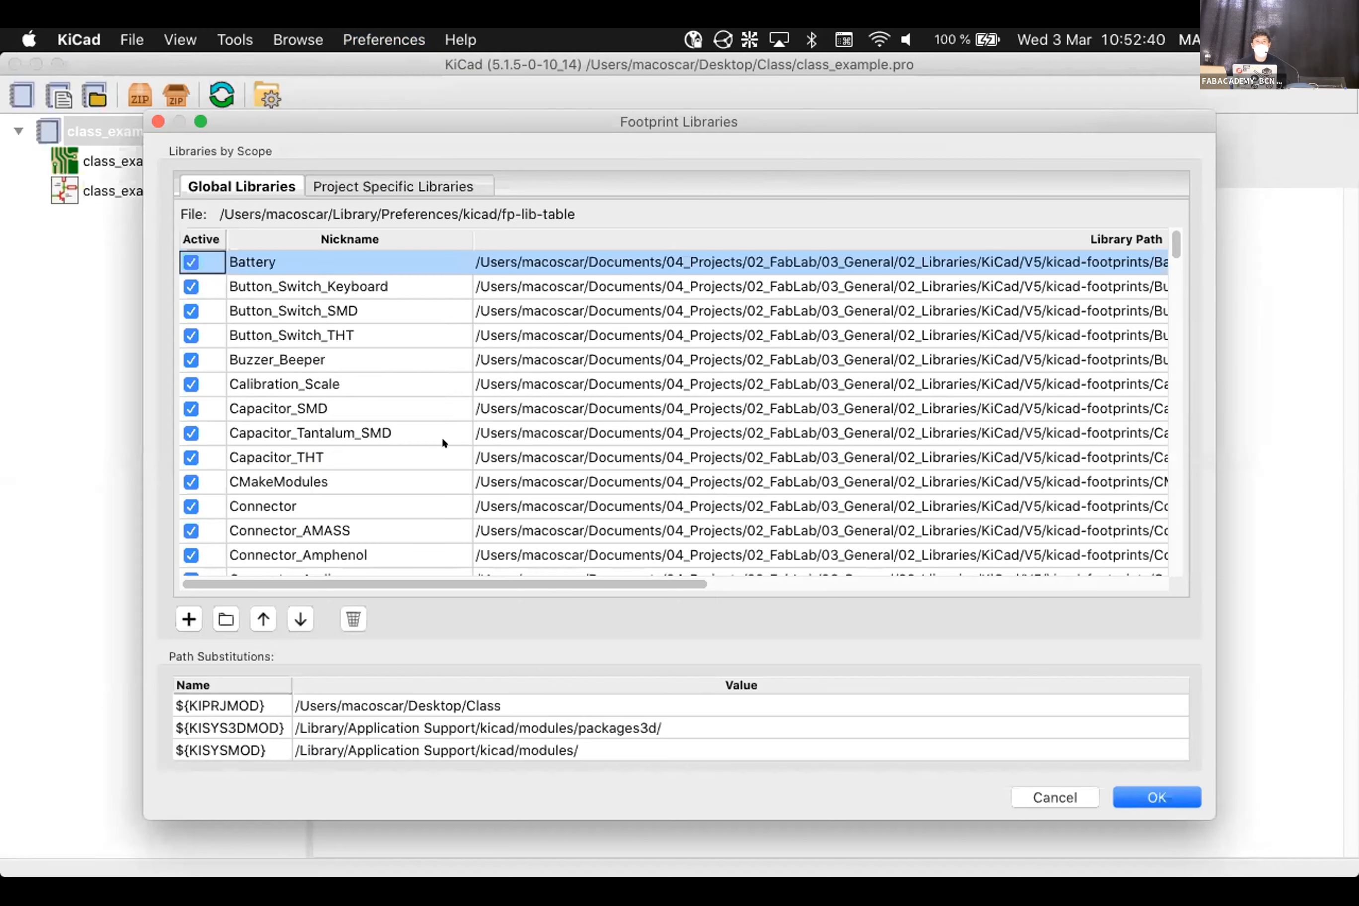
Inspect the global footprint table's fab and OPL libraries, then close it
scroll(496, 445, down, 20)
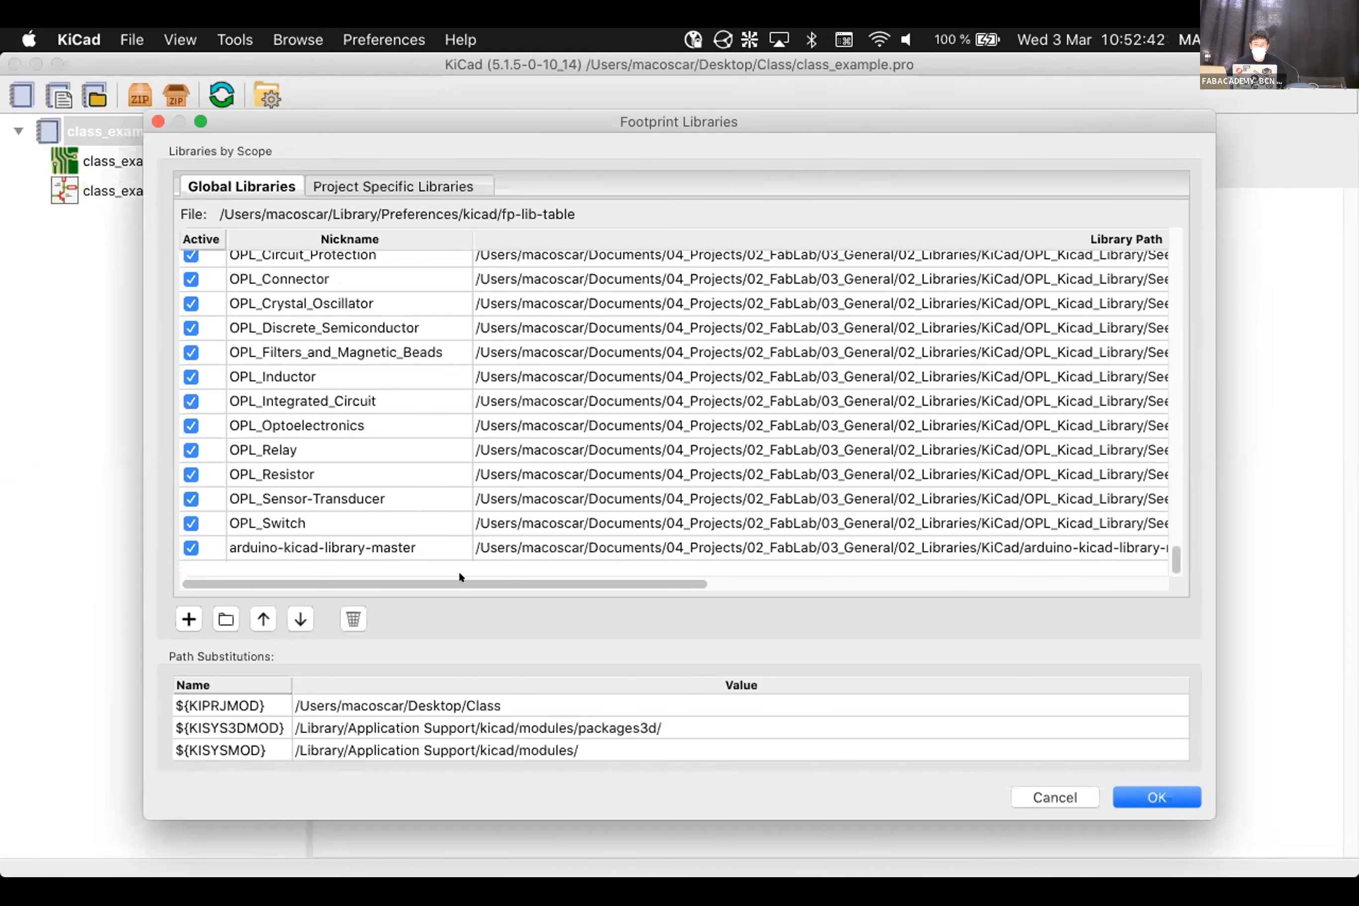
drag(718, 574, 975, 589)
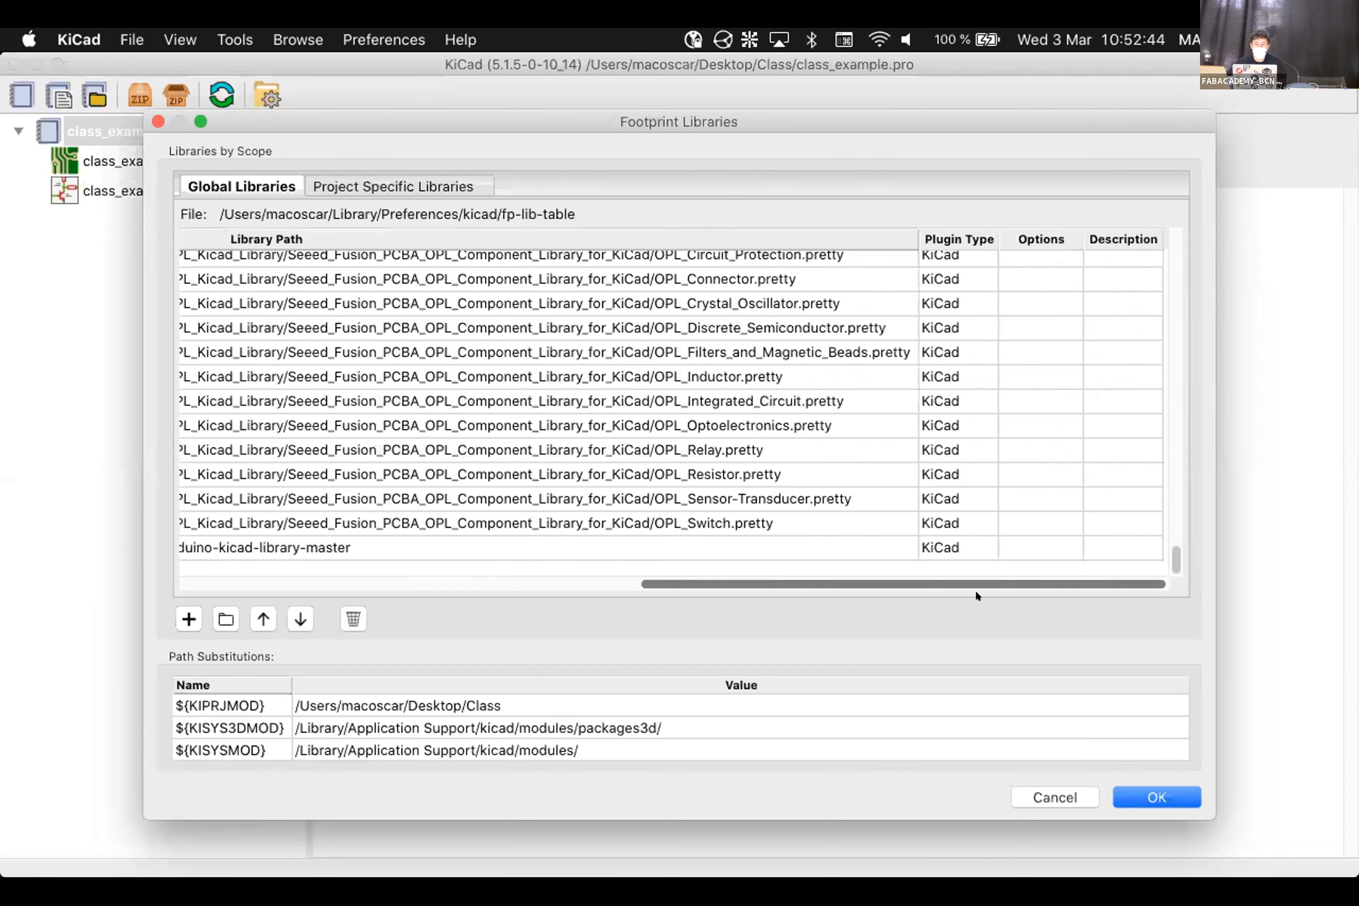
scroll(886, 579, left, 2)
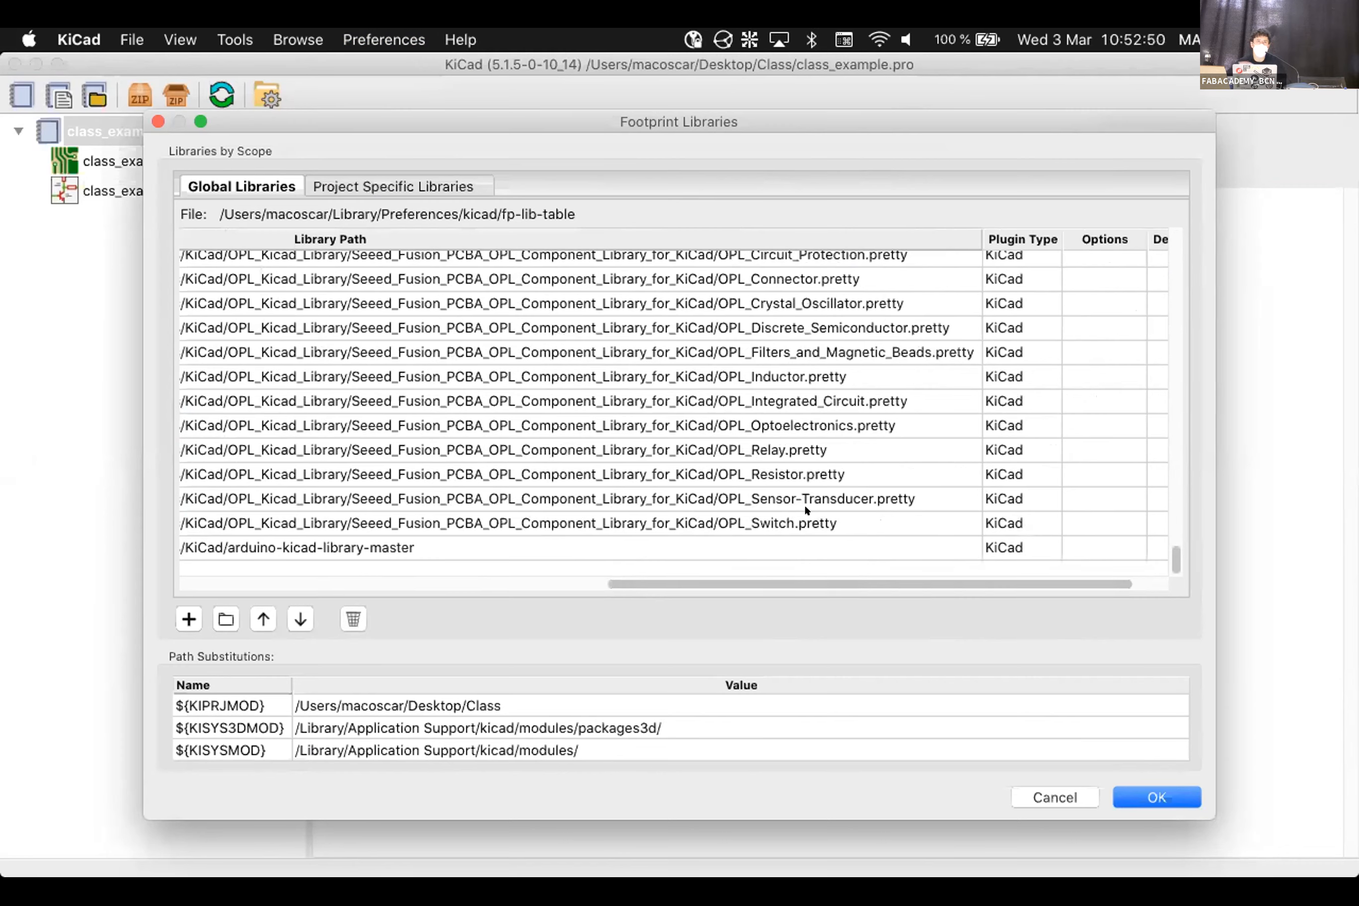
drag(767, 583, 257, 594)
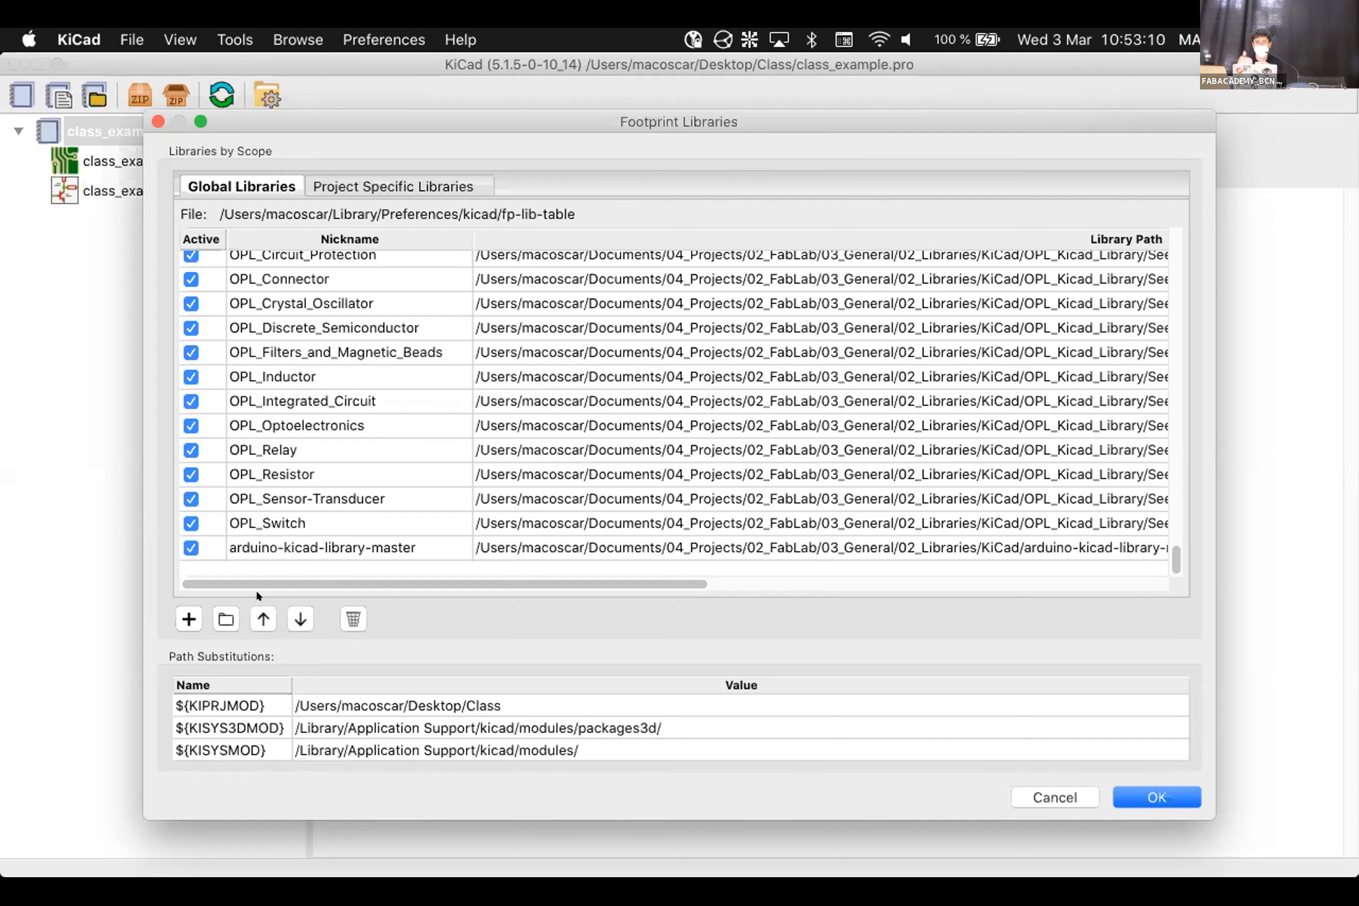
scroll(501, 377, up, 5)
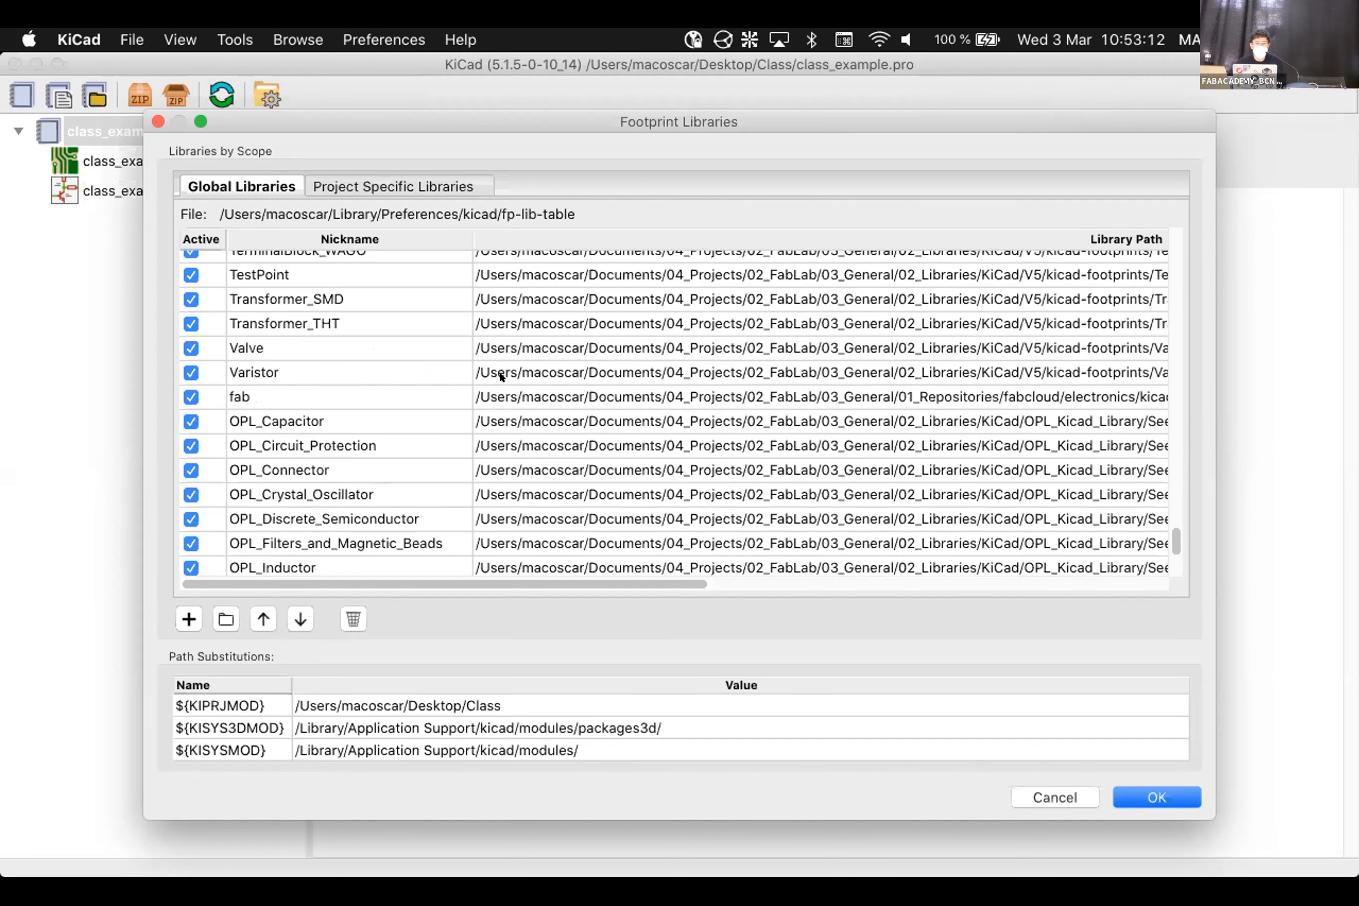
scroll(281, 403, up, 4)
scroll(297, 354, up, 4)
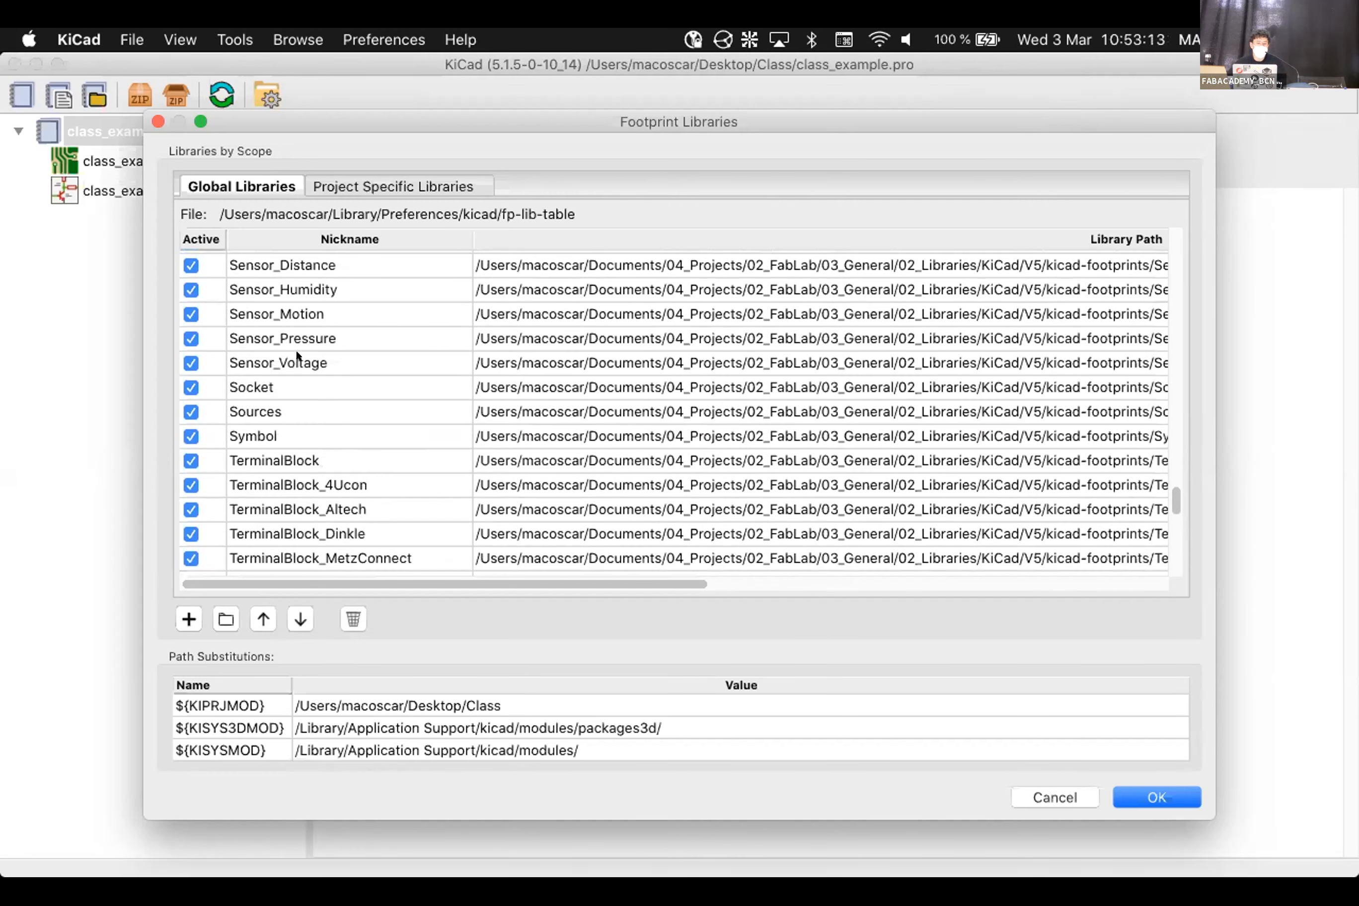
scroll(893, 426, up, 4)
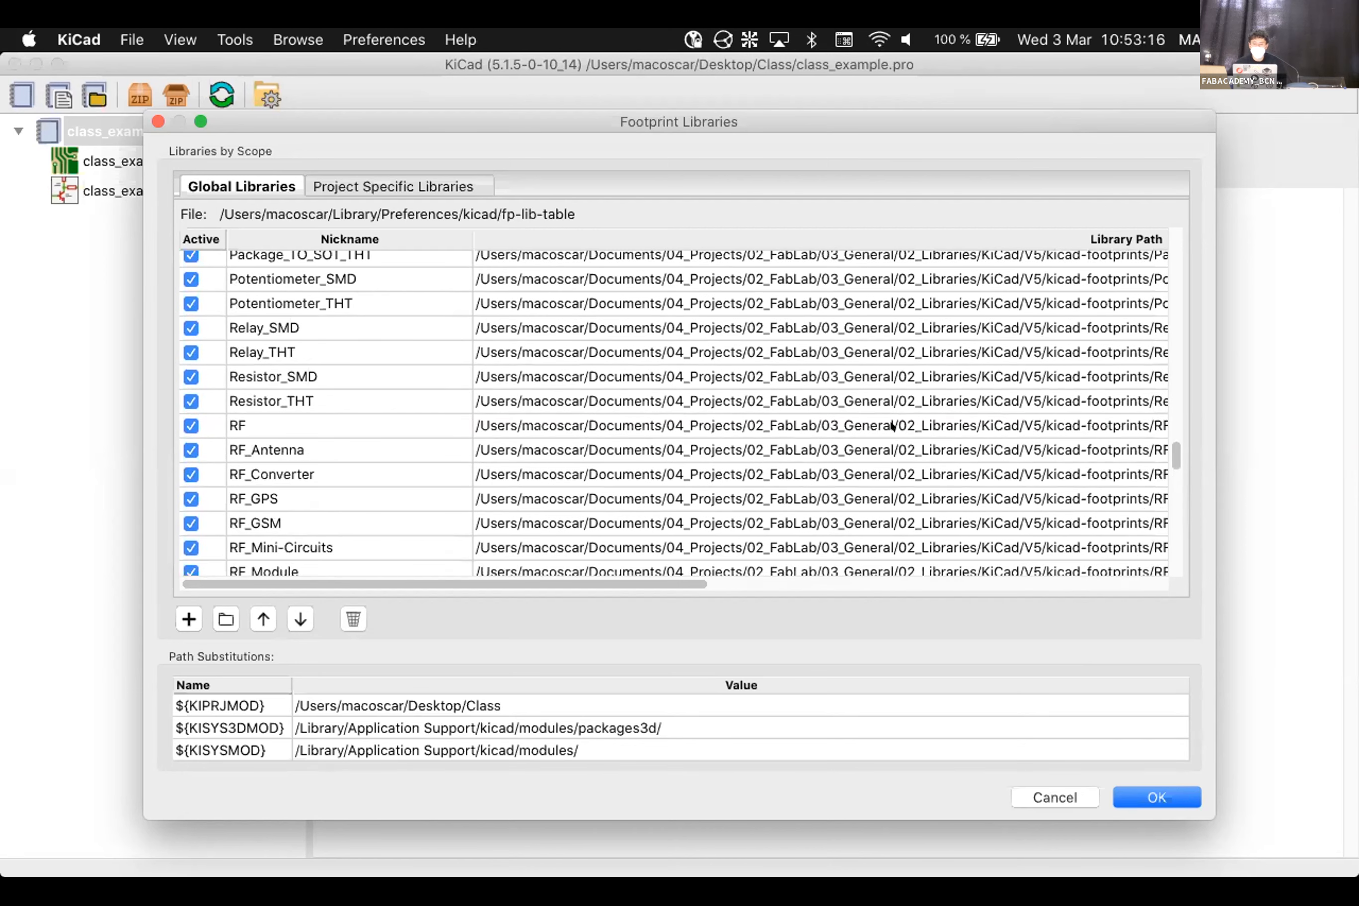
key(Escape)
Launch the Footprint Editor, then cancel the stalled footprint library loading dialog
click(598, 134)
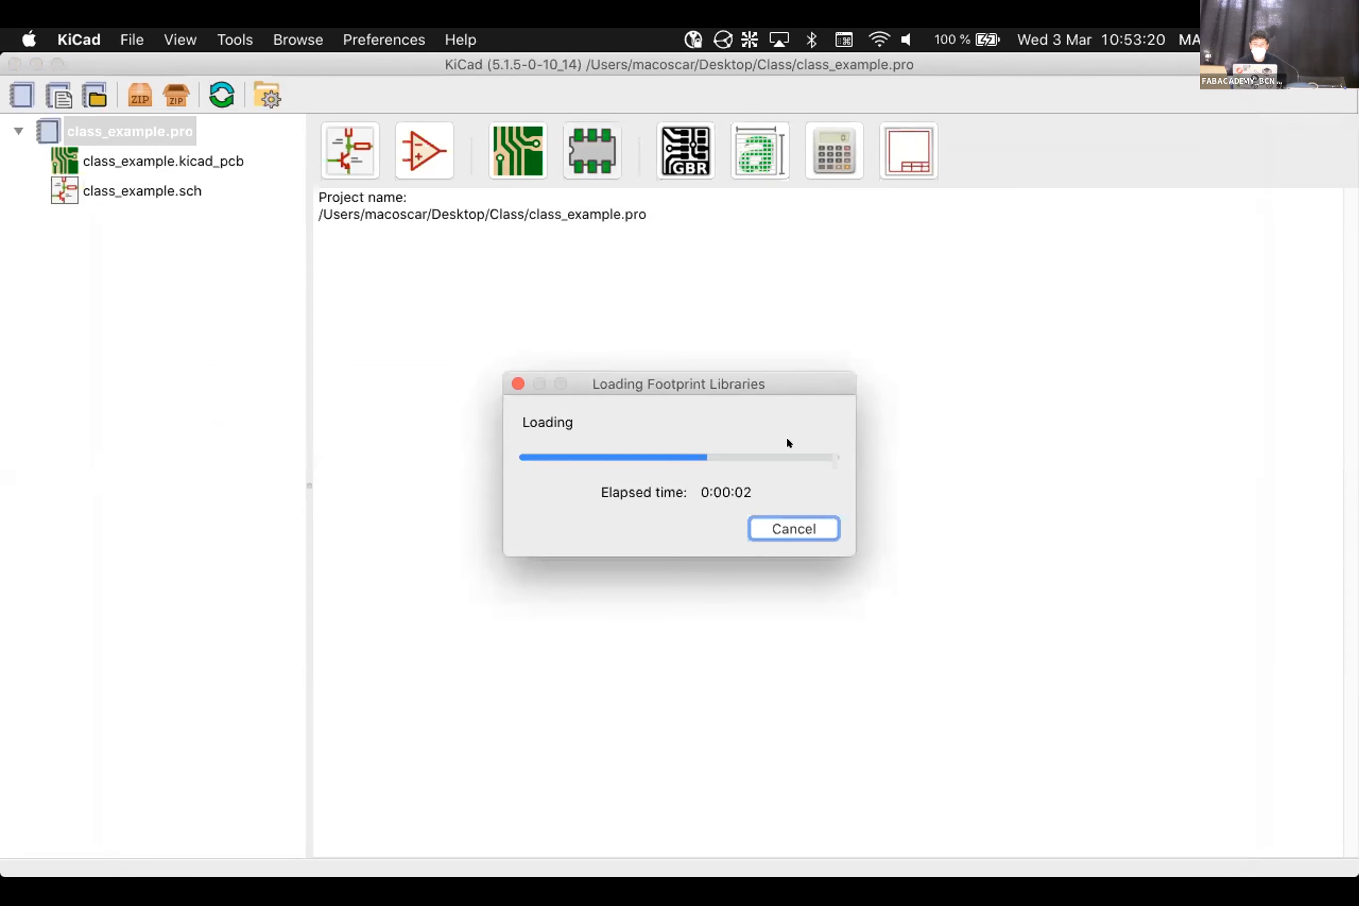
mouse_move(956, 836)
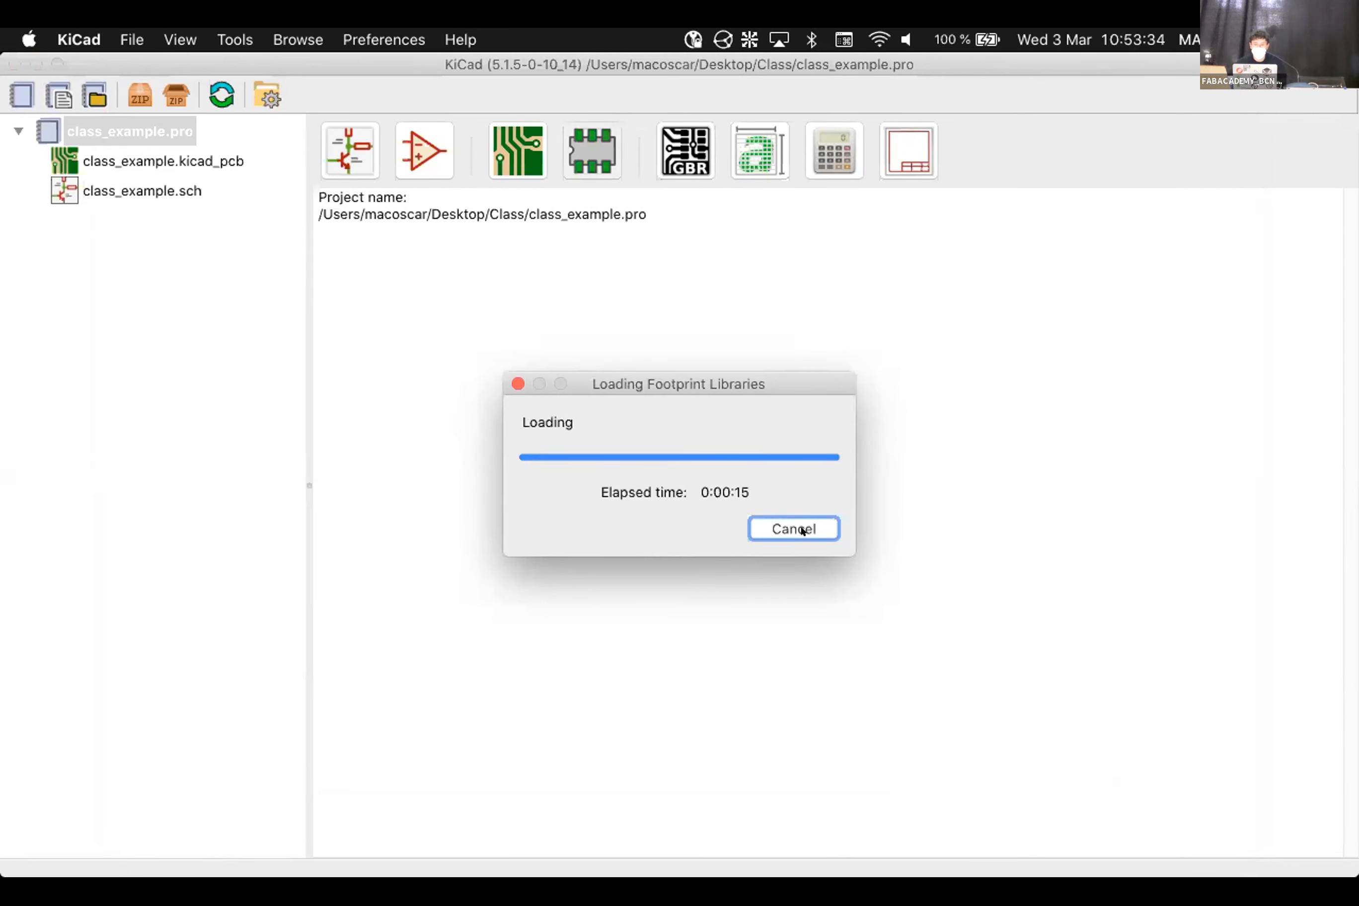
click(817, 528)
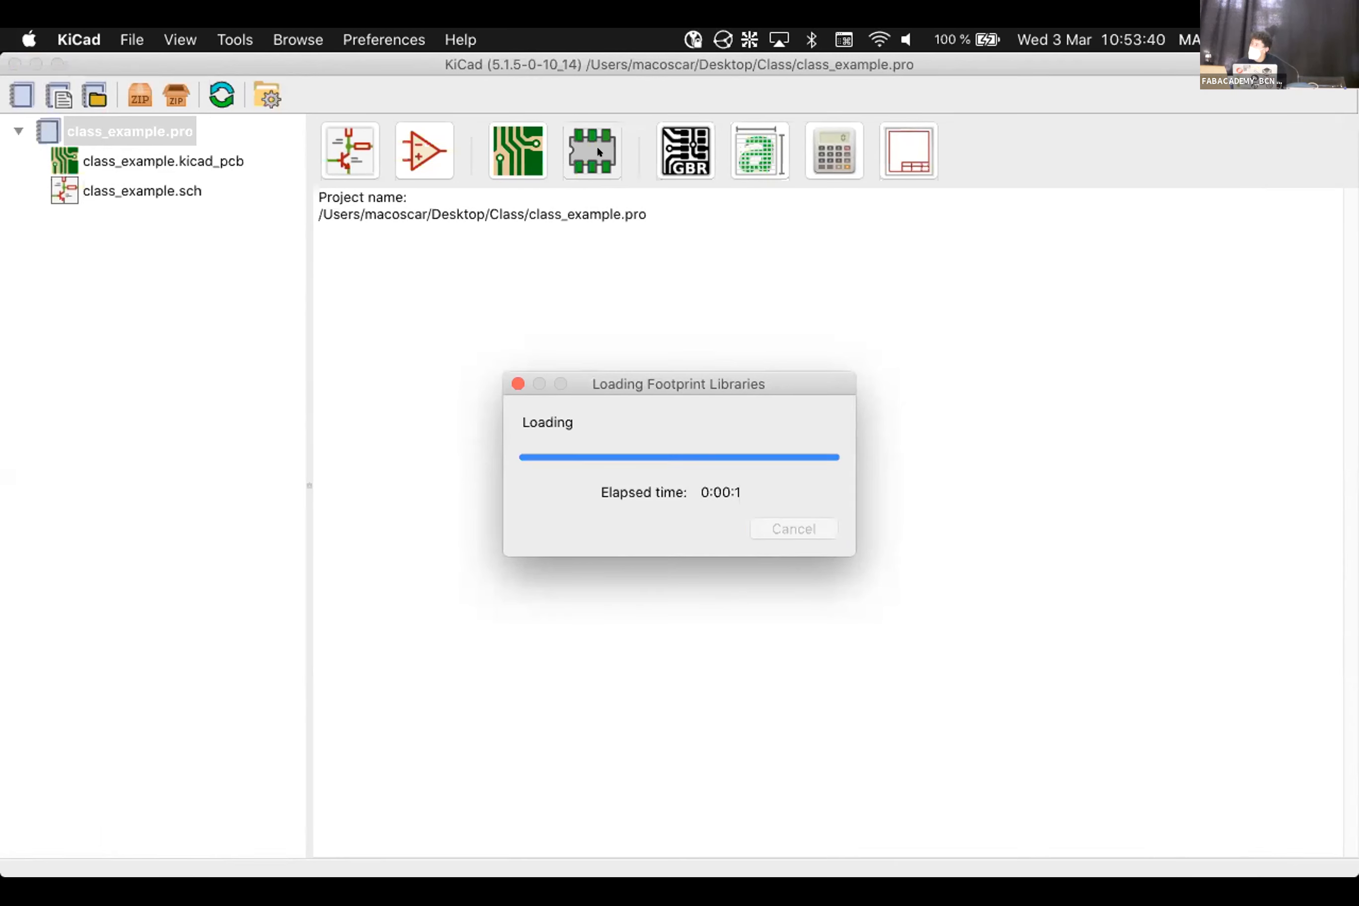
mouse_move(1071, 867)
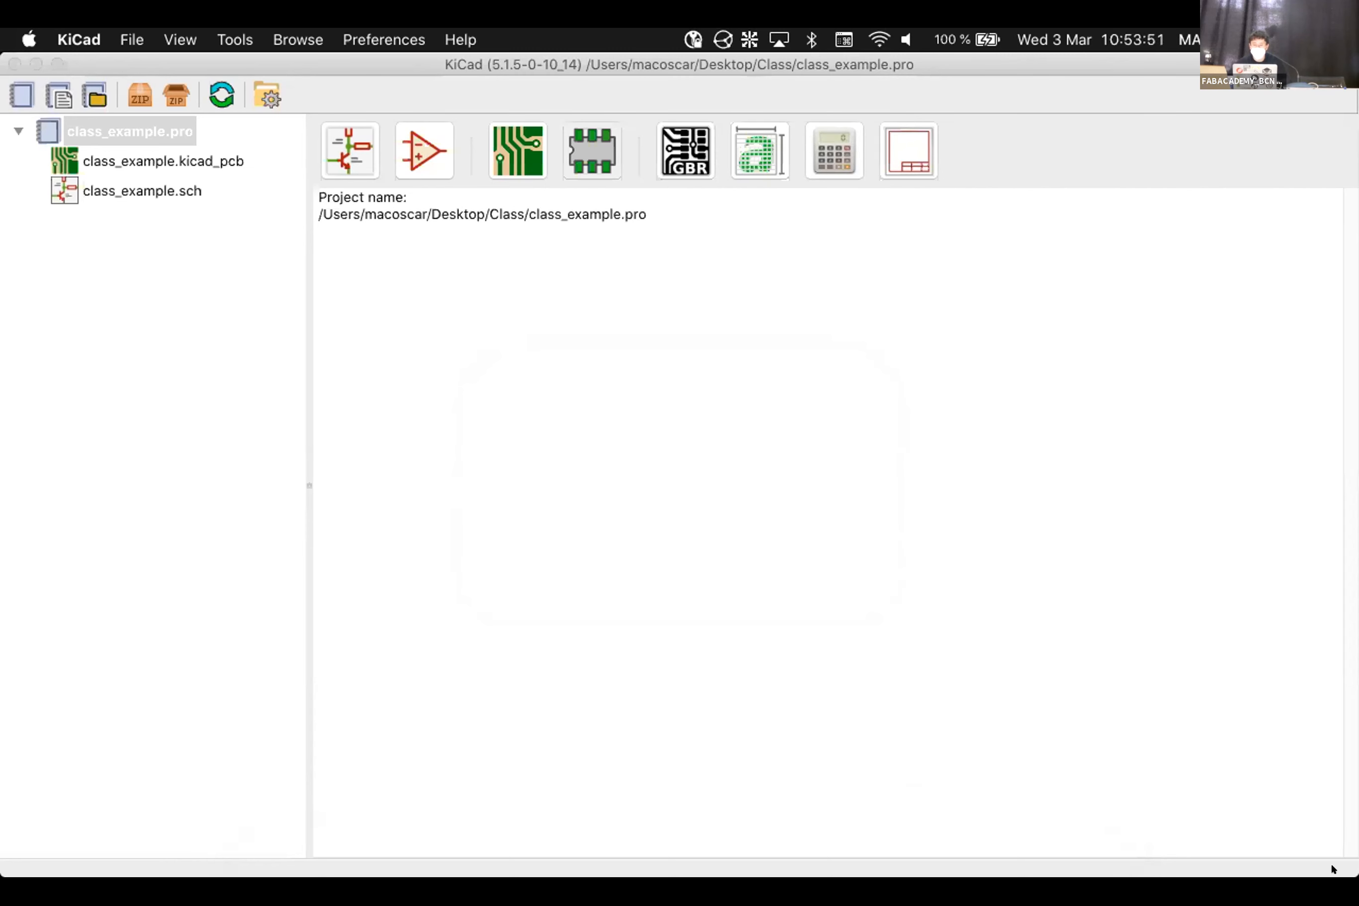
mouse_move(956, 868)
Find KiCad's process with 'ps -ax | grep kicad' and force-quit PID 42745 using kill -9
key(super+Tab)
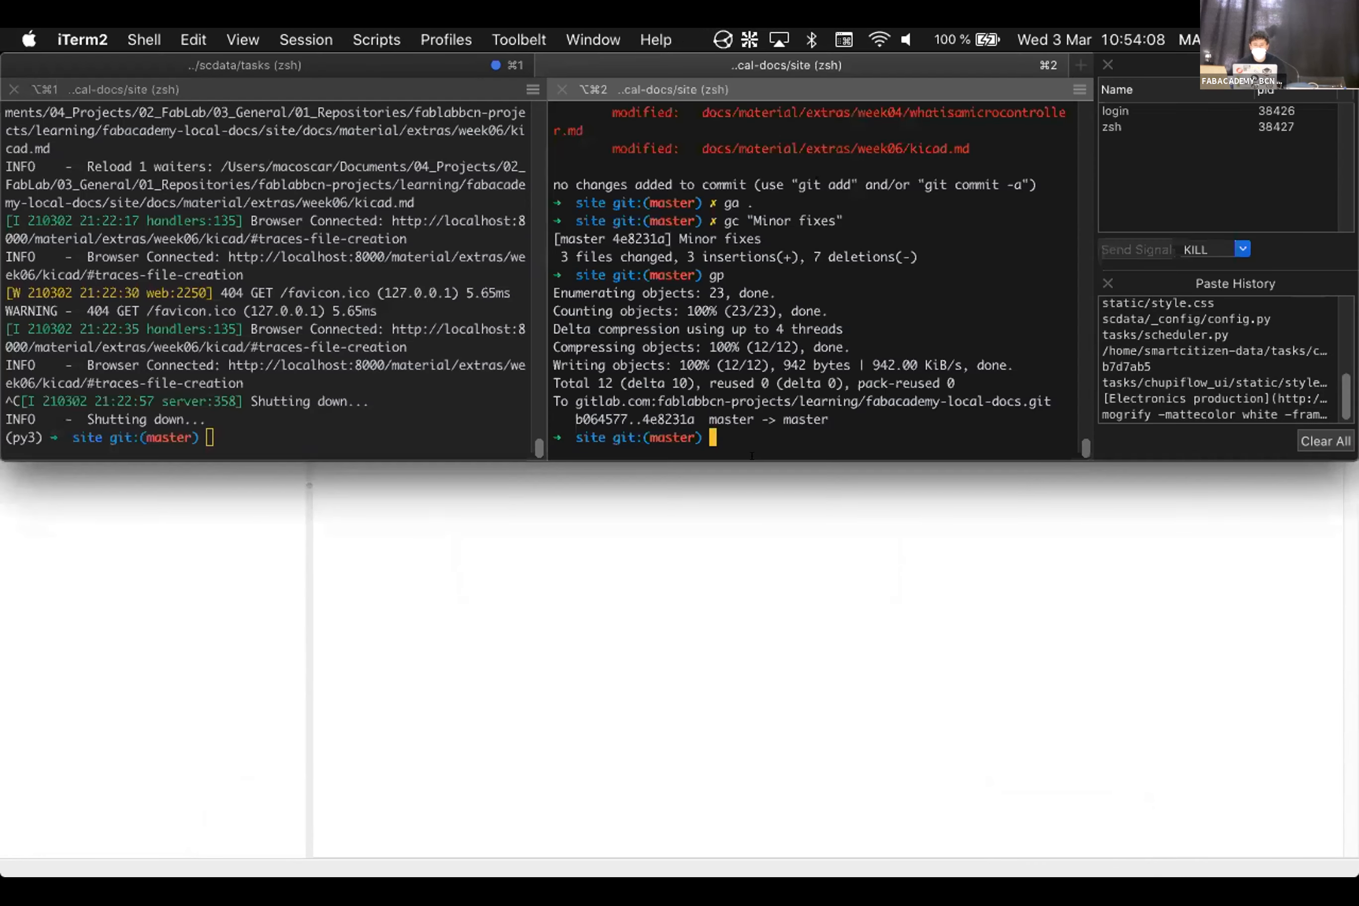
text(ps -ax | grep)
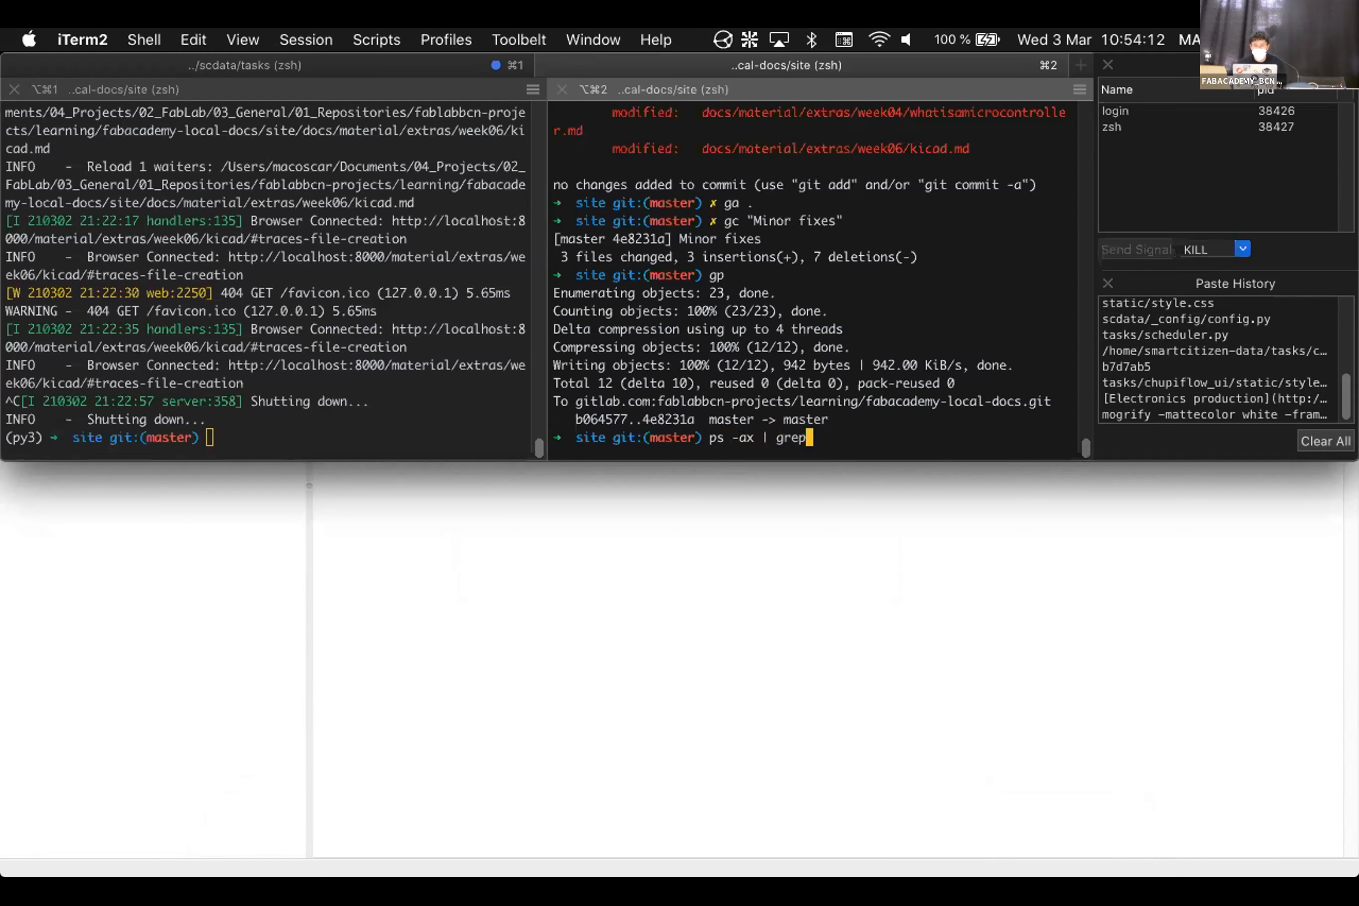
text( kicad)
key(Return)
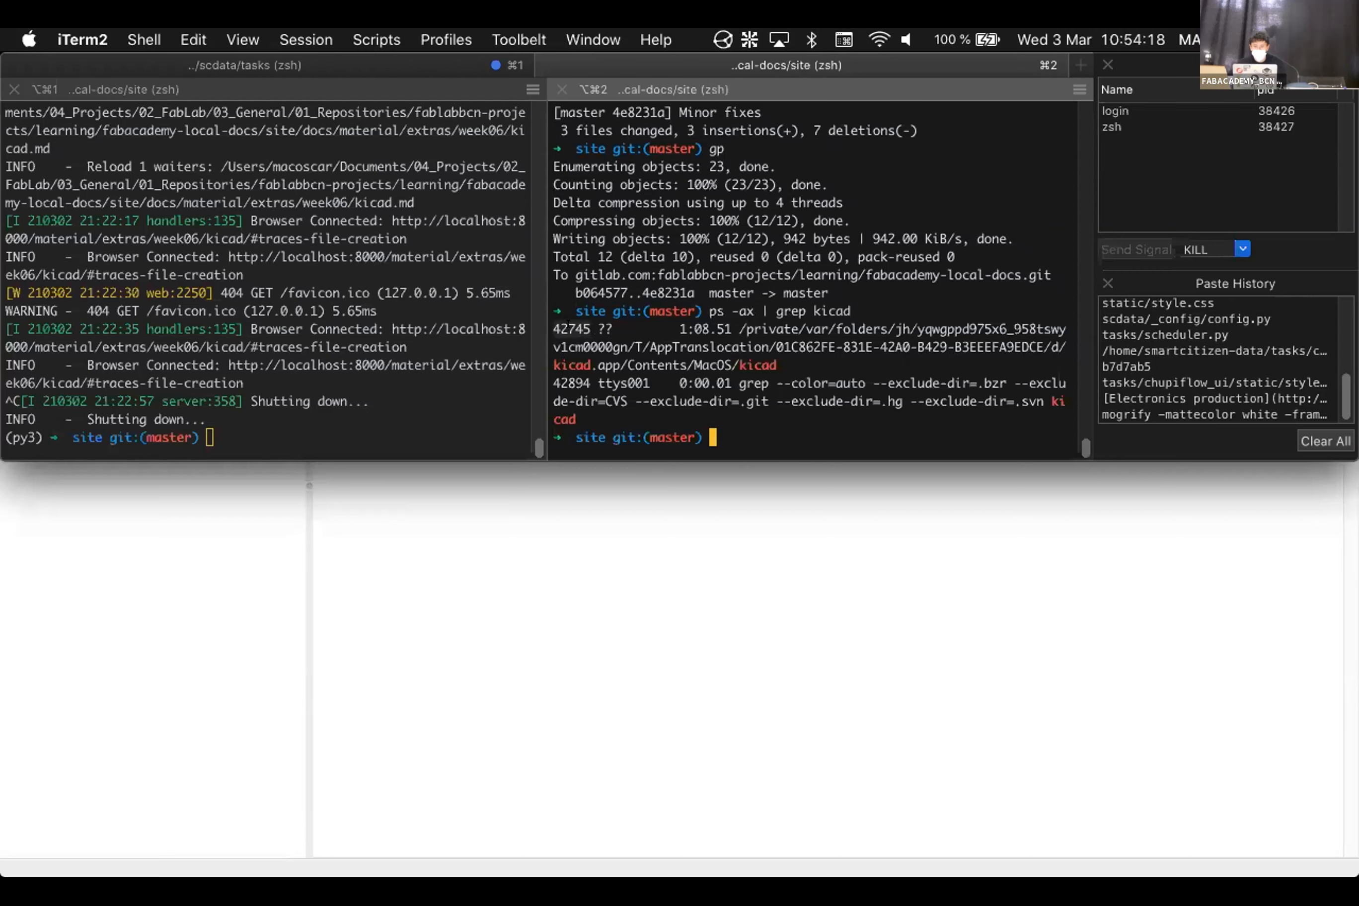
double_click(571, 329)
key(super+c)
text(kill -9)
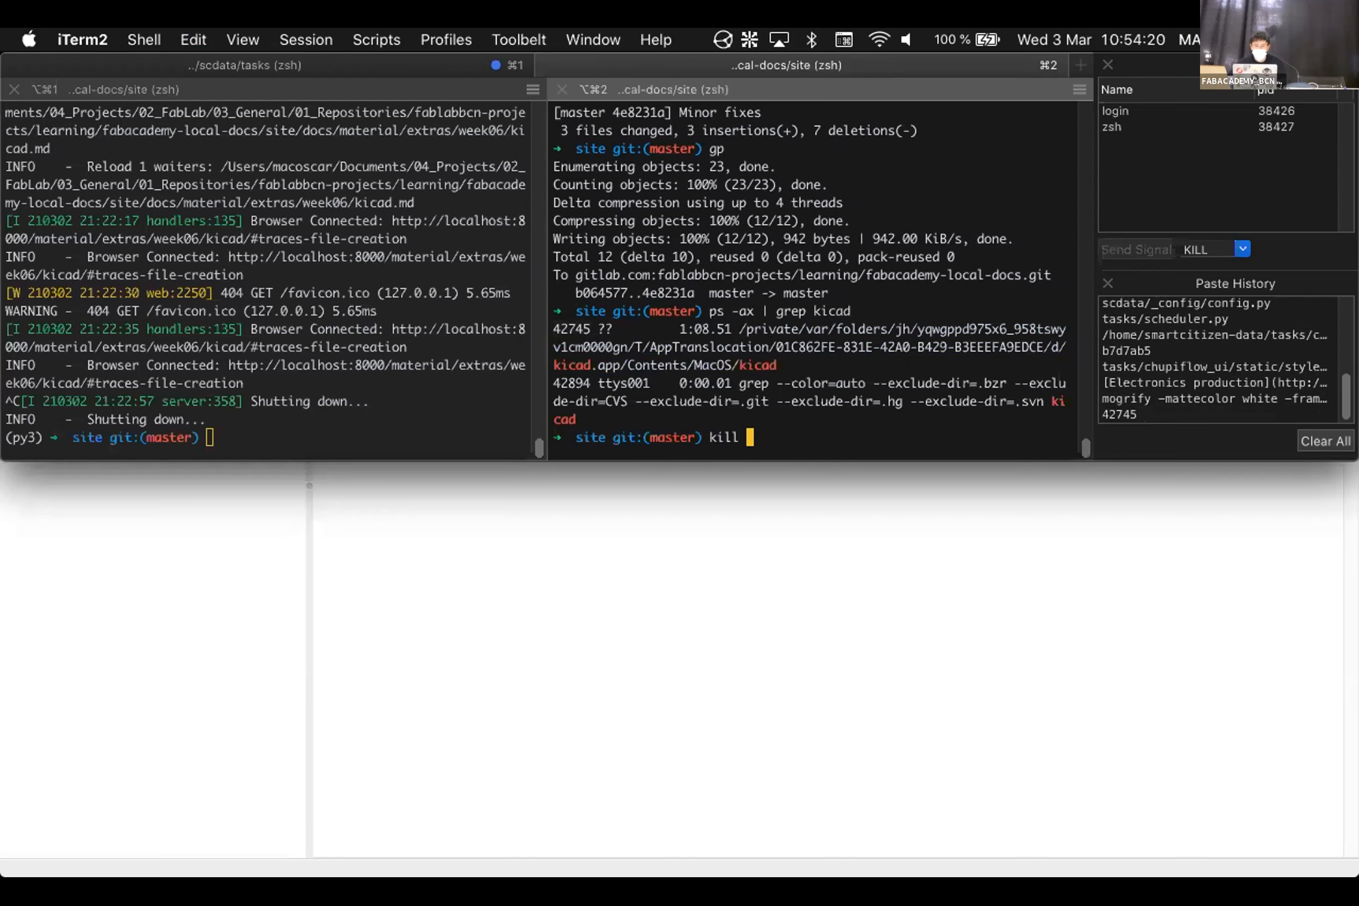
key(super+v)
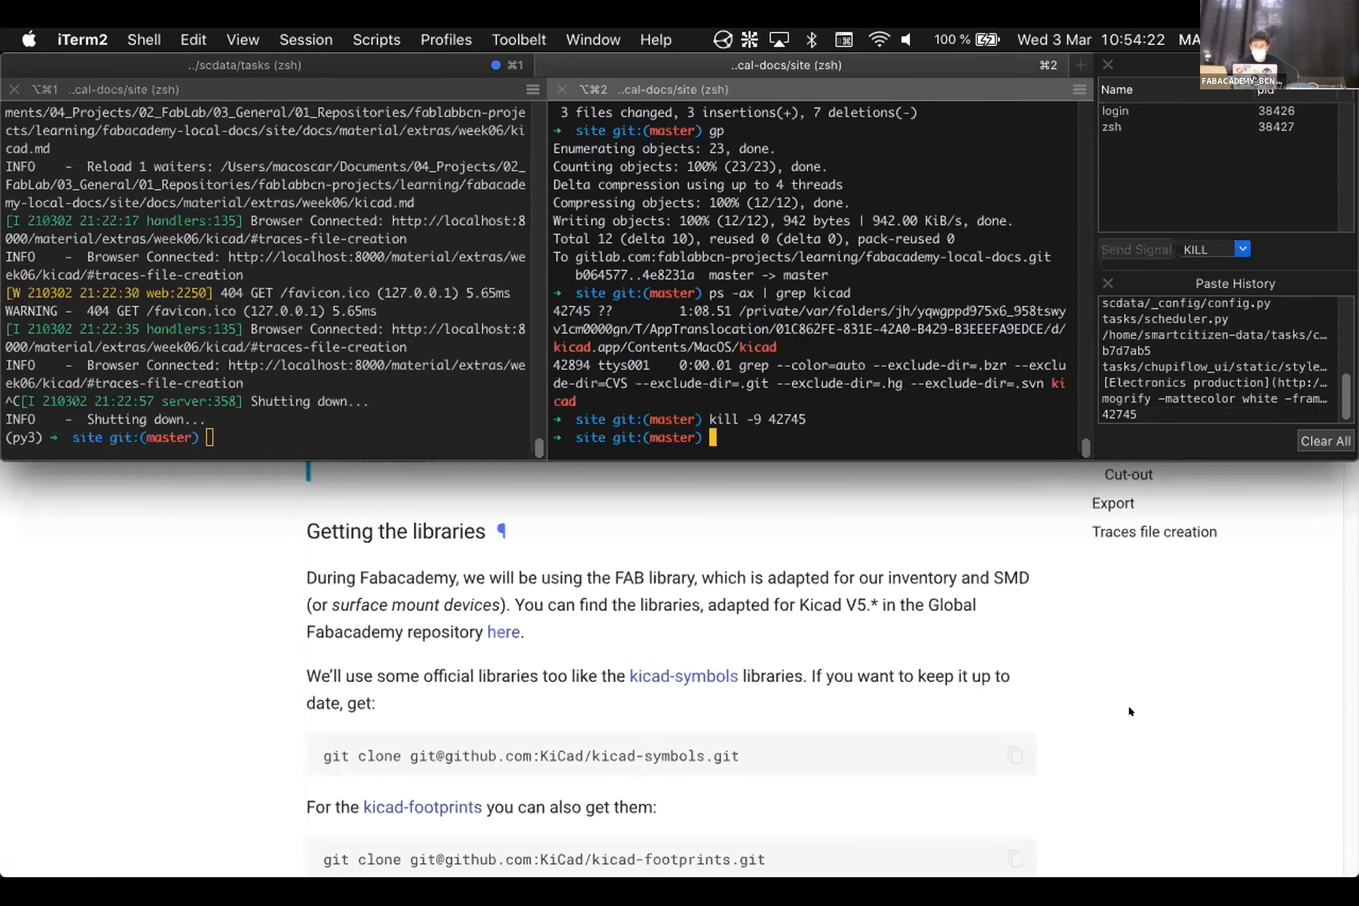
Relaunch KiCad from Spotlight
key(super+space)
text(kicad)
key(Return)
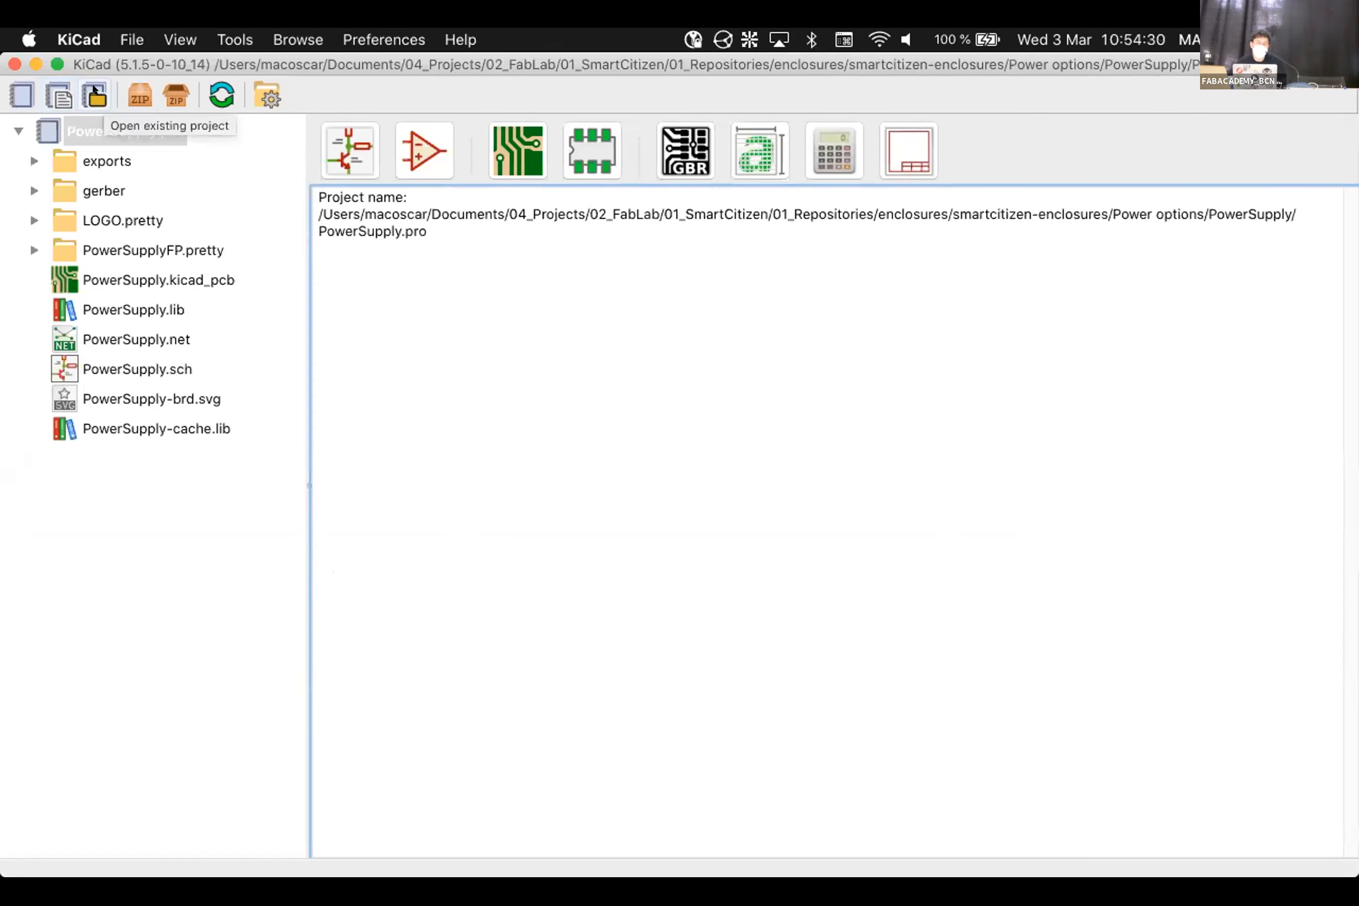
Open Desktop/Class/class_example.pro and launch the Footprint Editor
click(92, 100)
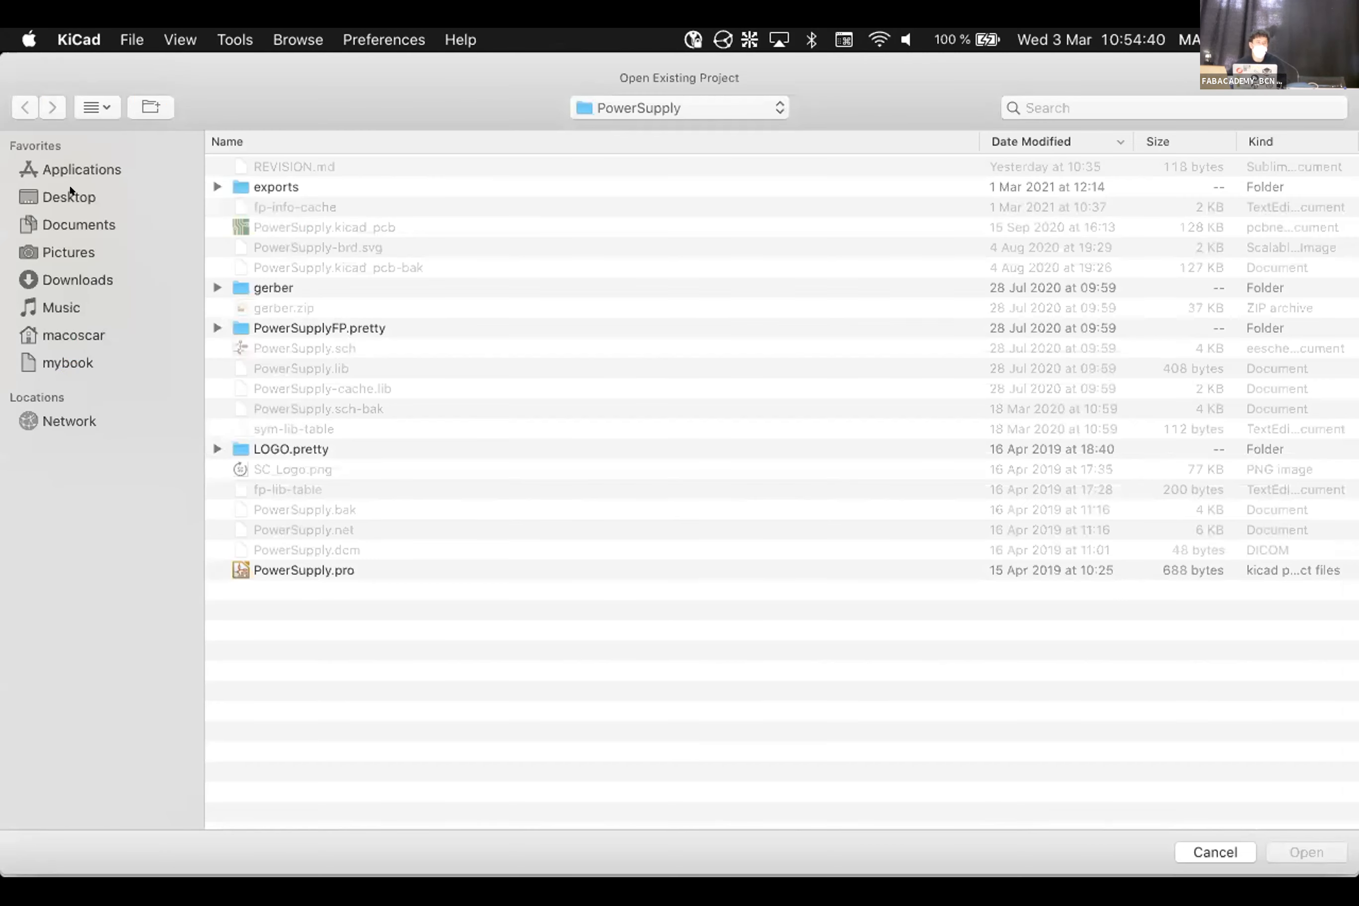
click(74, 185)
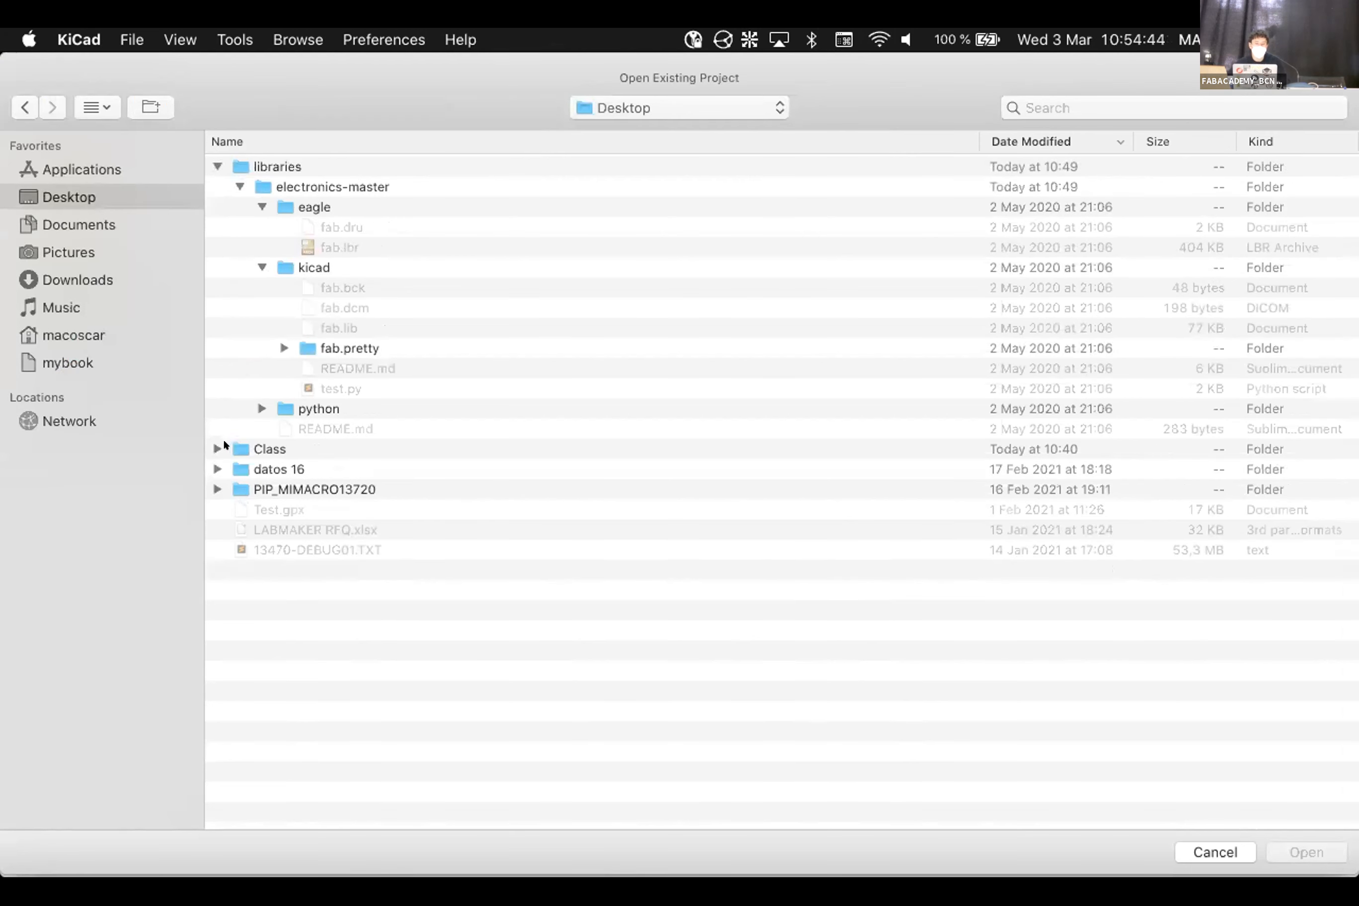
click(212, 447)
click(328, 509)
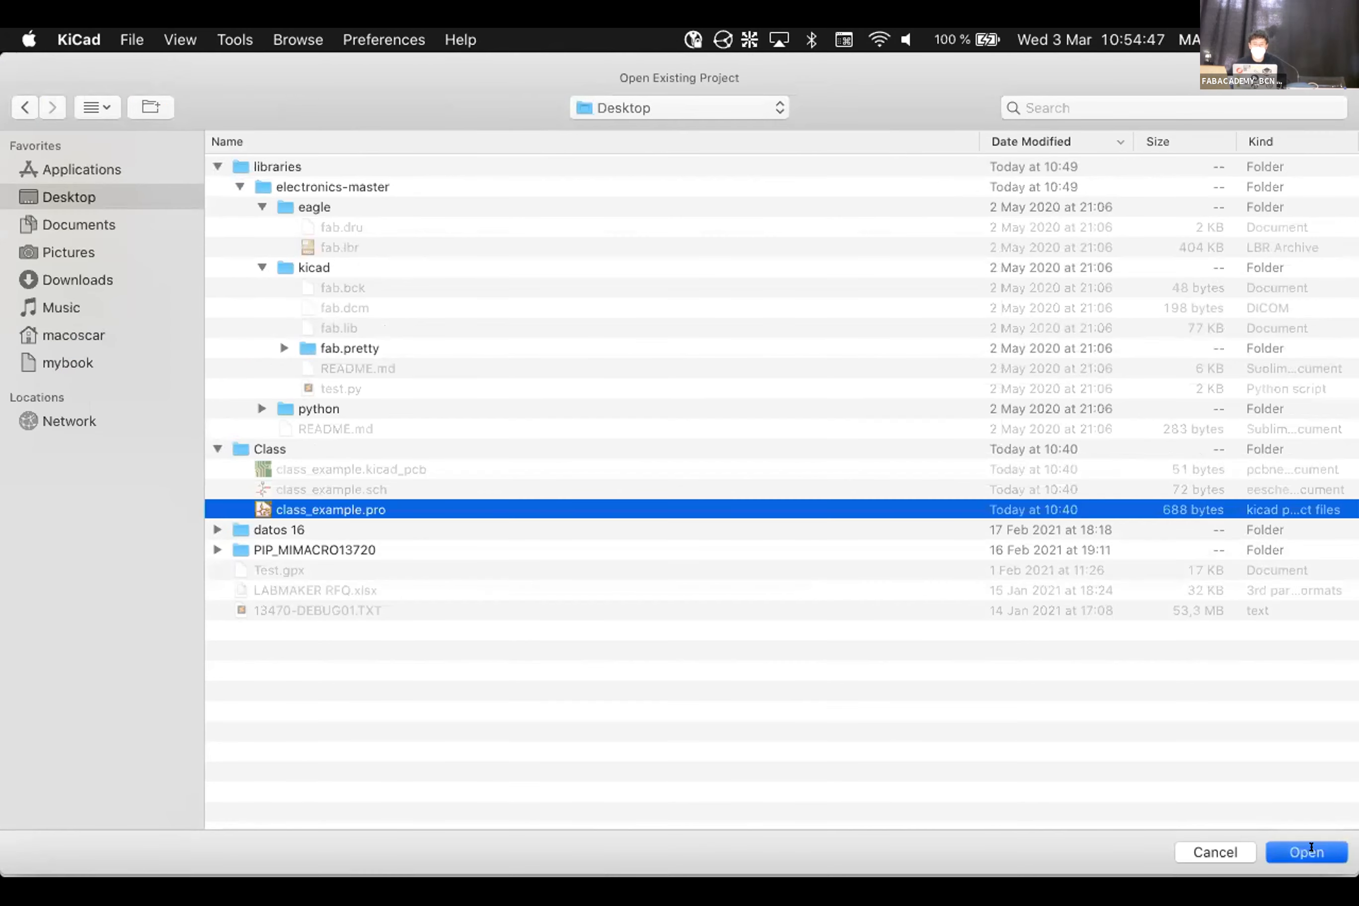
click(1310, 851)
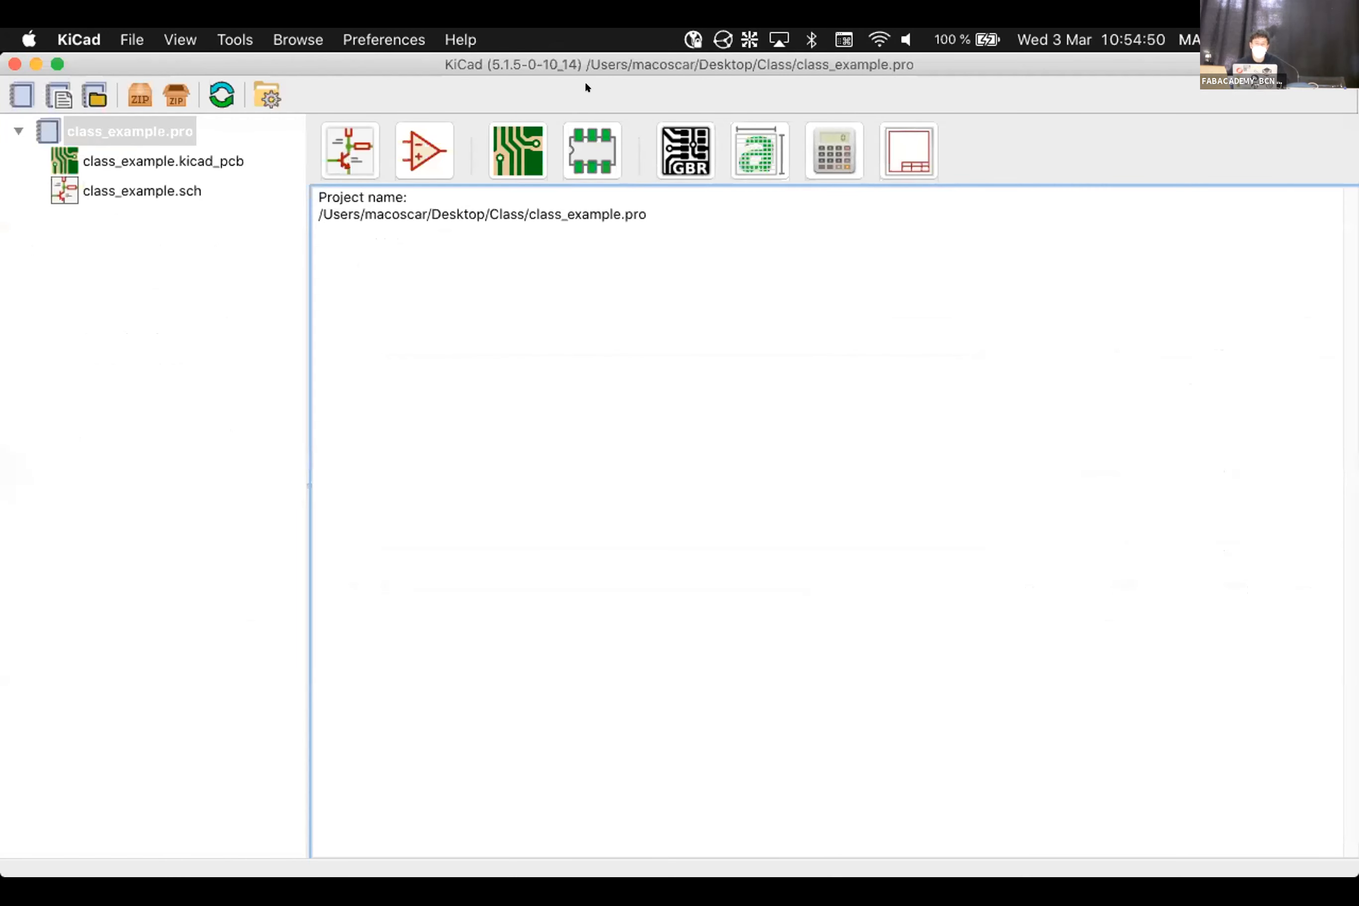
click(581, 150)
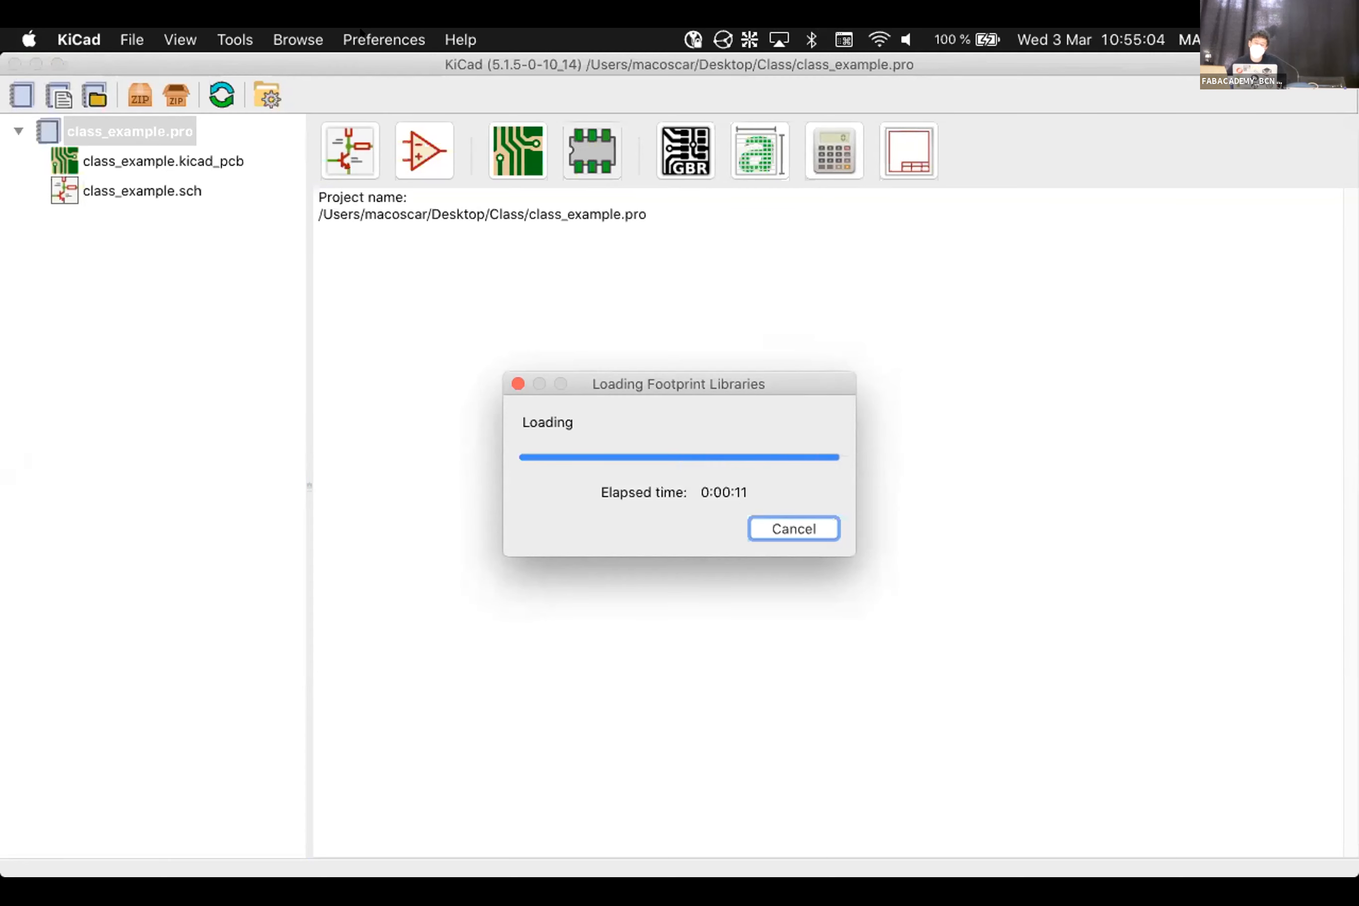
Rerun the kicad process search and force-quit PID 42924 with kill -9
key(alt+space)
key(Up)
key(Up)
key(Return)
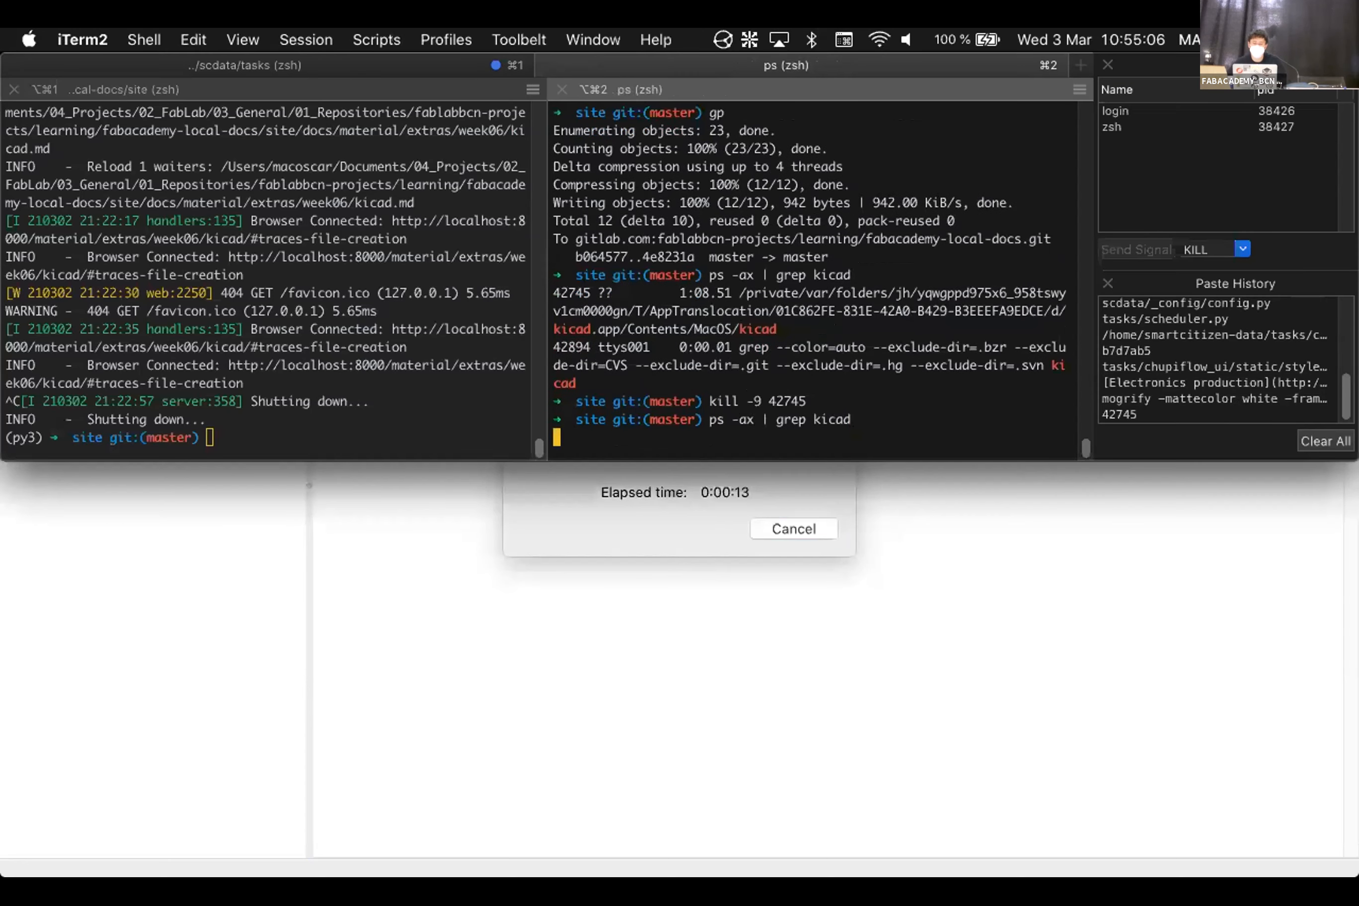
double_click(565, 327)
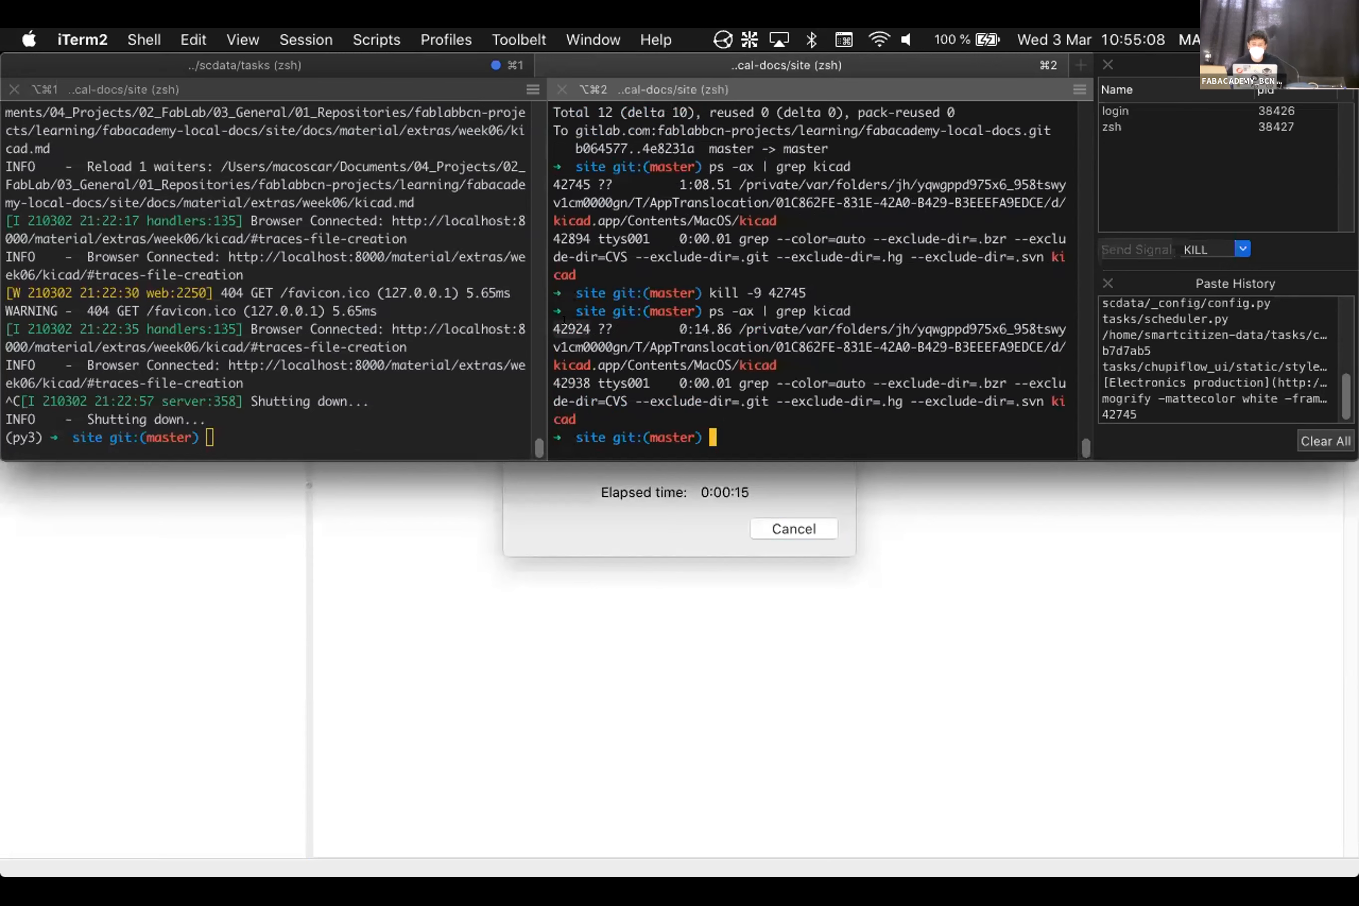
key(super+c)
key(Up)
key(Up)
key(BackSpace)
key(BackSpace)
key(BackSpace)
key(BackSpace)
key(BackSpace)
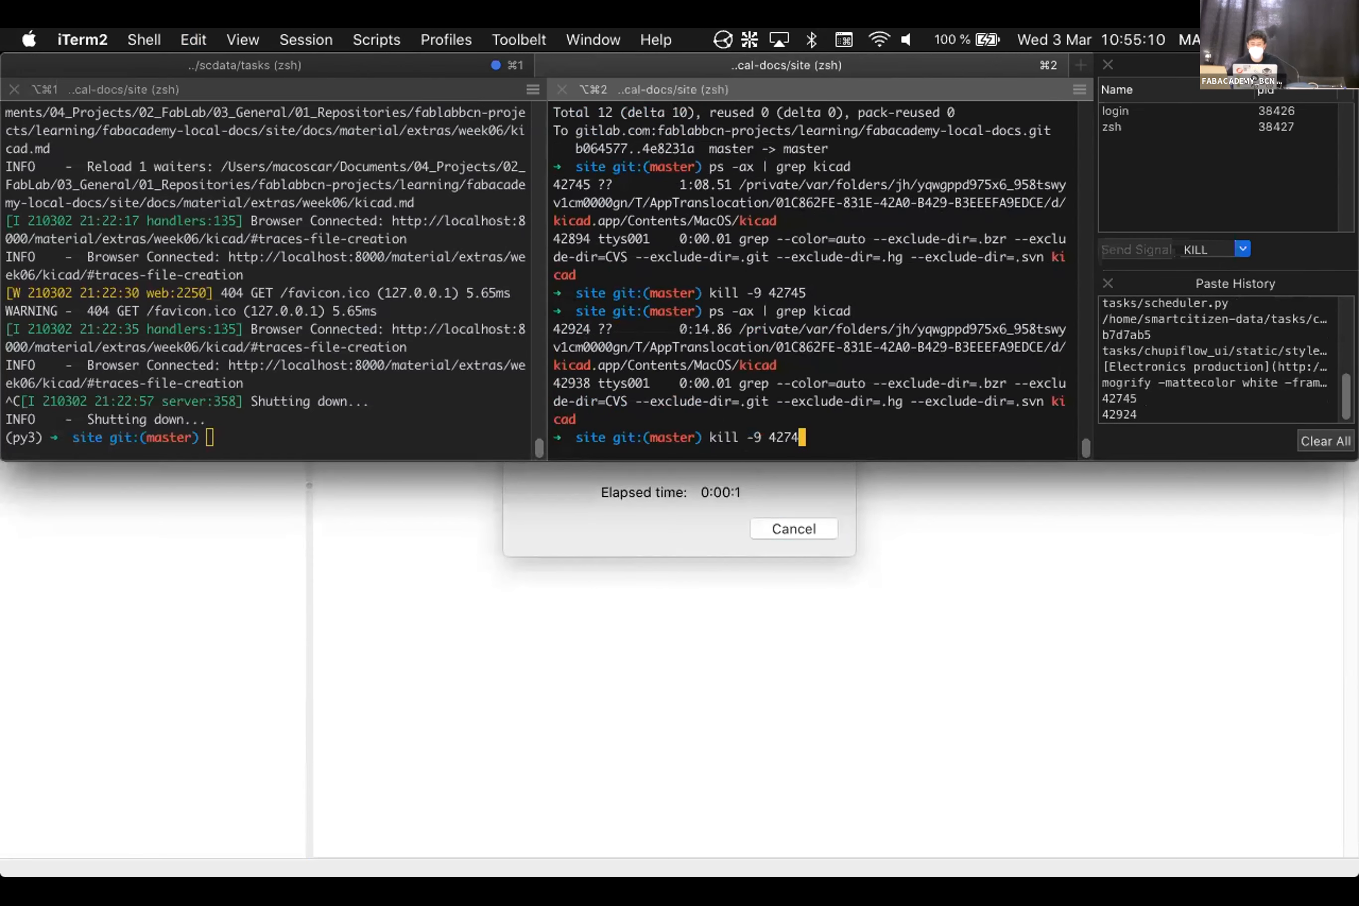
key(super+v)
key(Return)
Relaunch KiCad by searching 'kicad' in Spotlight
key(super+space)
text(kci)
key(BackSpace)
key(BackSpace)
text(icad)
key(Return)
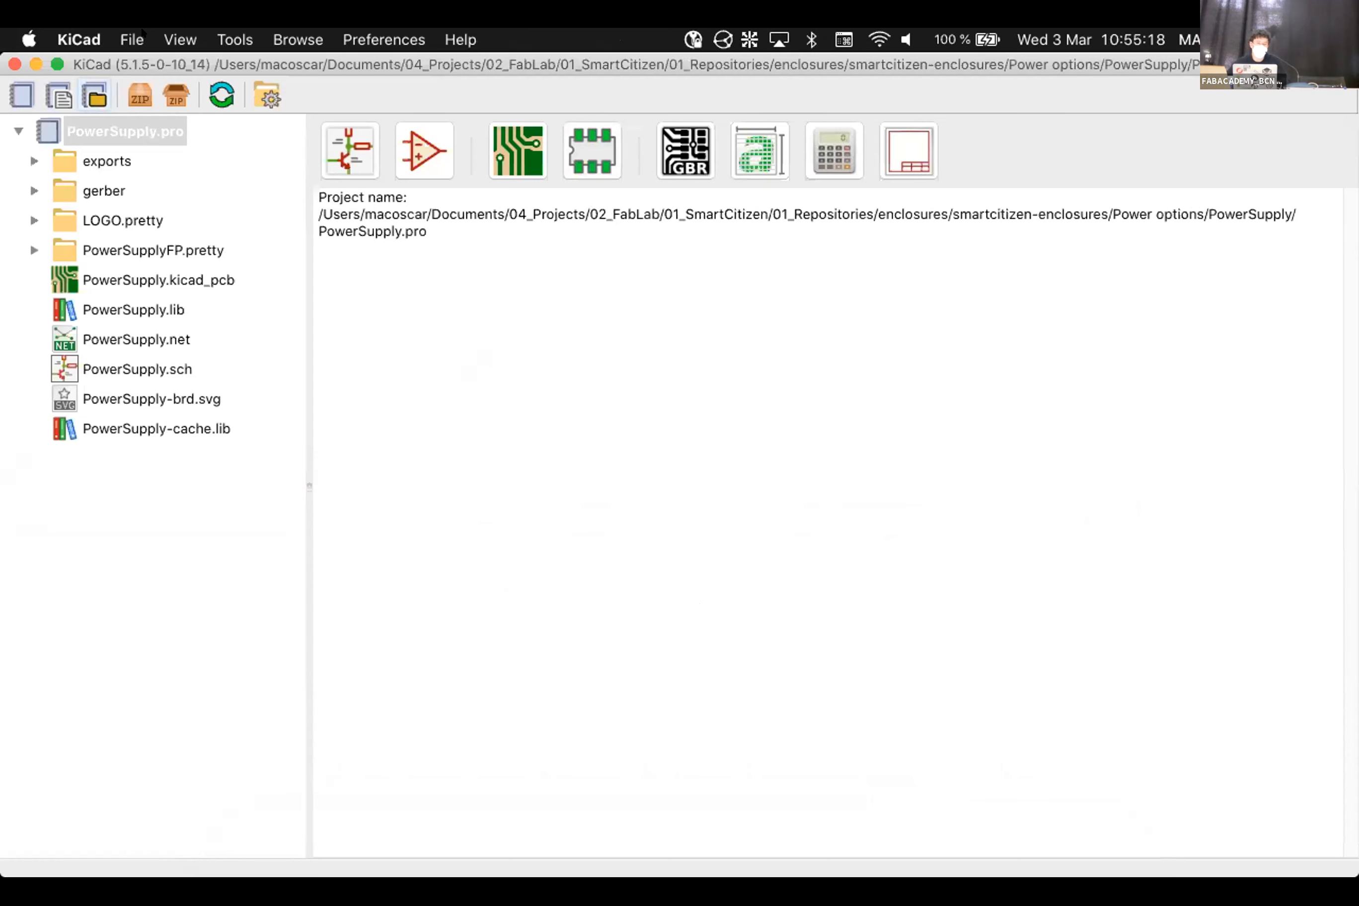
Reopen the class_example.pro project from the Desktop
click(95, 96)
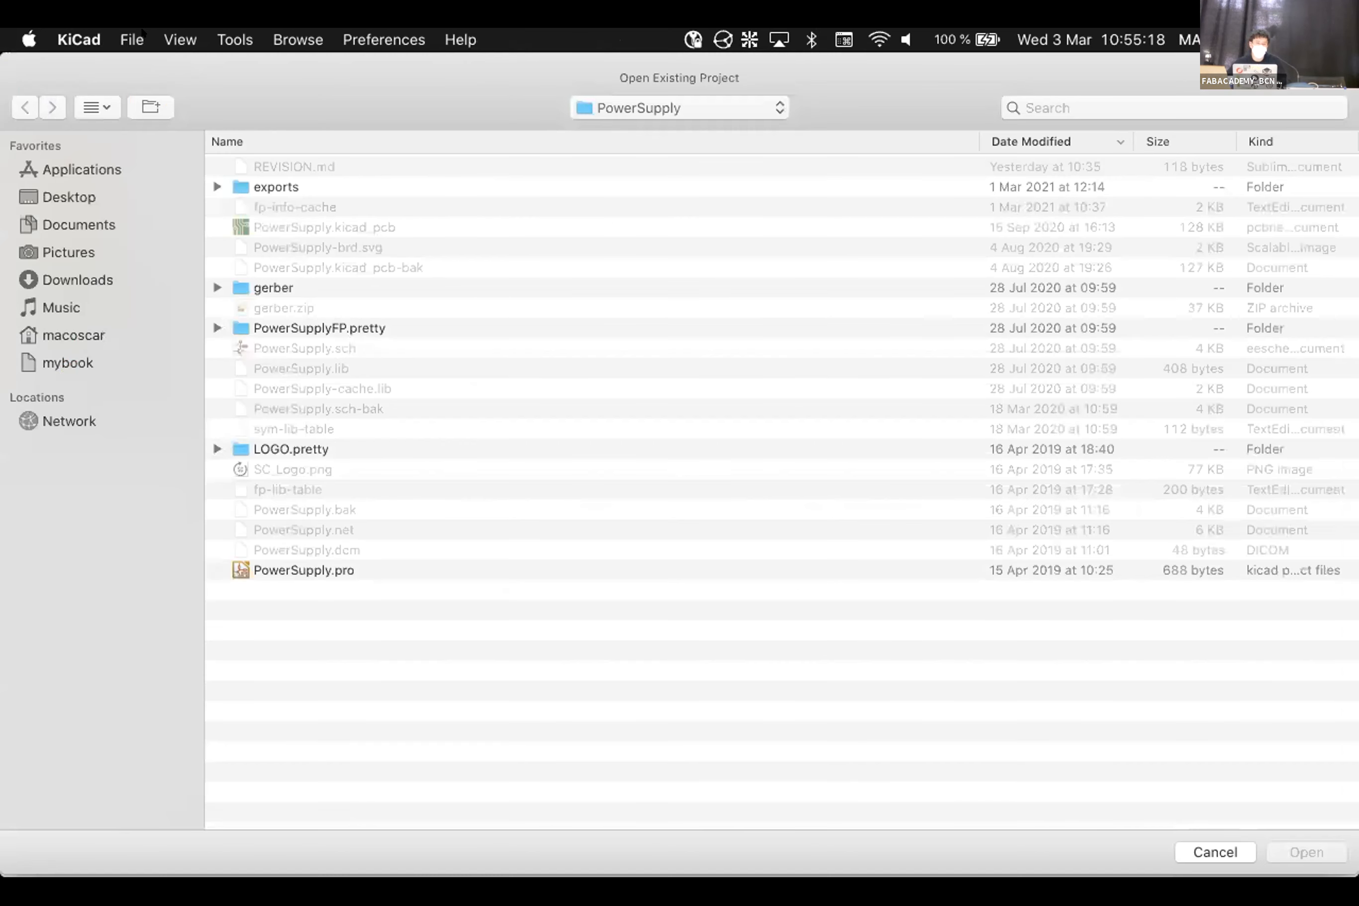
click(59, 199)
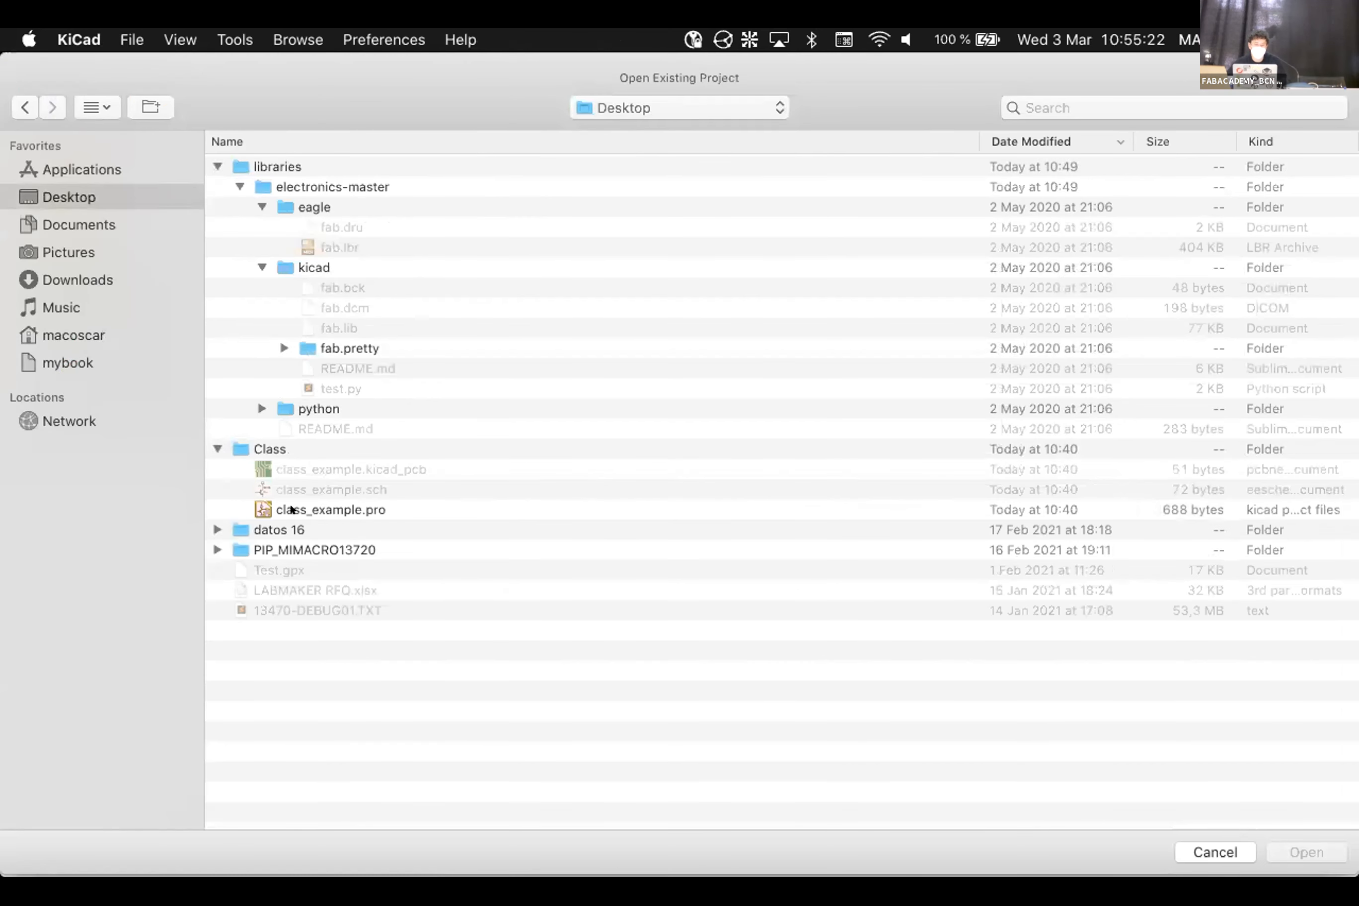
click(330, 509)
click(1309, 850)
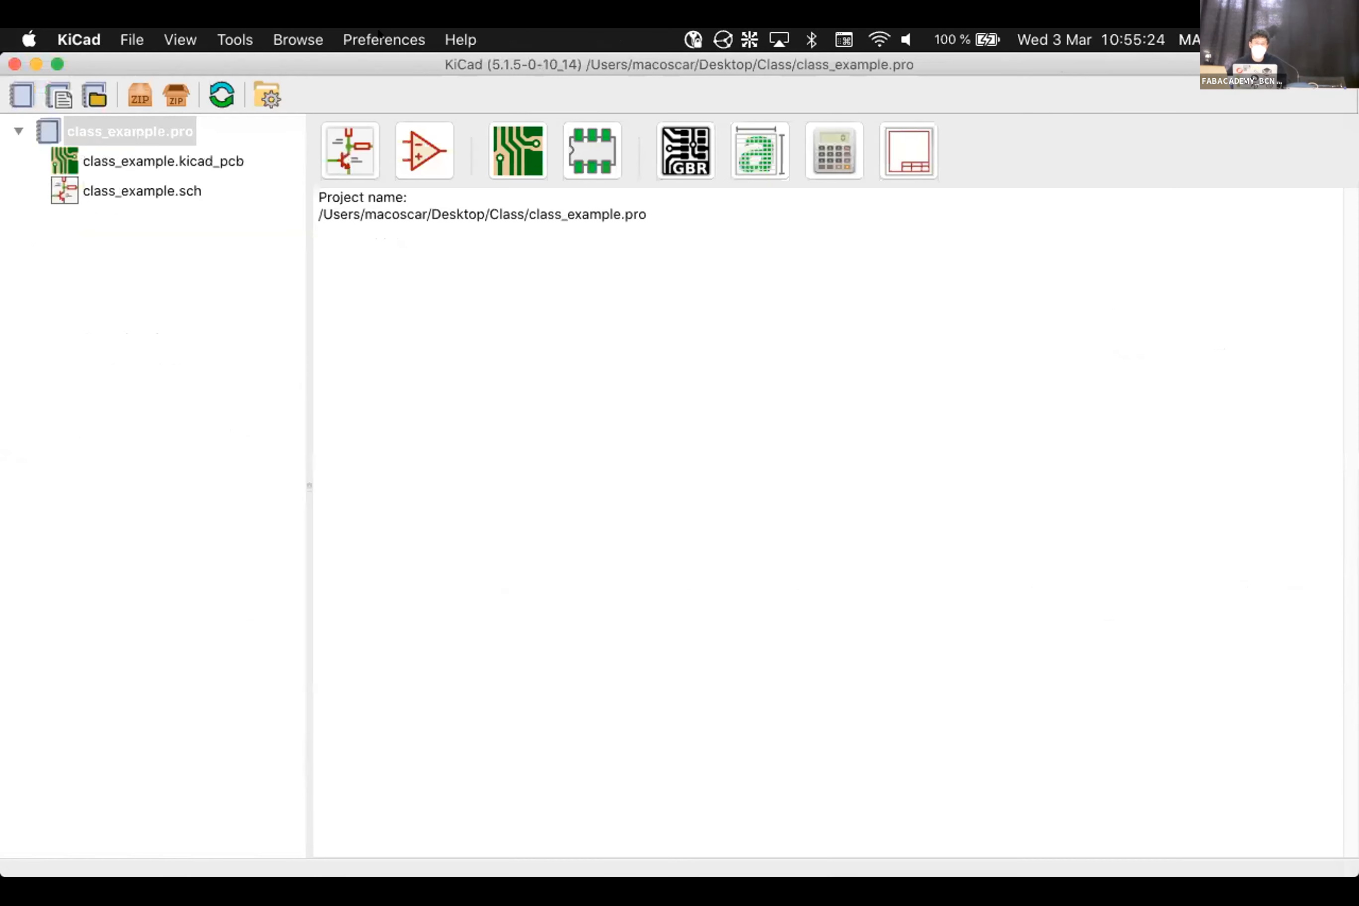
Open the Manage Footprint Libraries table from Preferences
click(384, 39)
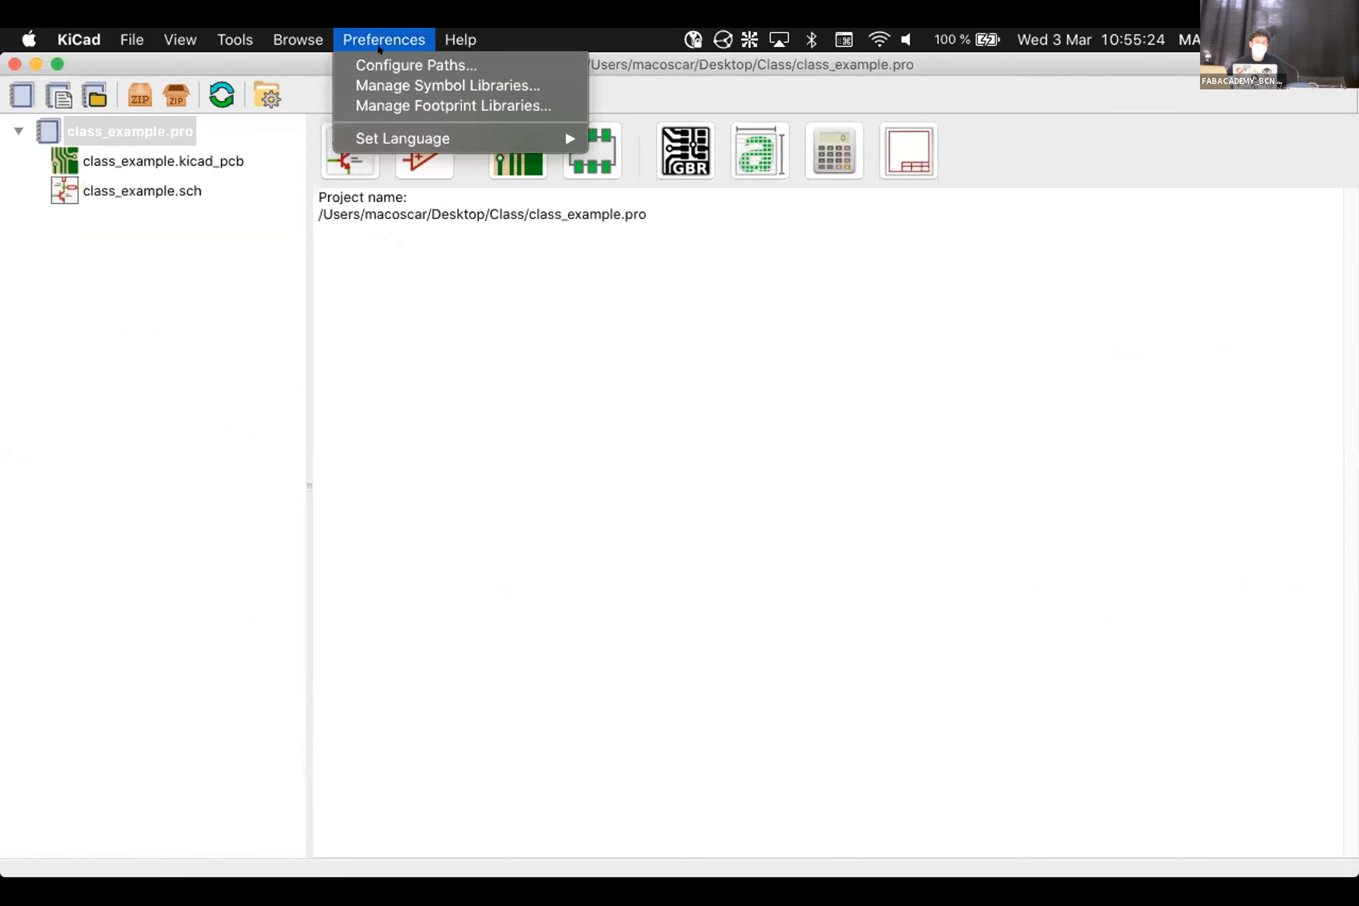
click(395, 106)
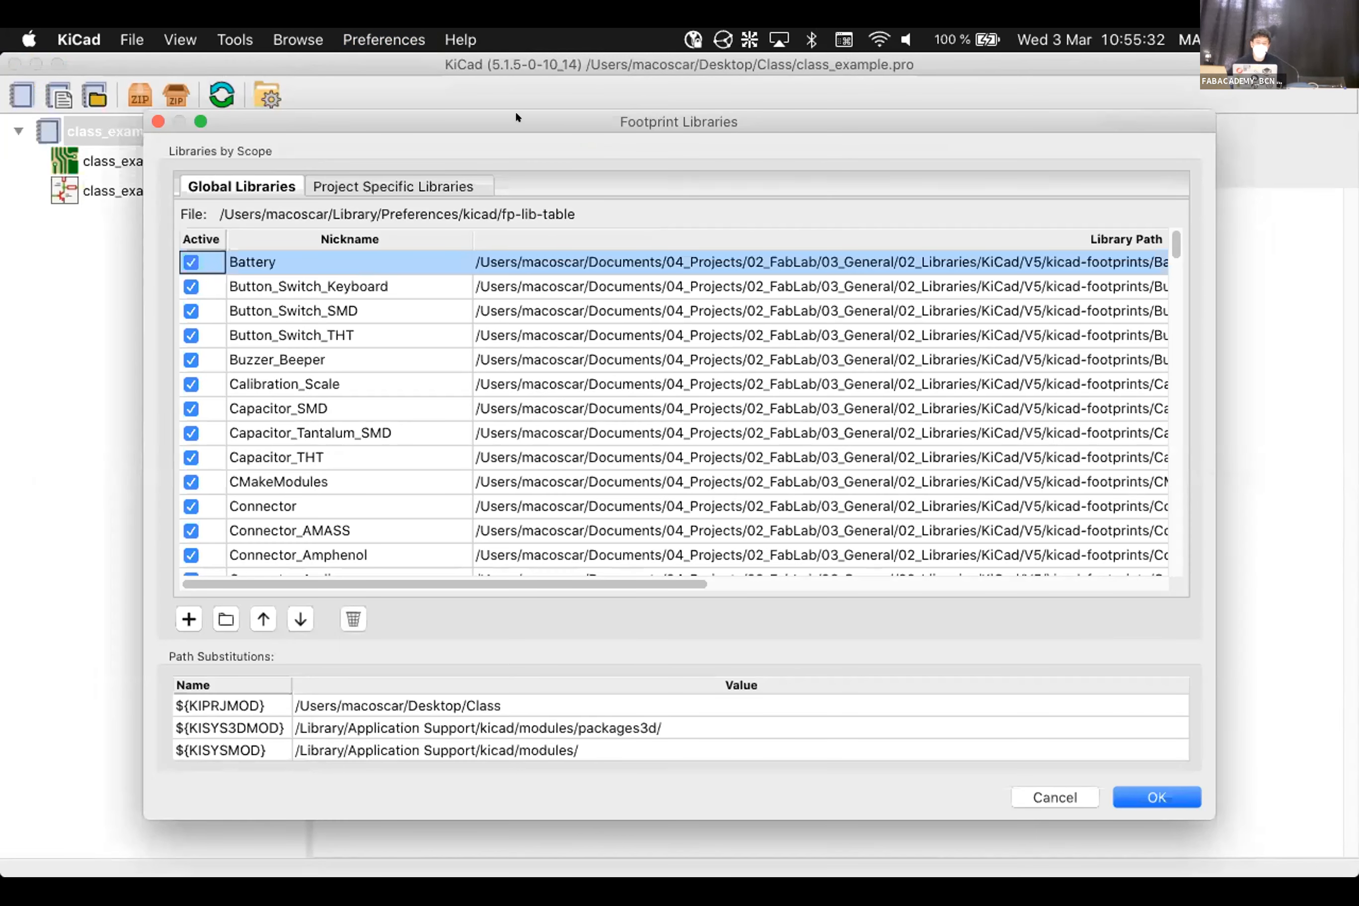
drag(515, 114, 549, 117)
scroll(392, 407, down, 5)
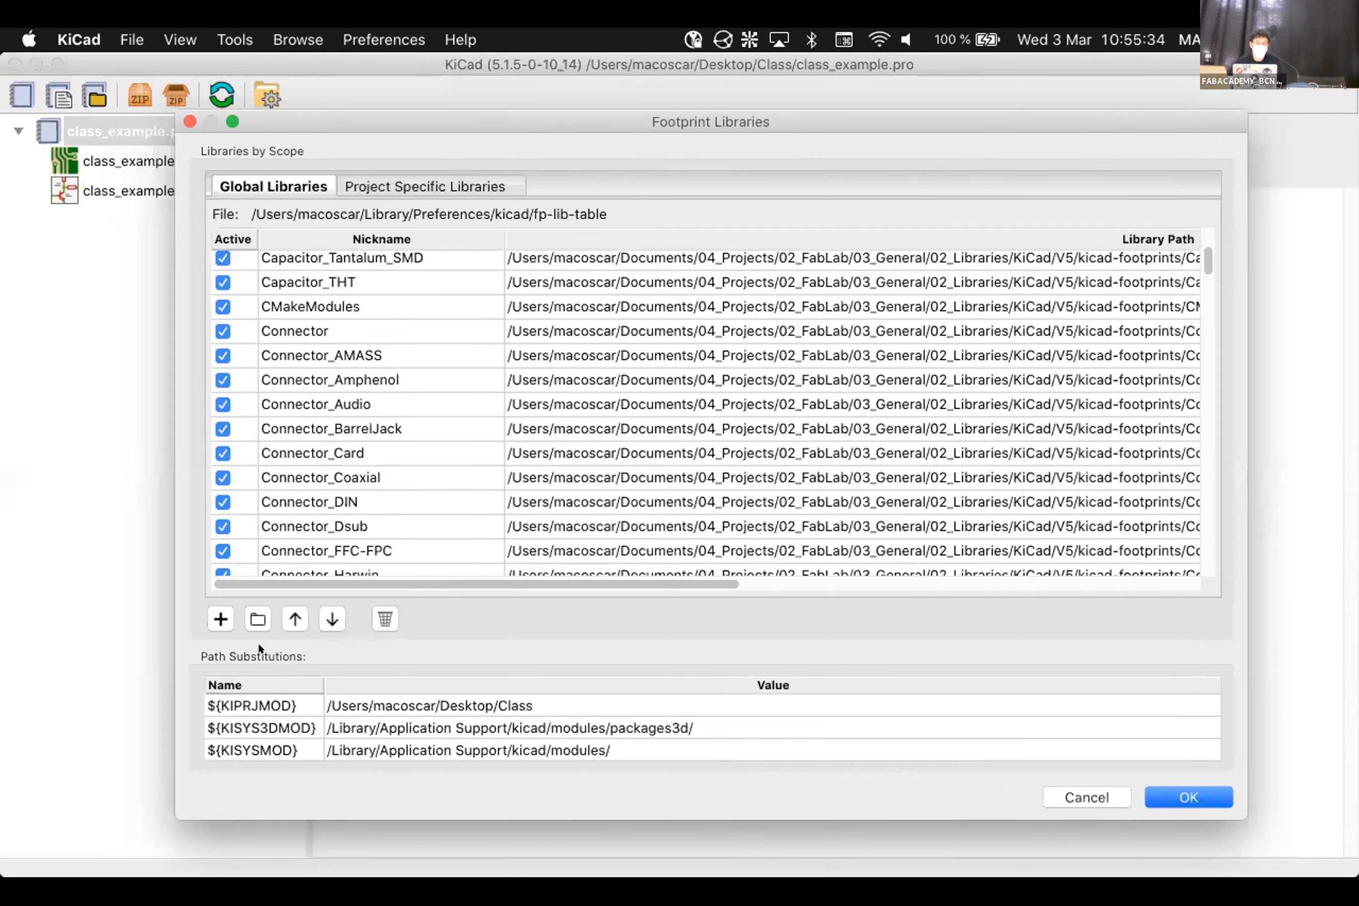
Add libraries/electronics-master/kicad/fab.pretty as an existing global footprint library folder
click(257, 617)
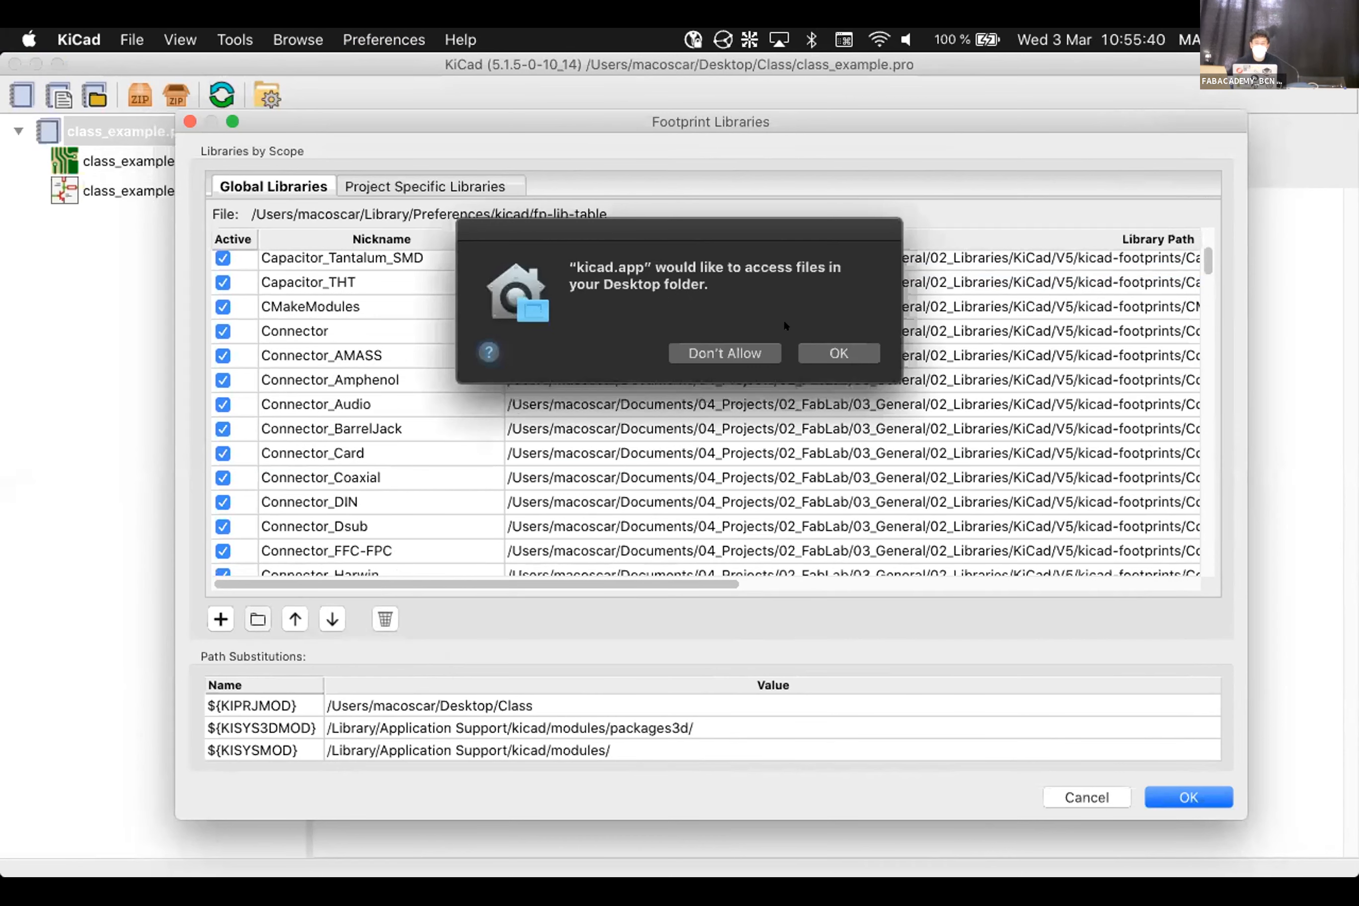
click(835, 347)
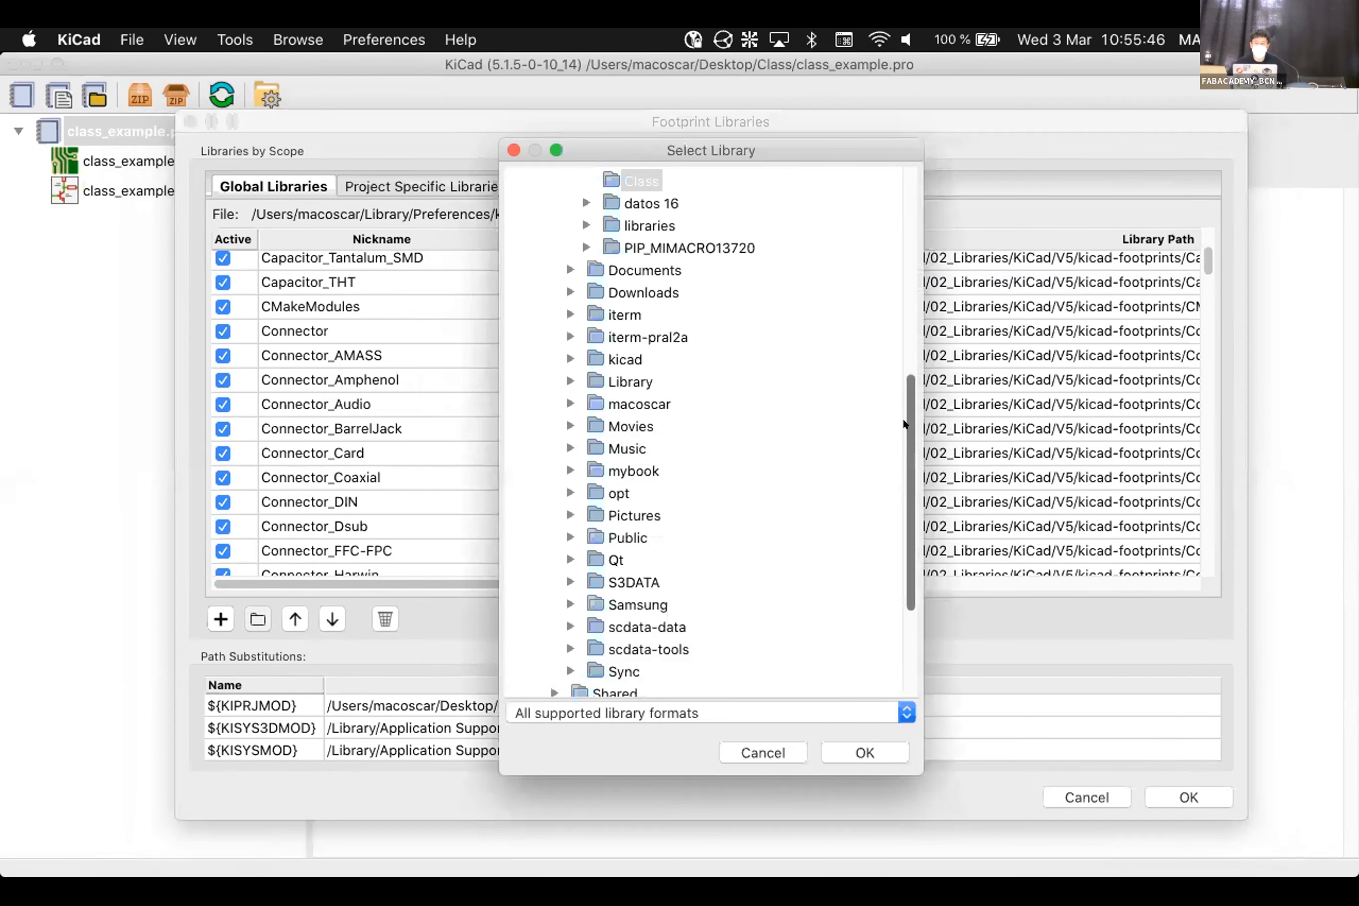
scroll(903, 320, up, 3)
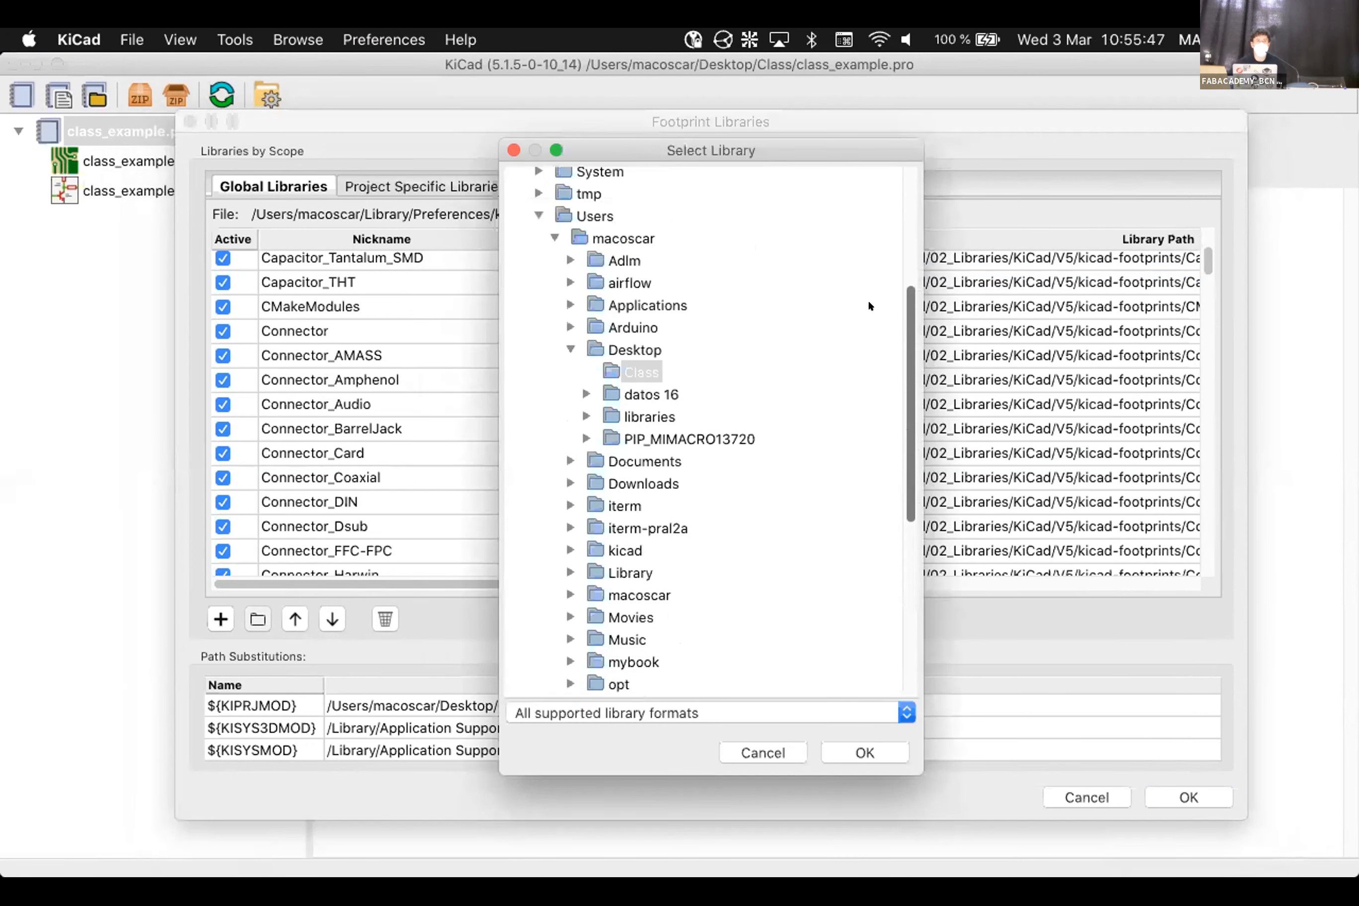
click(580, 411)
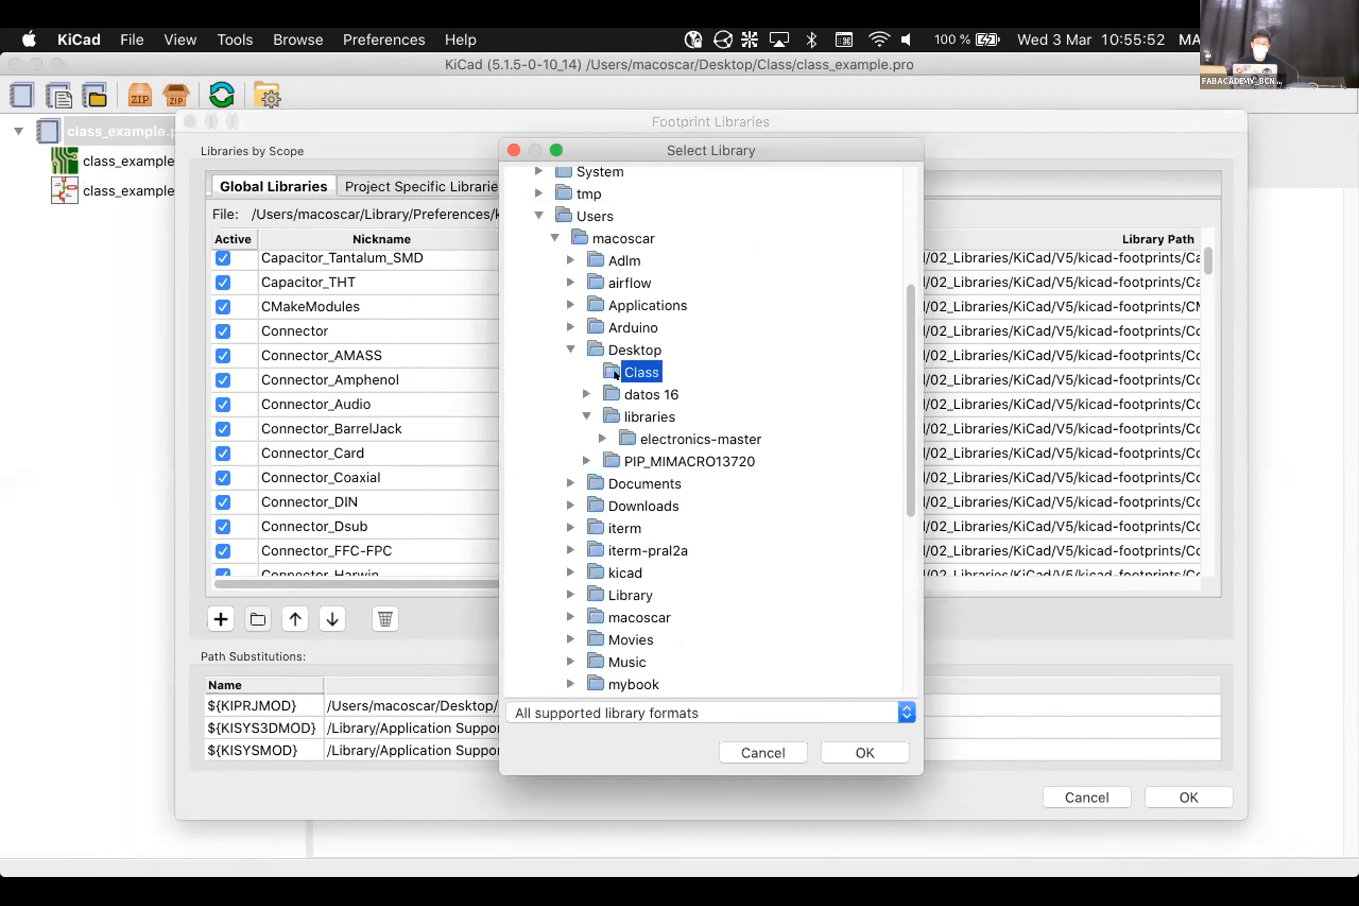
click(601, 437)
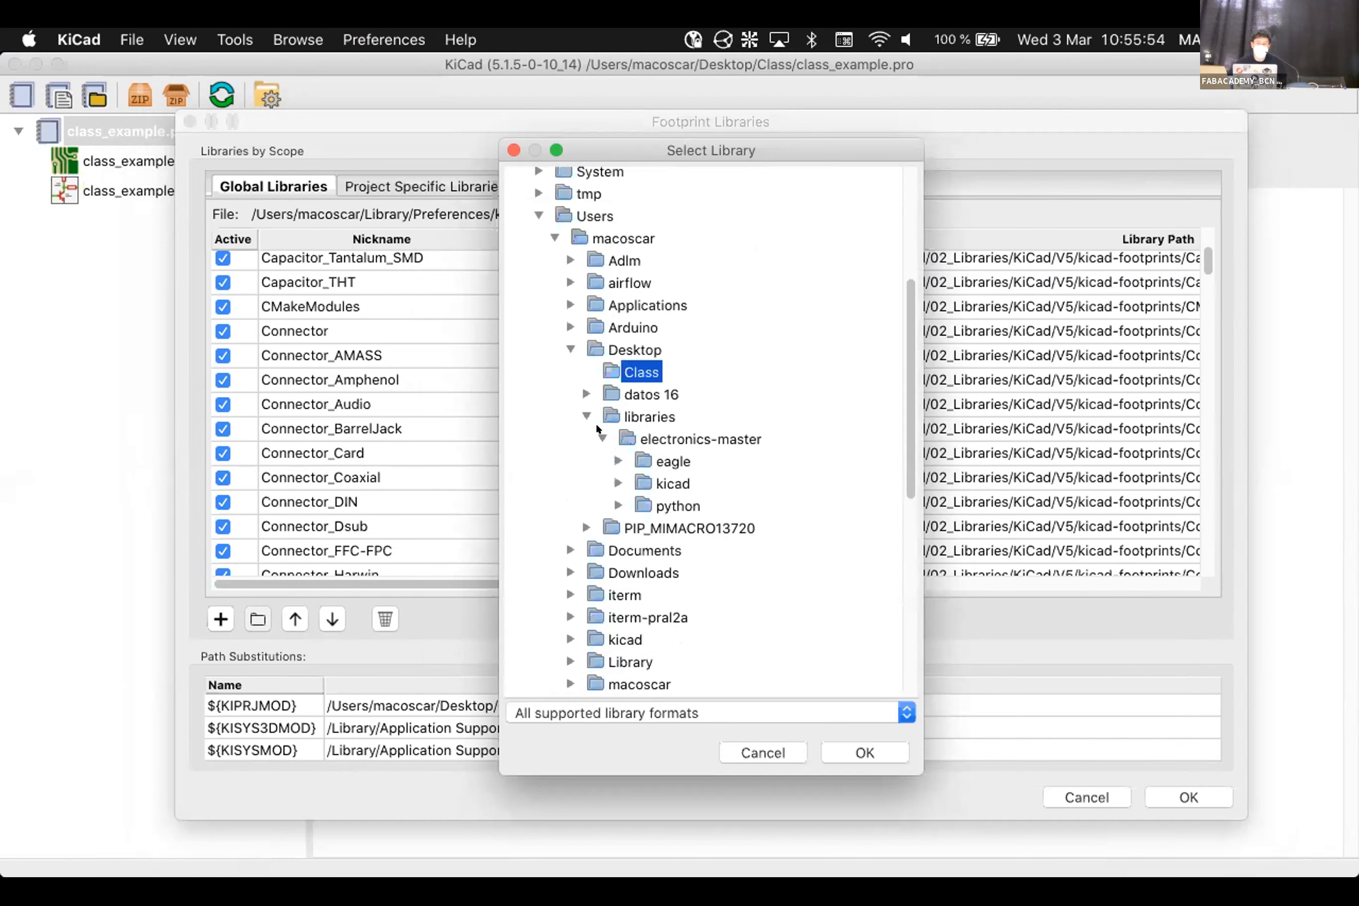
click(616, 479)
click(701, 503)
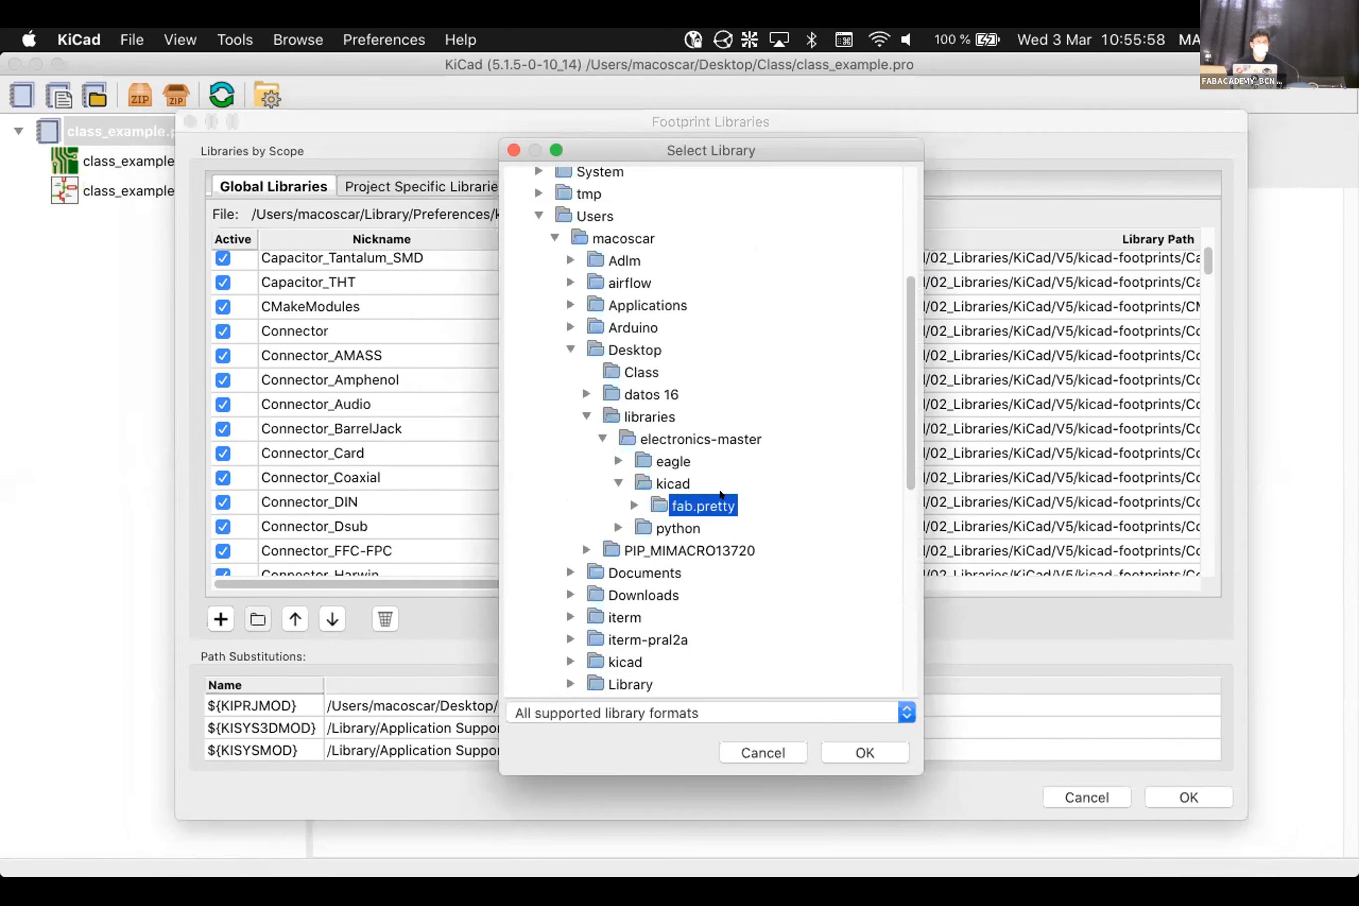
click(634, 506)
click(856, 747)
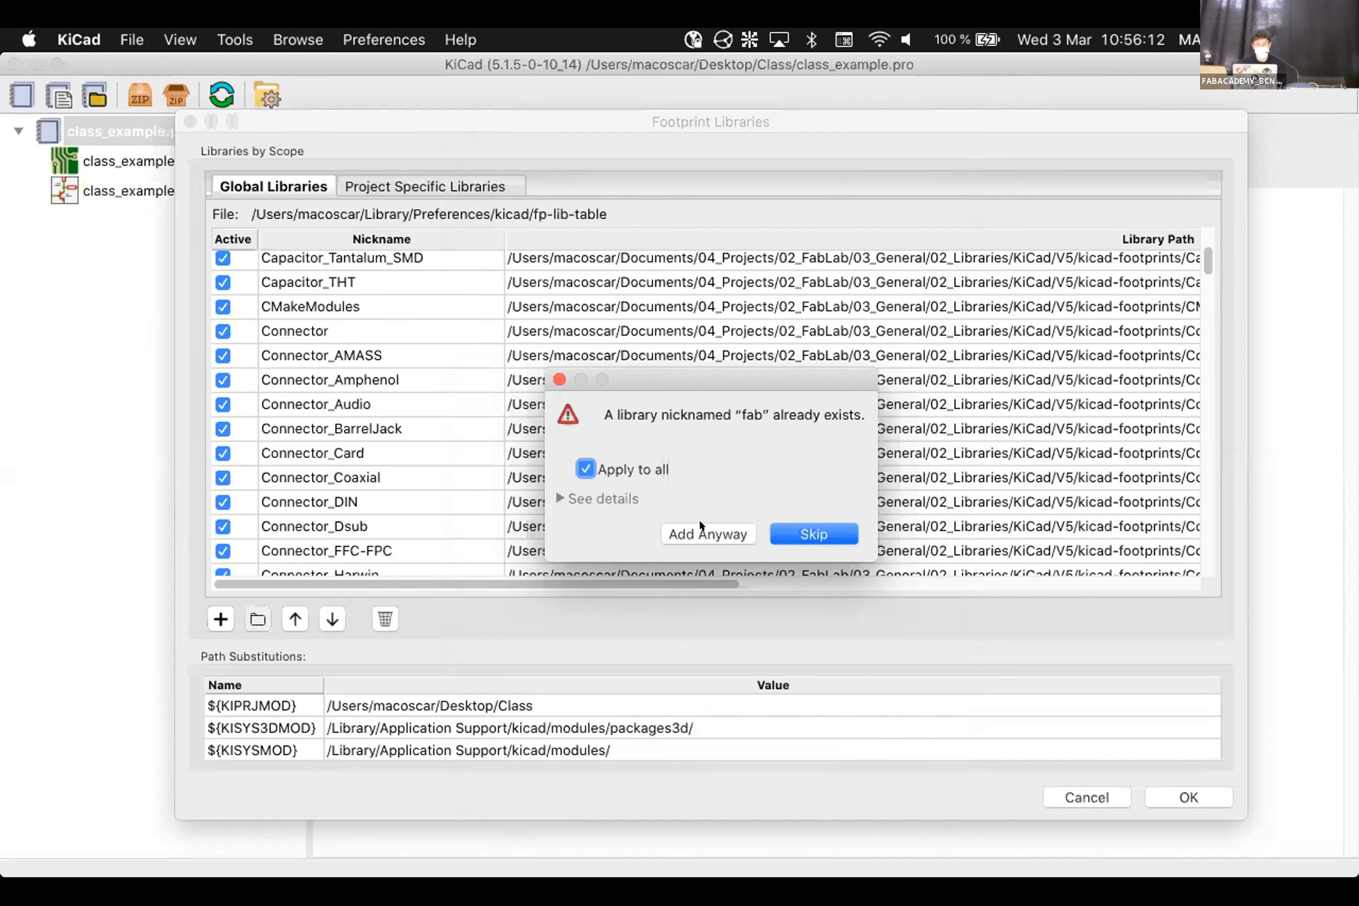
Add fab.pretty anyway, rename its nickname to fab-class, and save the footprint table
click(702, 534)
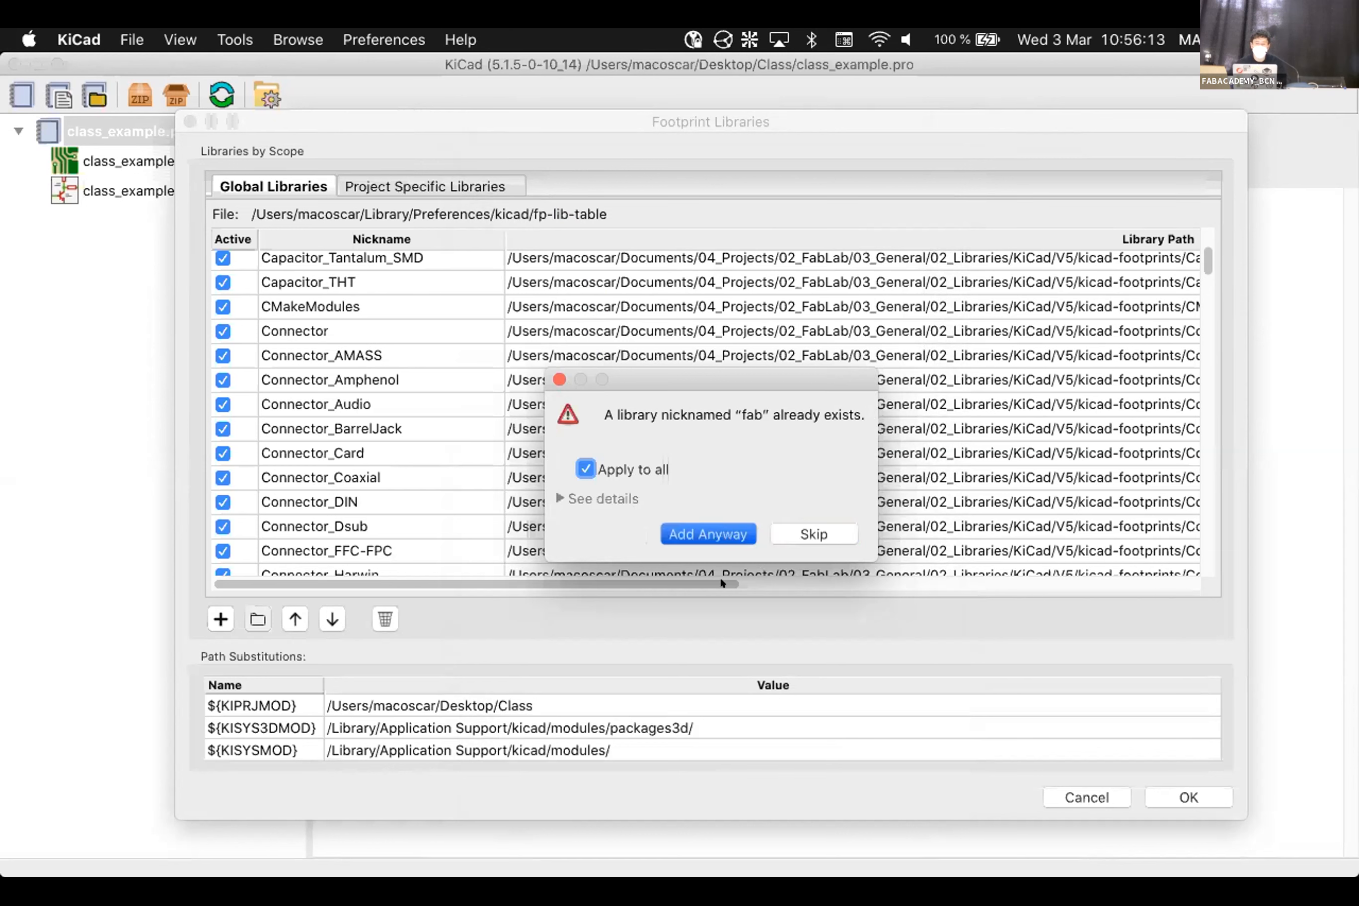
click(376, 545)
click(376, 545)
text(-class)
key(Return)
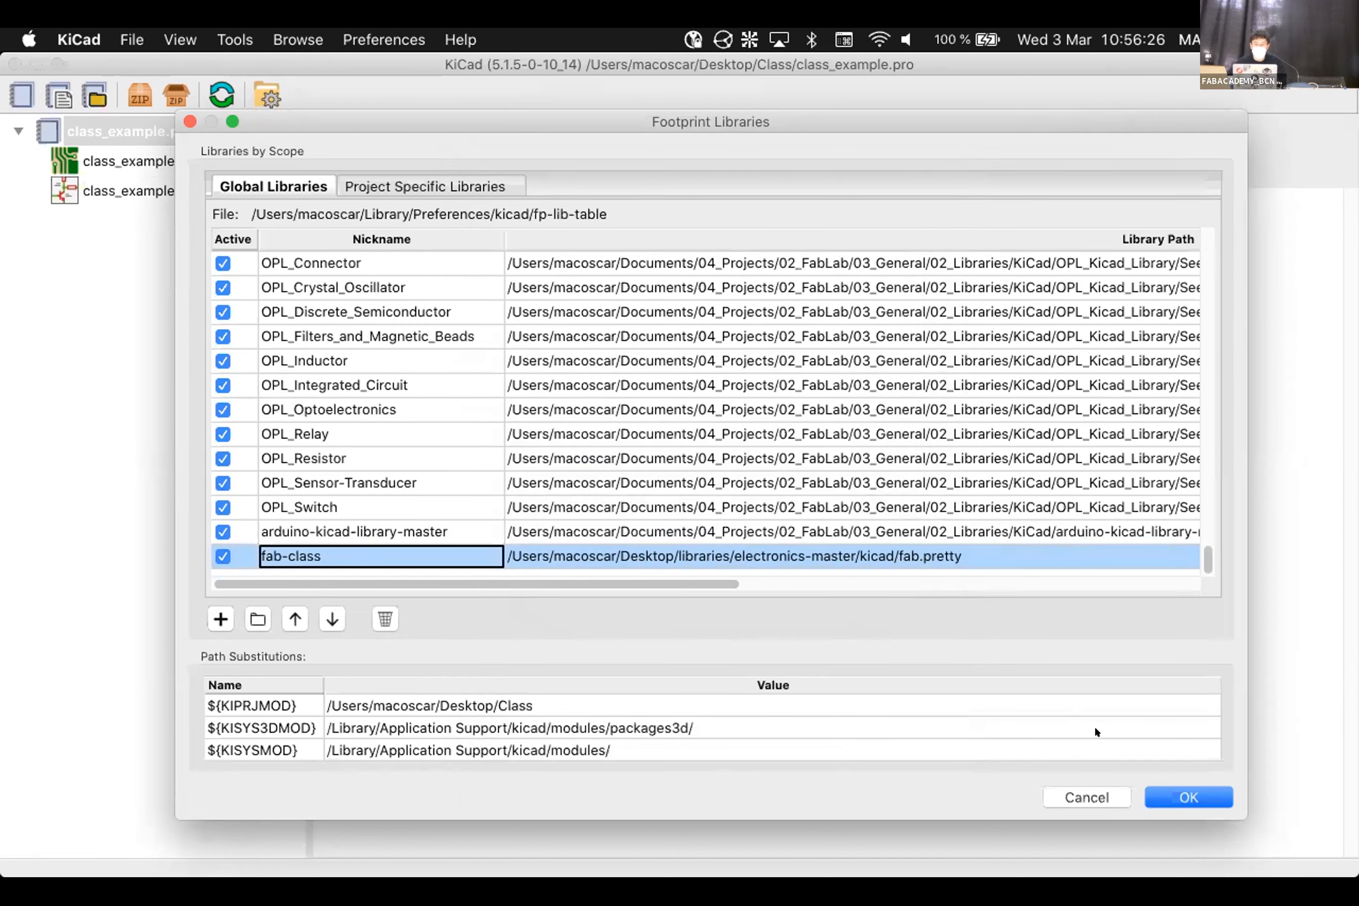
click(1172, 789)
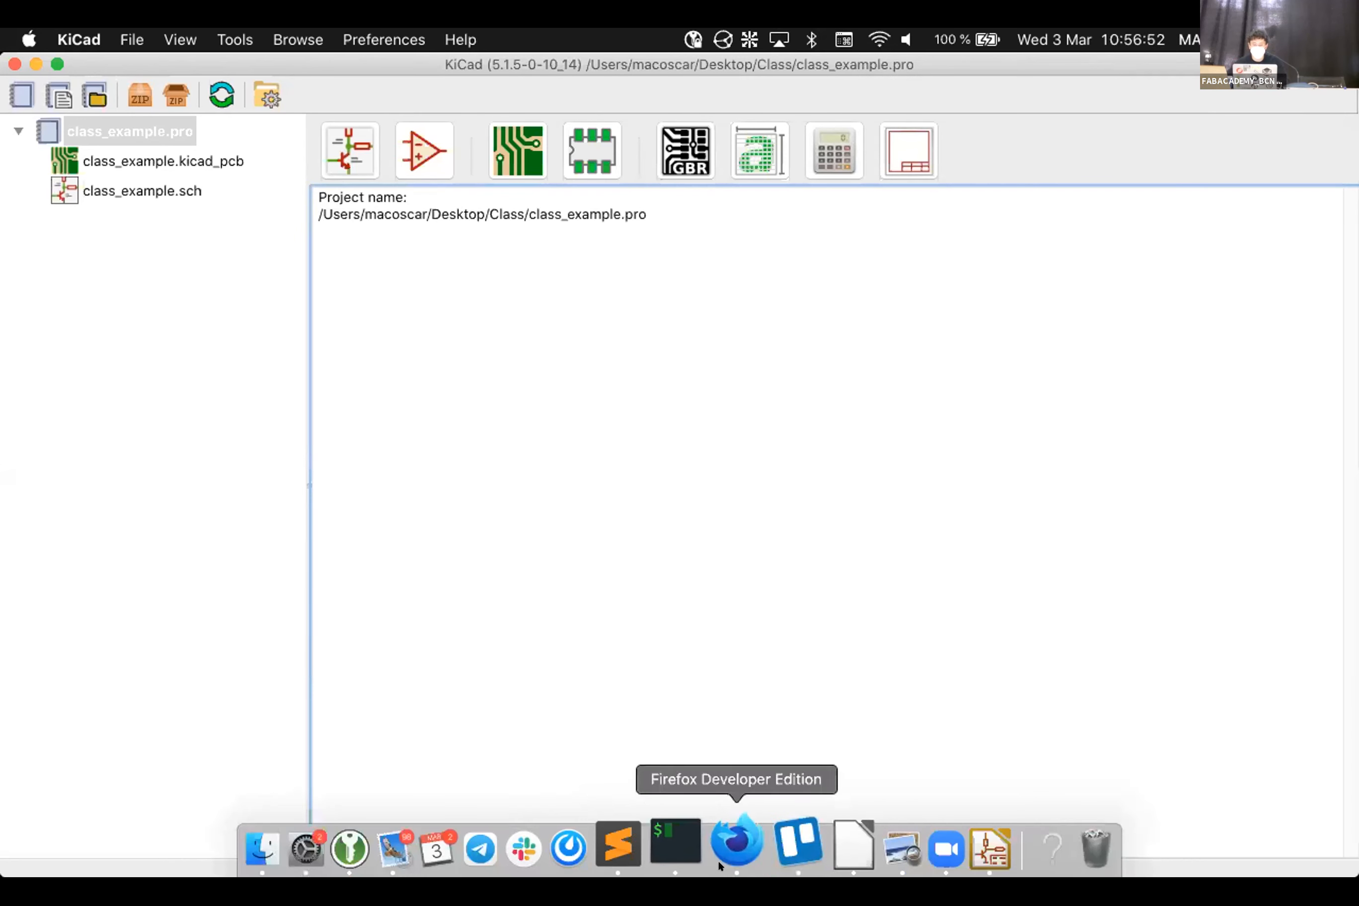
Switch to Firefox and scroll down through the Kicad class documentation page
click(719, 860)
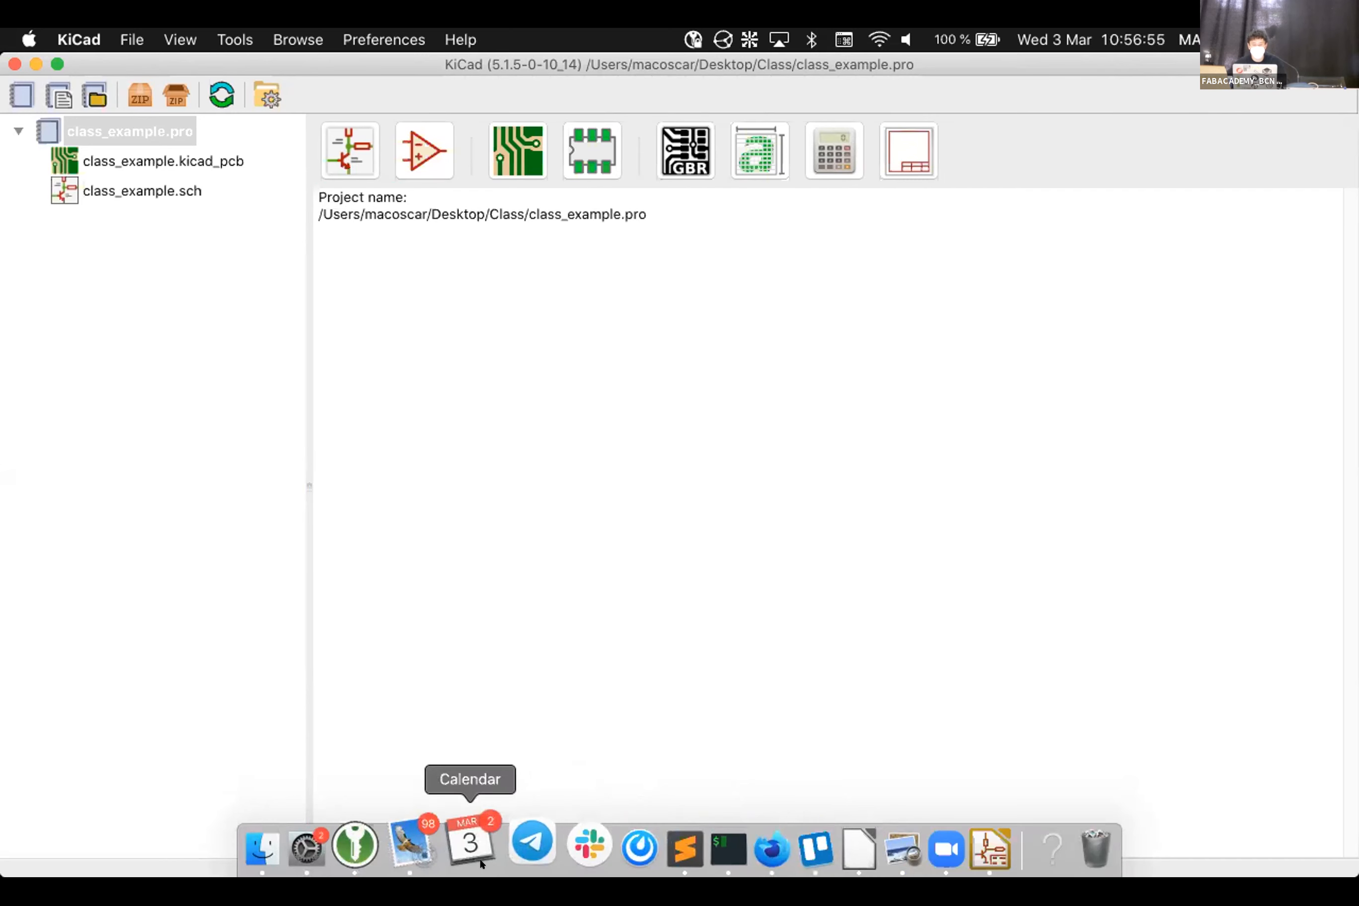
click(733, 848)
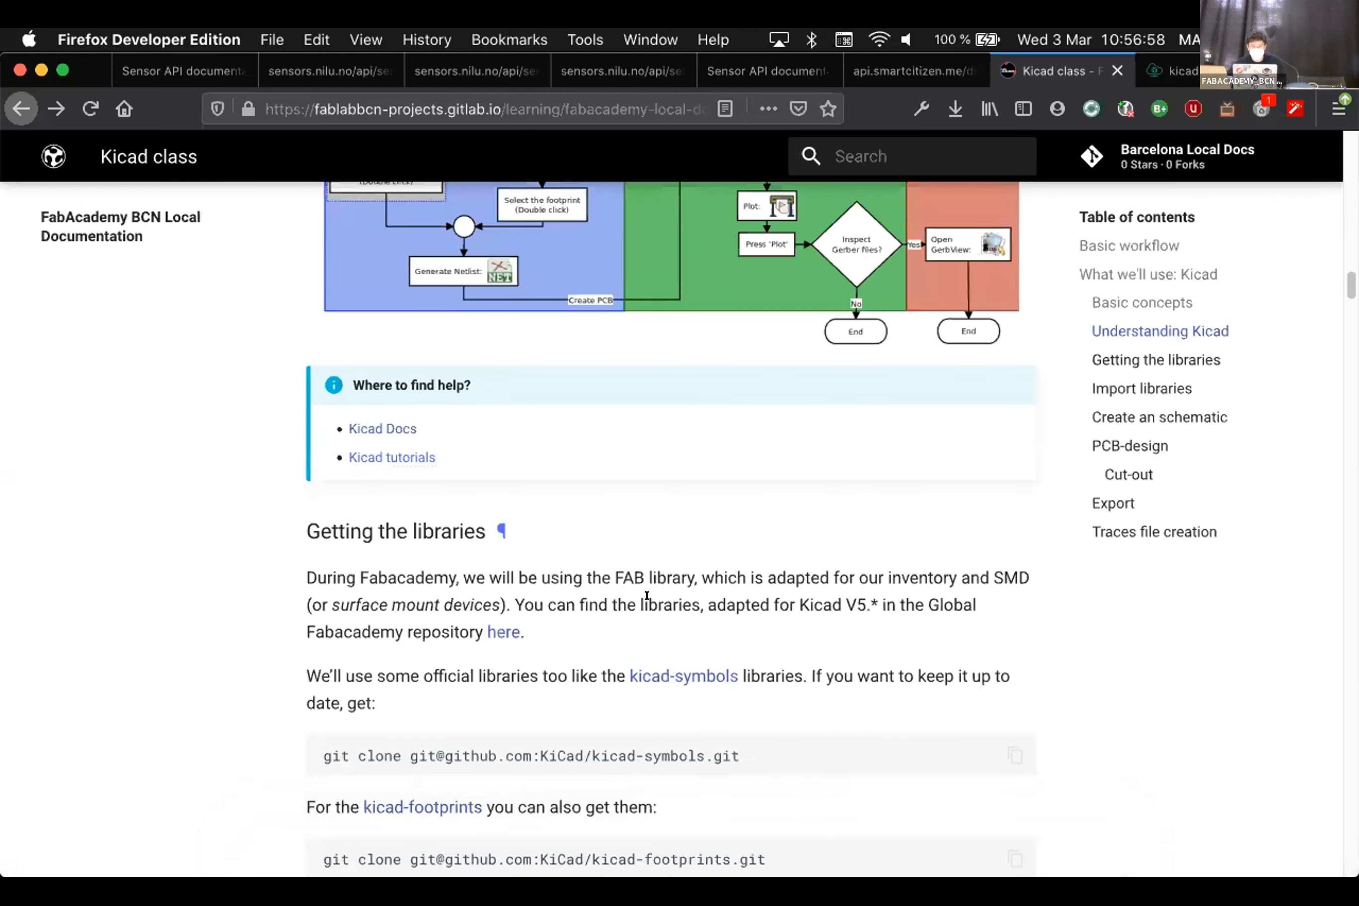
scroll(647, 596, down, 5)
scroll(647, 595, down, 12)
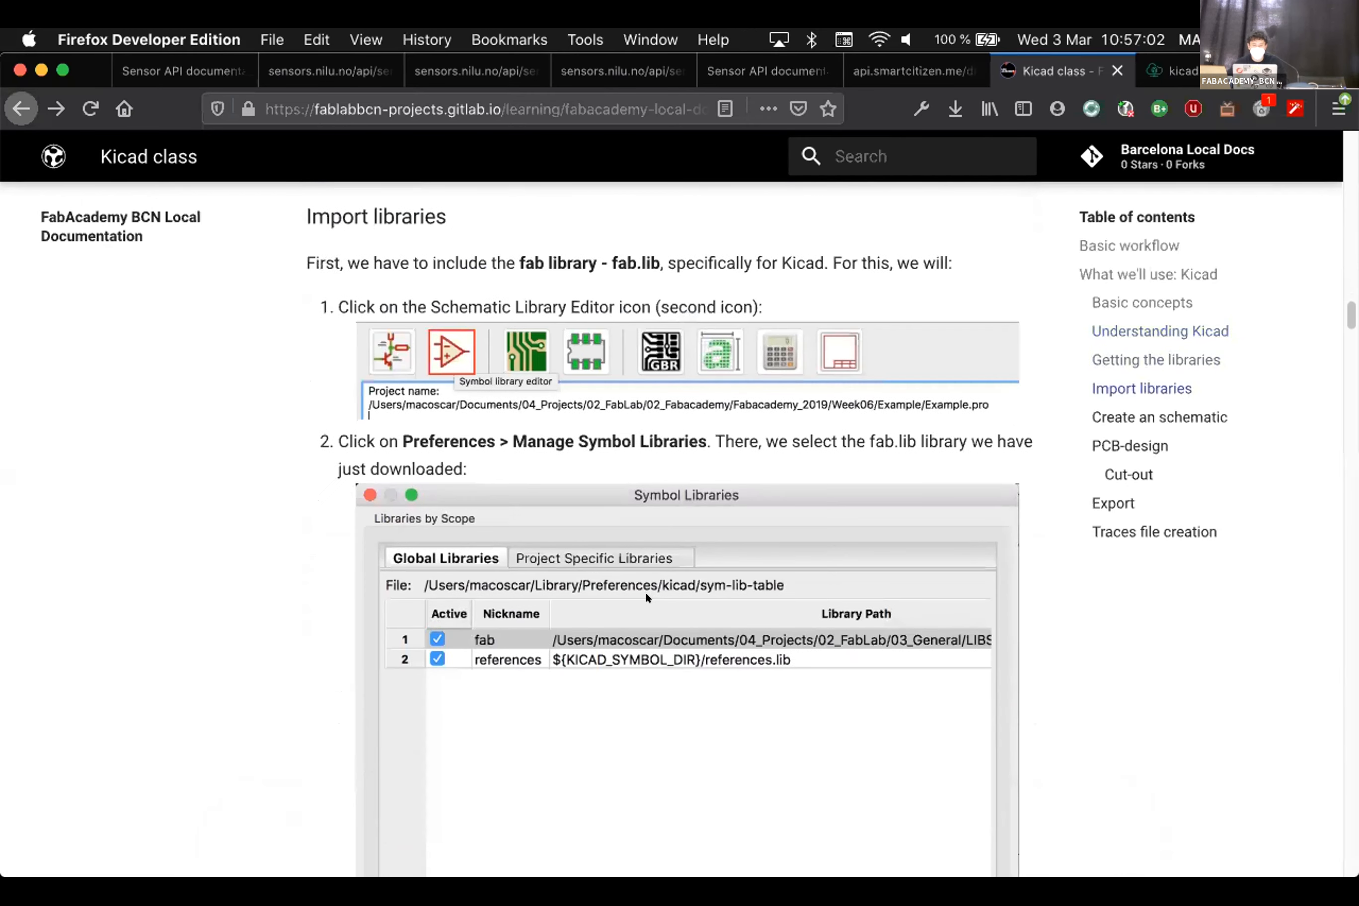
scroll(645, 595, down, 9)
scroll(647, 596, down, 11)
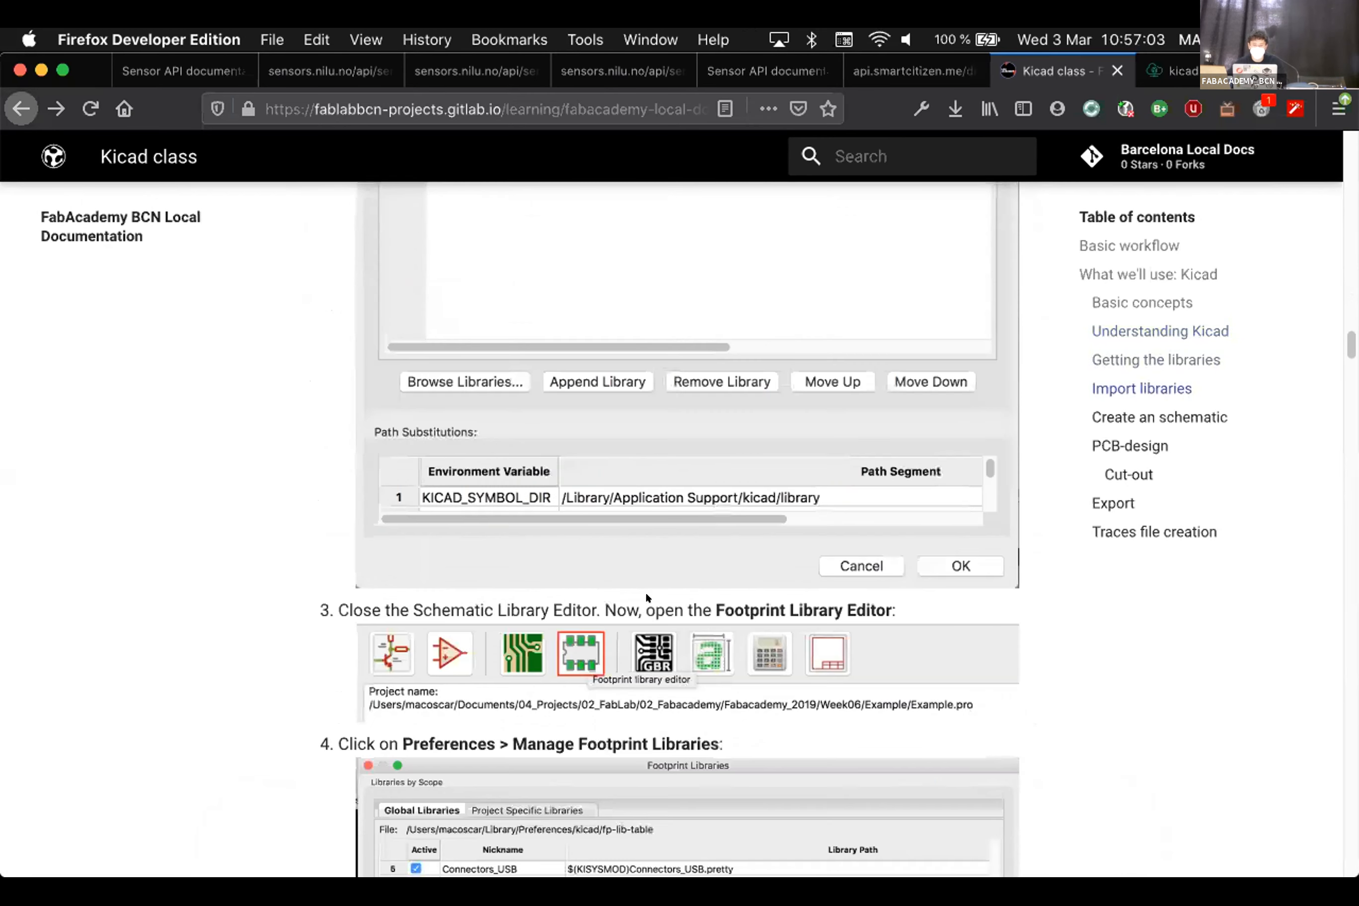
scroll(646, 592, down, 1)
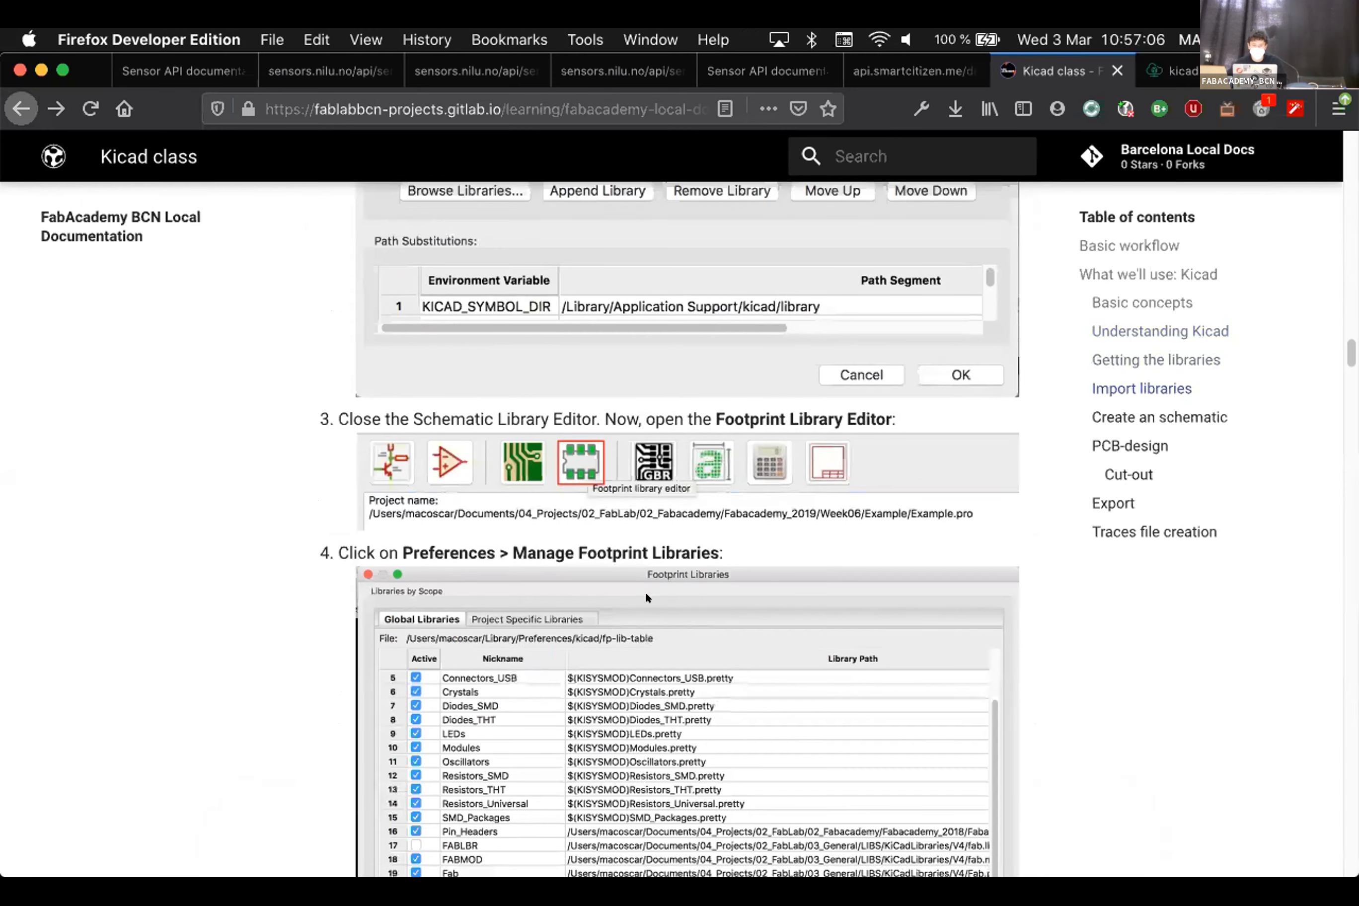
scroll(646, 591, down, 1)
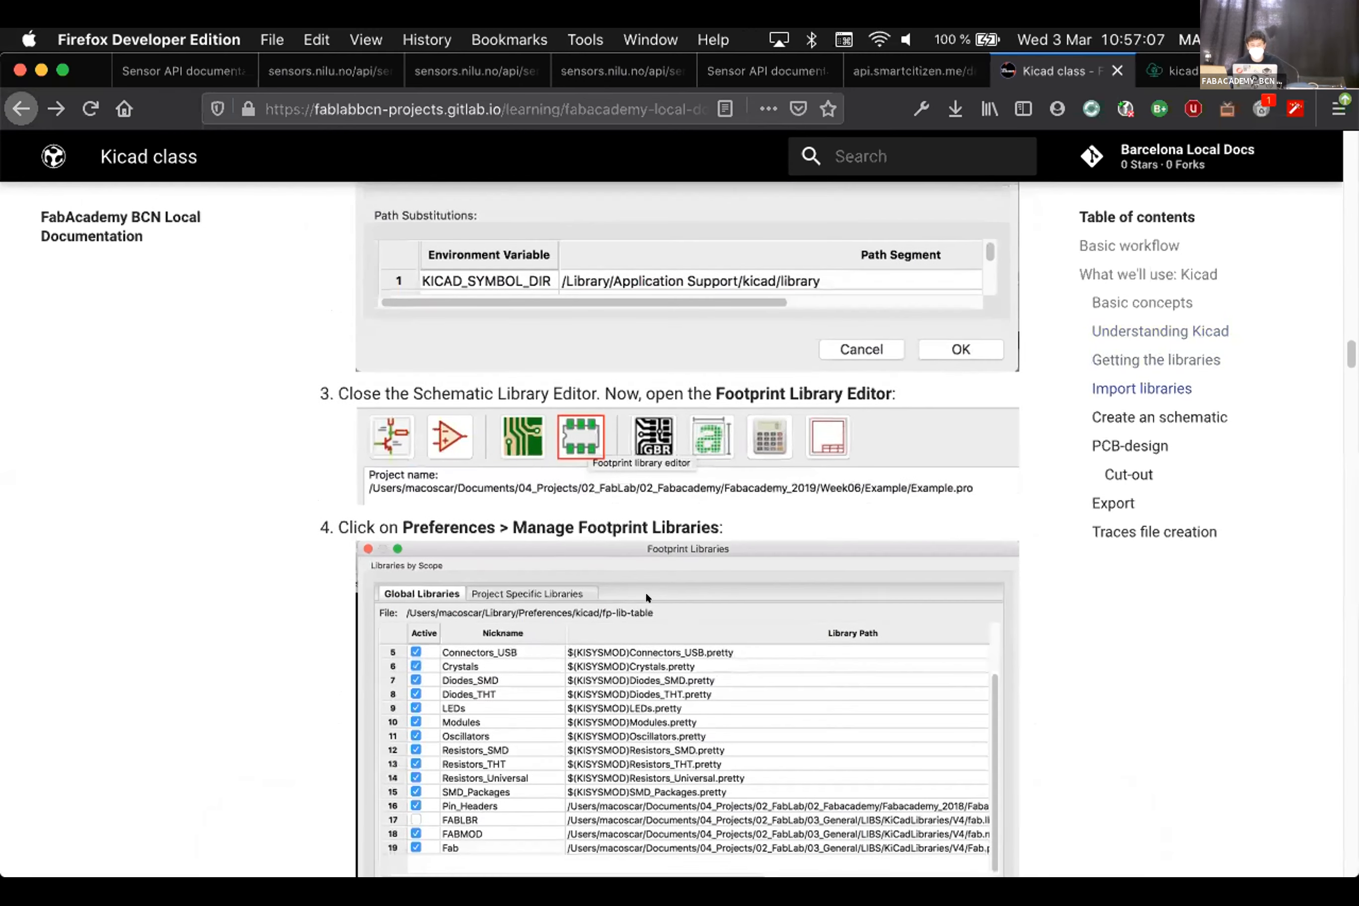
Scroll back up and open the page's kicad.md source in GitLab's Edit file view
scroll(645, 591, up, 4)
scroll(646, 596, down, 5)
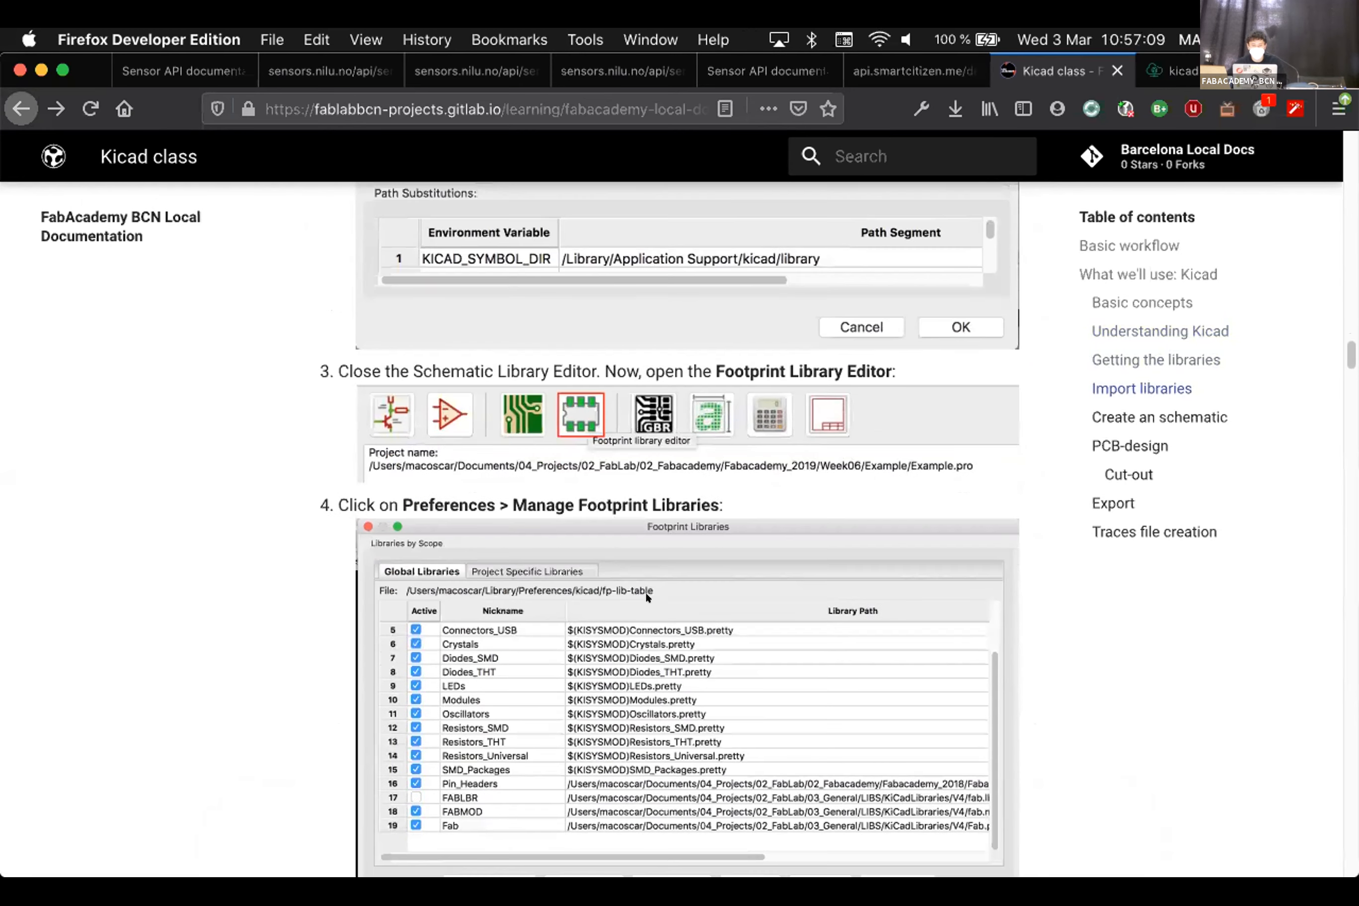
scroll(645, 591, down, 1)
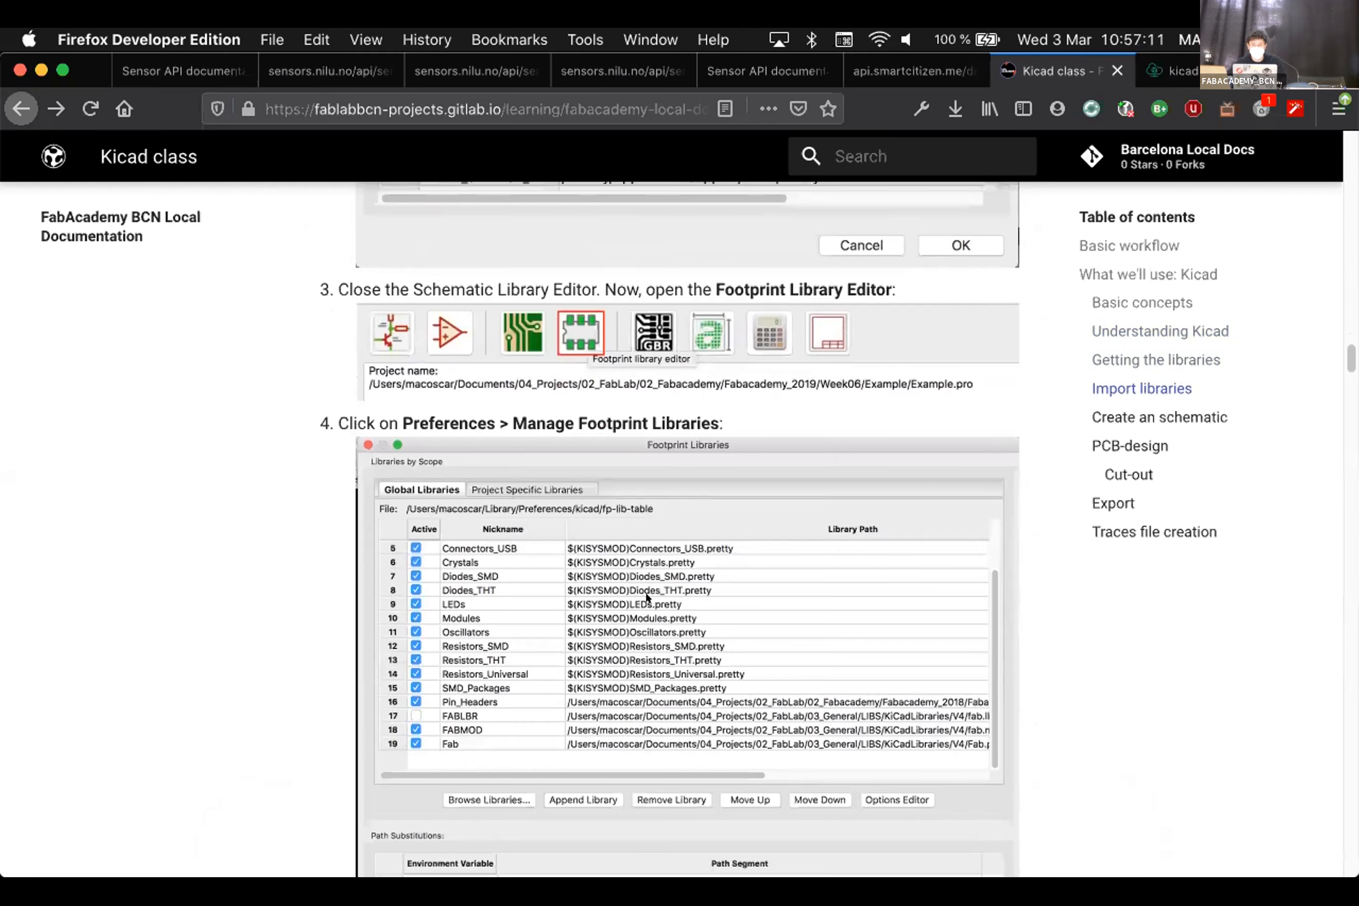
scroll(646, 591, up, 15)
scroll(645, 591, up, 2)
scroll(646, 591, down, 20)
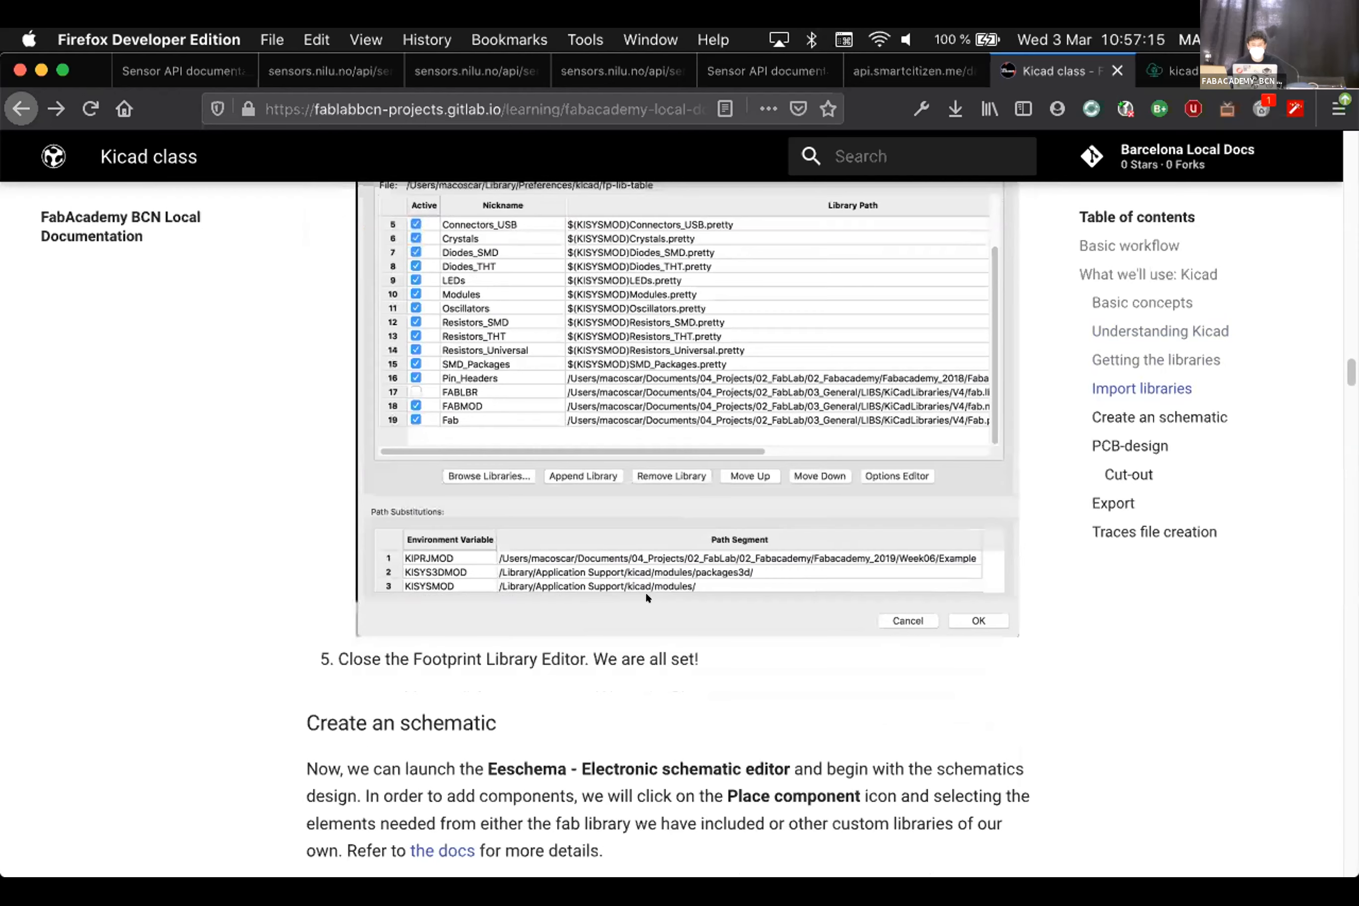
scroll(646, 591, up, 10)
scroll(646, 598, up, 10)
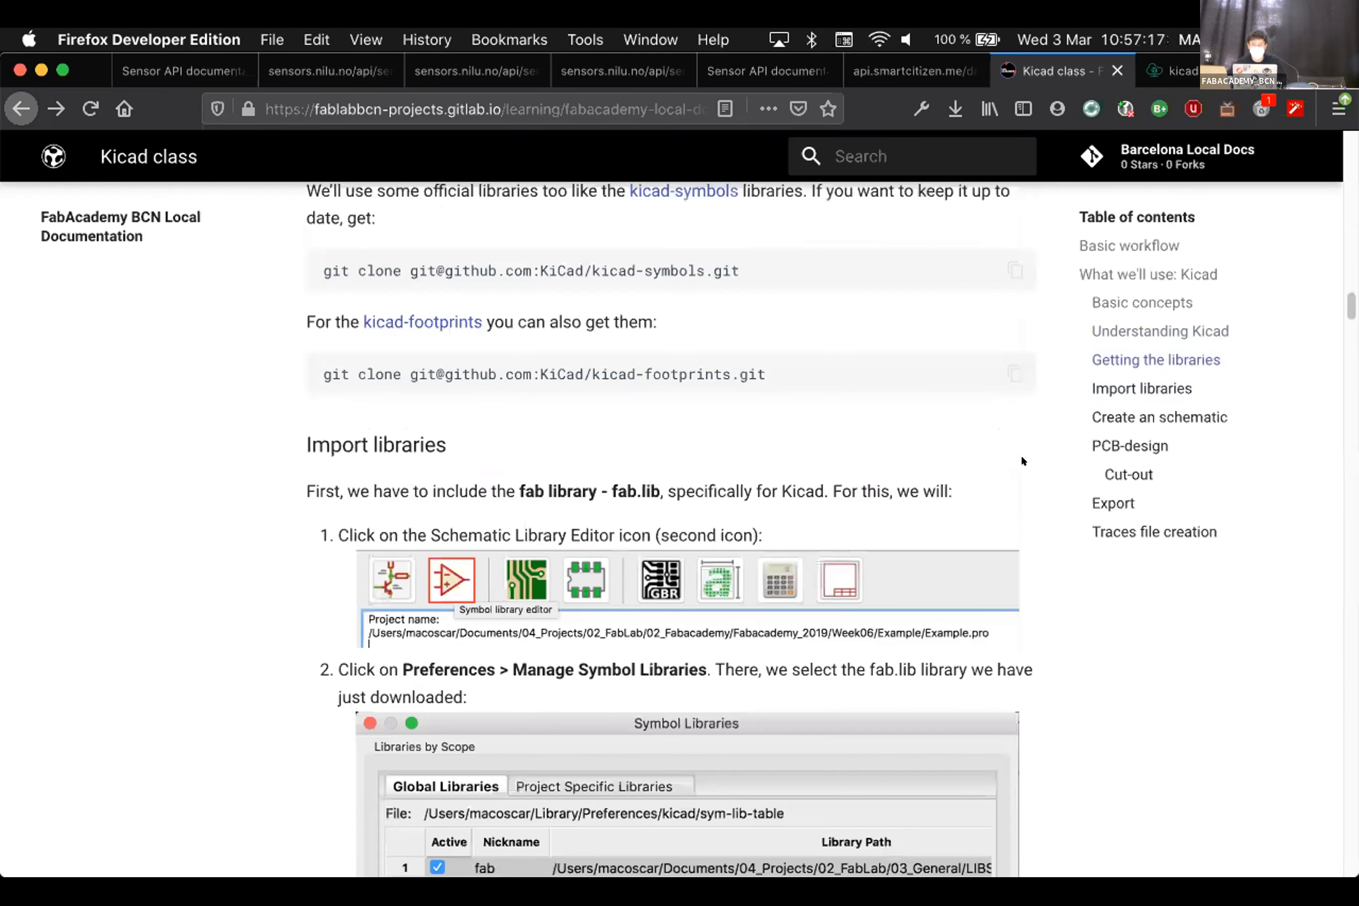
scroll(1008, 439, up, 8)
key(super+r)
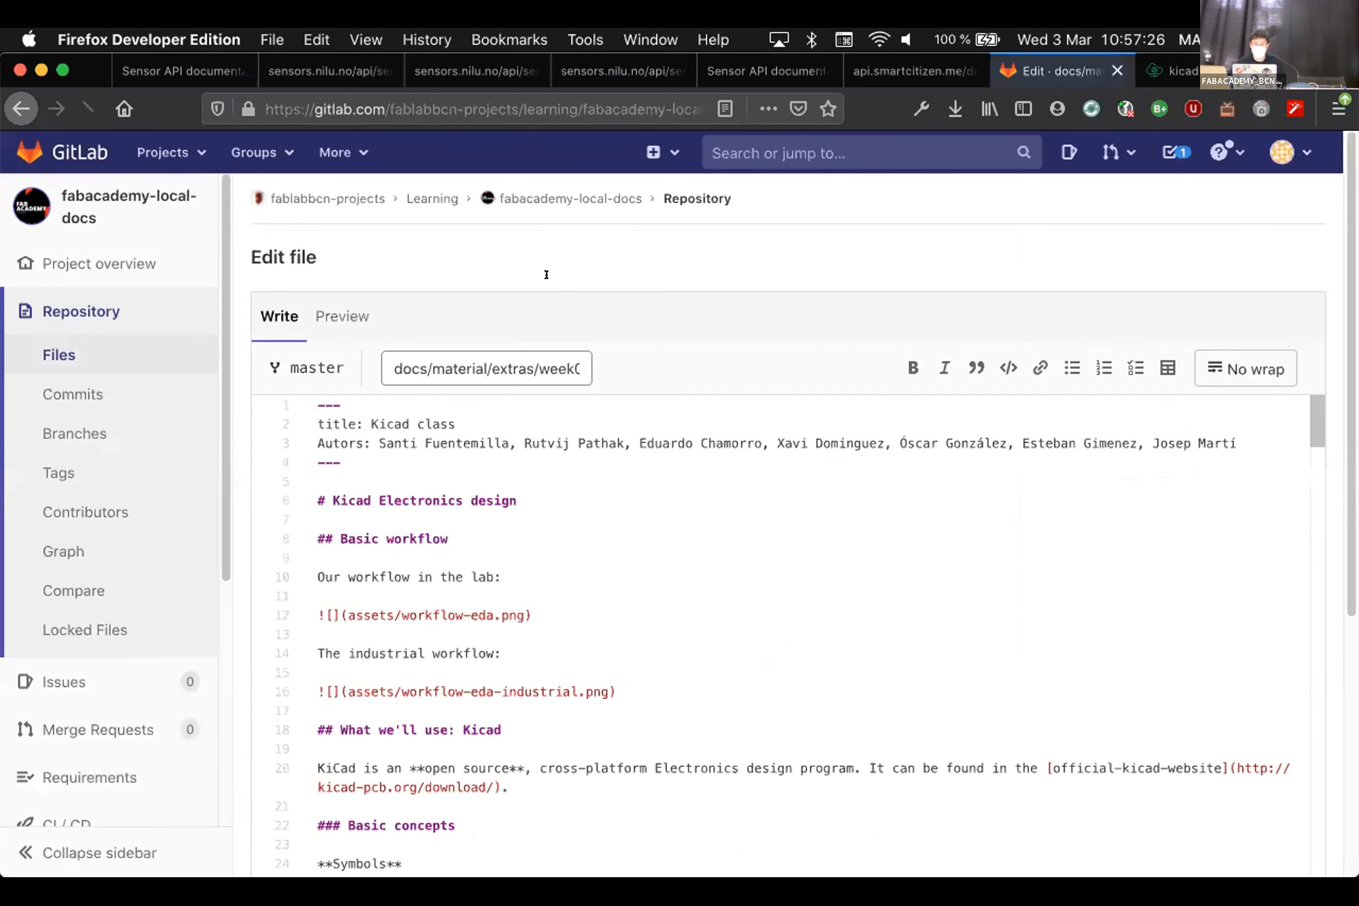
Delete the Footprint Library Editor step and its image link from kicad.md
scroll(904, 727, down, 15)
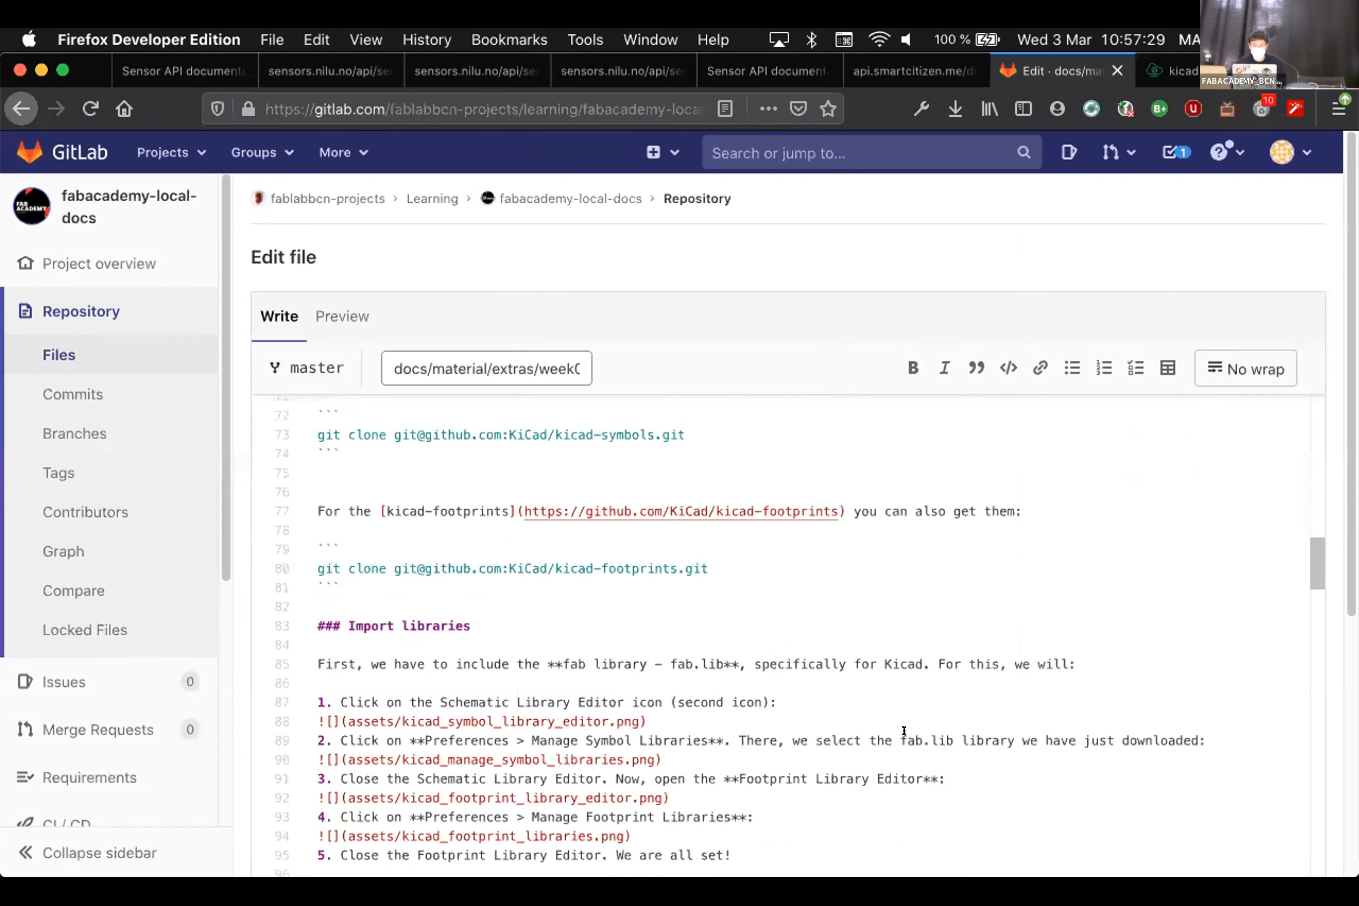
scroll(904, 730, down, 4)
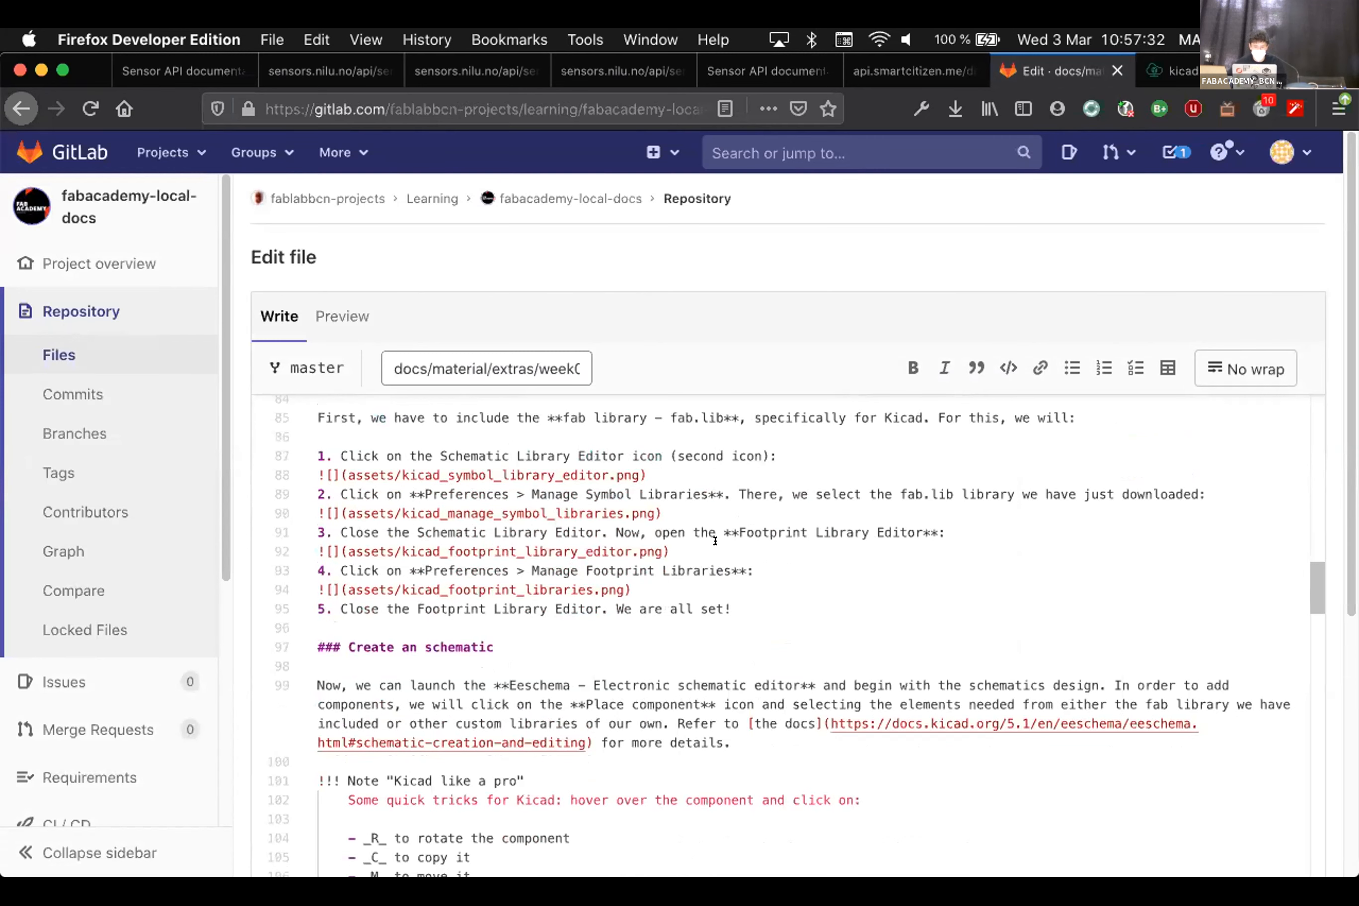
drag(670, 551, 317, 532)
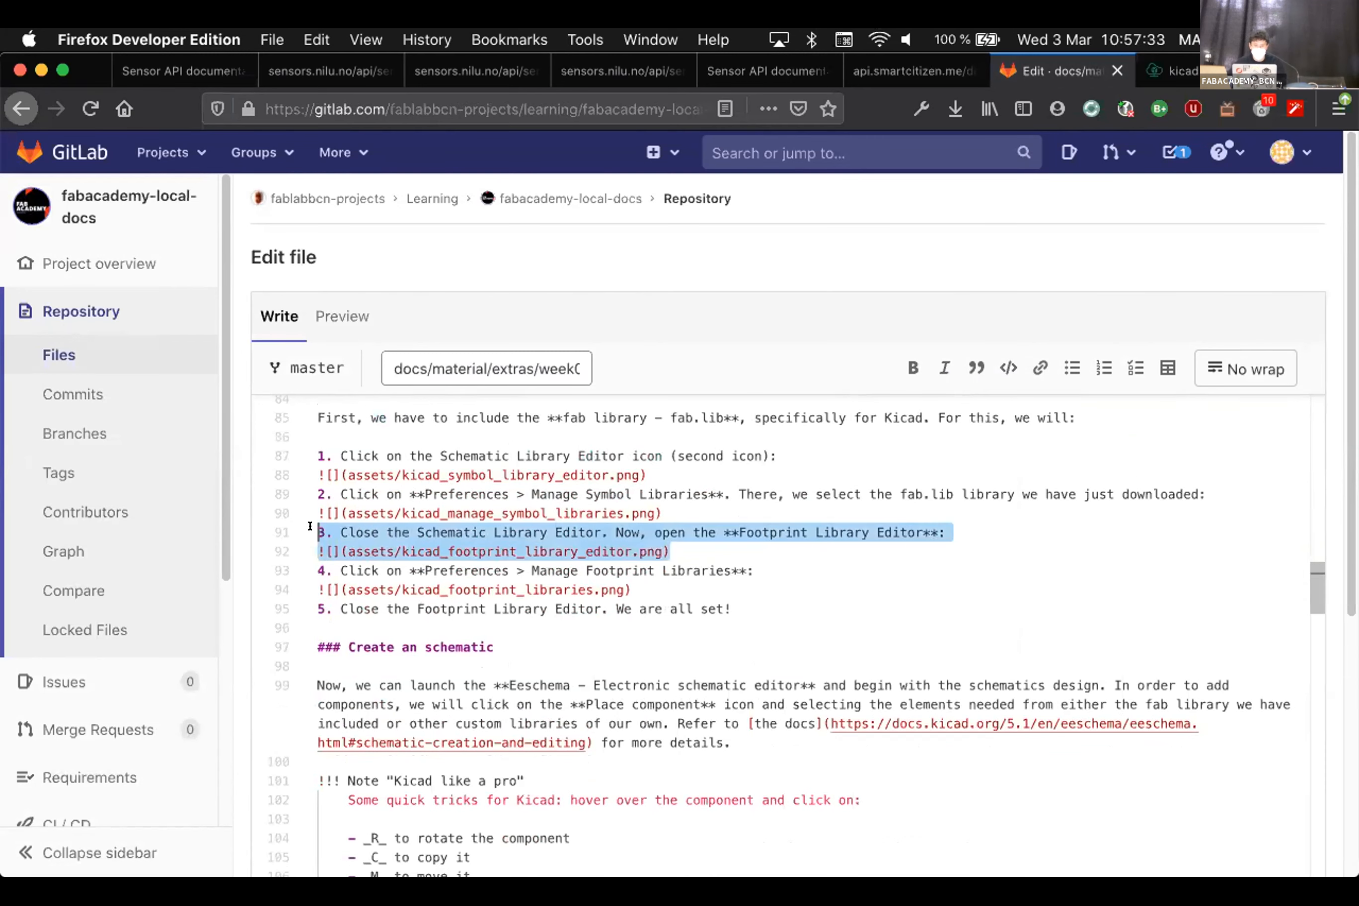
key(BackSpace)
Renumber the following steps from 4 and 5 to 3 and 4
key(BackSpace)
click(323, 532)
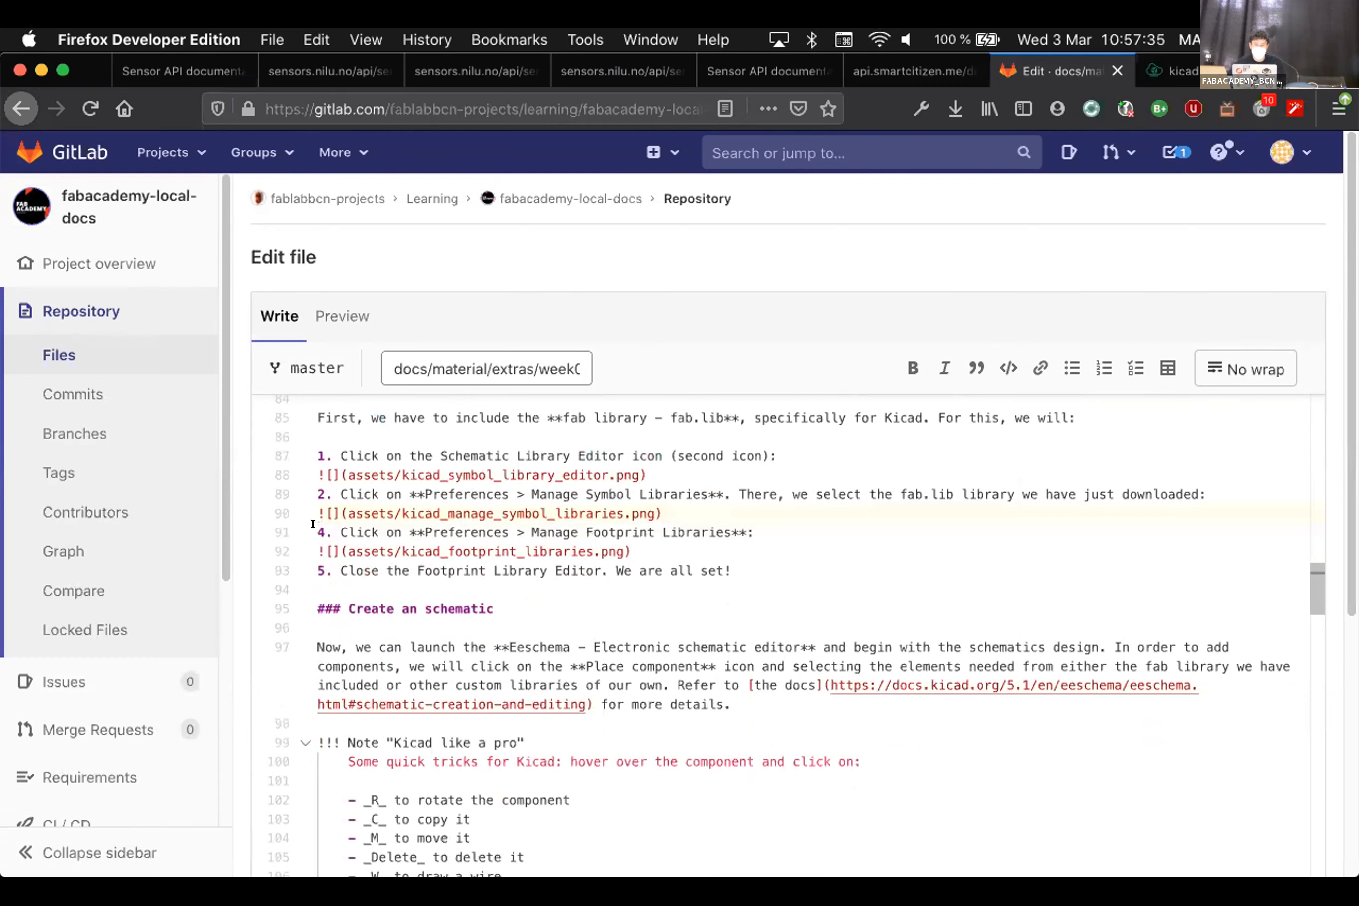
key(BackSpace)
text(3)
key(Down)
key(Down)
key(BackSpace)
text(4)
Commit the edited kicad.md to master and return to the KiCad project manager
scroll(683, 632, down, 2)
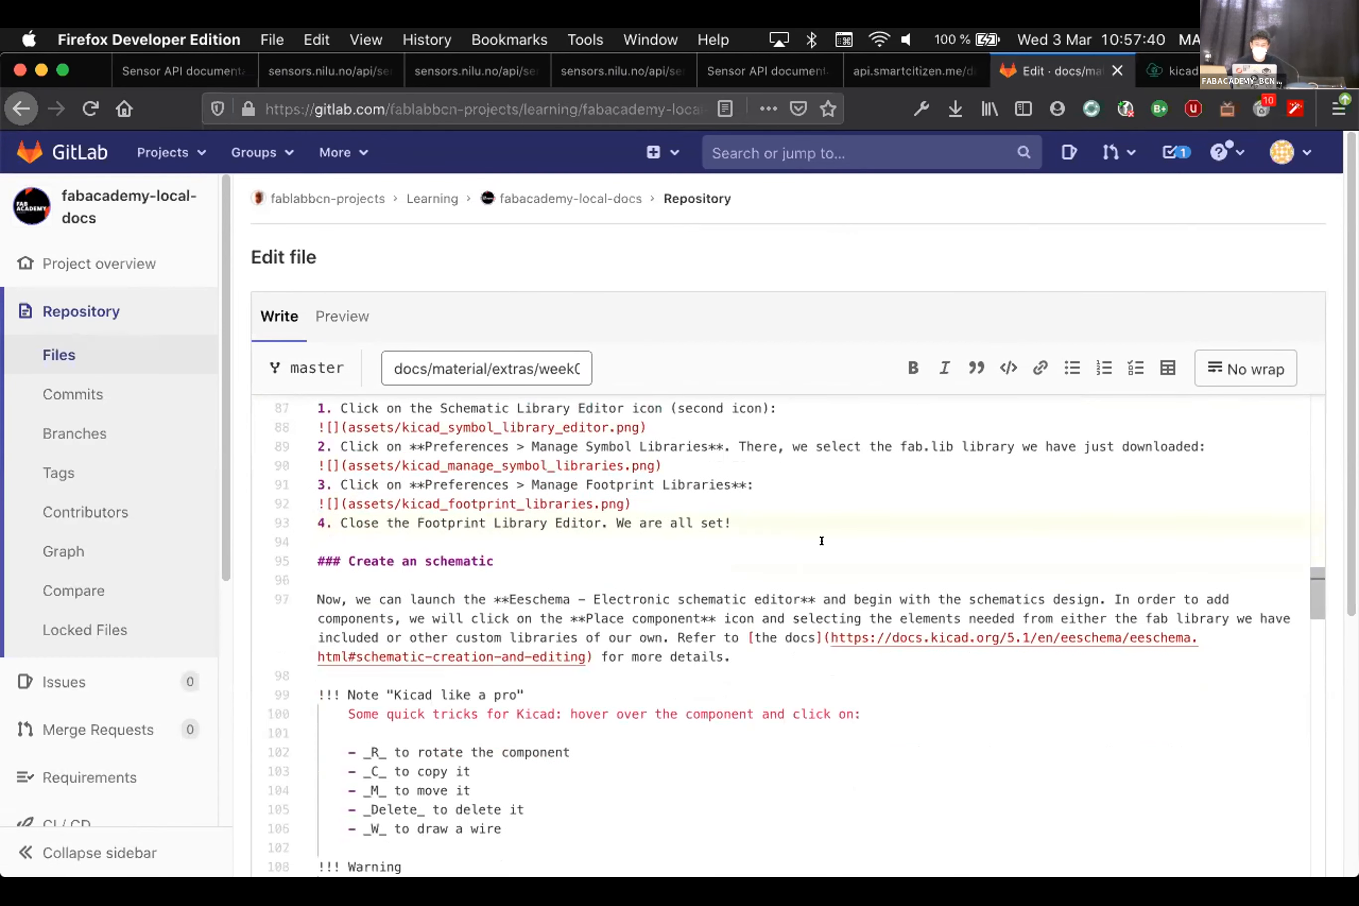
scroll(822, 541, down, 2)
scroll(822, 541, down, 1)
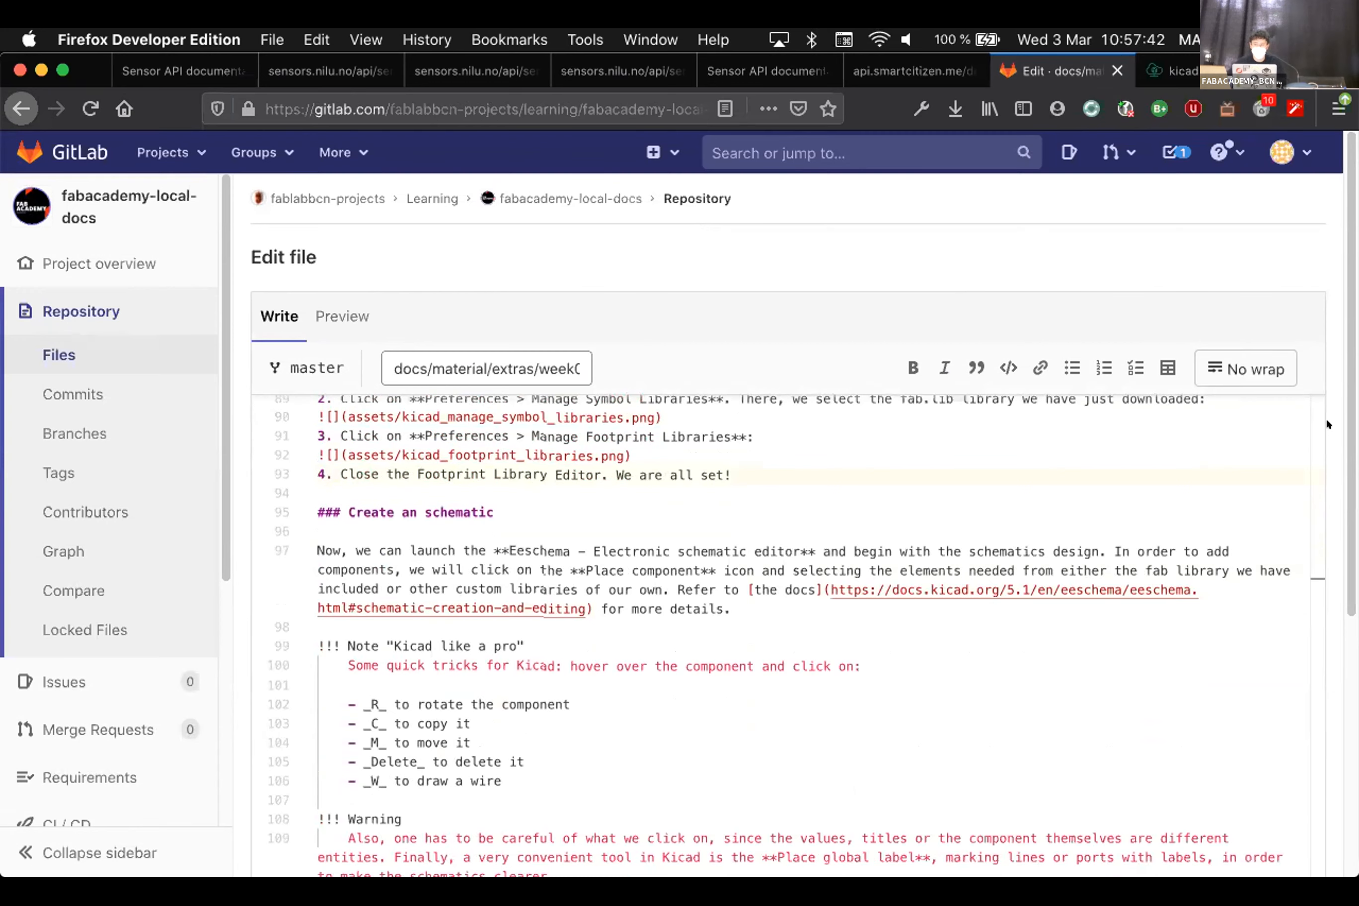
scroll(1327, 417, down, 6)
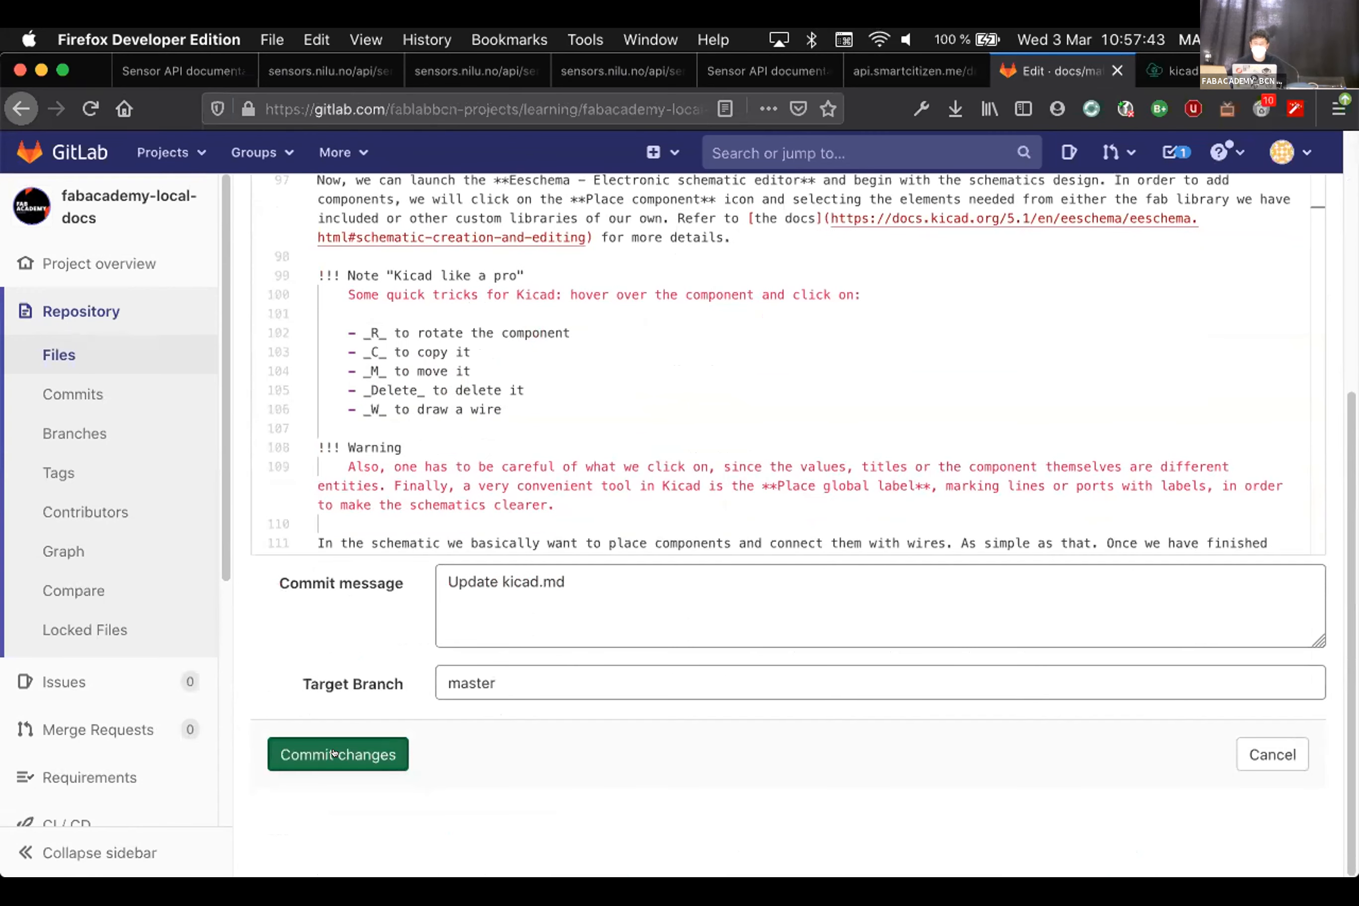
click(339, 754)
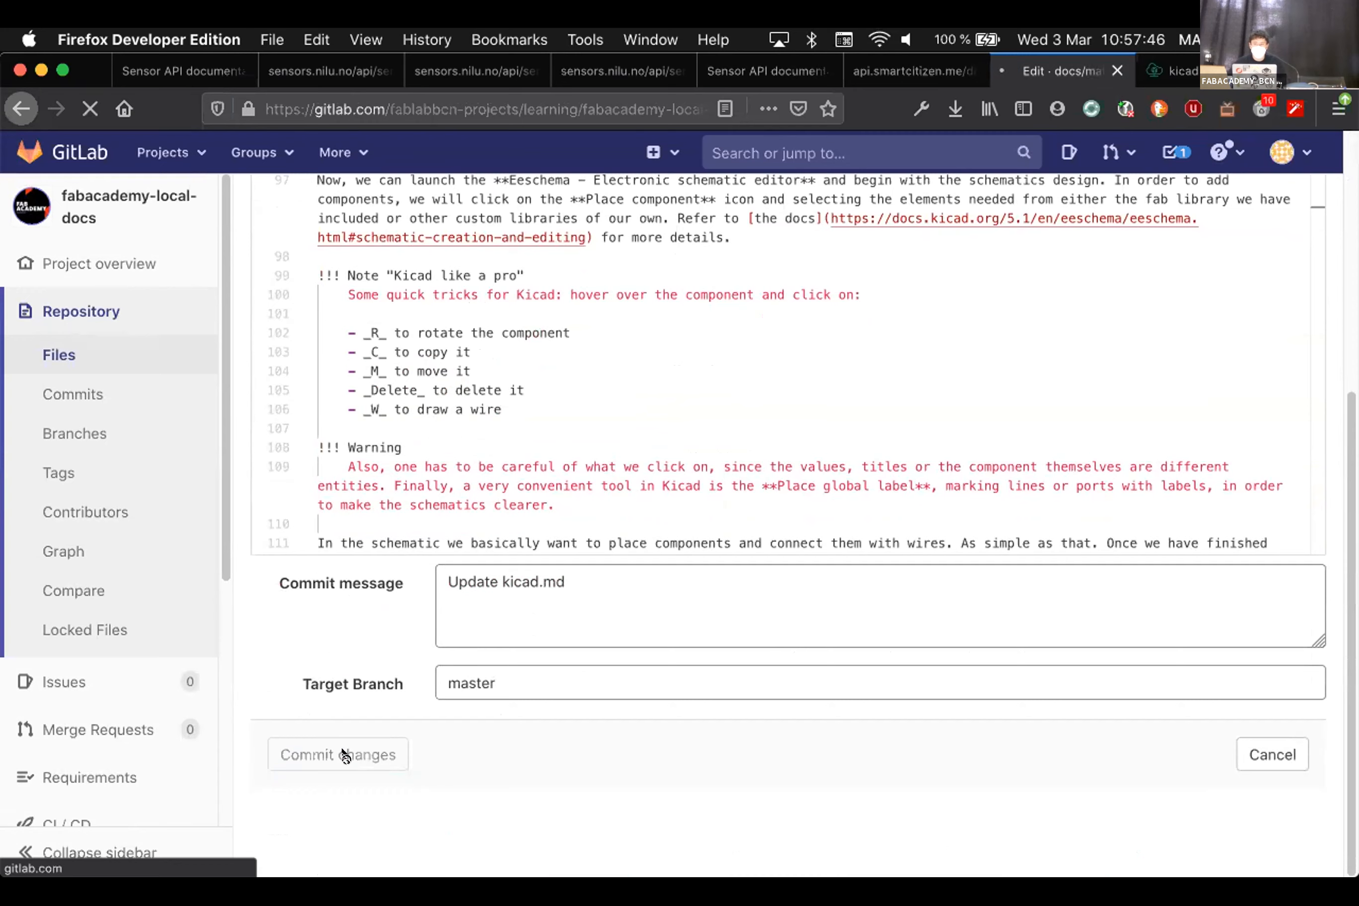
mouse_move(686, 867)
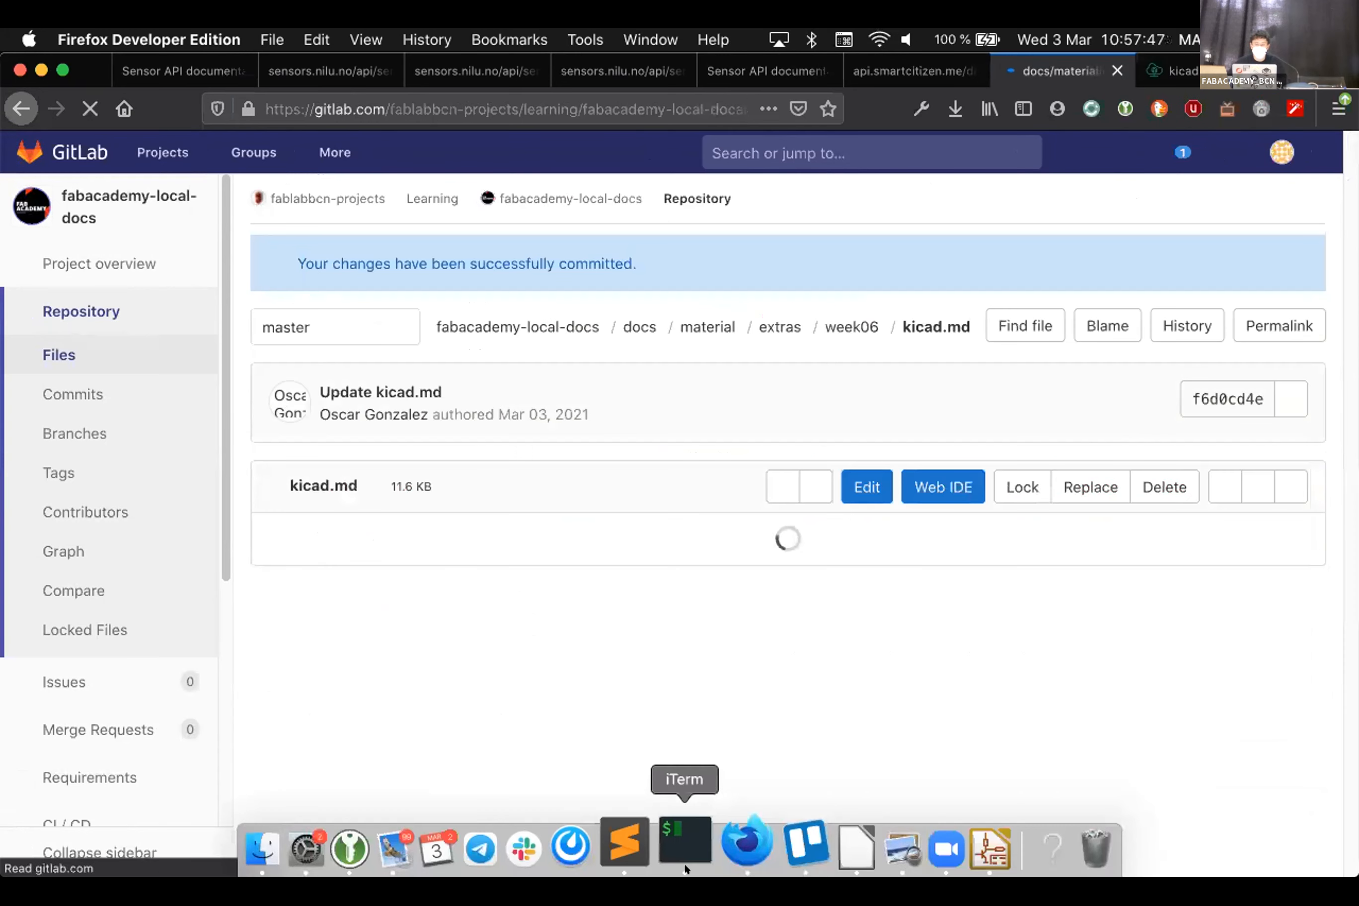
click(953, 844)
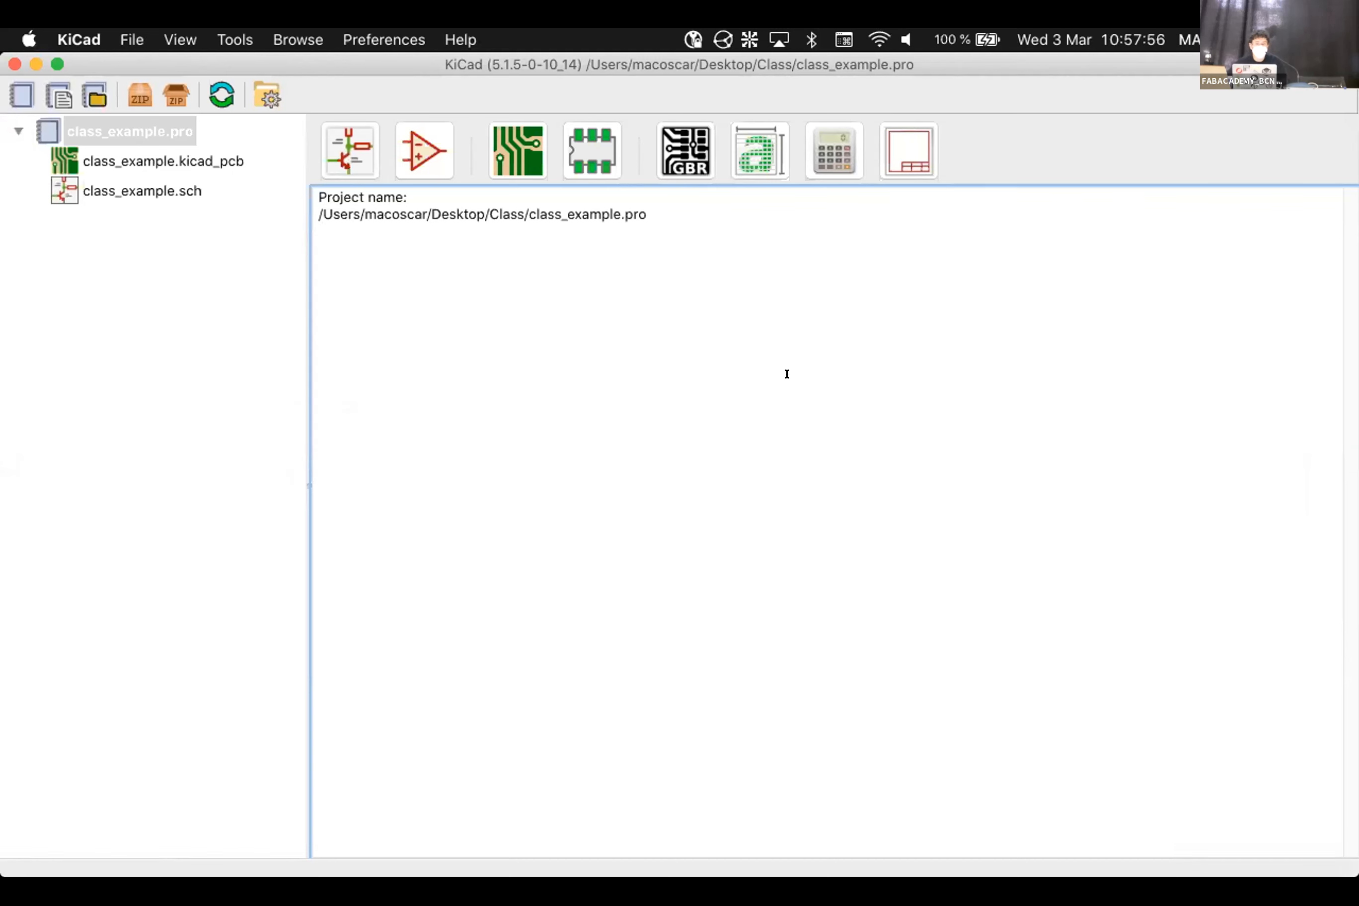
Launch the Schematic Layout Editor for the class_example project
click(329, 132)
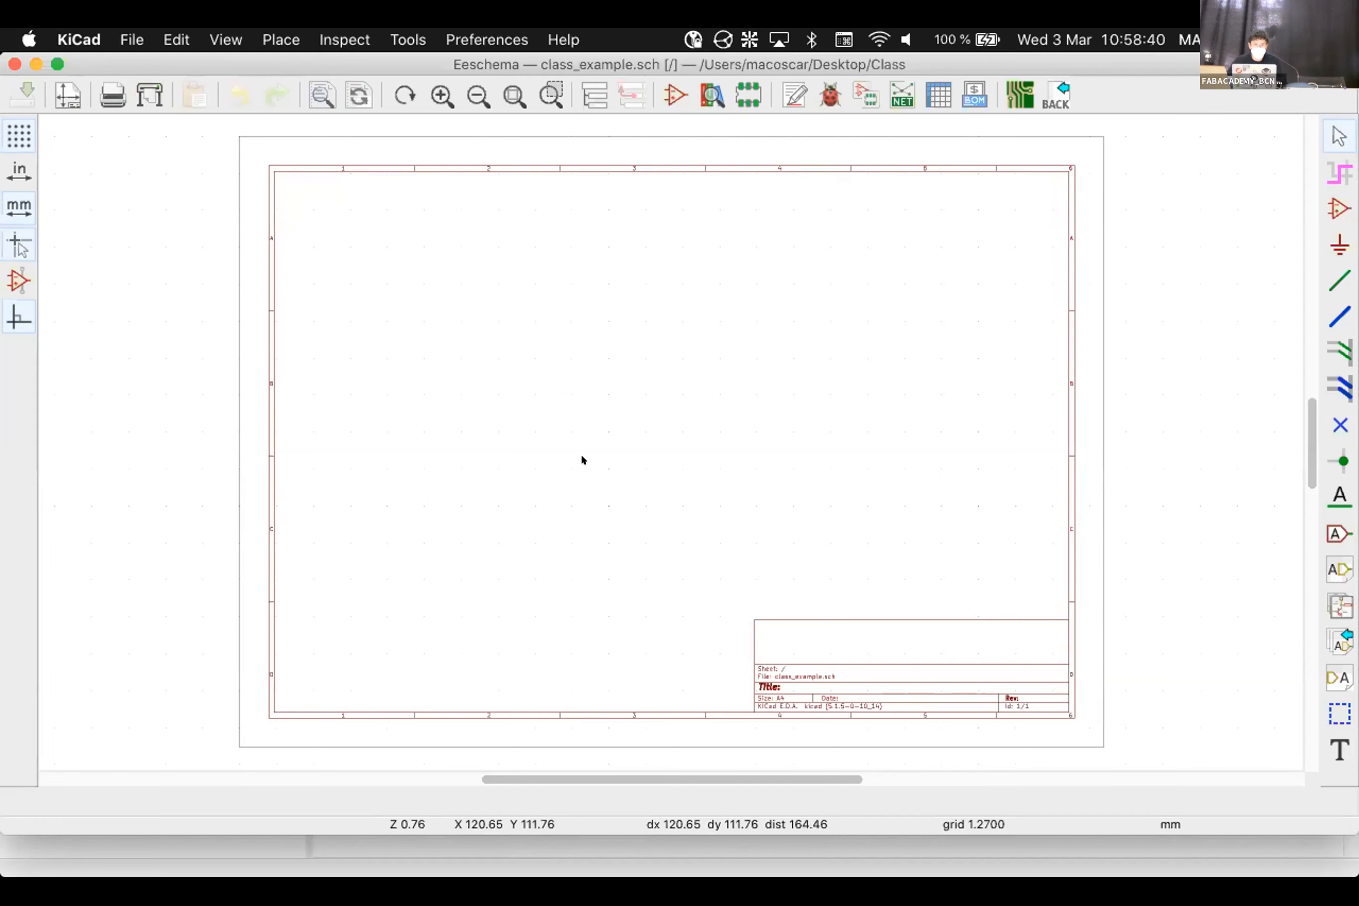
mouse_move(888, 826)
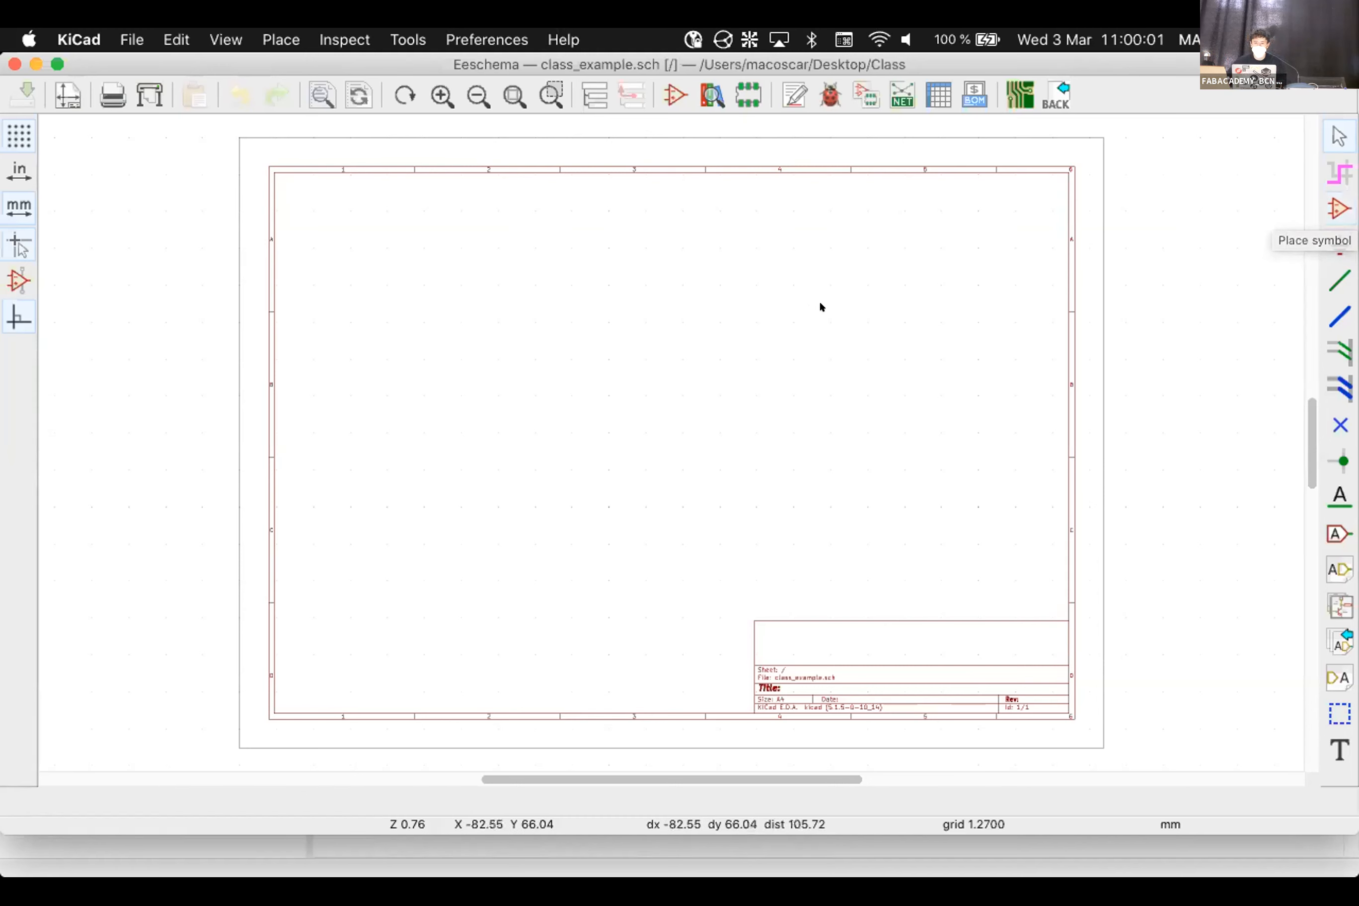
Start placing a symbol and dismiss the missing library error, suppressing future warnings
click(1331, 205)
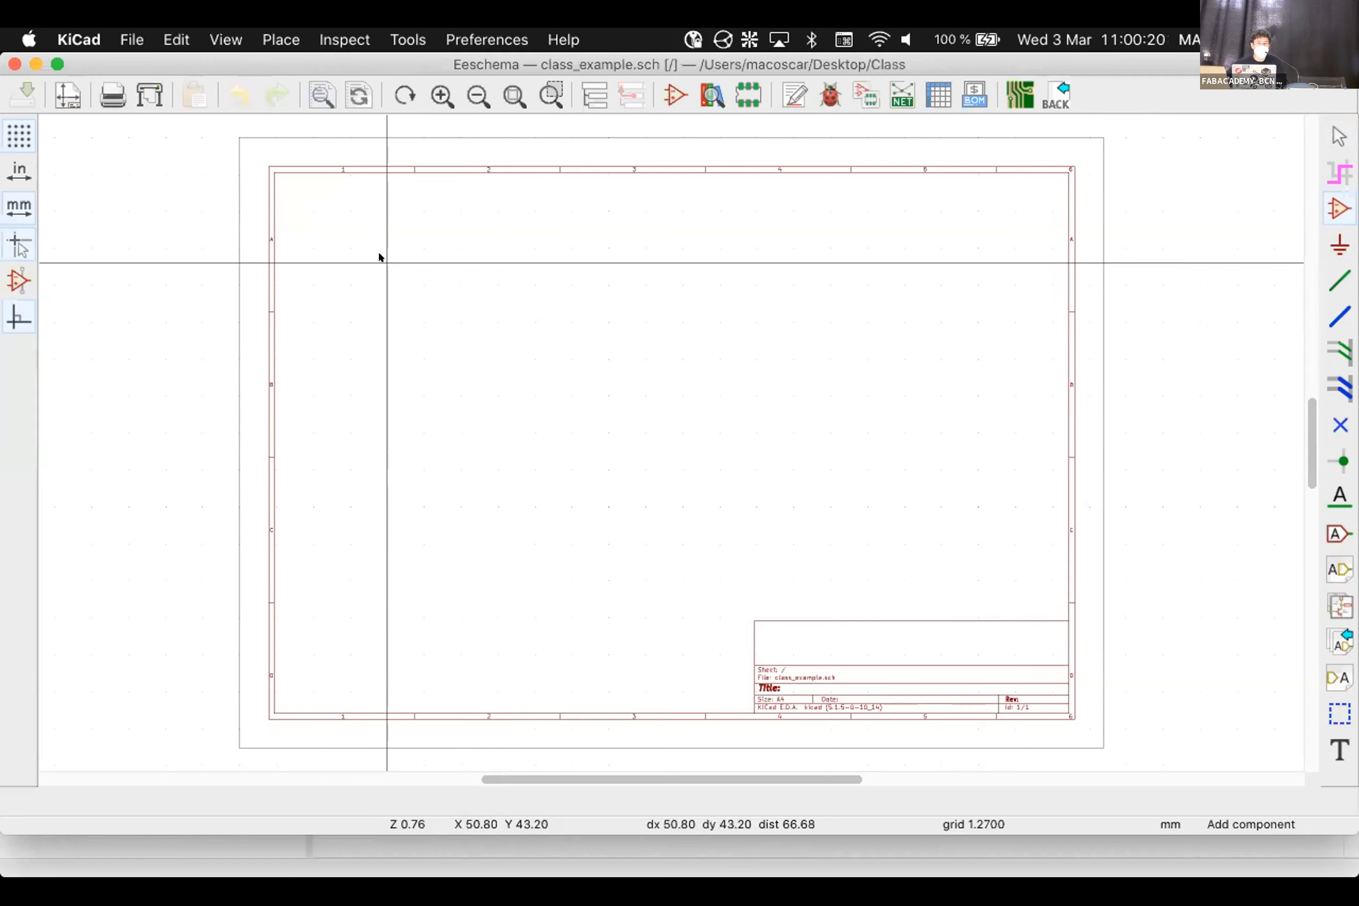
click(378, 255)
drag(479, 374, 498, 209)
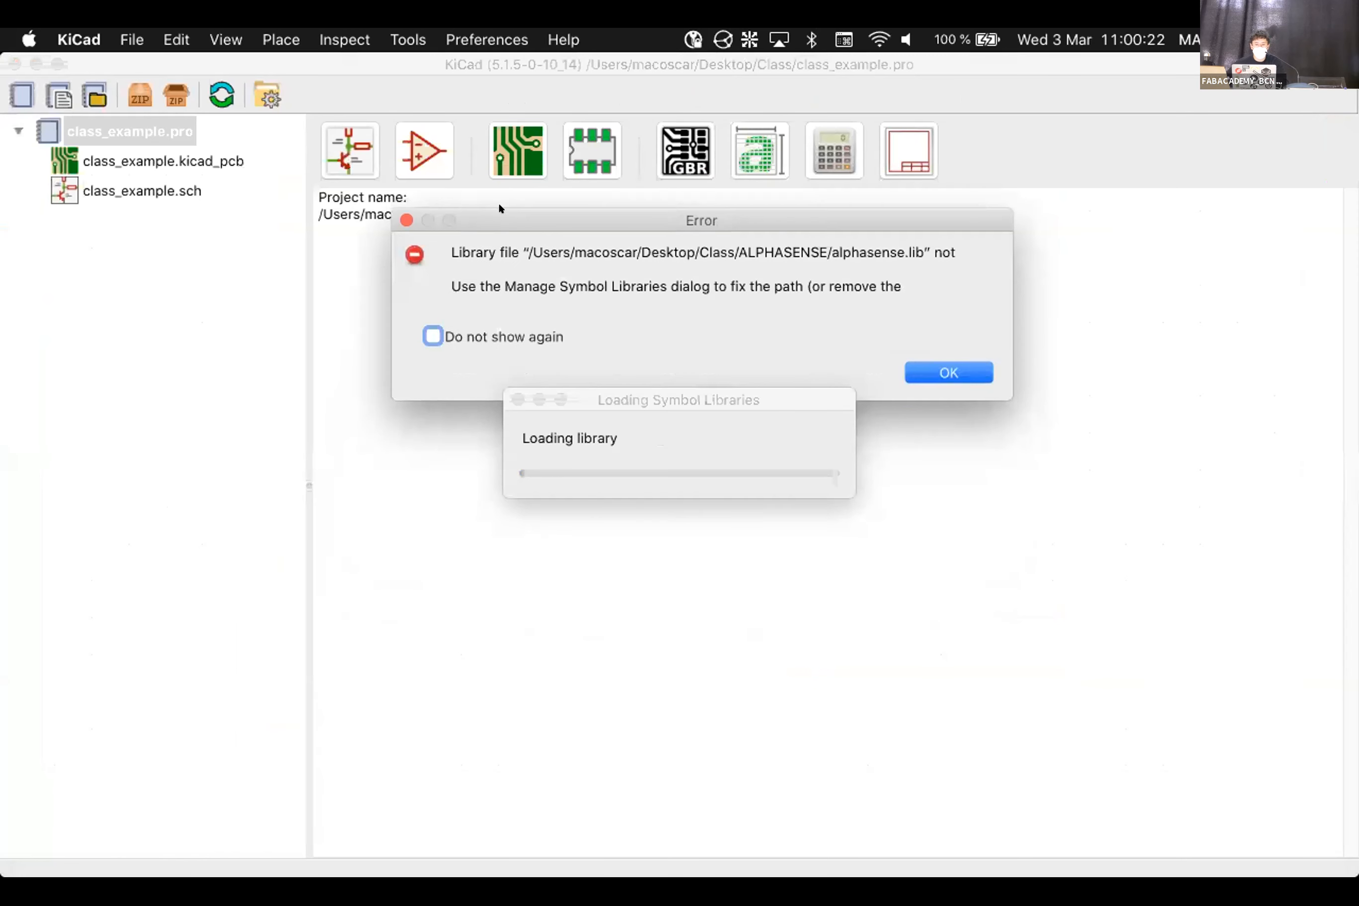
click(509, 337)
click(949, 373)
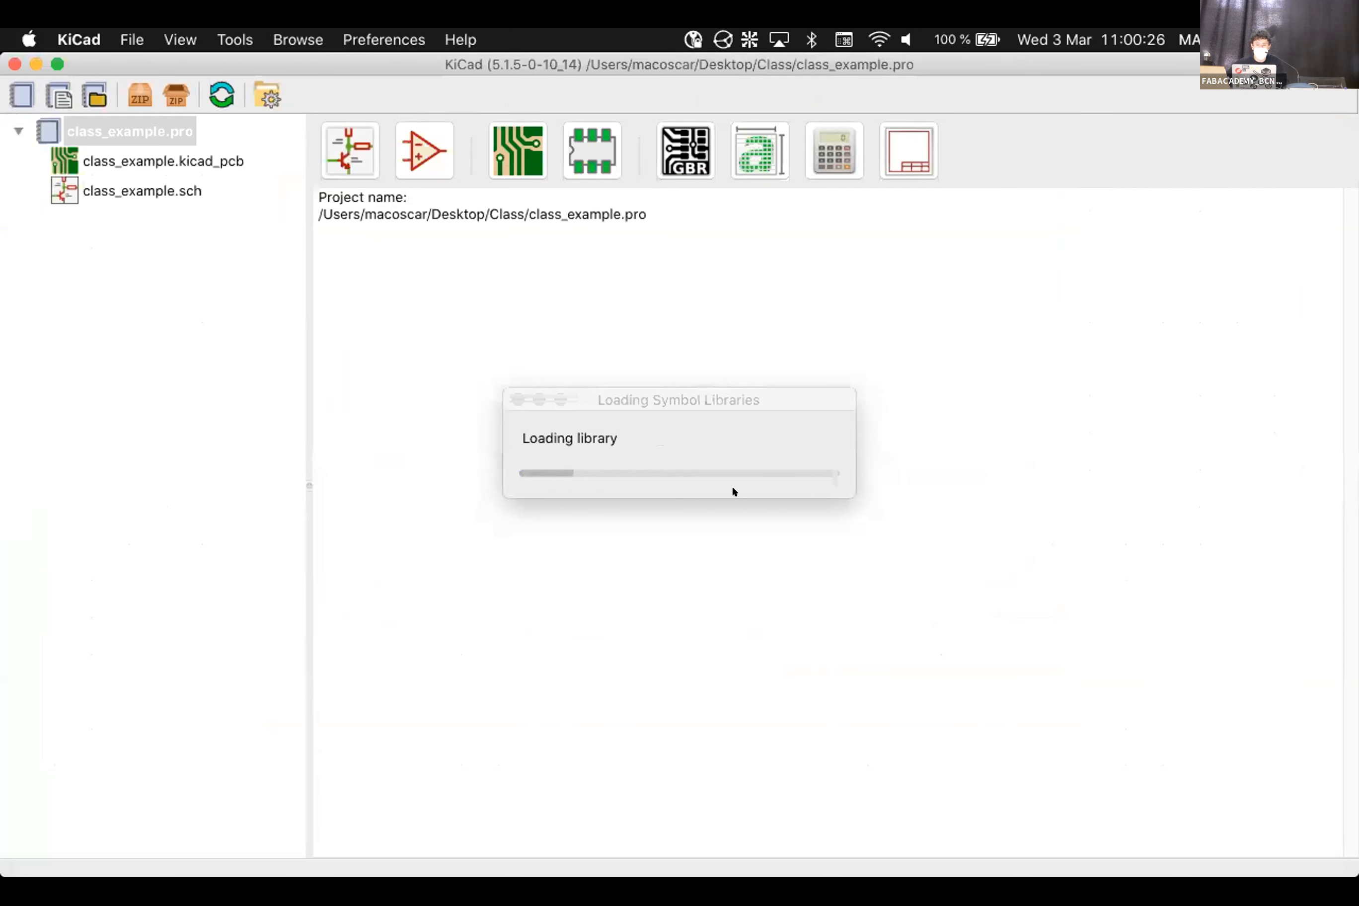
click(700, 389)
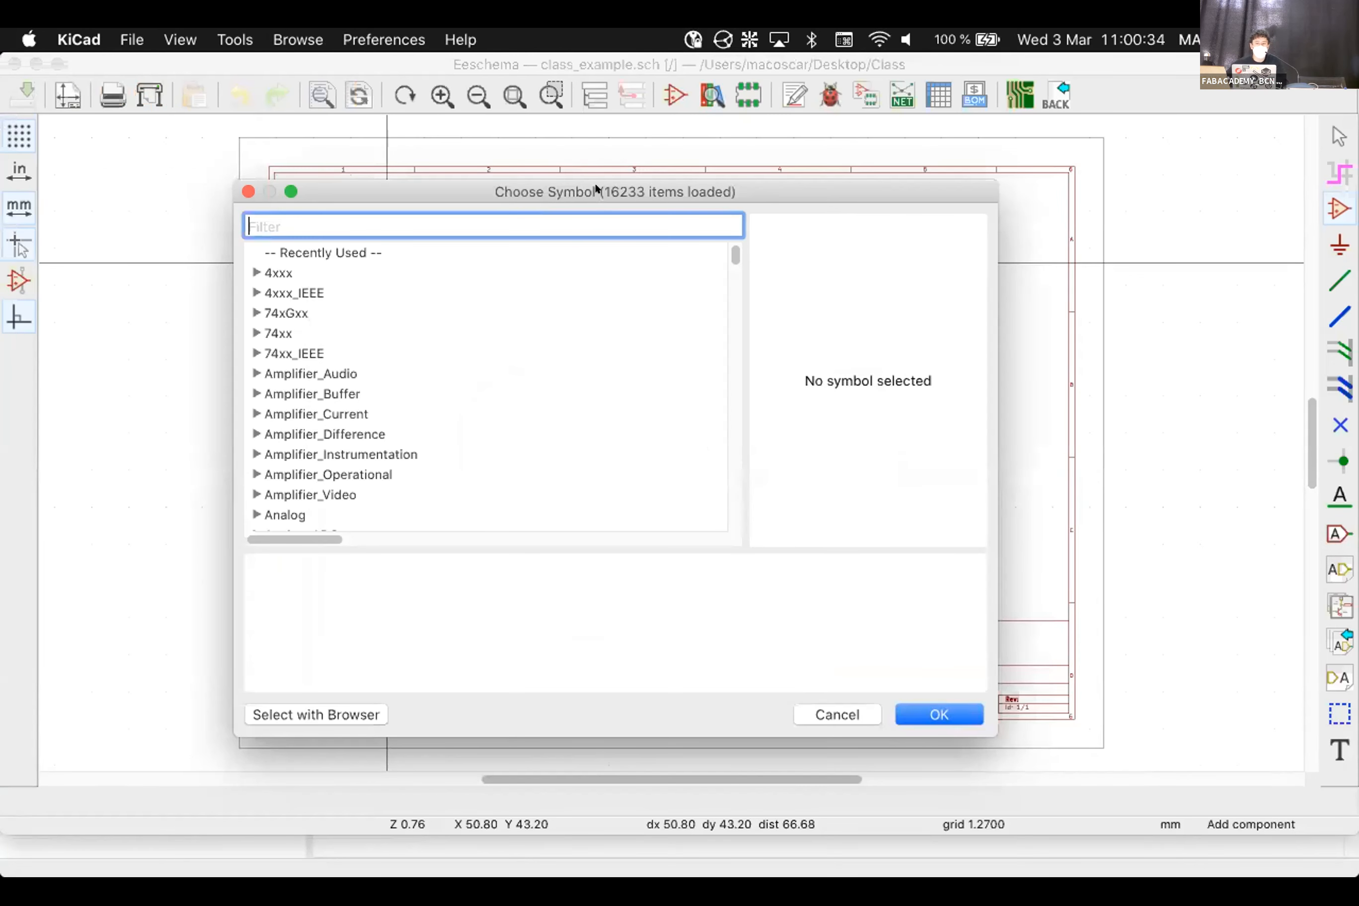
Browse the expanded fab library in Choose Symbol, then cancel and close the schematic editor
drag(596, 192, 954, 186)
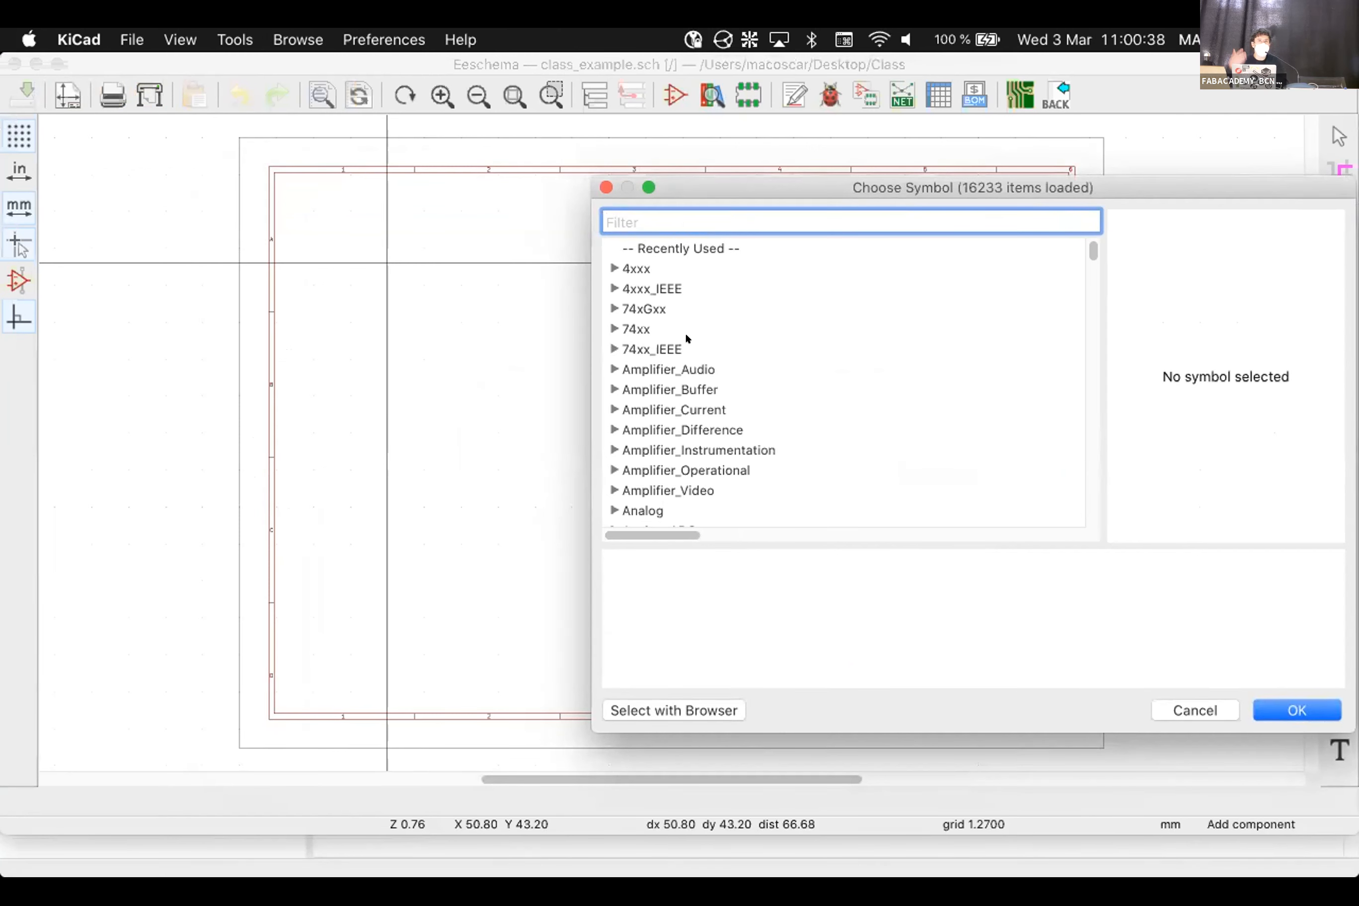
scroll(717, 368, down, 10)
scroll(717, 368, down, 3)
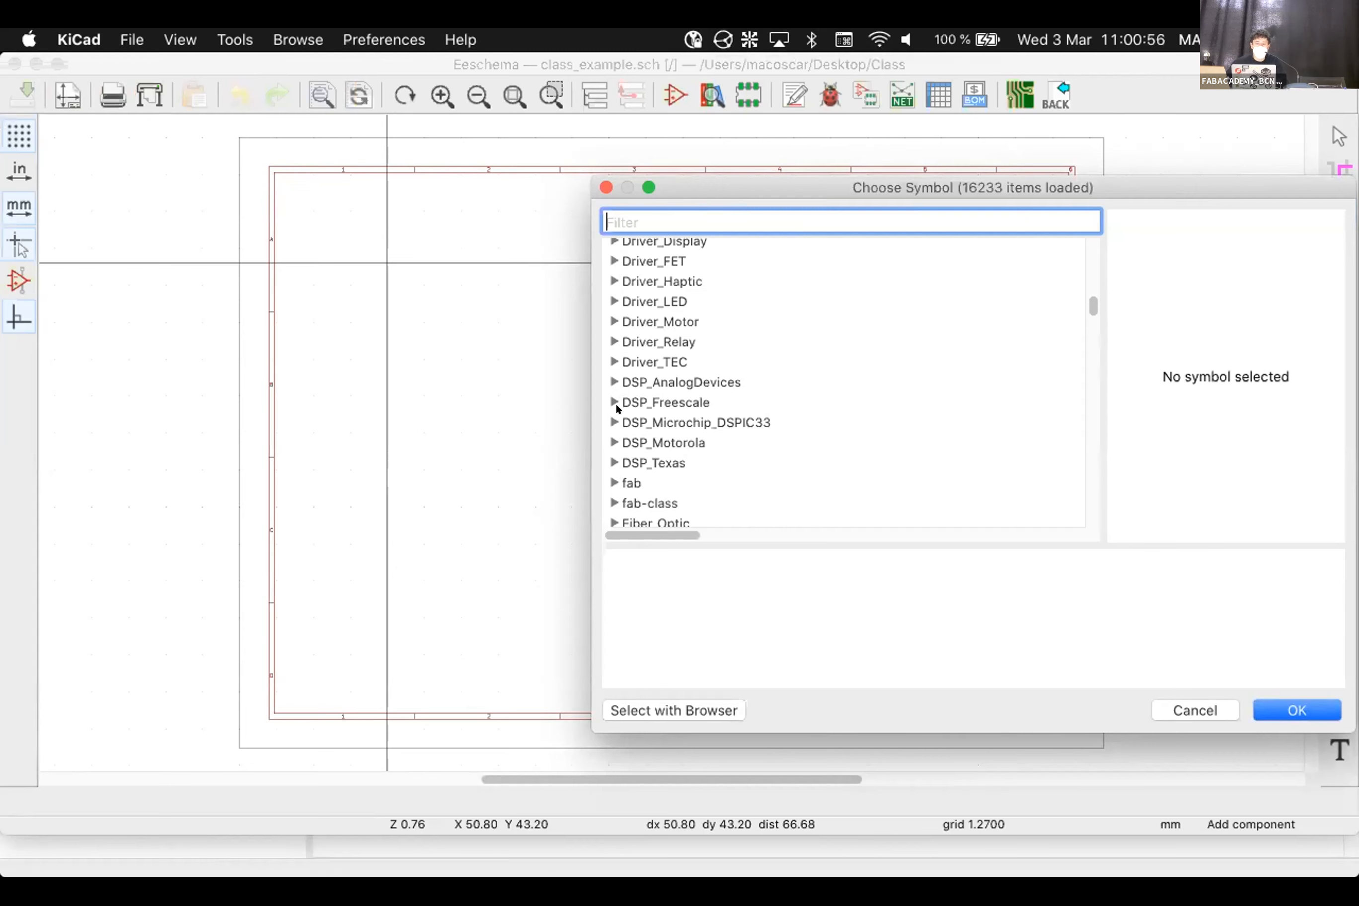
scroll(616, 403, down, 1)
click(614, 466)
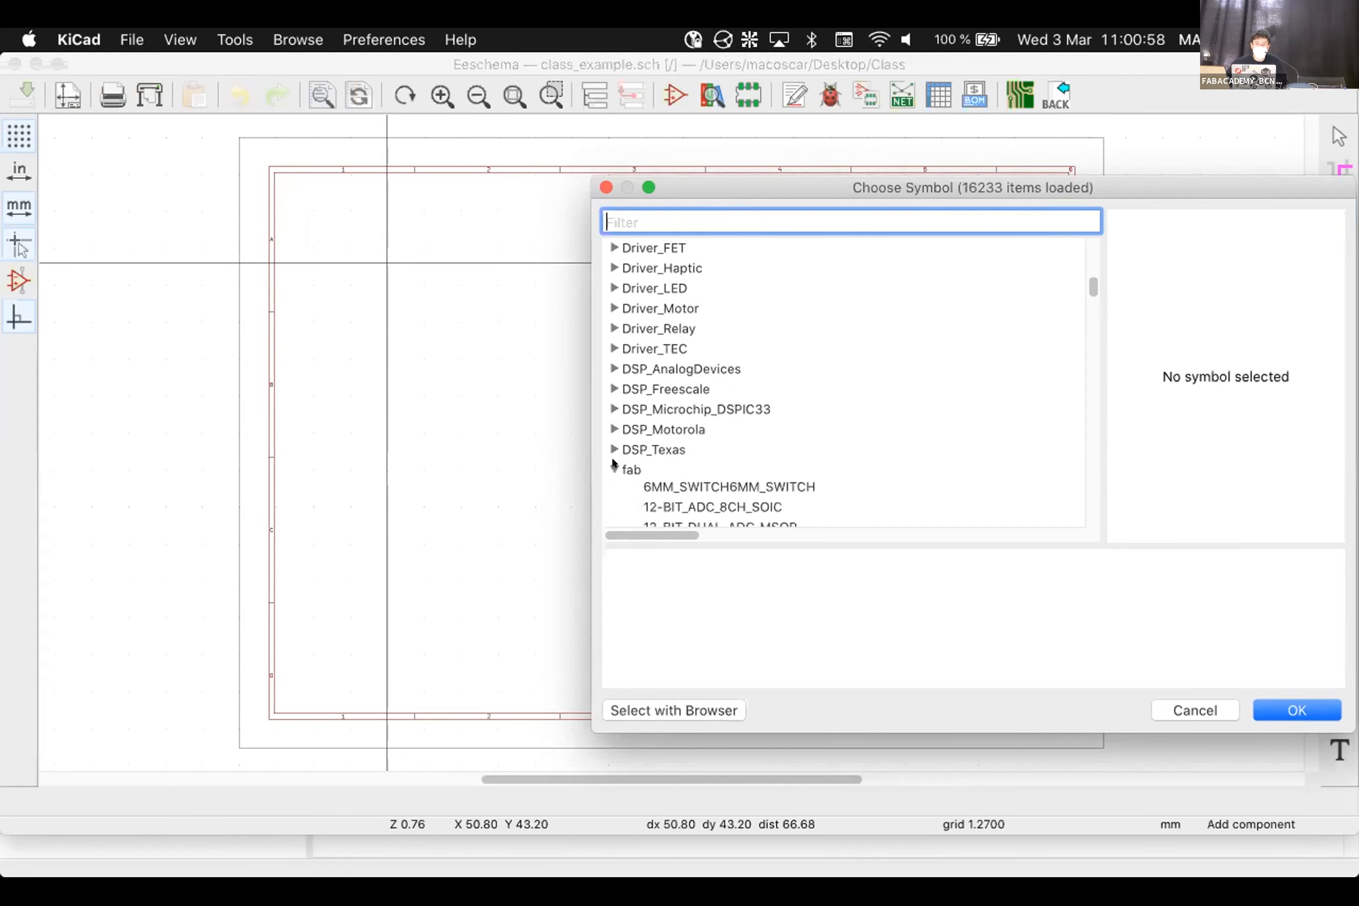
scroll(748, 405, down, 10)
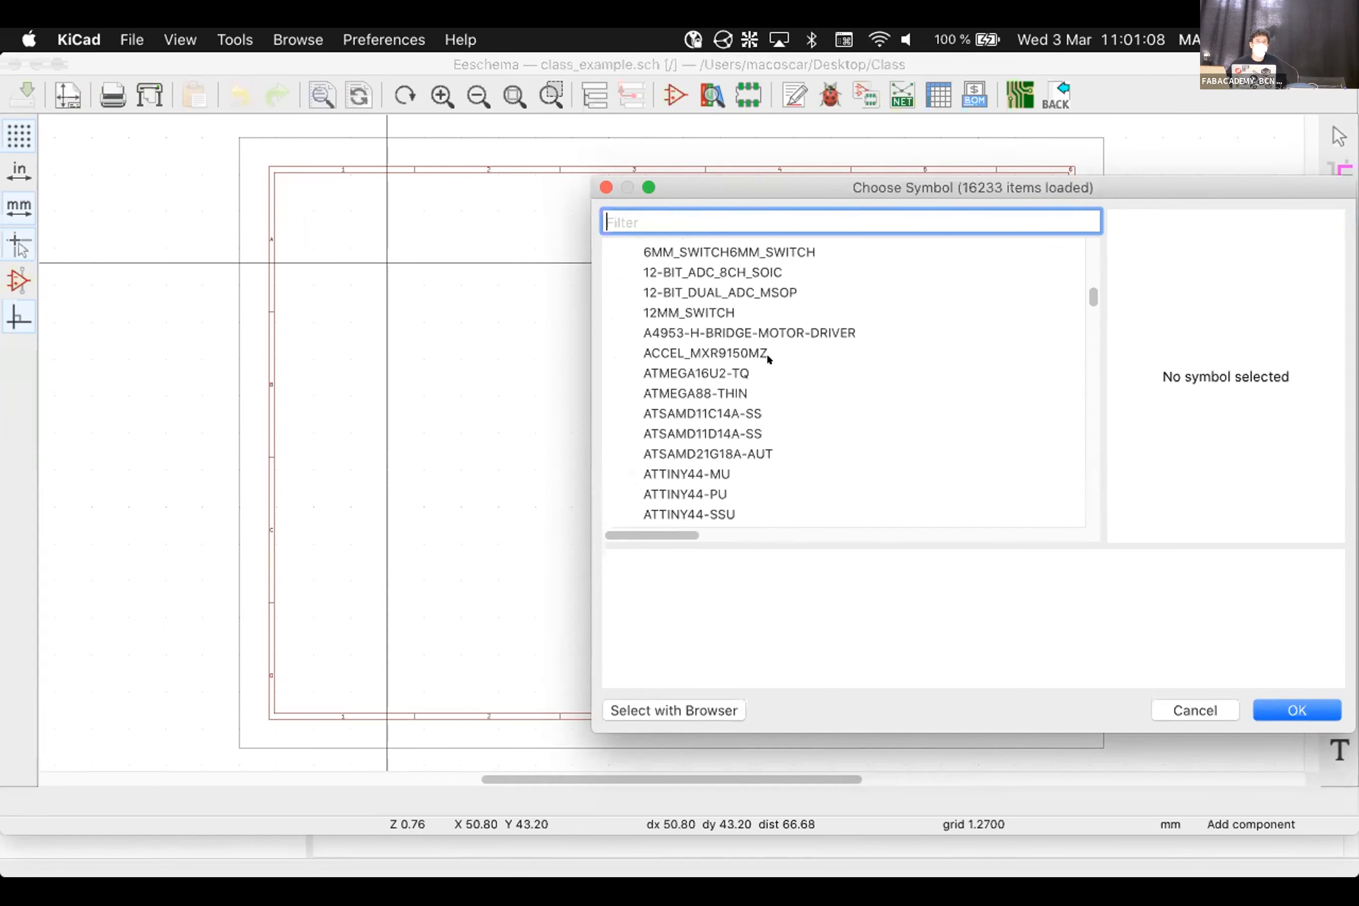
click(1194, 710)
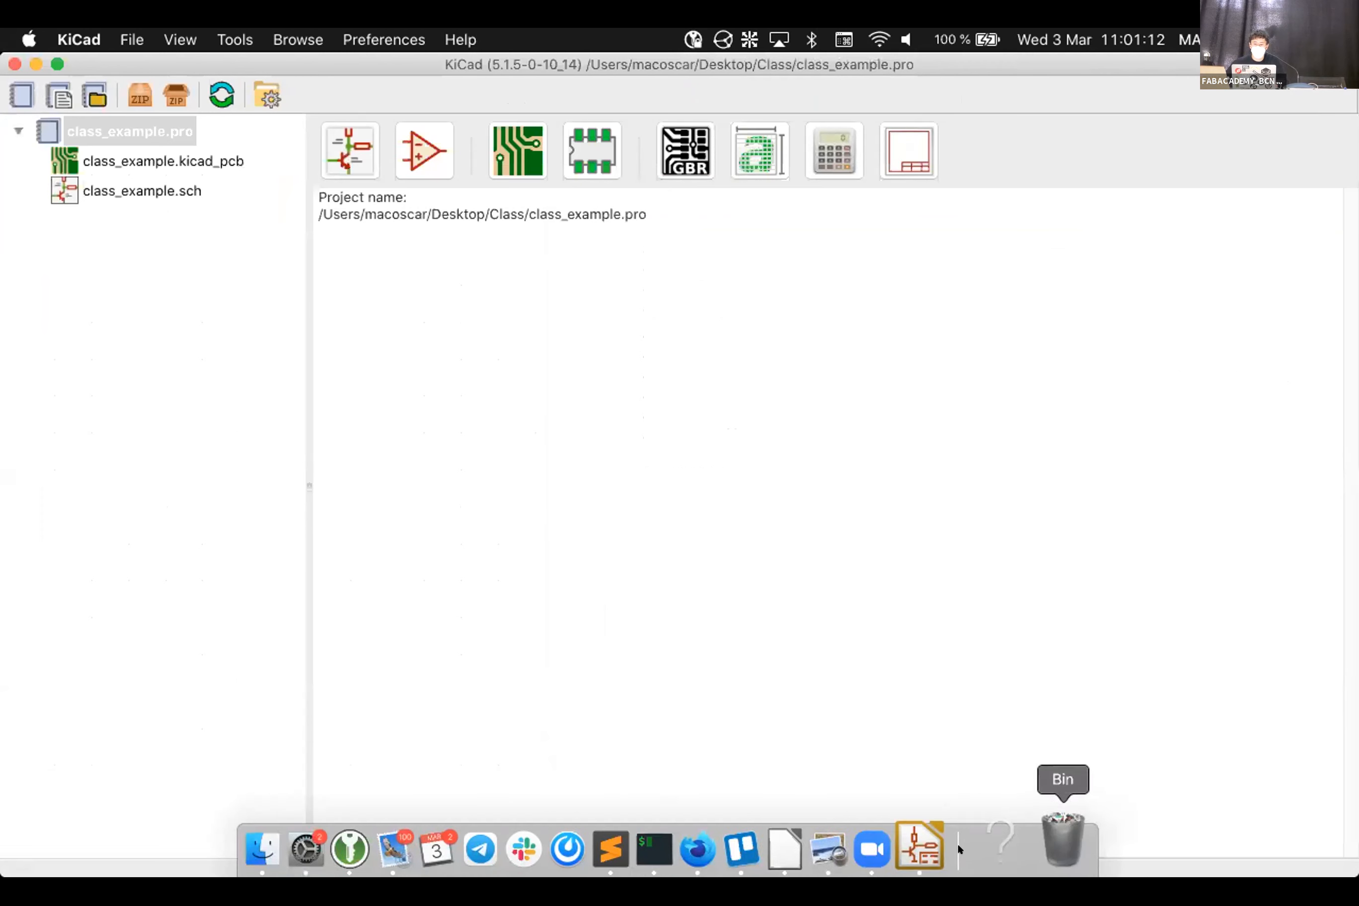
Reopen Eeschema on class_example.sch and cancel the symbol chooser, leaving the A4 sheet empty
click(357, 140)
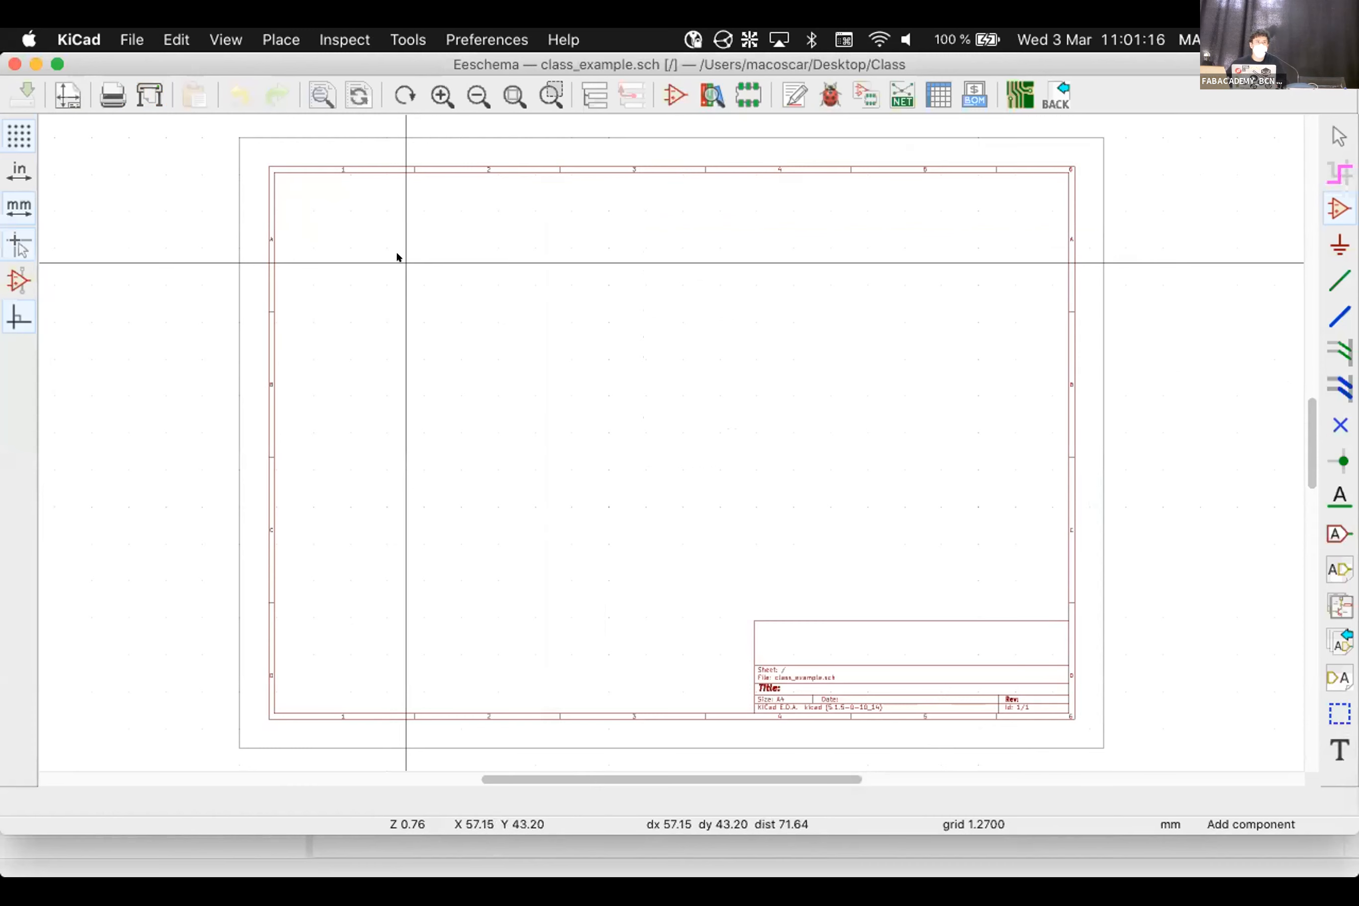
click(397, 252)
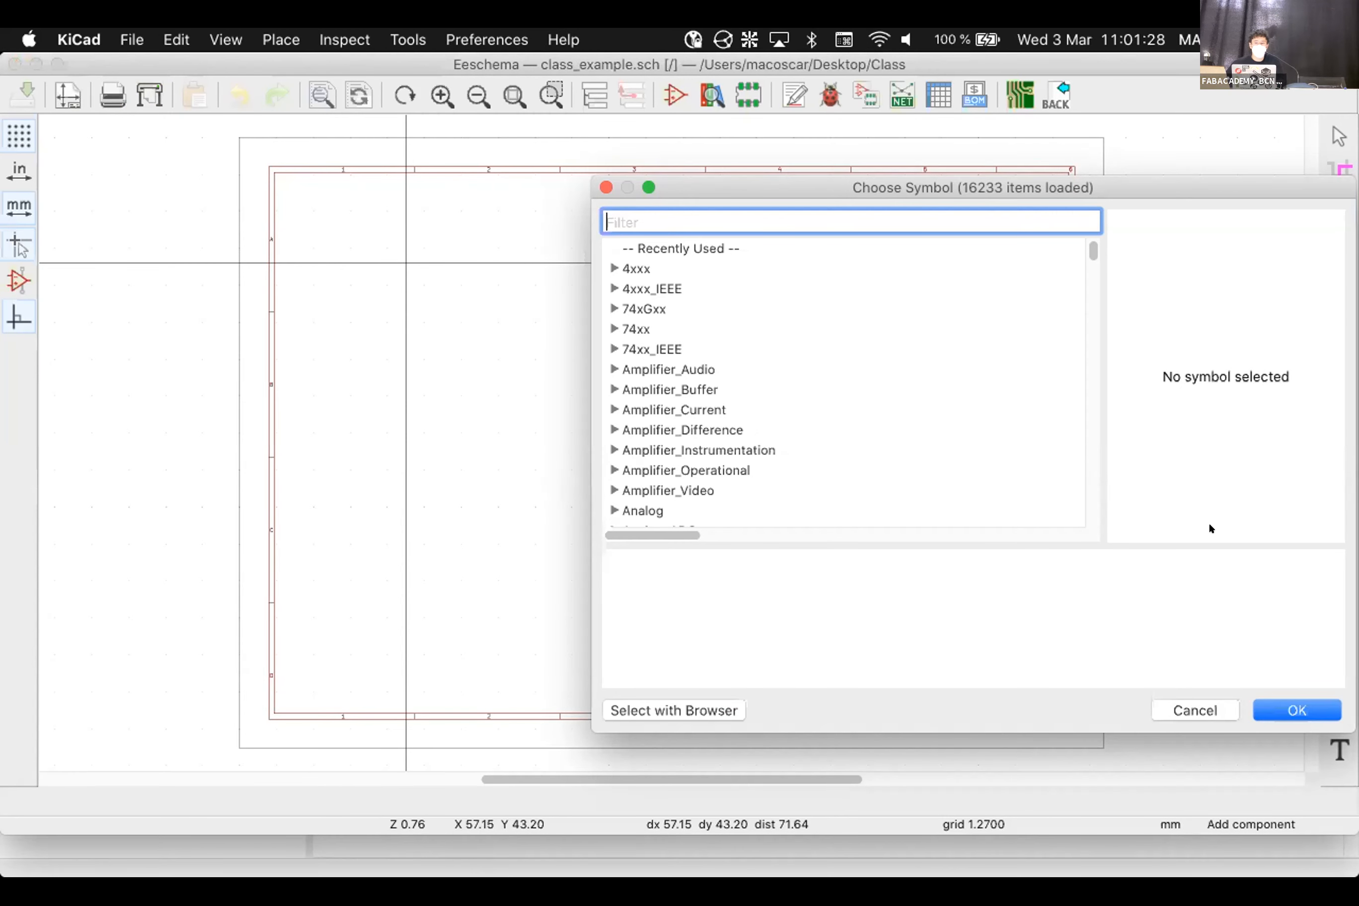
drag(732, 177, 584, 165)
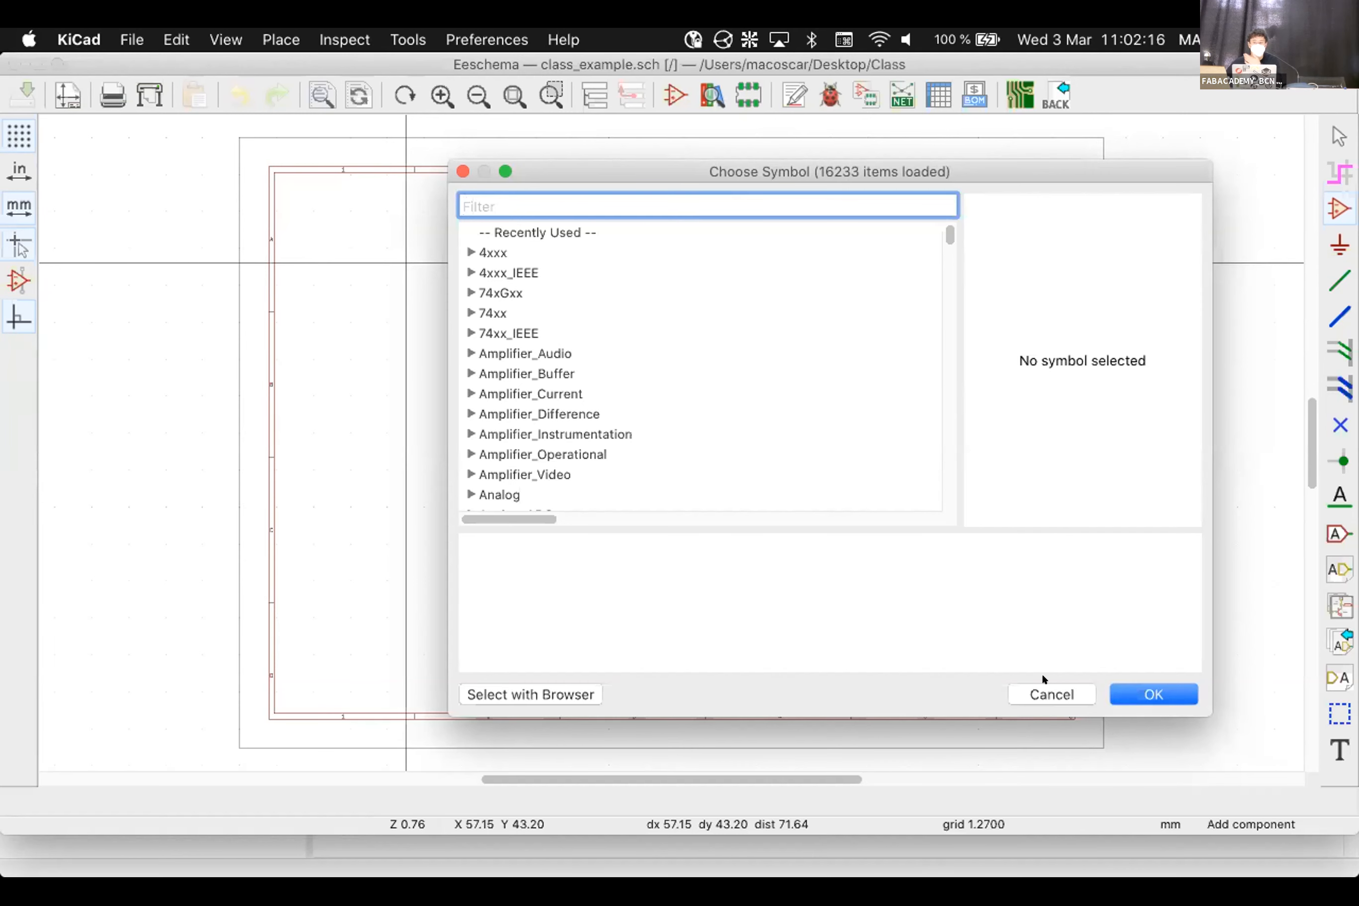
click(1047, 692)
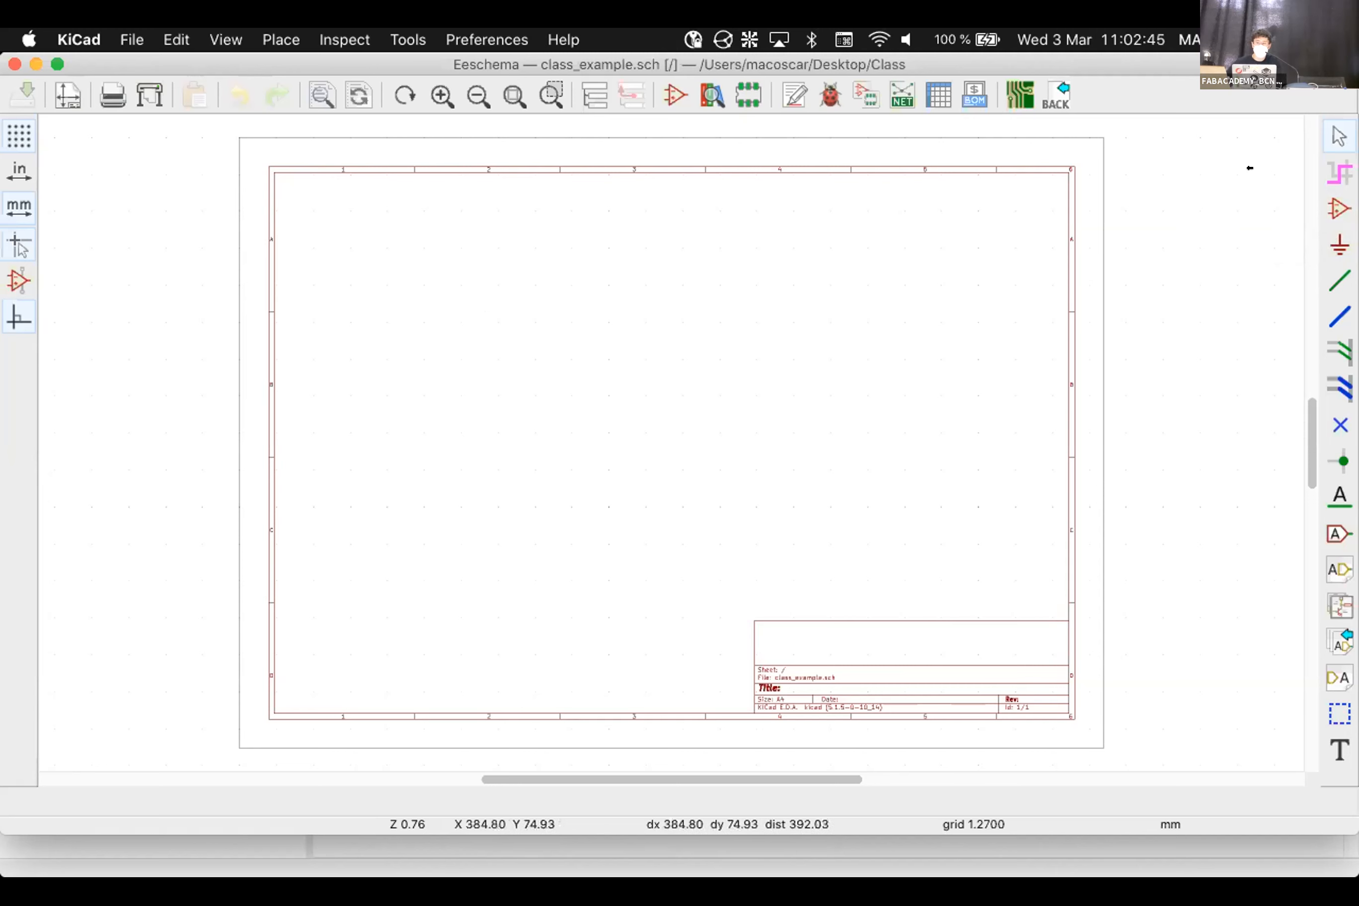
Open Choose Symbol, expand the fab library, and scroll to the ATTINY44 entries
click(1334, 206)
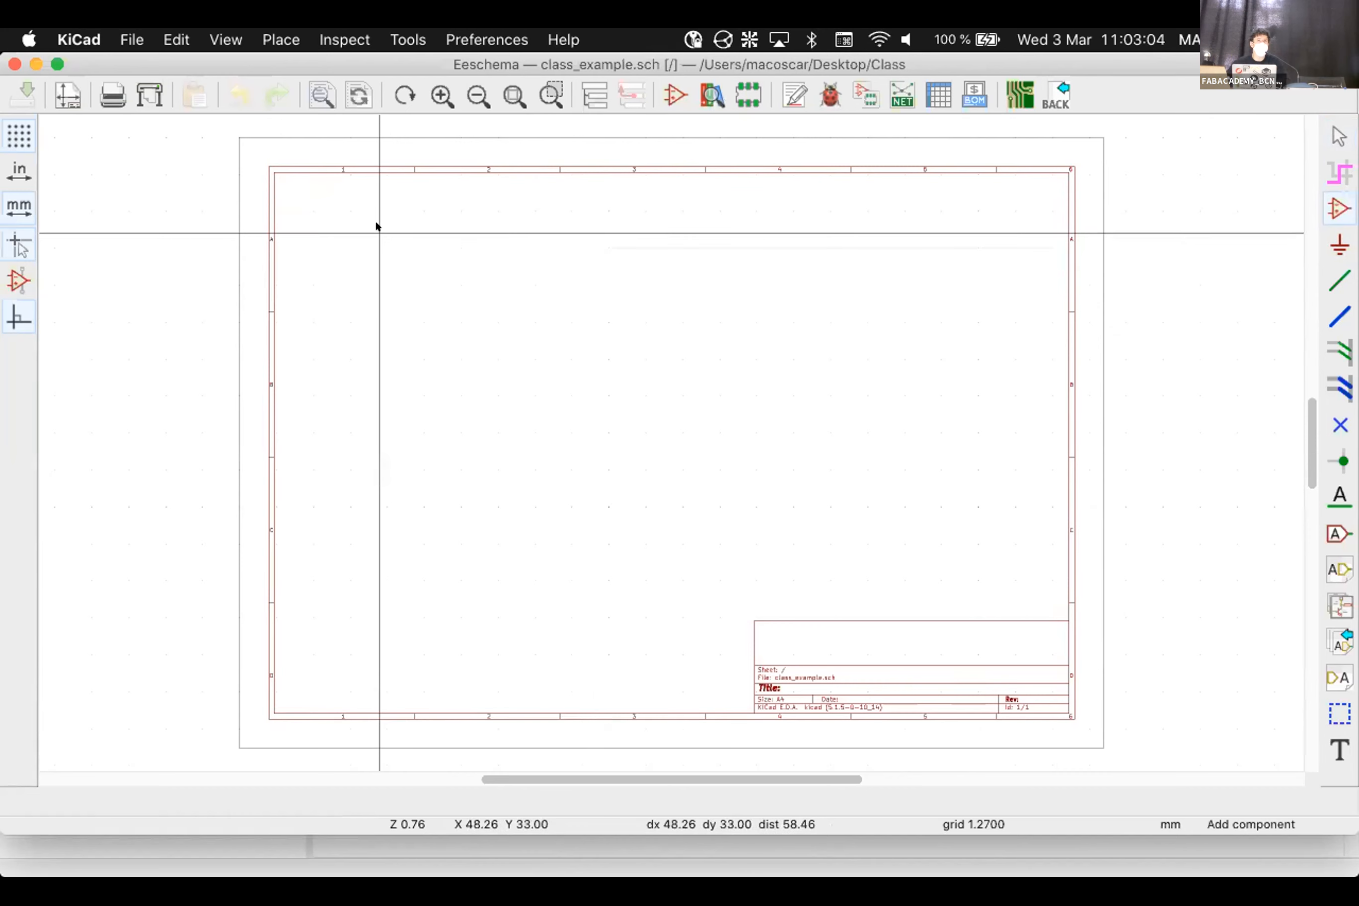
click(449, 291)
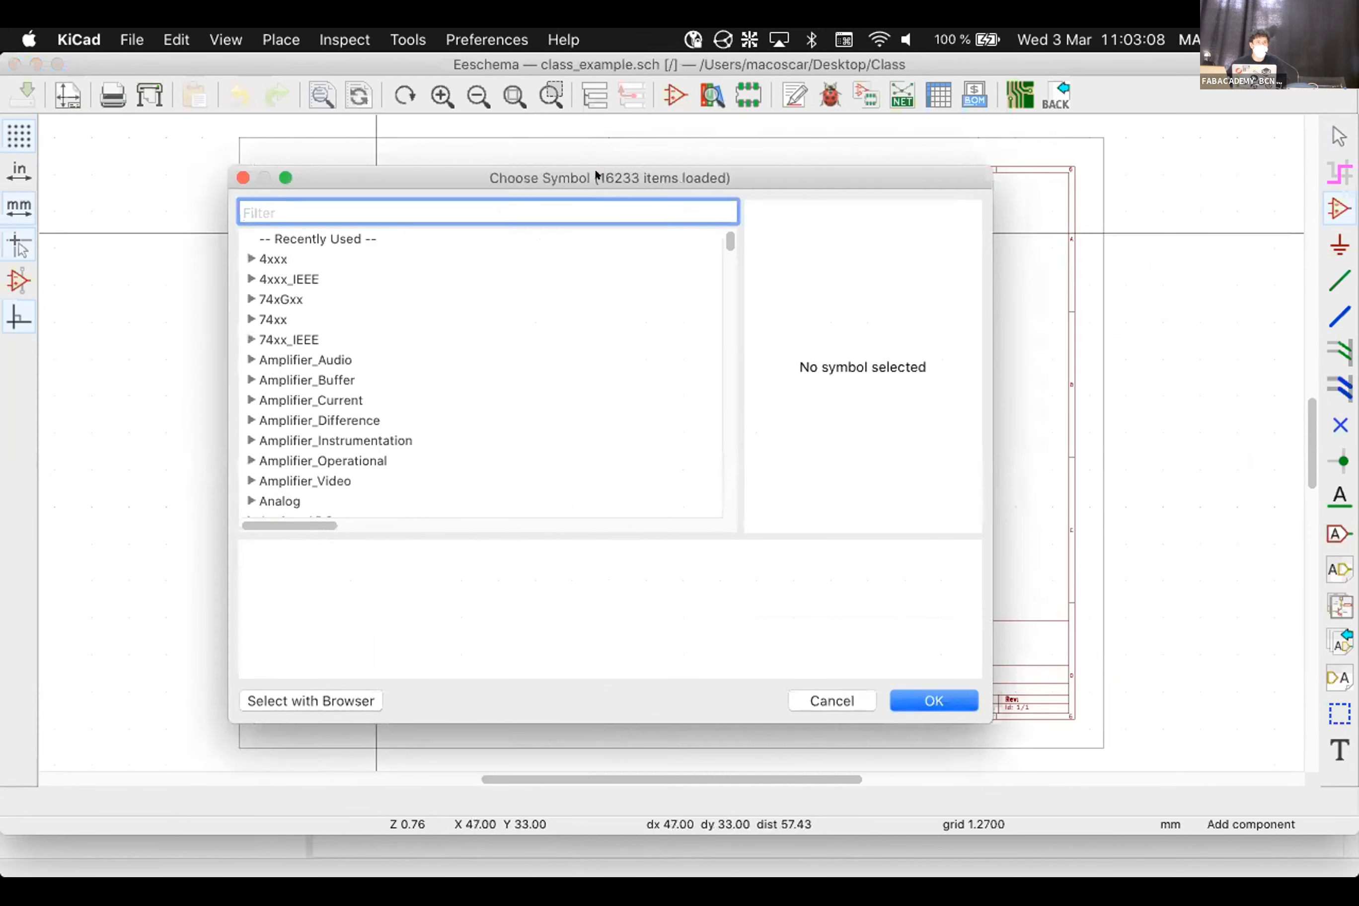
scroll(459, 440, down, 1)
scroll(459, 437, down, 6)
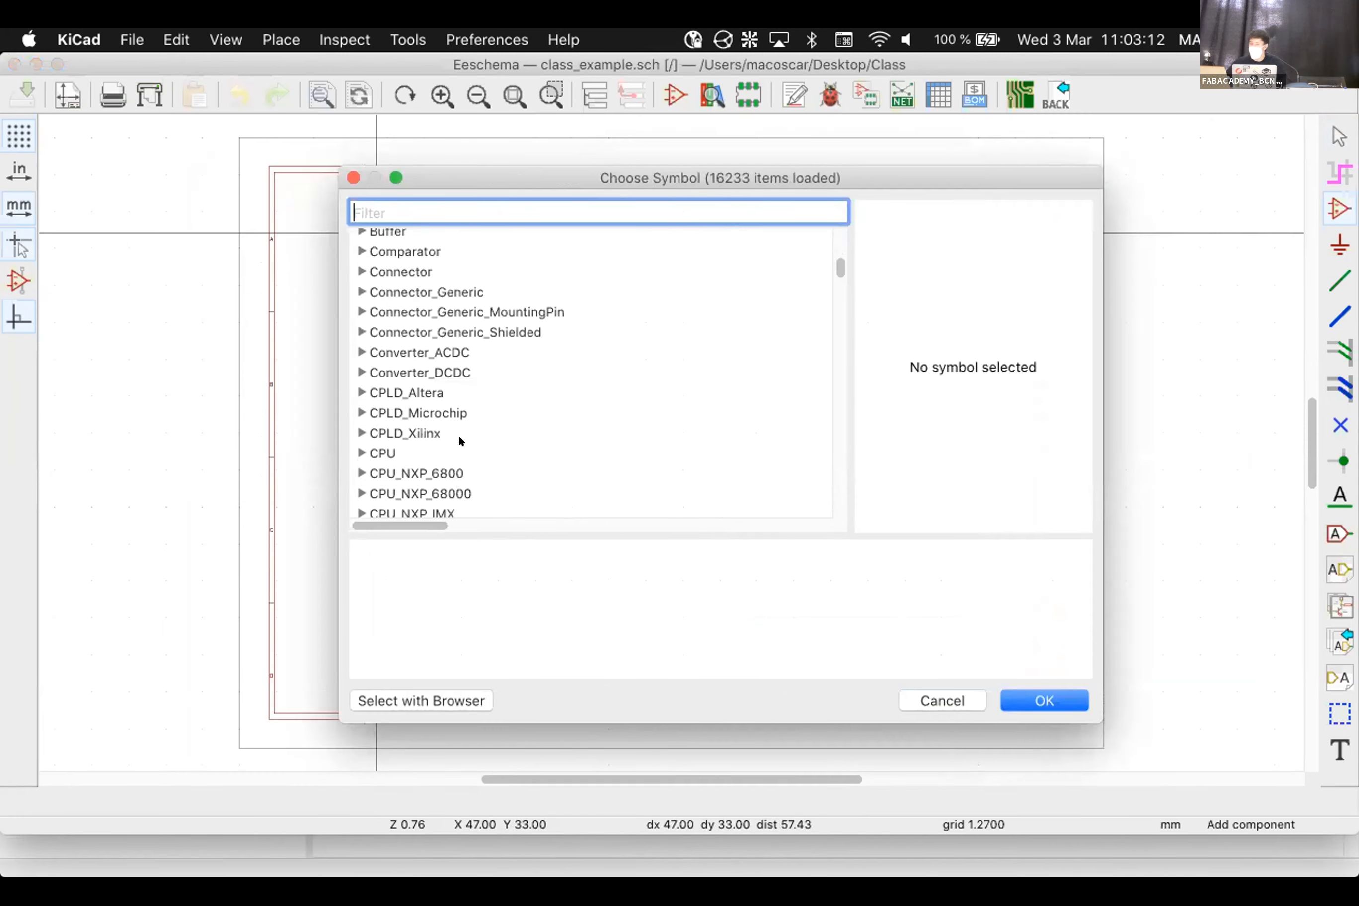
scroll(460, 439, down, 12)
scroll(458, 434, up, 2)
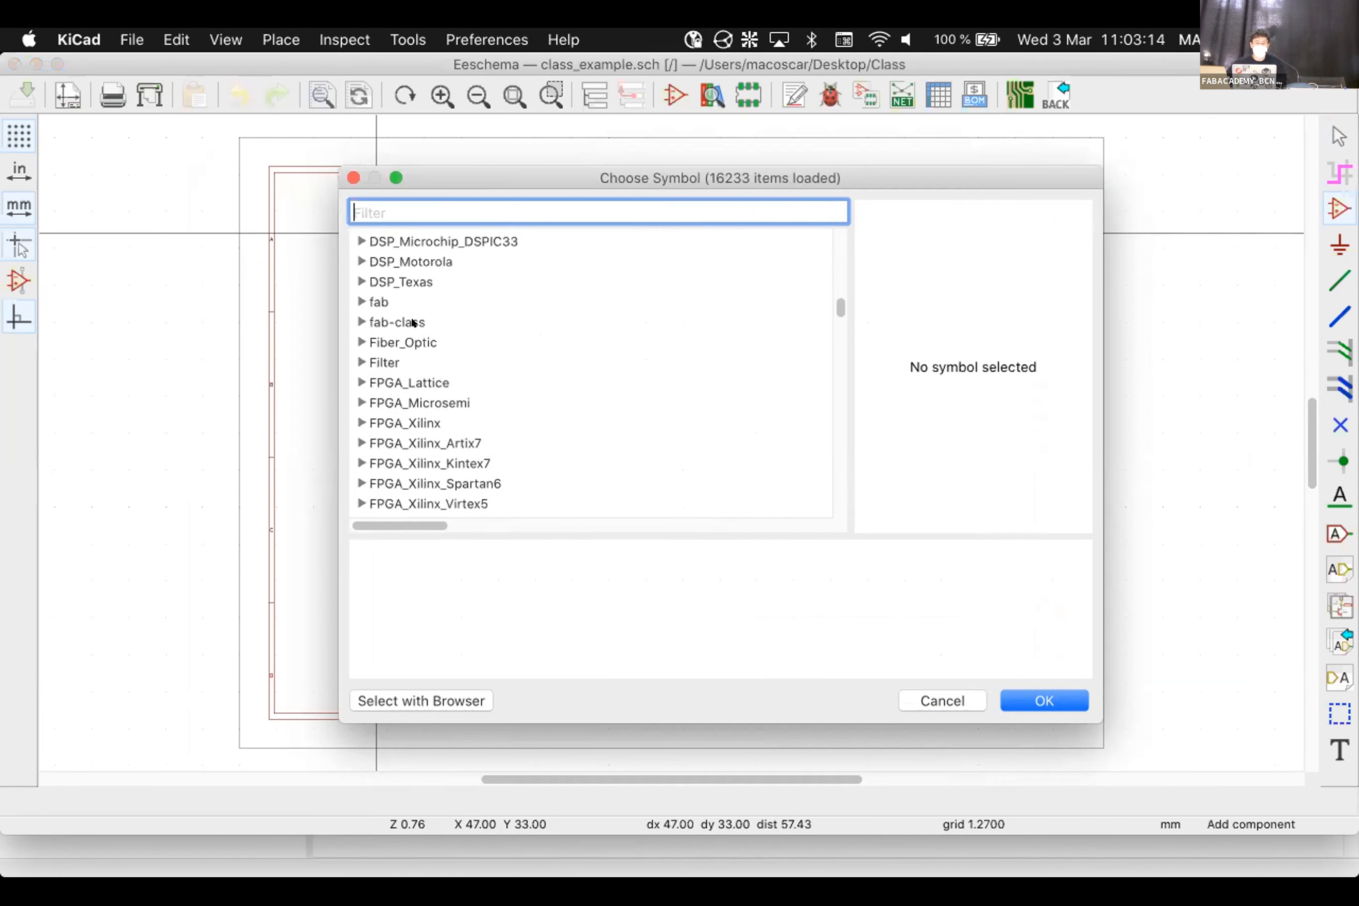
click(362, 301)
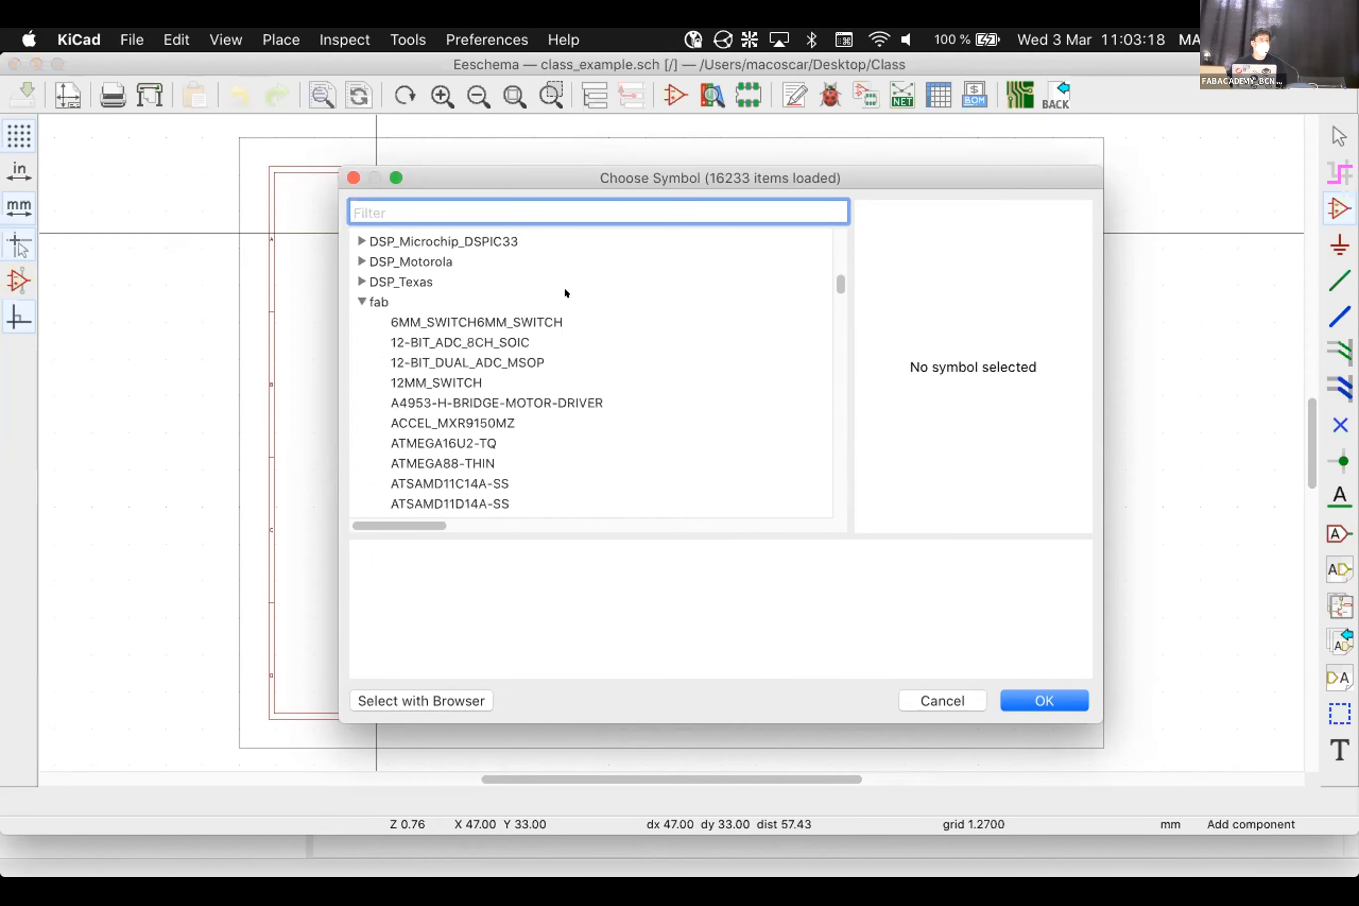
scroll(446, 386, down, 3)
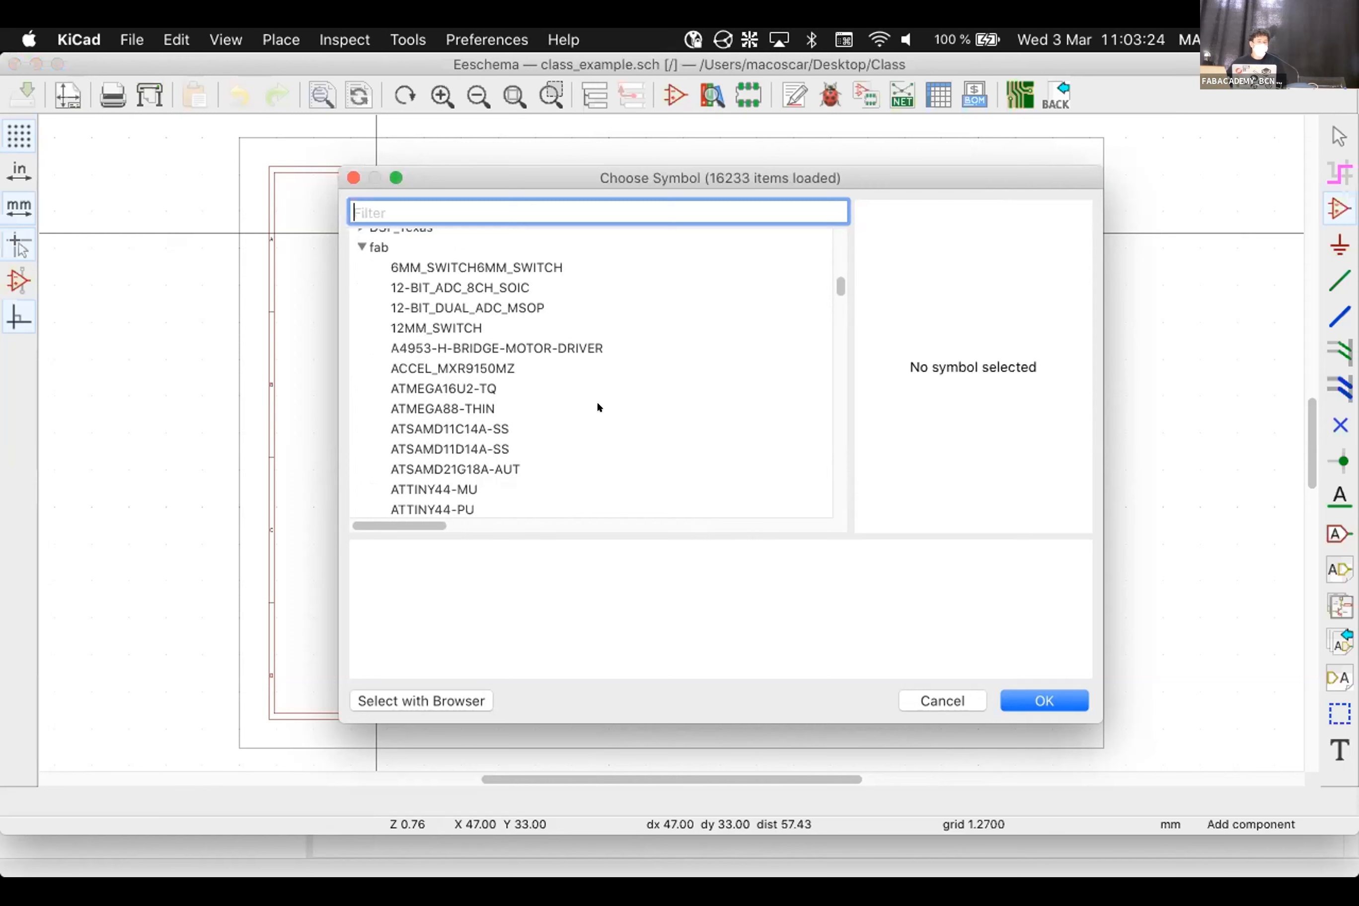
scroll(585, 412, down, 2)
scroll(467, 374, down, 2)
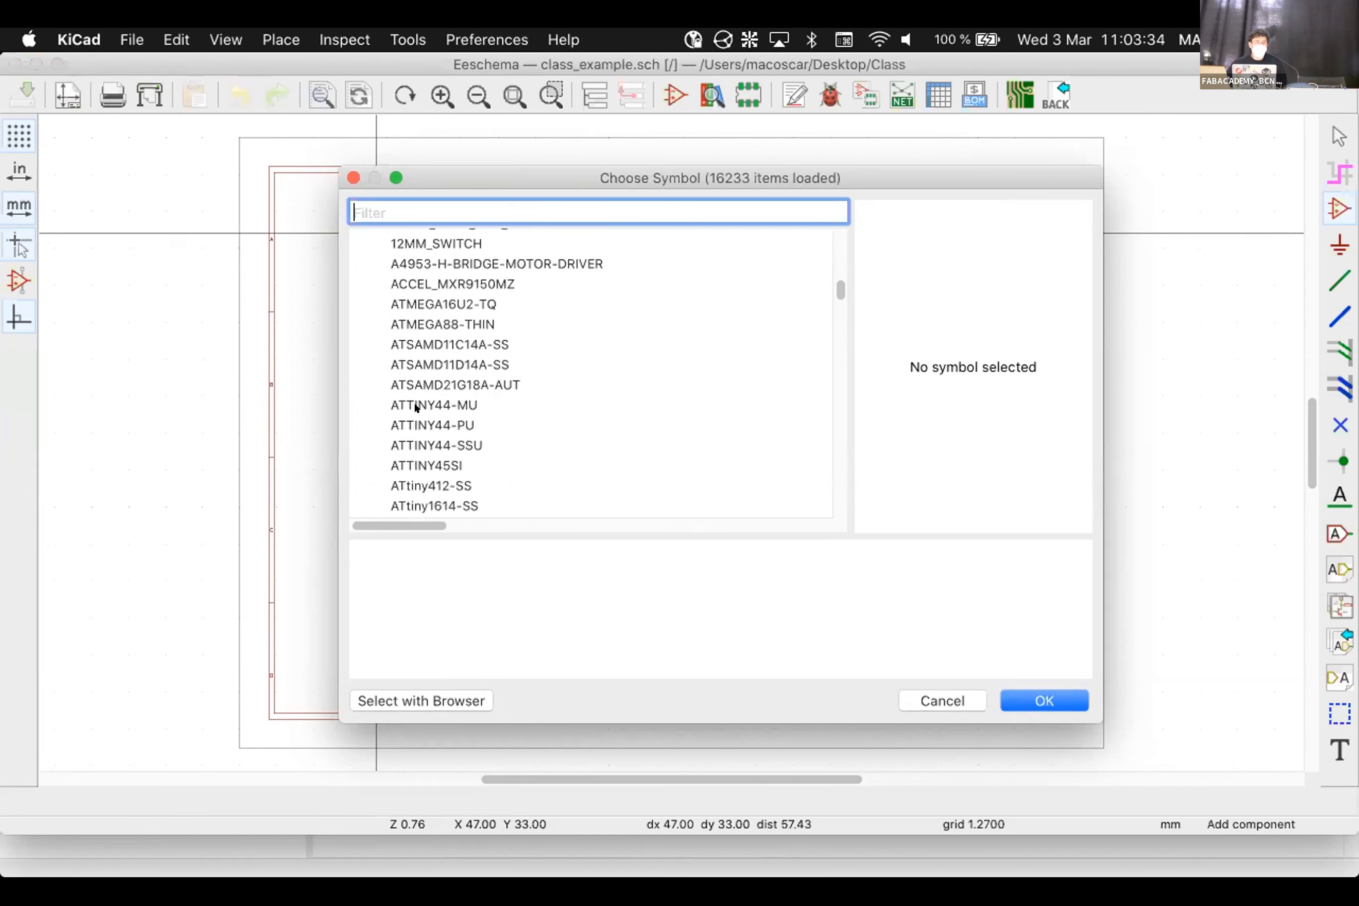
scroll(618, 441, down, 1)
scroll(617, 438, down, 5)
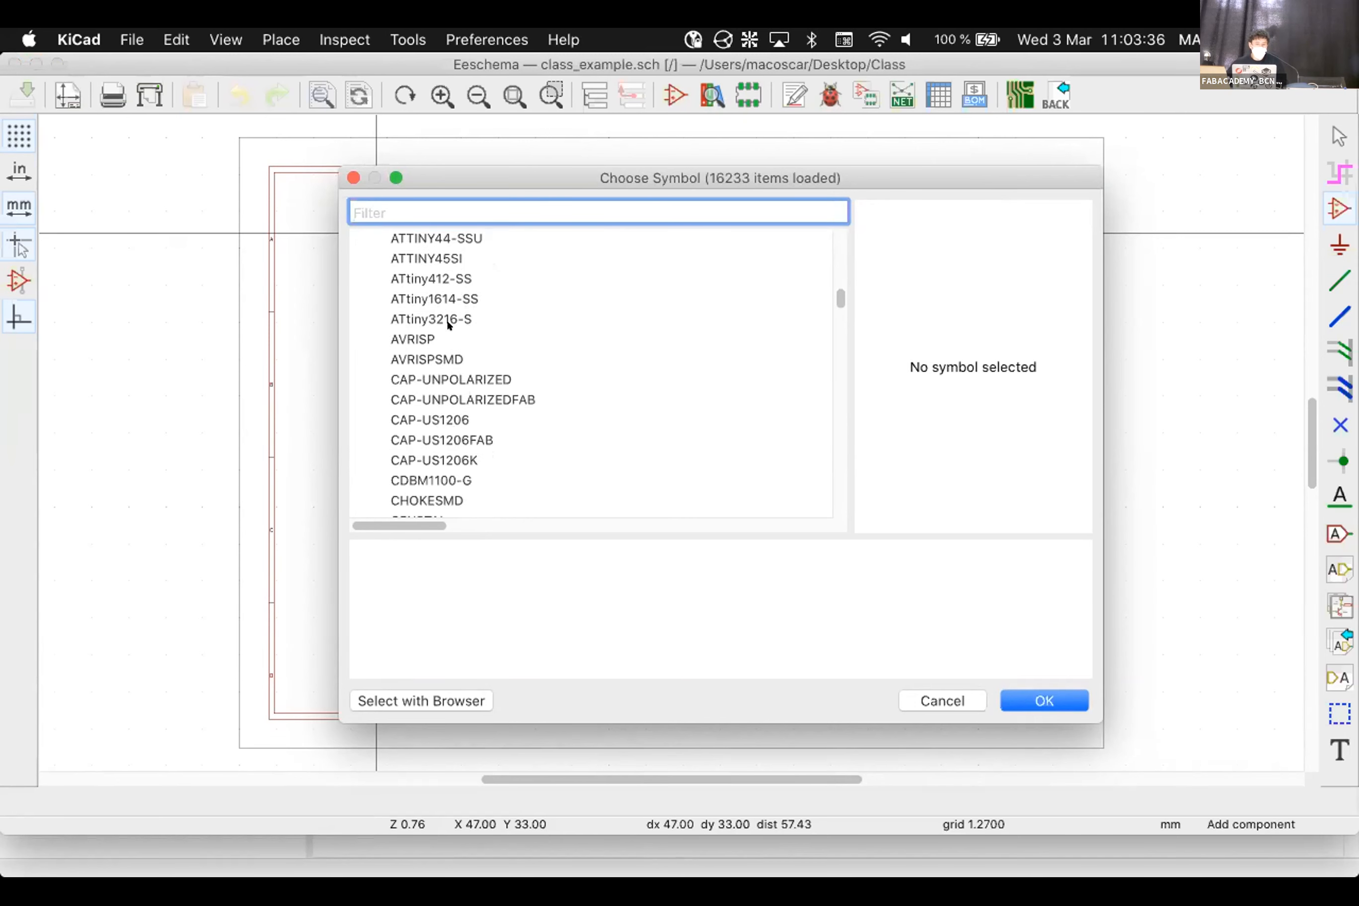
scroll(446, 318, up, 5)
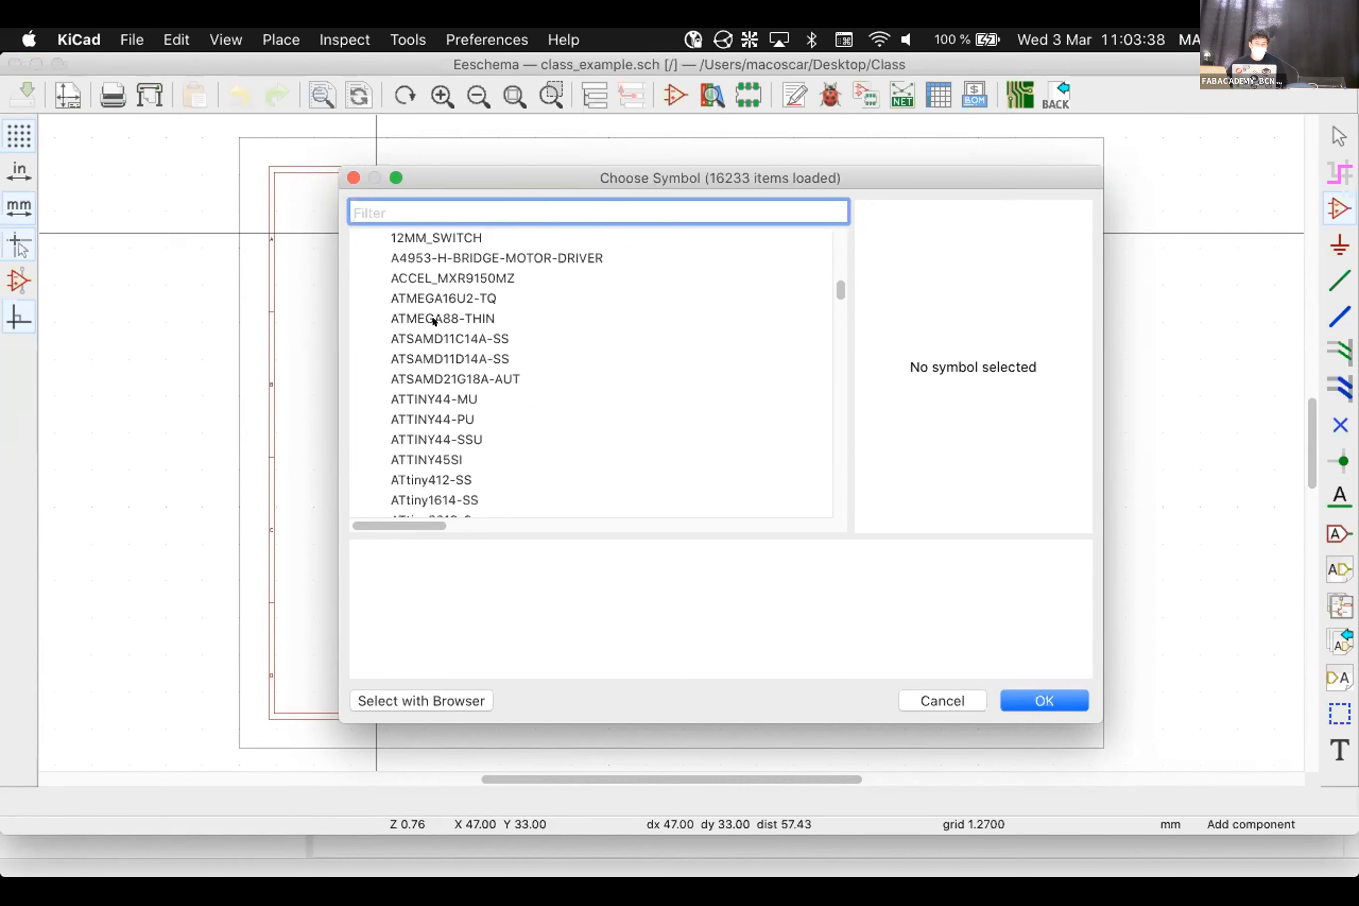
Select ATTINY44-PU, rotate it with R, and place it near the top of the sheet
click(445, 399)
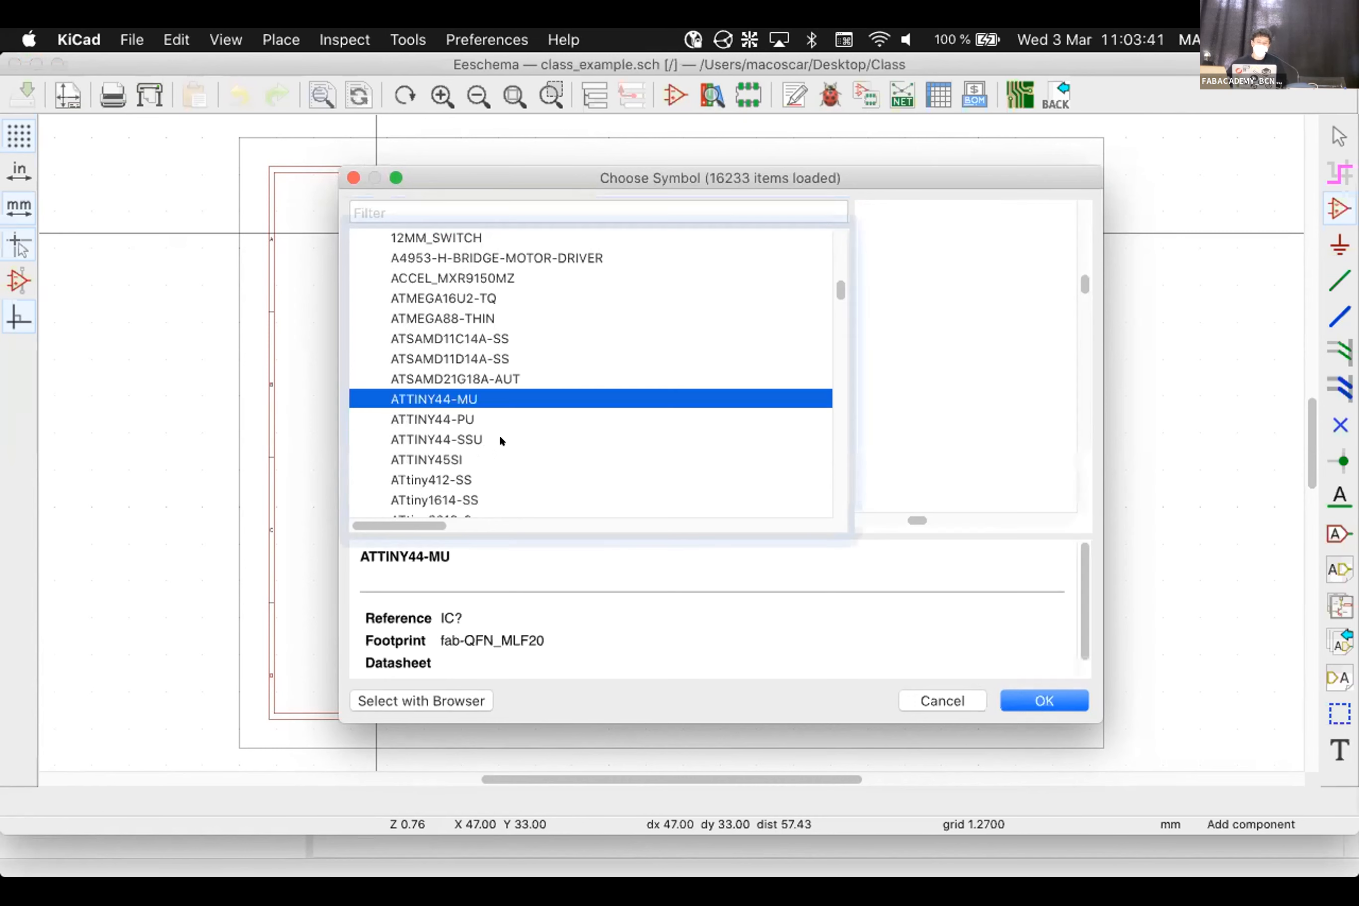
click(464, 413)
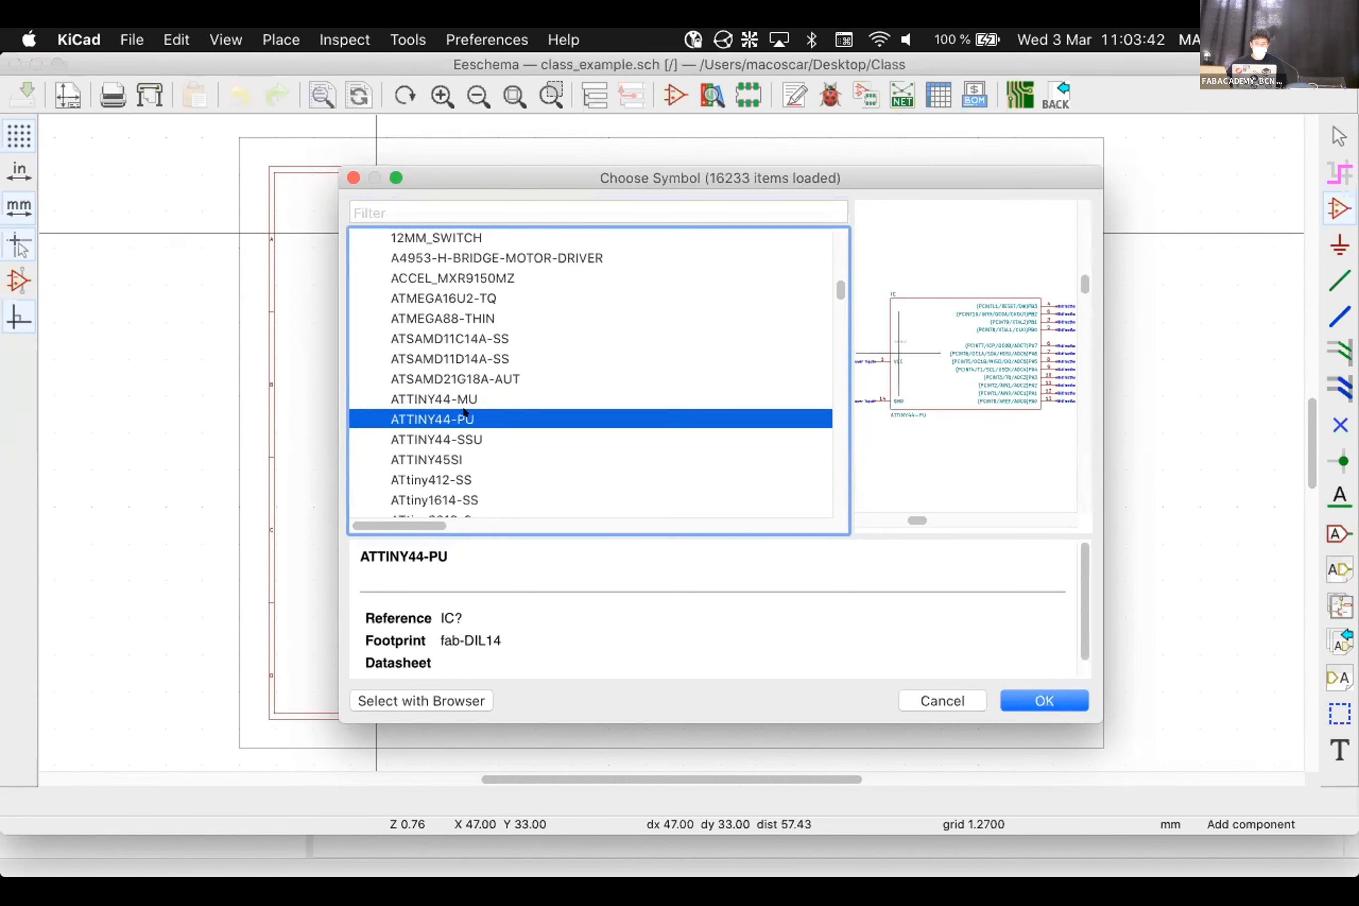
click(1040, 697)
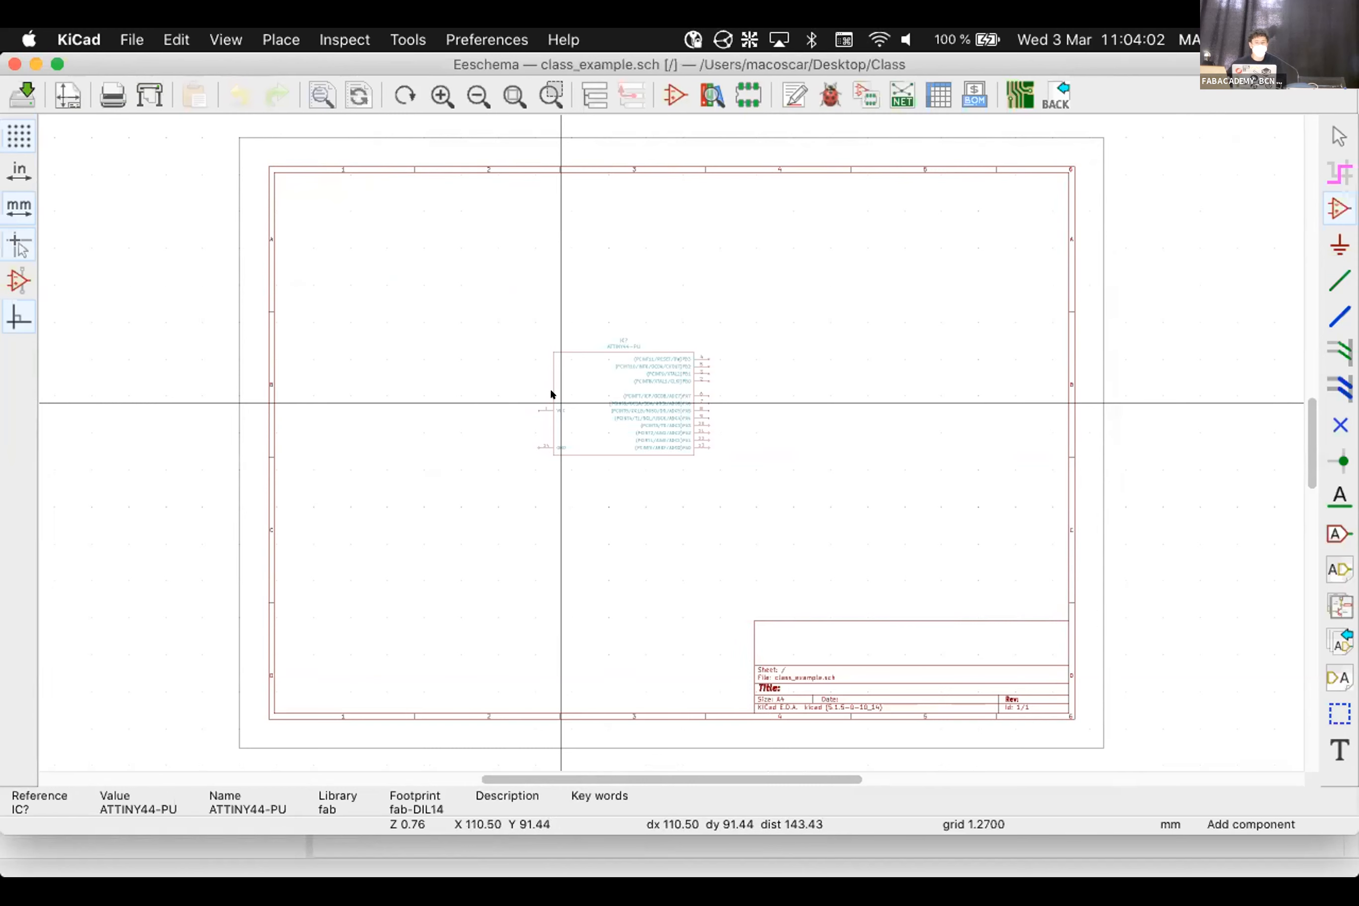
key(r)
key(r)
key(r)
key(r)
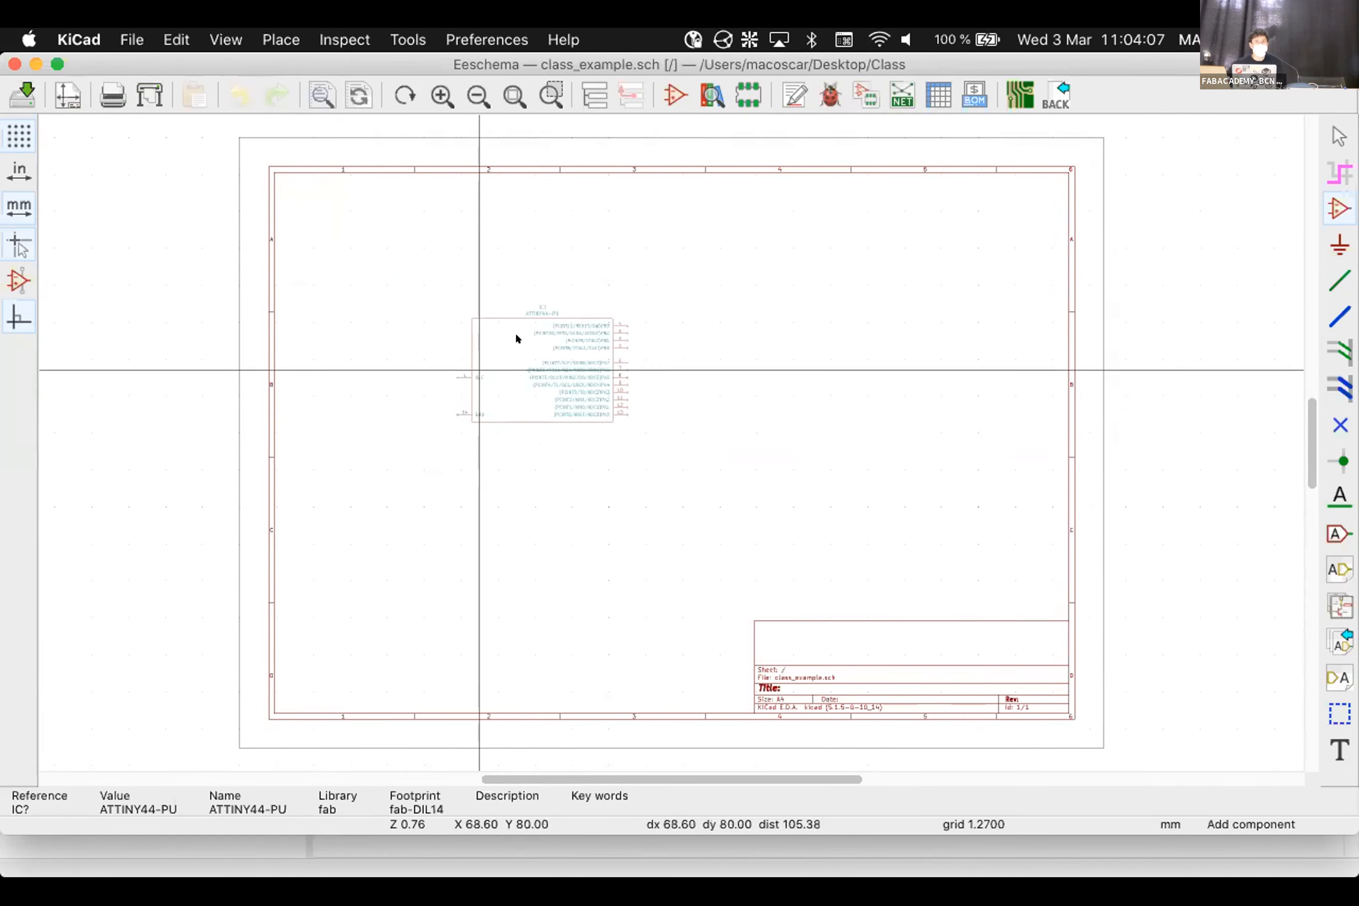
click(510, 287)
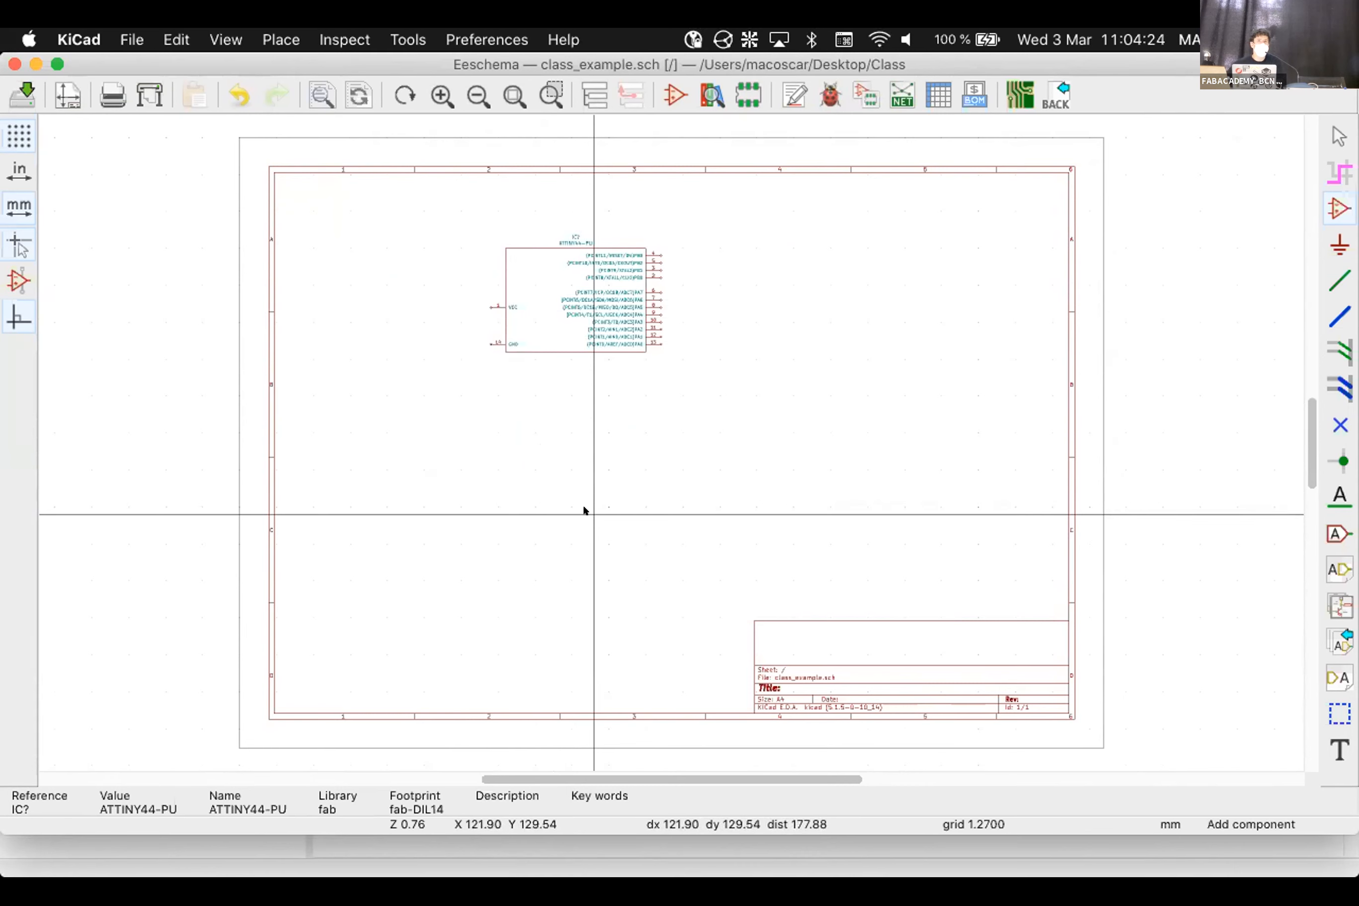
click(597, 488)
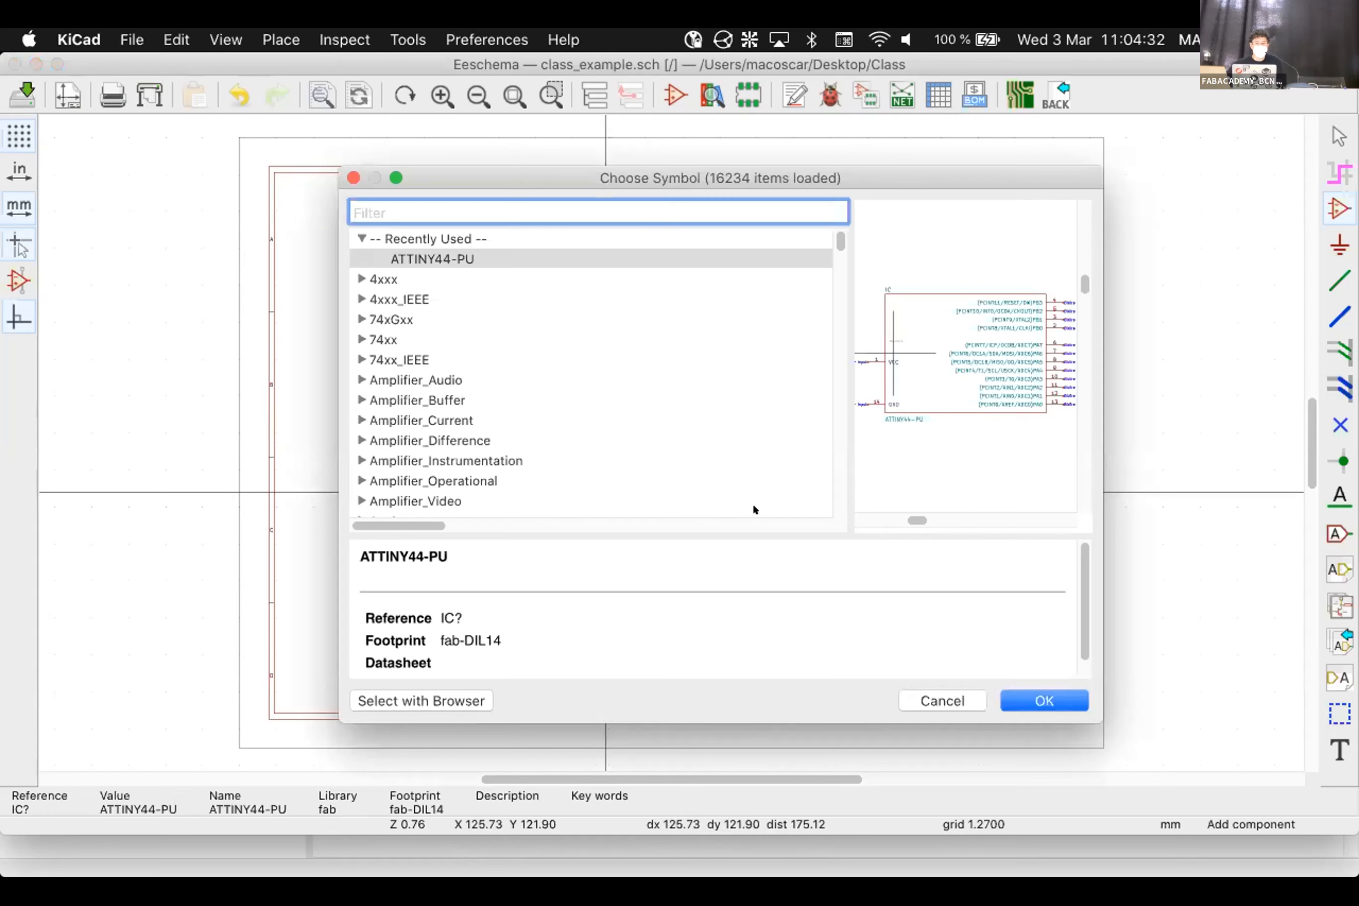
Cancel Choose Symbol and leave the Place Symbol tool with Escape
click(925, 699)
key(Escape)
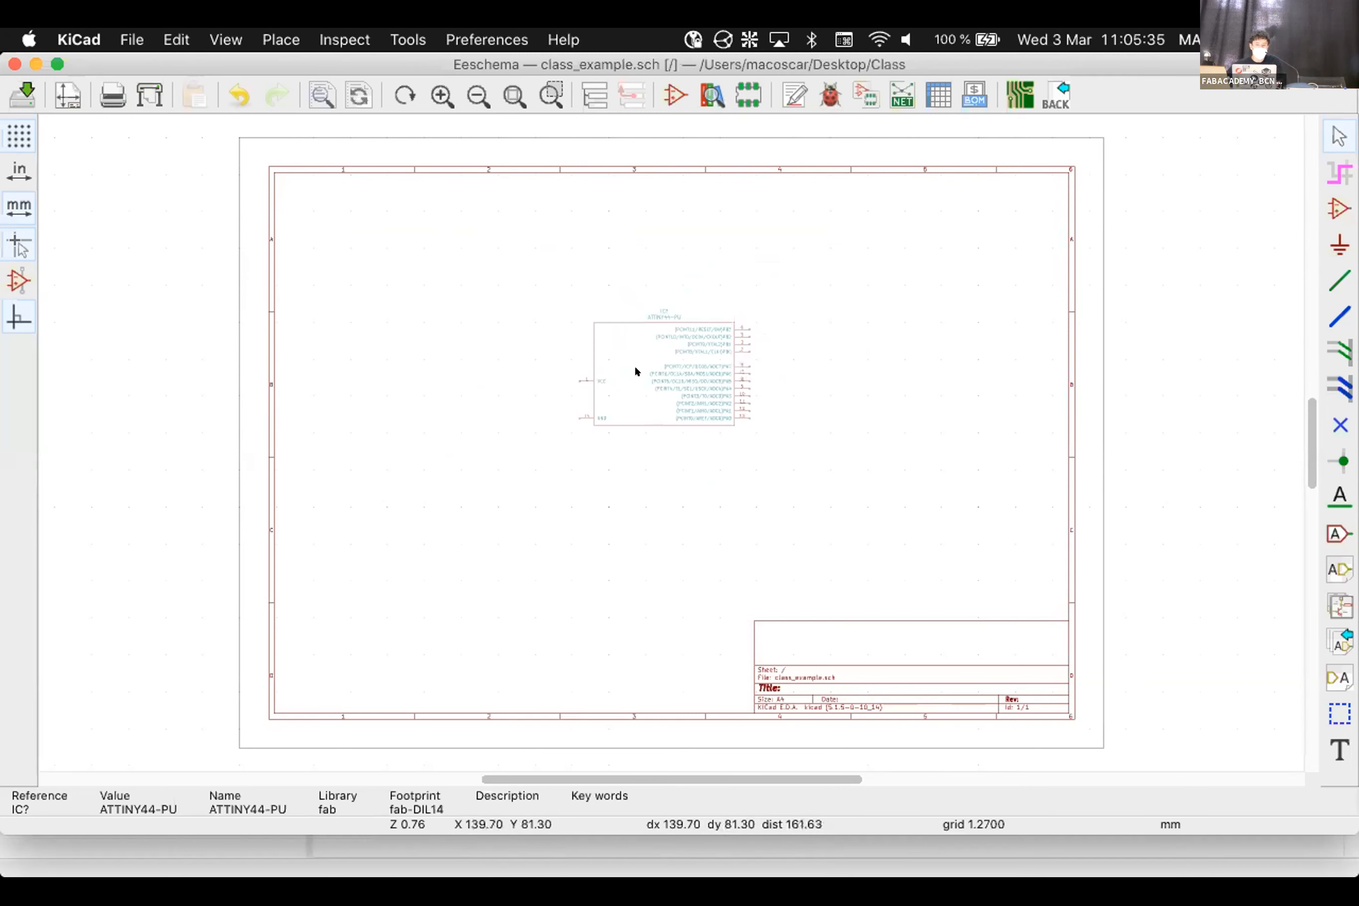
Move the ATTINY44-PU to the upper middle with pins facing right, discarding a trial copy
click(601, 336)
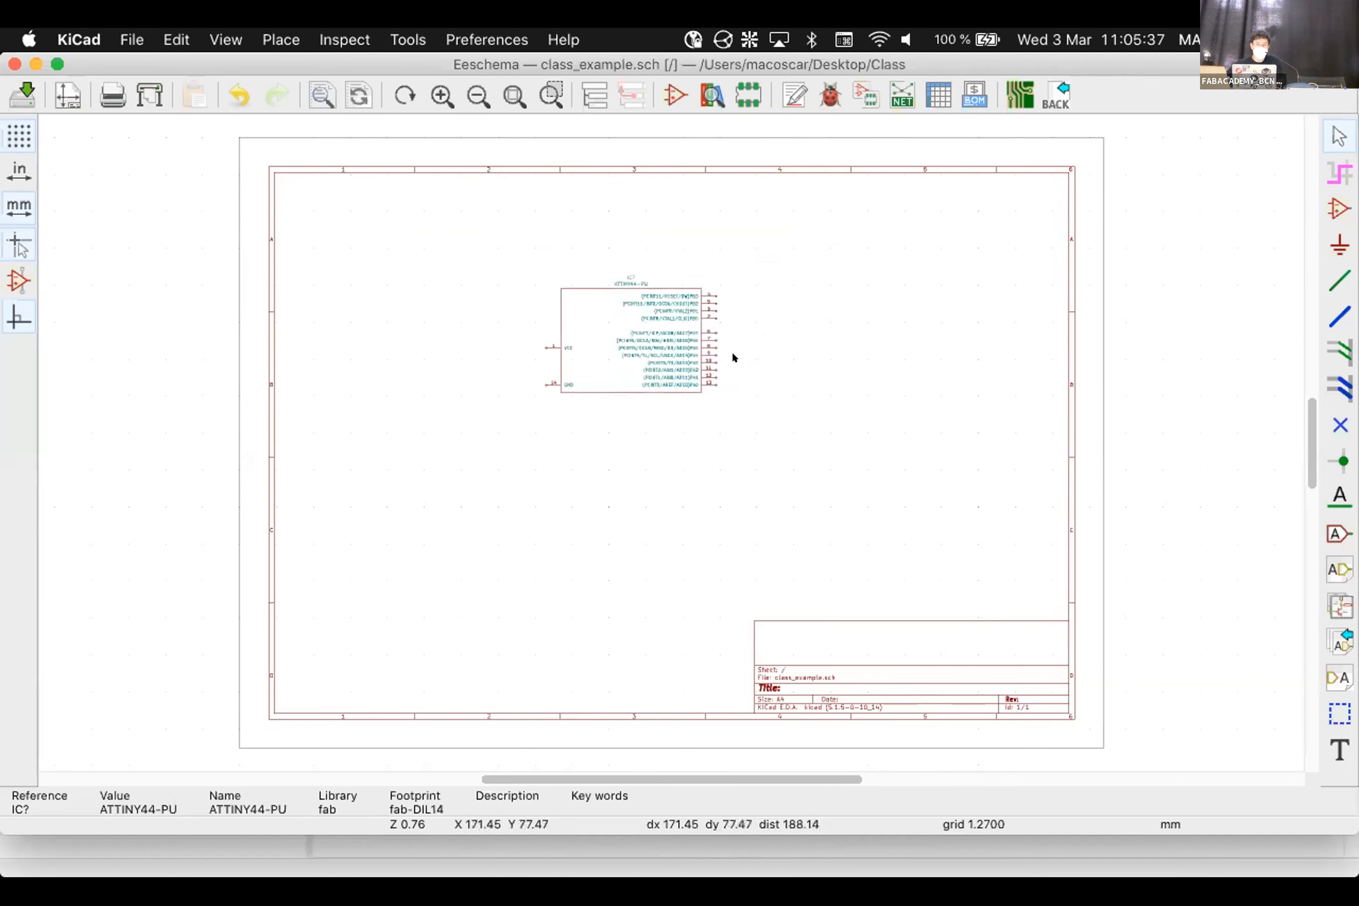
click(597, 324)
key(Escape)
key(m)
key(r)
key(r)
key(r)
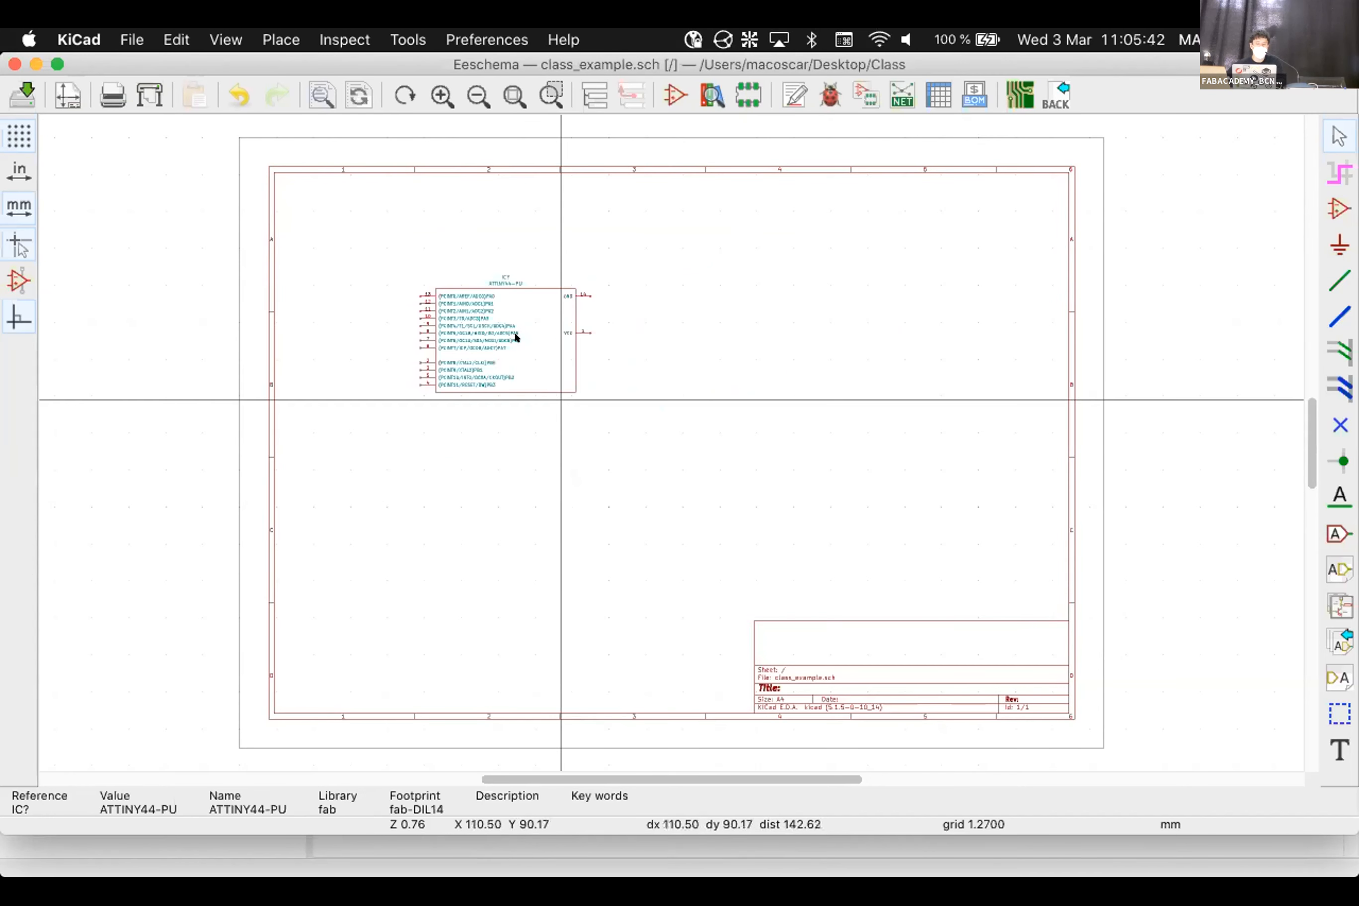
key(Escape)
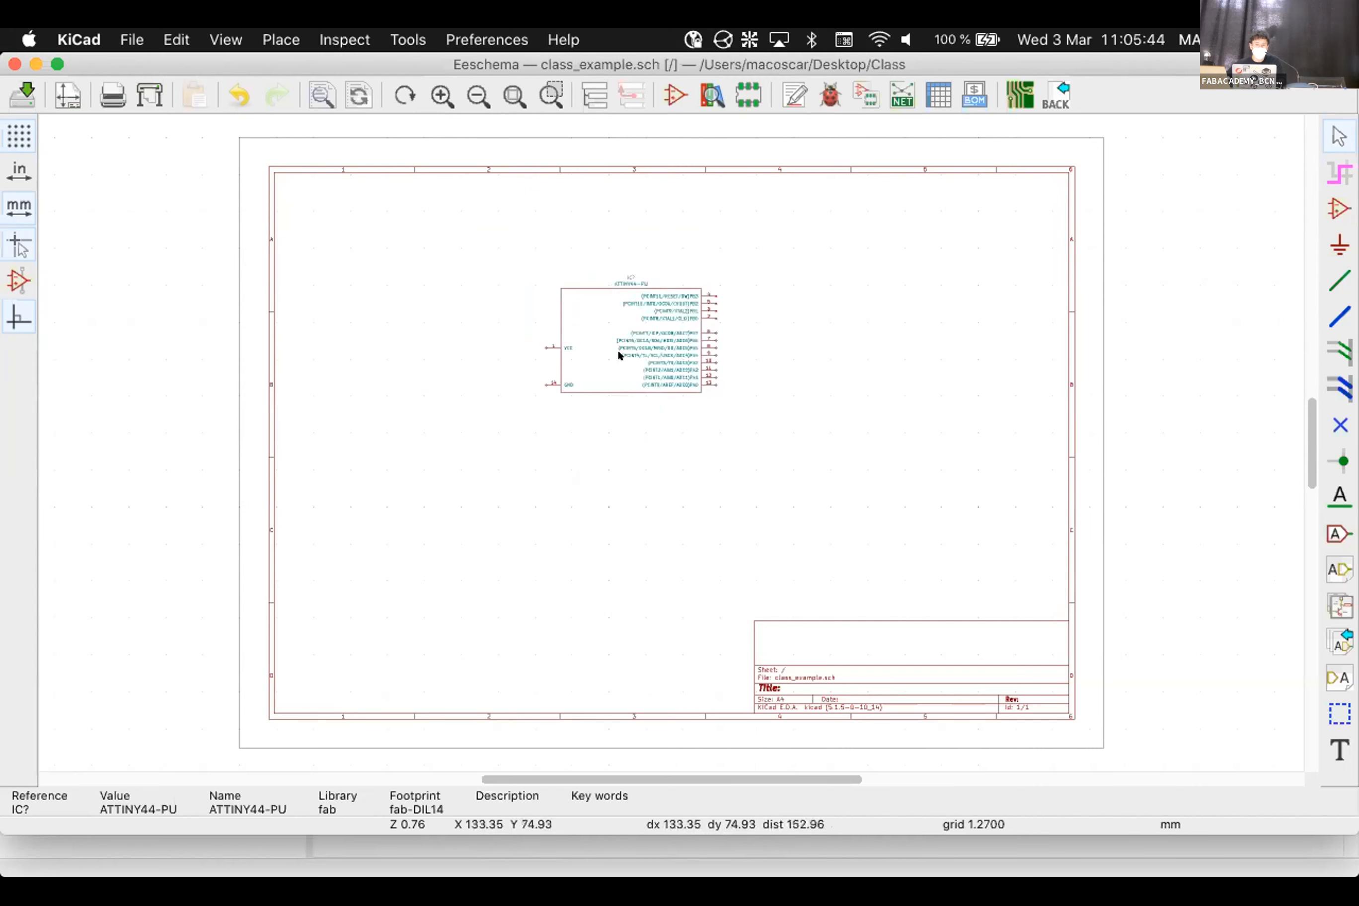
key(m)
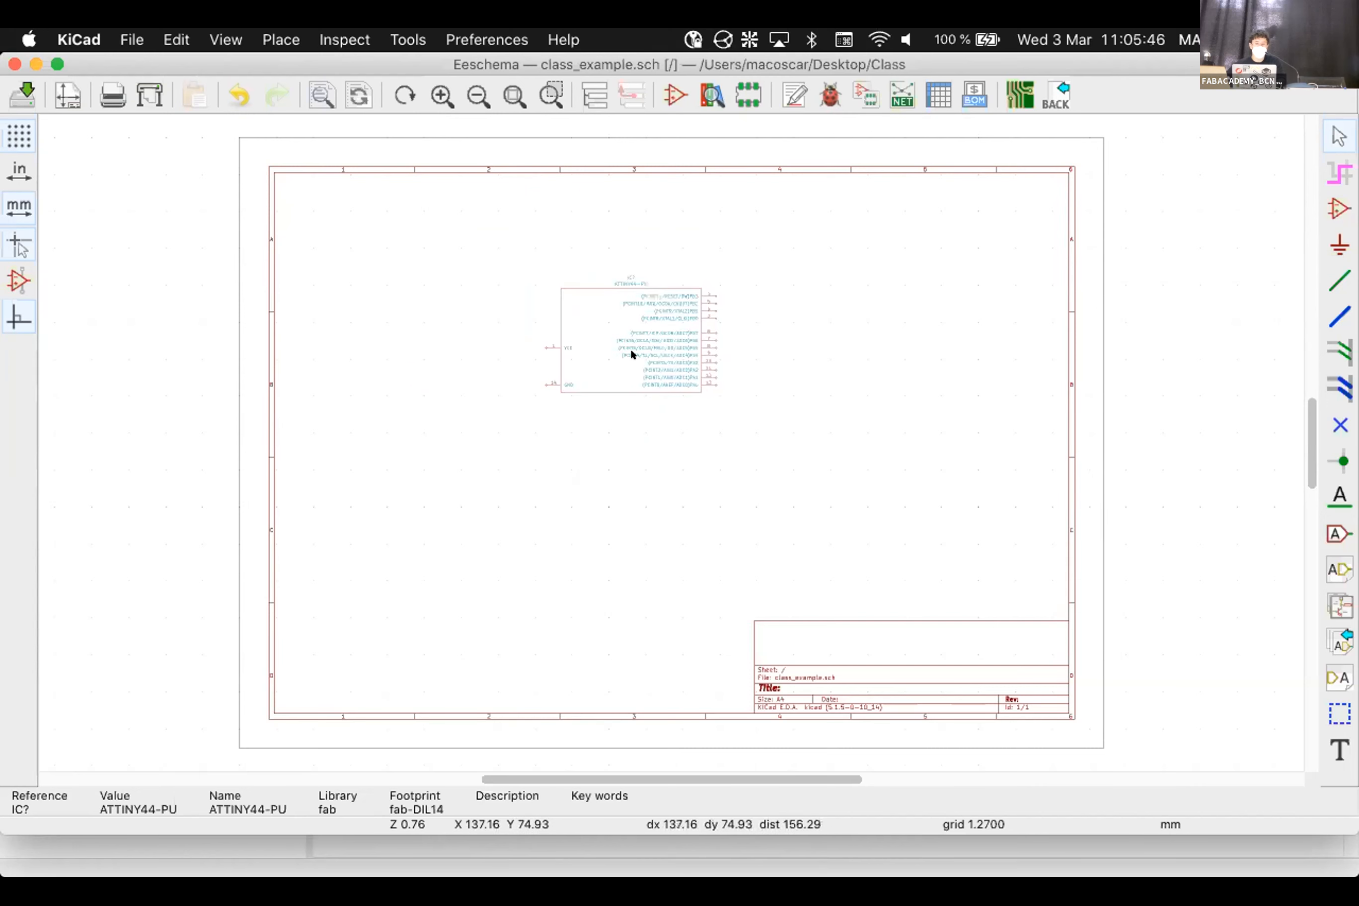
click(630, 351)
key(c)
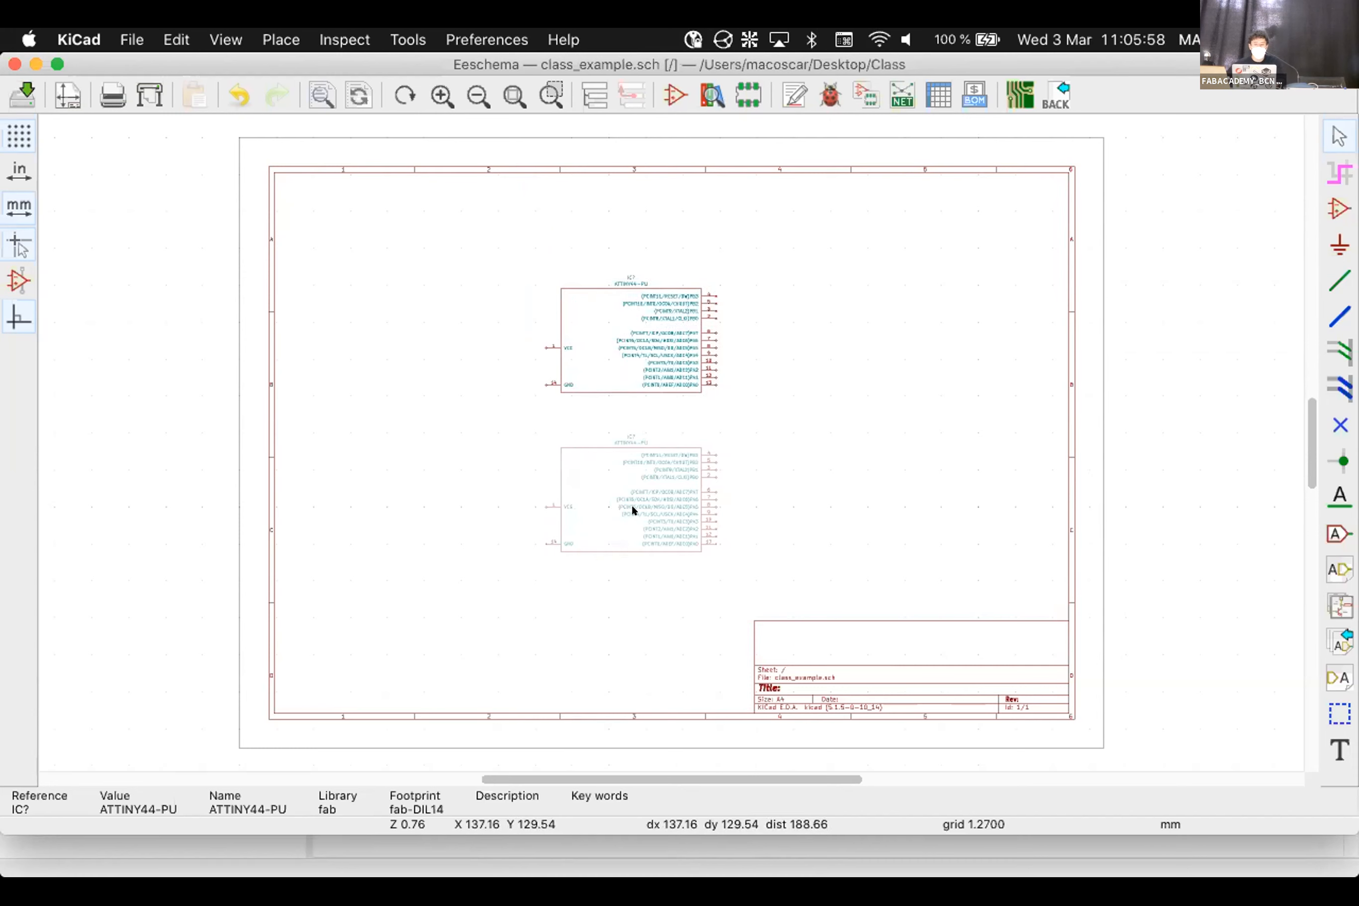
key(Escape)
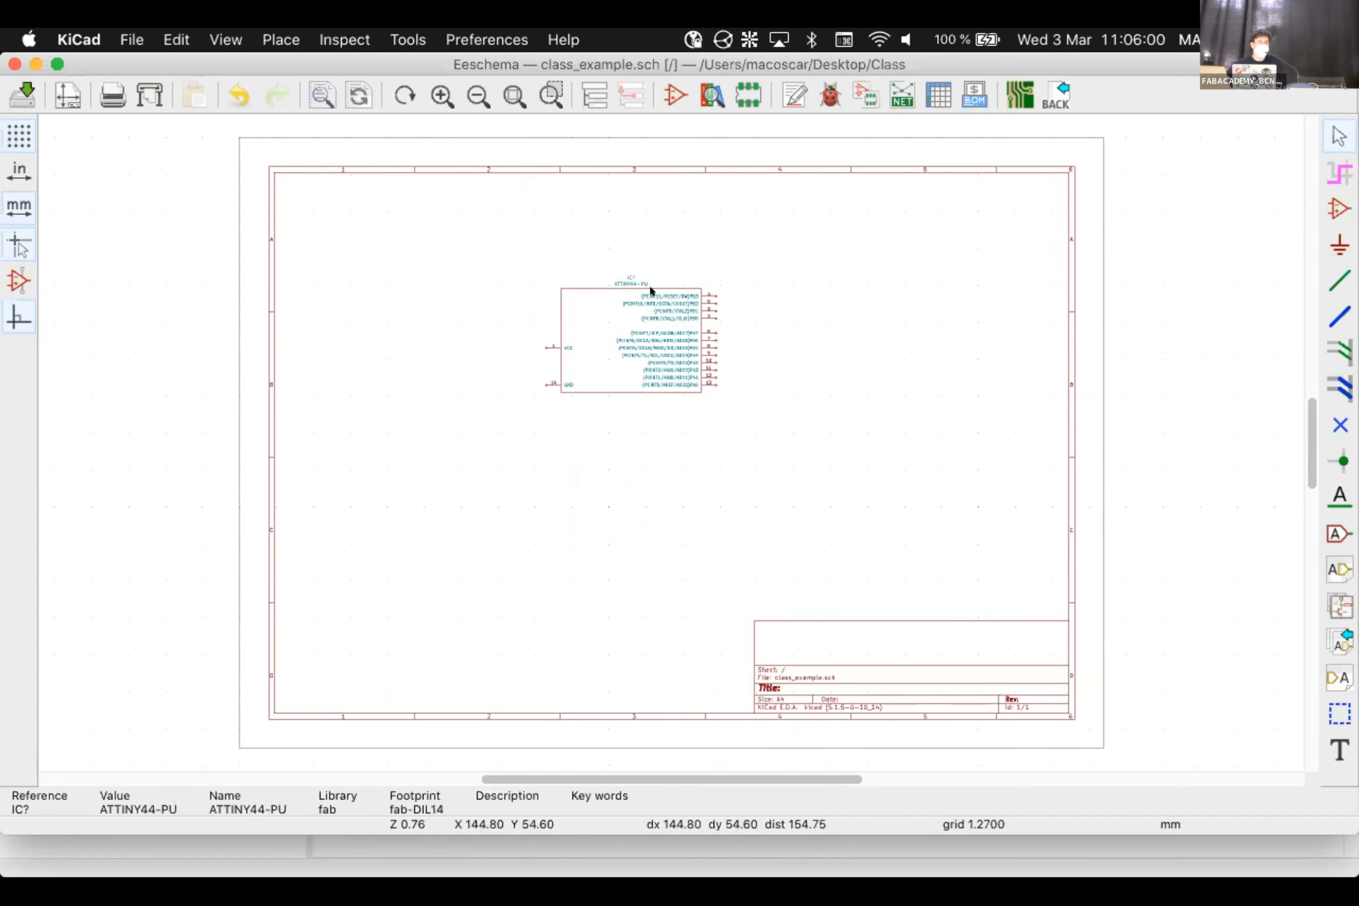
Zoom and pan the canvas until the ATTINY44-PU pin labels are readable
scroll(648, 284, down, 1)
scroll(663, 434, up, 2)
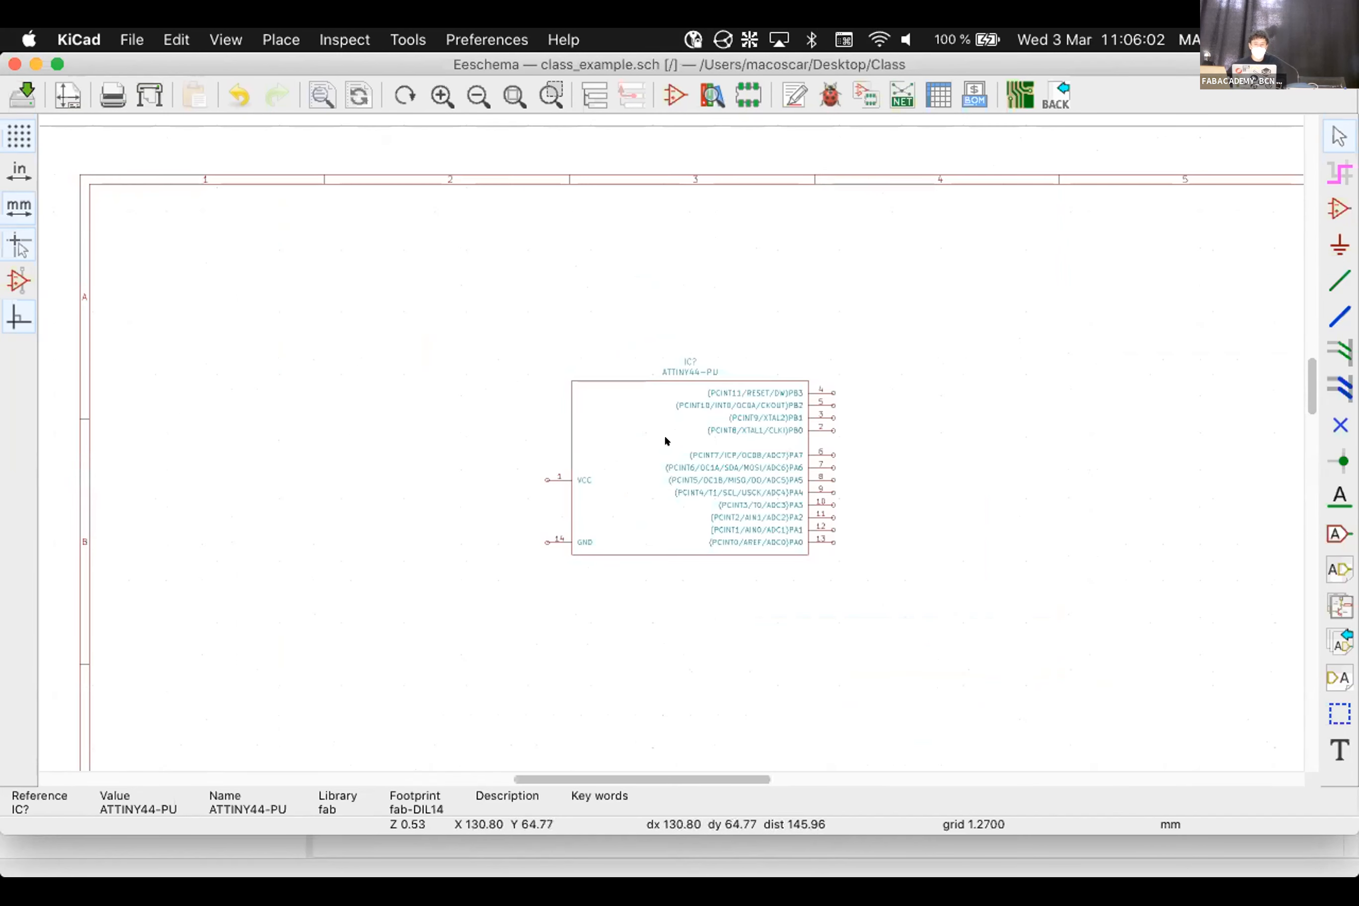
scroll(430, 387, down, 1)
scroll(657, 493, down, 3)
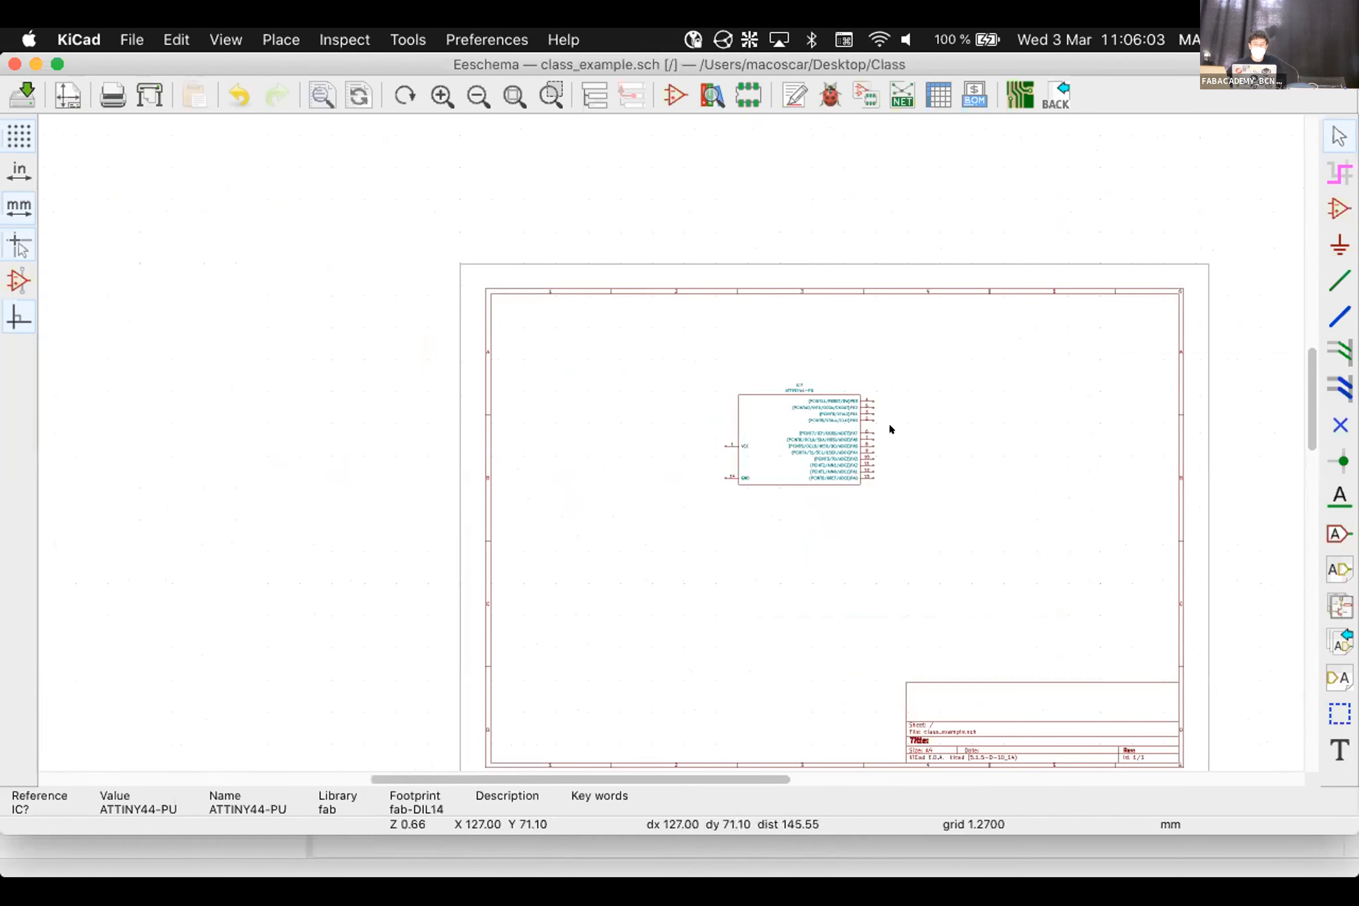
scroll(871, 434, down, 1)
scroll(478, 440, up, 2)
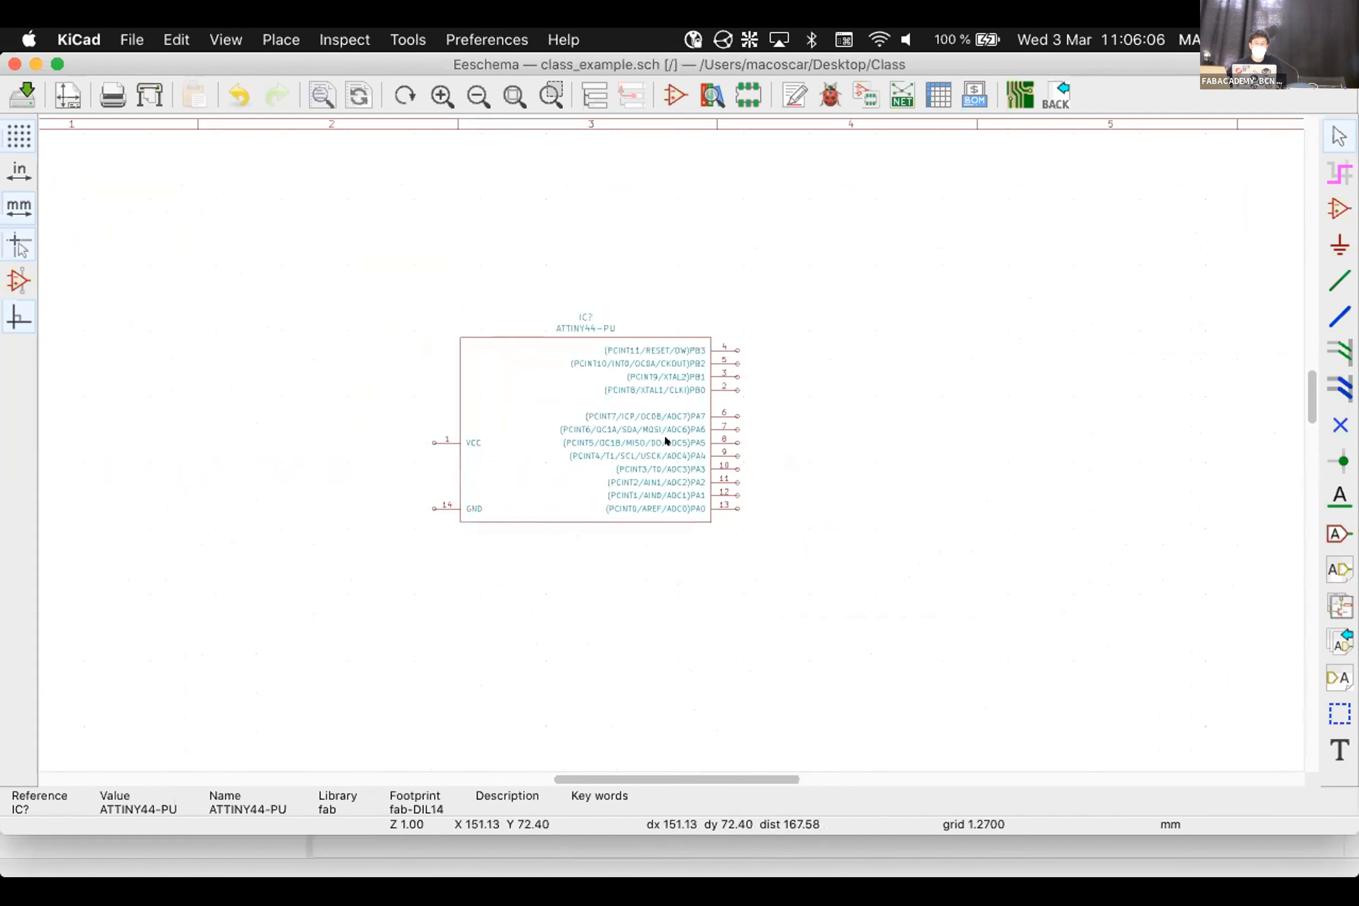
scroll(528, 422, up, 1)
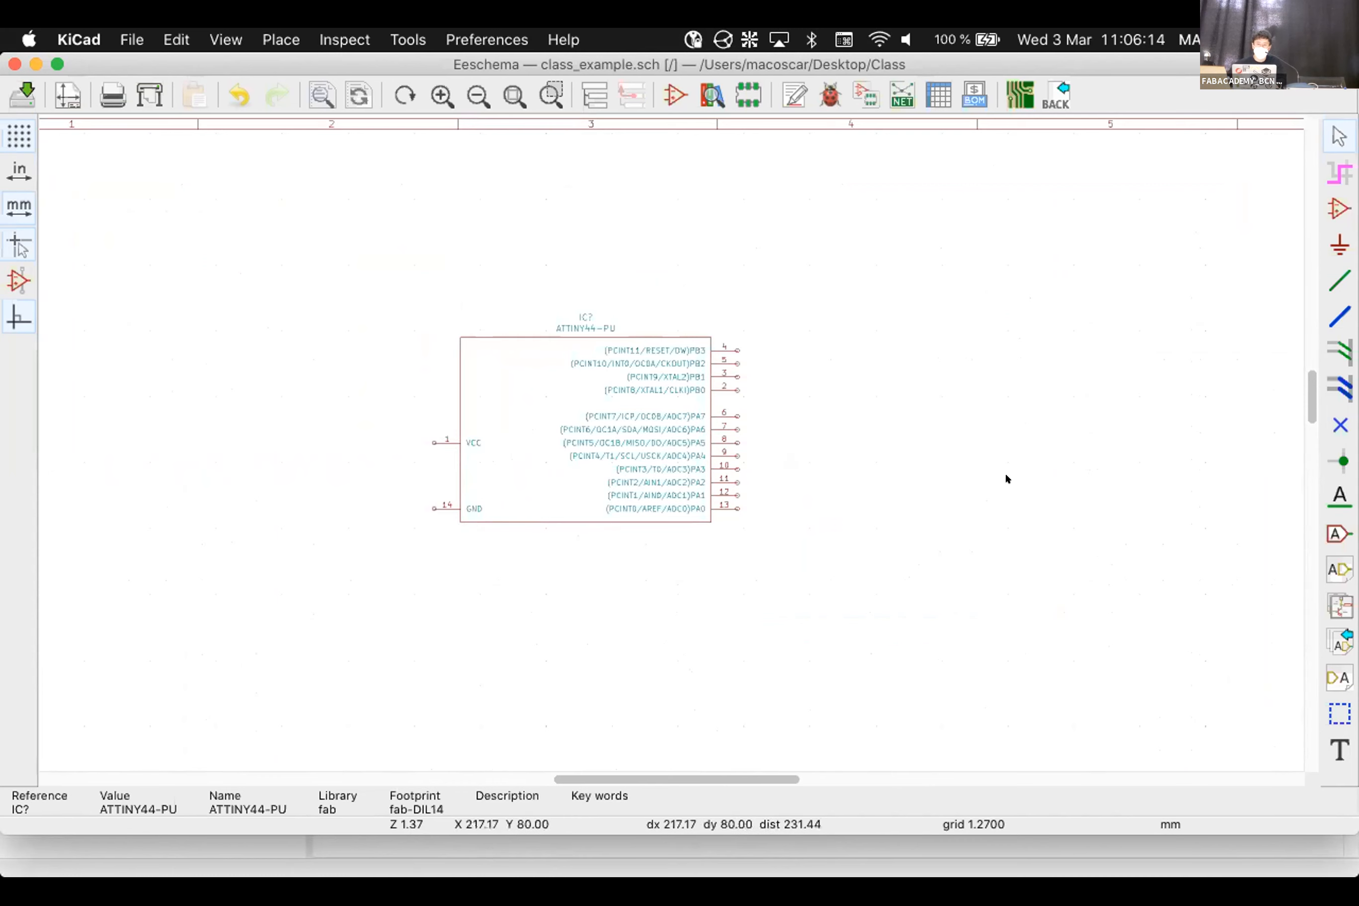
right_drag(1005, 473, 664, 436)
click(731, 357)
scroll(763, 553, down, 2)
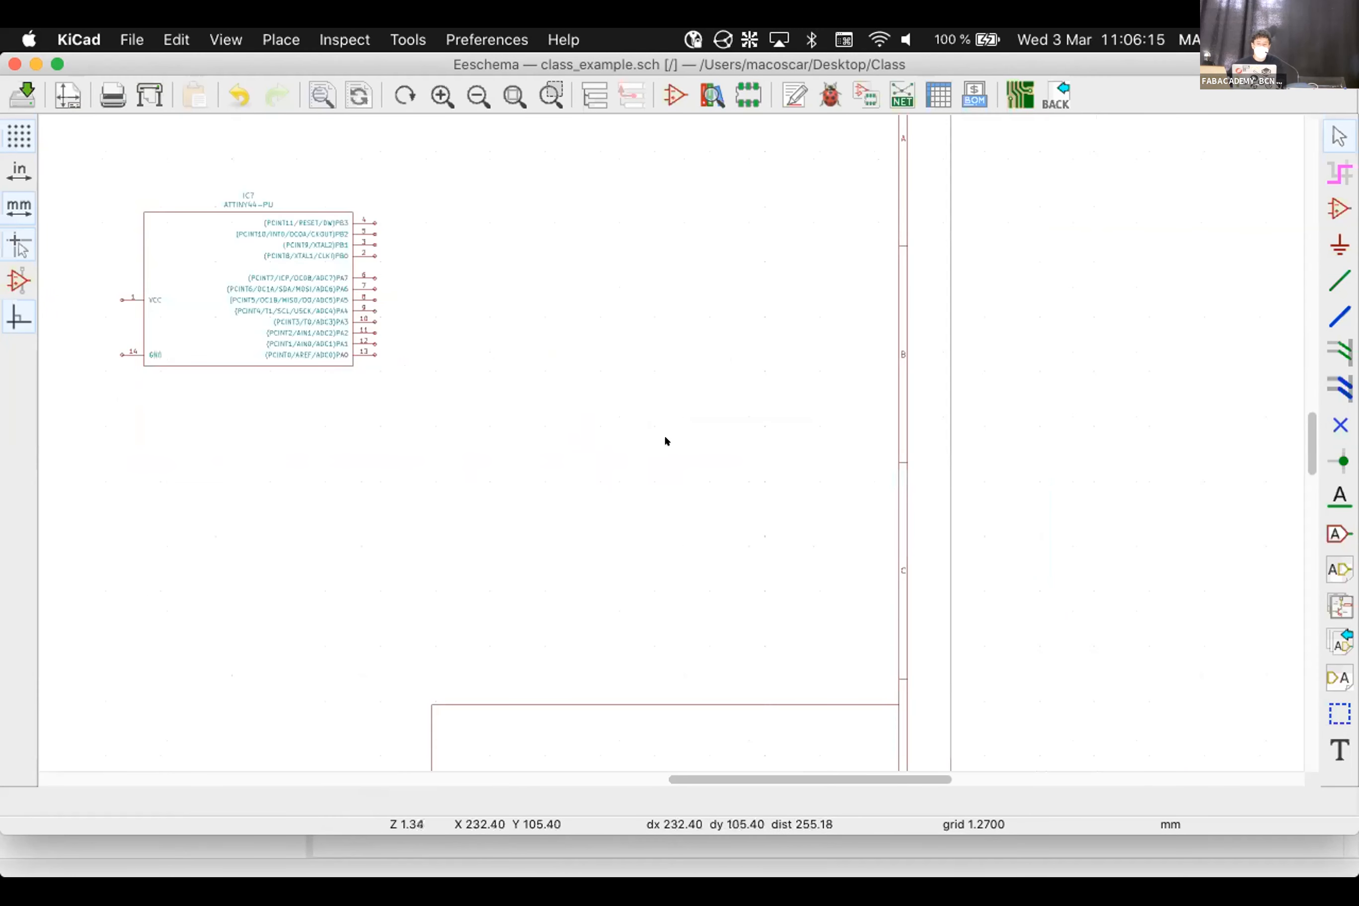
drag(752, 778, 621, 777)
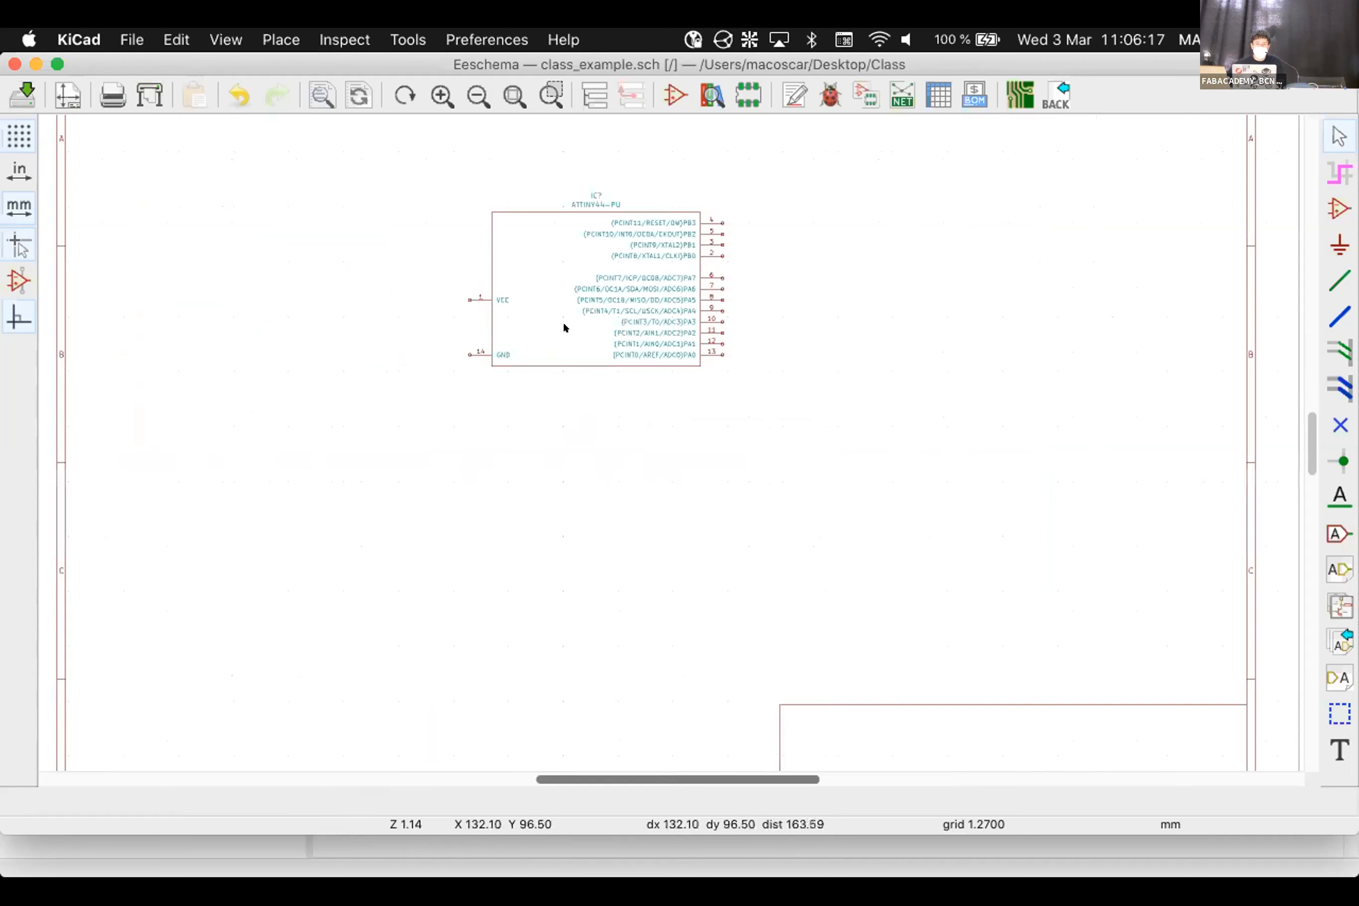
scroll(567, 329, down, 1)
scroll(759, 358, down, 1)
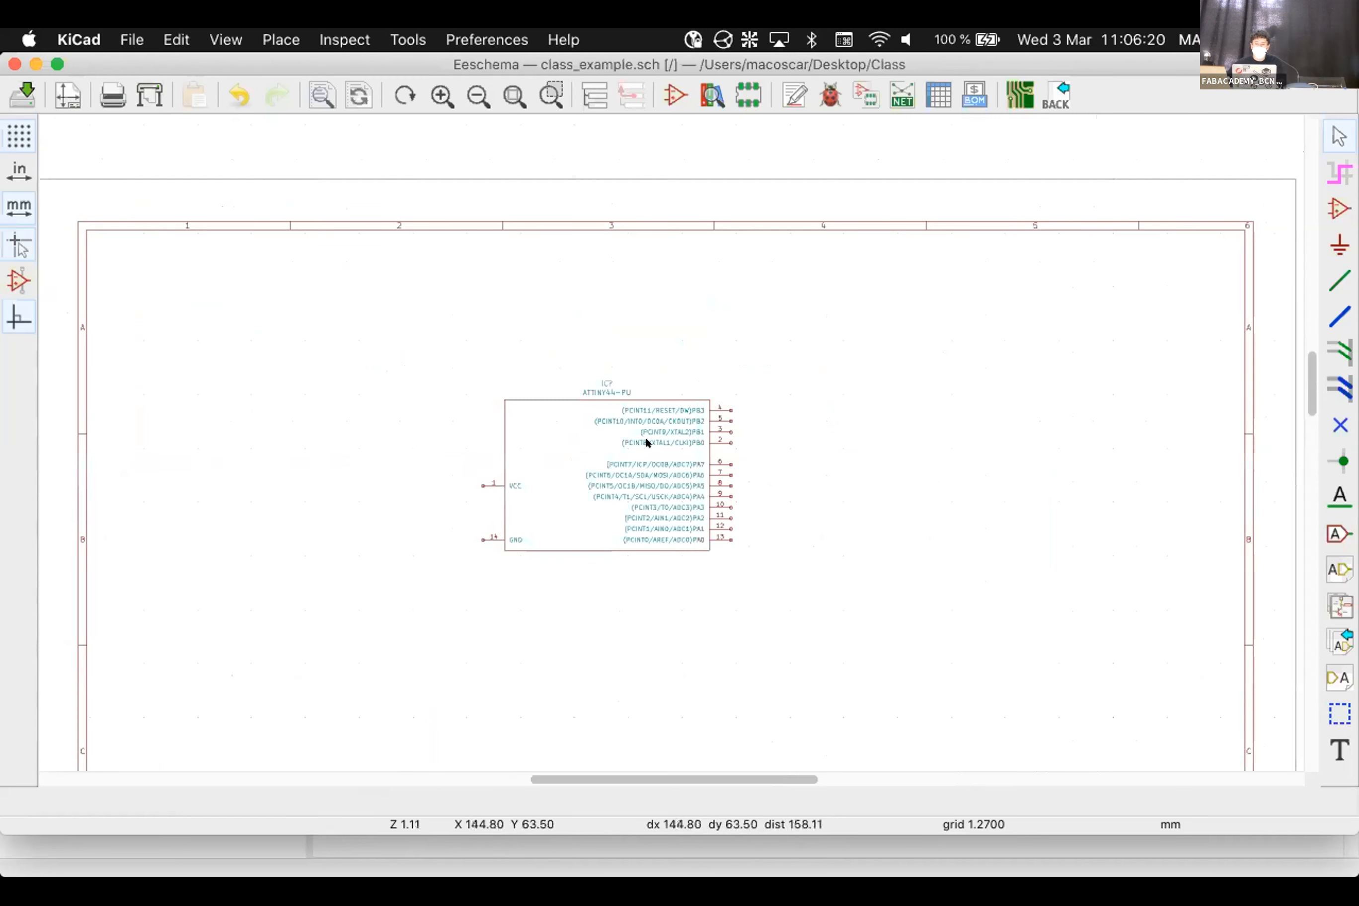
Open Choose Symbol and select the fab library's 6MM_SWITCH6MM_SWITCH push-button
click(1336, 208)
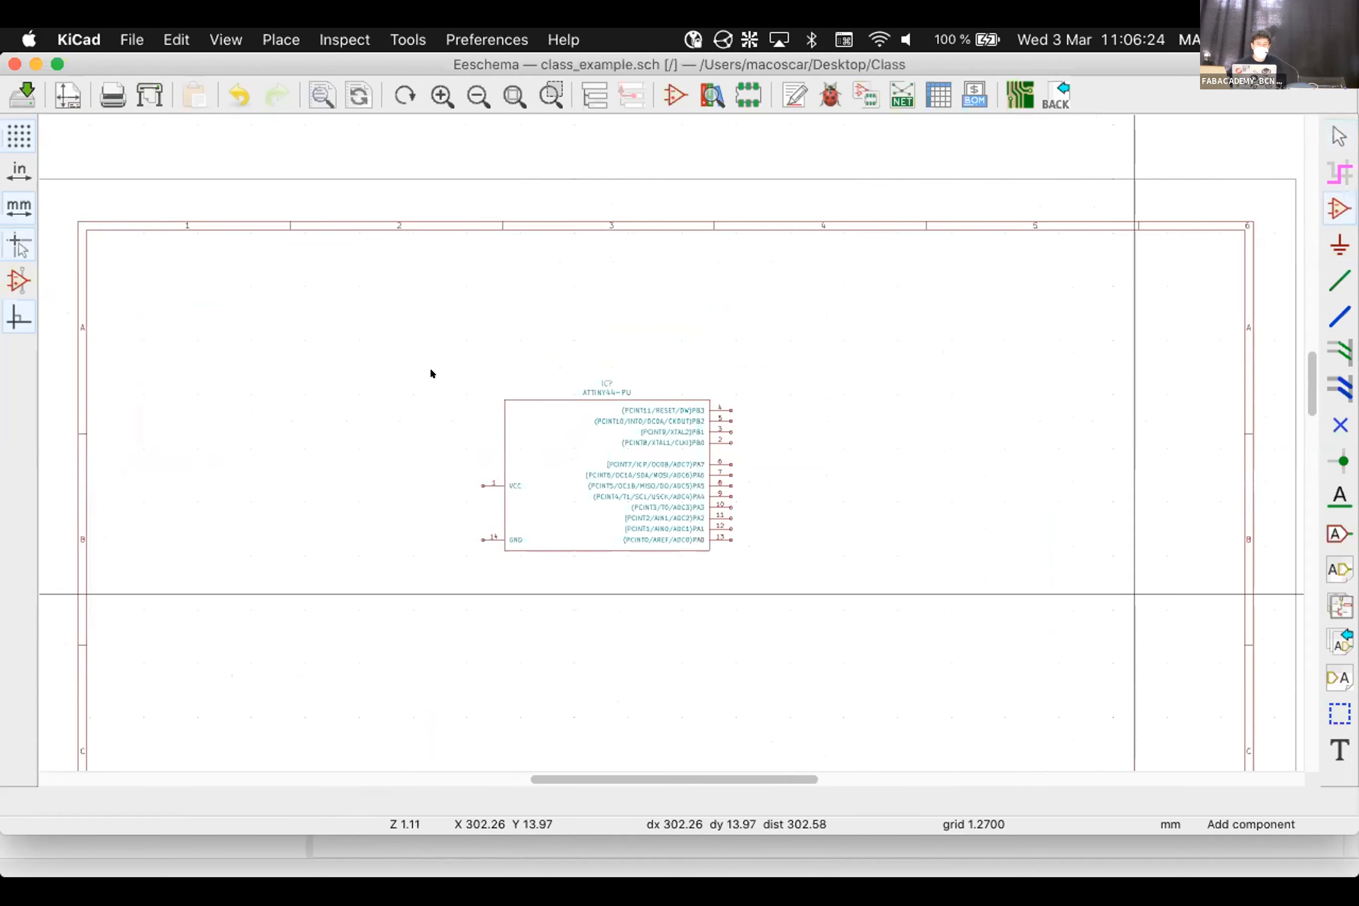
click(300, 361)
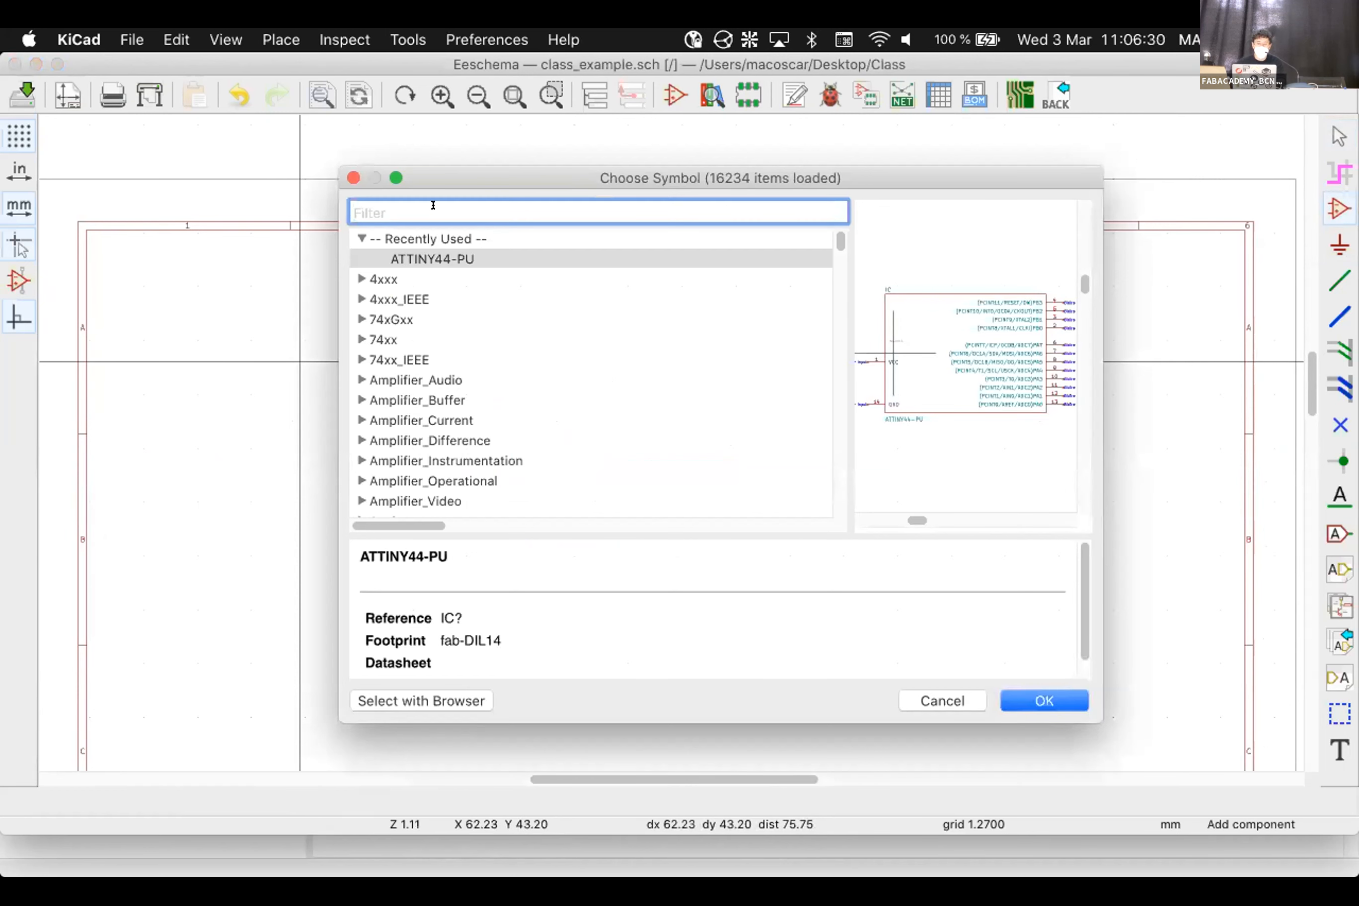
scroll(462, 402, down, 1)
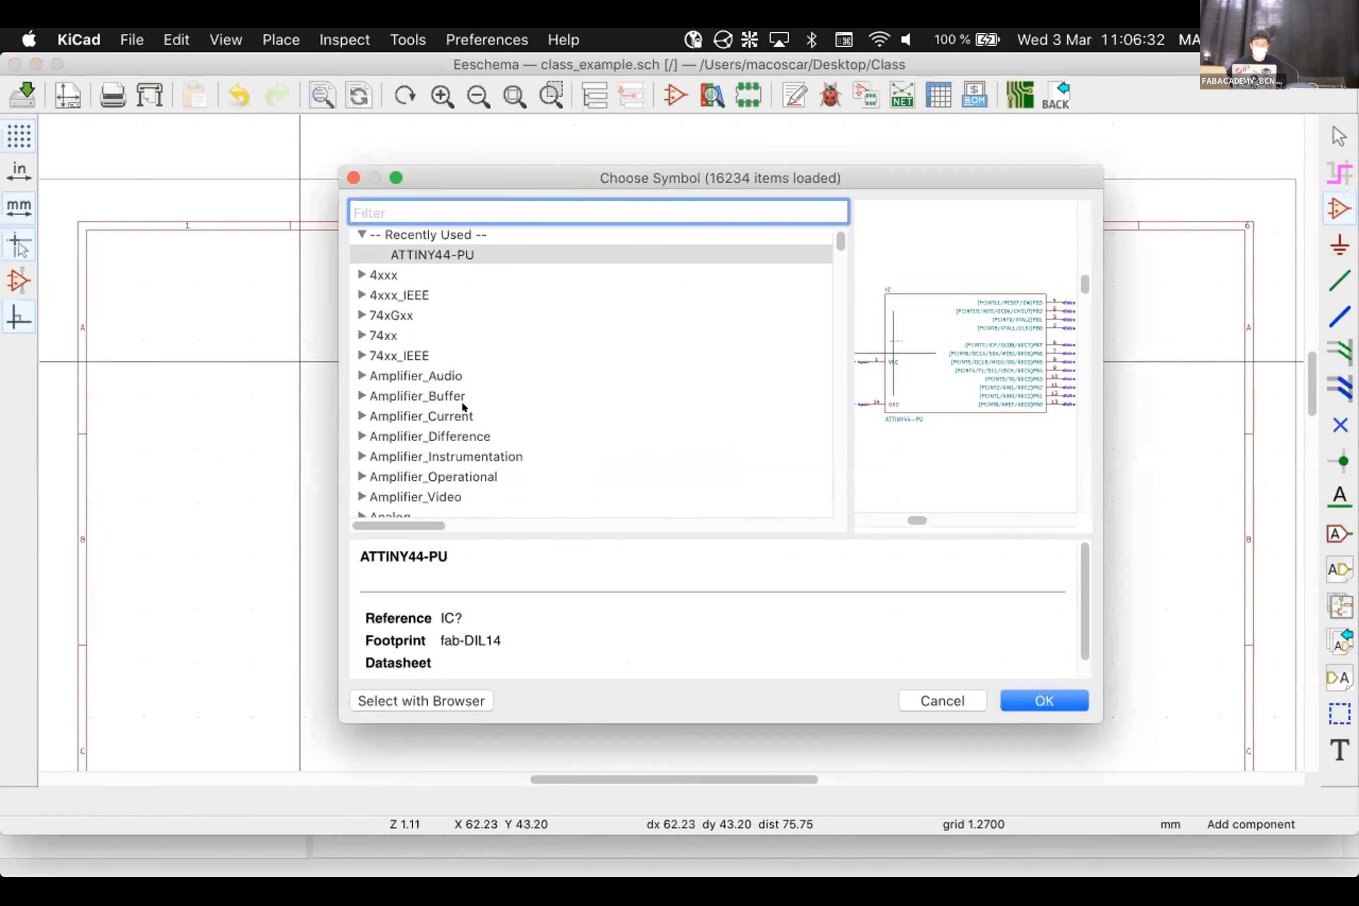
scroll(462, 403, down, 20)
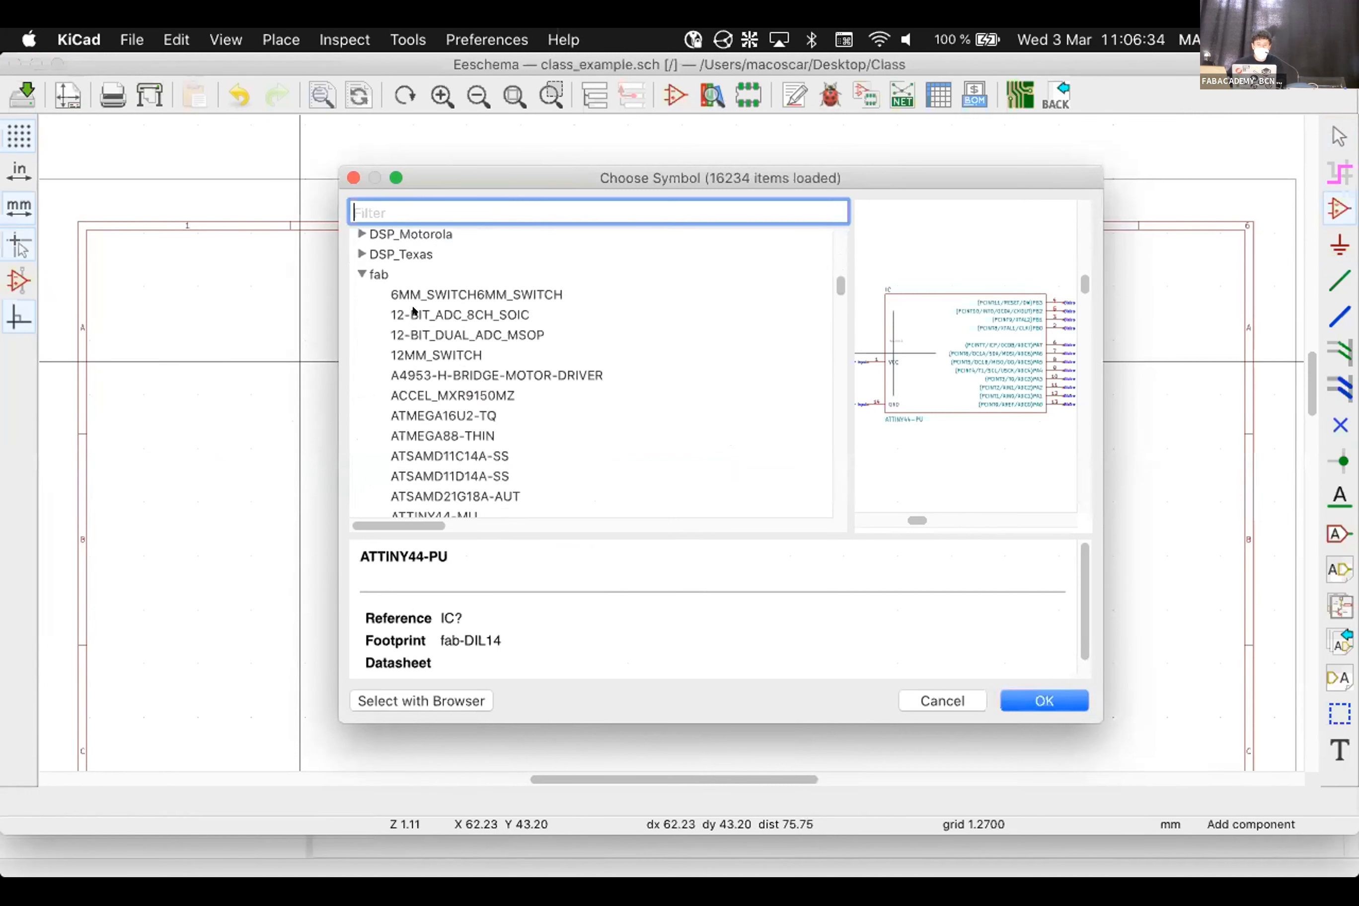
click(501, 289)
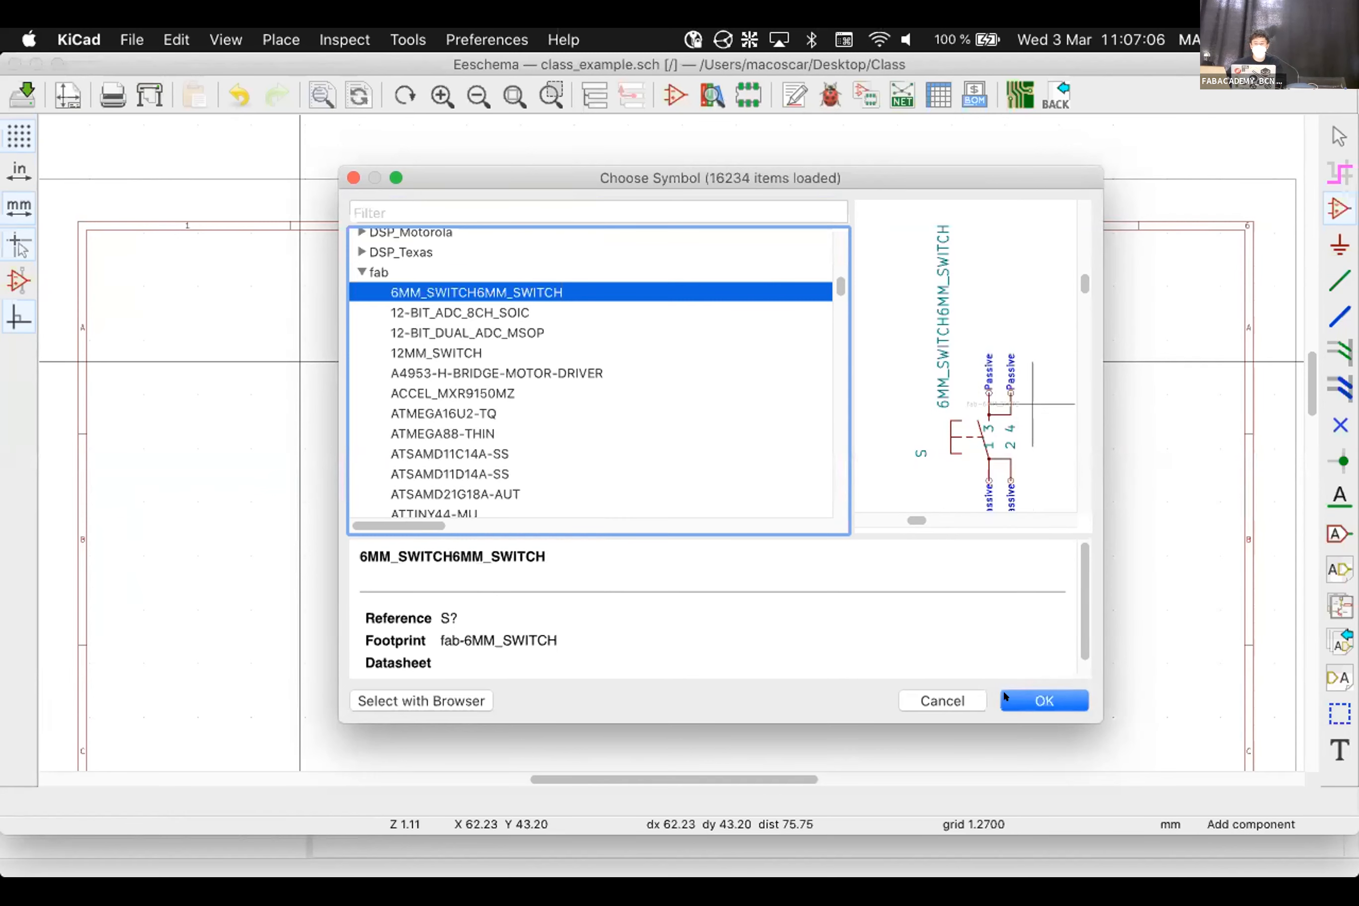
Place the 6MM_SWITCH rotated 90 degrees to the right of the ATTINY44
click(1019, 691)
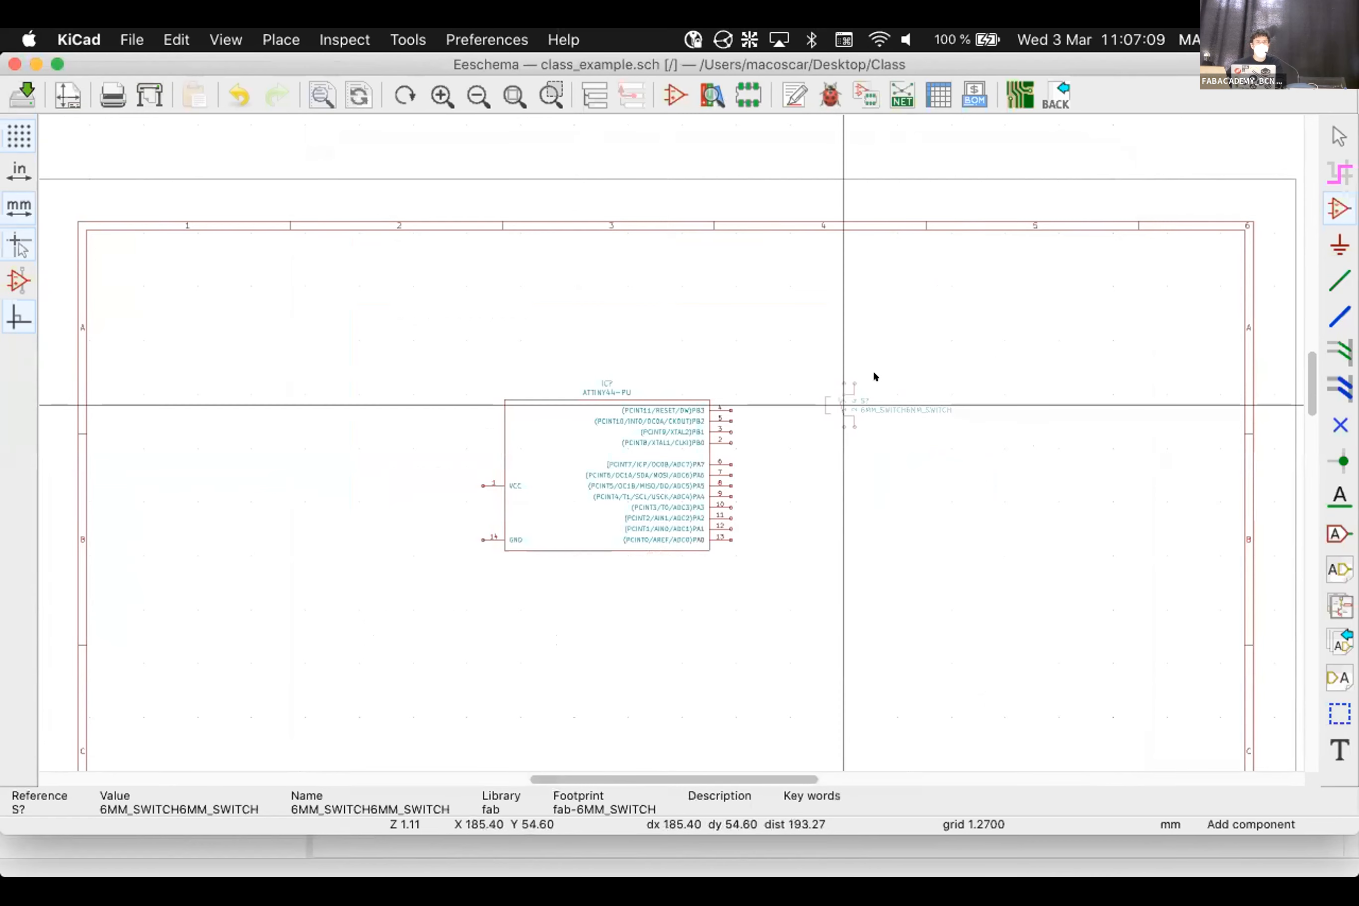
key(r)
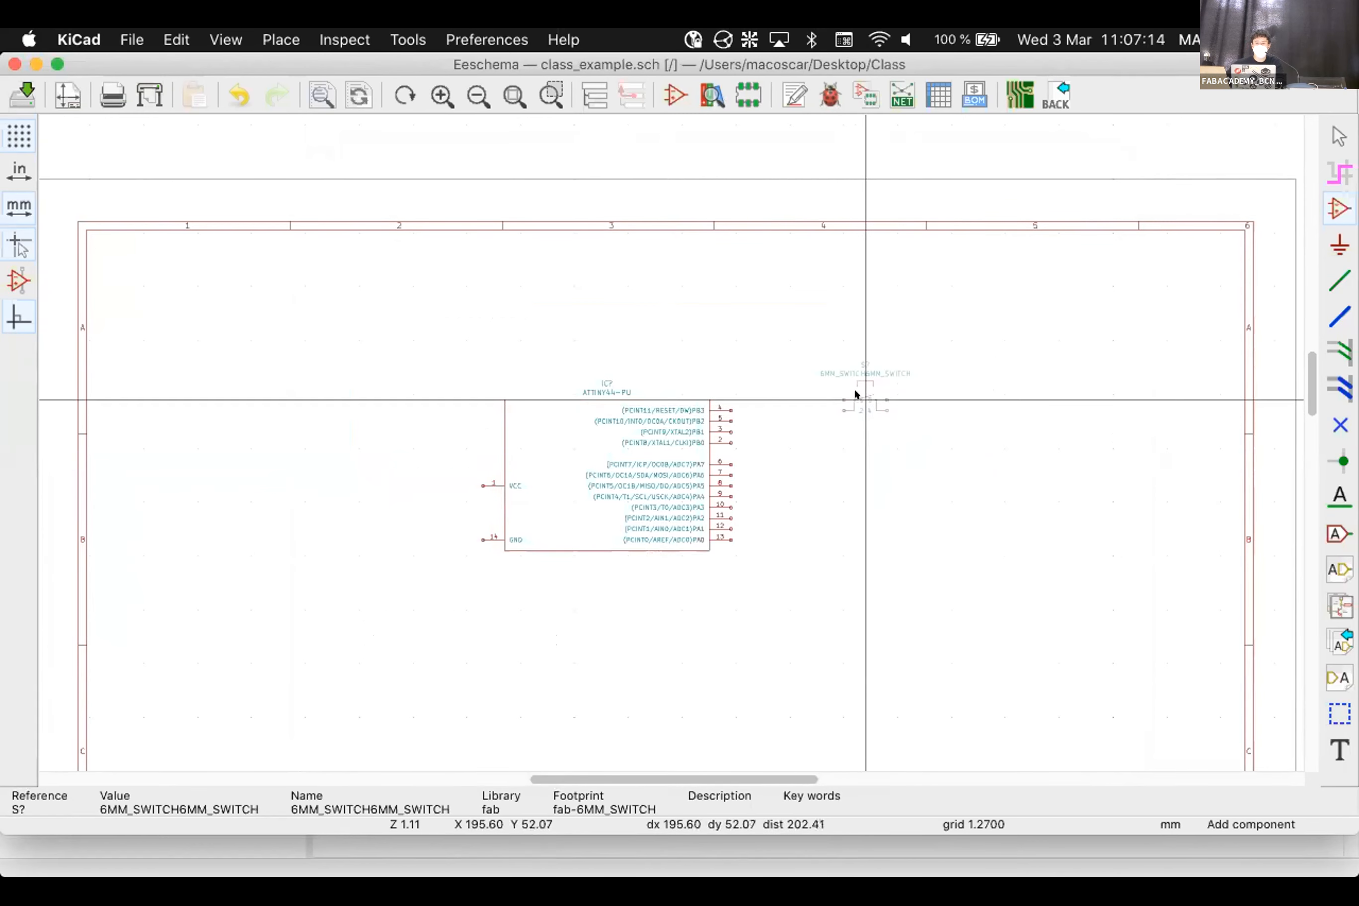
click(857, 389)
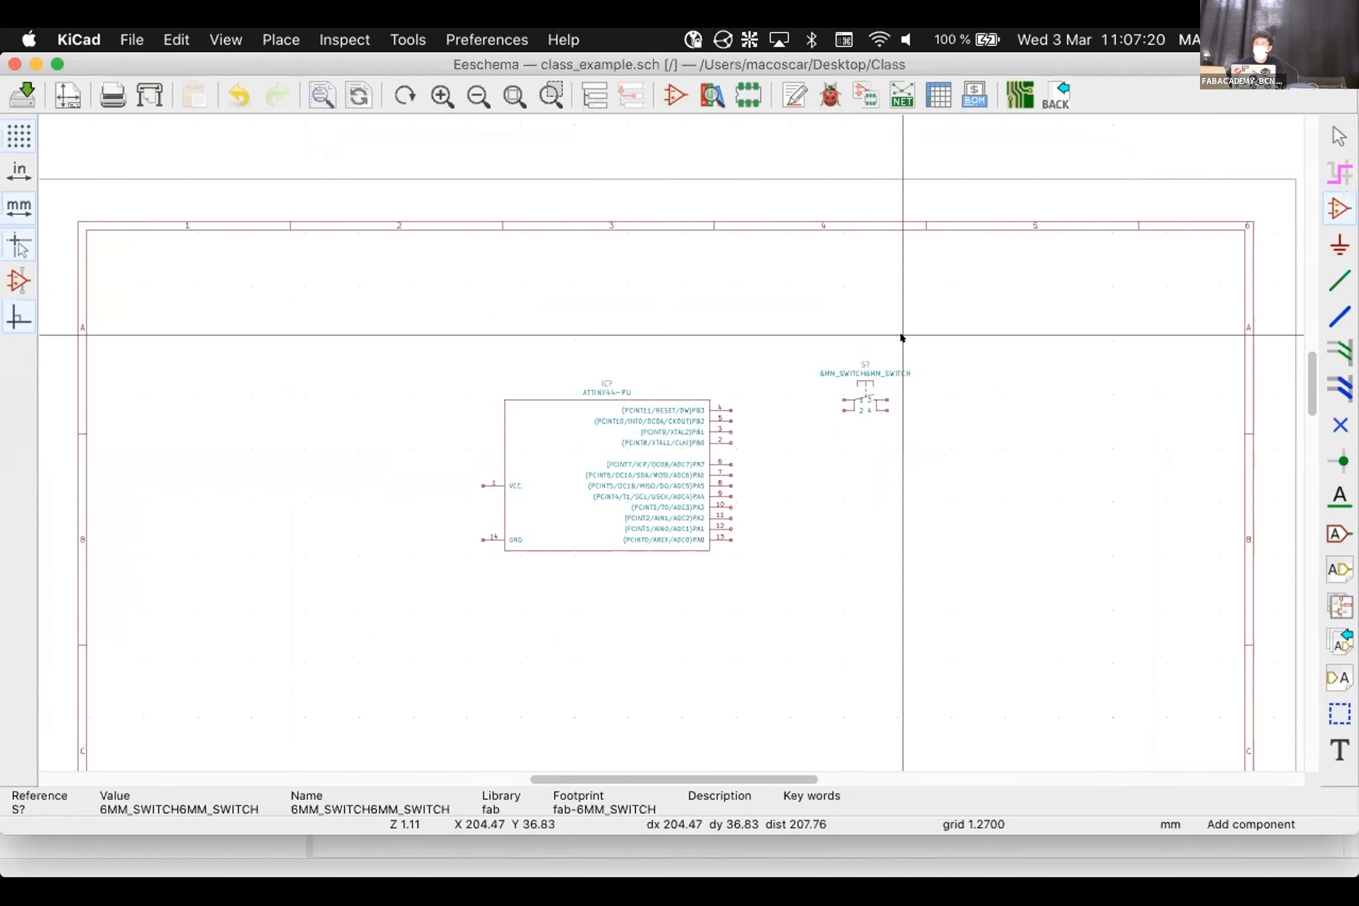
key(Escape)
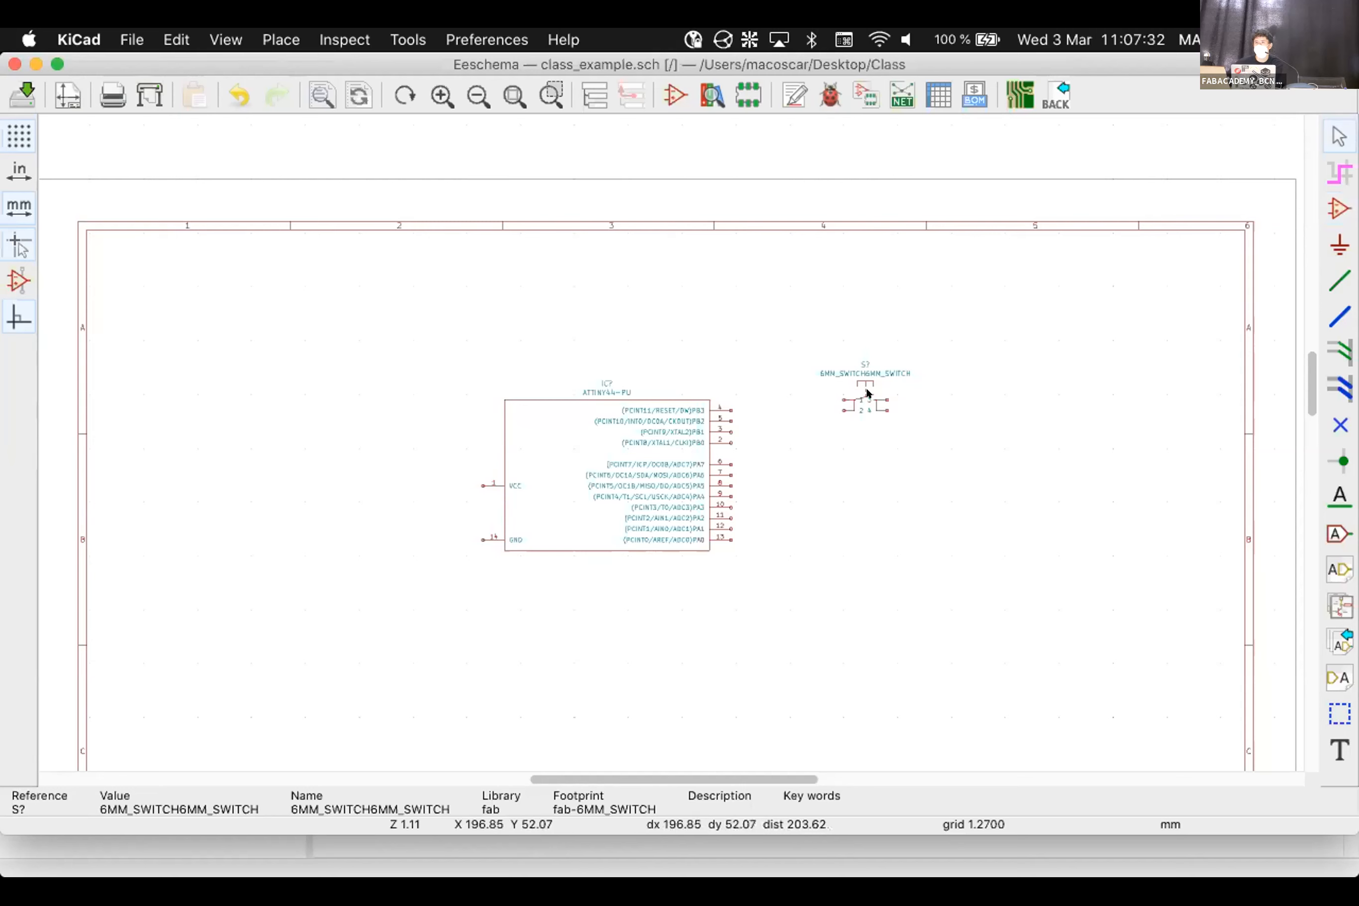
Delete the switch symbol, then undo the deletion to restore it
right_click(868, 389)
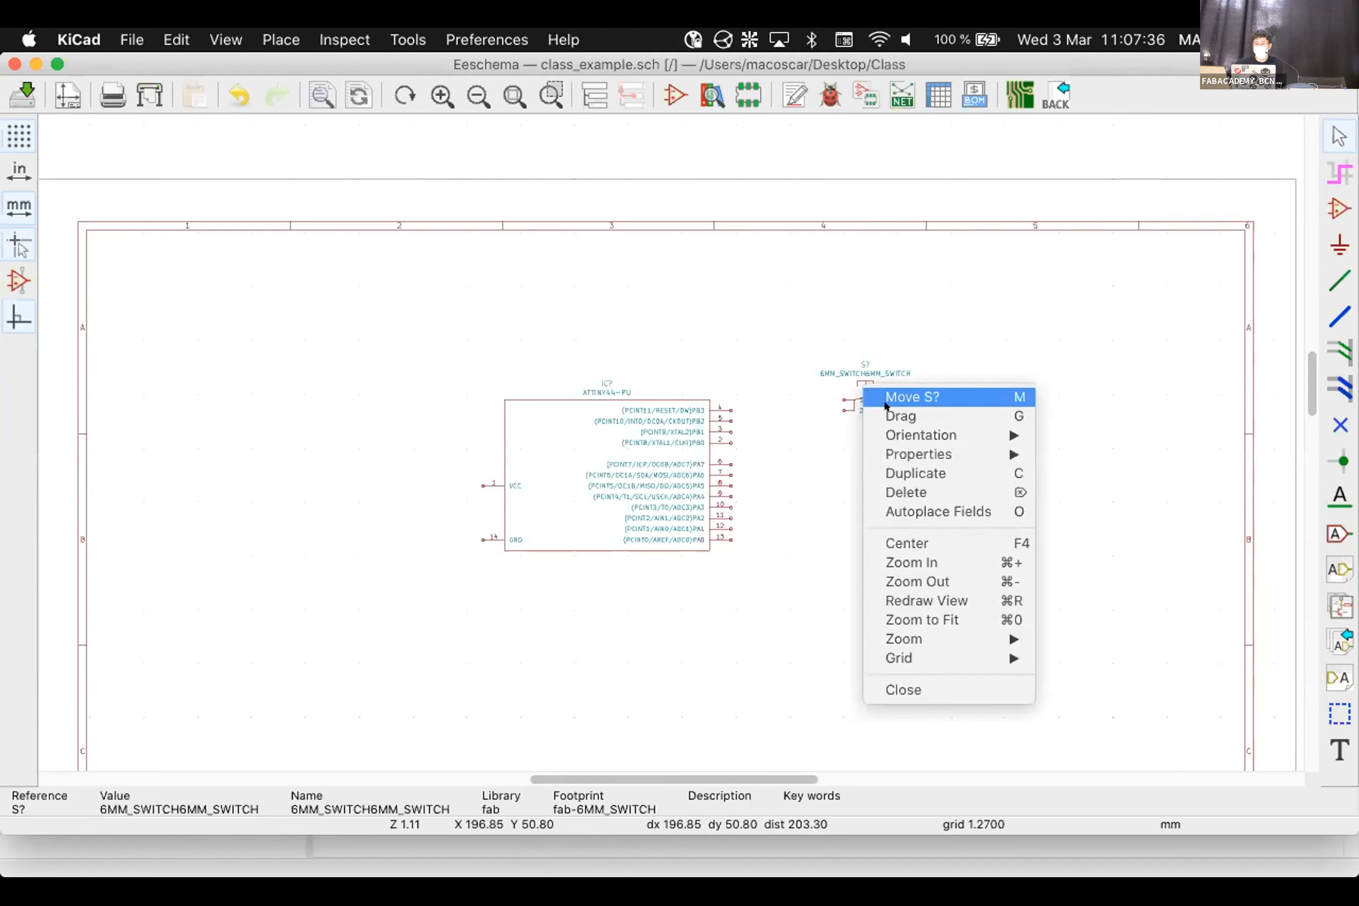
click(906, 490)
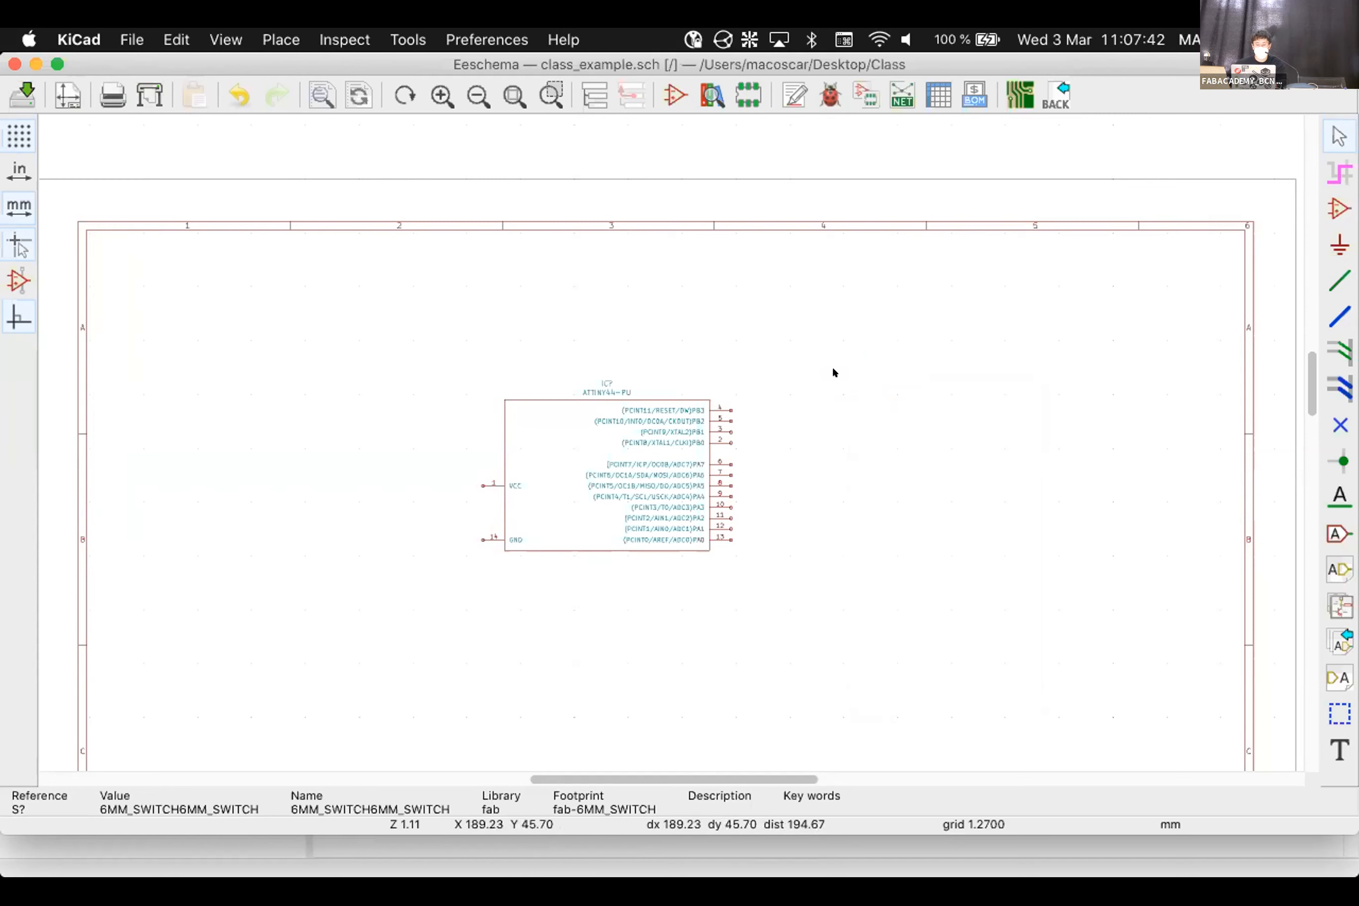
key(super+z)
Move the switch and the ATTINY44 so the switch sits just right of the chip
key(m)
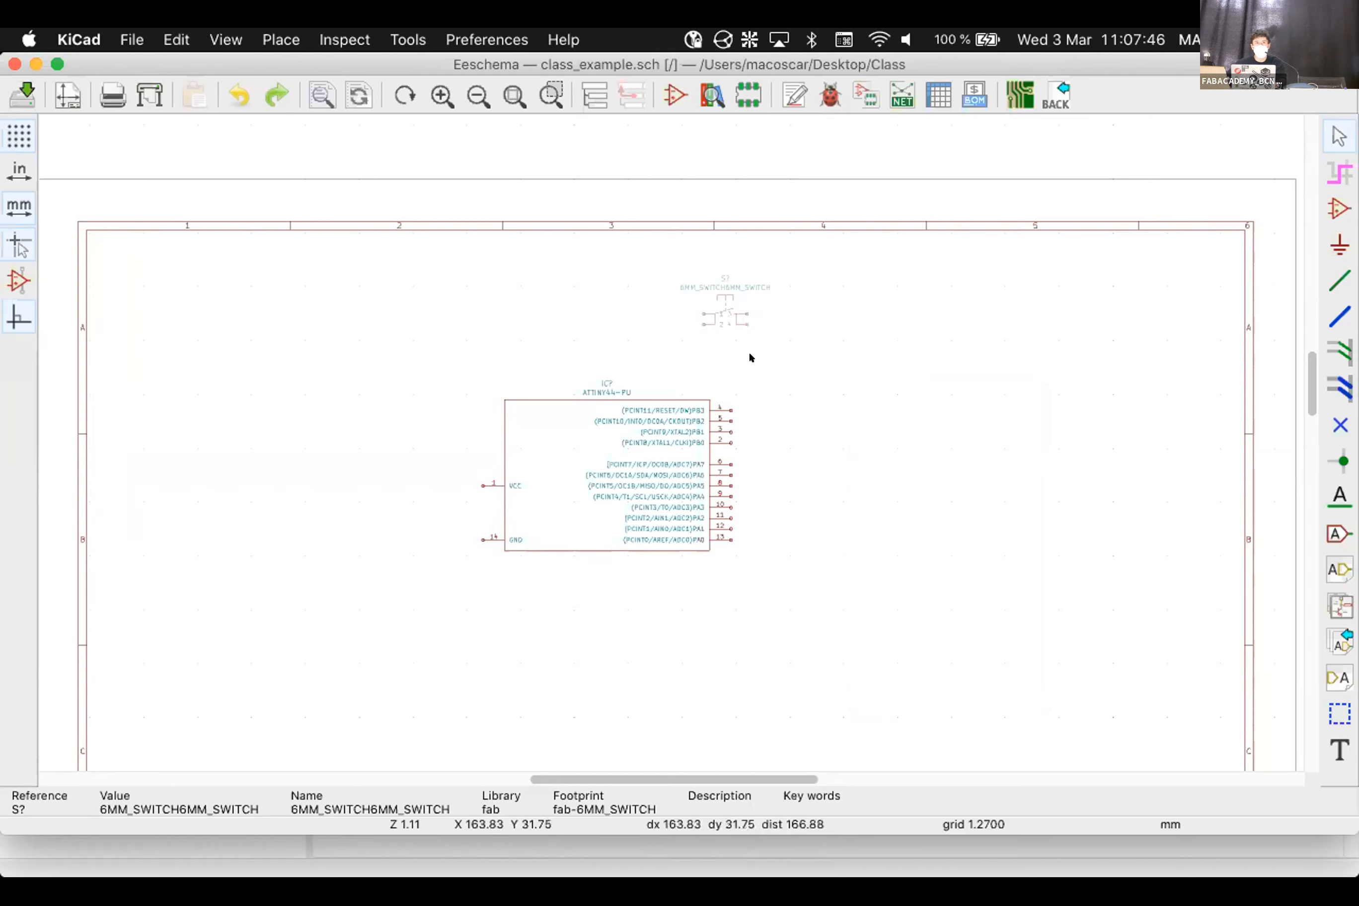
click(956, 453)
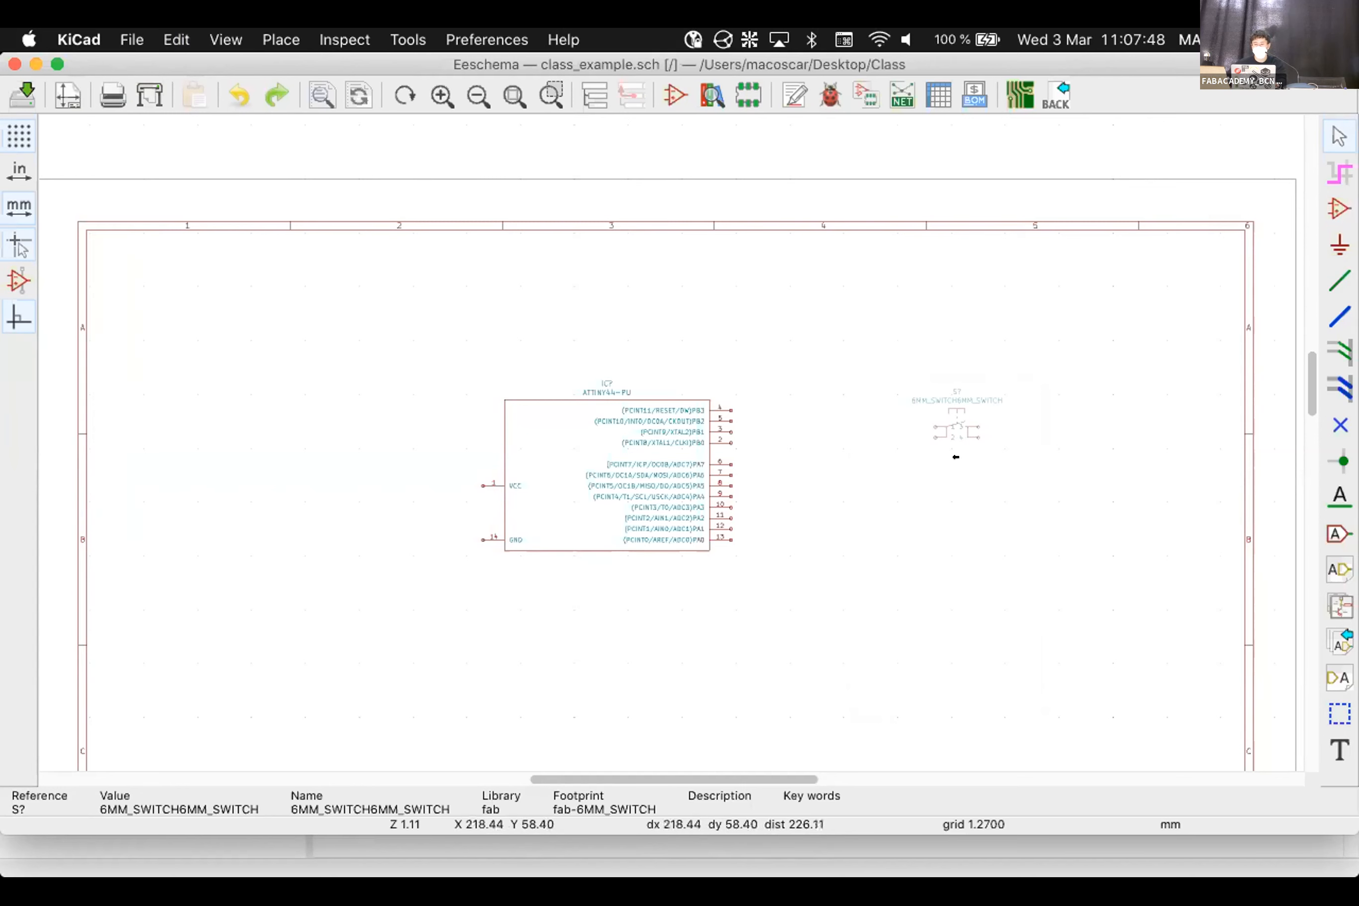
key(m)
click(629, 462)
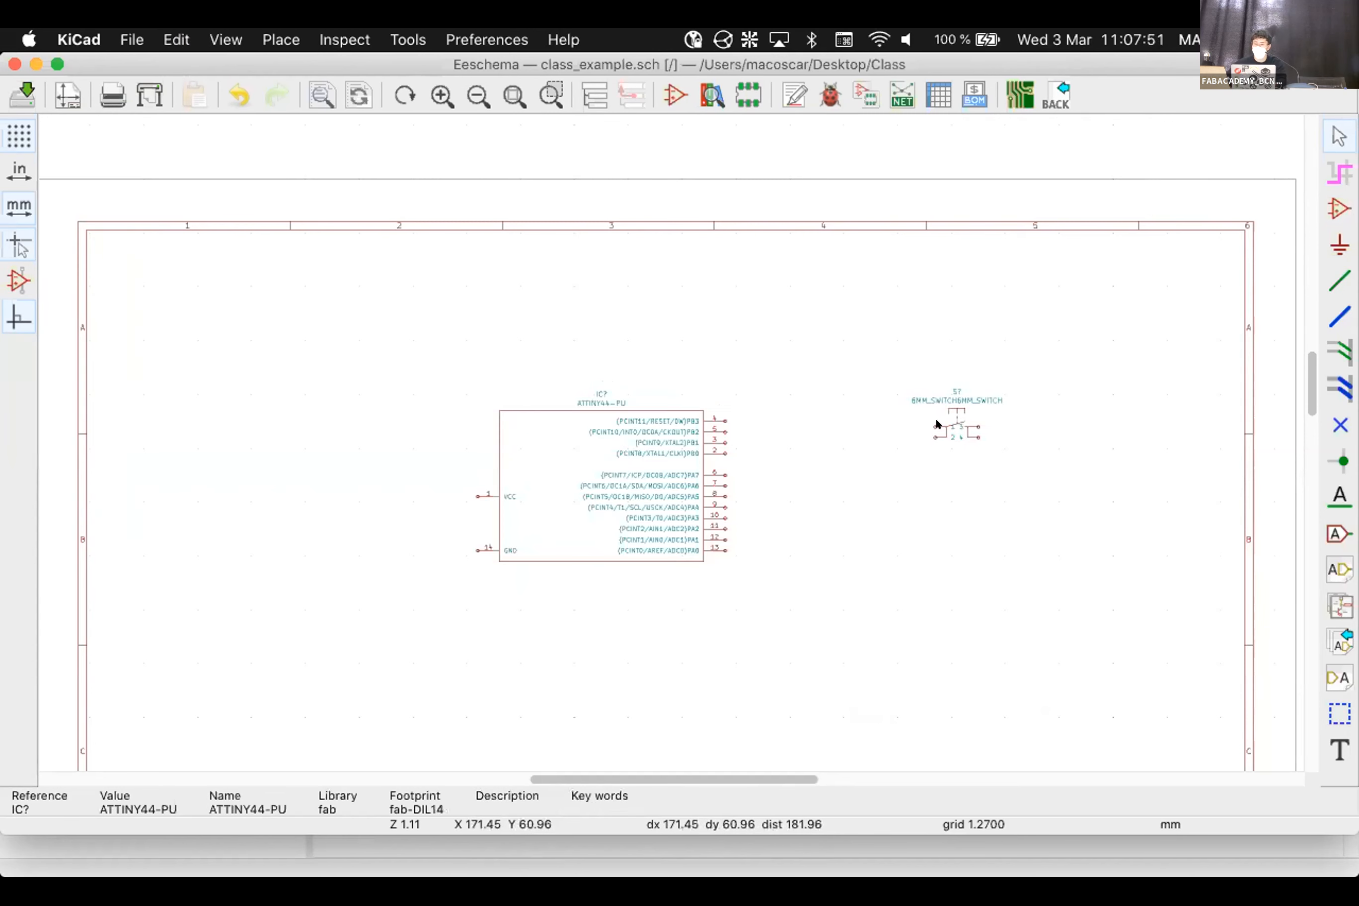
key(m)
click(873, 407)
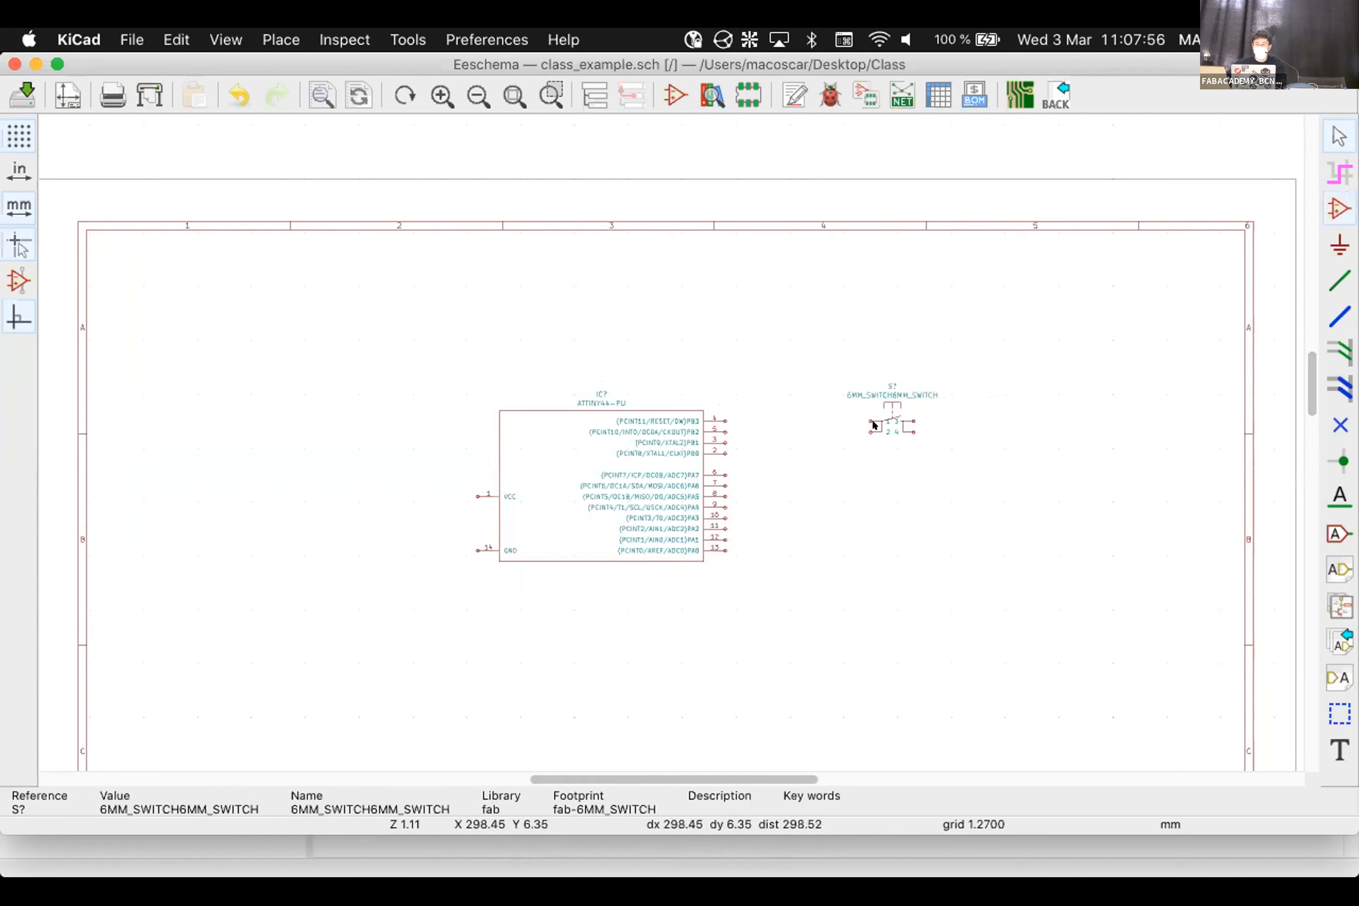
Start placing a symbol and browse the chooser's library list after clearing the 'res' filter
click(1338, 209)
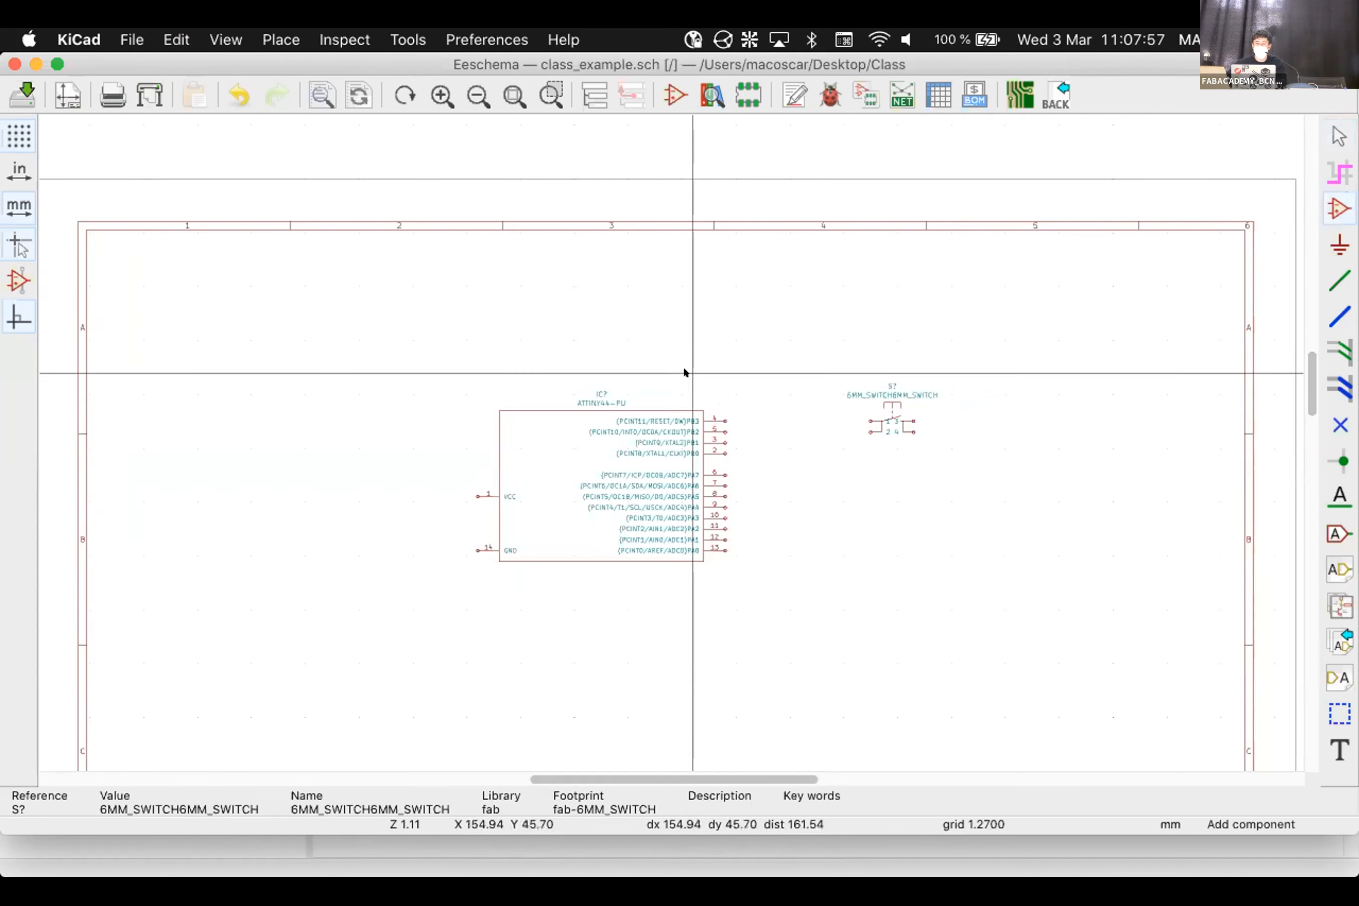
click(311, 354)
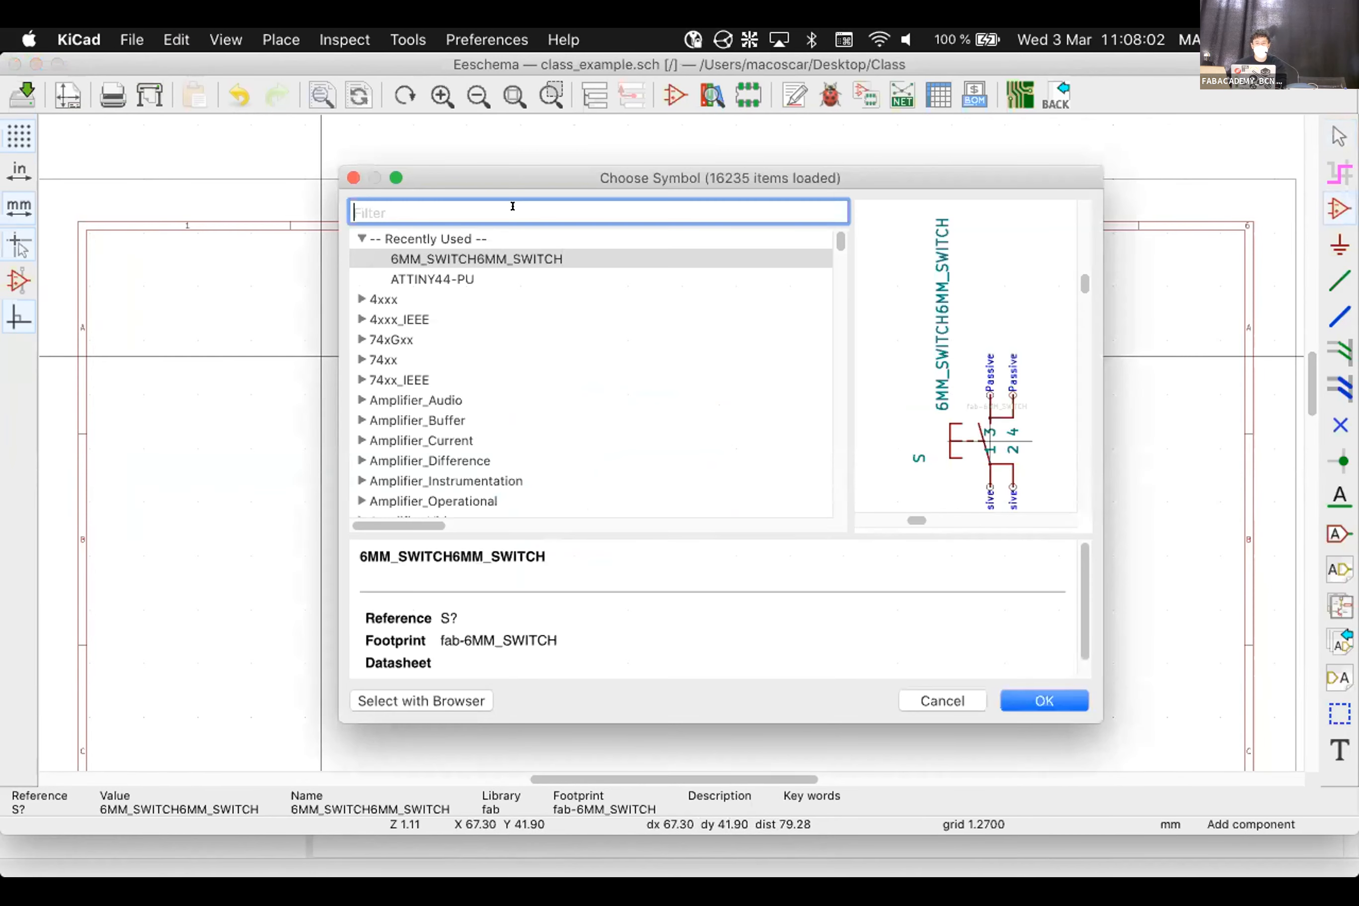
text(res)
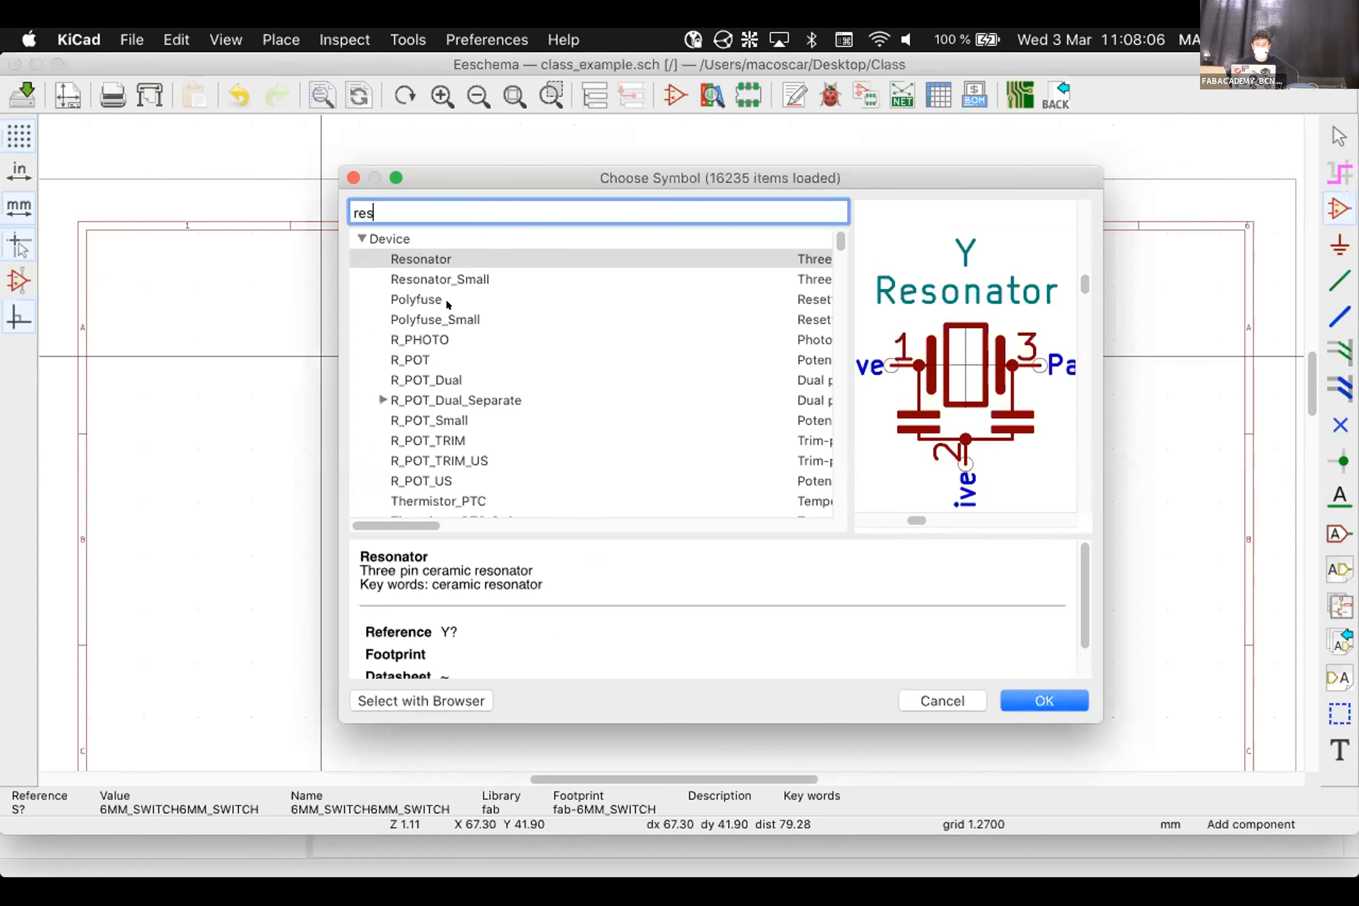
key(BackSpace)
key(BackSpace)
key(BackSpace)
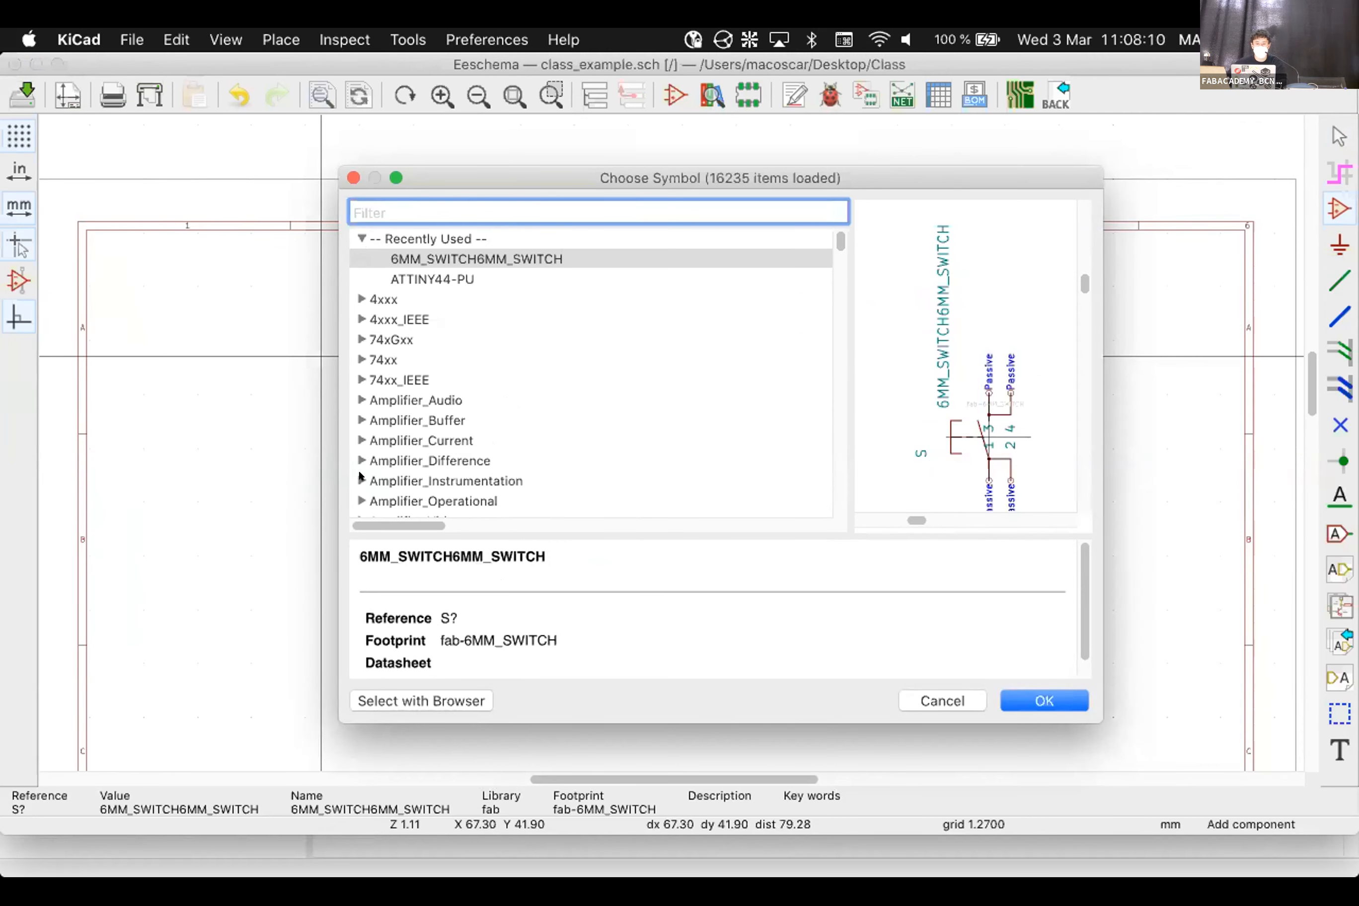
scroll(361, 465, down, 5)
scroll(359, 464, down, 10)
scroll(360, 465, down, 3)
scroll(359, 460, down, 15)
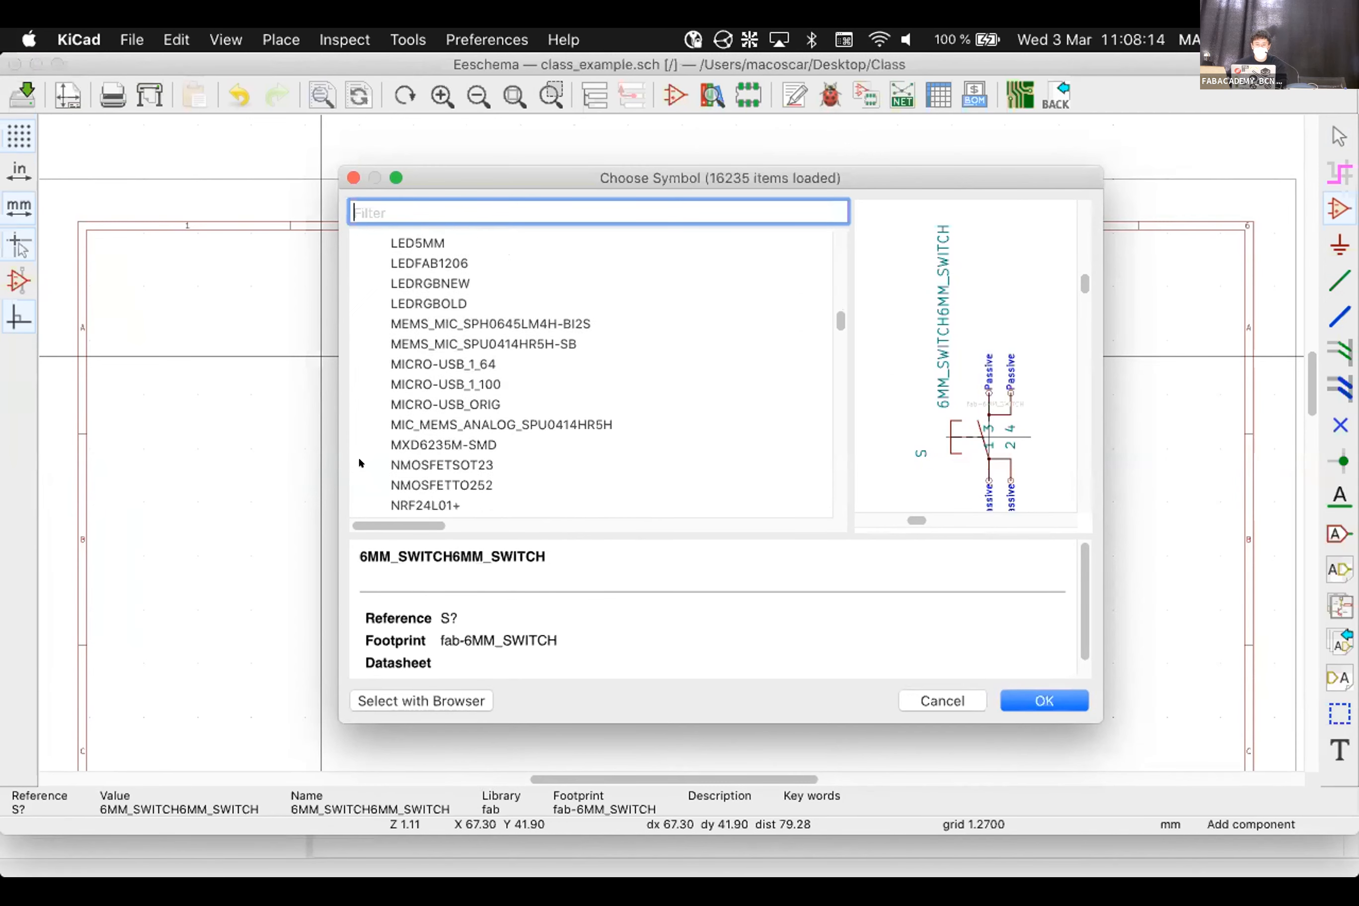
scroll(360, 462, down, 20)
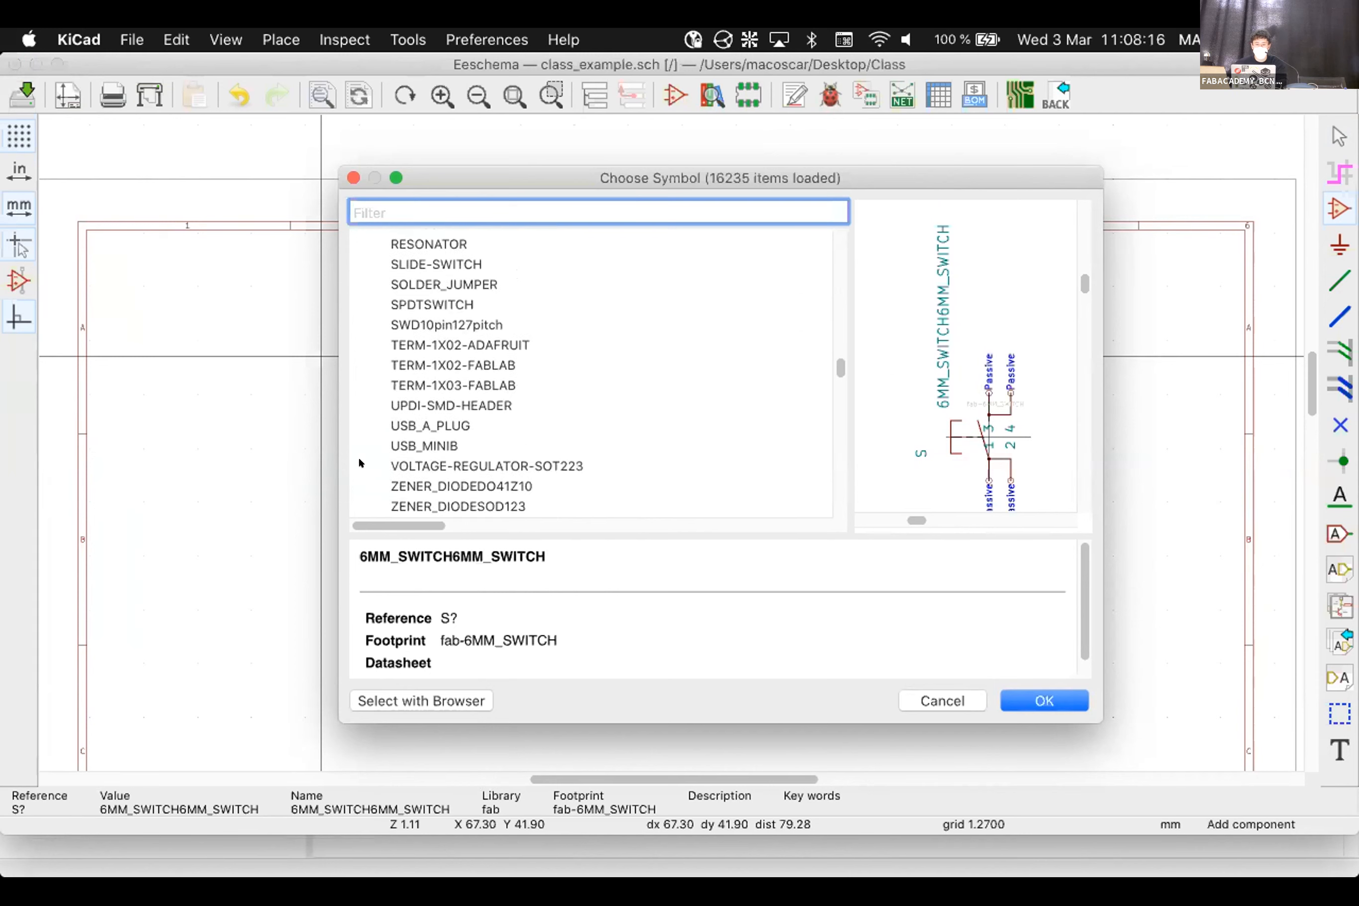
scroll(427, 234, up, 2)
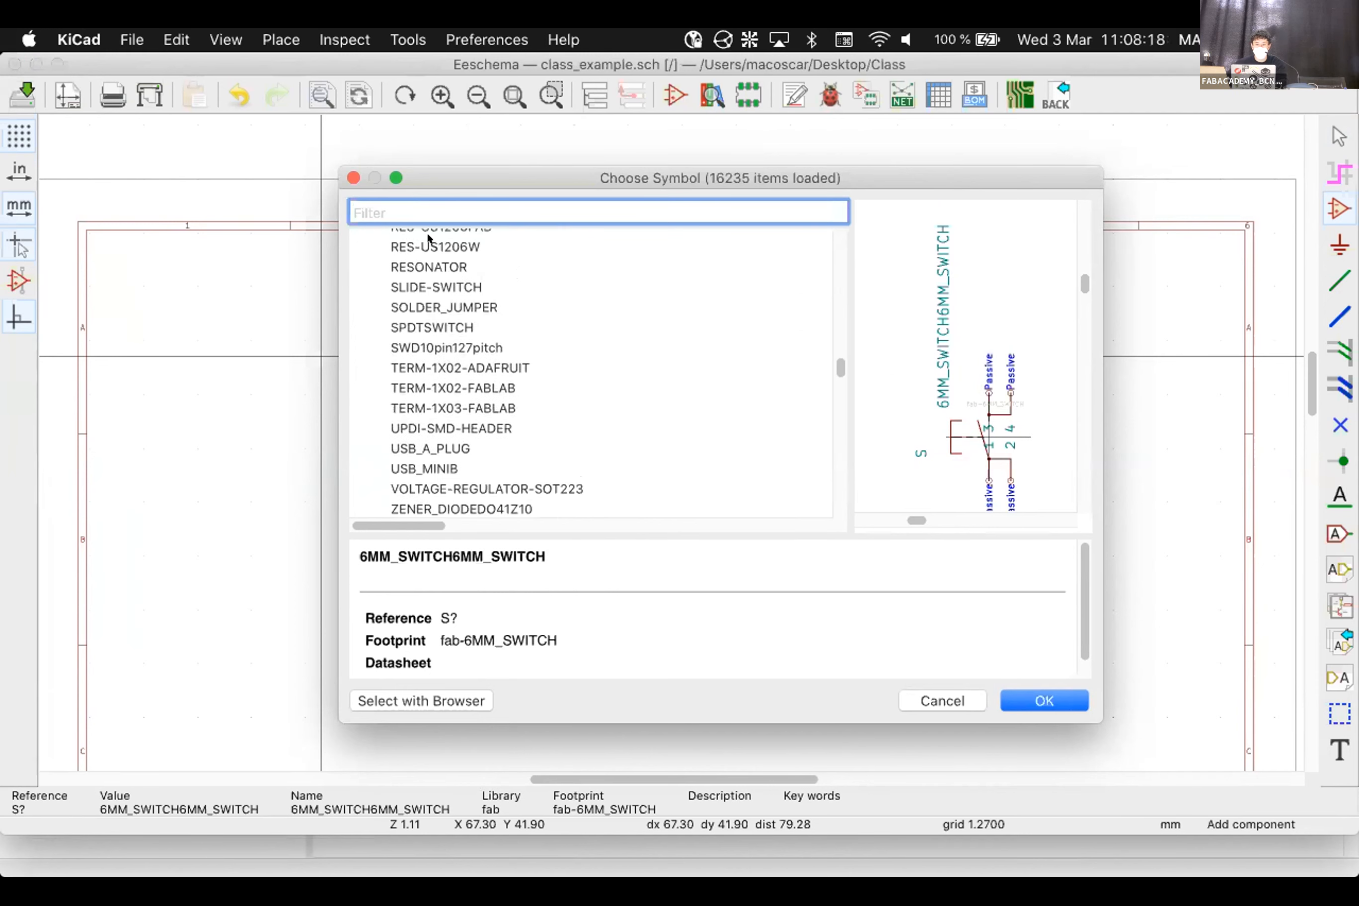
Preview RES-US1206W, then pick and confirm the RES-US1206FAB resistor from the fab library
click(428, 237)
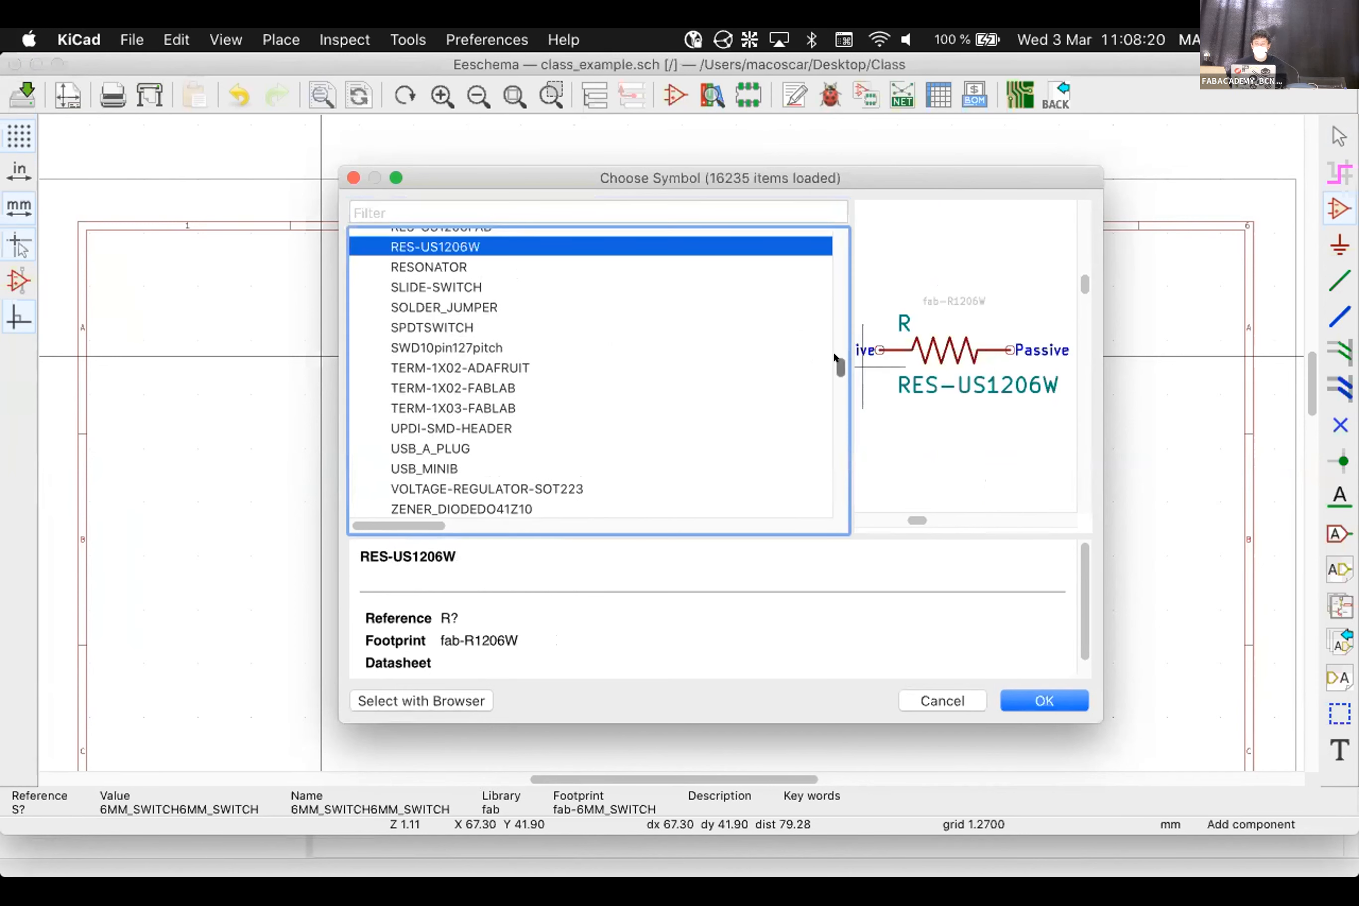
scroll(835, 355, up, 1)
scroll(835, 354, up, 5)
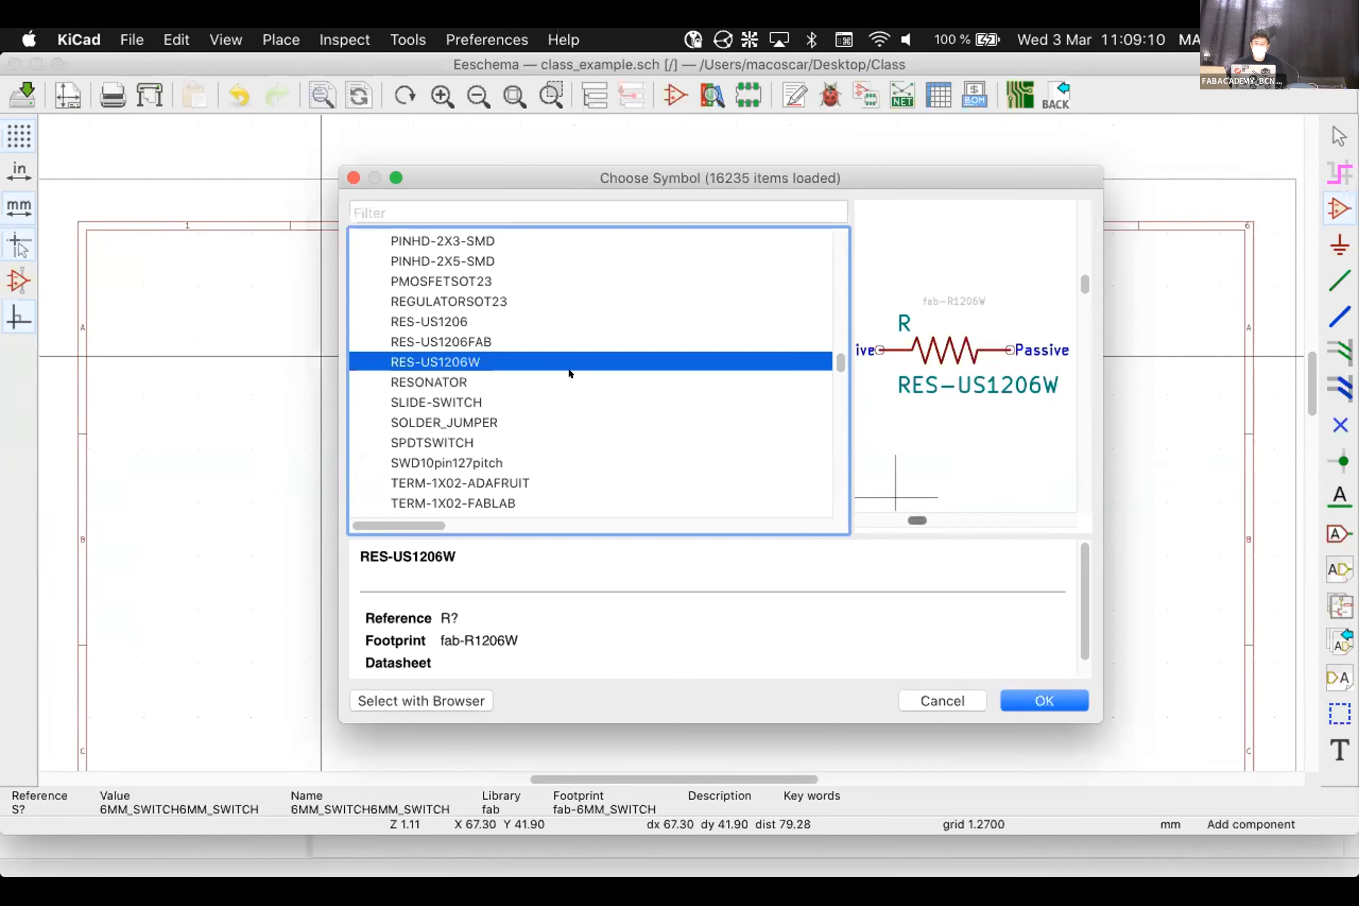
click(429, 341)
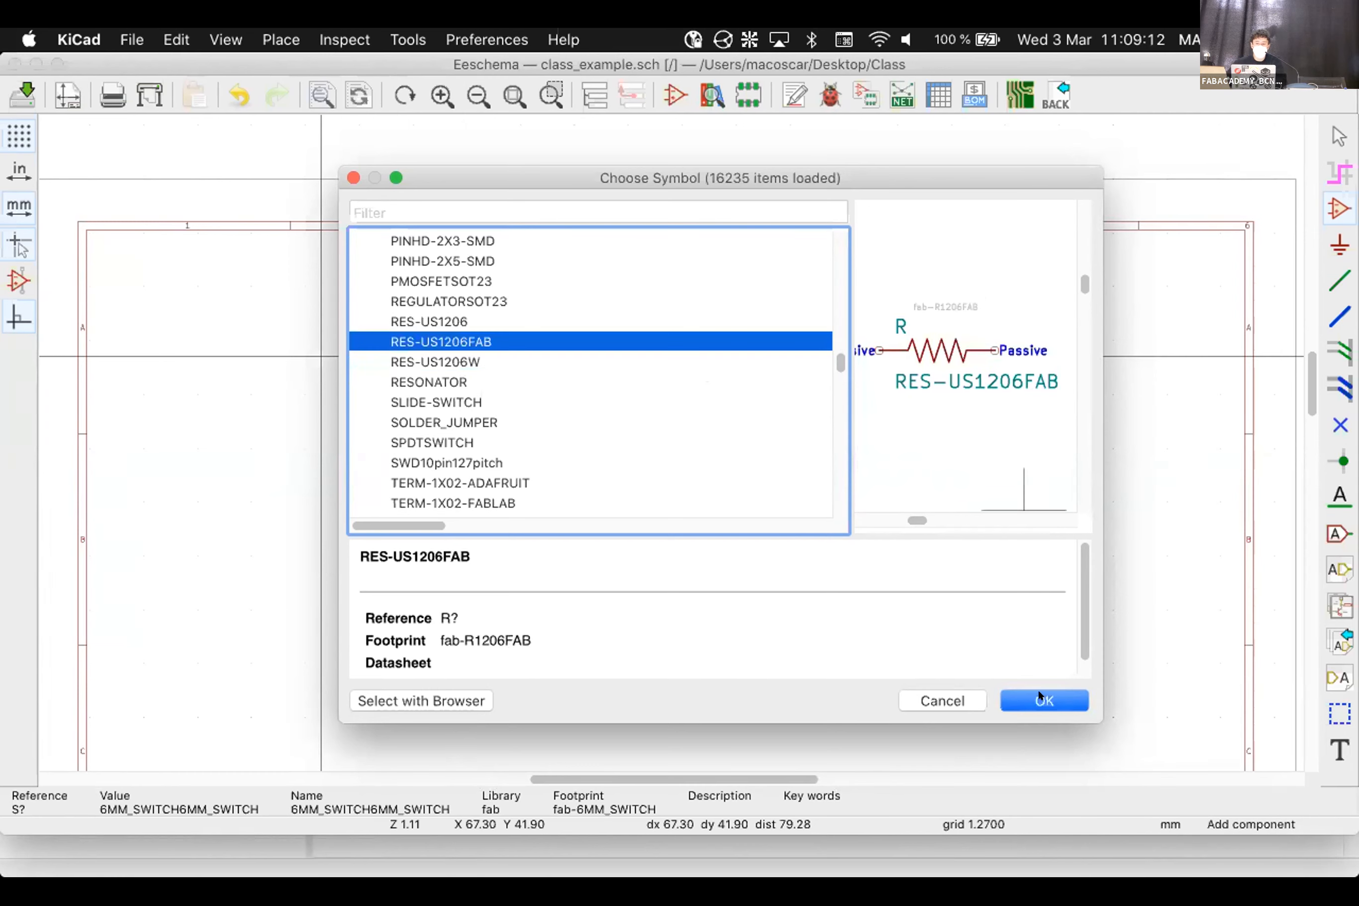
key(Return)
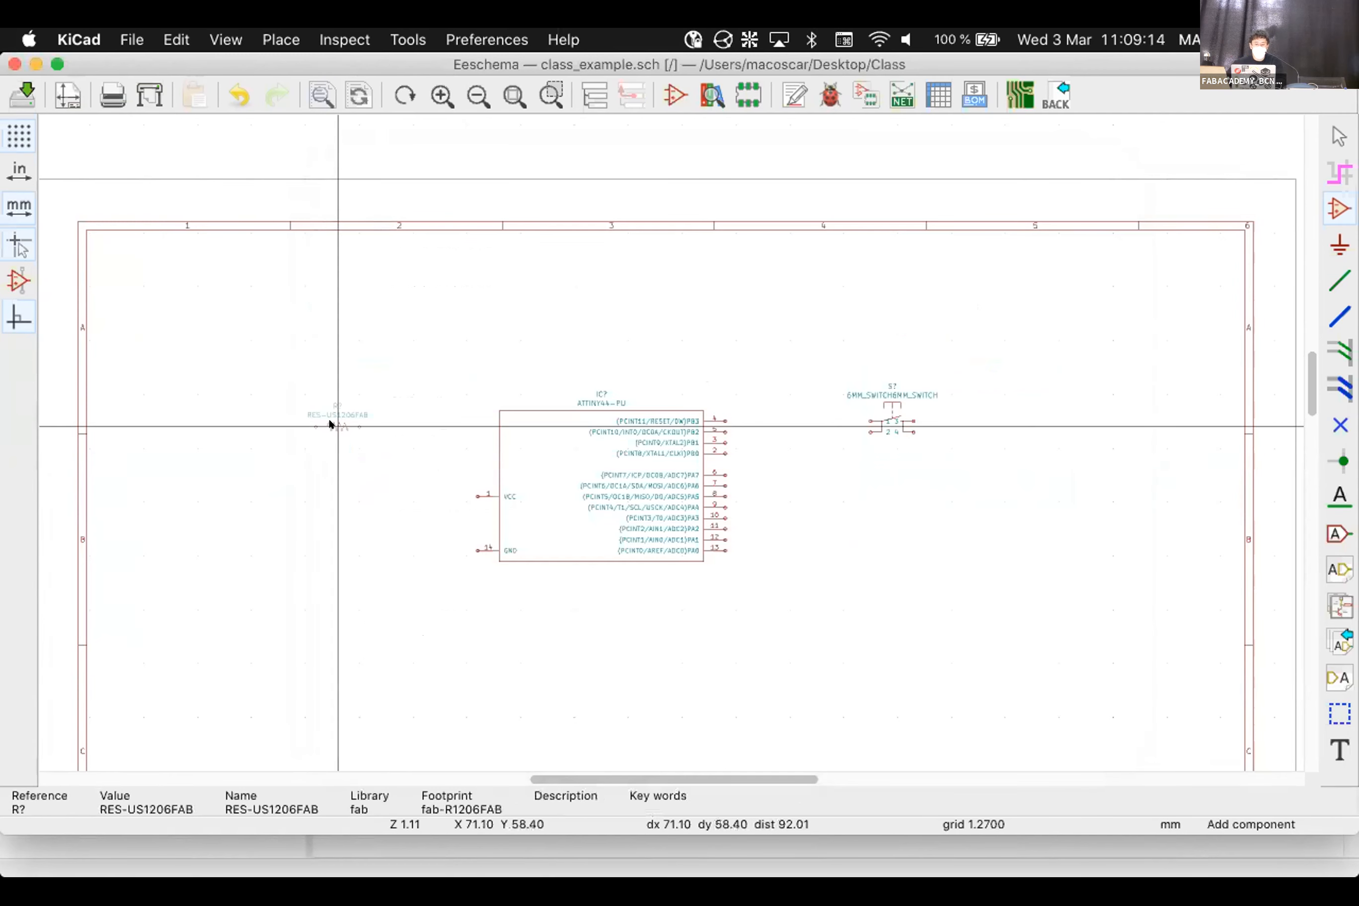
Drop the RES-US1206FAB resistor below the switch and zoom in on it
click(996, 482)
key(Escape)
scroll(1068, 476, up, 3)
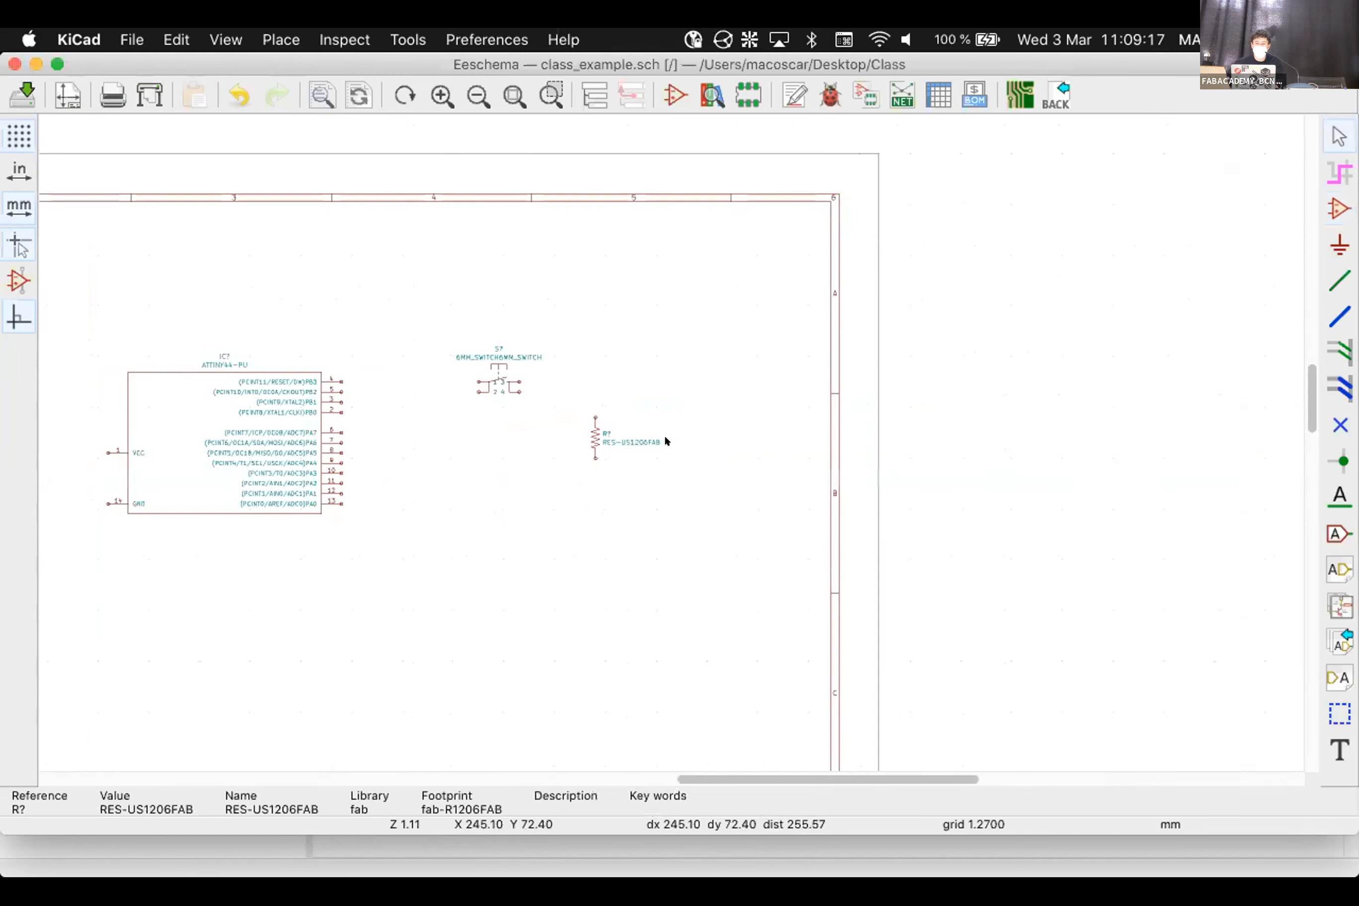
scroll(665, 439, up, 3)
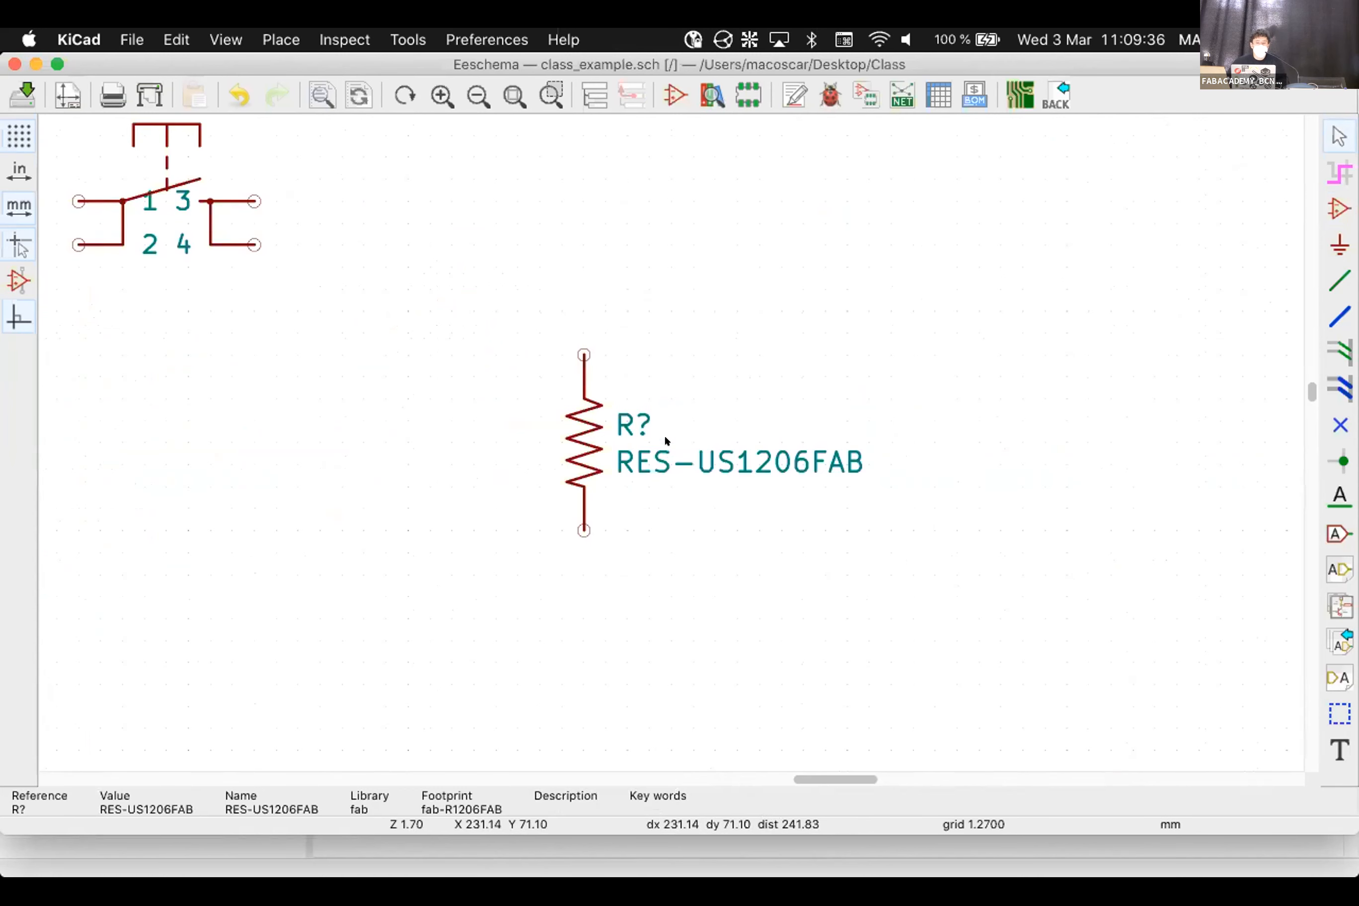
scroll(665, 436, down, 1)
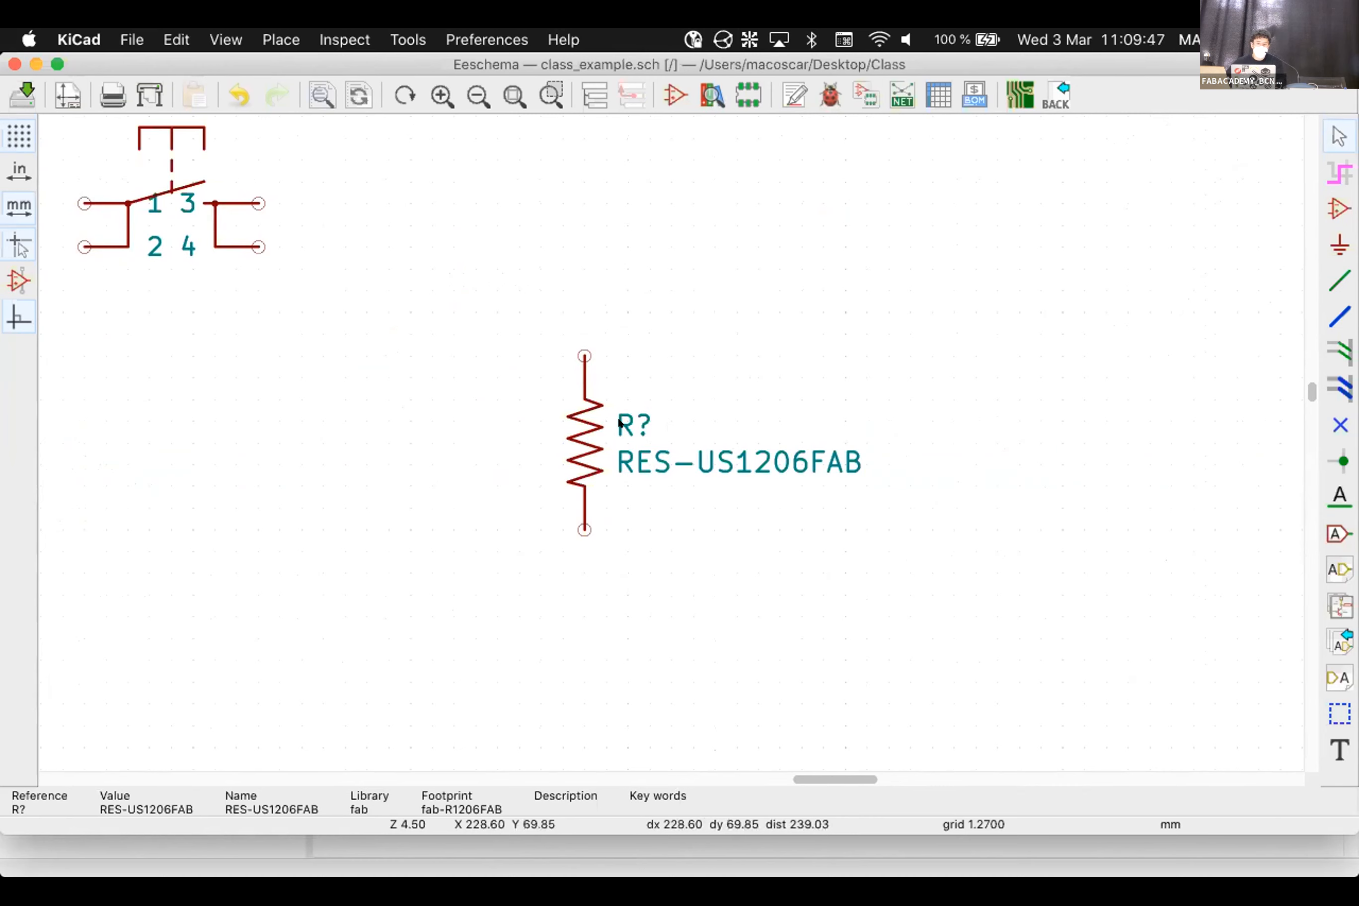
Open the resistor's properties and close them without changes
right_click(592, 428)
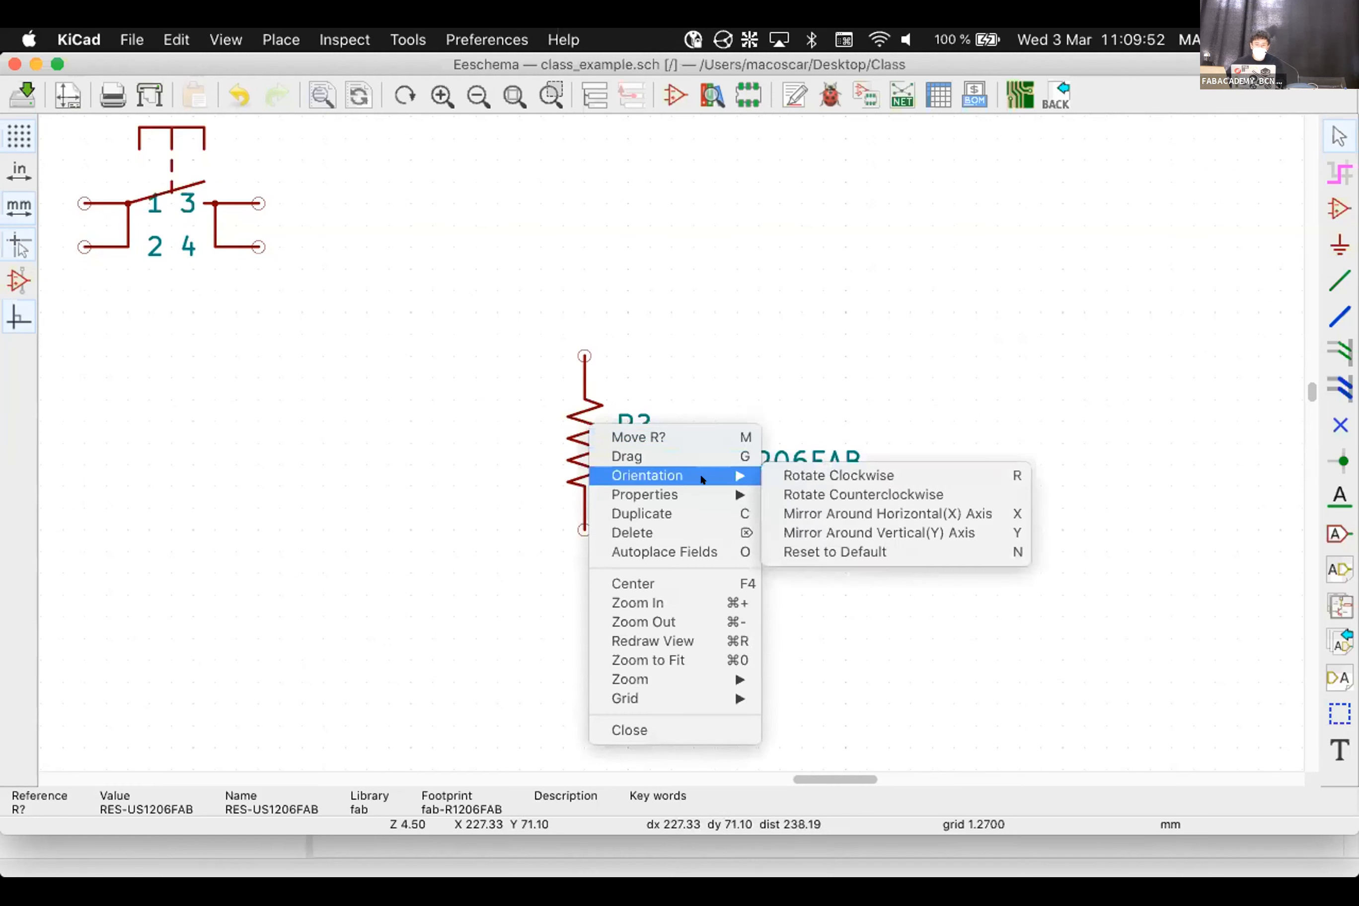
mouse_move(699, 495)
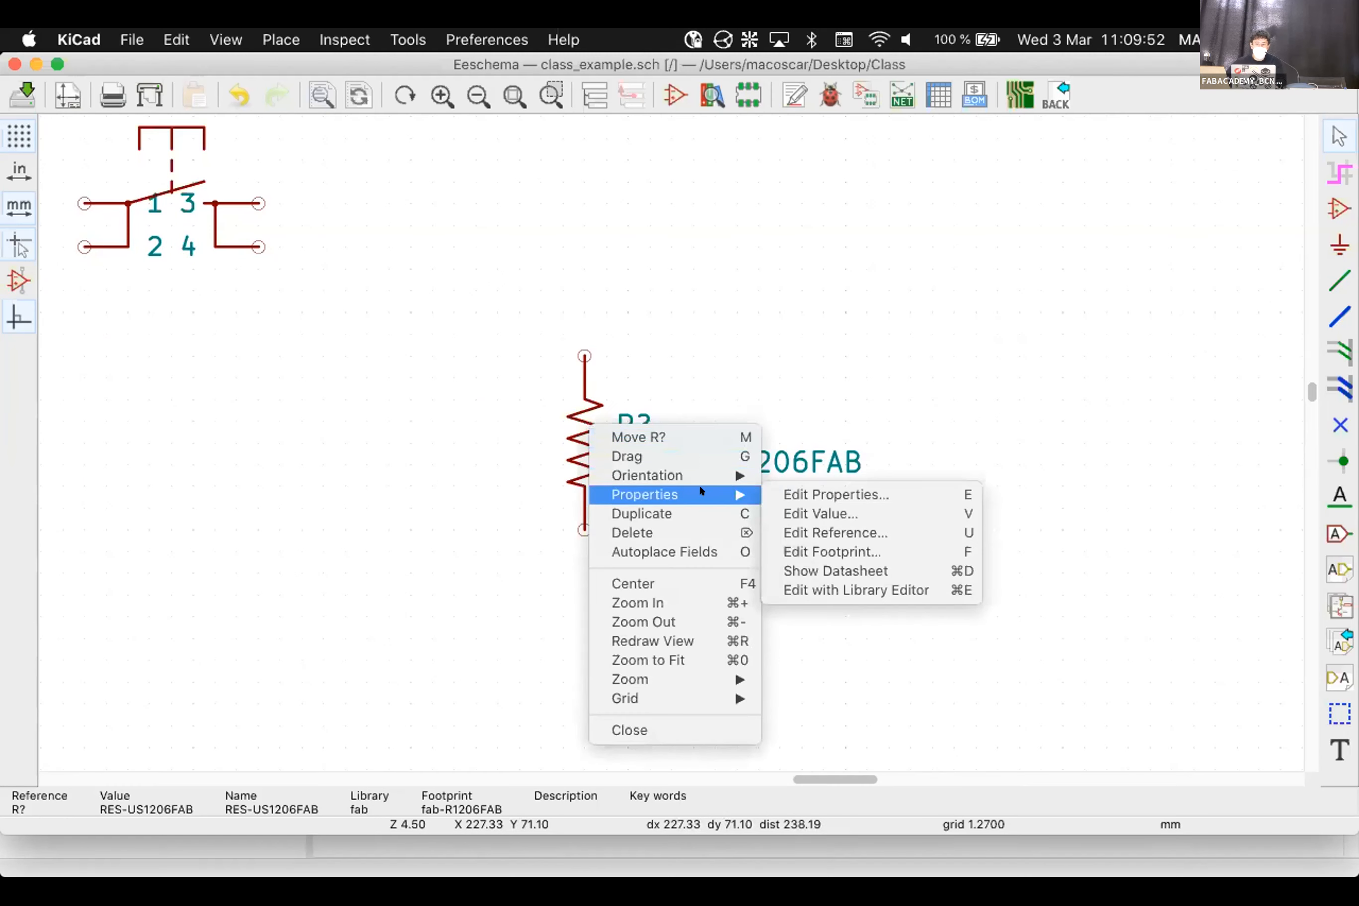
click(838, 494)
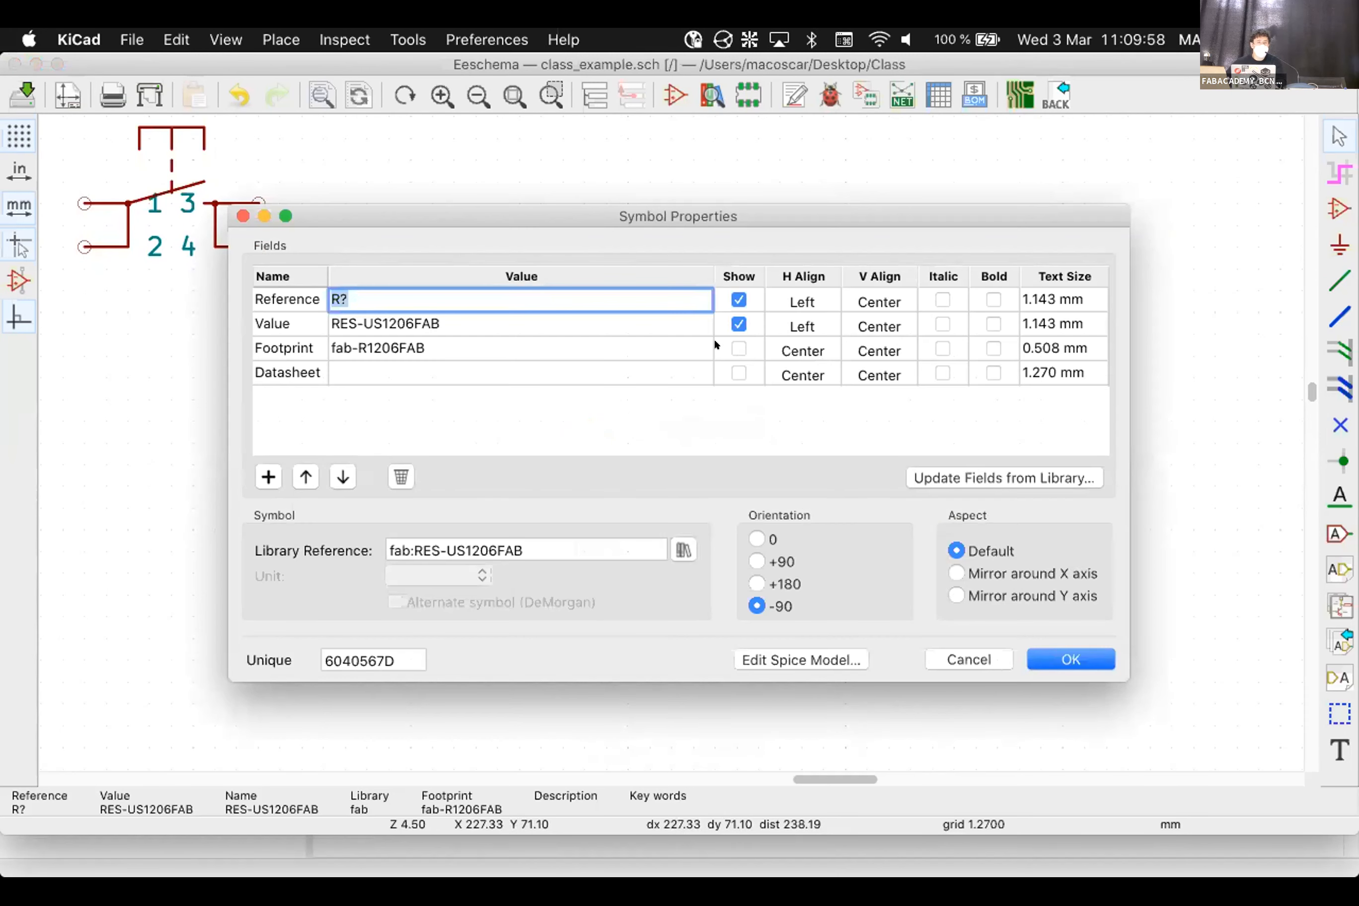
click(962, 658)
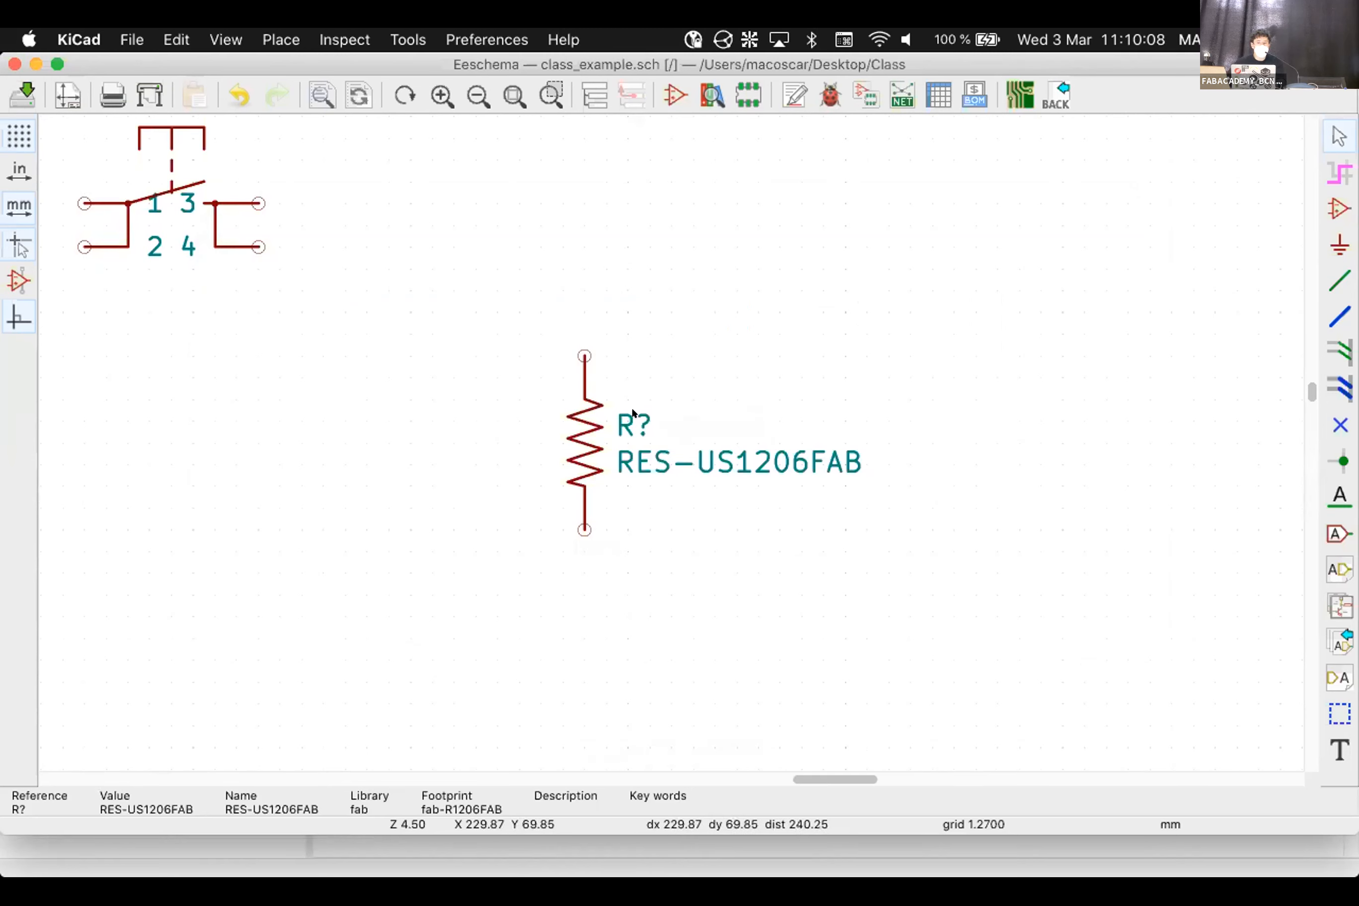
Change the resistor's reference from R? to R1
double_click(633, 415)
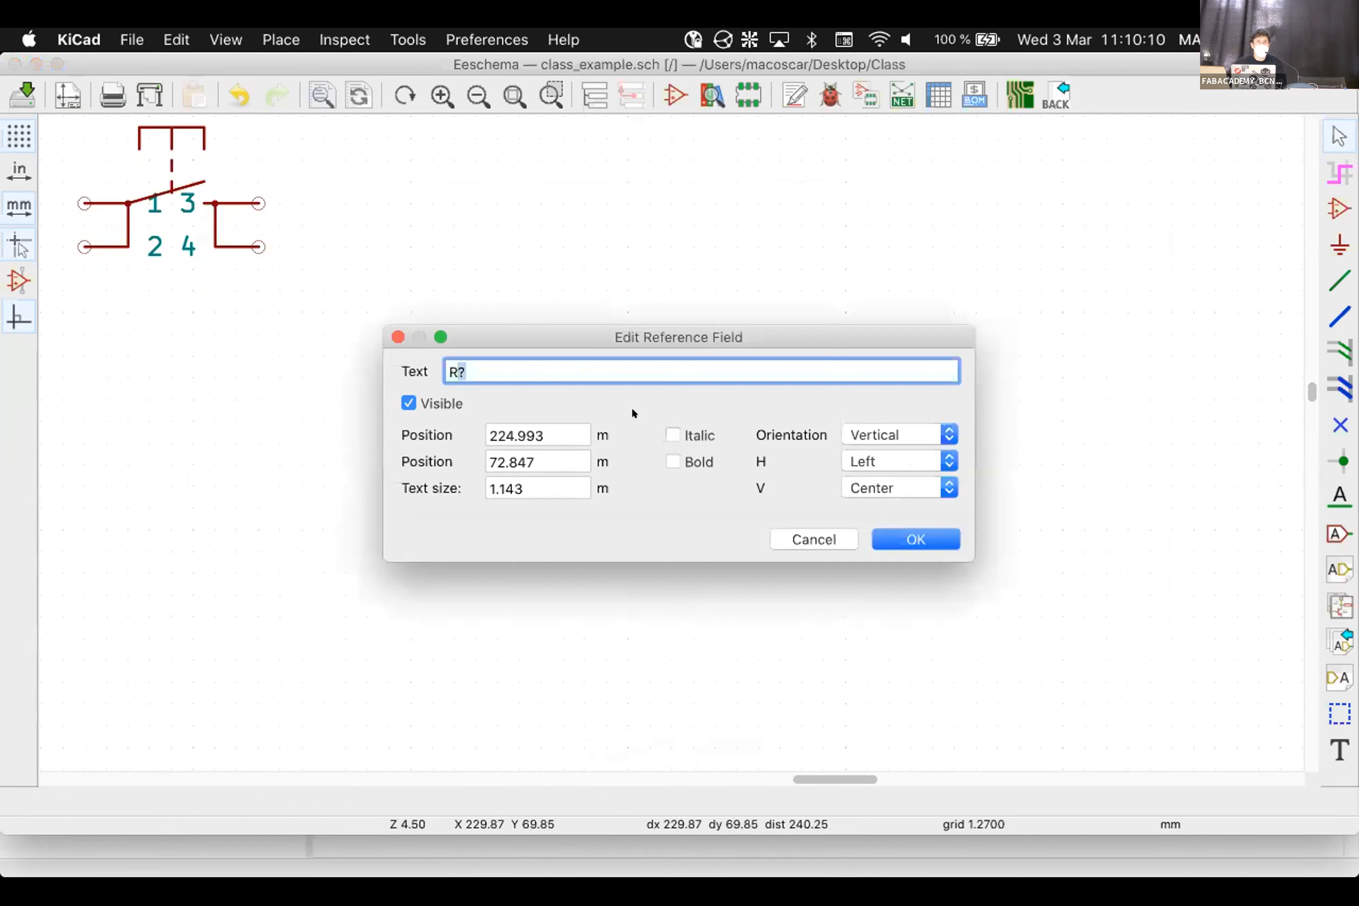
text(1)
click(916, 539)
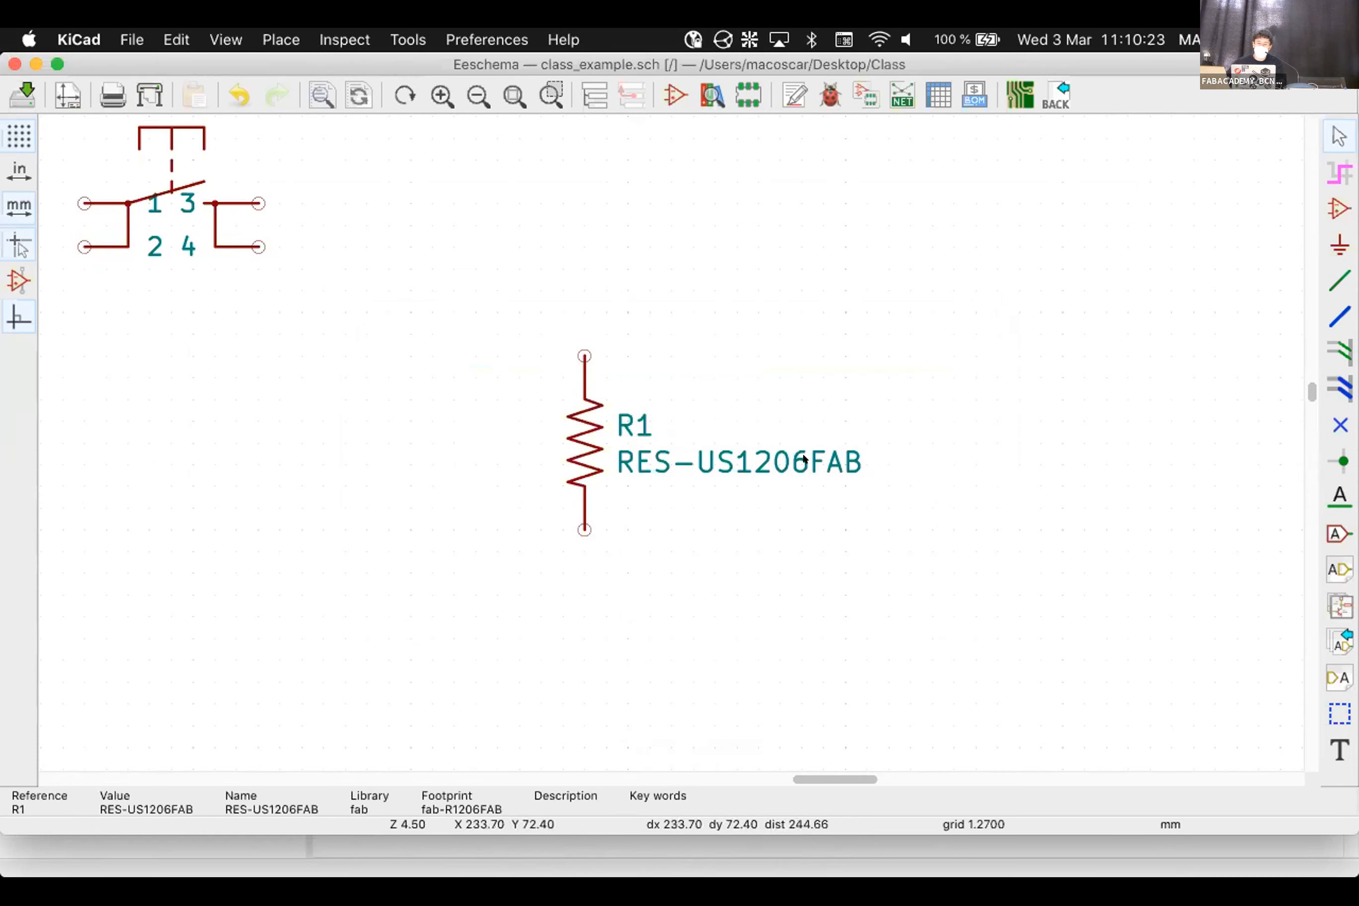
Replace R1's RES-US1206FAB value with 10kΩ in the value field
double_click(754, 456)
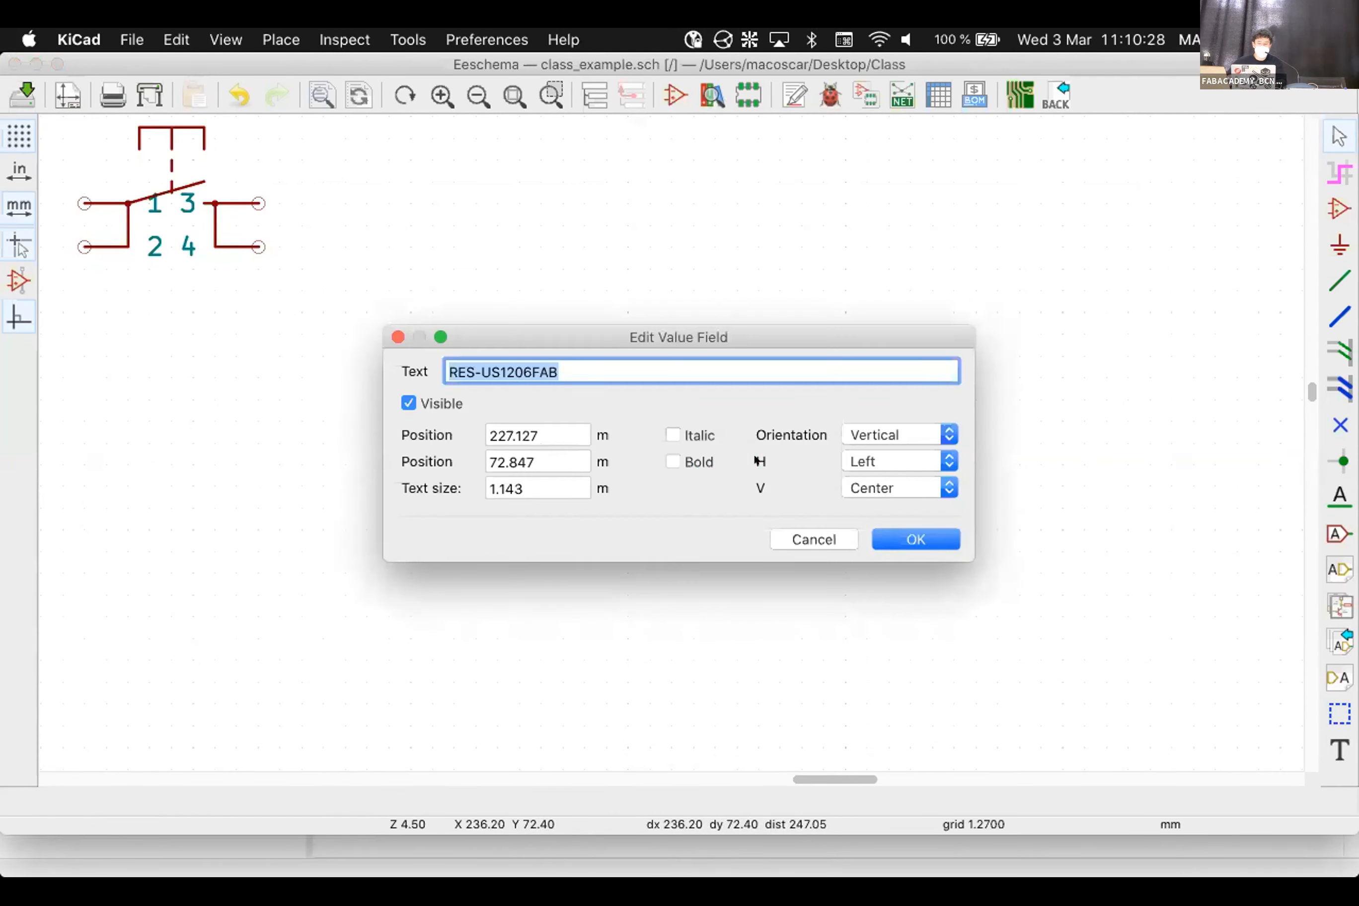
text(10kOhm)
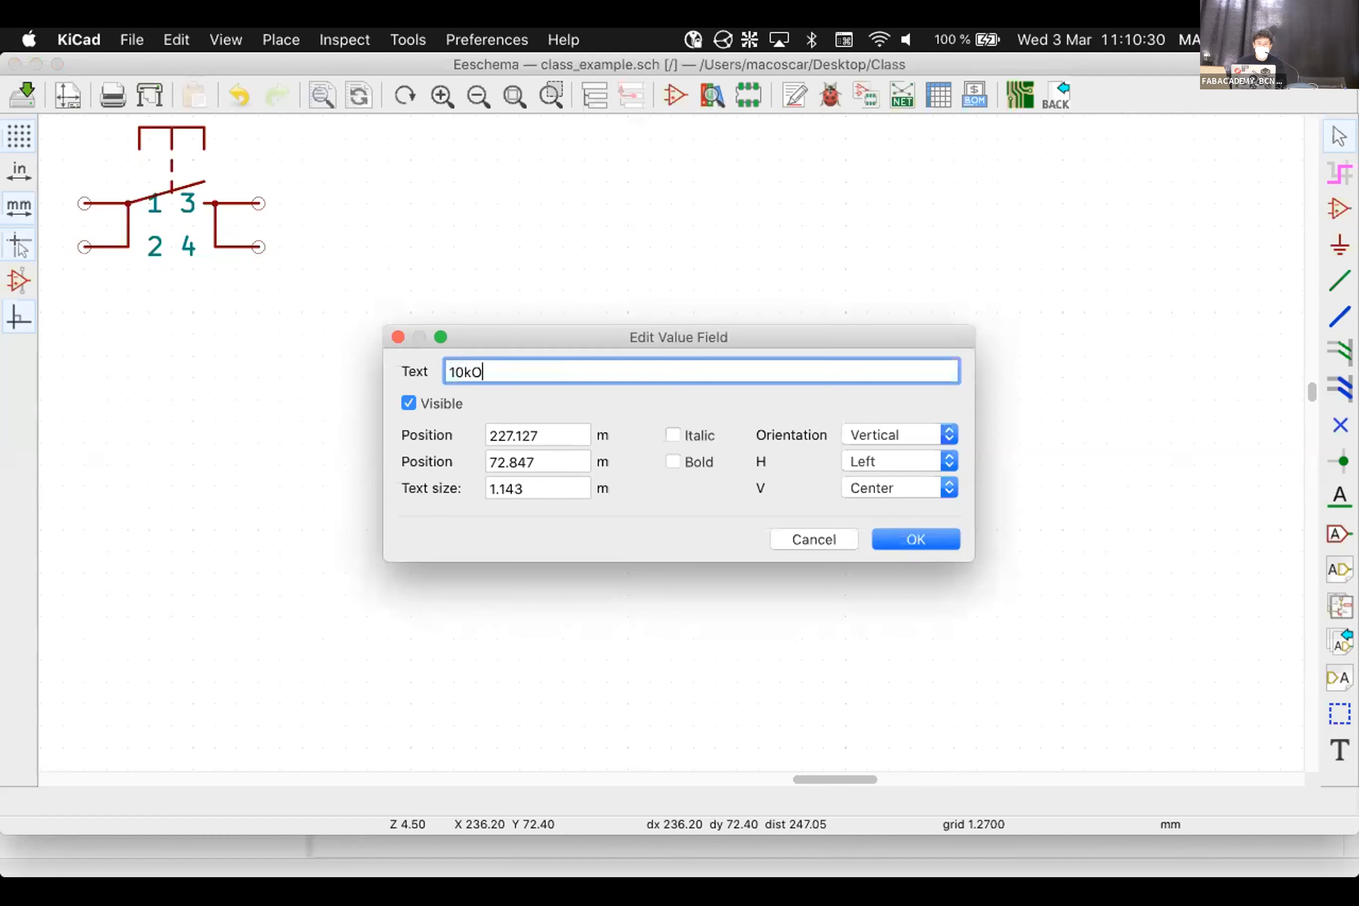
key(BackSpace)
key(BackSpace)
key(BackSpace)
key(BackSpace)
text(kΩ)
click(949, 547)
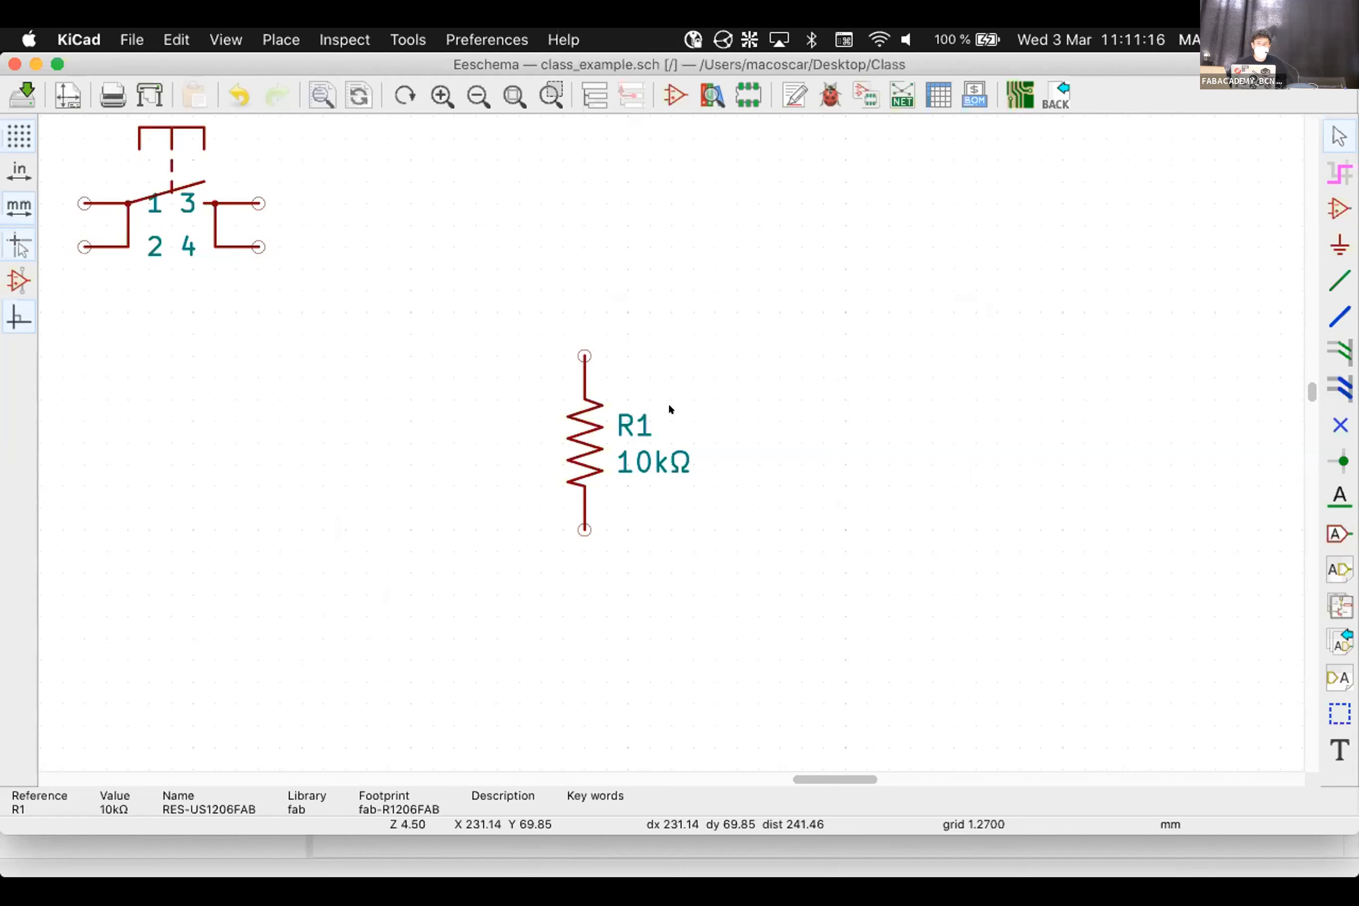
mouse_move(851, 869)
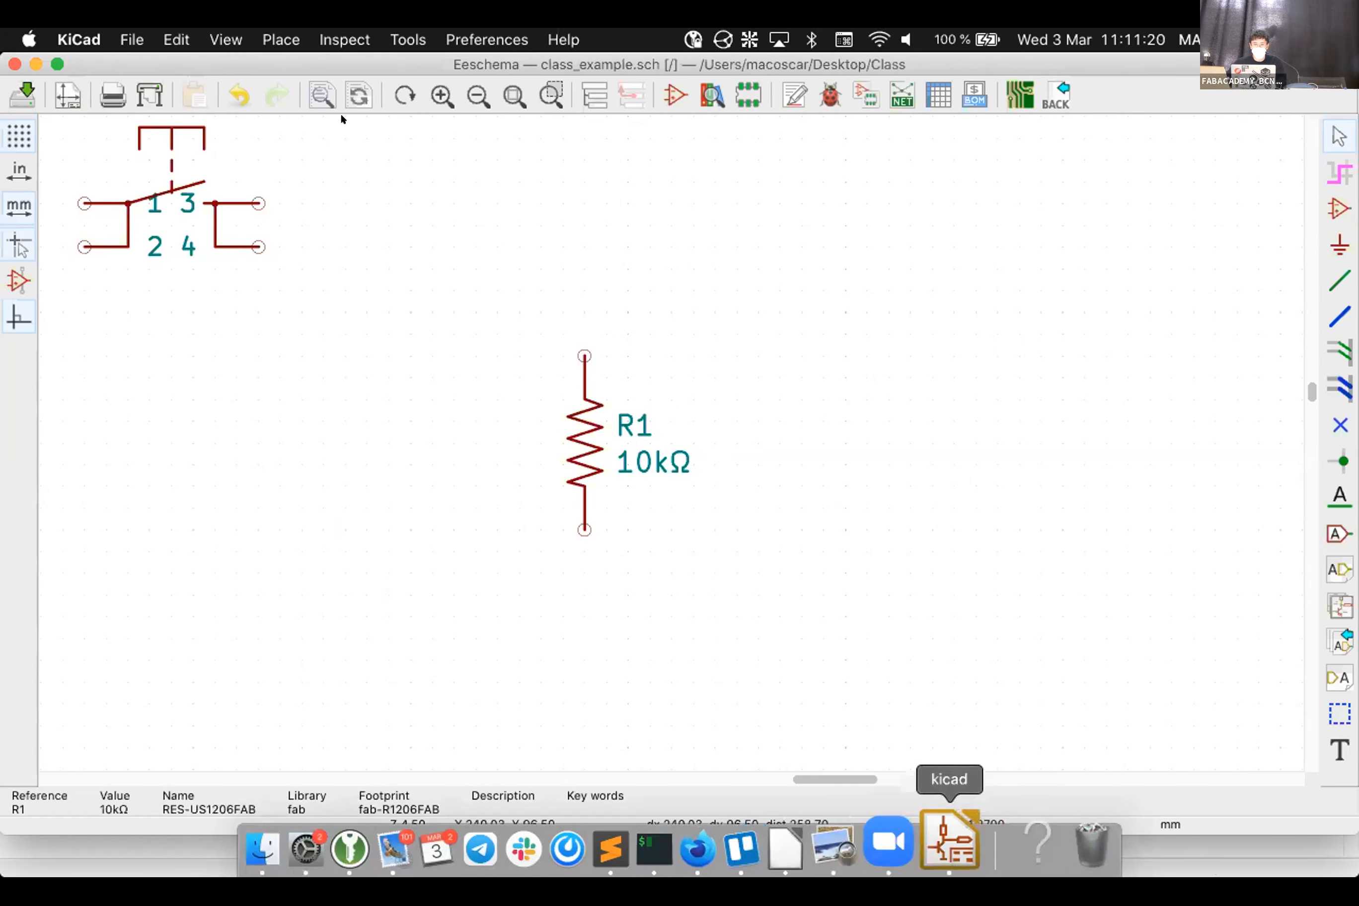
key(super+grave)
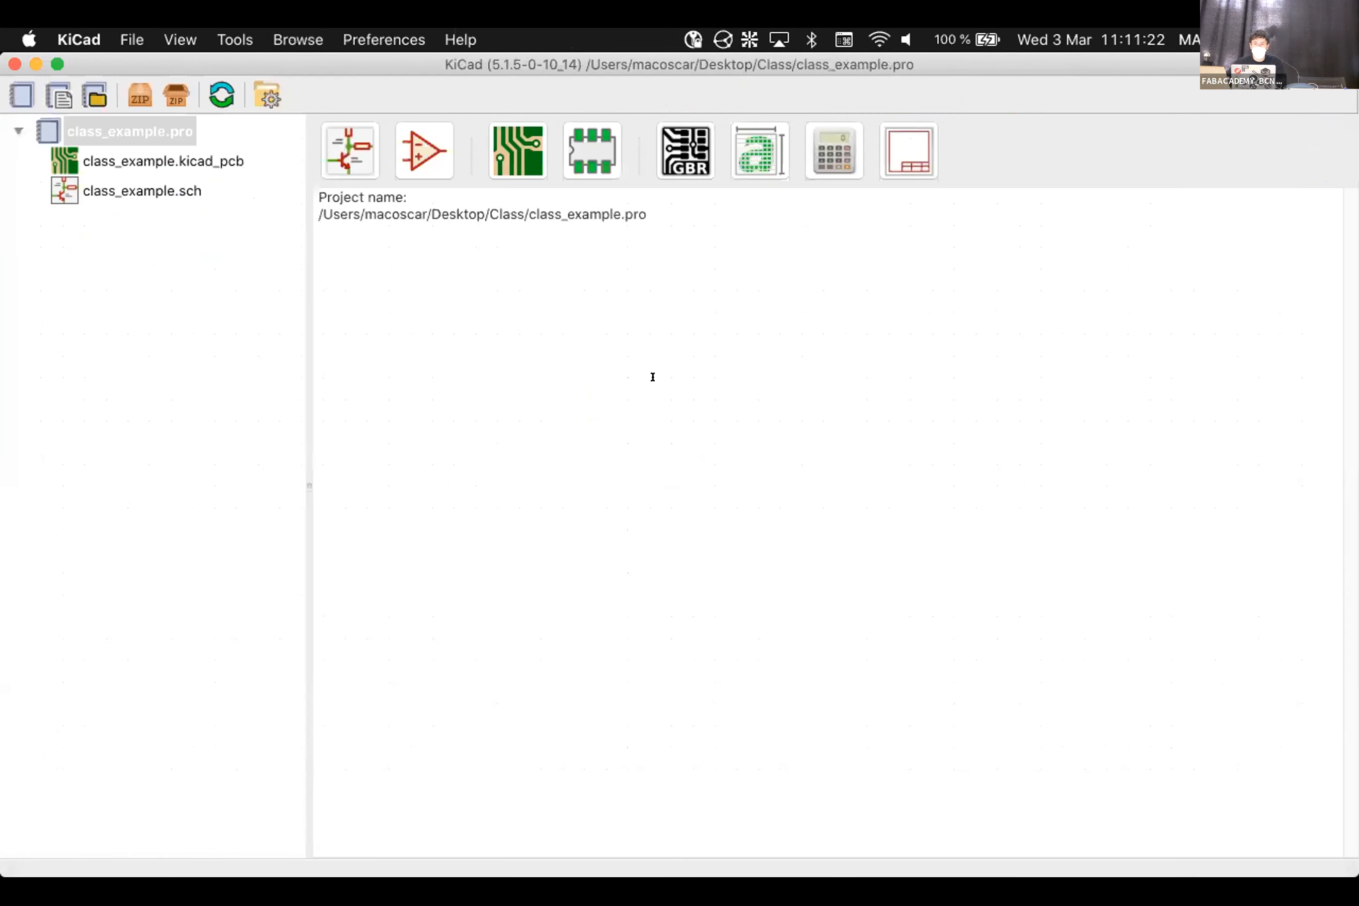
click(244, 31)
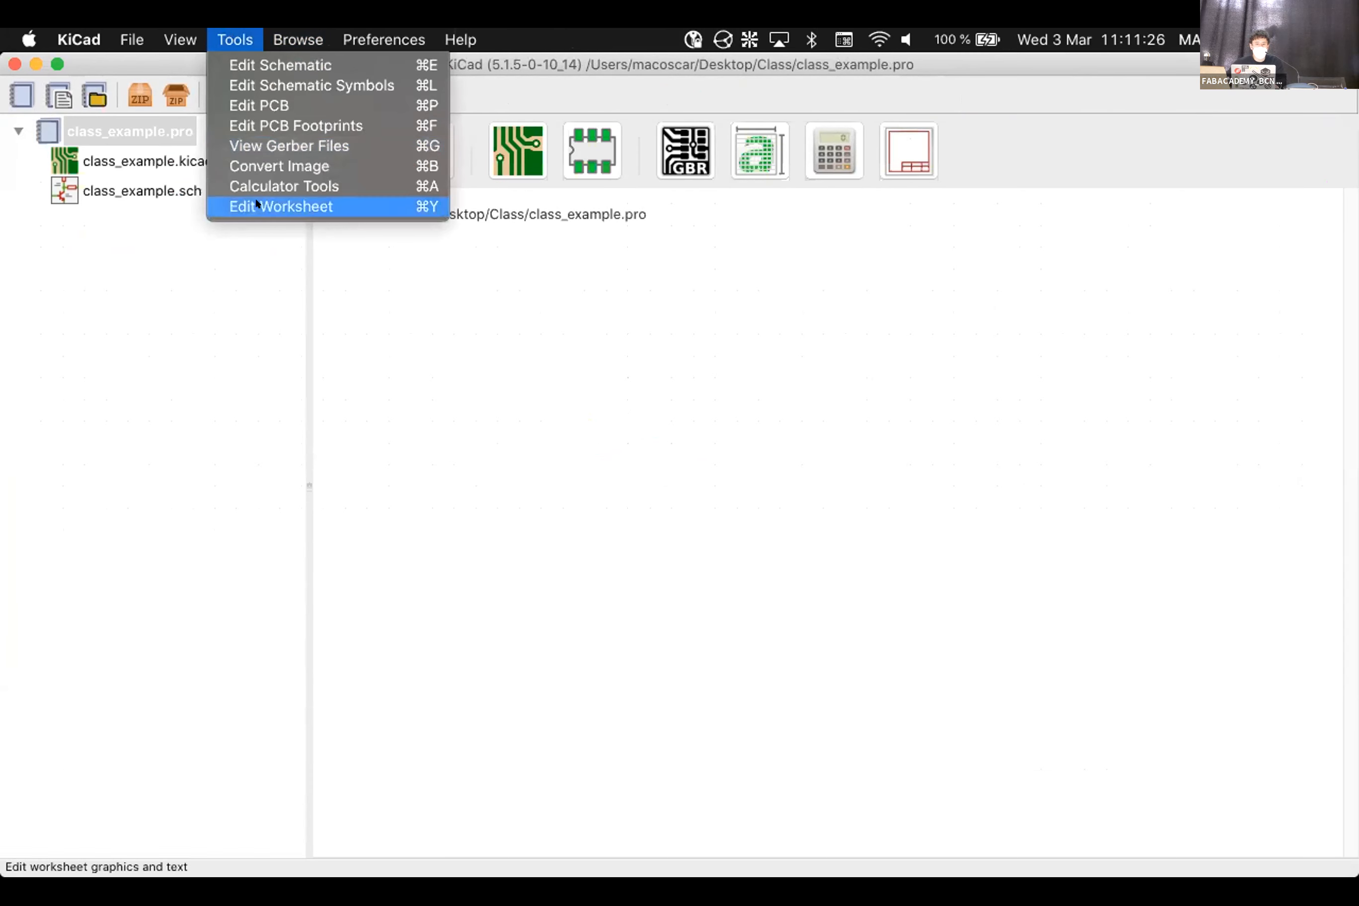
click(313, 186)
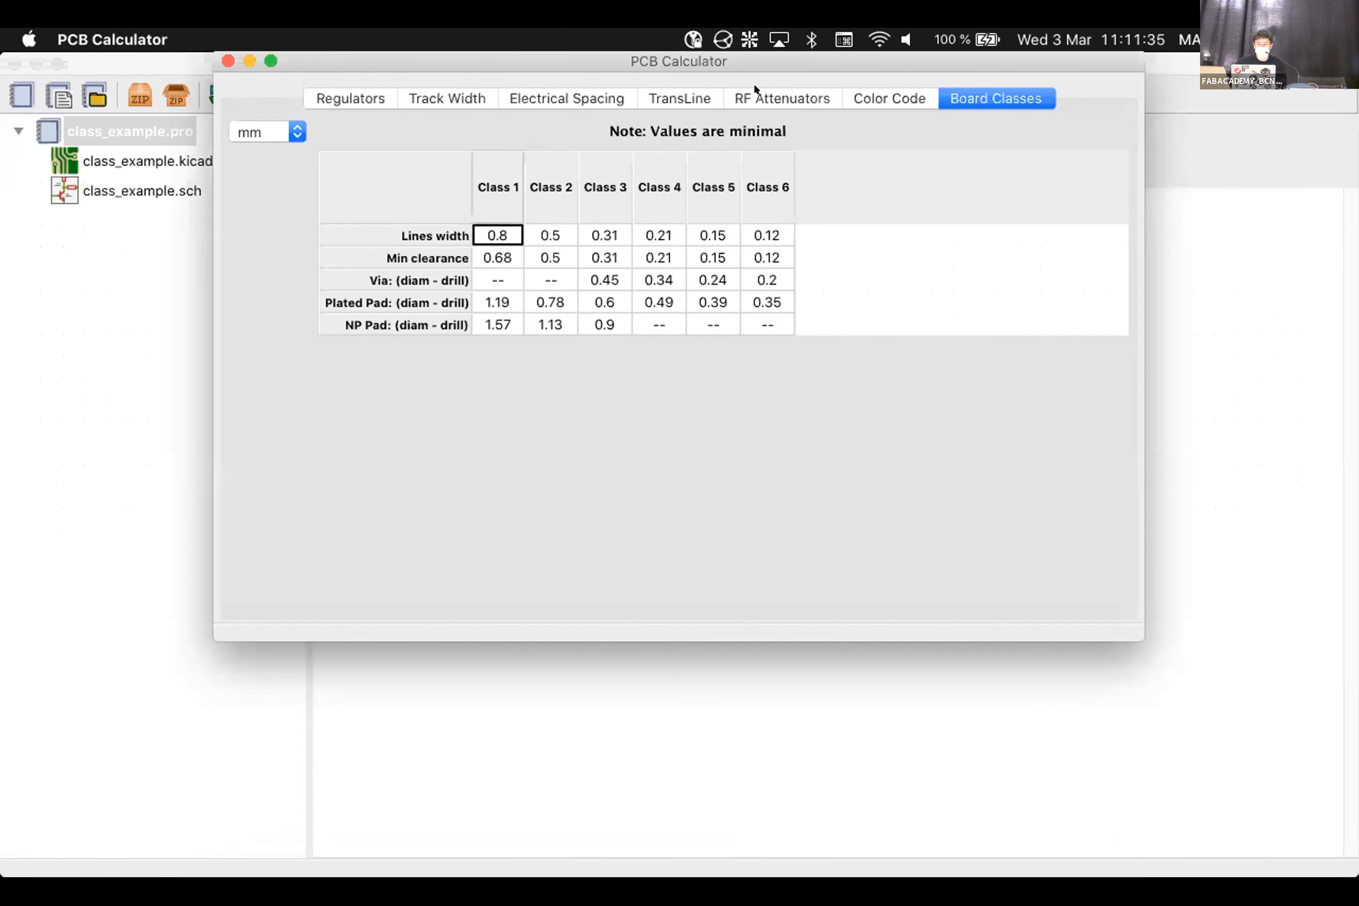
key(super+q)
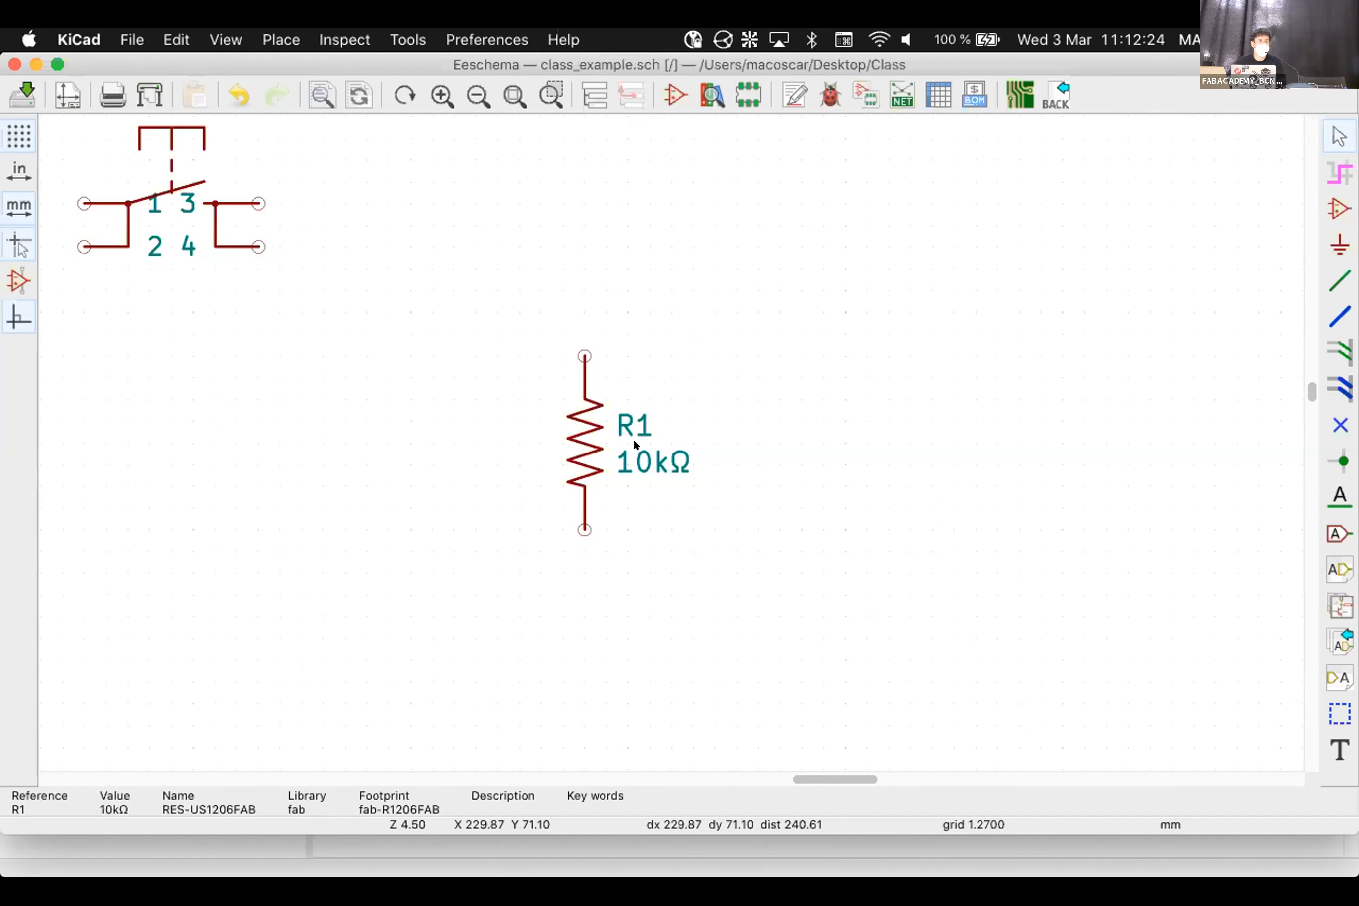
Search 'kicad tutorials' in a new Firefox tab, open the kicad.org page, then return to KiCad
key(super+Tab)
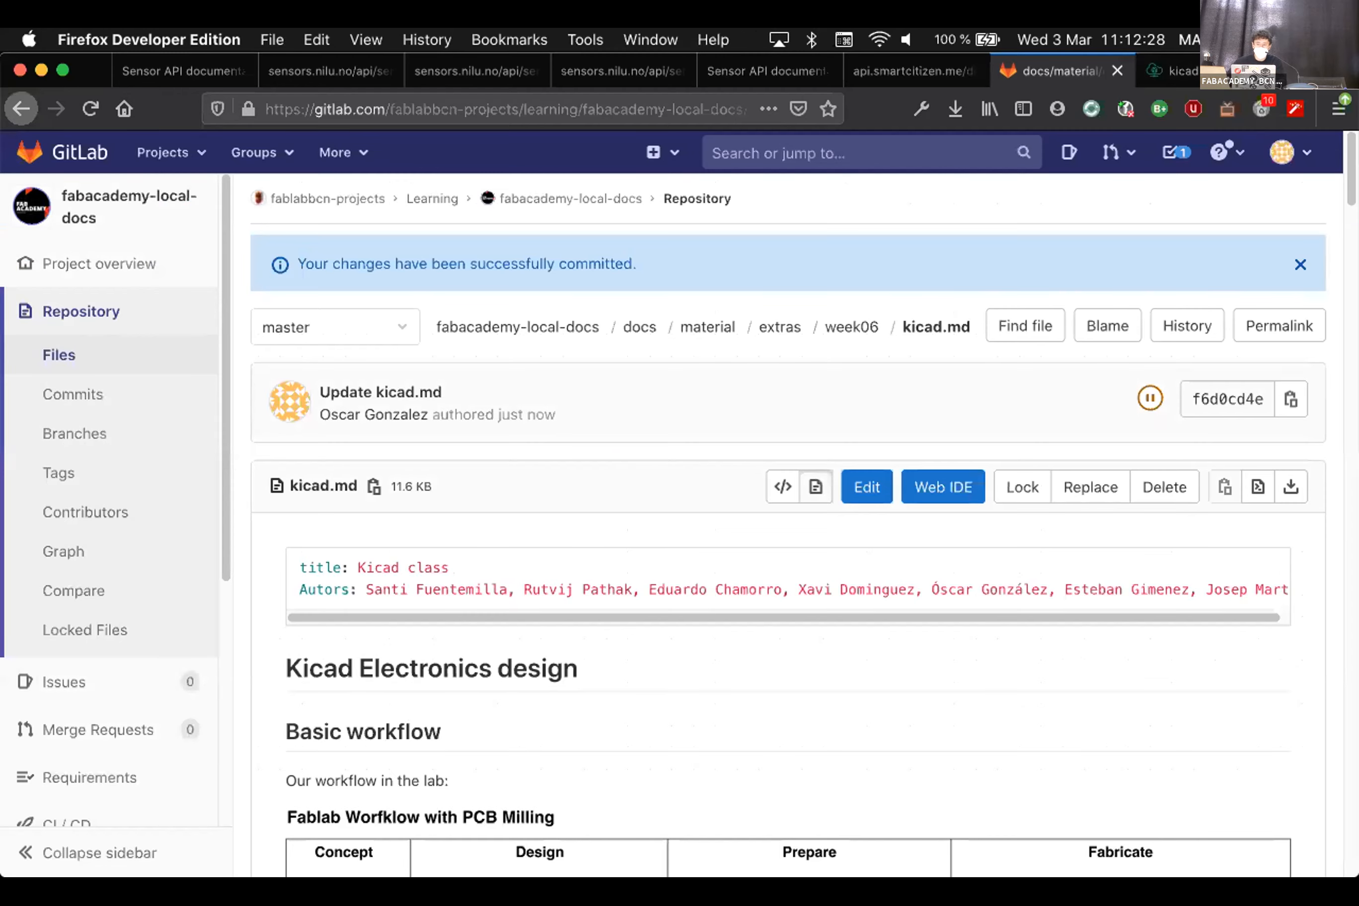
key(super+t)
text(kic)
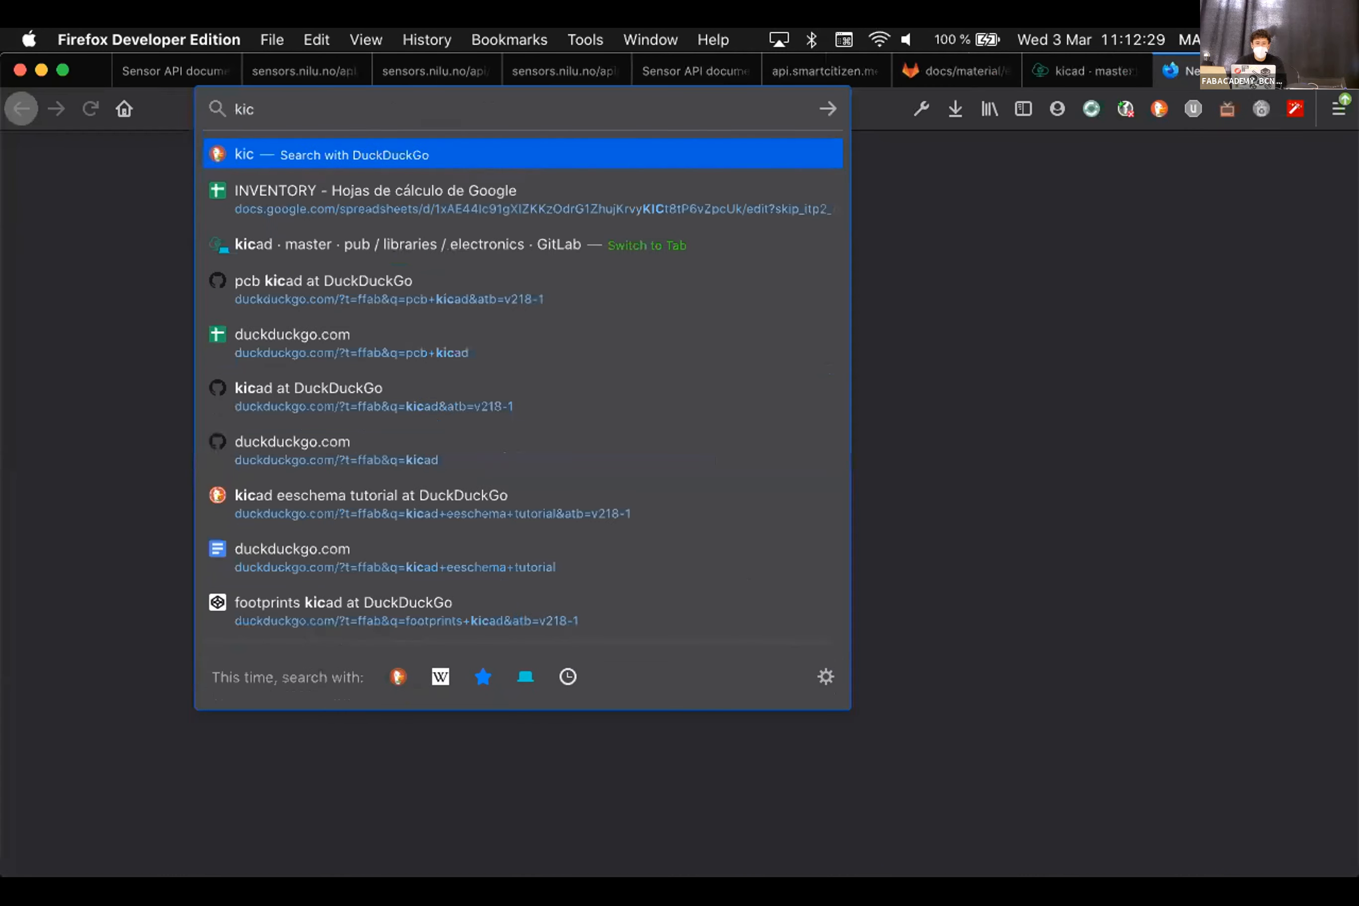
text(ad tutorials)
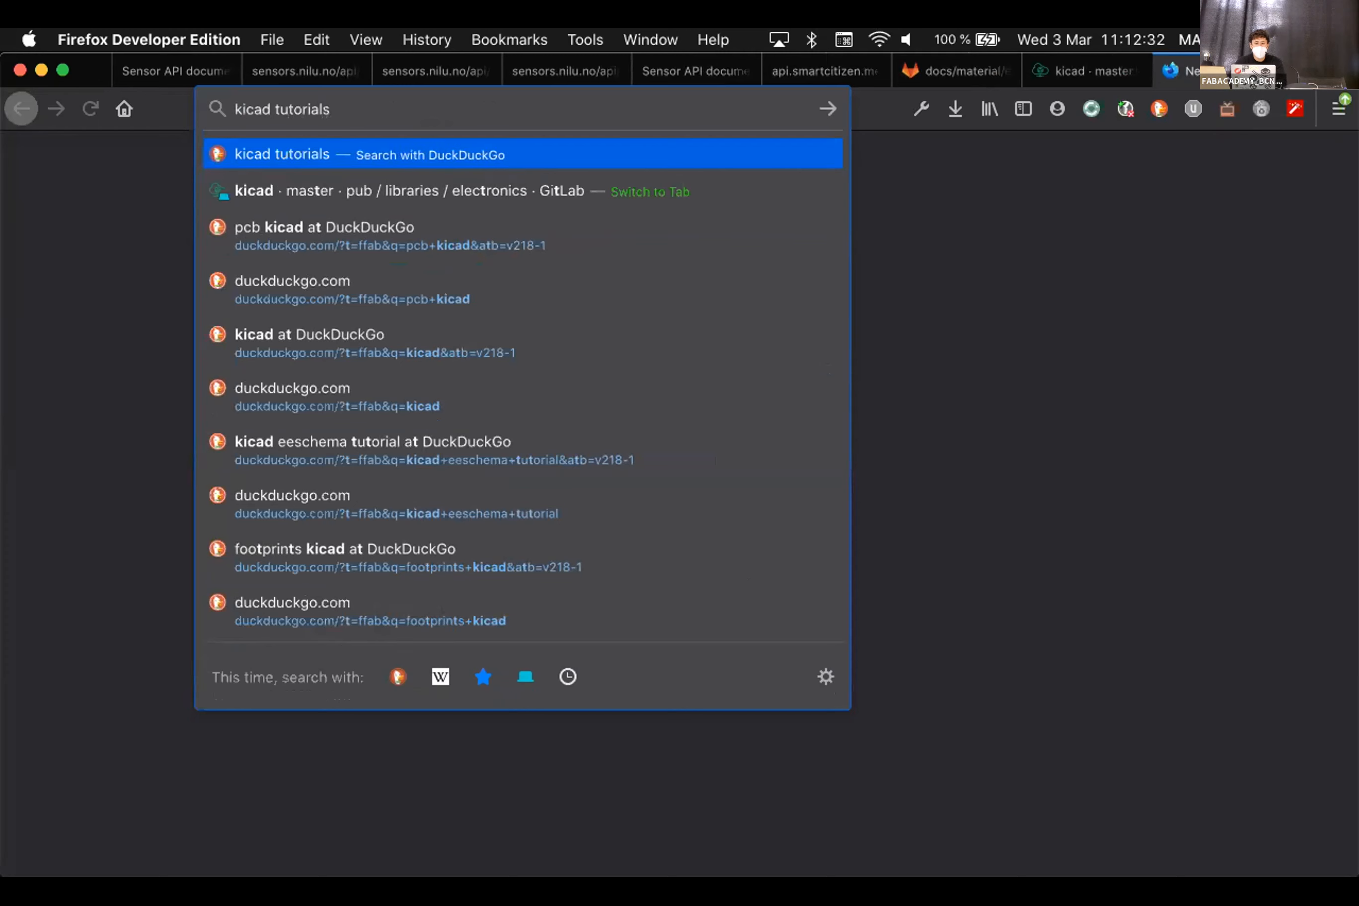
key(Down)
key(Return)
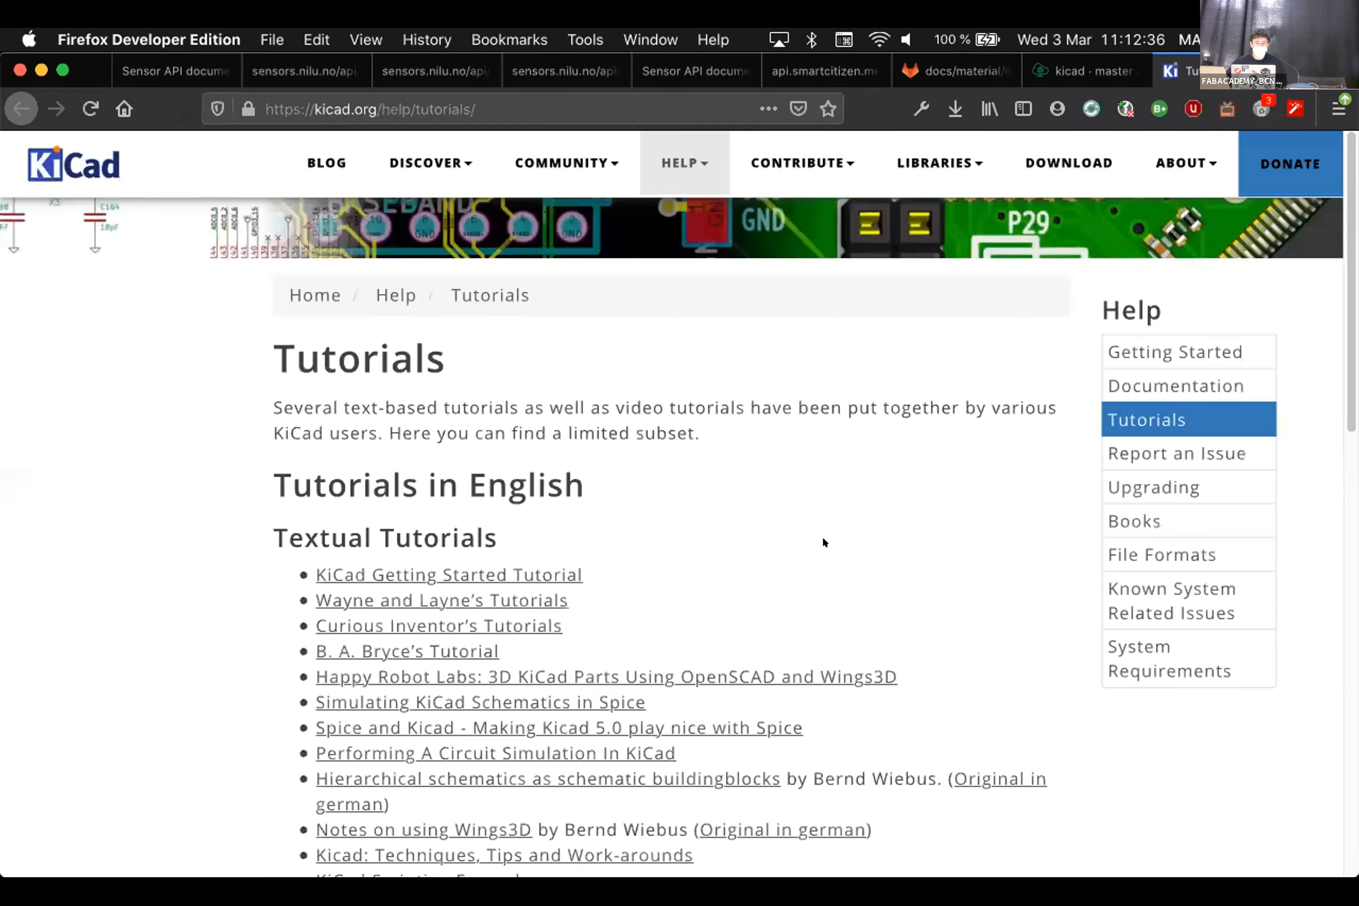
scroll(823, 543, down, 3)
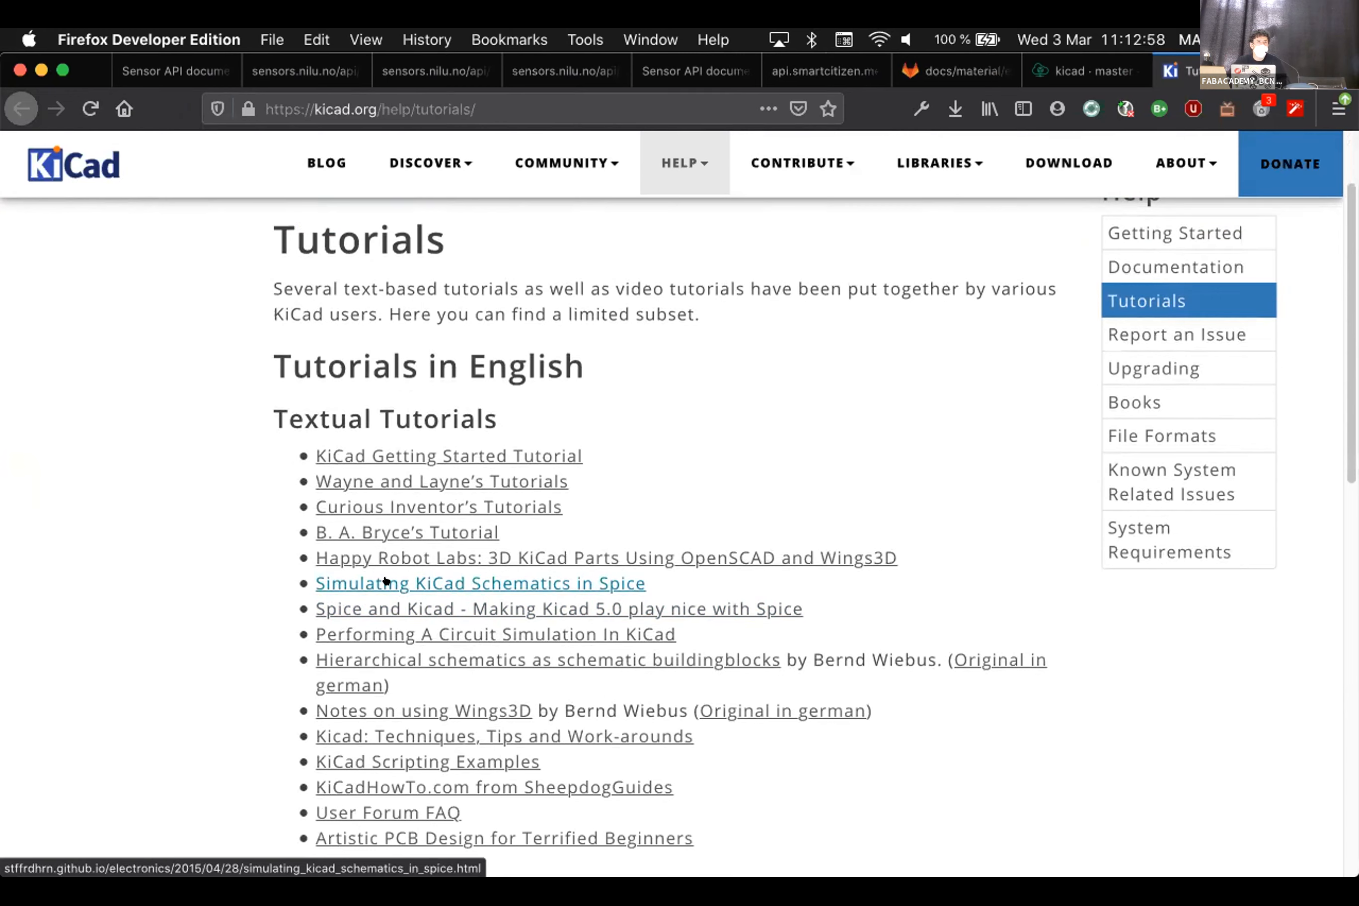
mouse_move(632, 868)
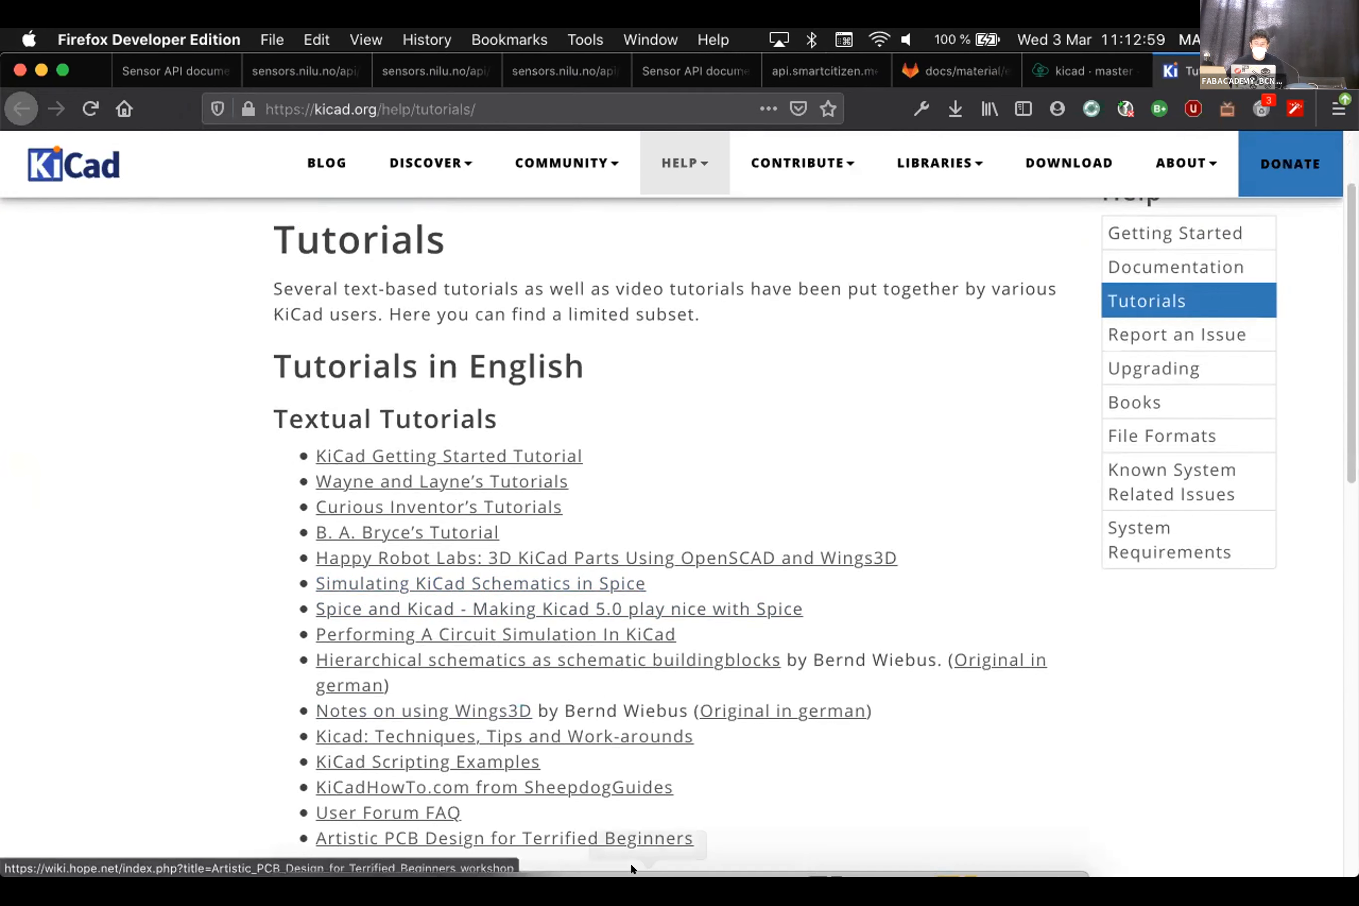
click(950, 826)
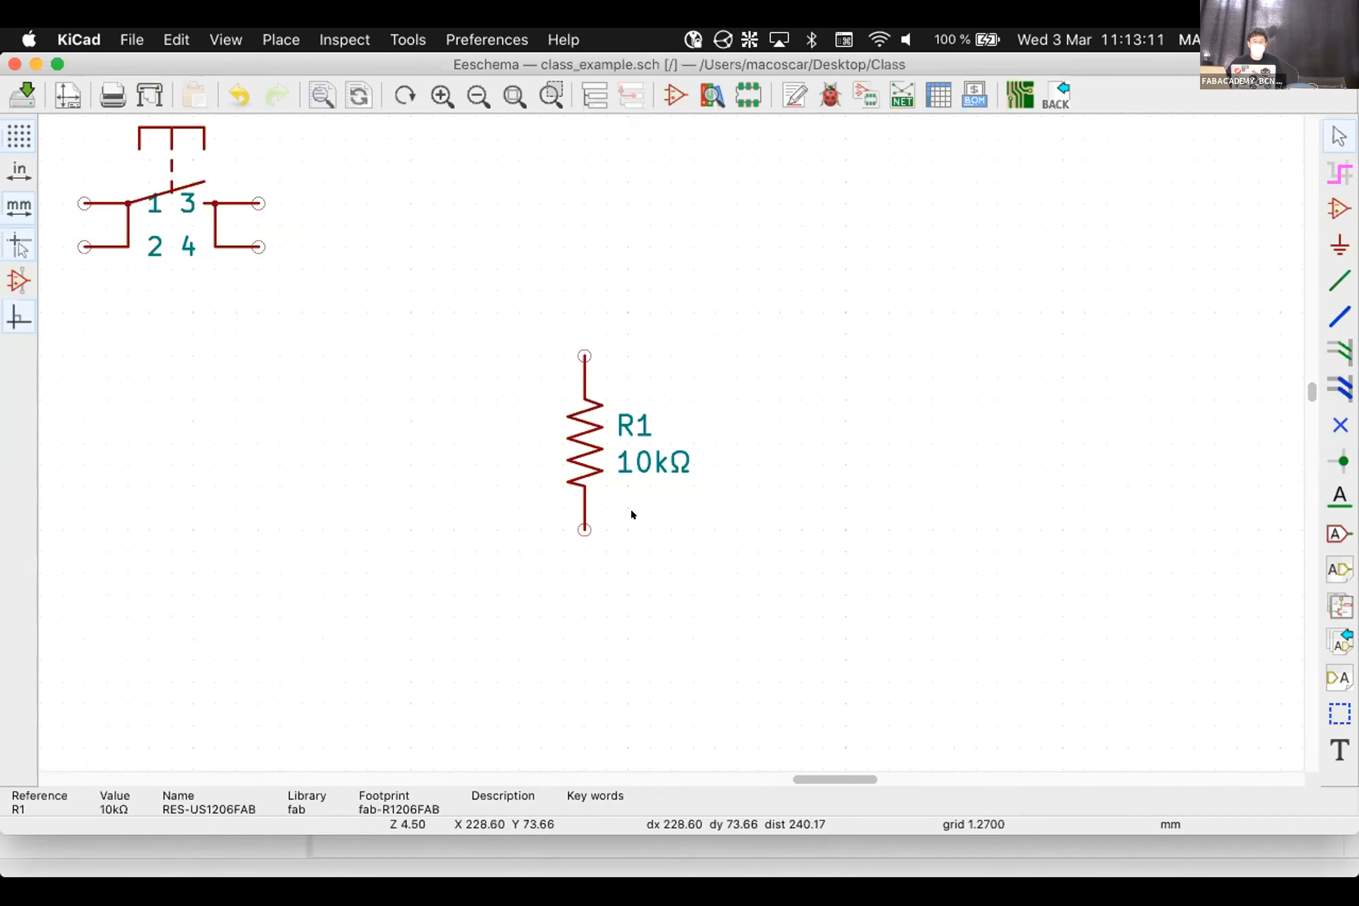
Choose the LEDFAB1206 LED symbol in the symbol chooser
scroll(630, 514, down, 5)
scroll(428, 267, up, 1)
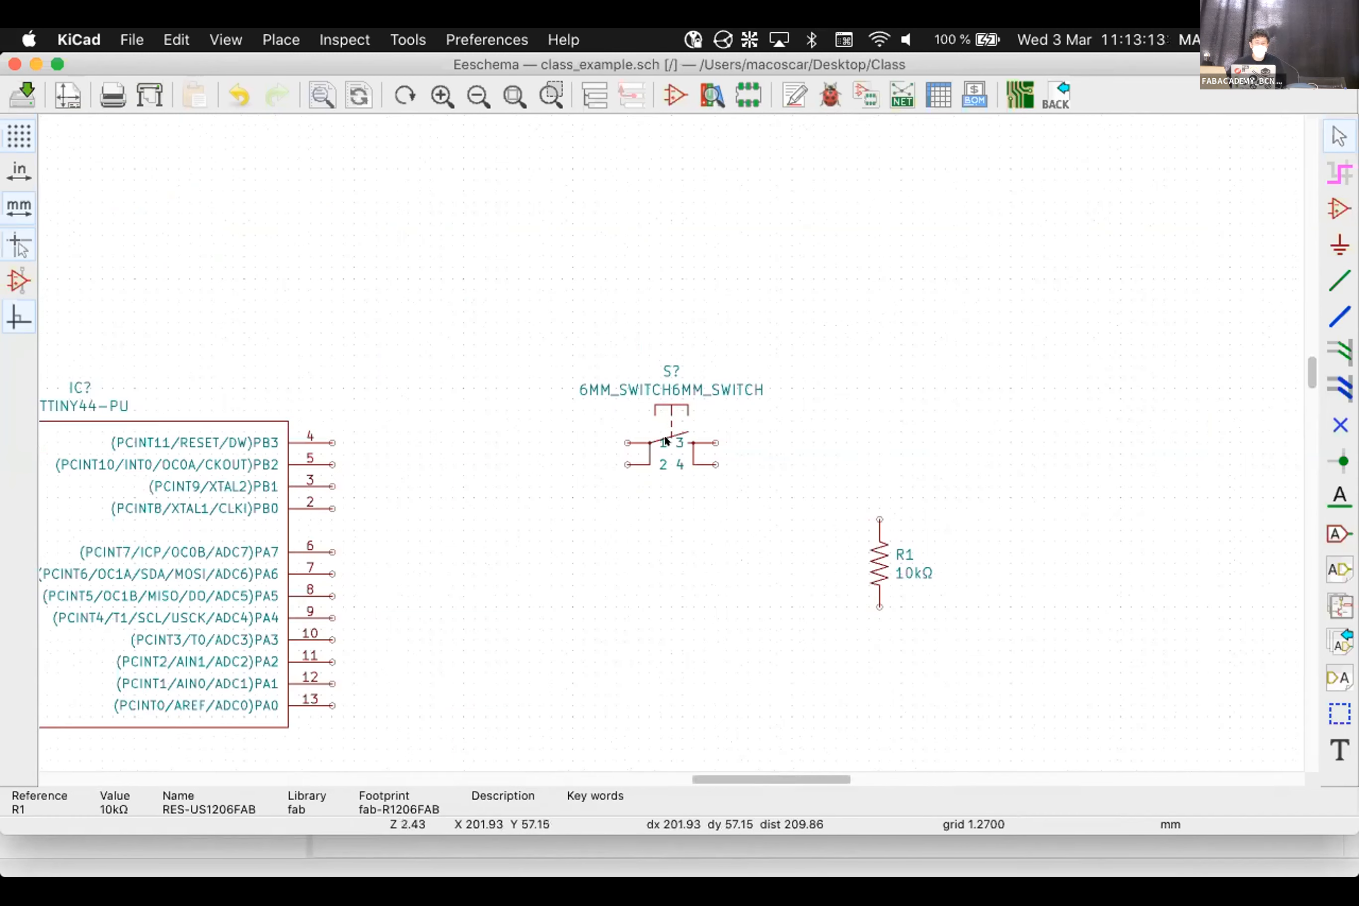
scroll(666, 441, down, 1)
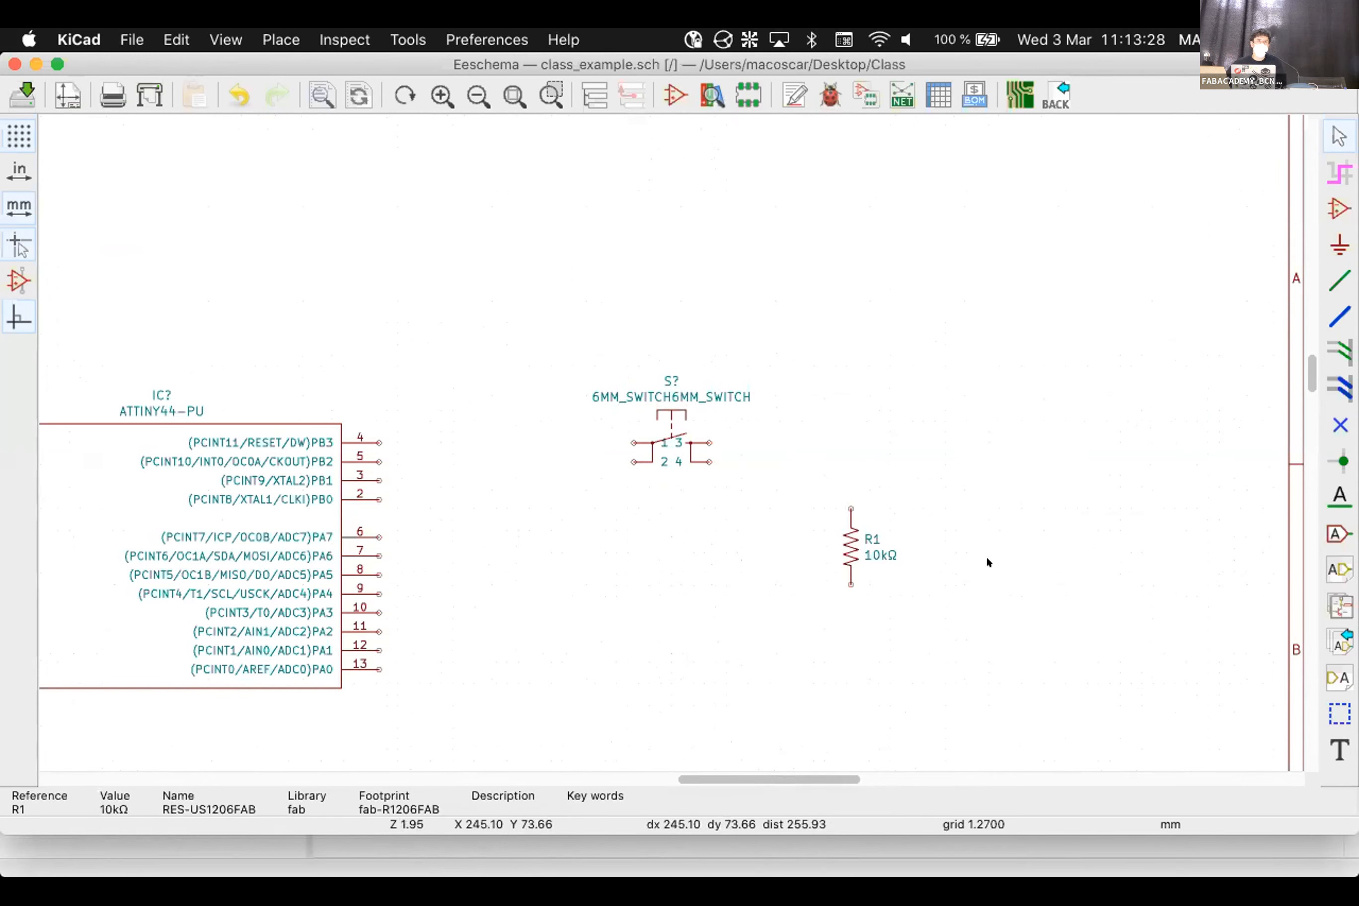
click(1336, 211)
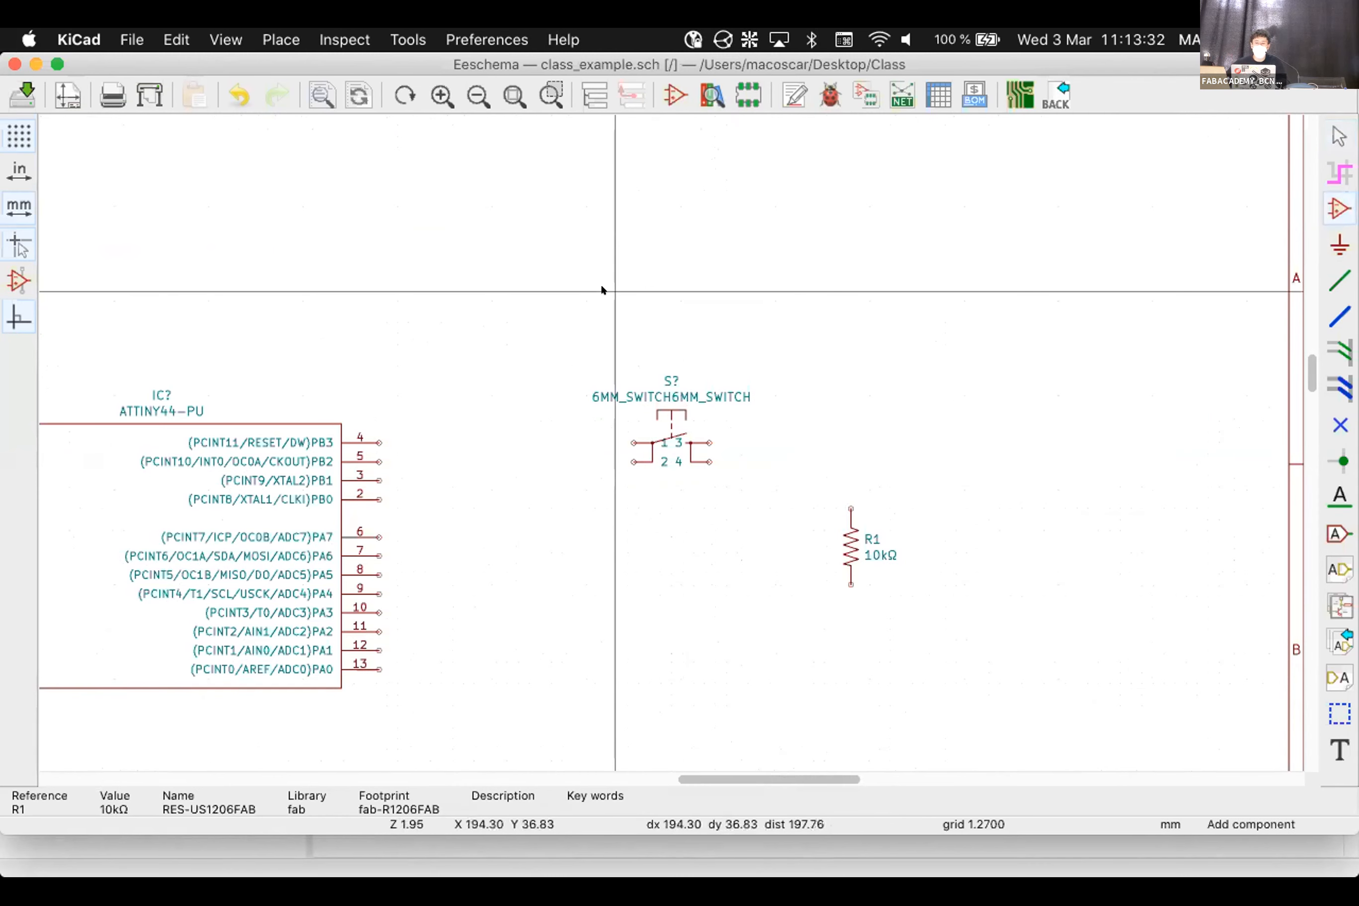
click(601, 286)
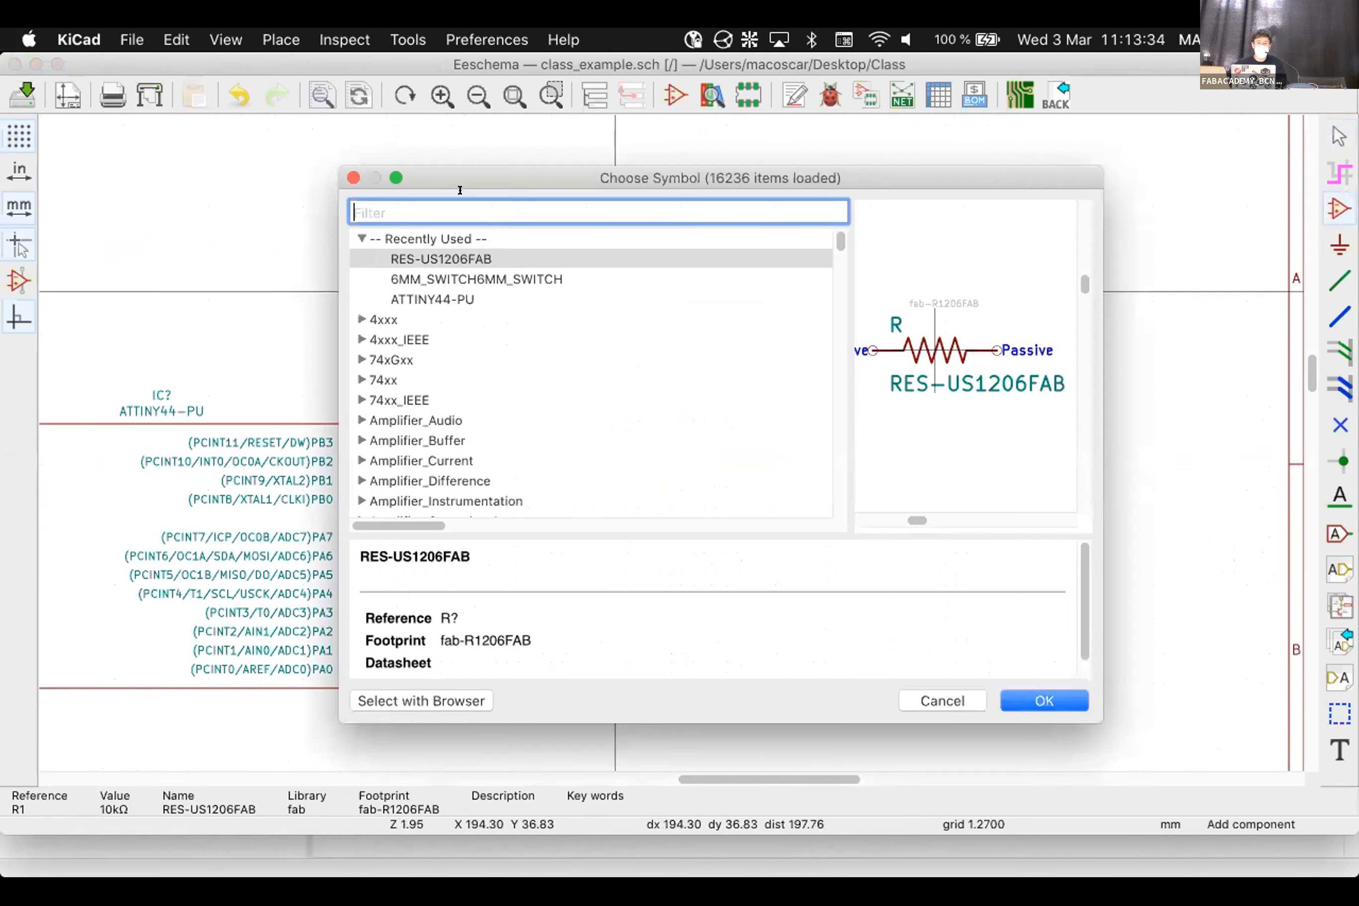
text(LED)
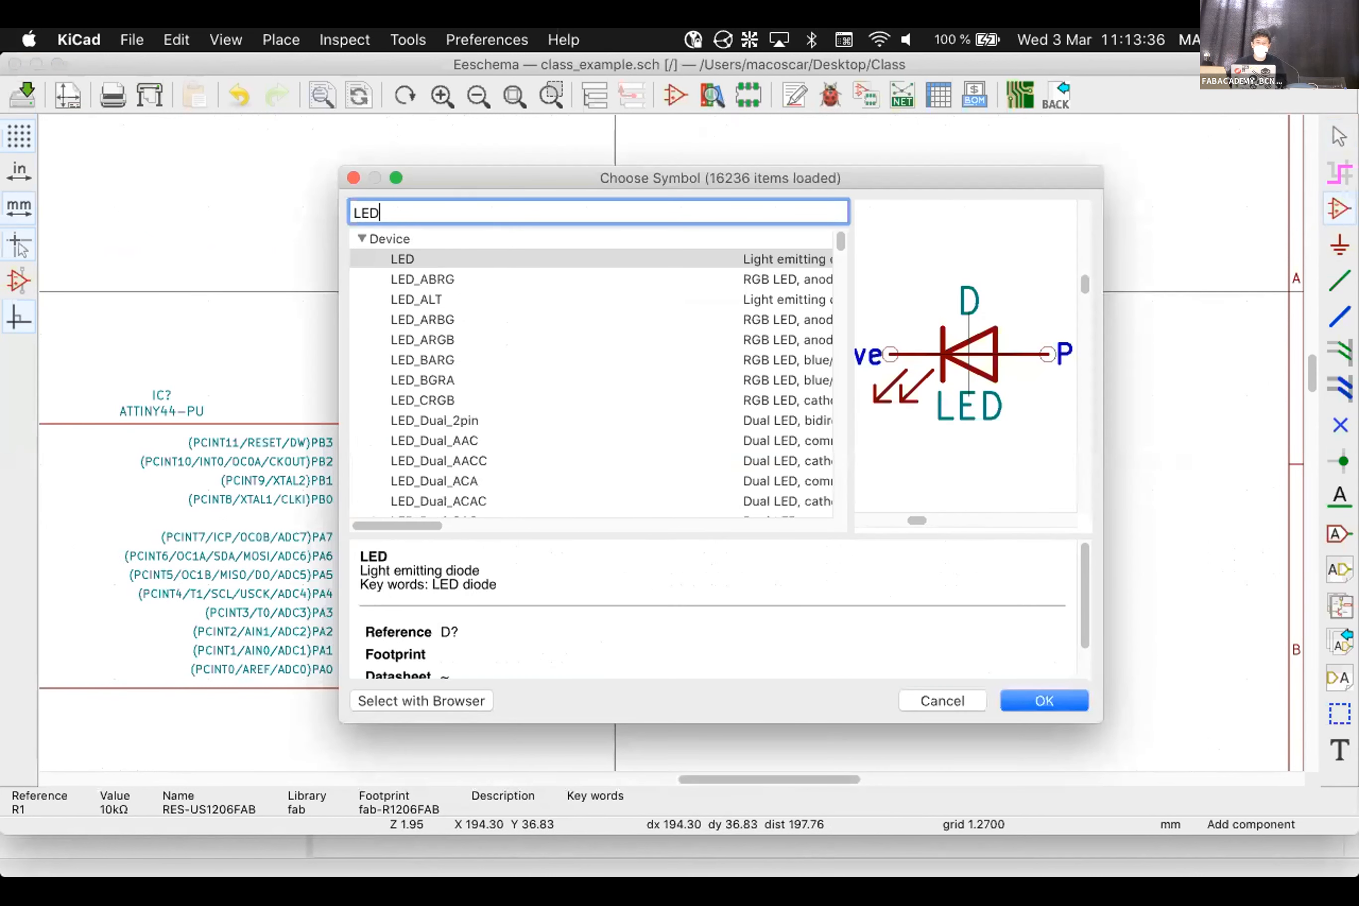
key(BackSpace)
key(BackSpace)
key(BackSpace)
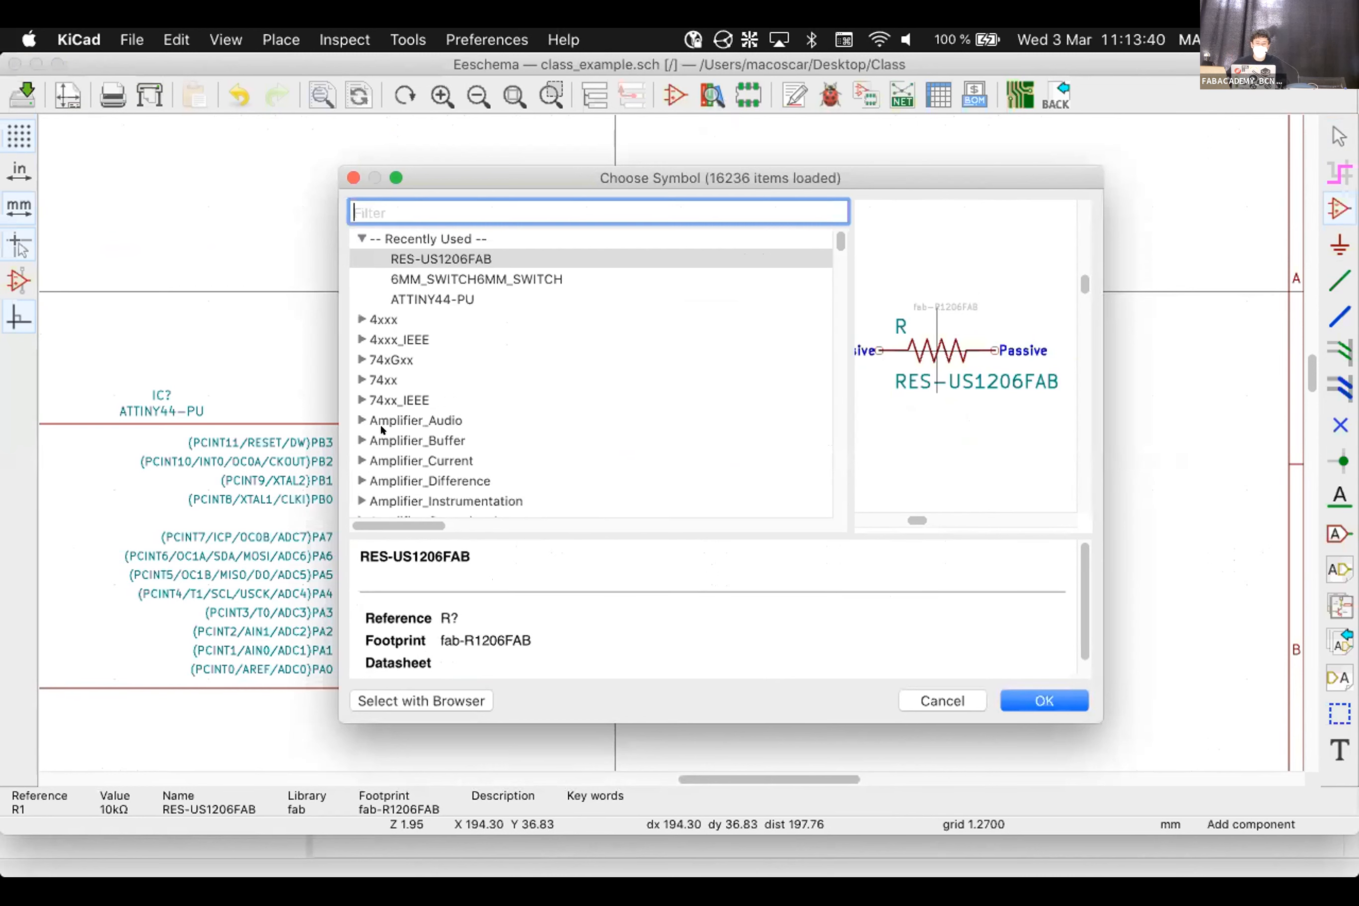
scroll(432, 419, down, 15)
scroll(445, 419, down, 10)
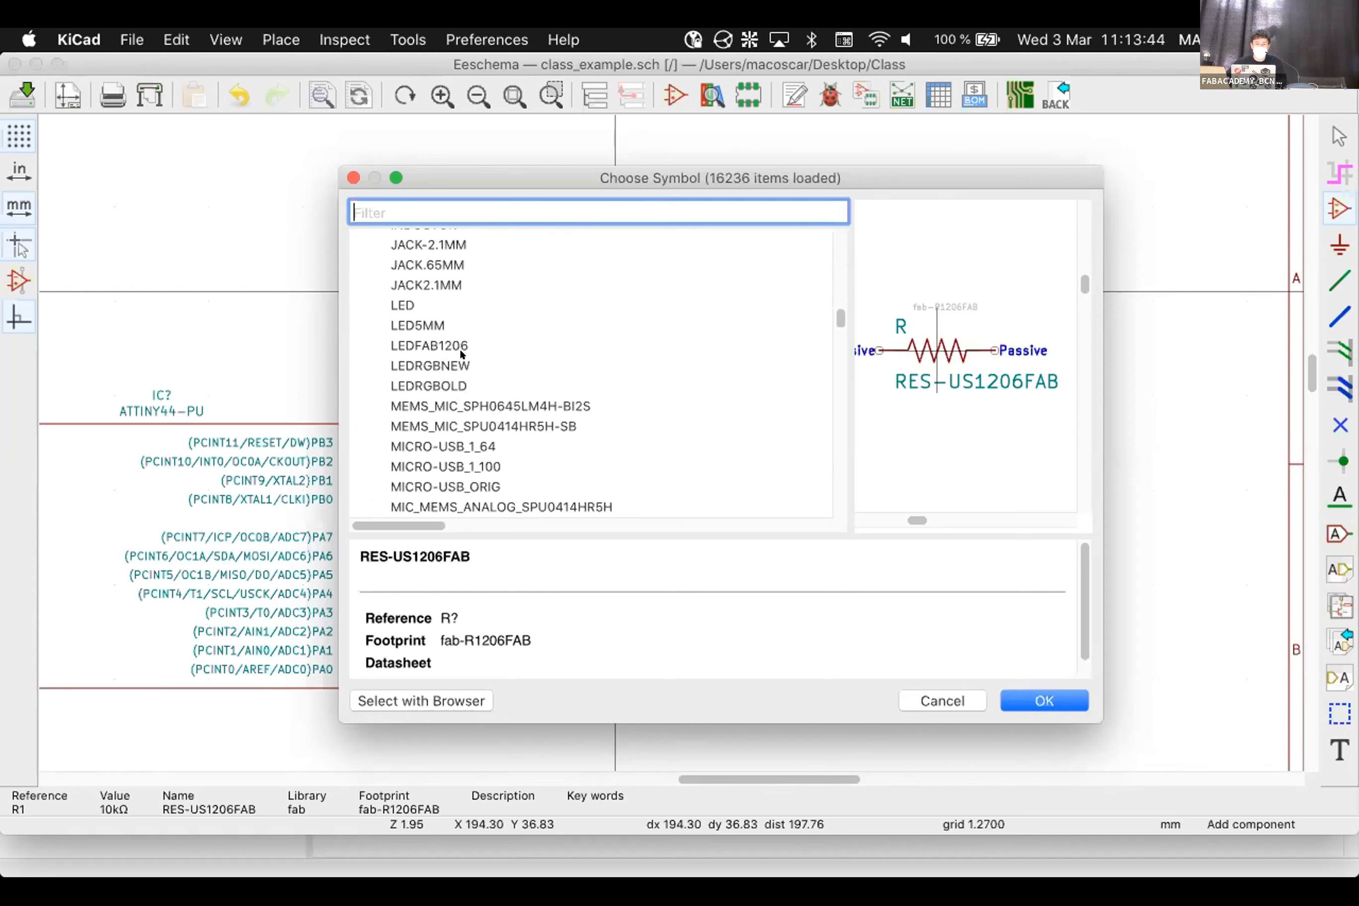
click(460, 345)
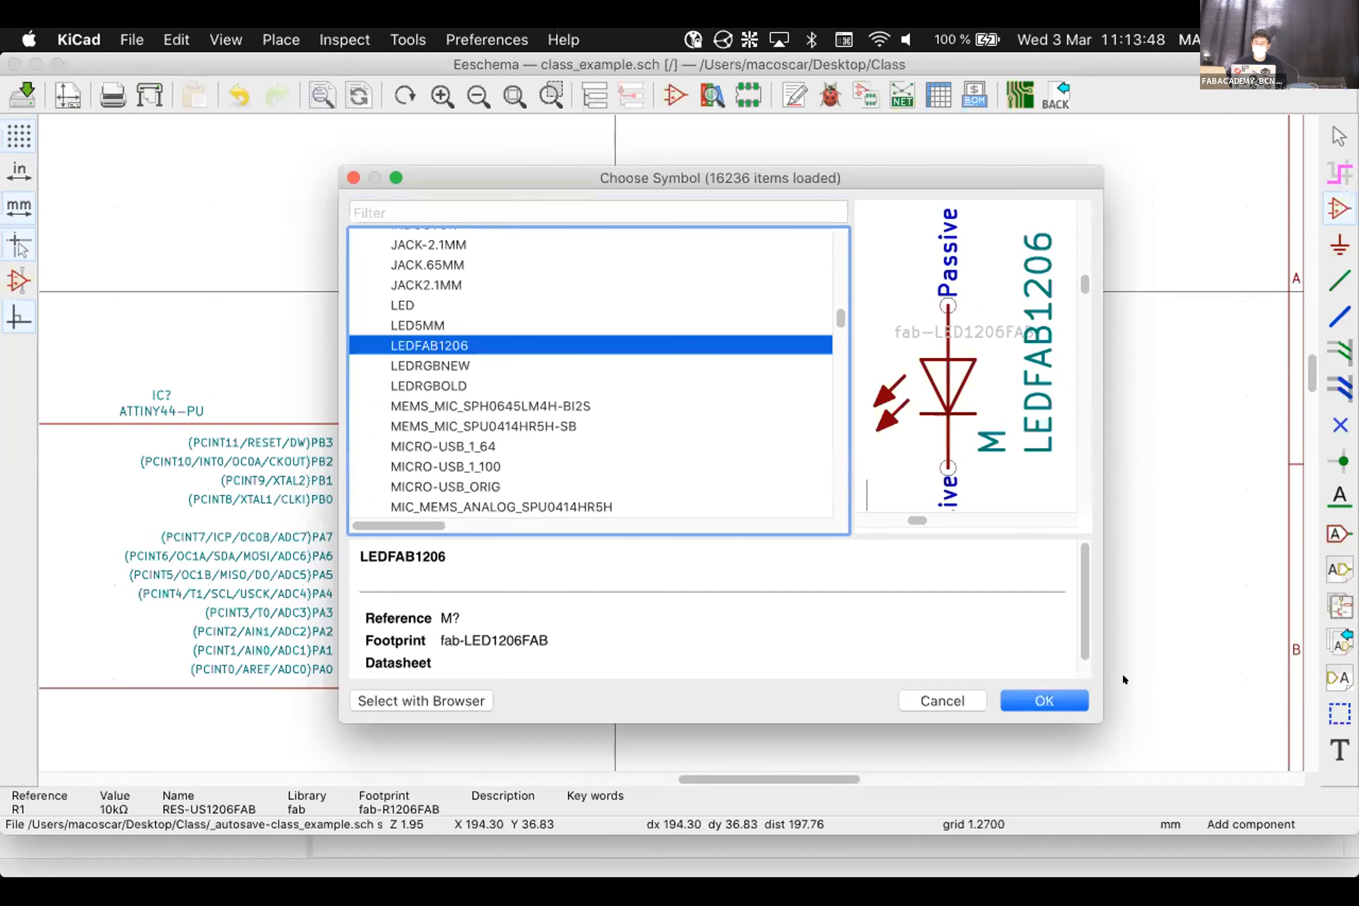
click(1045, 701)
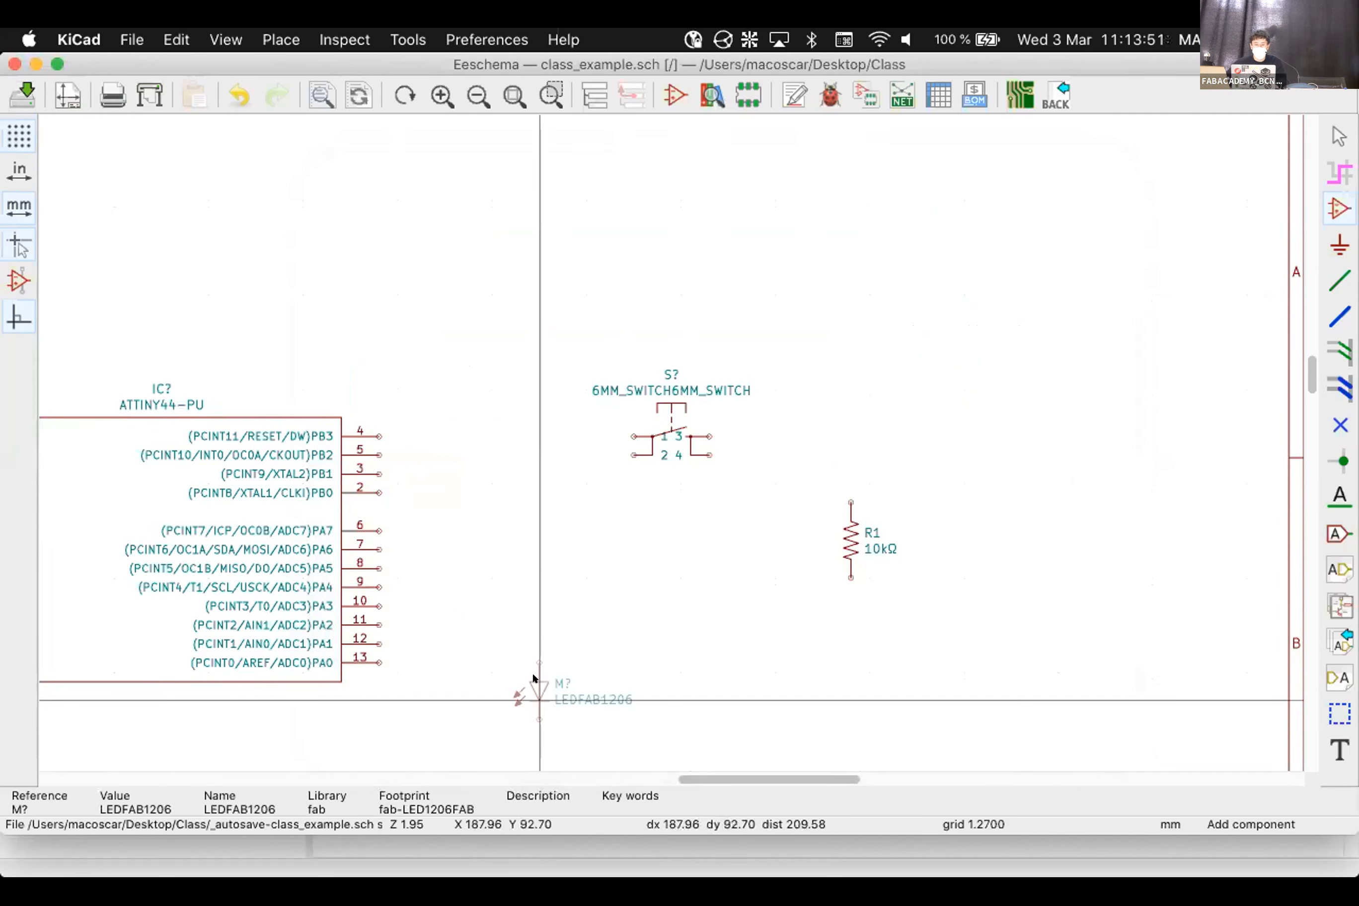
Drop the LEDFAB1206 LED beside the ATTINY44 pins
scroll(613, 615, down, 1)
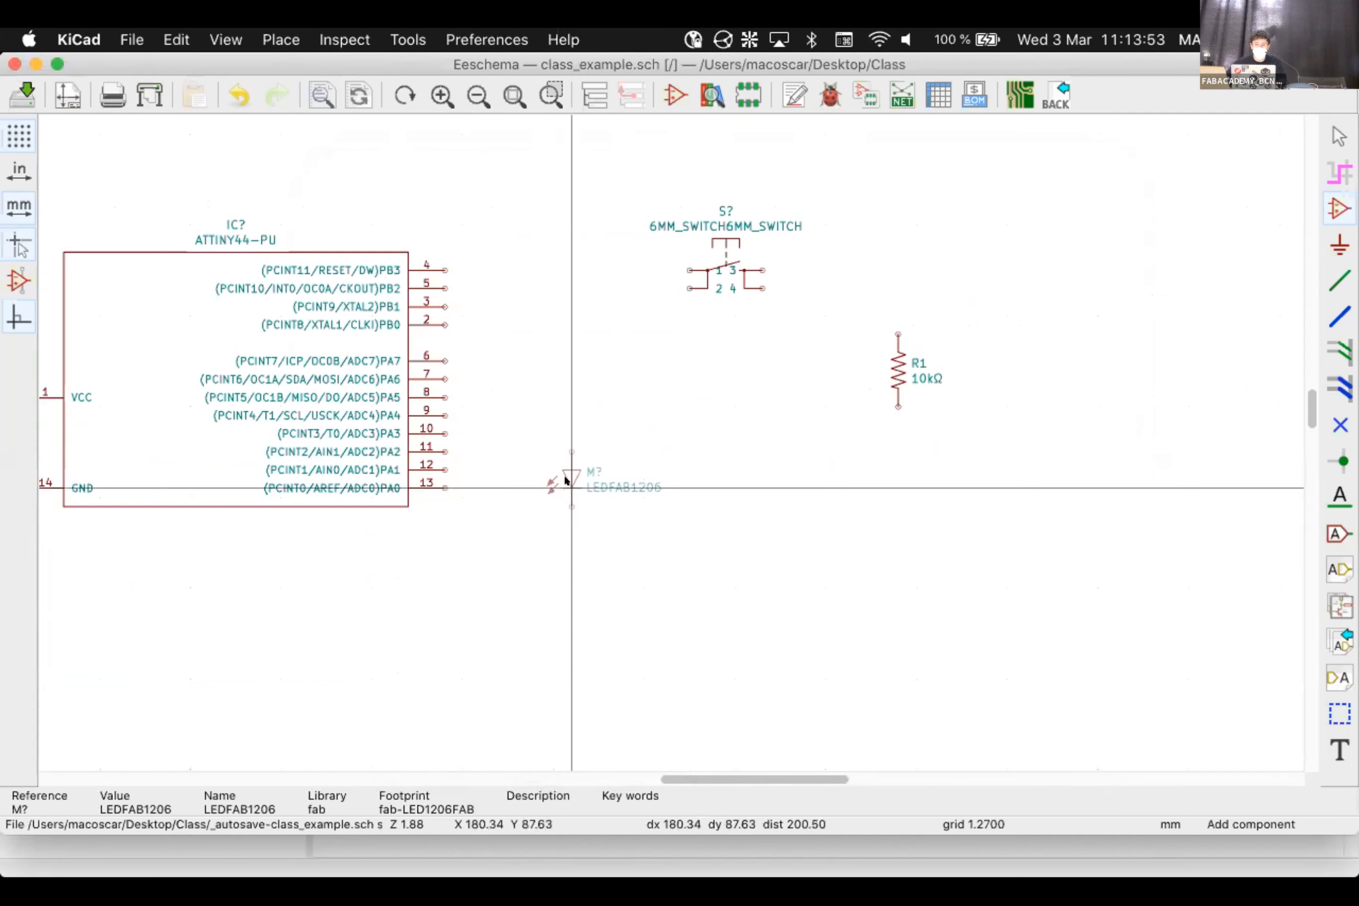
click(565, 479)
key(Escape)
Drag resistor R1 up next to the switch
click(888, 354)
mouse_move(887, 355)
mouse_down()
mouse_move(842, 250)
mouse_move(835, 322)
mouse_move(849, 251)
mouse_up()
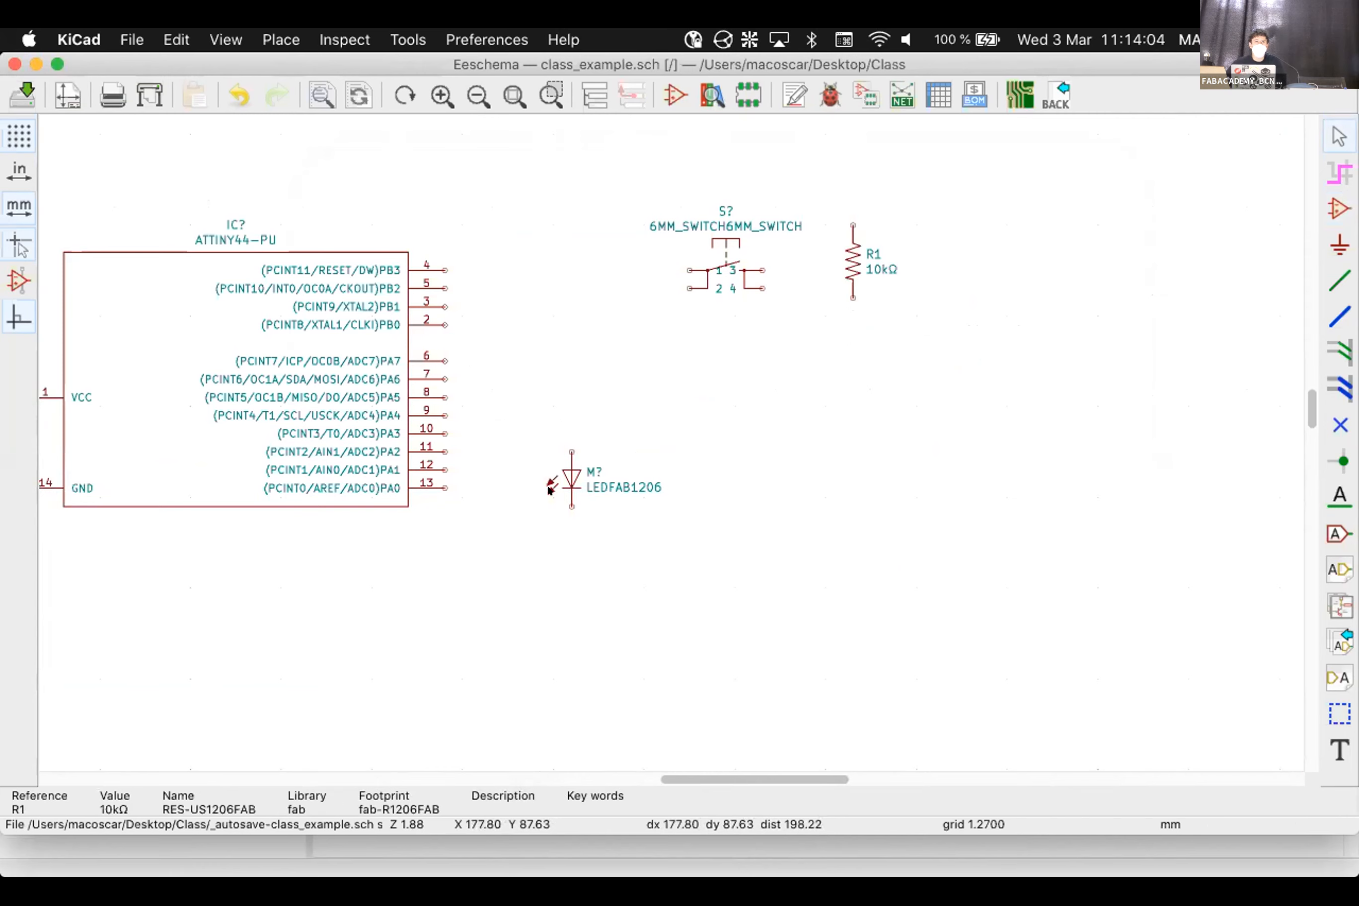
scroll(664, 434, up, 3)
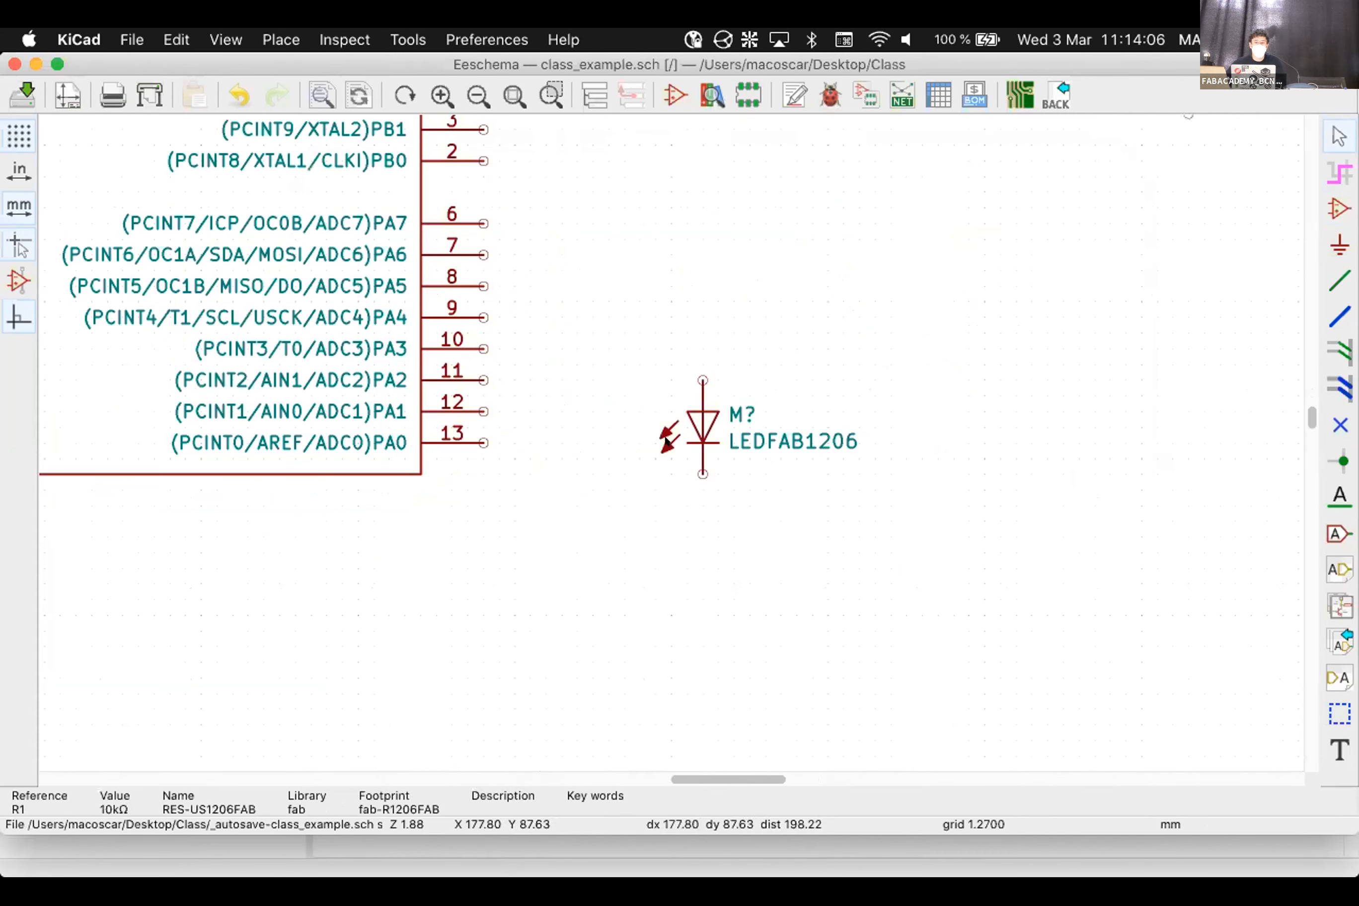
scroll(784, 409, up, 1)
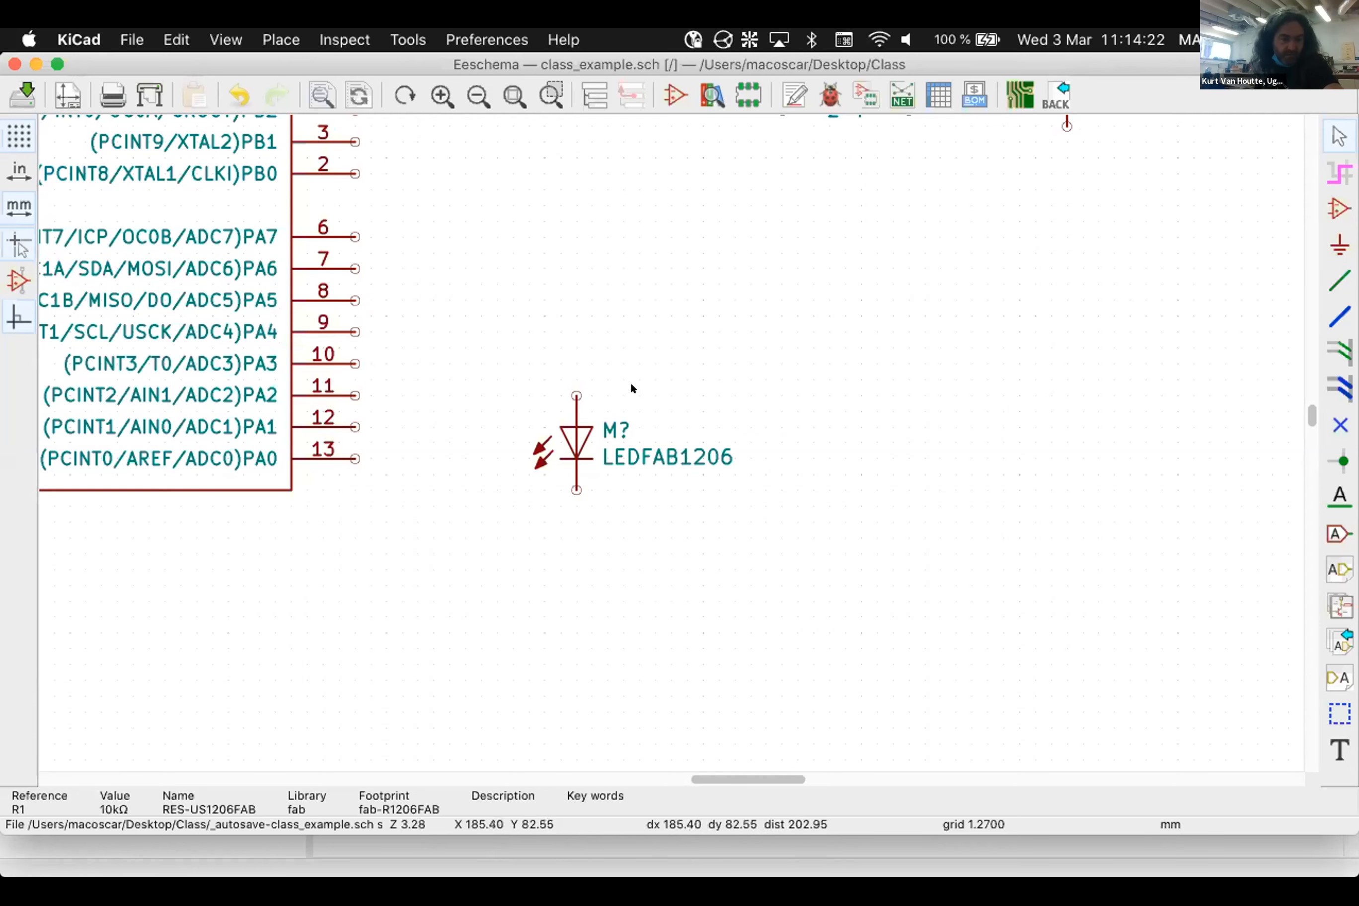
scroll(631, 383, down, 3)
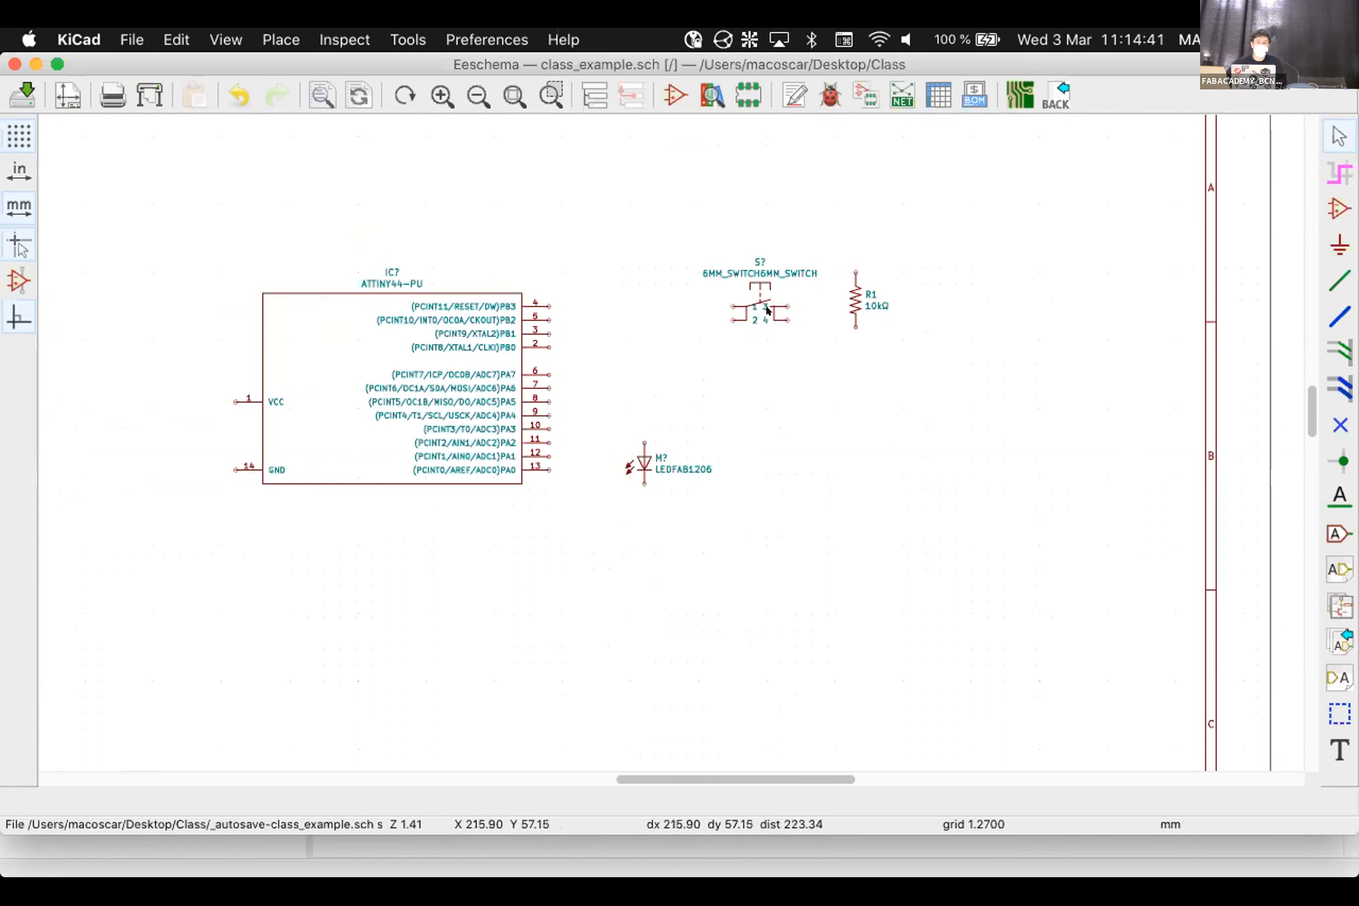
scroll(665, 439, down, 1)
scroll(667, 439, up, 3)
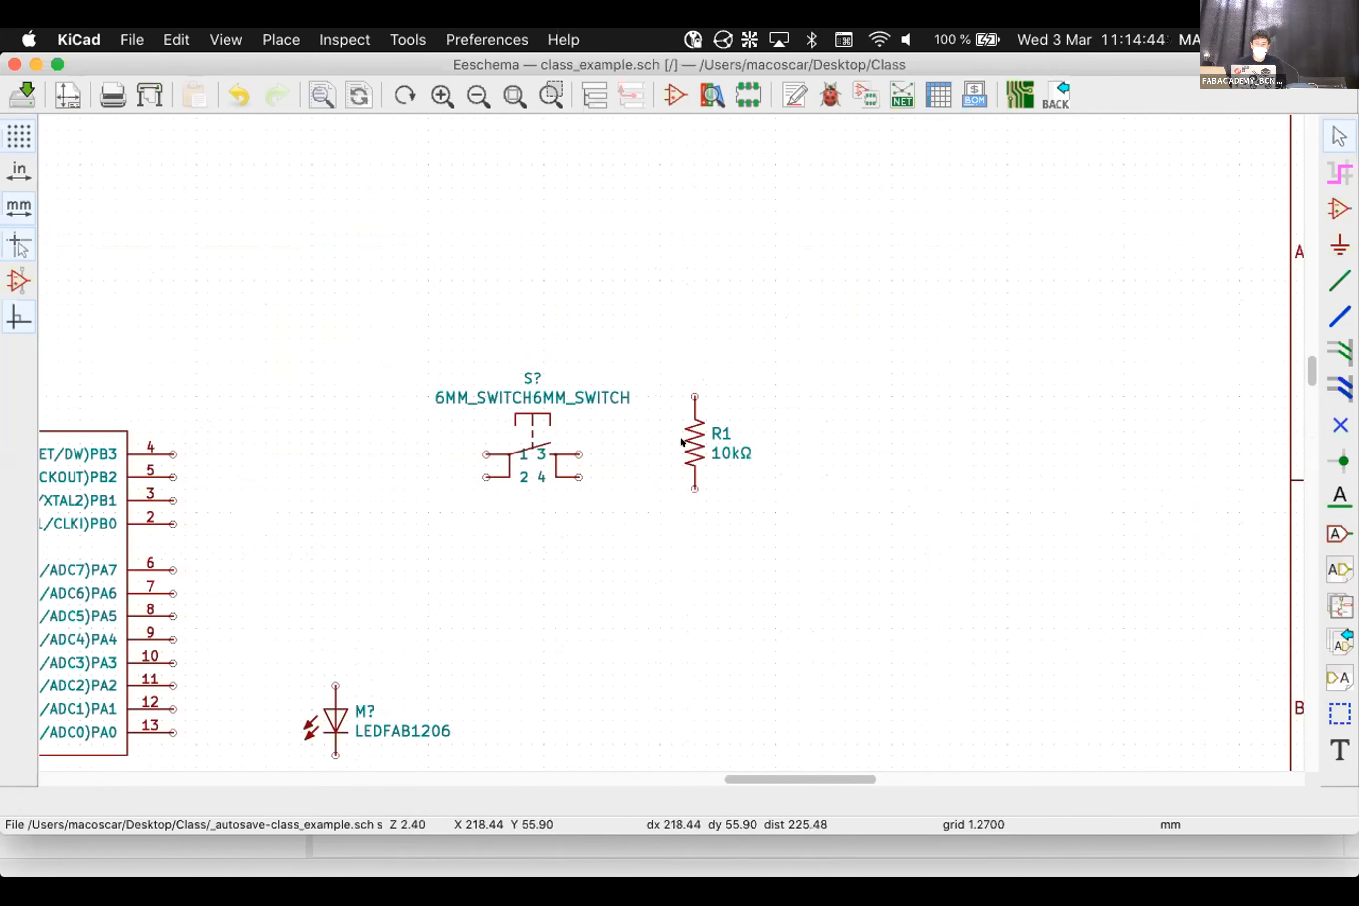
Duplicate resistor R1 to make a second 10kΩ resistor
click(685, 424)
key(c)
scroll(463, 661, down, 1)
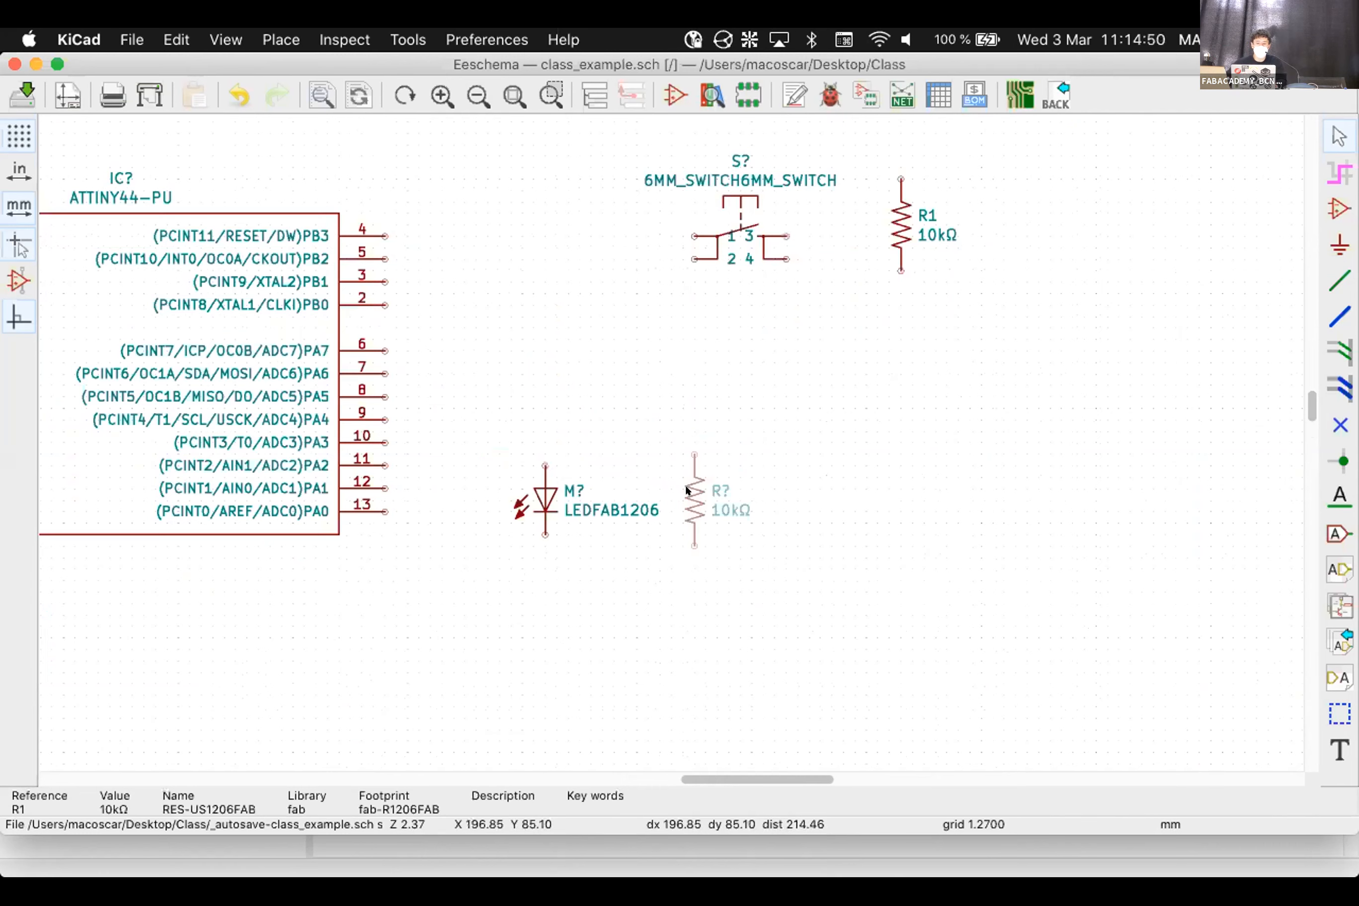
Place the resistor copy, move the LED higher, and set the resistor directly beneath it
click(687, 490)
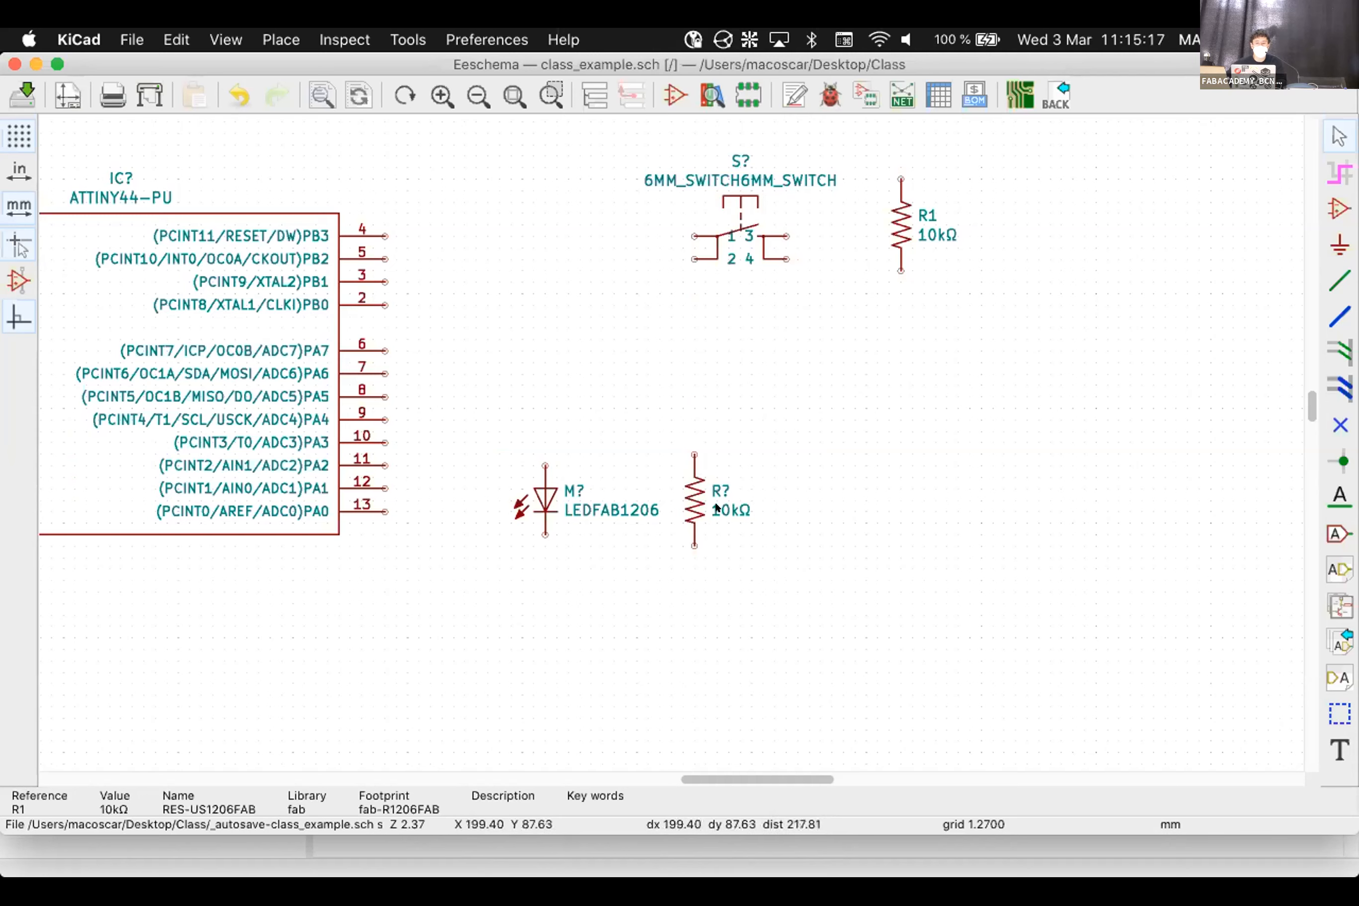
click(545, 497)
key(m)
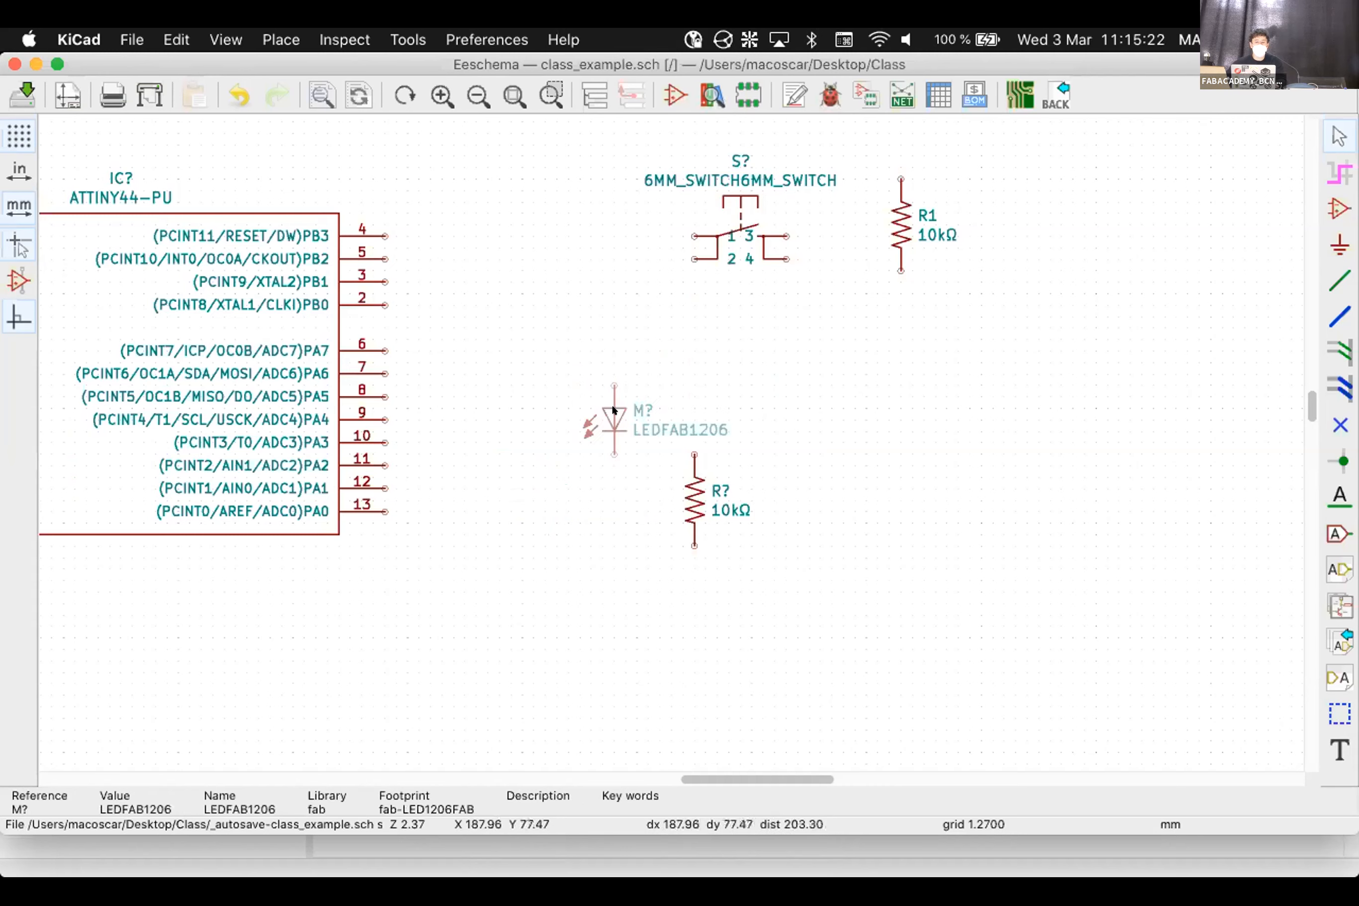
click(612, 407)
click(686, 490)
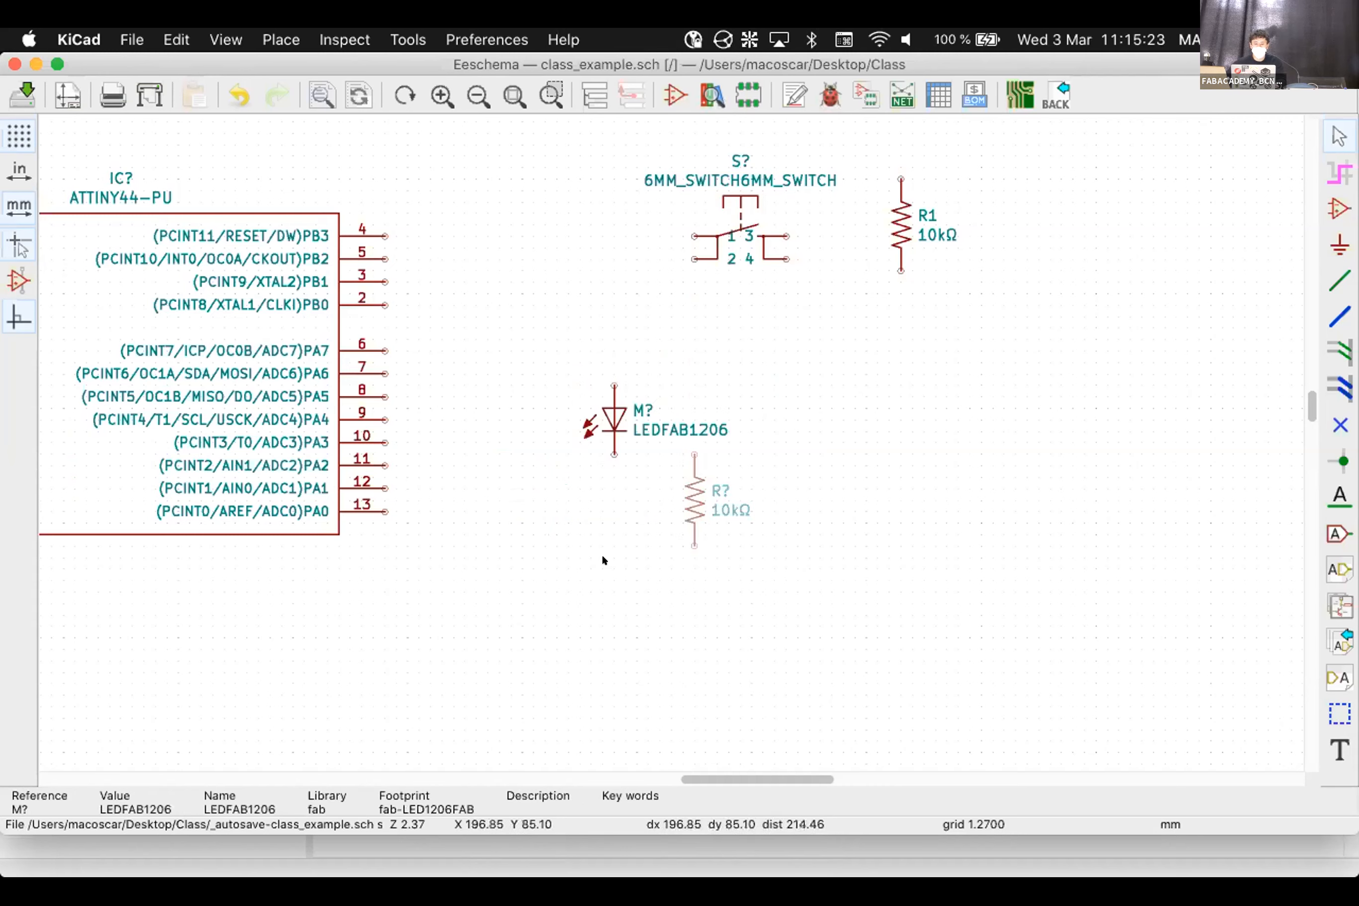
key(m)
click(612, 525)
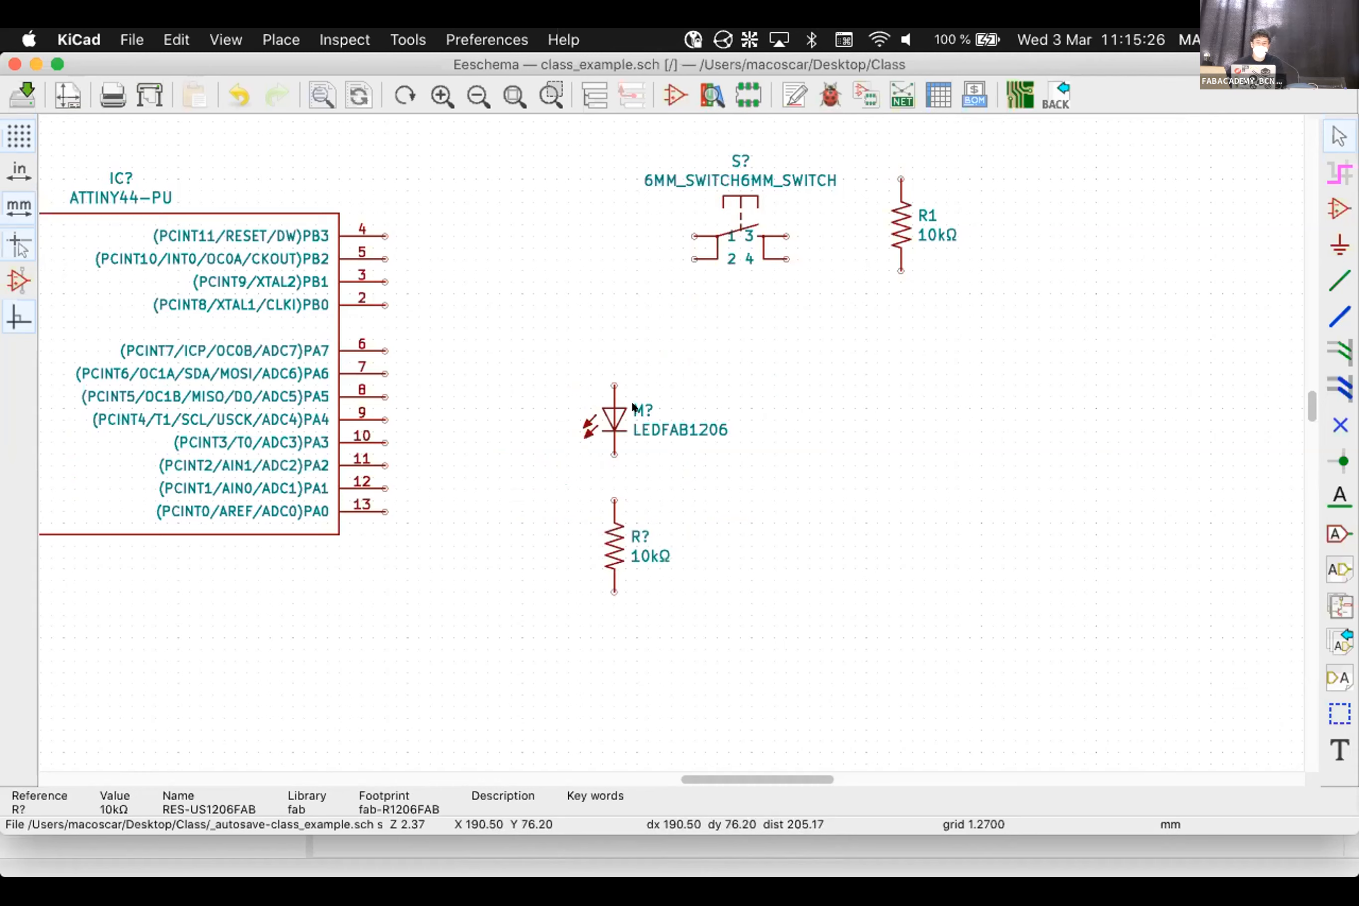
Change the LED's reference from M? to M1
double_click(633, 407)
key(BackSpace)
text(1)
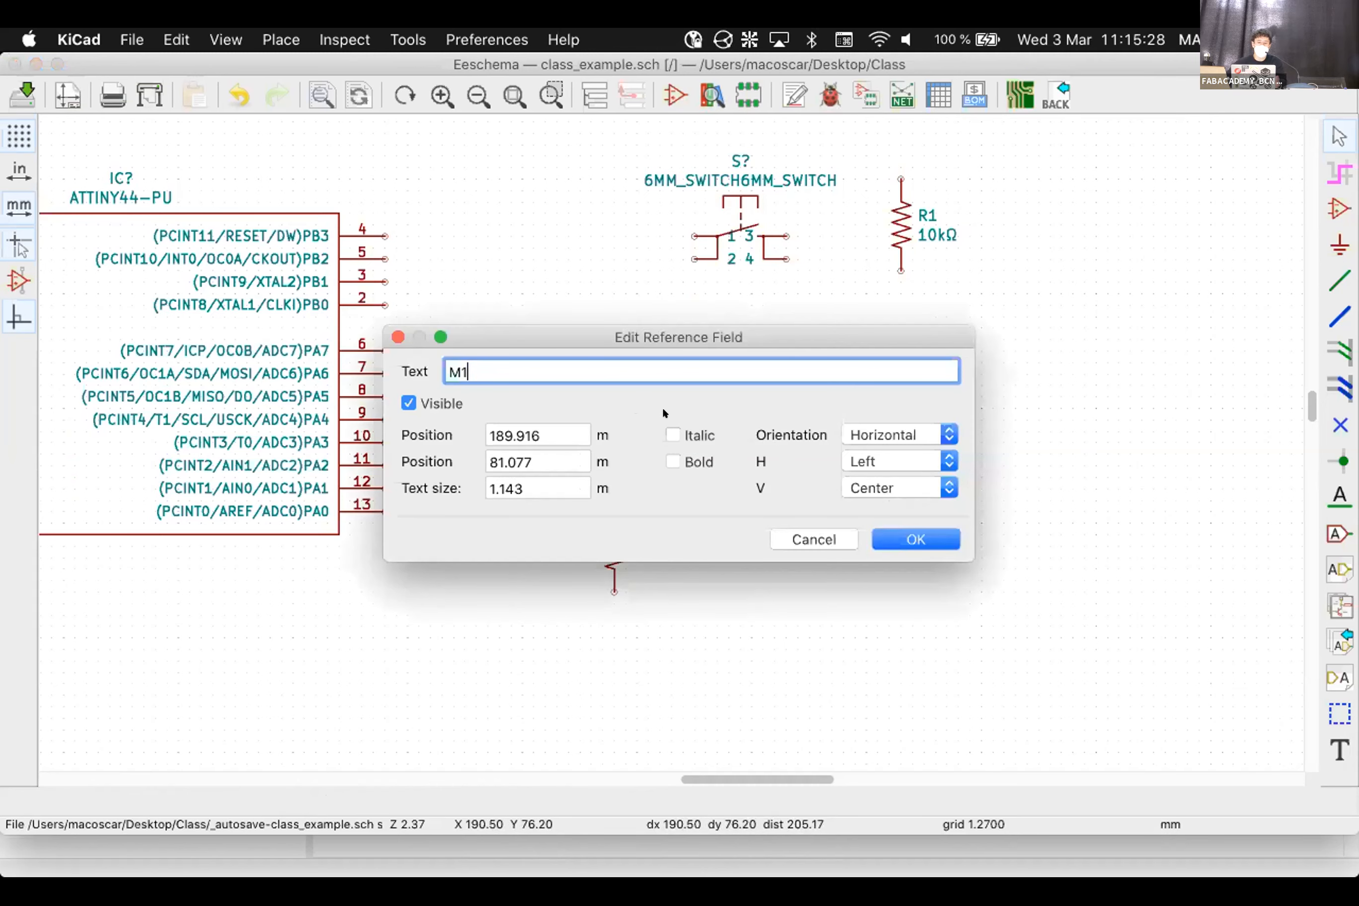
click(936, 541)
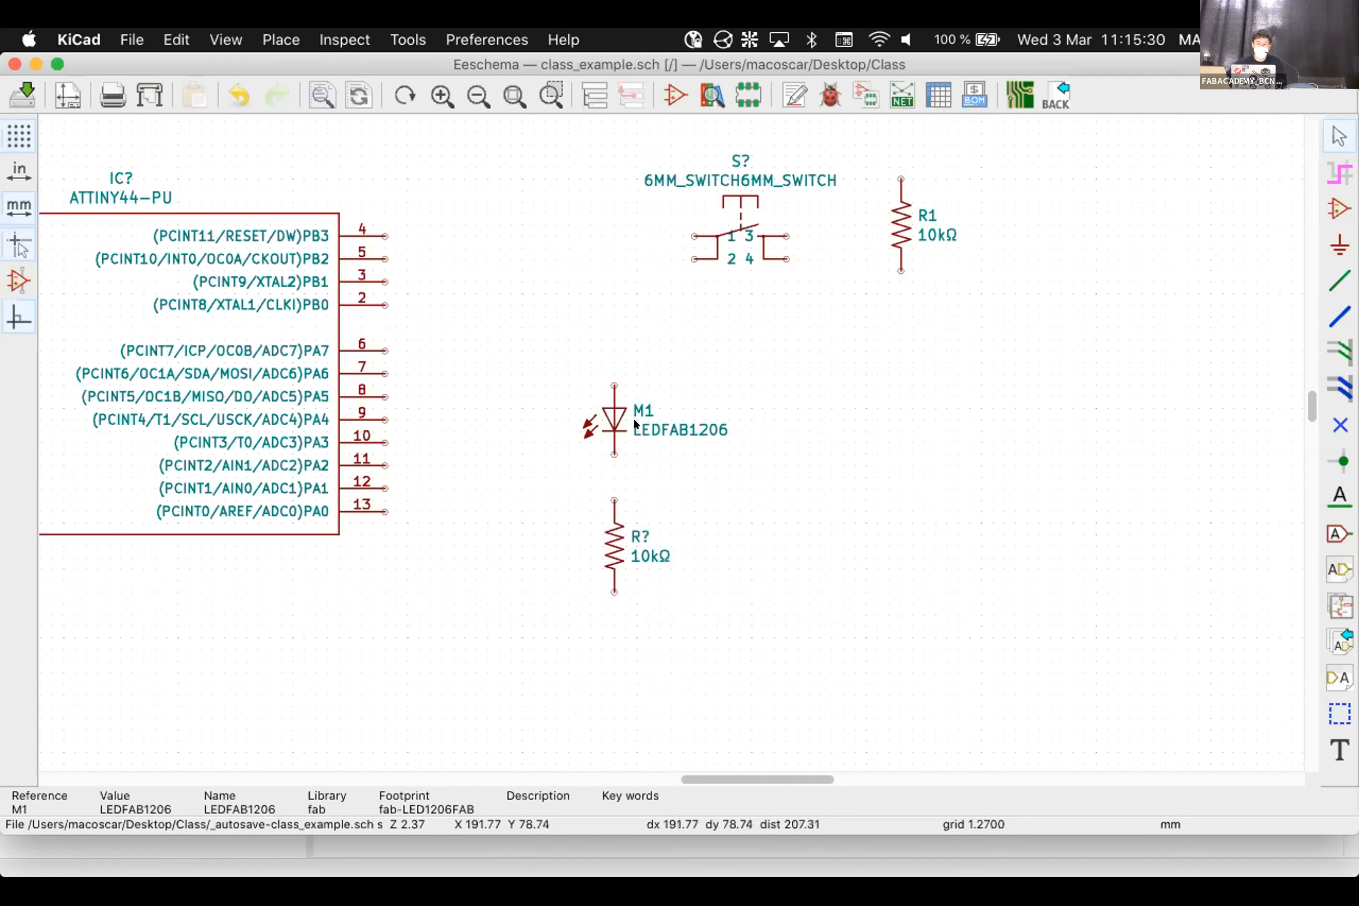
Set LED M1's value to GREEN-PROGRAMABLE
double_click(633, 417)
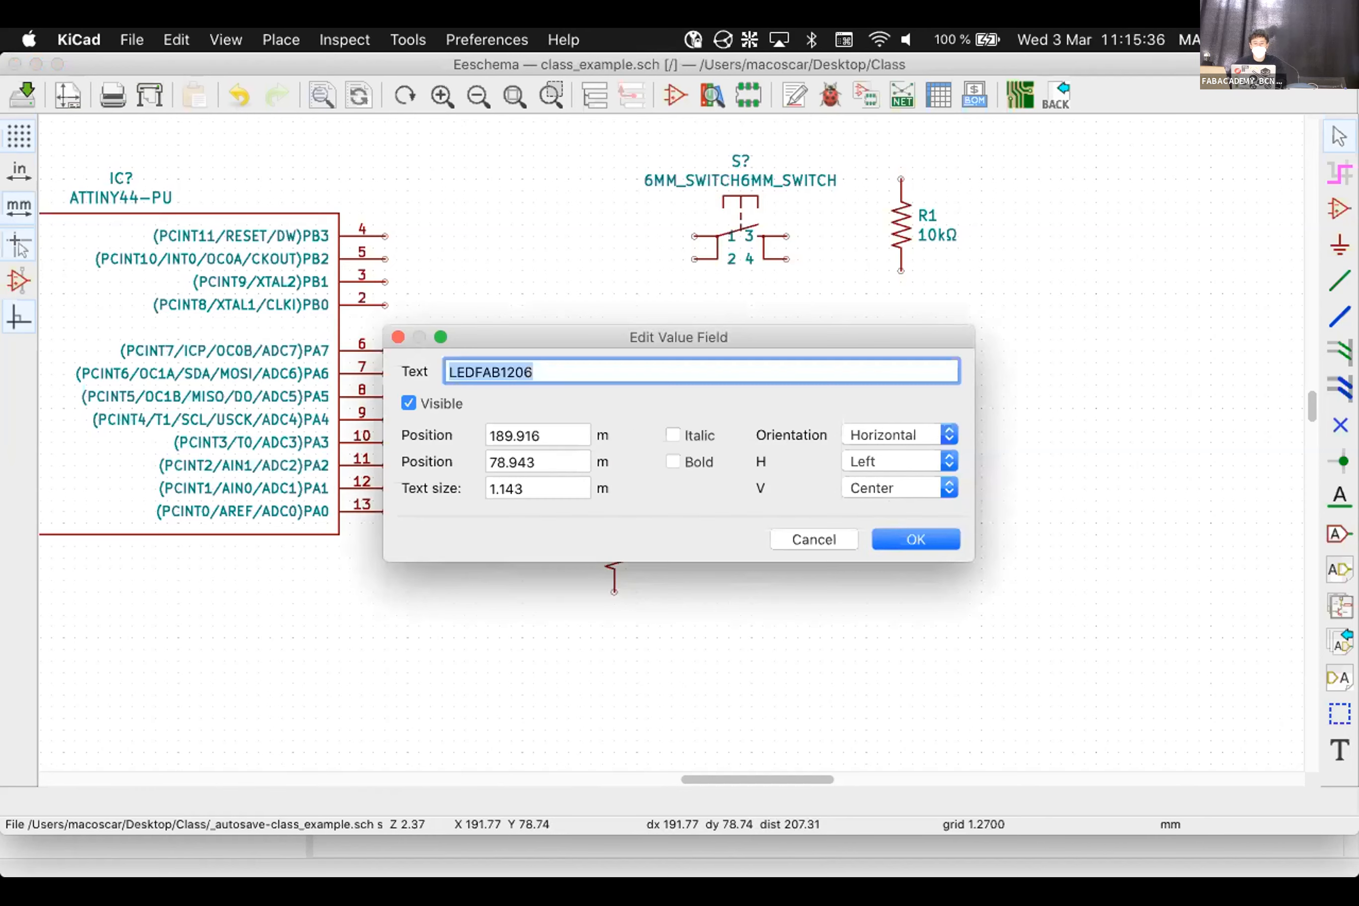
text(GREEN)
click(909, 539)
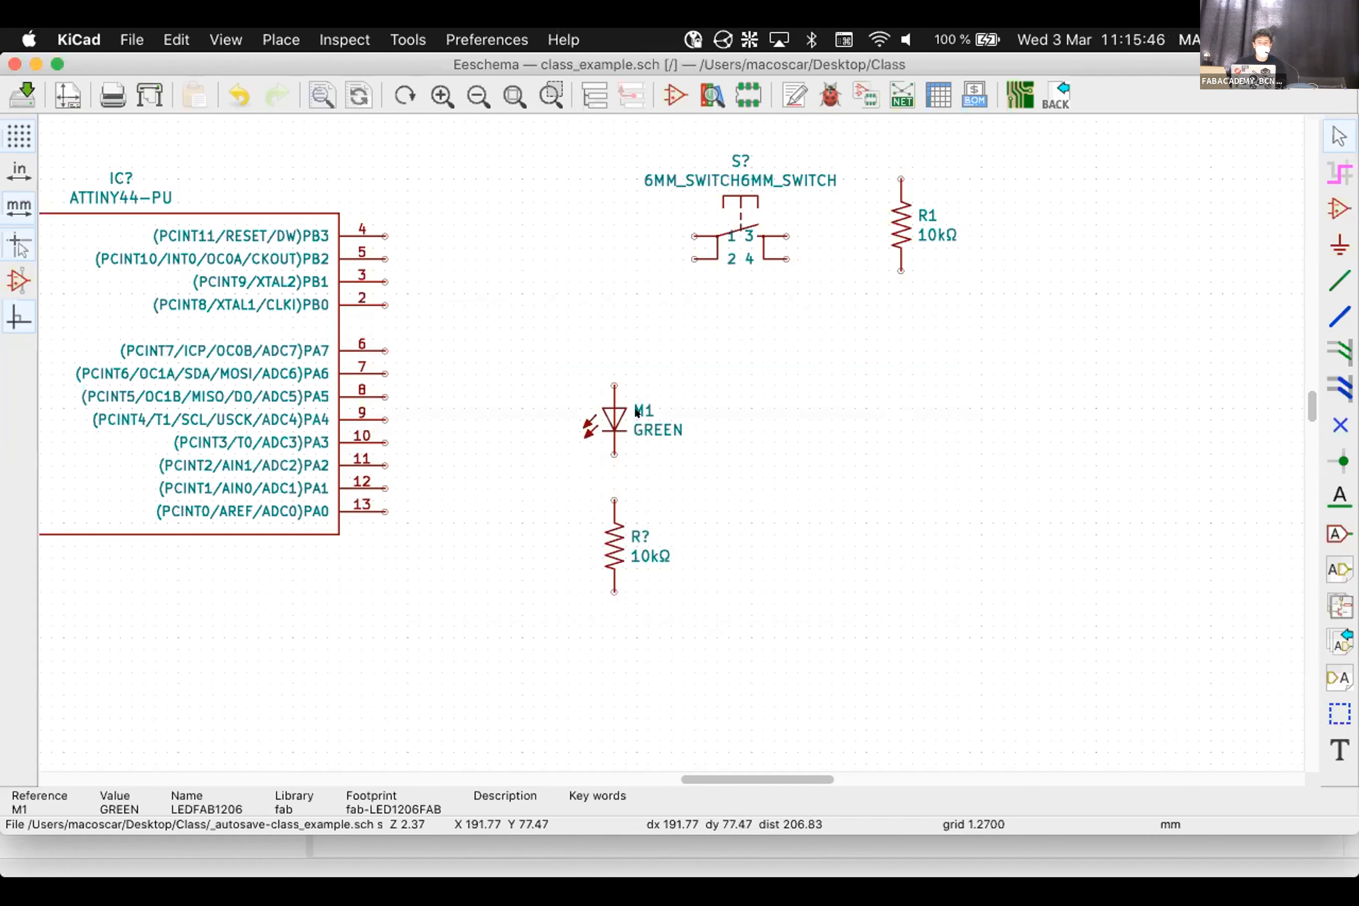
double_click(646, 437)
click(596, 359)
text(-PROGRAMABLE)
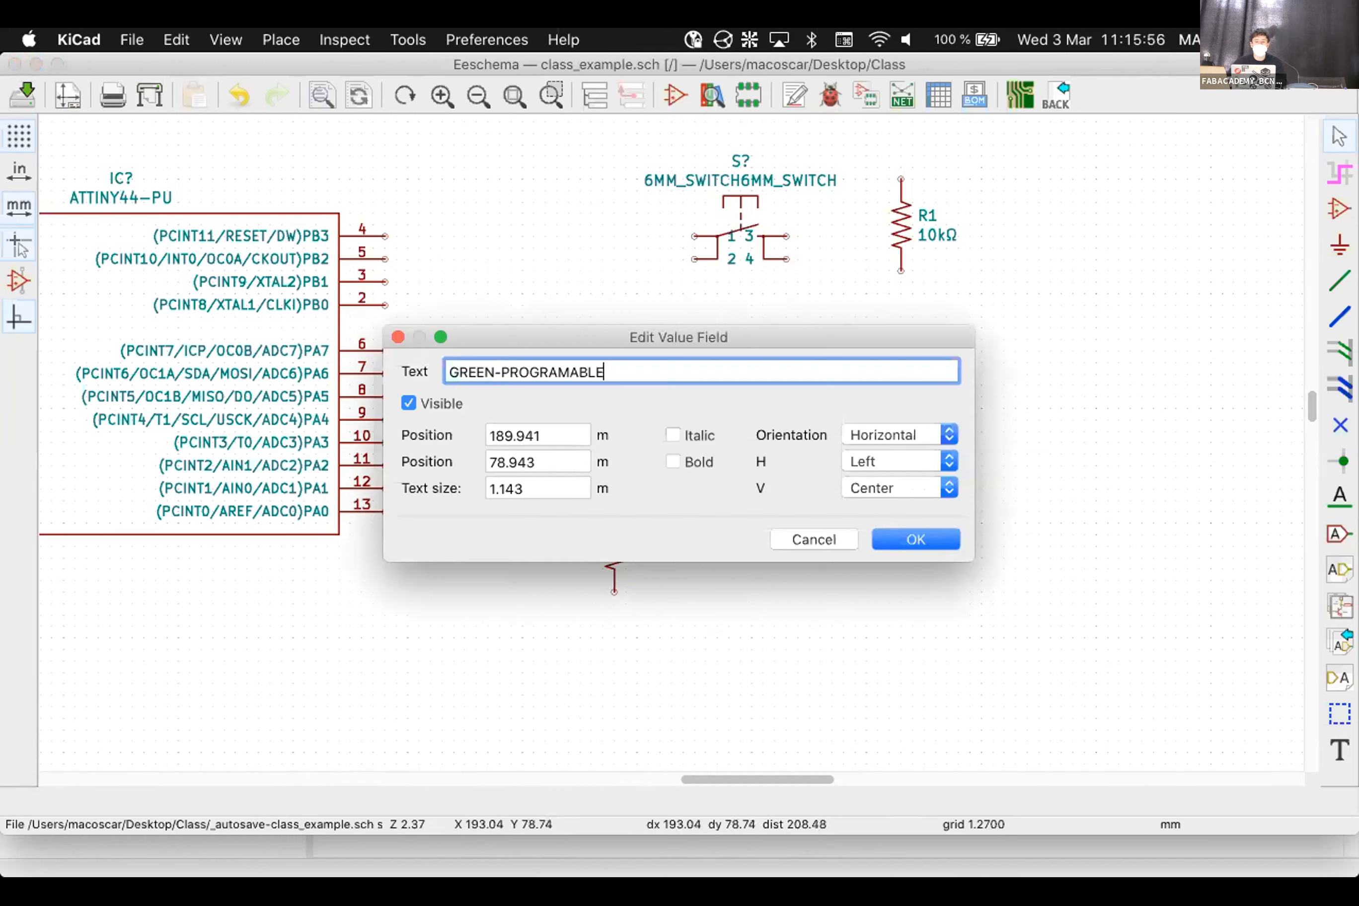
key(Return)
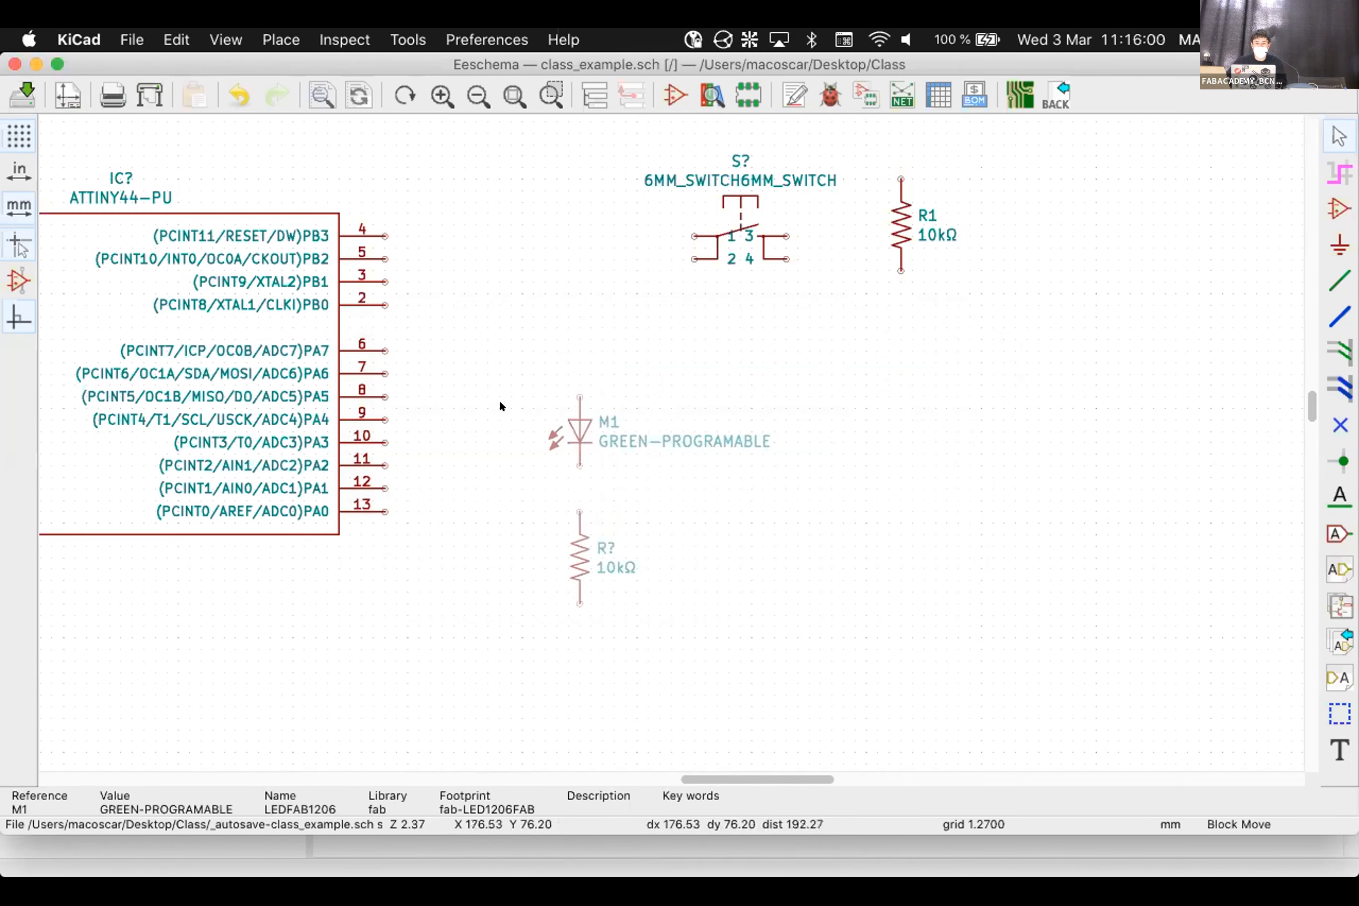
Box-select LED M1 with its resistor and shift the pair slightly lower
click(499, 400)
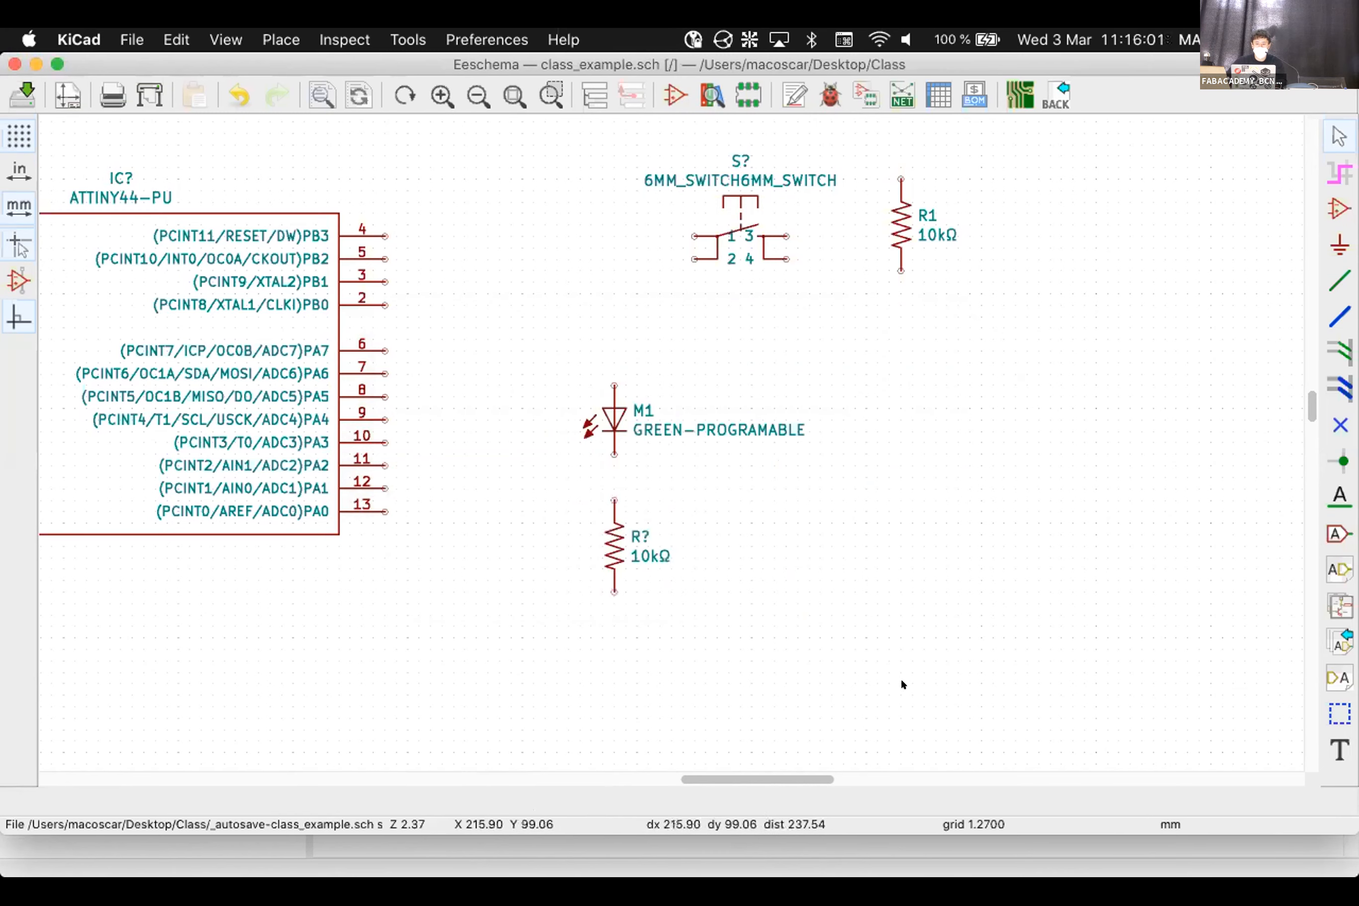
drag(512, 381, 727, 614)
right_click(681, 536)
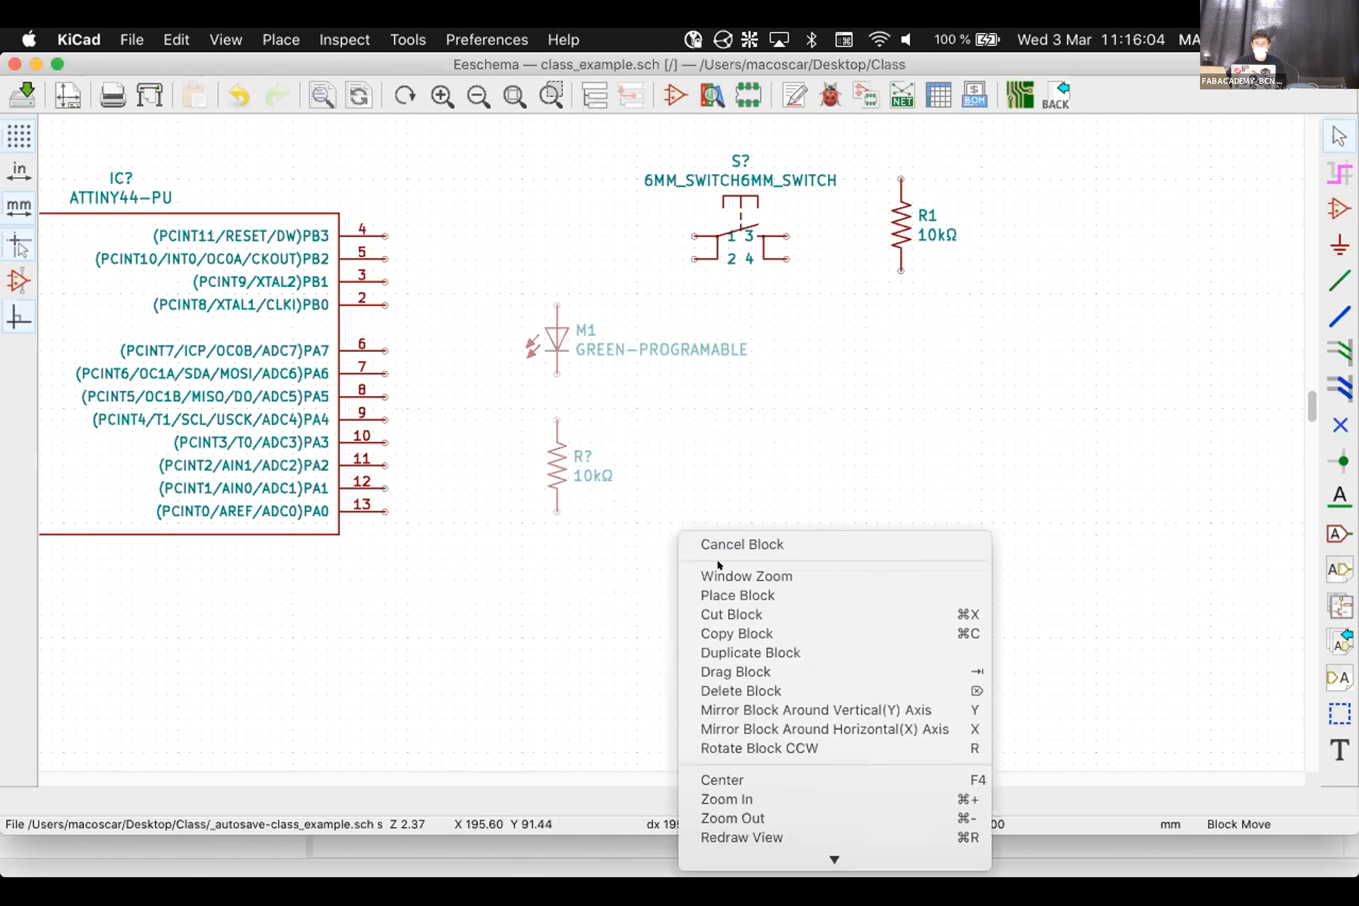
click(742, 635)
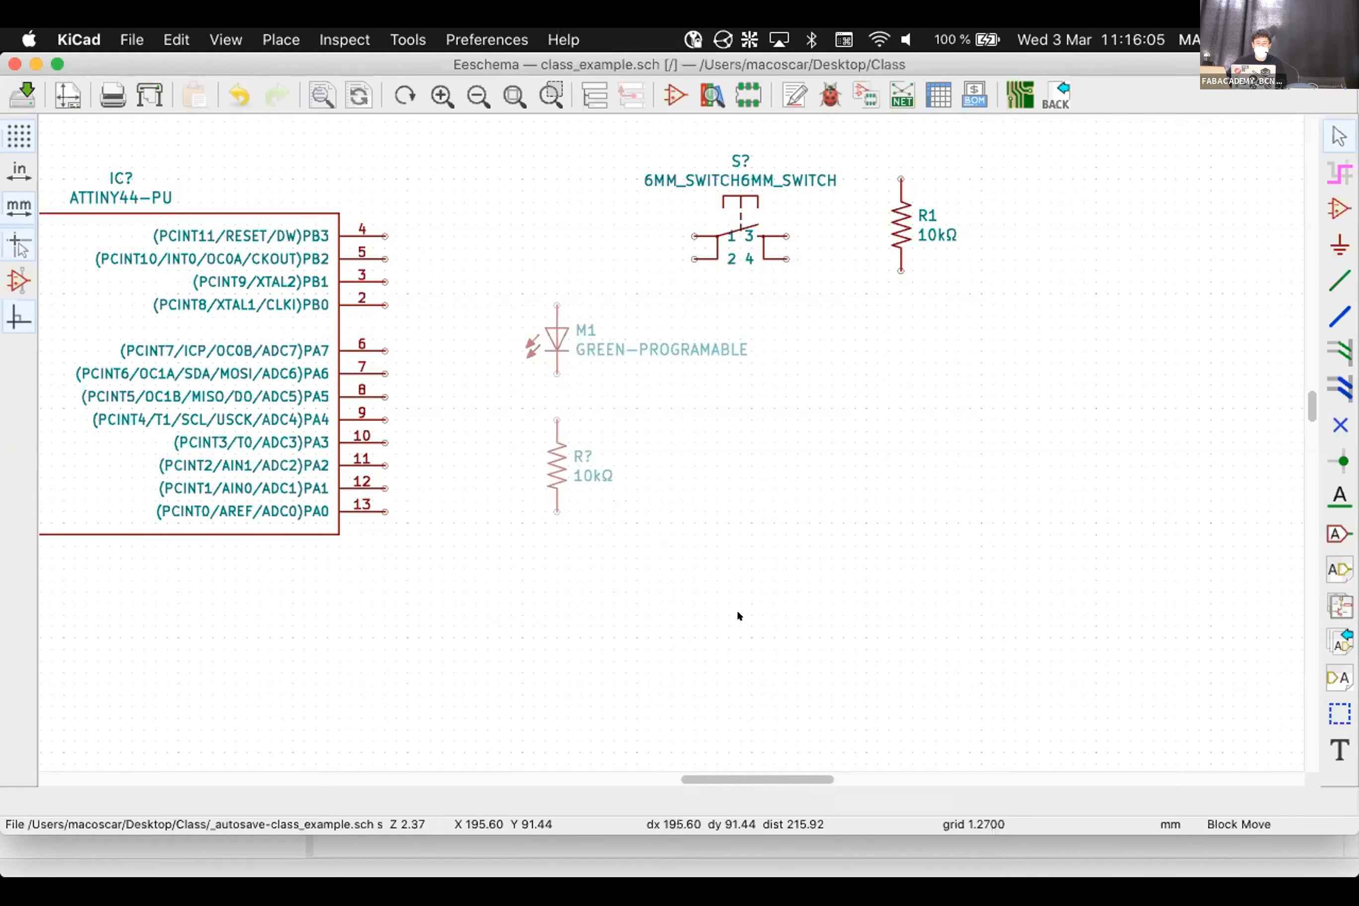
click(738, 614)
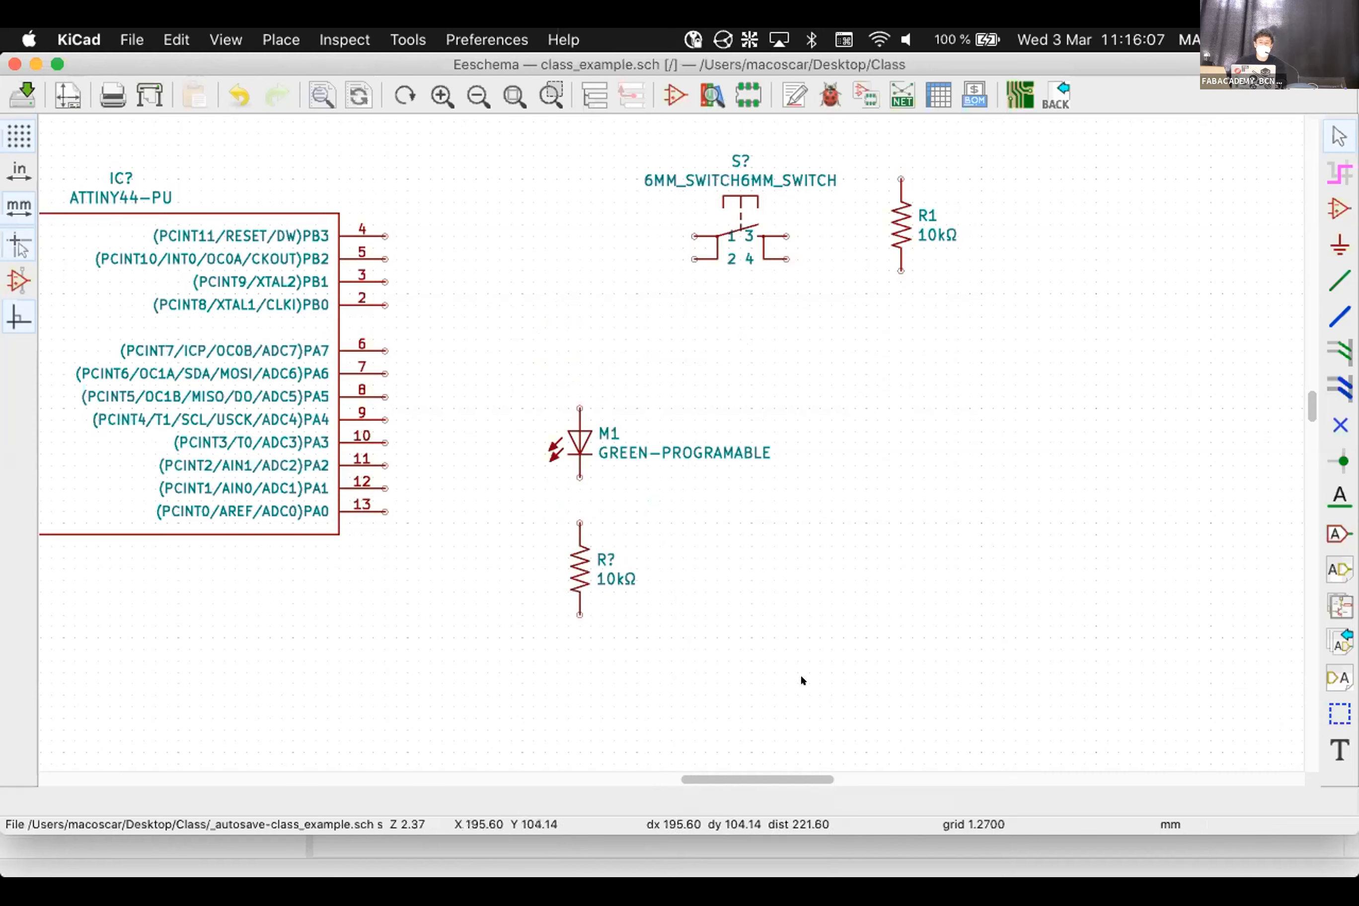
Copy the LED-and-resistor block and paste the duplicate left of the ATTINY44
drag(801, 678, 454, 341)
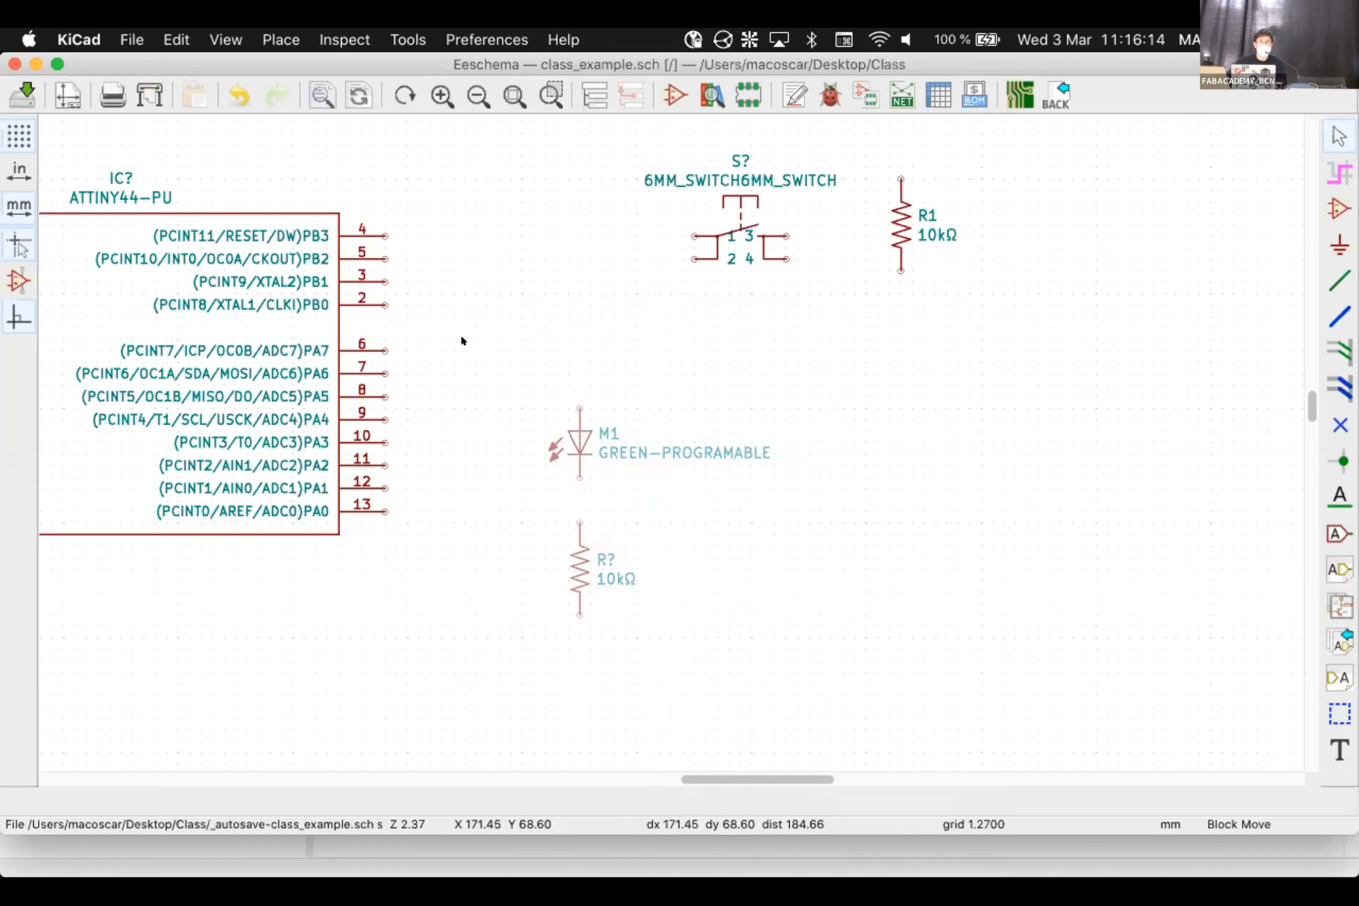
right_click(462, 341)
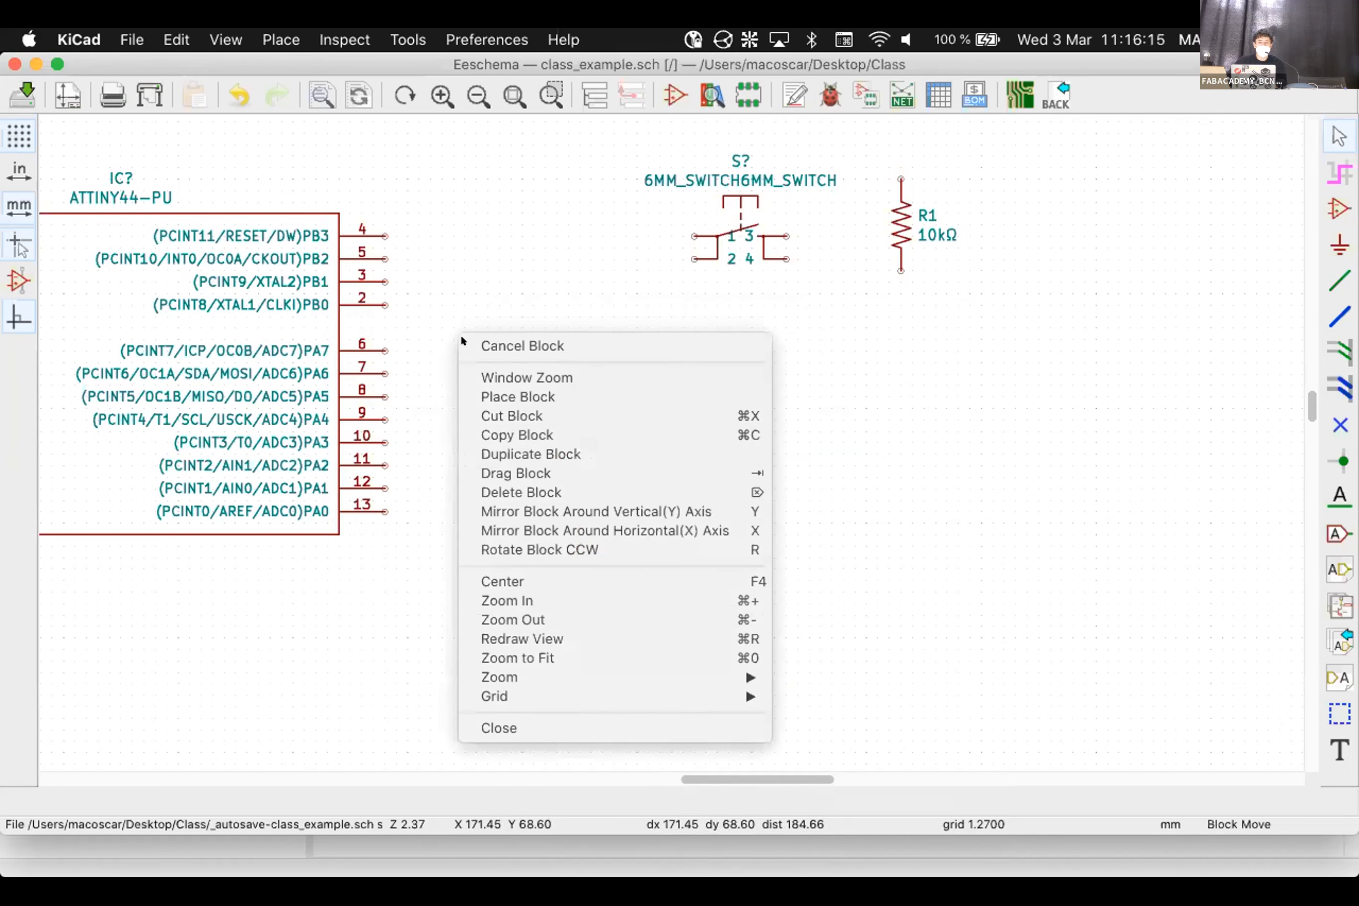
click(496, 420)
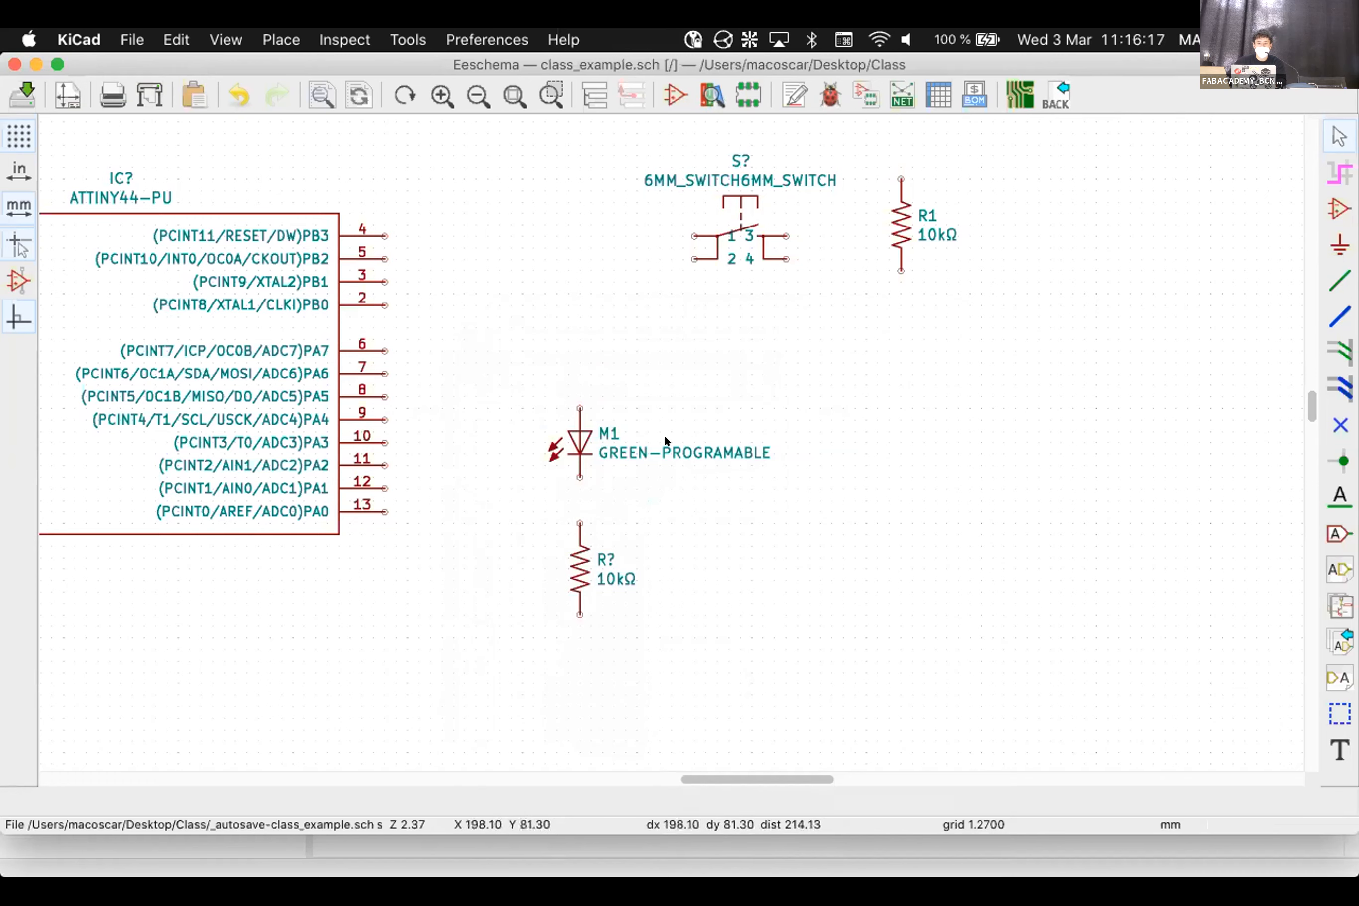
scroll(342, 427, down, 4)
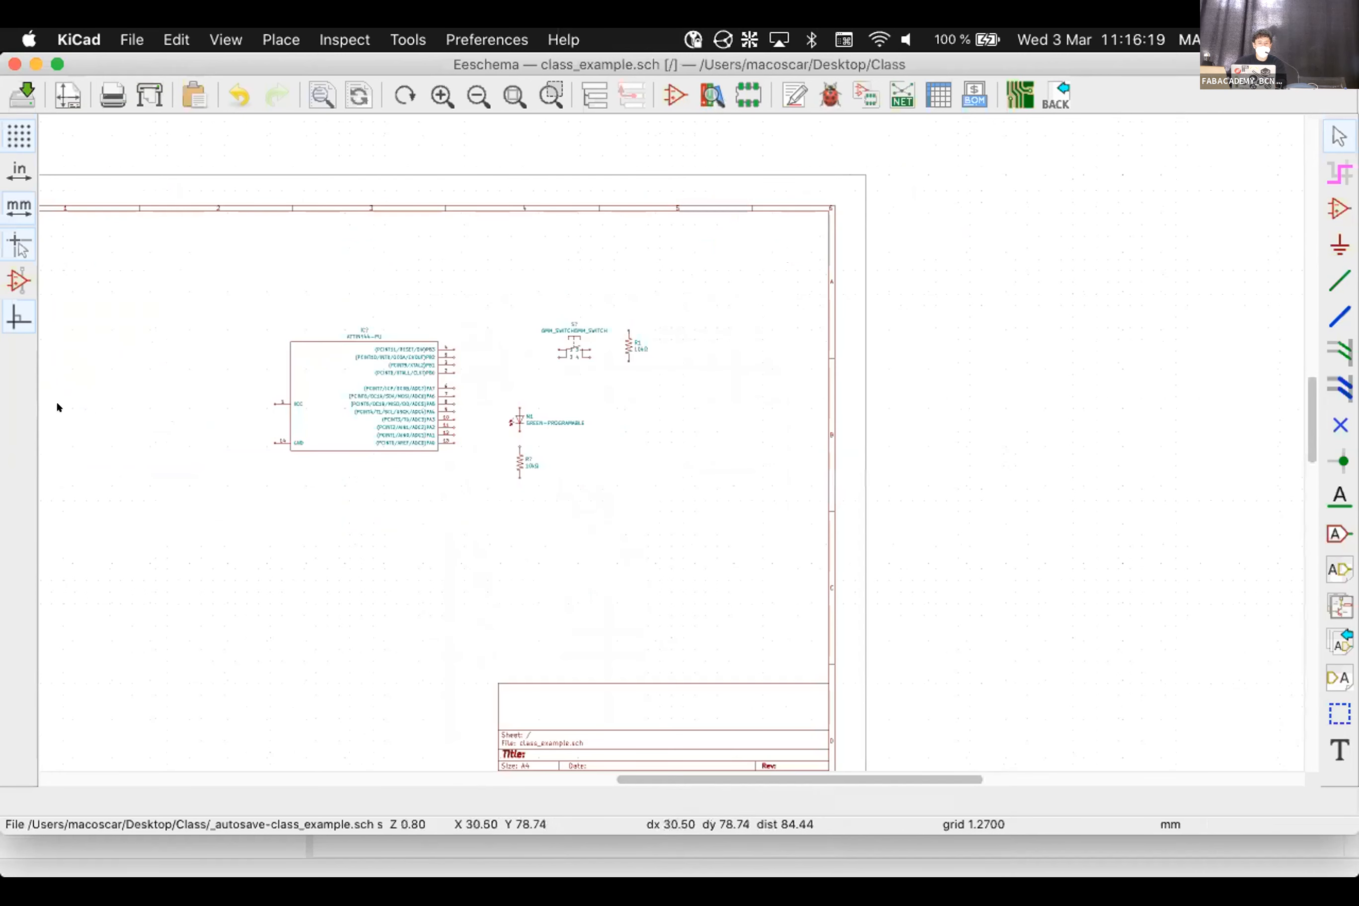
scroll(57, 404, up, 1)
right_click(771, 420)
click(788, 426)
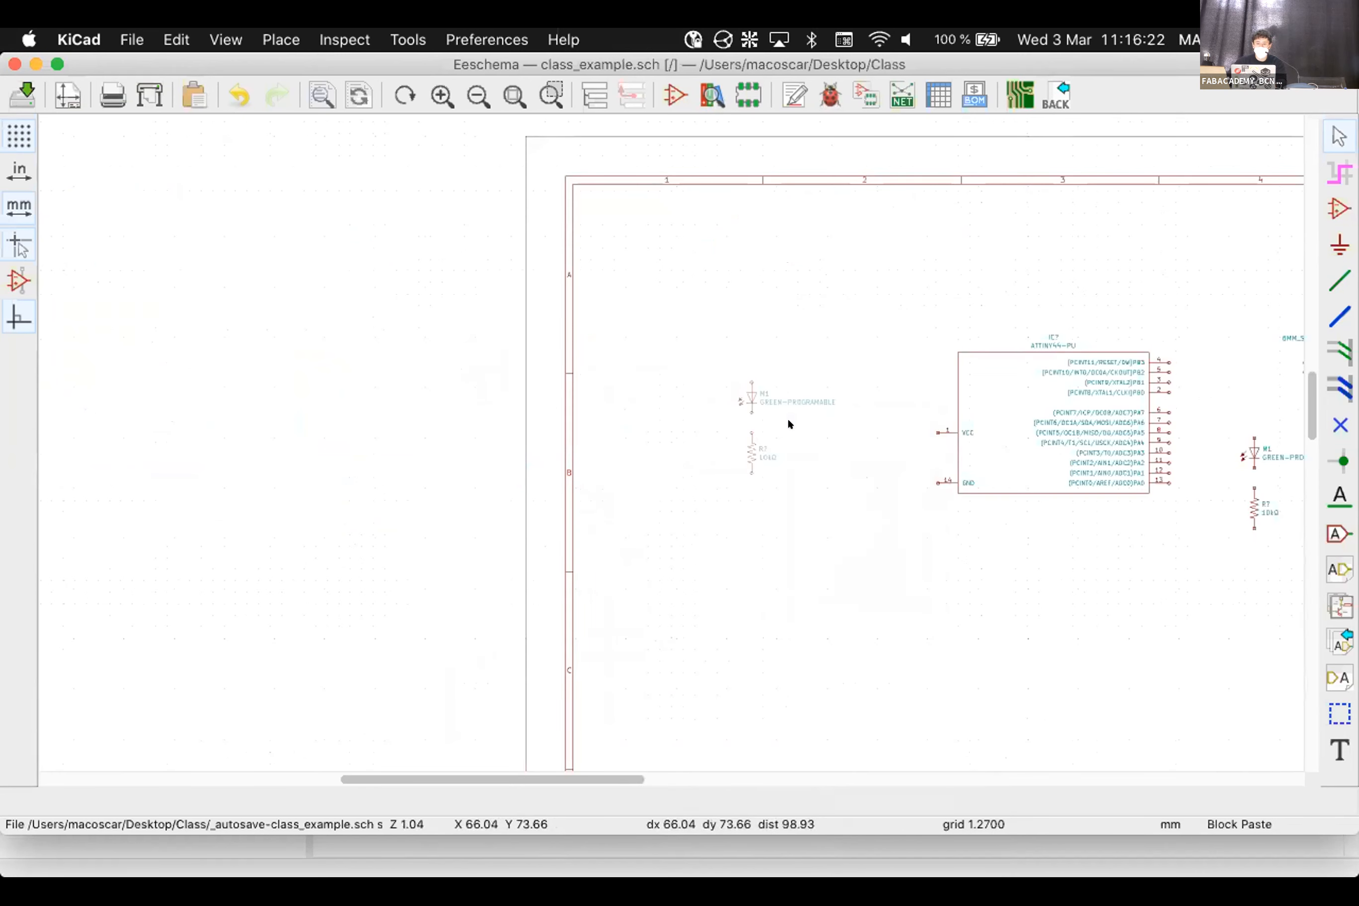
click(835, 459)
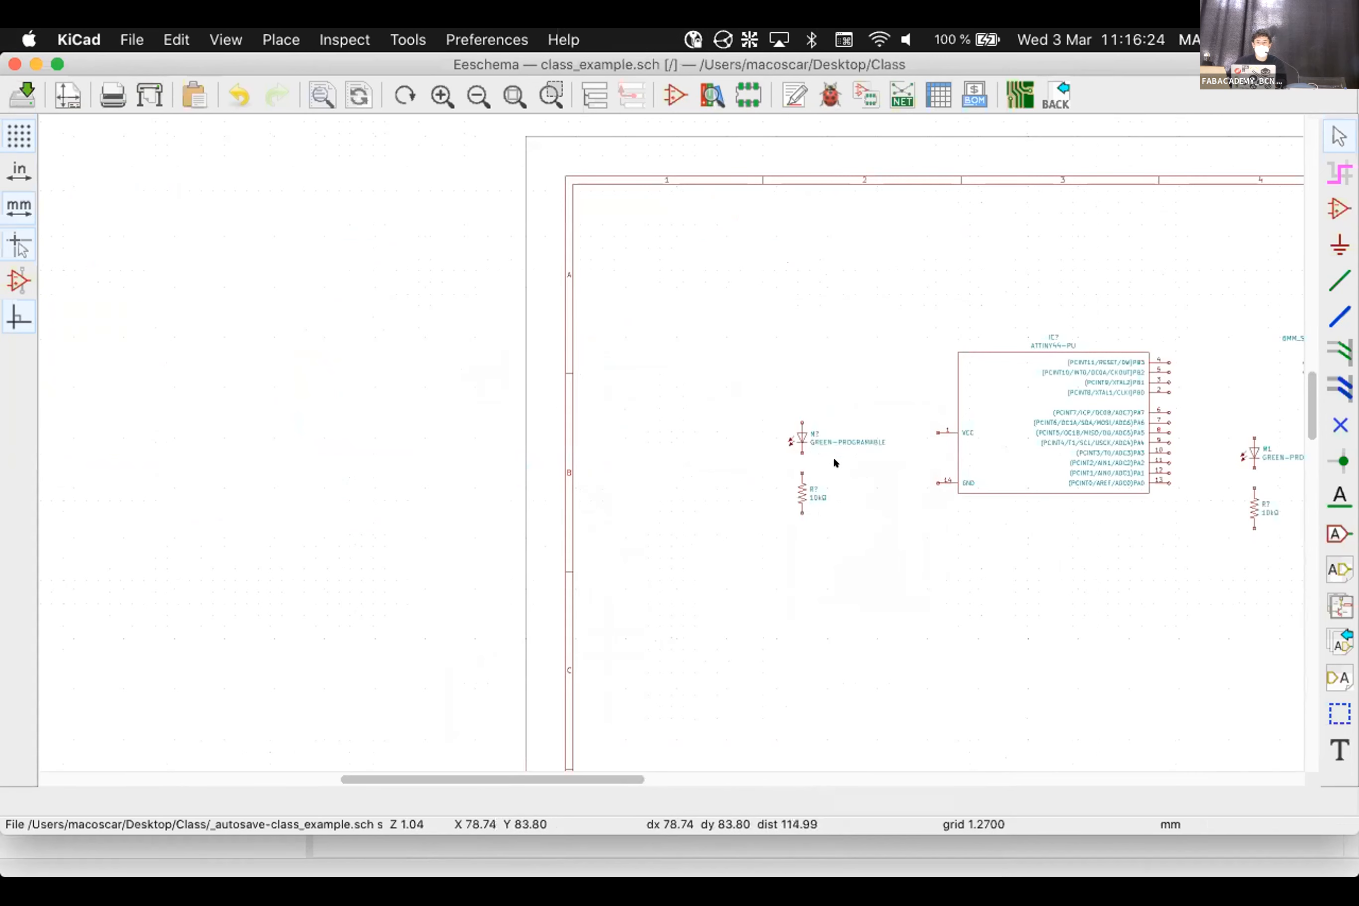
scroll(834, 455, up, 4)
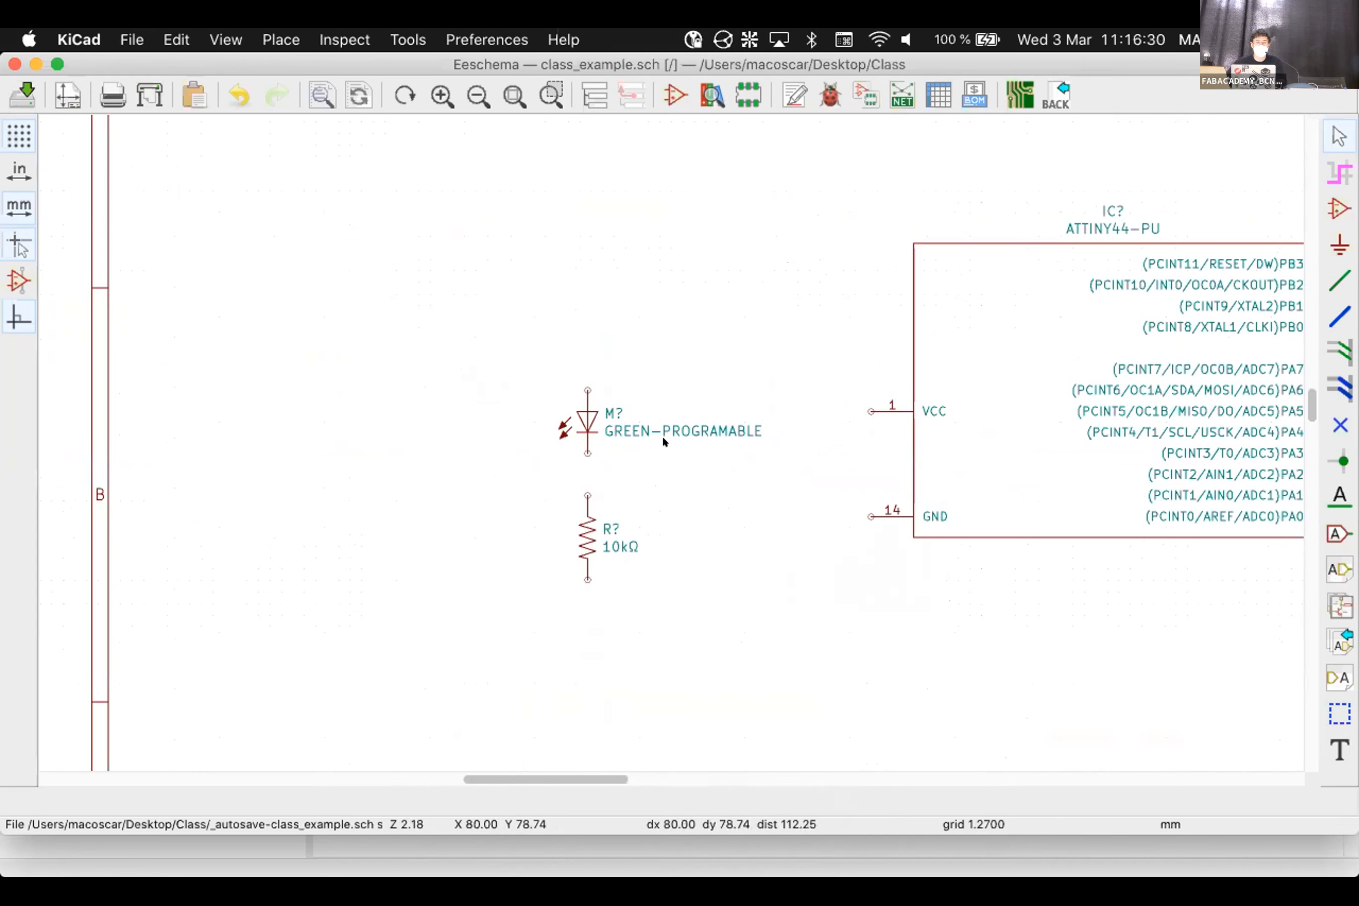
Give the copied LED the value RED-POWER and the reference M2
scroll(666, 439, down, 4)
scroll(666, 439, right, 5)
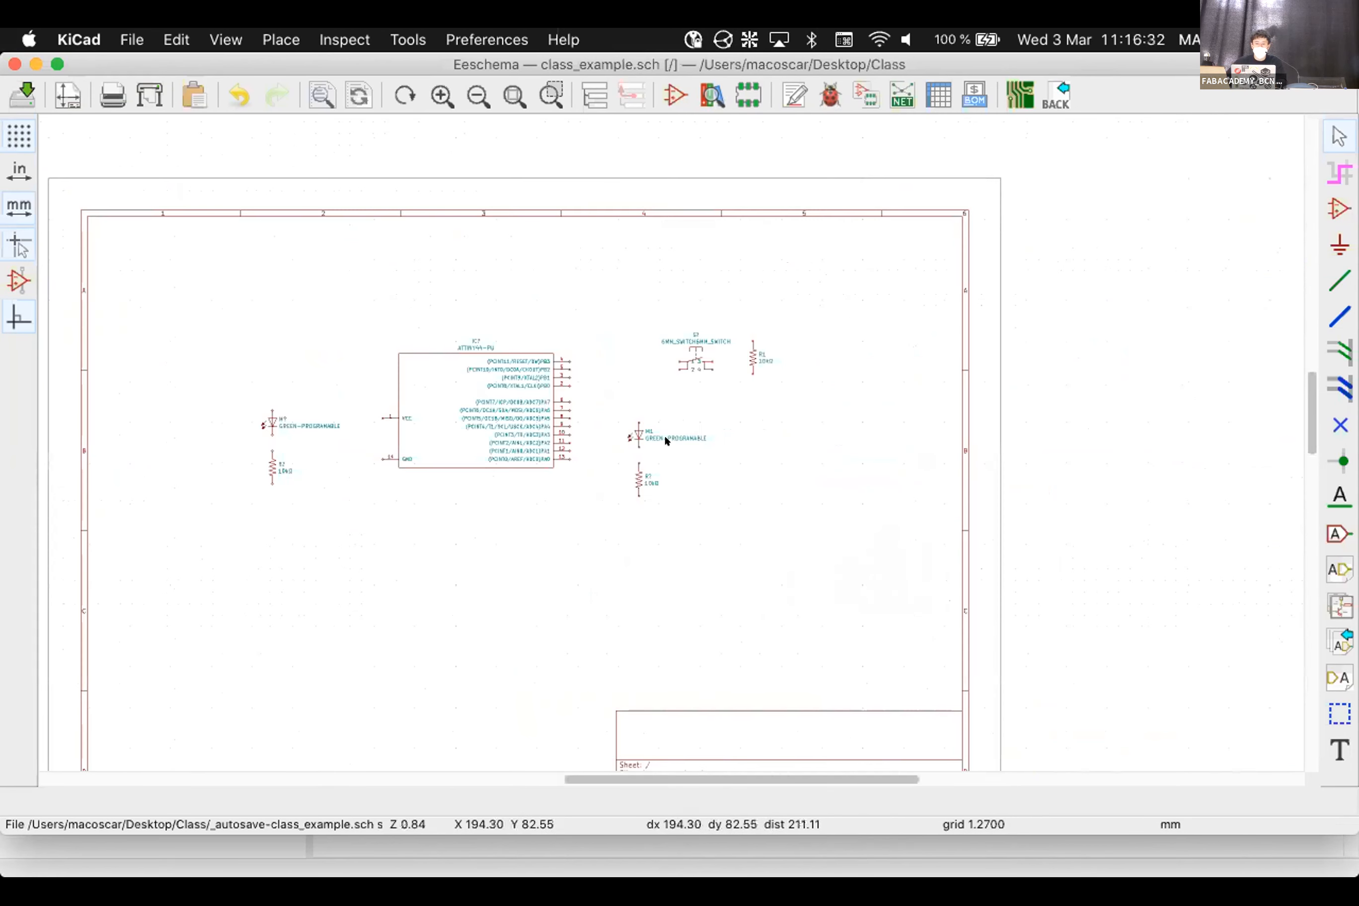
scroll(665, 437, up, 4)
scroll(665, 438, left, 3)
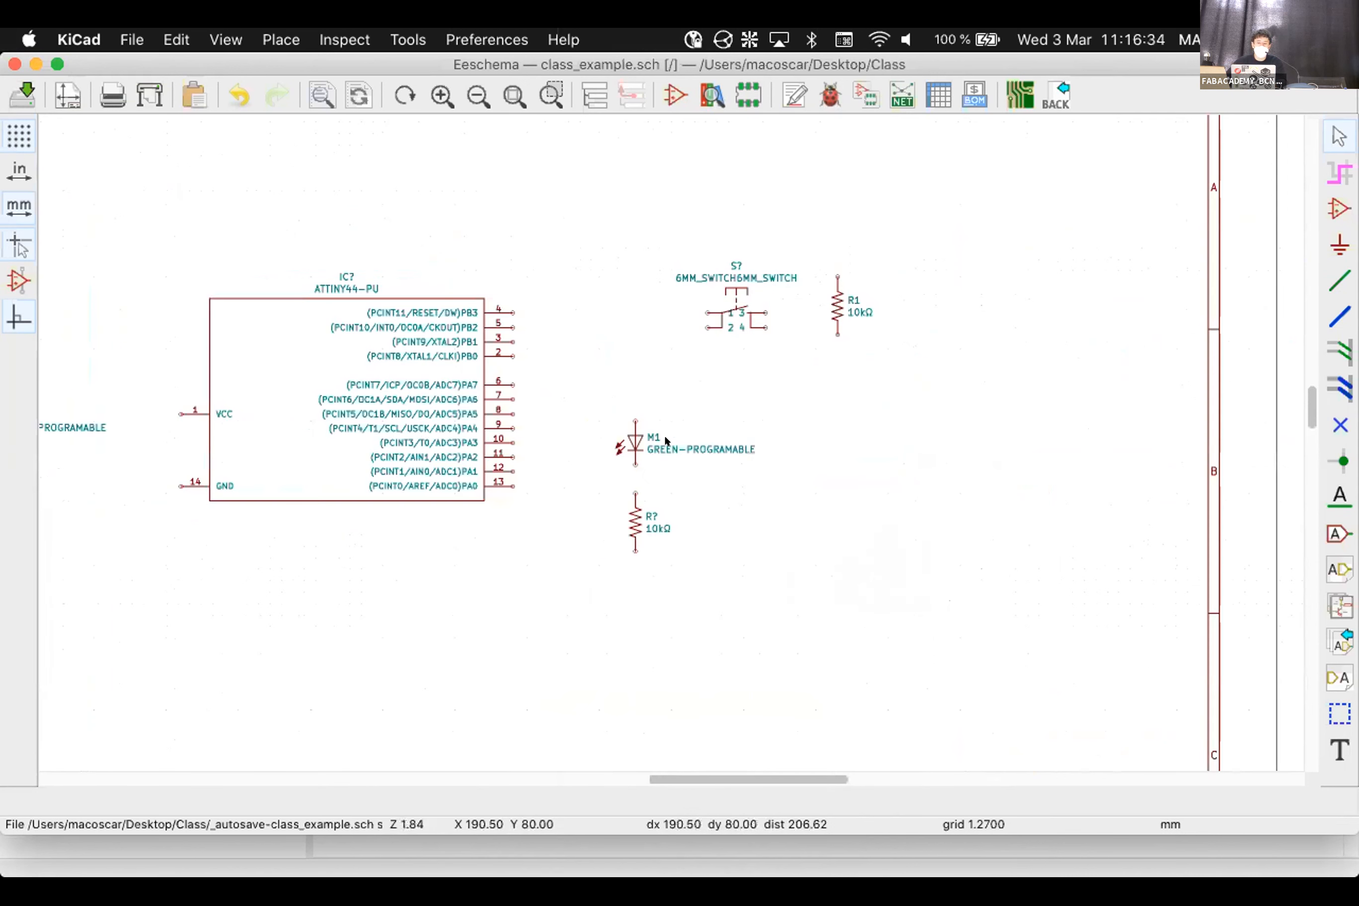
scroll(664, 439, down, 1)
scroll(770, 441, up, 2)
scroll(770, 441, left, 5)
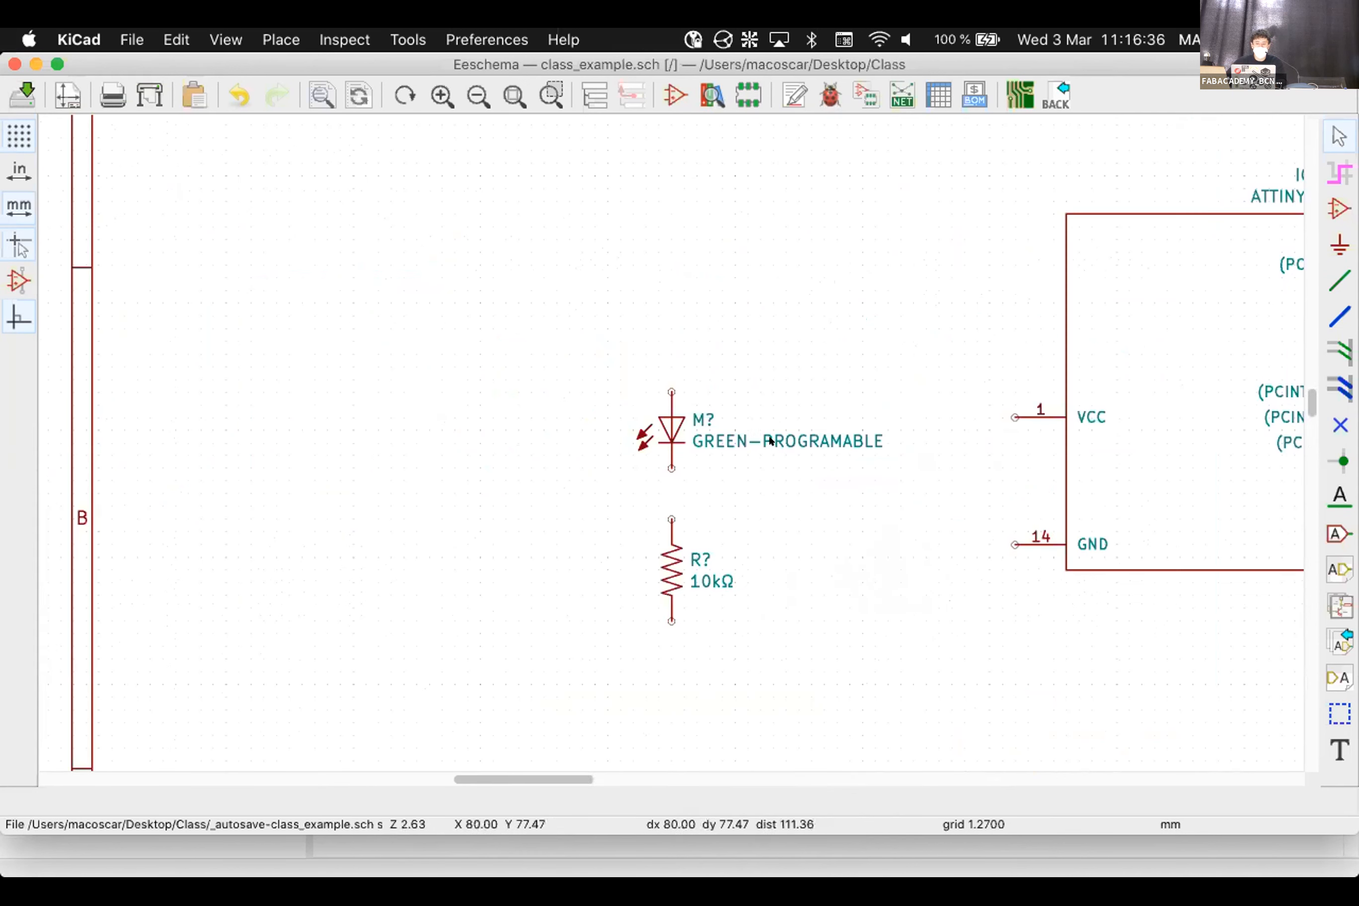
double_click(769, 441)
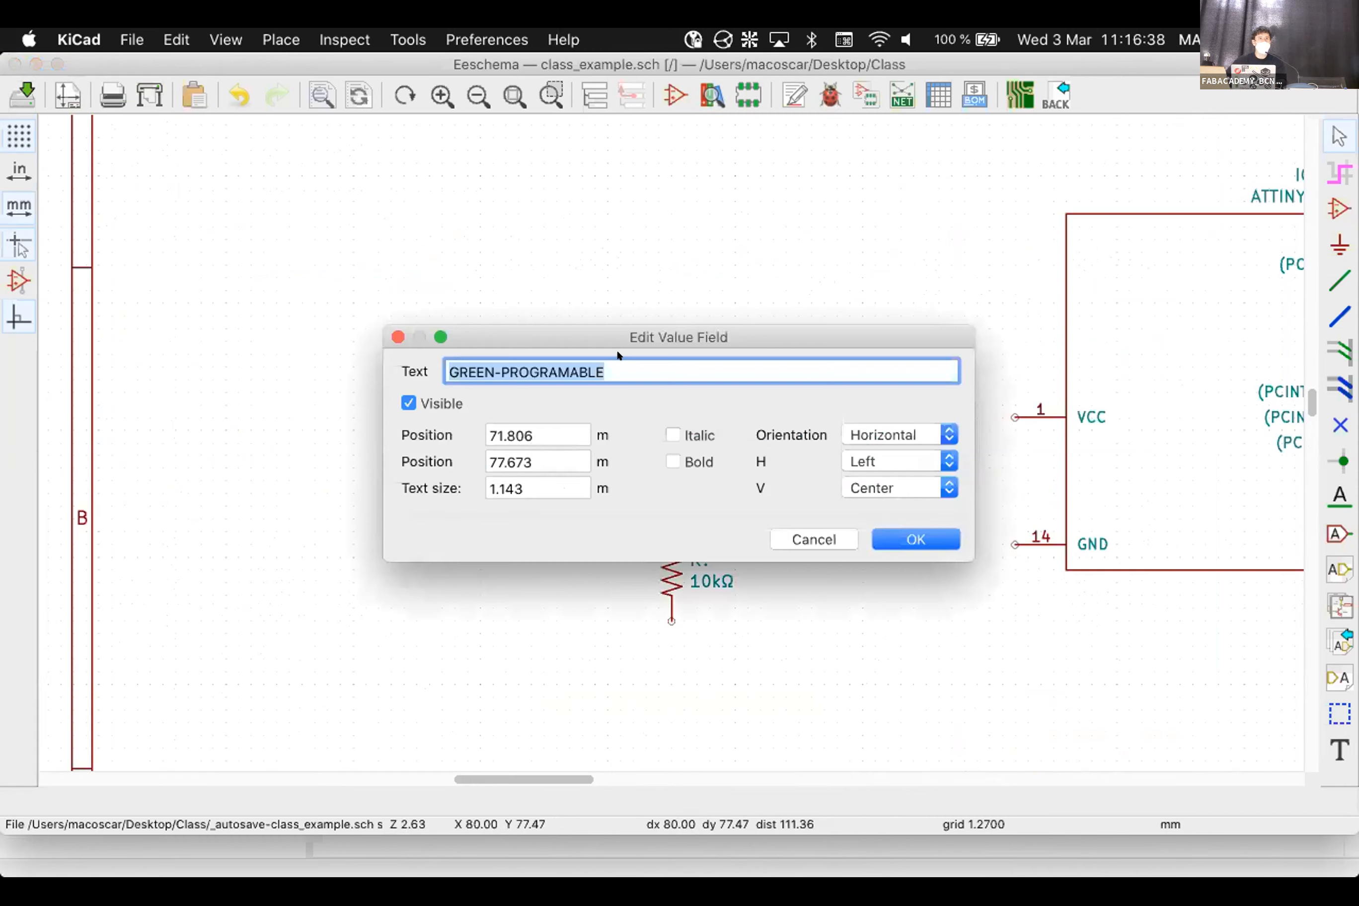
text(PO)
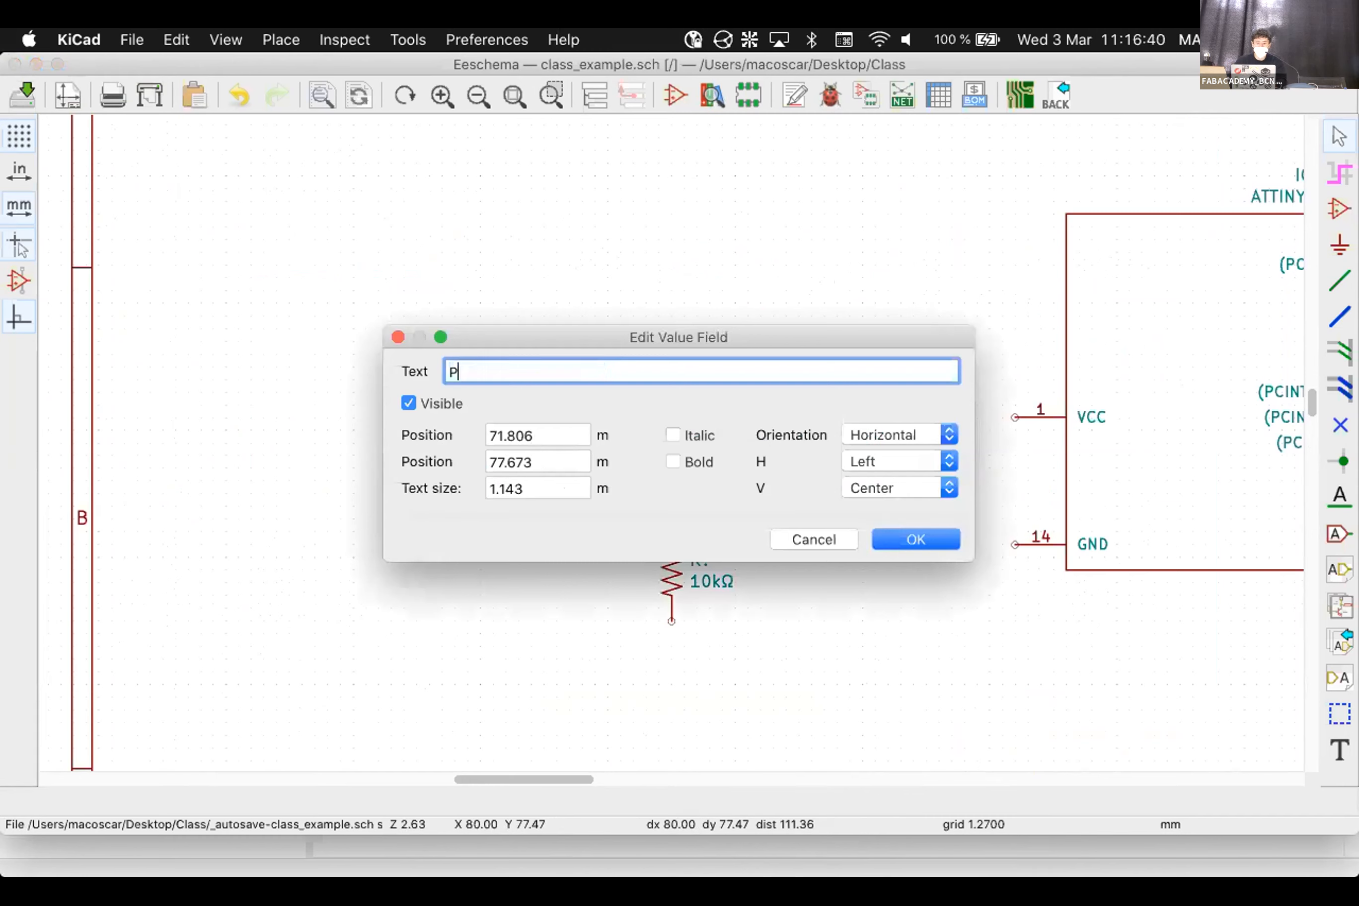
key(BackSpace)
key(BackSpace)
text(RED-POWER)
click(884, 538)
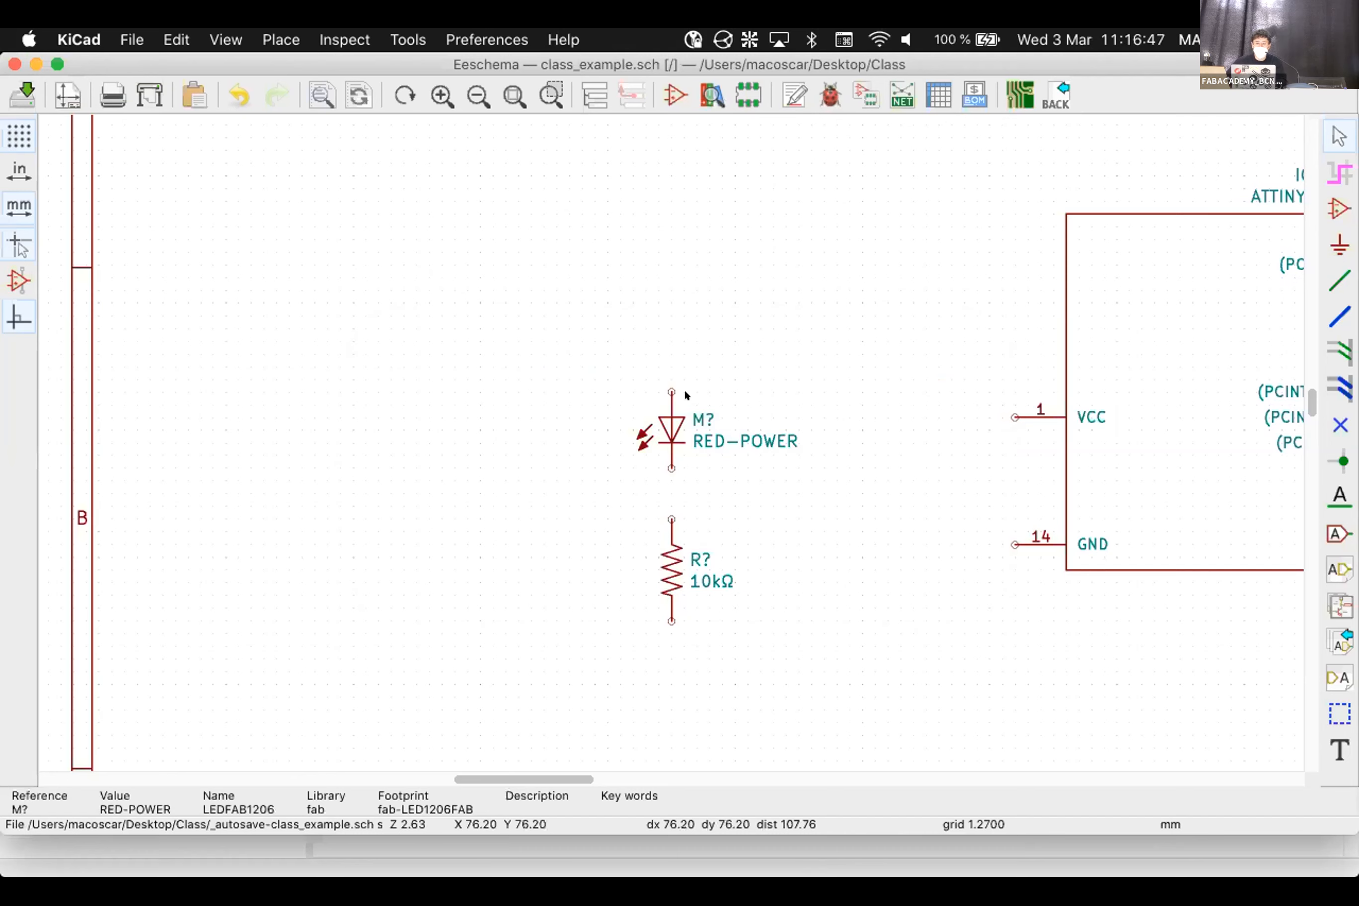
text(u2)
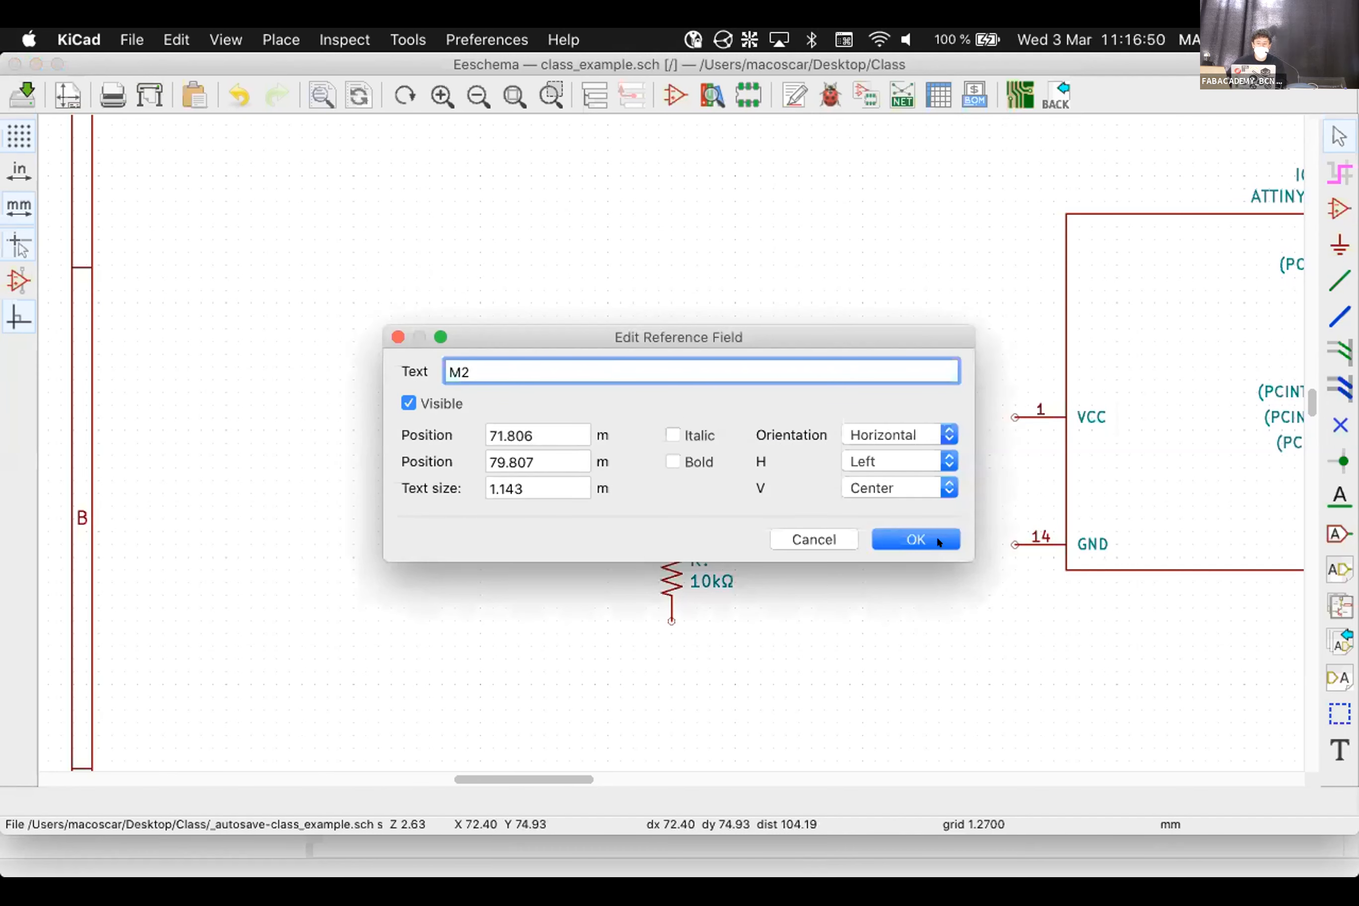
key(Return)
Number the two resistors R2 and R3
scroll(664, 434, down, 5)
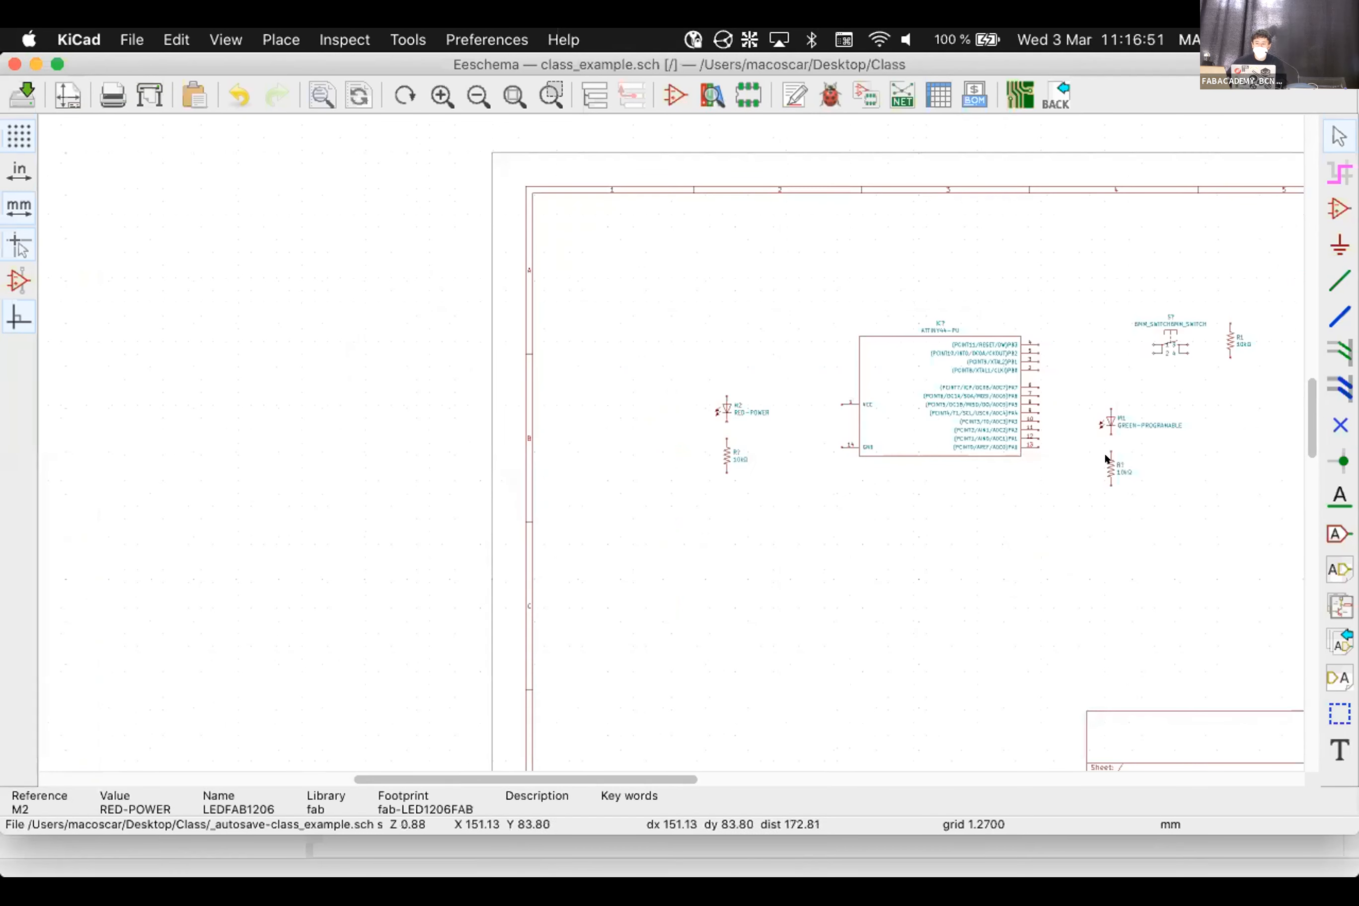
scroll(665, 438, right, 10)
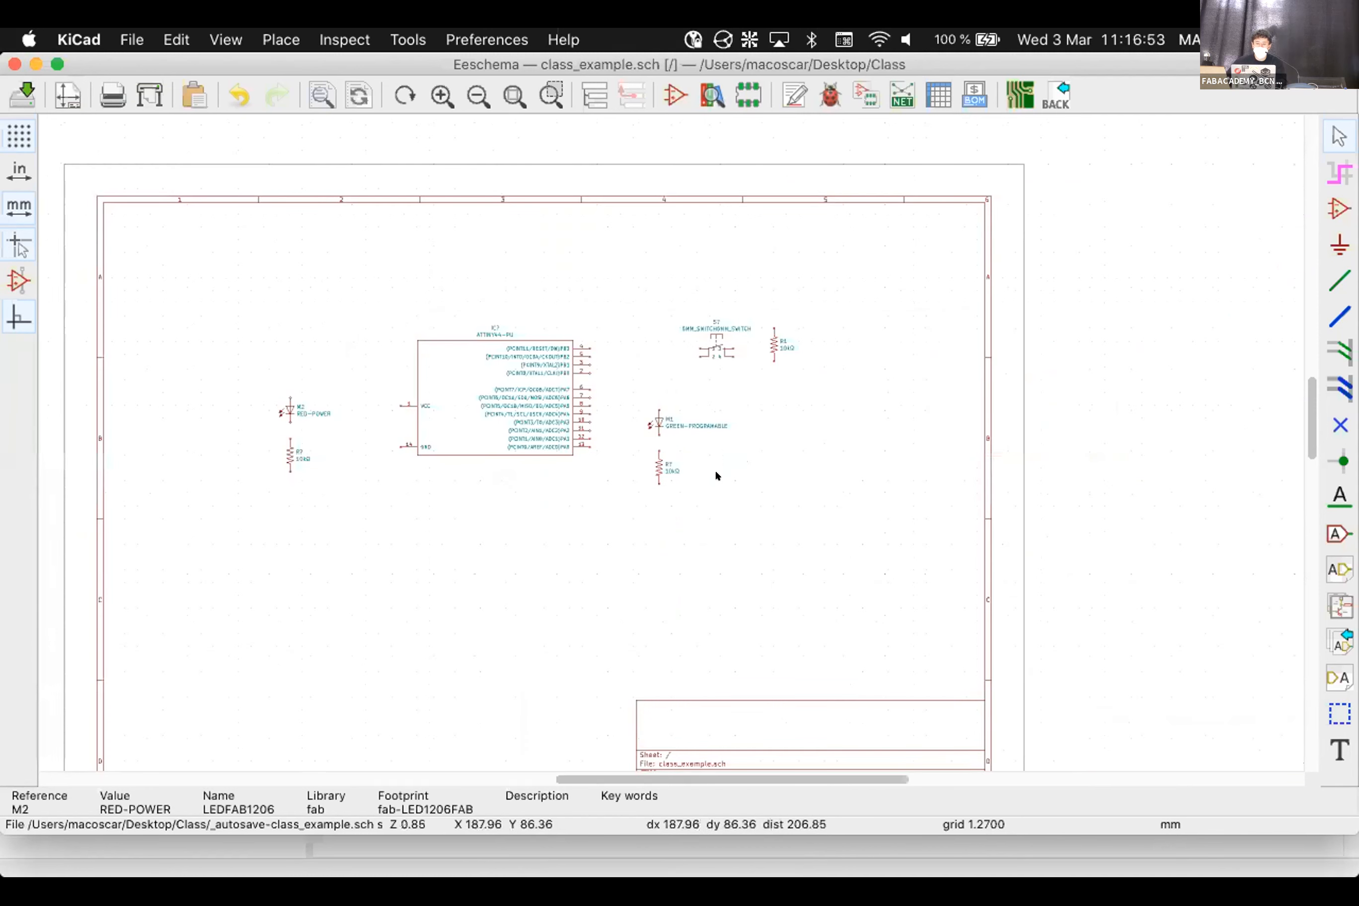
scroll(680, 456, up, 3)
text(u2)
key(Return)
scroll(663, 434, down, 4)
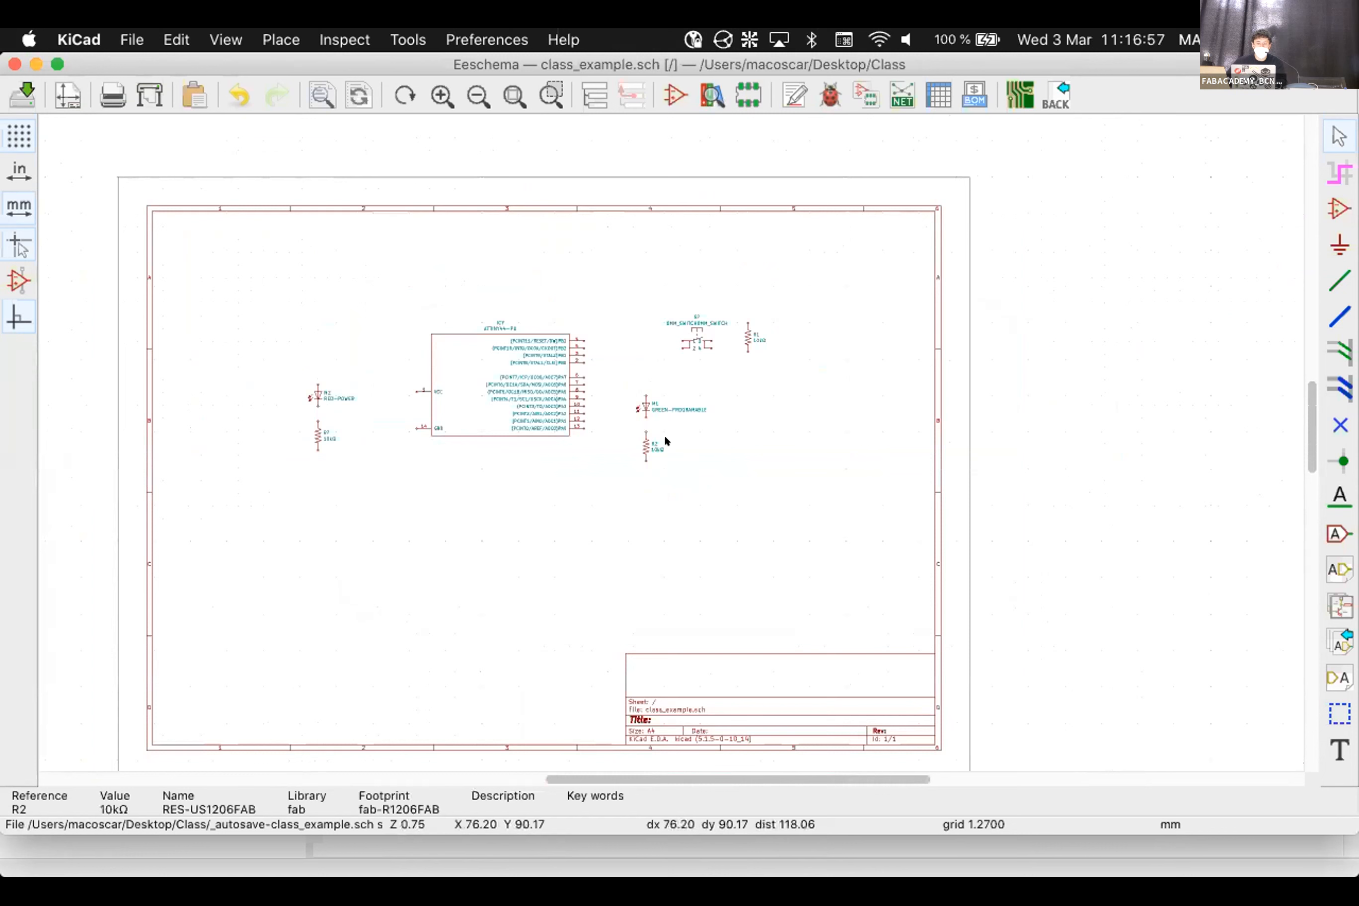
scroll(666, 440, up, 4)
scroll(649, 421, down, 1)
text(u3)
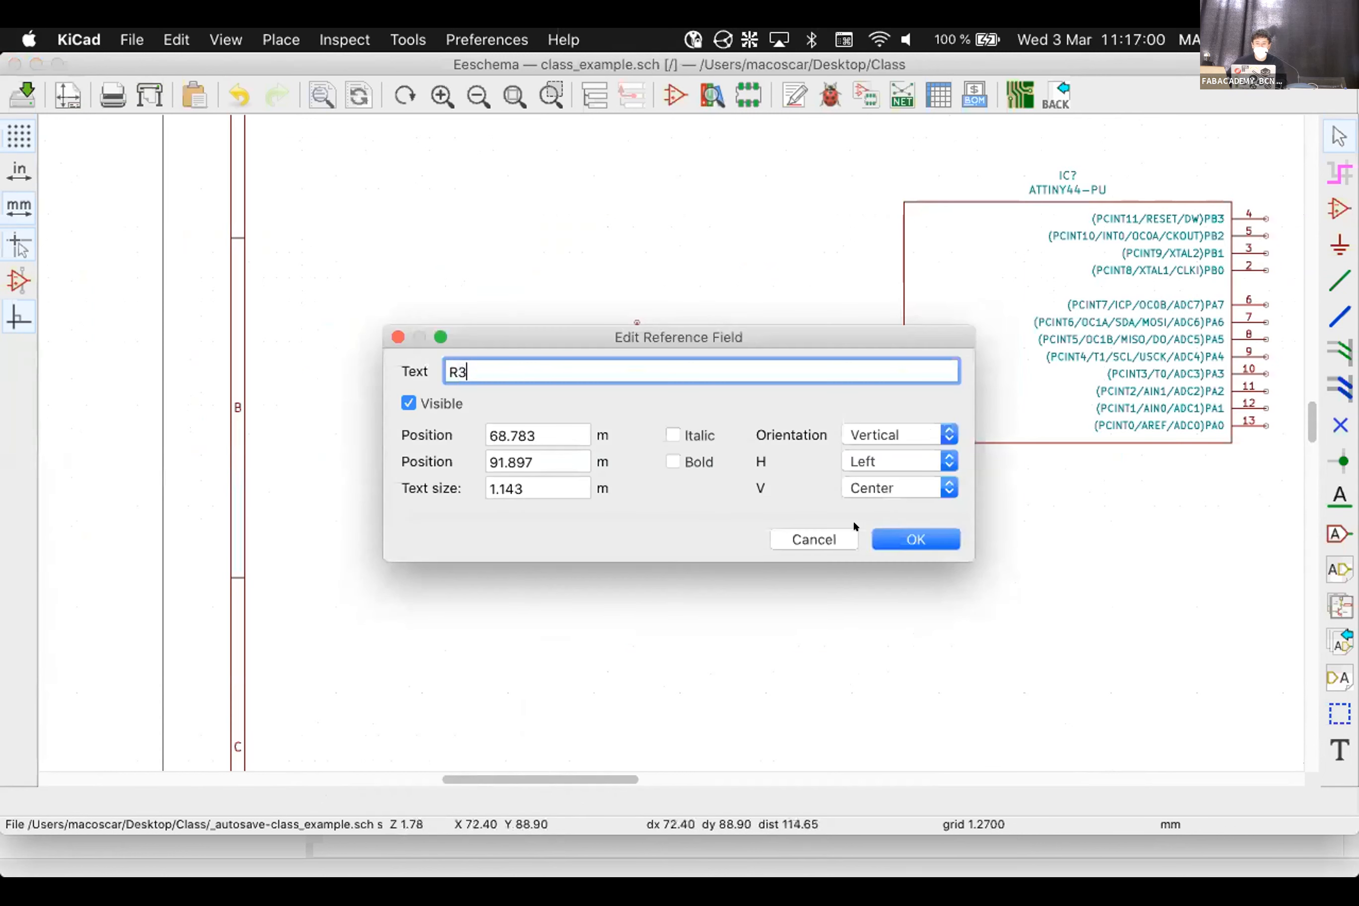
key(Return)
Change the switch reference from S? to S1 and the chip from IC? to IC1
scroll(664, 434, down, 4)
scroll(1157, 443, up, 3)
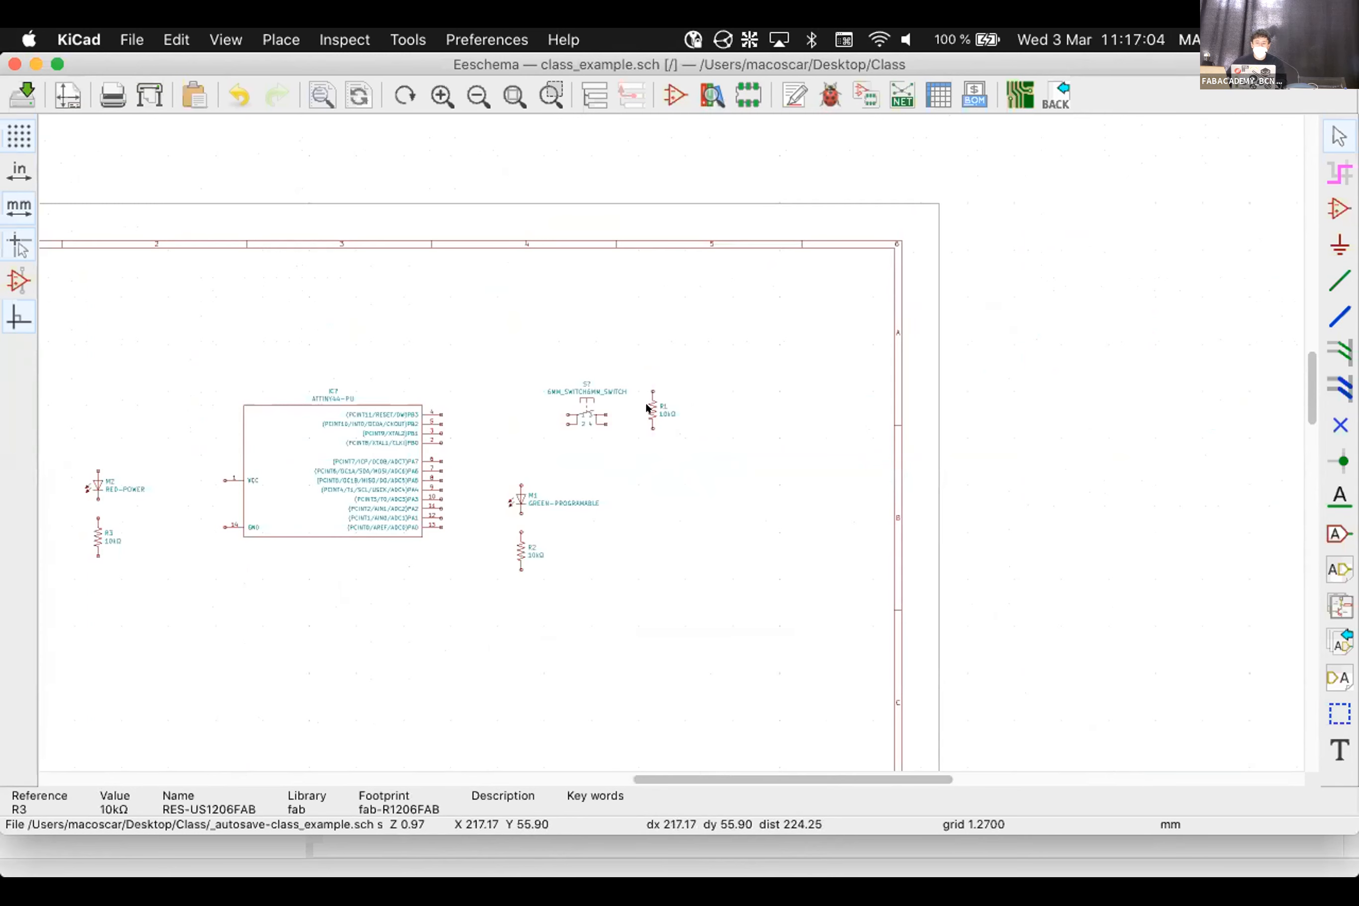
scroll(664, 437, up, 5)
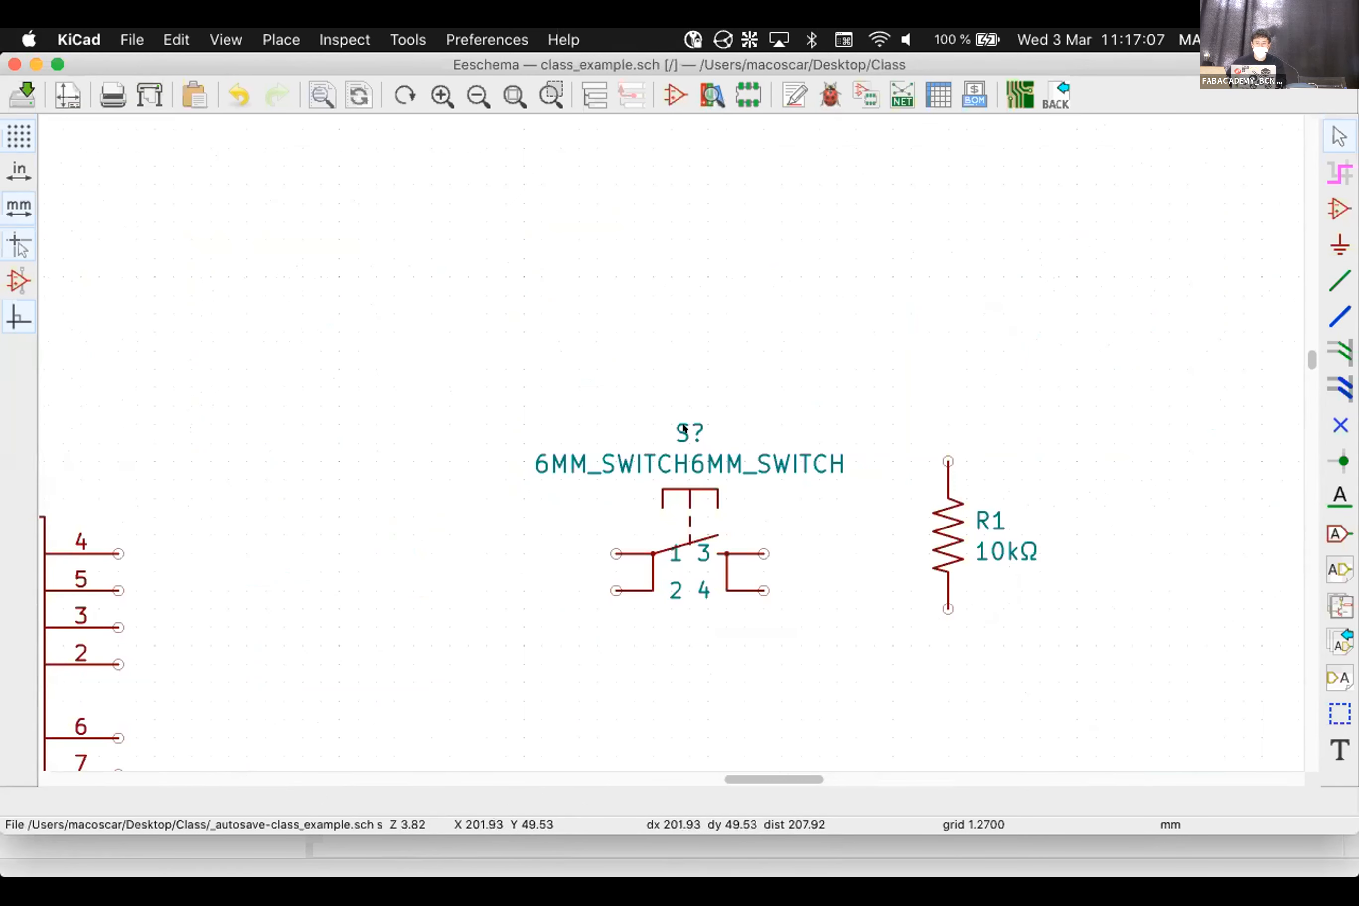
double_click(684, 429)
key(BackSpace)
text(1)
key(Return)
scroll(663, 434, down, 5)
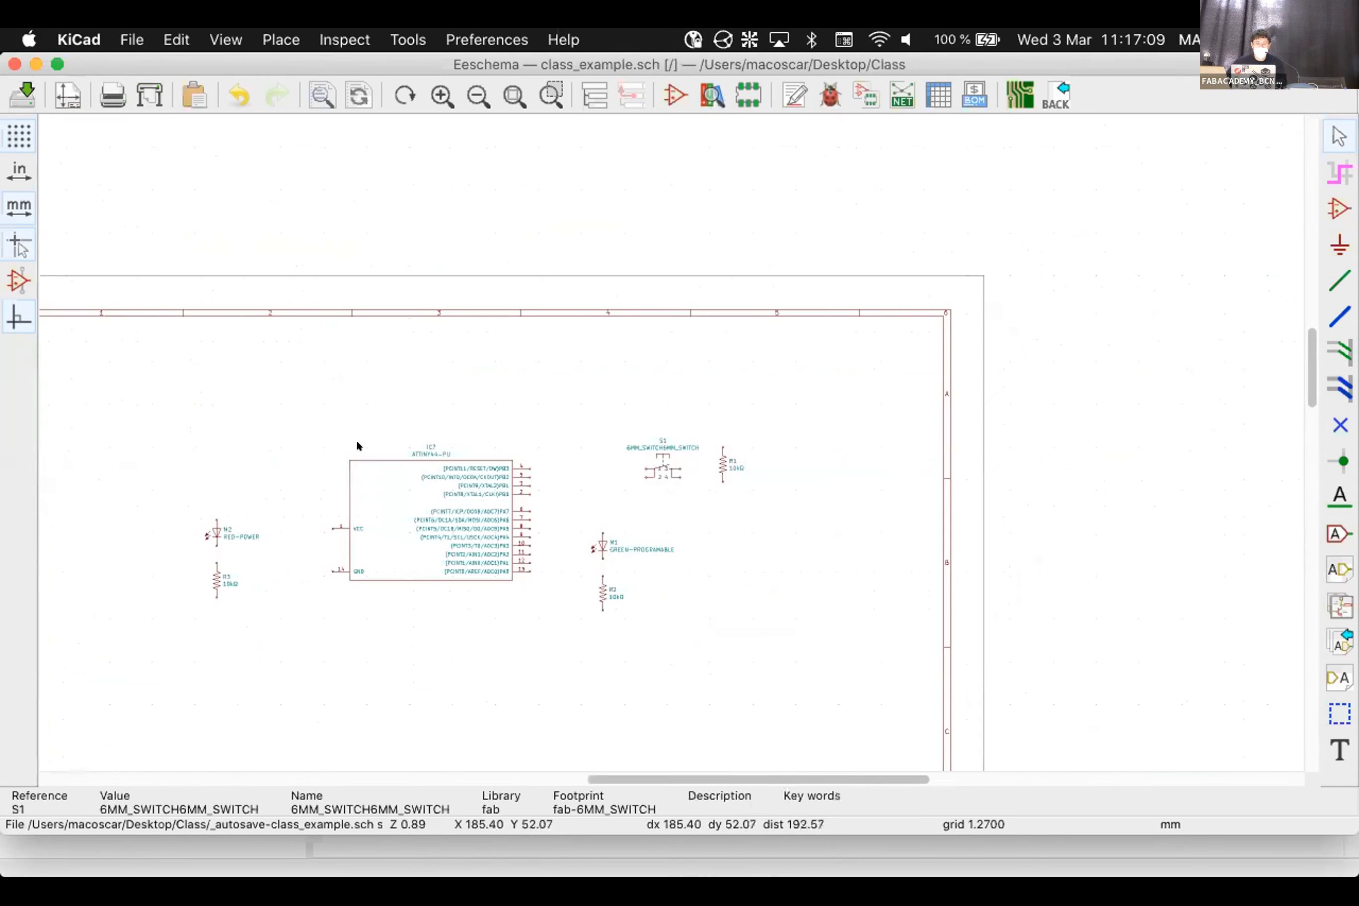
scroll(358, 453, up, 5)
double_click(638, 370)
key(BackSpace)
text(1)
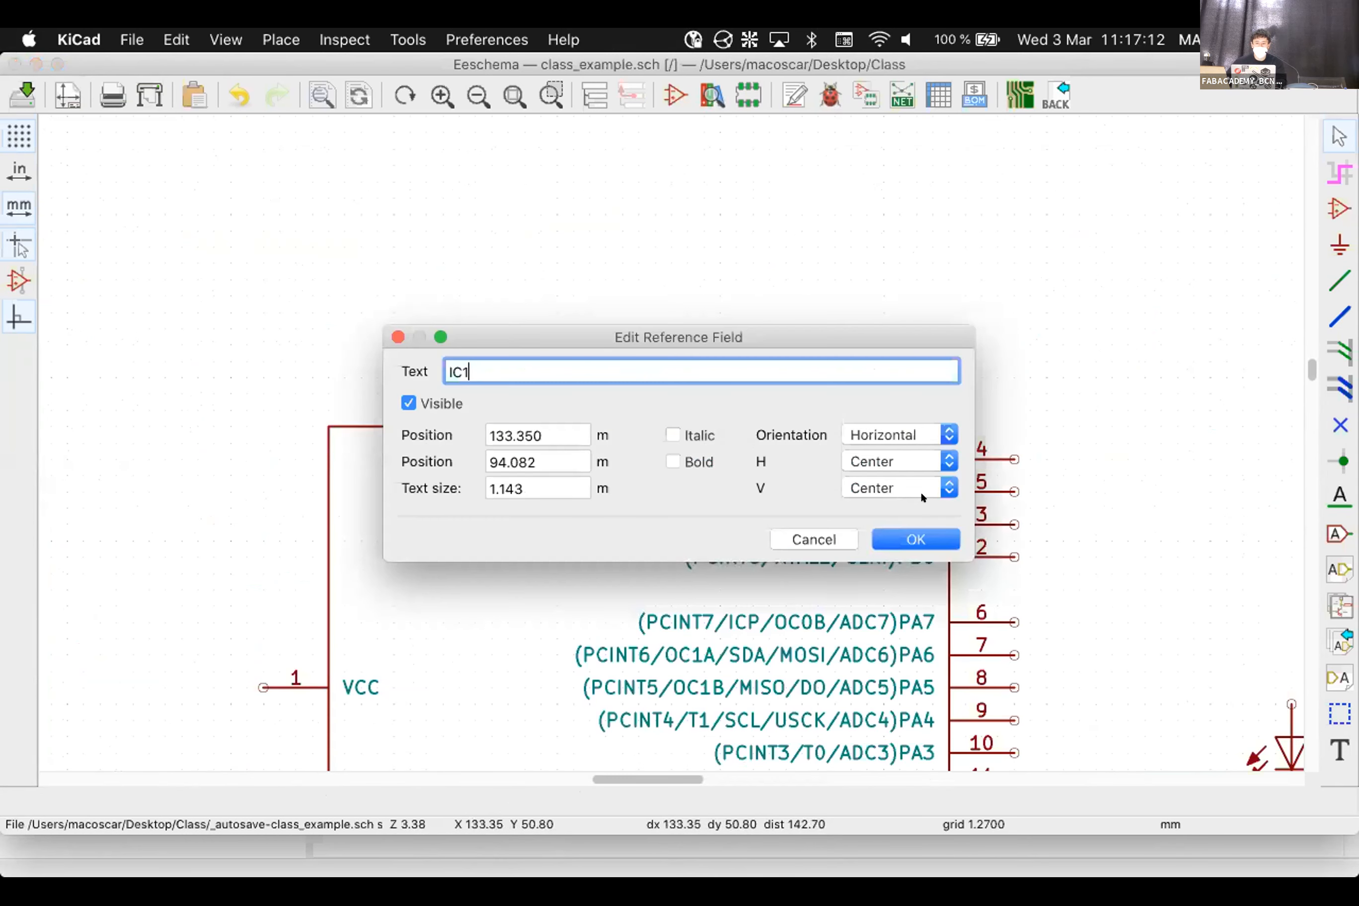
key(Return)
scroll(664, 434, down, 5)
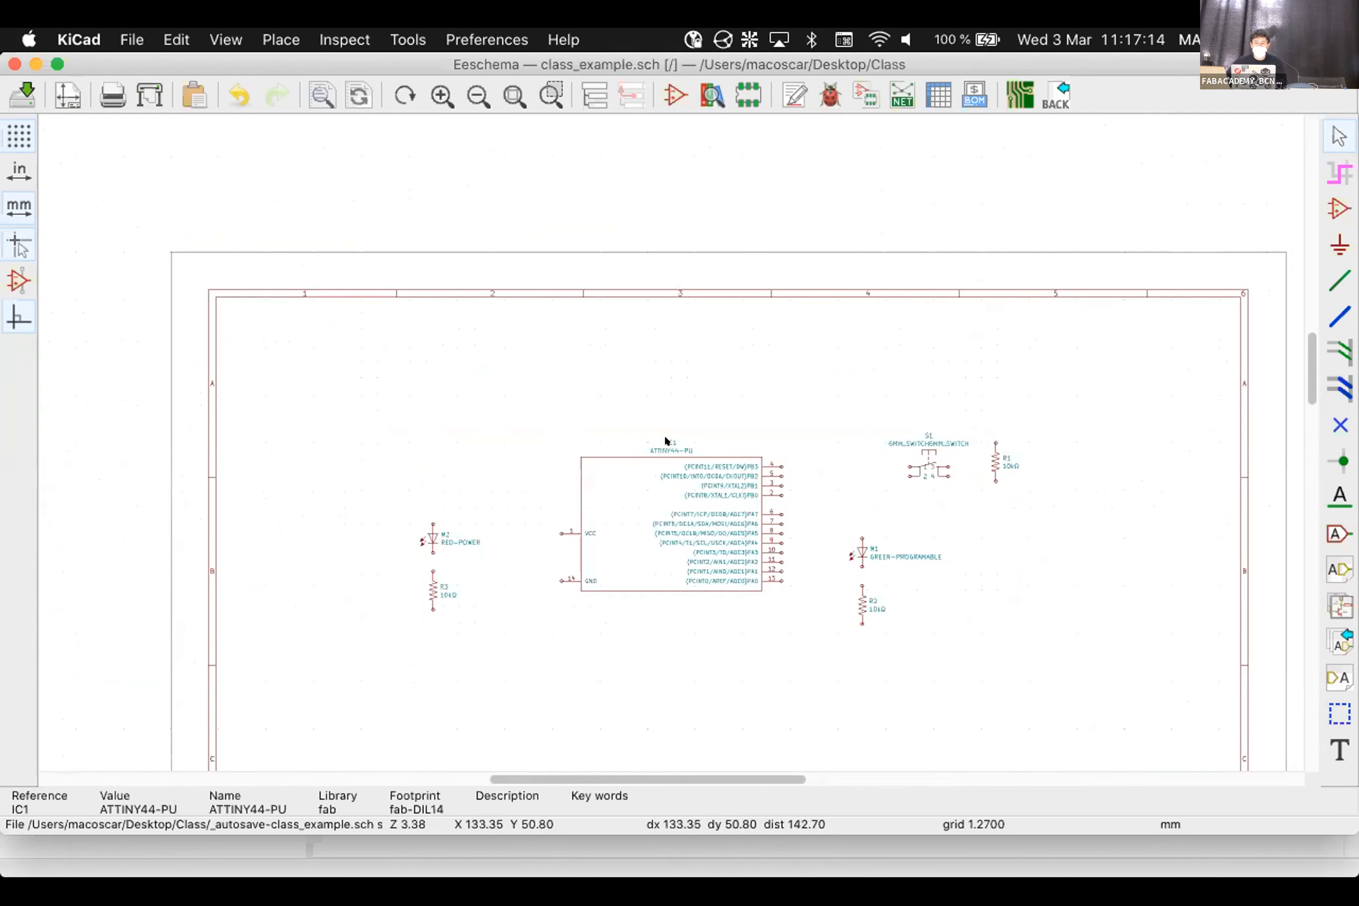
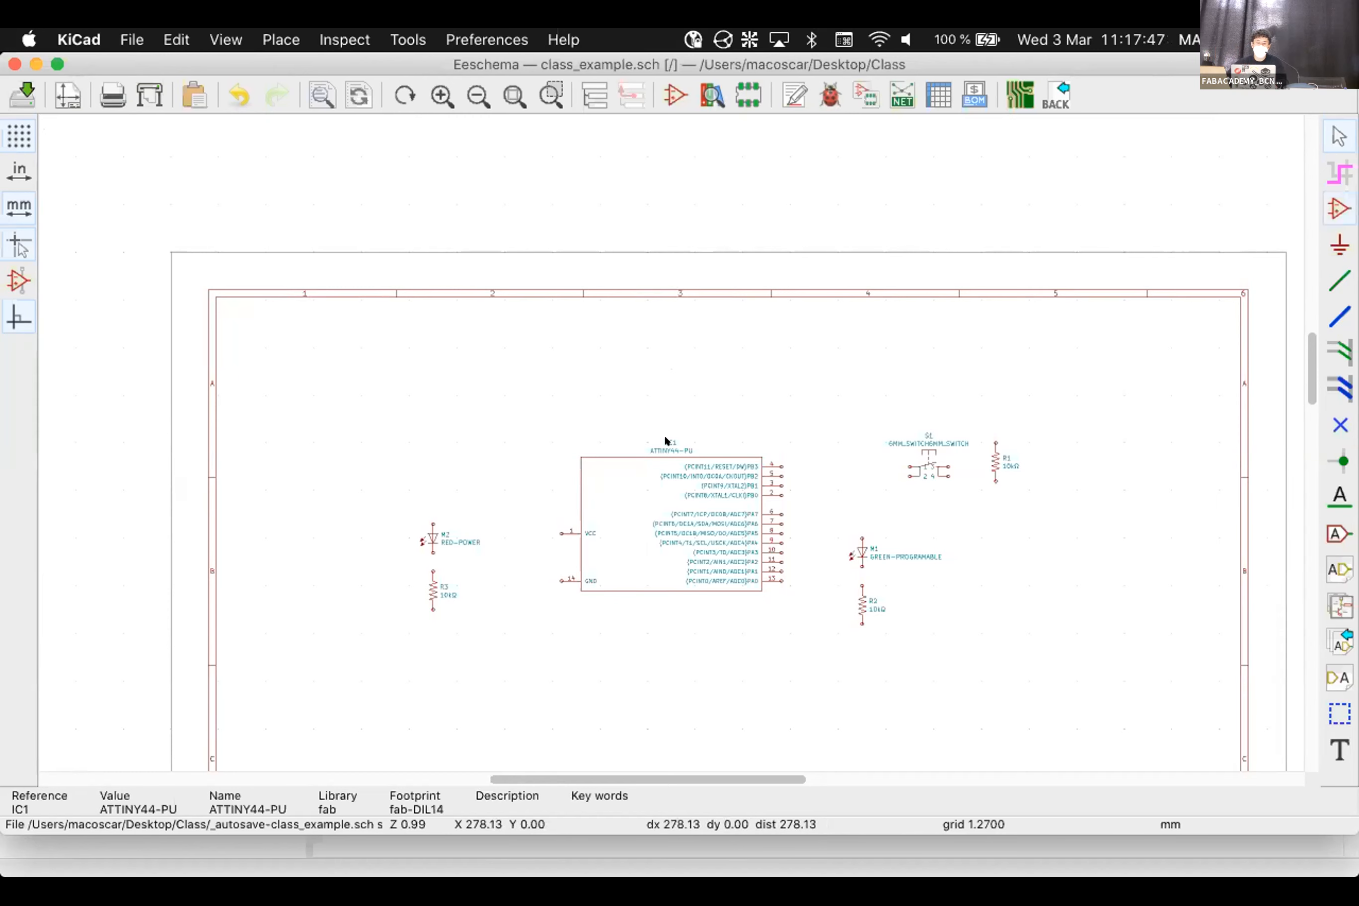
Start adding a component and browse the fab capacitor symbols in Choose Symbol
scroll(664, 439, down, 2)
scroll(665, 441, up, 3)
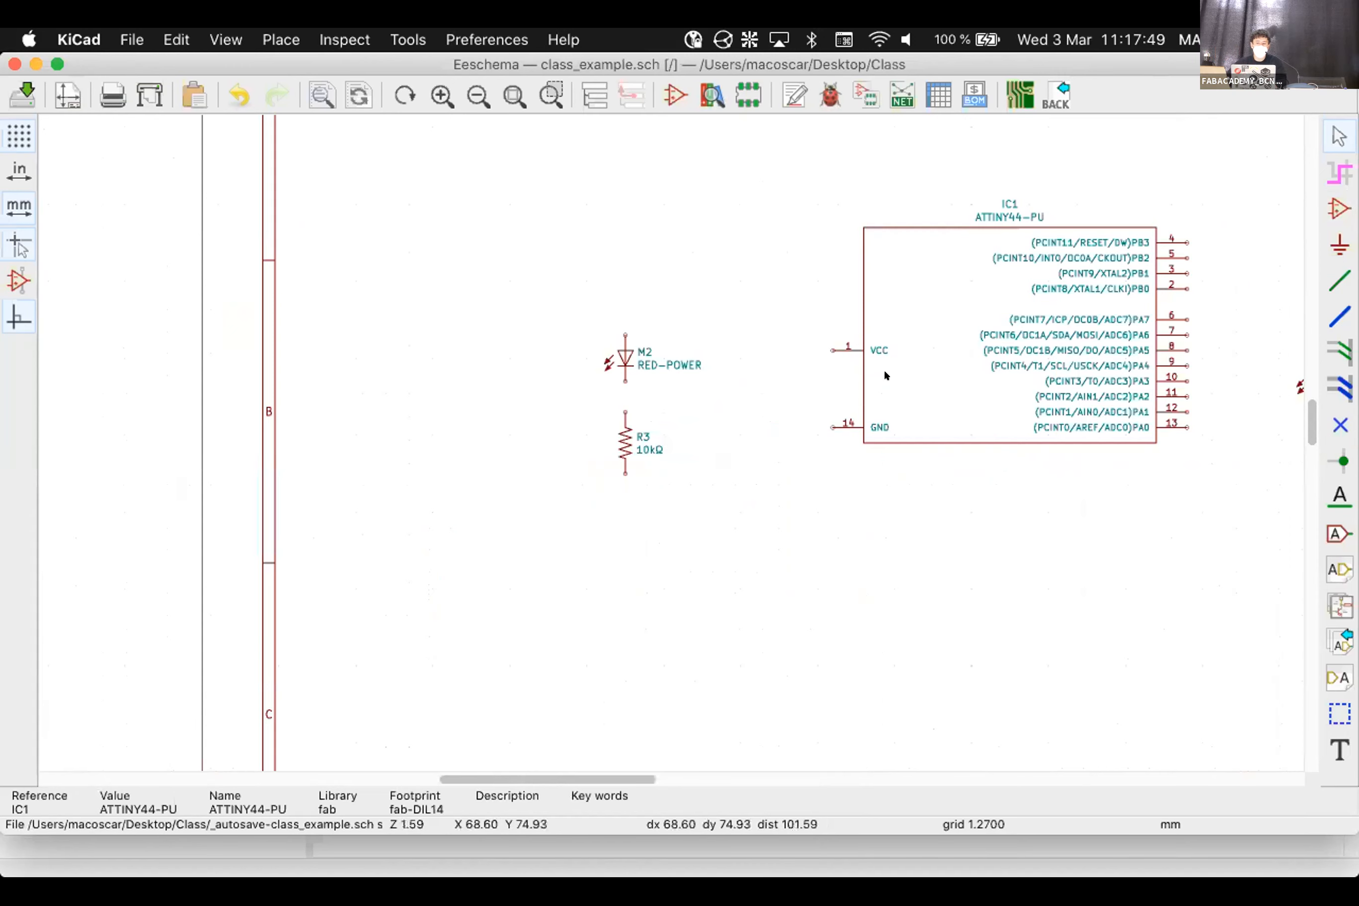
scroll(896, 374, up, 1)
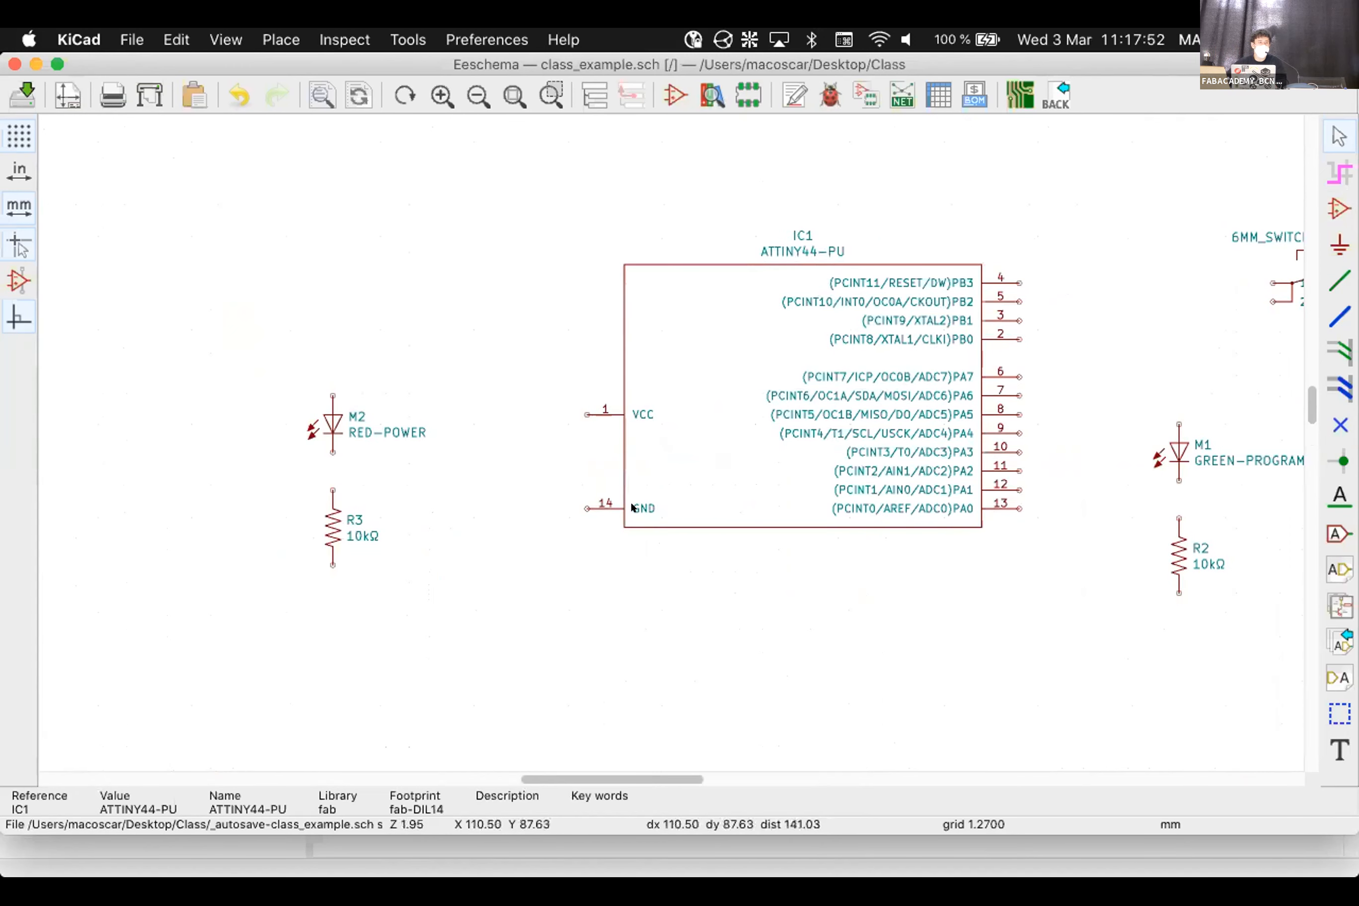
key(a)
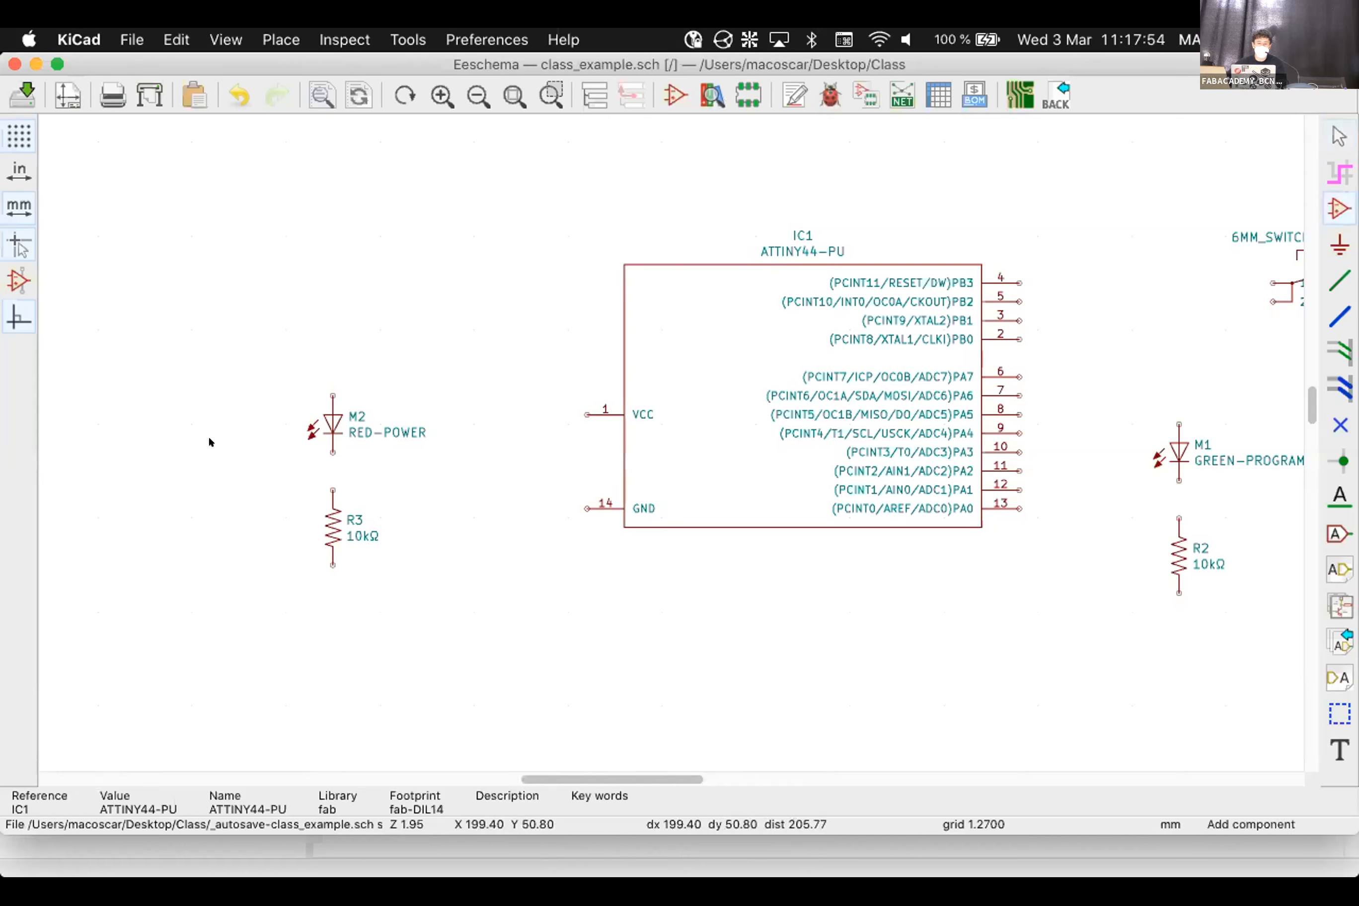
click(498, 207)
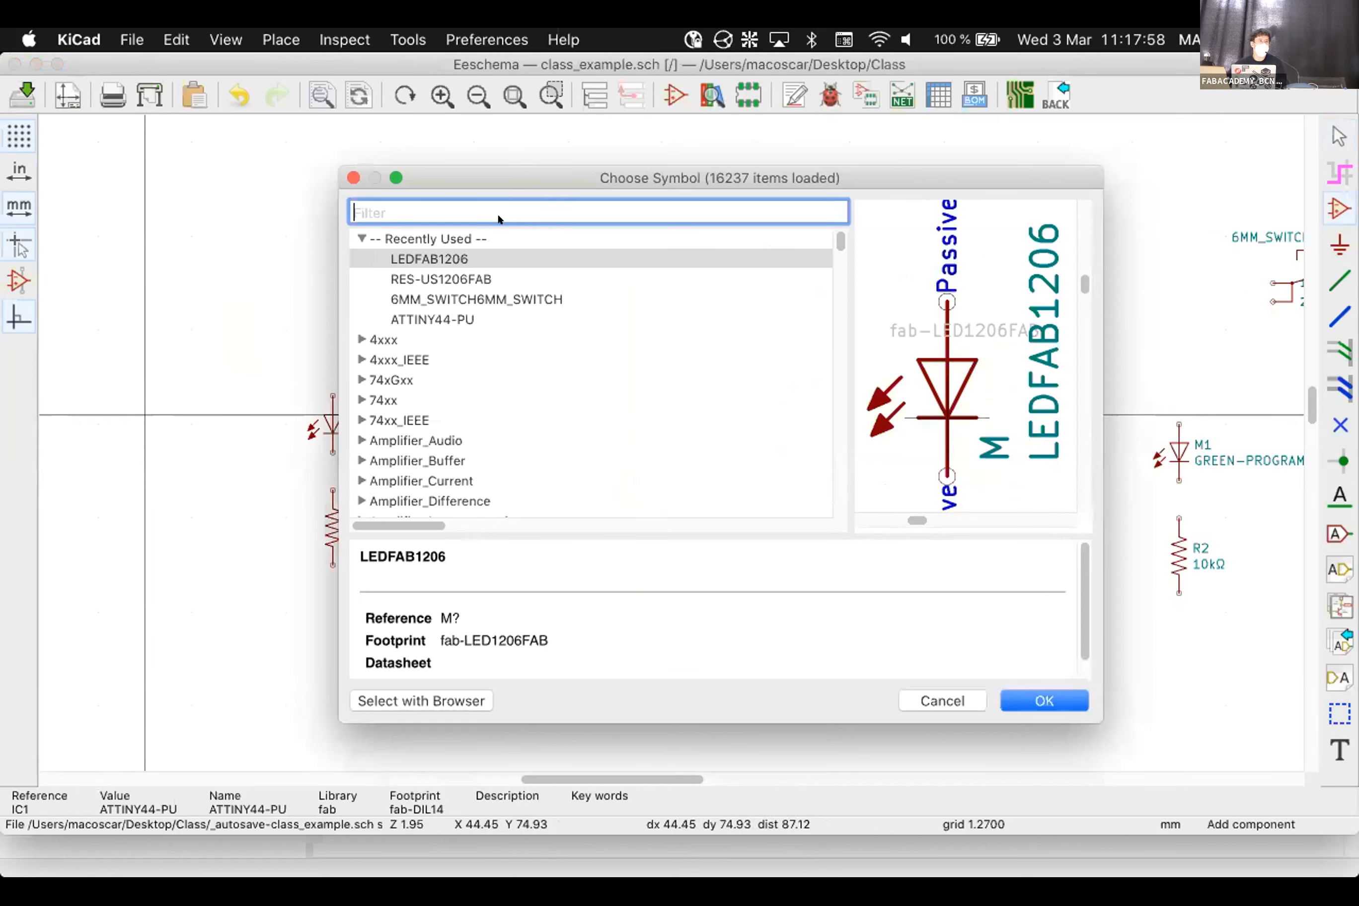
click(362, 238)
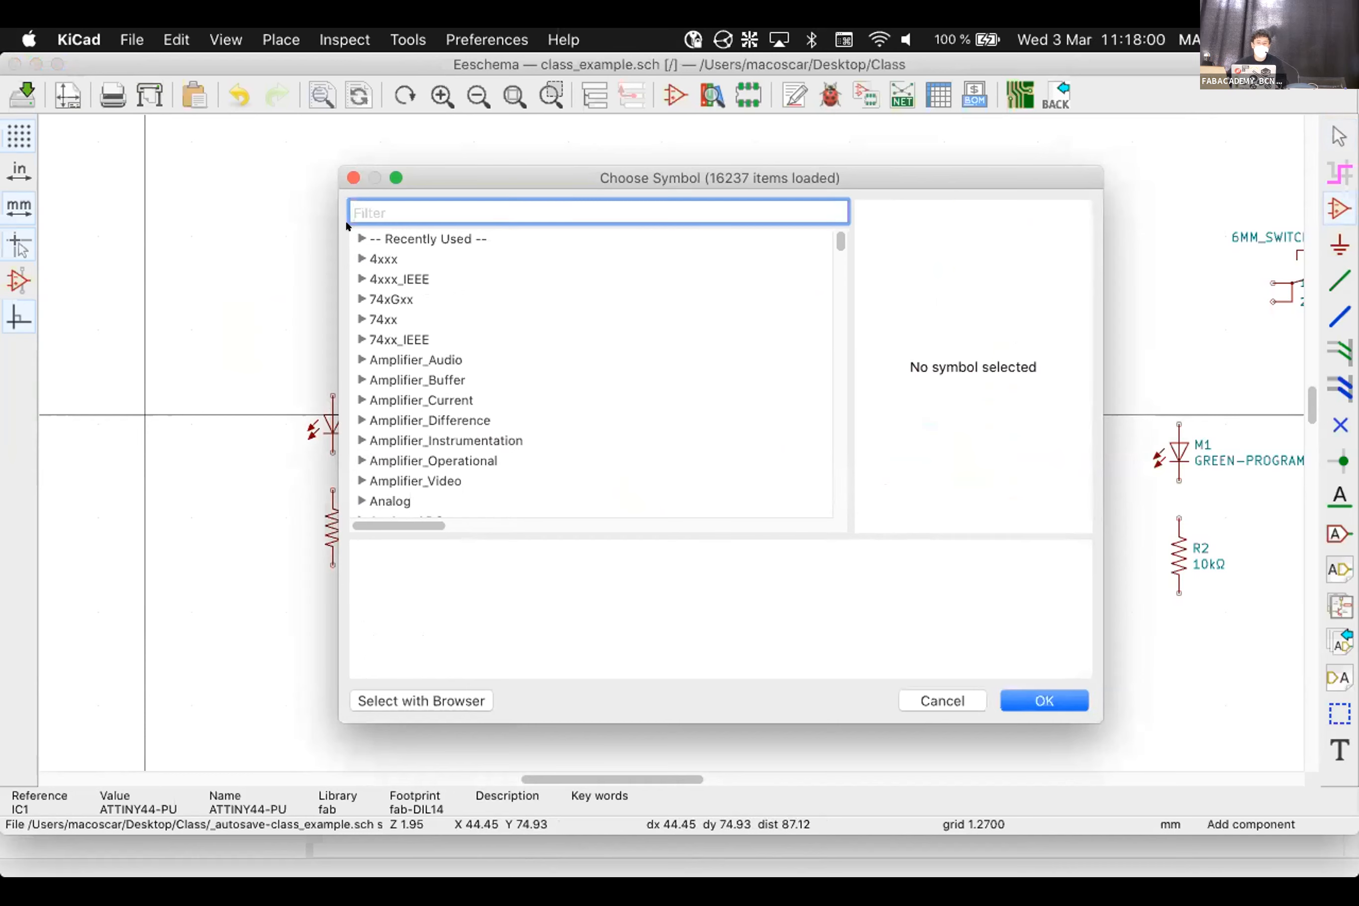
scroll(378, 321, down, 1)
scroll(379, 368, down, 15)
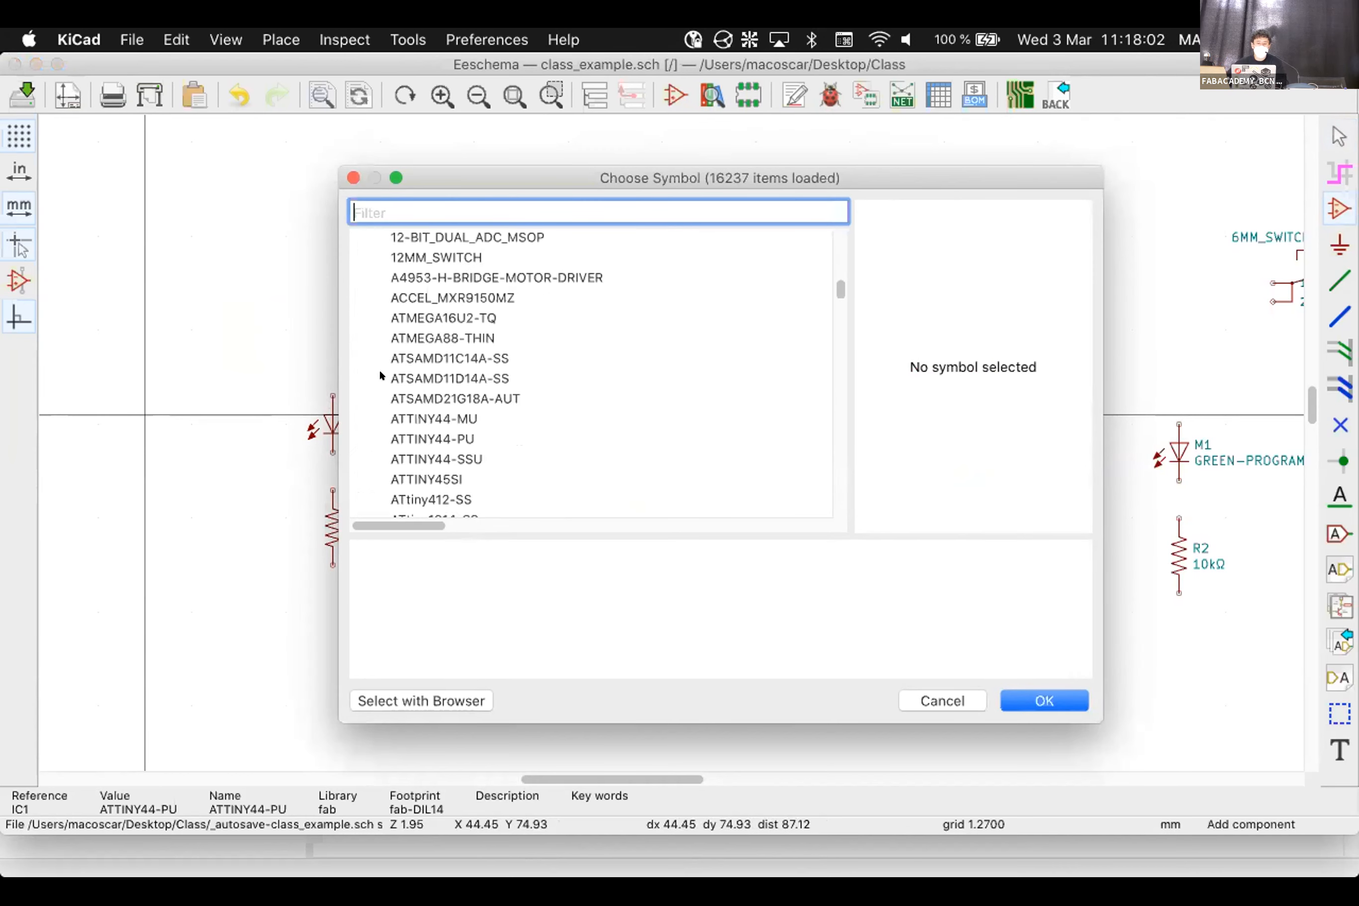
scroll(448, 370, down, 10)
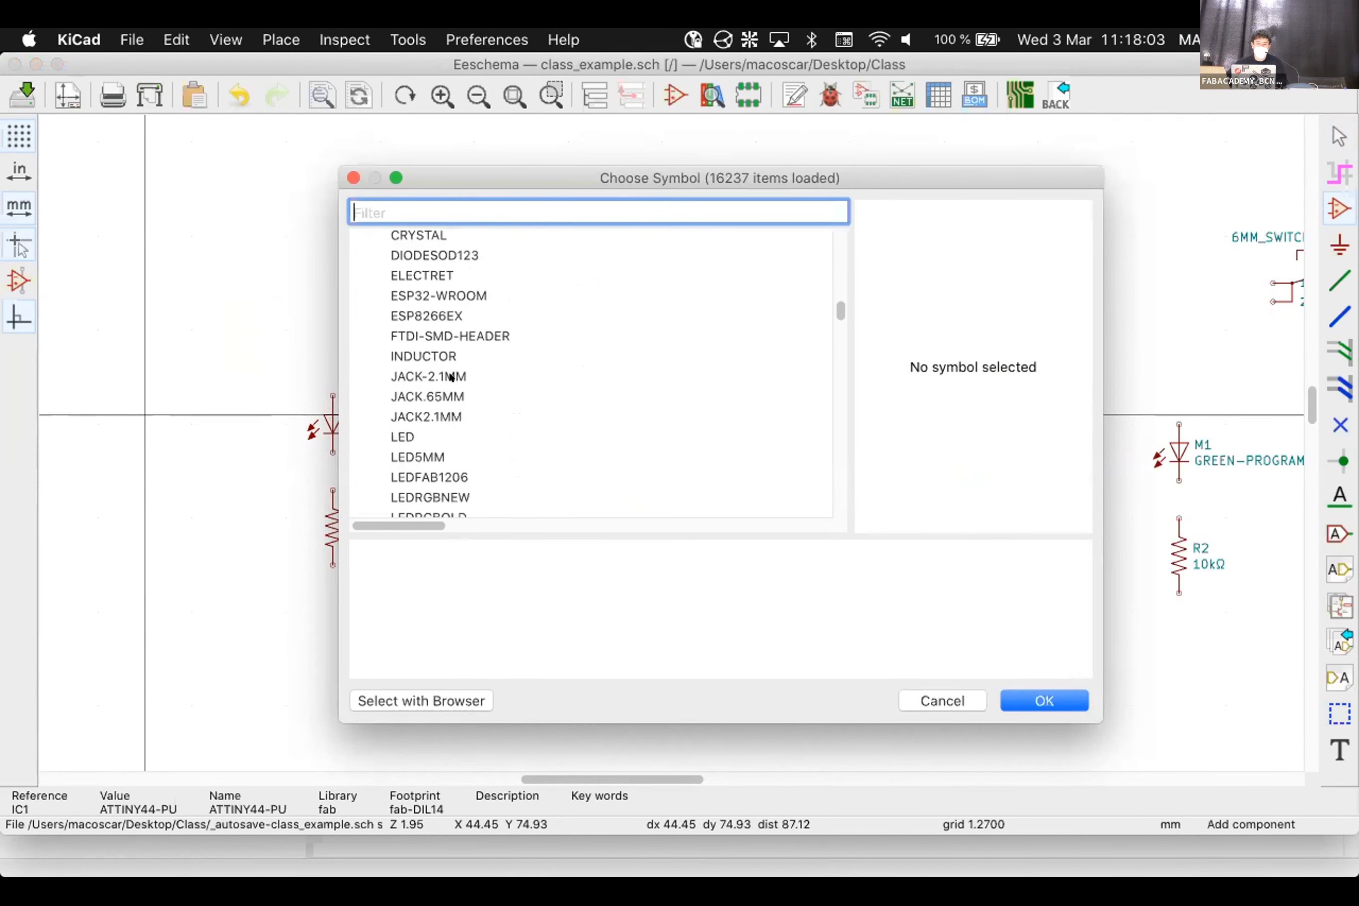
scroll(459, 332, up, 3)
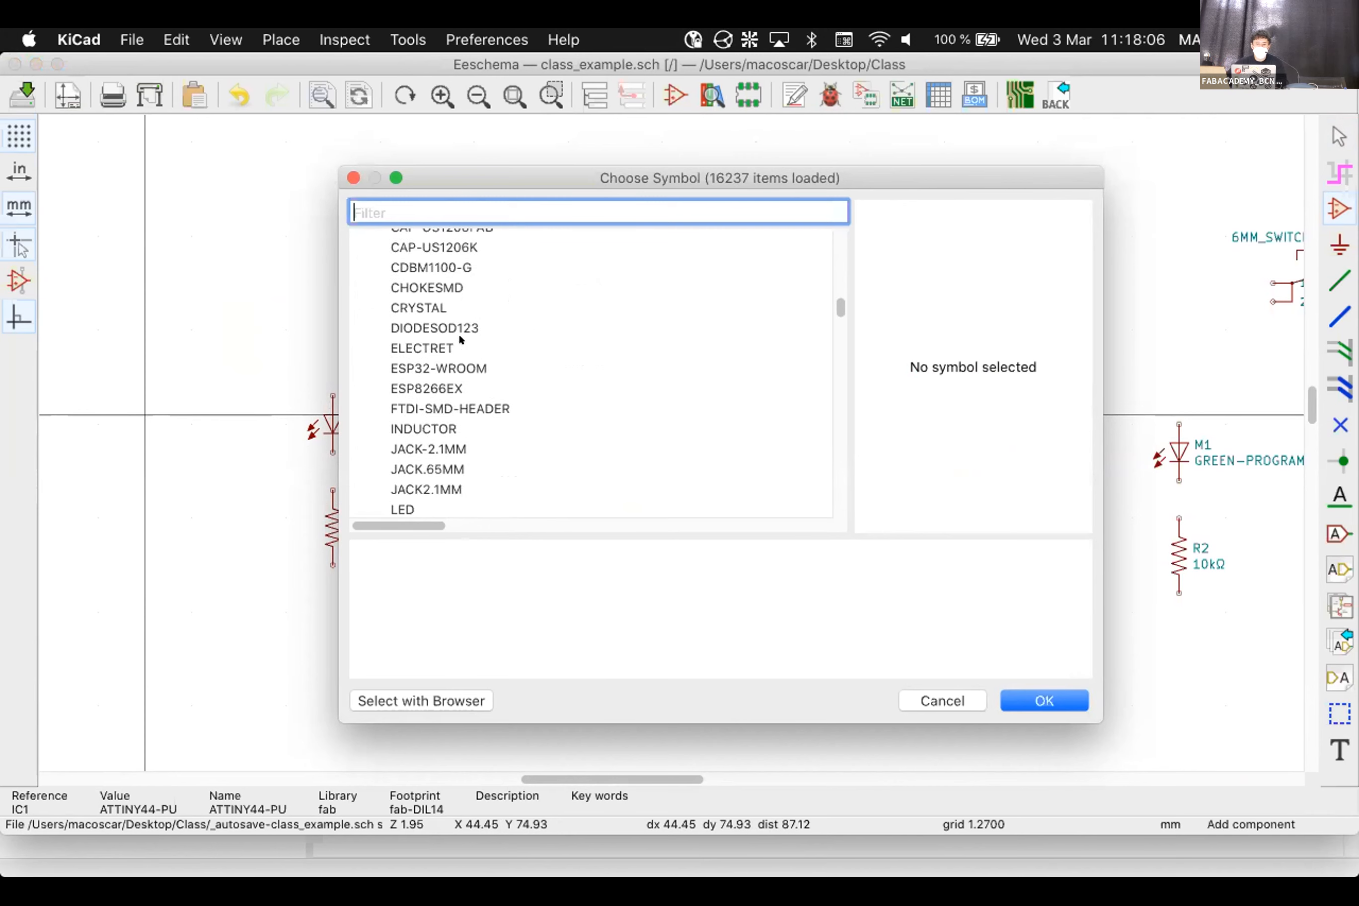
Choose CAP-UNPOLARIZEDFAB and place it left of the RED-POWER LED M2 and R3
click(461, 285)
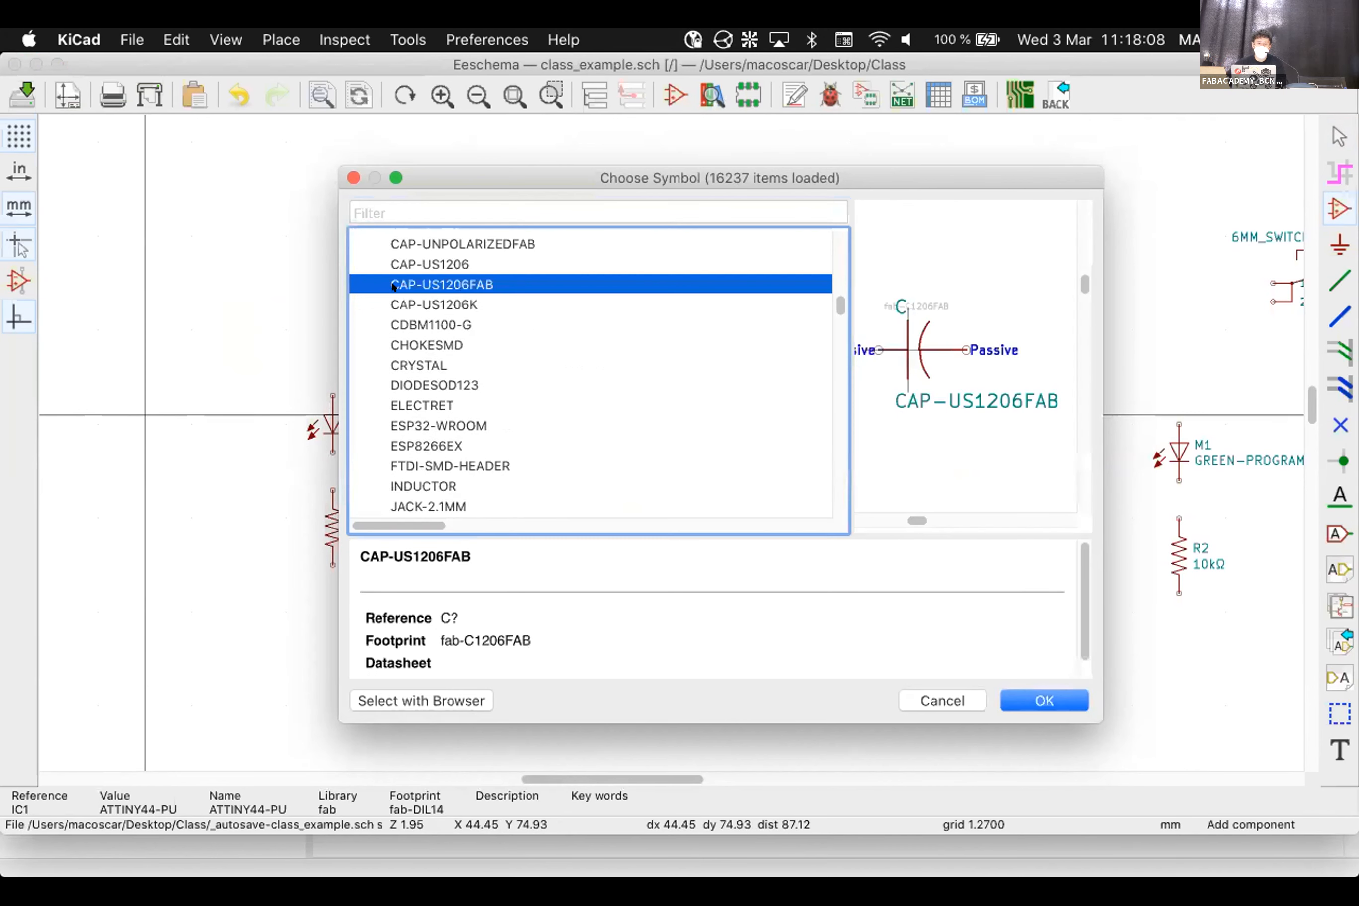
scroll(462, 286, up, 1)
scroll(461, 286, up, 2)
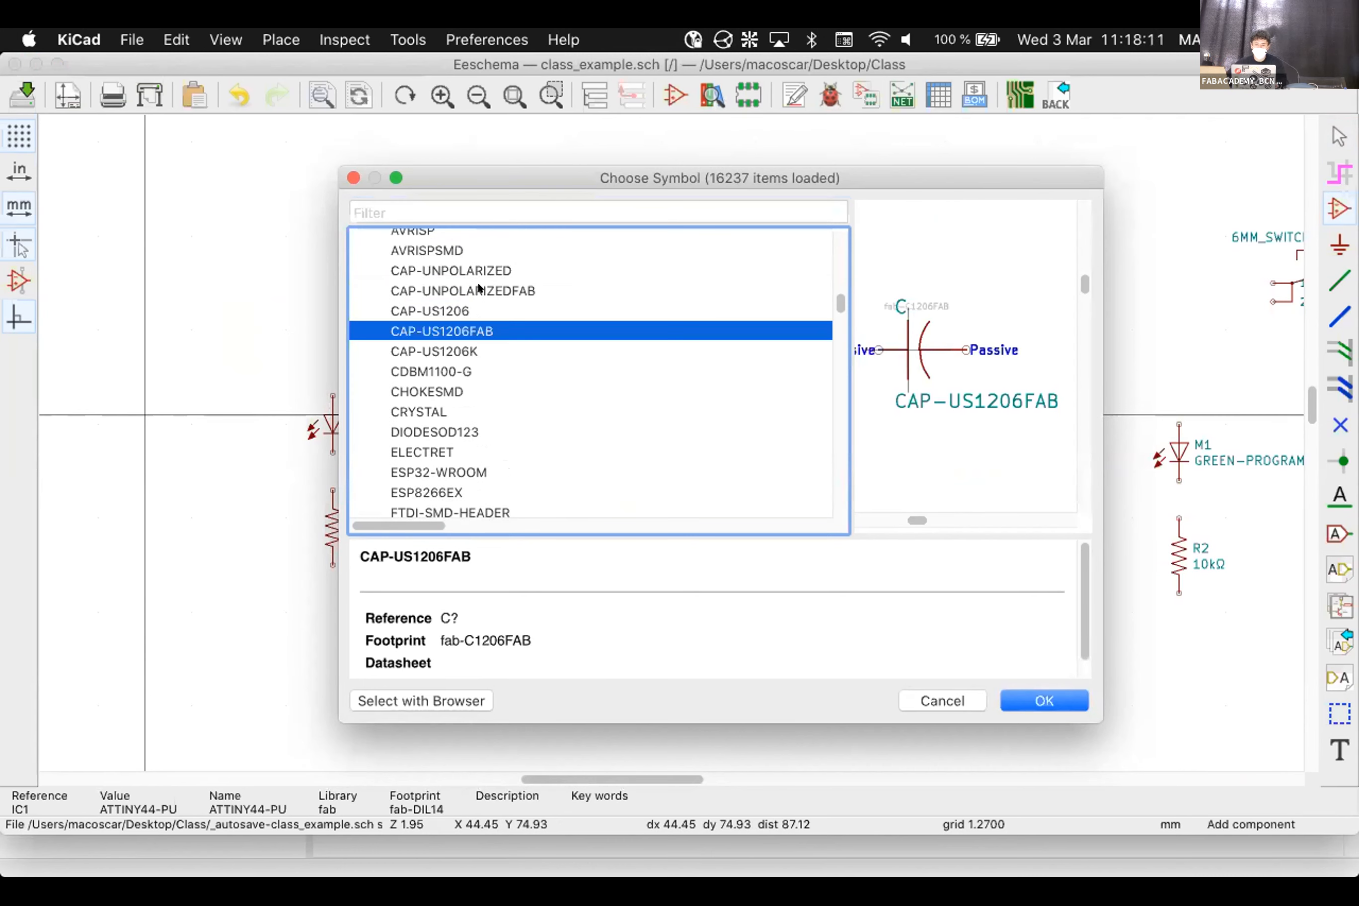
click(478, 286)
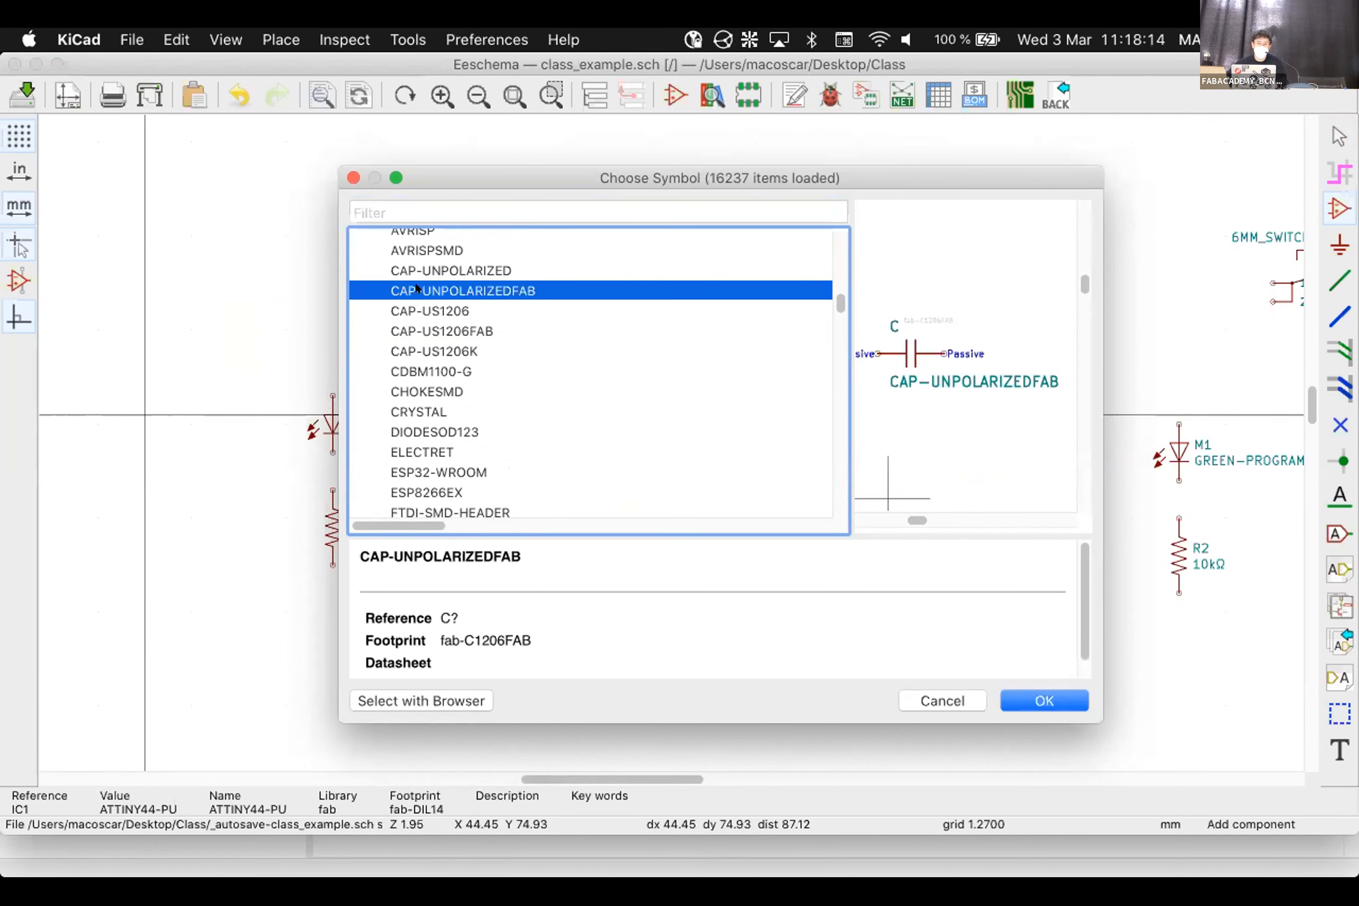
click(1023, 694)
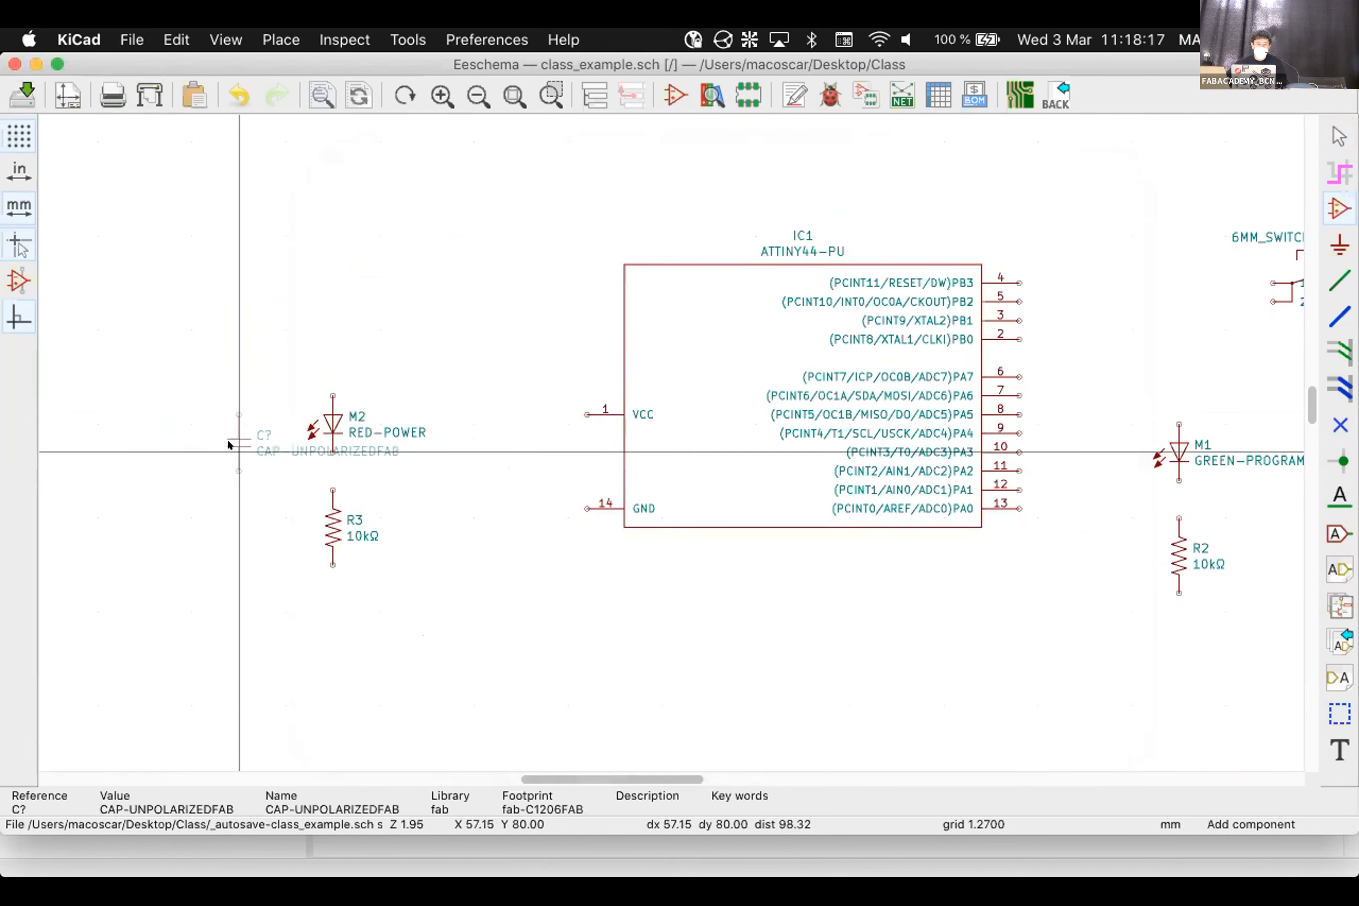
click(155, 471)
key(Escape)
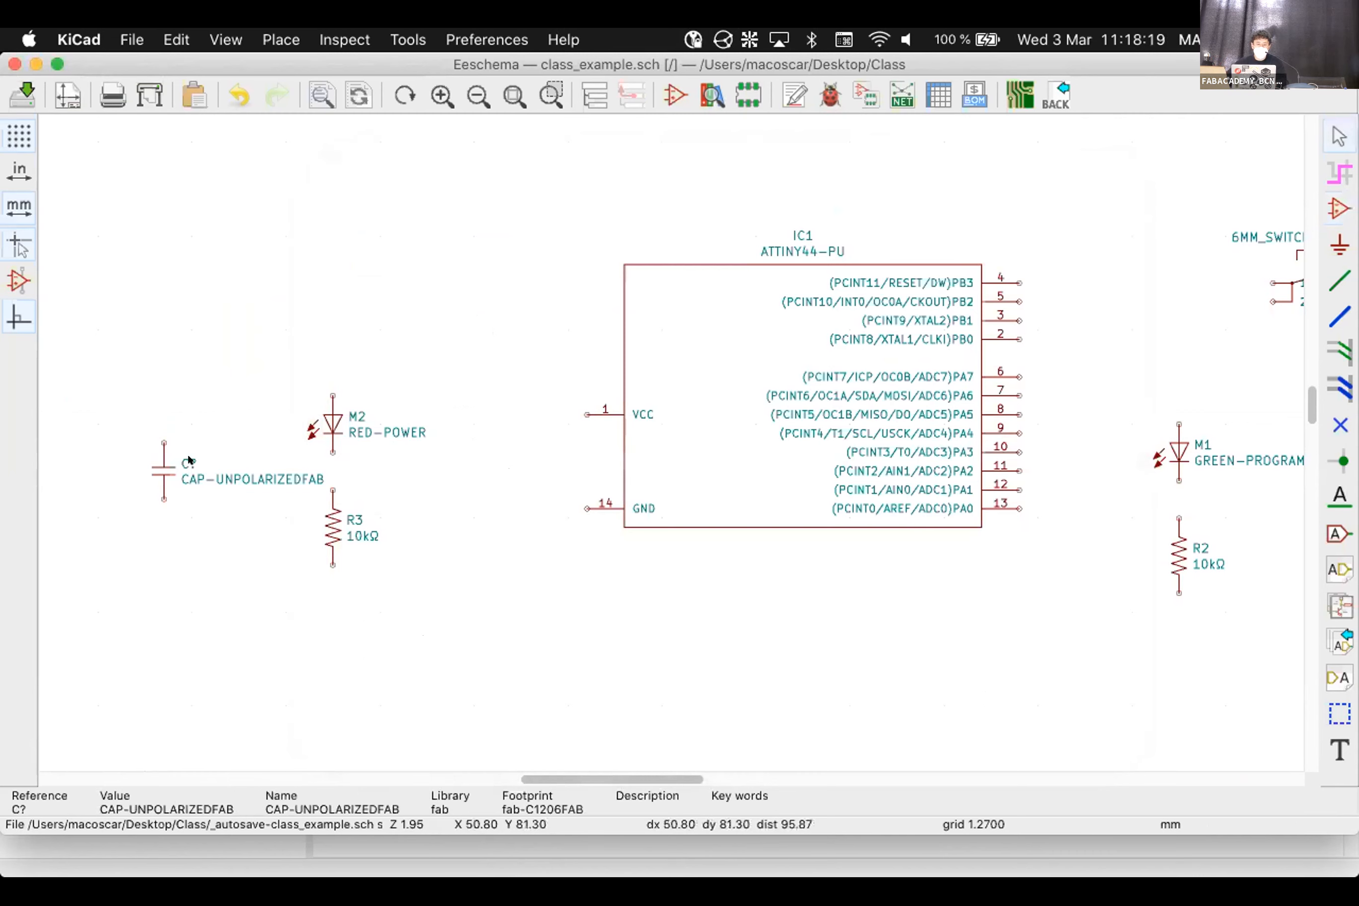
Set the capacitor's value to 1UF
double_click(204, 471)
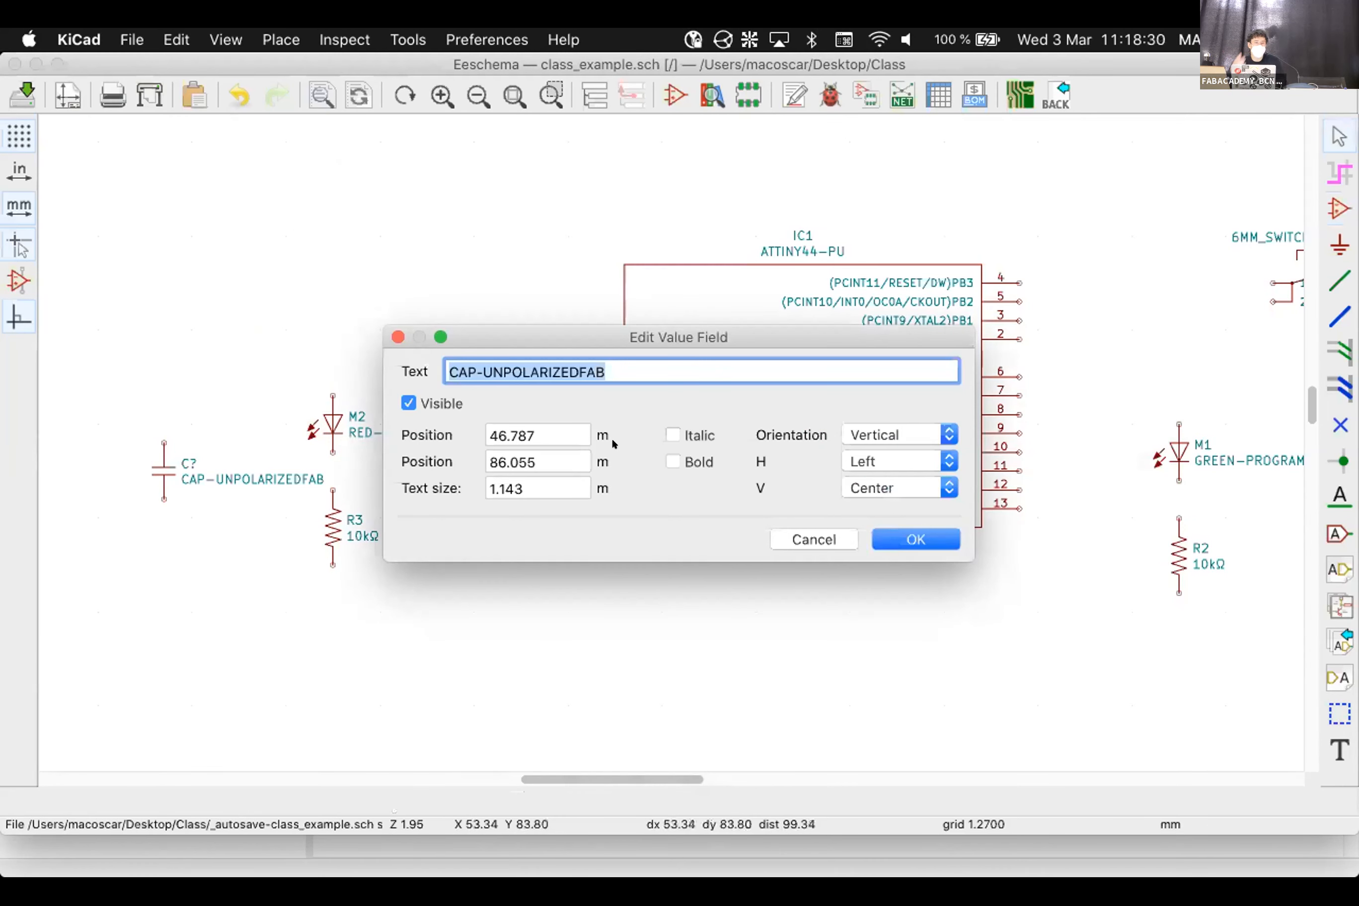
text(1uF)
key(BackSpace)
key(BackSpace)
text(UF)
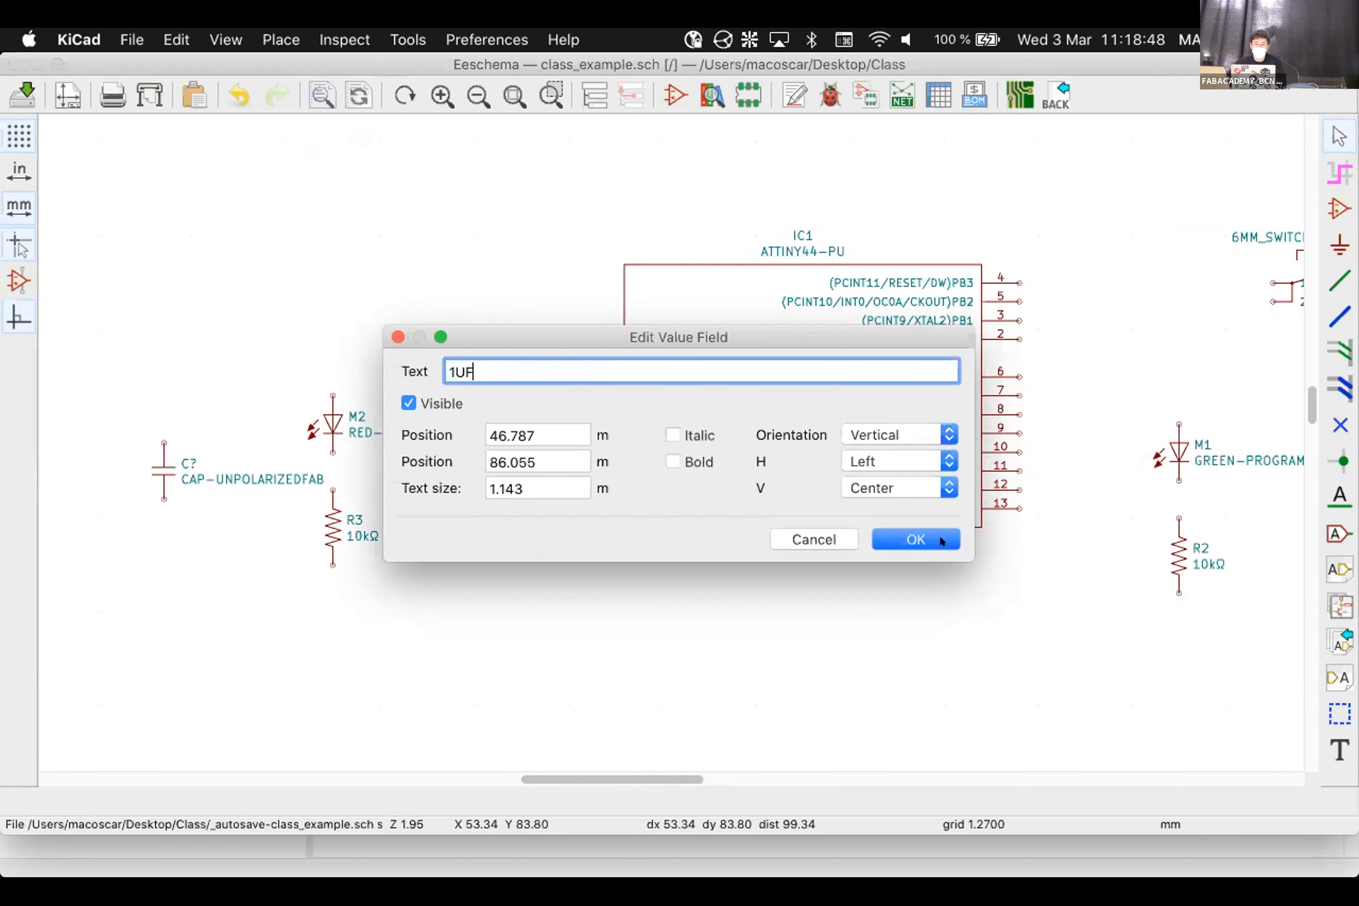
click(912, 539)
Change the capacitor's reference from C? to C1
double_click(176, 459)
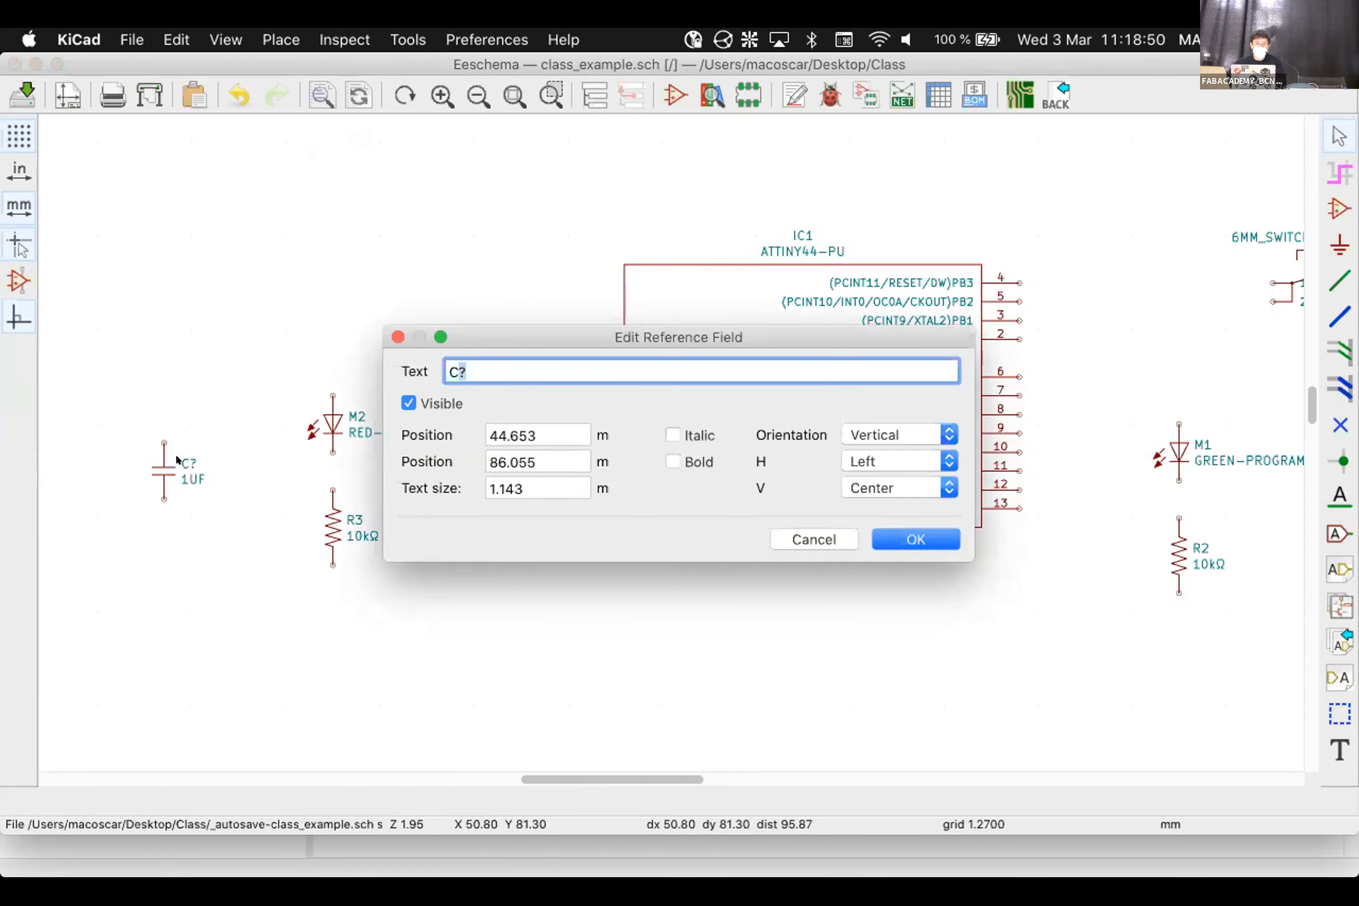
text(1)
click(930, 535)
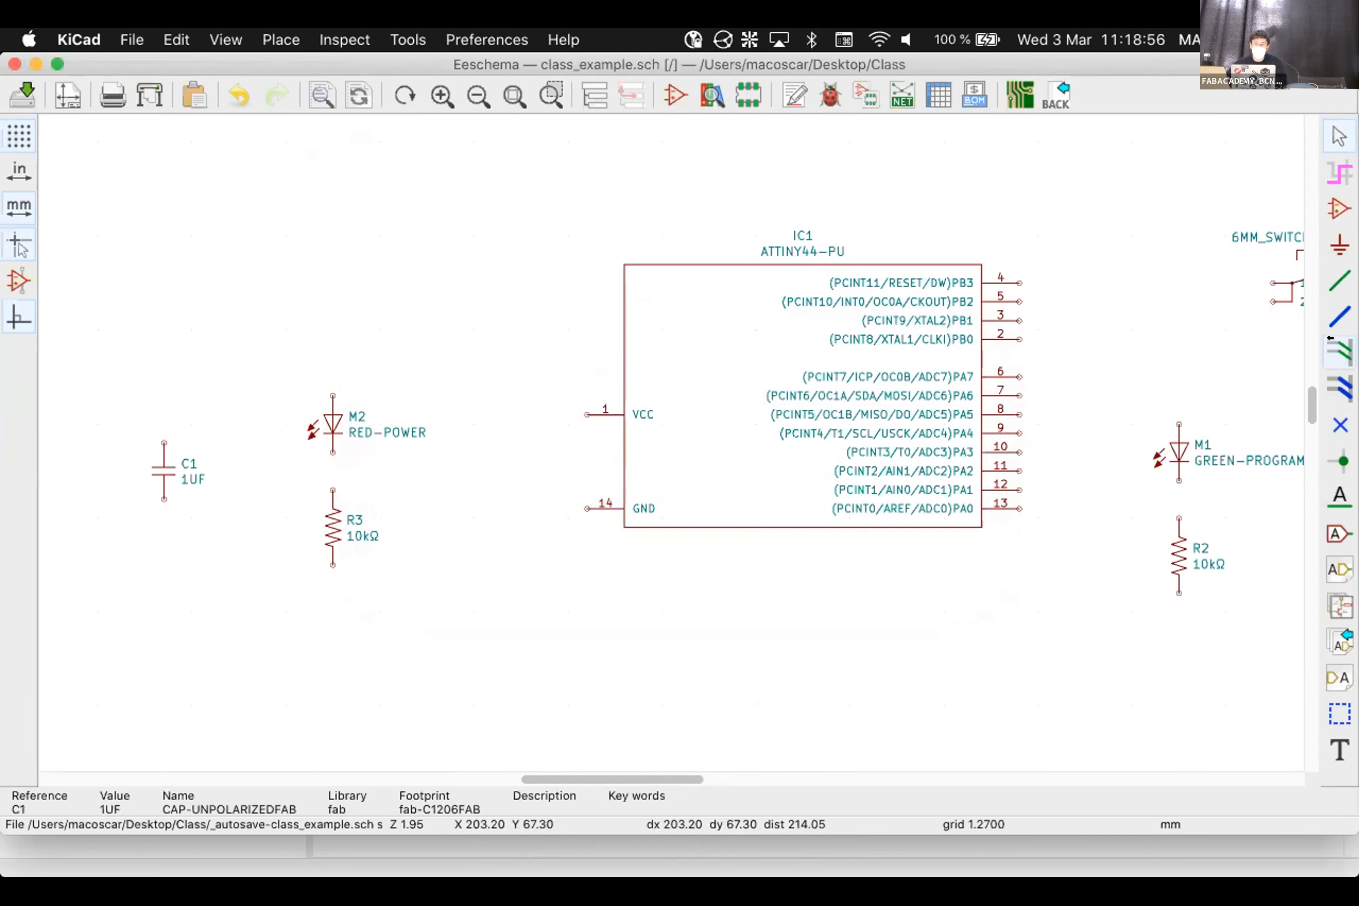
Wire IC1's VCC pin 1 to the top pin of the RED-POWER LED M2
click(1333, 278)
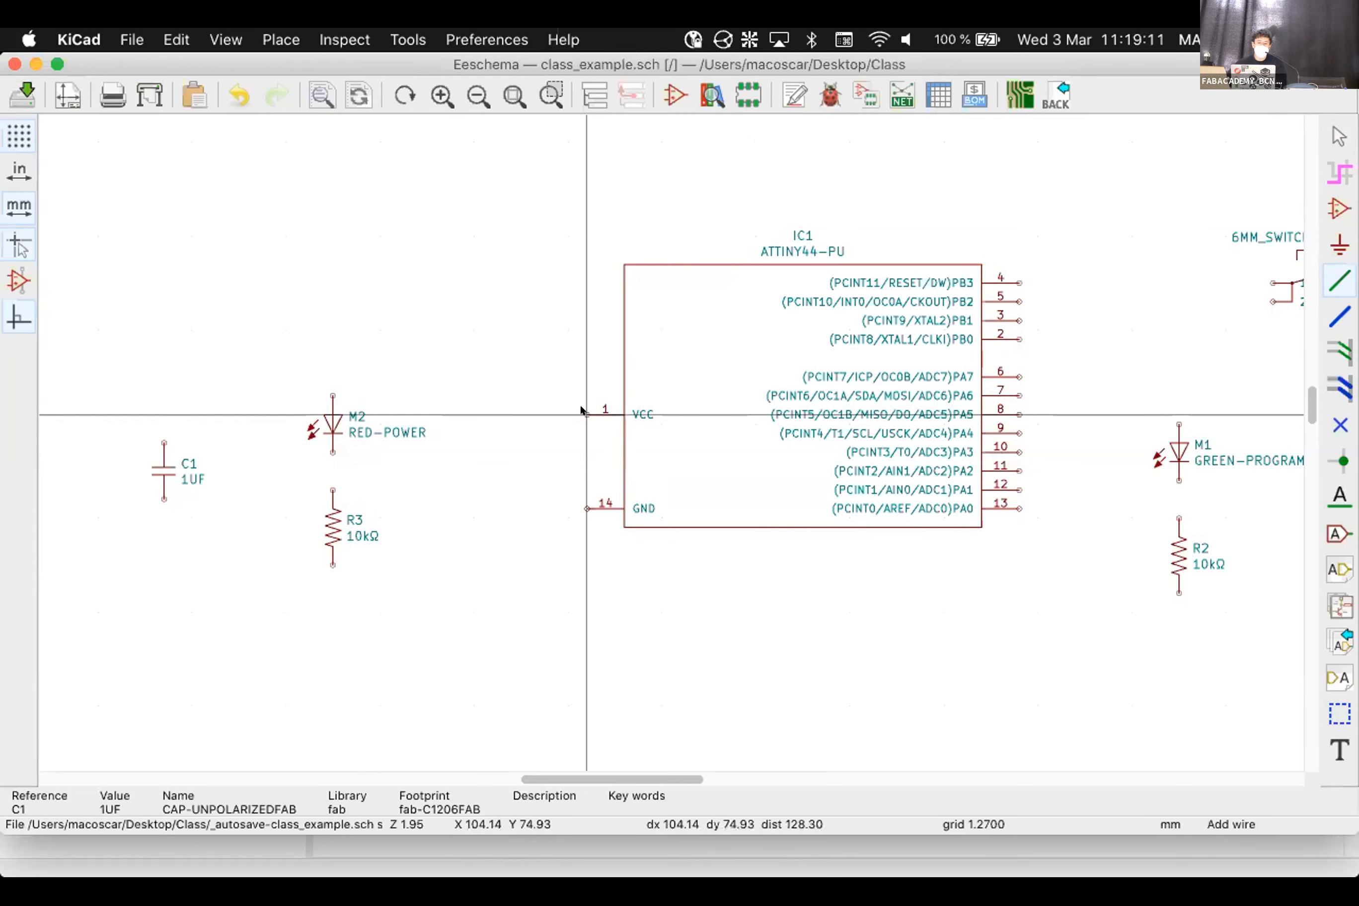
scroll(581, 413, up, 1)
scroll(665, 441, up, 5)
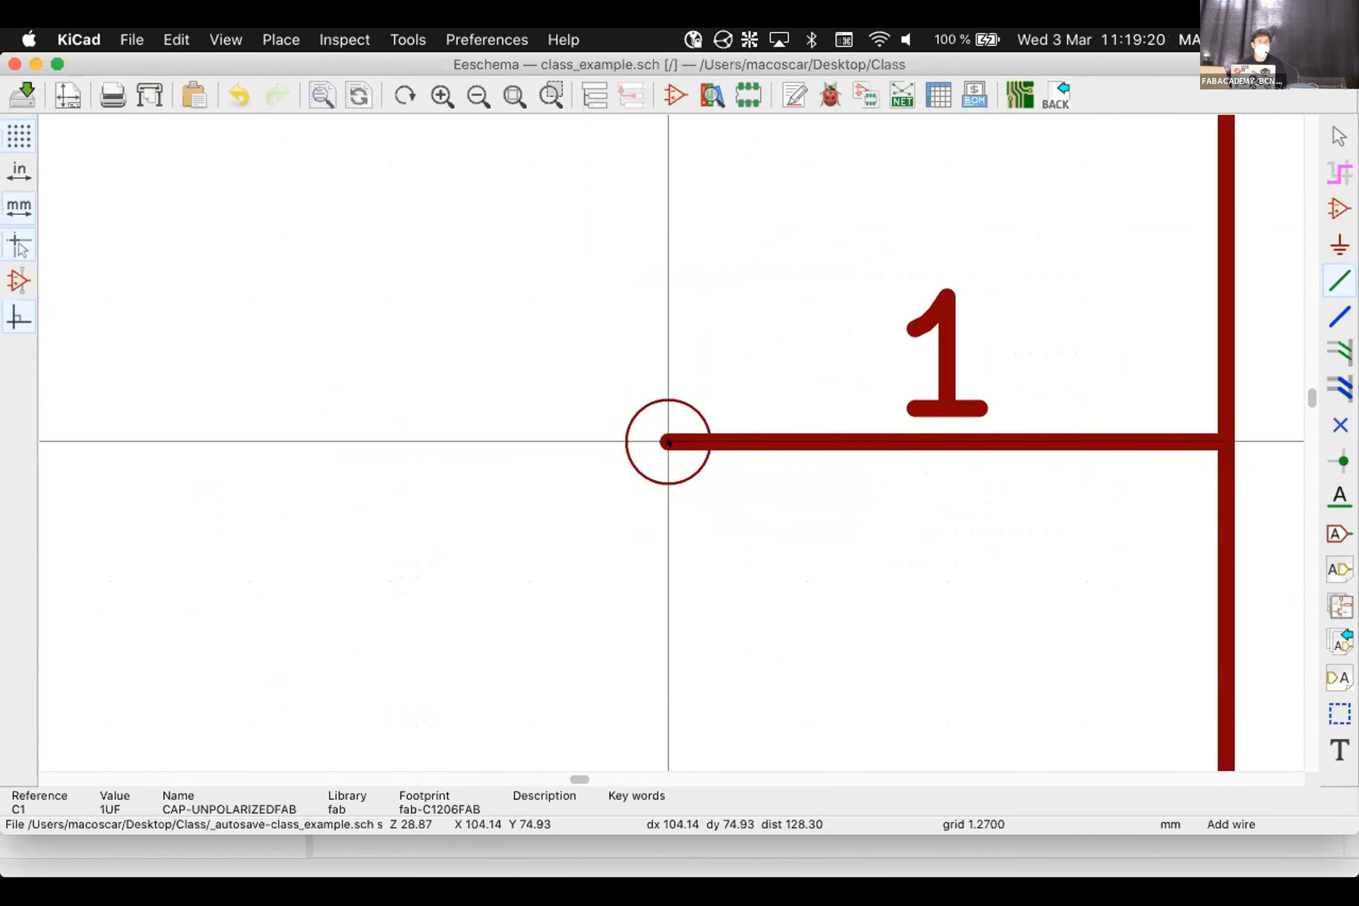
scroll(666, 441, down, 5)
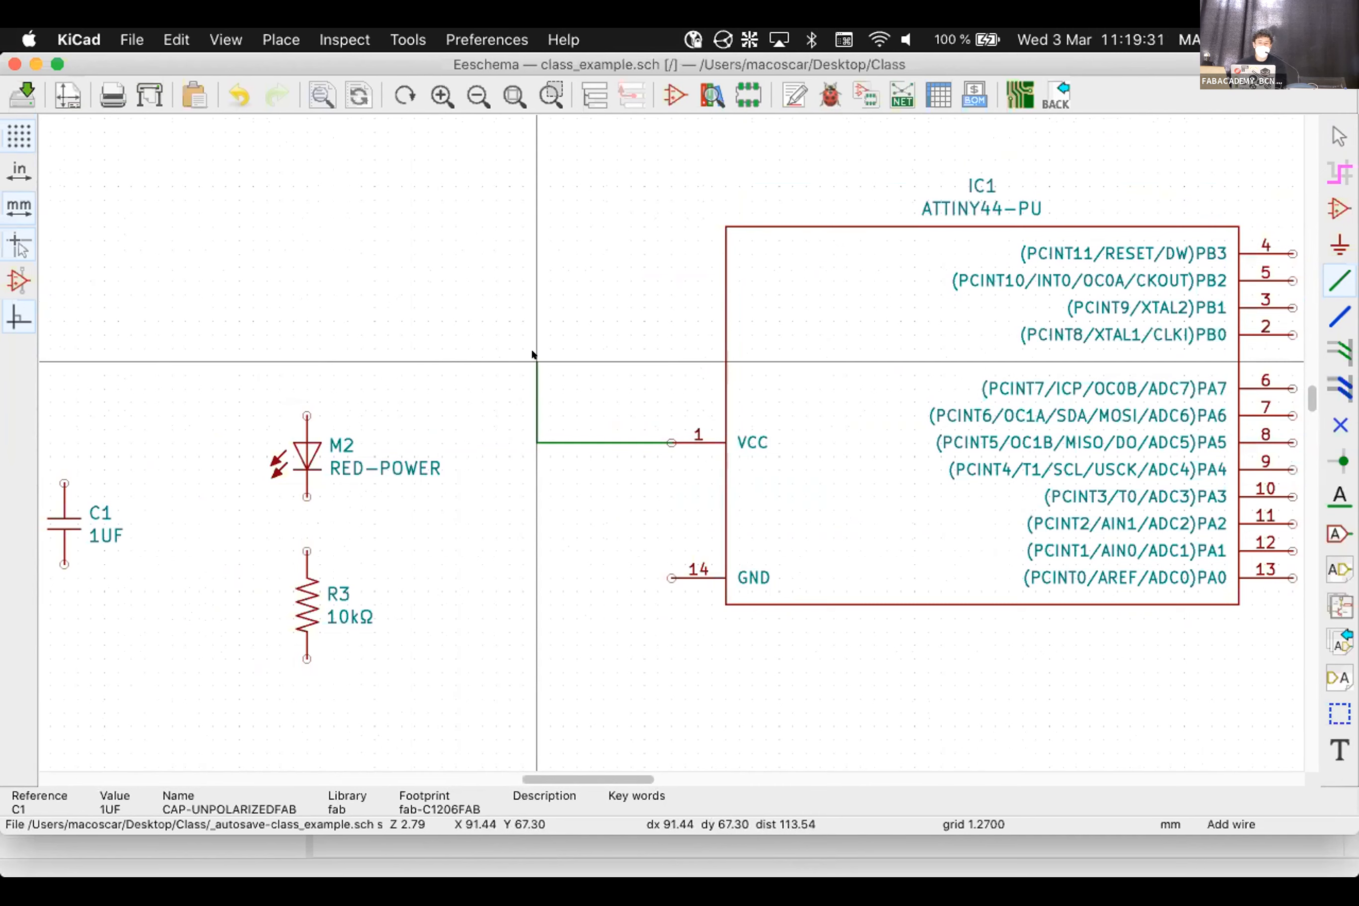
click(495, 389)
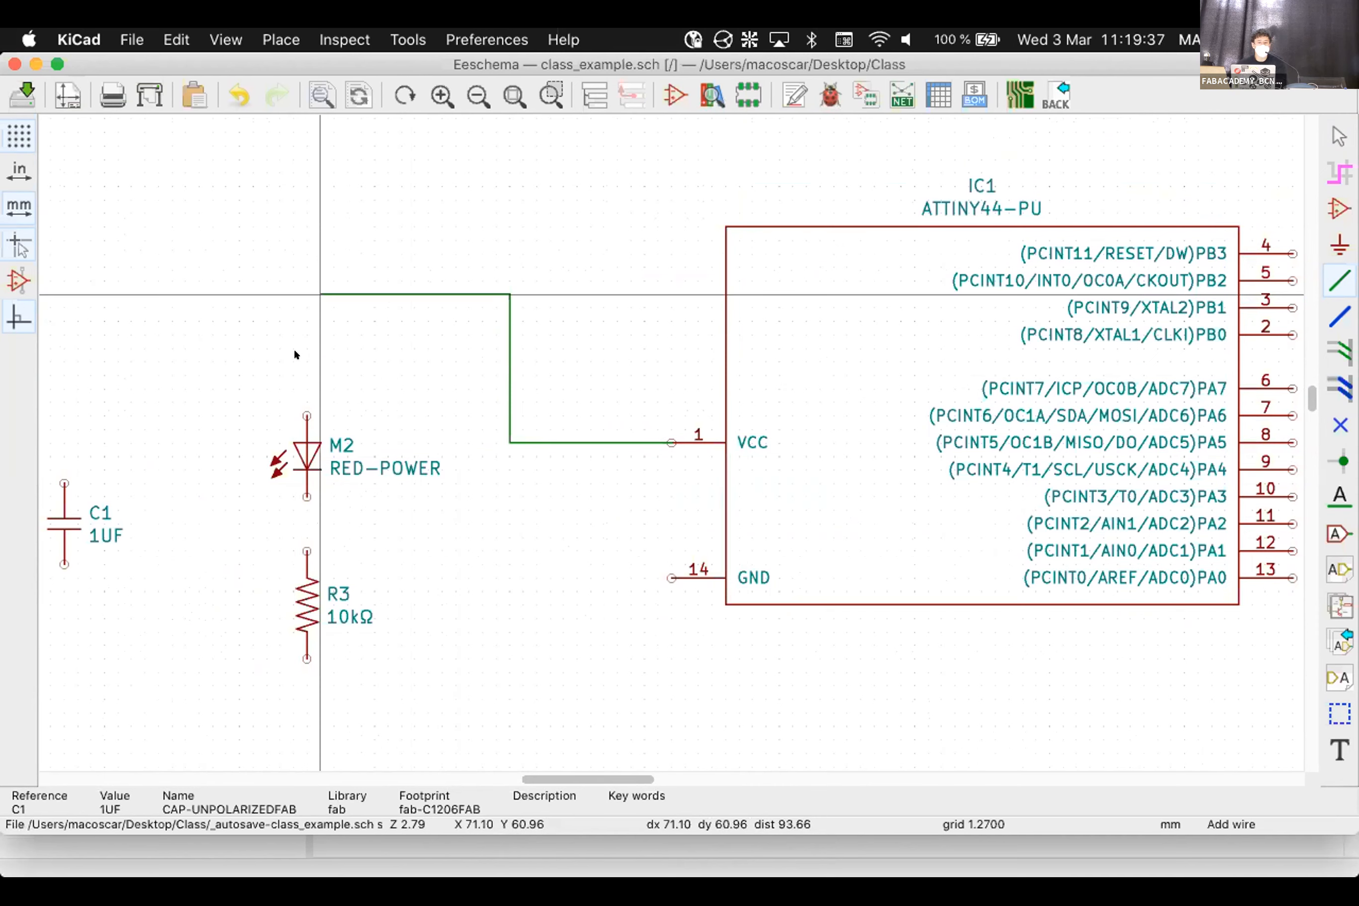
click(294, 402)
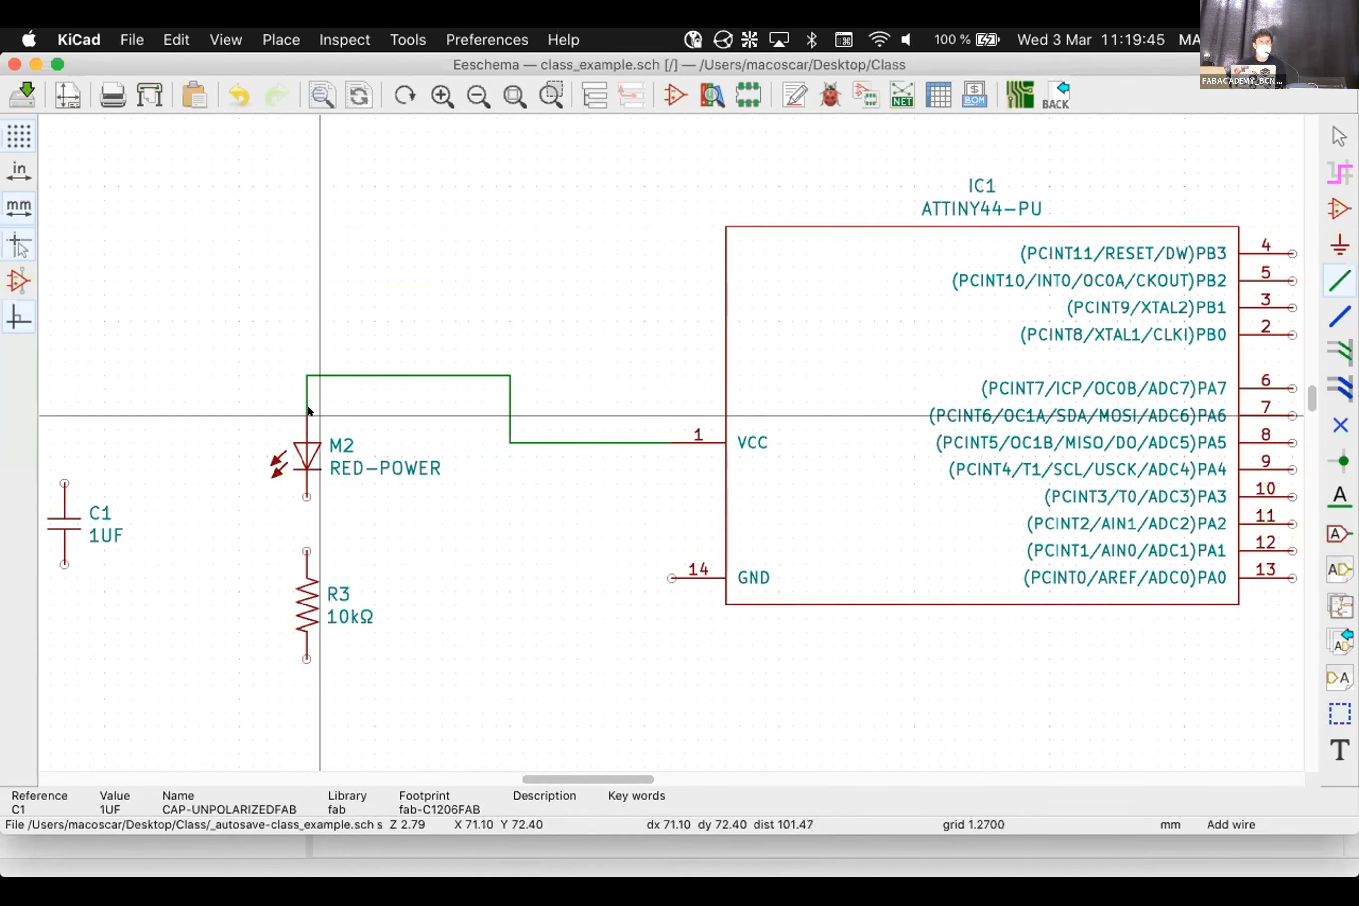
Wire M2 down to R3, and IC1's GND pin 14 to R3's bottom pin
scroll(309, 409, up, 2)
scroll(665, 441, up, 1)
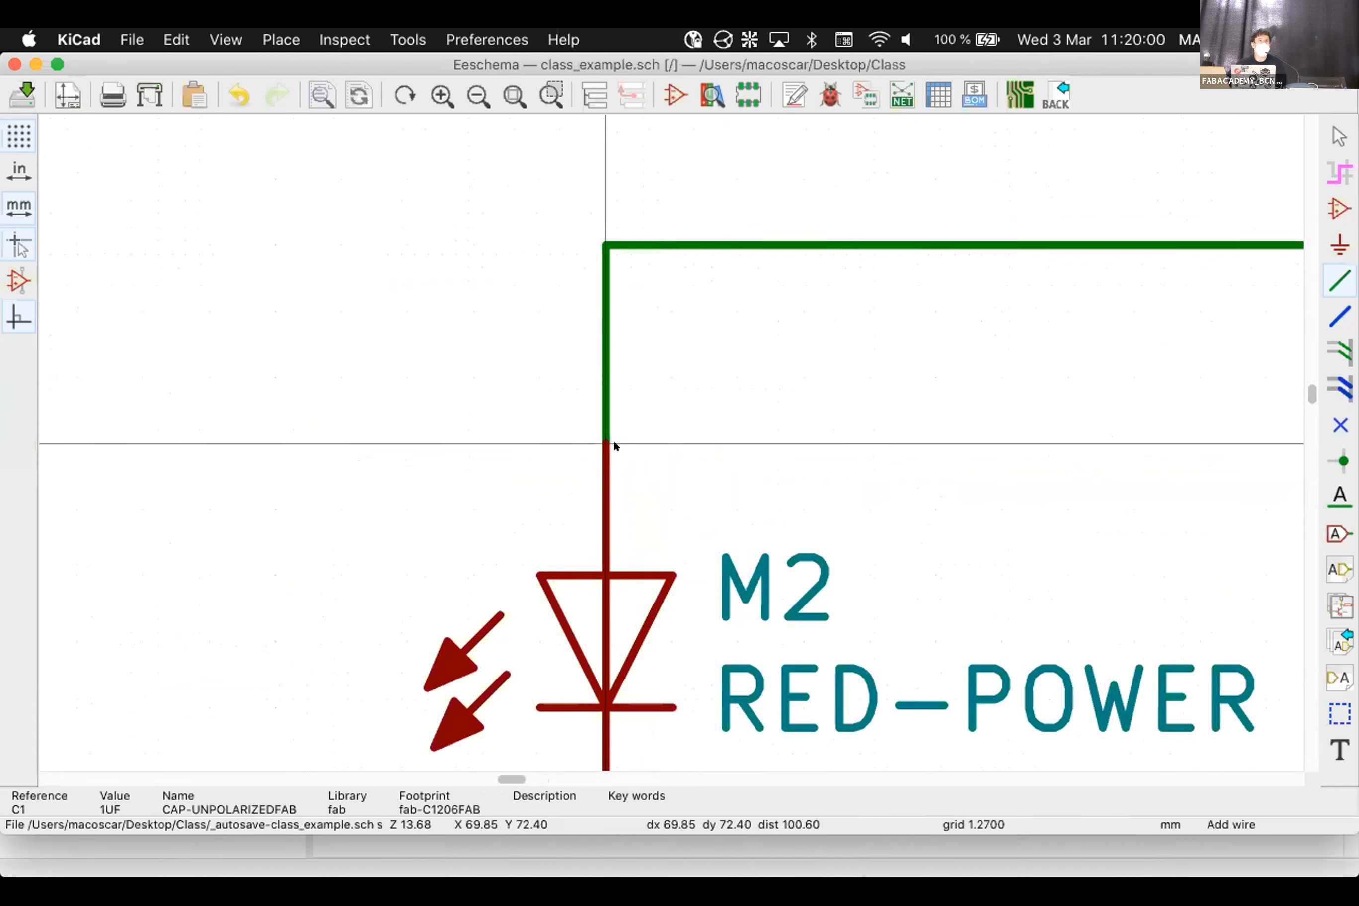
scroll(613, 443, down, 3)
scroll(666, 440, down, 5)
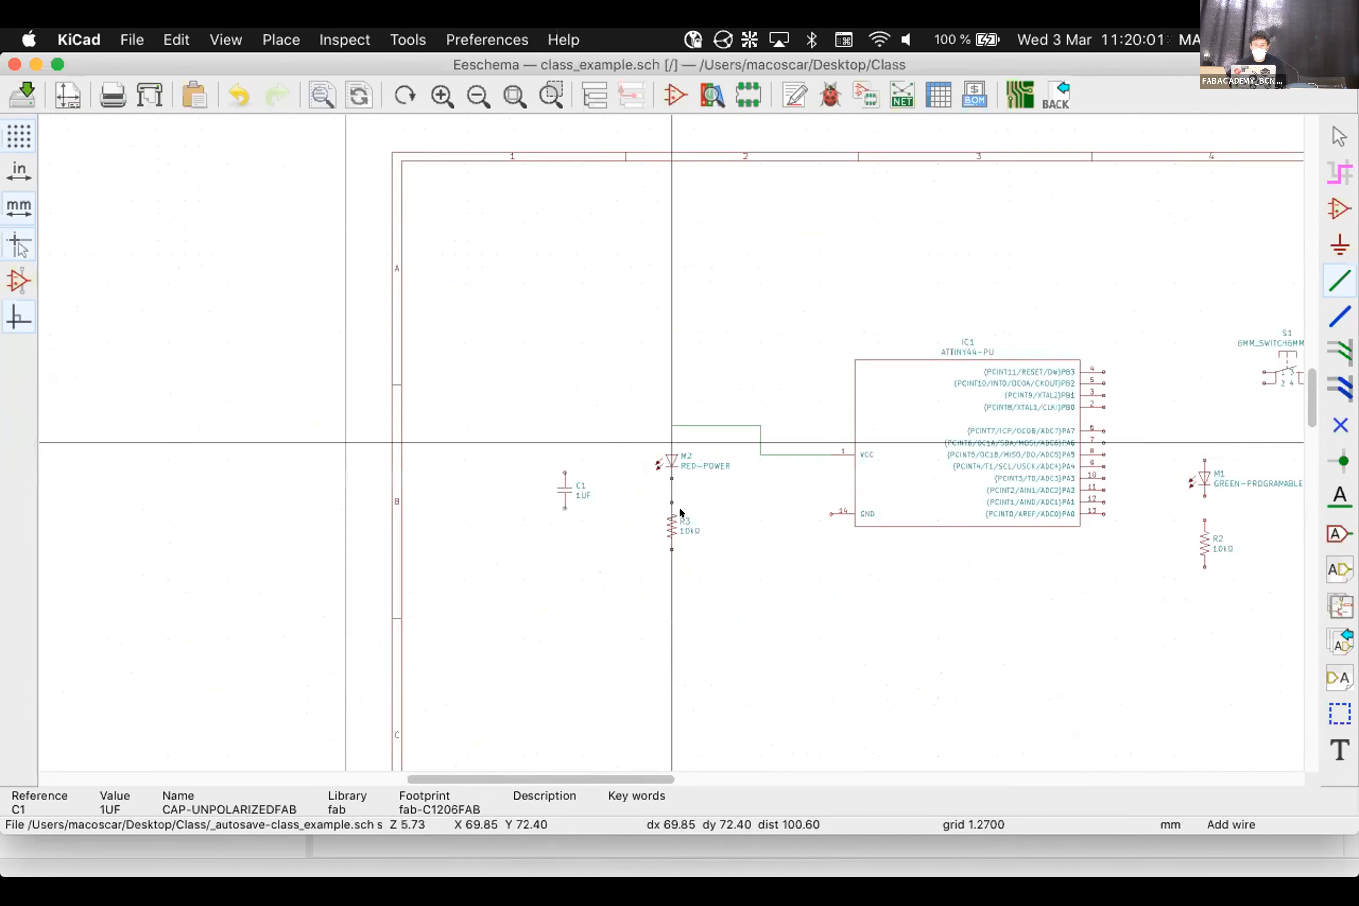
scroll(680, 509, up, 2)
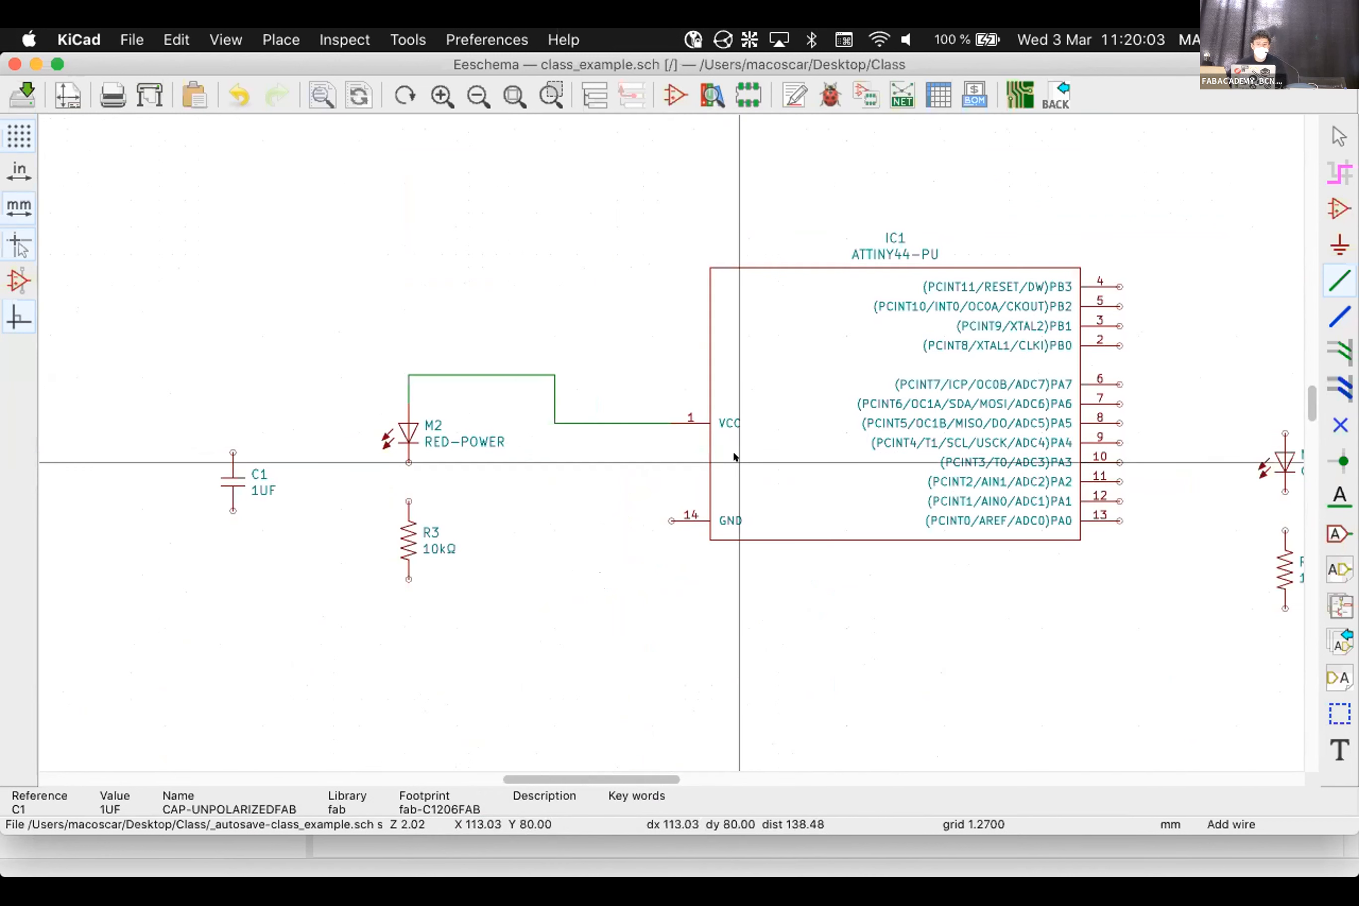
scroll(408, 462, up, 3)
double_click(670, 546)
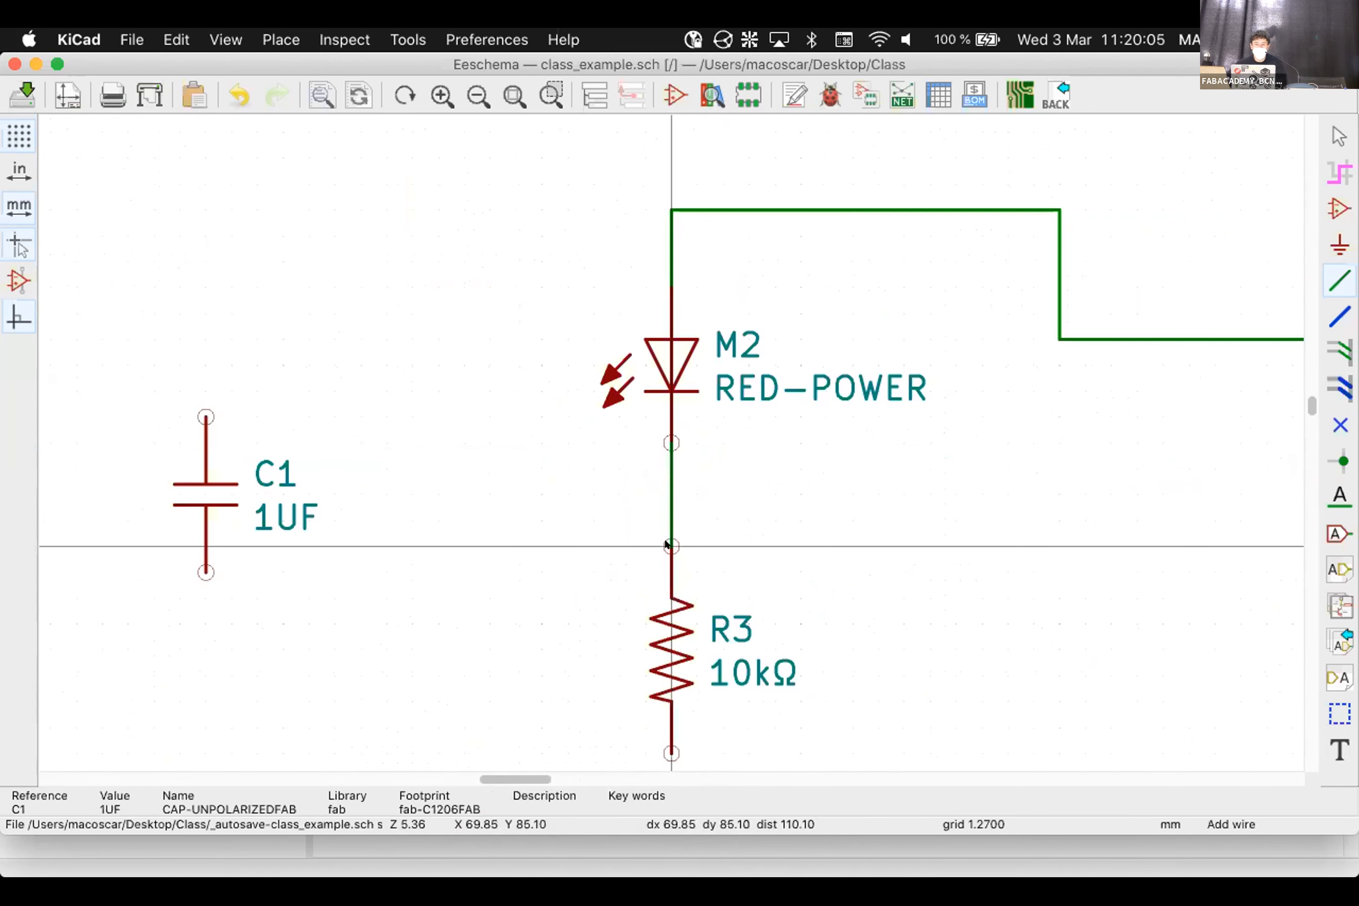
scroll(699, 554, down, 3)
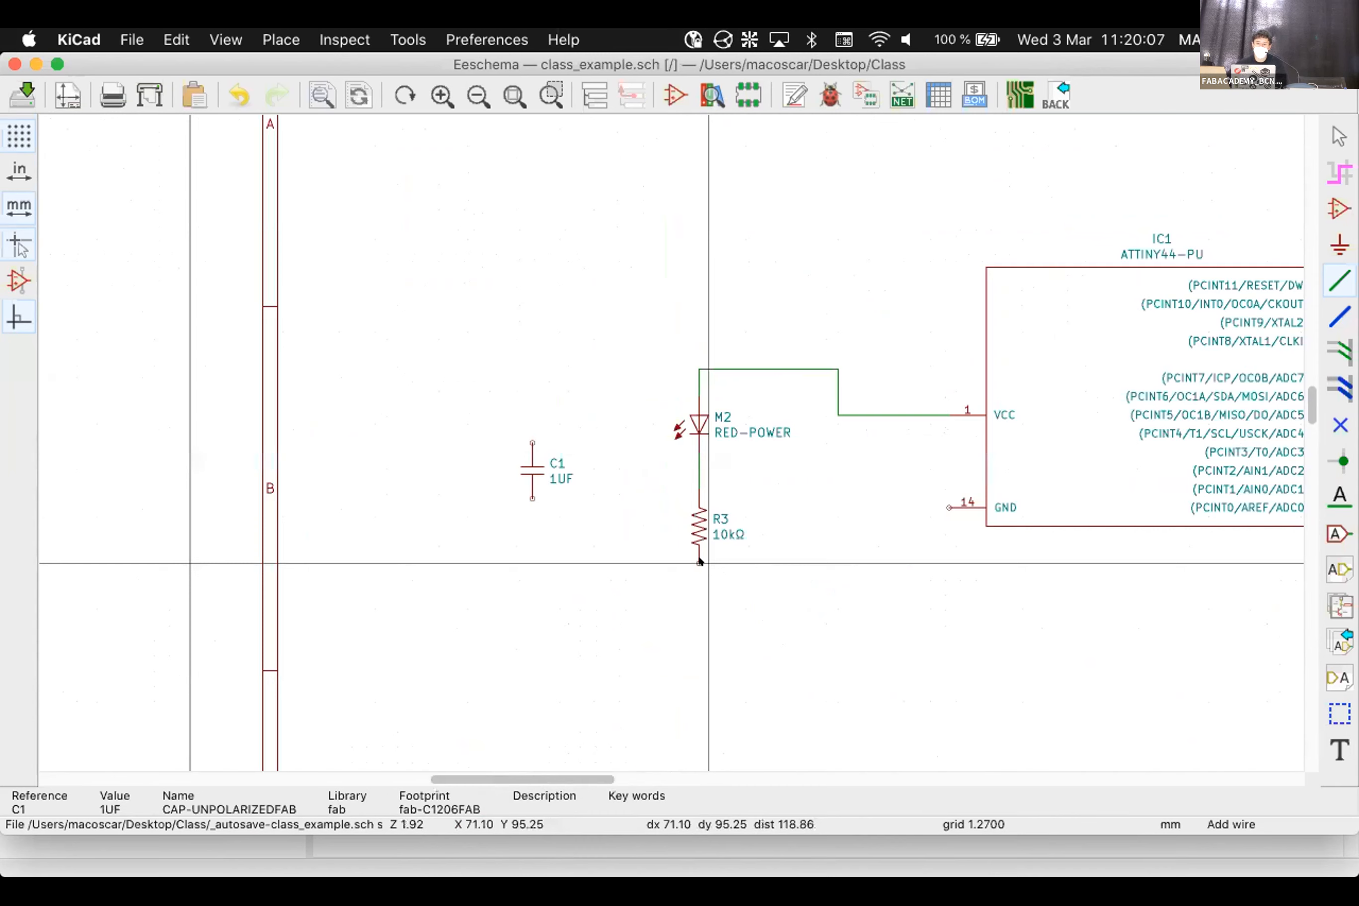
click(936, 505)
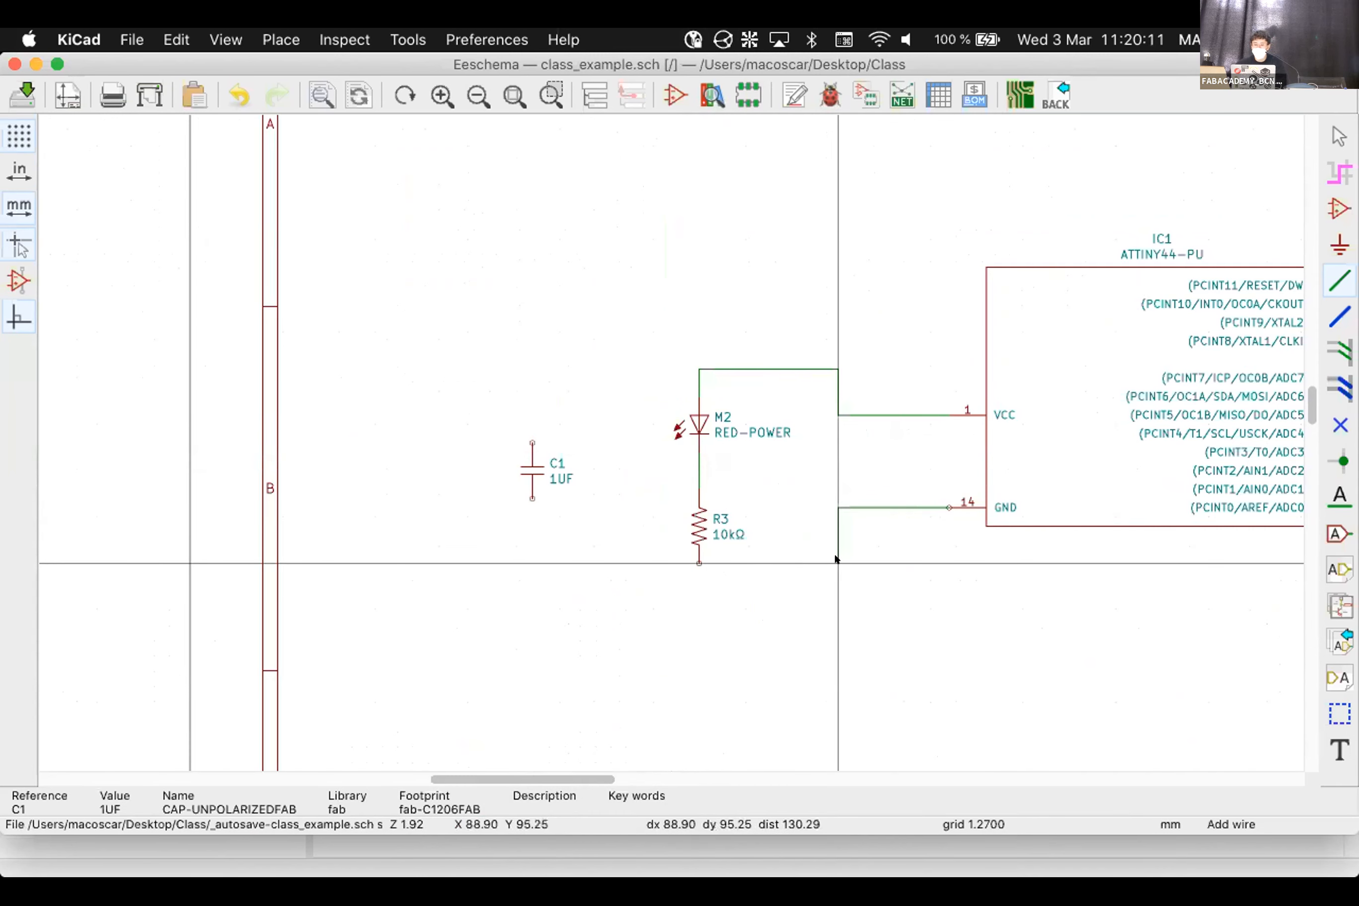
click(699, 563)
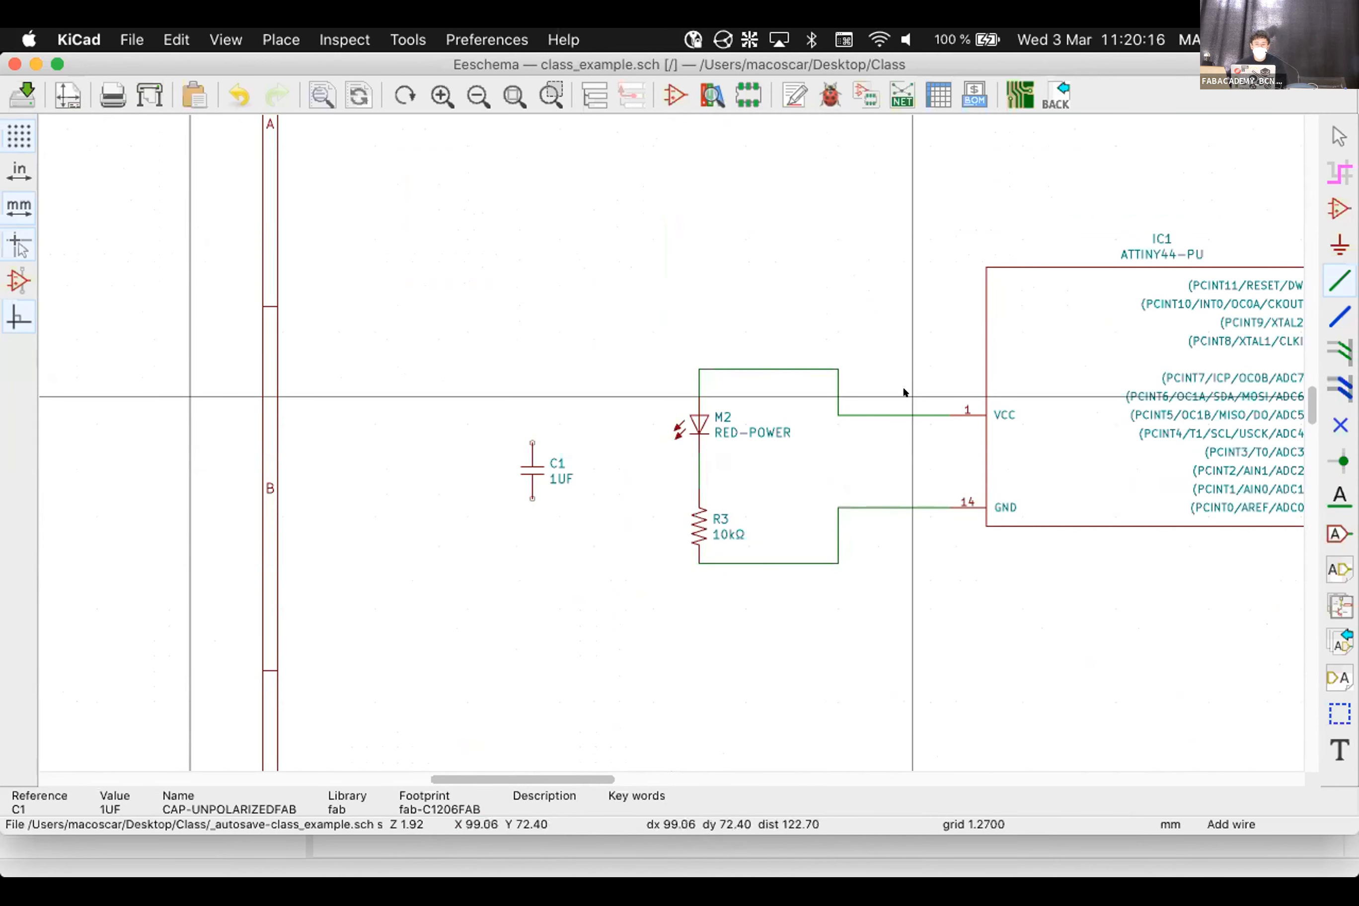
Move C1 closer to the LED branch and wire its top pin to the VCC line
key(Escape)
click(528, 462)
drag(528, 462, 568, 473)
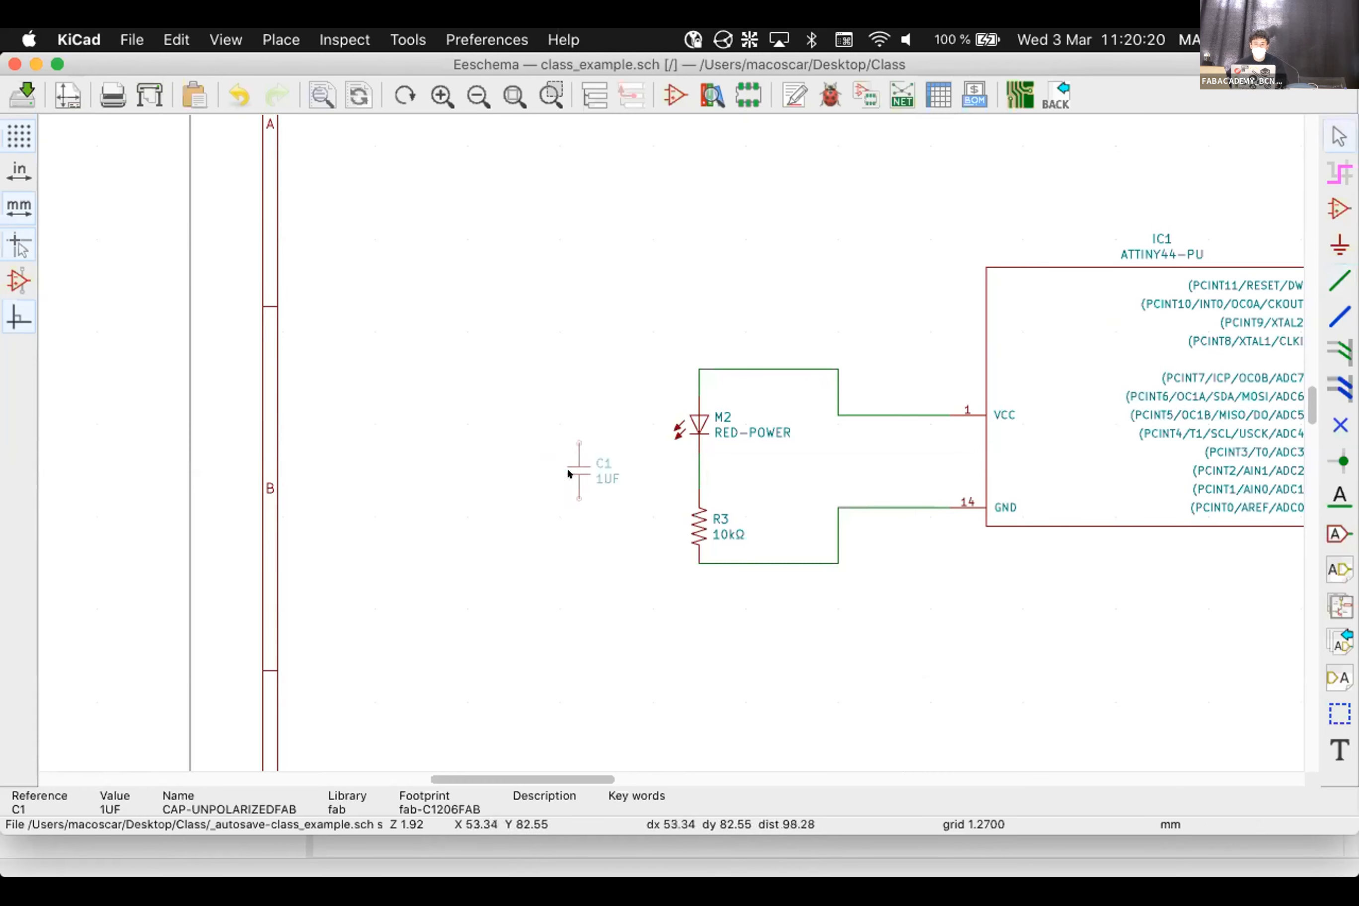
click(1339, 281)
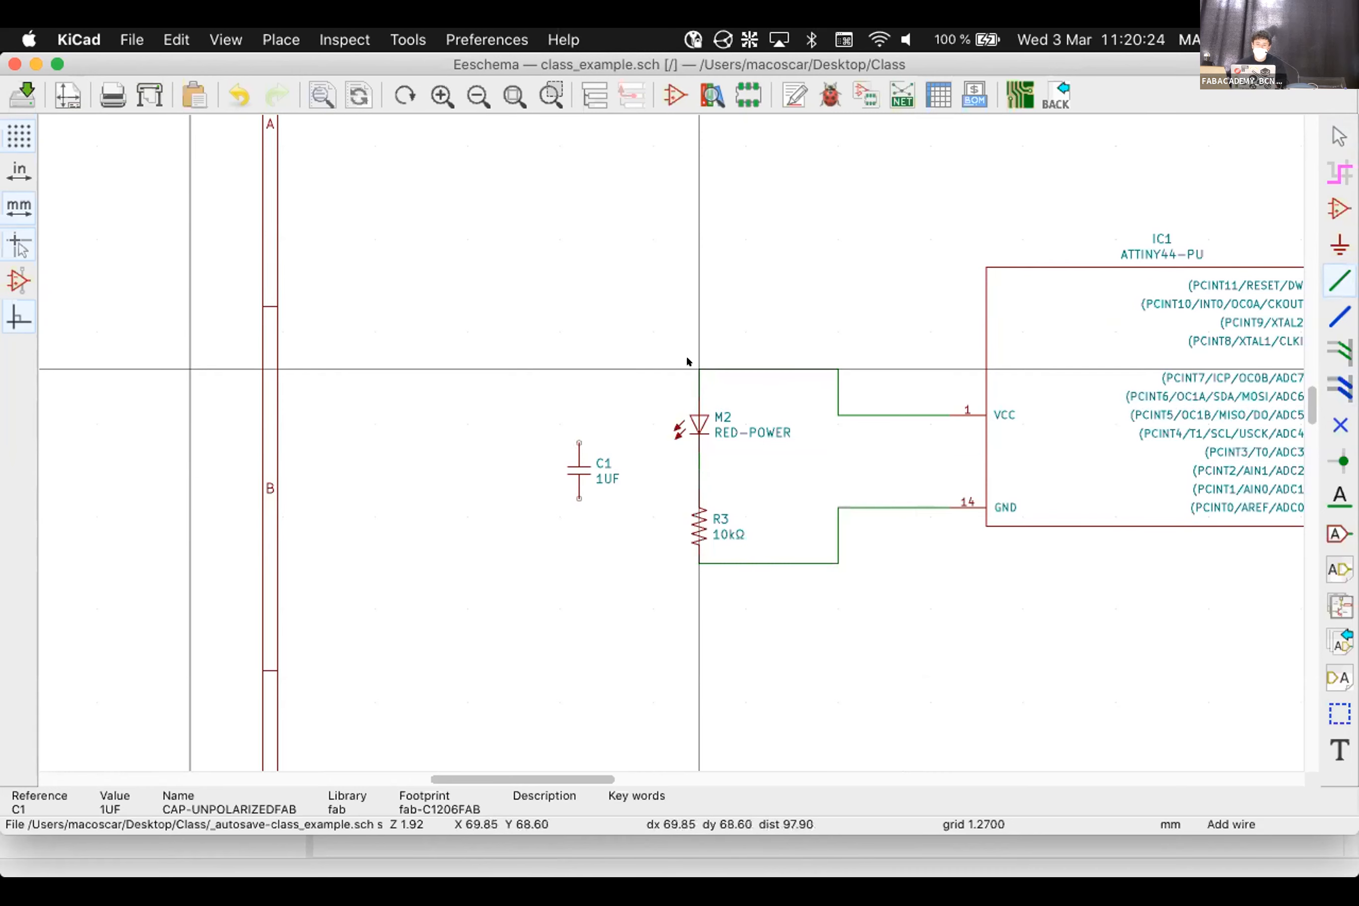
scroll(686, 354, up, 6)
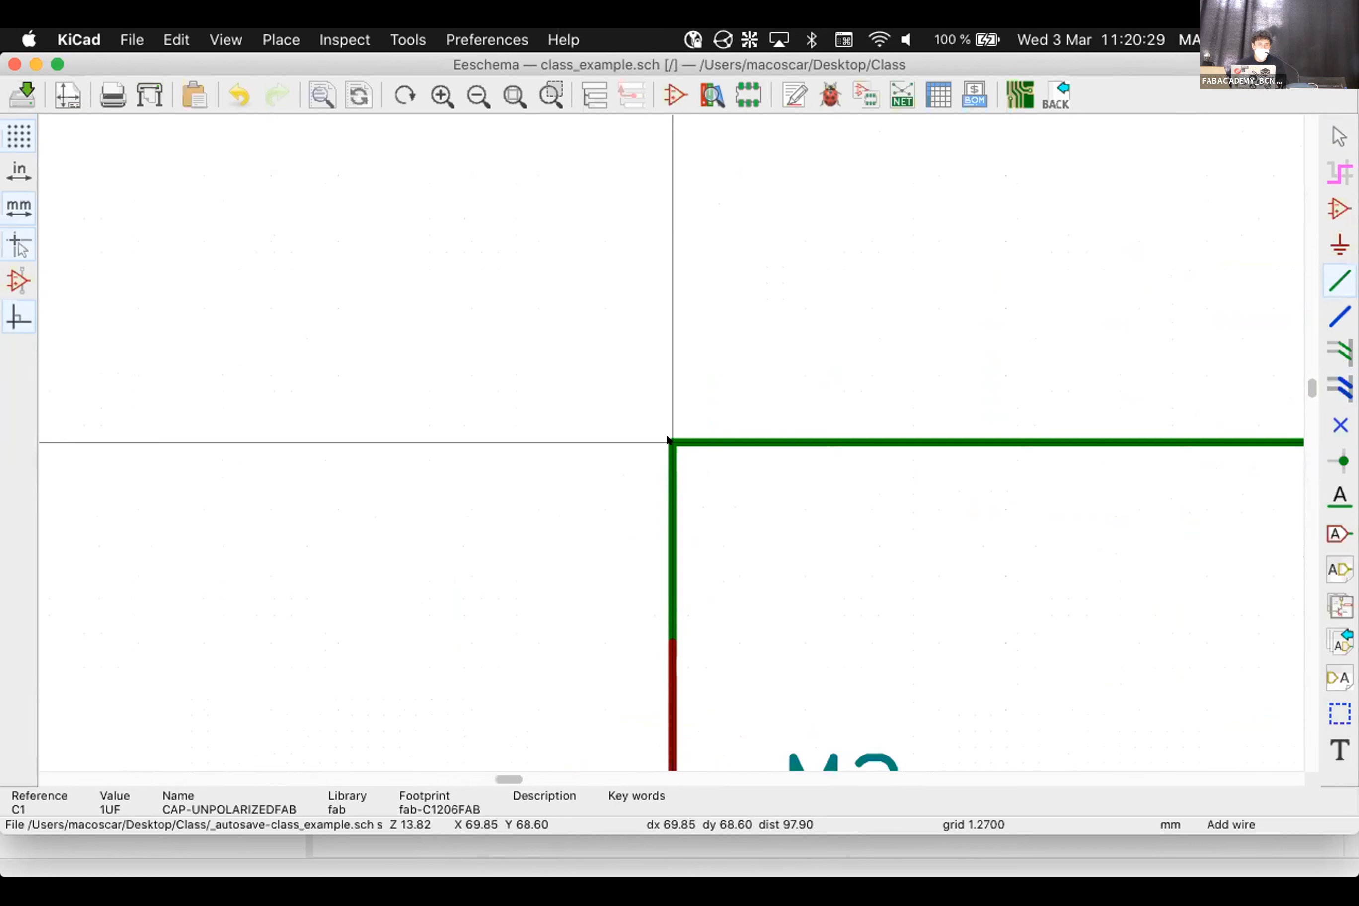
click(666, 437)
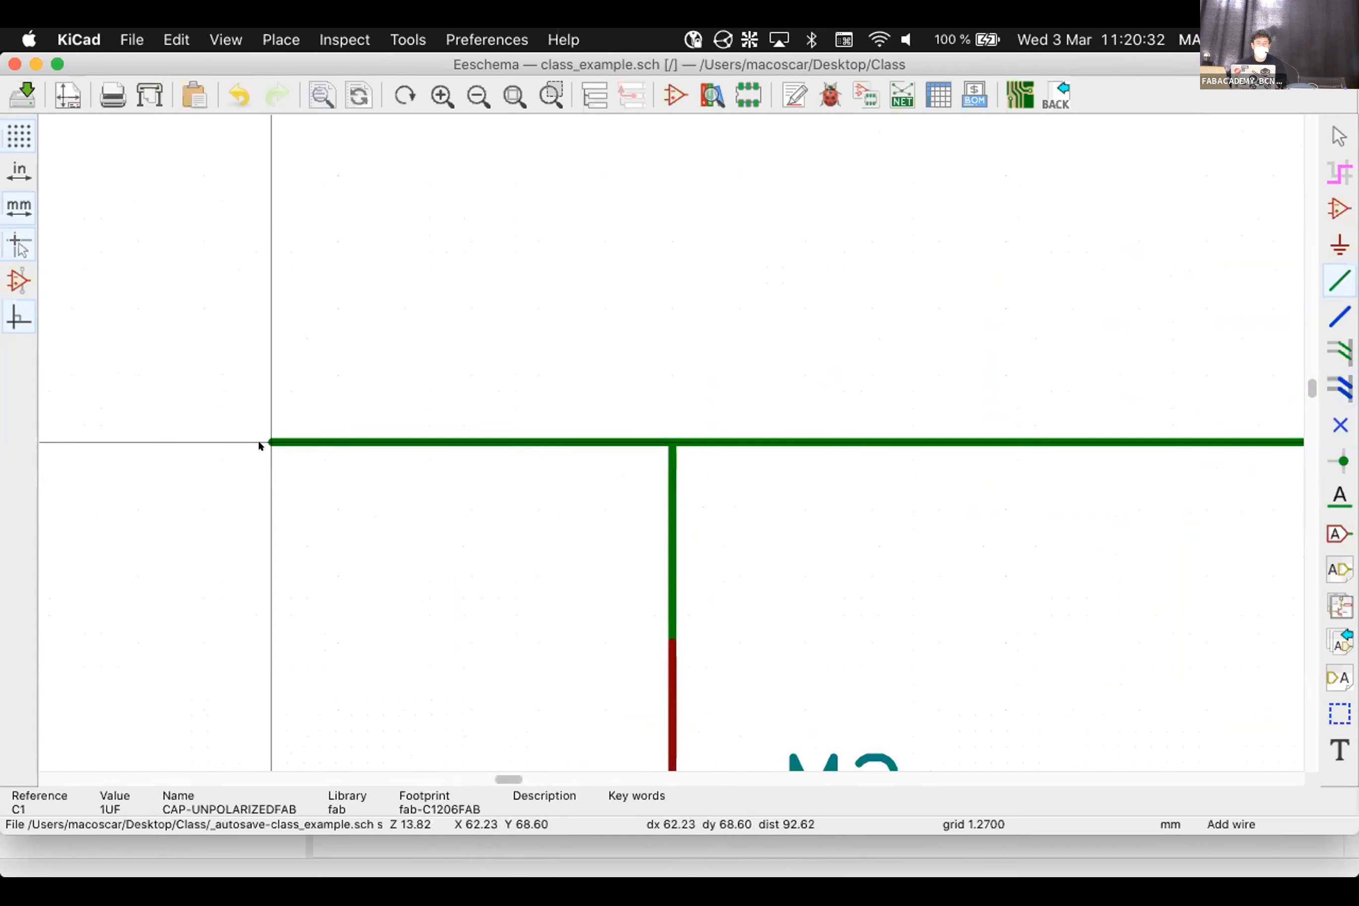
scroll(257, 439, up, 3)
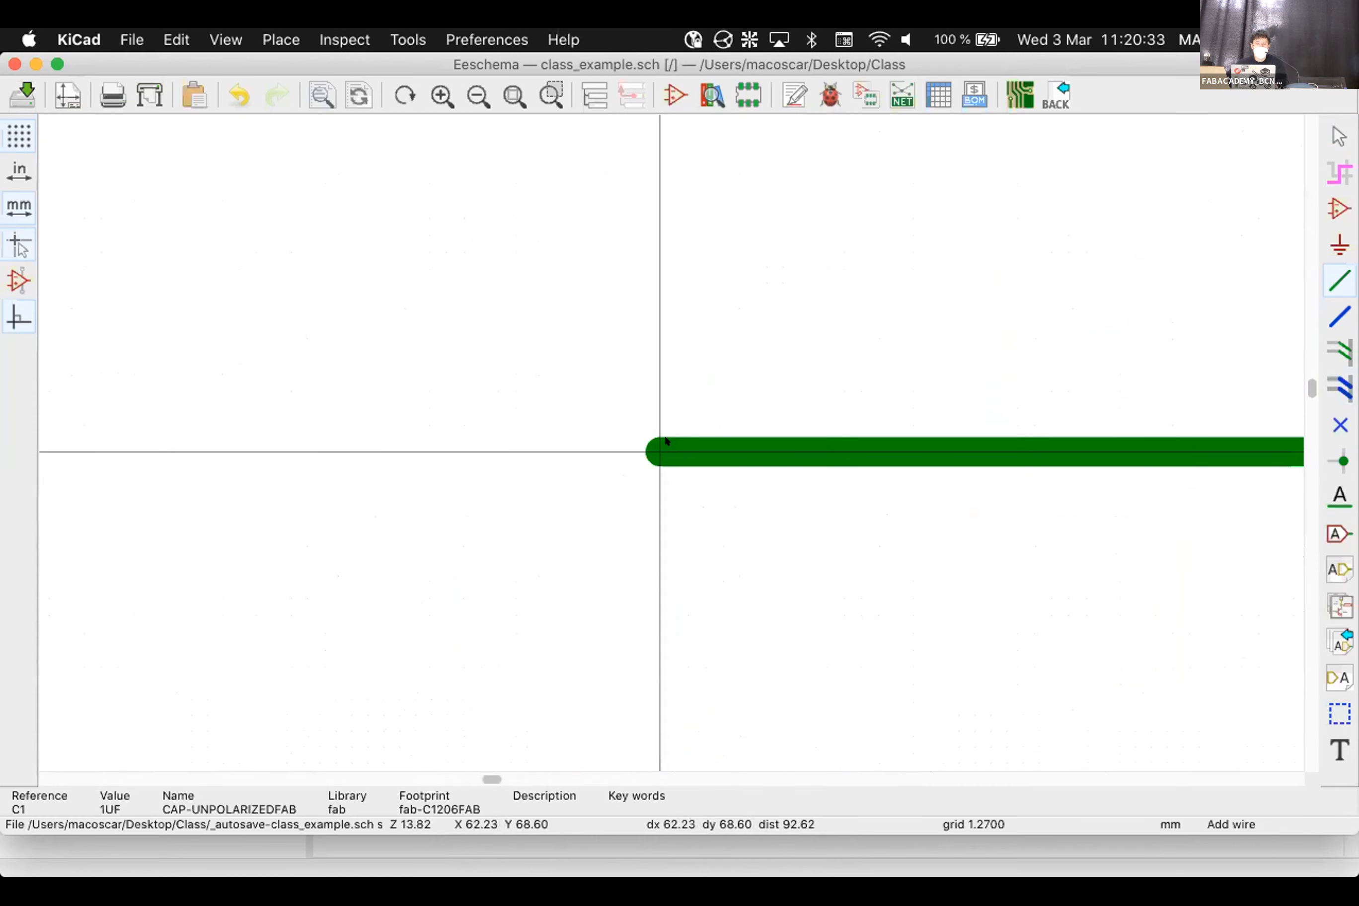
scroll(666, 439, down, 5)
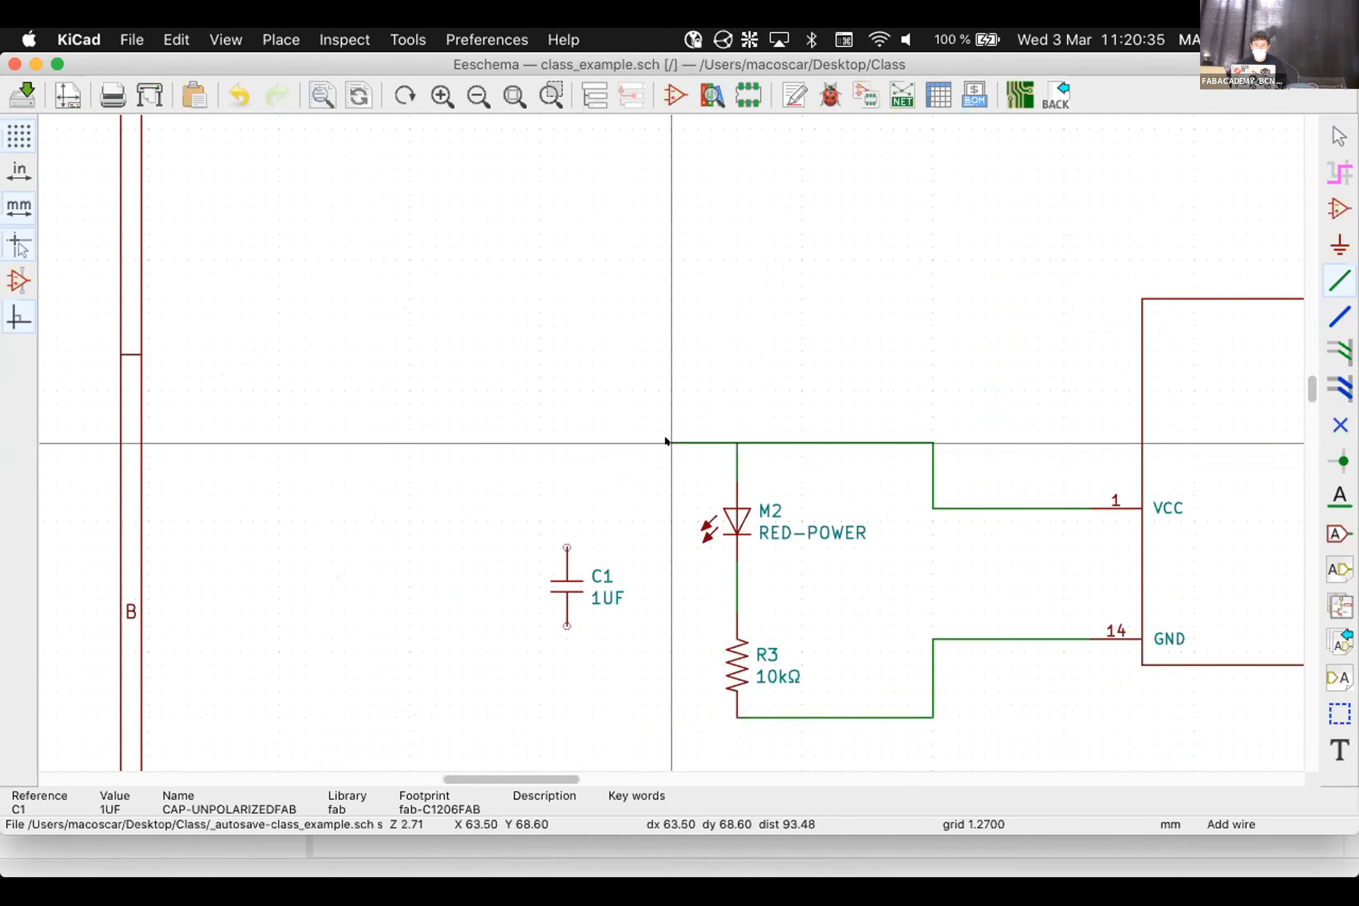
click(565, 546)
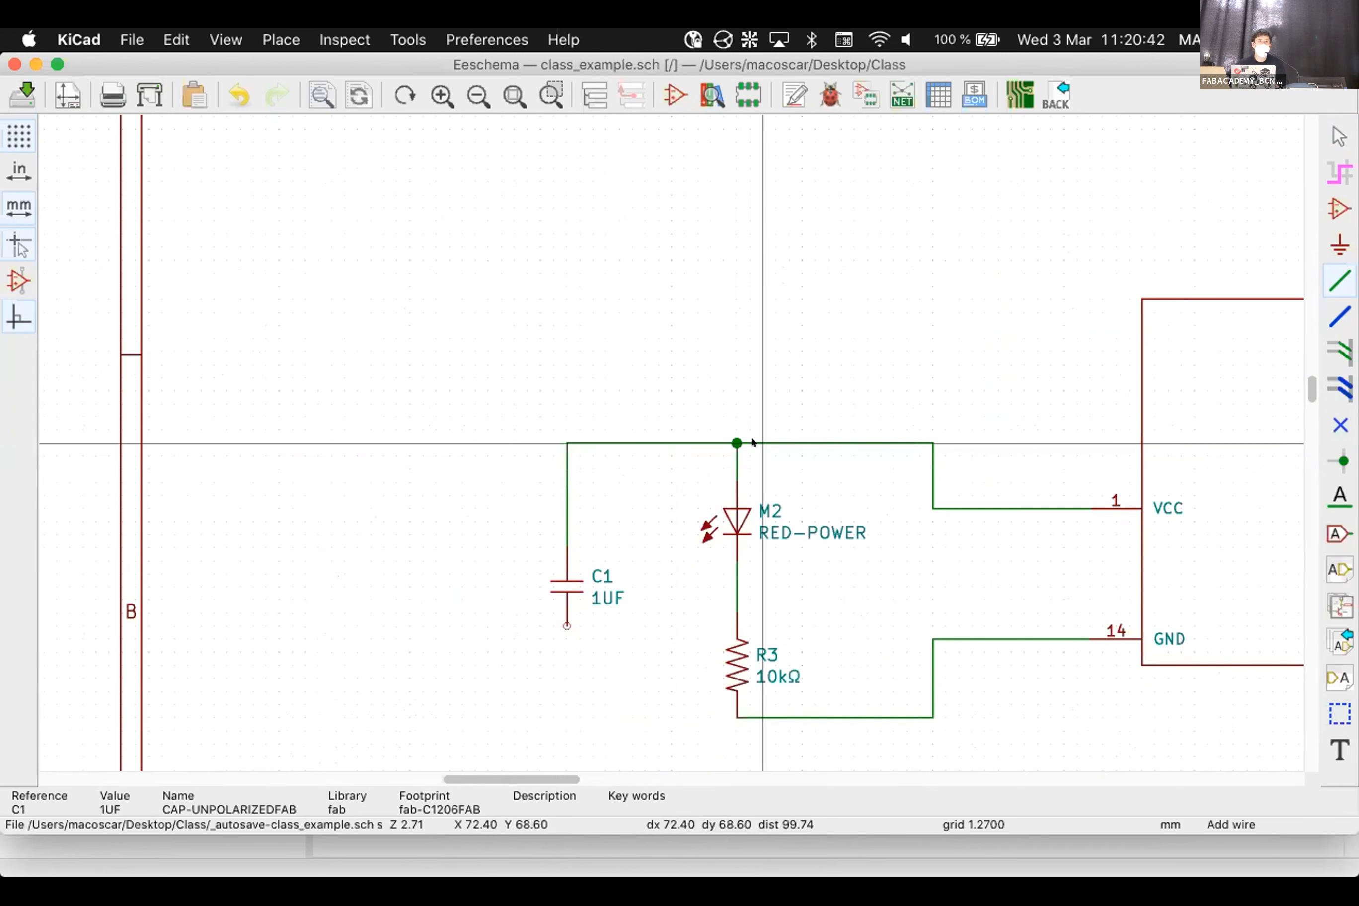
Wire C1's bottom pin to the GND line below R3
click(868, 337)
click(889, 639)
key(Escape)
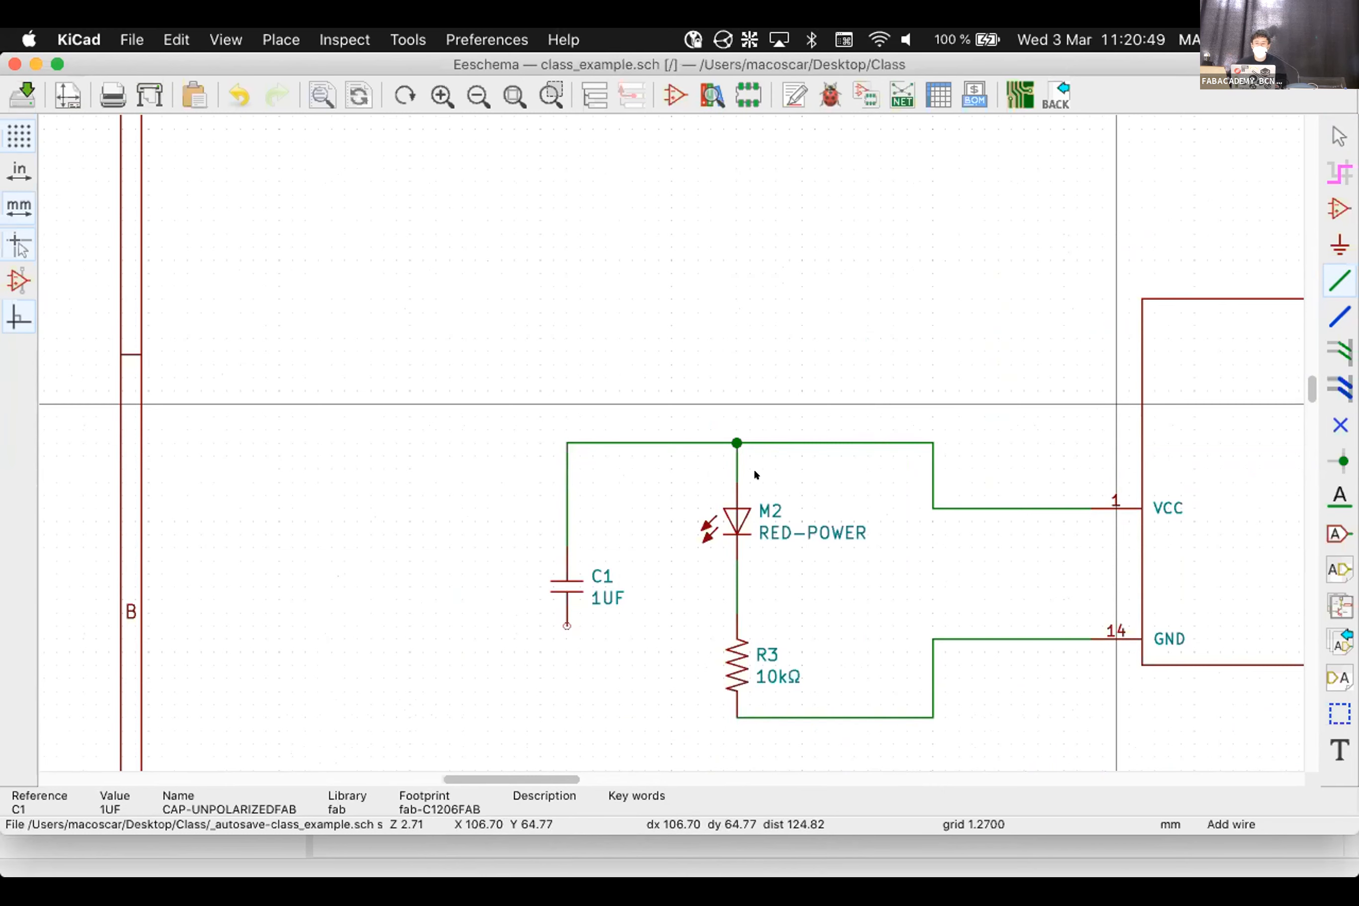
click(564, 615)
scroll(733, 690, down, 1)
click(733, 695)
key(Escape)
scroll(547, 562, down, 3)
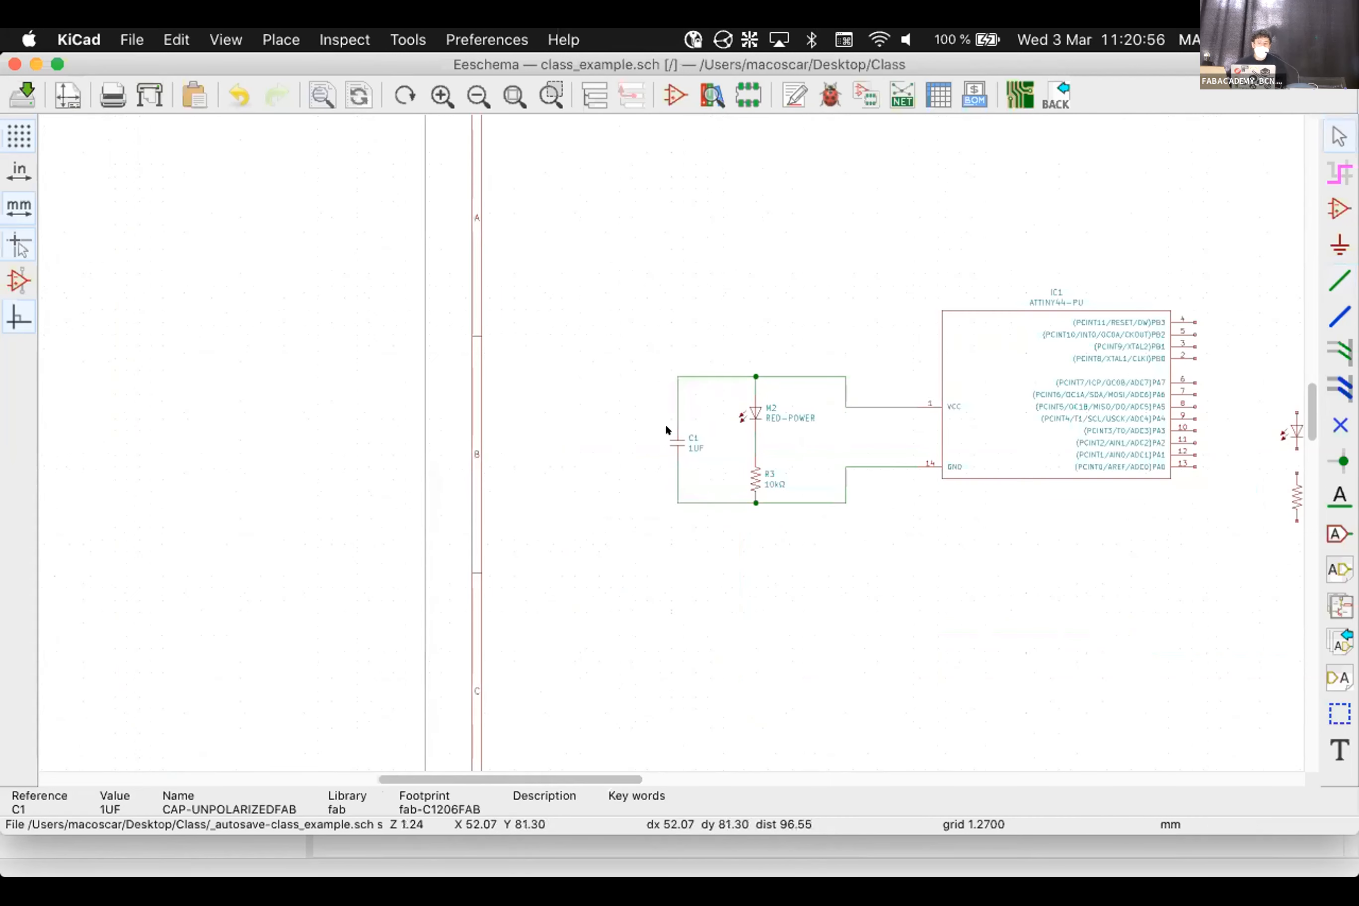
scroll(867, 390, up, 3)
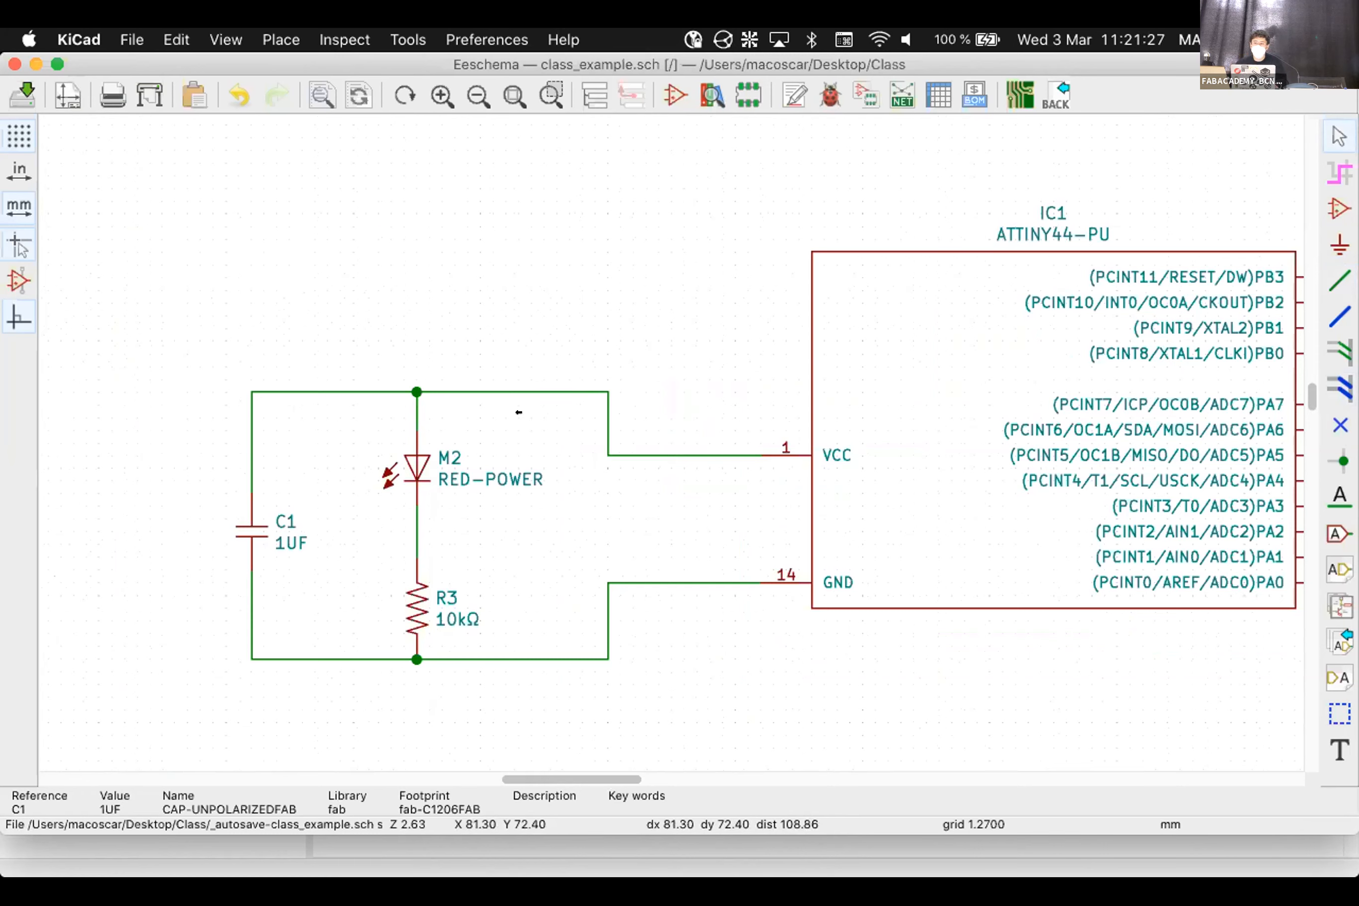
Reposition IC1 with Move and Drag so pins 1 and 14 meet the VCC and GND wire ends
click(903, 427)
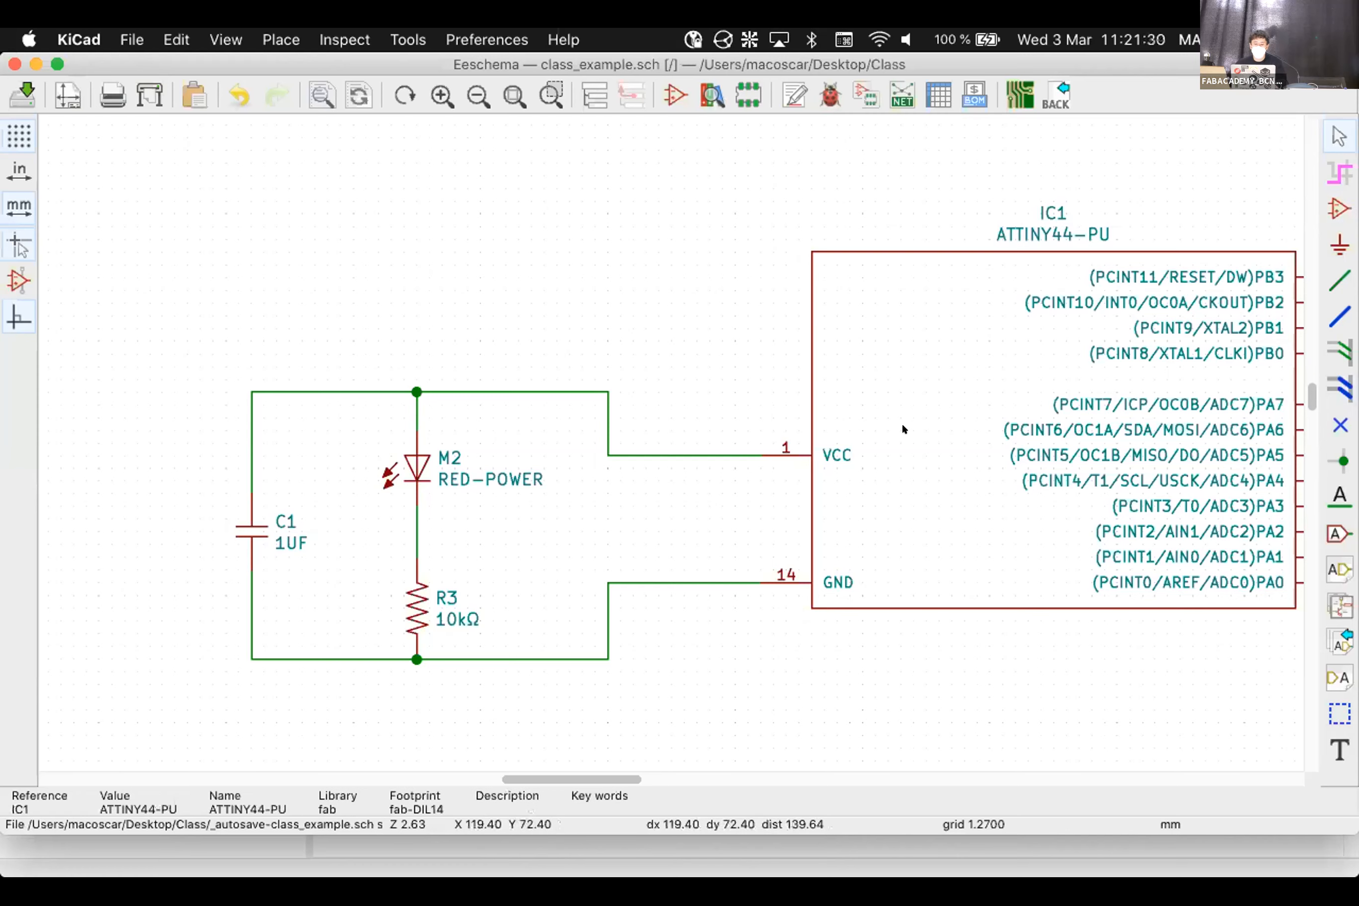
key(m)
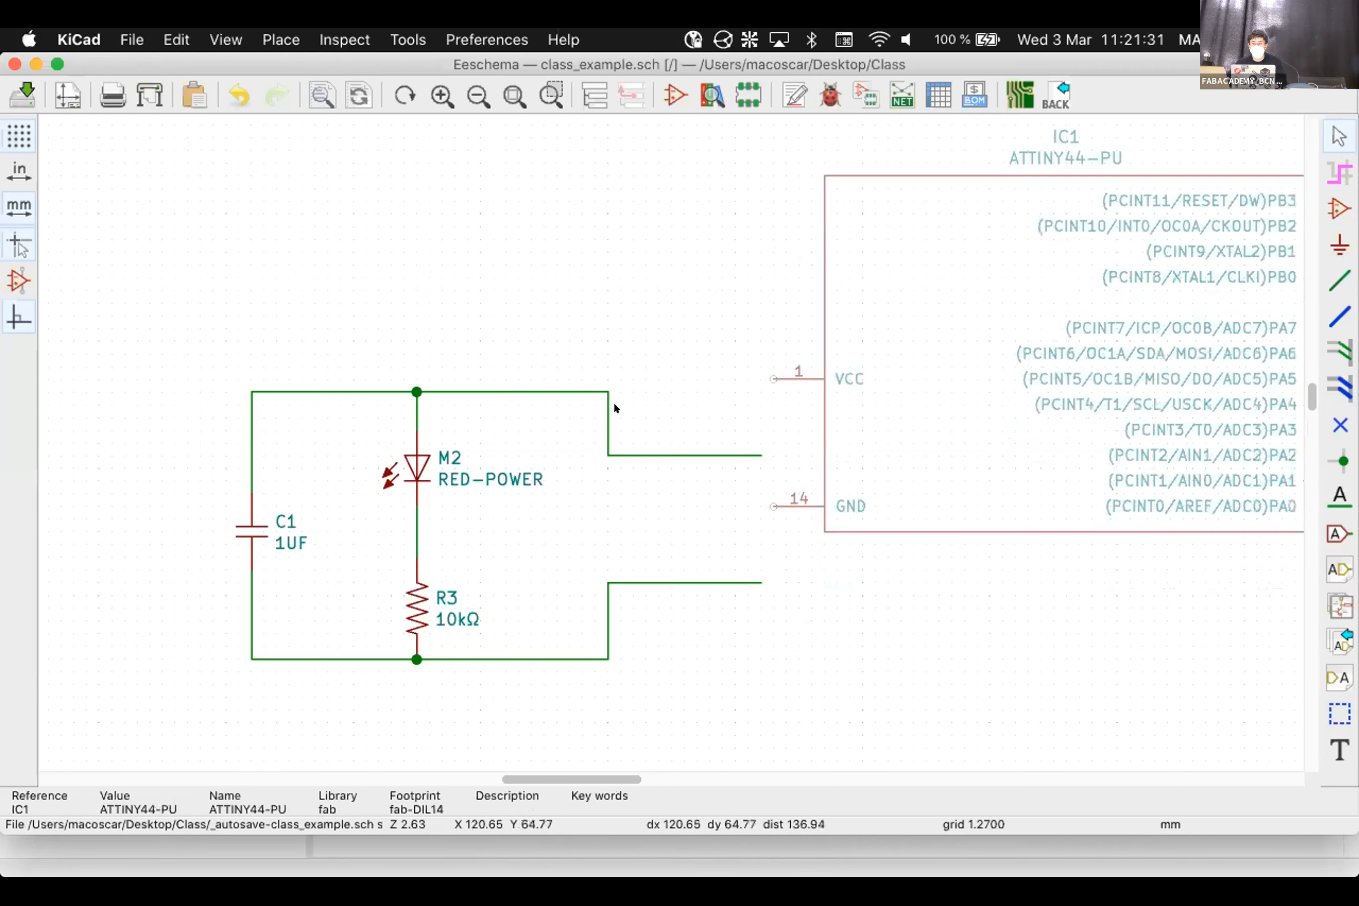
click(973, 443)
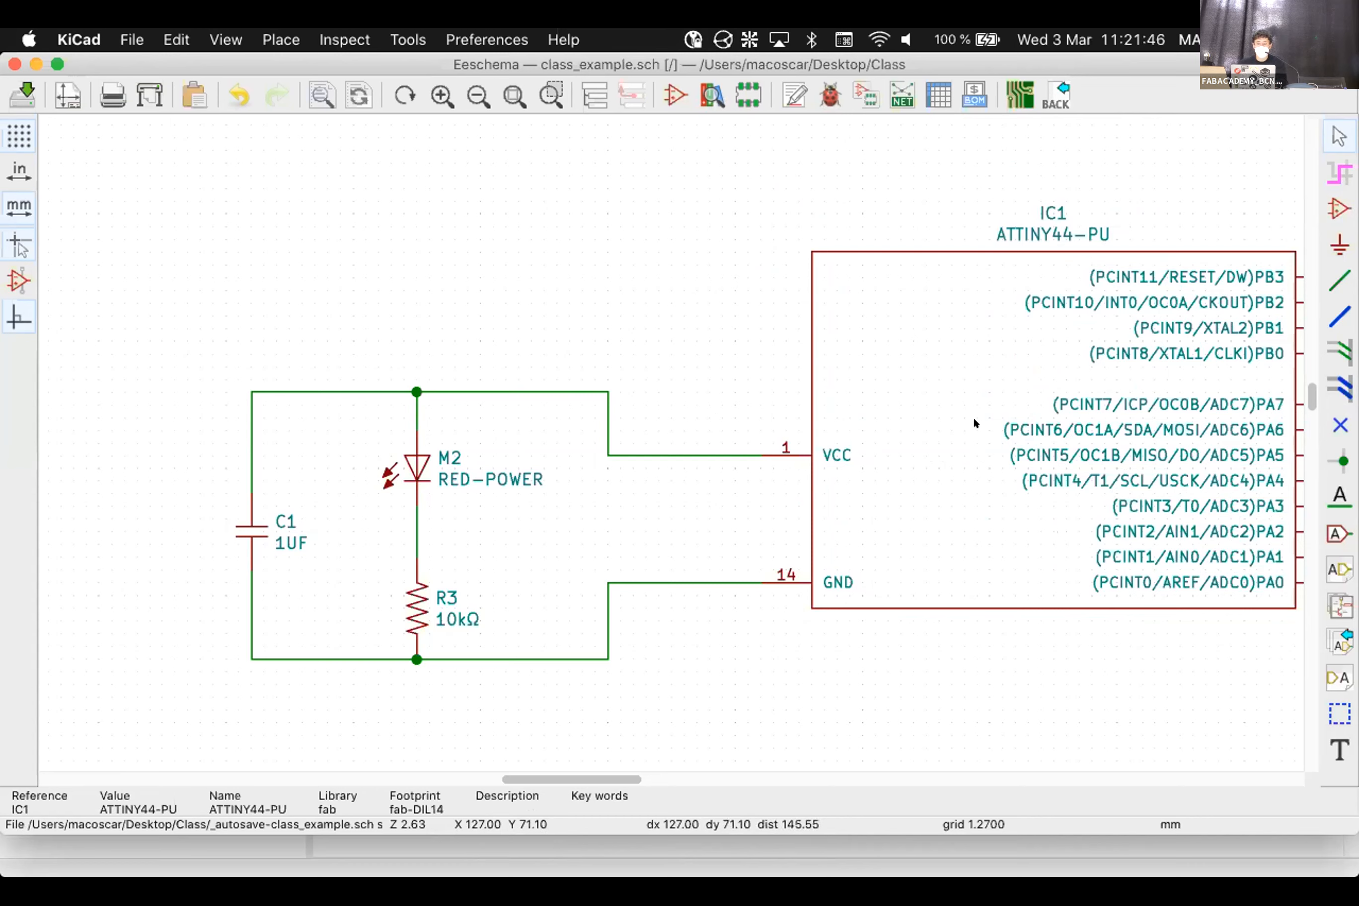
key(g)
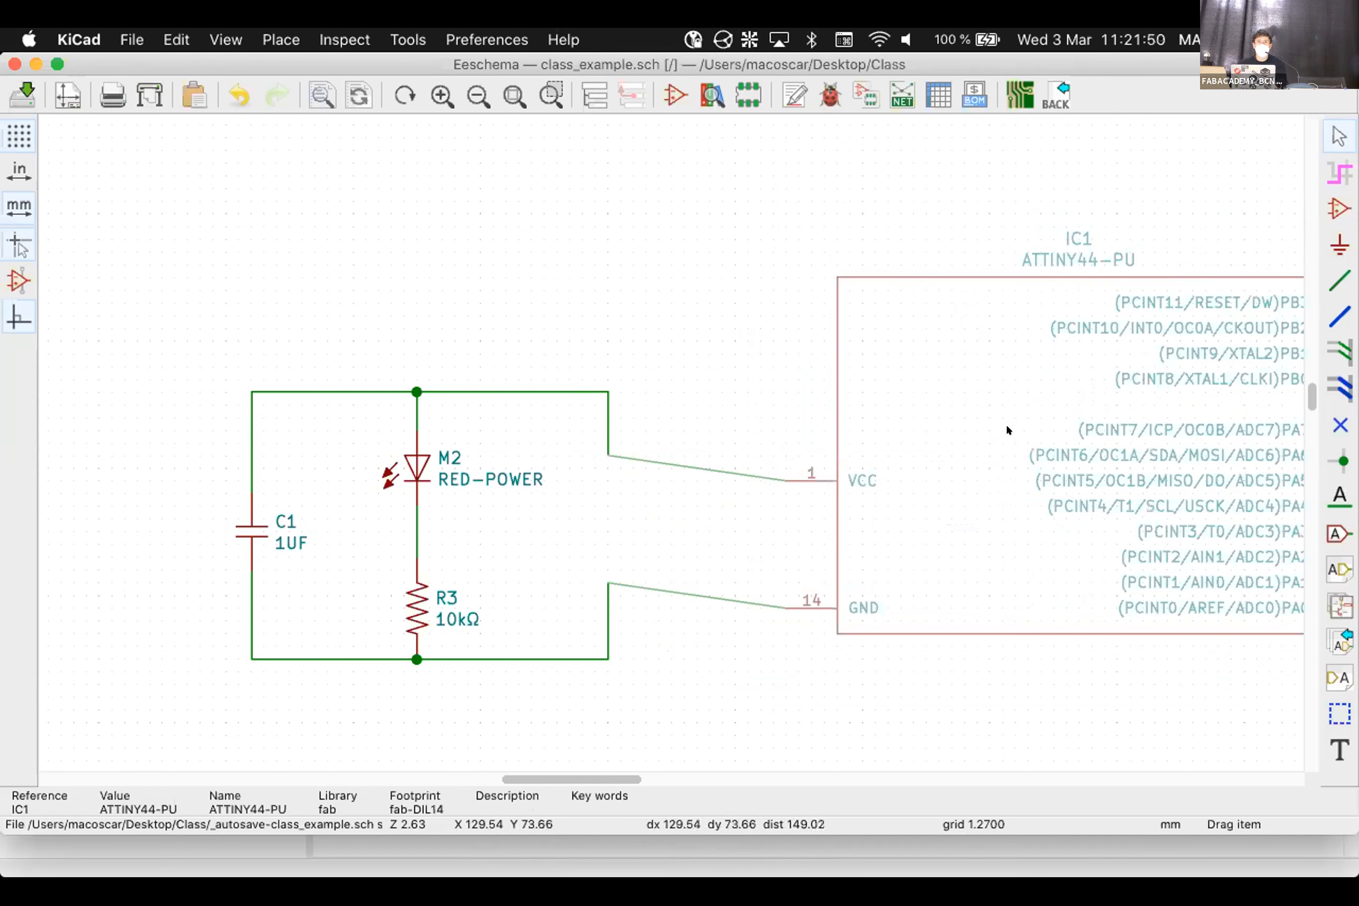
click(920, 414)
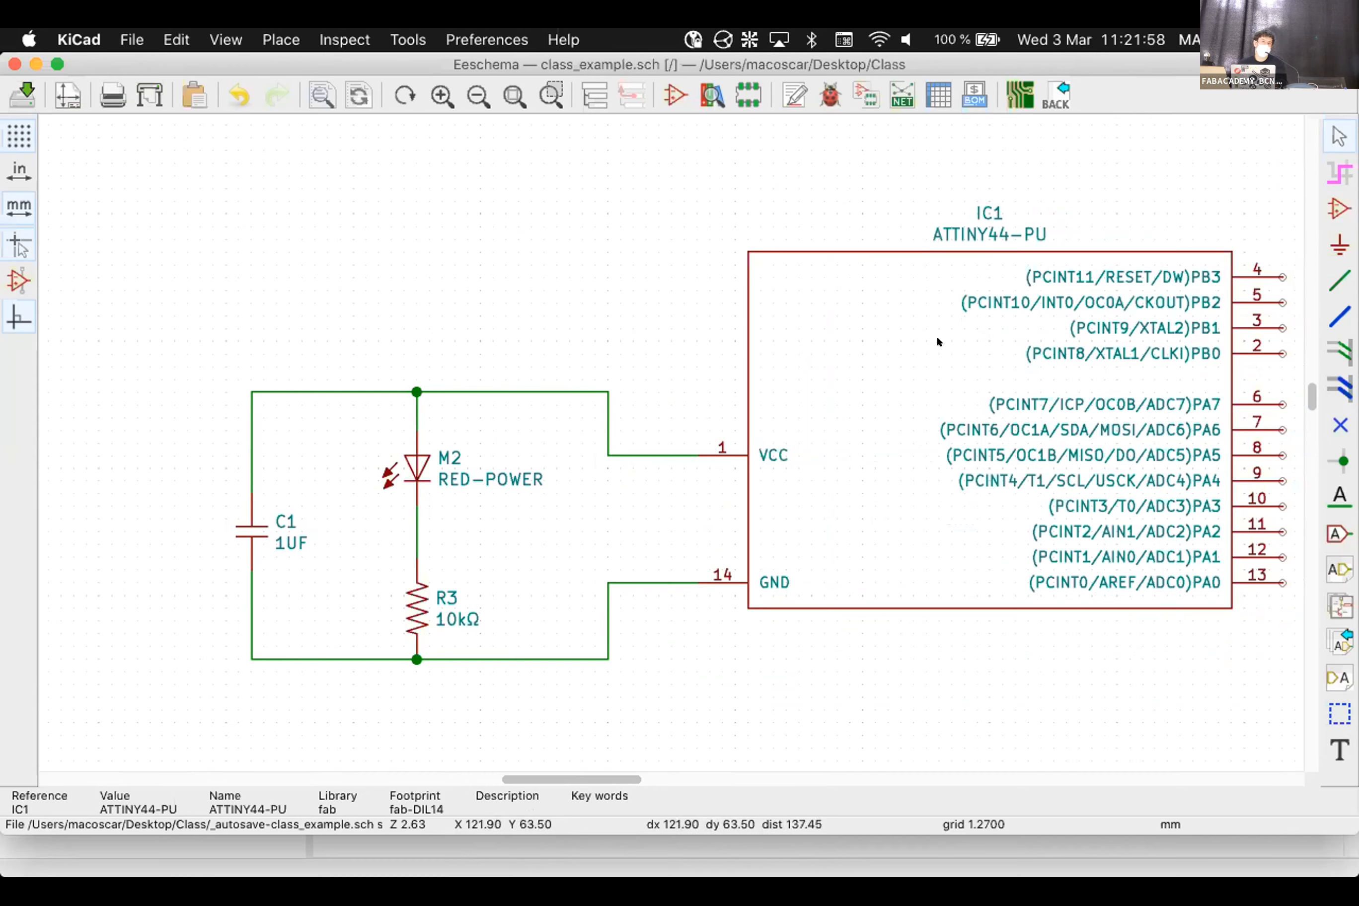
key(g)
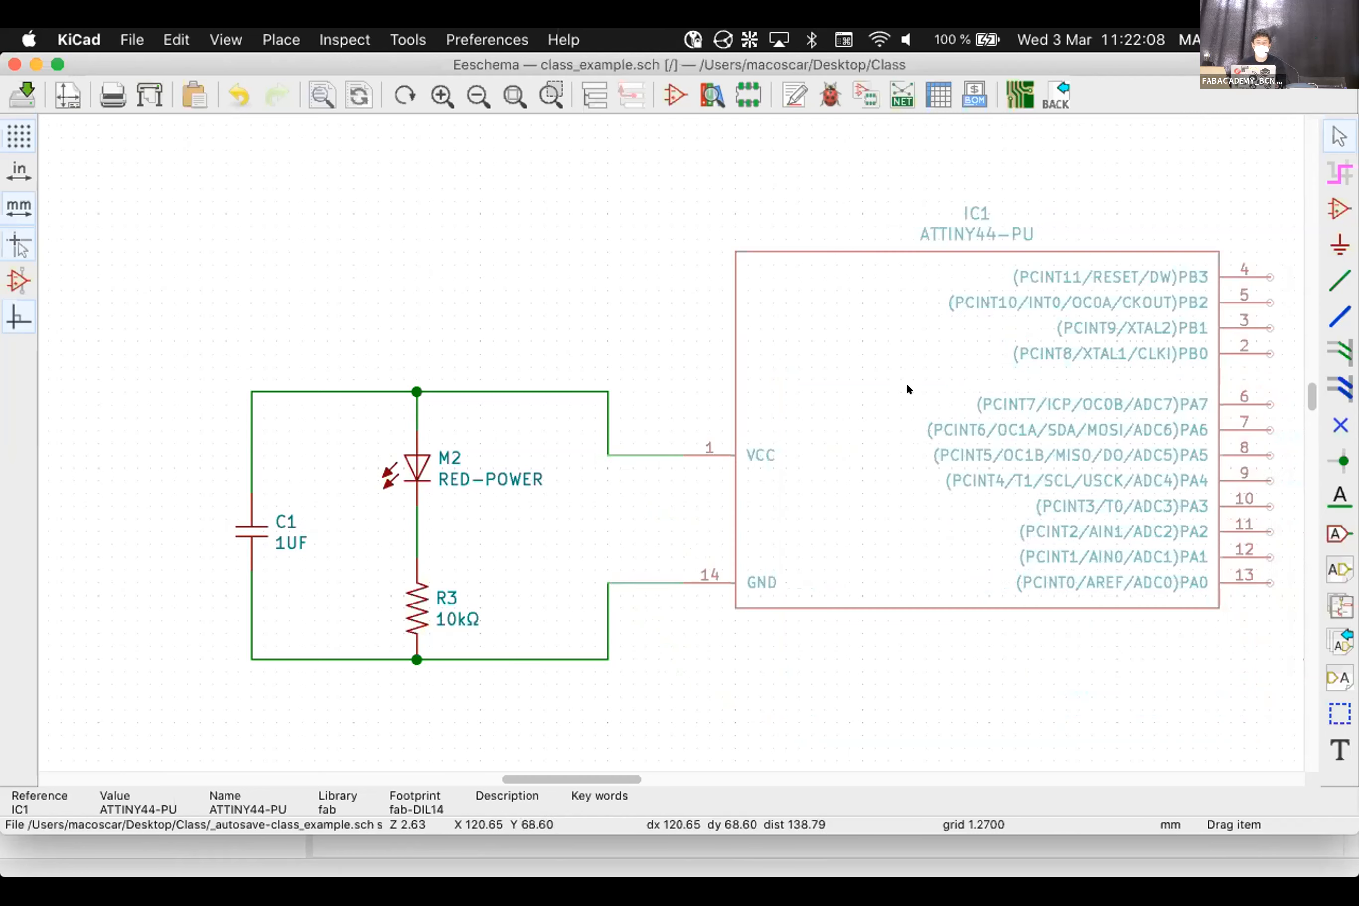
click(942, 427)
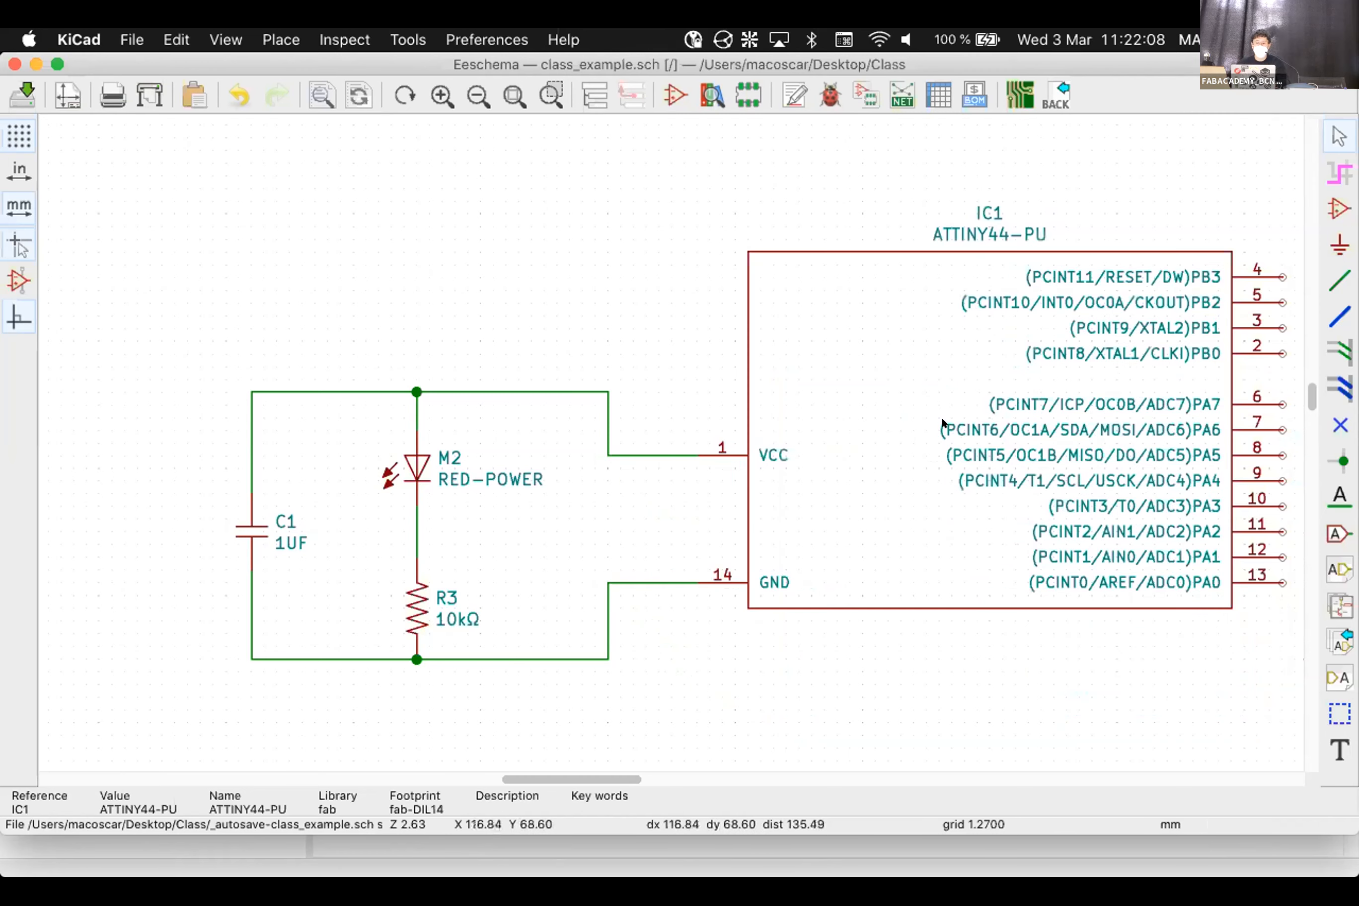
click(1023, 335)
mouse_move(988, 870)
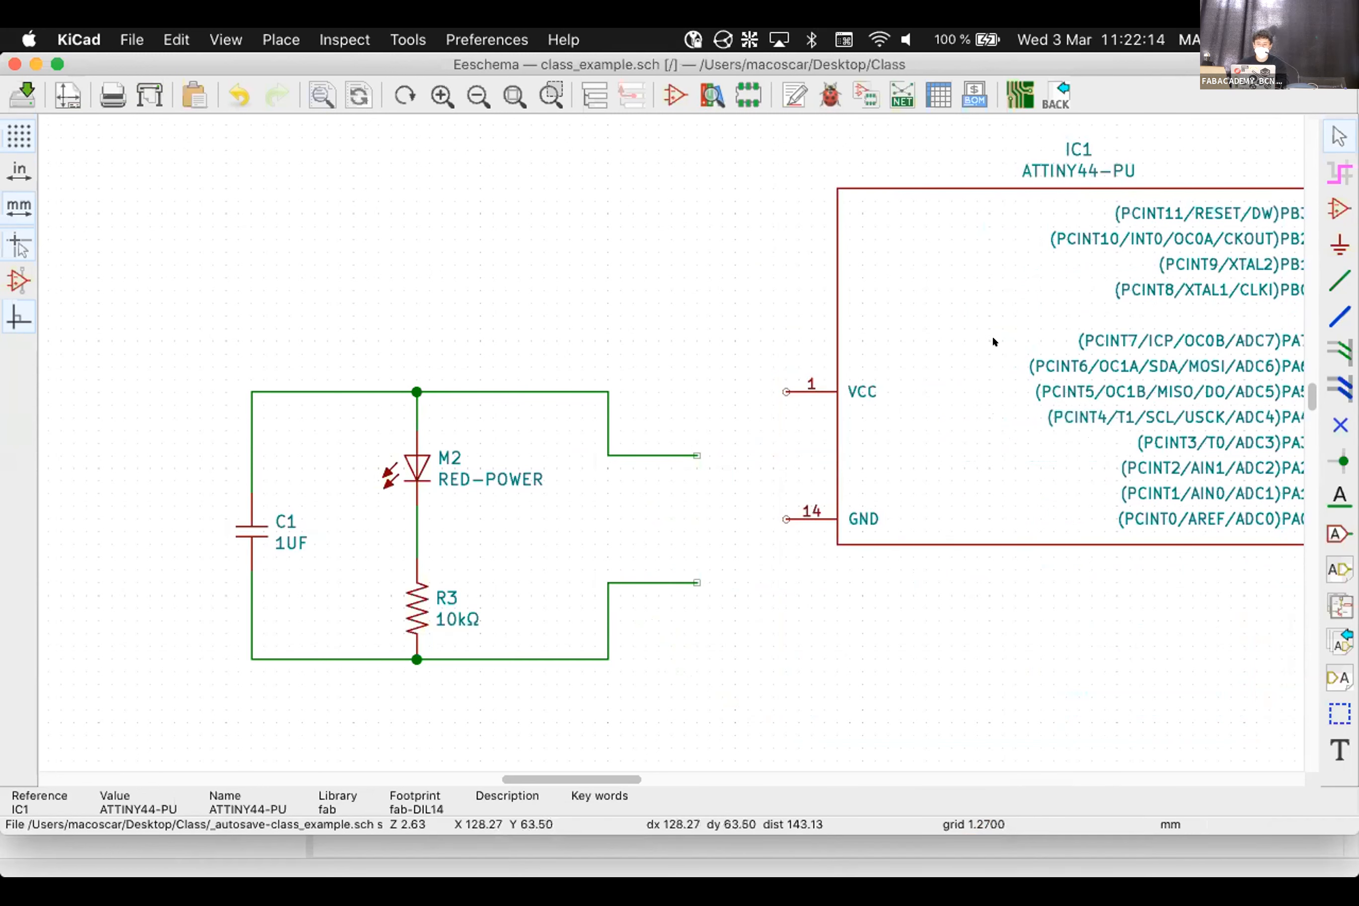
key(m)
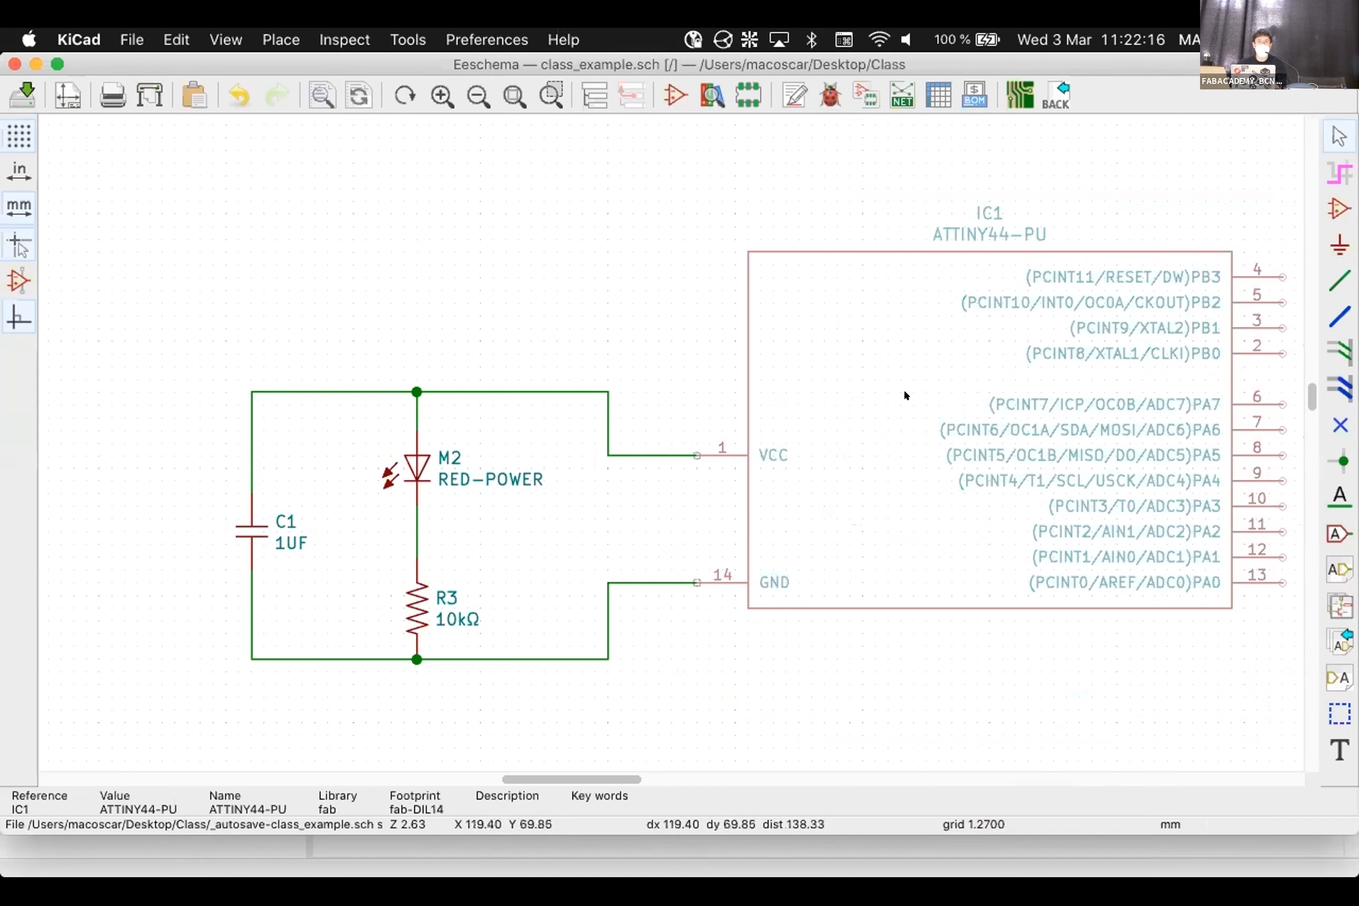
click(905, 394)
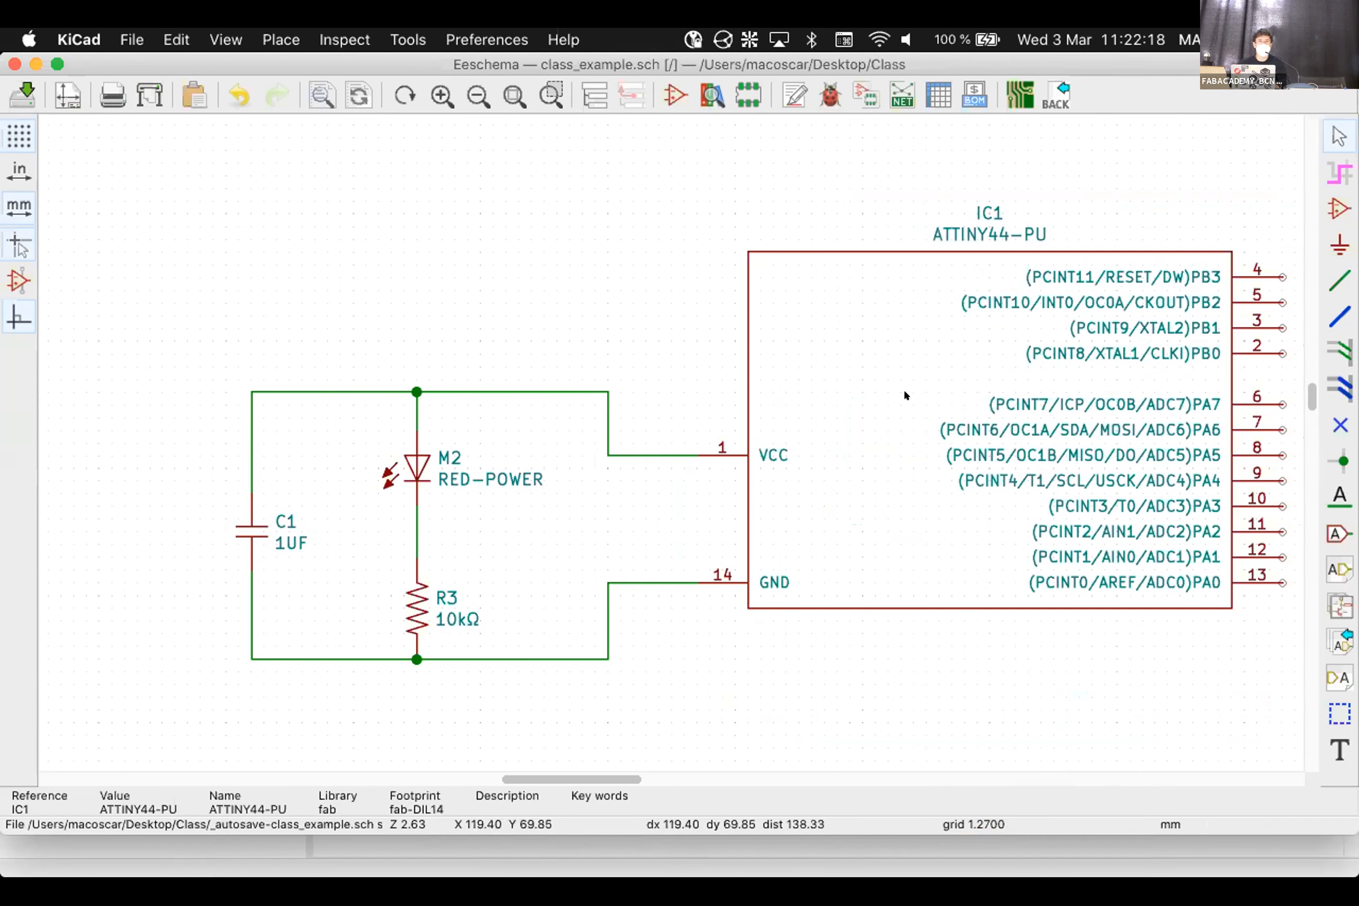
key(g)
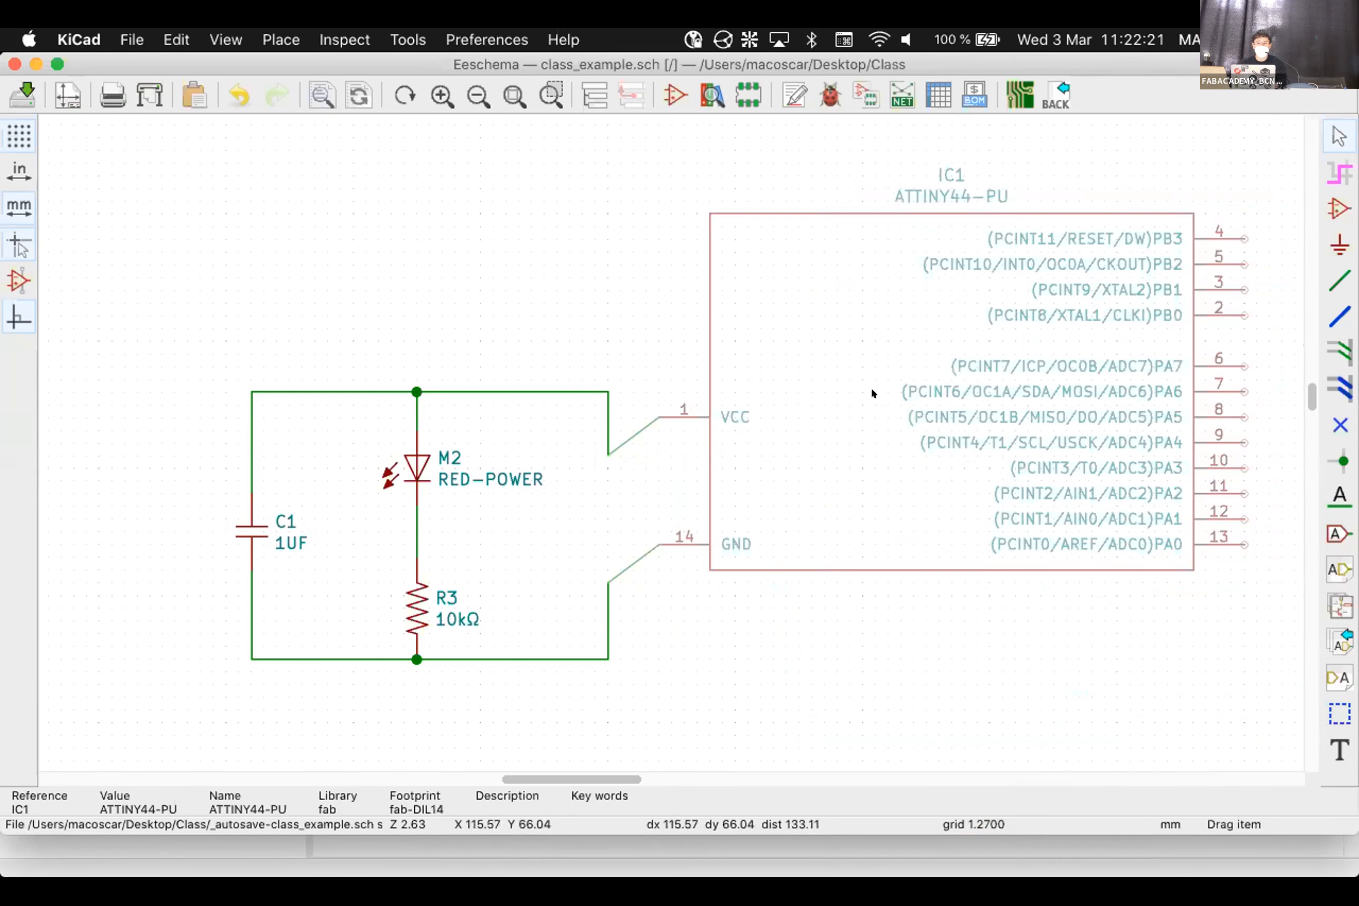
key(Escape)
Raise IC1, straighten the VCC wire into pin 1, and square the GND wire corner
key(g)
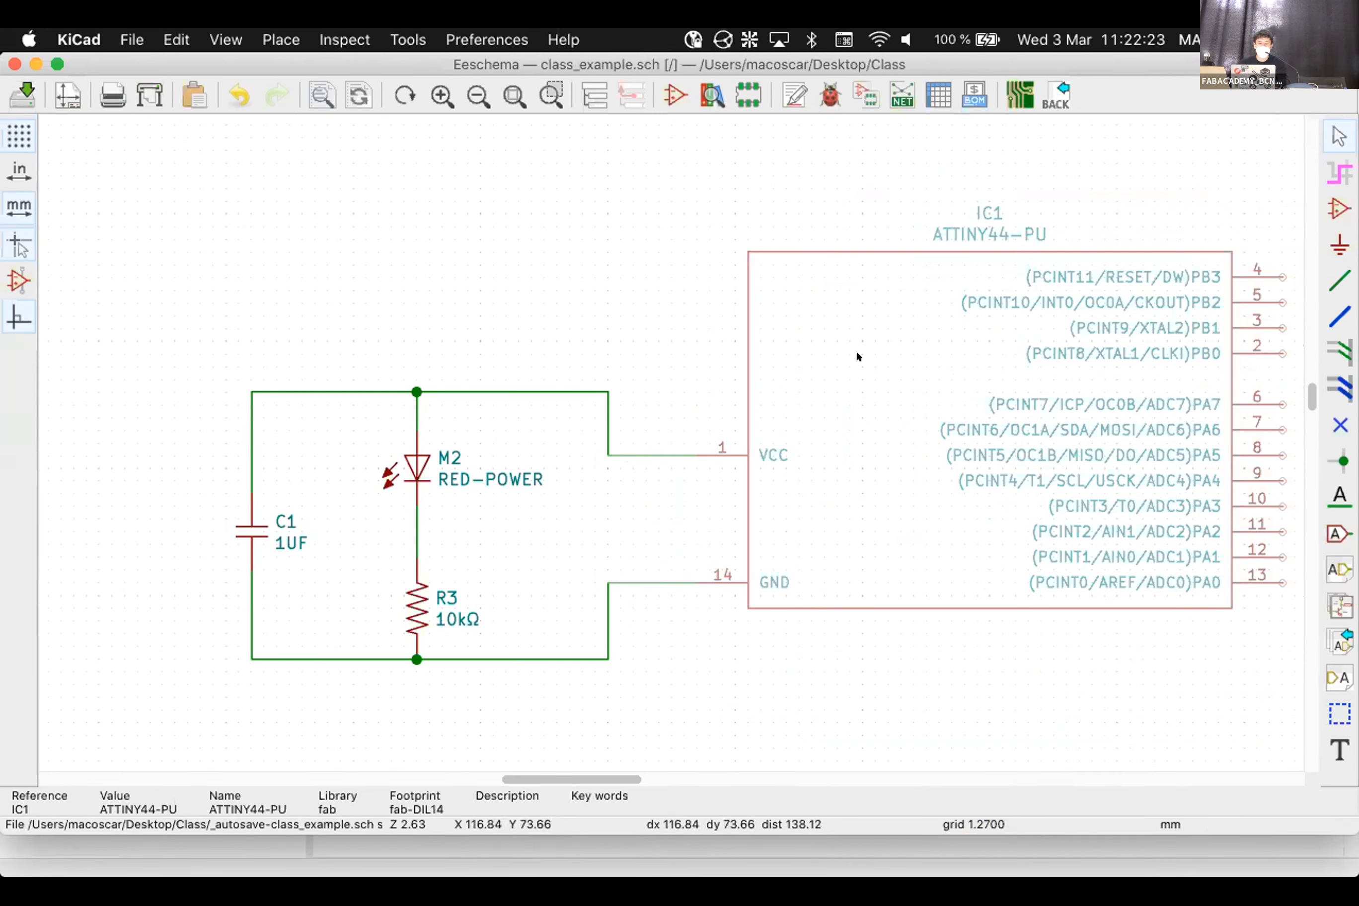
click(849, 369)
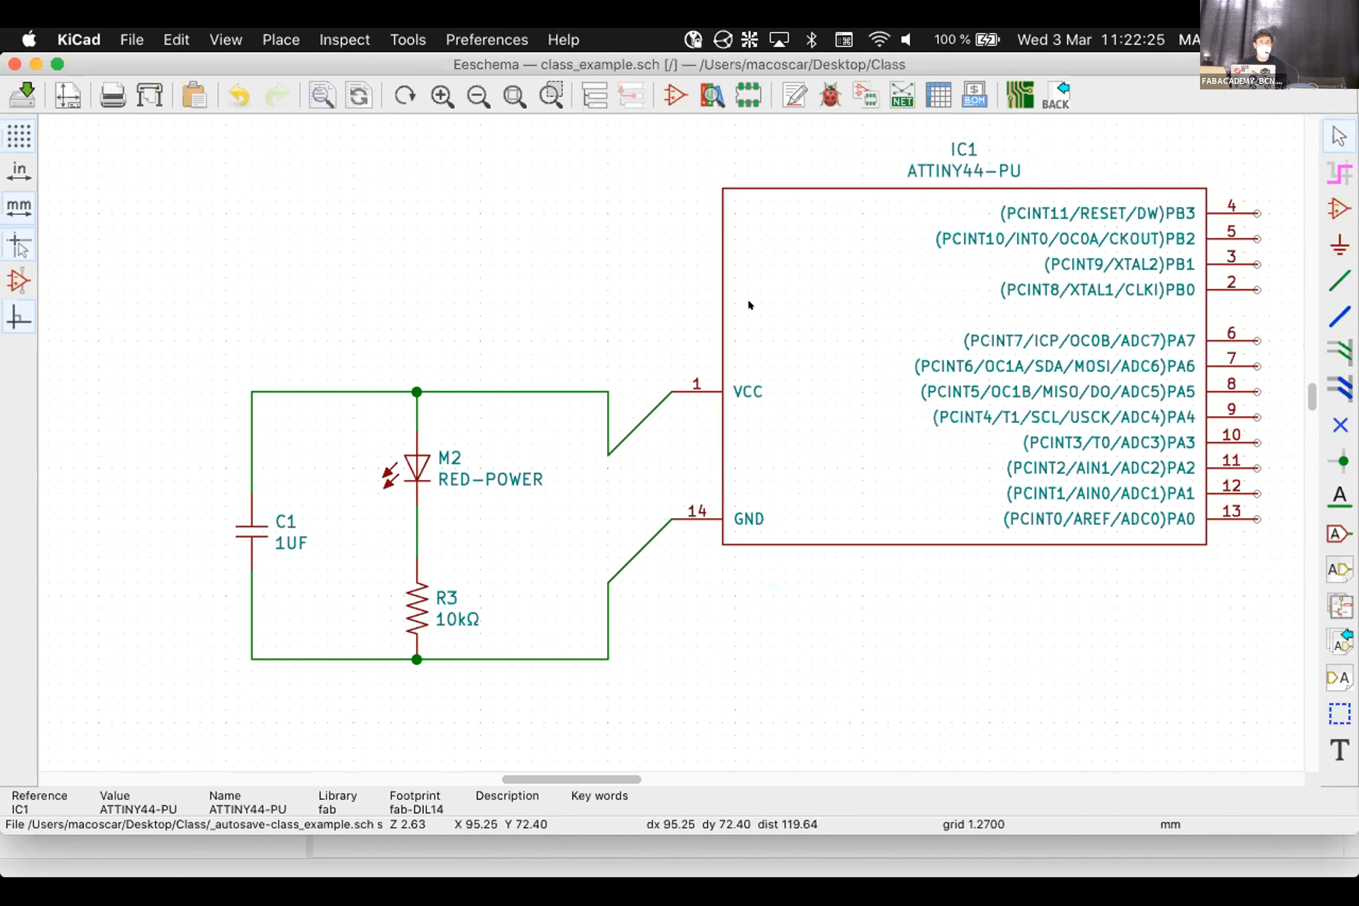
drag(600, 440, 619, 390)
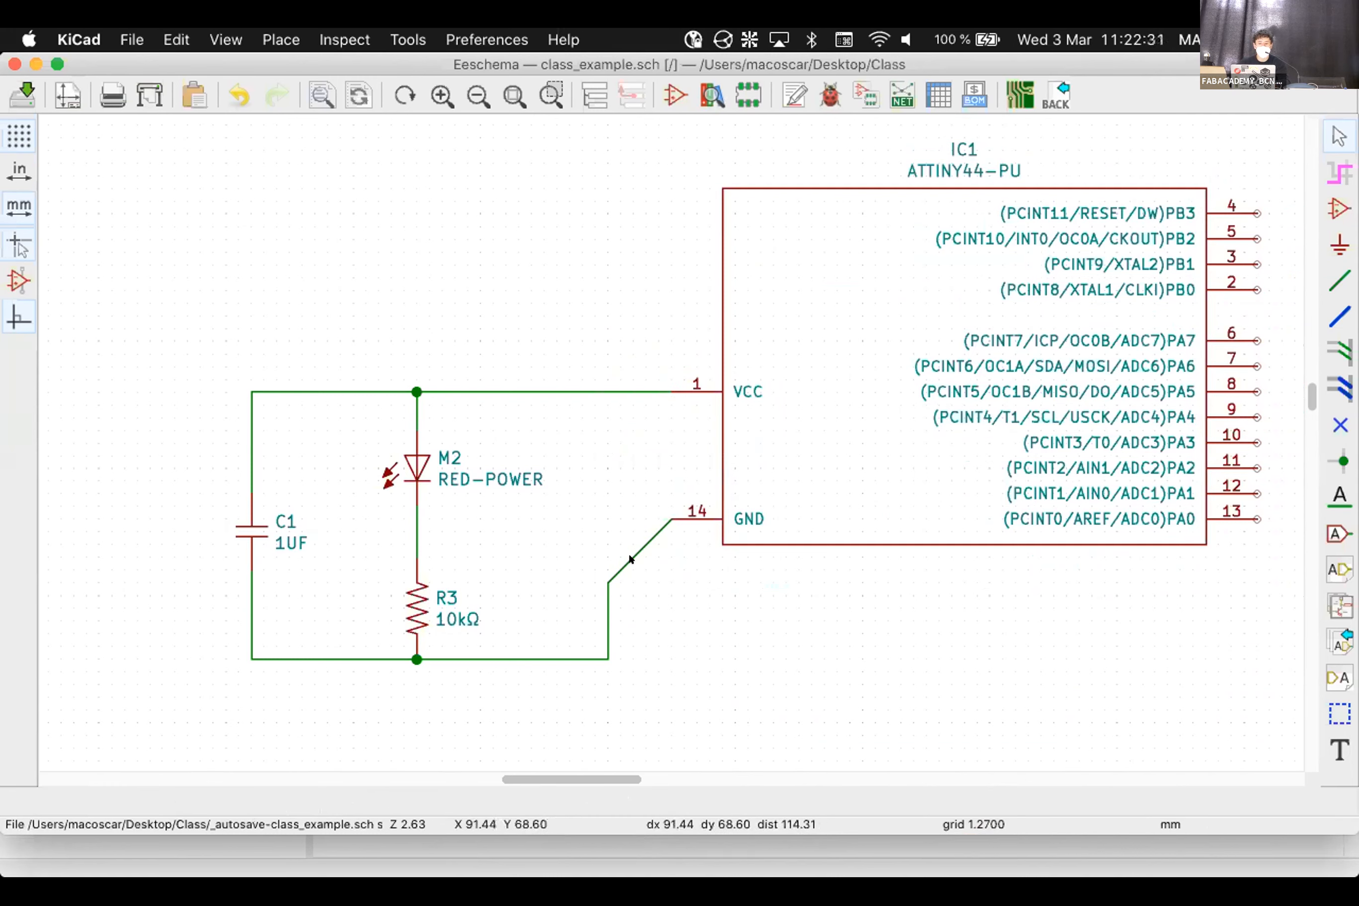
drag(600, 572, 596, 511)
click(598, 508)
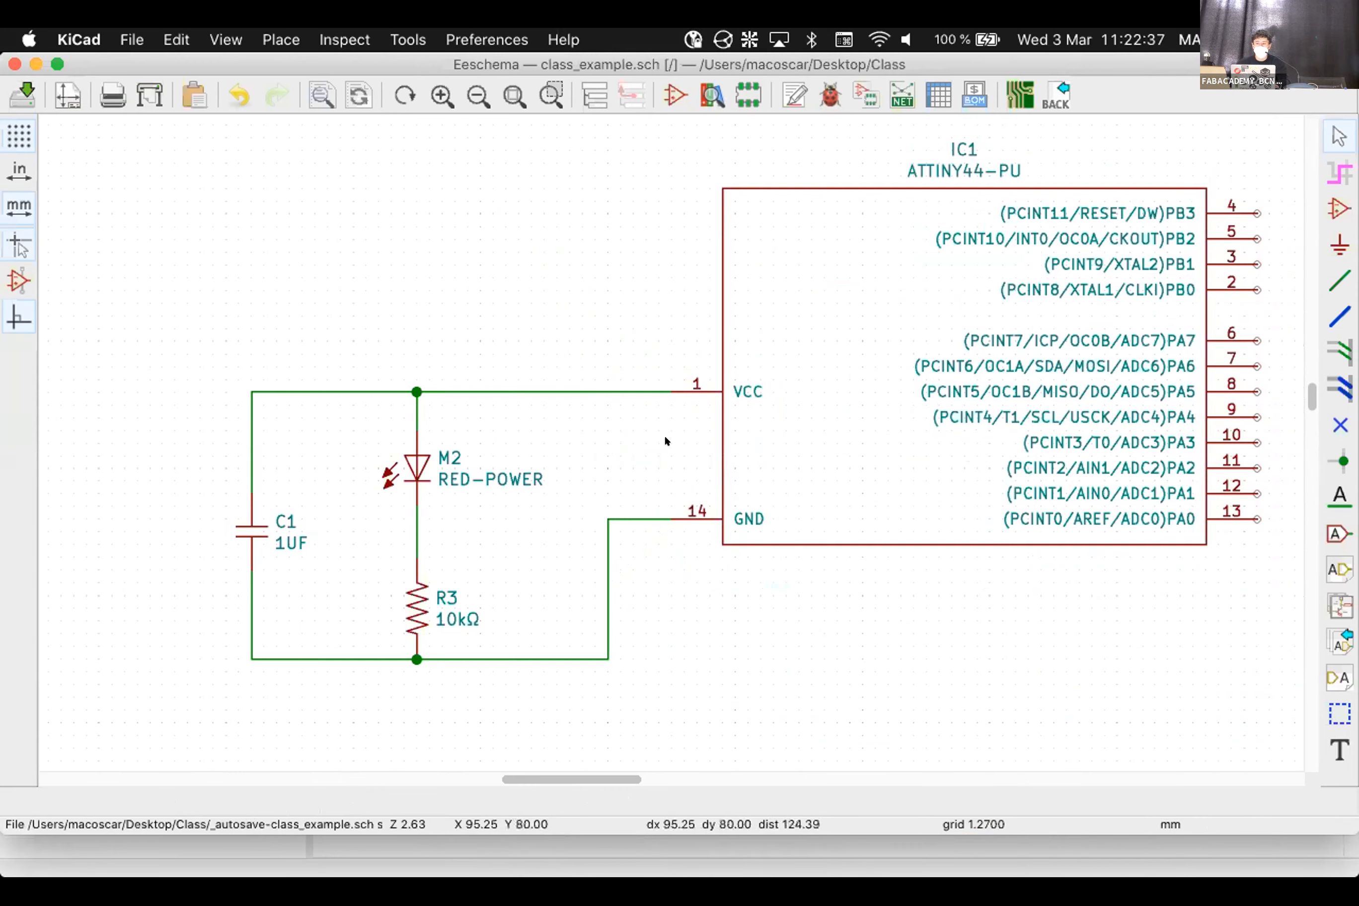
scroll(663, 436, down, 3)
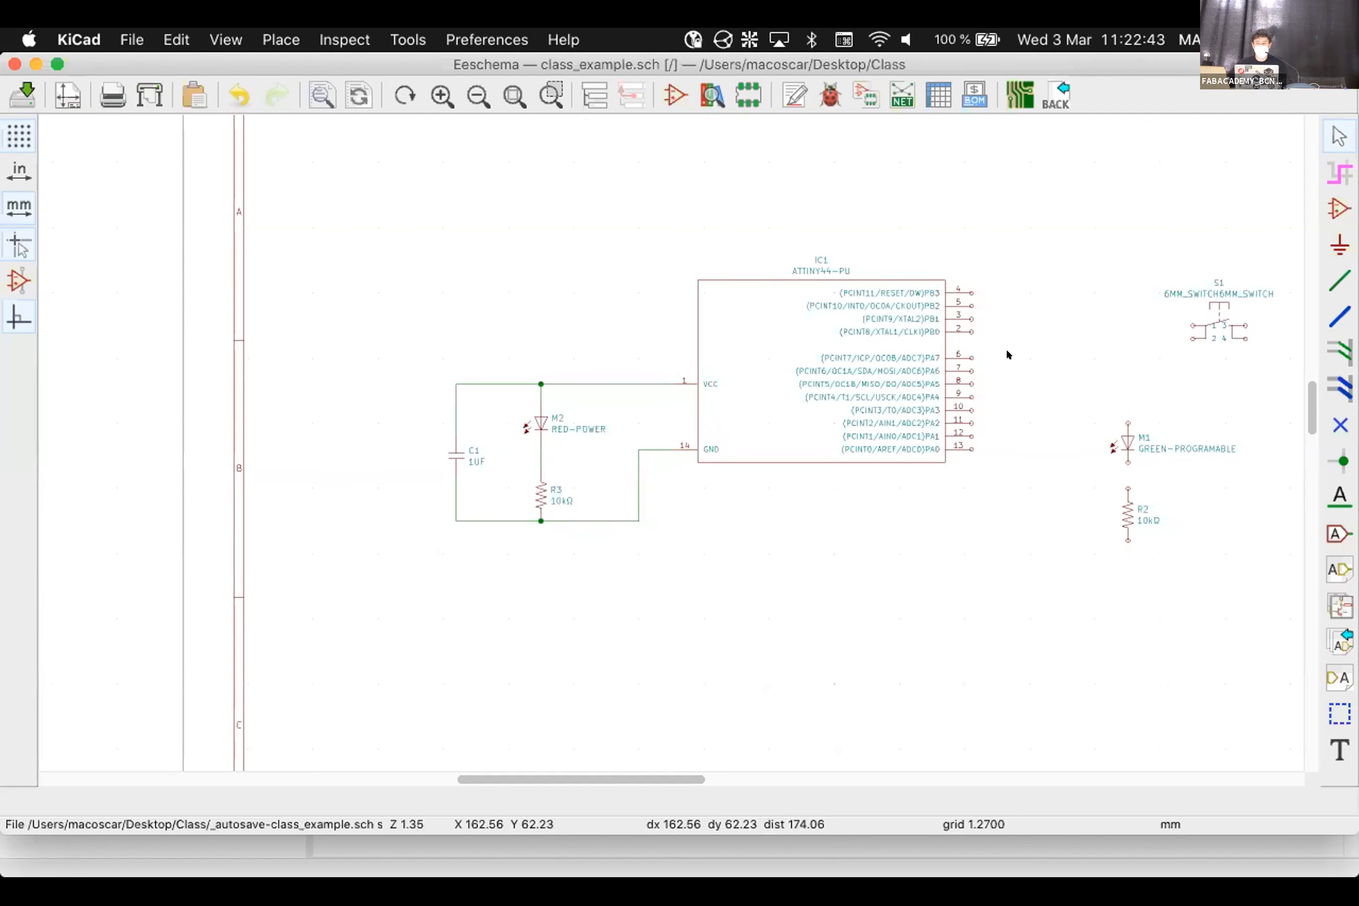
scroll(890, 369, down, 1)
scroll(664, 438, down, 4)
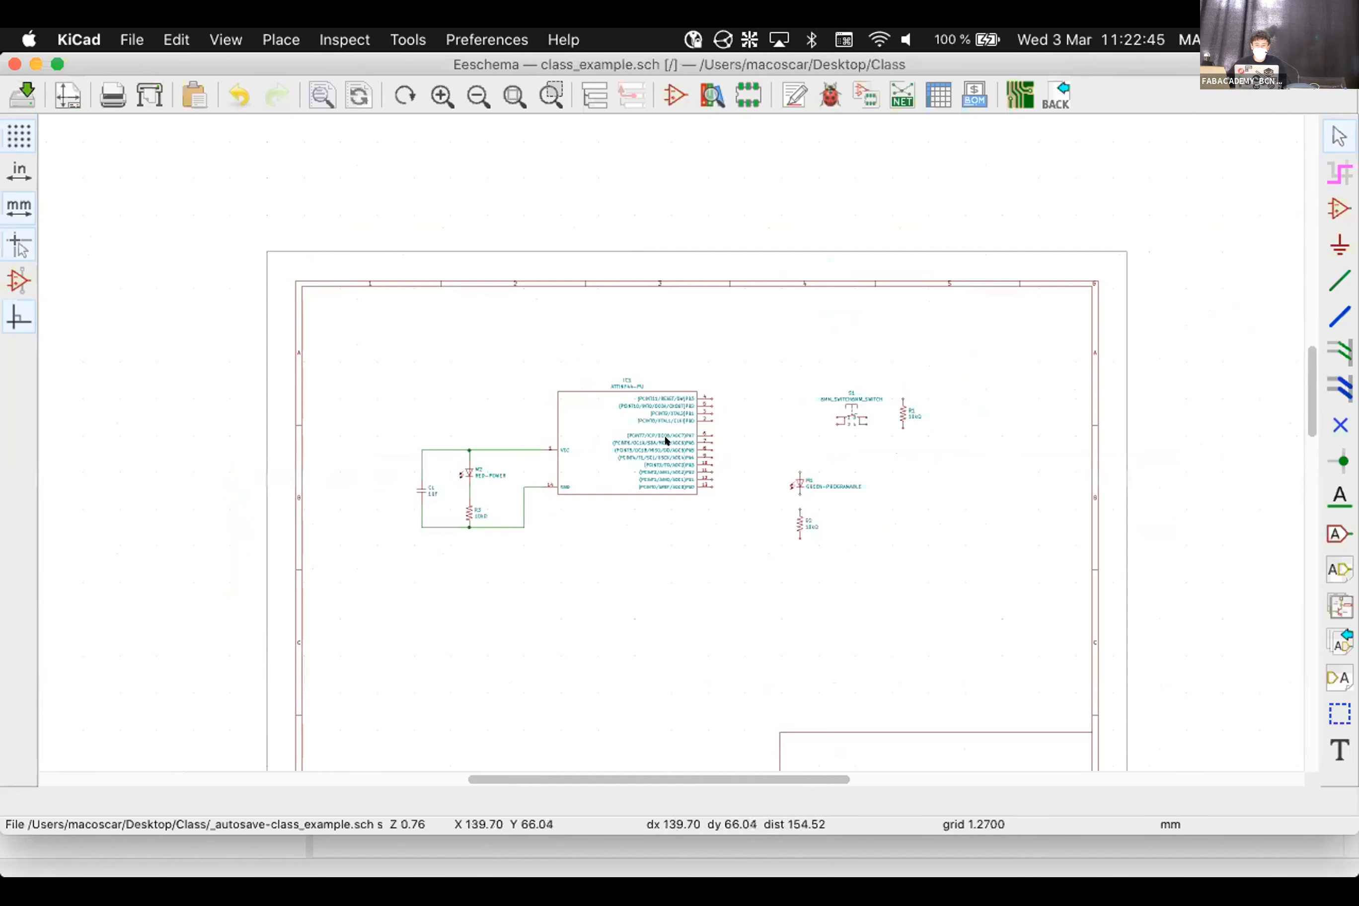
scroll(665, 443, up, 5)
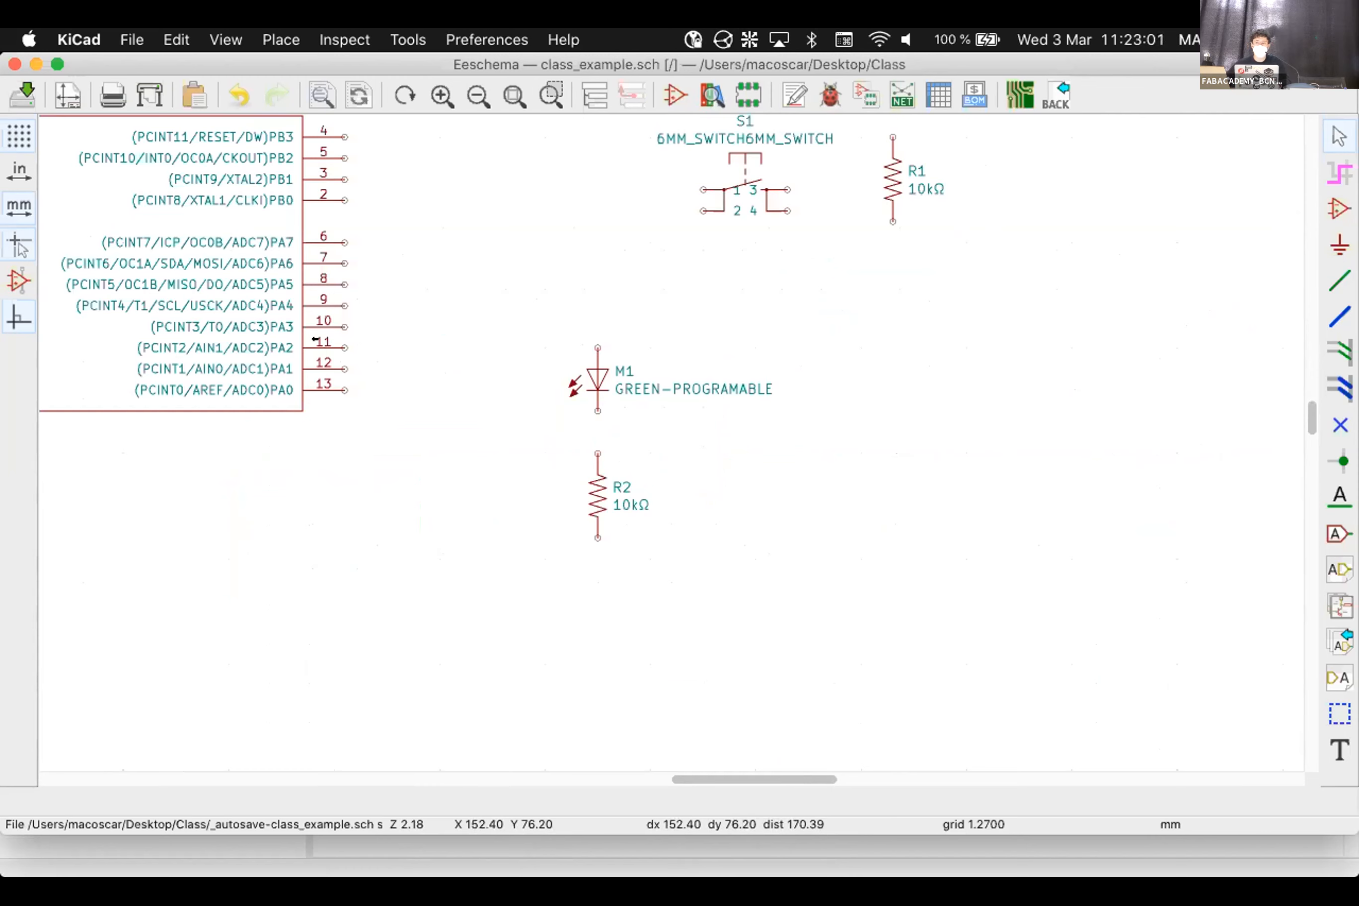
Wire IC1's PA2 pin 11 to LED M1, and M1's bottom pin to R2's top pin
click(1345, 276)
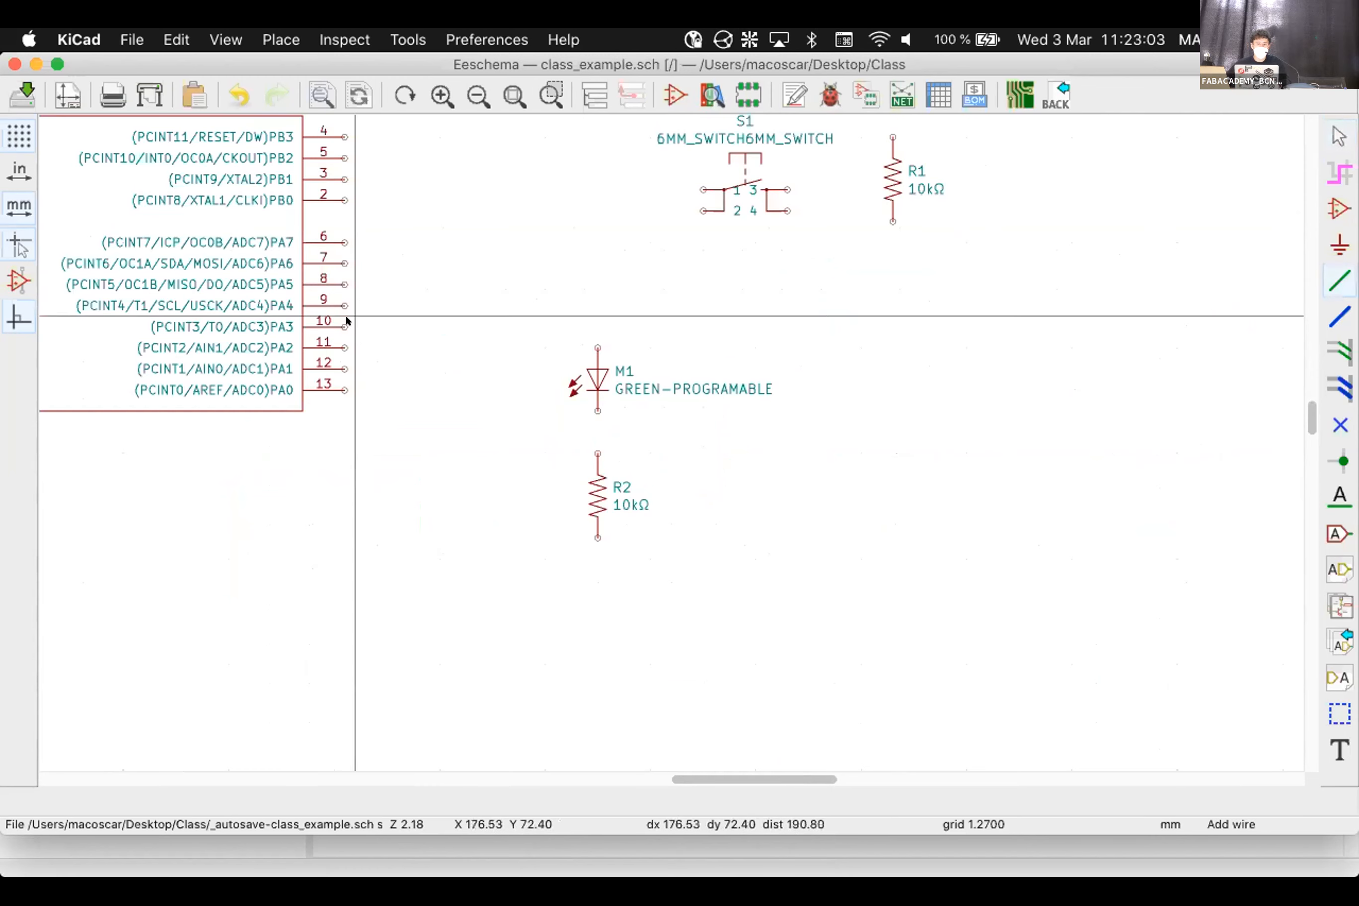
click(344, 346)
click(597, 347)
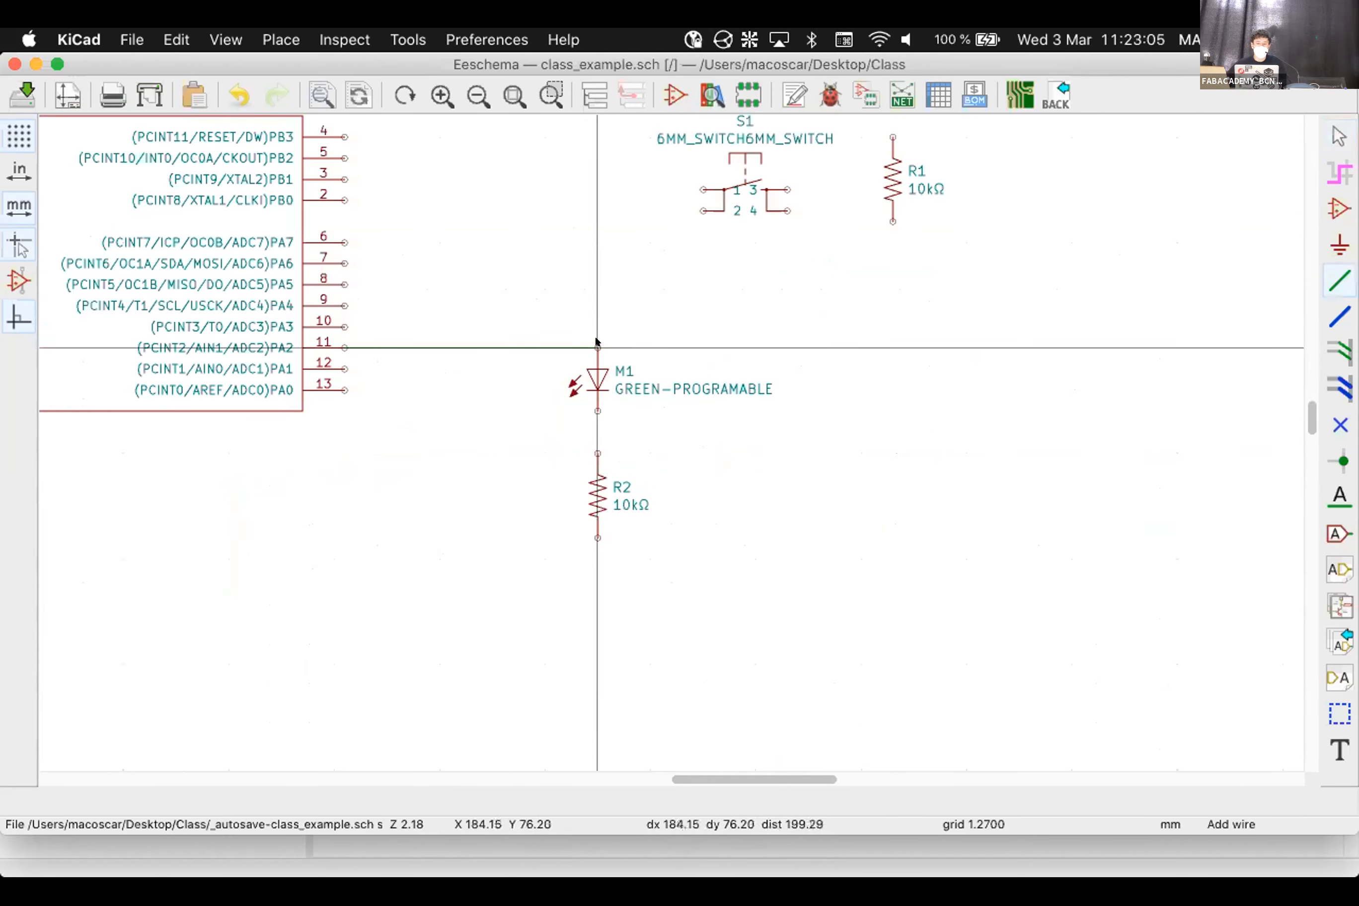
click(598, 410)
click(598, 453)
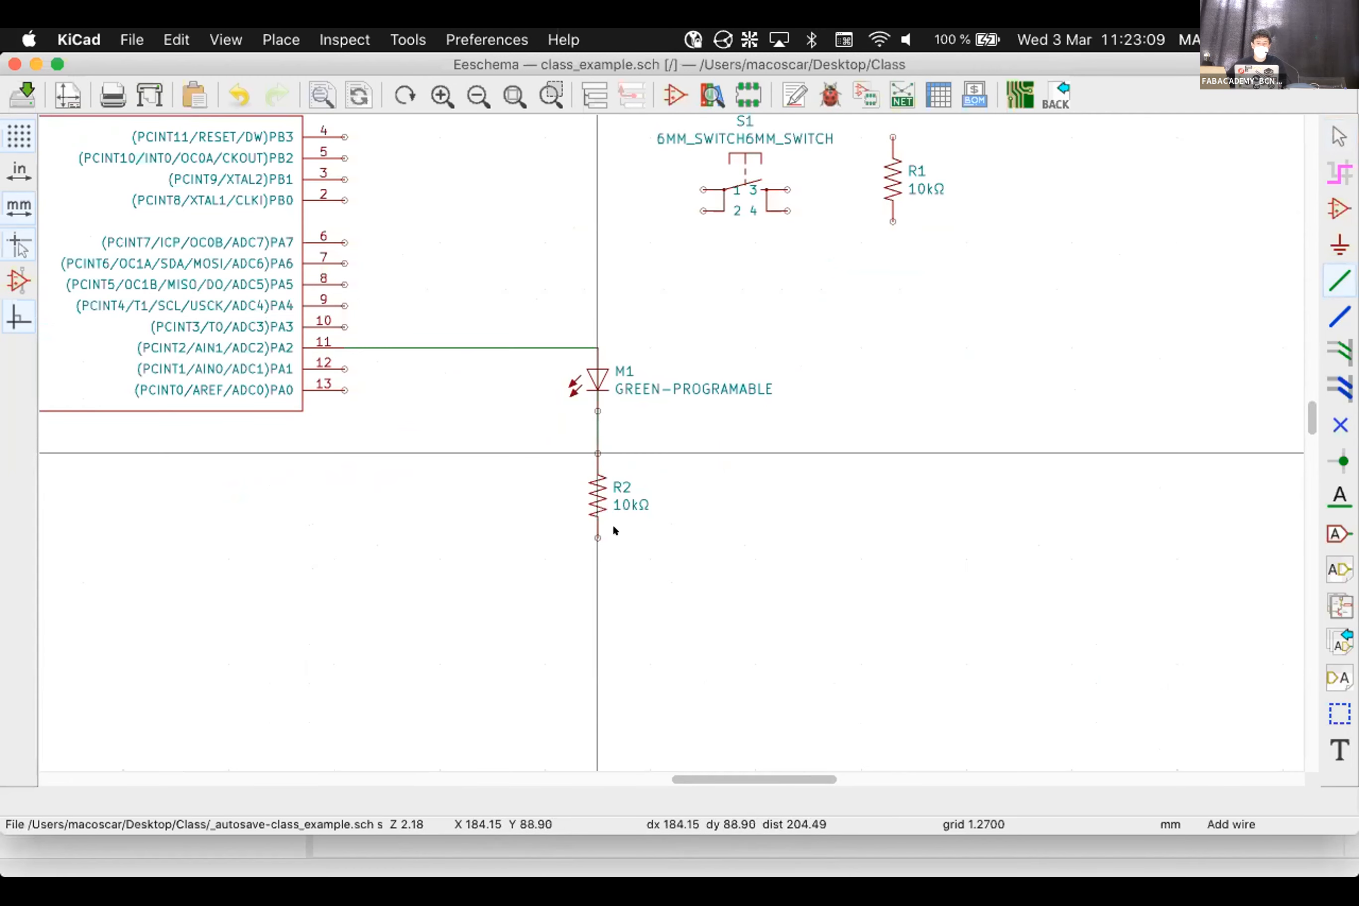
Route a wire from R2's bottom pin to the ground line near R3
click(597, 538)
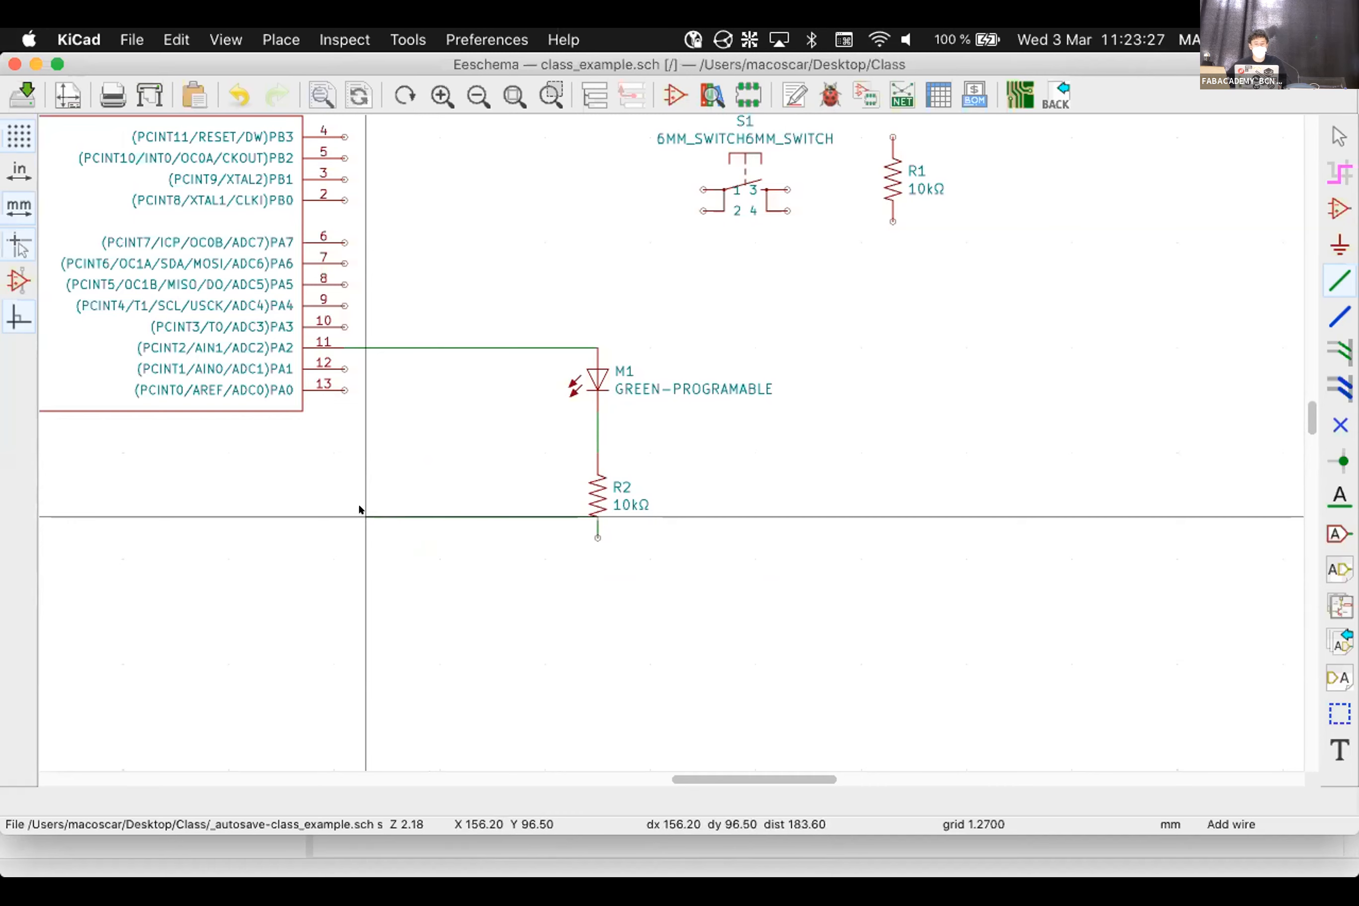
key(Home)
scroll(481, 486, down, 5)
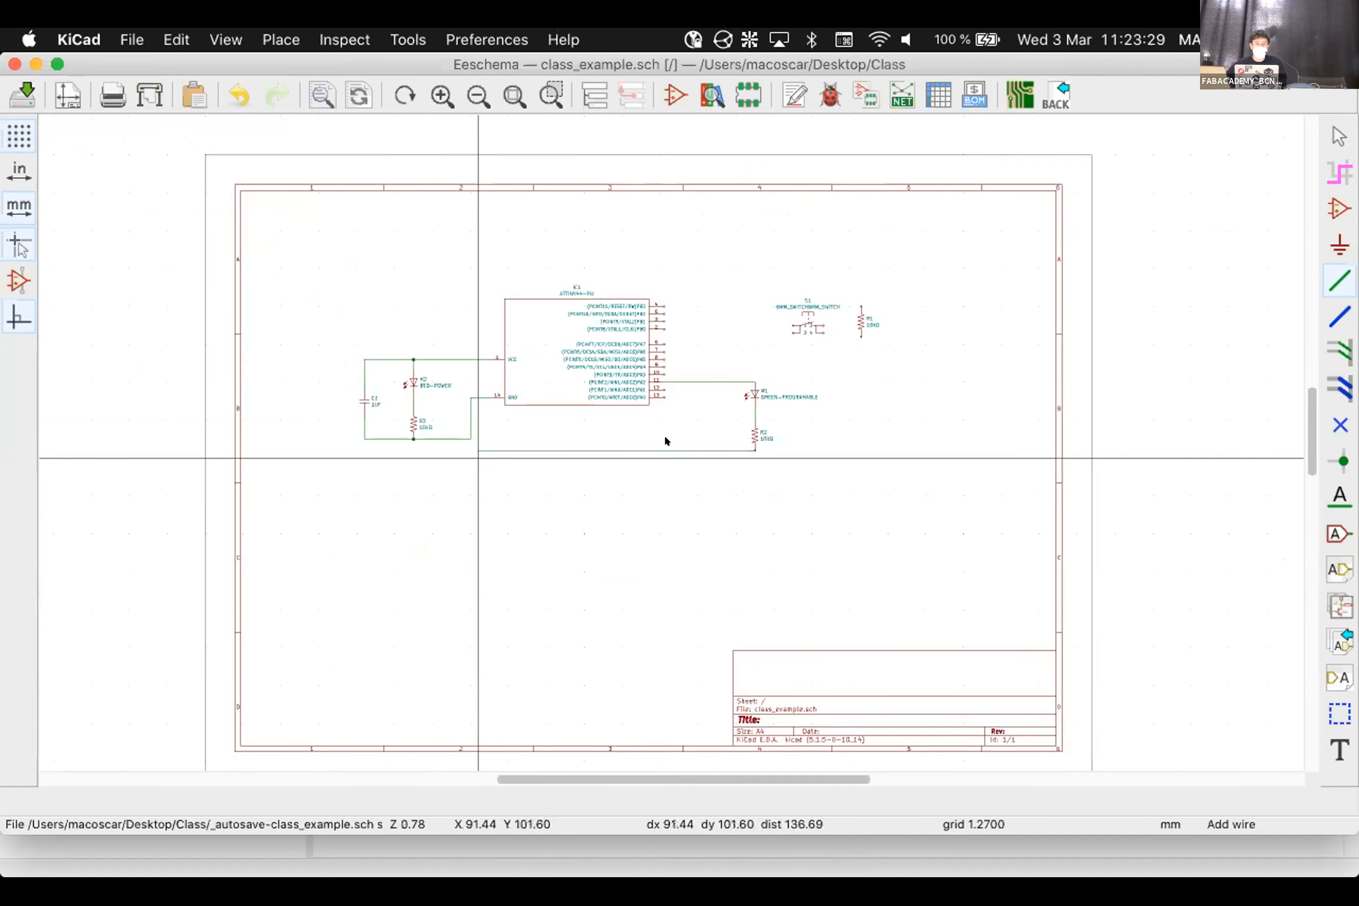
scroll(665, 439, up, 6)
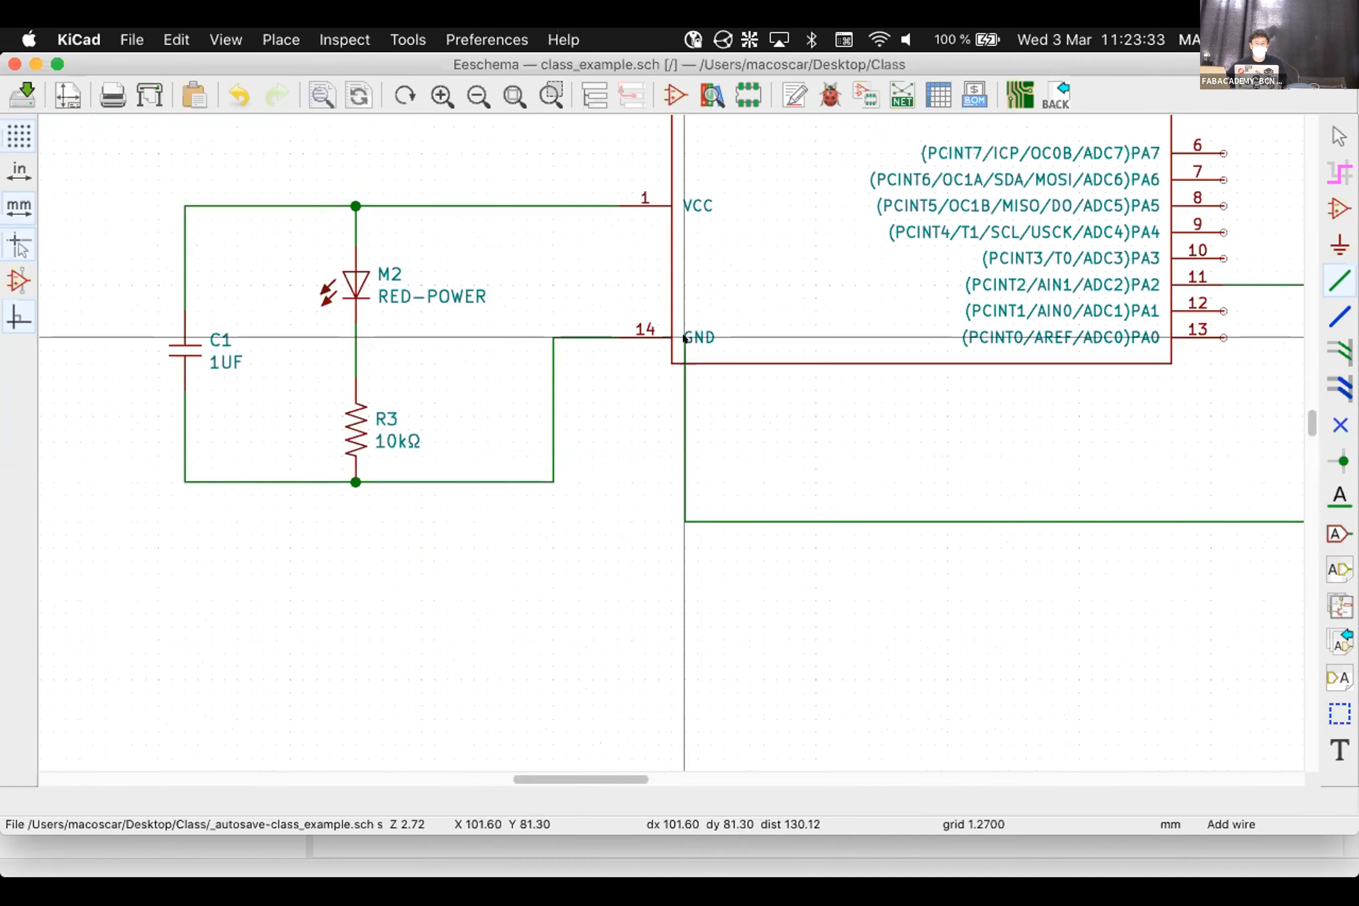
click(553, 482)
scroll(596, 436, down, 3)
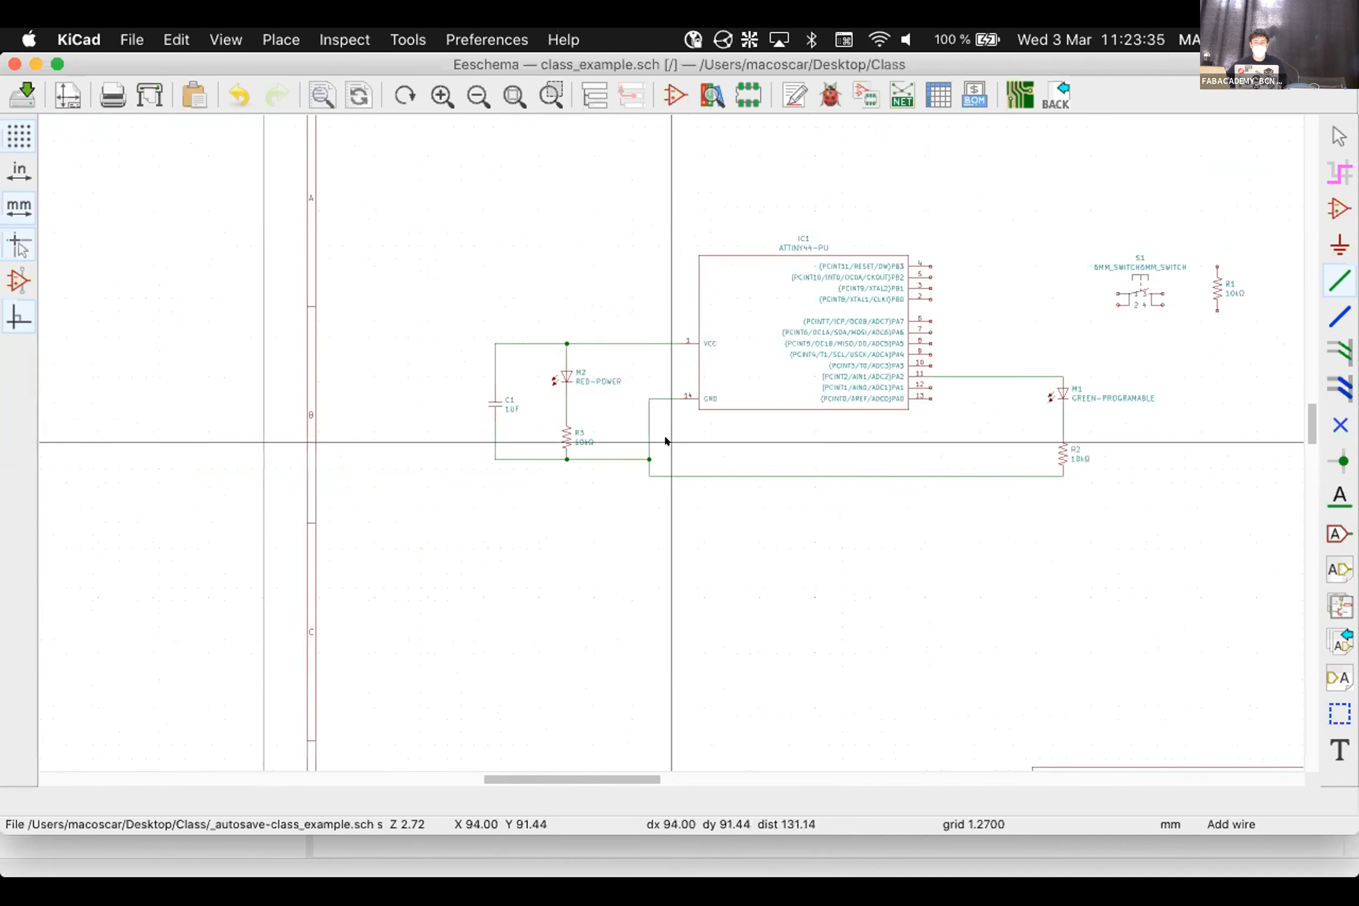
scroll(665, 439, down, 4)
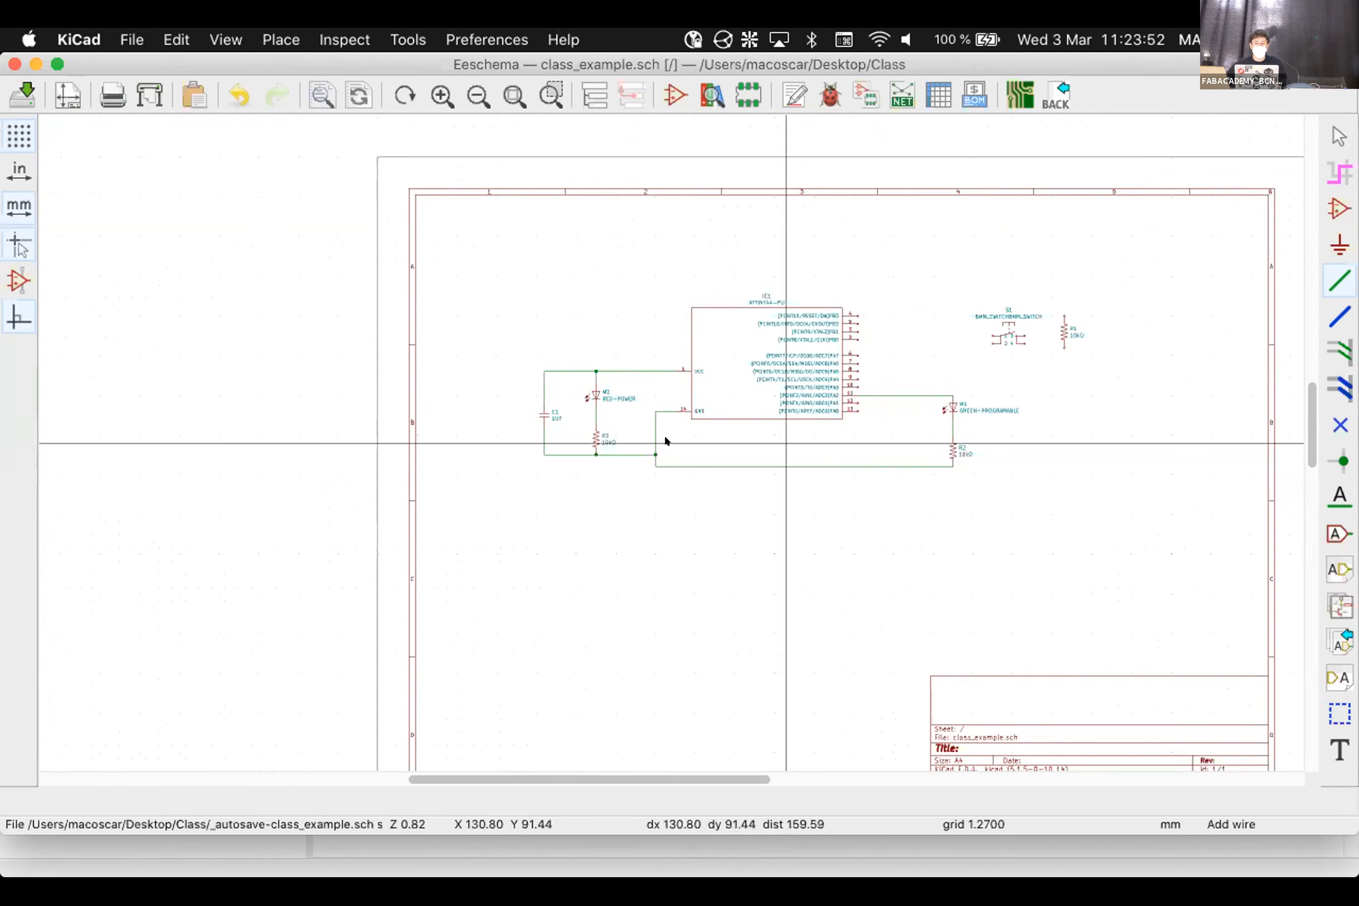
Leave wire drawing and zoom in on the wire joining R2's bottom pin to ground
scroll(664, 439, up, 2)
key(Escape)
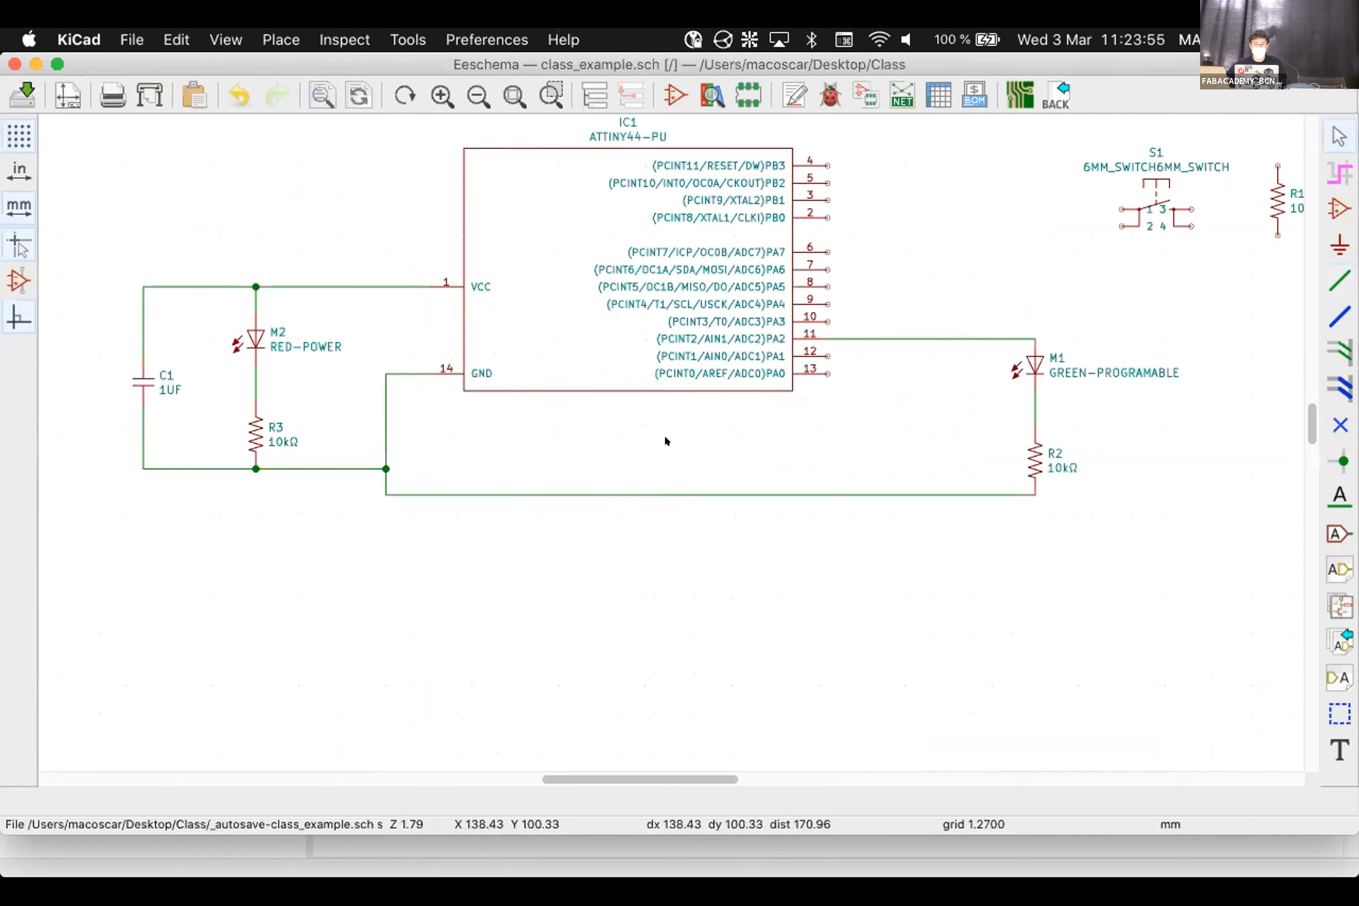
scroll(667, 405, up, 5)
scroll(665, 432, down, 5)
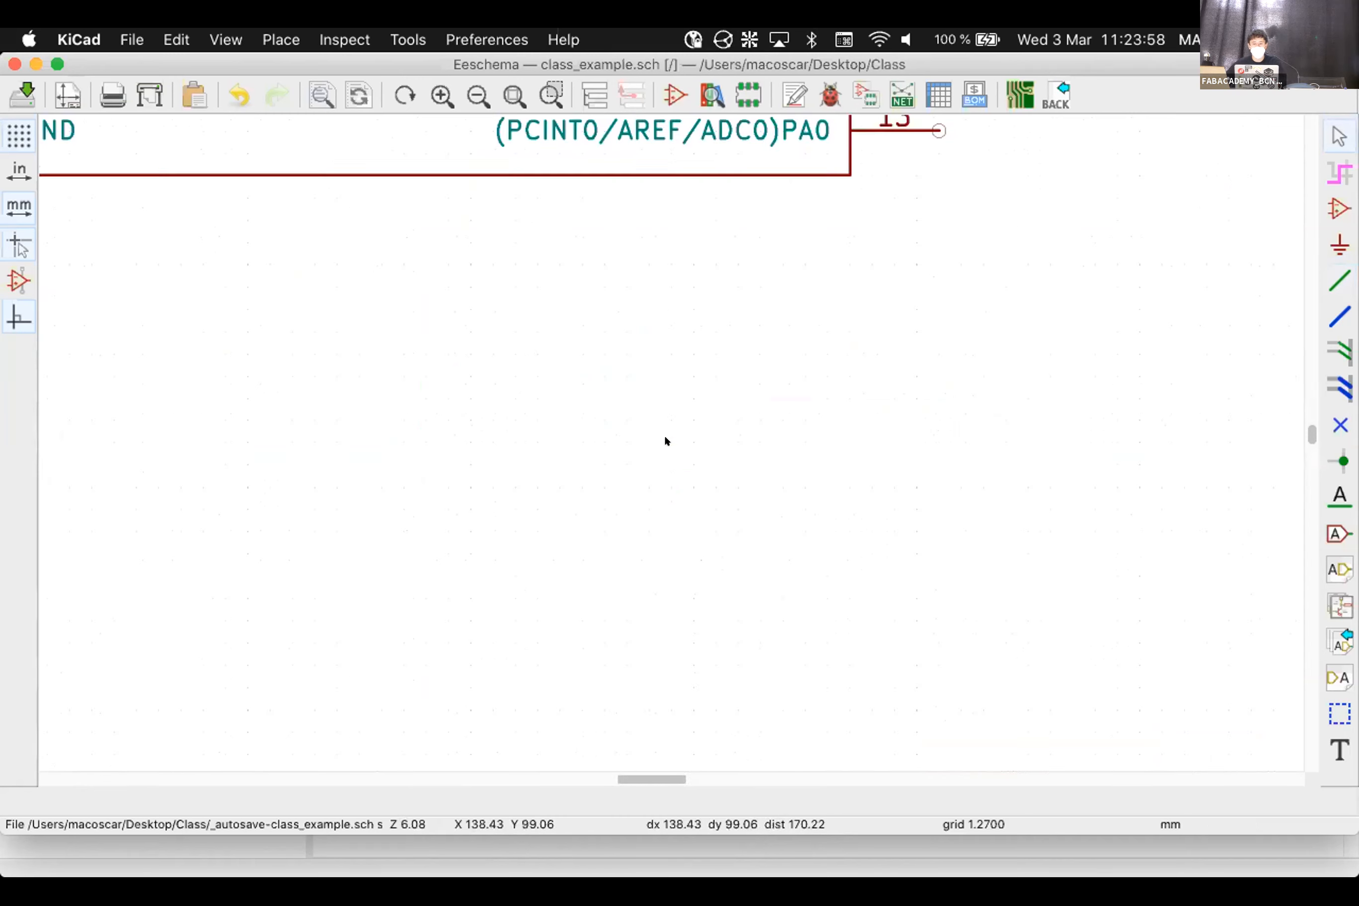
scroll(379, 414, up, 6)
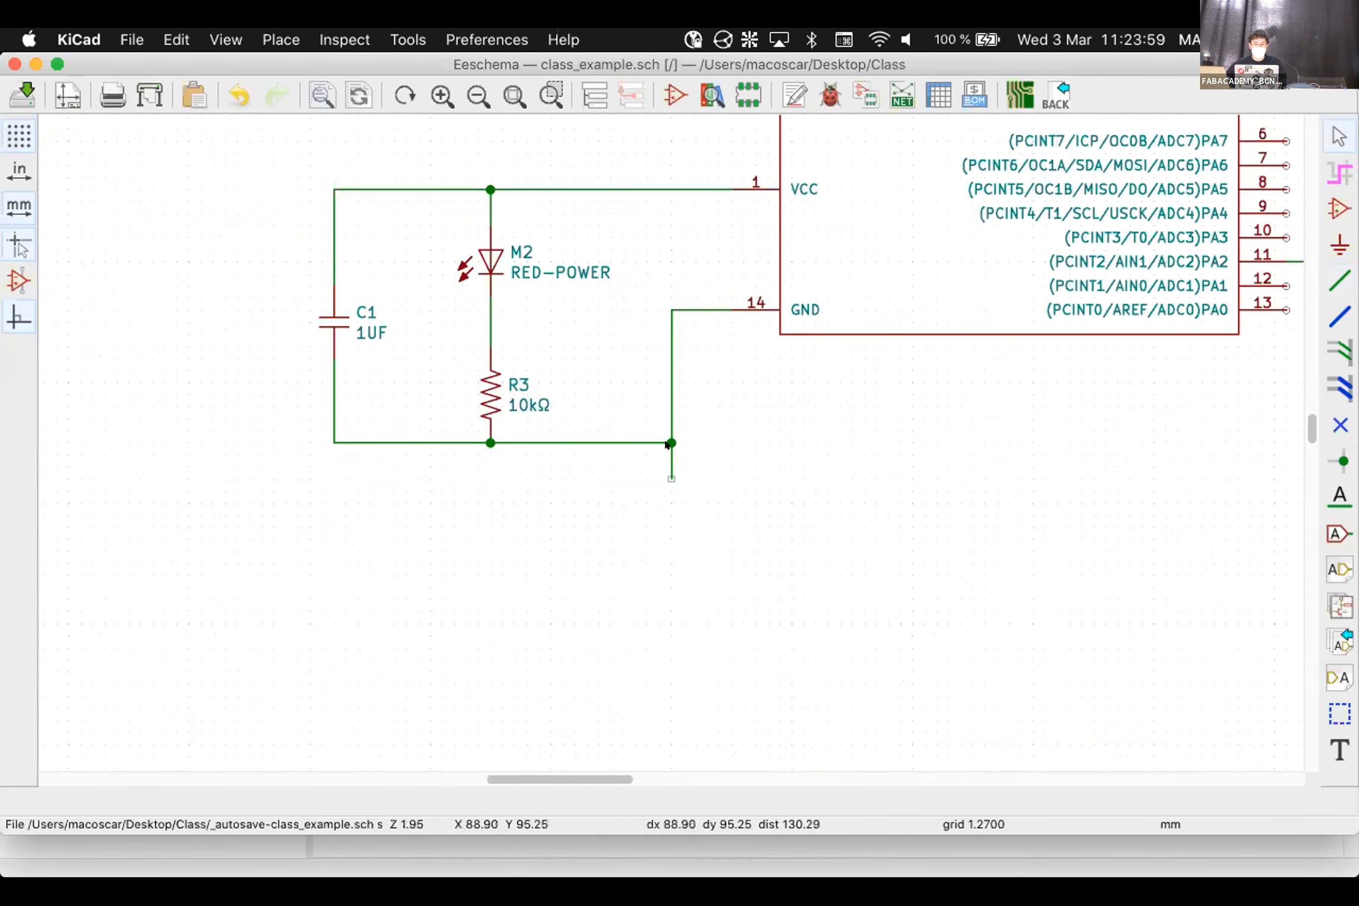
scroll(665, 440, down, 4)
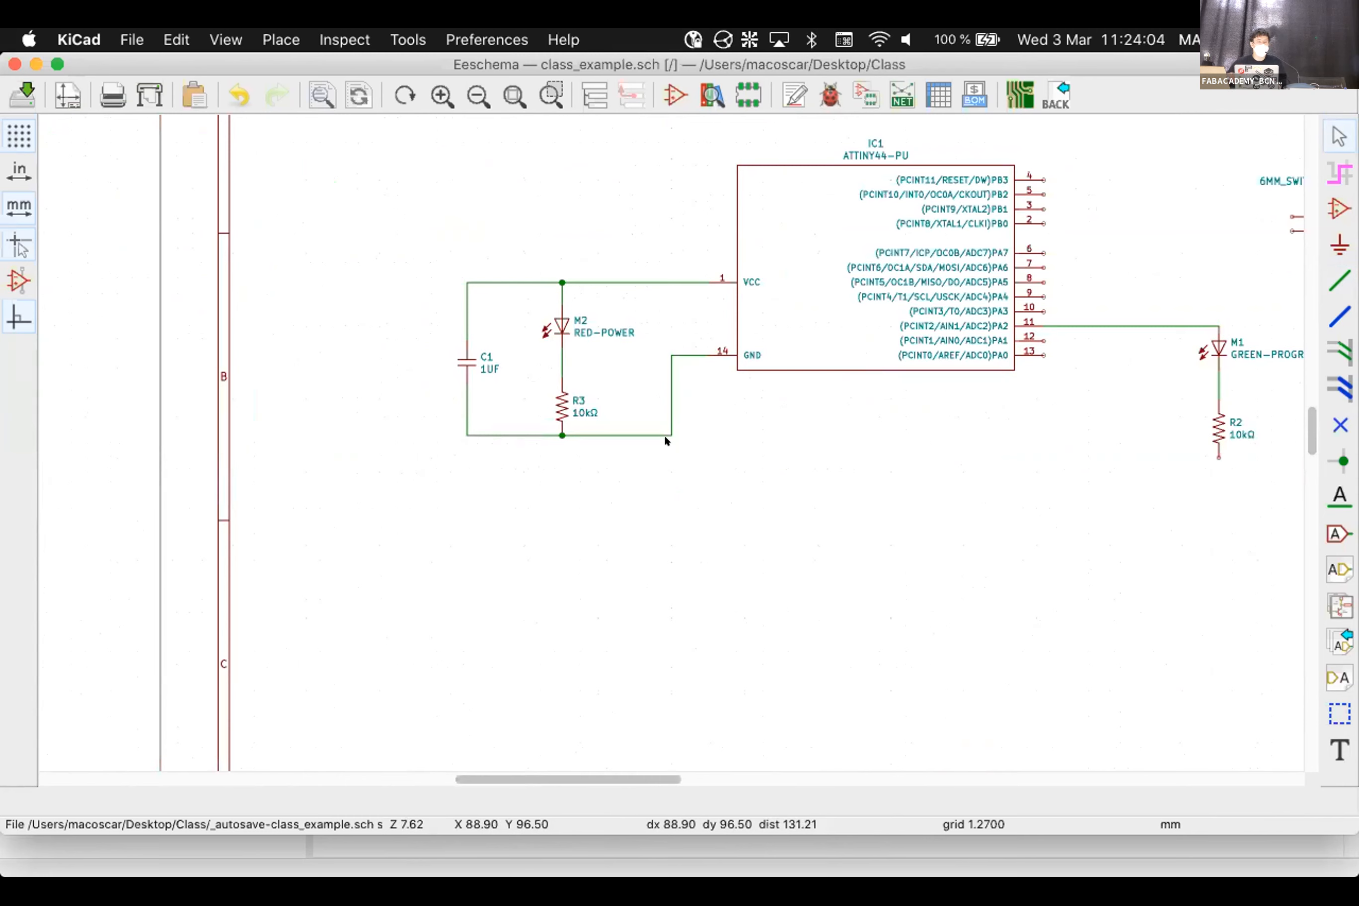
Place a 5V global label left of the VCC line
click(1328, 523)
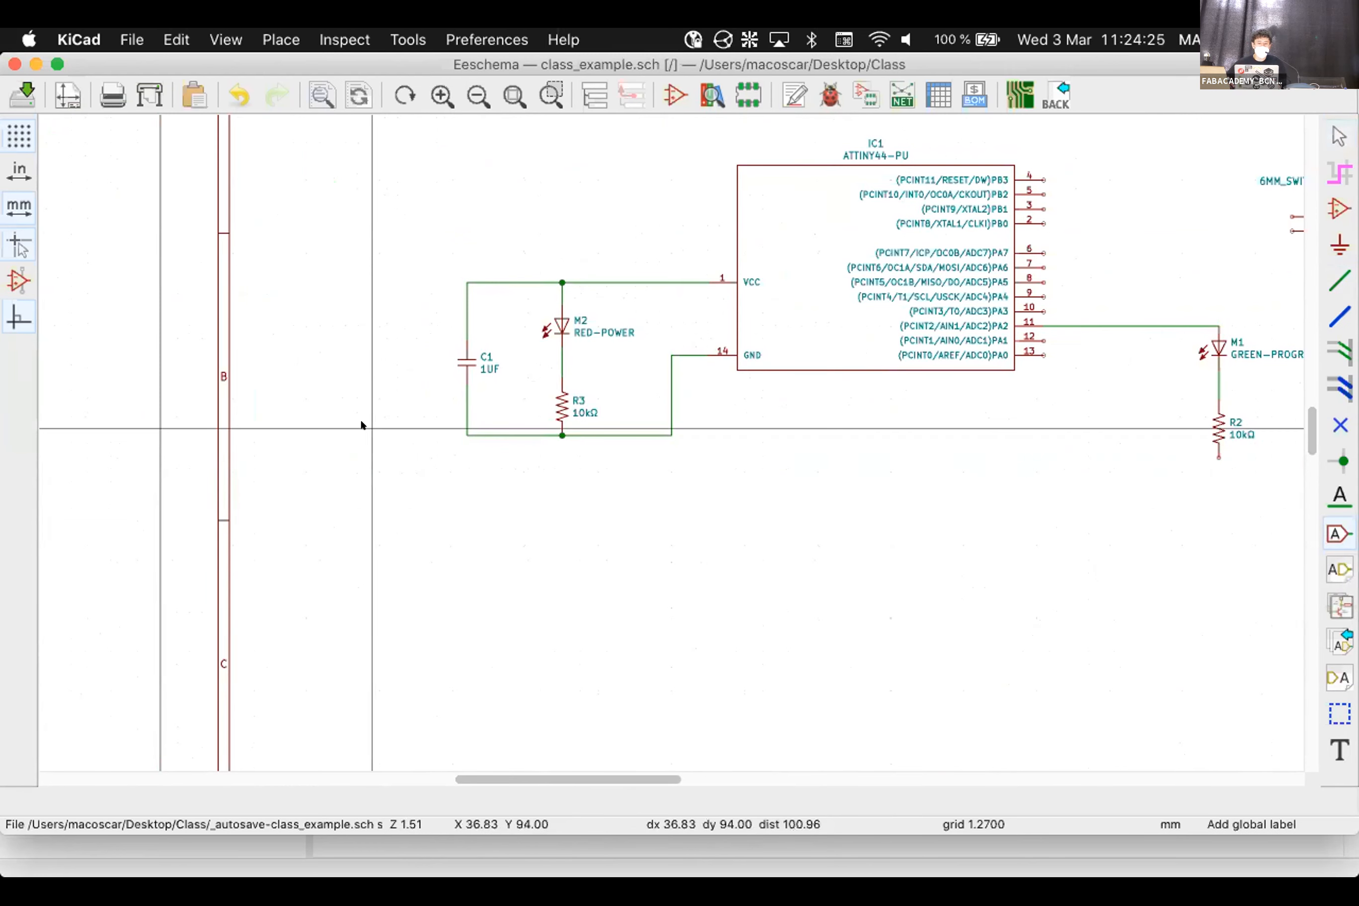
click(363, 273)
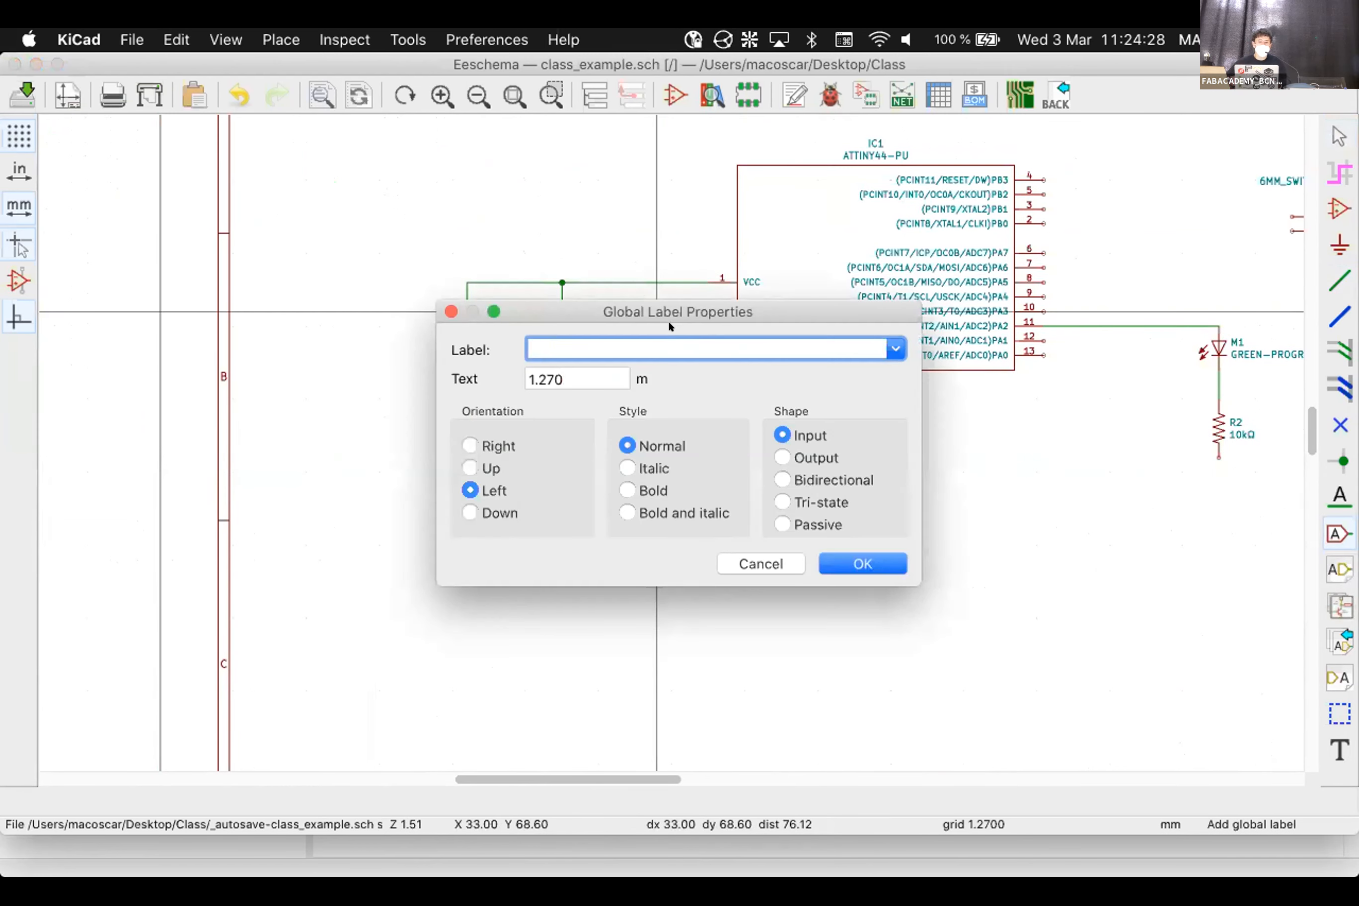
text(VCC)
key(BackSpace)
key(BackSpace)
key(BackSpace)
text(5V)
key(Return)
click(373, 270)
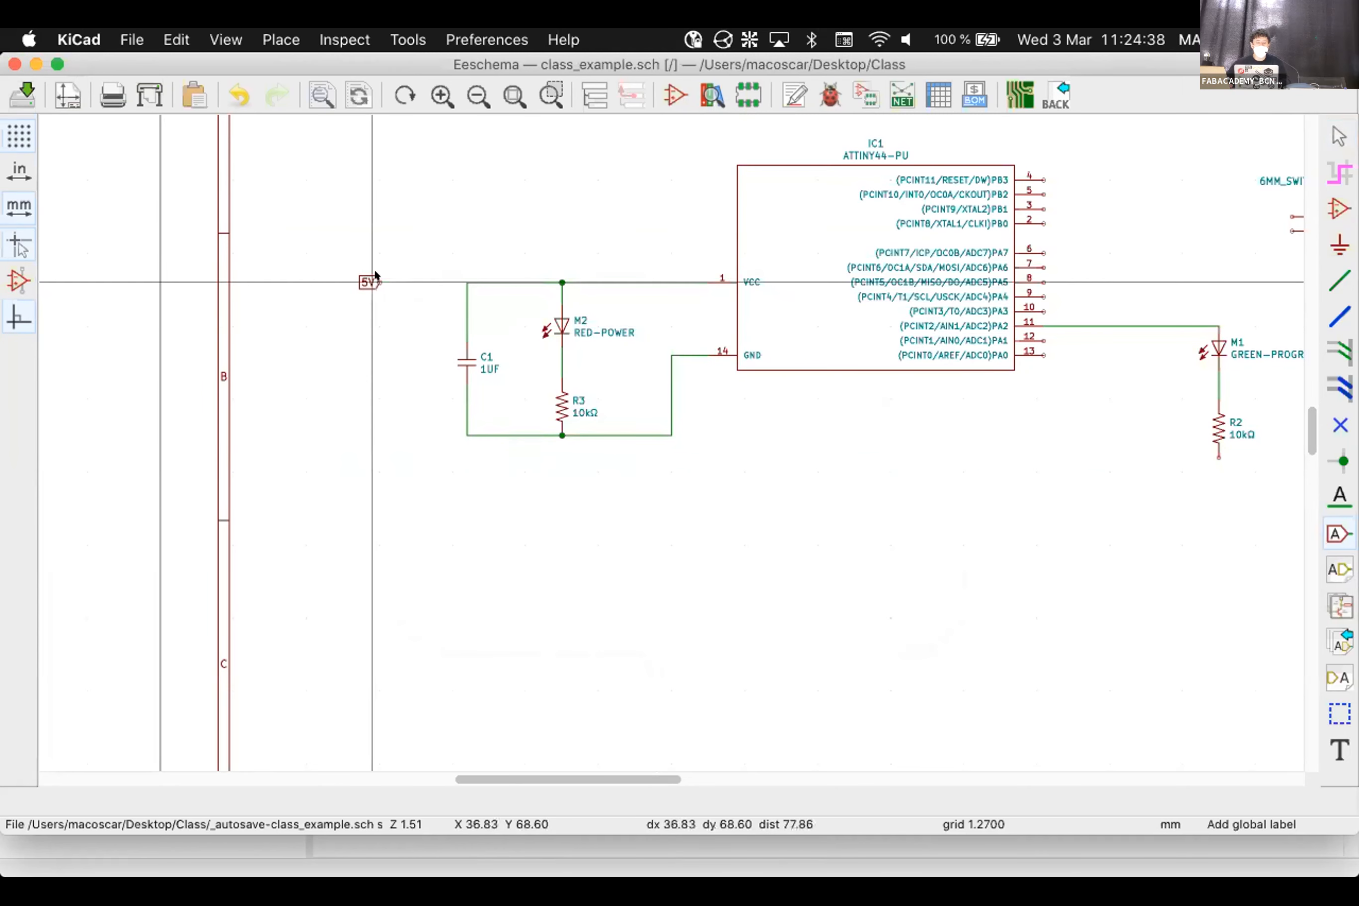
Place a second 5V global label above R1
scroll(837, 372, down, 2)
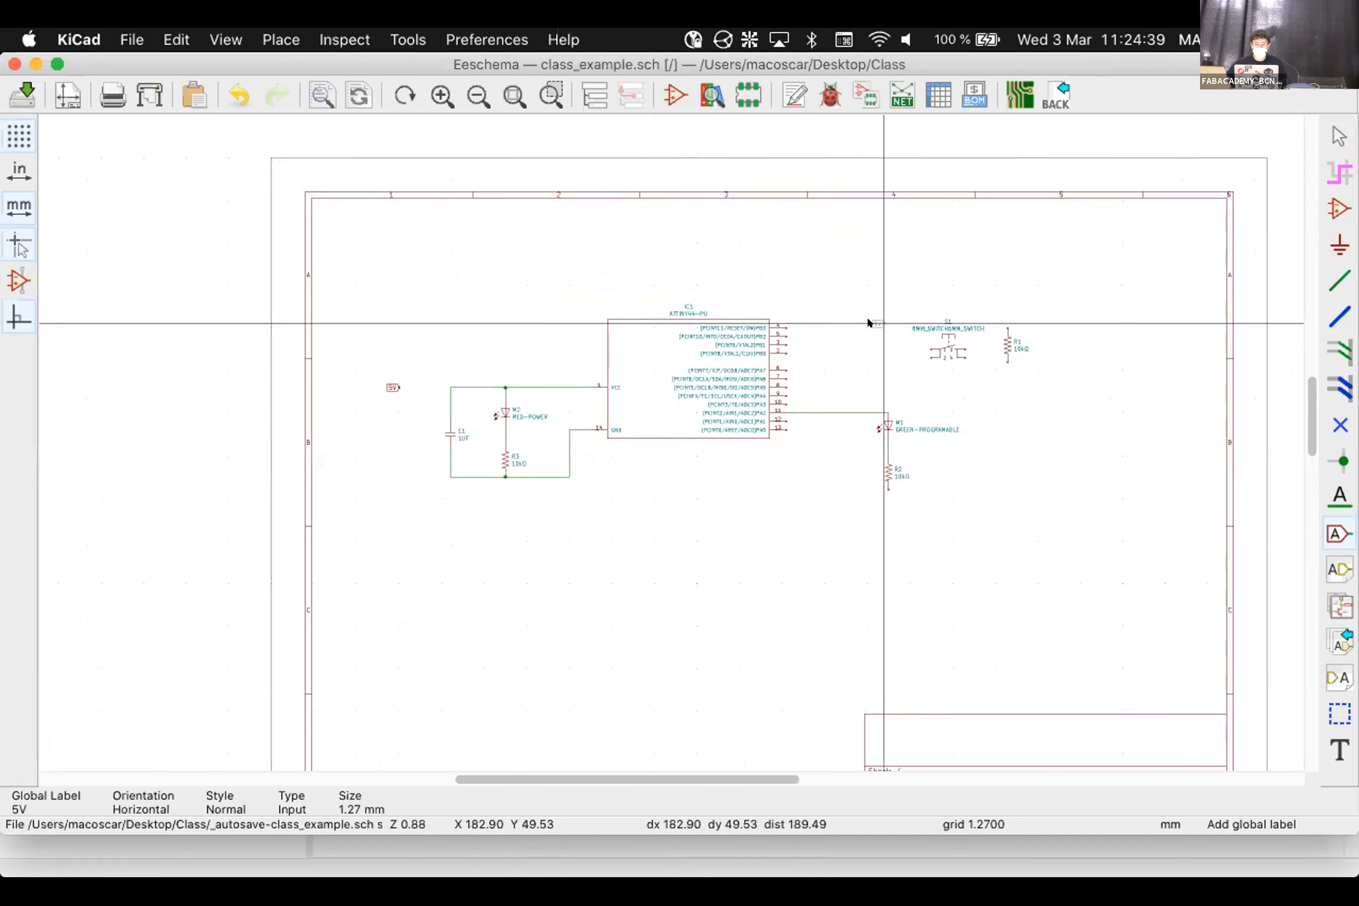
click(1026, 289)
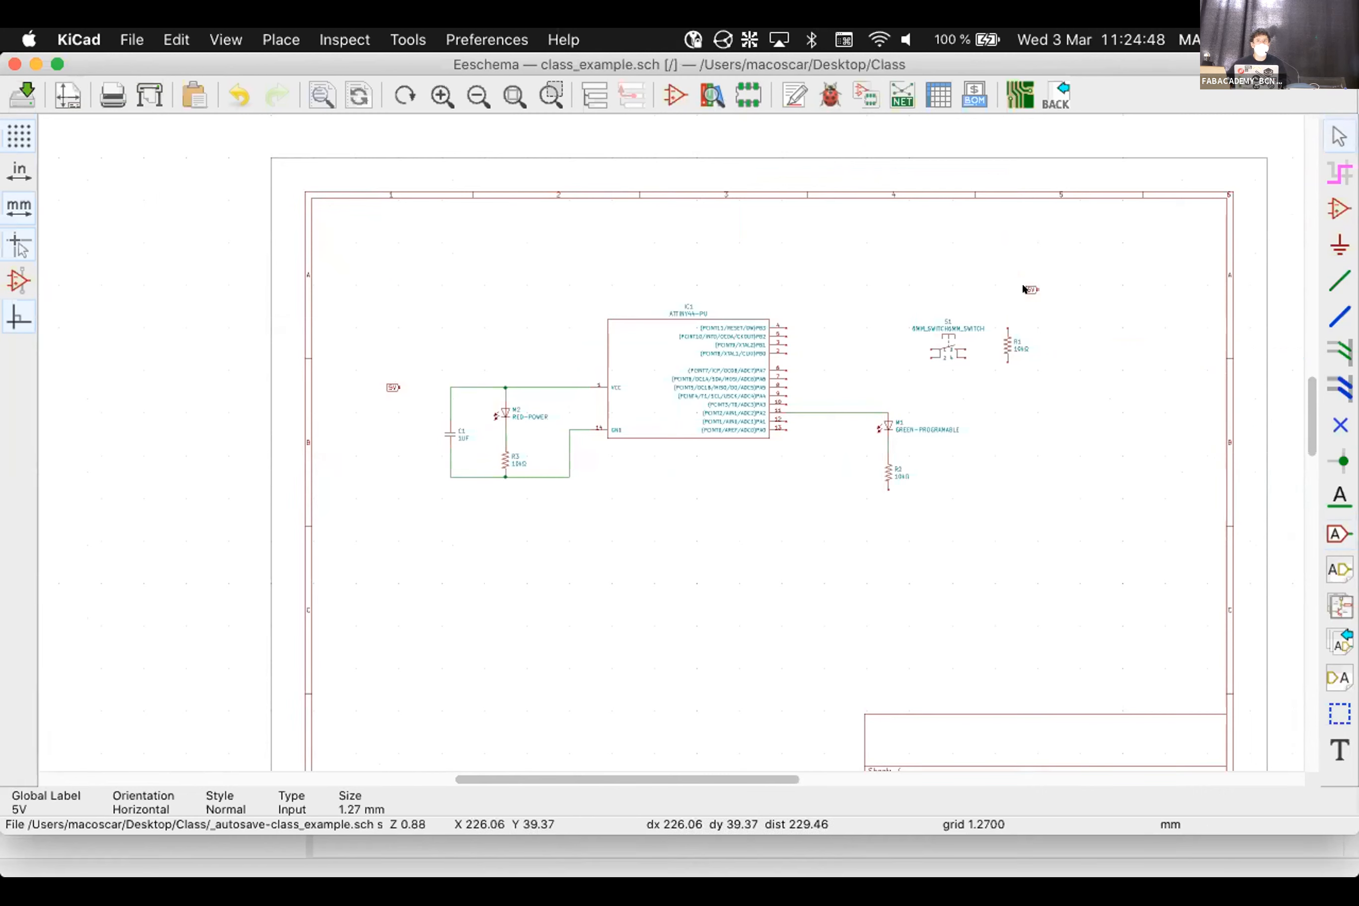
scroll(379, 387, up, 4)
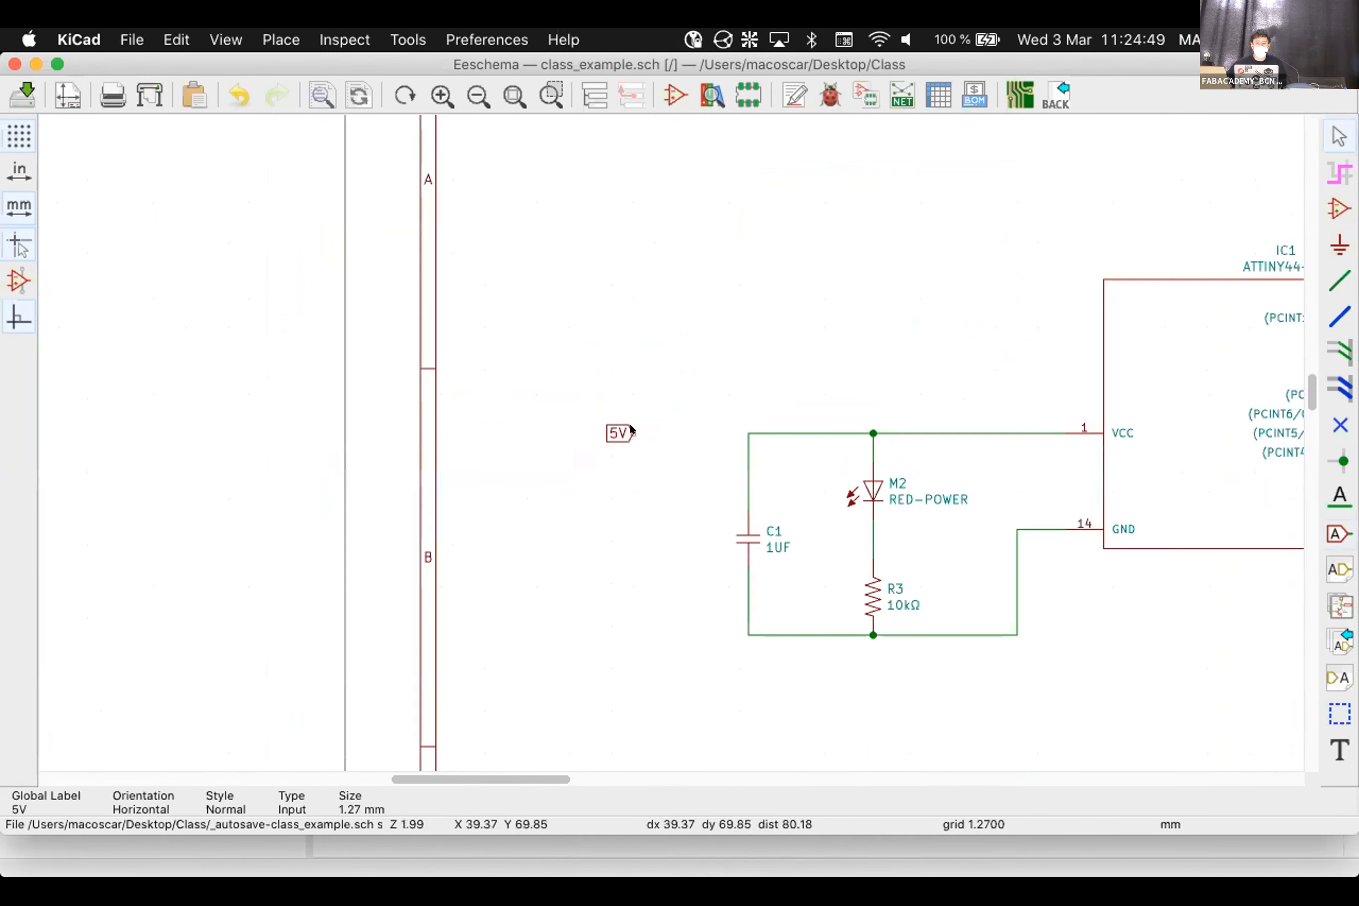
scroll(1105, 354, down, 5)
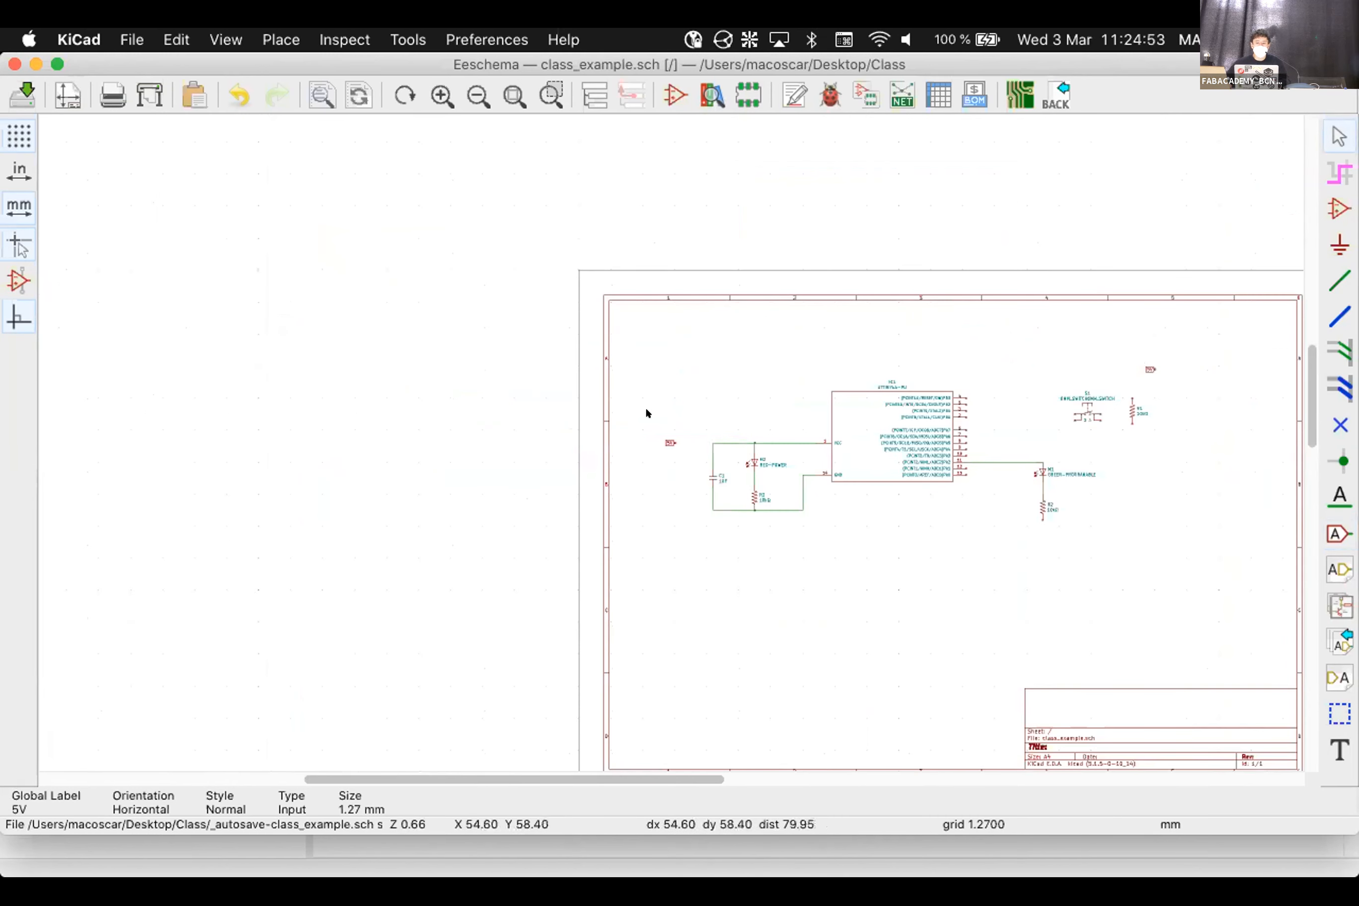
scroll(664, 440, up, 4)
Wire the left 5V label to the VCC line
click(1339, 281)
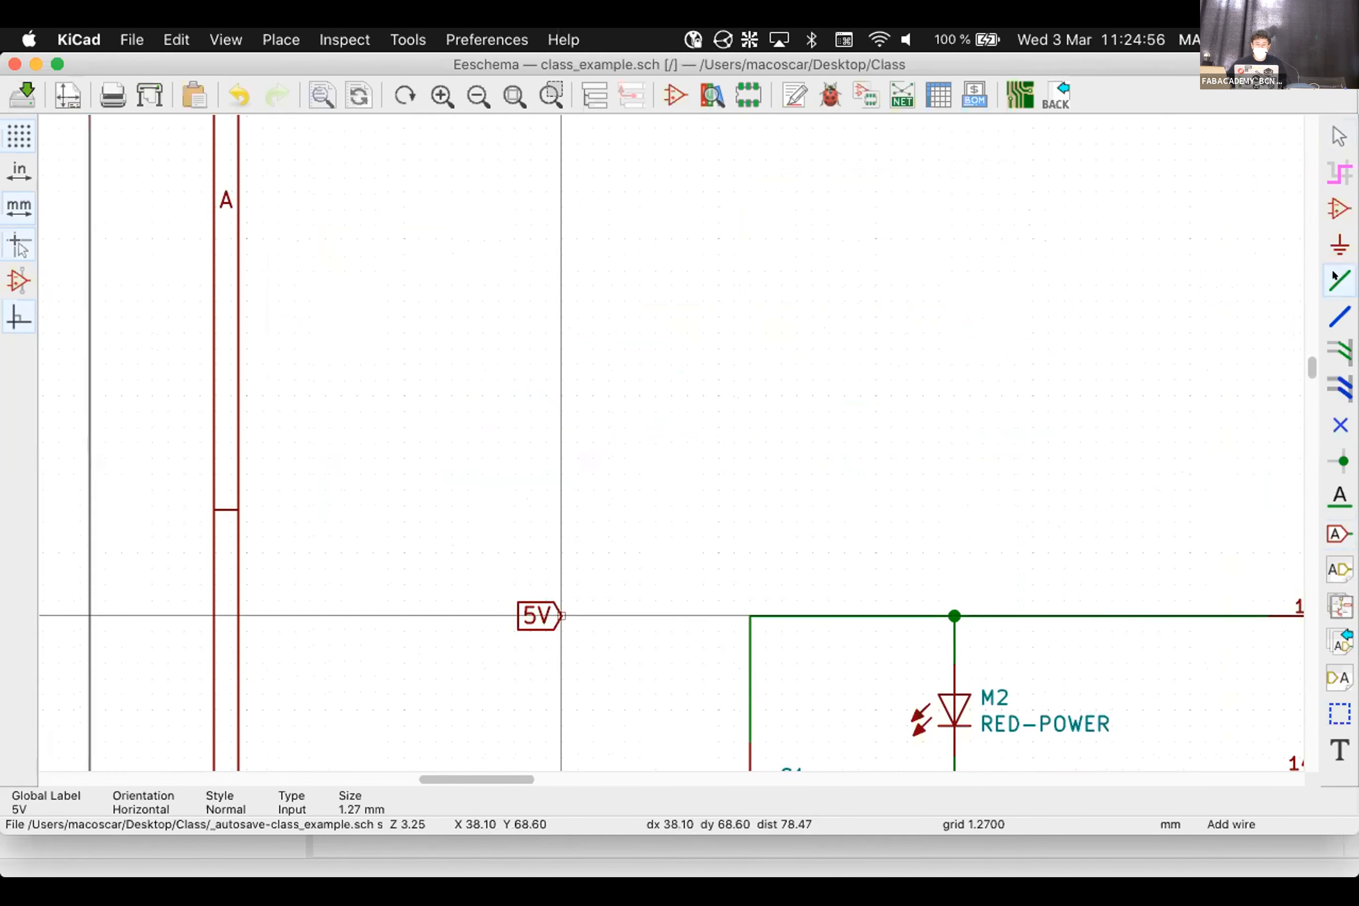
click(750, 615)
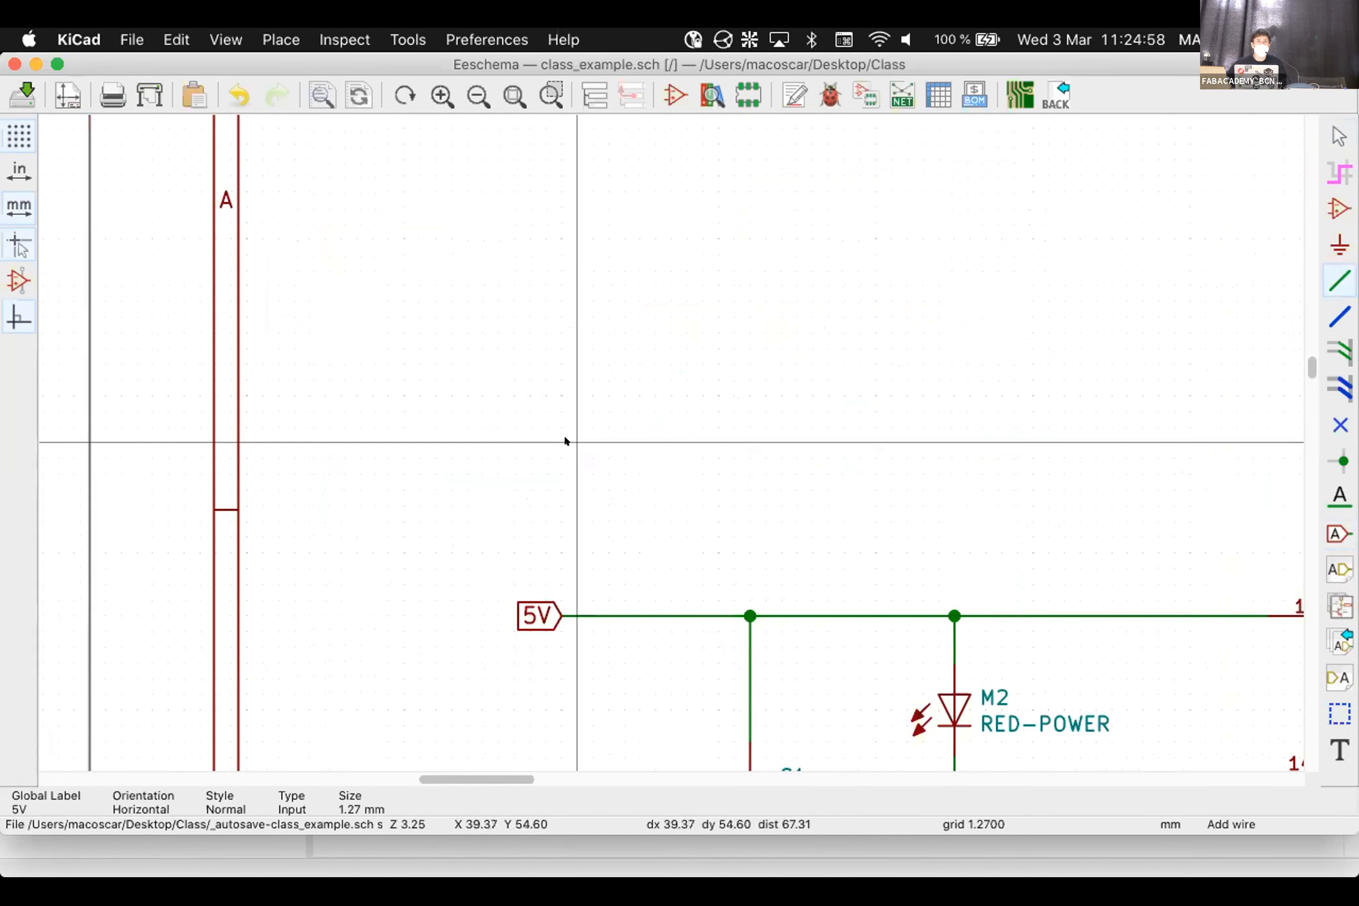
scroll(665, 443, down, 5)
key(Escape)
scroll(1180, 394, down, 1)
scroll(664, 443, up, 5)
Move the other 5V label and wire it to R1's top pin
key(m)
key(m)
click(348, 375)
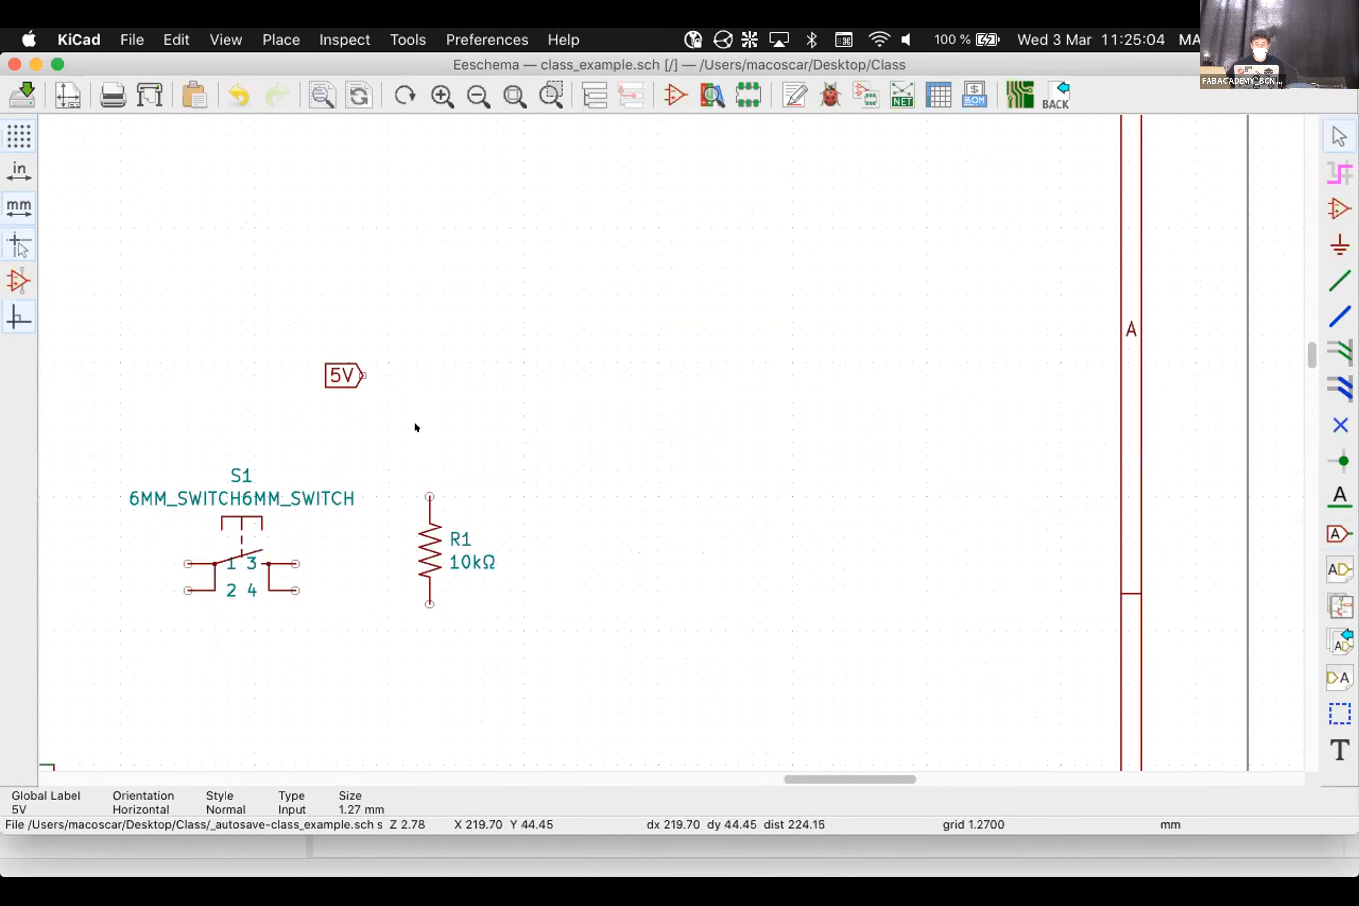
key(w)
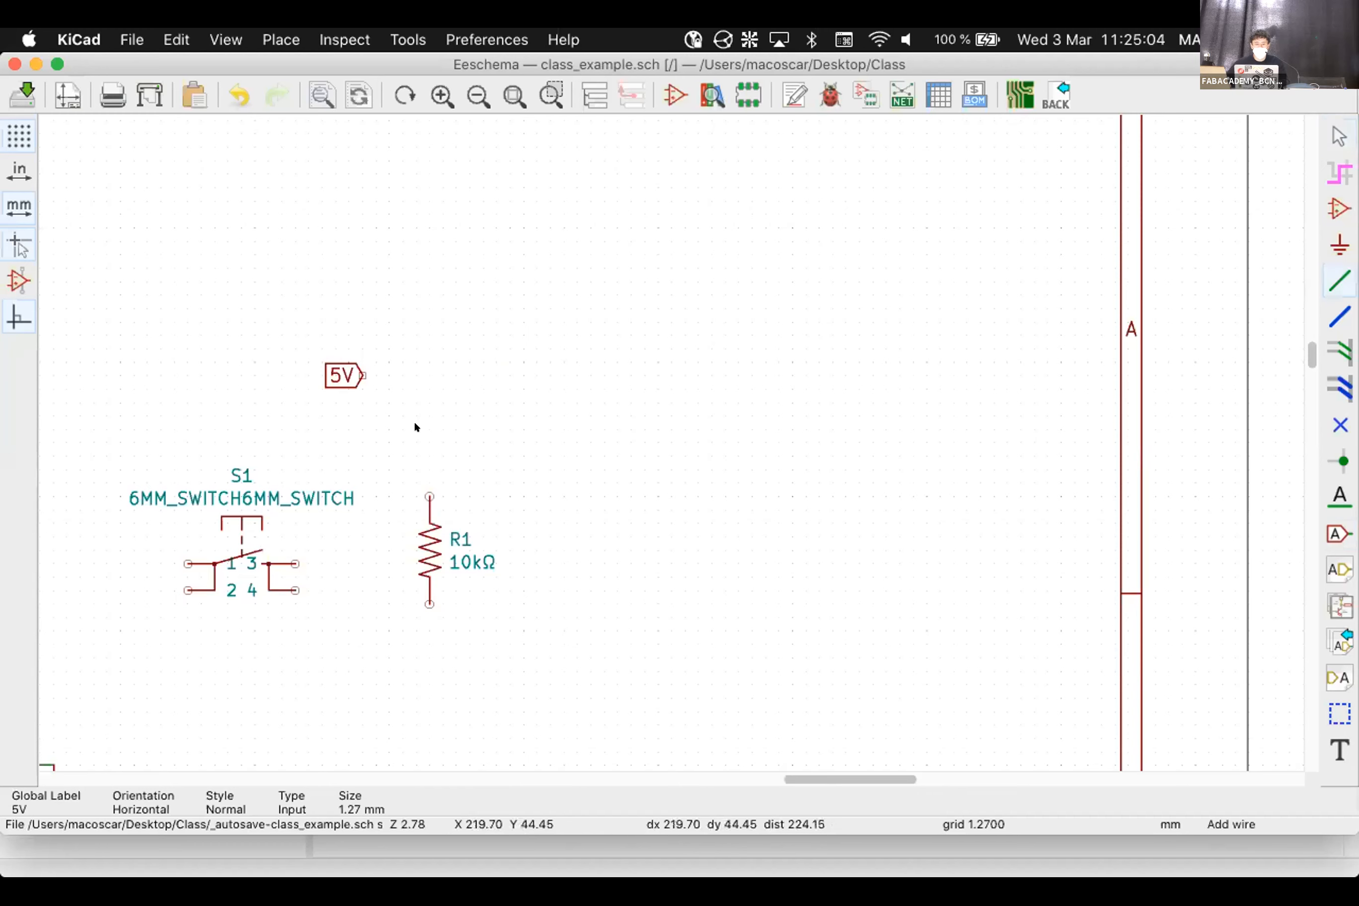
click(363, 375)
click(429, 496)
key(Escape)
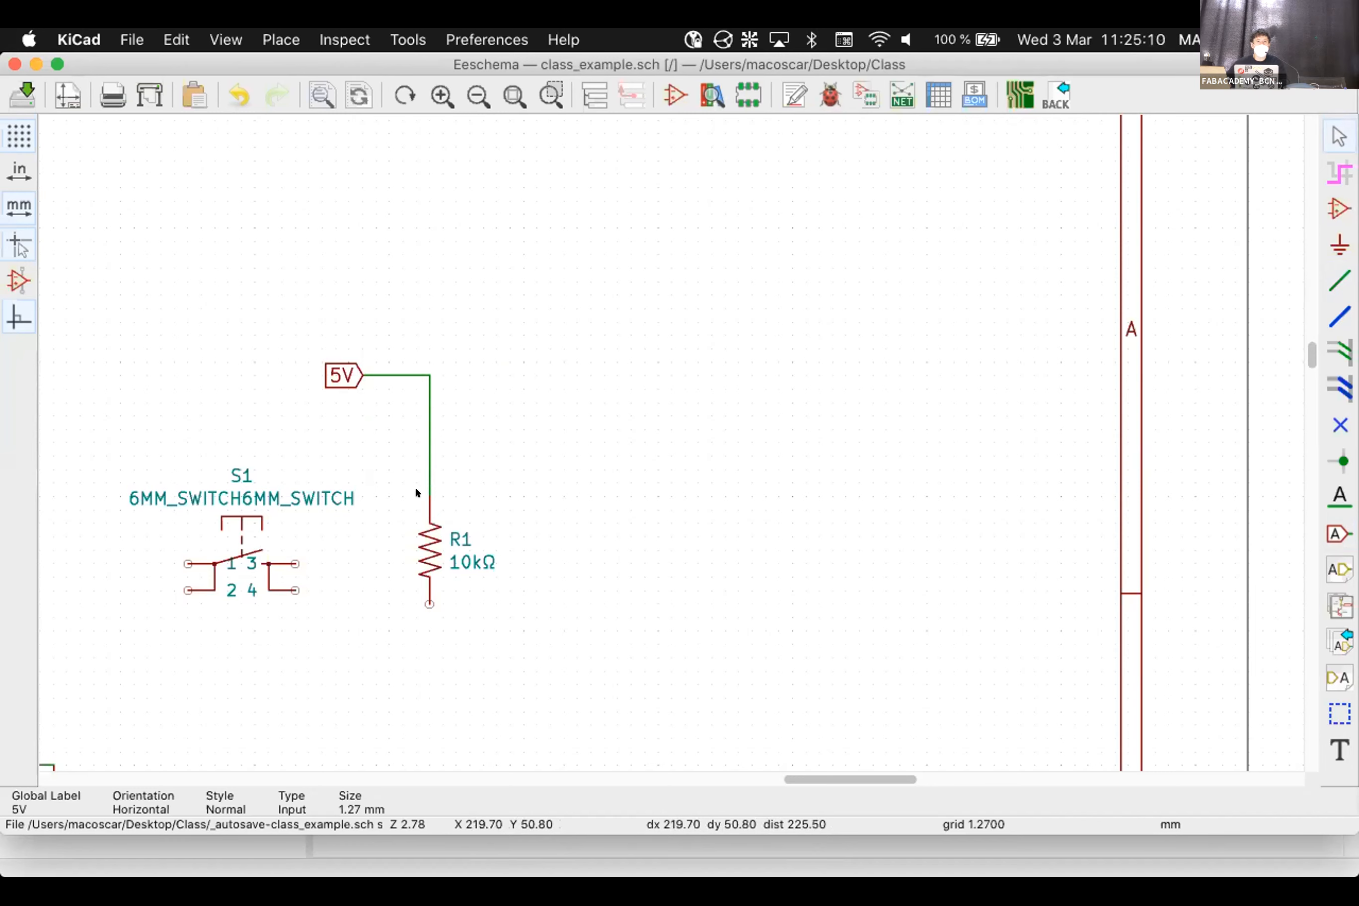
scroll(664, 434, down, 5)
scroll(380, 479, up, 4)
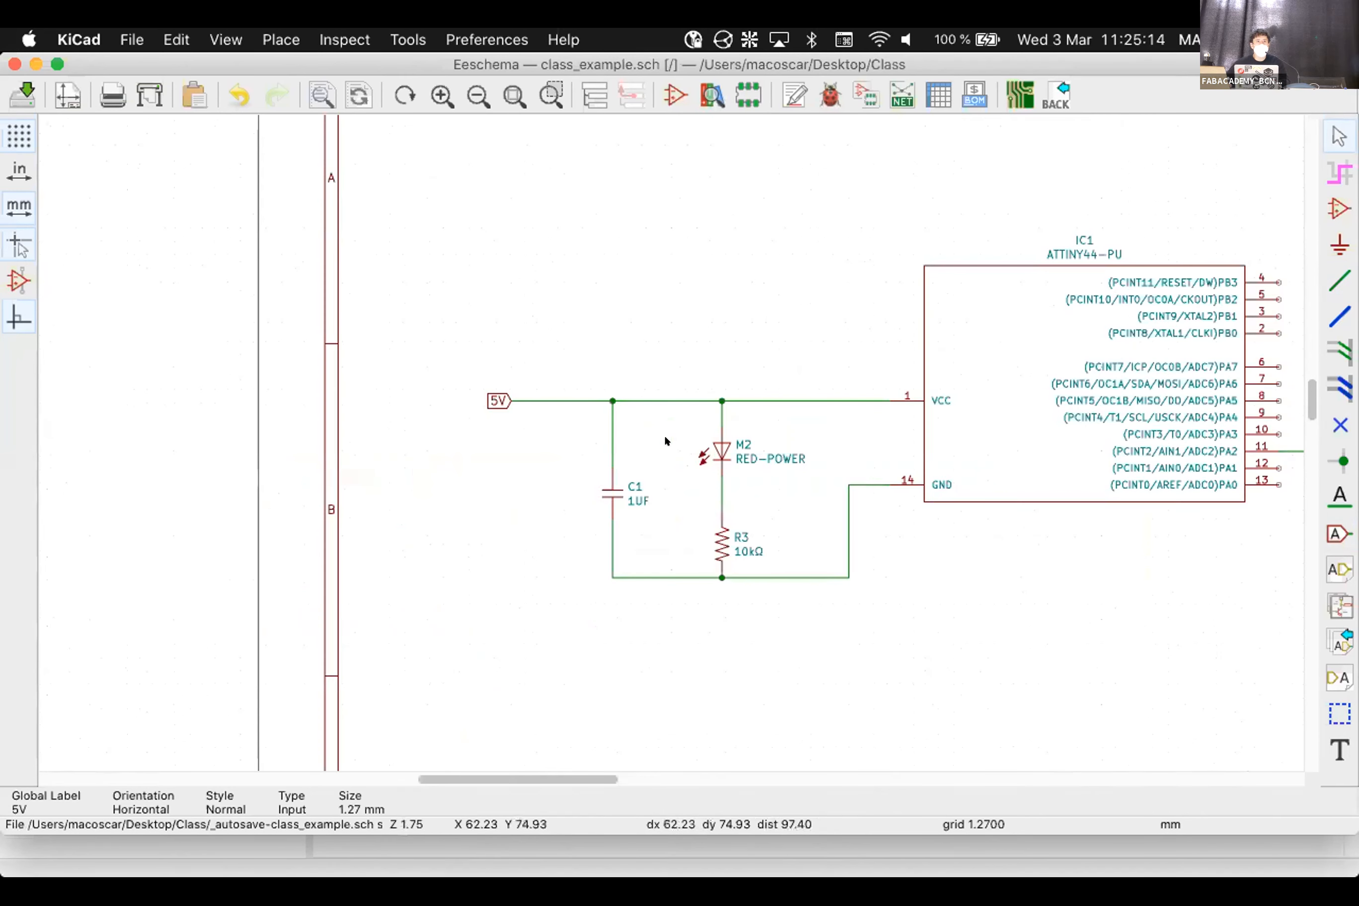
Add a GND global label below the 5V label, level with the C1/R3 ground line
click(1329, 532)
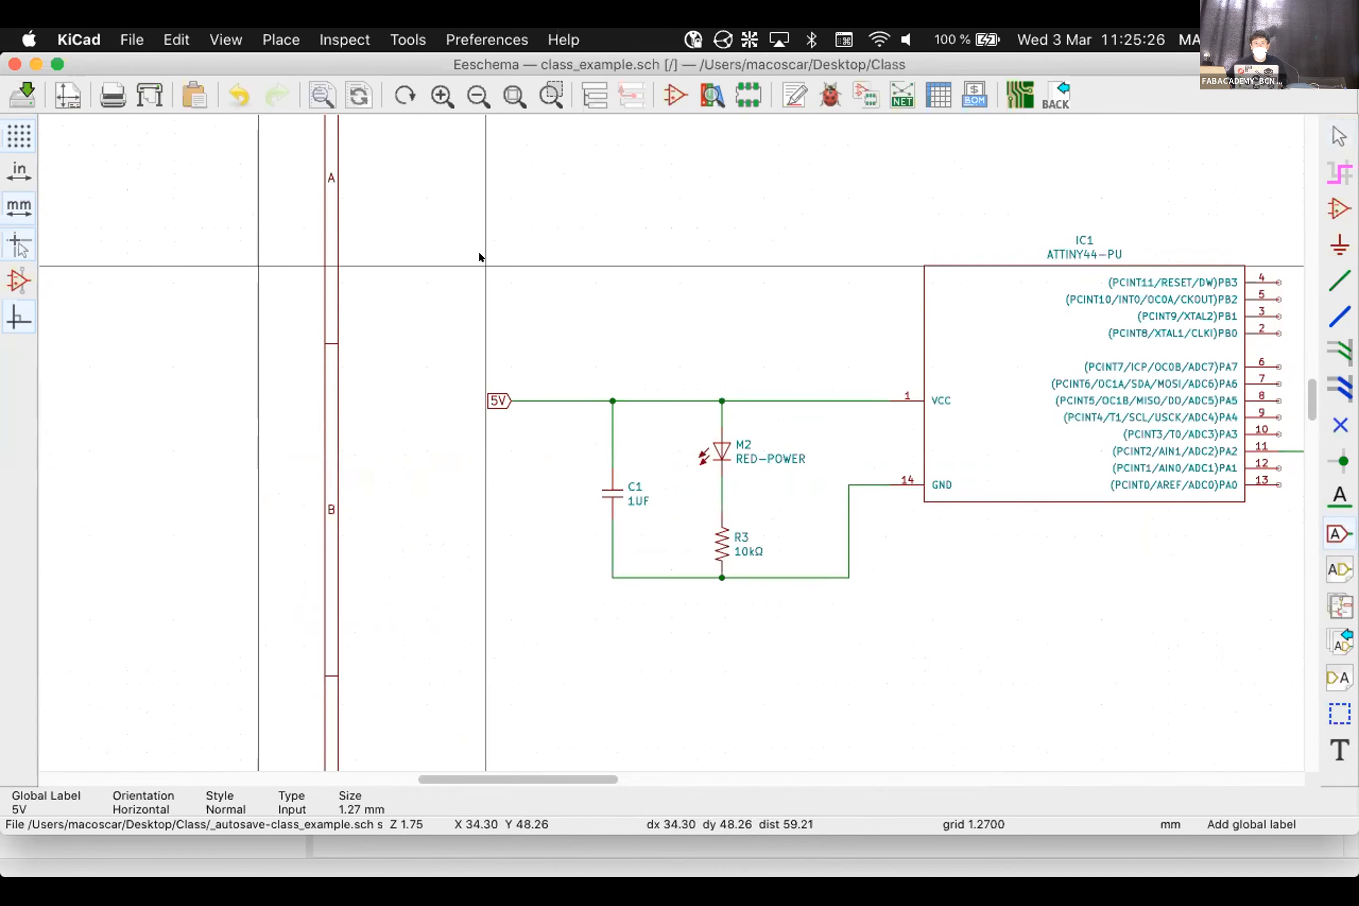
key(Escape)
scroll(665, 440, down, 3)
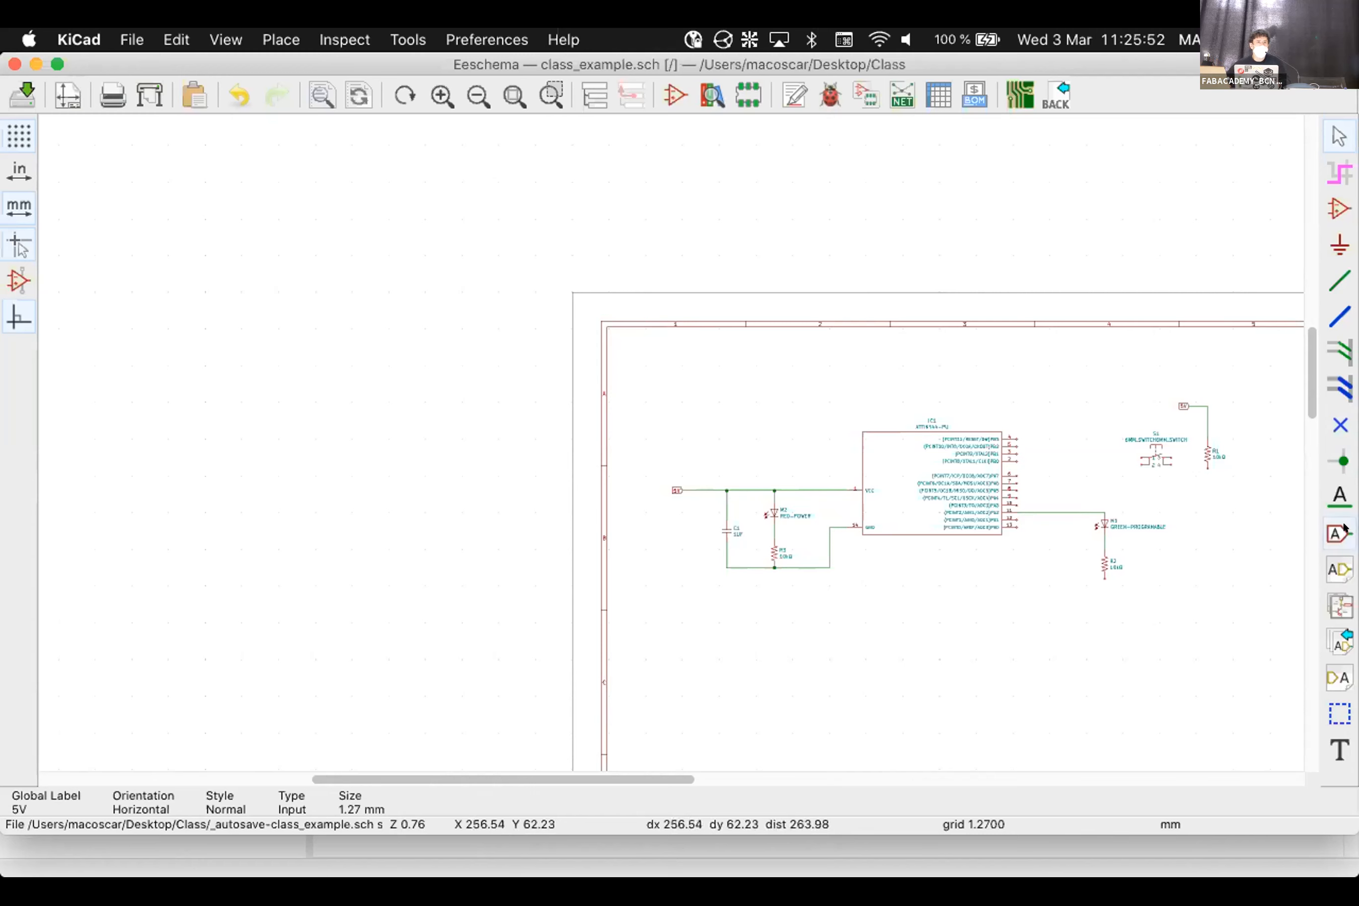
click(1339, 533)
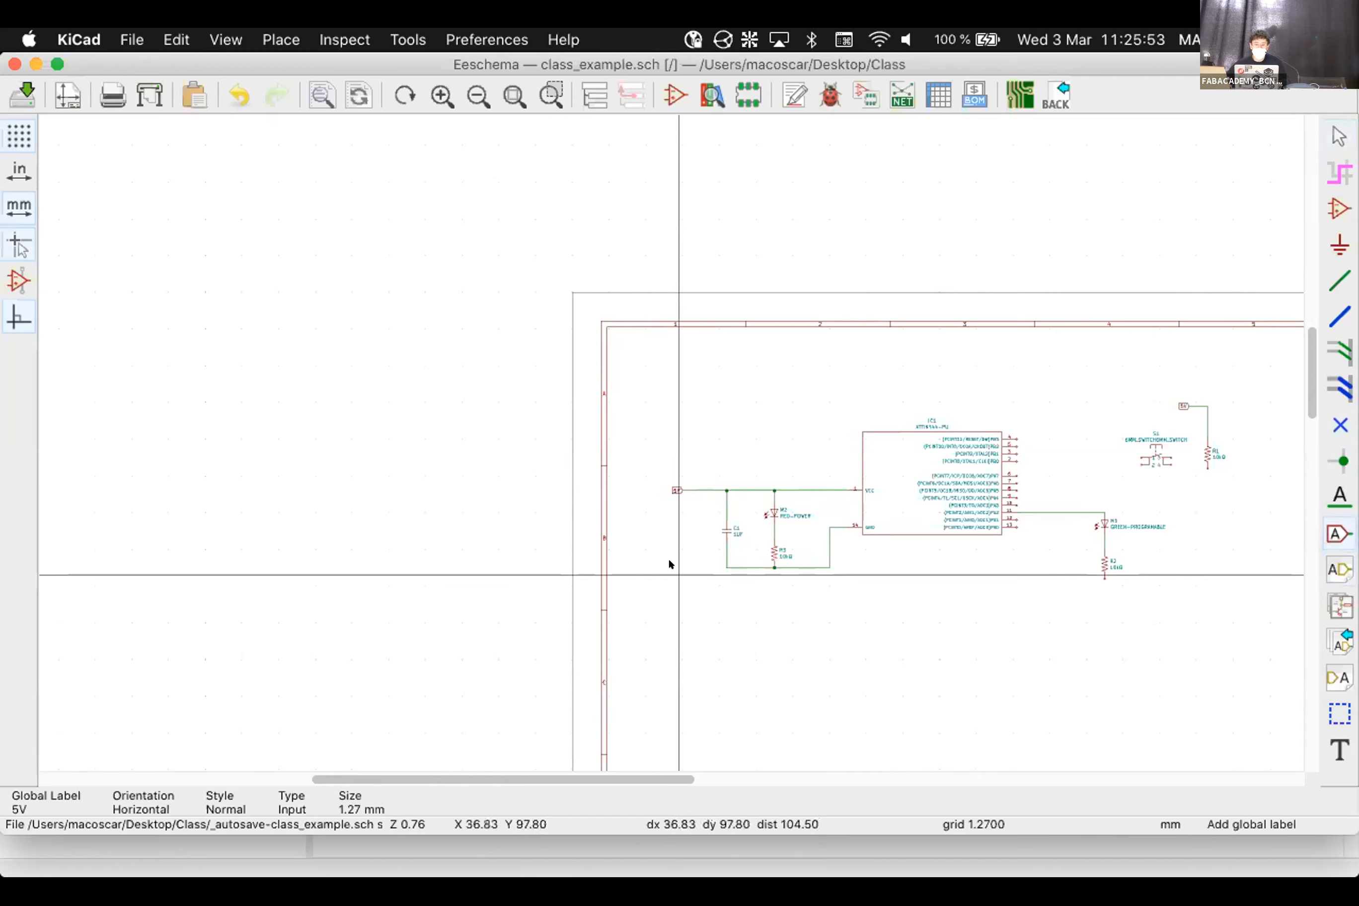
scroll(663, 554, up, 5)
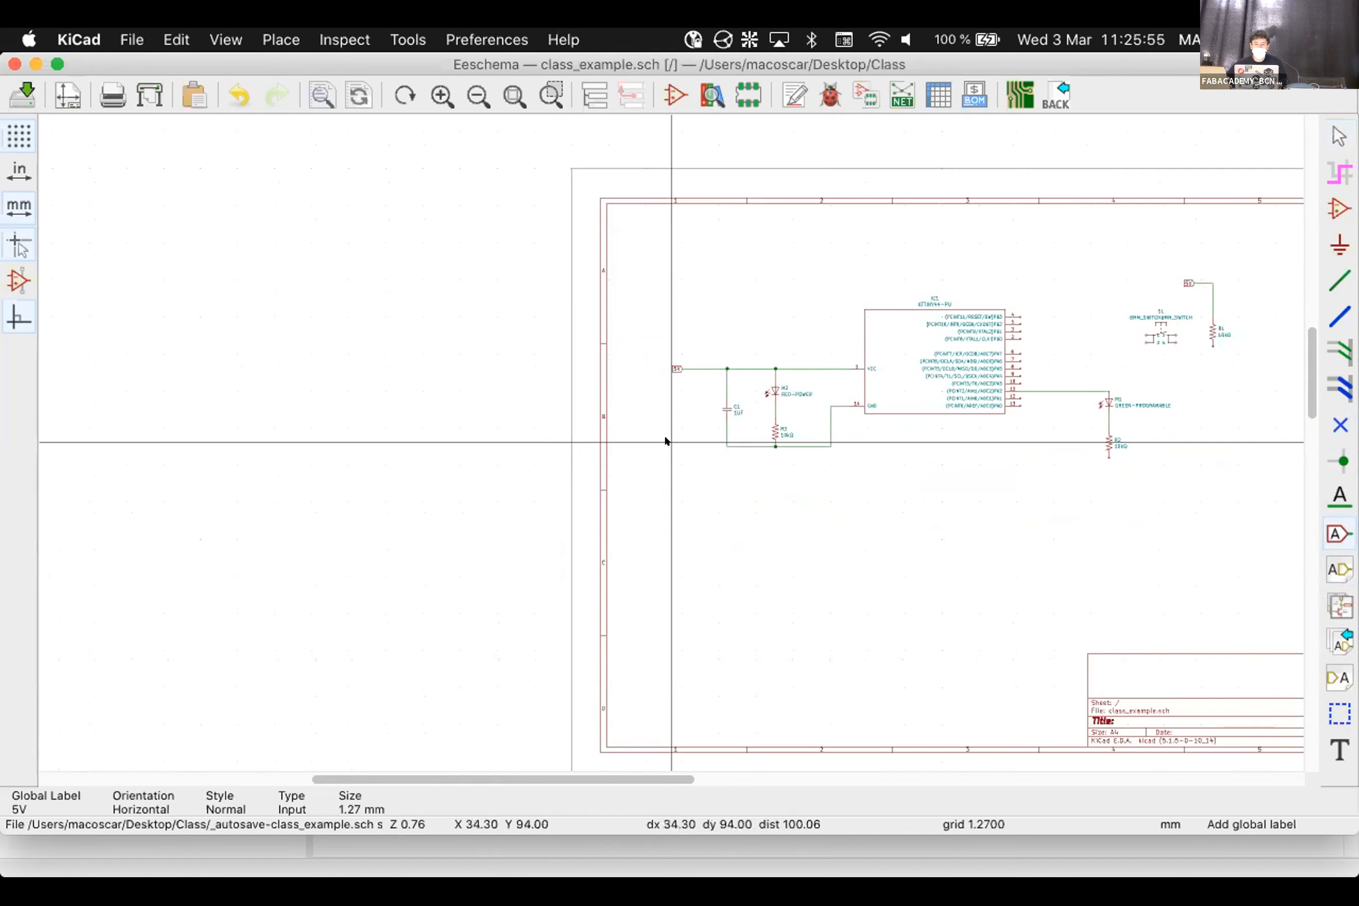
click(713, 455)
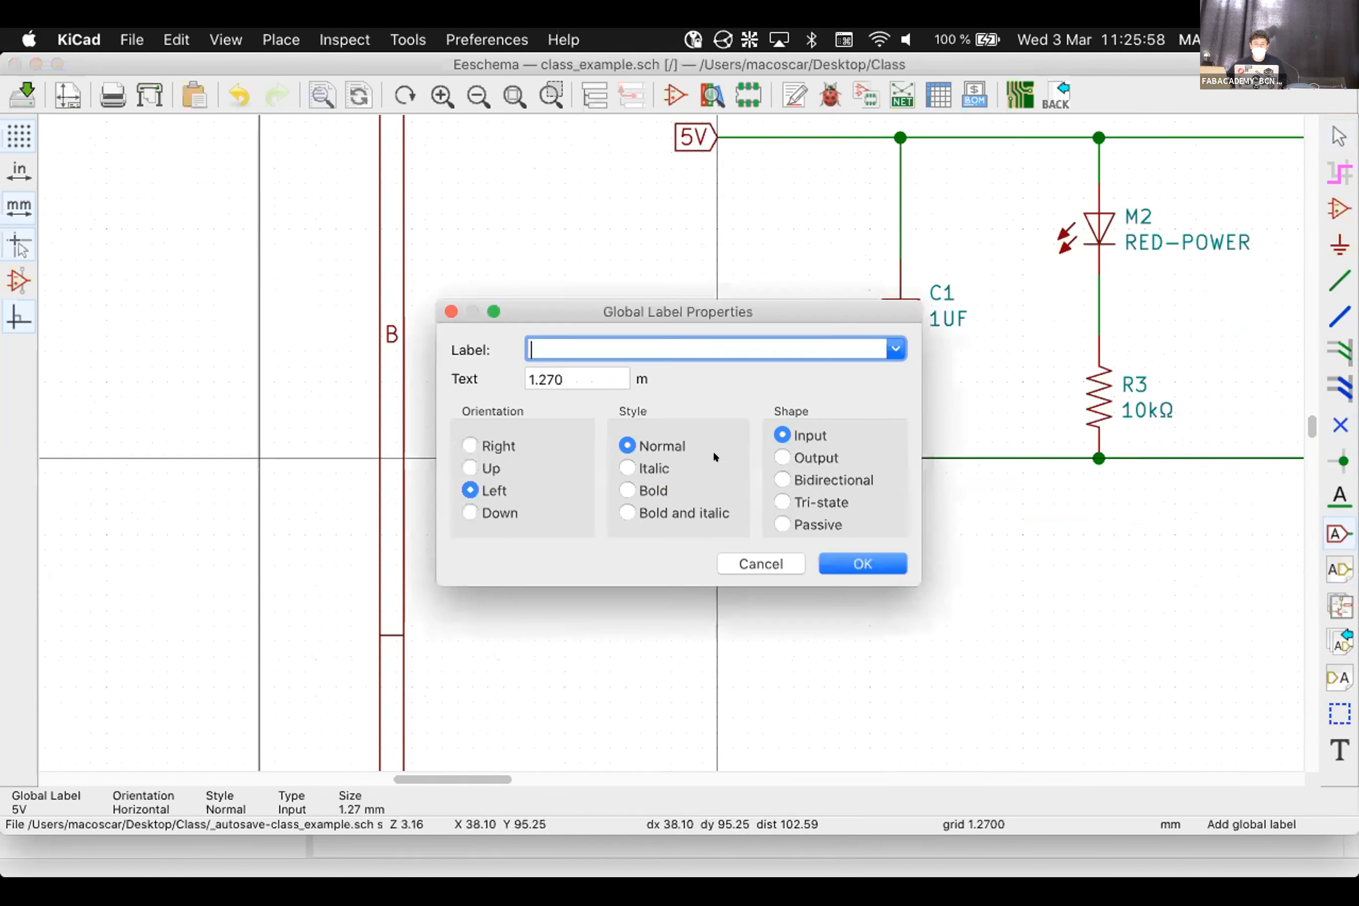
text(GND)
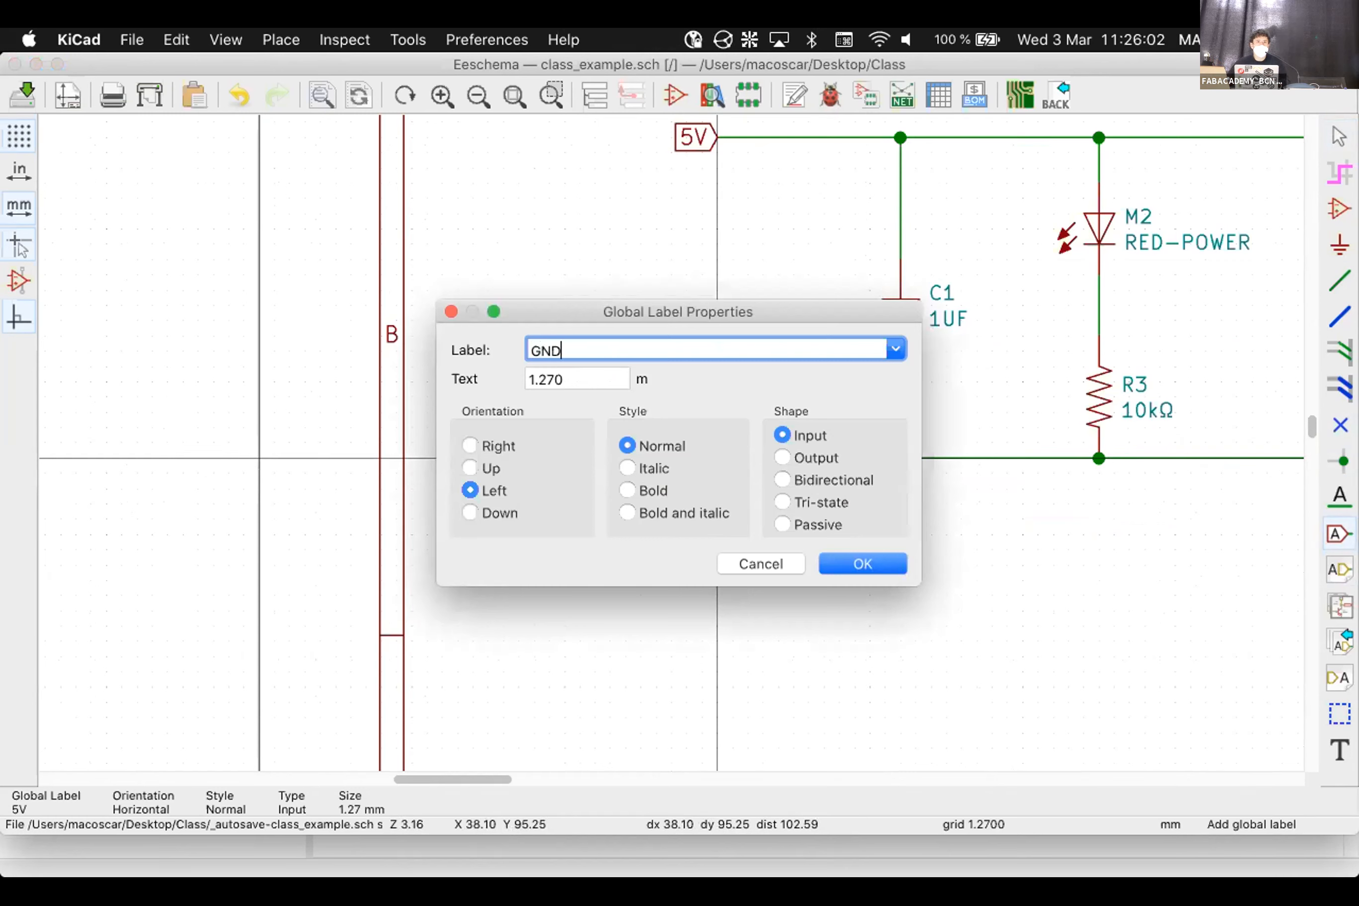
click(860, 563)
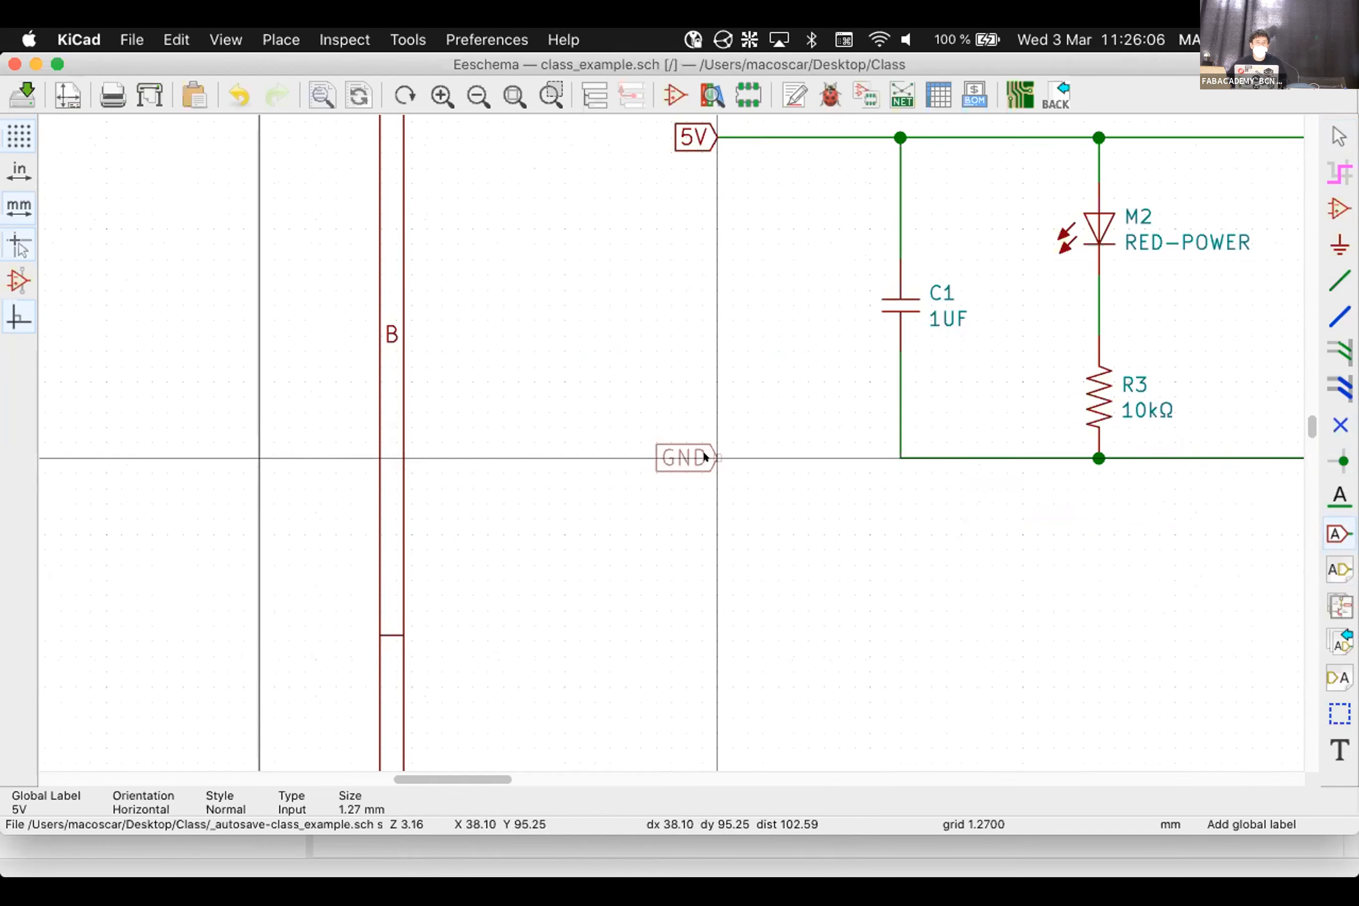
click(705, 456)
Draw a wire from the GND label to C1's bottom pin, discarding a stray extra wire
key(w)
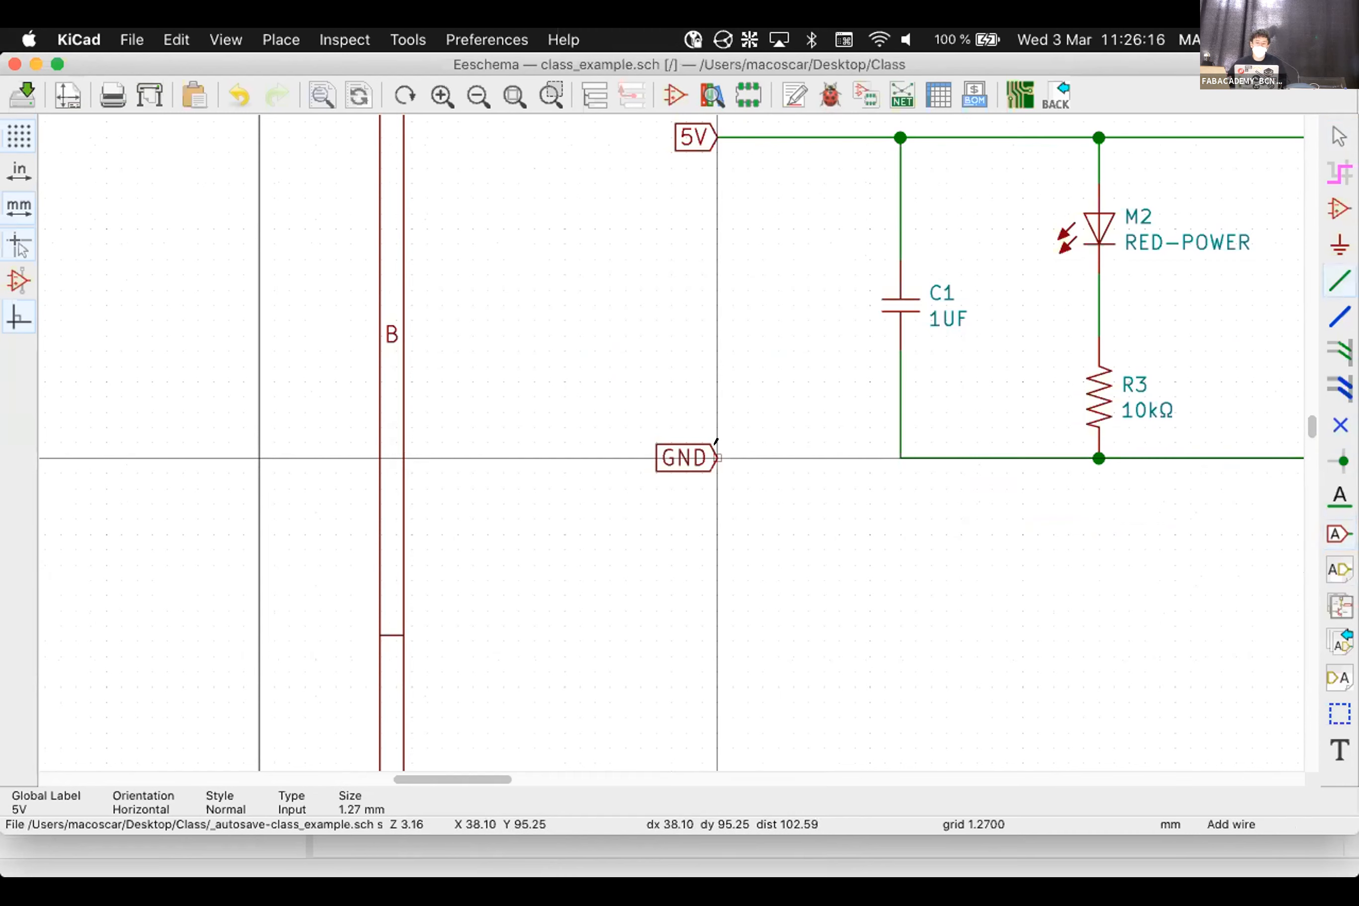
click(717, 456)
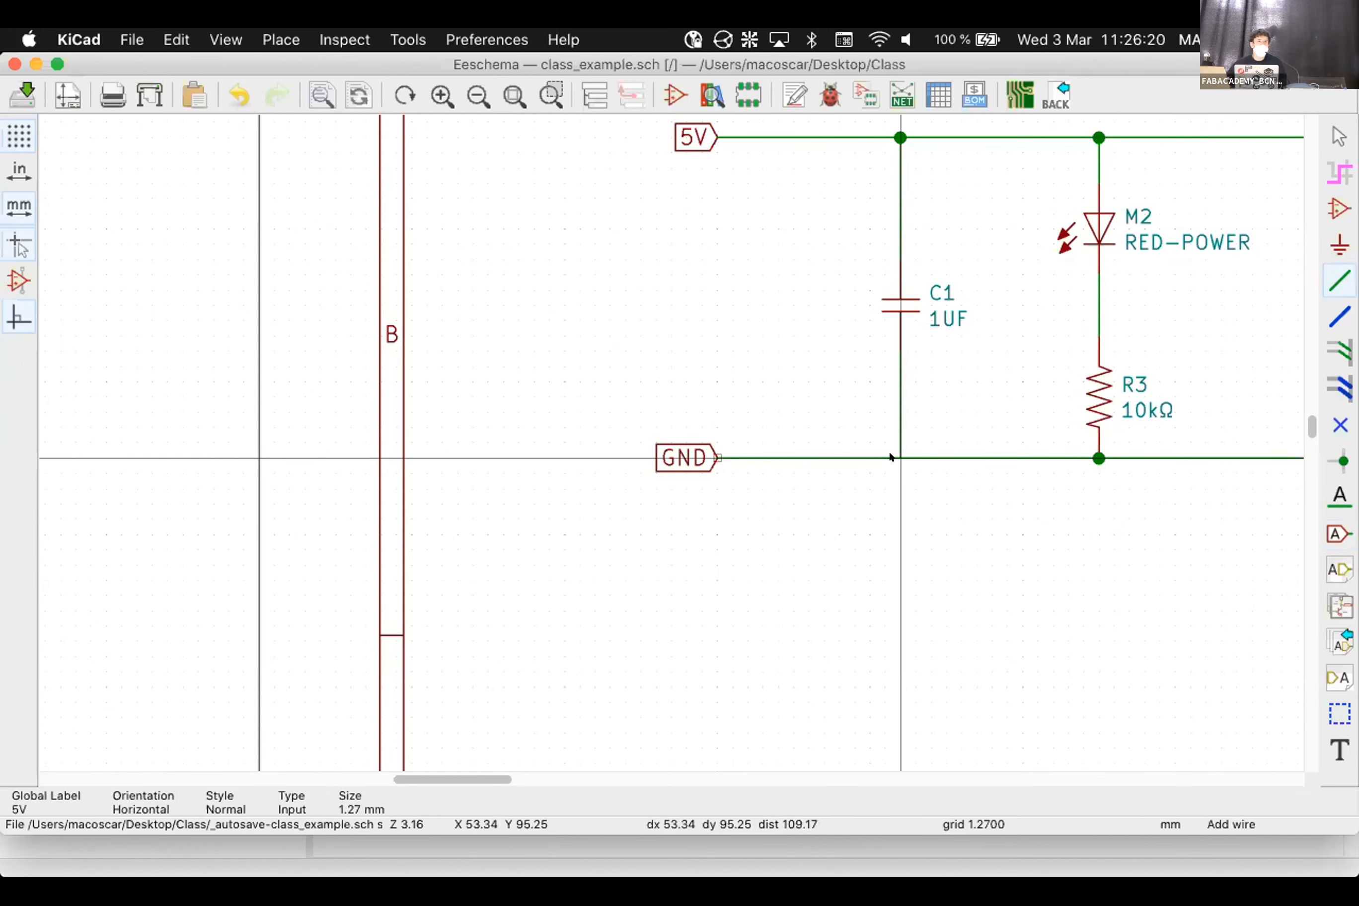
click(901, 458)
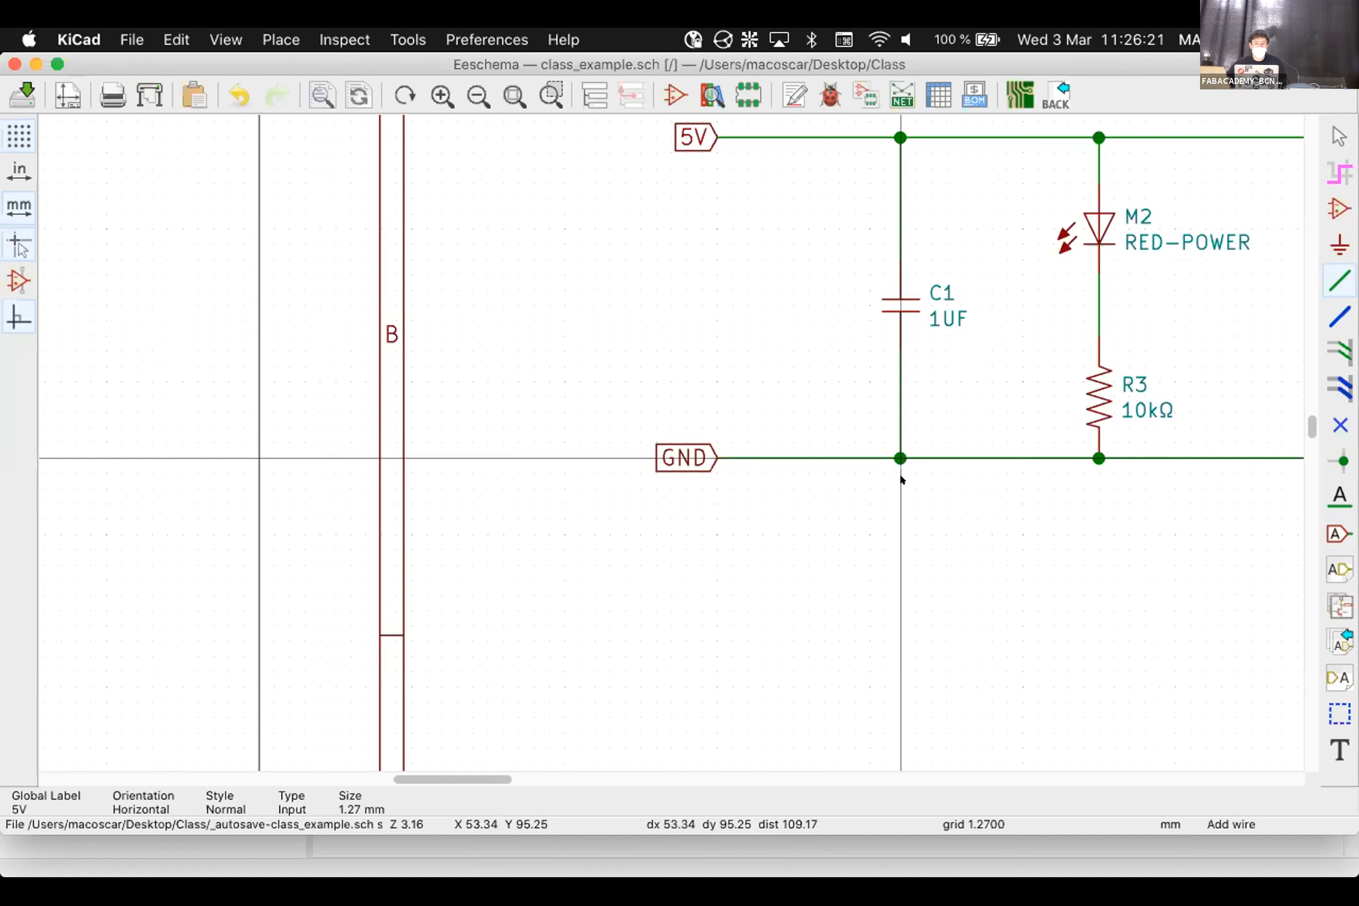
click(782, 674)
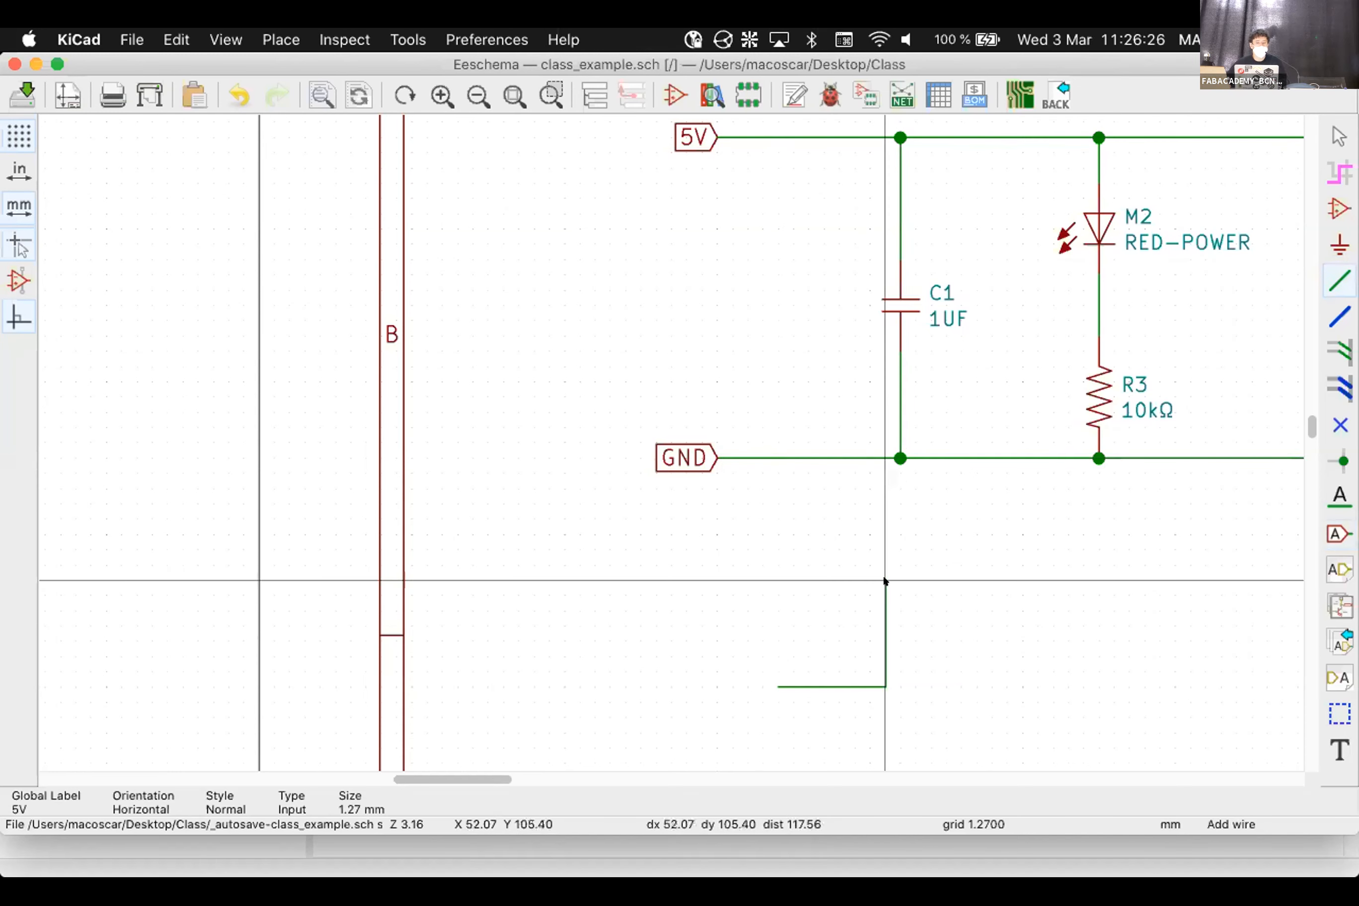
key(Escape)
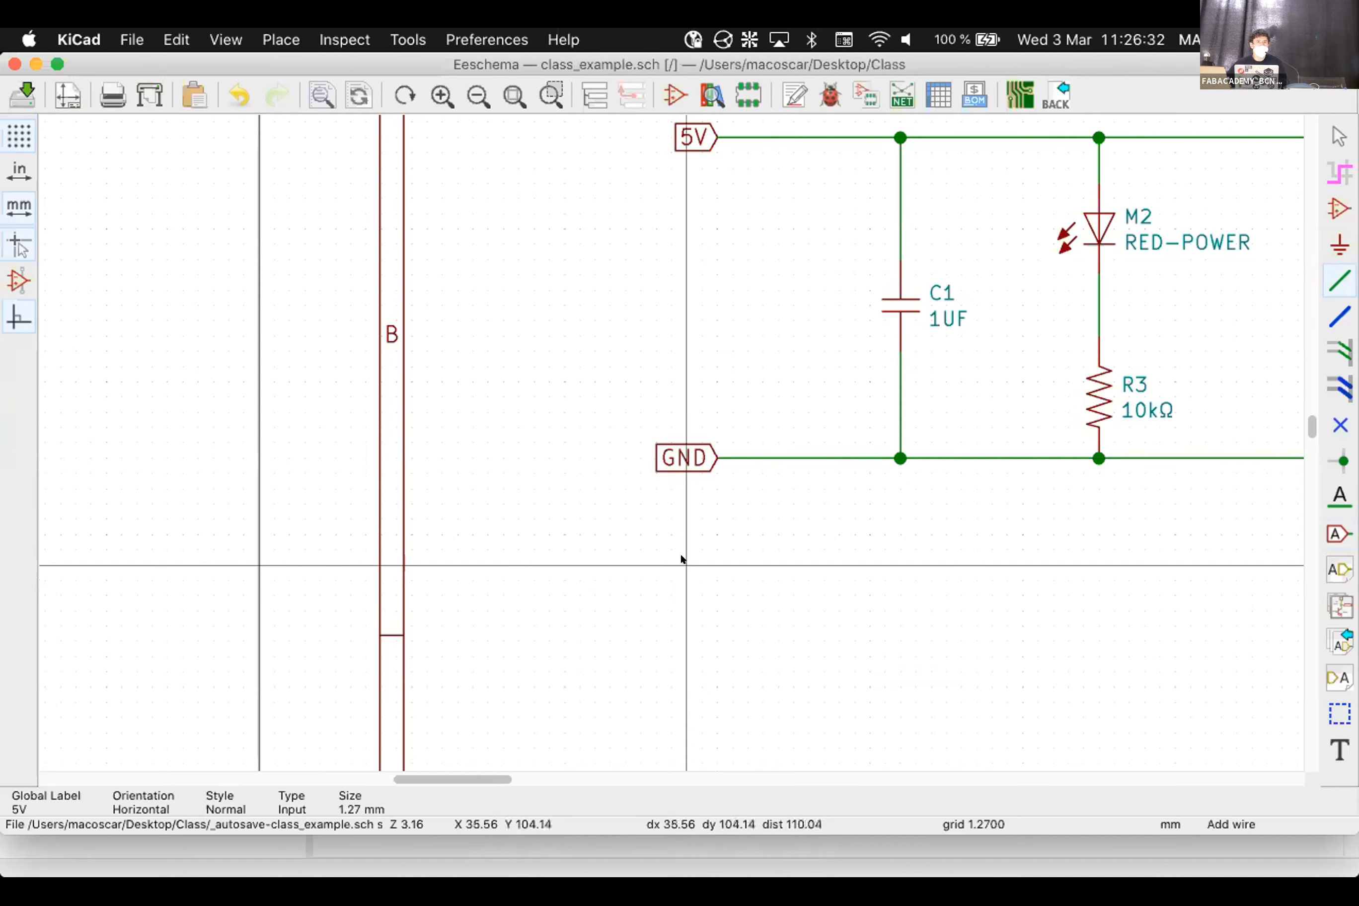
scroll(665, 441, down, 5)
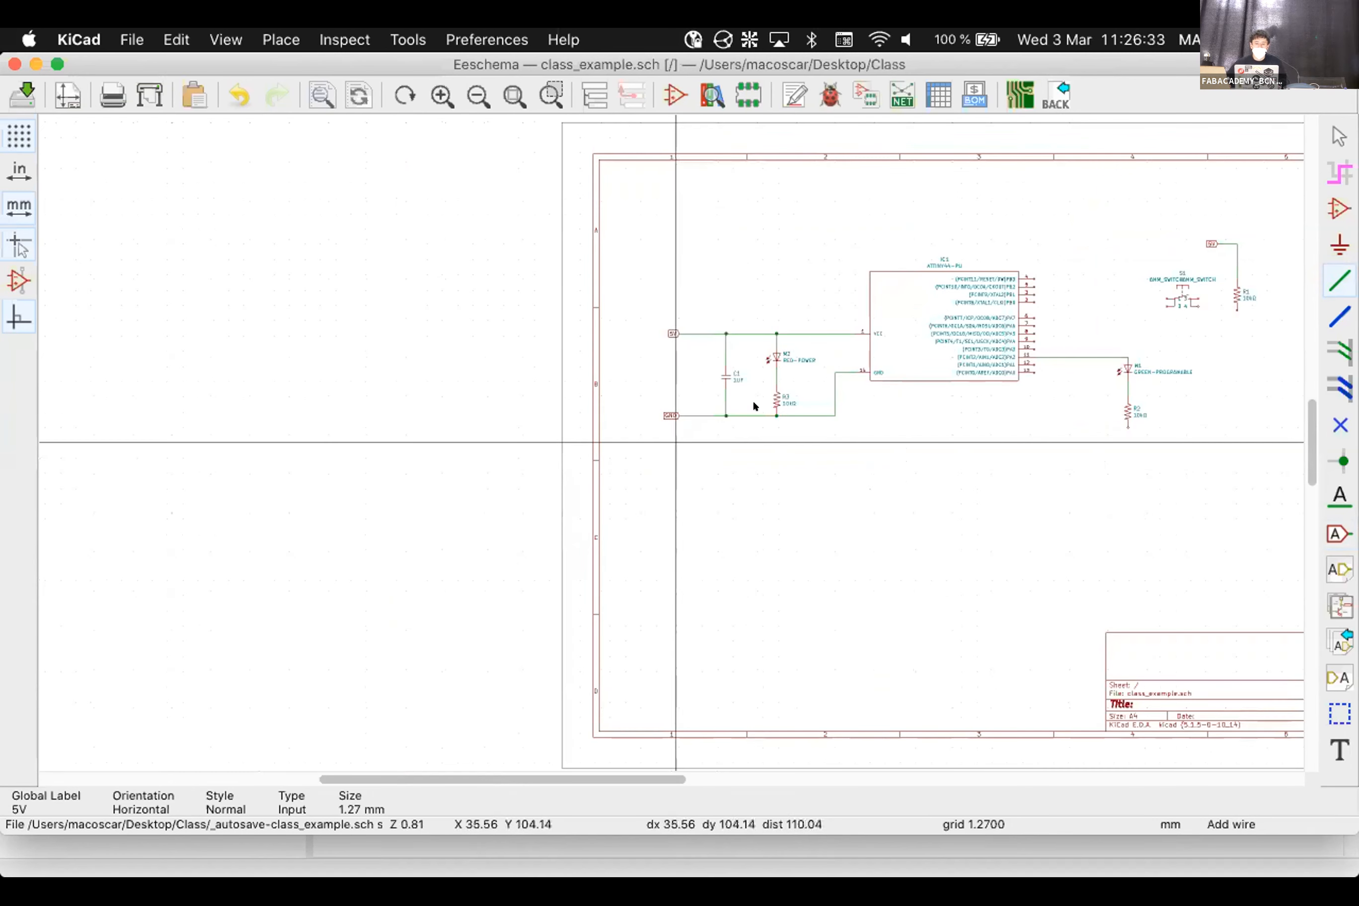
scroll(665, 441, up, 3)
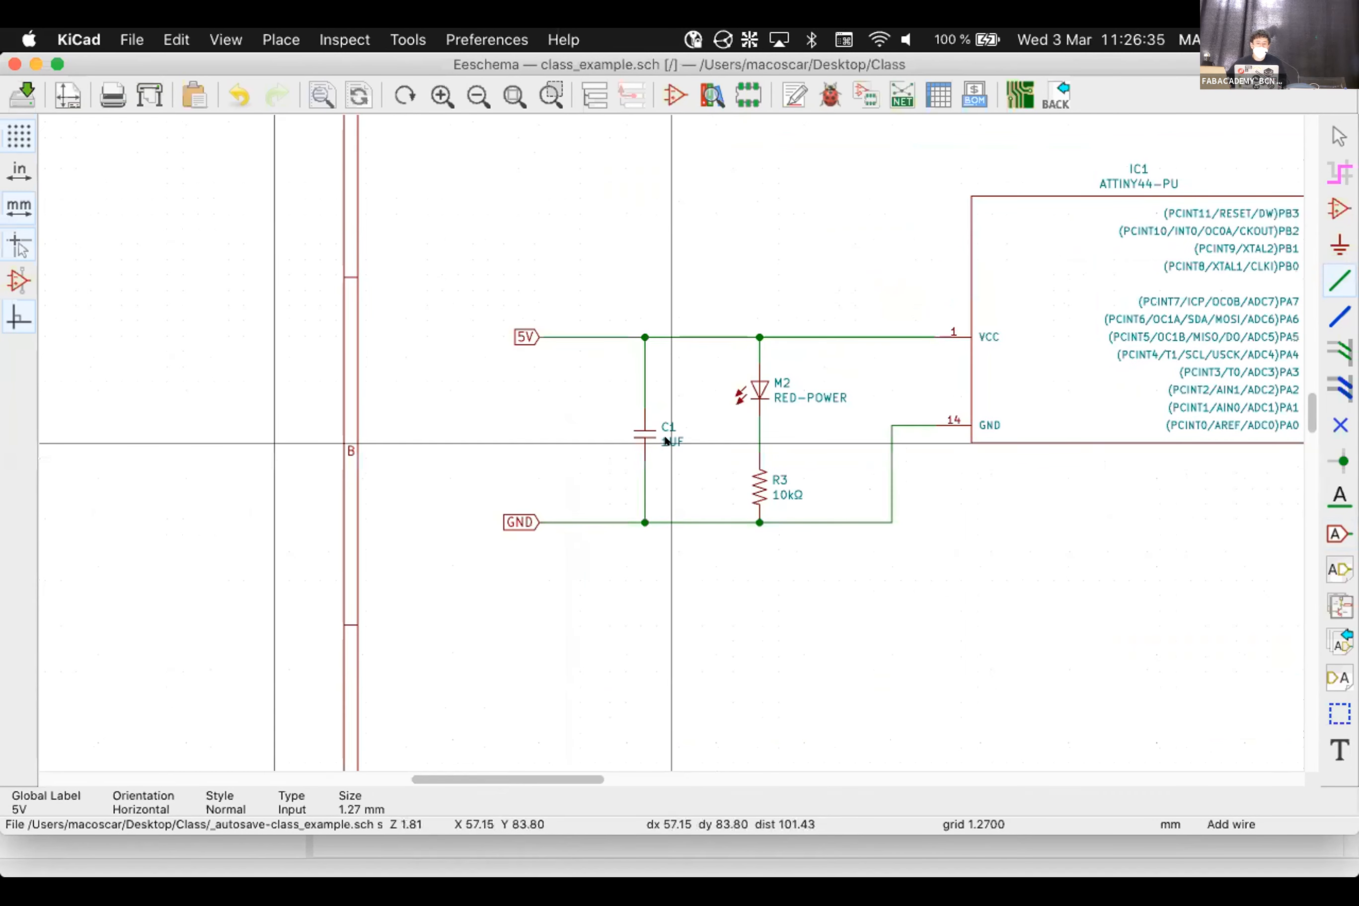
scroll(508, 508, up, 1)
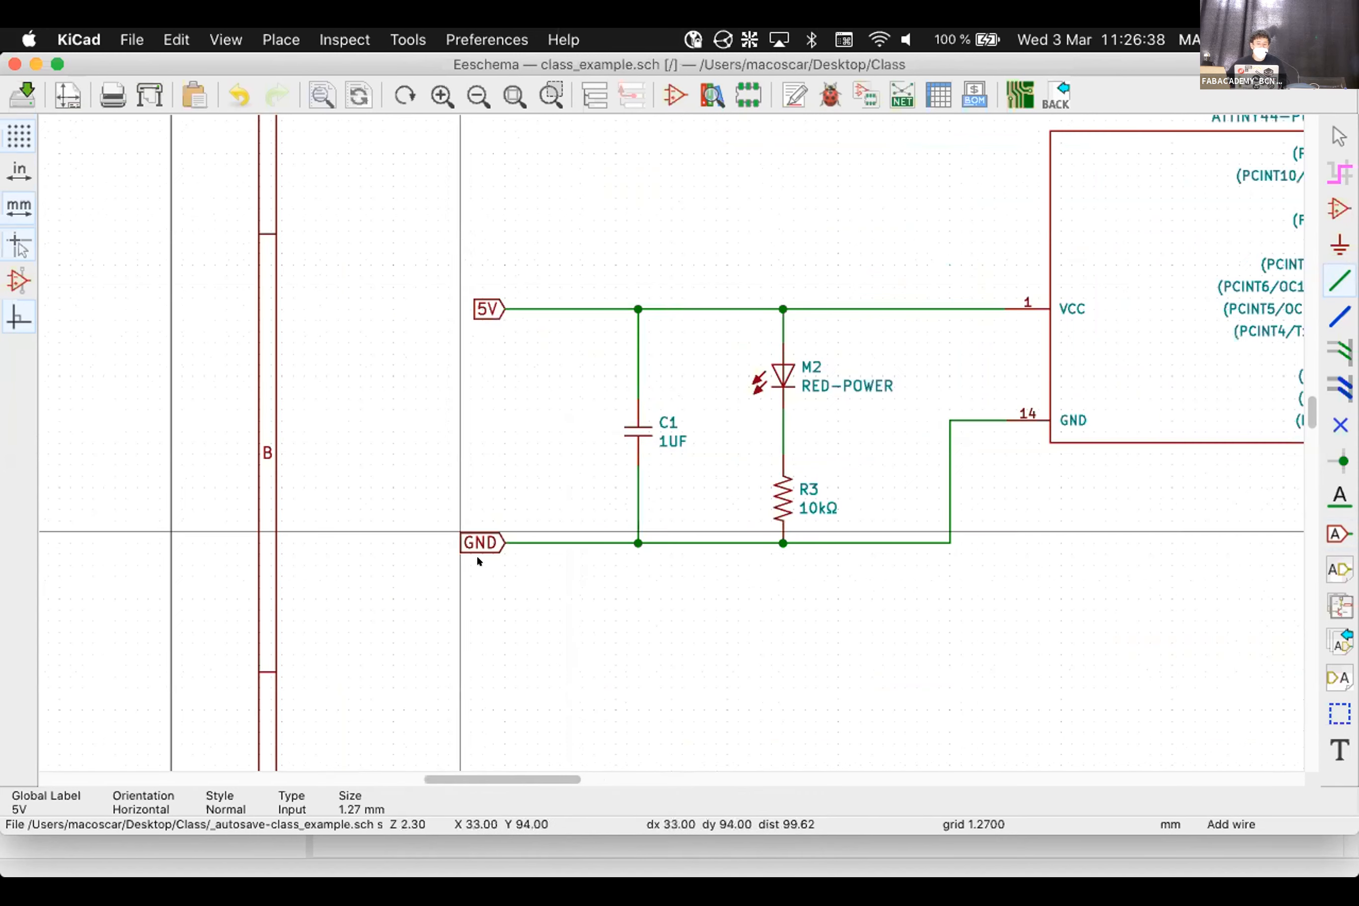
Copy the GND label to beside R2 and wire it to R2's lower pin
click(498, 542)
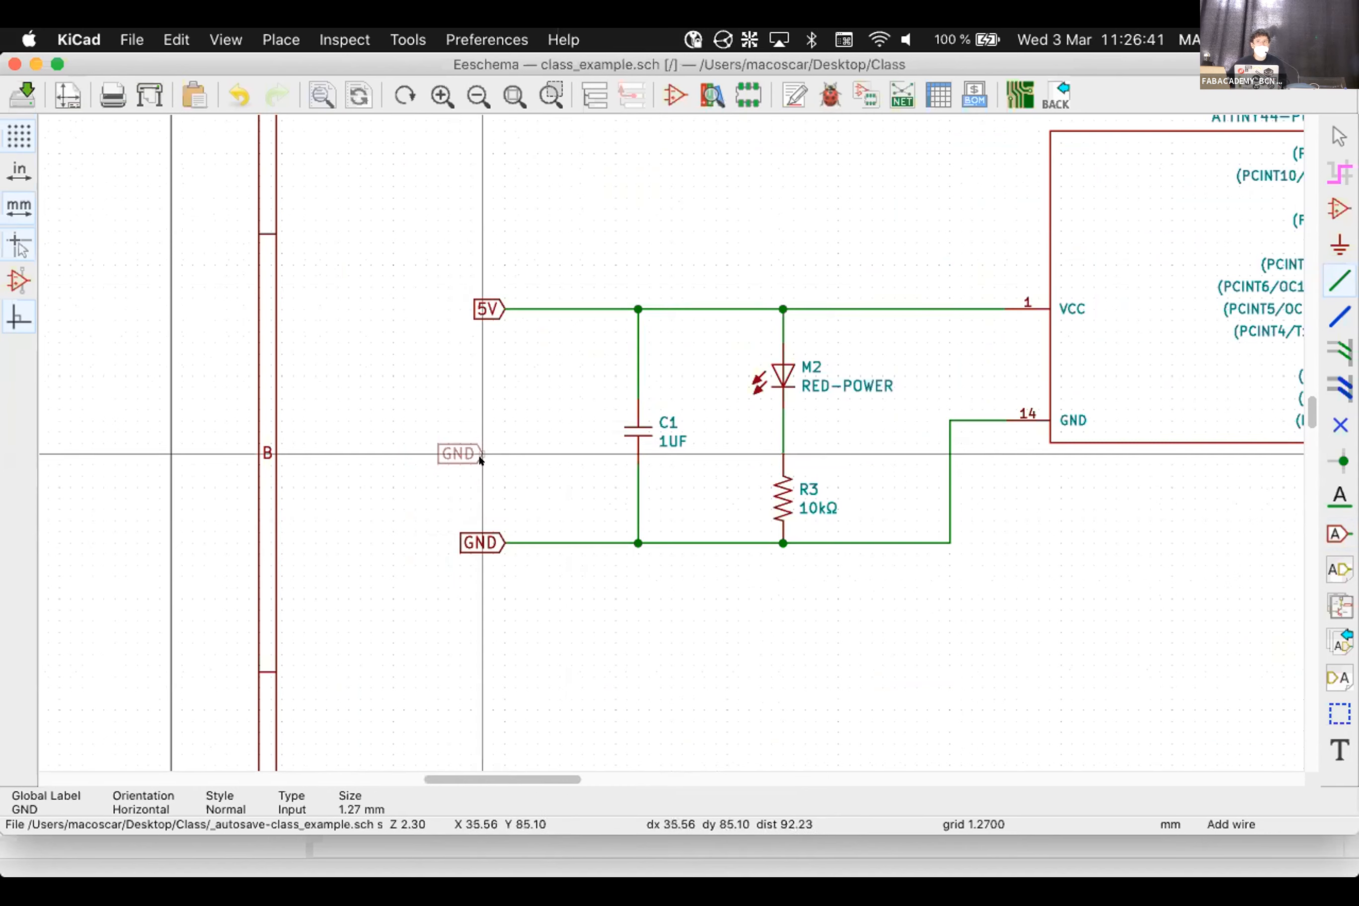
scroll(1107, 491, down, 5)
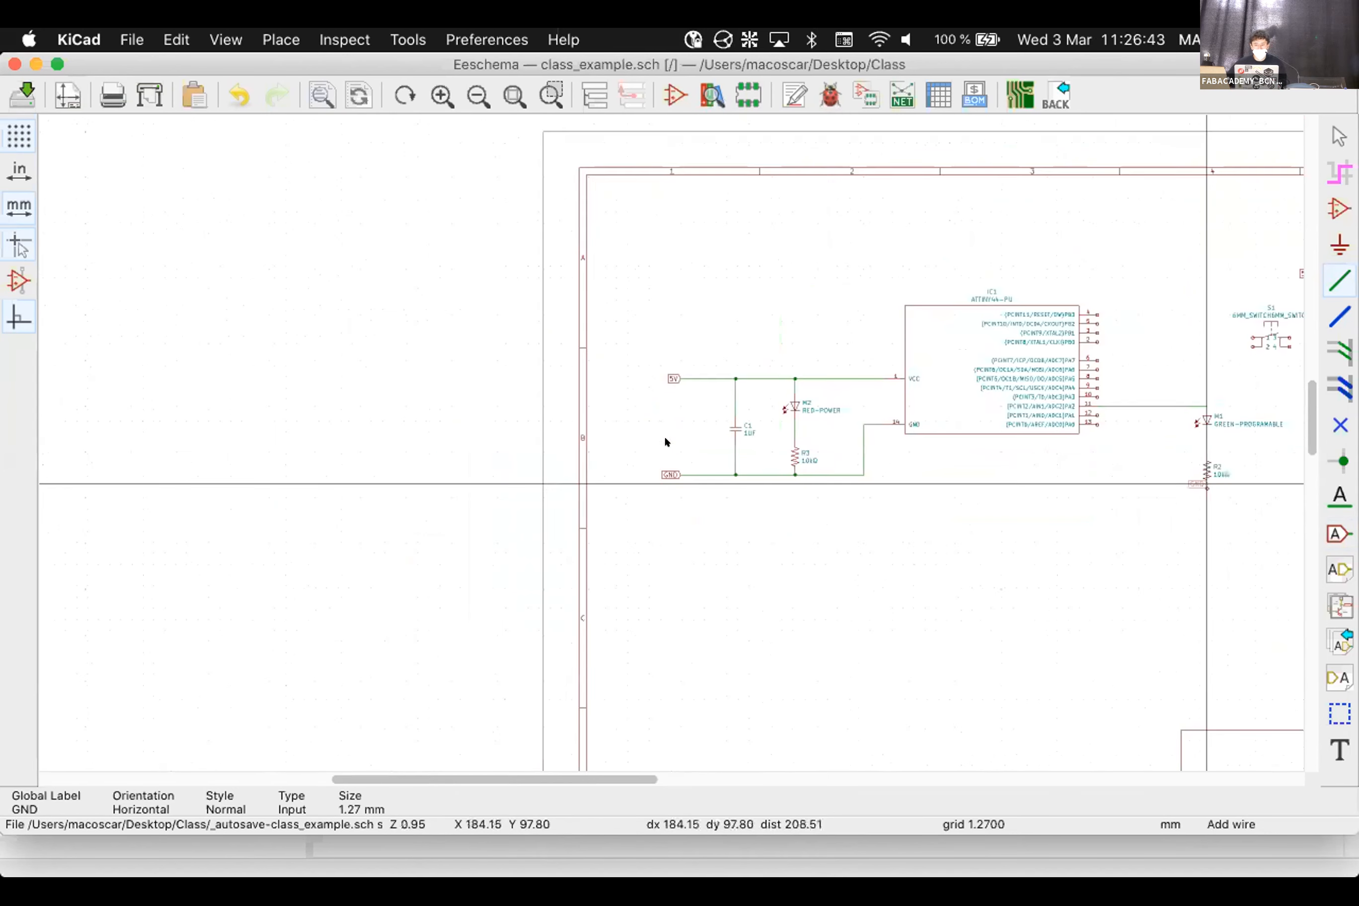
scroll(664, 442, up, 4)
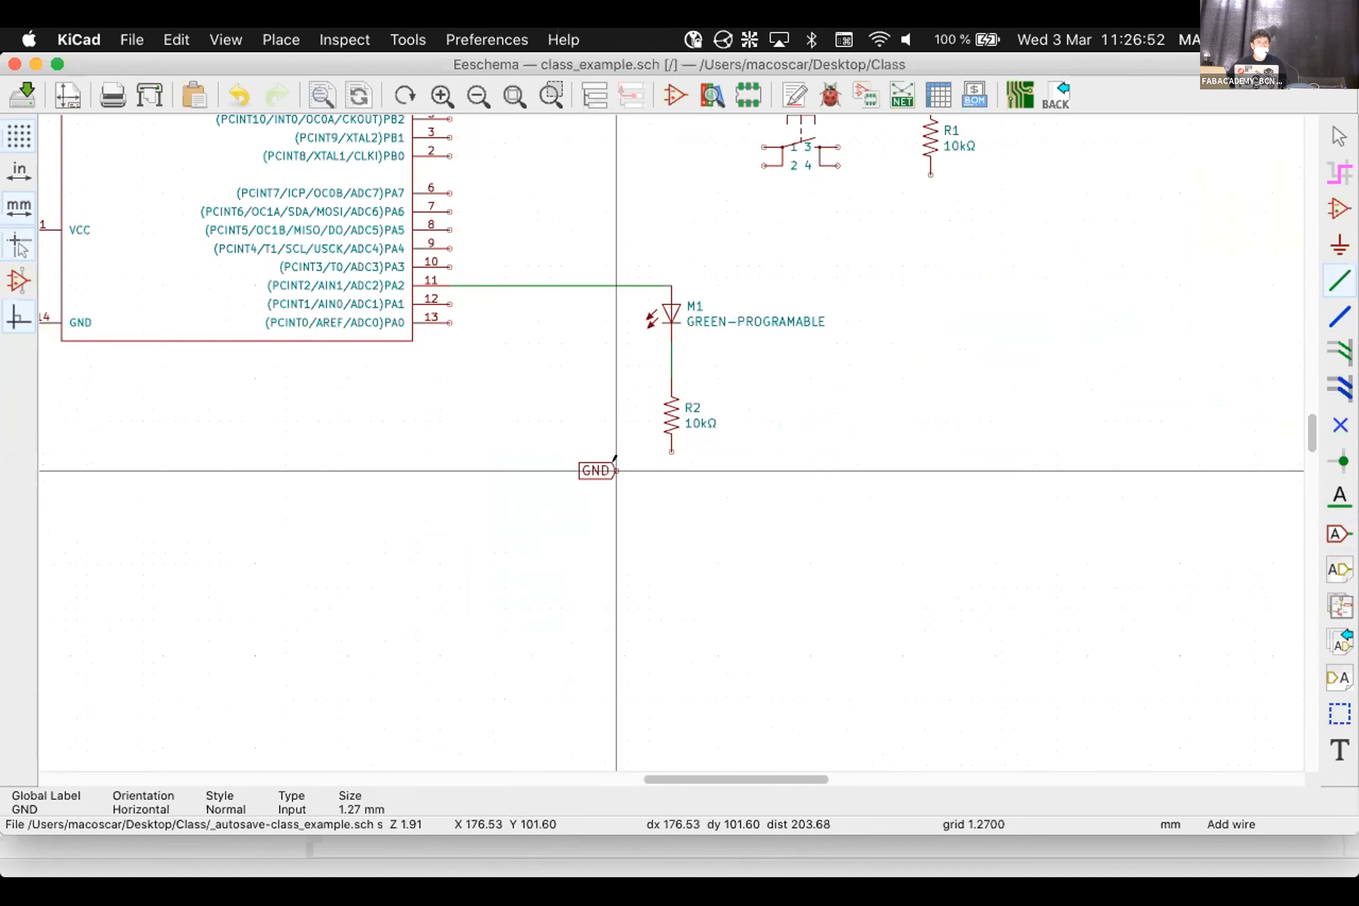
click(616, 470)
click(668, 447)
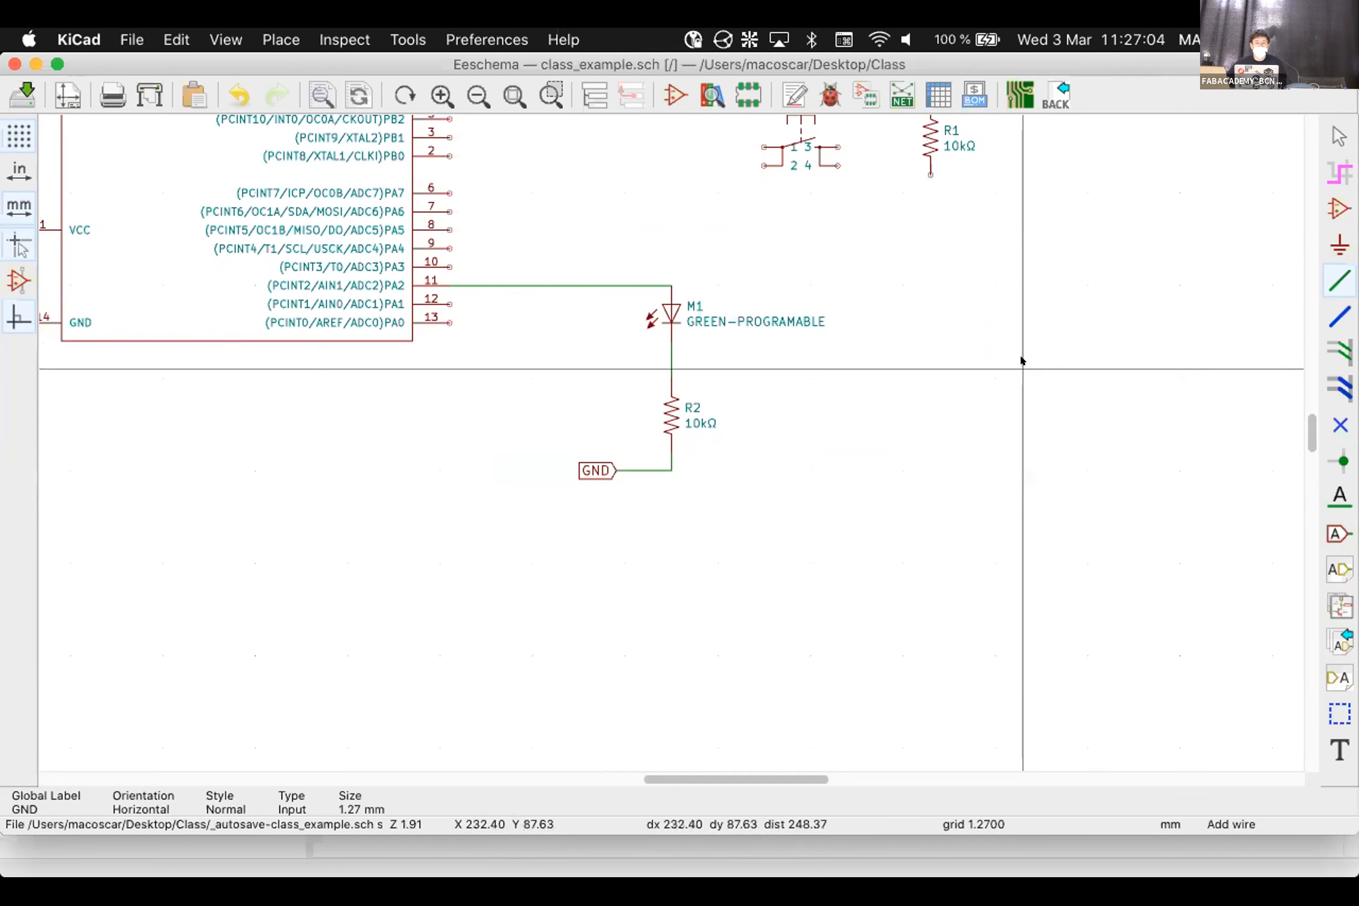
scroll(718, 503, down, 5)
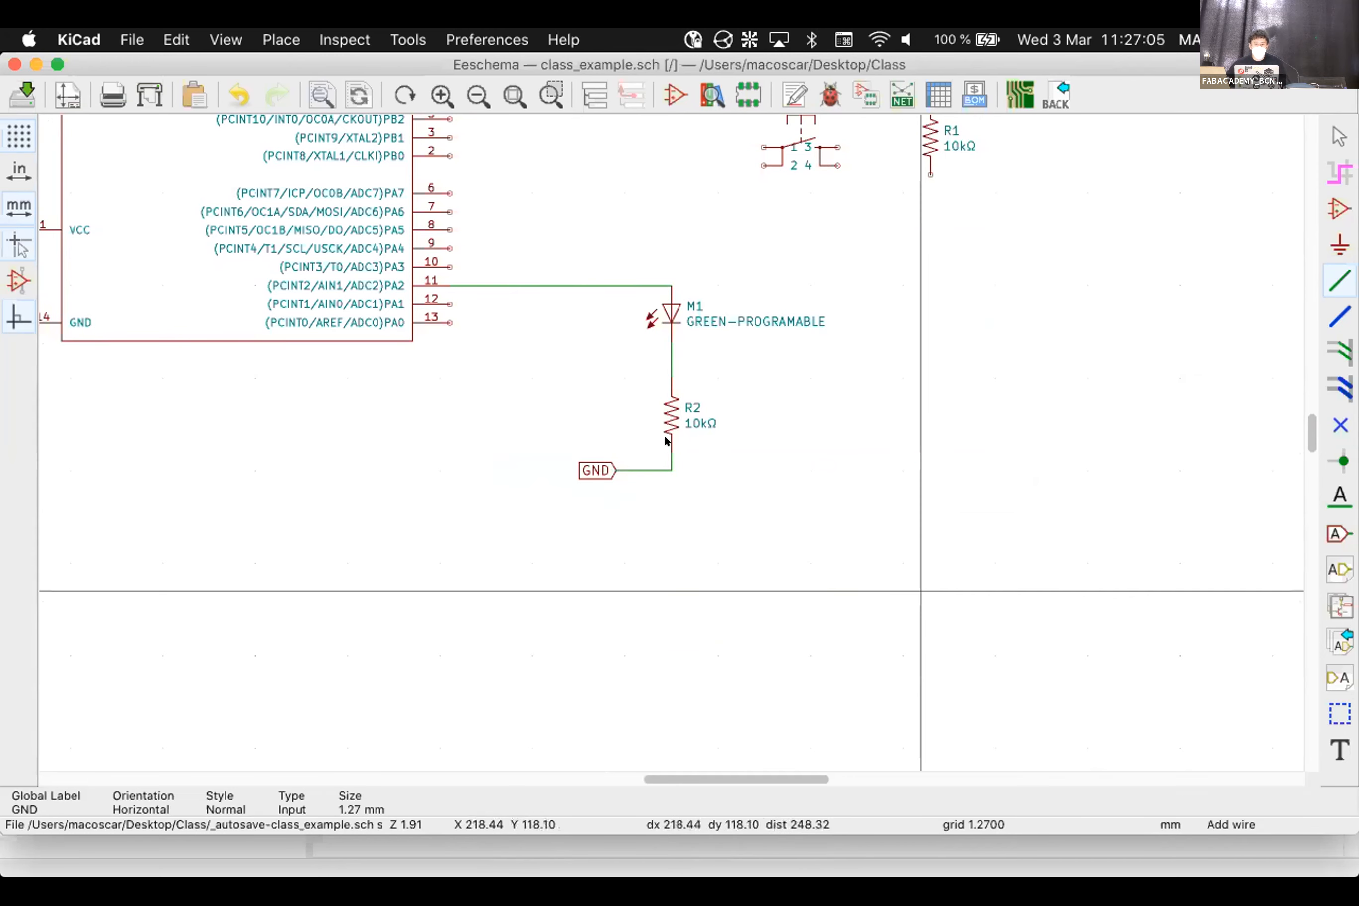
scroll(665, 440, up, 12)
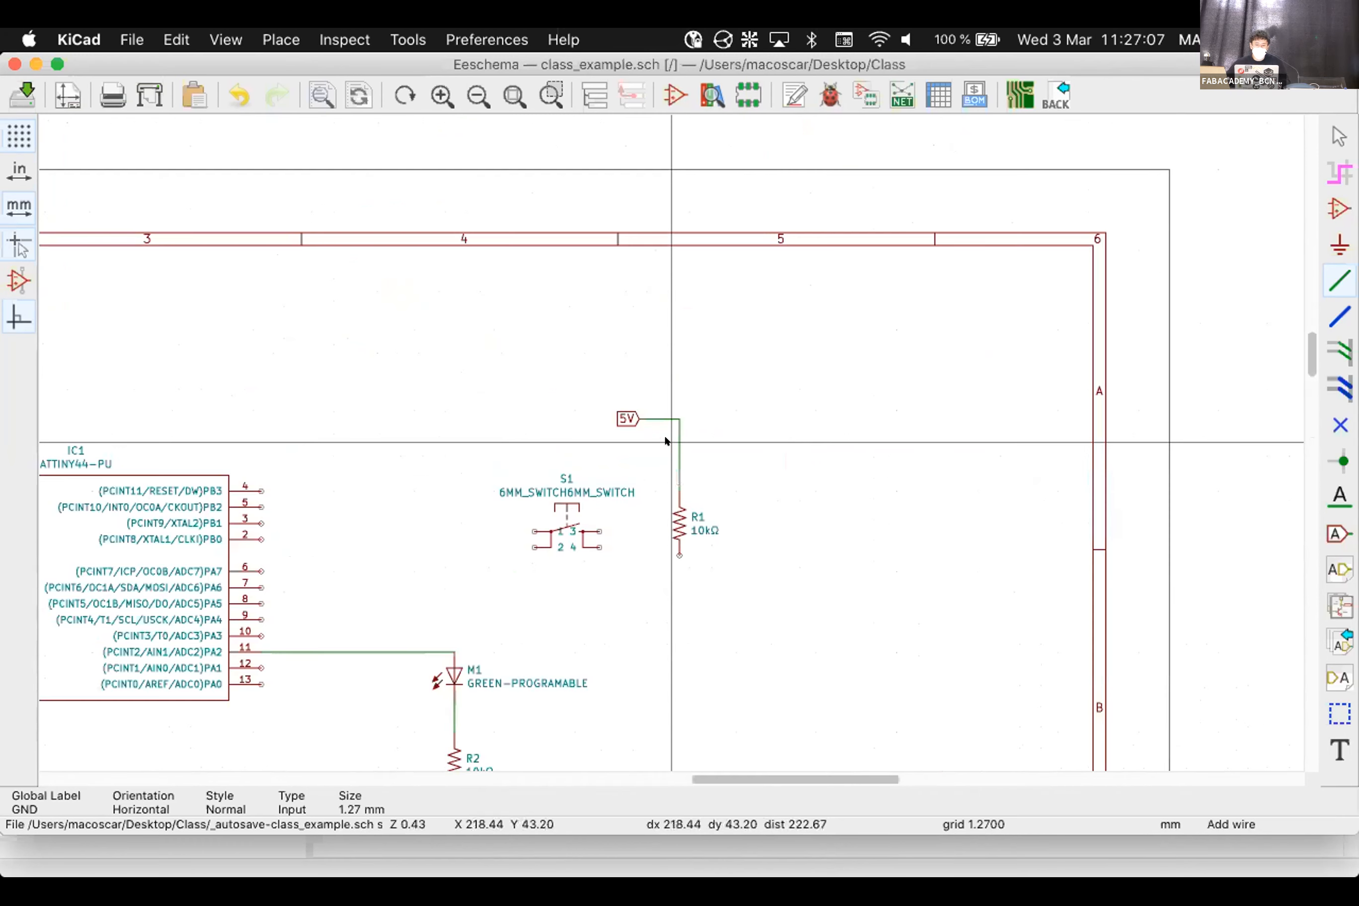
Delete the 5V global label and its wire above R1 as a block
drag(719, 378, 533, 446)
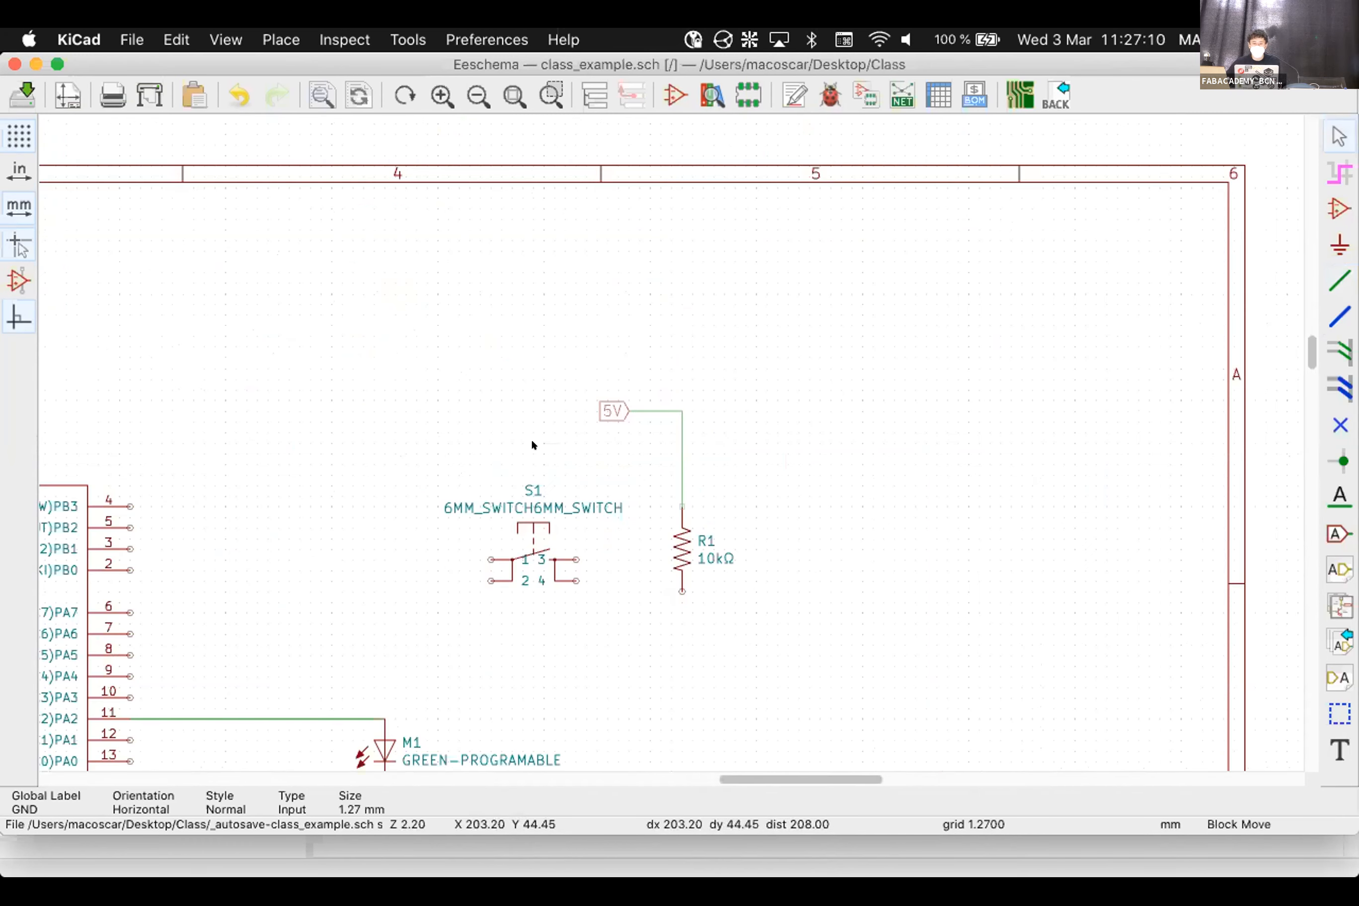
right_click(533, 445)
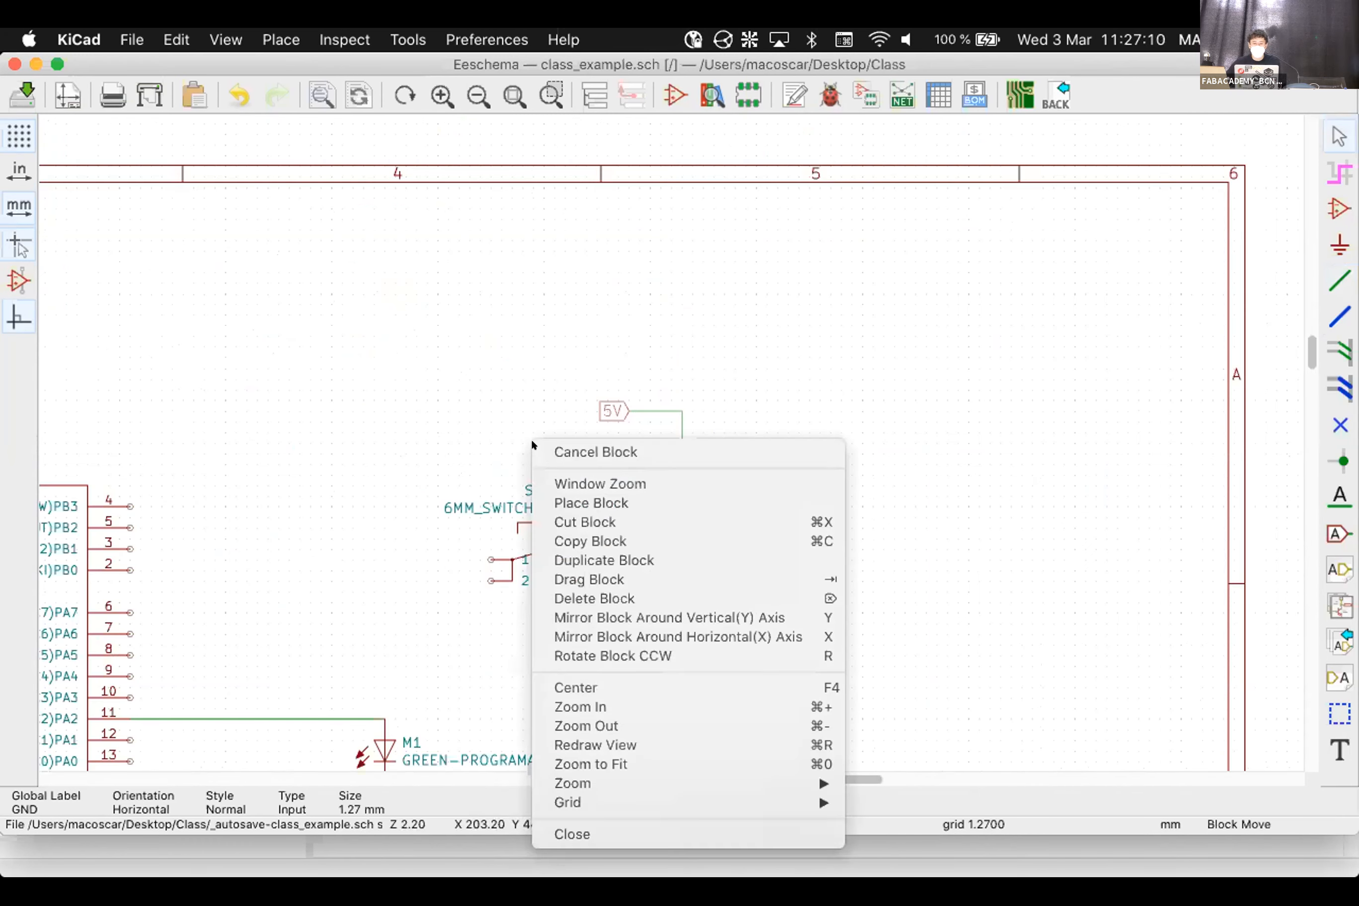
click(579, 597)
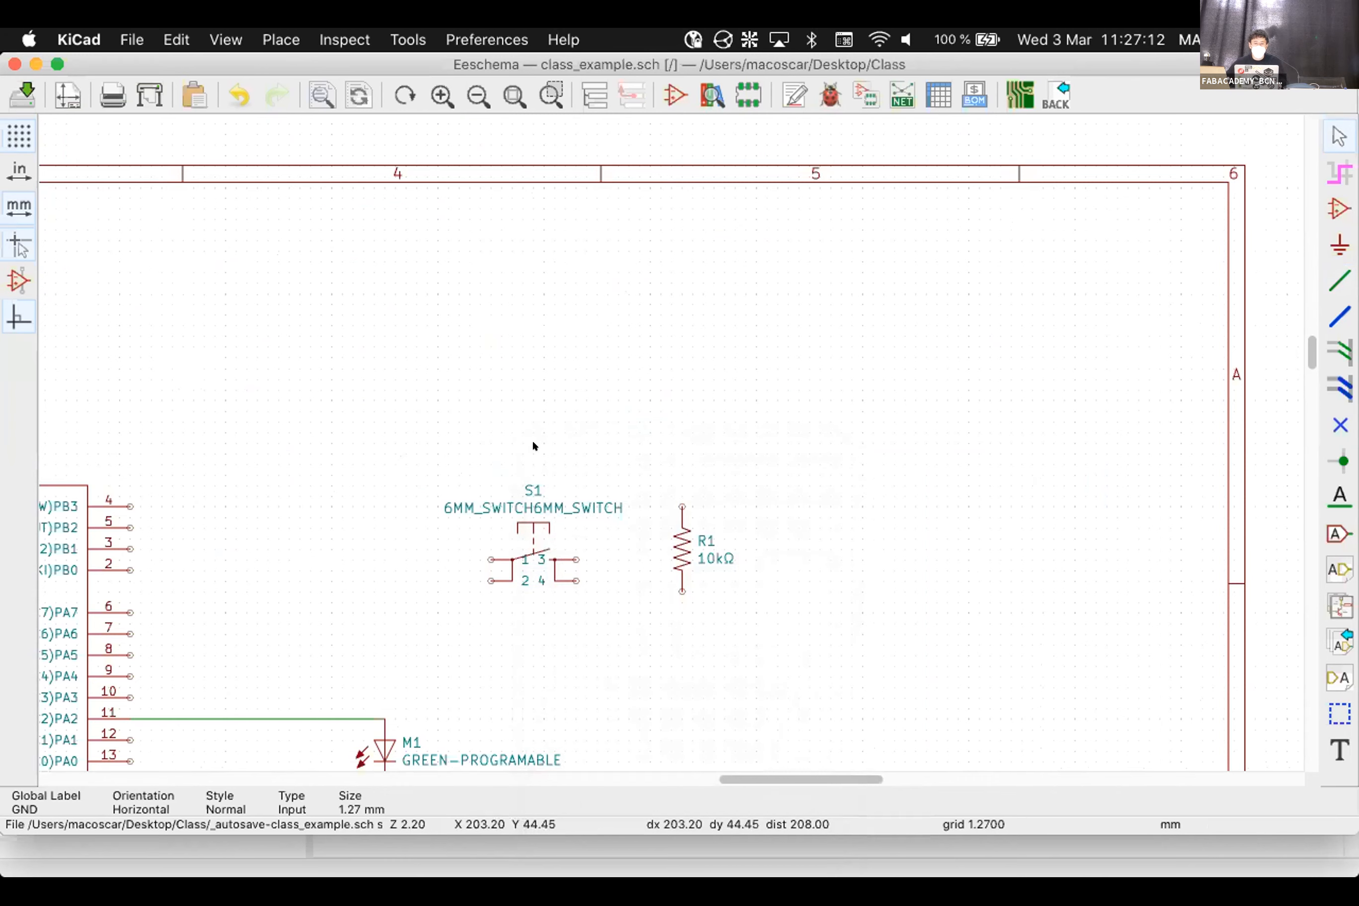
Drag switch S1 upward
click(527, 551)
drag(527, 551, 516, 483)
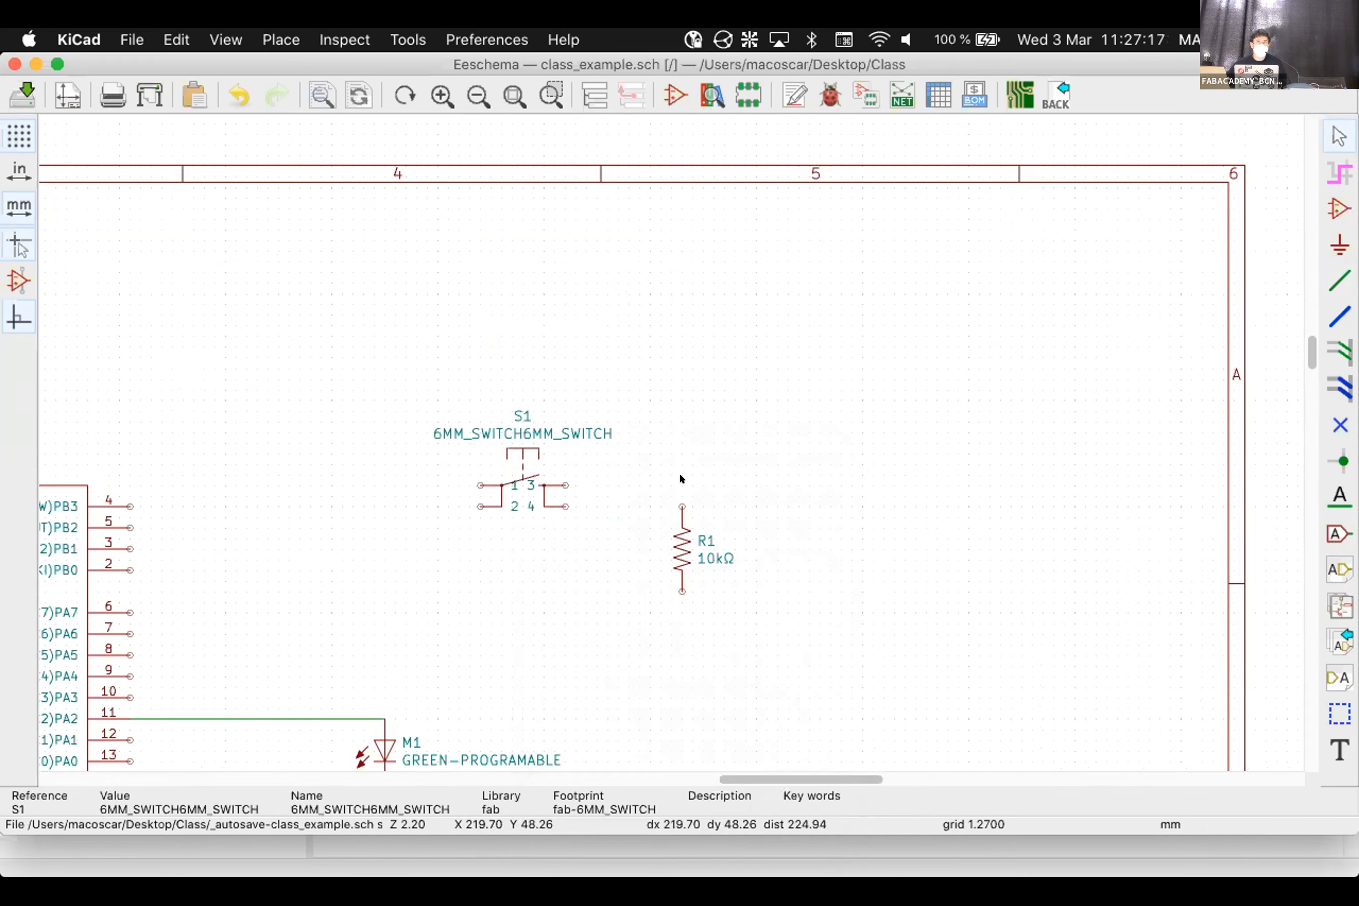
scroll(664, 434, down, 2)
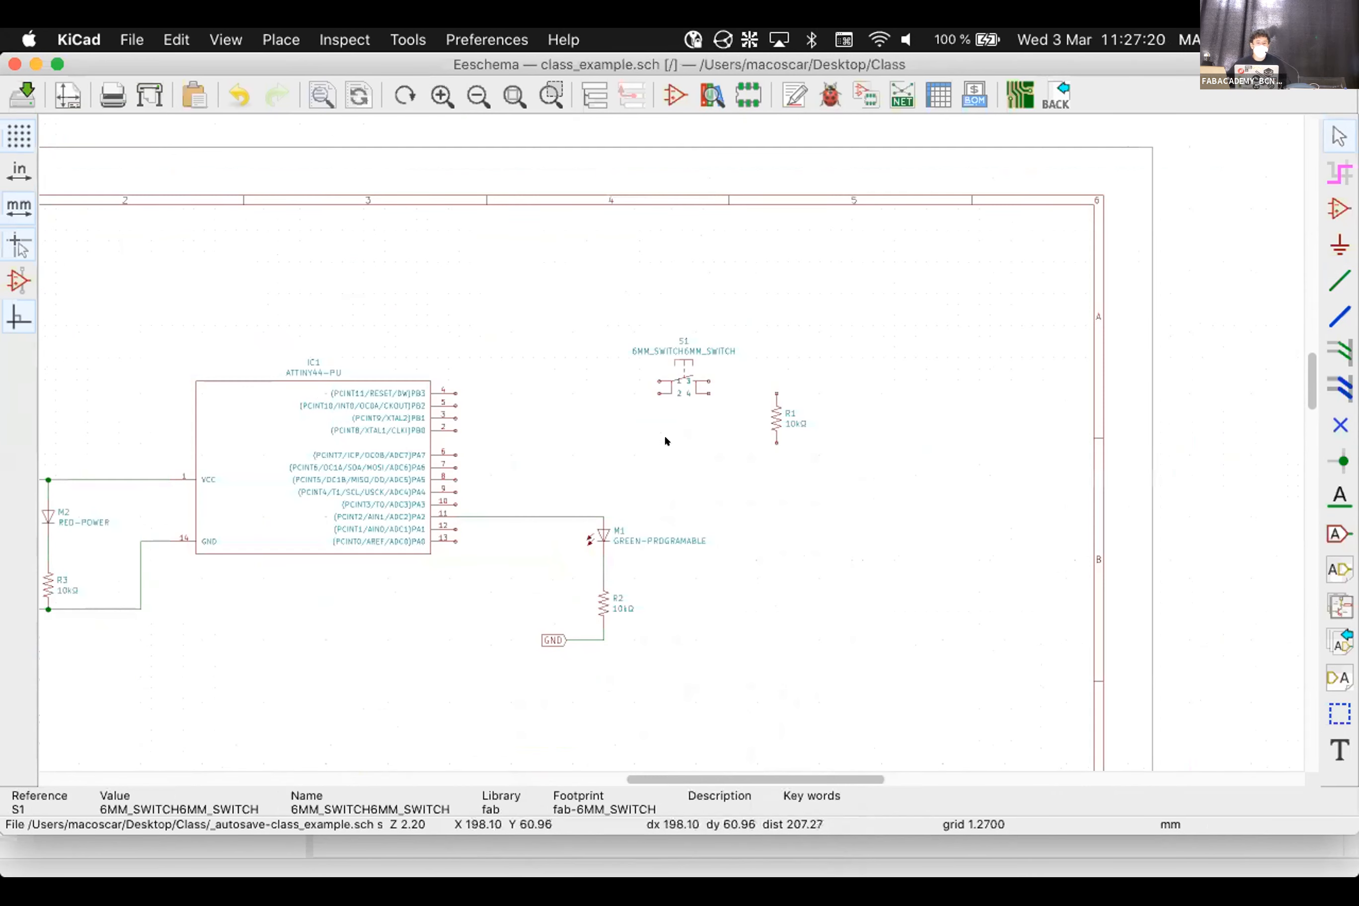
scroll(664, 434, up, 1)
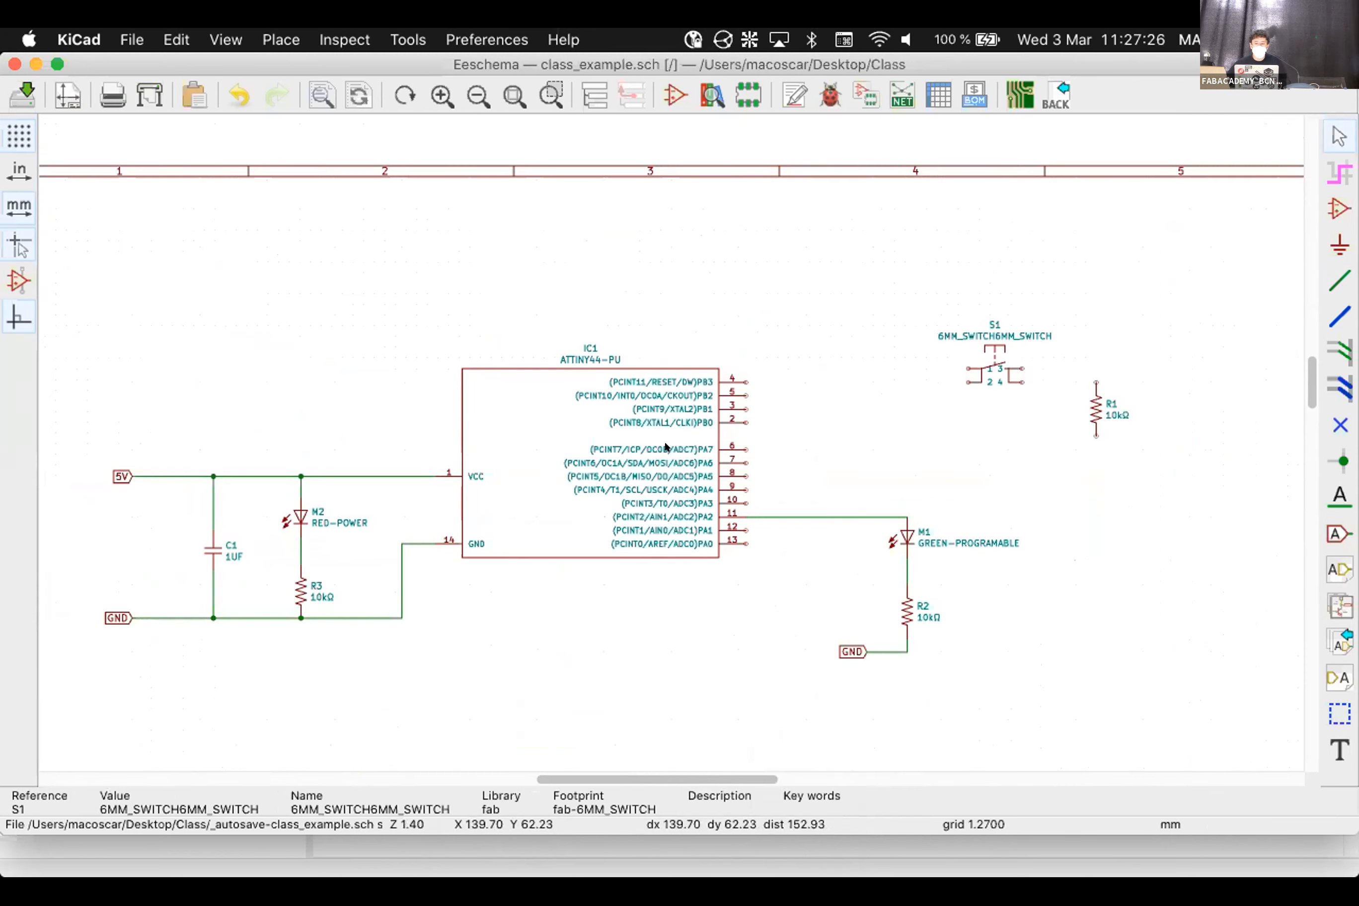
Move S1 left and down toward IC1's PA7 pin, with R1 just below-right of it
key(m)
click(903, 357)
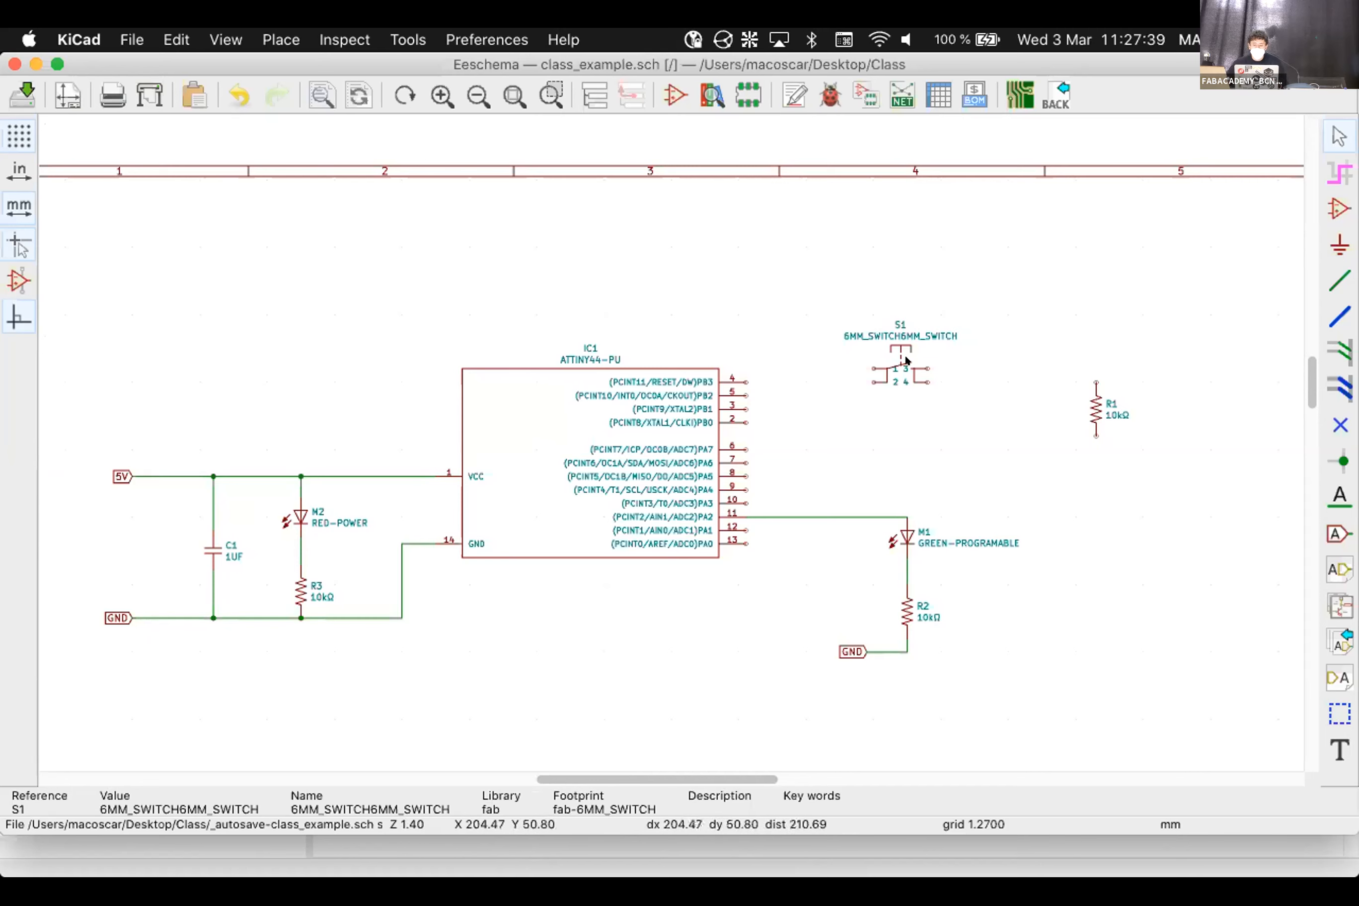
click(901, 392)
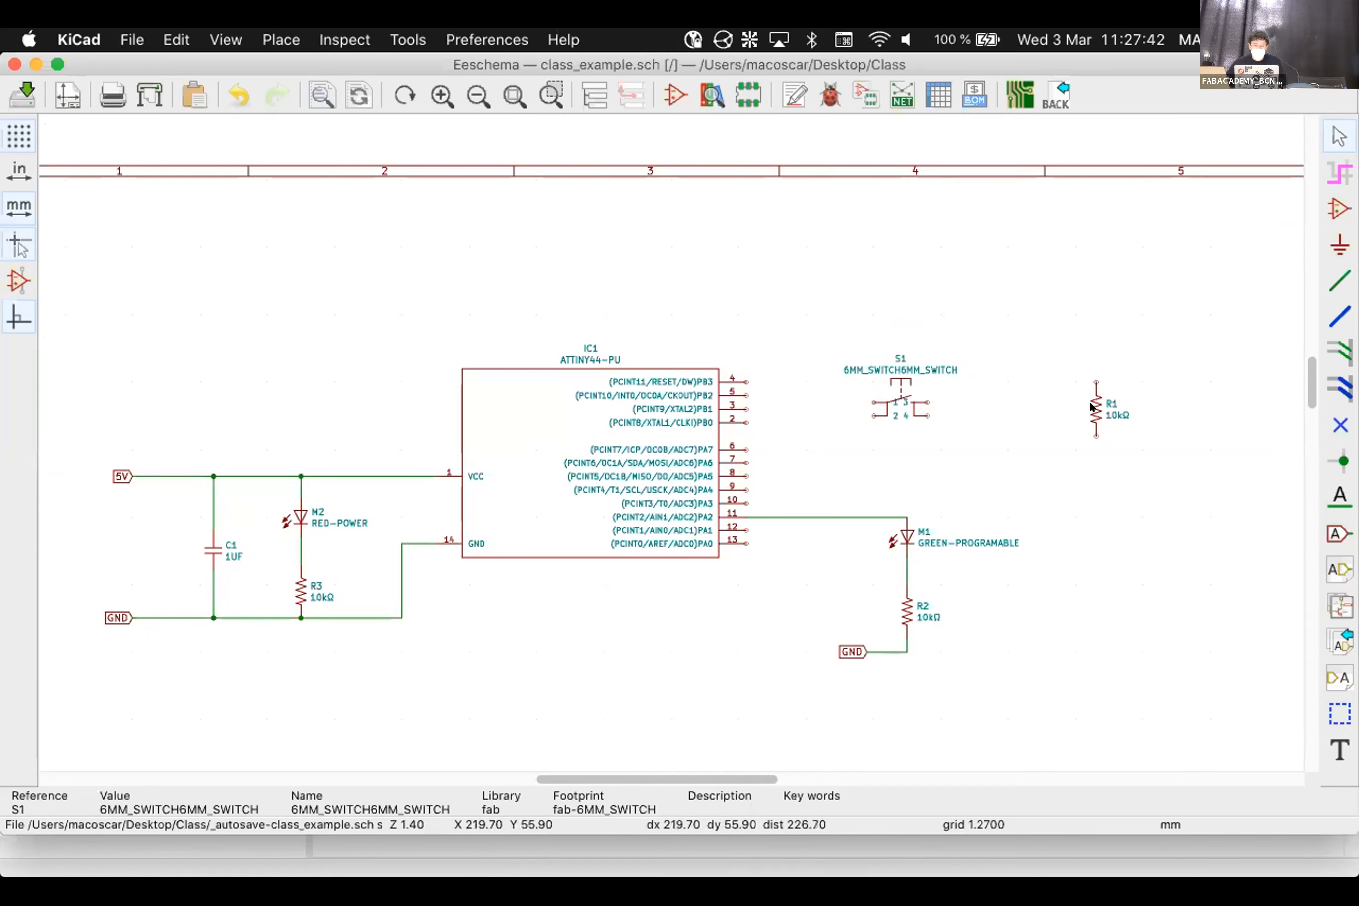
drag(1089, 401, 972, 440)
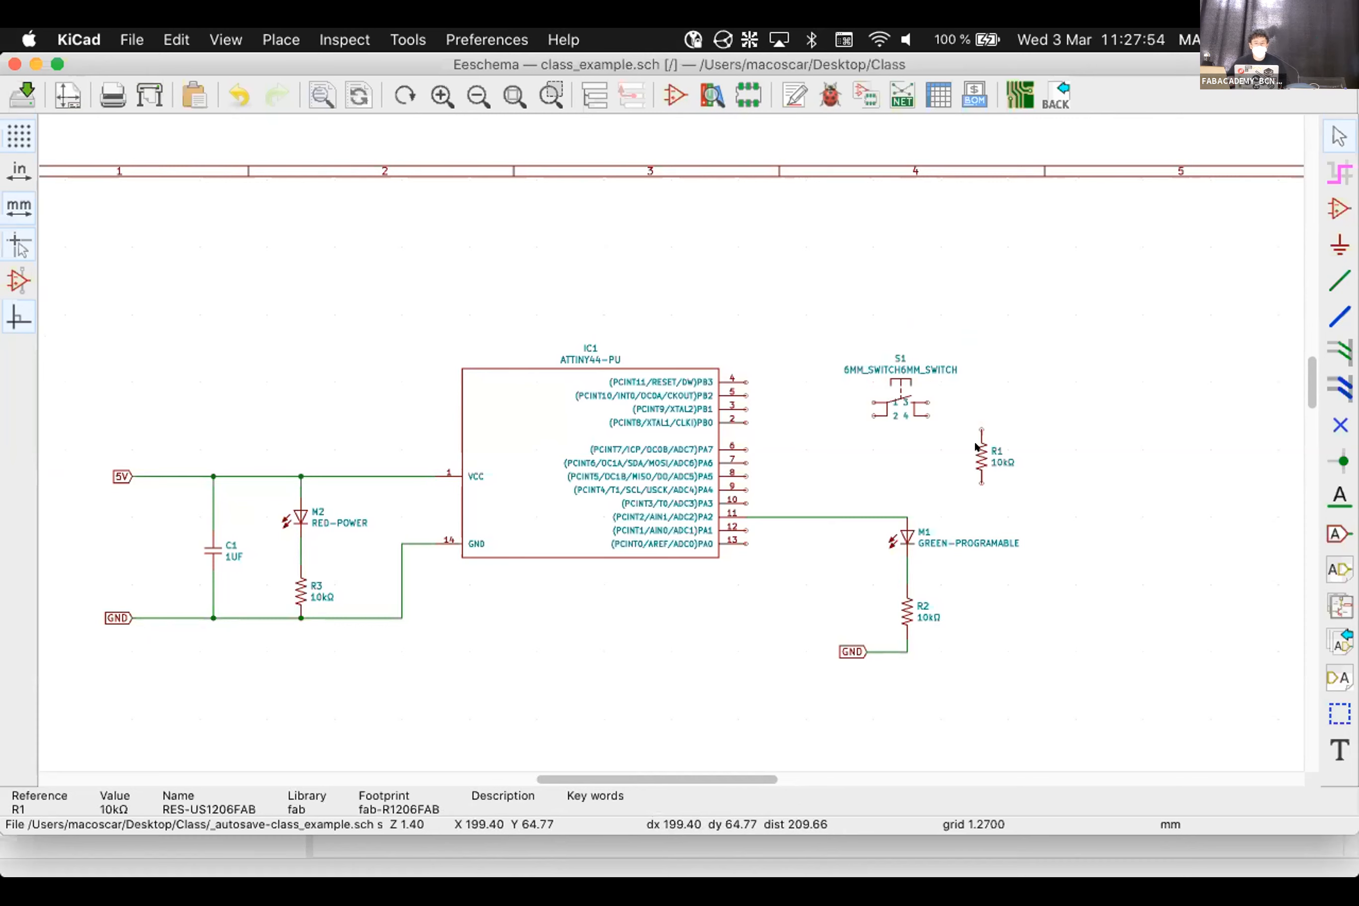
scroll(664, 438, up, 2)
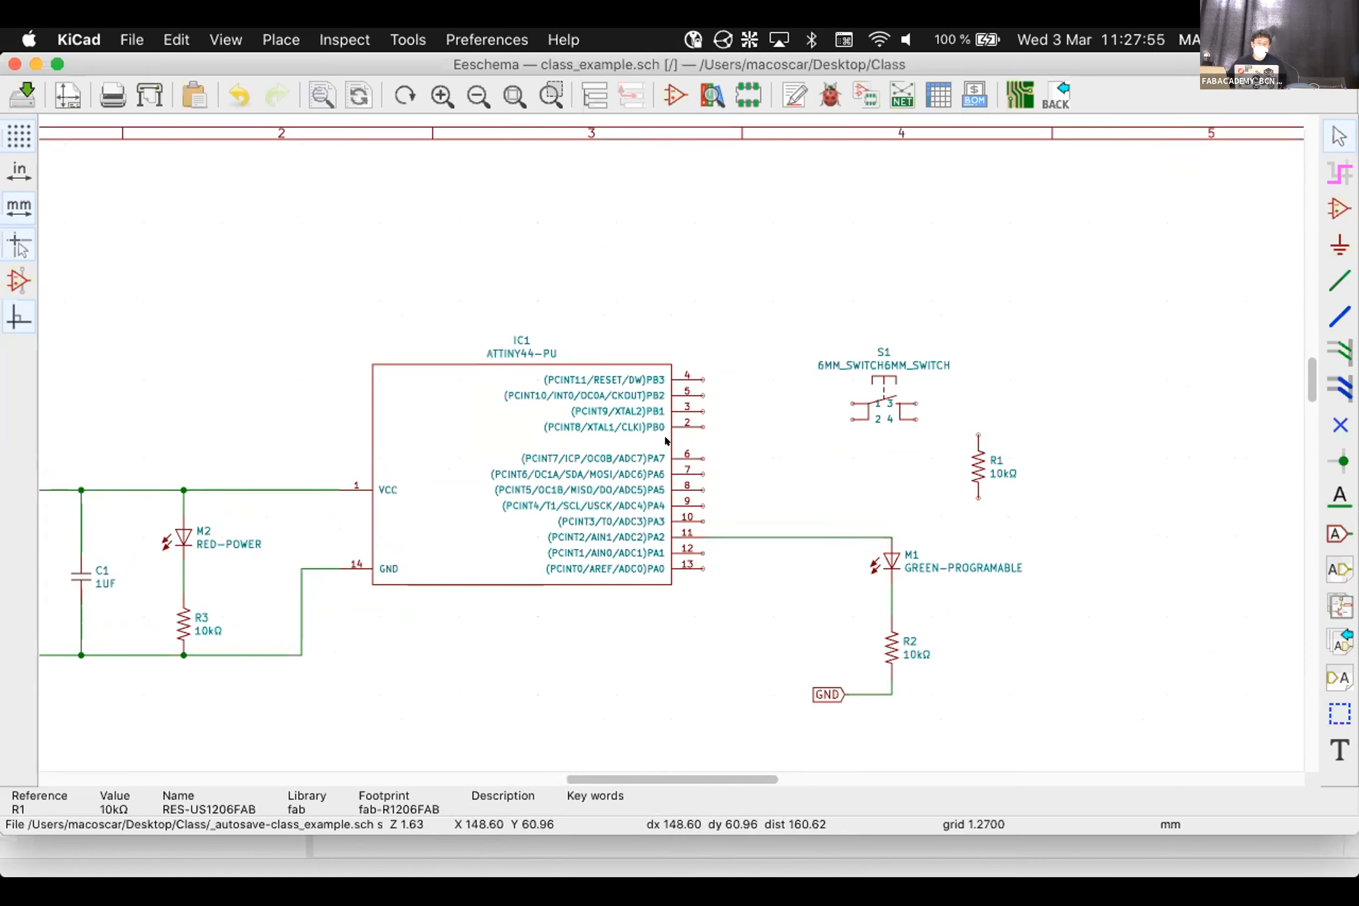
scroll(666, 440, up, 3)
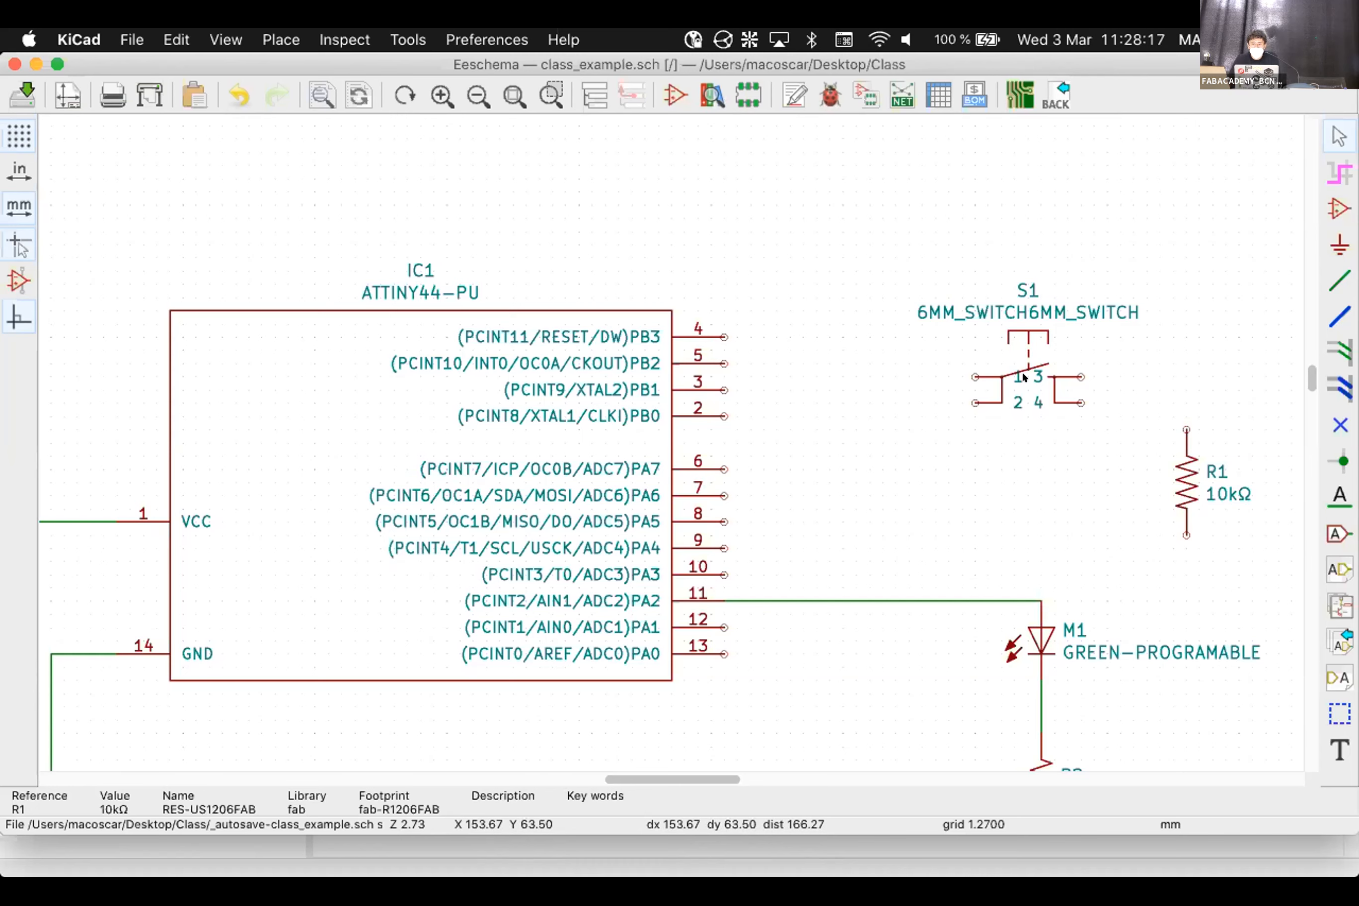
drag(1022, 387, 929, 453)
drag(1178, 472, 1125, 508)
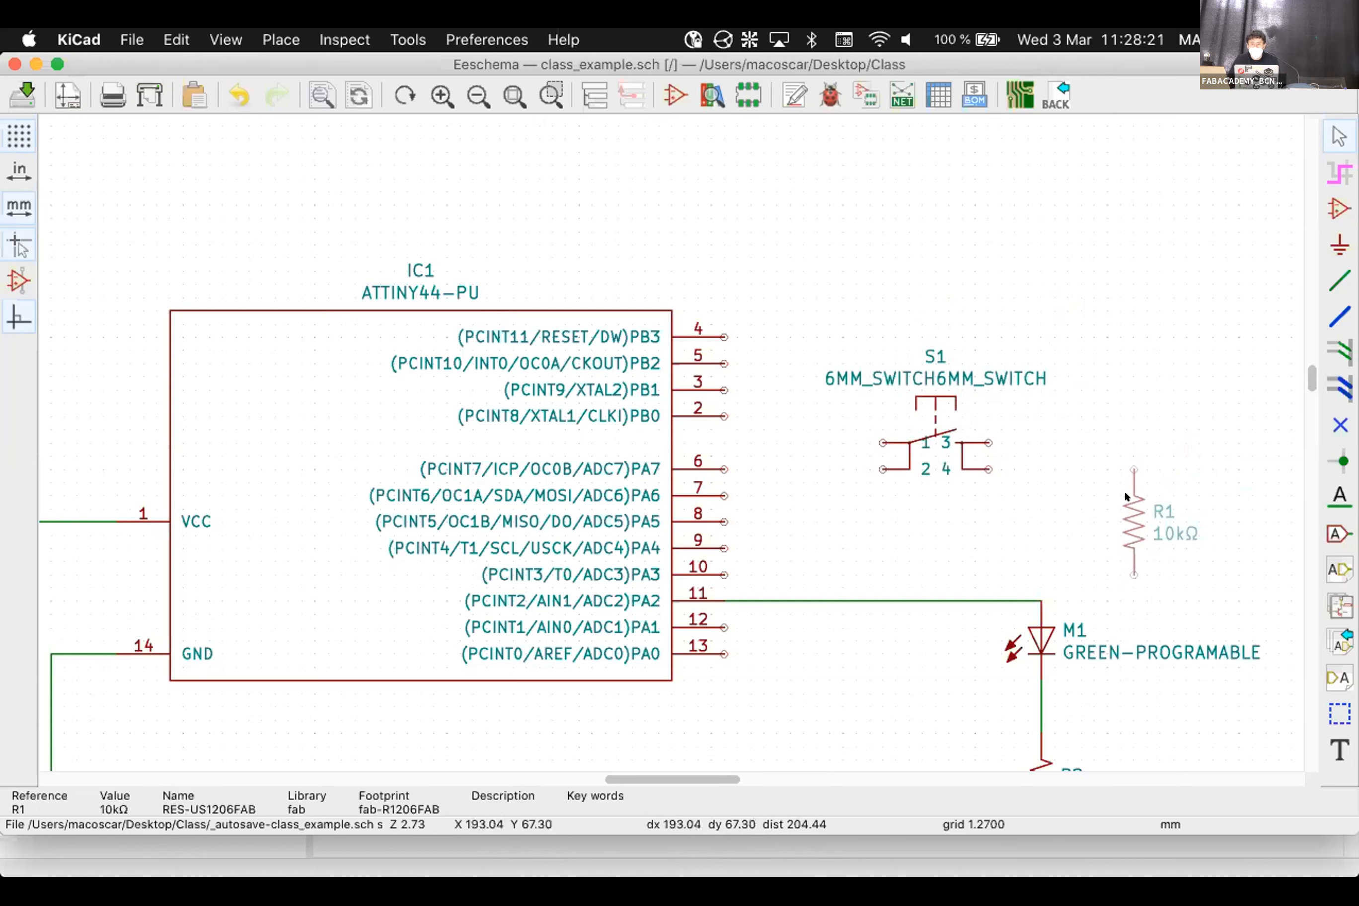
Wire IC1's pin 6 (PA7) to S1 pin 2, and join S1 pin 1 onto that wire
key(w)
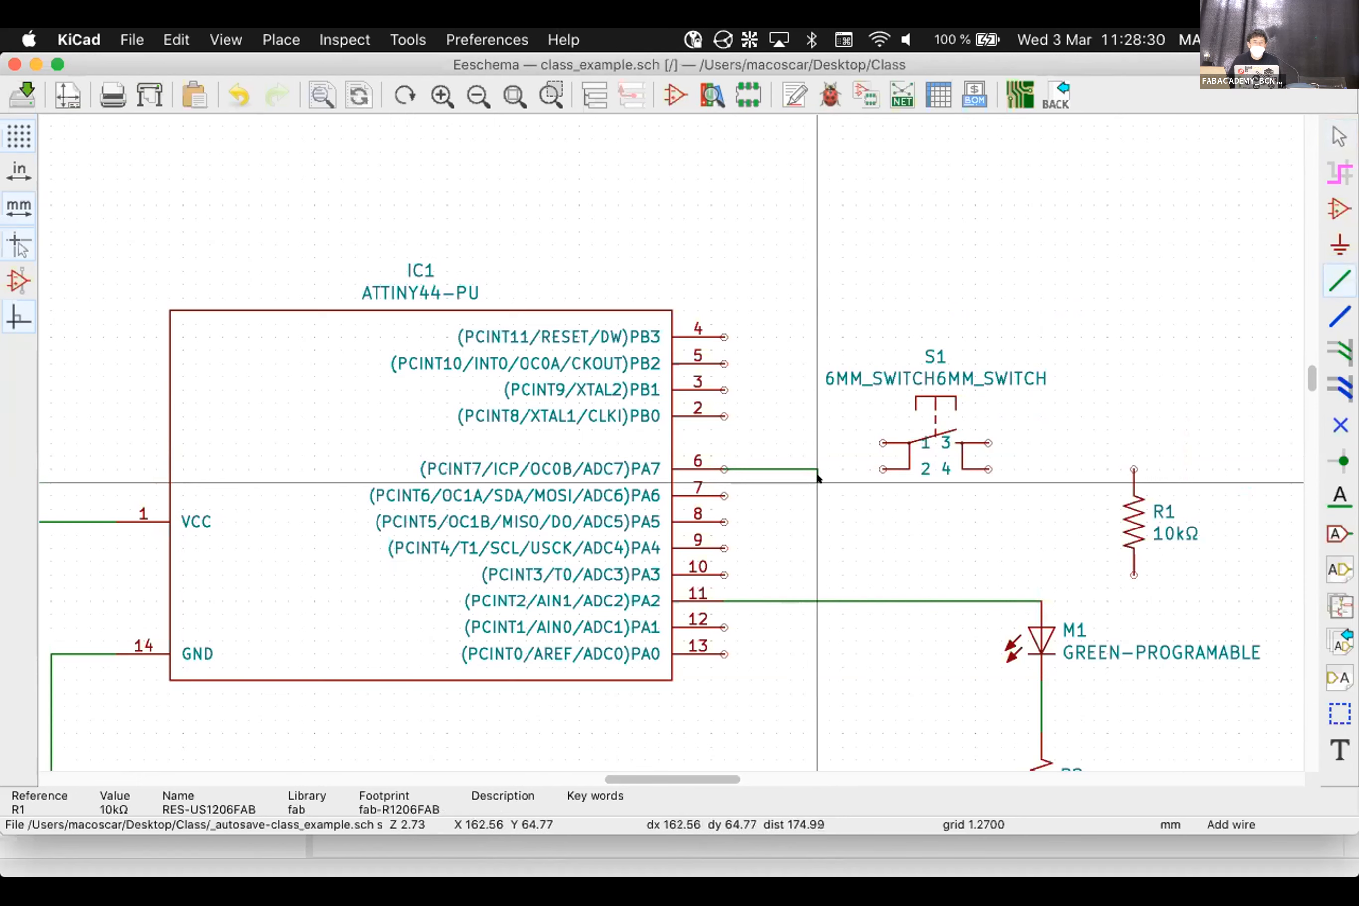
click(874, 459)
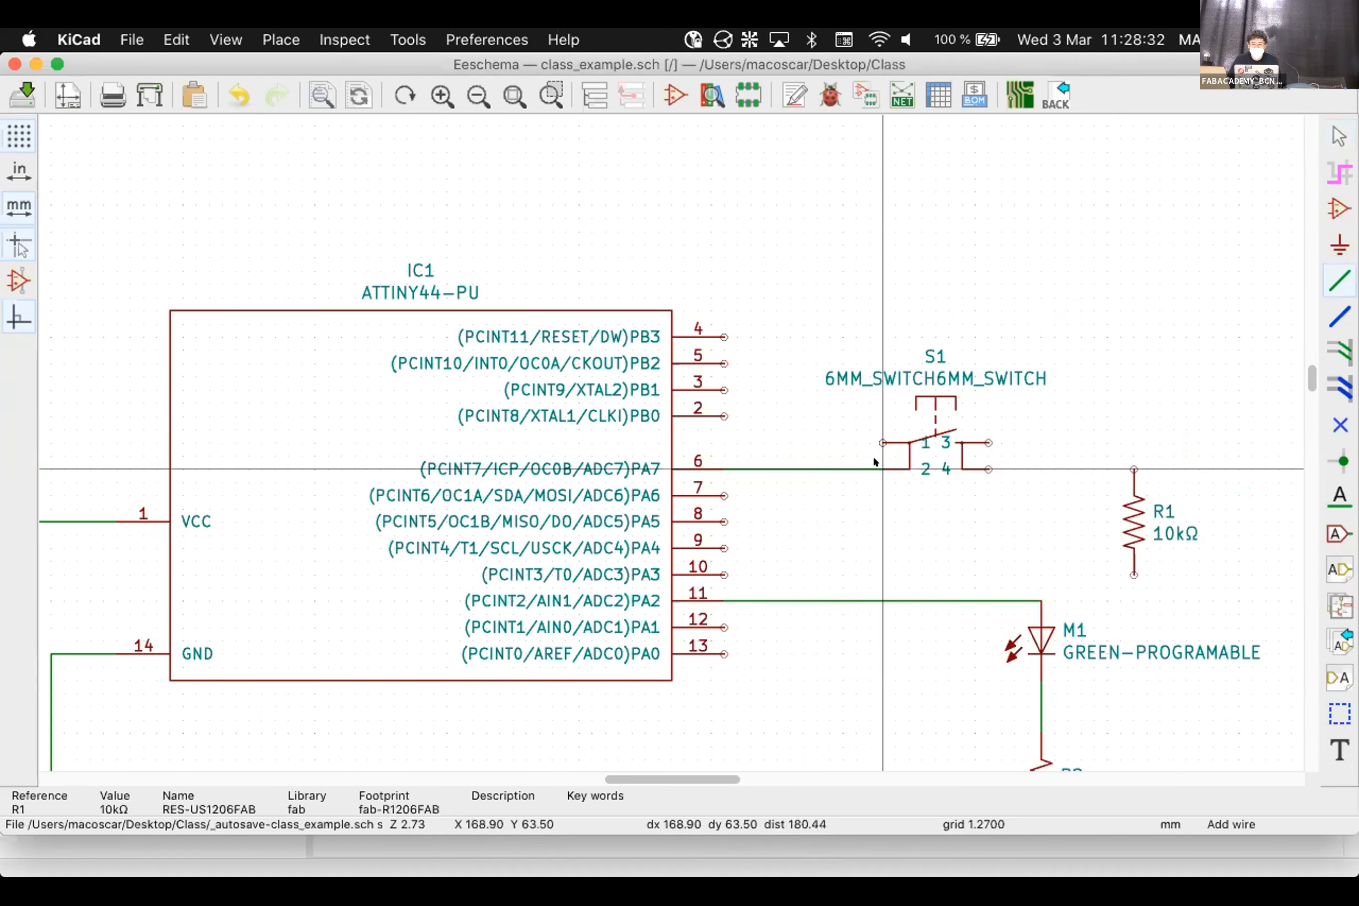
click(874, 443)
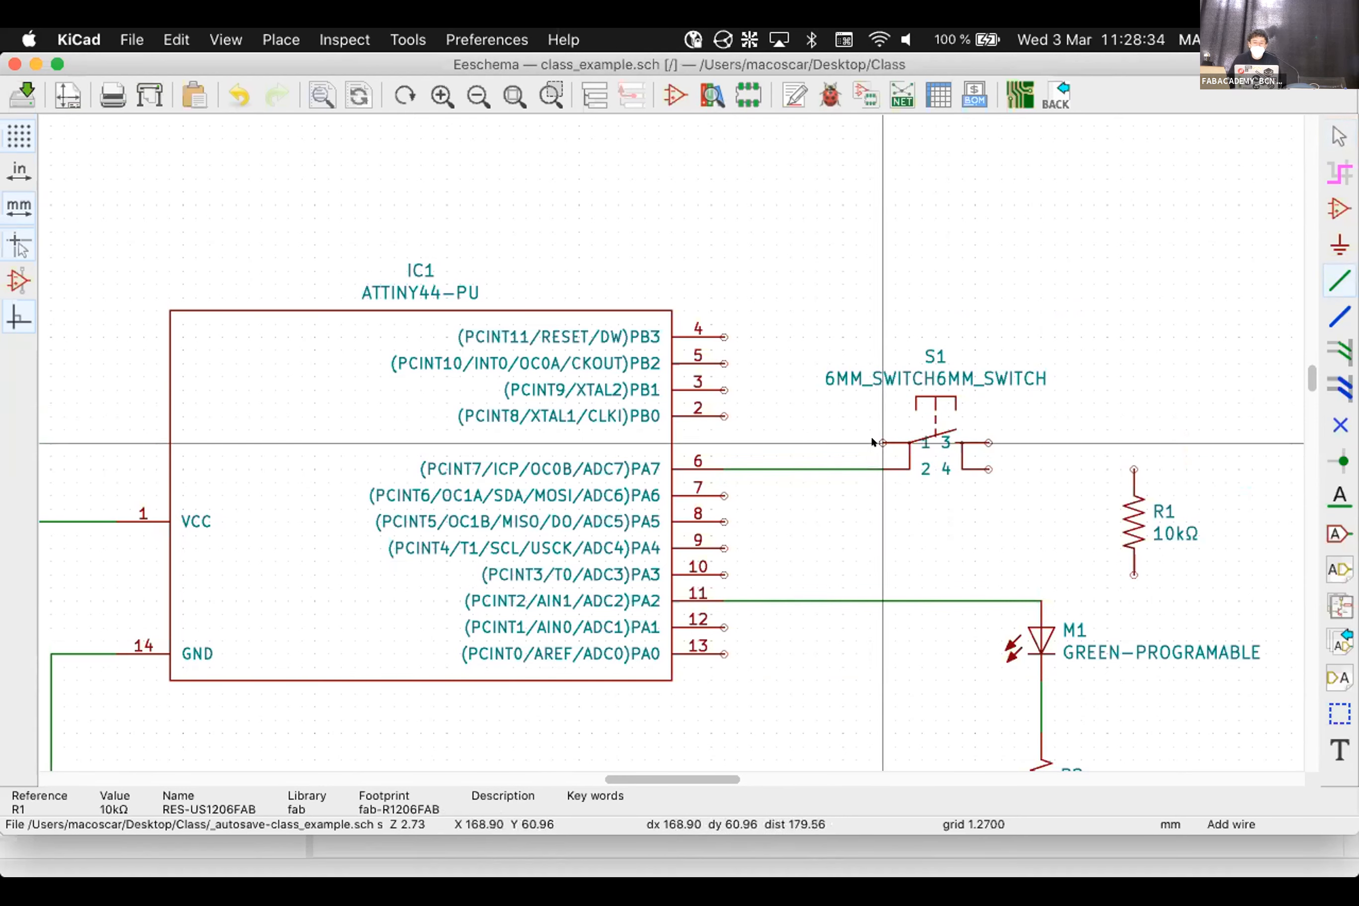
click(842, 468)
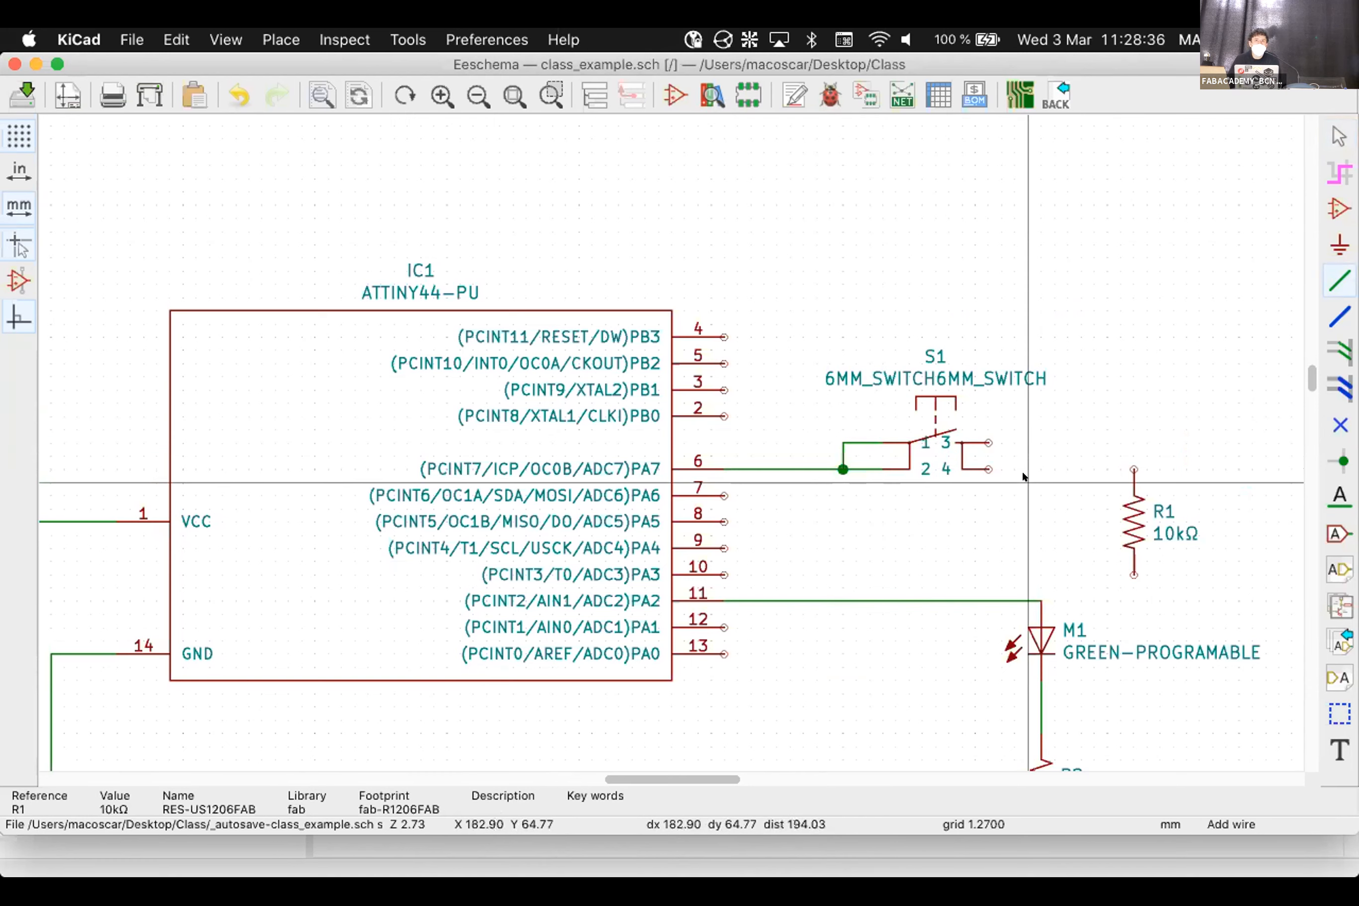
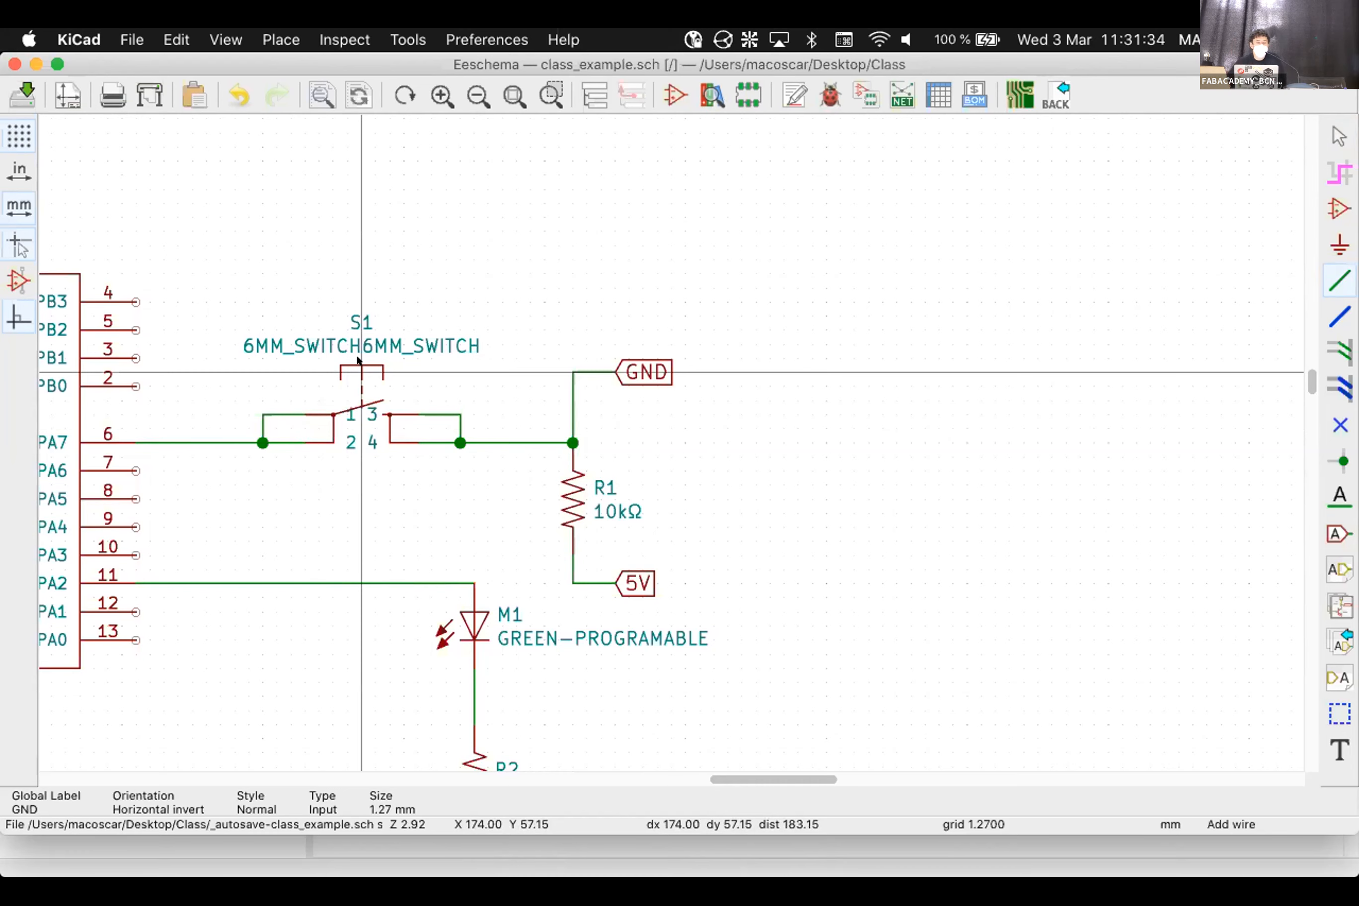
Zoom out and back in on the S1, R1 and PA7 wiring to inspect it
scroll(665, 439, down, 1)
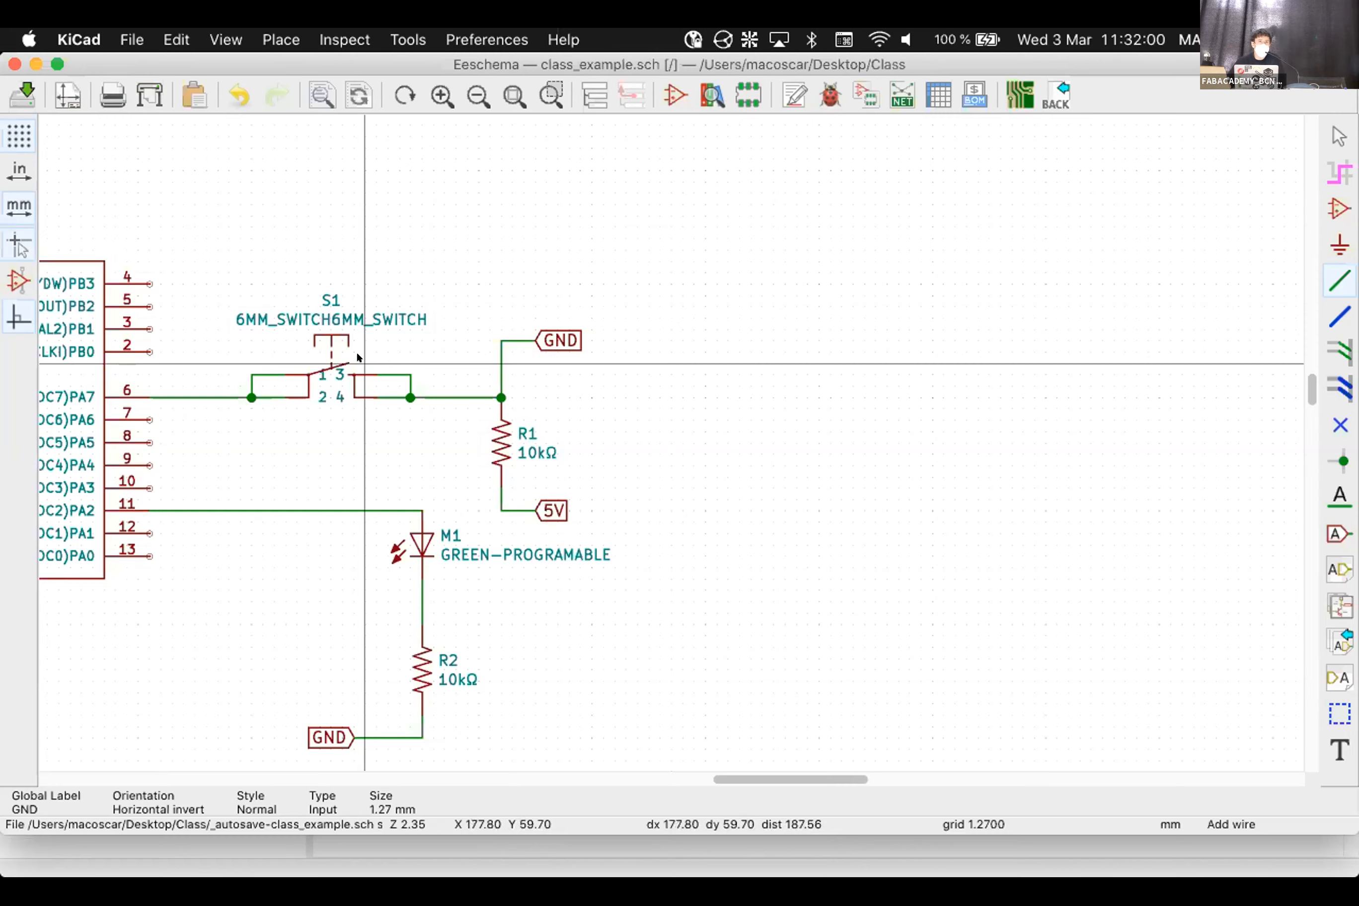
scroll(128, 390, up, 3)
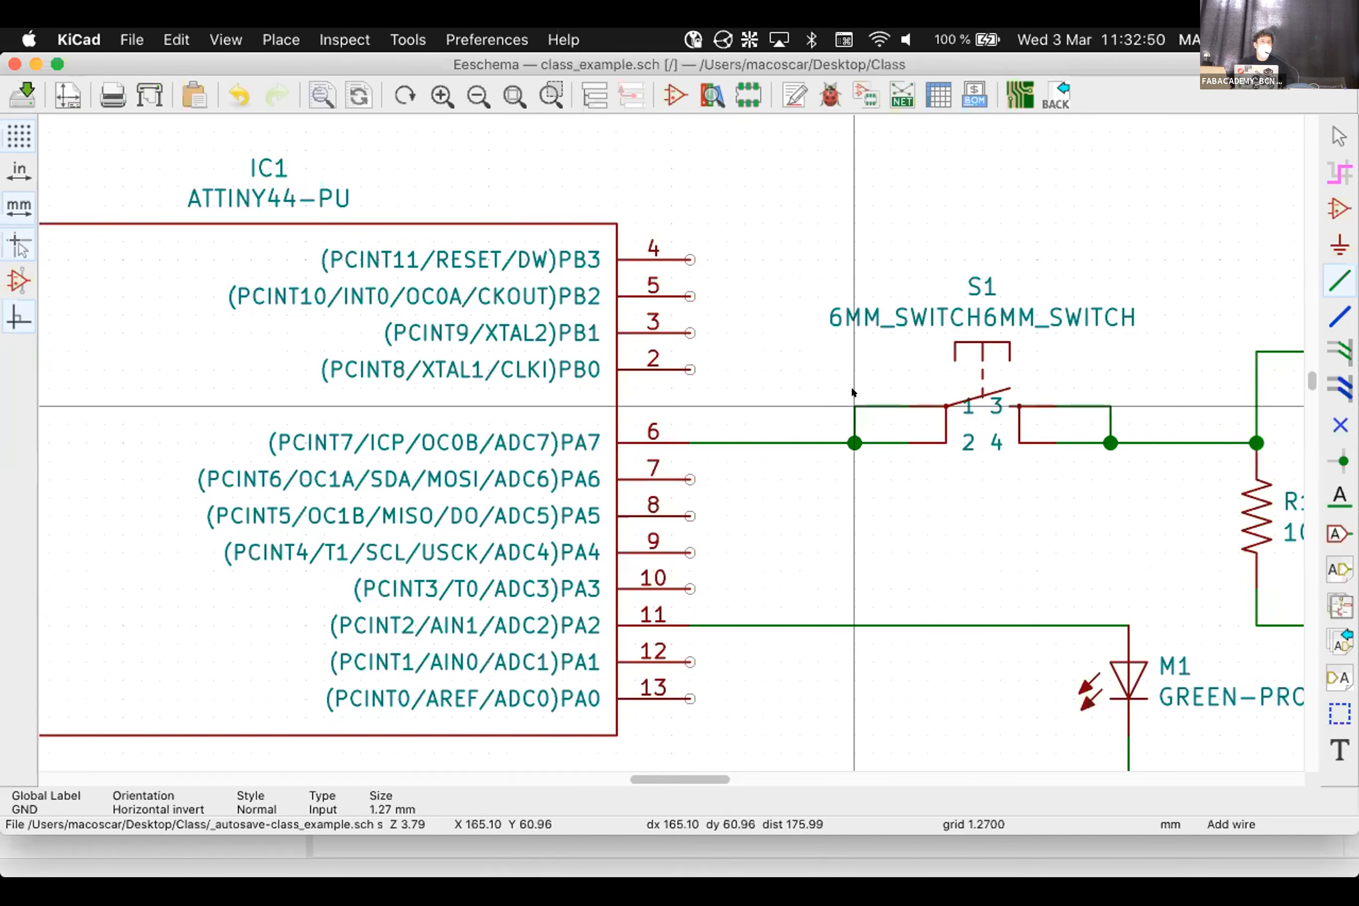
scroll(852, 391, down, 1)
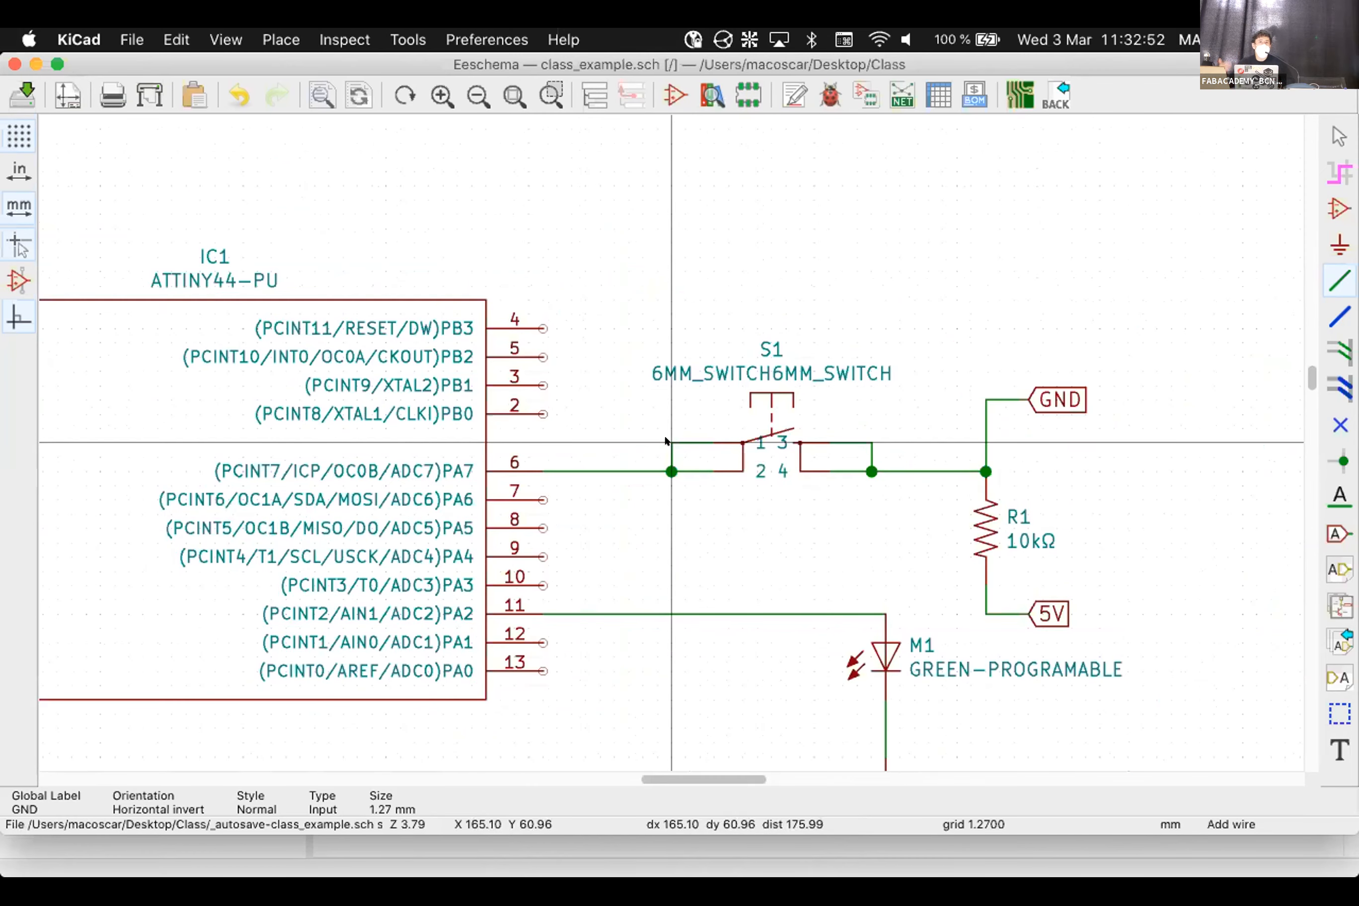
scroll(925, 469, up, 1)
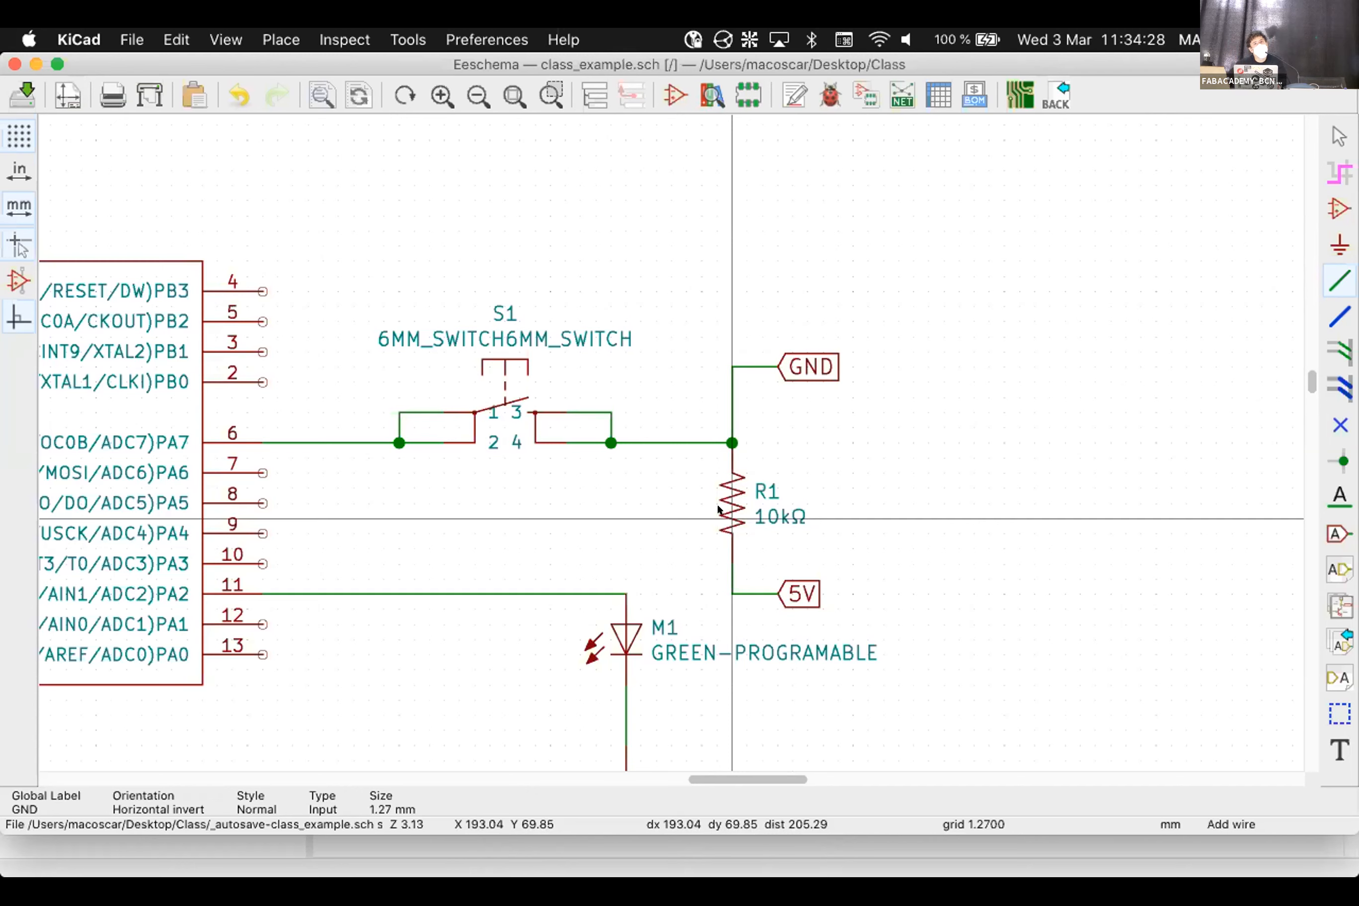
Relocate the GND label, wire it down to the PA7 net, and delete the leftover wires above R1
key(Escape)
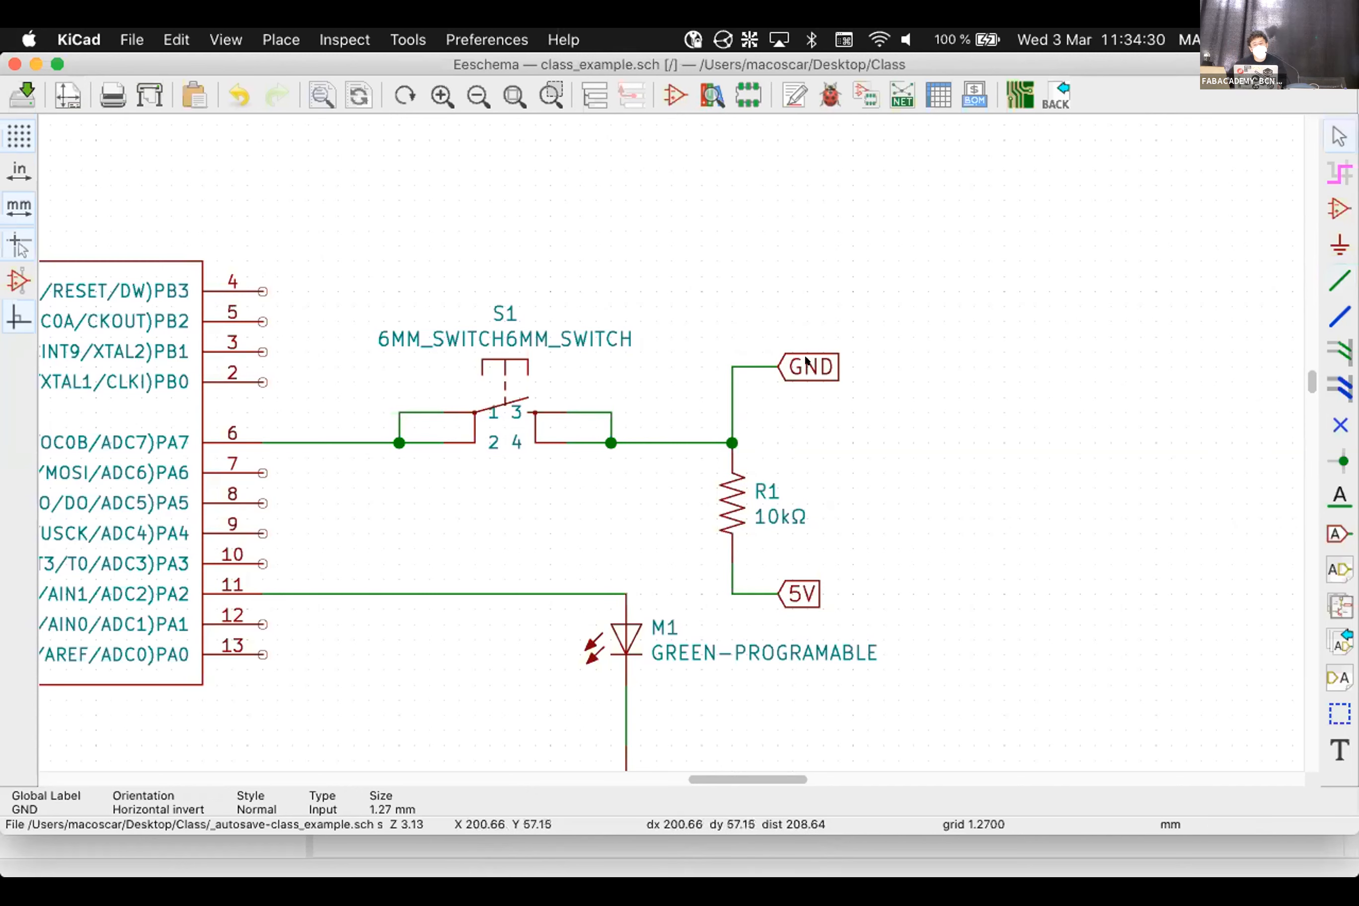
mouse_move(805, 361)
mouse_down()
mouse_move(344, 359)
mouse_move(347, 289)
mouse_up()
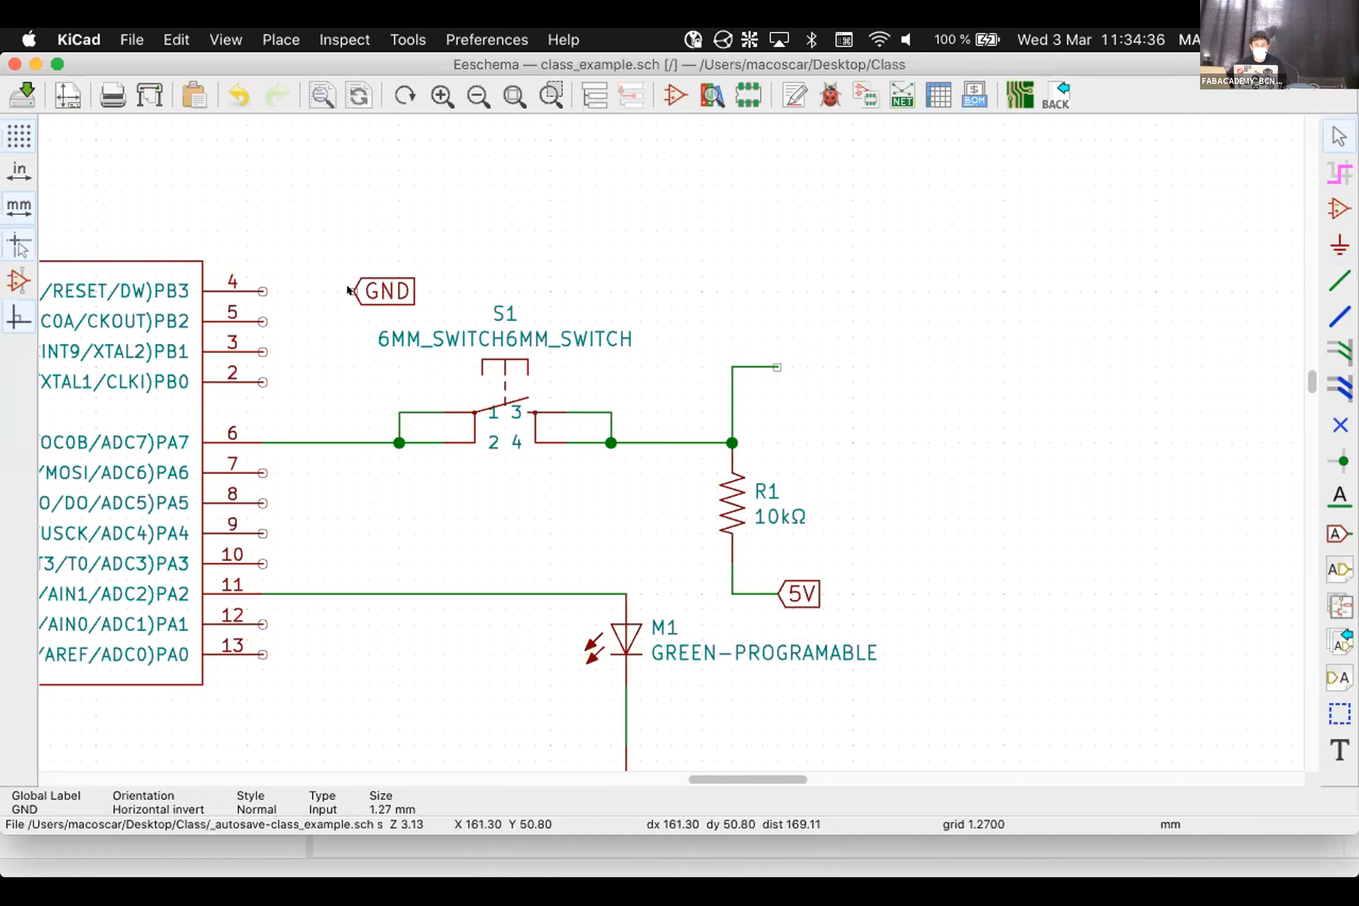
key(w)
click(354, 442)
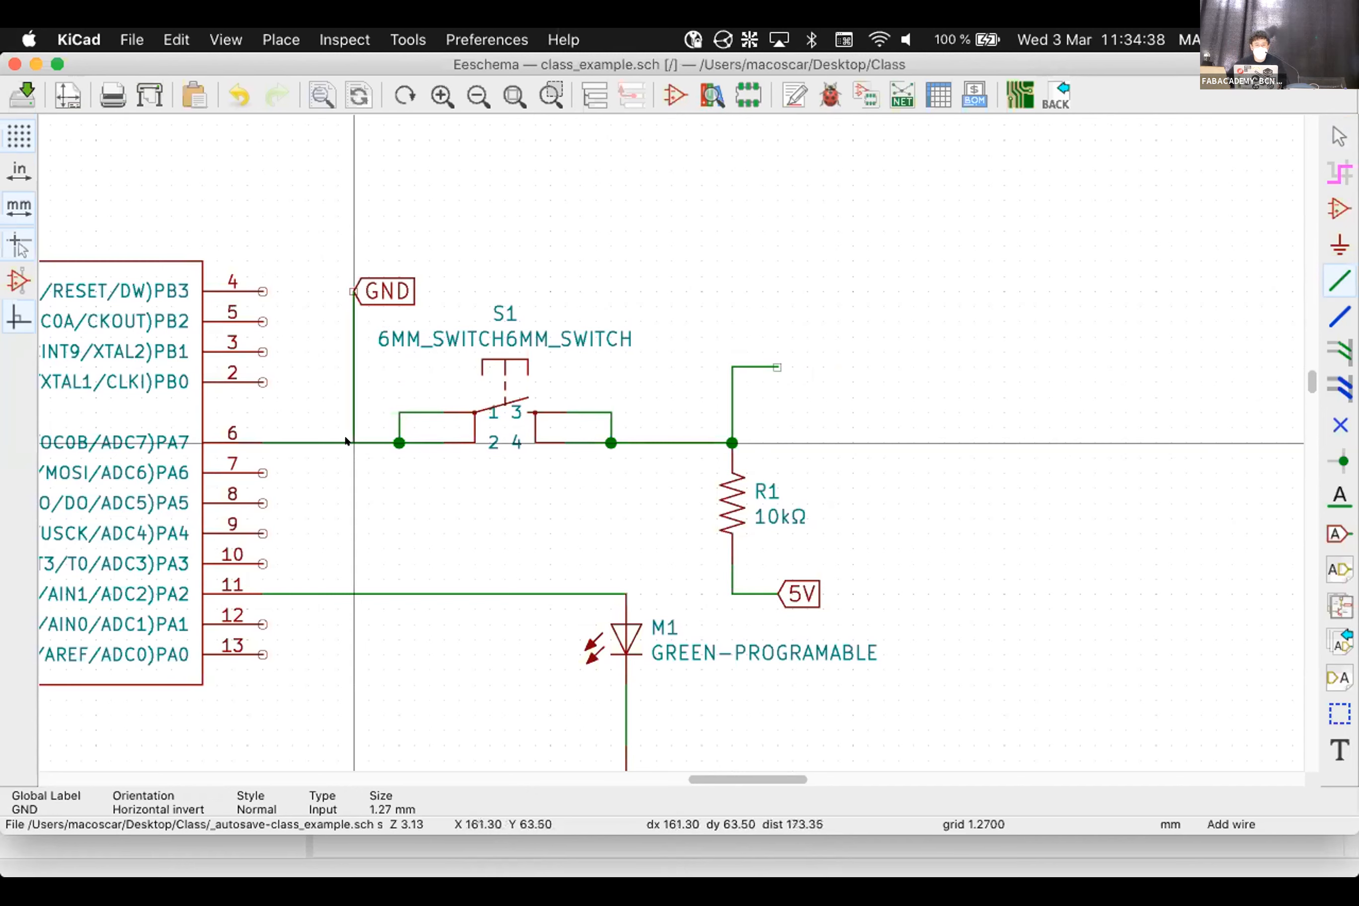
key(Delete)
key(Delete)
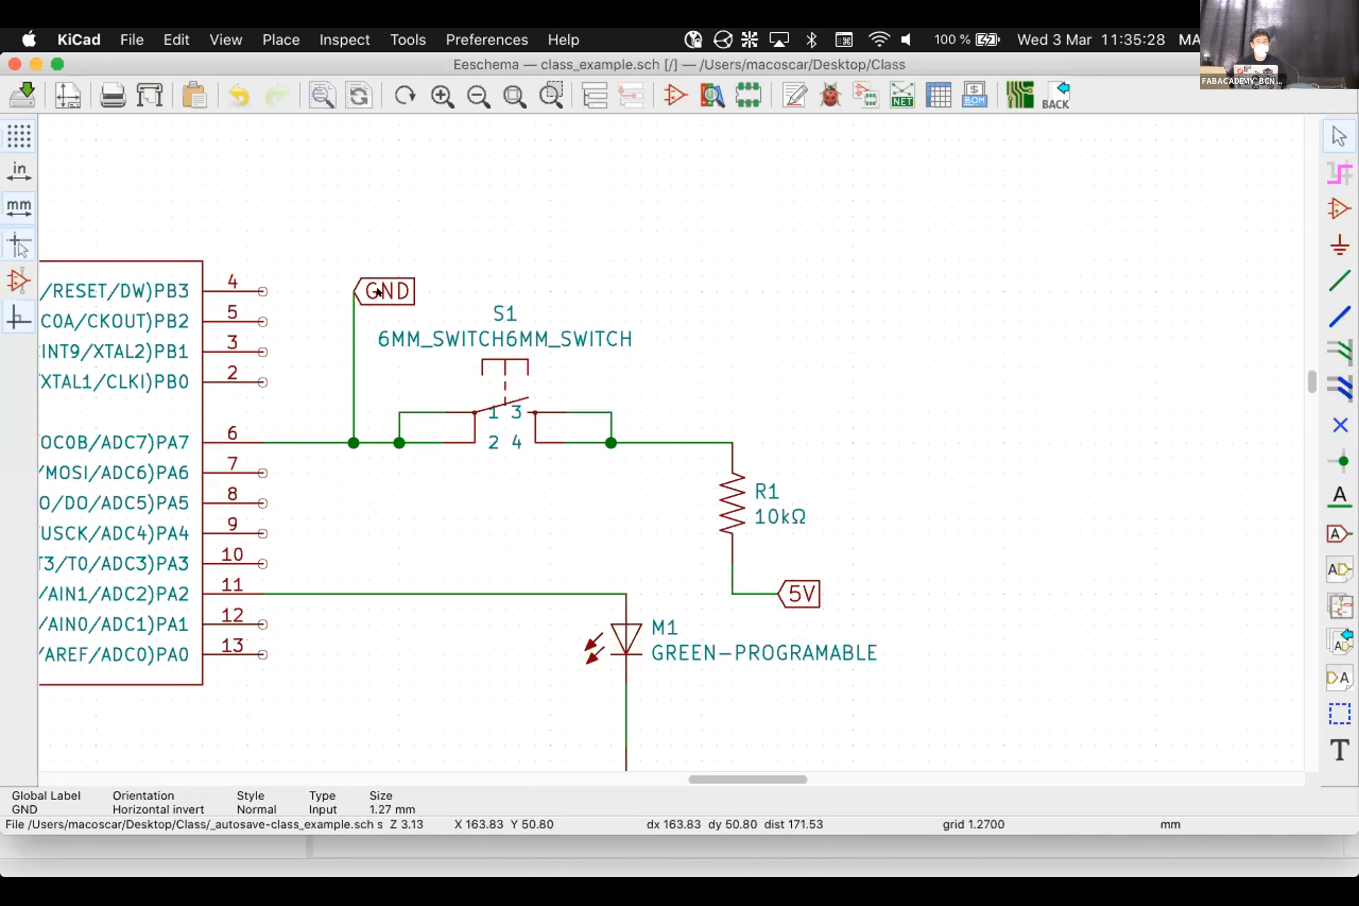
Attach the 5V label to the wire above PA7 and move GND to R1's lower wire end
key(m)
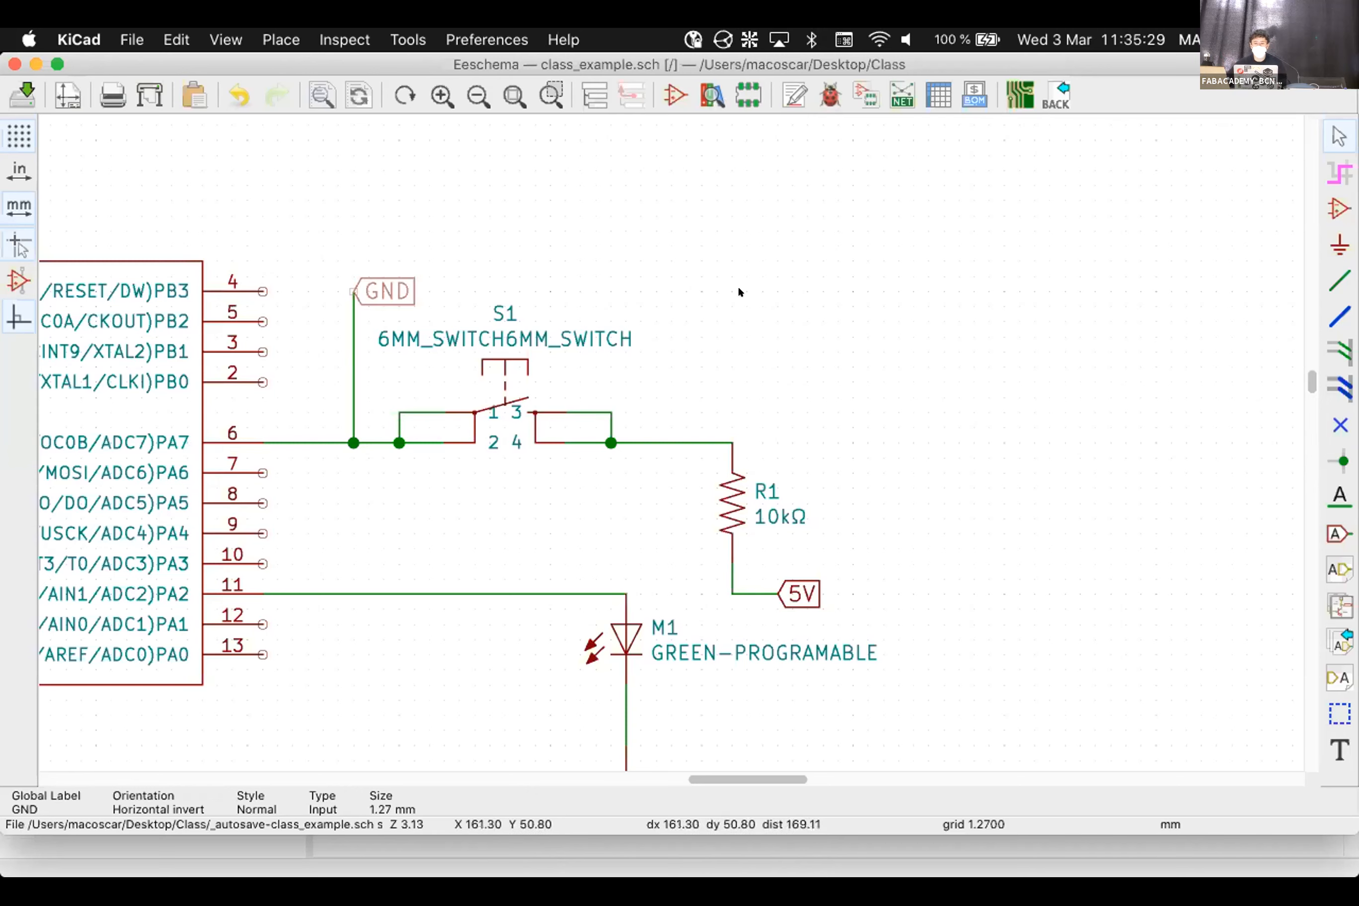
click(738, 285)
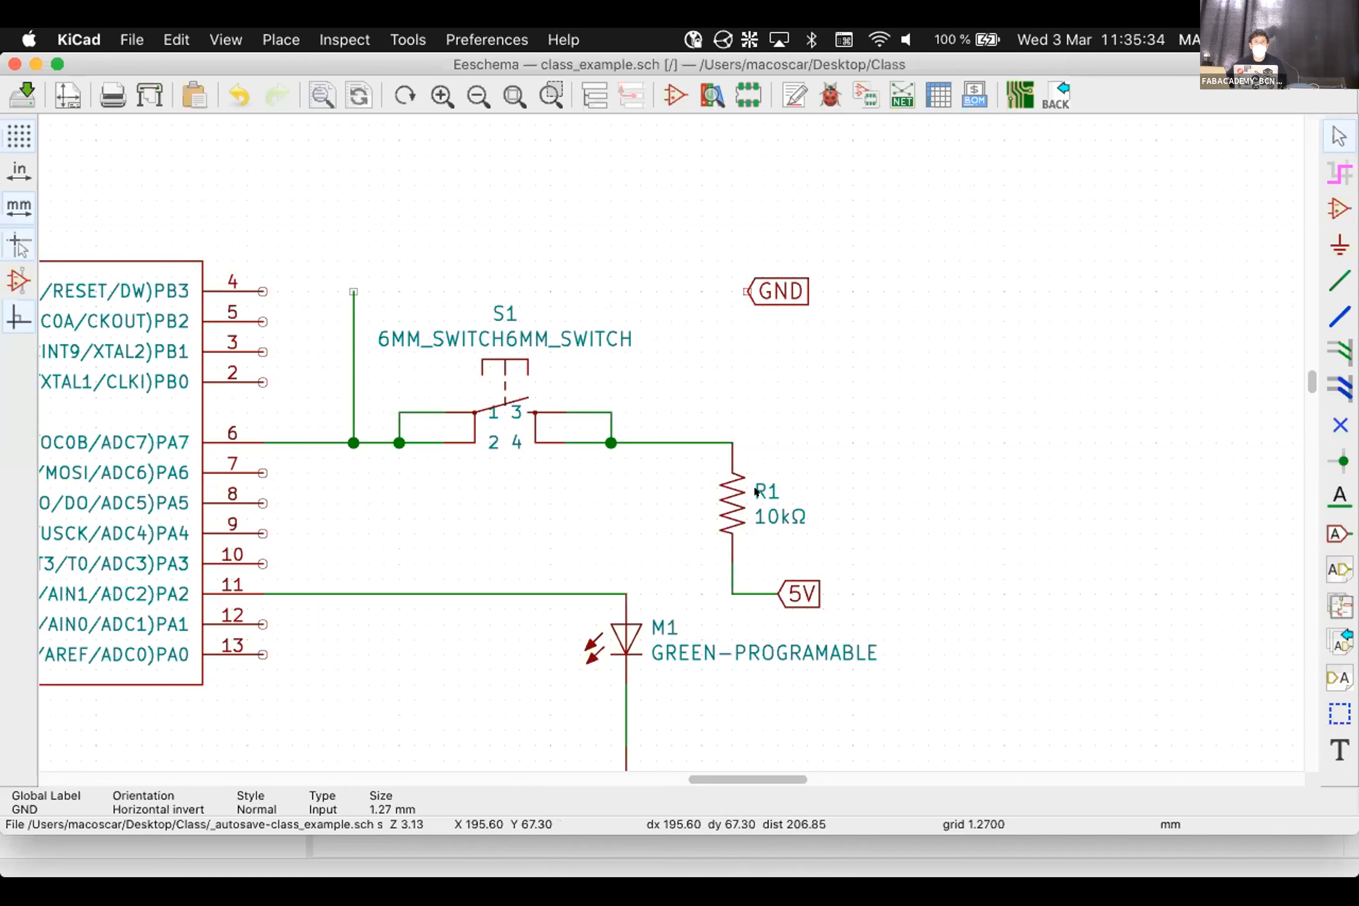
key(m)
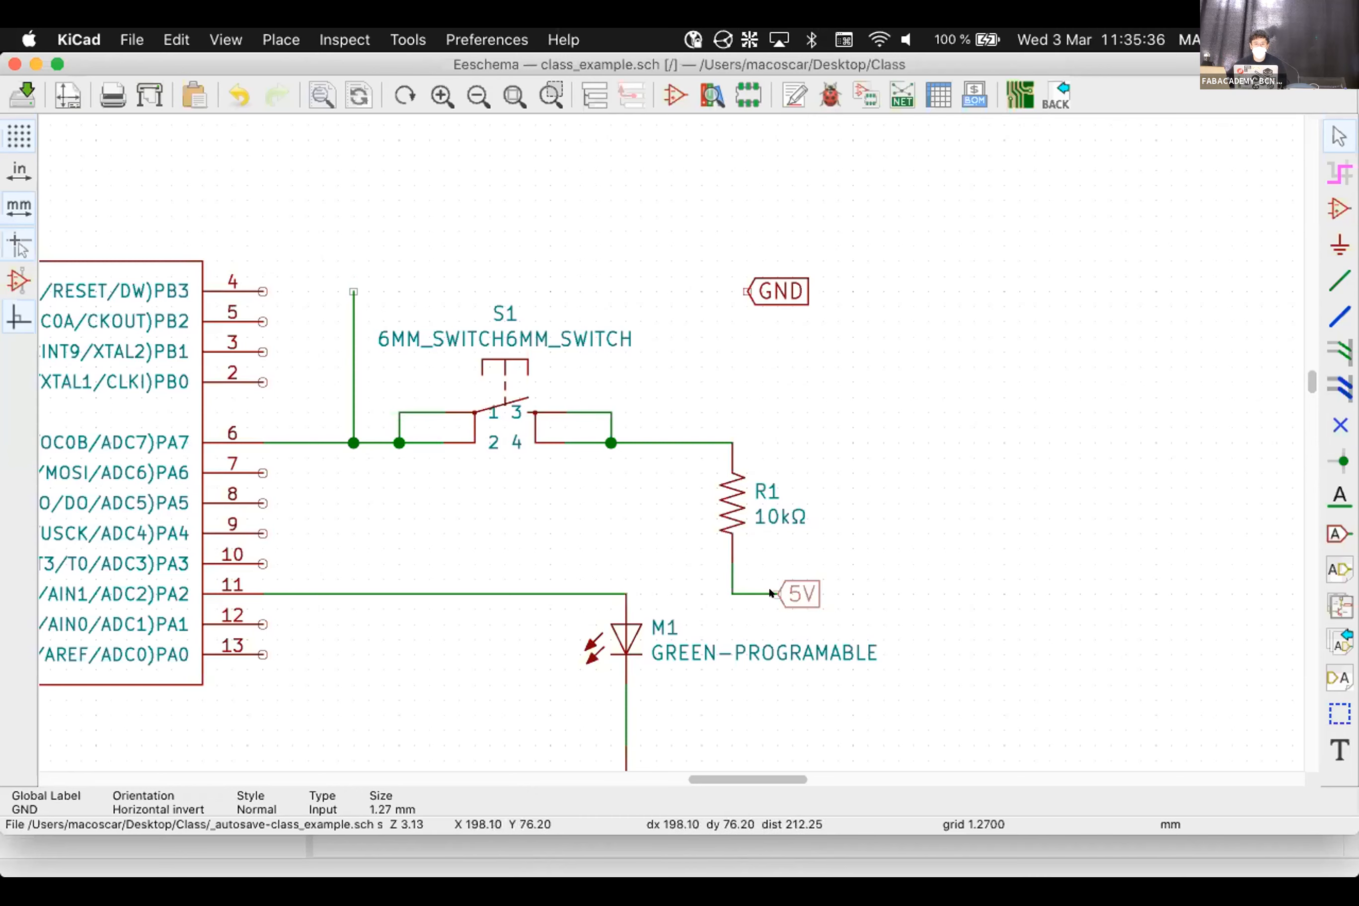
click(377, 287)
key(w)
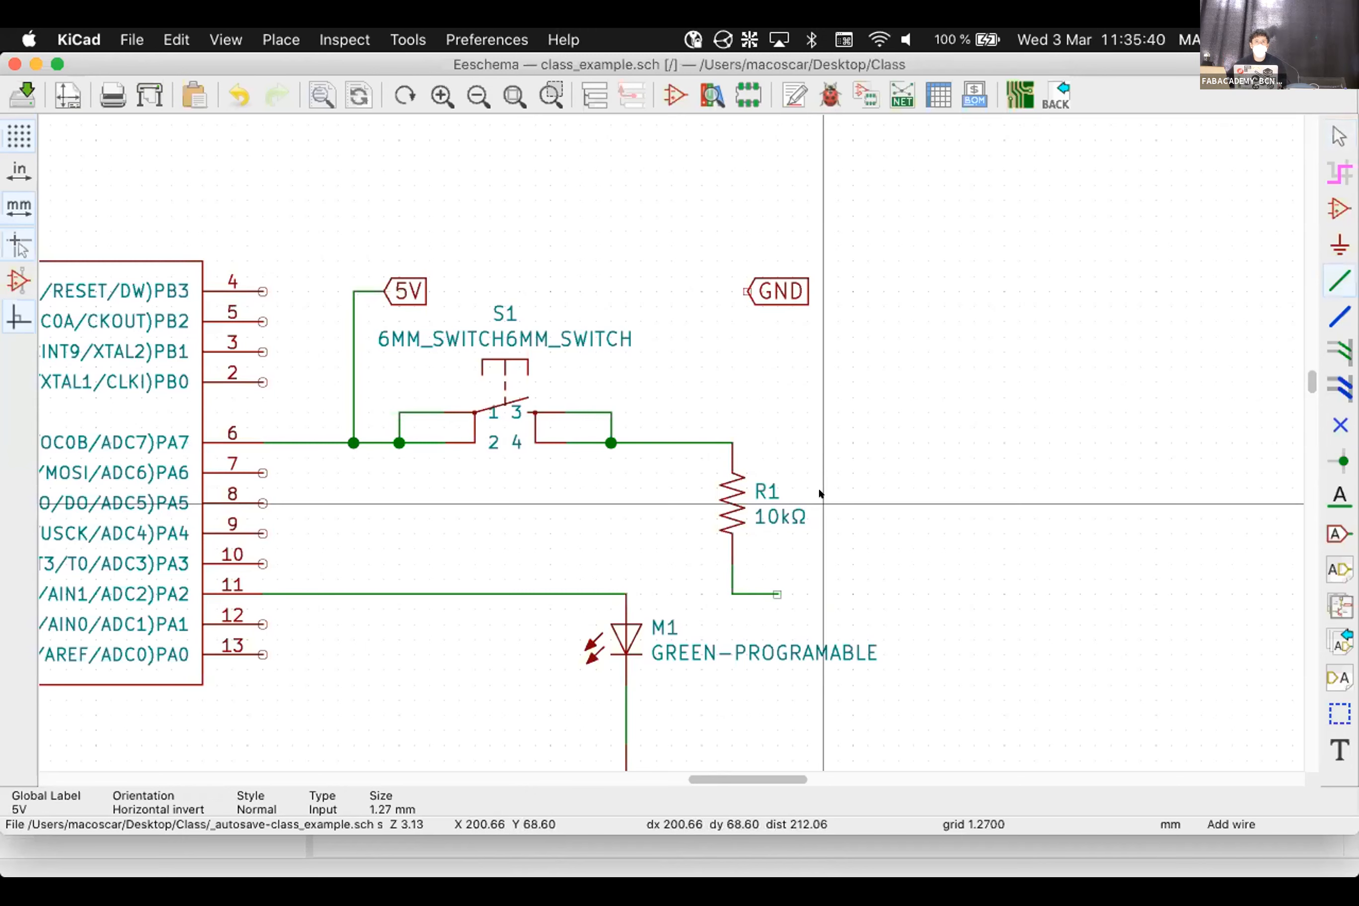
key(Escape)
drag(767, 290, 778, 590)
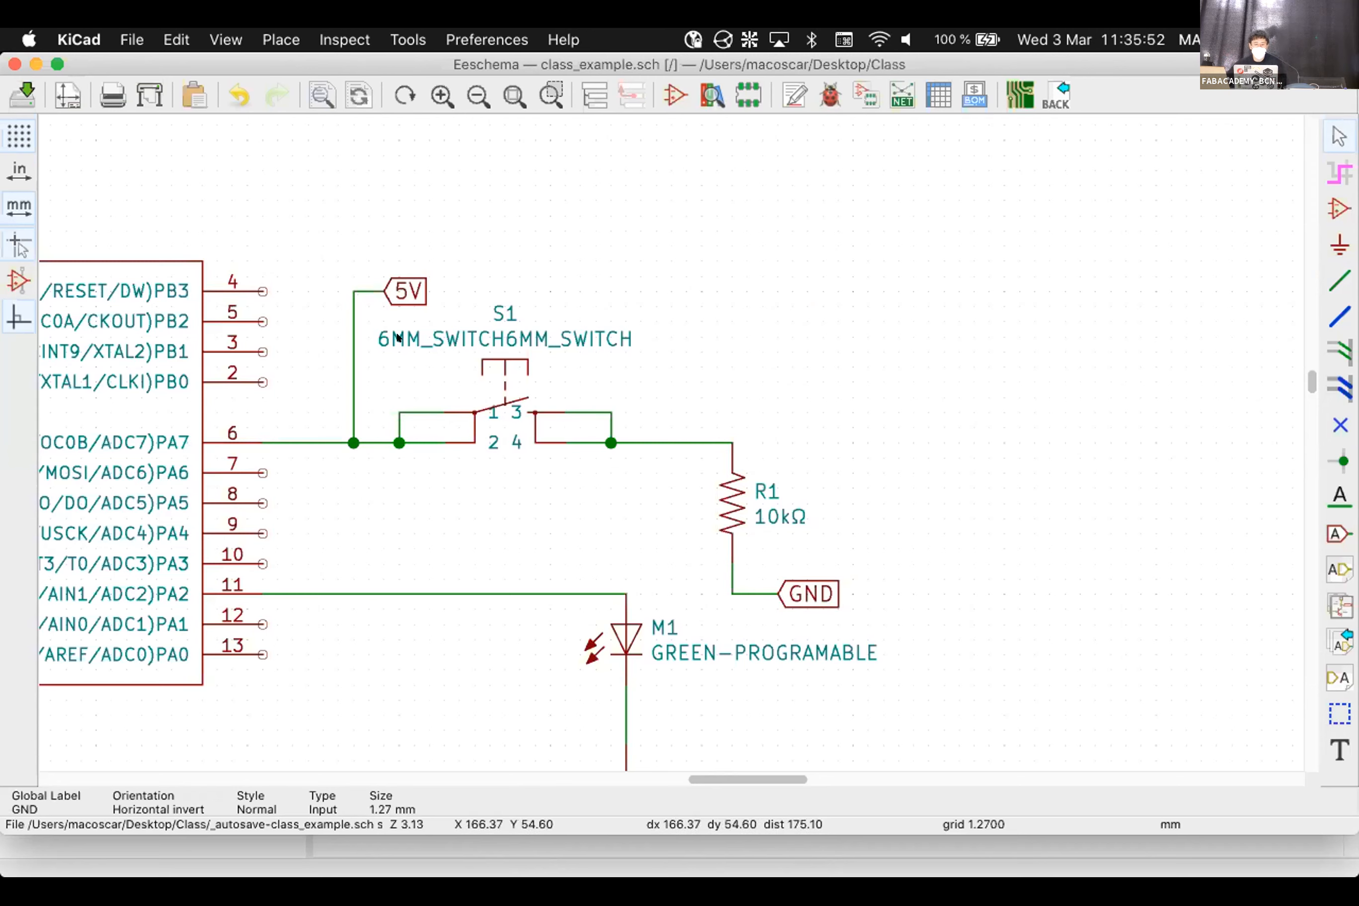
Drag the 5V label up with its wire and square off the wire corner
key(g)
click(413, 228)
drag(344, 288, 345, 231)
Place 10kΩ R1 inline on the vertical 5V wire above PA7, retrying after undos
click(722, 495)
drag(722, 496, 344, 319)
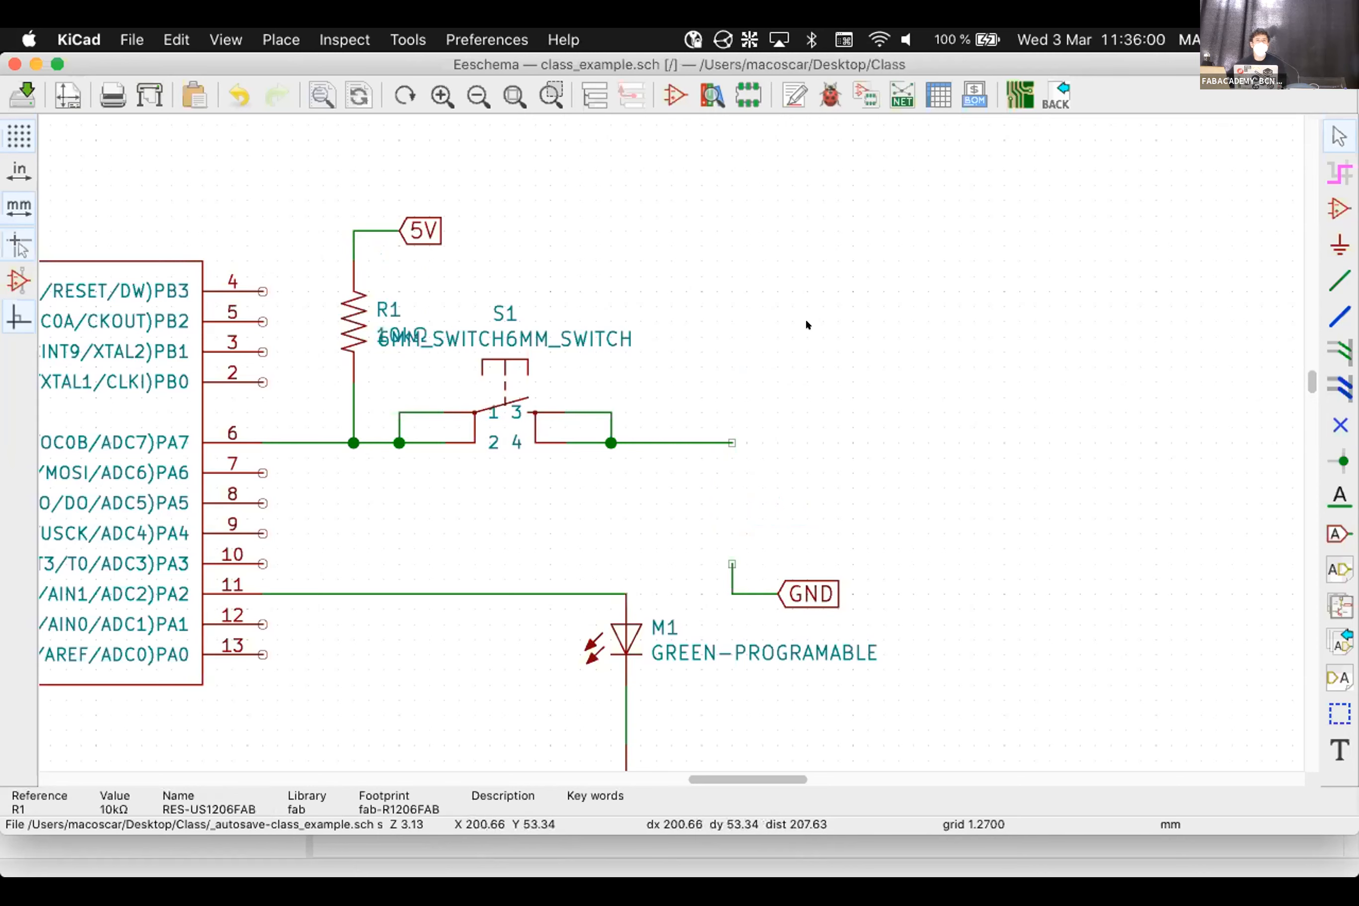
key(super+z)
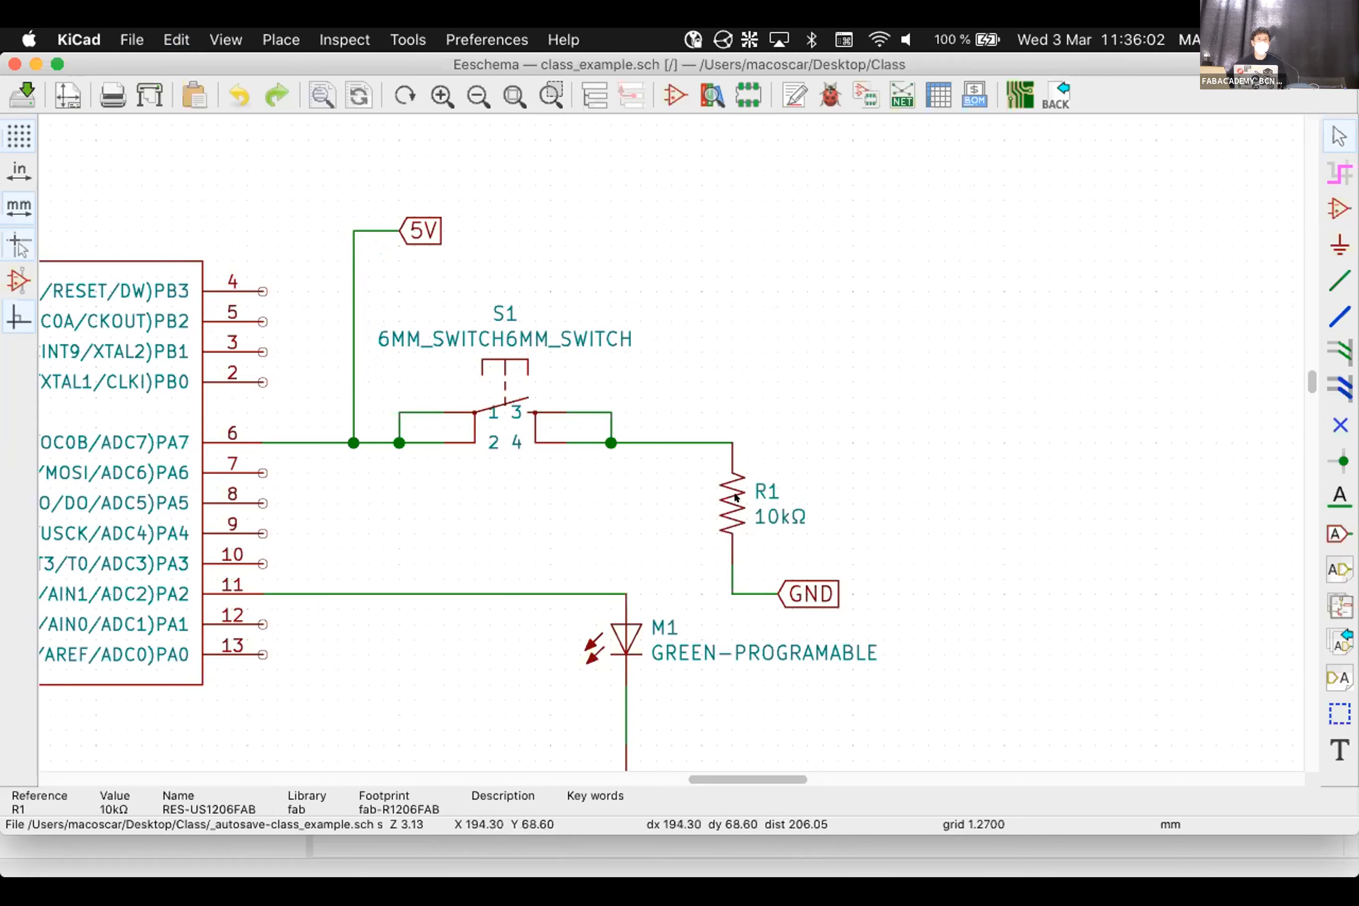
click(633, 467)
click(720, 492)
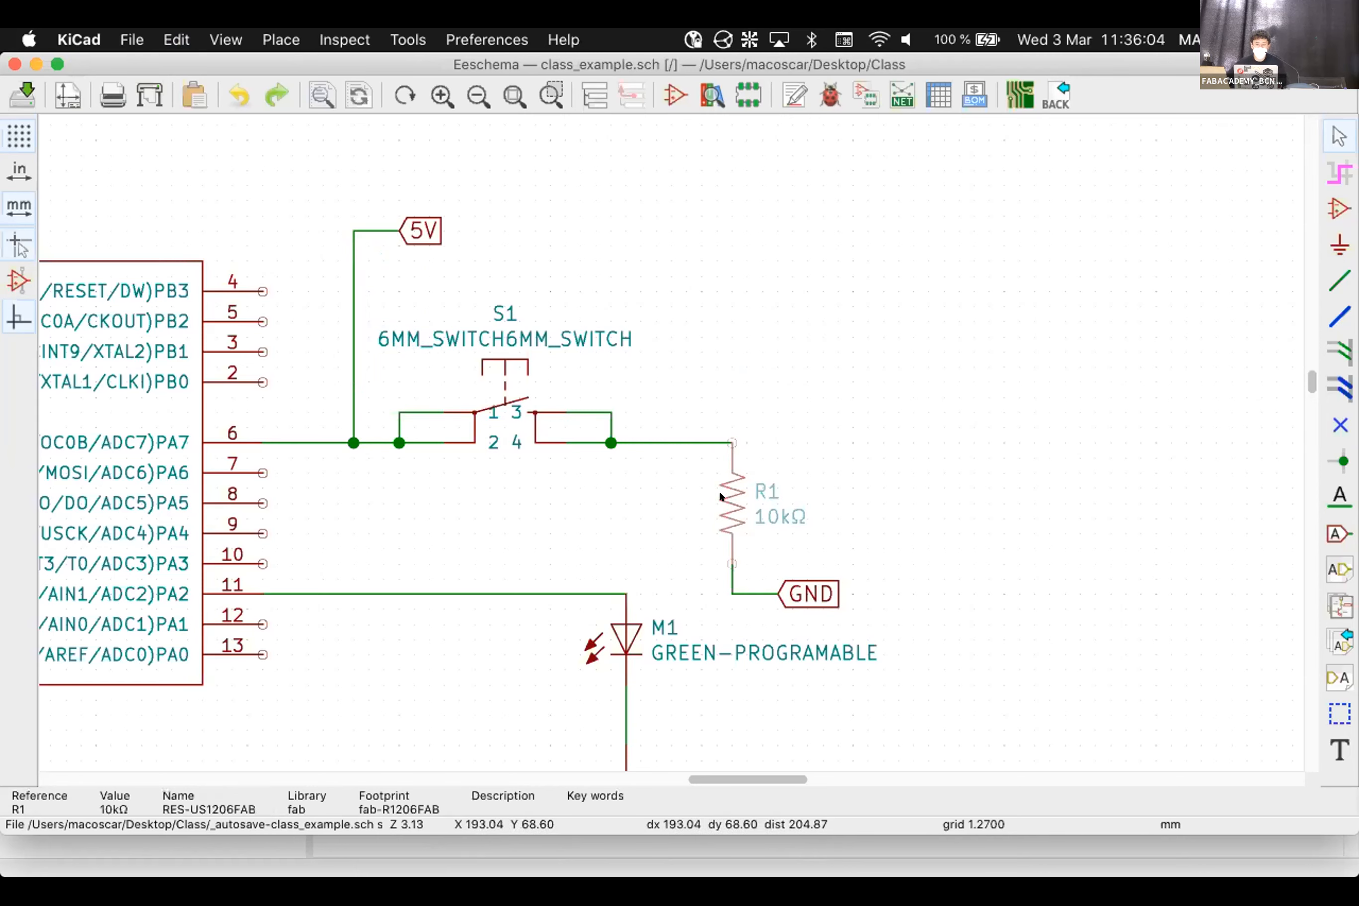
drag(719, 491, 329, 316)
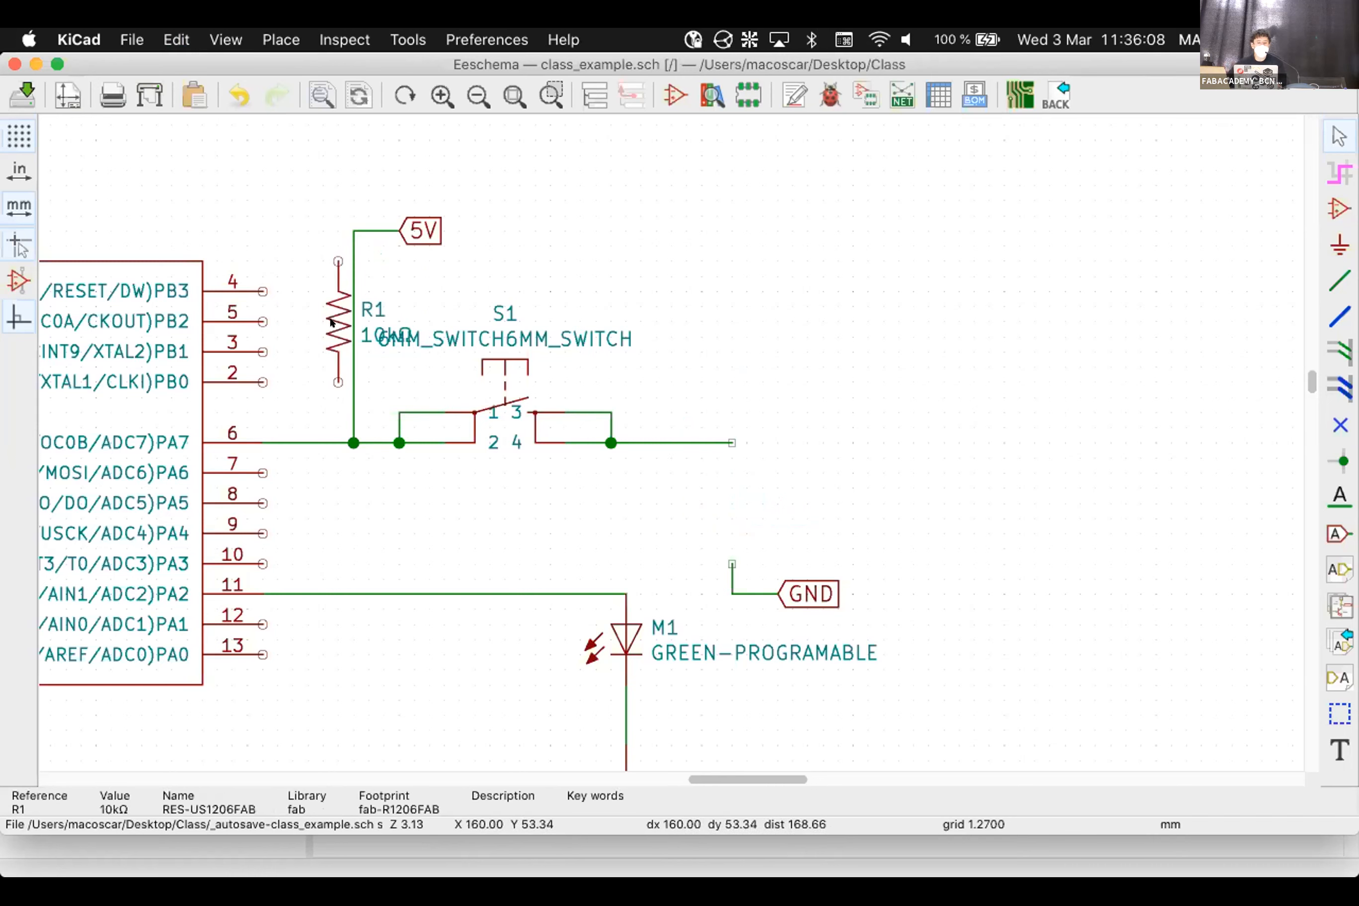
key(super+z)
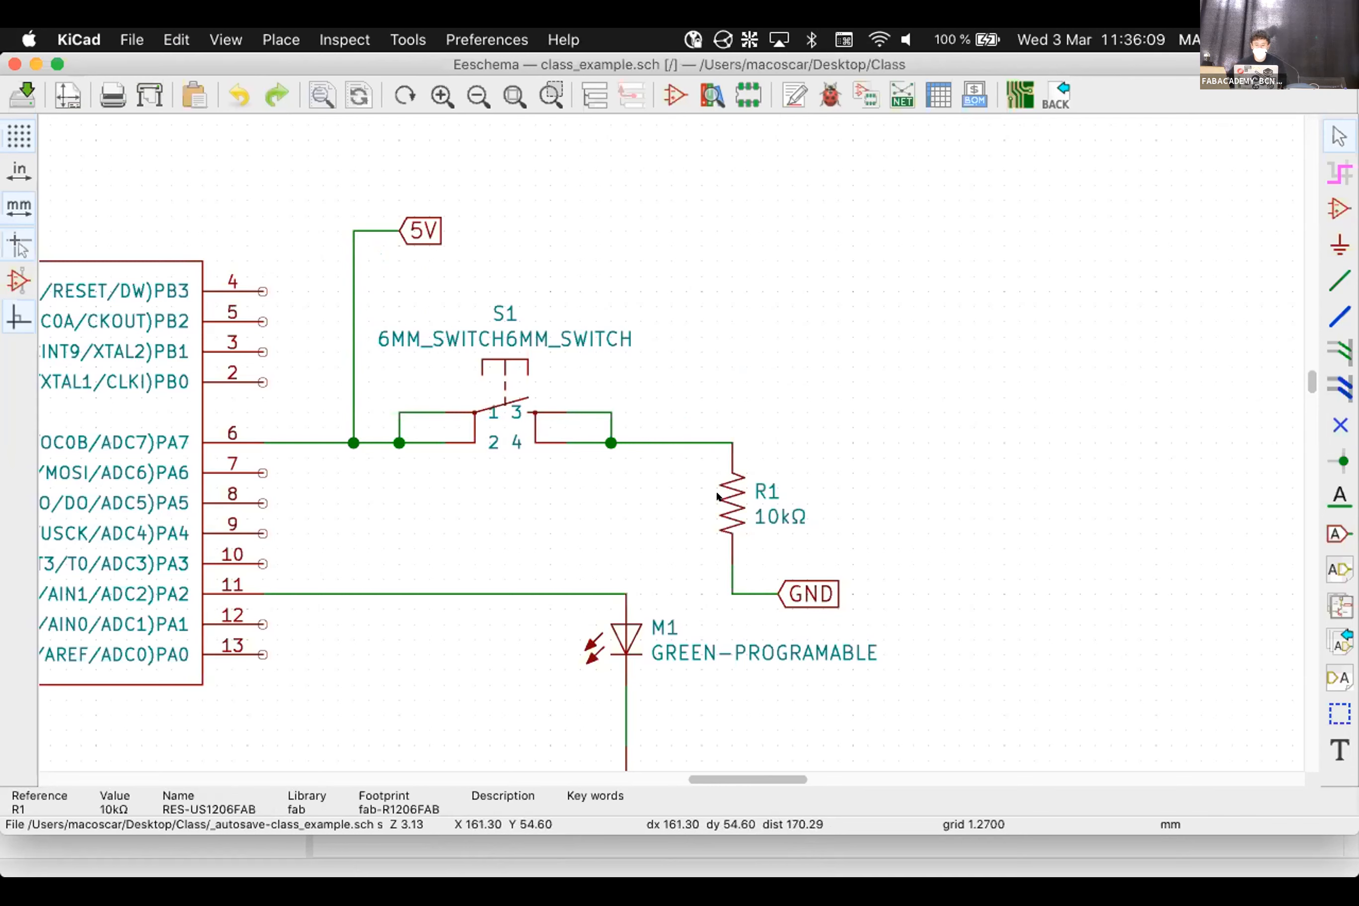
drag(719, 492, 344, 321)
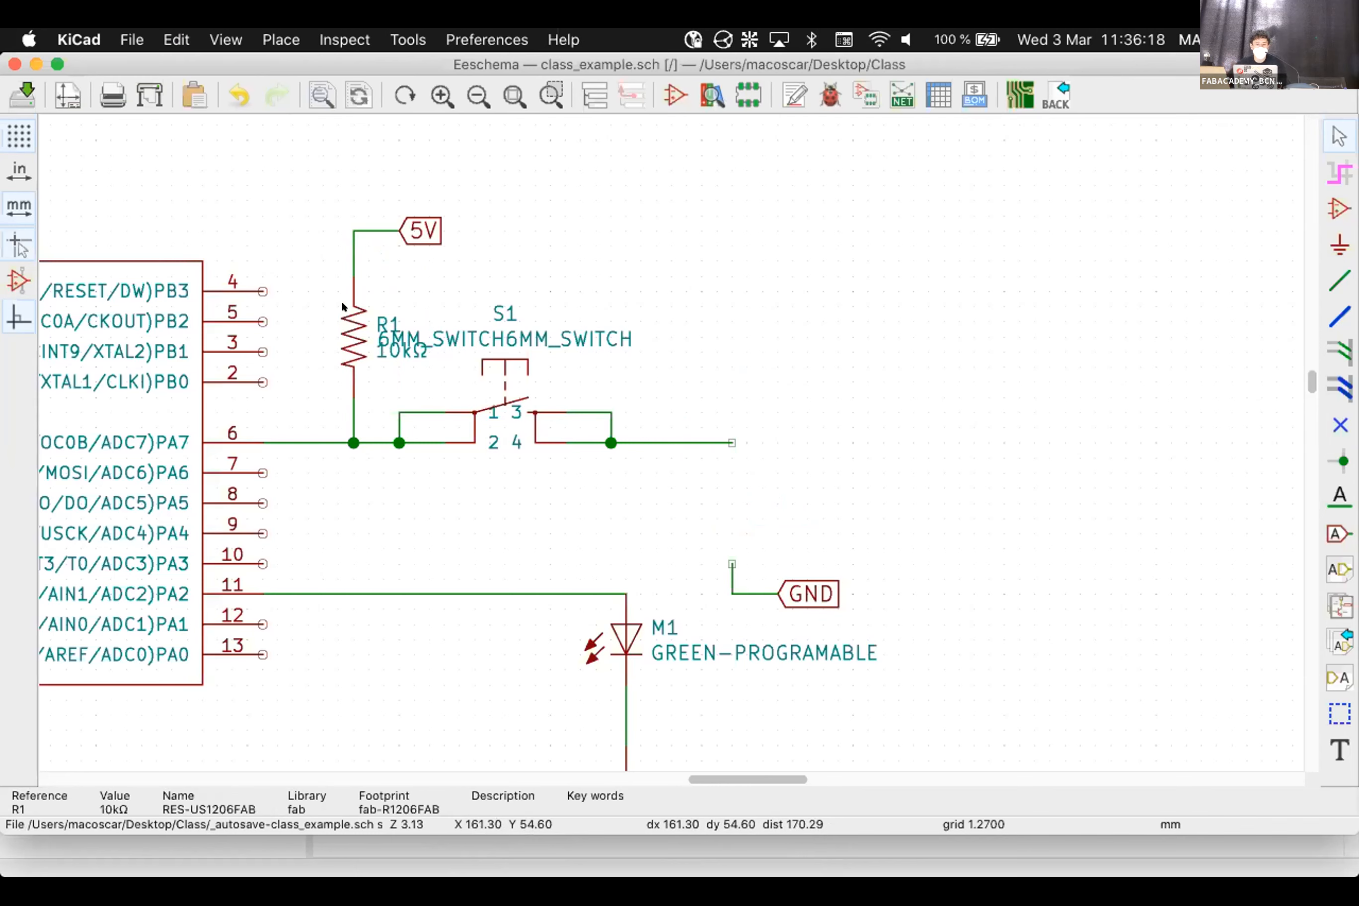
drag(737, 471, 432, 328)
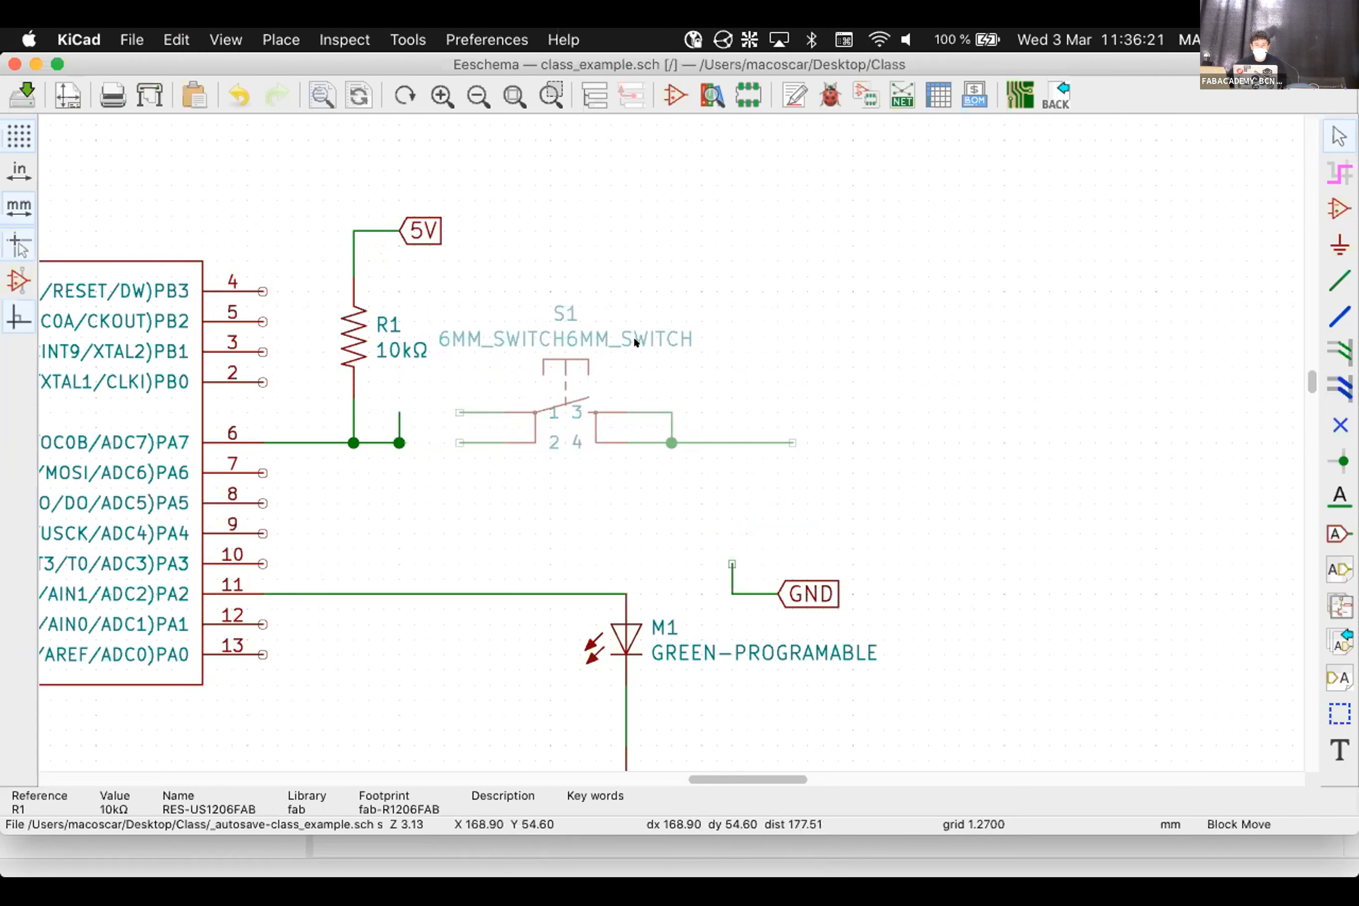
Drop switch S1 in place and connect the PA7 wire end level with its left pin
click(531, 339)
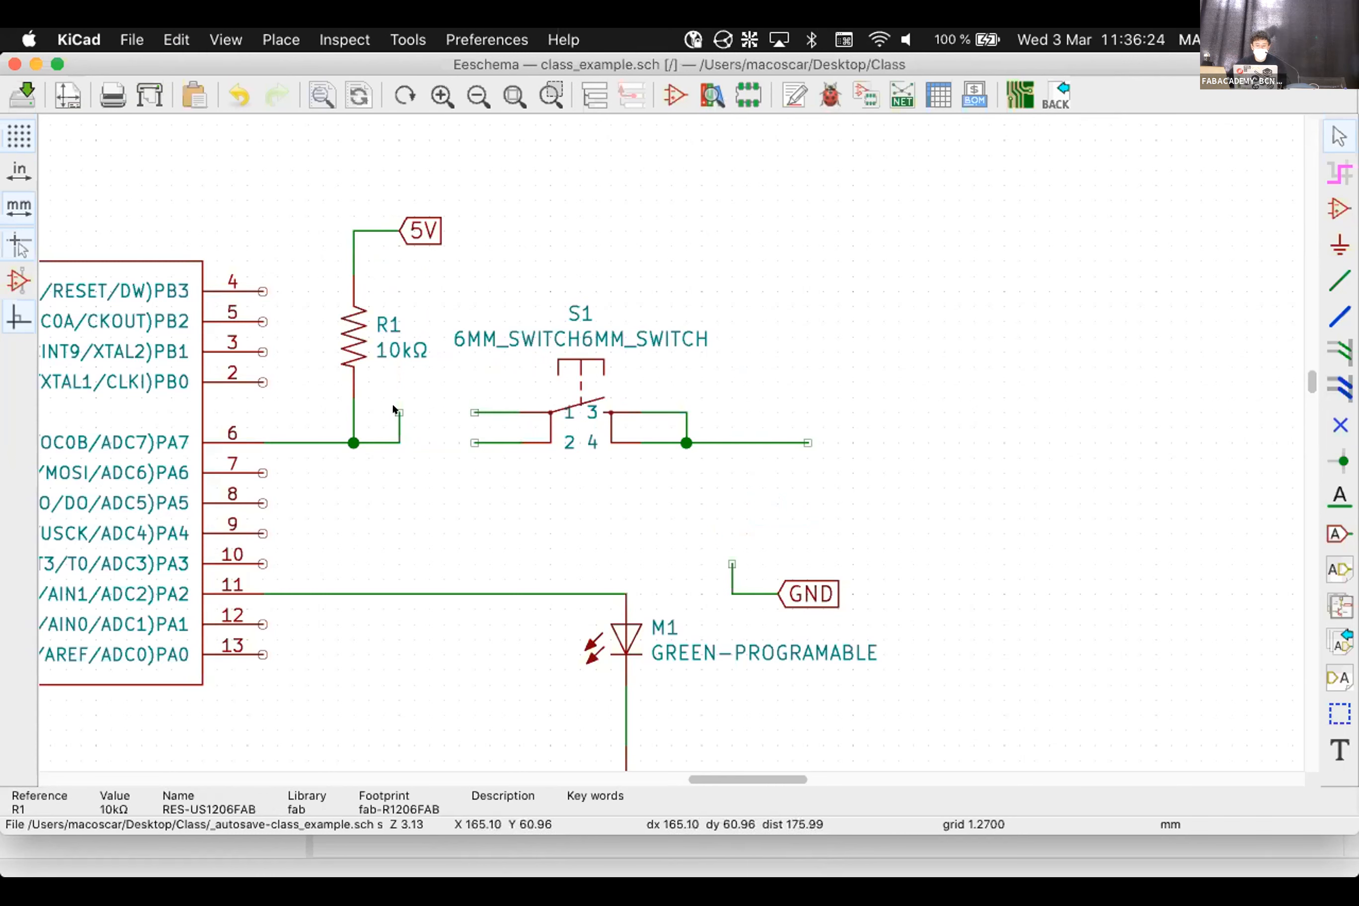
key(g)
click(465, 407)
key(g)
click(463, 436)
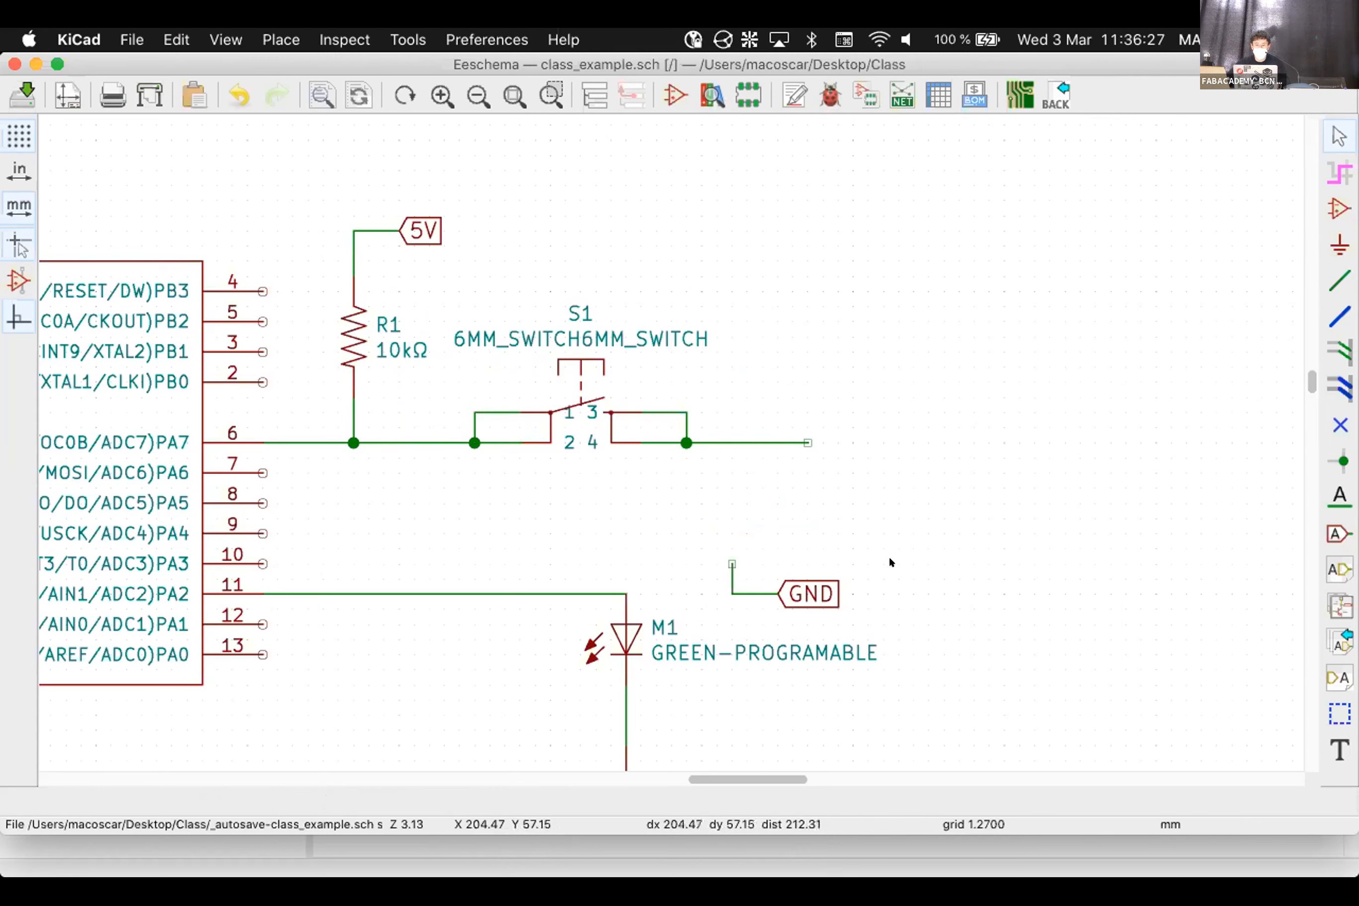
Put the GND label on S1's right wire and delete the stray wire stub
key(m)
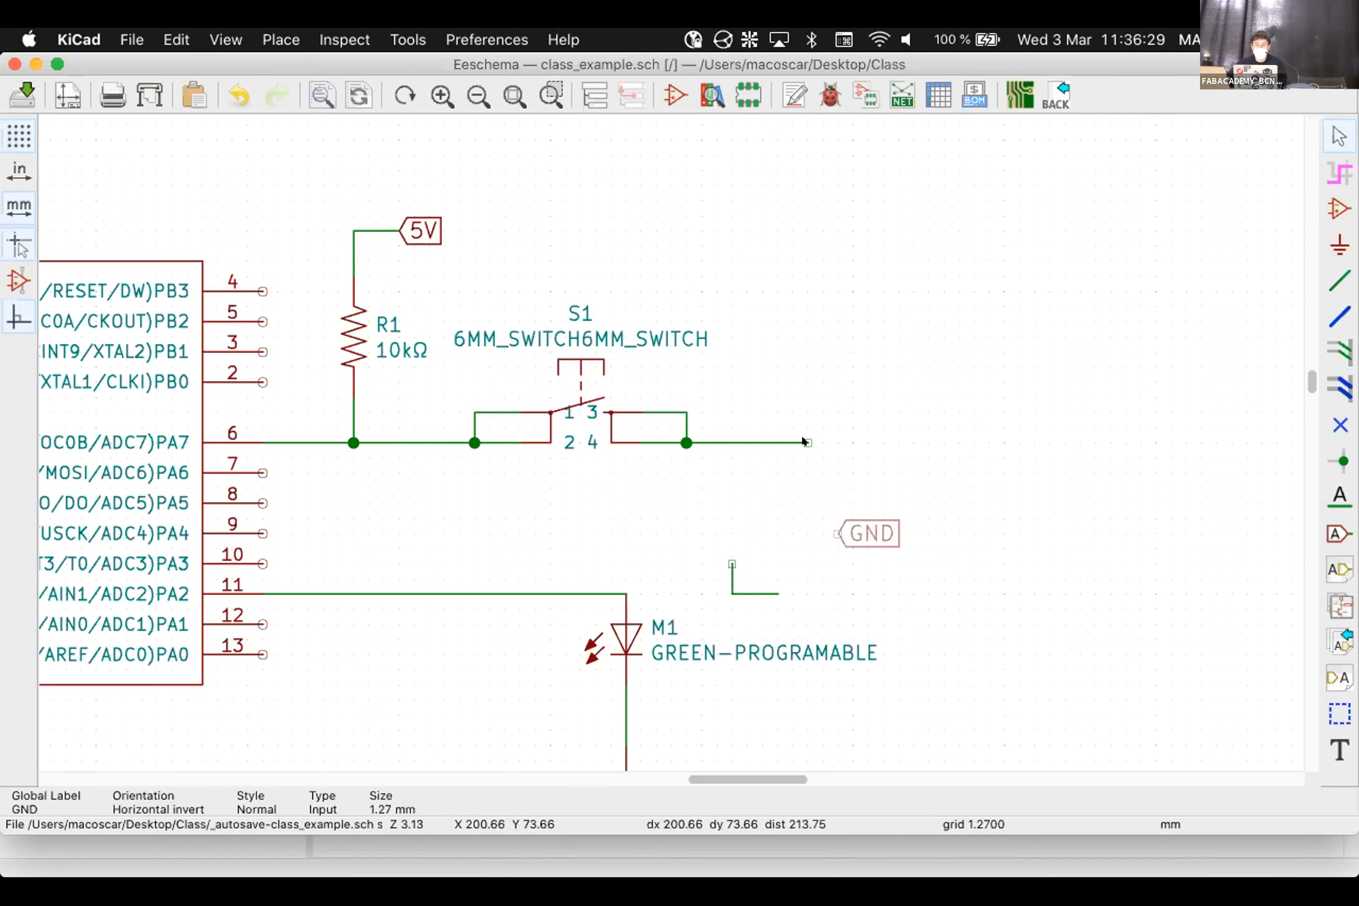
click(802, 439)
drag(867, 631, 689, 543)
right_click(690, 536)
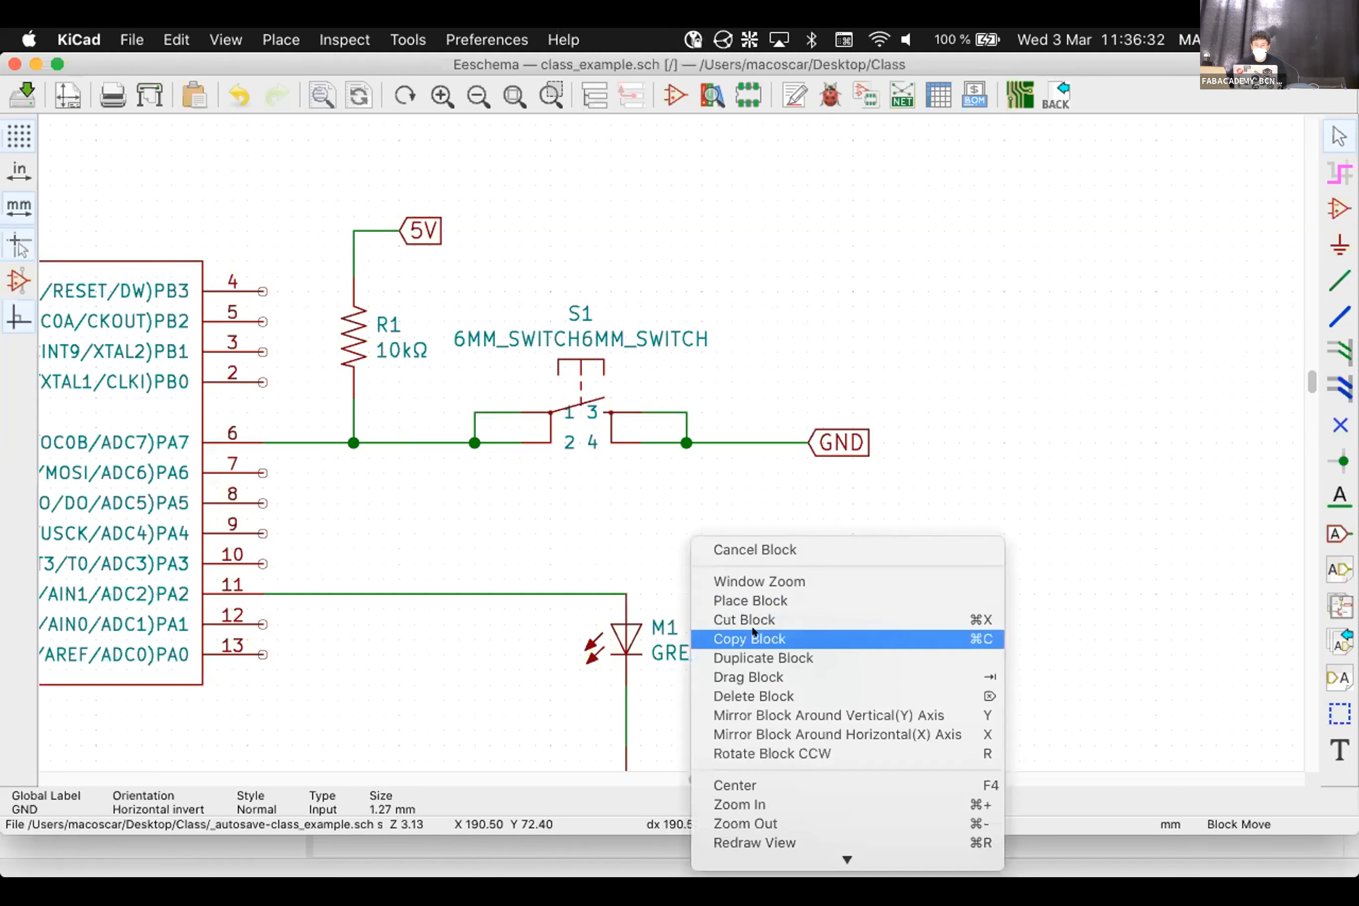
click(754, 696)
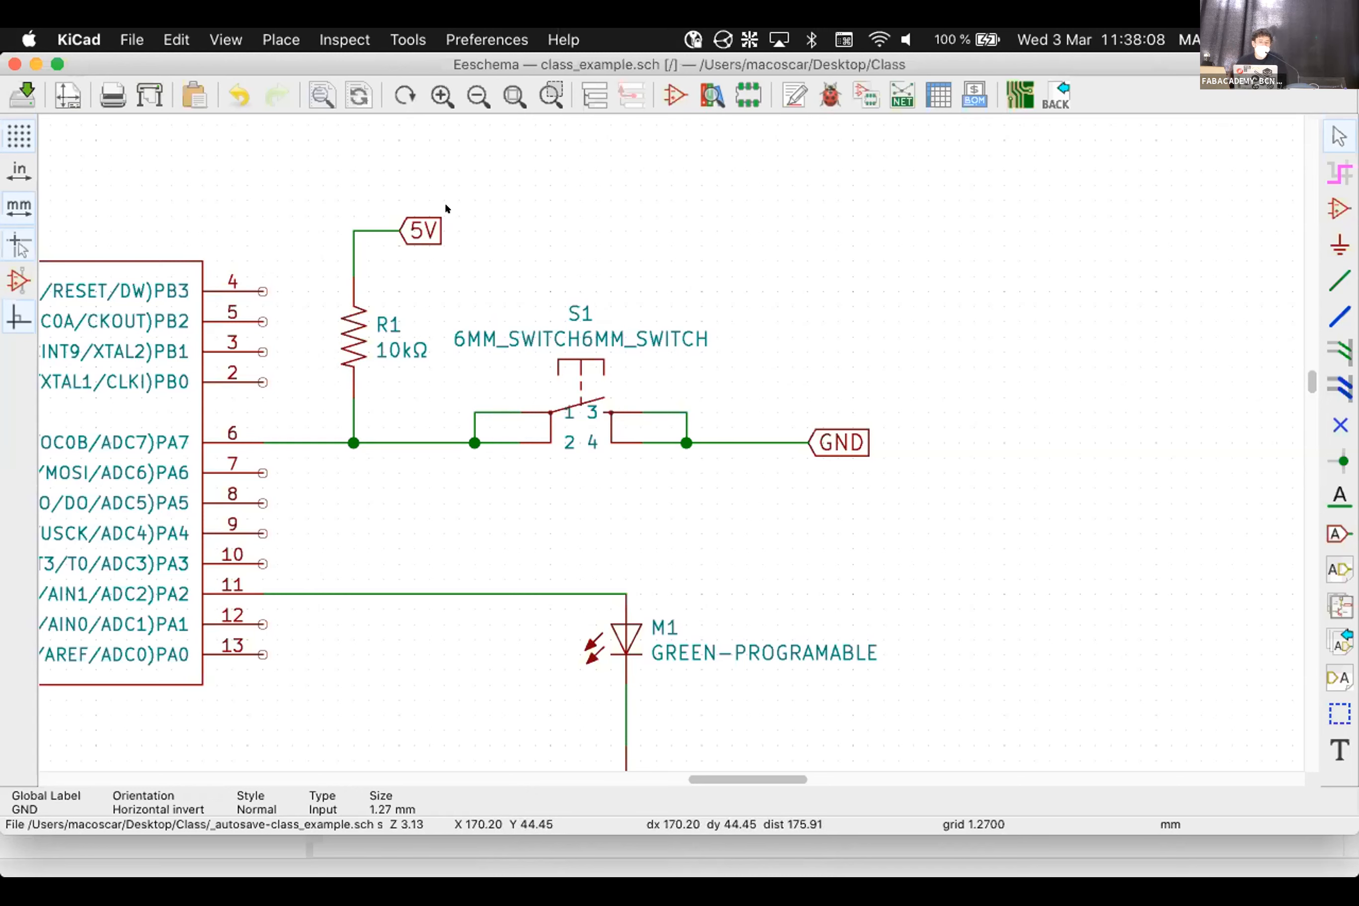
Move the GND label onto R1's top wire end and the 5V label onto S1's right wire
click(428, 222)
key(m)
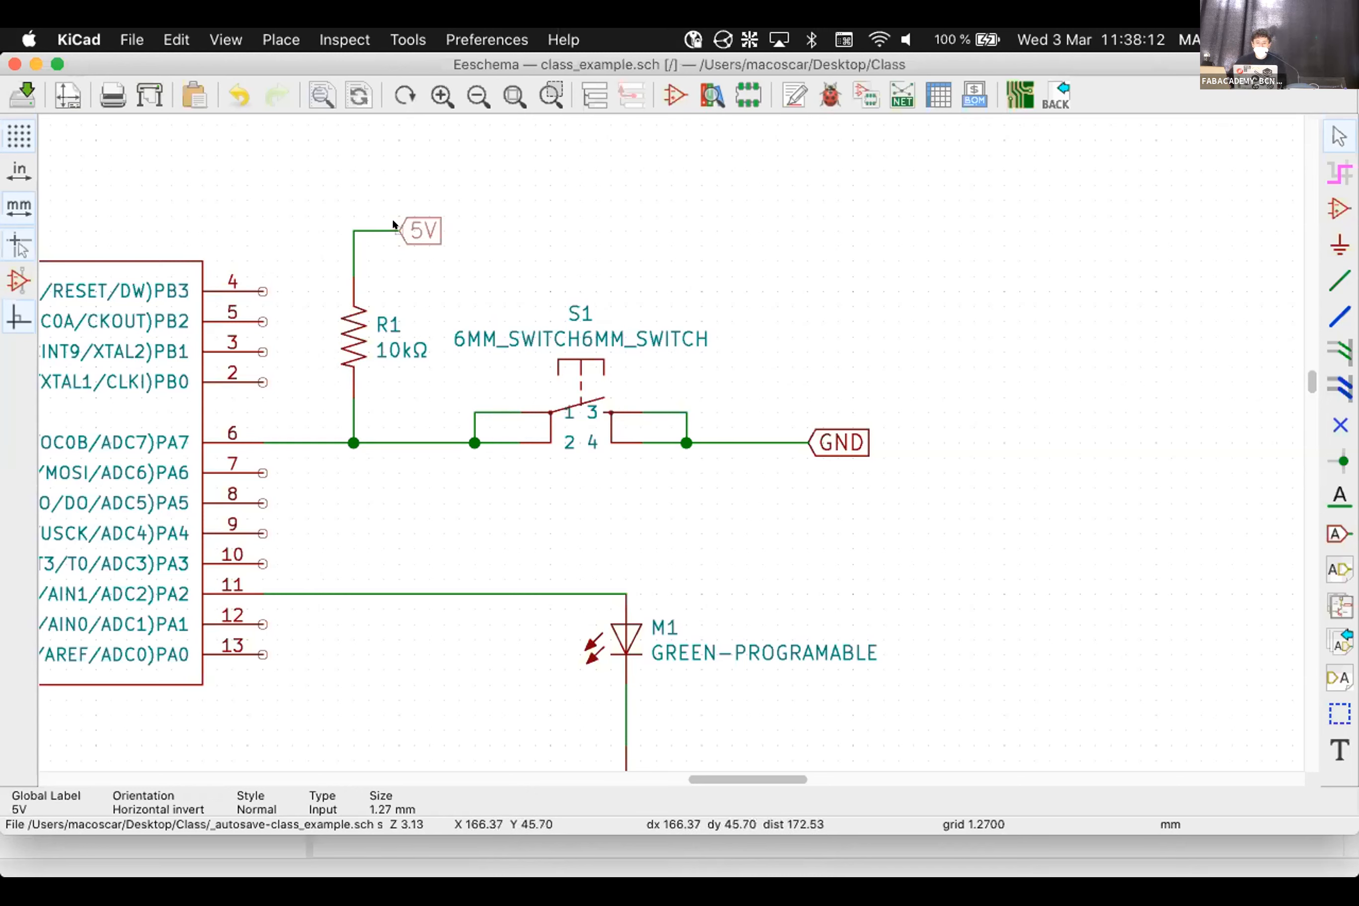
click(620, 232)
click(834, 443)
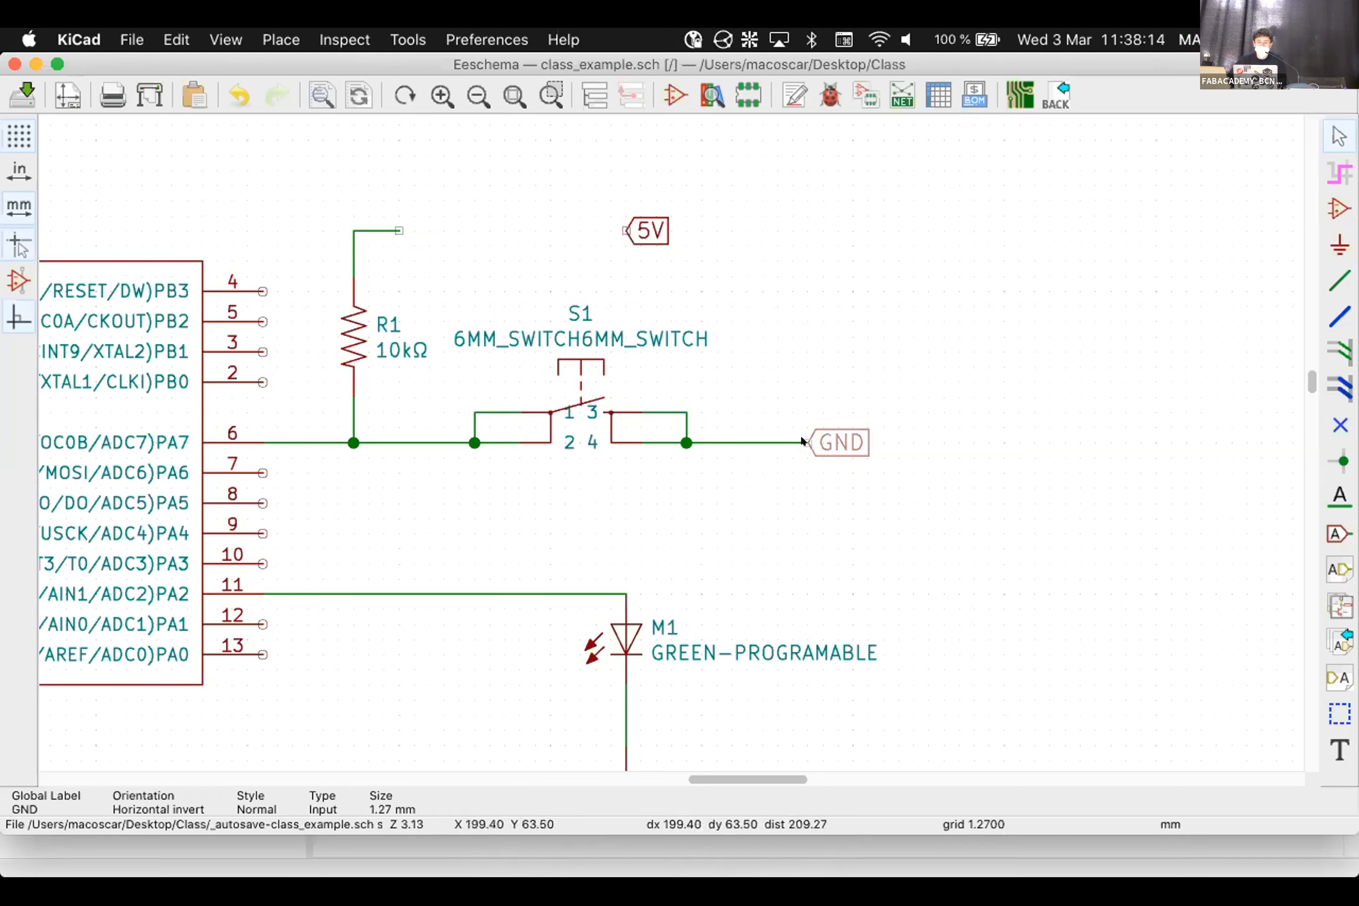
key(m)
click(433, 227)
key(m)
click(393, 222)
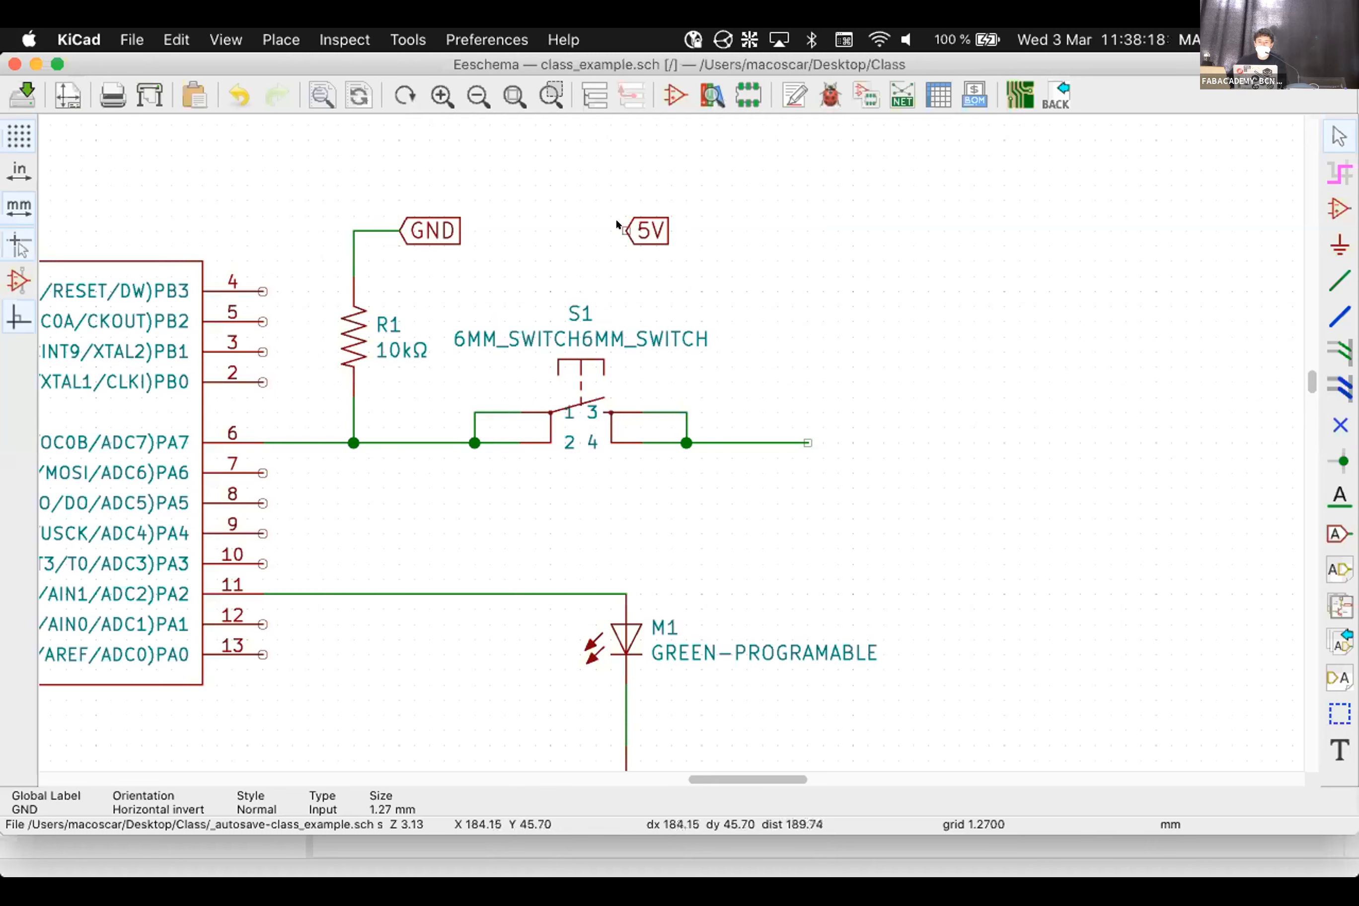
key(m)
click(801, 433)
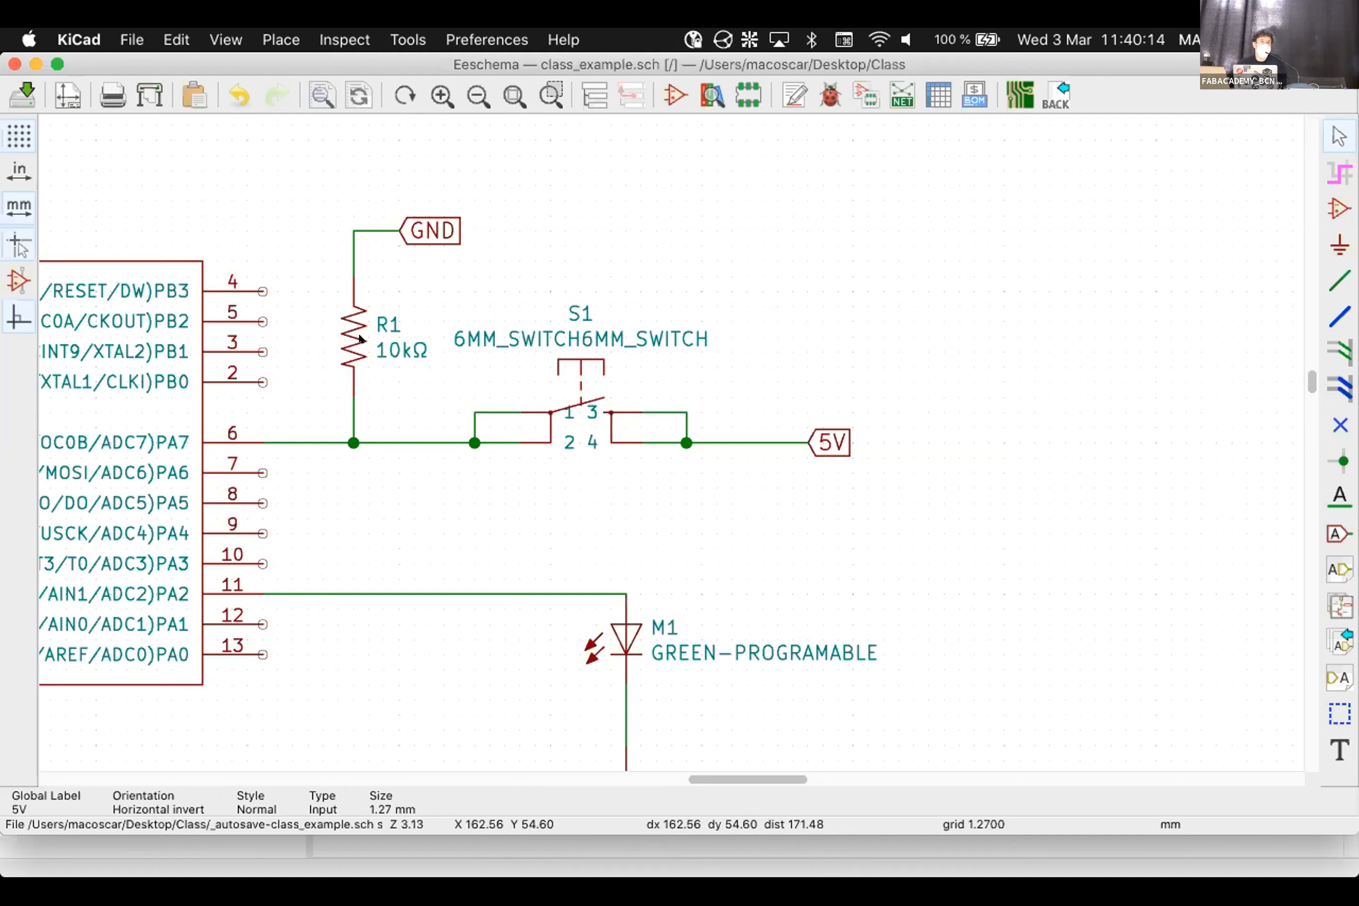
Move R1 aside, wire the dangling end below GND to the PA7 wire, and carry R1 back
click(378, 337)
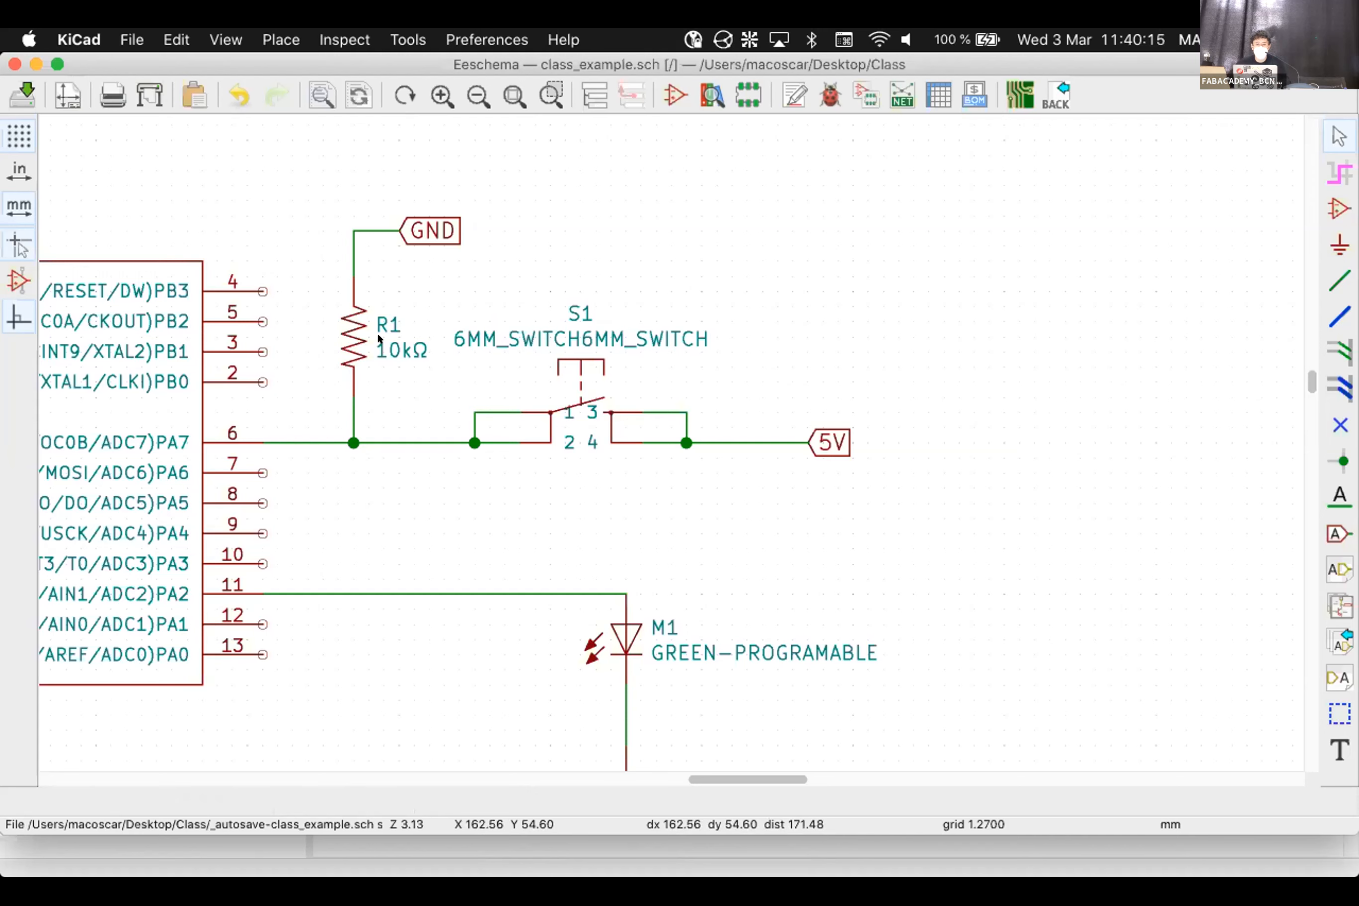
drag(342, 326, 936, 287)
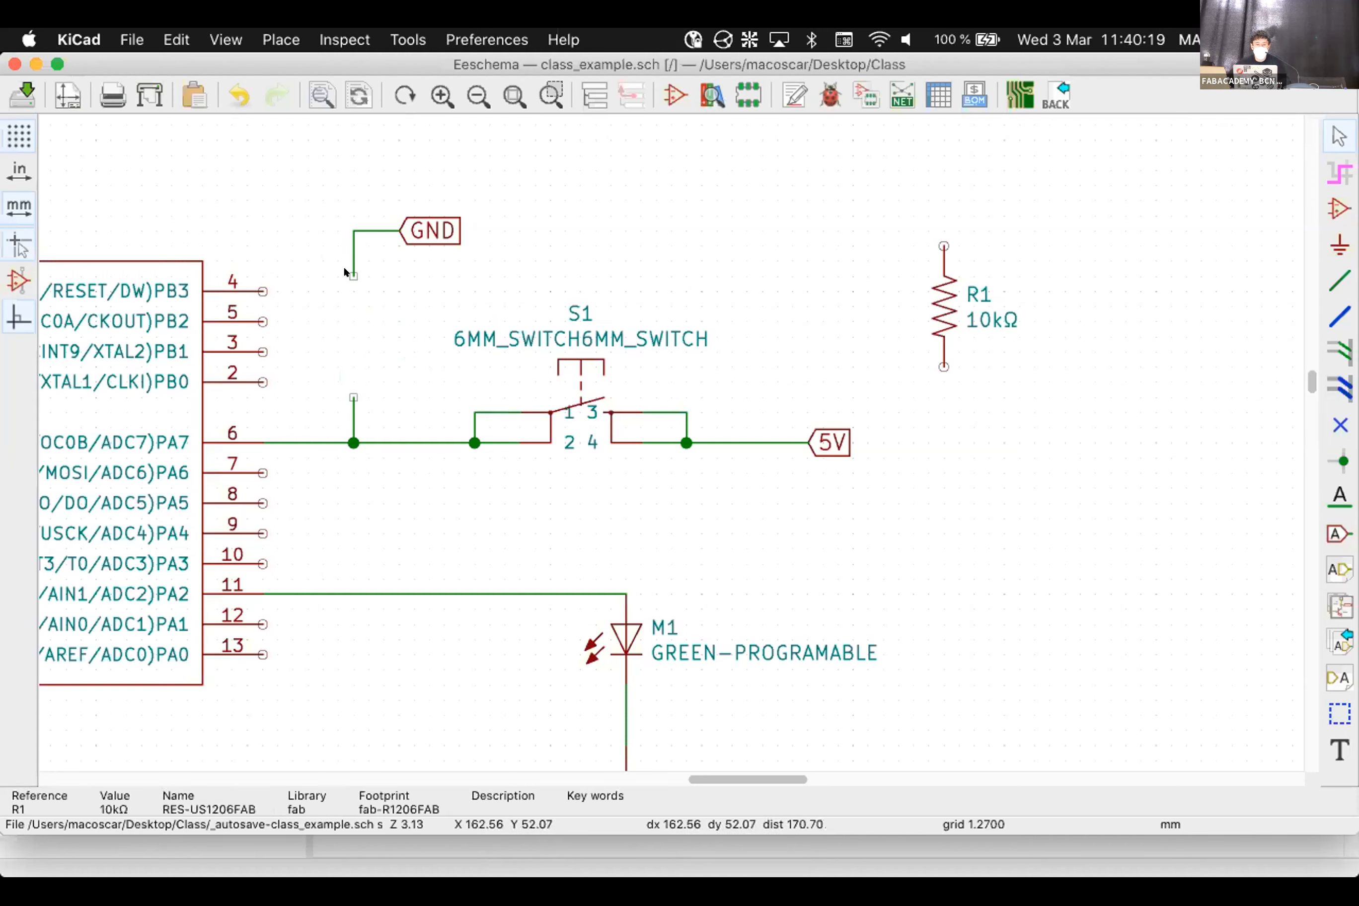
key(w)
click(349, 396)
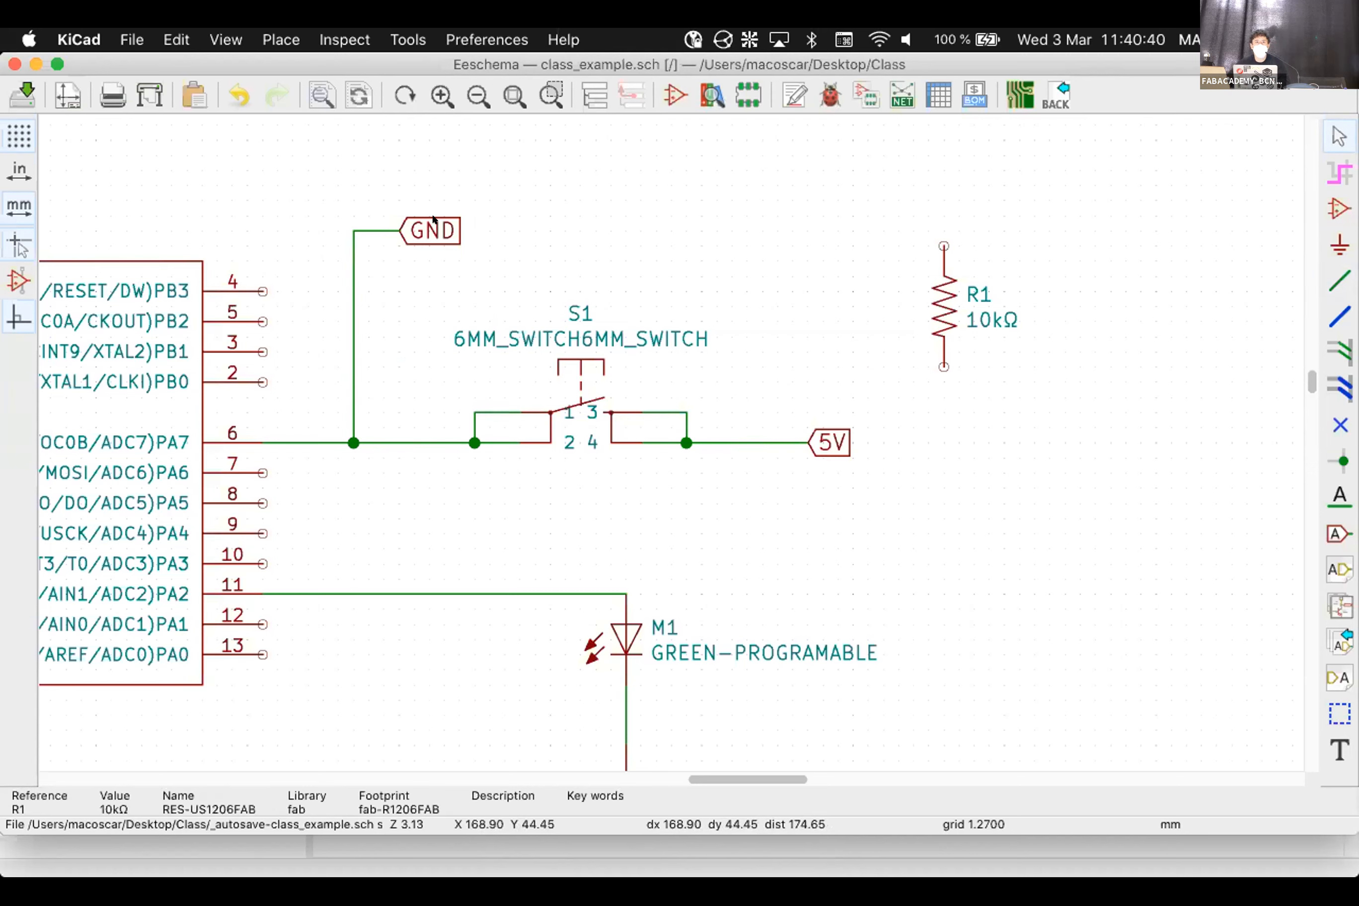
click(926, 288)
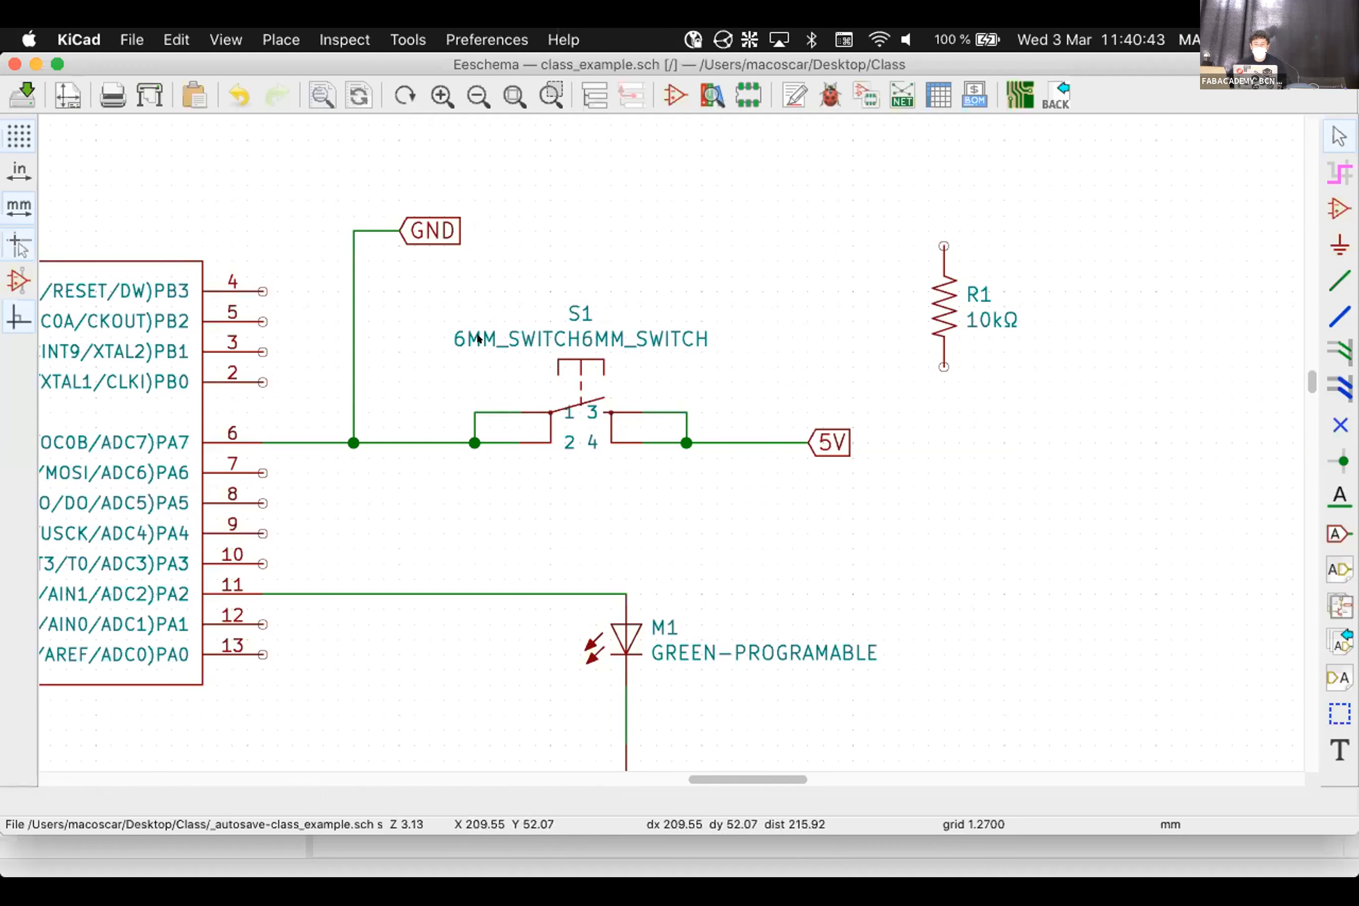
drag(938, 304, 344, 323)
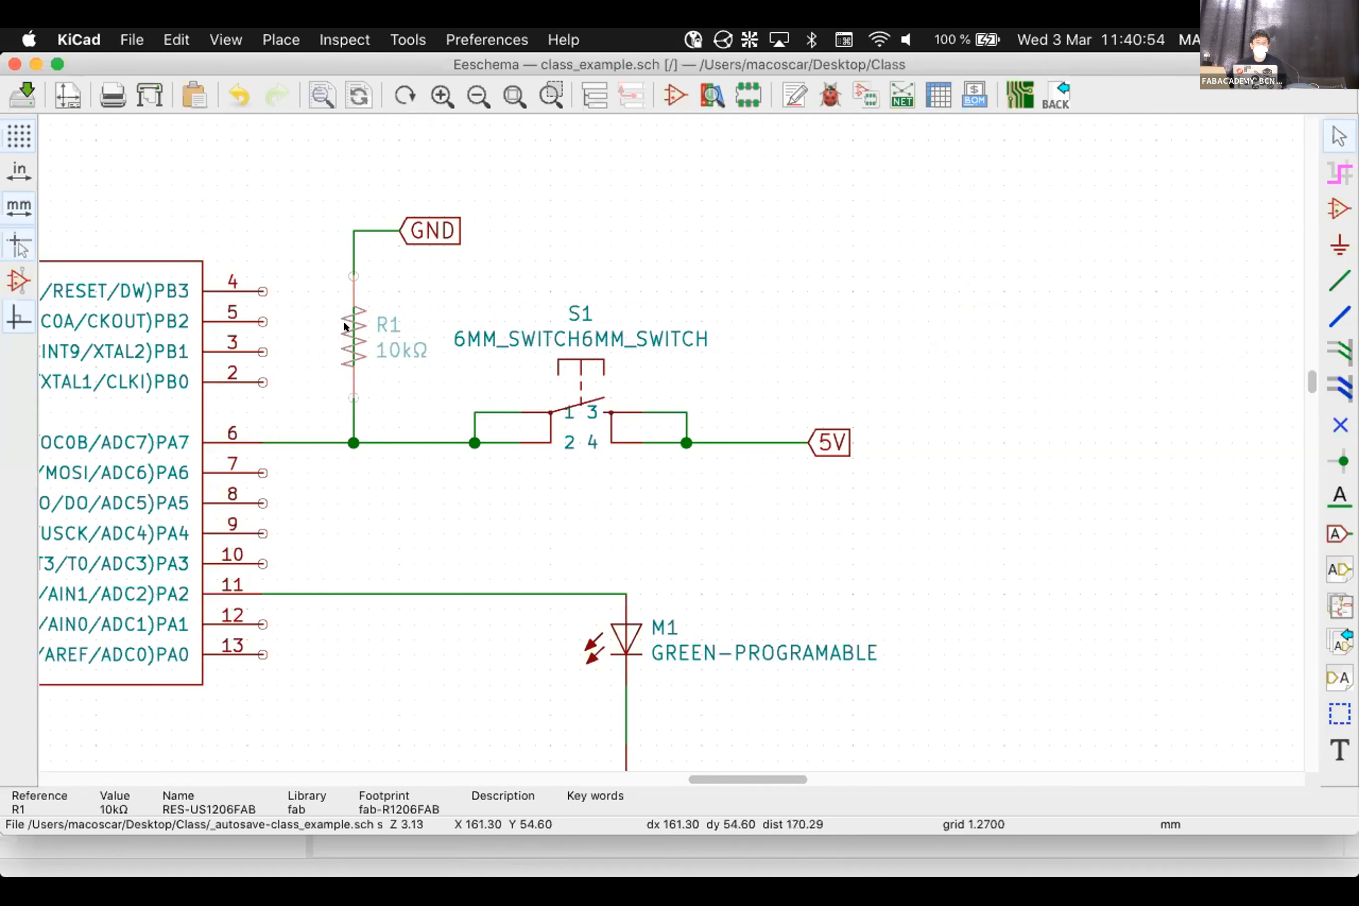
scroll(343, 323, down, 1)
Drop R1 onto the vertical wire between the GND label and the PA7 node
click(665, 437)
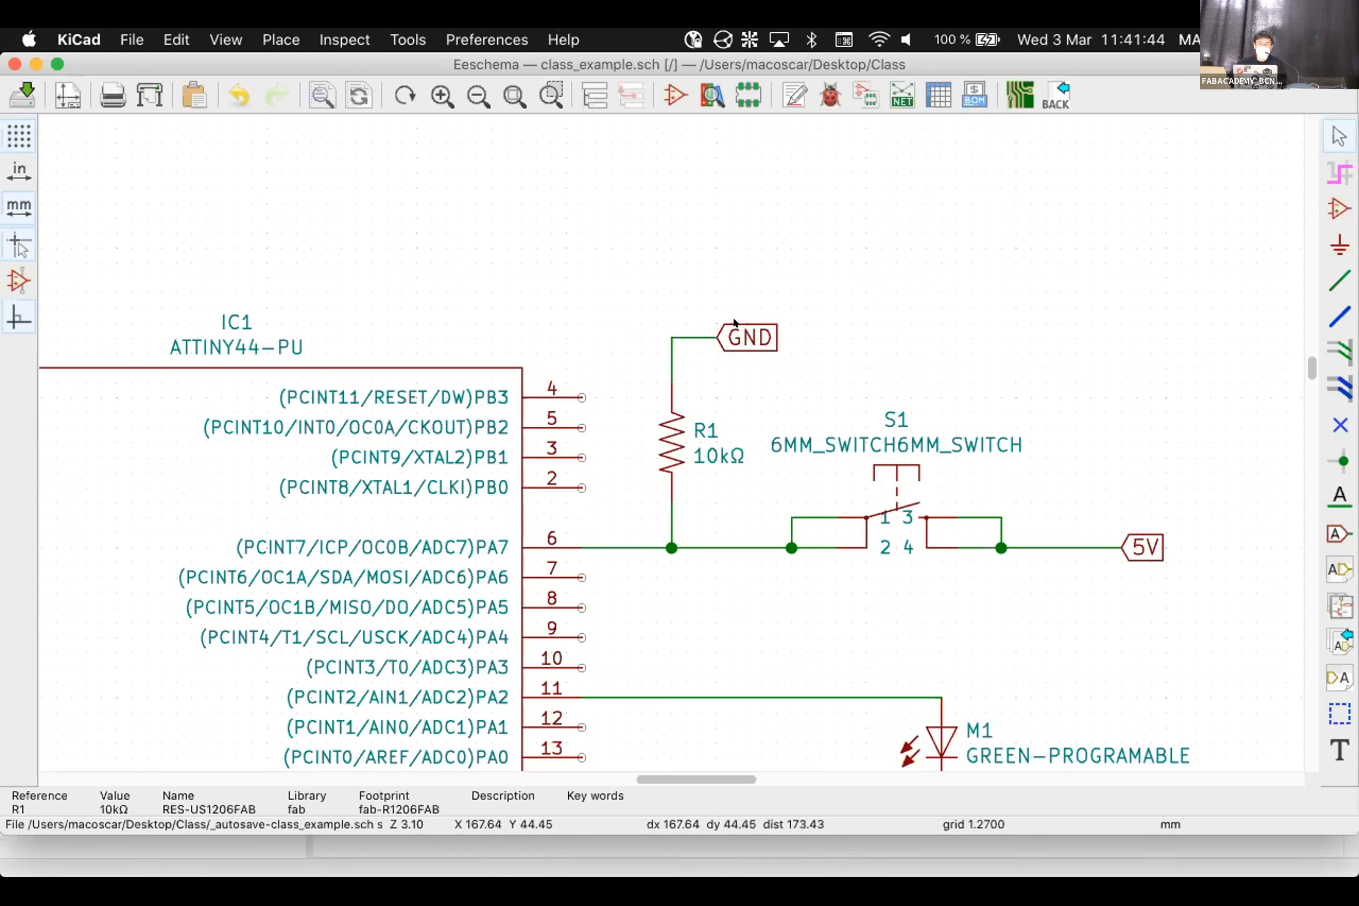
Attach the 5V label to R1's top wire and the GND label to the wire right of S1
middle_drag(732, 377, 671, 438)
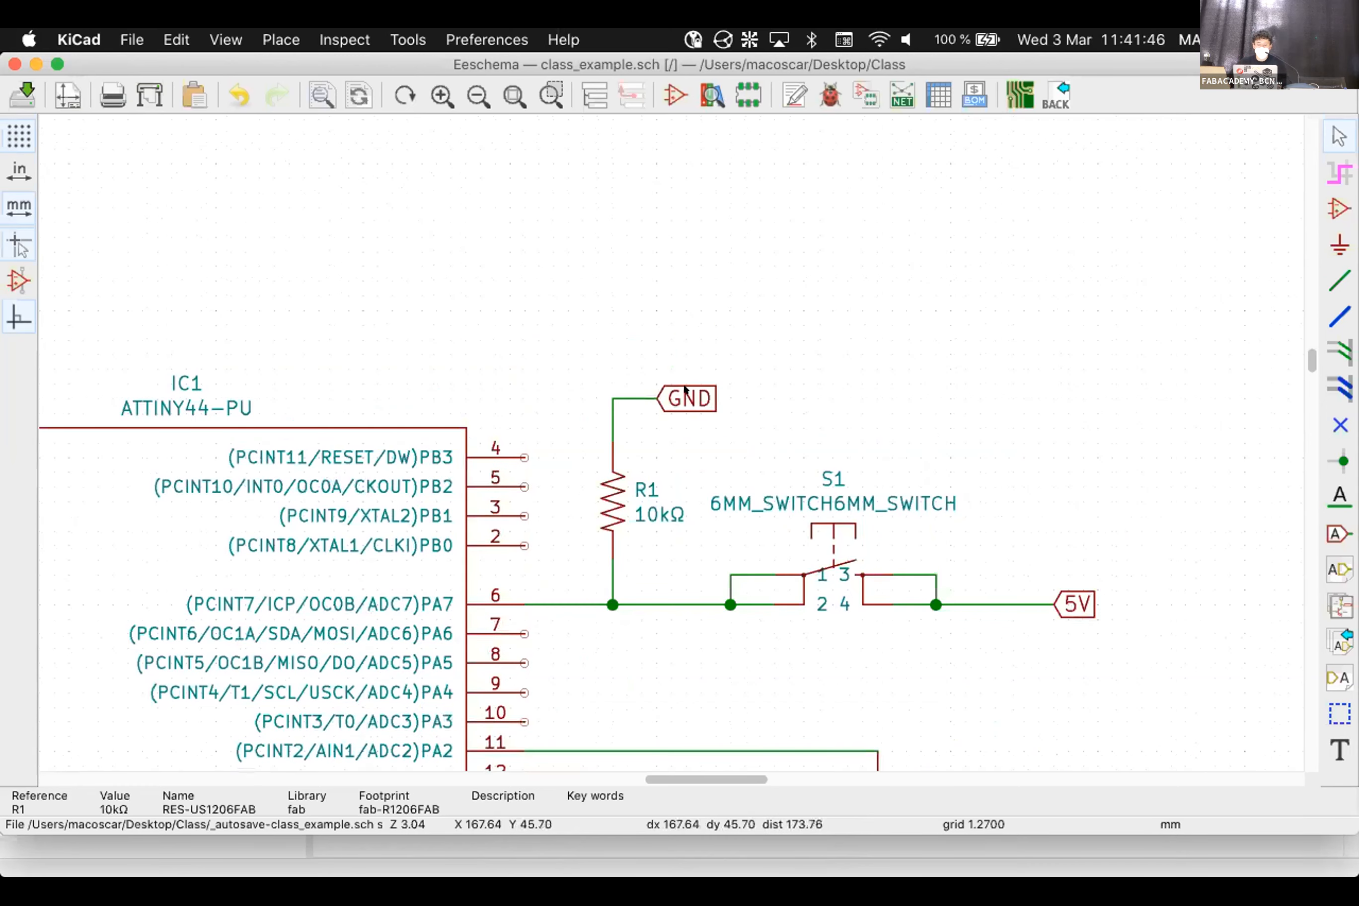
drag(685, 389, 933, 274)
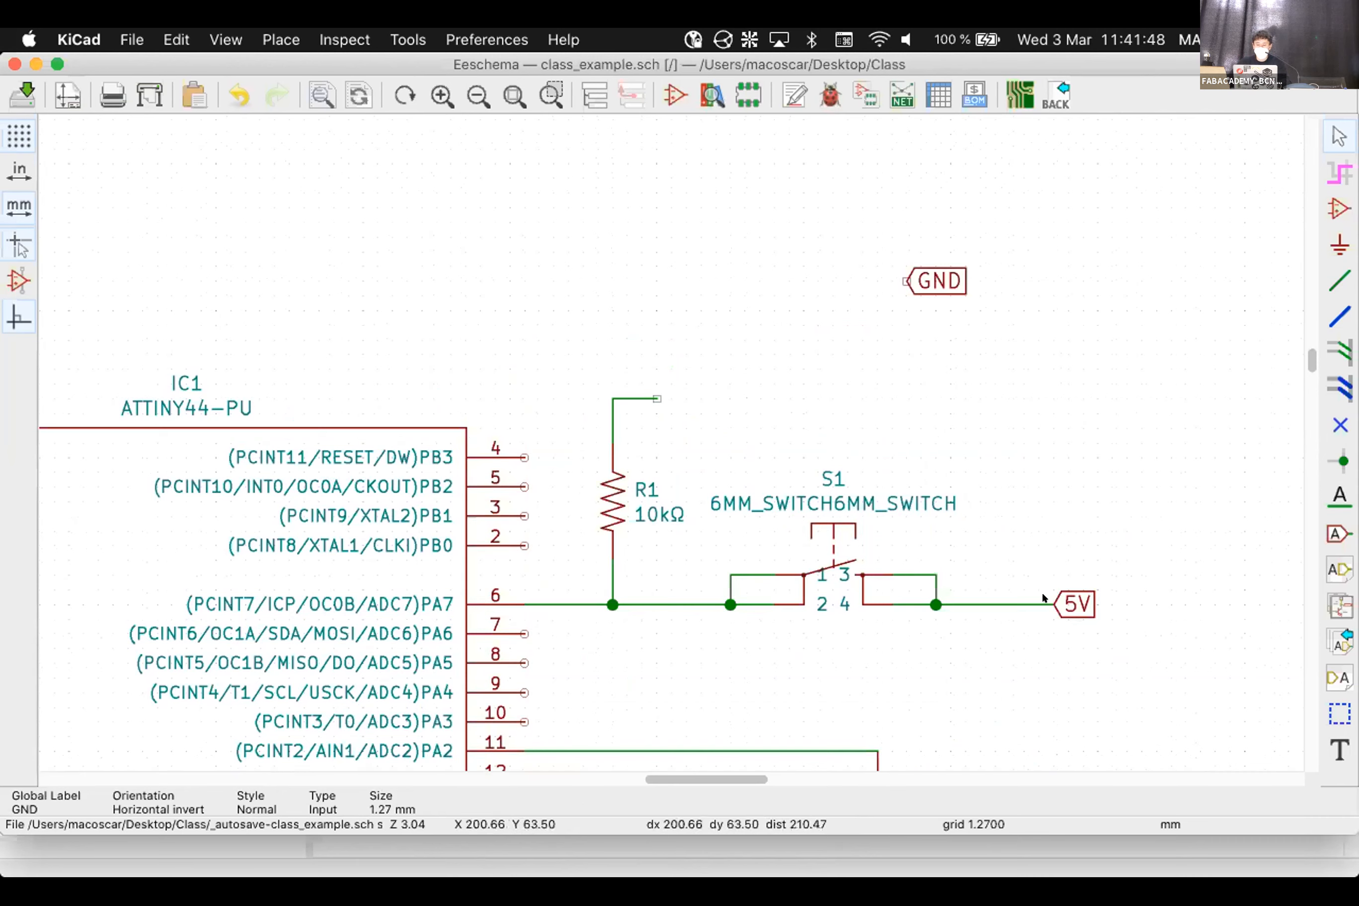
key(m)
click(658, 399)
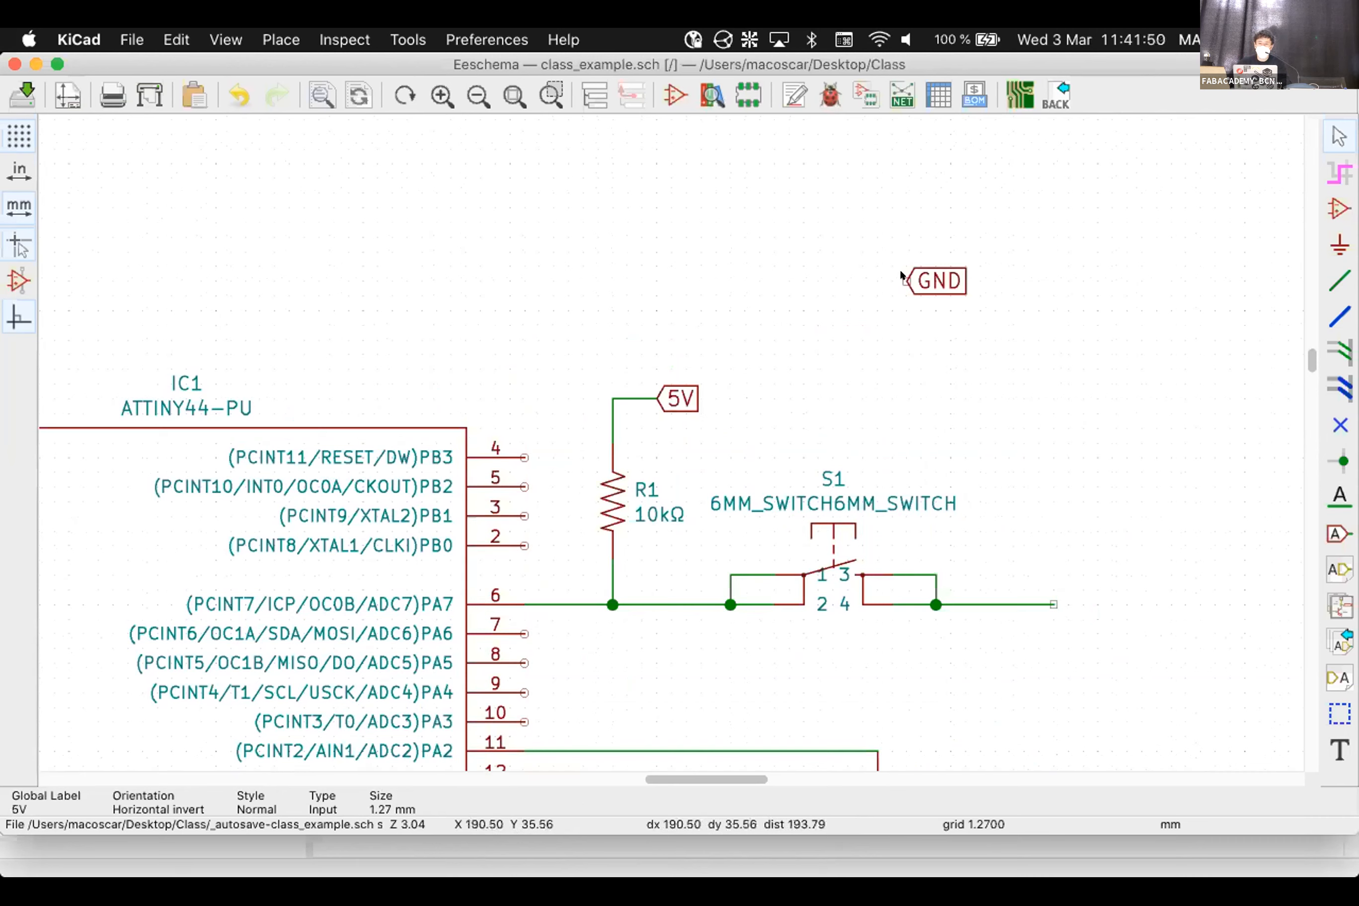
key(m)
click(1052, 604)
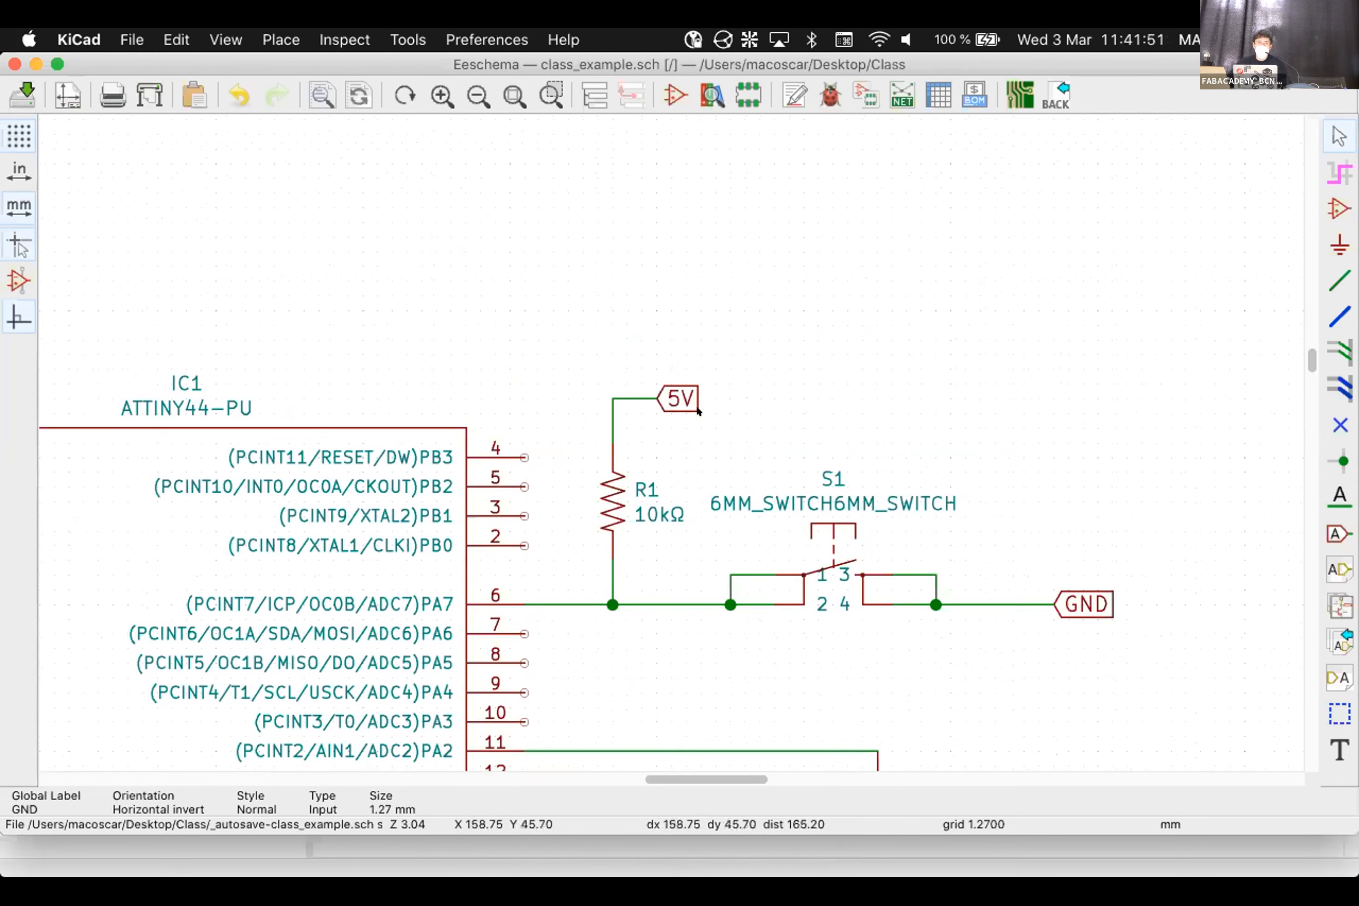
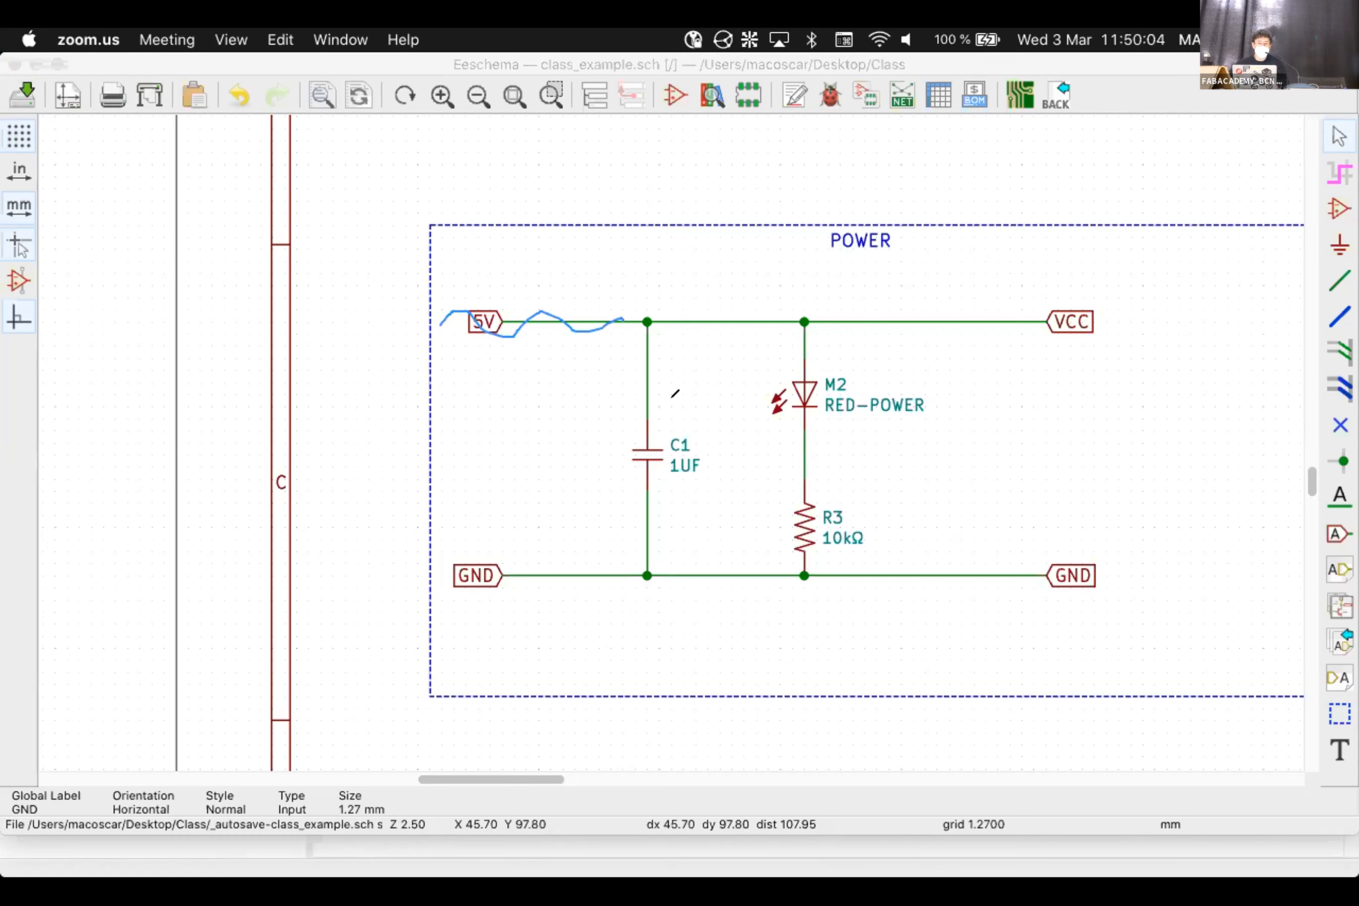
drag(844, 321, 1044, 325)
mouse_move(362, 368)
mouse_down()
mouse_move(492, 291)
mouse_move(605, 279)
mouse_up()
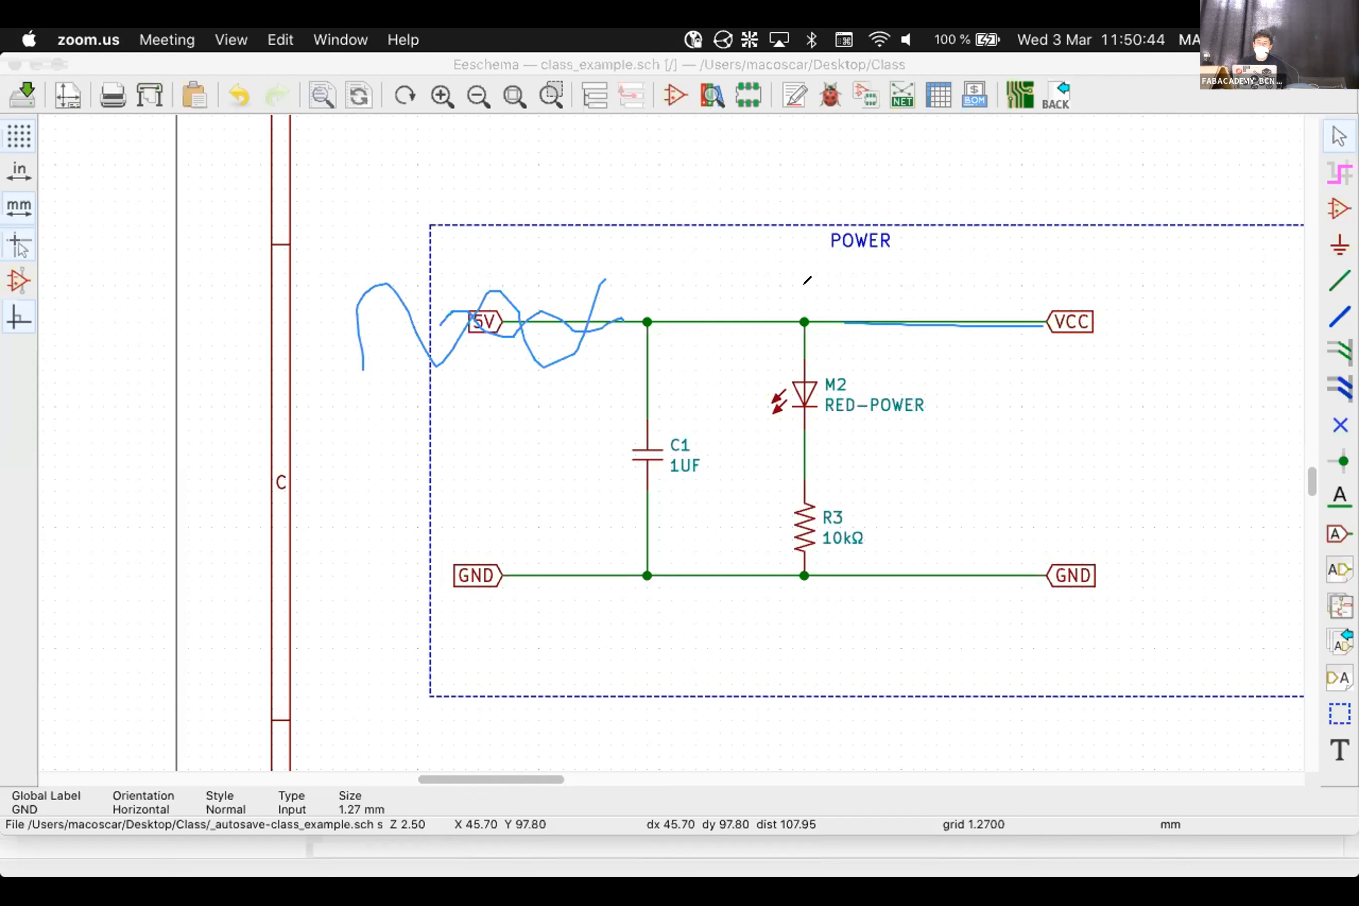
drag(685, 424, 669, 416)
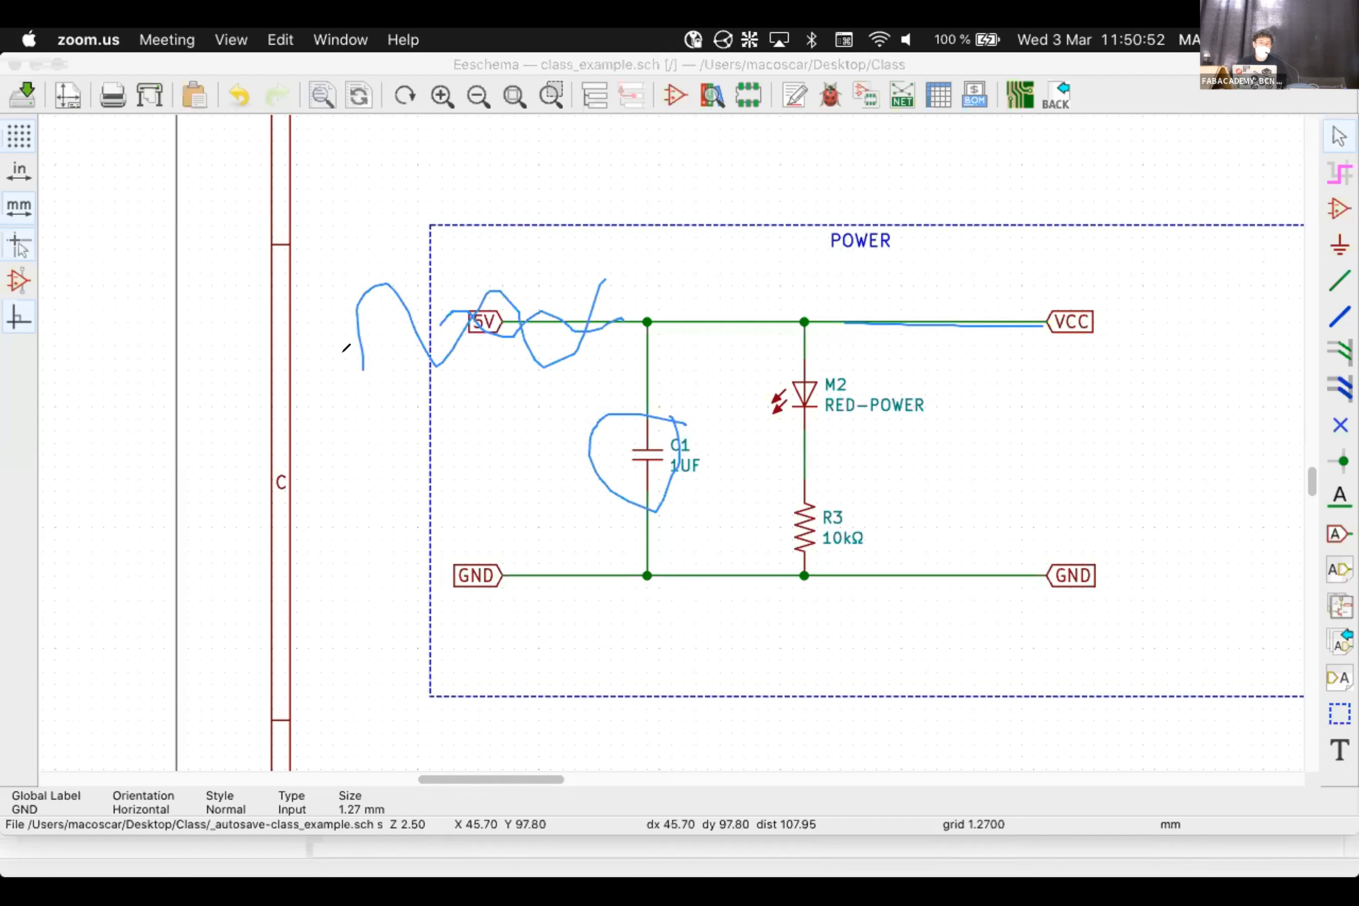
mouse_move(348, 377)
mouse_down()
mouse_move(364, 304)
mouse_move(631, 308)
mouse_up()
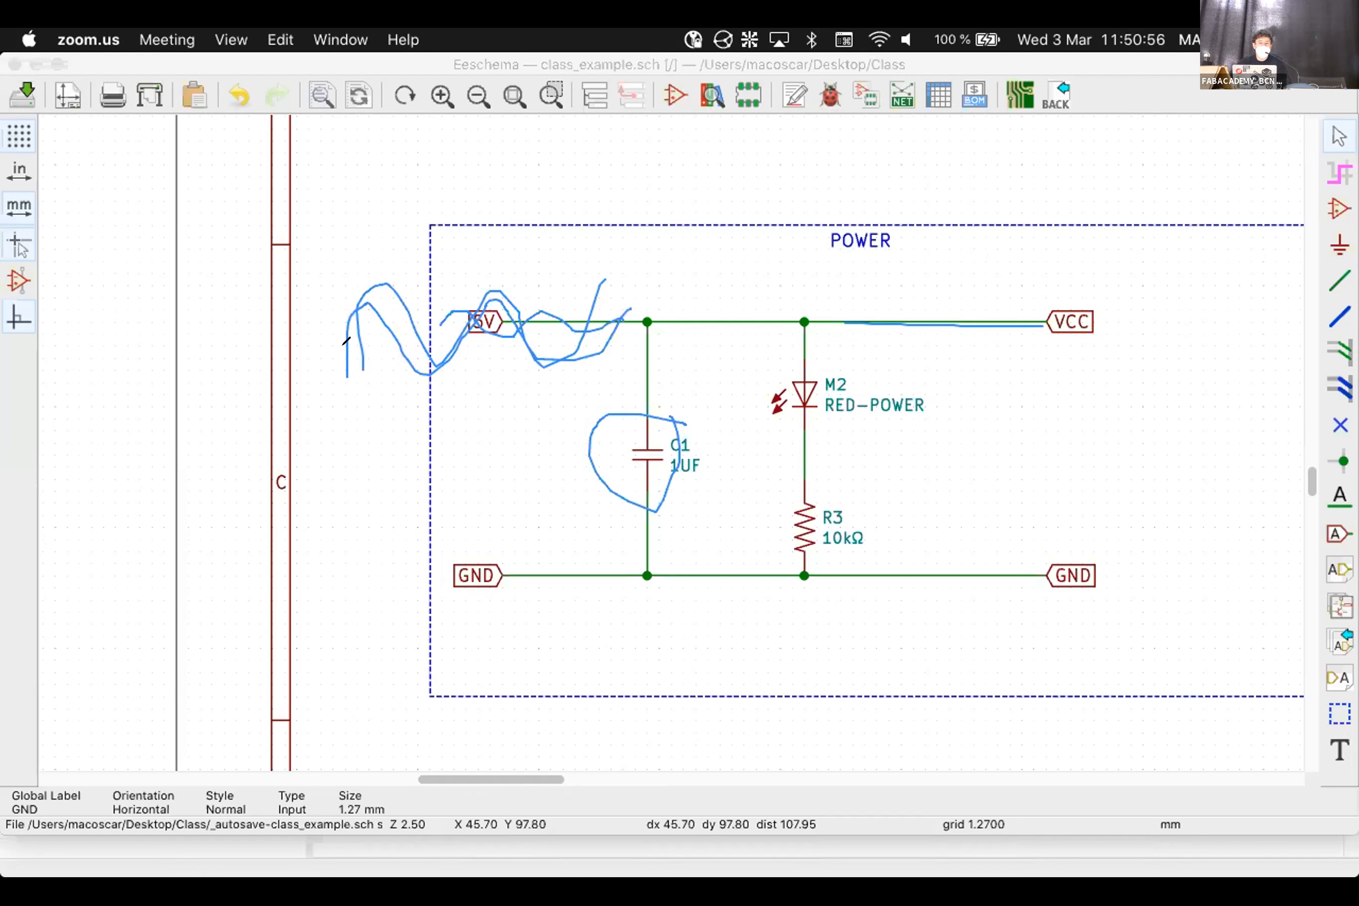
mouse_move(363, 281)
mouse_down()
mouse_move(416, 328)
mouse_move(423, 366)
mouse_move(494, 311)
mouse_move(518, 337)
mouse_move(571, 351)
mouse_up()
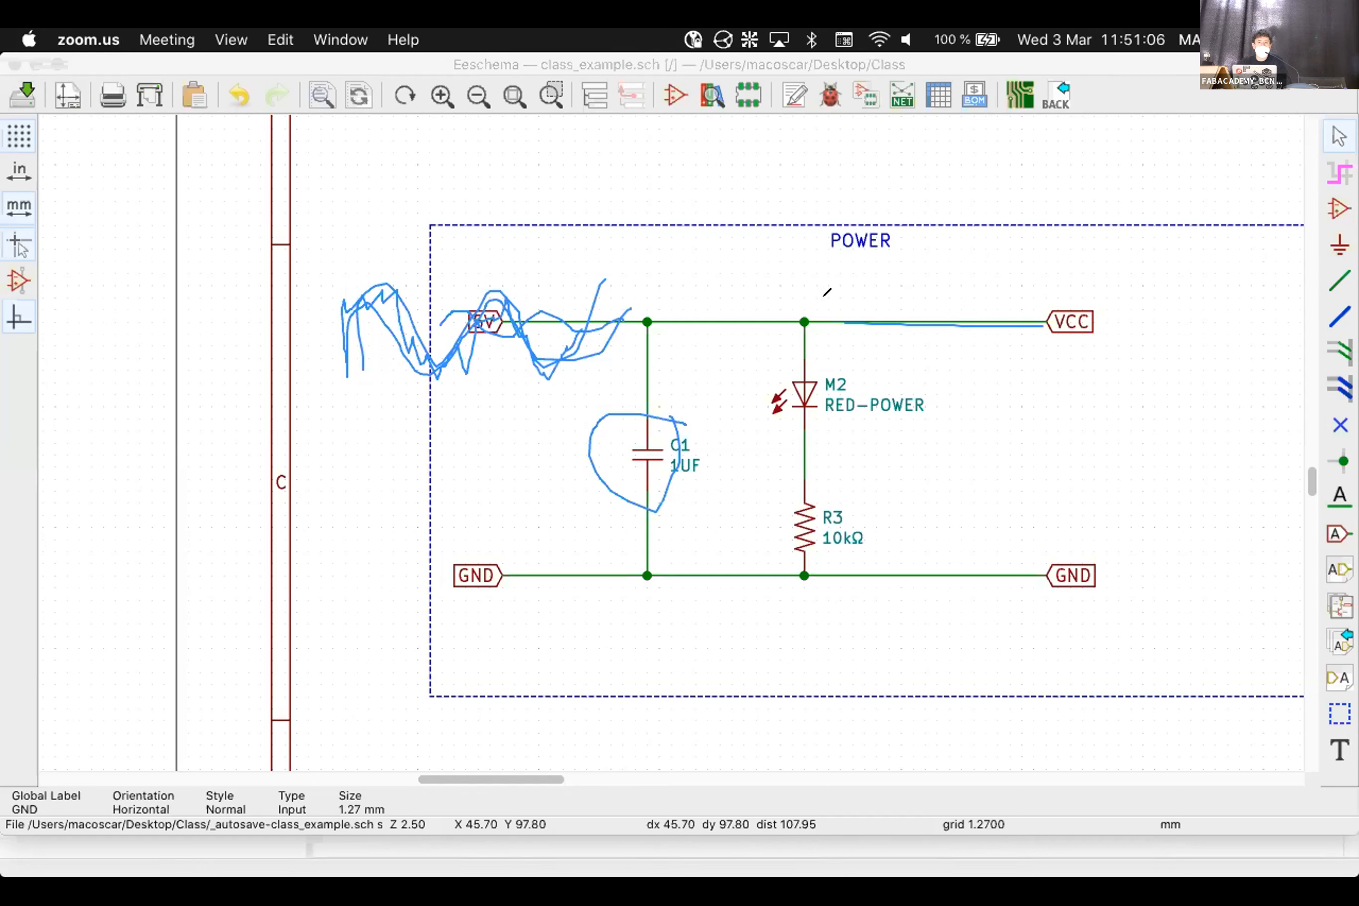
mouse_move(687, 276)
mouse_down()
mouse_move(708, 274)
mouse_move(729, 319)
mouse_up()
drag(758, 280, 754, 275)
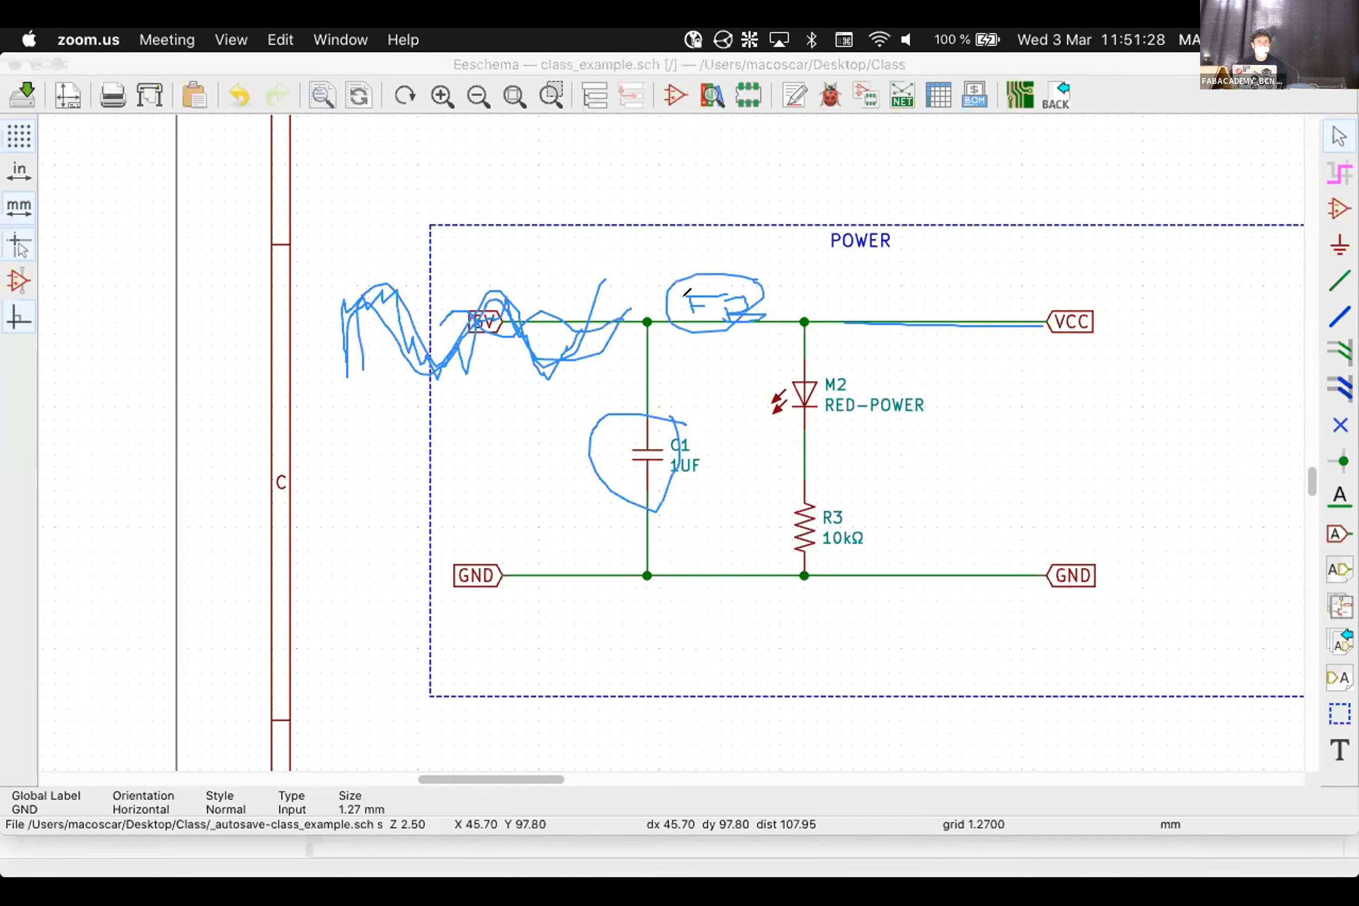
mouse_move(693, 319)
mouse_down()
mouse_move(670, 325)
mouse_move(693, 331)
mouse_up()
Save class_example.sch and bring the POWER block into view
scroll(802, 470, down, 5)
click(23, 91)
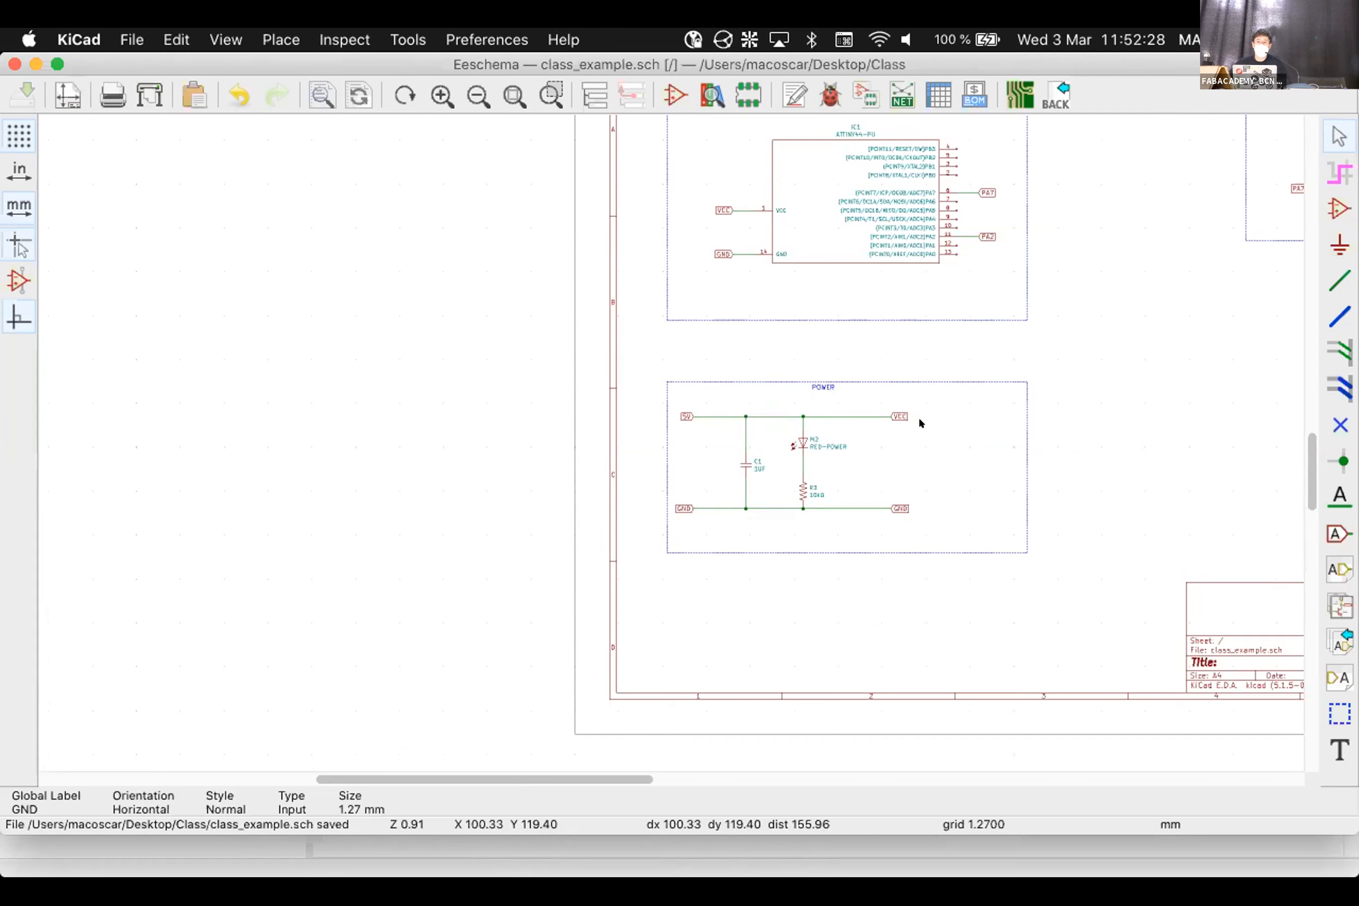
scroll(920, 406, up, 3)
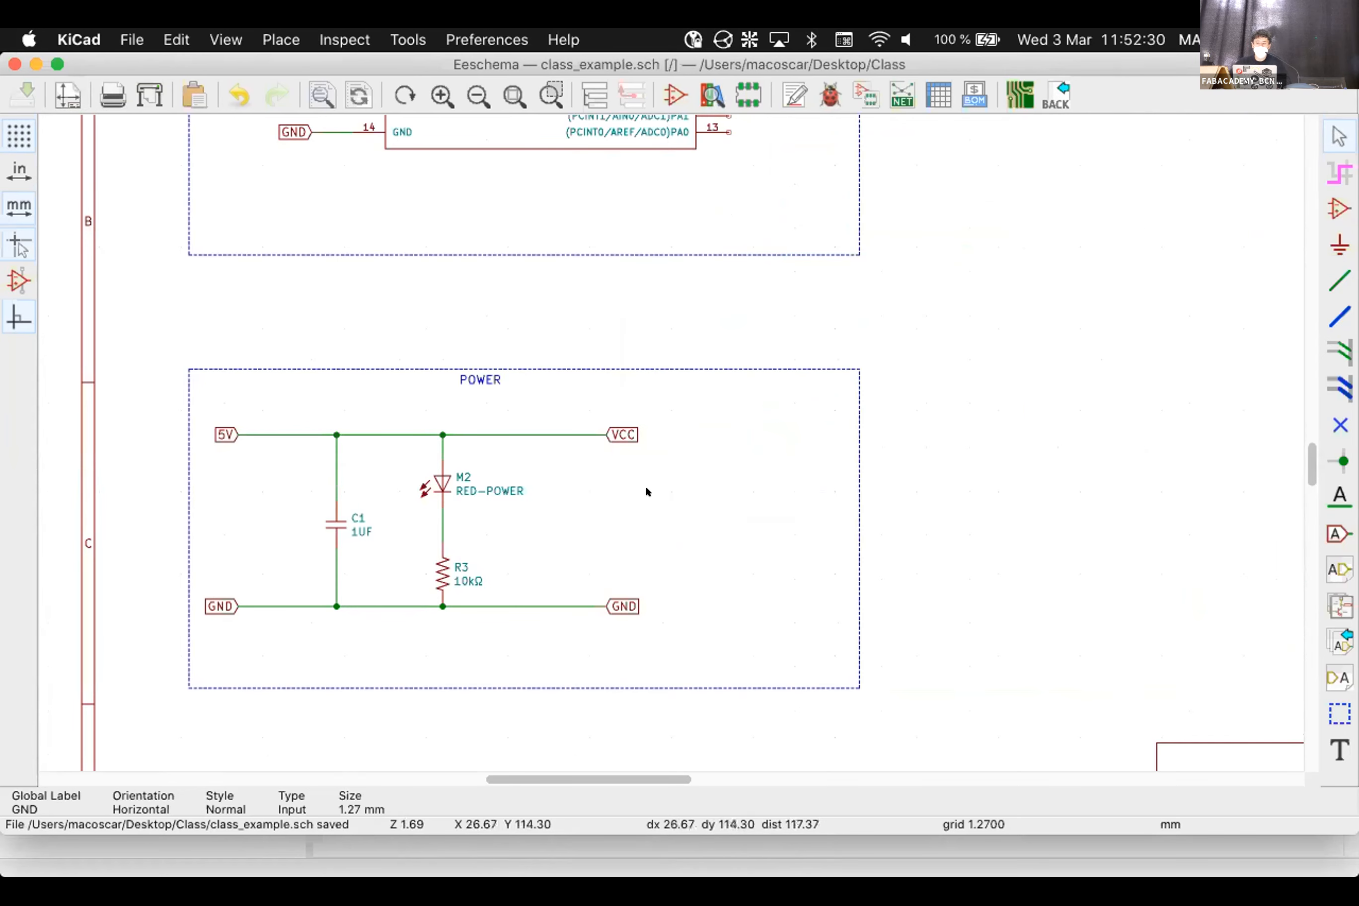
scroll(645, 485, up, 2)
middle_drag(697, 490, 667, 442)
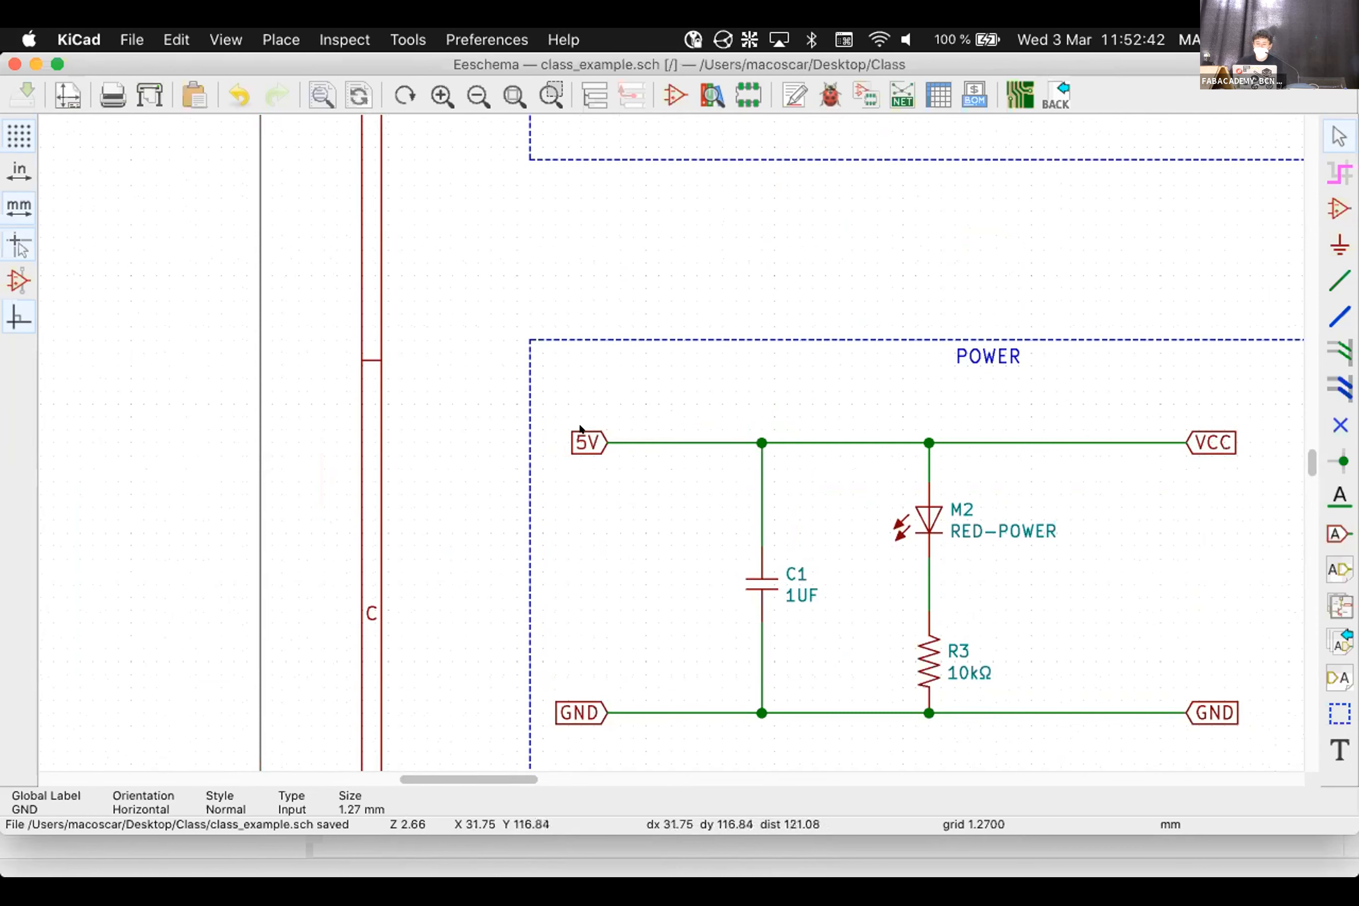
Rename the POWER block's 5V input label to VCC
right_click(582, 441)
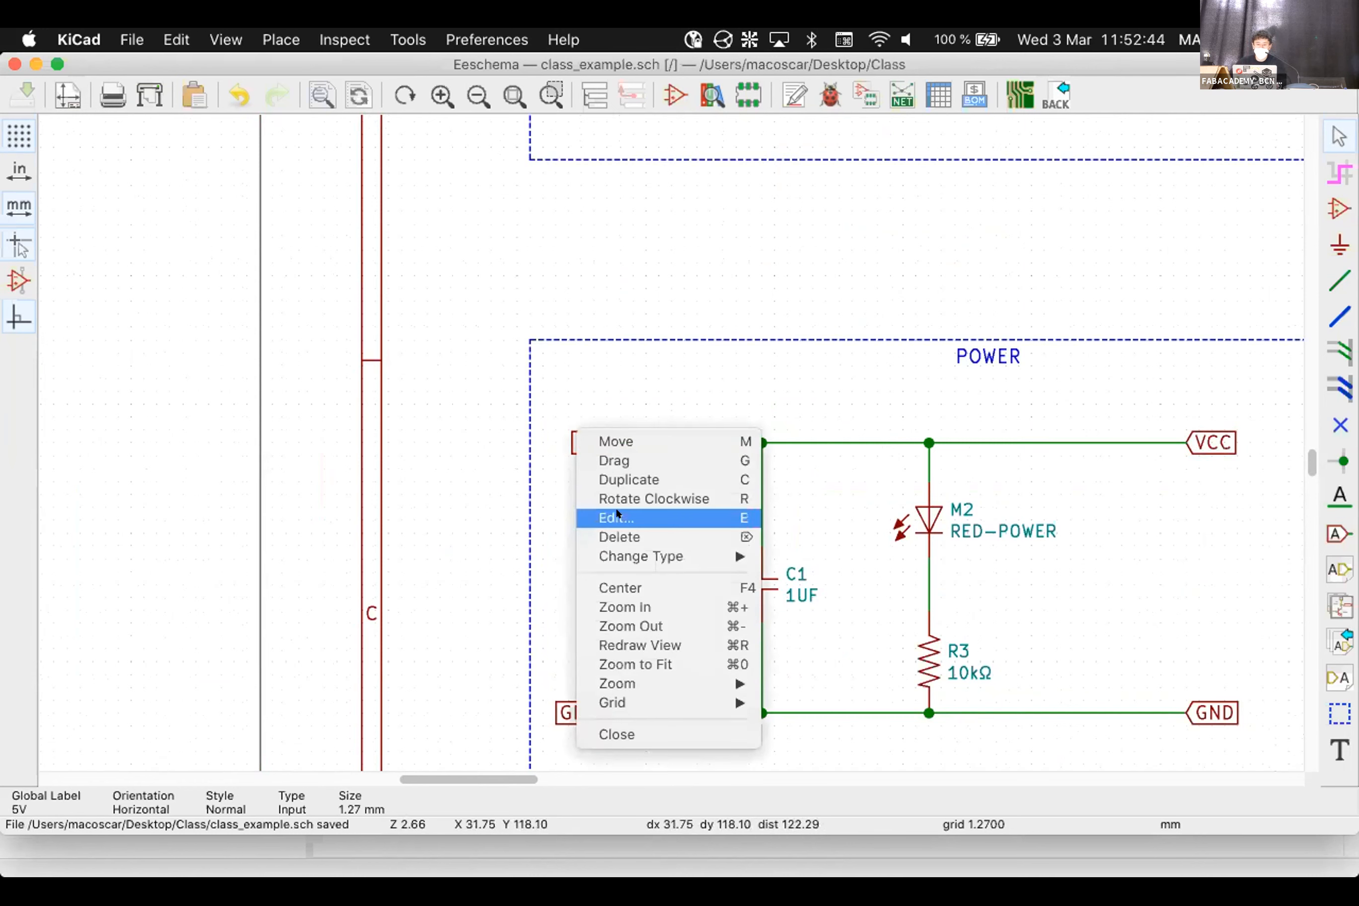
key(c)
key(r)
key(r)
click(601, 441)
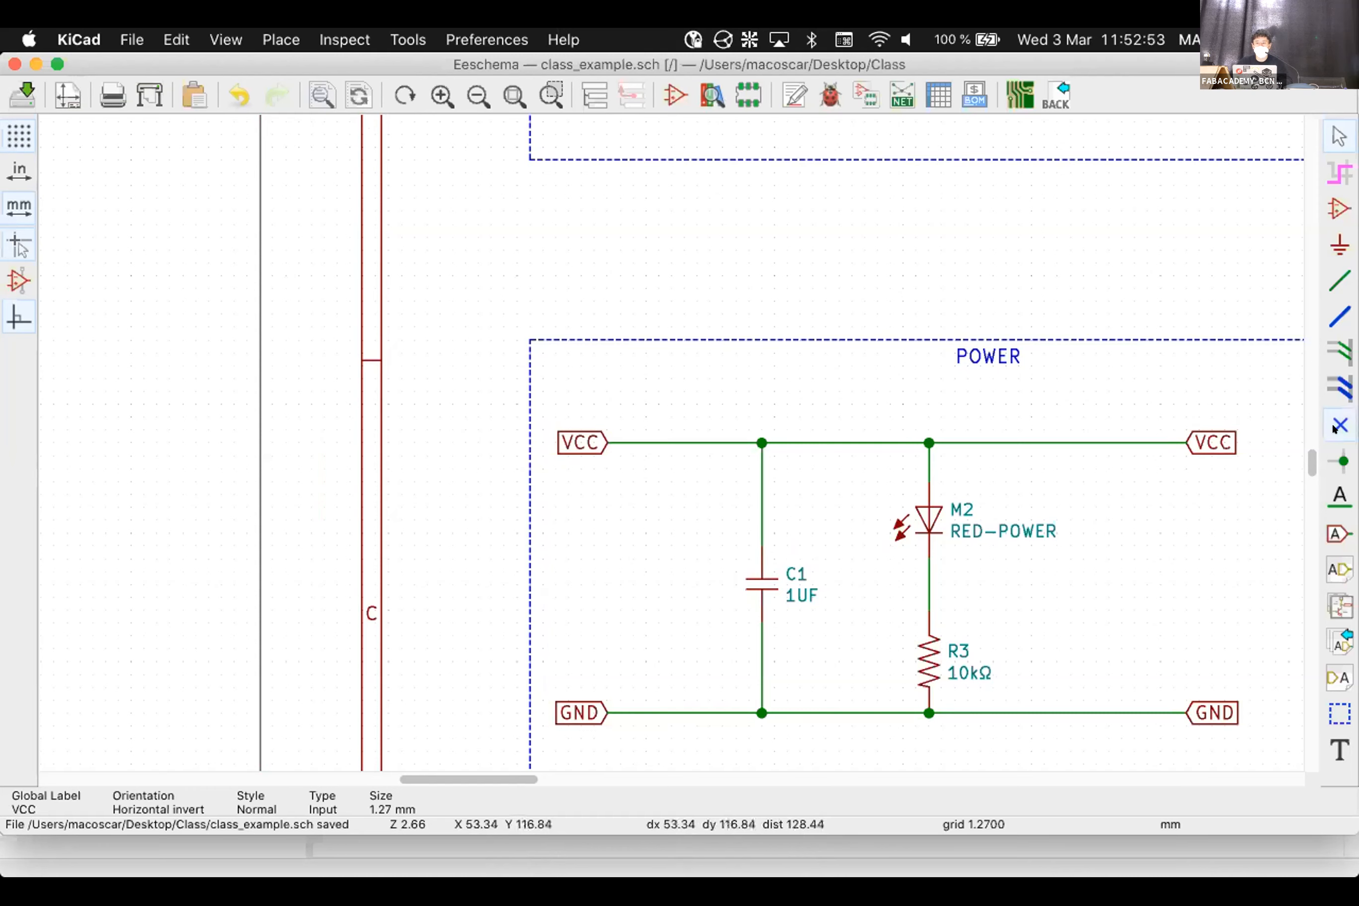
Delete the right-hand VCC label and GND label along with their wires
drag(1256, 467, 1126, 402)
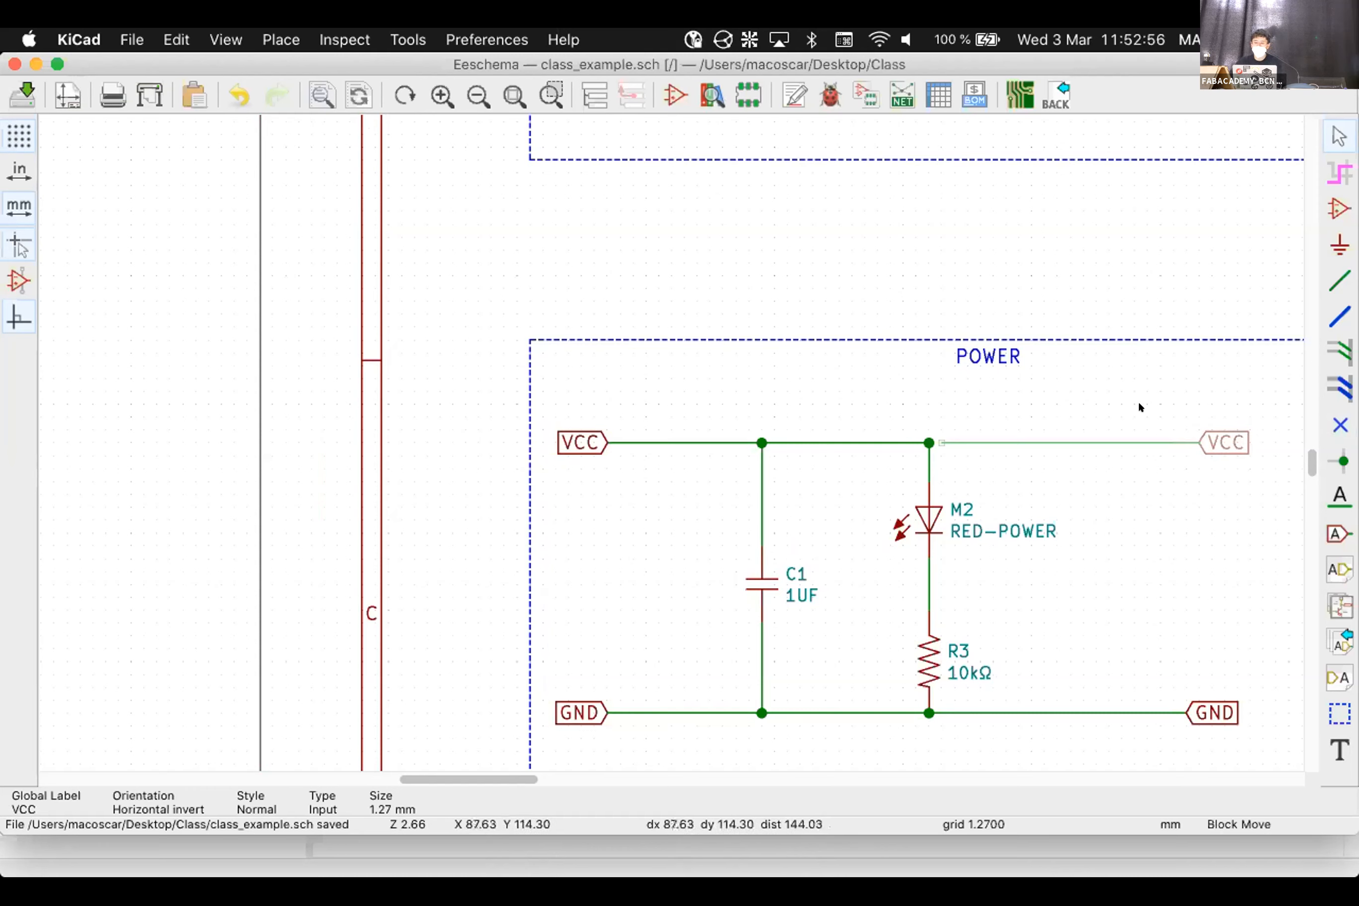
right_click(1126, 423)
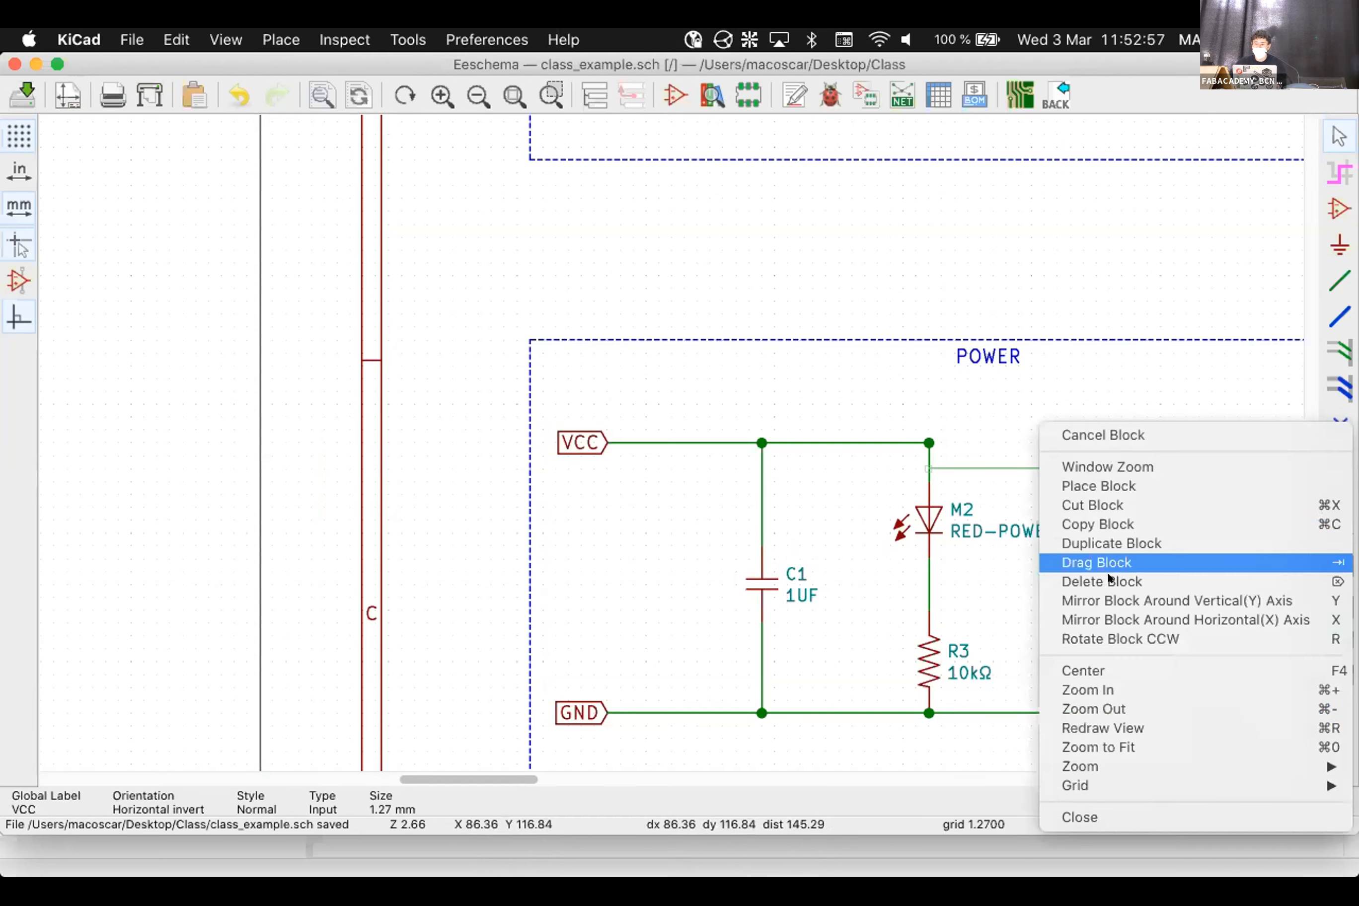
click(1346, 583)
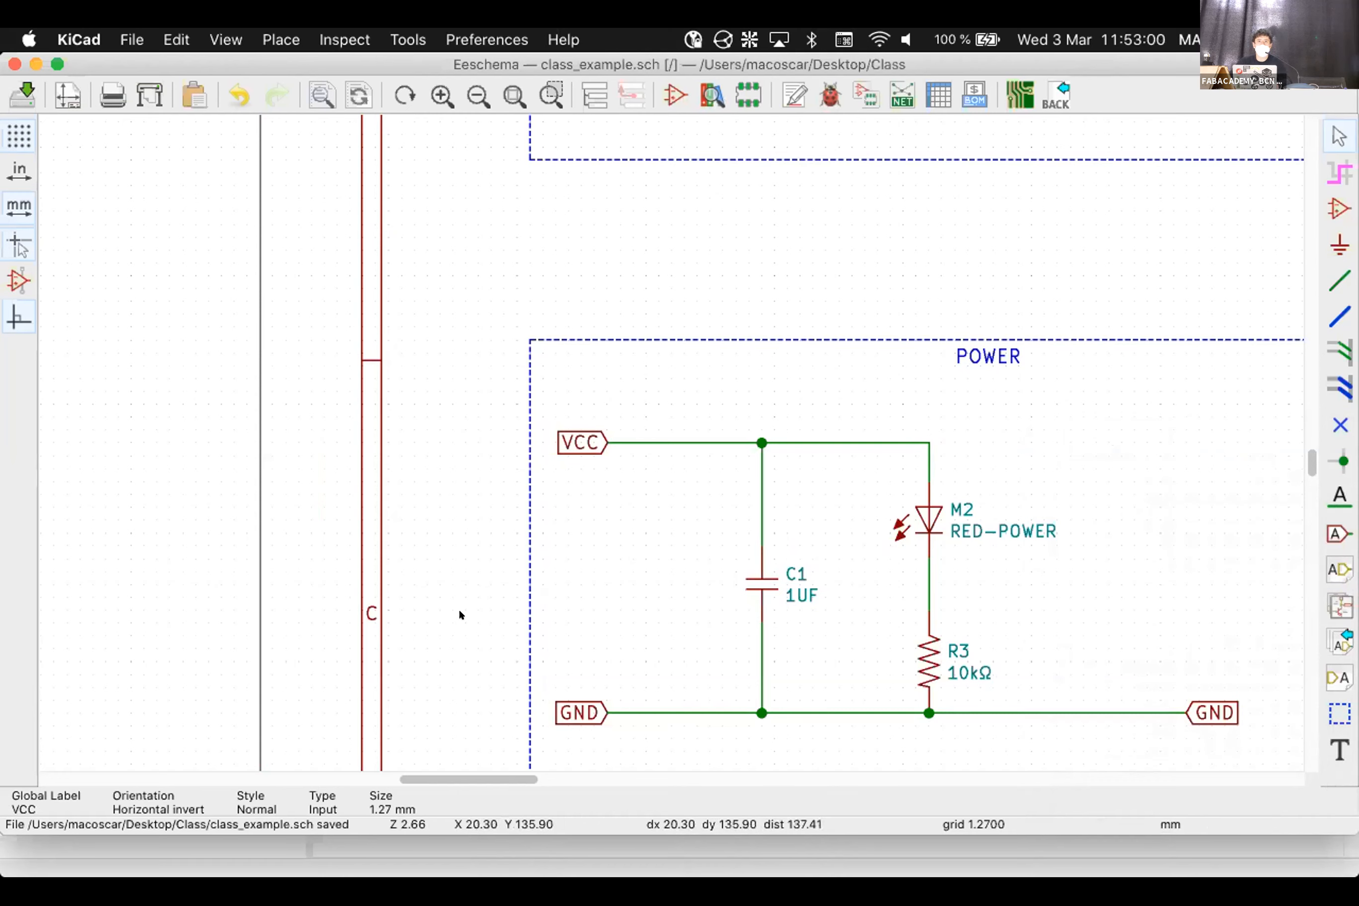
scroll(458, 608, down, 1)
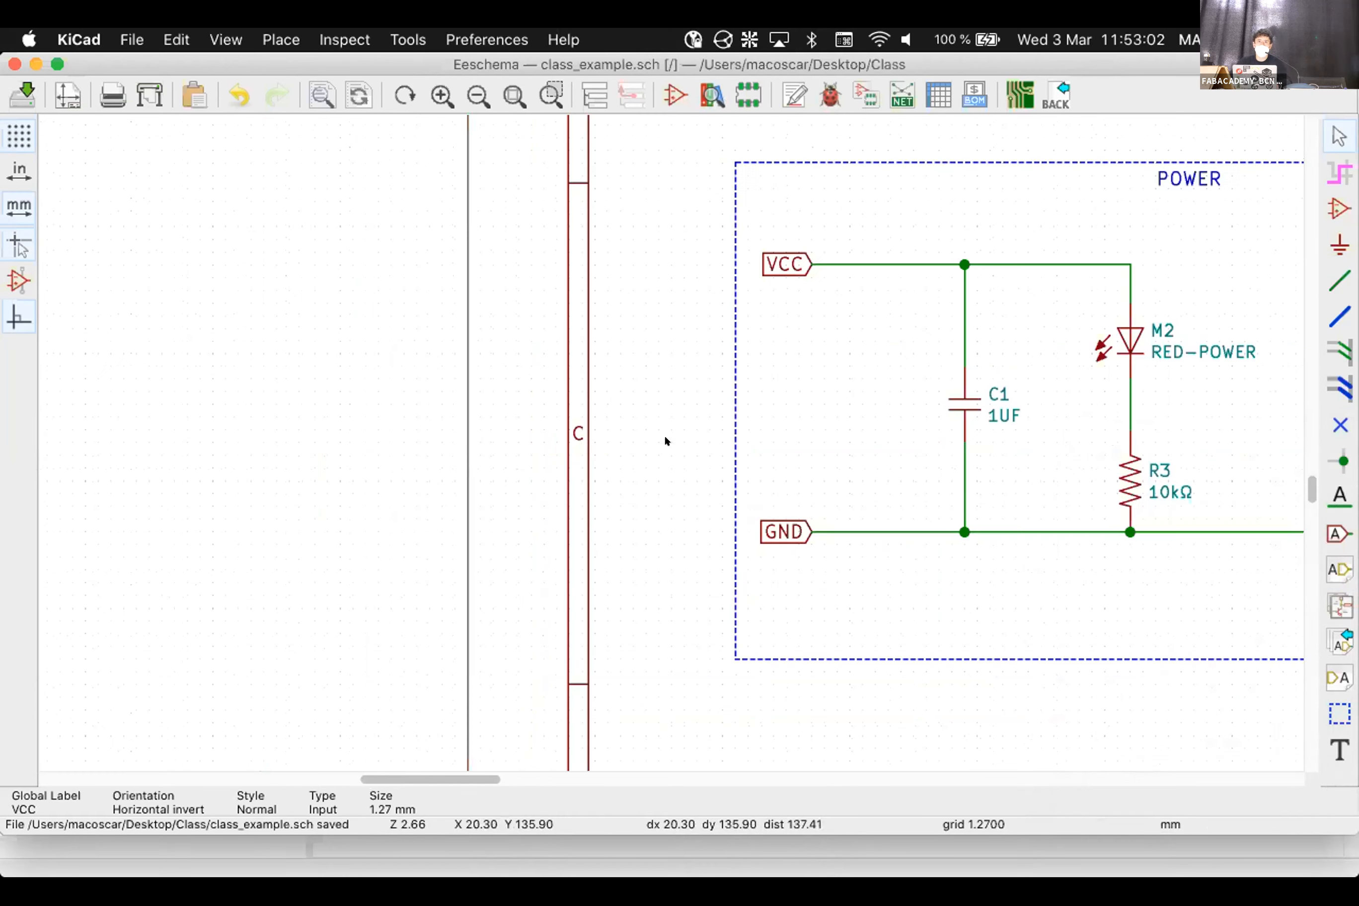
scroll(665, 440, down, 1)
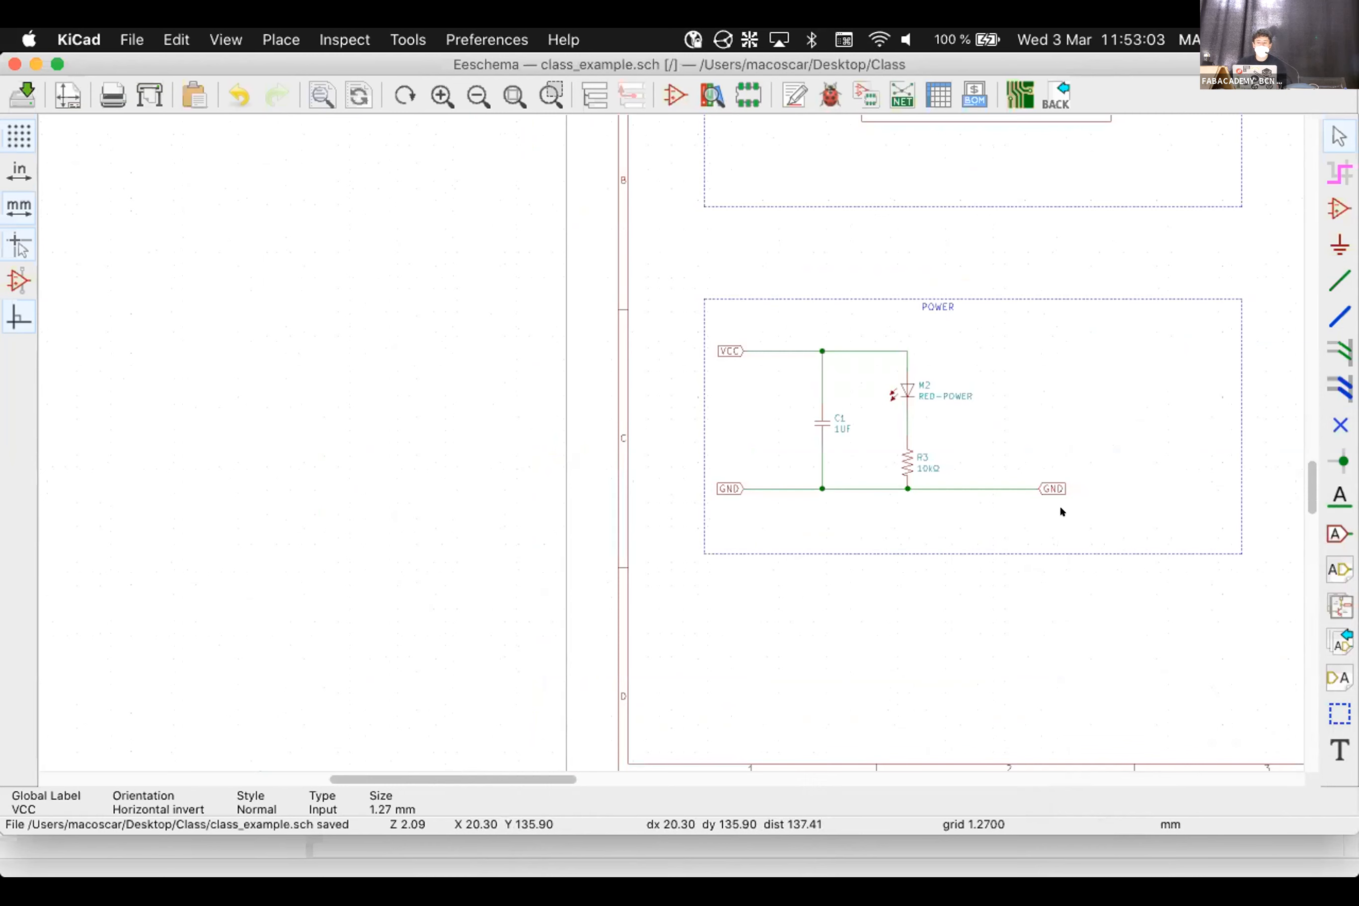
drag(1061, 508, 1025, 447)
right_click(1023, 440)
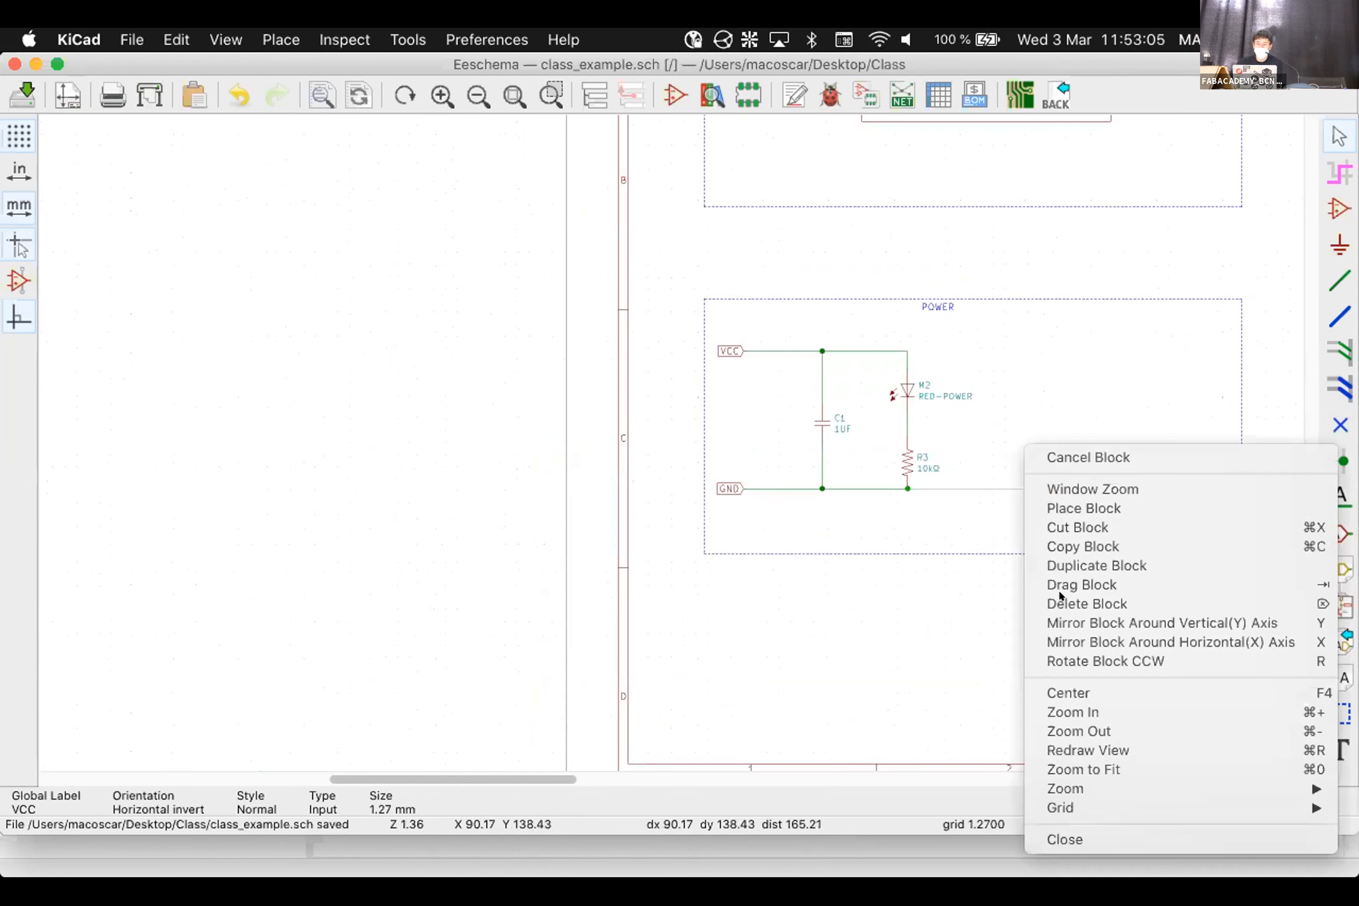
click(1070, 601)
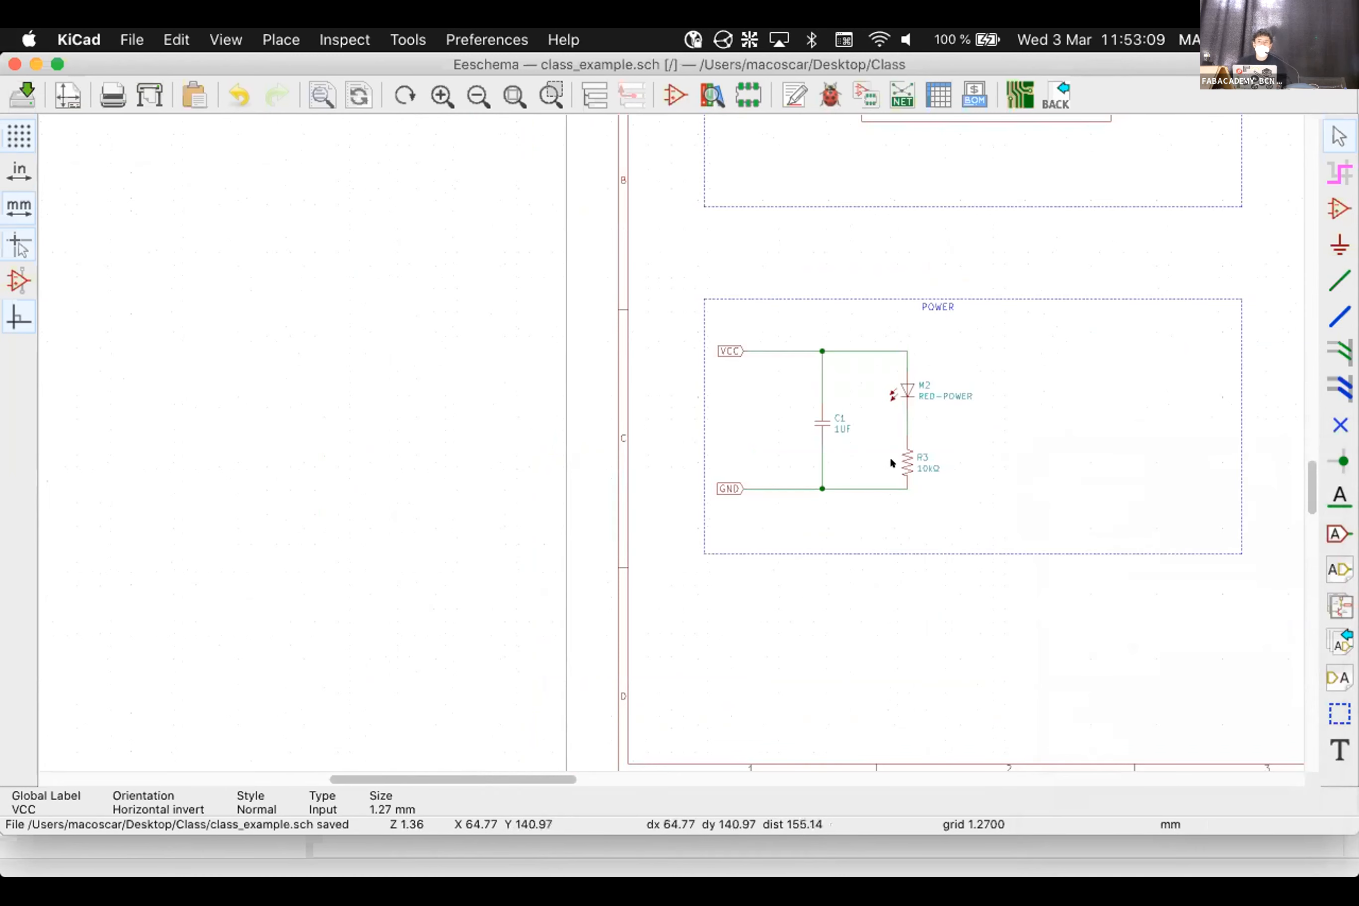
scroll(775, 537, down, 1)
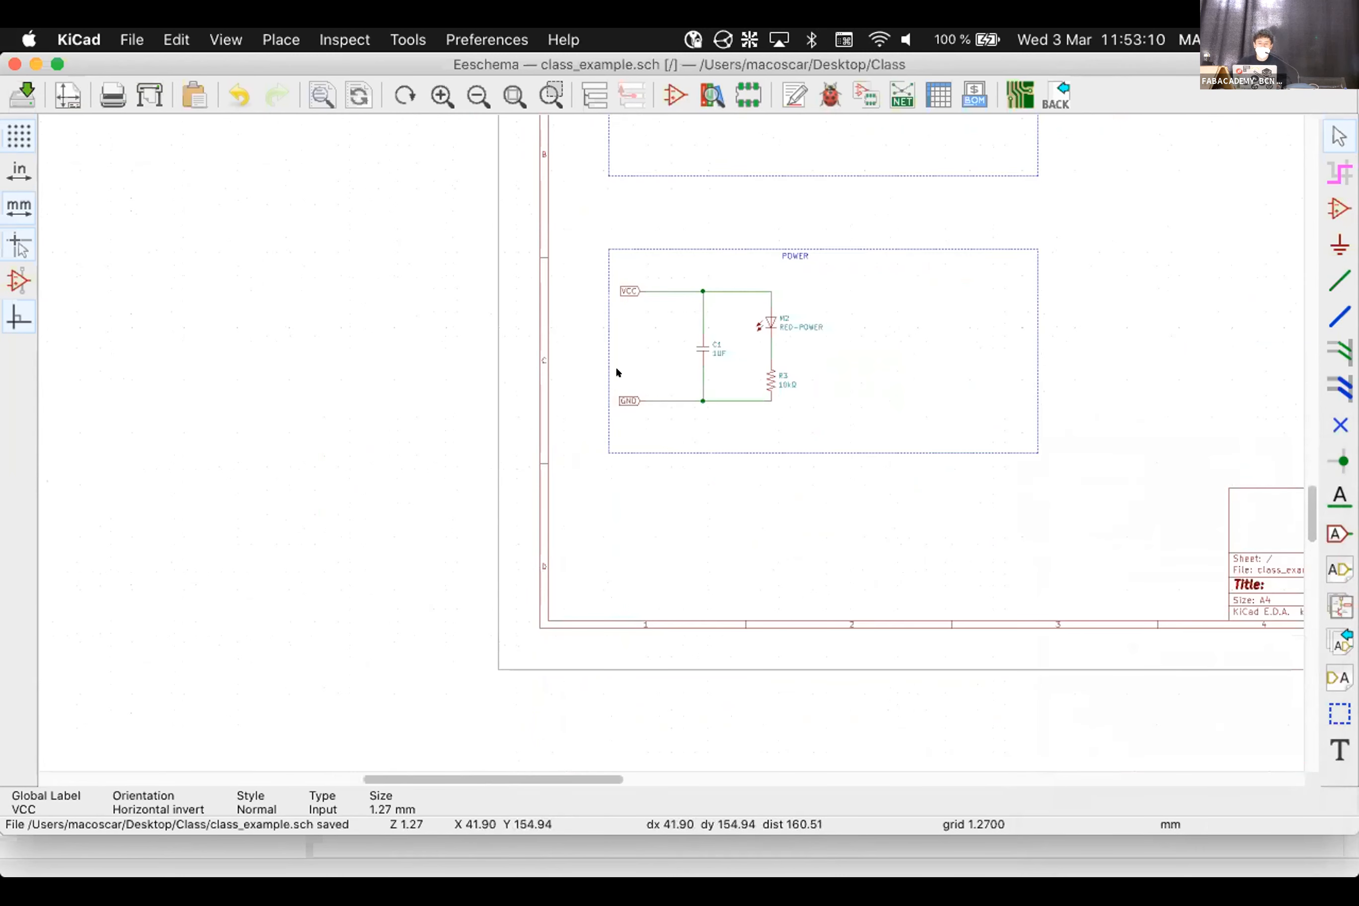
scroll(632, 420, down, 5)
scroll(631, 419, up, 6)
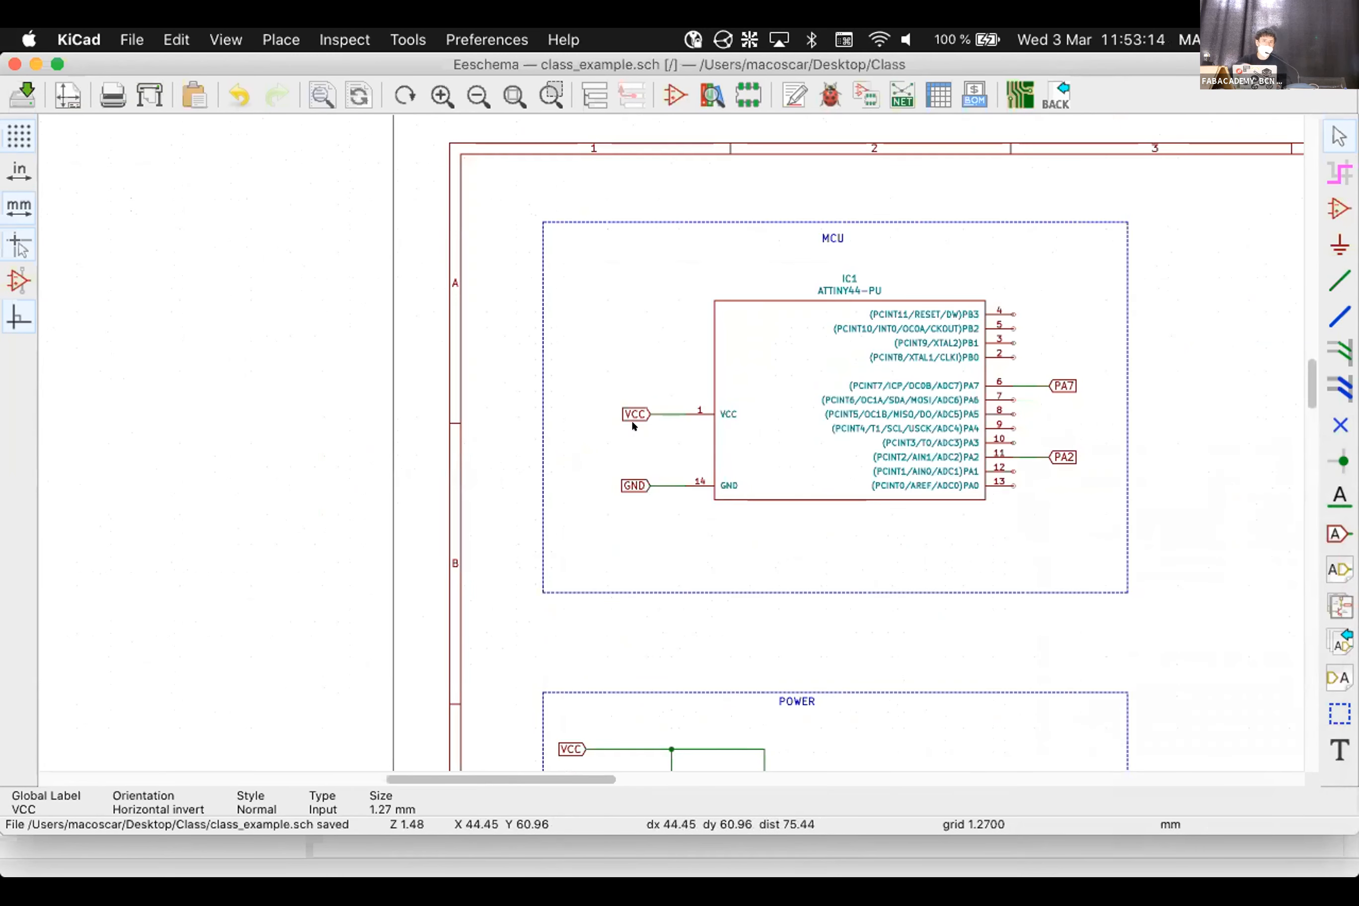
scroll(666, 439, down, 3)
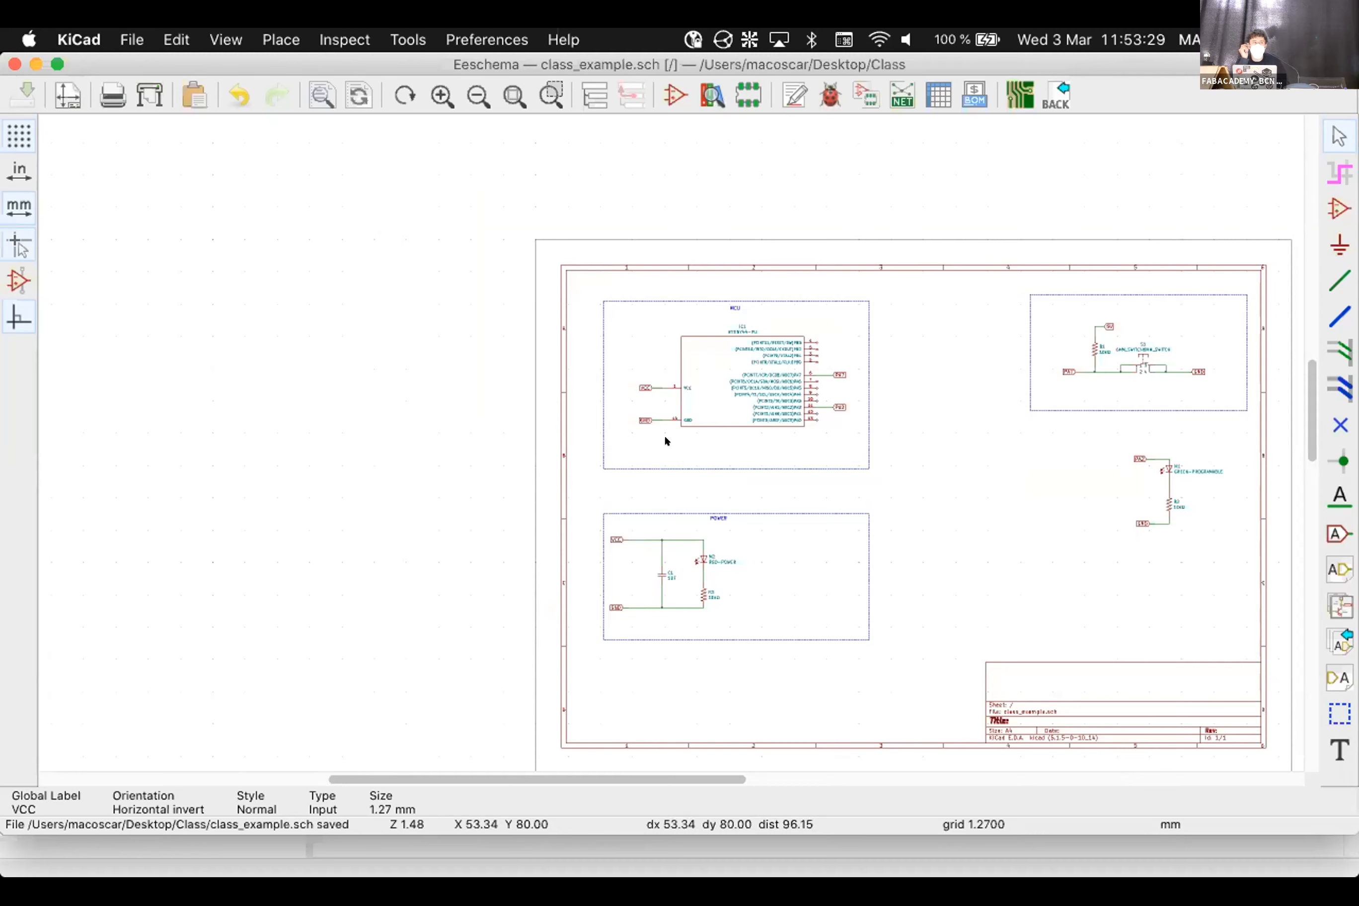
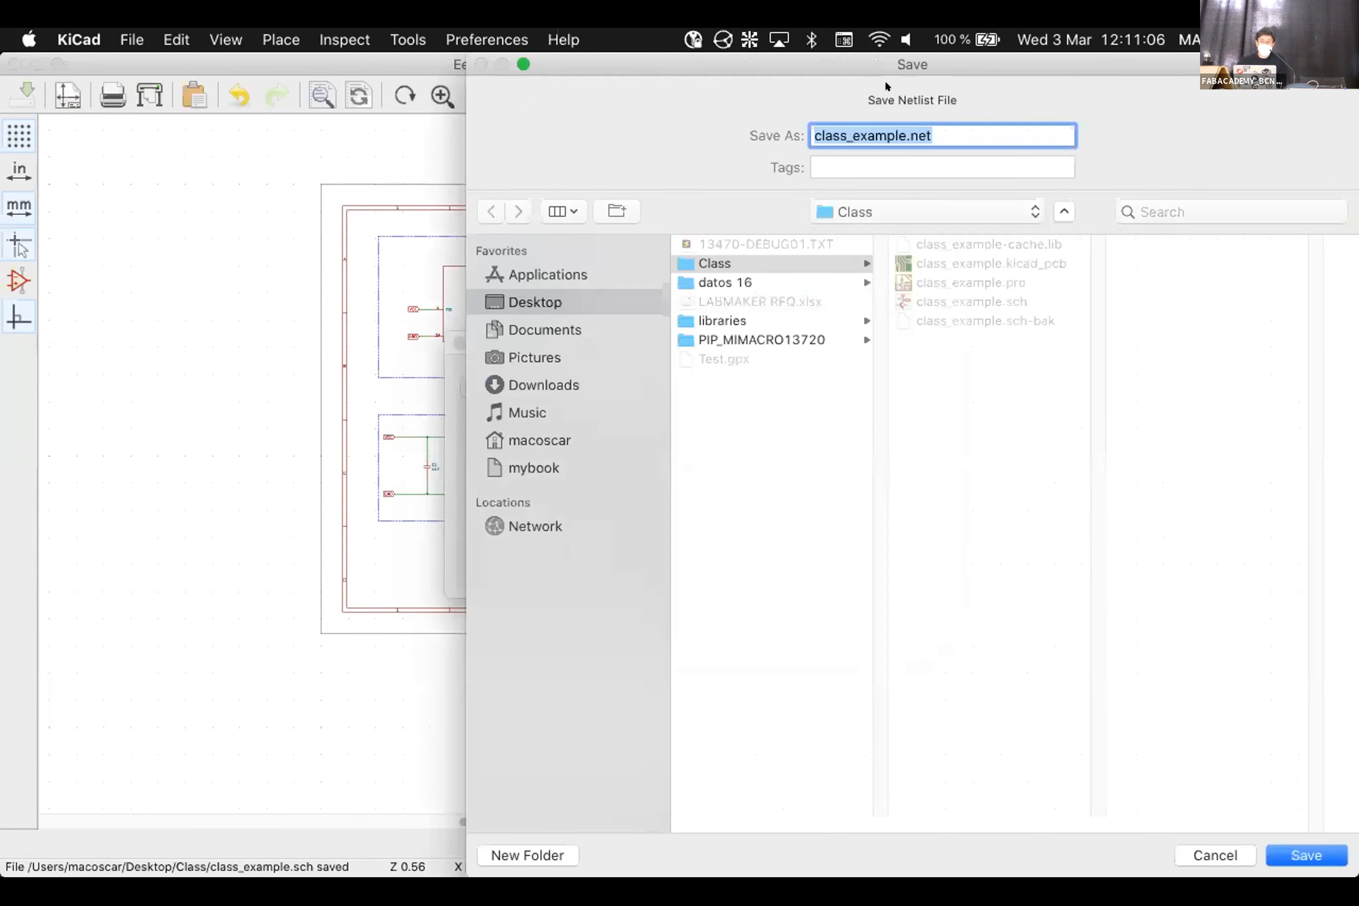
Save the netlist as class_example.net, then launch Pcbnew on class_example.kicad_pcb
drag(882, 63, 578, 62)
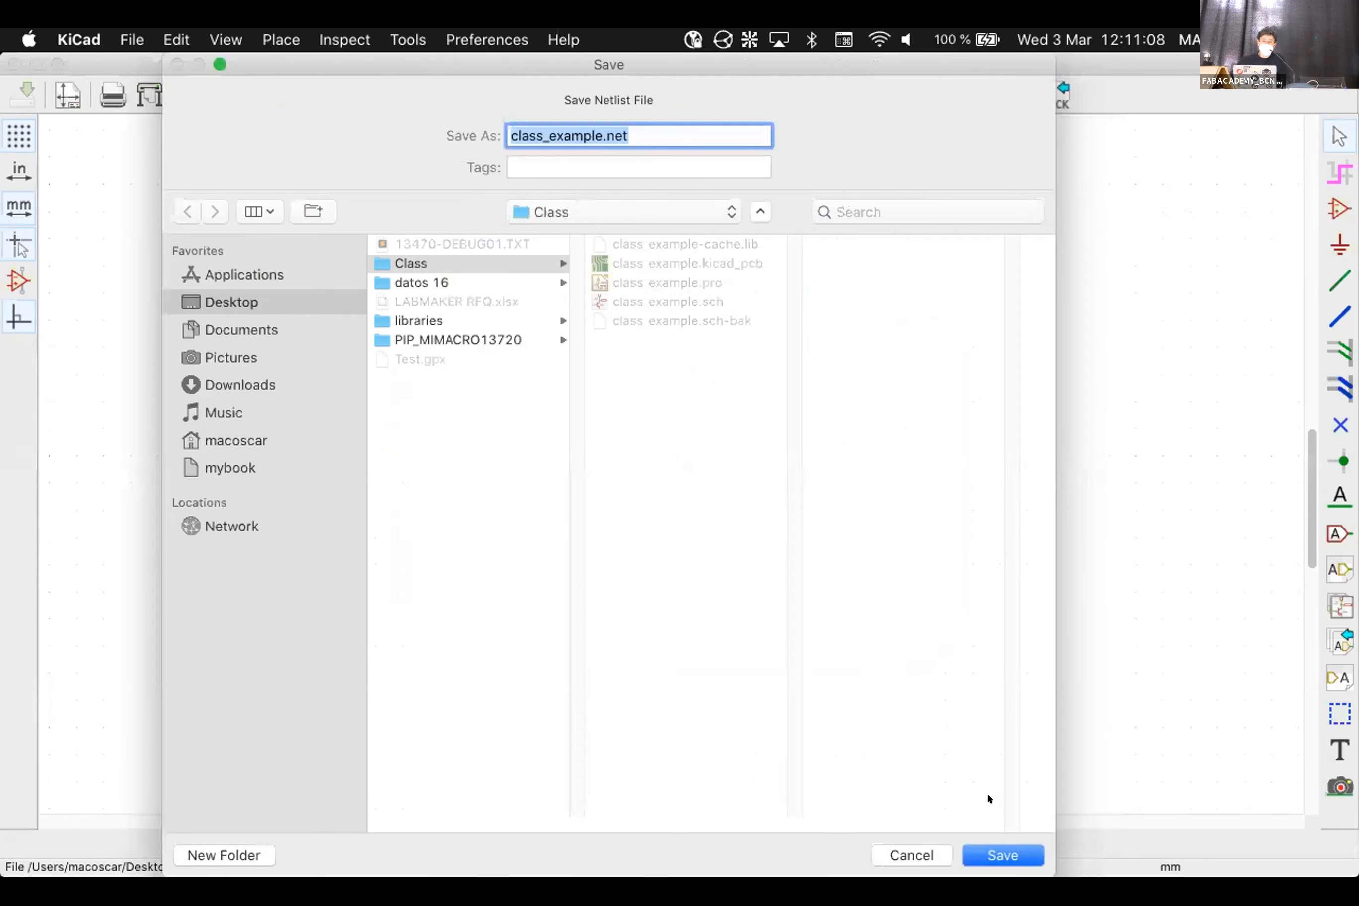
click(991, 843)
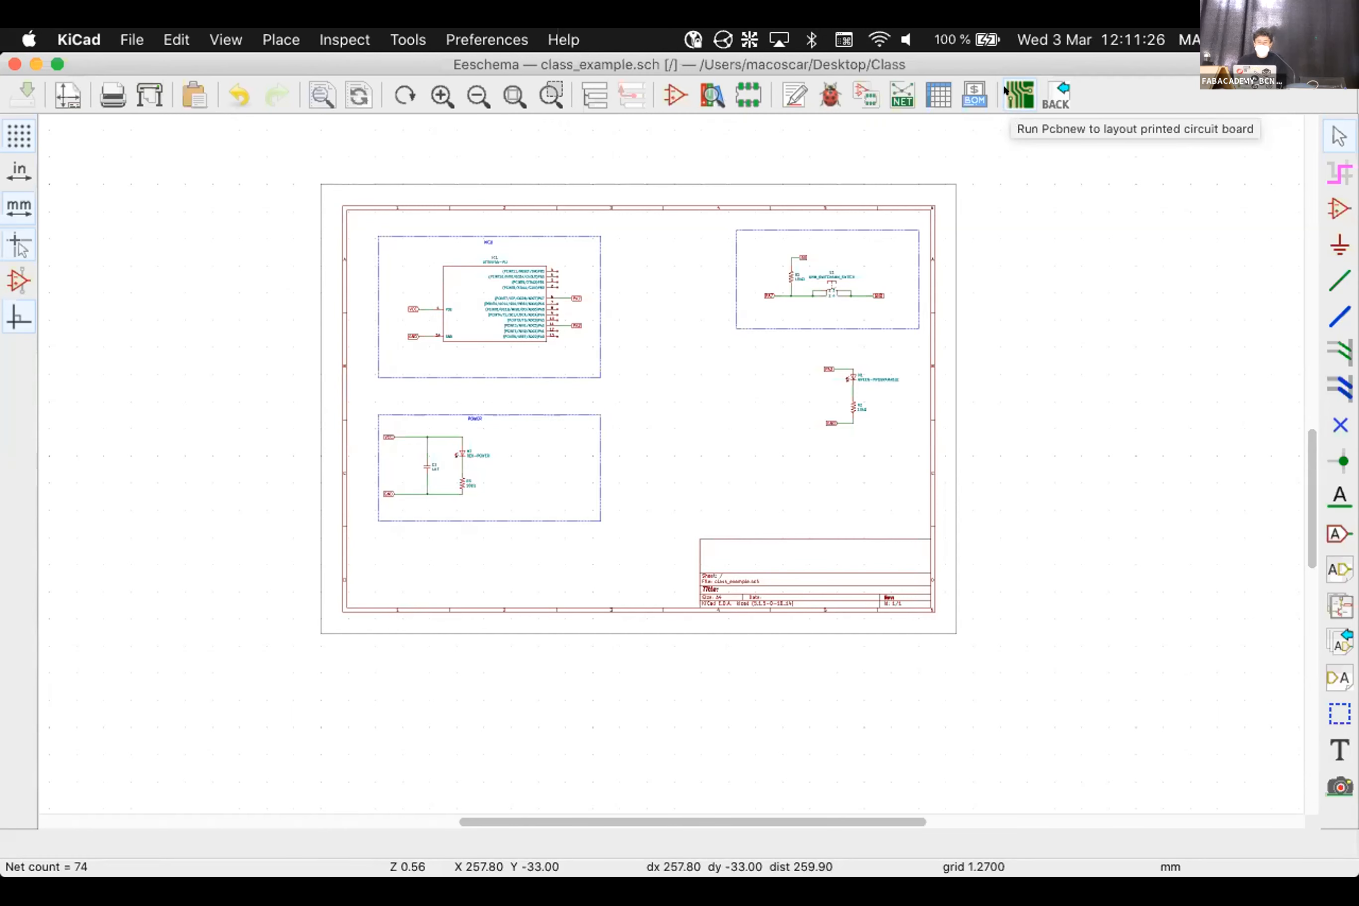
key(super+grave)
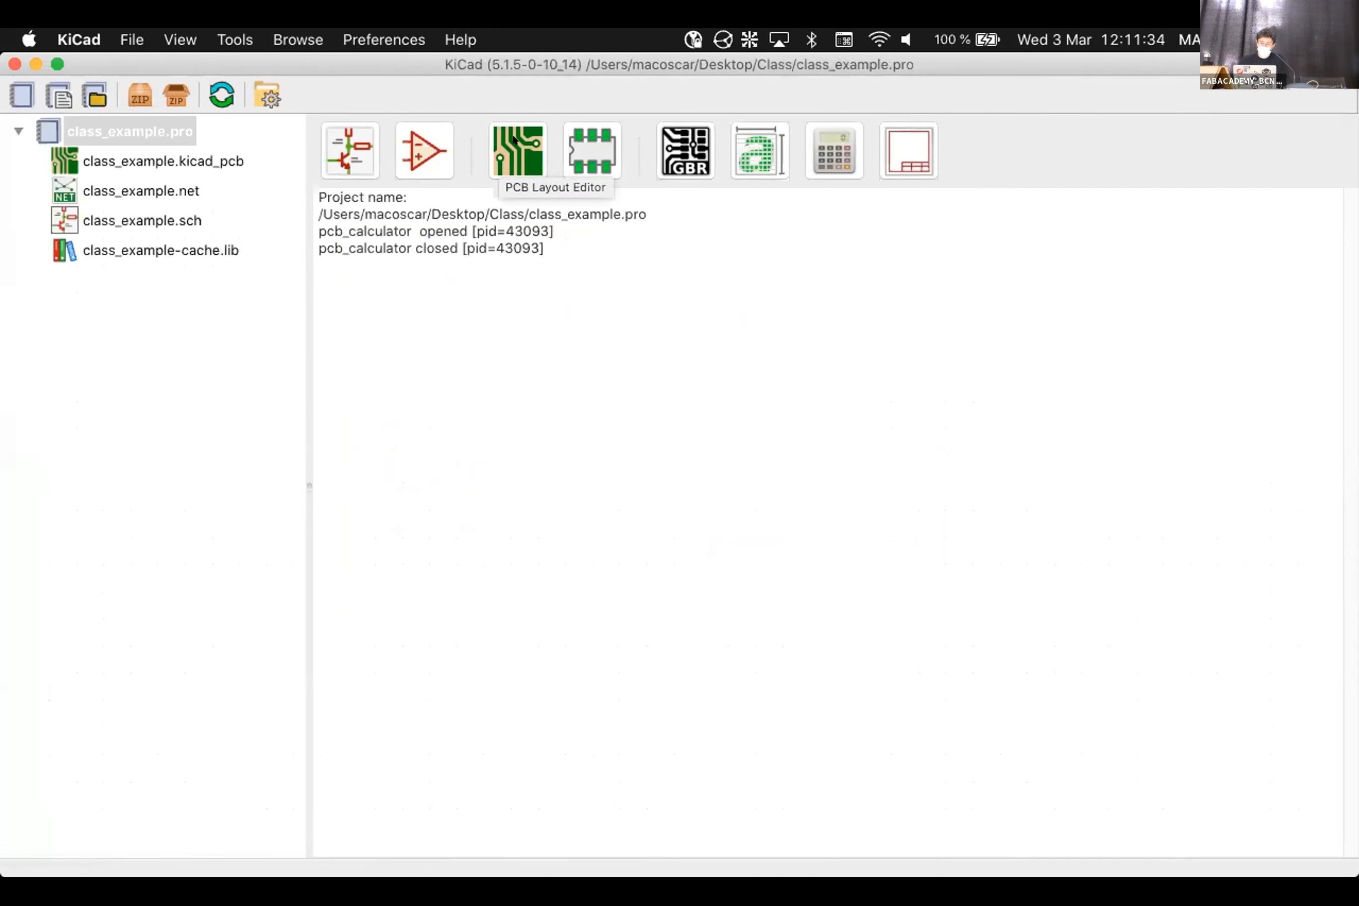
key(super+grave)
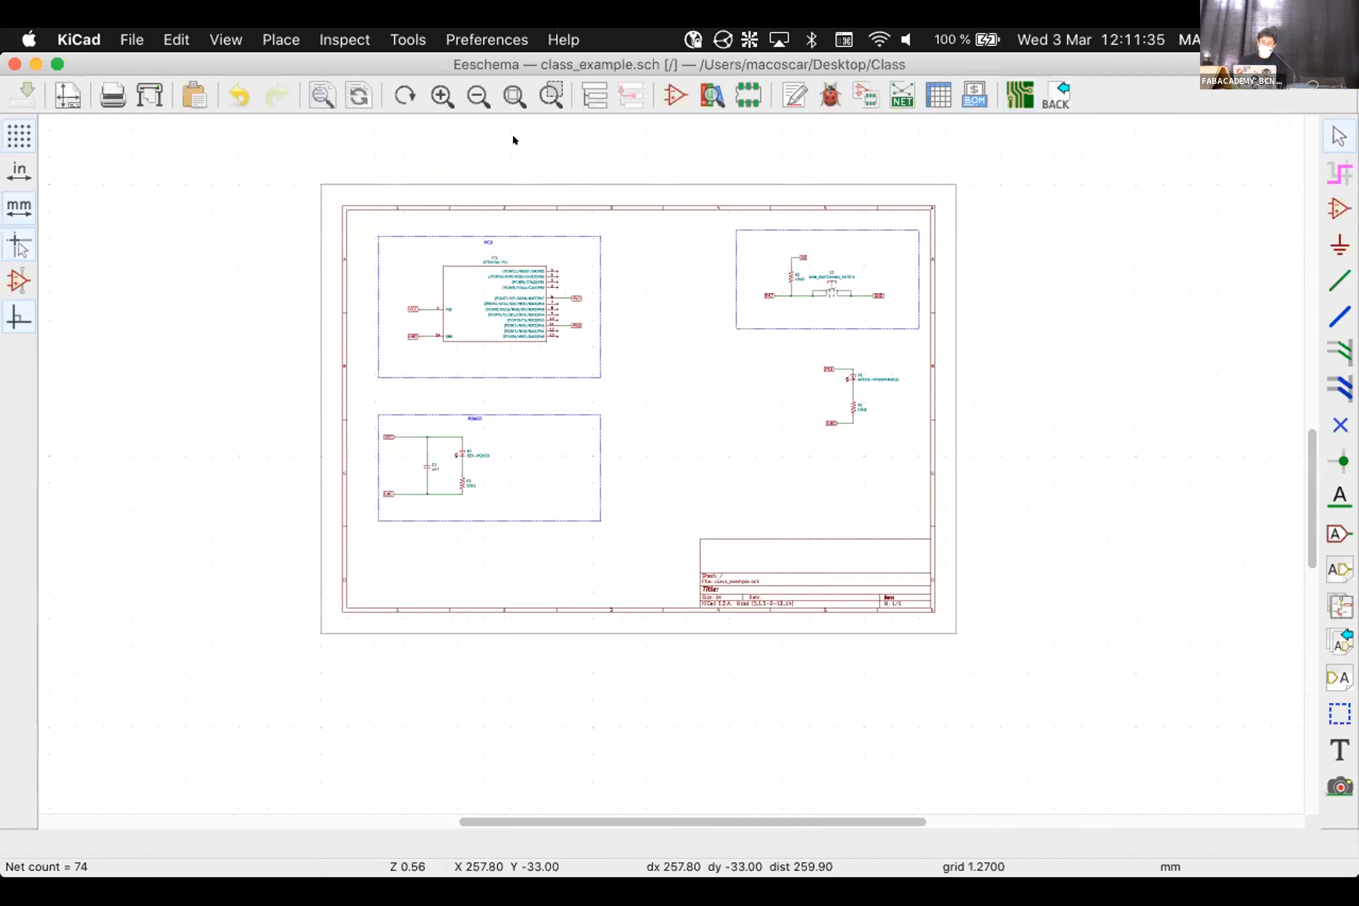
click(1007, 91)
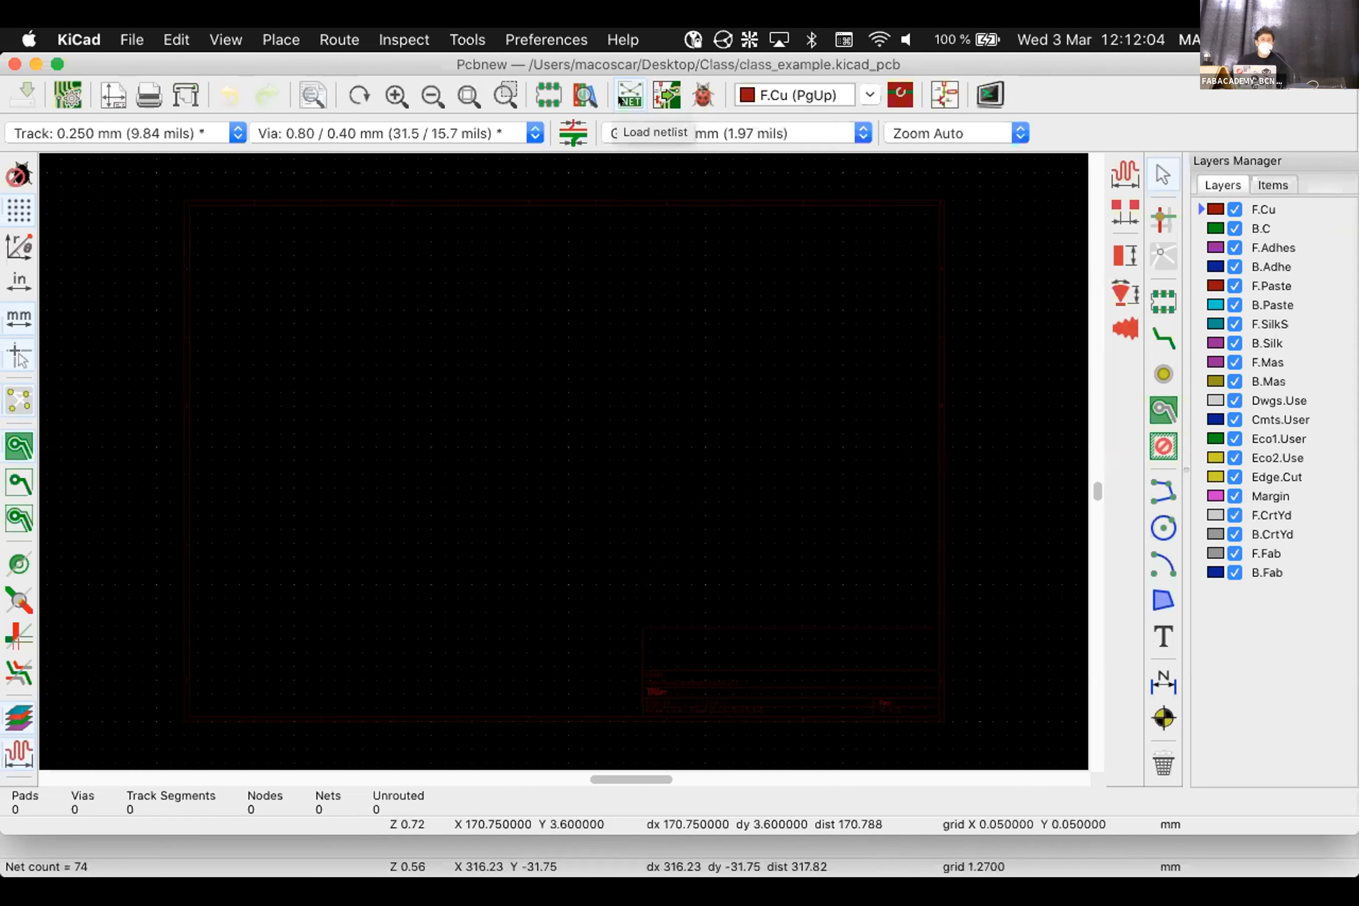
click(621, 99)
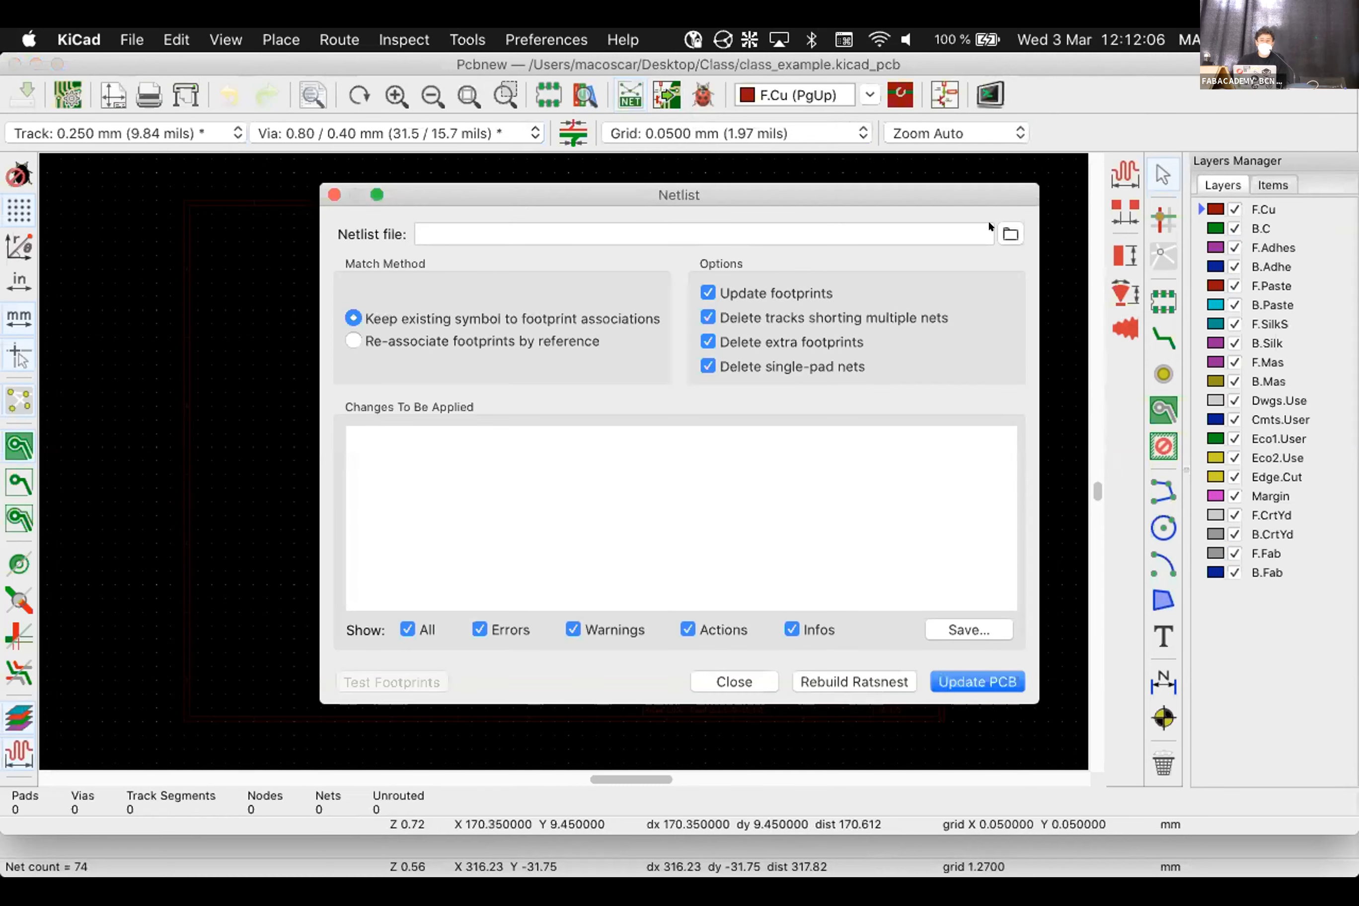
click(1001, 231)
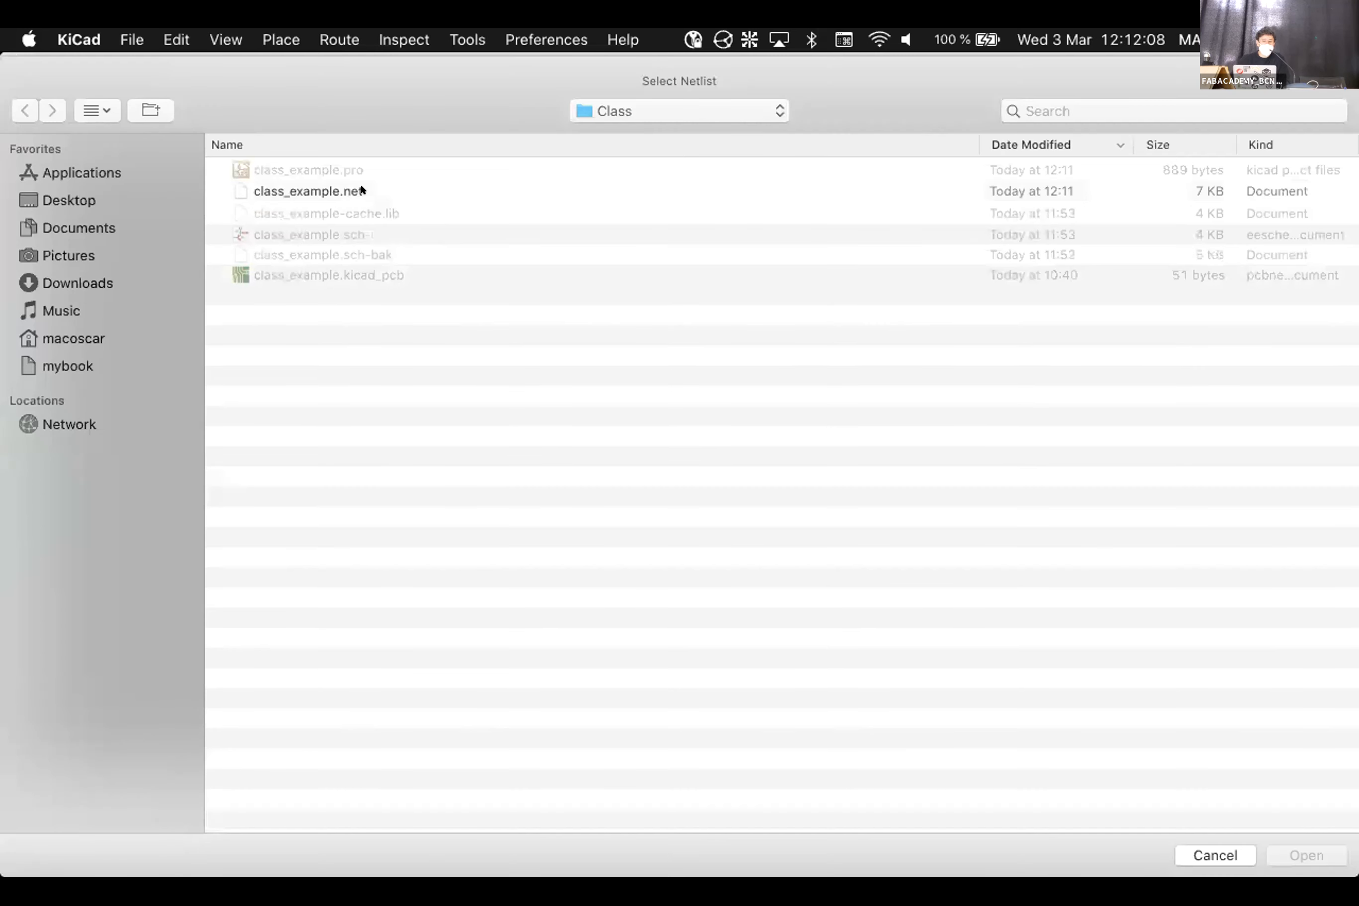
click(357, 190)
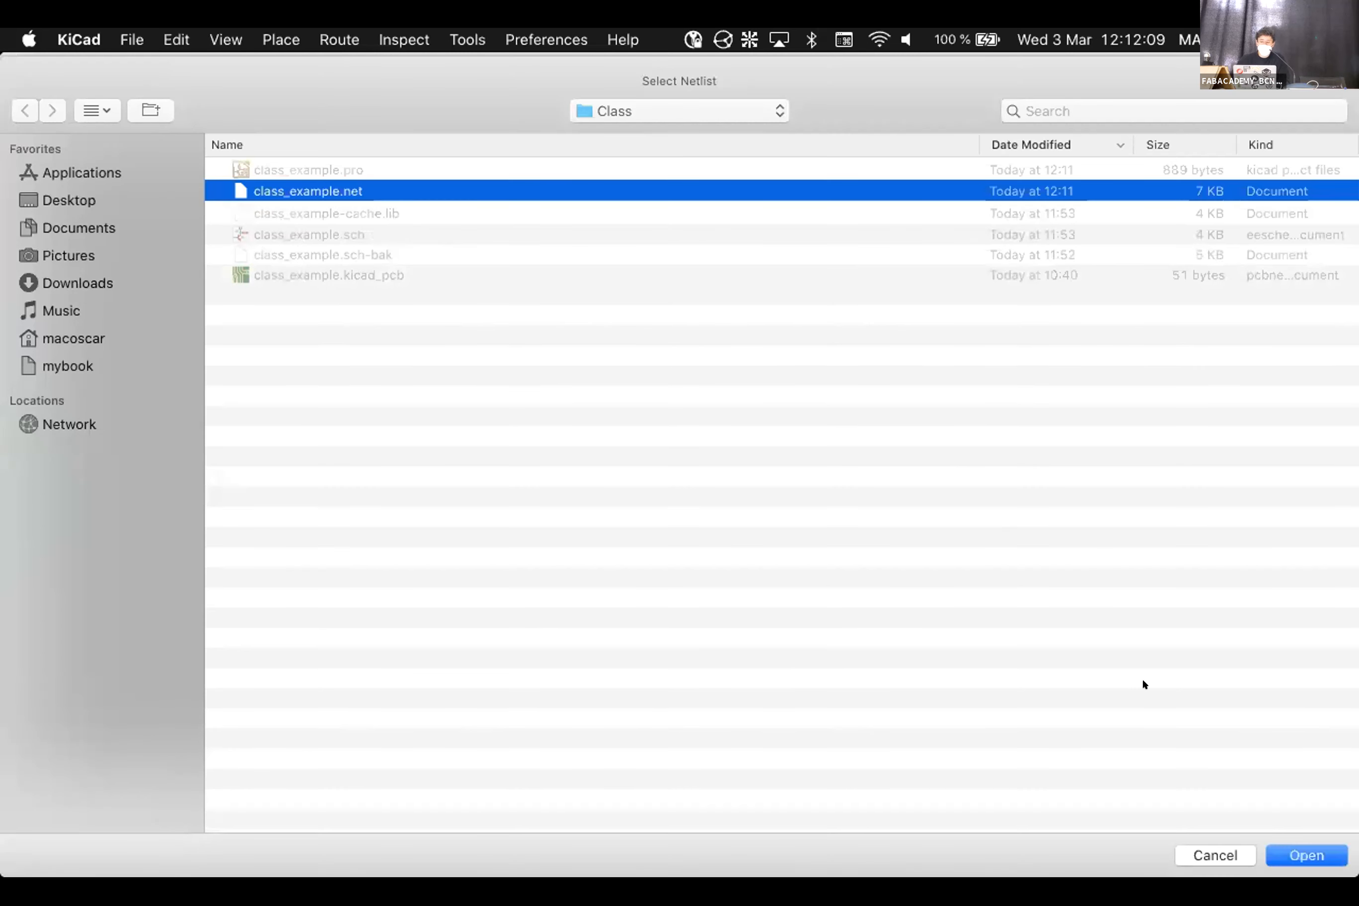
click(1328, 853)
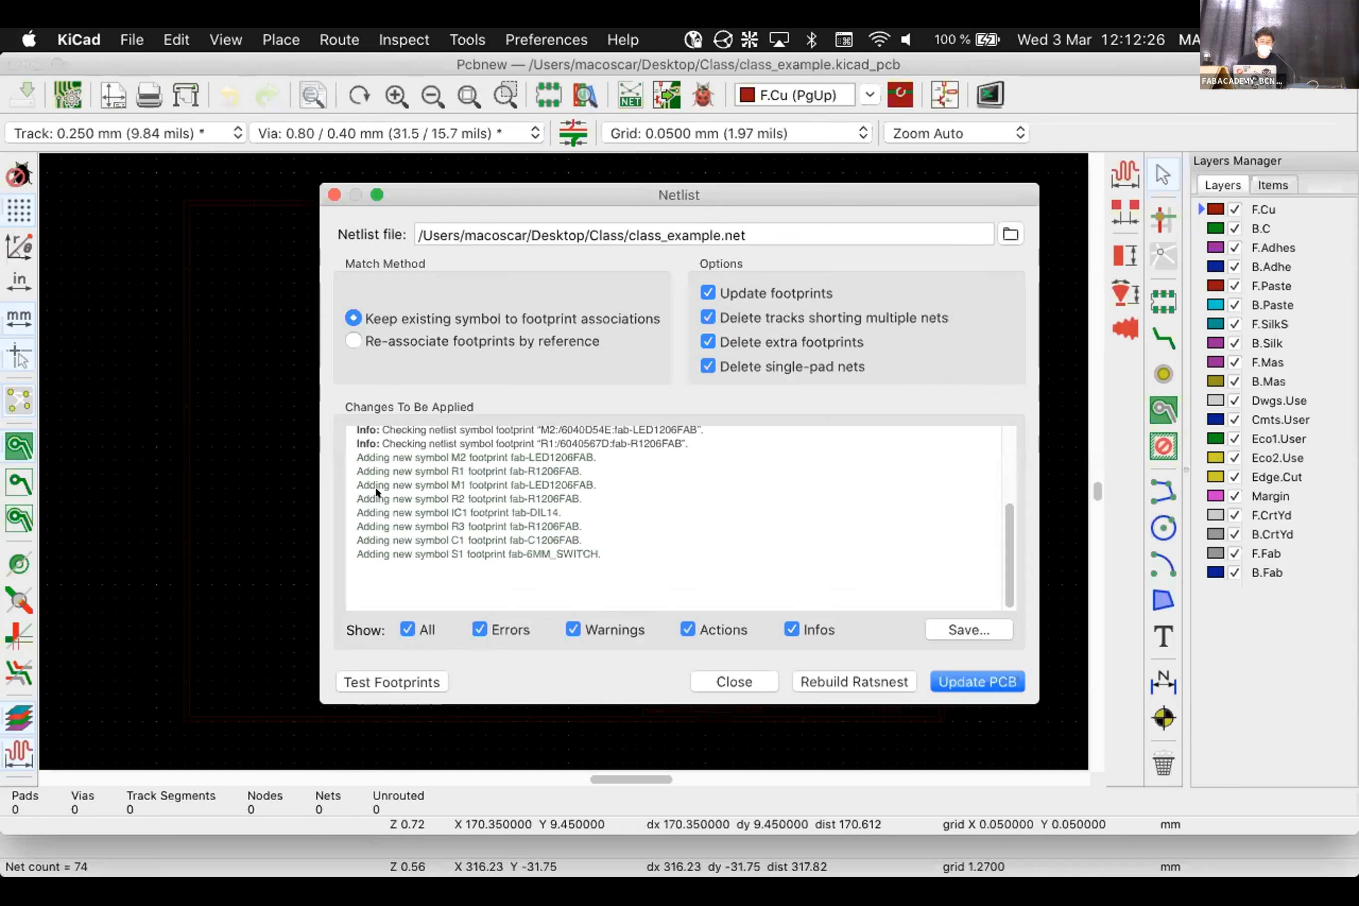
scroll(599, 493, up, 3)
scroll(599, 493, up, 1)
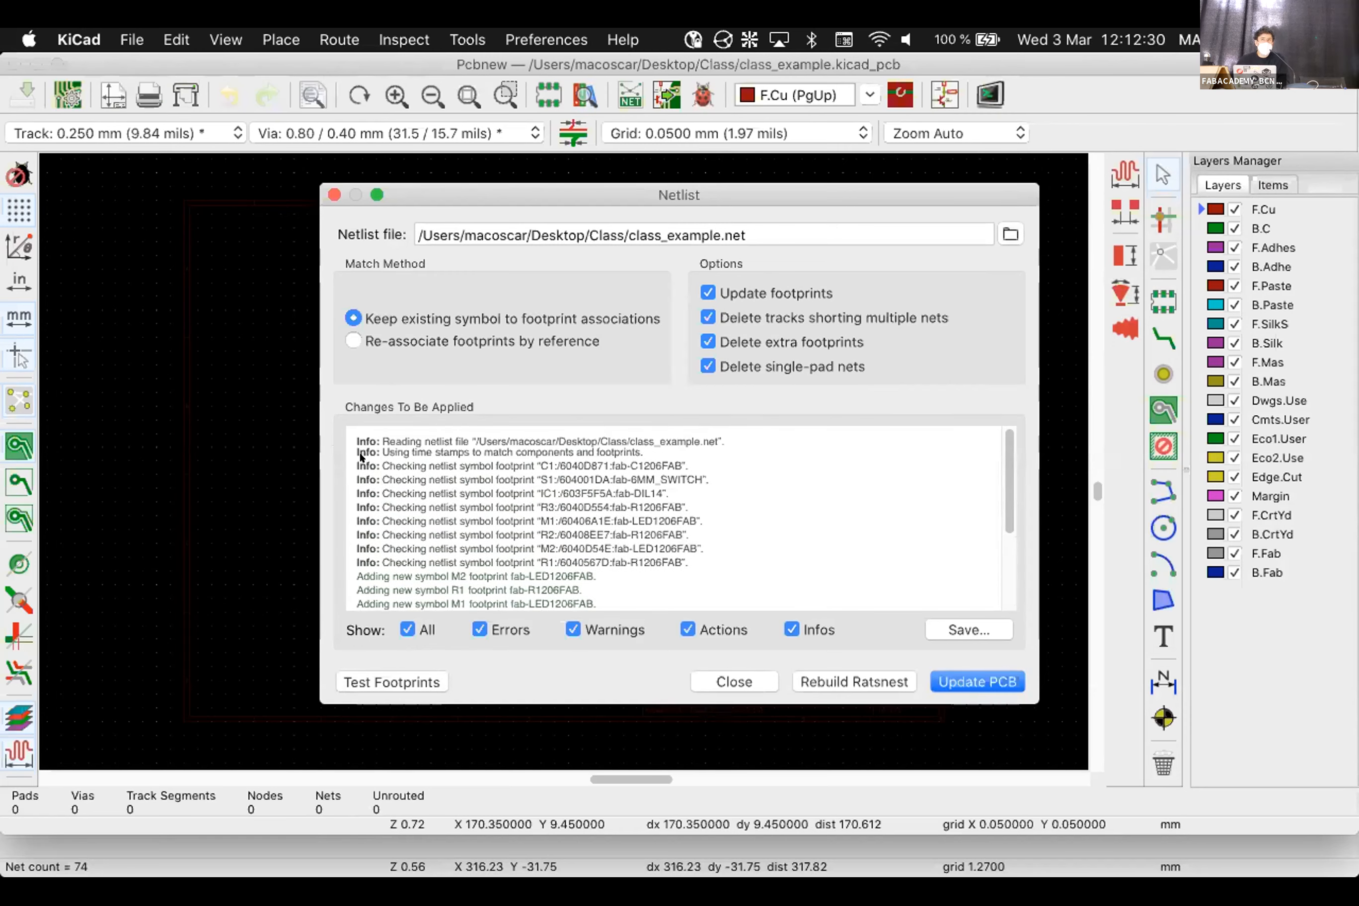
scroll(523, 459, down, 3)
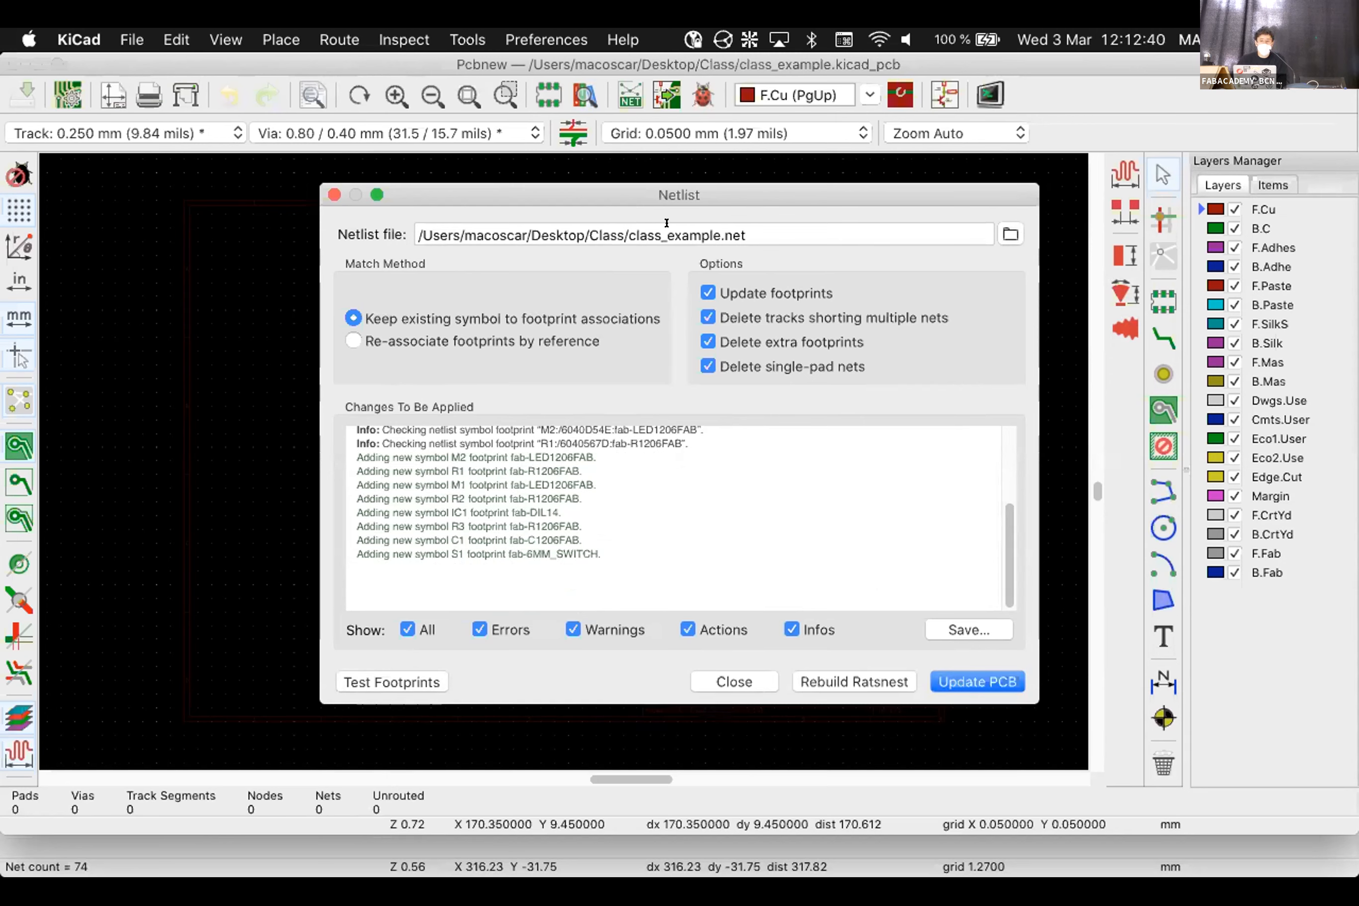
click(738, 678)
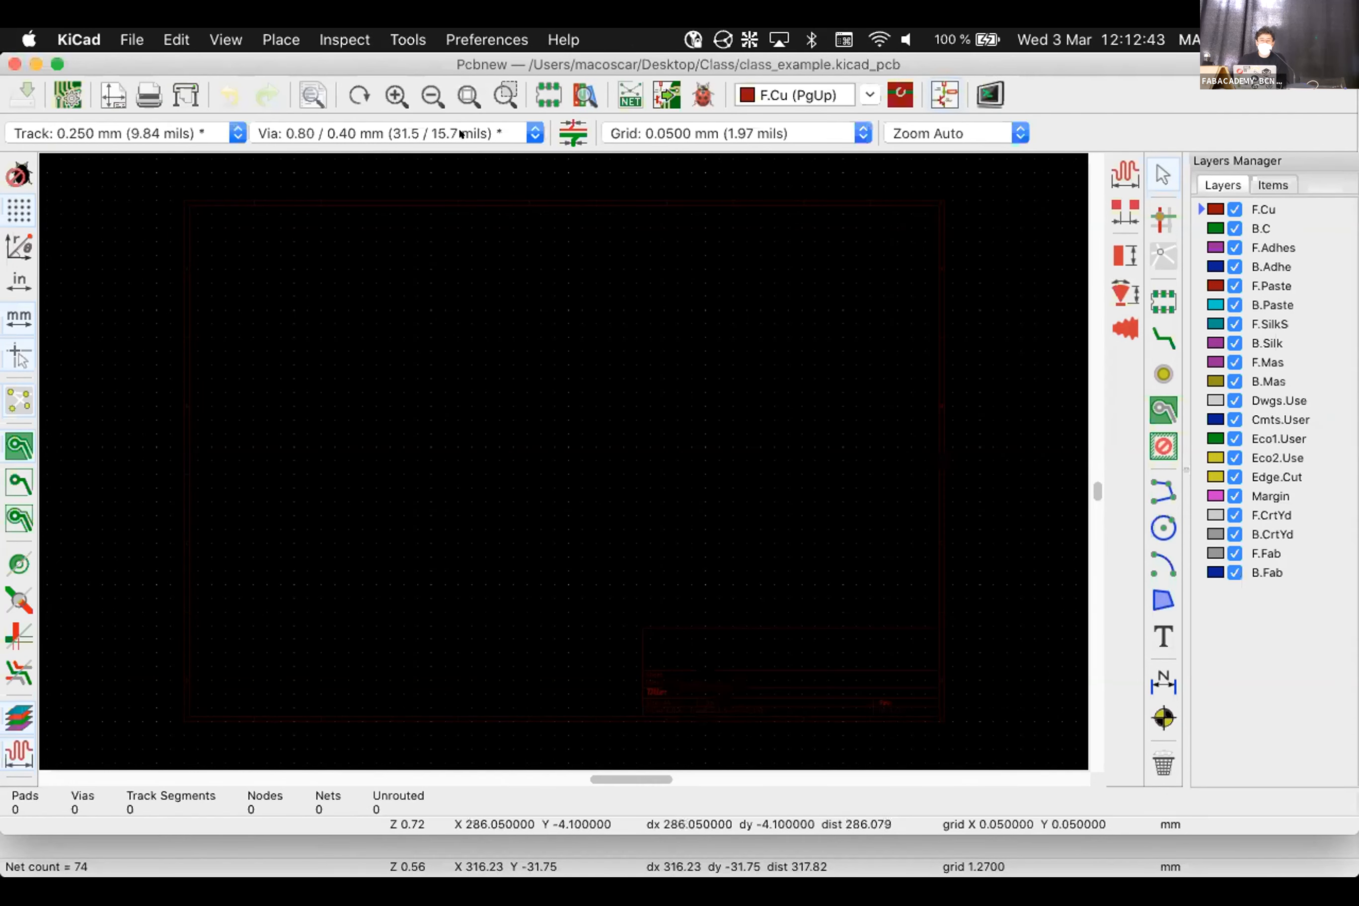
Regenerate the netlist, replacing the existing class_example.net, and relaunch Pcbnew from Eeschema
key(super+grave)
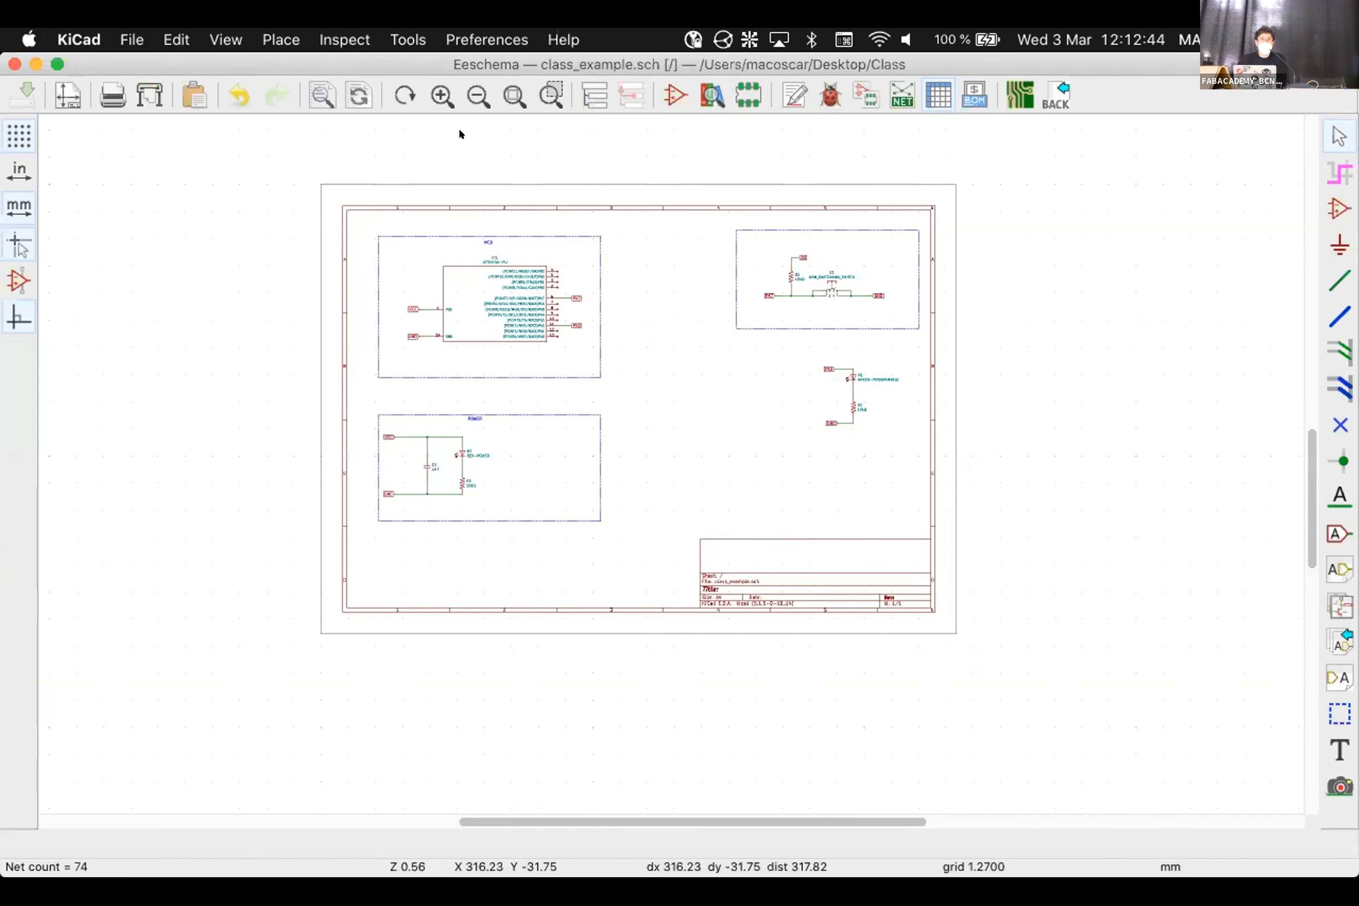
click(892, 89)
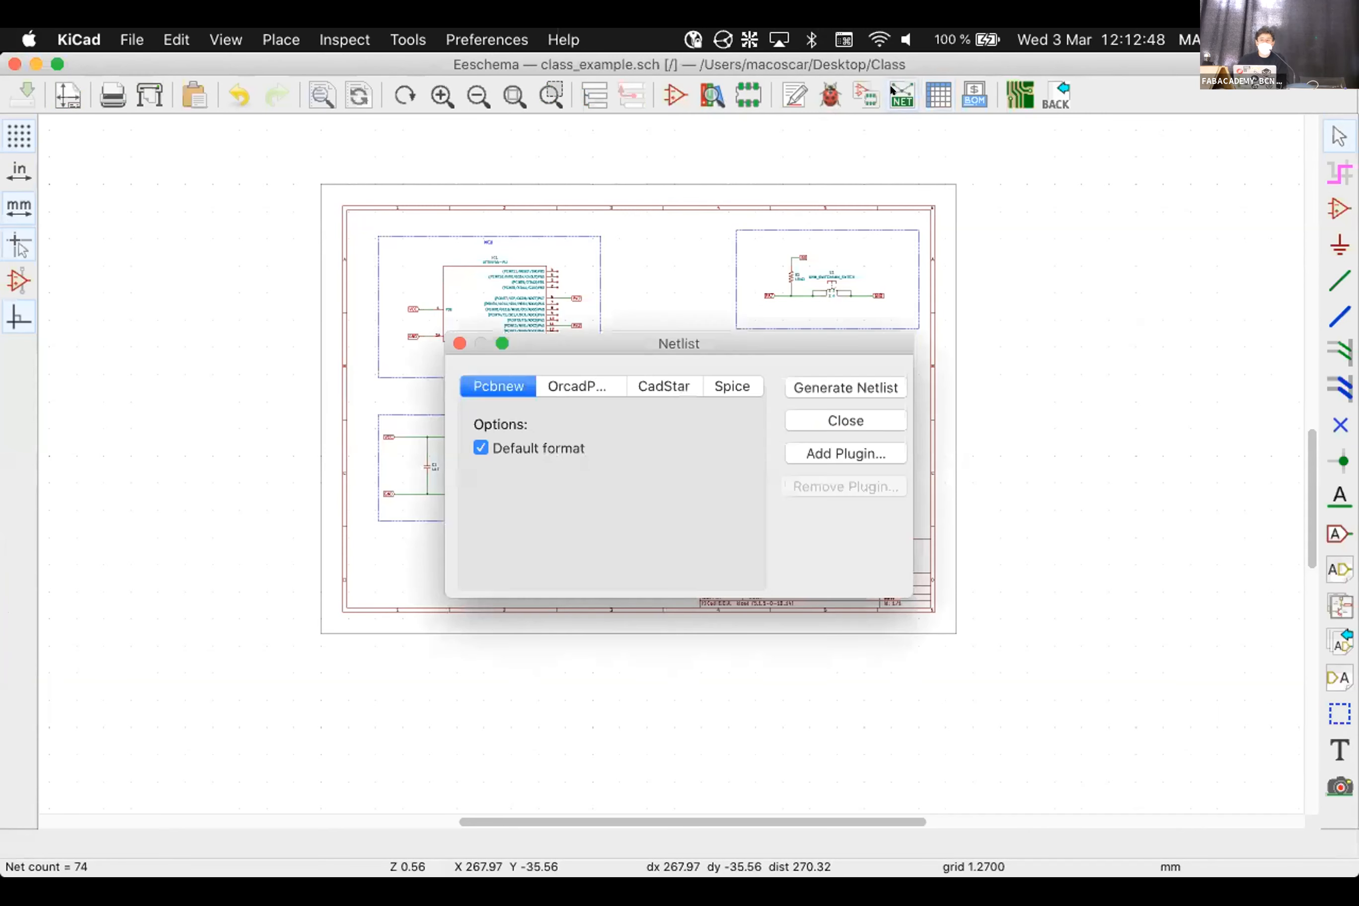
click(796, 386)
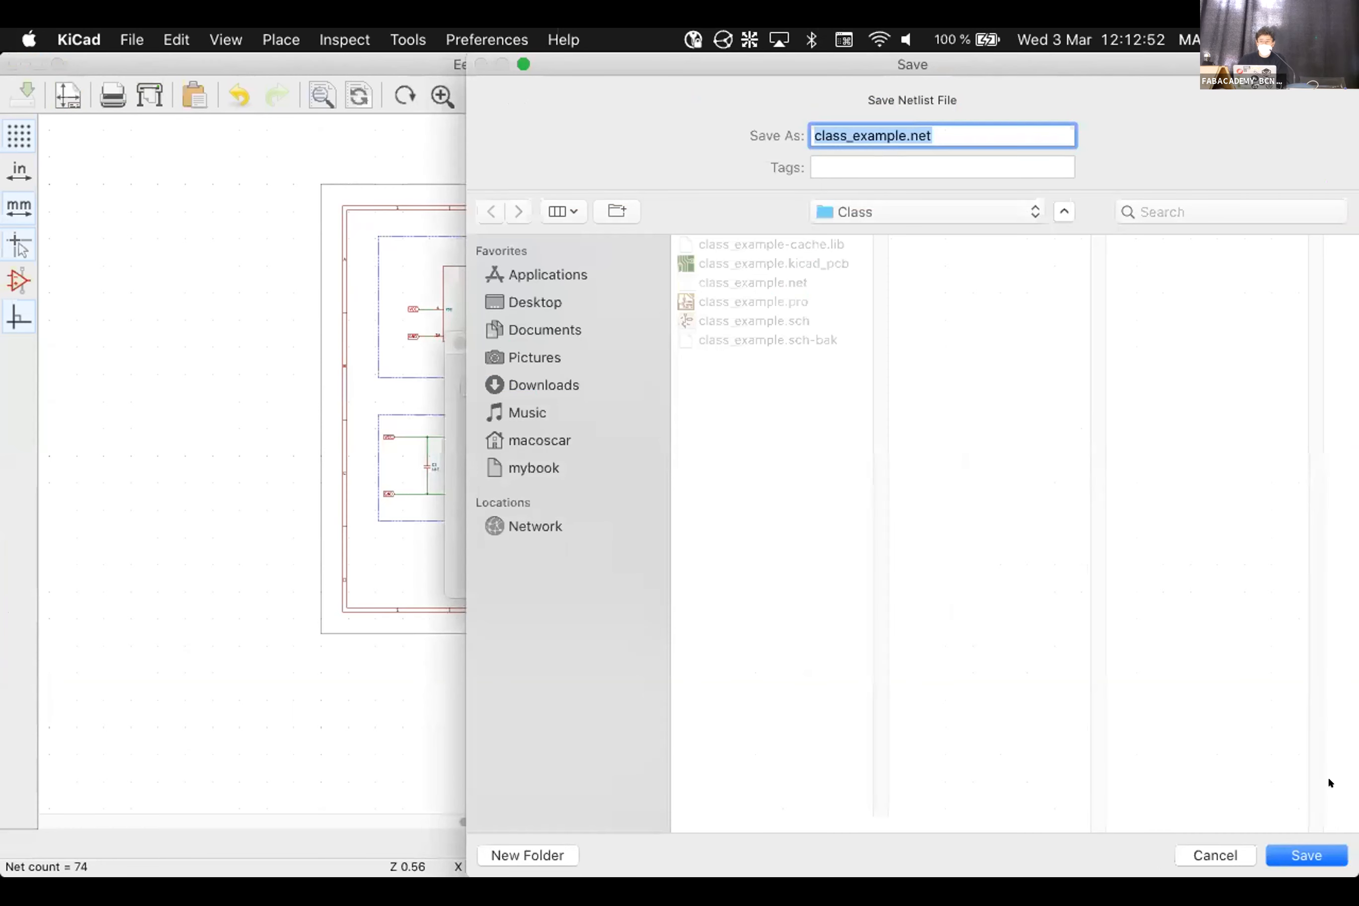
click(1310, 853)
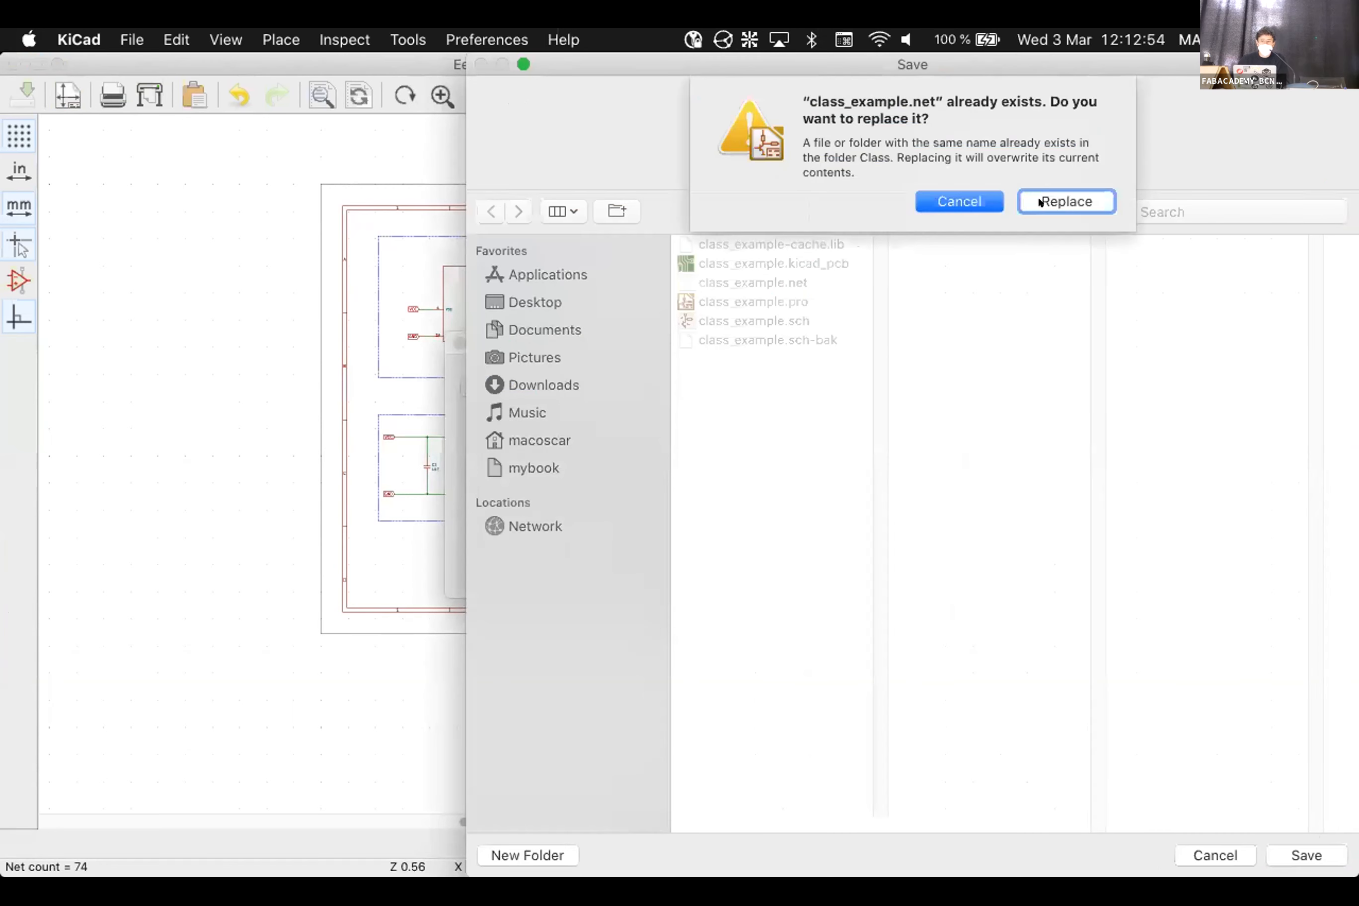
click(1038, 199)
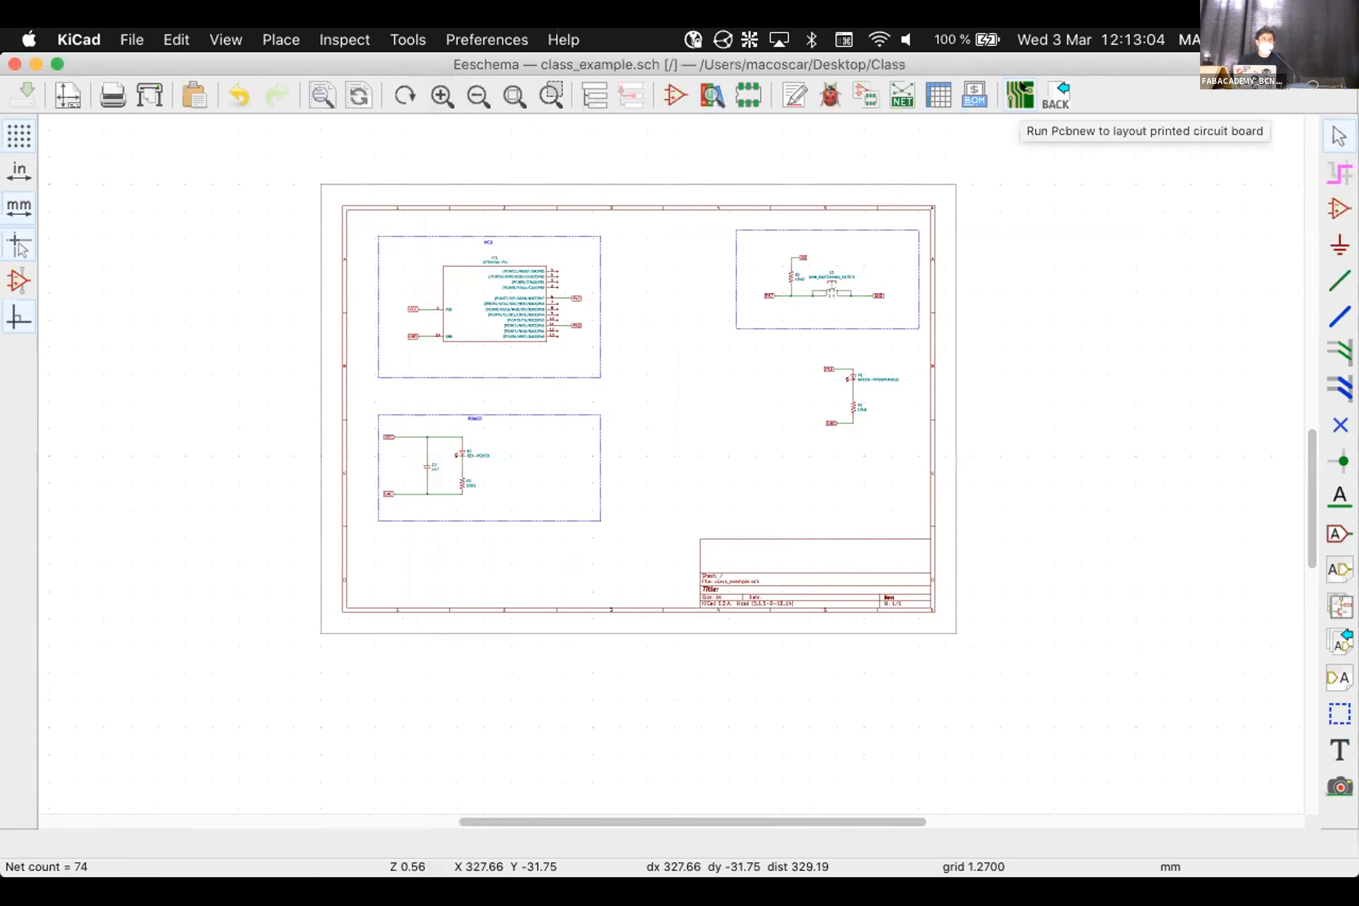
click(1021, 88)
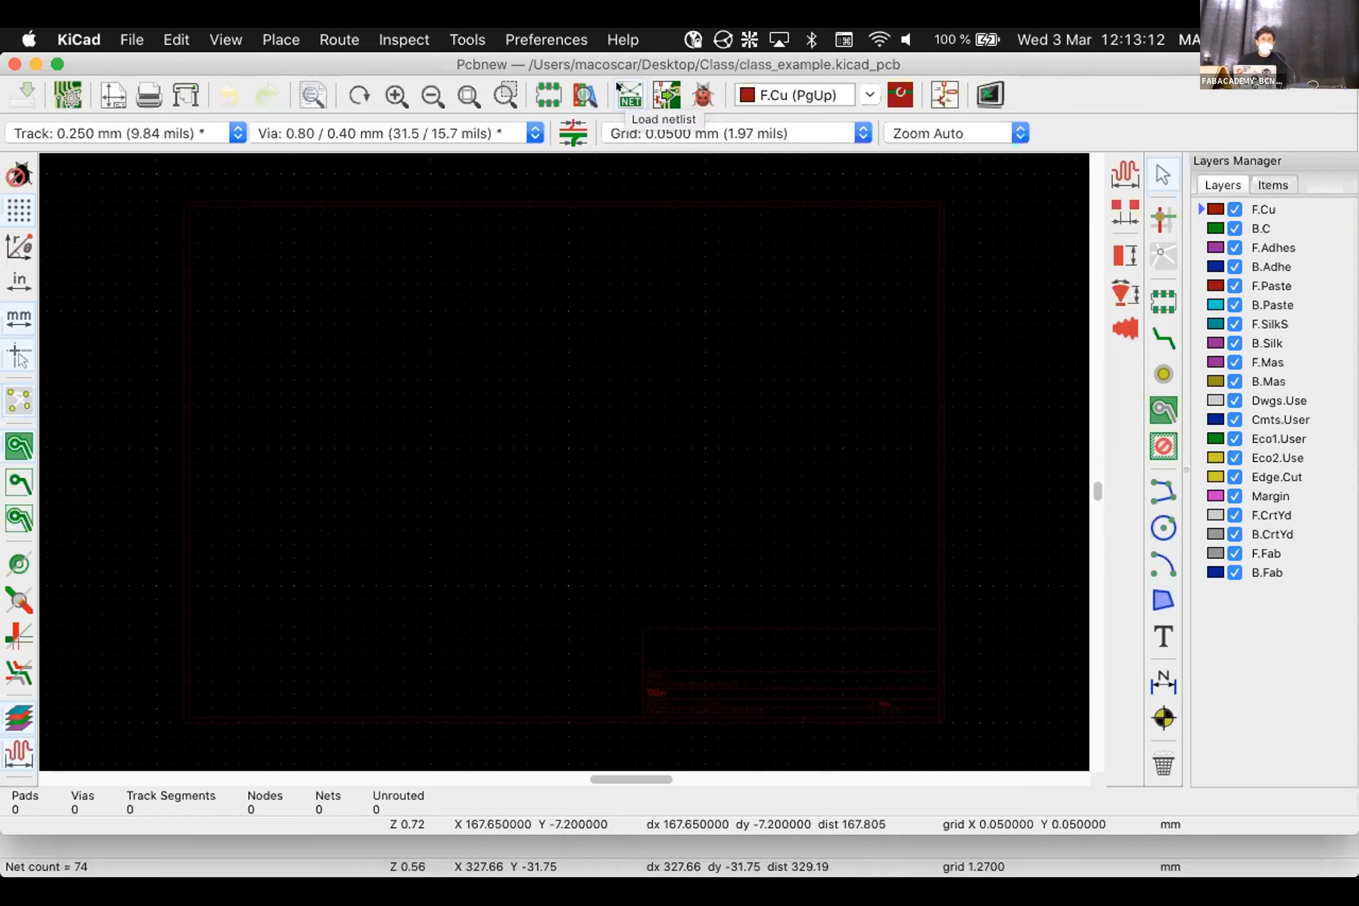
Load class_example.net into the board and apply it, giving 30 pads and 17 nets
click(629, 94)
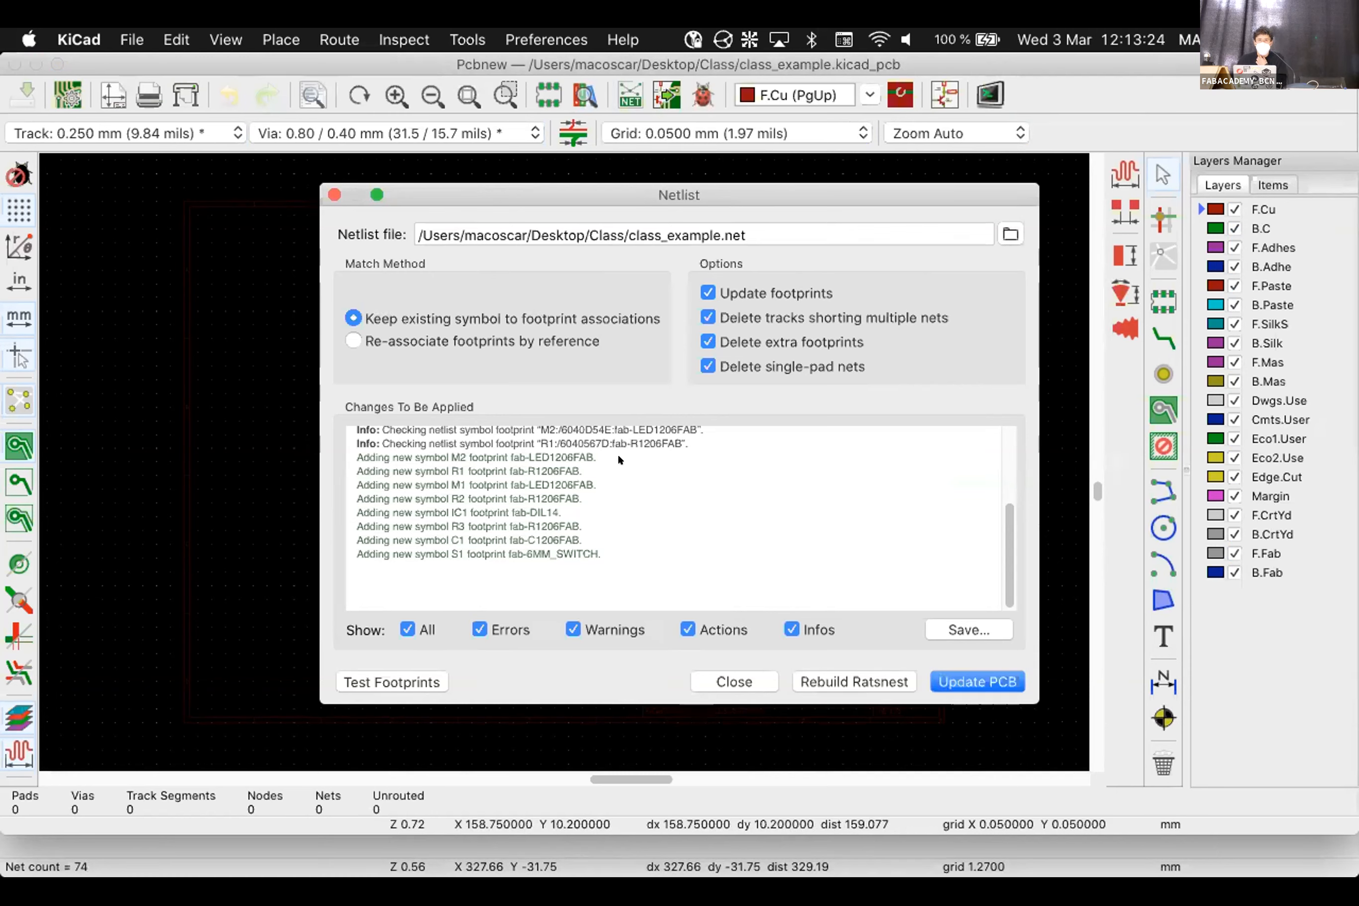
click(1009, 232)
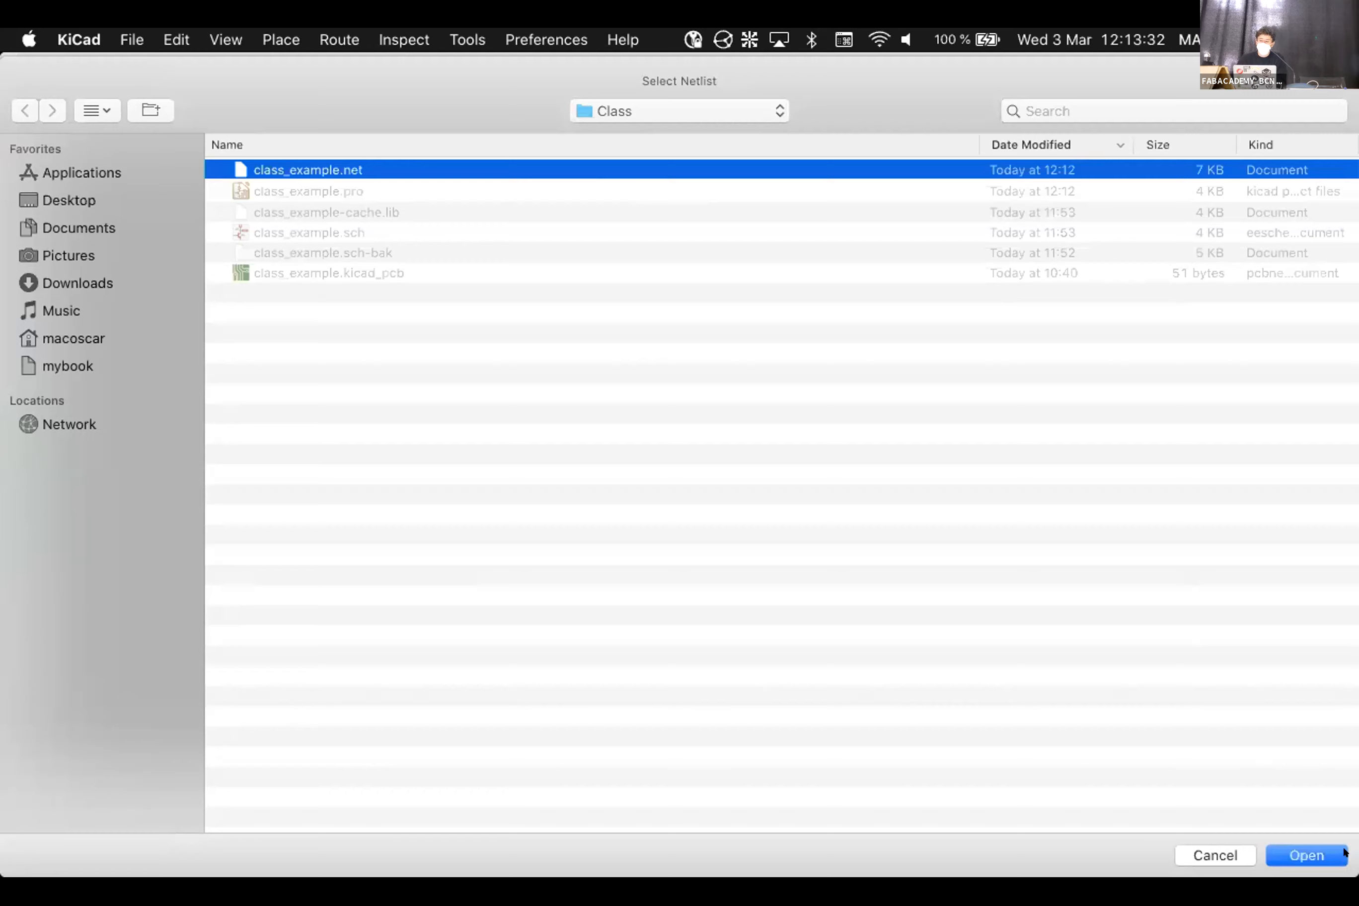
click(1280, 856)
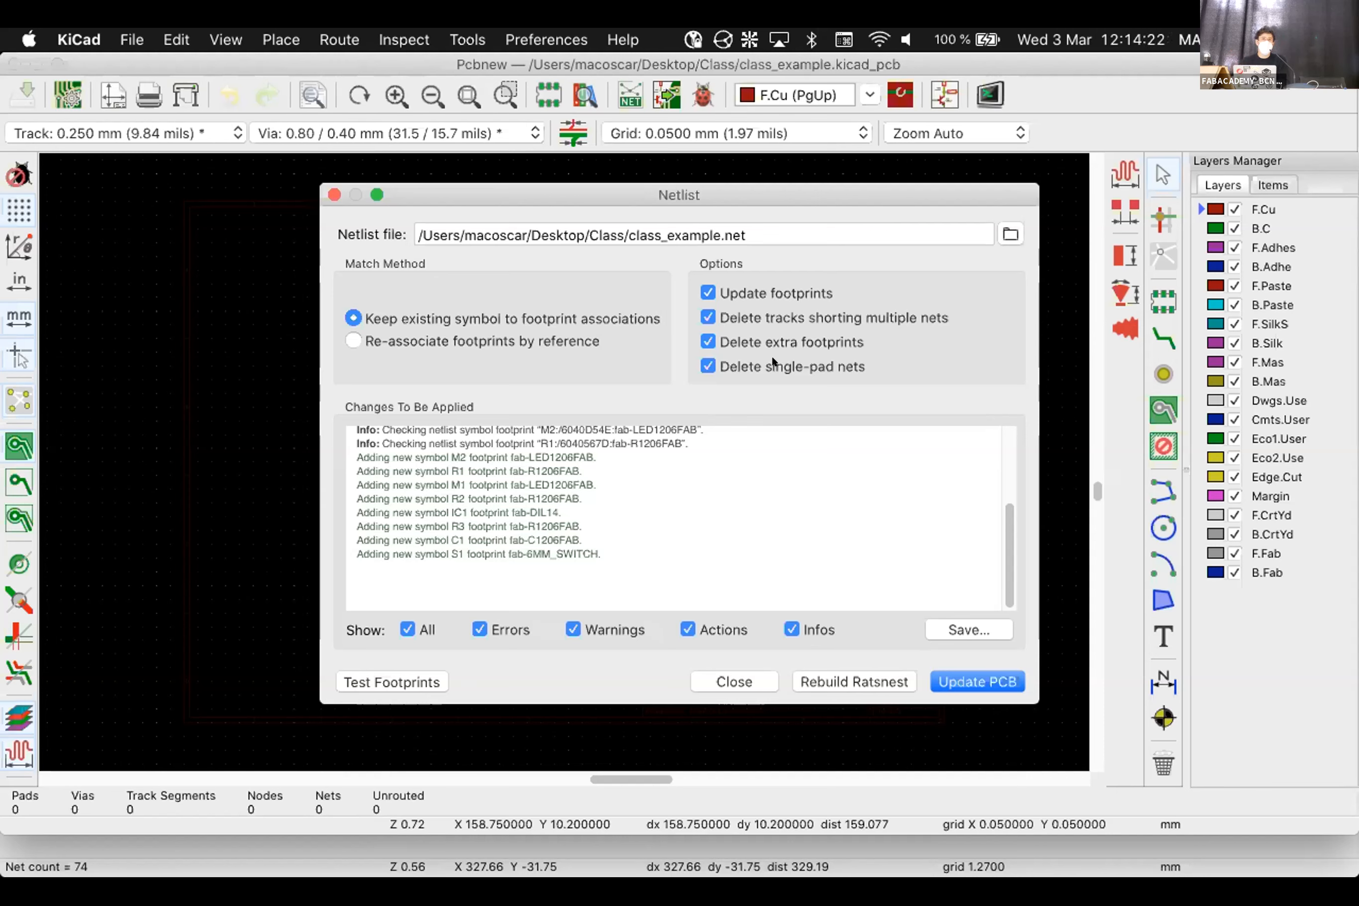
click(975, 679)
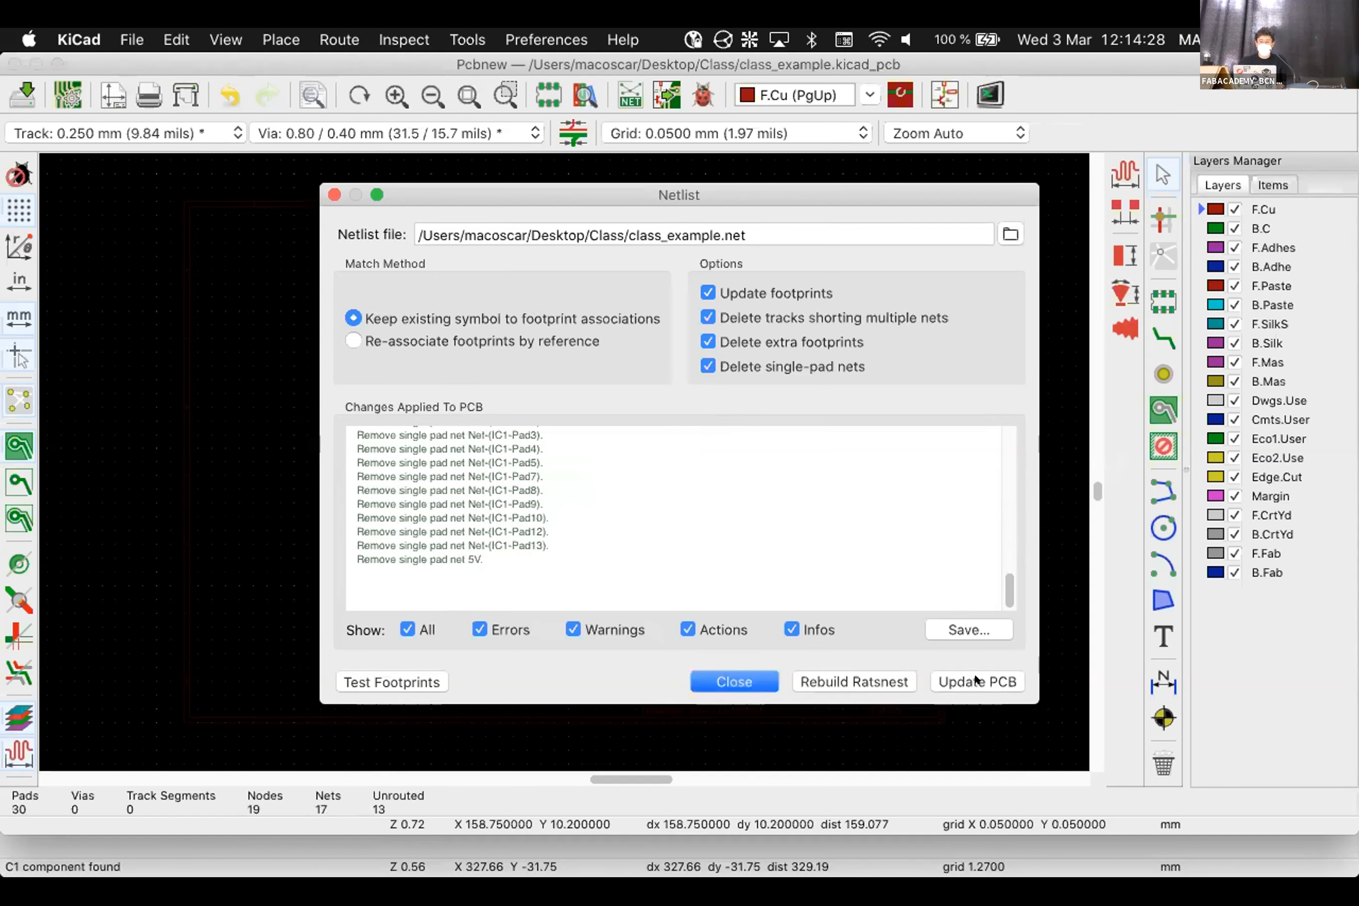
drag(750, 189, 750, 149)
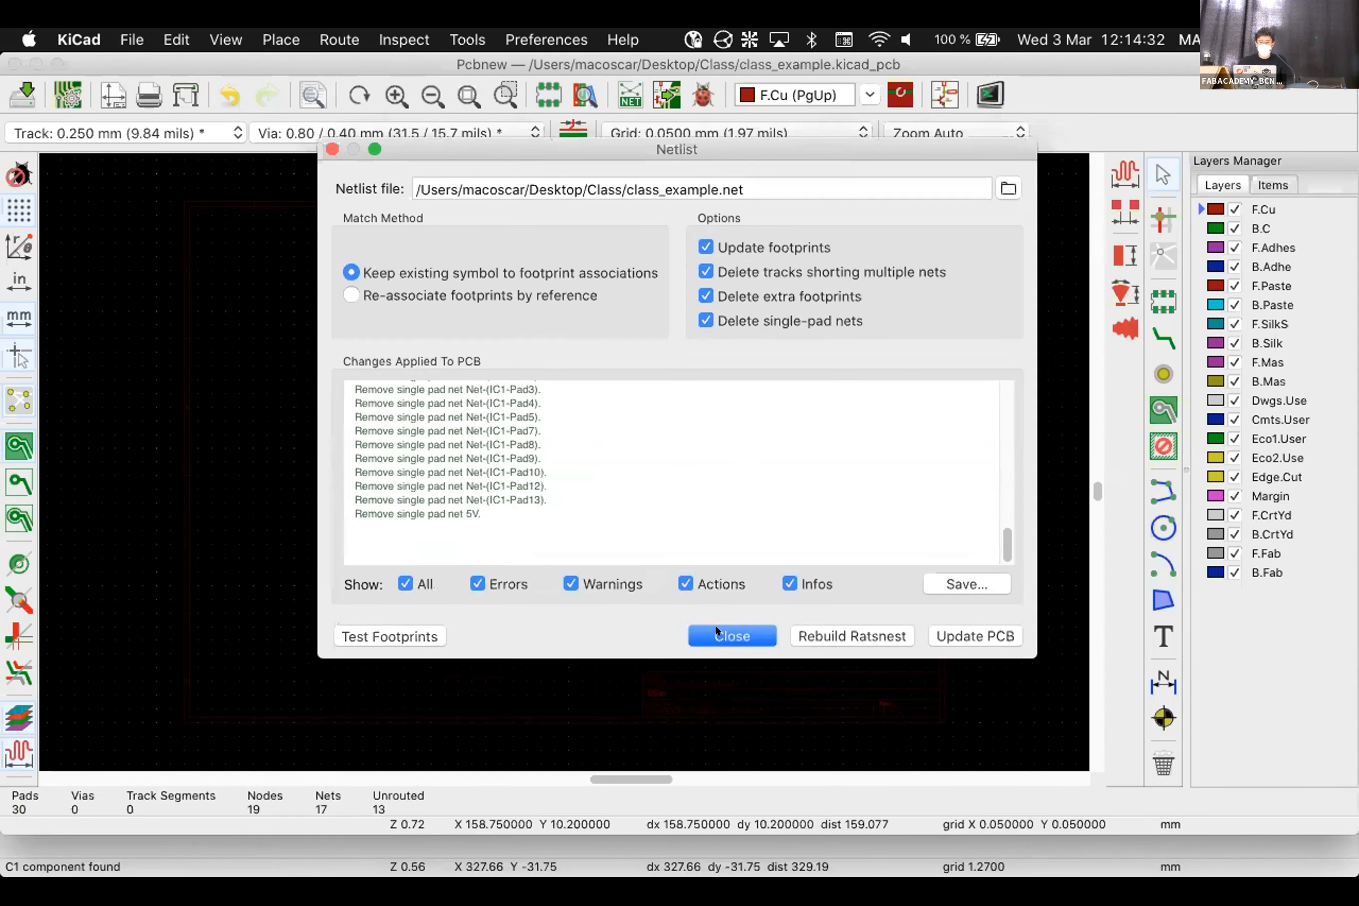
Close the netlist window and zoom in on the ATTINY44, switch, resistor and LED footprints
click(717, 630)
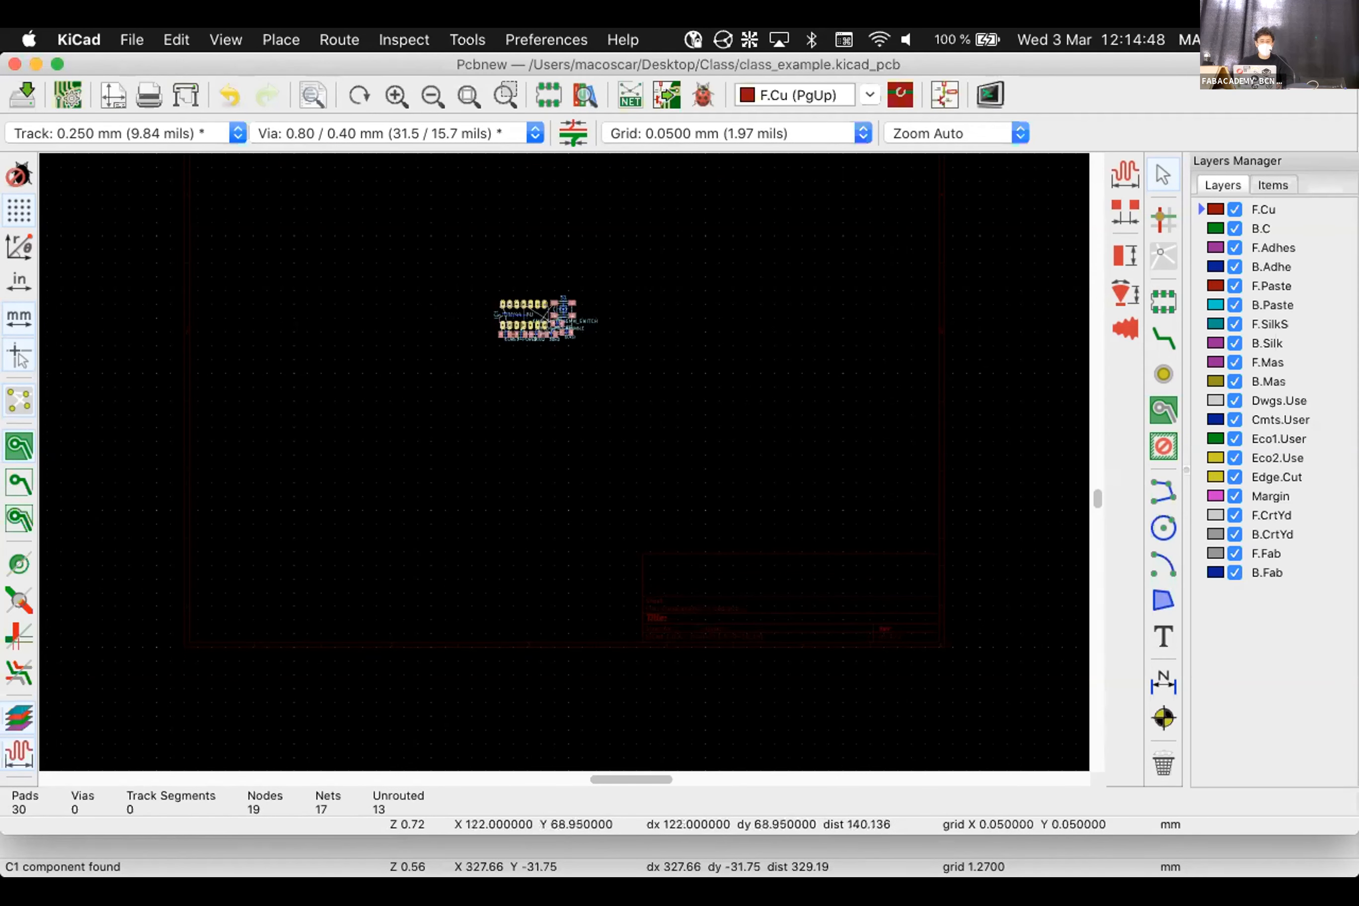
scroll(535, 318, up, 7)
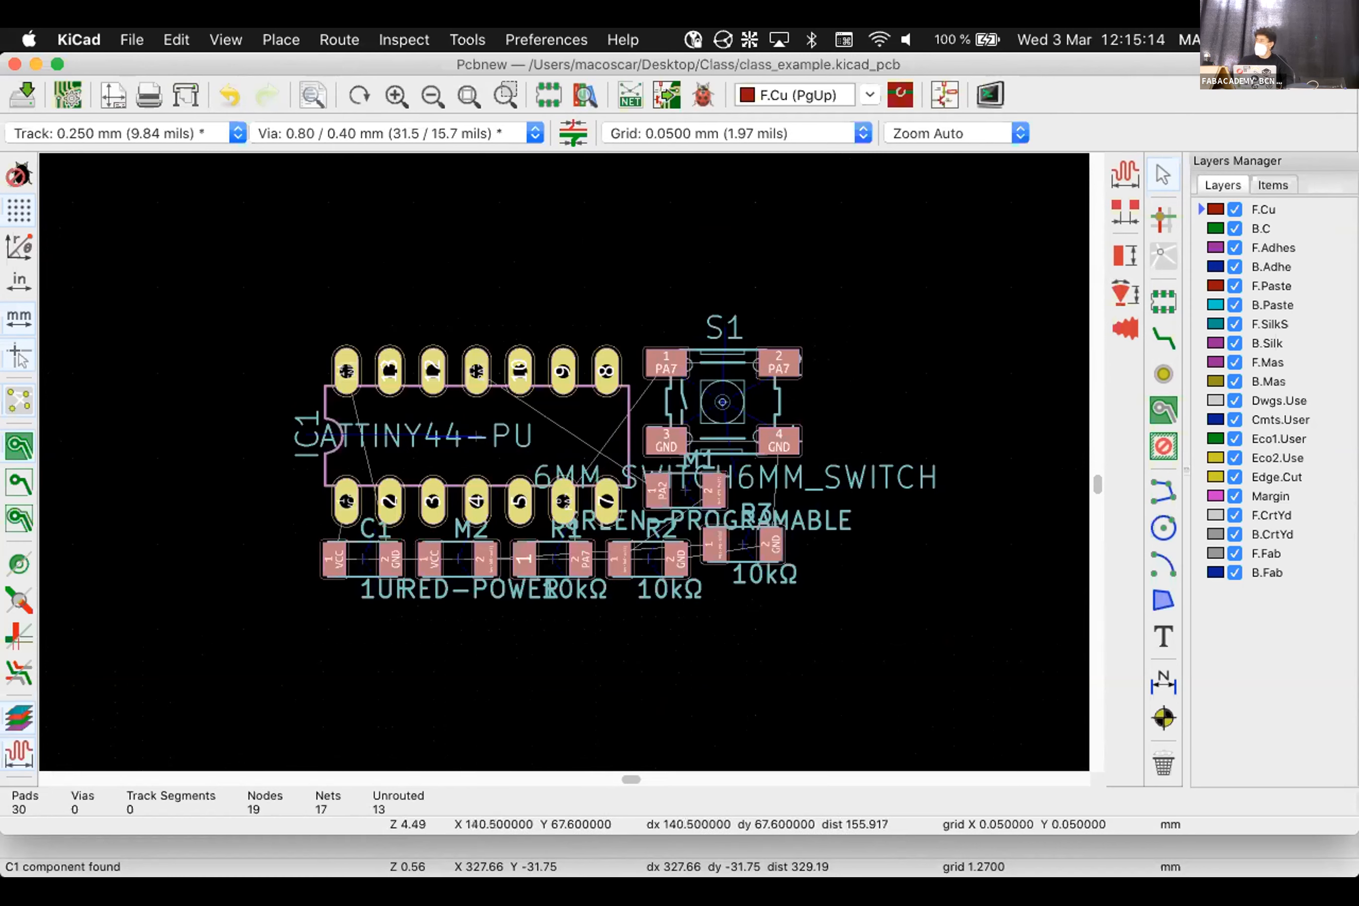
Move the ATTINY44 footprint IC1 up and left beside the switch, then reopen the netlist import
click(565, 278)
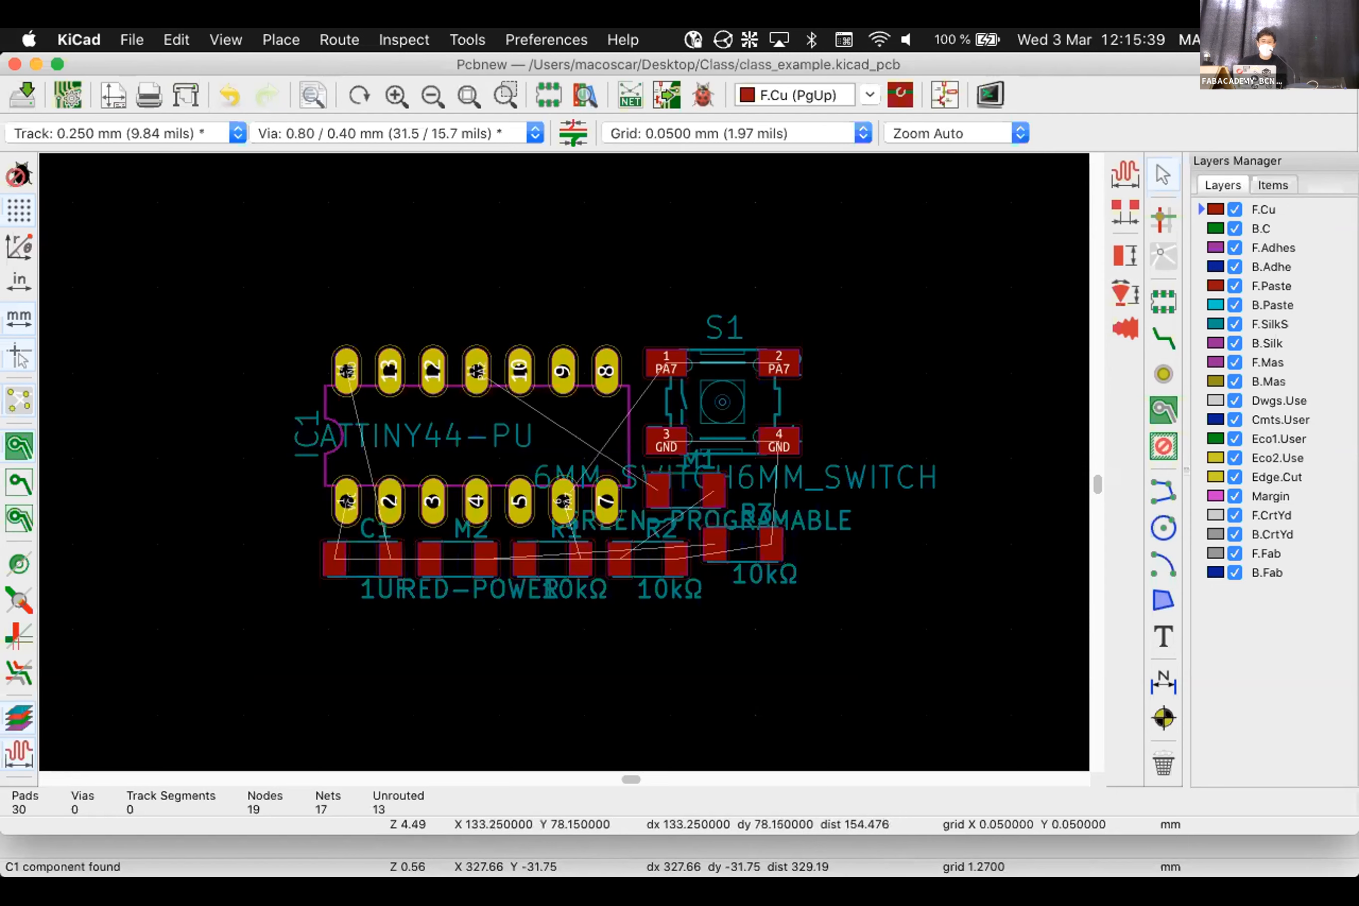
key(m)
key(Escape)
click(446, 443)
key(m)
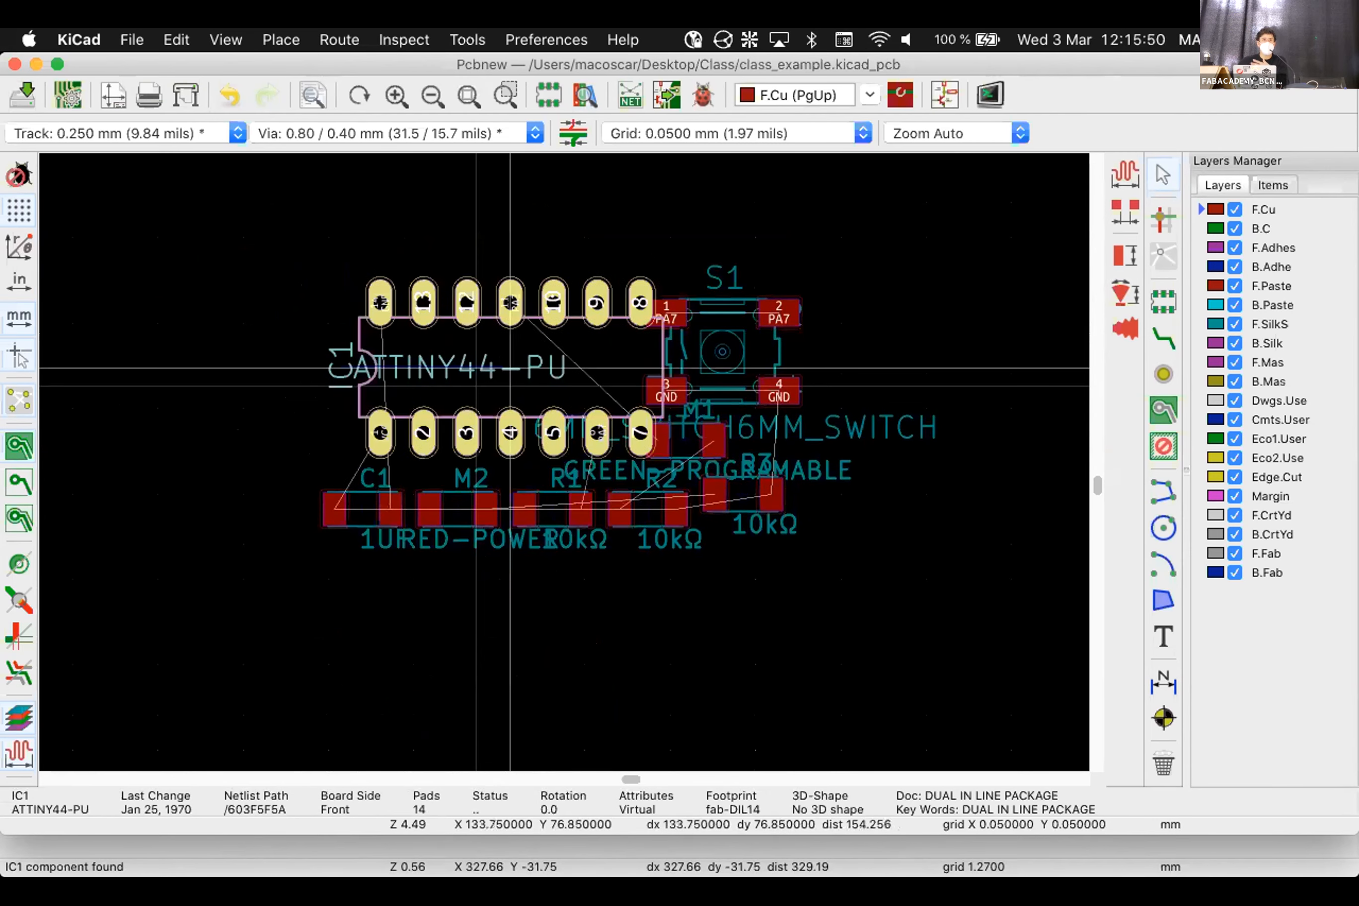
click(443, 361)
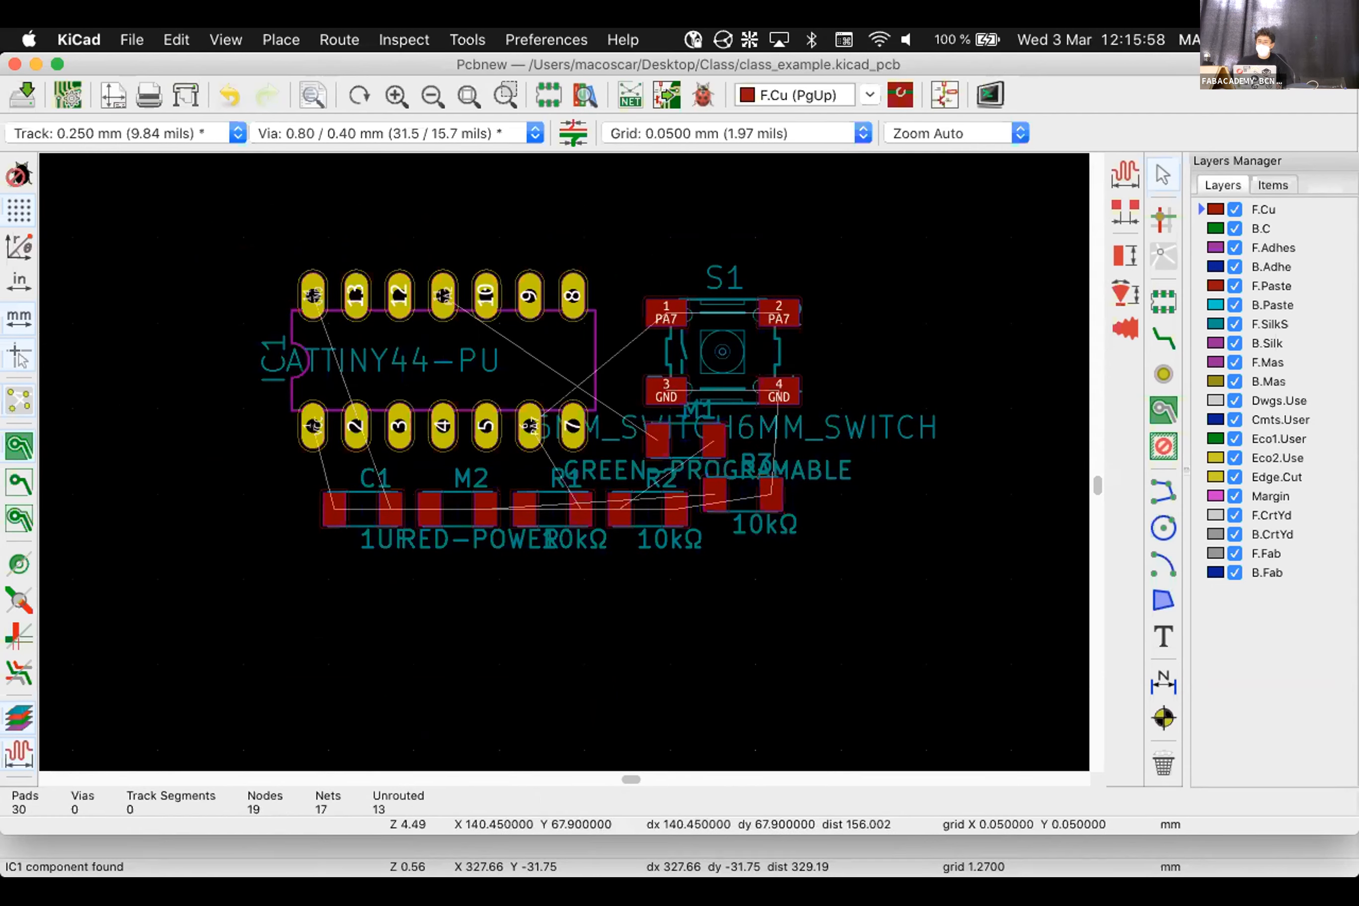
click(631, 96)
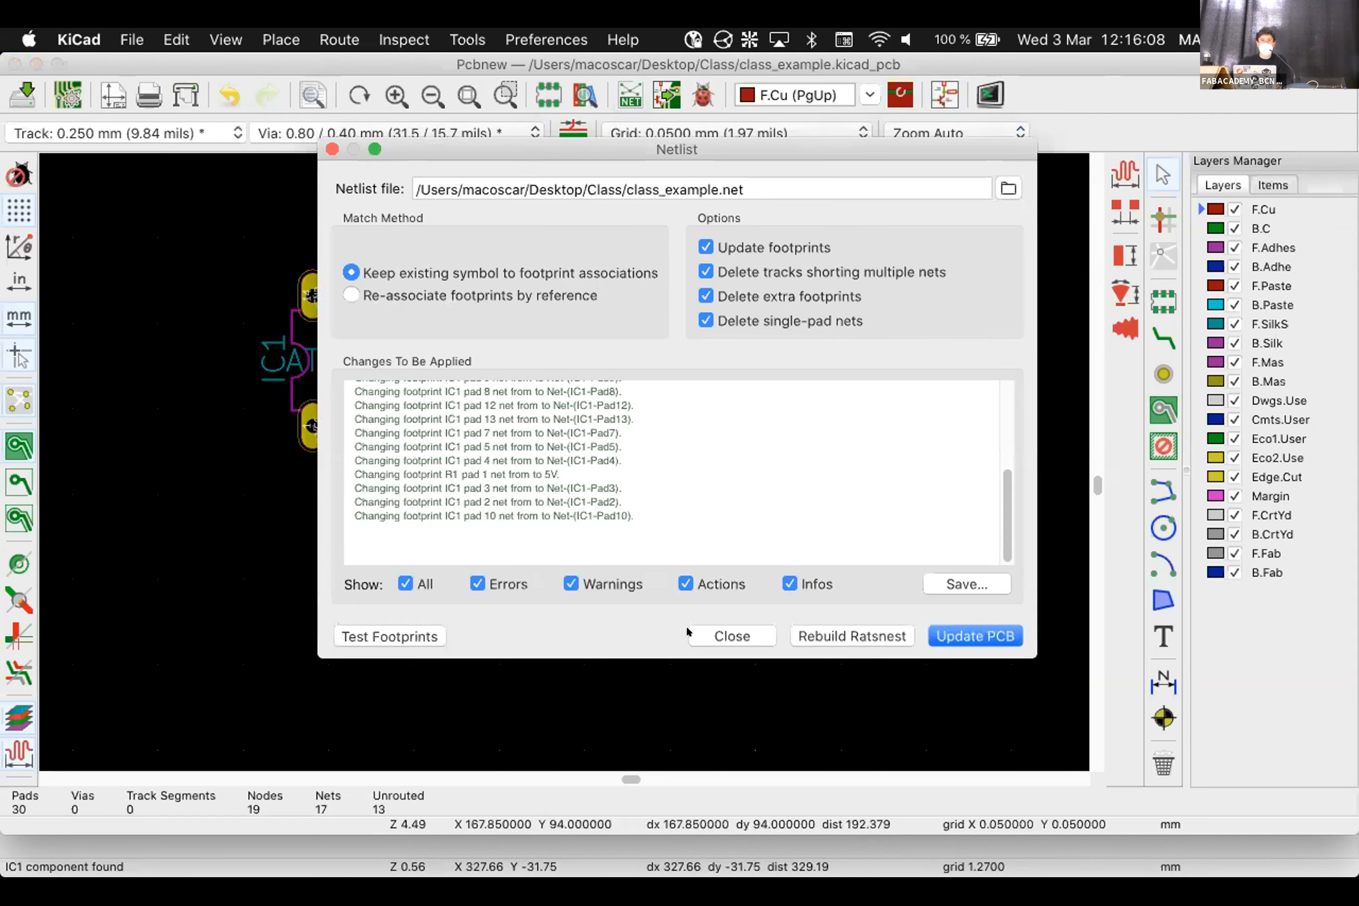
Delete all footprints on the board and re-import class_example.net to place them afresh
click(708, 634)
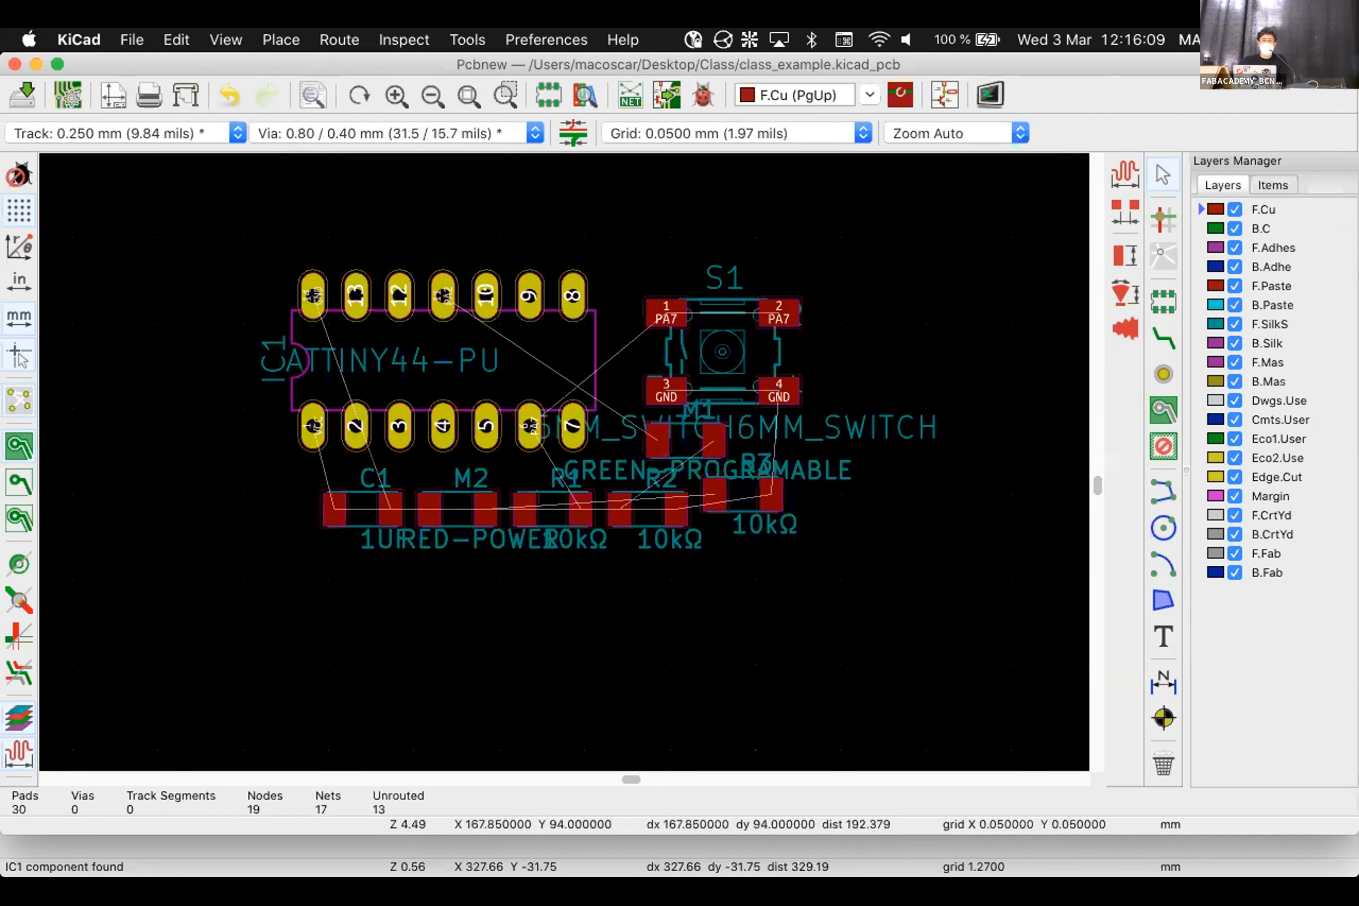
scroll(566, 462, down, 5)
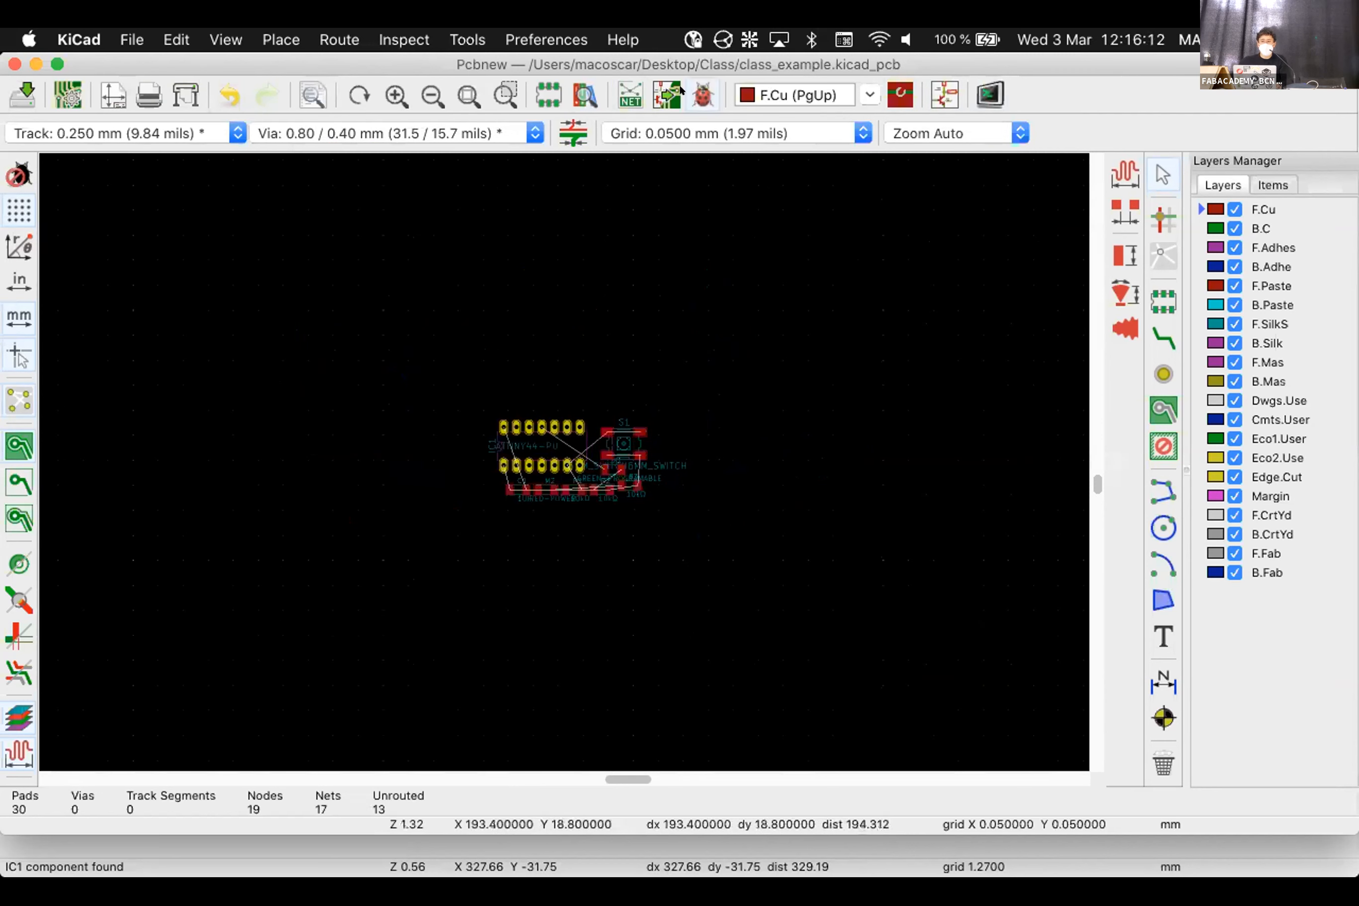
drag(730, 325, 376, 555)
key(Delete)
click(631, 93)
click(971, 632)
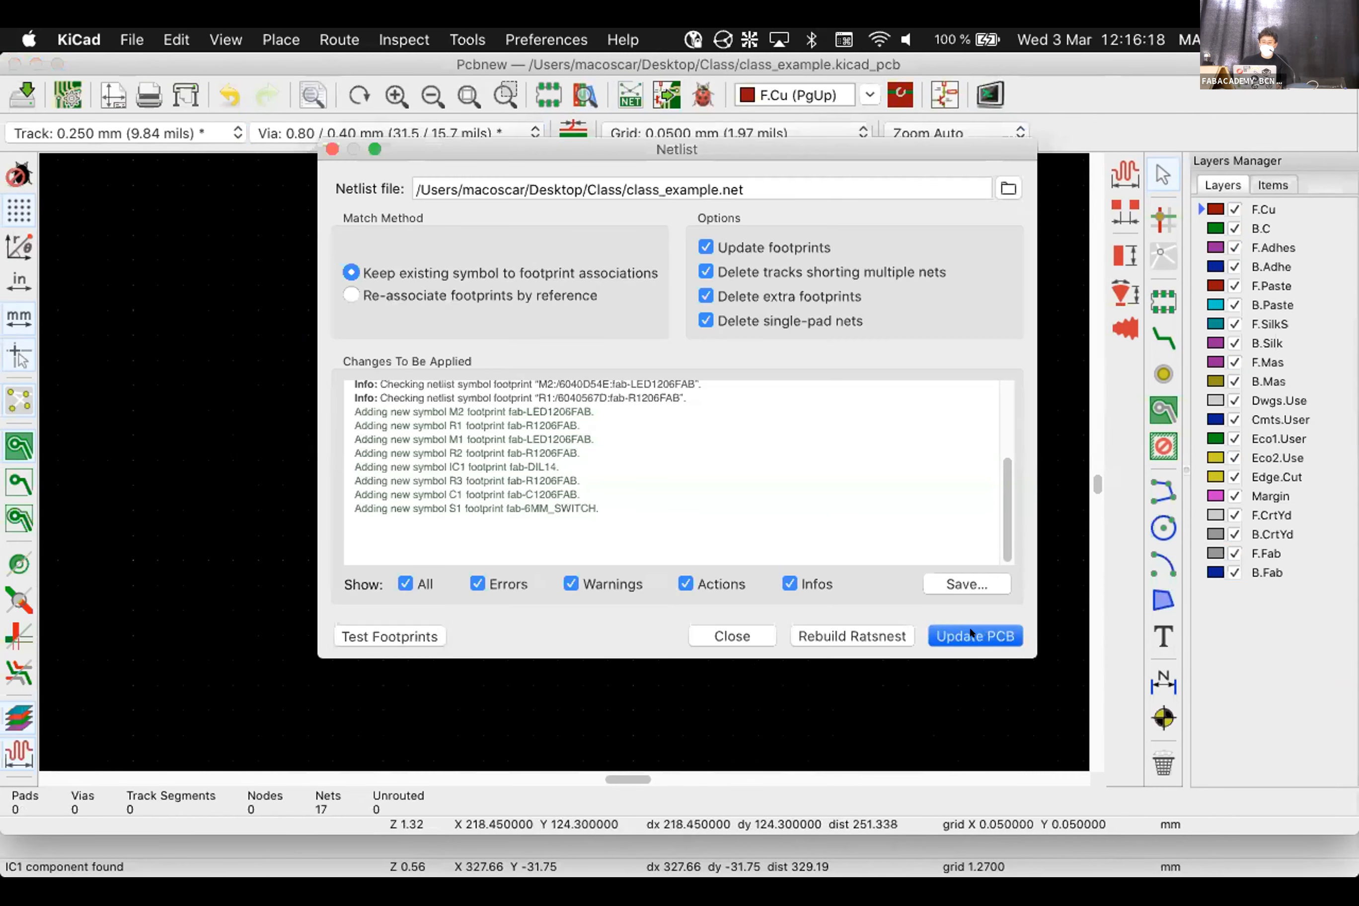
click(698, 631)
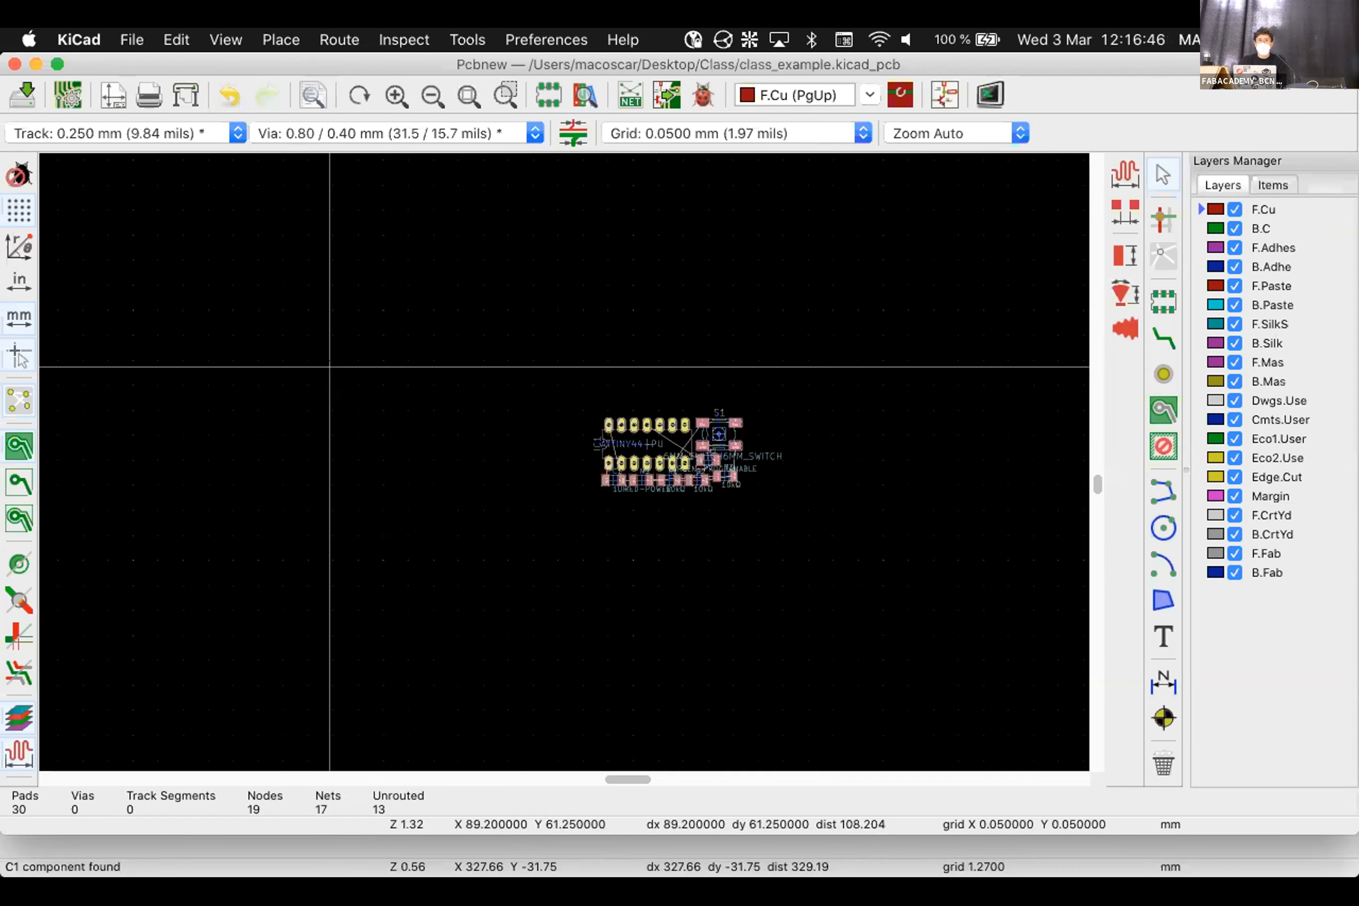
Pan and zoom to the clustered footprints, checking the netlist dialog once more
middle_drag(353, 366, 236, 311)
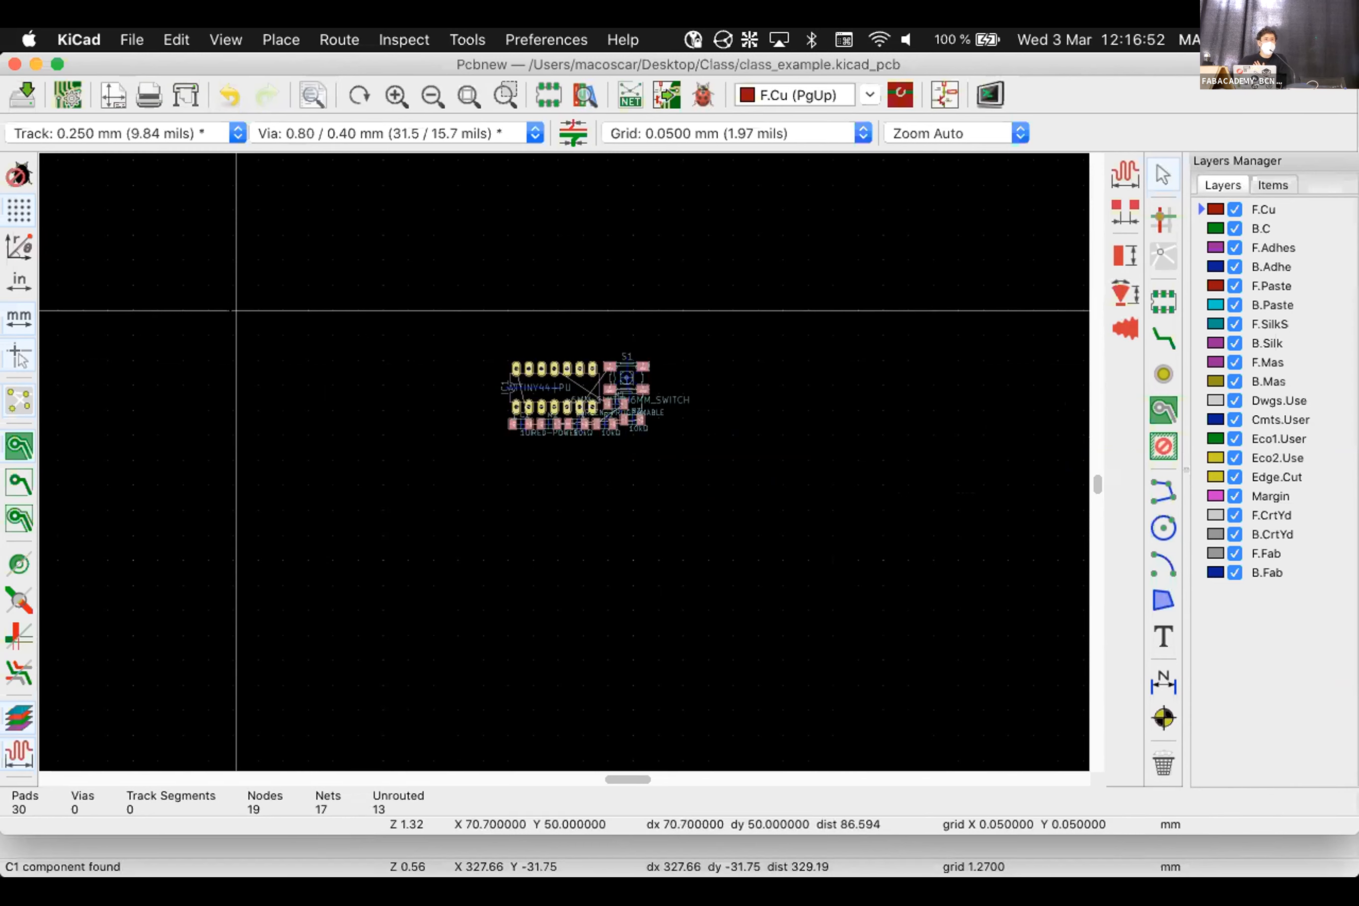
middle_drag(237, 310, 230, 305)
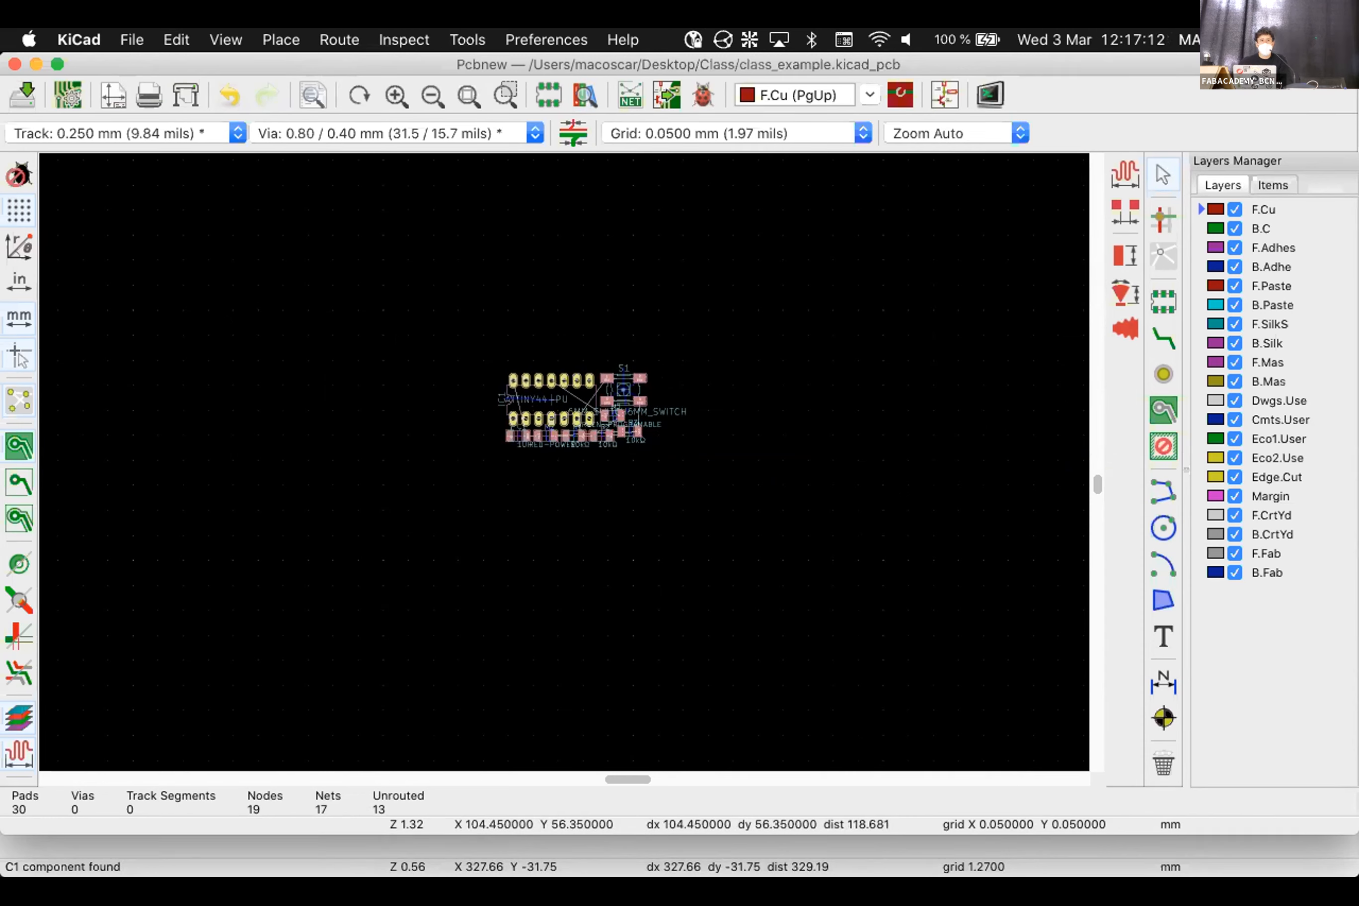
click(738, 394)
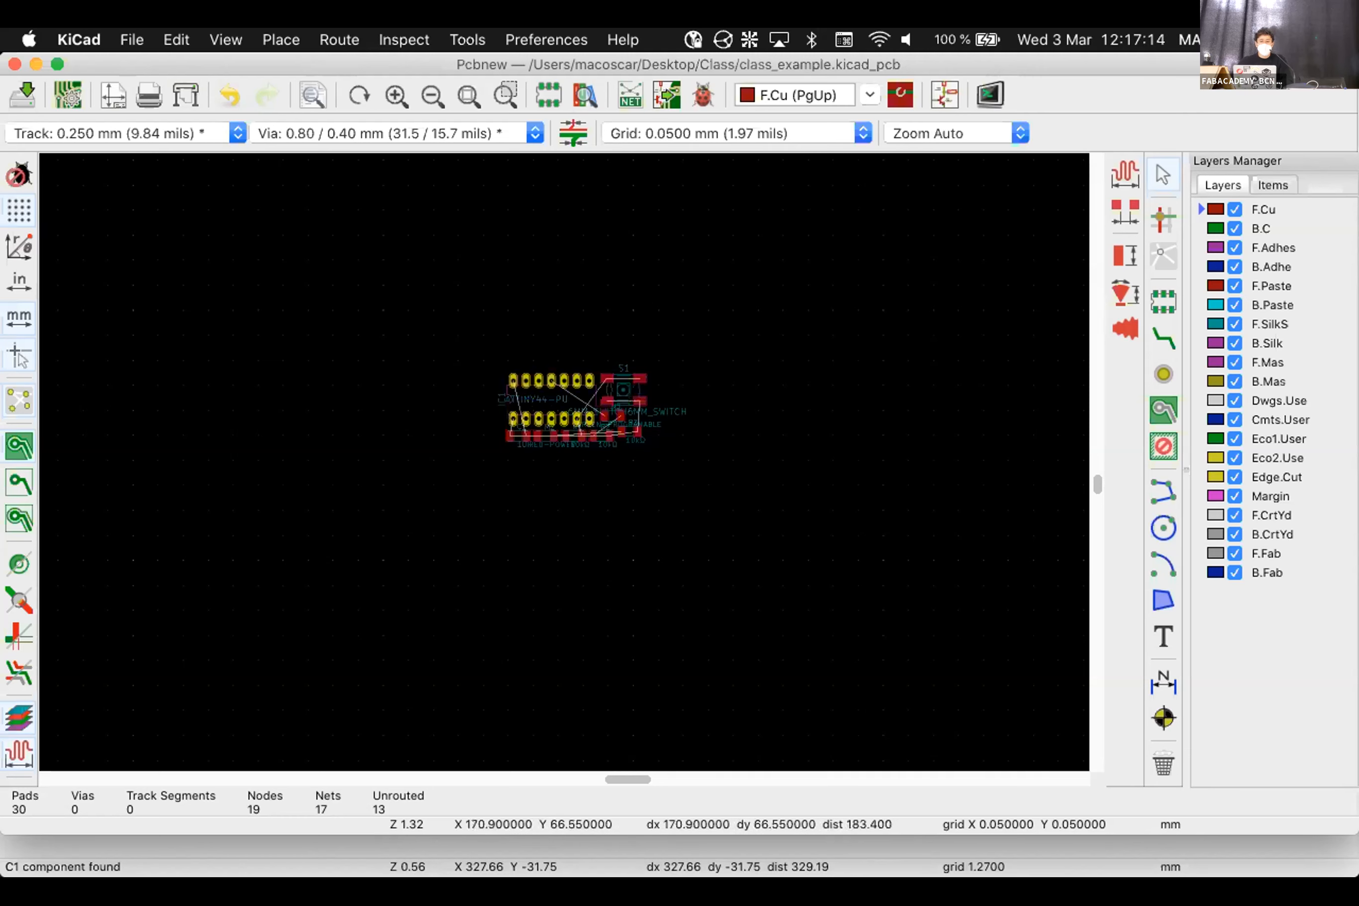
scroll(628, 354, up, 3)
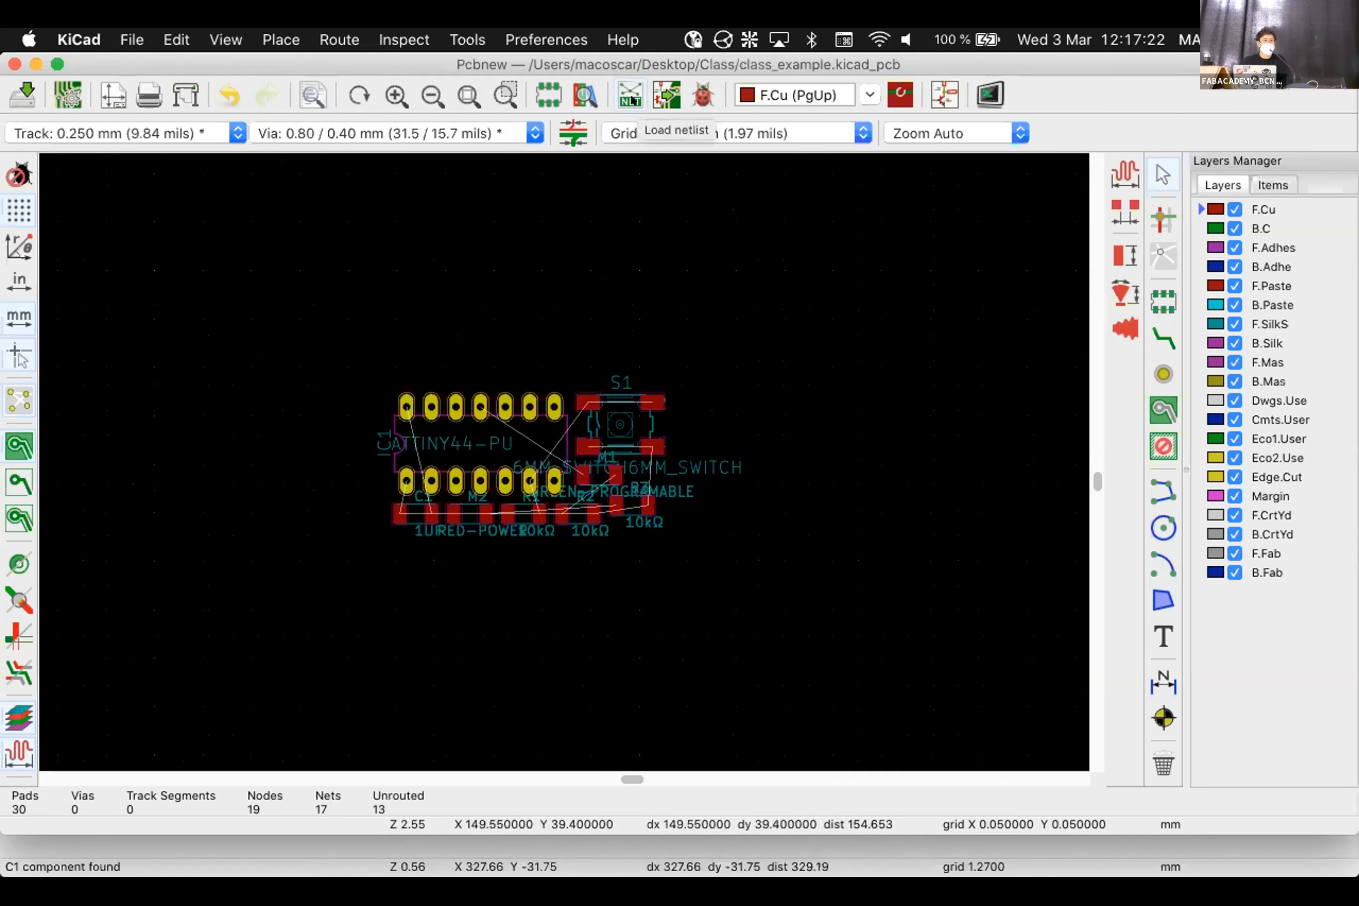
click(630, 94)
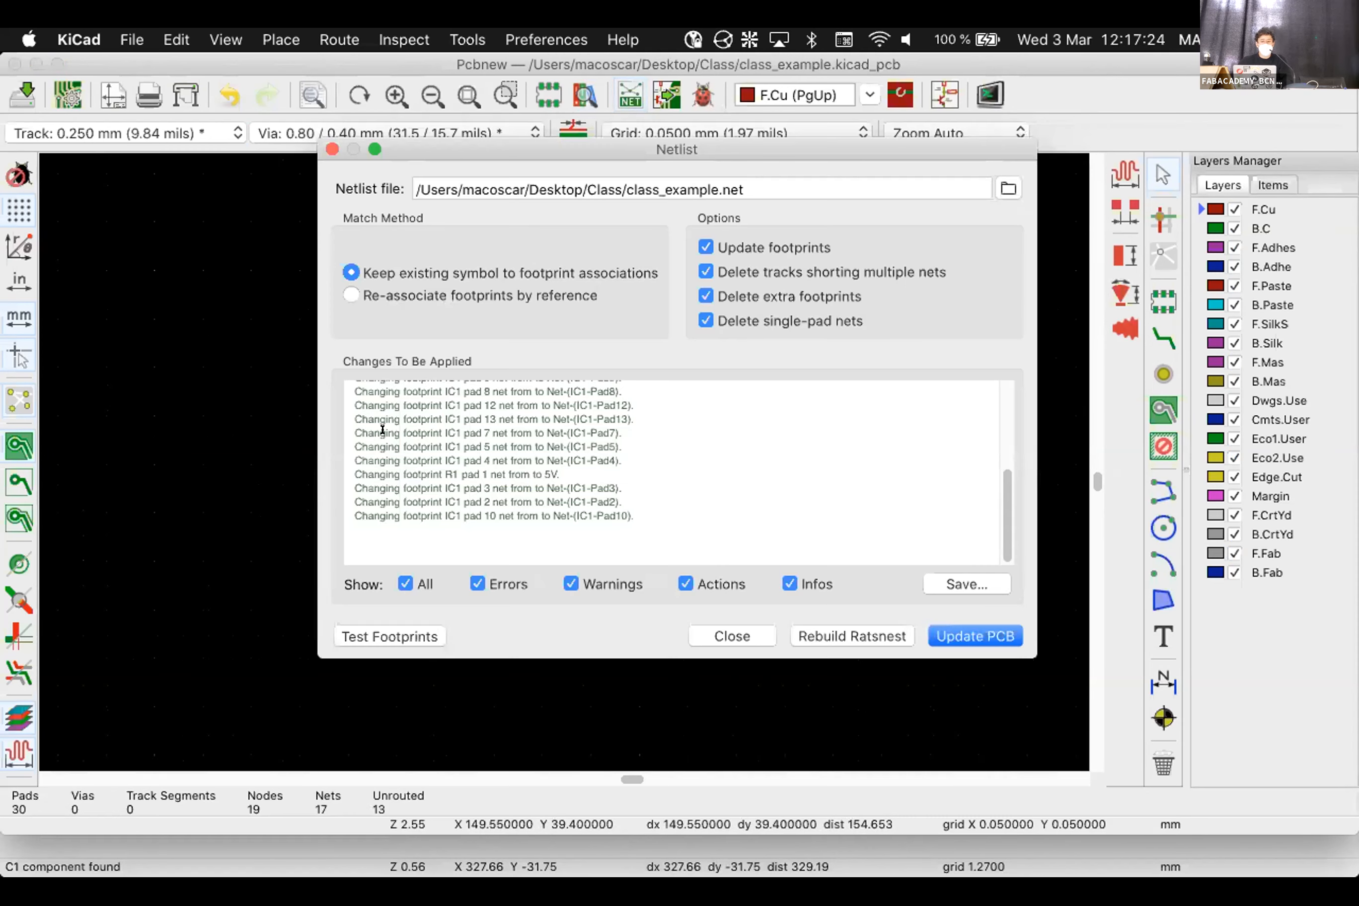
scroll(382, 430, up, 3)
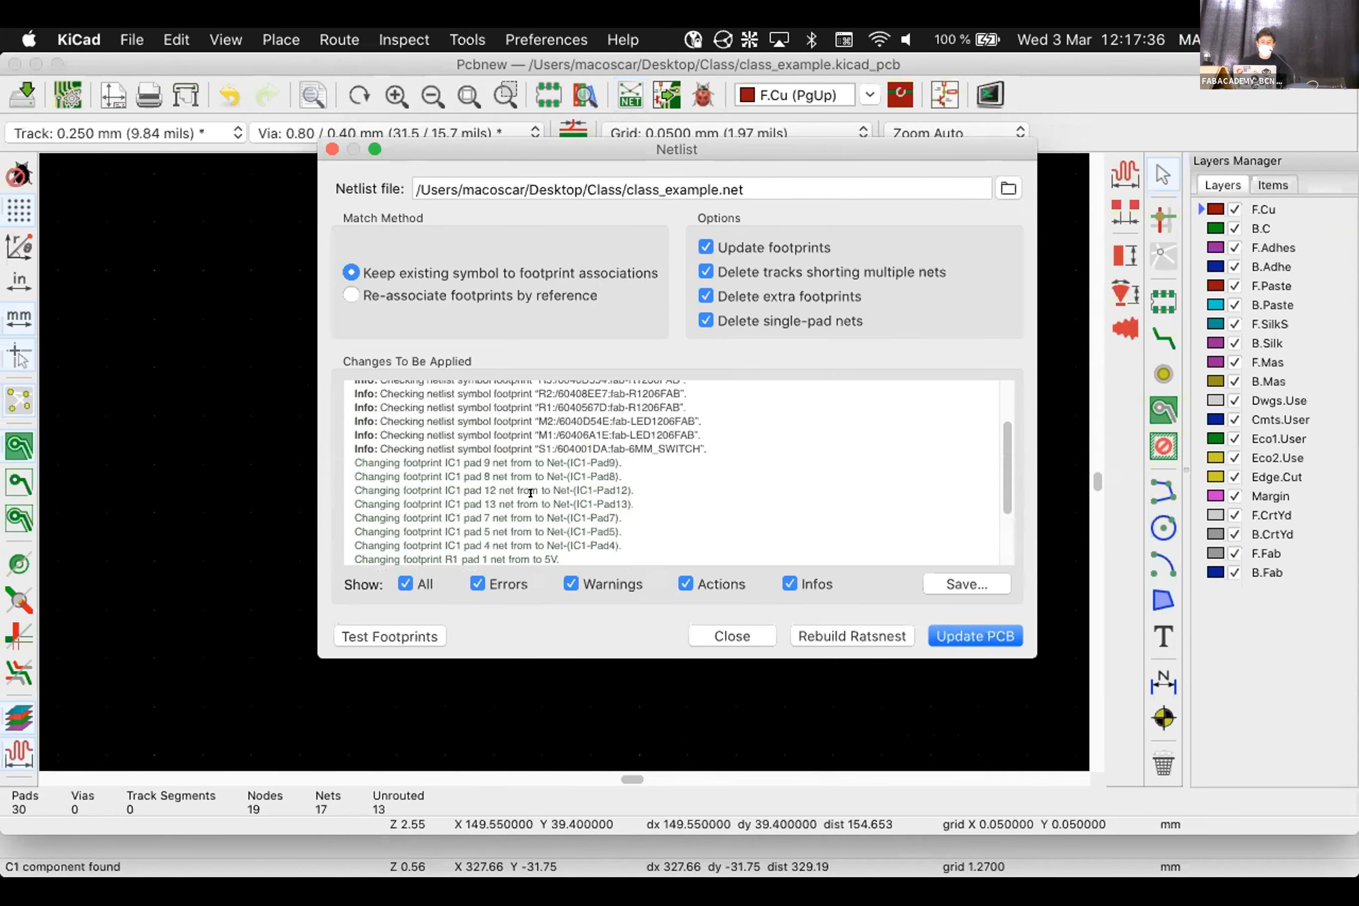
click(736, 628)
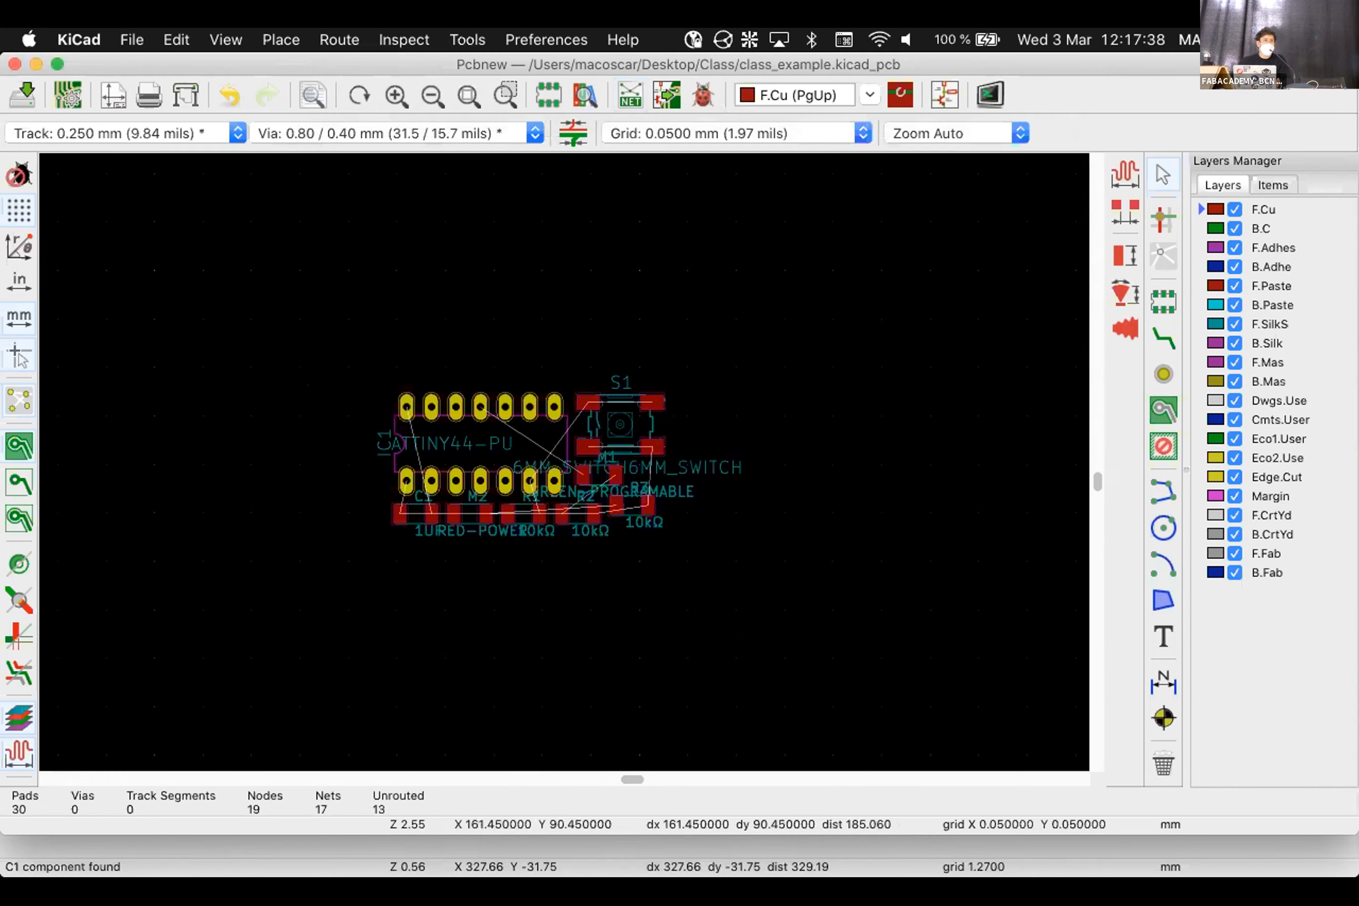
In Eeschema, clear the fab-DIL14 value from the ATTINY44 symbol IC1's Footprint field
click(943, 97)
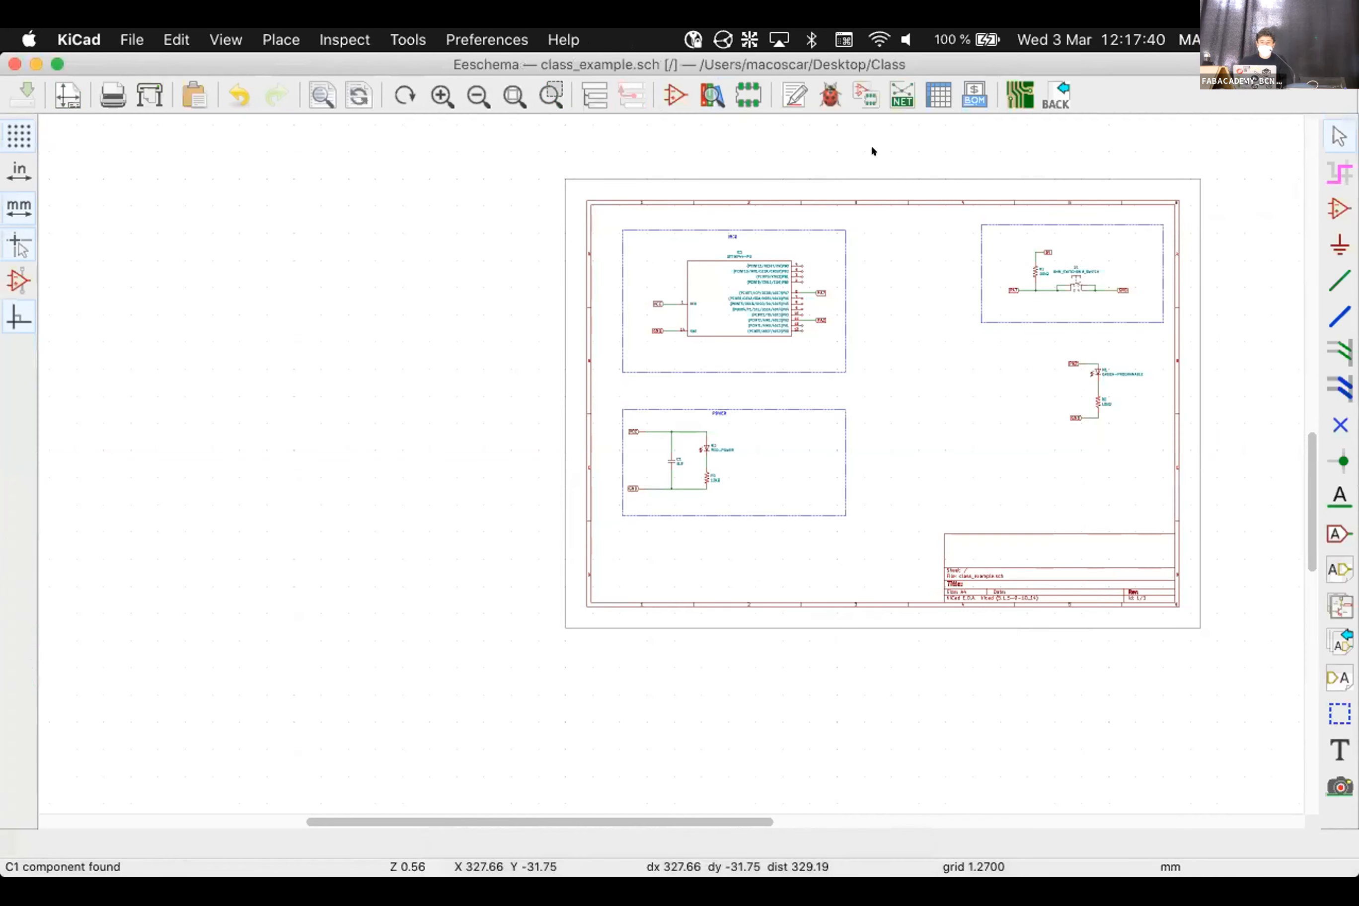
scroll(664, 453, up, 3)
scroll(664, 453, up, 2)
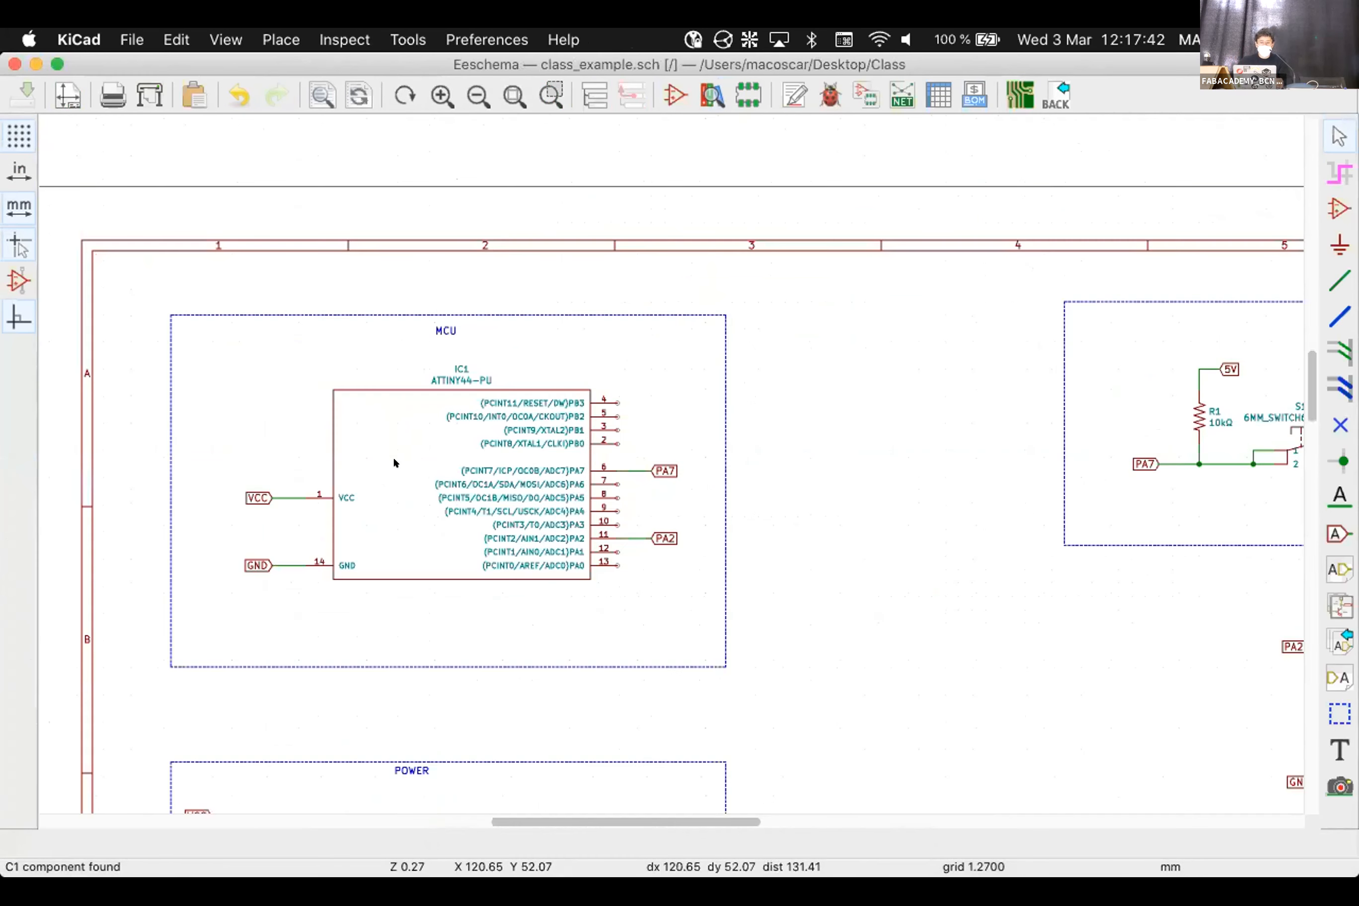
scroll(685, 440, up, 2)
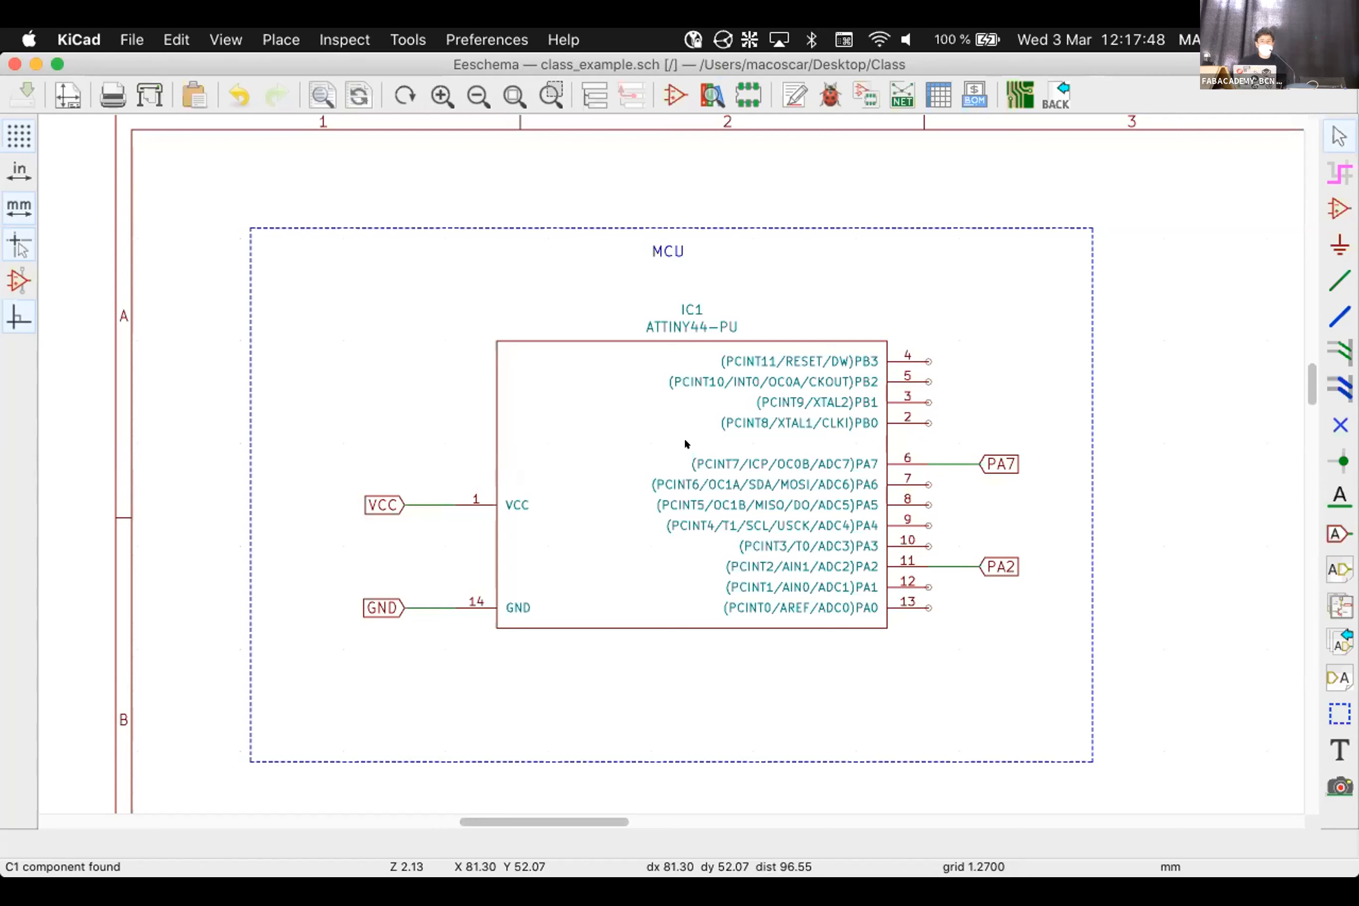
double_click(685, 443)
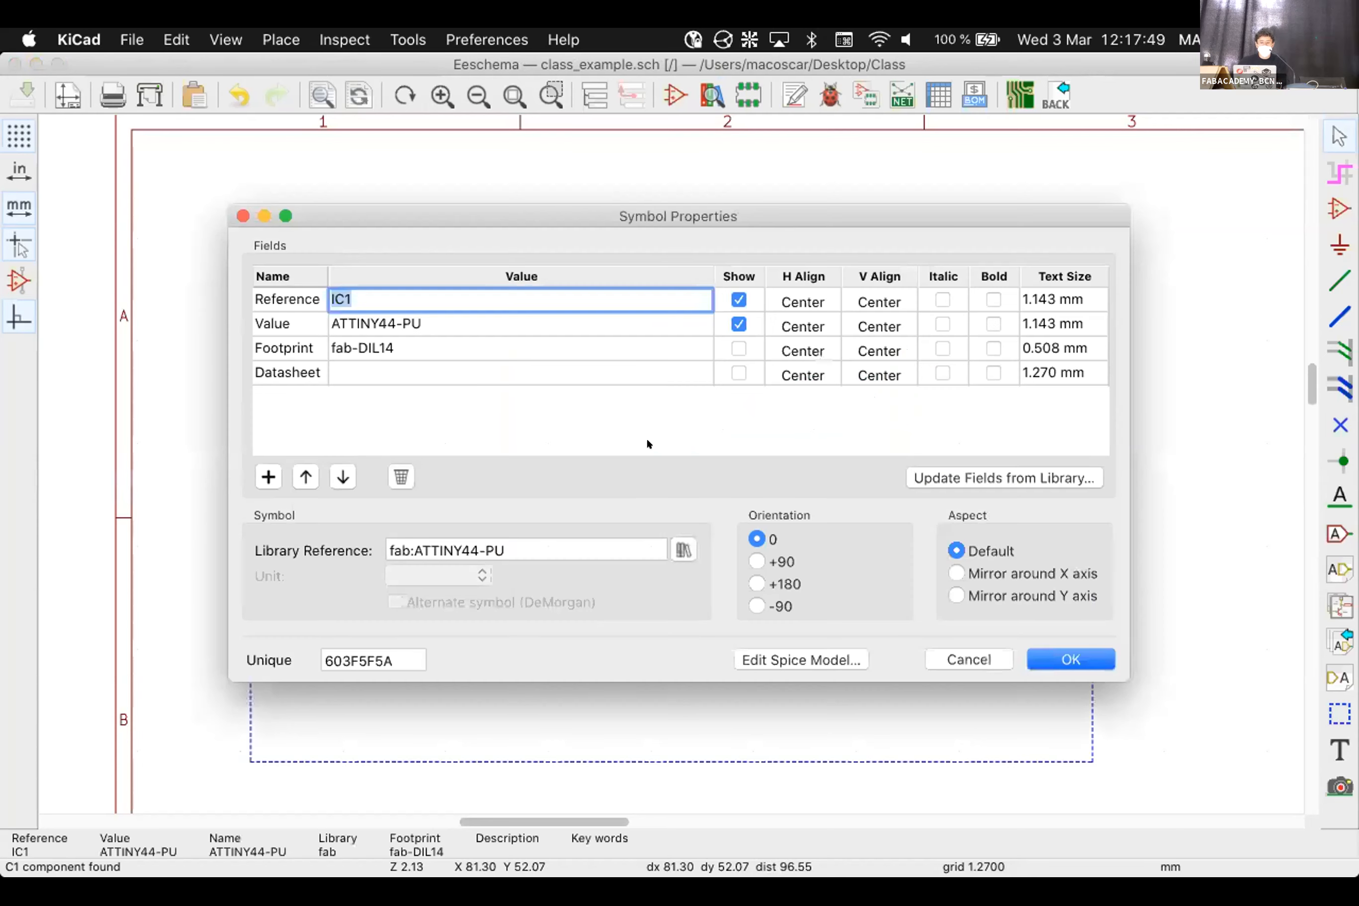
click(275, 346)
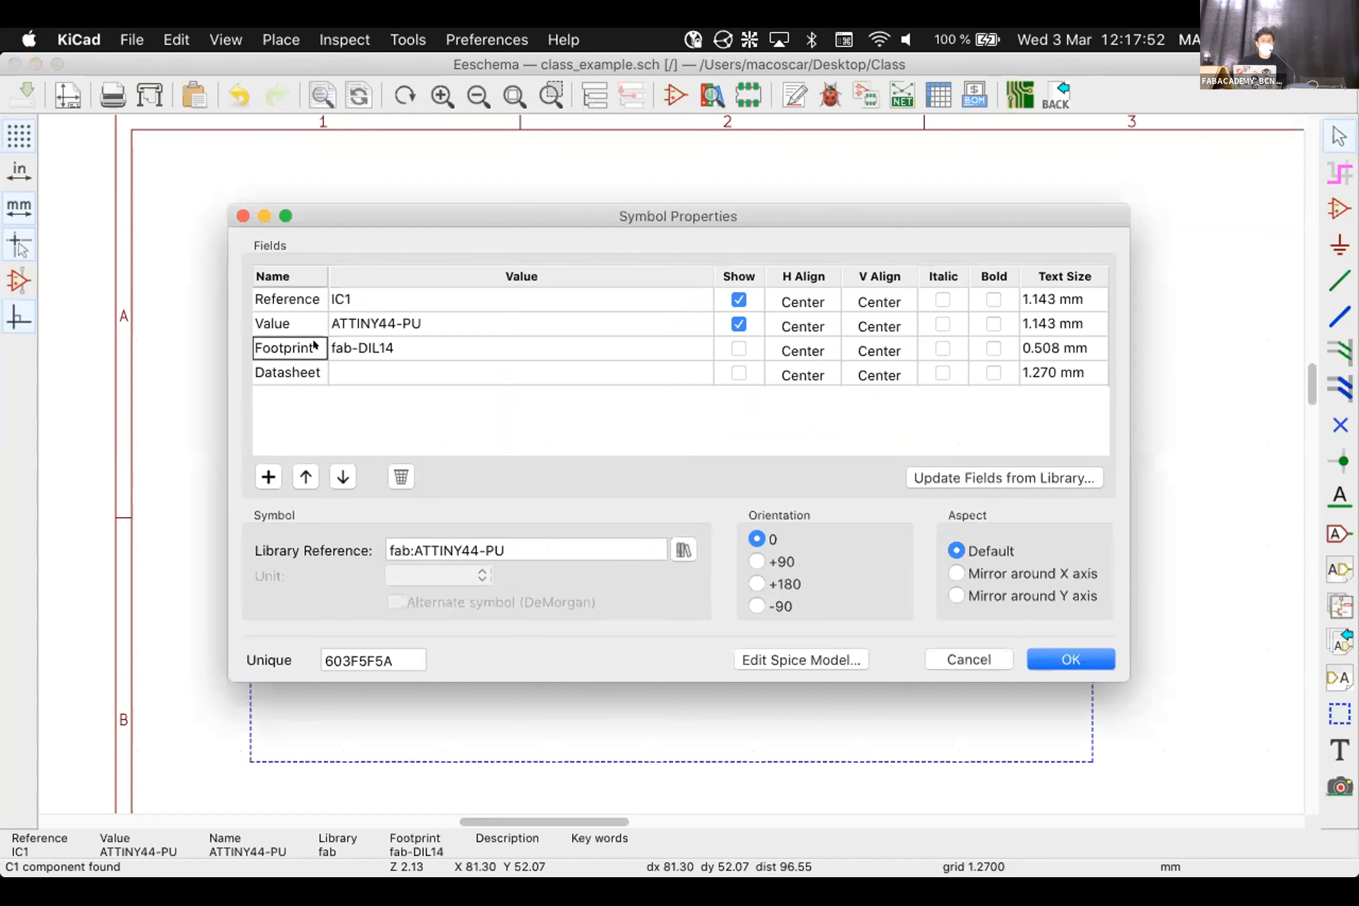
click(347, 344)
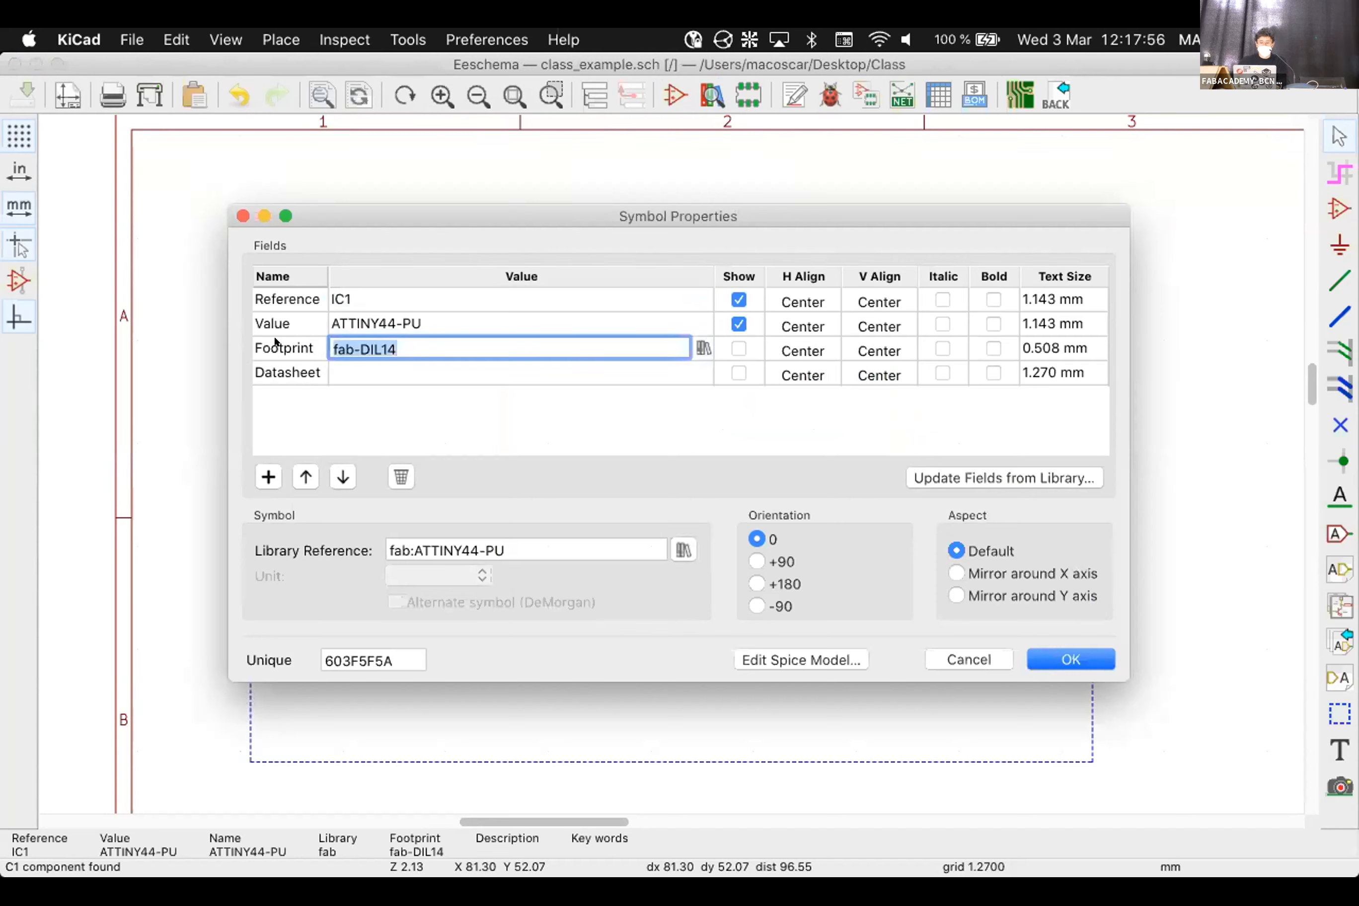
key(BackSpace)
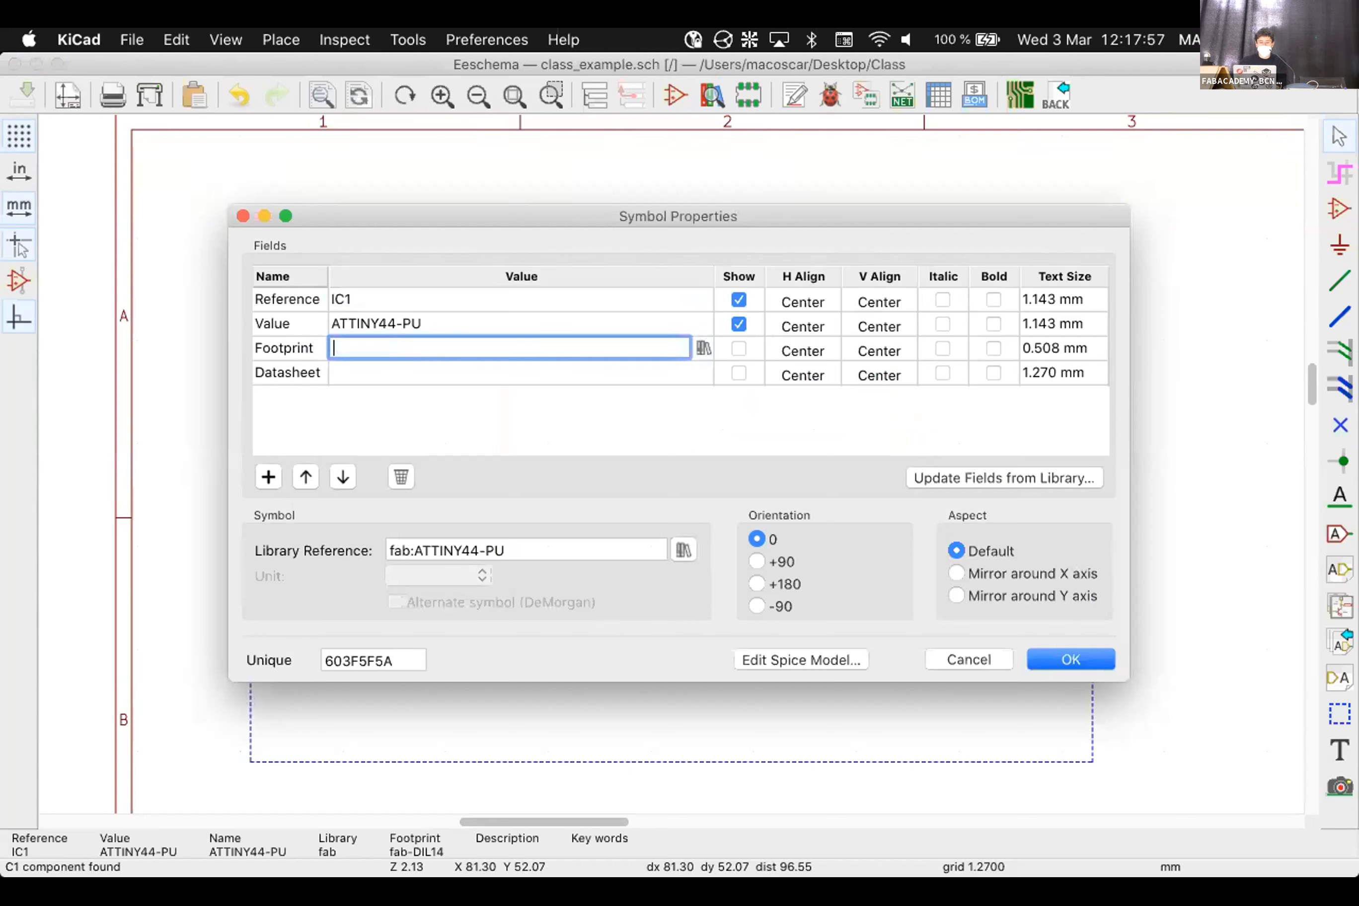
click(446, 423)
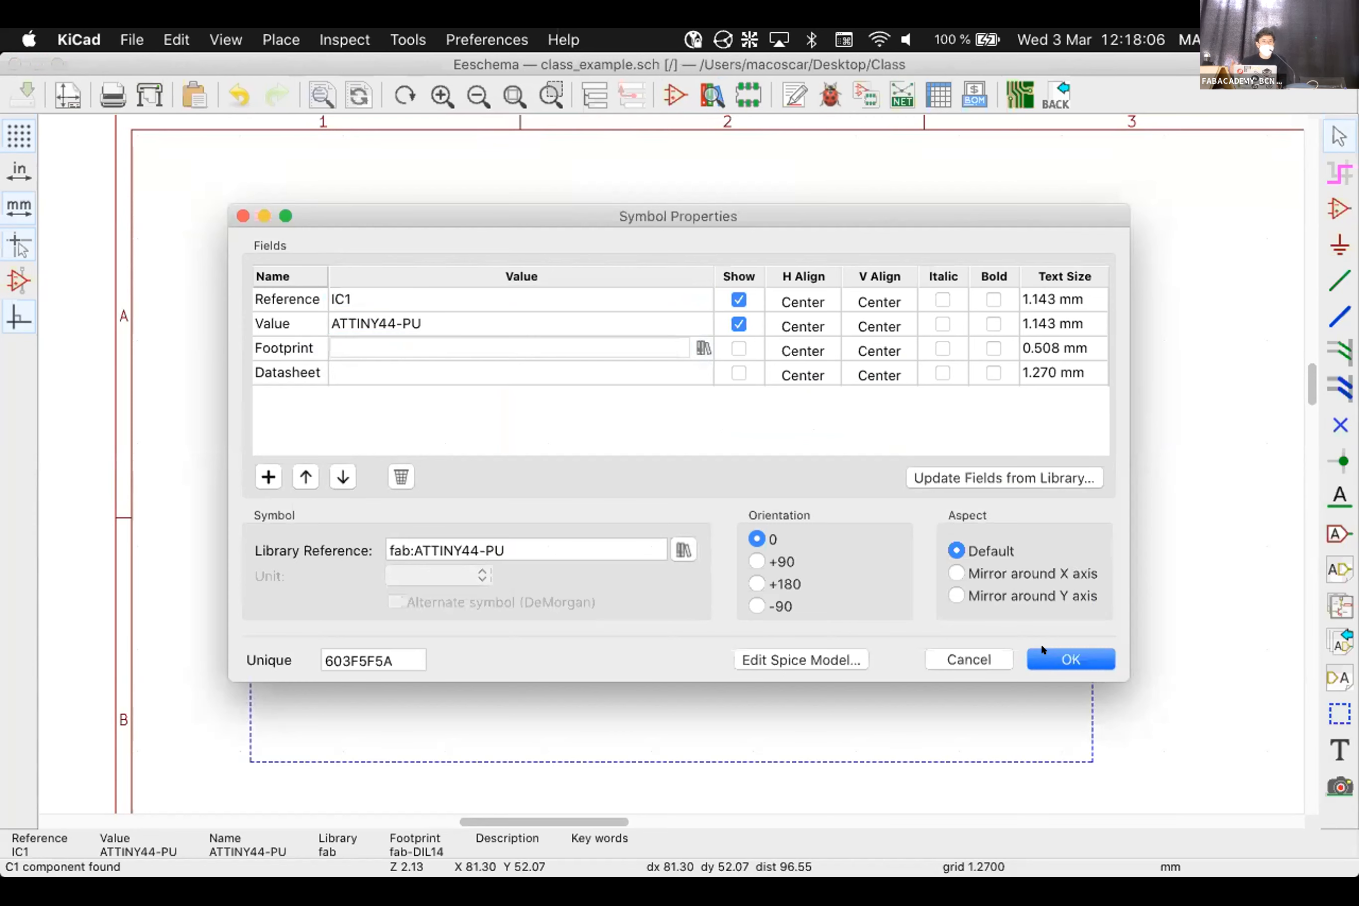
click(1043, 655)
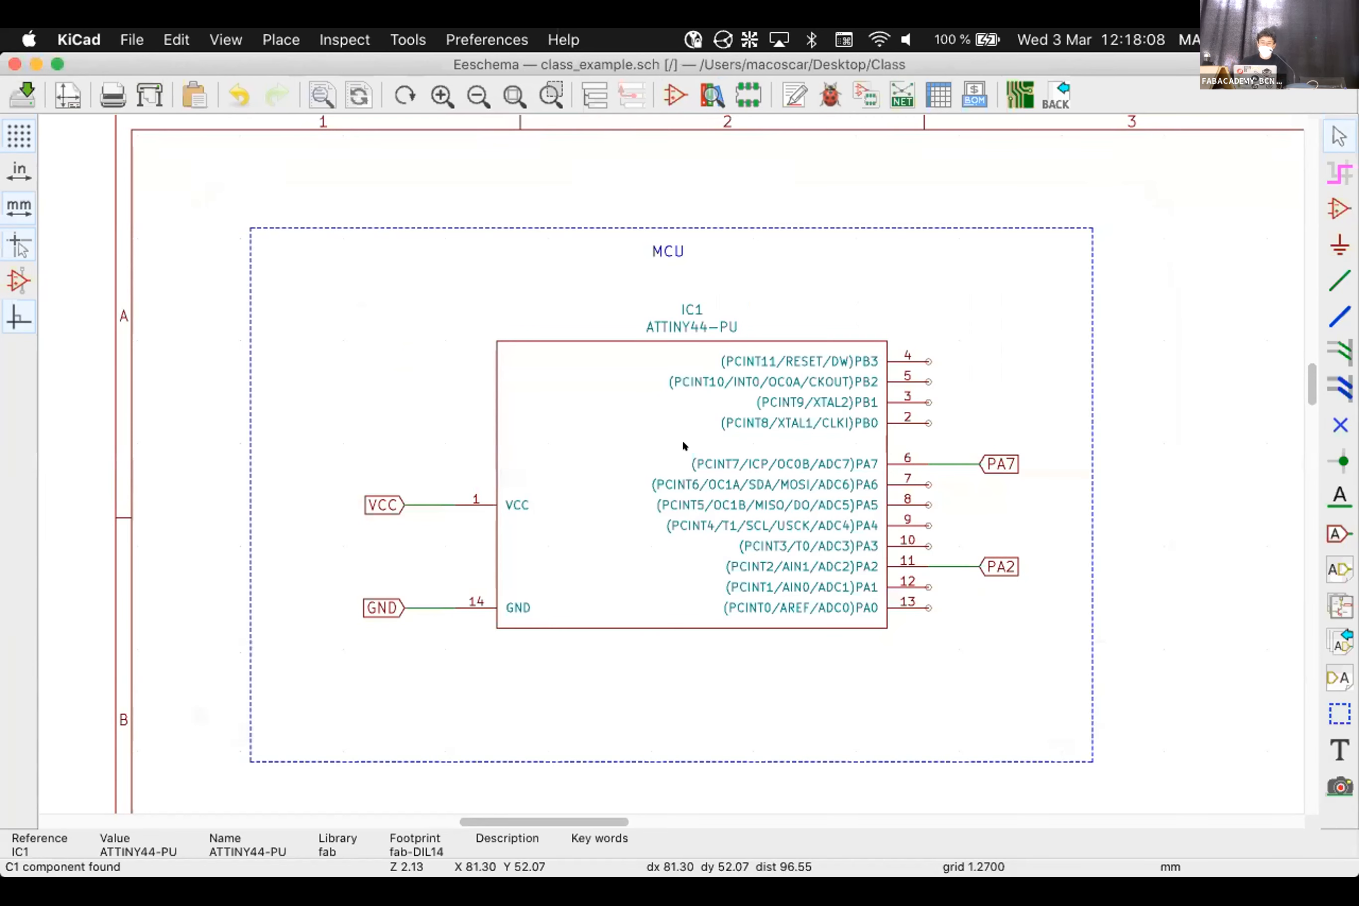
Update the PCB from the schematic in Pcbnew, noting IC1's missing-footprint error
click(1019, 95)
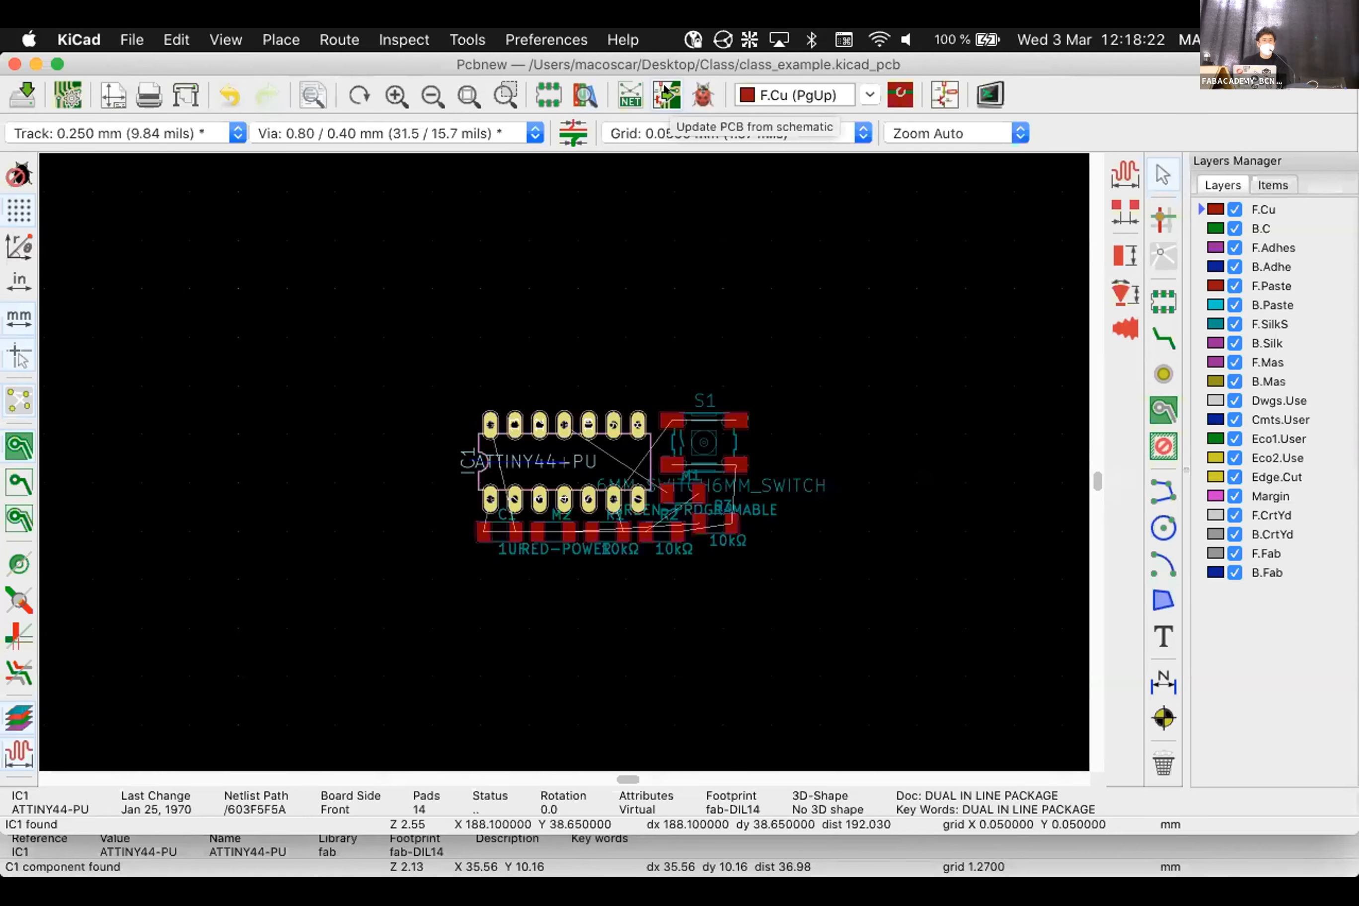
click(666, 93)
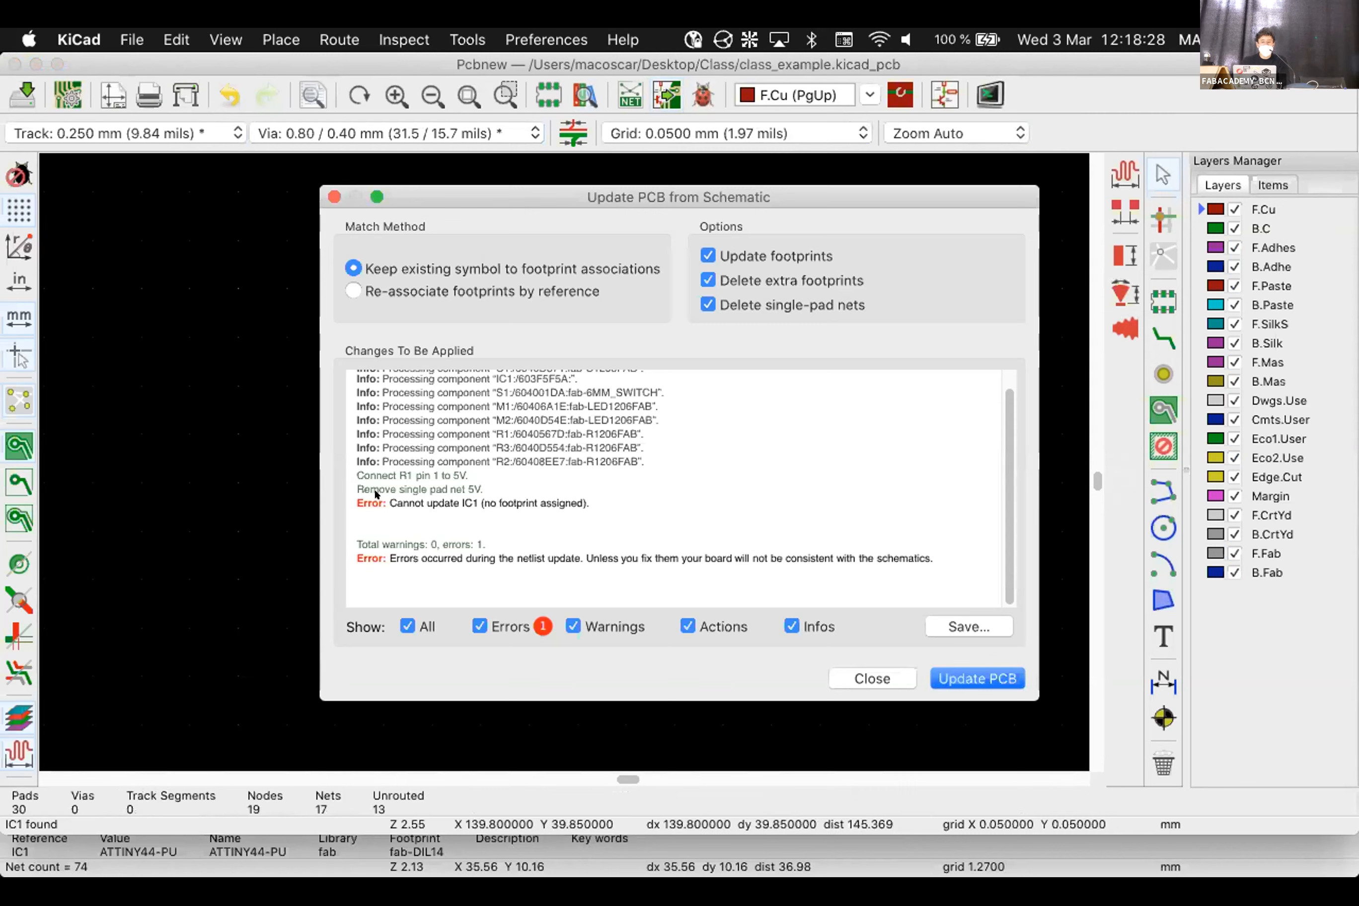
drag(360, 494, 630, 496)
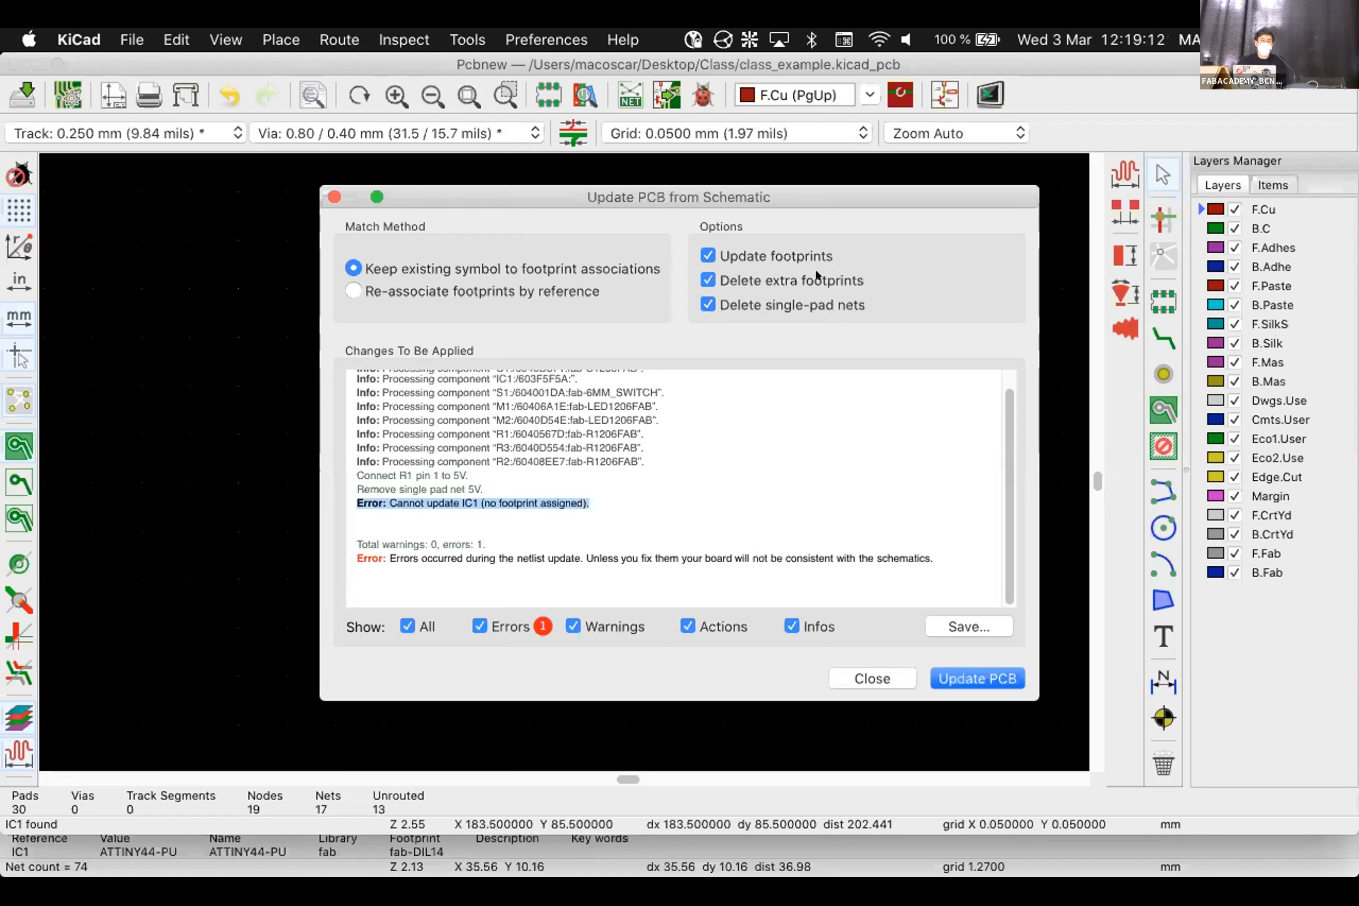
click(973, 673)
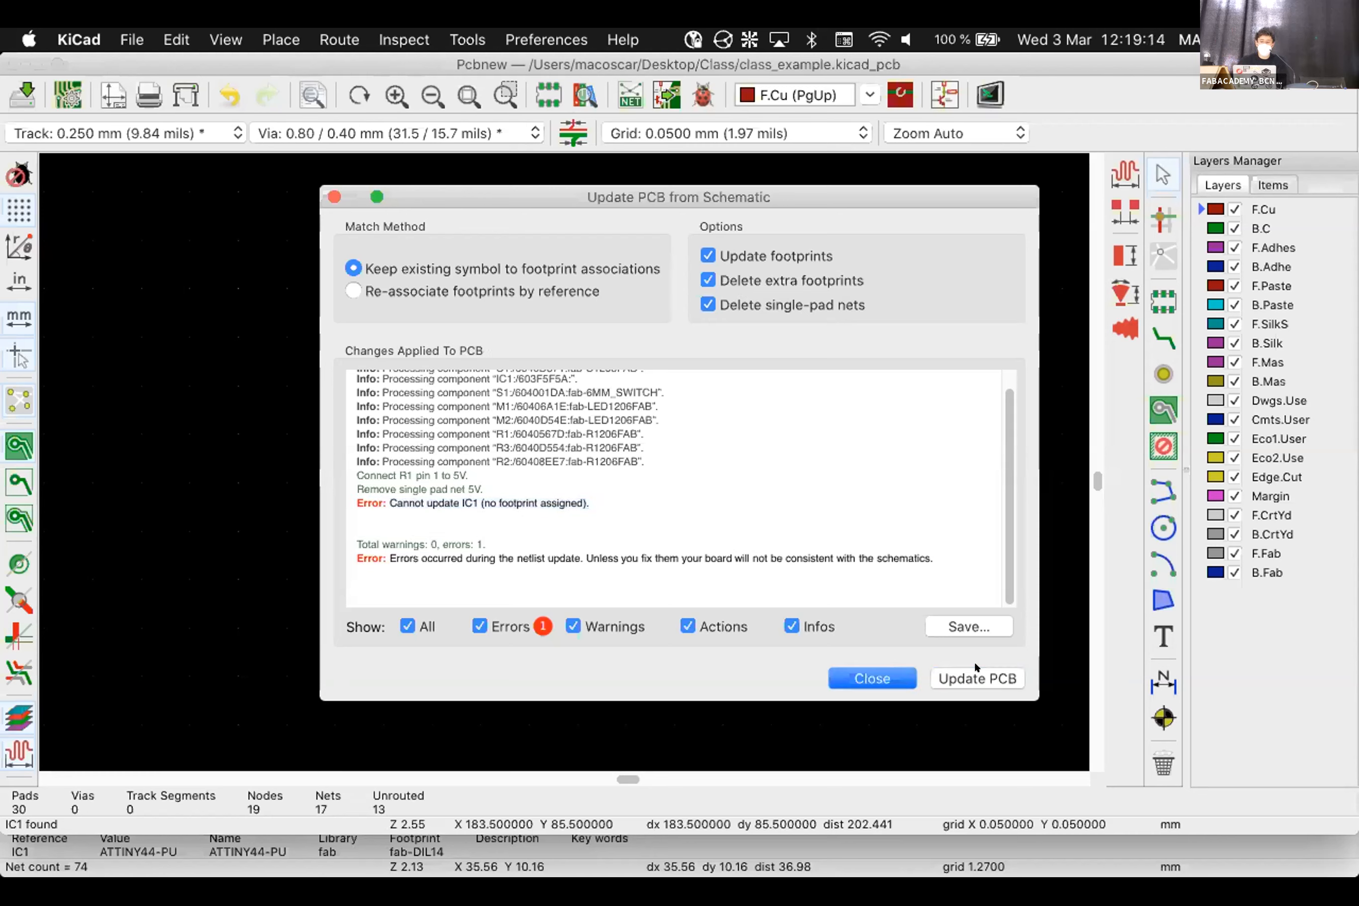
click(870, 675)
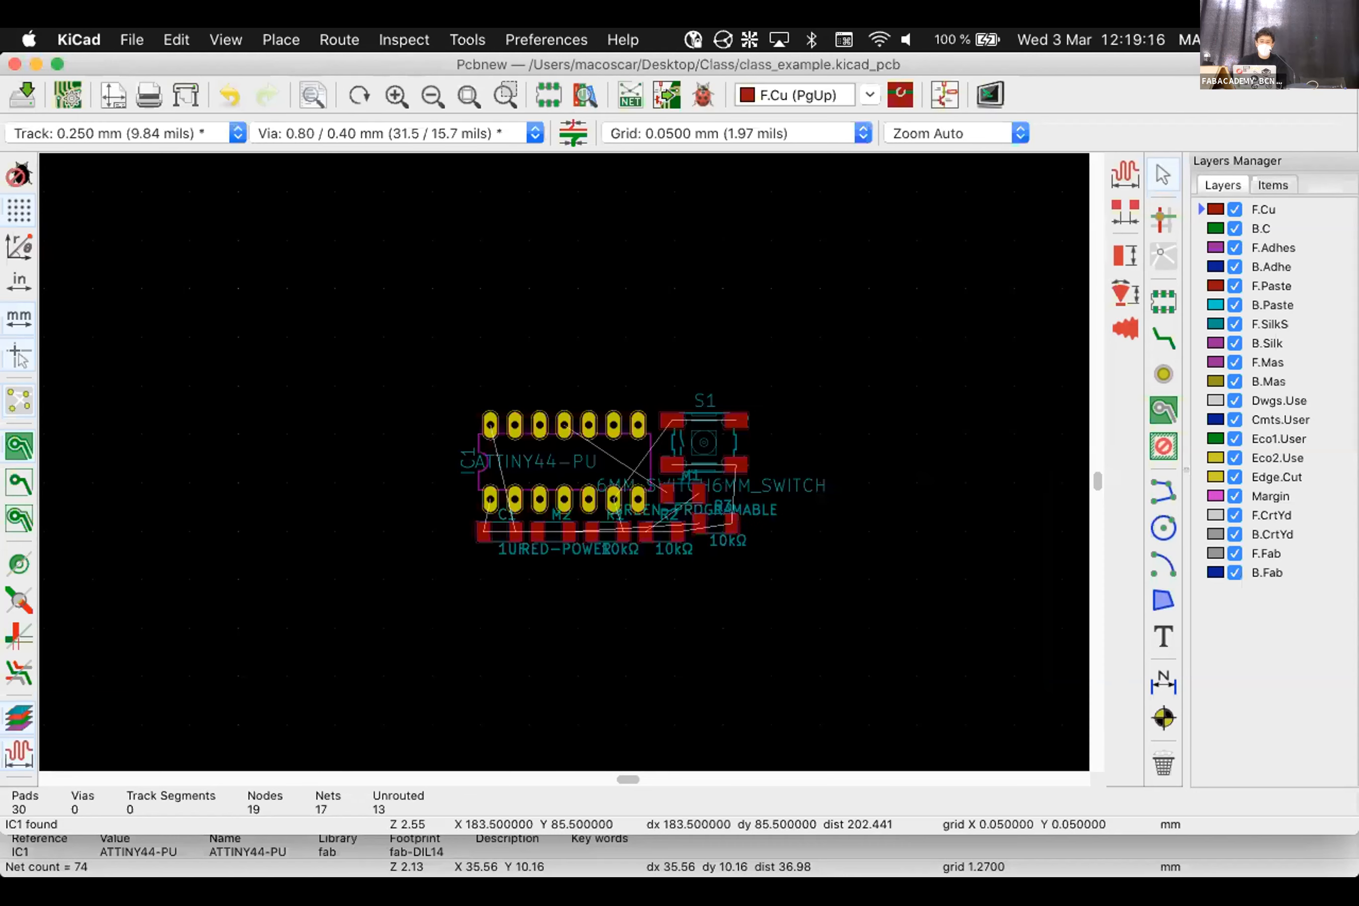
scroll(623, 310, up, 1)
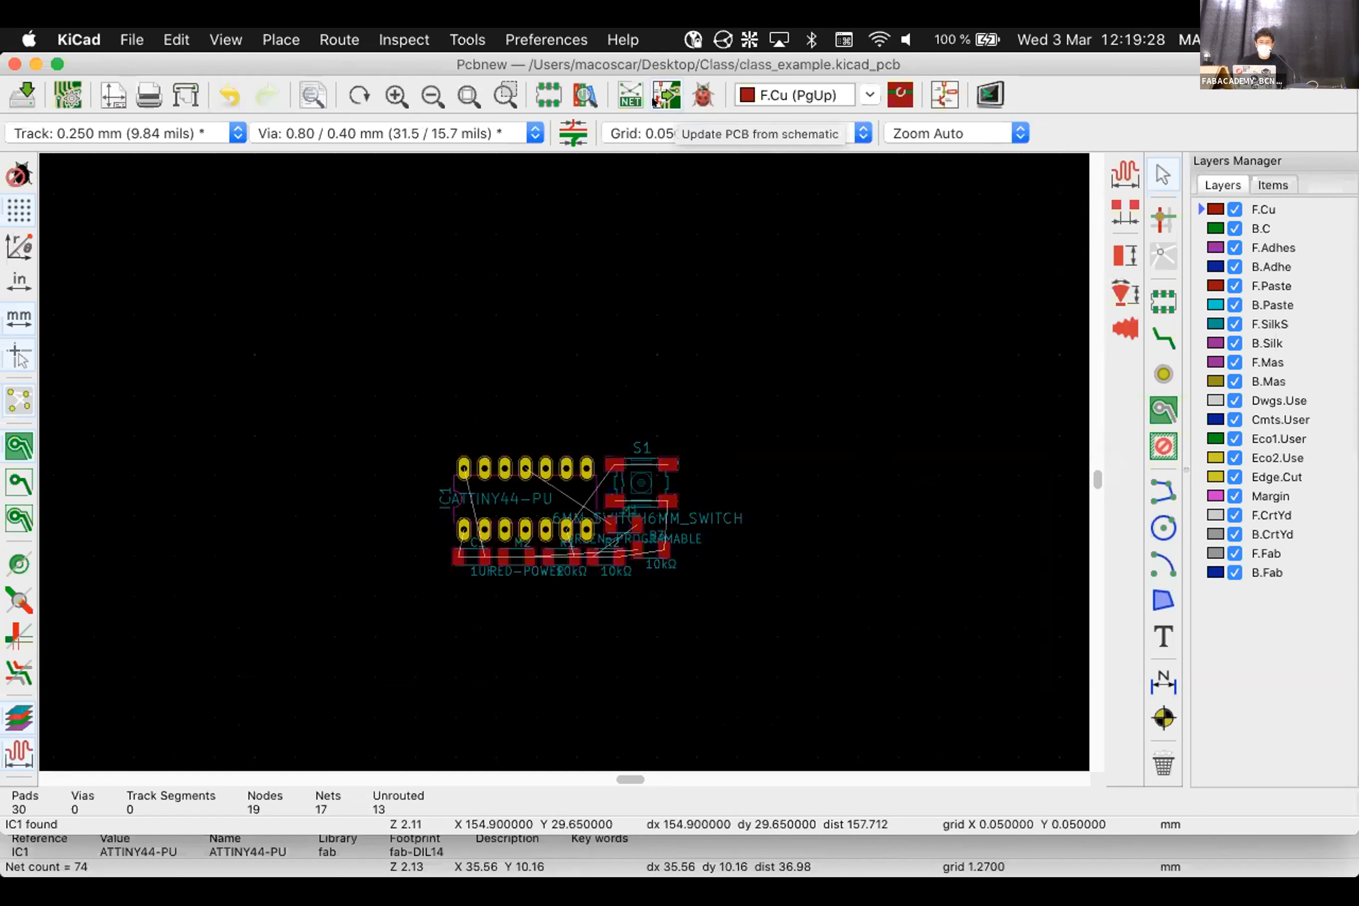
Open IC1's symbol properties and browse the footprint libraries for its empty Footprint field
click(929, 91)
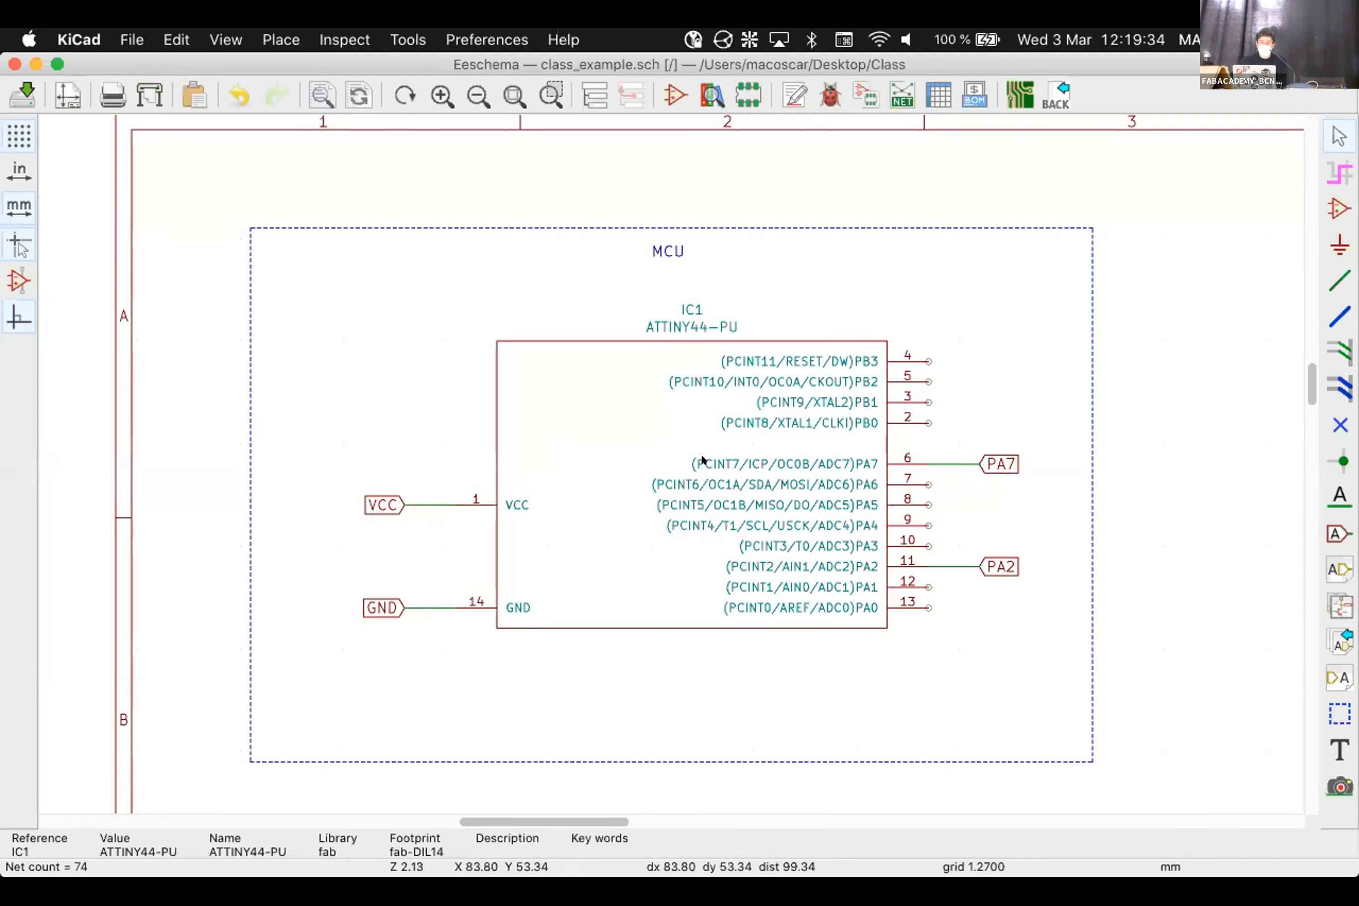
double_click(700, 454)
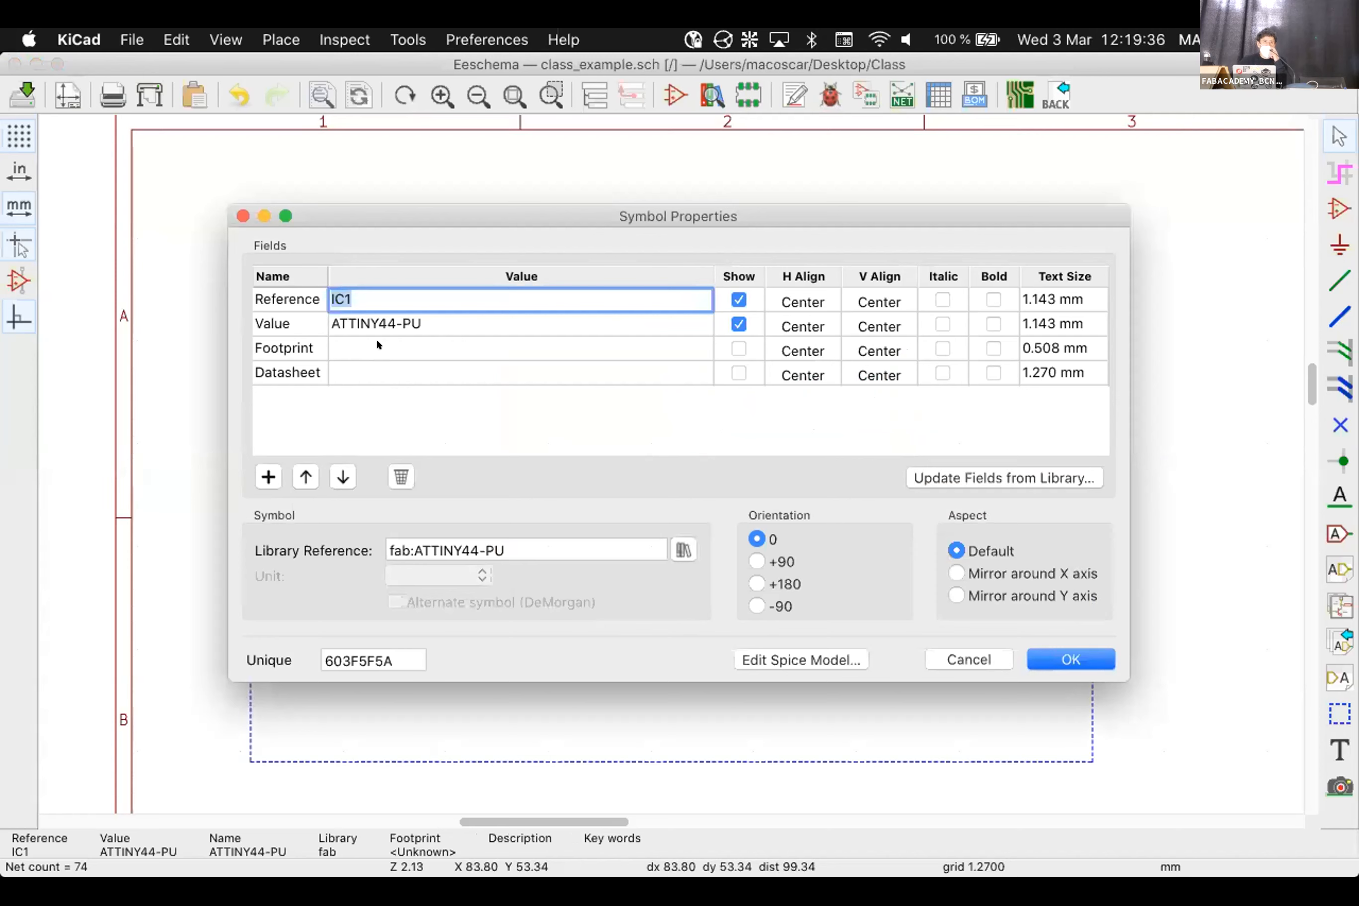
click(448, 339)
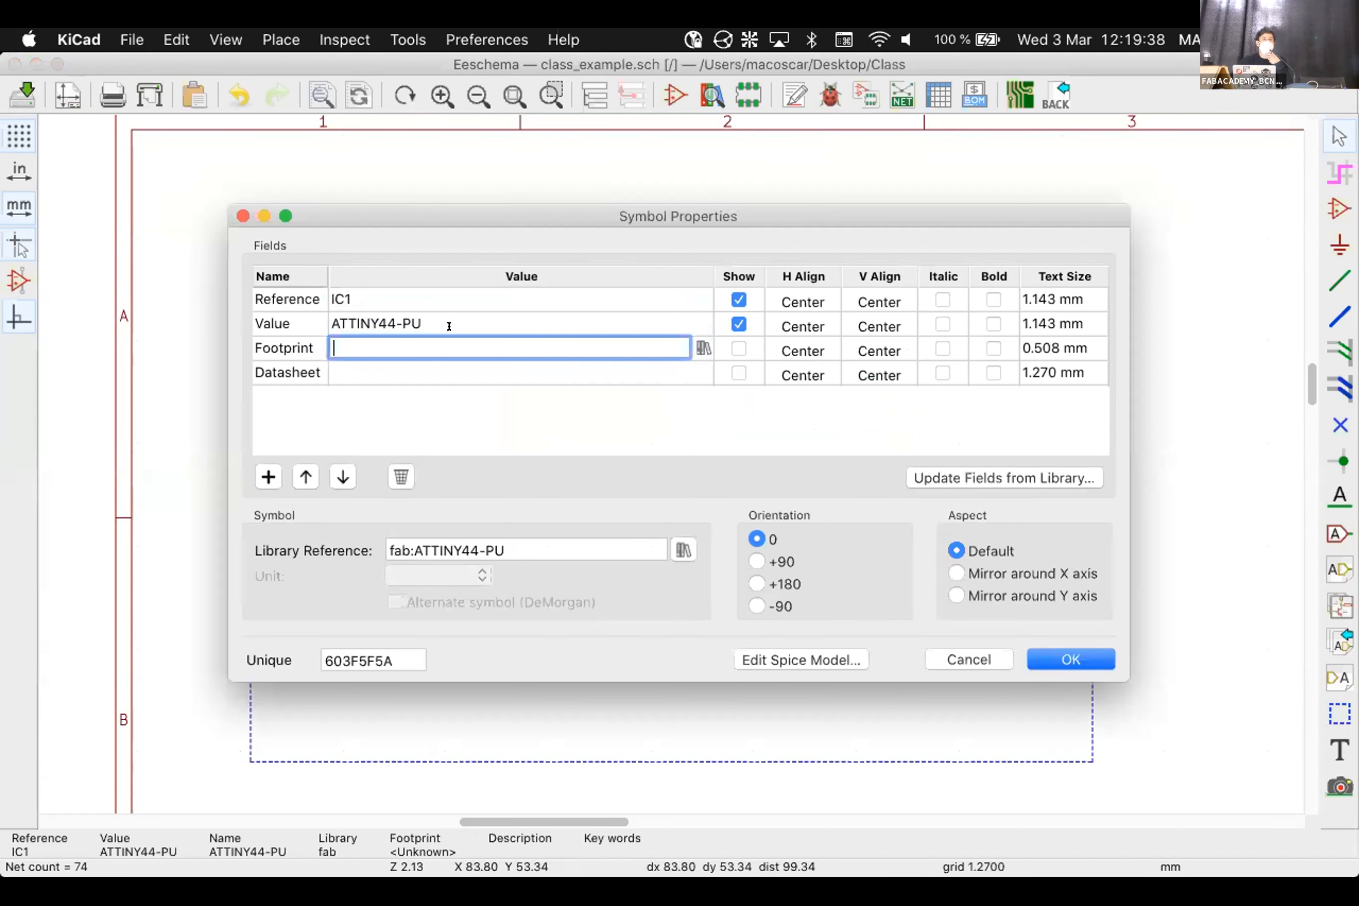
click(702, 348)
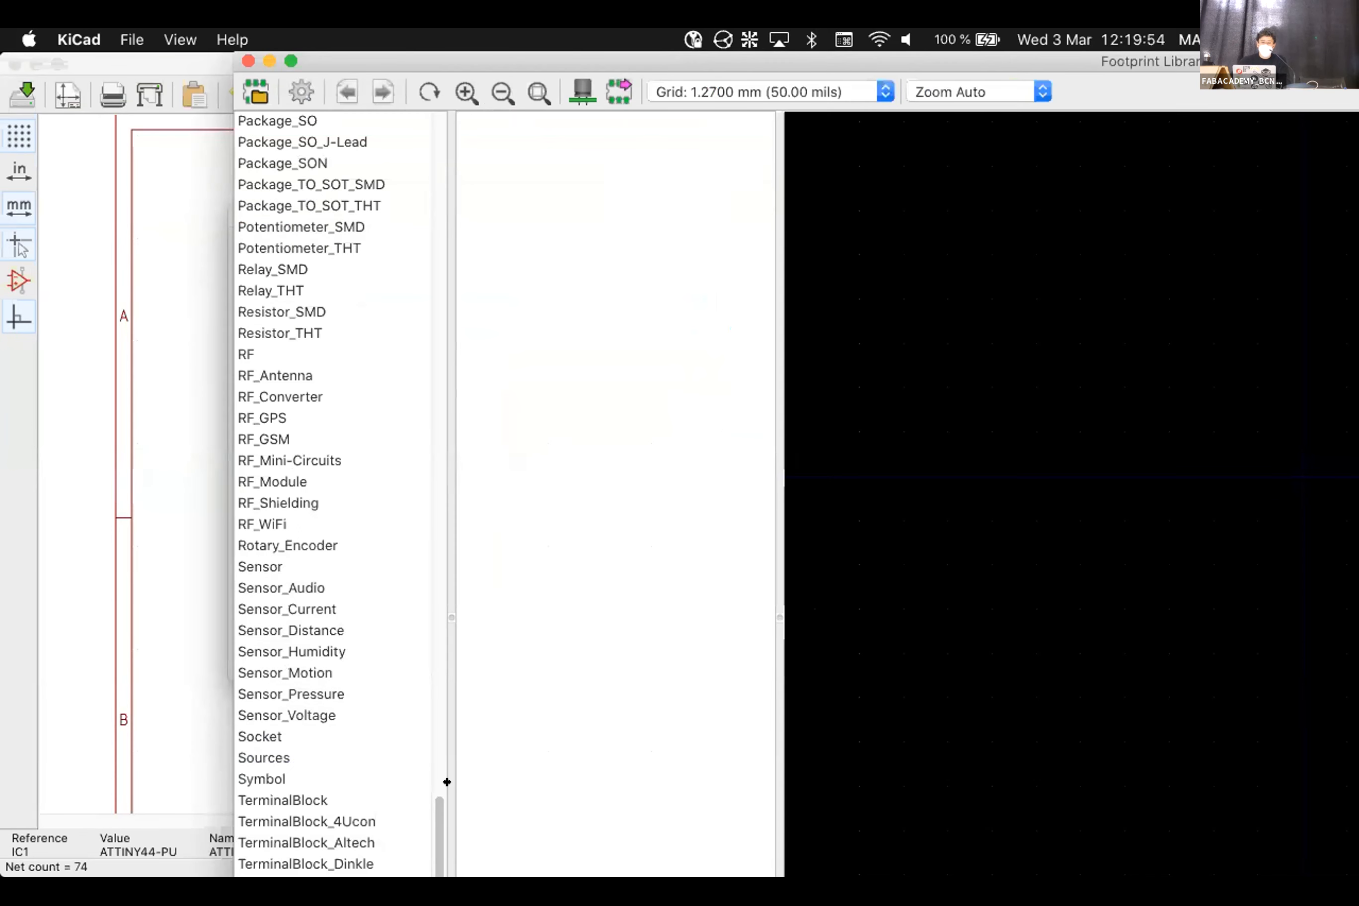
Select the fab library in the maximized browser and scroll to fab-SOIC8, fab-SOIC14 and fab-SOT23
drag(432, 810, 397, 66)
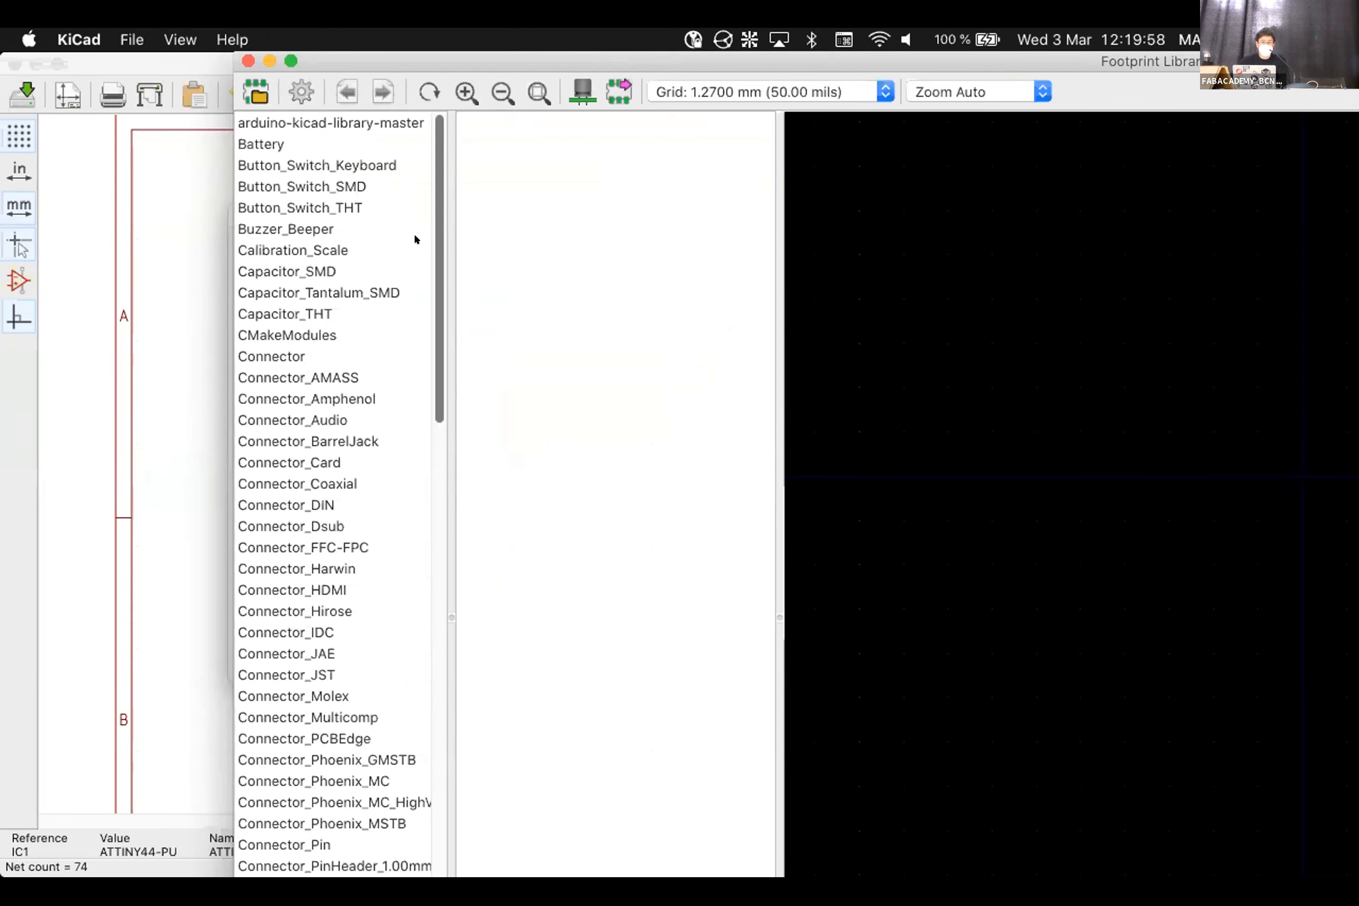
drag(443, 304, 448, 602)
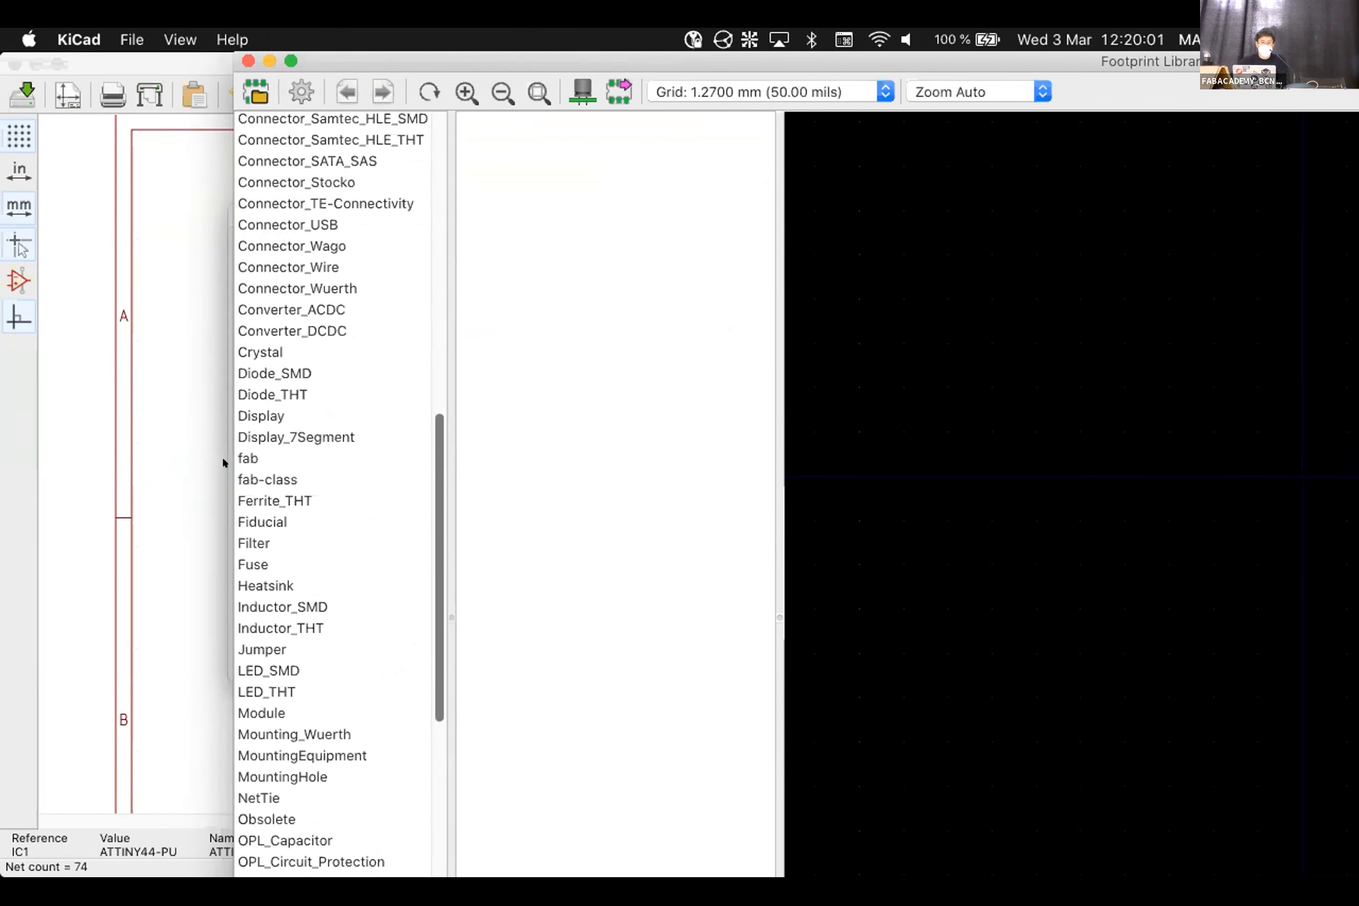
click(261, 459)
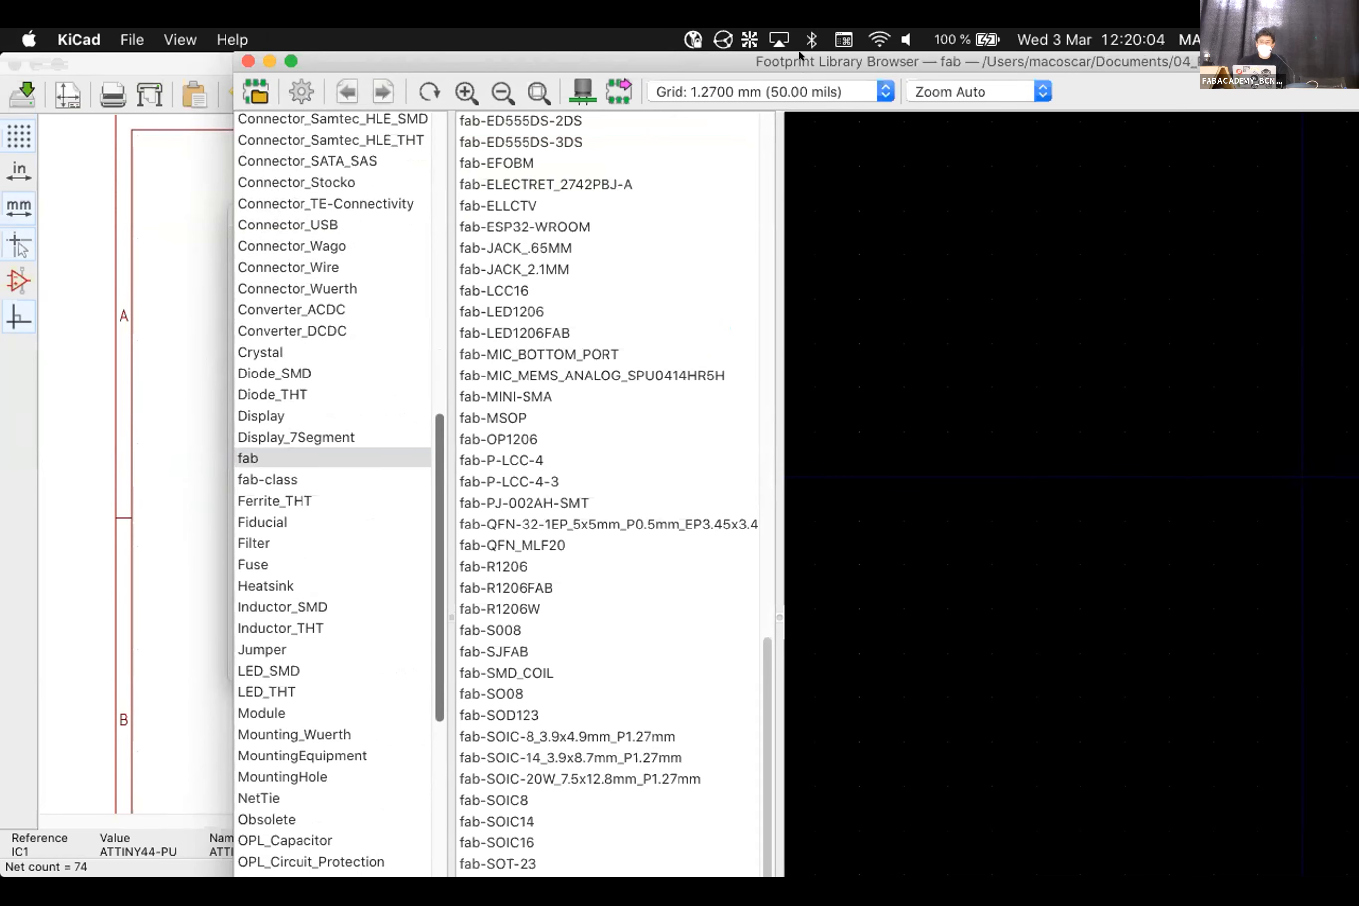
double_click(717, 63)
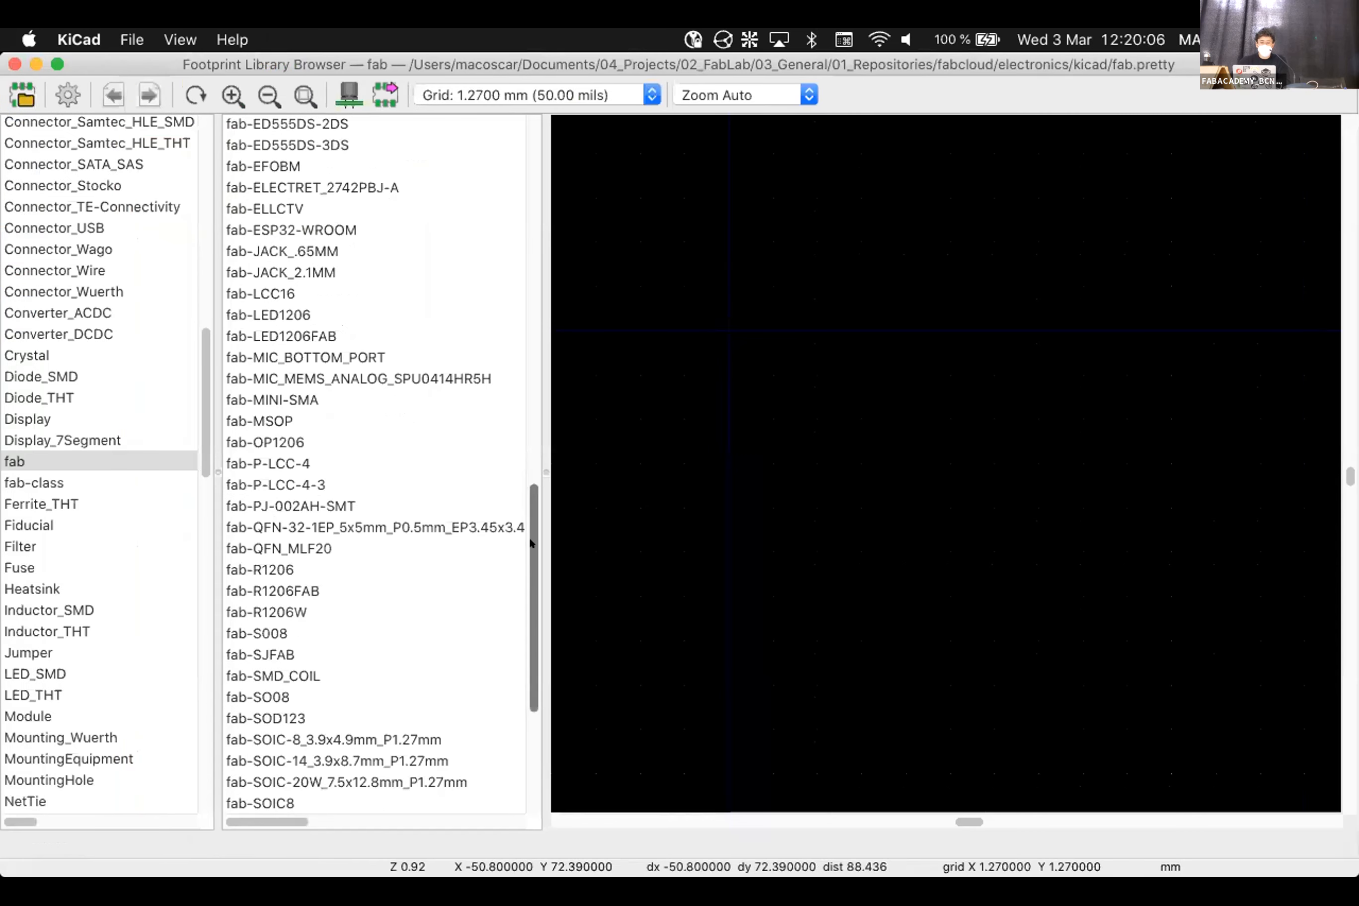
scroll(374, 467, up, 3)
scroll(374, 467, up, 10)
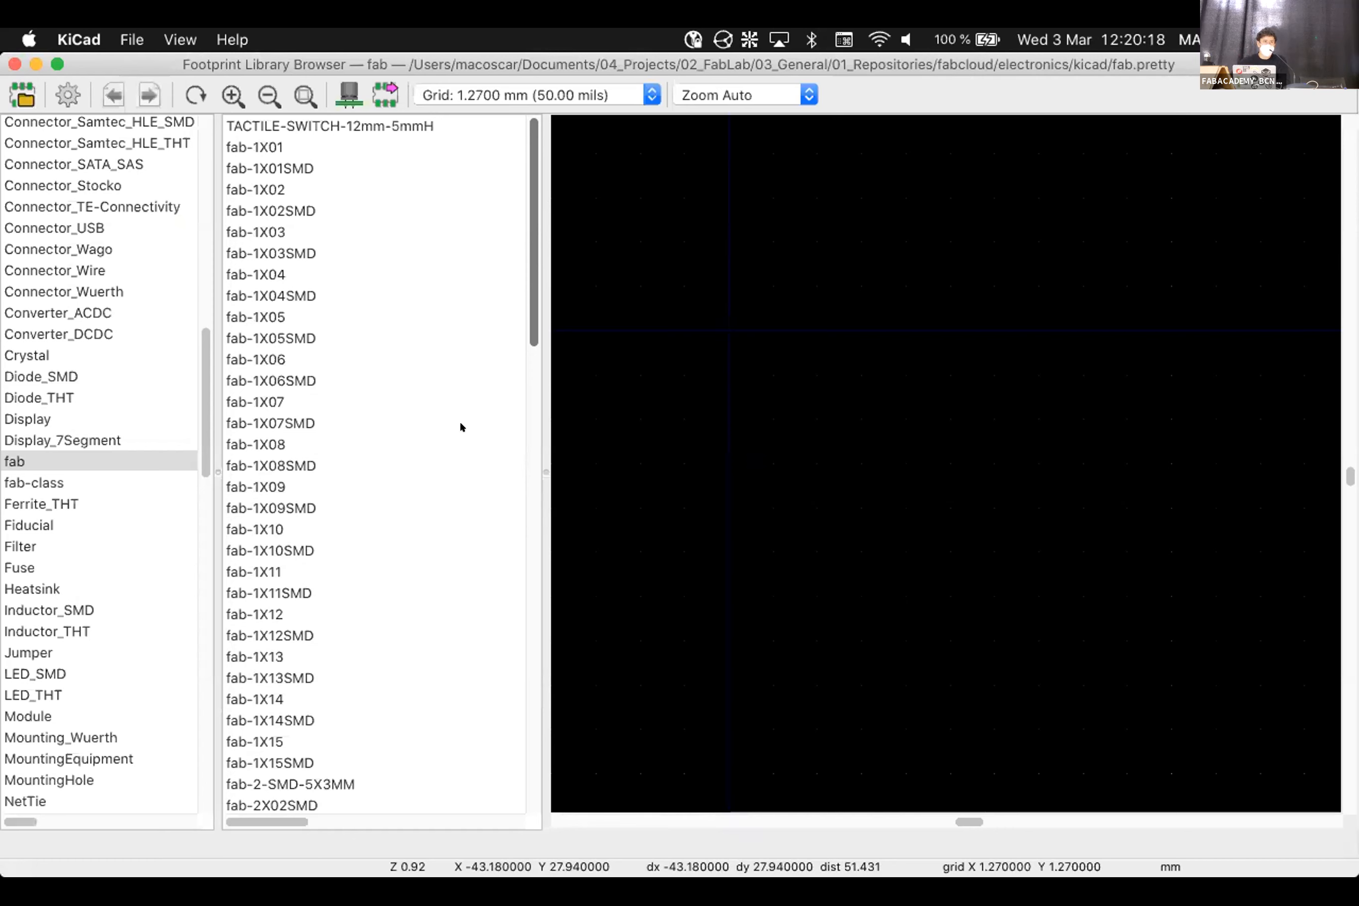
drag(528, 271, 547, 677)
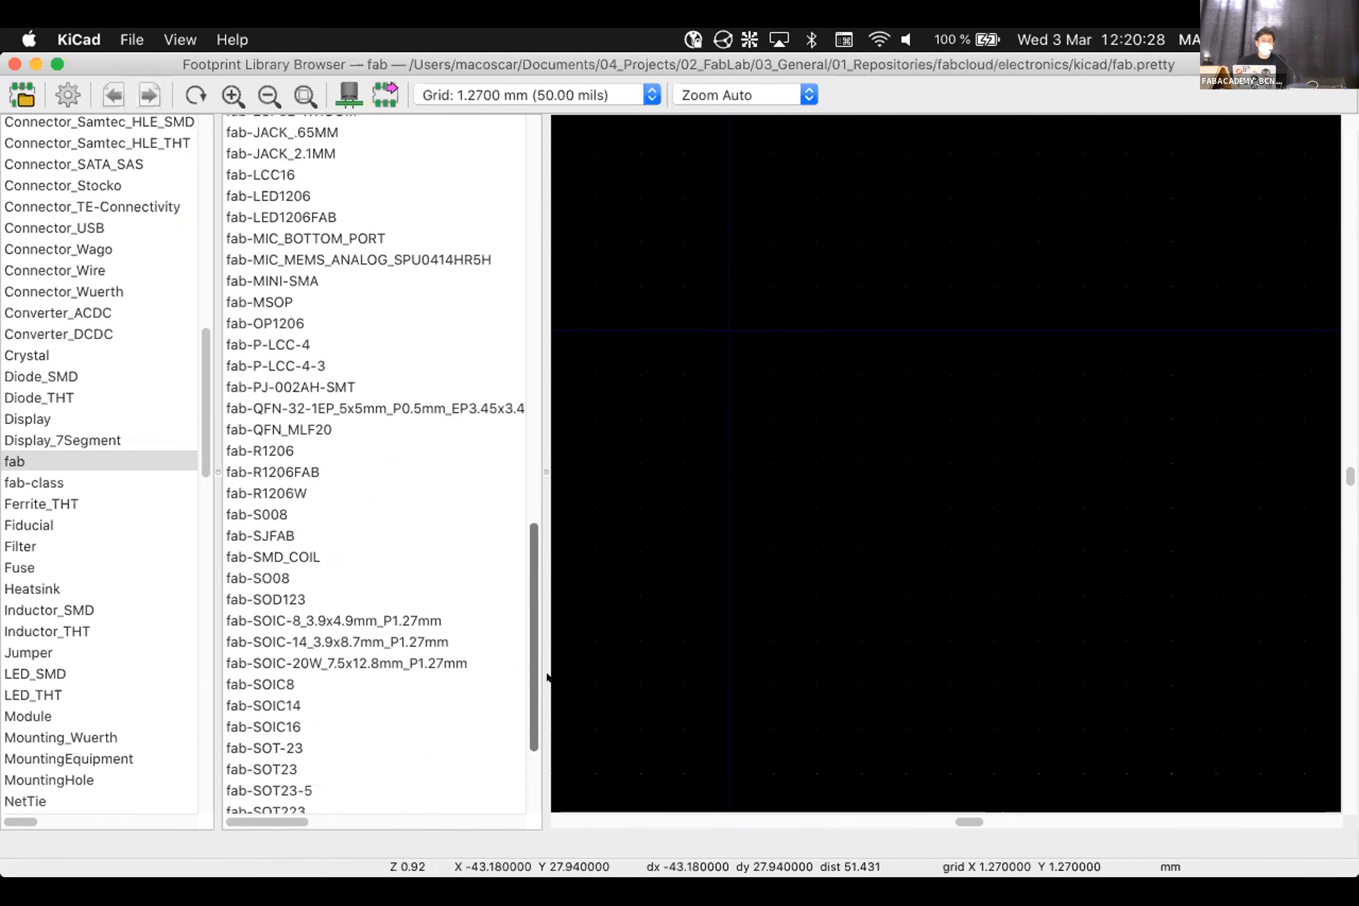
Preview the fab-SOIC8, SOIC-8, SOD123, SO08, SMD_COIL, SJFAB and S008 footprints
click(275, 685)
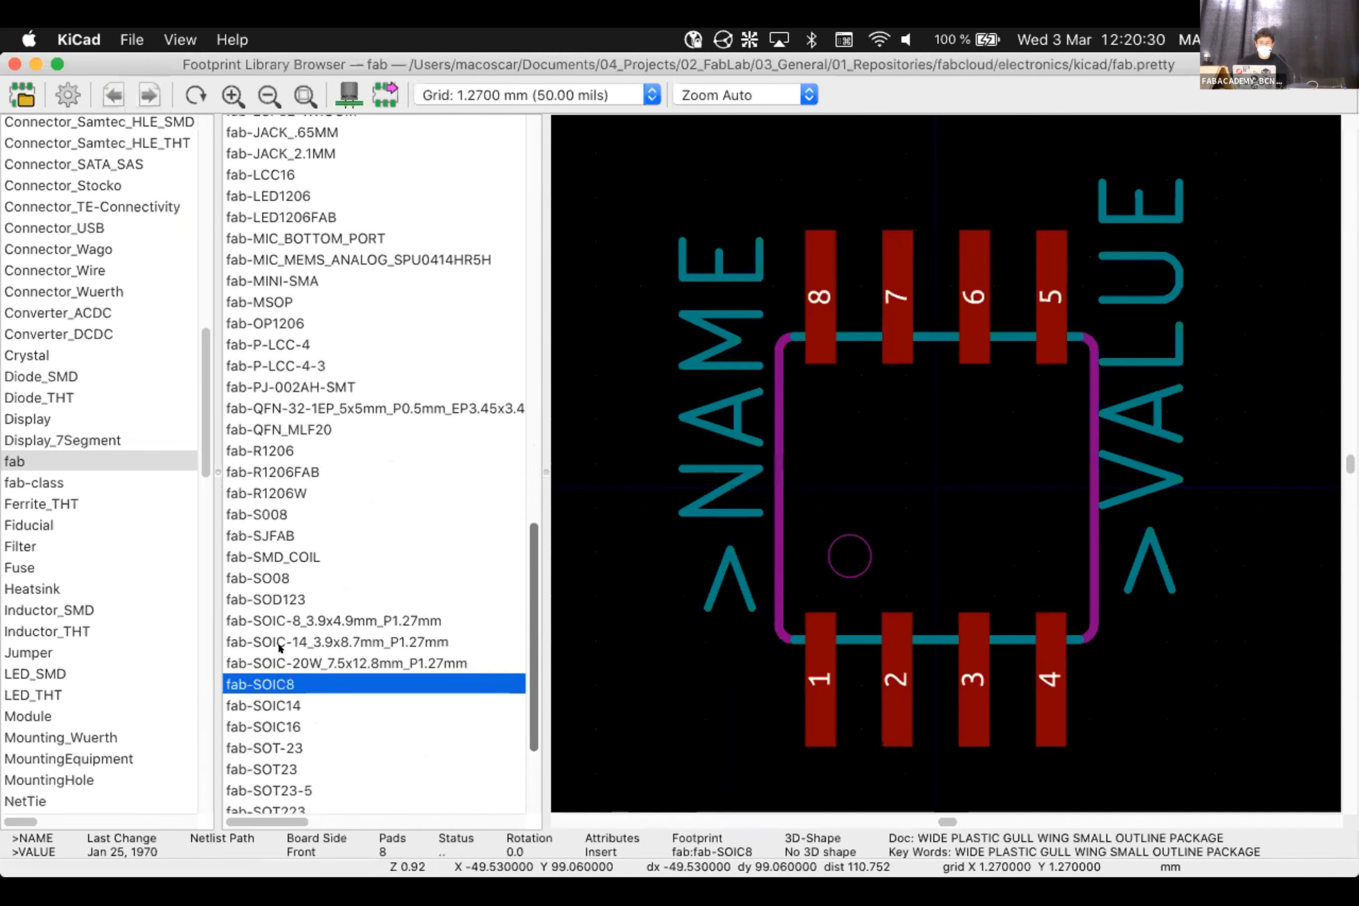
key(Up)
key(Up)
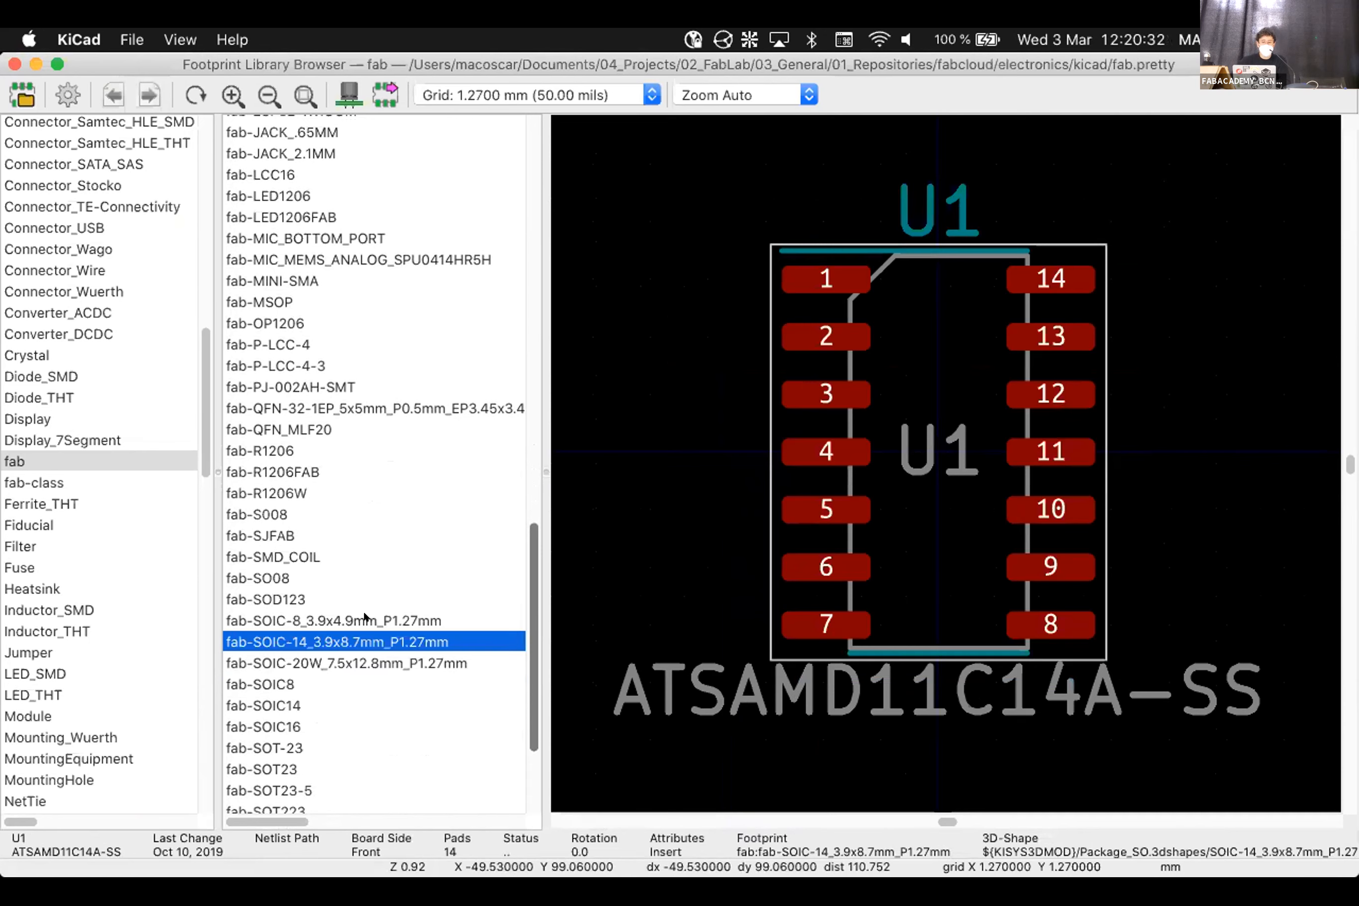
click(364, 619)
click(359, 591)
click(362, 569)
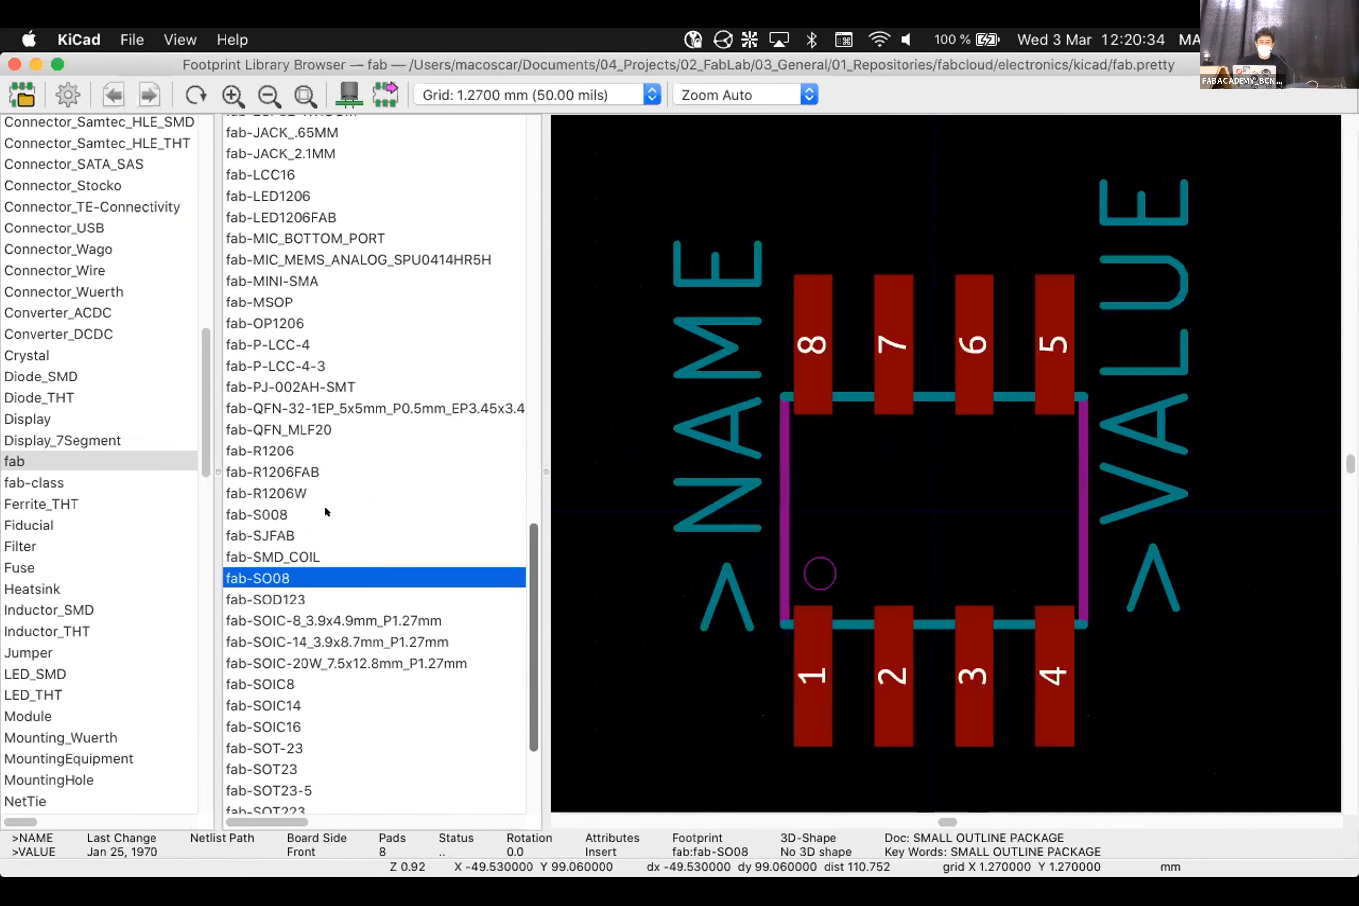
click(341, 552)
click(351, 536)
click(347, 509)
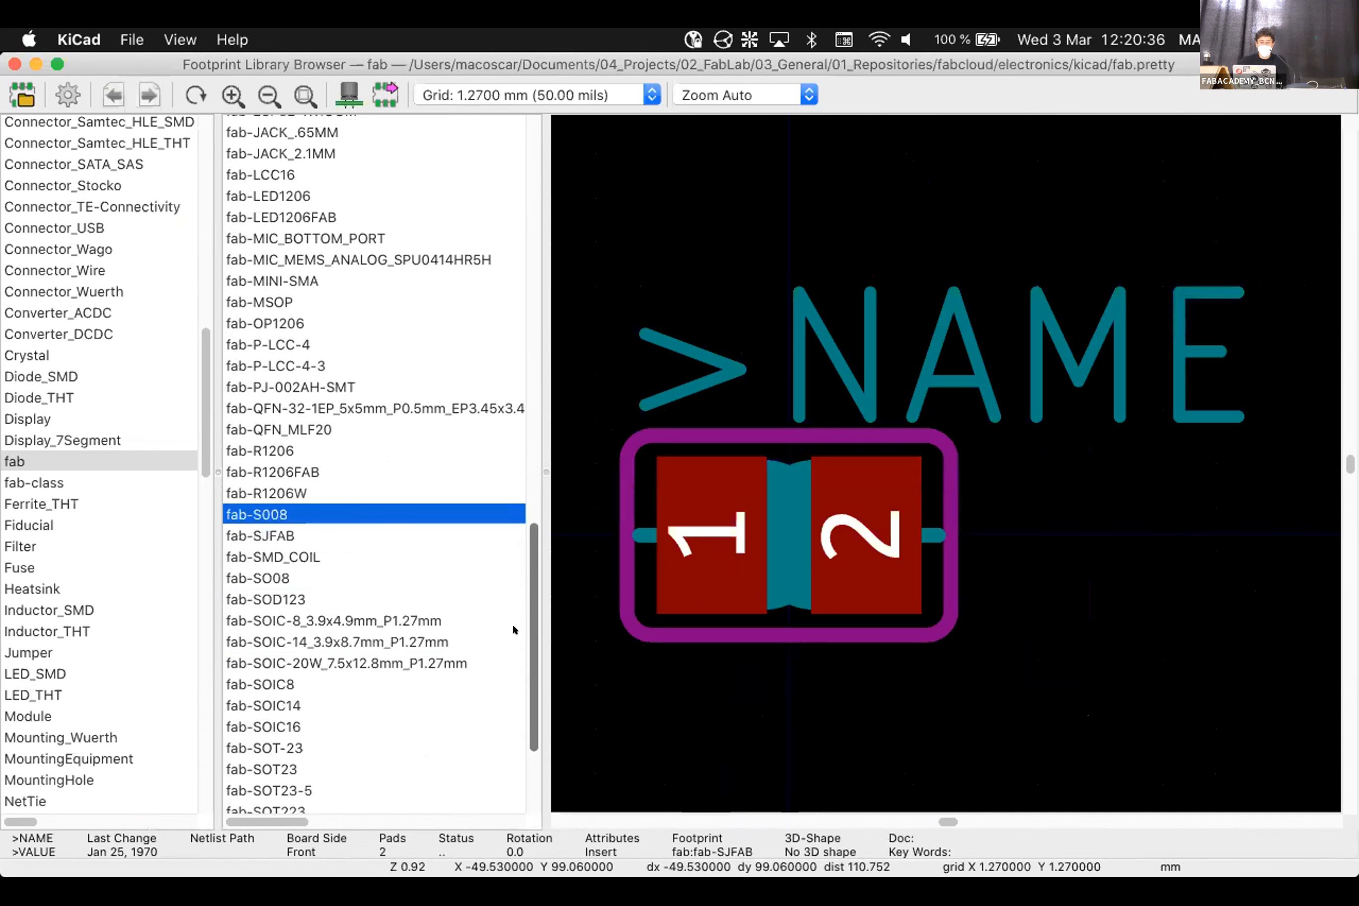
scroll(364, 678, down, 5)
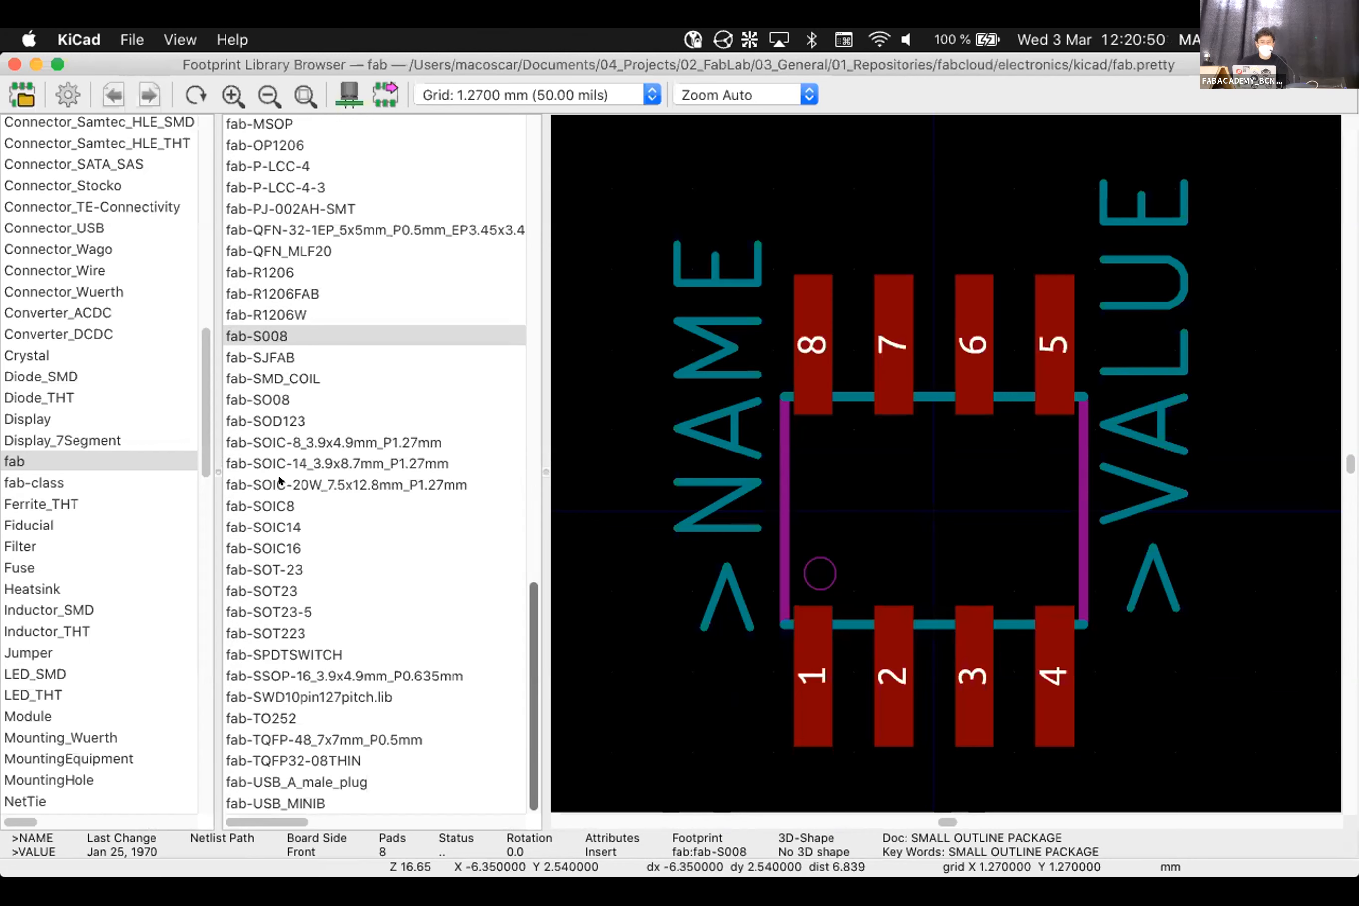
Compare the fab-SOIC8, SOIC14, SOIC16, SSOP-16, SWD10pin and TO252 footprints
click(278, 497)
click(280, 525)
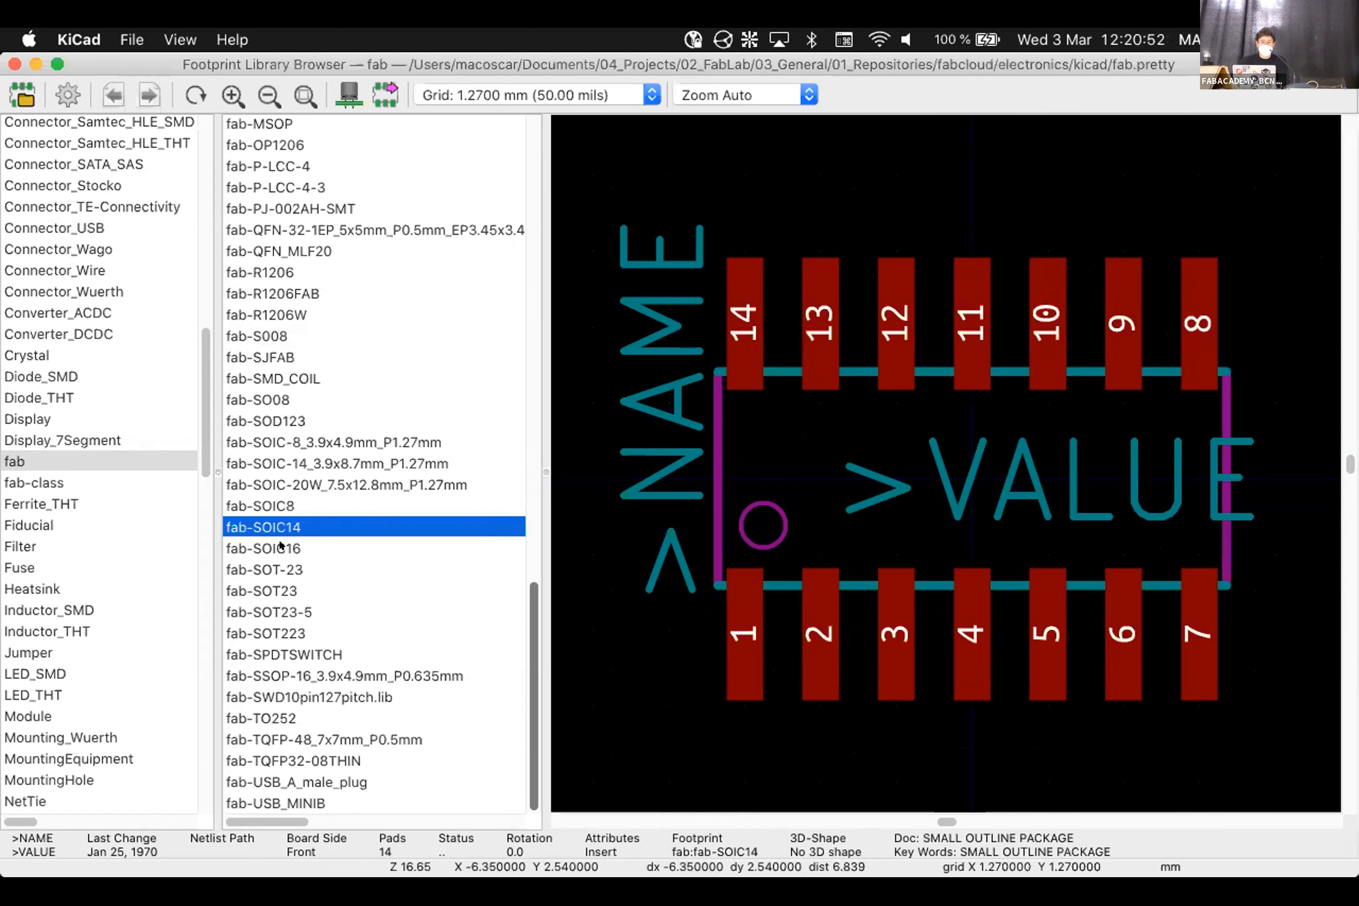
click(280, 543)
click(282, 672)
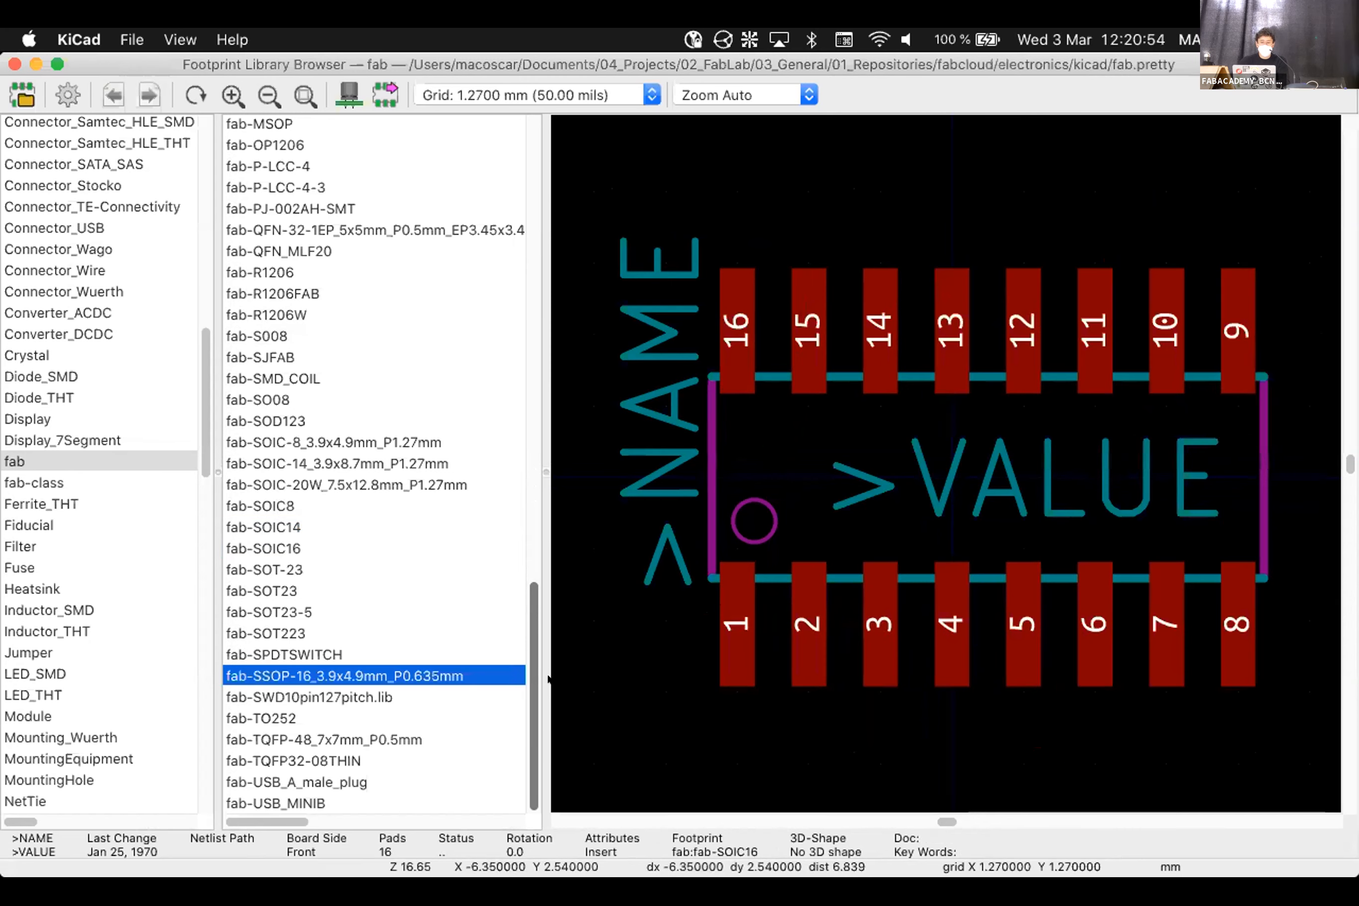
click(325, 697)
click(389, 719)
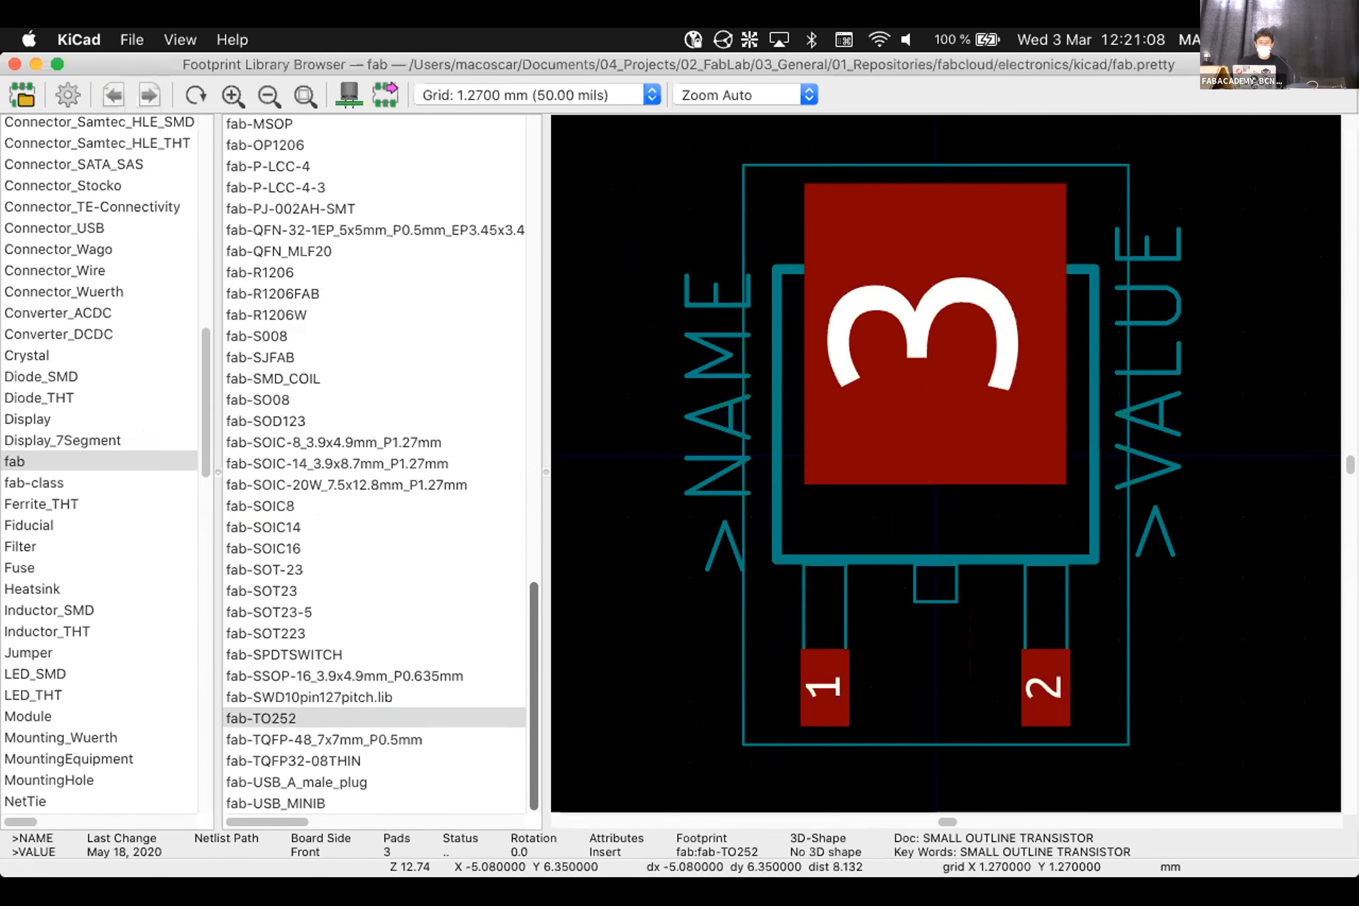
Choose the fab-DIL14 through-hole package as IC1's footprint
key(super+space)
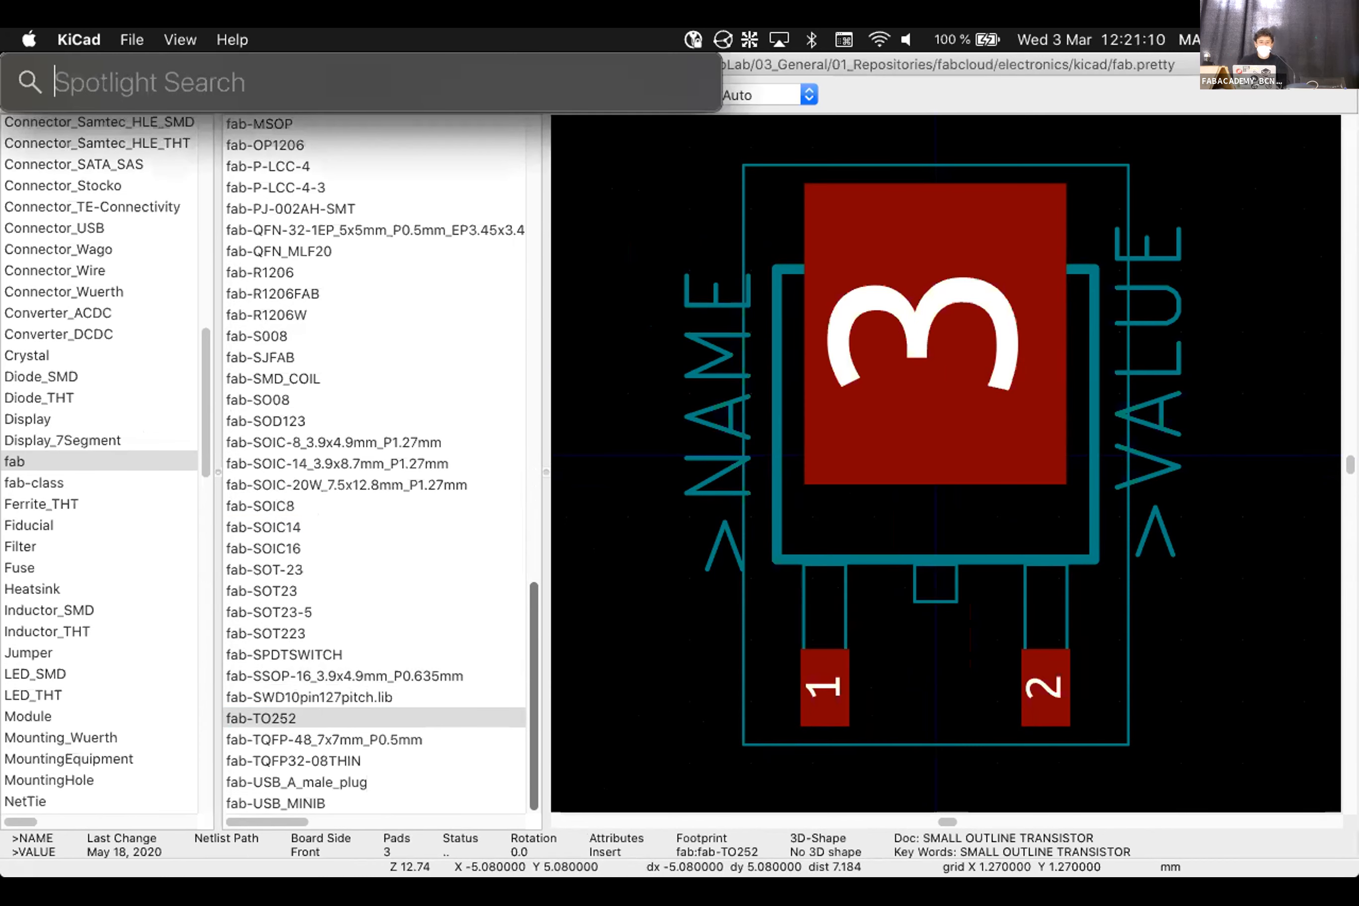
key(Escape)
drag(529, 664, 529, 511)
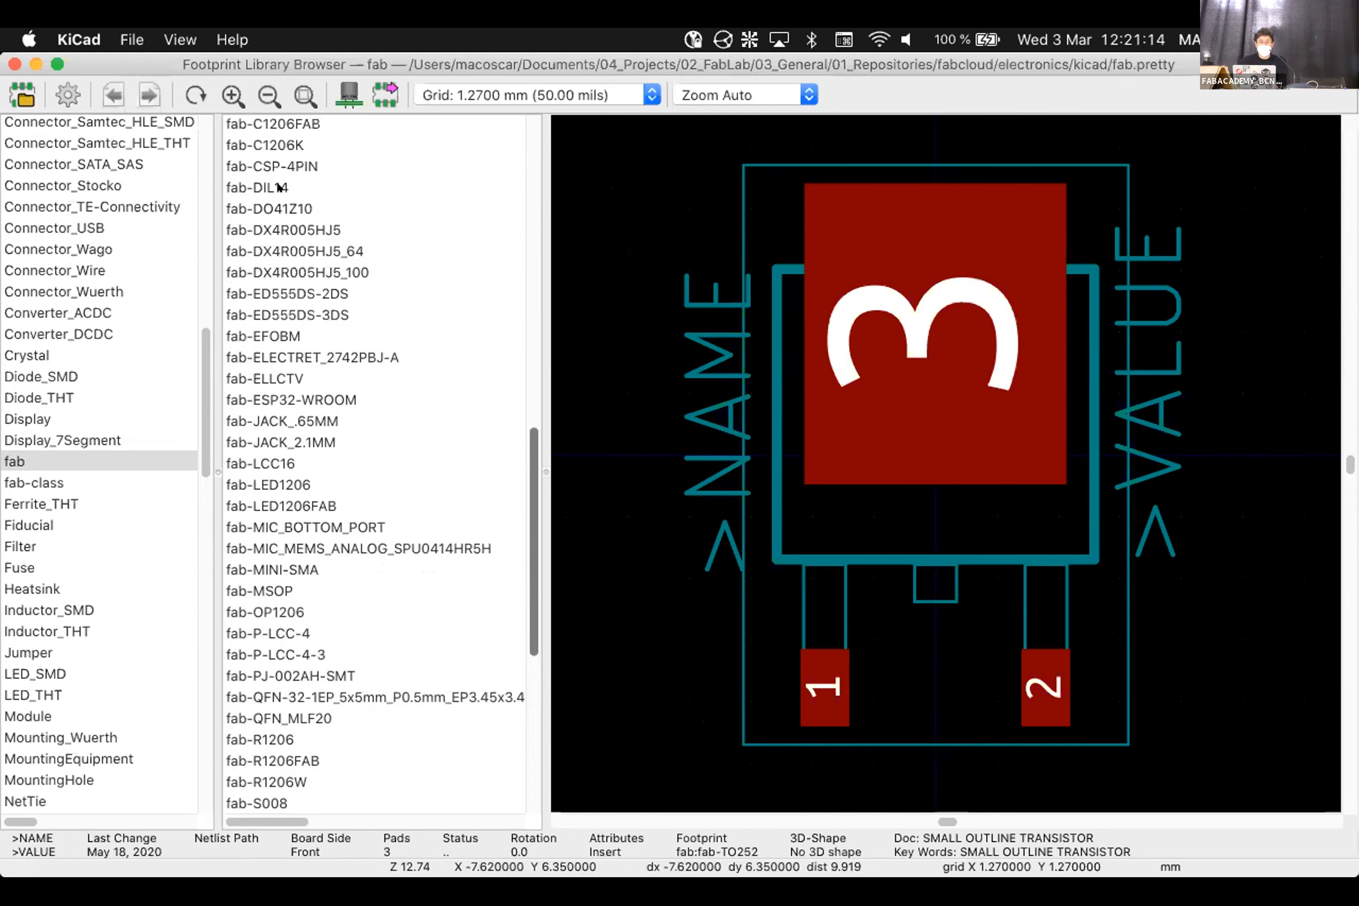
click(280, 188)
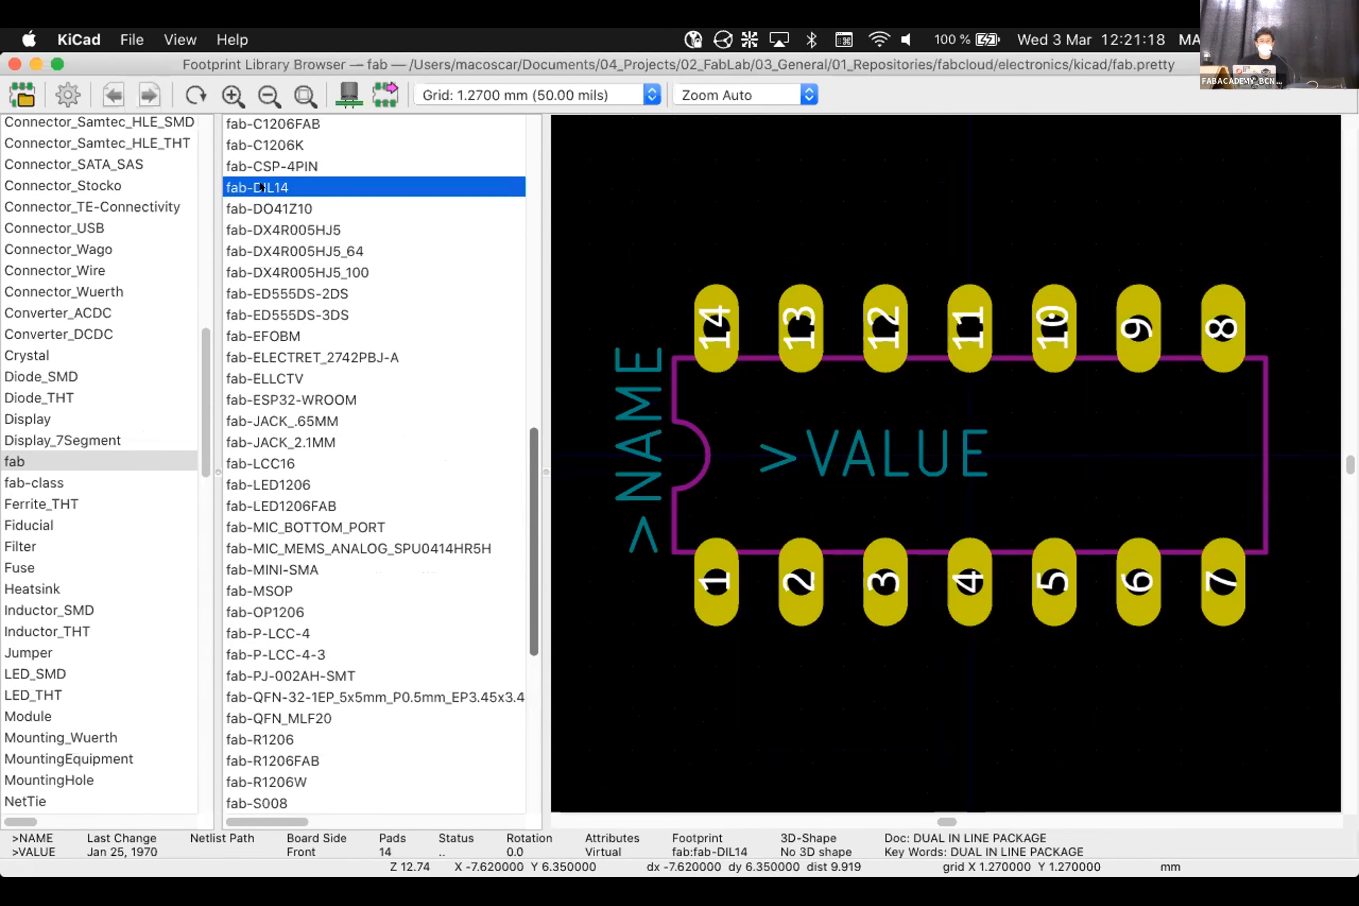
double_click(261, 187)
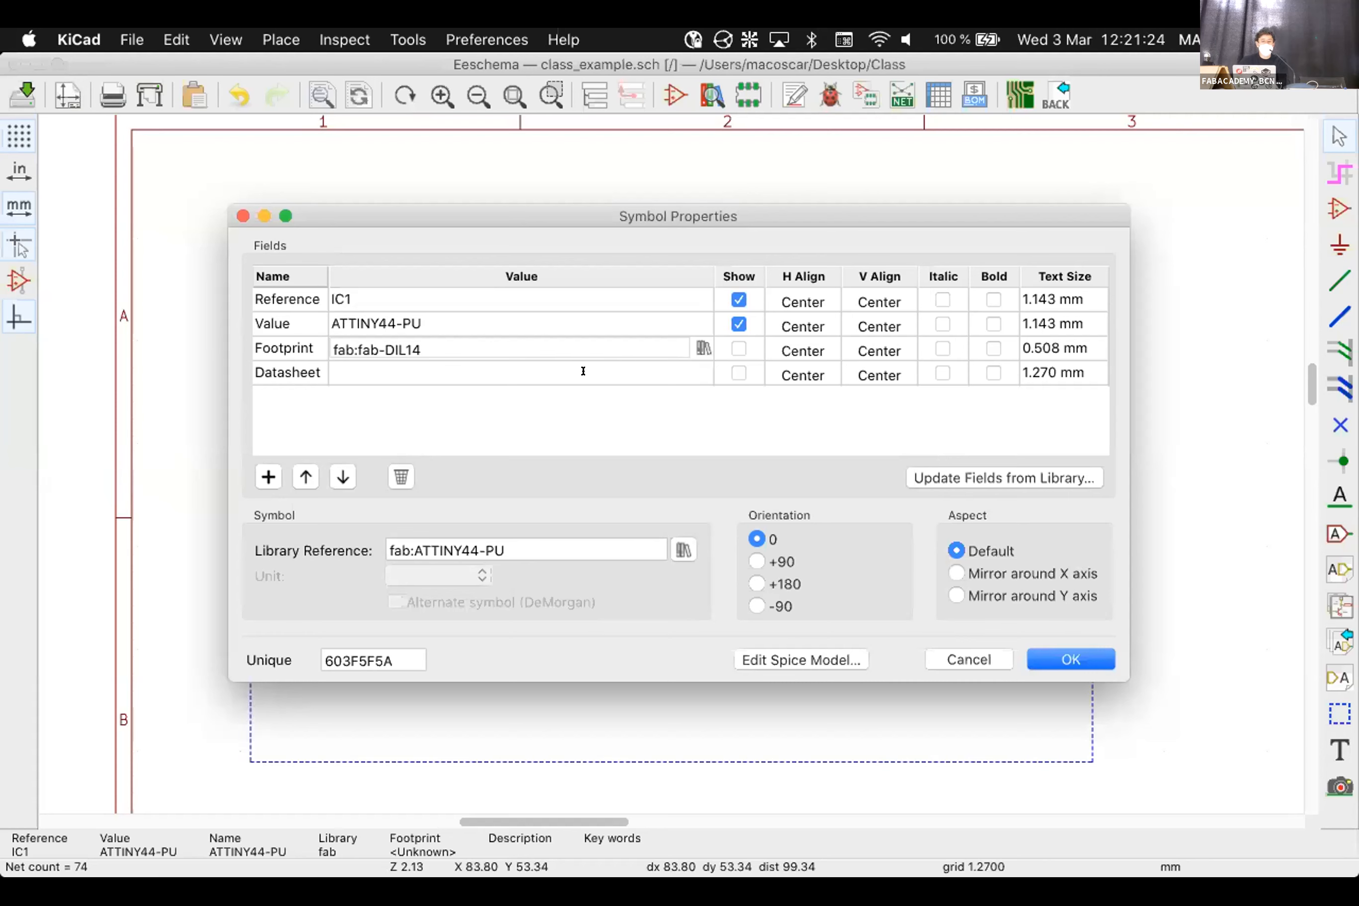
Confirm IC1's symbol properties with fab:fab-DIL14, leaving the Datasheet field empty
click(370, 373)
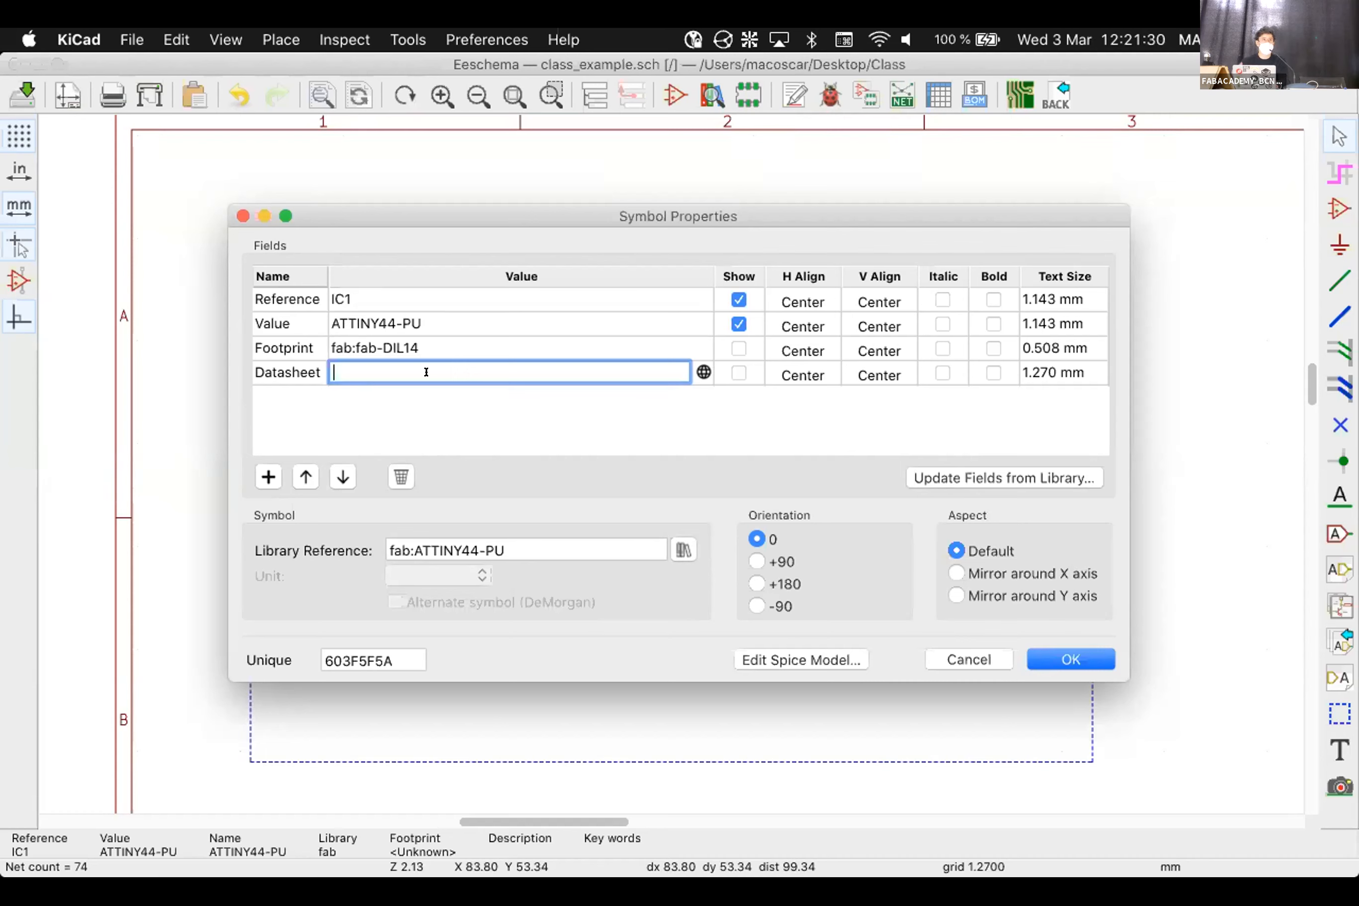
click(432, 424)
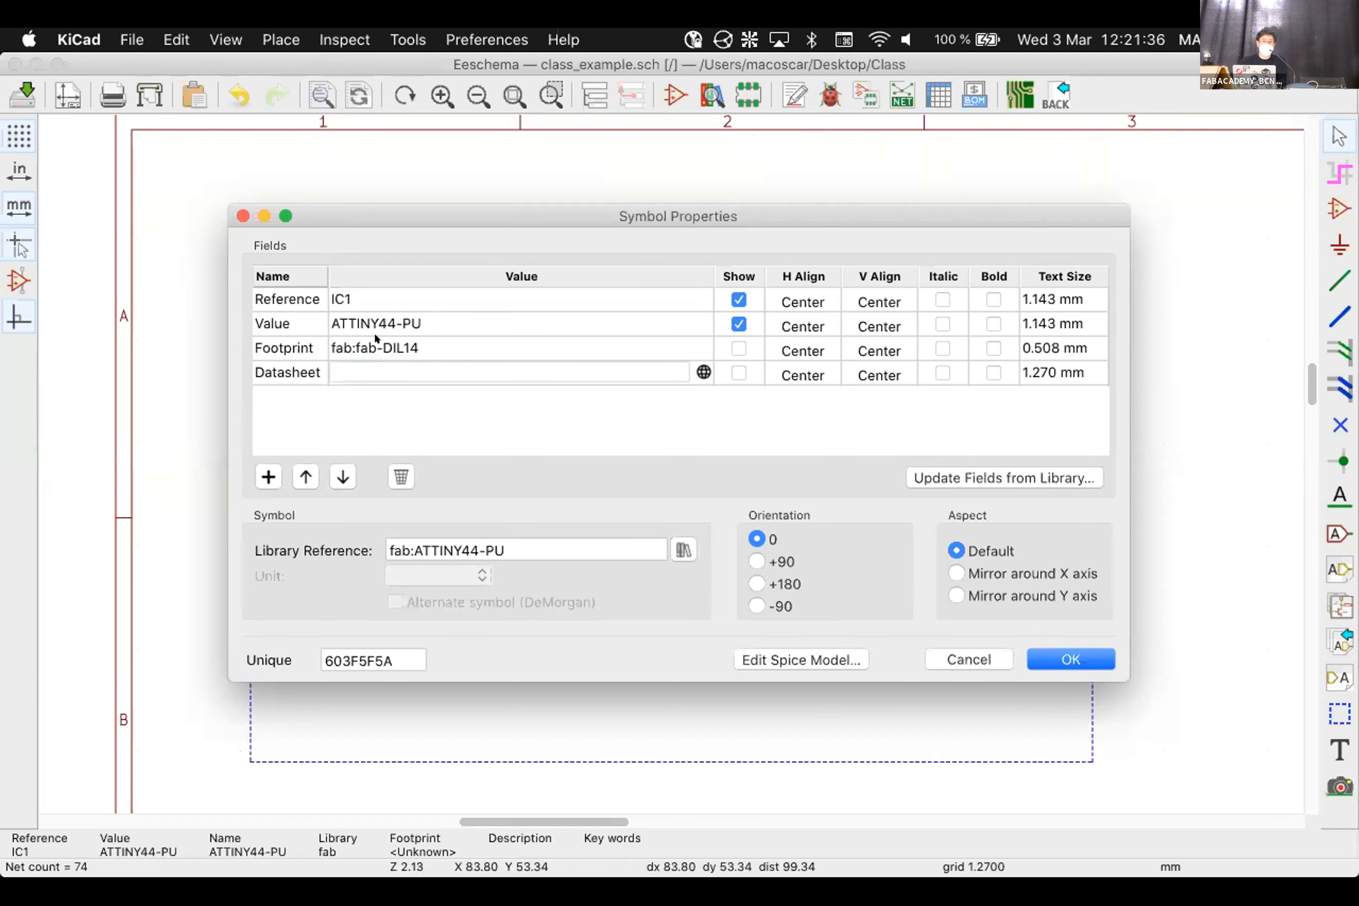
click(1037, 661)
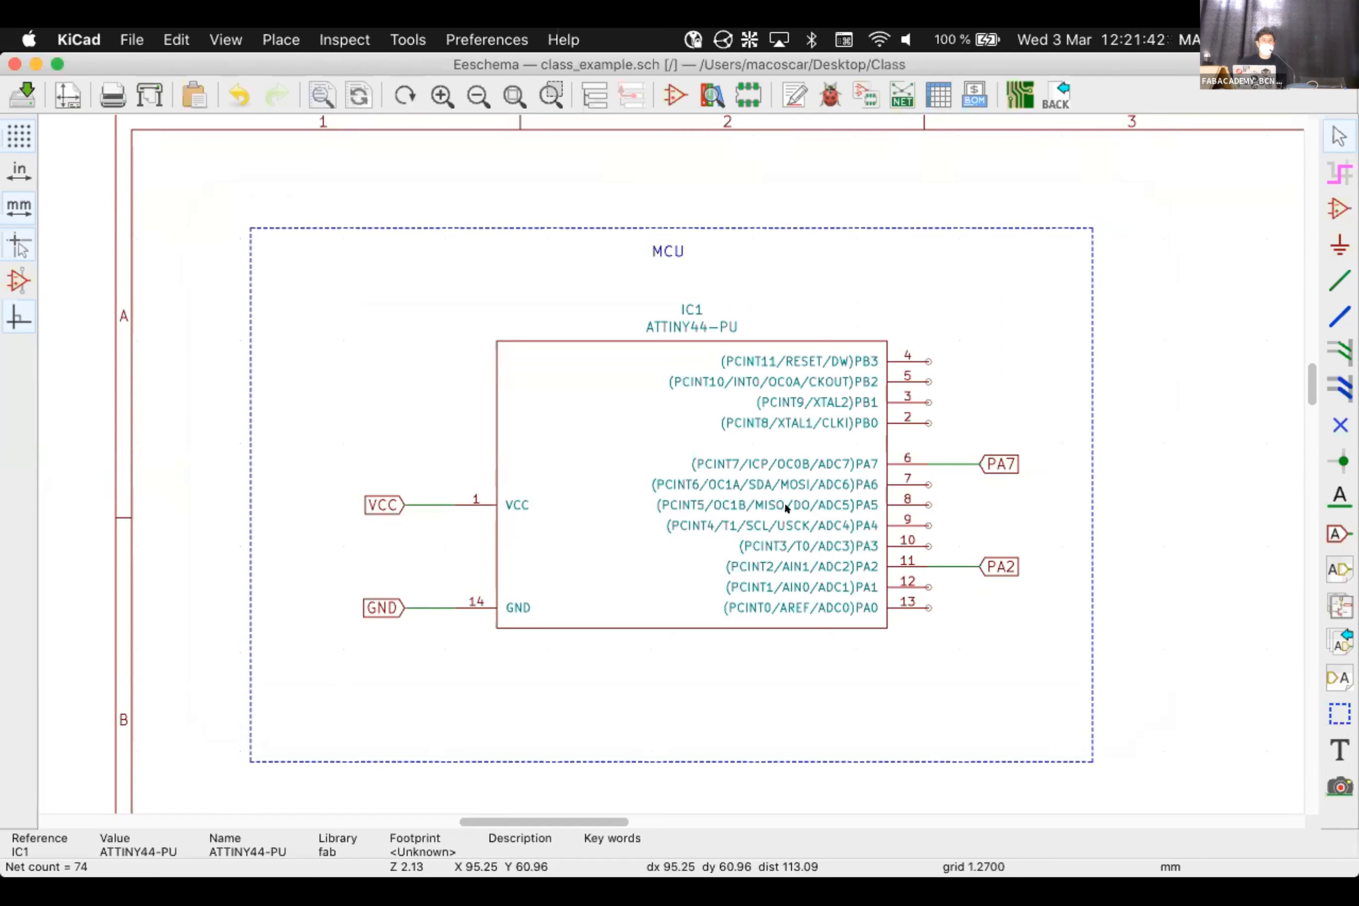
Reopen IC1's properties to verify the footprint and close without changes
click(715, 424)
key(Escape)
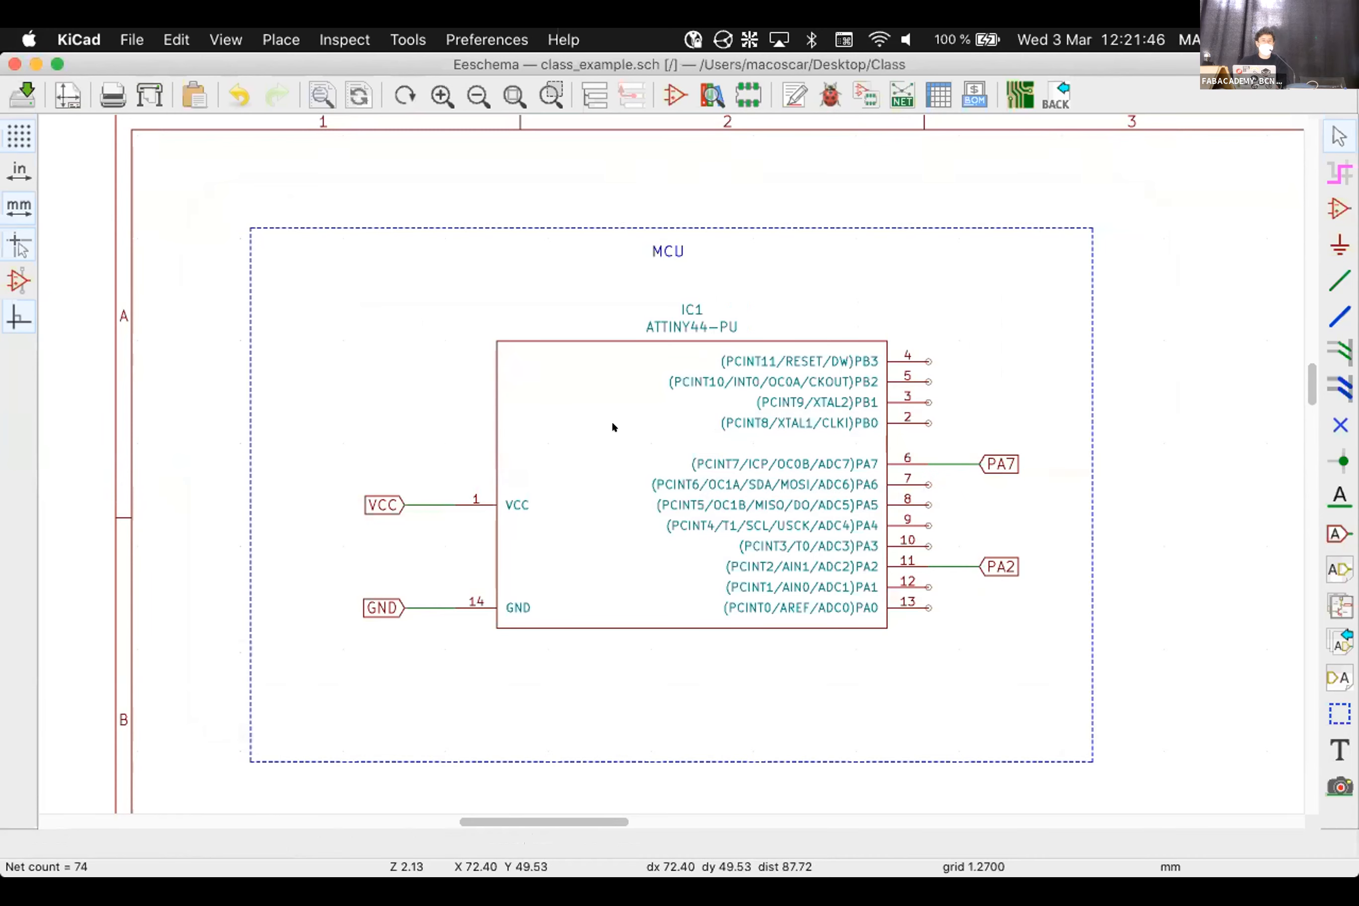
double_click(586, 443)
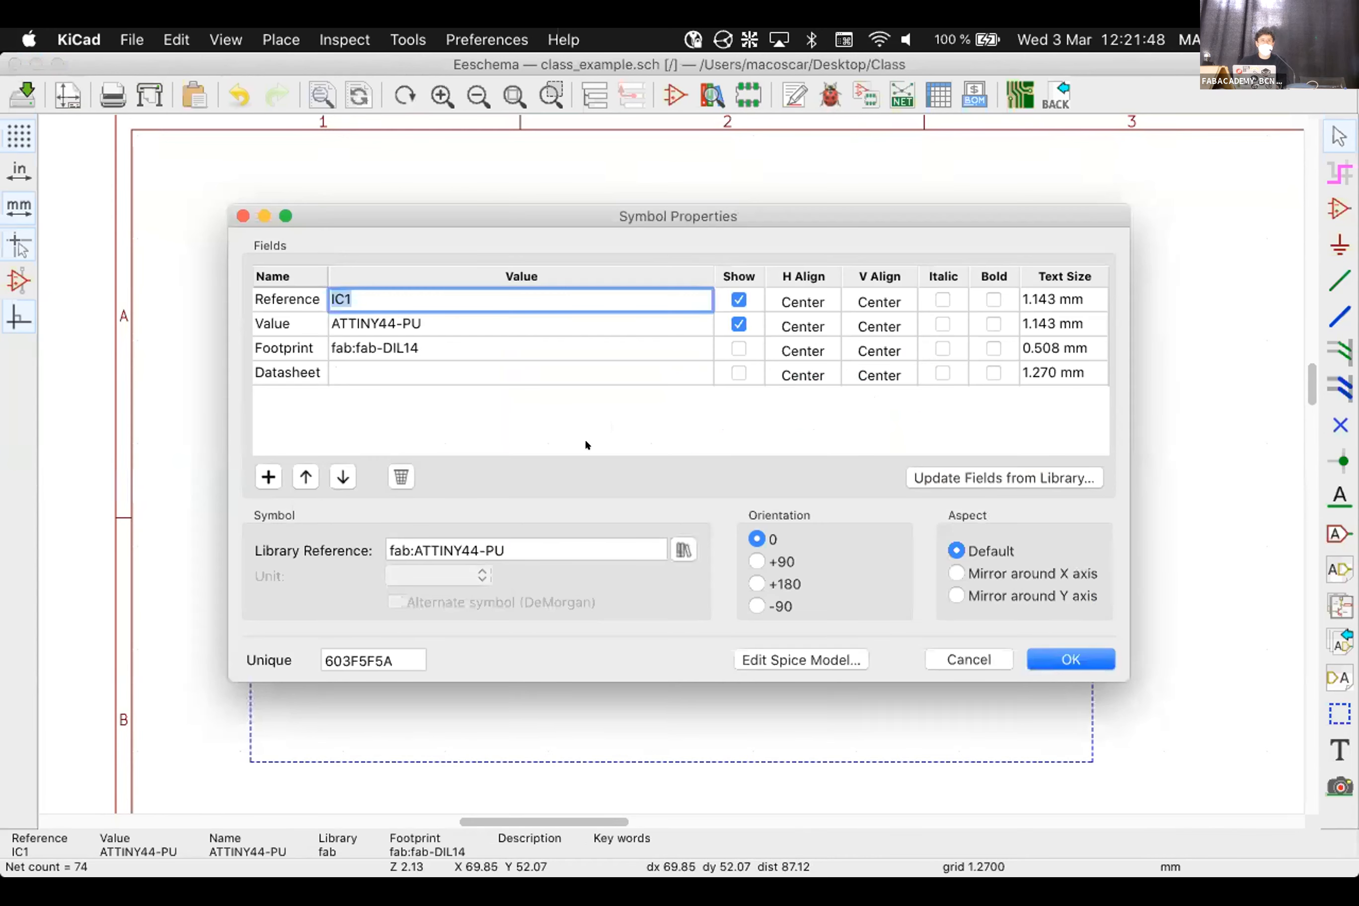
key(Escape)
click(970, 660)
Check IC1's properties once more, then start Update PCB from Schematic
right_click(581, 351)
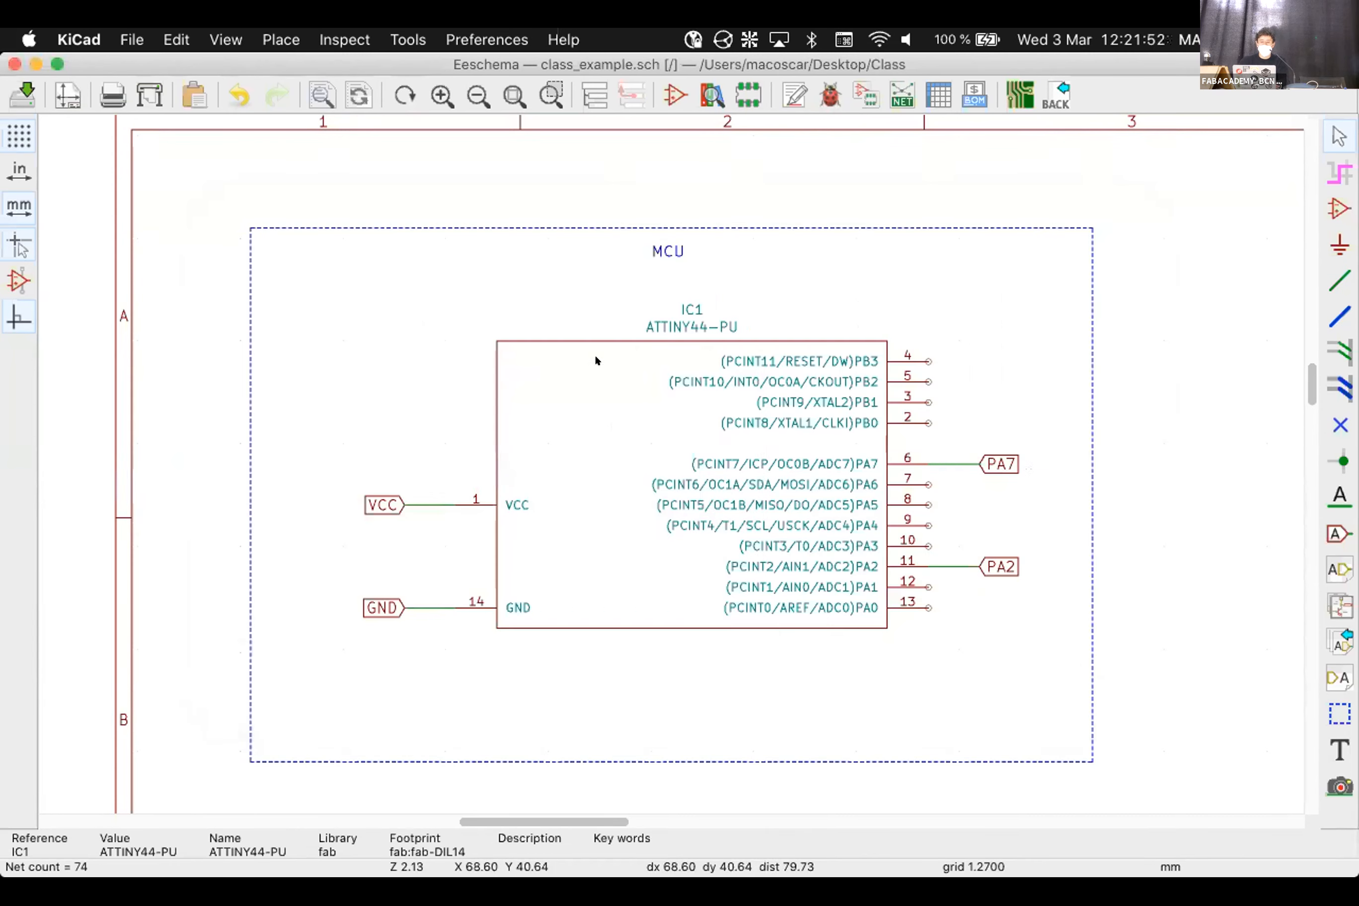
mouse_move(637, 425)
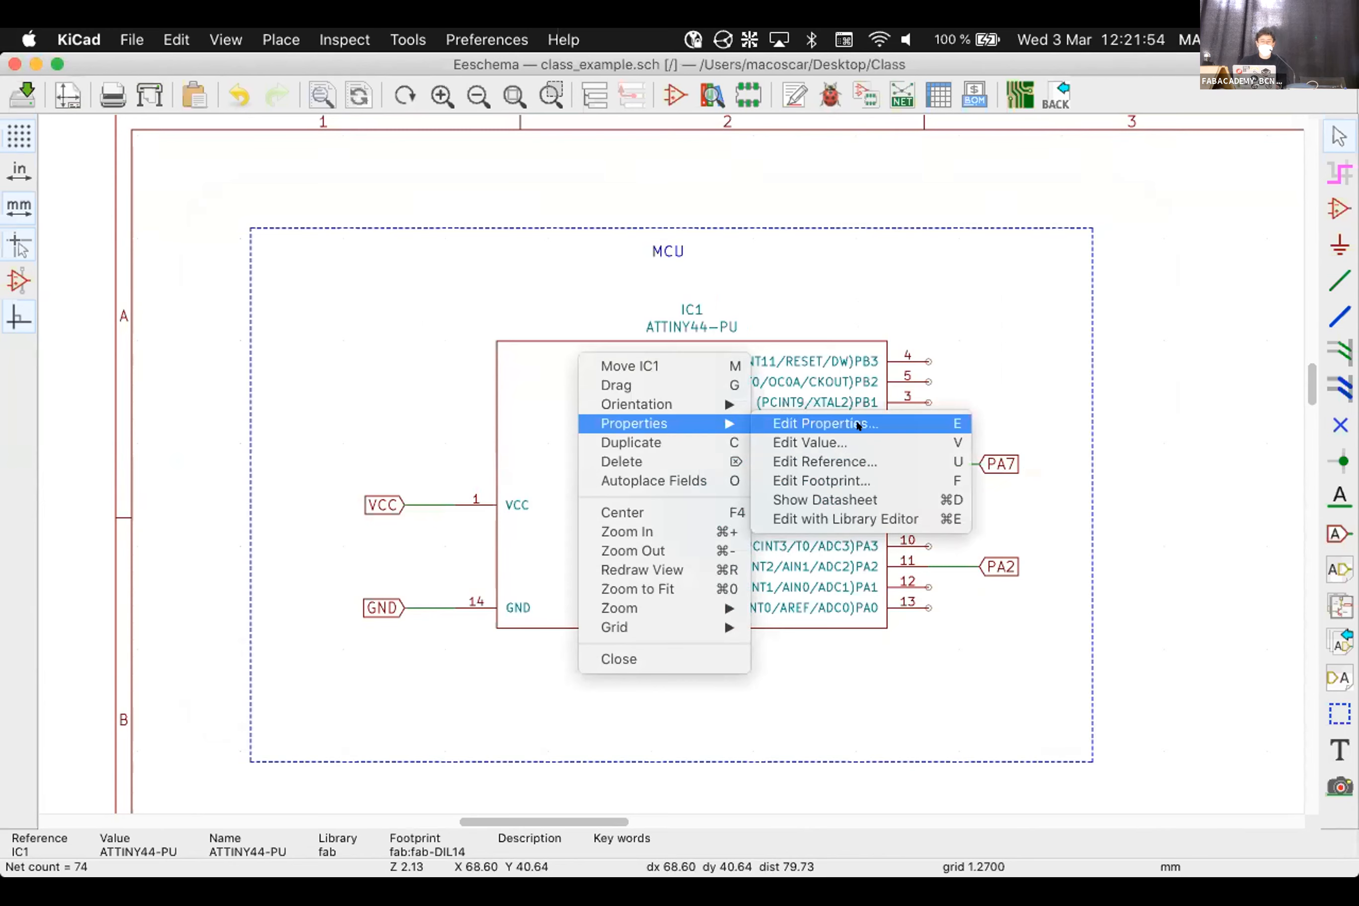
click(858, 425)
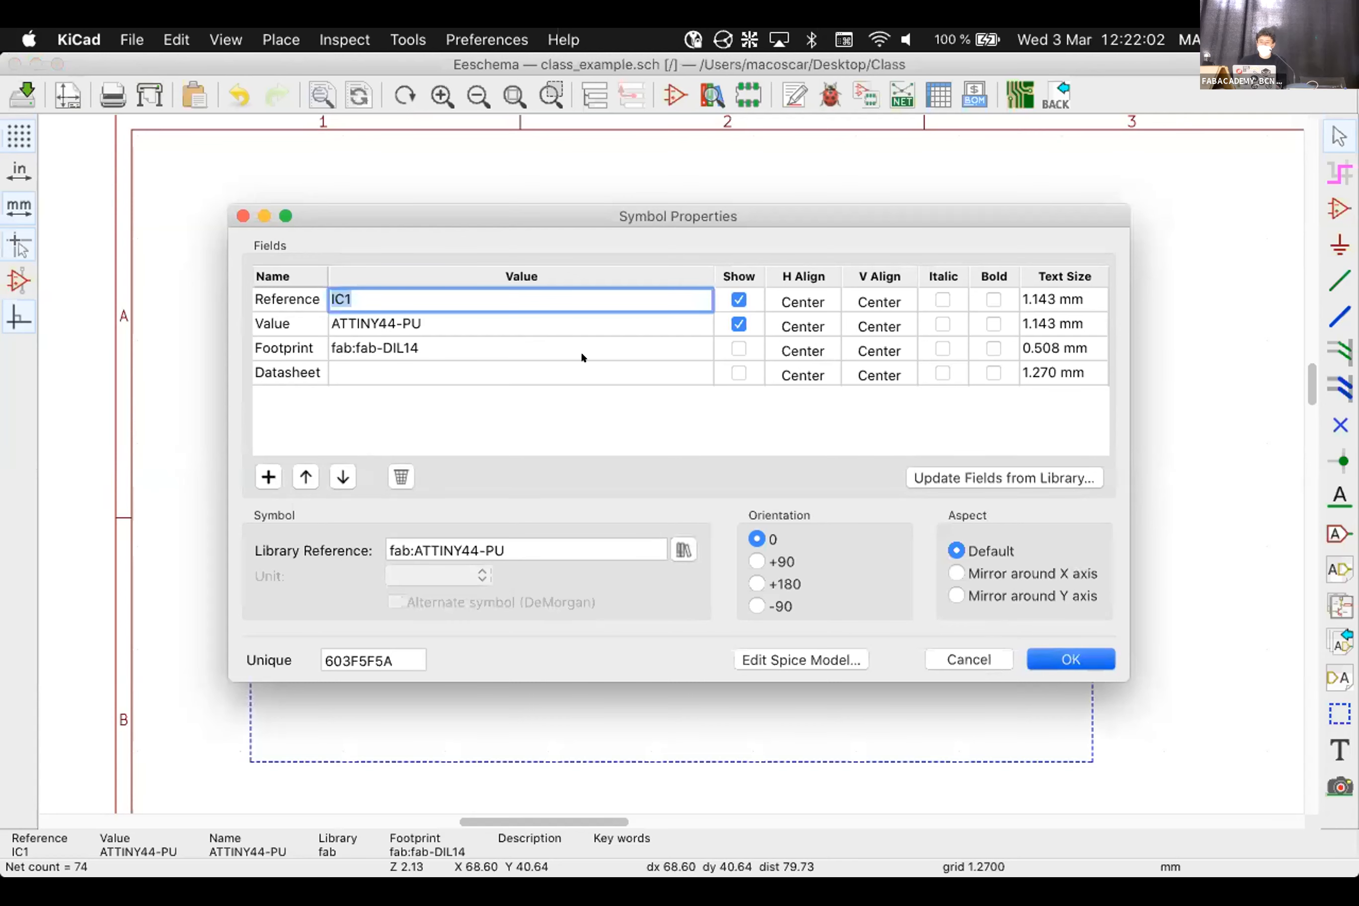
key(Return)
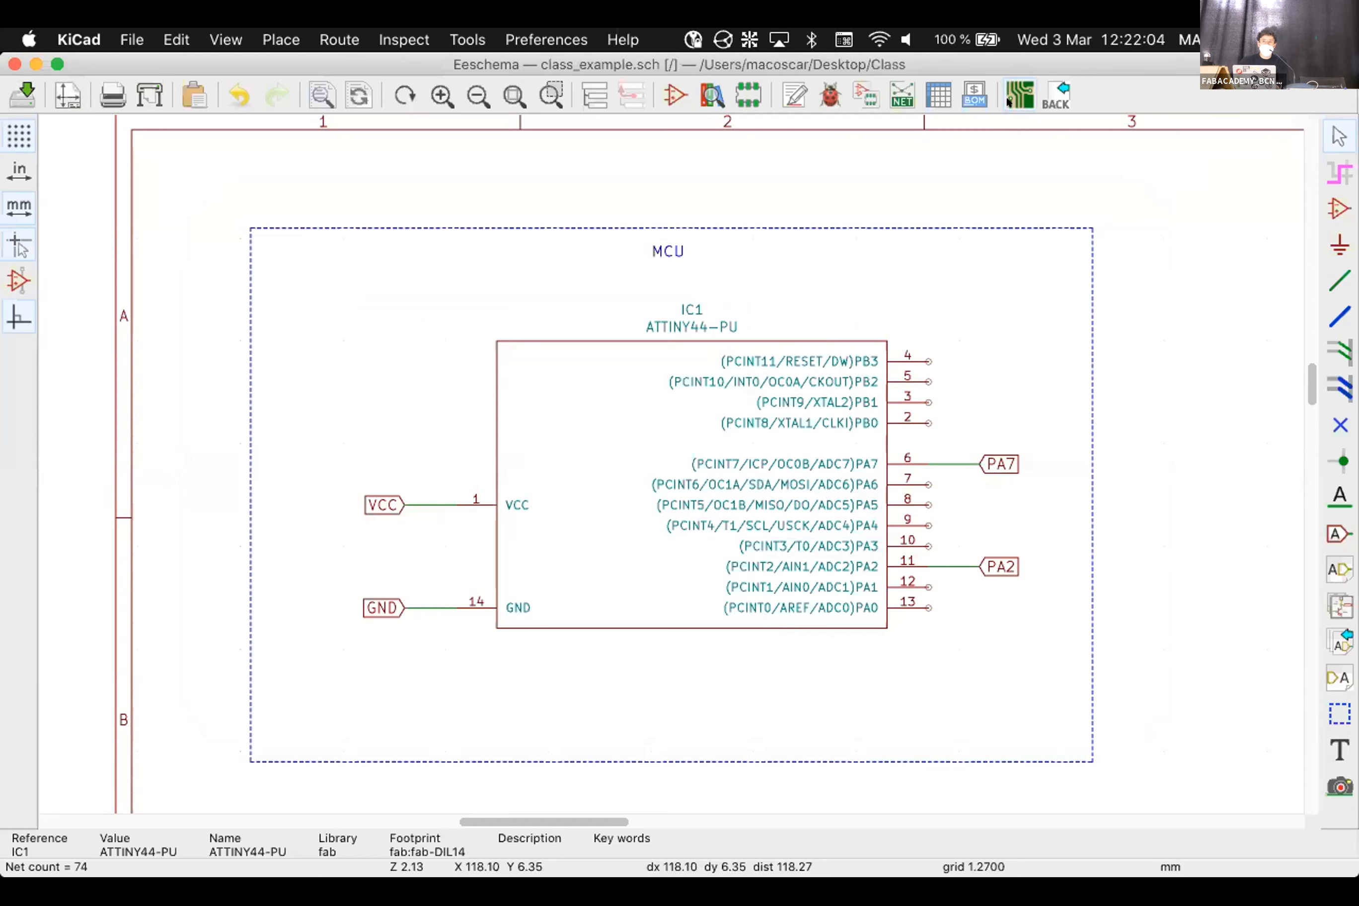
click(1008, 100)
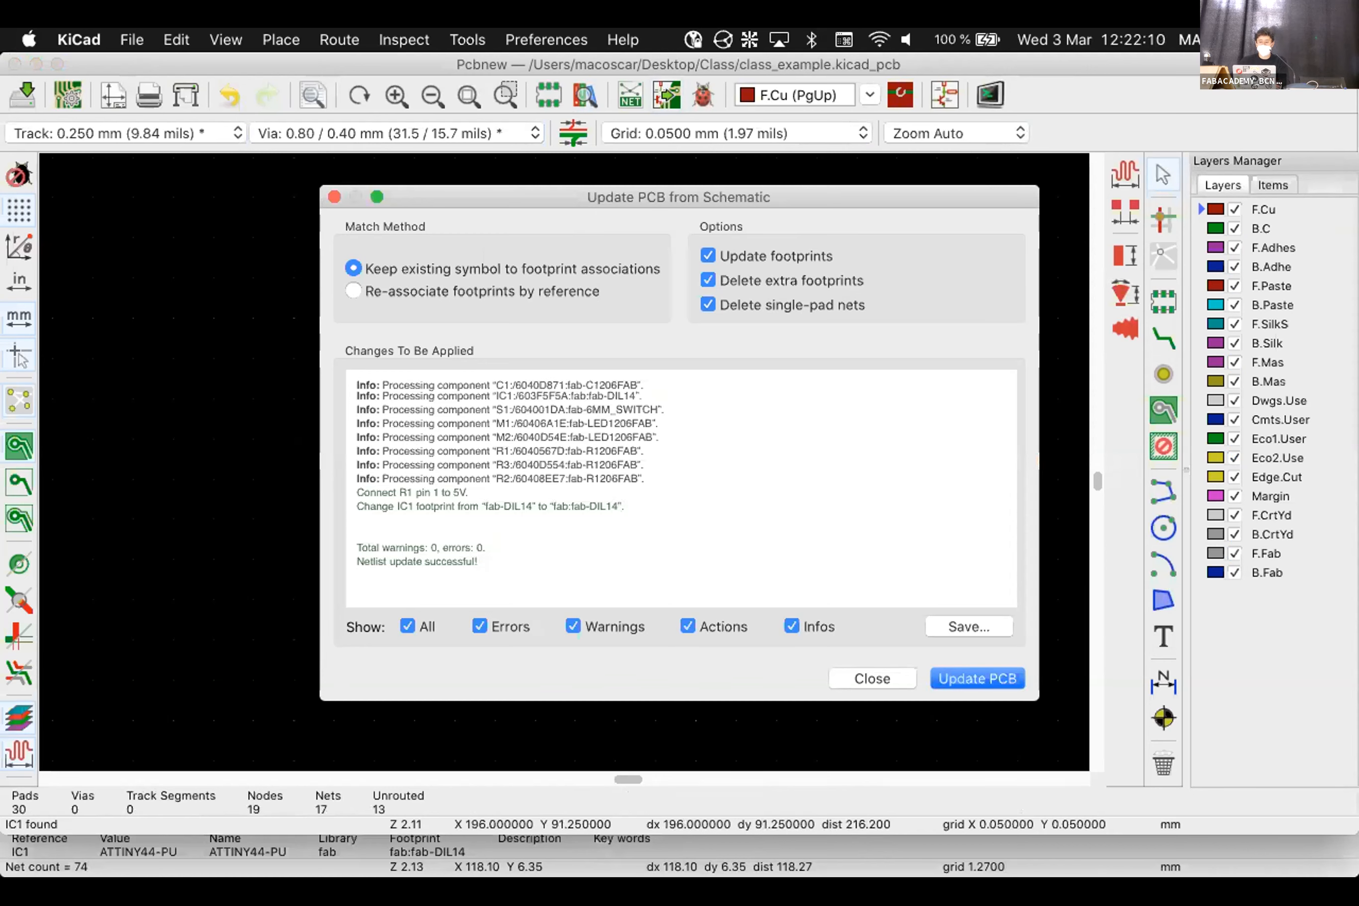
Apply the schematic update, then zoom in and select the fab-DIL14 footprint IC1
click(990, 678)
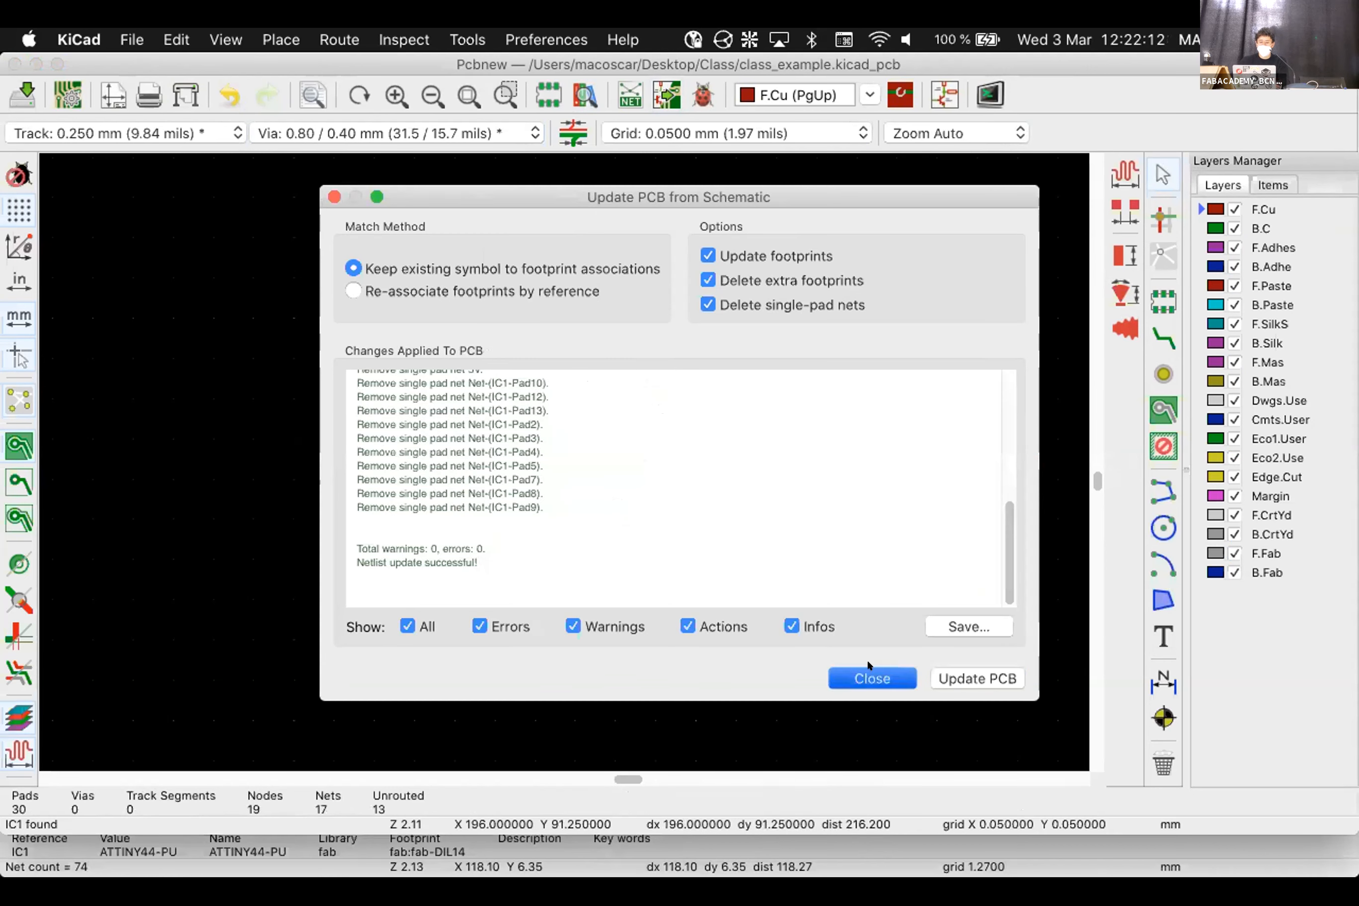
click(867, 672)
scroll(553, 460, up, 2)
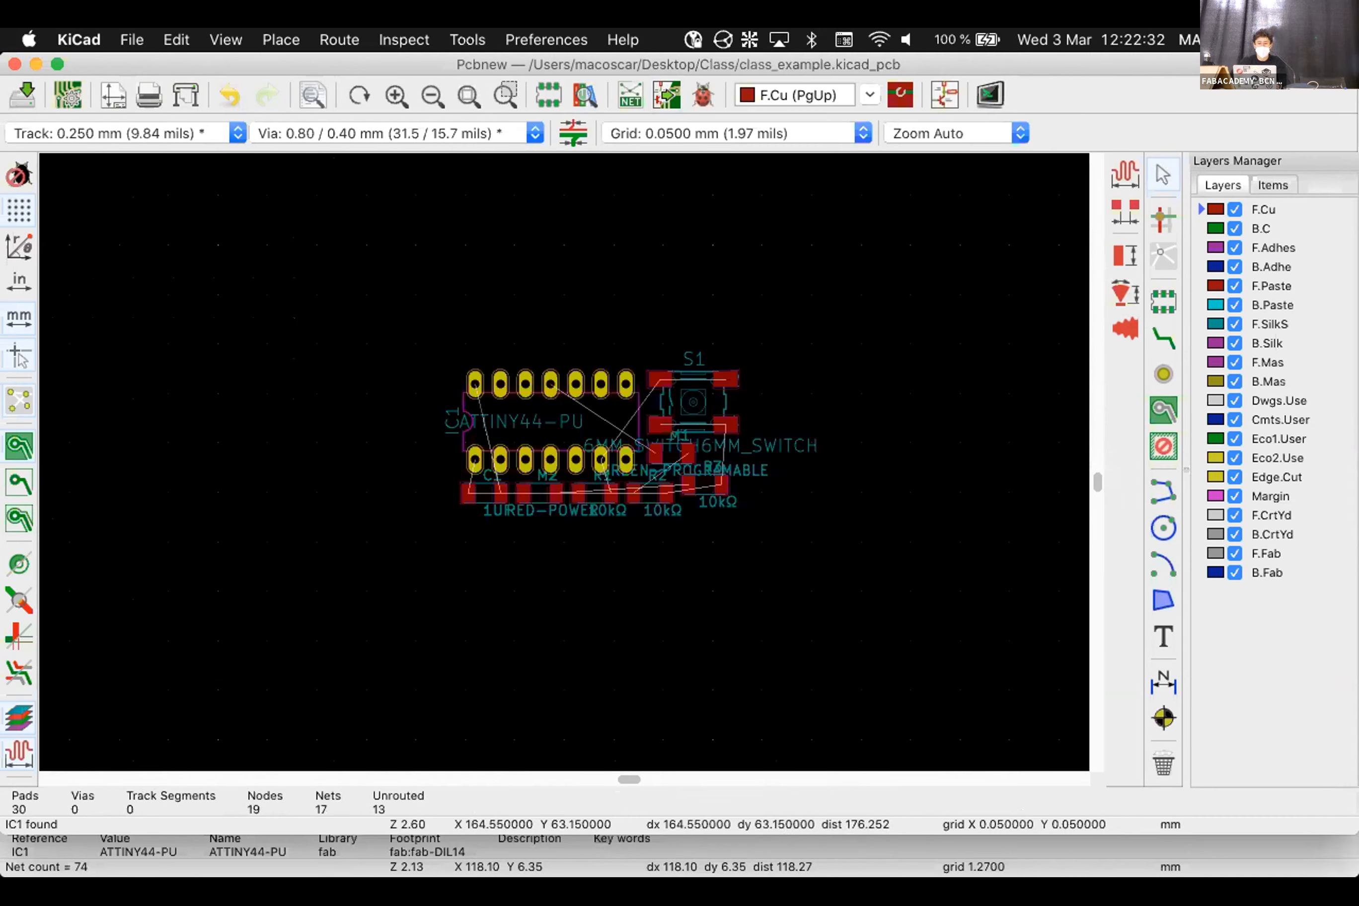
scroll(451, 339, up, 2)
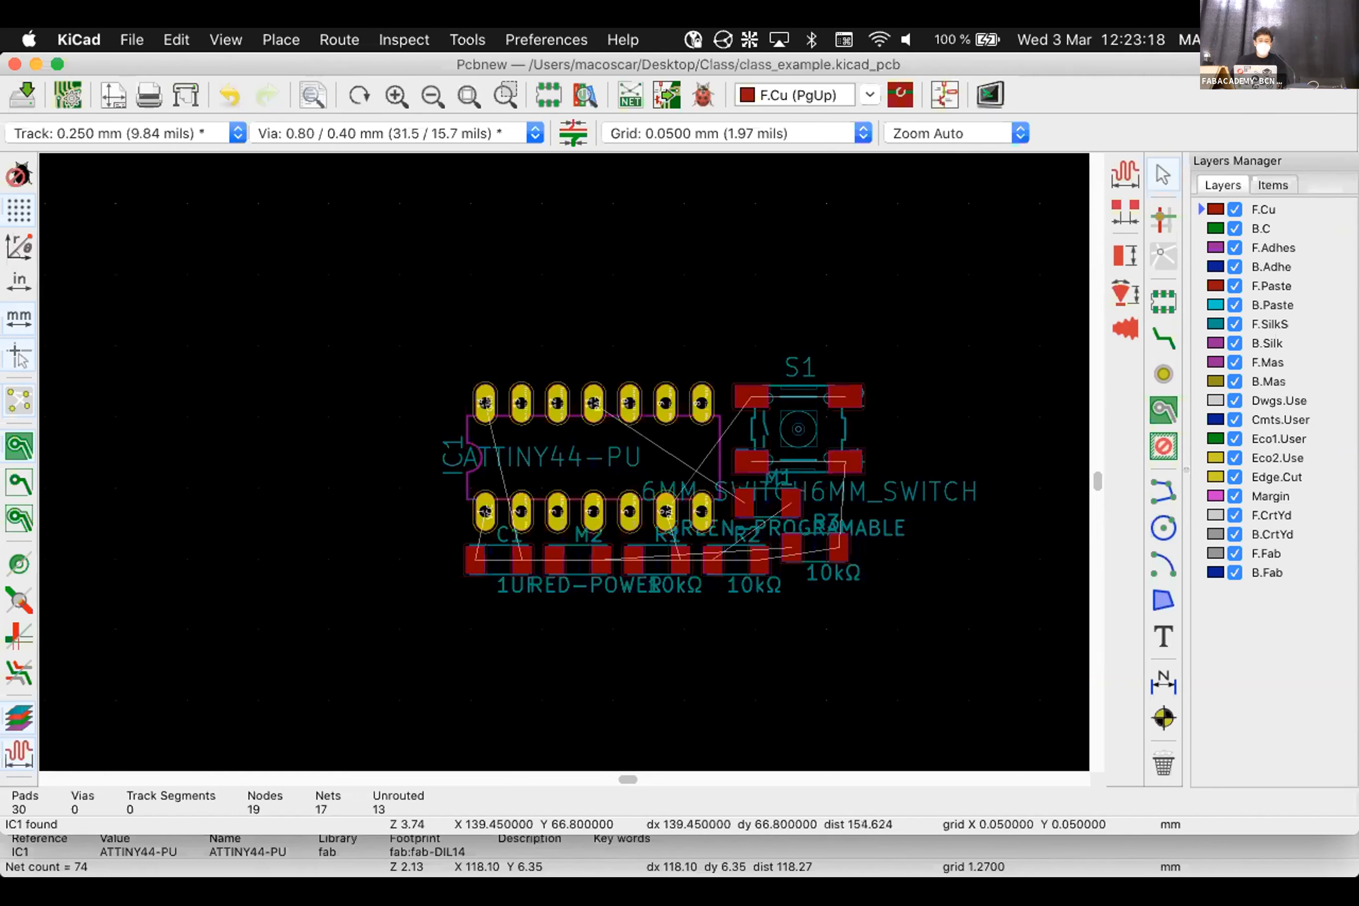
click(595, 456)
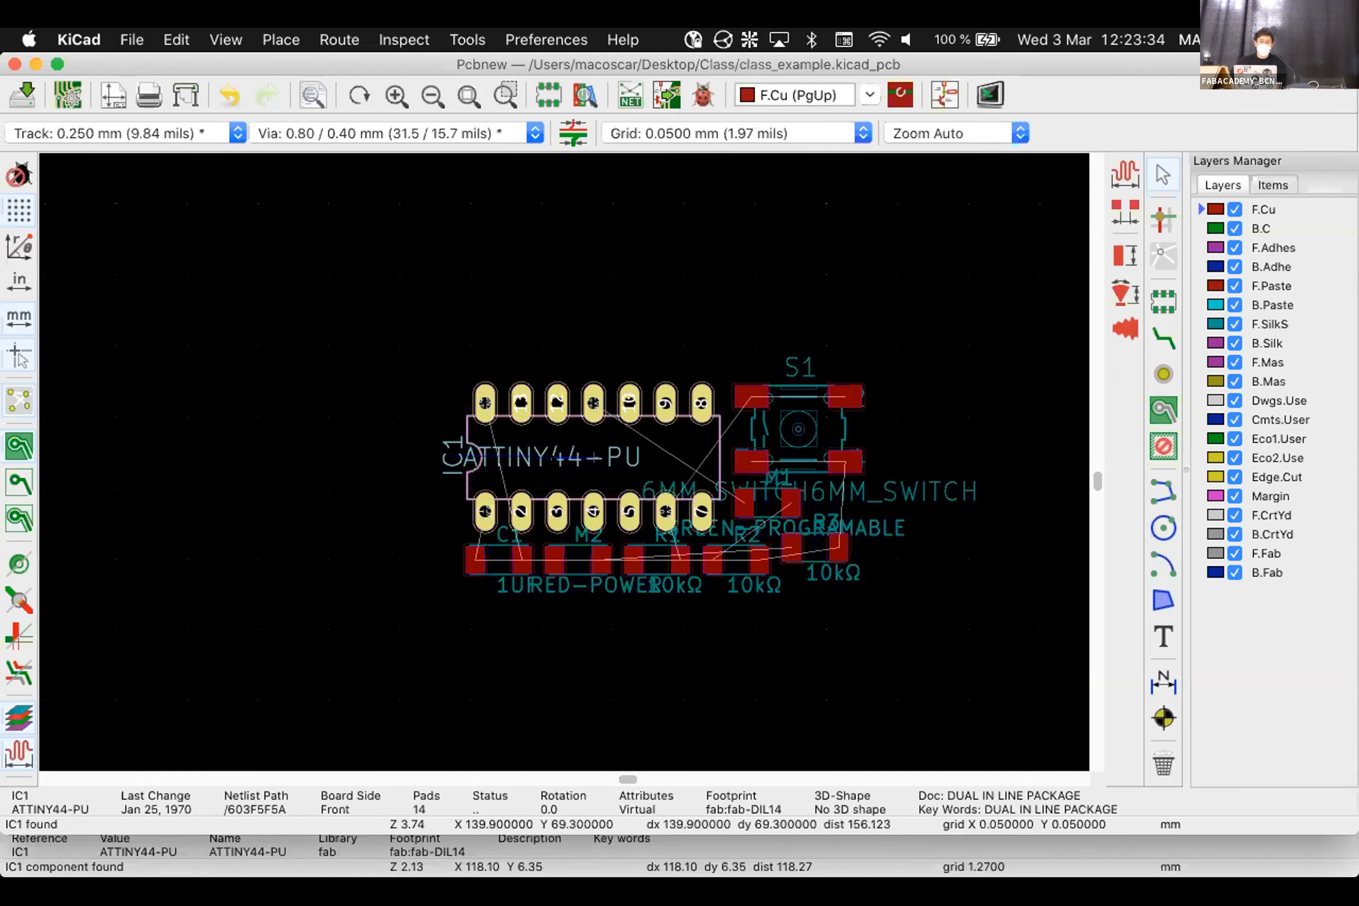
scroll(396, 563, up, 2)
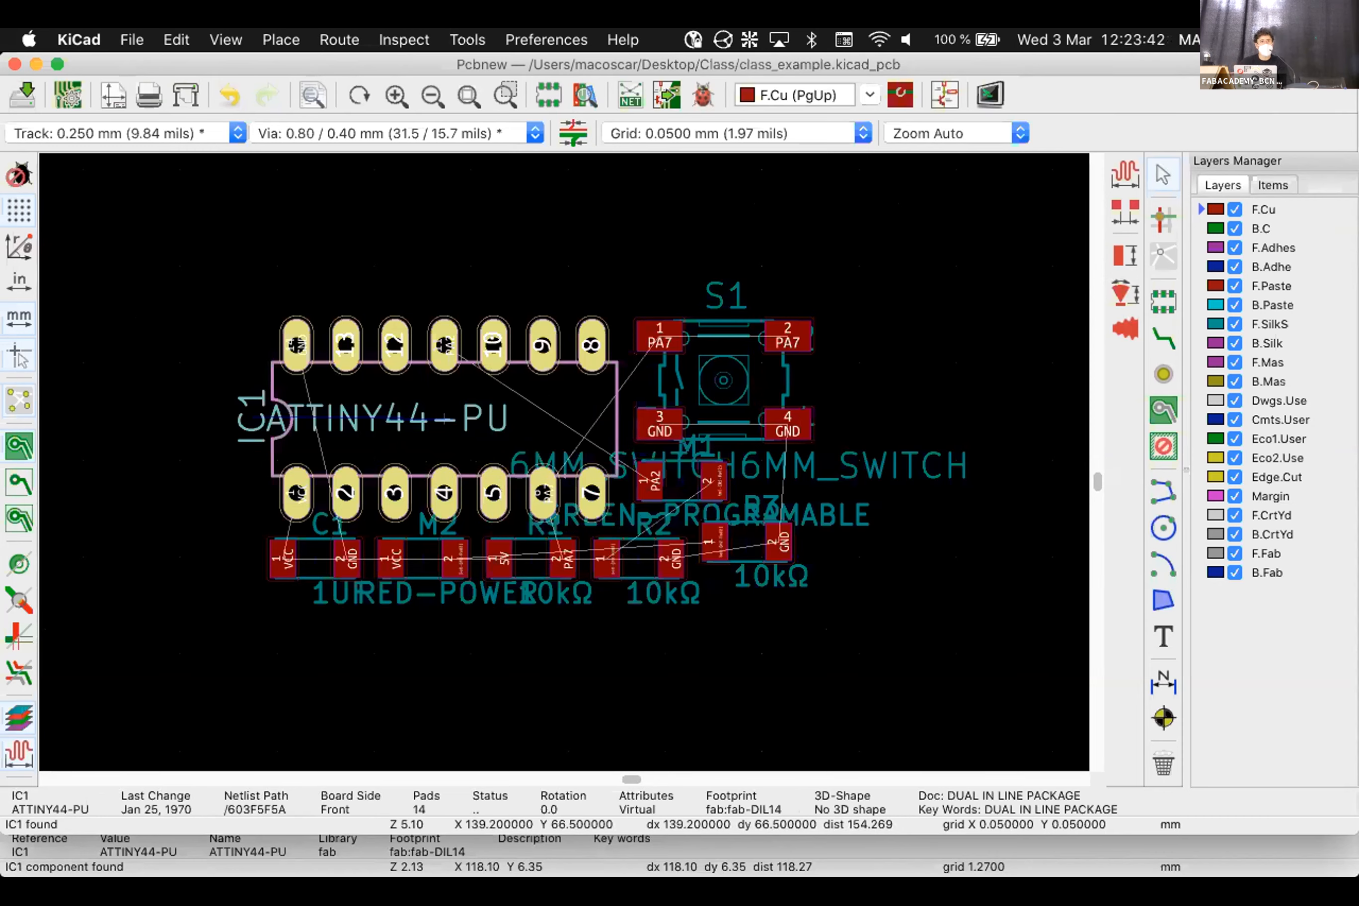
Rotate IC1 a quarter turn and place it at its new spot
key(m)
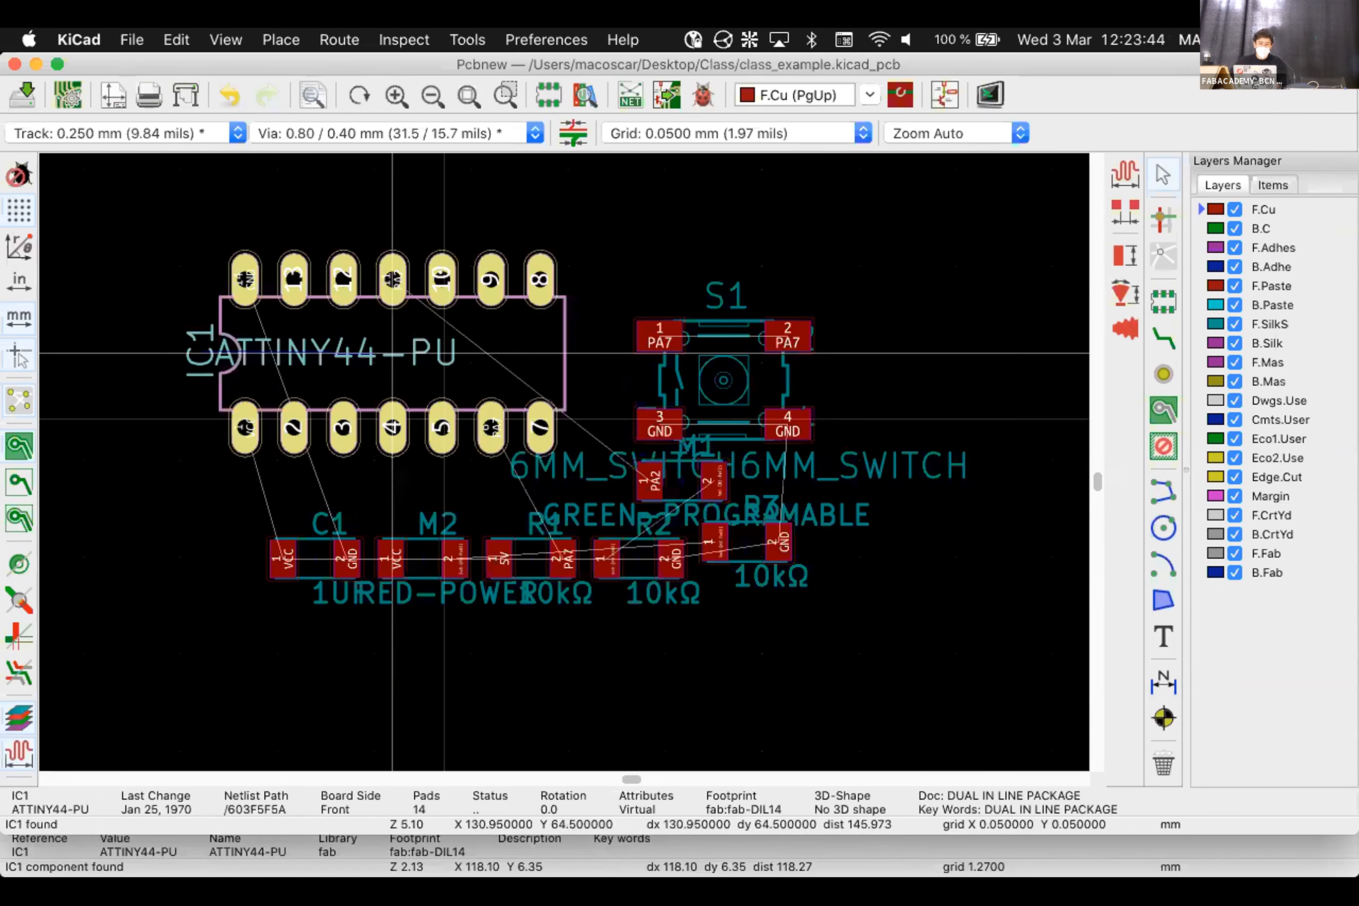
key(r)
key(r)
key(r)
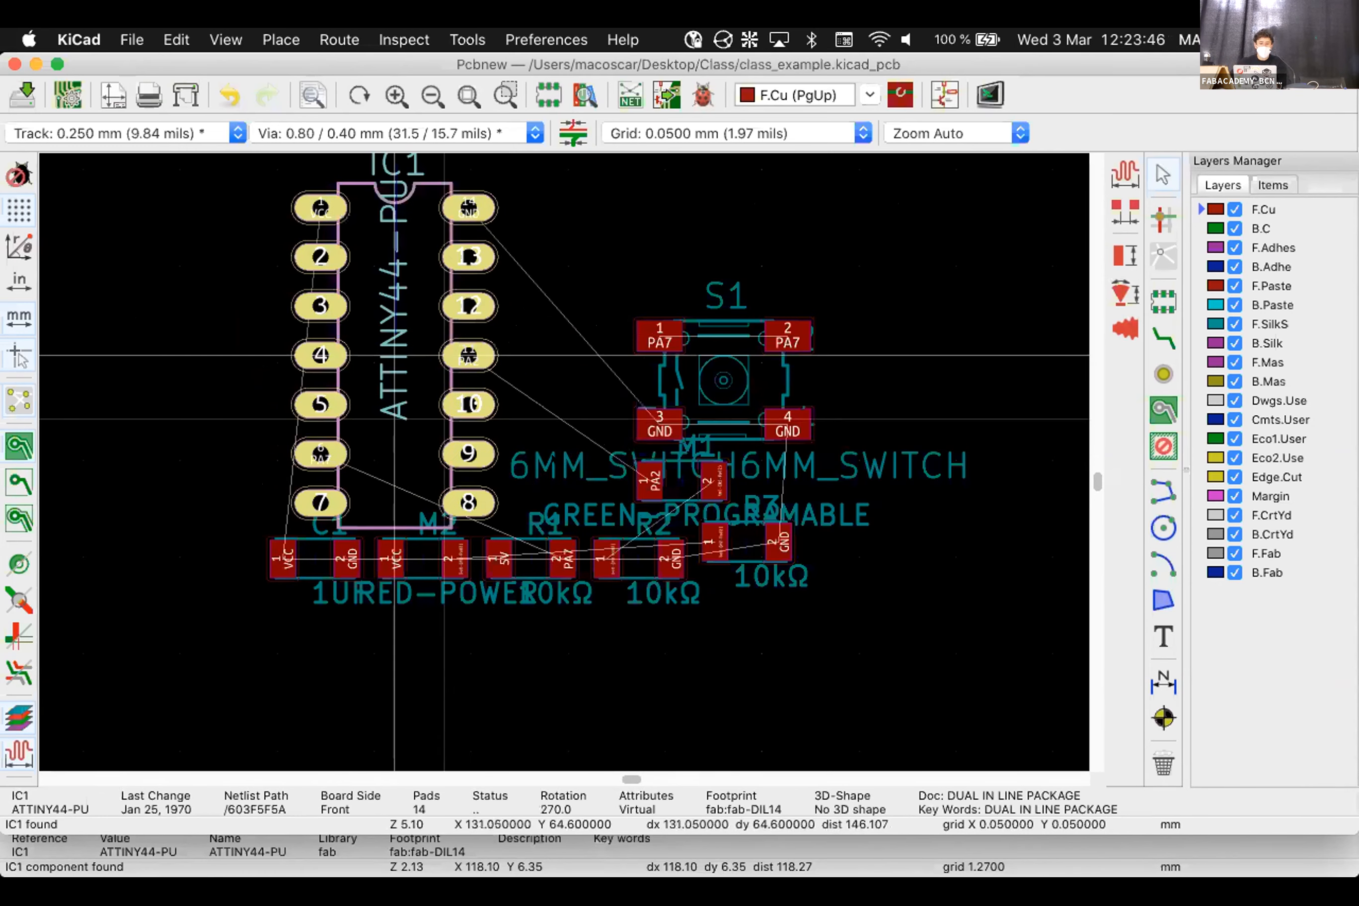
scroll(395, 355, up, 2)
scroll(564, 462, down, 4)
click(522, 399)
Rotate switch S1 to 180° and place it right of IC1's upper pins
click(728, 467)
key(m)
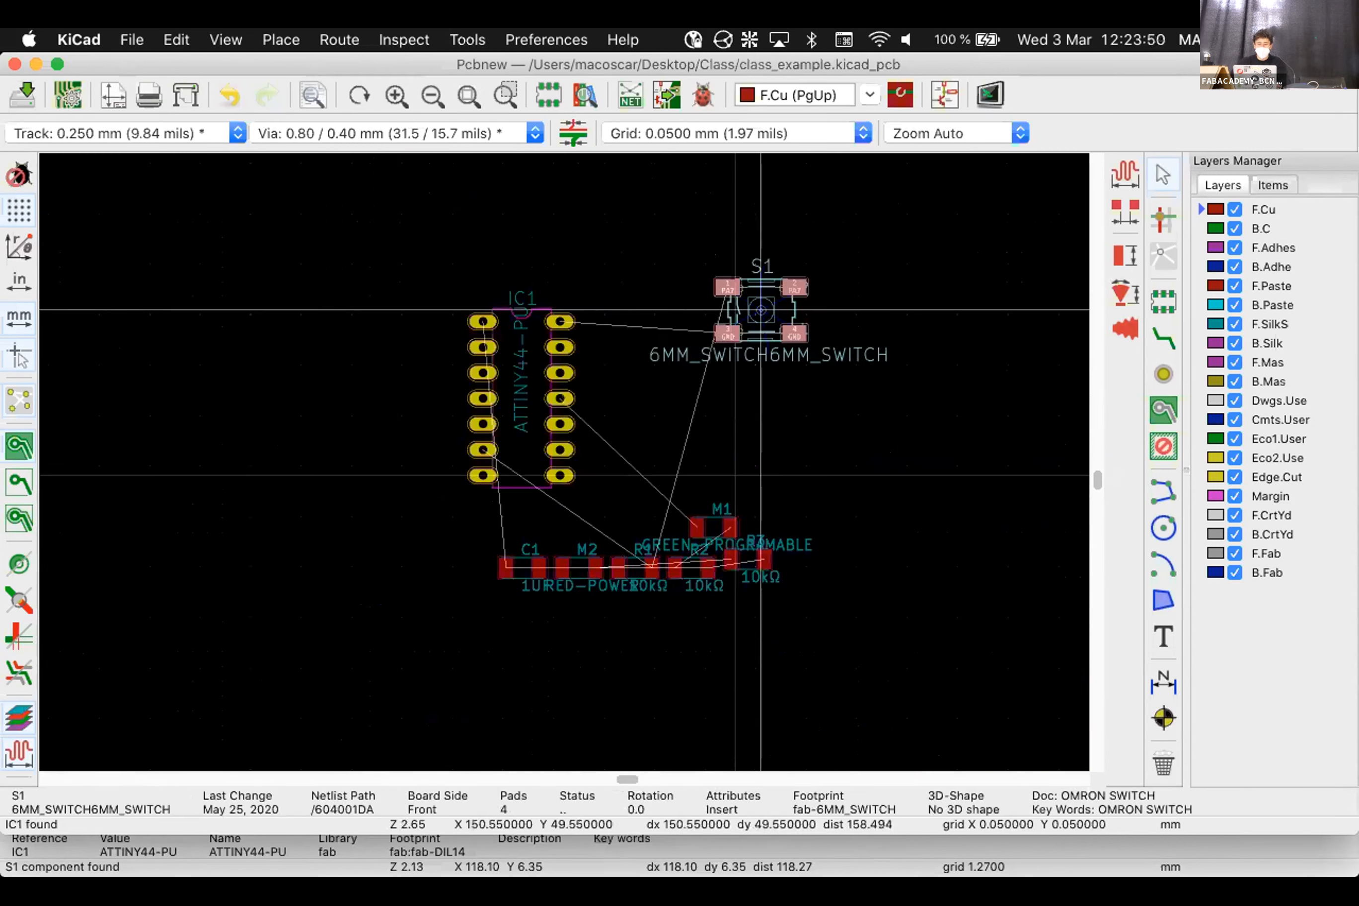
key(r)
key(r)
key(r)
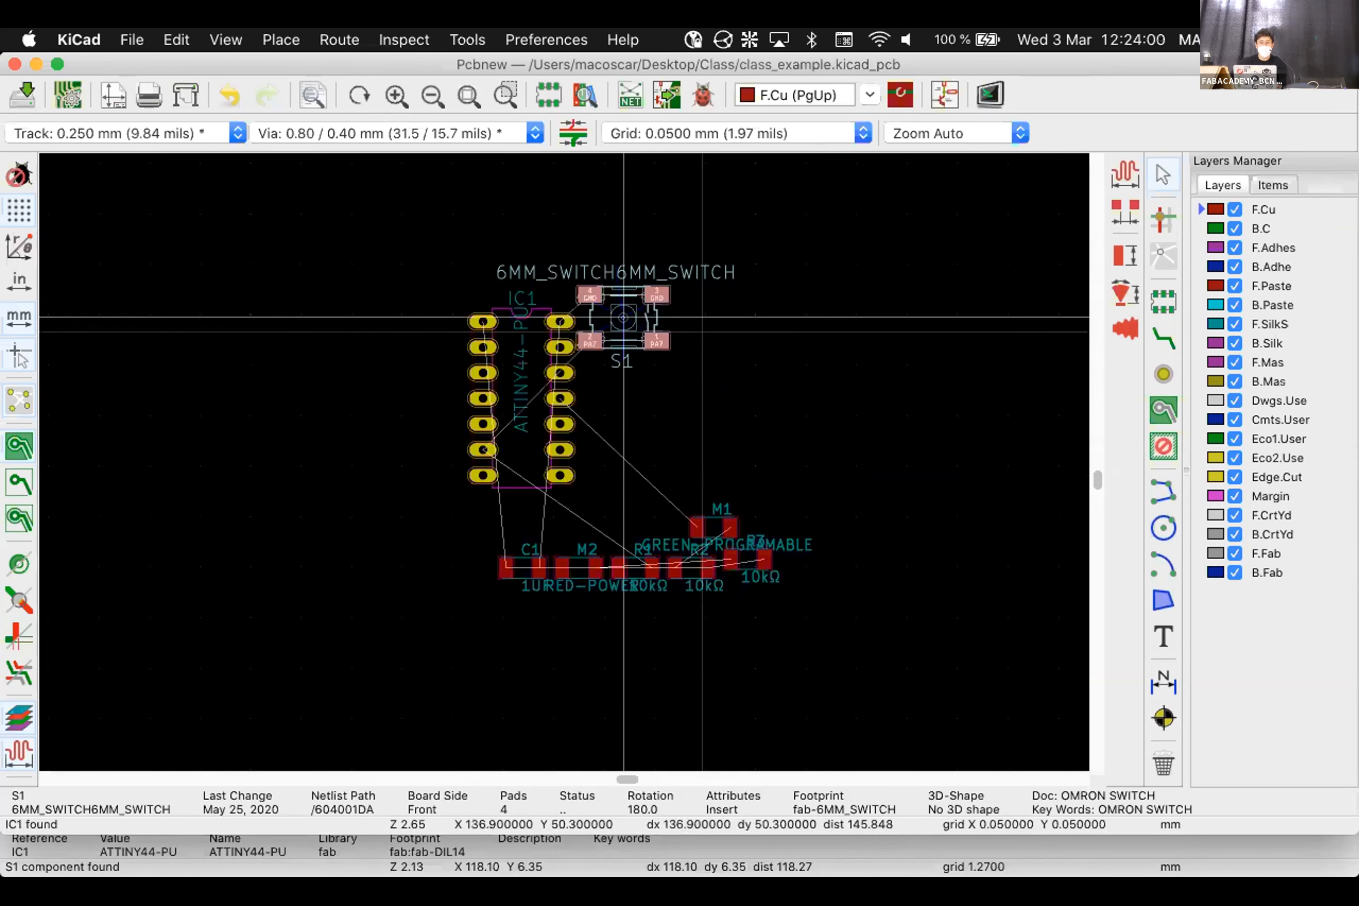
key(r)
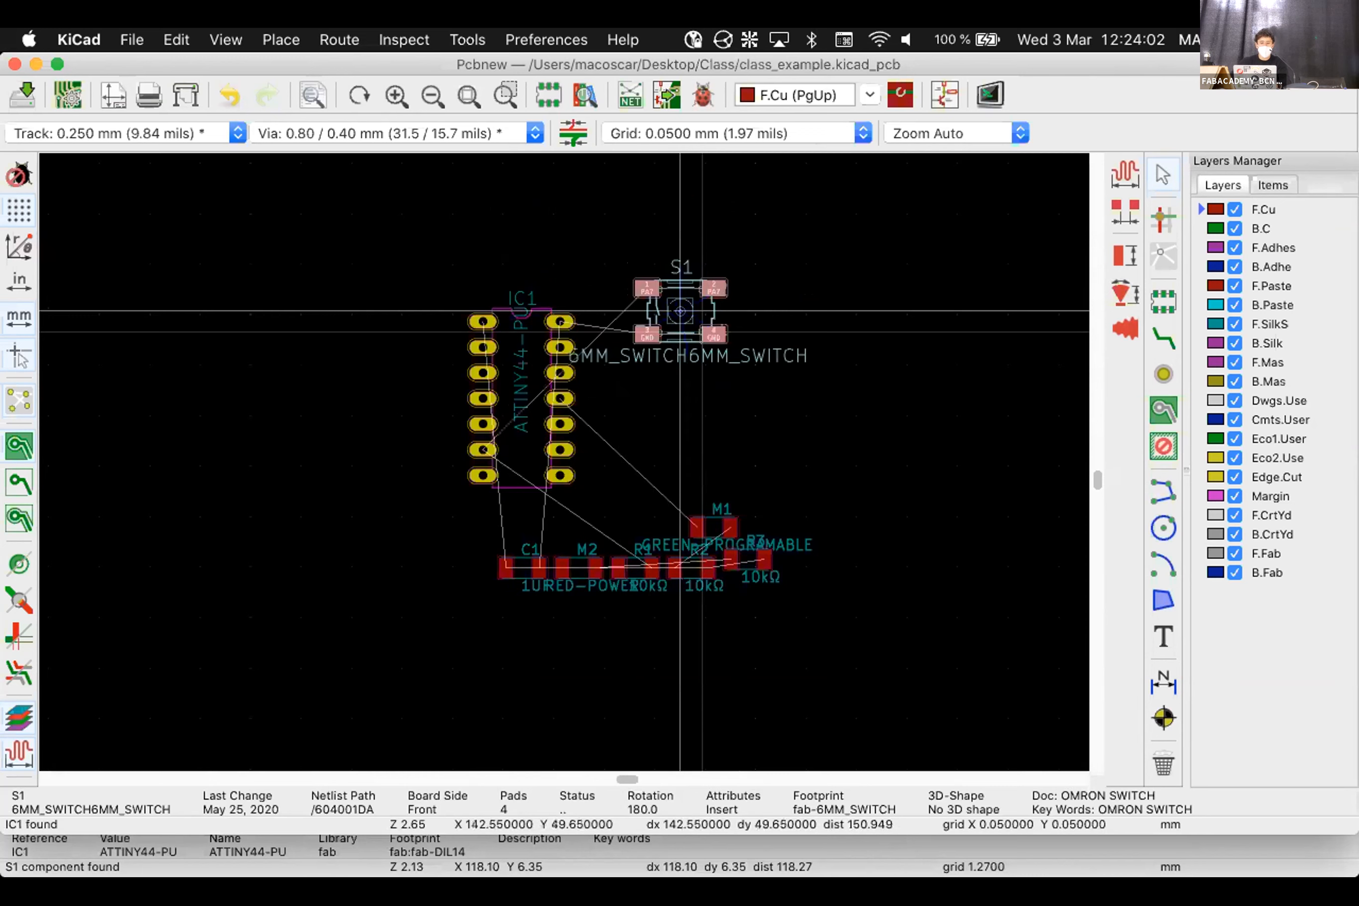
key(r)
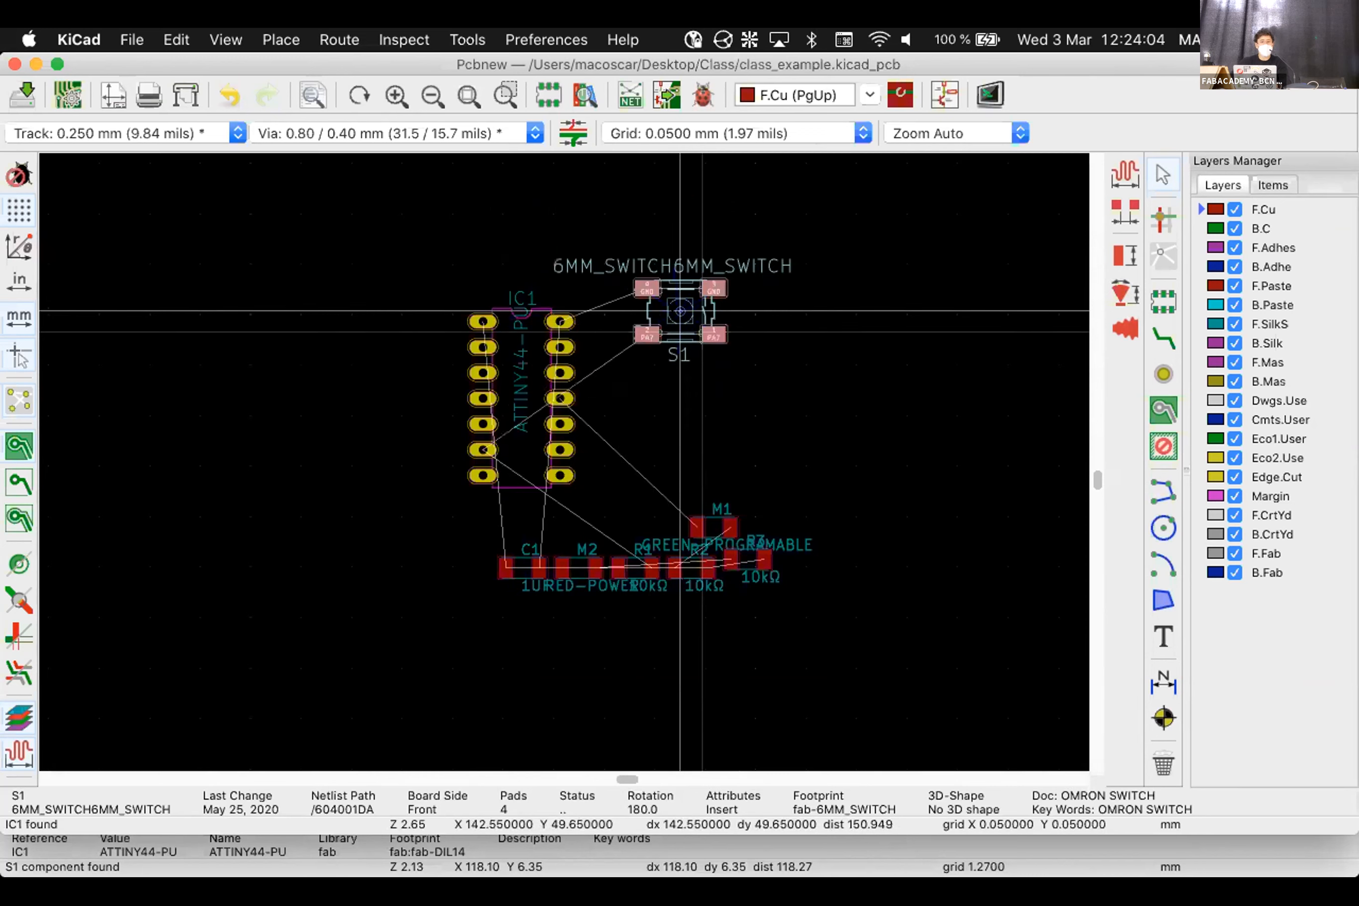
click(680, 311)
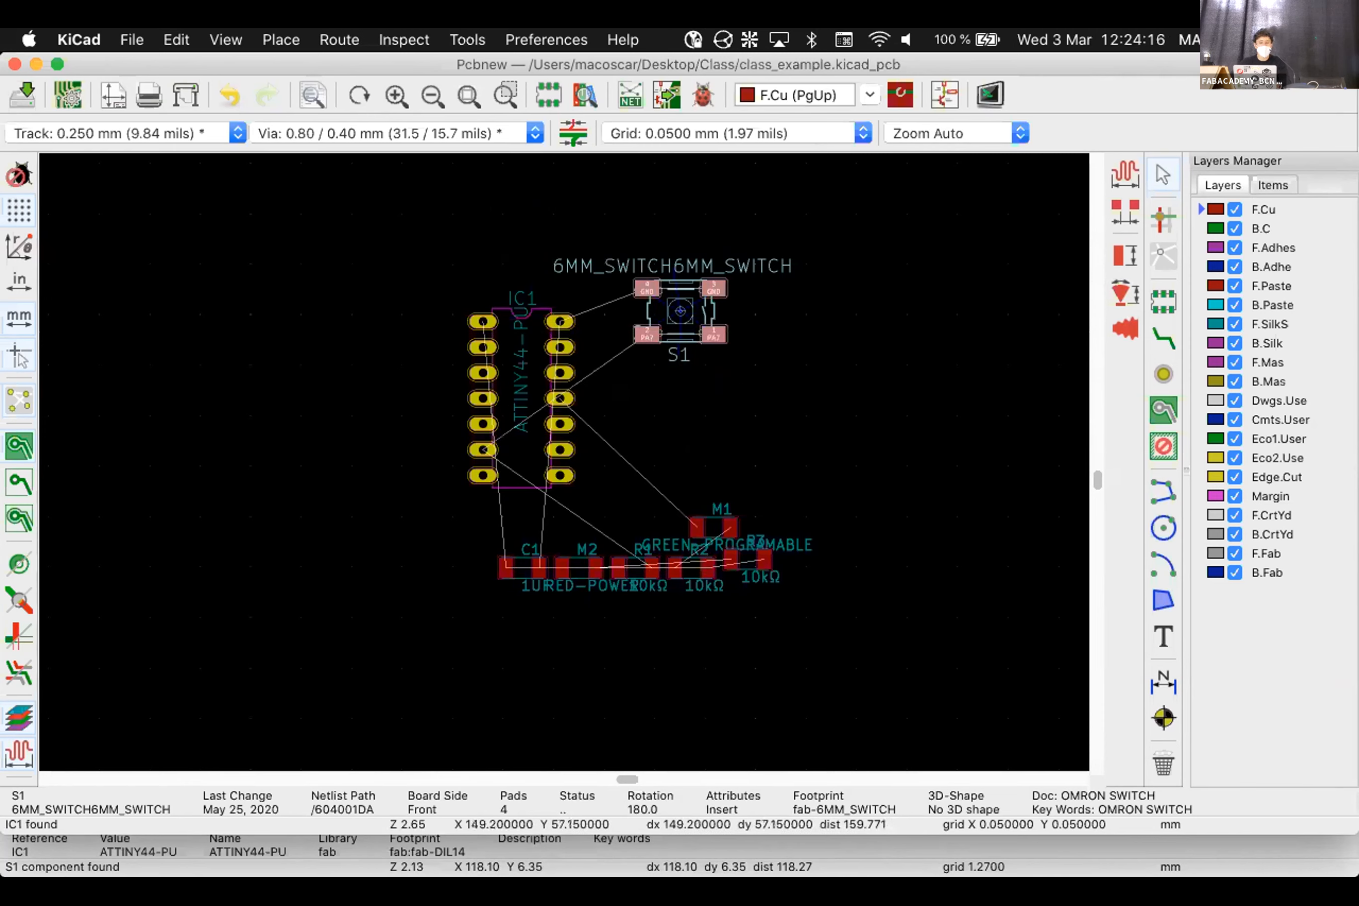
Stand LED M1 upright and place it to the right of IC1
click(747, 386)
scroll(623, 523, up, 1)
scroll(564, 459, up, 1)
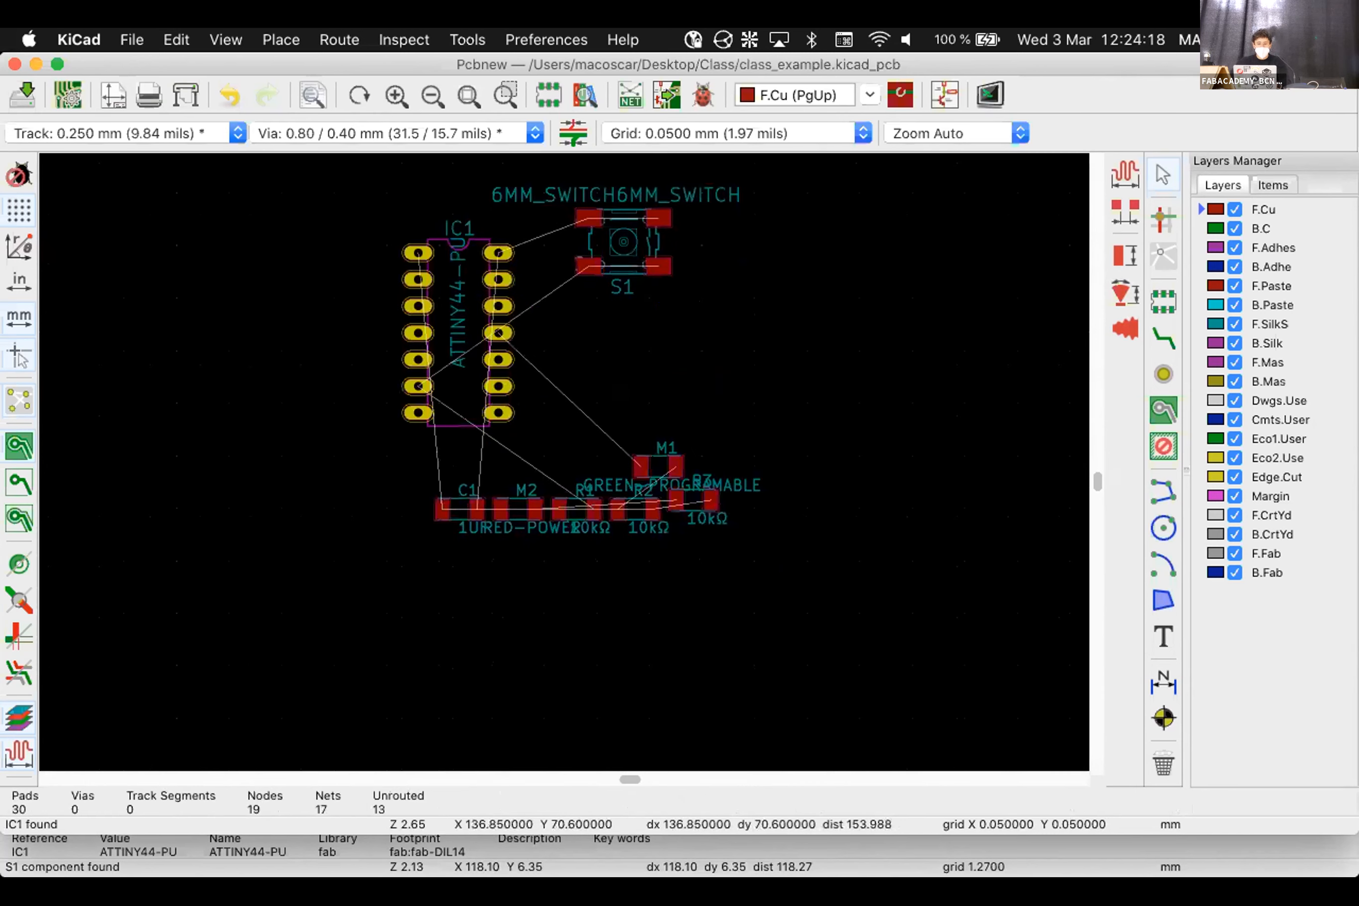
click(659, 466)
key(r)
key(r)
key(r)
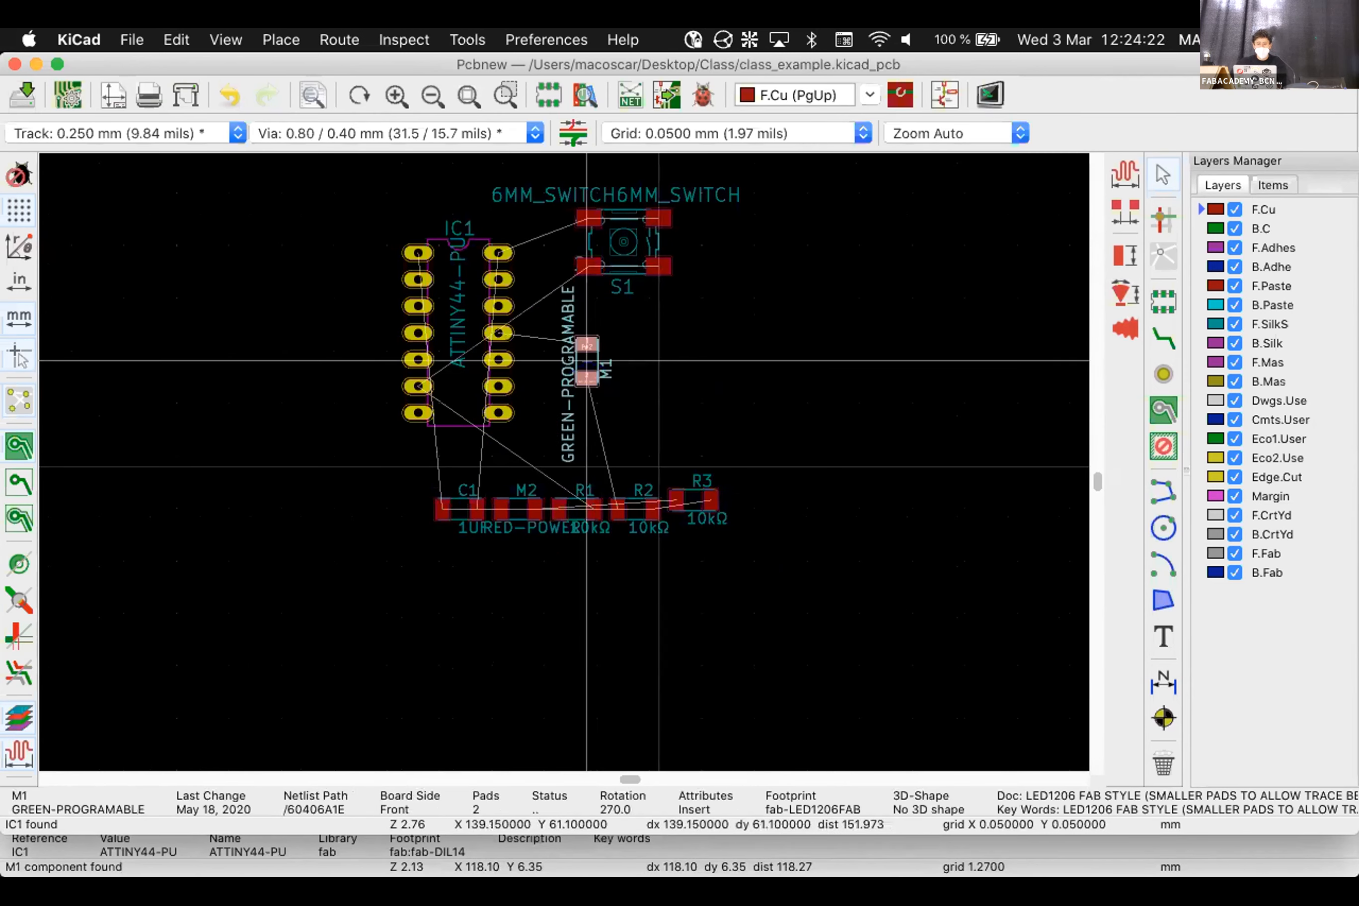
click(568, 360)
Move R2 vertically beside M1 and place C1 above IC1
click(638, 515)
drag(637, 509, 609, 361)
key(r)
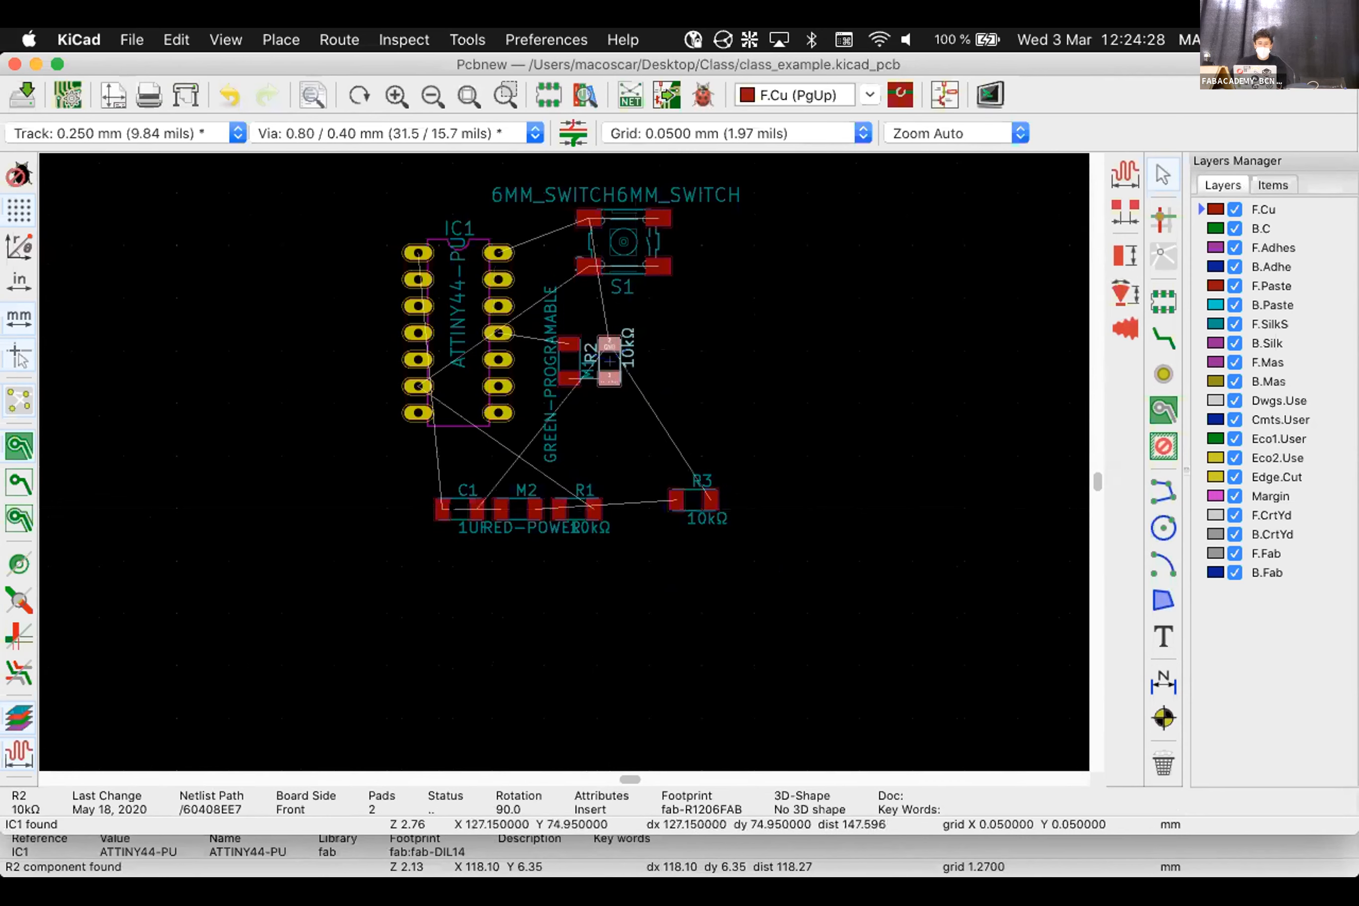
click(461, 509)
drag(461, 508, 451, 206)
click(513, 529)
Rotate M2 left of IC1's top pins and set R3 vertically beside C1
key(m)
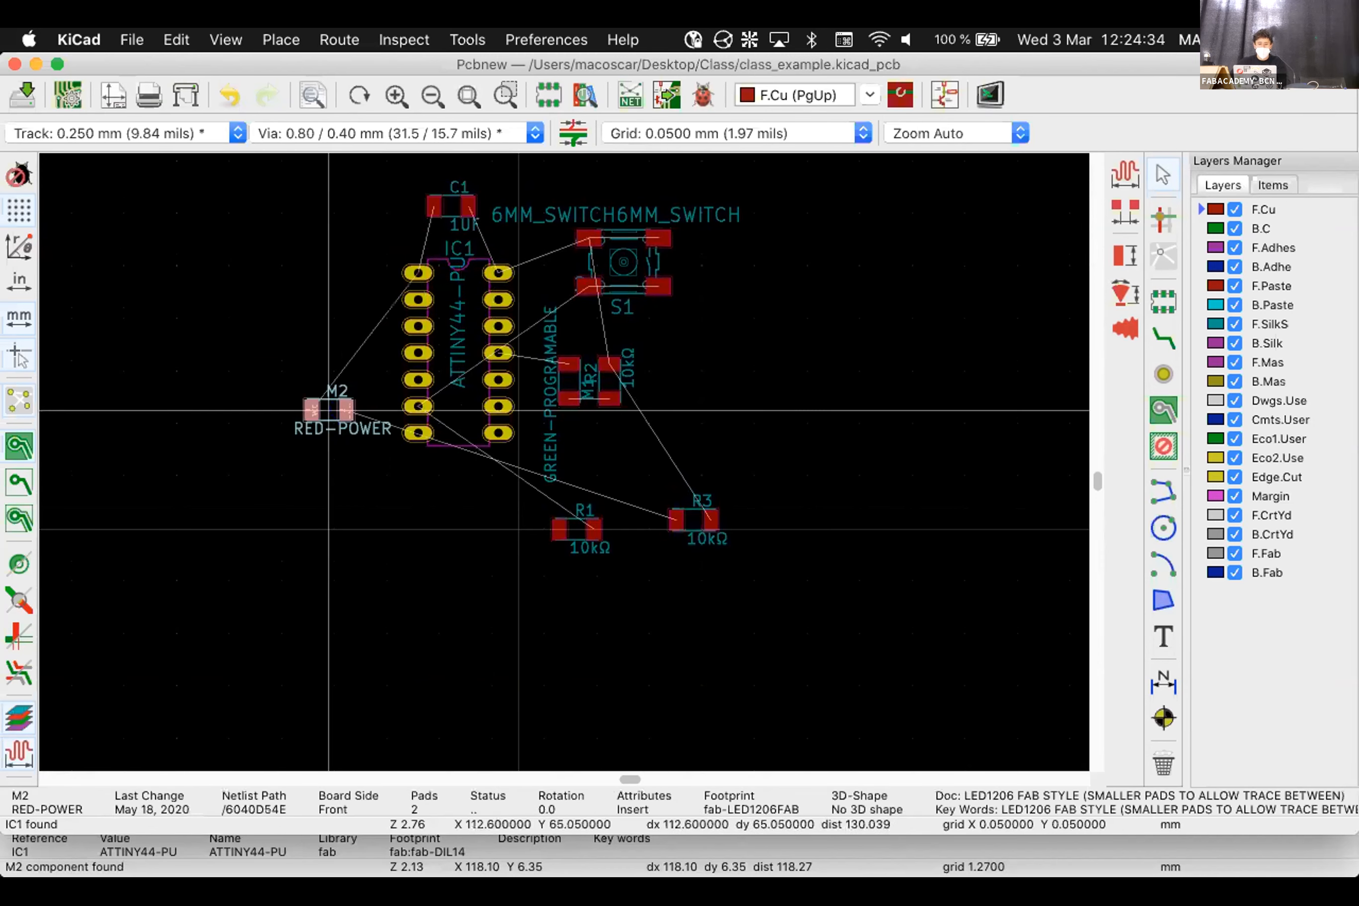
key(r)
key(r)
key(r)
key(r)
click(356, 307)
click(693, 520)
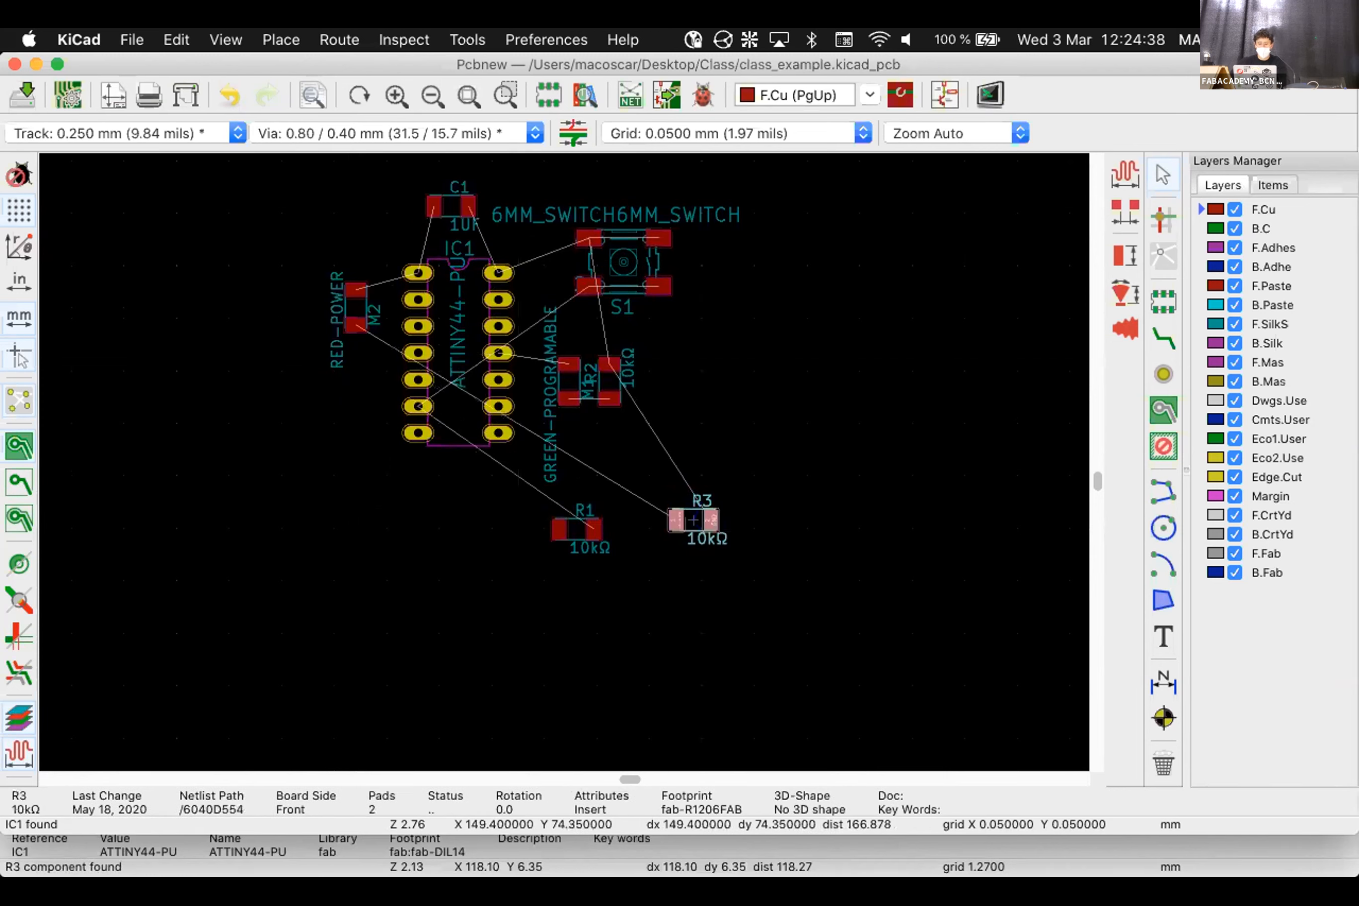
key(m)
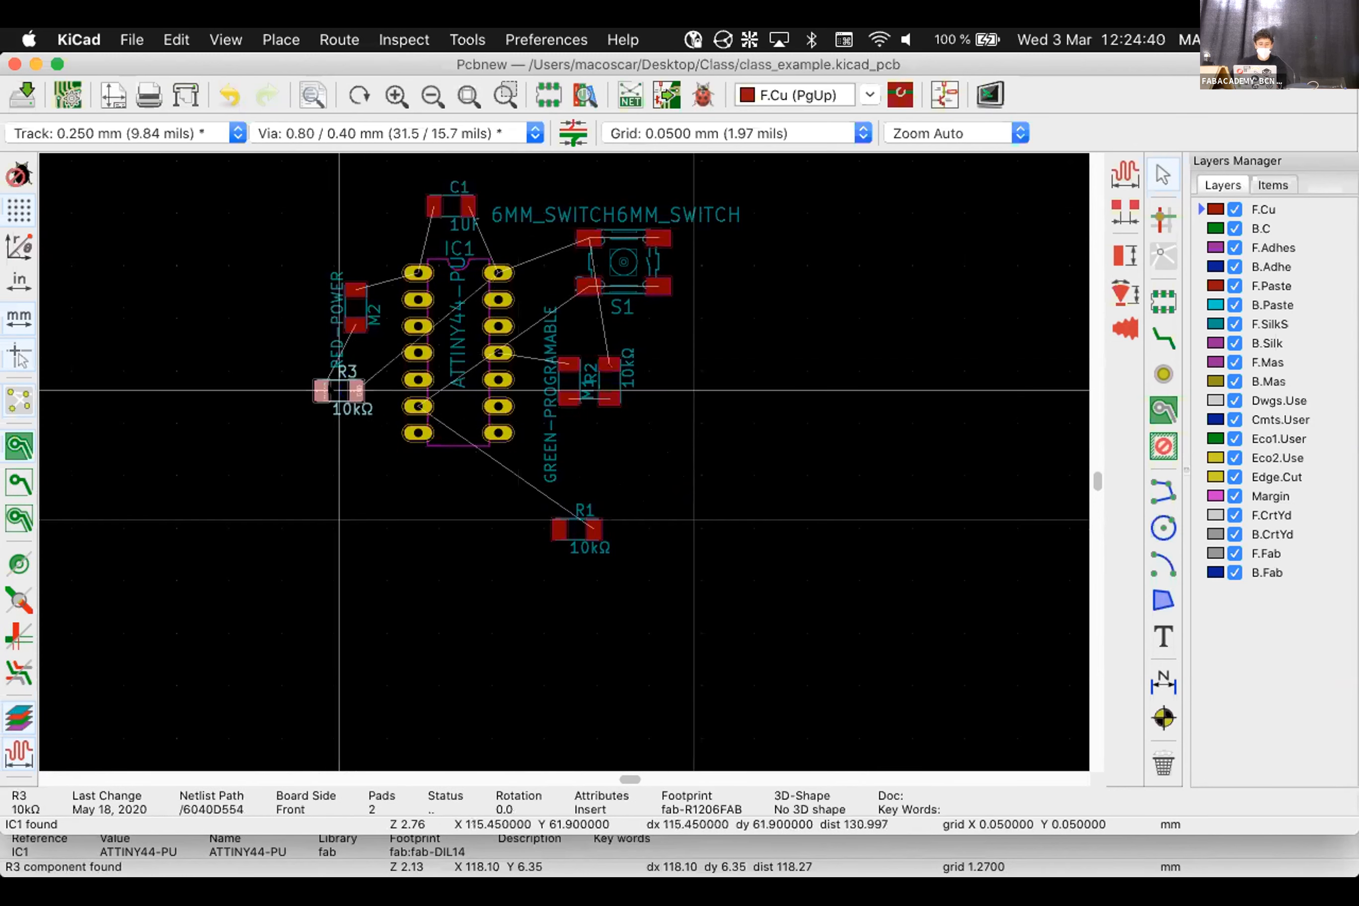
key(r)
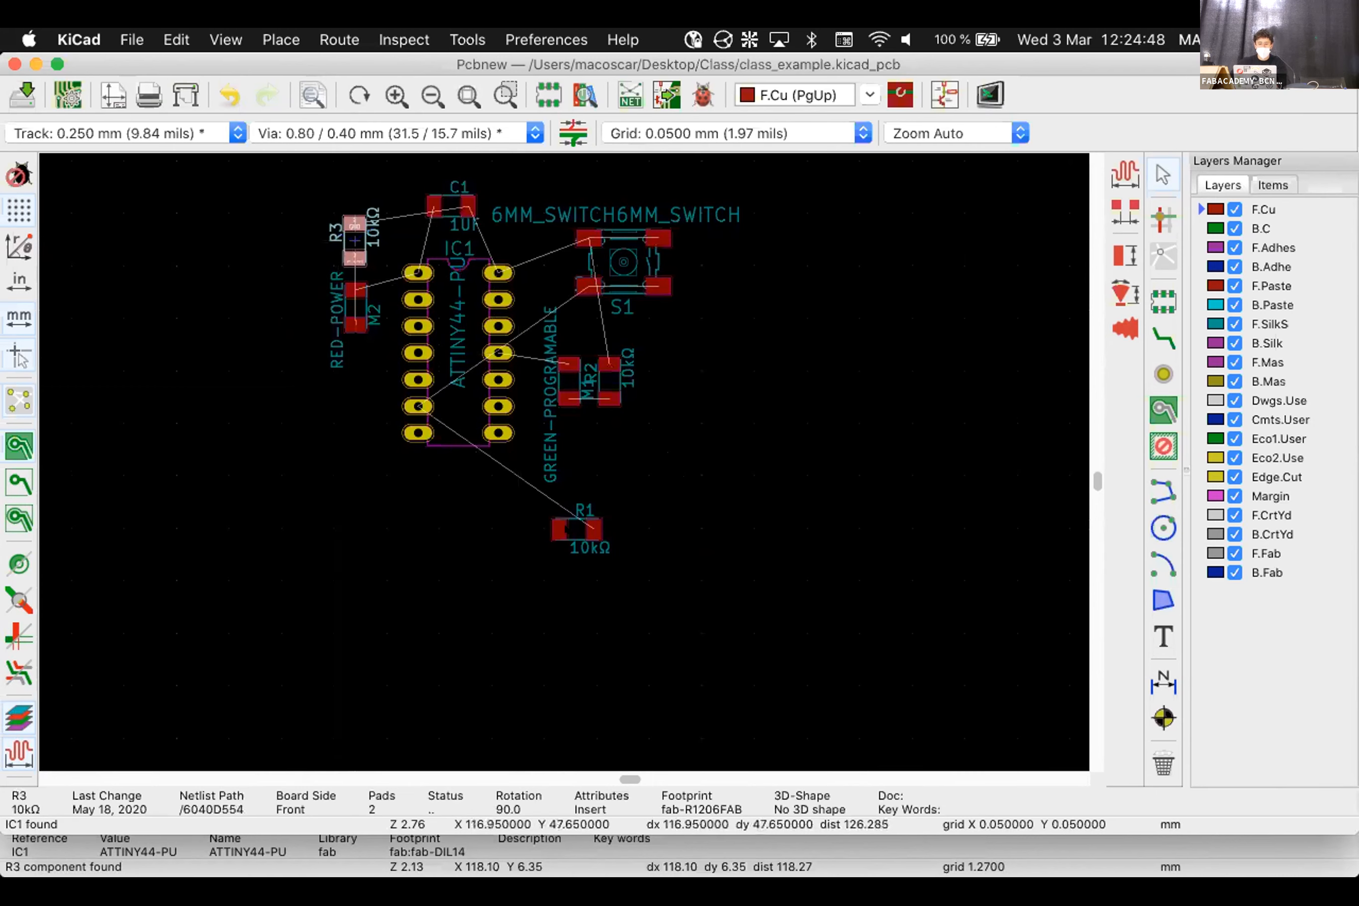
click(355, 239)
Rotate R1 to 270° beside IC1's lower-left pins and select it to inspect
key(m)
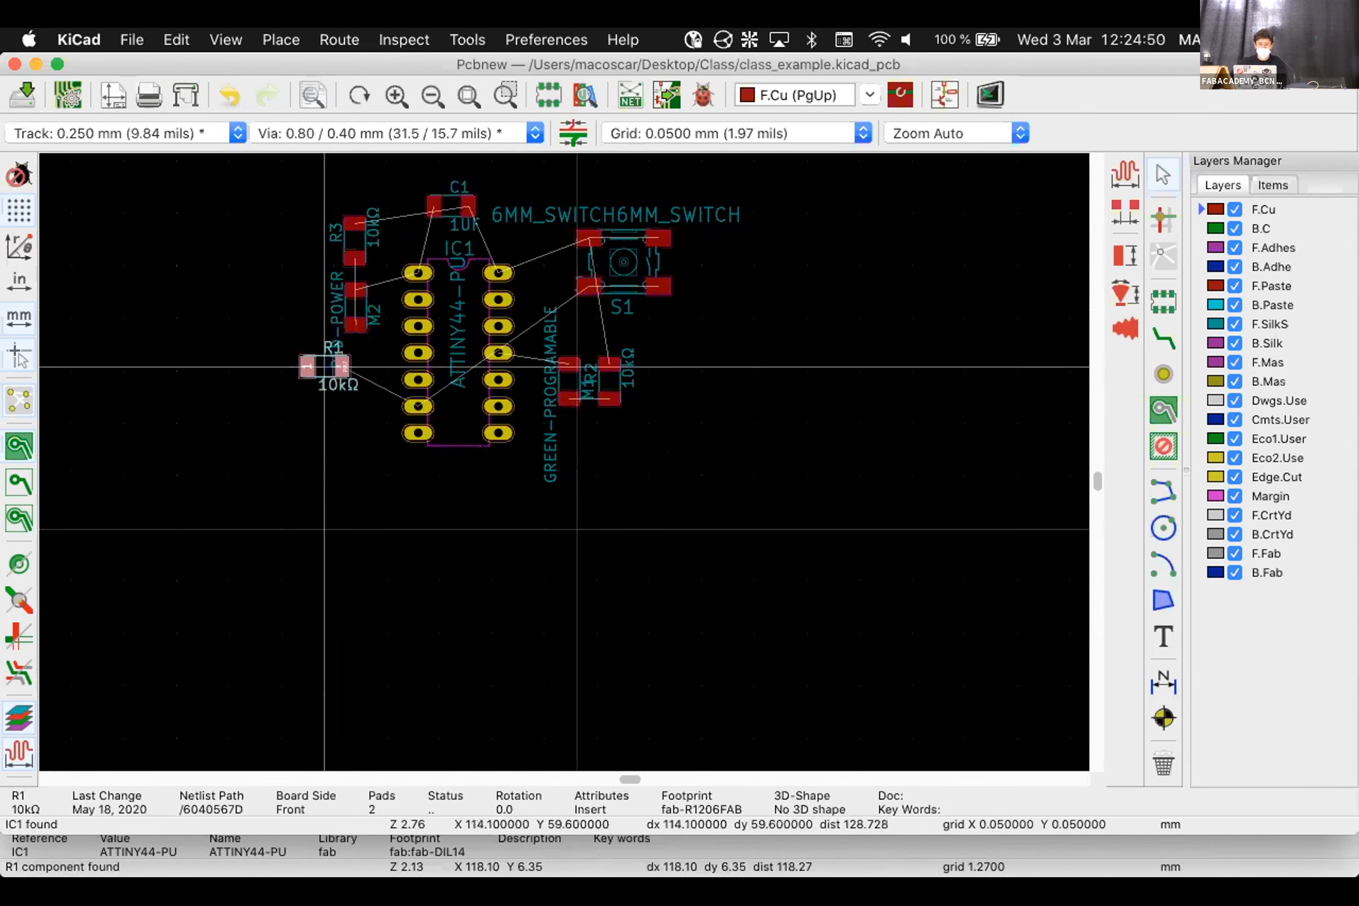
key(r)
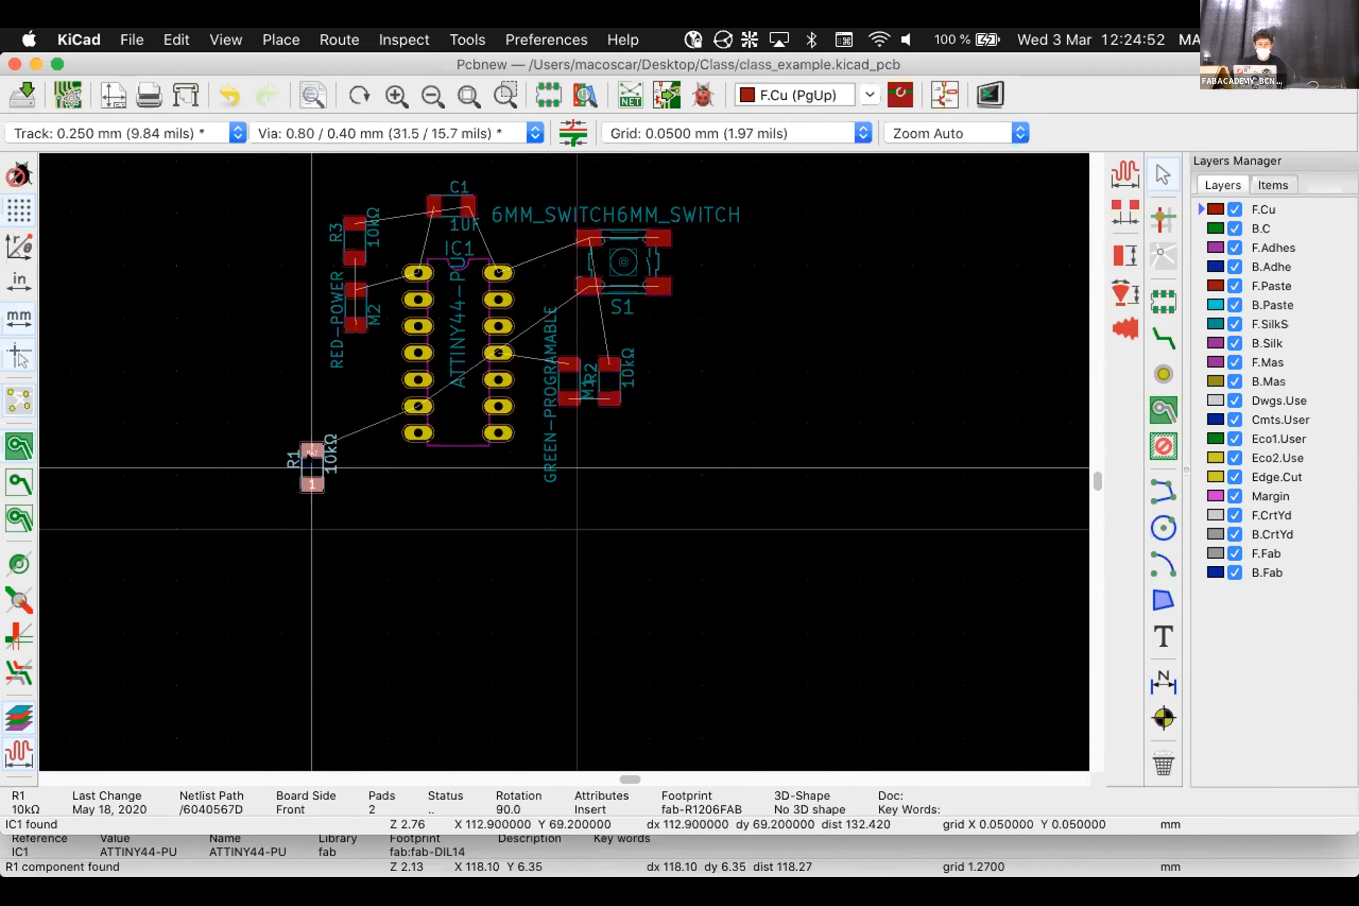
key(r)
key(r)
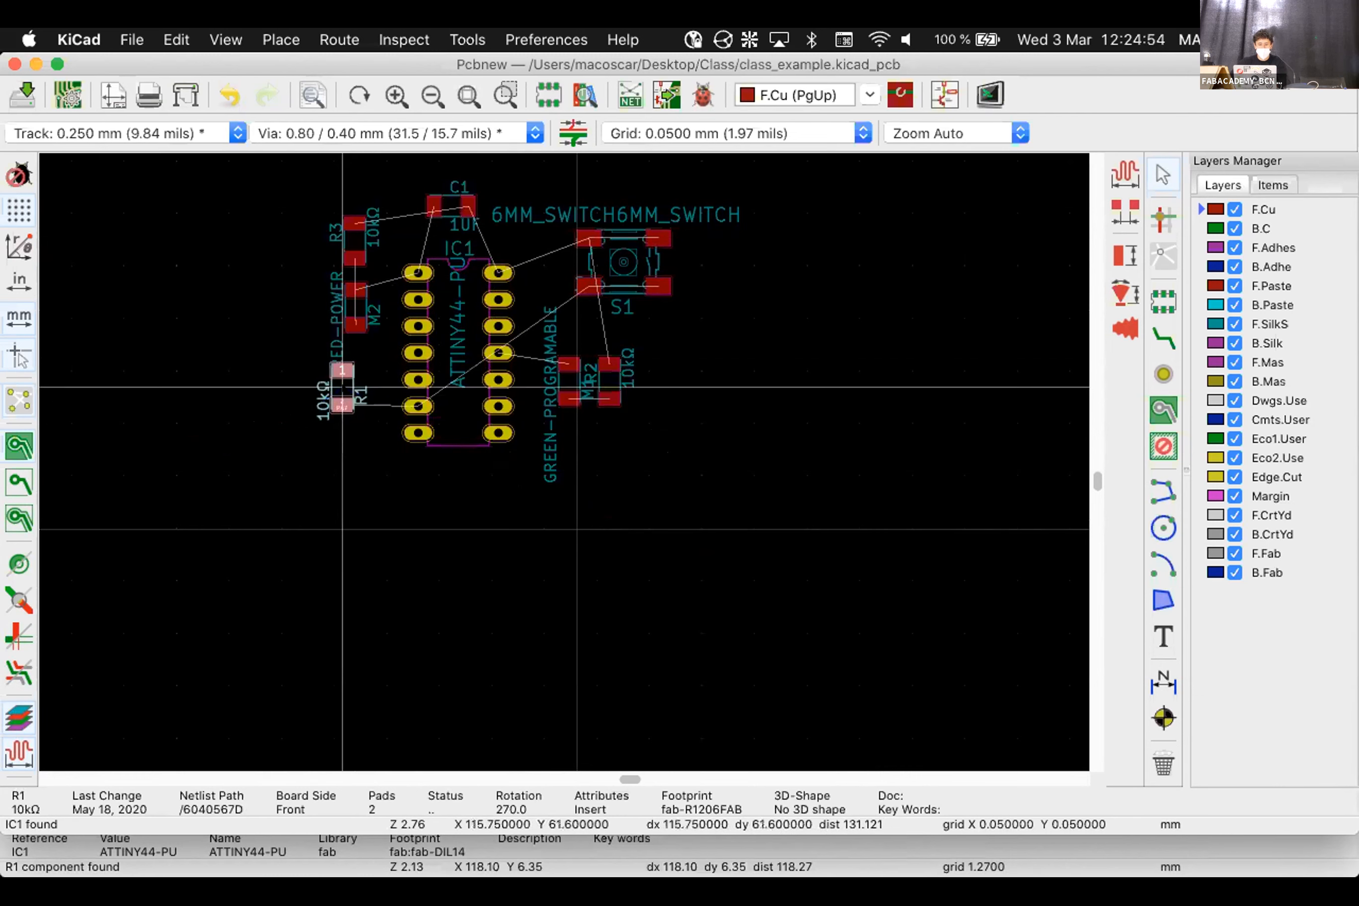
click(358, 387)
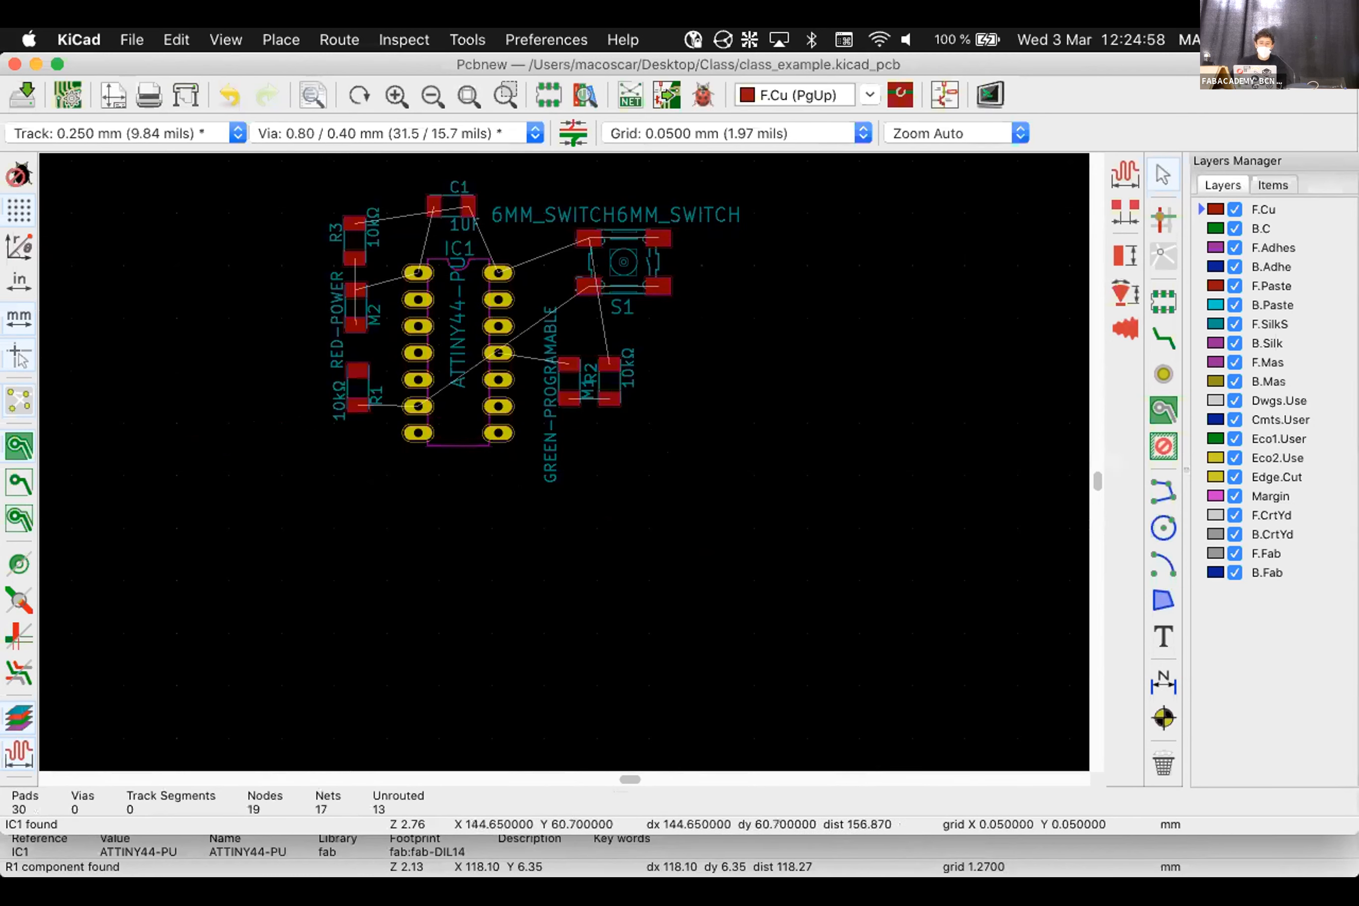
scroll(359, 409, up, 5)
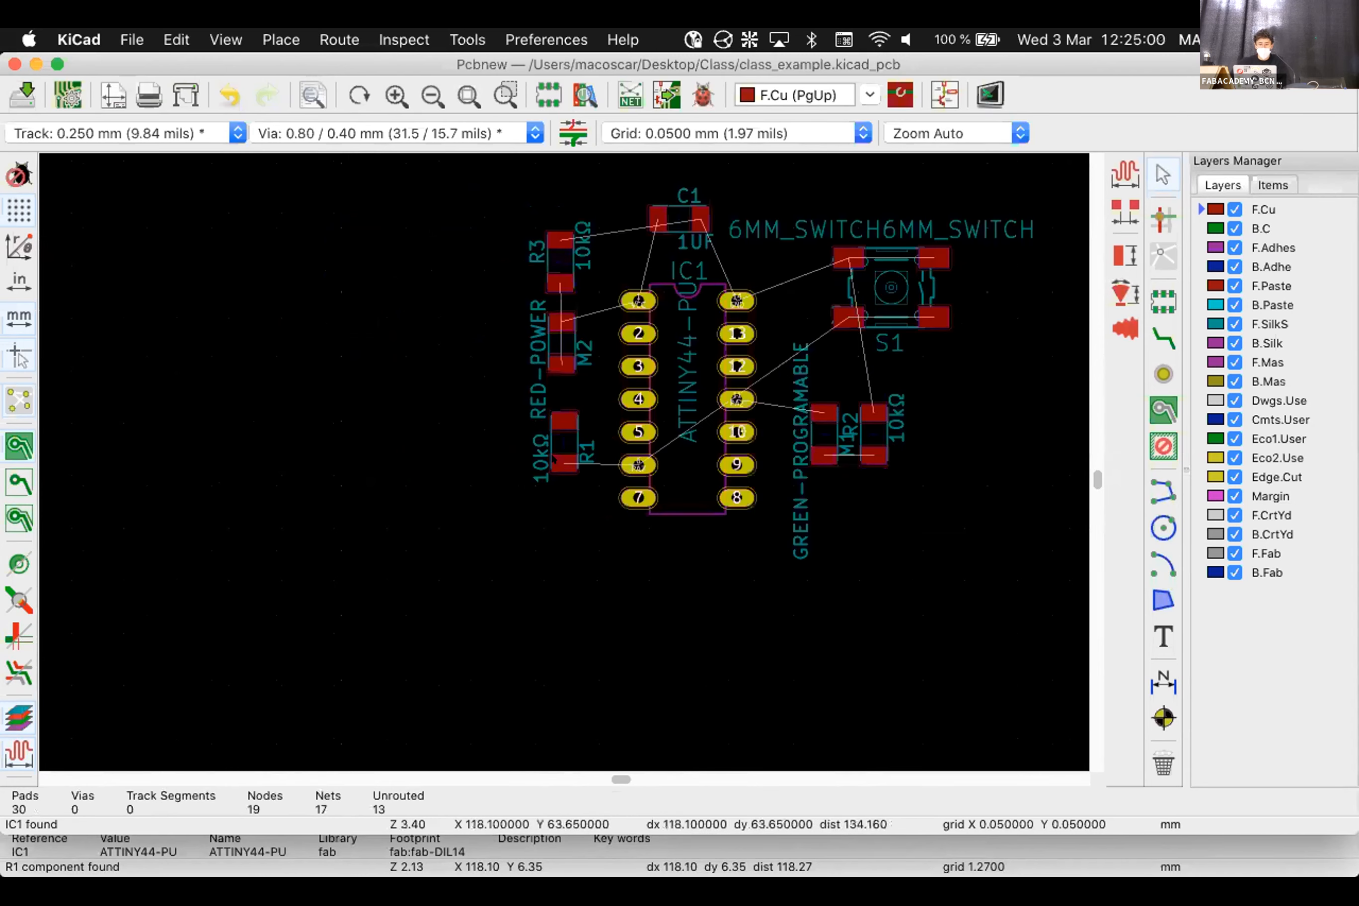
click(556, 380)
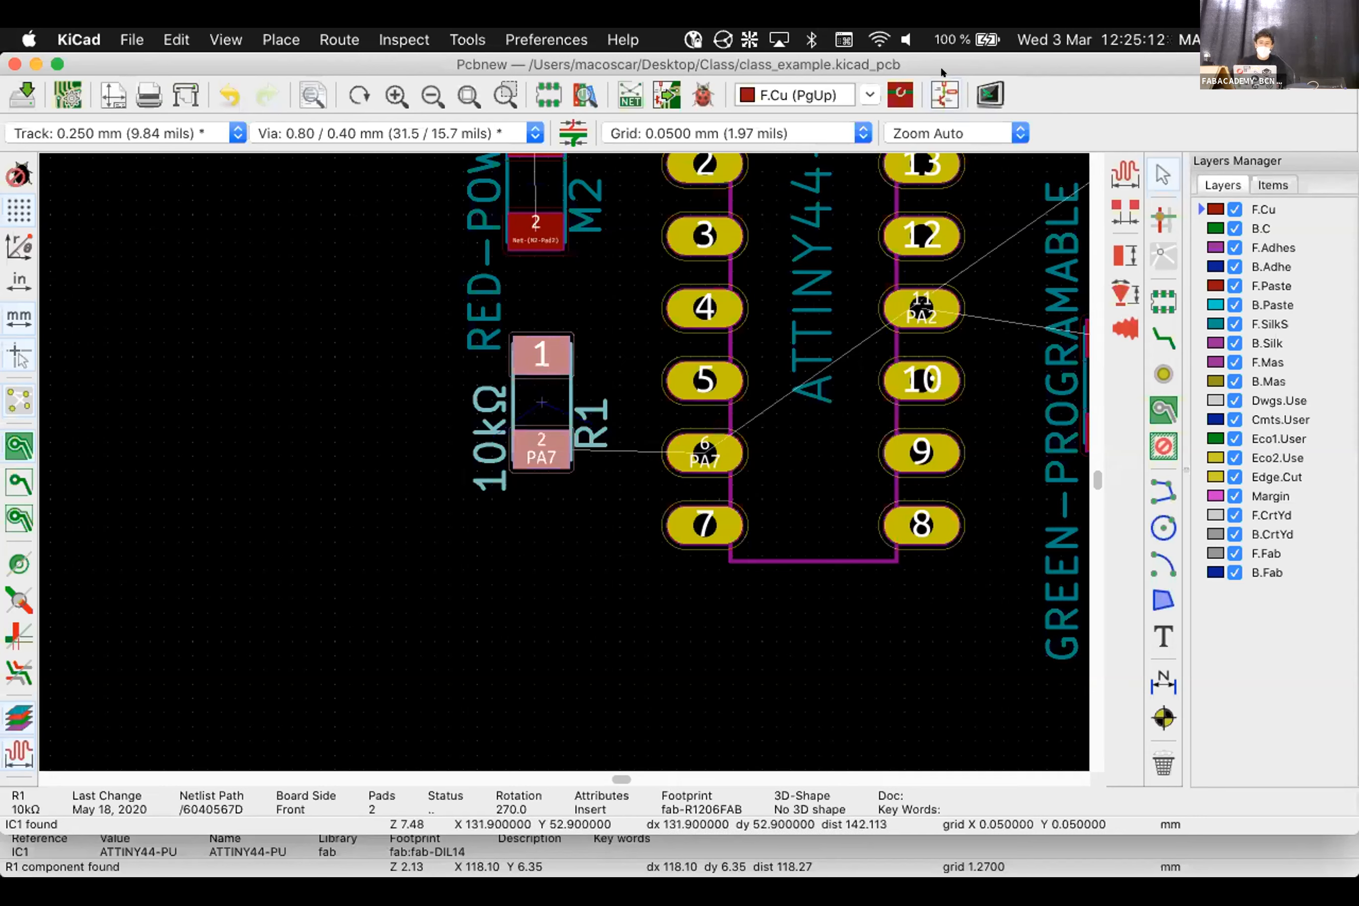
Switch to the schematic, reselect R1 on the board, then reopen the schematic
click(939, 87)
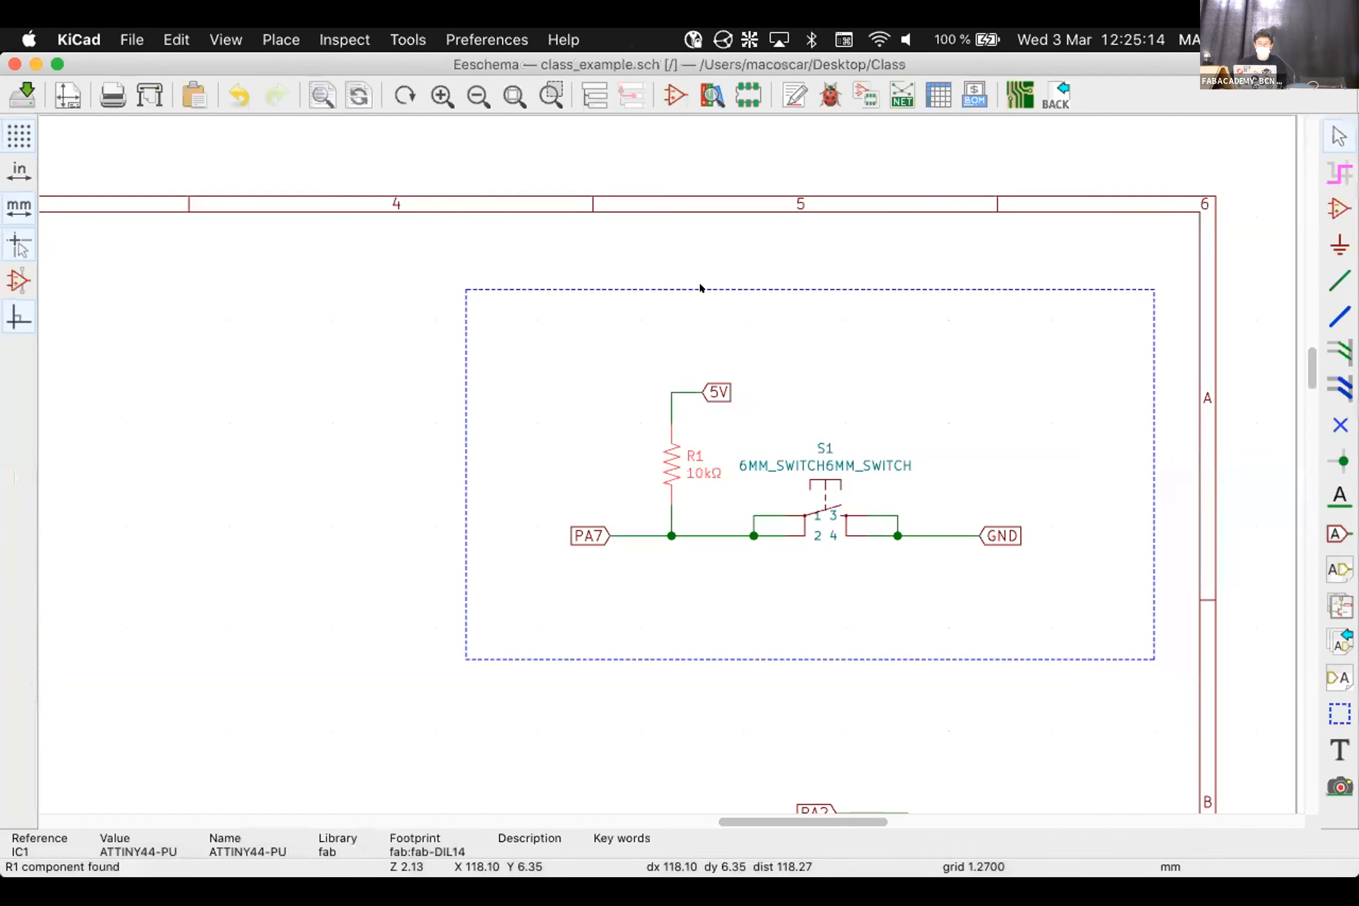
click(665, 456)
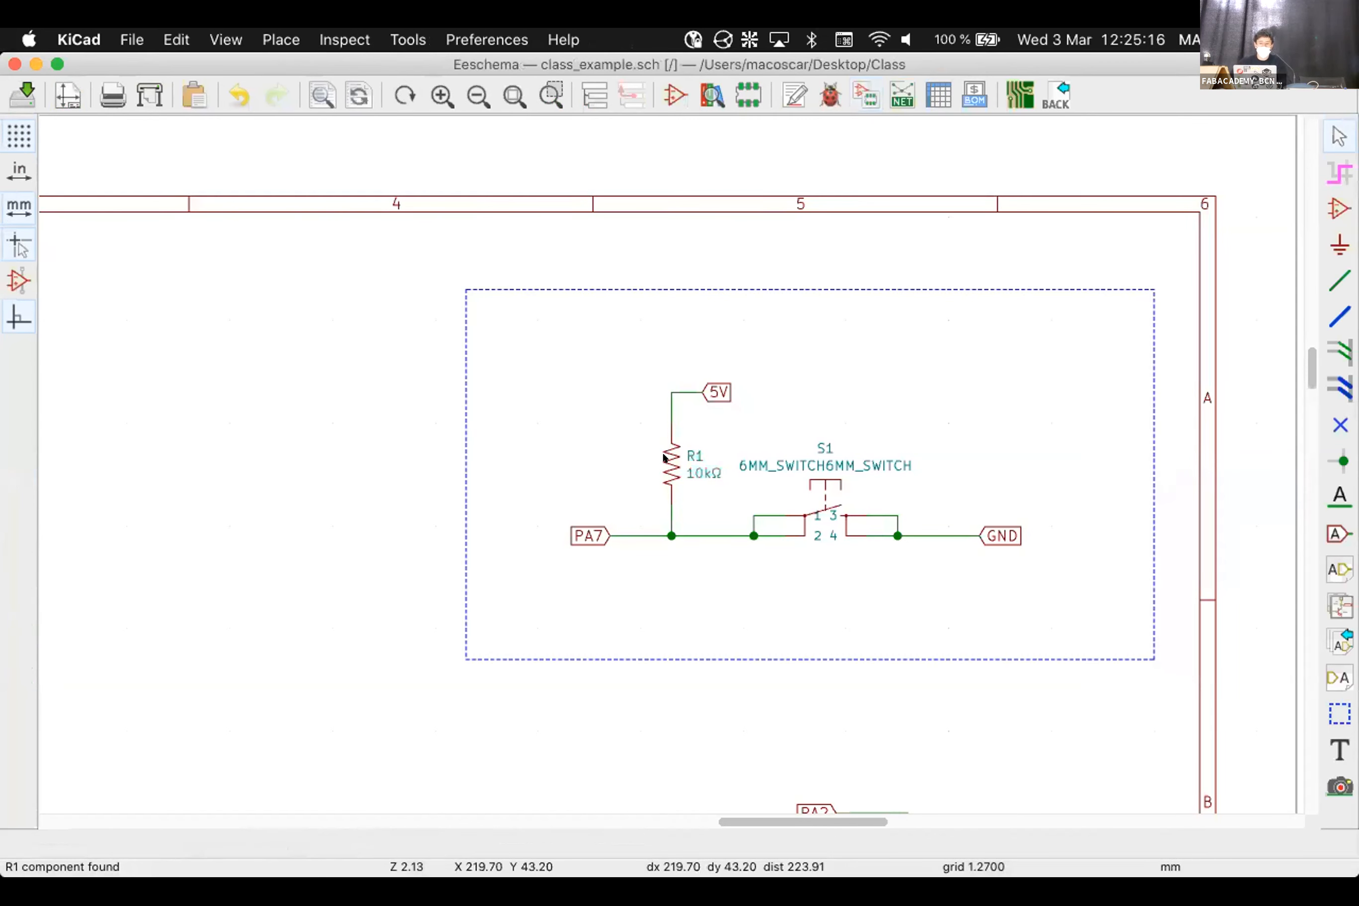
click(1017, 95)
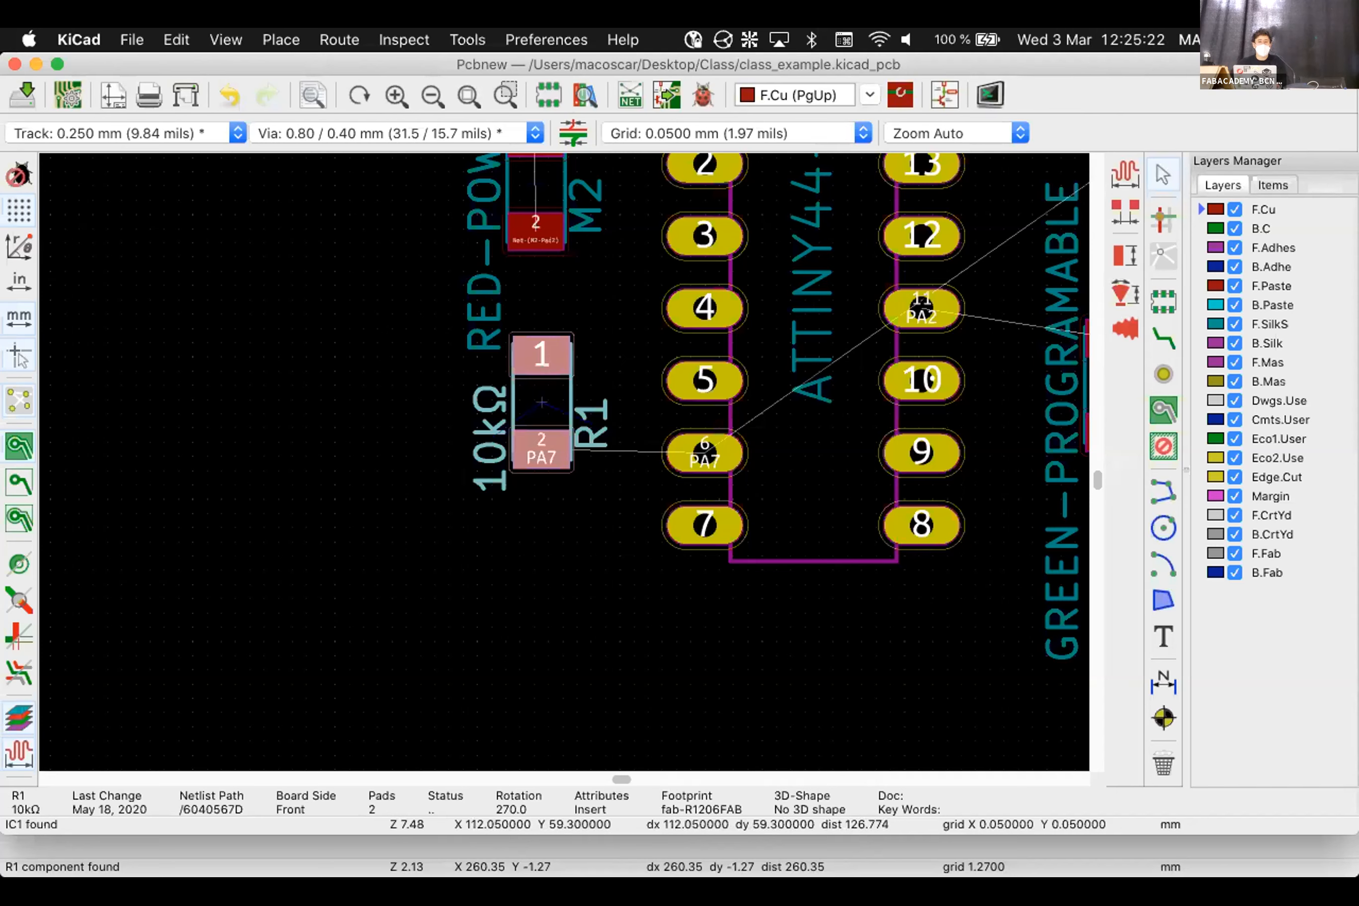
key(Escape)
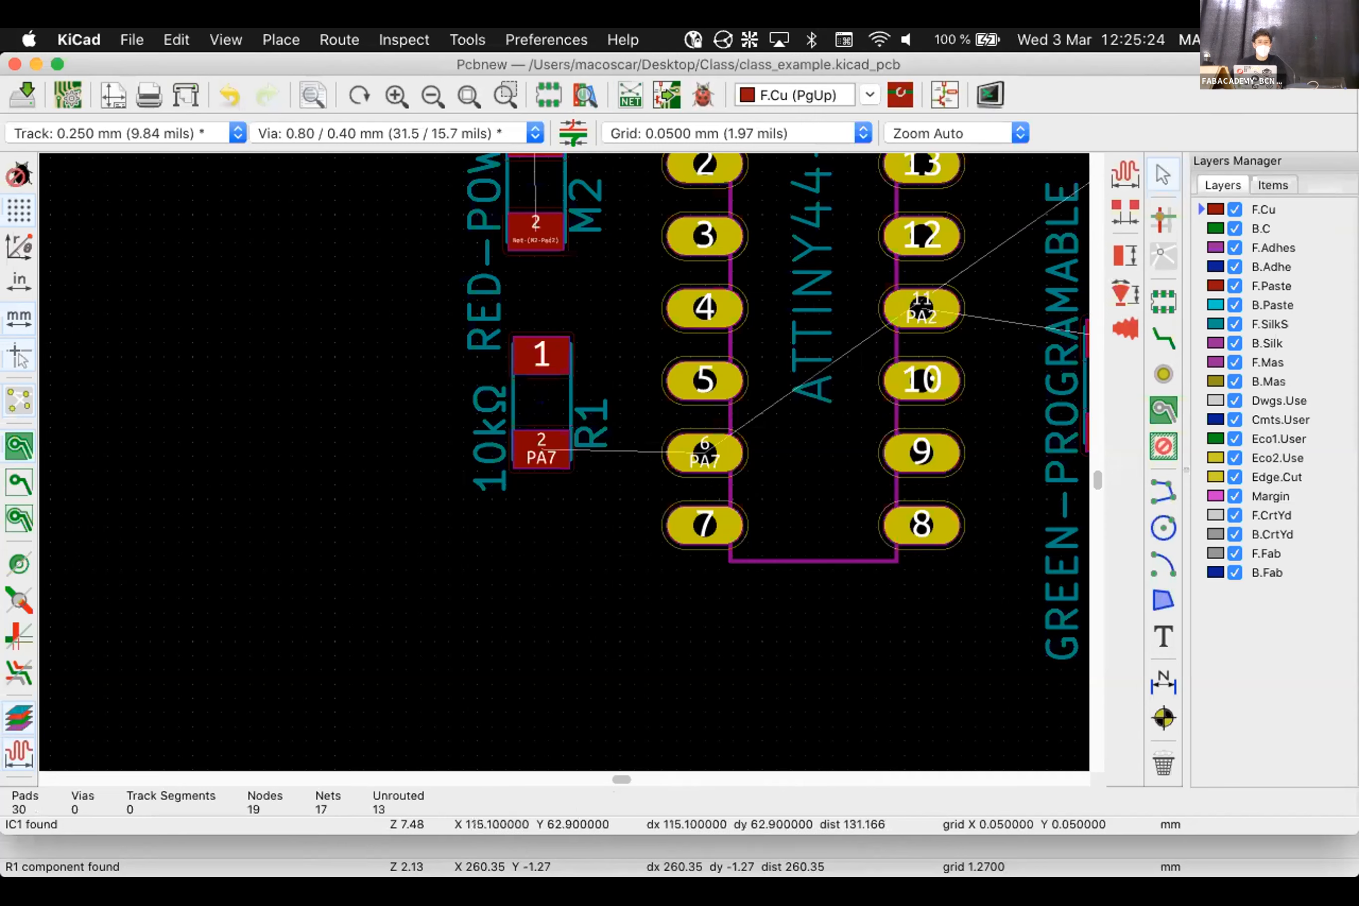
click(541, 403)
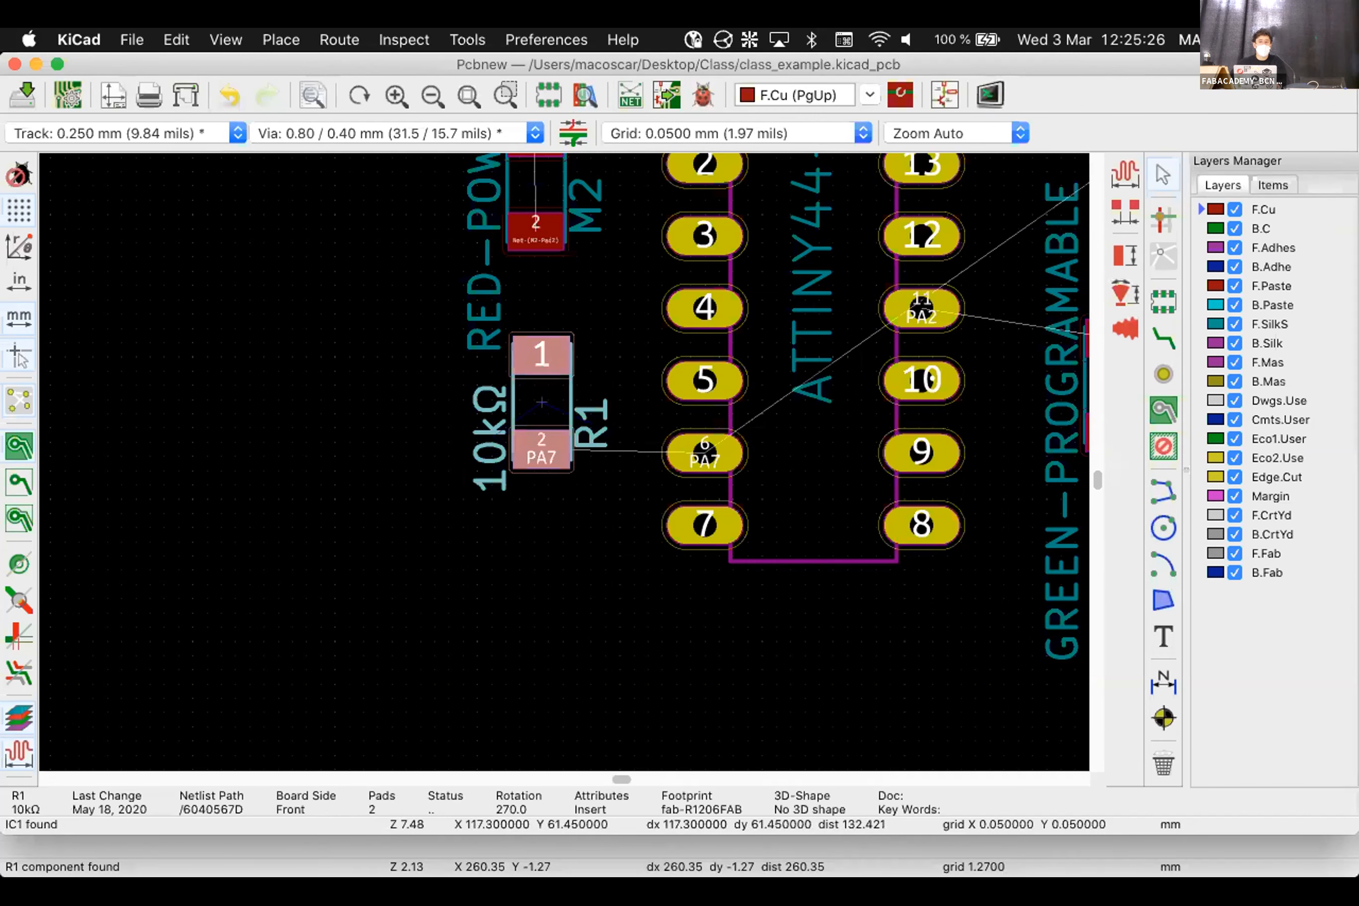
click(953, 86)
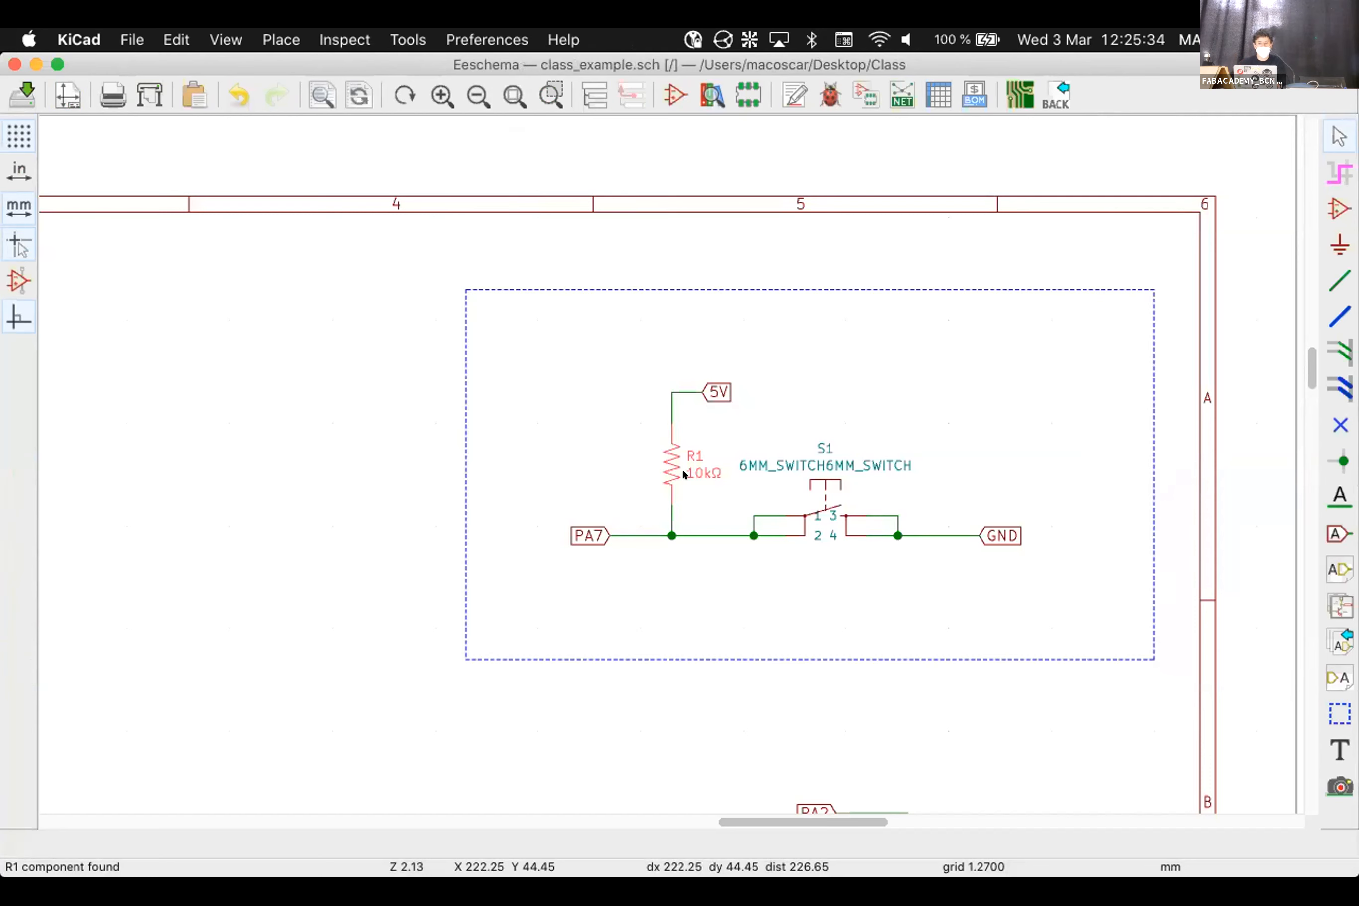
Change R1's 5V global label text to VCC, then switch back to Pcbnew
scroll(665, 460, down, 4)
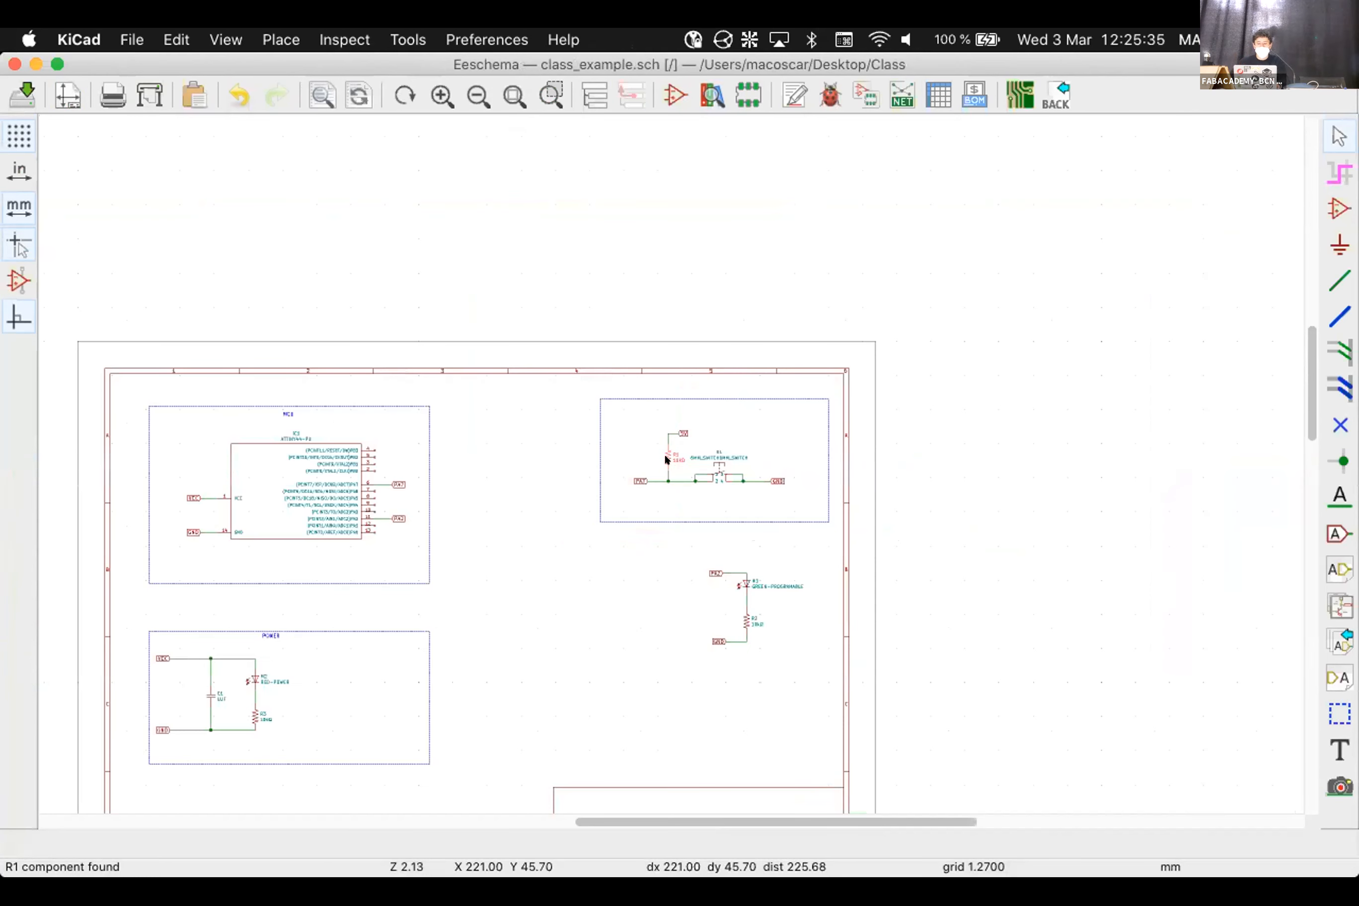
scroll(599, 487, up, 5)
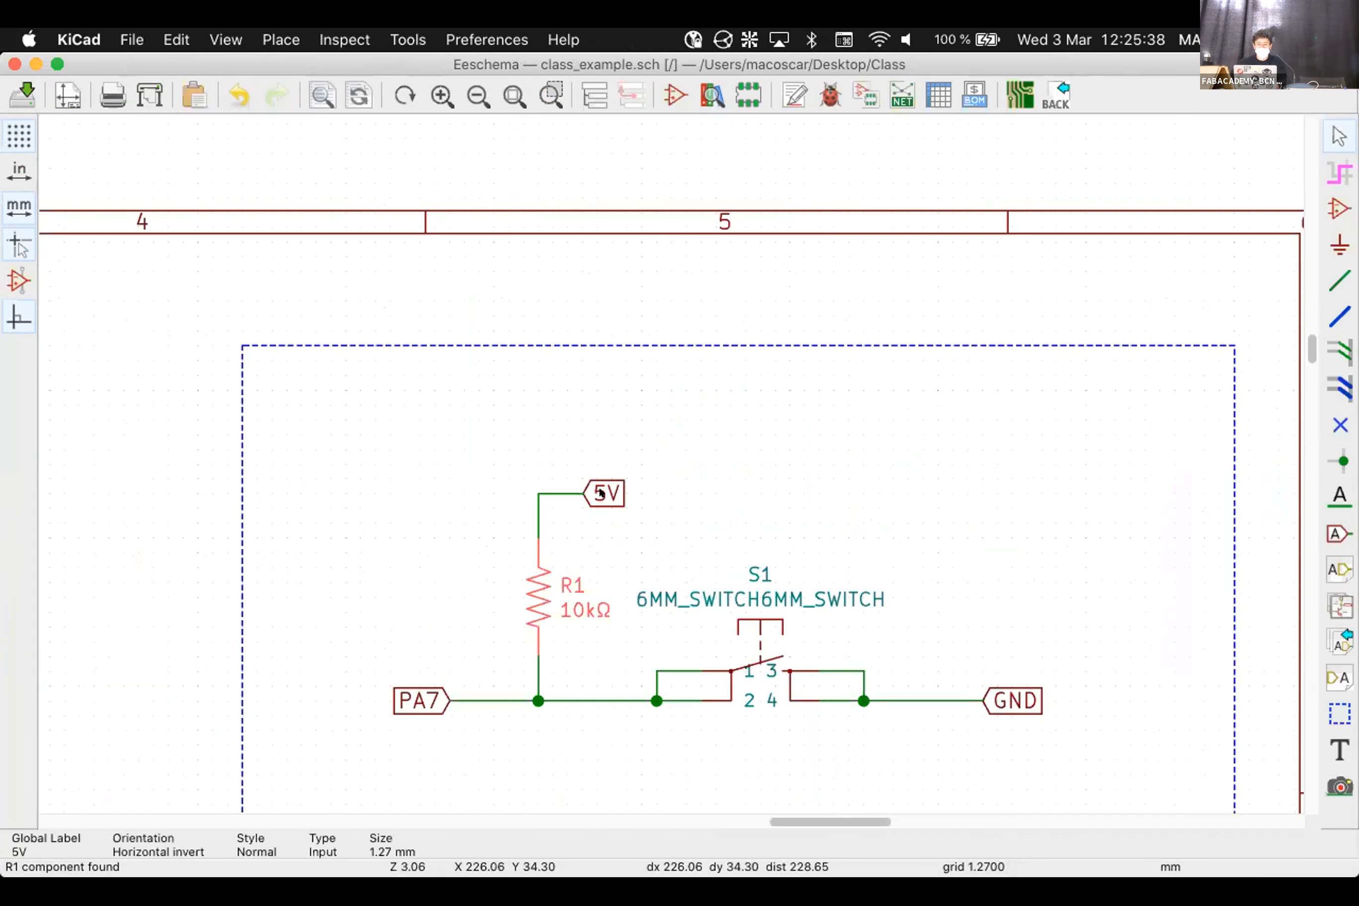
double_click(599, 491)
key(BackSpace)
key(BackSpace)
text(vcc)
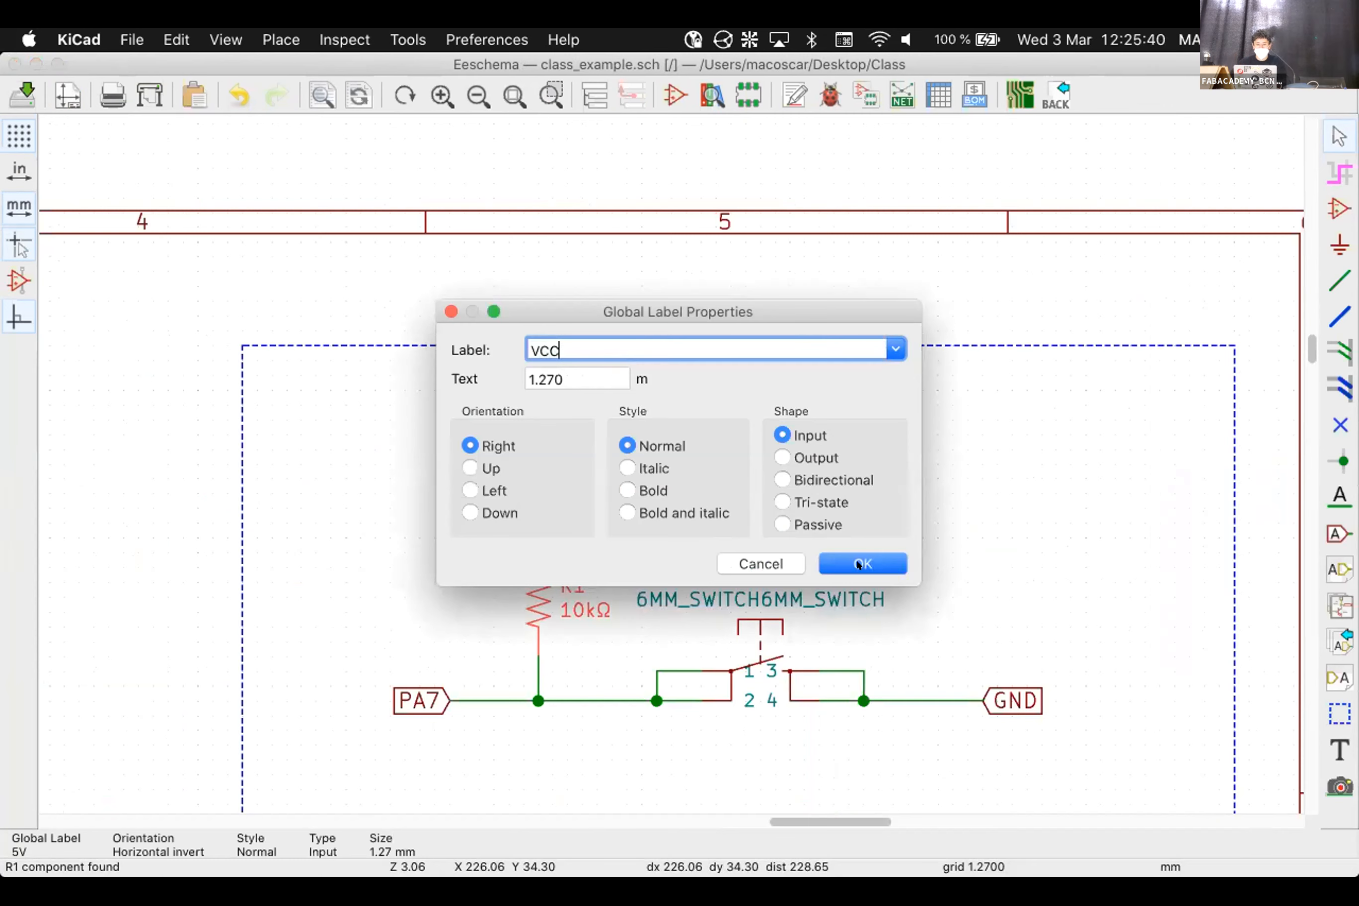
key(Return)
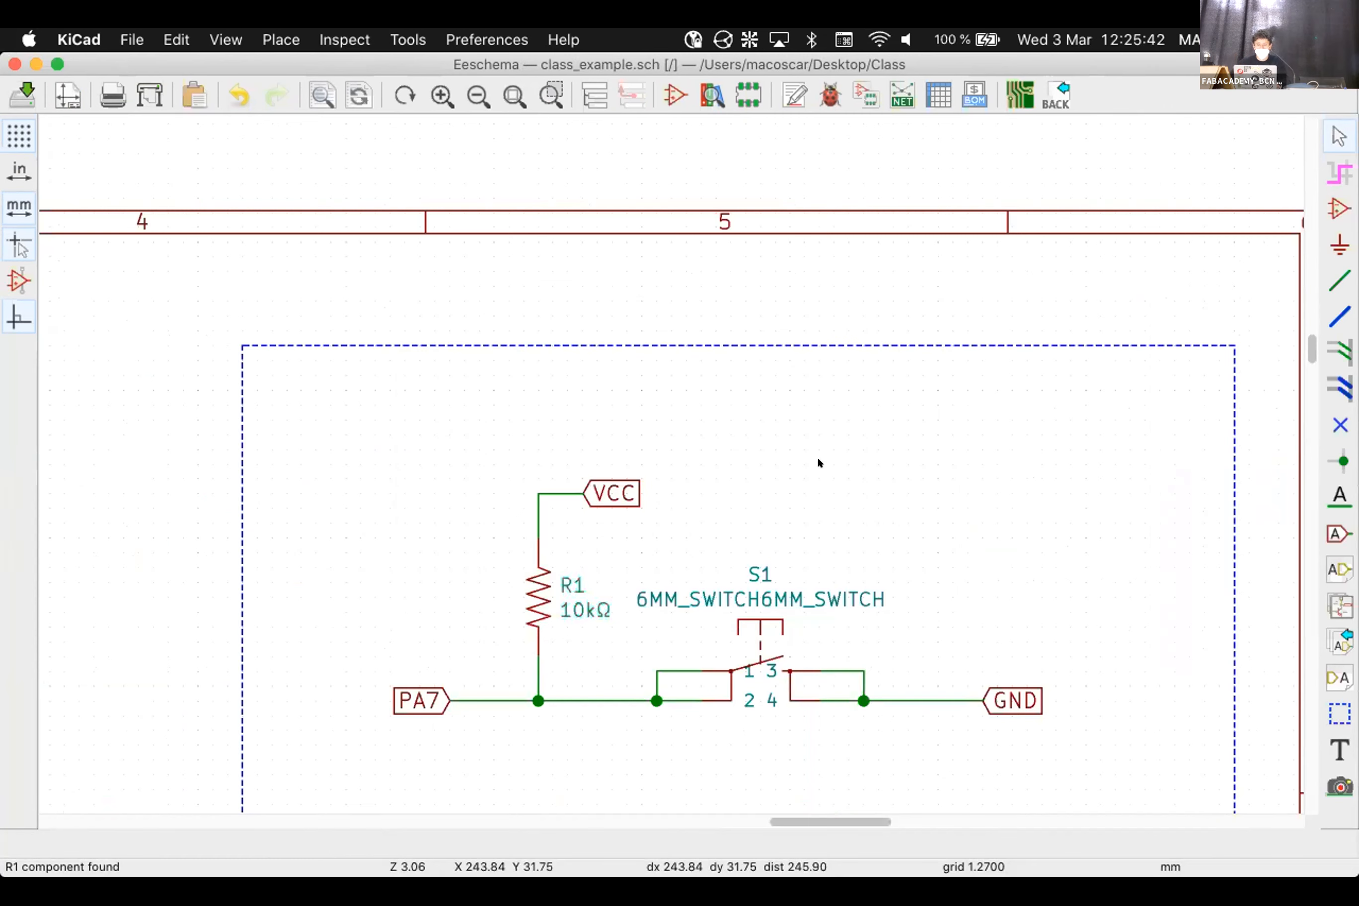
scroll(664, 457, down, 5)
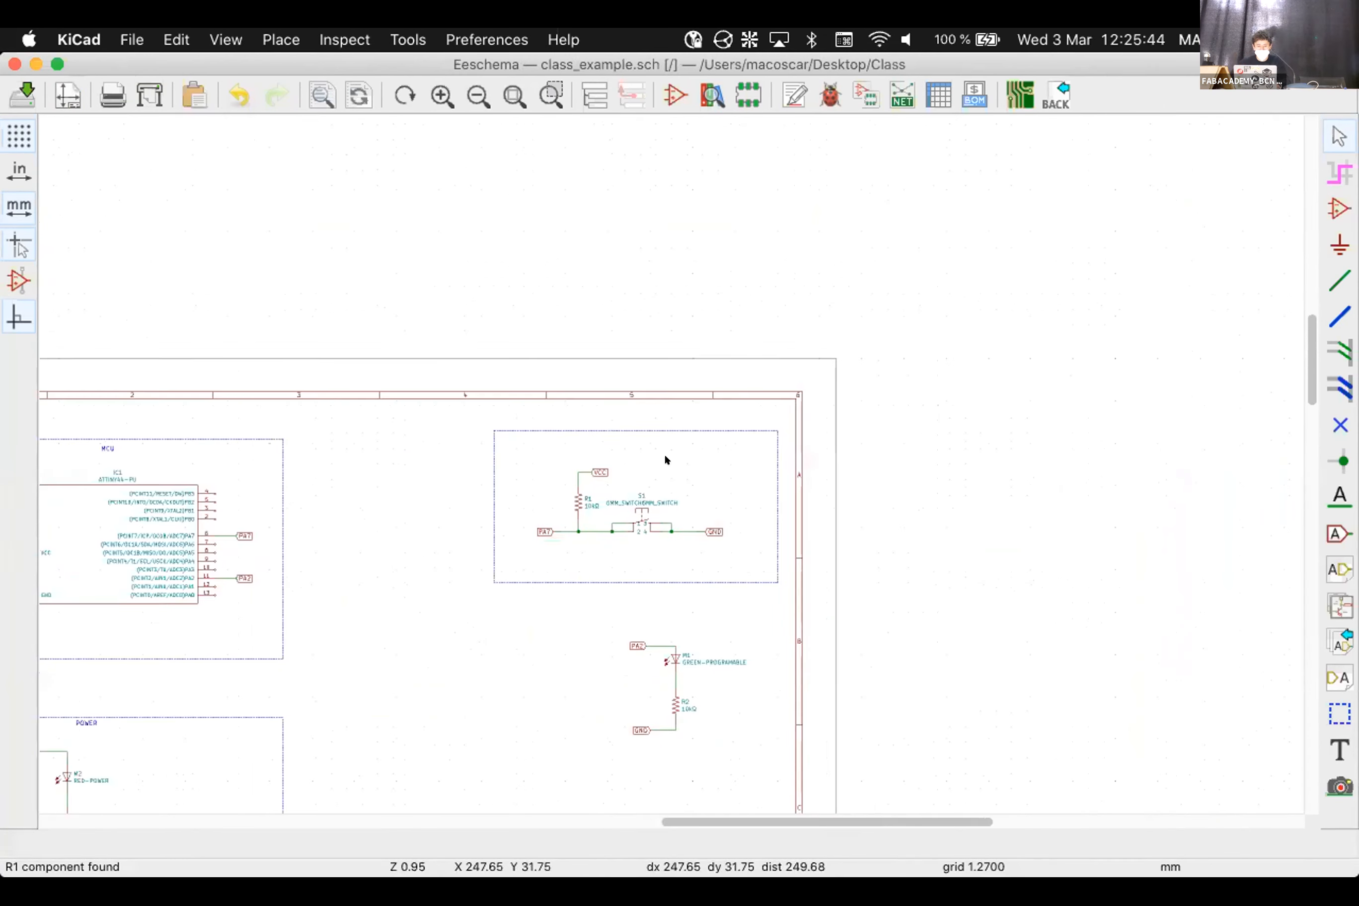
scroll(664, 453, down, 1)
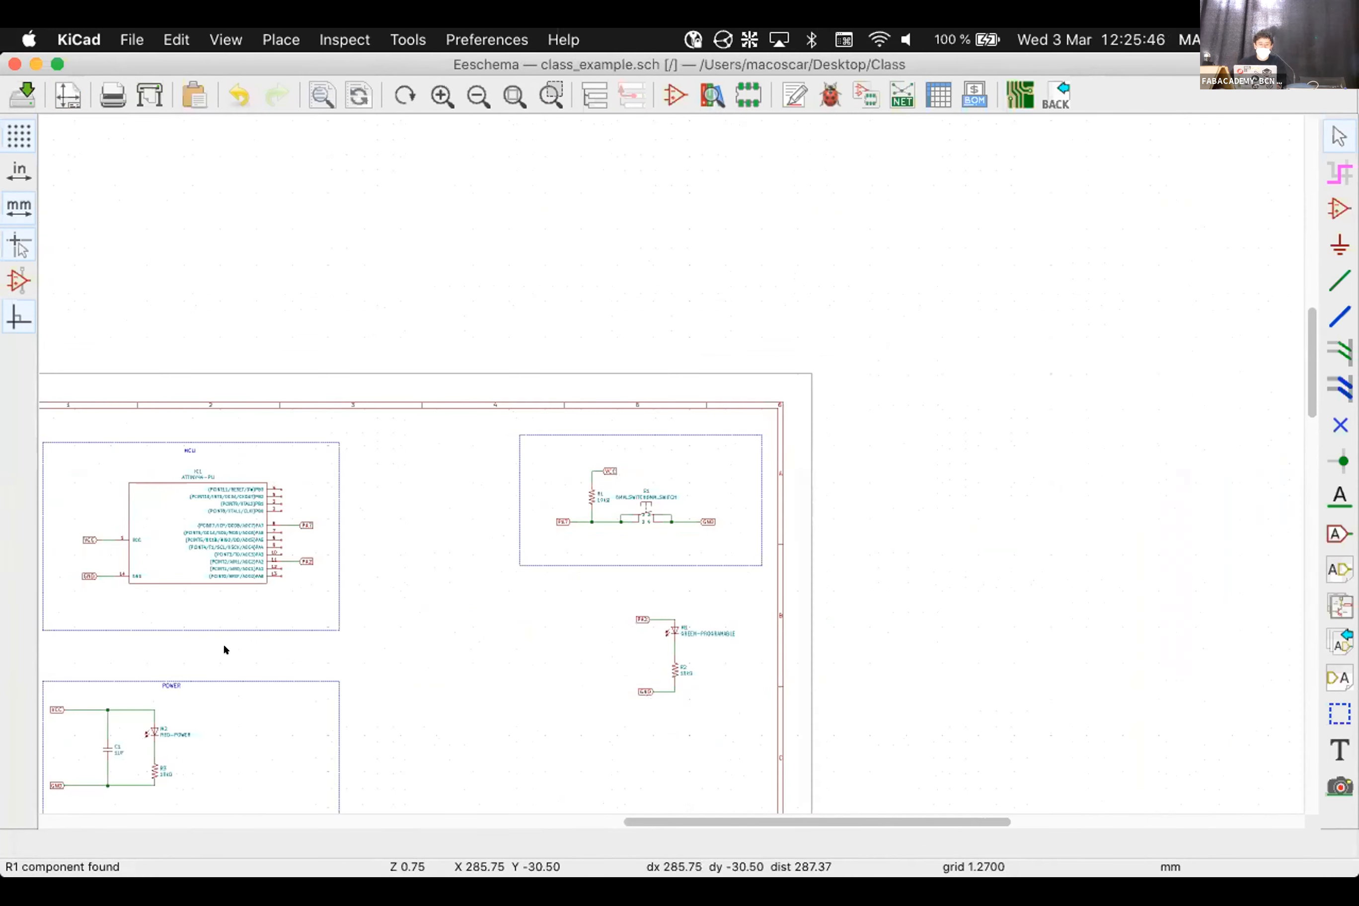
click(1021, 95)
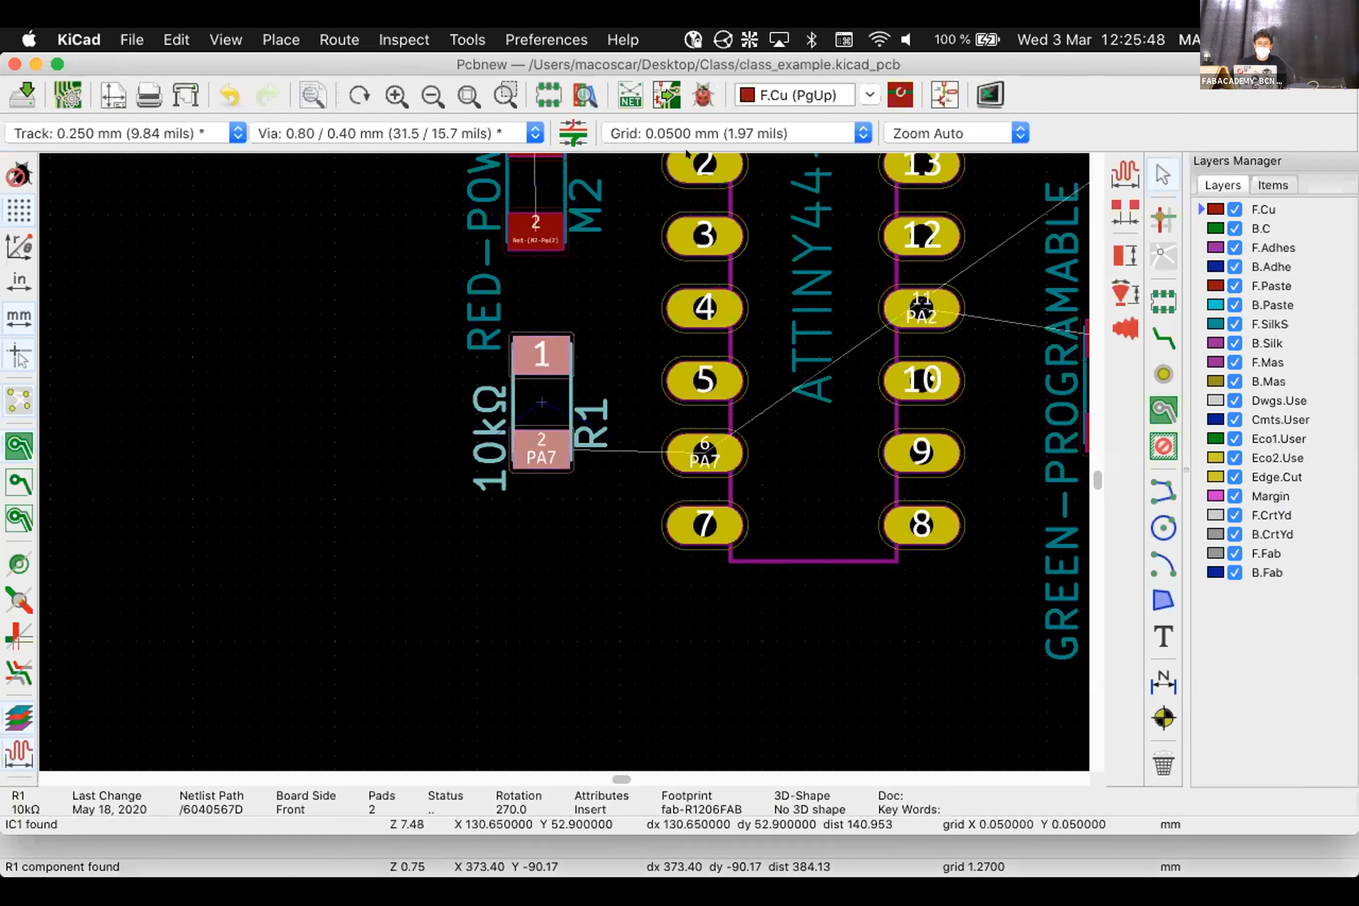
Update the PCB from the schematic to pull in the VCC label change
click(667, 95)
click(977, 678)
click(871, 678)
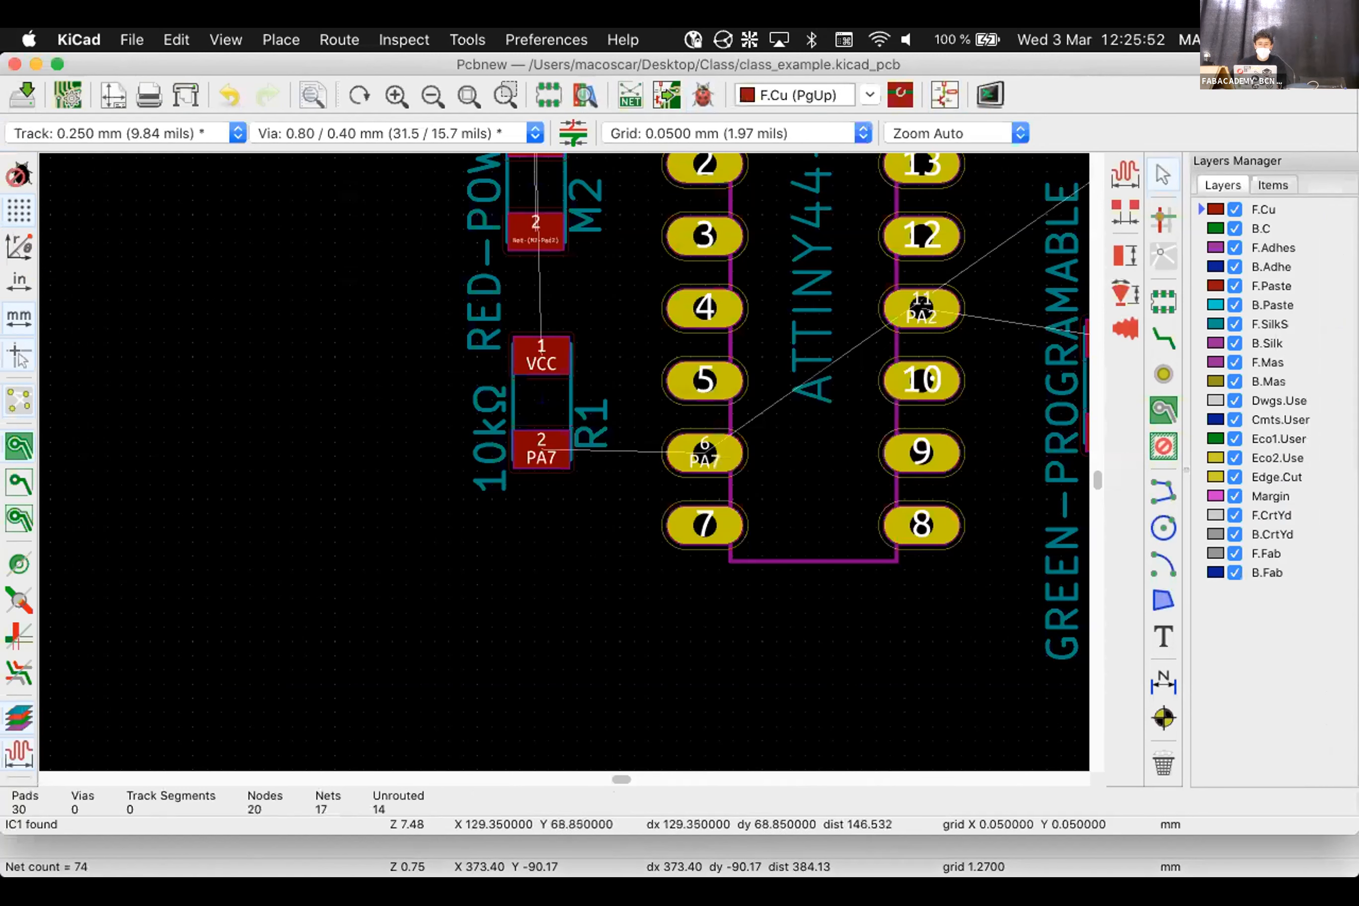
scroll(519, 555, down, 5)
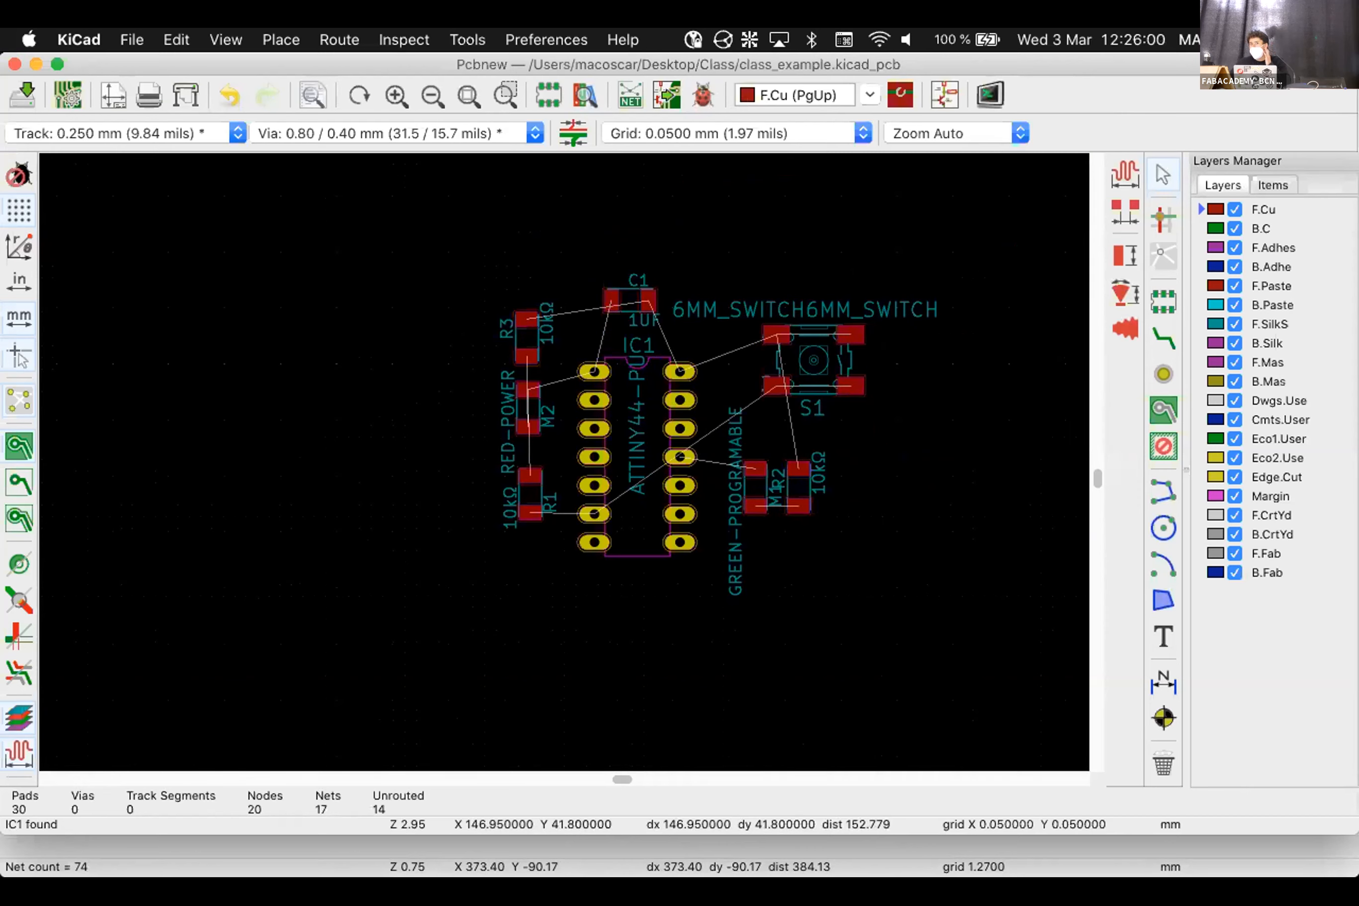
Move switch S1 up and to the left toward IC1
click(816, 347)
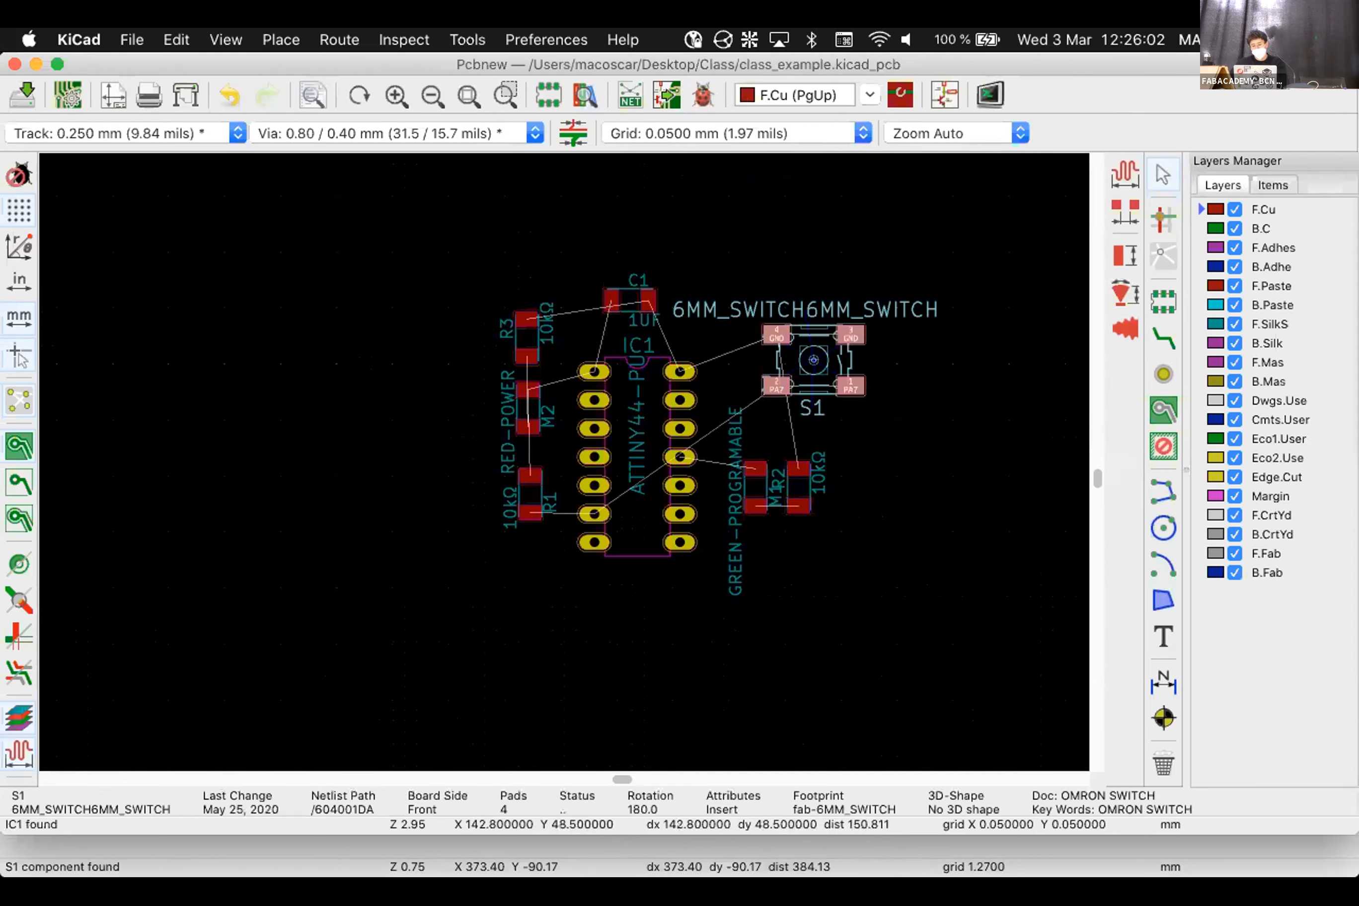
key(m)
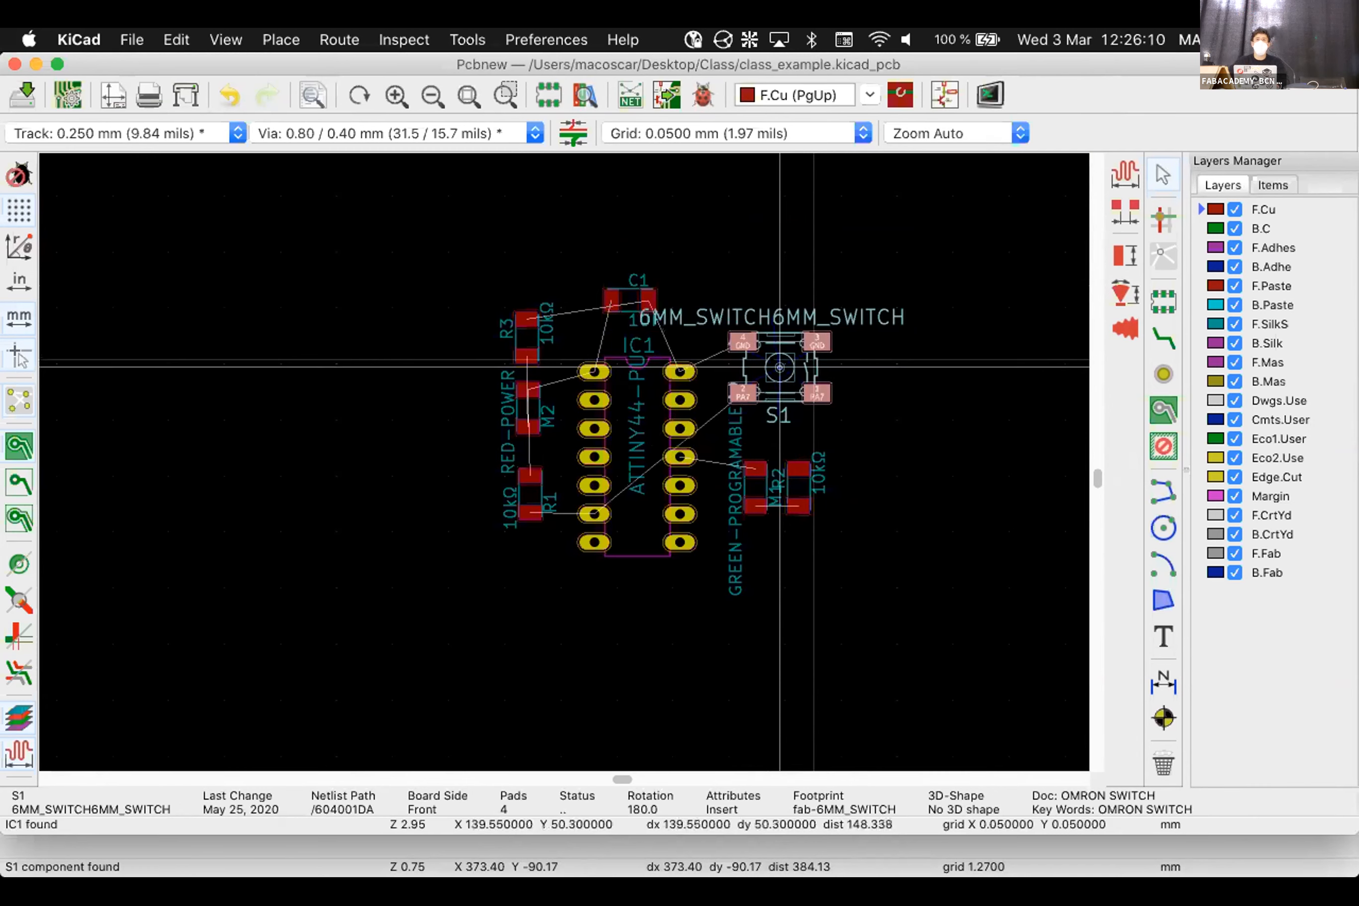
click(812, 360)
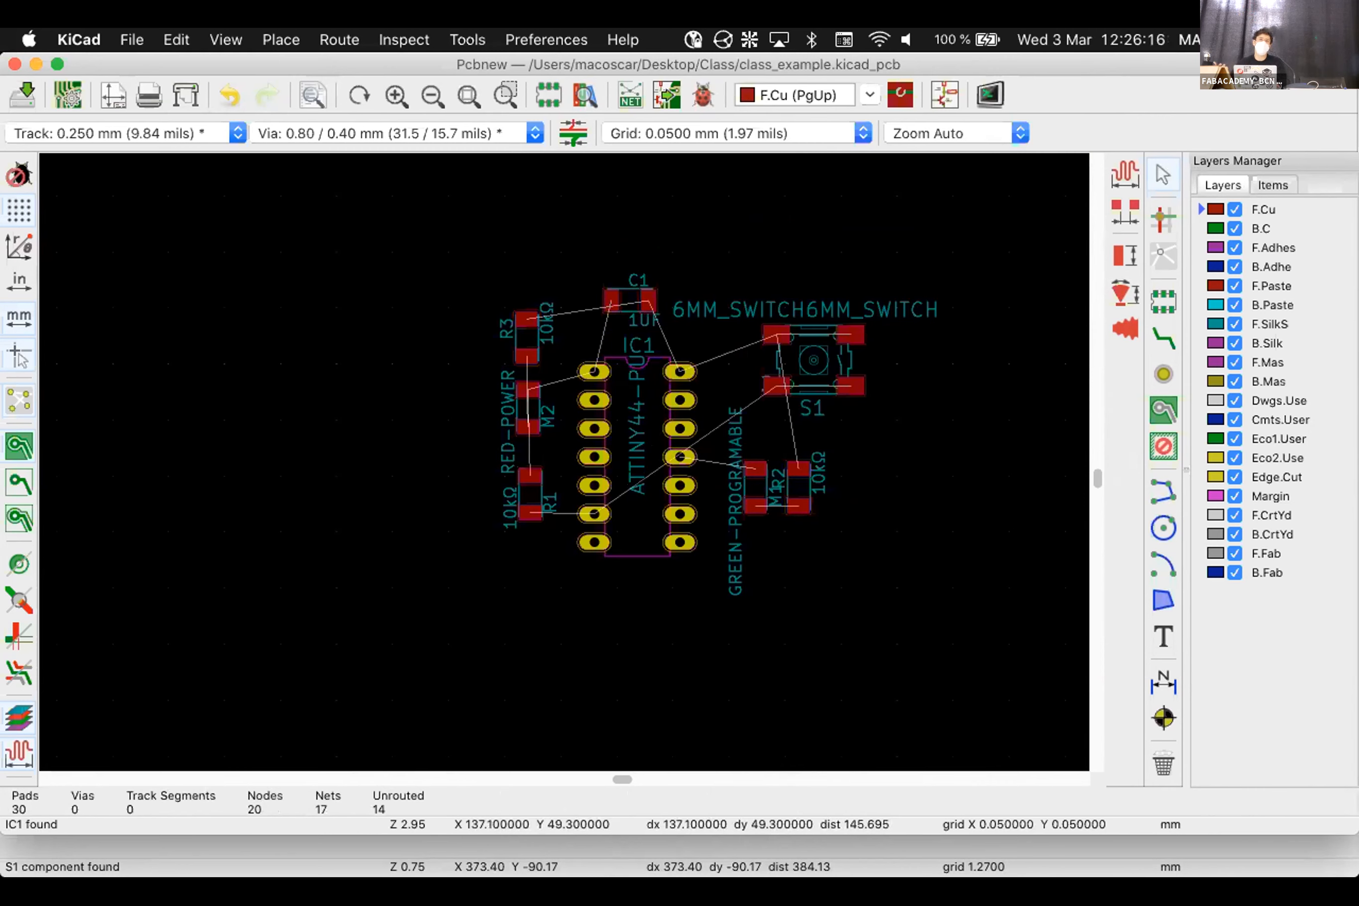
click(814, 359)
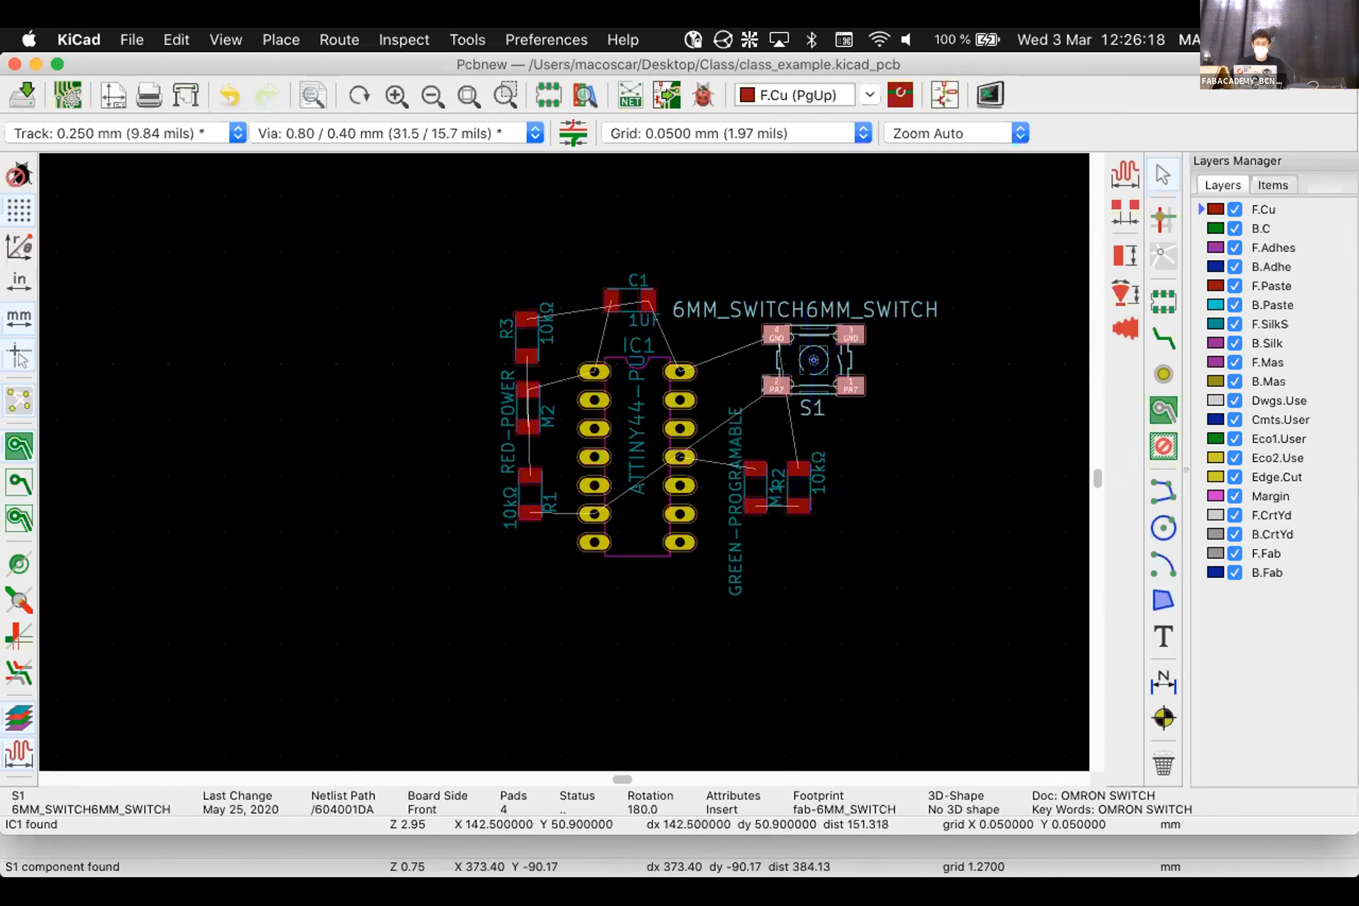
mouse_move(813, 360)
mouse_down()
mouse_move(355, 394)
mouse_move(340, 294)
mouse_move(502, 282)
mouse_move(889, 337)
mouse_move(802, 350)
mouse_up()
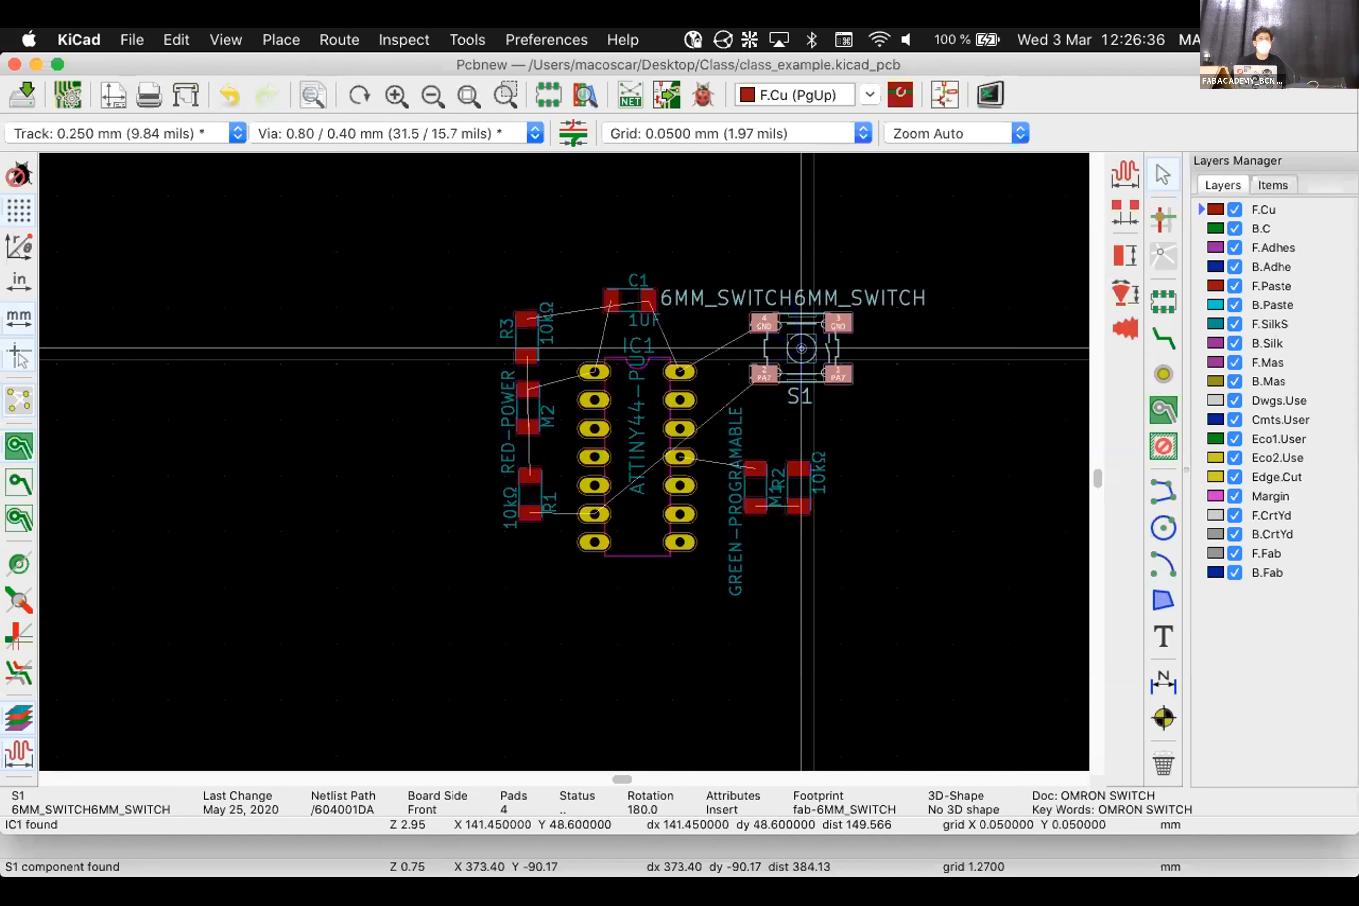
click(801, 348)
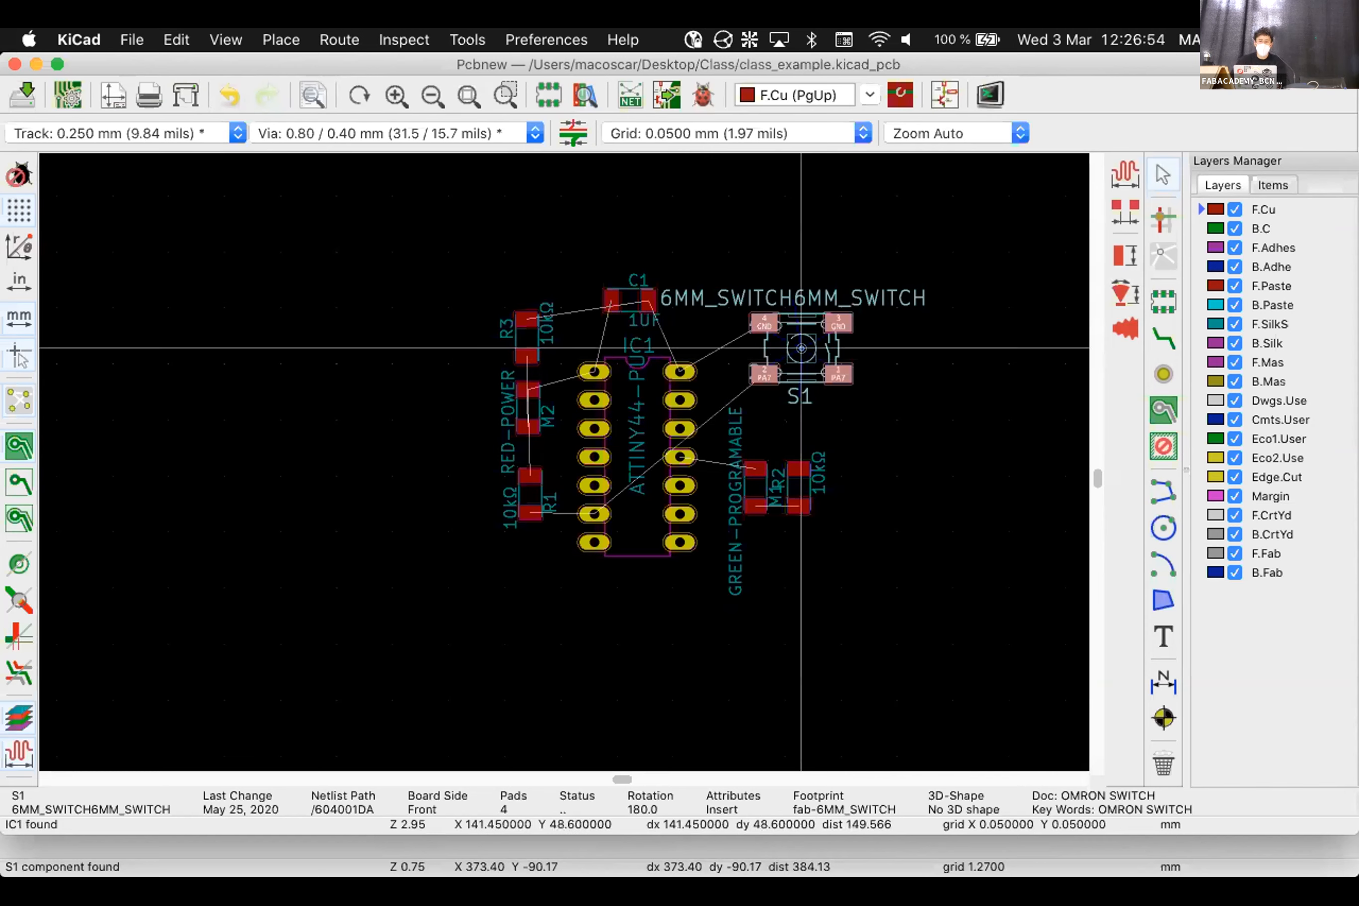
Nudge S1 beside C1 above IC1's upper-right pins, then deselect it
drag(801, 348, 769, 331)
middle_drag(769, 332, 616, 440)
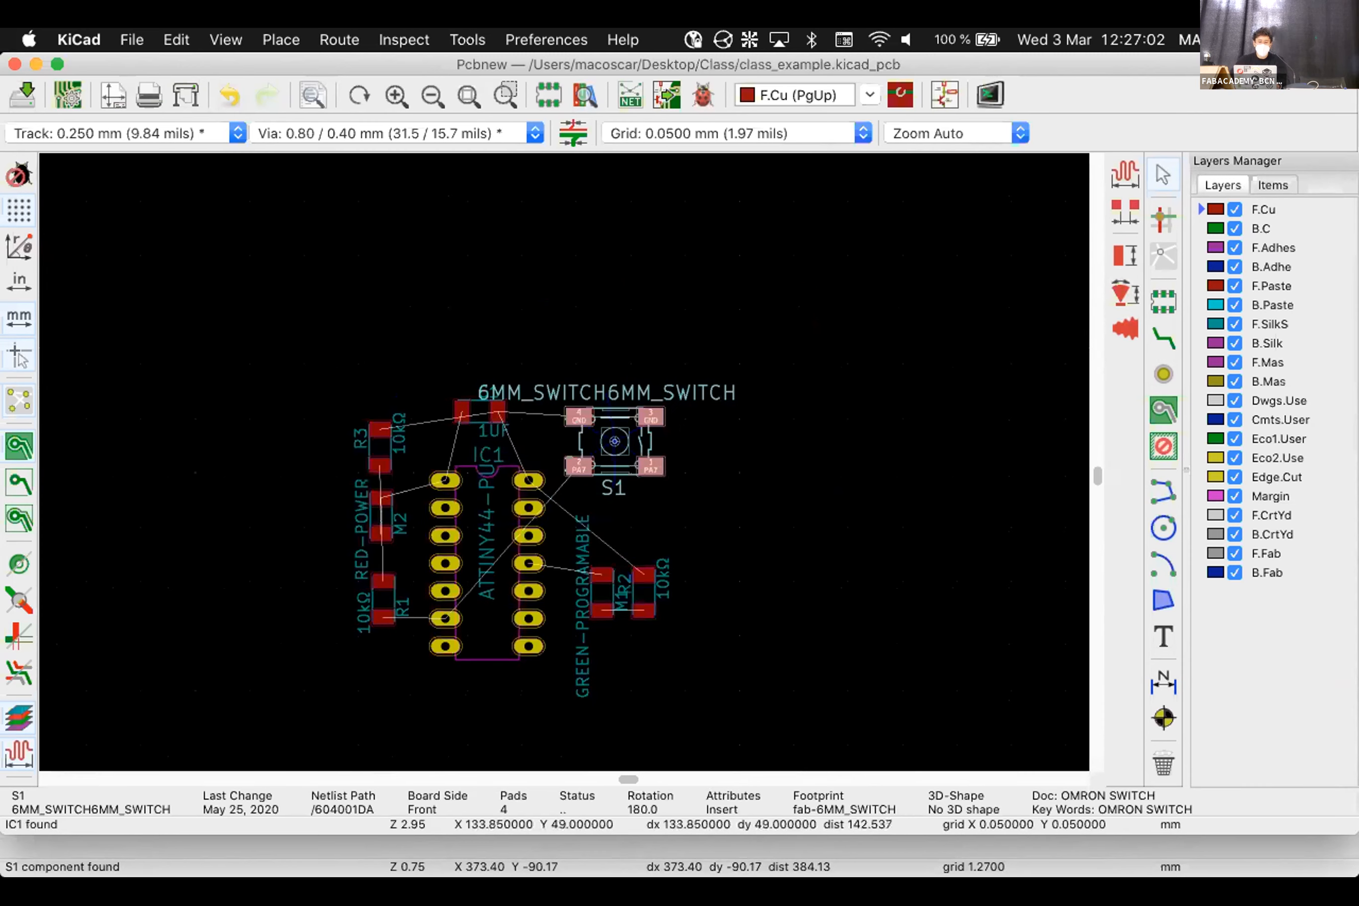
scroll(614, 462, up, 3)
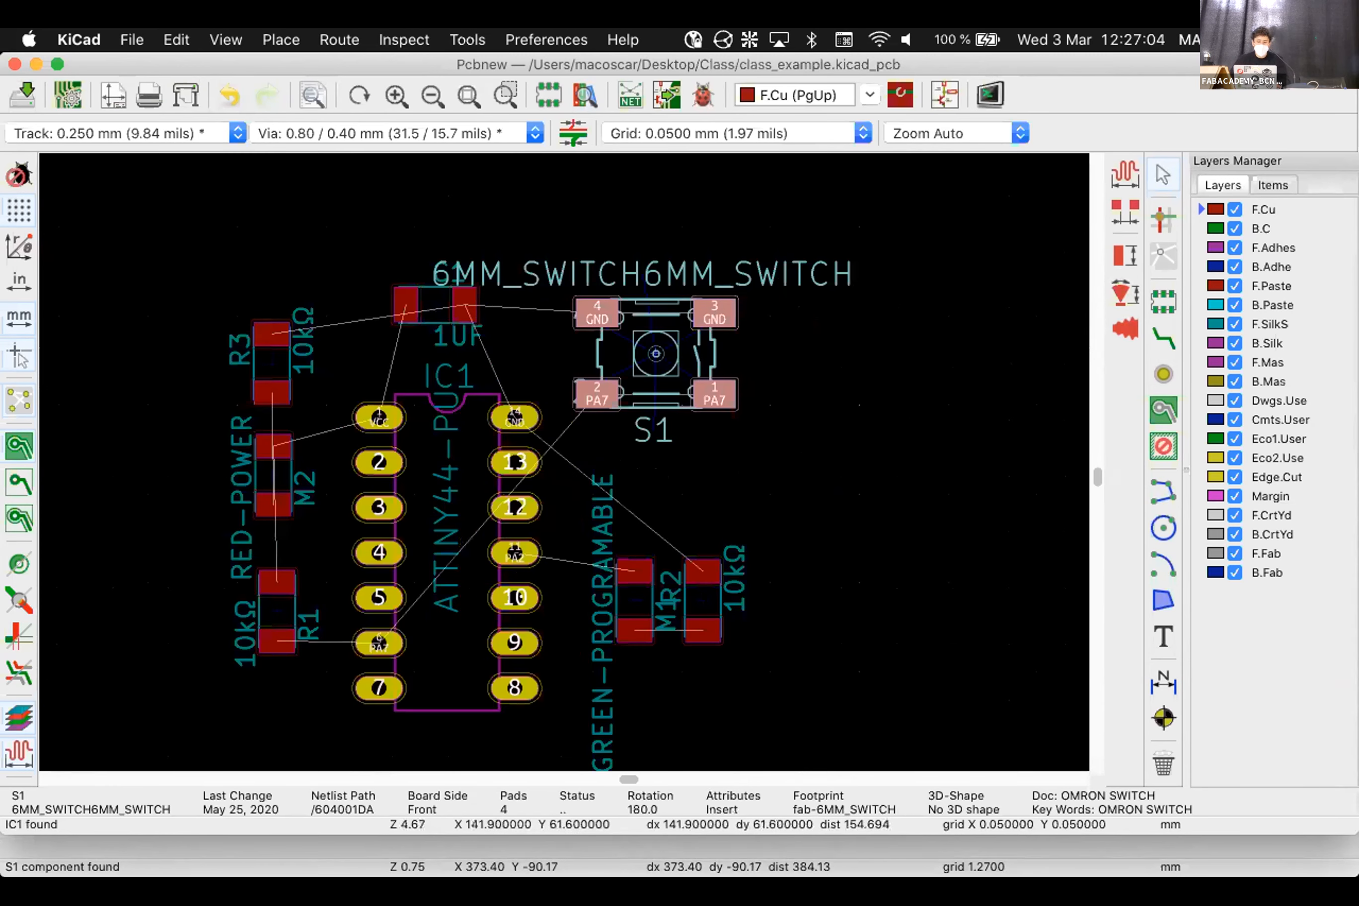
click(714, 601)
click(660, 363)
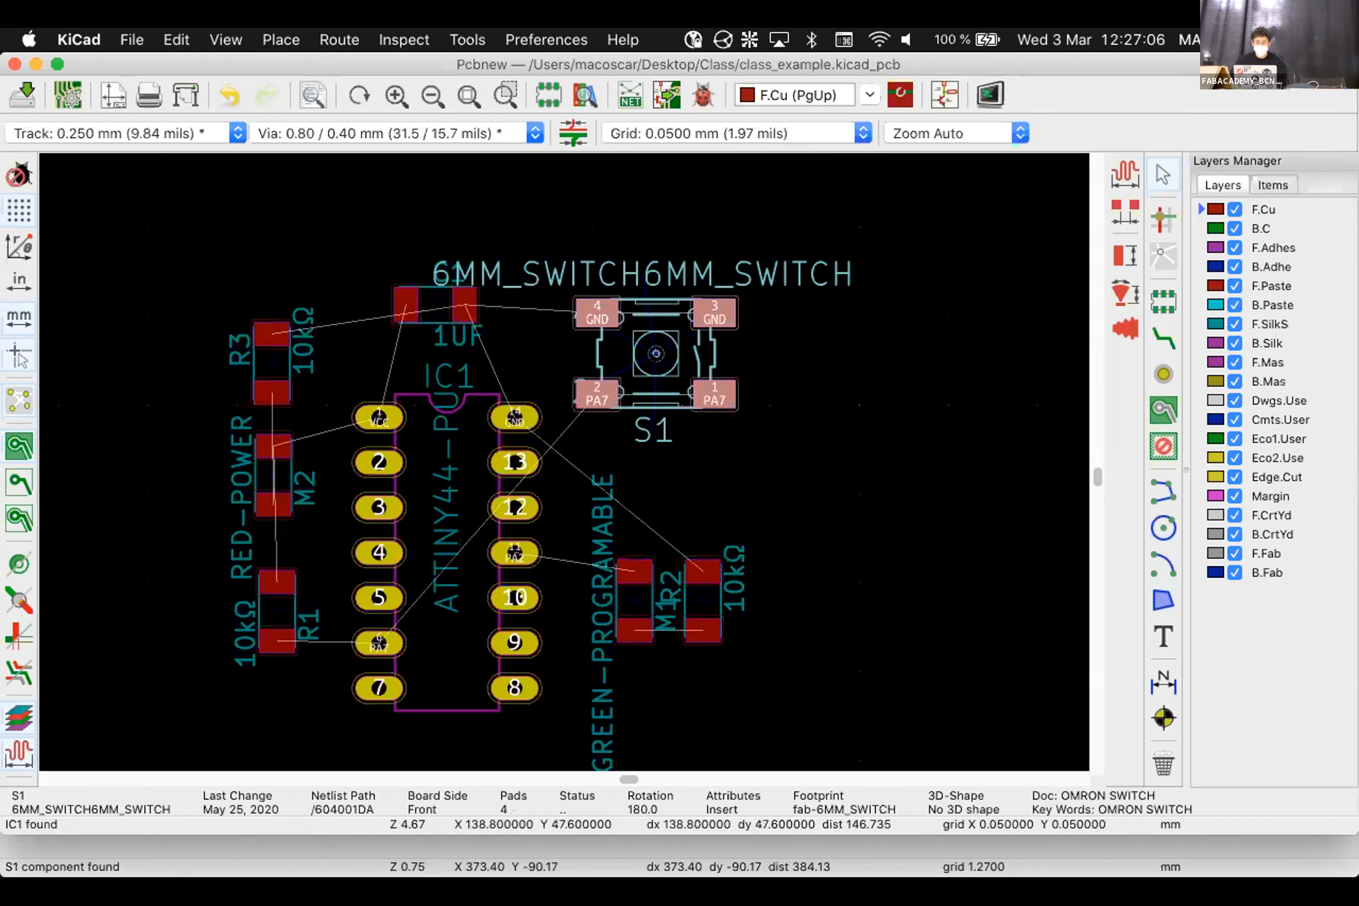
drag(649, 354, 671, 361)
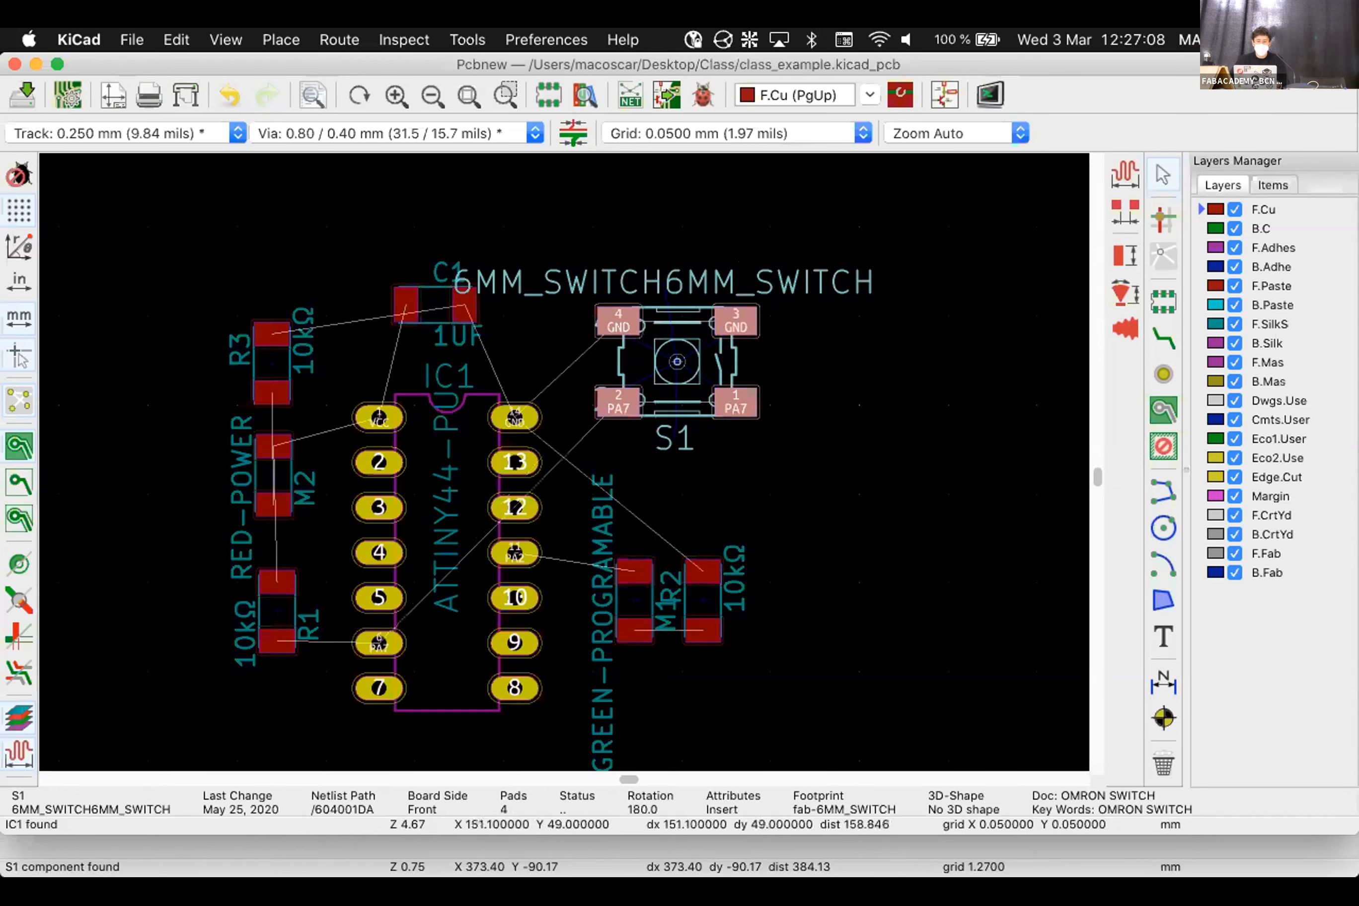
key(Escape)
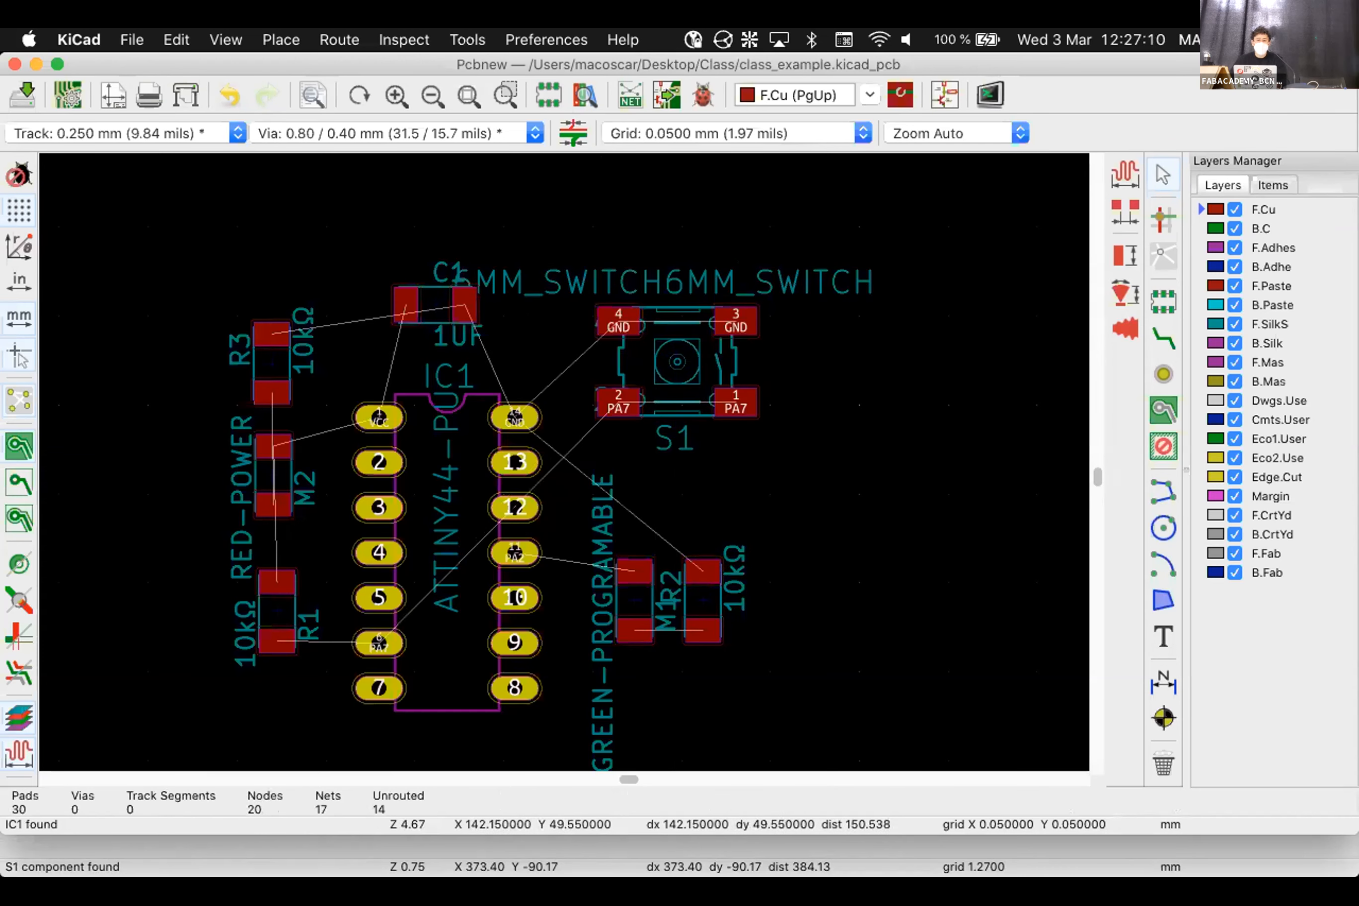
Hide the F.SilkS front silkscreen layer in the Layers Manager
scroll(562, 462, right, 10)
scroll(564, 462, down, 6)
scroll(439, 499, up, 6)
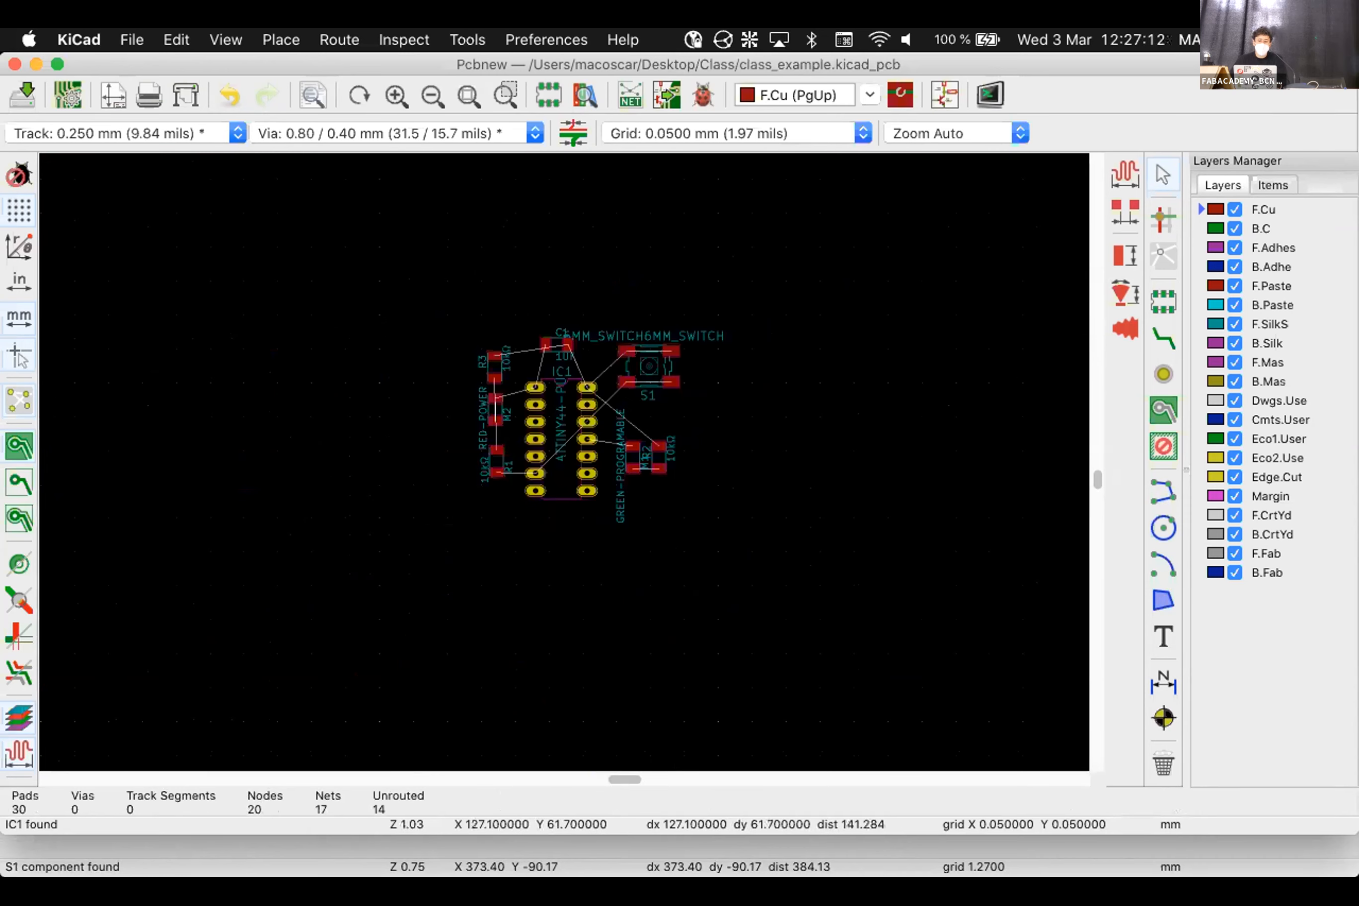
scroll(566, 463, down, 1)
scroll(563, 460, down, 2)
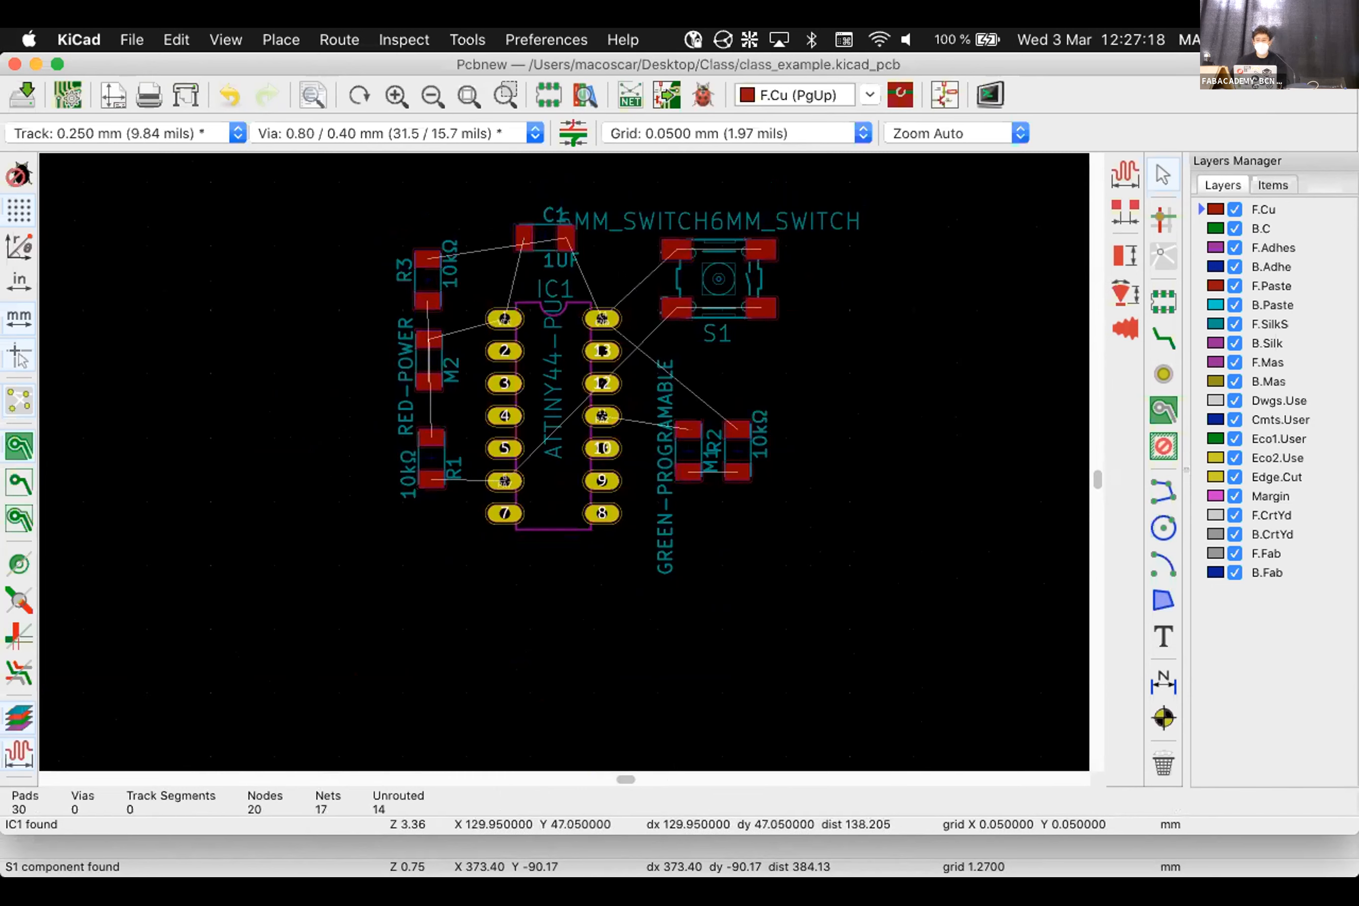
click(1233, 323)
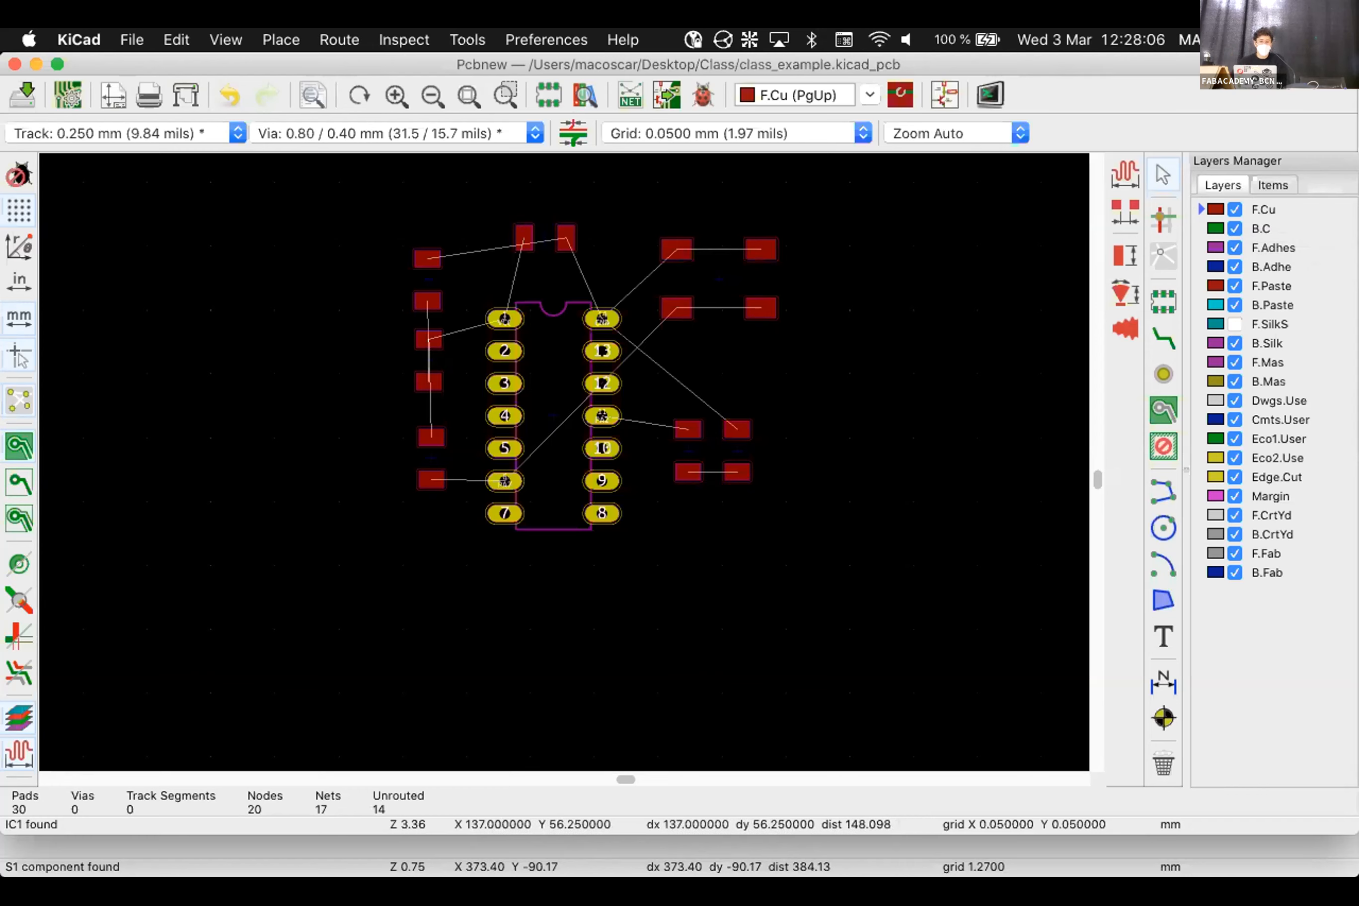
Select and deselect IC1, then zoom in on its VCC pad 1
click(553, 416)
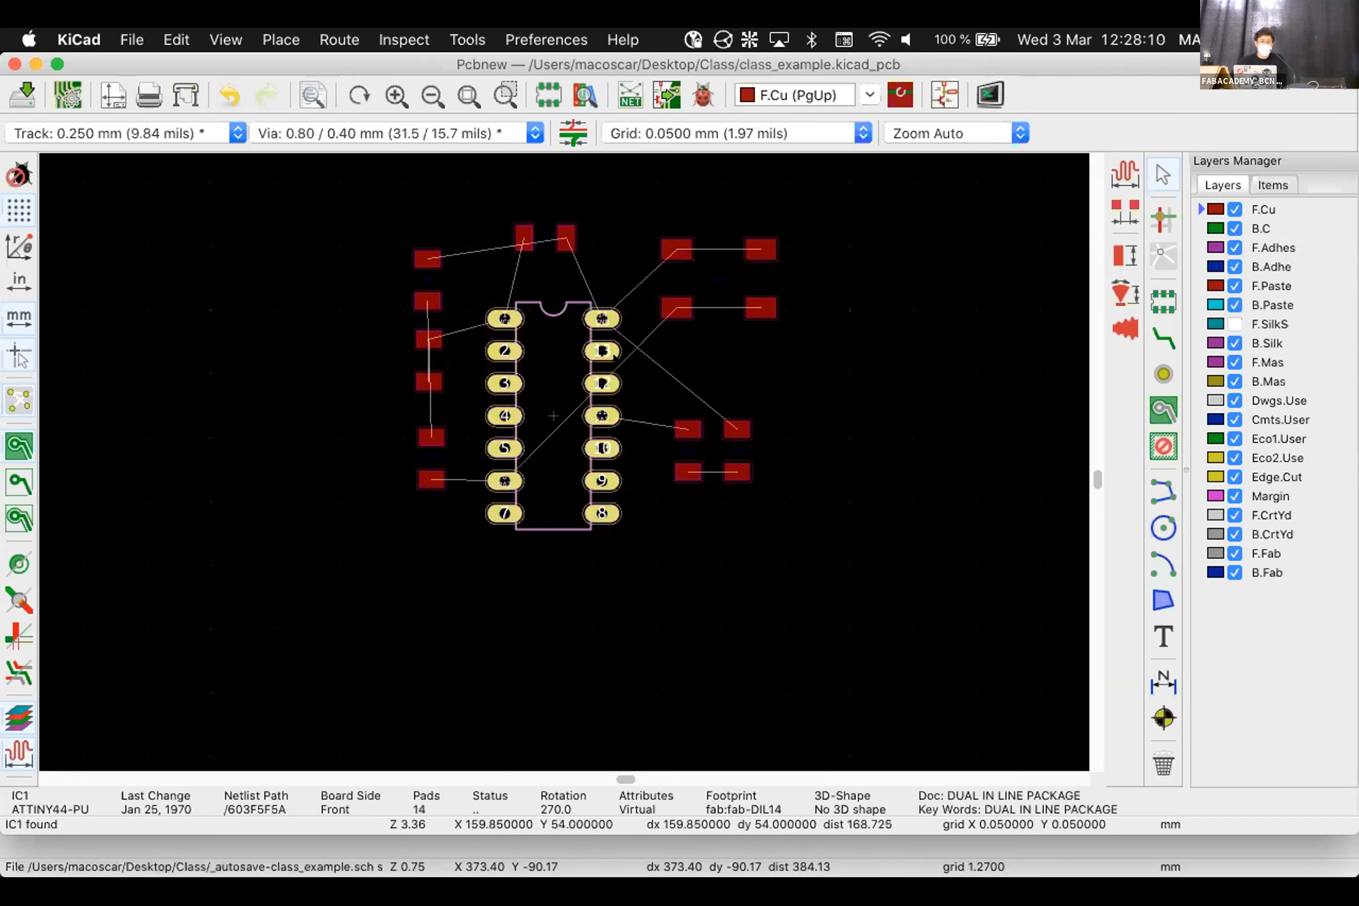
key(Escape)
scroll(500, 318, up, 3)
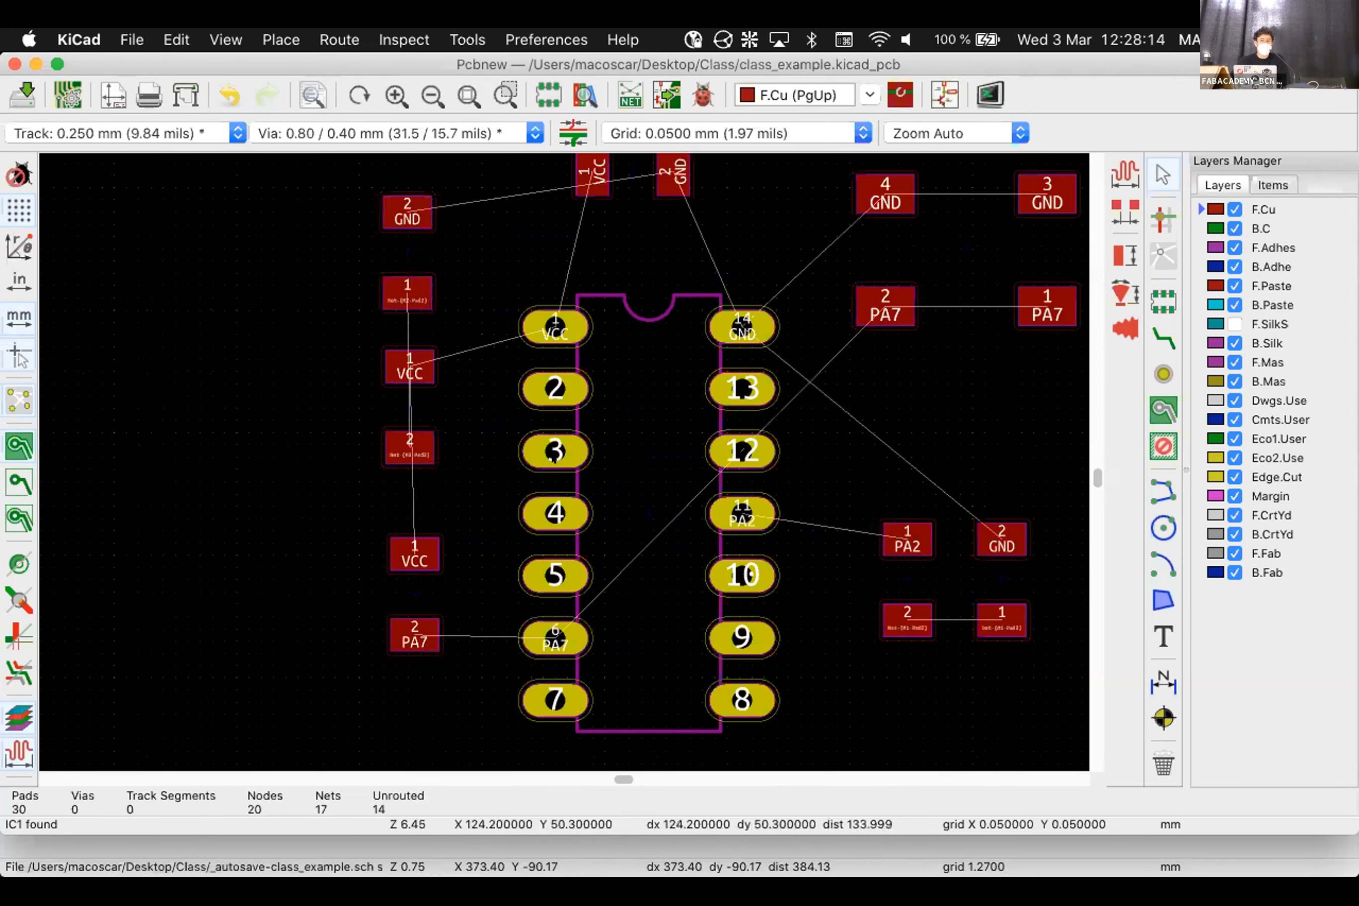
scroll(583, 312, up, 1)
scroll(510, 474, up, 5)
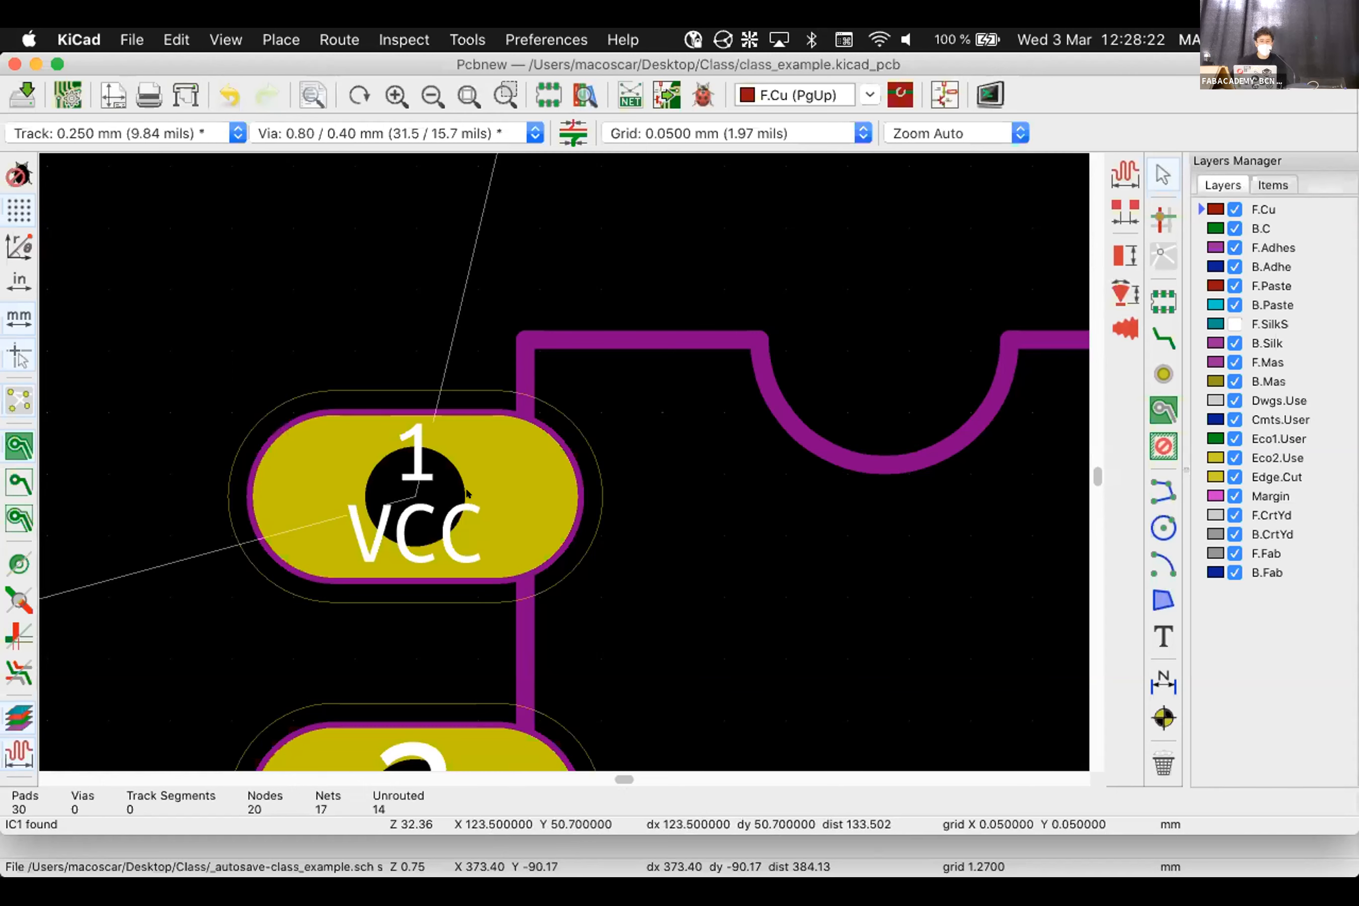
mouse_move(821, 874)
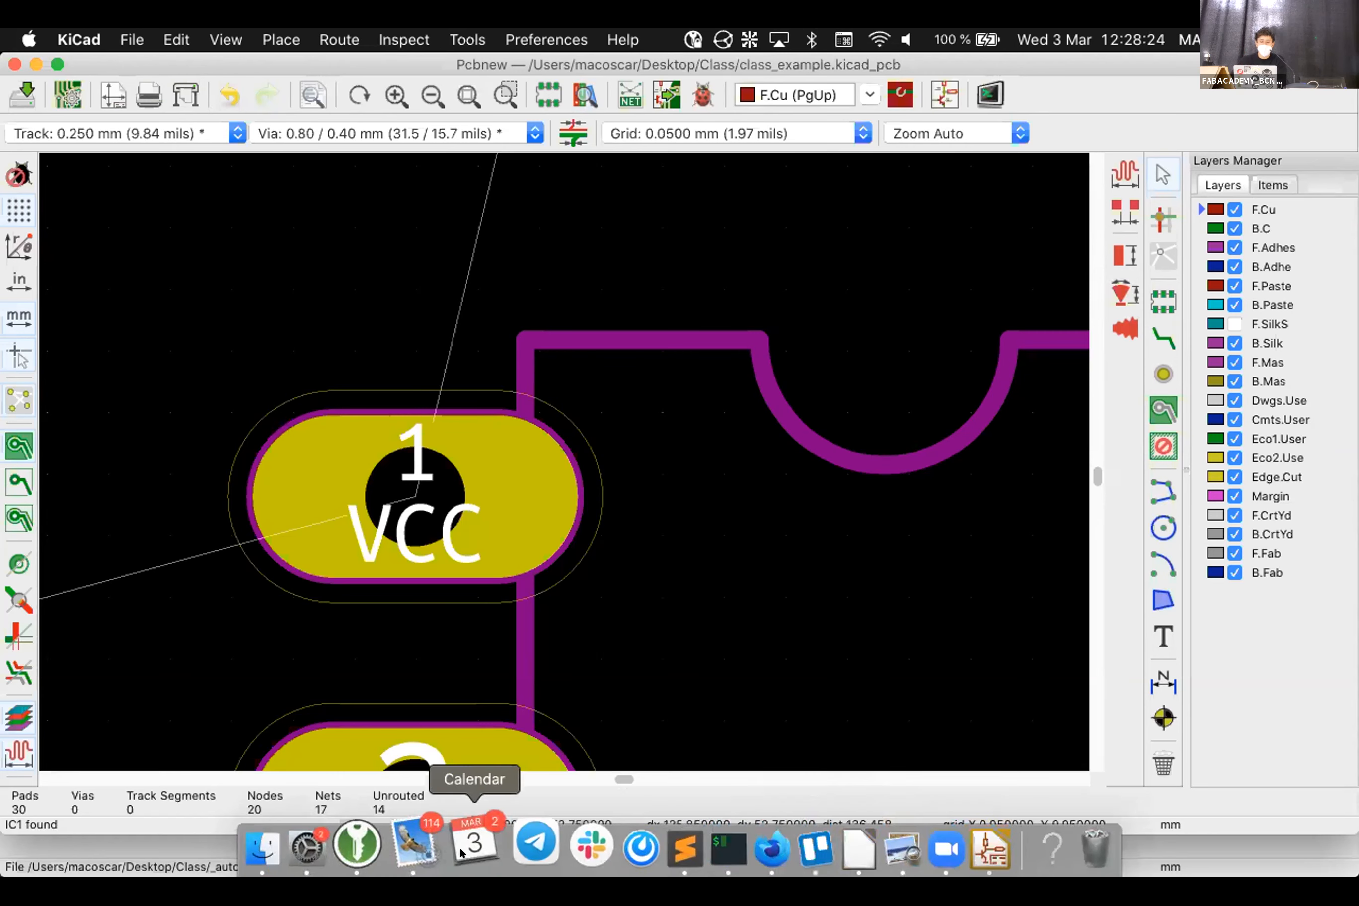
Open the FabAcademy BCN Electronics production page in Firefox, then return to KiCad
click(732, 844)
scroll(350, 175, down, 3)
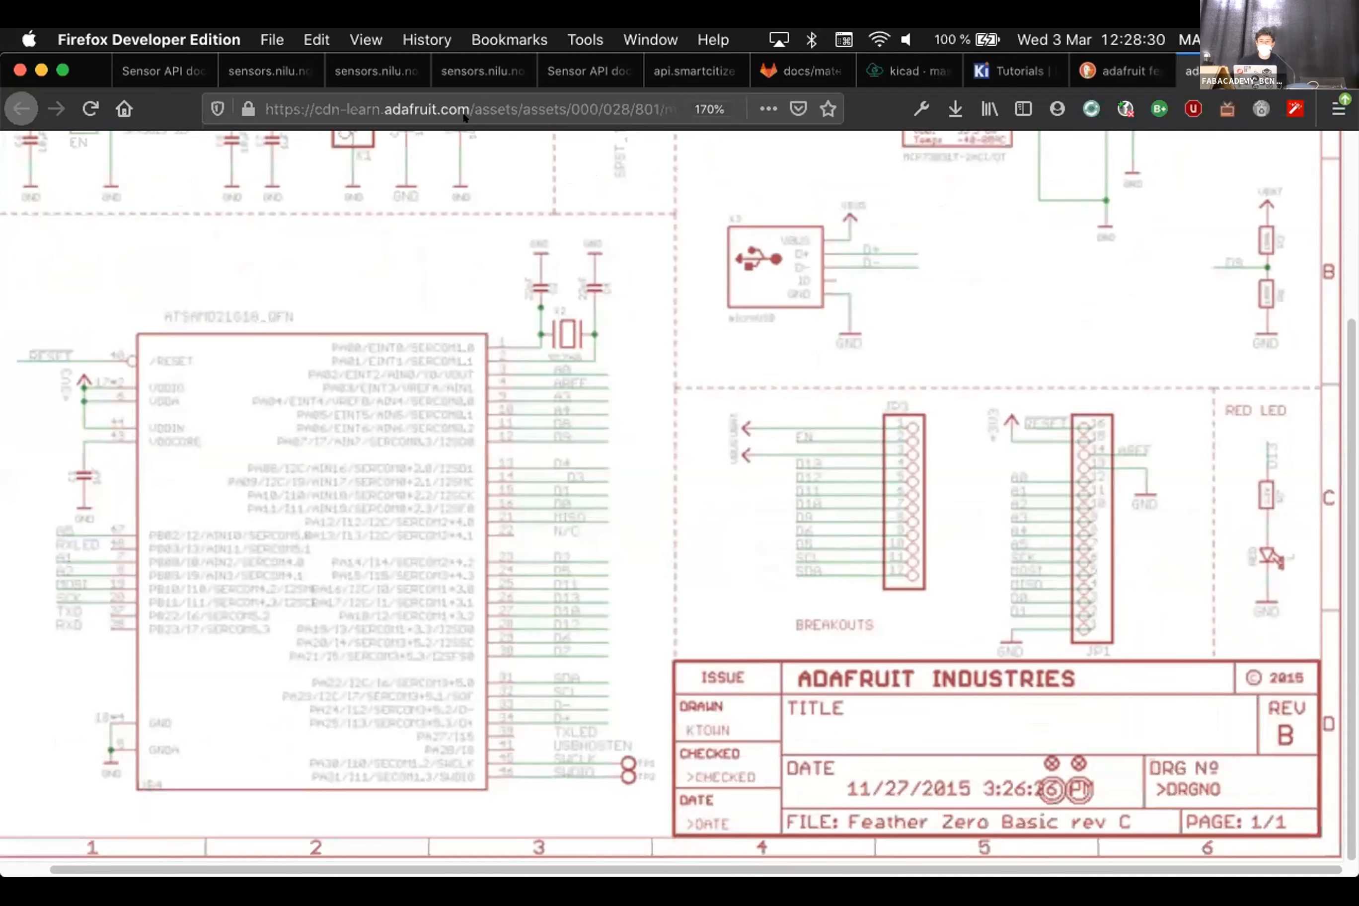
click(801, 71)
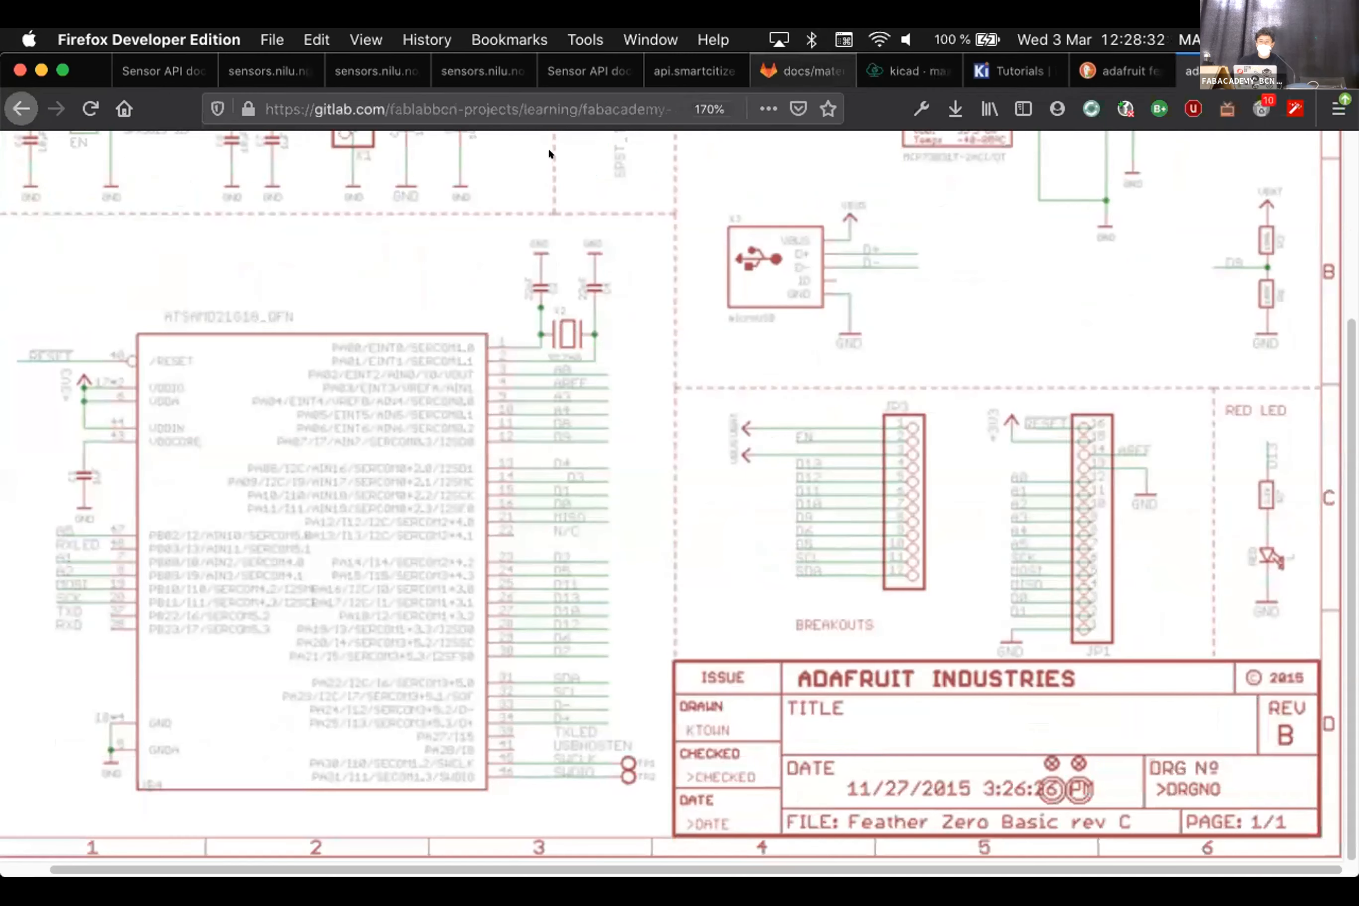
right_click(22, 106)
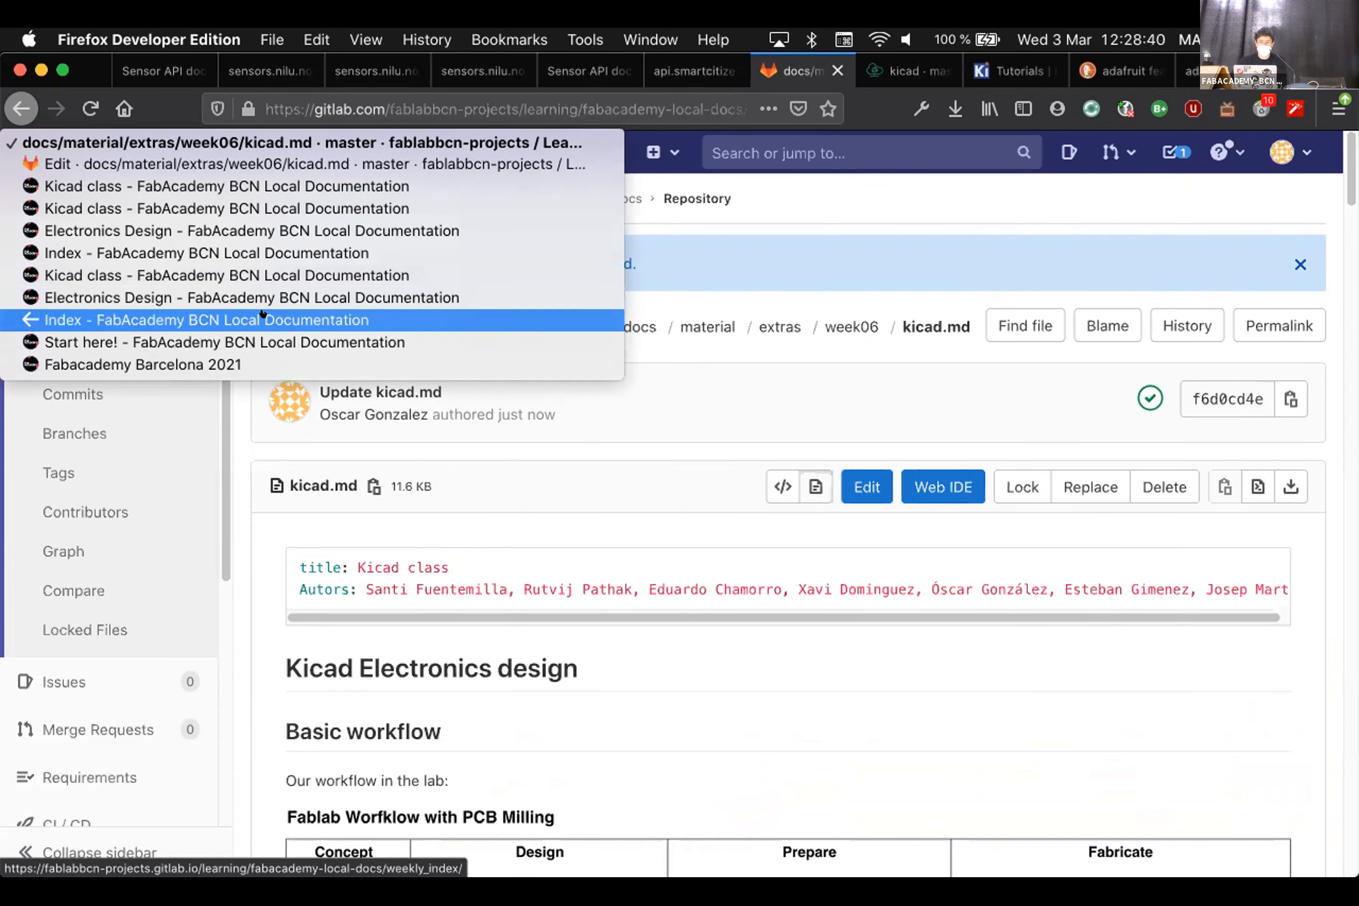
click(162, 319)
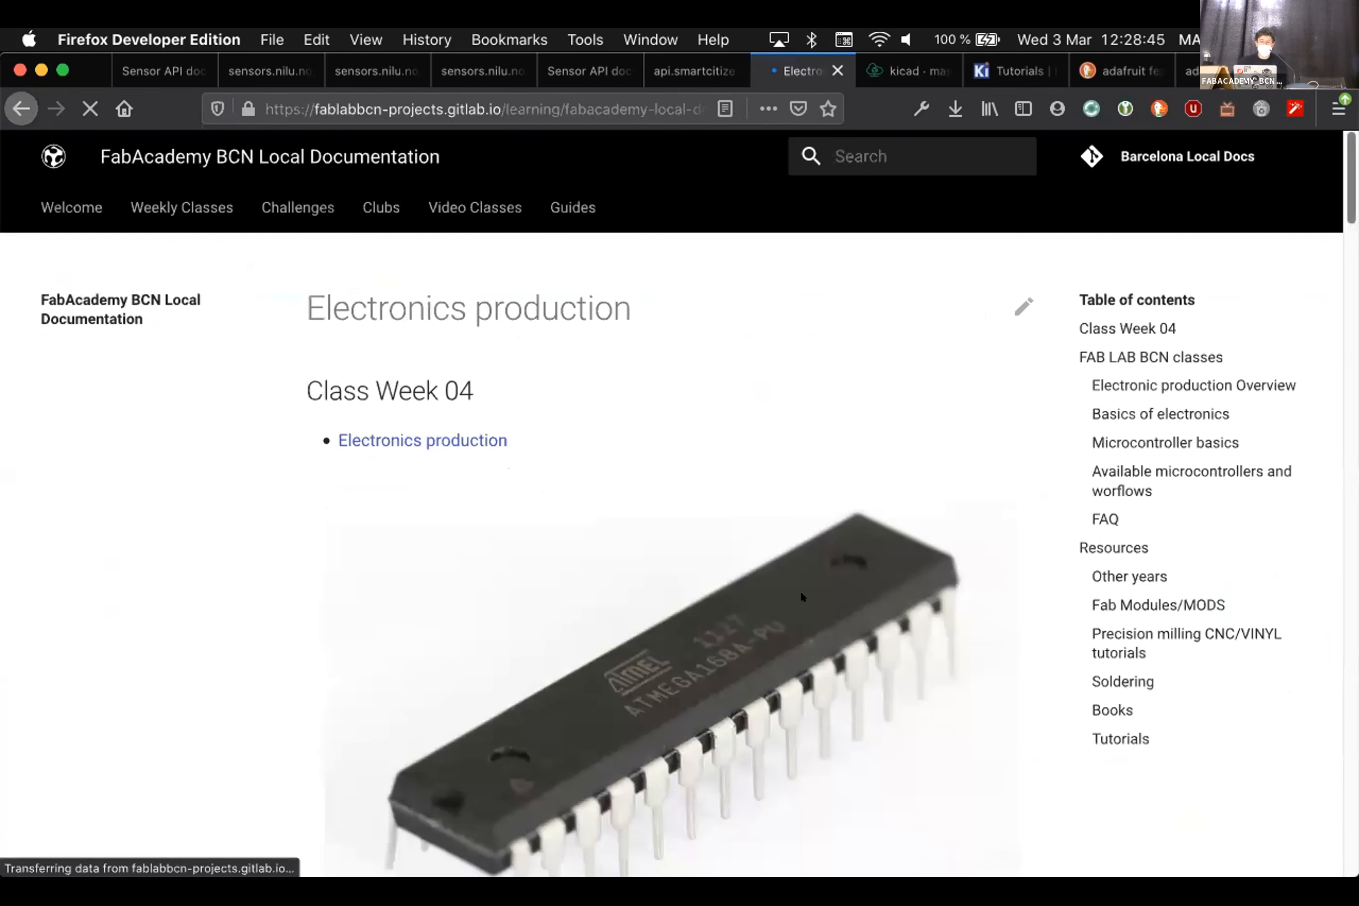
scroll(800, 589, down, 5)
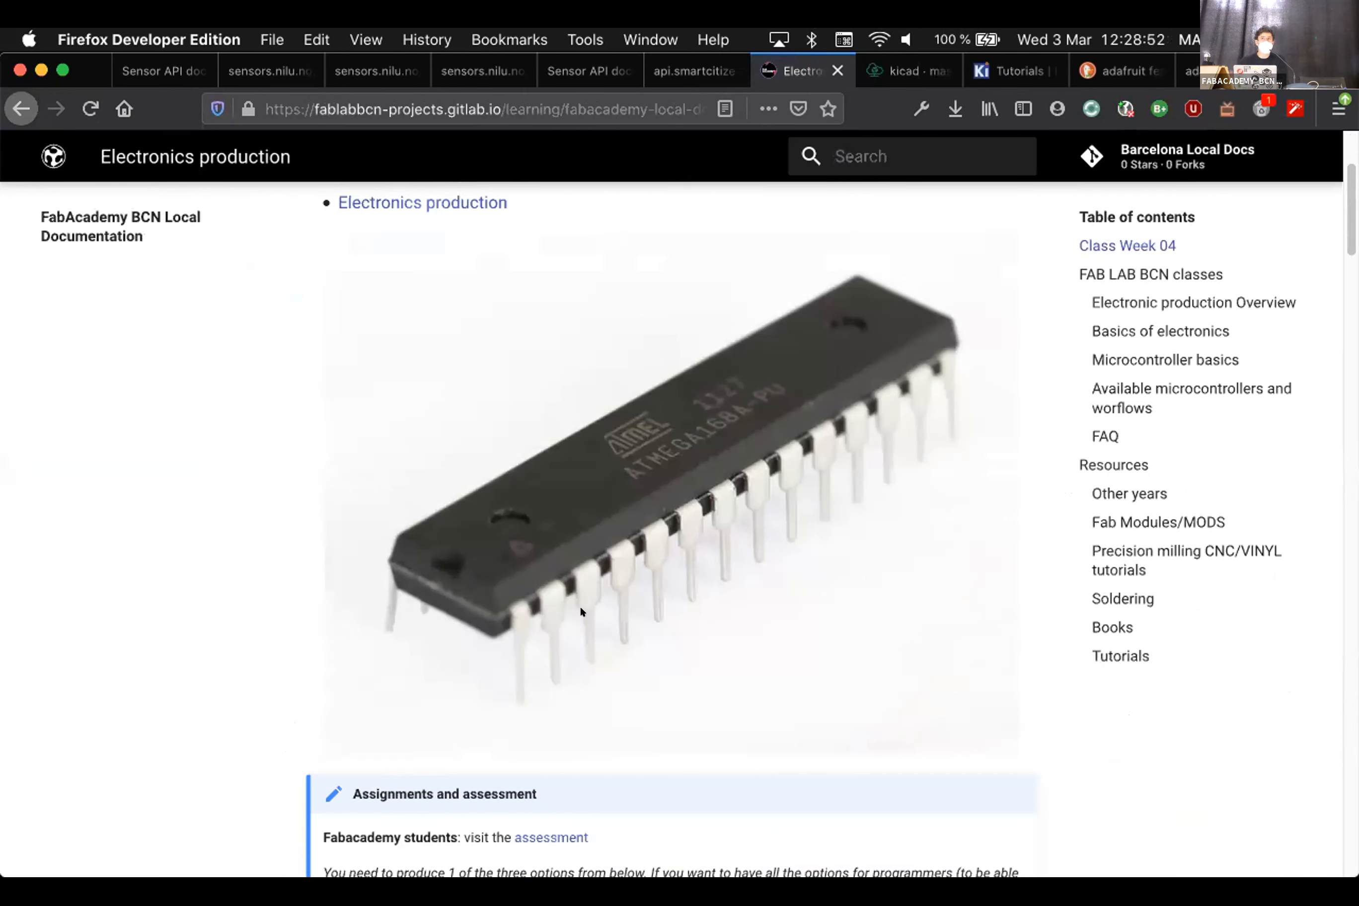
key(super+Tab)
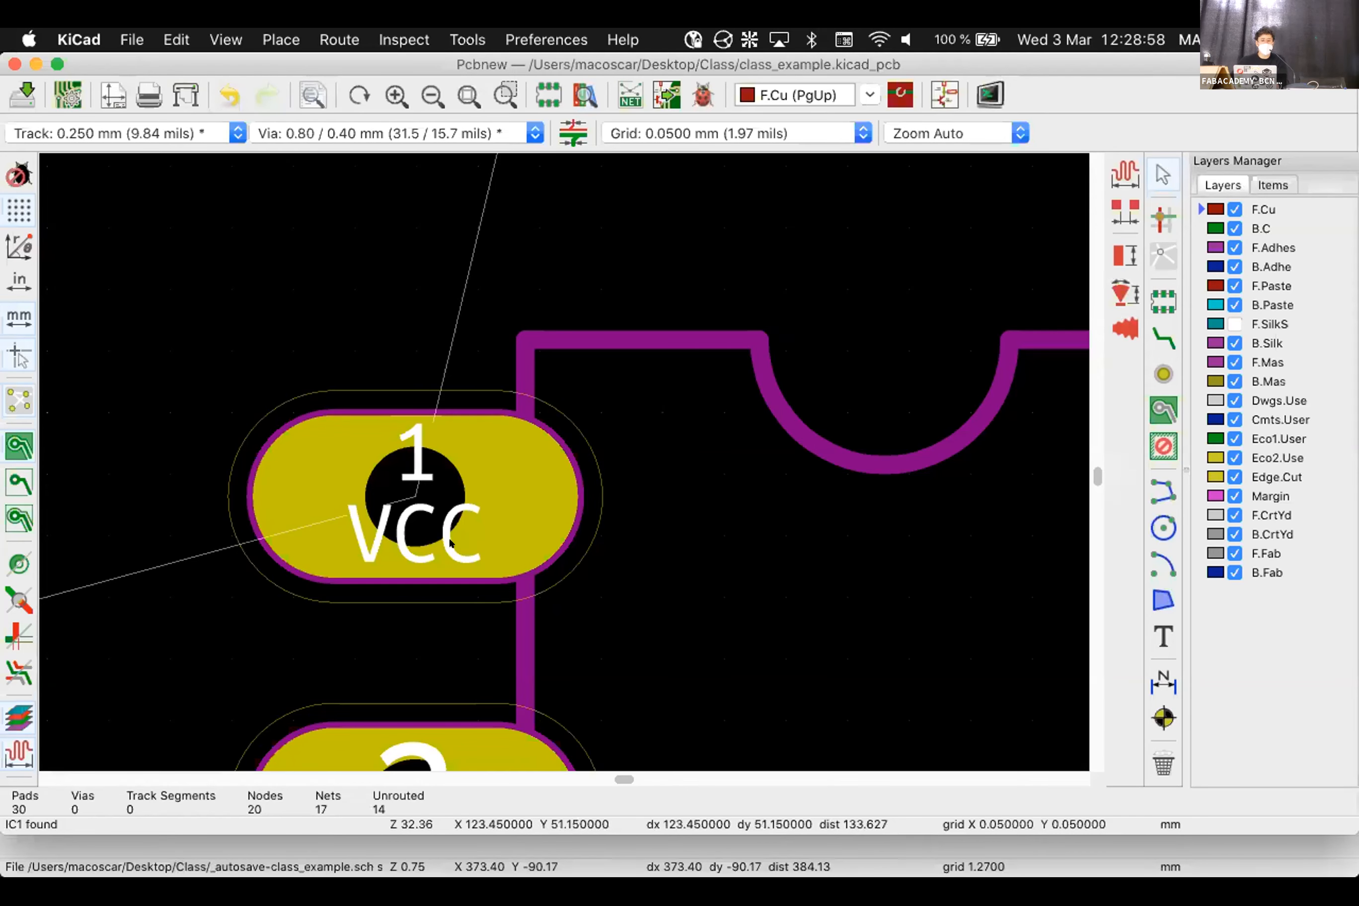
Read IC1 pad 1's properties (VCC net, 1.321 × 2.642 mm oval, 0.813 mm drill), then zoom out
click(479, 525)
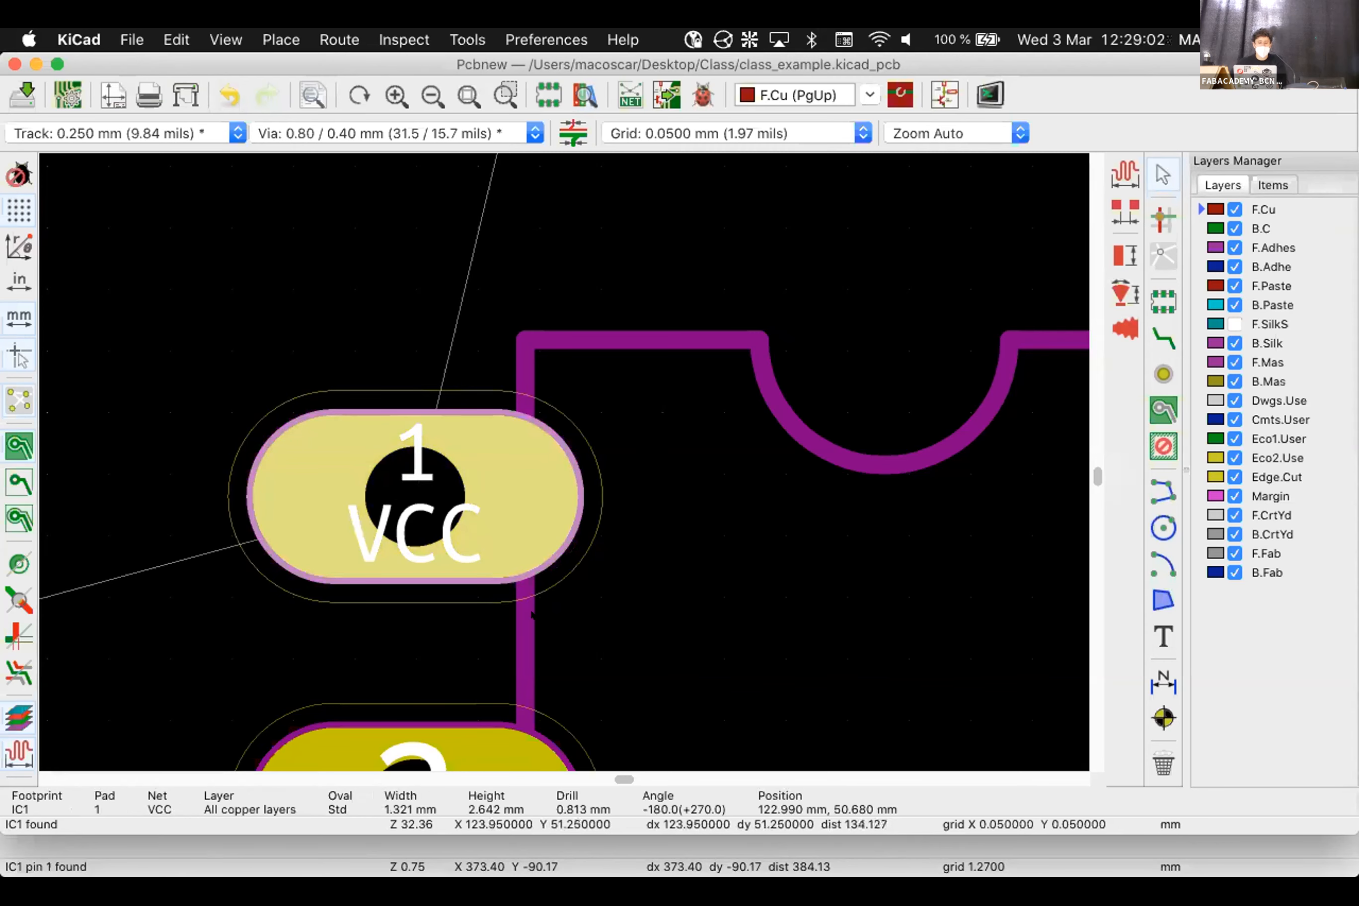
scroll(529, 558, down, 5)
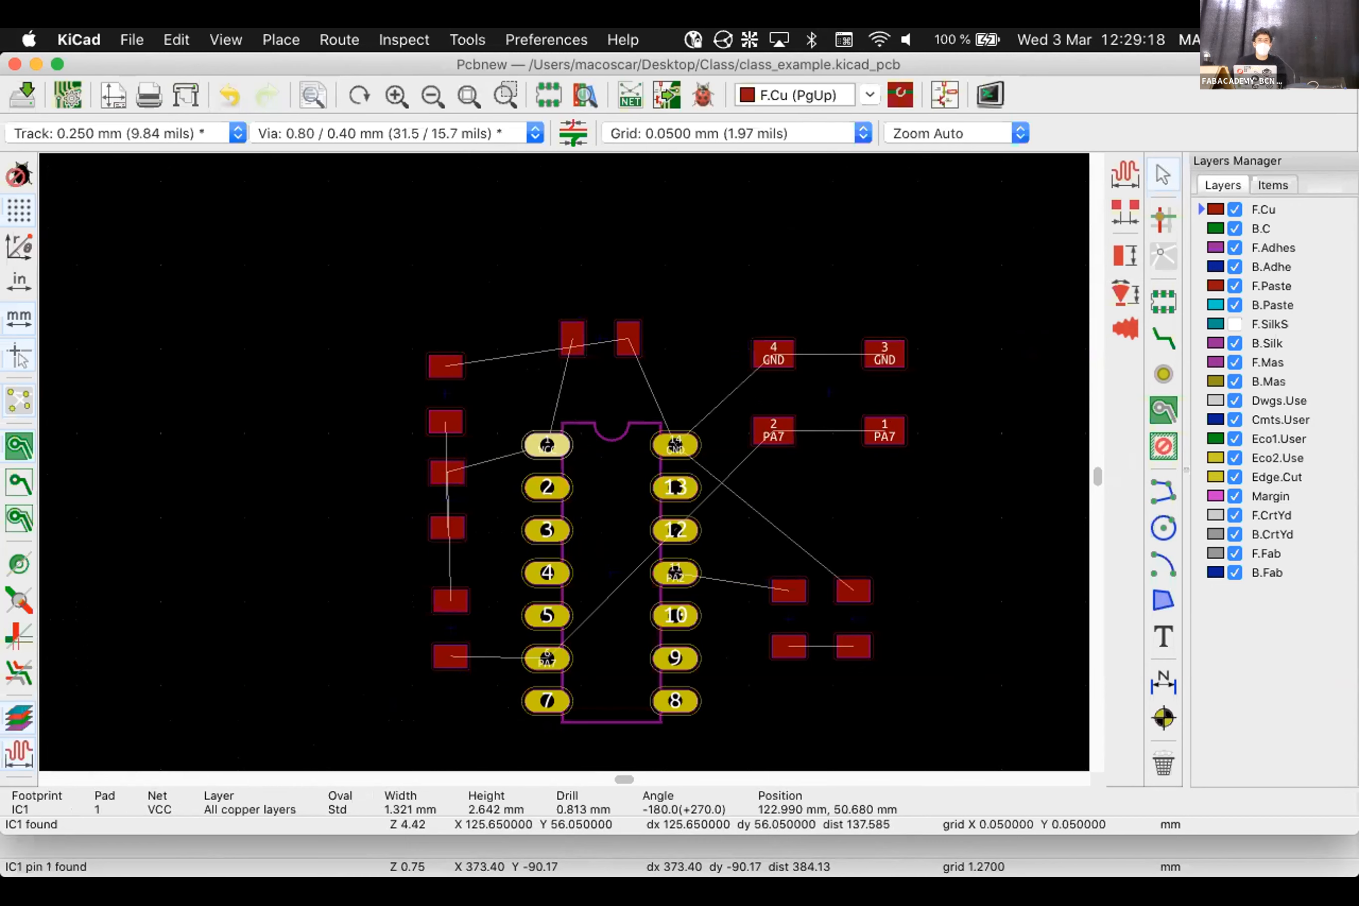
Nudge the M2 RED-POWER footprint slightly downward
click(814, 274)
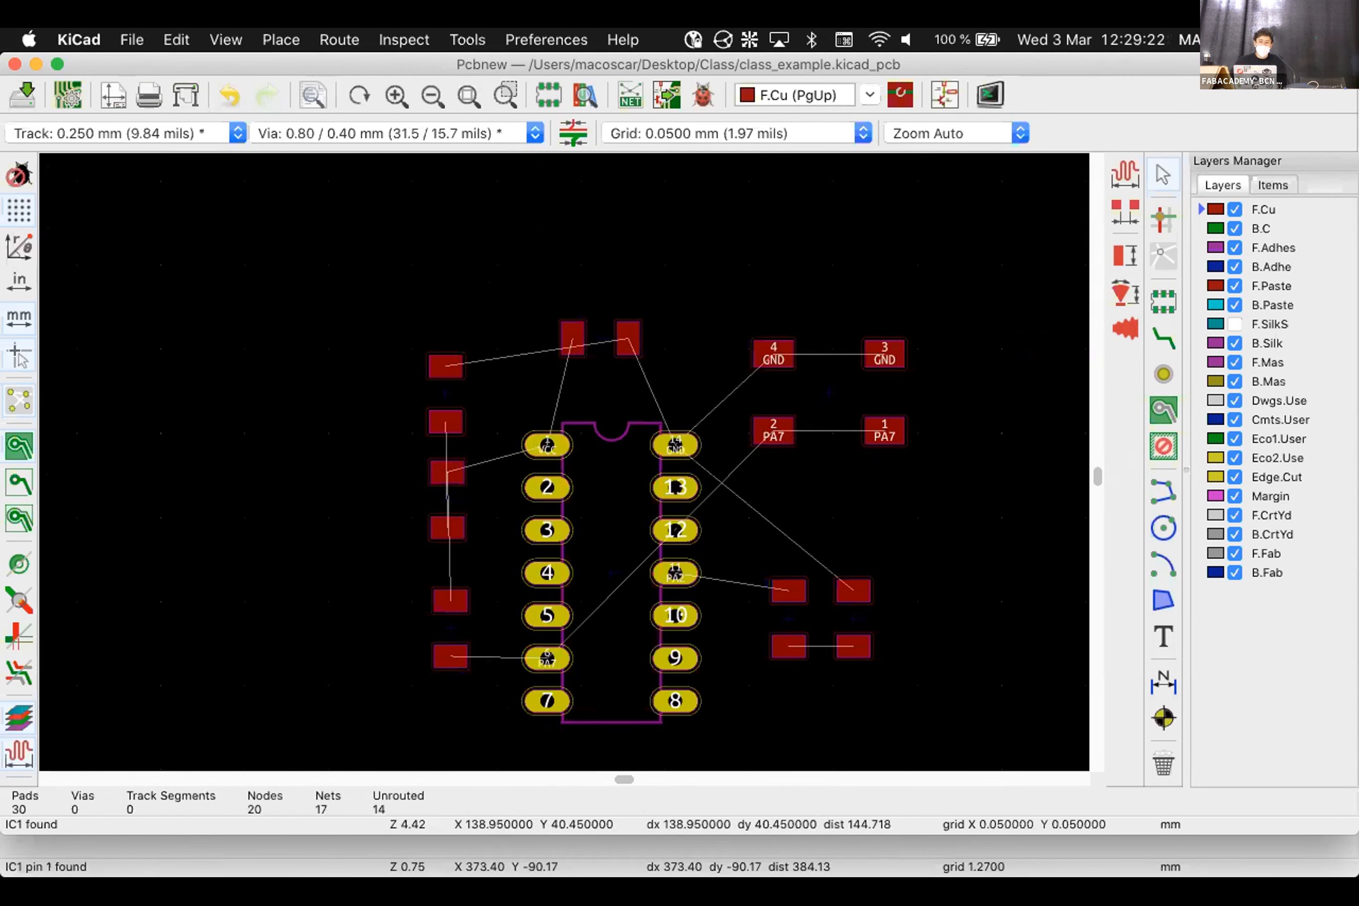
click(446, 530)
drag(456, 503, 454, 515)
key(Escape)
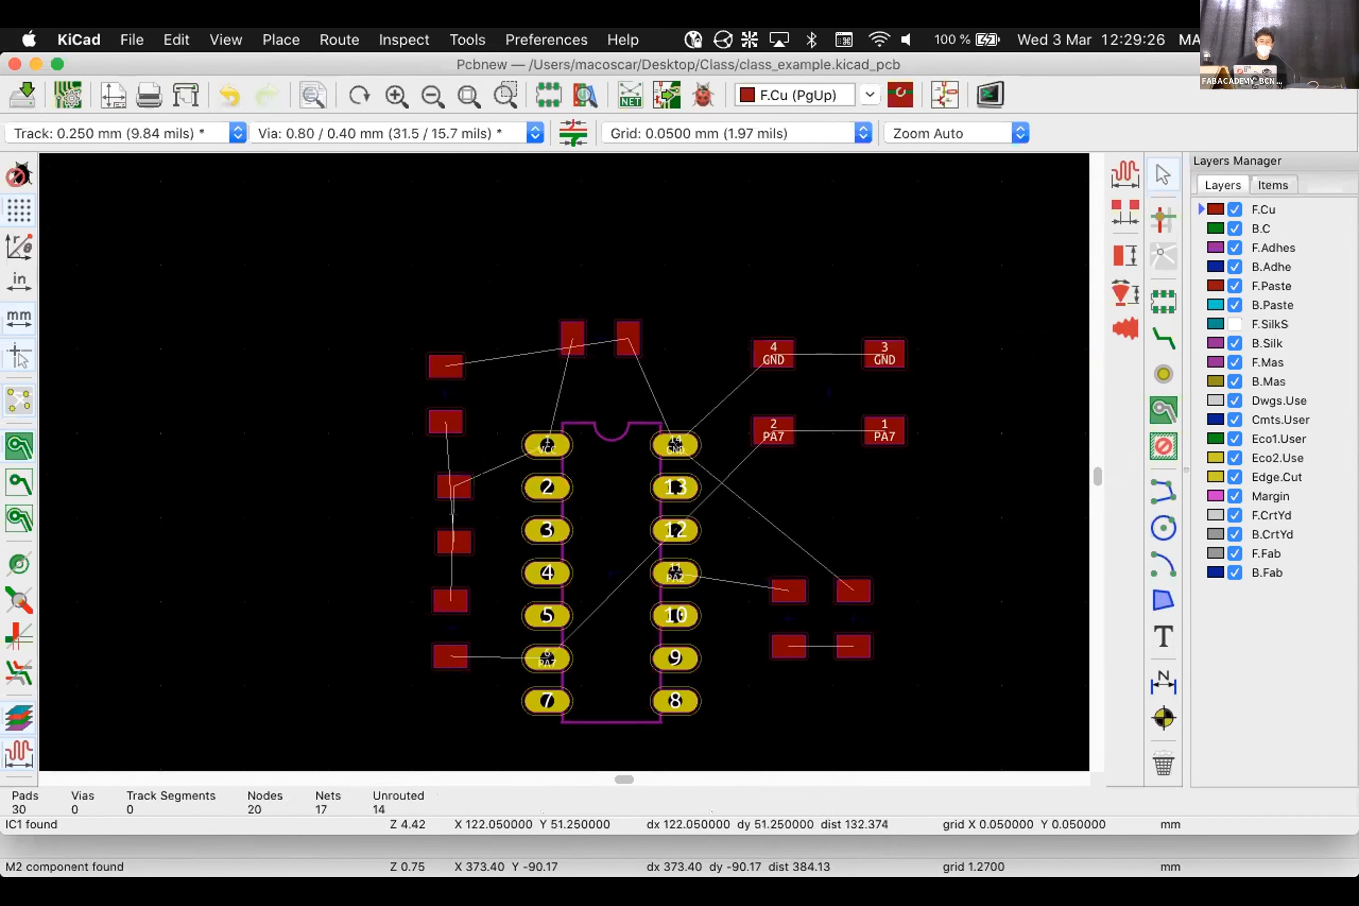
Zoom in and compare M2's pad 1 with IC1's pad 1, both on VCC
scroll(565, 474, up, 3)
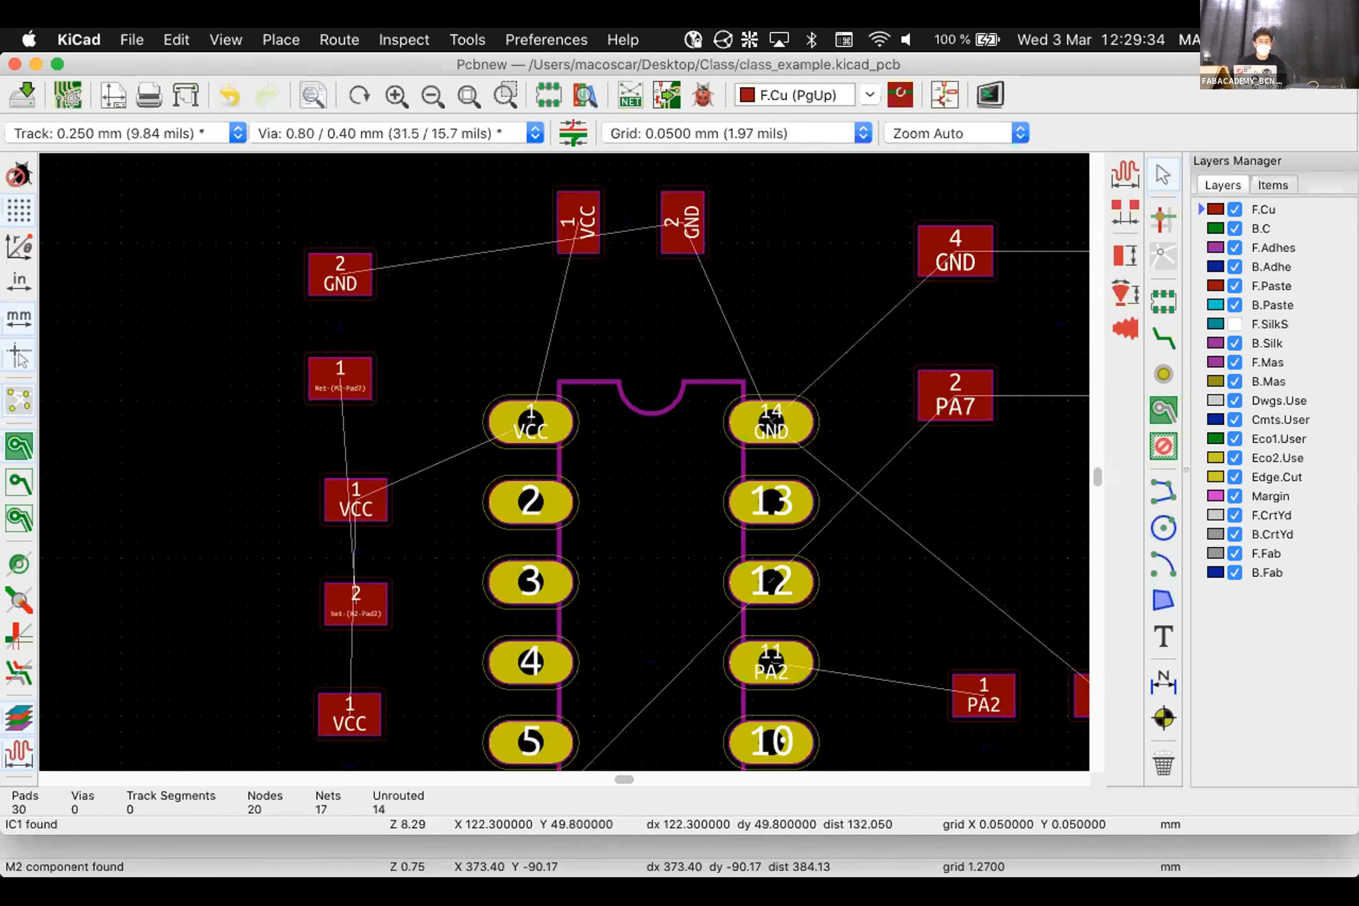
click(371, 510)
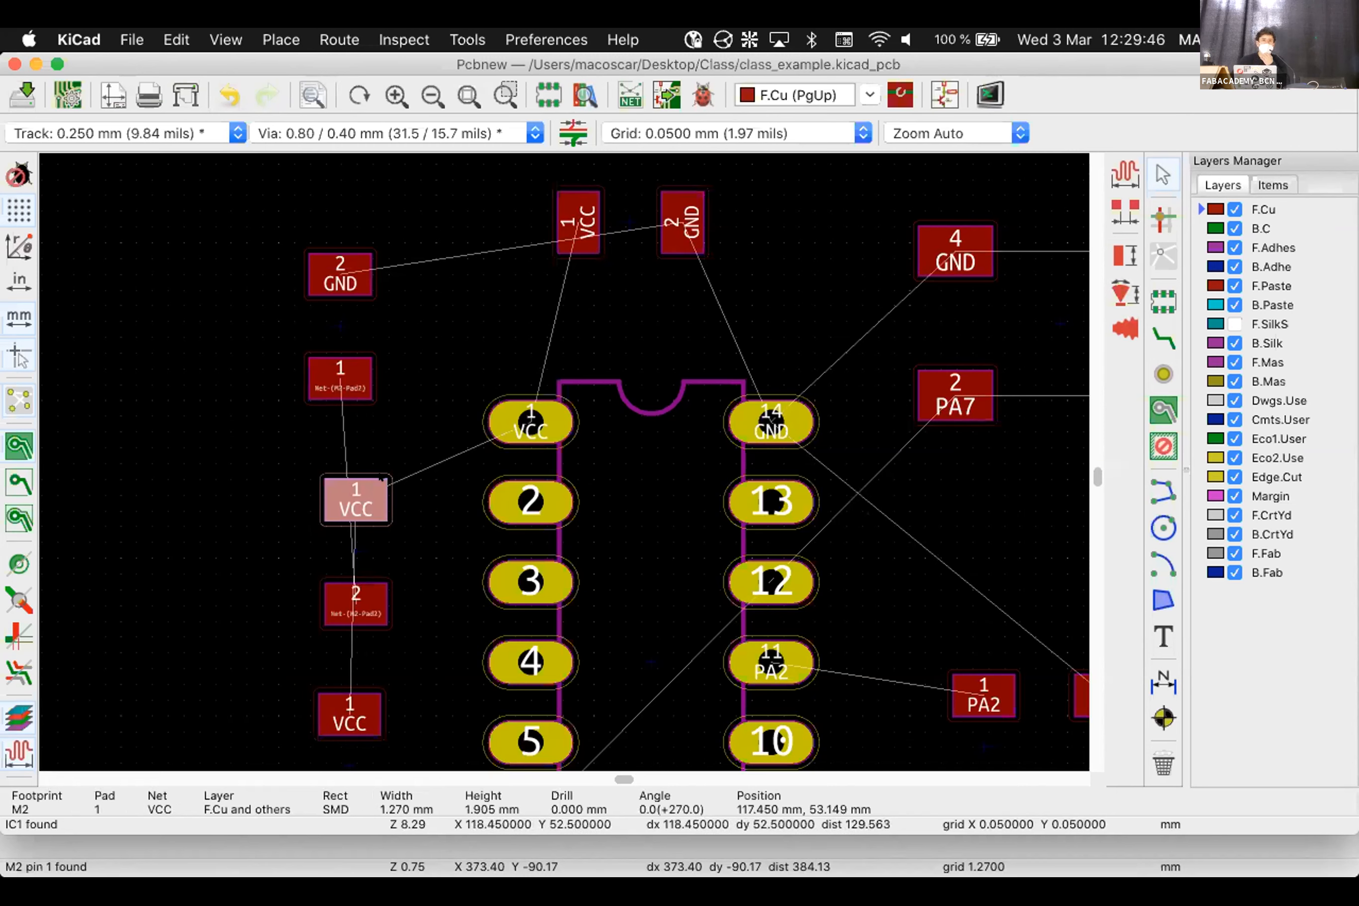
click(553, 428)
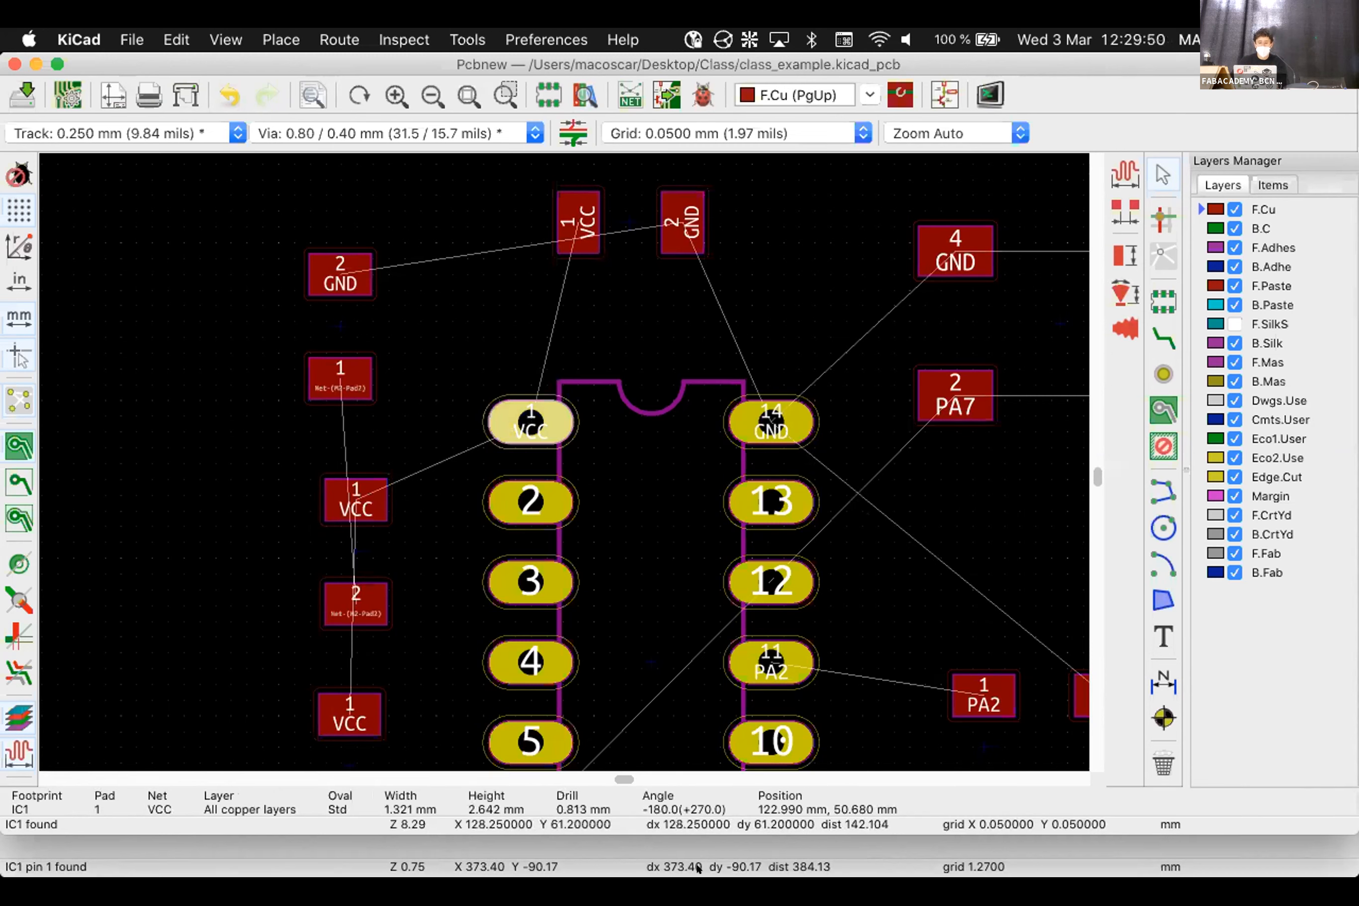
mouse_move(697, 869)
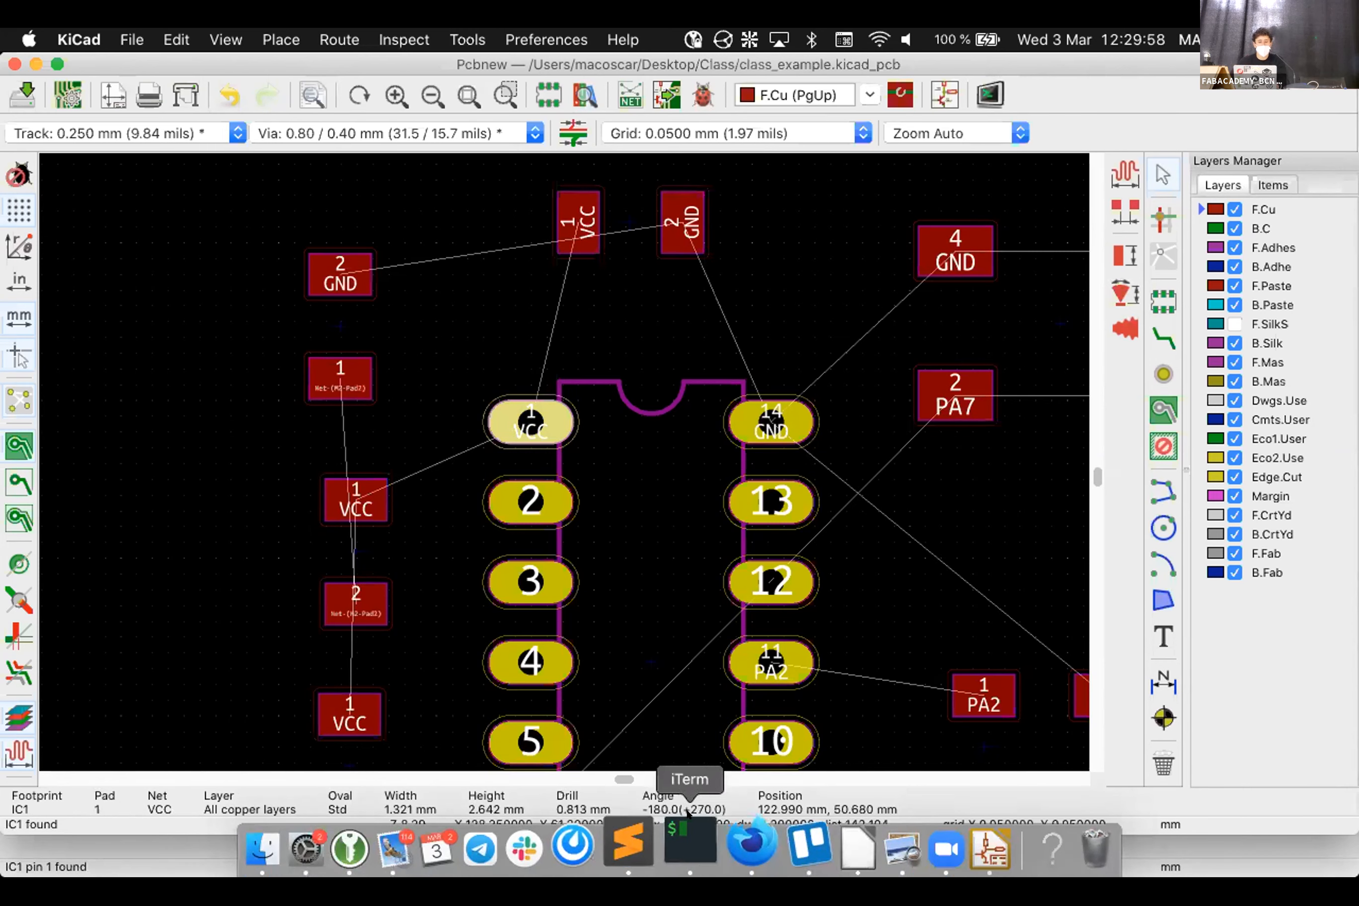
Deselect the pad and zoom out to show IC1 with all its surrounding footprints
click(448, 356)
scroll(415, 333, down, 3)
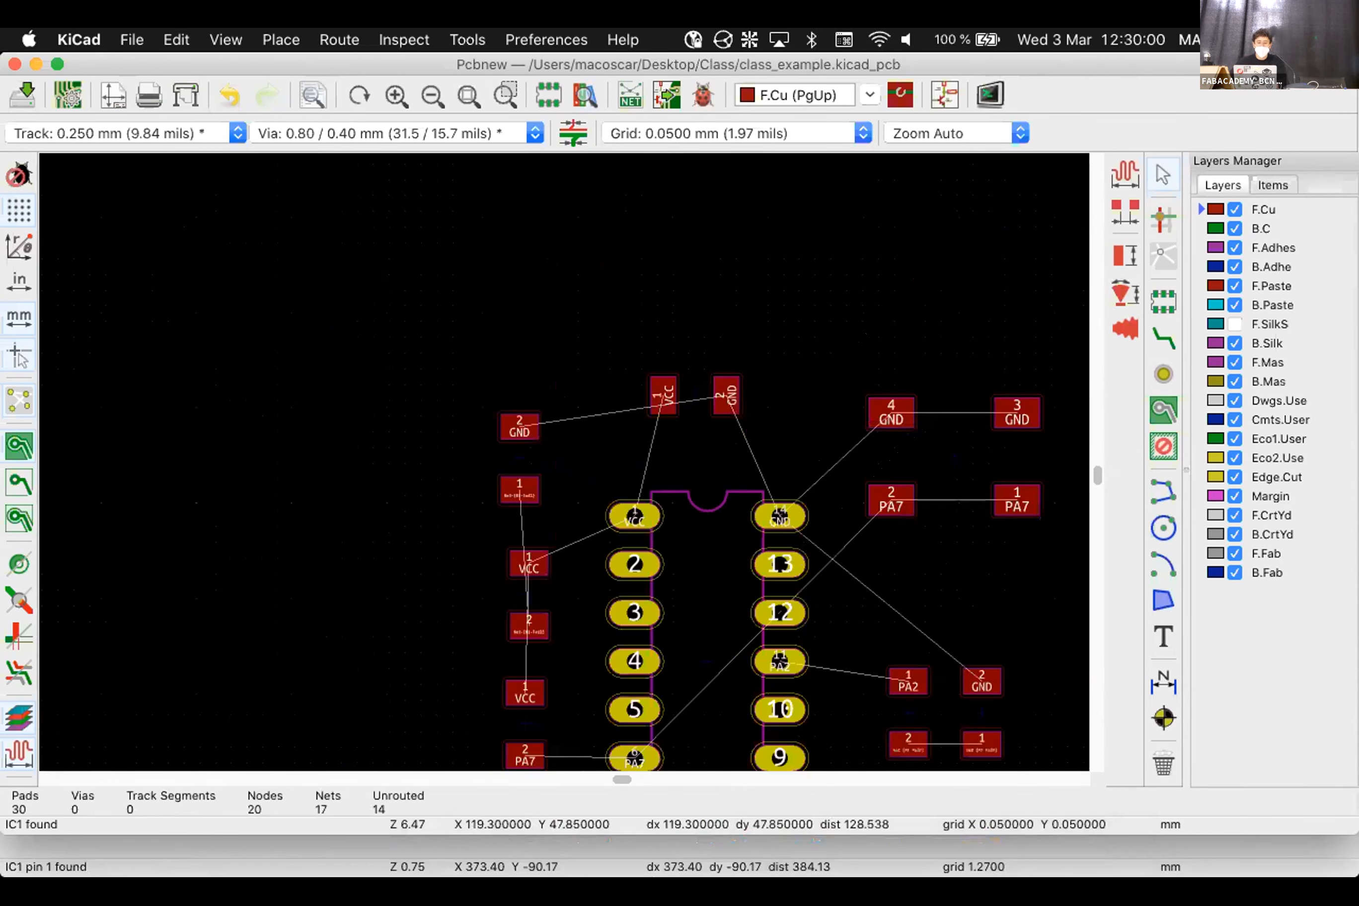
scroll(565, 461, down, 2)
scroll(752, 569, down, 2)
scroll(939, 629, up, 1)
scroll(110, 382, down, 2)
scroll(695, 462, up, 4)
scroll(377, 669, down, 1)
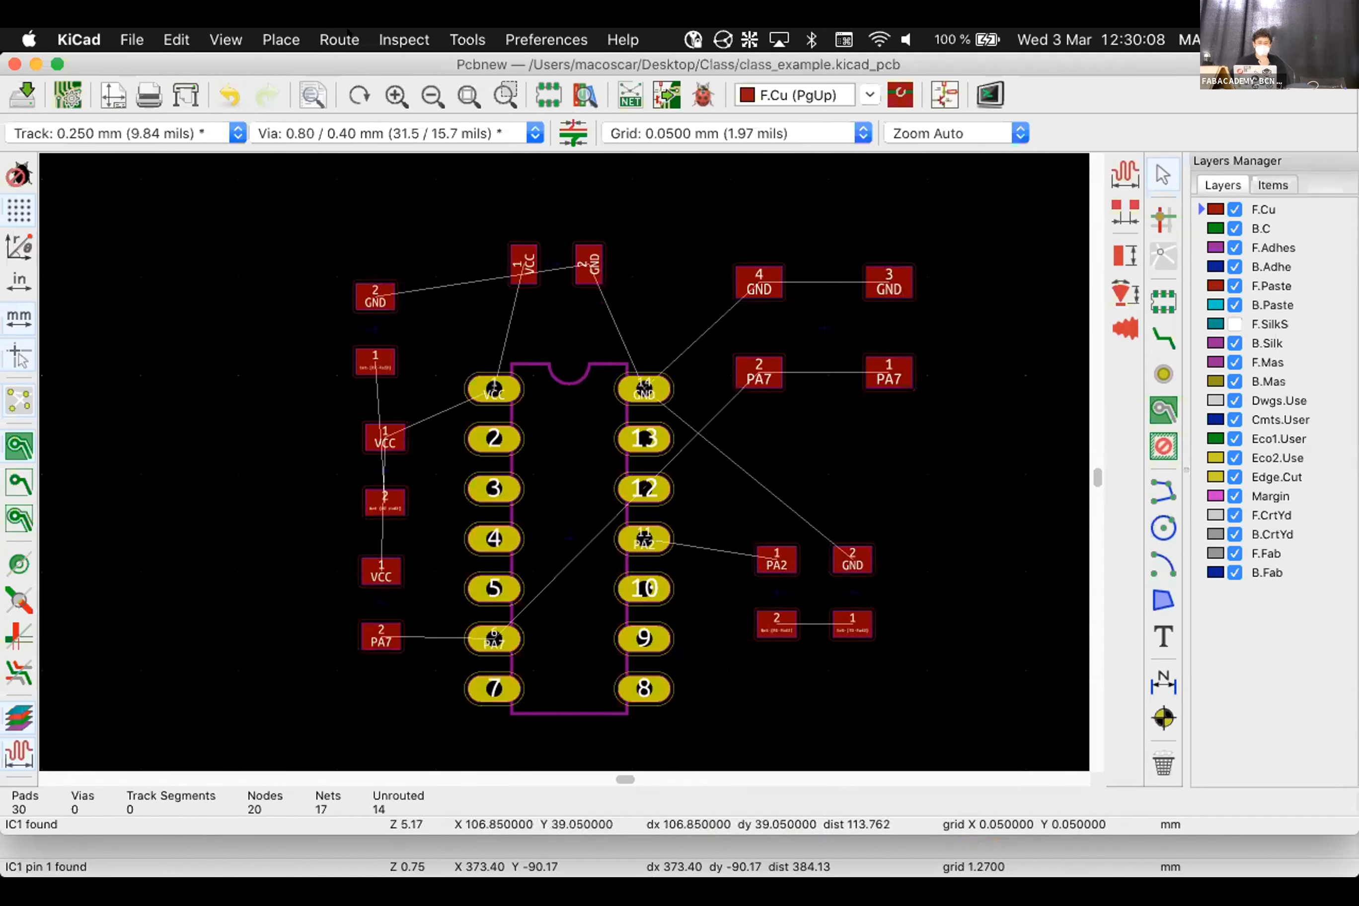
Browse the View and File menus, then dismiss them
click(217, 40)
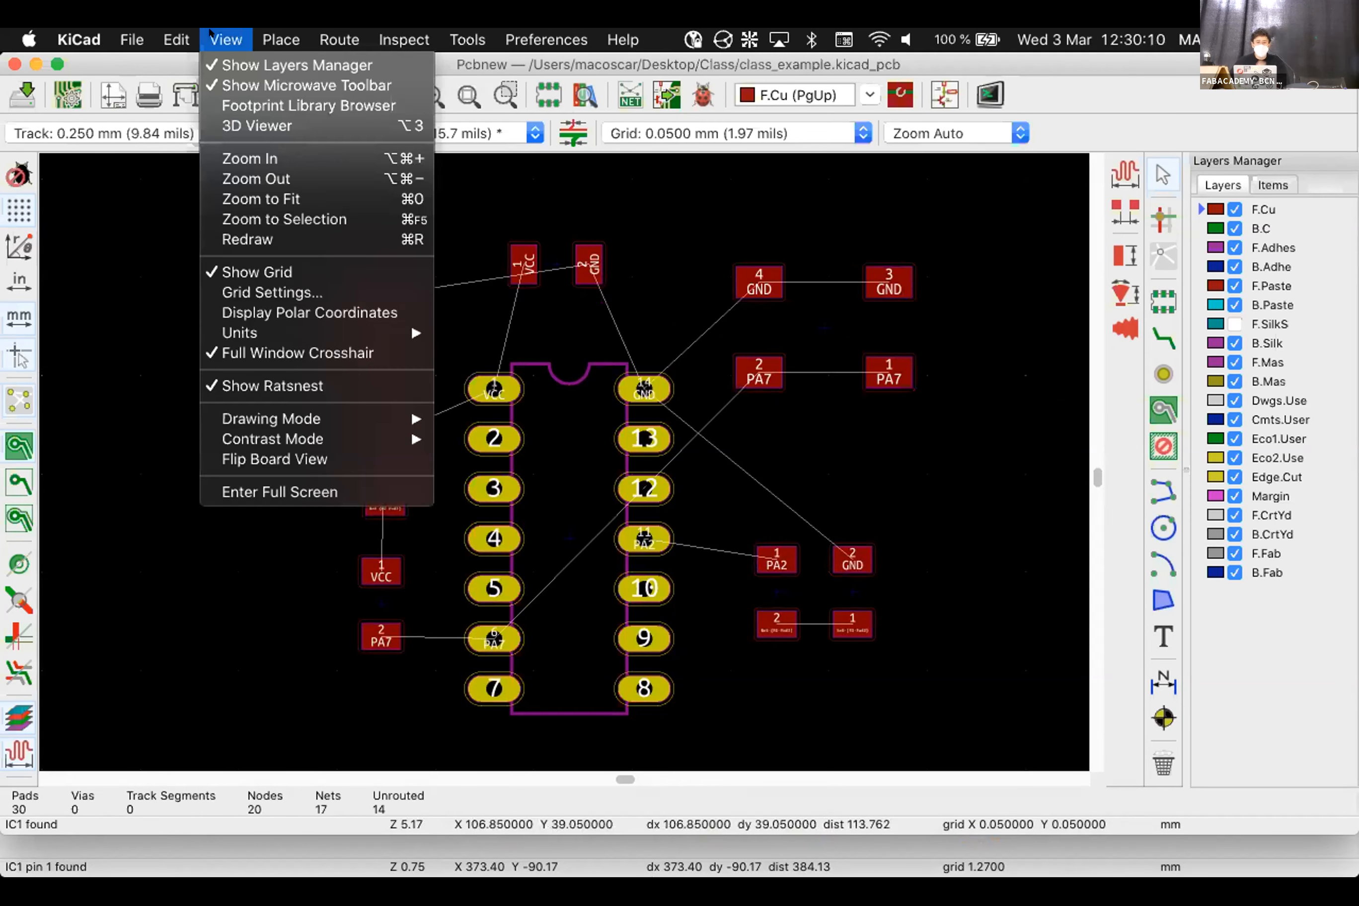
mouse_move(159, 32)
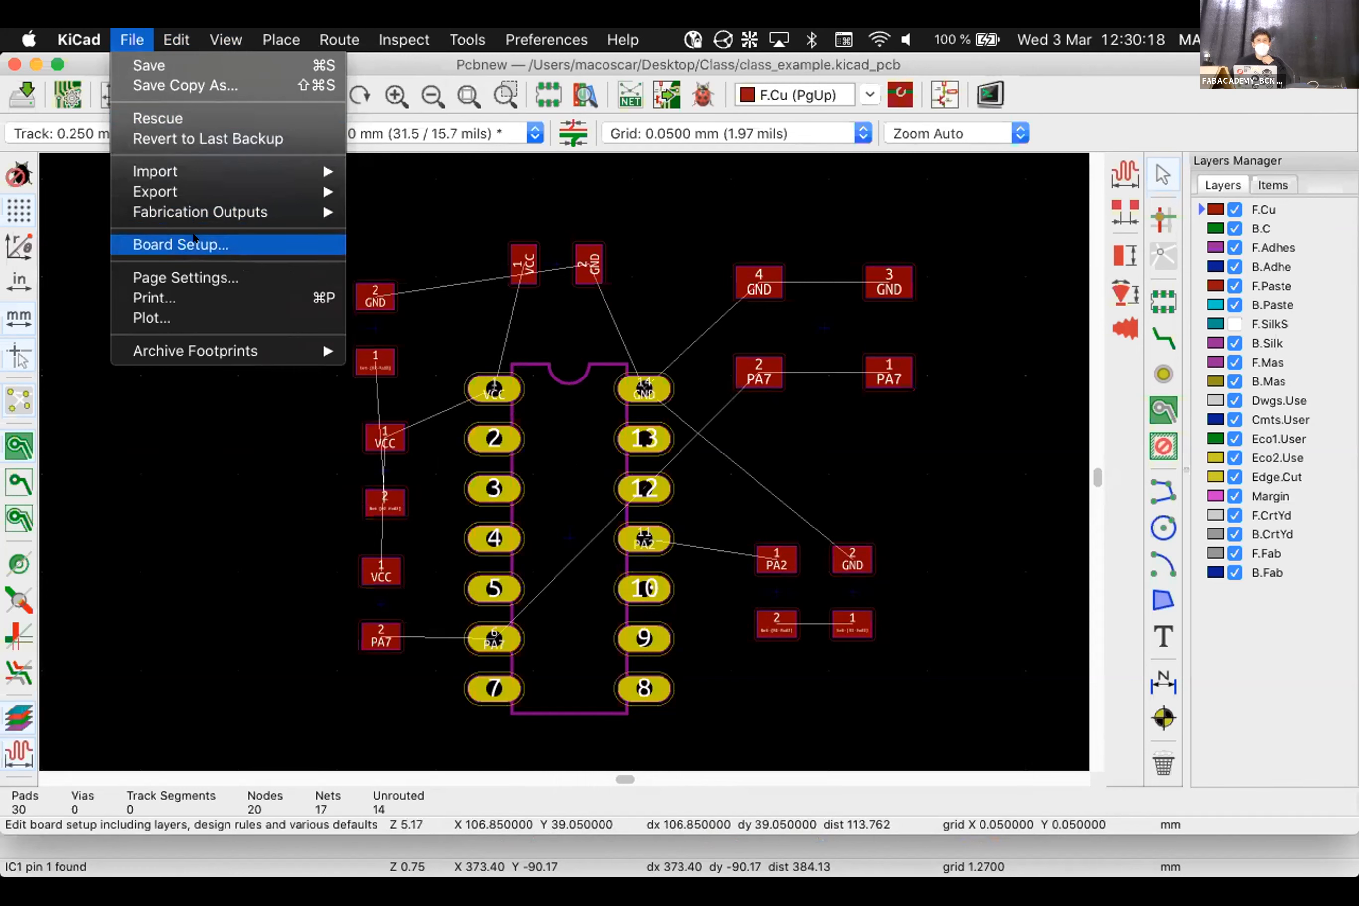
click(196, 243)
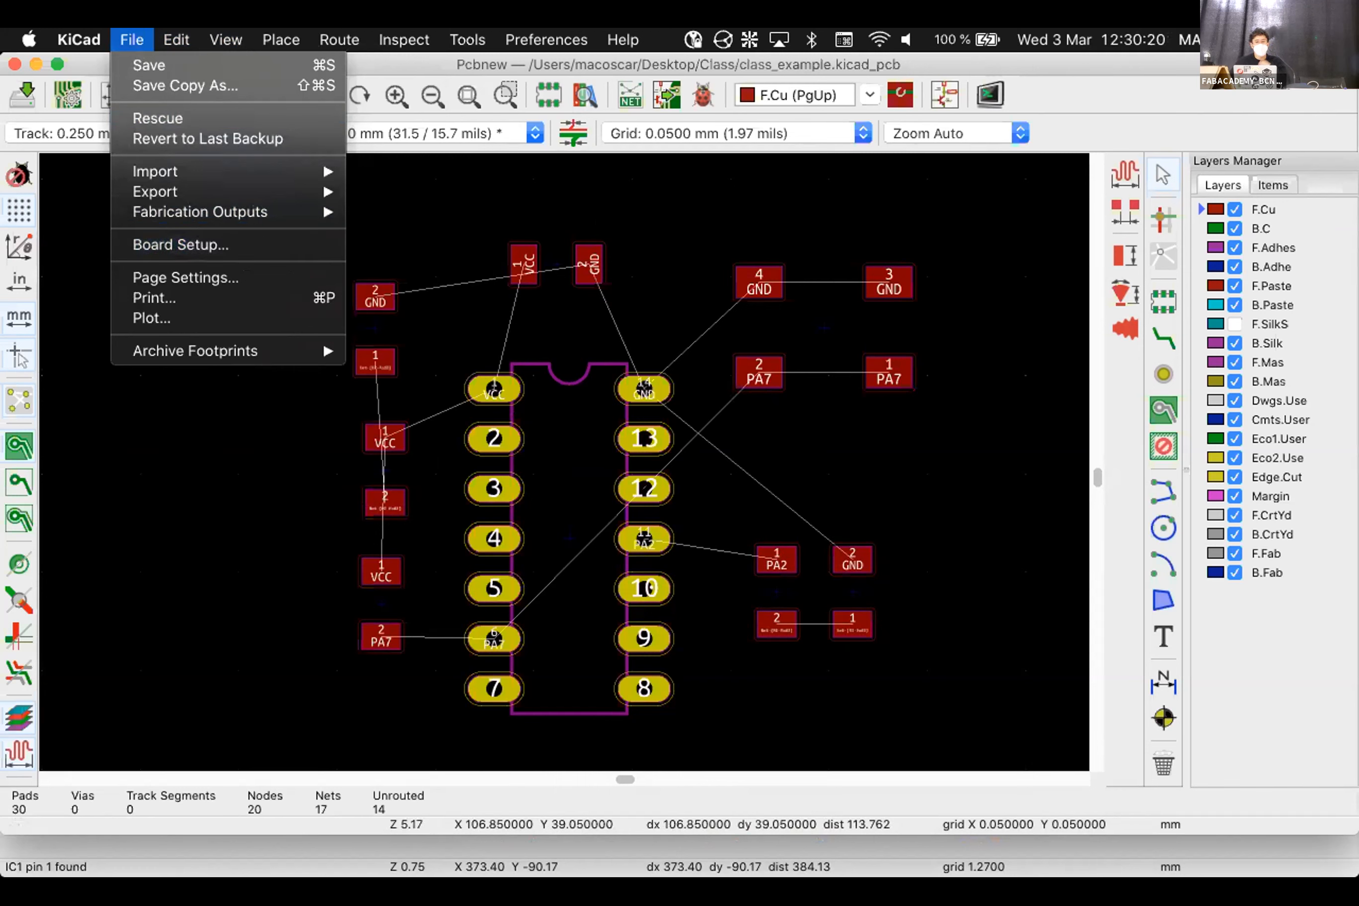
Move capacitor C1 slightly lower
click(548, 255)
key(m)
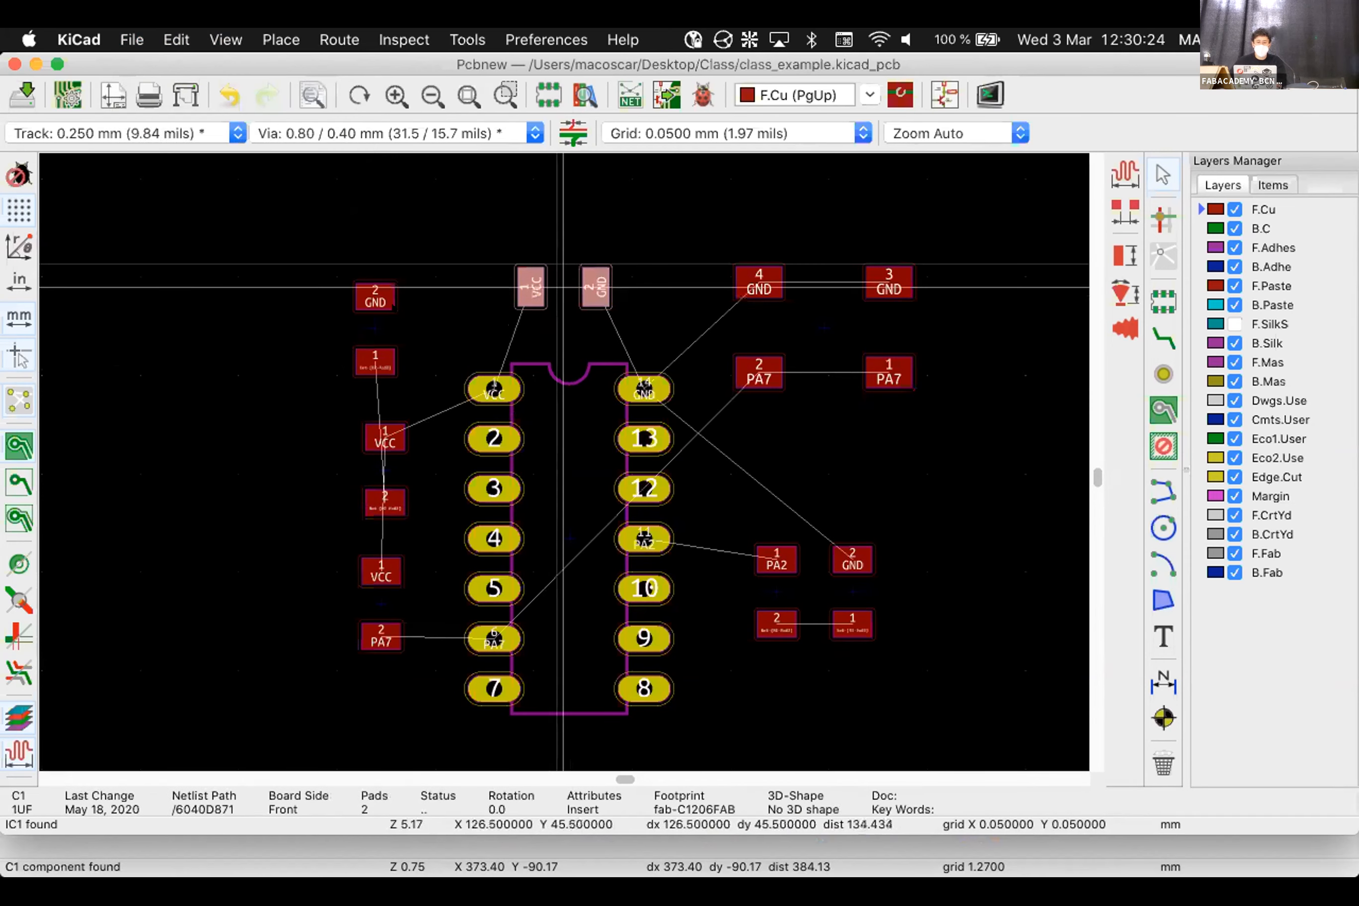
click(561, 285)
Move resistor R3 slightly lower and right, then one more grid step down
click(383, 328)
key(m)
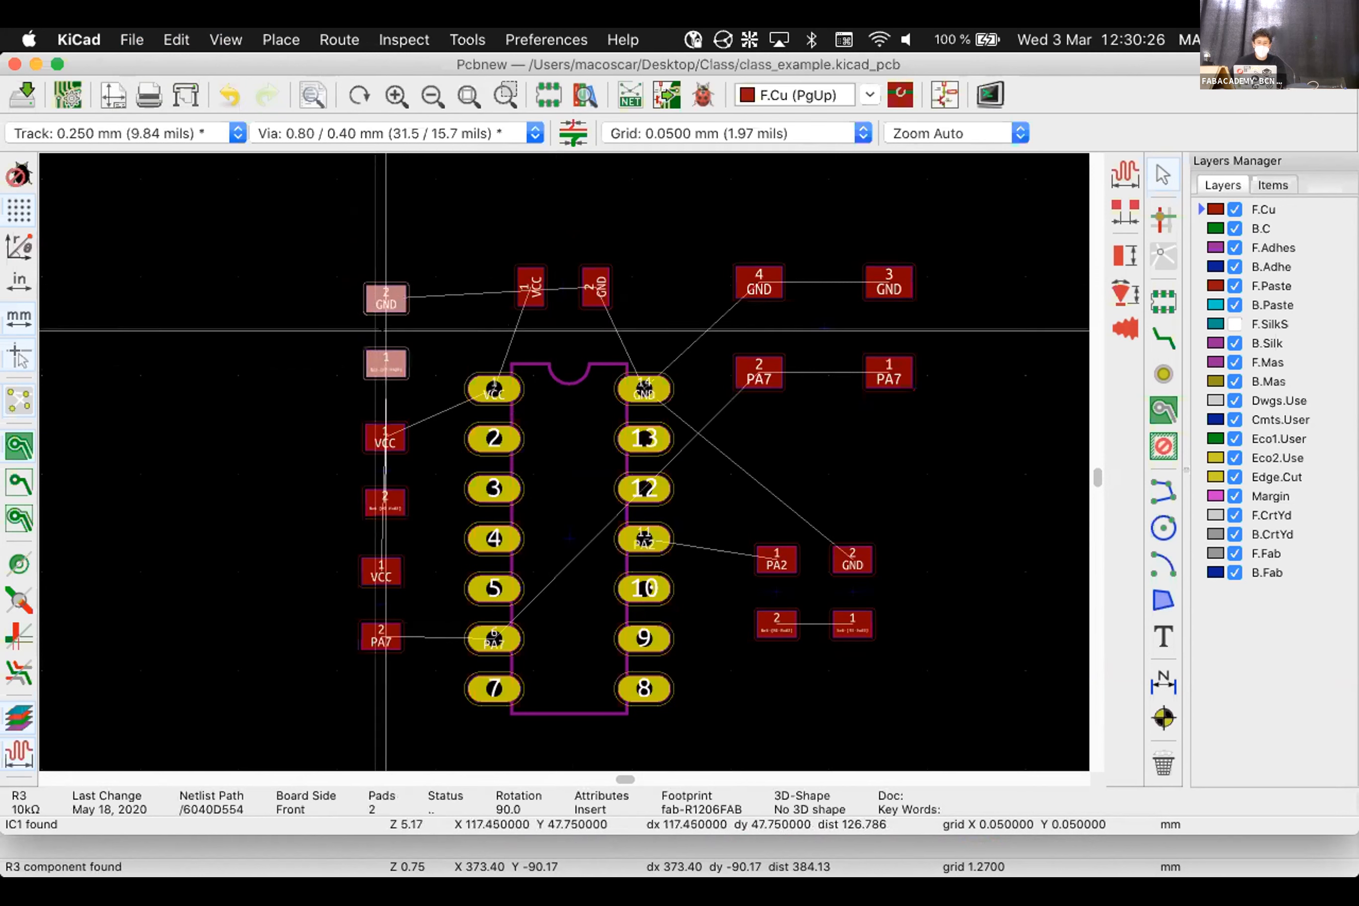
click(384, 337)
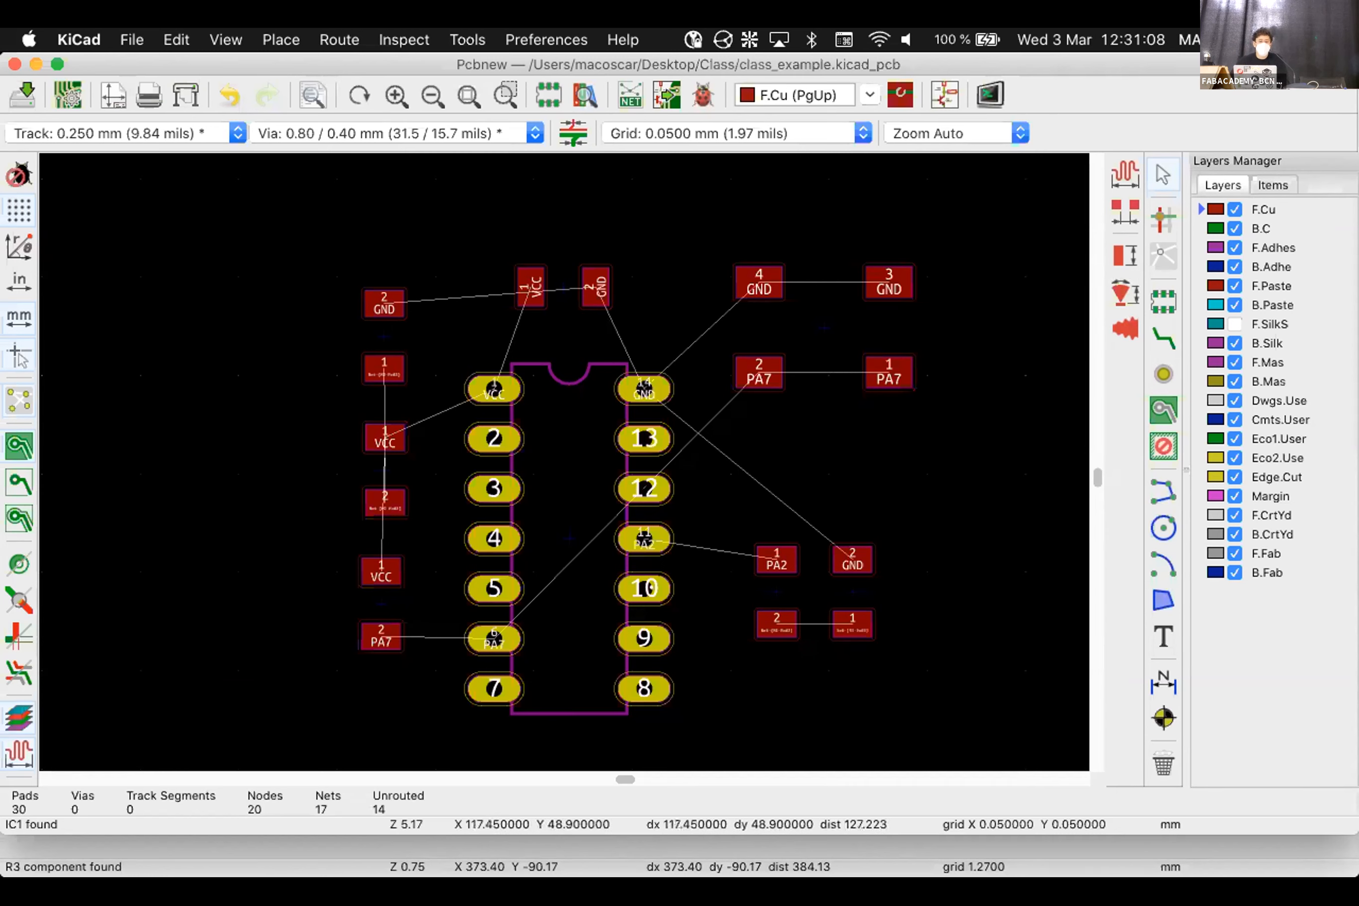
click(383, 337)
key(m)
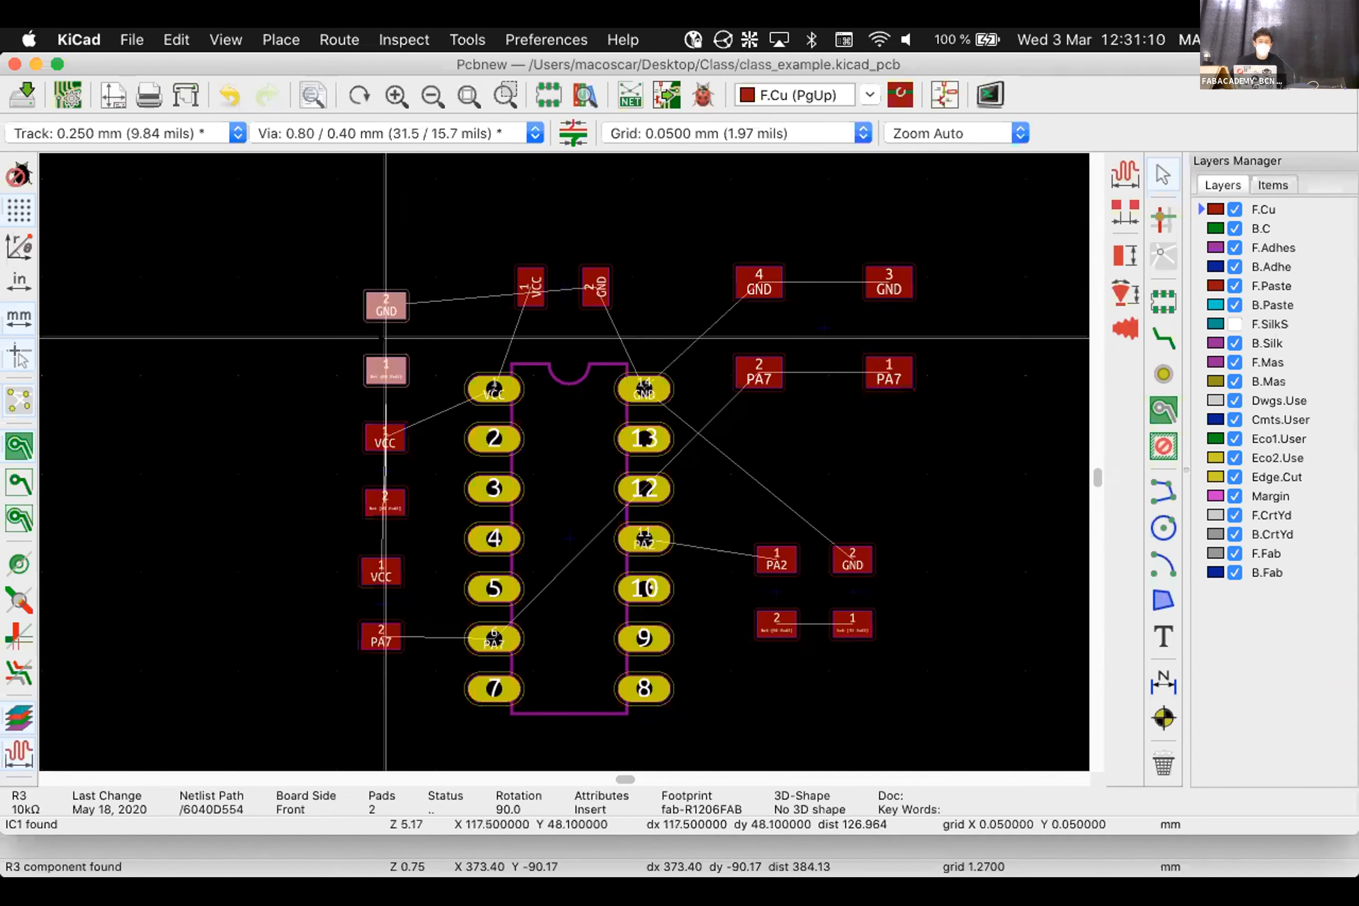
click(383, 337)
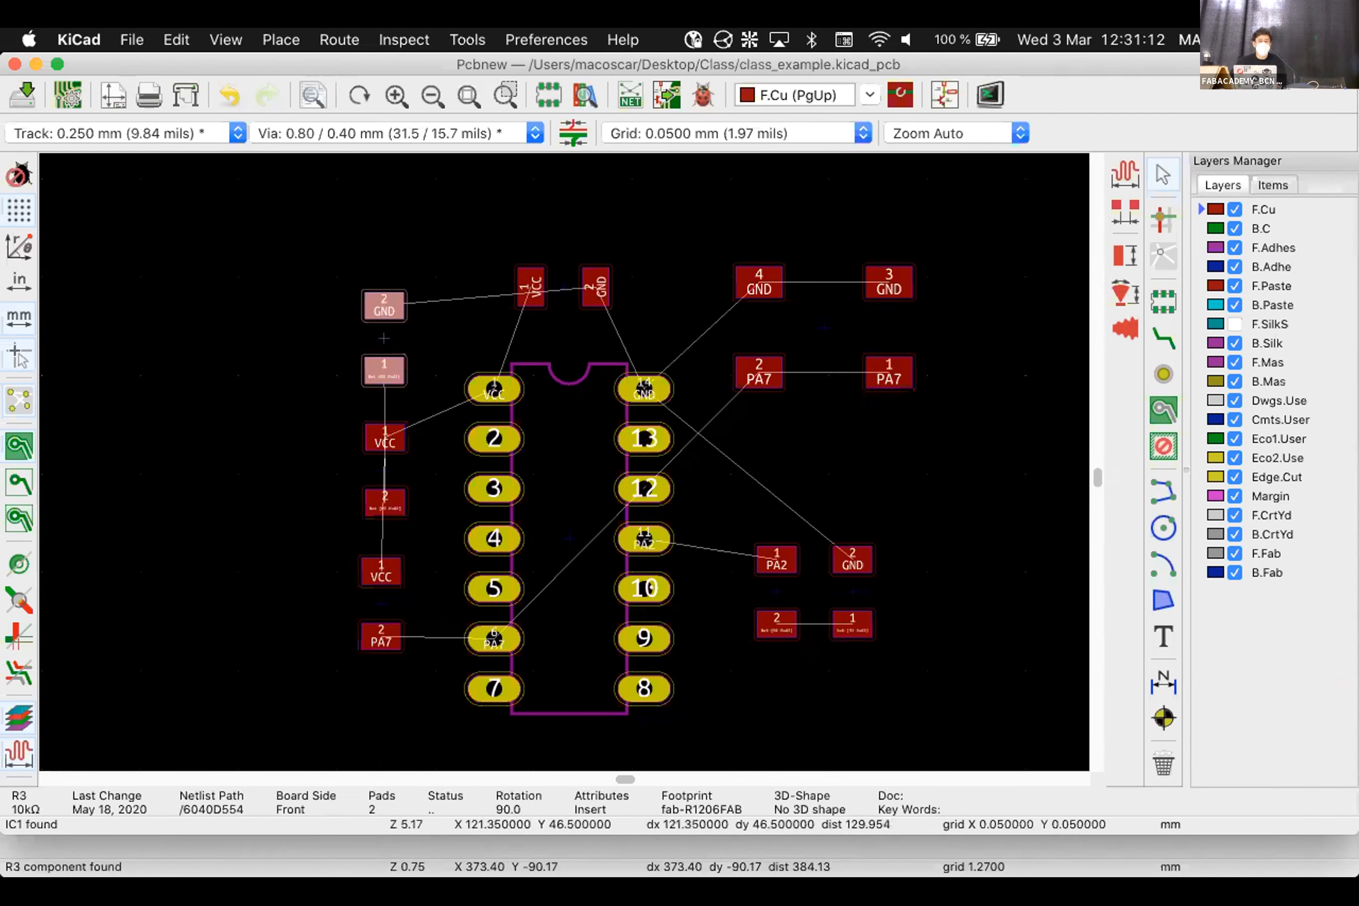
click(444, 230)
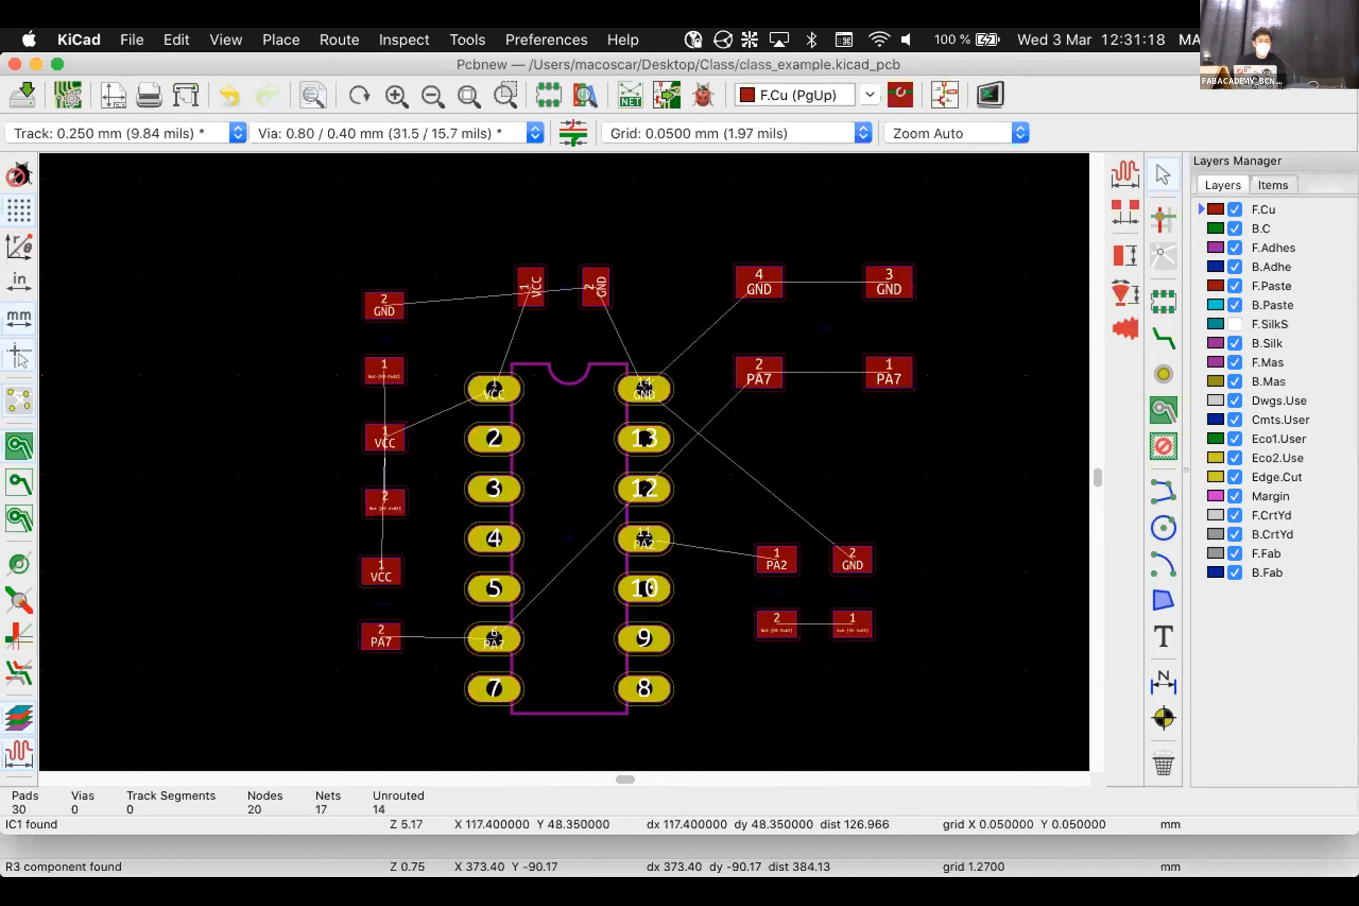
click(385, 338)
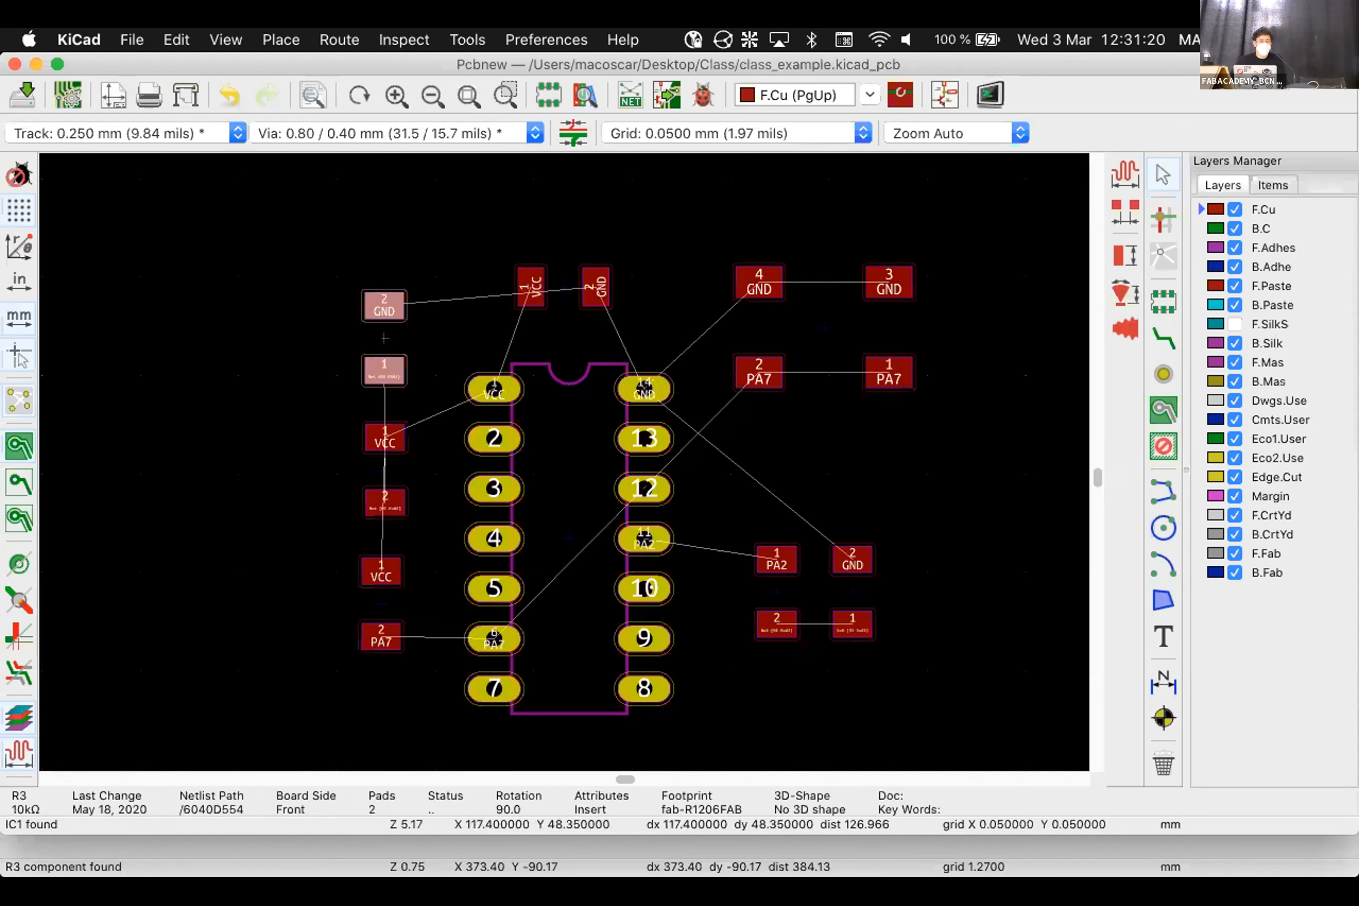
scroll(384, 338, down, 3)
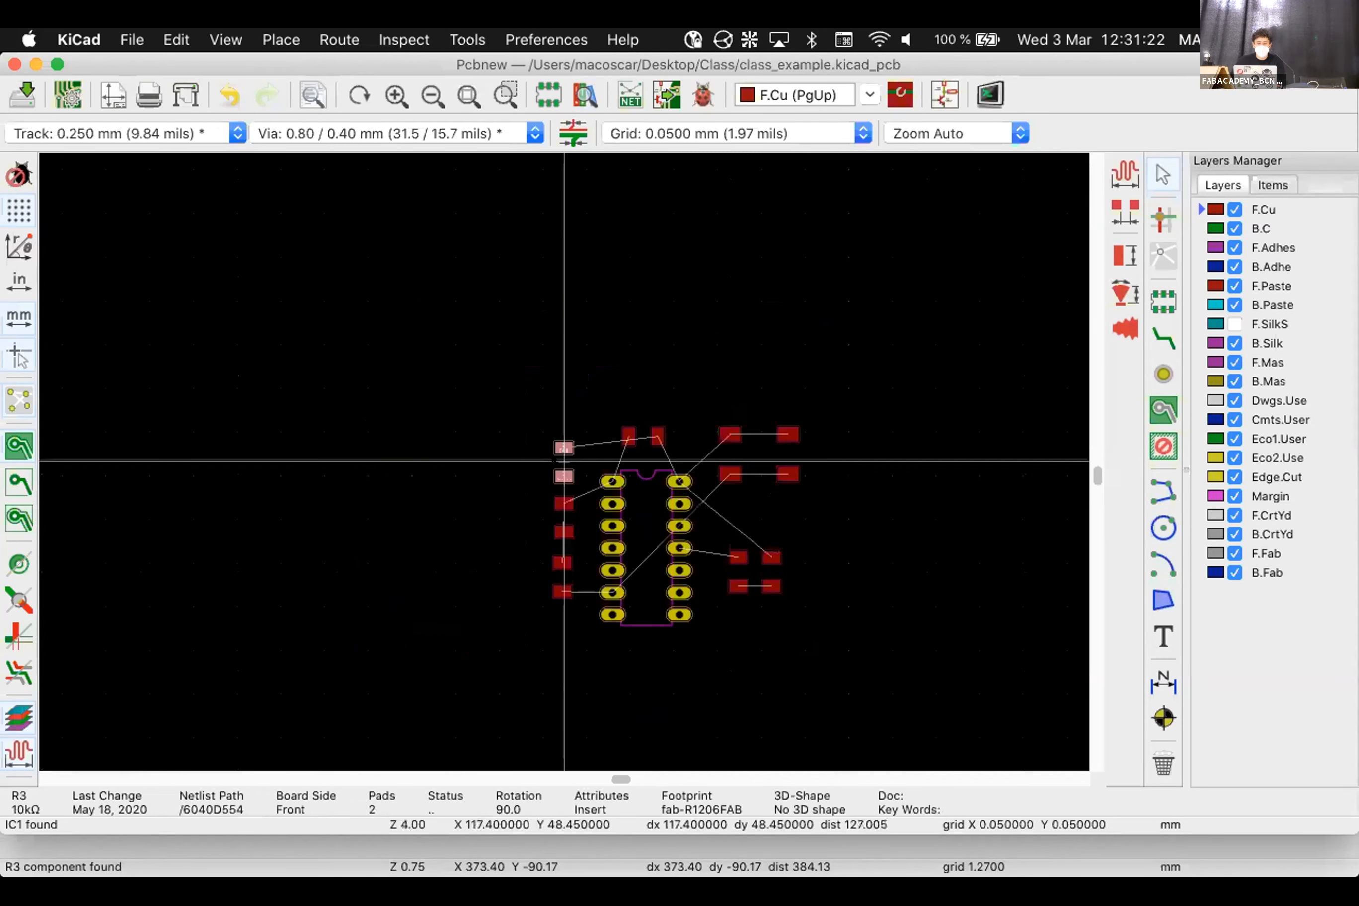
Zoom in on R3 and draw a test circle beside its lower pad
scroll(564, 461, up, 5)
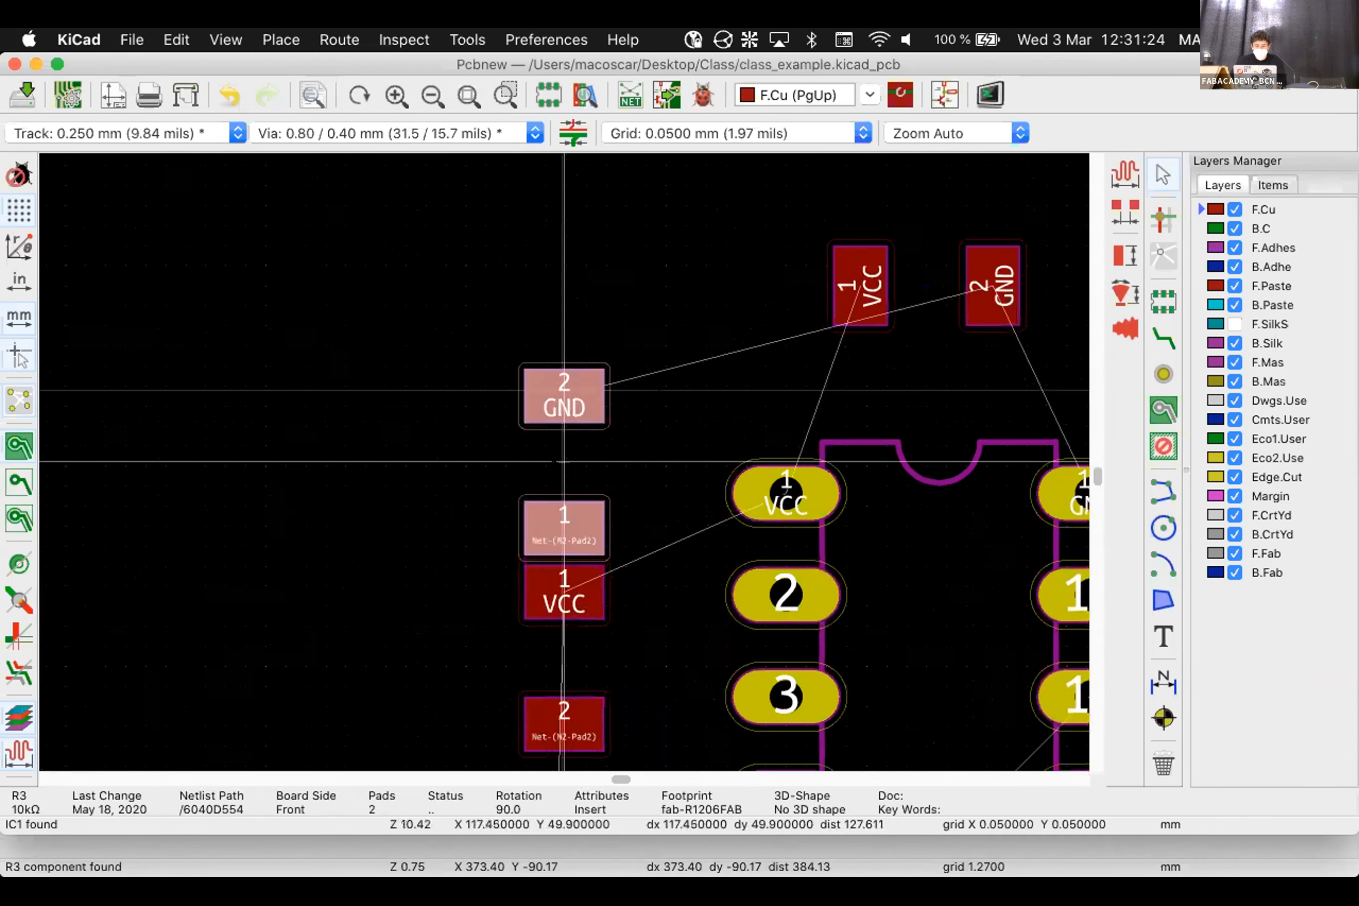
scroll(563, 460, up, 4)
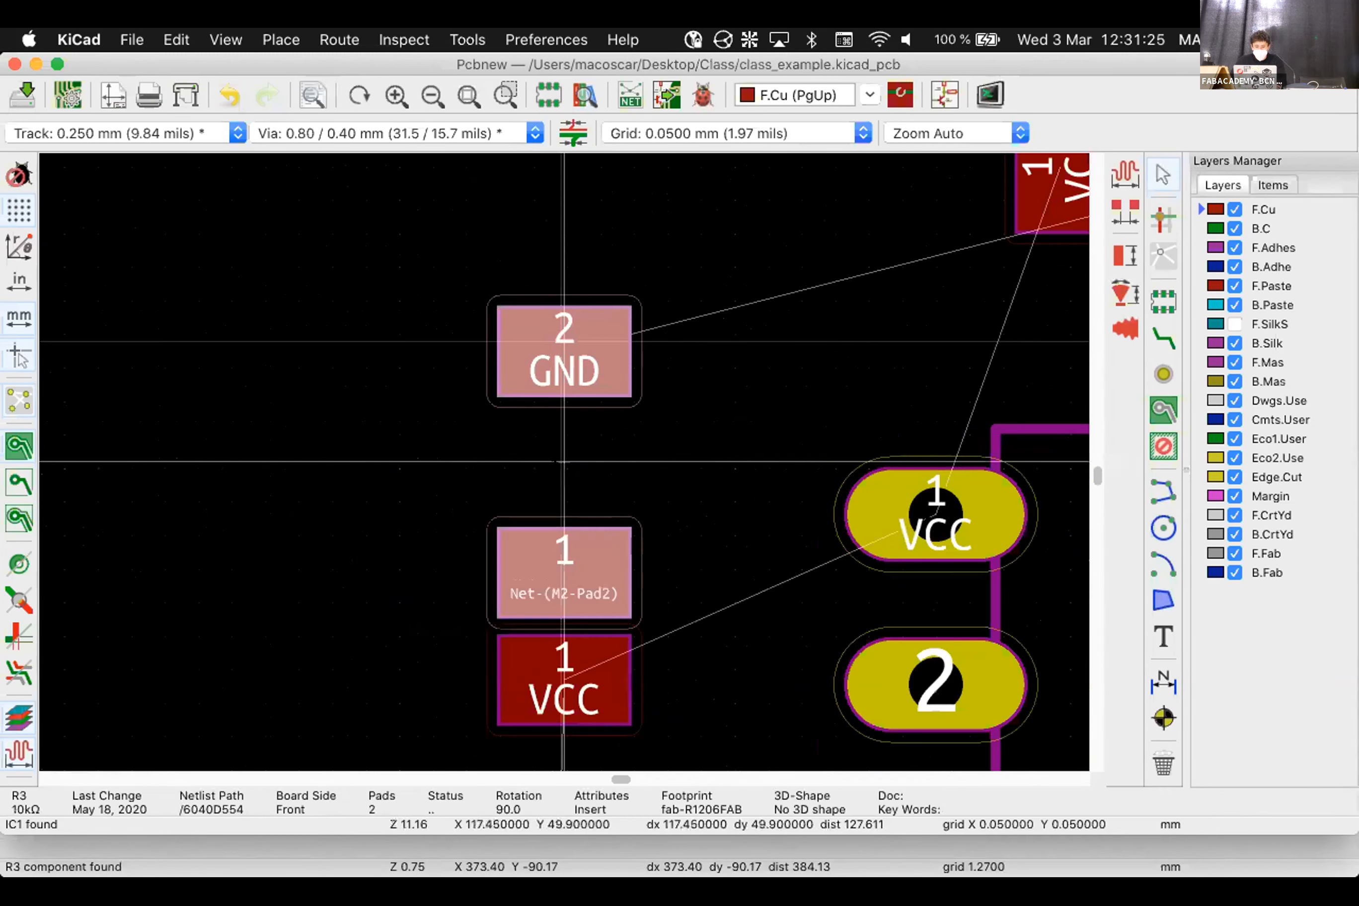
click(564, 459)
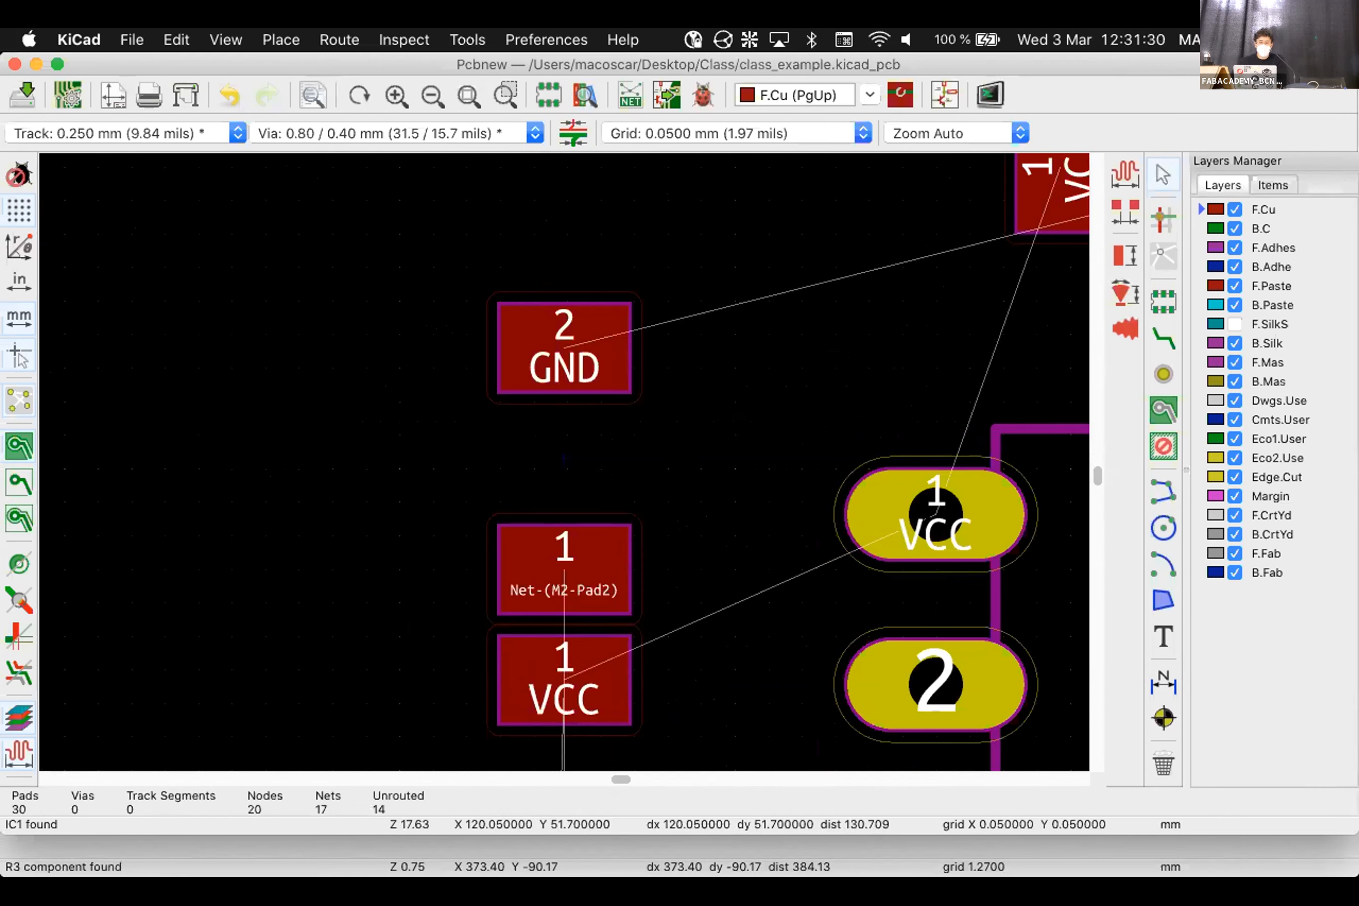
click(1163, 528)
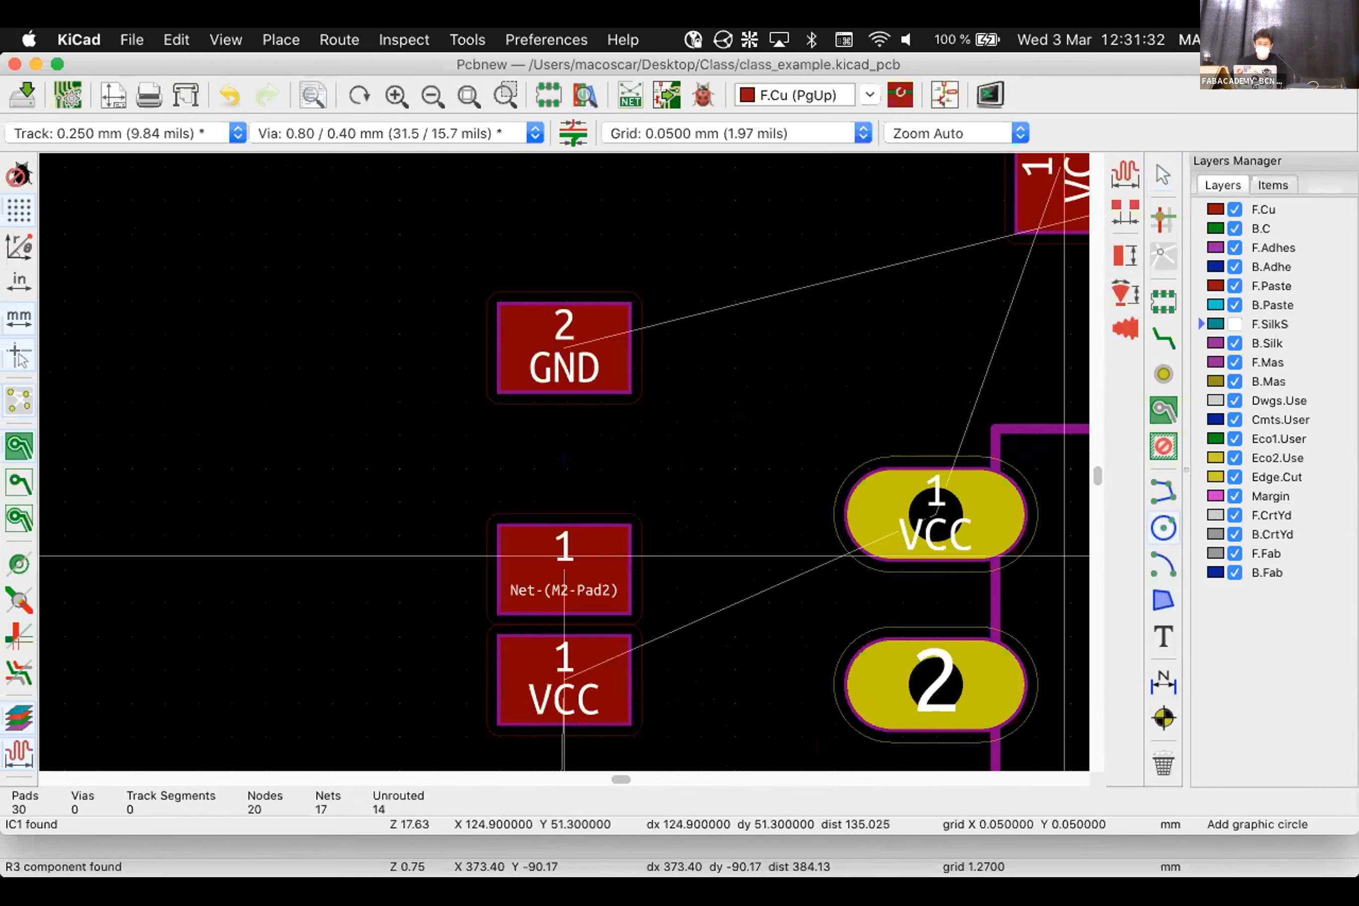
click(671, 623)
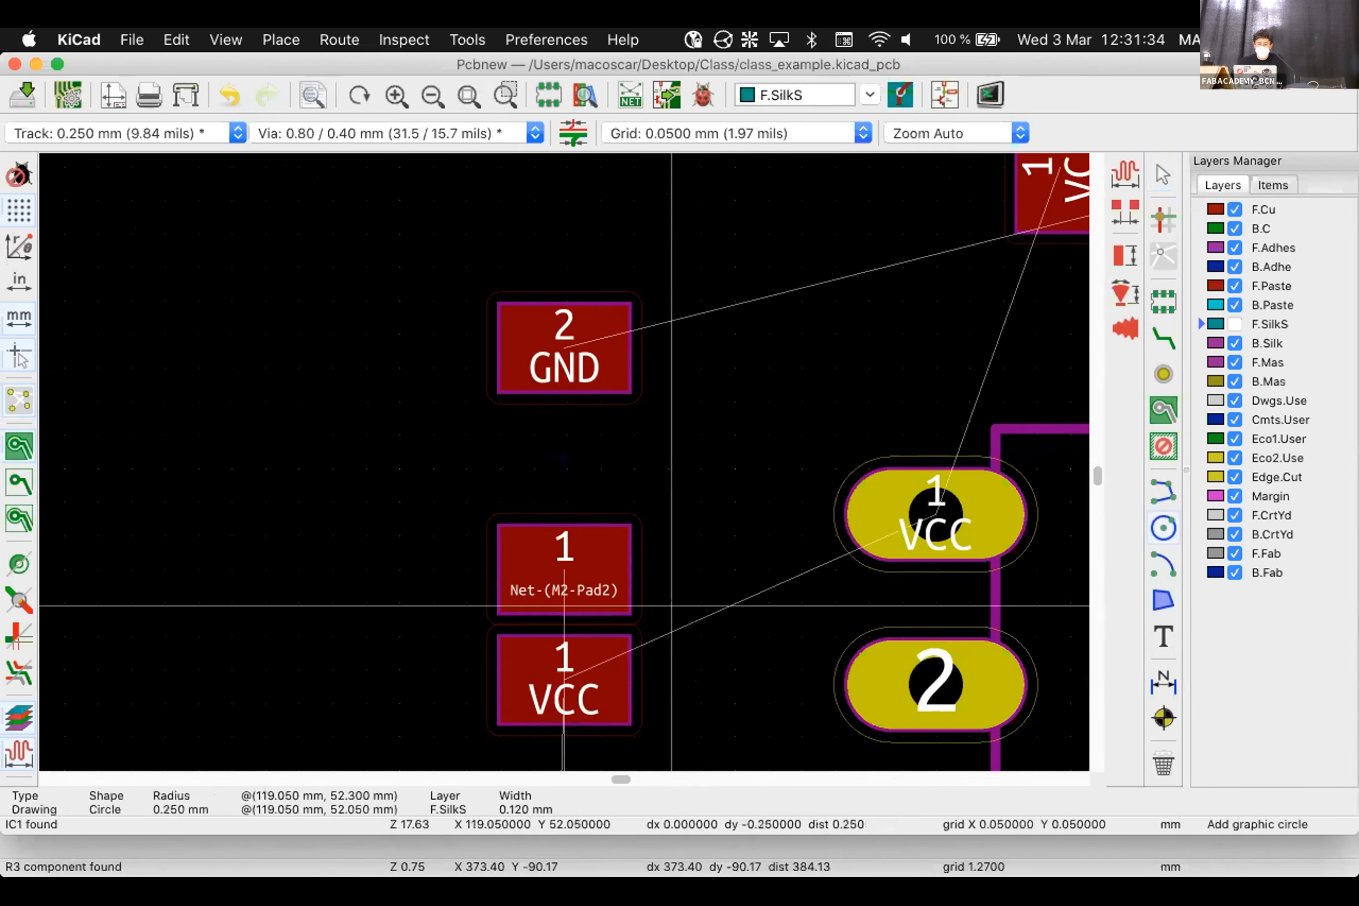
click(701, 633)
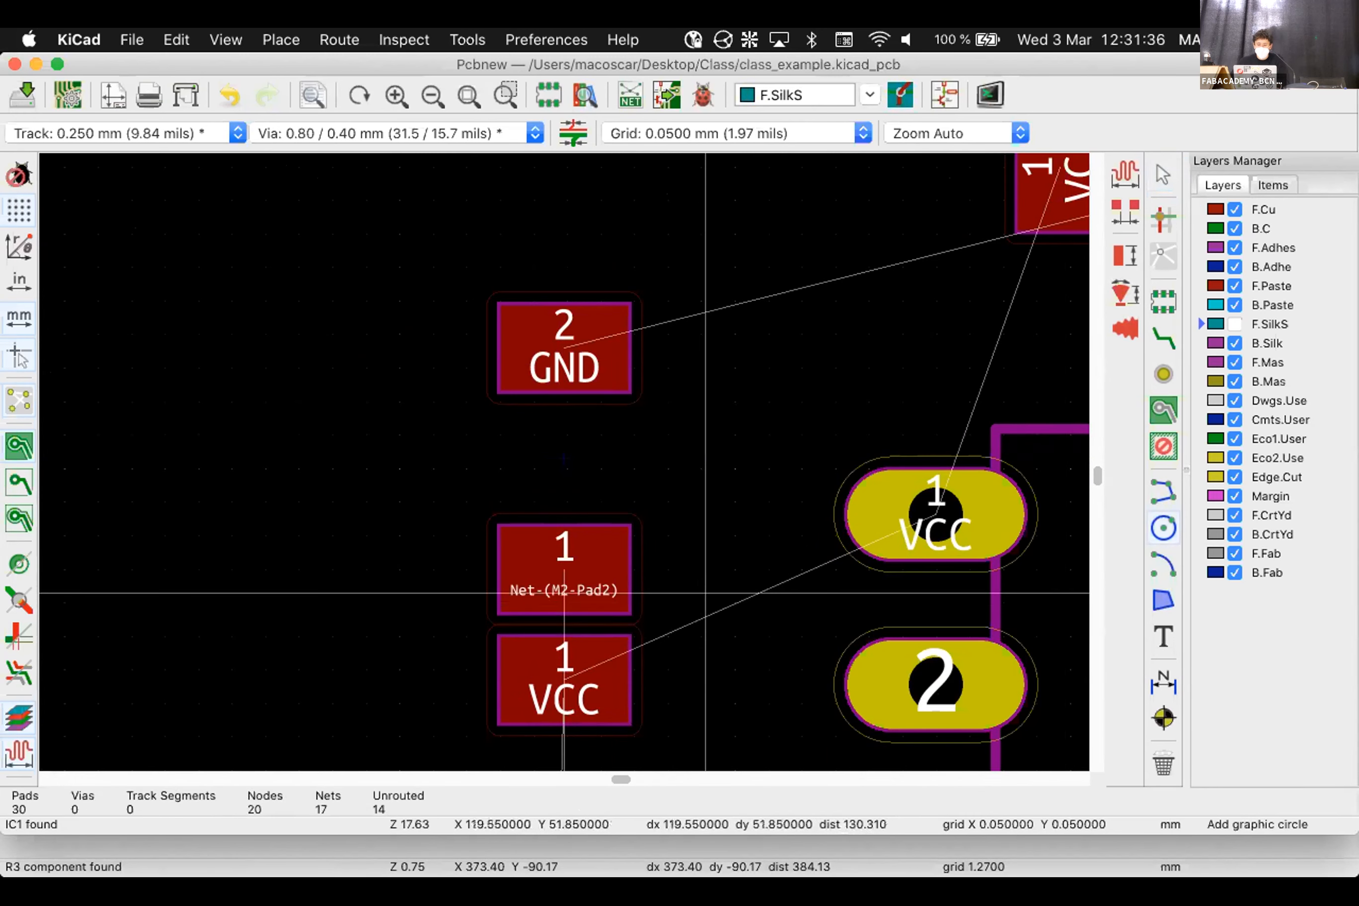
click(705, 593)
key(Escape)
key(Escape)
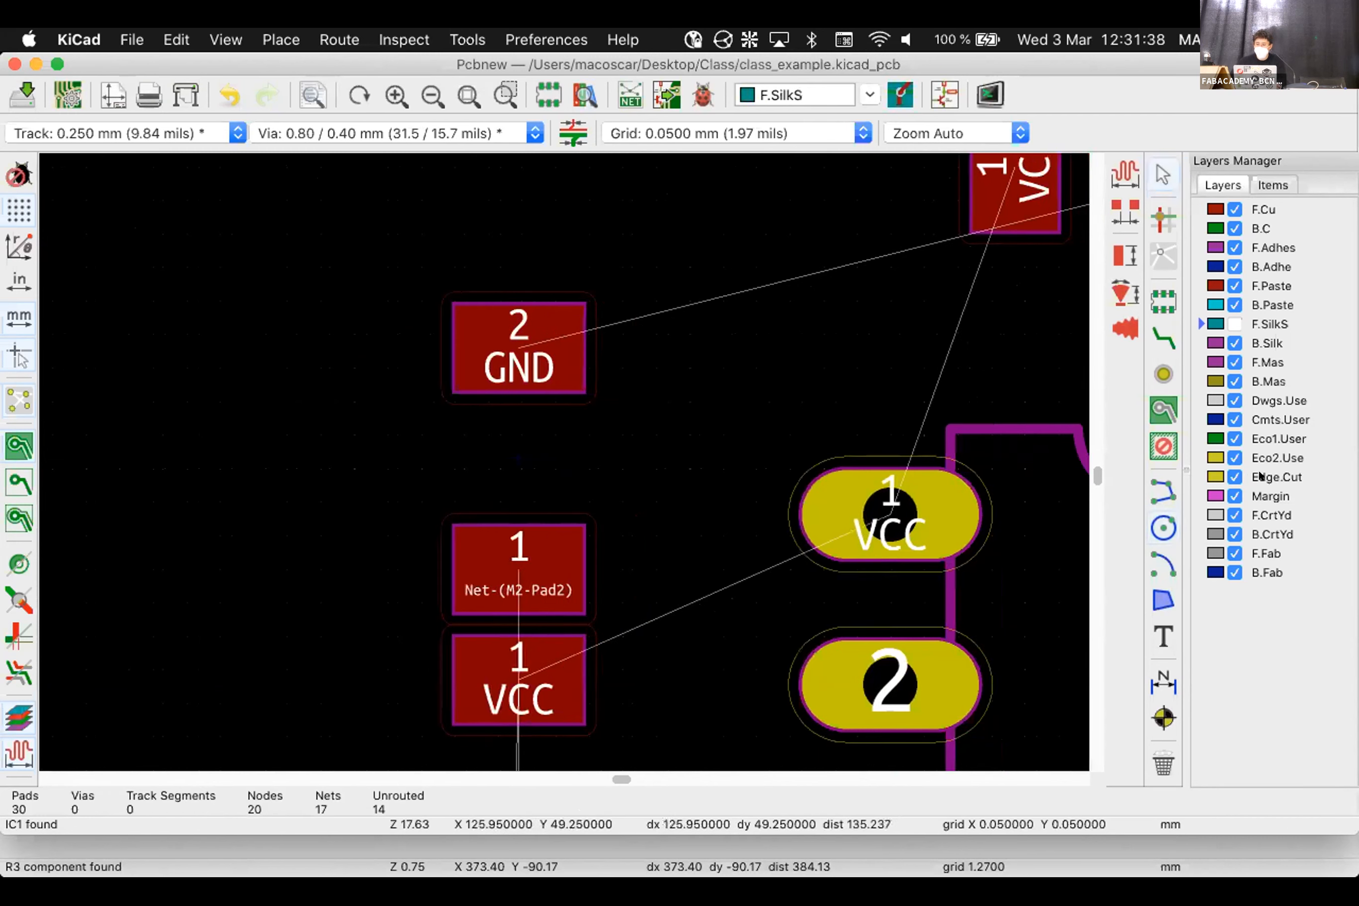
Switch to the Dwgs.User layer and draw a circle between R3's pads, nudging it left
click(1260, 477)
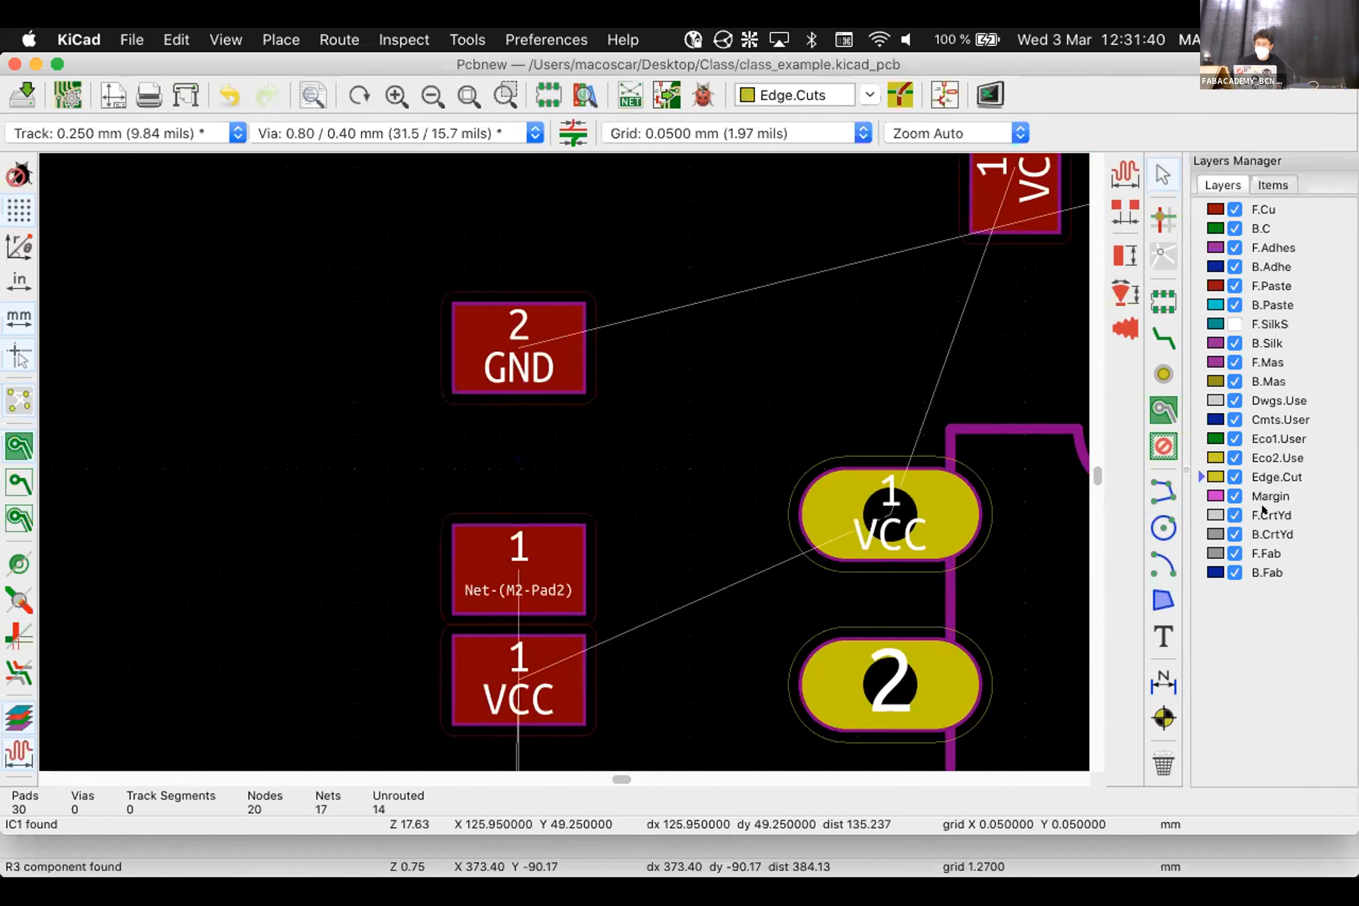
click(1266, 402)
click(1164, 528)
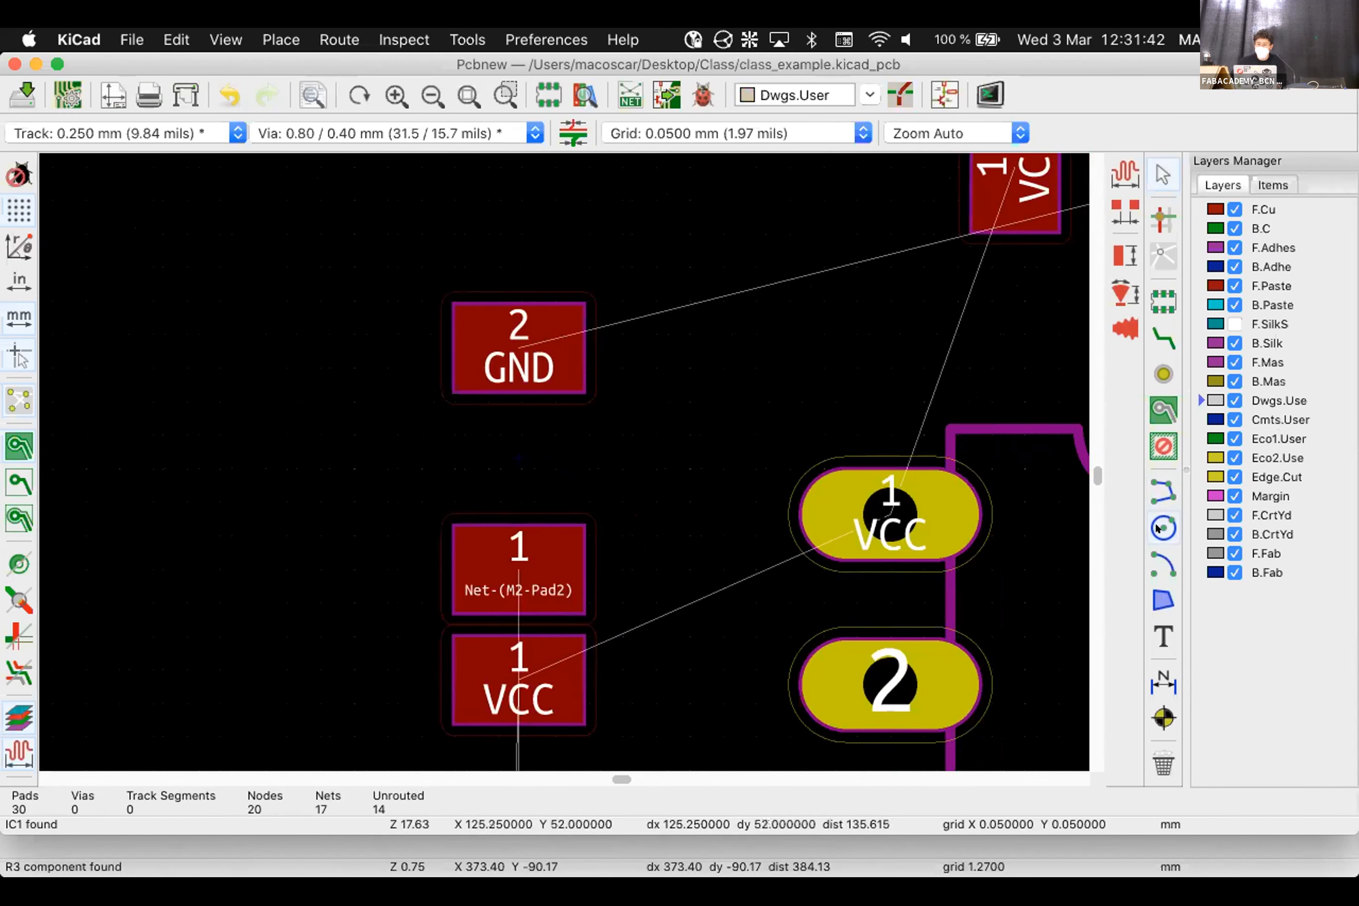
click(660, 627)
click(662, 592)
key(Escape)
click(663, 622)
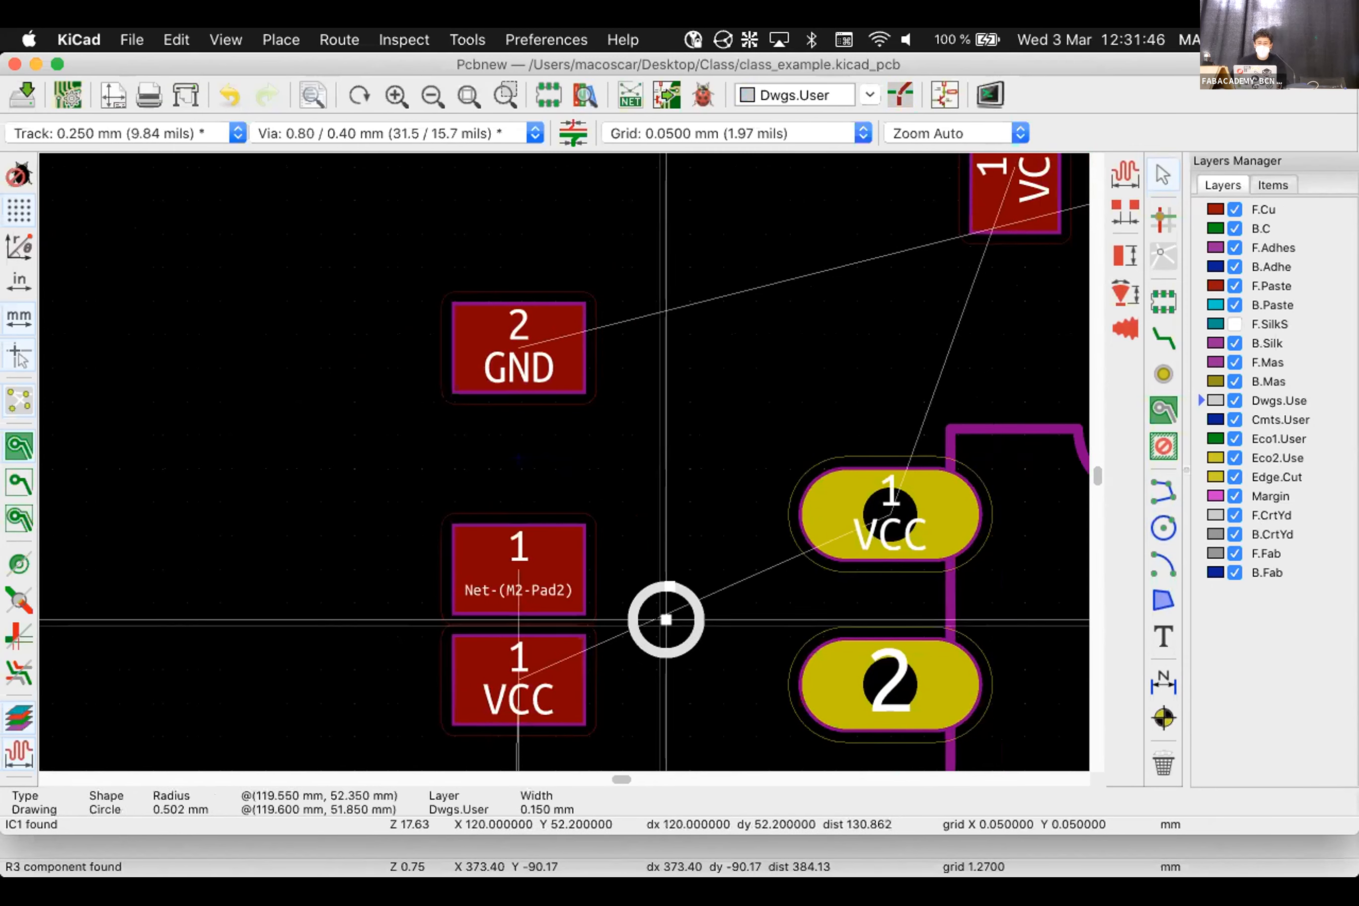
mouse_move(663, 623)
mouse_down()
mouse_move(440, 628)
mouse_move(825, 626)
mouse_move(810, 589)
mouse_move(950, 594)
mouse_move(707, 512)
mouse_move(659, 421)
mouse_move(406, 452)
mouse_move(406, 637)
mouse_move(660, 626)
mouse_up()
Delete the test circle and drag R3 upward, away from the VCC pad
click(682, 597)
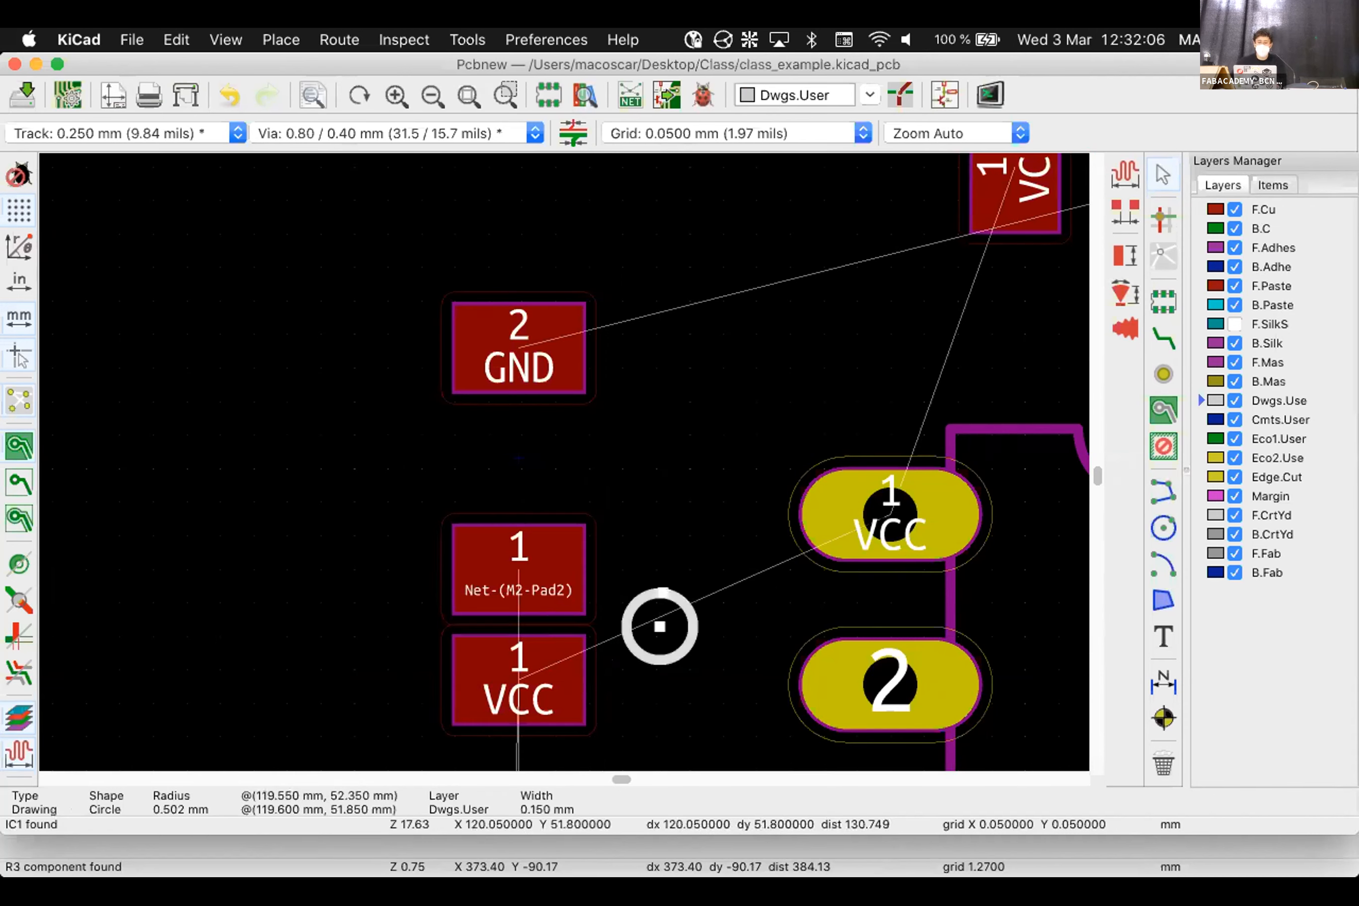
key(Delete)
click(518, 457)
drag(519, 457, 518, 362)
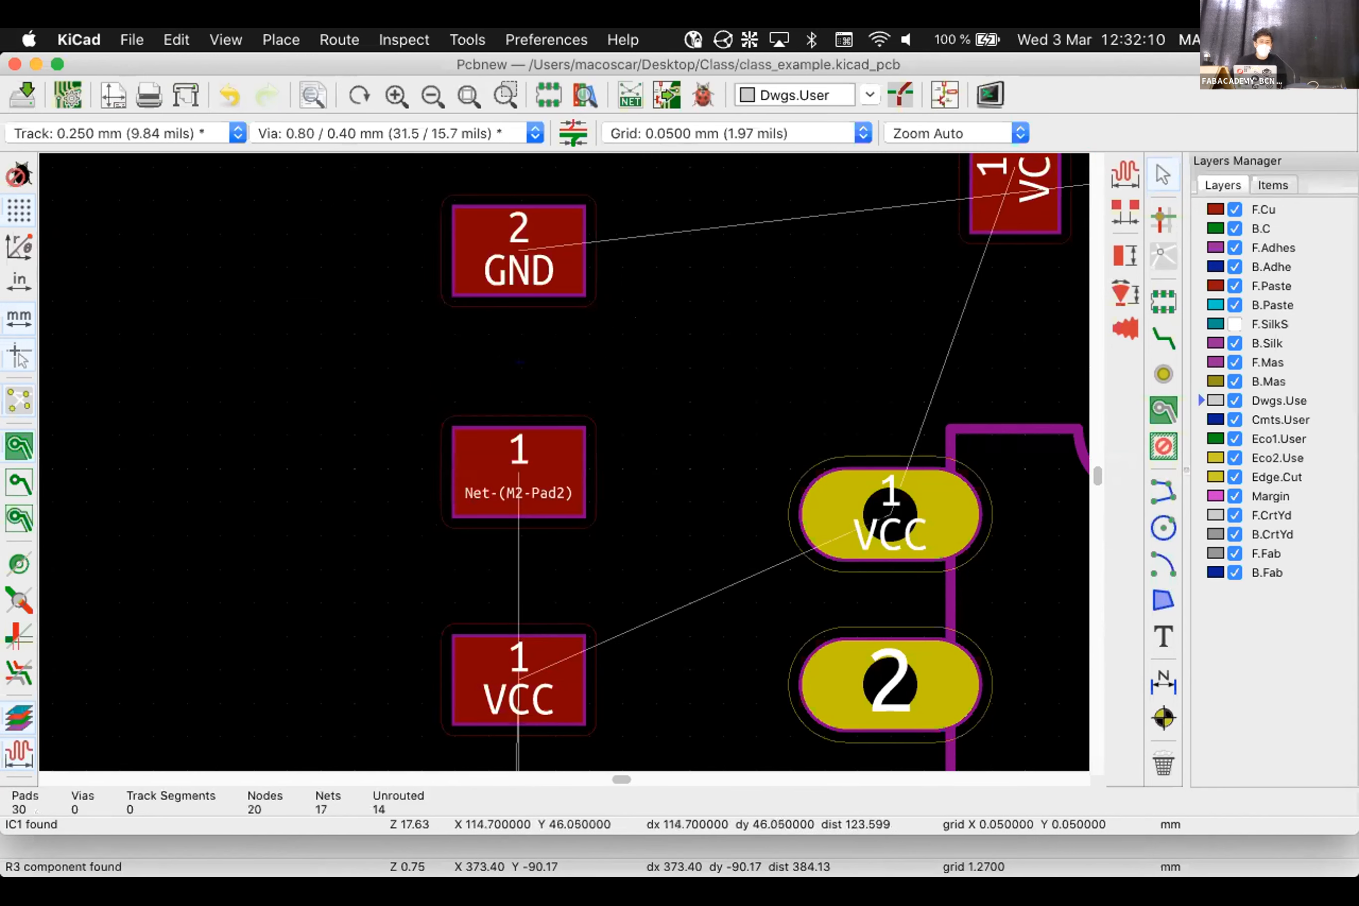
click(125, 33)
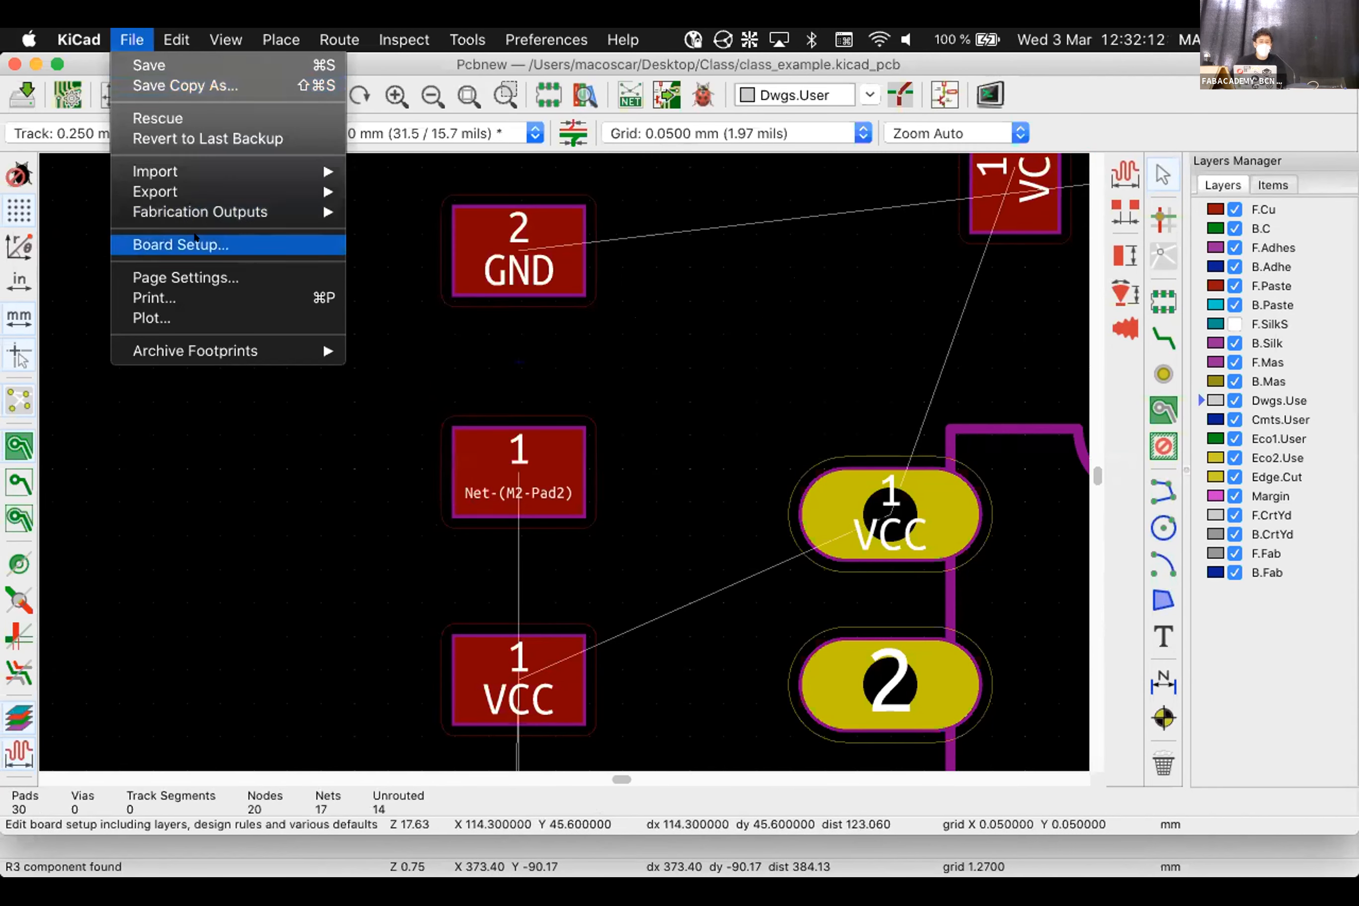
Open Board Setup's Design Rules page and select the 0.2 minimum track value
click(195, 241)
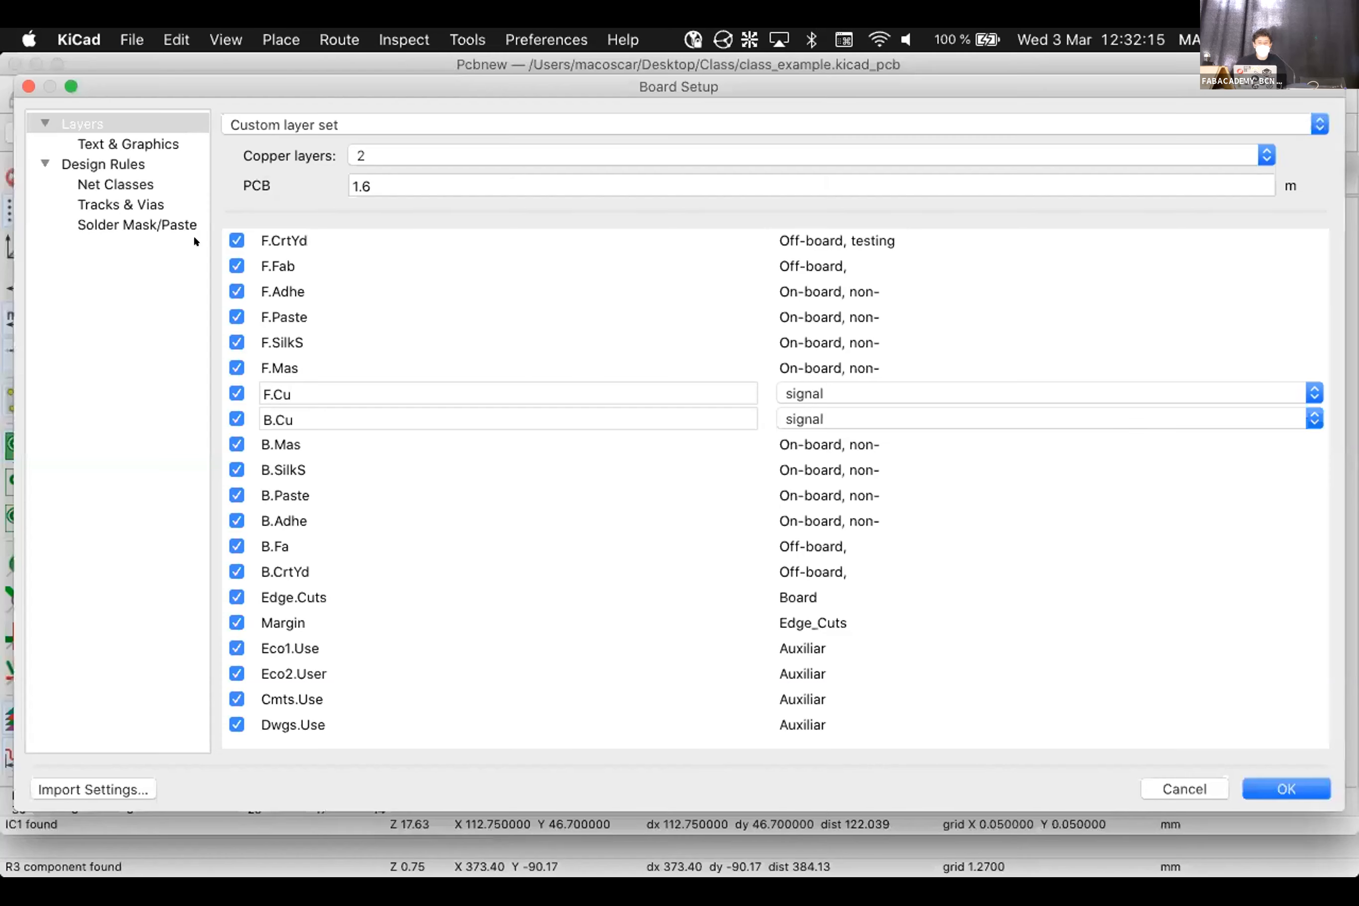
click(106, 158)
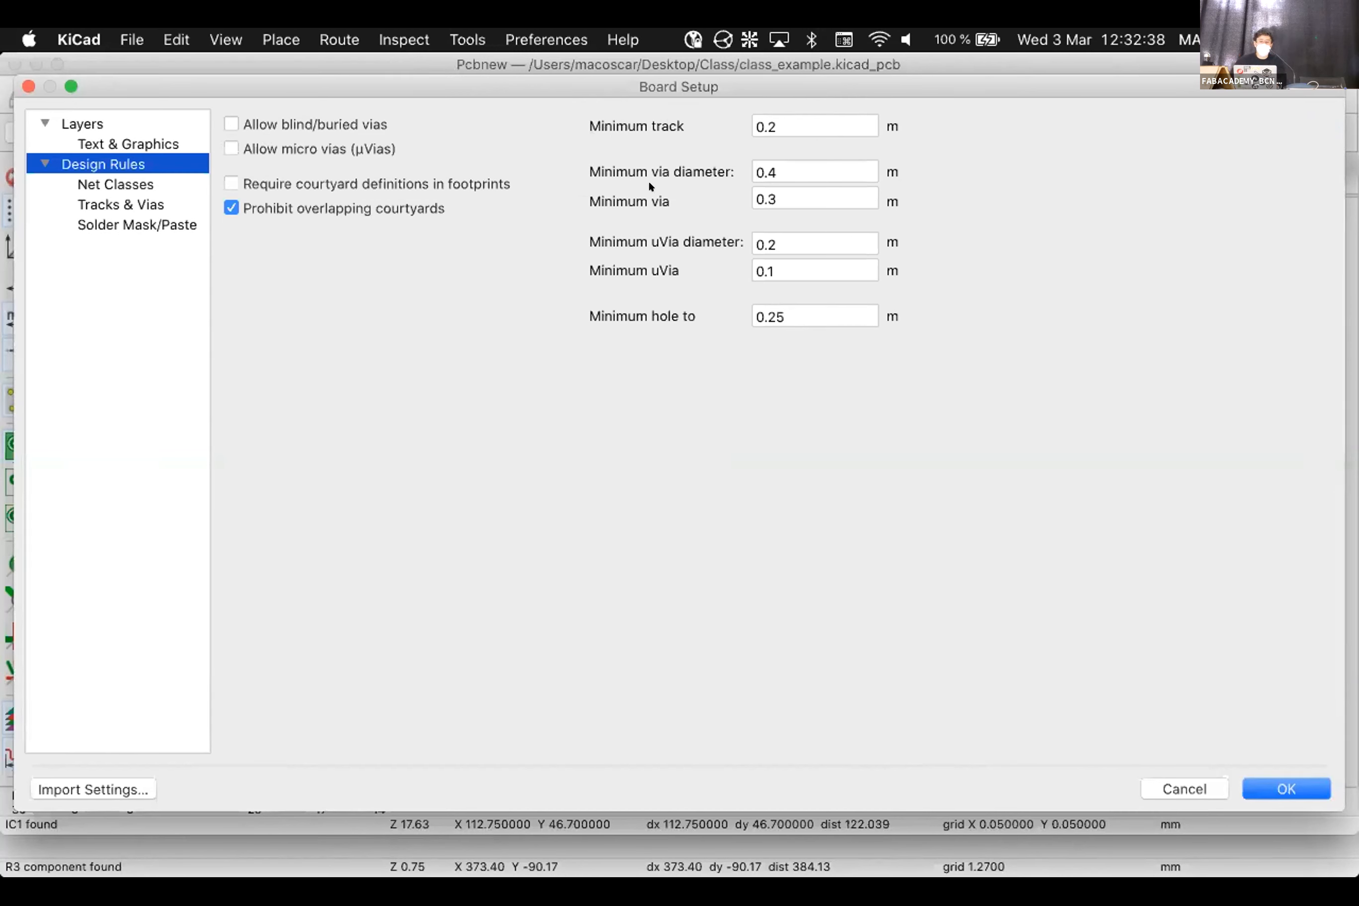
click(798, 123)
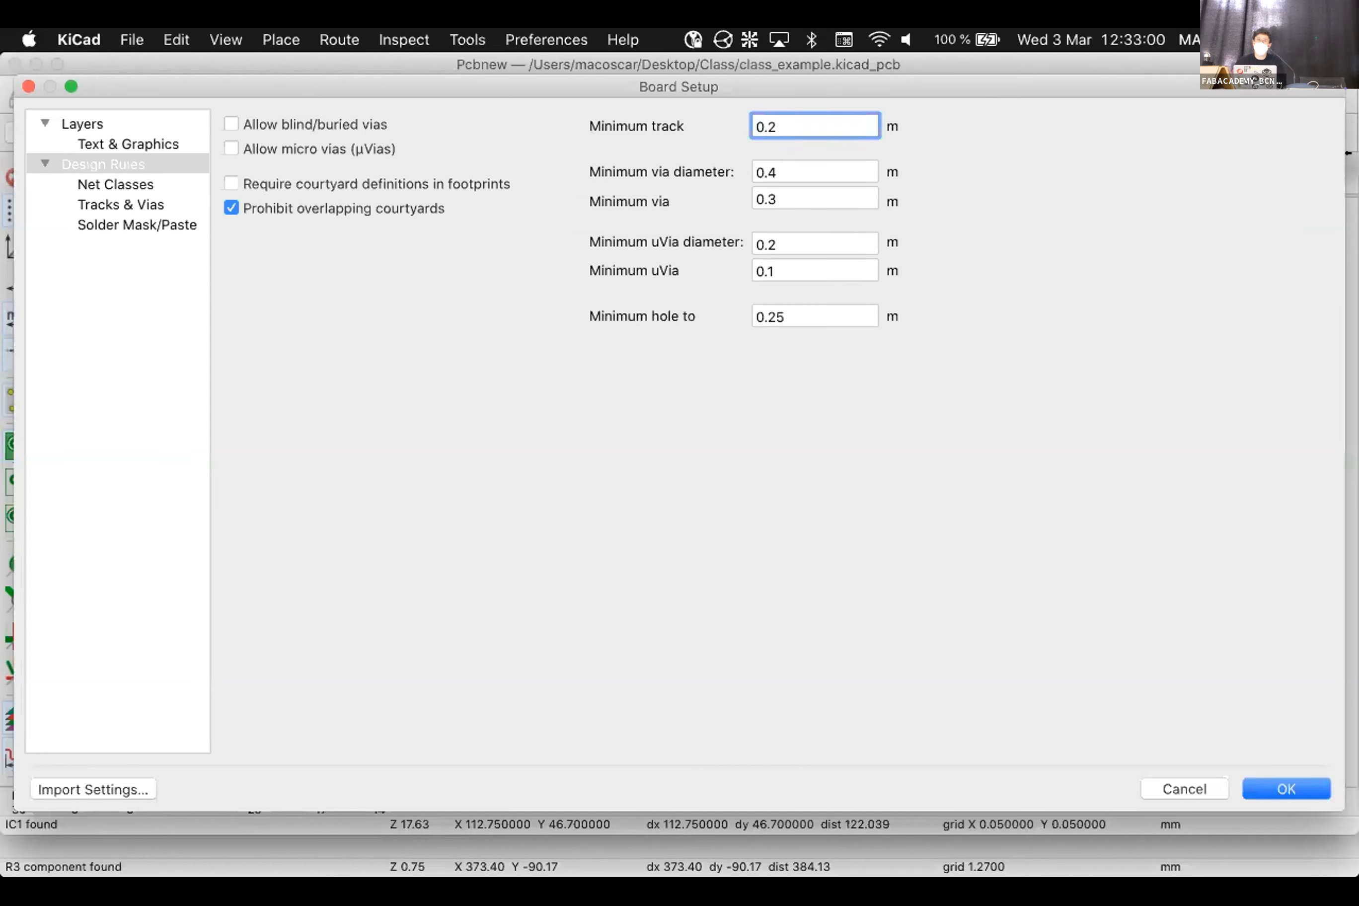
double_click(817, 112)
Show the Net Classes page and select the Default class row (0.2 mm clearance, 0.25 mm track)
click(71, 182)
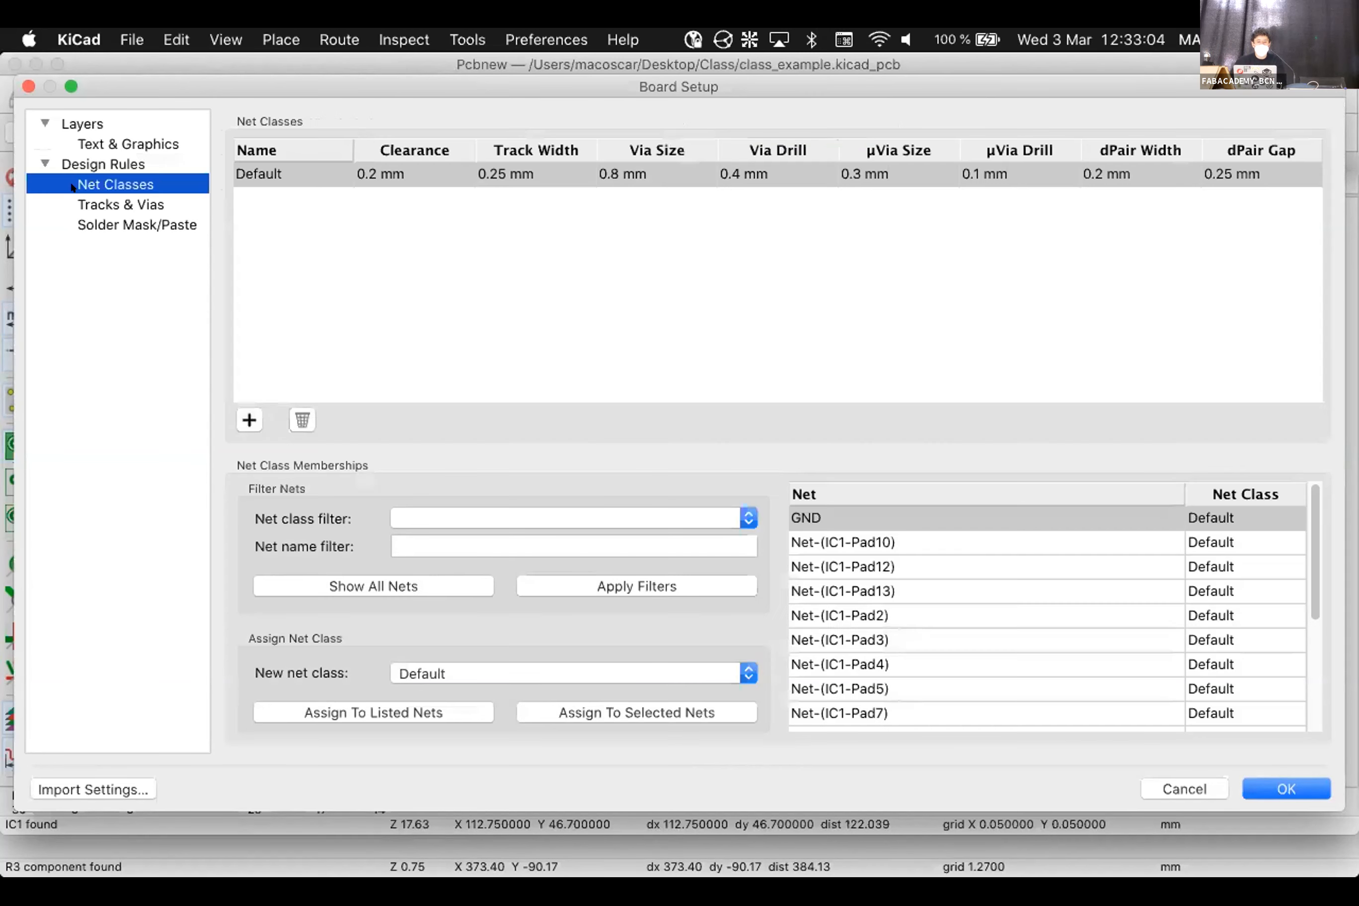
click(426, 178)
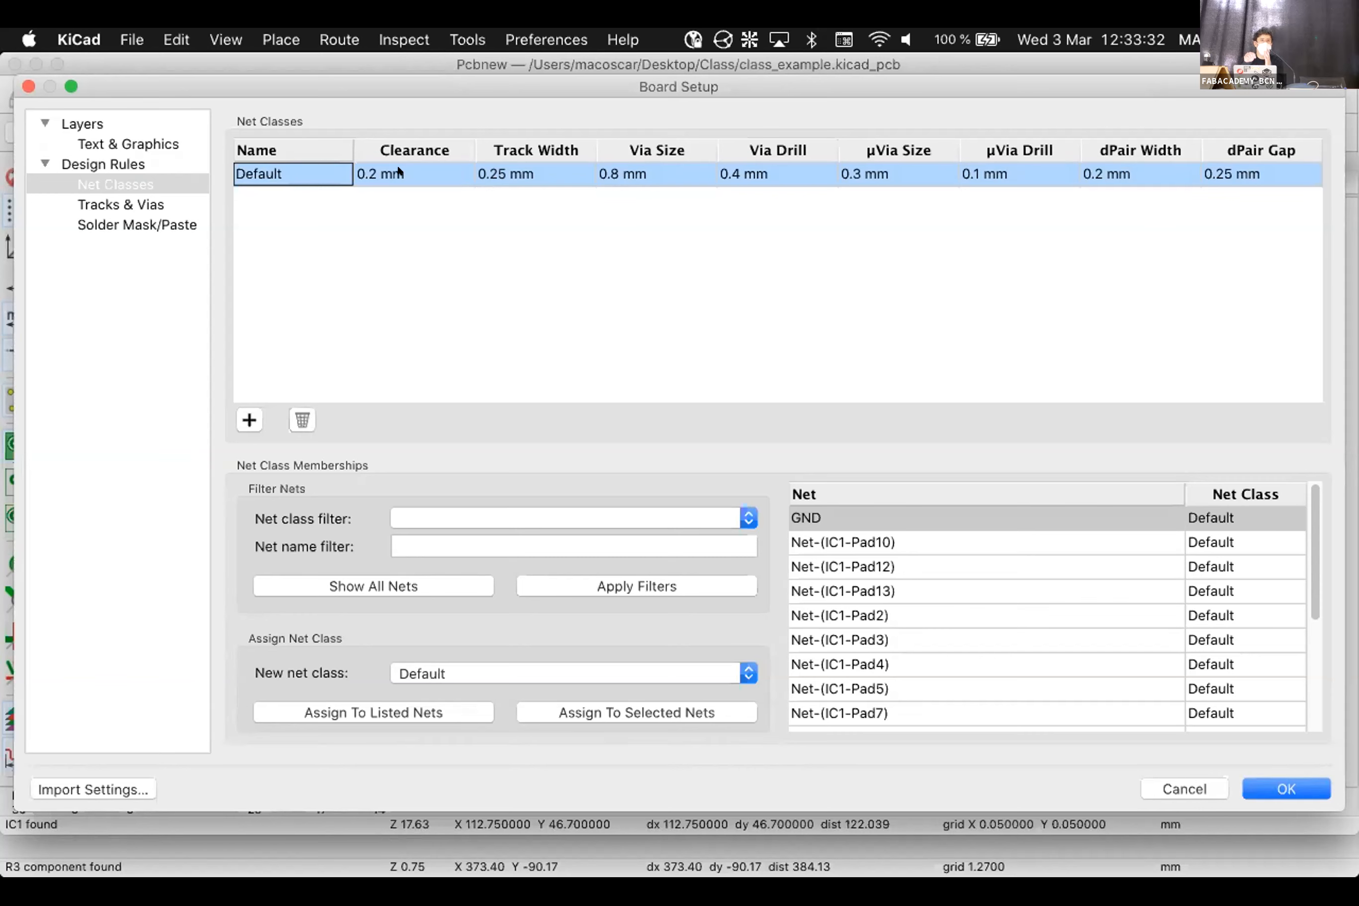
Calculate 1/64*25,4 in Spotlight, giving 0,396875 mm, then return to Board Setup
key(super+space)
text(1)
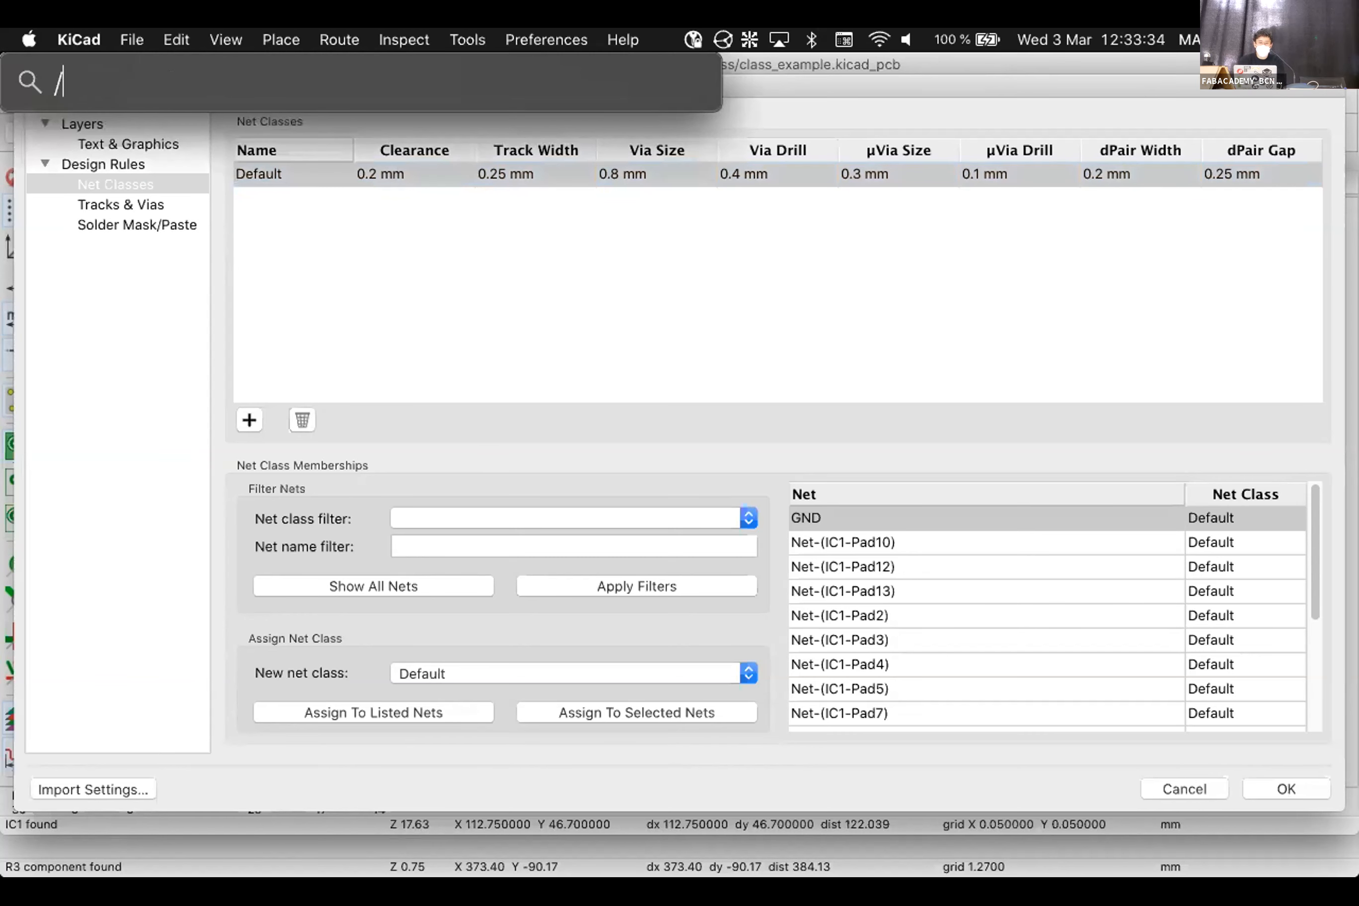
text(/64)
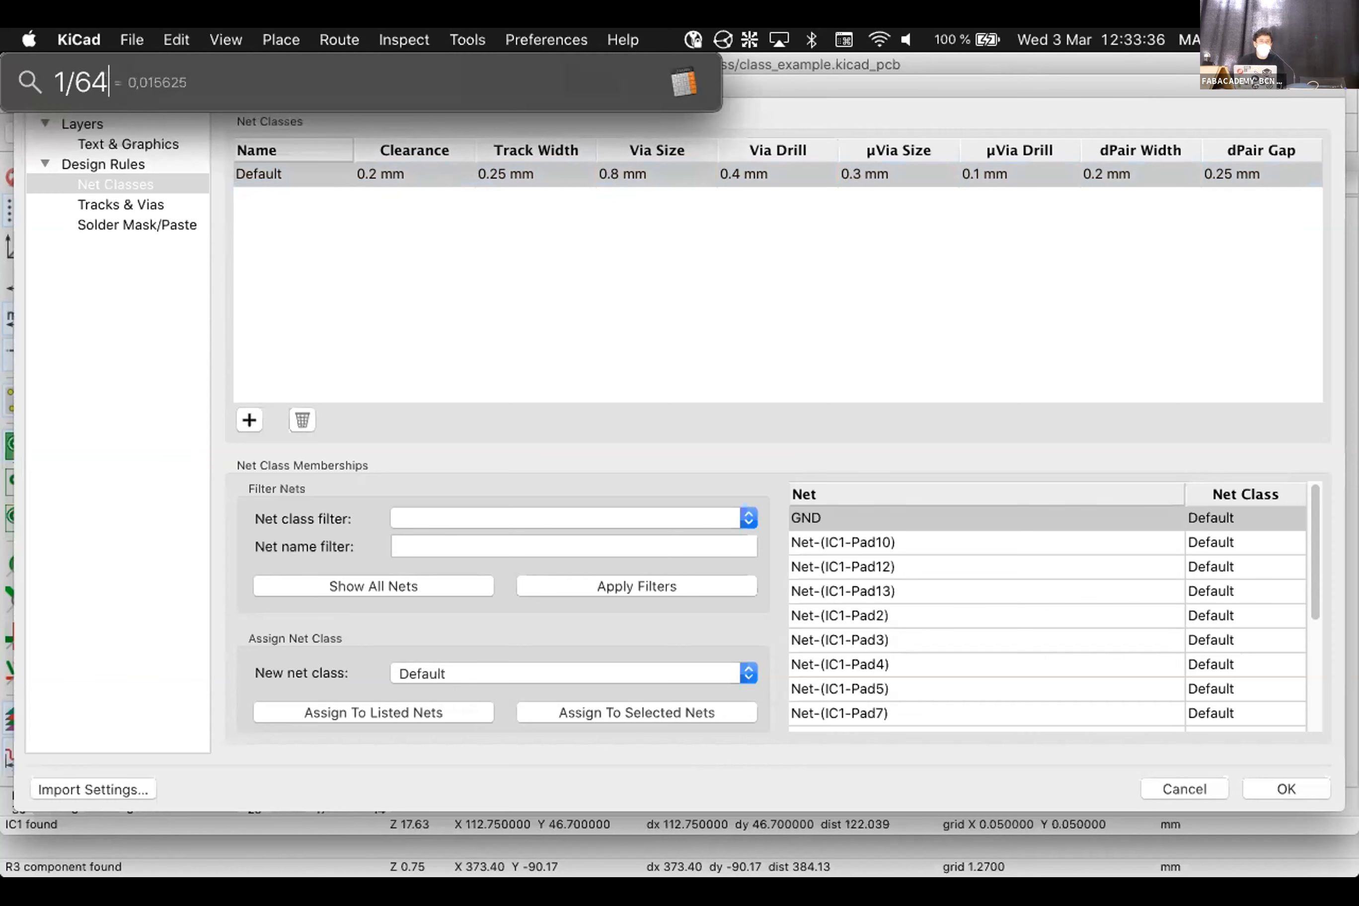
text(*25,4)
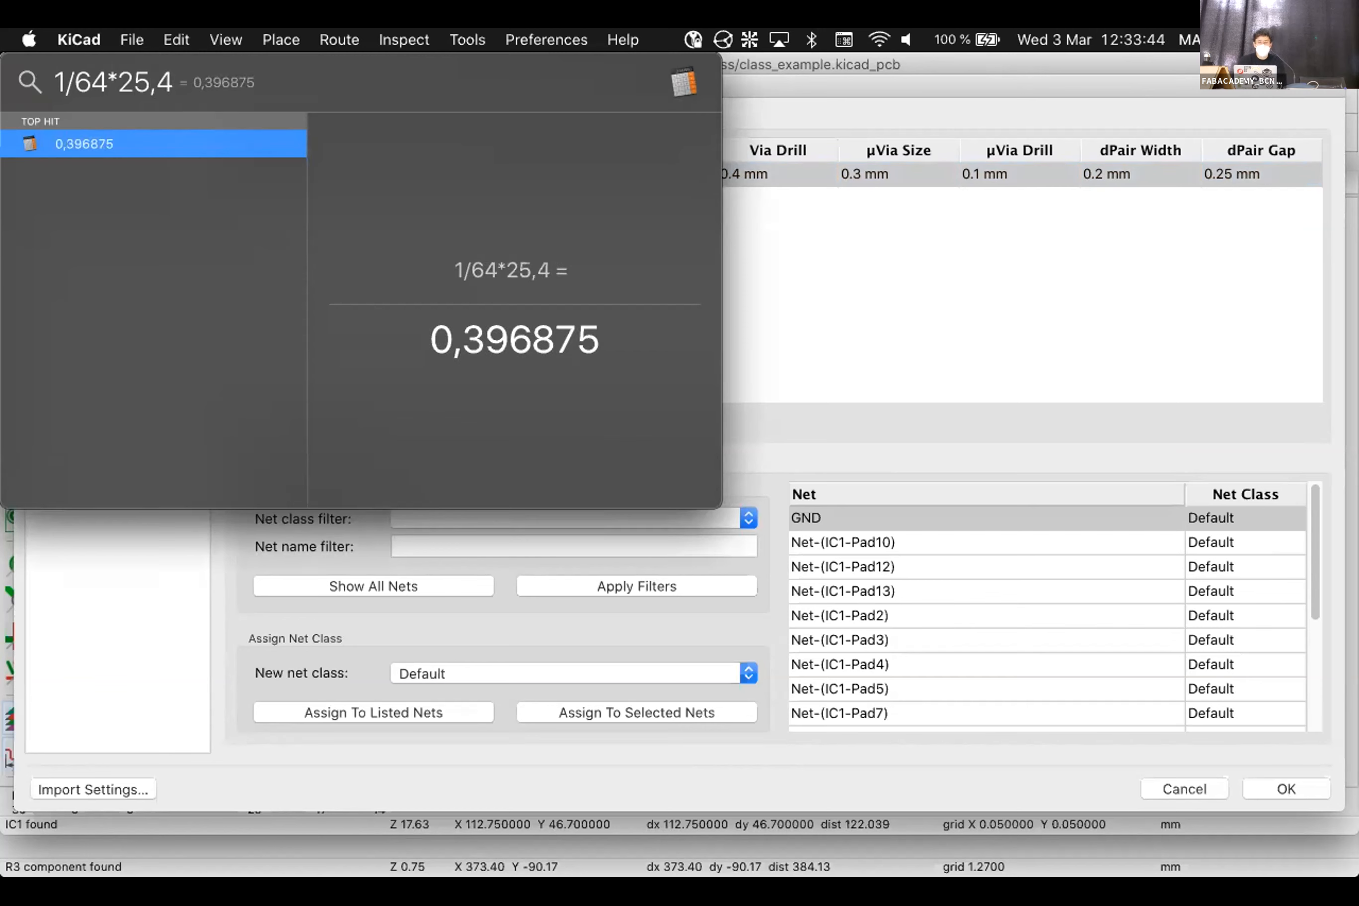
double_click(478, 328)
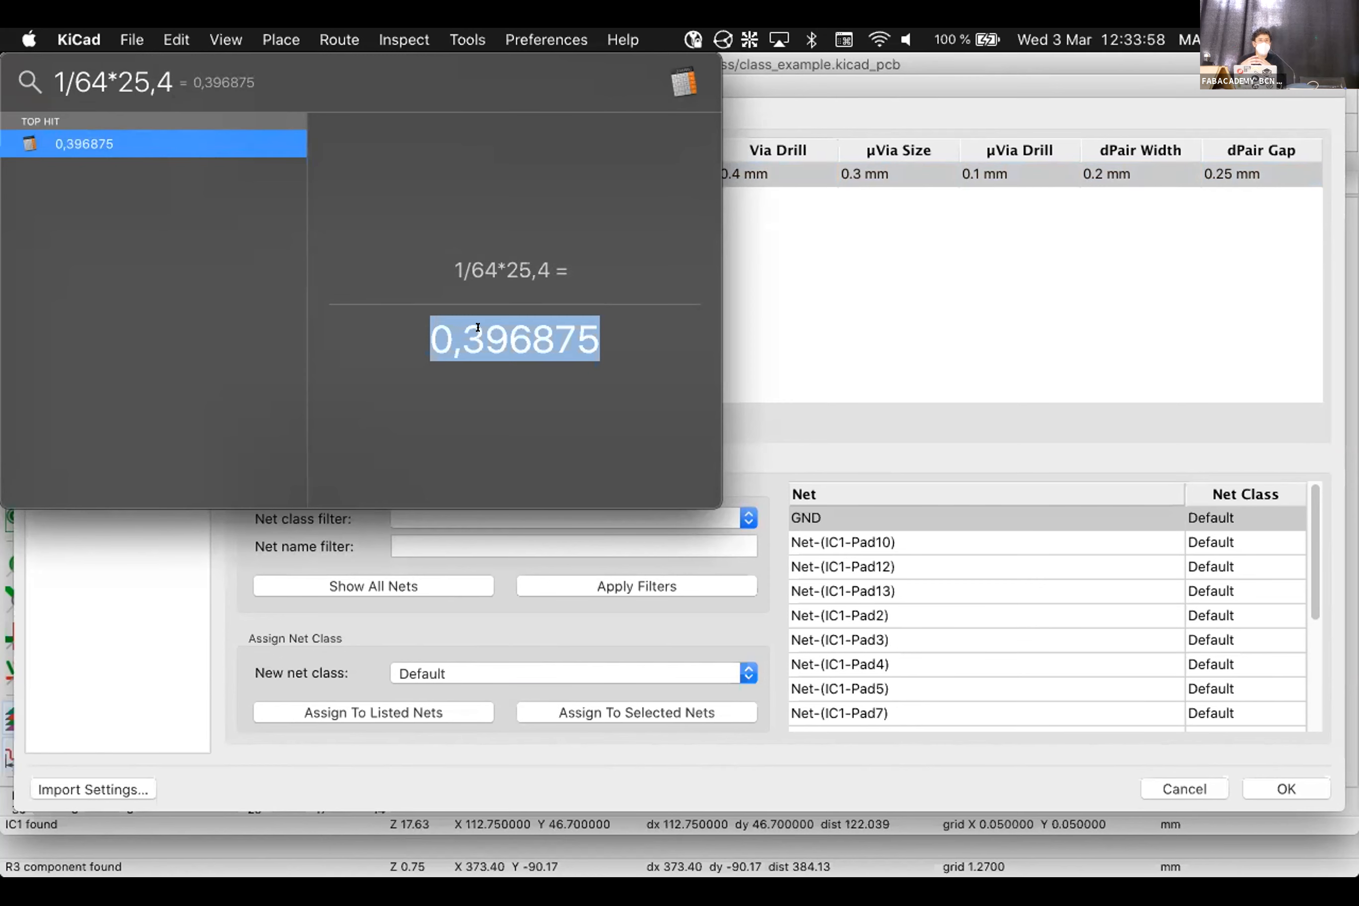
click(905, 318)
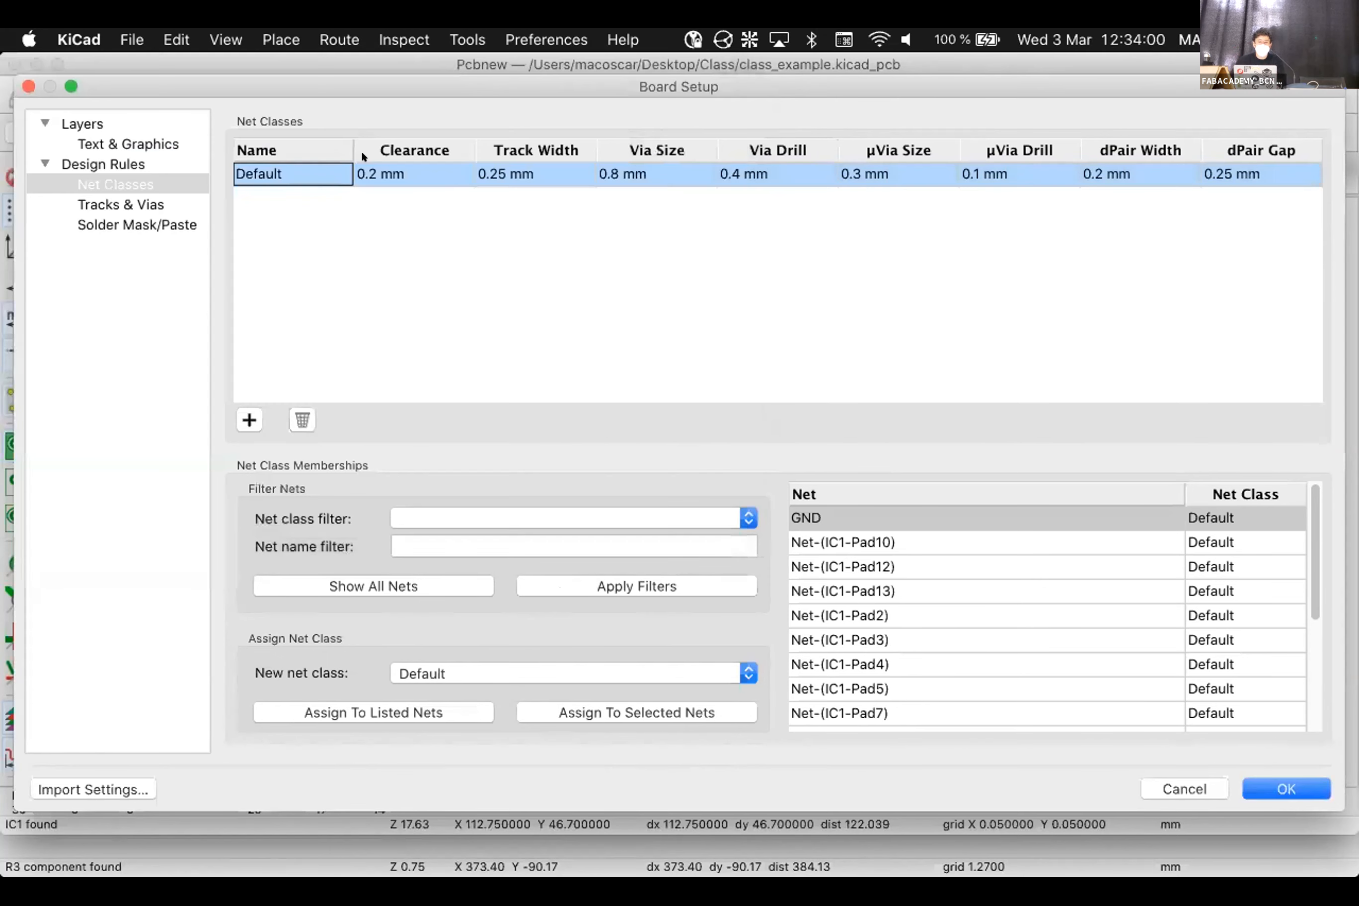
Edit the Default row to 0.4 mm clearance and 0.3 mm track width, then confirm with OK
double_click(364, 166)
click(377, 173)
key(BackSpace)
text(4)
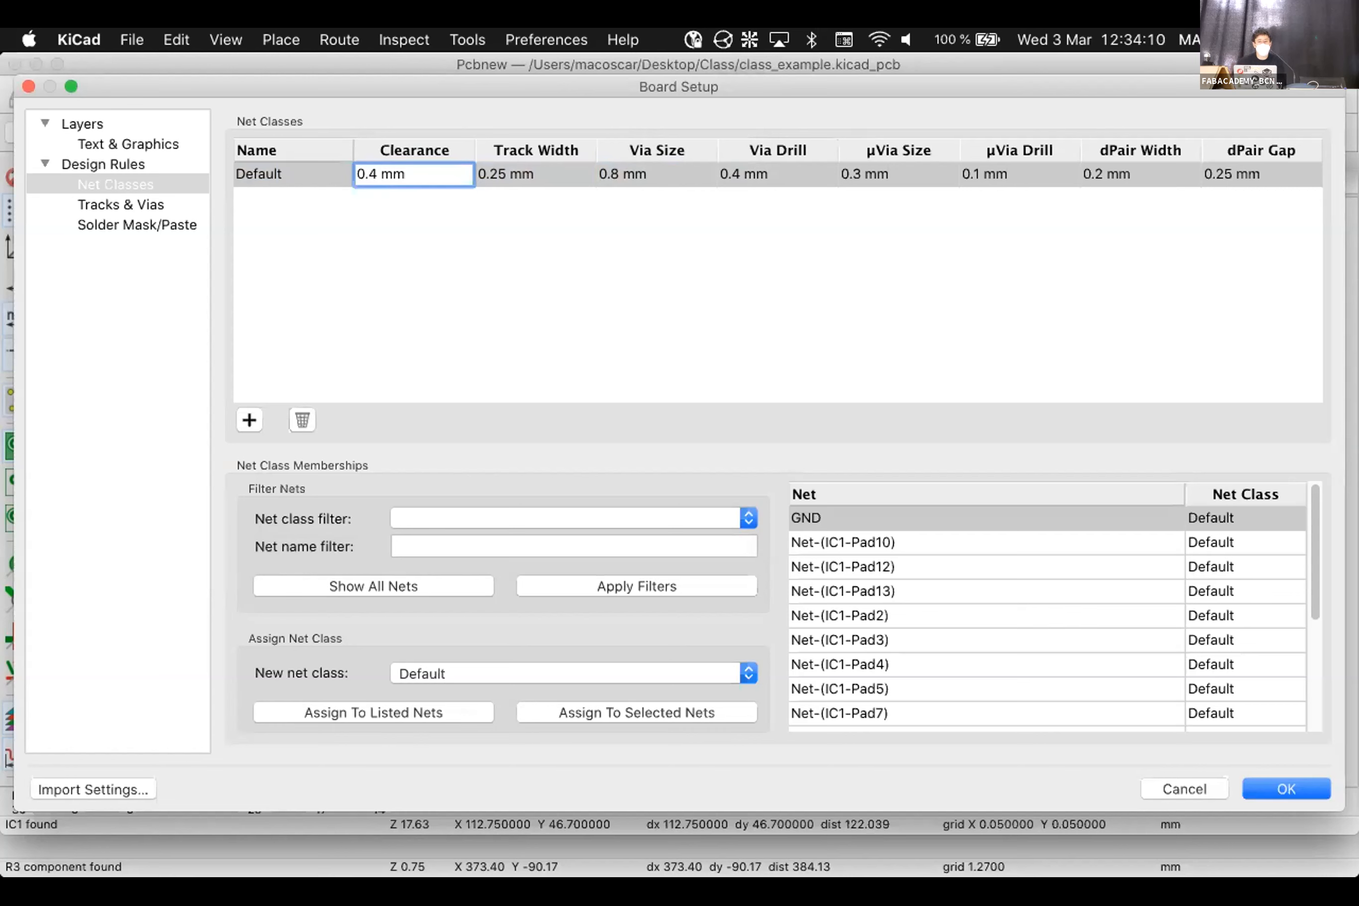
click(431, 303)
click(482, 174)
click(482, 174)
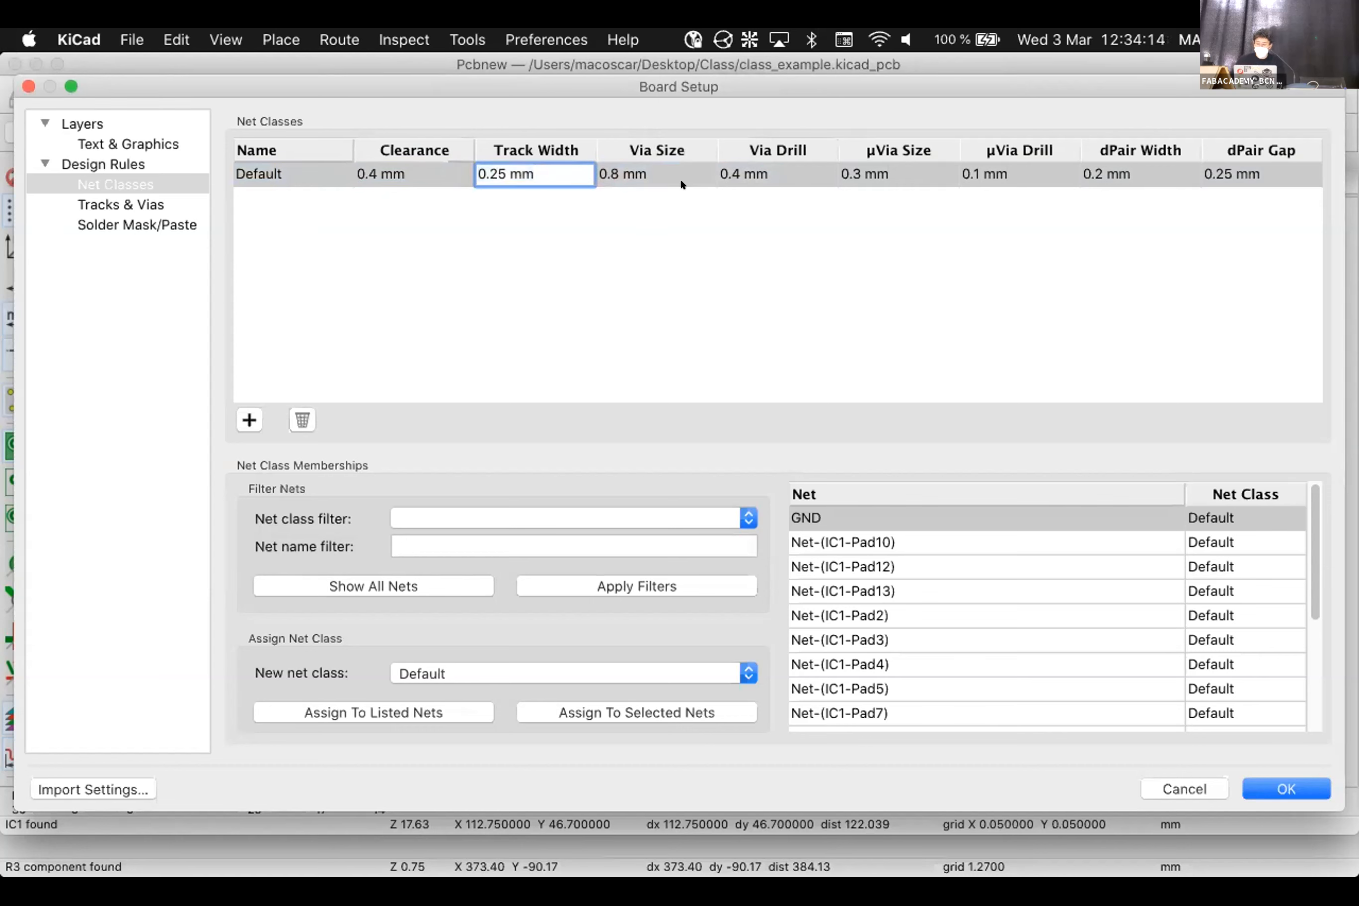
key(BackSpace)
key(BackSpace)
text(3)
click(462, 185)
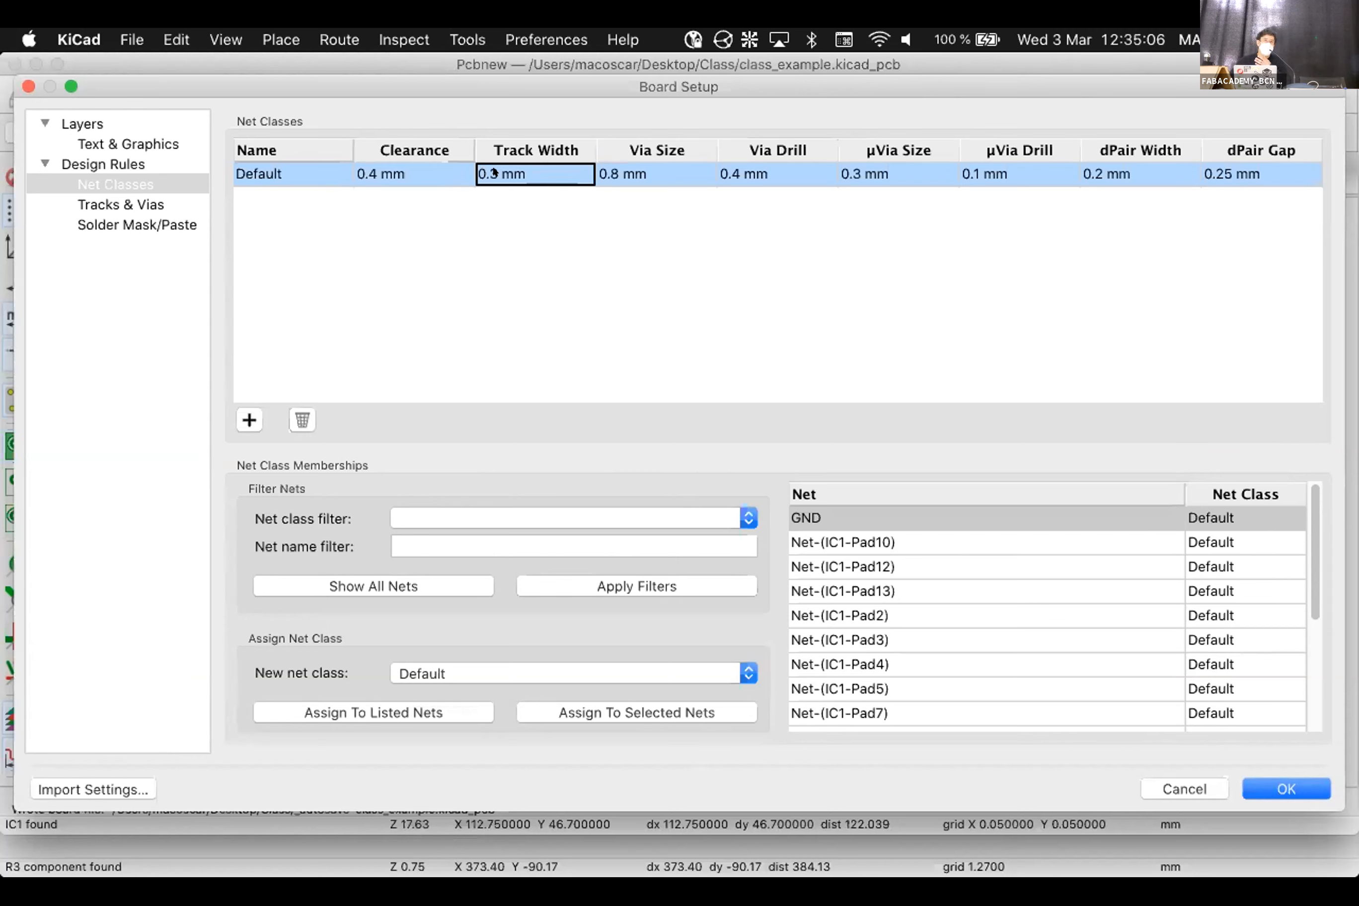
click(1262, 780)
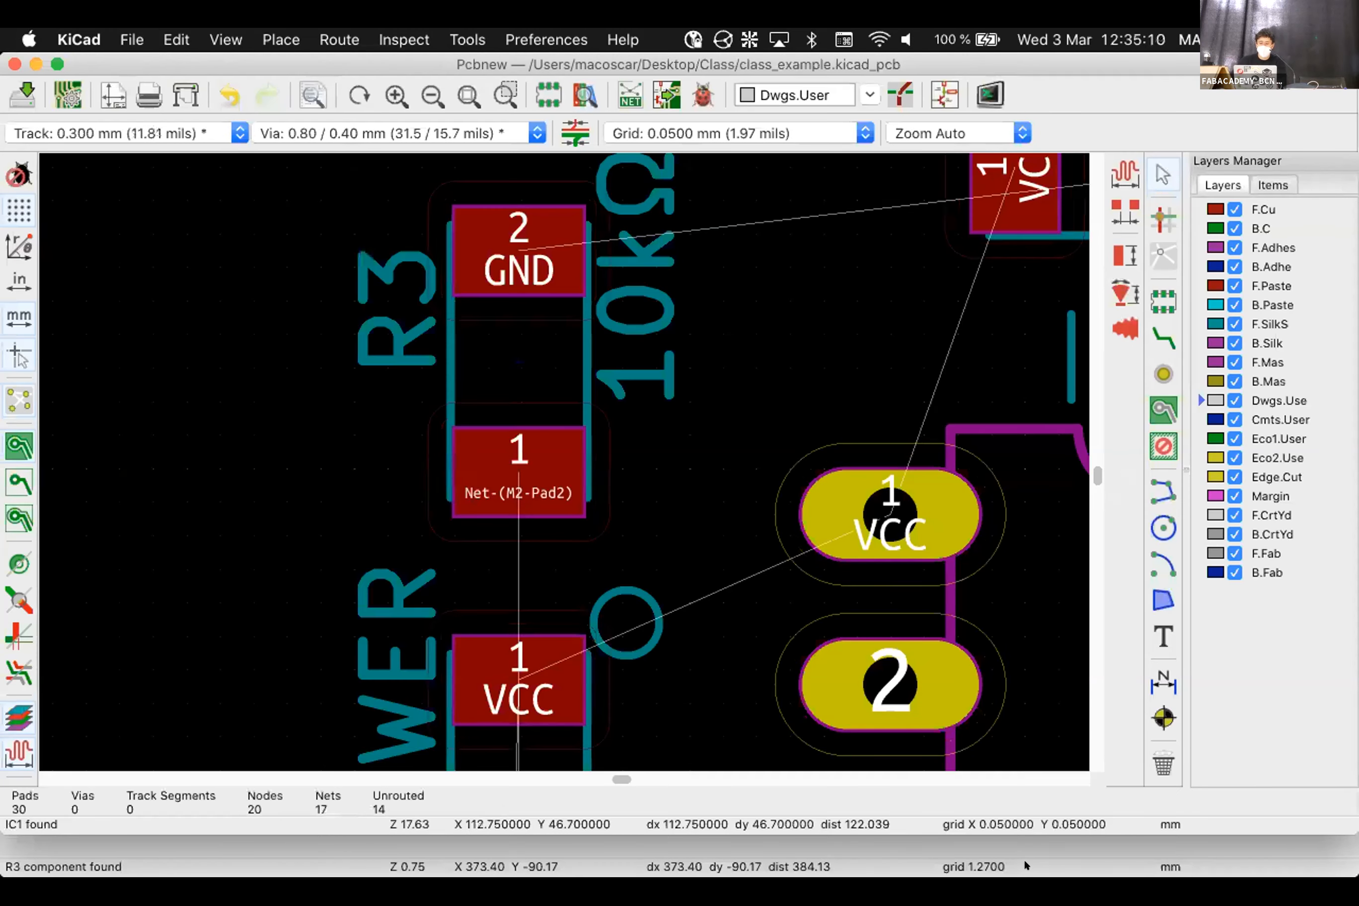
Switch to the KiCad project manager and open the PCB Calculator's Track Width tab
click(1025, 861)
key(super+grave)
key(super+grave)
click(228, 37)
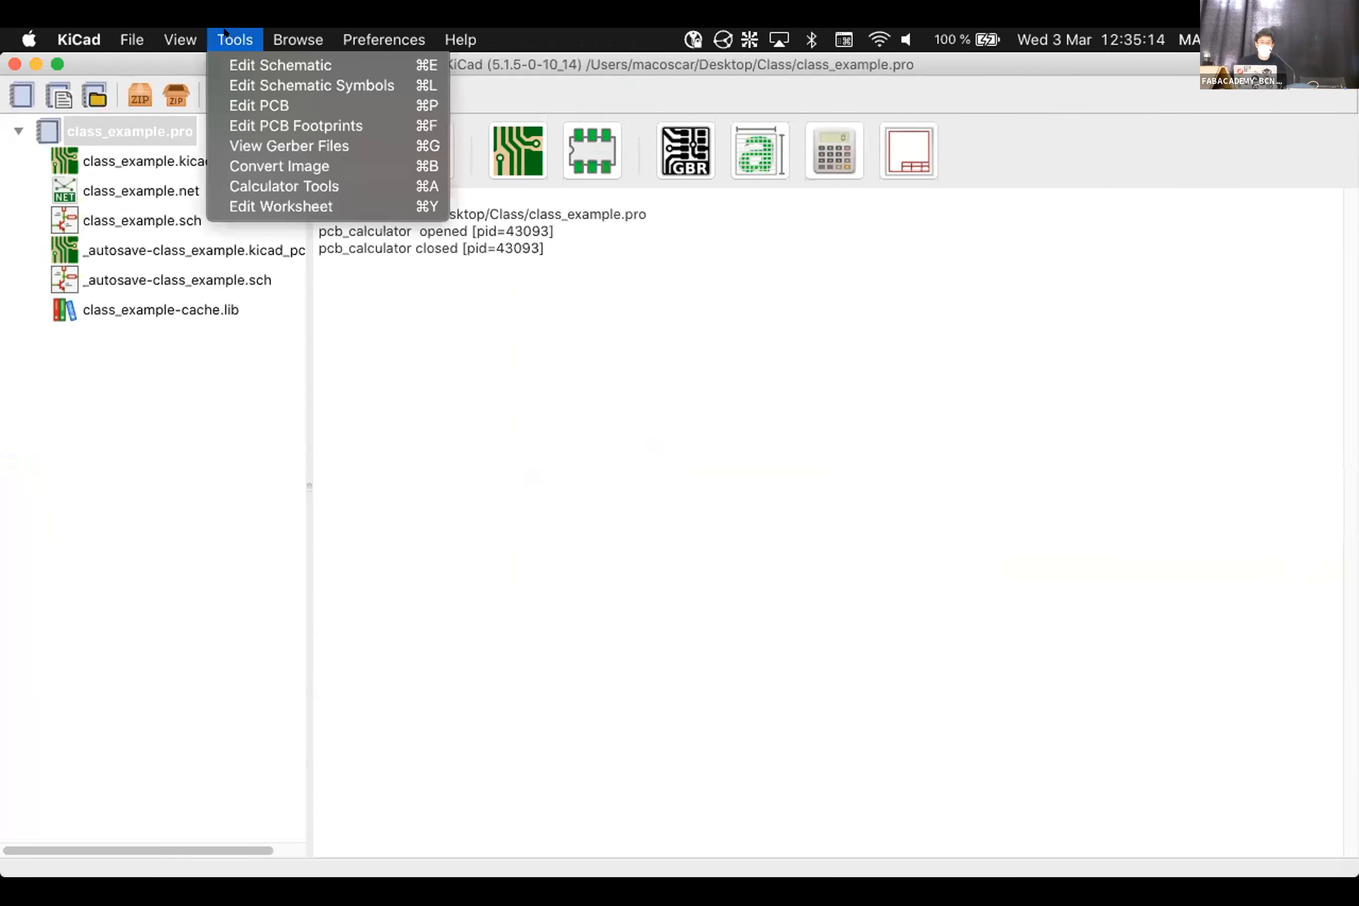
click(274, 180)
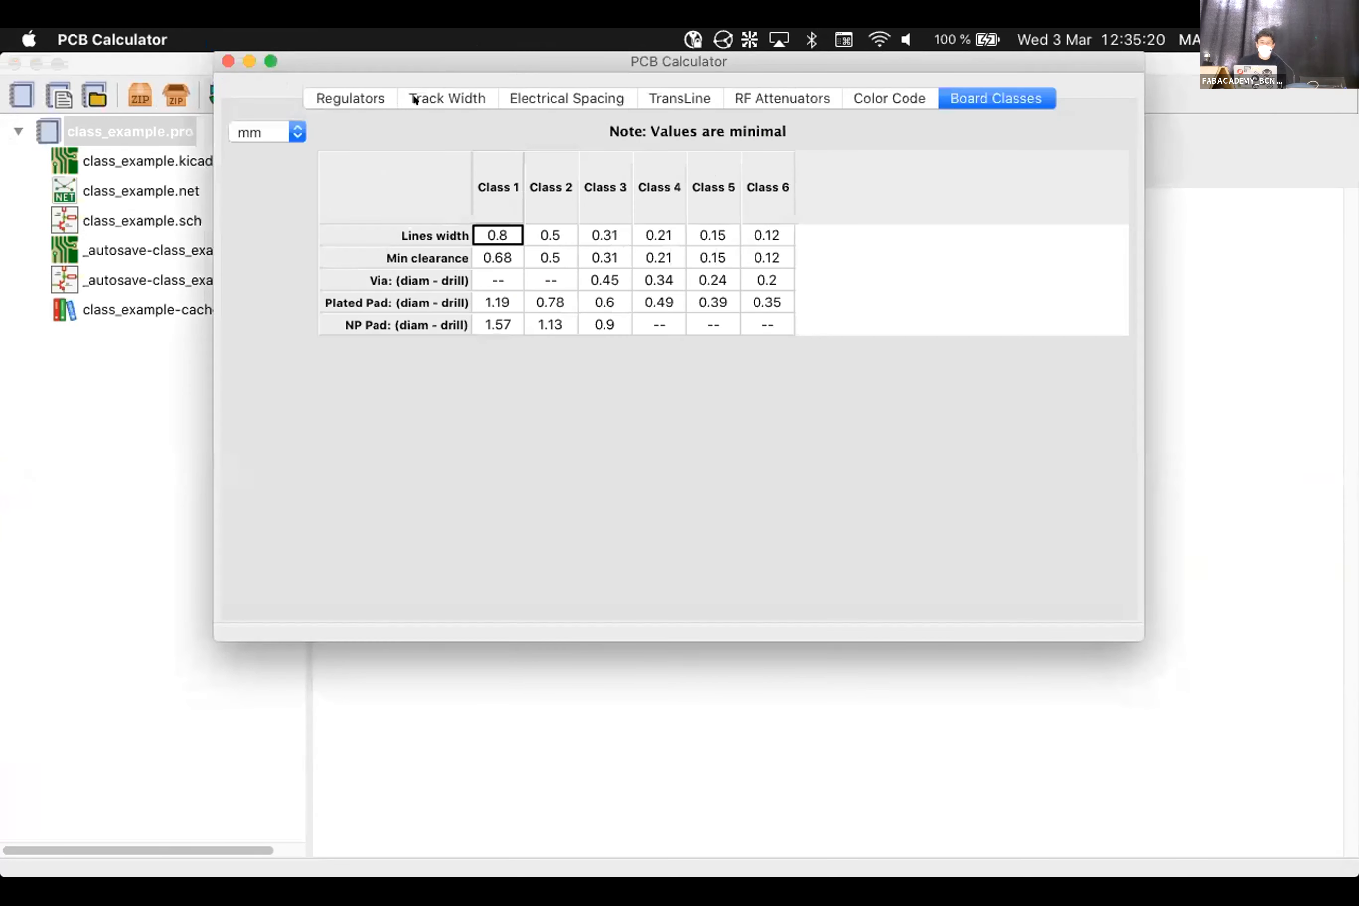
click(415, 100)
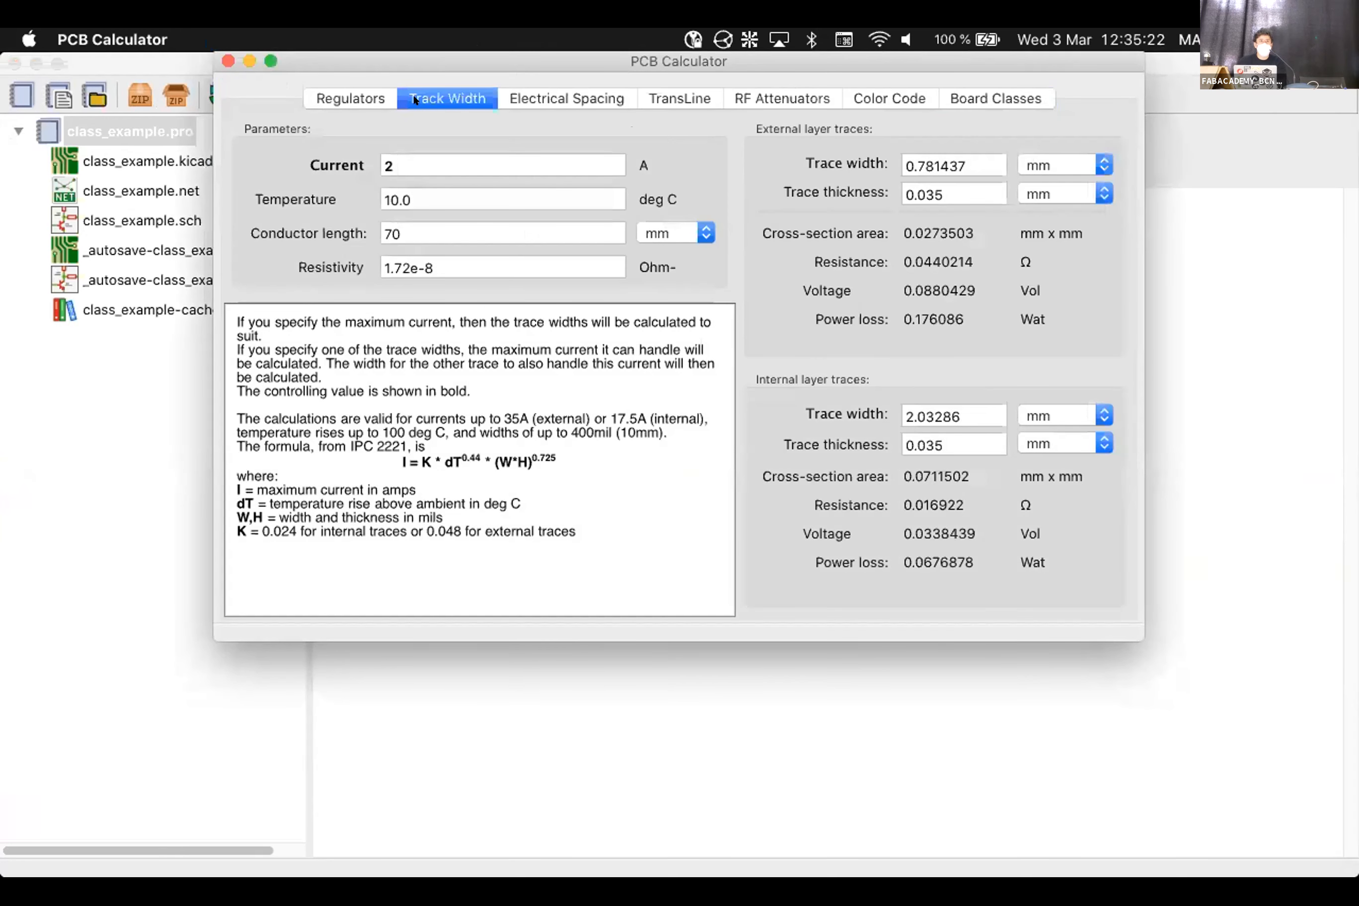
Change conductor length from 70 to 10 mm and review the 0.781437 mm external trace result
click(432, 153)
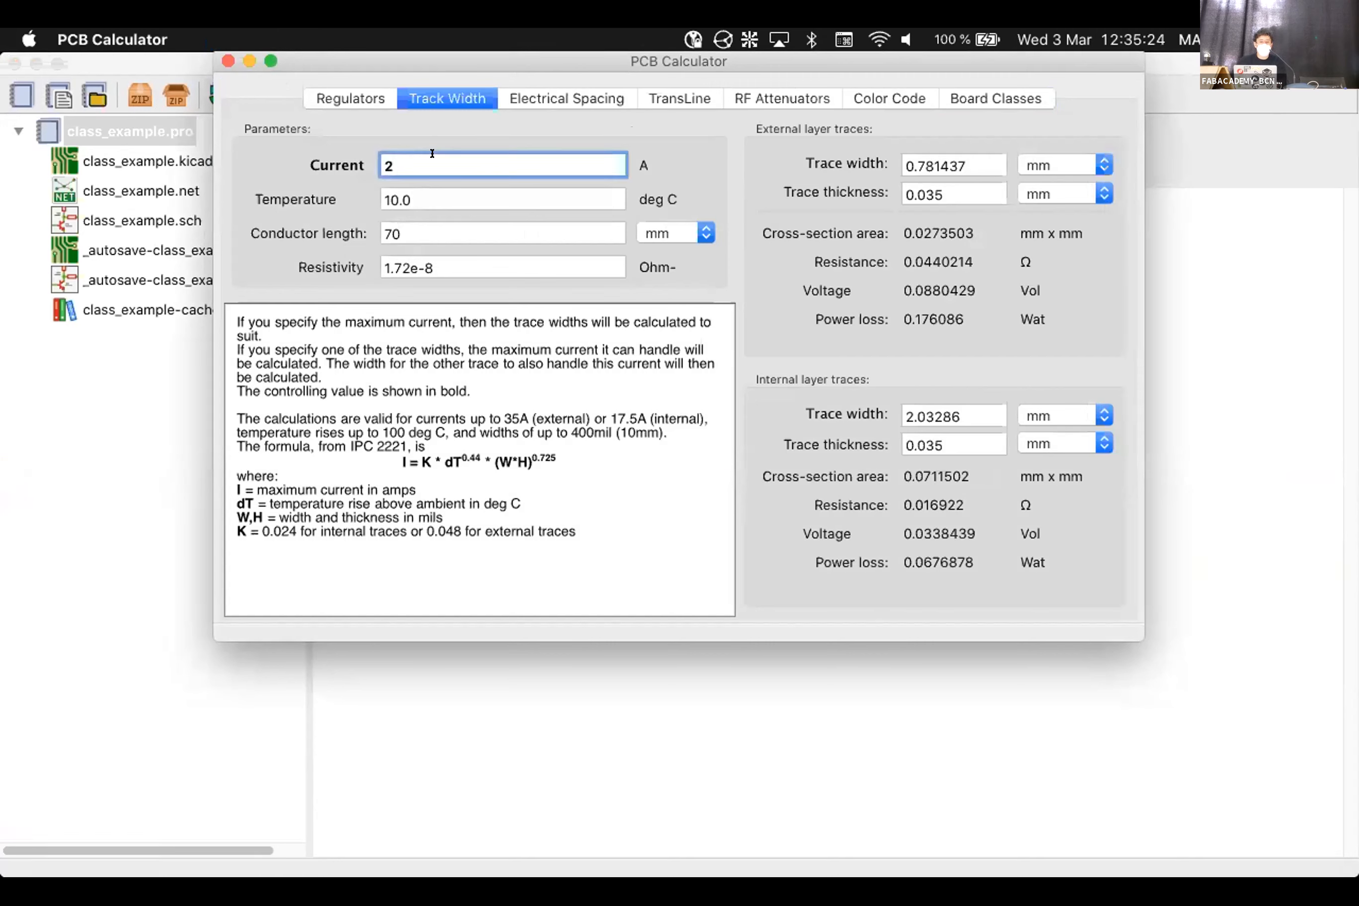
click(478, 191)
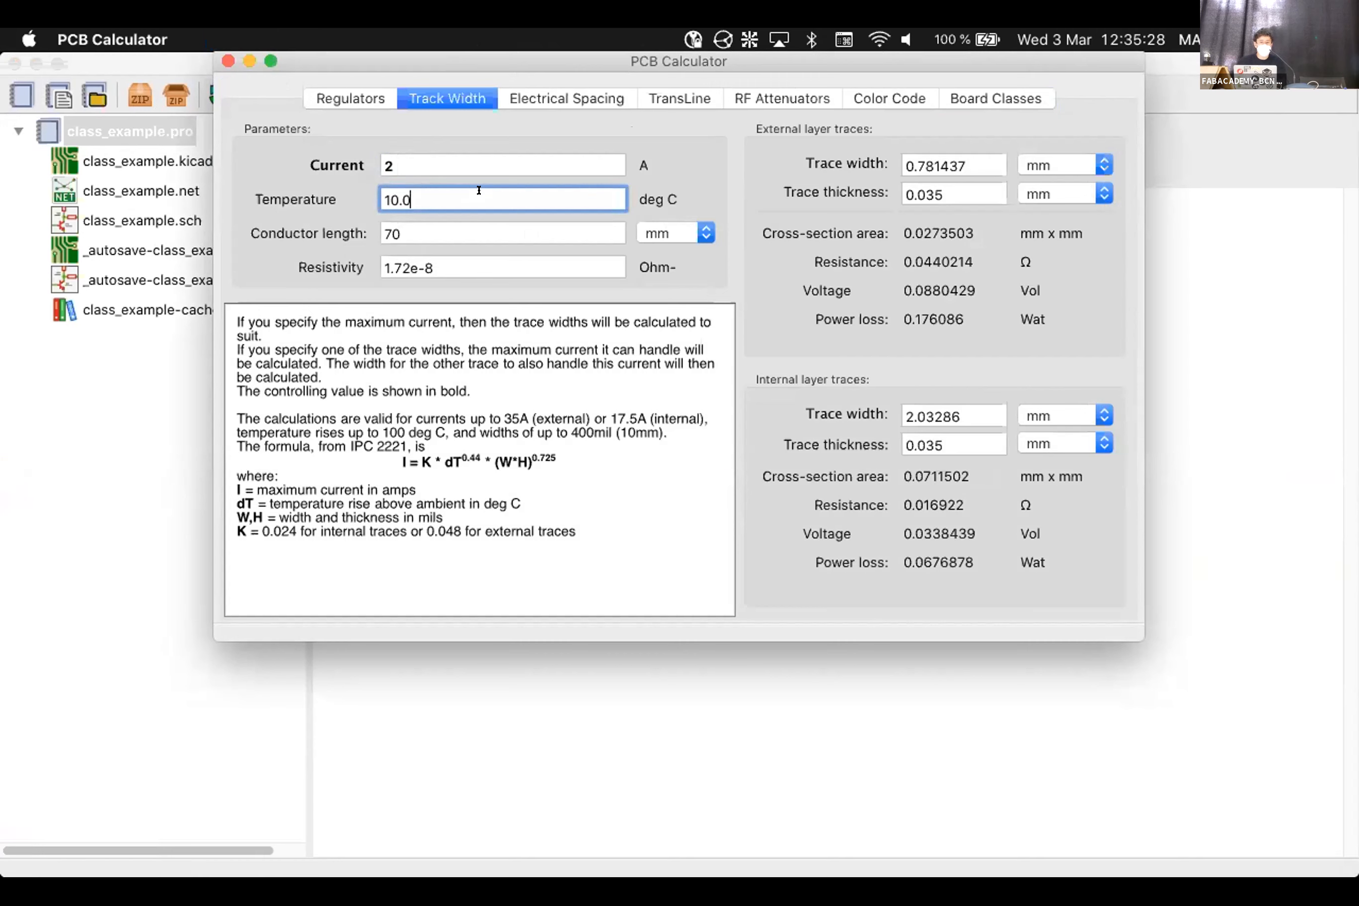
click(410, 227)
drag(411, 227, 329, 237)
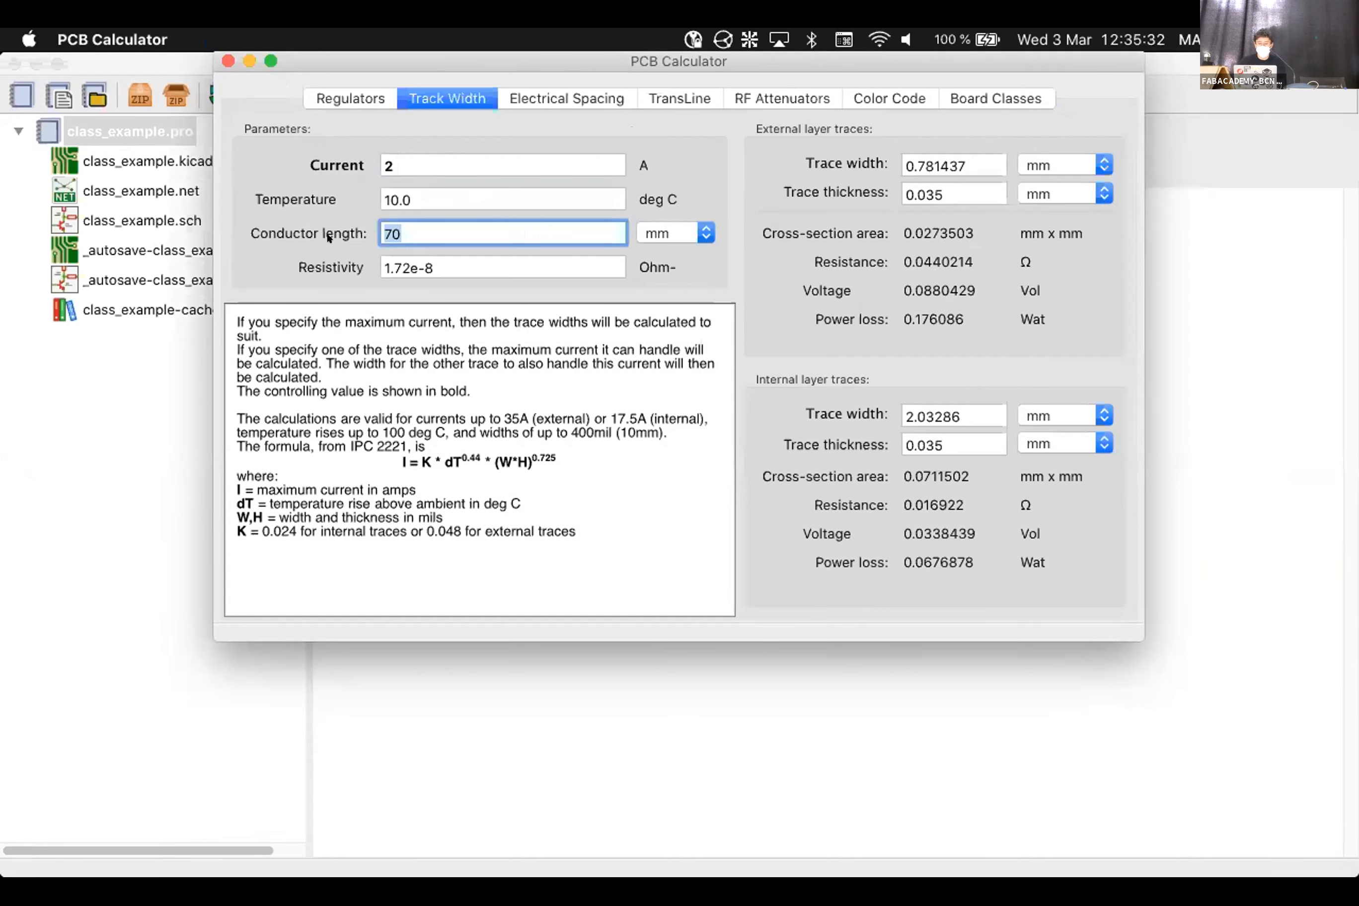
text(10)
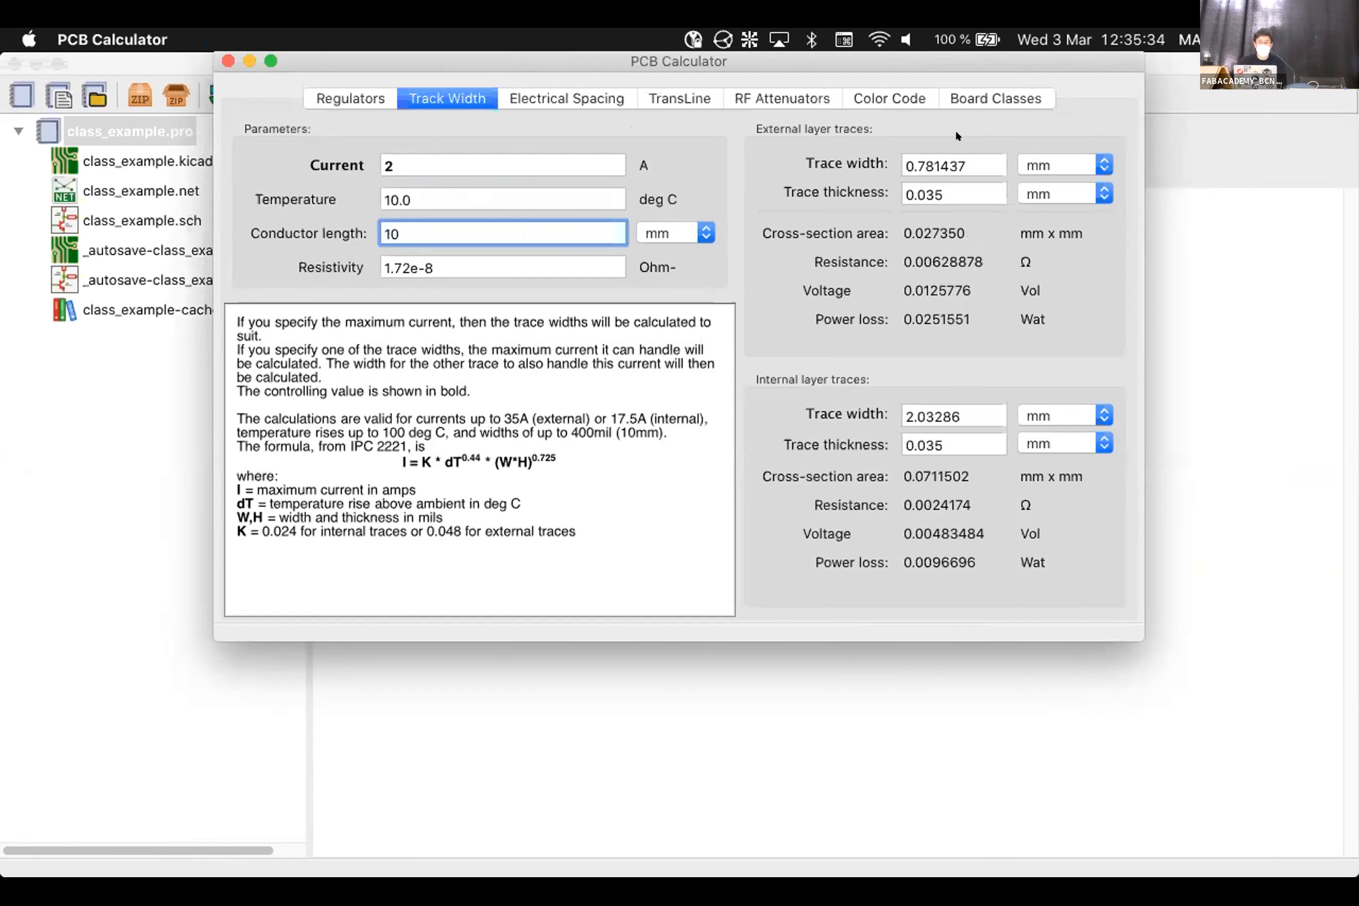
click(597, 411)
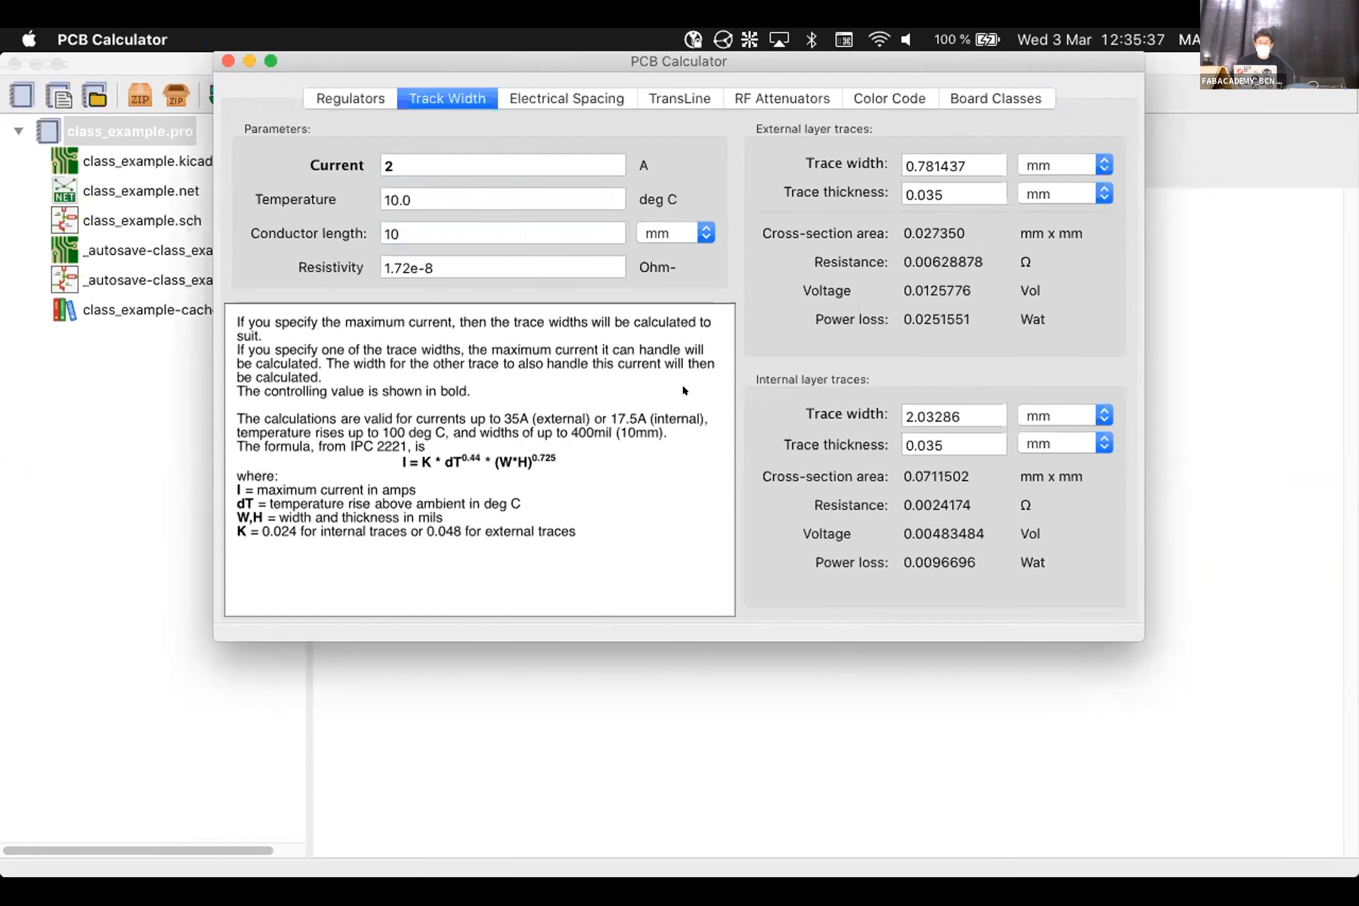
click(976, 155)
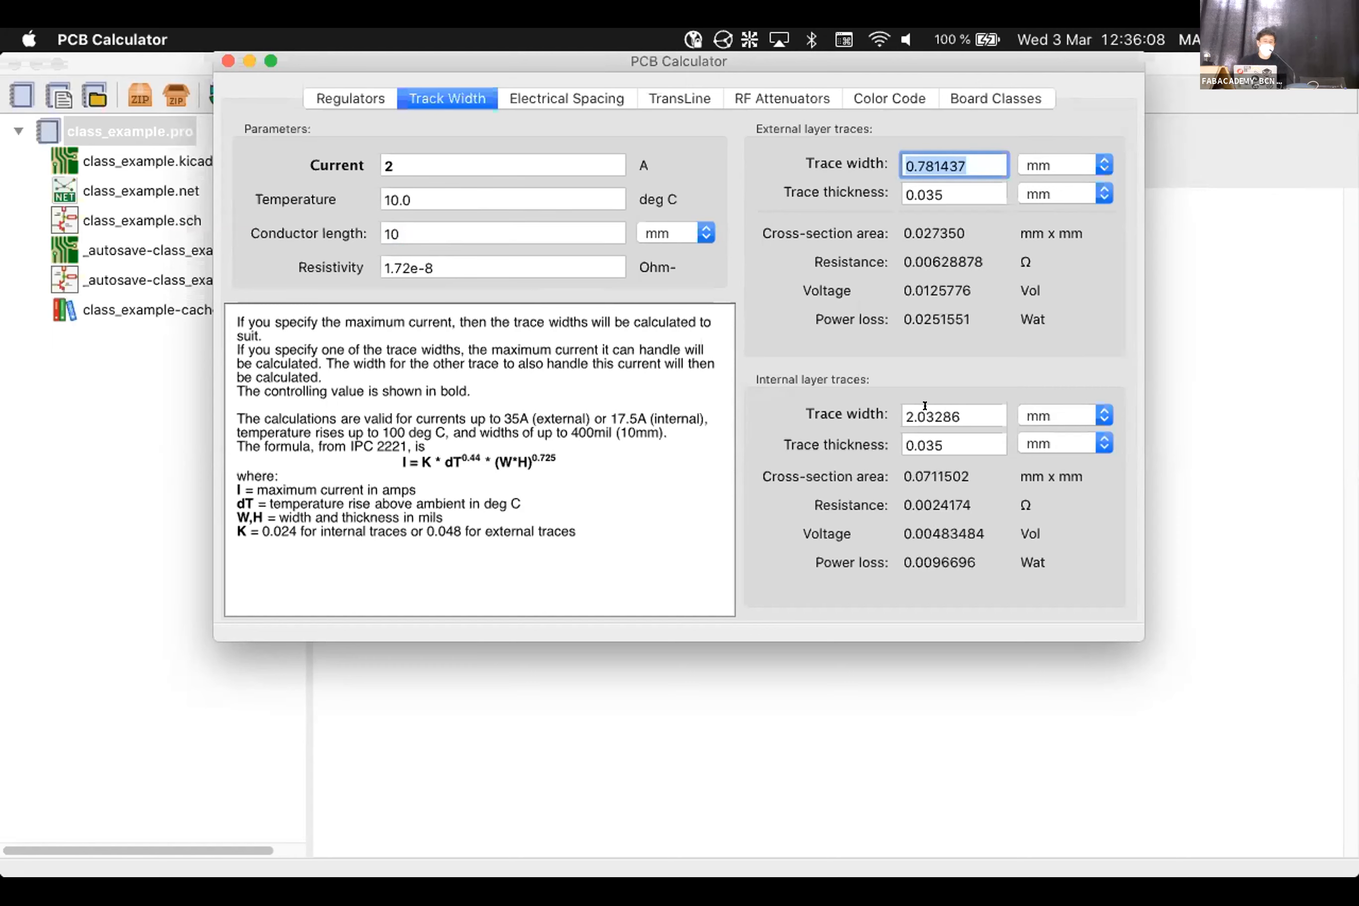
click(950, 195)
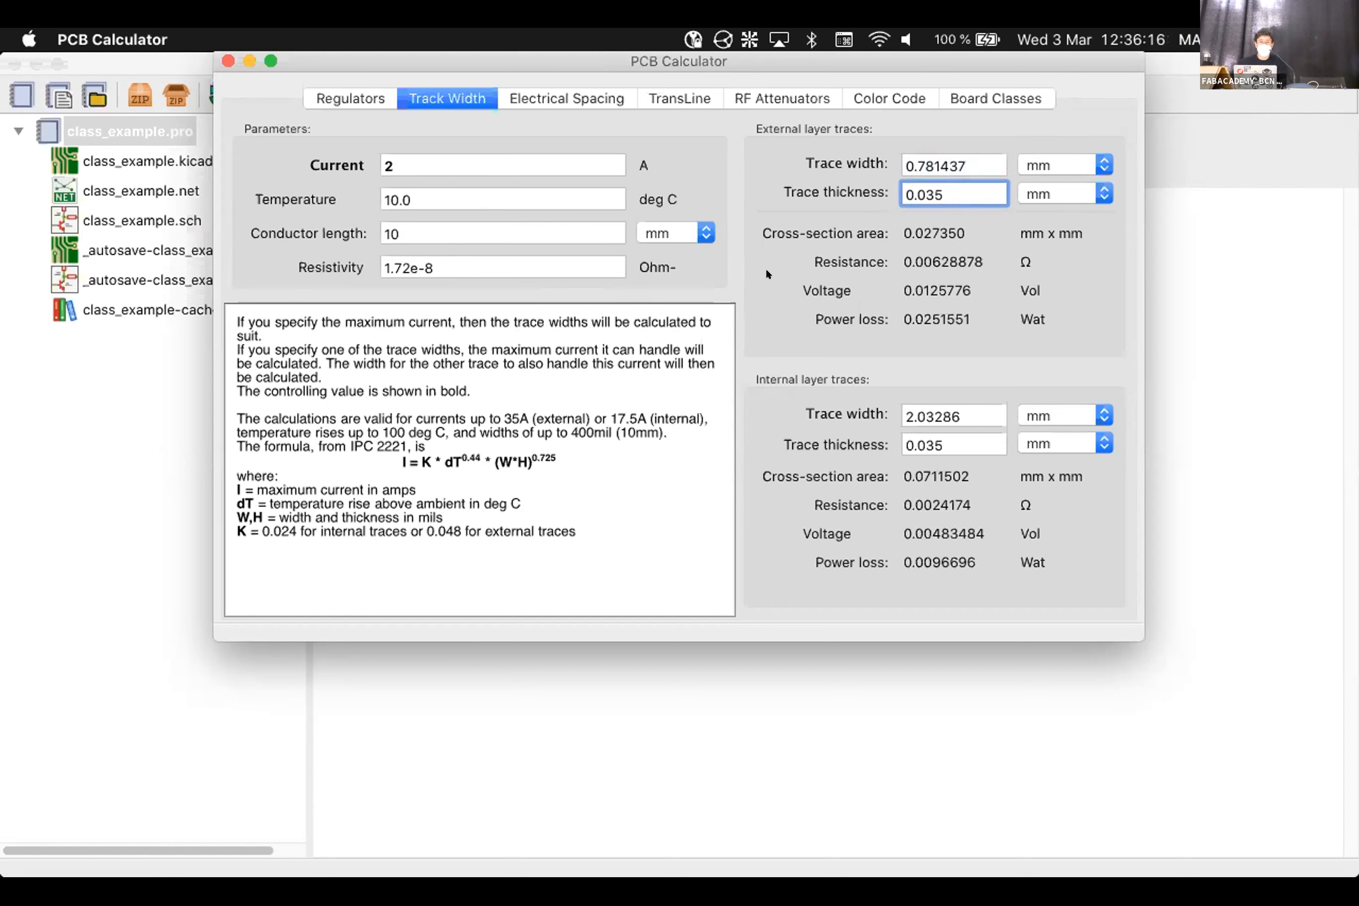
click(483, 158)
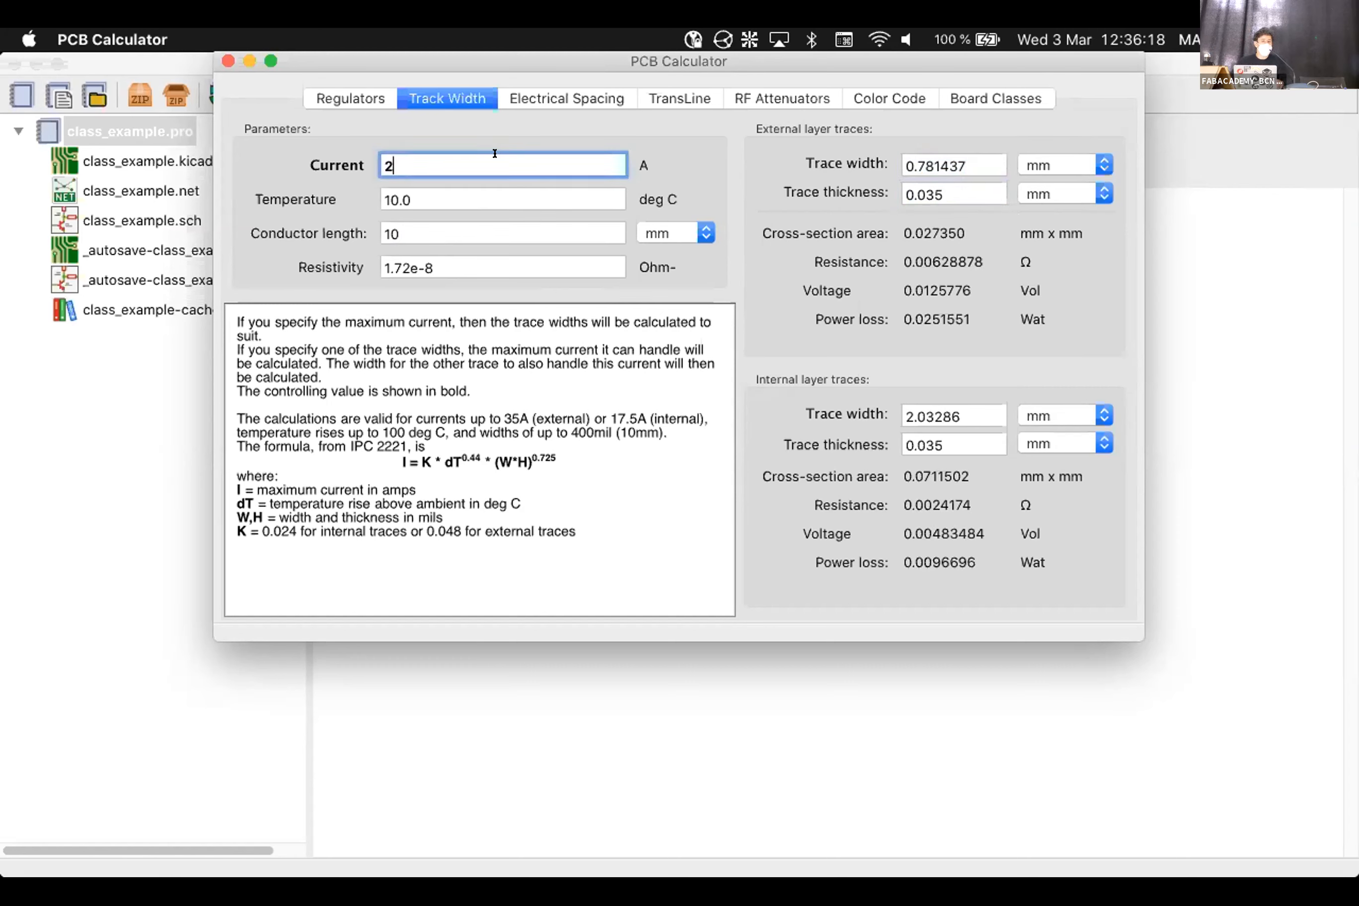
Set the current to 10 A and check the resulting external trace width
click(430, 188)
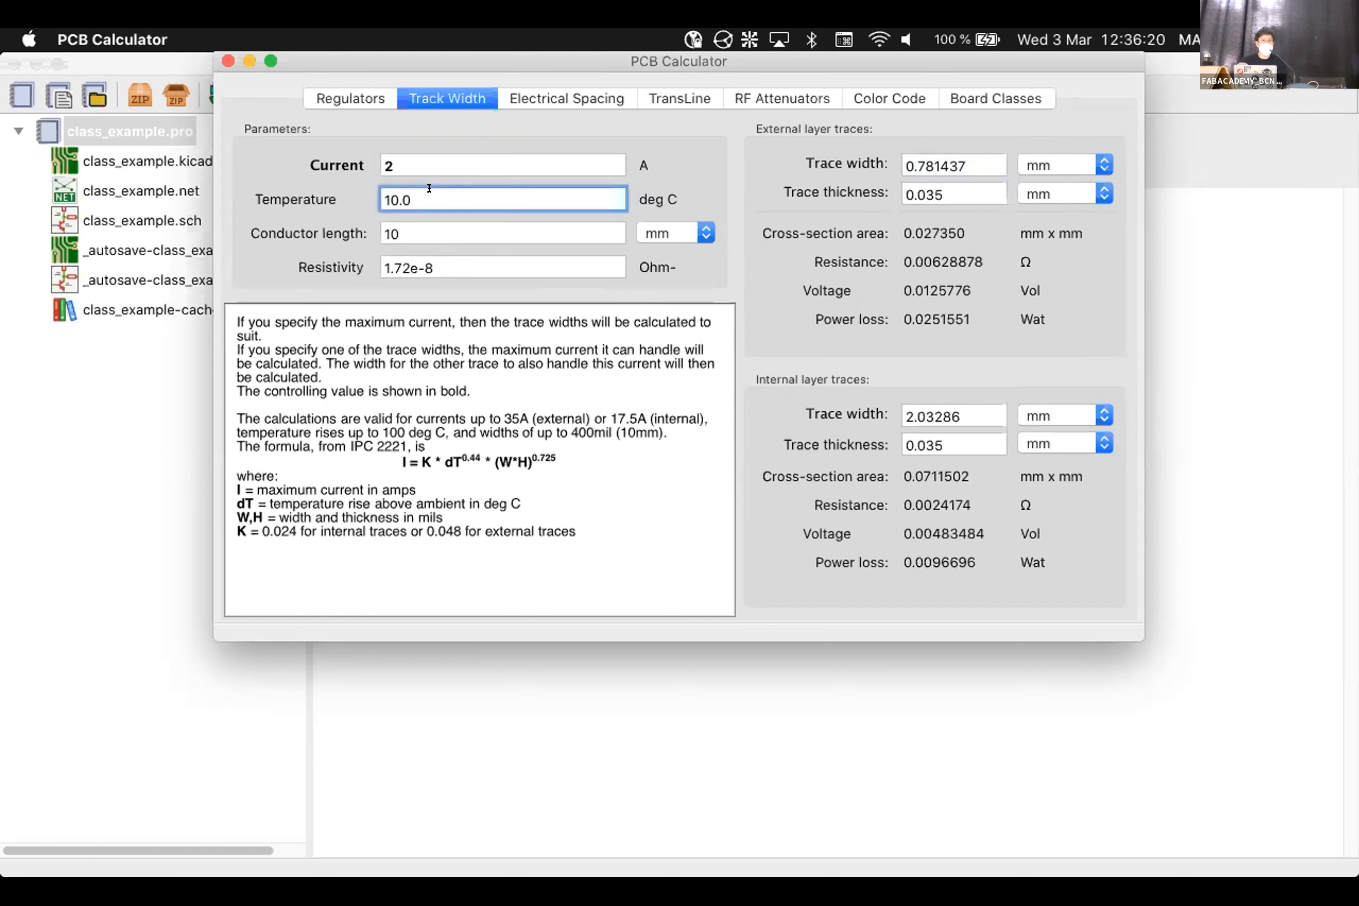
click(1023, 166)
click(972, 153)
click(972, 158)
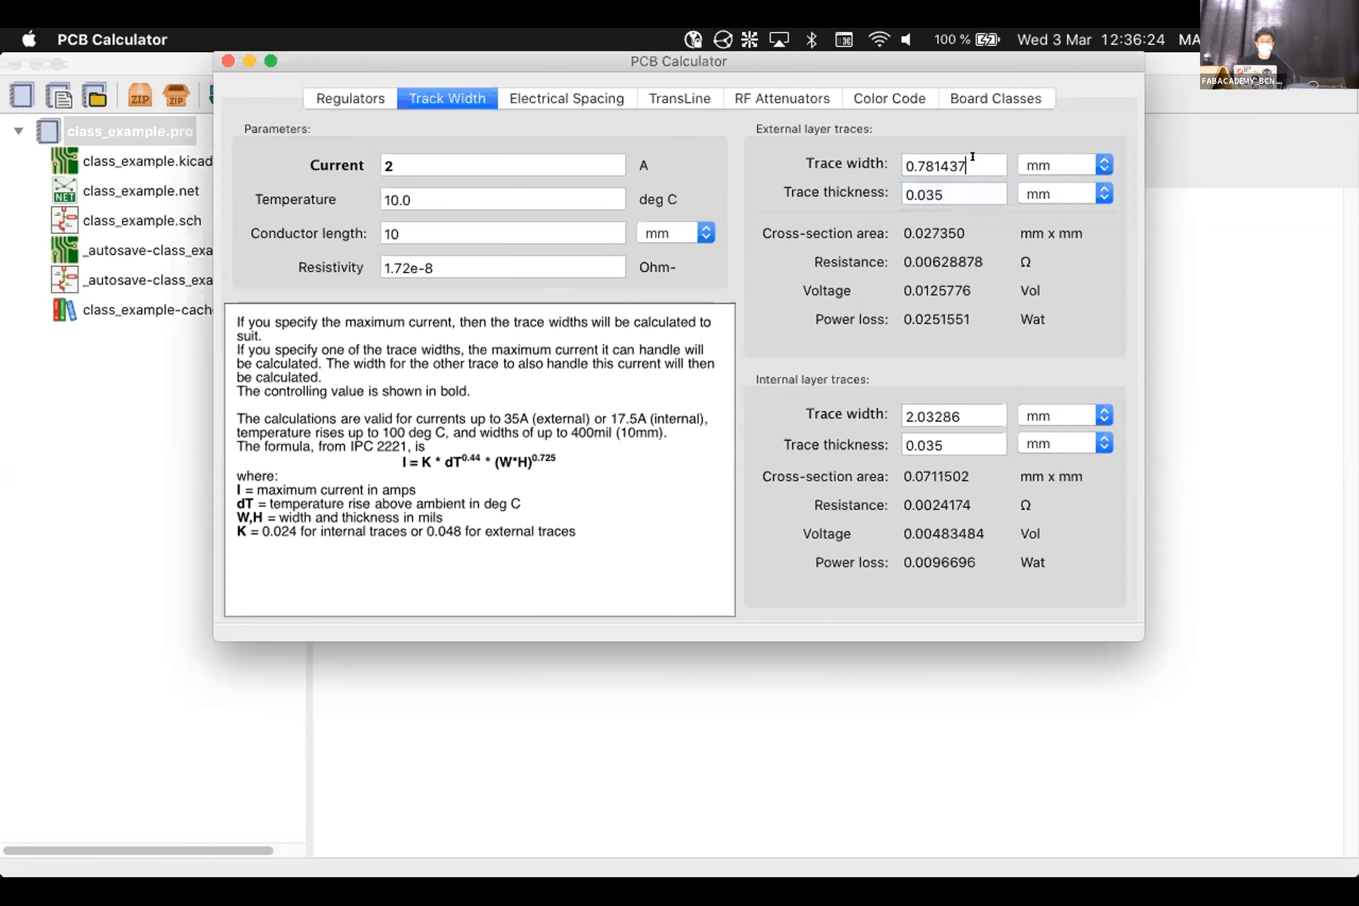
click(514, 156)
key(BackSpace)
text(10)
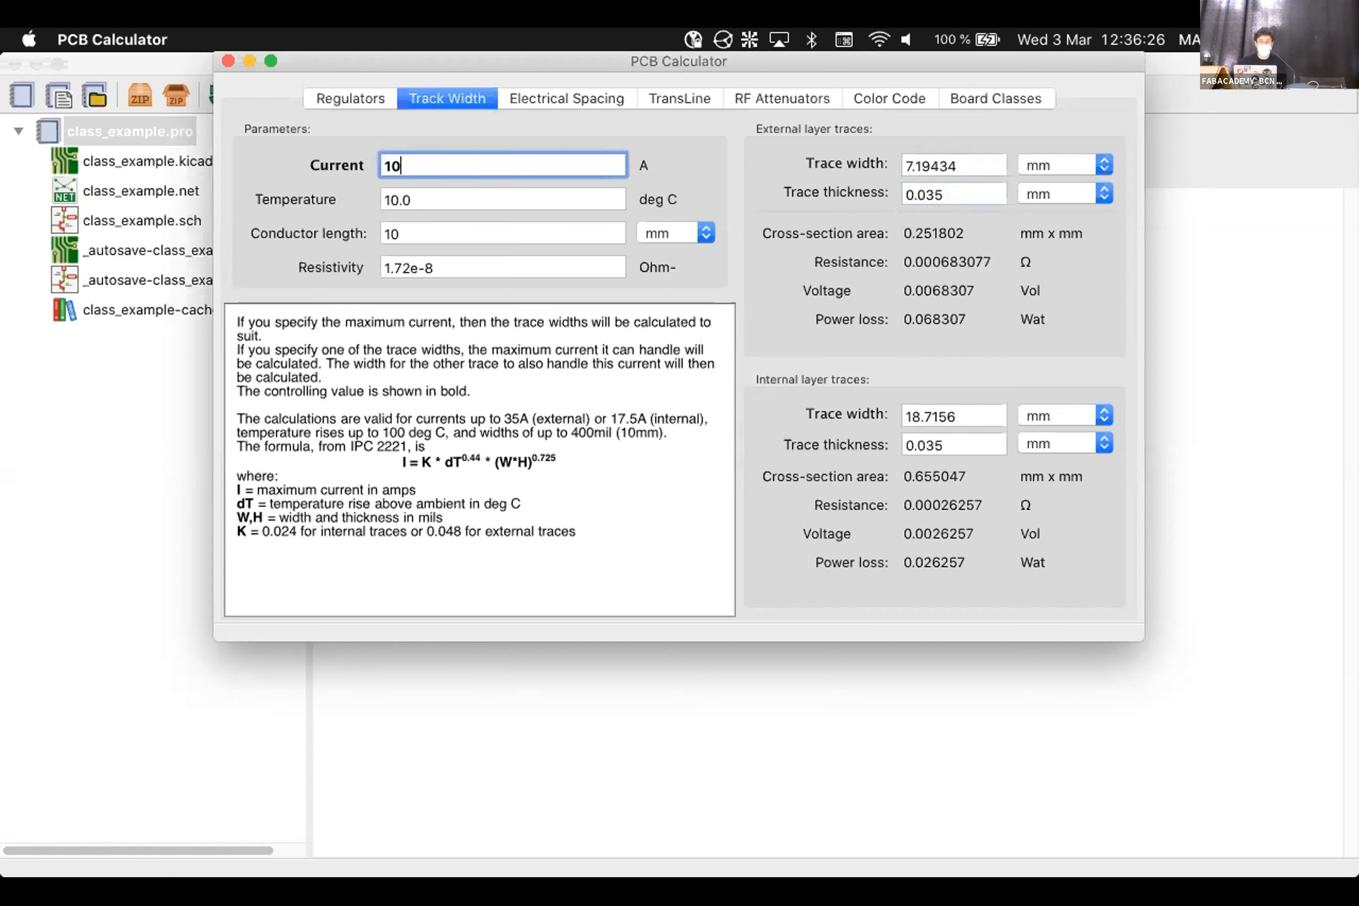
click(957, 156)
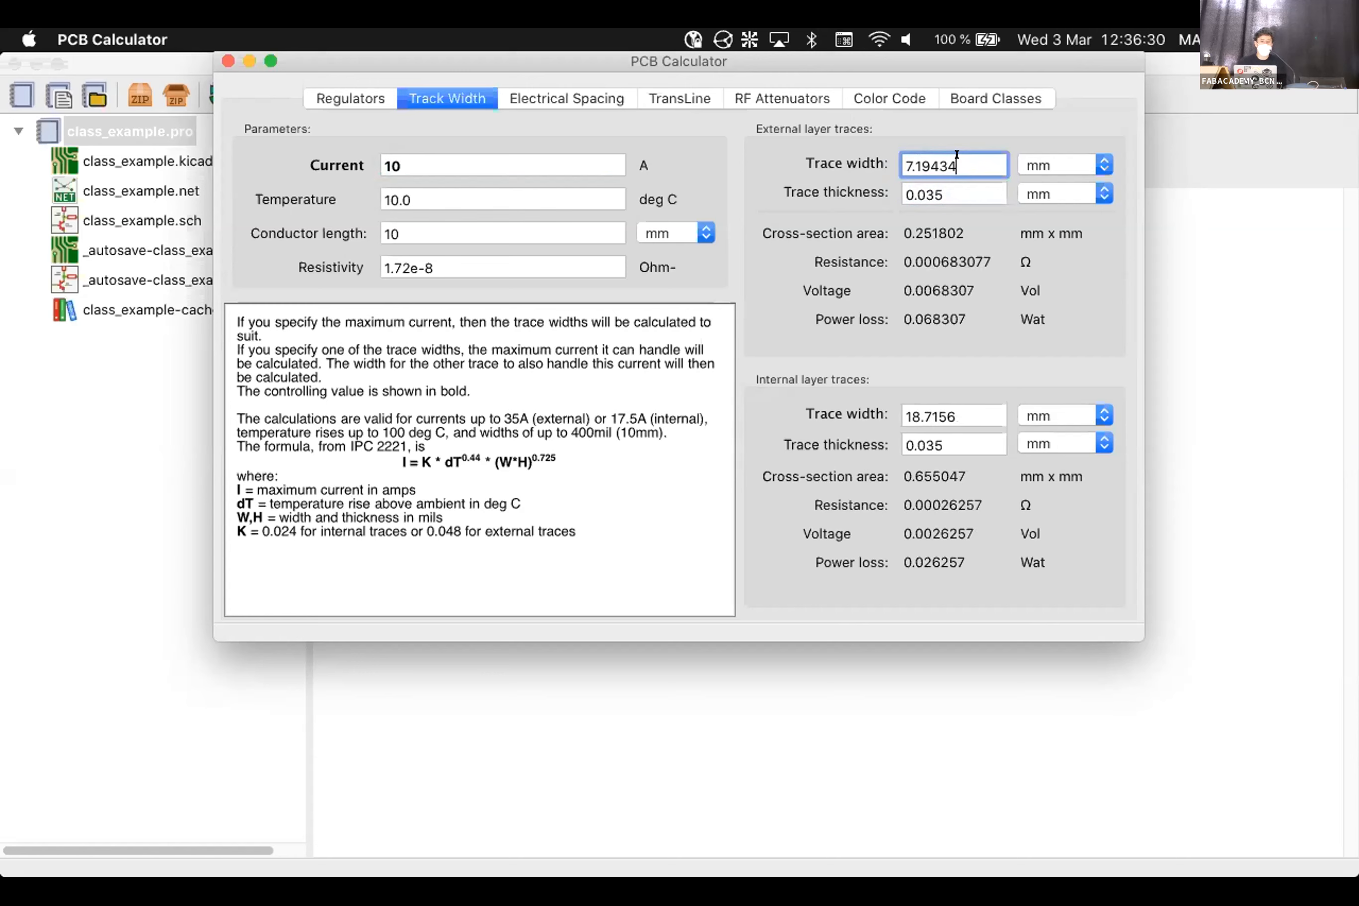
Use 5 mm conductor length and a 15 degree rise, giving 5.62499 mm, then close the calculator
double_click(413, 232)
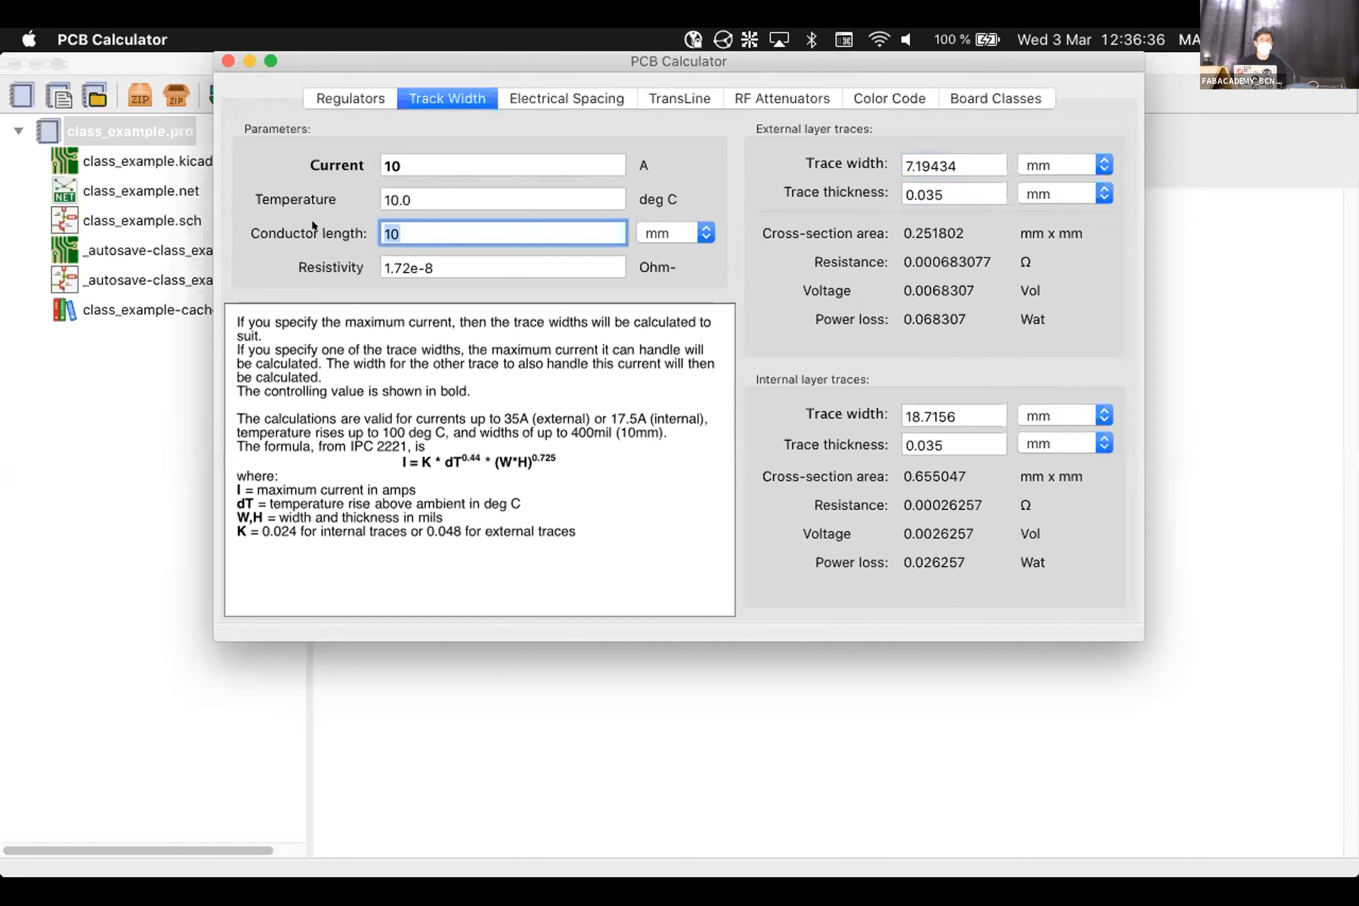
text(5)
click(580, 199)
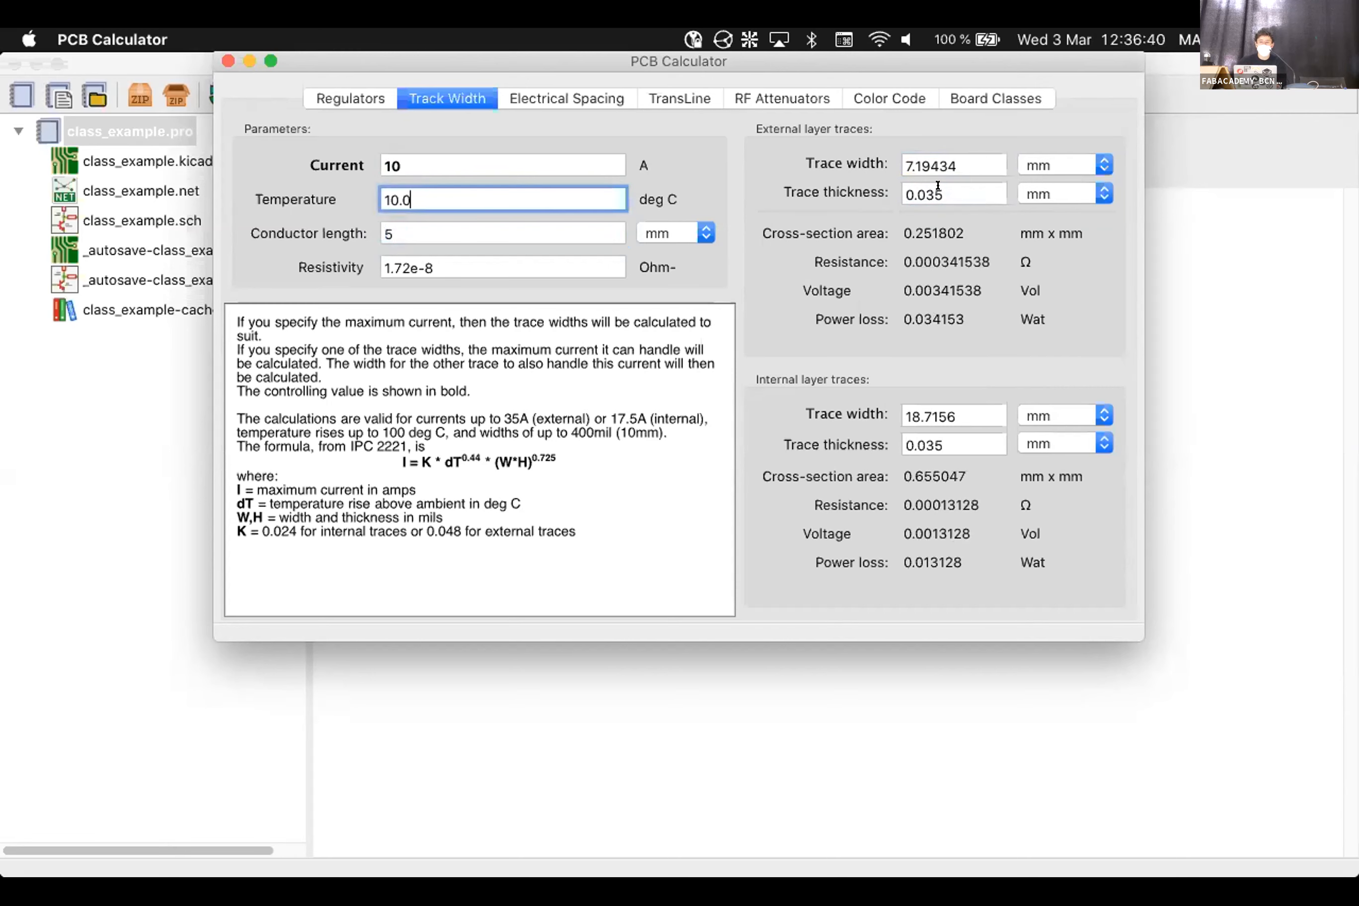
key(super+a)
text(15)
click(970, 155)
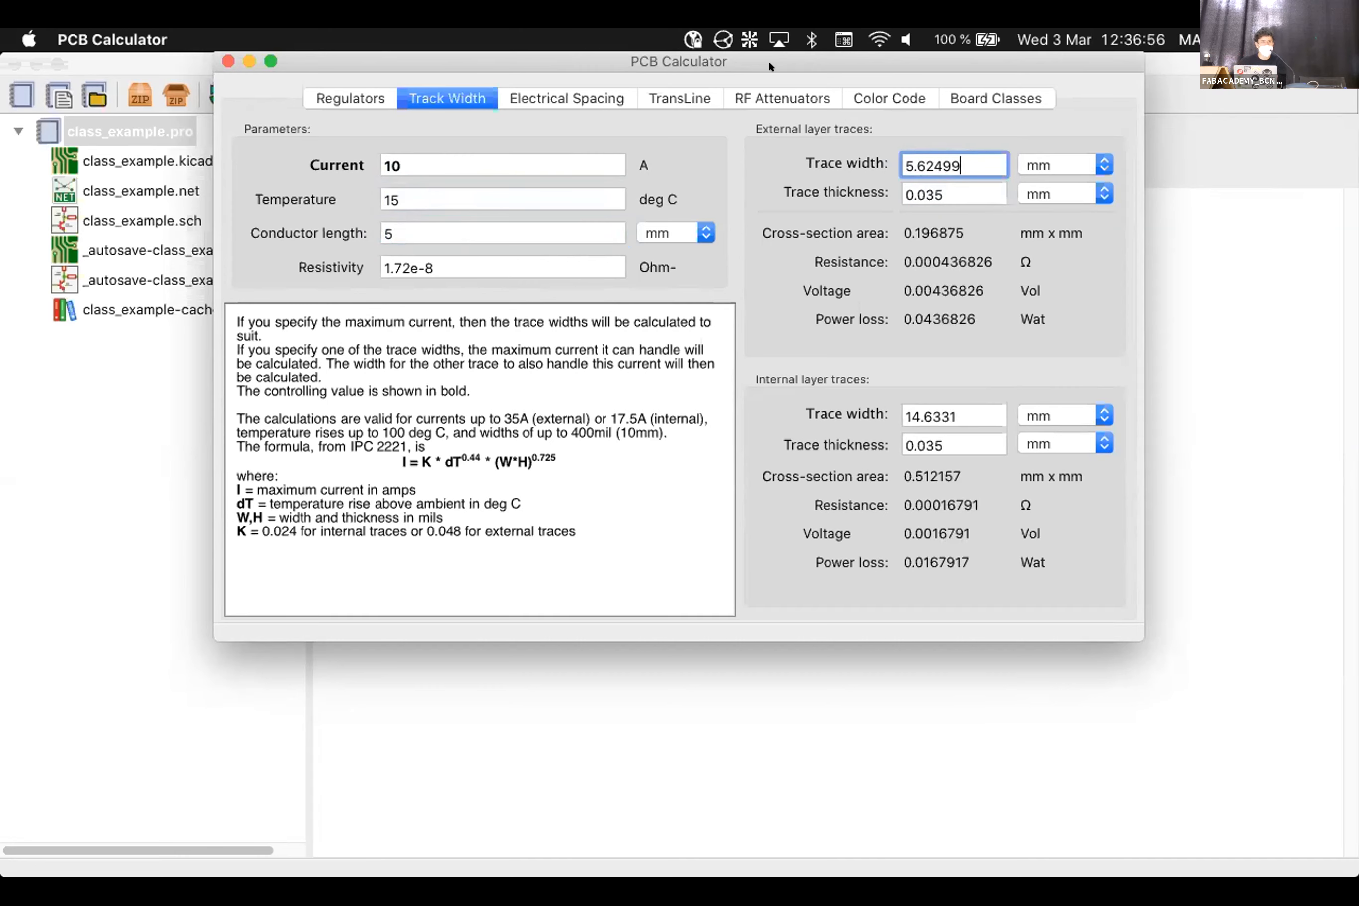
click(227, 60)
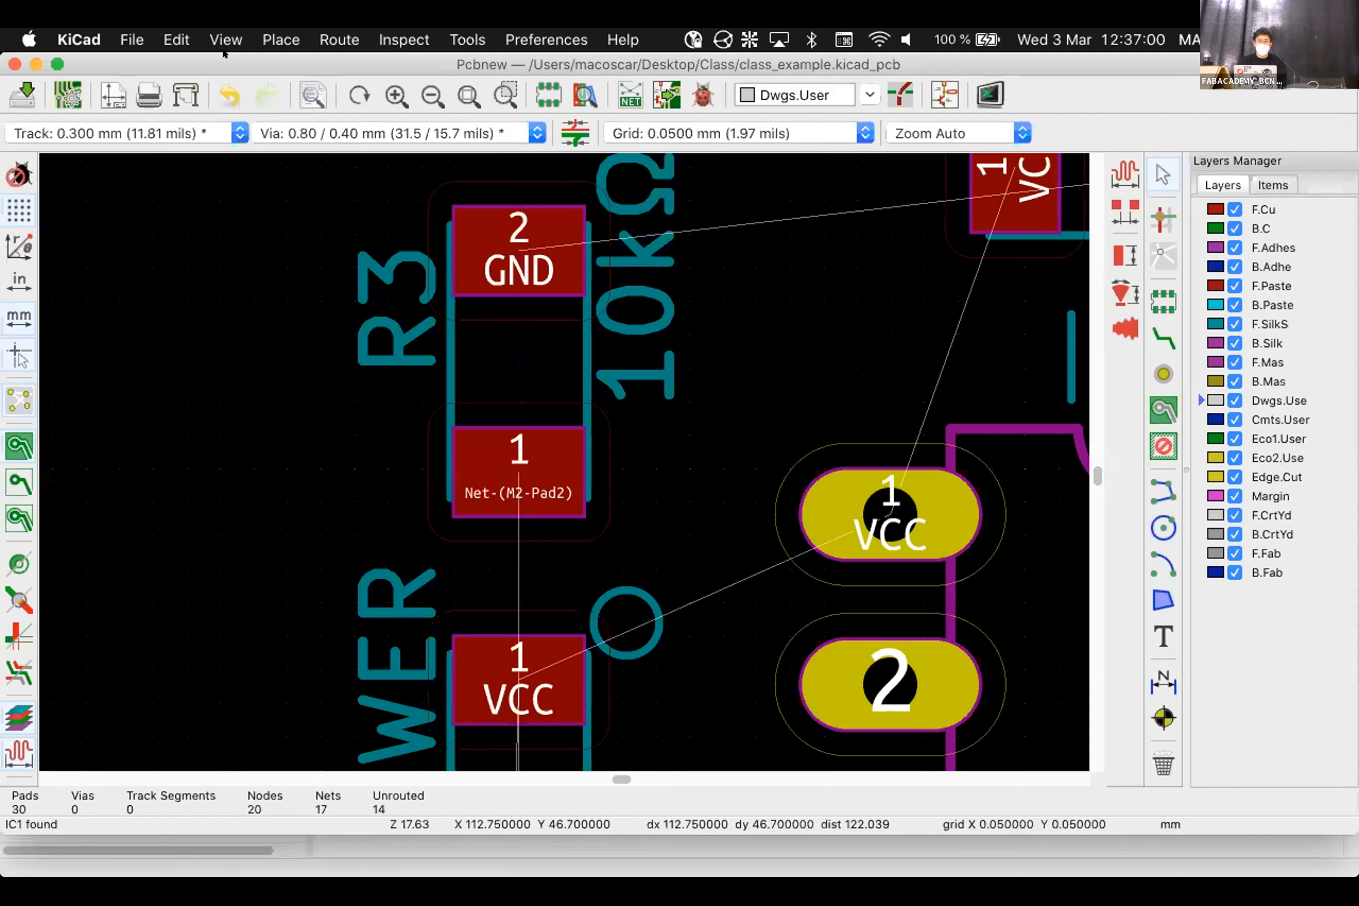
click(133, 39)
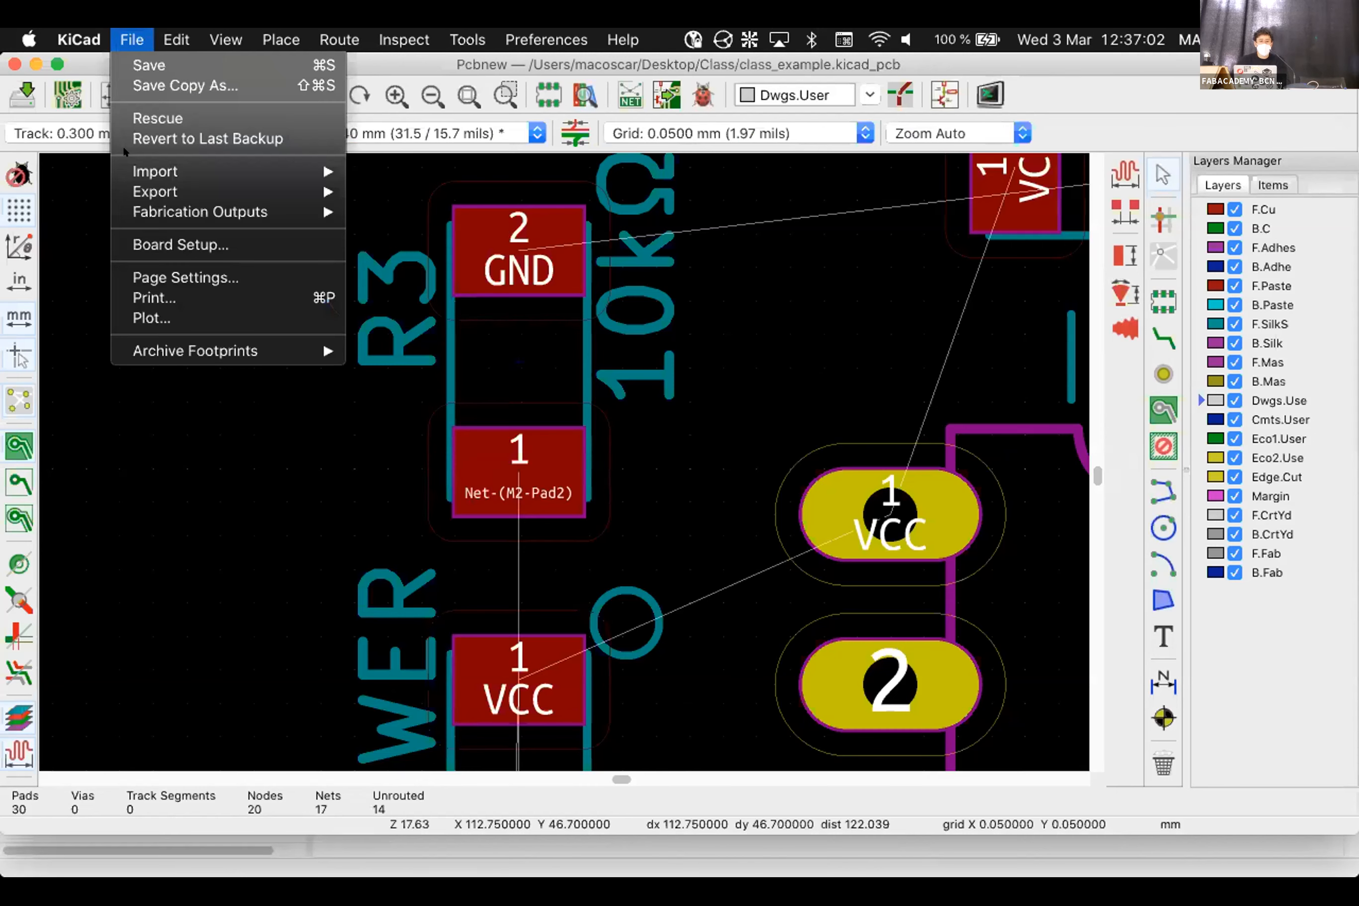
click(142, 244)
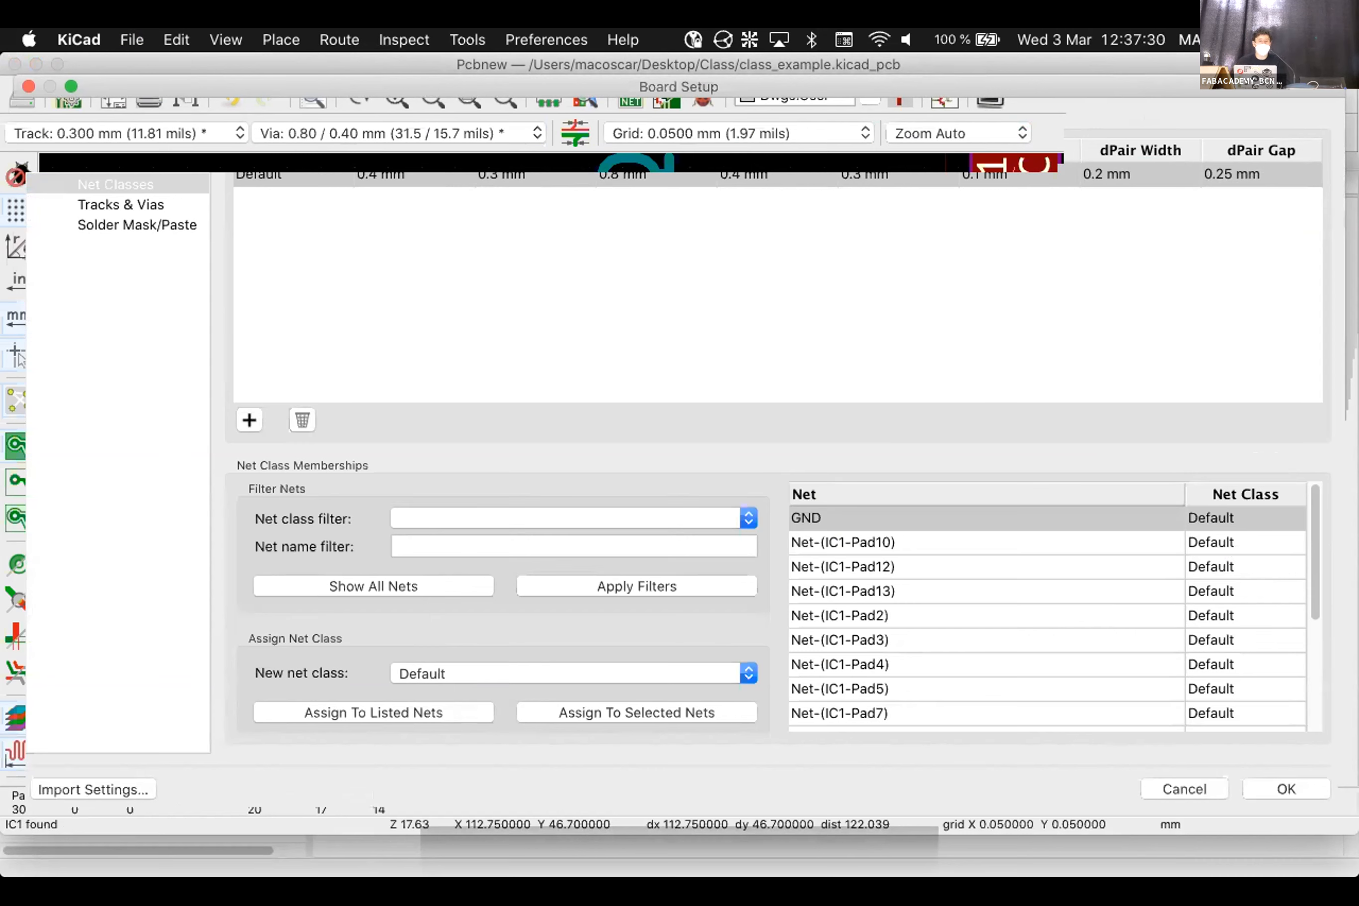
click(686, 230)
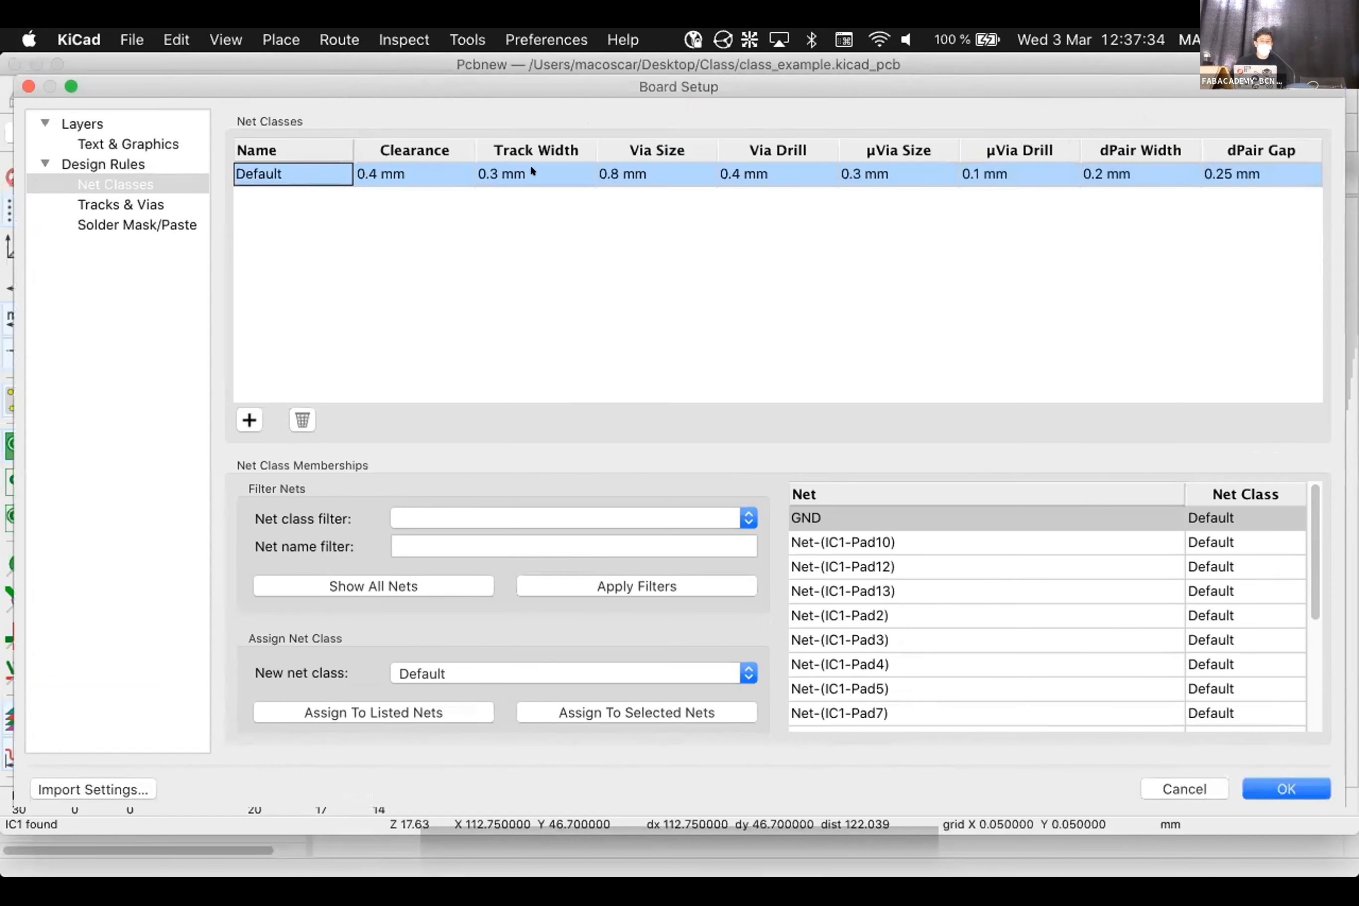
click(1286, 789)
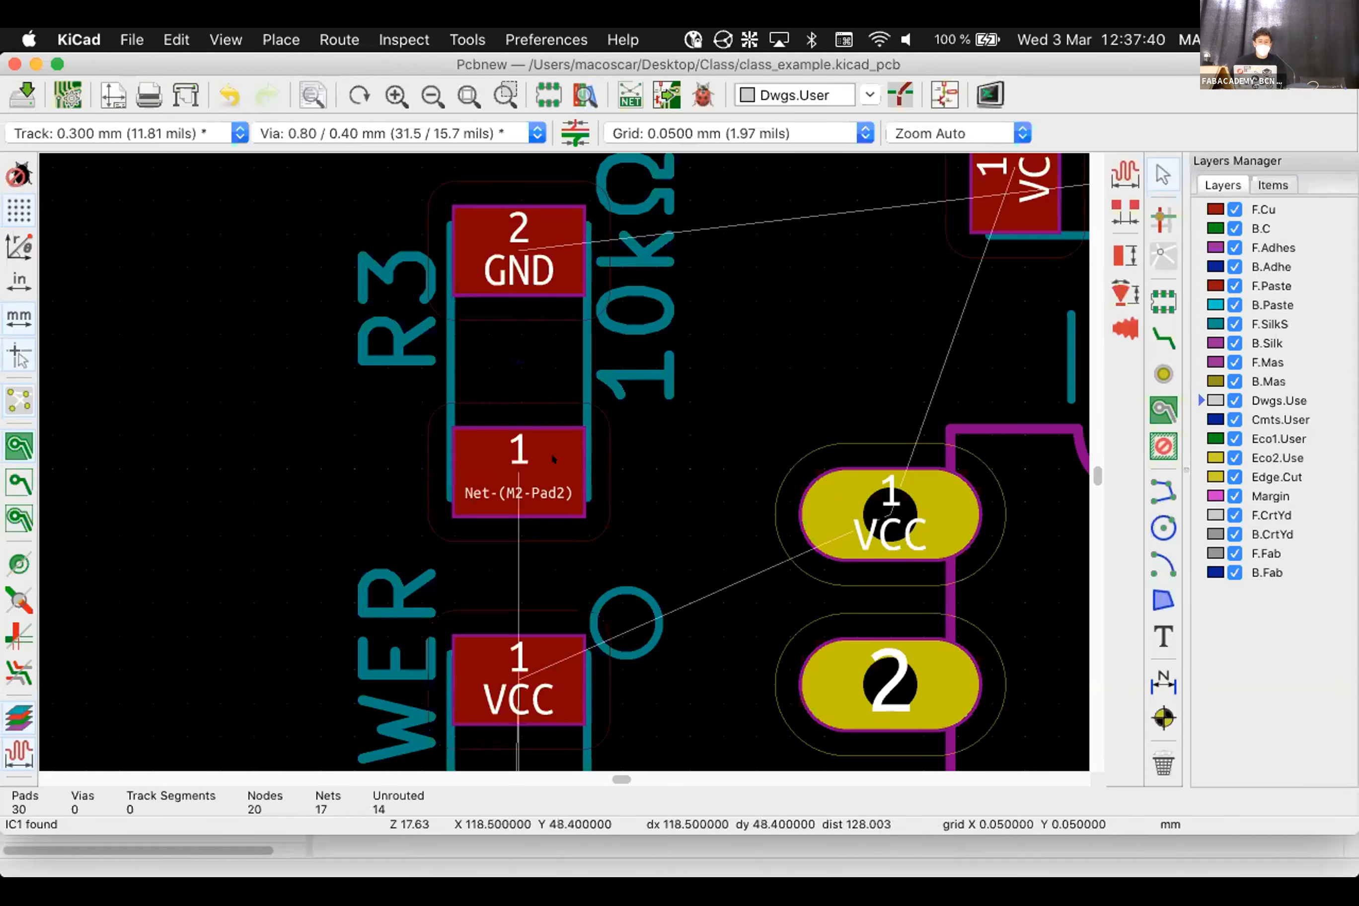
scroll(584, 355, down, 1)
scroll(614, 345, up, 3)
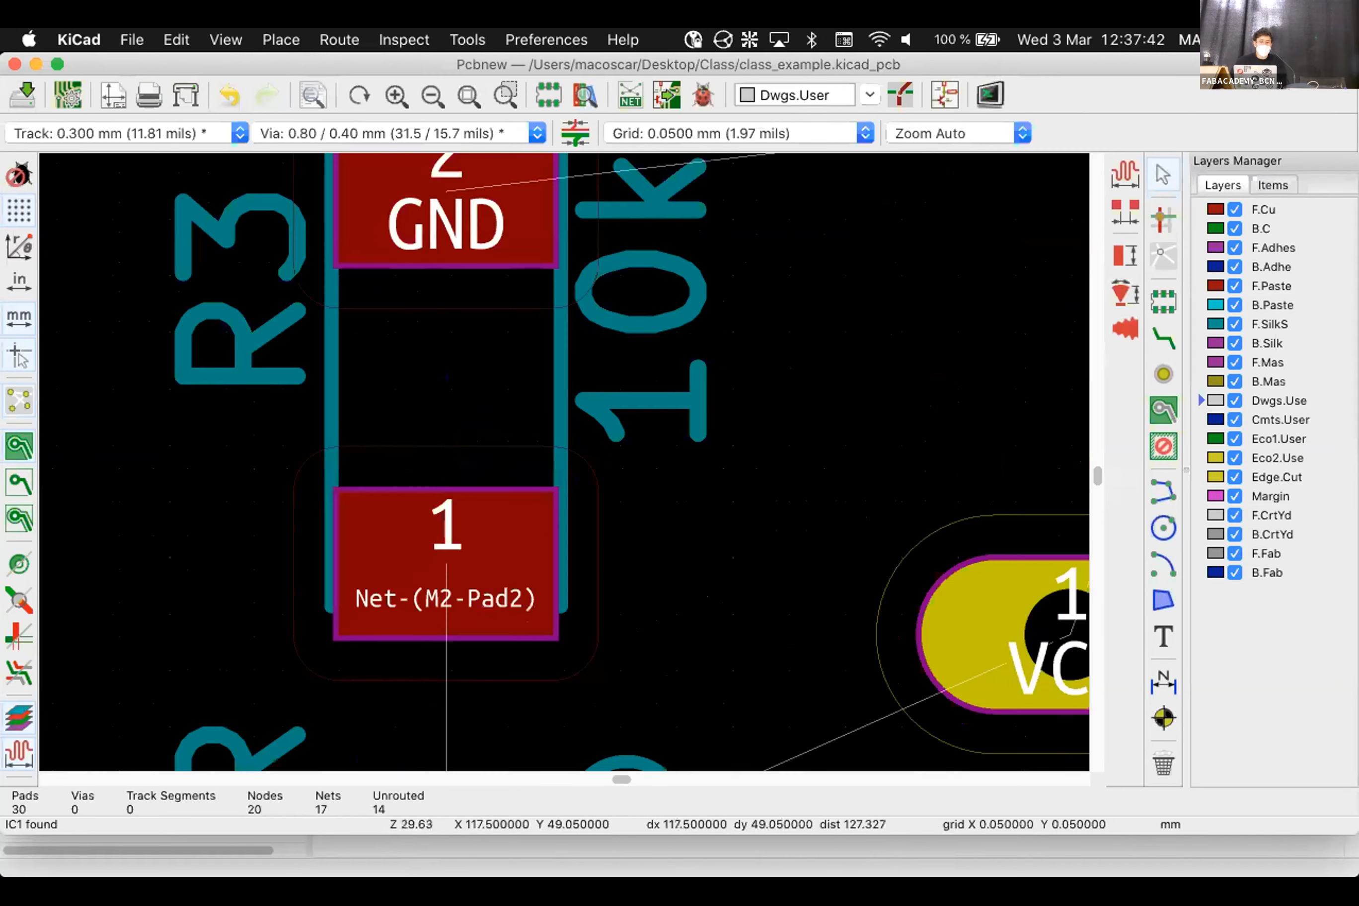
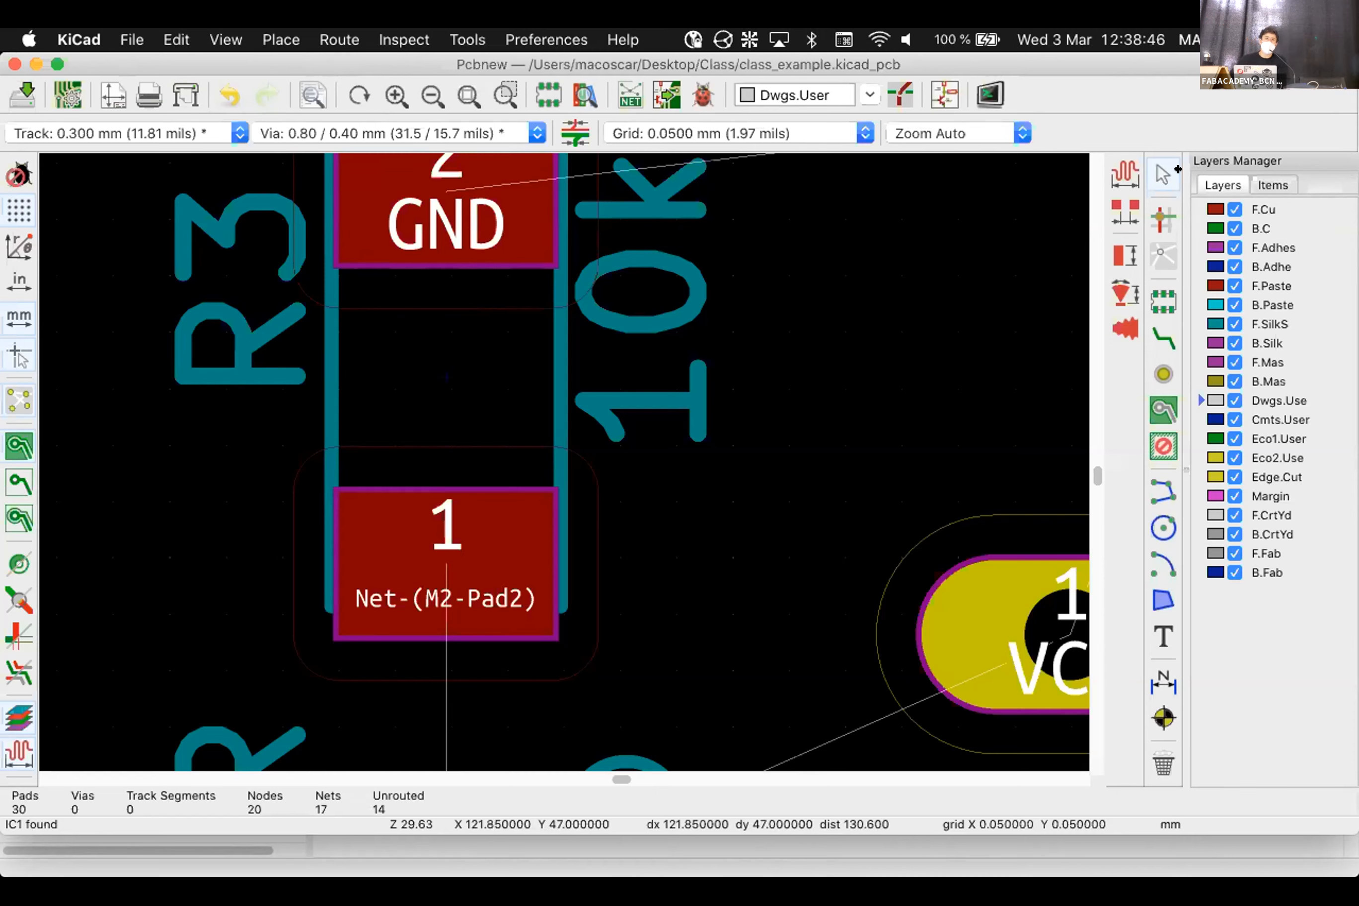
Zoom out from the R3 pads until IC1 and C1 are visible on the board
scroll(544, 462, down, 5)
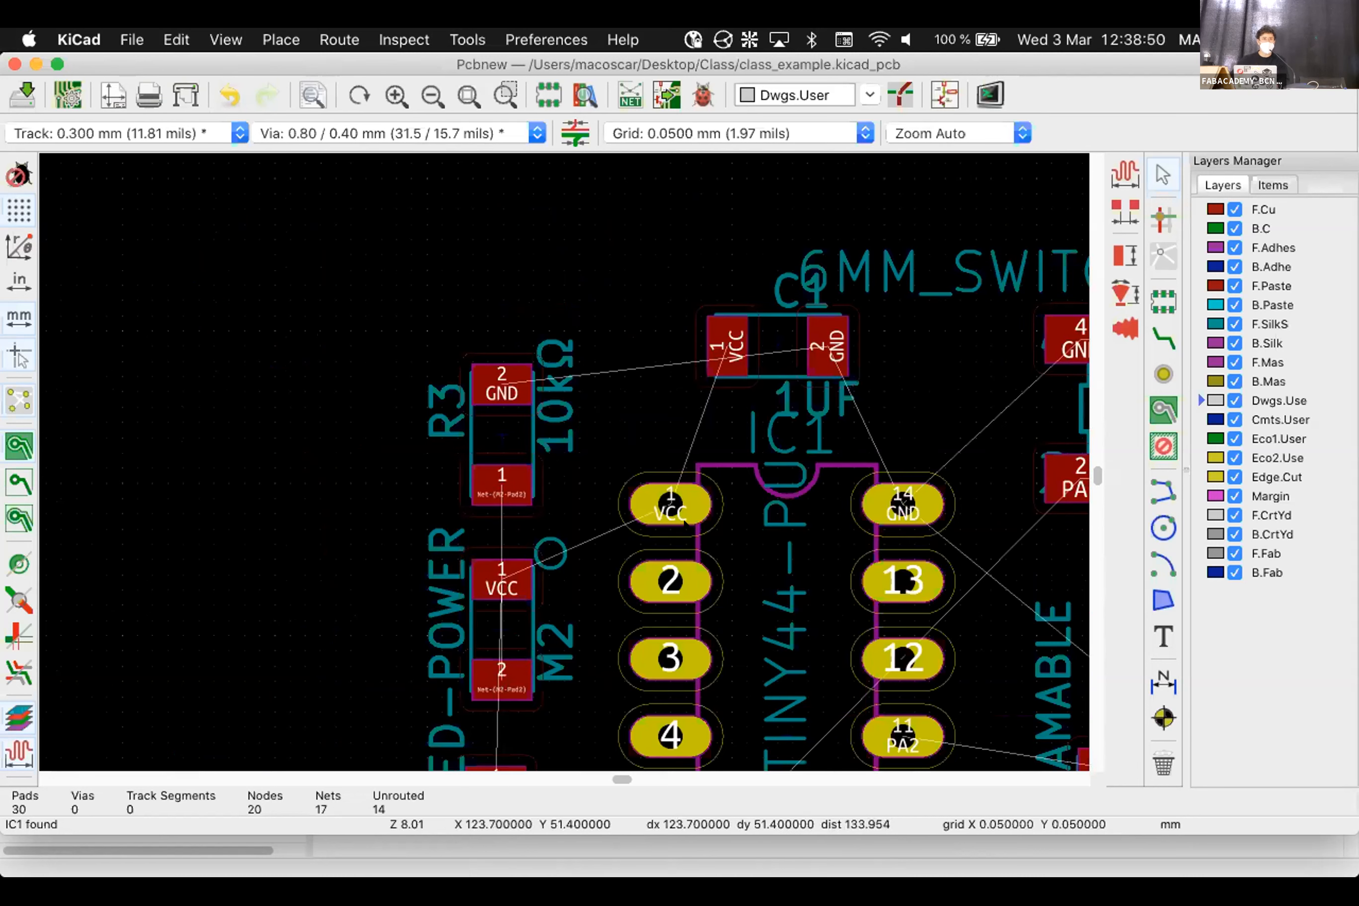
mouse_move(682, 815)
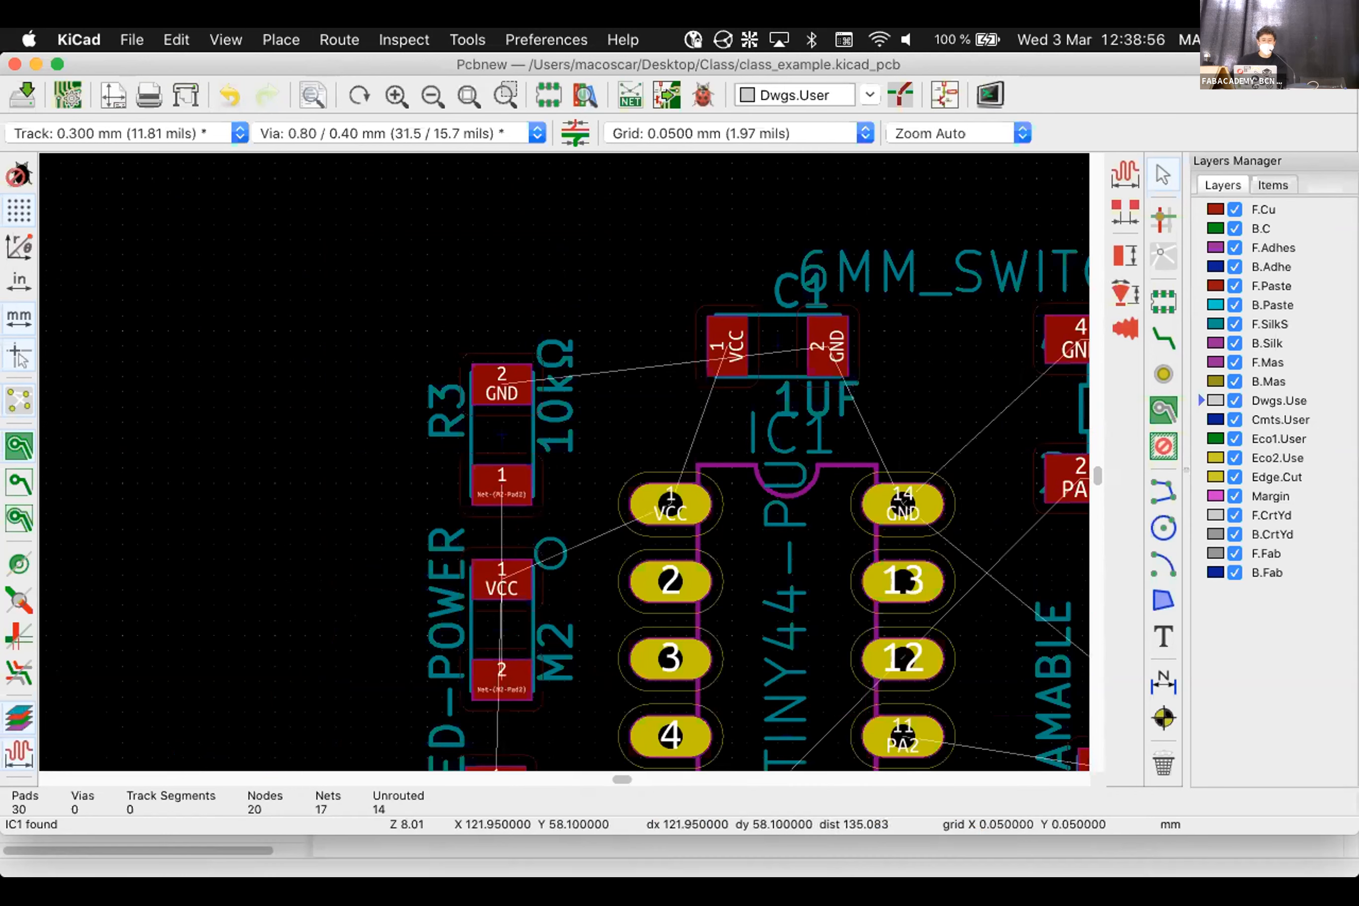
Sketch a blue board line with a raised pad and a red outline reaching down onto it
drag(96, 308, 547, 303)
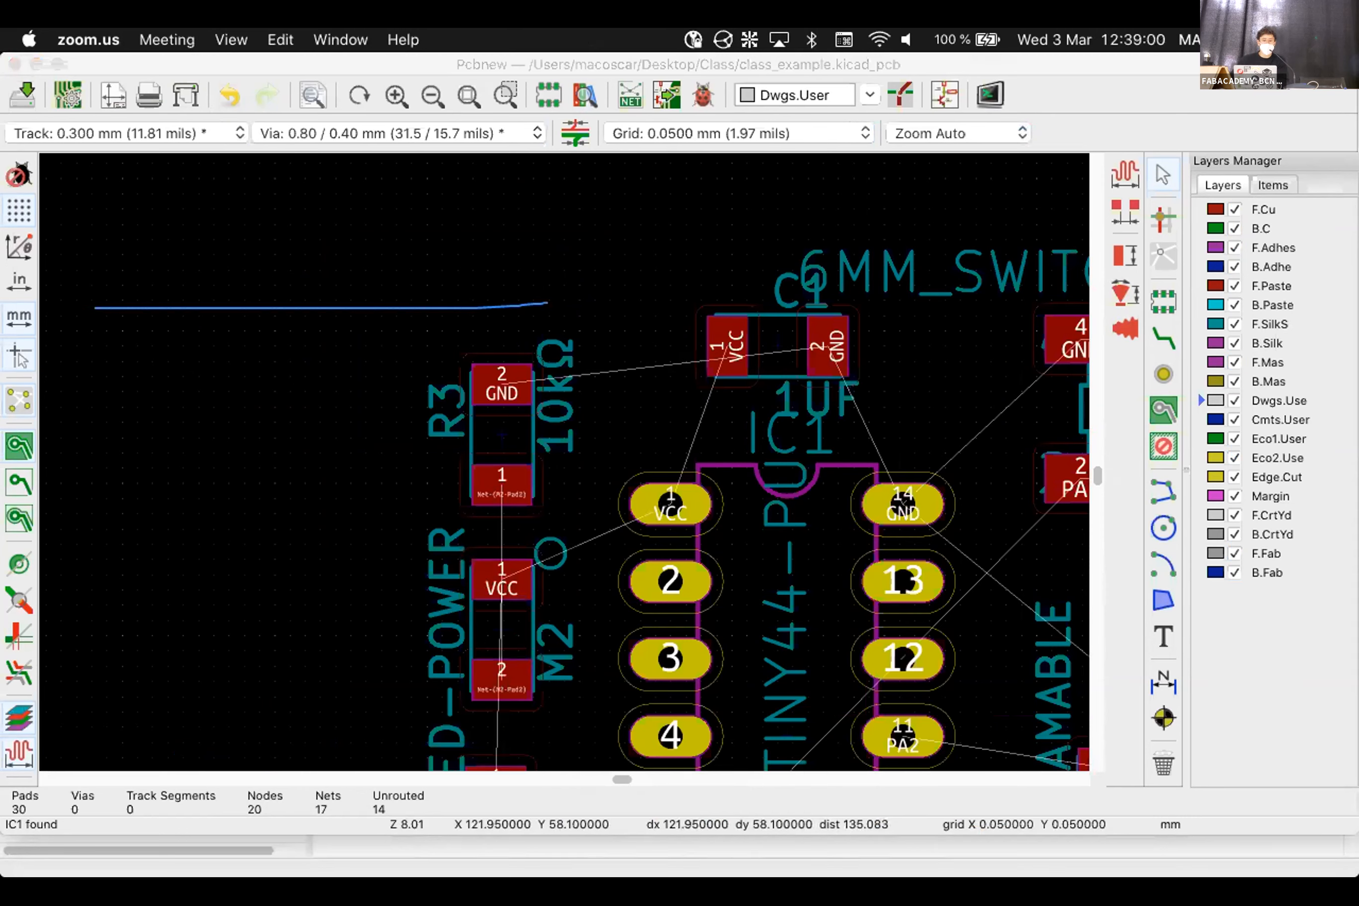
drag(275, 304, 369, 300)
mouse_move(337, 191)
mouse_down()
mouse_move(356, 221)
mouse_move(593, 205)
mouse_move(338, 200)
mouse_up()
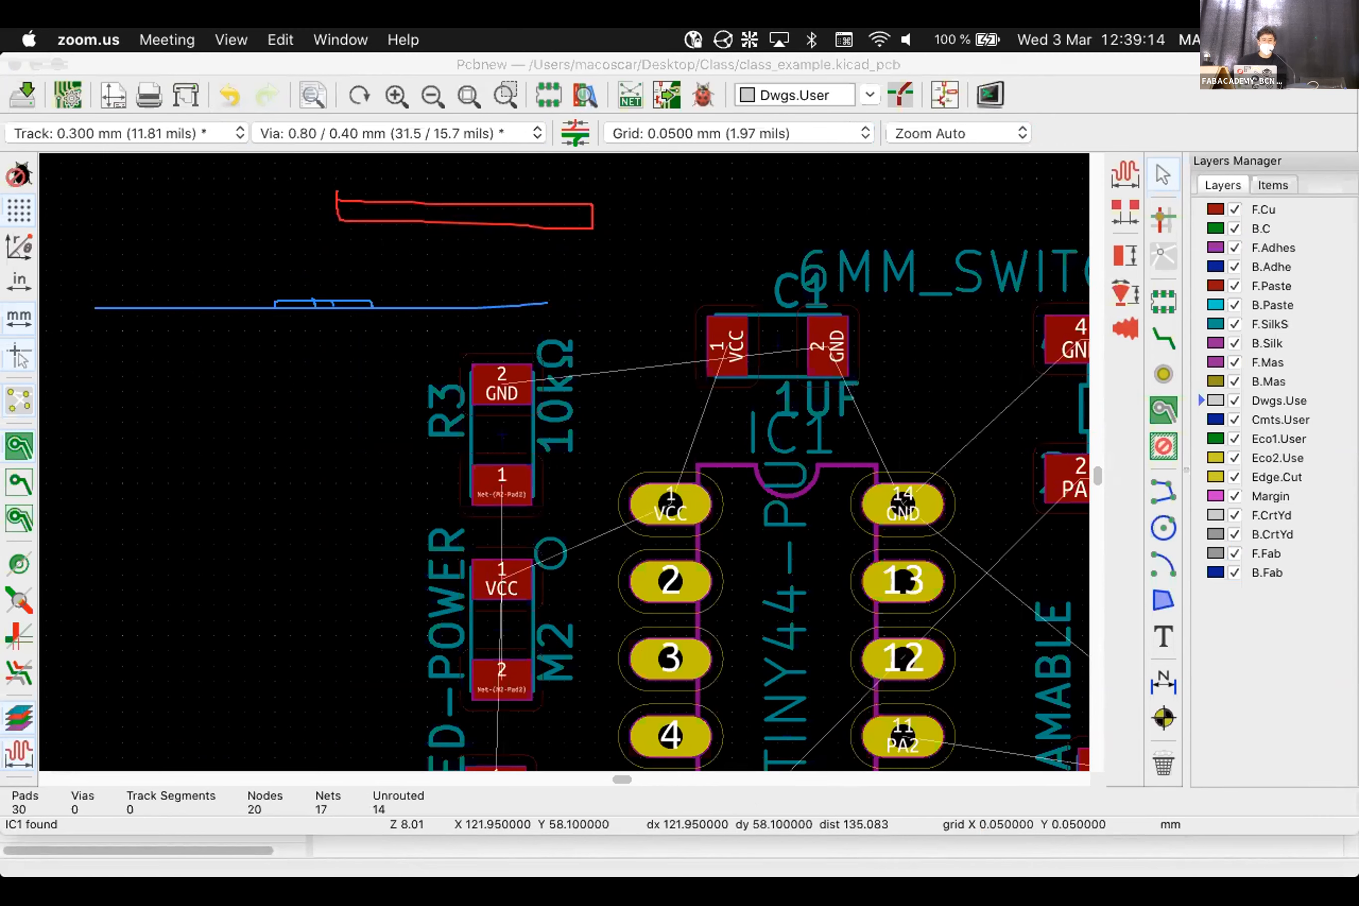
mouse_move(338, 201)
mouse_down()
mouse_move(320, 217)
mouse_move(319, 333)
mouse_move(340, 222)
mouse_up()
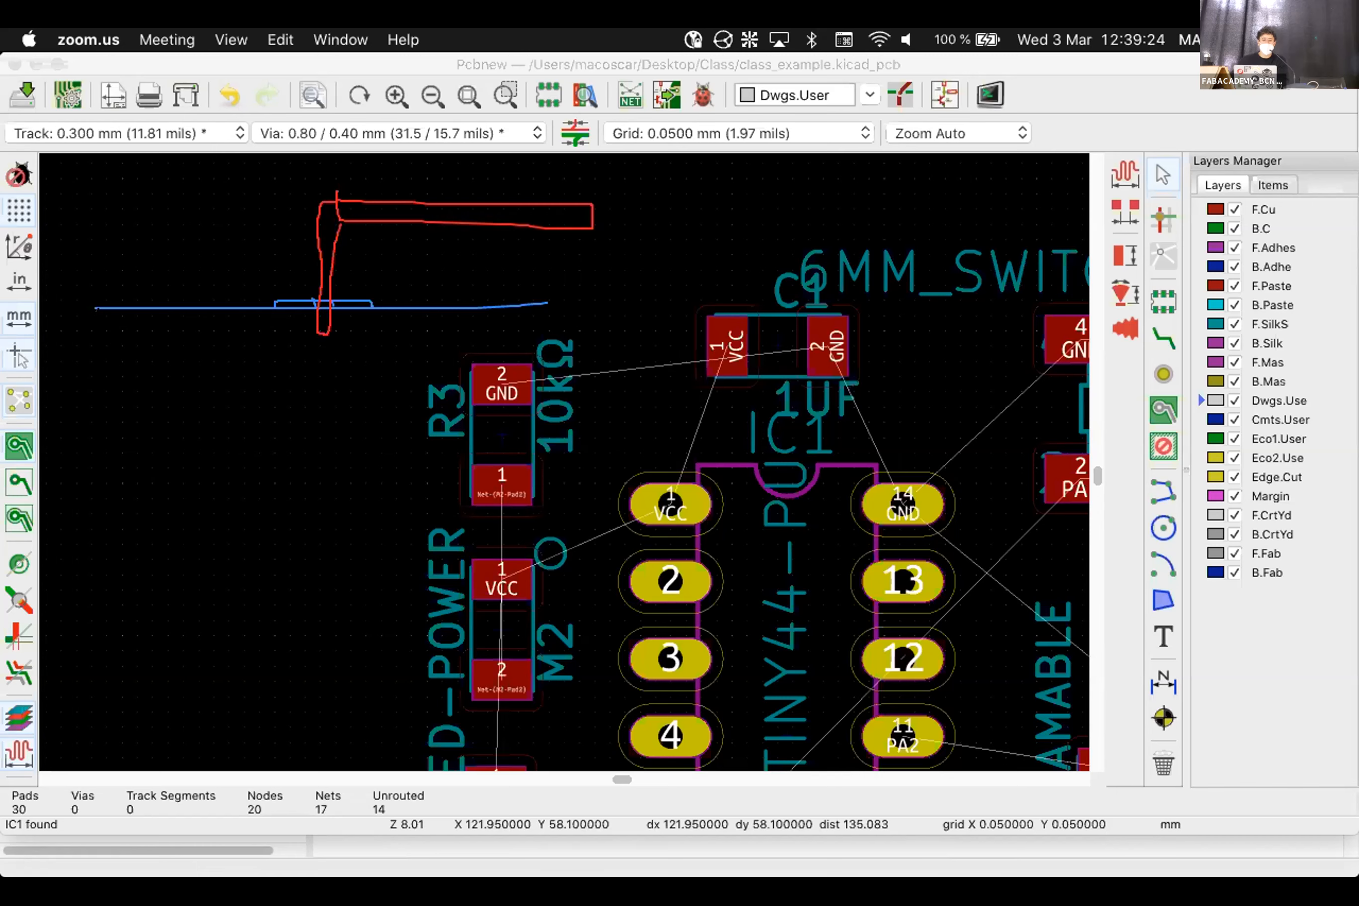
Add a second blue line for the board underside with a bracket joined to the upper outline
drag(96, 338, 531, 337)
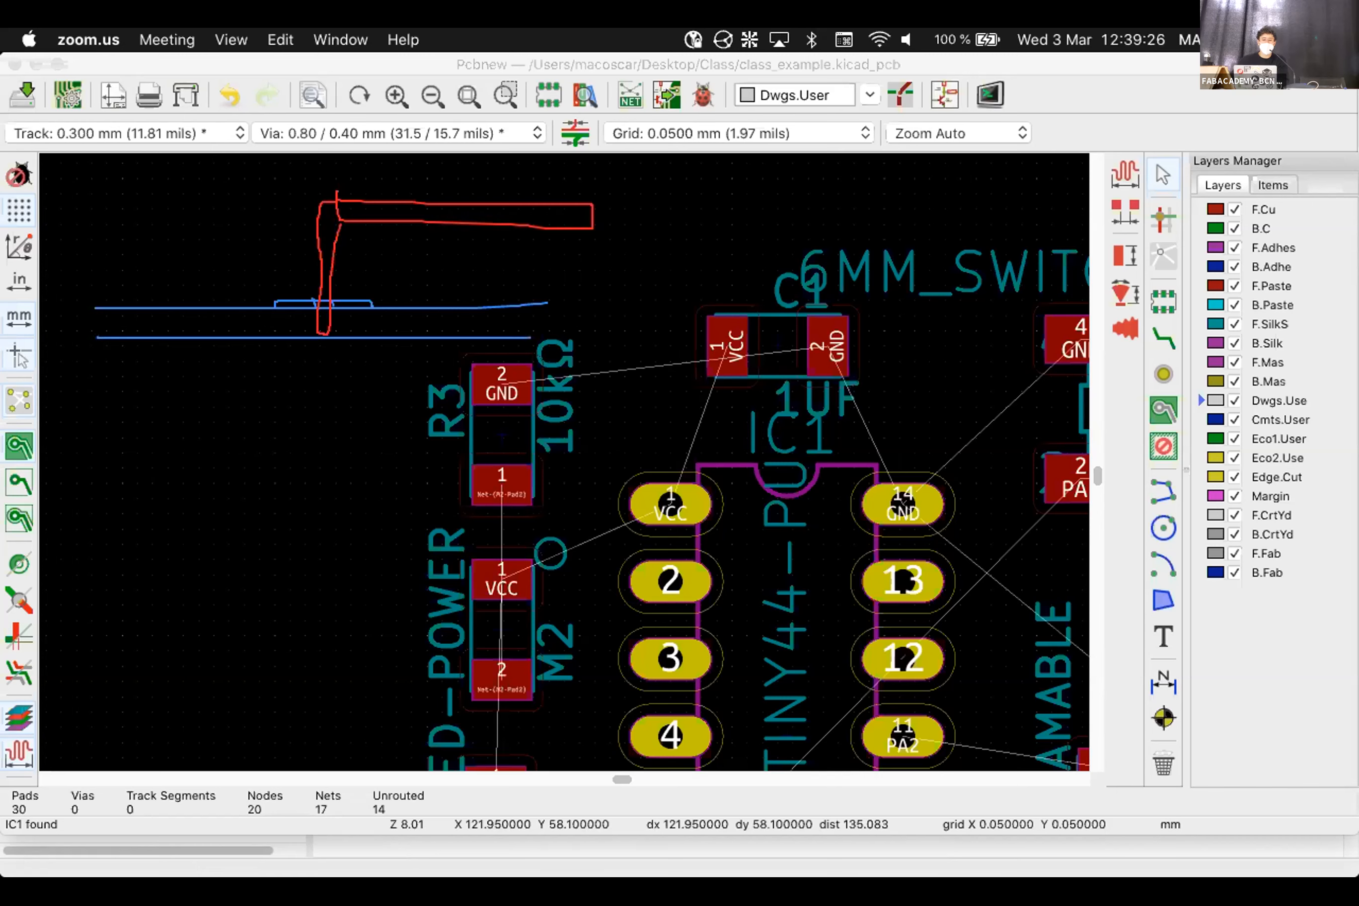
drag(268, 342, 369, 342)
mouse_move(331, 304)
mouse_down()
mouse_move(332, 344)
mouse_move(309, 351)
mouse_up()
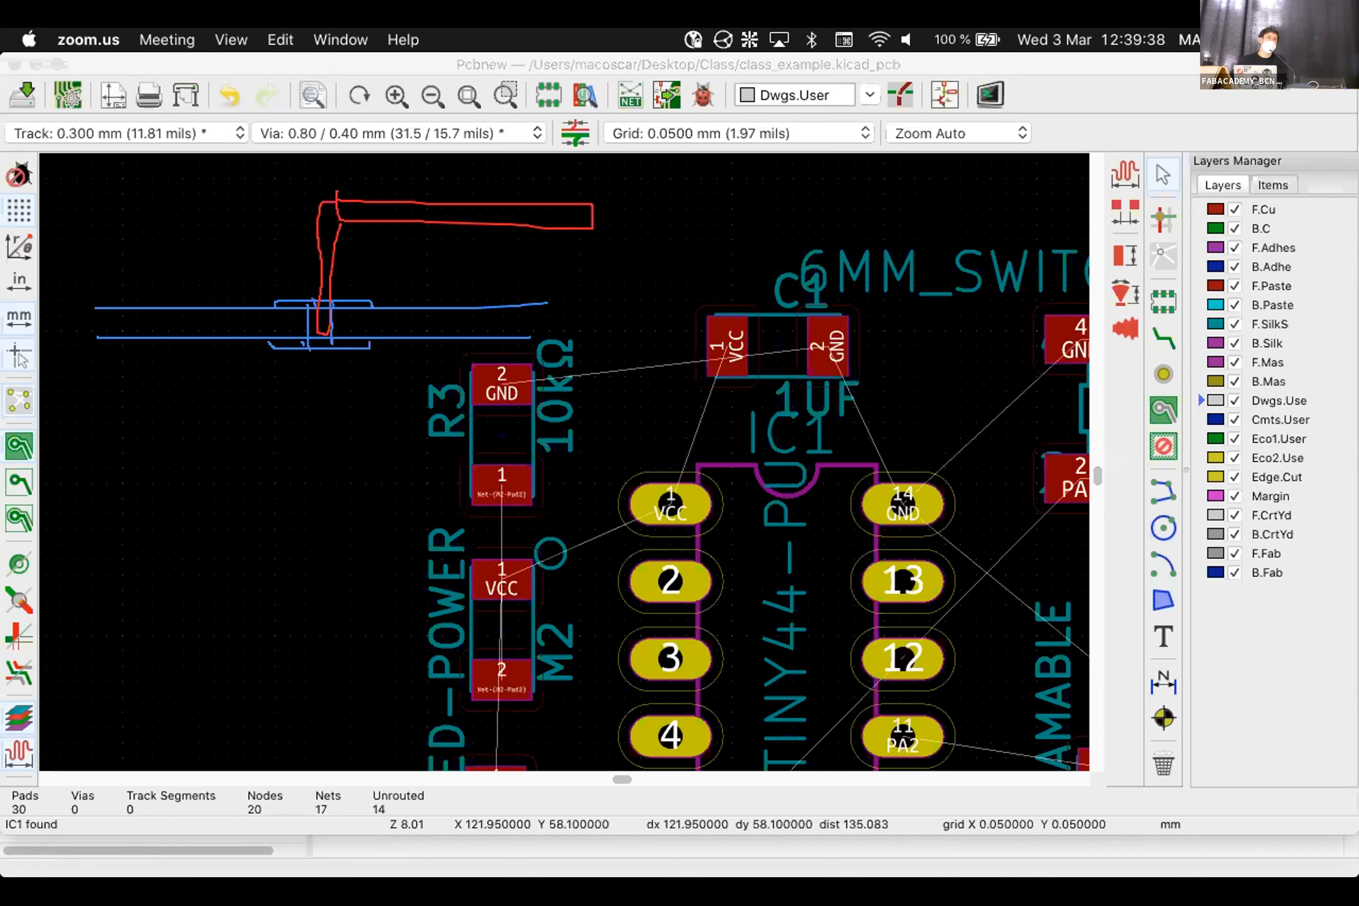
Draw green arcs near the pad, then erase the lower bracket, arc and vertical strokes
mouse_move(285, 346)
mouse_down()
mouse_move(351, 348)
mouse_move(305, 365)
mouse_move(324, 364)
mouse_up()
mouse_move(299, 295)
mouse_down()
mouse_move(317, 282)
mouse_move(352, 300)
mouse_up()
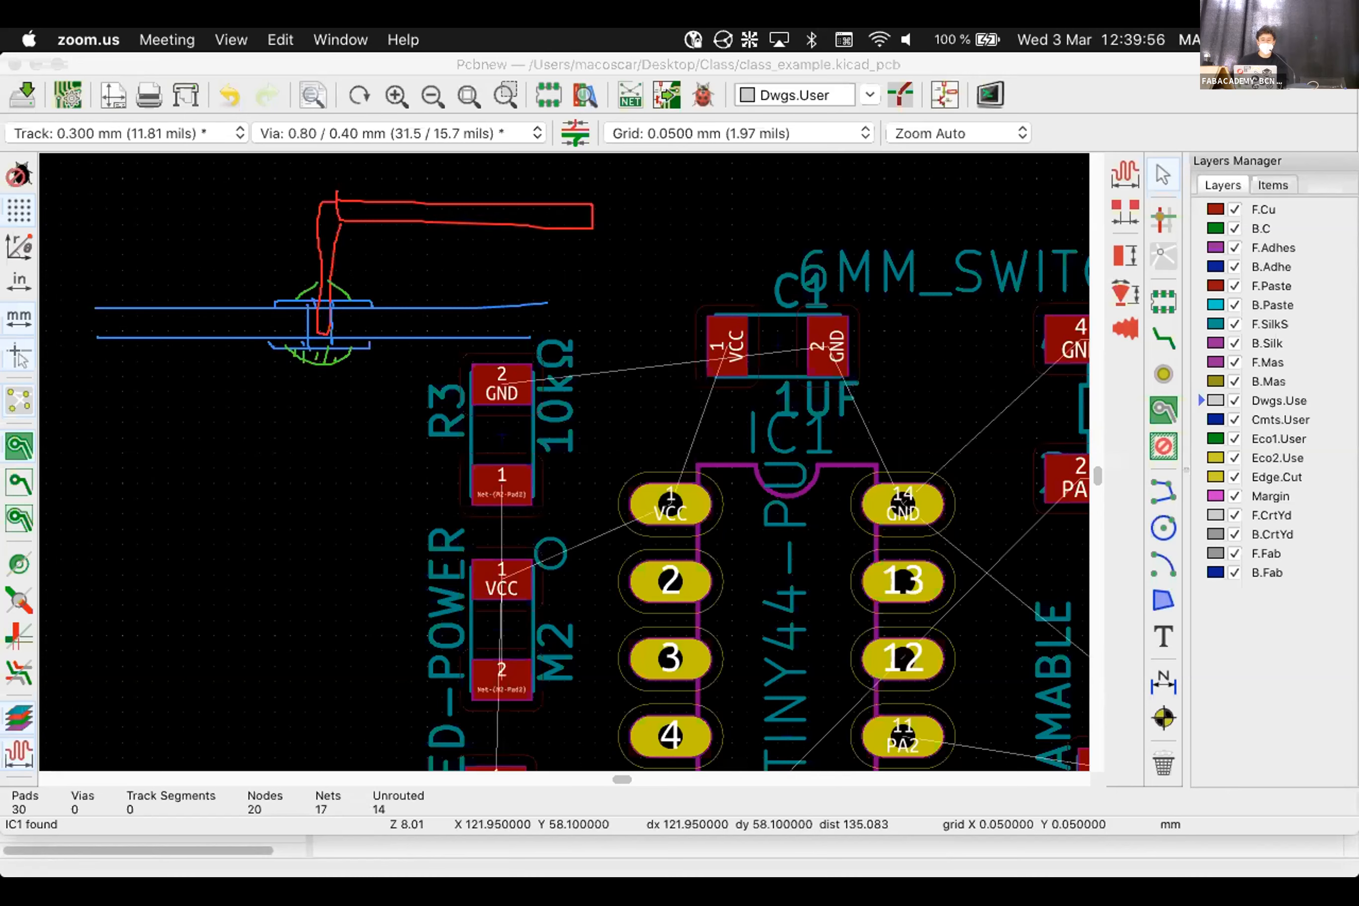
drag(370, 344, 307, 354)
click(333, 342)
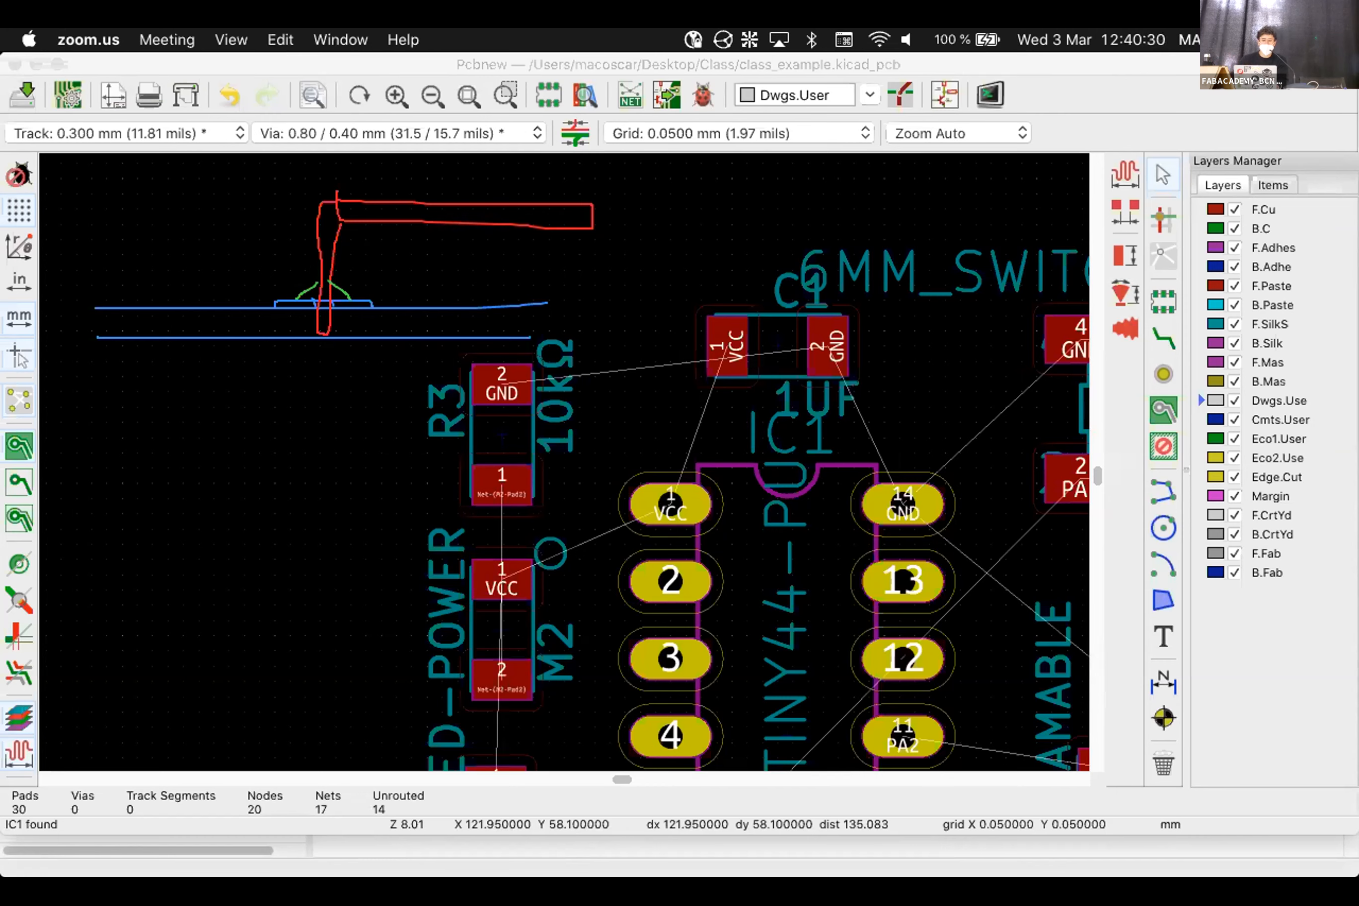
Erase the red verticals and blue notch, and undo the upper blue annotation line
drag(334, 304, 316, 265)
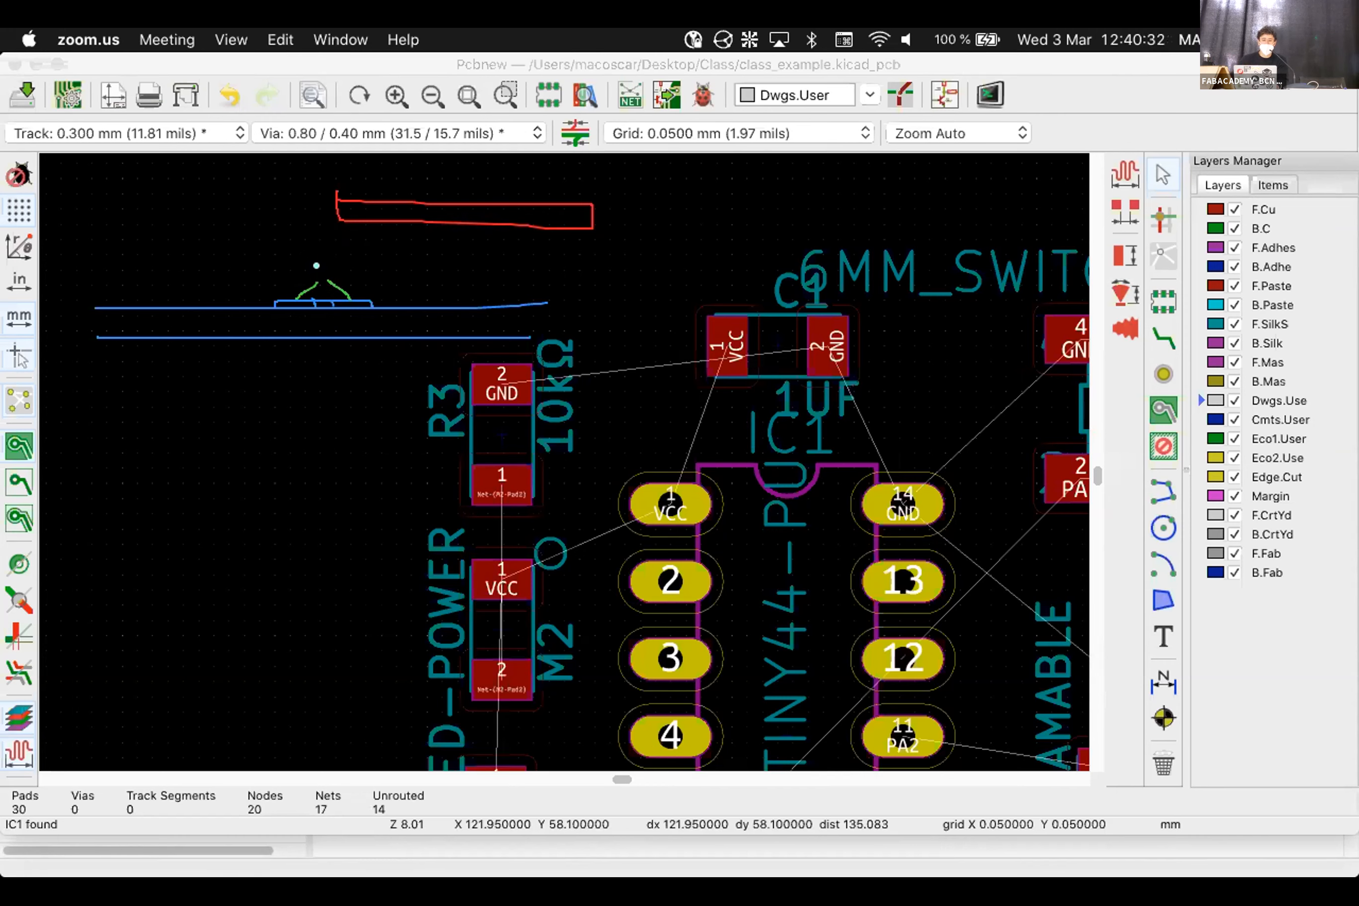
key(super+z)
key(super+z)
key(super+z)
key(super+z)
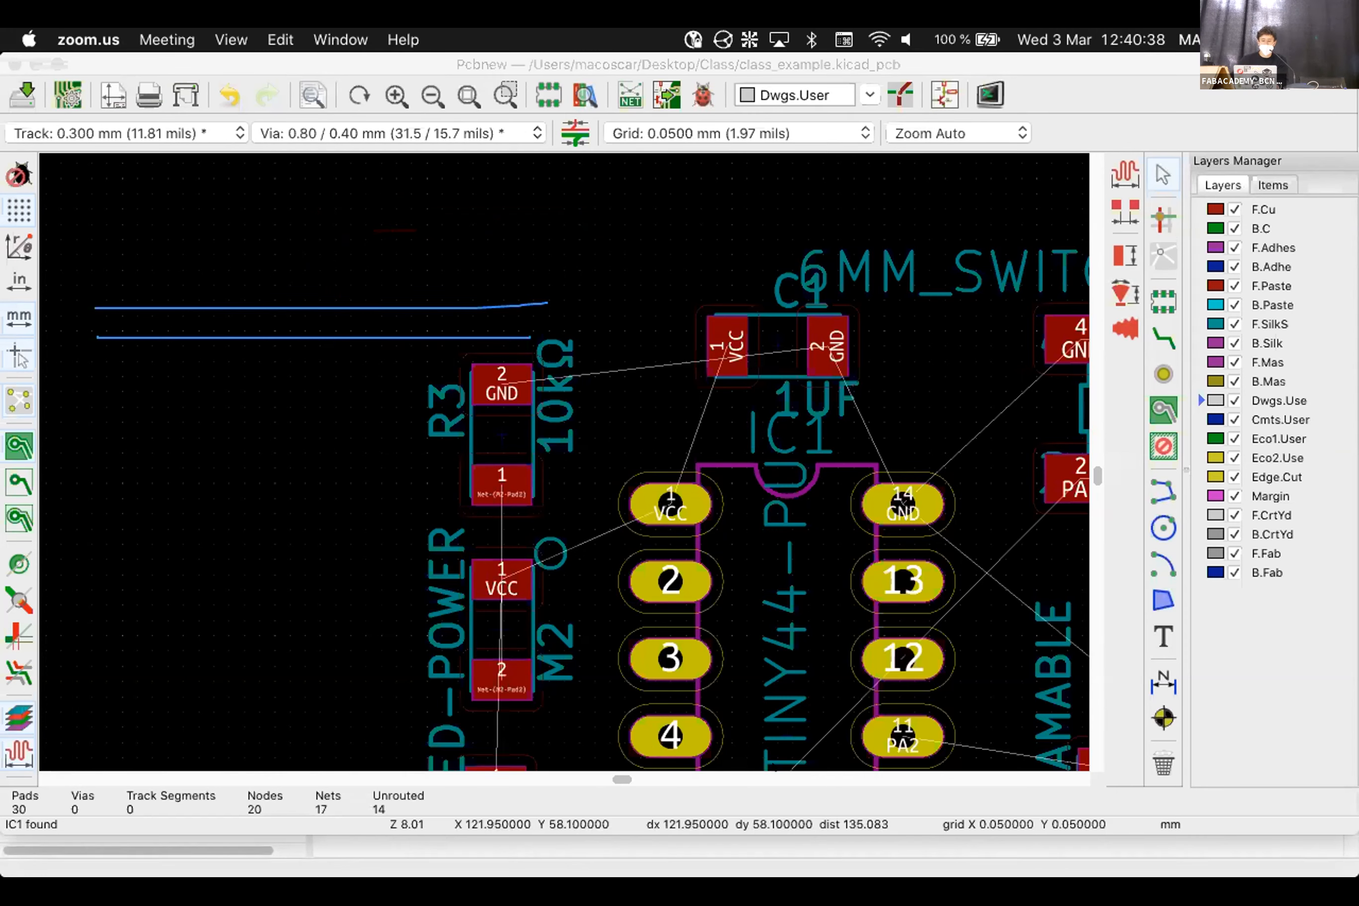
key(super+z)
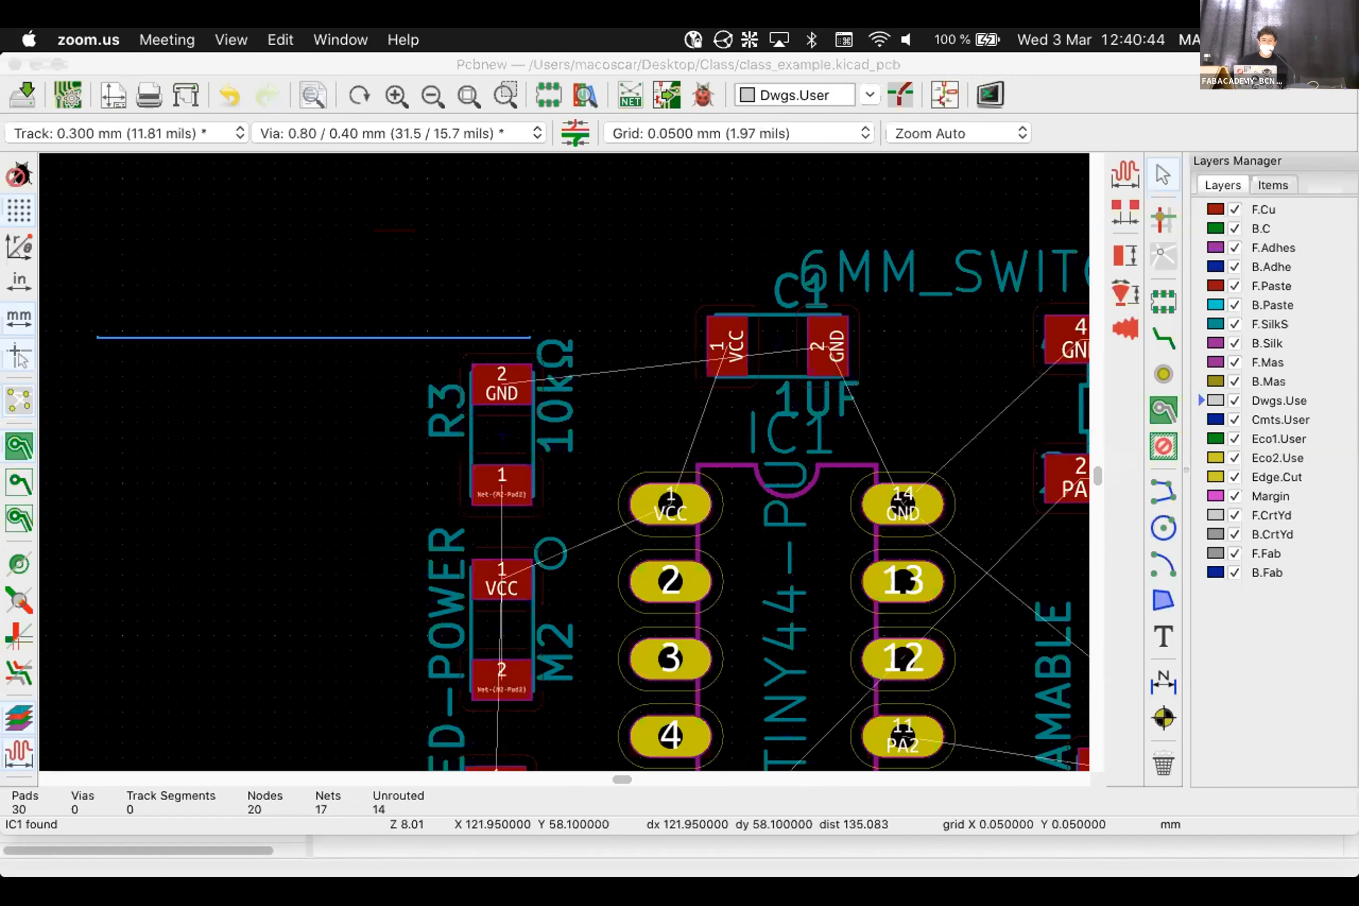
Draw a red line above the board with end marks and a red arrow and box from R3
drag(93, 304, 512, 317)
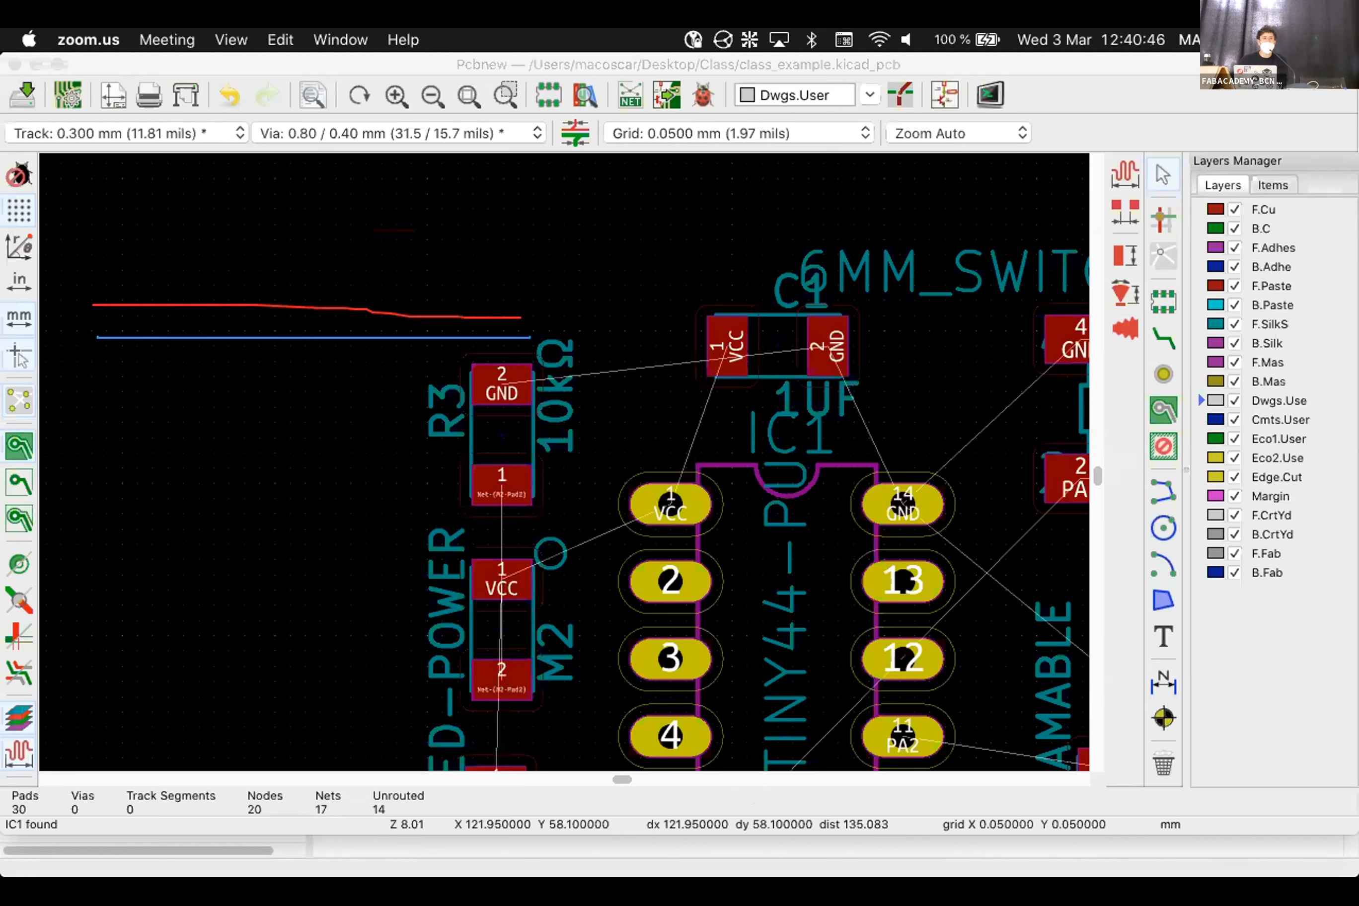
mouse_move(128, 287)
mouse_down()
mouse_move(128, 302)
mouse_move(215, 289)
mouse_move(240, 303)
mouse_up()
mouse_move(412, 317)
mouse_down()
mouse_move(529, 300)
mouse_move(533, 311)
mouse_up()
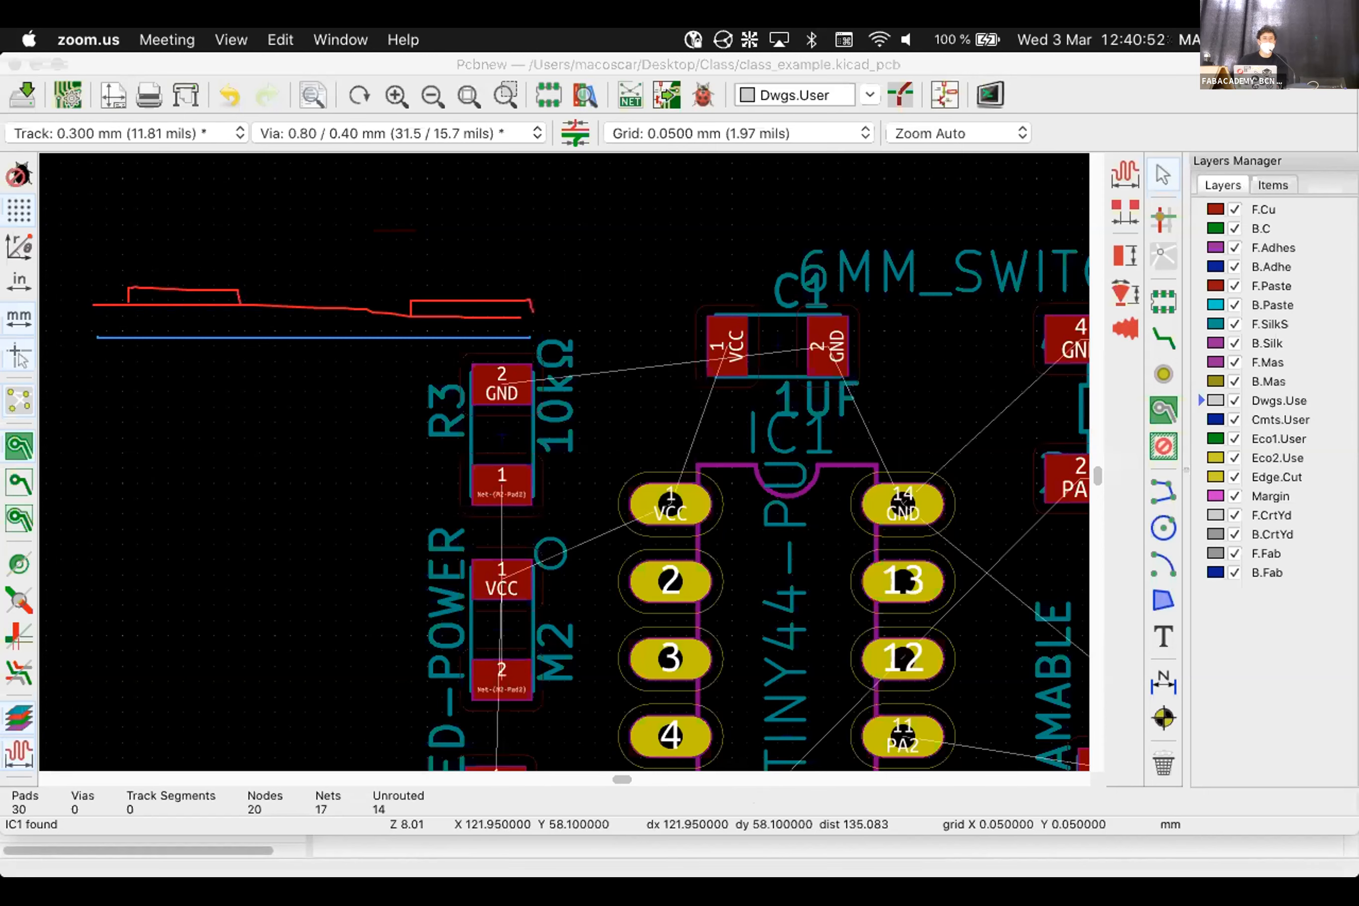
drag(104, 307, 129, 306)
mouse_move(493, 447)
mouse_down()
mouse_move(195, 374)
mouse_move(188, 385)
mouse_move(202, 384)
mouse_up()
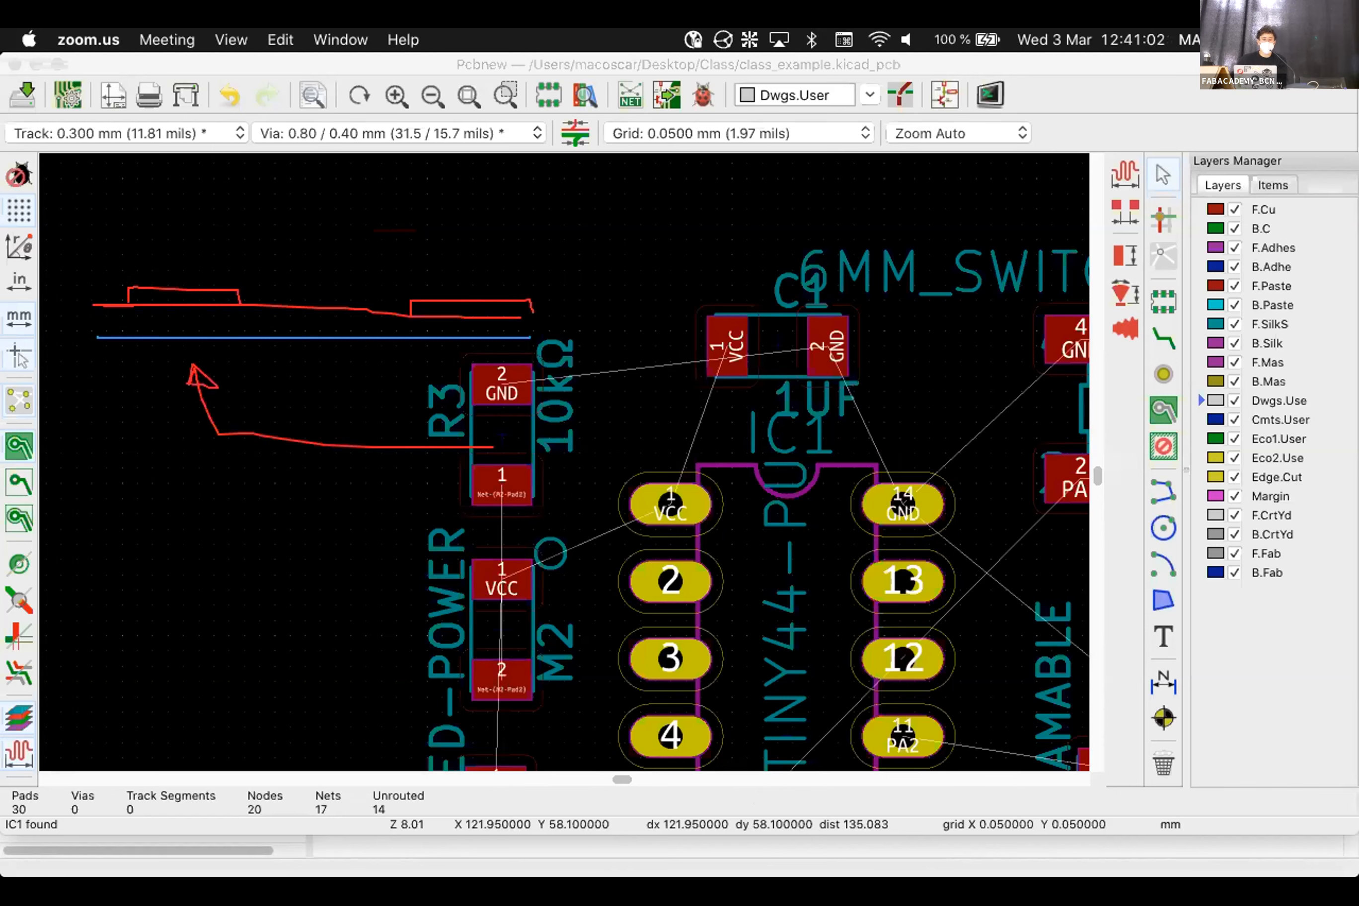
drag(522, 420, 336, 413)
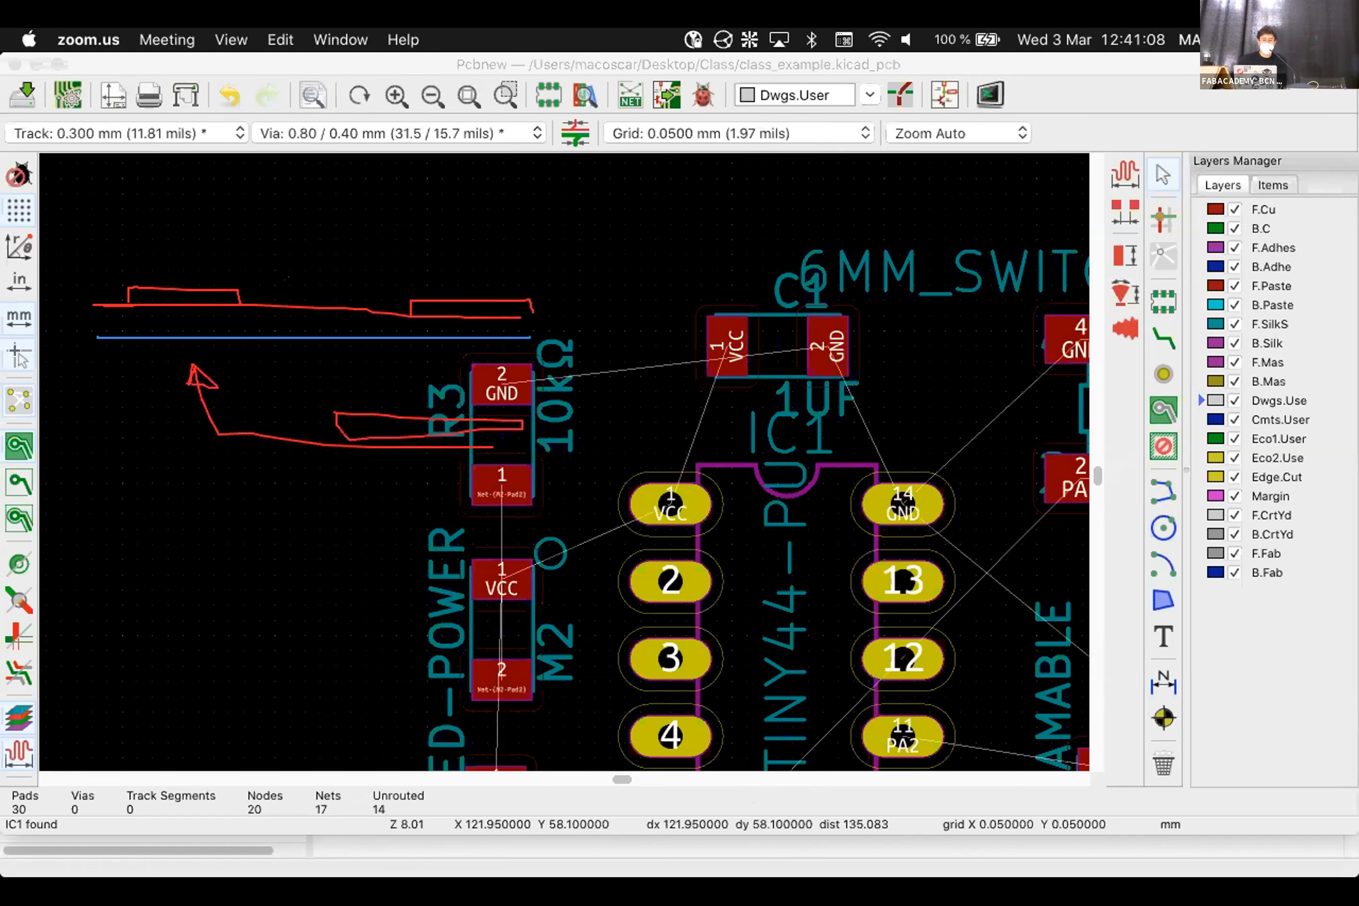
Add green marks and a hump between the lines, plus an orange outline crossing them
mouse_move(291, 308)
mouse_down()
mouse_move(296, 330)
mouse_move(339, 333)
mouse_up()
drag(265, 301, 368, 307)
drag(738, 712, 741, 763)
mouse_move(336, 417)
mouse_down()
mouse_move(322, 415)
mouse_move(320, 287)
mouse_move(309, 286)
mouse_move(352, 443)
mouse_up()
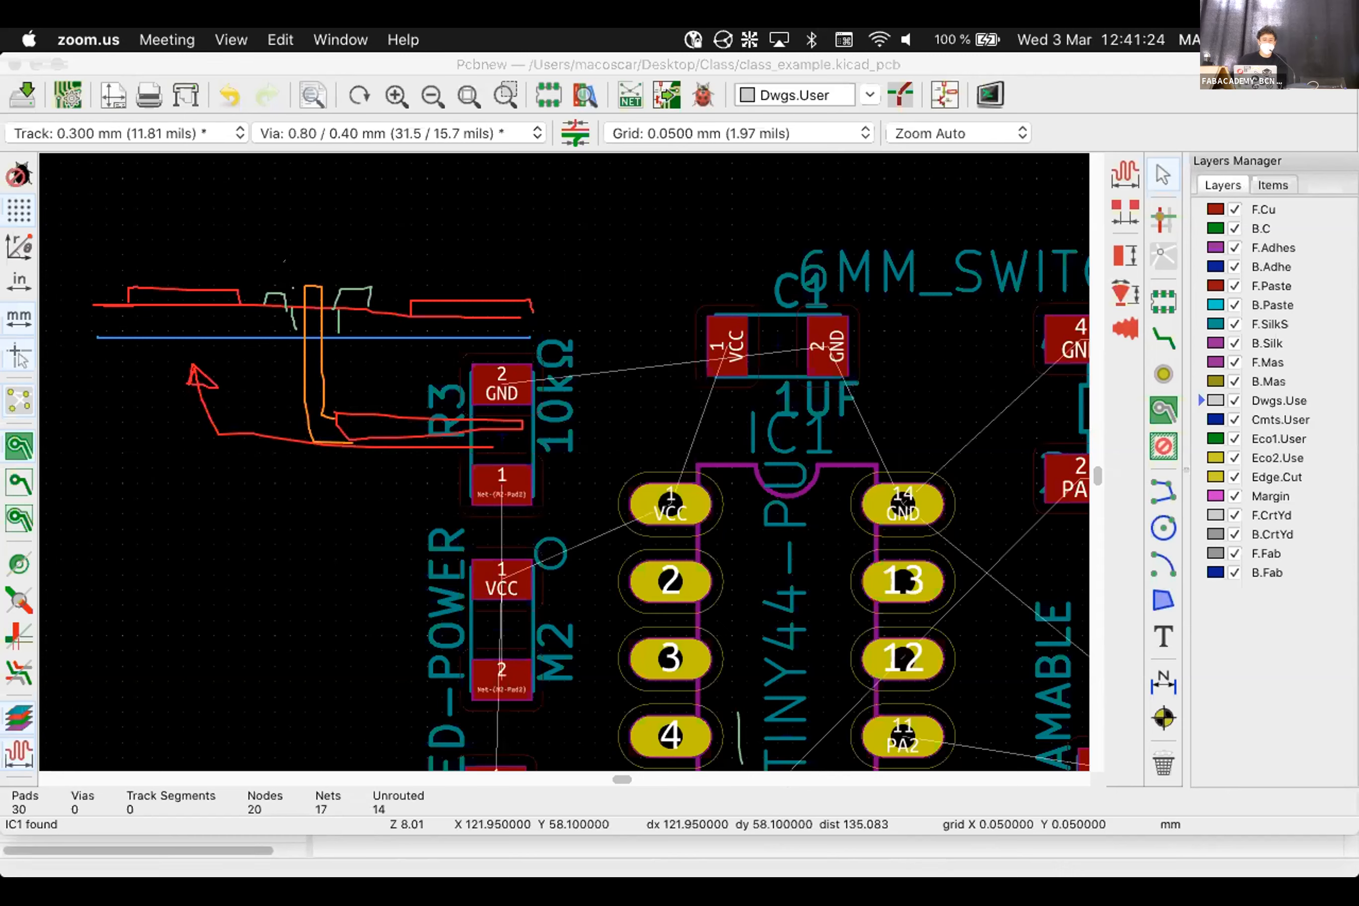
Draw green arrows onto the red line and beside R3, then clear all annotation drawings
drag(266, 298, 342, 287)
mouse_move(201, 204)
mouse_down()
mouse_move(200, 272)
mouse_move(205, 253)
mouse_up()
drag(379, 460, 400, 591)
drag(370, 482, 392, 487)
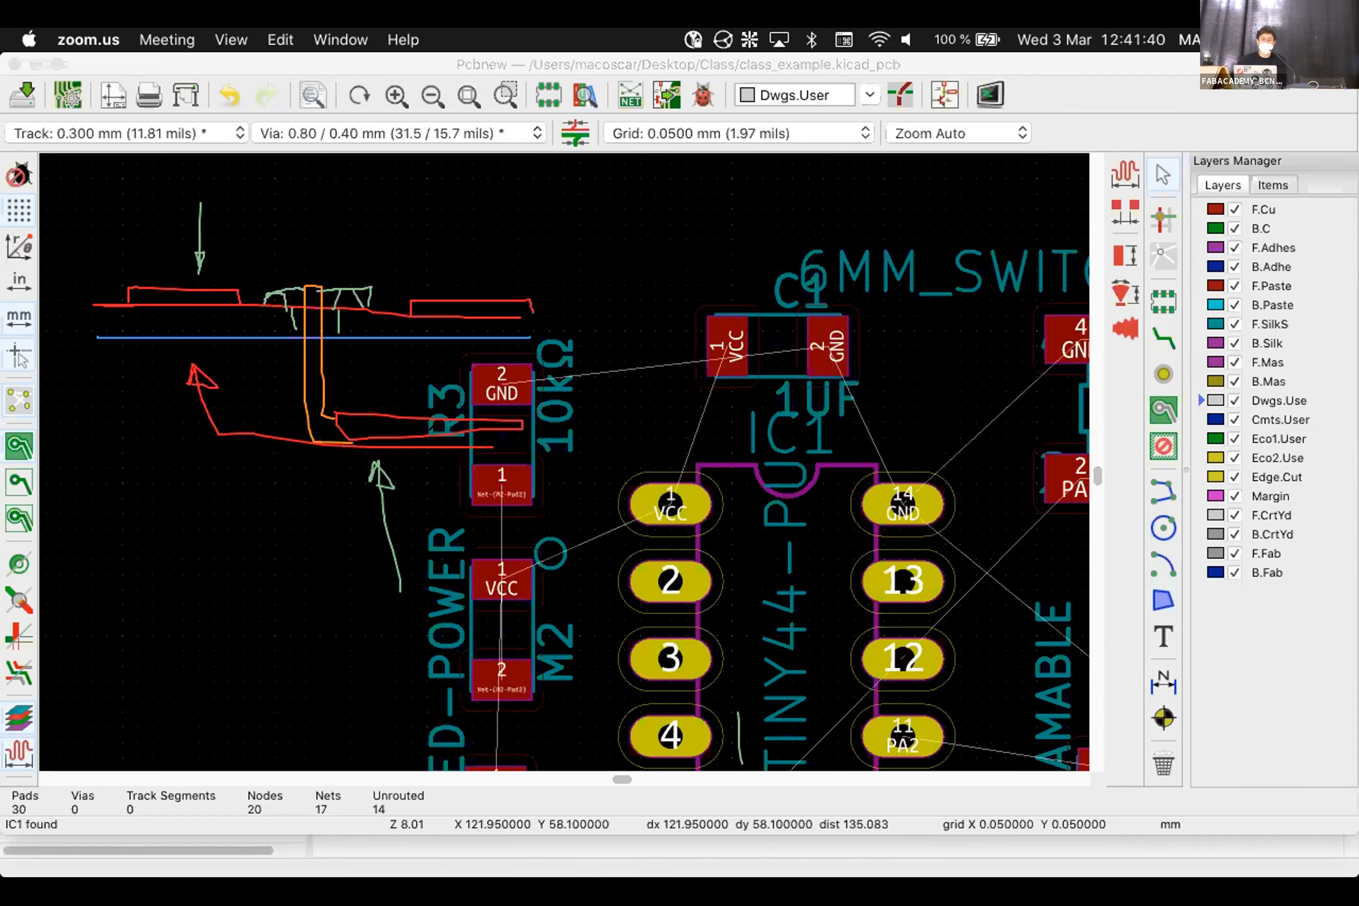
mouse_move(288, 611)
mouse_down()
mouse_move(375, 476)
mouse_move(345, 480)
mouse_up()
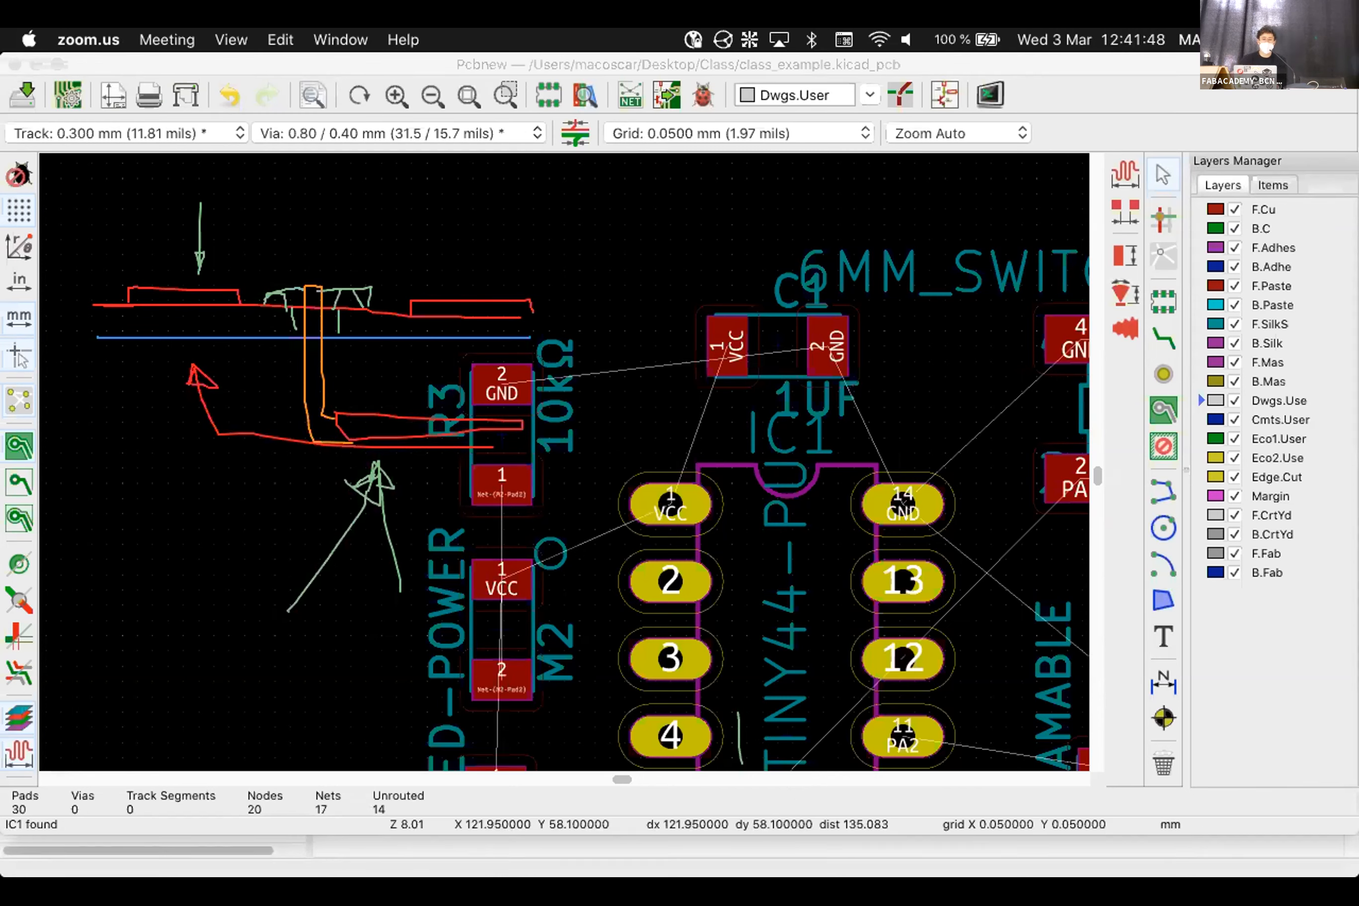
click(931, 833)
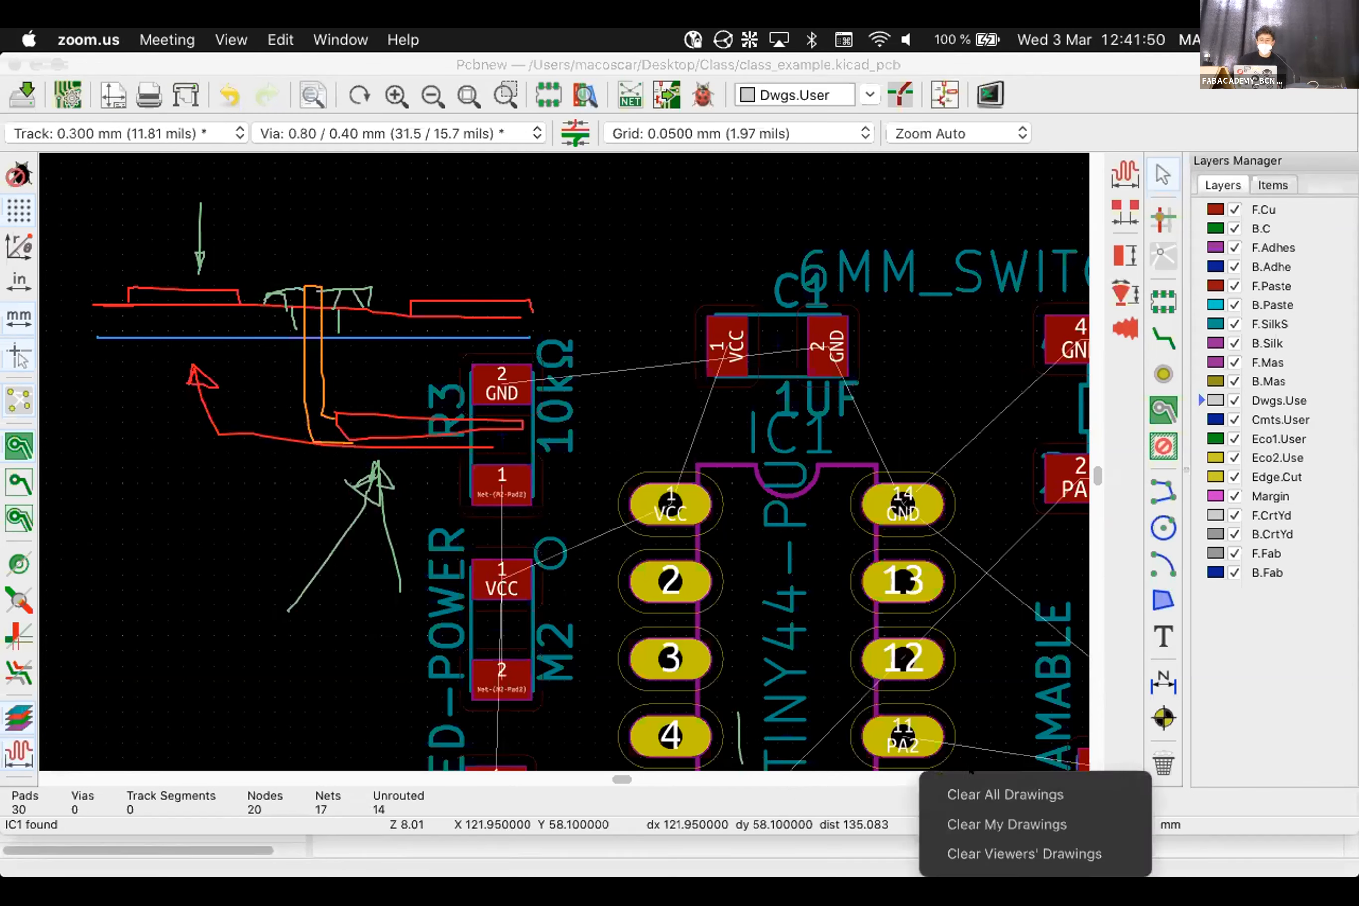
click(1006, 794)
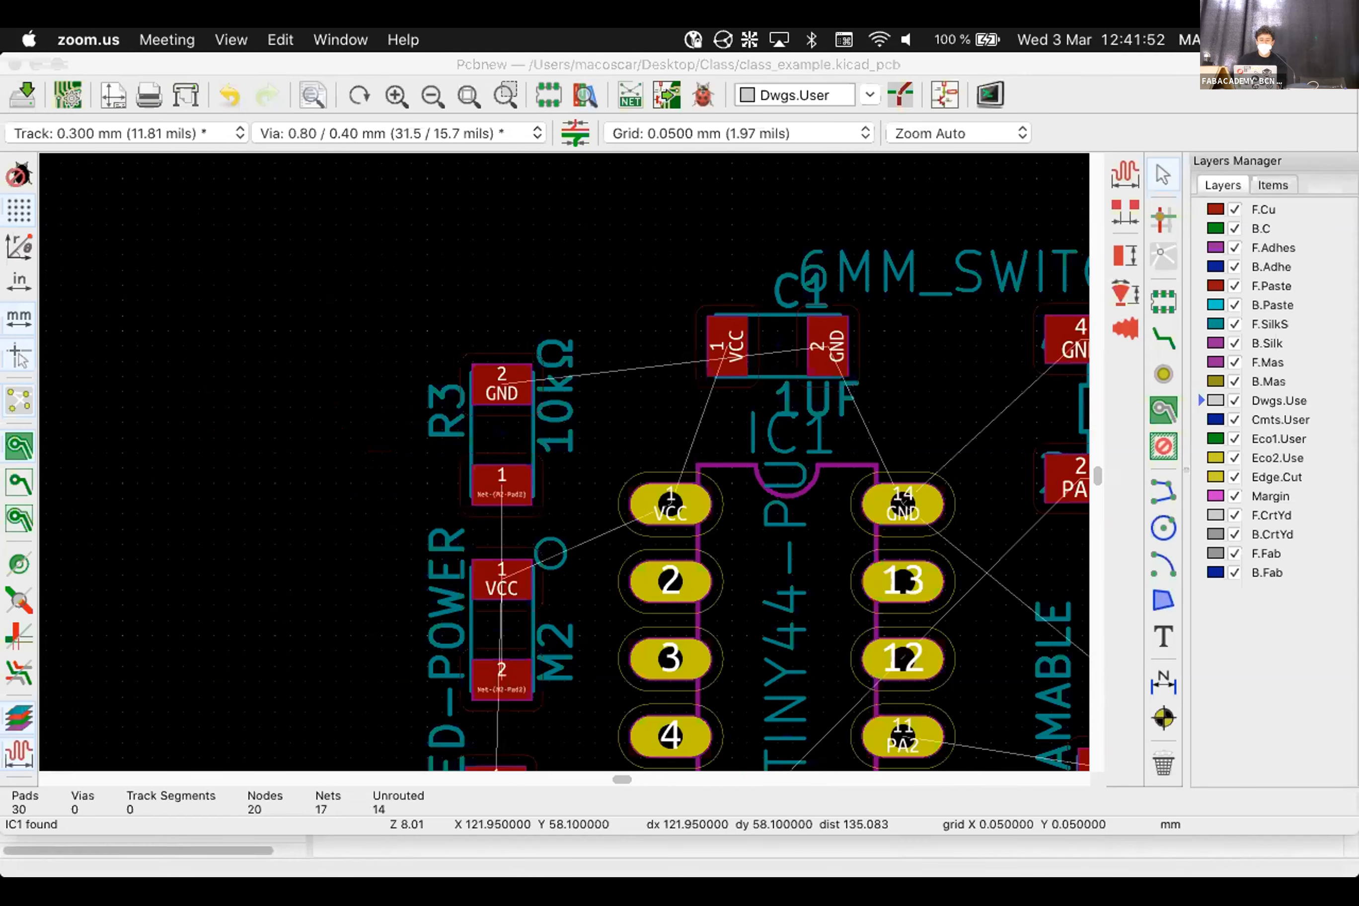
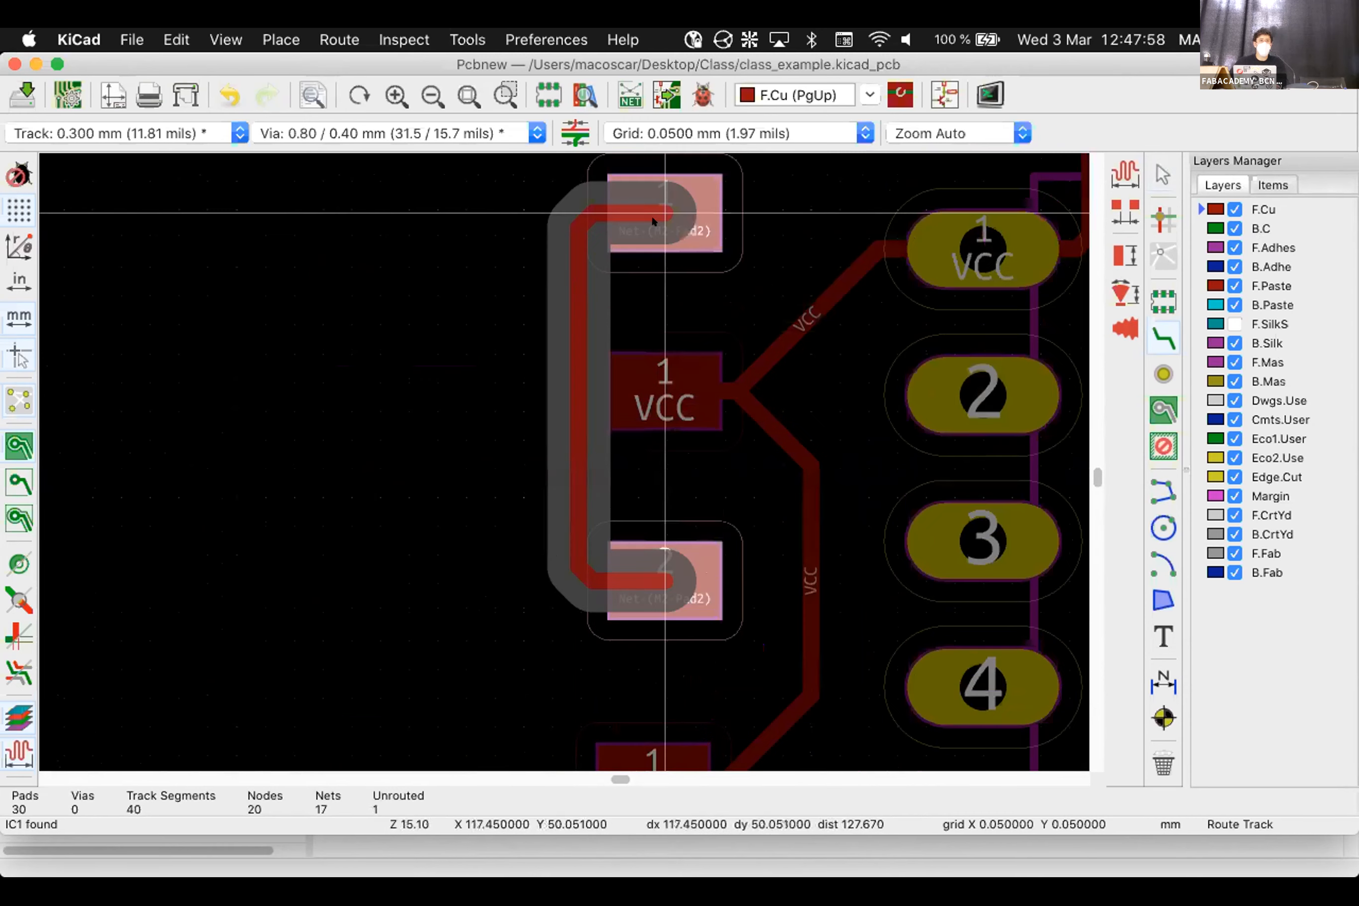
Place, undo, and re-route the Net-(M2-Pad2) track from pad 1 to pad 2
click(651, 214)
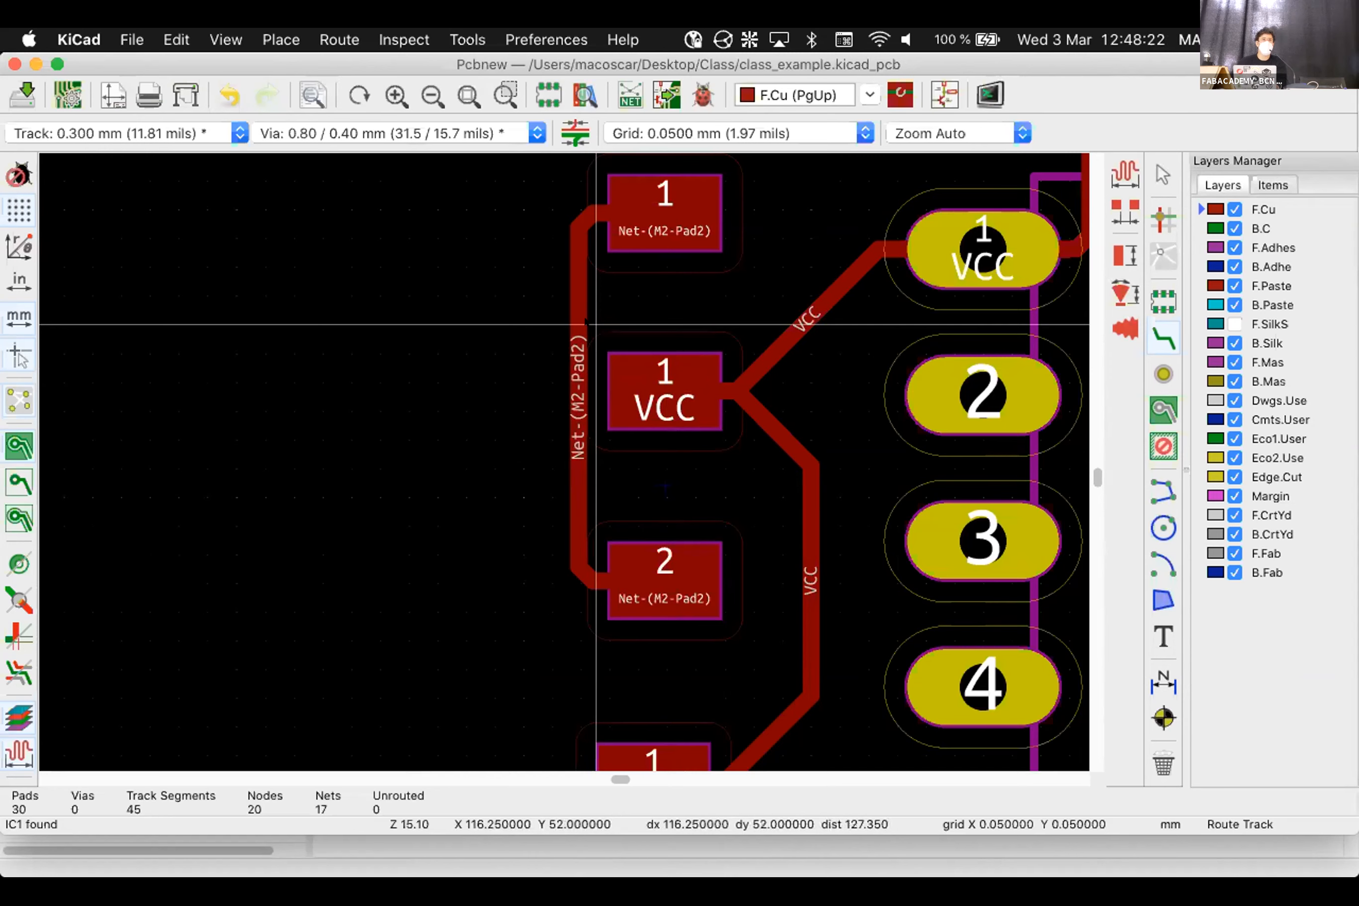
key(super+z)
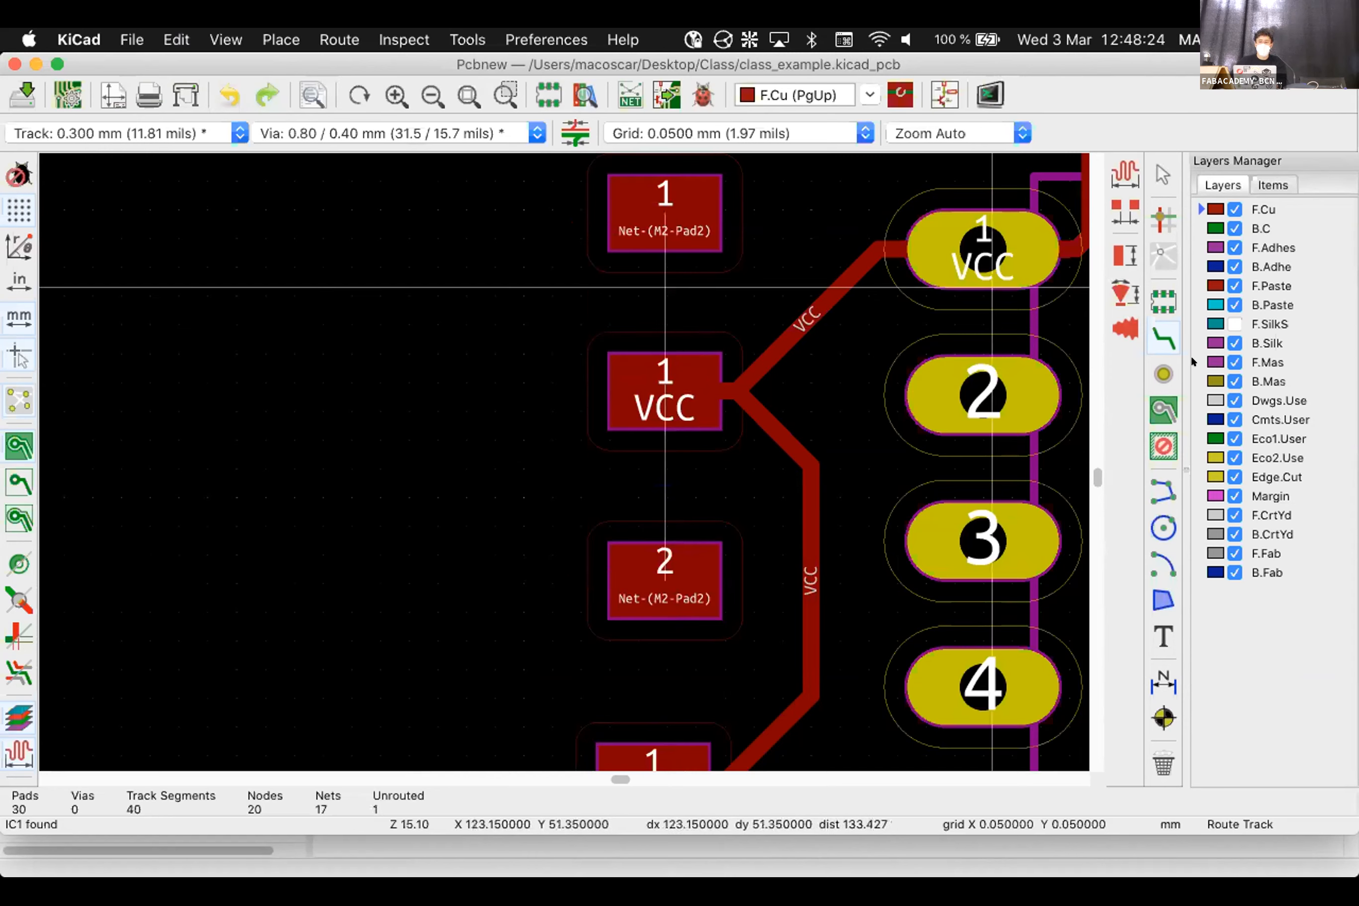
click(682, 224)
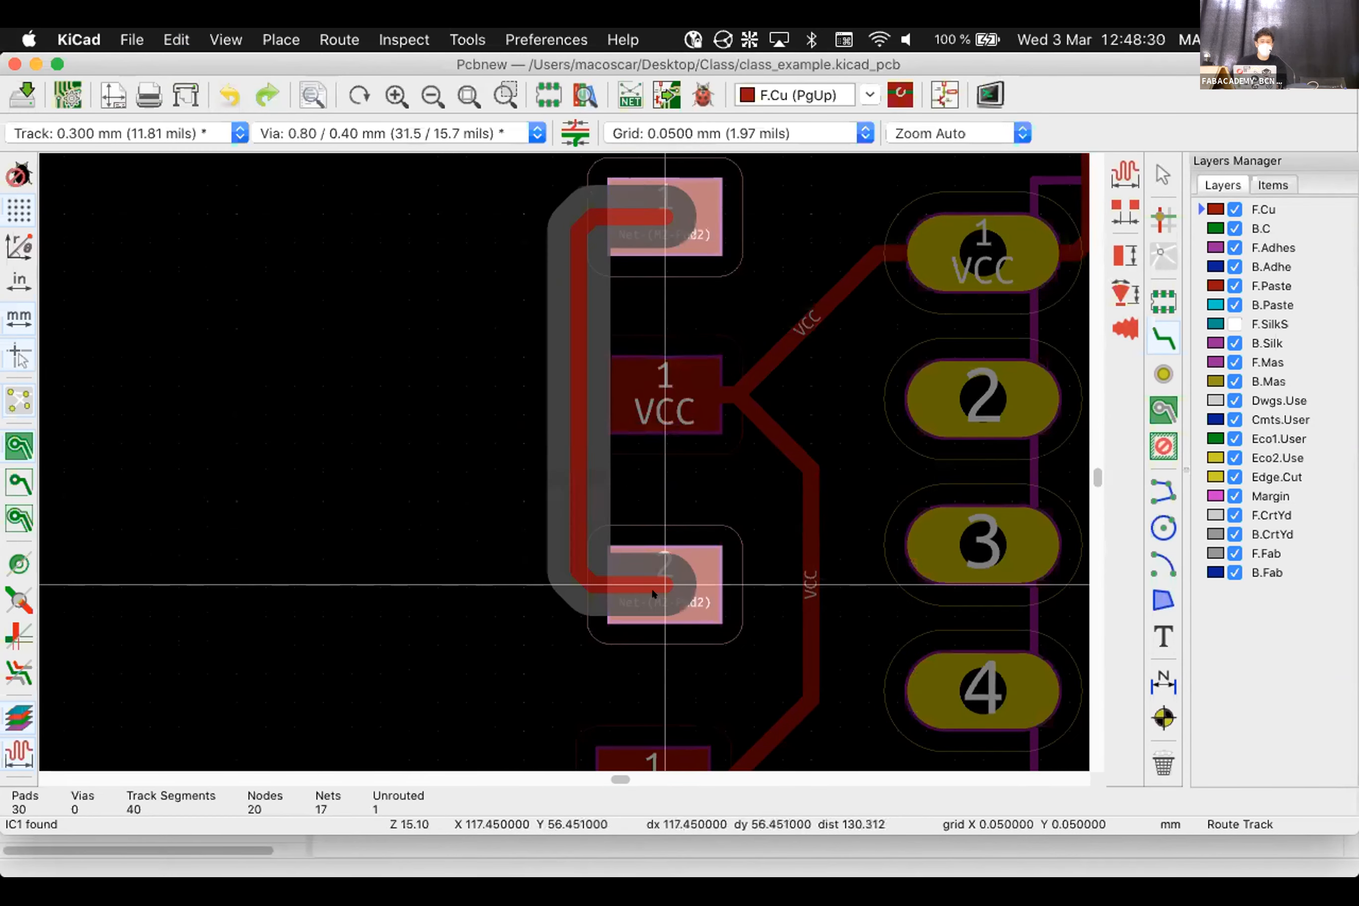
click(665, 584)
scroll(666, 585, down, 10)
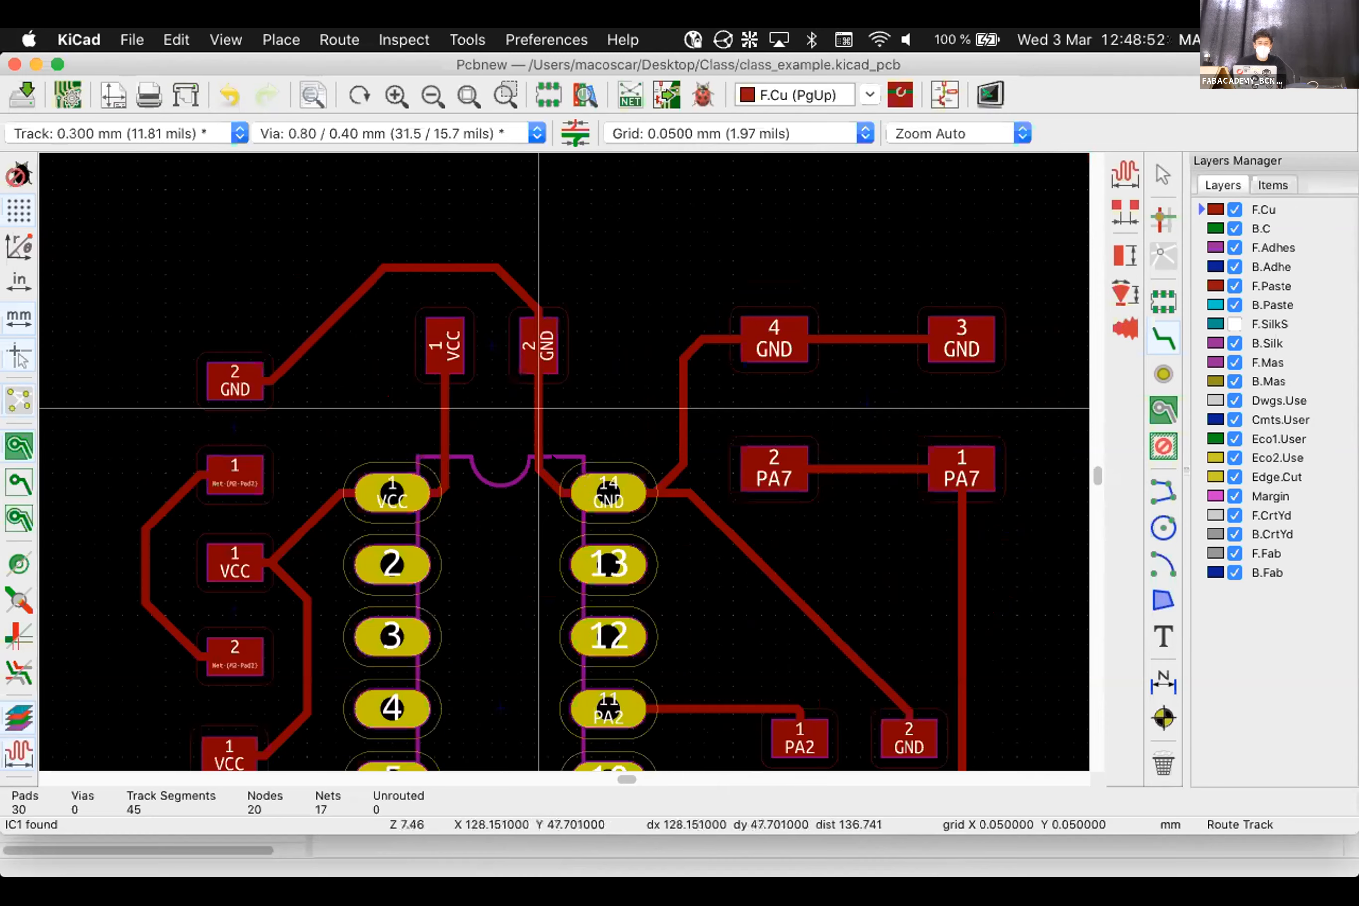
Delete the GND track running between pads 4 and 3
middle_drag(540, 406, 567, 463)
scroll(567, 464, up, 1)
scroll(707, 497, down, 5)
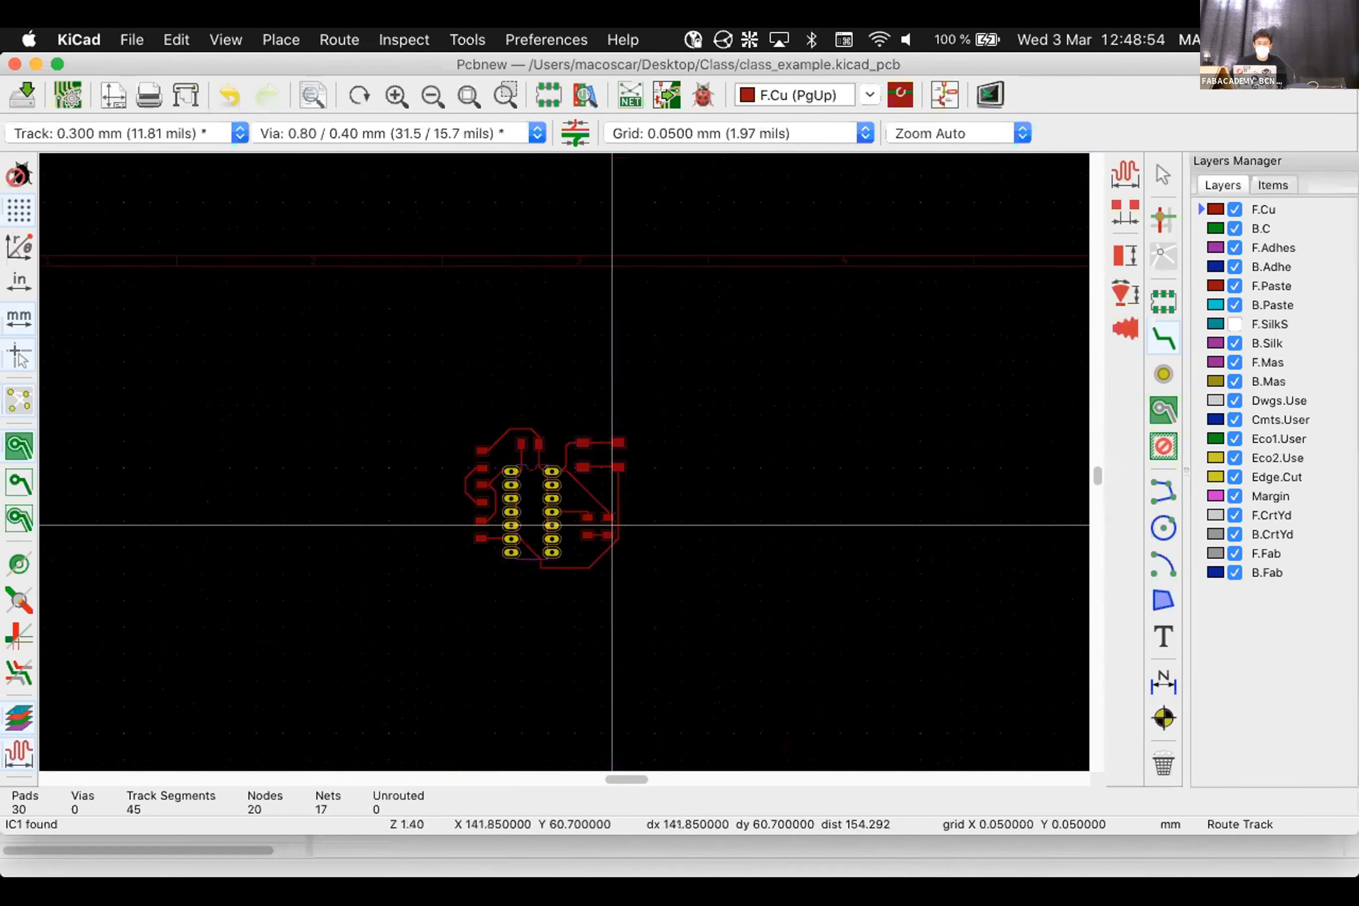
scroll(562, 461, up, 5)
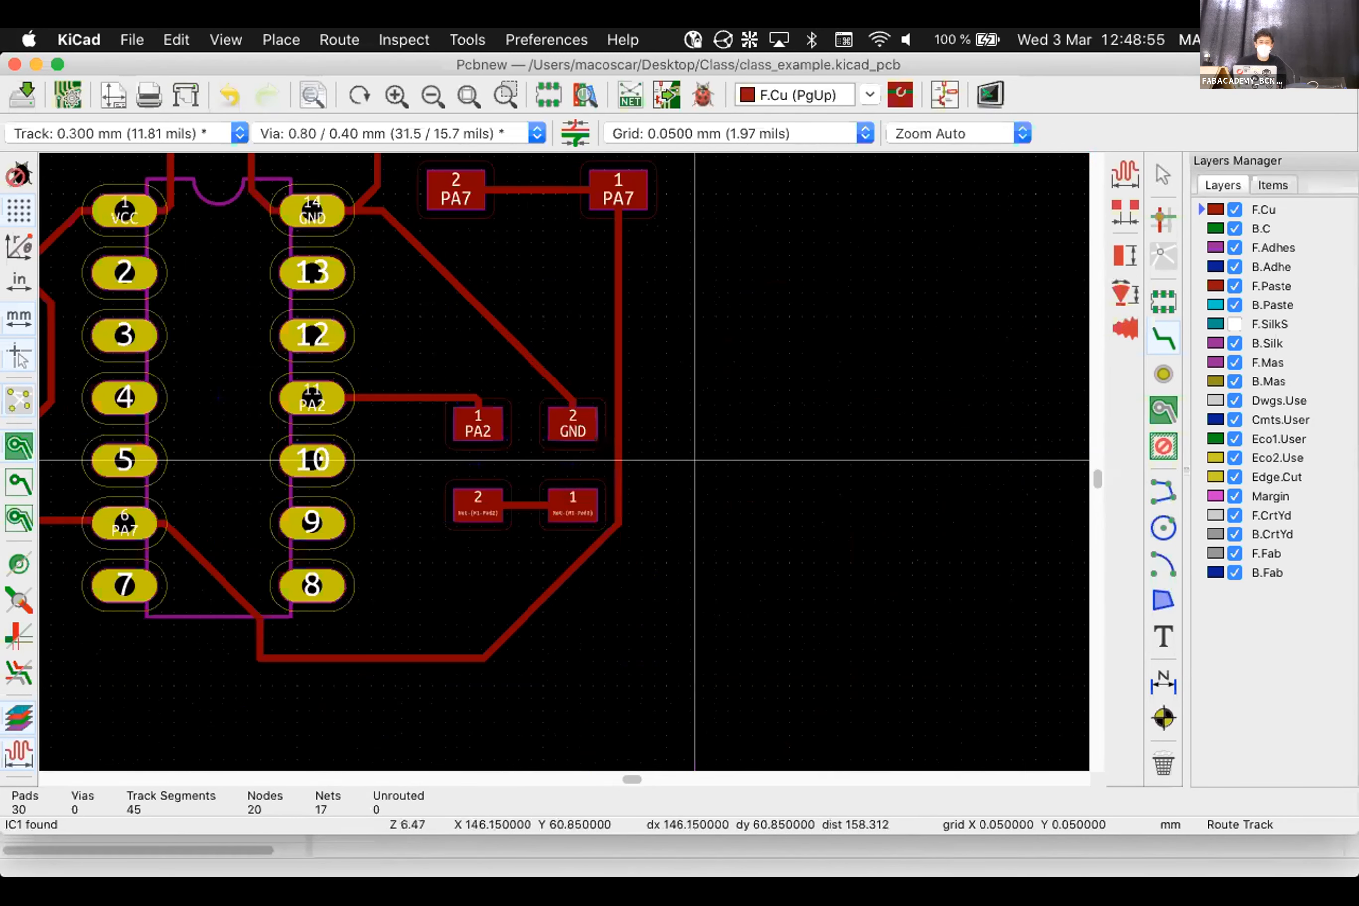
scroll(591, 403, down, 5)
scroll(562, 461, up, 5)
key(Escape)
click(562, 475)
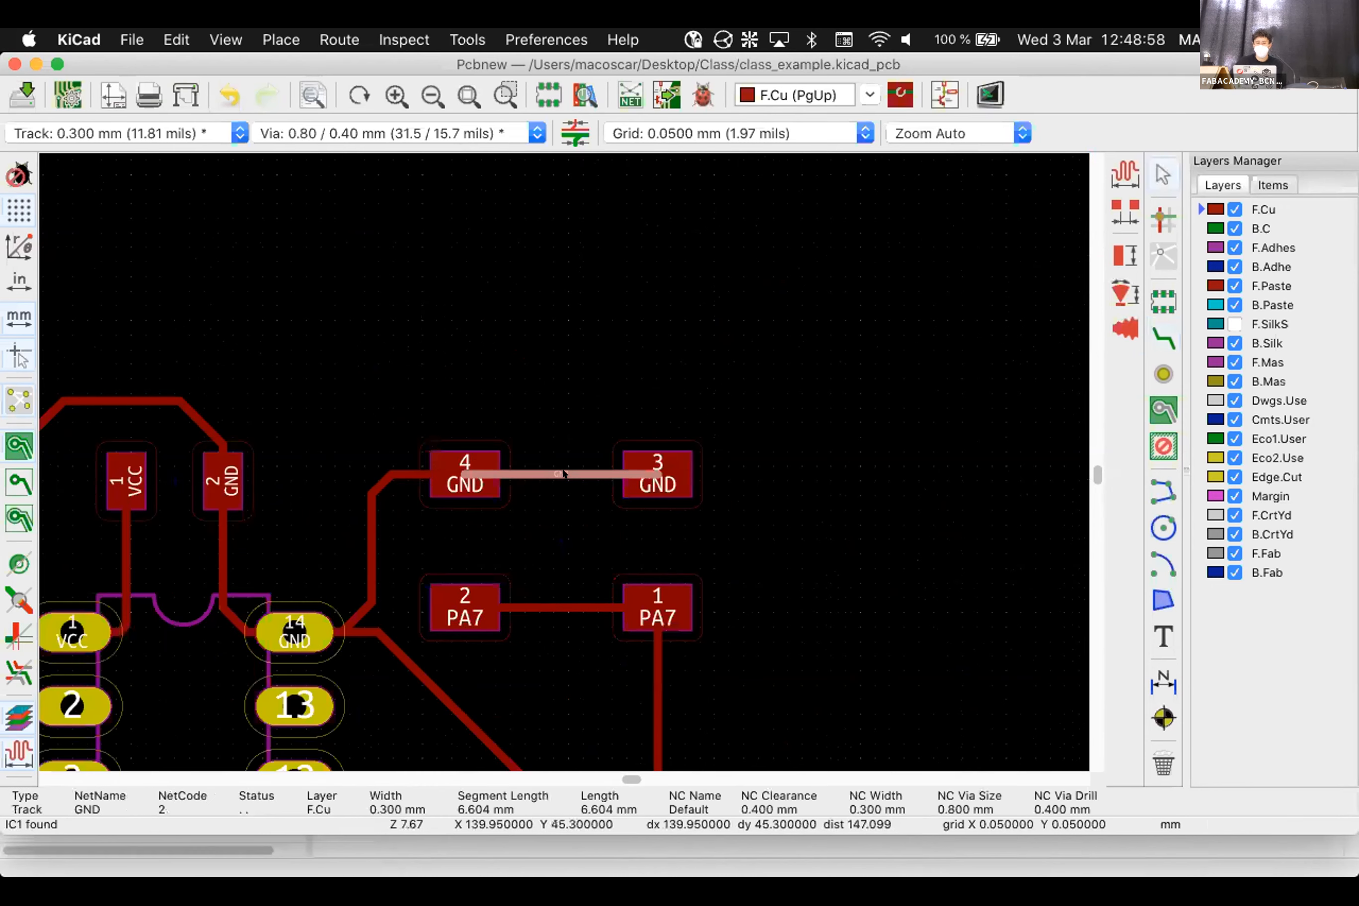
key(Delete)
key(Delete)
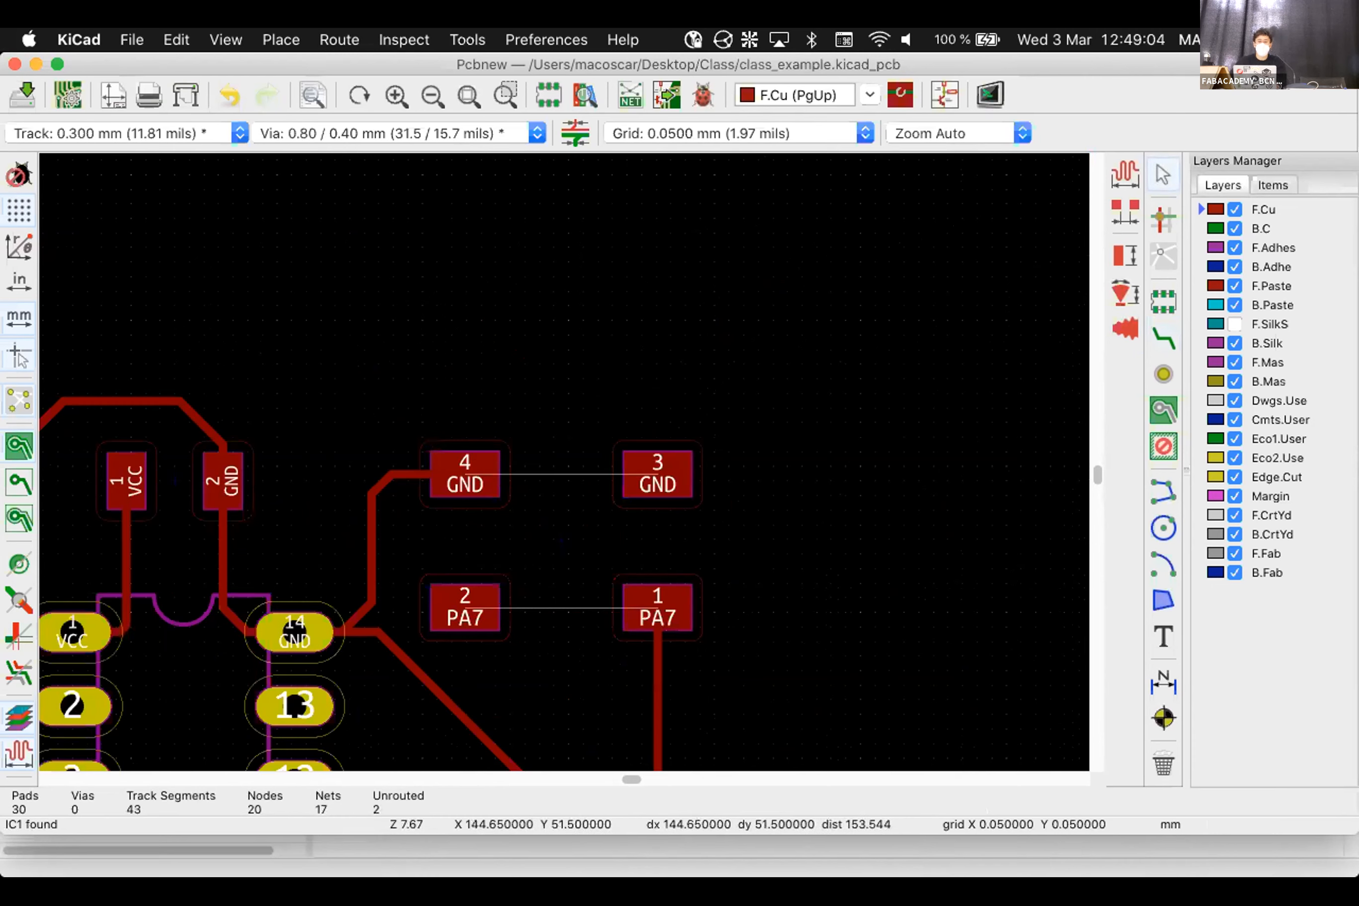
Try a GND route from IC pin 14, undo it, and start rerouting GND from pad 4
click(1158, 320)
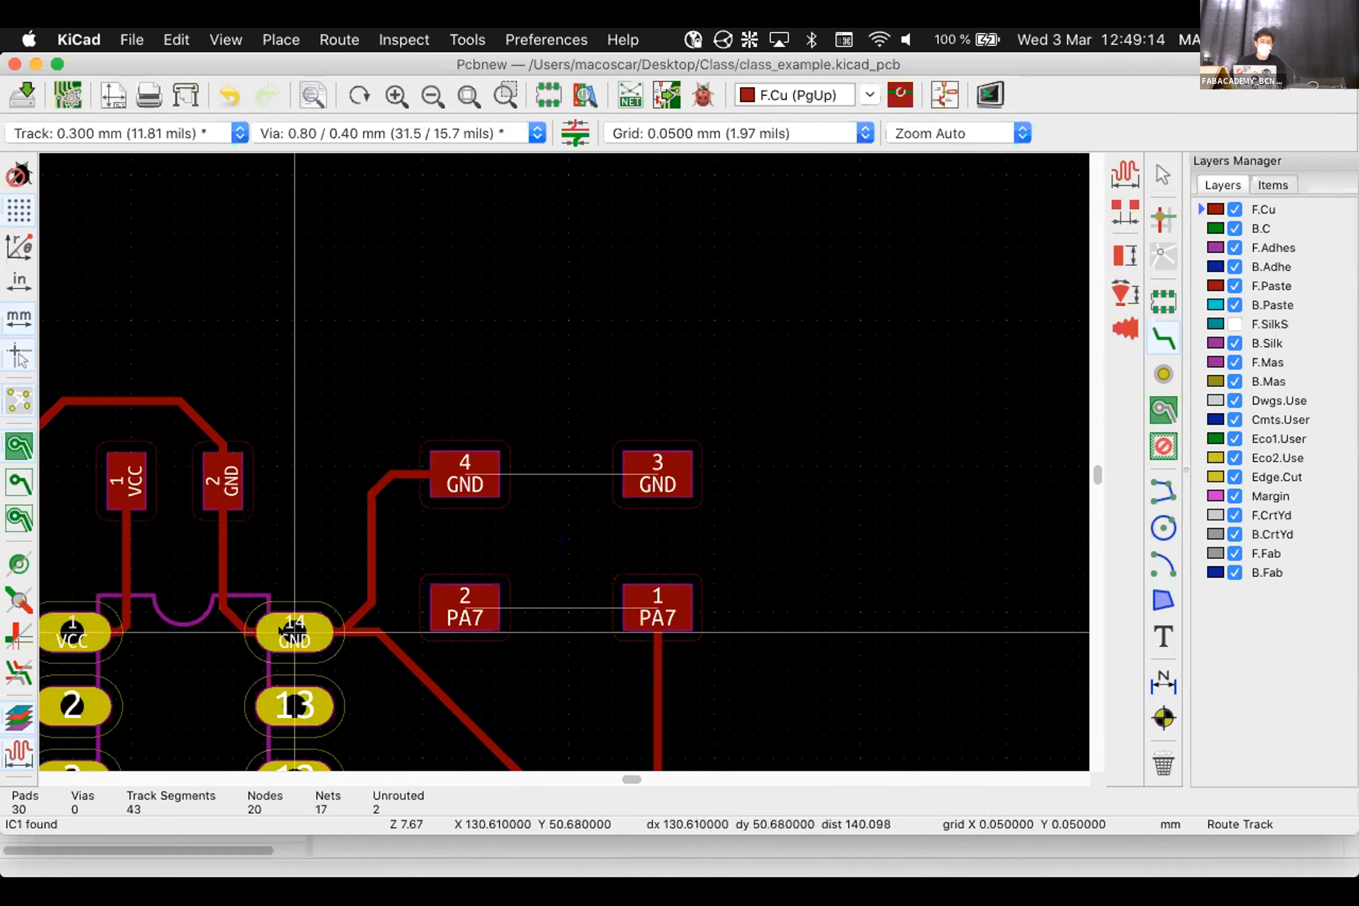
click(294, 632)
click(386, 403)
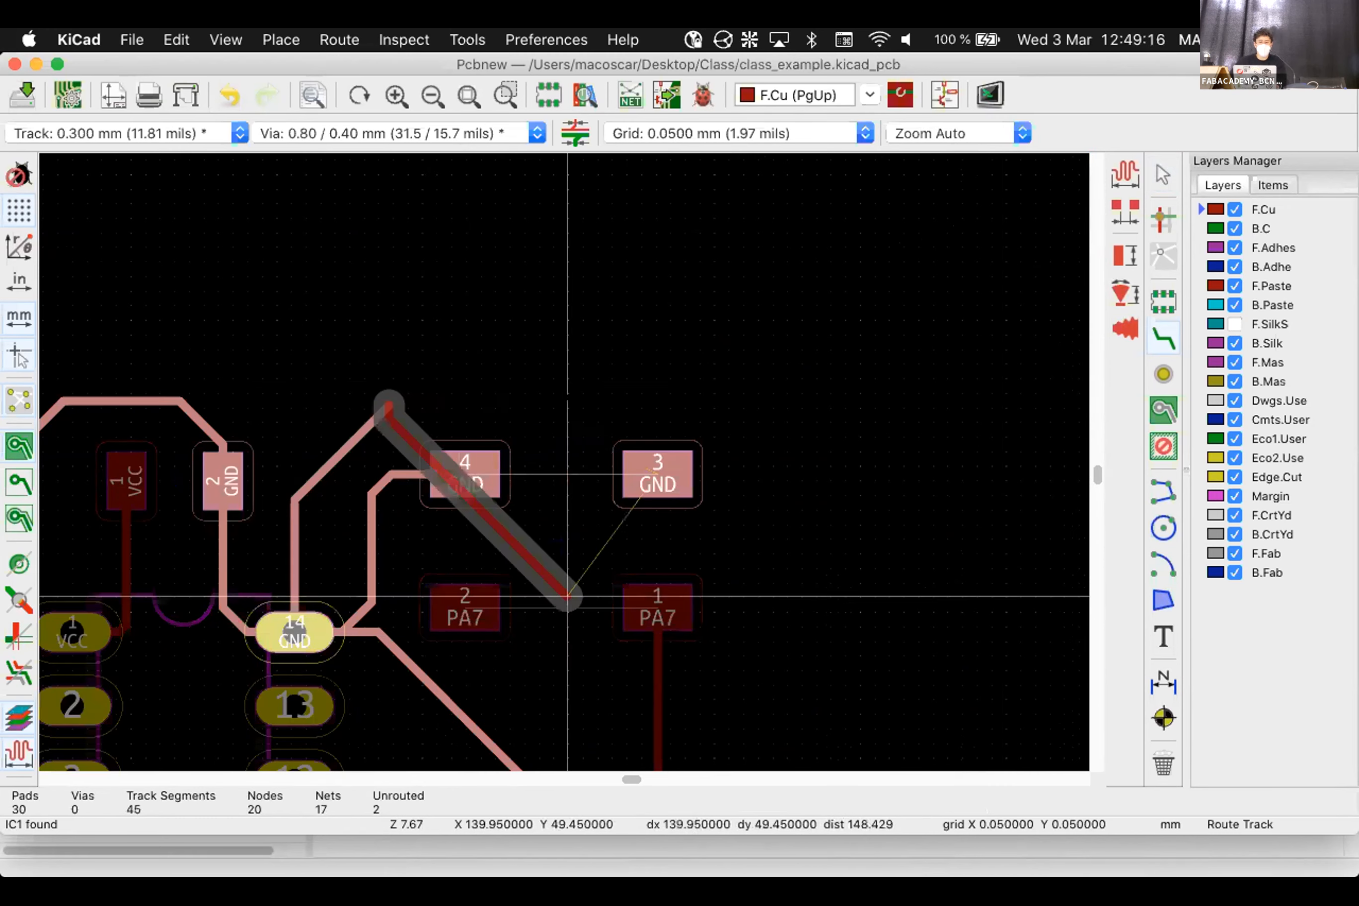
click(569, 403)
scroll(566, 628, down, 1)
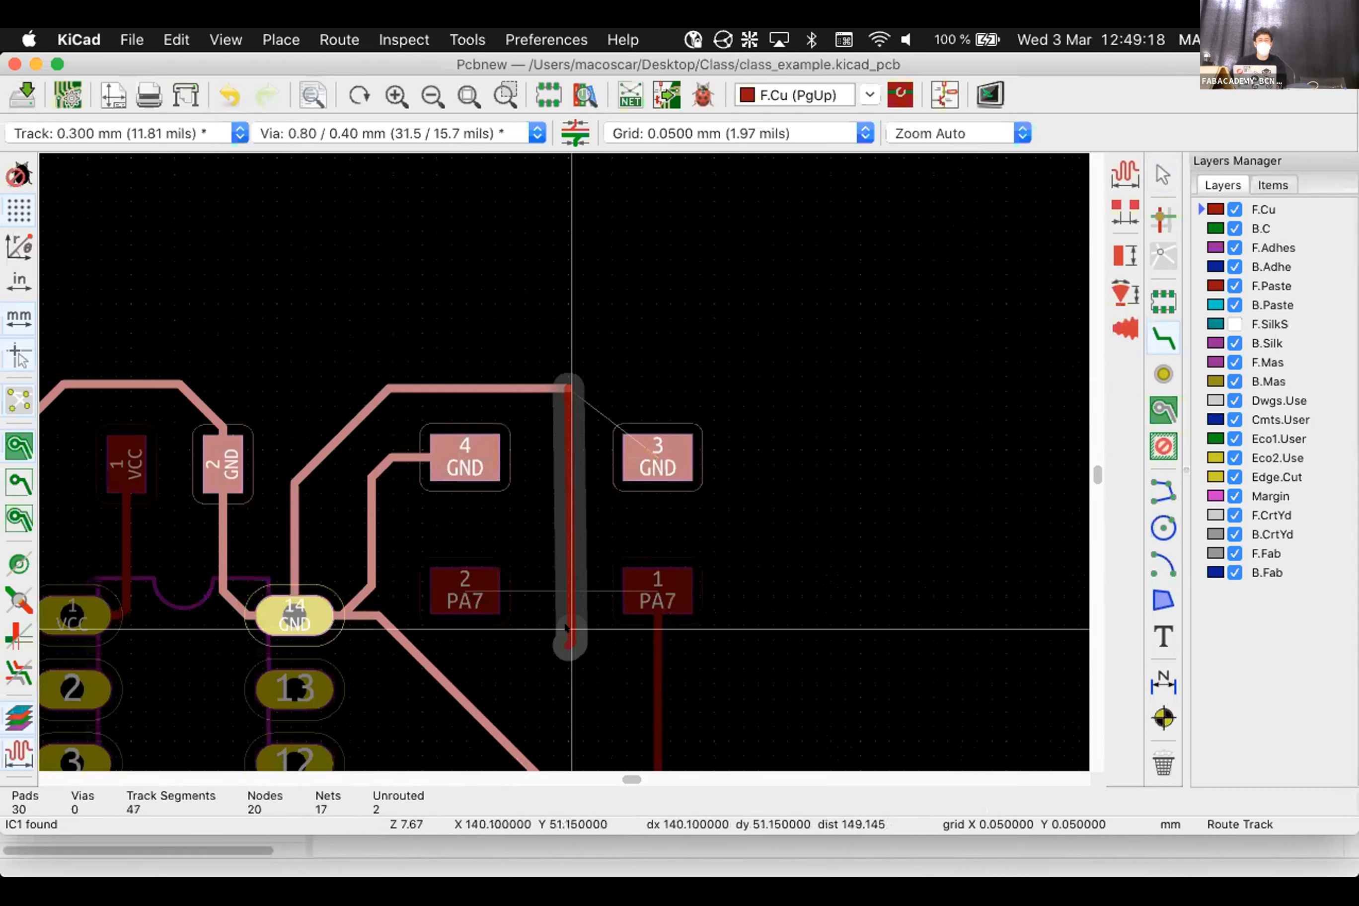
double_click(567, 629)
key(super+z)
key(super+z)
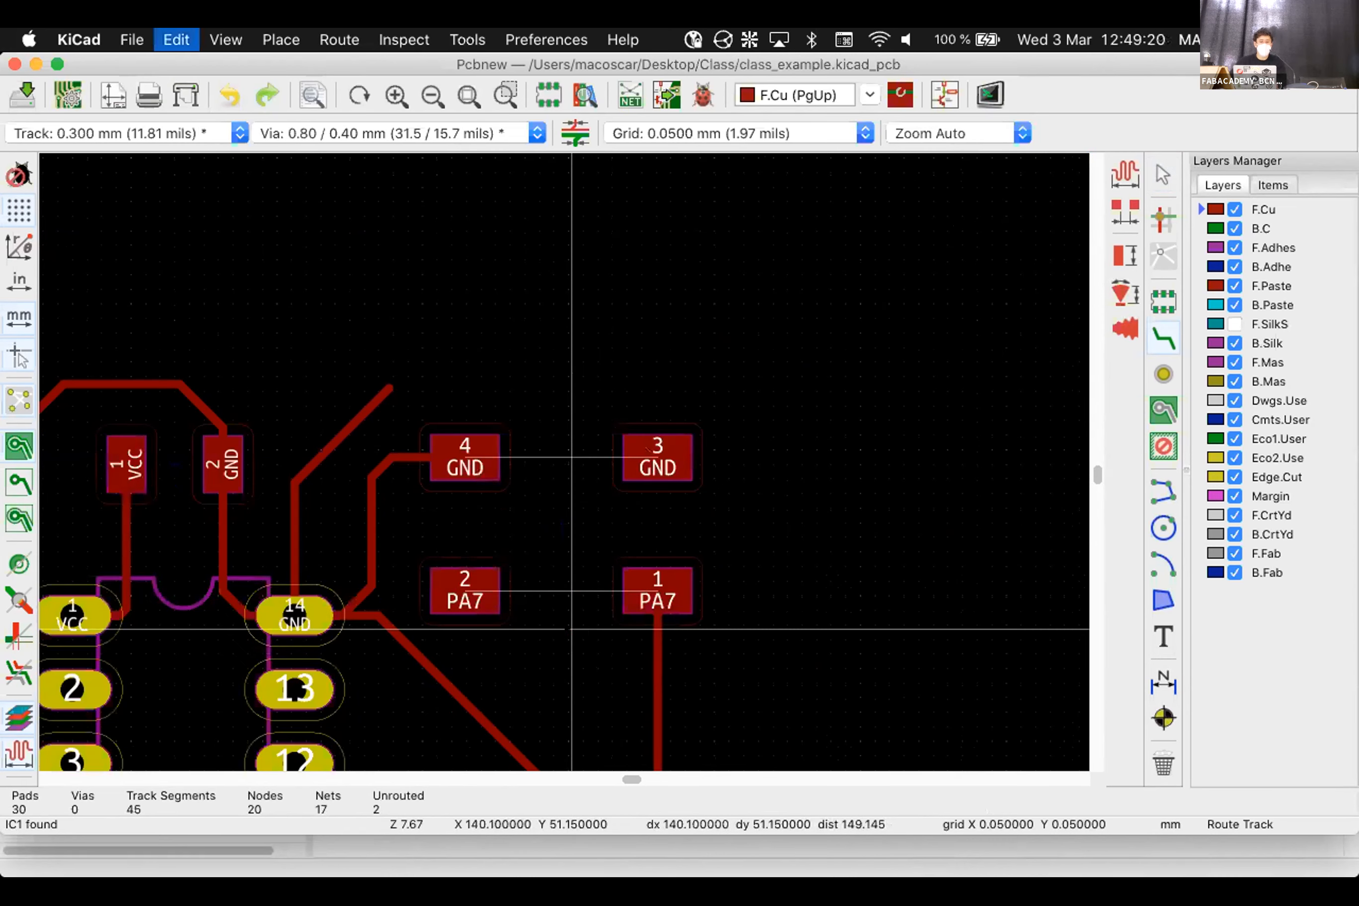
key(super+z)
click(465, 457)
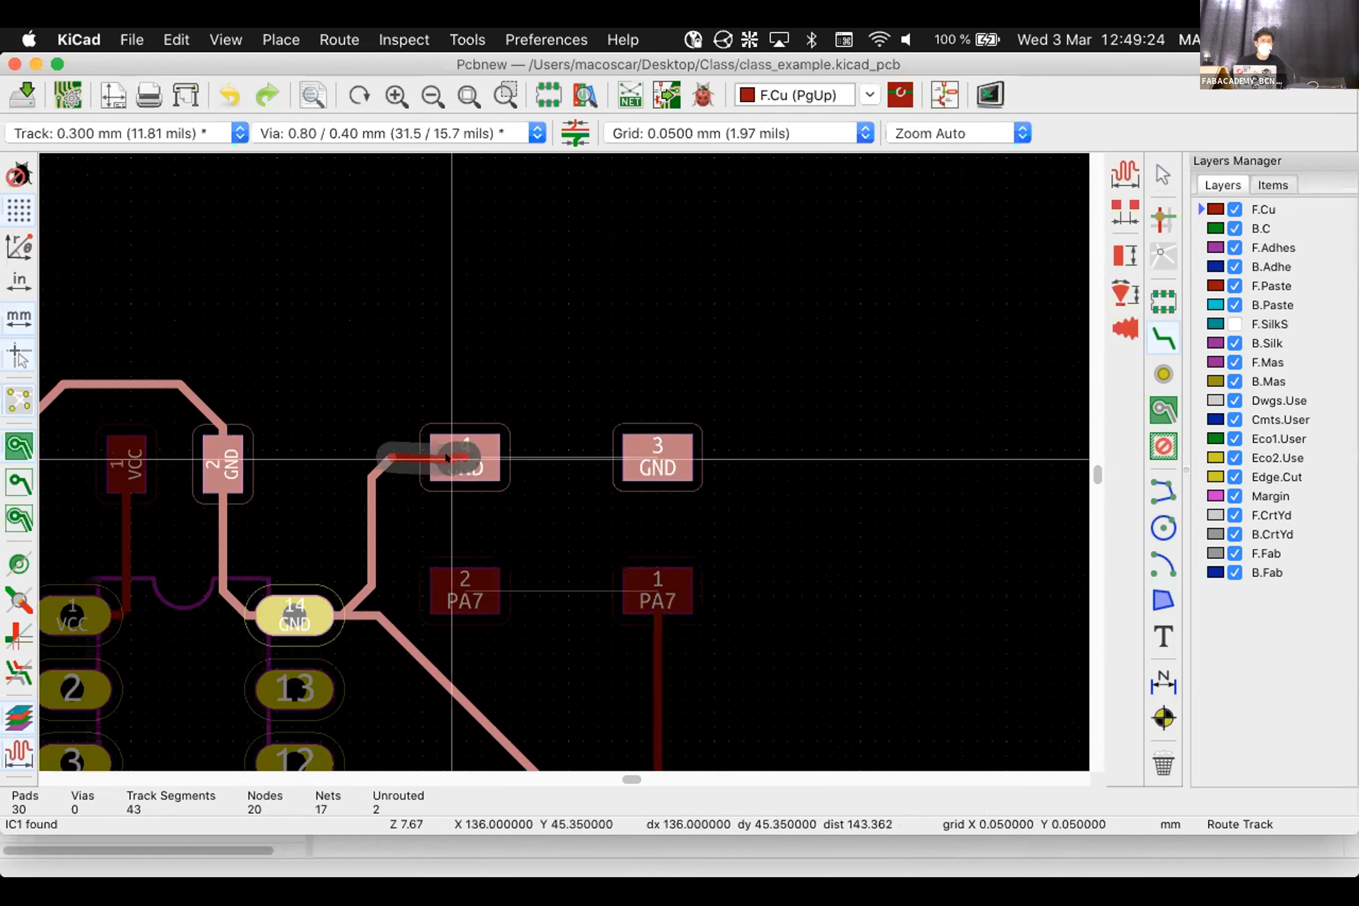
Complete the GND track to pad 3 and route PA7 from pad 2 to pad 1
click(637, 459)
click(466, 592)
click(652, 591)
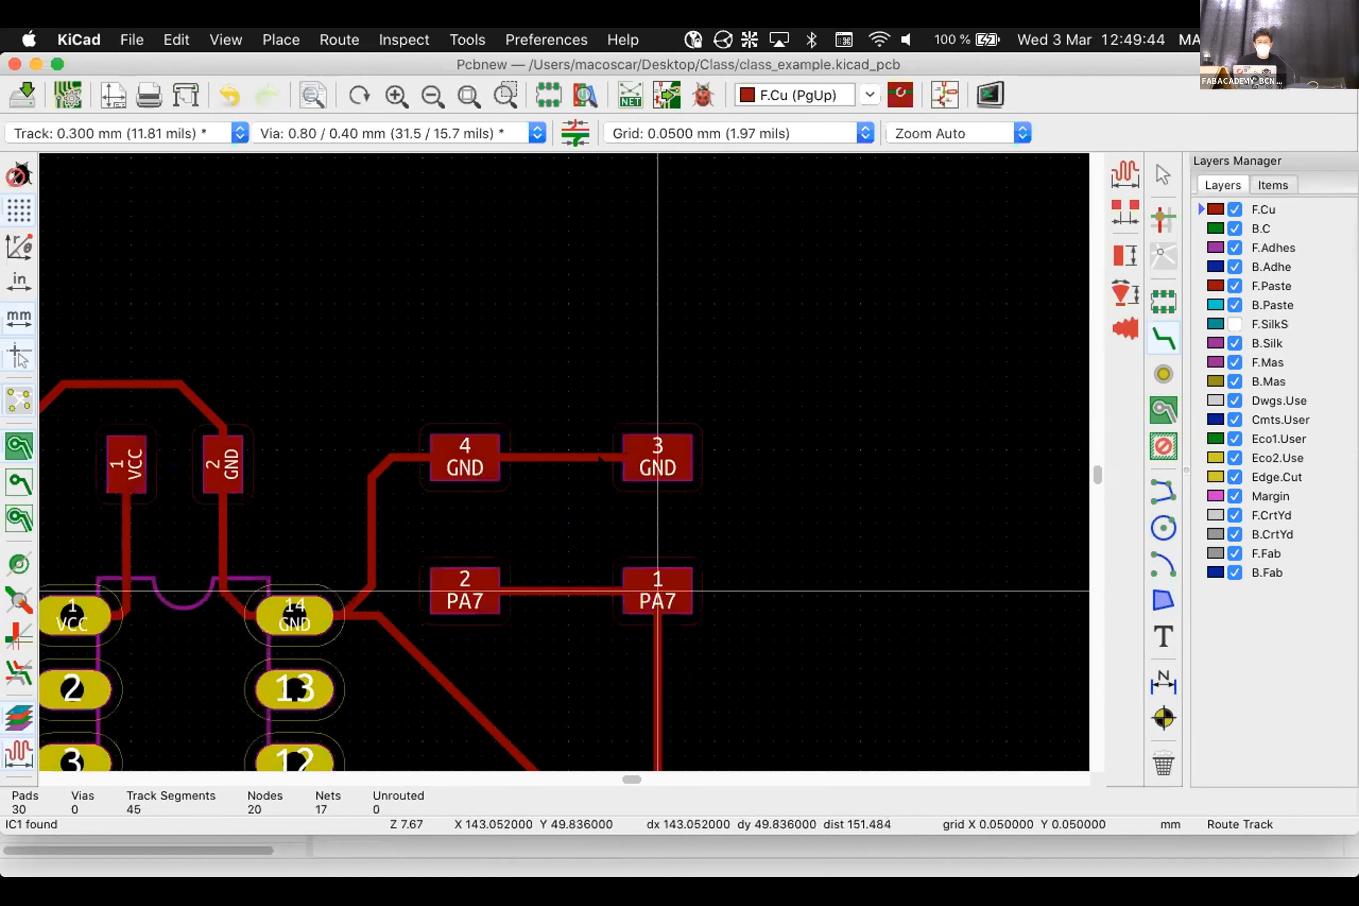
scroll(600, 457, down, 5)
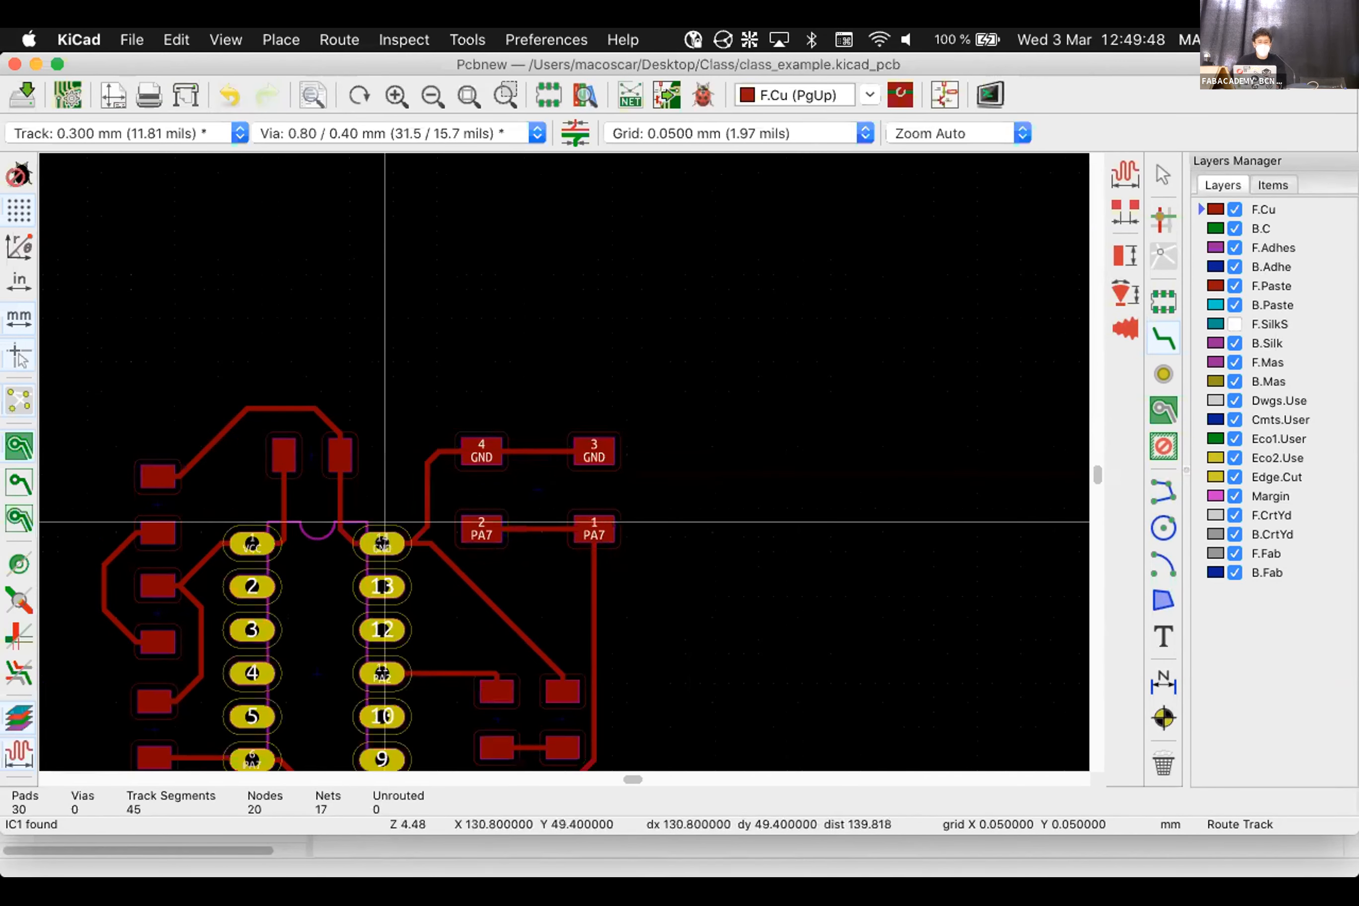
scroll(384, 522, up, 5)
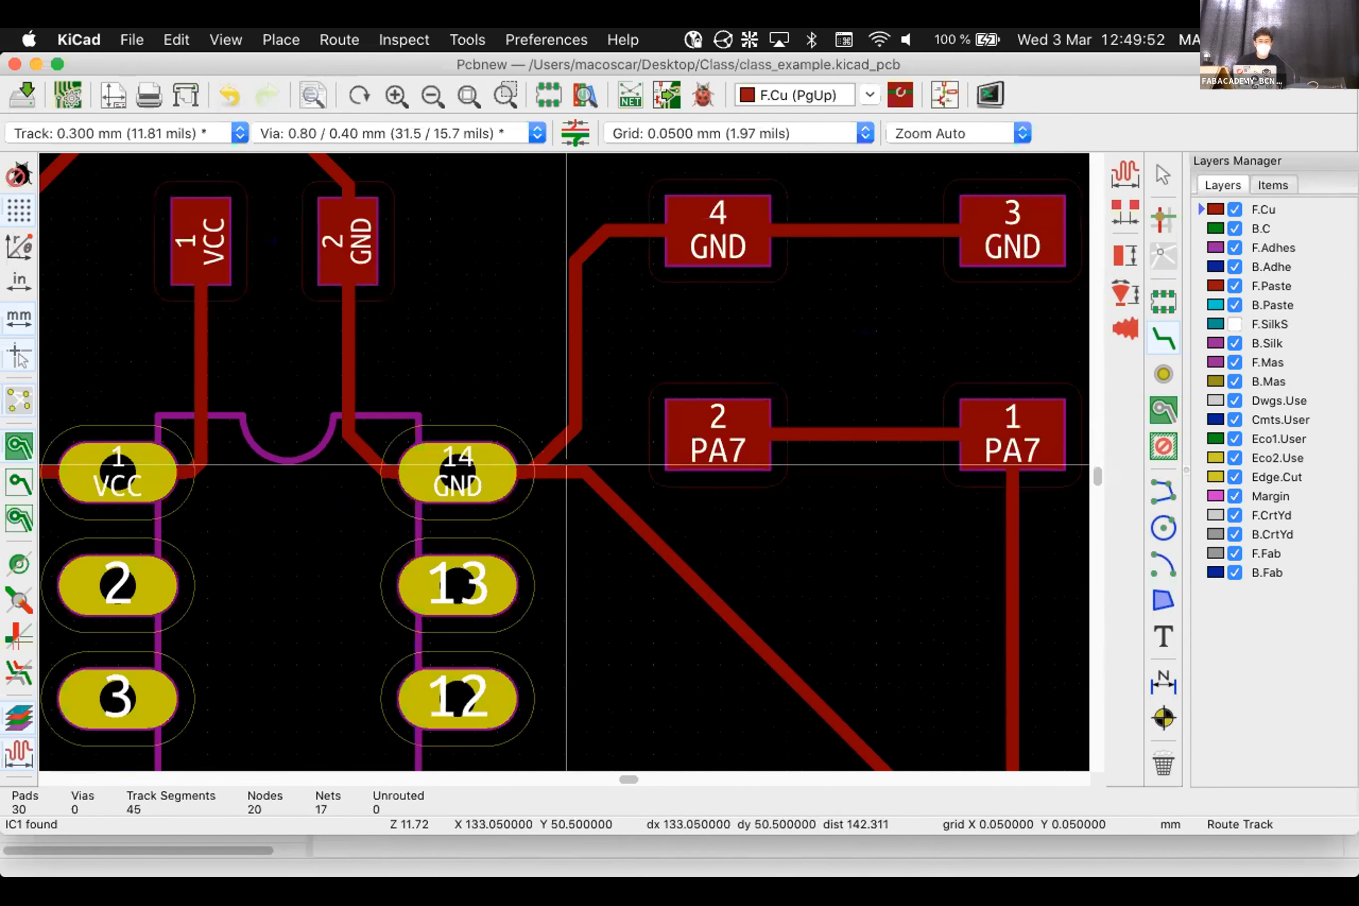
Replace the GND segment at pin 14 with a track to the pad 4 track
key(Escape)
click(552, 443)
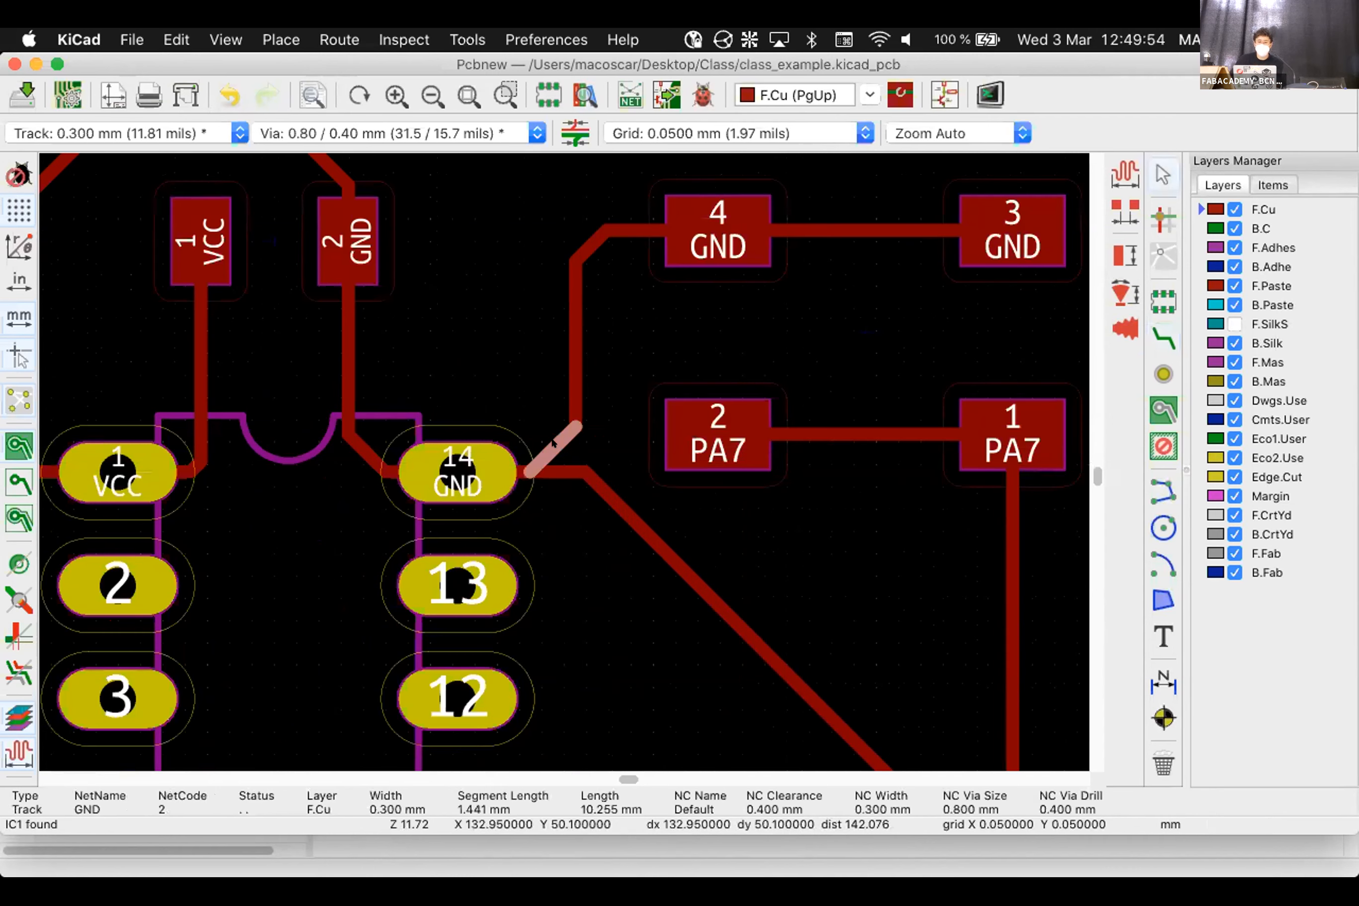
key(Delete)
key(Delete)
click(1163, 342)
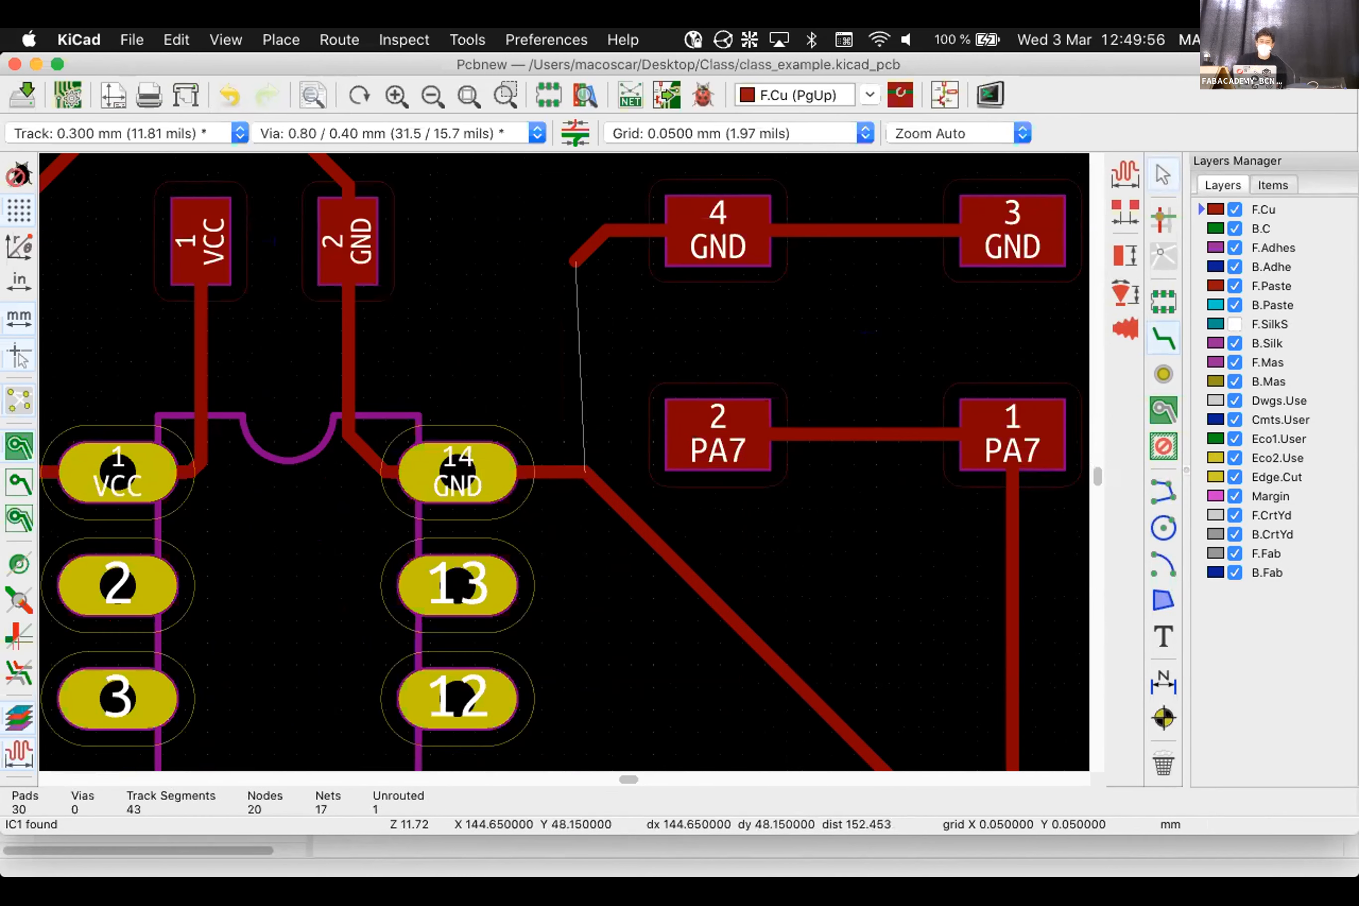
click(458, 471)
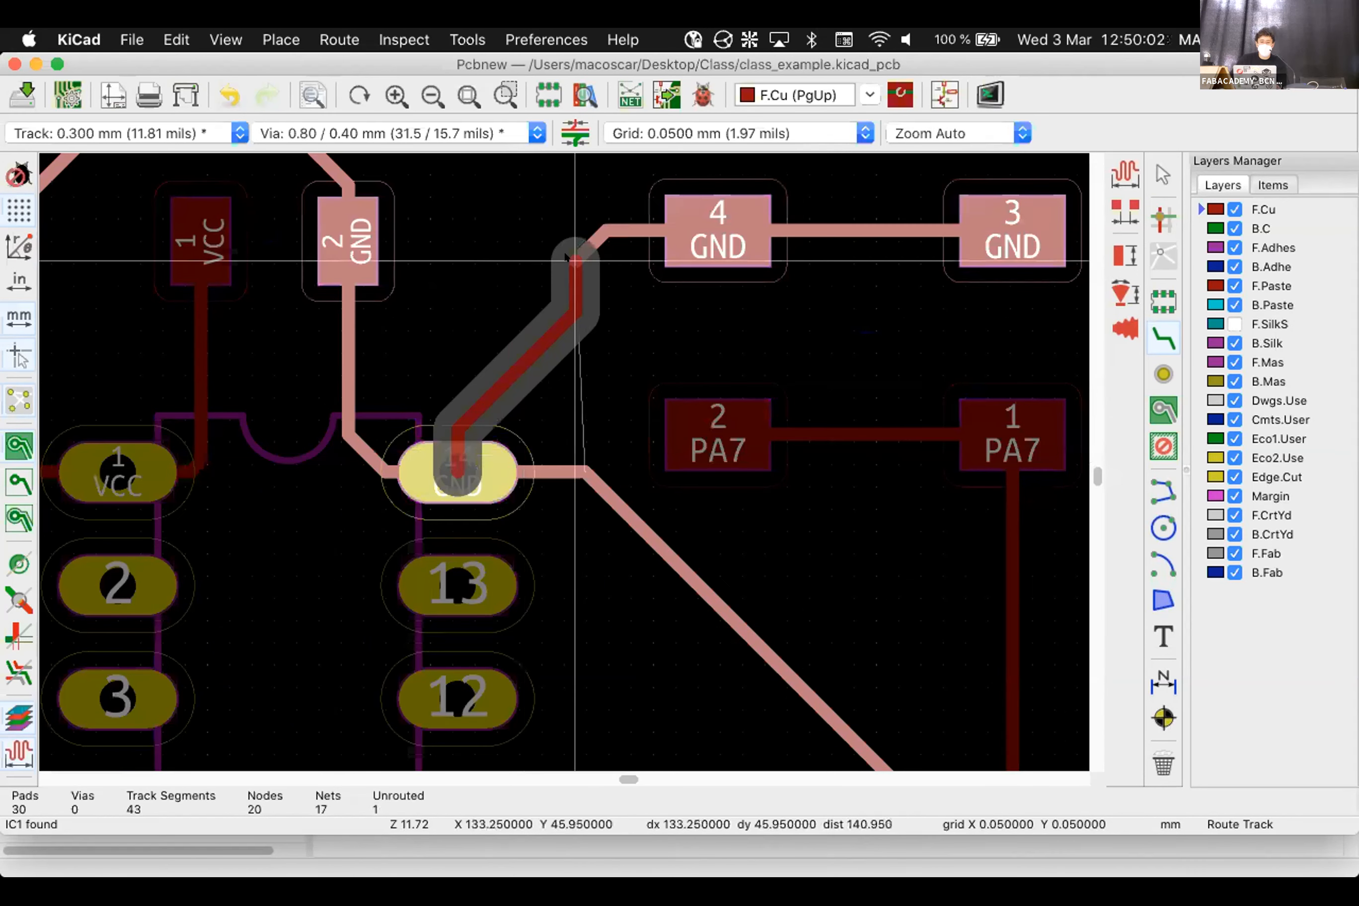
click(699, 234)
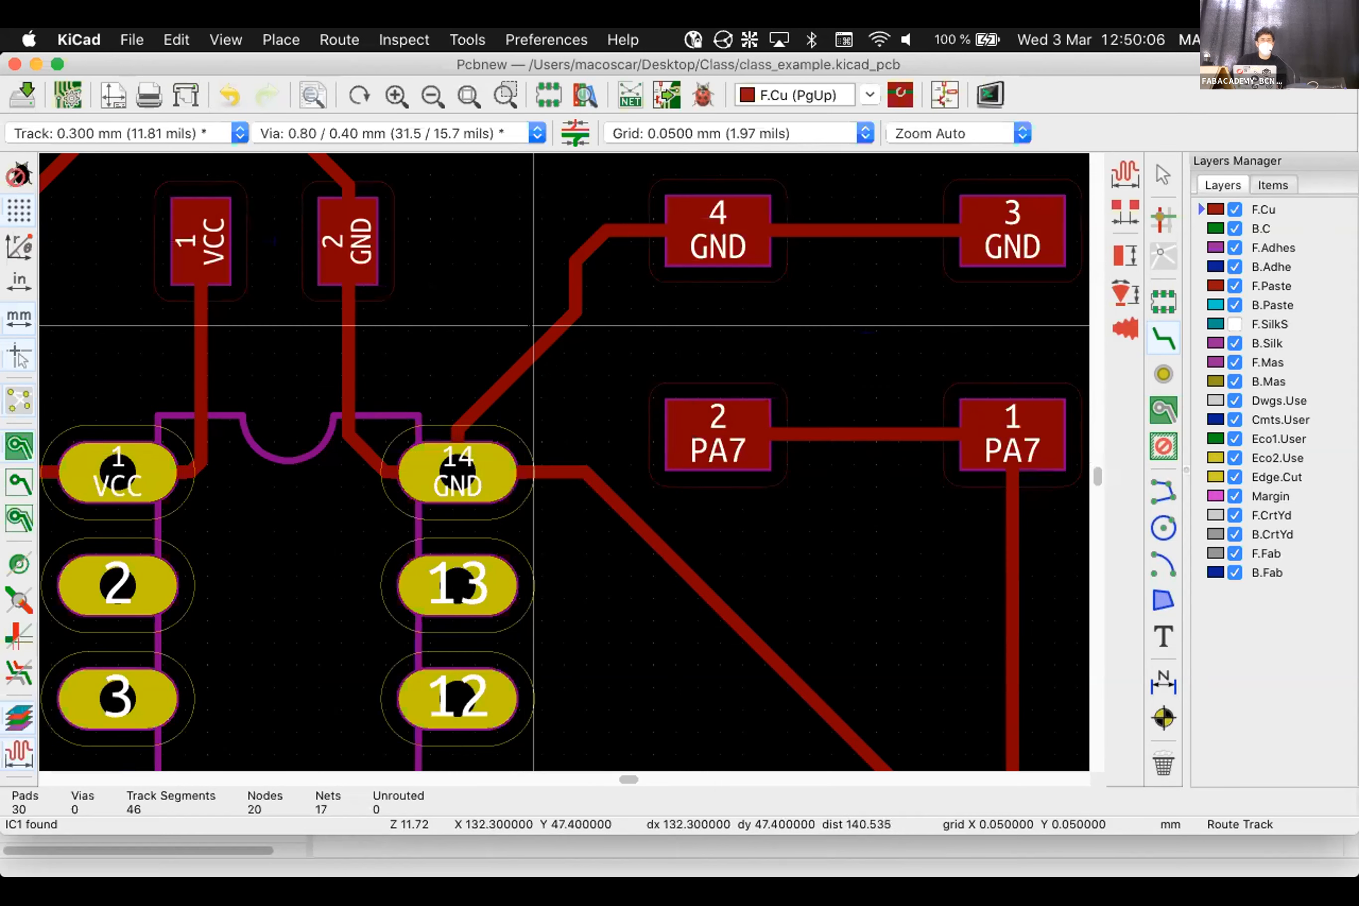
Delete the diagonal and short pin-14 segments and reroute GND to the open end
key(Escape)
click(531, 349)
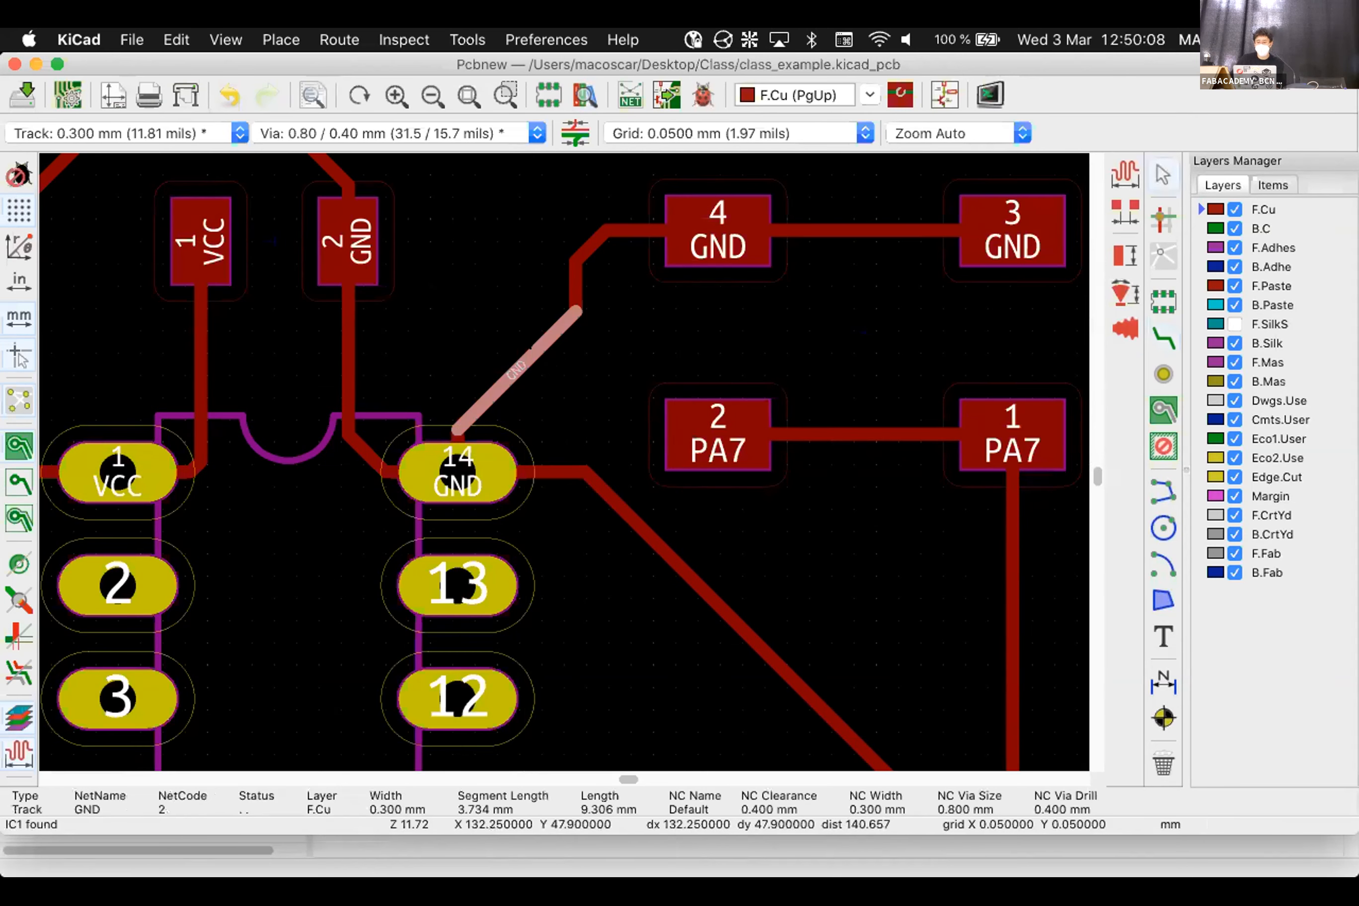
key(Delete)
click(459, 429)
key(Delete)
click(1164, 337)
click(585, 460)
click(576, 317)
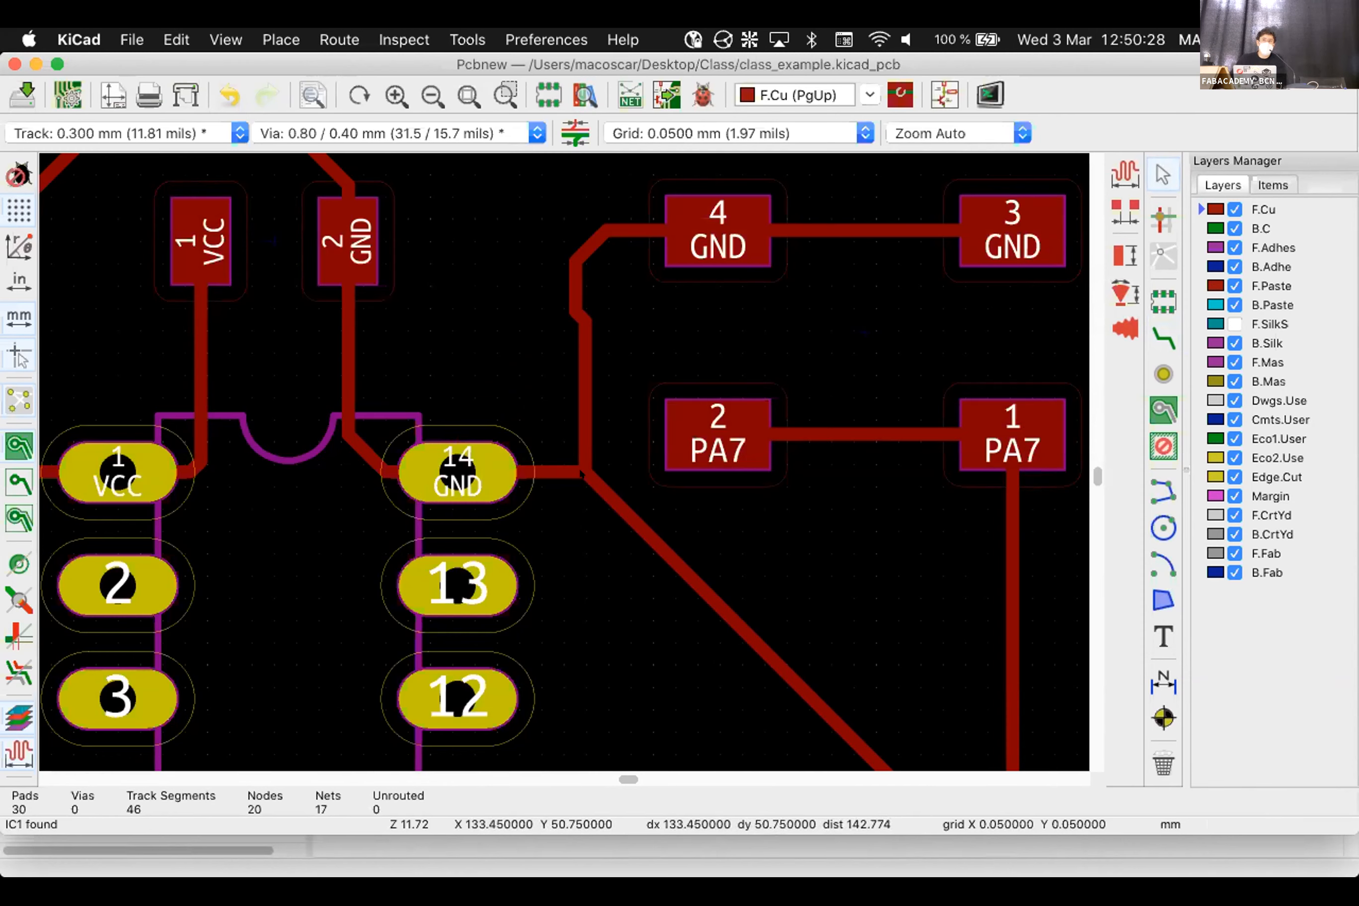
Remove the vertical and diagonal GND pieces and route pin 14 to the loose GND end
click(582, 423)
key(Delete)
click(580, 317)
key(Delete)
click(576, 301)
key(Delete)
click(1162, 337)
click(458, 472)
click(576, 261)
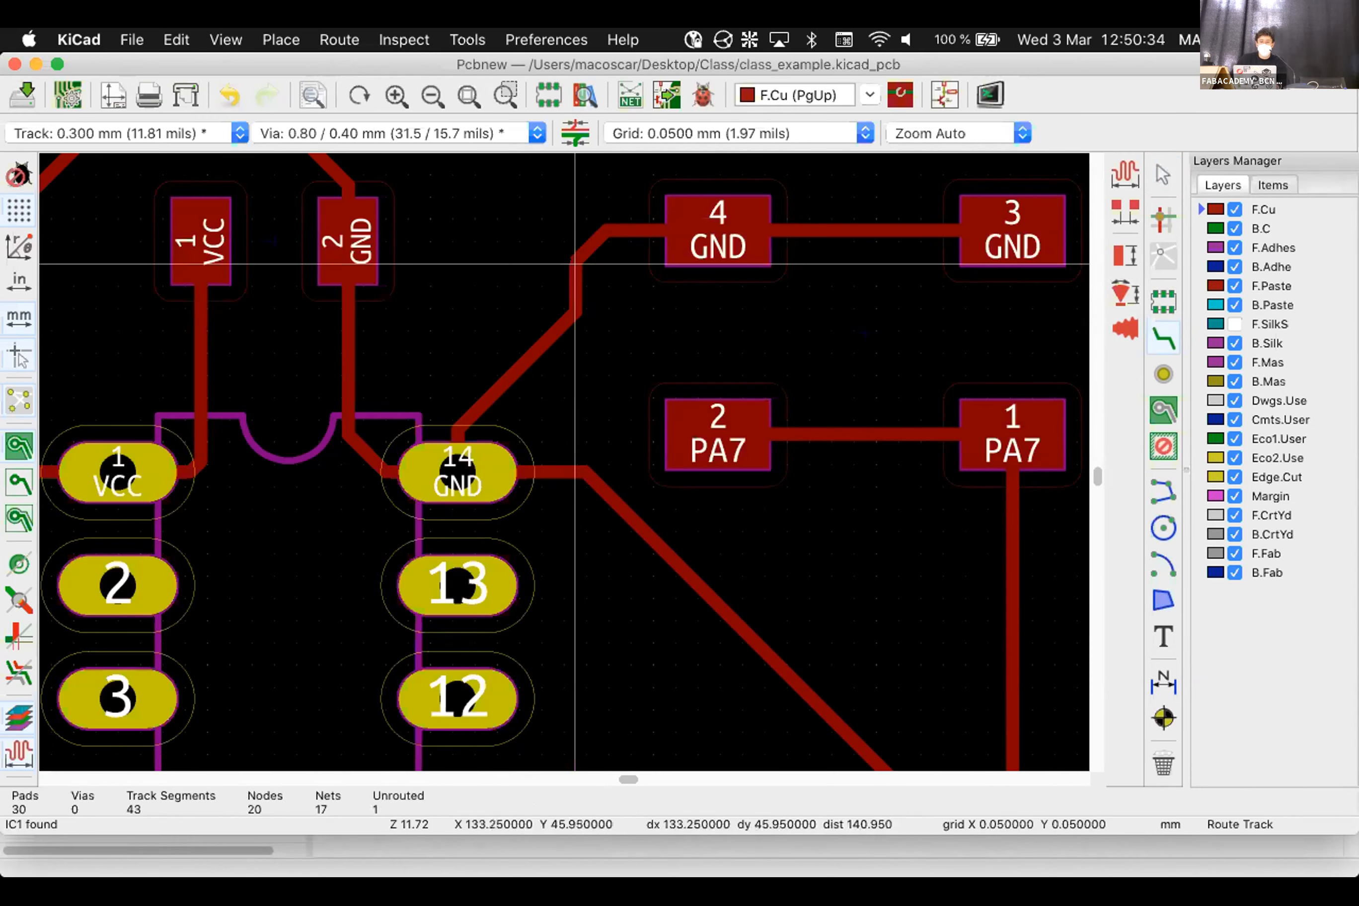
scroll(591, 496, down, 5)
middle_drag(554, 429, 564, 460)
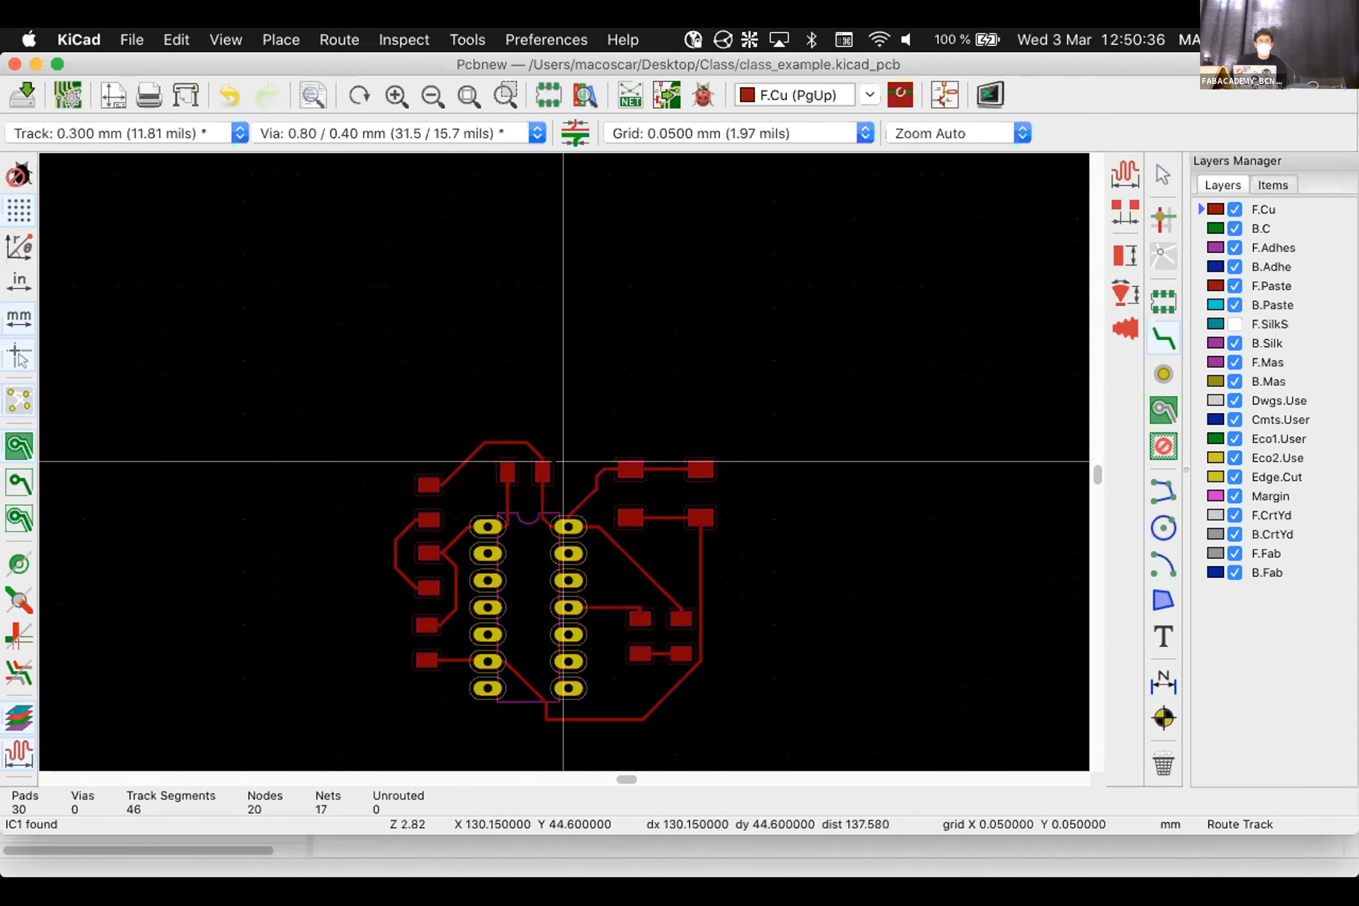
key(Escape)
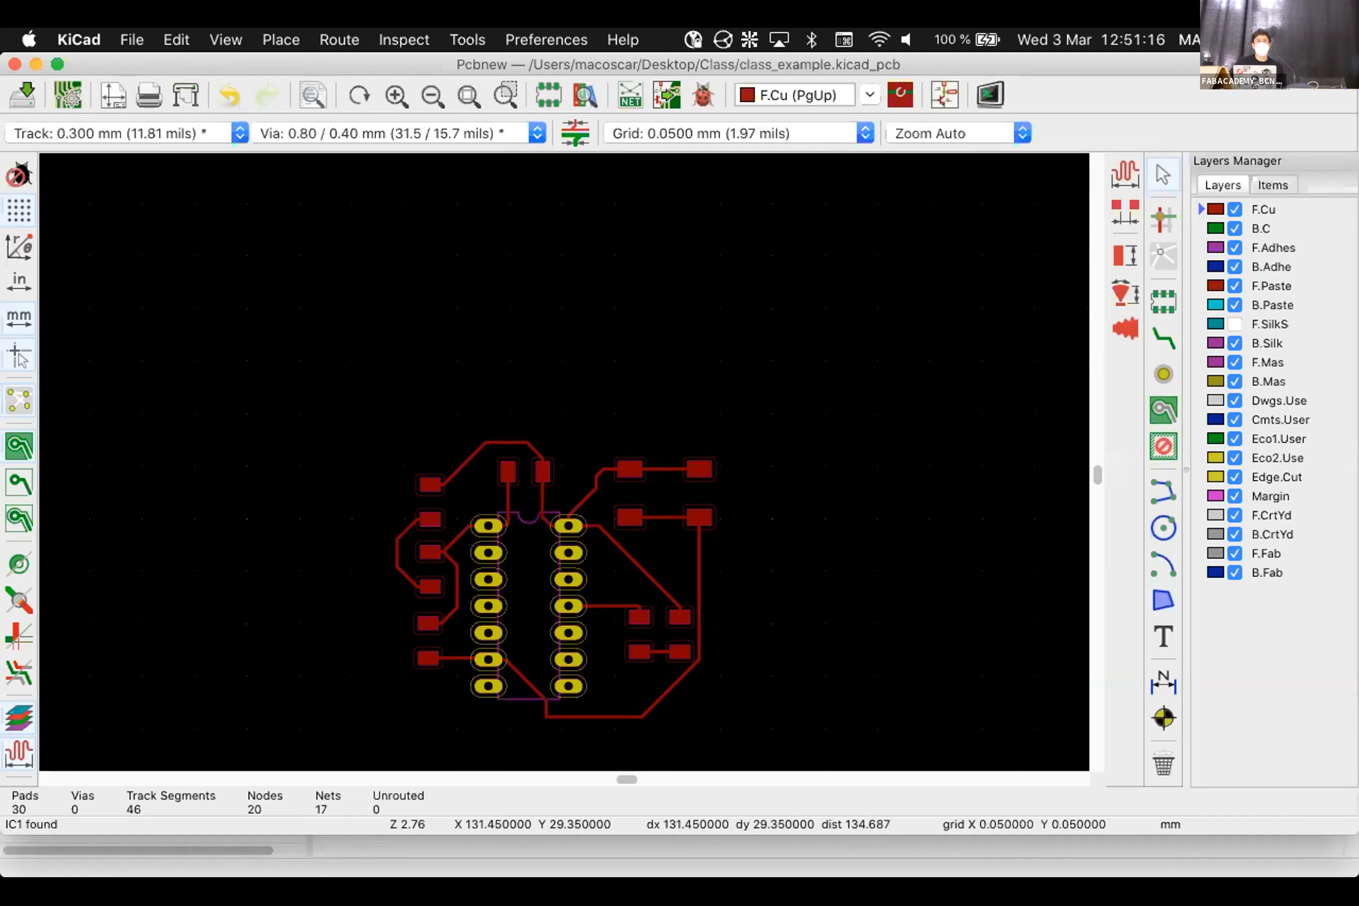
scroll(587, 512, up, 4)
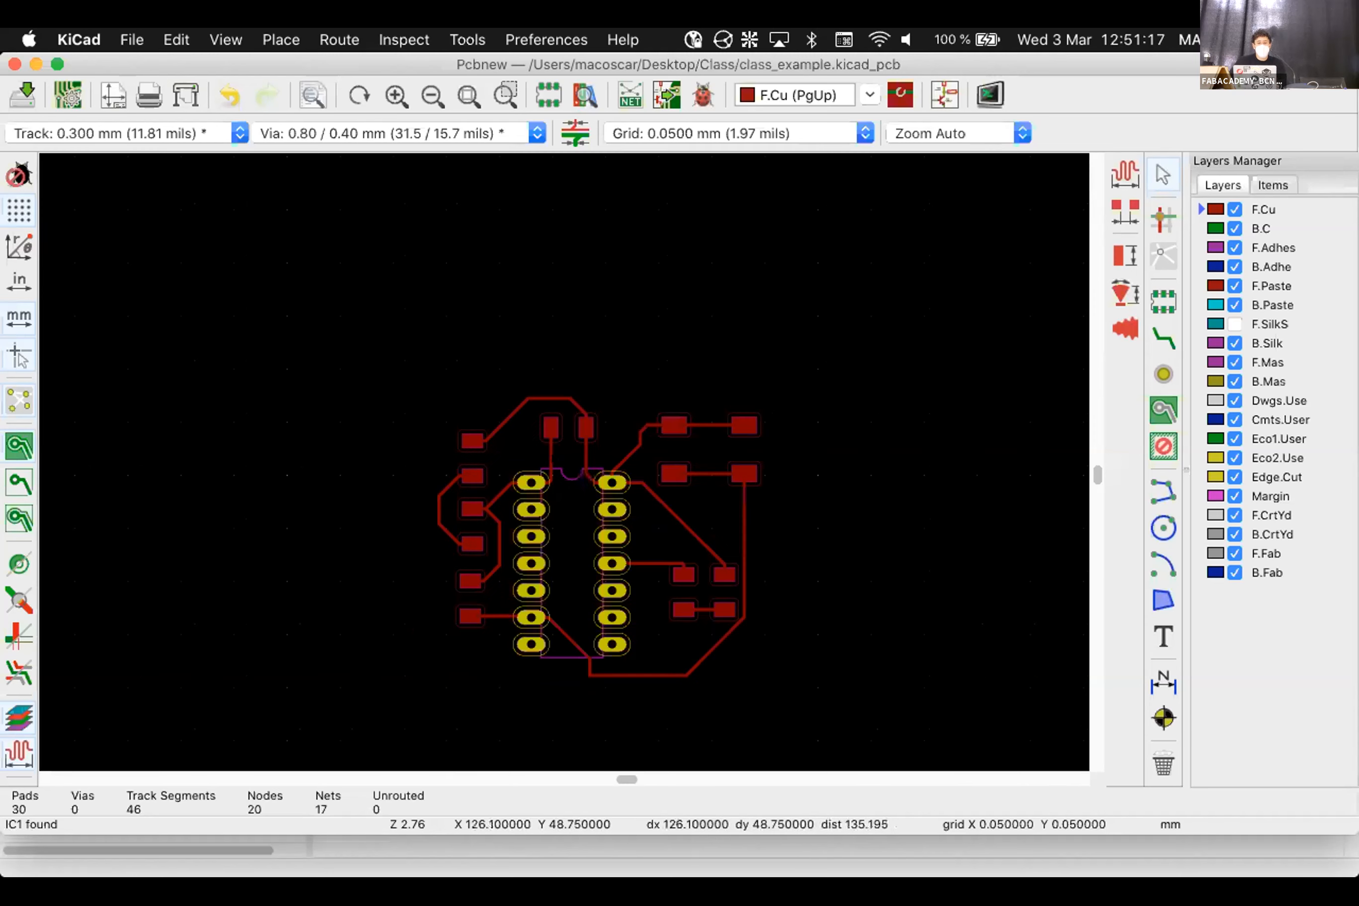
In Board Setup's Net Classes, change the Default track width to 0.5 mm
click(132, 39)
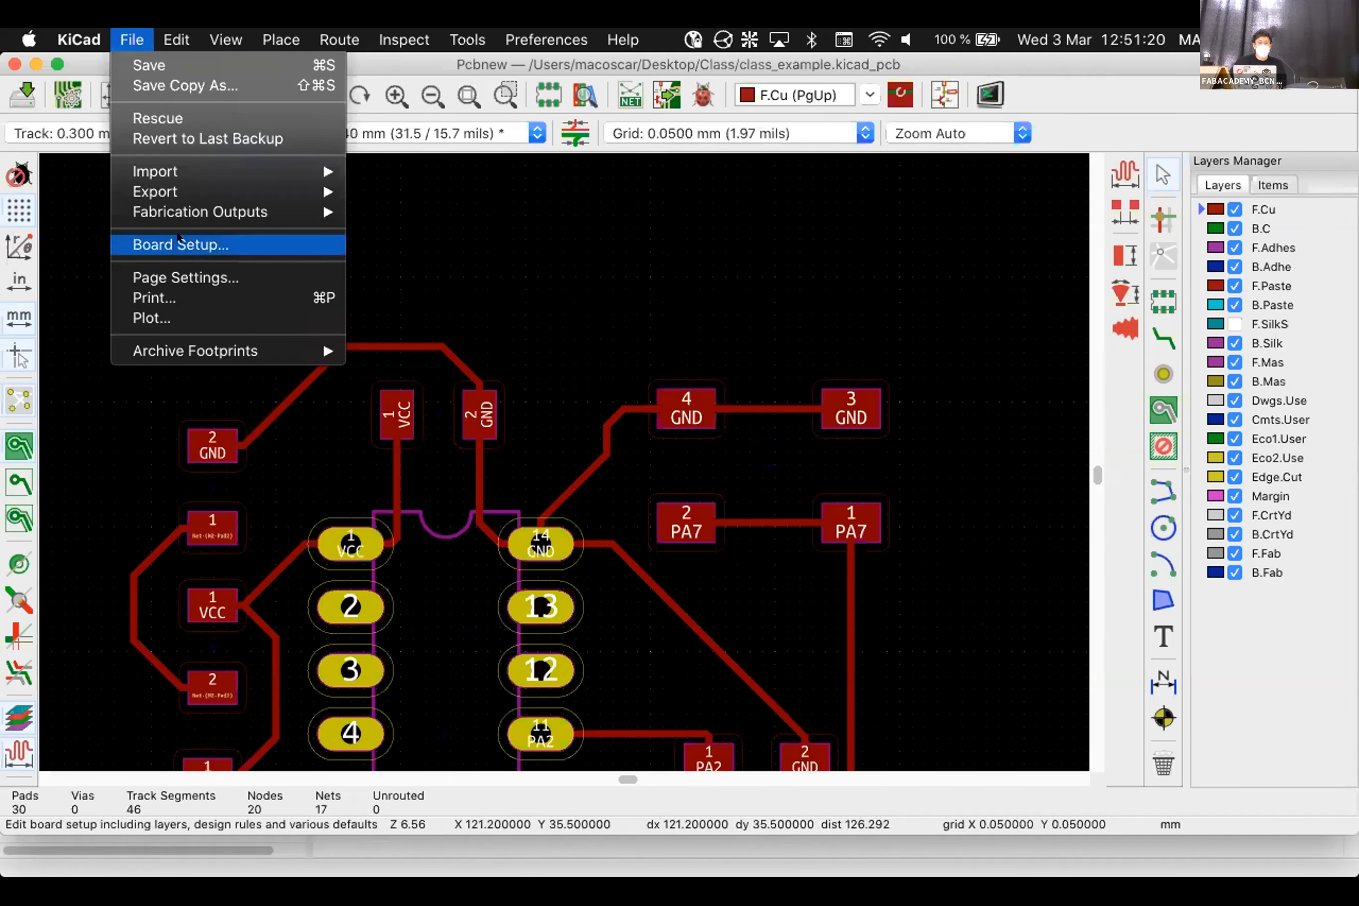
click(146, 242)
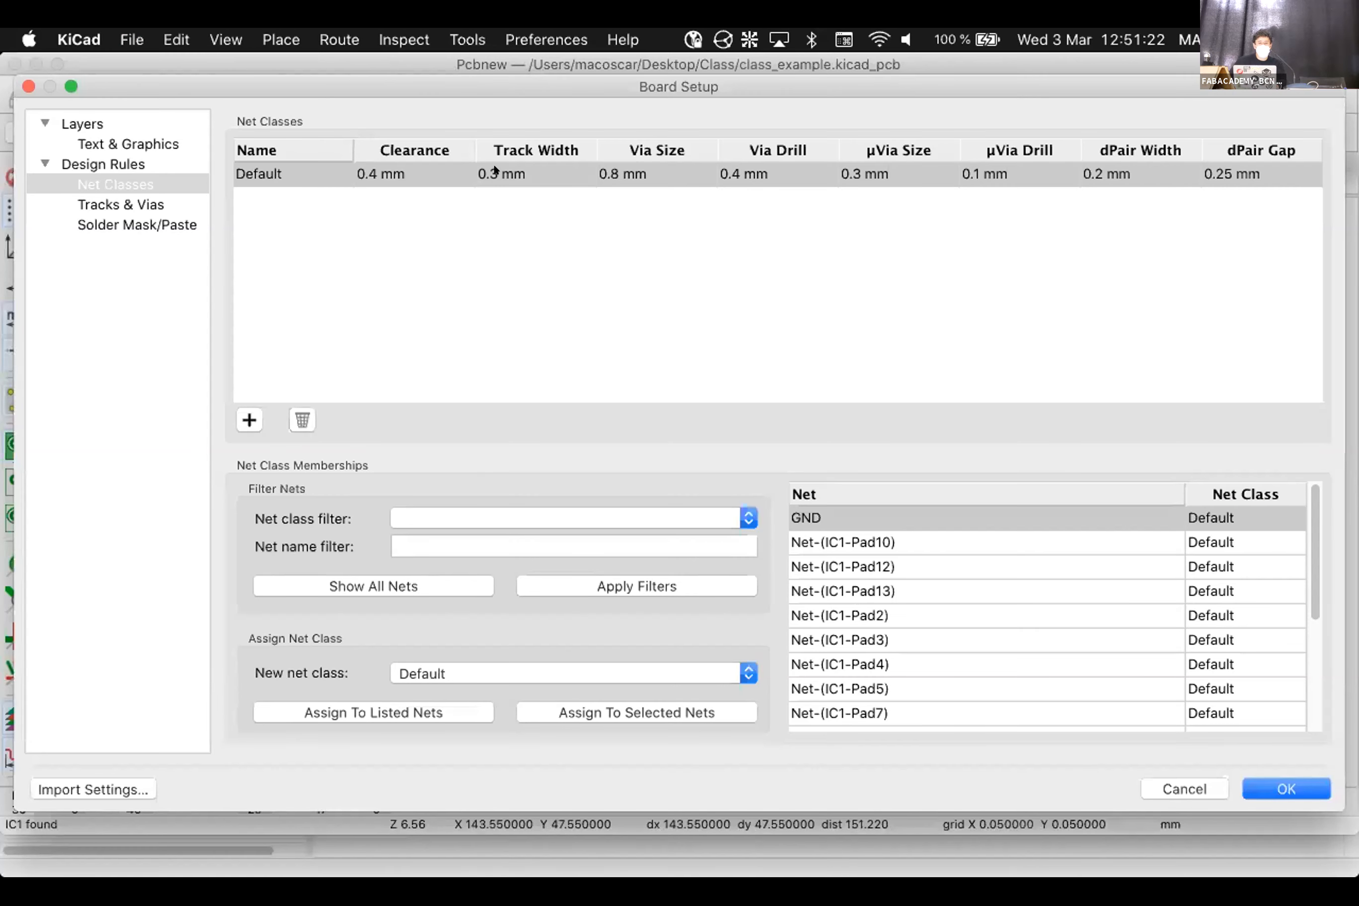
double_click(494, 171)
click(499, 174)
key(BackSpace)
text(4)
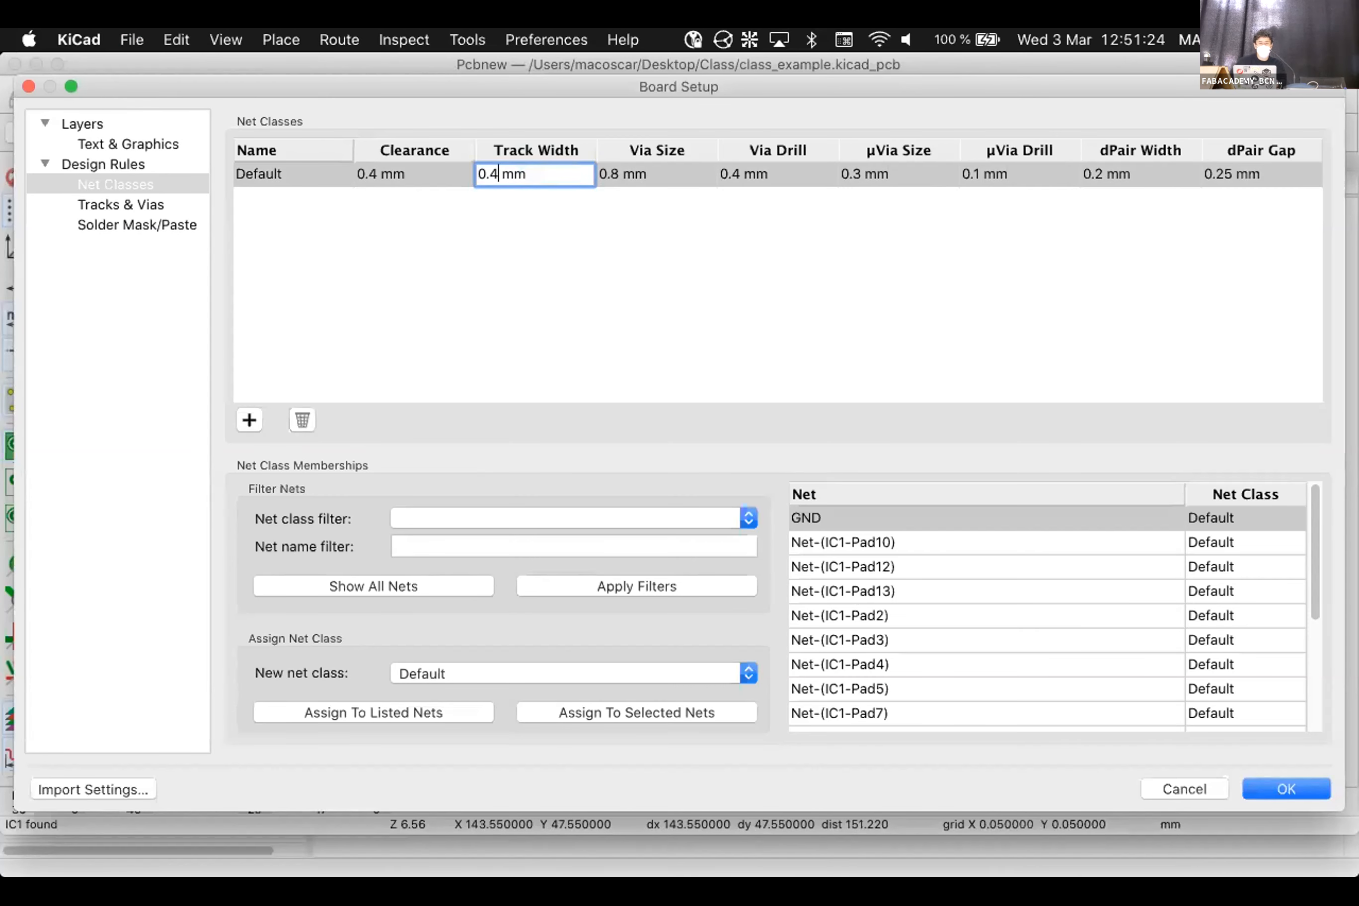
key(BackSpace)
text(5)
click(1286, 787)
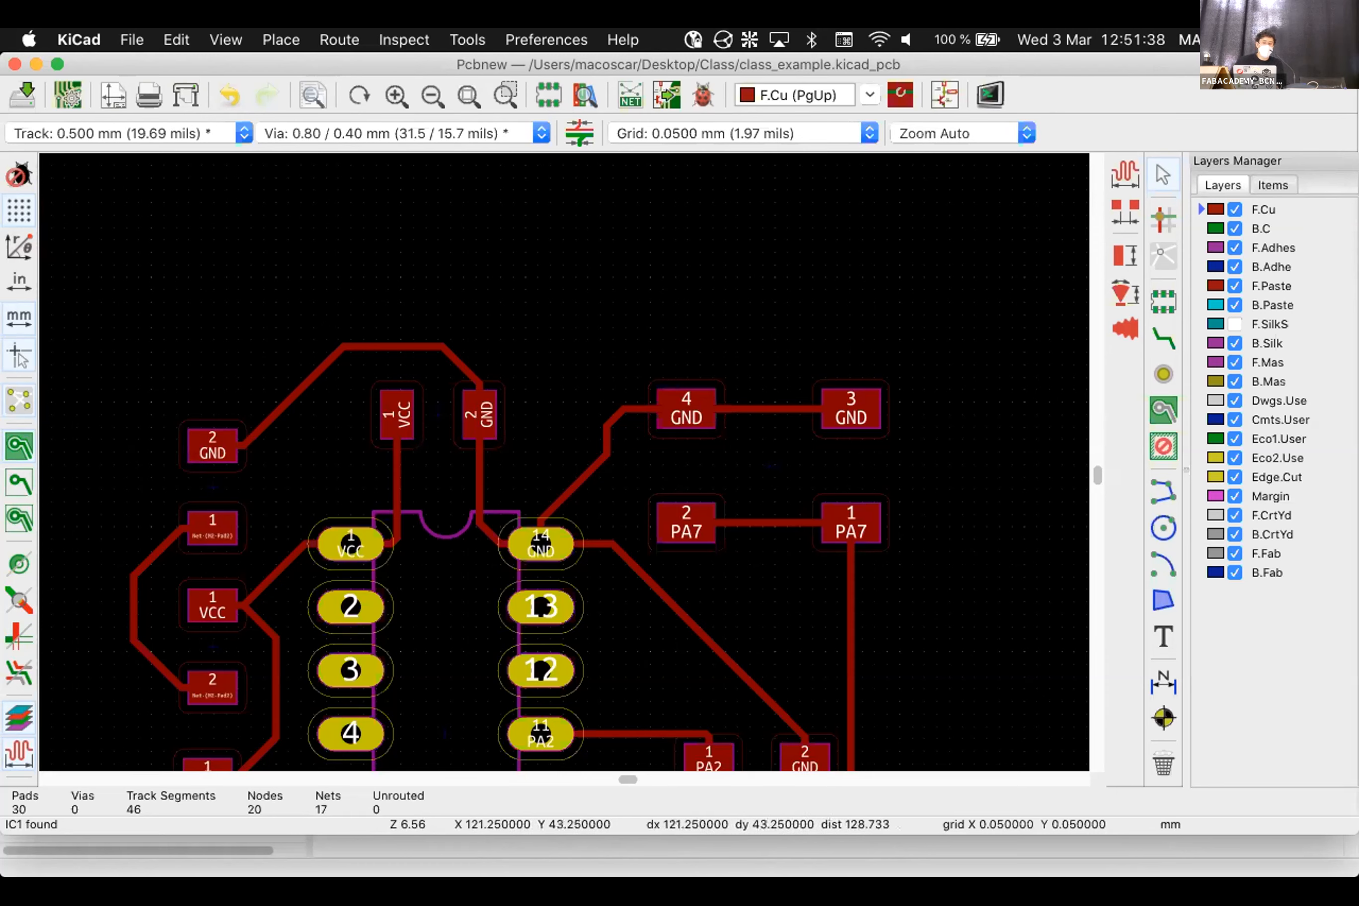
Delete and restore the top GND track, then reposition capacitor C1 over its tracks
click(360, 344)
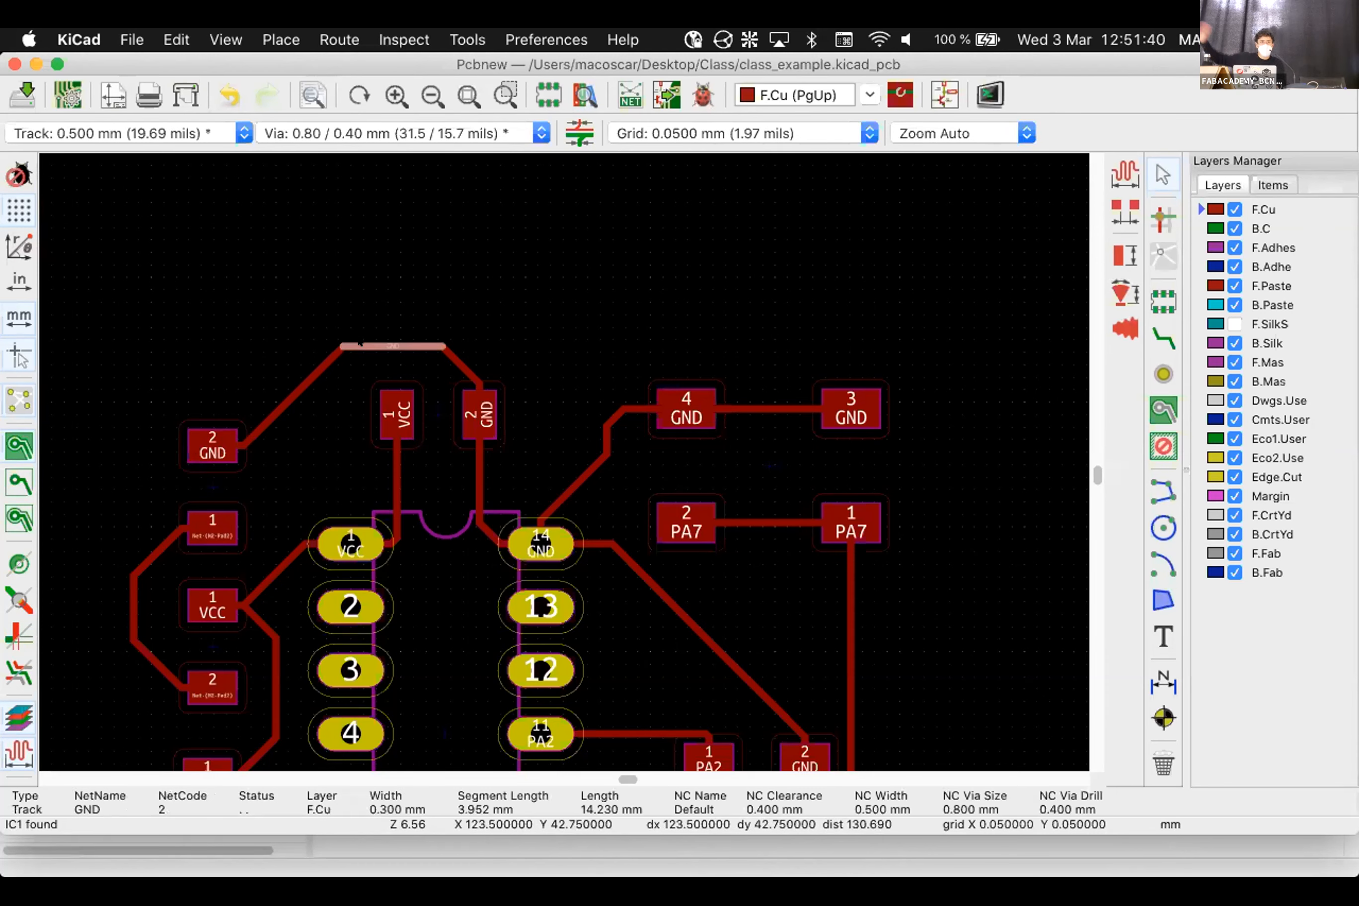
key(Delete)
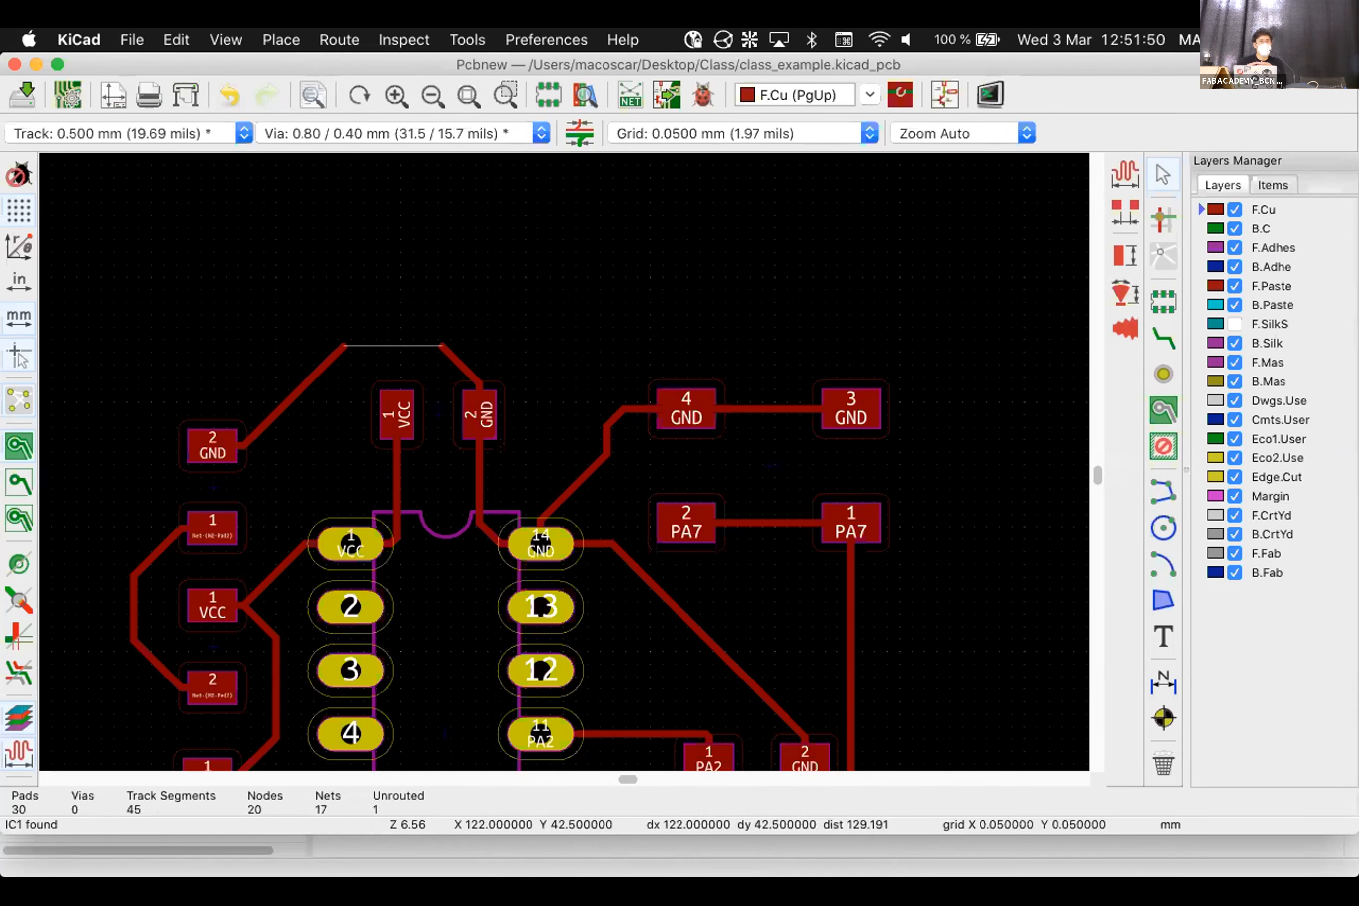
key(super+z)
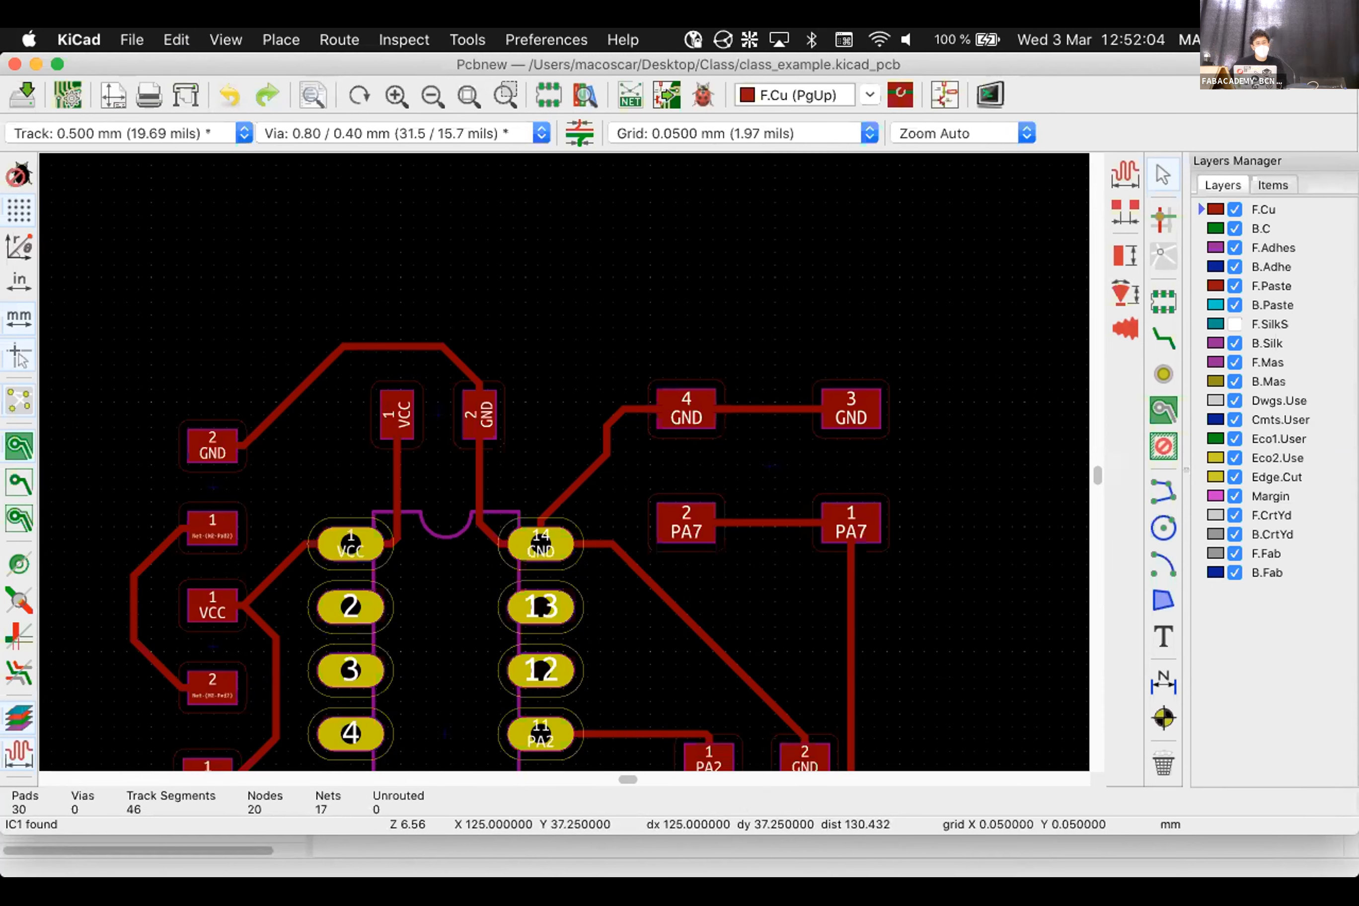
click(438, 415)
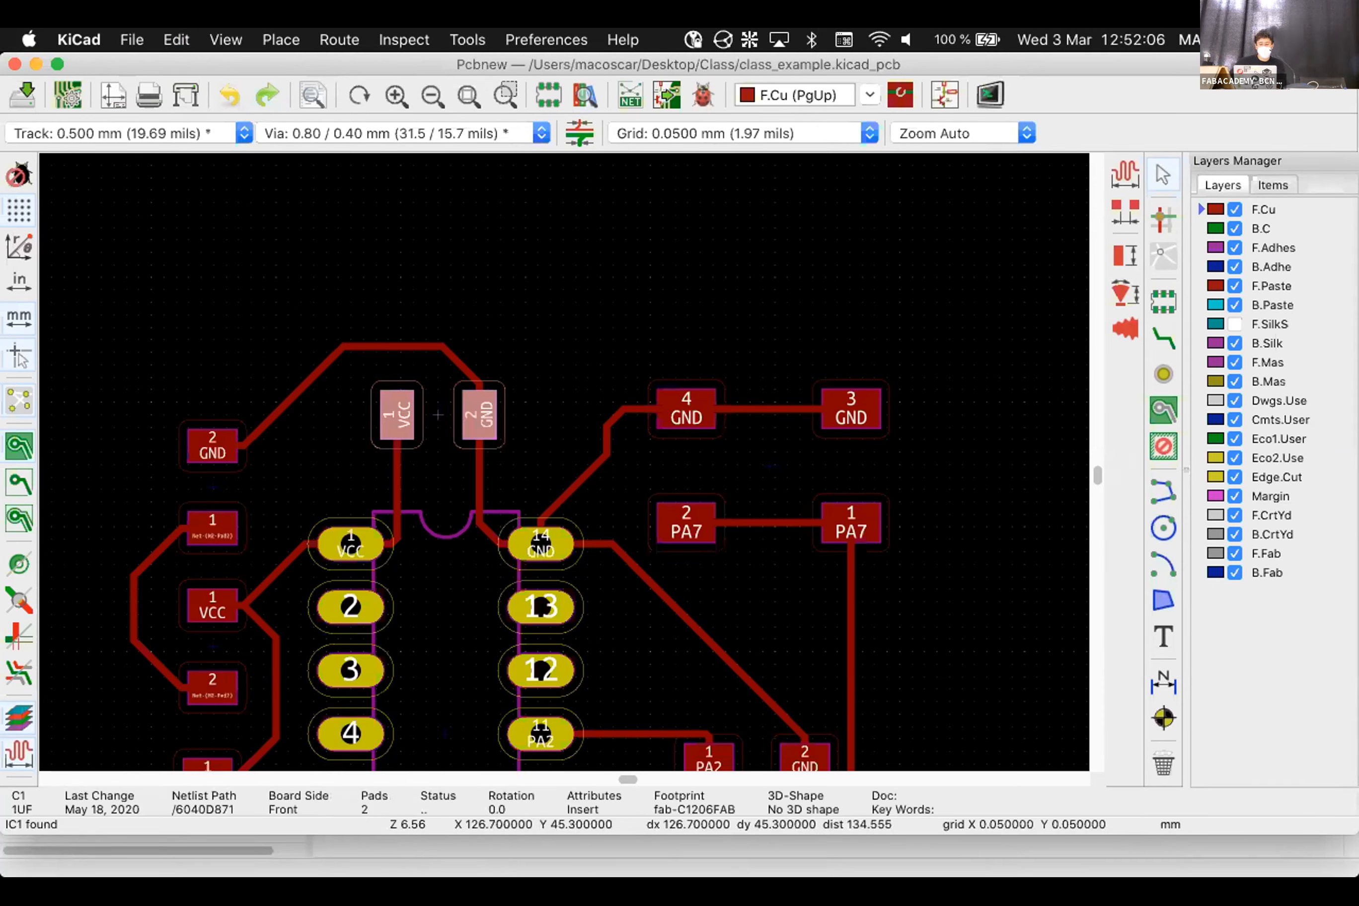
drag(439, 414, 438, 460)
click(599, 263)
scroll(368, 418, up, 3)
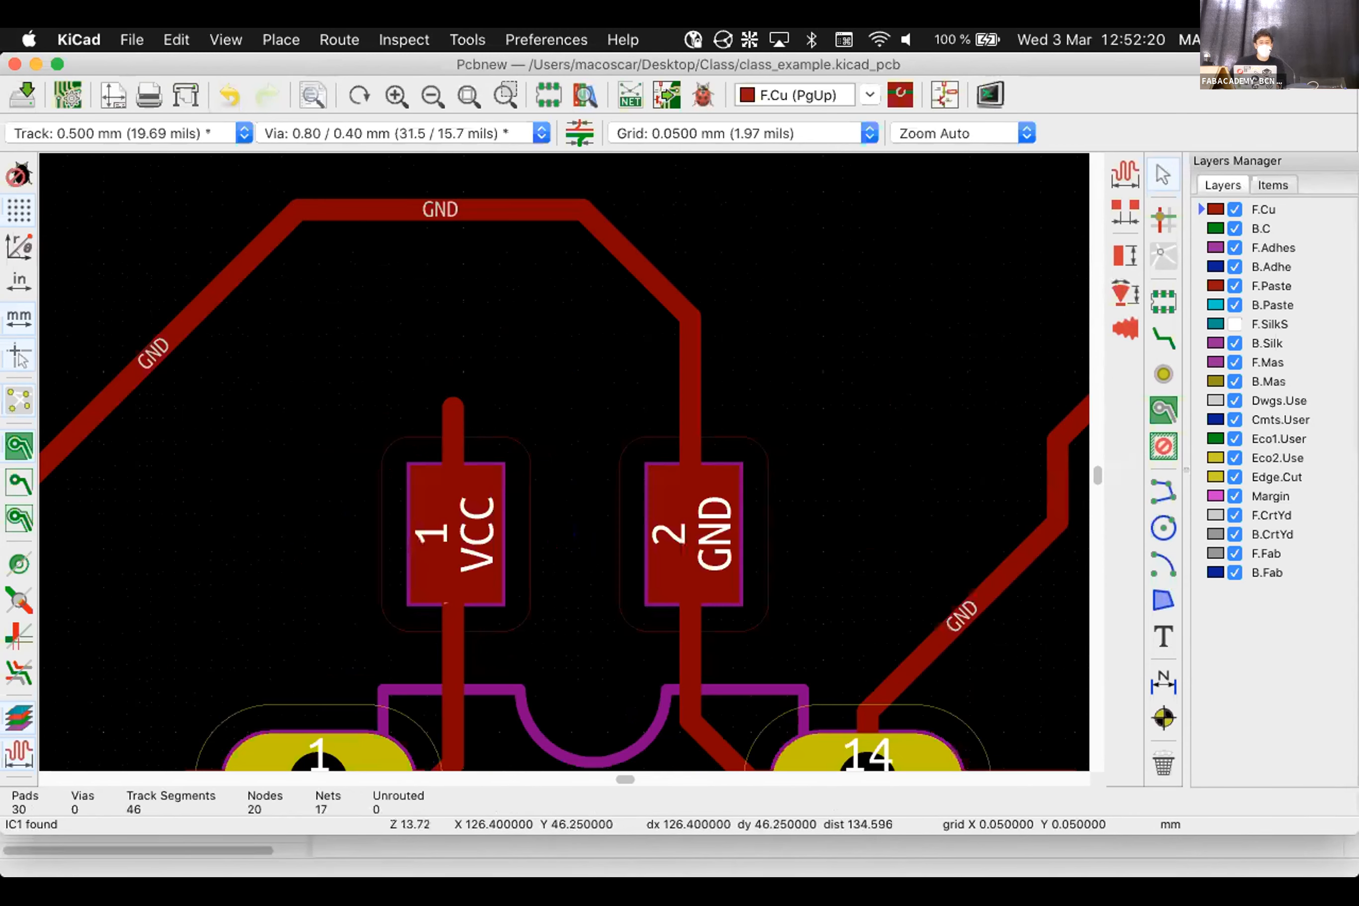
scroll(456, 549, up, 2)
Zoom in and inspect the VCC track near pad 1, which is 0.300 mm wide
click(454, 413)
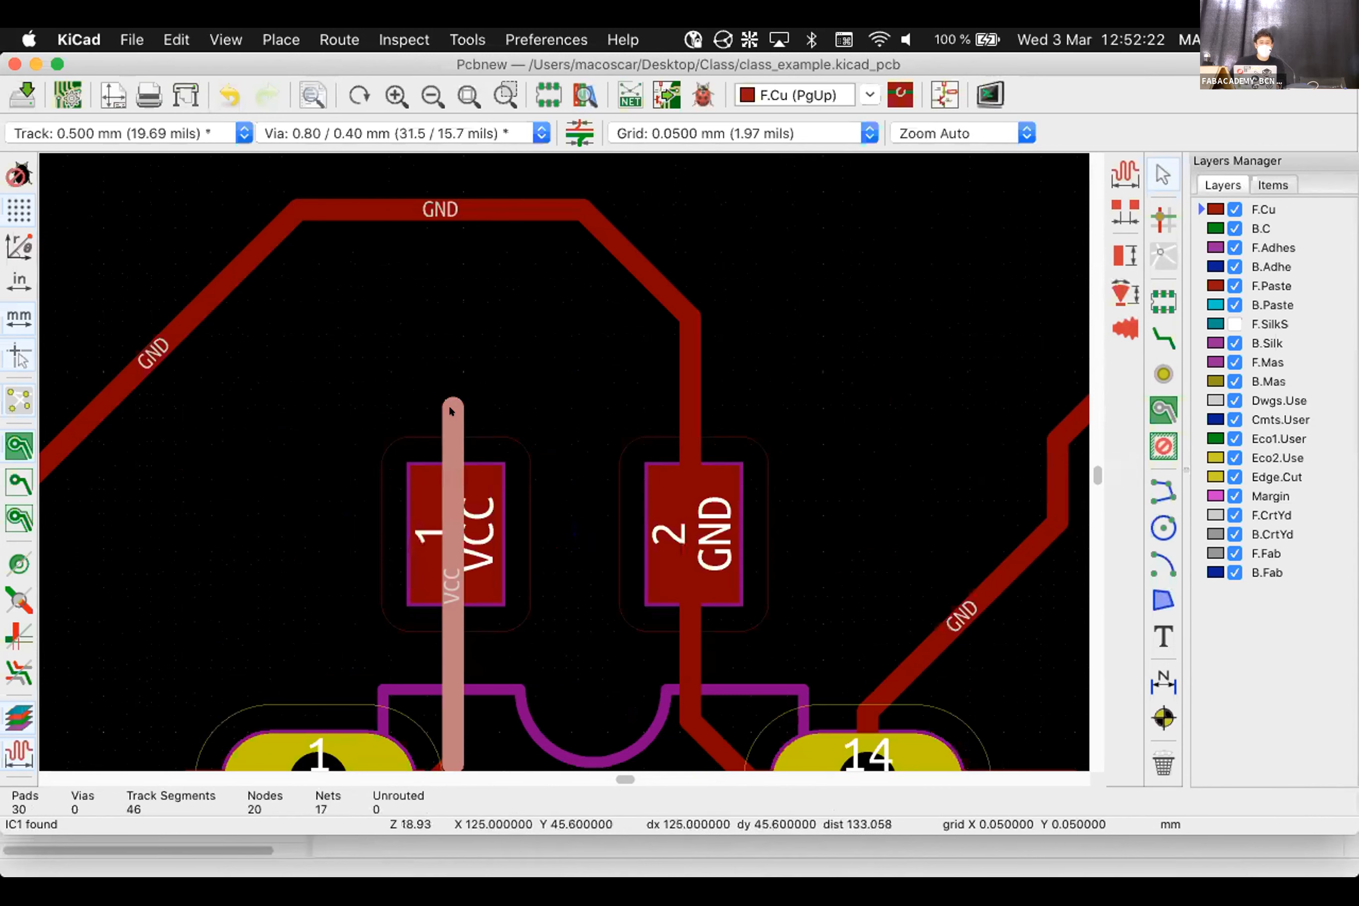
click(521, 348)
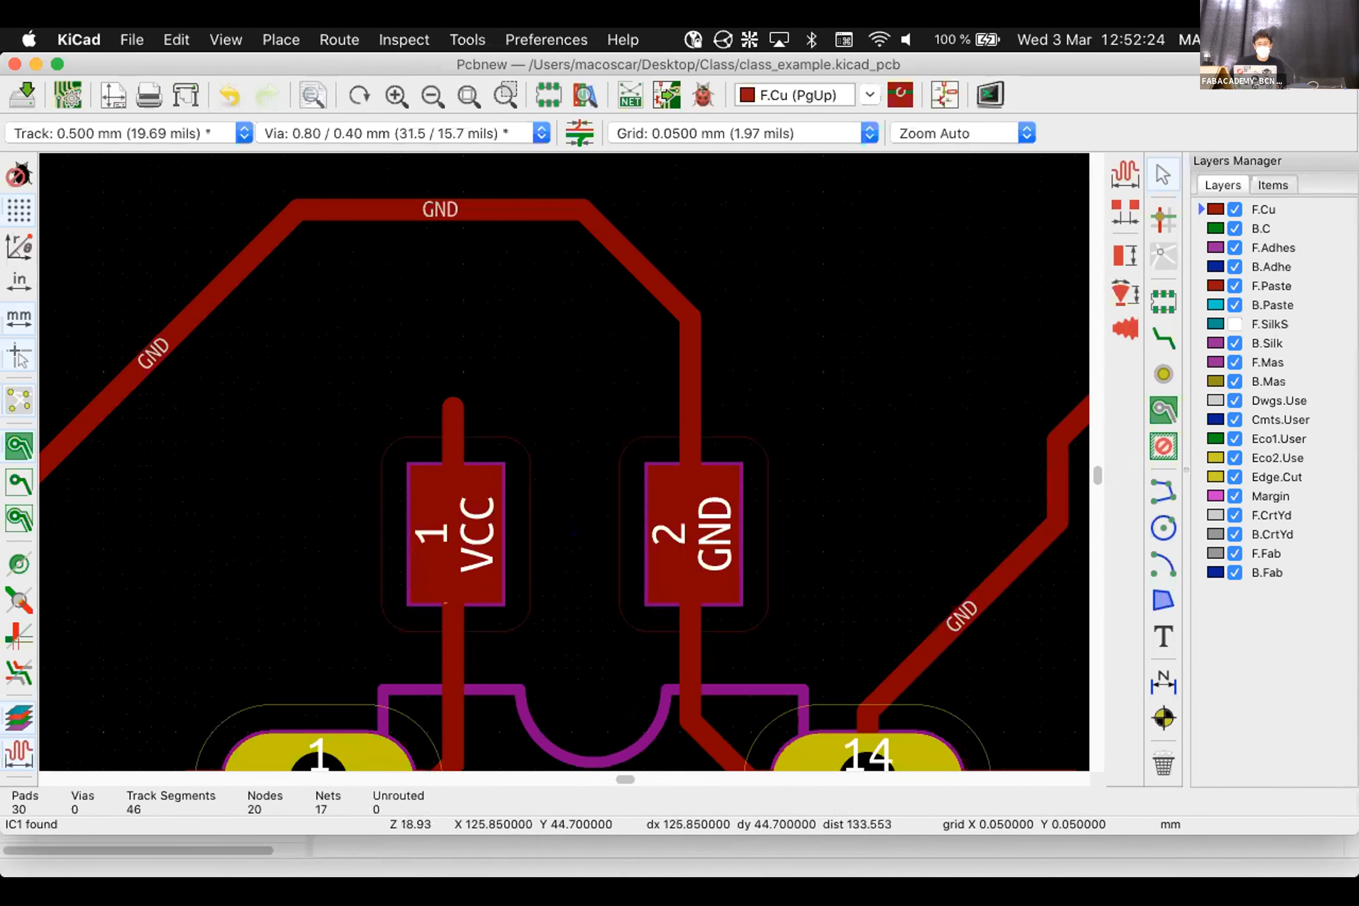
click(448, 433)
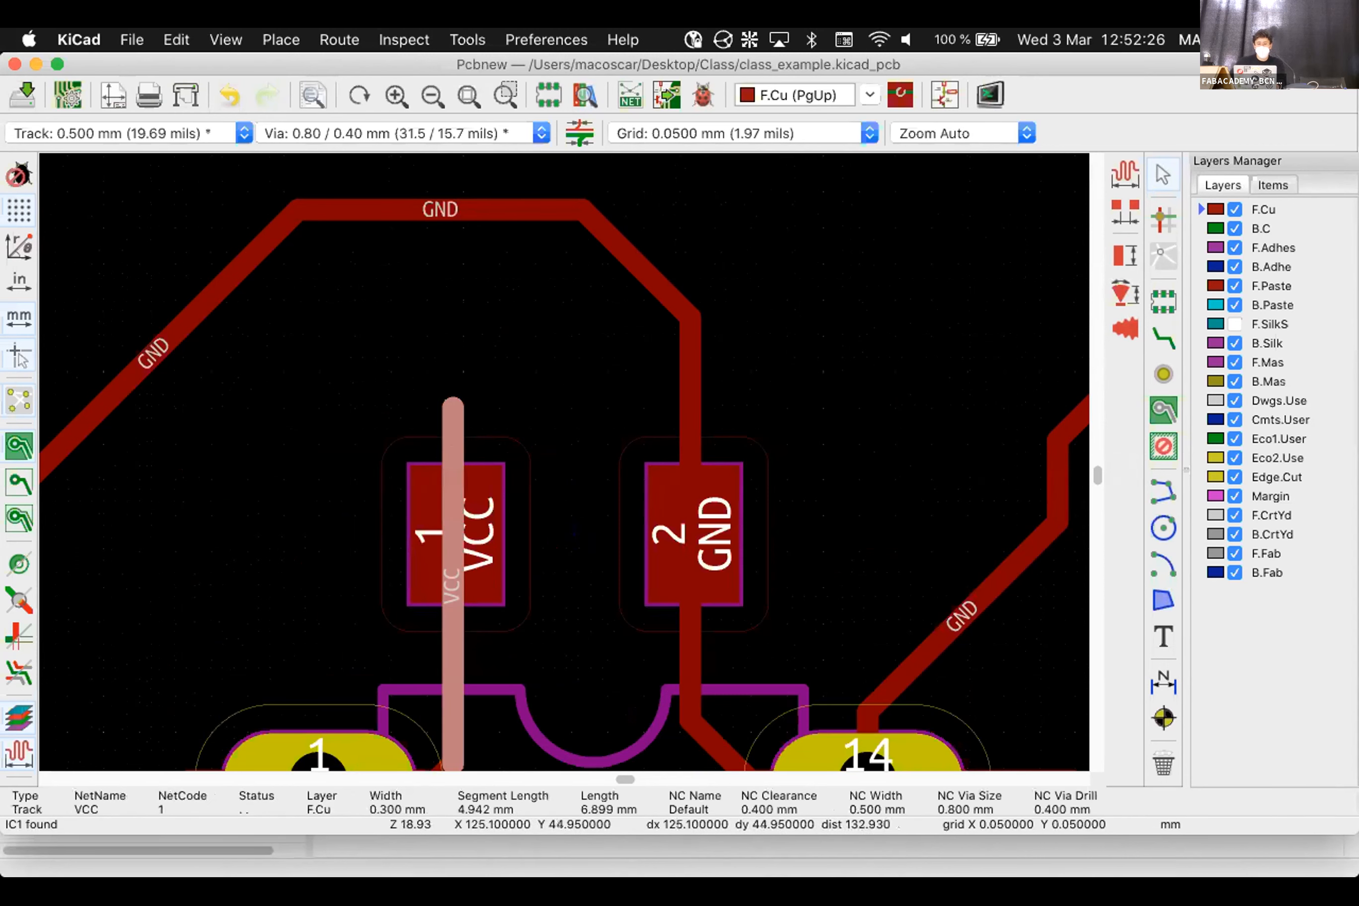
click(482, 415)
scroll(605, 555, down, 5)
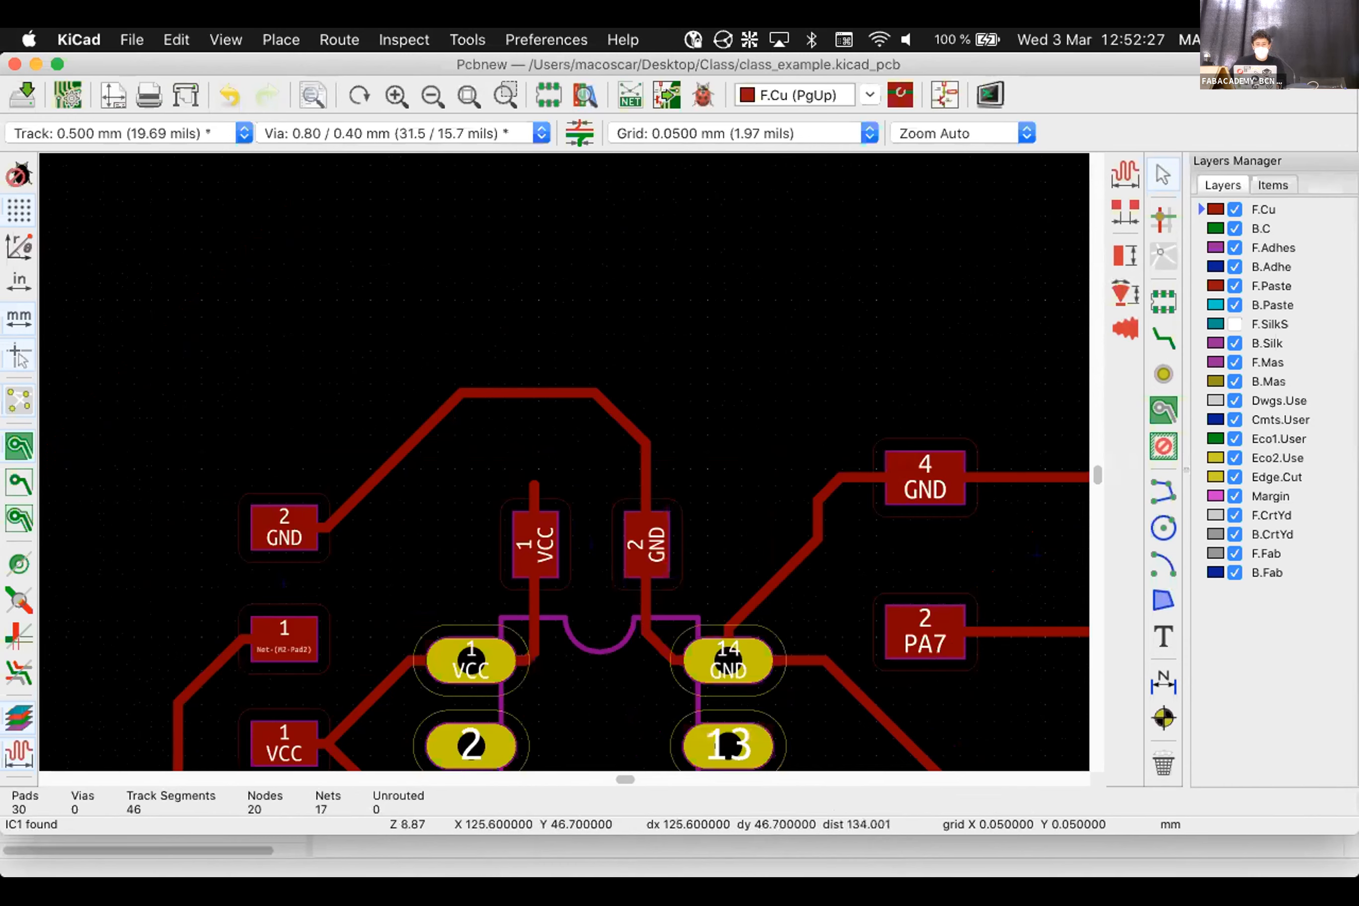
scroll(561, 526, up, 2)
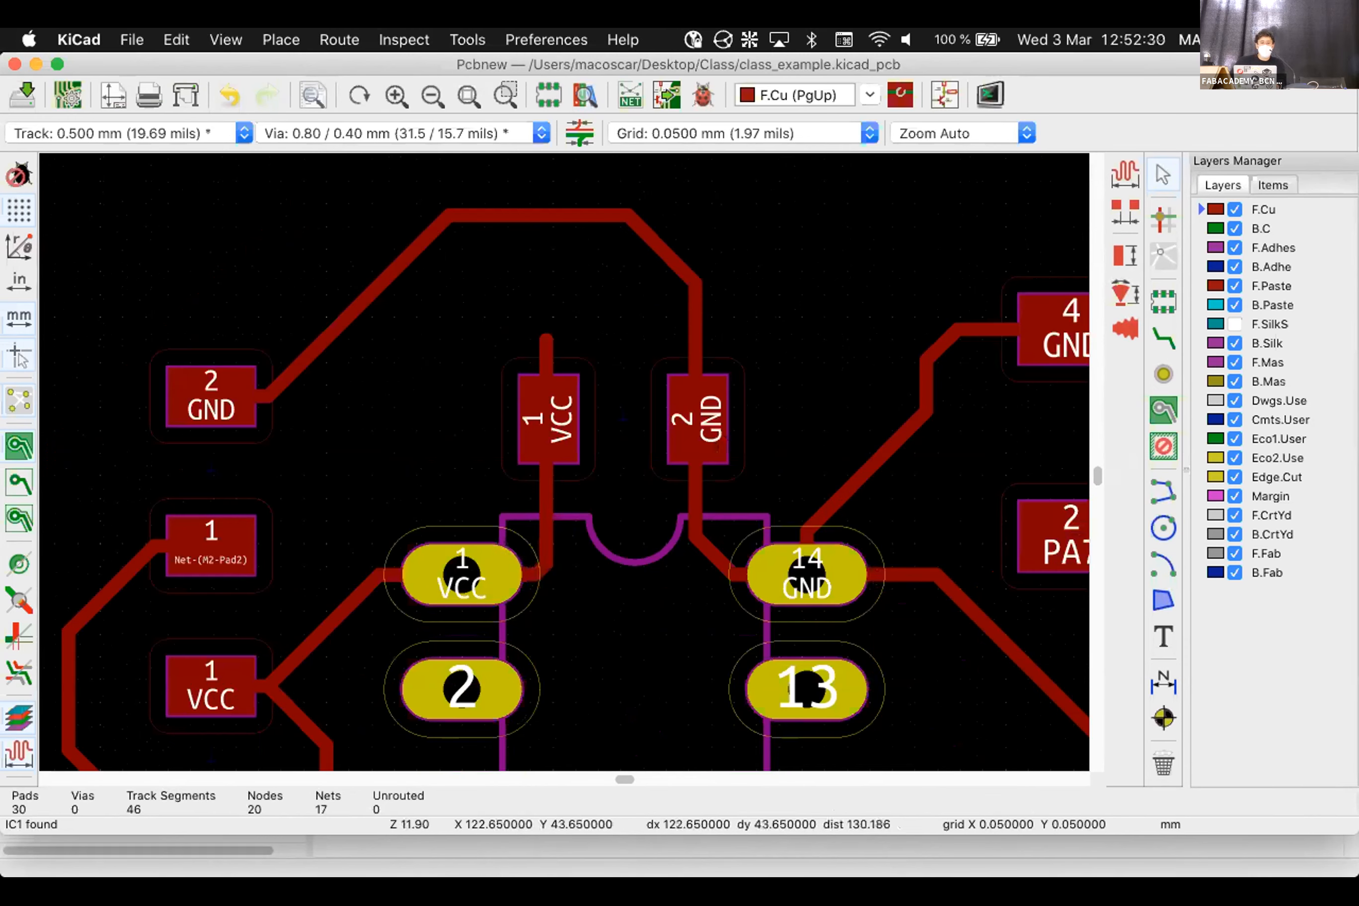
click(178, 40)
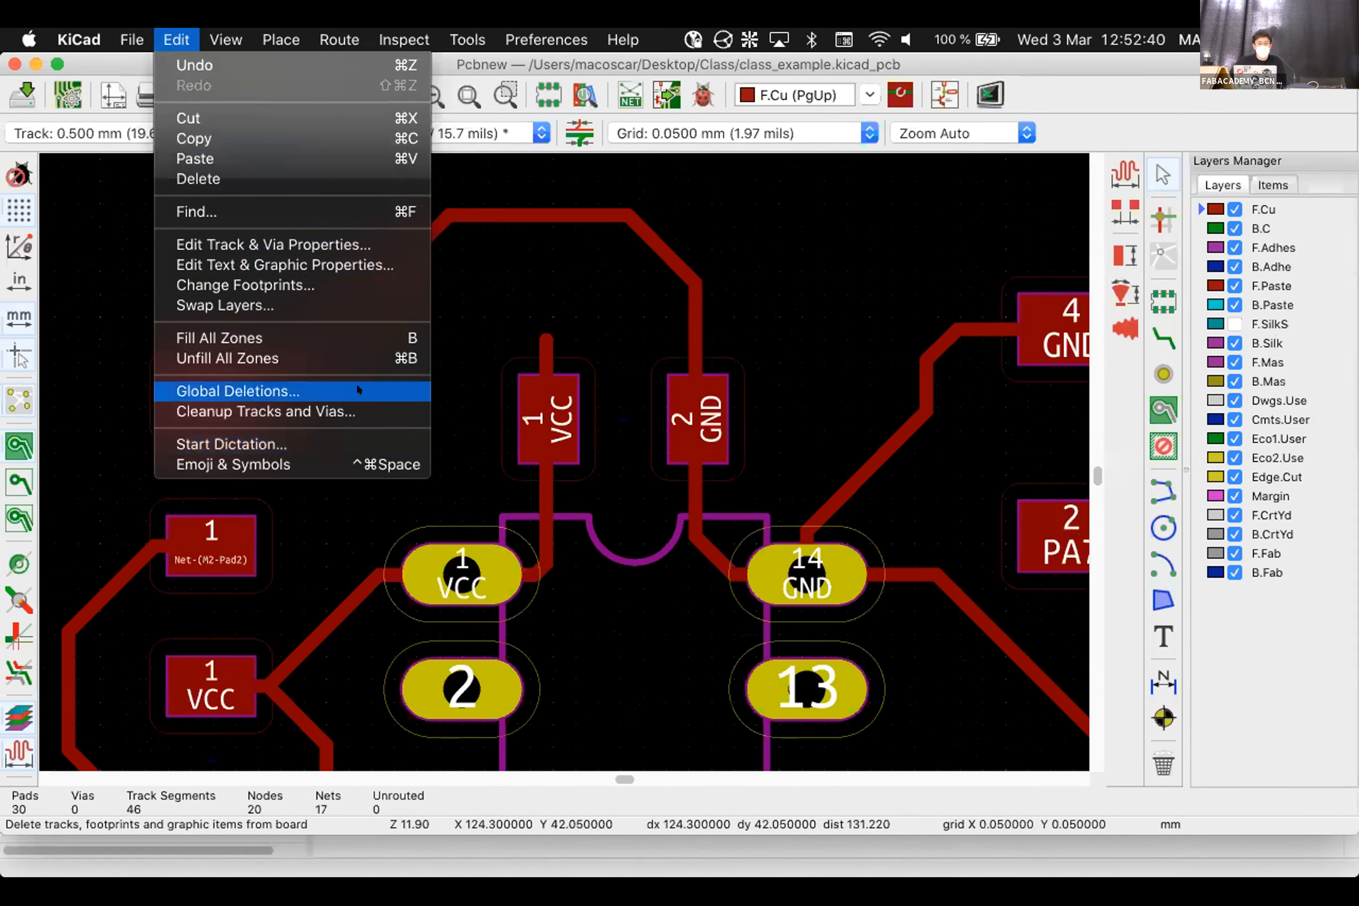
Select the diagonal GND track from pad 2 and edit its track properties, excluding vias
click(274, 244)
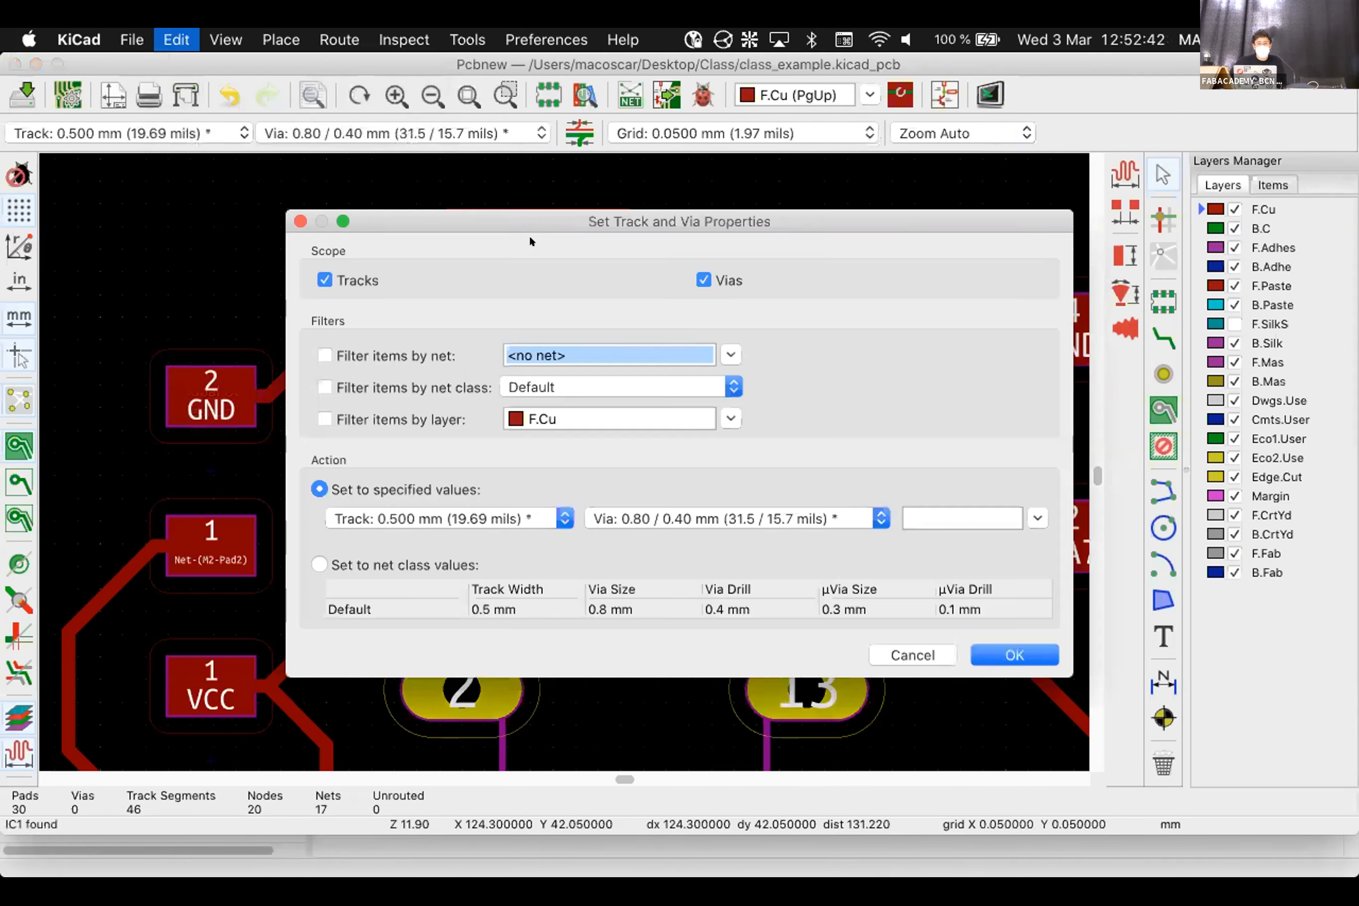
click(887, 652)
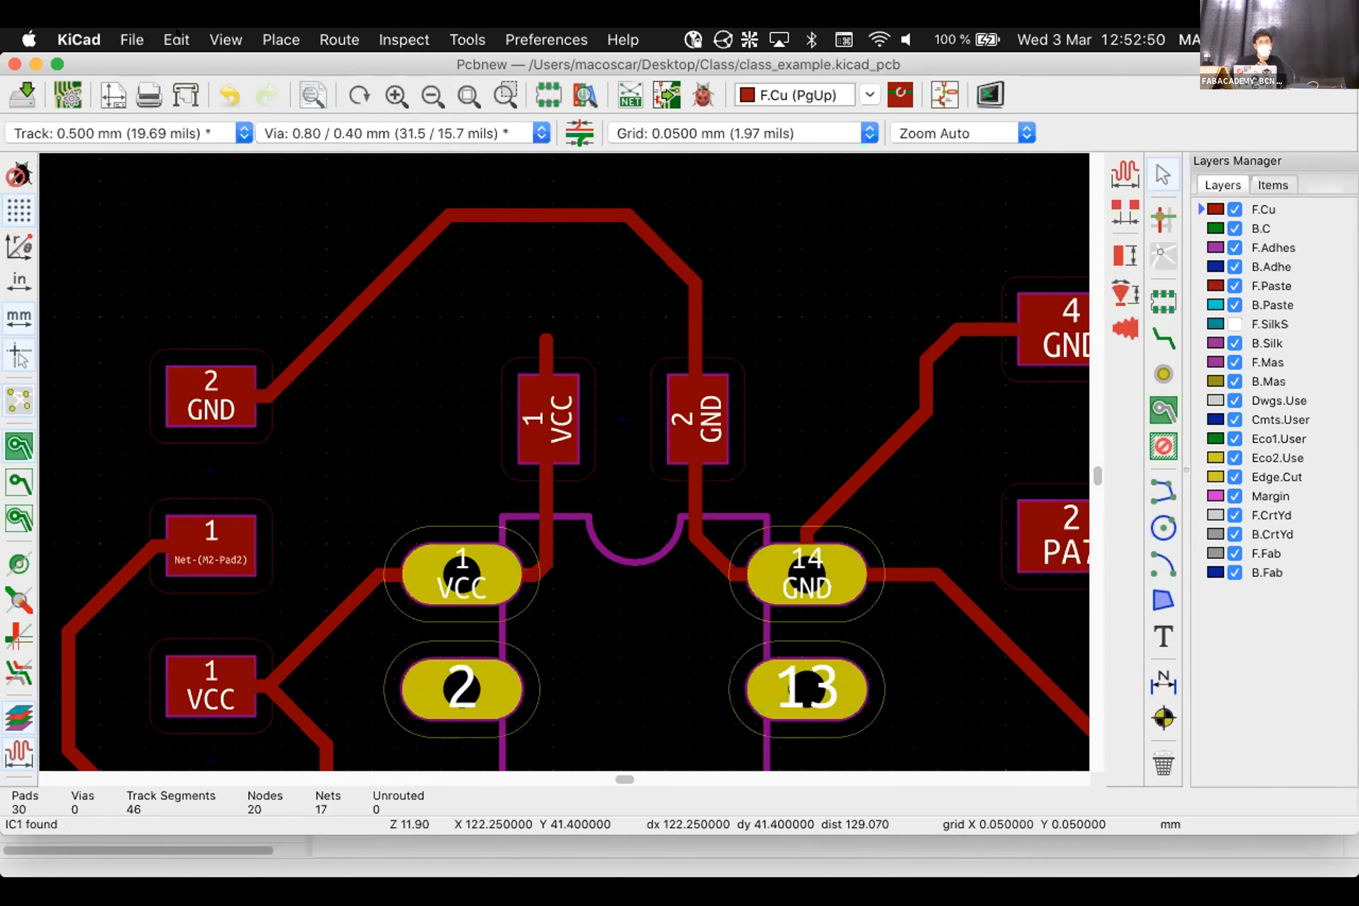
click(395, 260)
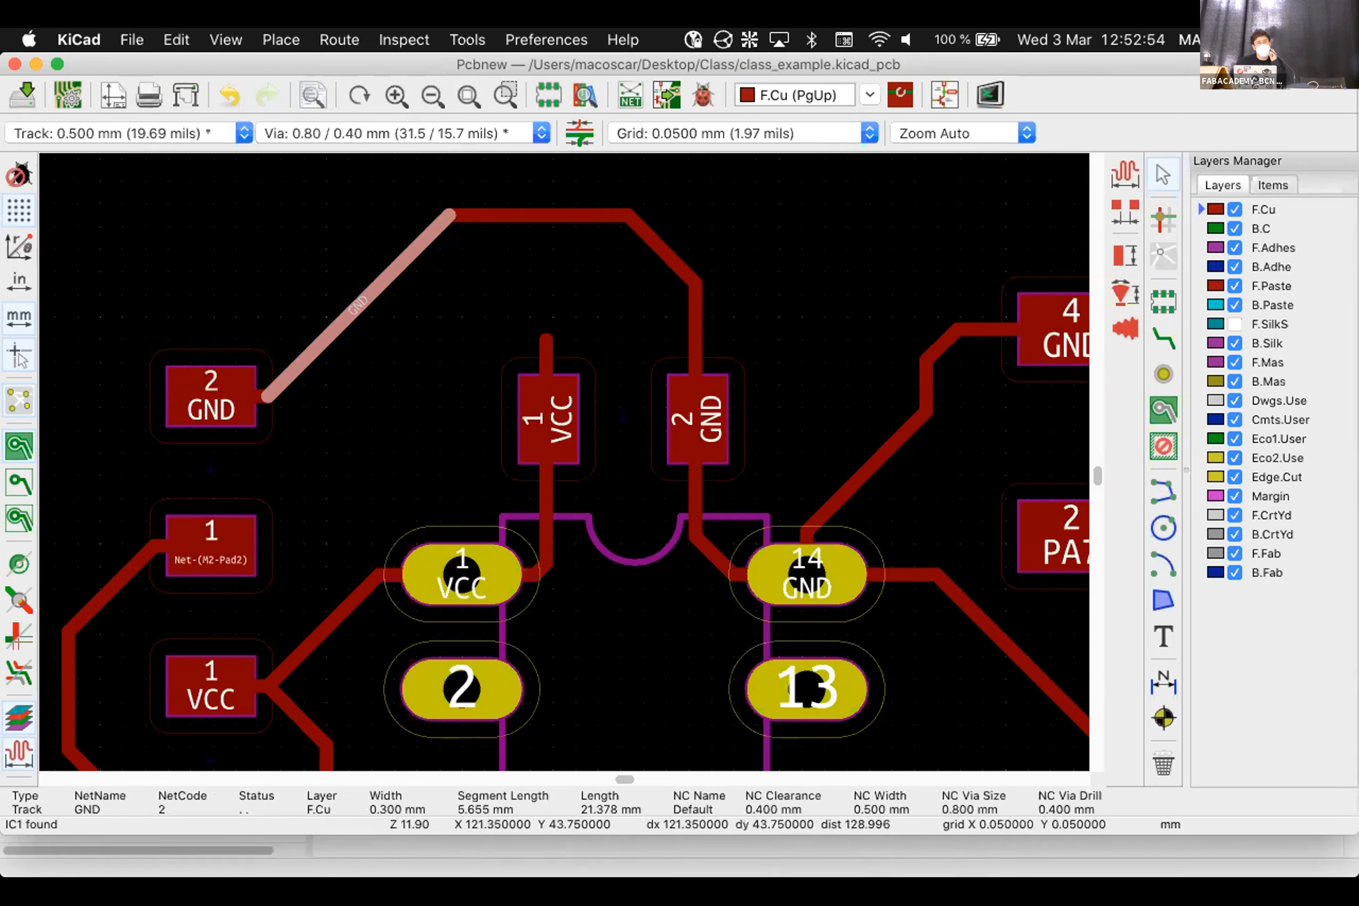
click(174, 37)
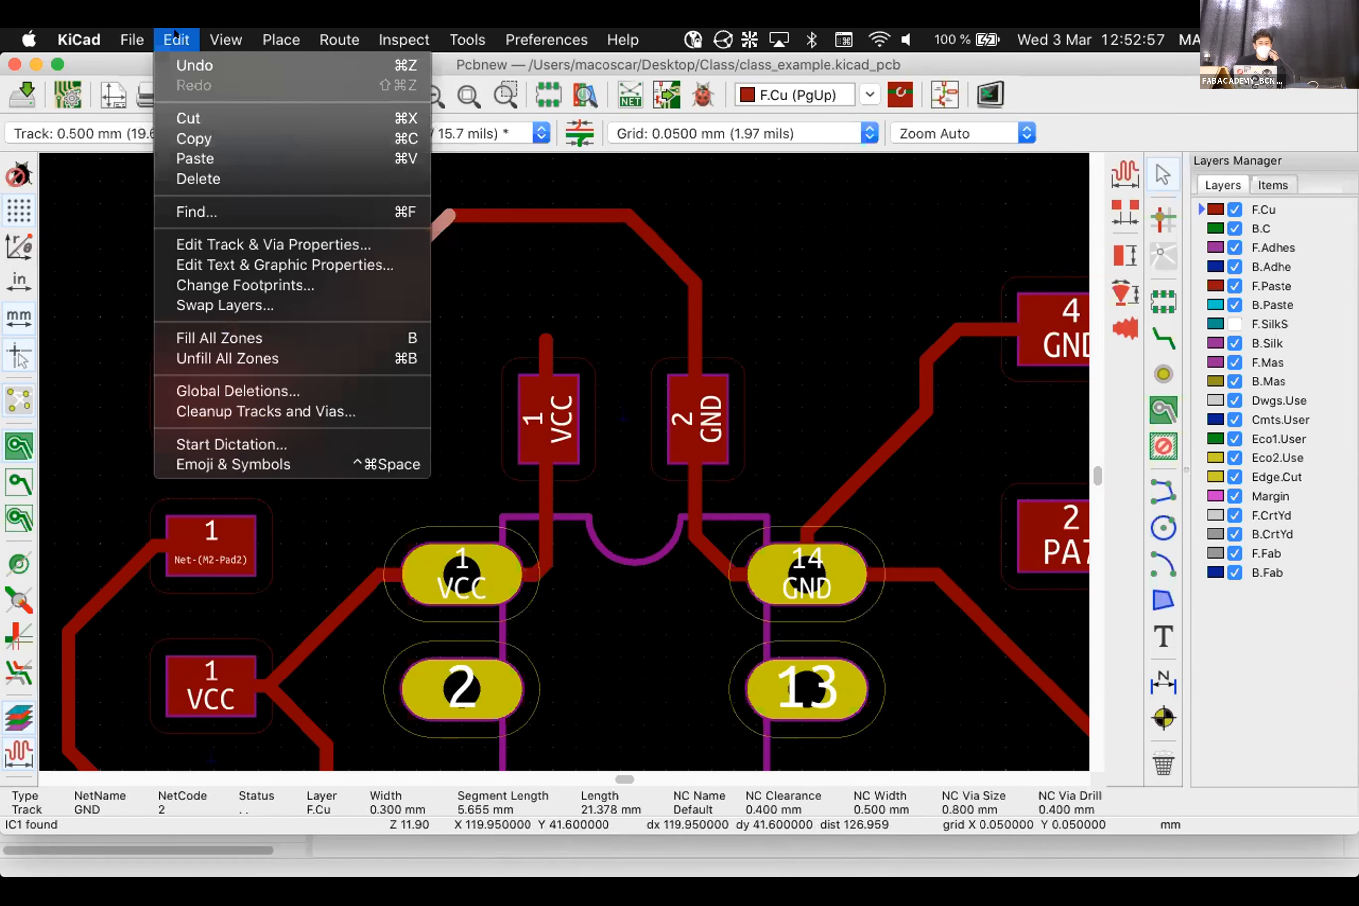
click(193, 244)
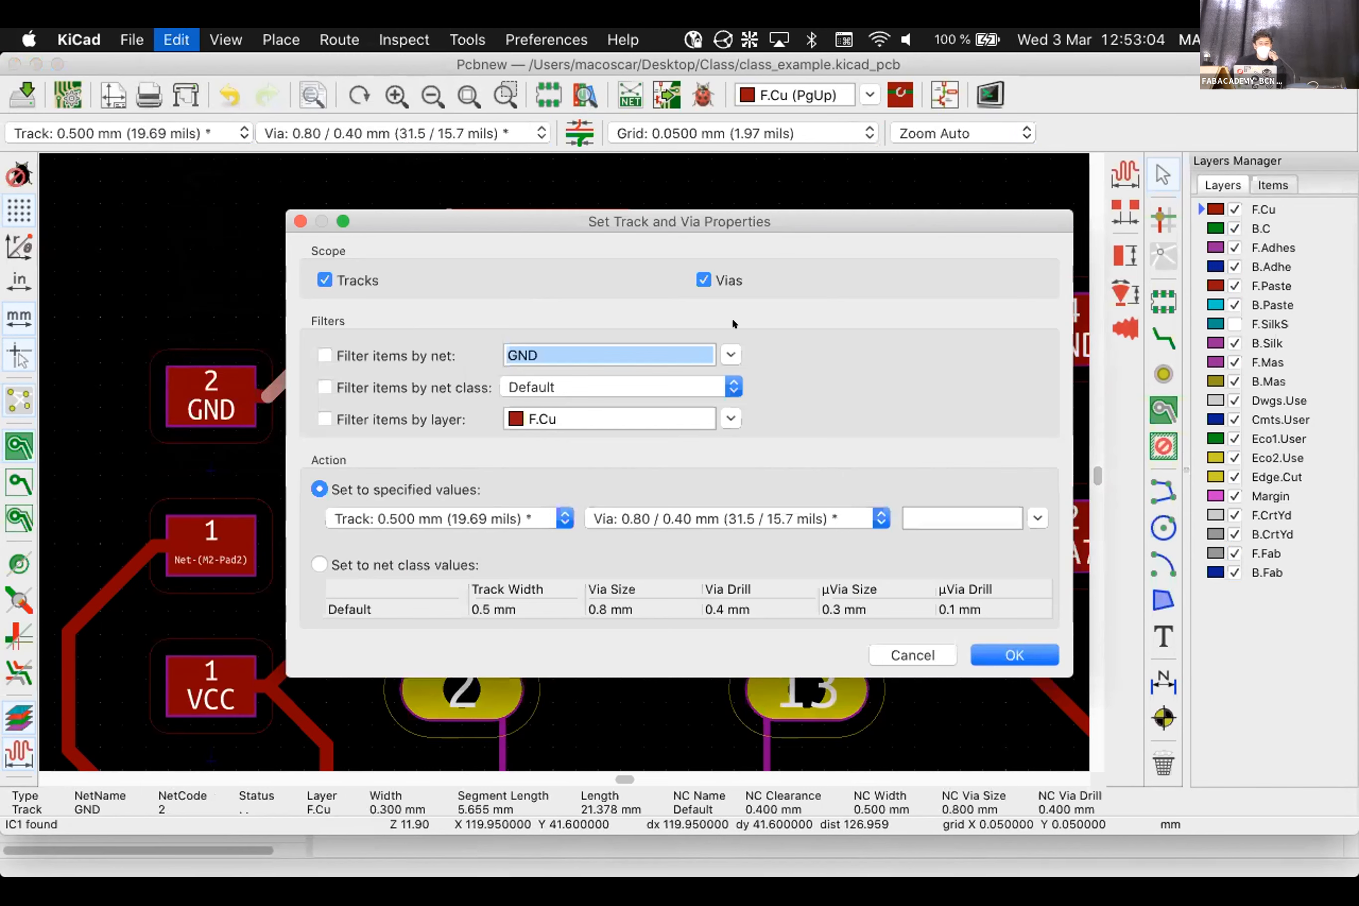
click(704, 278)
Keep the track width at 0.500 mm and apply it to the GND track
click(413, 507)
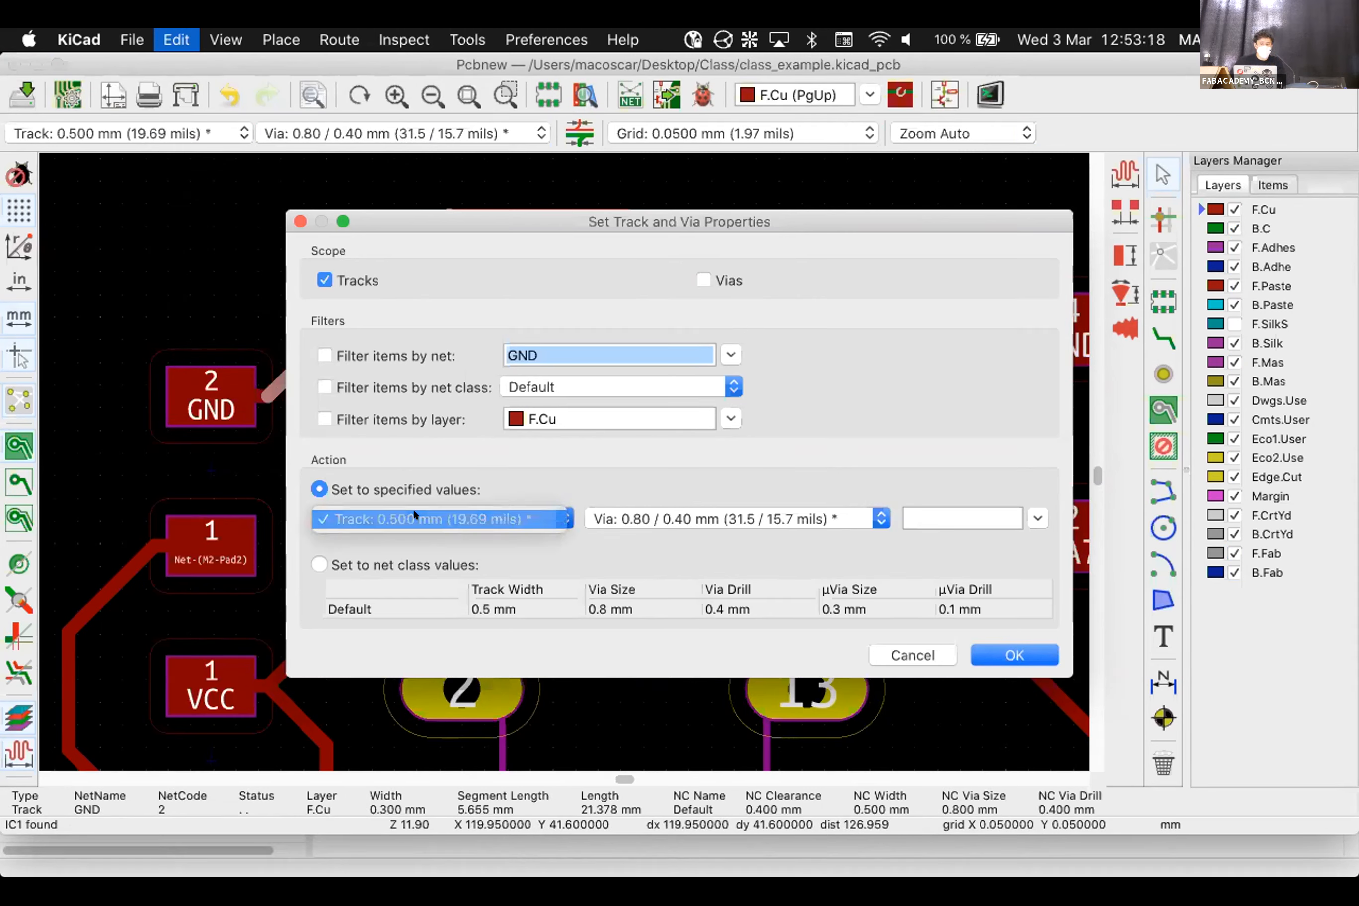
click(413, 507)
click(973, 518)
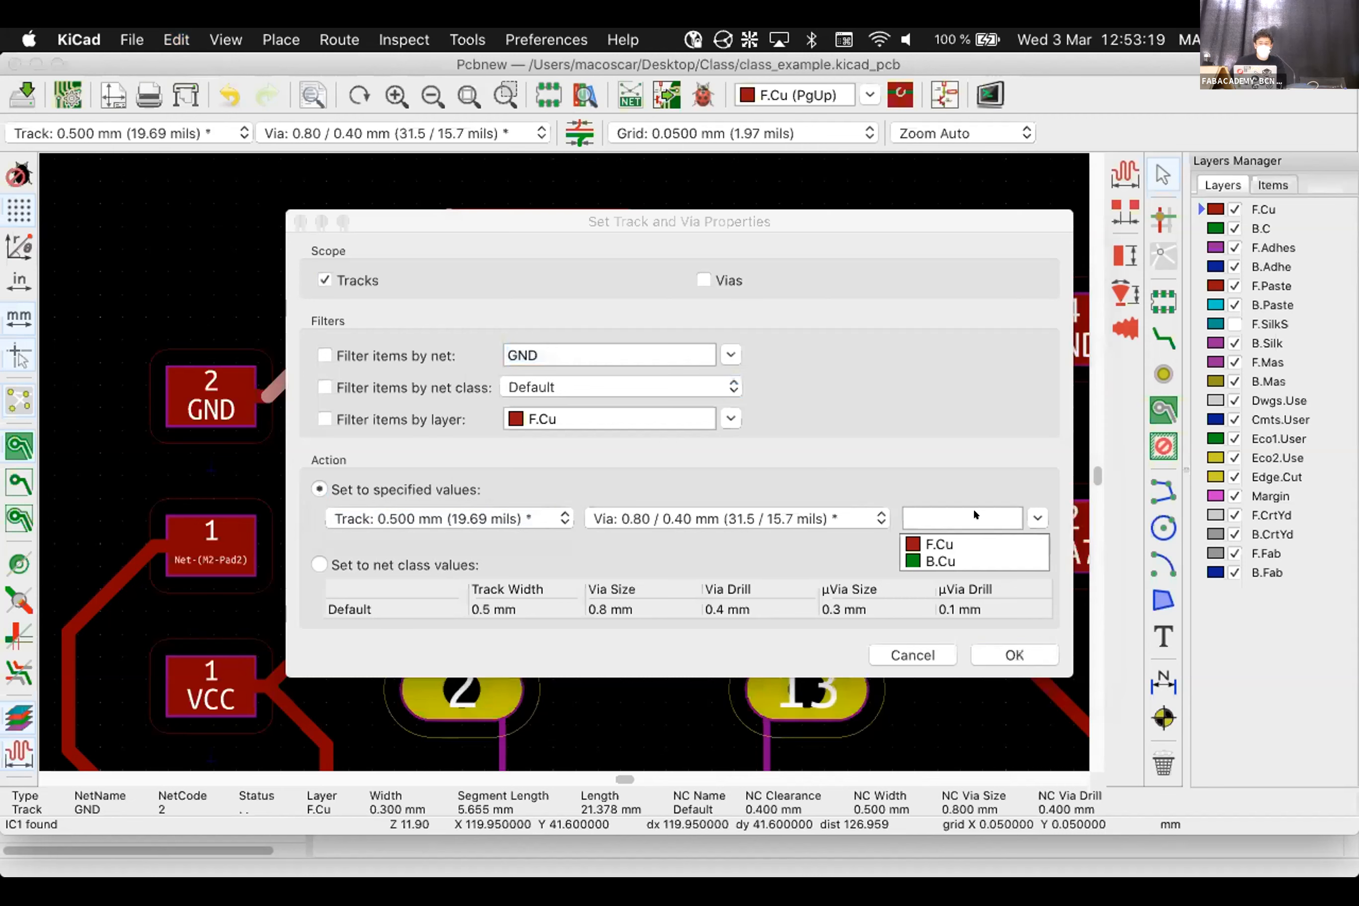
click(926, 459)
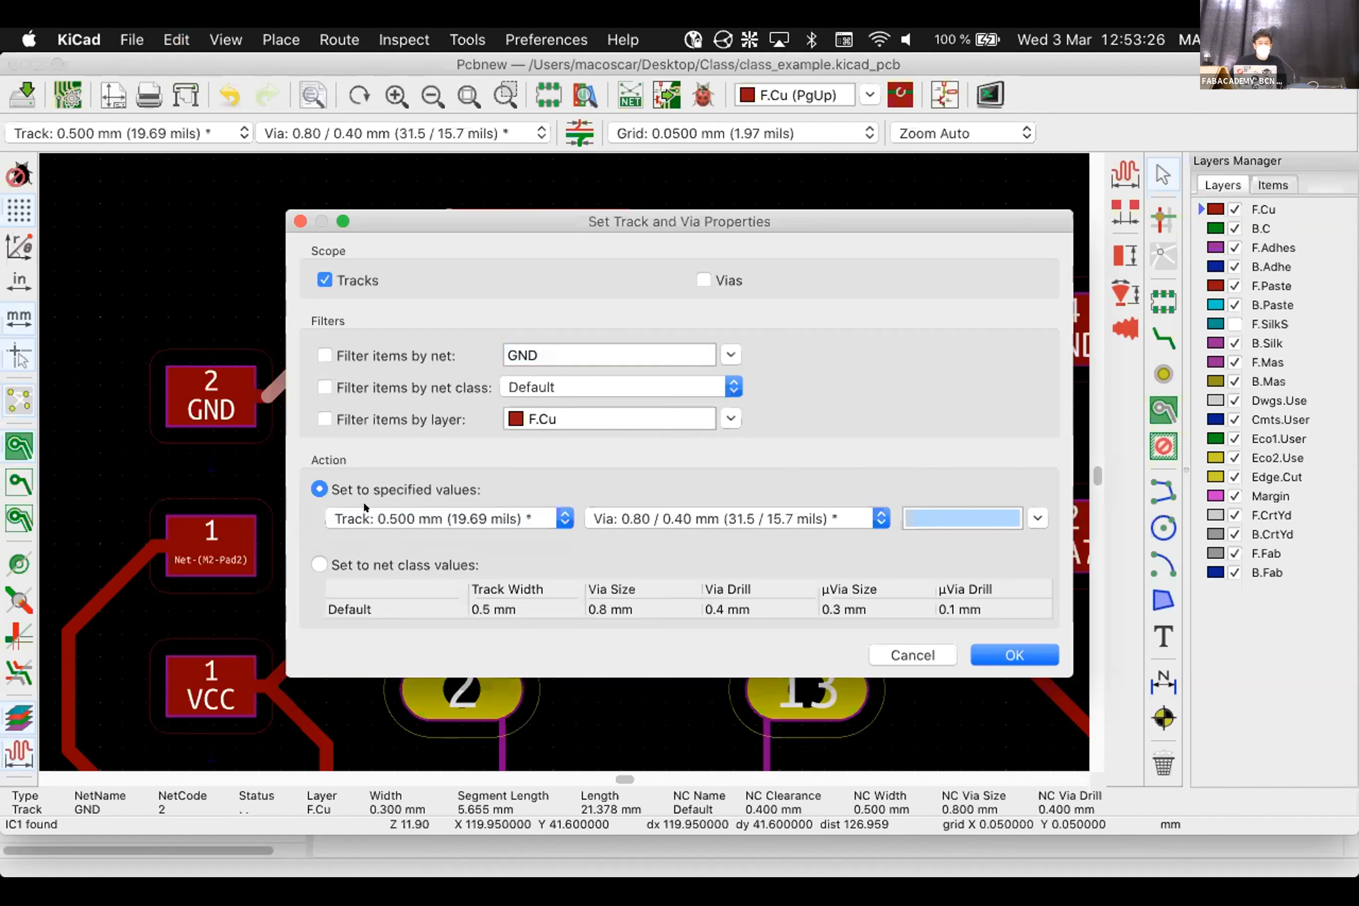
click(462, 516)
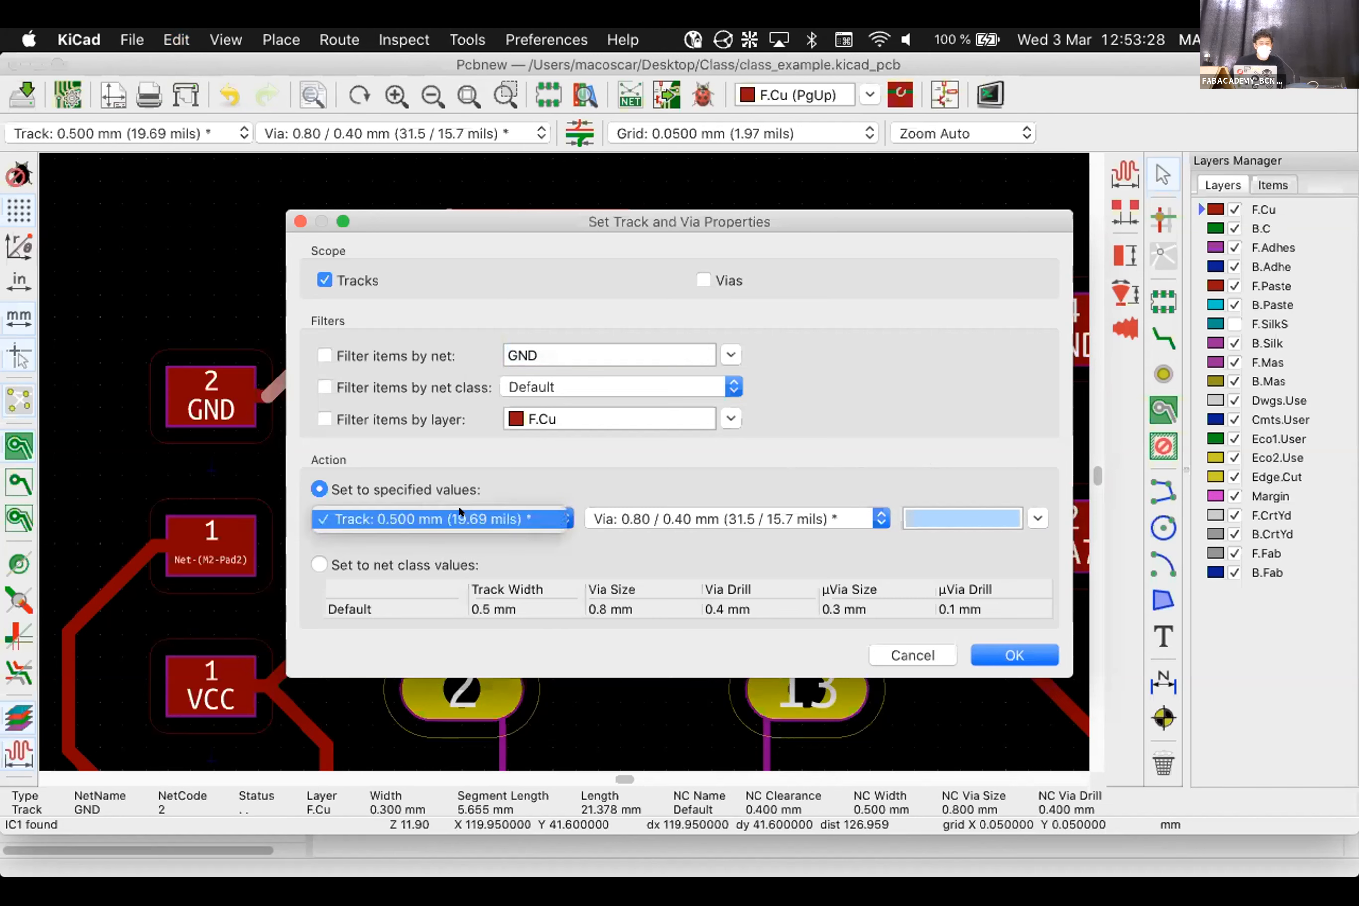
click(413, 563)
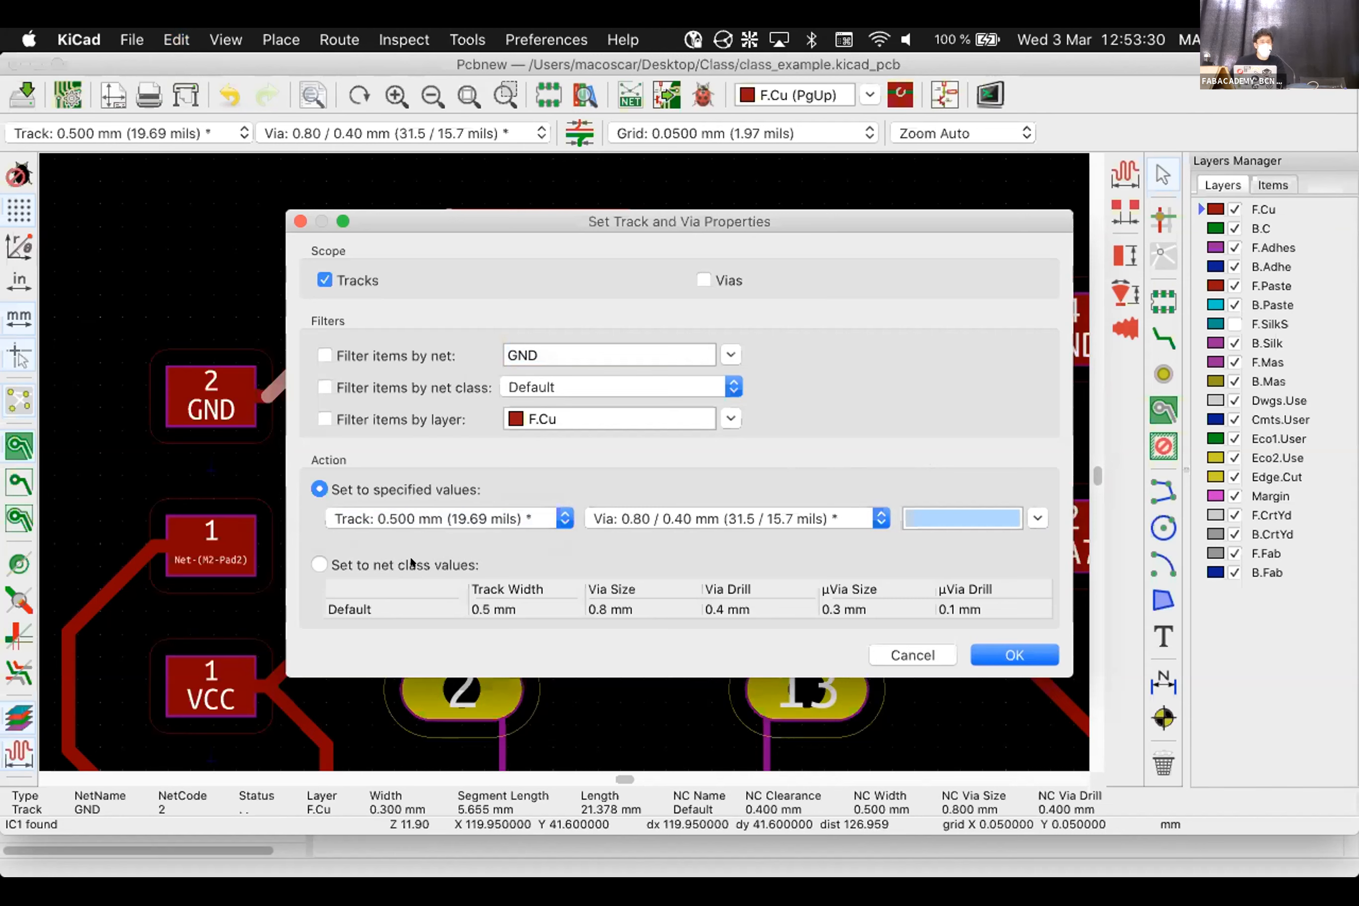
click(447, 562)
click(1019, 653)
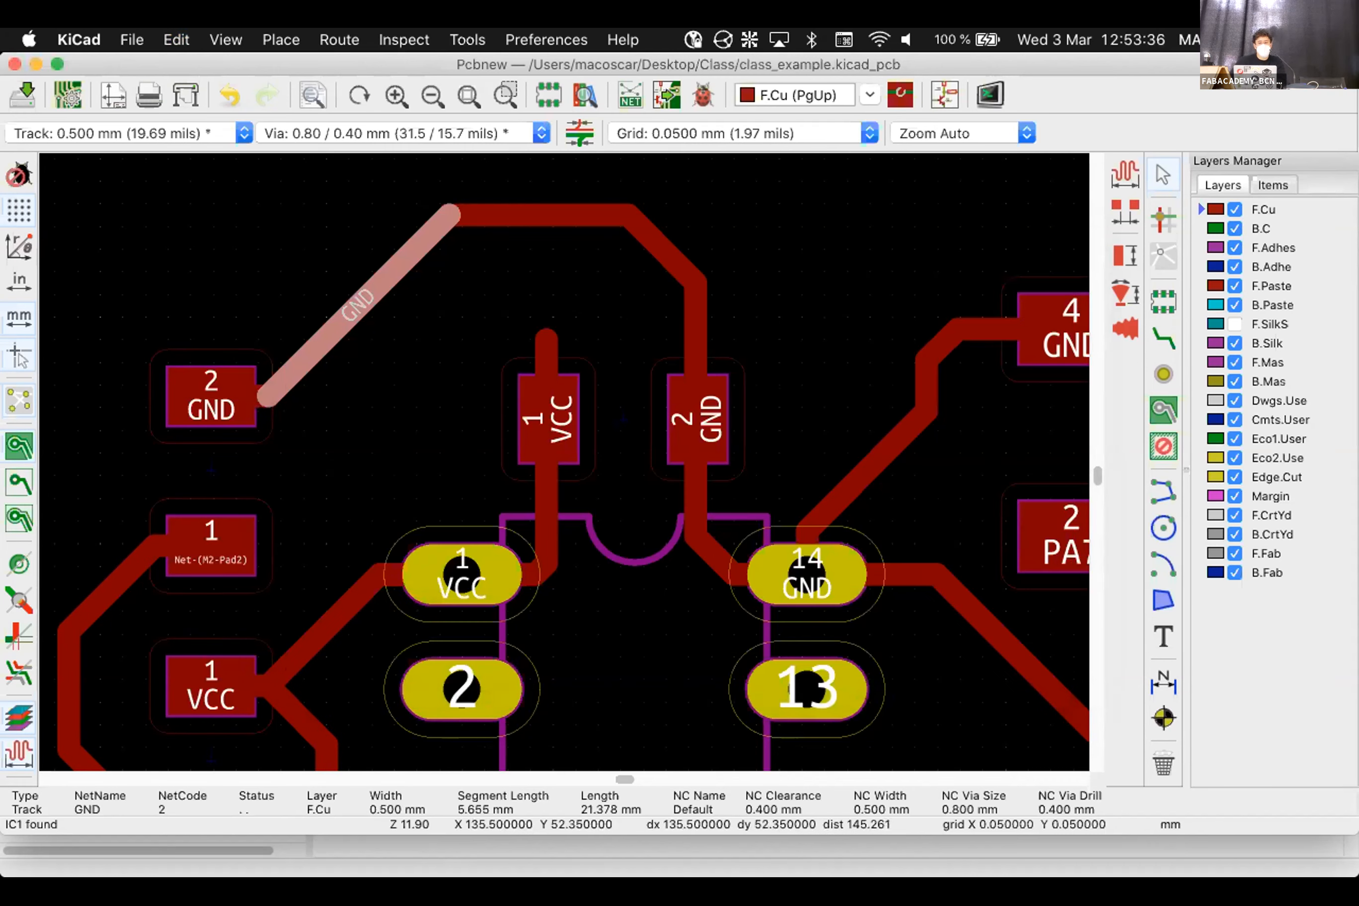
click(821, 232)
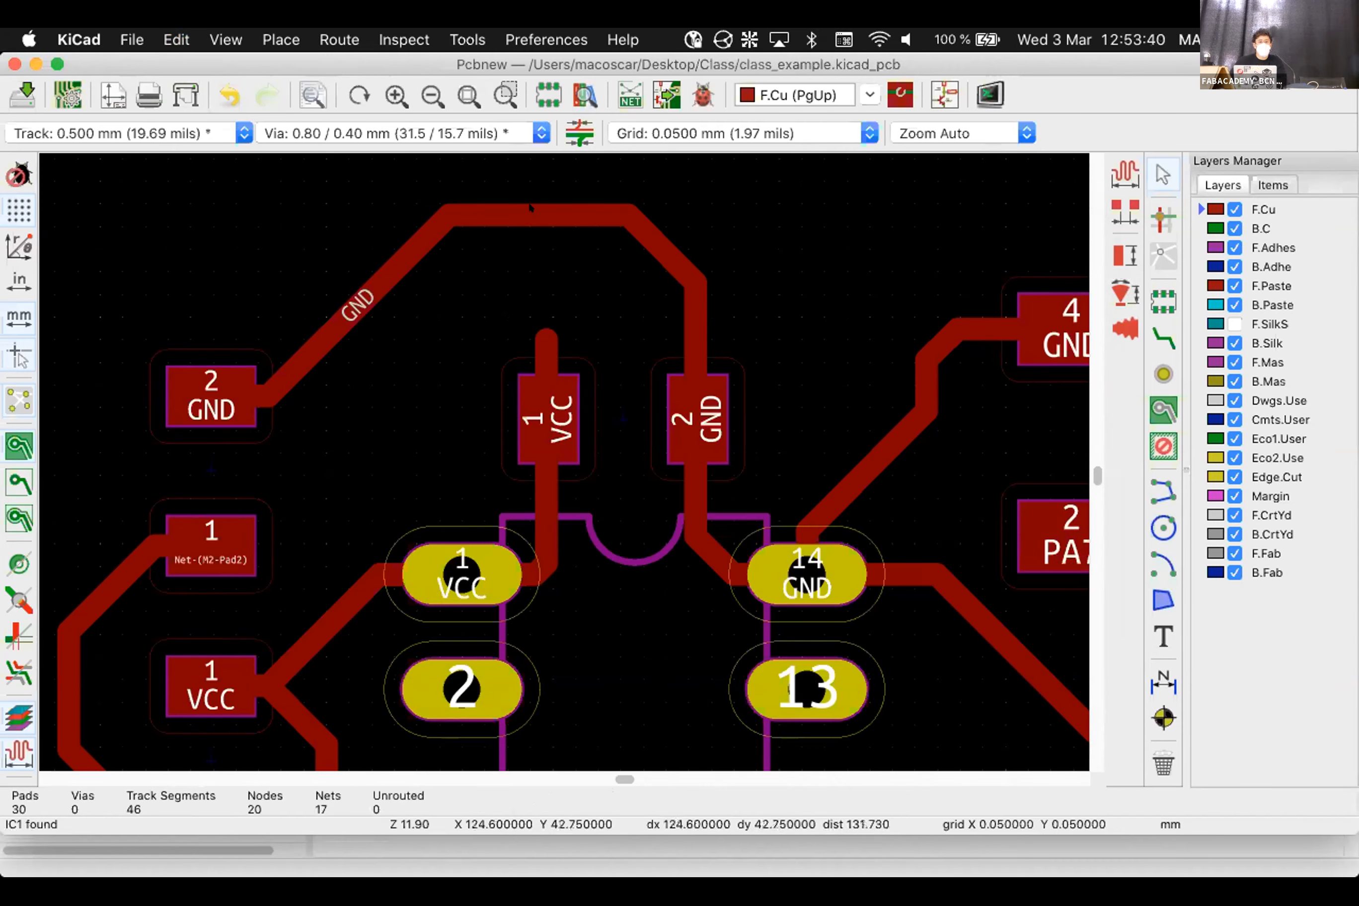
Open Edit Track & Via Properties, try net class widths, and cancel without changes
click(176, 39)
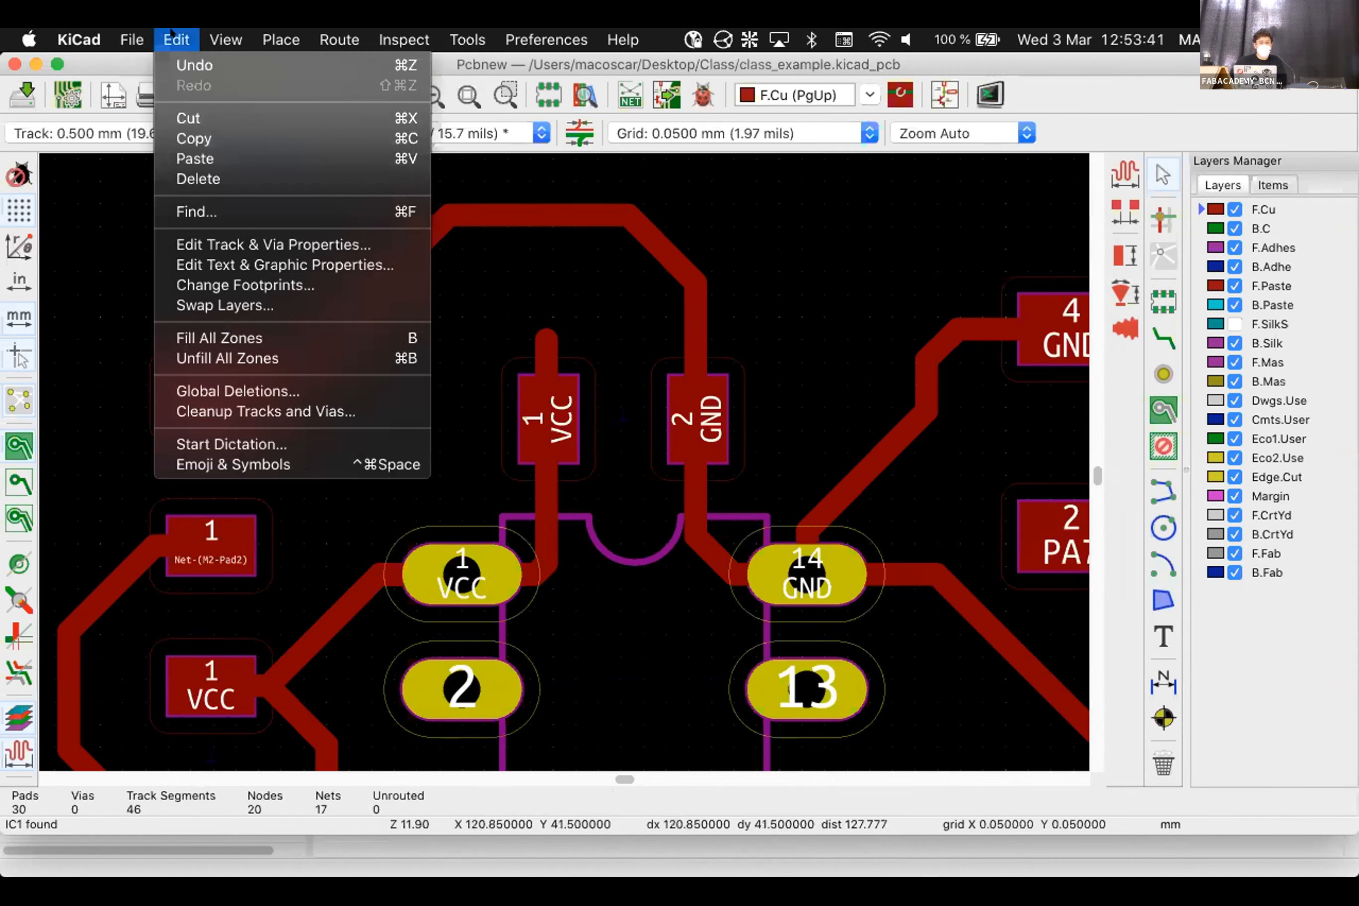
click(210, 244)
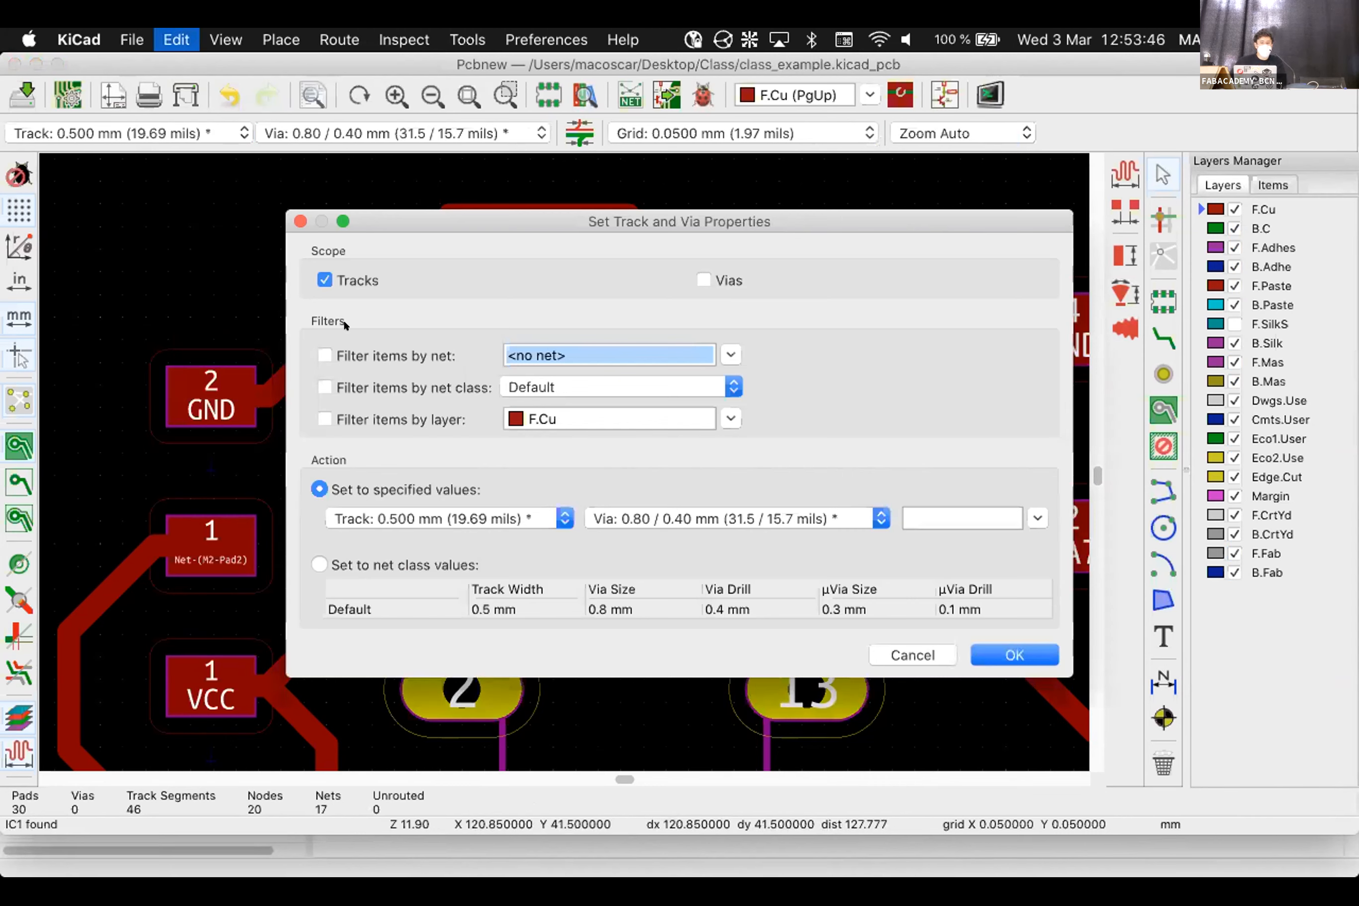
click(382, 564)
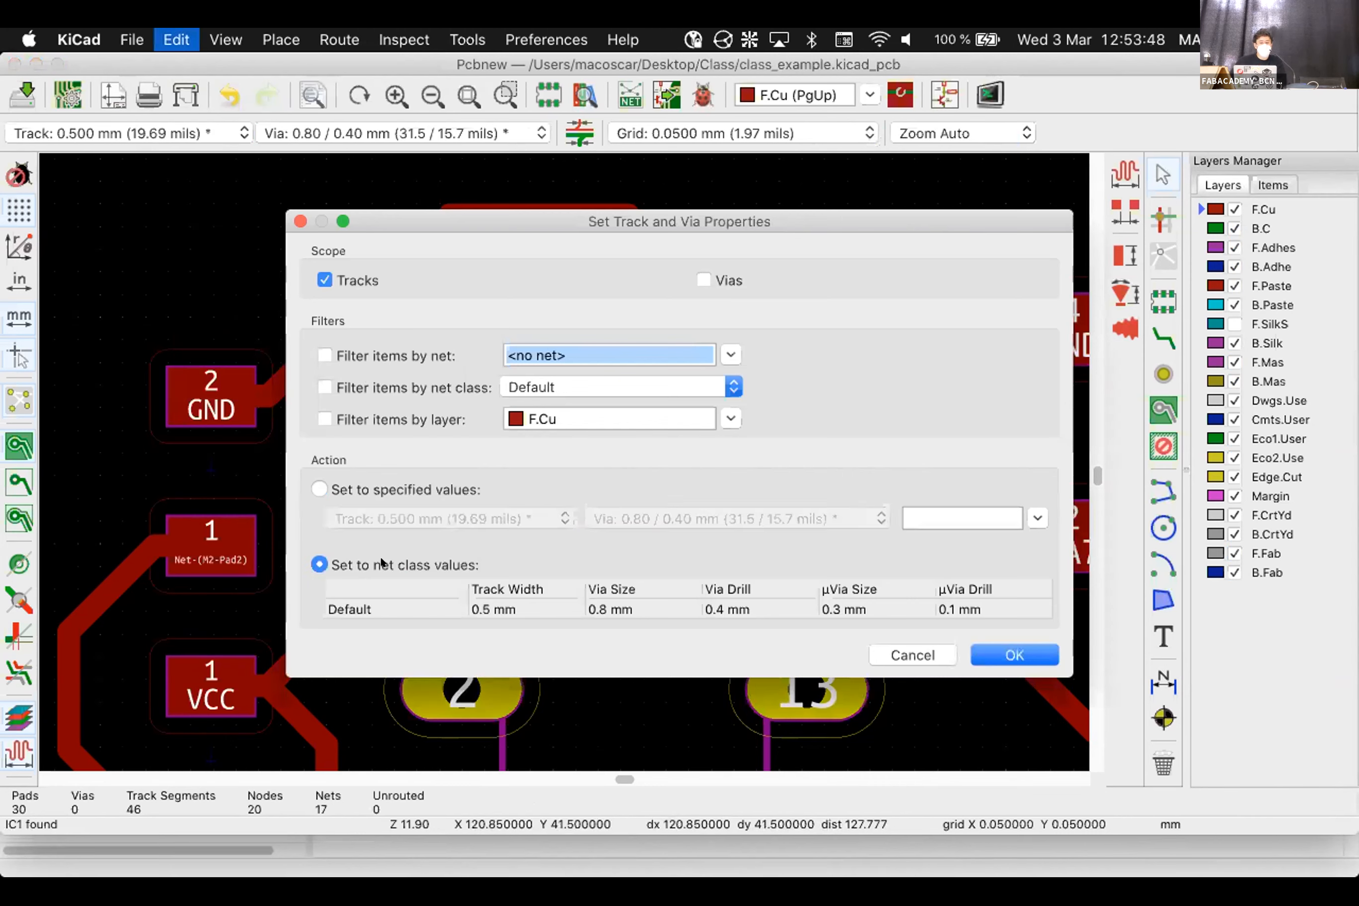
click(924, 655)
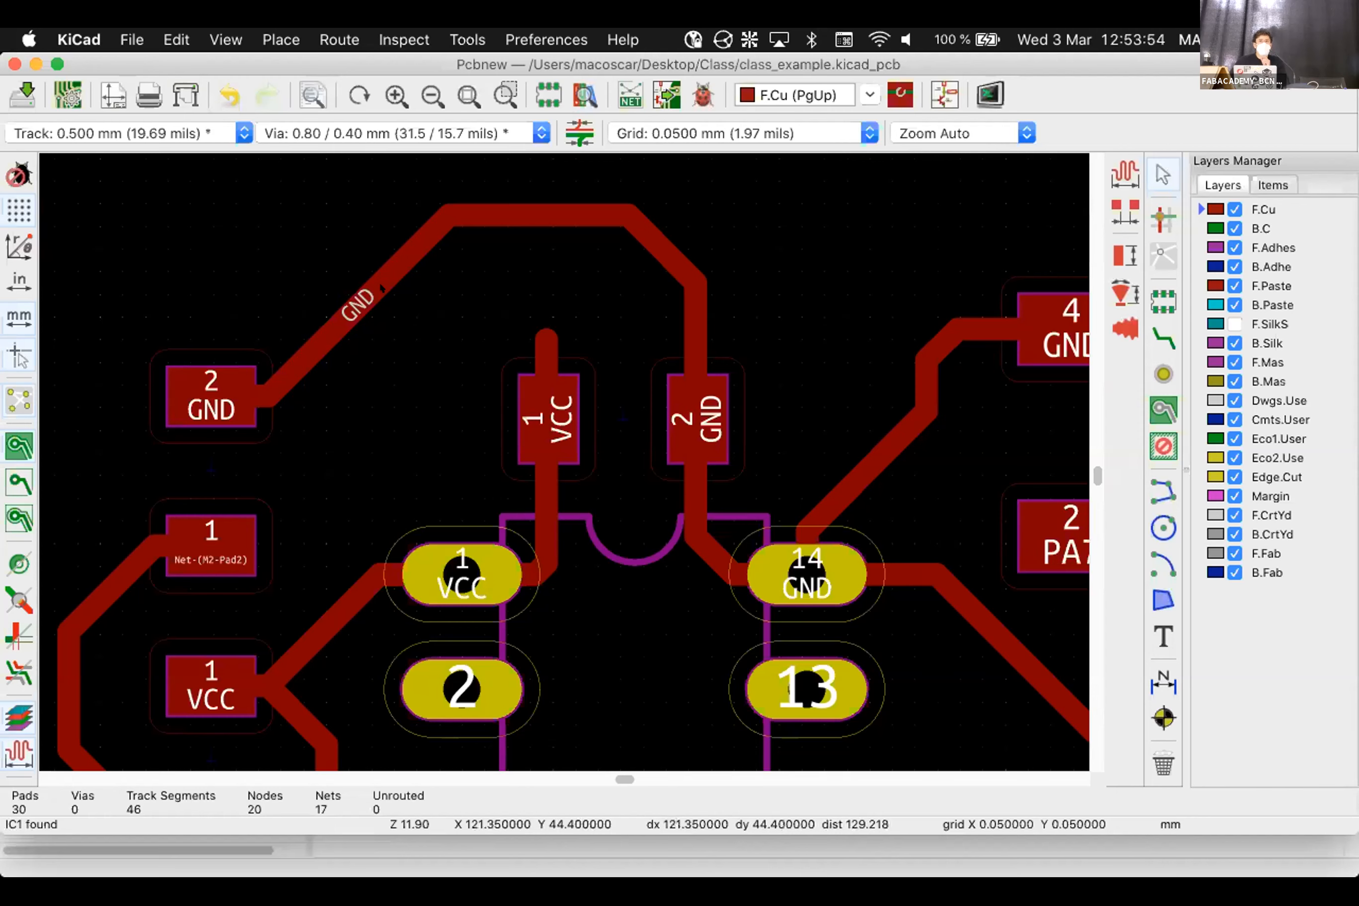
Check the individual GND segments, then select the whole GND track with U
click(529, 209)
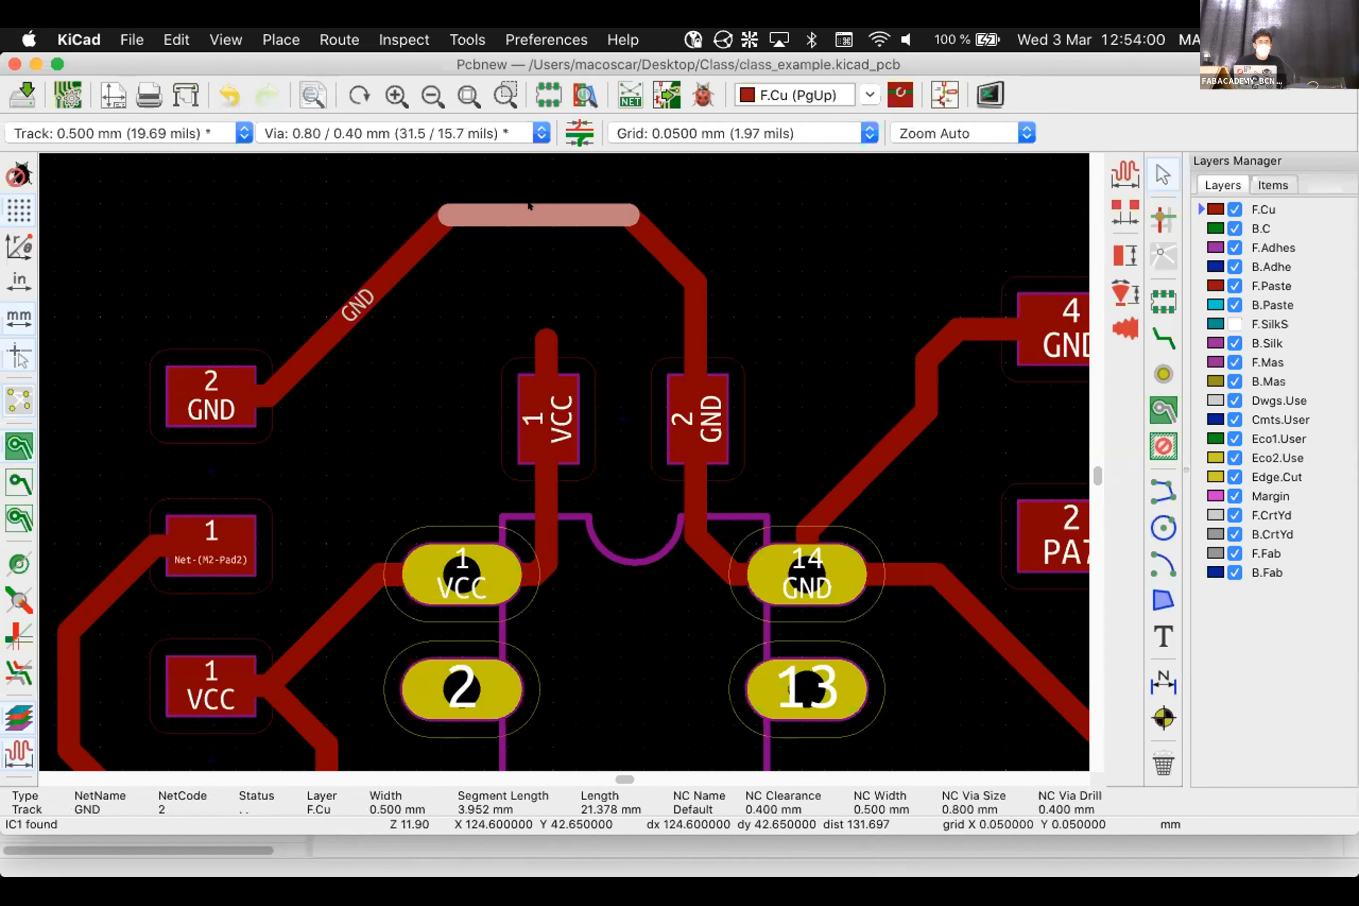
click(362, 286)
click(266, 390)
click(310, 357)
click(501, 220)
click(687, 322)
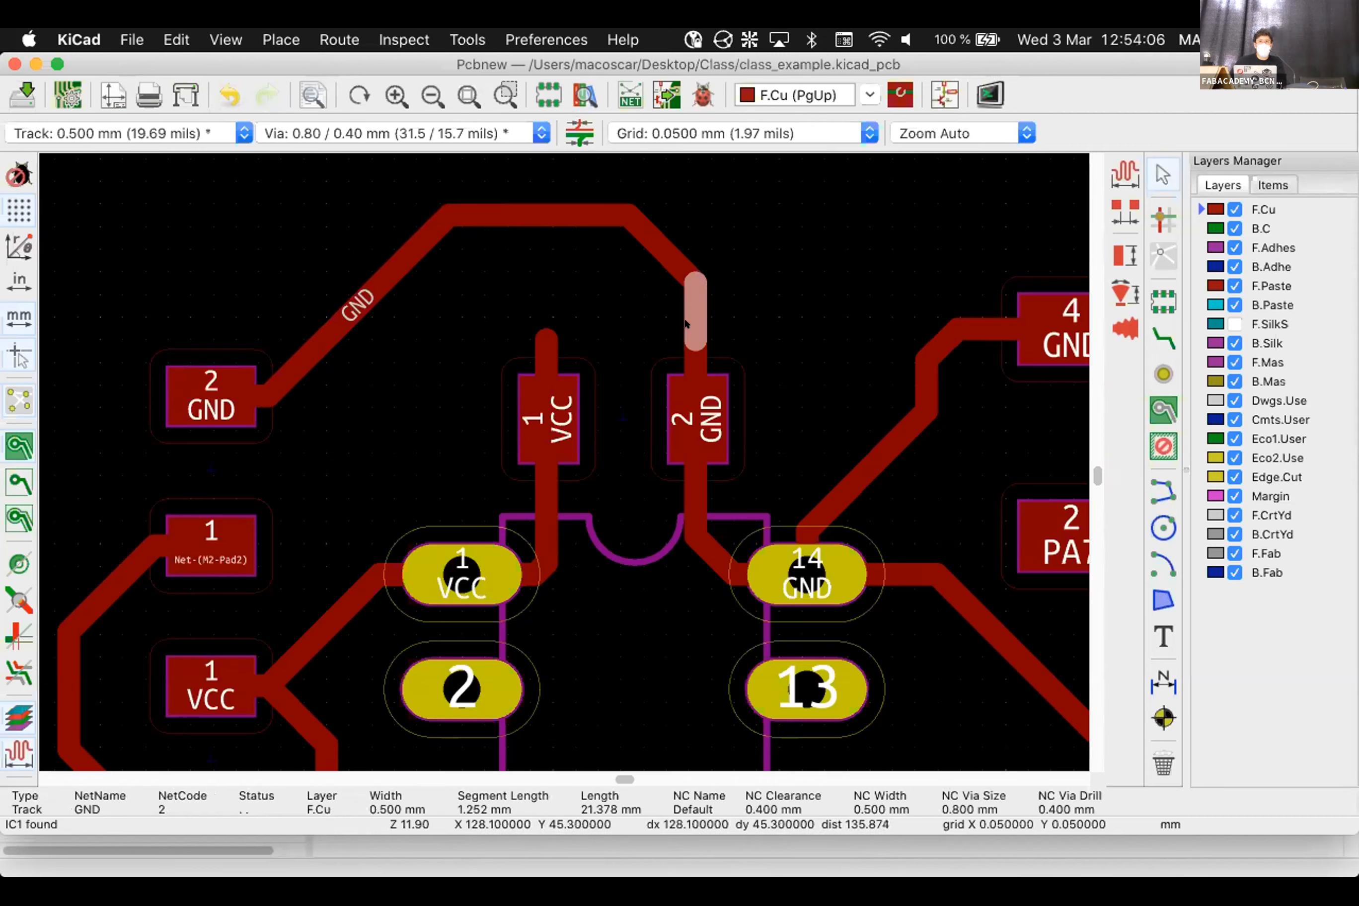
click(484, 208)
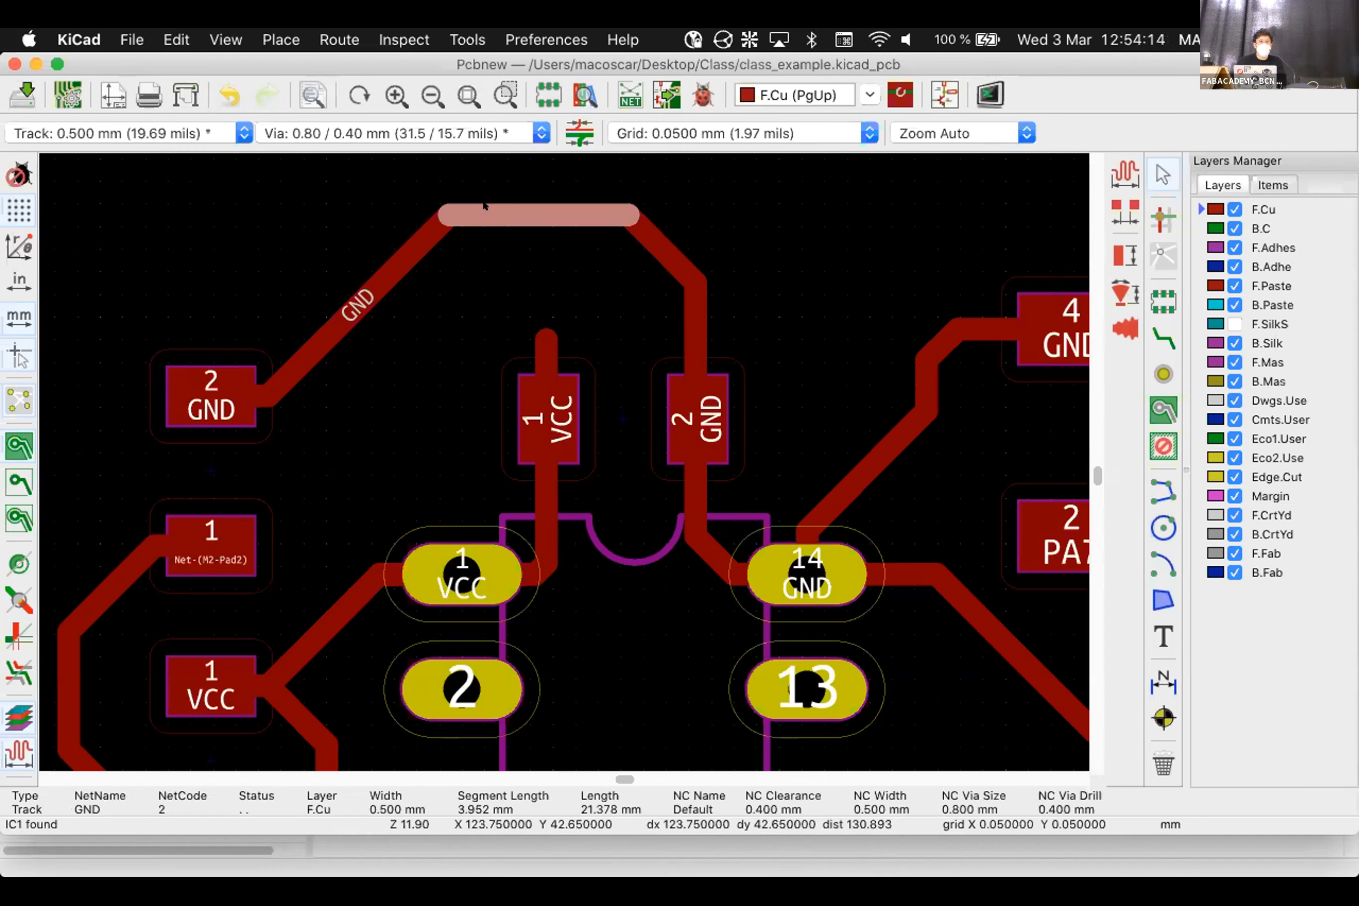
key(u)
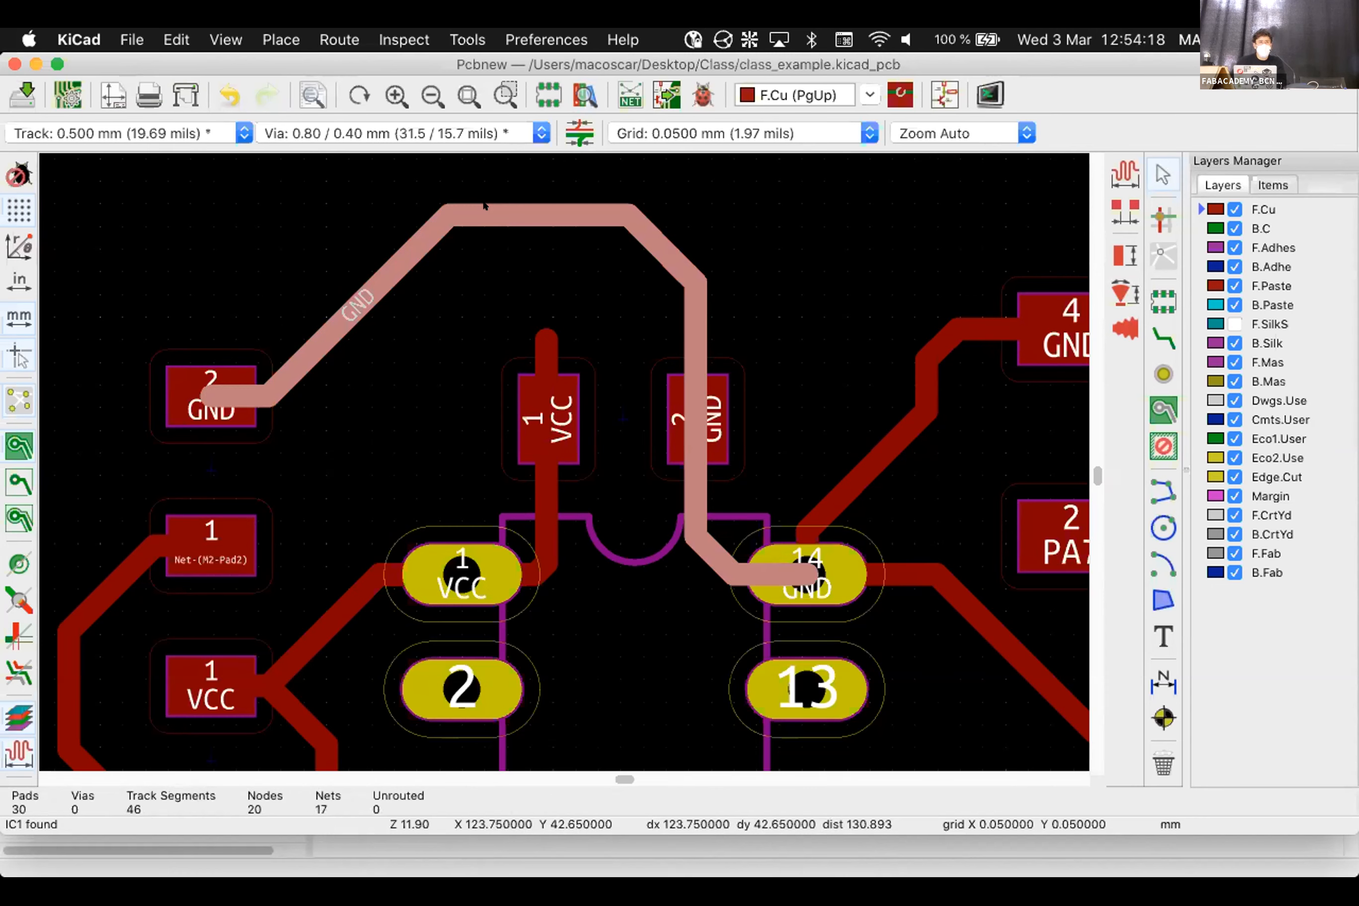
Turn off net class widths and set the selected GND track width to 0.8 mm
key(e)
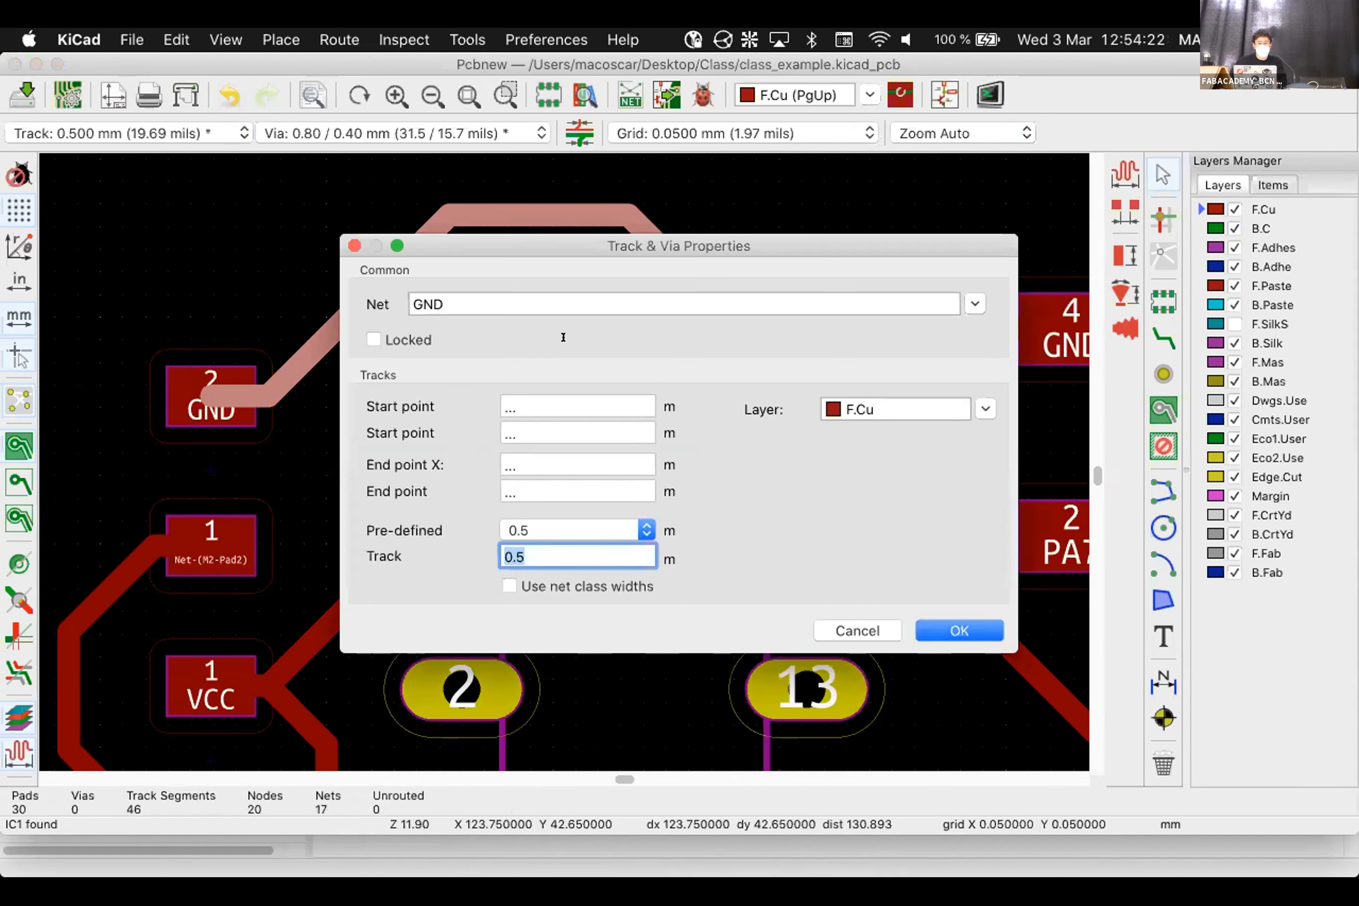
click(646, 529)
click(644, 530)
click(508, 586)
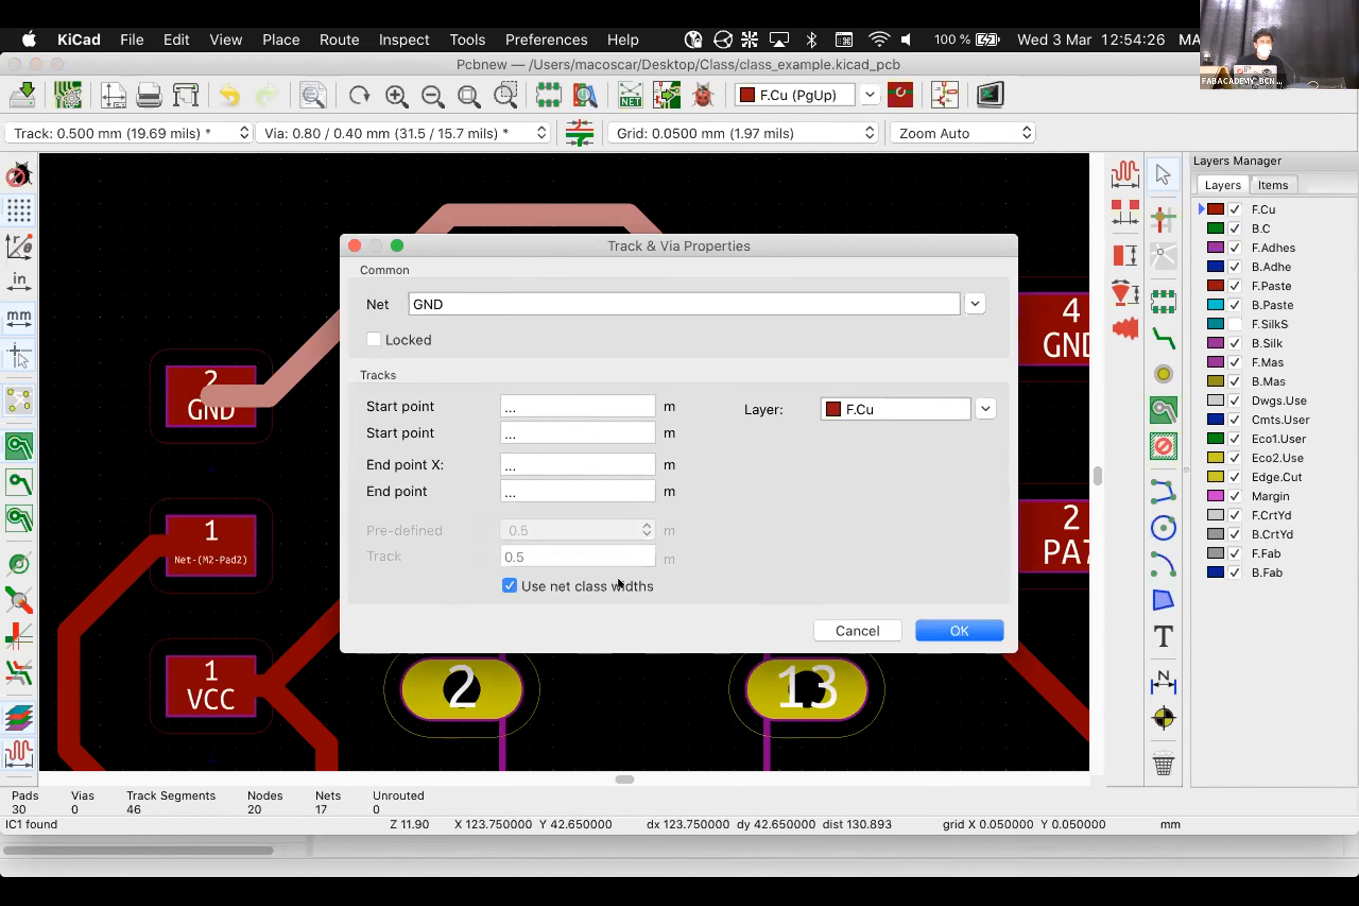
click(599, 582)
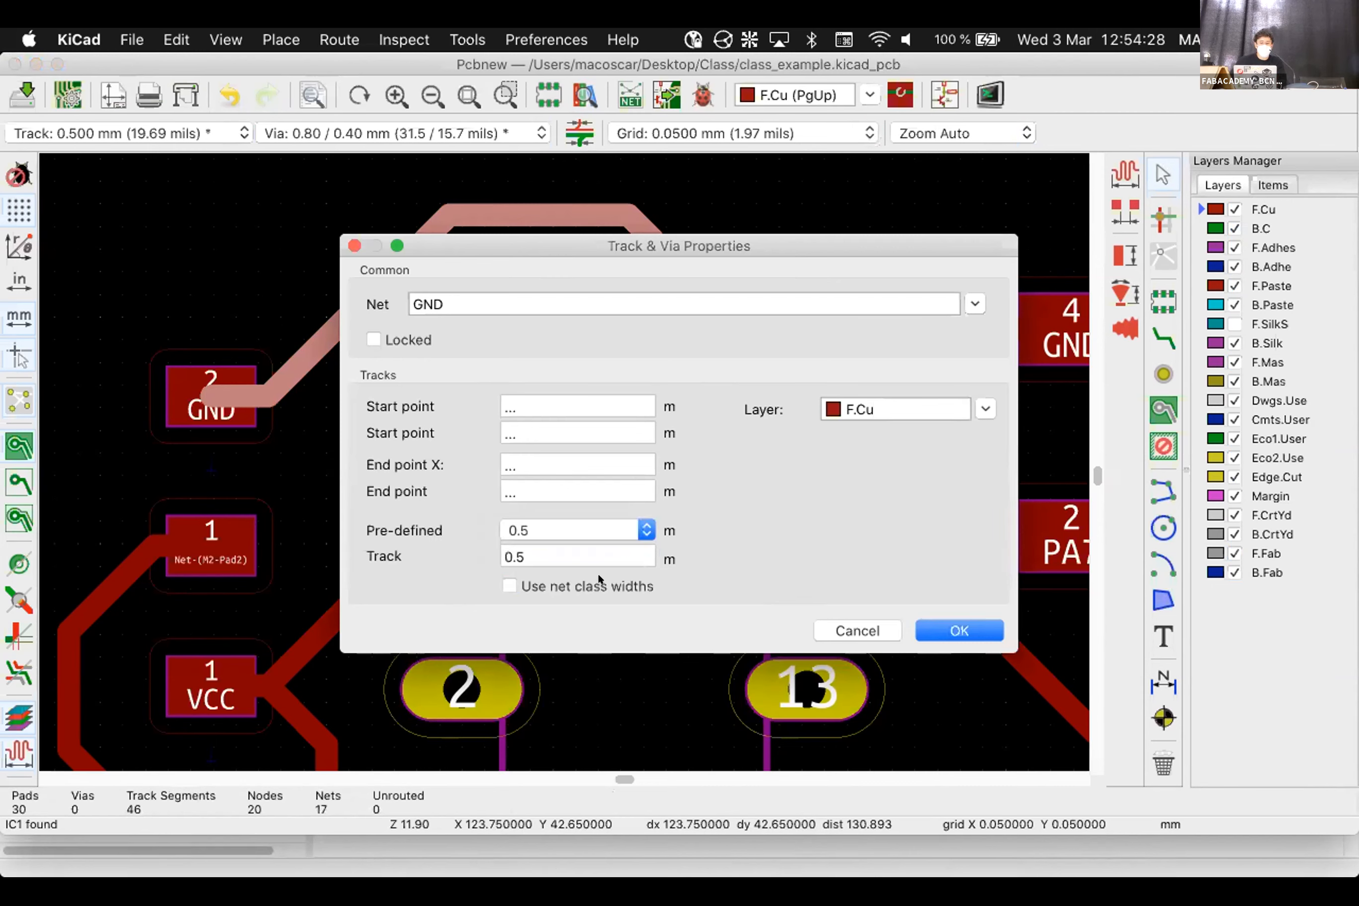
click(586, 546)
text(0.8)
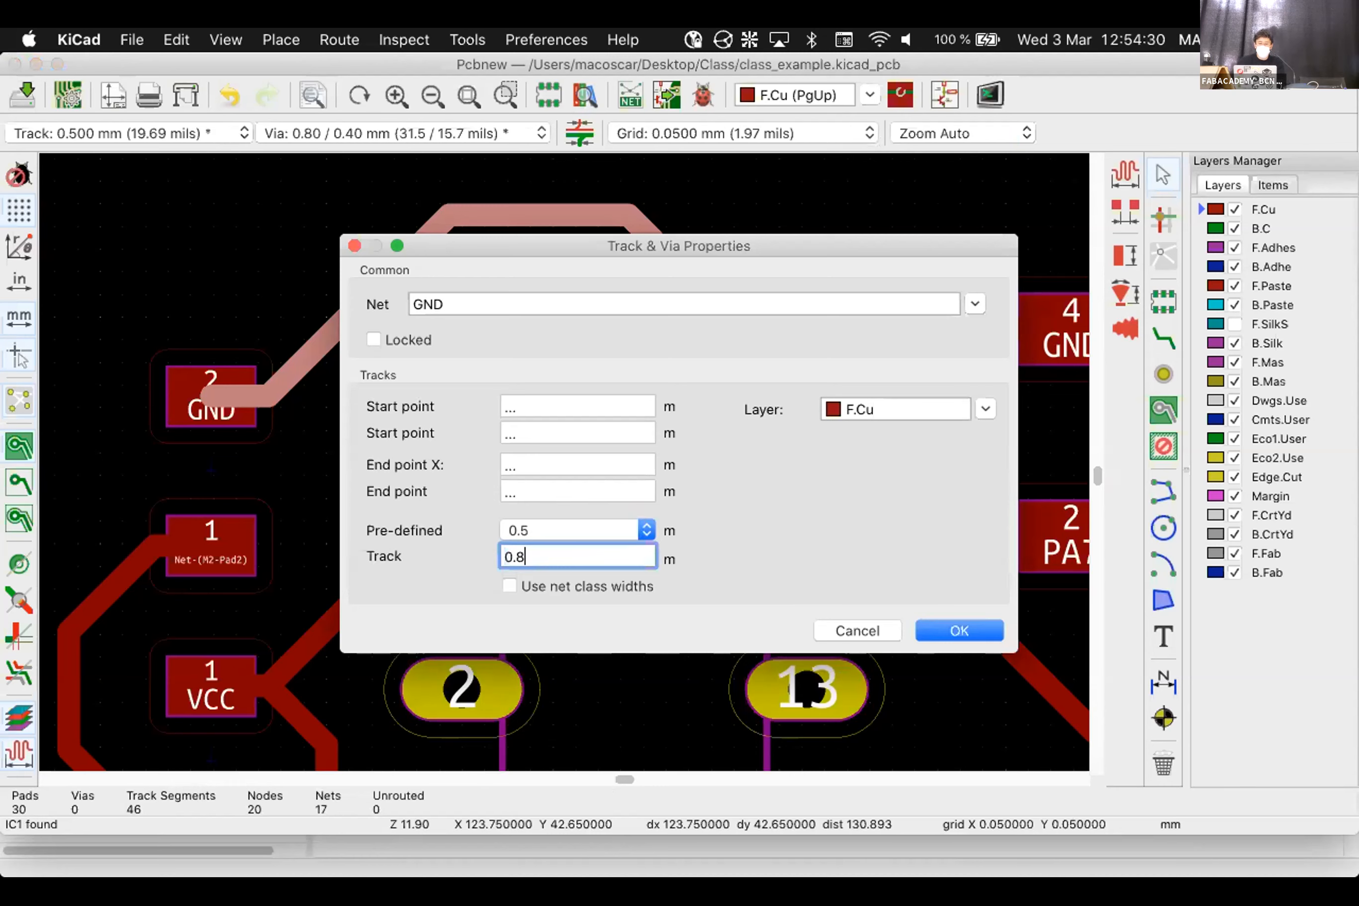
click(959, 627)
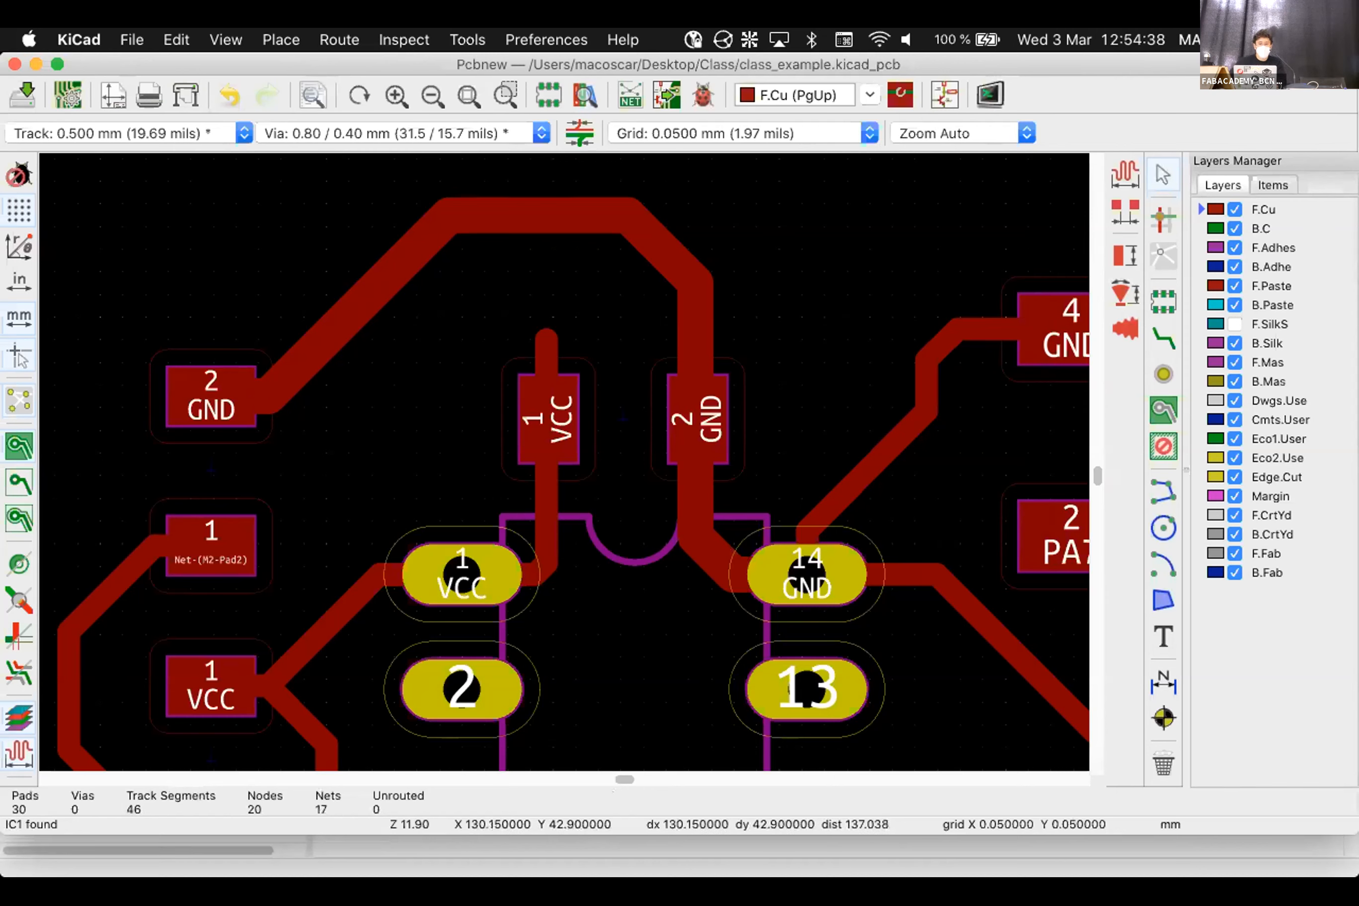
Inspect the vertical VCC track at IC pin 1, reading 0.500 mm wide
click(536, 343)
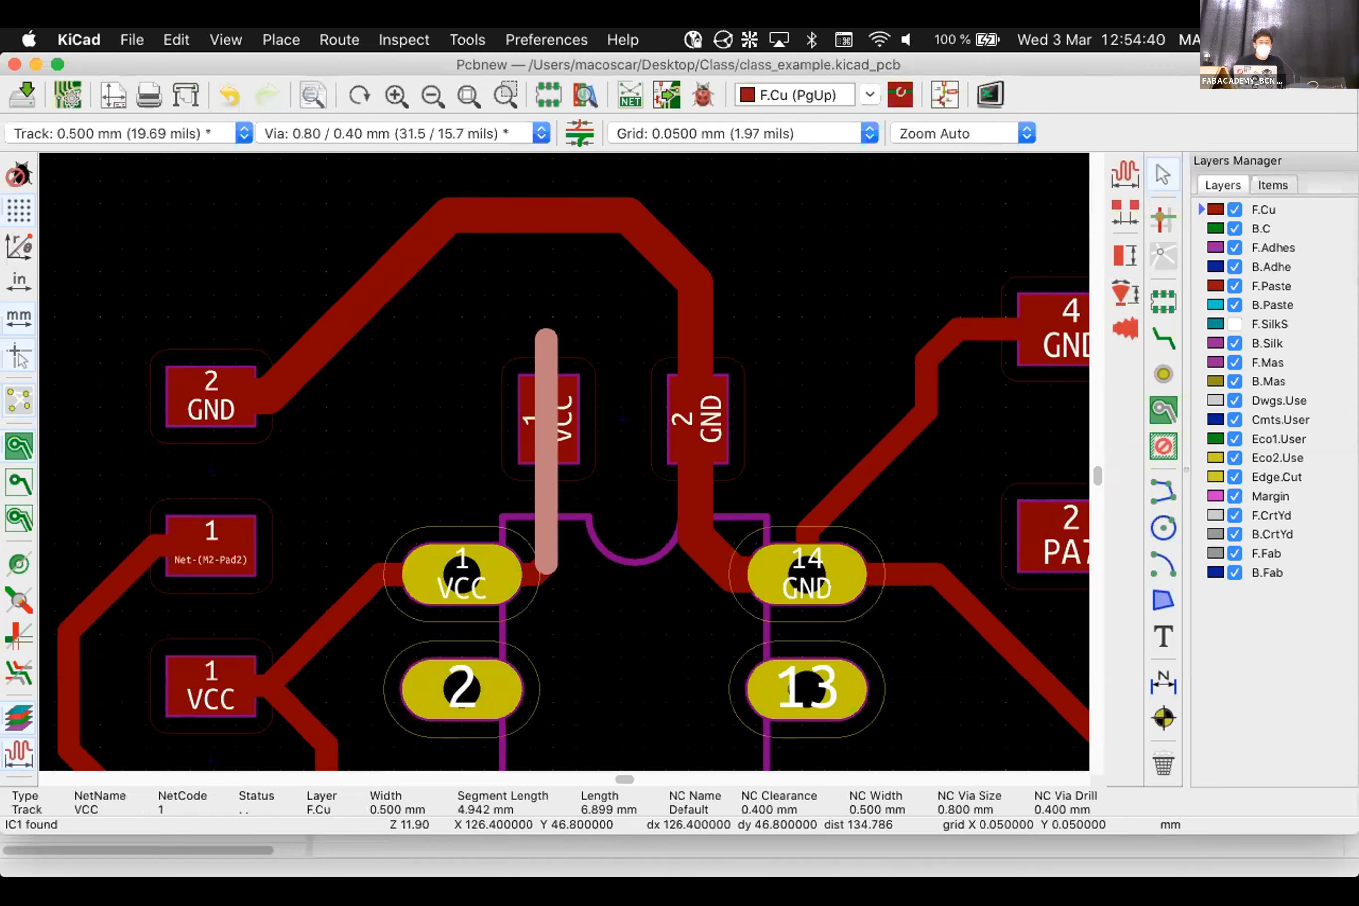
click(548, 338)
click(548, 340)
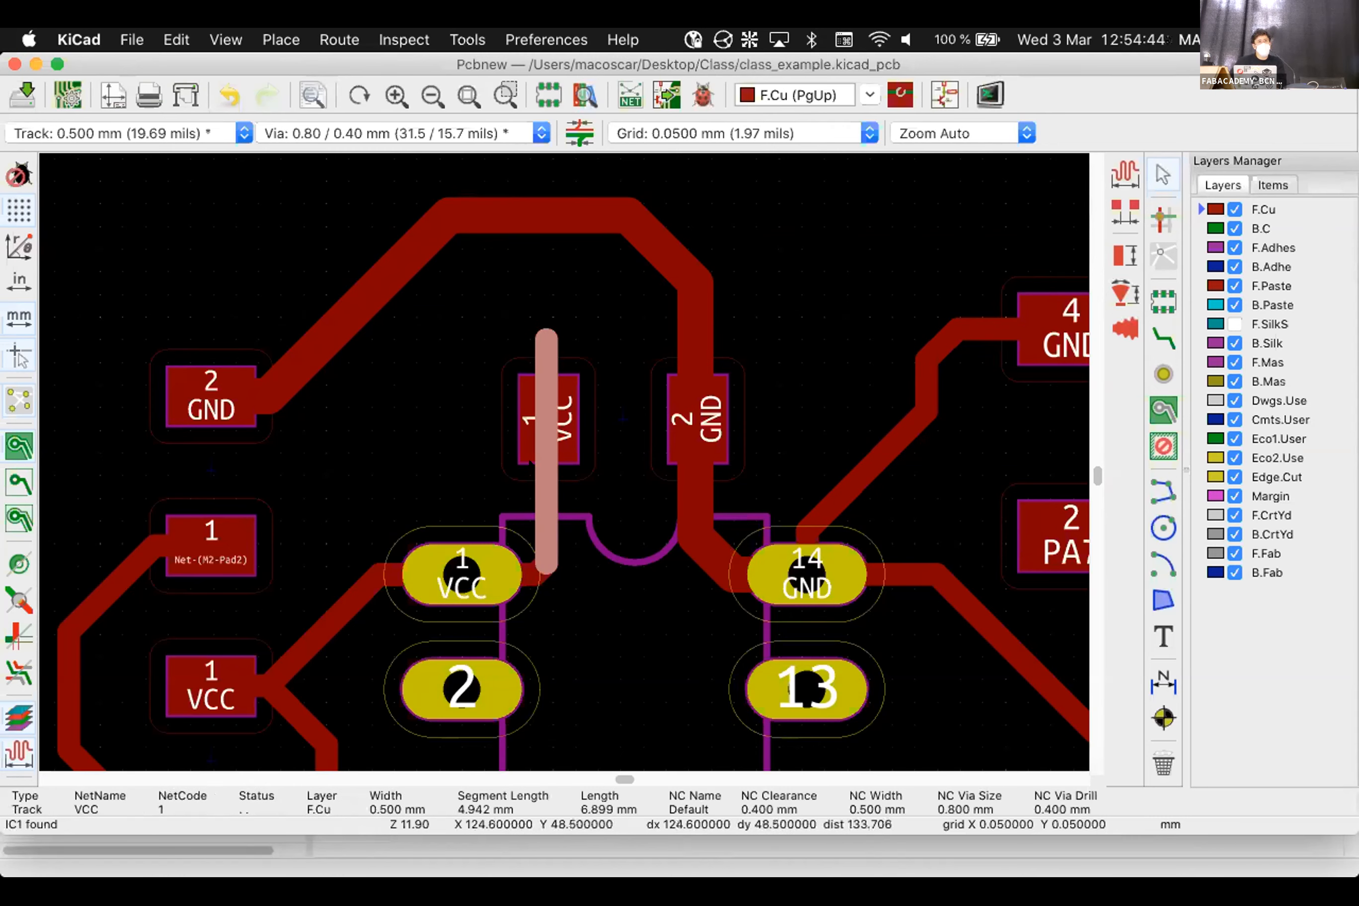
click(696, 330)
click(692, 410)
key(Escape)
click(547, 341)
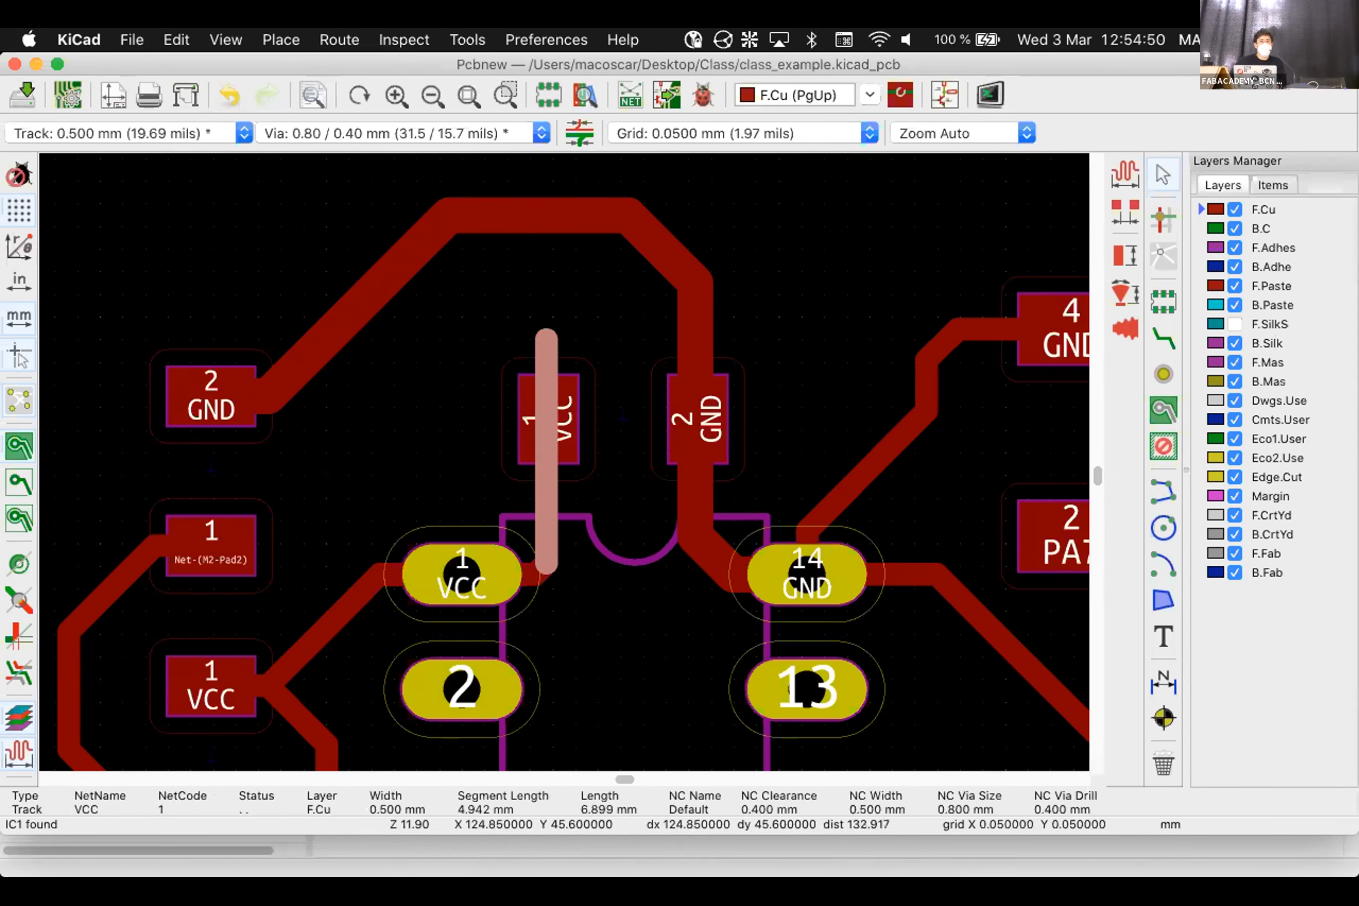
key(Escape)
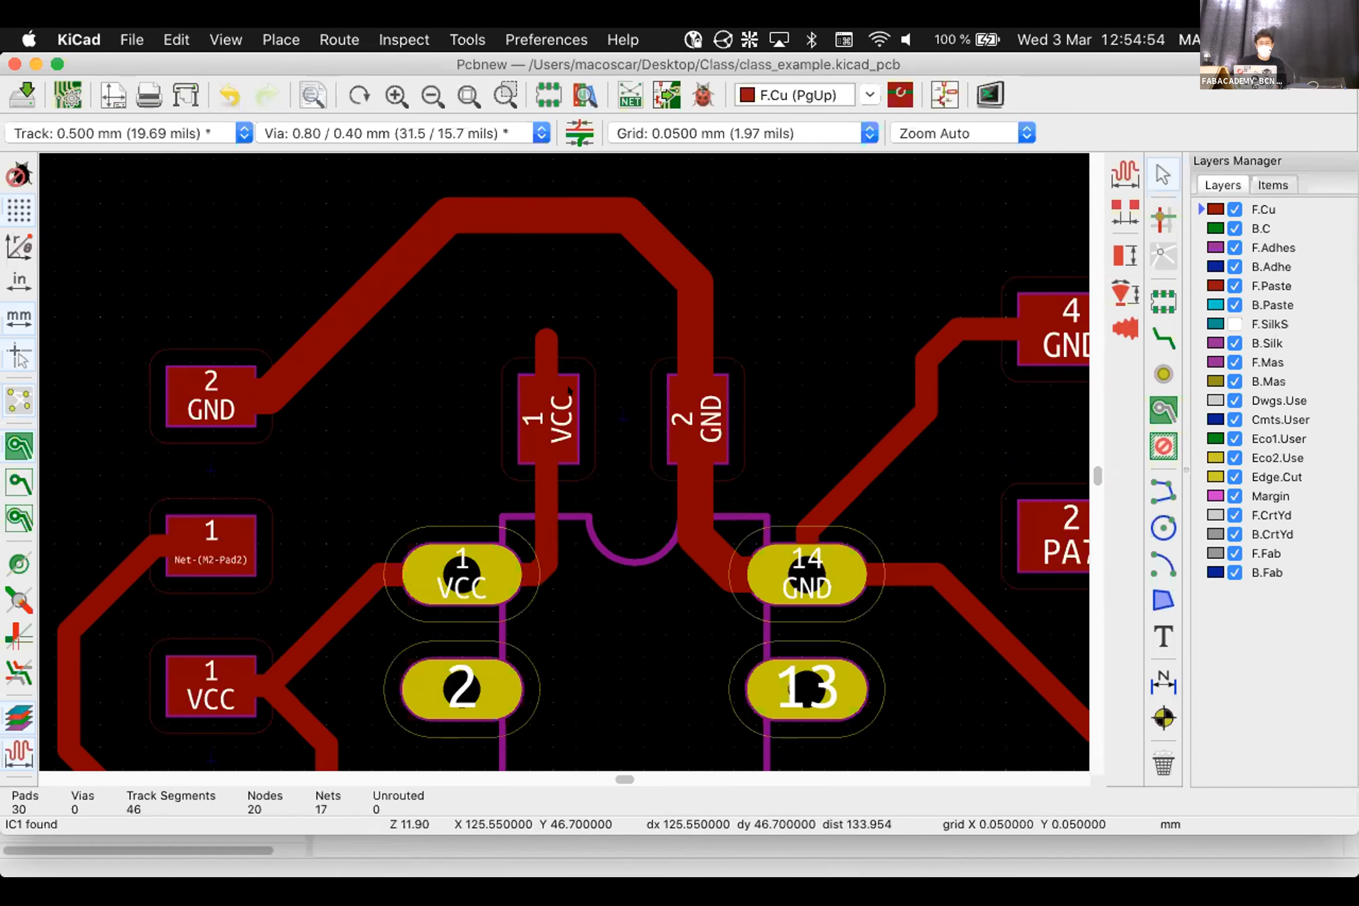
Run Cleanup Tracks and Vias with only Delete dangling tracks checked, removing the VCC stub
click(175, 39)
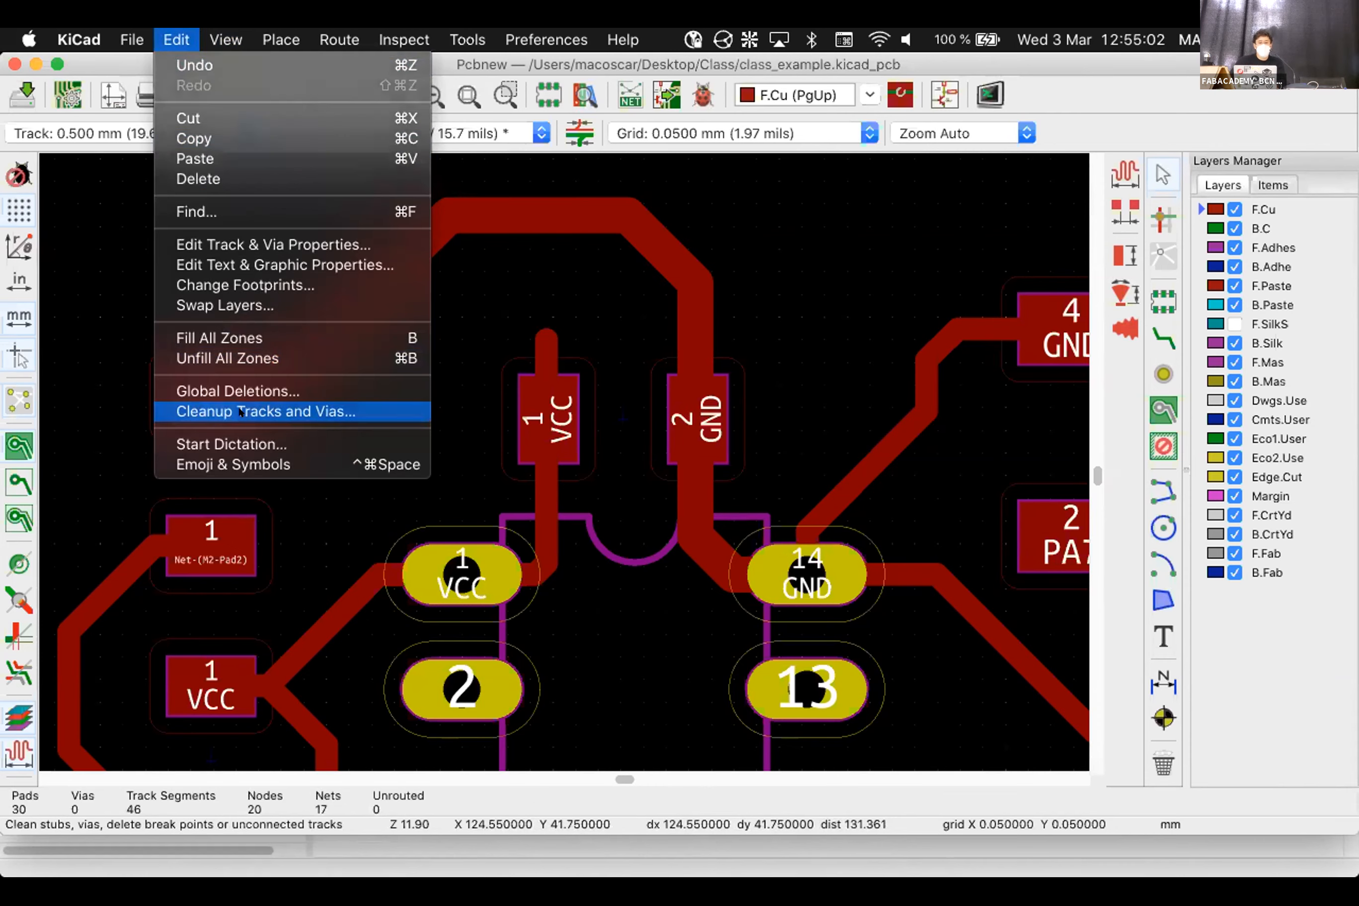
click(240, 412)
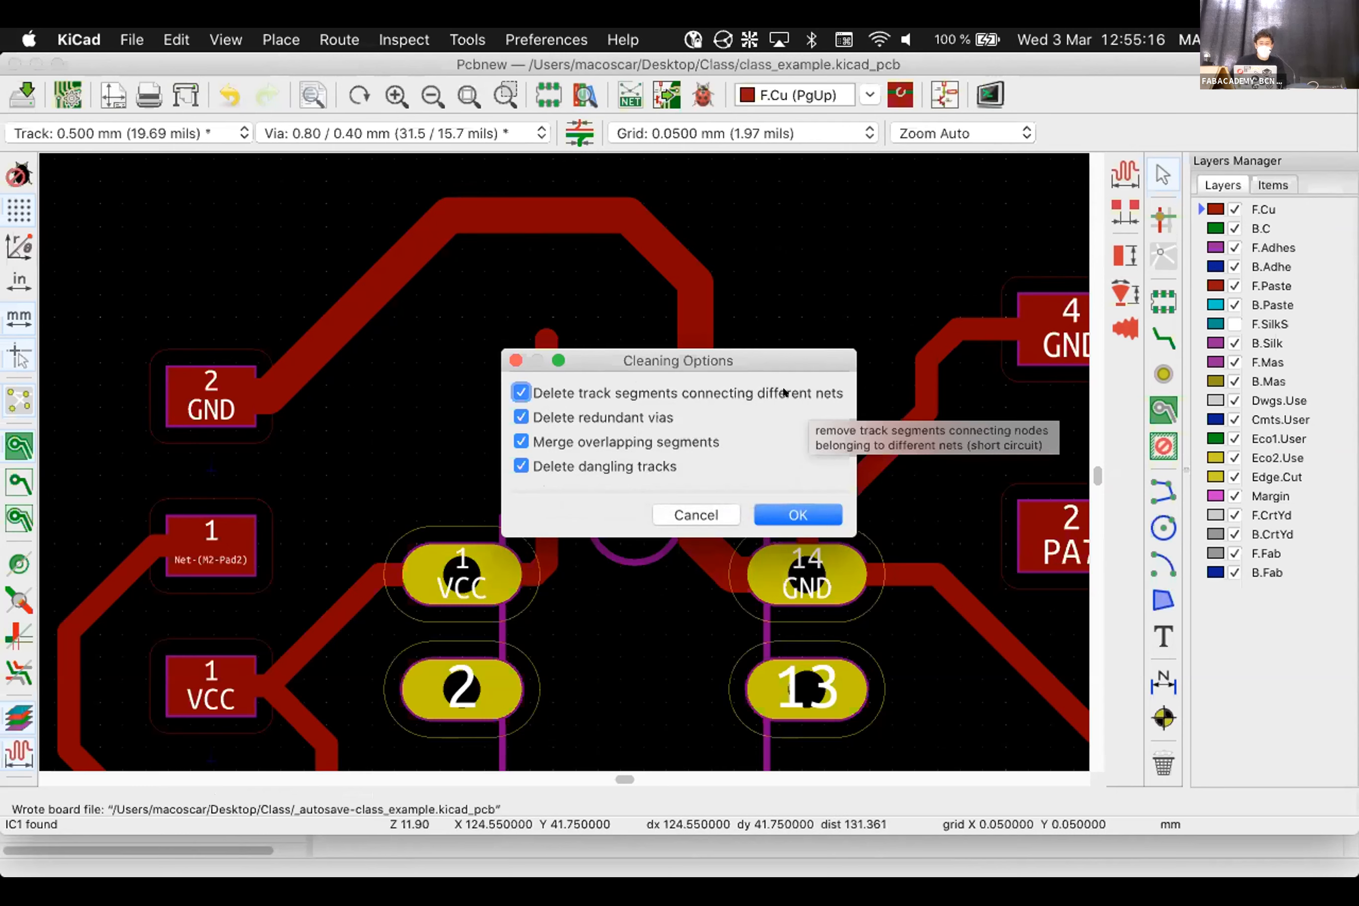
click(750, 393)
click(626, 442)
click(630, 418)
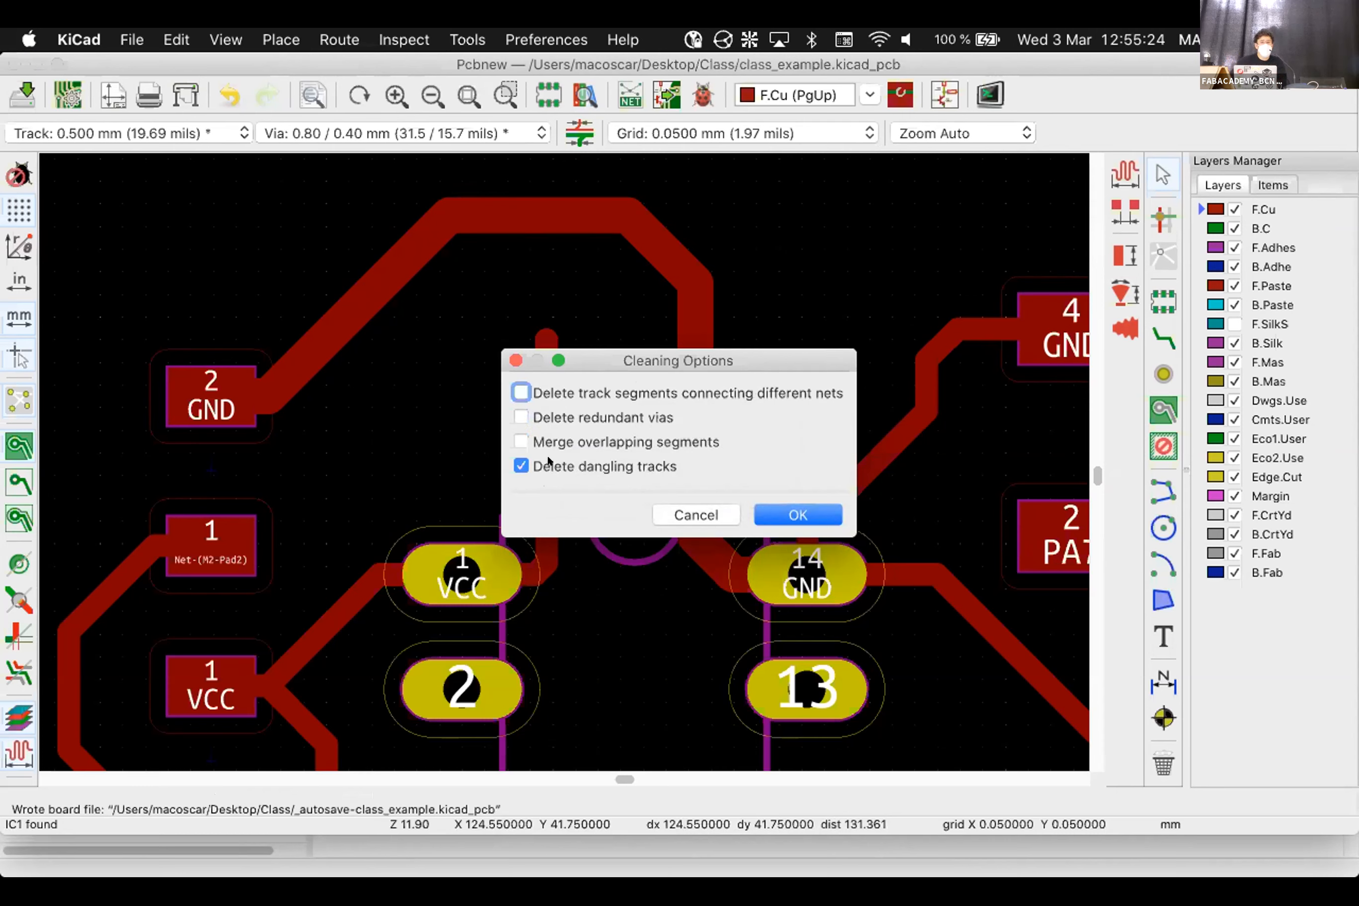
click(797, 514)
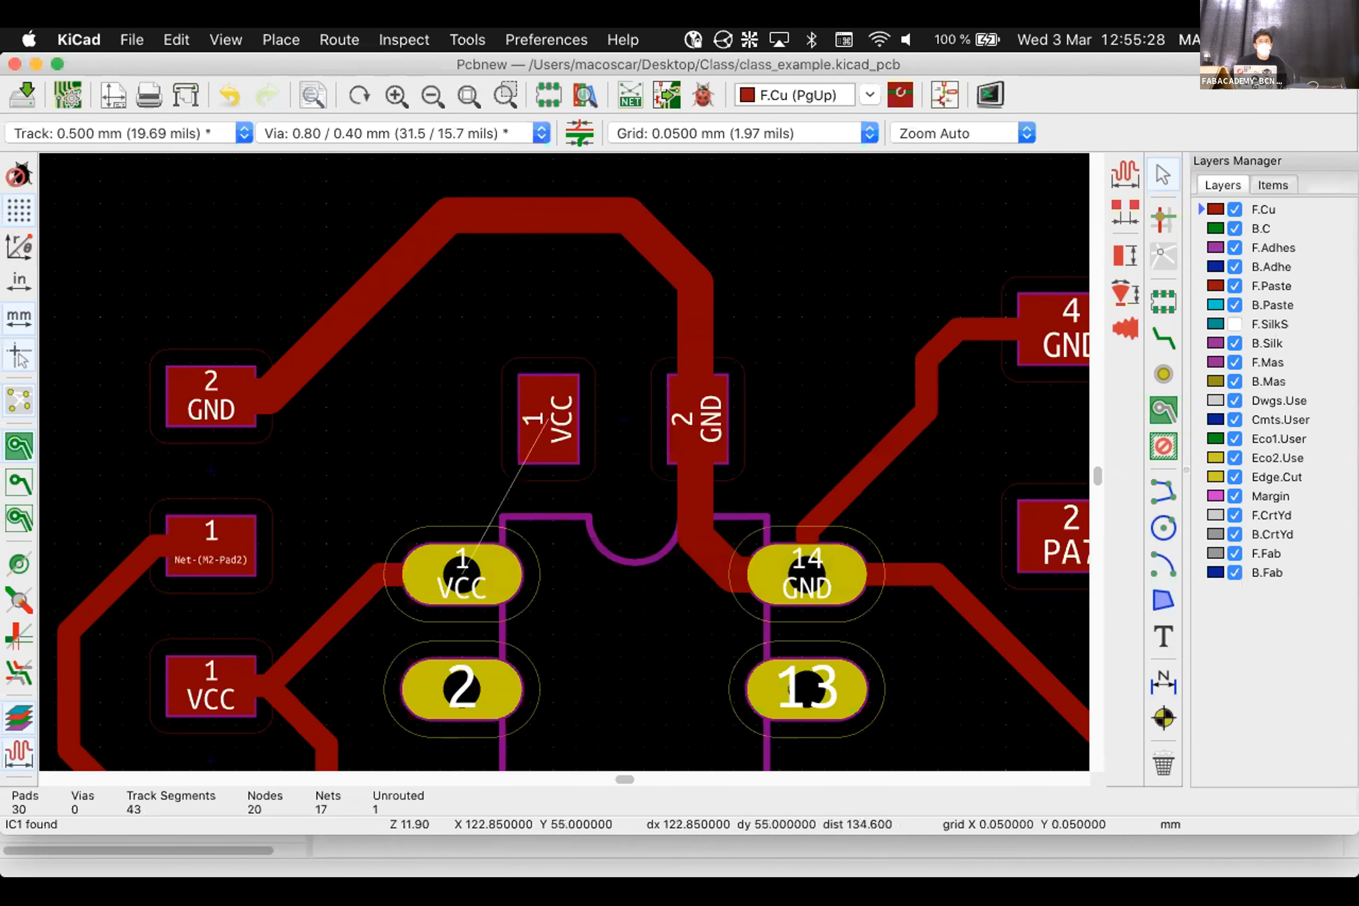
scroll(462, 565, down, 1)
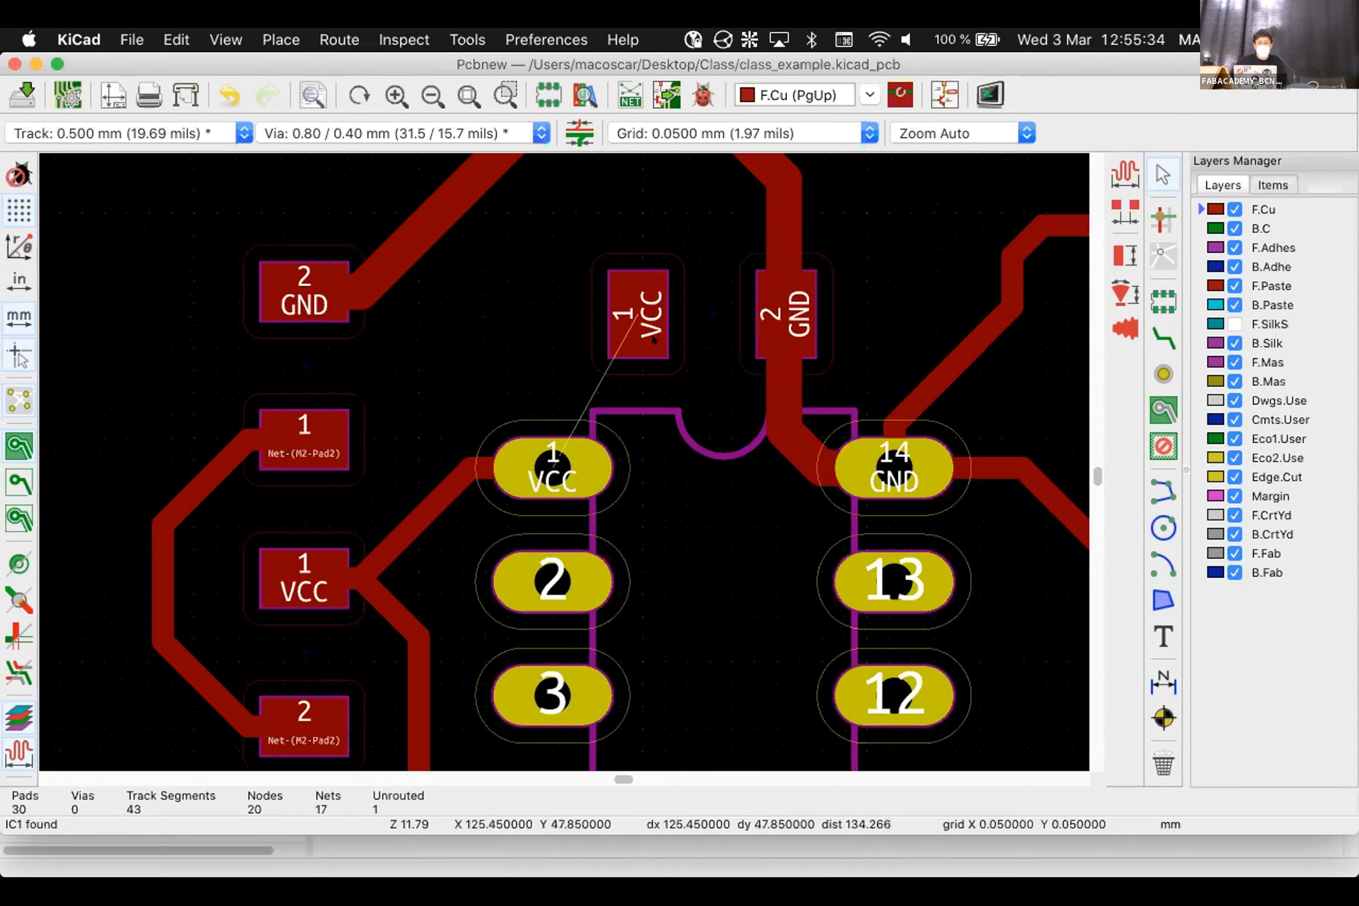
key(x)
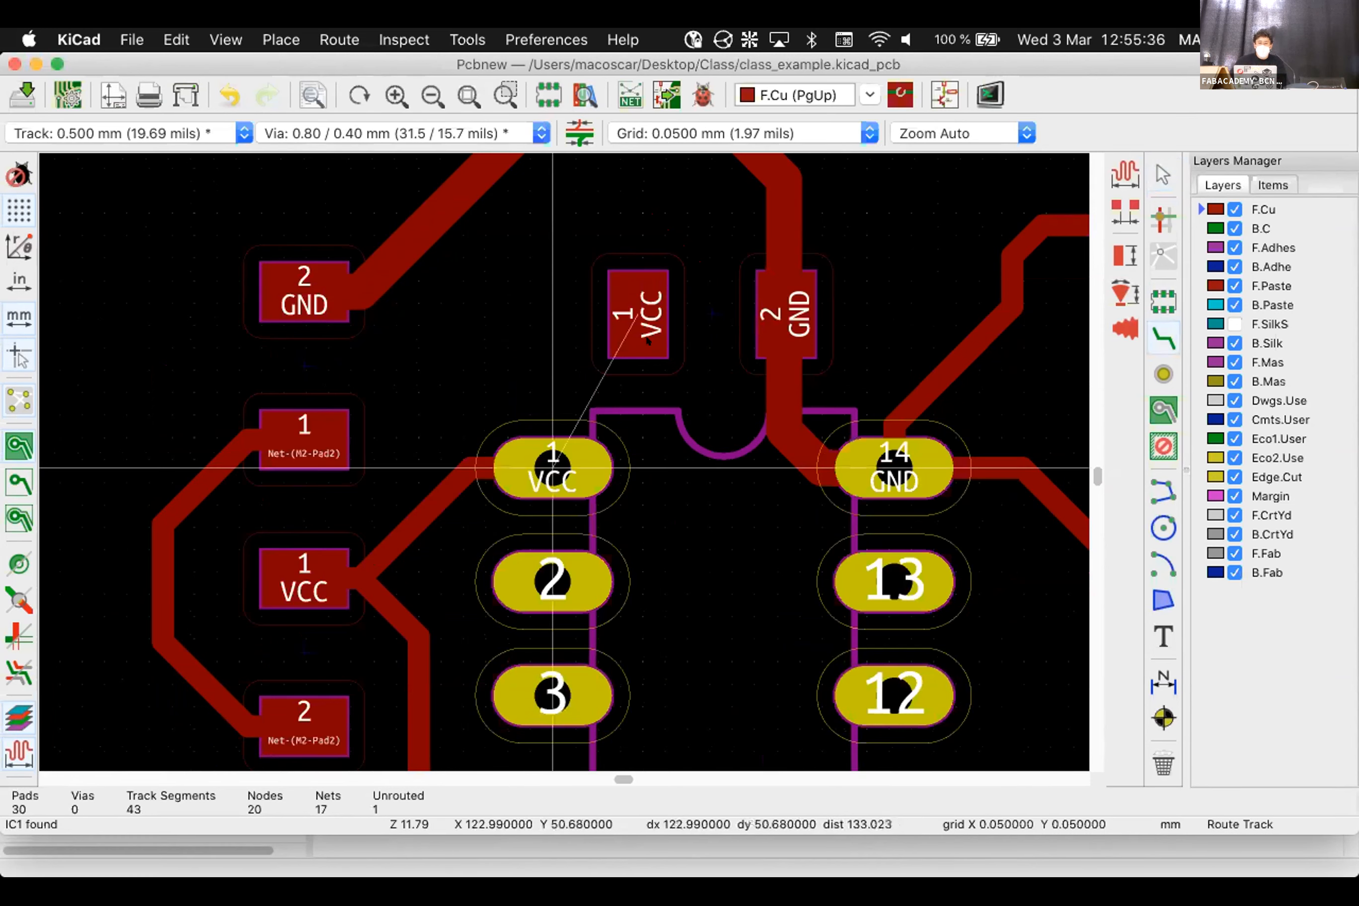
click(553, 467)
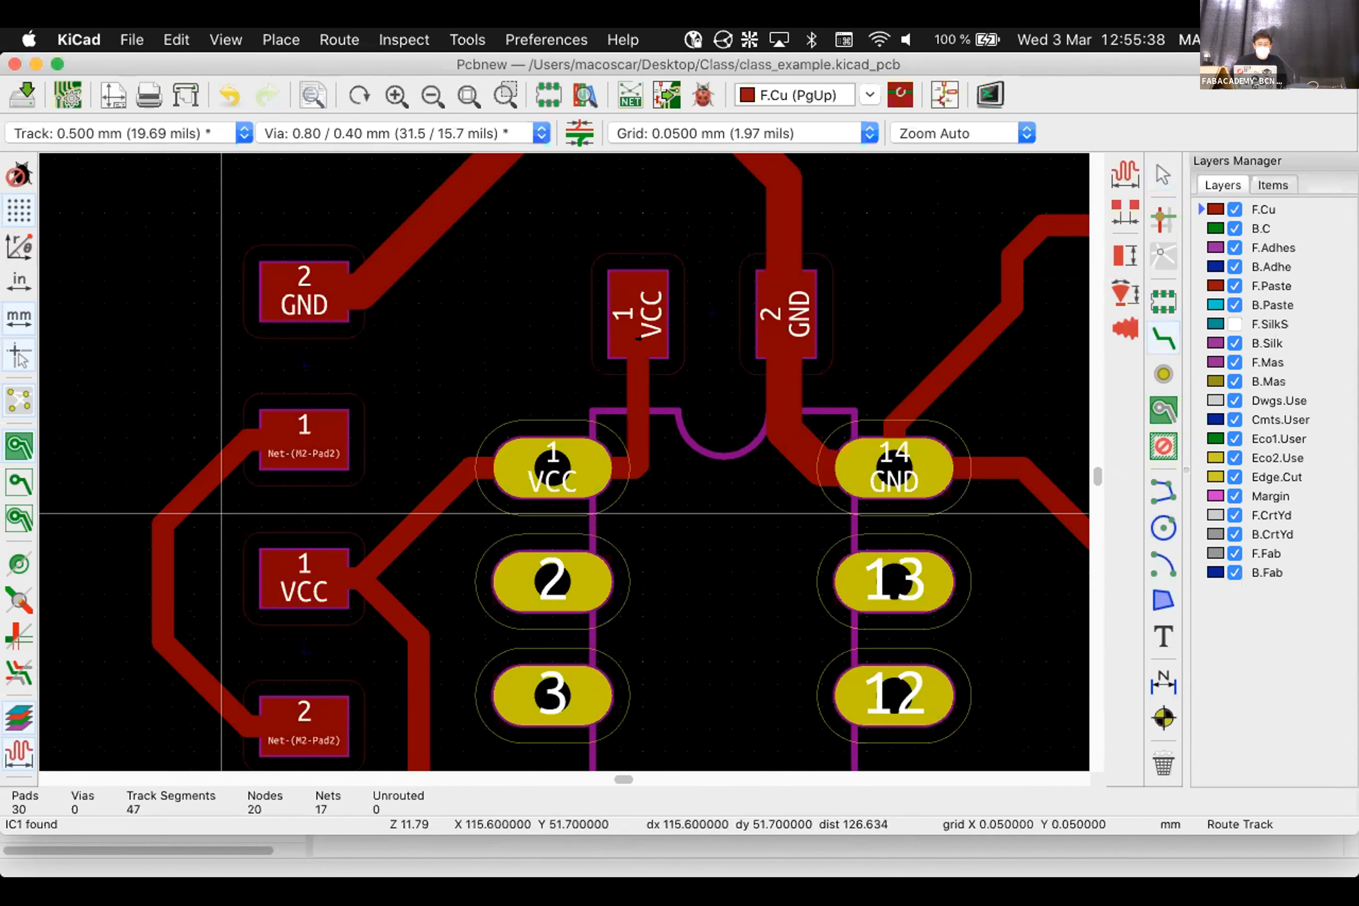
key(super+z)
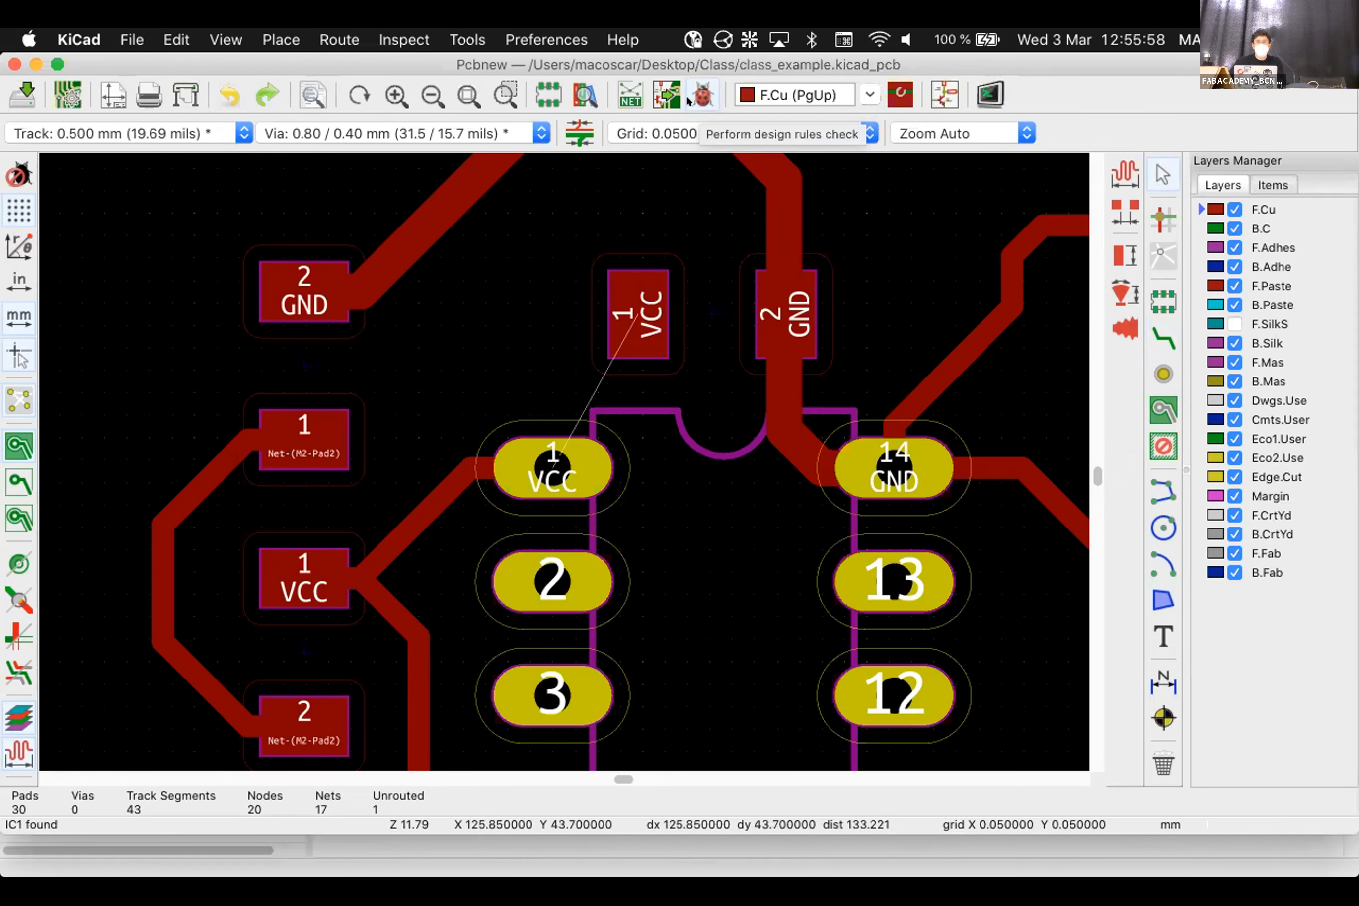
click(688, 99)
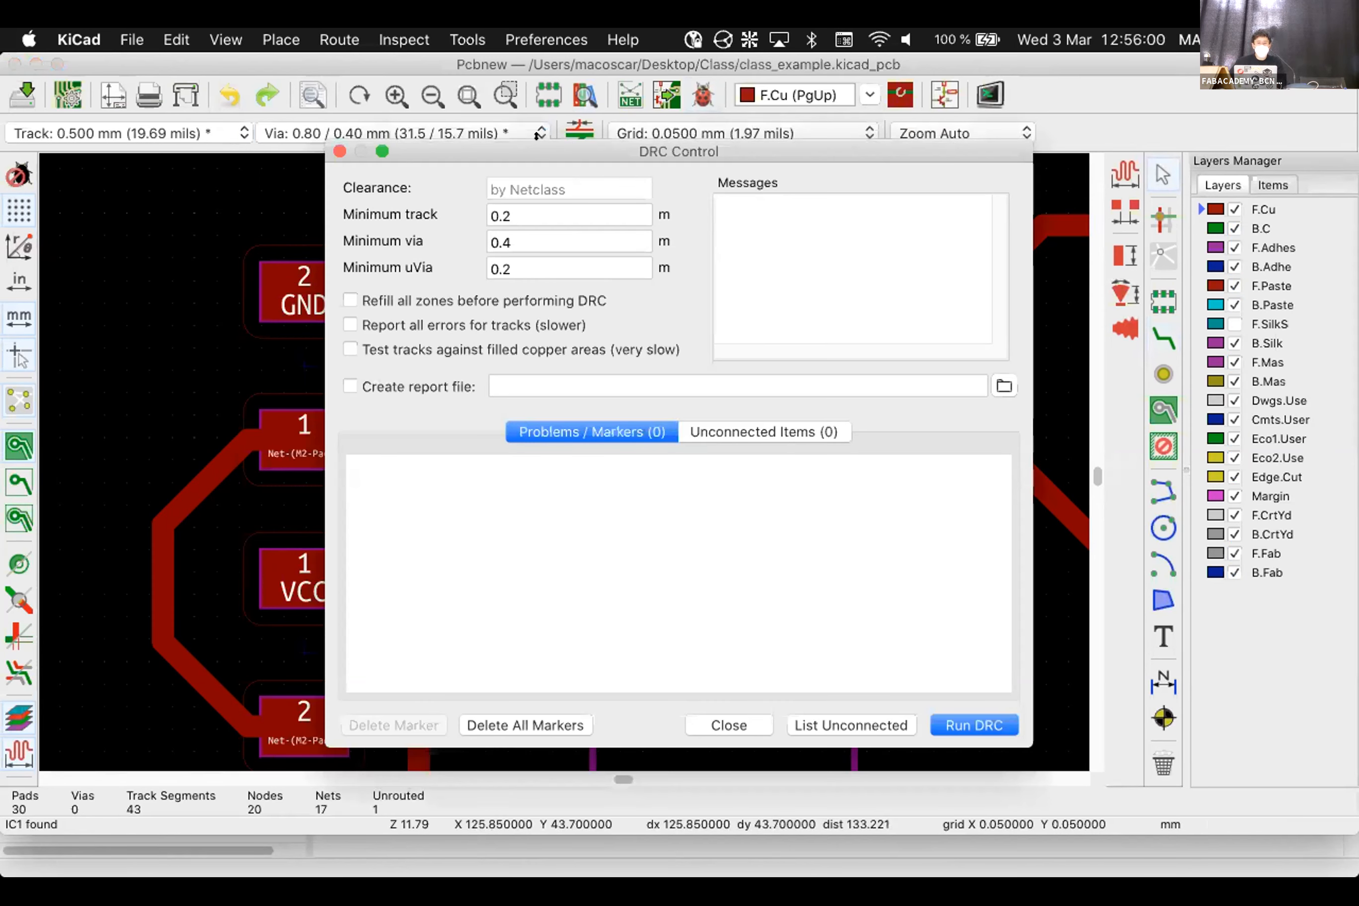
Run DRC and locate the unconnected VCC item on the board
drag(564, 143, 534, 120)
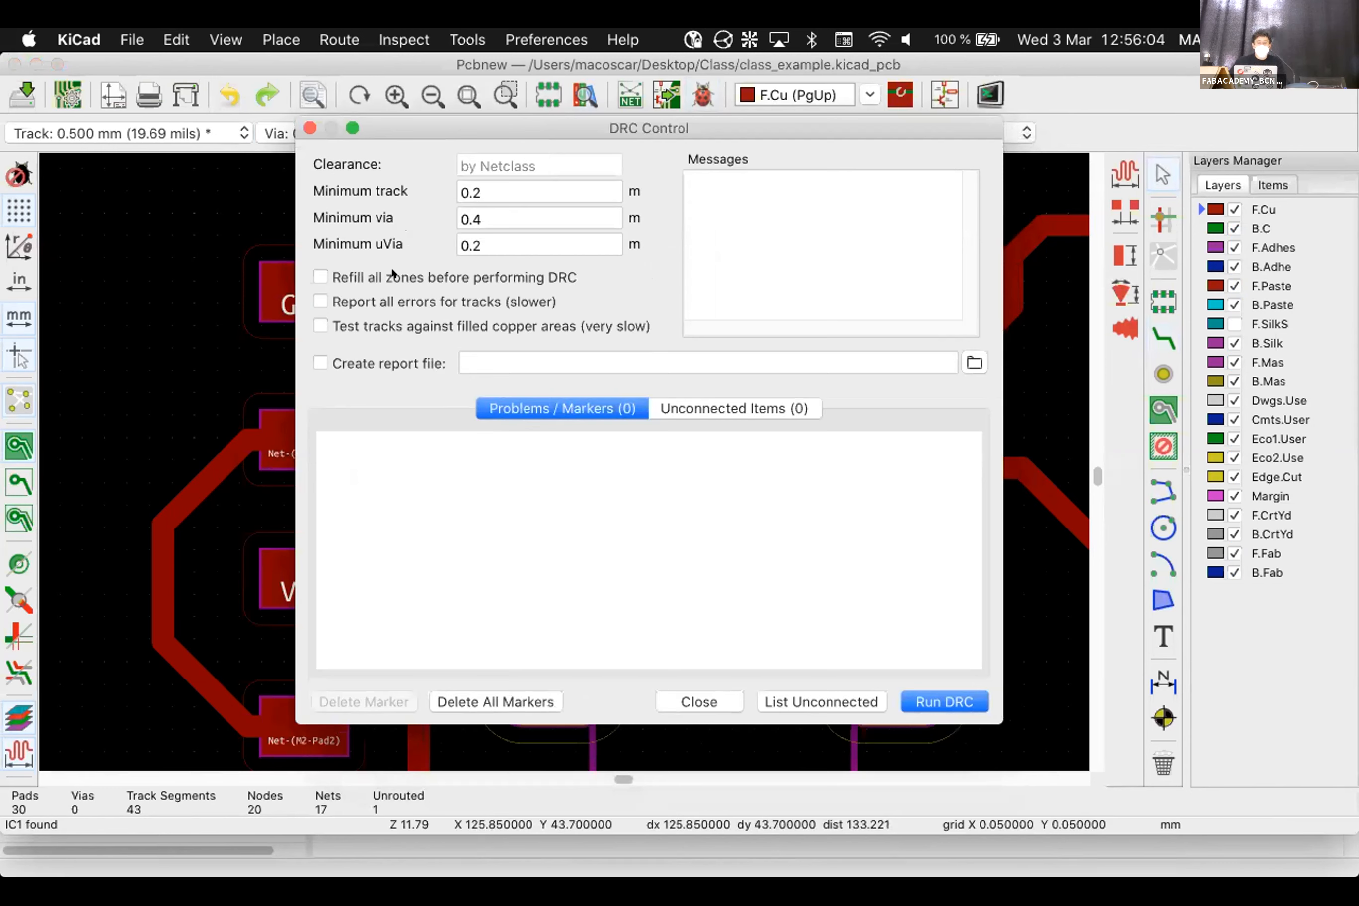
click(917, 694)
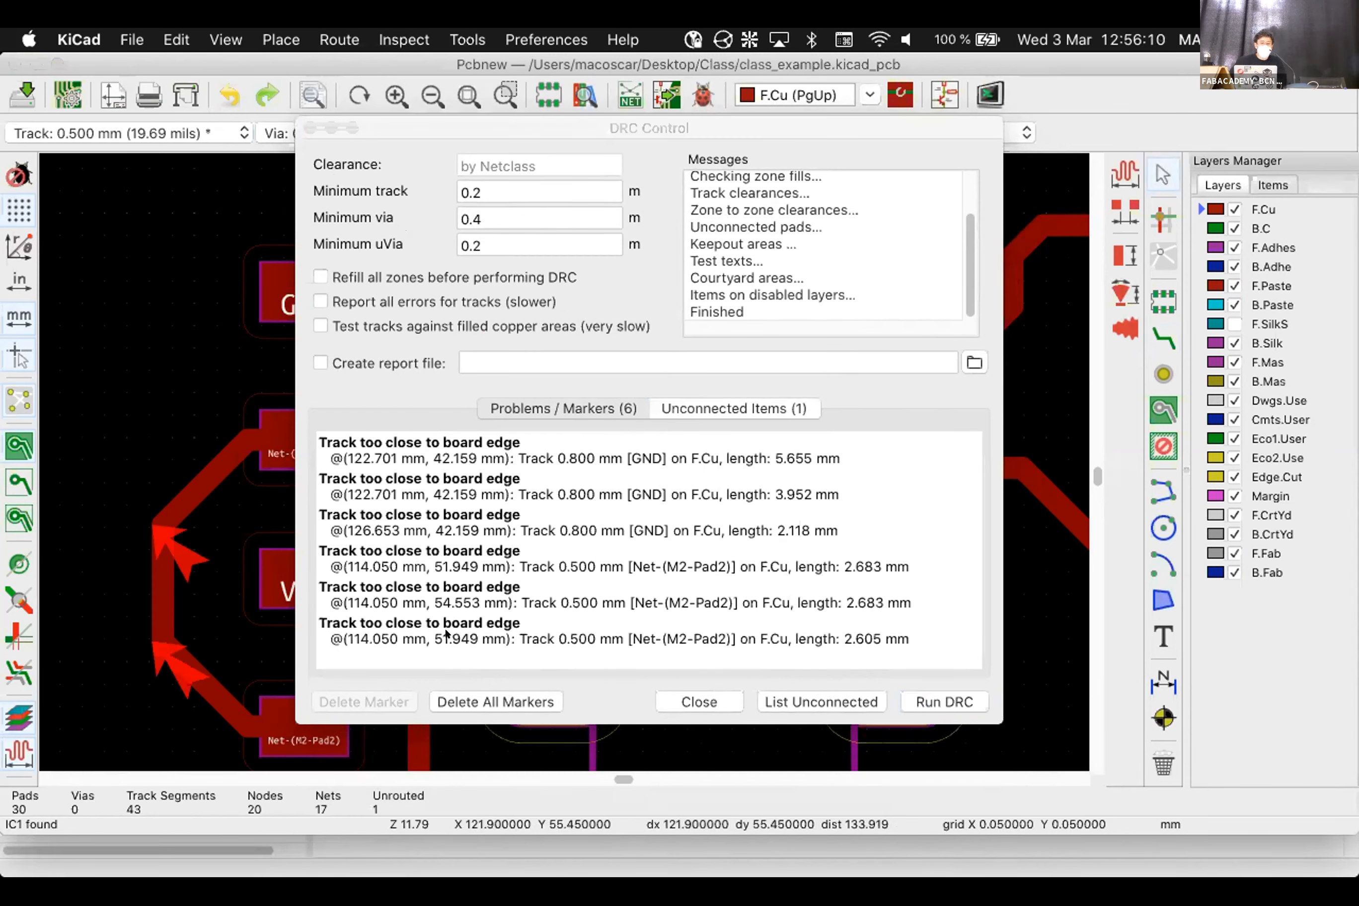
click(737, 407)
click(736, 407)
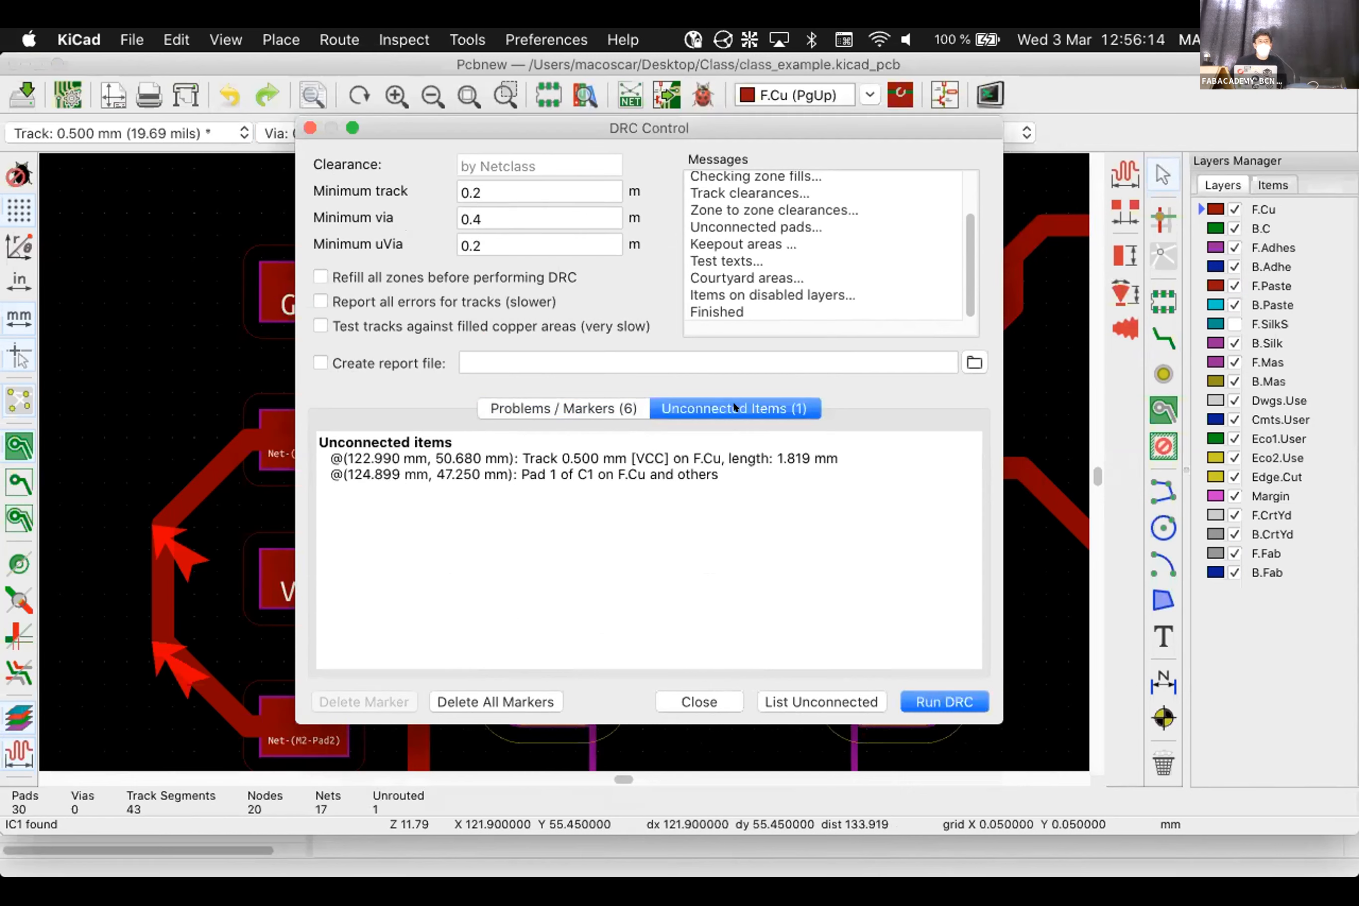
click(363, 458)
drag(575, 132, 1084, 145)
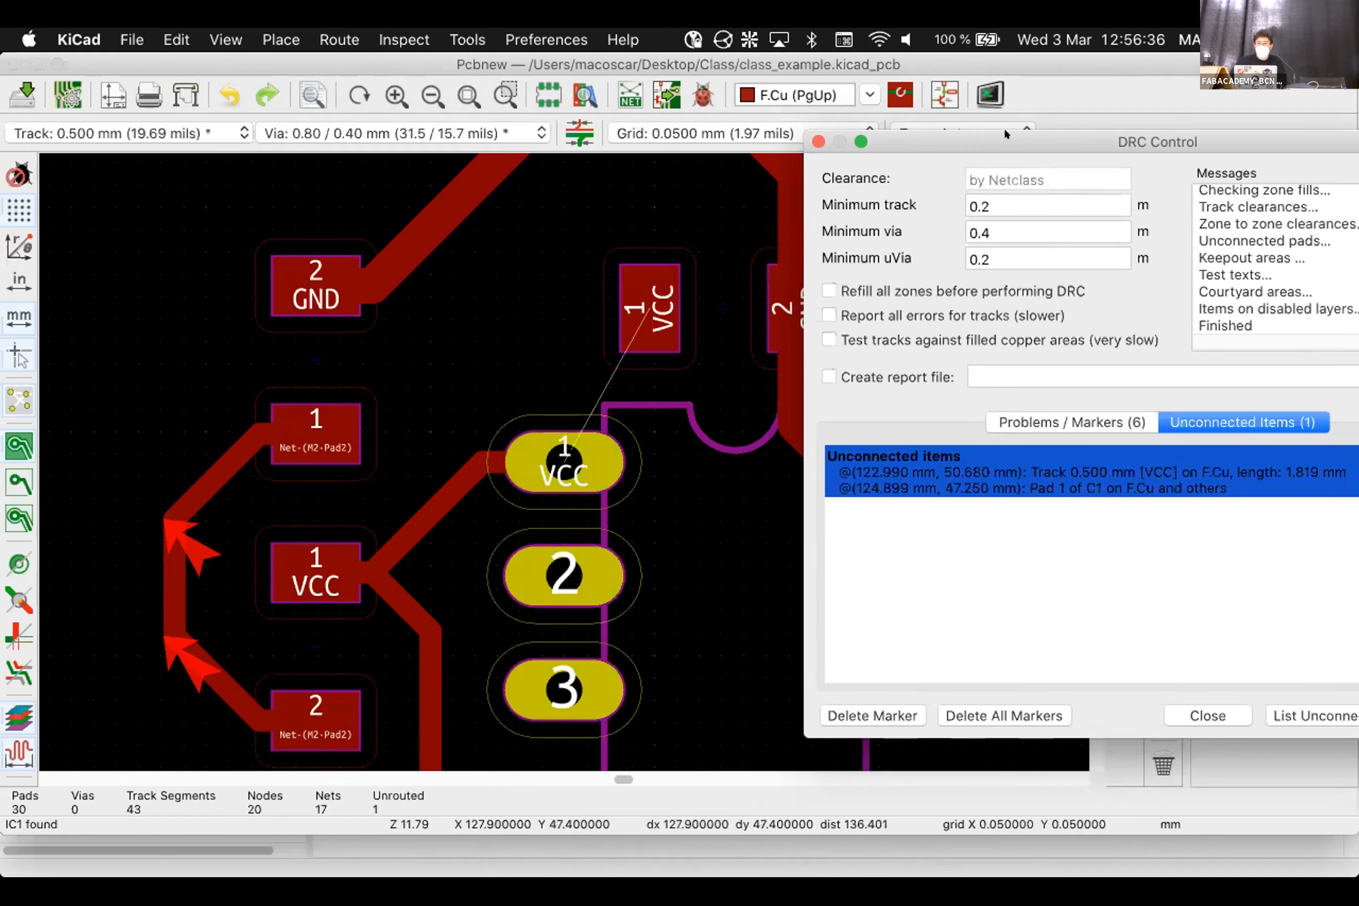
drag(1004, 140, 670, 137)
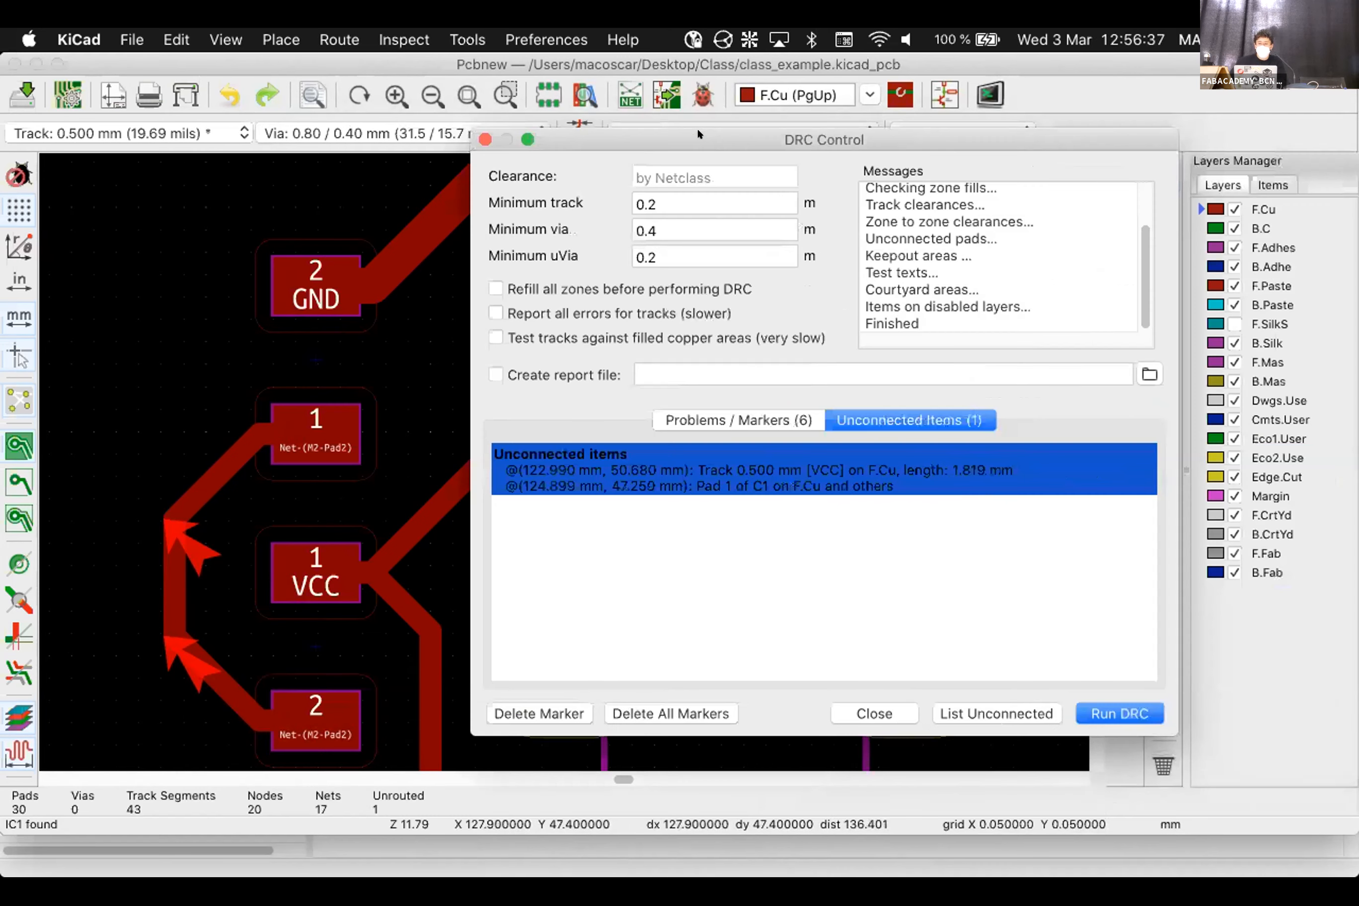
click(973, 714)
drag(665, 130, 900, 120)
click(1091, 700)
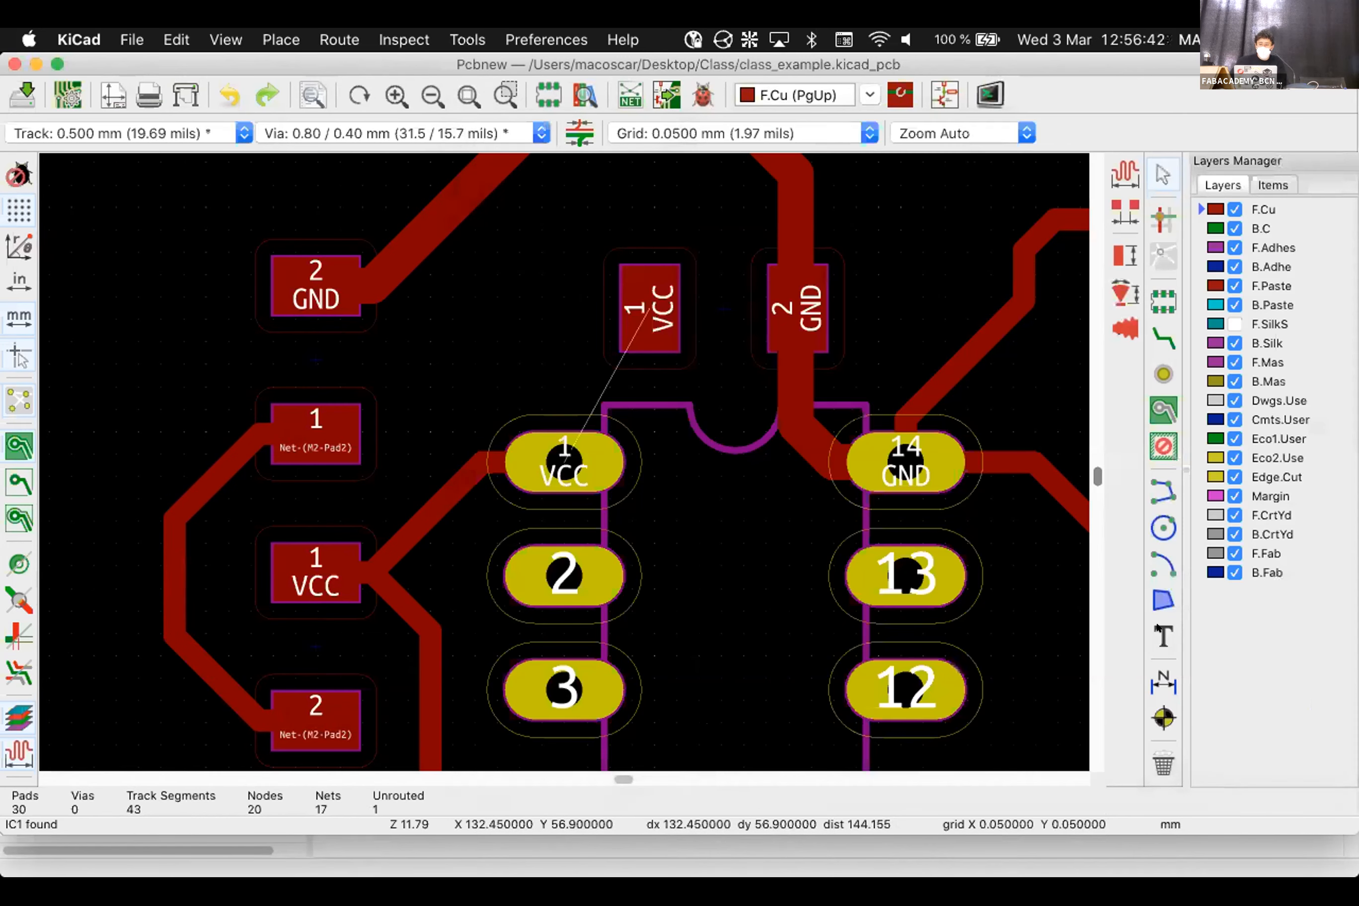
Route the missing VCC track from its pad to IC pin 1
click(1164, 338)
click(653, 308)
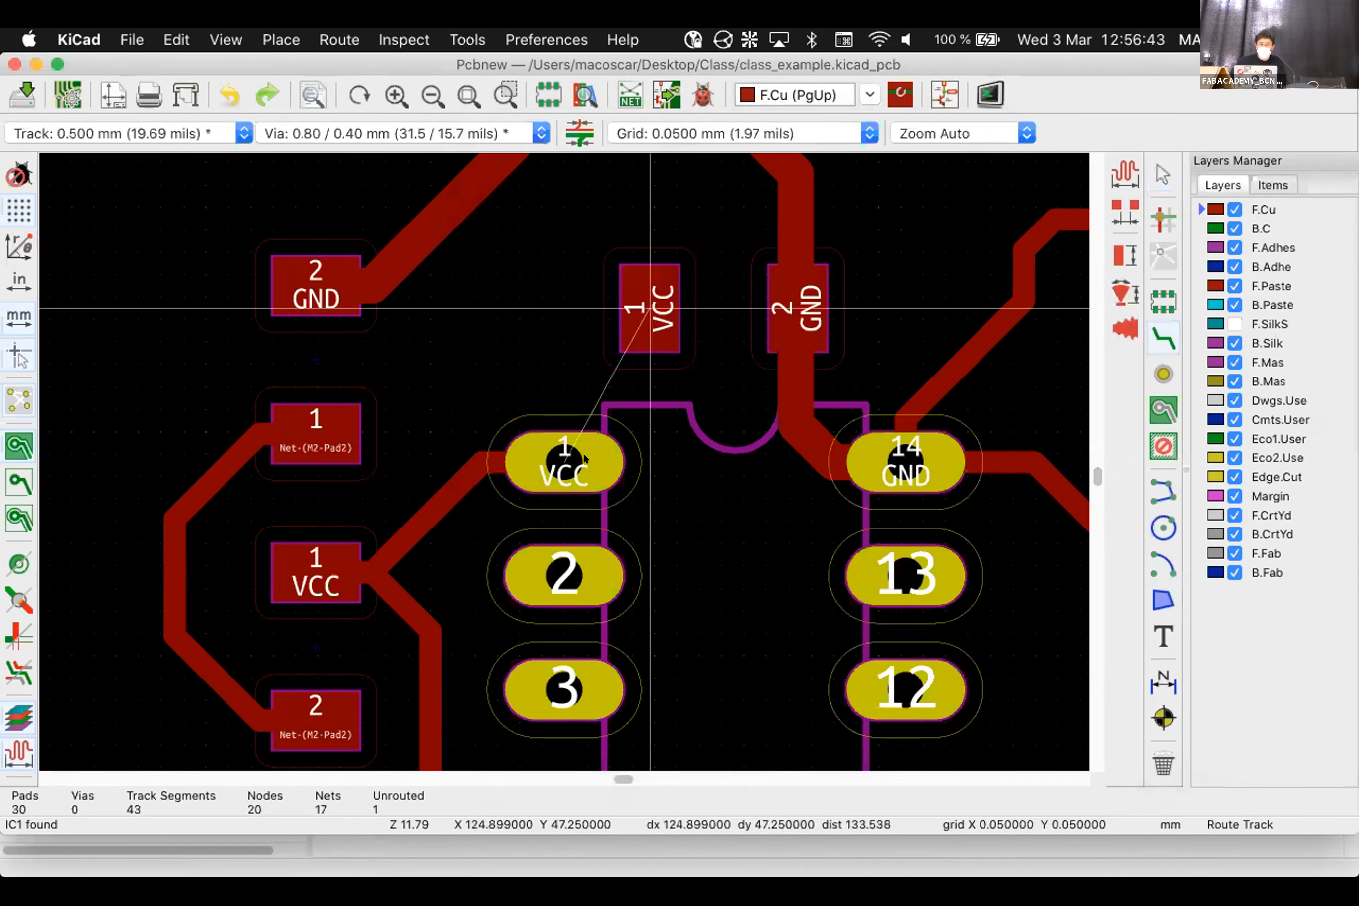
click(596, 454)
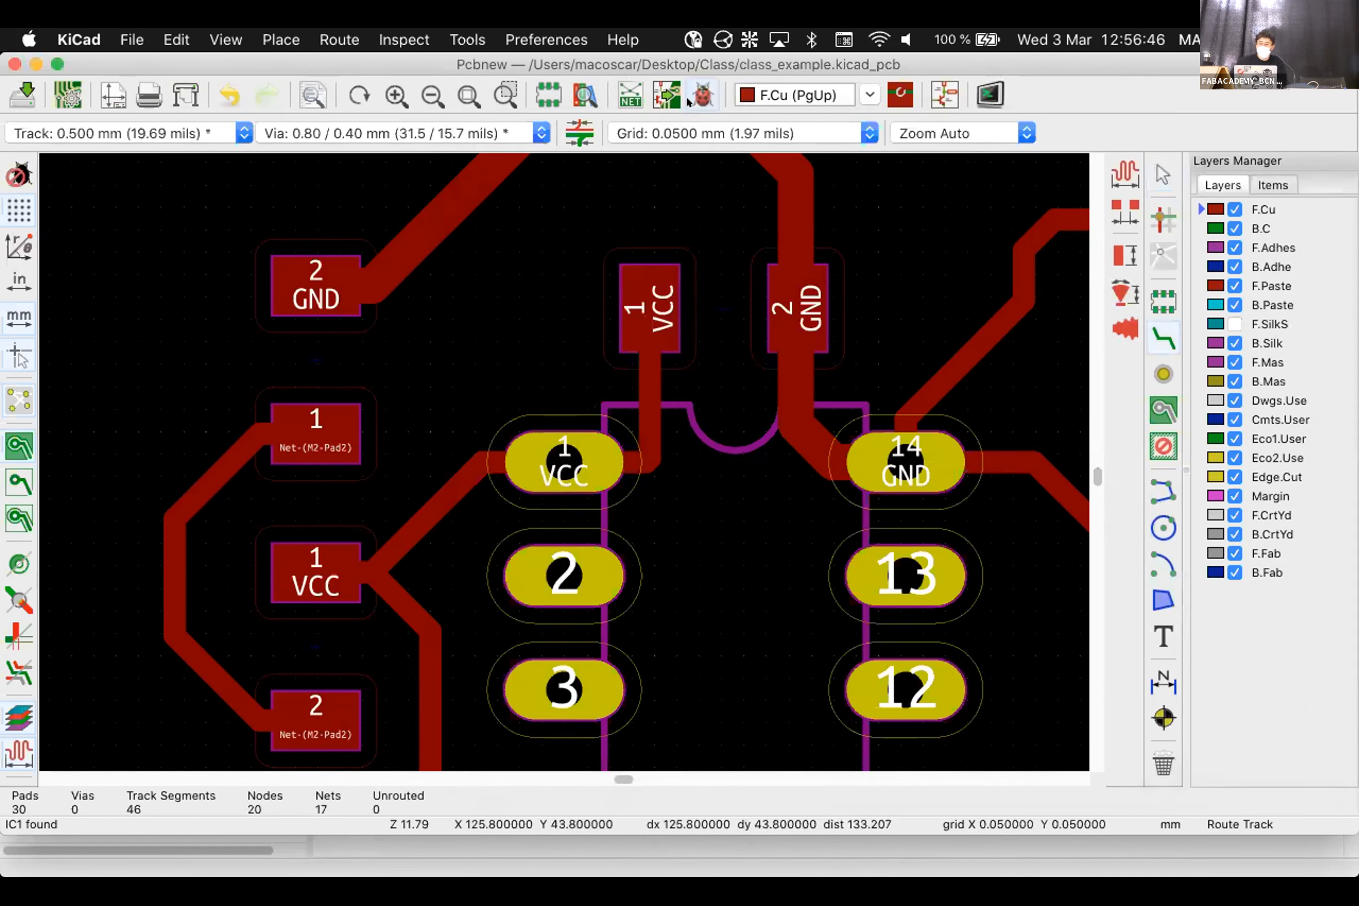
Rerun DRC, confirming zero unconnected items and six board-edge problems
click(703, 94)
click(1332, 701)
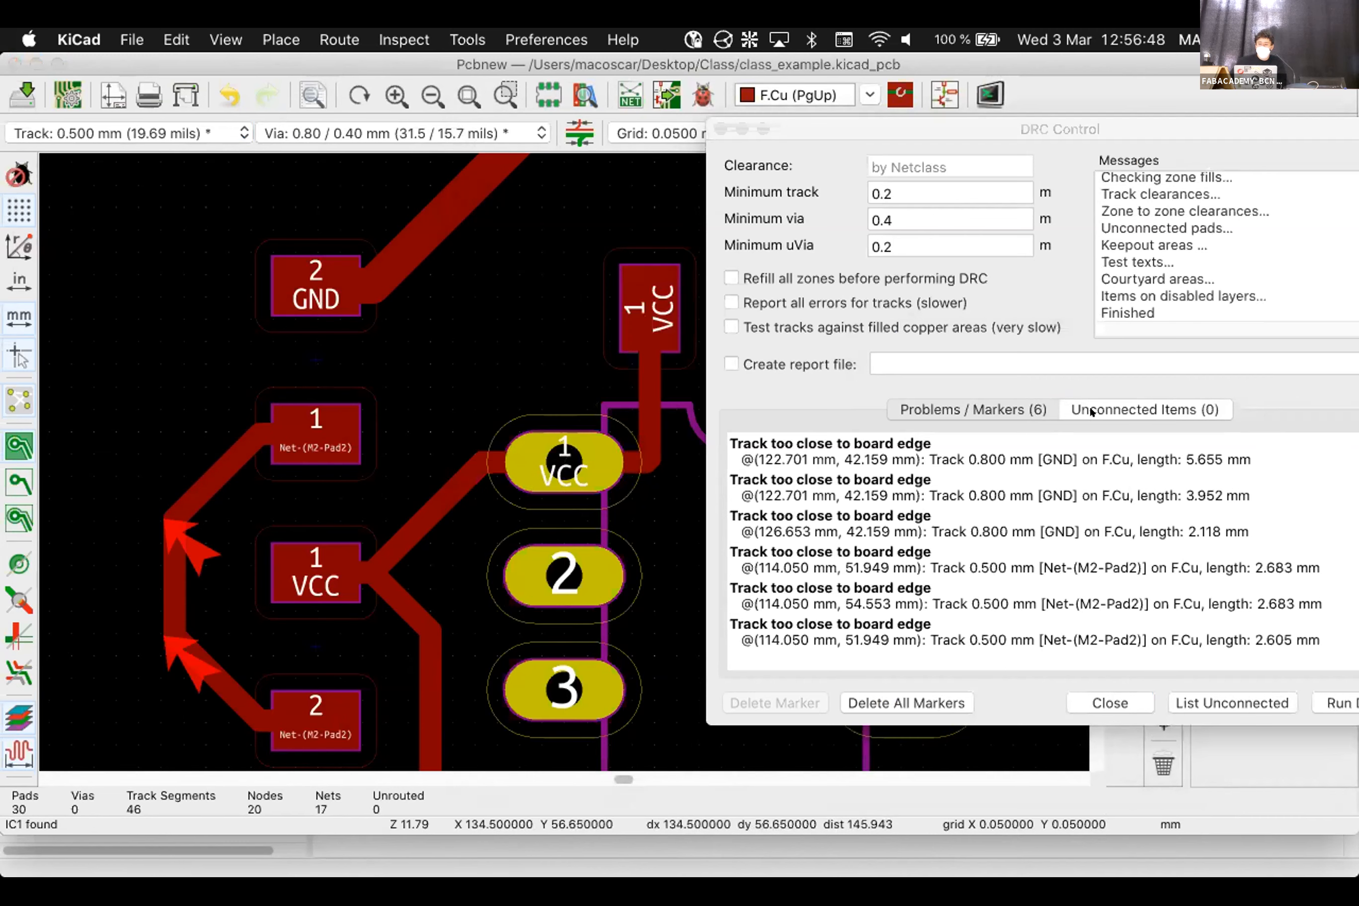
click(1091, 410)
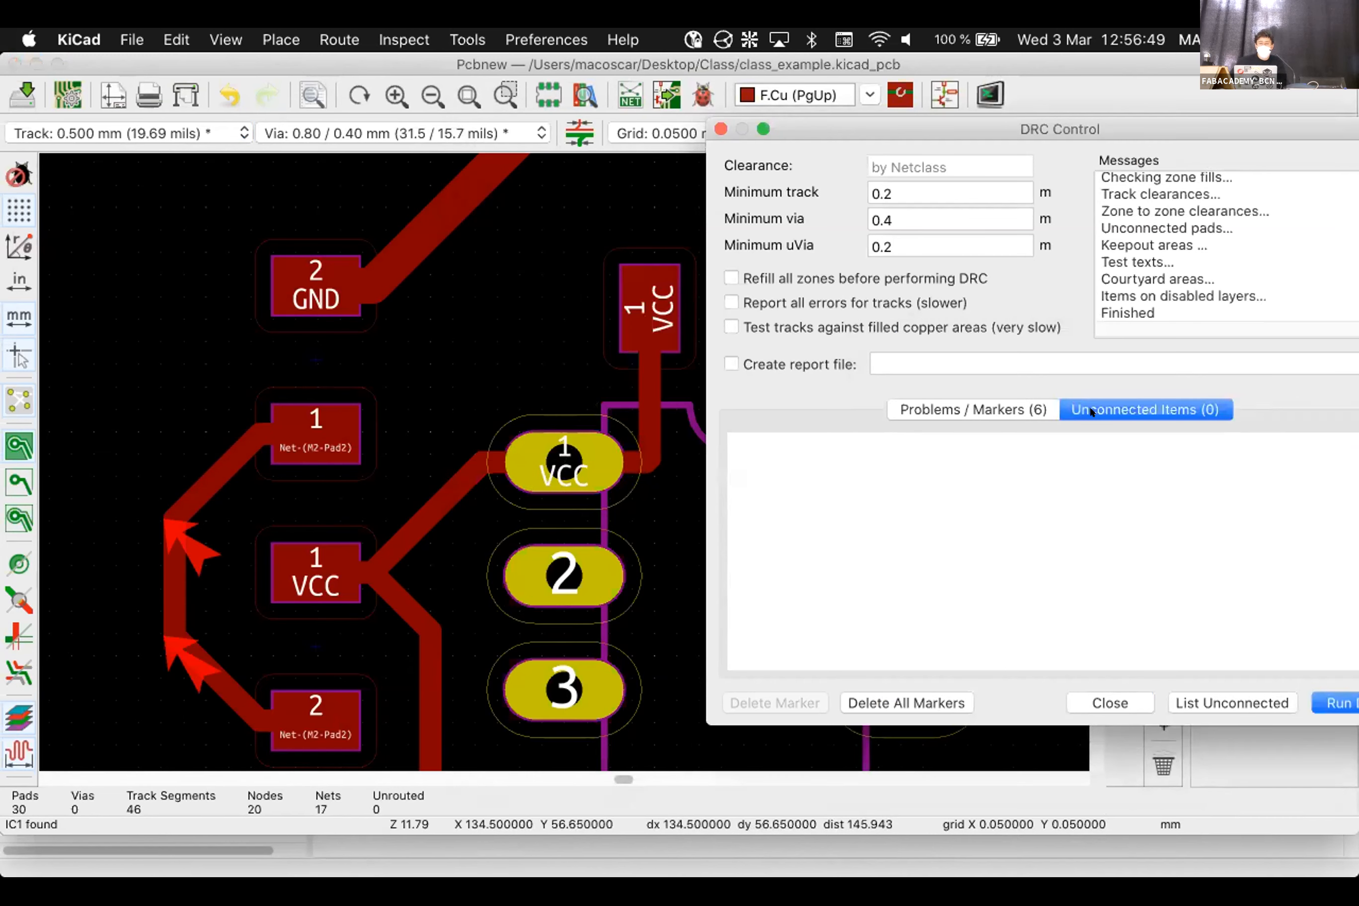
click(1004, 411)
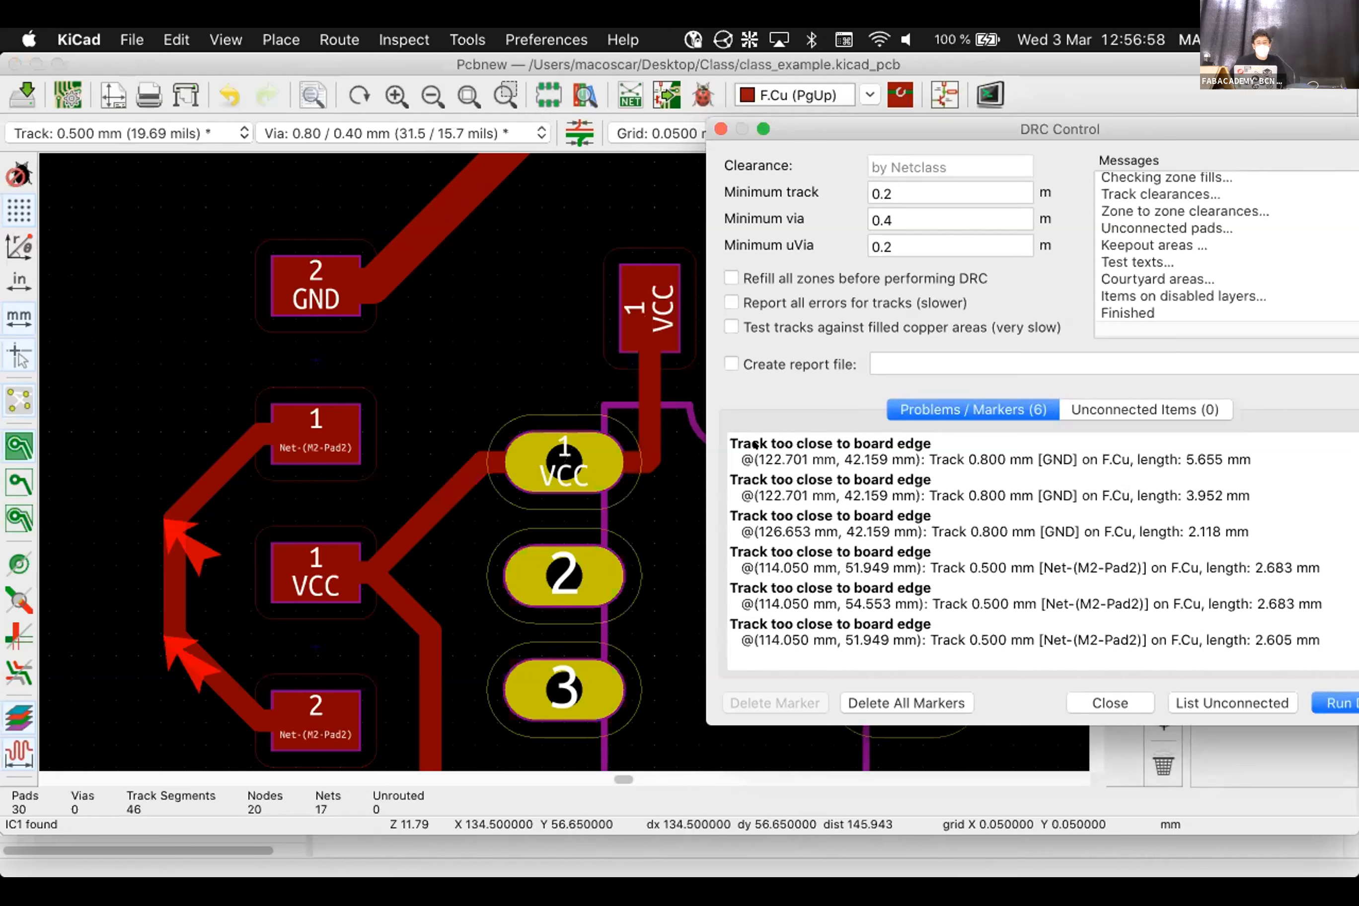
click(840, 445)
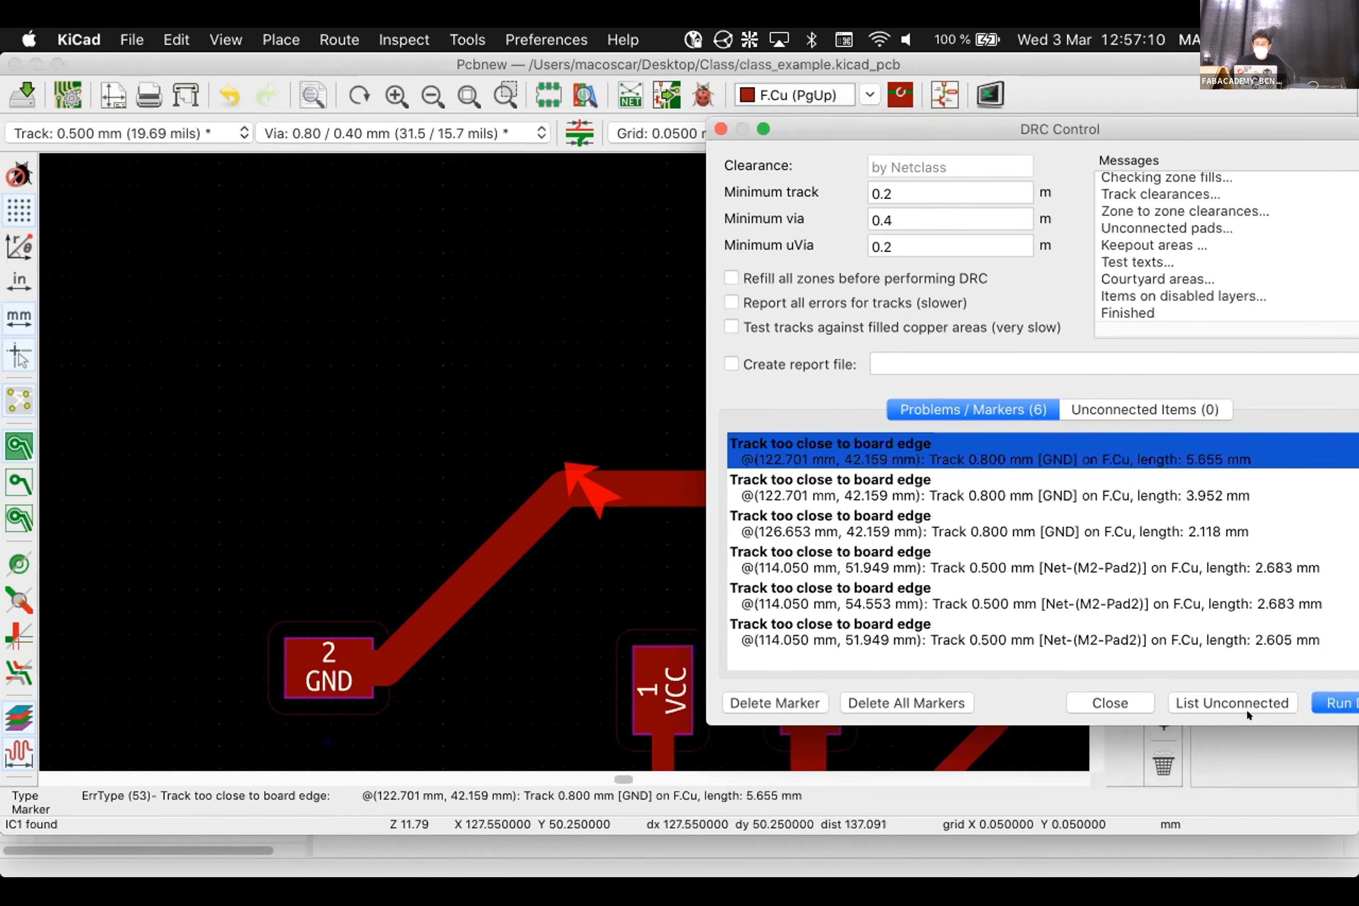
click(1108, 701)
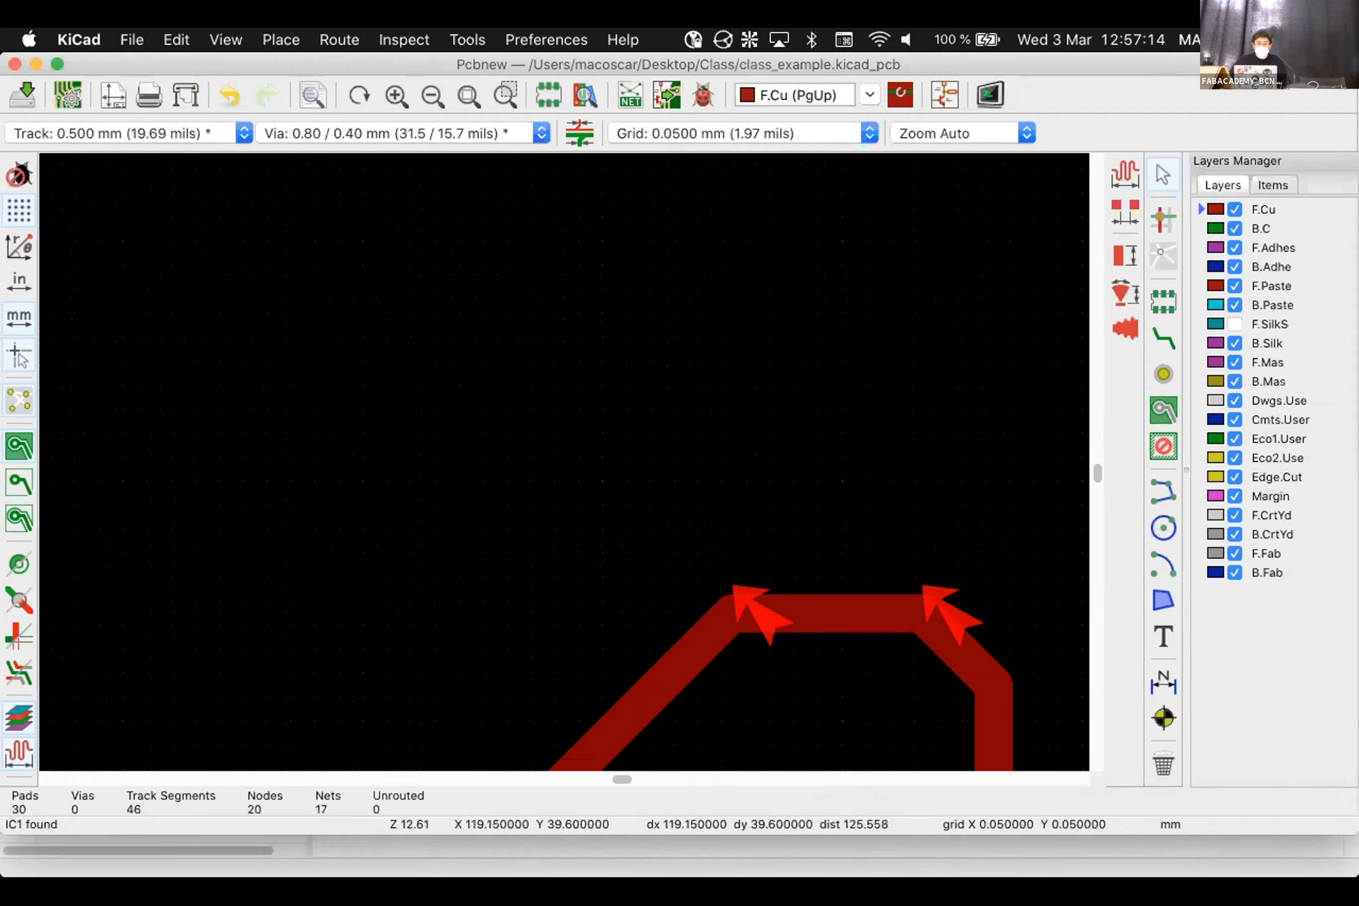
Step through each track-too-close-to-board-edge warning, then close the DRC results
scroll(563, 522, down, 5)
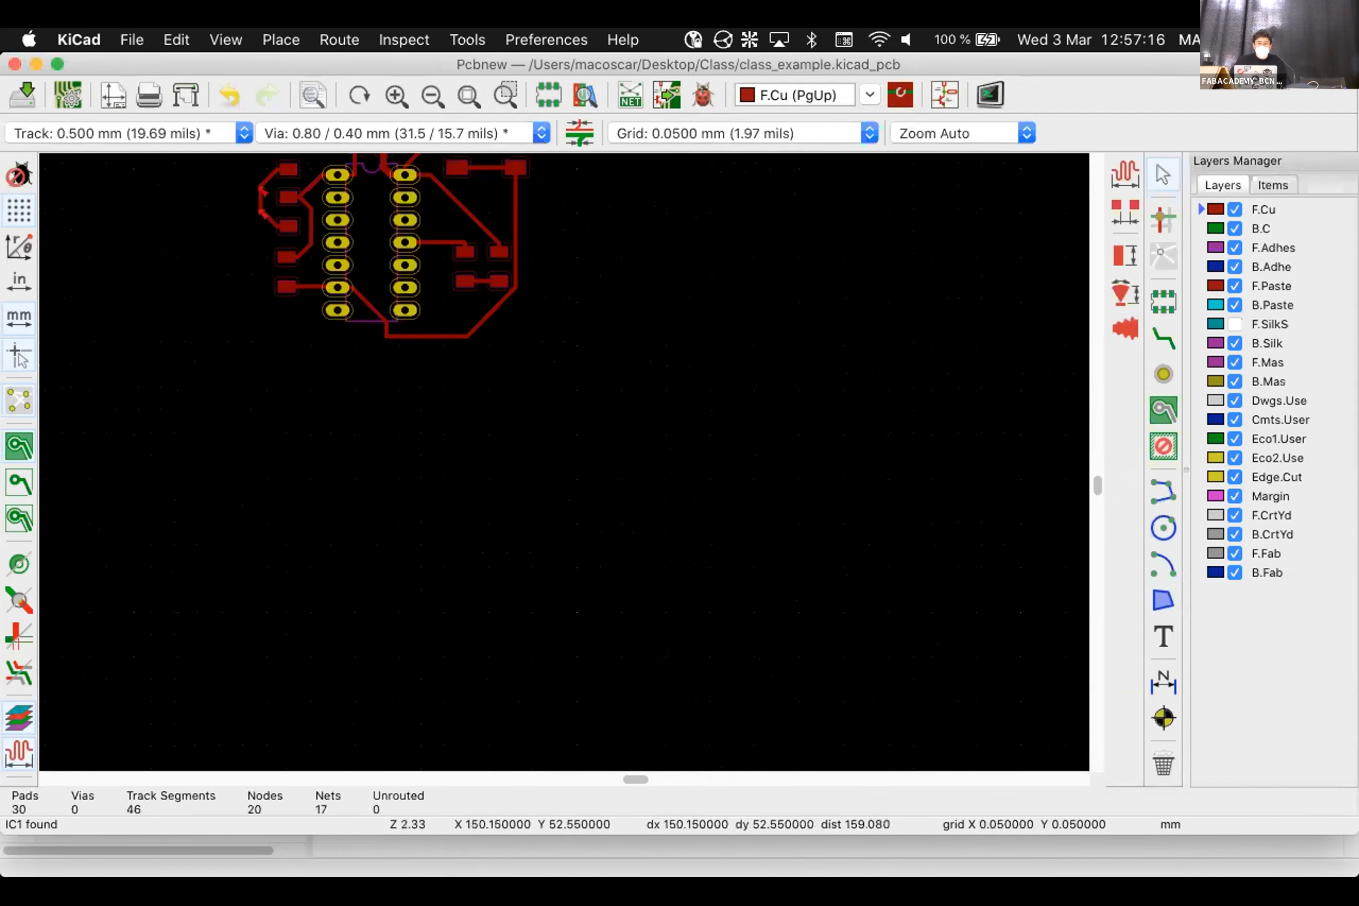
click(703, 94)
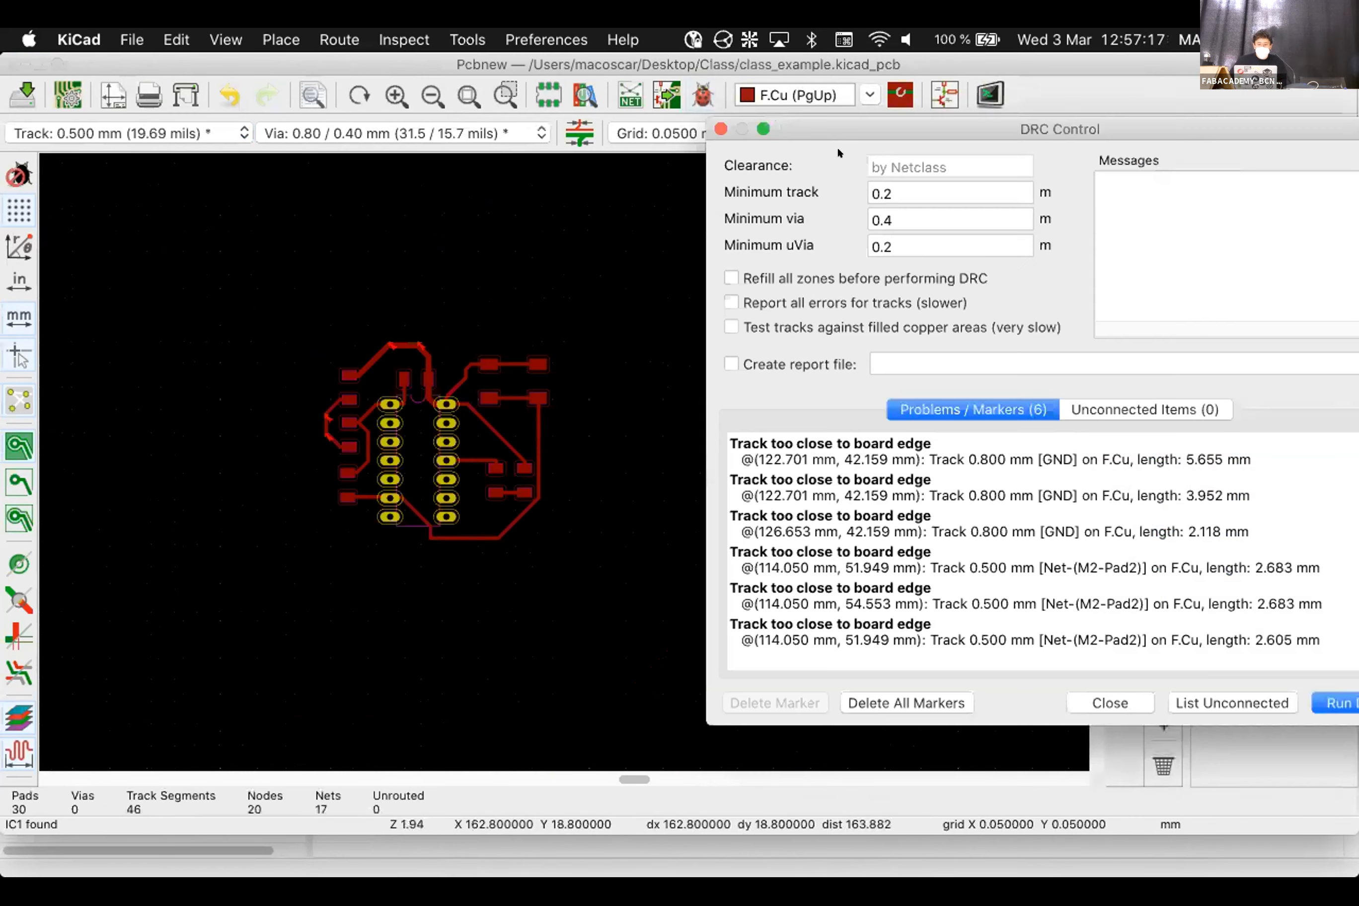
click(854, 447)
key(Down)
key(Down)
key(Down)
key(Down)
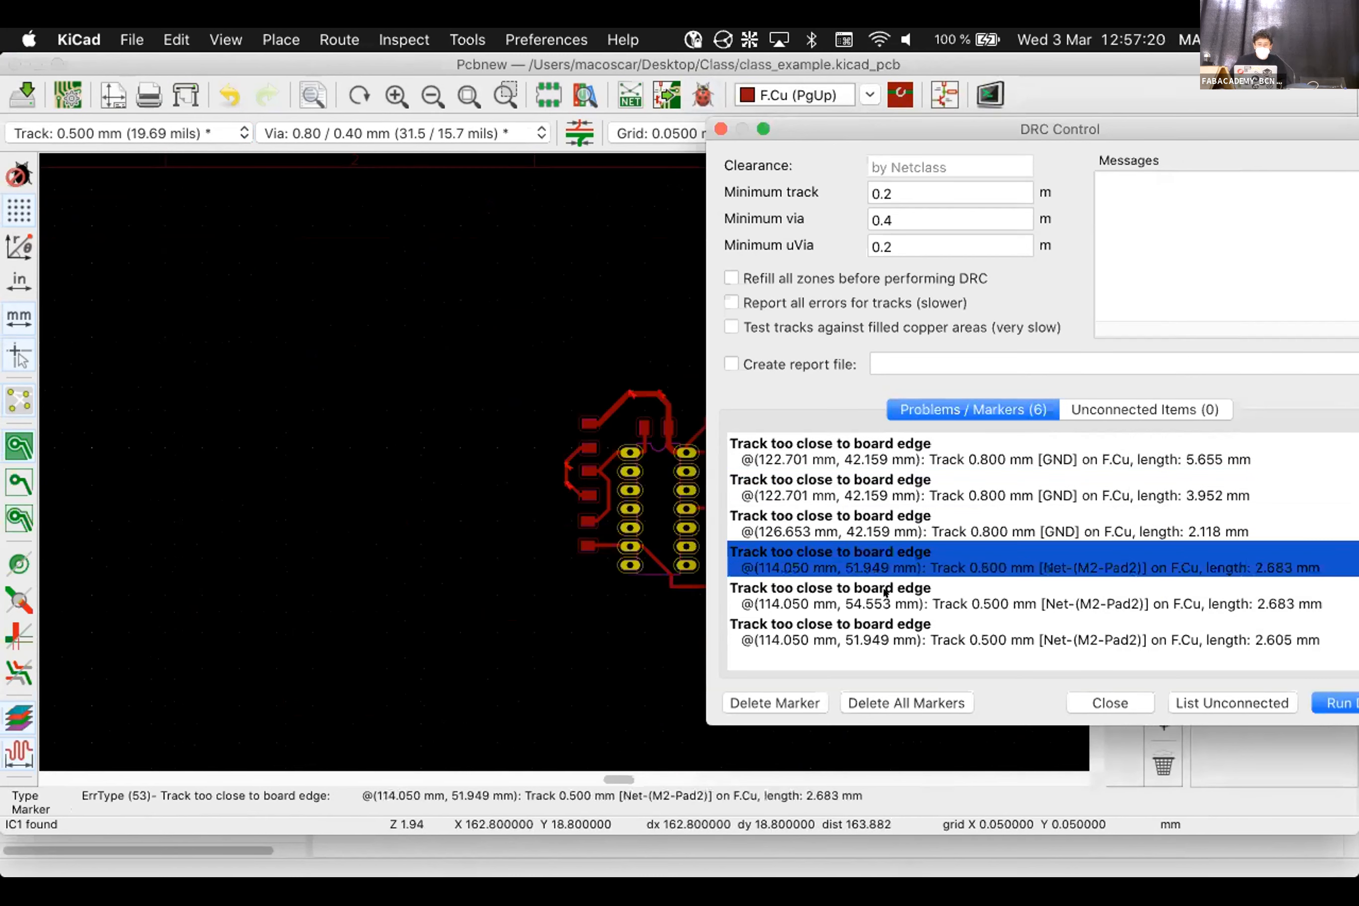
key(Down)
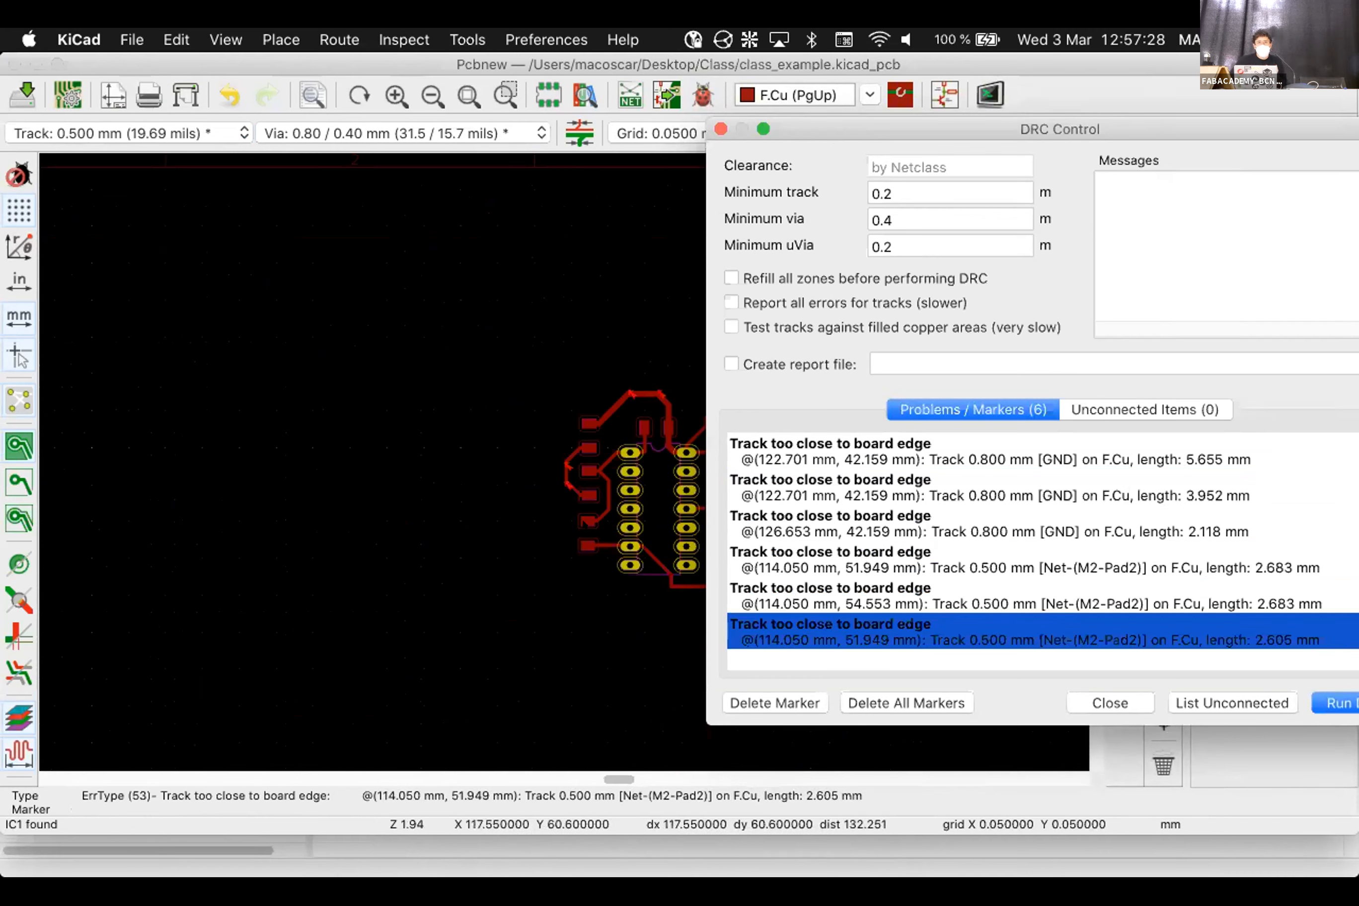
click(1124, 695)
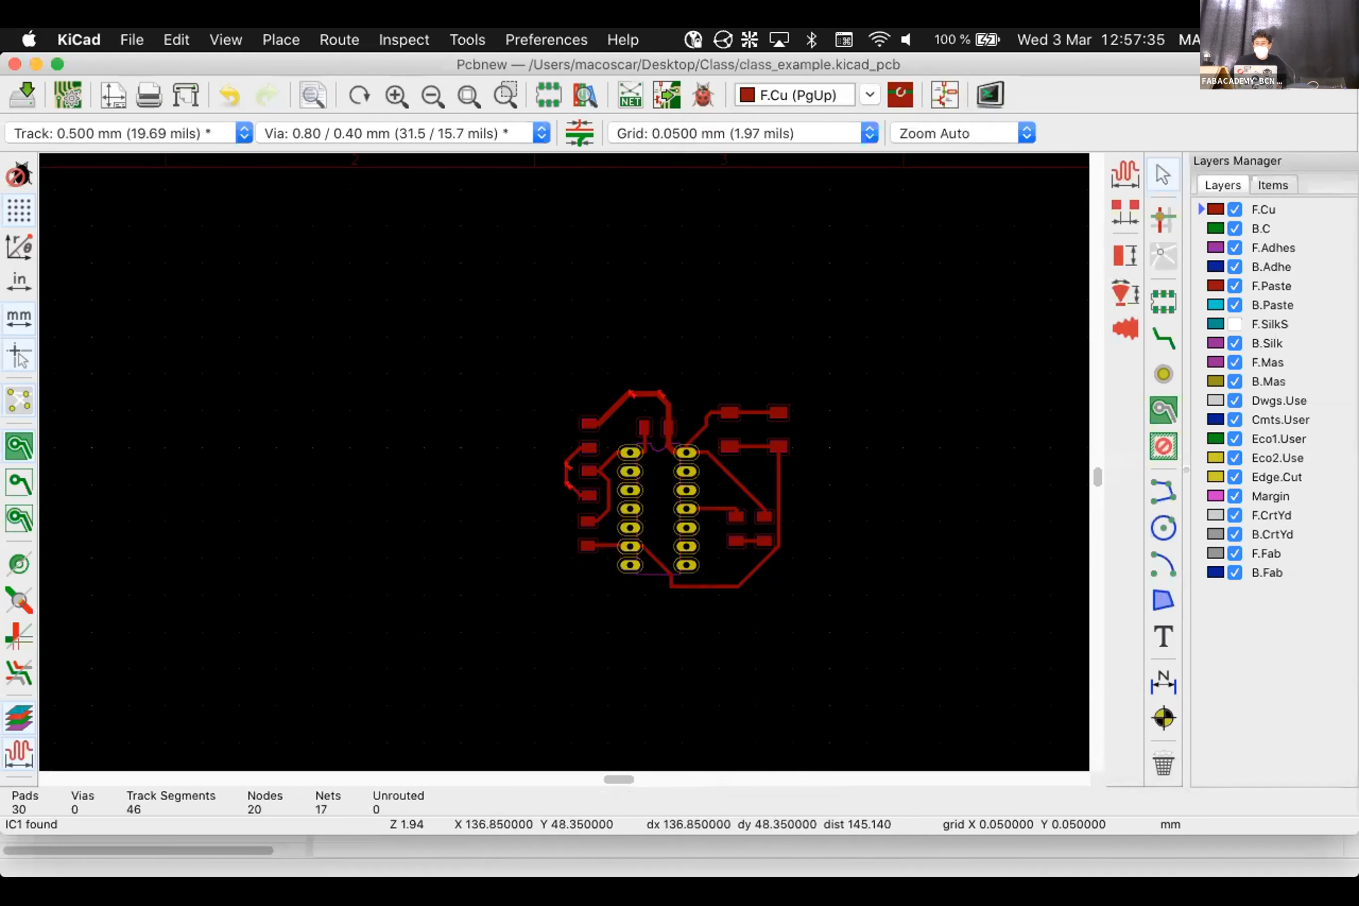
scroll(1034, 478, down, 1)
scroll(233, 503, down, 1)
scroll(551, 464, up, 2)
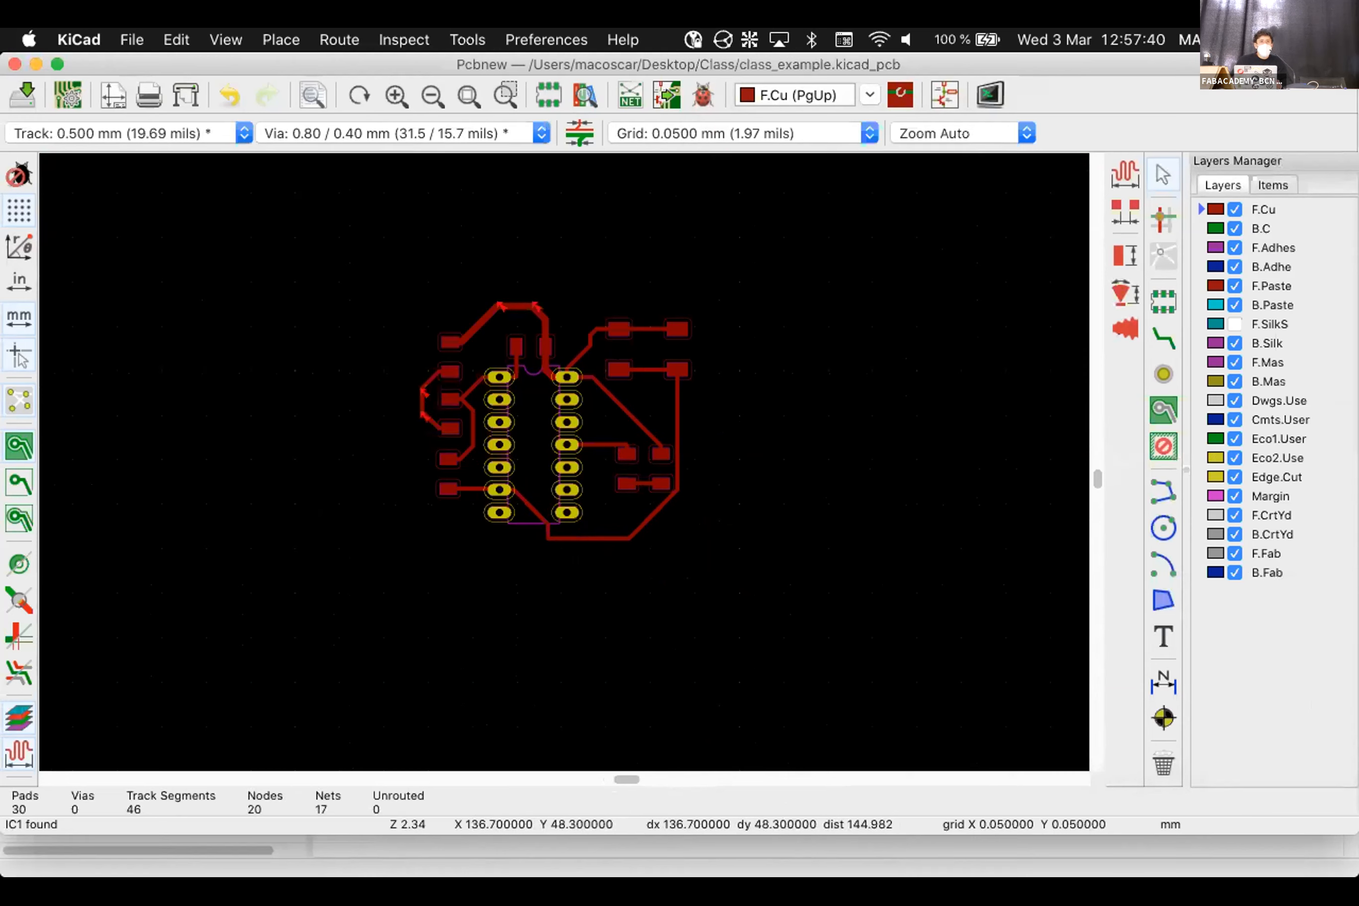
click(176, 39)
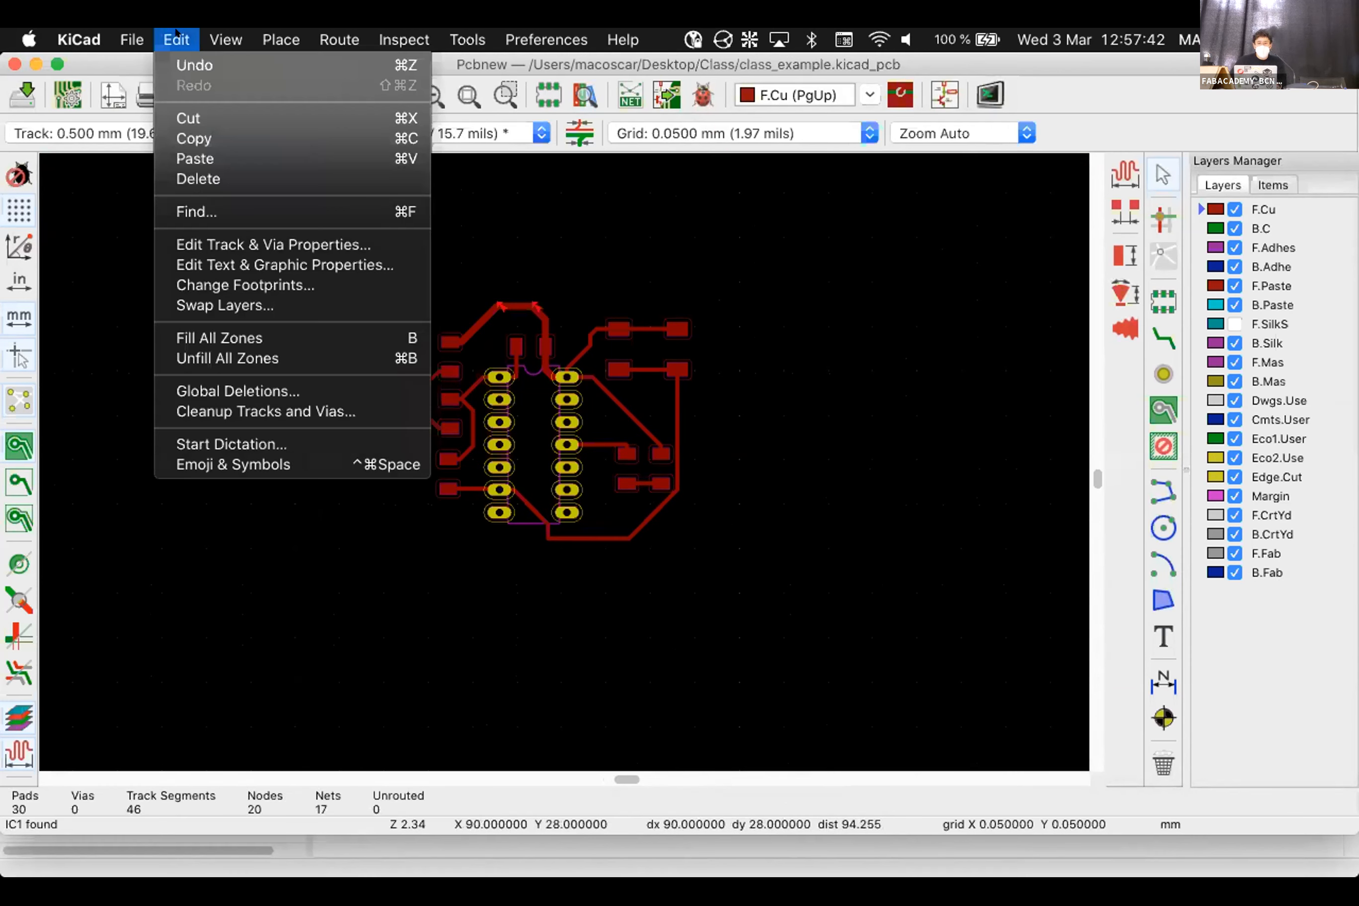
click(685, 82)
click(176, 39)
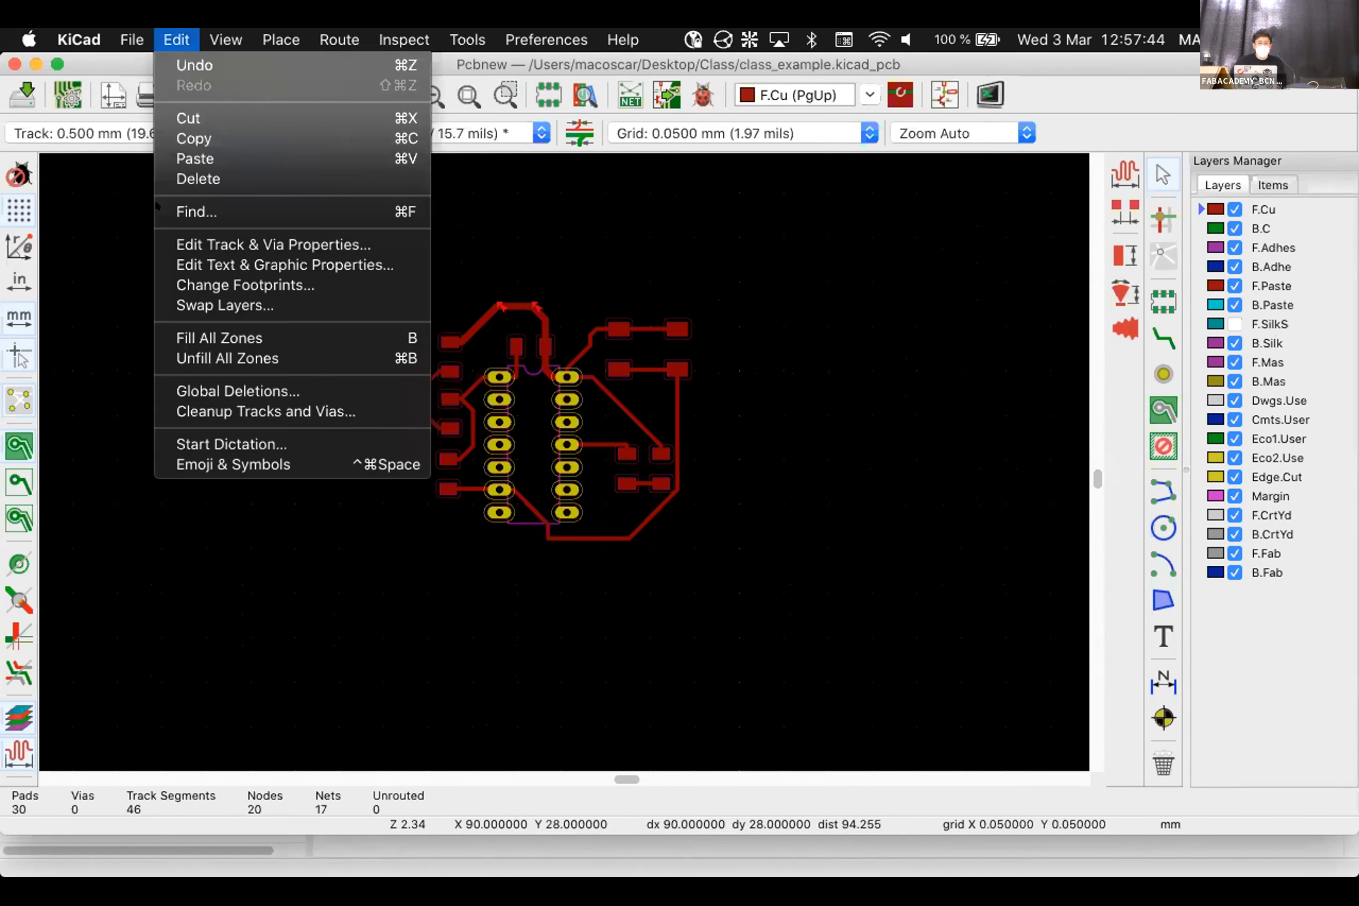
click(244, 410)
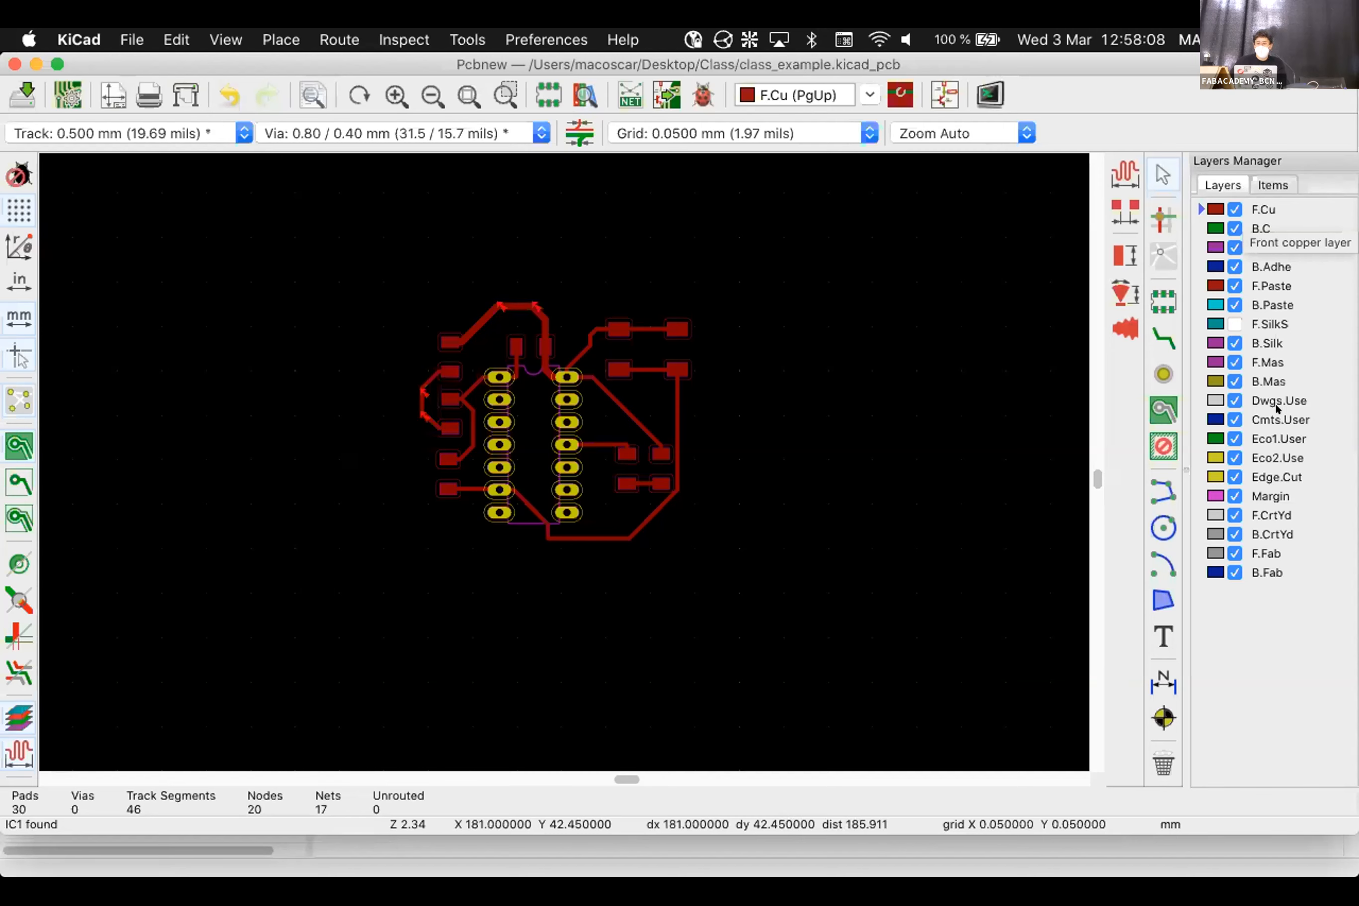
Make Edge.Cuts the active layer and select the graphic line tool
click(1275, 477)
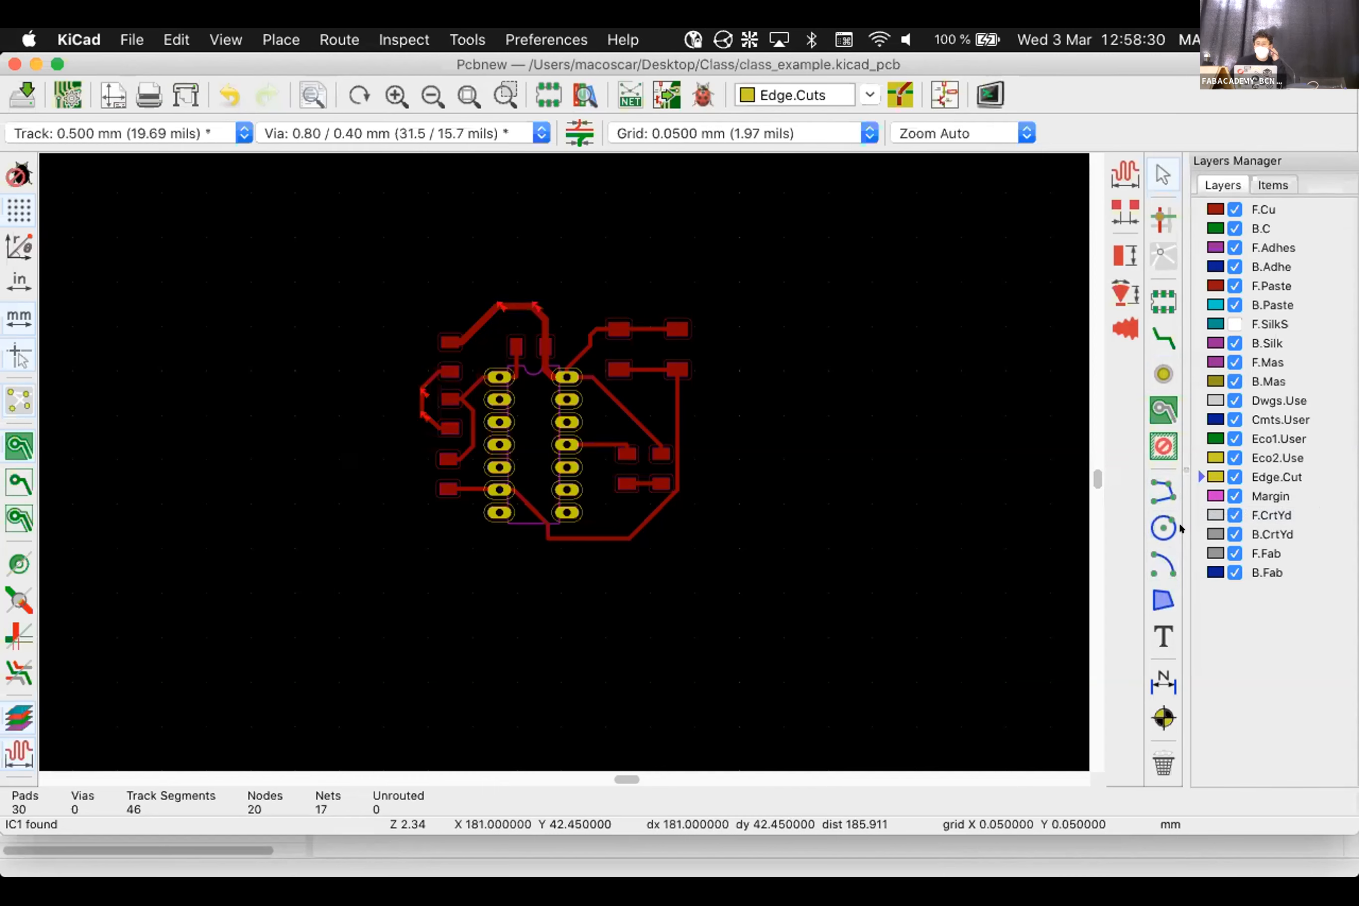
click(1162, 529)
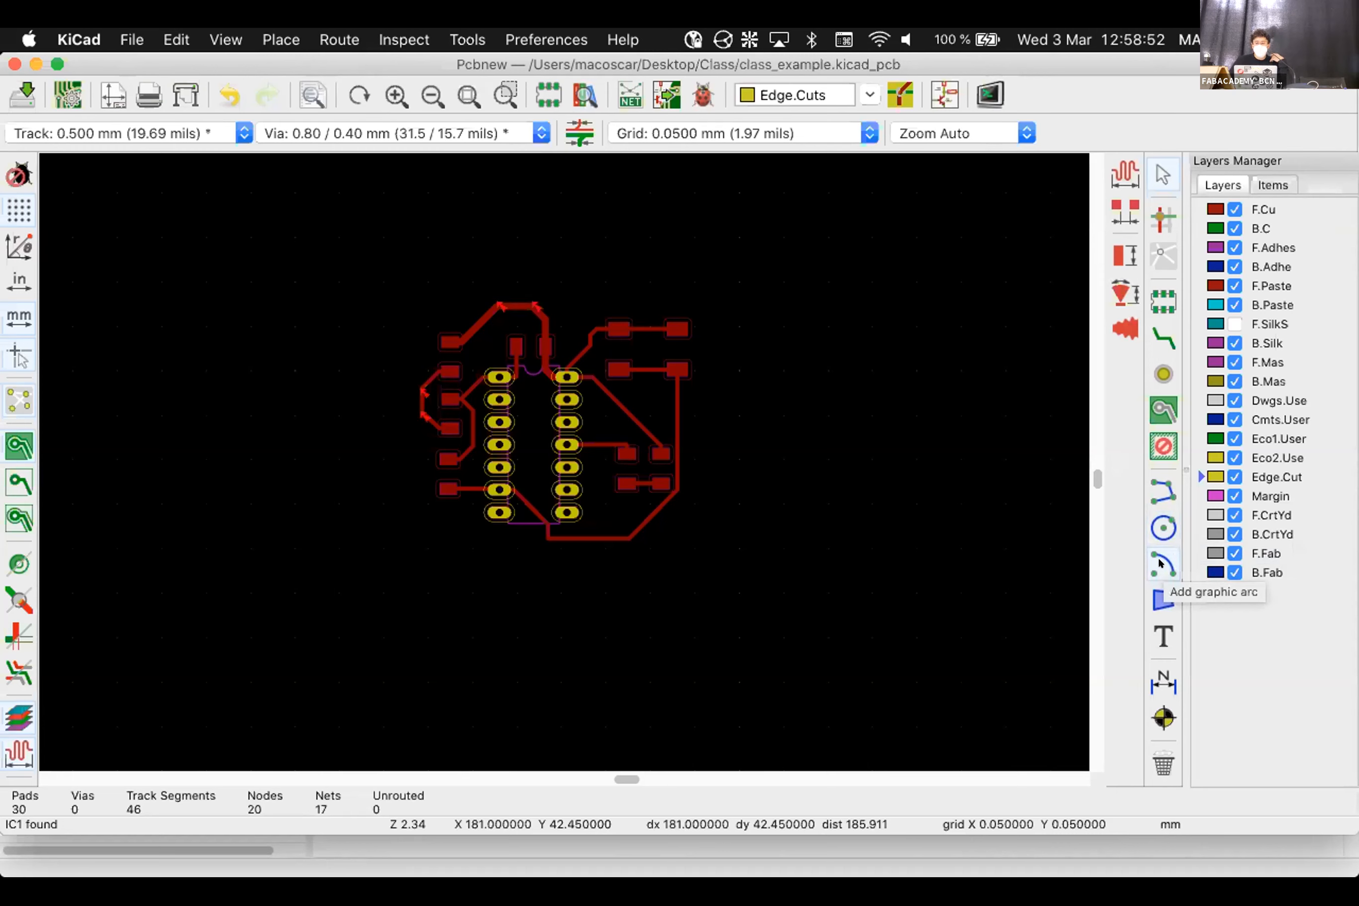
click(1162, 479)
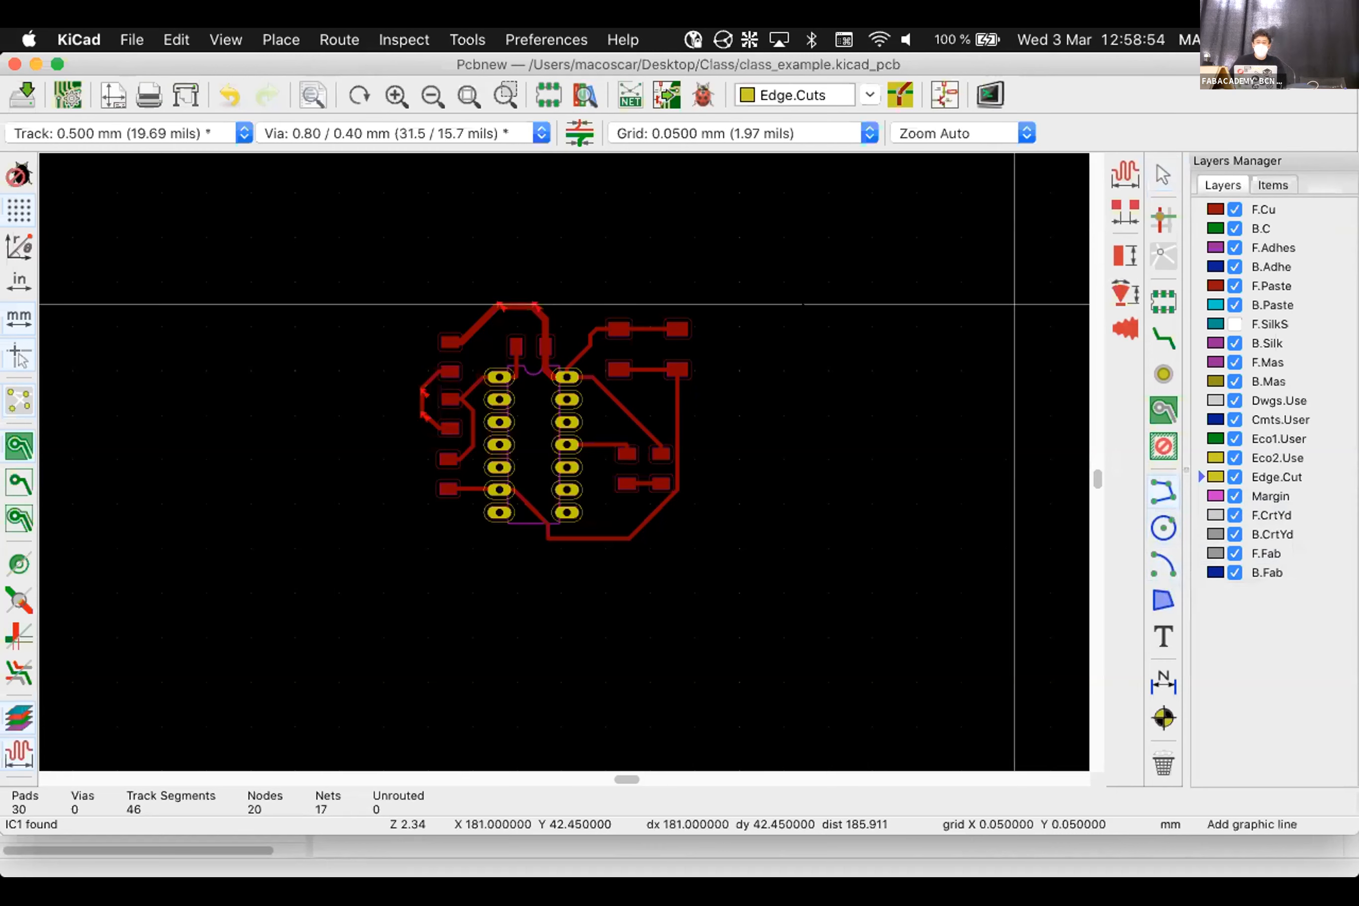
click(1161, 494)
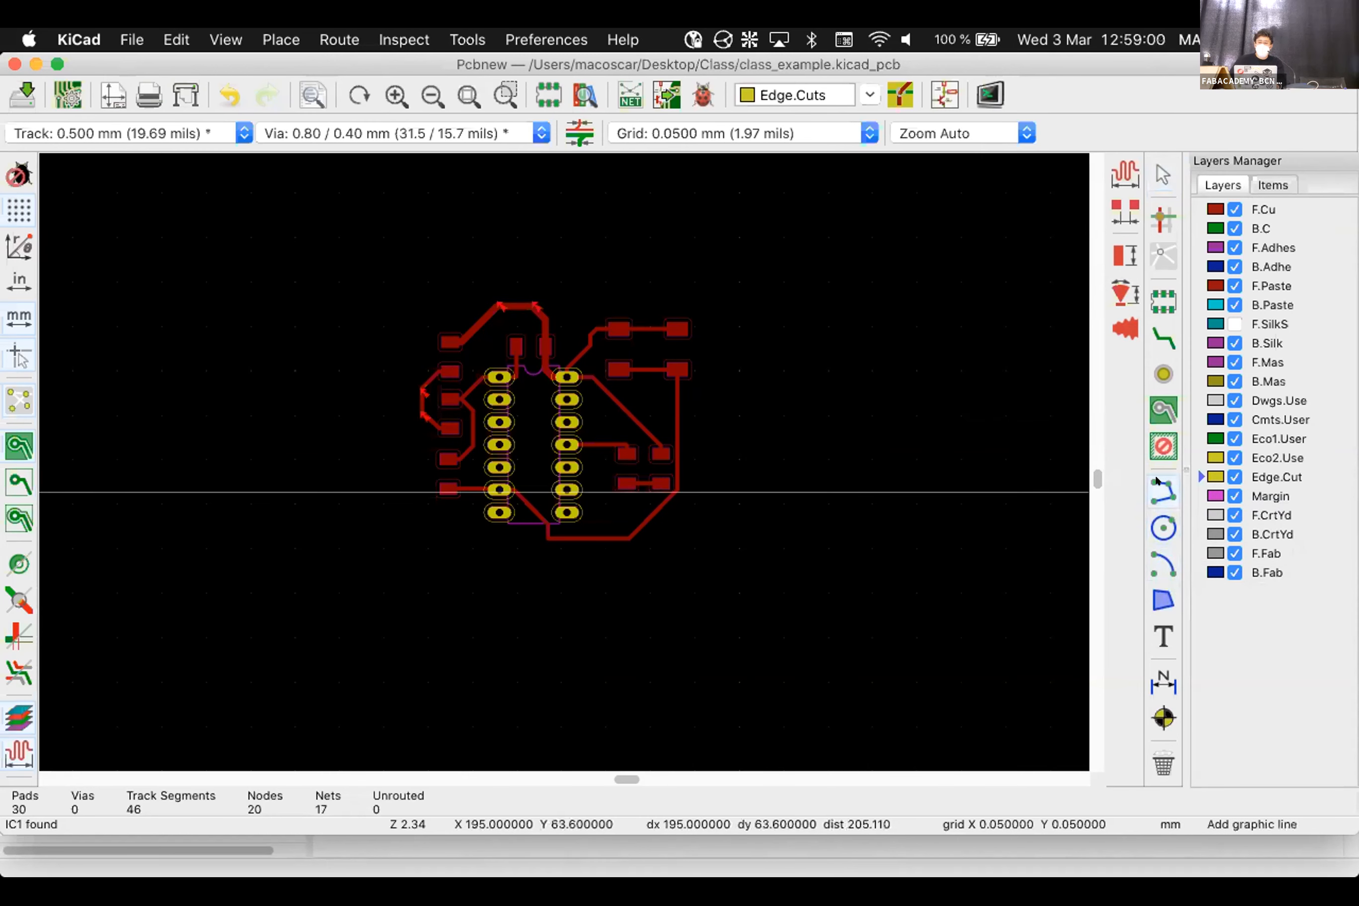
Draw a rectangular Edge.Cuts outline around the board through four corners
click(409, 266)
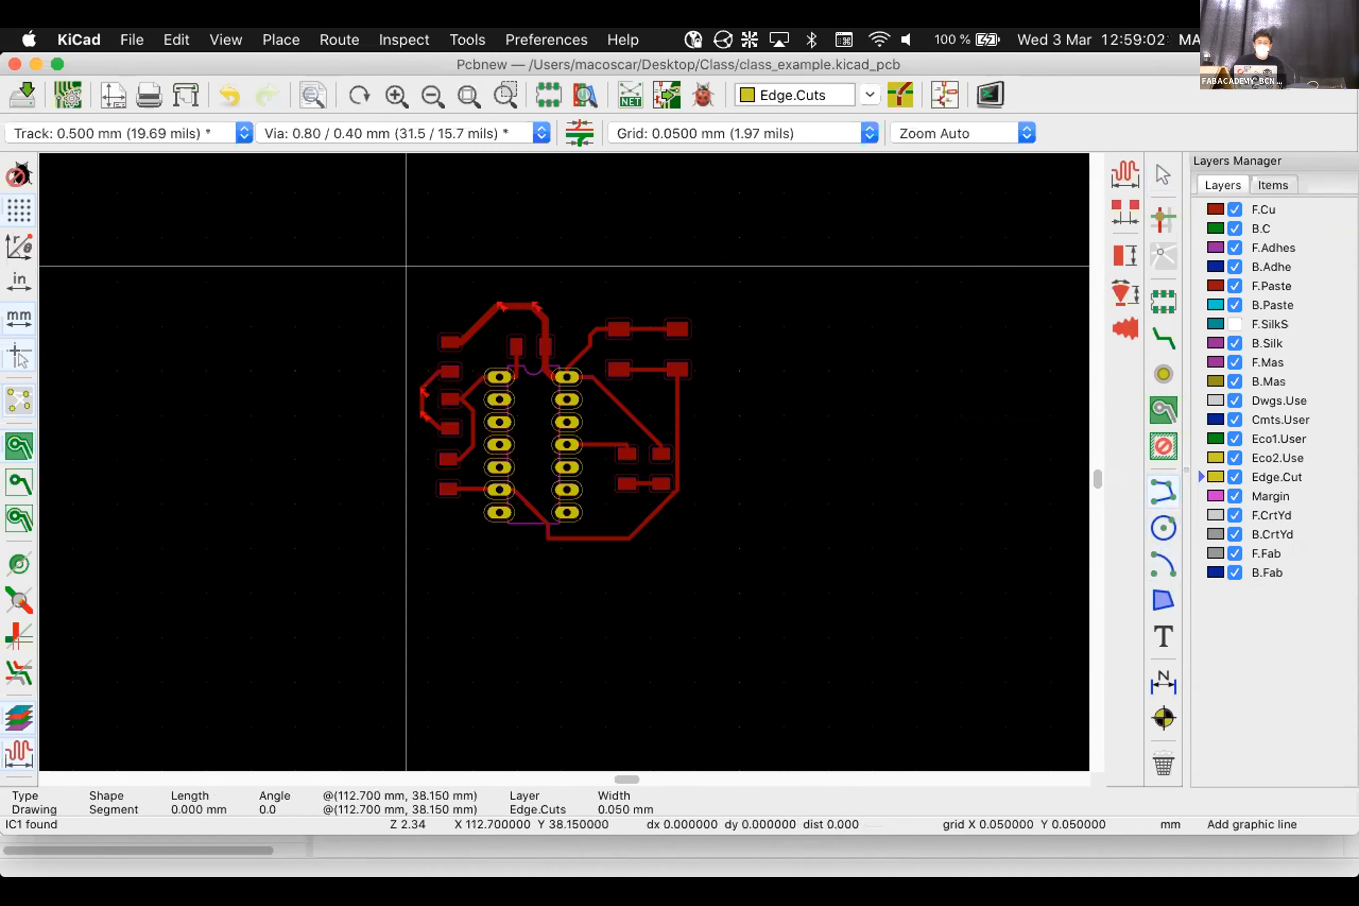
click(729, 266)
click(726, 560)
click(405, 560)
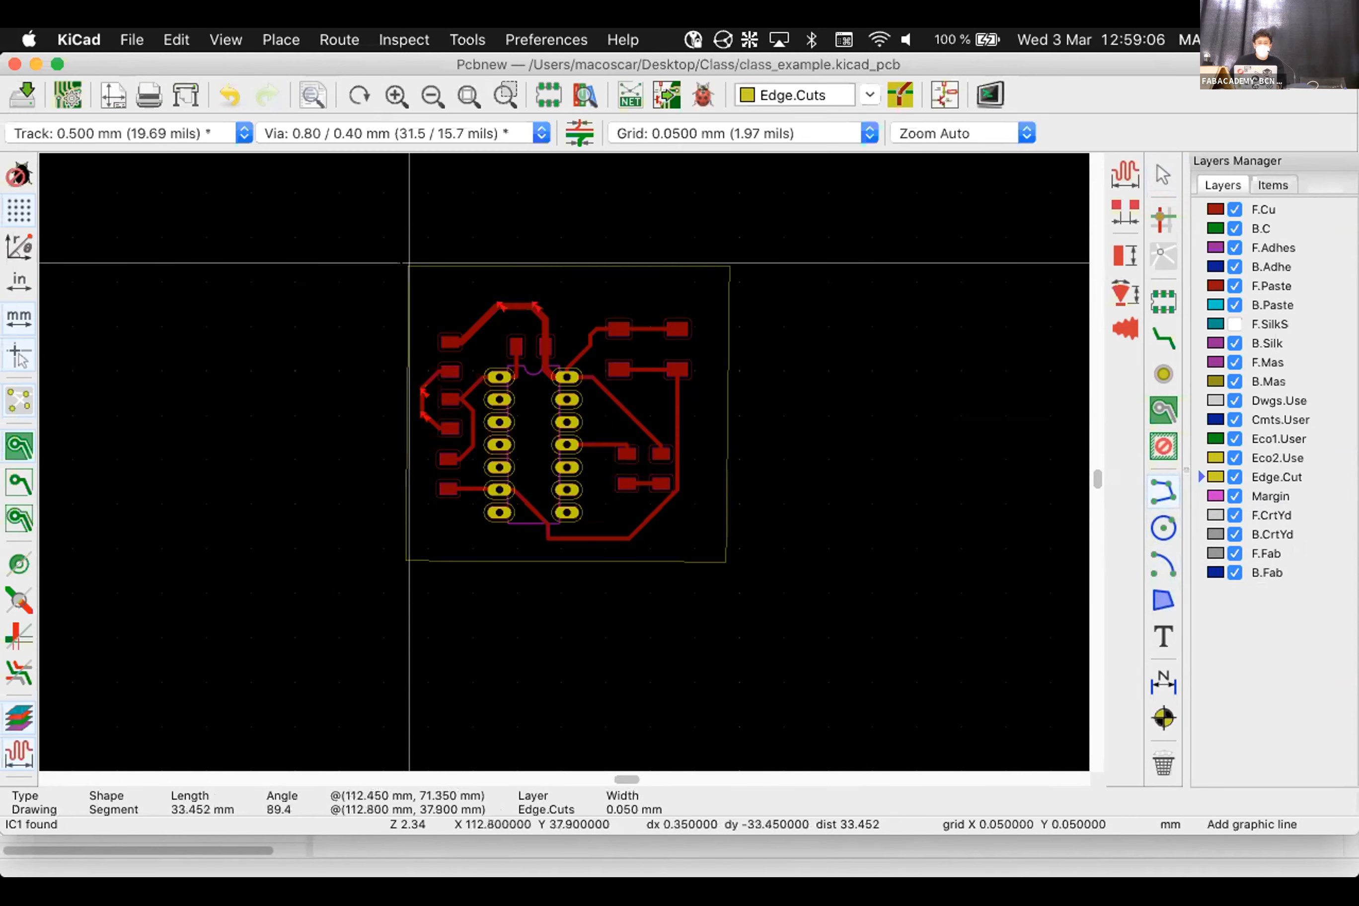
scroll(414, 268, up, 8)
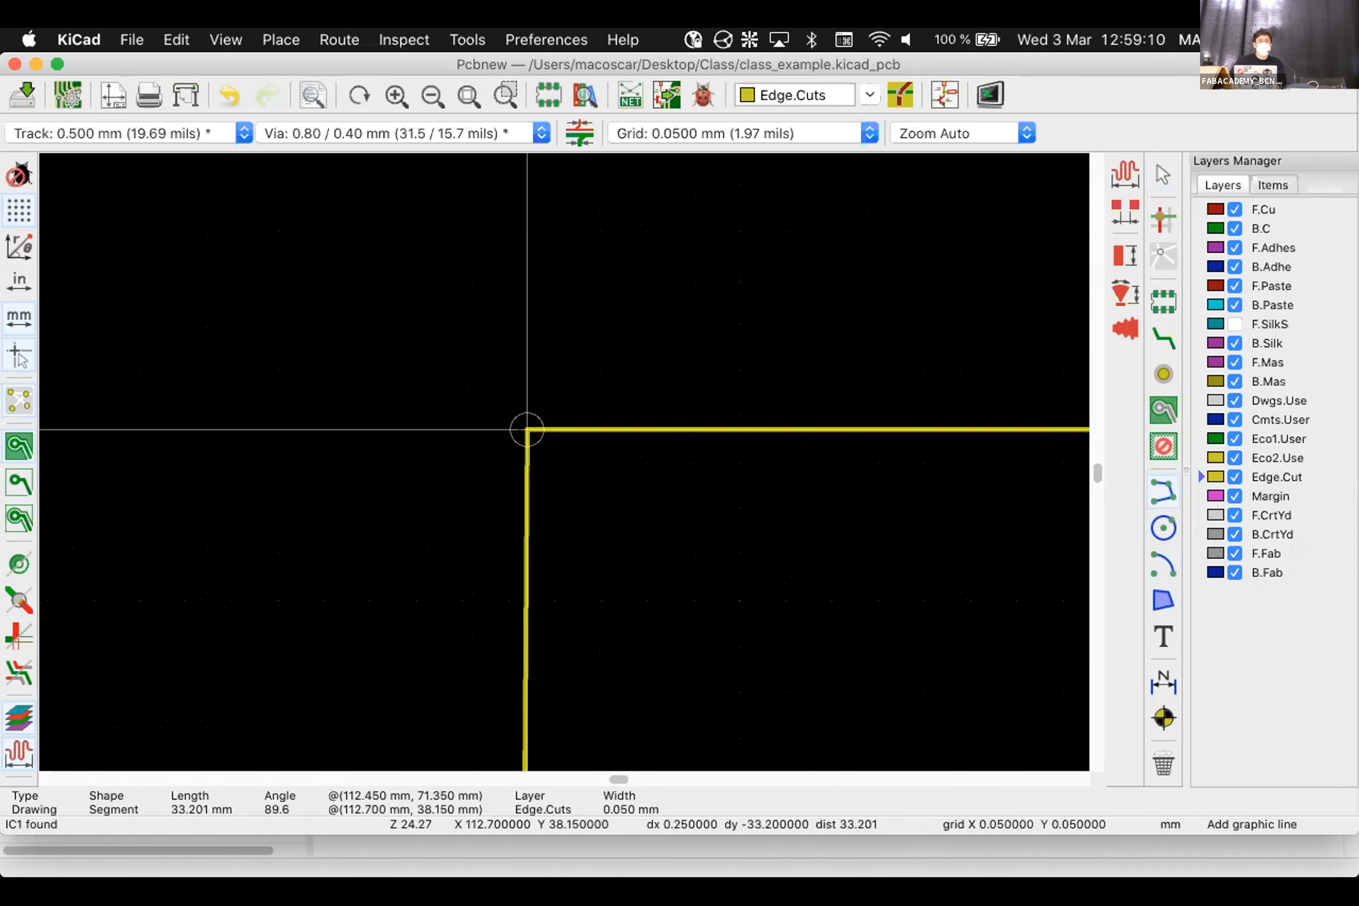
click(527, 429)
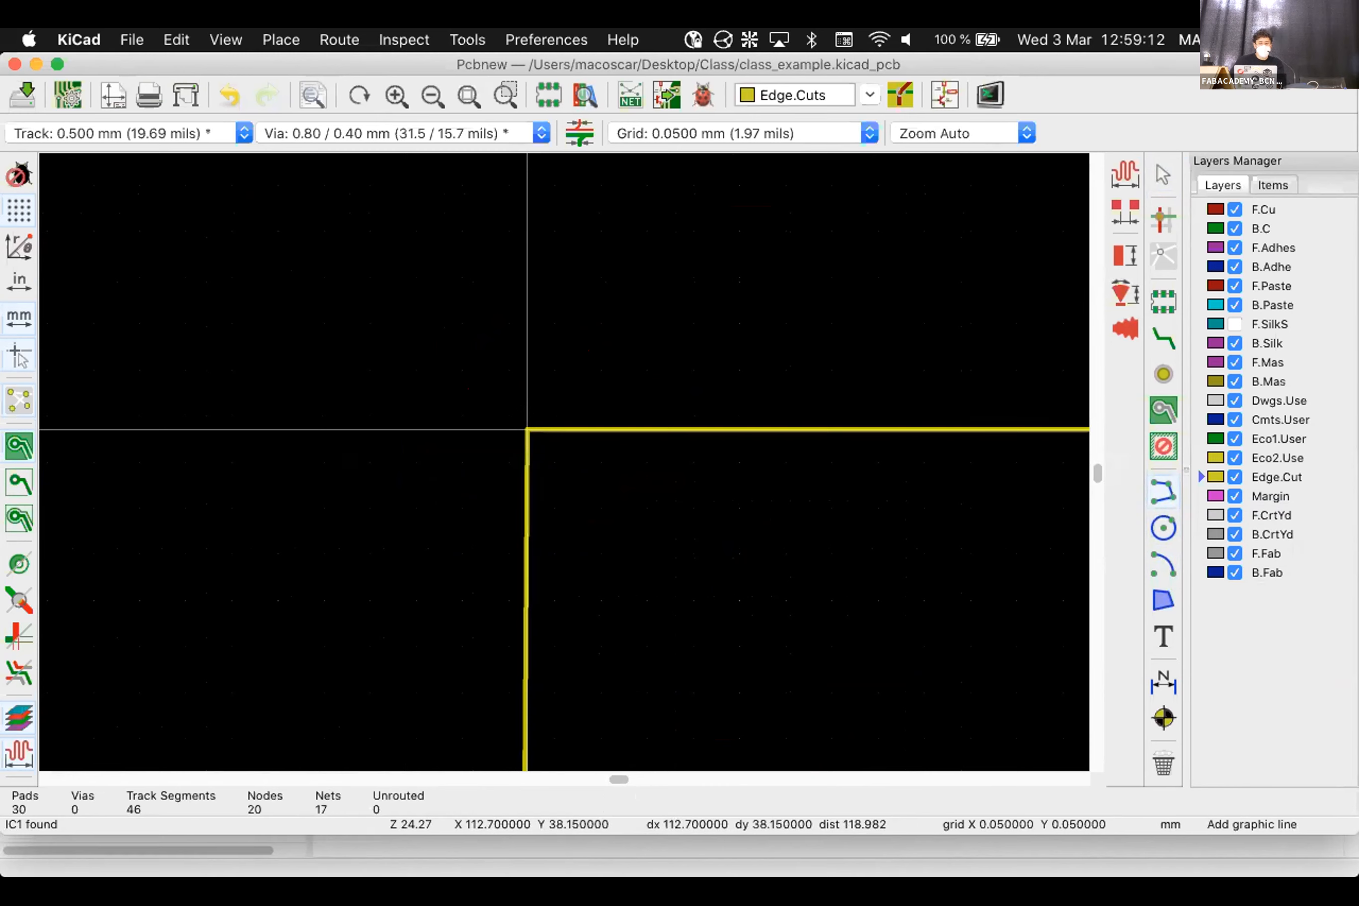
Undo the rectangular outline and select the graphic arc tool
scroll(564, 461, down, 3)
scroll(564, 461, down, 5)
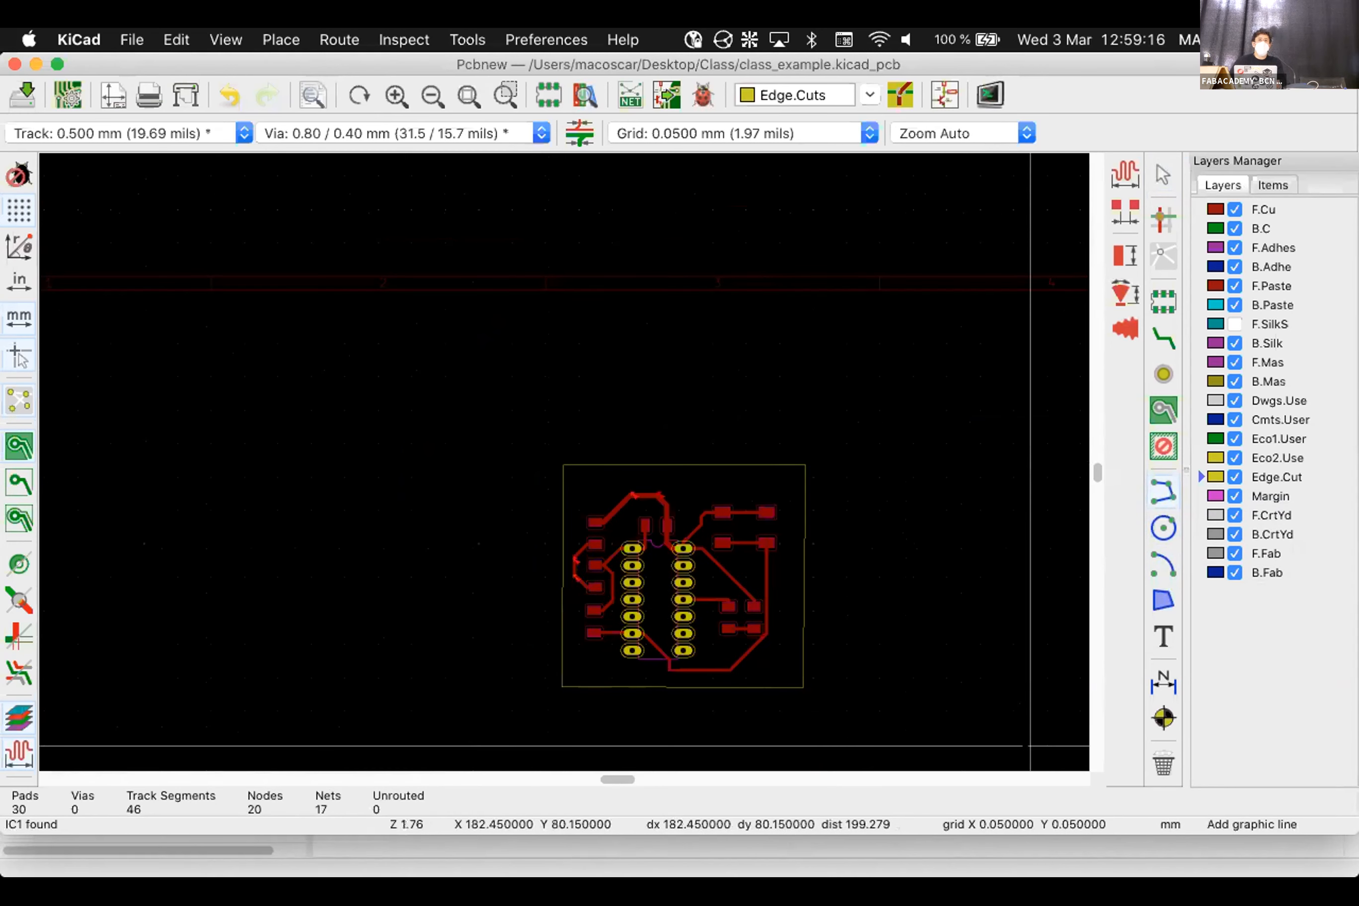
key(super+z)
key(super+z)
key(super+z)
key(super+z)
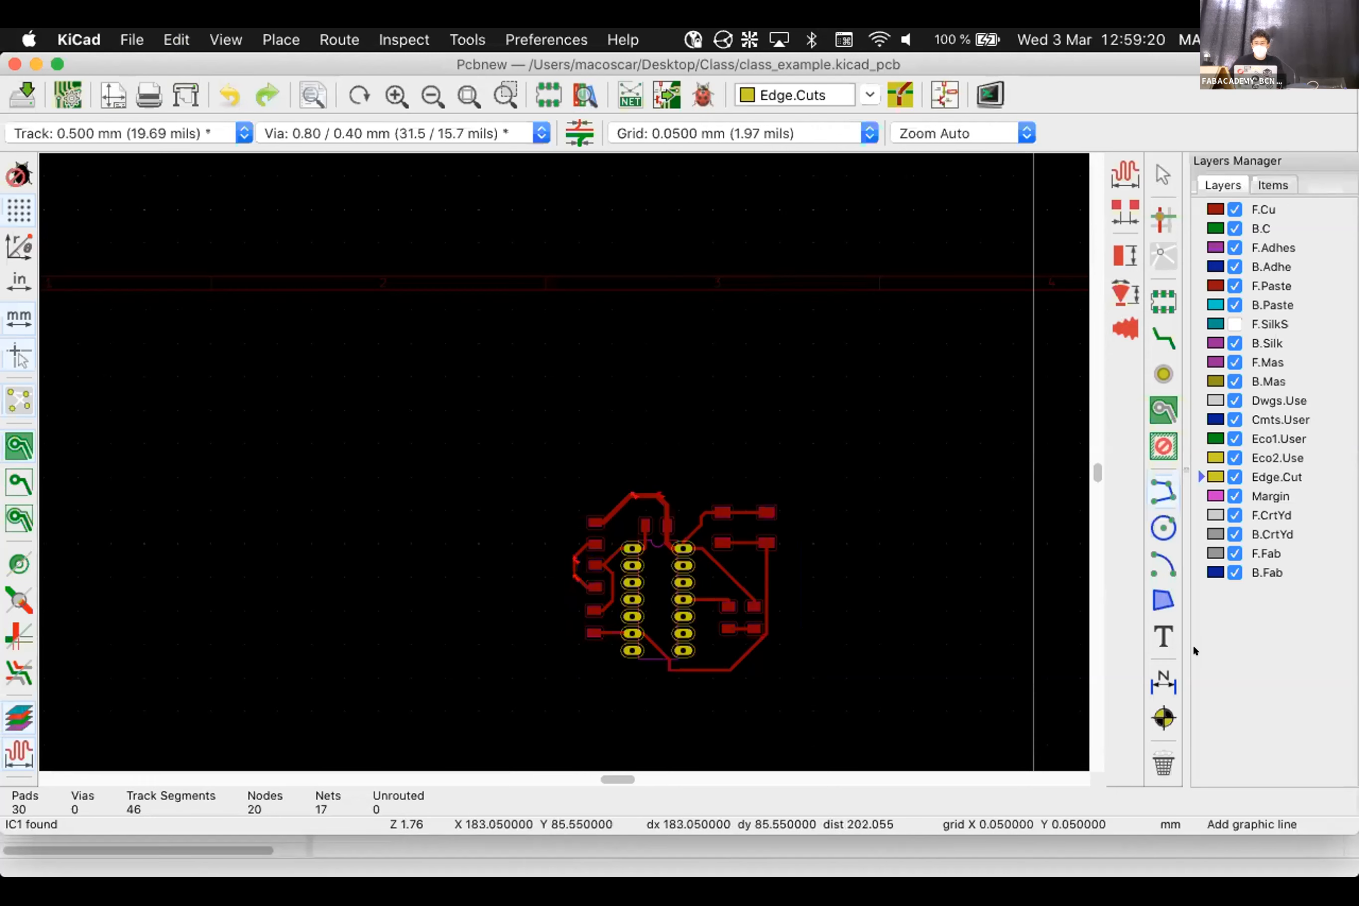
click(1160, 561)
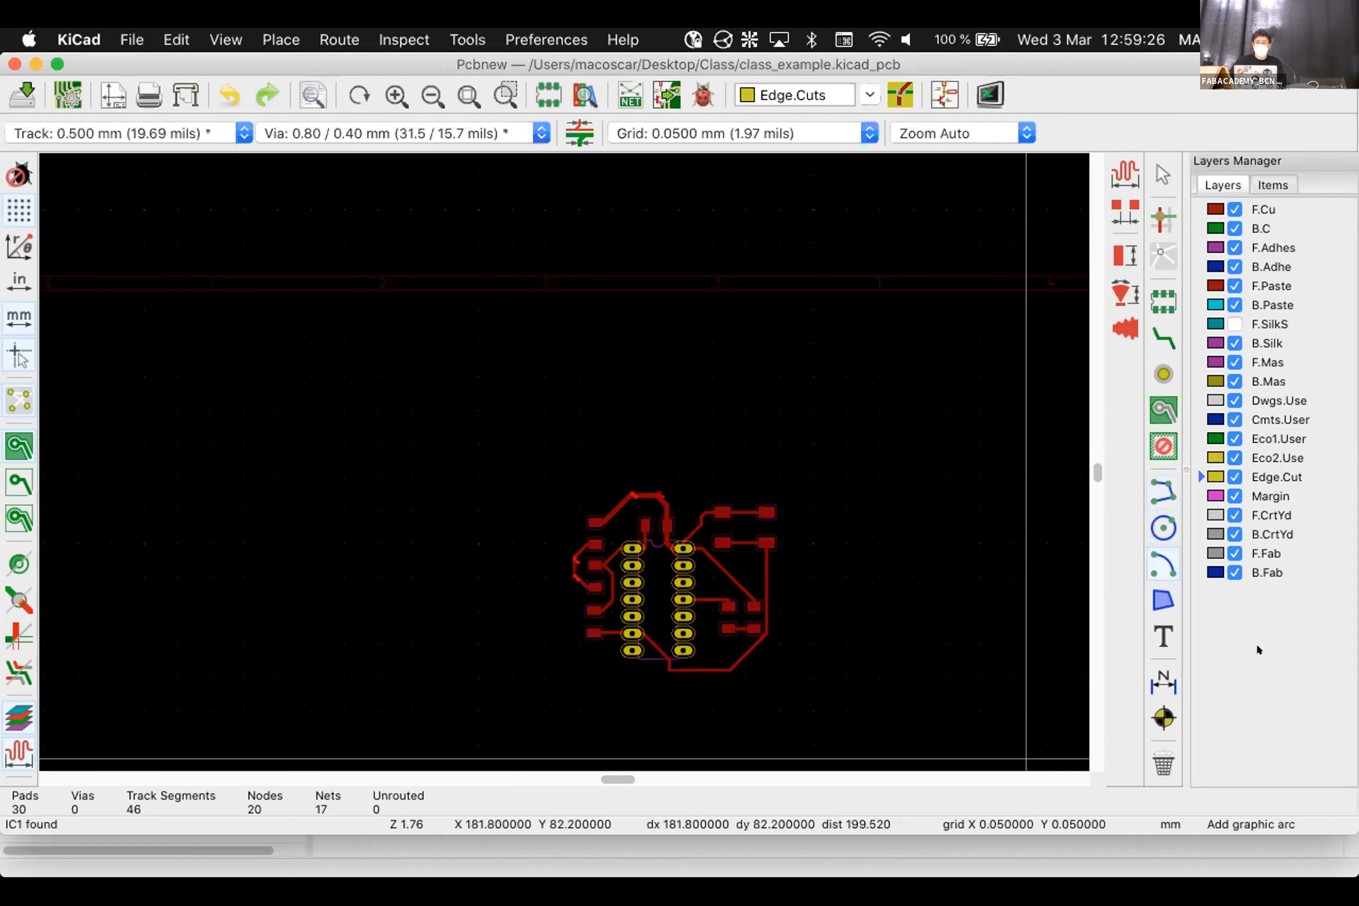
Draw a 90° Edge.Cuts arc of 6.75 mm radius centred beside the GND pad
click(1161, 561)
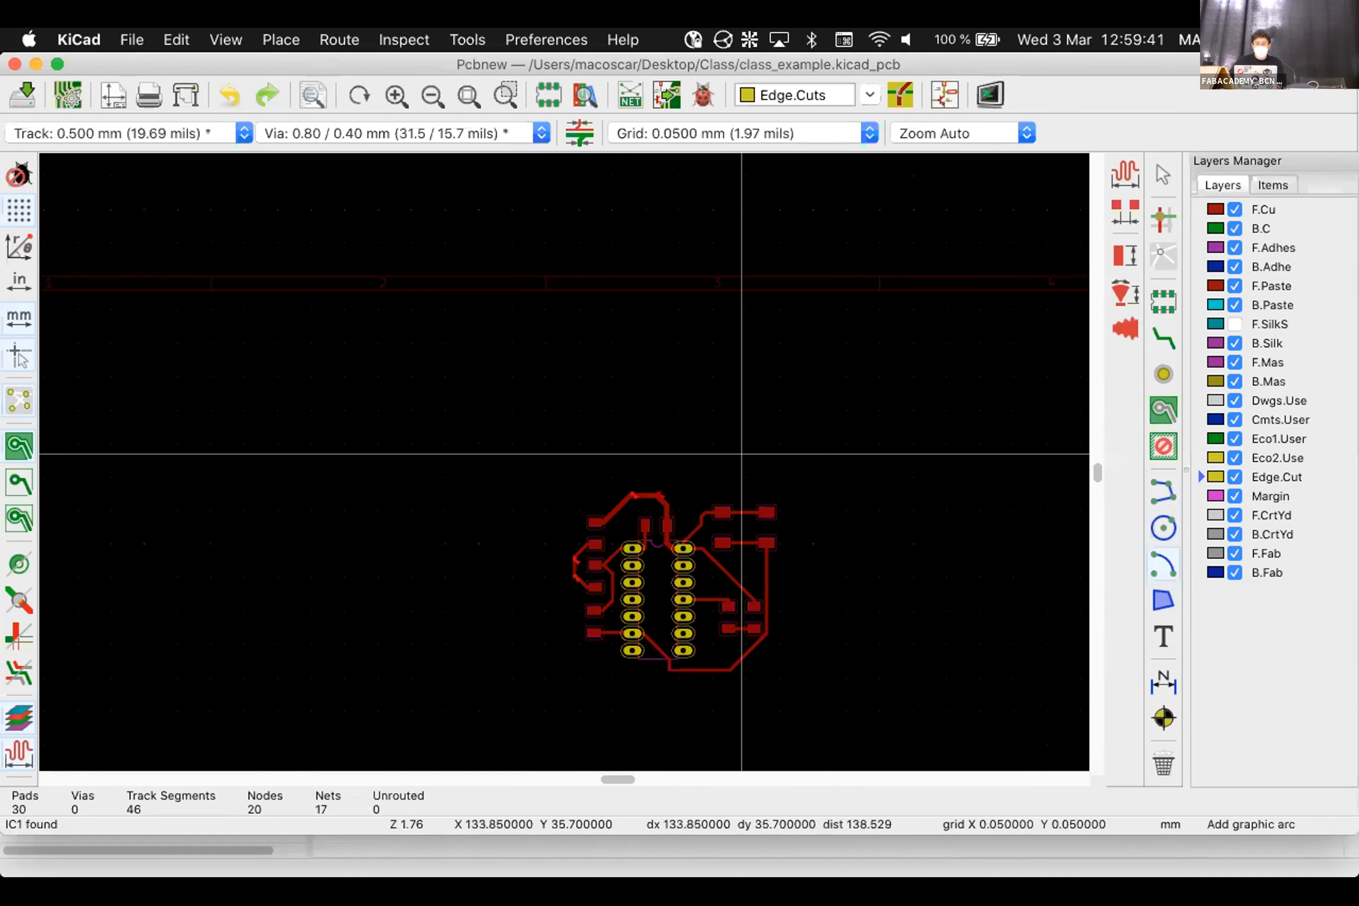
scroll(745, 459, up, 5)
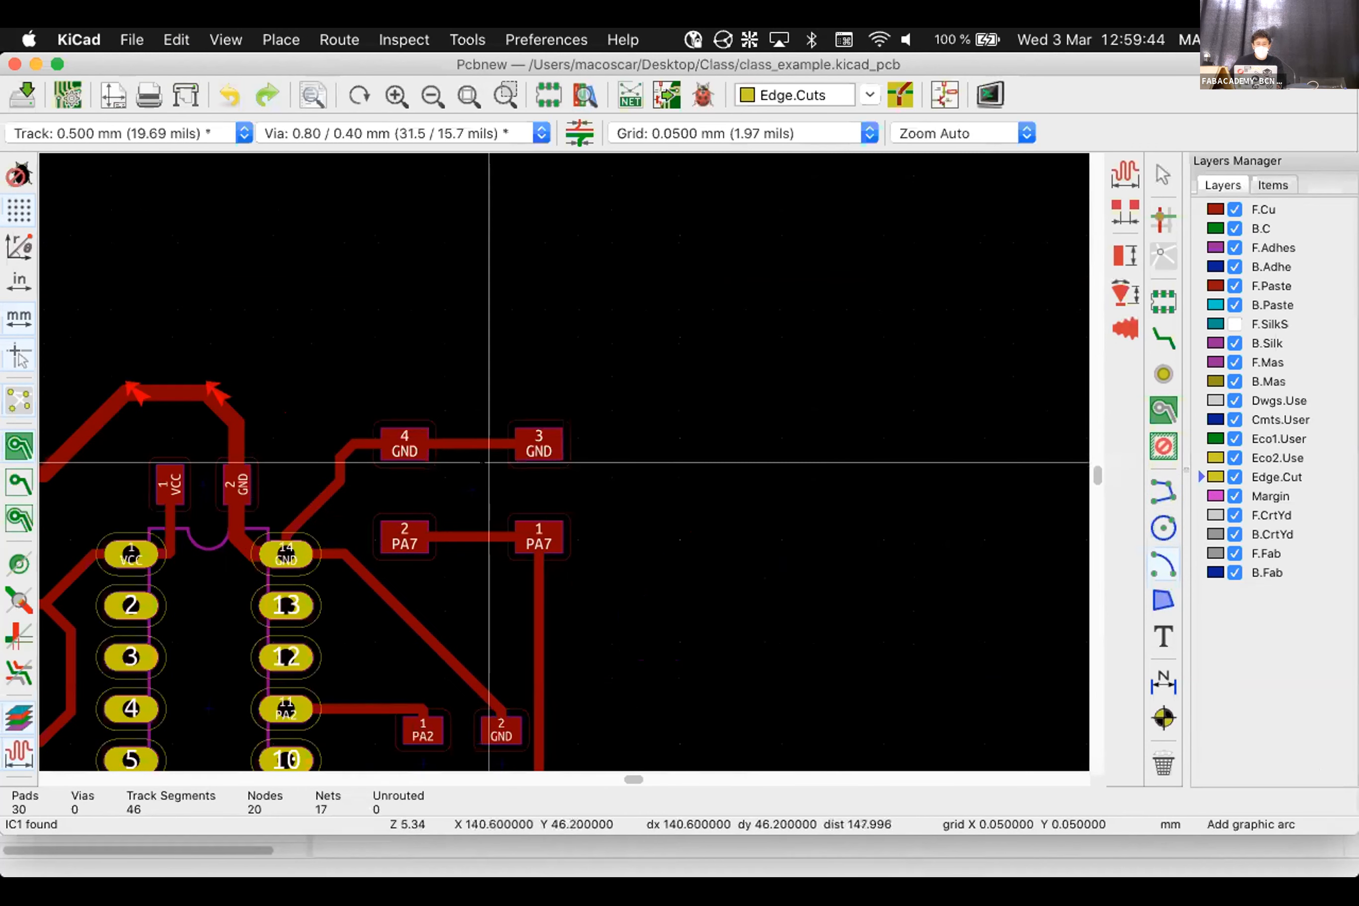
click(500, 456)
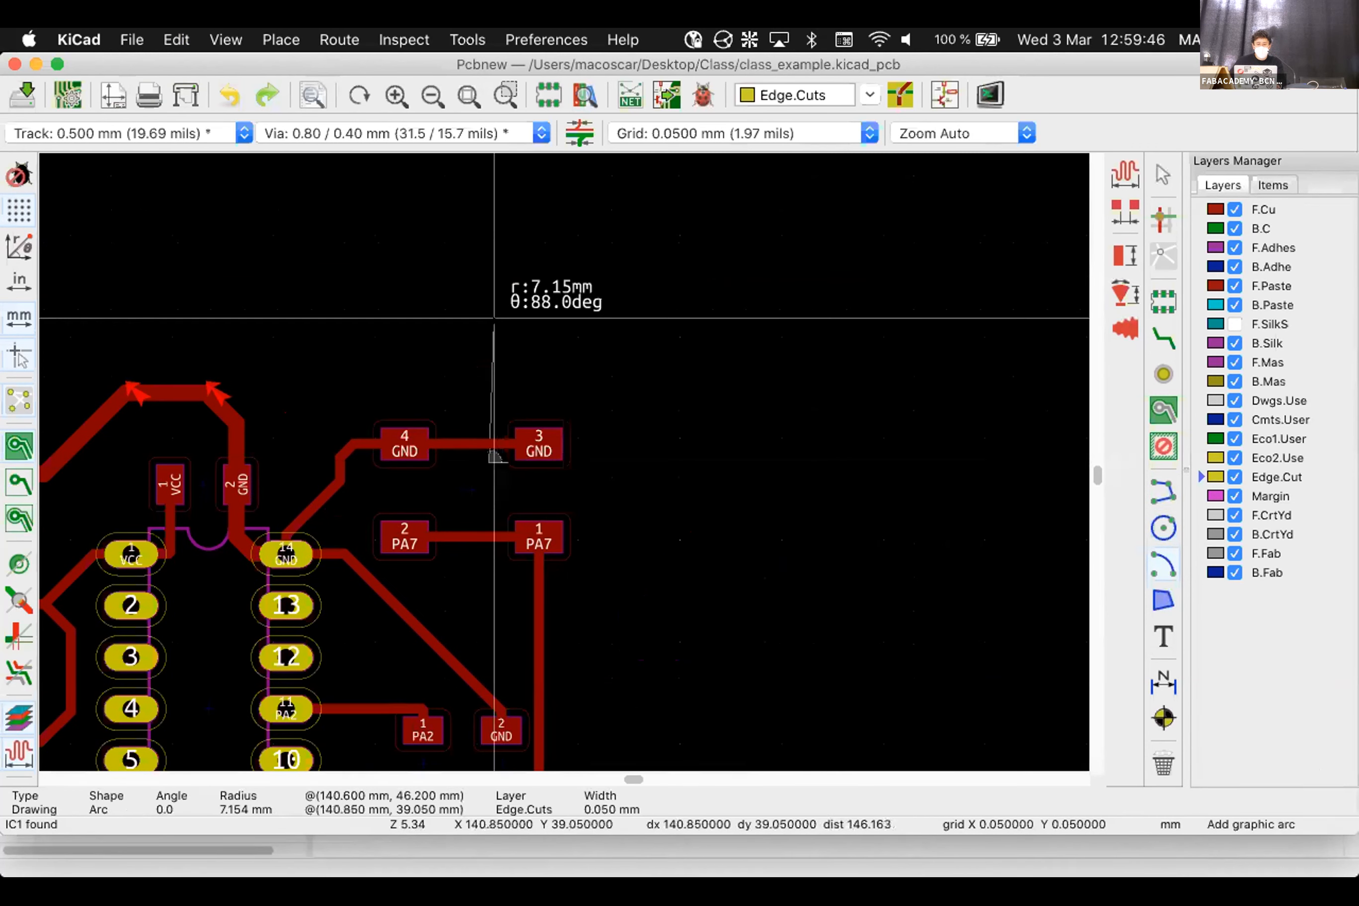
click(626, 463)
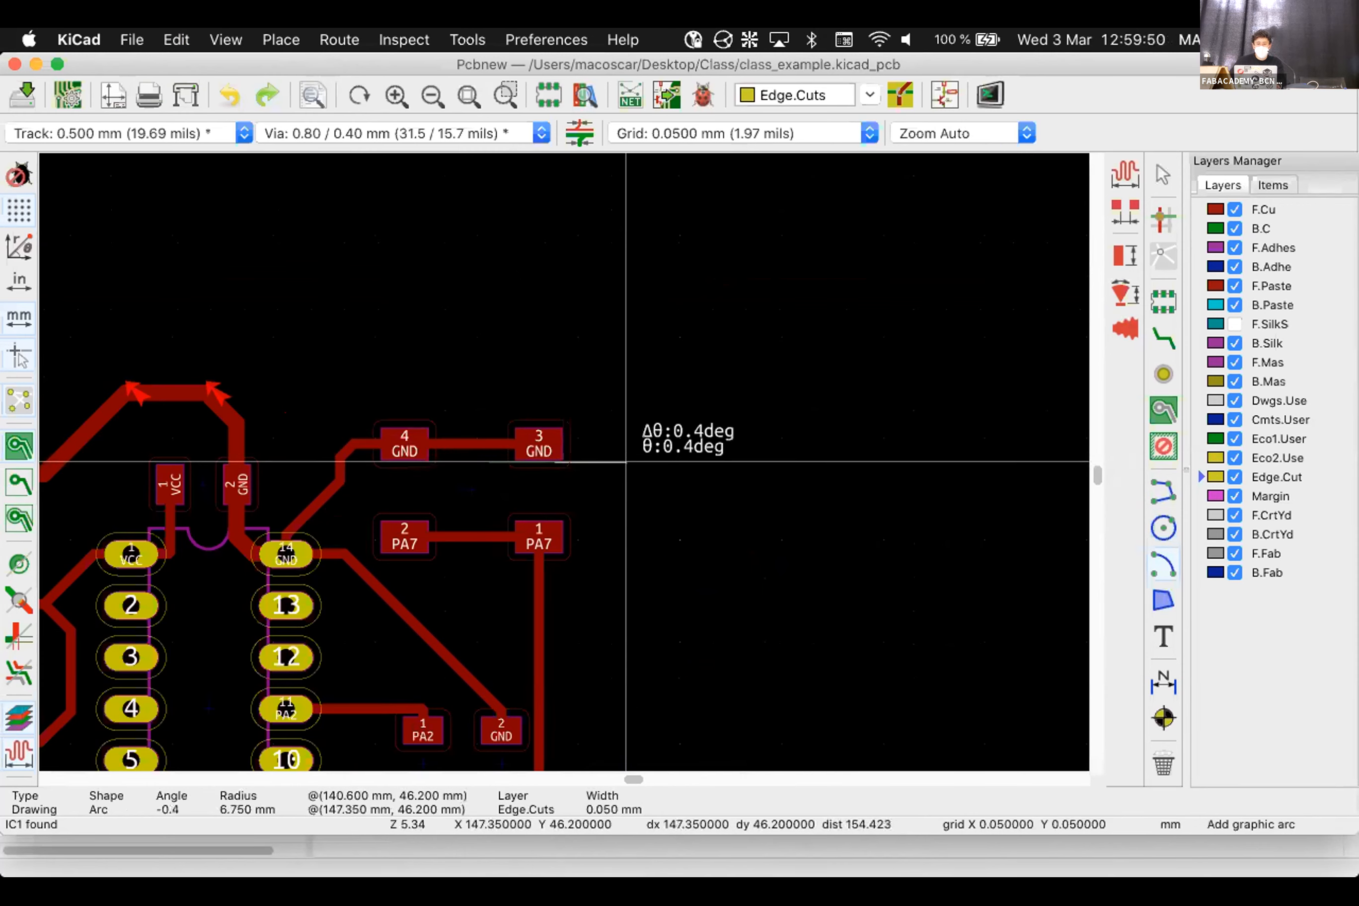
click(489, 290)
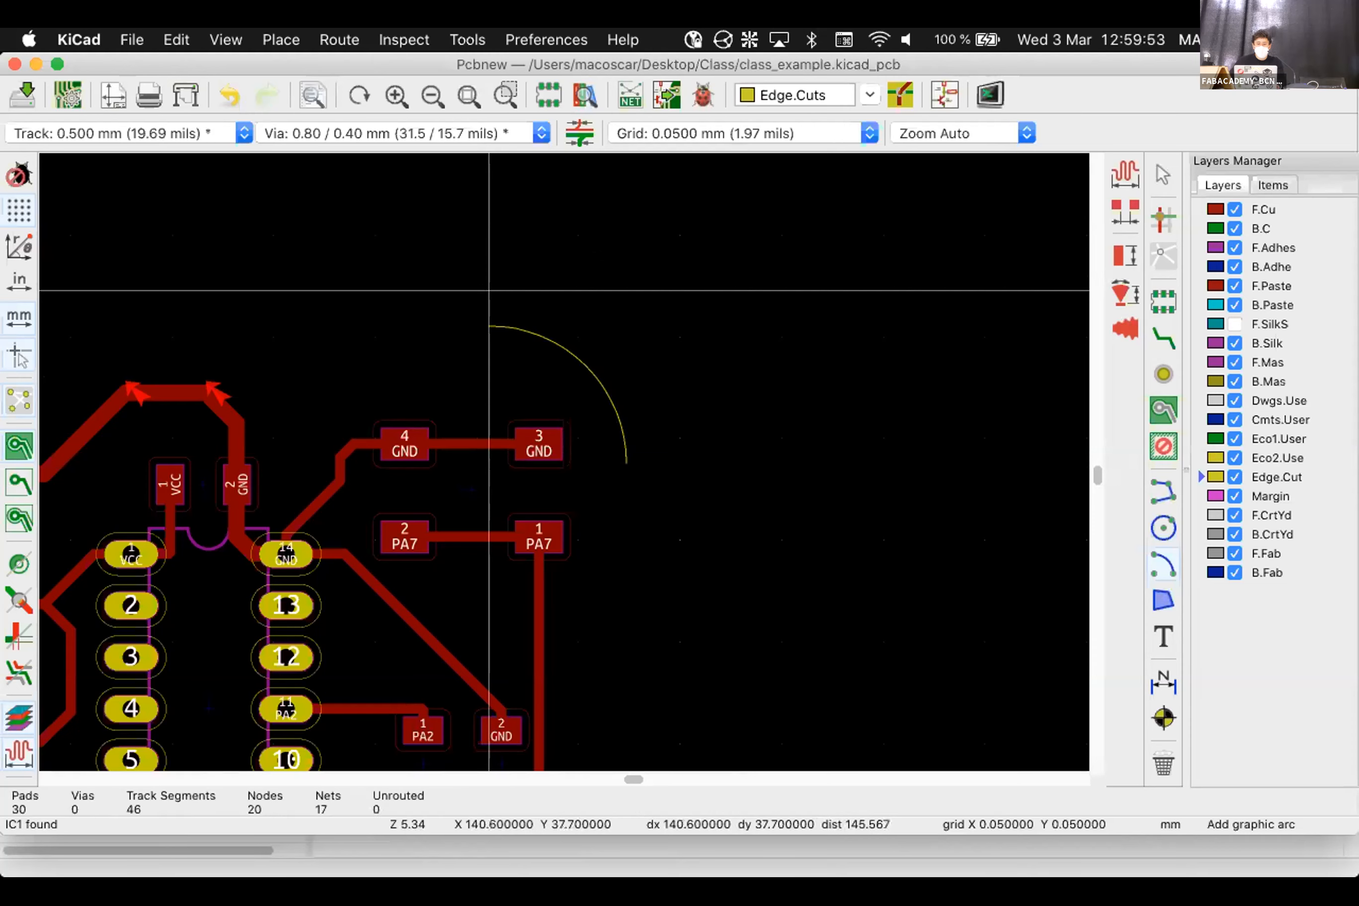
scroll(563, 461, down, 2)
scroll(564, 461, down, 3)
scroll(564, 461, up, 4)
Check the new arc's properties (90° angle, 0.05 mm width) and cancel without changes
key(Escape)
click(553, 466)
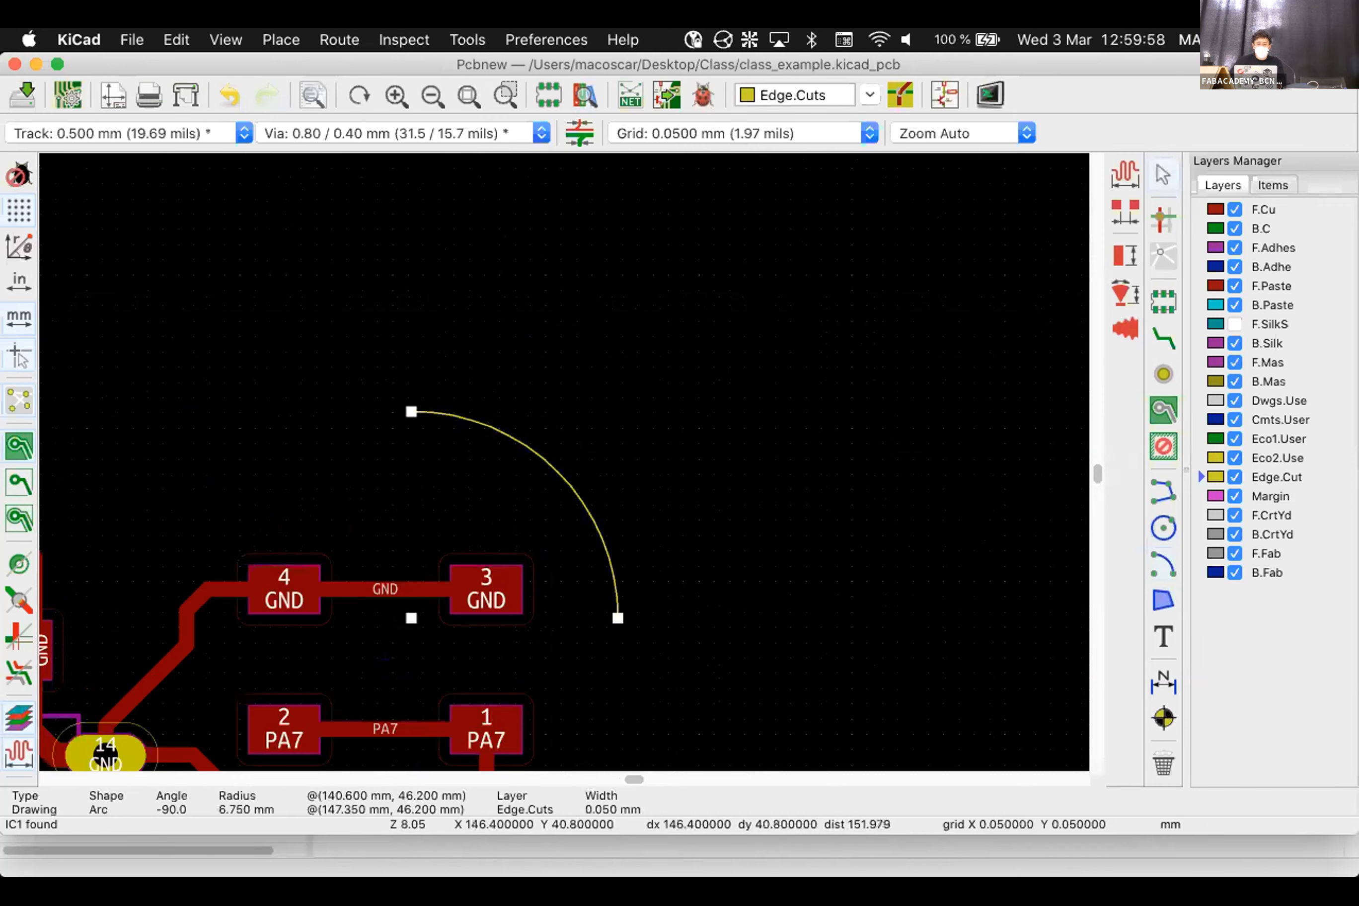
key(e)
drag(515, 342, 564, 201)
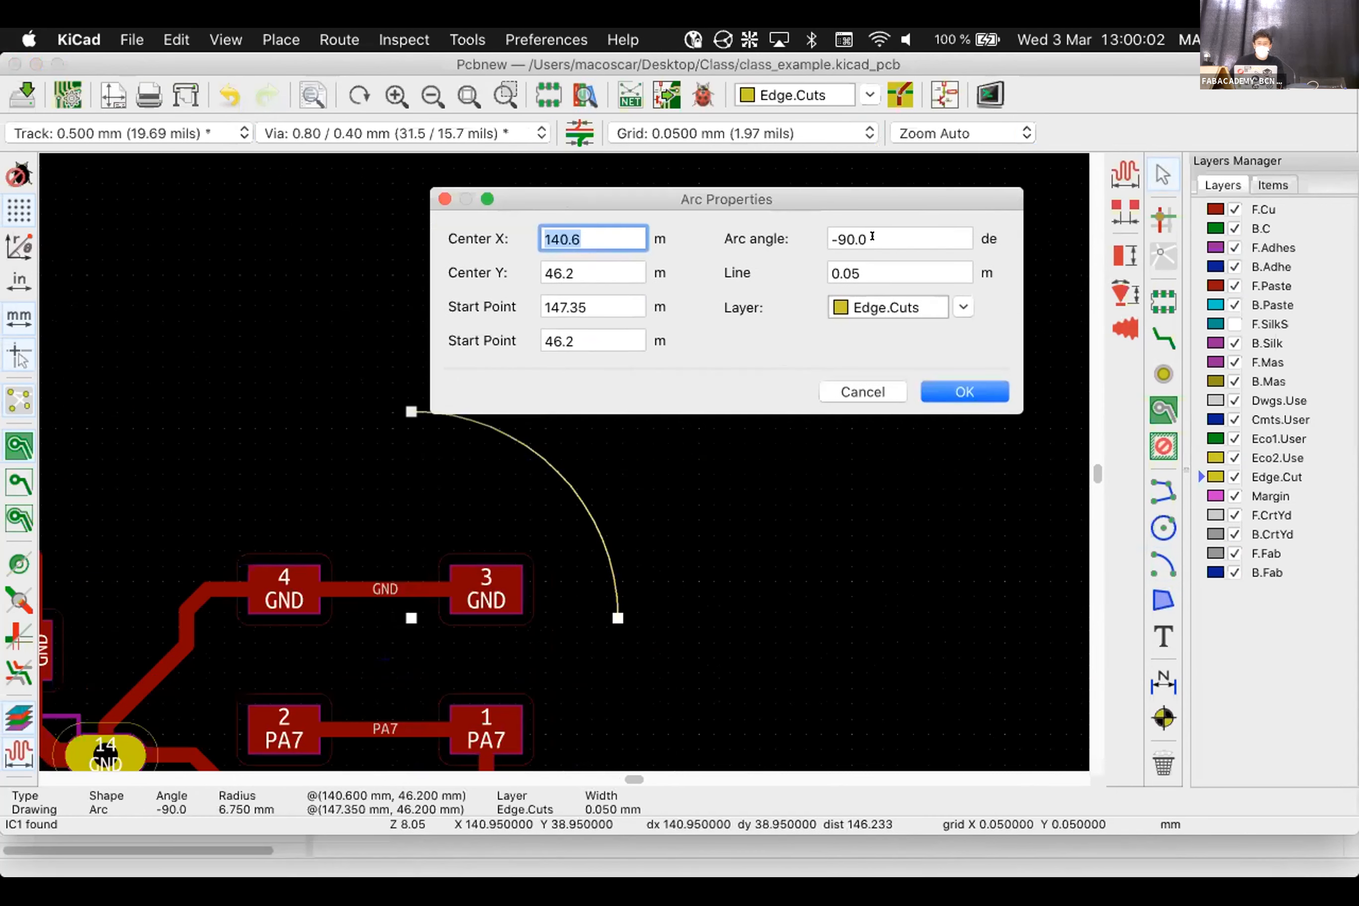
click(907, 237)
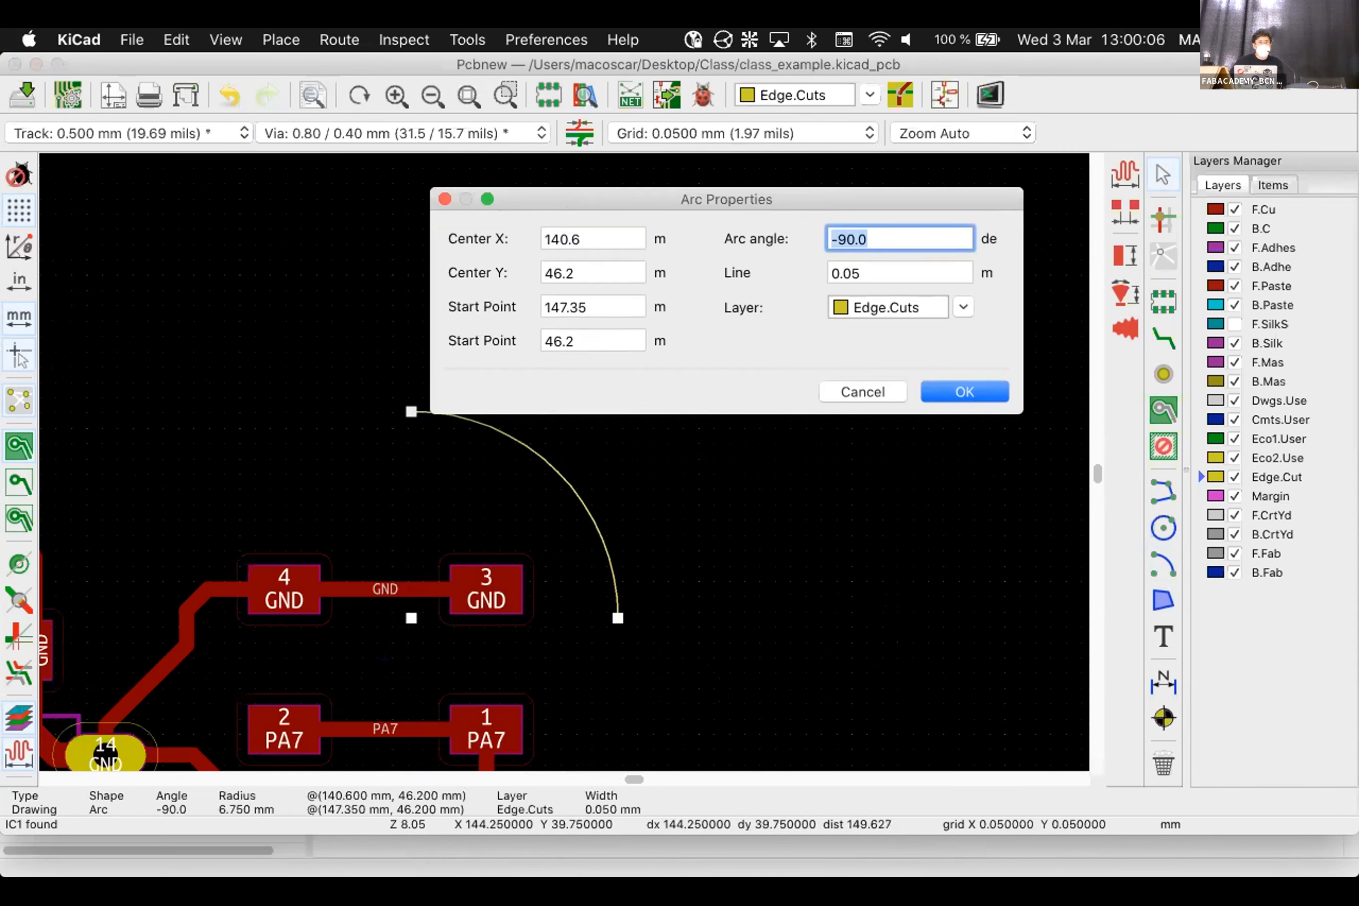
click(858, 393)
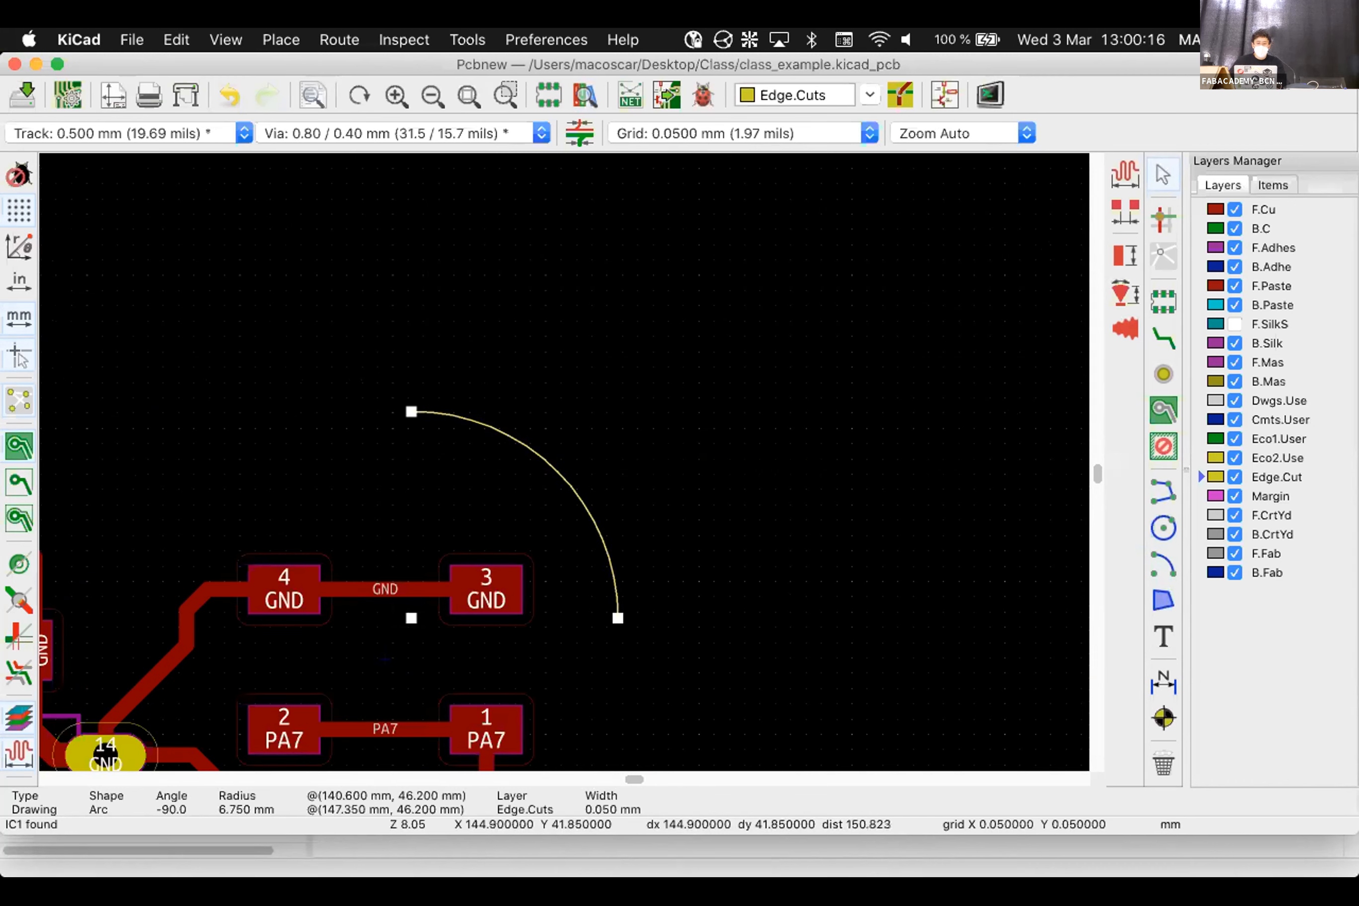
Copy the corner arc, rotate it 90°, and place it at another board corner
key(Escape)
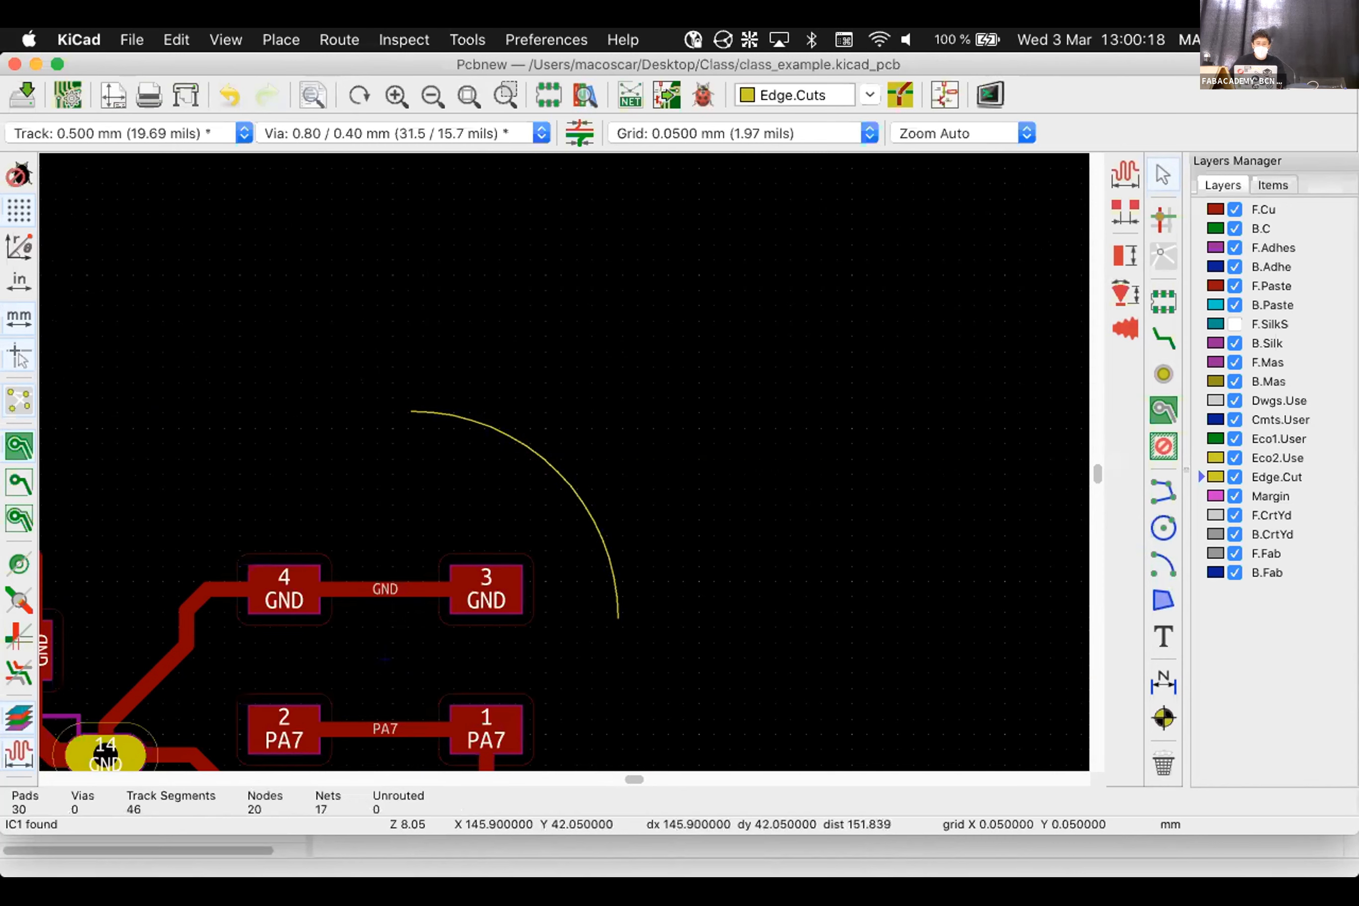
scroll(573, 490, up, 5)
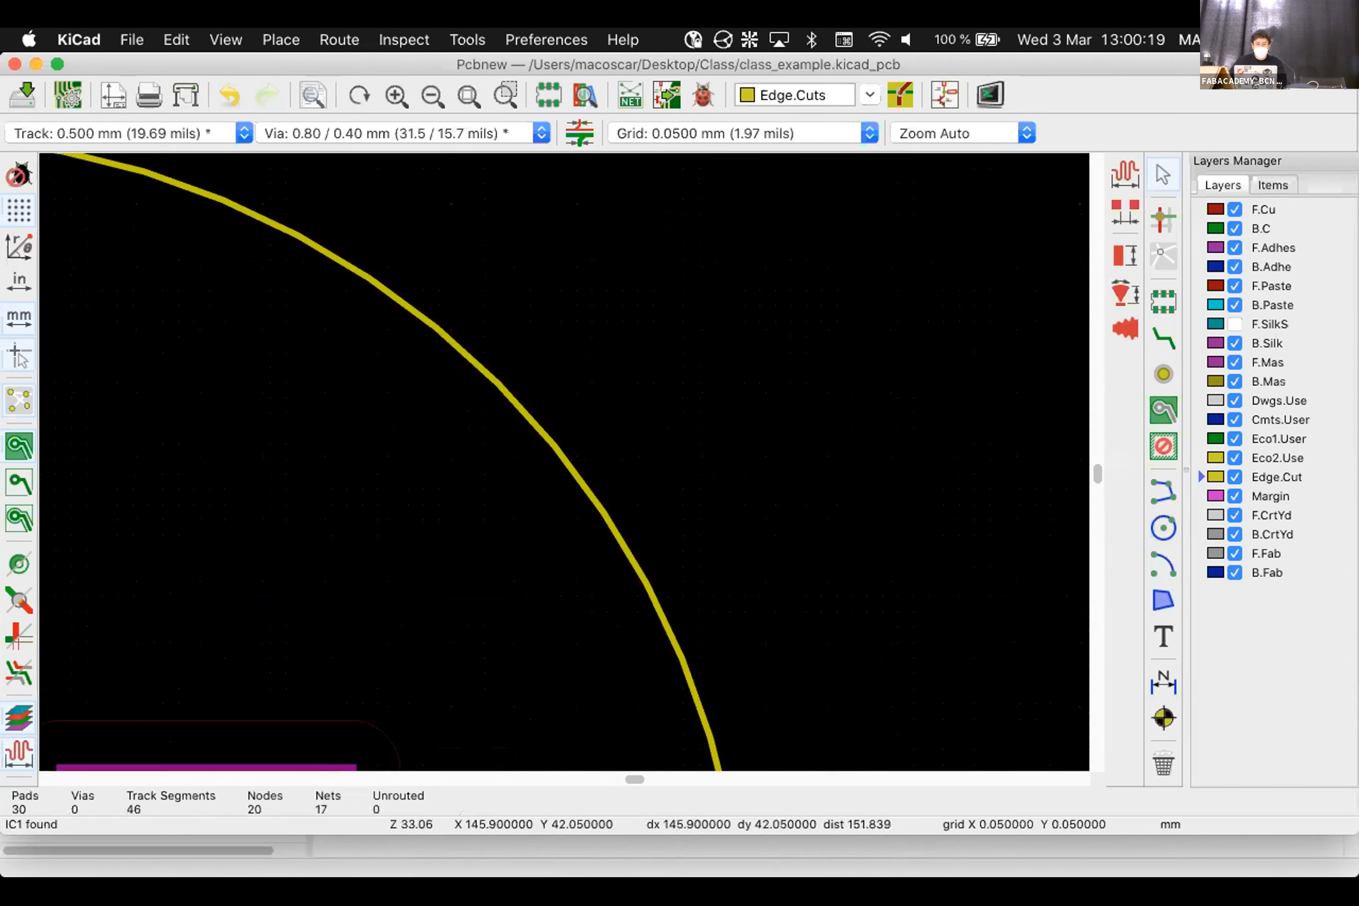
click(552, 447)
scroll(553, 447, down, 3)
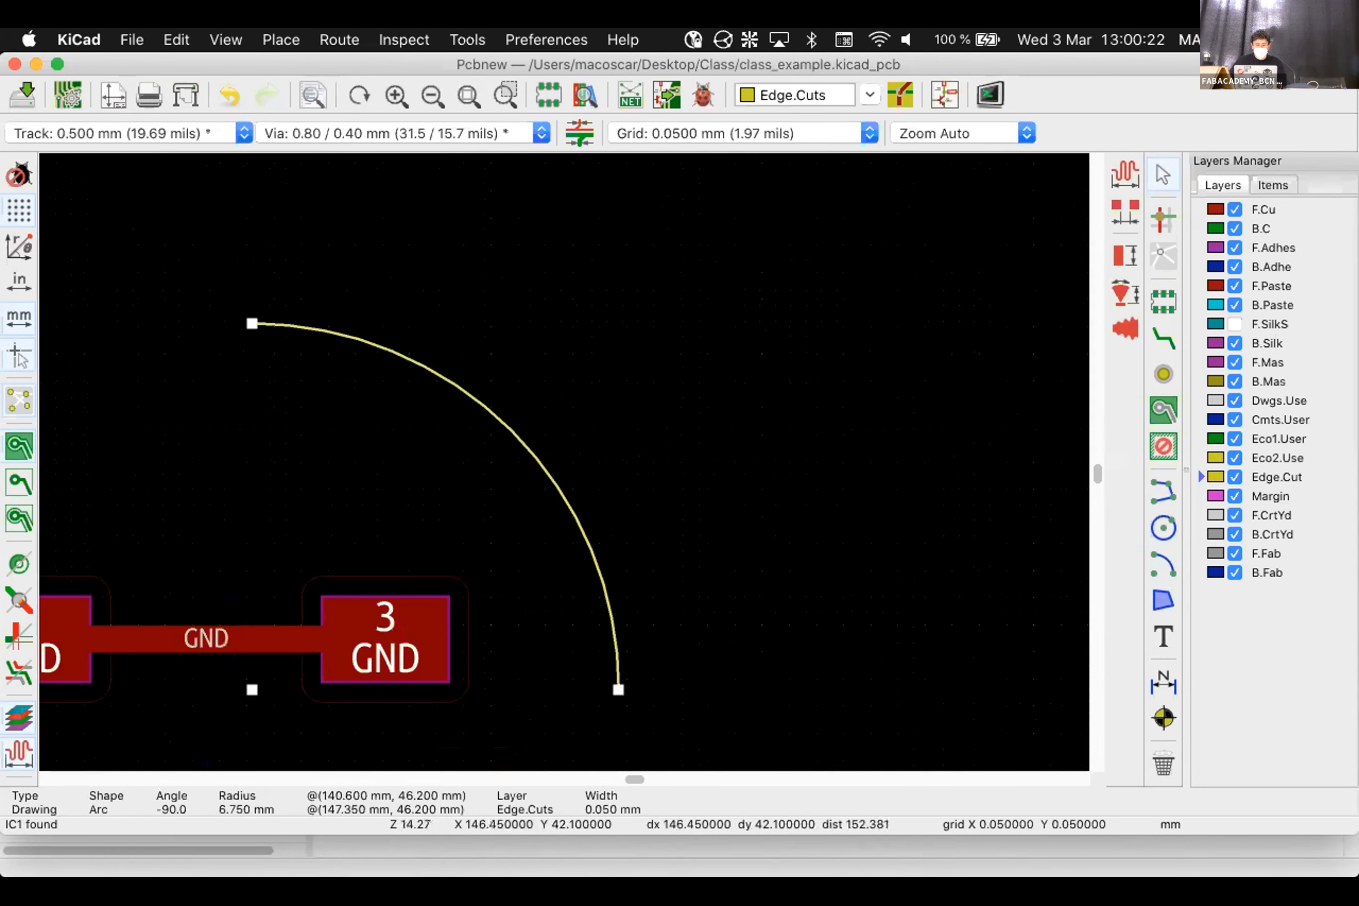
key(super+c)
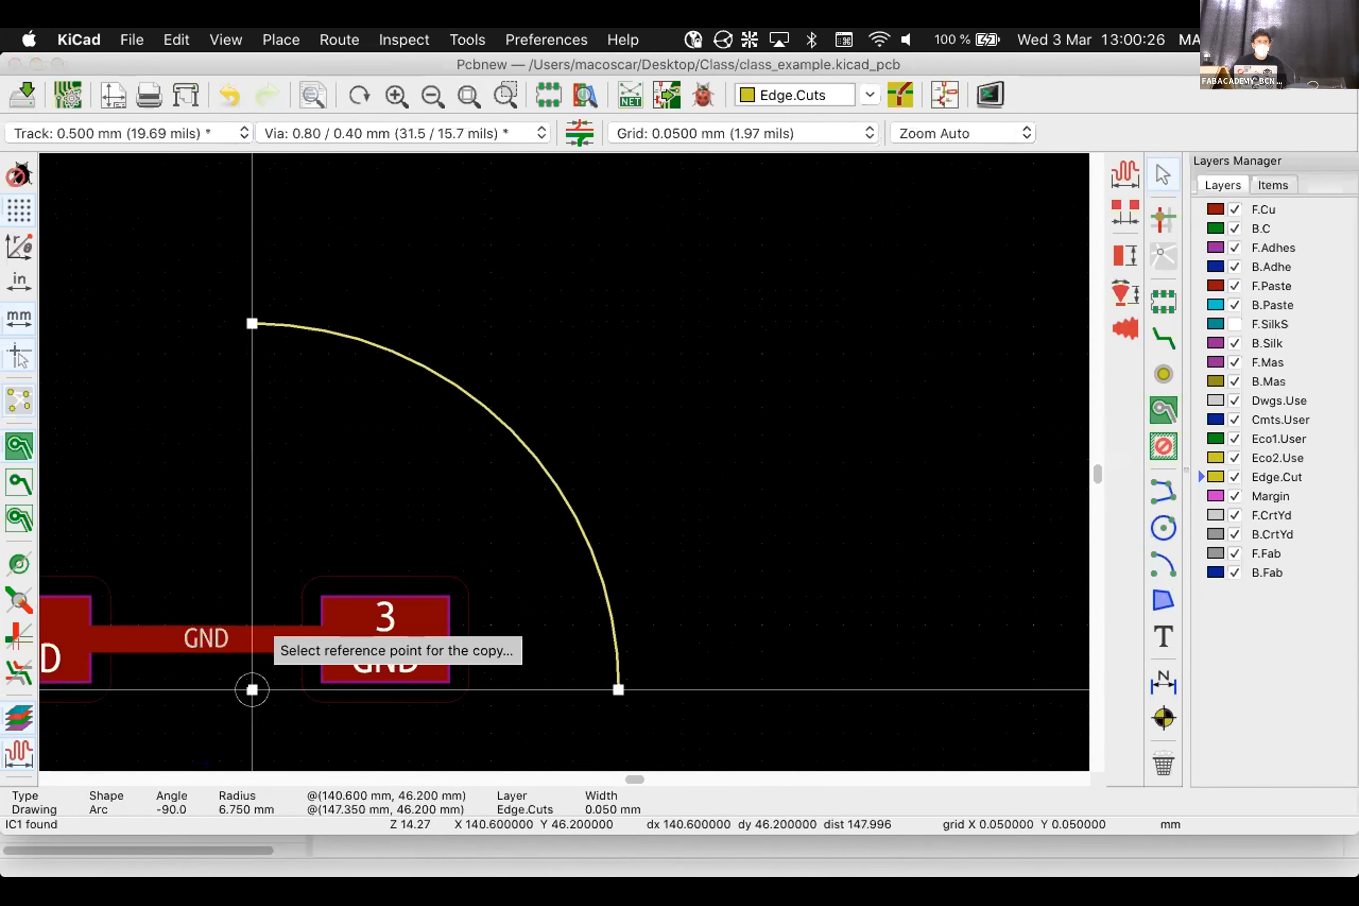
click(252, 689)
scroll(602, 484, up, 5)
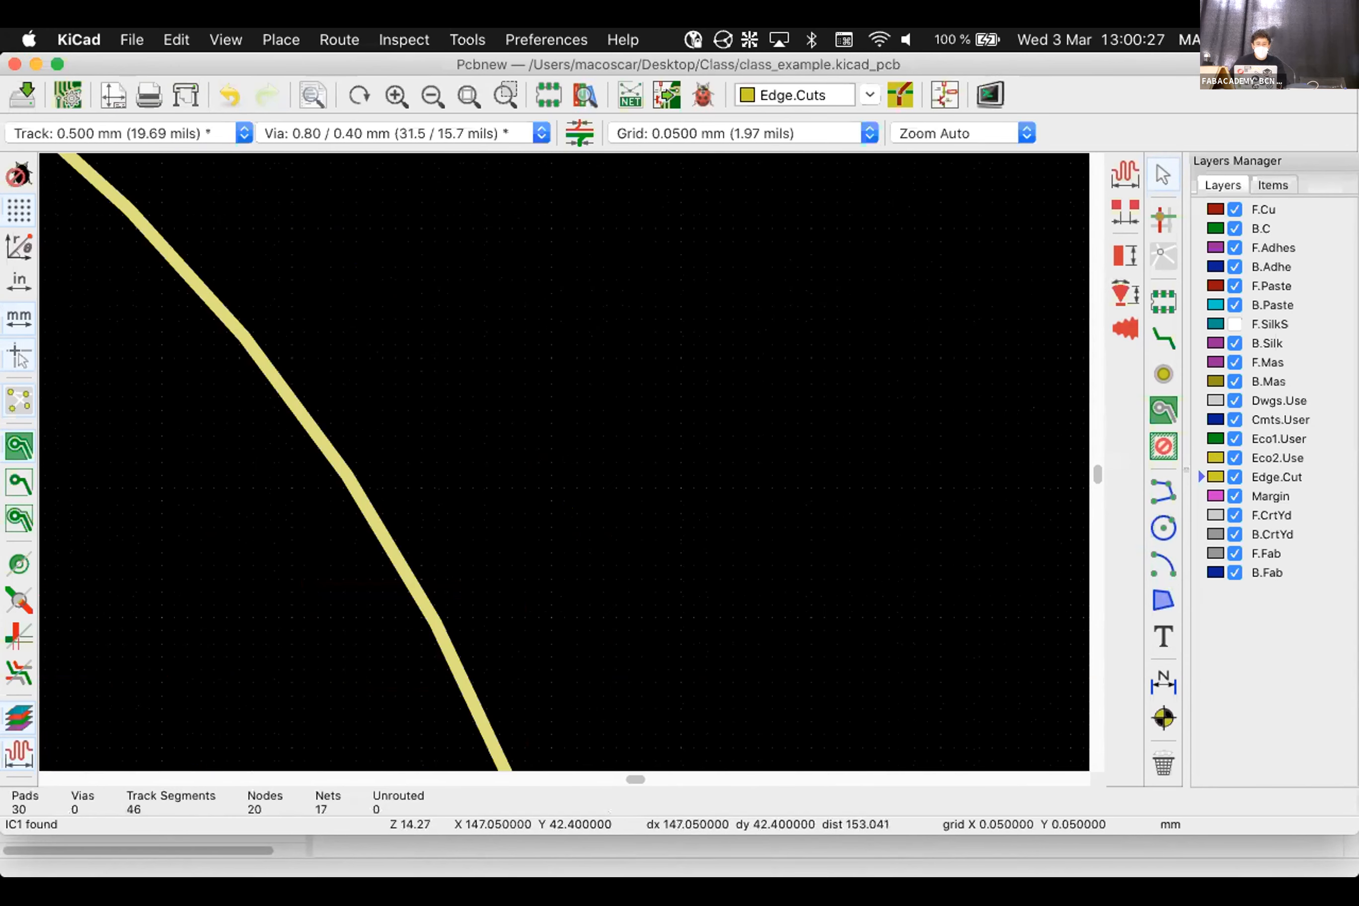
scroll(602, 484, down, 8)
key(r)
key(r)
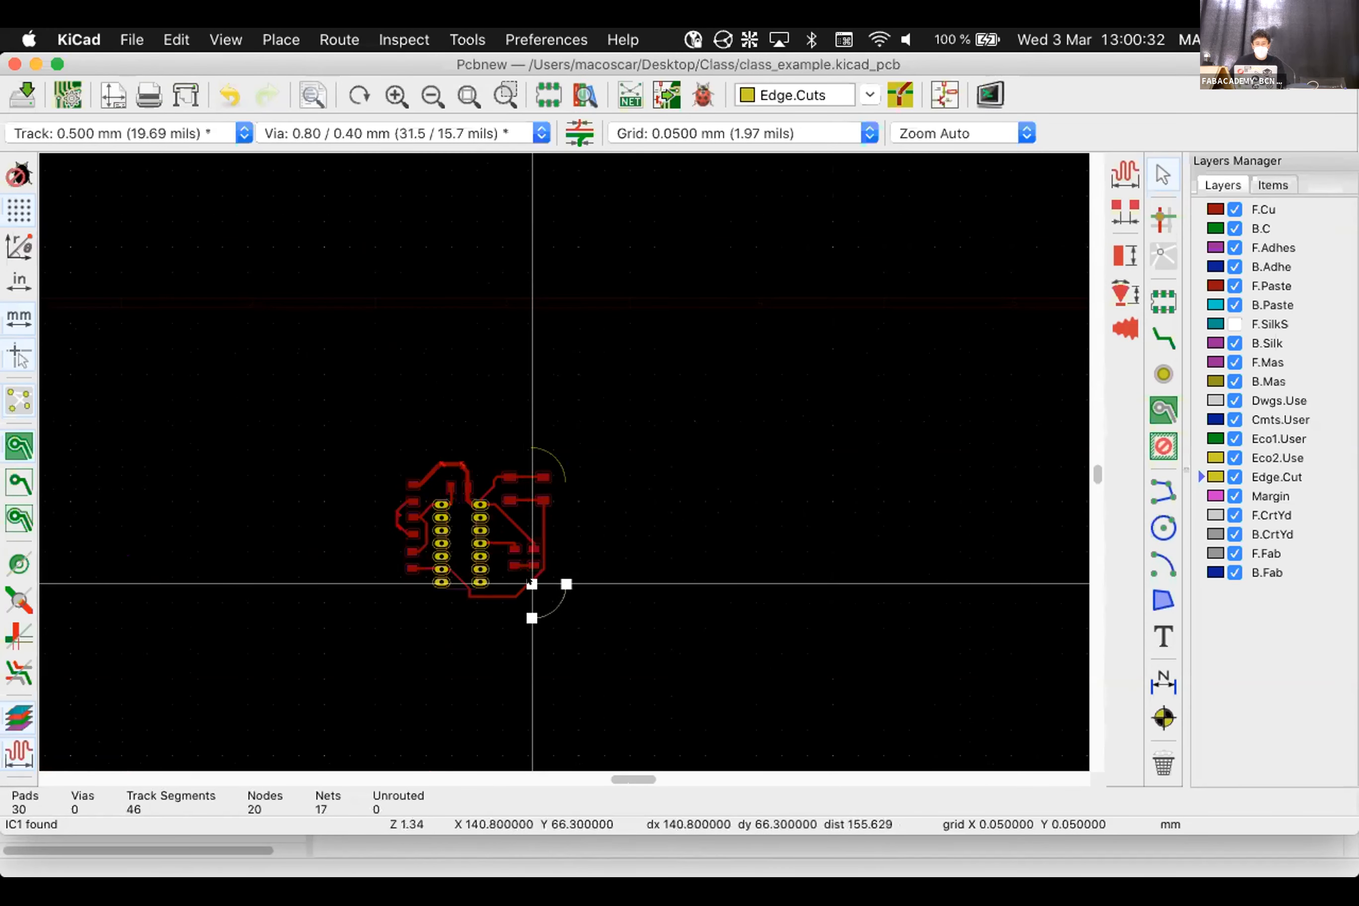
click(530, 581)
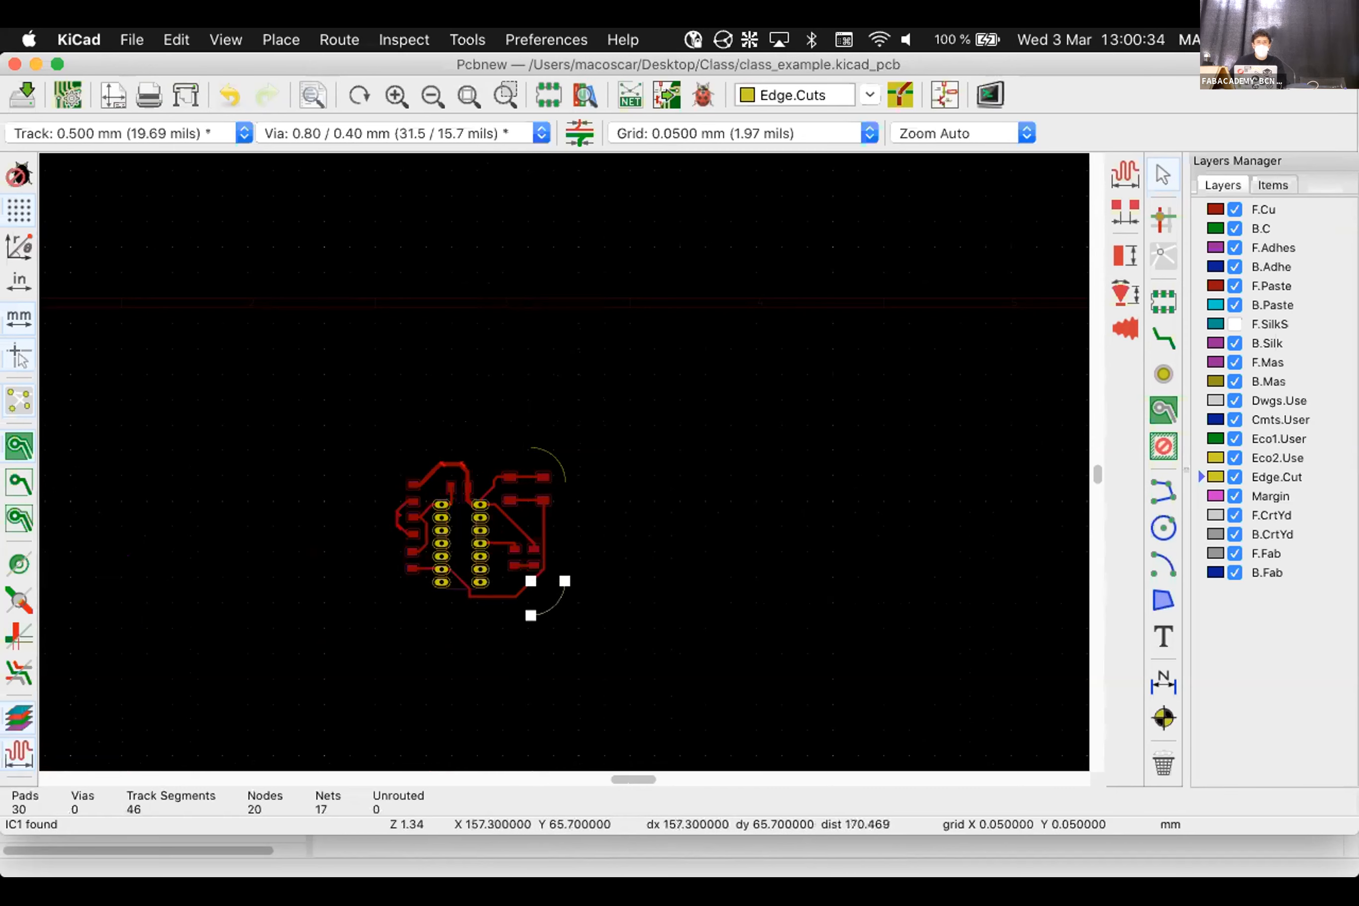
Paste two more rotated arc copies at the lower-left and upper-left corners
key(super+v)
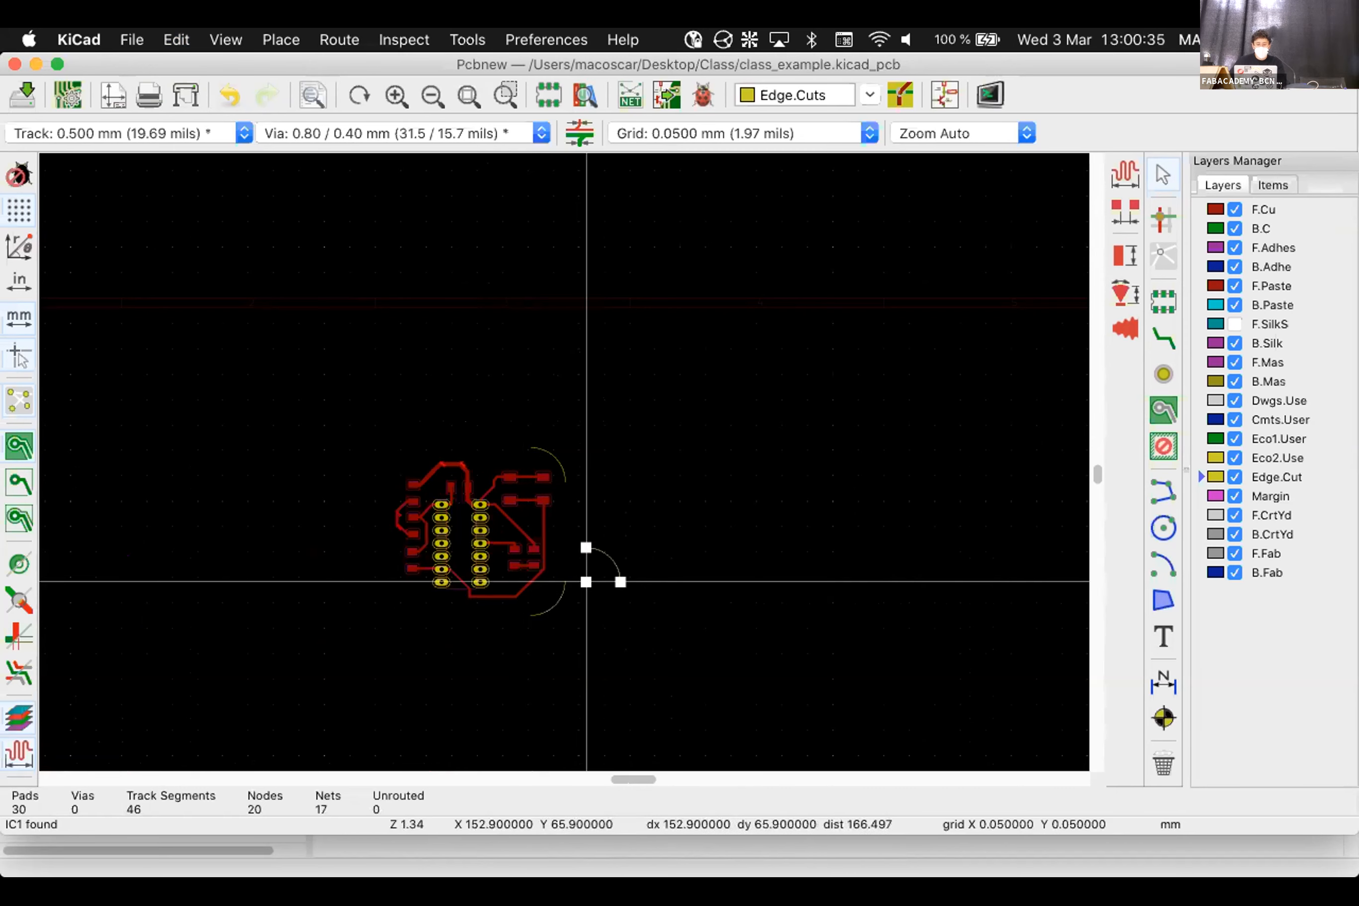
key(r)
key(r)
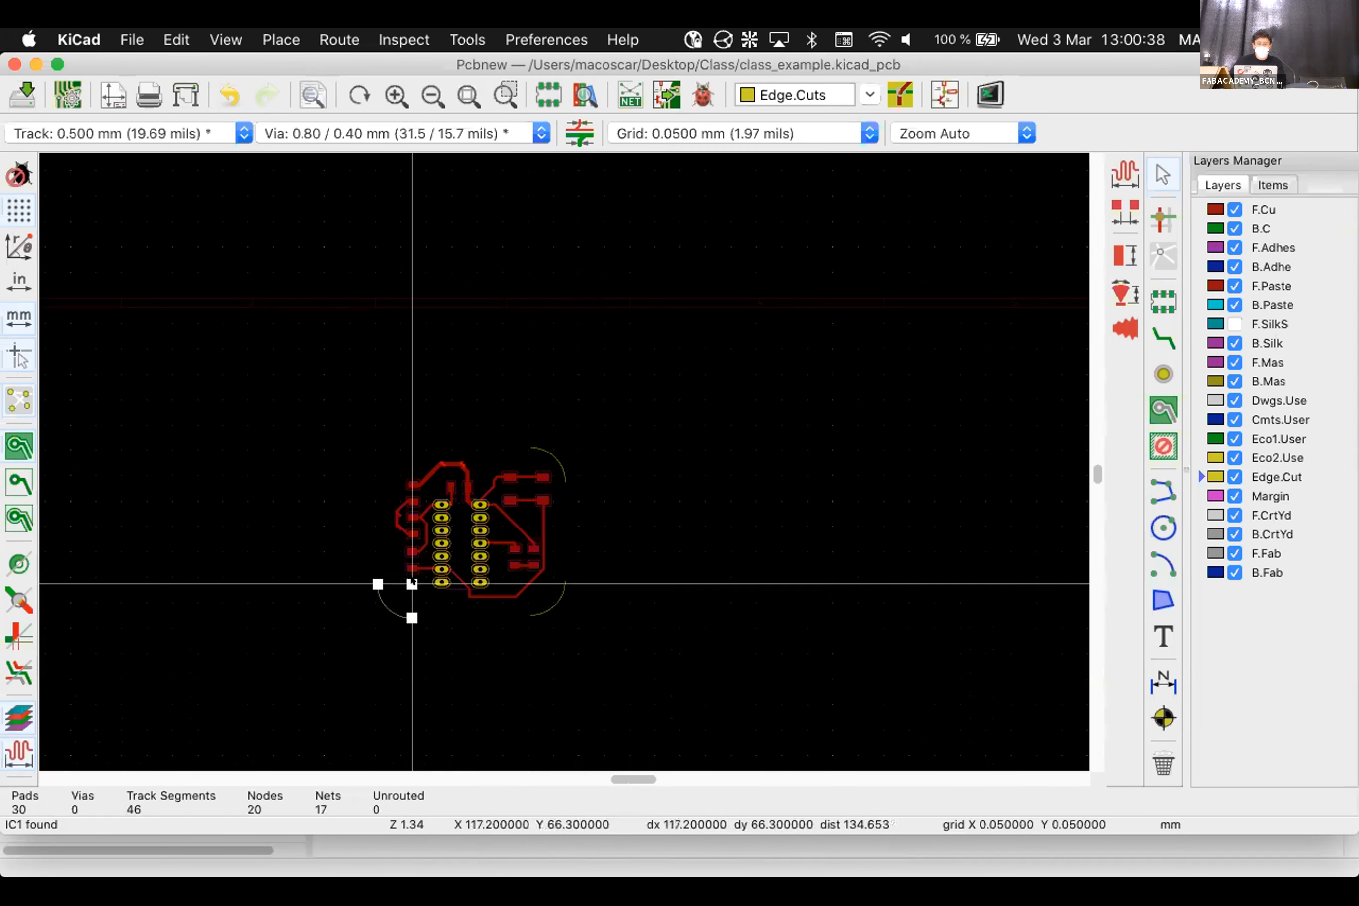
click(416, 584)
key(super+v)
key(r)
key(r)
key(r)
key(r)
key(r)
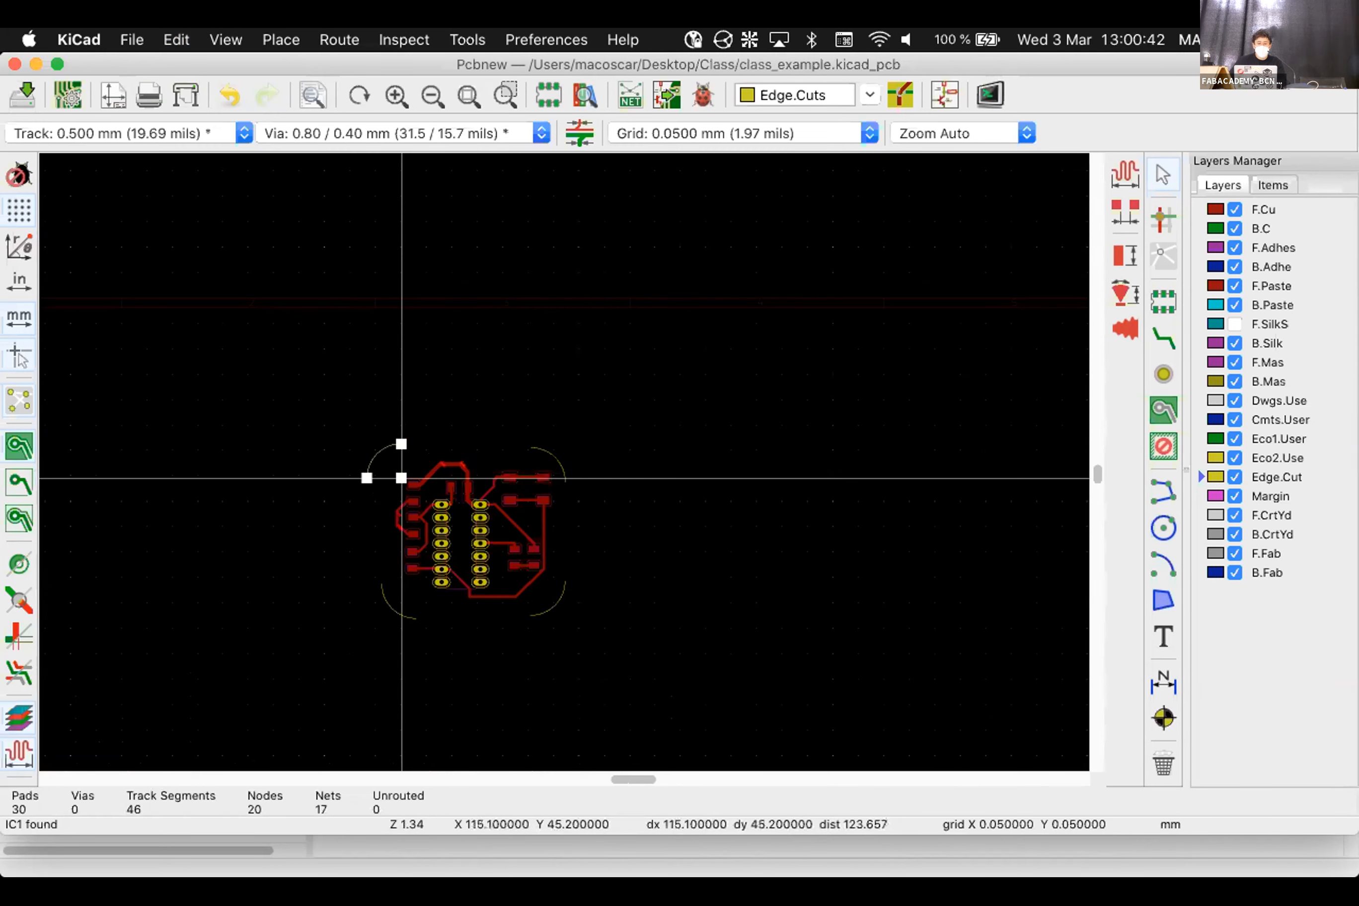
scroll(399, 473, up, 1)
scroll(563, 462, up, 4)
click(591, 461)
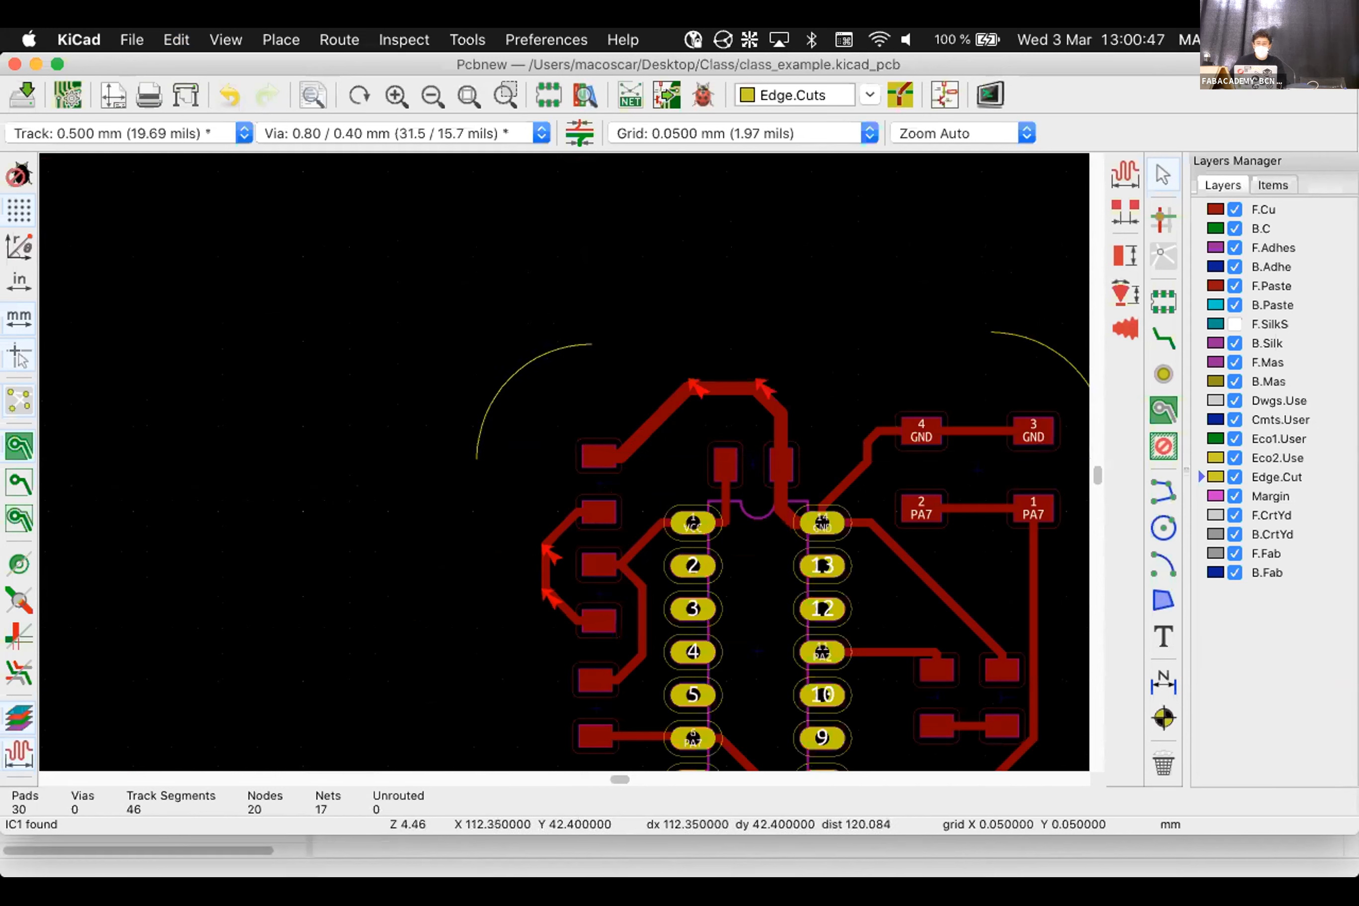
Inspect the right corner arc's properties, close without changes, and deselect it
double_click(1019, 342)
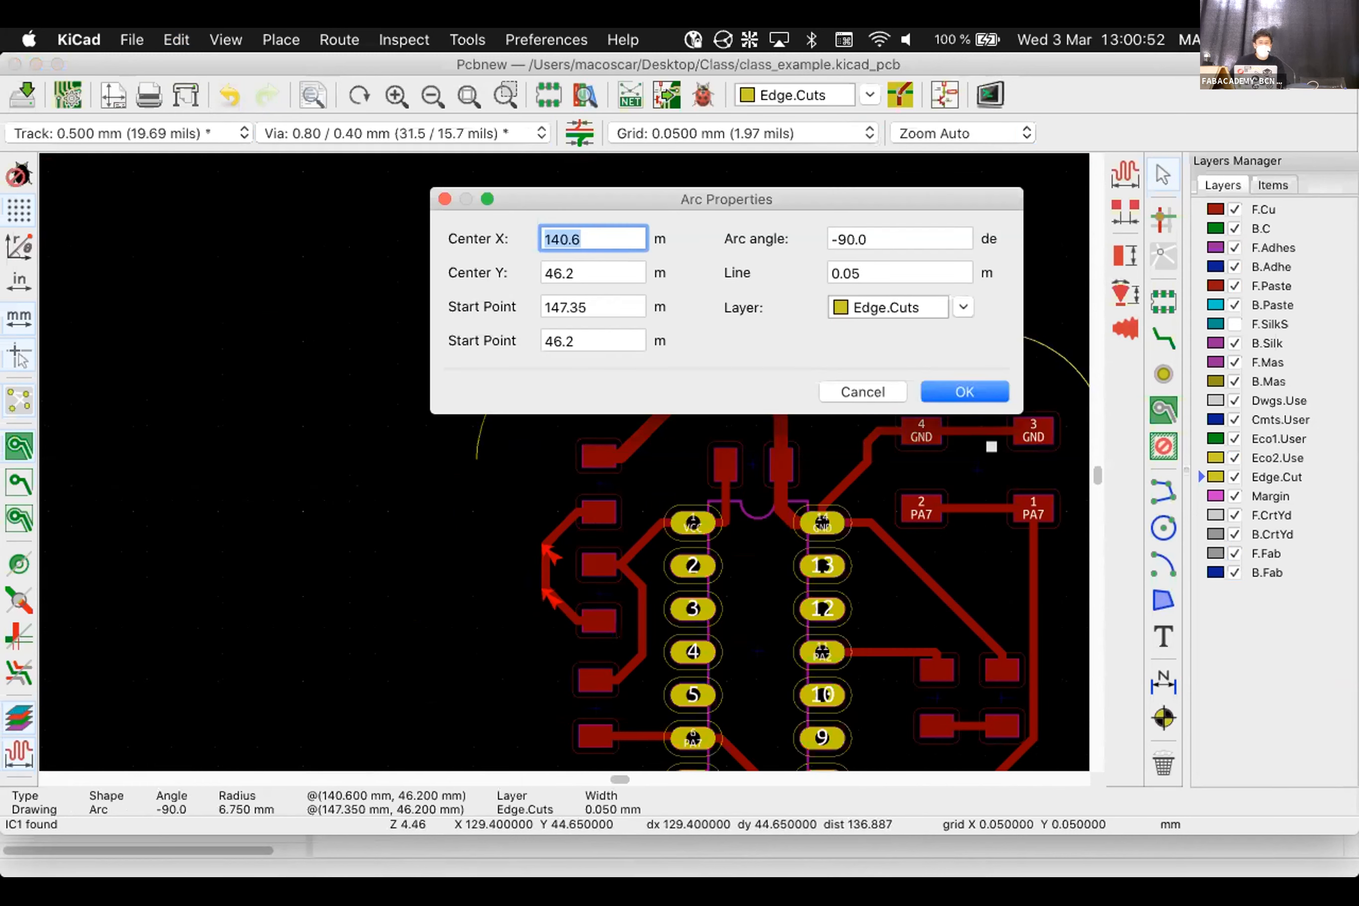
click(838, 382)
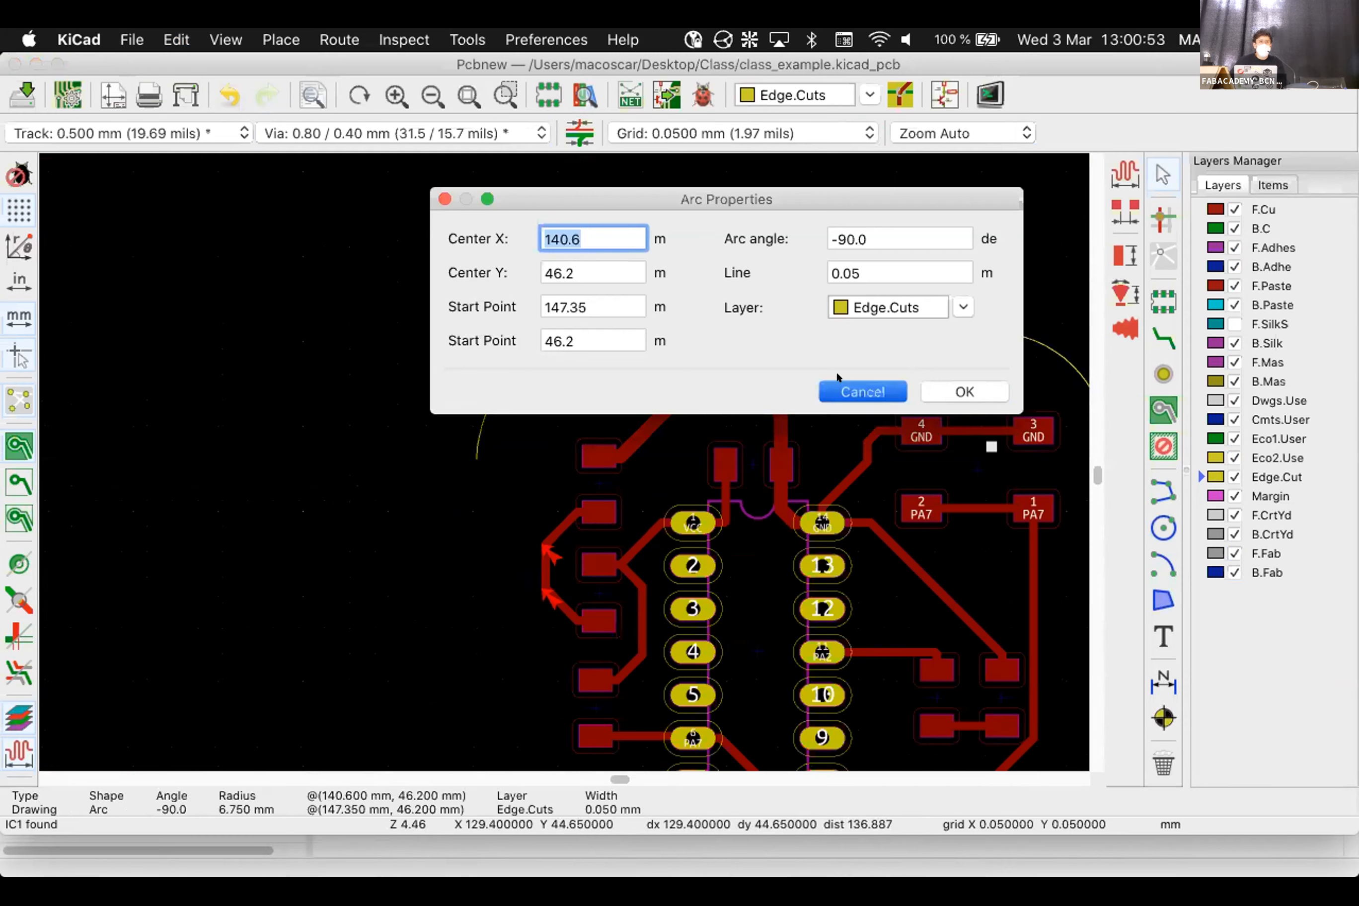
scroll(858, 545, down, 3)
scroll(1045, 437, up, 1)
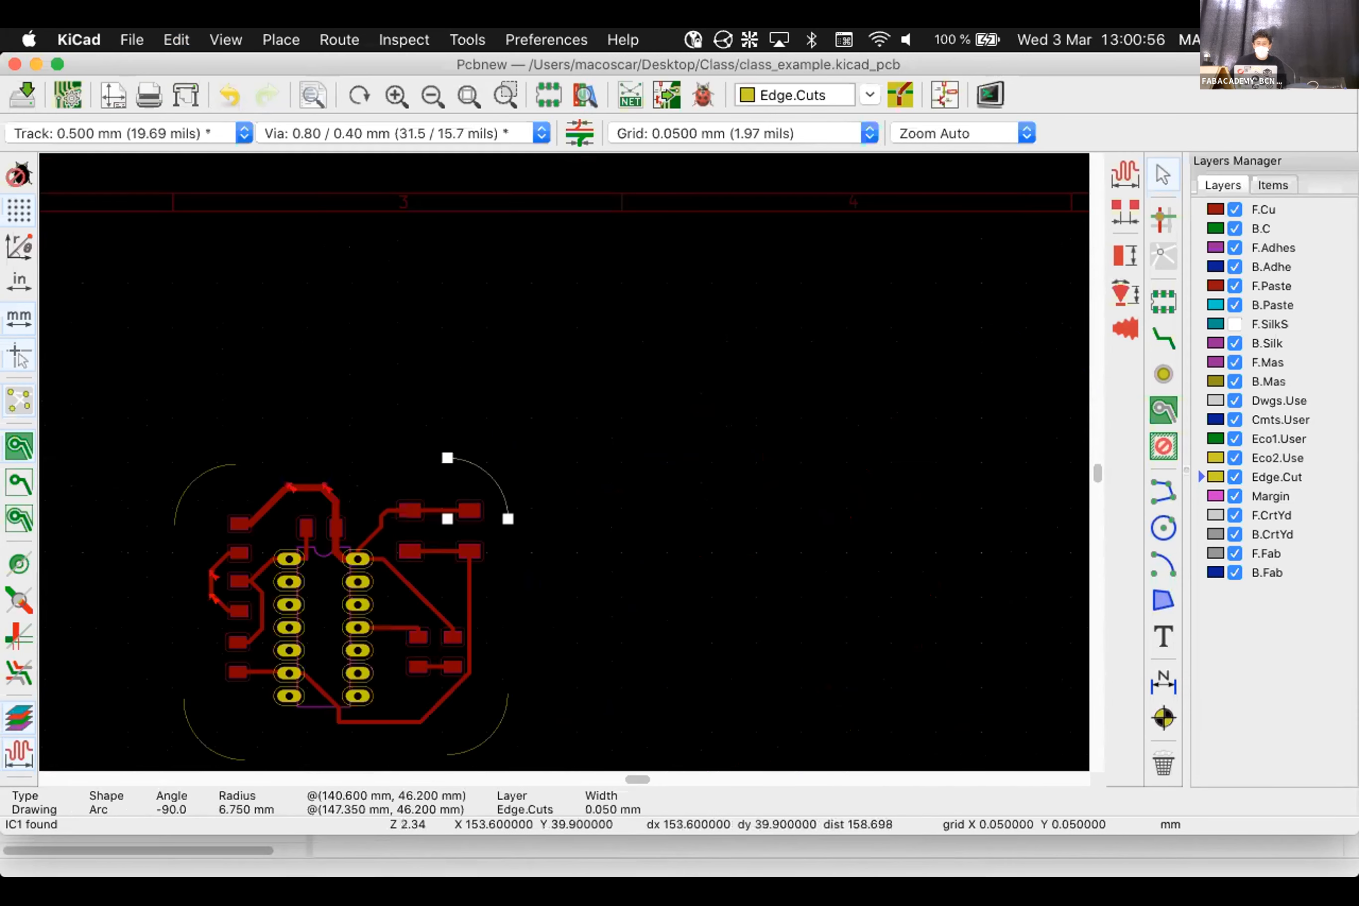
click(565, 461)
click(1163, 493)
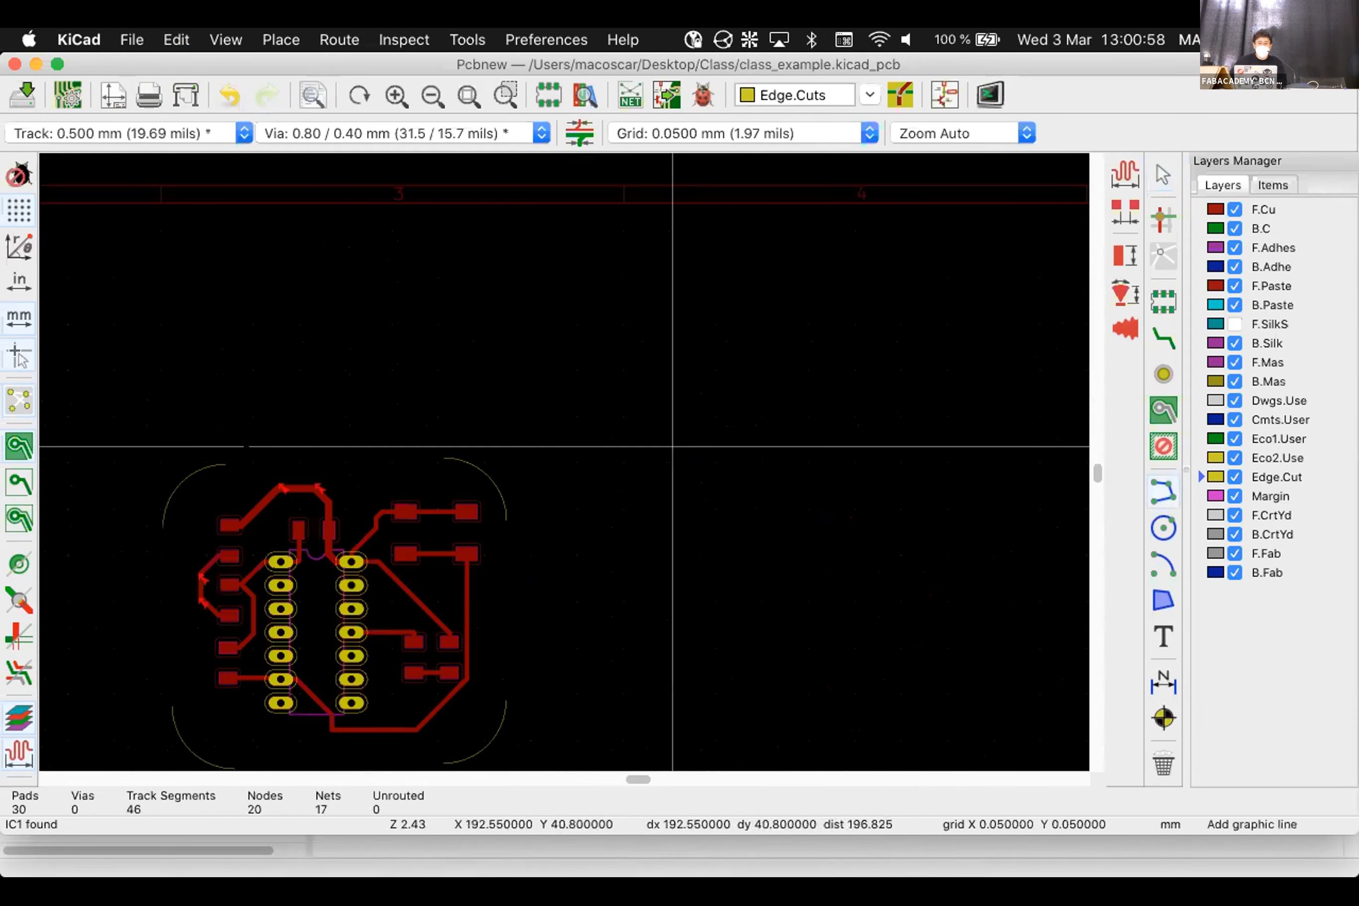
Draw the top Edge.Cuts line joining the upper-left and upper-right arcs
scroll(564, 462, up, 5)
scroll(565, 462, up, 10)
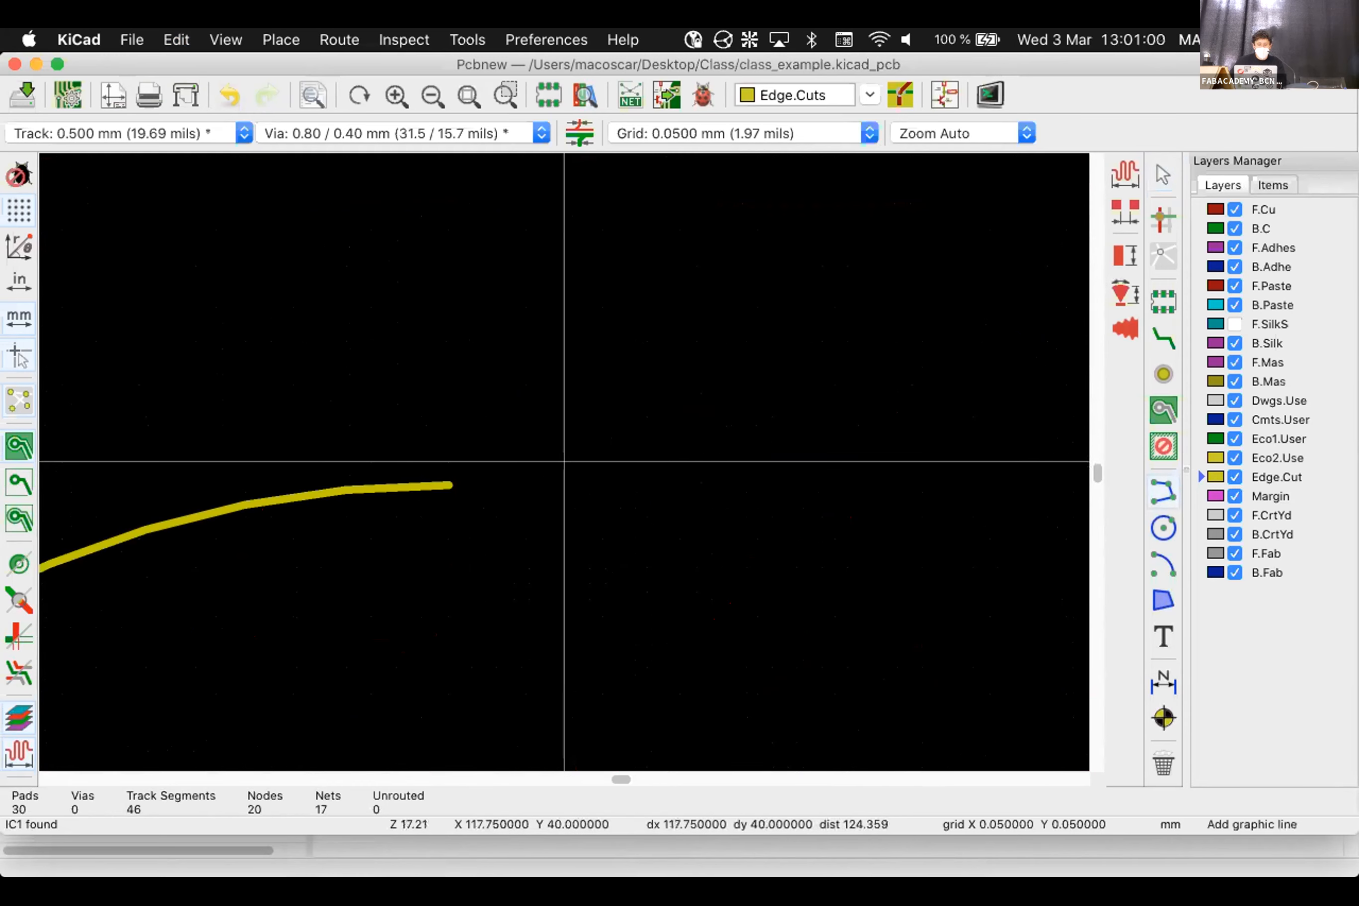
click(300, 514)
scroll(564, 462, down, 13)
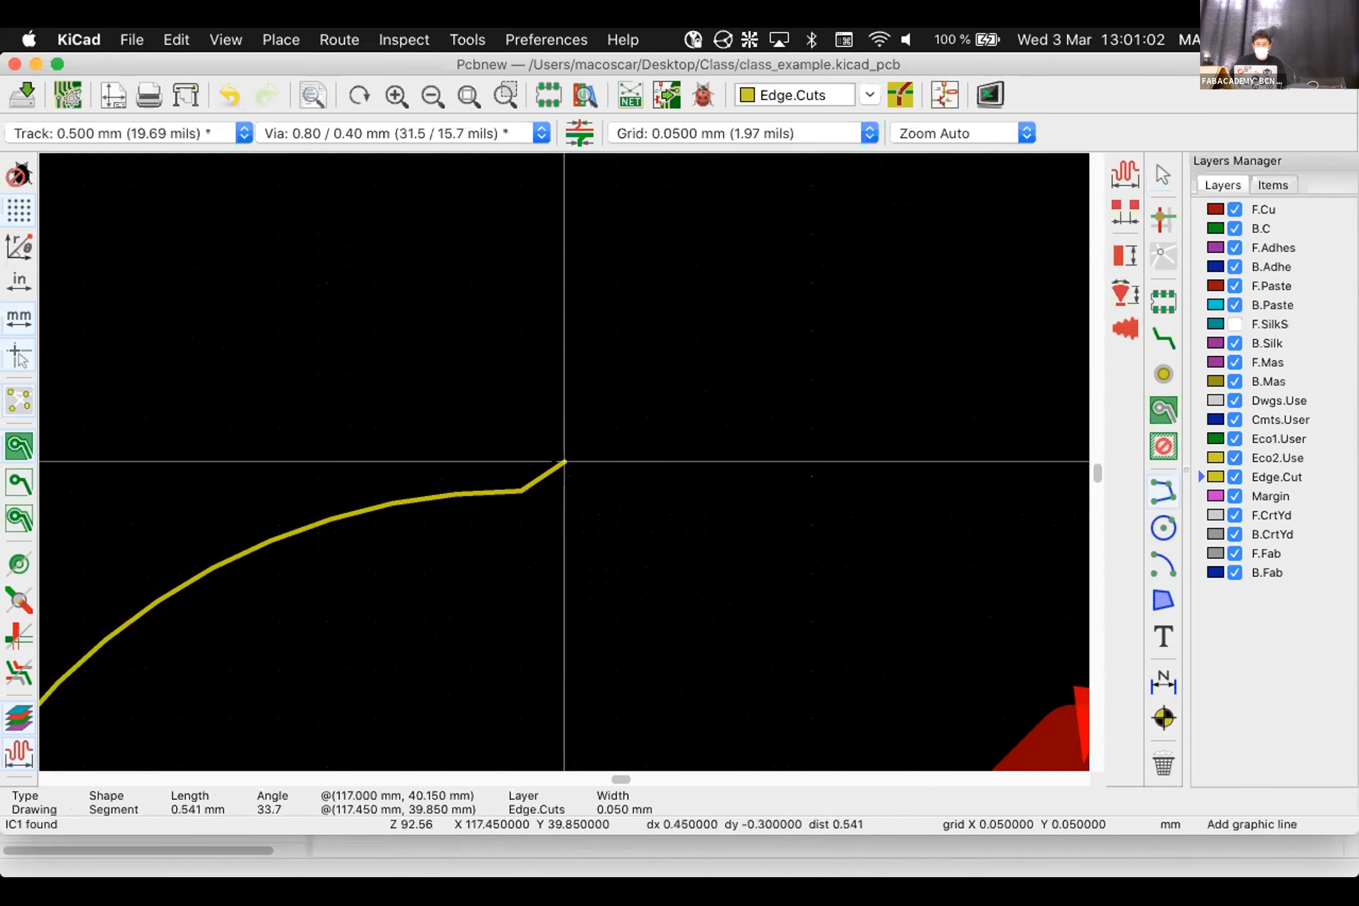
scroll(837, 459, up, 7)
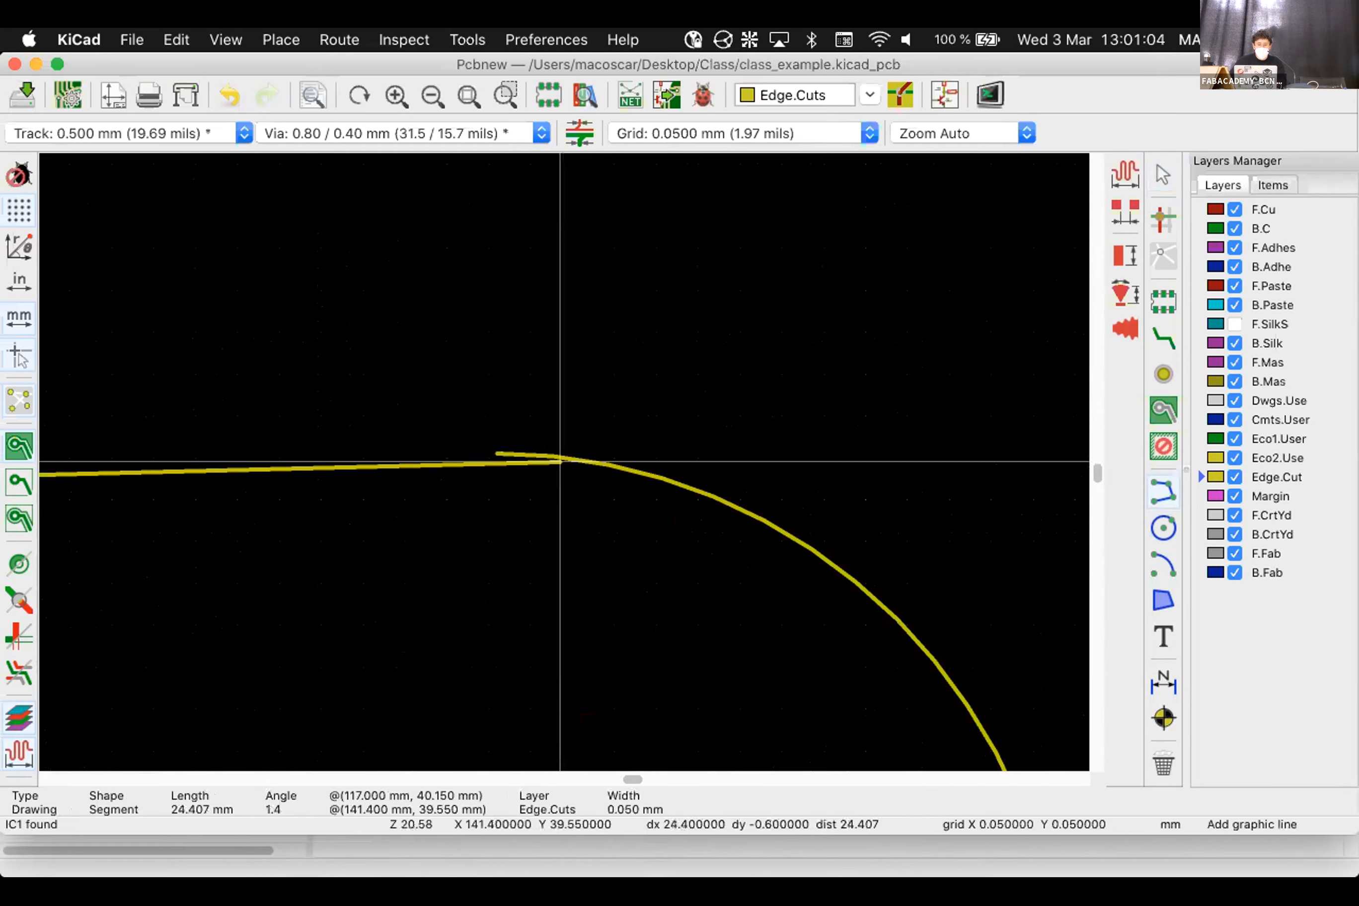
scroll(560, 461, up, 5)
double_click(424, 433)
scroll(564, 462, down, 5)
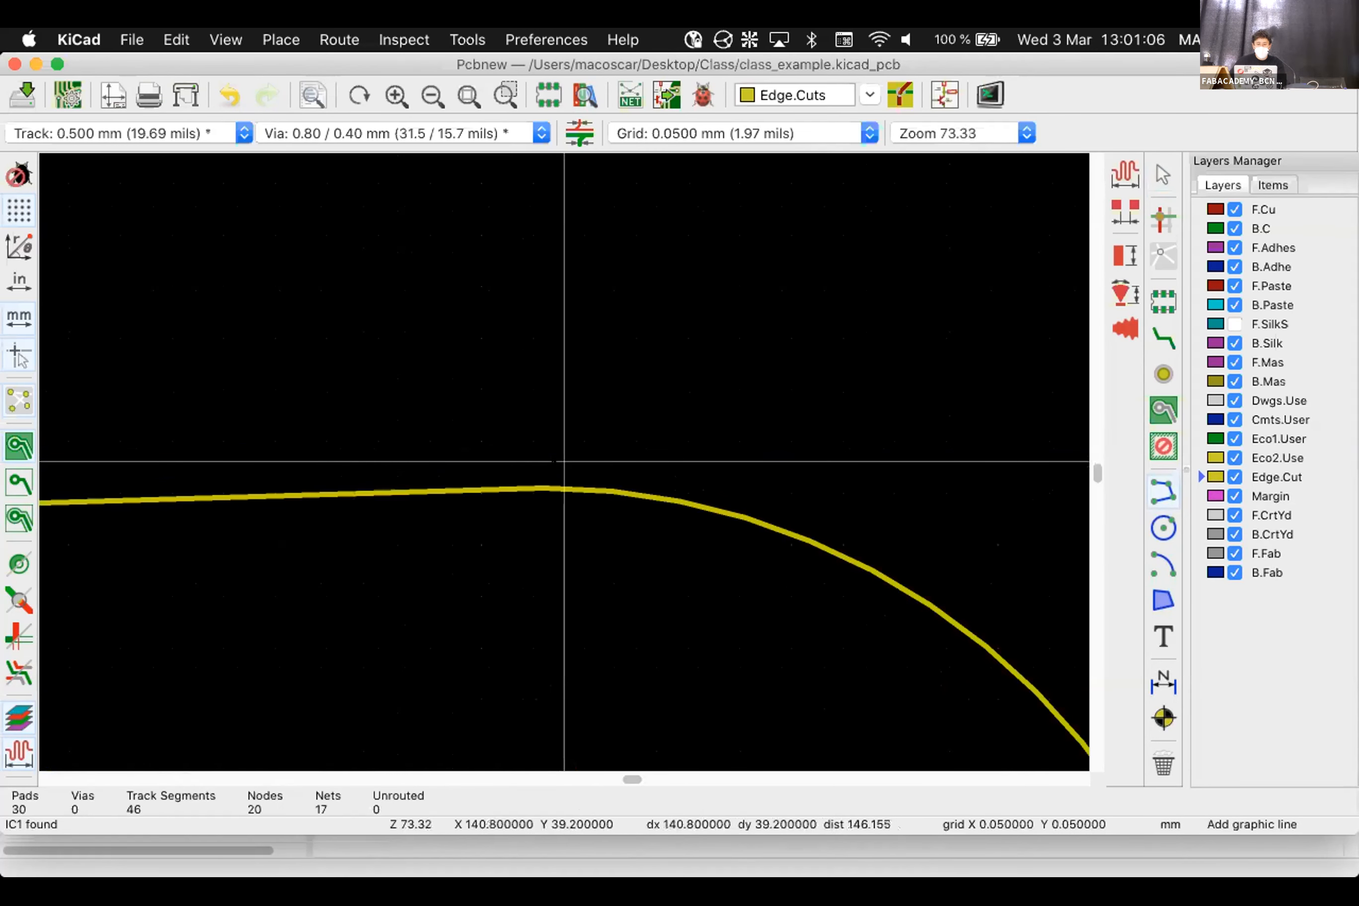
scroll(565, 462, down, 6)
scroll(562, 470, up, 8)
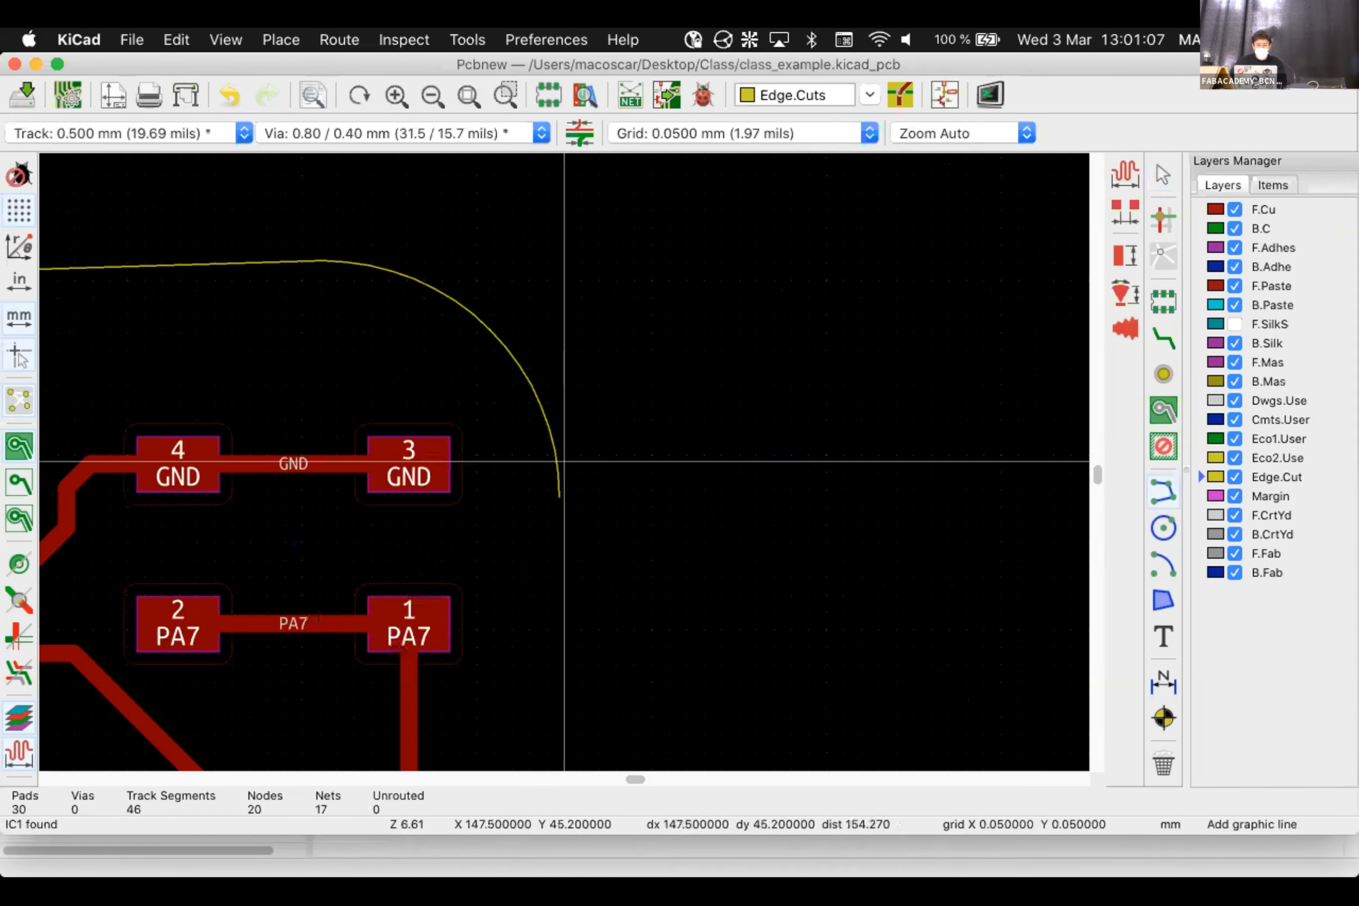
Draw the right and bottom Edge.Cuts lines between the corner arcs
click(554, 563)
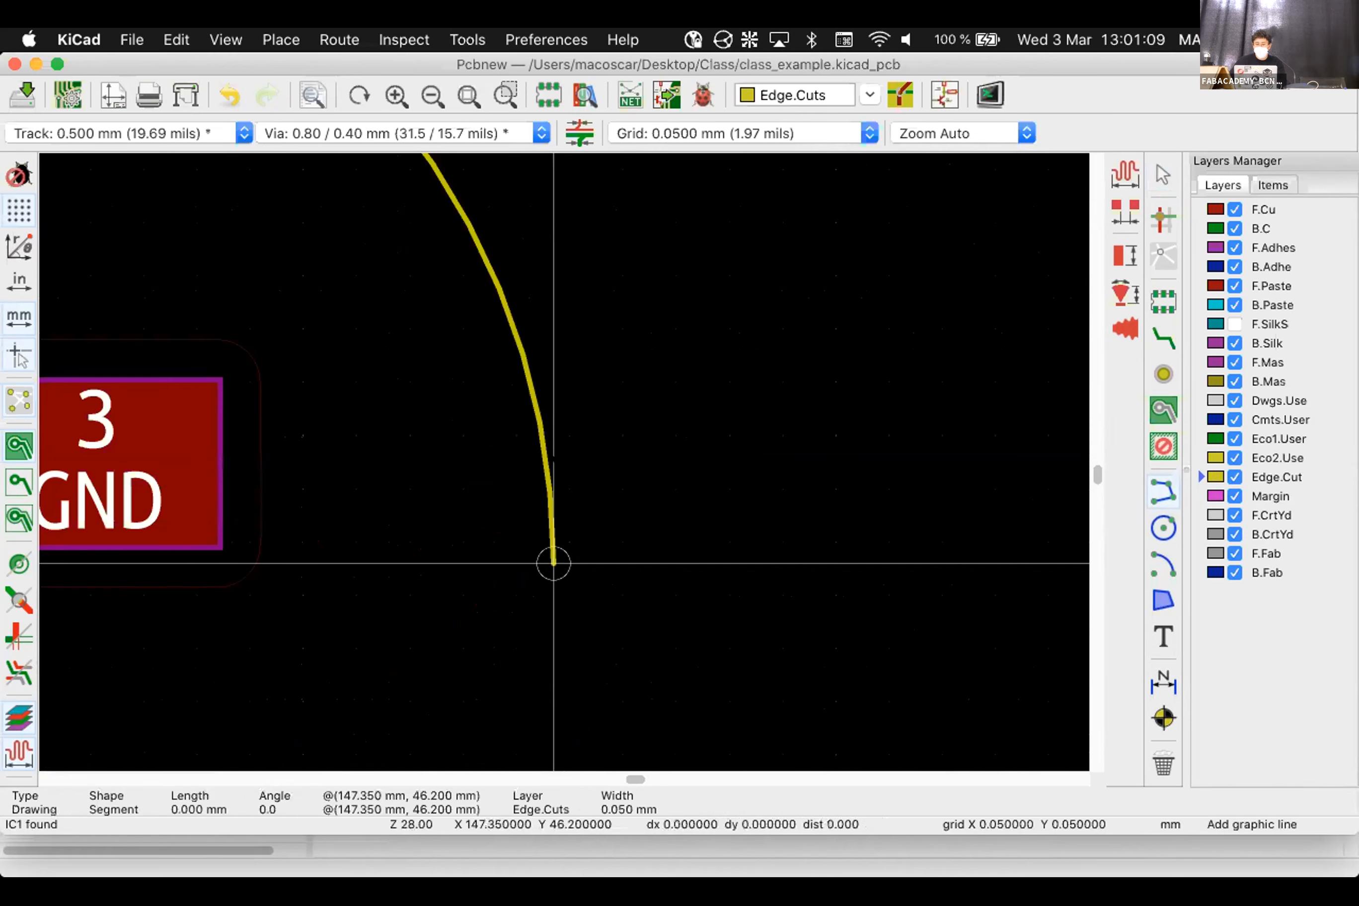
scroll(555, 555, down, 3)
scroll(567, 460, down, 2)
scroll(555, 462, down, 4)
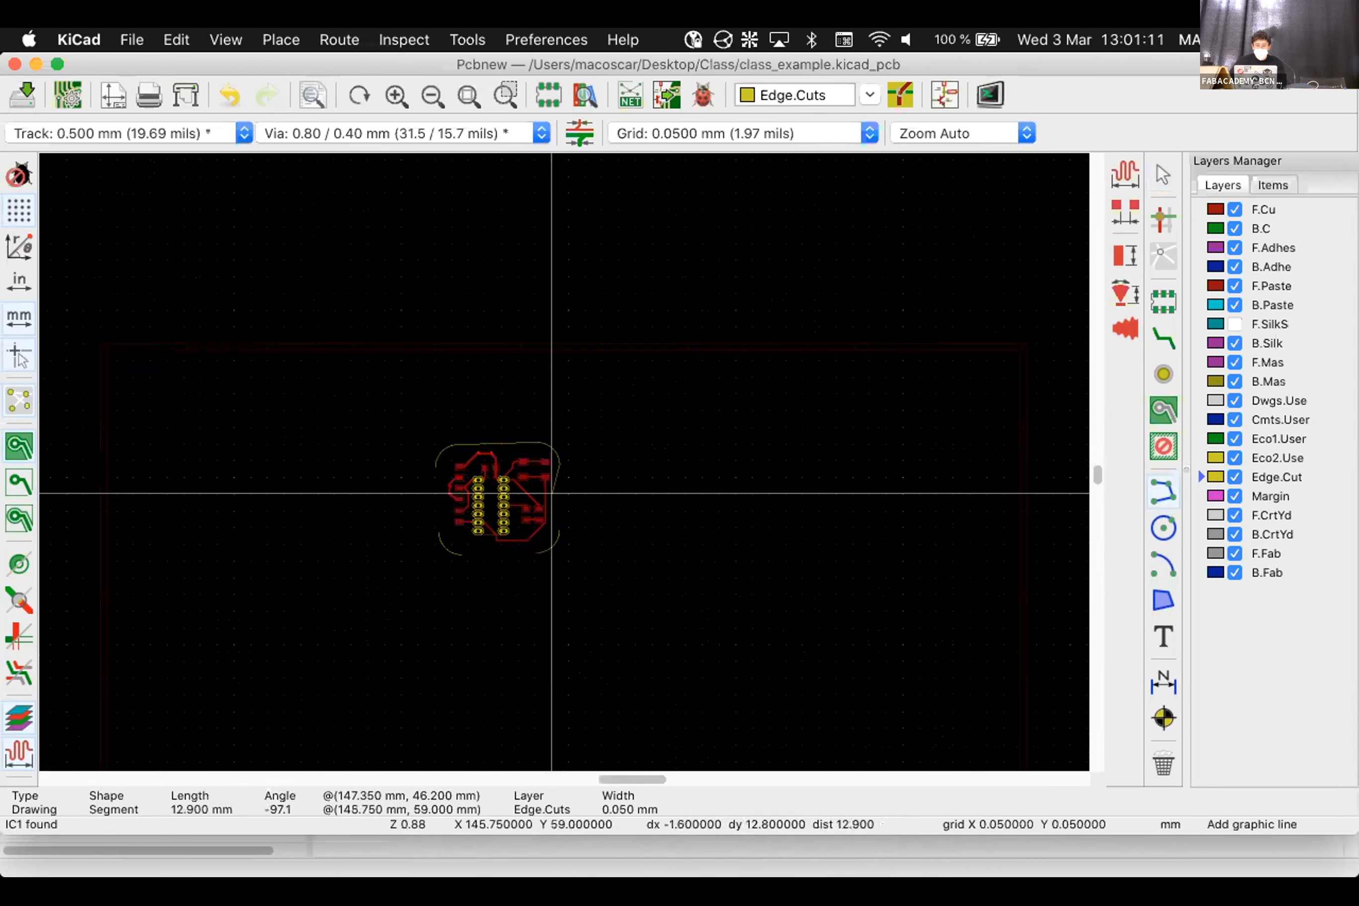
scroll(552, 458, up, 6)
scroll(662, 580, up, 7)
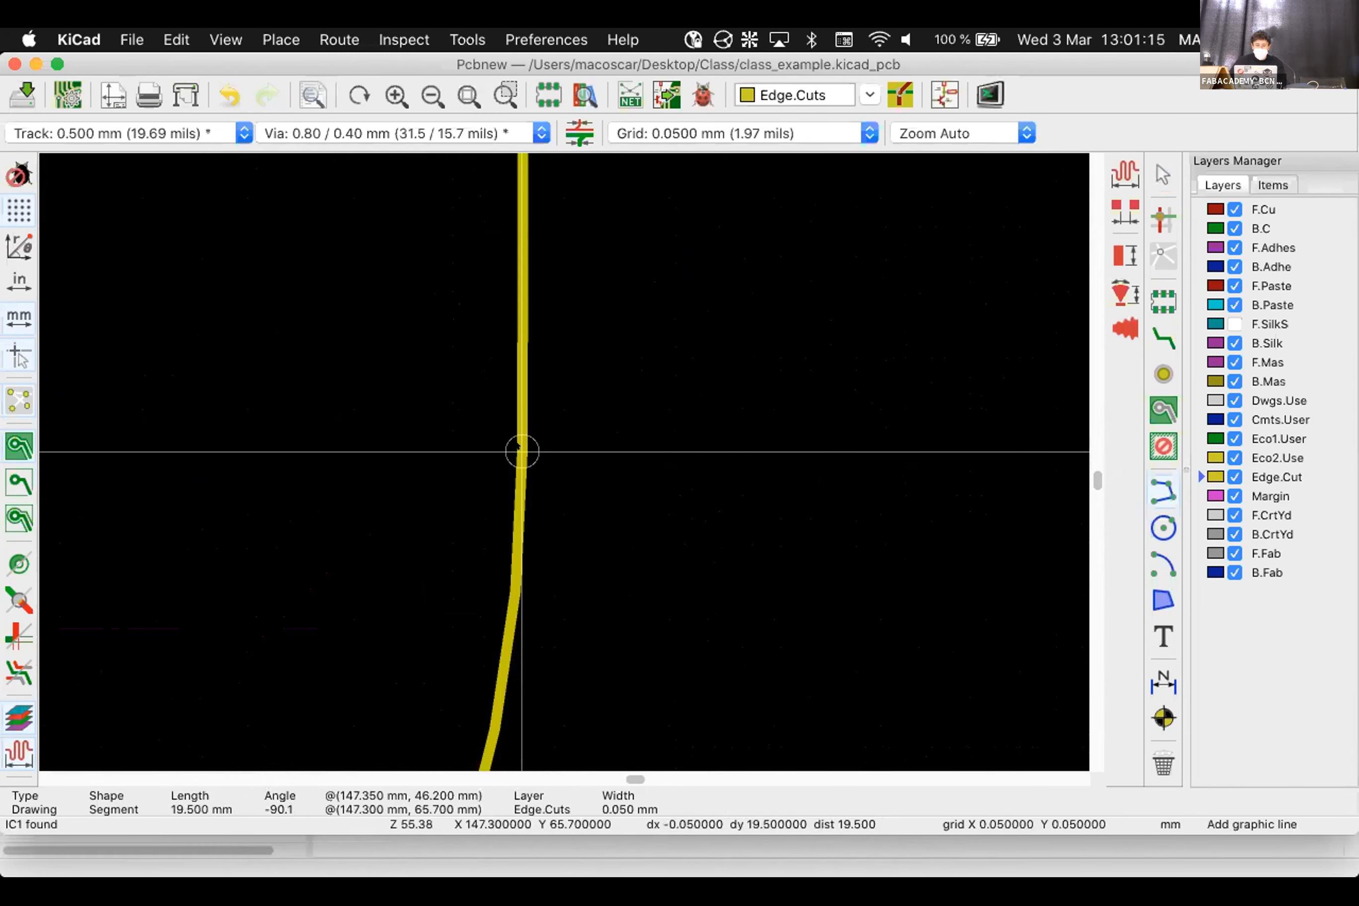
scroll(544, 453, down, 10)
scroll(472, 550, up, 6)
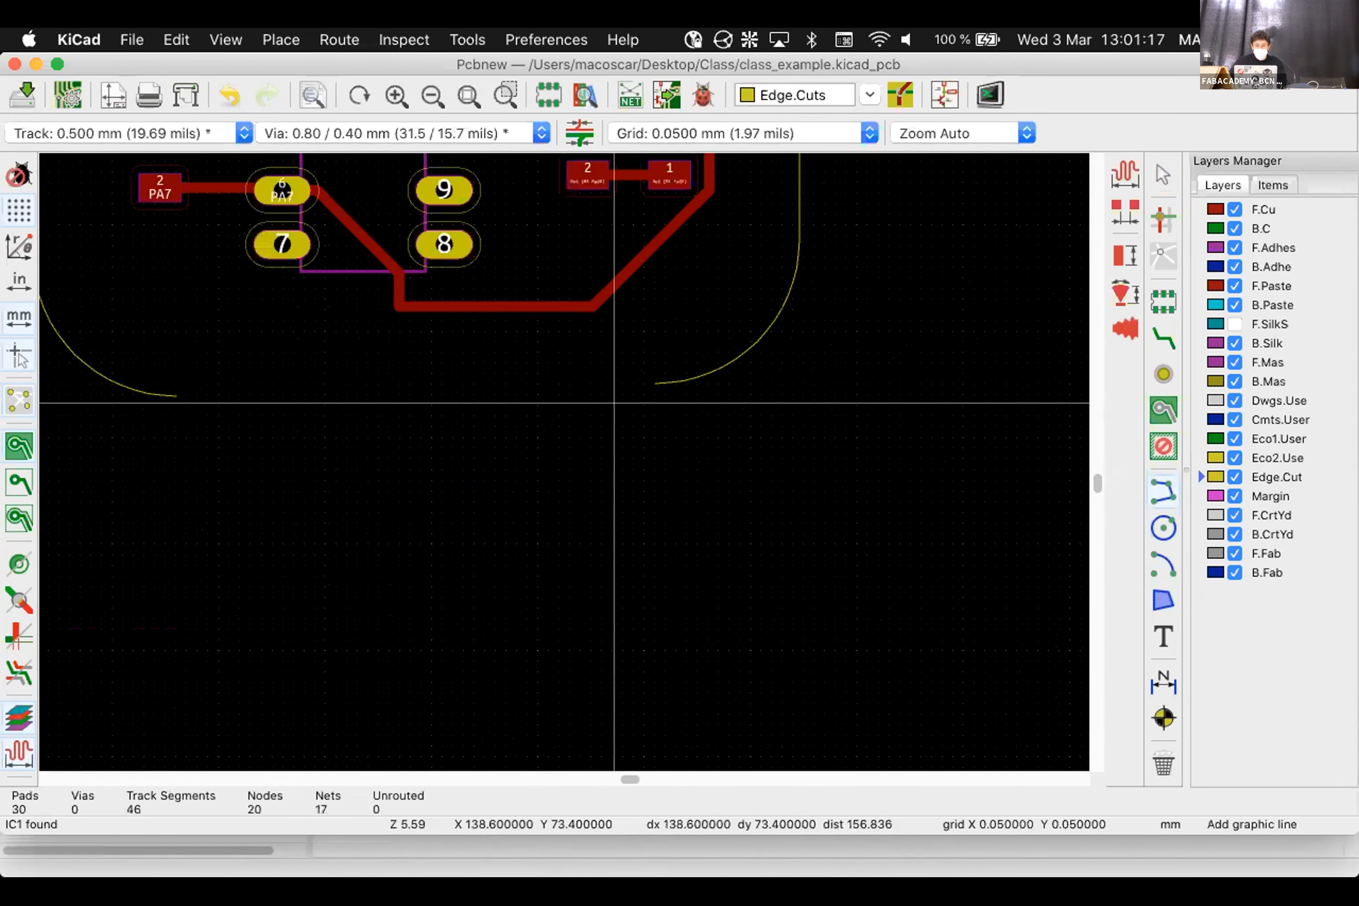
scroll(564, 461, up, 2)
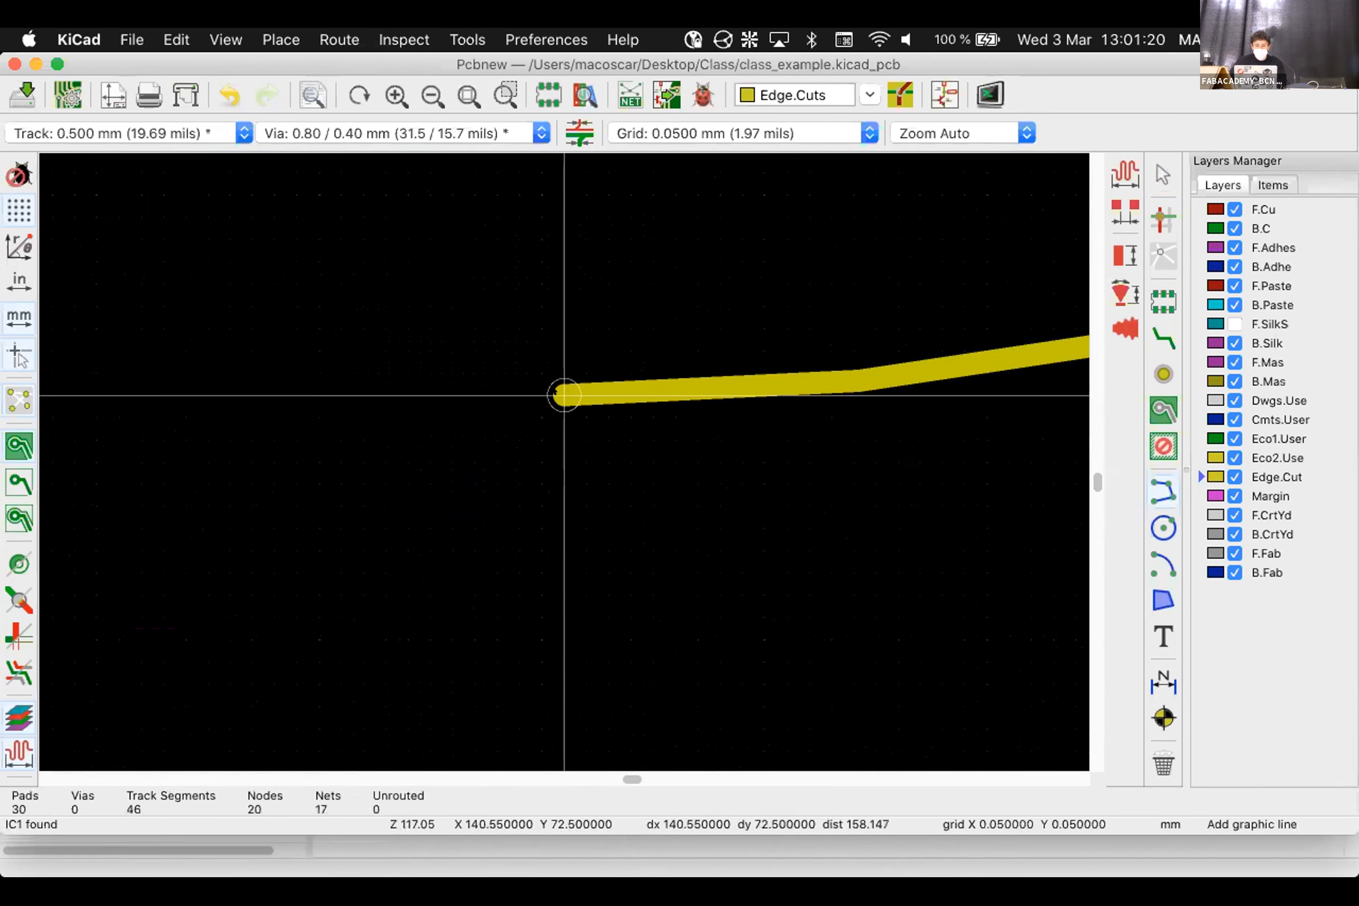
click(564, 454)
scroll(564, 461, down, 3)
scroll(564, 461, down, 4)
scroll(628, 537, up, 6)
scroll(565, 461, up, 2)
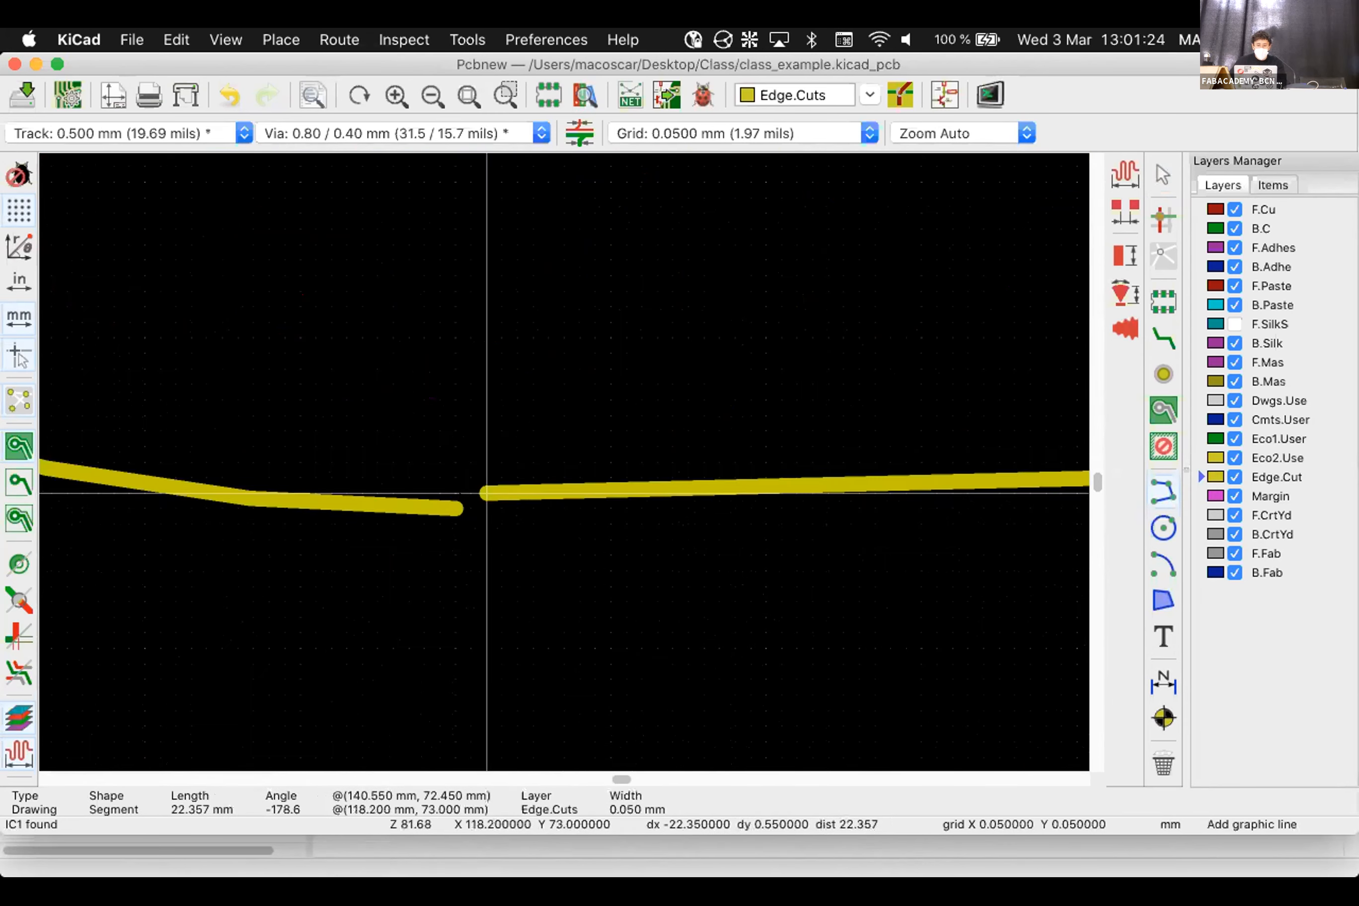
double_click(564, 461)
scroll(564, 461, down, 2)
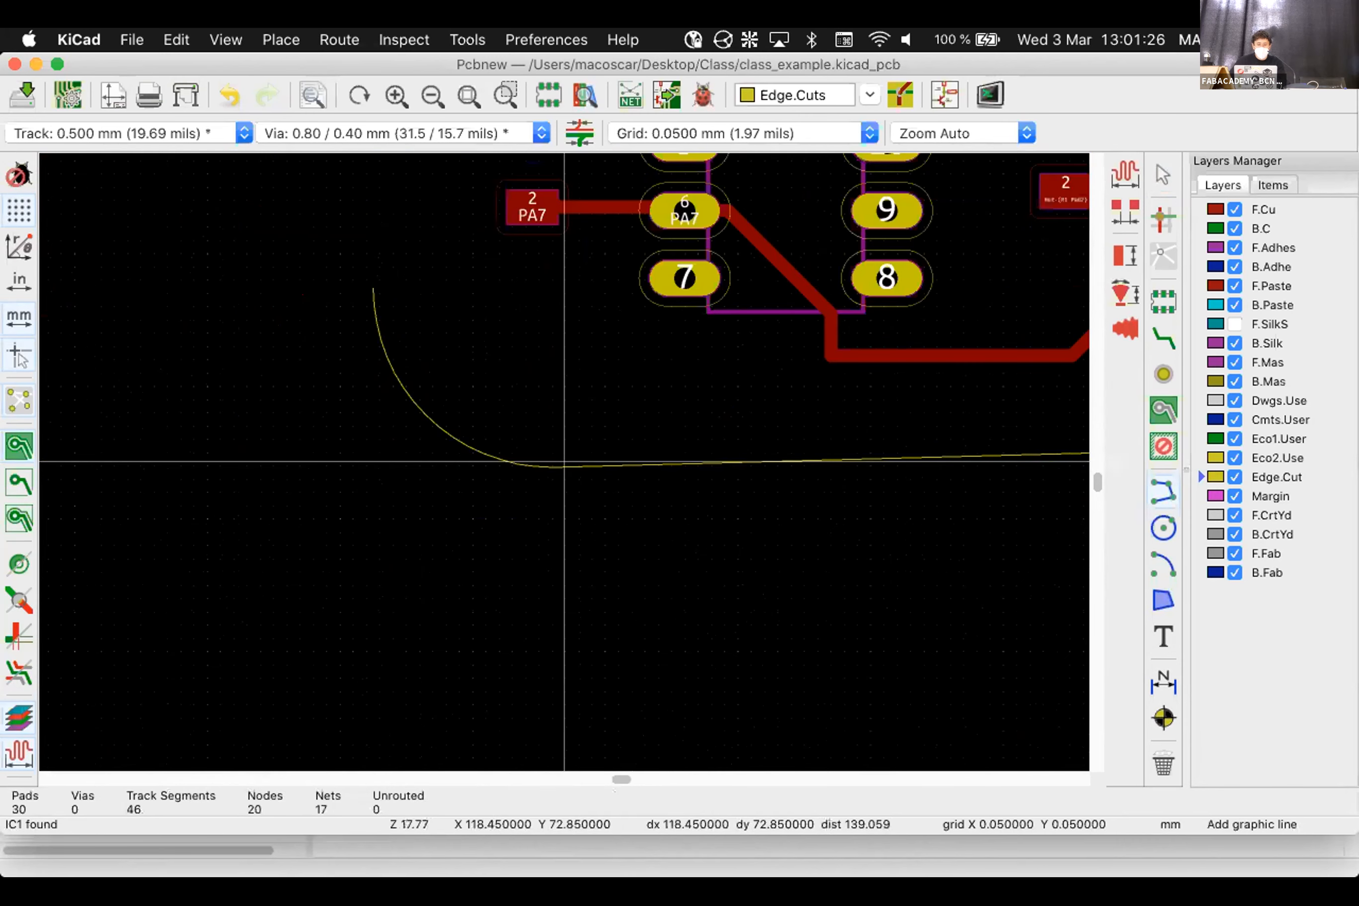
scroll(303, 576, up, 8)
Draw the left edge line back to the upper-left arc, closing the outline
click(207, 578)
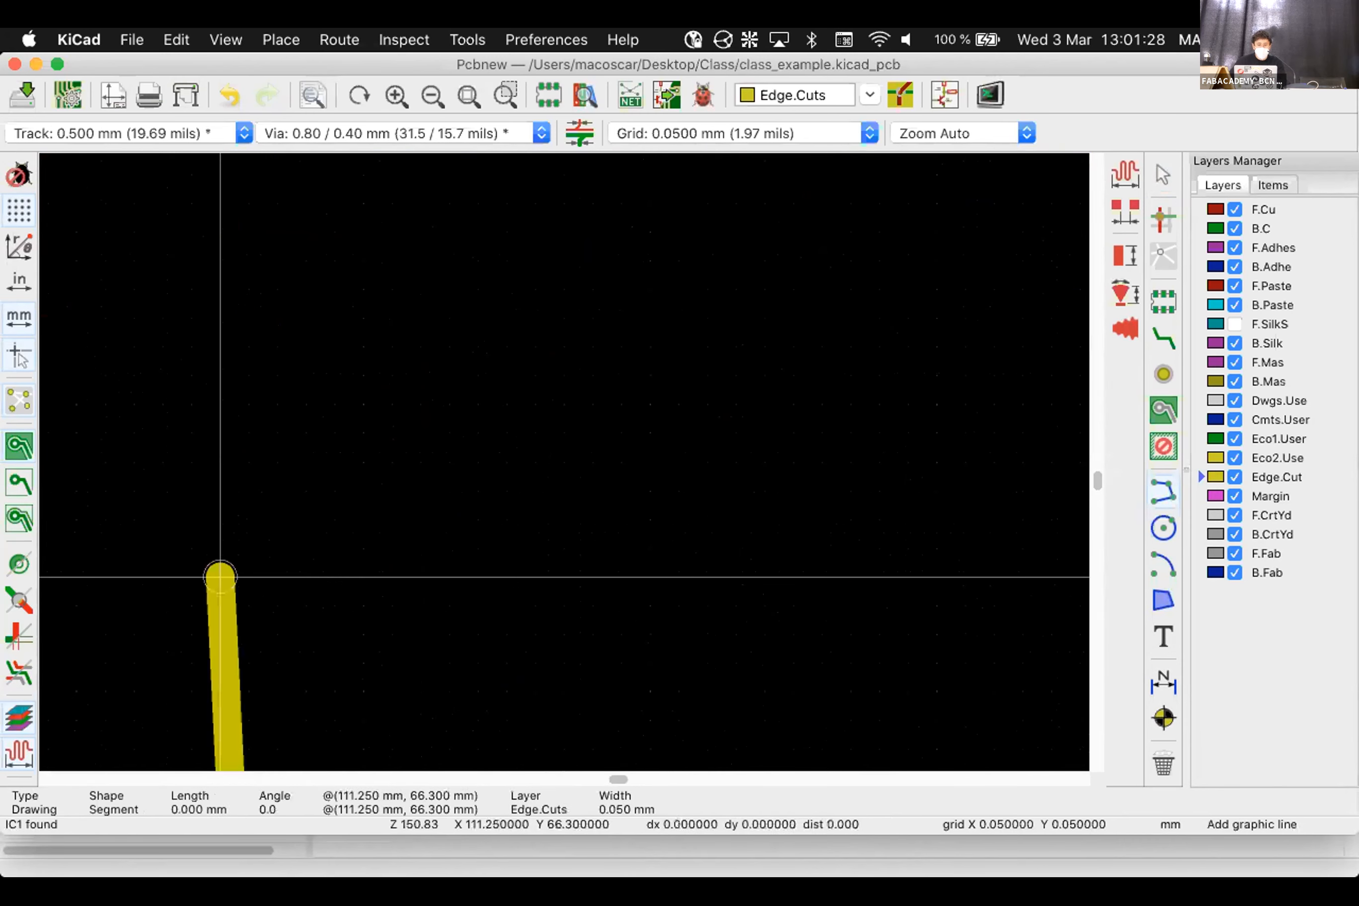
scroll(564, 461, down, 8)
scroll(564, 461, down, 3)
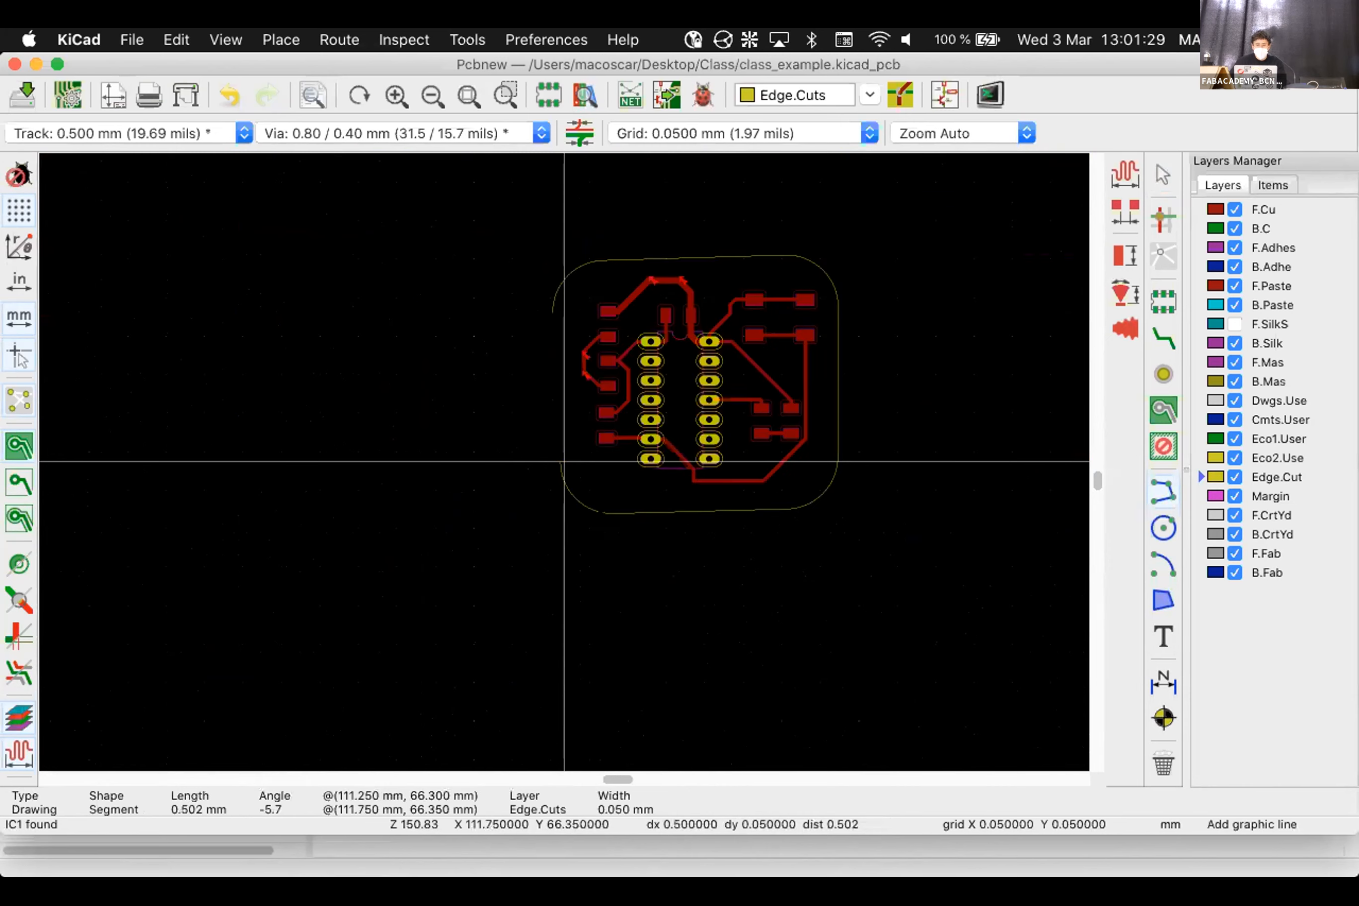
scroll(615, 548, up, 10)
click(537, 434)
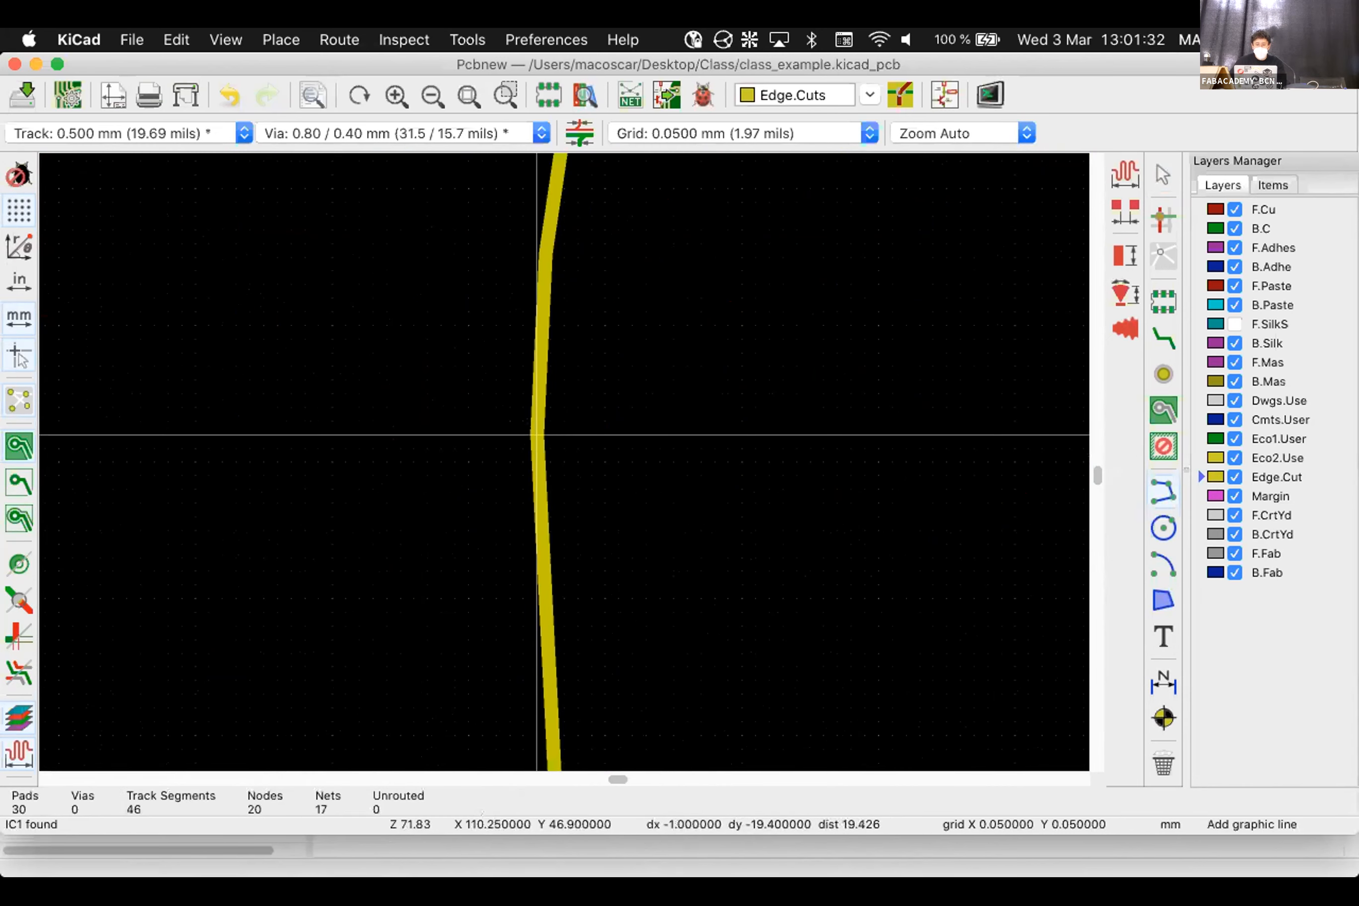
scroll(564, 461, down, 4)
key(Escape)
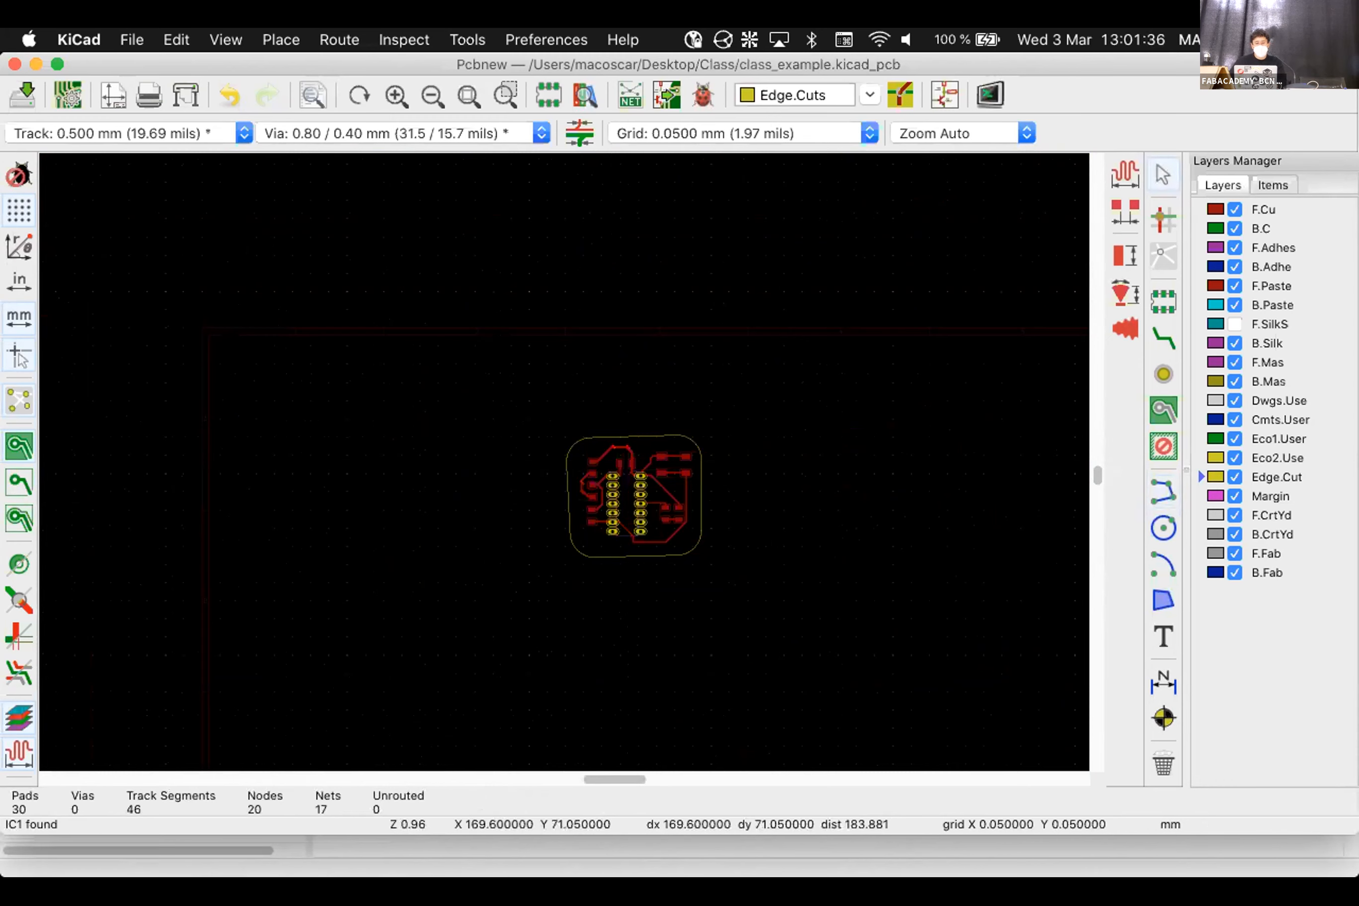
scroll(634, 496, up, 5)
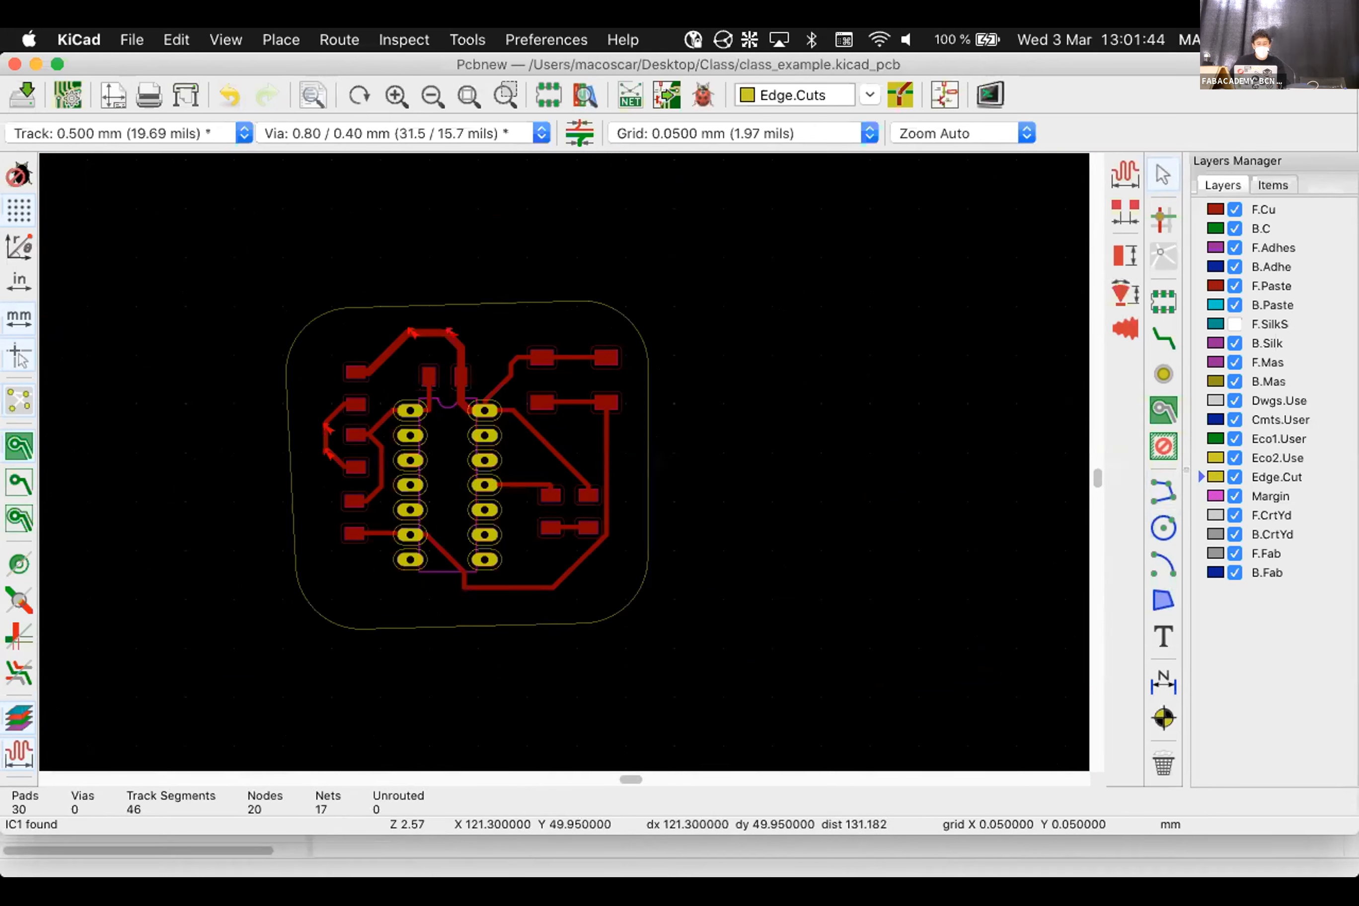
click(226, 40)
Open the 3D Viewer, orbit the rounded board to inspect its edges, then close it
click(257, 129)
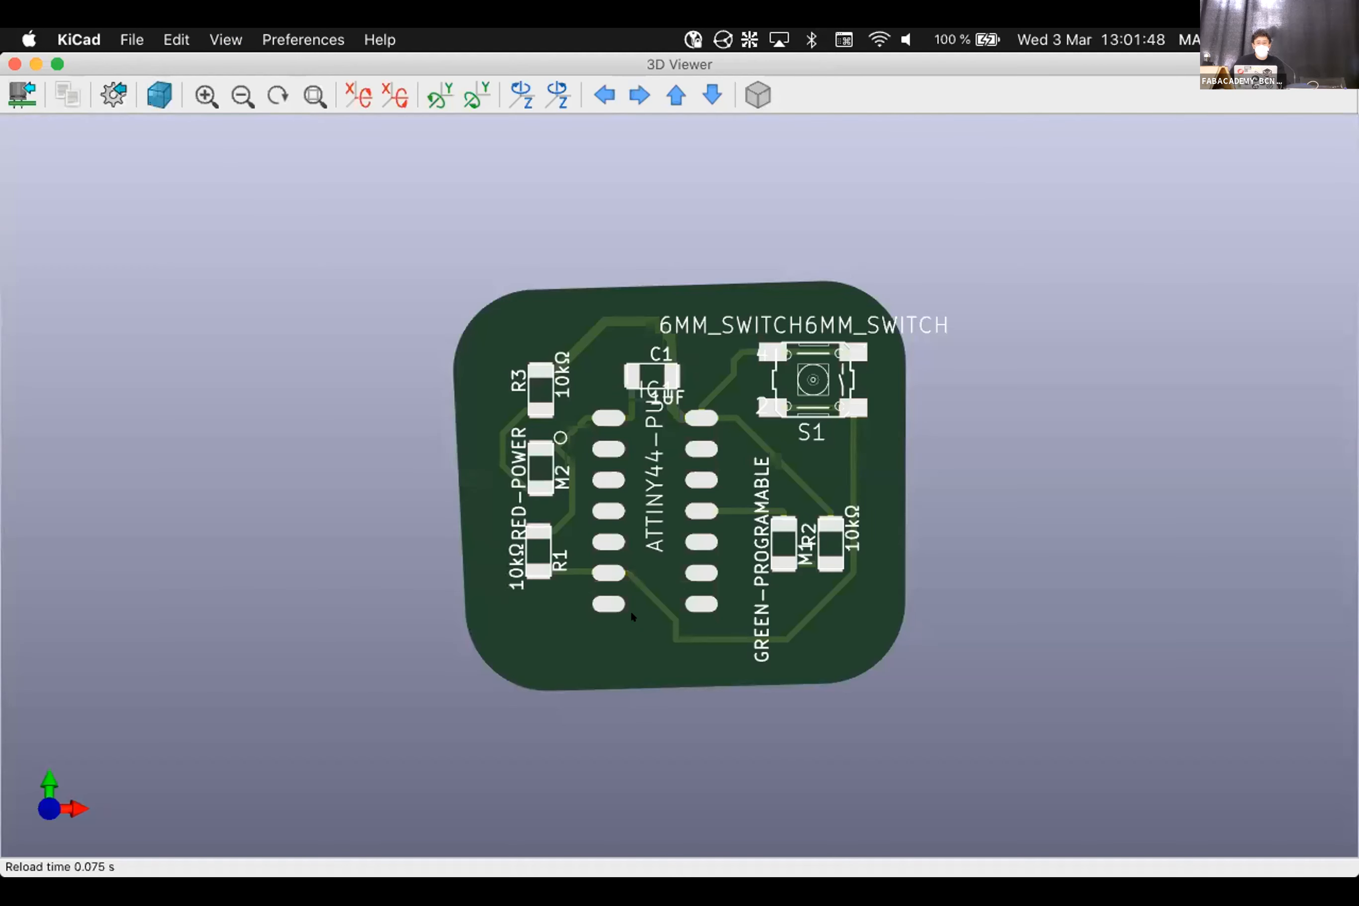
drag(631, 610, 649, 760)
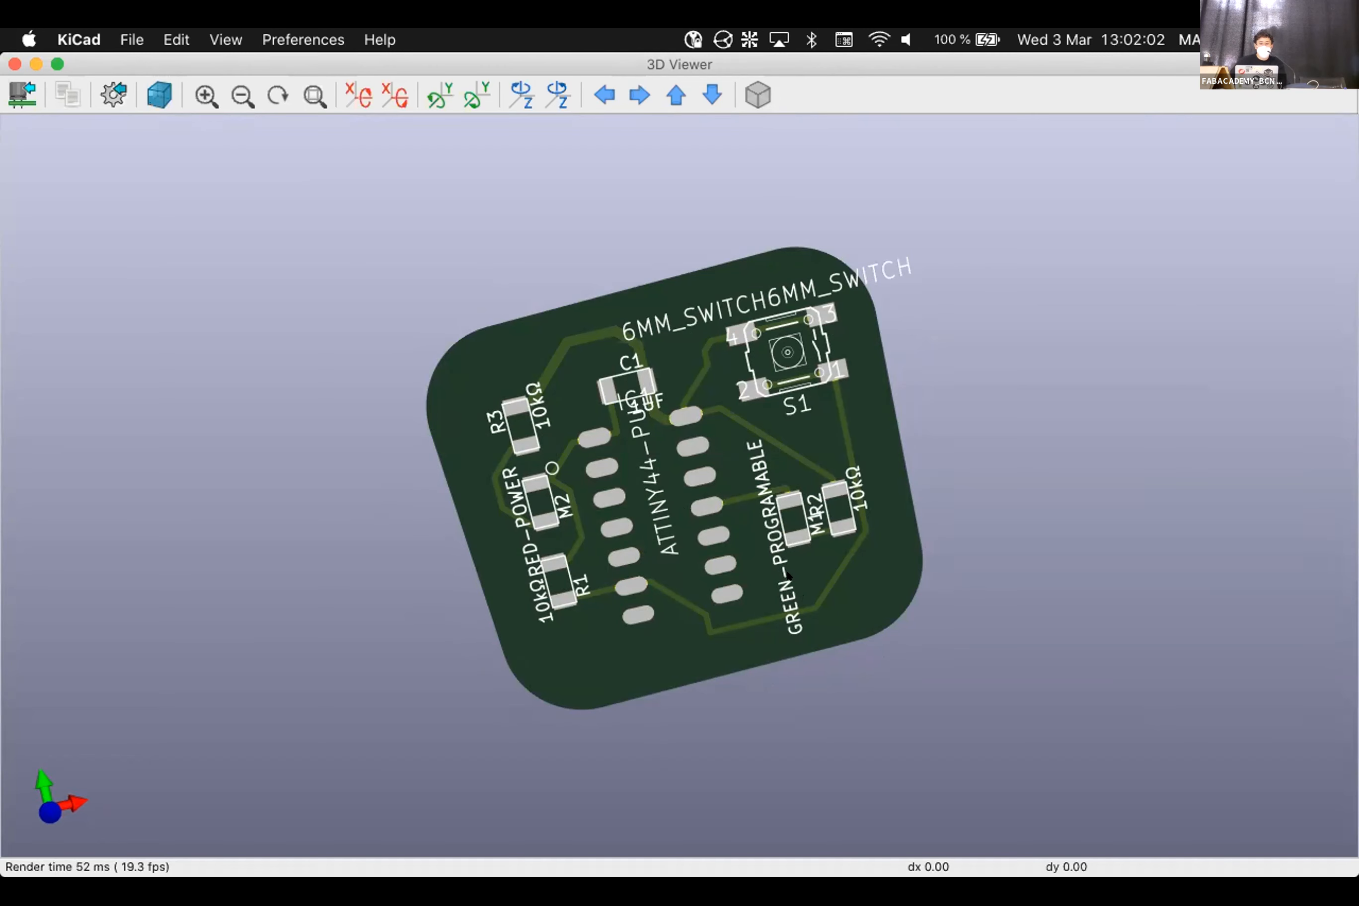
drag(738, 206, 815, 572)
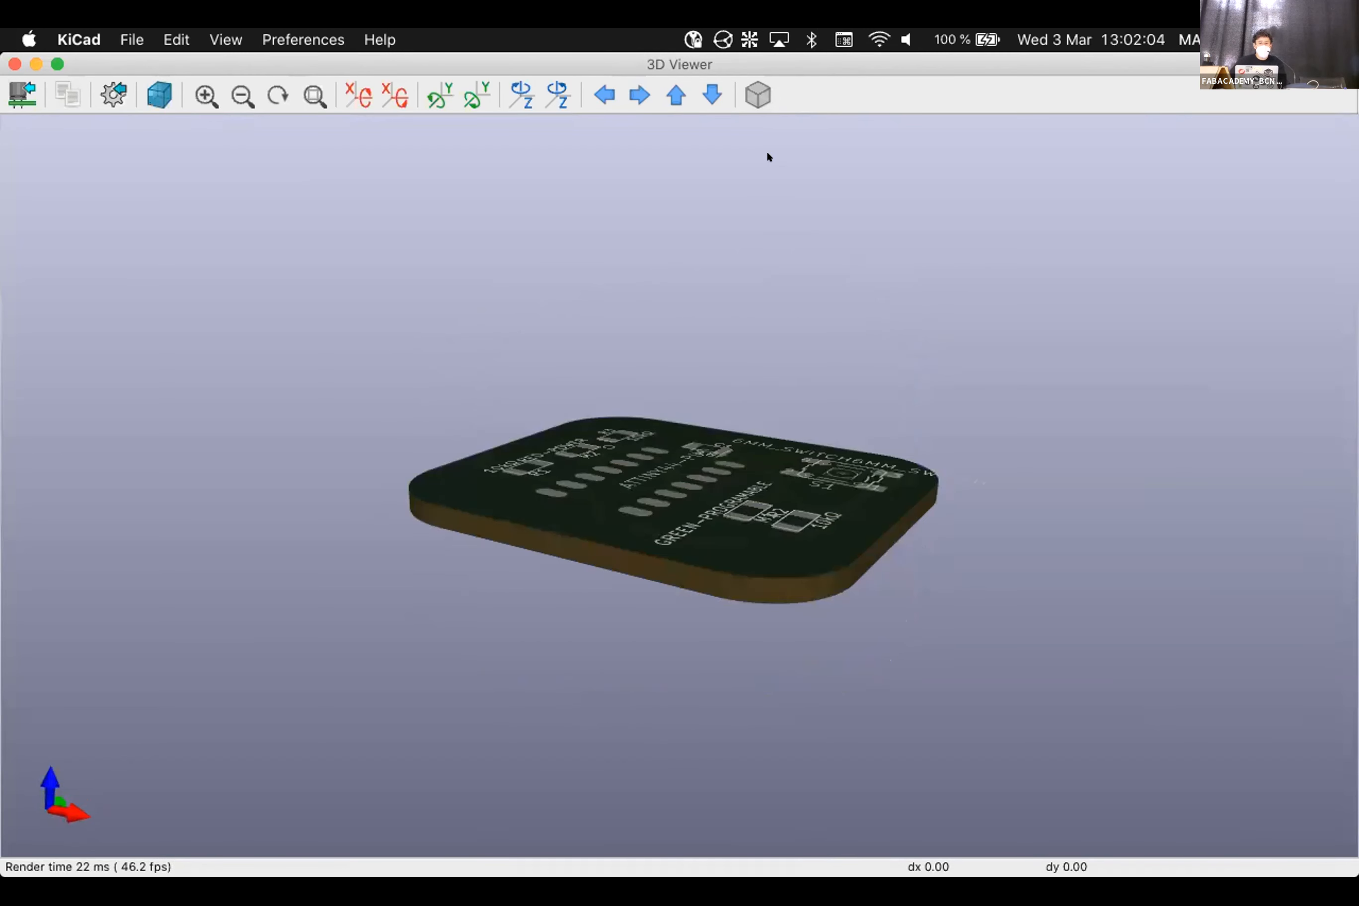
drag(766, 157, 952, 549)
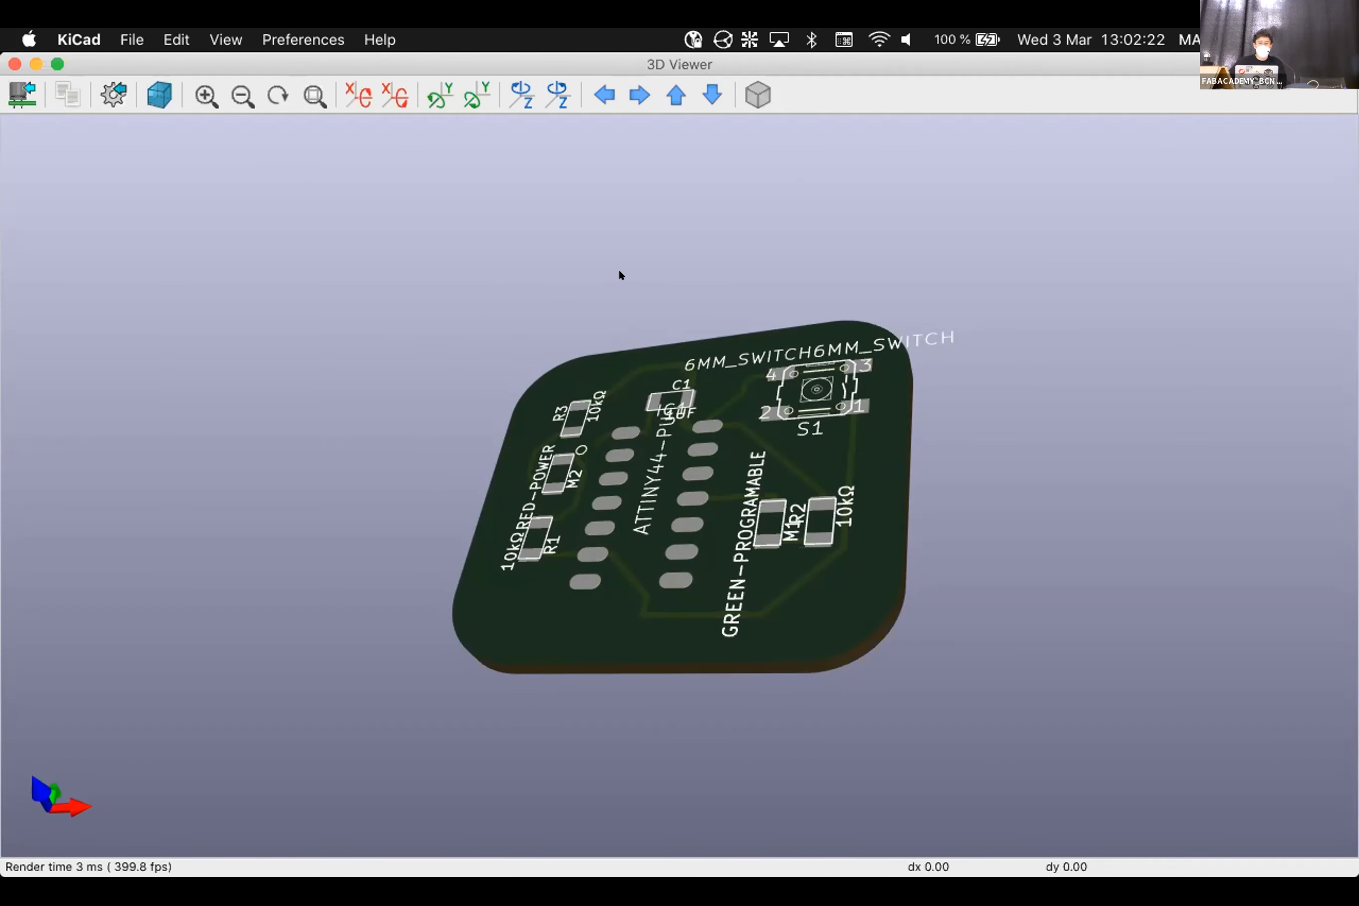
scroll(579, 429, up, 2)
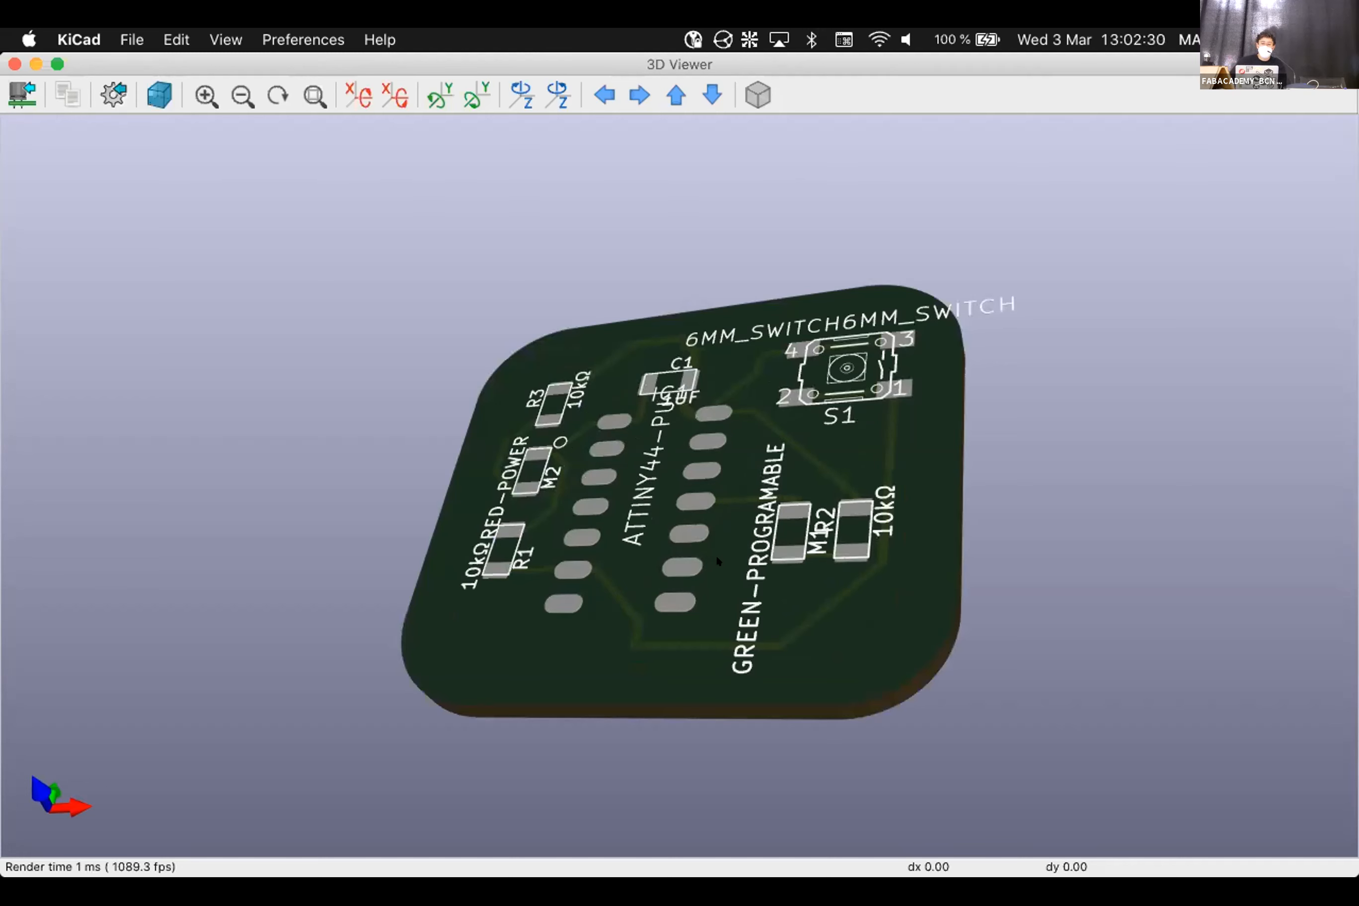
click(14, 63)
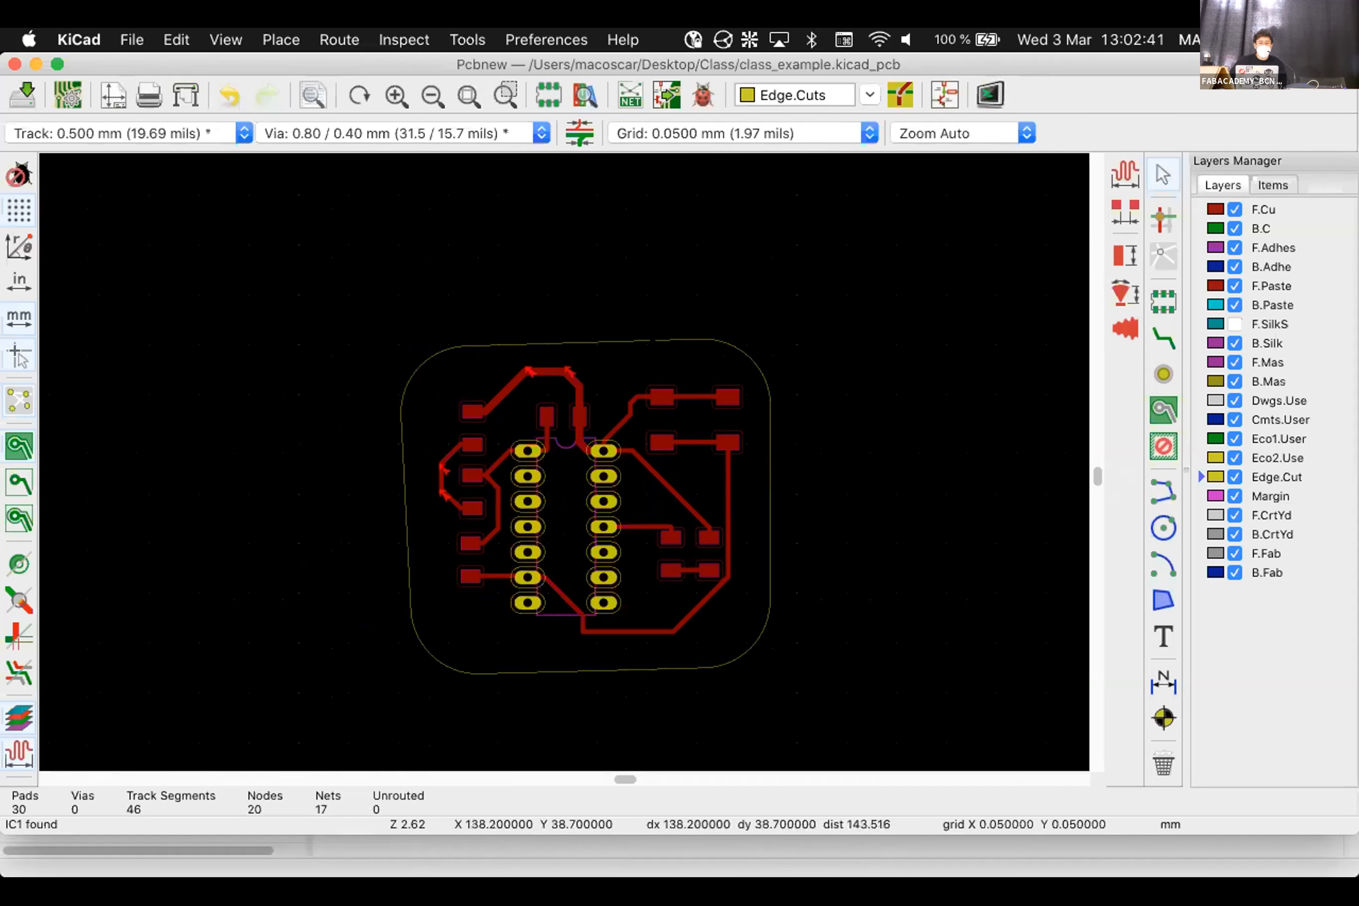
Rerun DRC to confirm 0 problems and 0 unconnected, then inspect the left outline segment
click(702, 95)
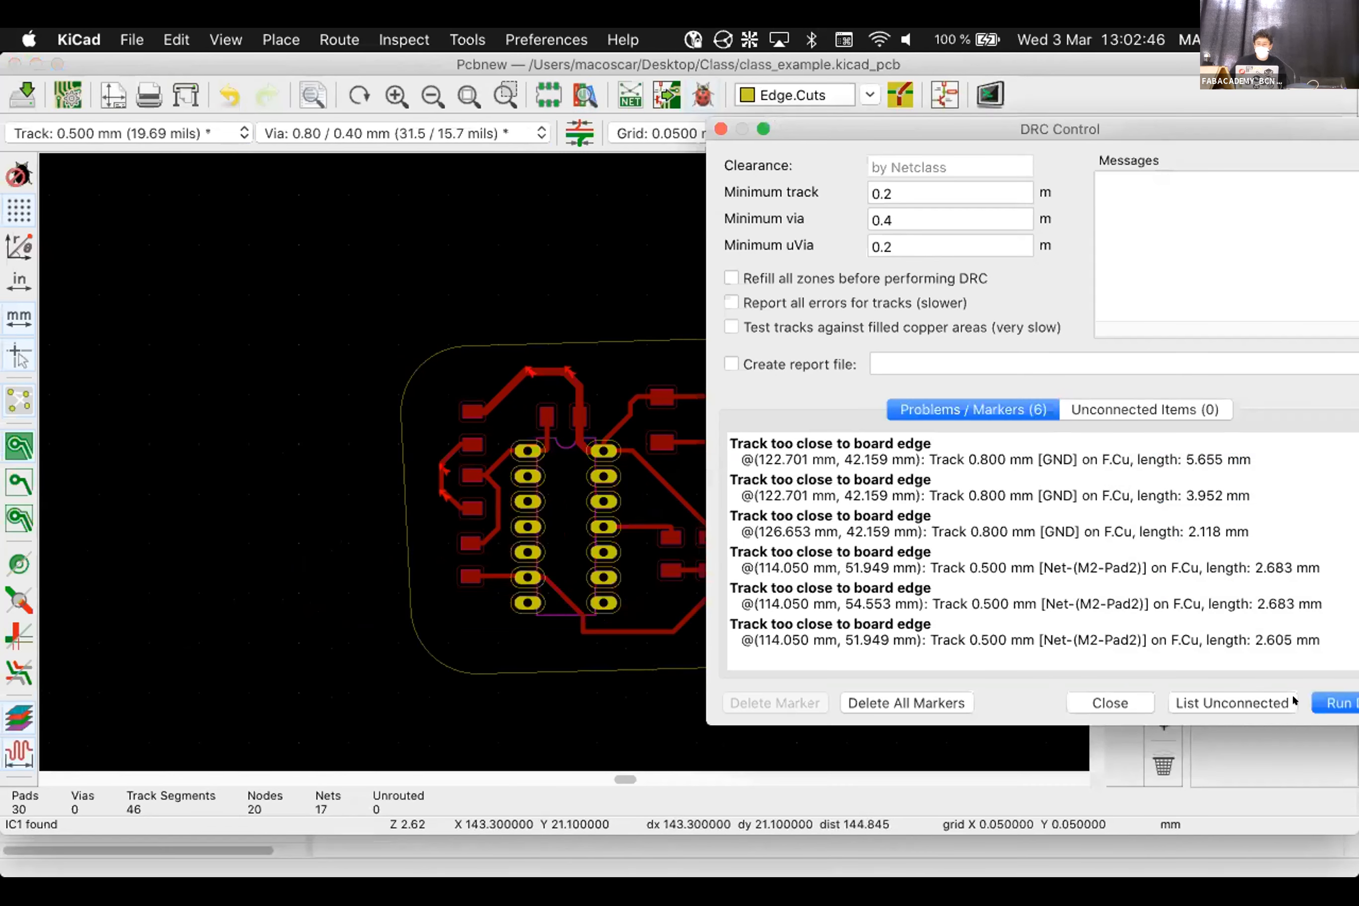
click(1335, 701)
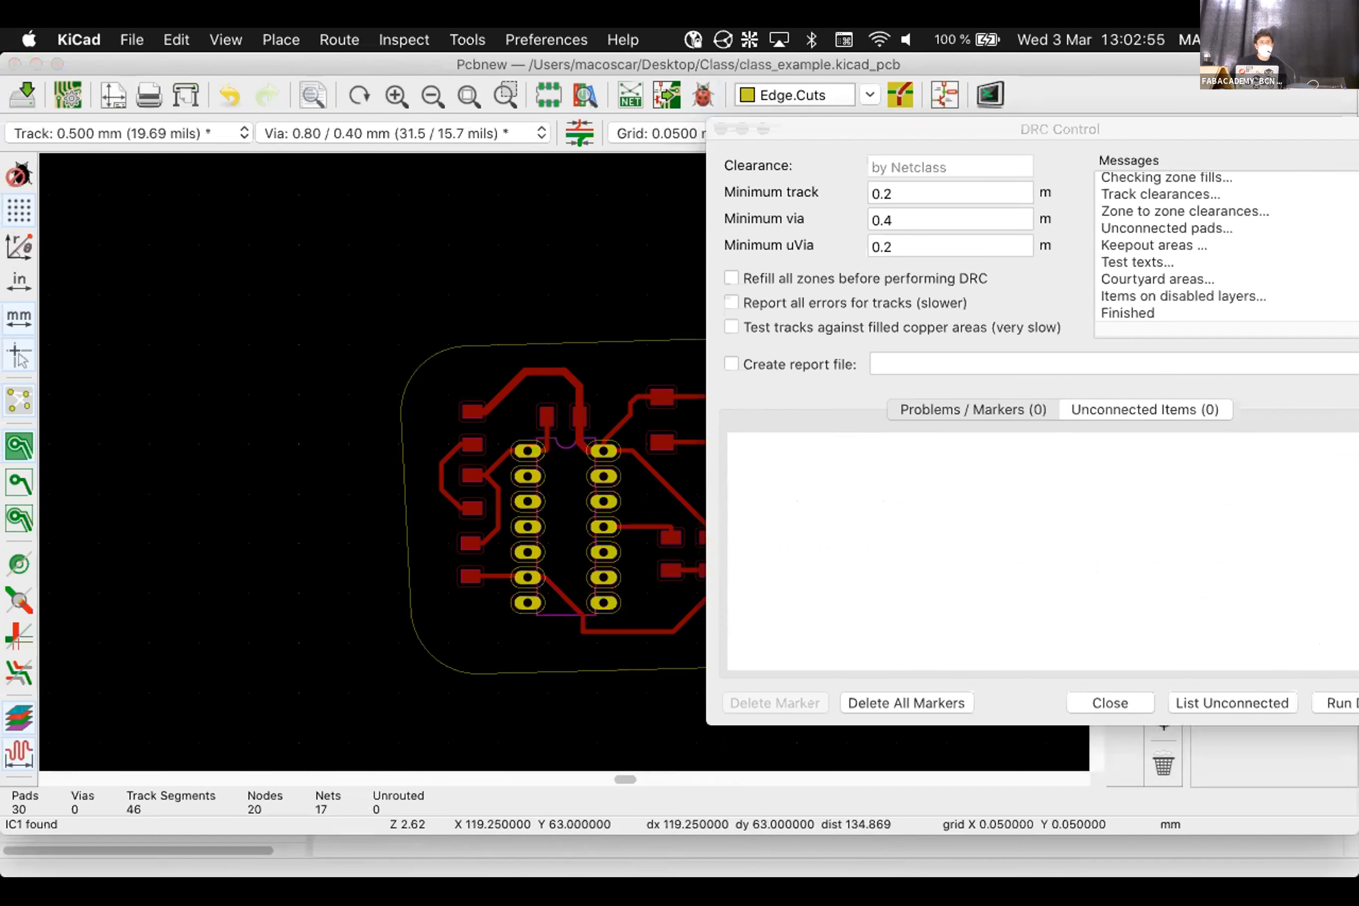
click(1127, 696)
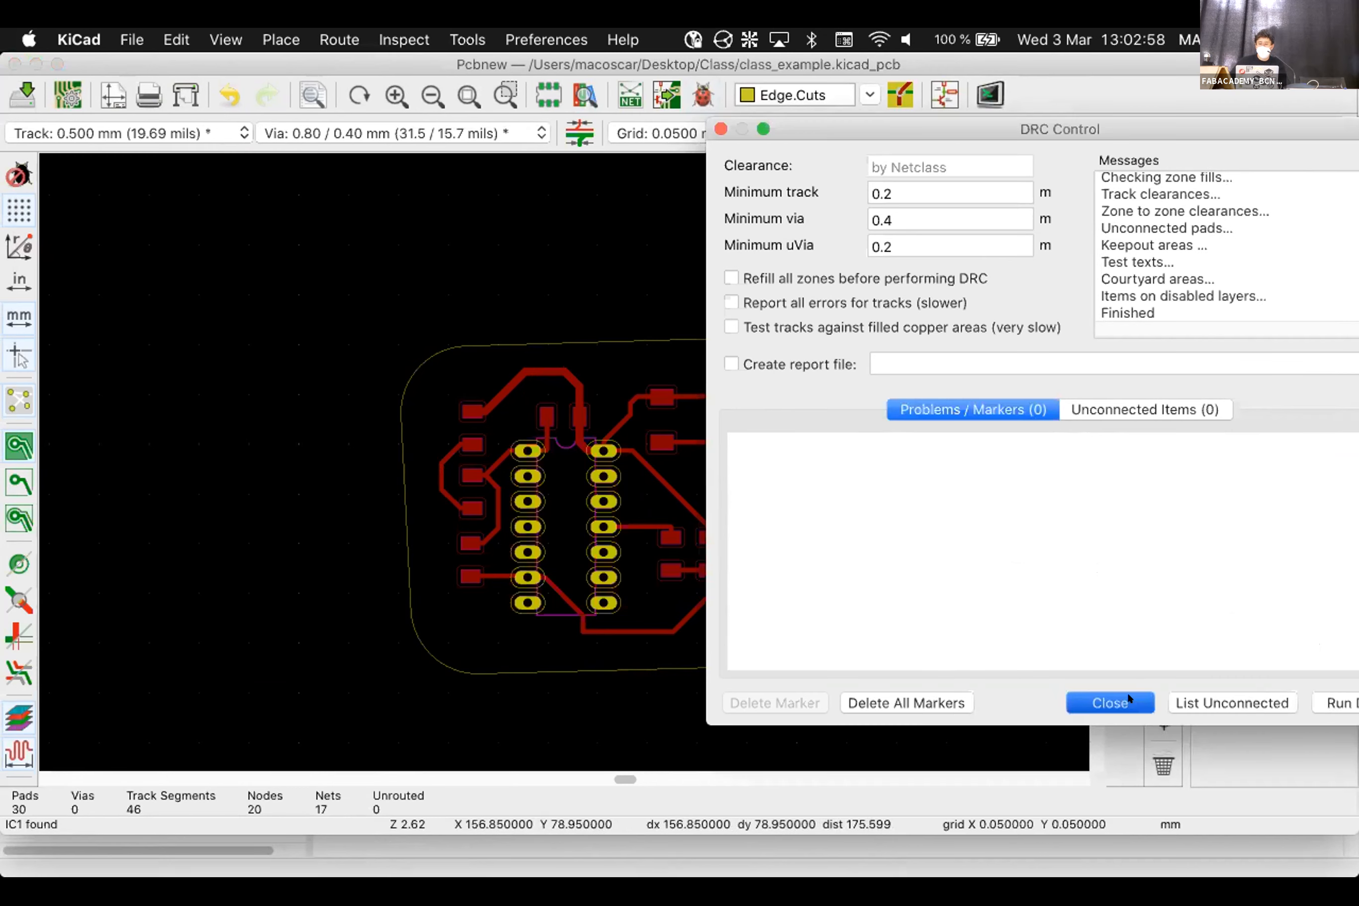
scroll(399, 425, up, 5)
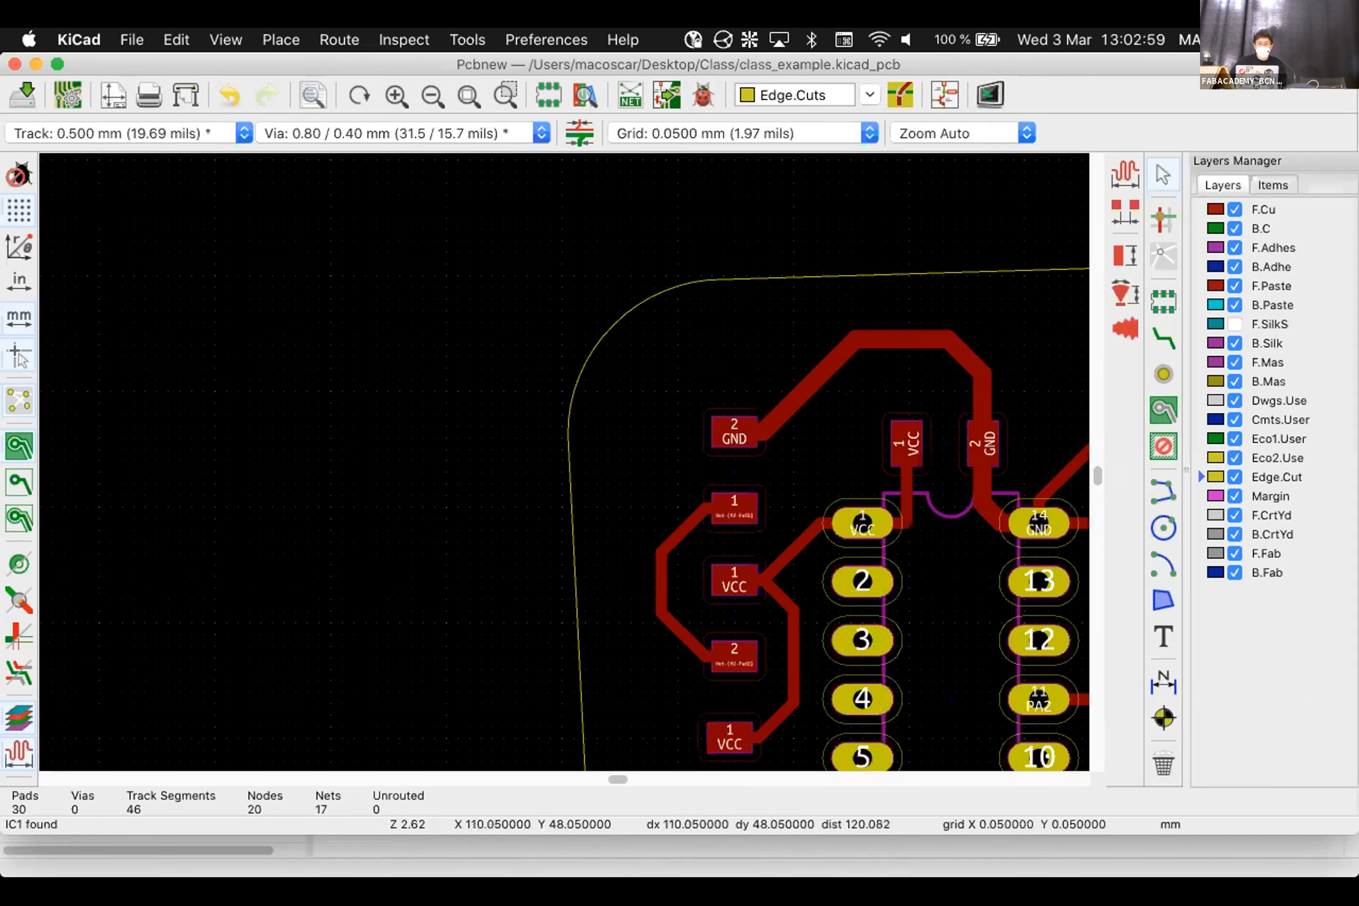
click(575, 502)
click(518, 612)
Open the 3D view, dismiss the 'Cannot determine the board outline' warning, then close it
key(Home)
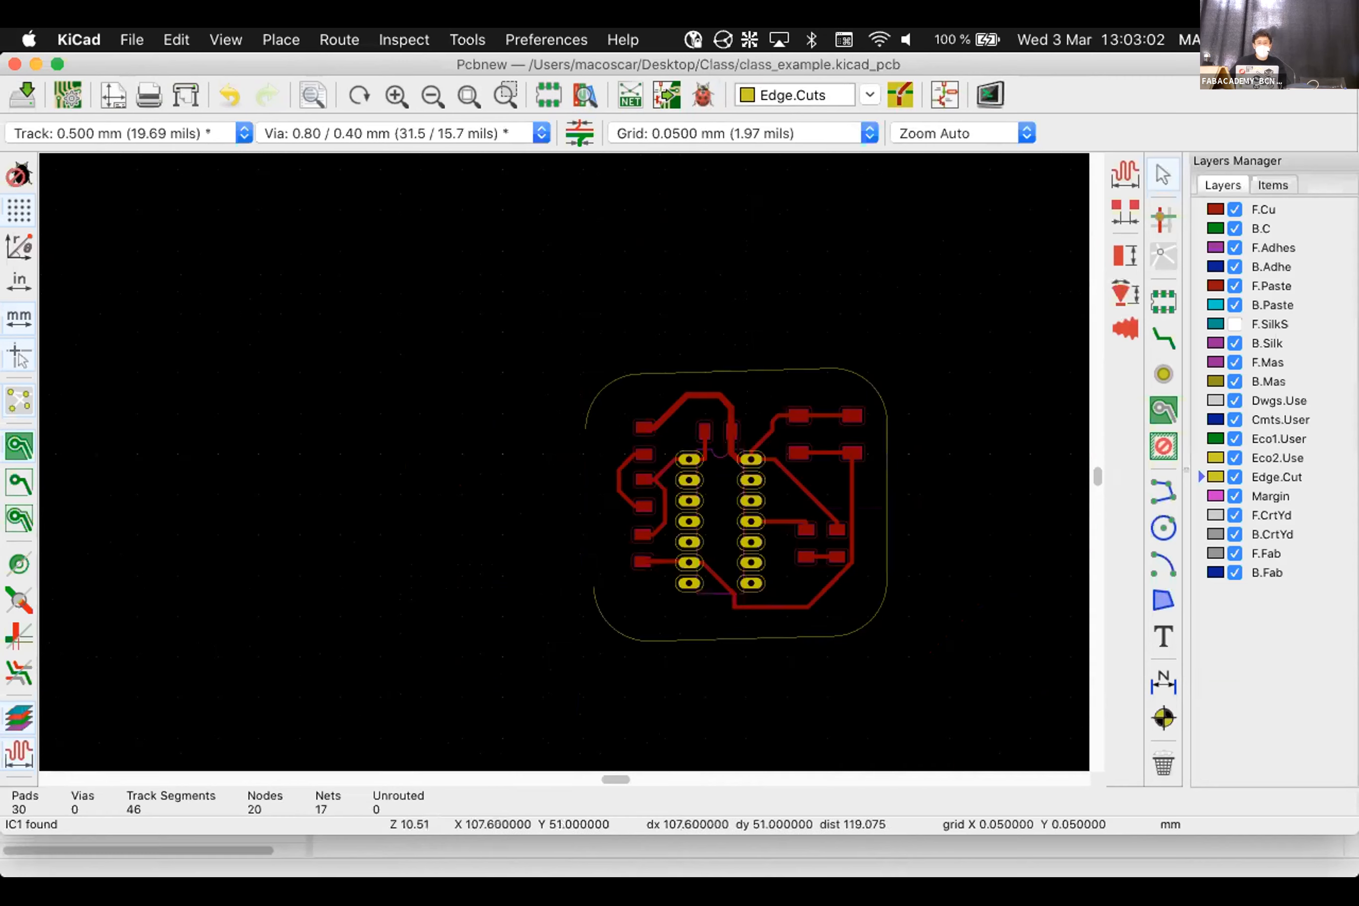
key(alt+3)
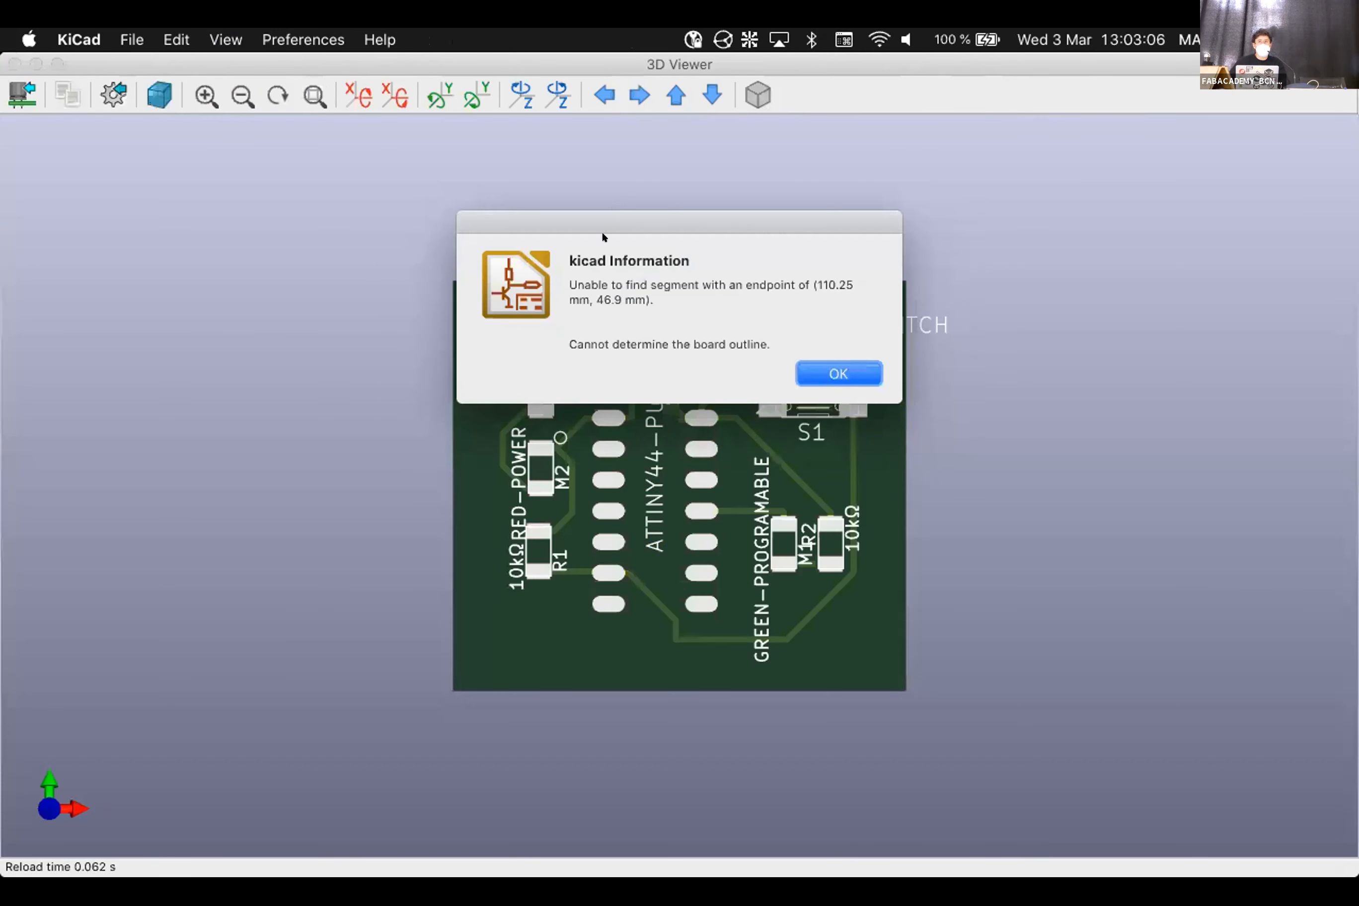
drag(576, 282, 841, 338)
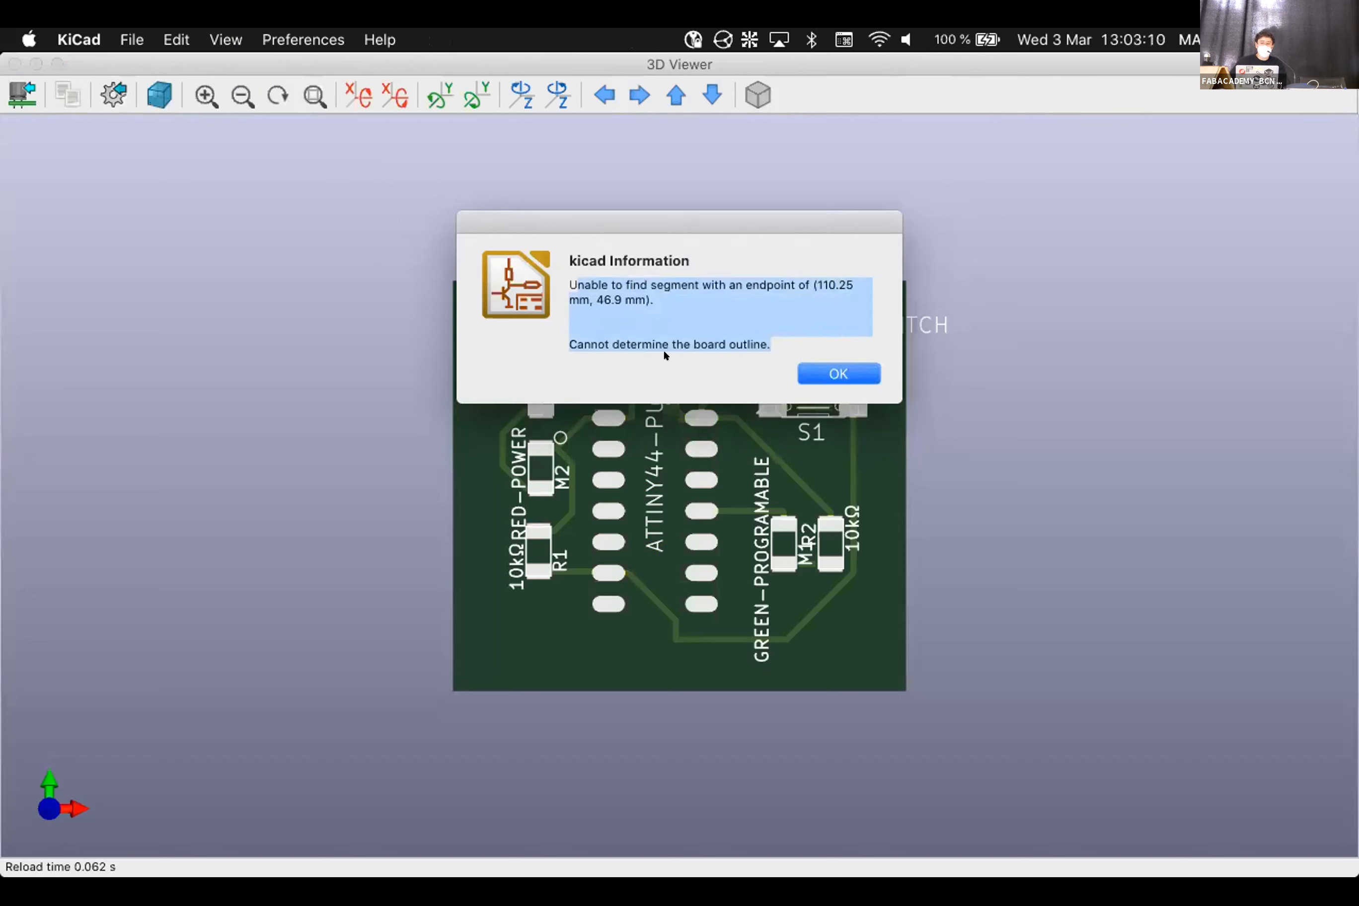
click(683, 339)
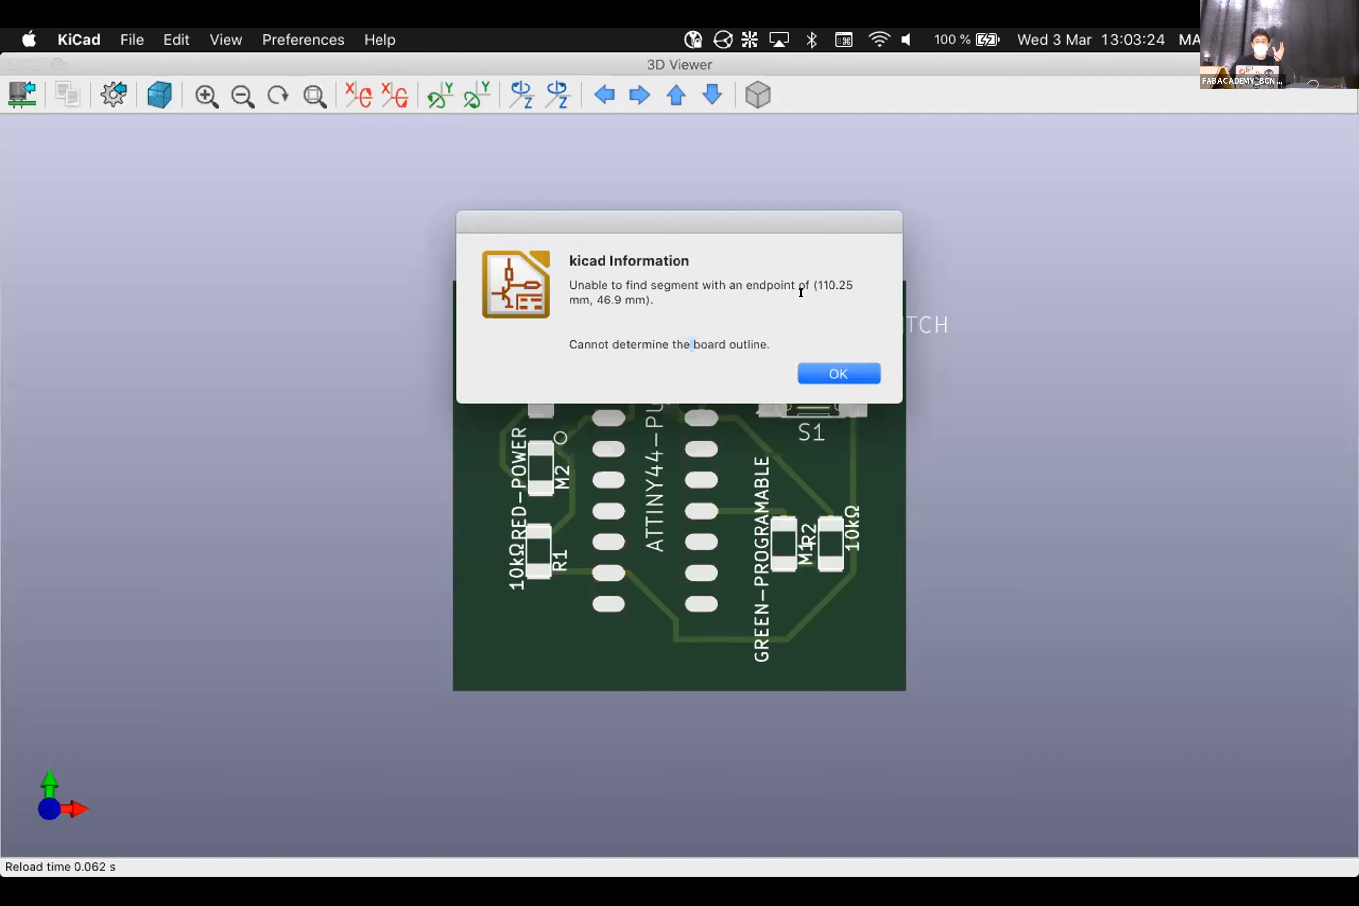
click(806, 379)
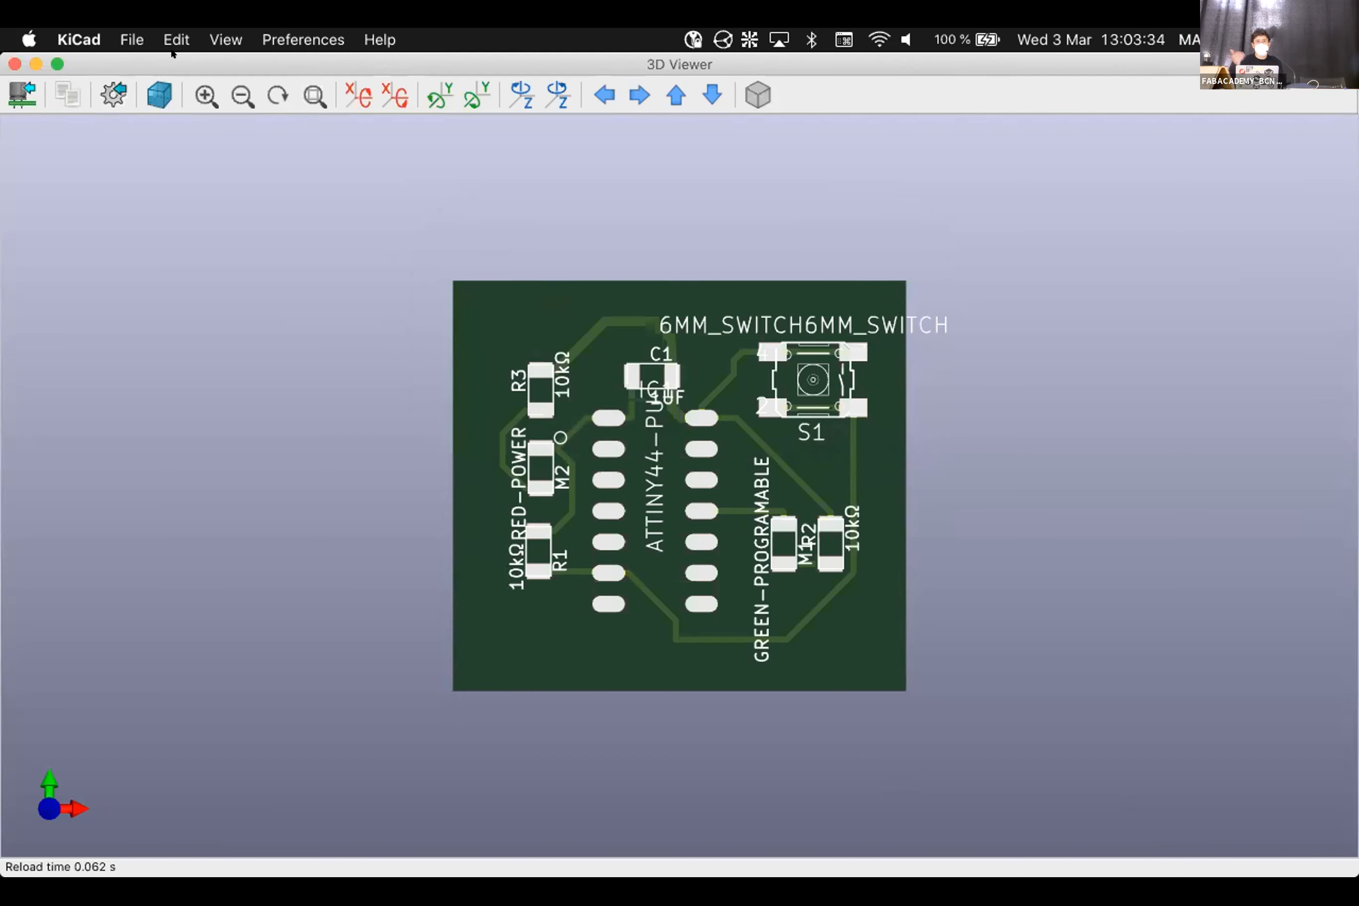
click(10, 59)
Draw an Edge.Cuts graphic line joining the lower-left arc to the upper arc, closing the outline
scroll(746, 574, down, 1)
click(1147, 477)
scroll(415, 503, up, 10)
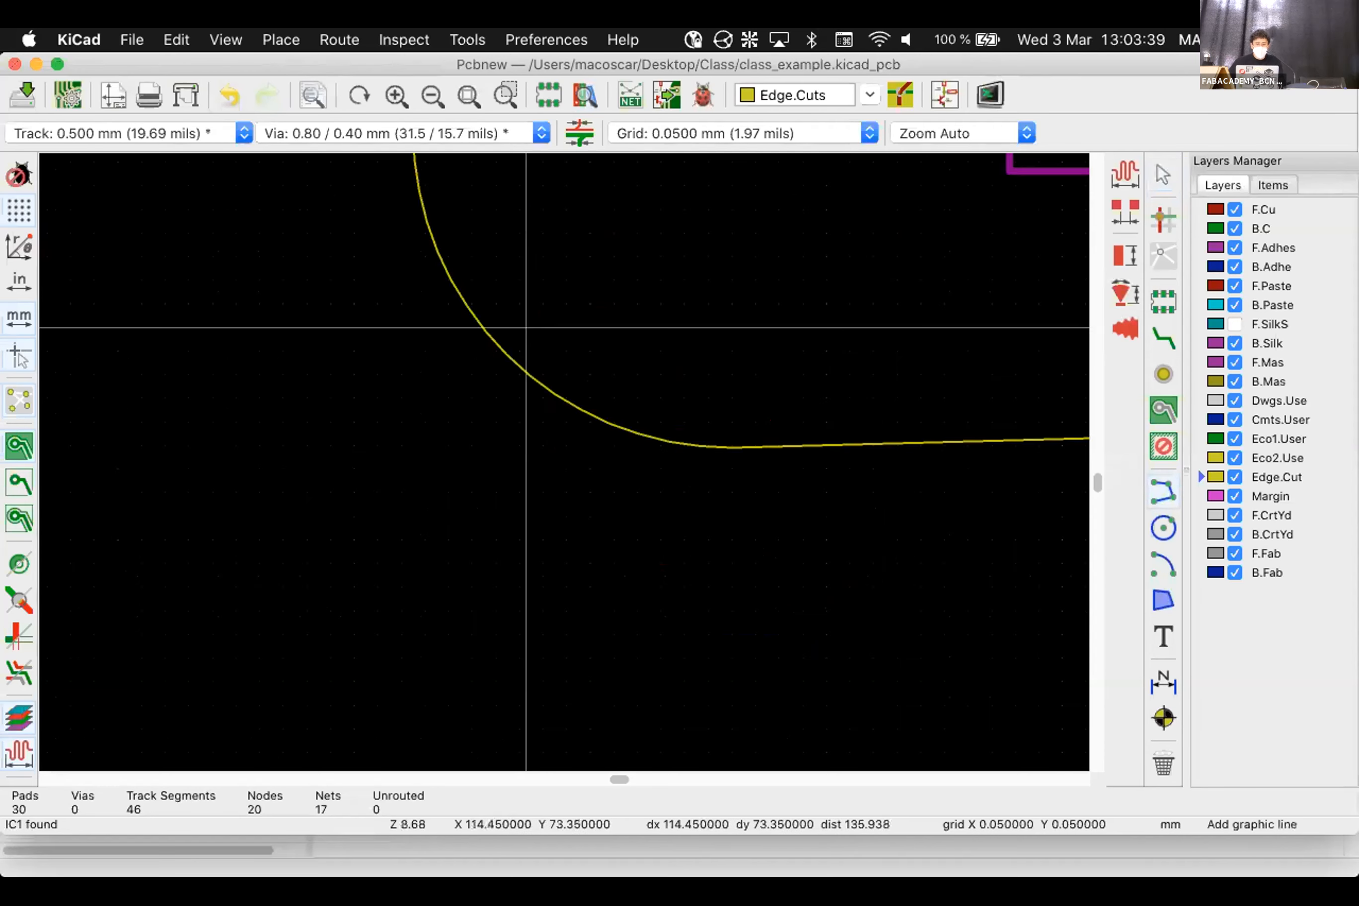
click(522, 344)
scroll(534, 479, down, 8)
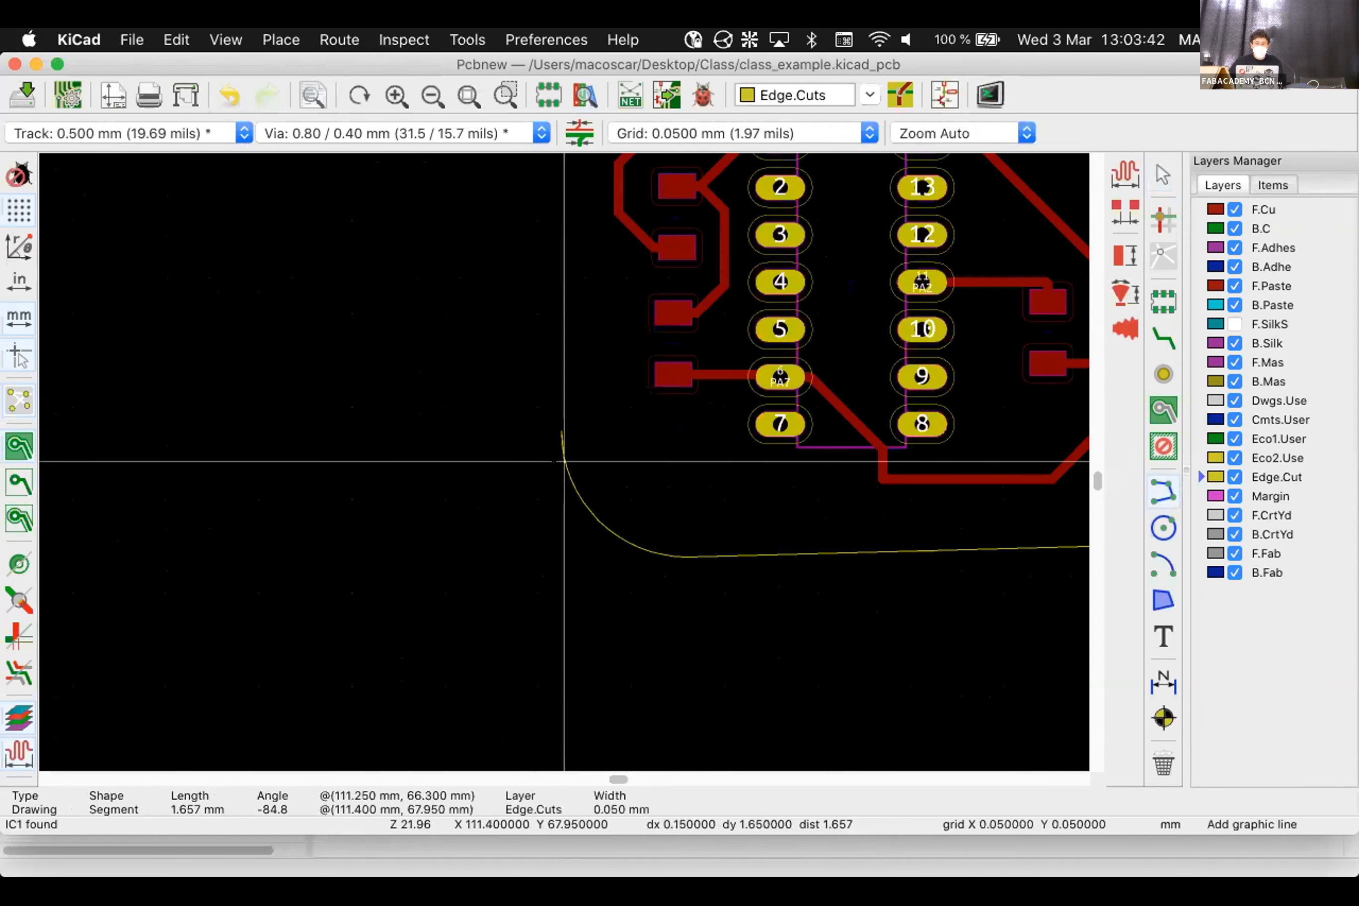
scroll(547, 254, up, 12)
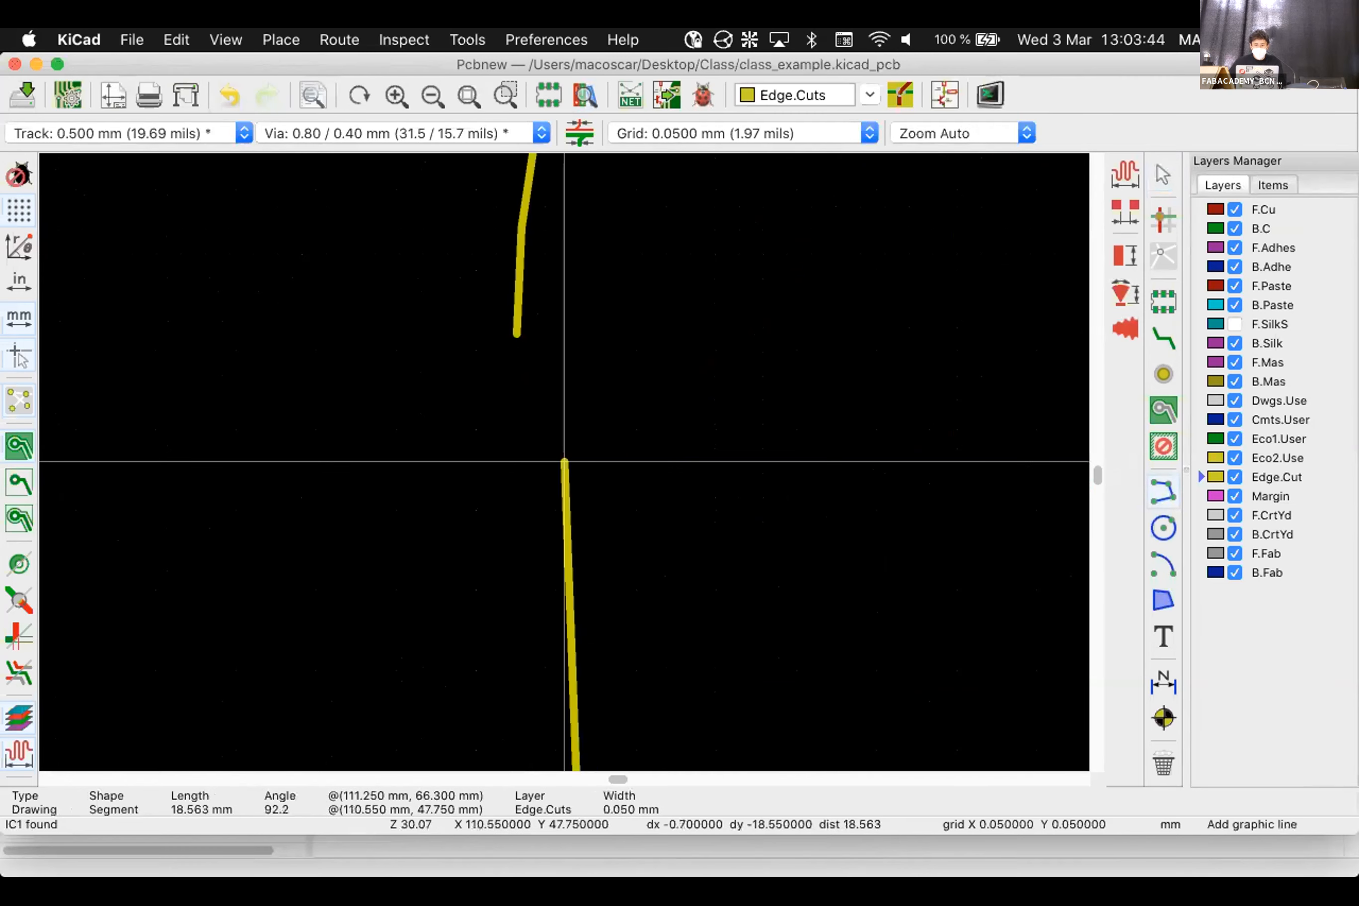
click(517, 334)
scroll(485, 354, down, 11)
key(Escape)
Save the board and confirm the rounded corners in the 3D Viewer before closing it
key(super+s)
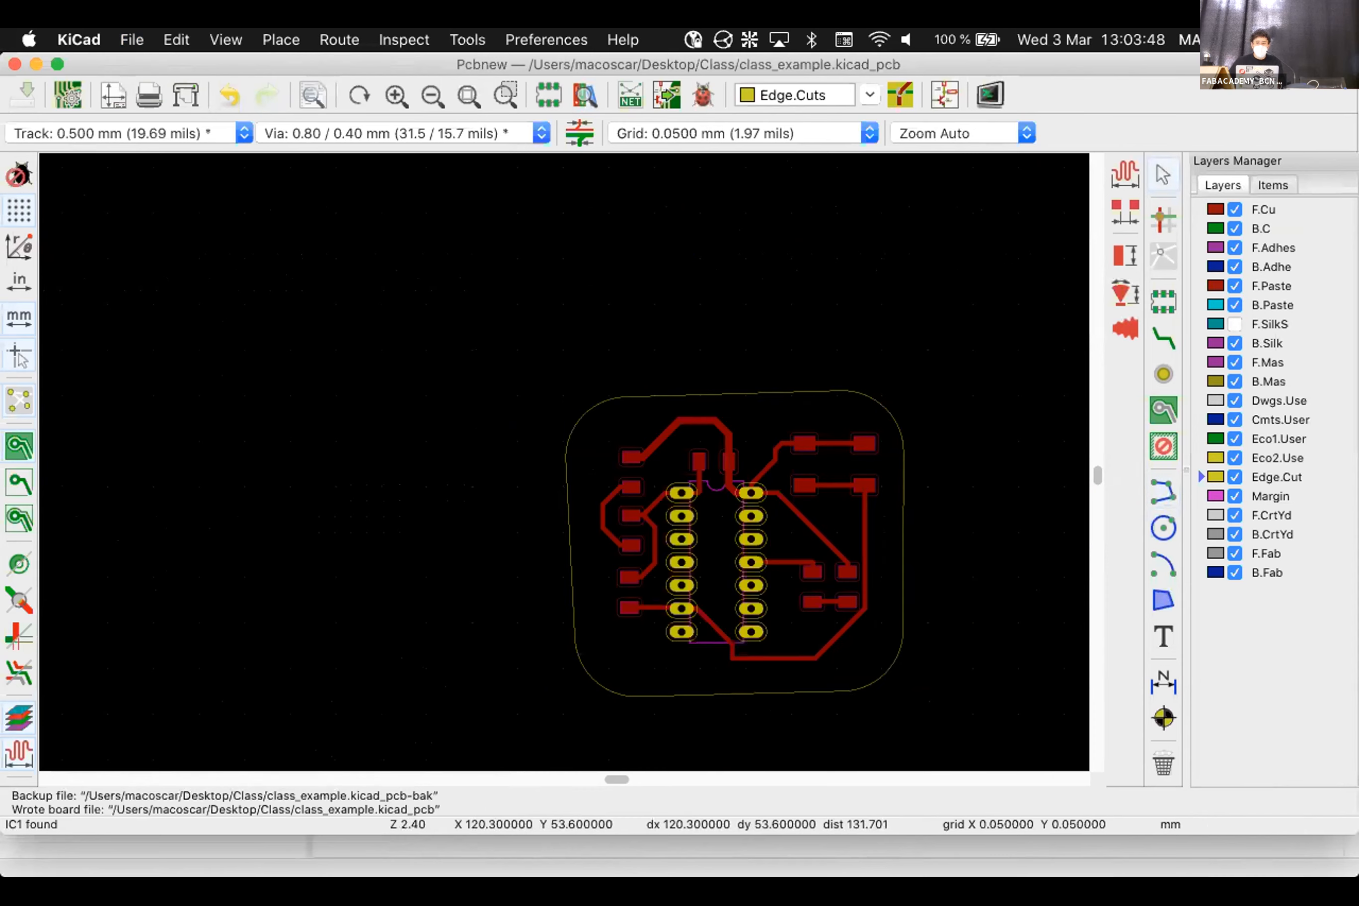
key(alt+3)
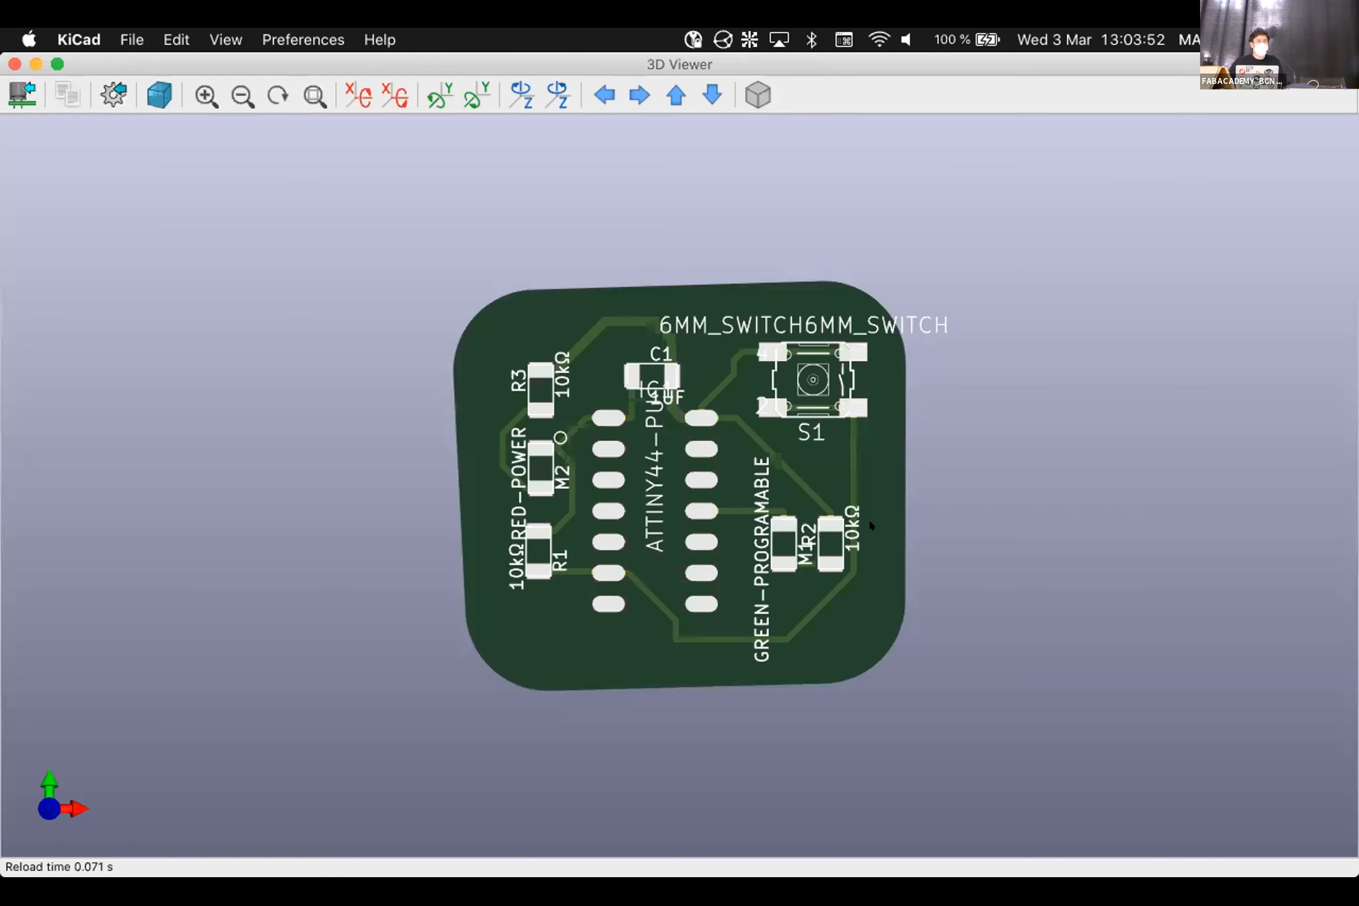
click(13, 63)
scroll(680, 553, down, 3)
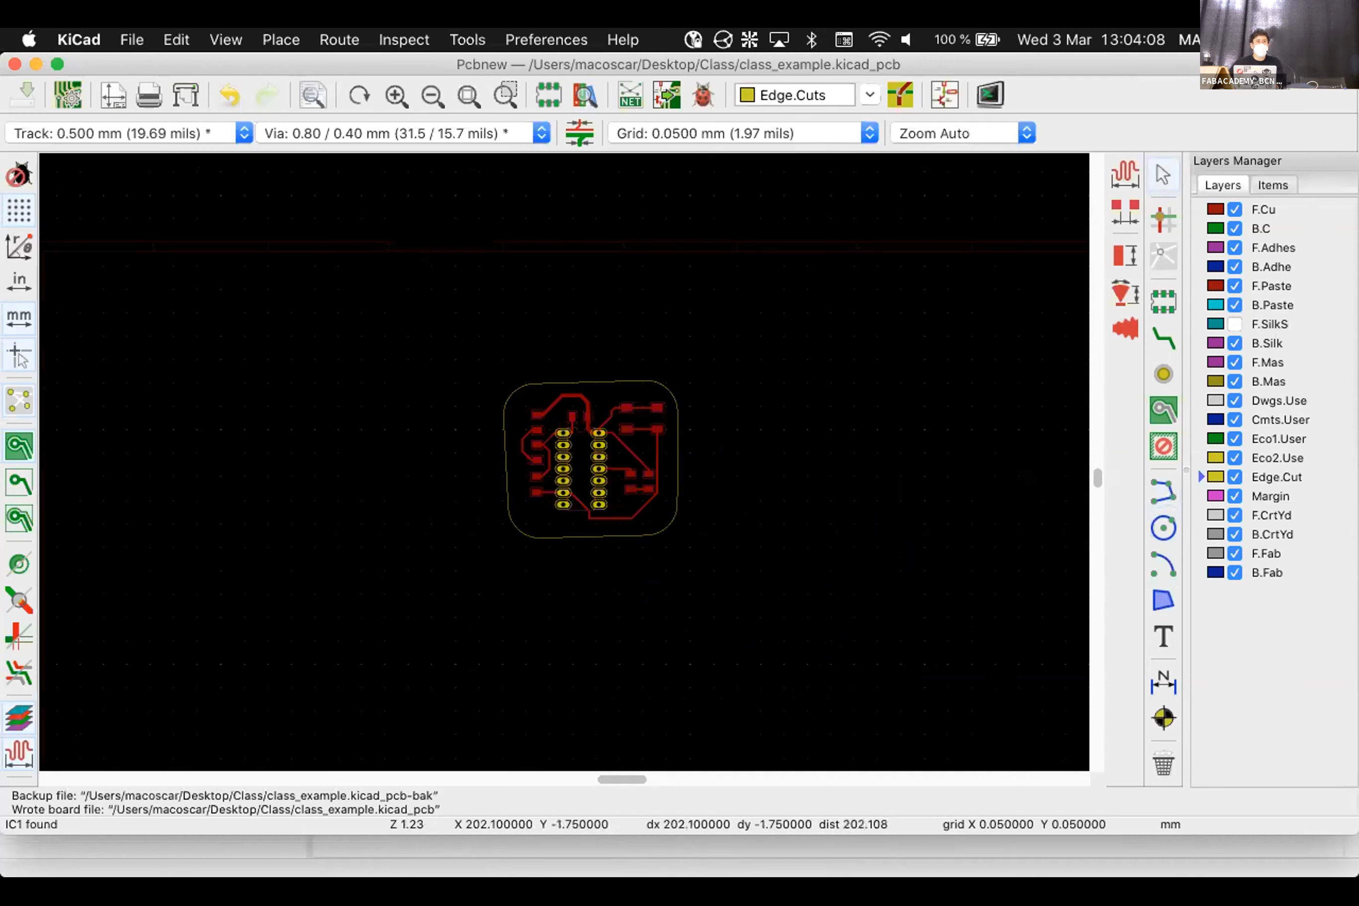
Enable the F.SilkS layer in the Layers Manager and zoom in on the board labels
click(1234, 324)
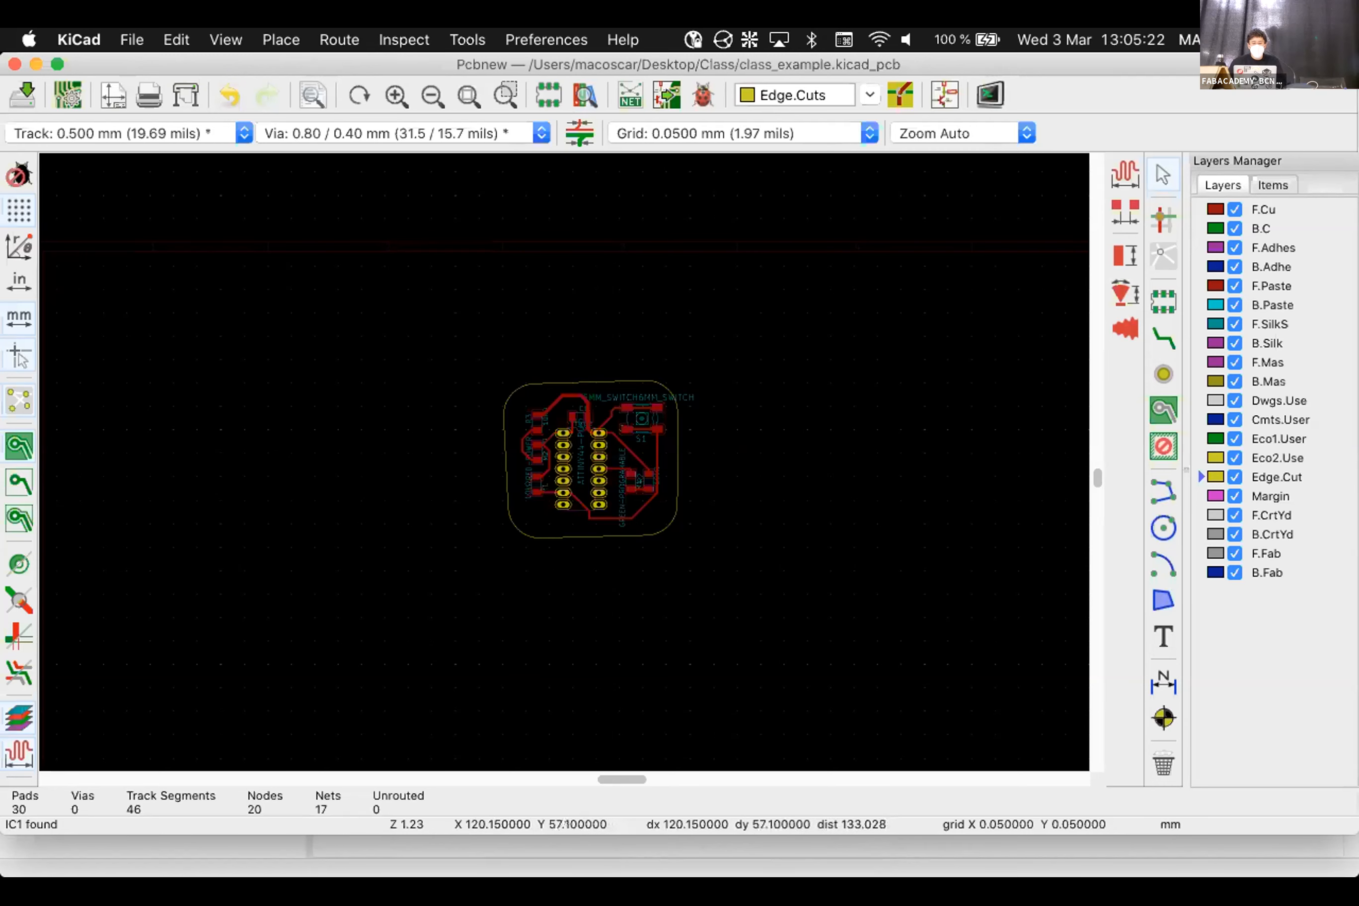
scroll(542, 464, up, 5)
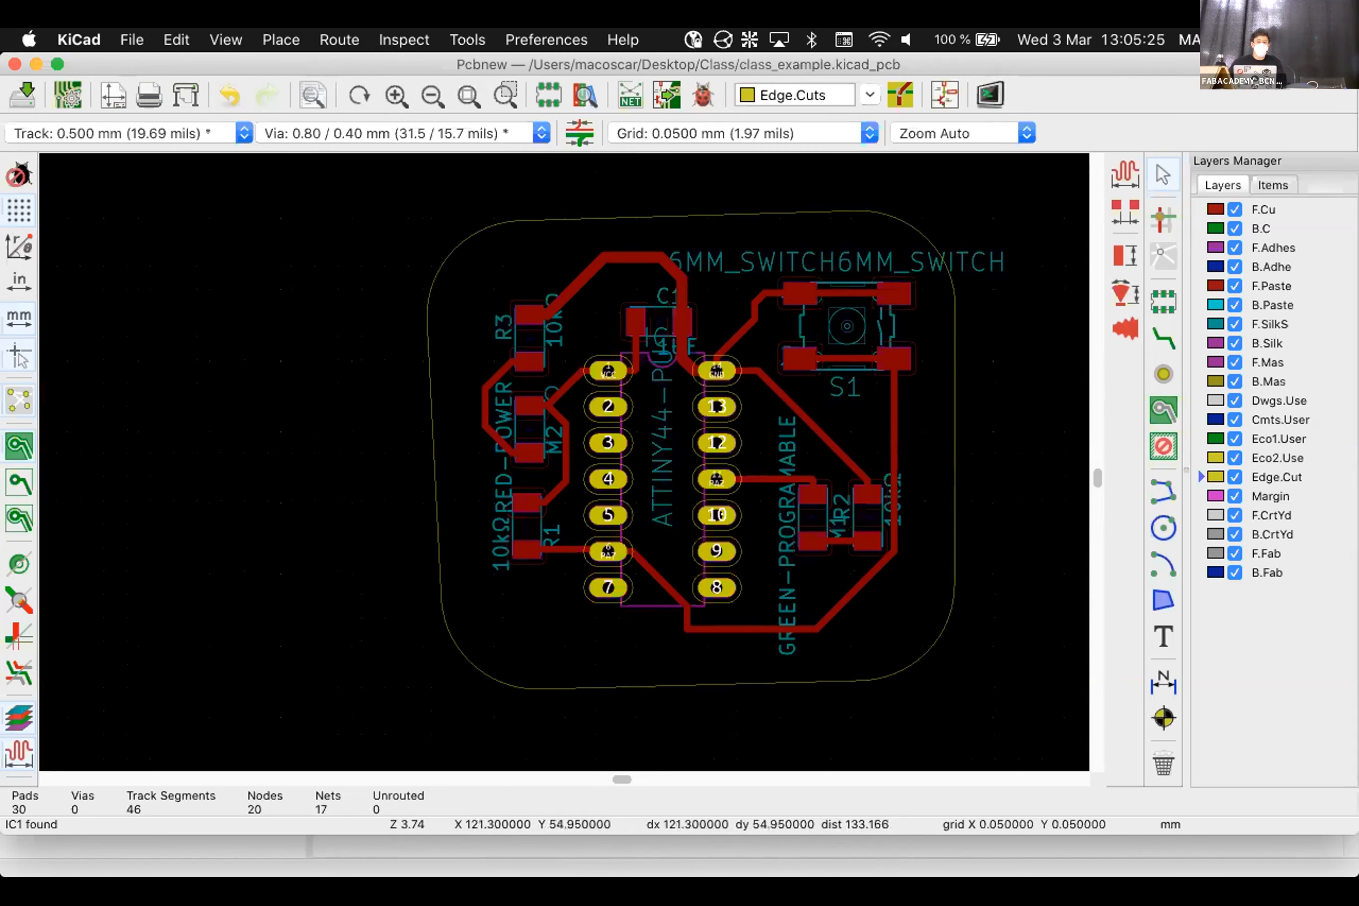
scroll(496, 498, down, 1)
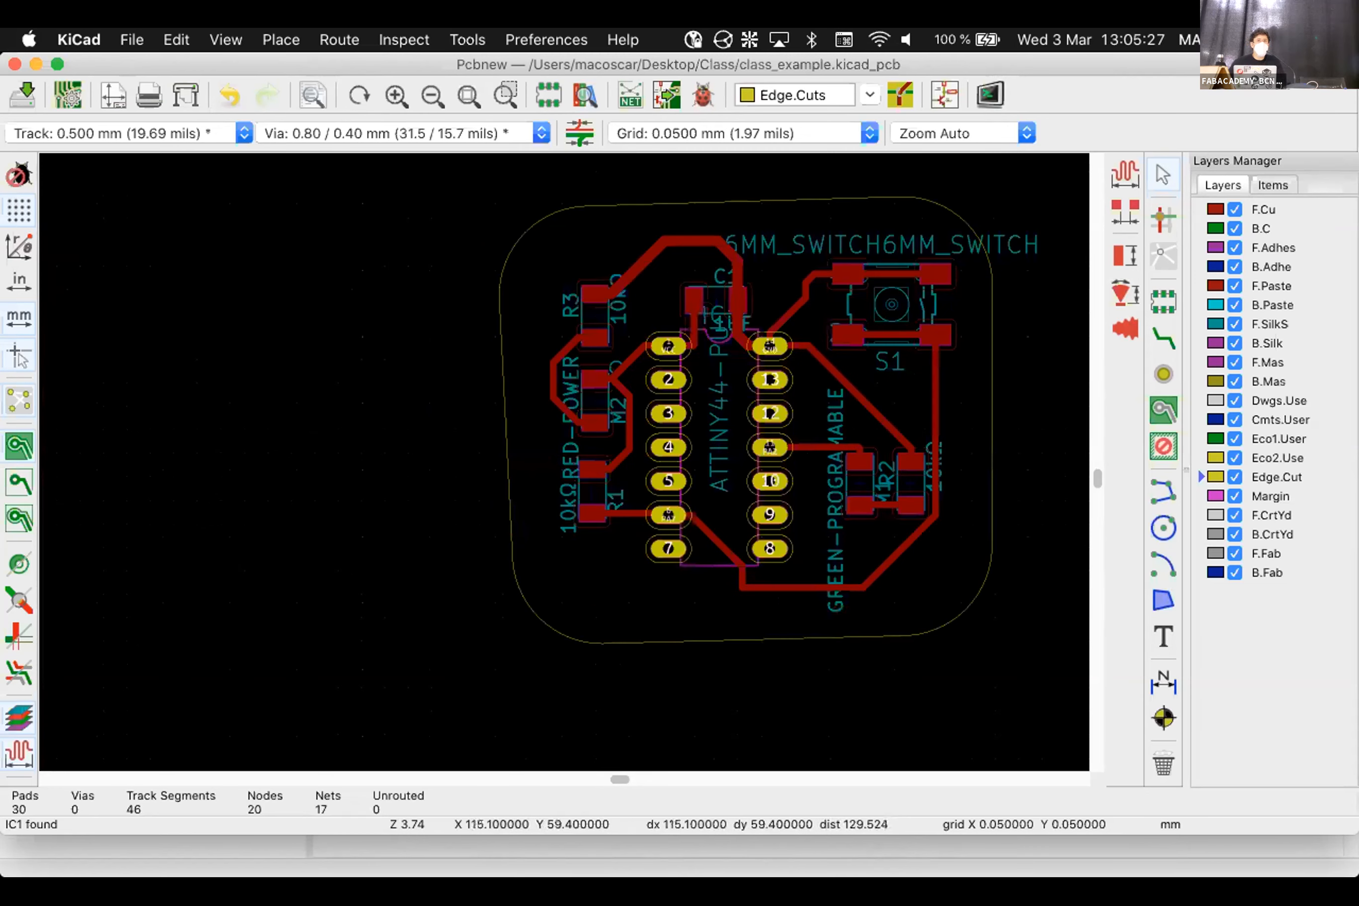
scroll(551, 418, up, 1)
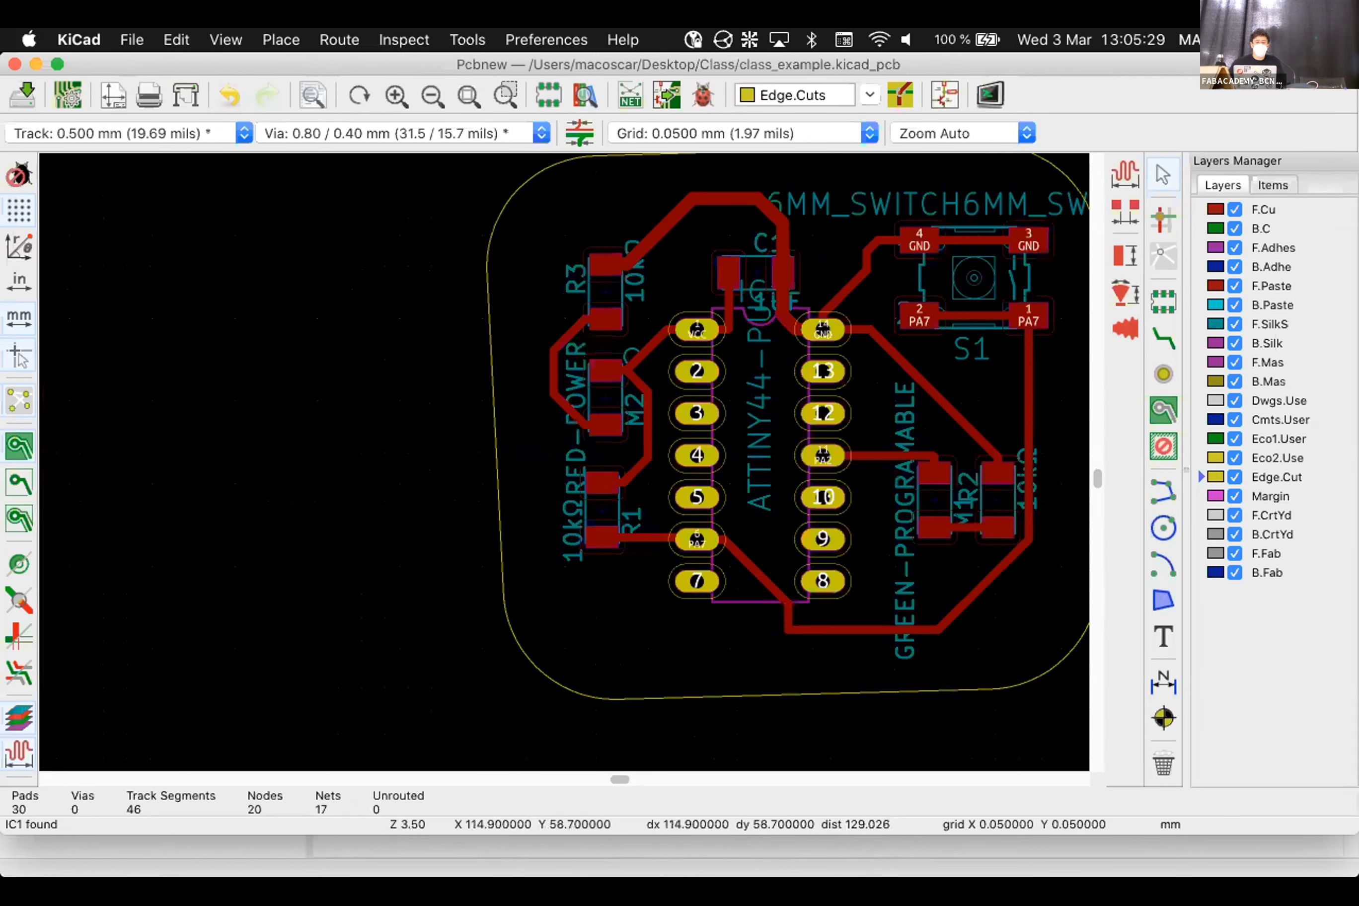
Move the RED-POWER label beside M2 and reposition R1's 10kΩ and R1 labels
click(575, 443)
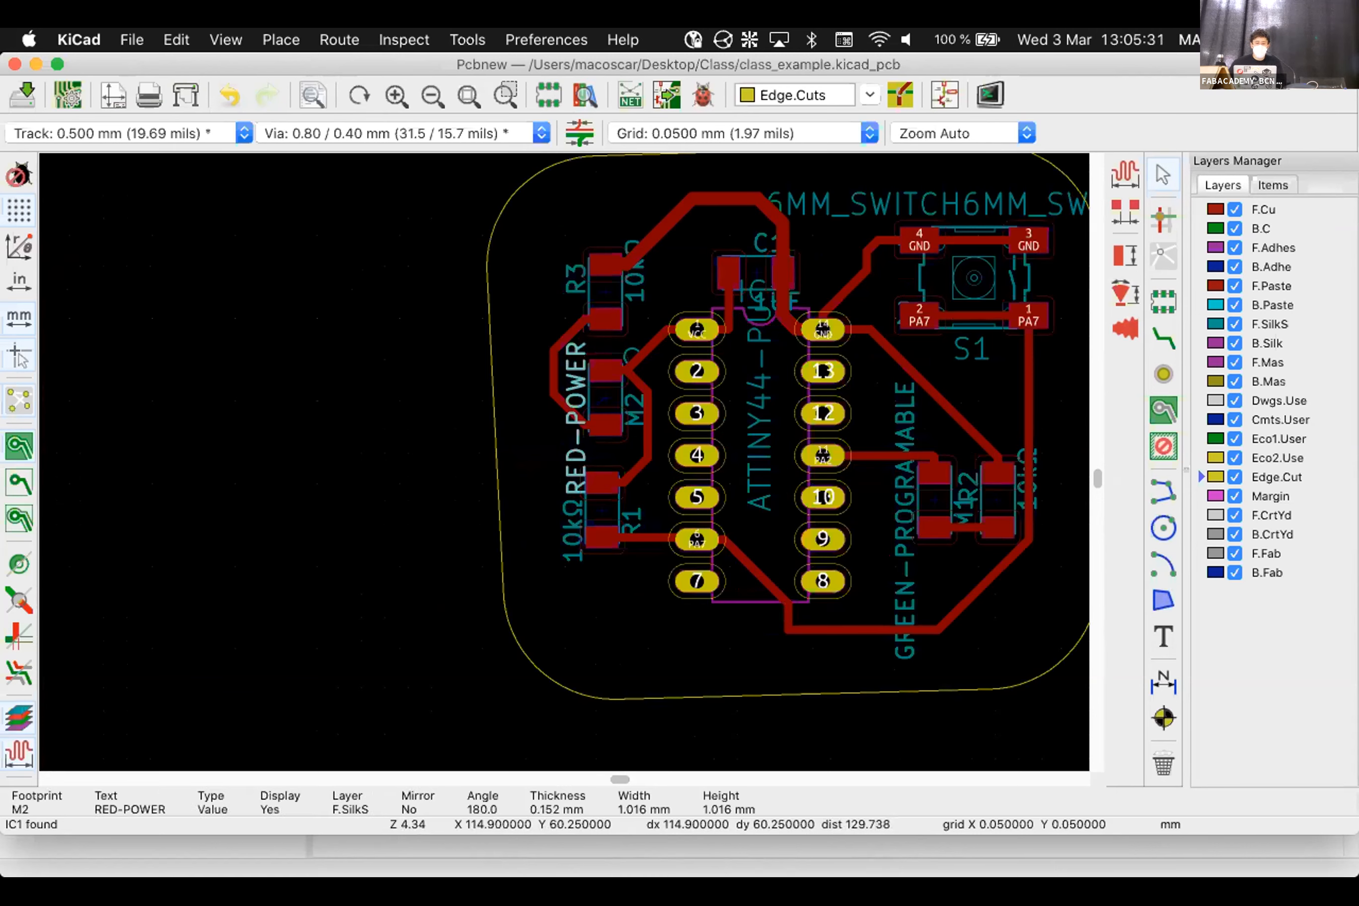
key(m)
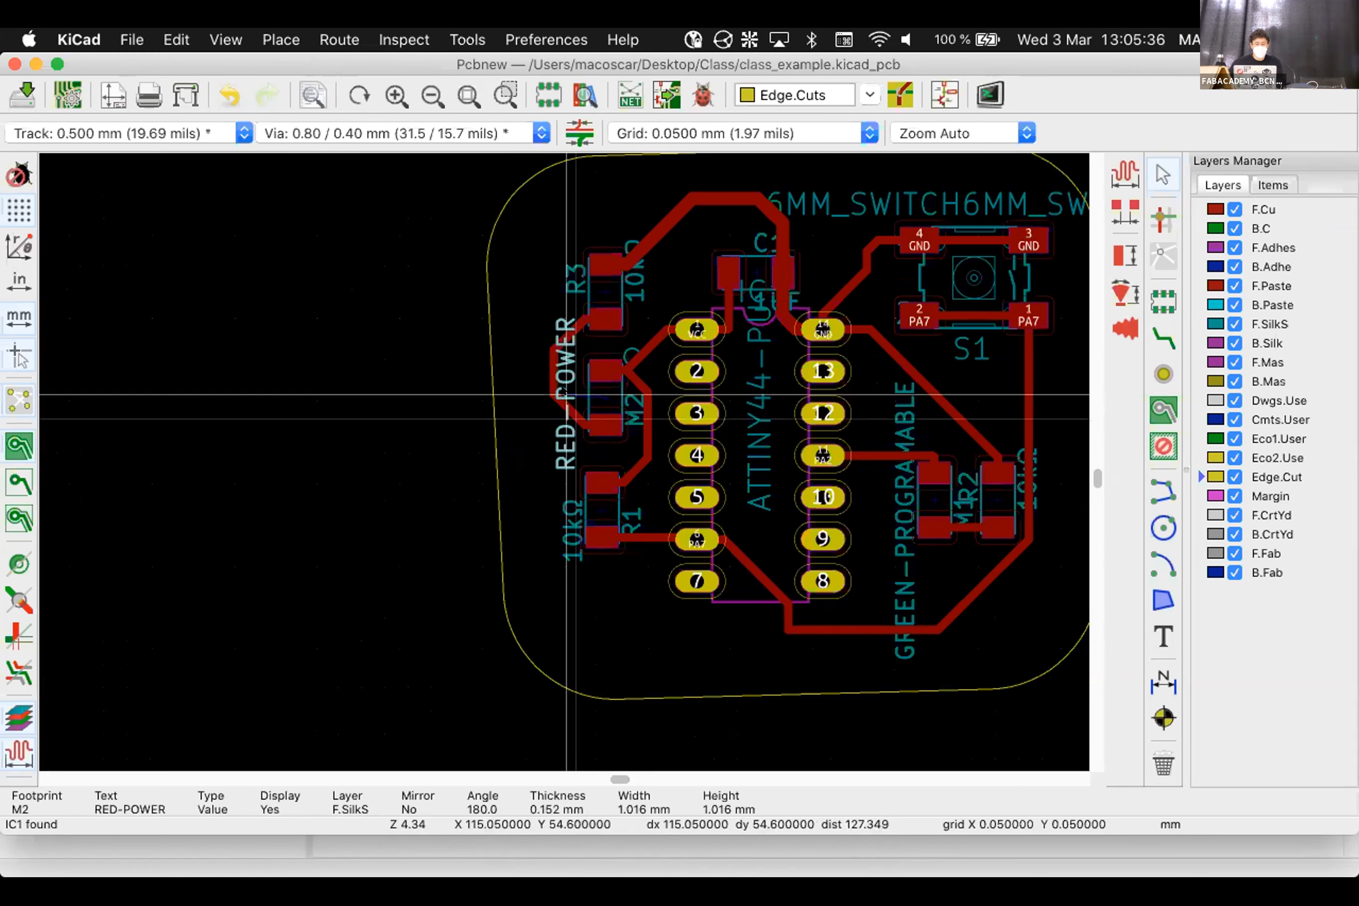
click(567, 400)
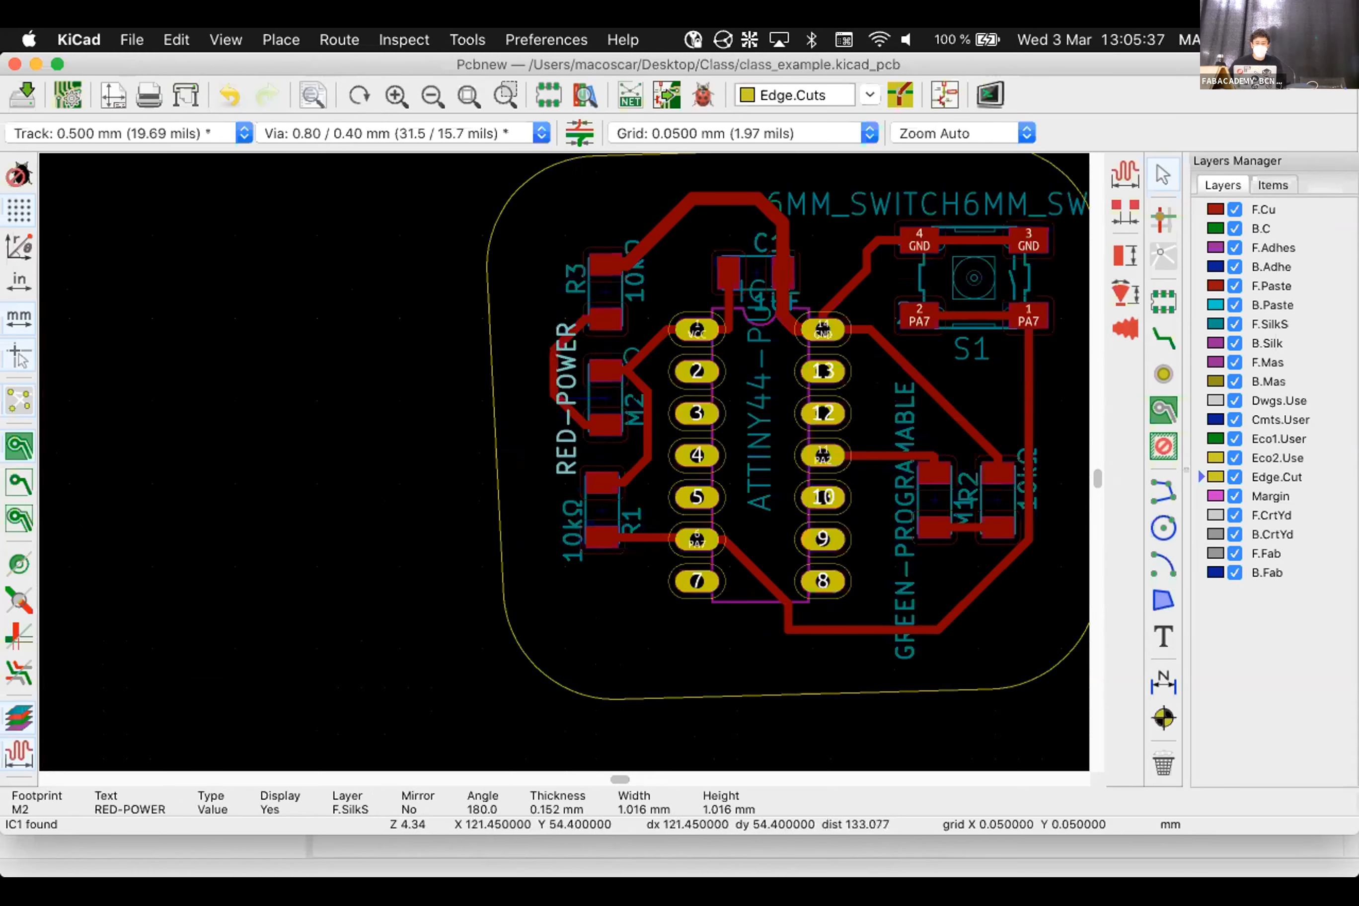
click(570, 529)
key(m)
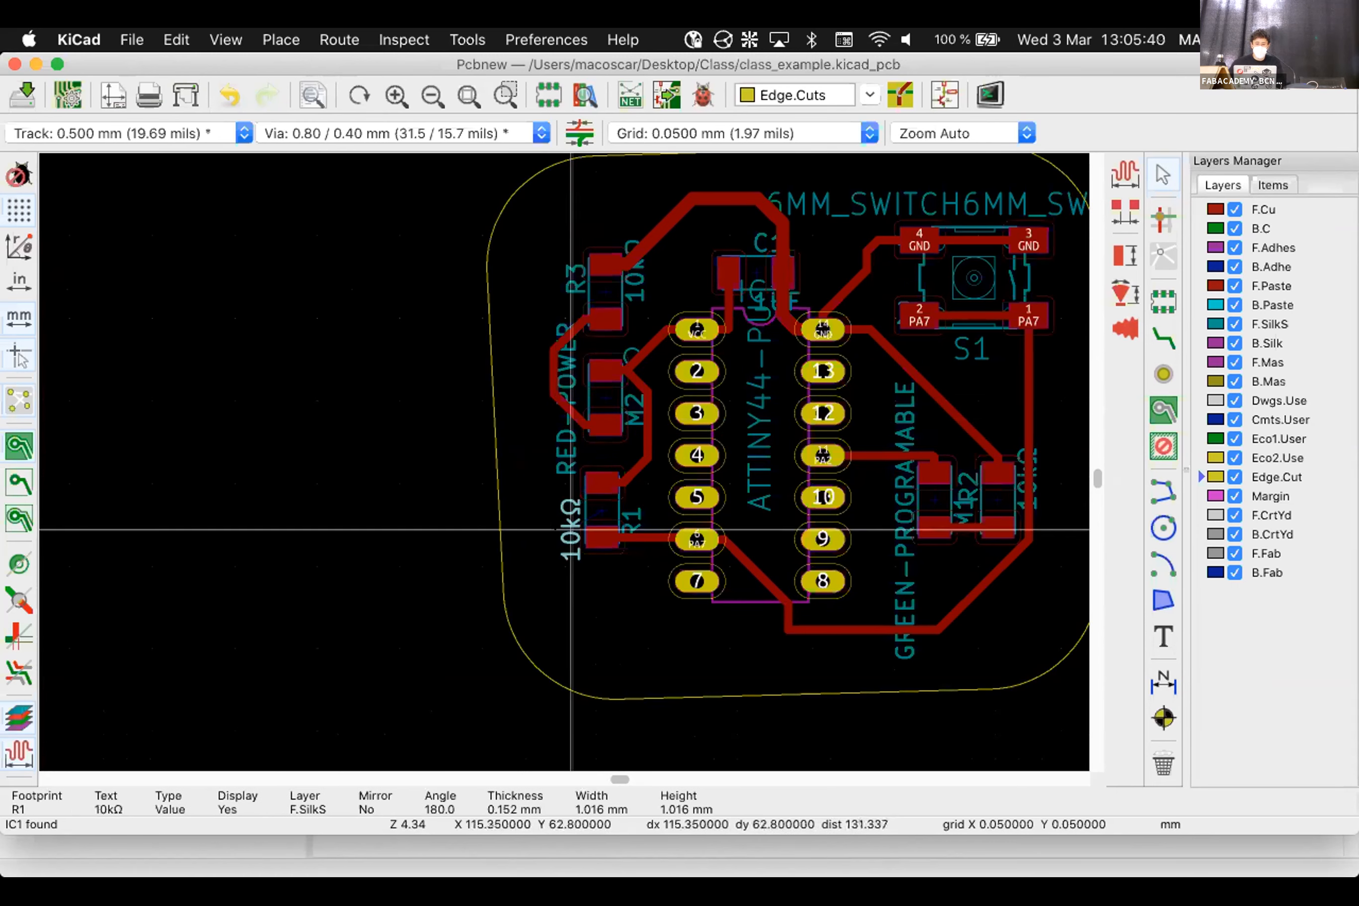
click(563, 526)
click(631, 517)
key(m)
click(633, 511)
Hide the switch's 6MM_SWITCH6MM_SWITCH value label via its text properties
click(890, 209)
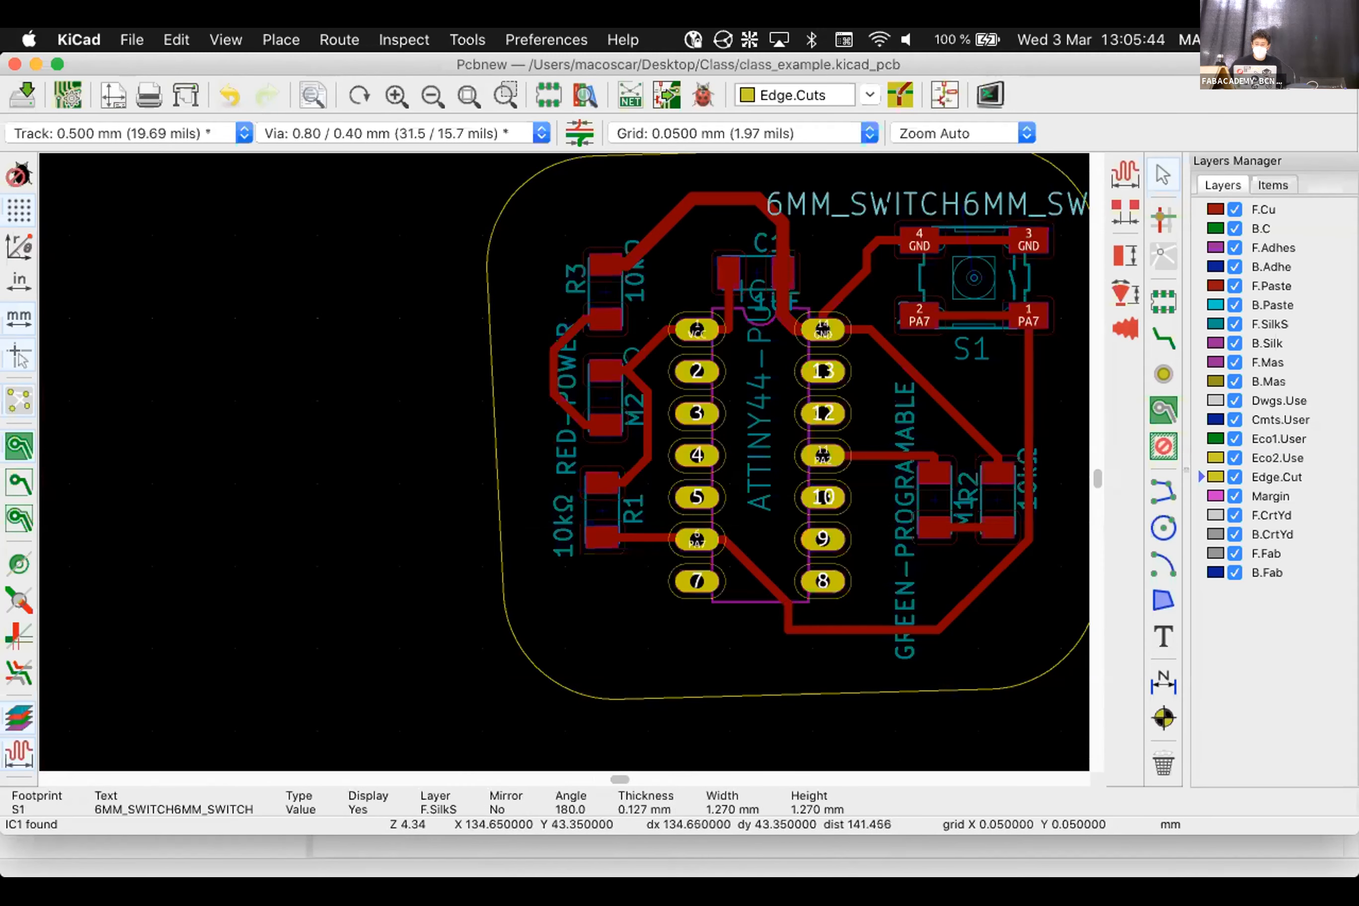
key(Escape)
right_click(881, 199)
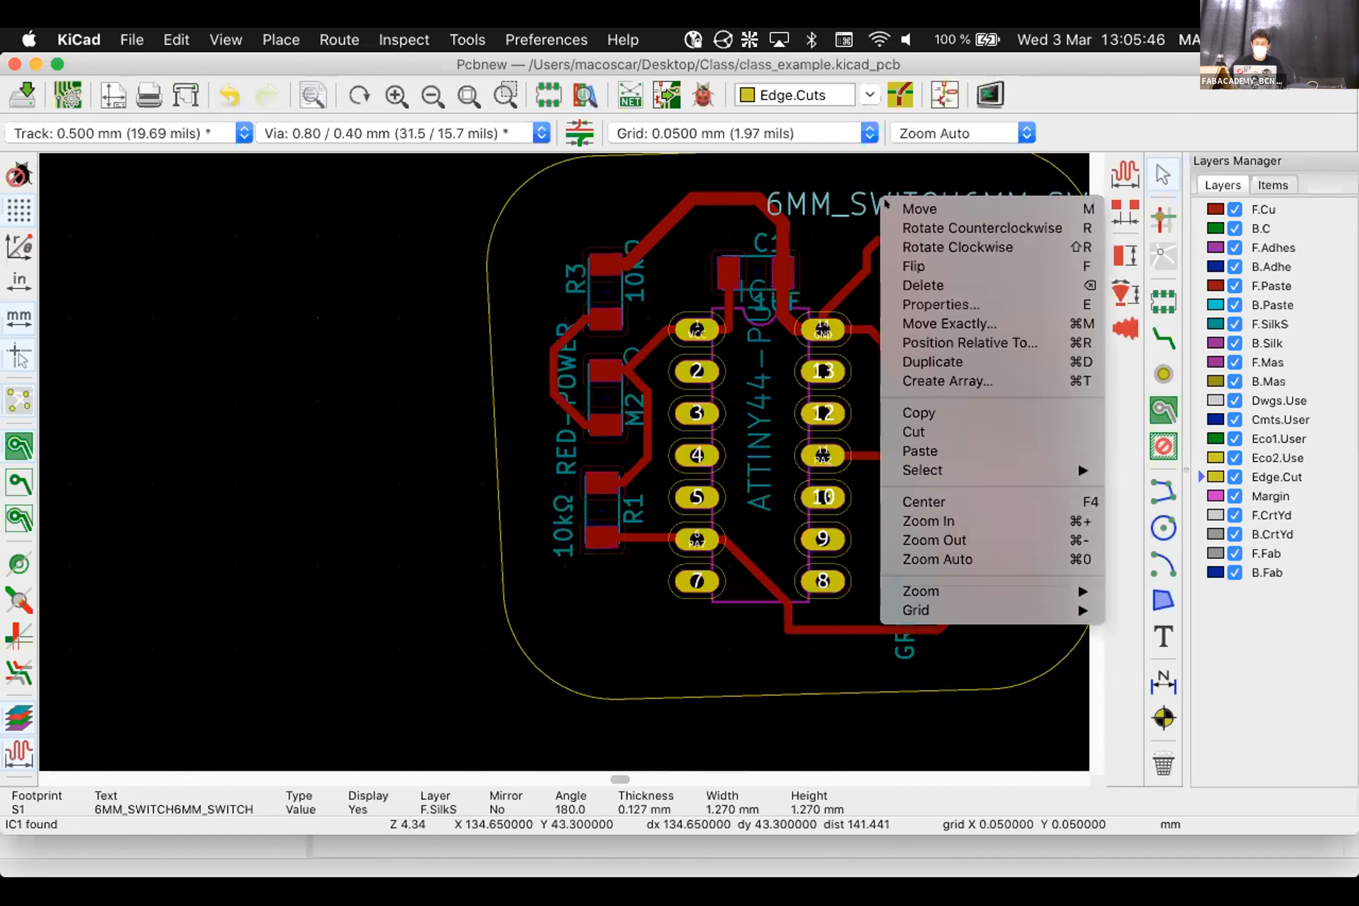
click(959, 304)
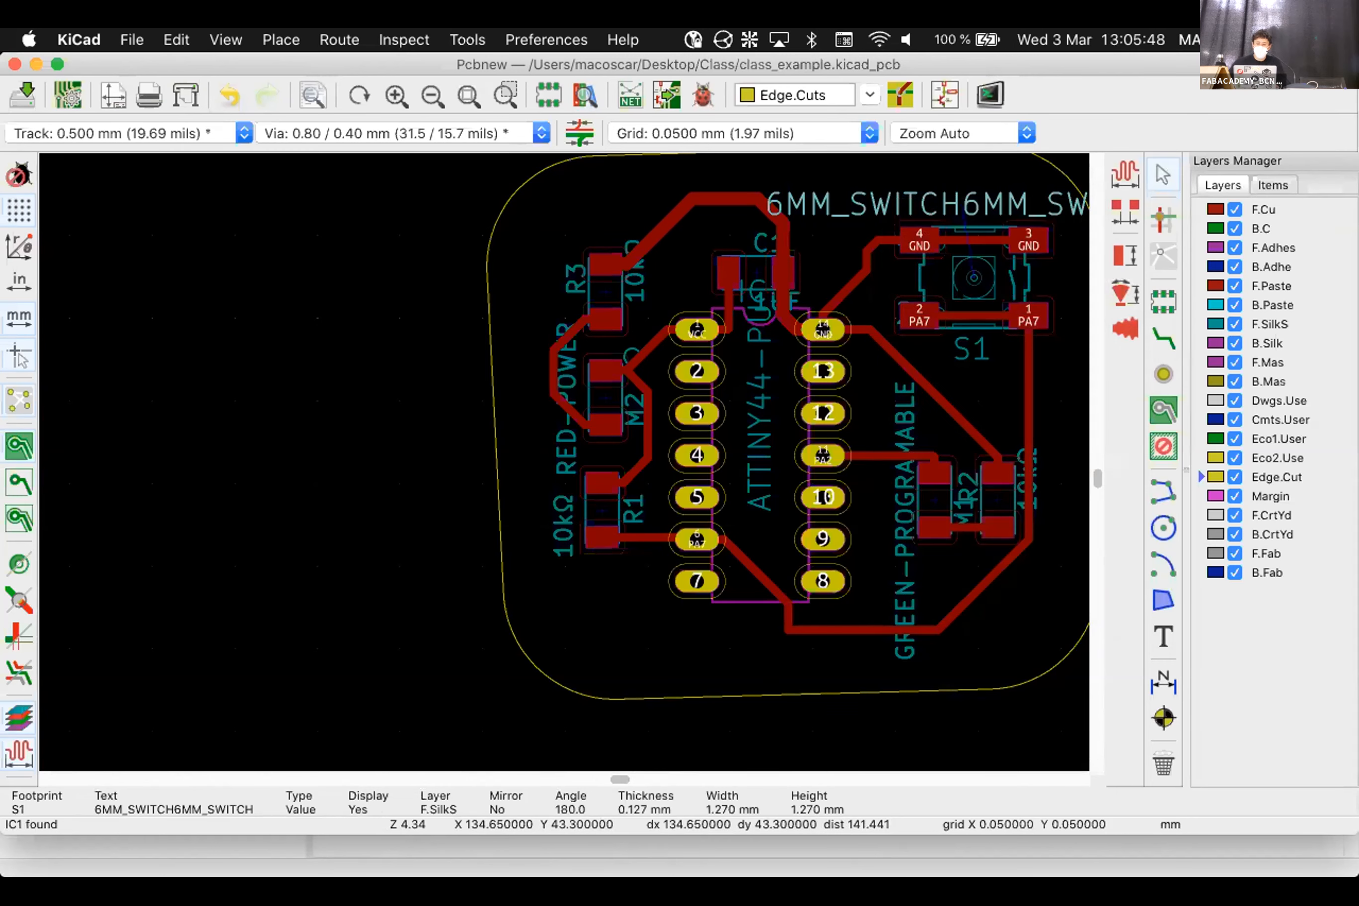
click(736, 360)
click(924, 587)
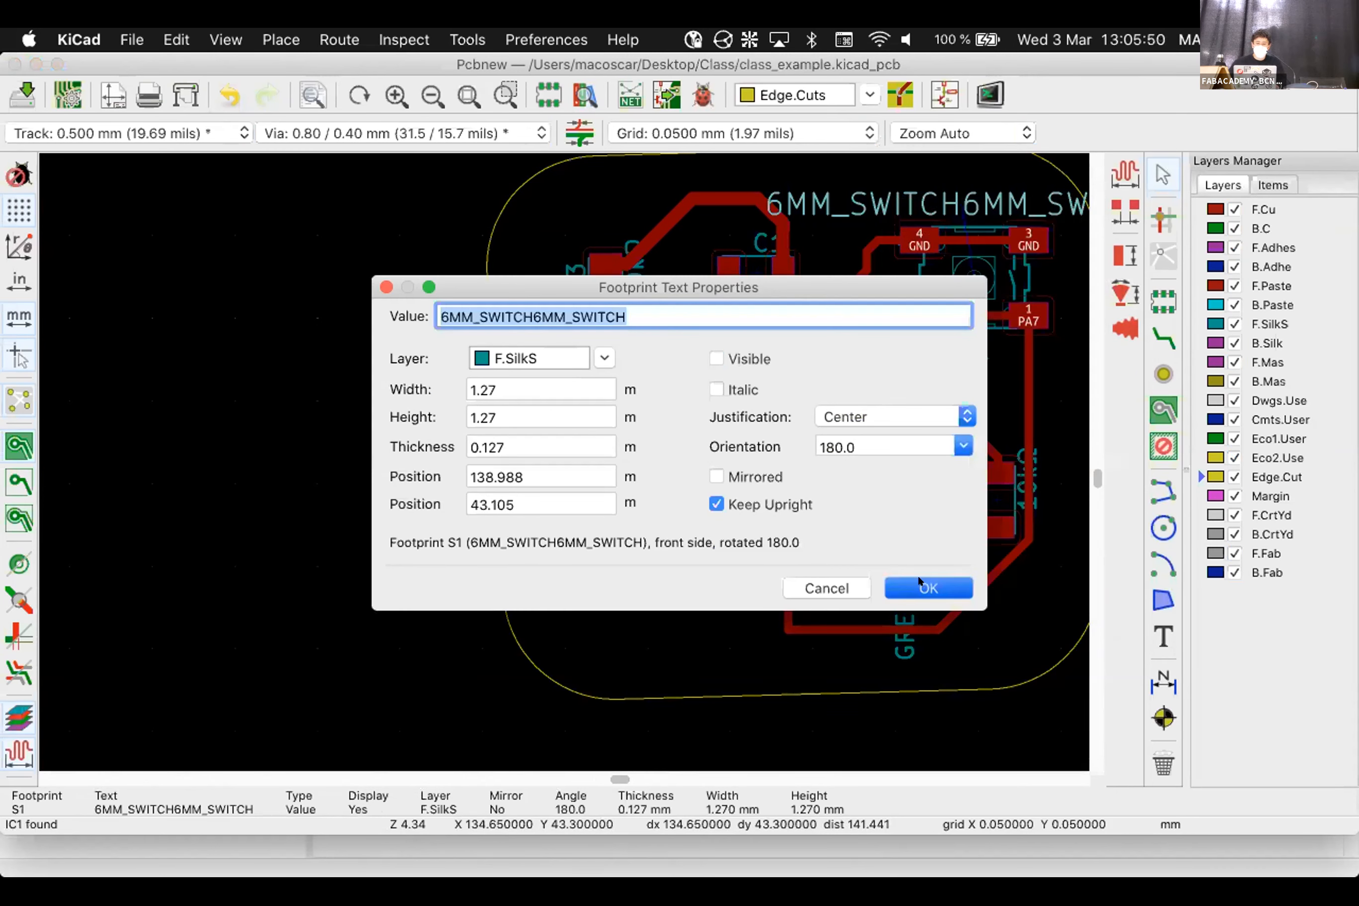
Hide M1's GREEN-PROGRAMABLE value label by unchecking Visible in its properties
scroll(476, 729, up, 1)
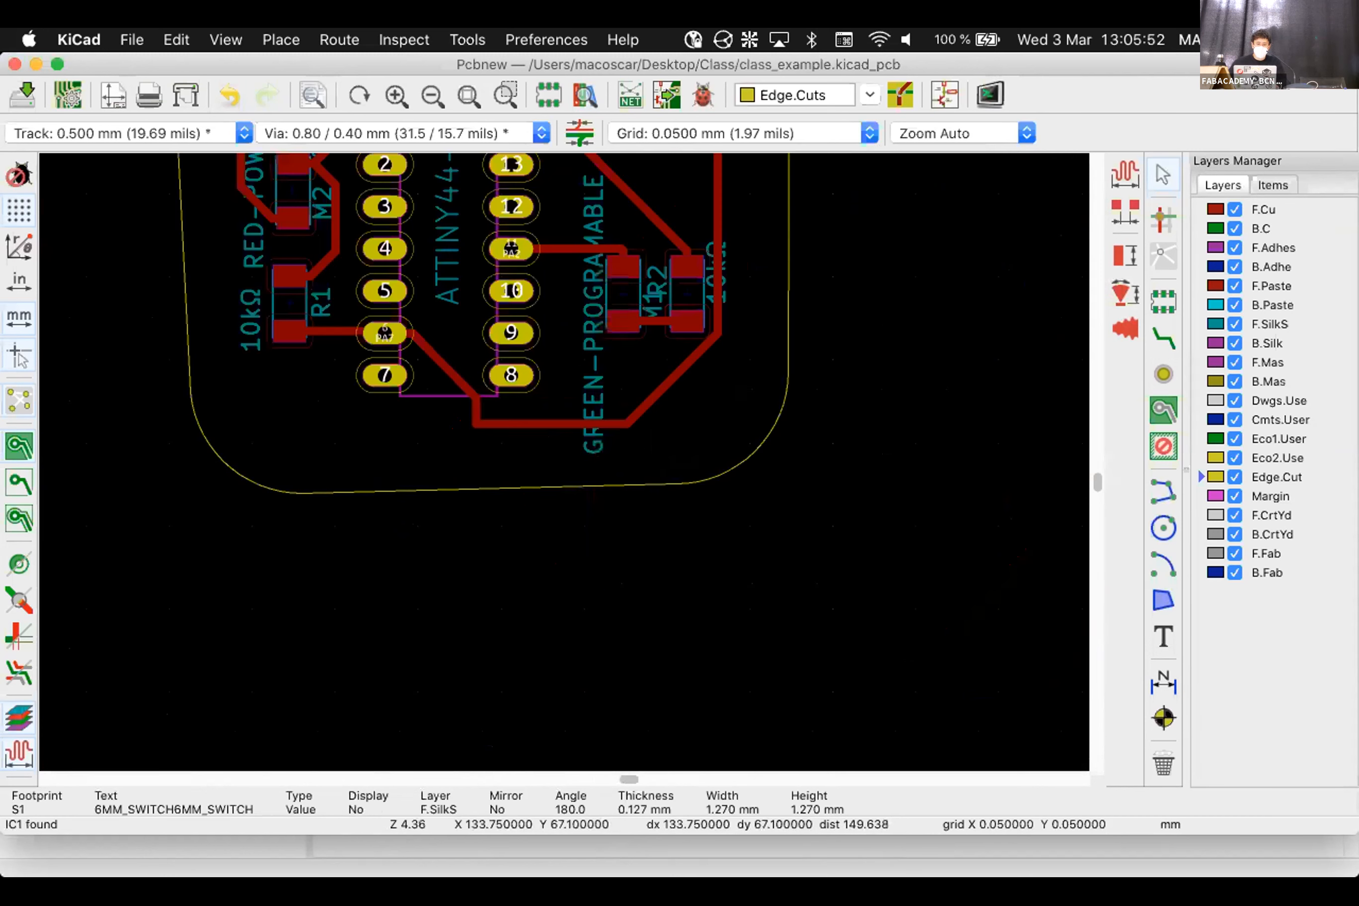
right_click(584, 338)
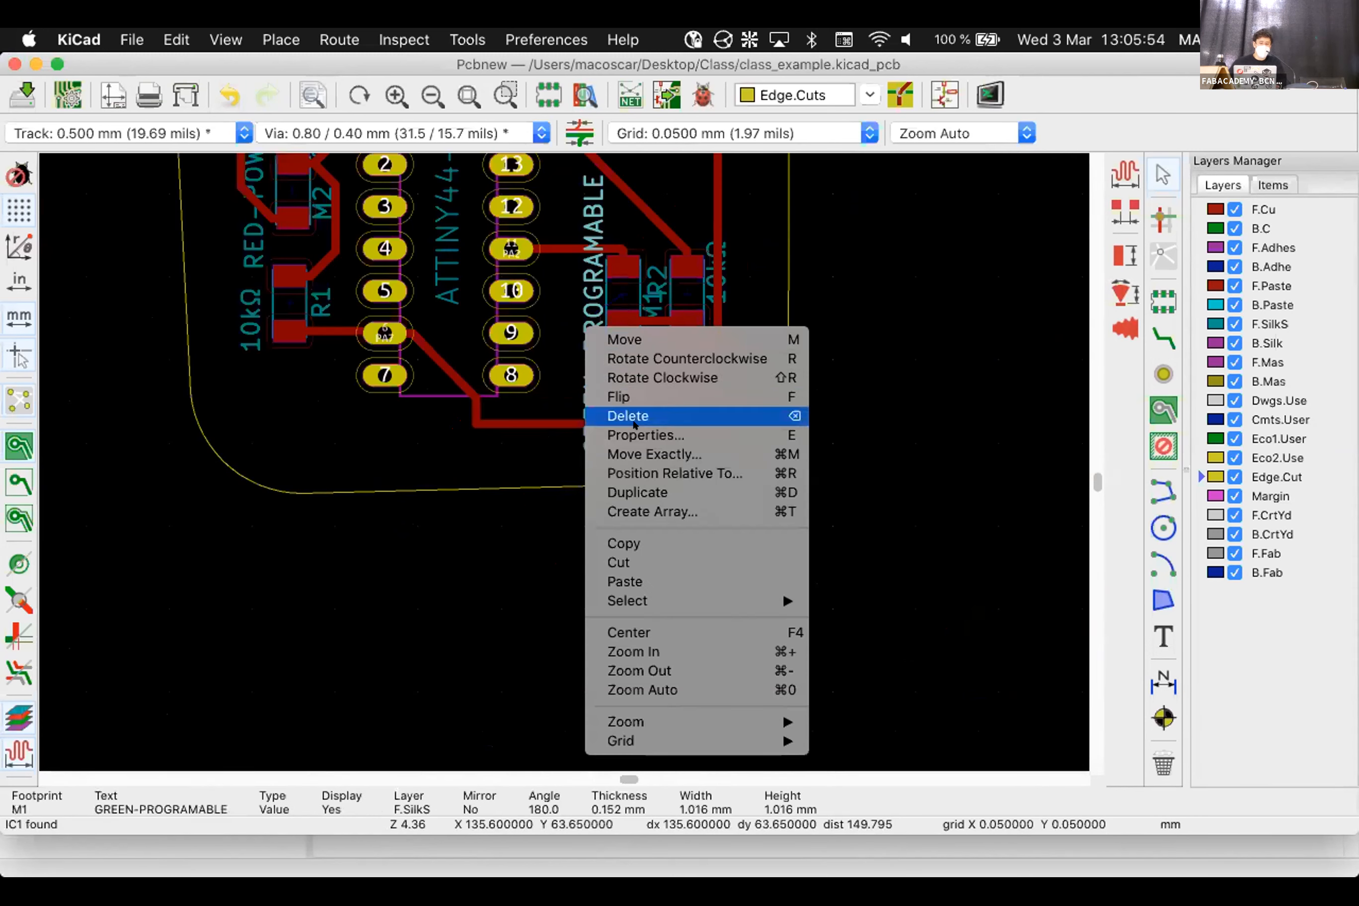
click(673, 436)
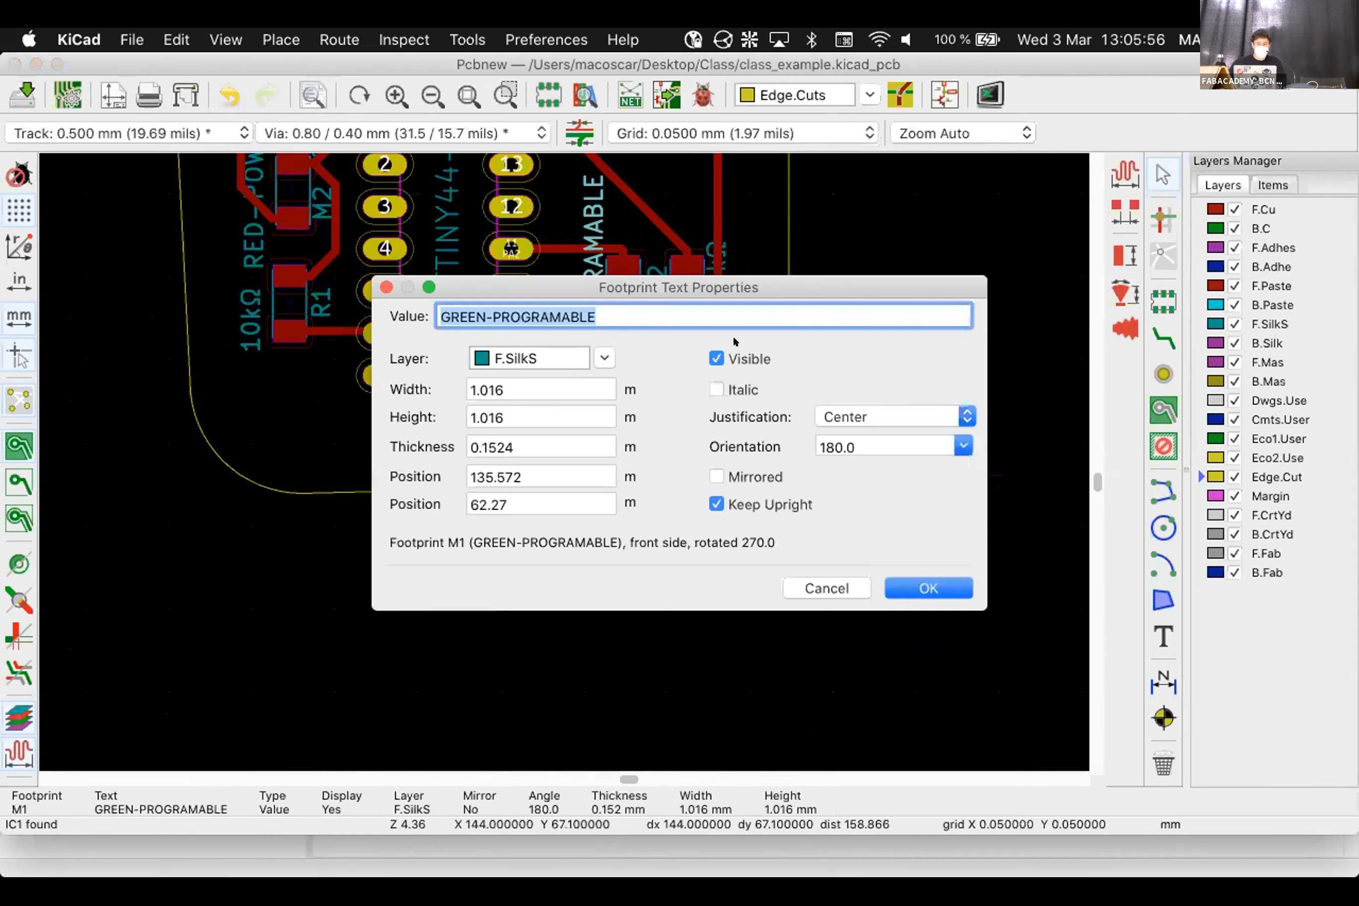
click(760, 361)
click(929, 588)
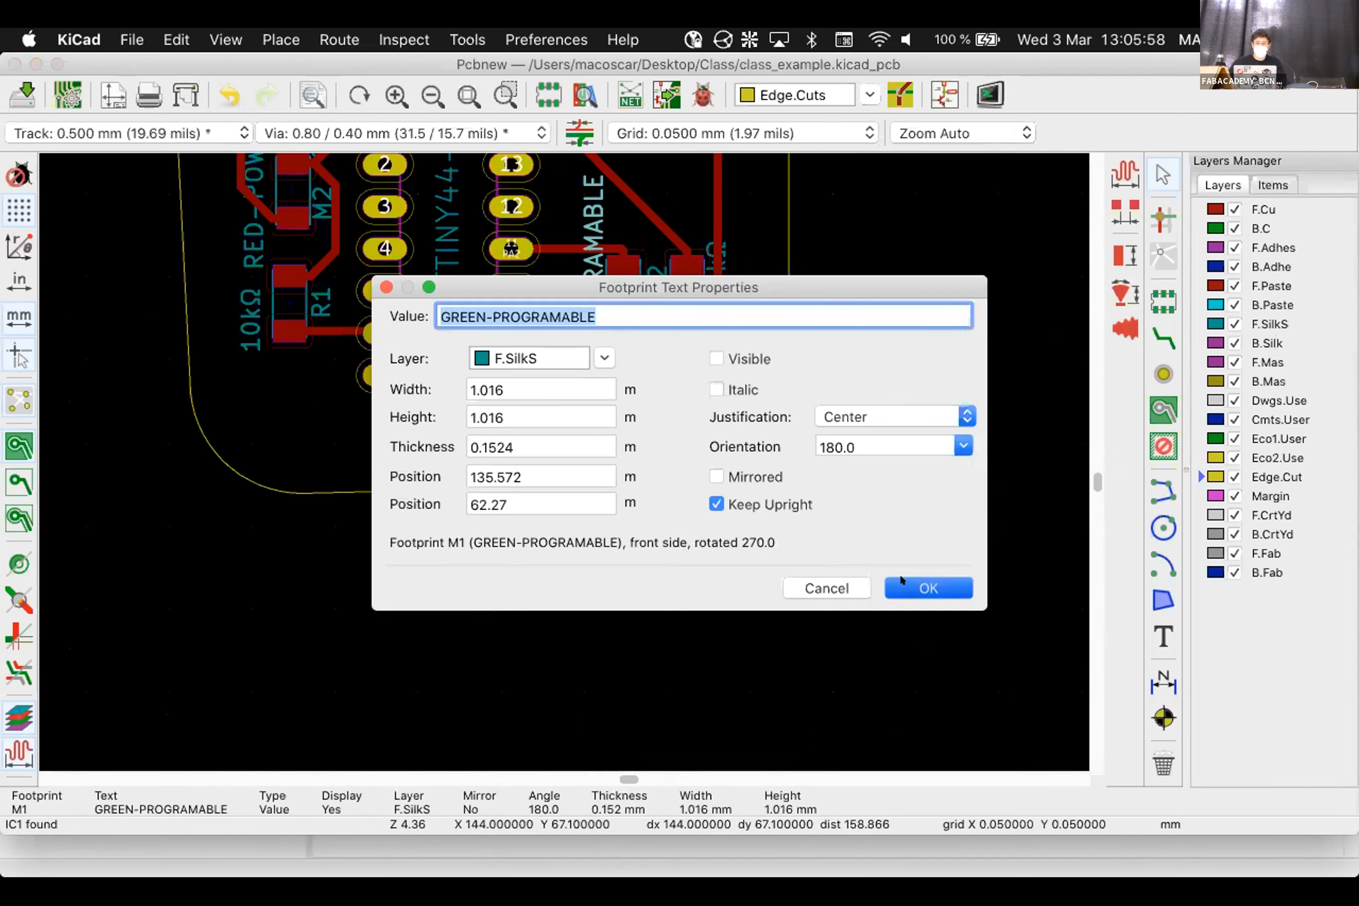
scroll(929, 588, down, 2)
scroll(295, 194, down, 2)
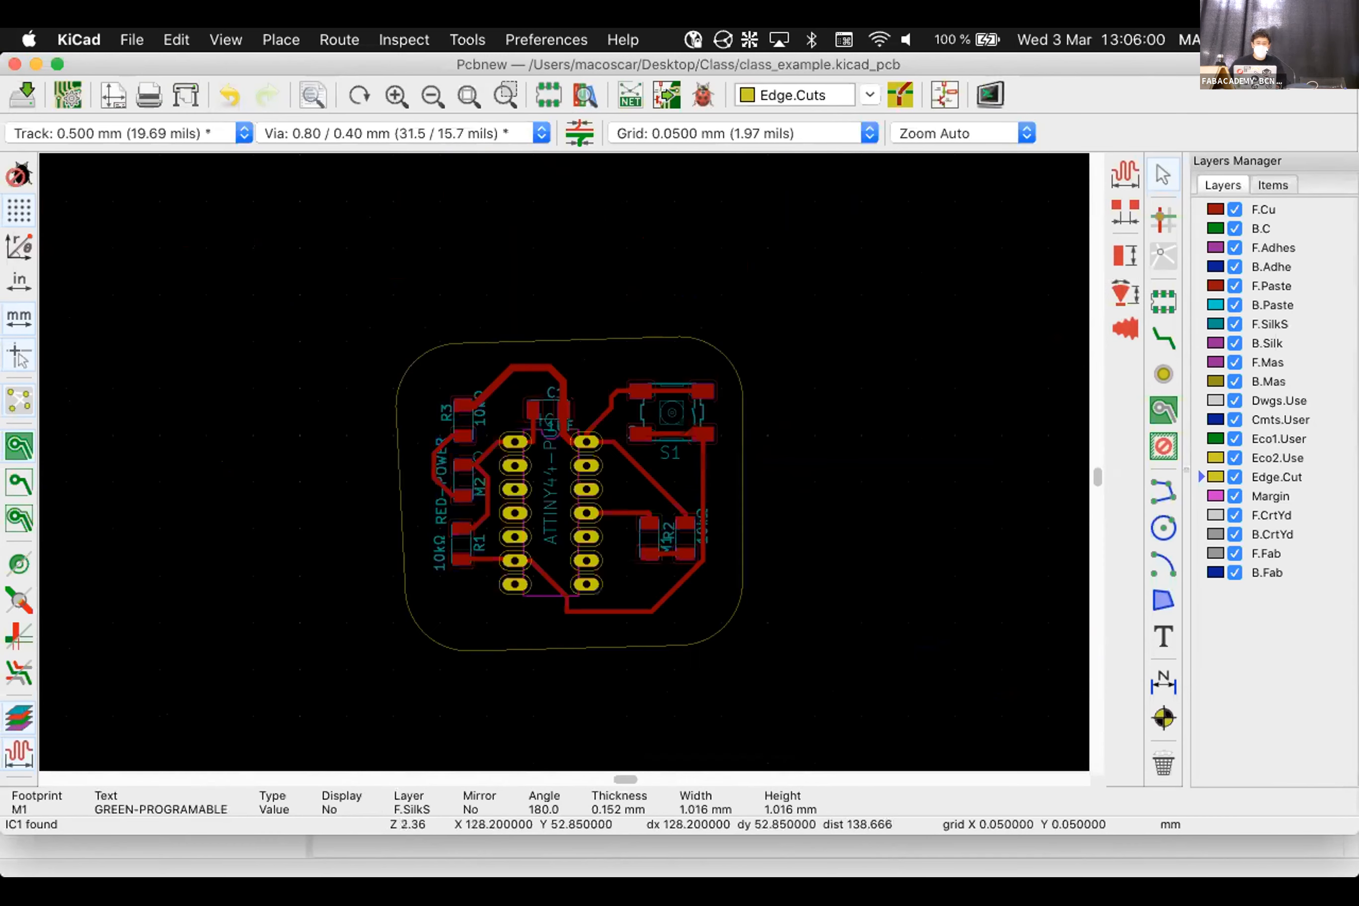
scroll(565, 462, up, 2)
Hide the IC1 reference label by unchecking Visible in its properties
click(555, 495)
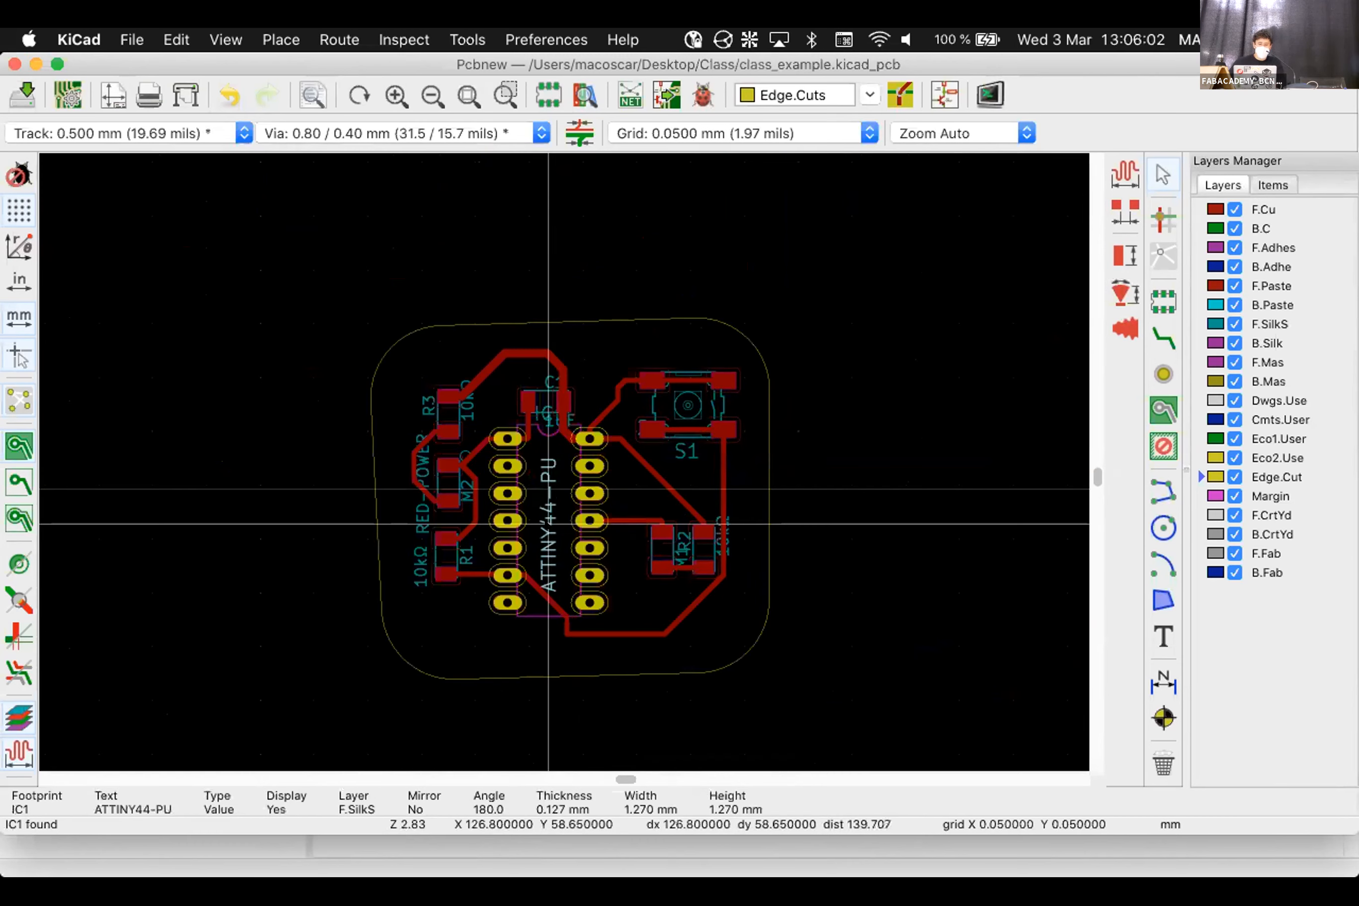
scroll(528, 400, up, 5)
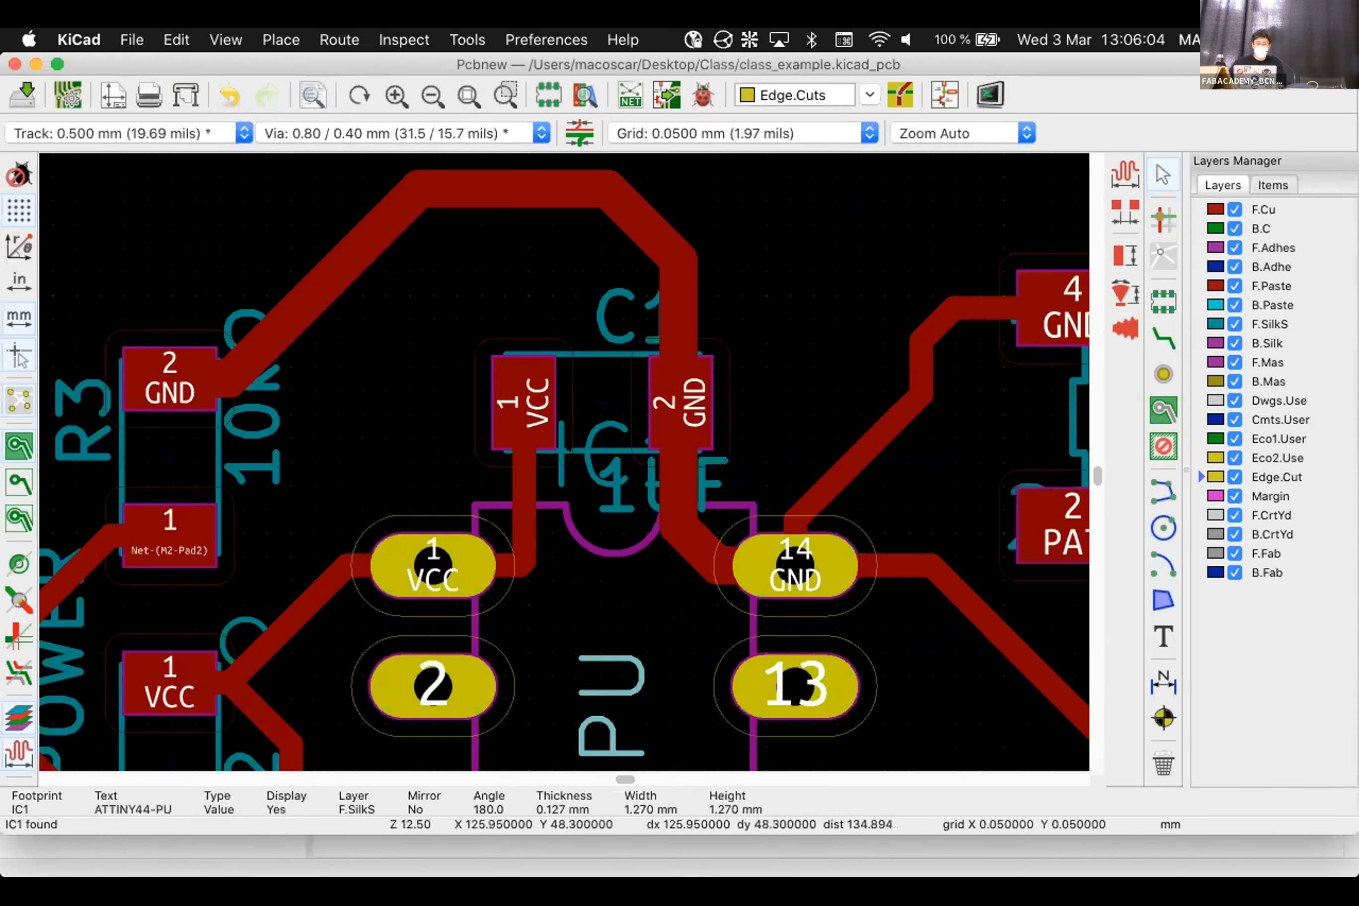
click(561, 470)
click(562, 472)
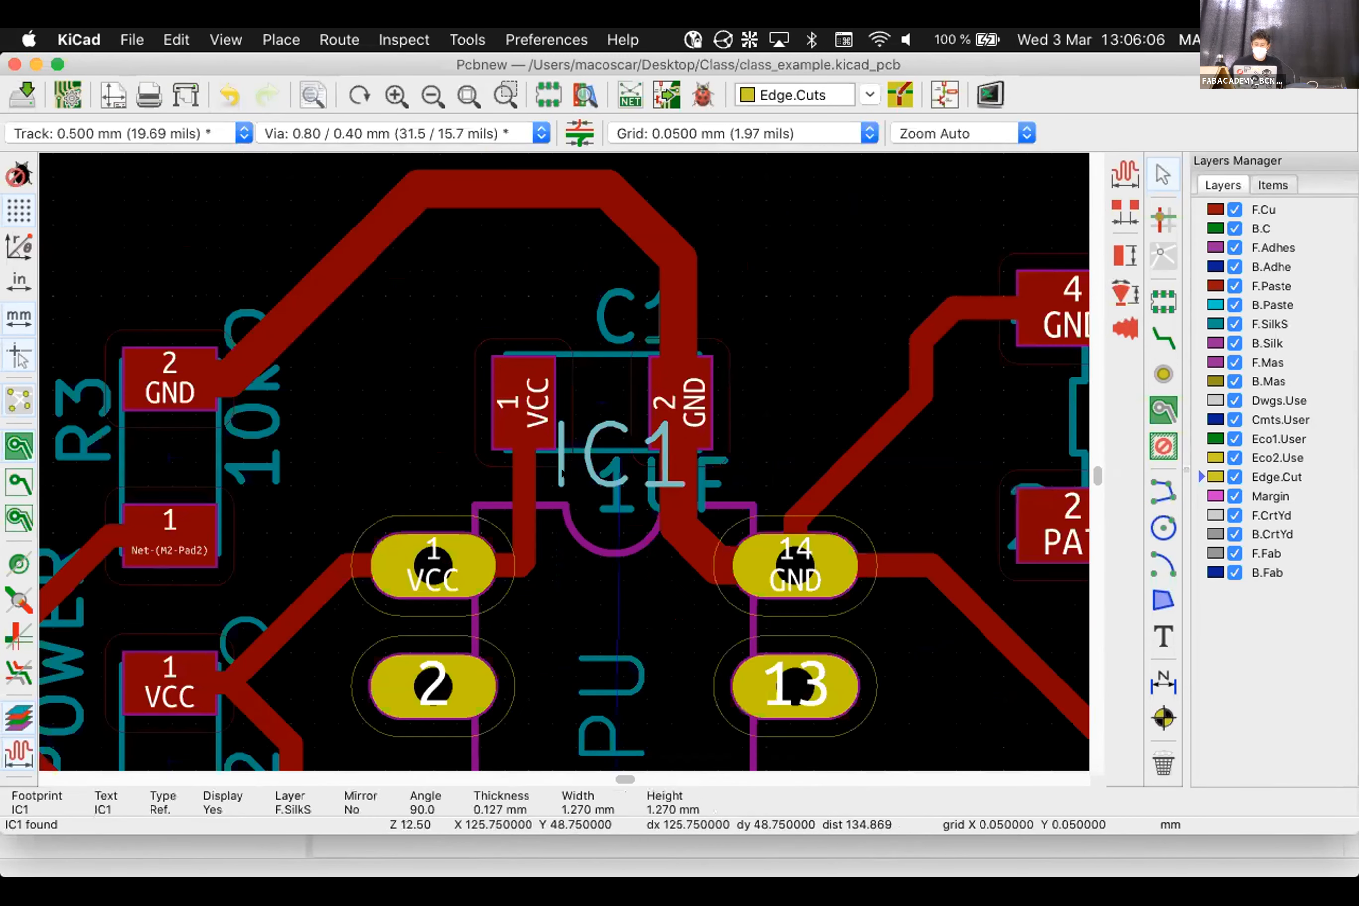
double_click(560, 470)
click(716, 358)
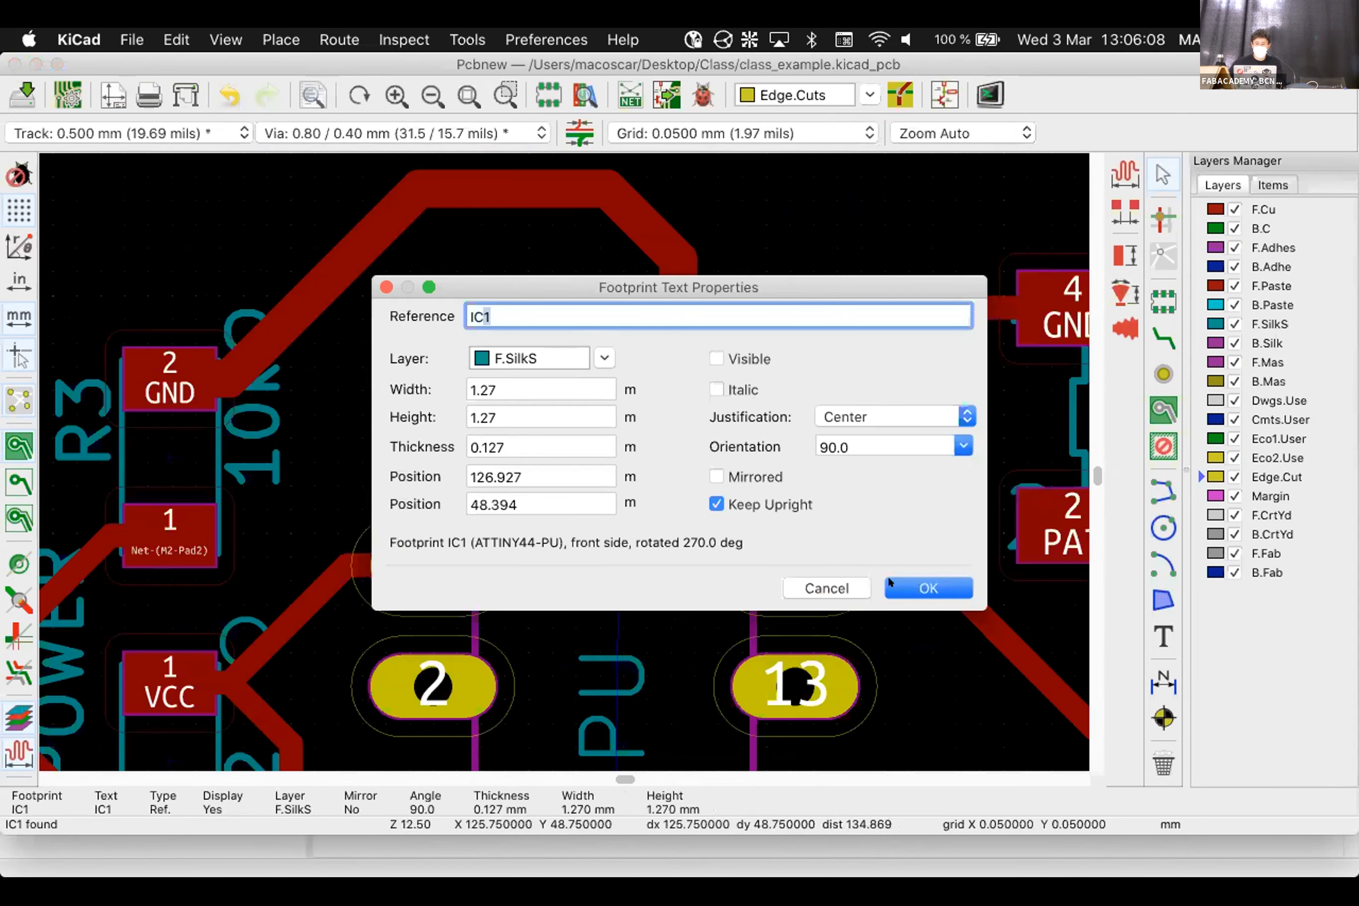
click(927, 588)
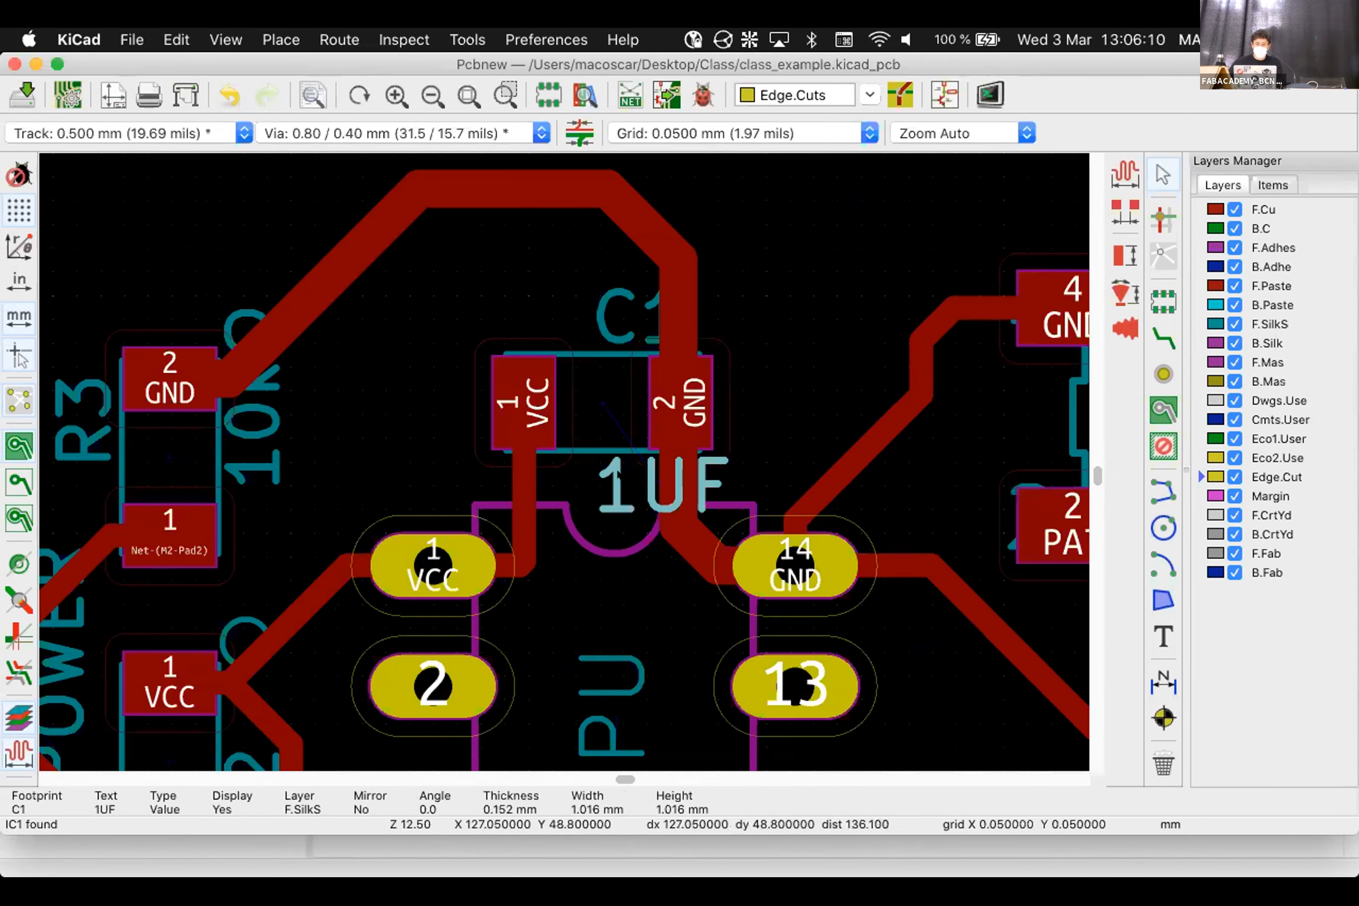
Move the 1UF value text beside C1, nudge the C1 label, and shift R3's 10kΩ label down
drag(662, 486, 520, 311)
click(653, 314)
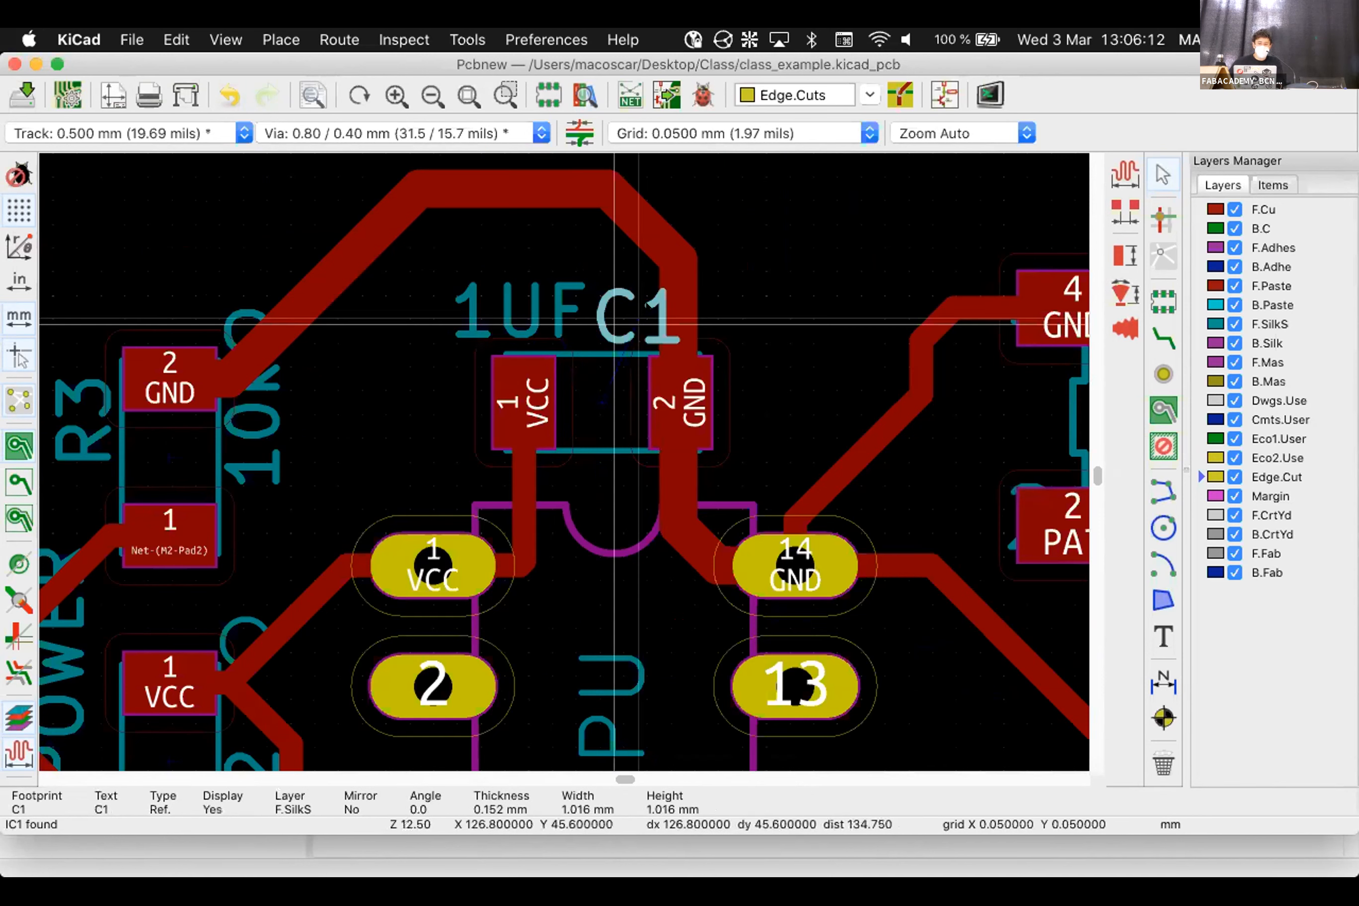
drag(653, 313, 667, 308)
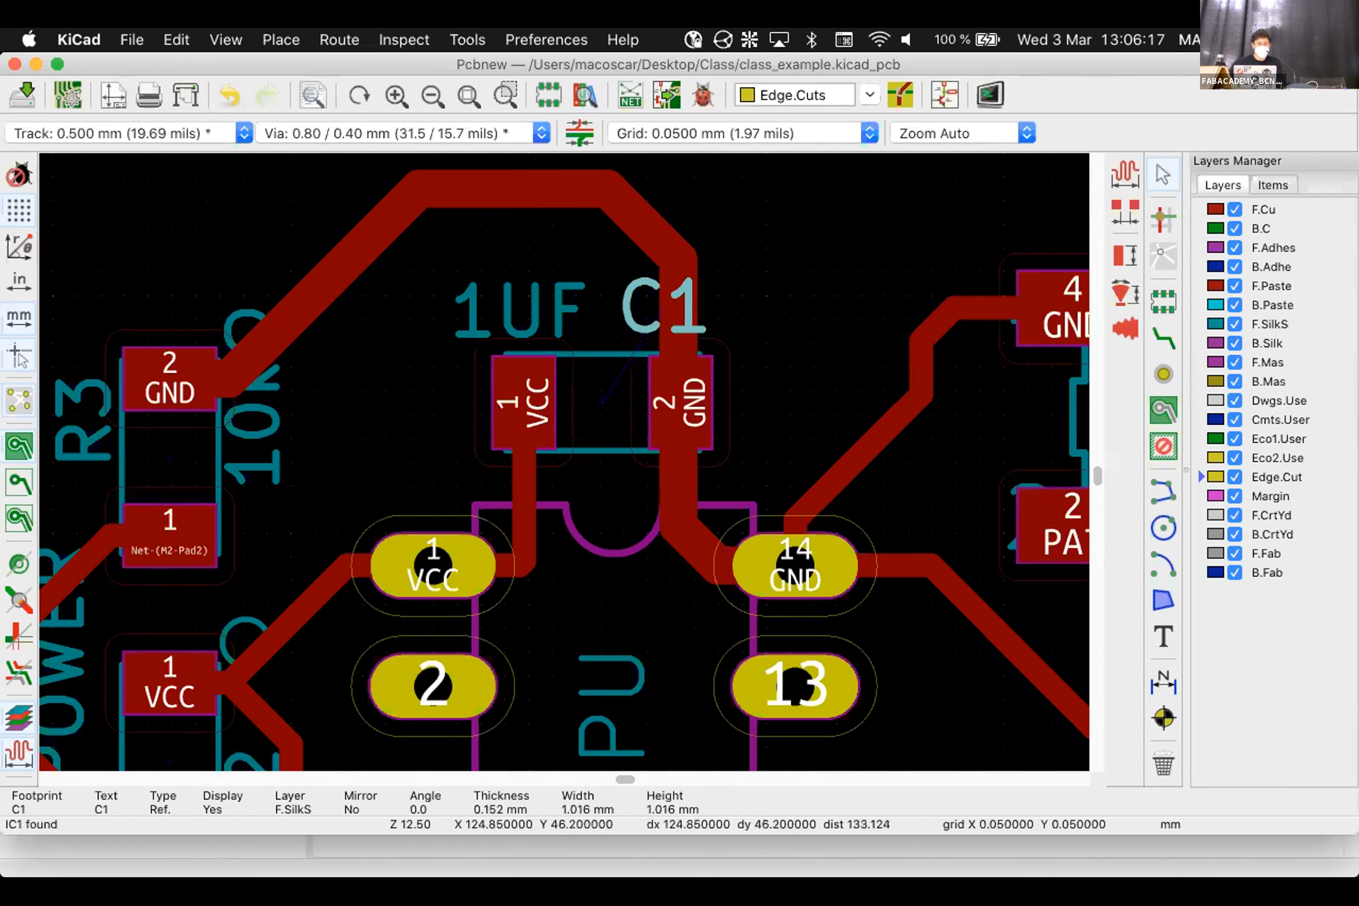
scroll(350, 549, down, 3)
click(288, 475)
drag(288, 475, 288, 480)
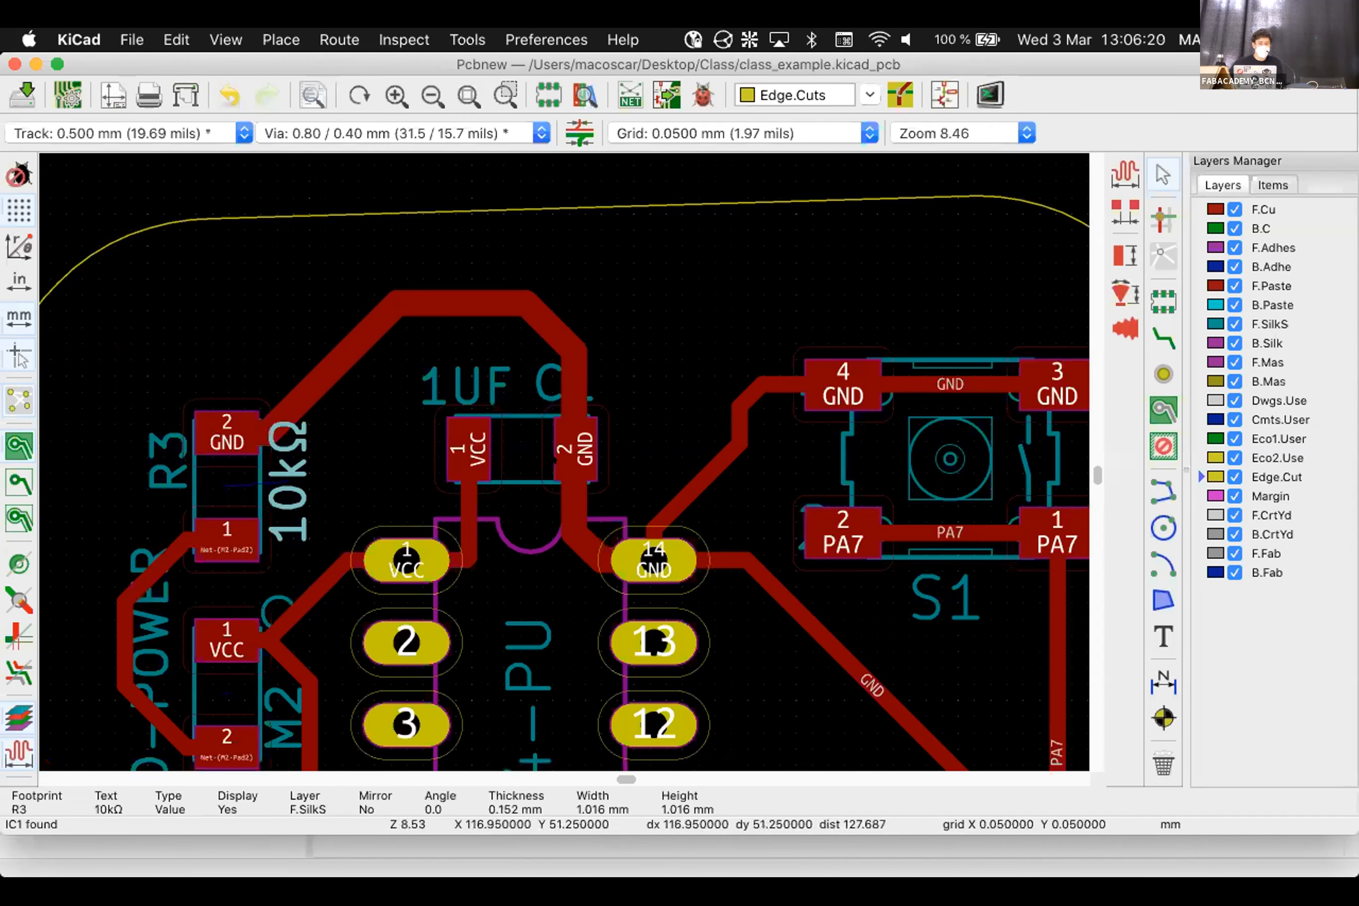
Hide M2's RED-POWER value label by unchecking Visible in its properties
scroll(555, 460, down, 1)
click(511, 504)
right_click(512, 503)
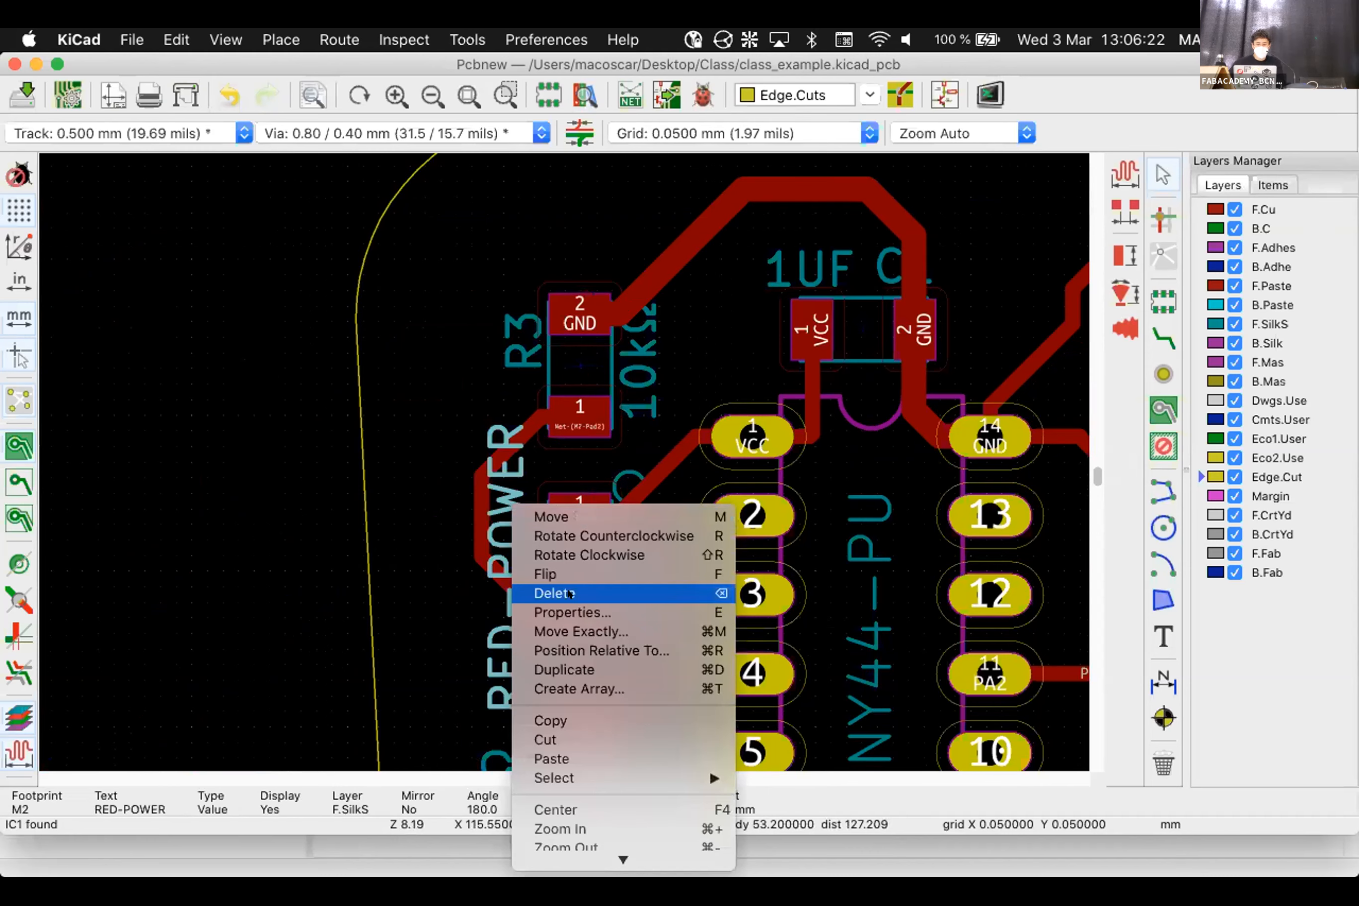
click(573, 612)
click(716, 359)
click(927, 587)
scroll(927, 586, down, 3)
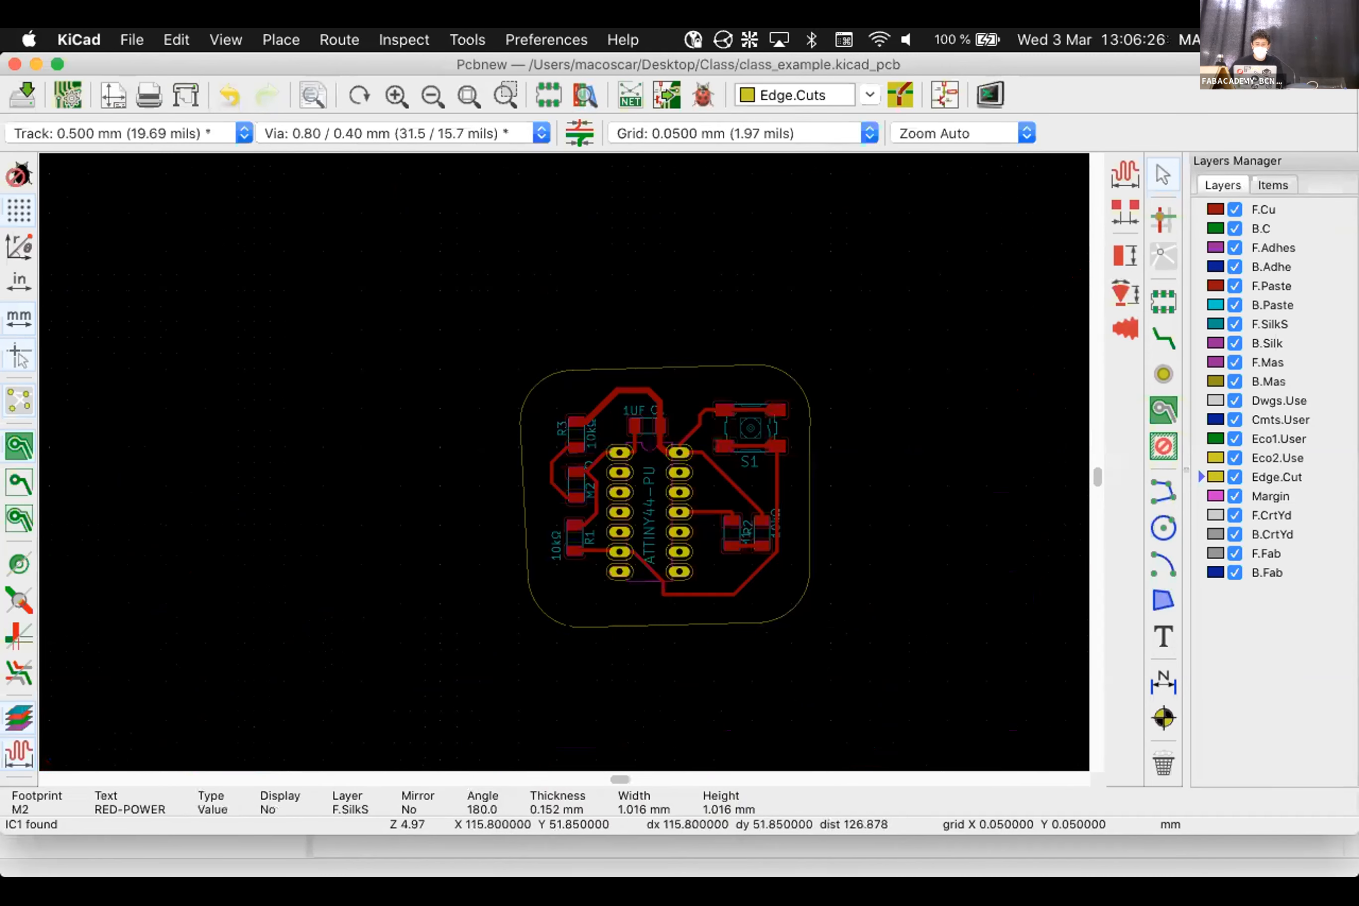
scroll(572, 496, up, 5)
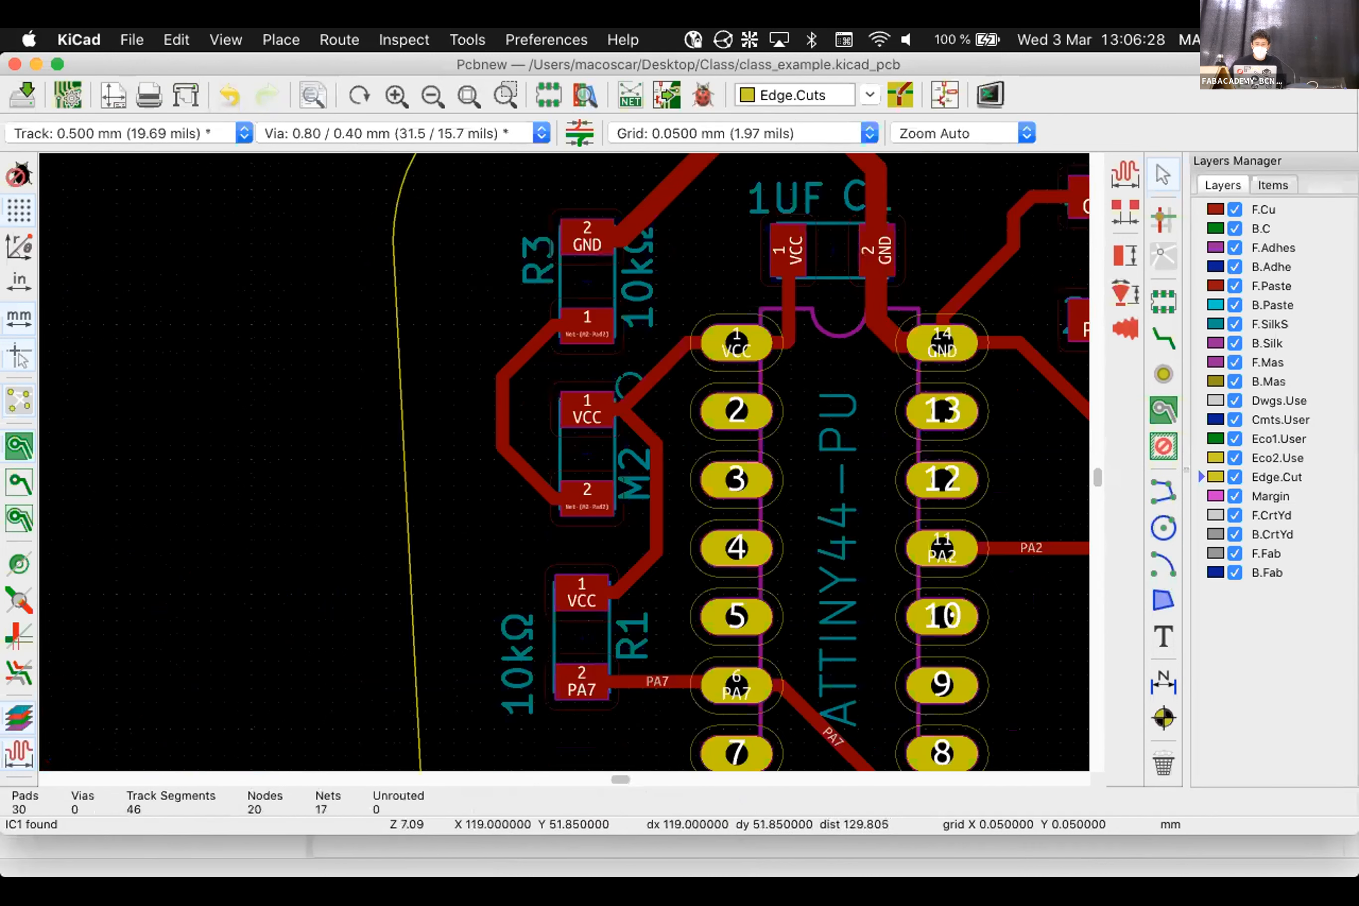
Check the silkscreen circle beside M2, then save the board to class_example.kicad_pcb
click(631, 384)
key(Escape)
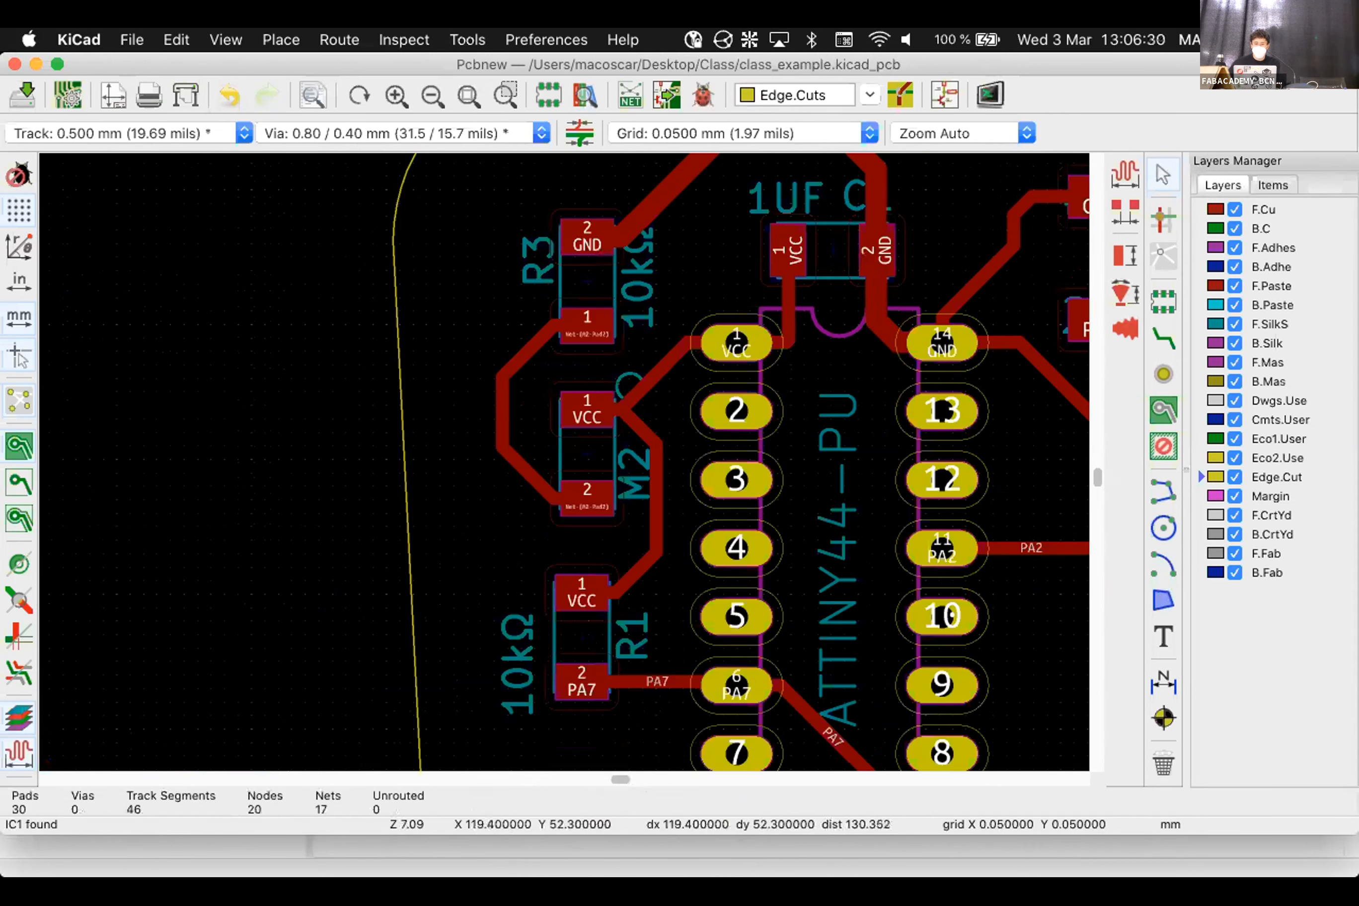
click(629, 385)
key(Escape)
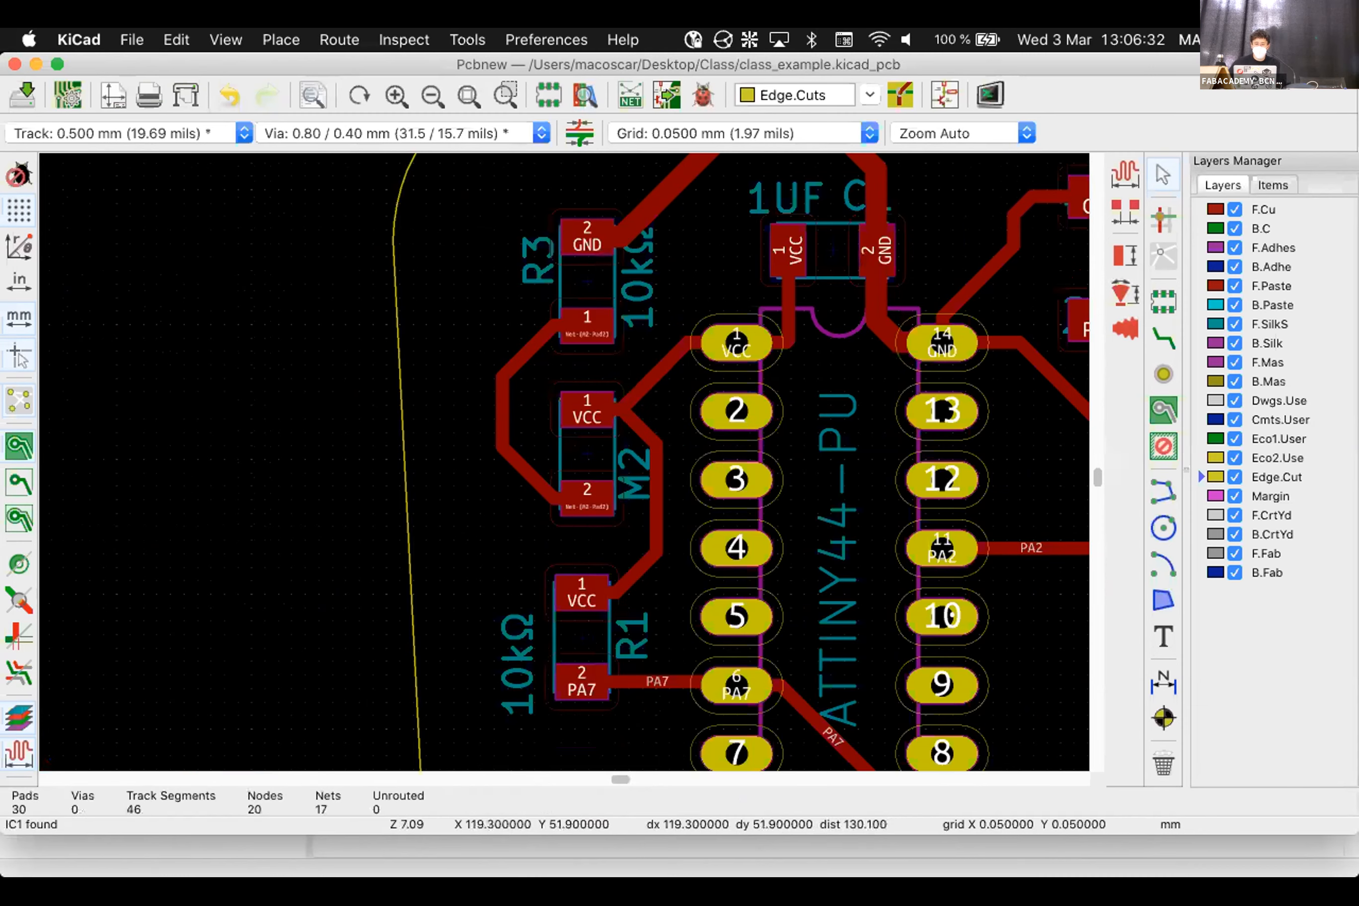
key(super+s)
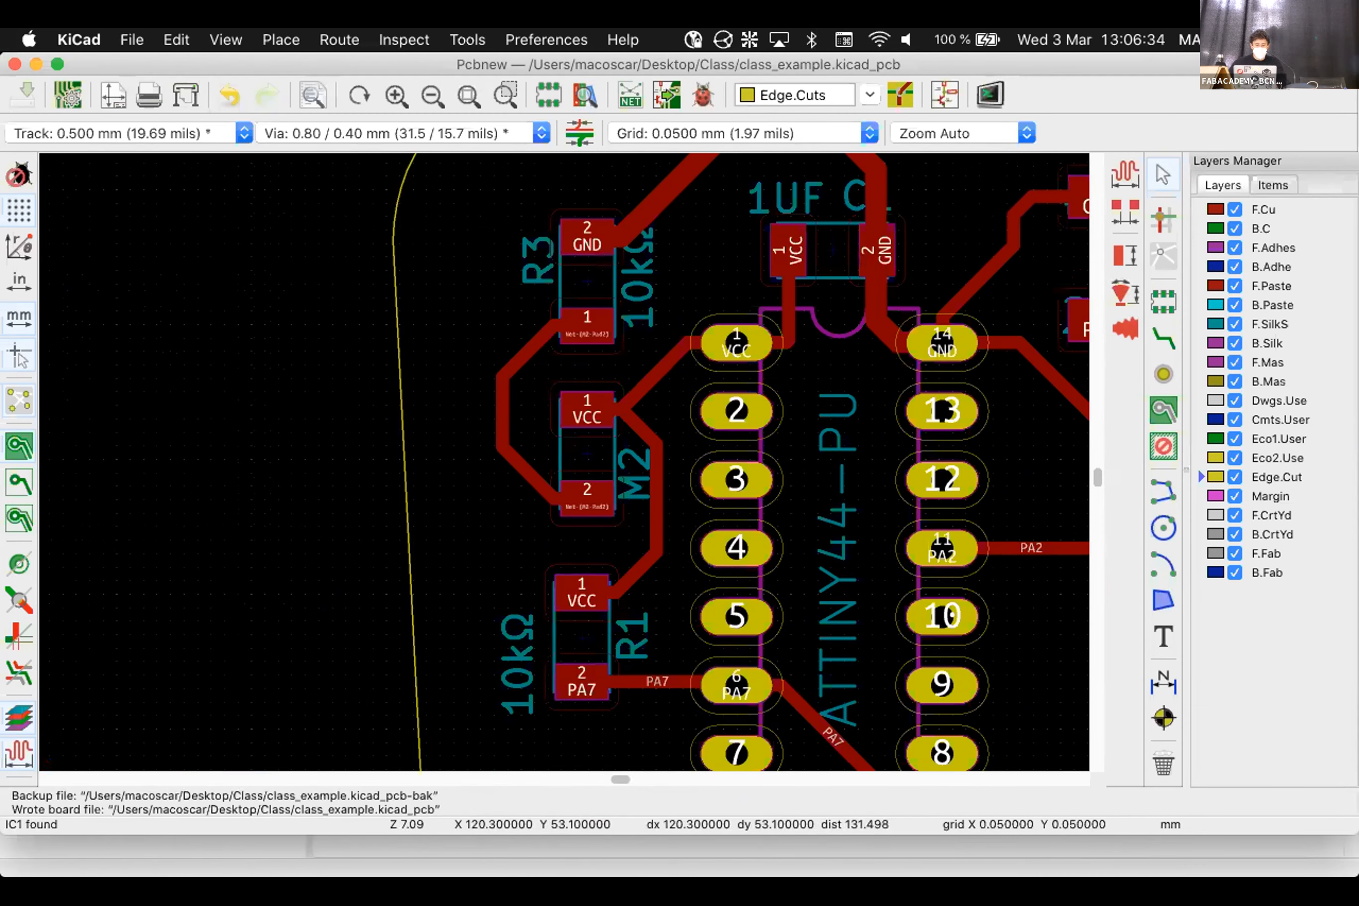
click(226, 39)
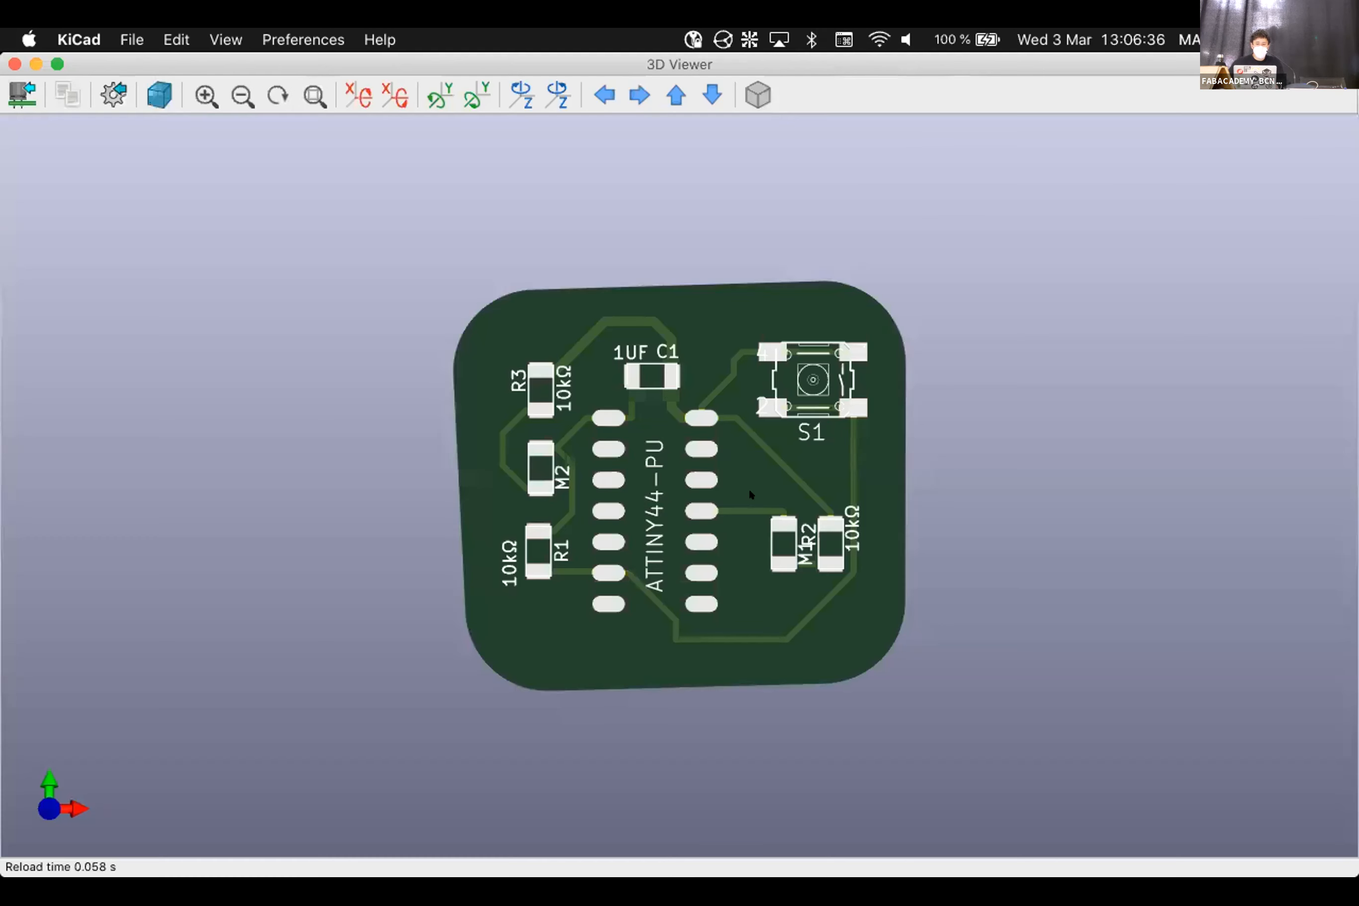
drag(714, 458, 753, 133)
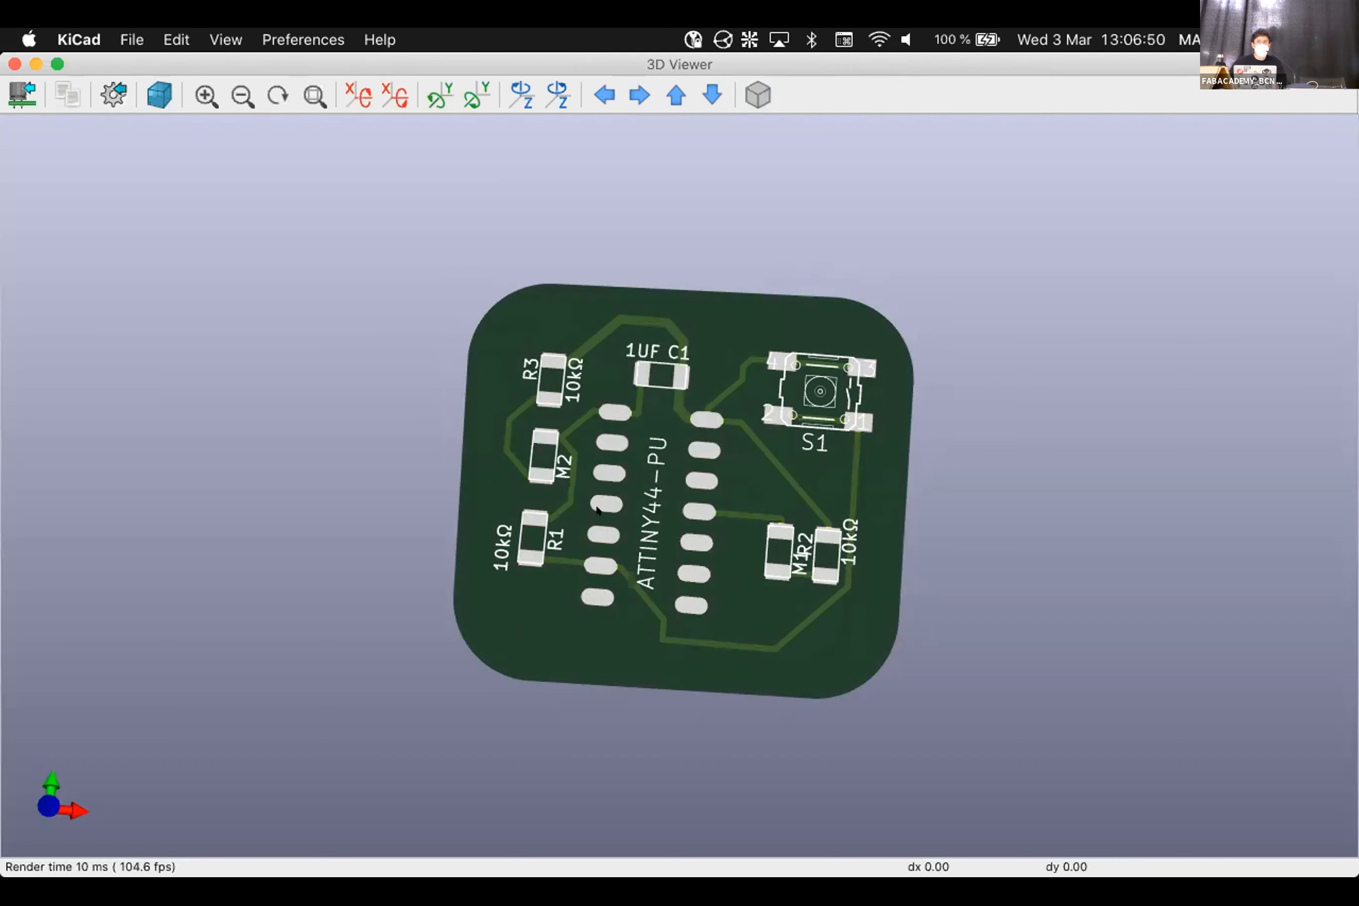
drag(597, 509, 655, 410)
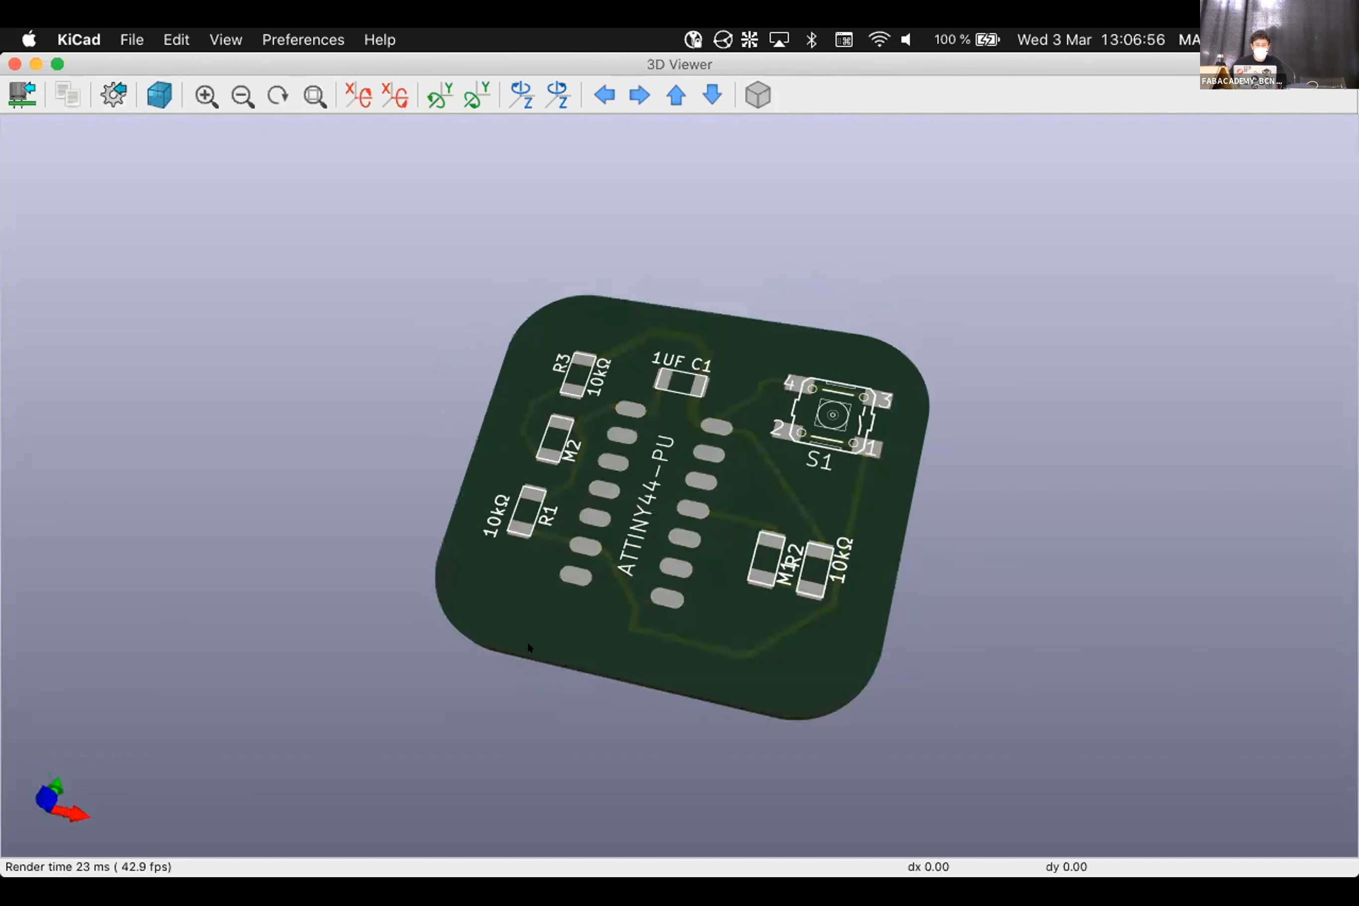
click(14, 65)
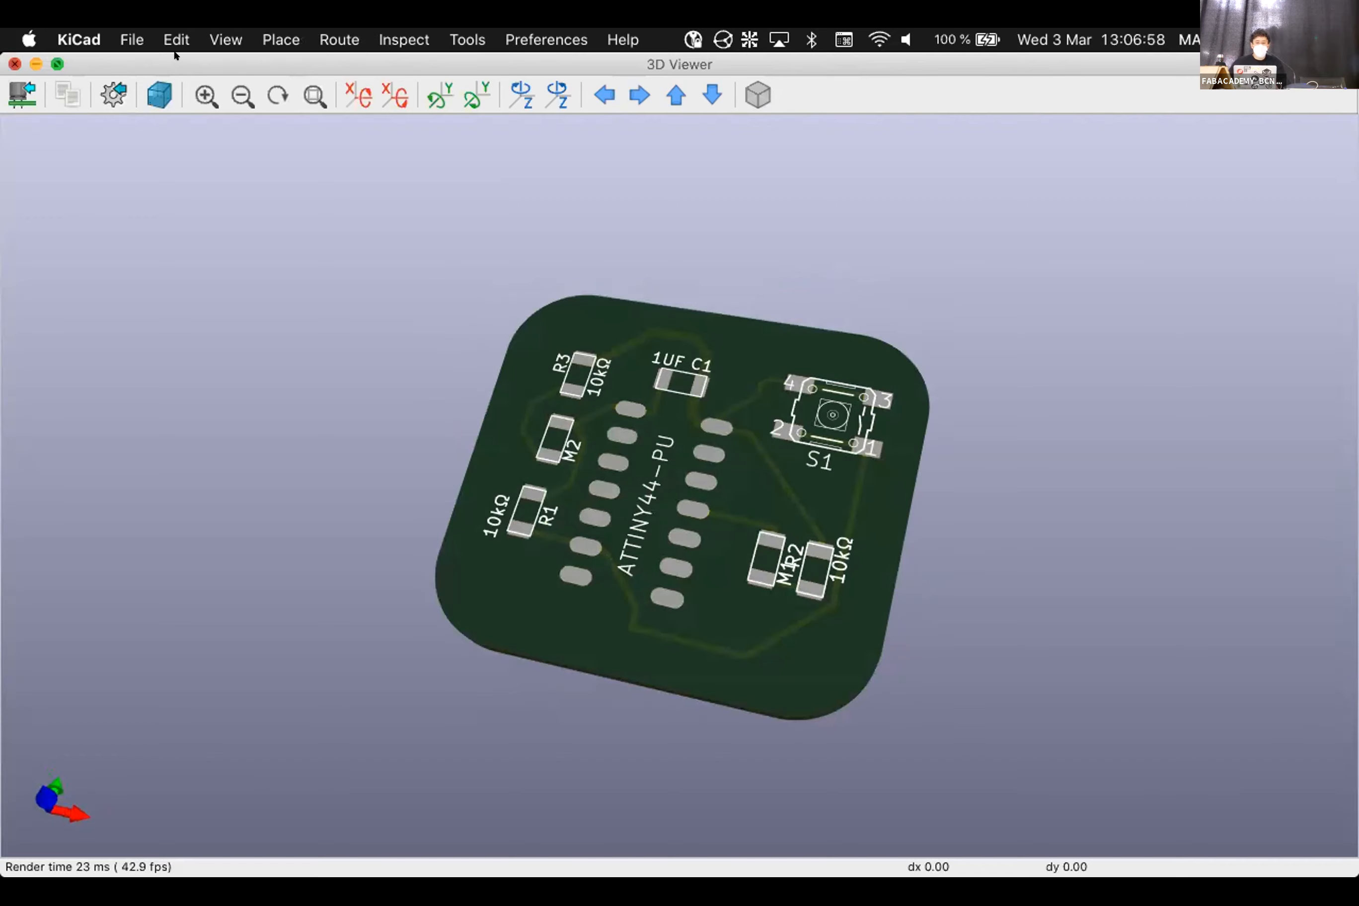
scroll(307, 383, down, 5)
scroll(720, 459, up, 2)
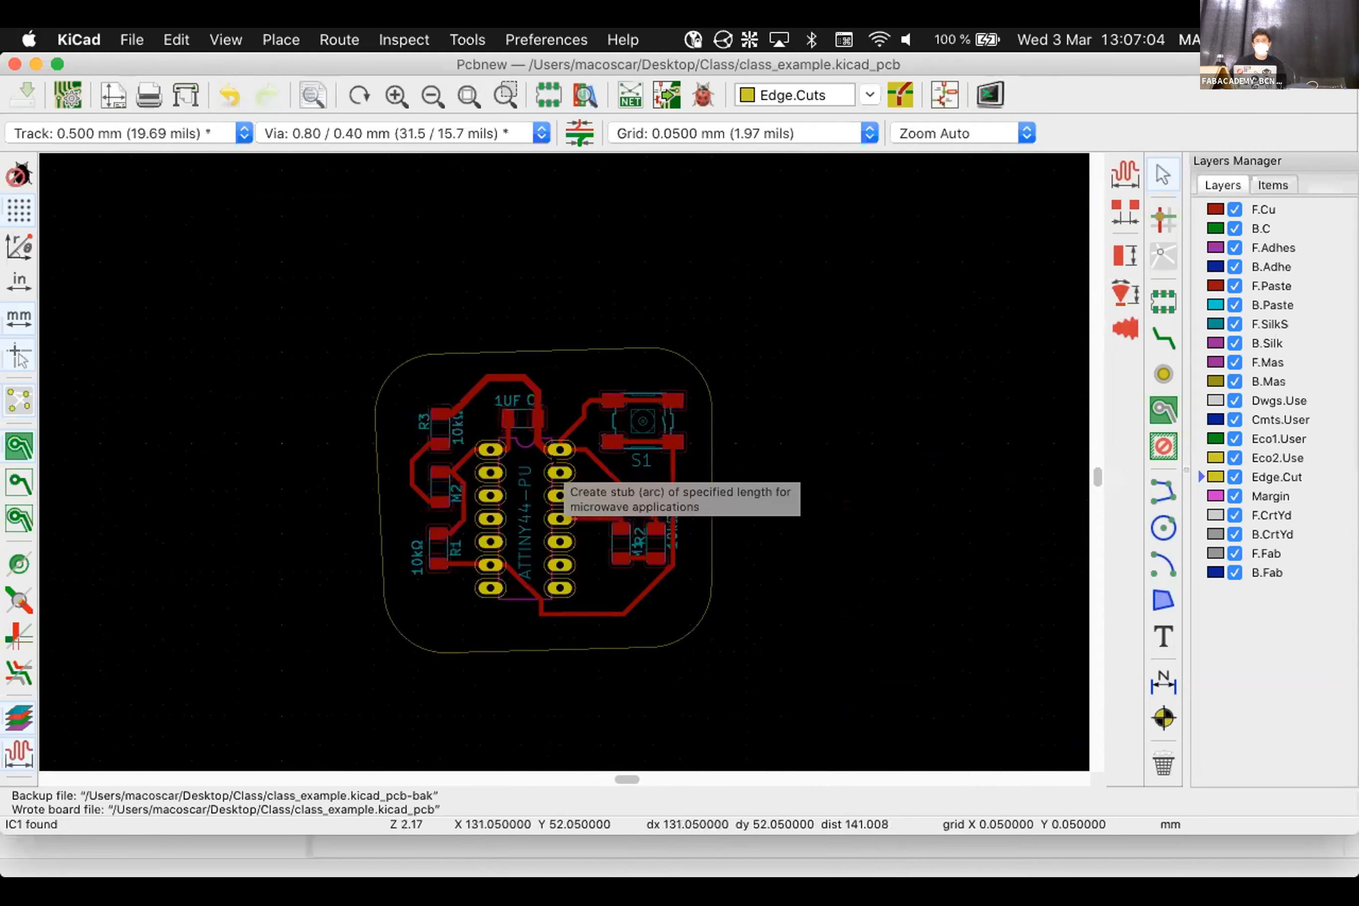
key(super+Tab)
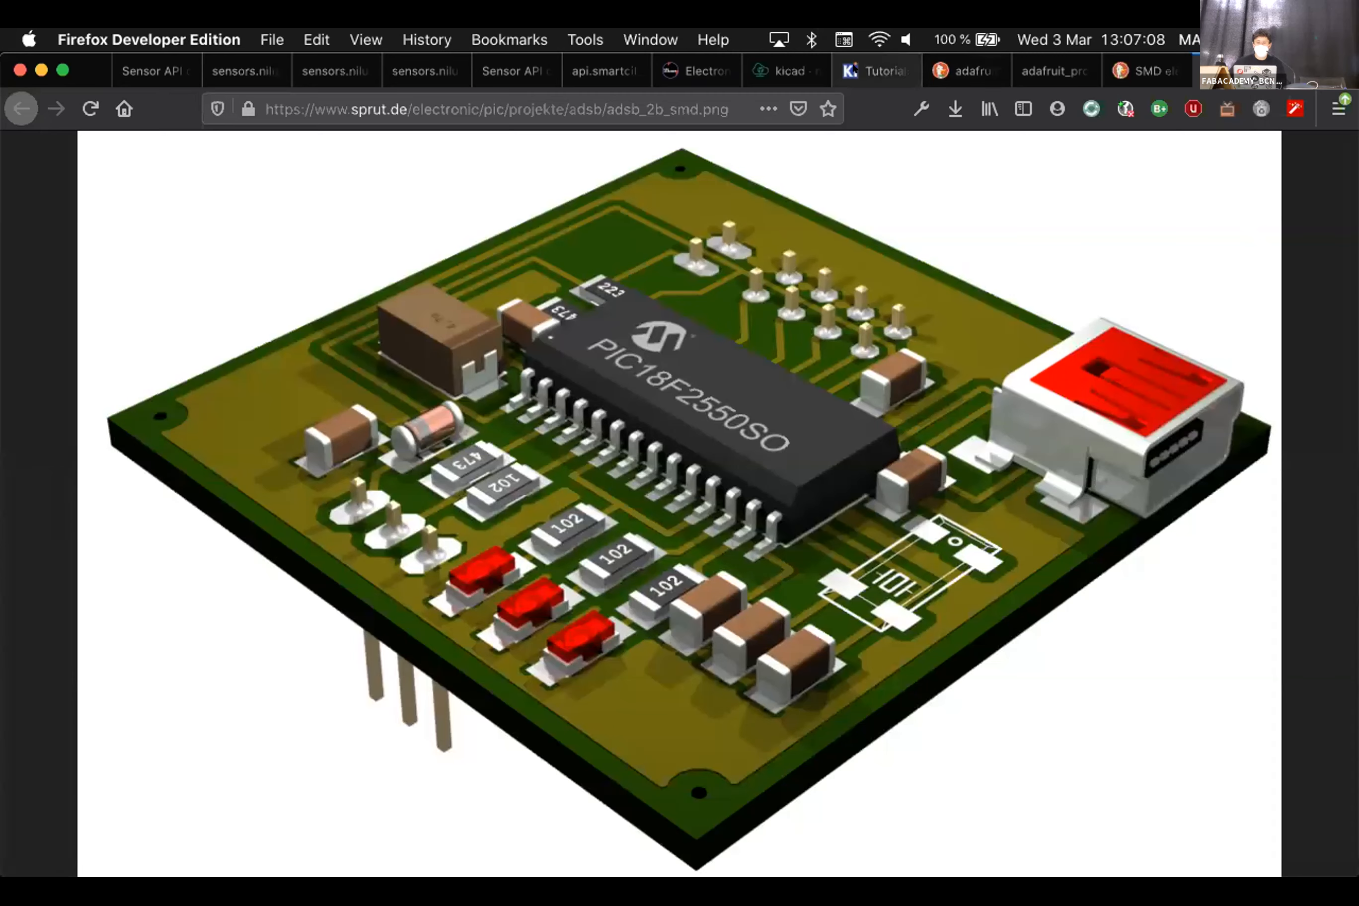
Navigate to Weekly Classes > W6 > KiCad tutorial and view the workflow diagram image alone
key(ctrl+shift+Tab)
key(ctrl+shift+Tab)
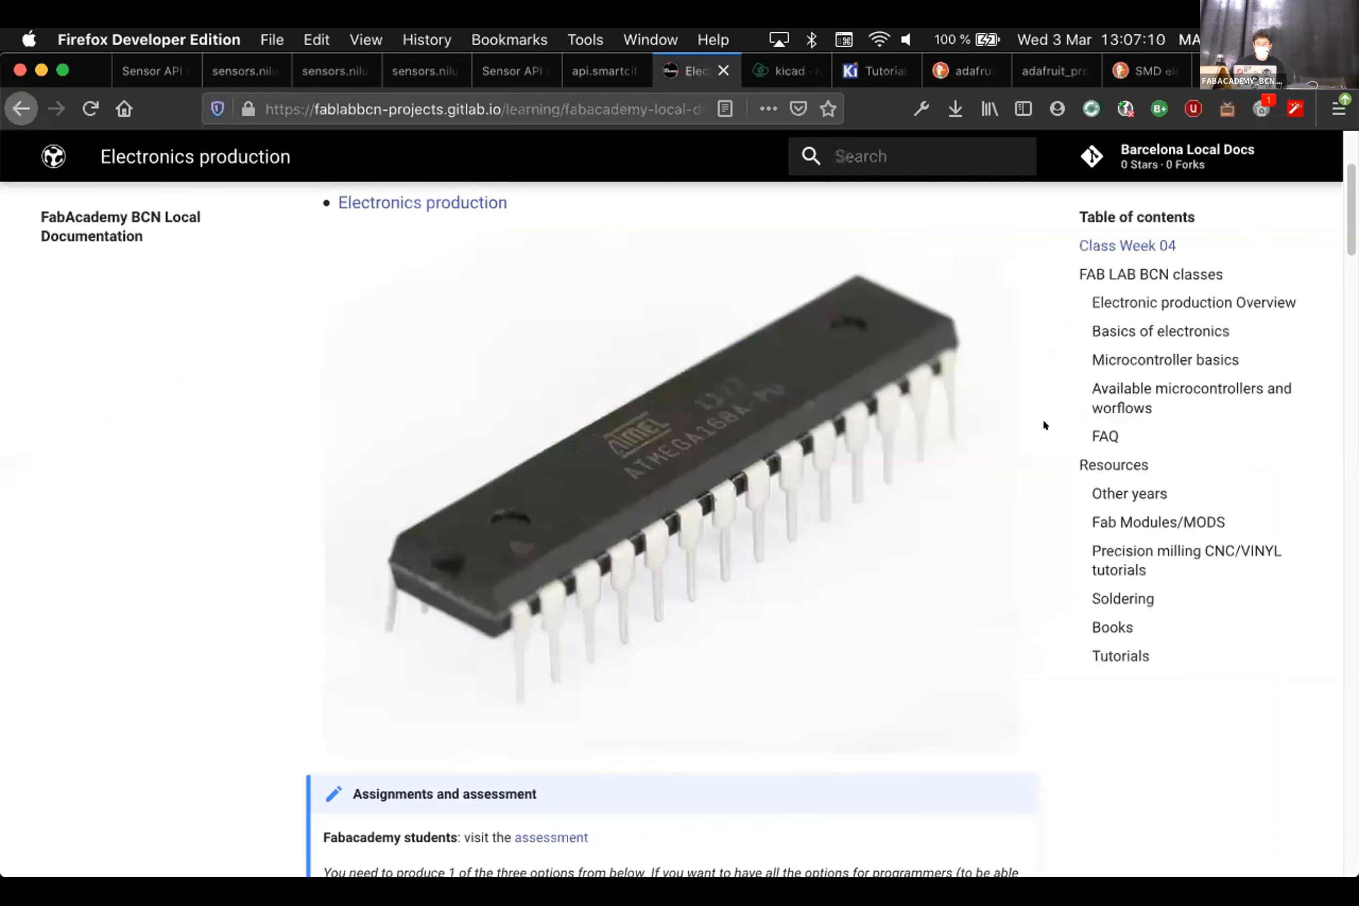
scroll(1045, 425, up, 5)
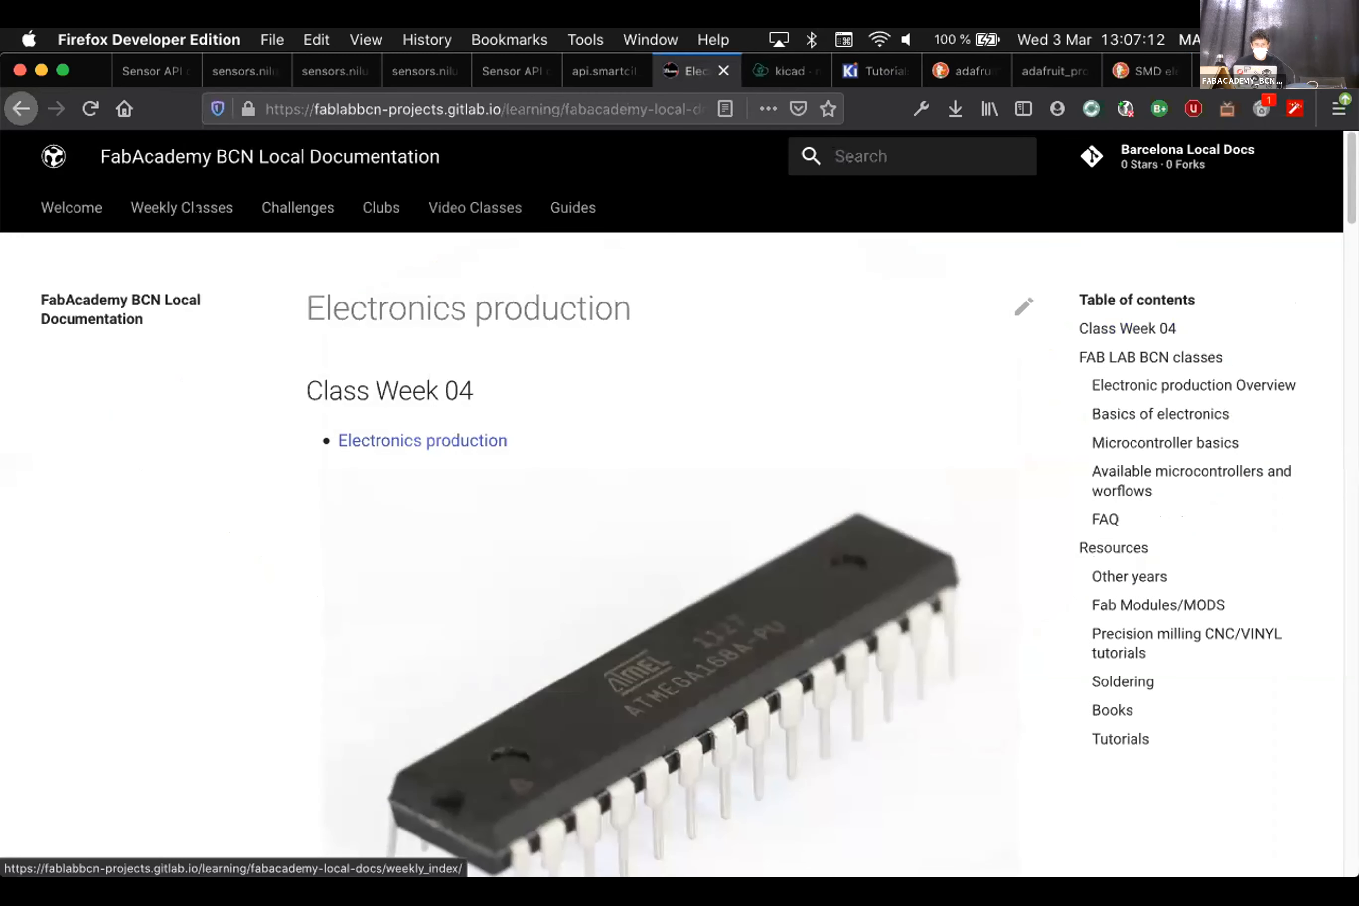
click(182, 208)
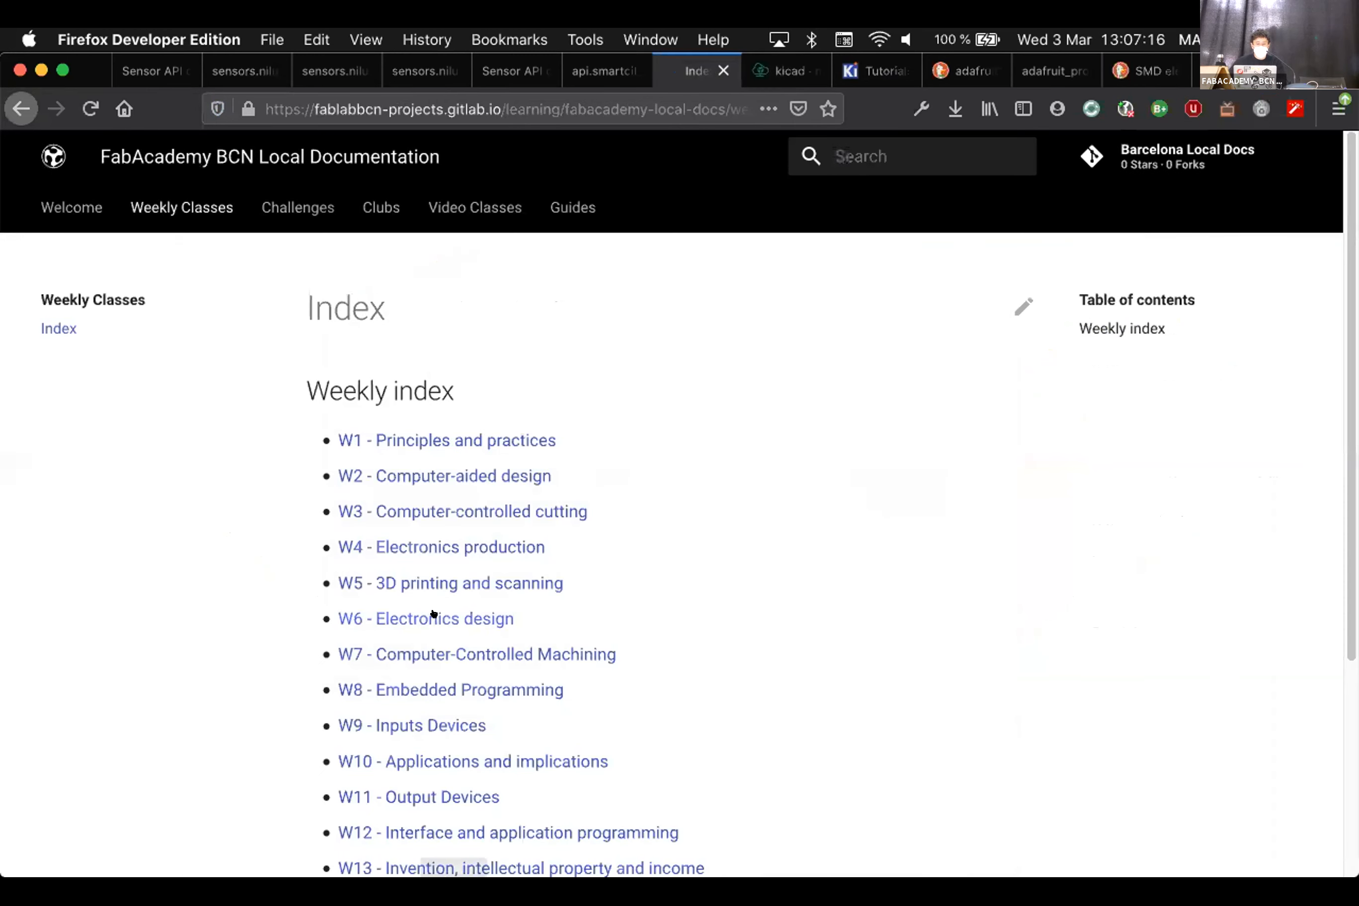
click(433, 615)
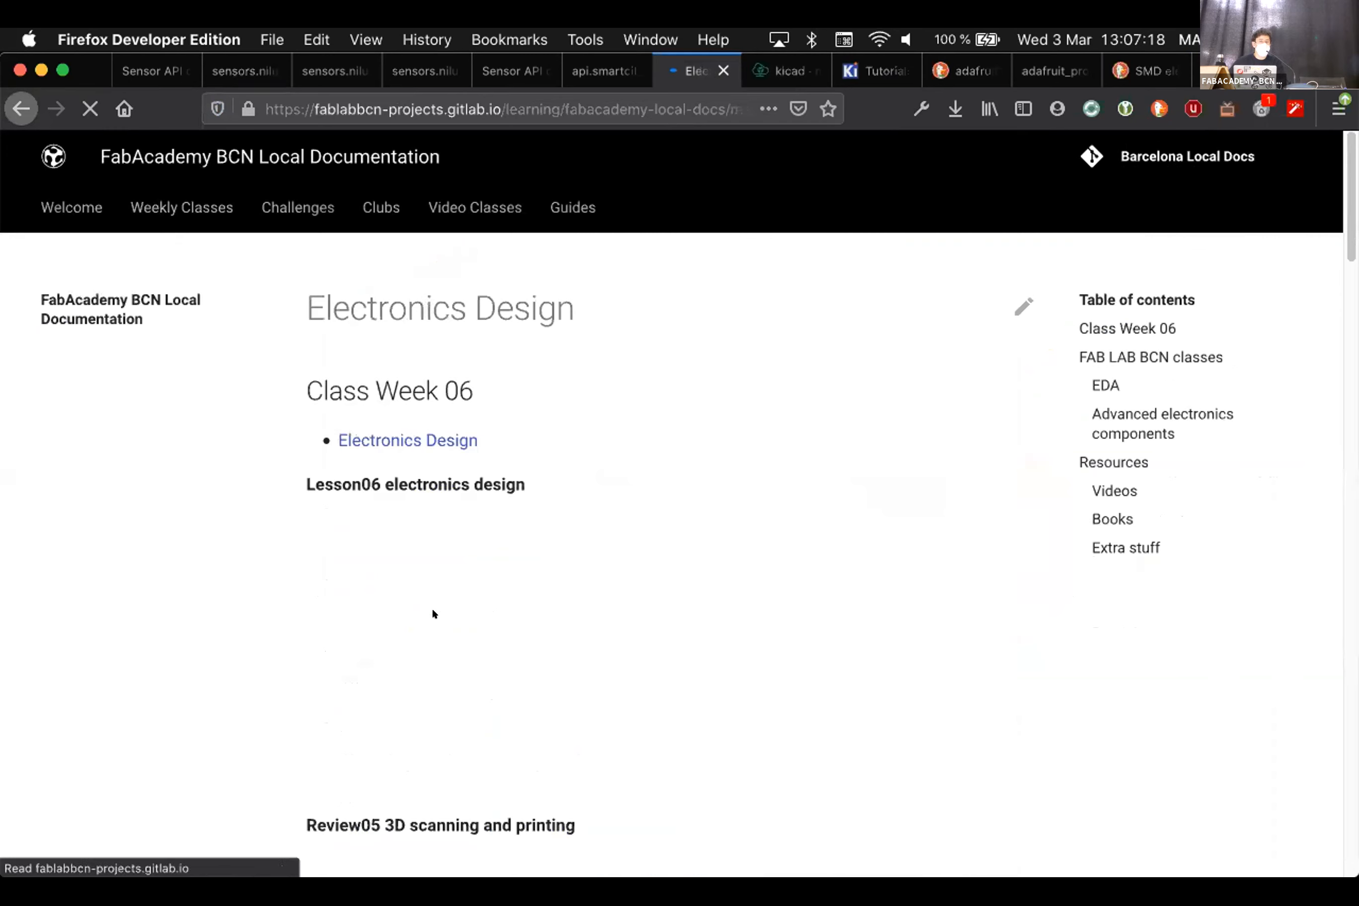
scroll(449, 628, down, 10)
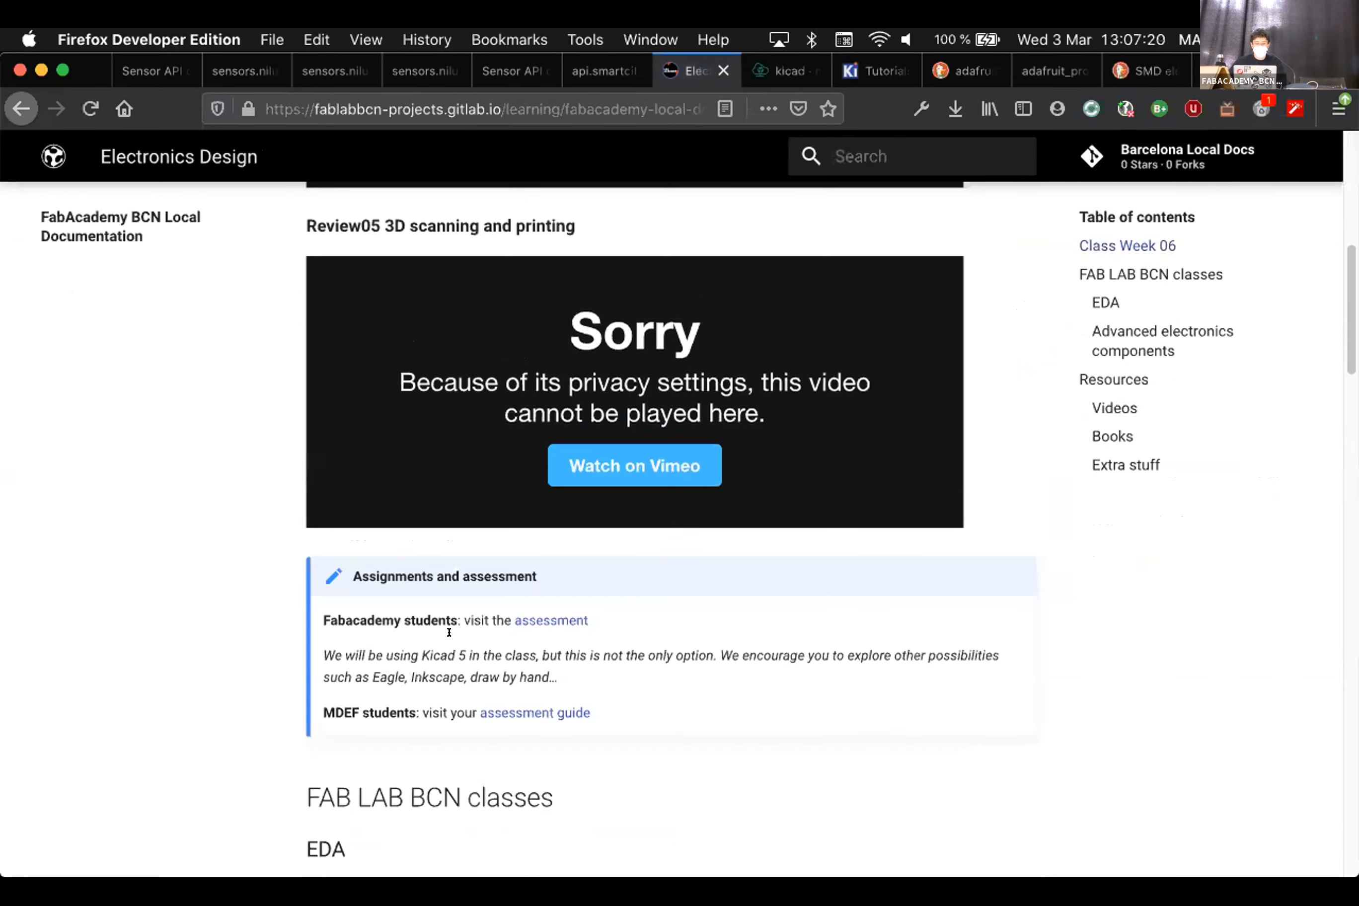
scroll(410, 526, down, 7)
click(383, 506)
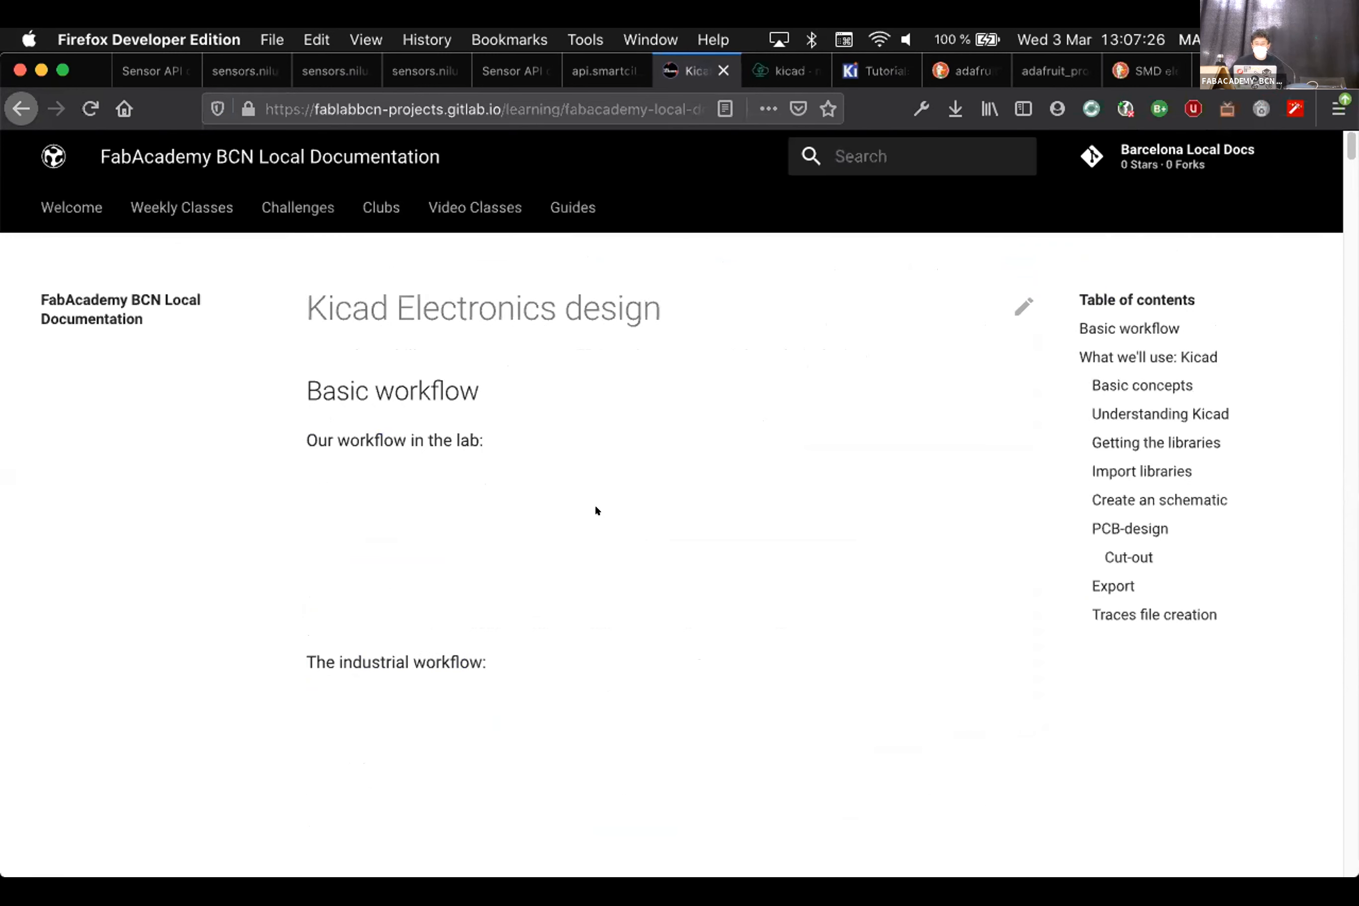
right_click(596, 510)
click(667, 521)
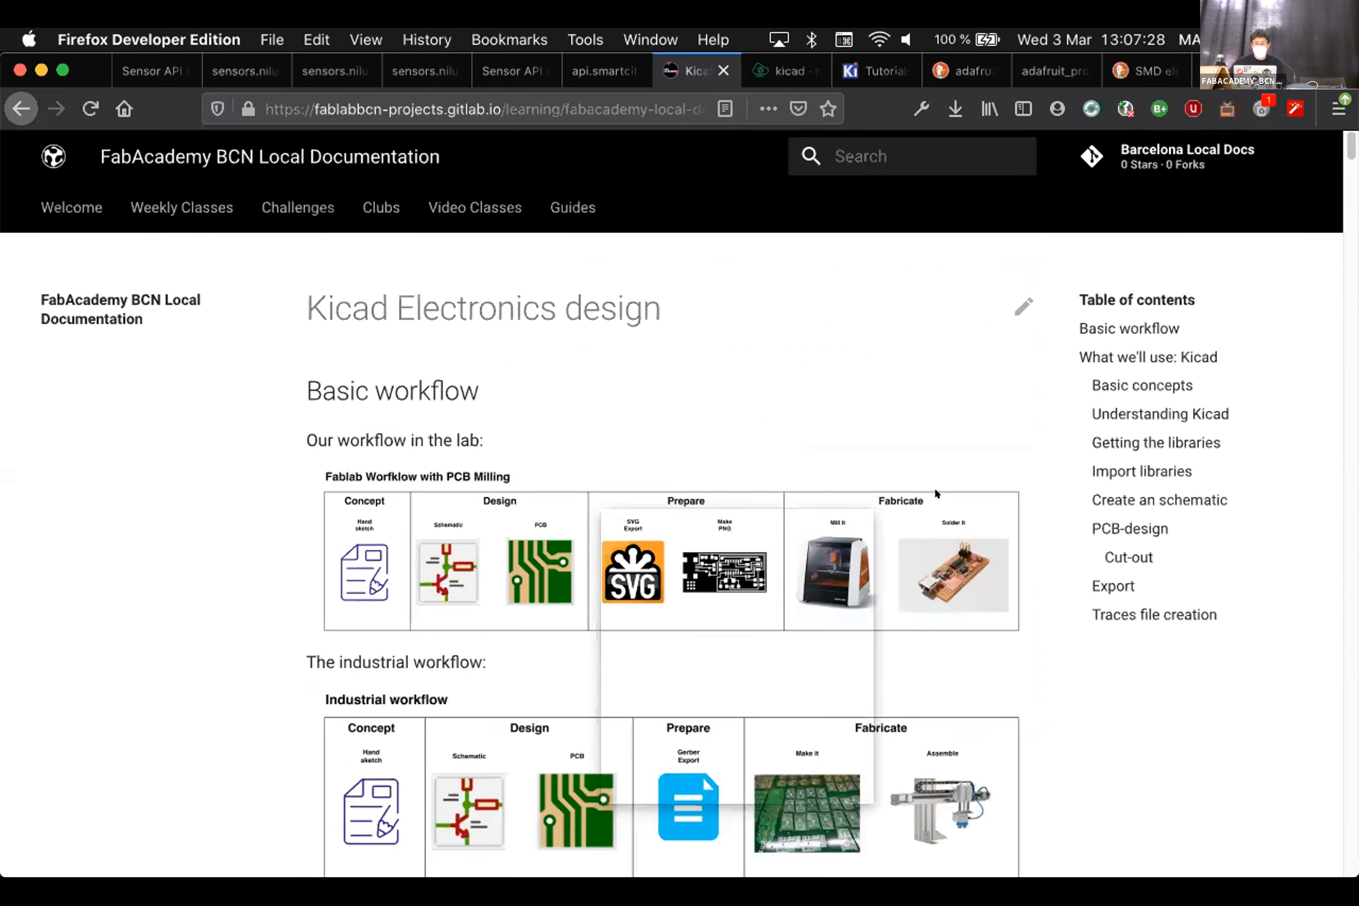
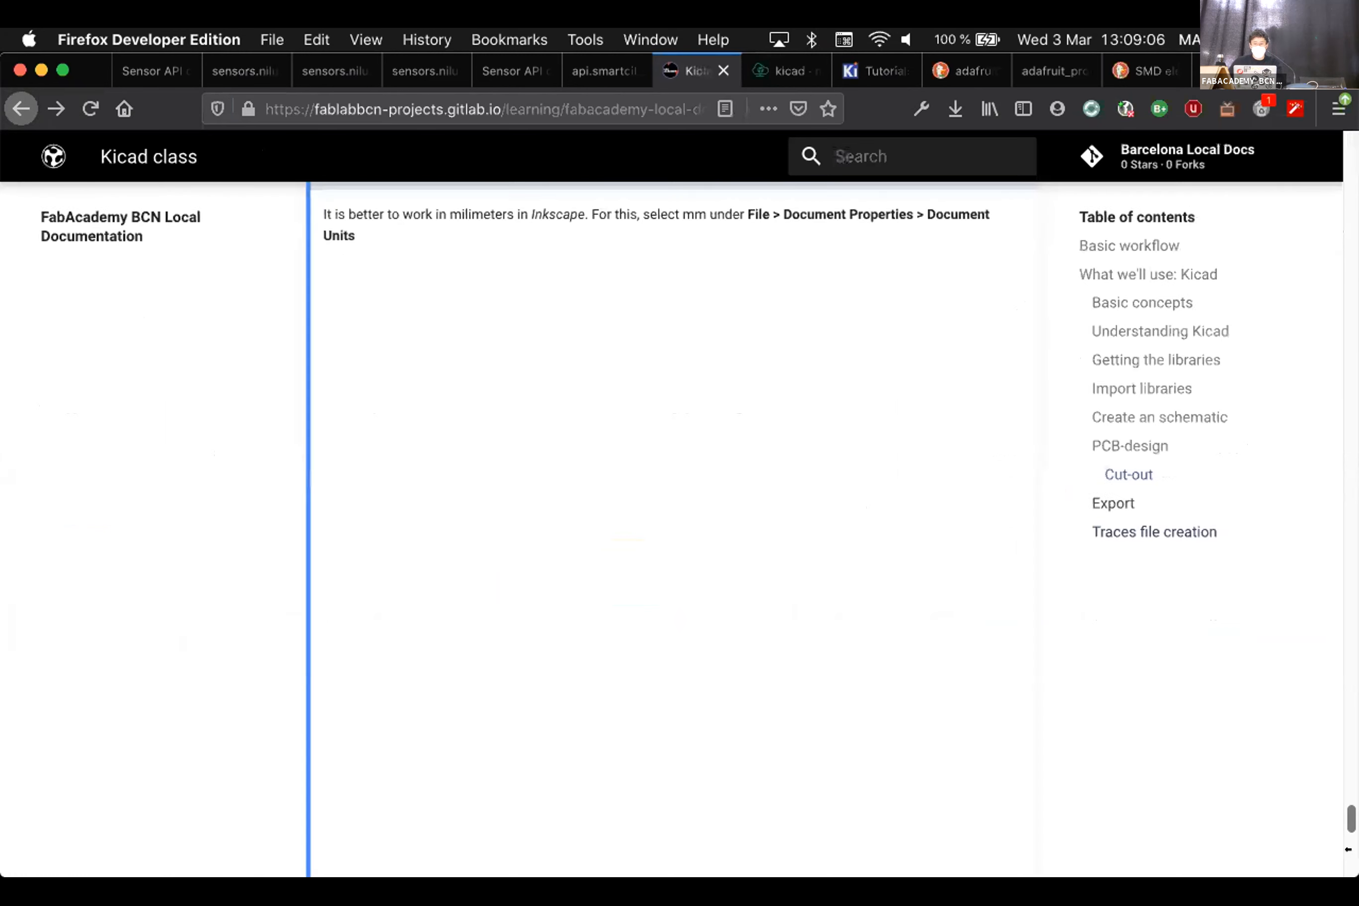
Follow the kicad-exports GitLab link from the Export section of the KiCad class docs
click(1113, 501)
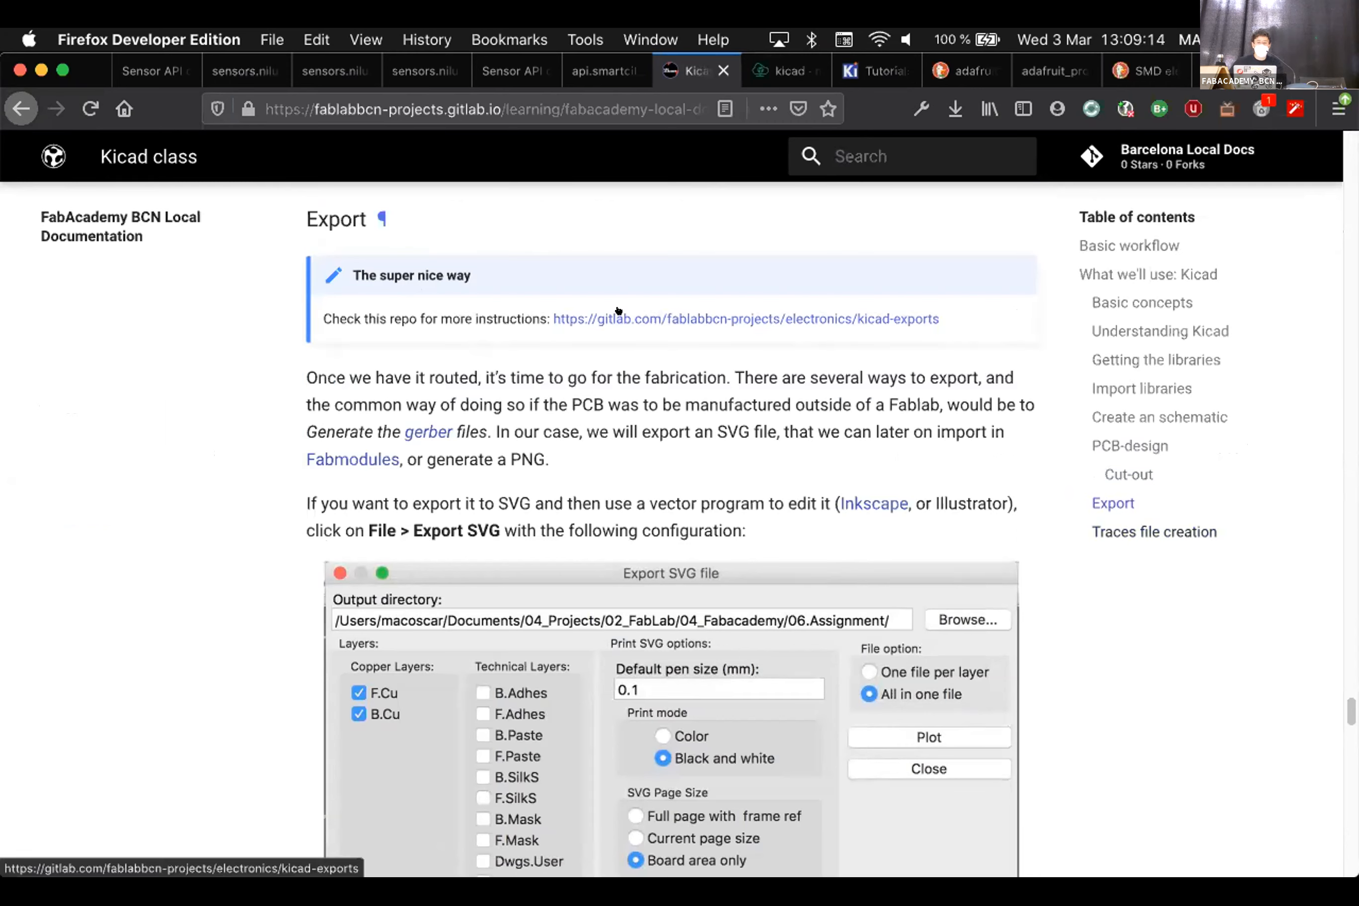
click(778, 317)
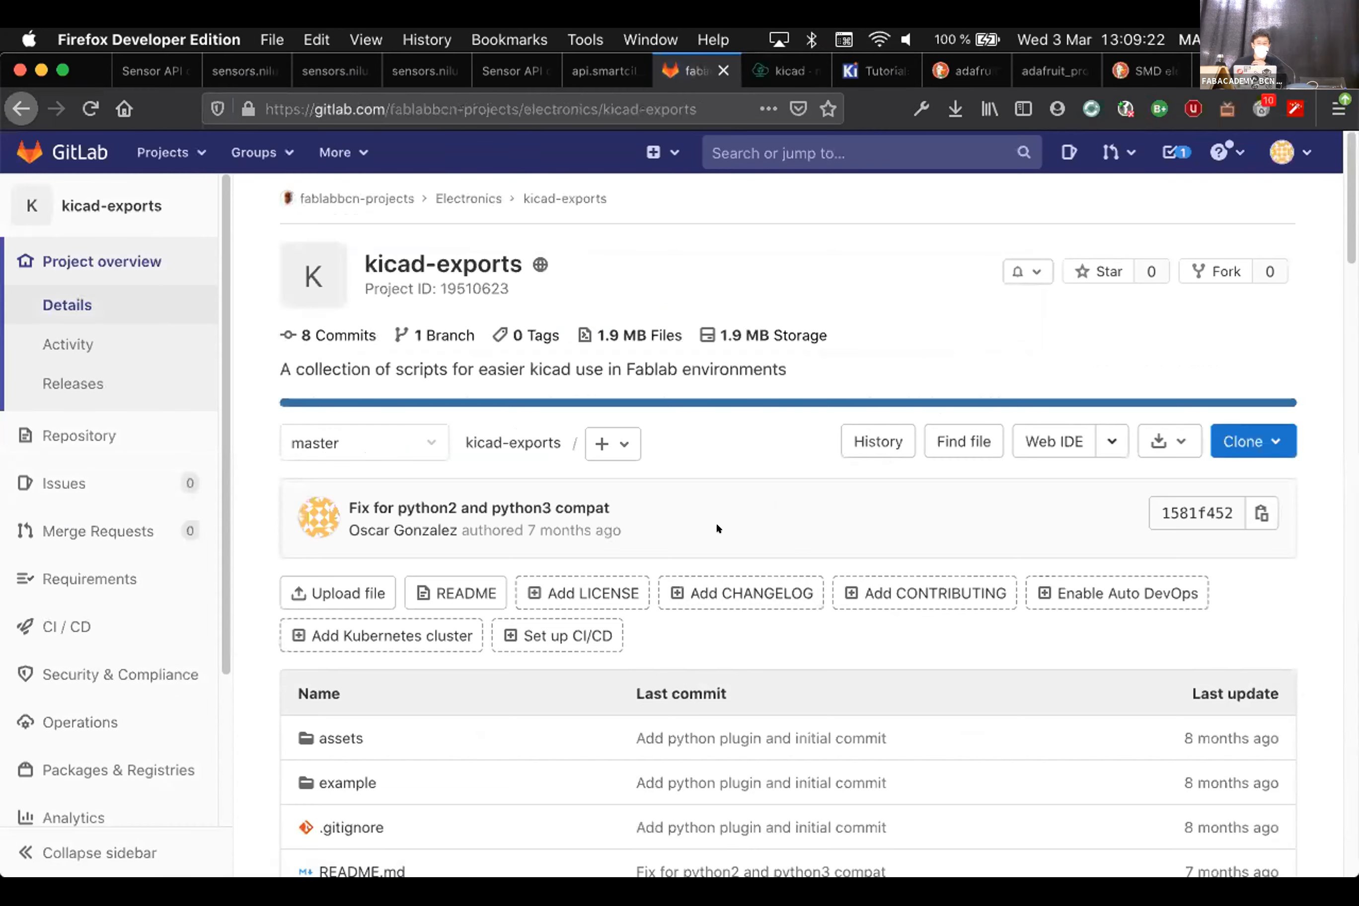
Scroll the kicad-exports README down to the 'Export as plugin' steps 3–5
scroll(716, 523, down, 5)
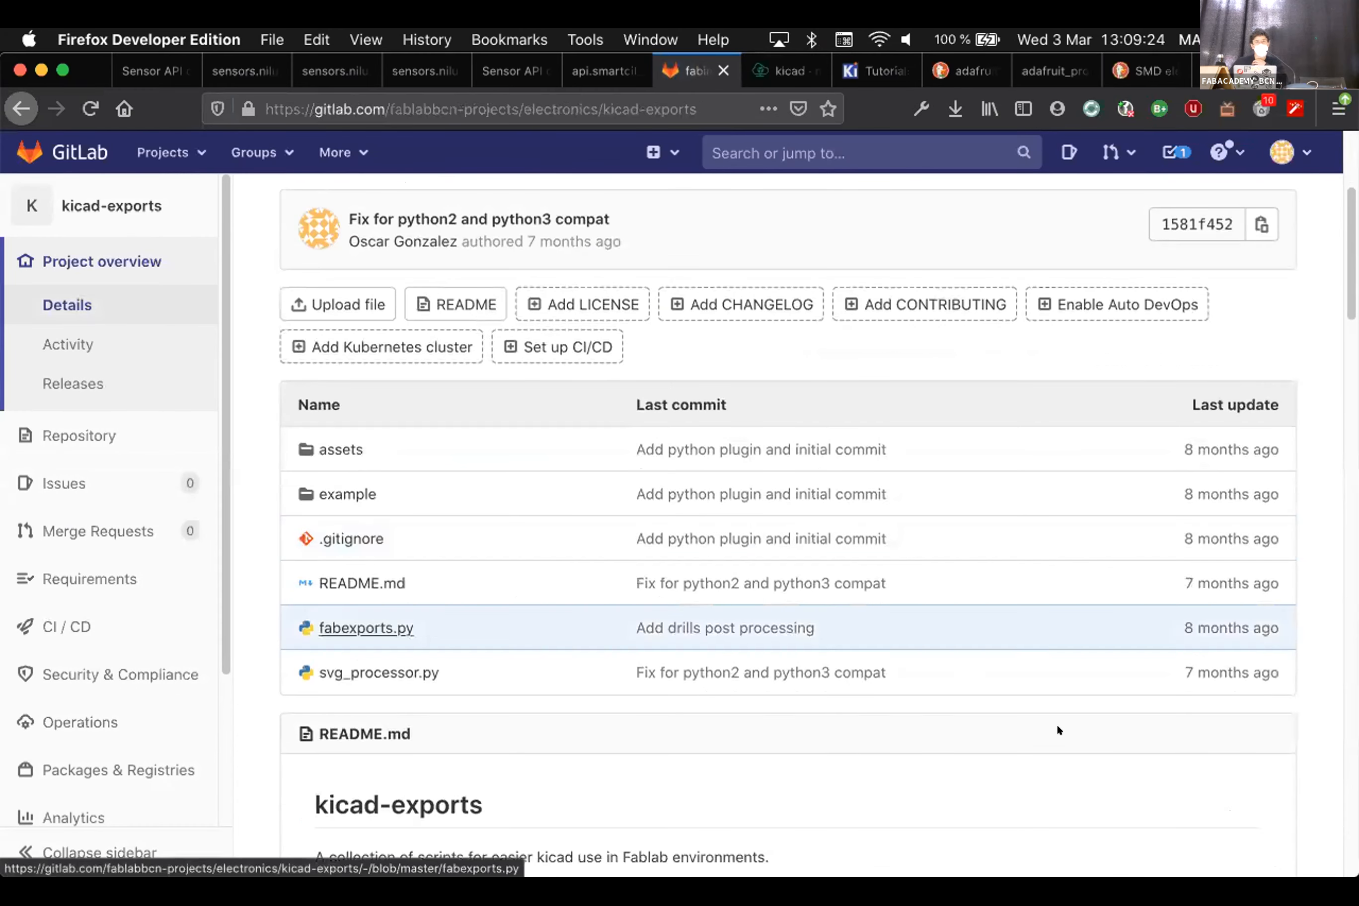
scroll(850, 724, down, 7)
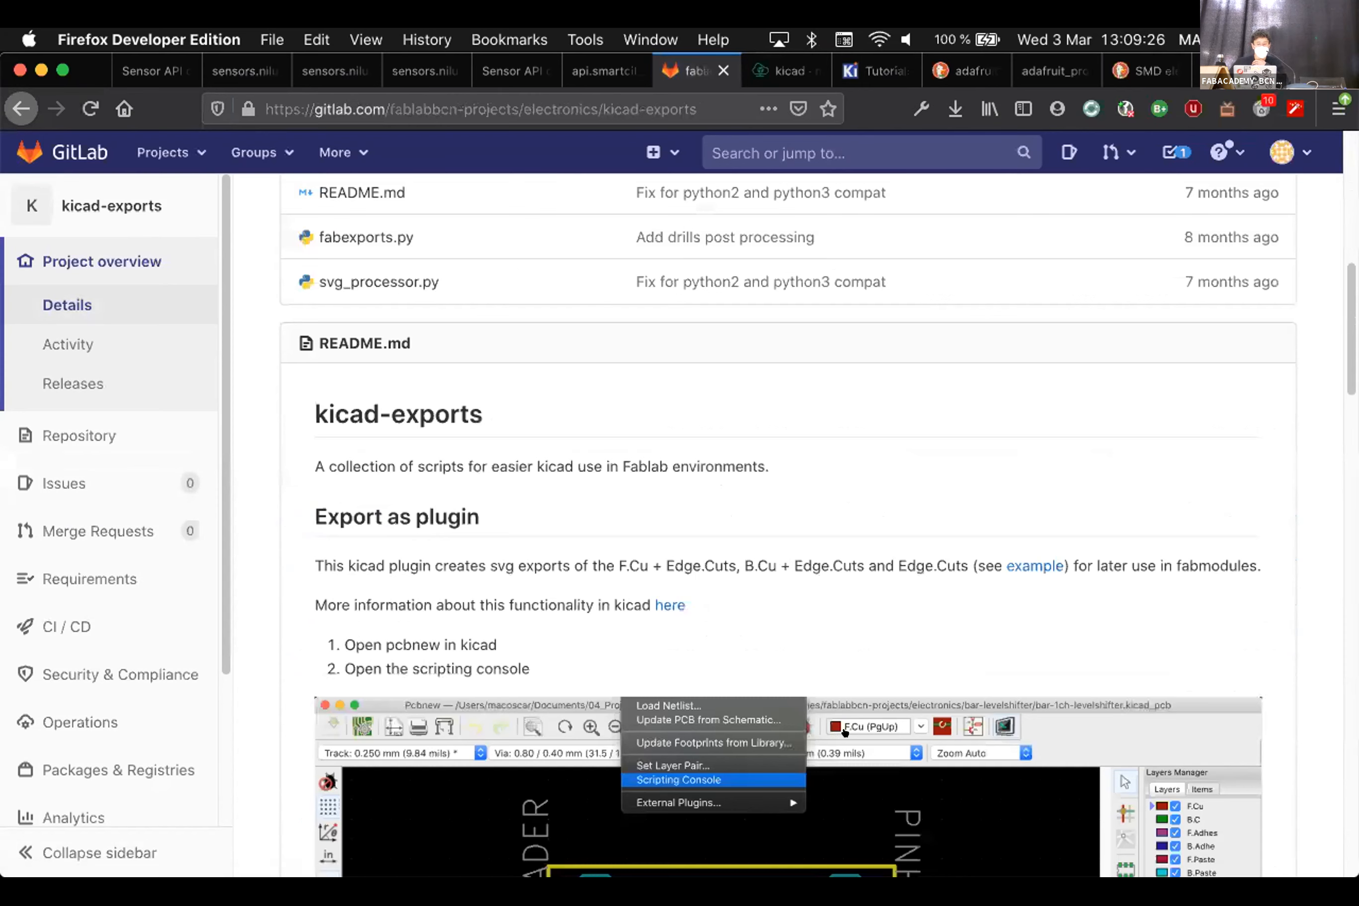
scroll(844, 732, down, 5)
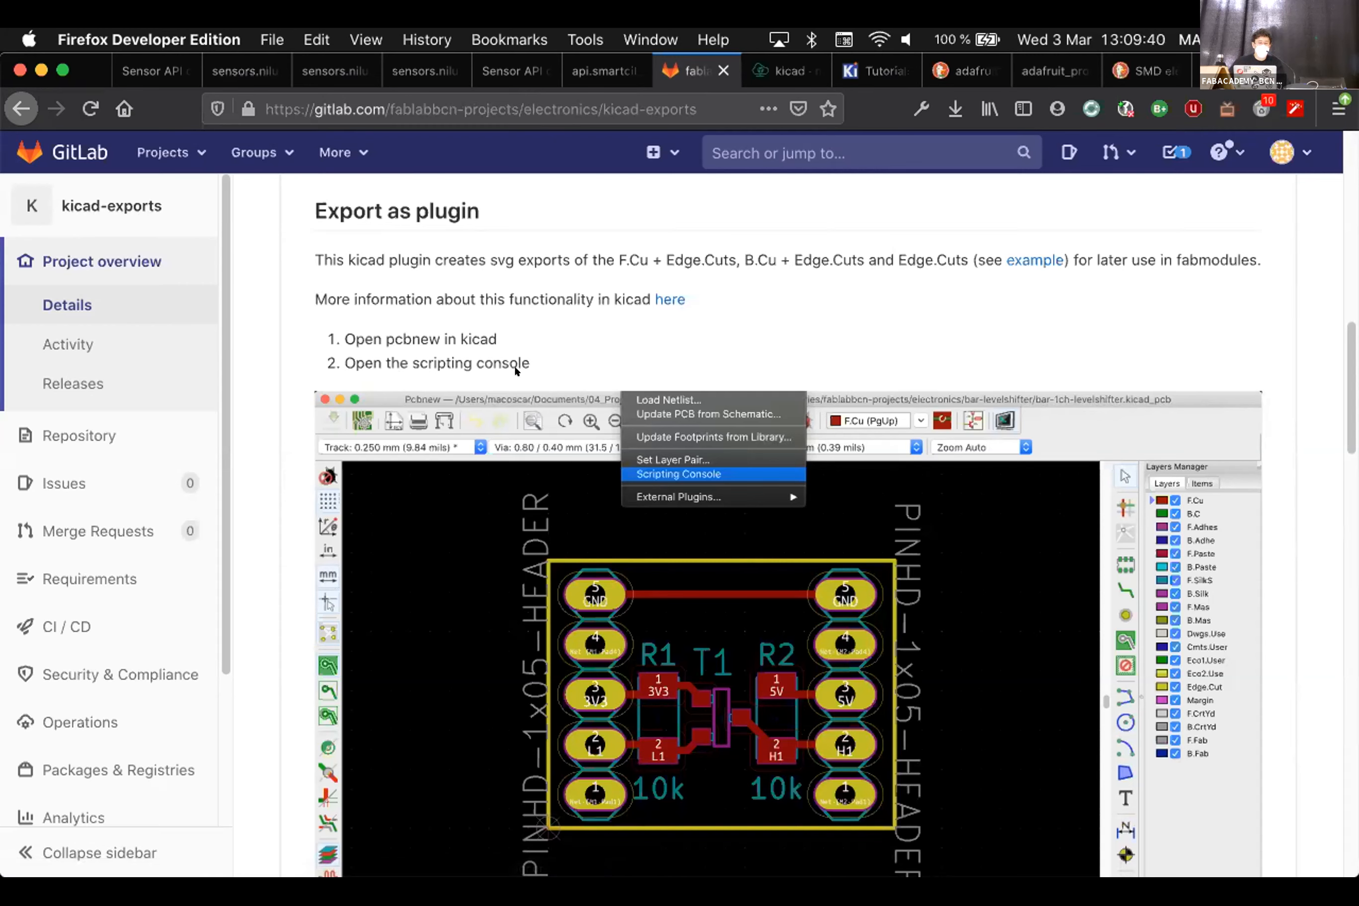
scroll(841, 386, down, 1)
scroll(671, 327, down, 5)
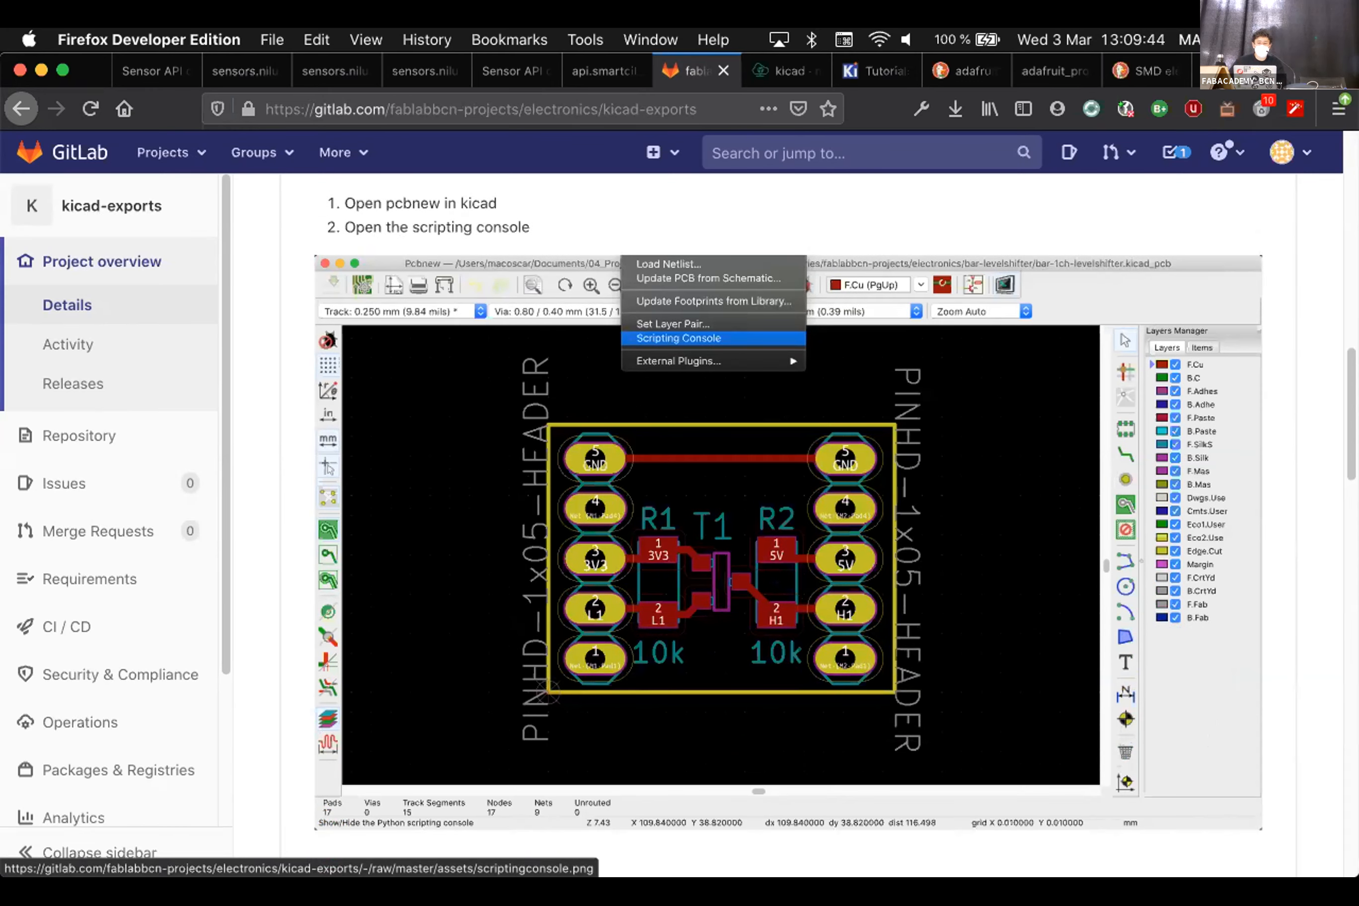
scroll(840, 700, down, 15)
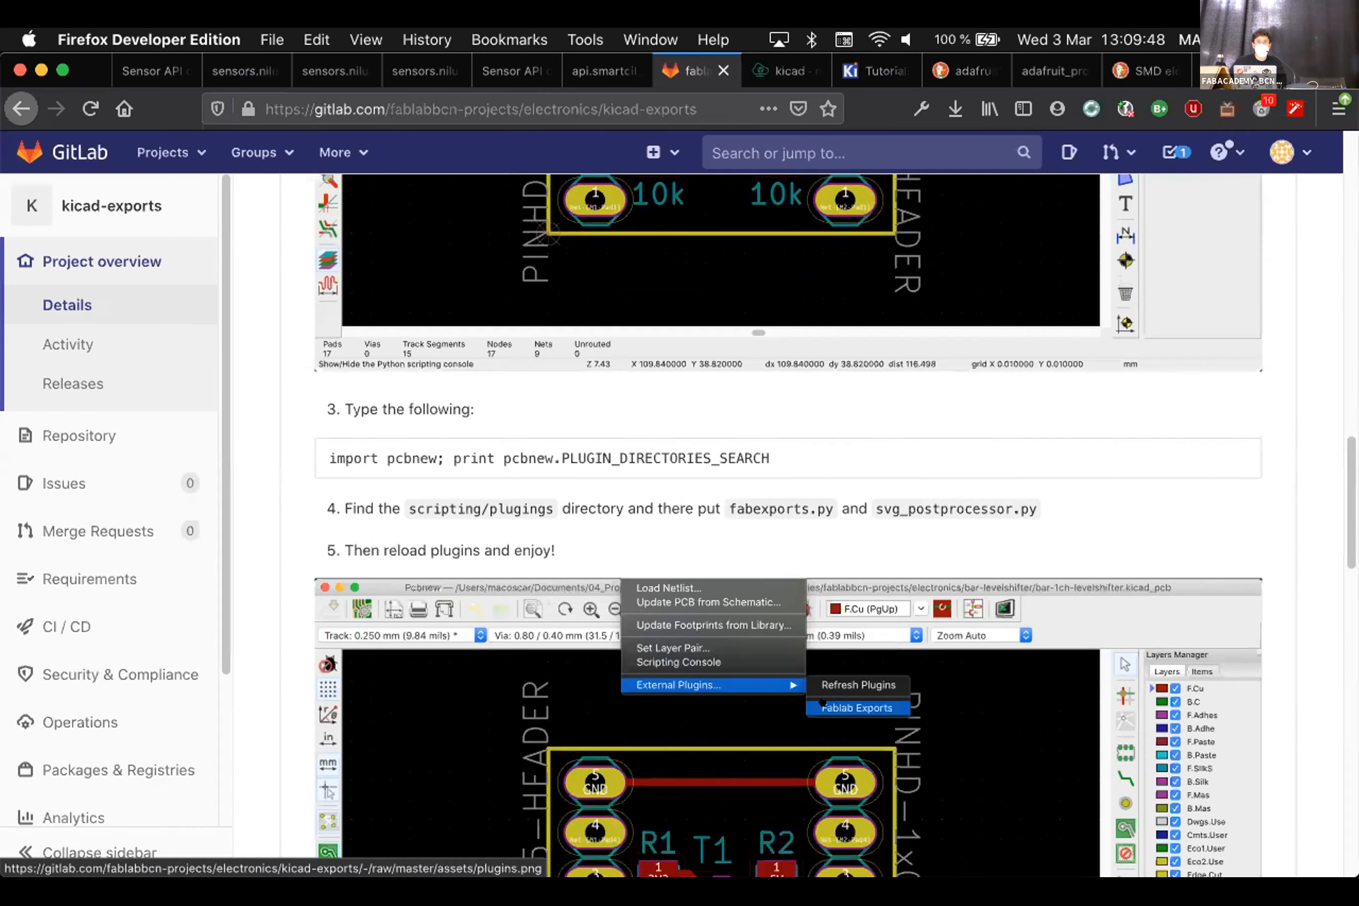
key(super+Tab)
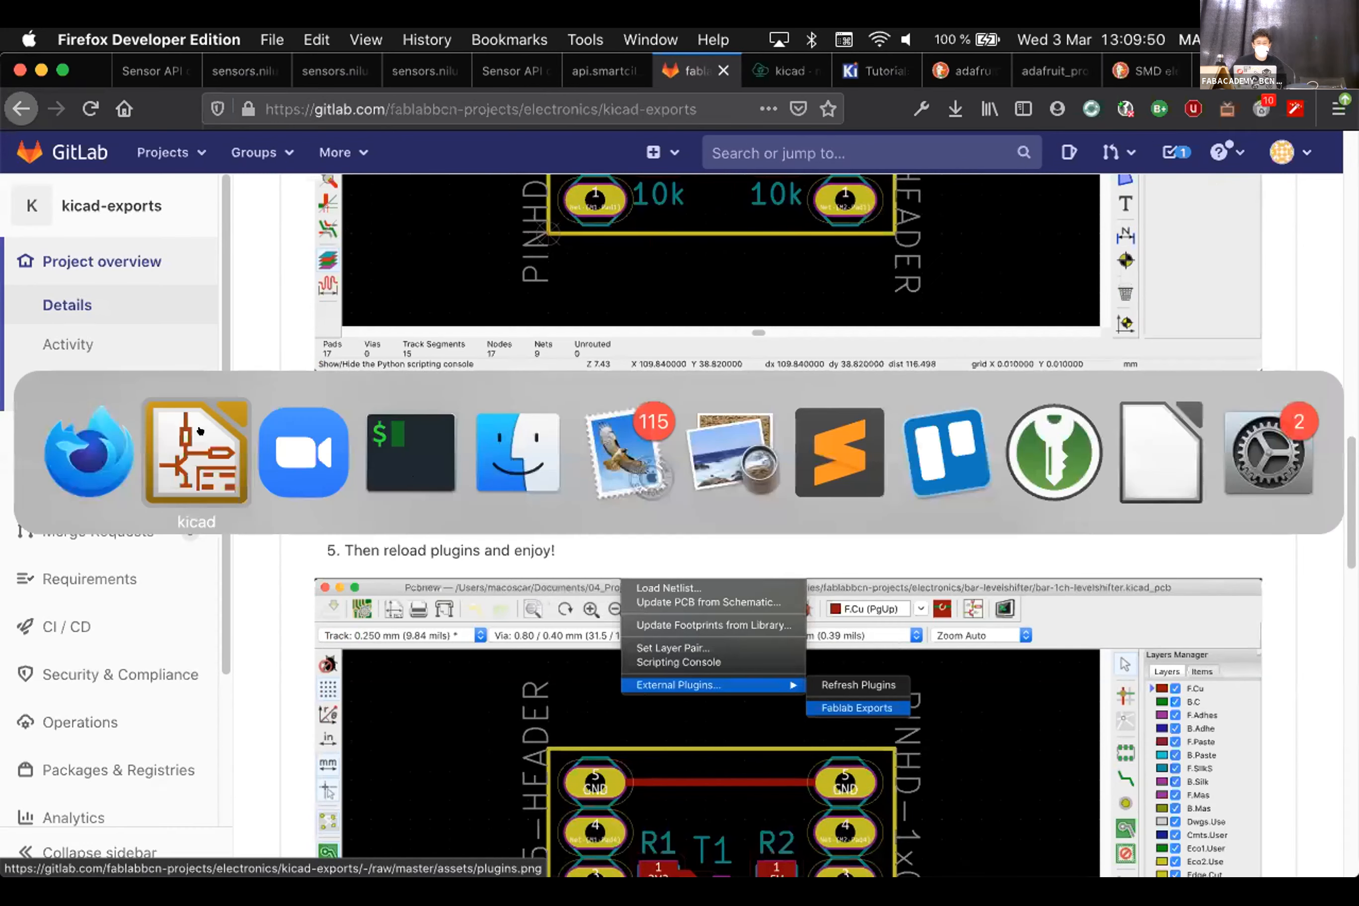
click(197, 431)
click(467, 40)
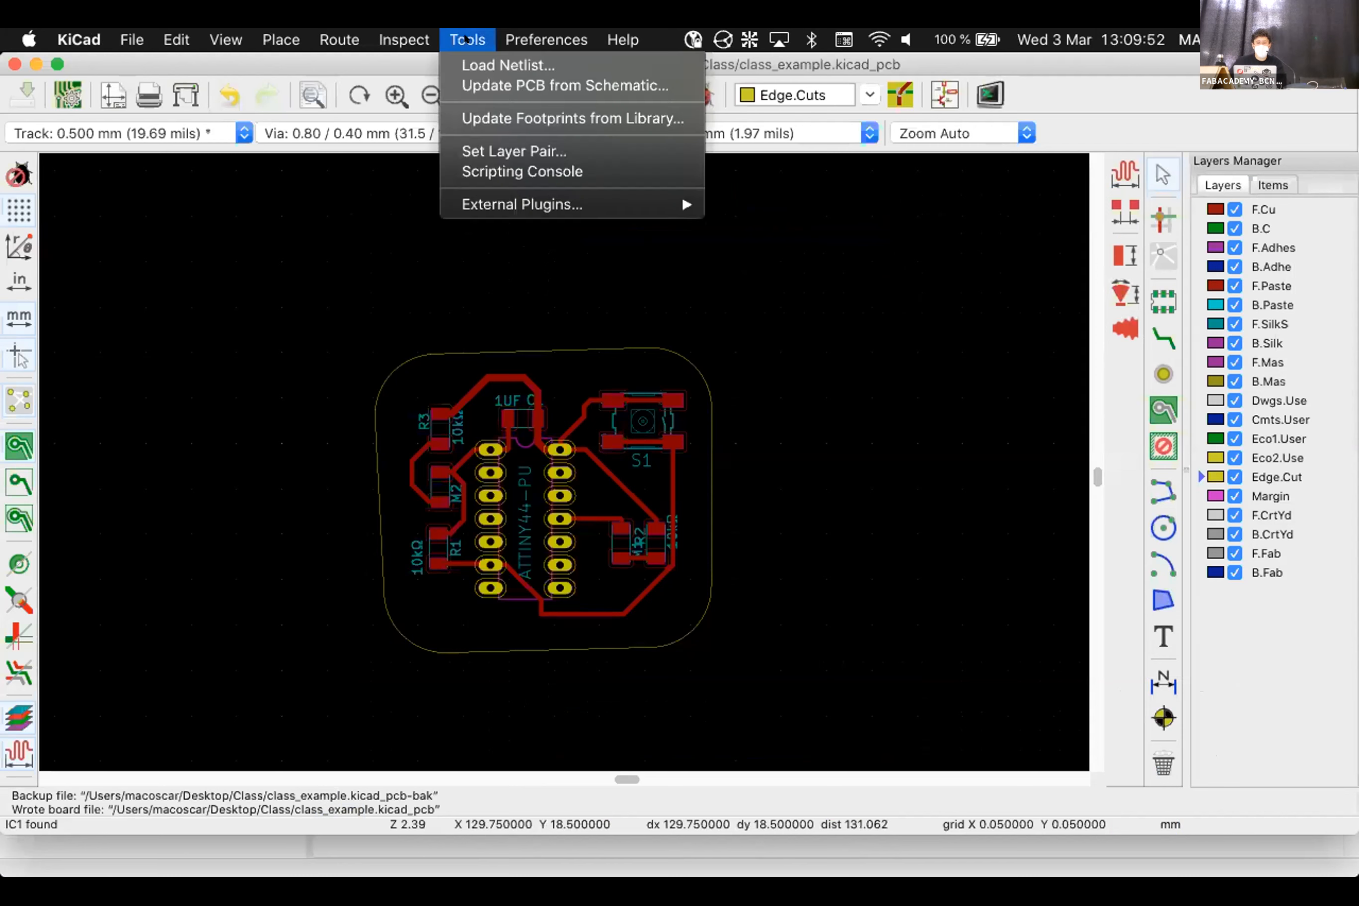
mouse_move(515, 206)
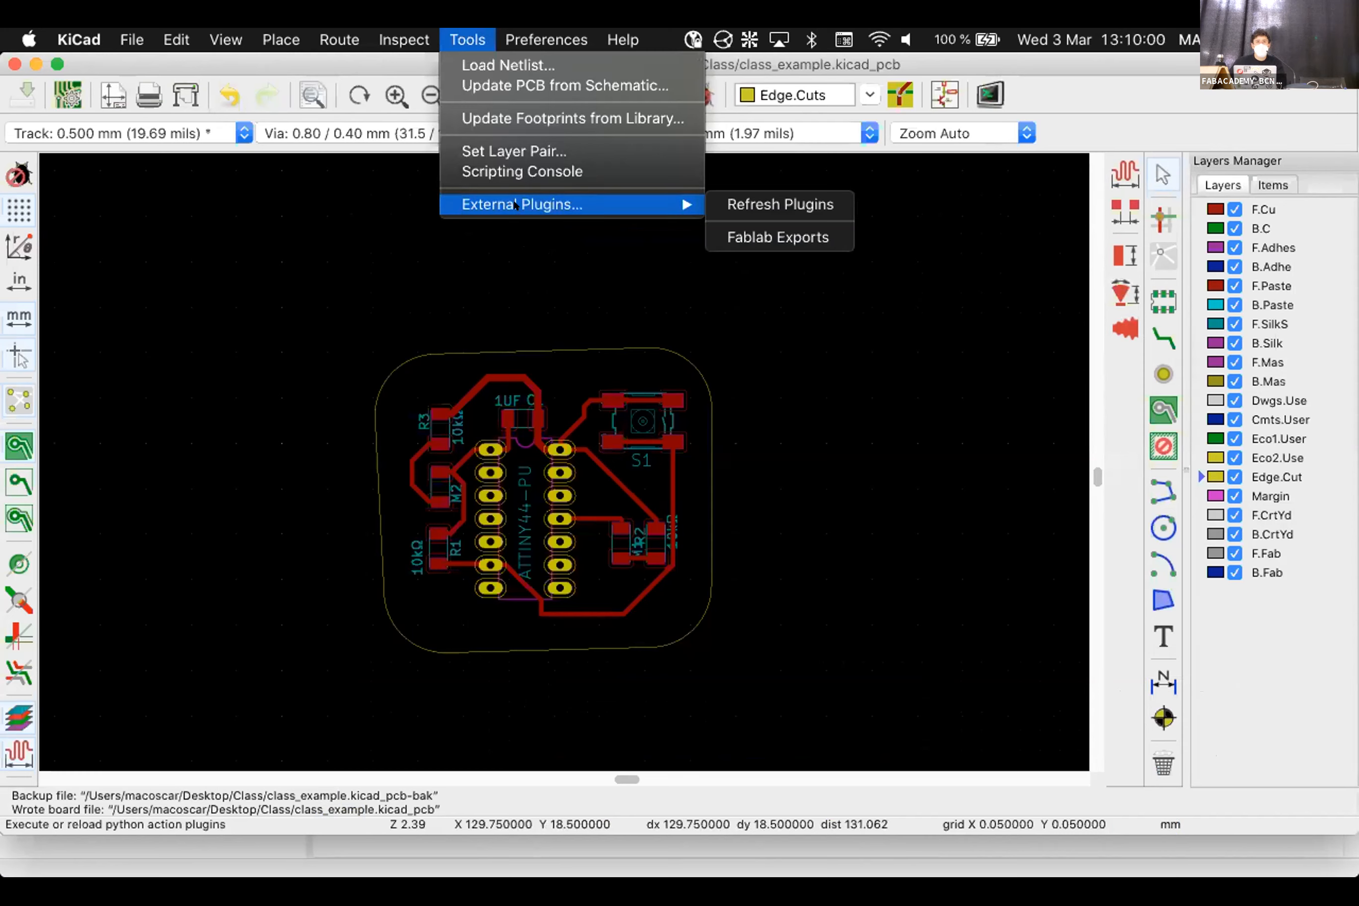
click(738, 557)
key(super+Tab)
Review the README plugin steps and highlight 'Open pcbnew in kicad'
scroll(738, 557, up, 3)
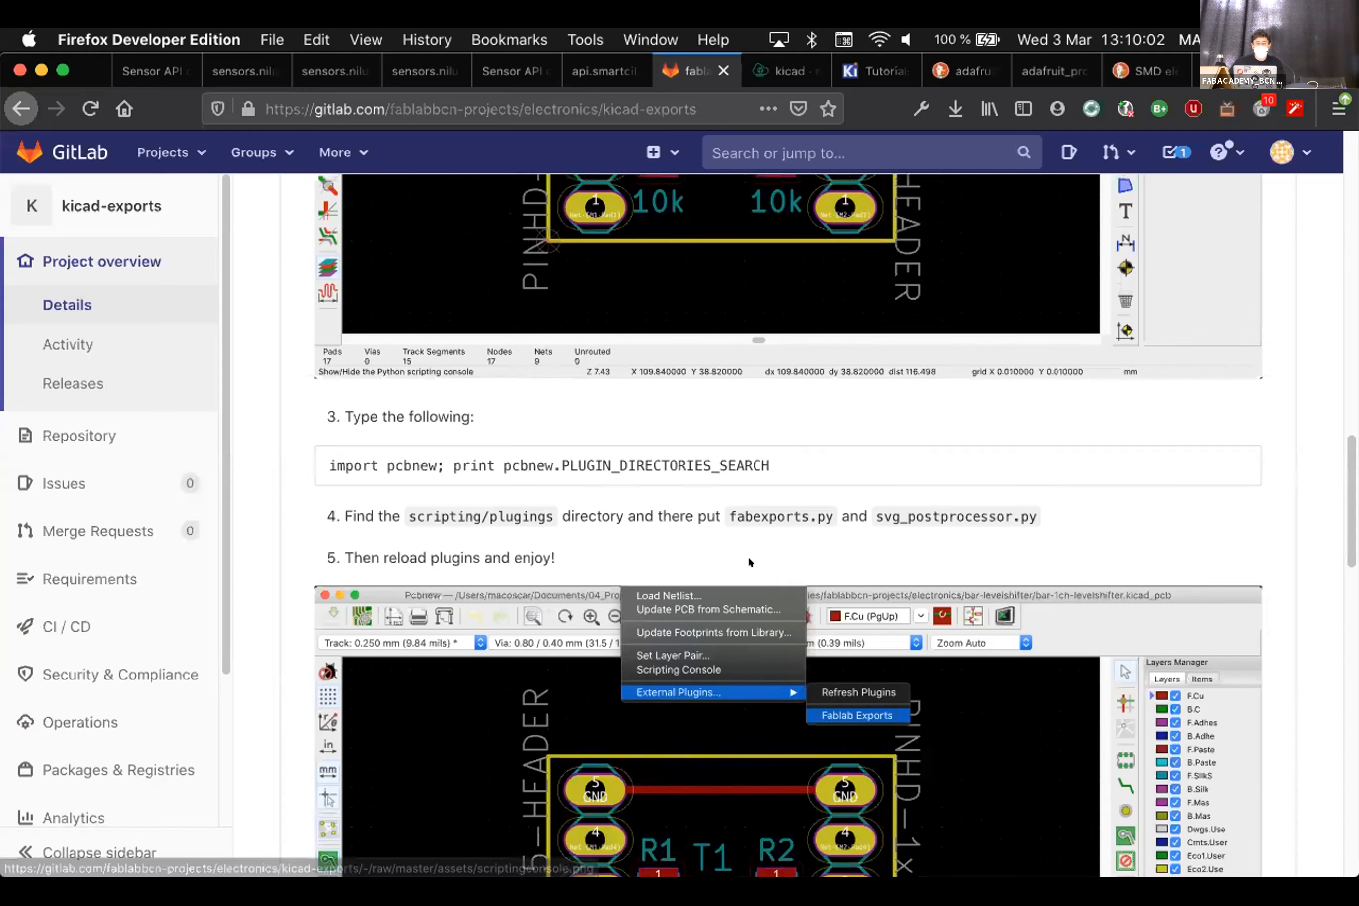
scroll(751, 555, up, 10)
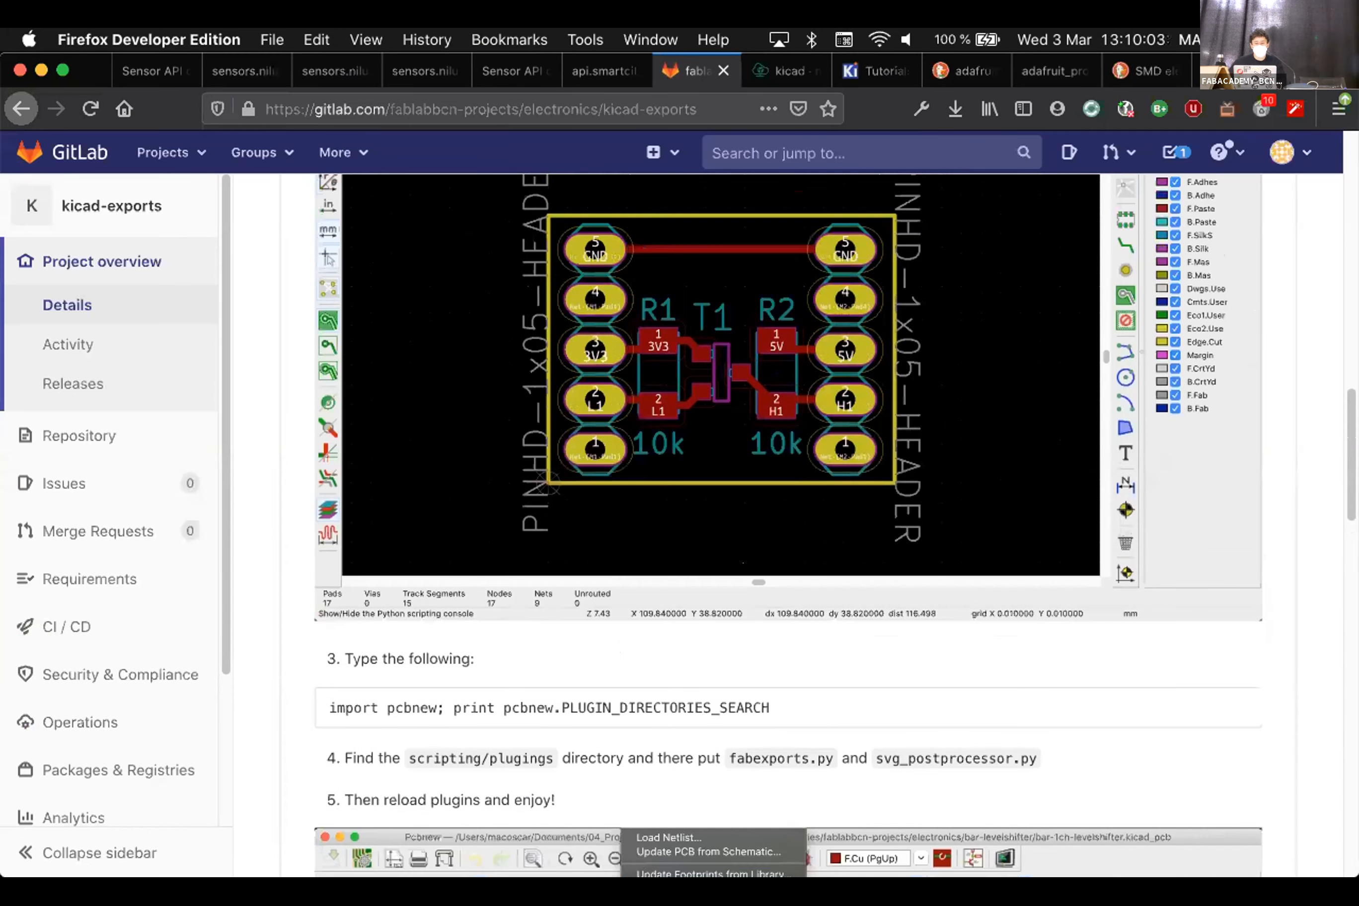
scroll(480, 501, up, 5)
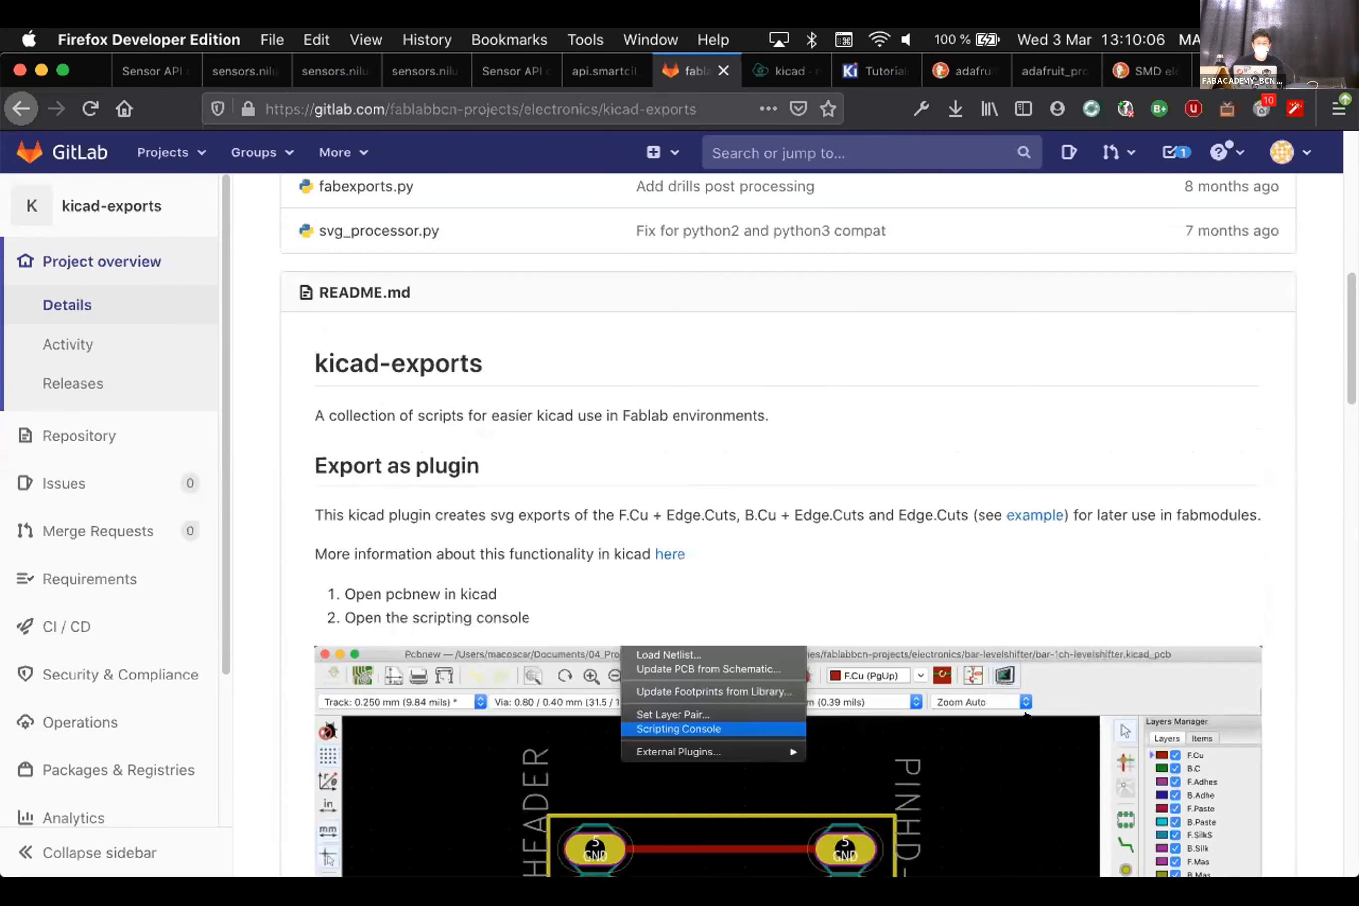
scroll(1025, 711, down, 5)
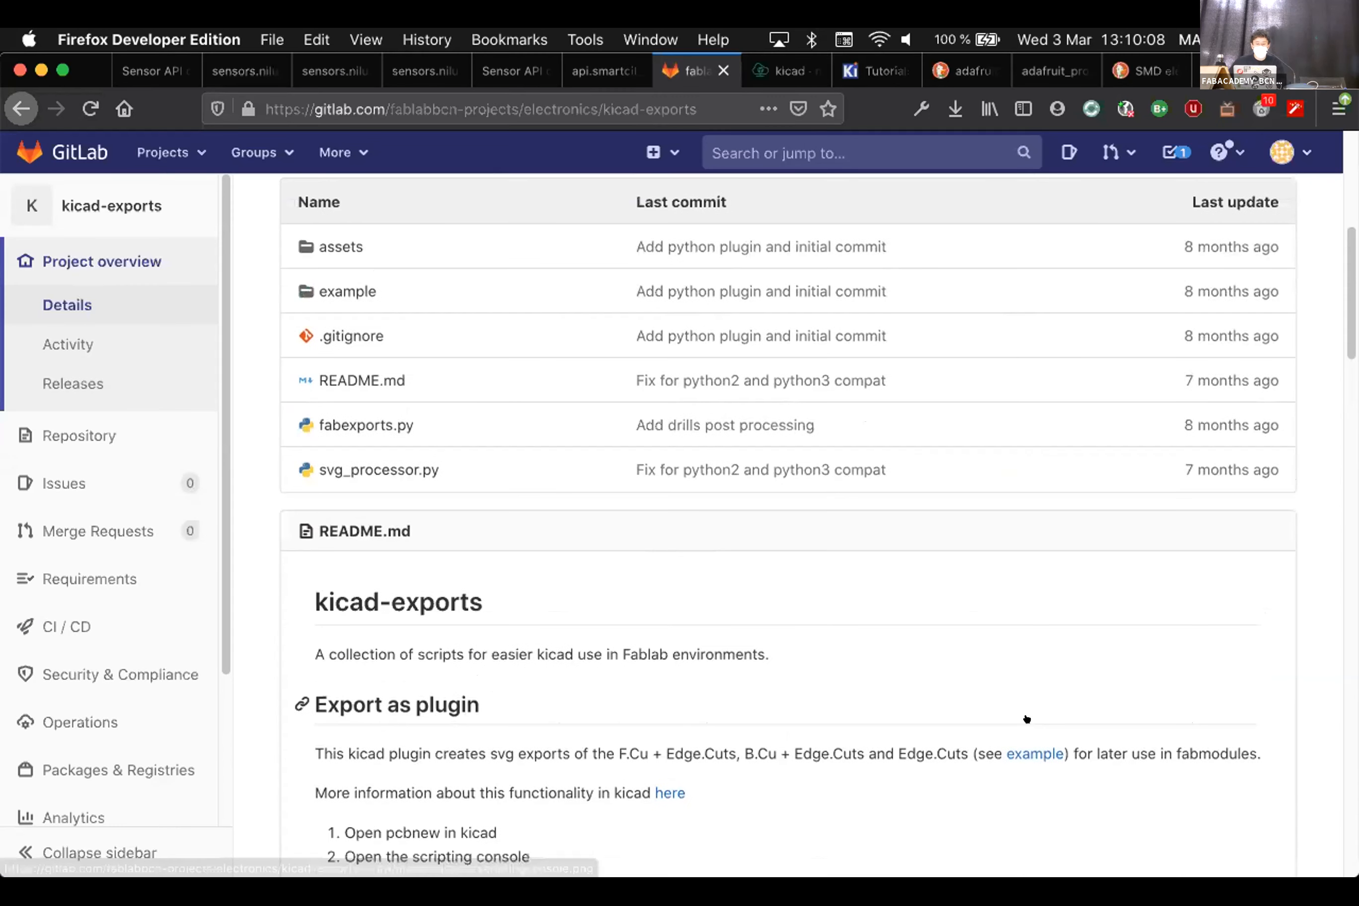
scroll(760, 642, down, 3)
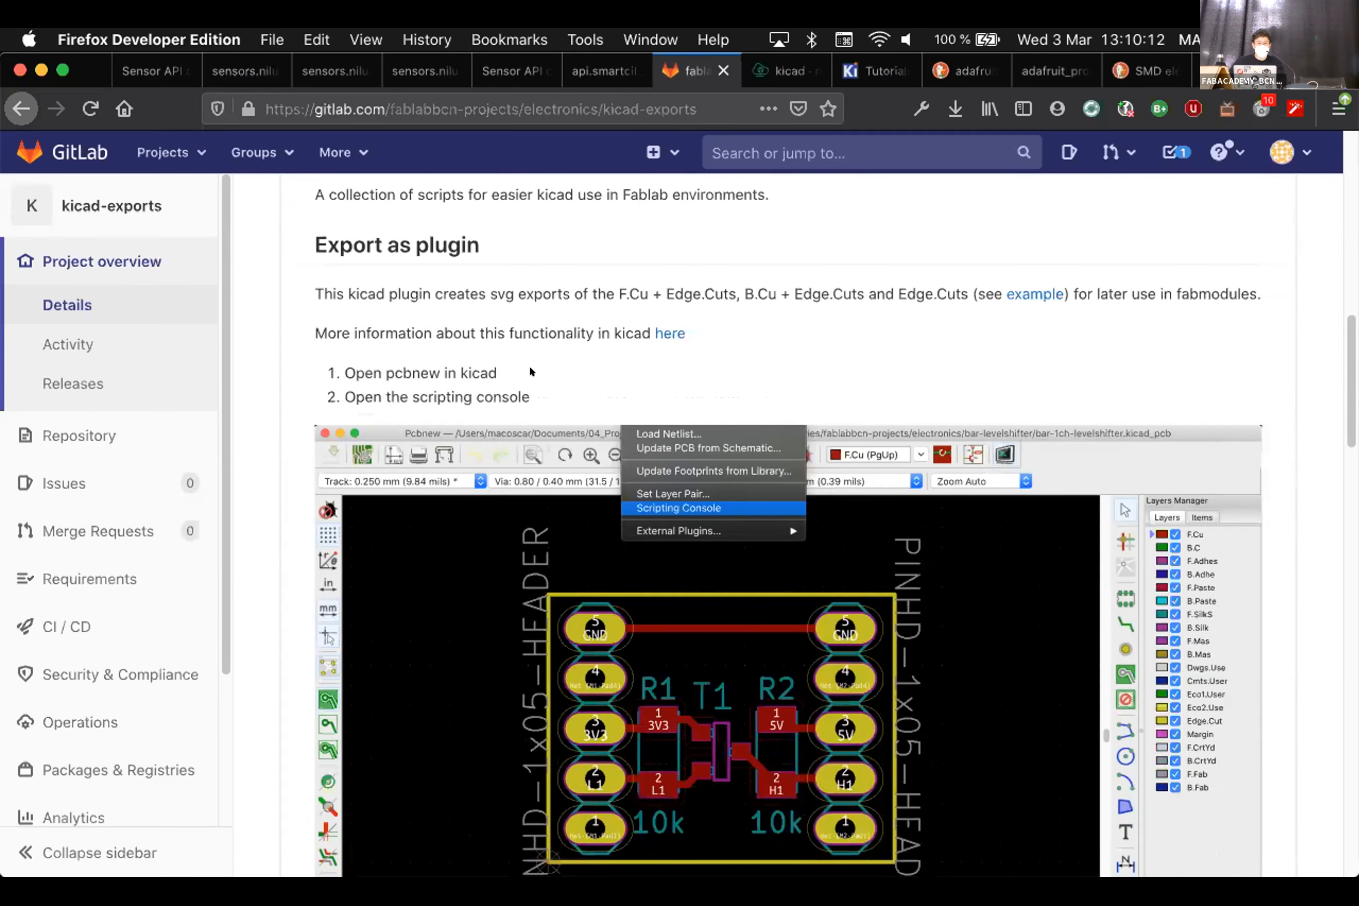
triple_click(495, 375)
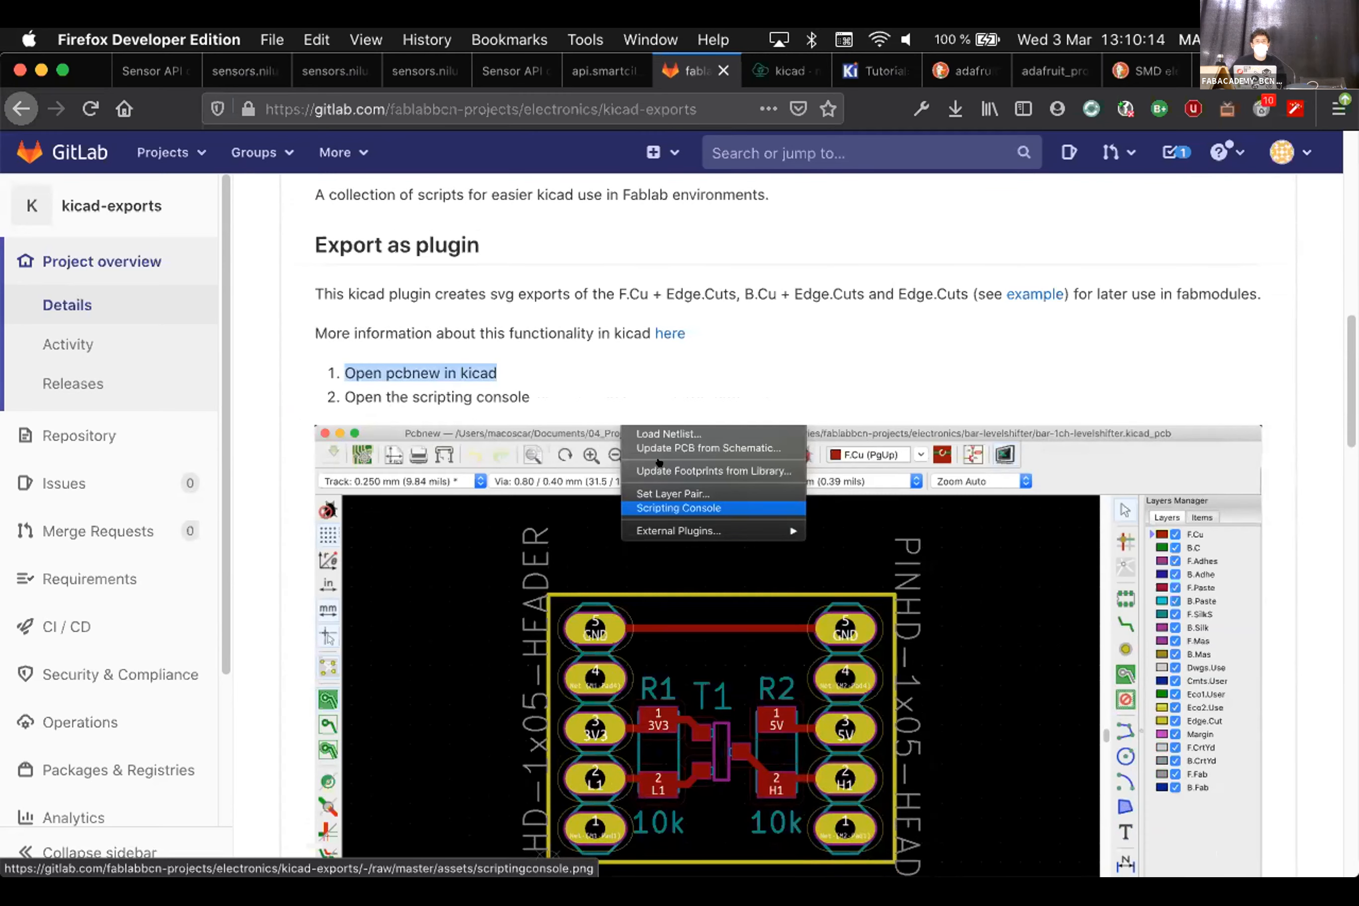
Finish reading the plugin steps and bring the class_example board editor forward
scroll(760, 520, down, 3)
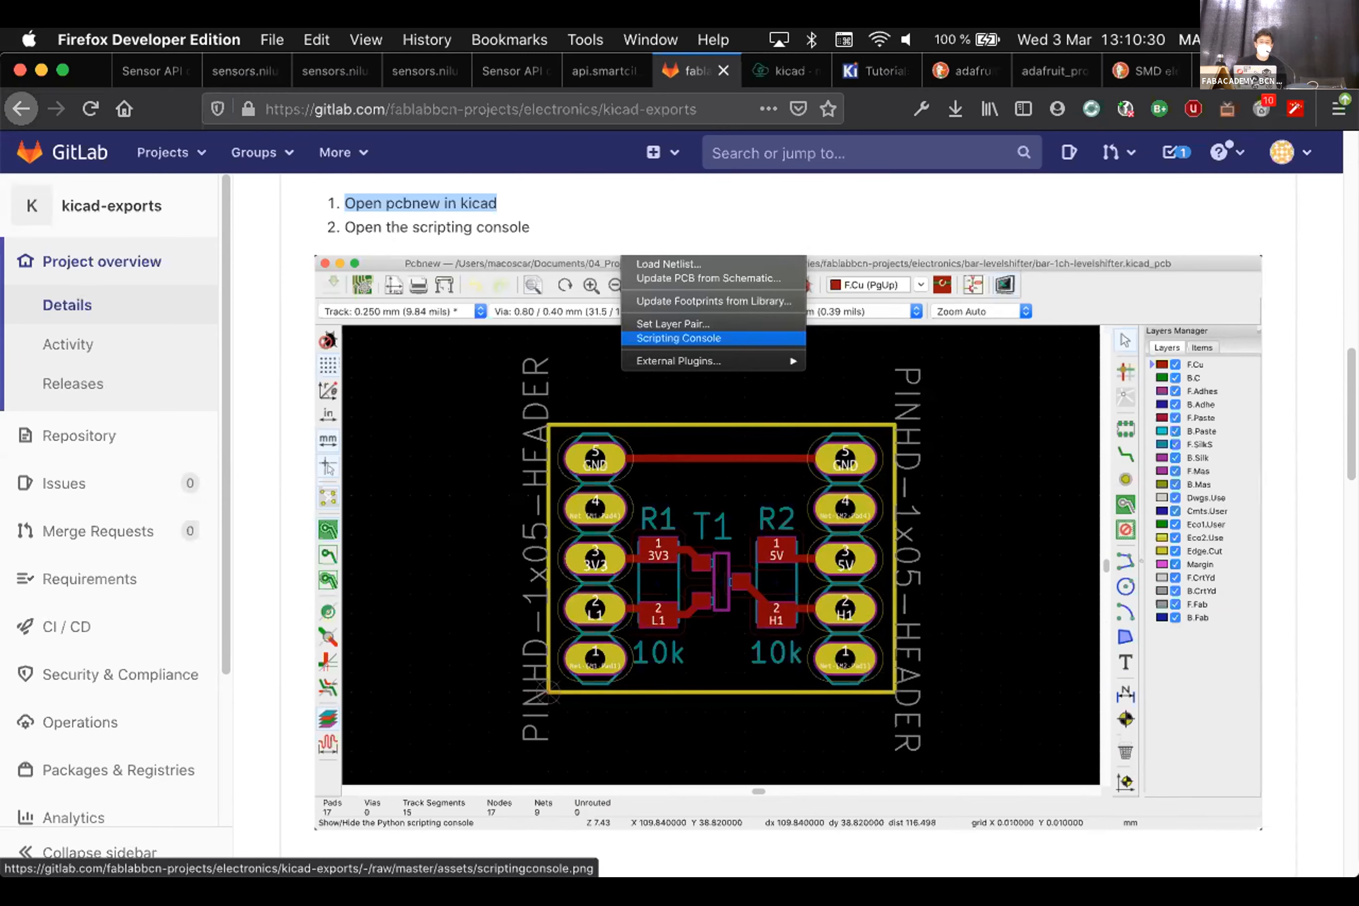
scroll(633, 469, down, 8)
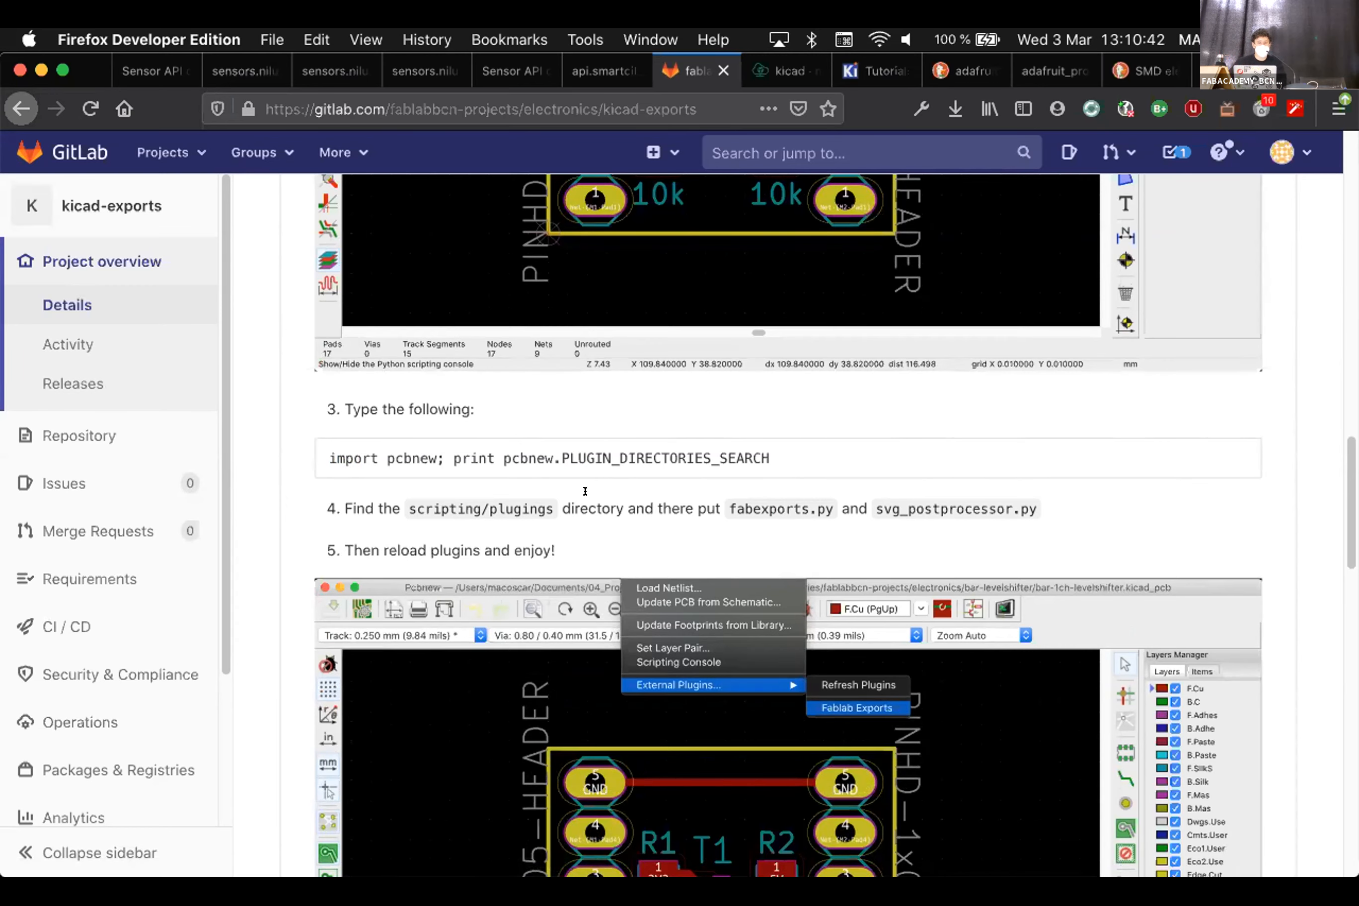
scroll(585, 492, up, 15)
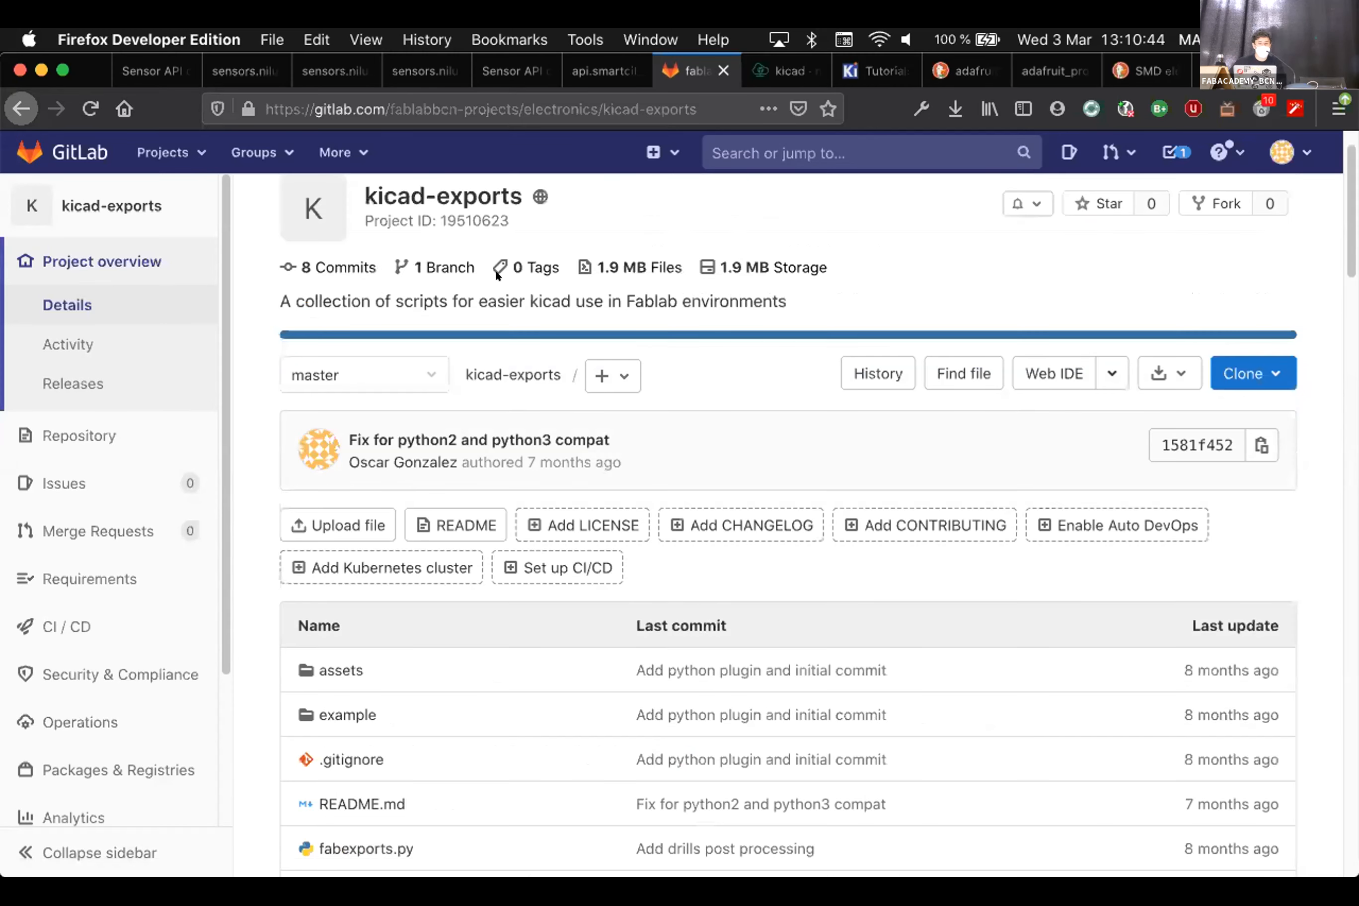
scroll(409, 198, up, 2)
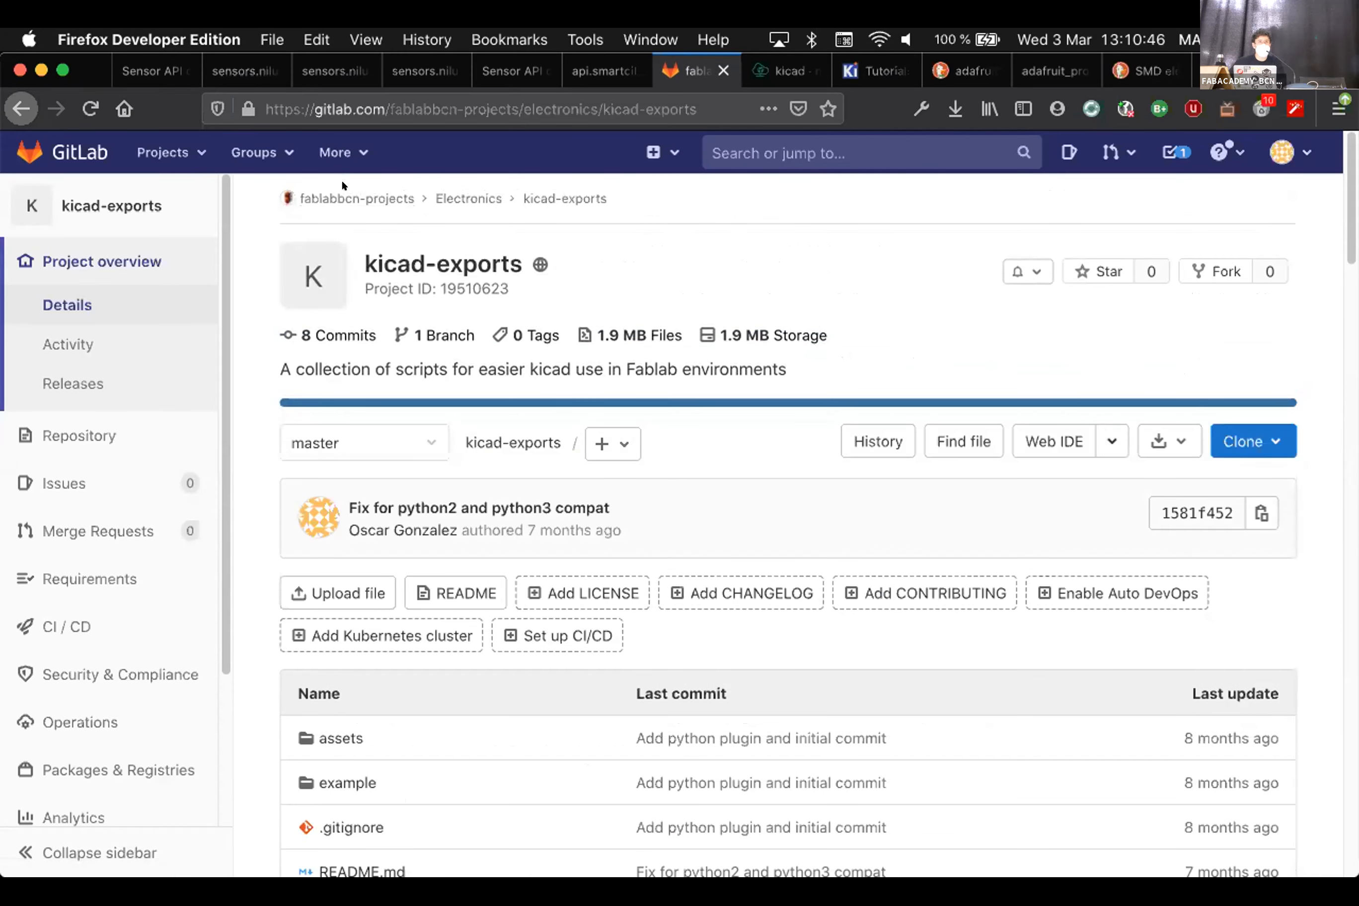
scroll(818, 643, down, 8)
scroll(819, 641, down, 6)
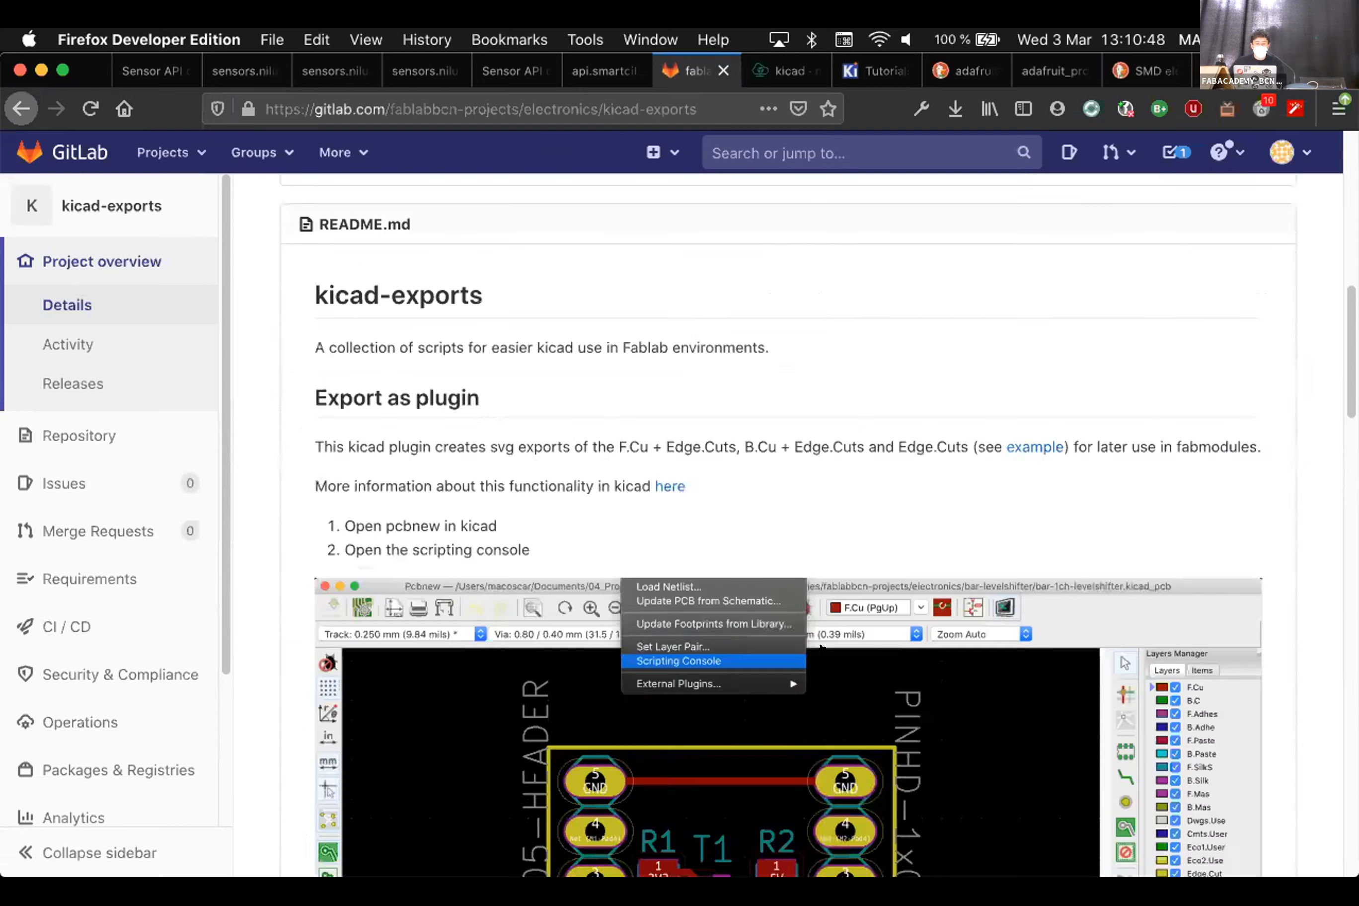
key(super+Tab)
key(Tab)
key(super+shift+Tab)
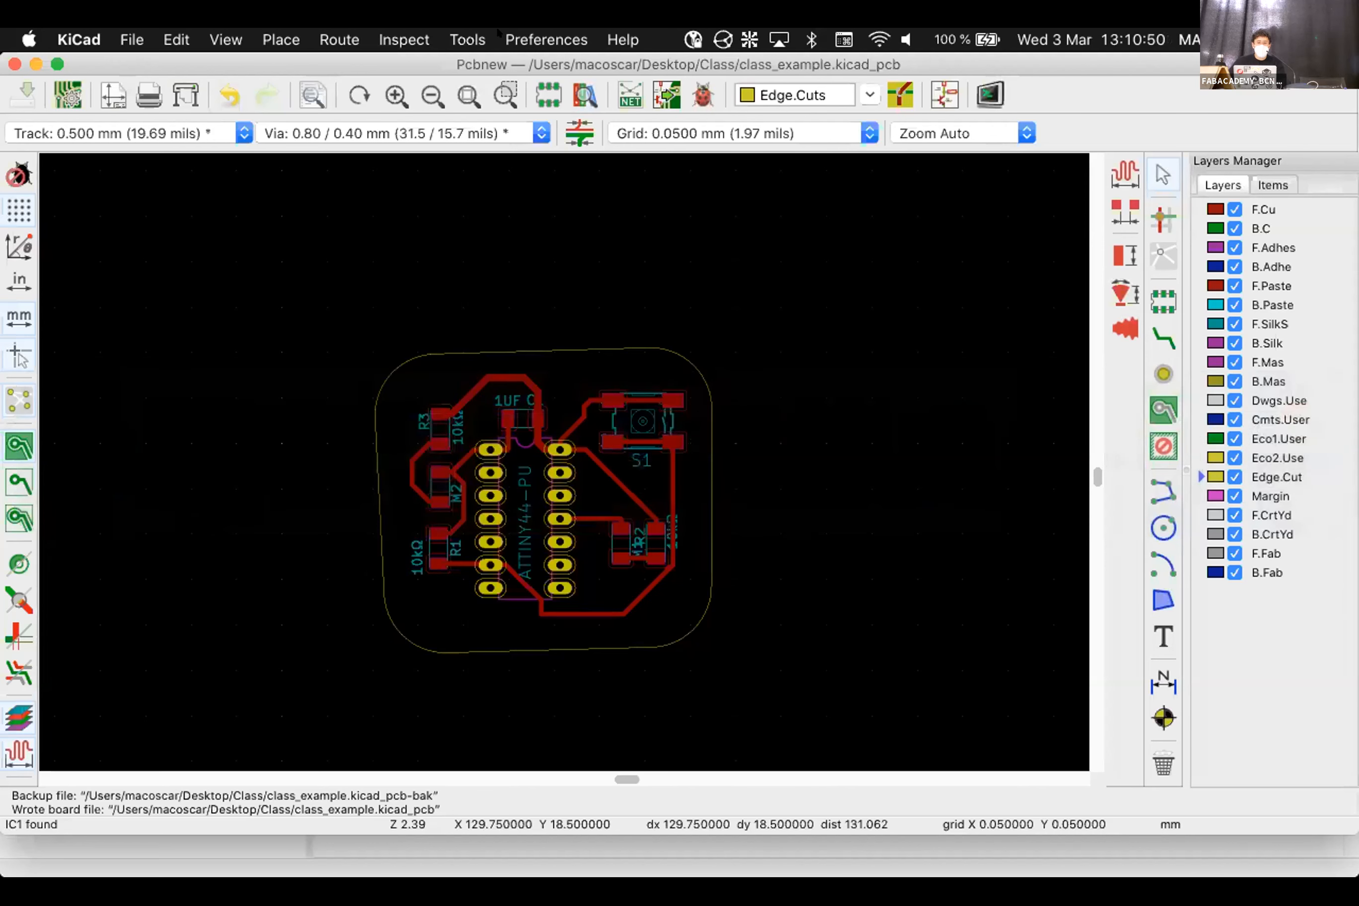
Run Tools > External Plugins > Fablab Exports on the class_example board
click(467, 37)
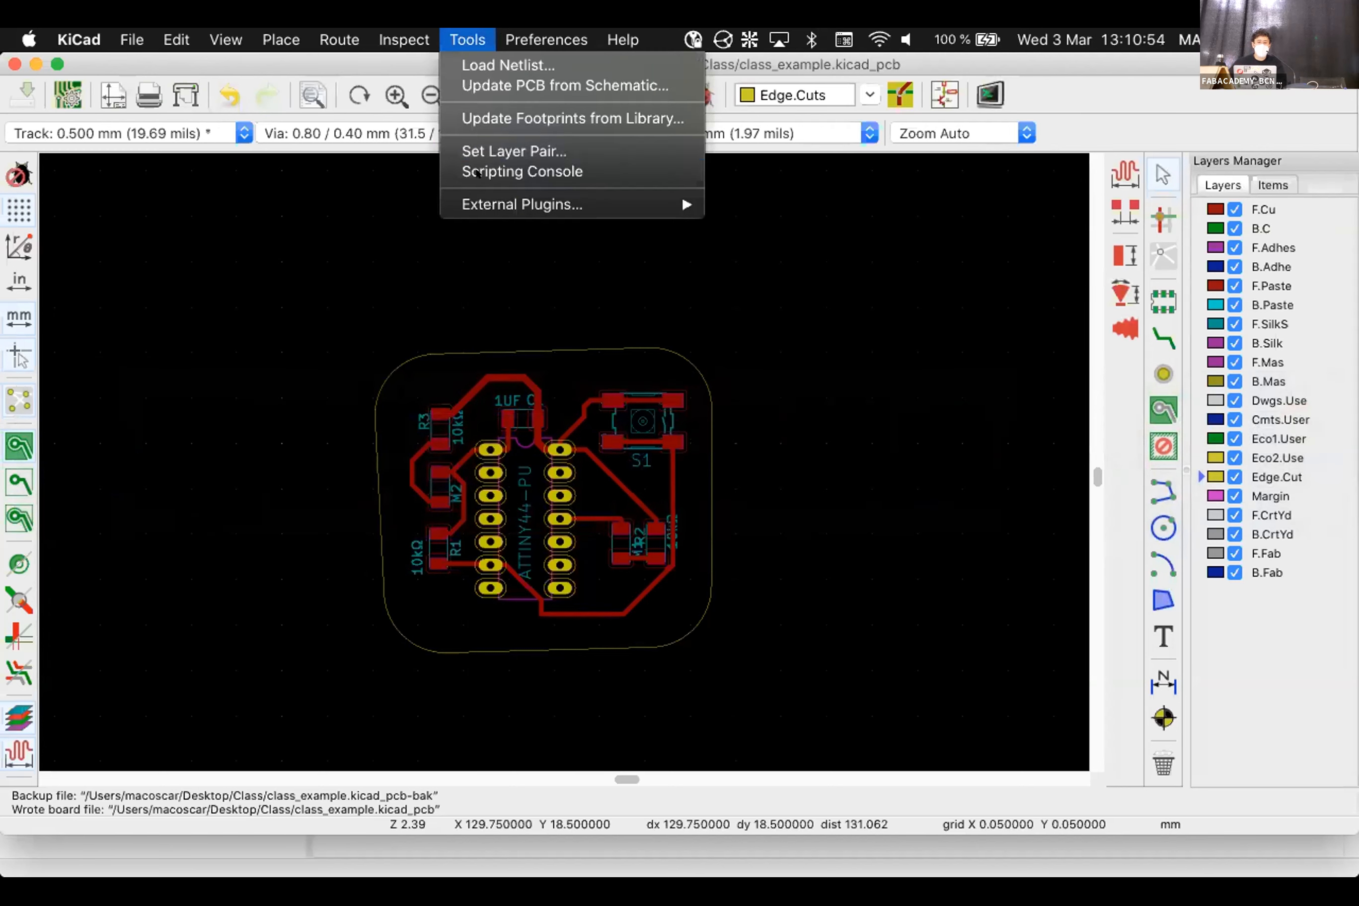
mouse_move(667, 203)
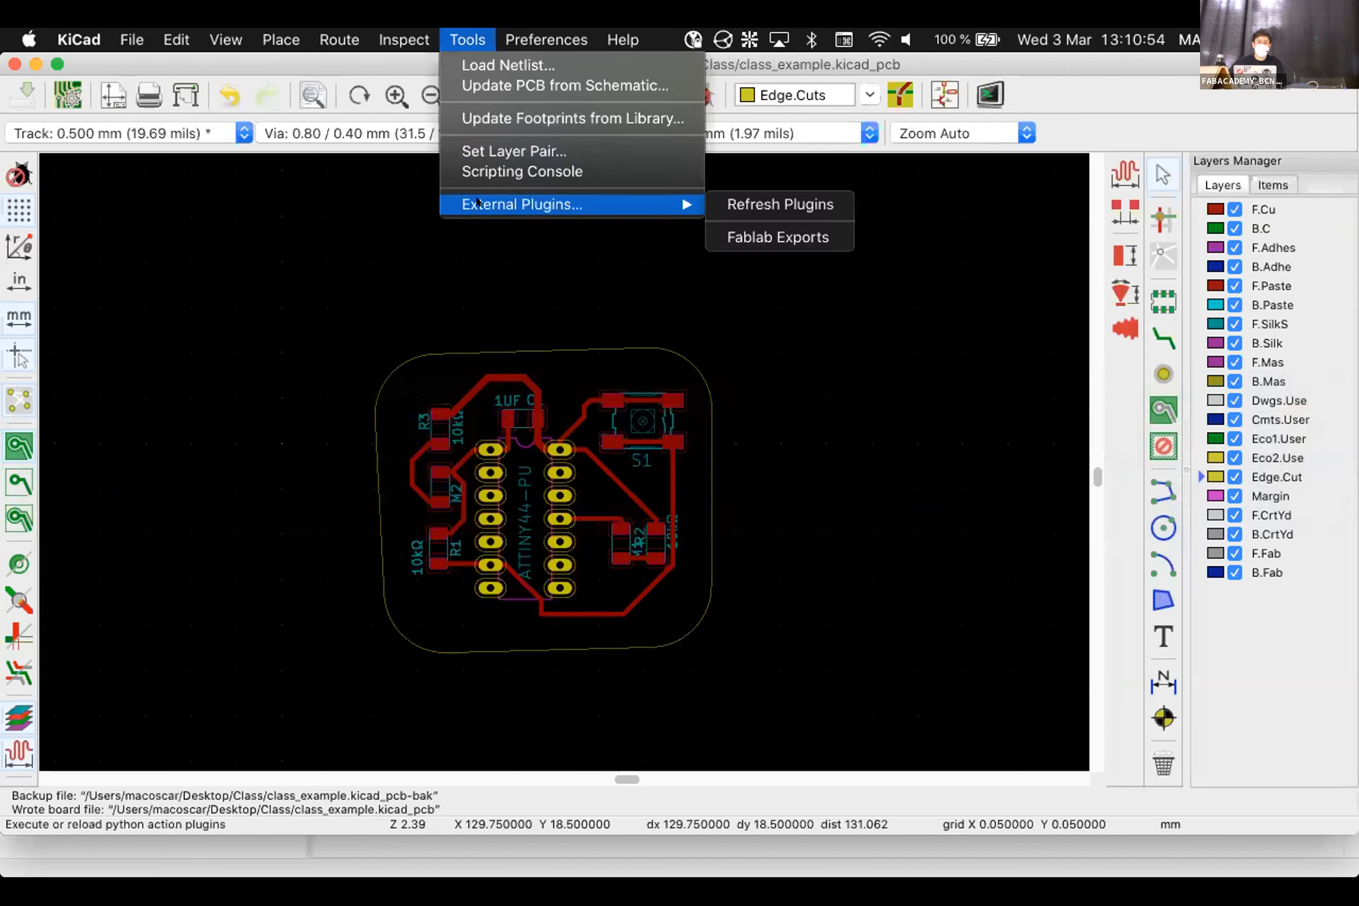
click(771, 238)
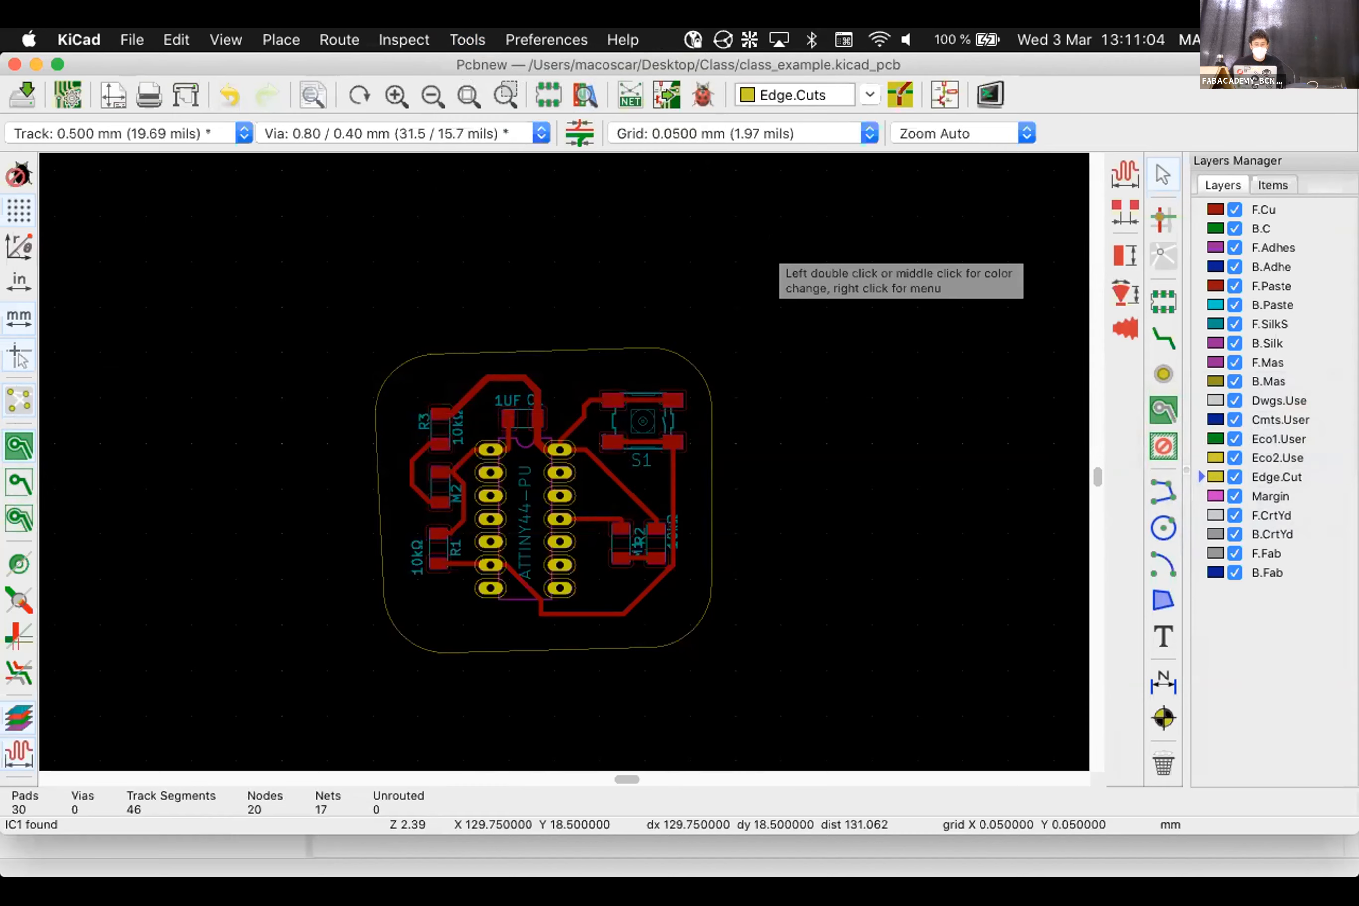
key(super+Tab)
key(super+Tab)
key(super+Tab)
key(super+Tab)
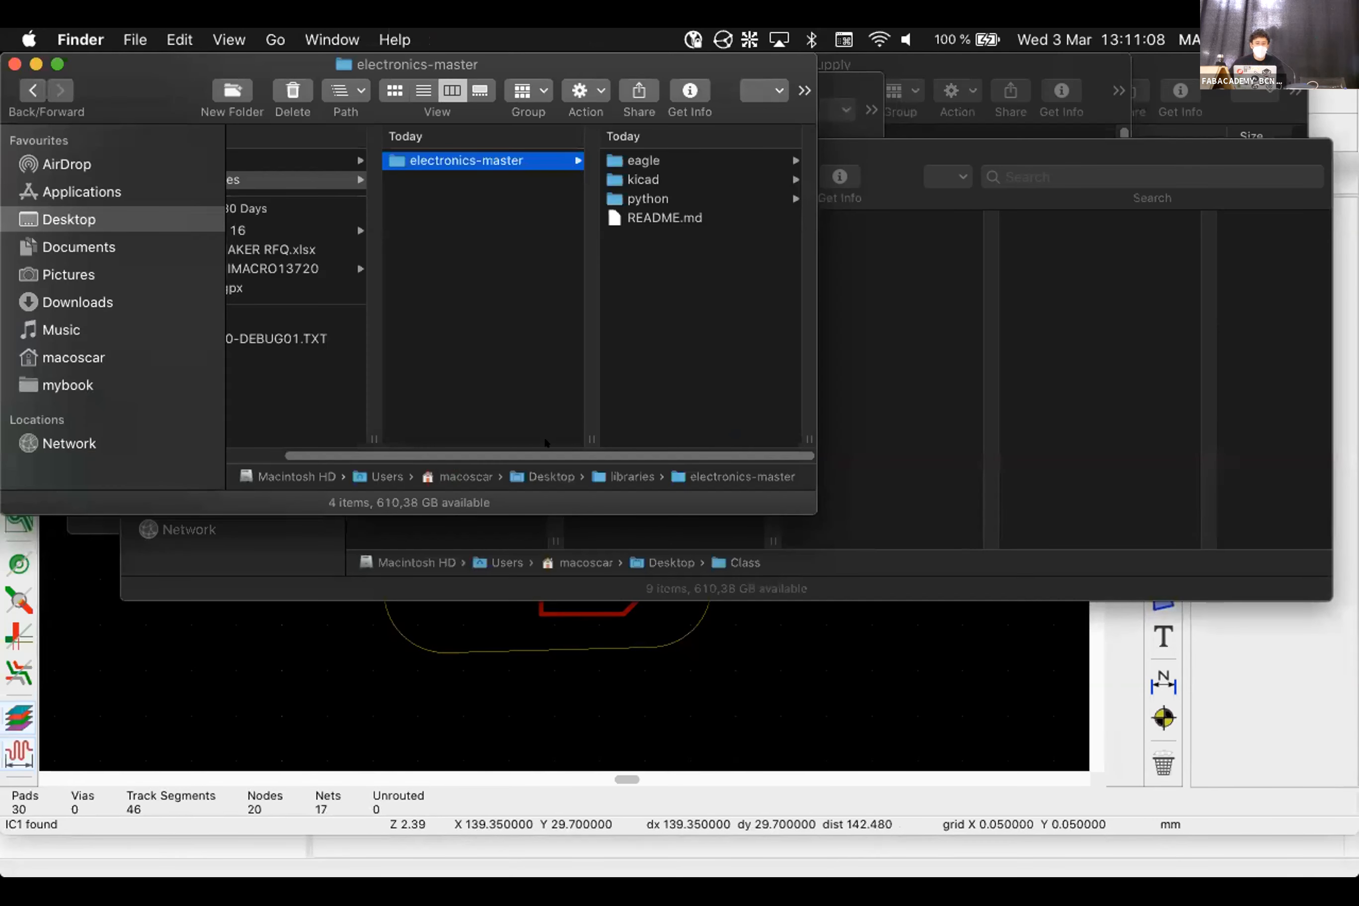
Open Class/exports and Quick Look the traces in class_example-F_Cu.svg
scroll(547, 446, left, 2)
click(282, 162)
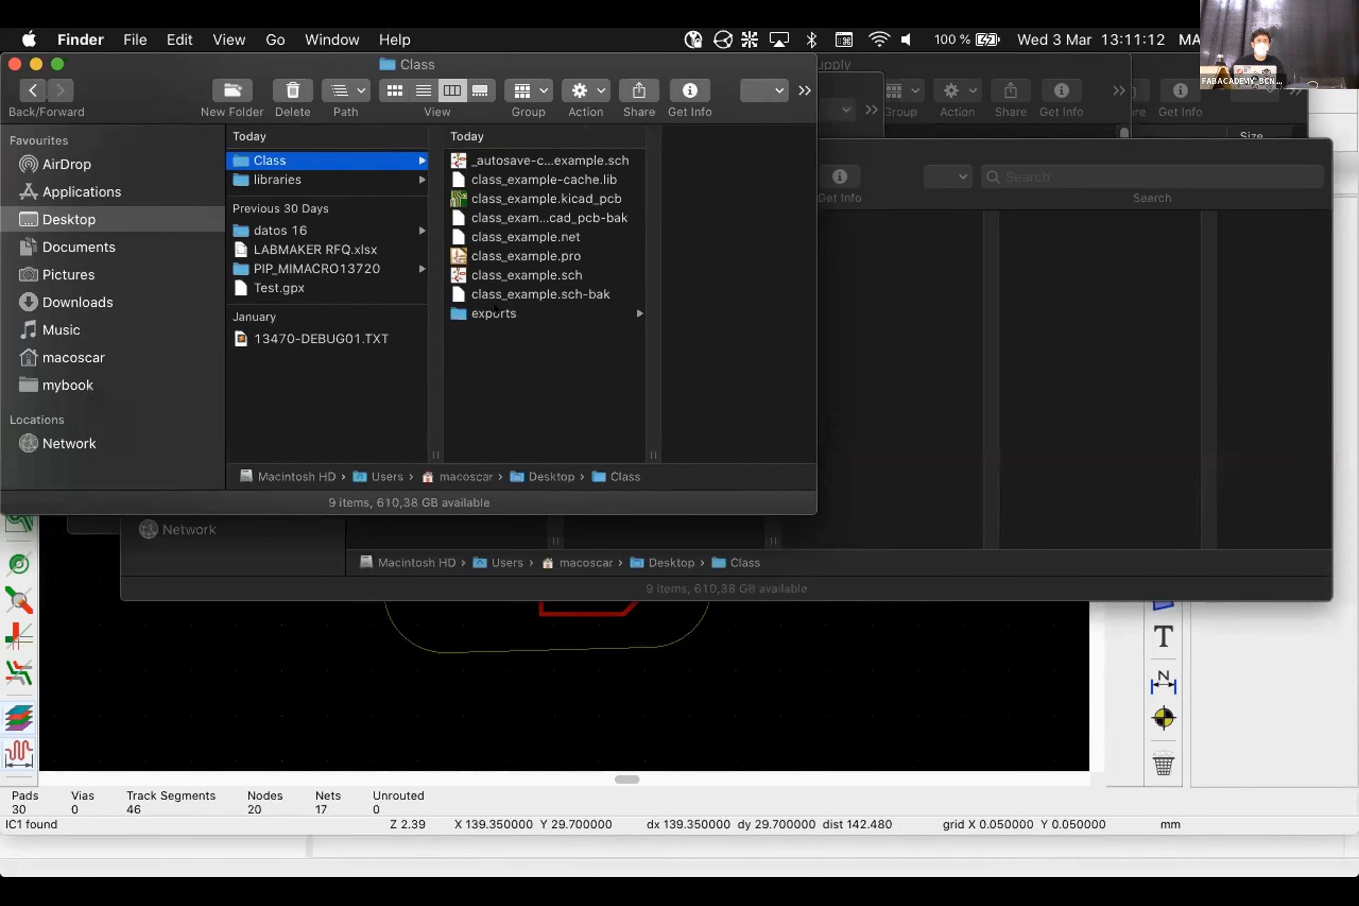
click(494, 311)
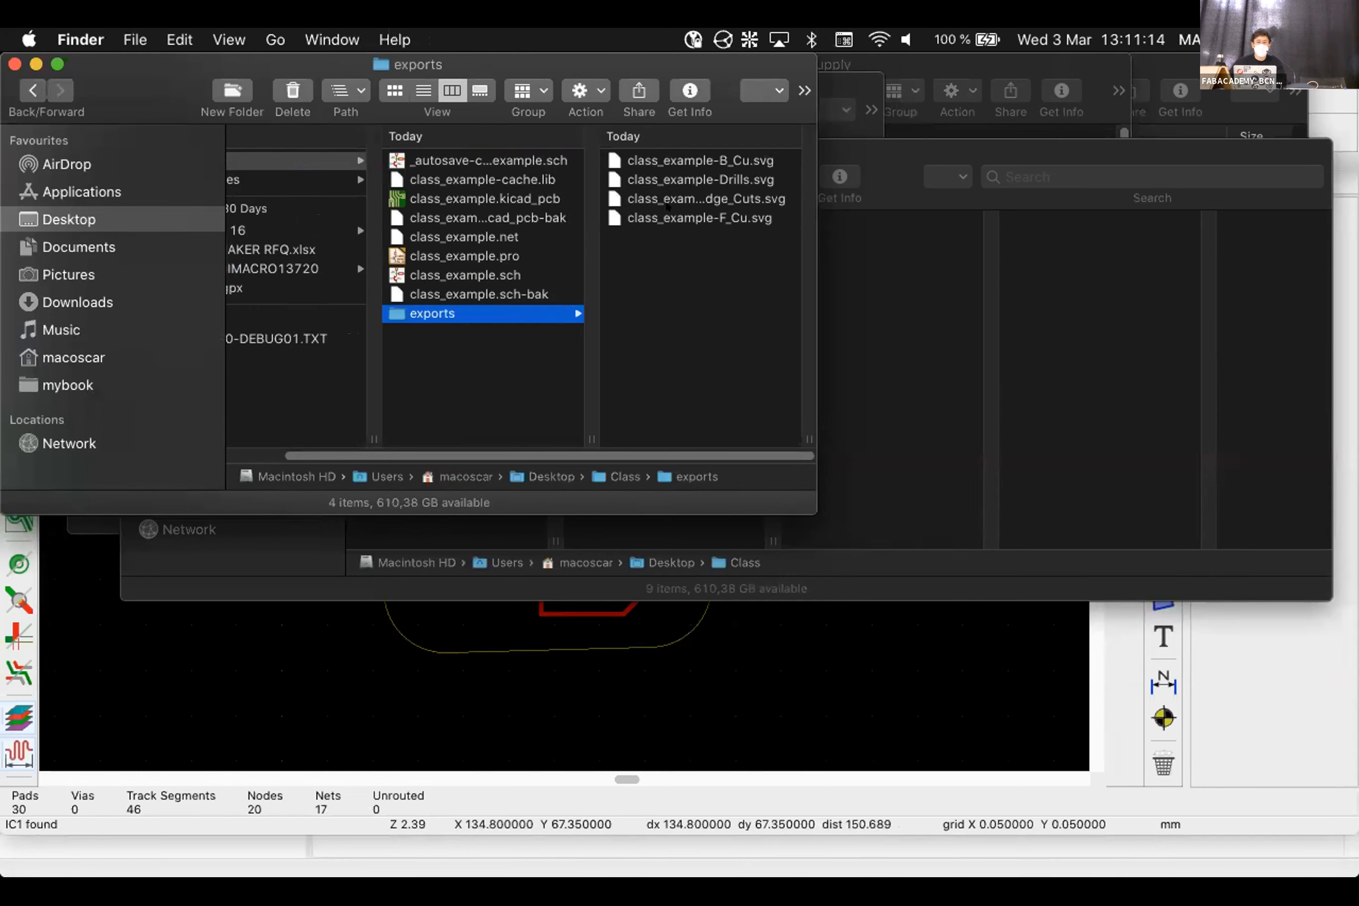
click(667, 218)
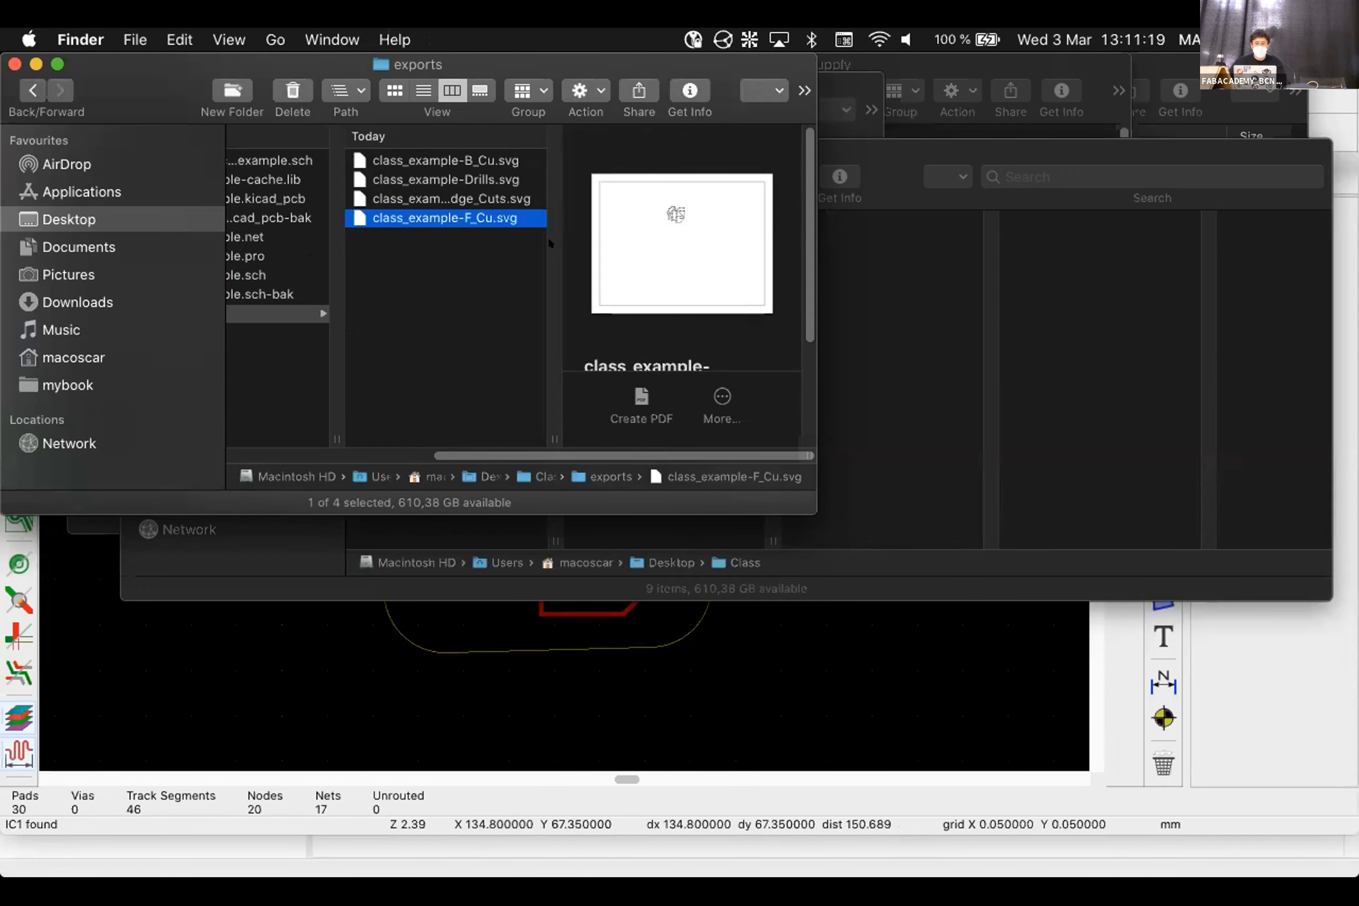
key(space)
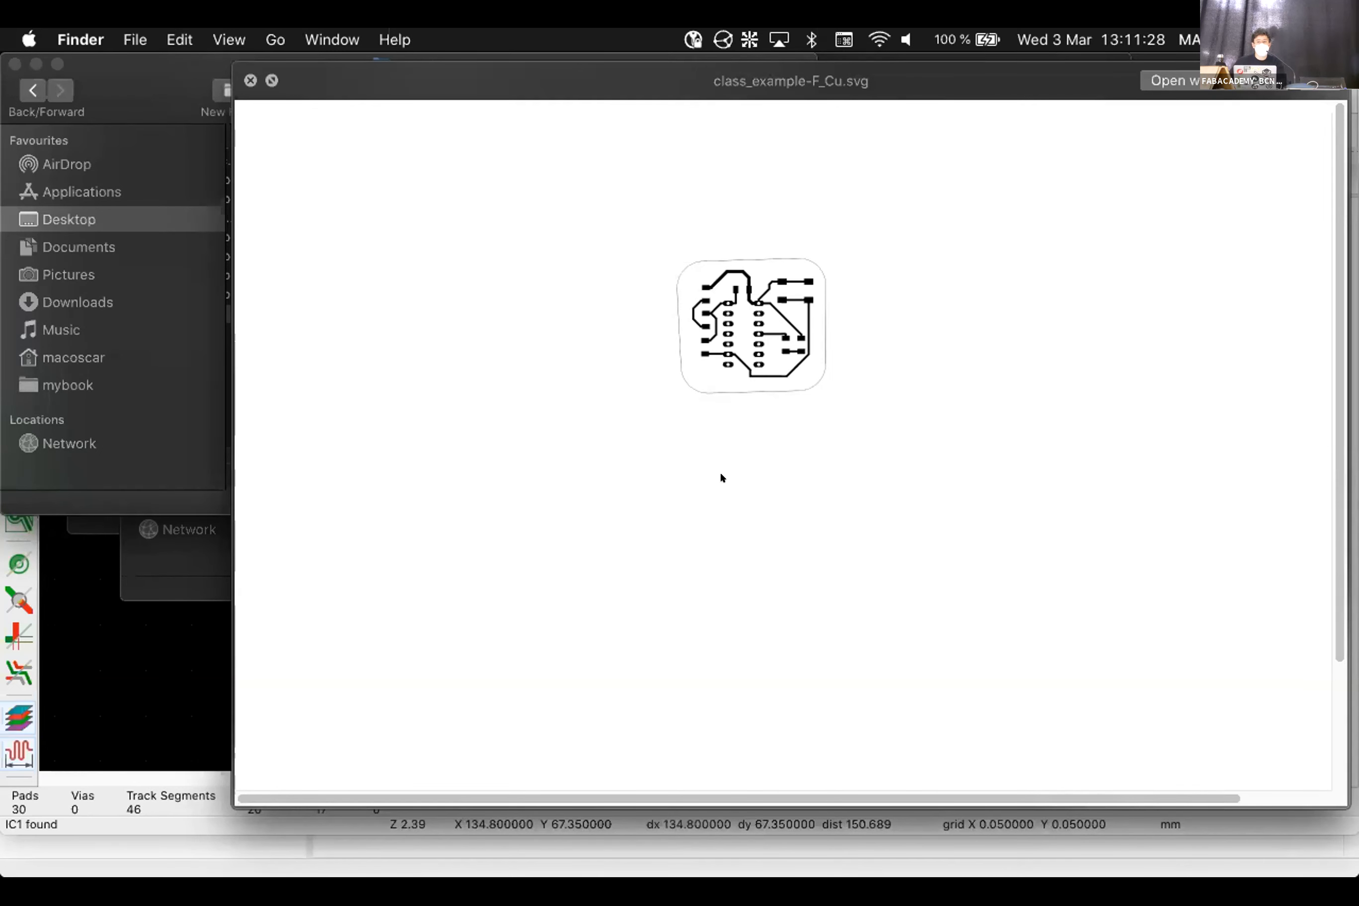
key(space)
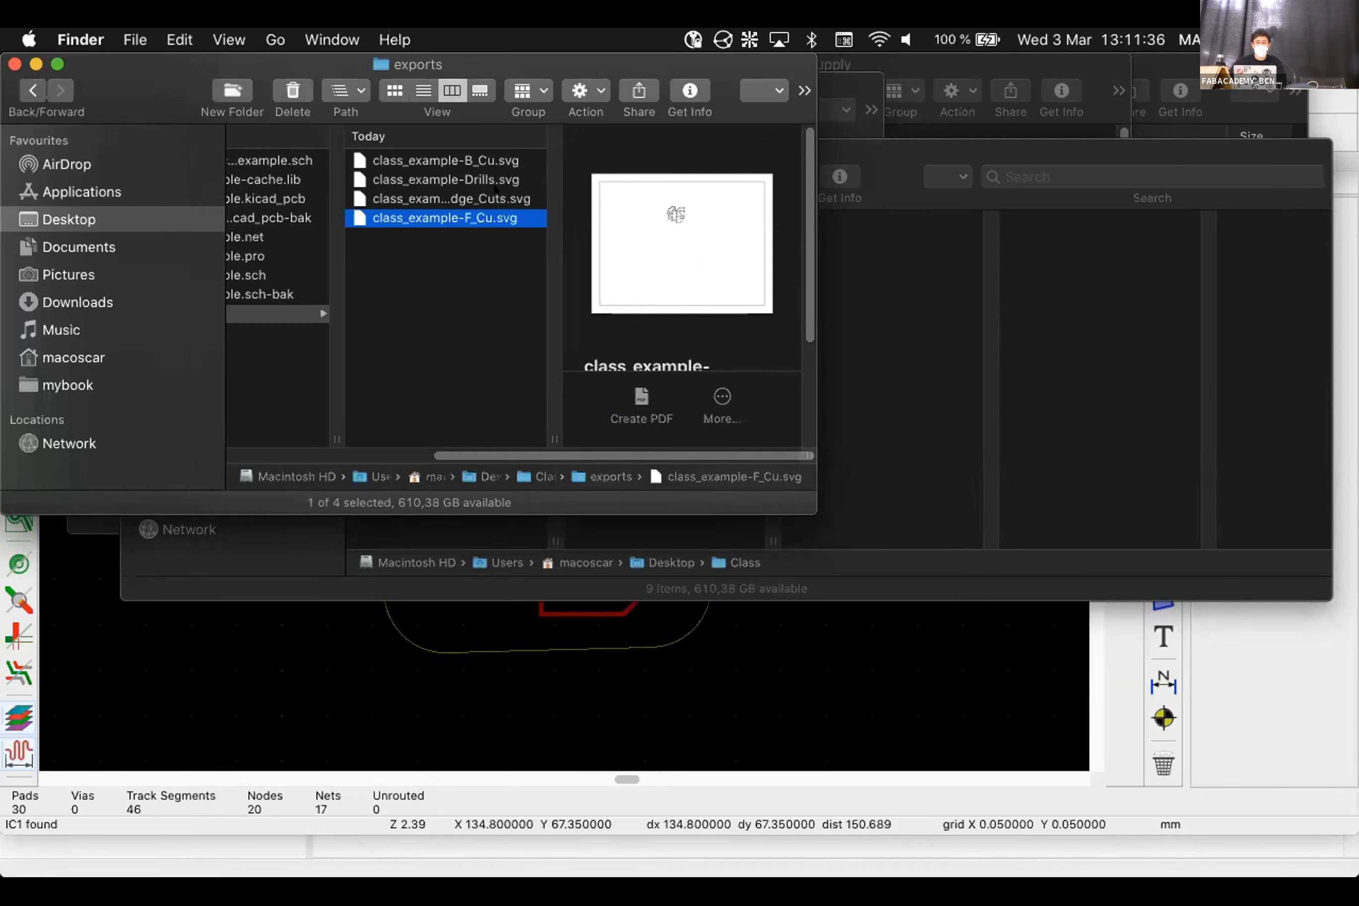
Widen the name column and Quick Look the Drills and B_Cu SVG exports
click(495, 198)
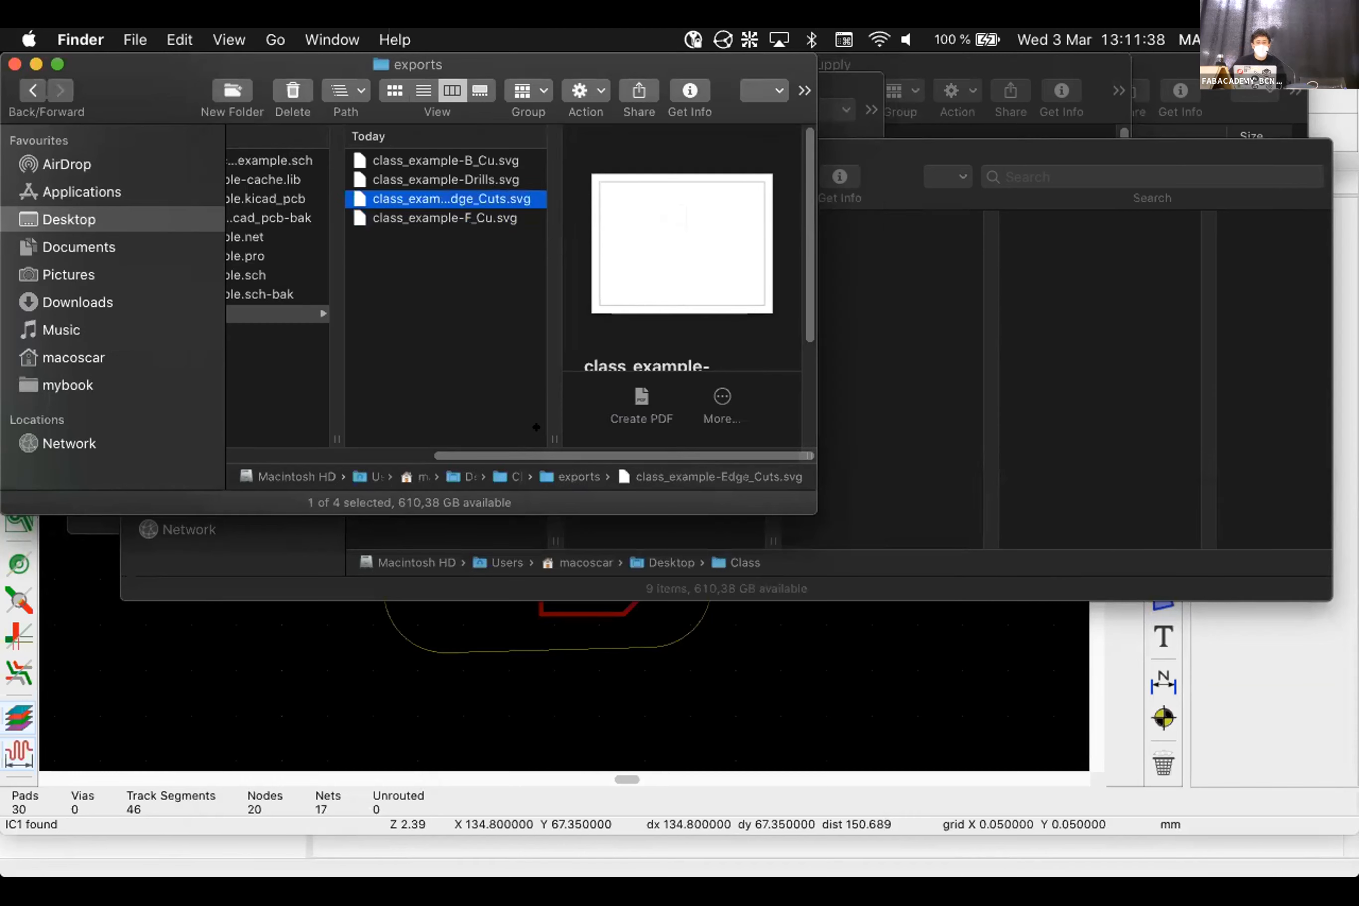
double_click(555, 439)
key(Up)
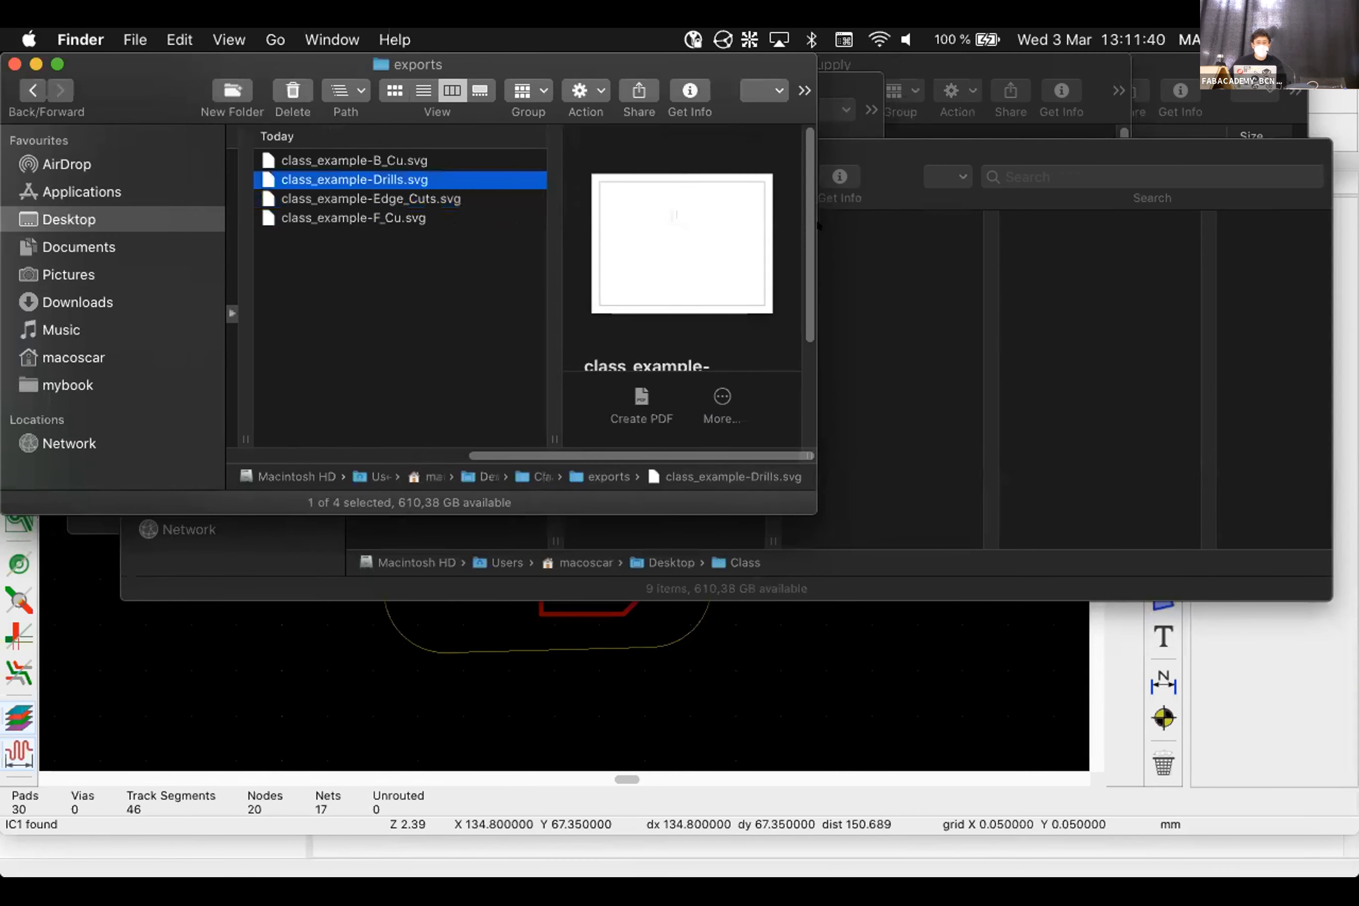
key(space)
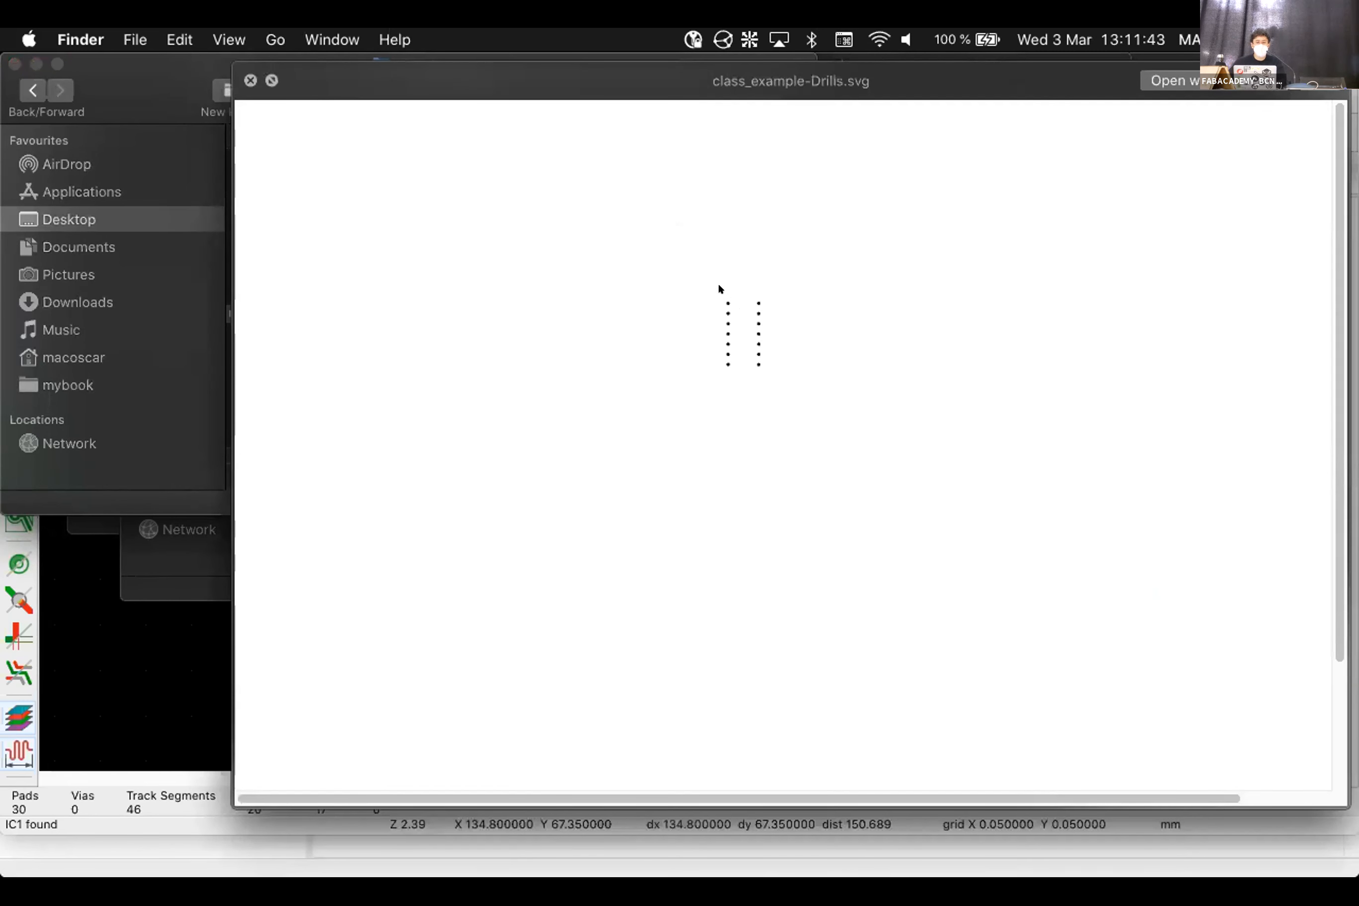
key(space)
key(Up)
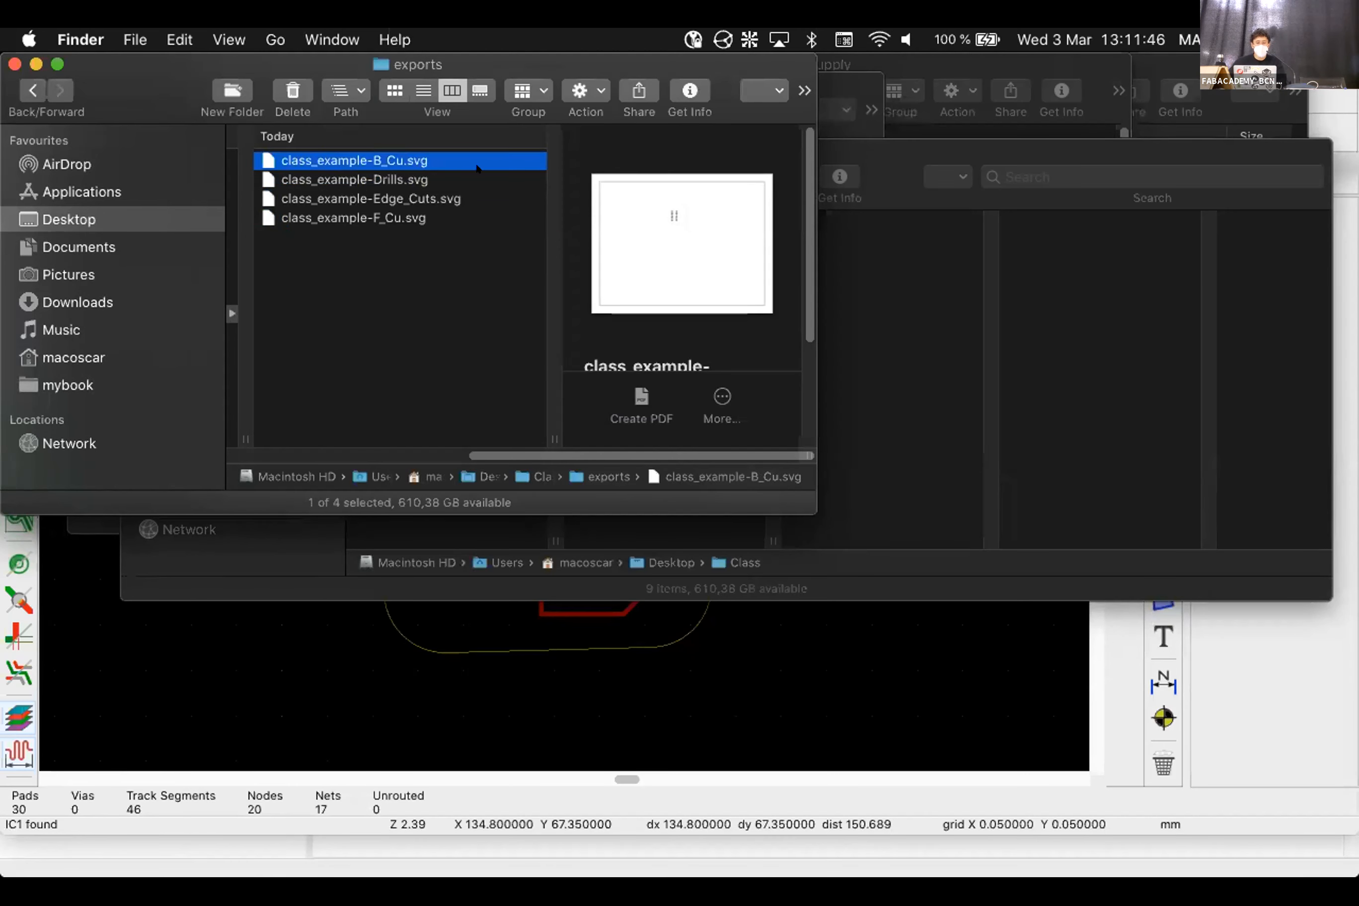
key(space)
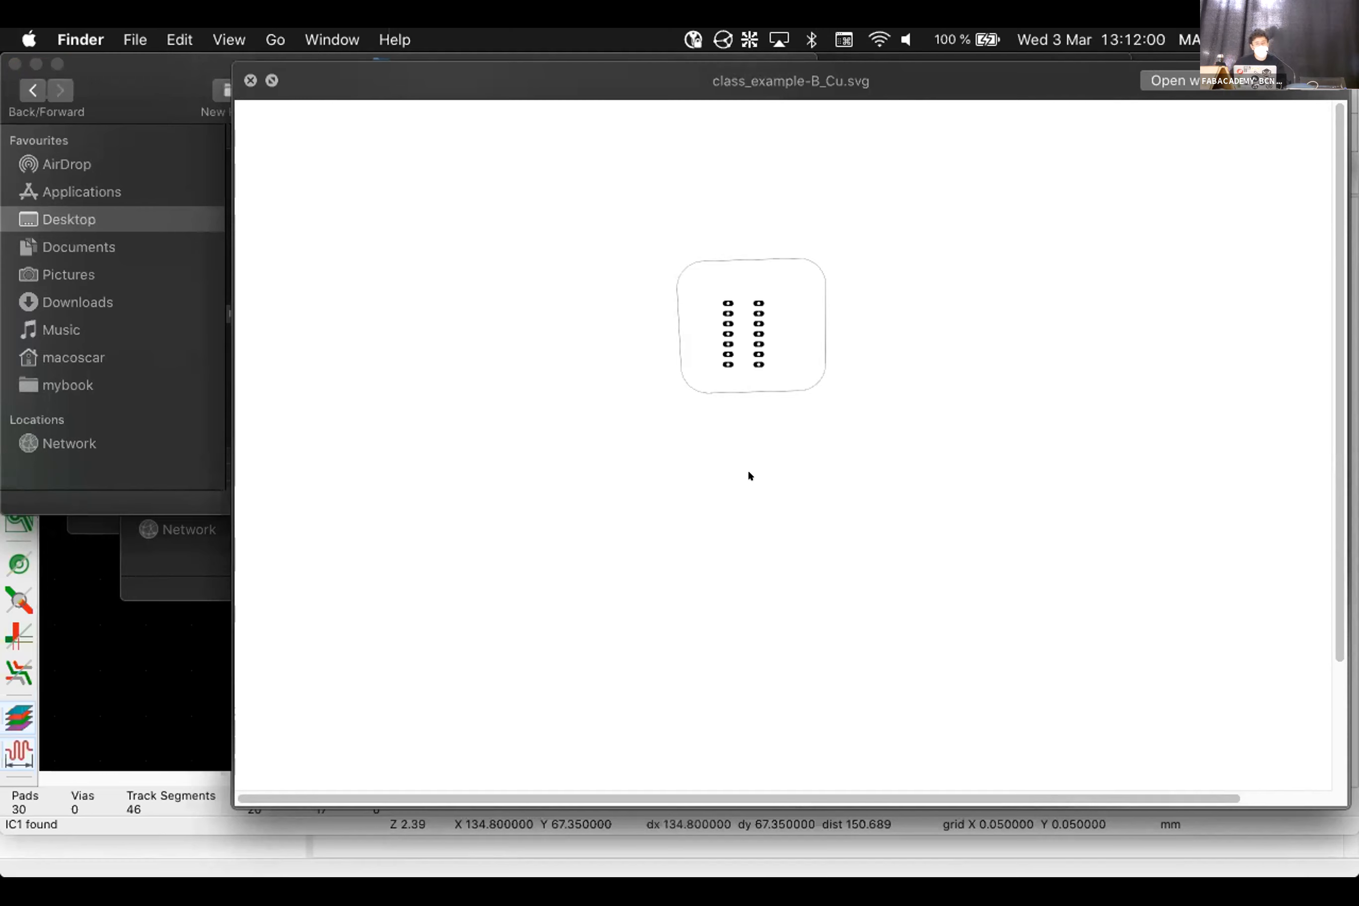
key(space)
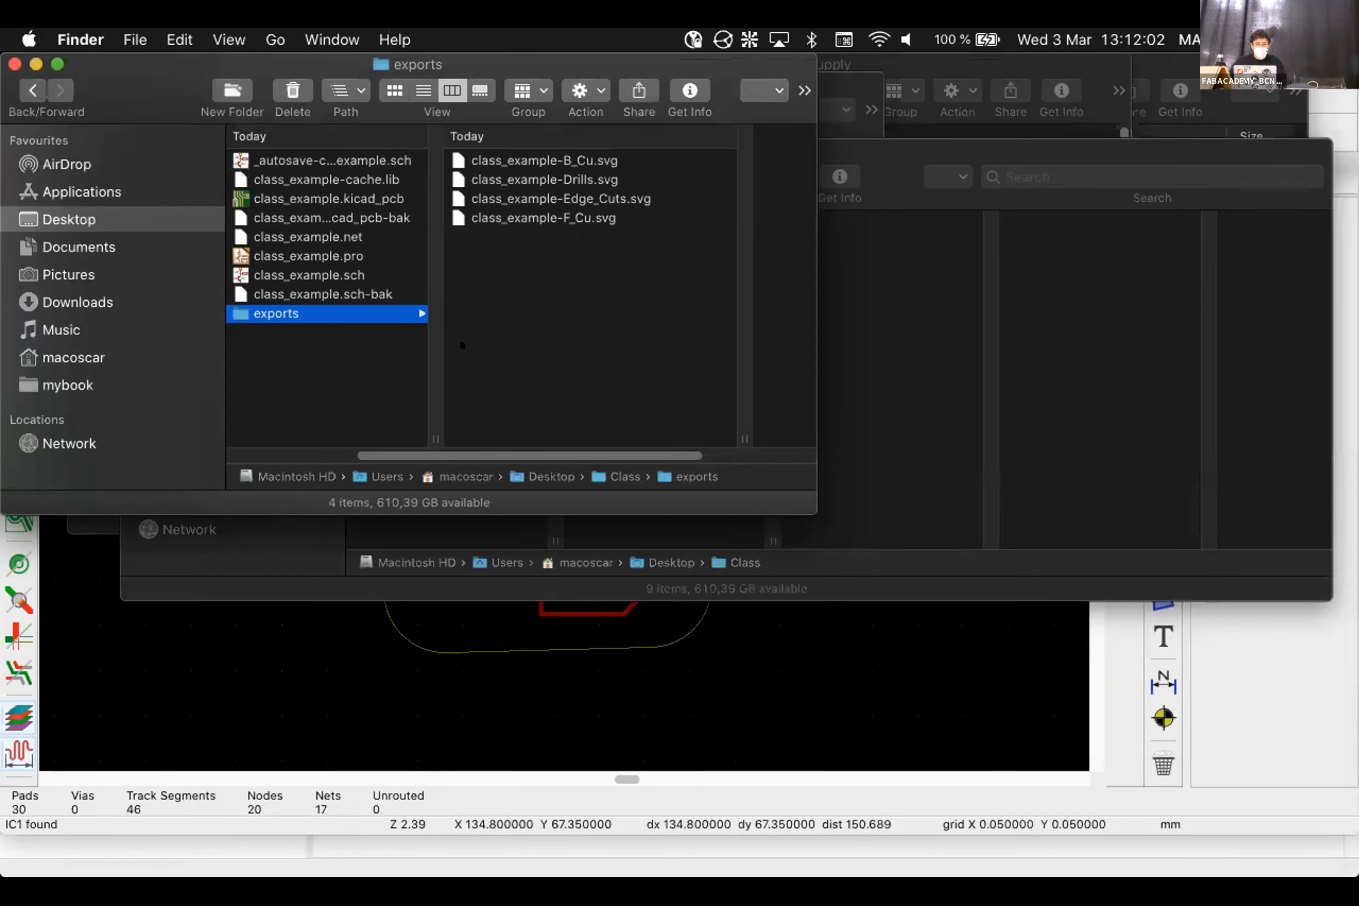
key(super+Tab)
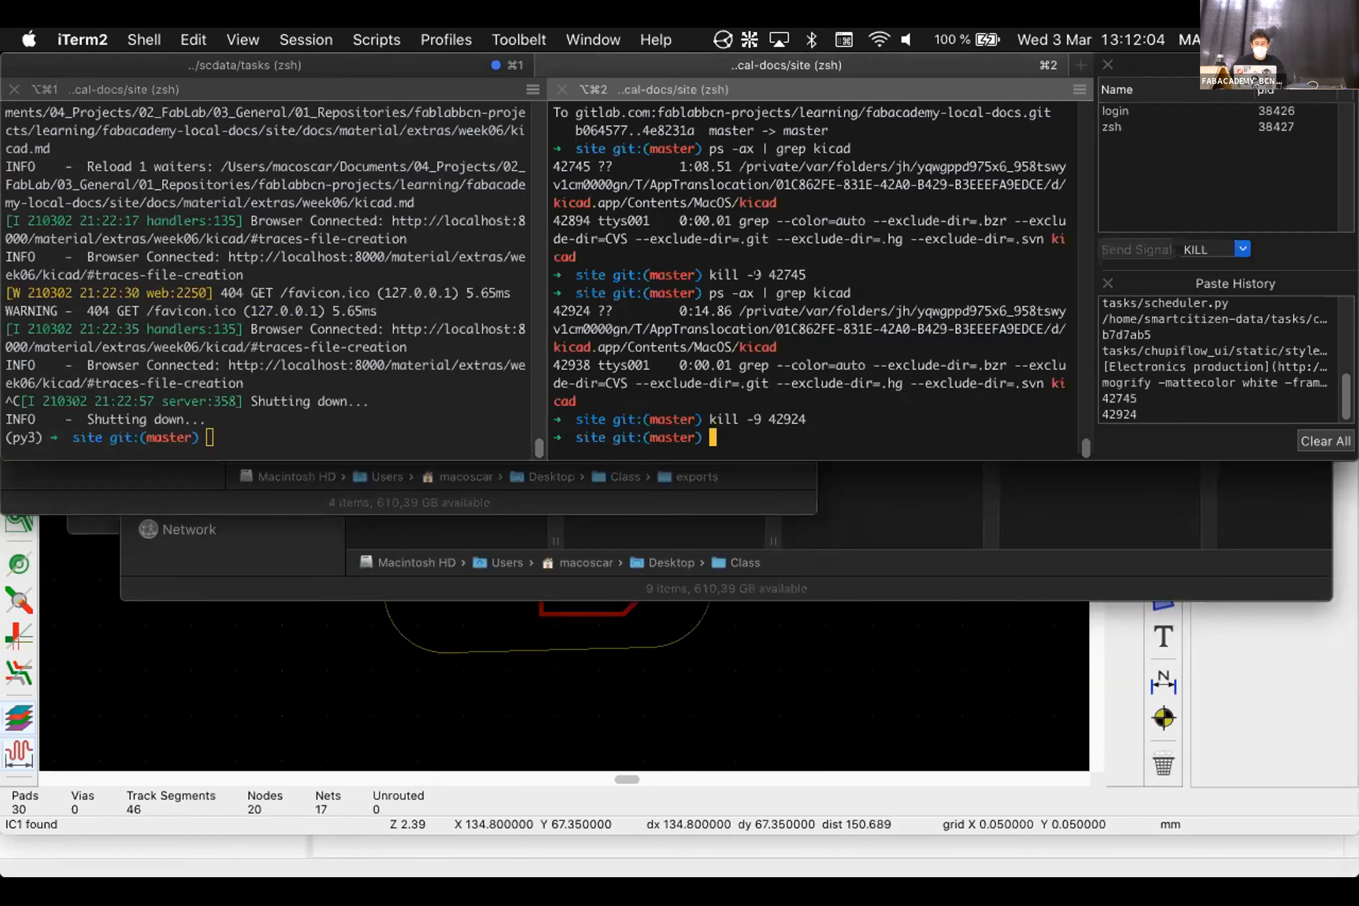
In a new iTerm2 tab, run cdf to move the shell into Class/exports
key(super+t)
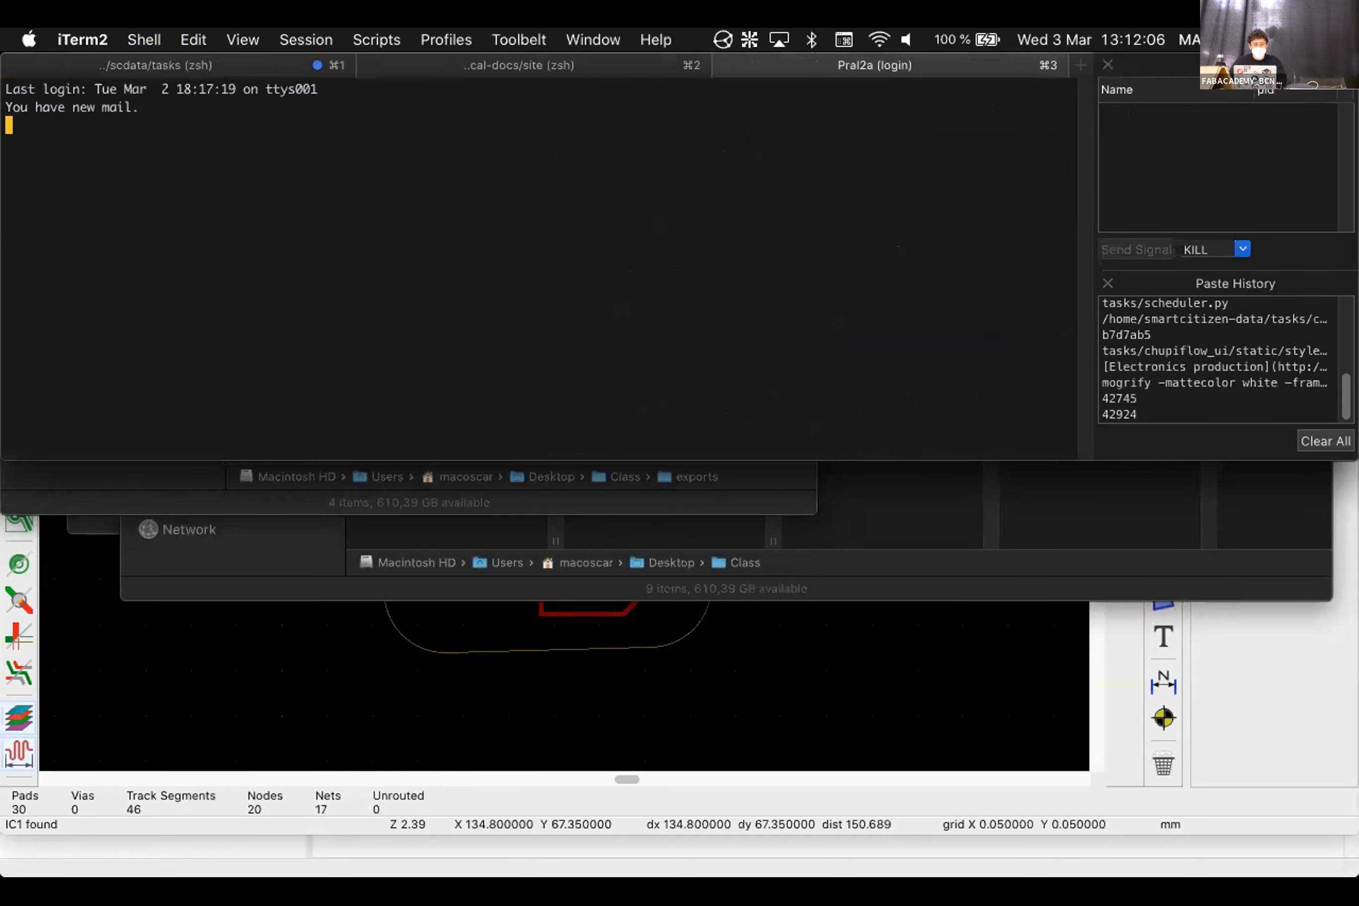
text(cdf)
key(Return)
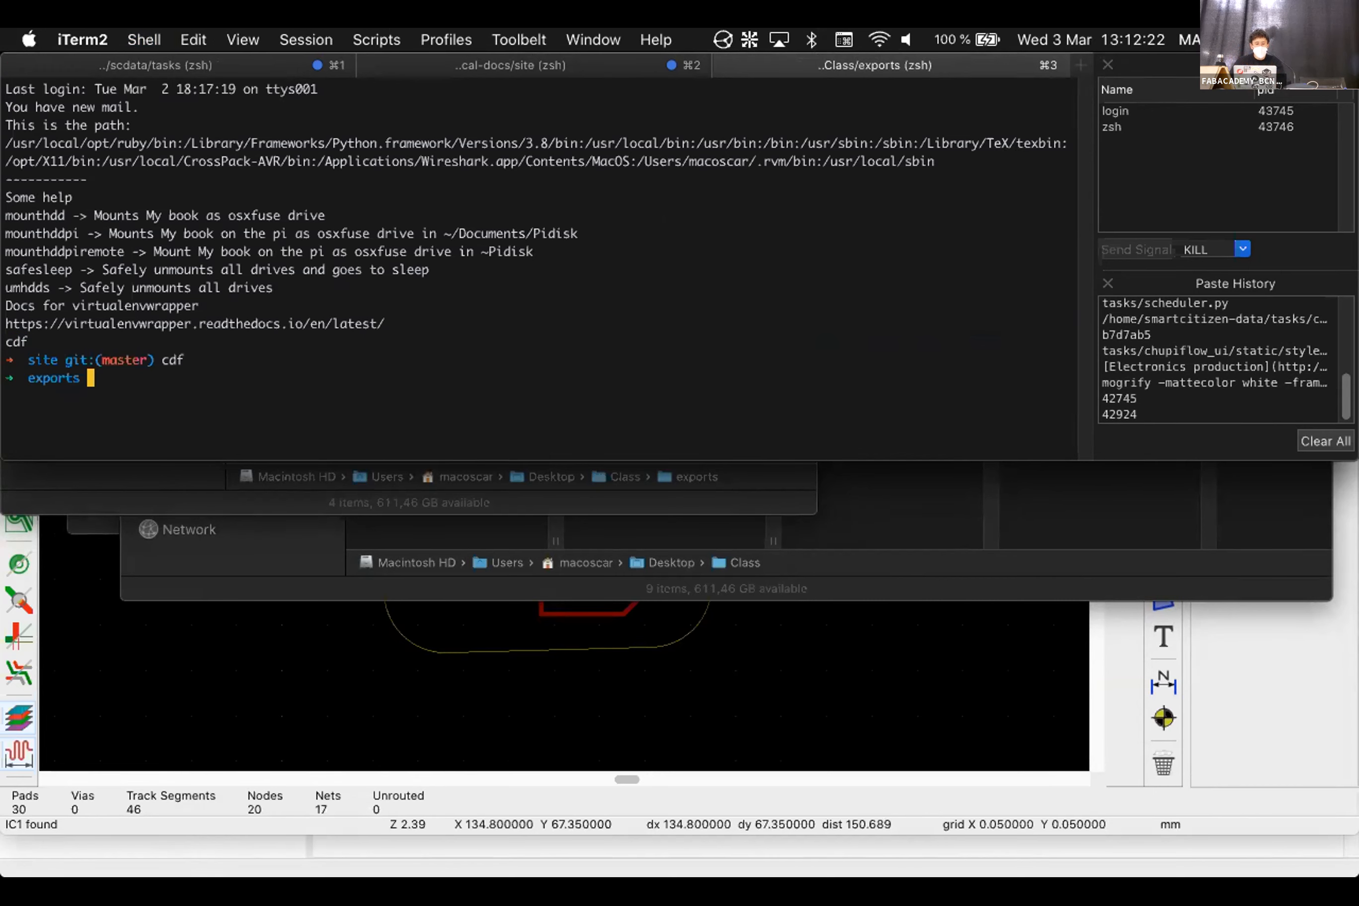
text(cdf)
key(Return)
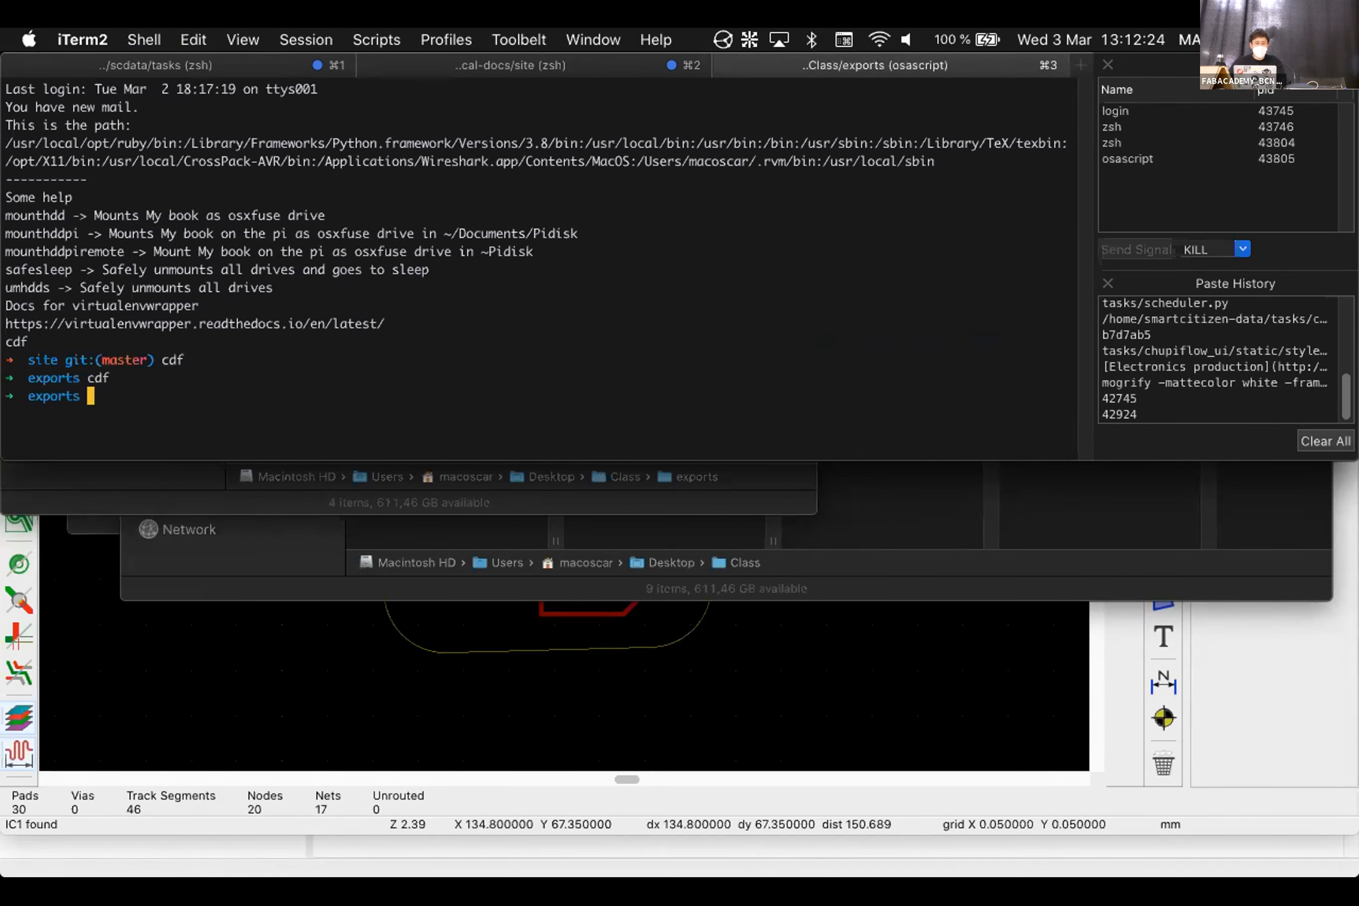
key(super+Tab)
key(super+Tab)
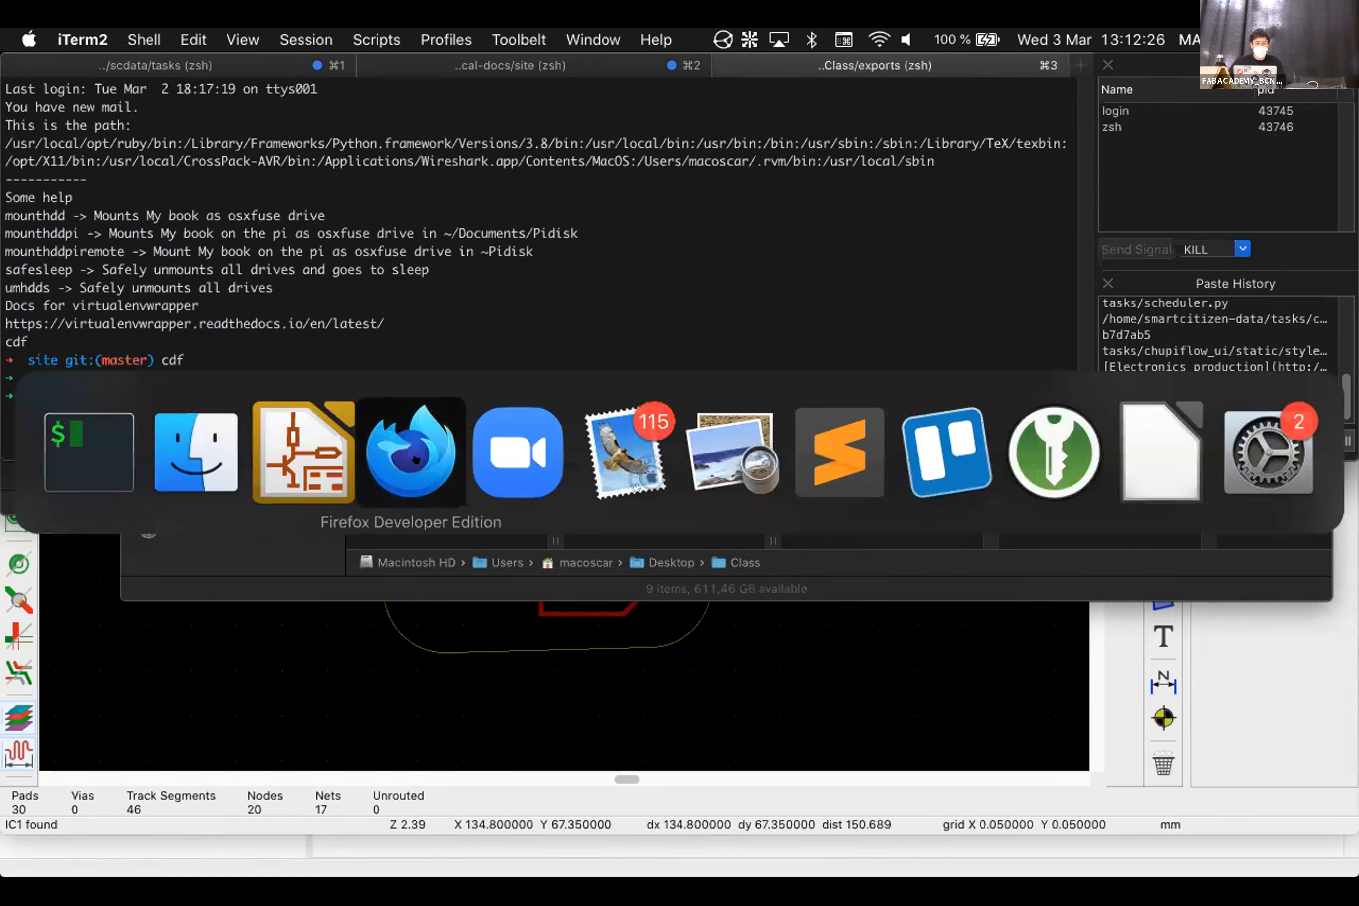
Read the README's 'Inkscape in command line' inkexp alias, then start an inkscape command in iTerm2
scroll(760, 526, down, 10)
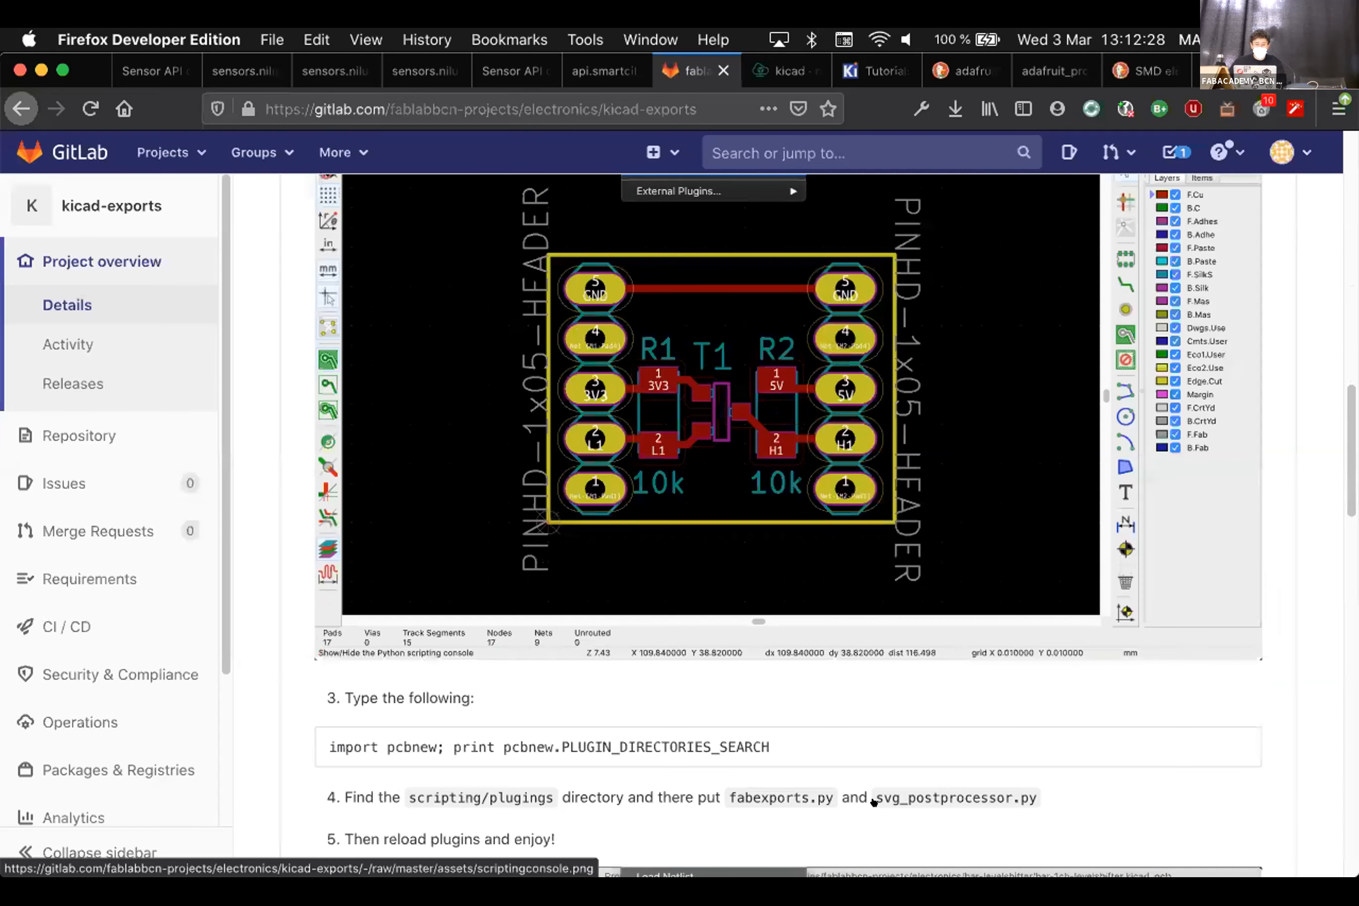
scroll(890, 757, down, 15)
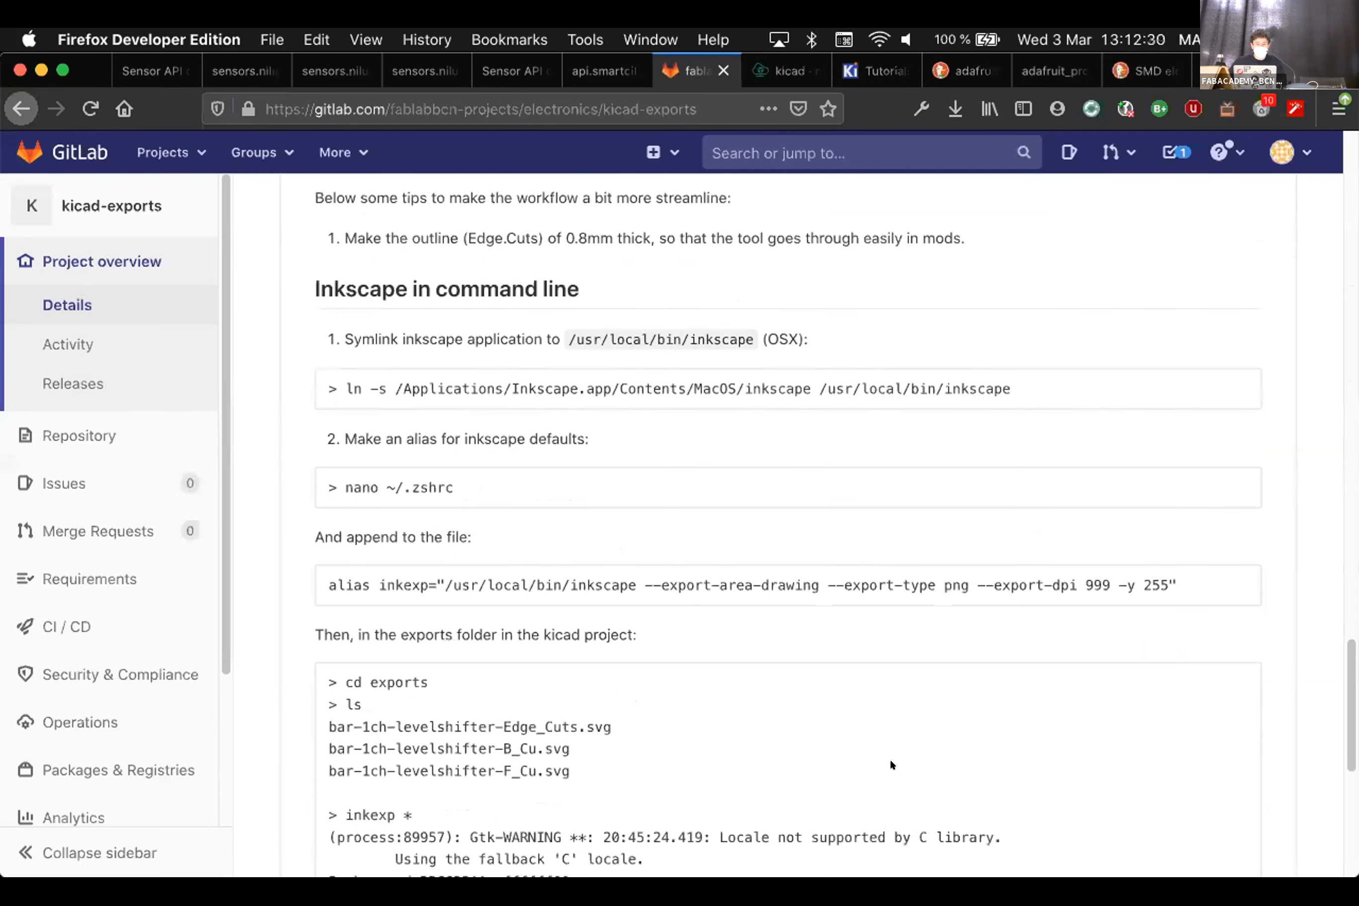
scroll(849, 601, down, 5)
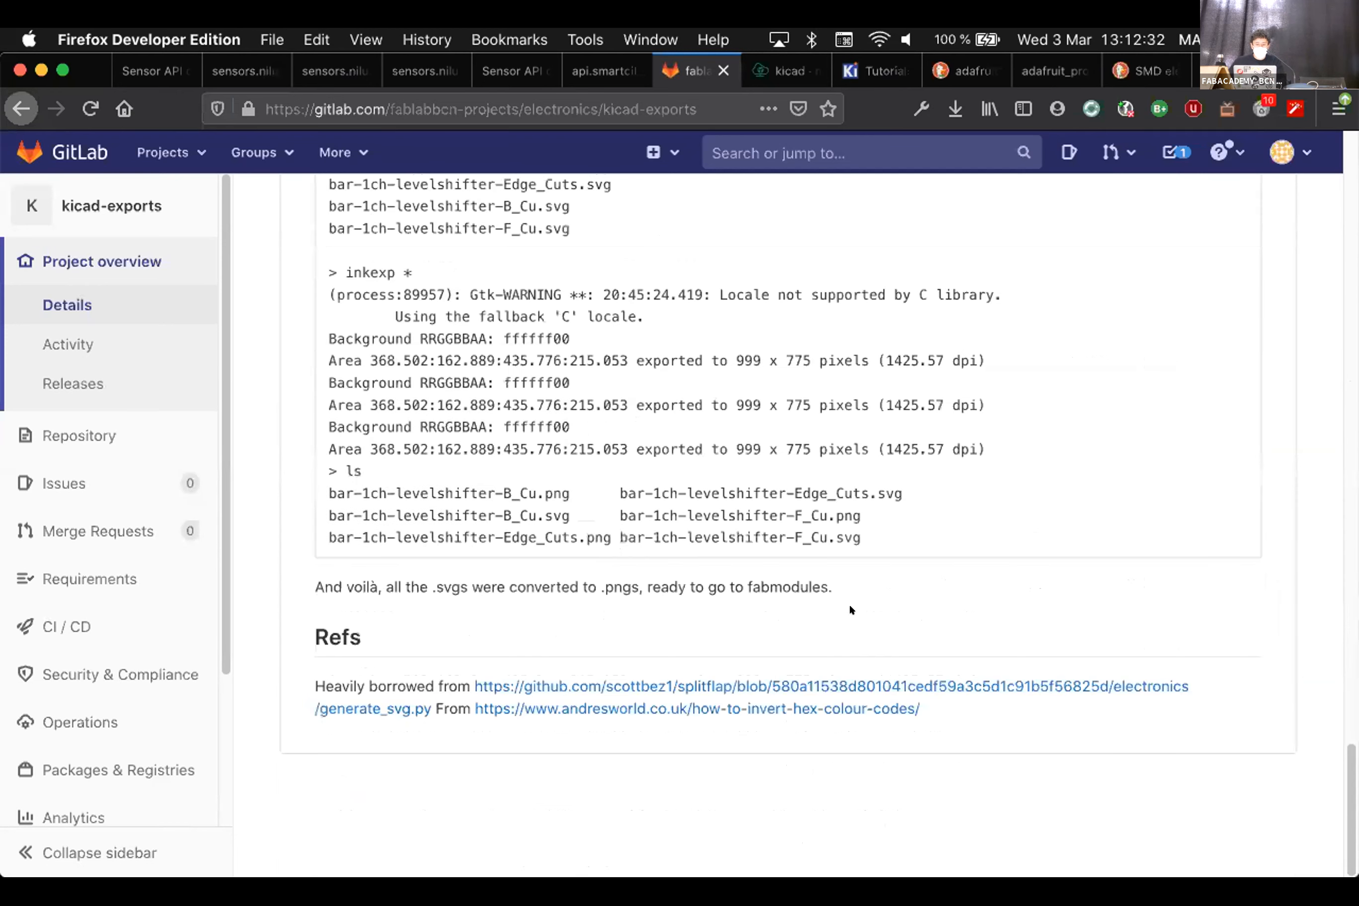
scroll(849, 600, up, 3)
scroll(851, 598, up, 3)
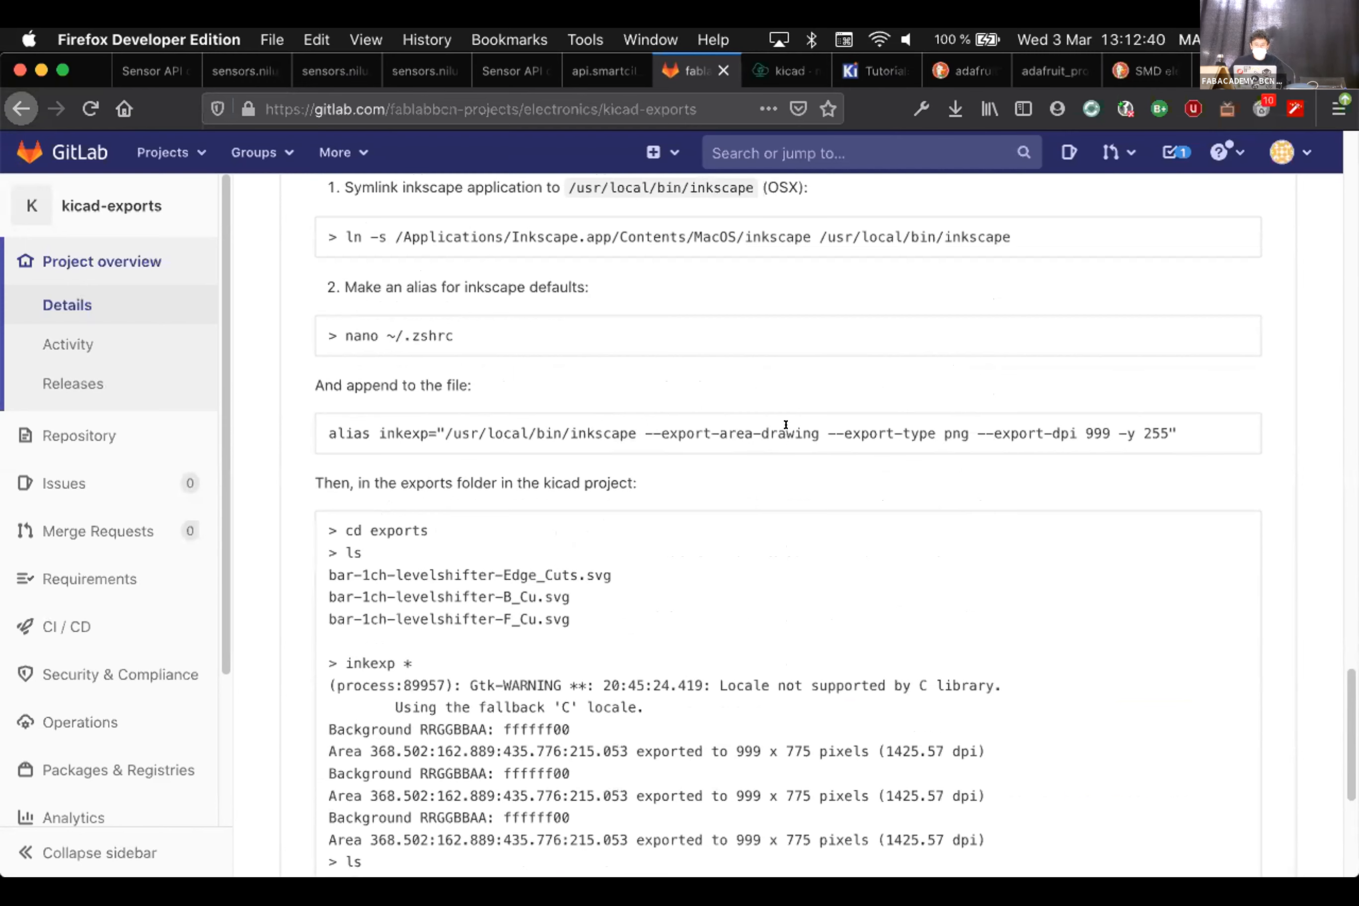
key(super+Tab)
text(inks)
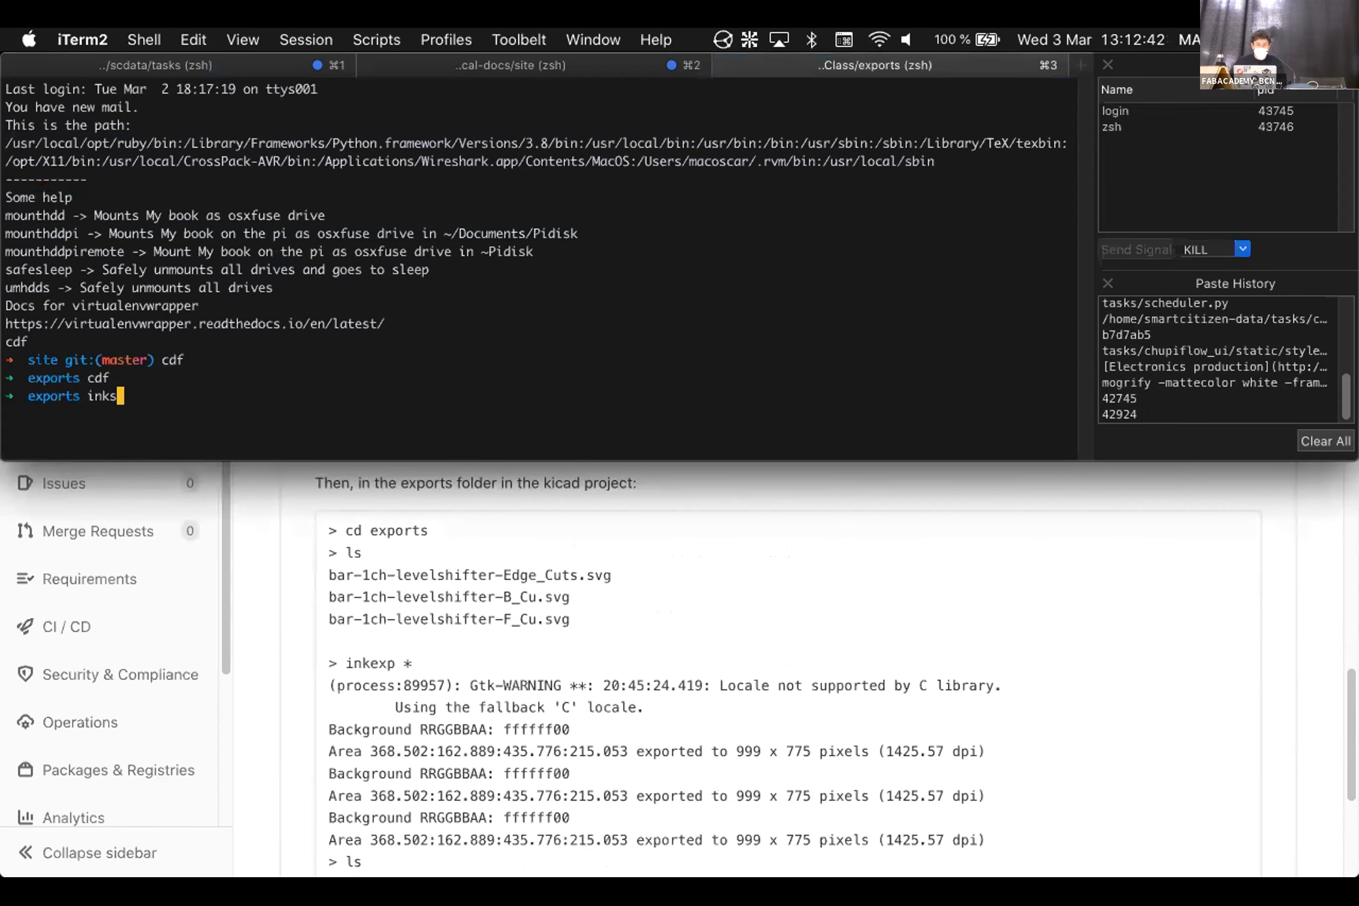
text(cape)
key(Up)
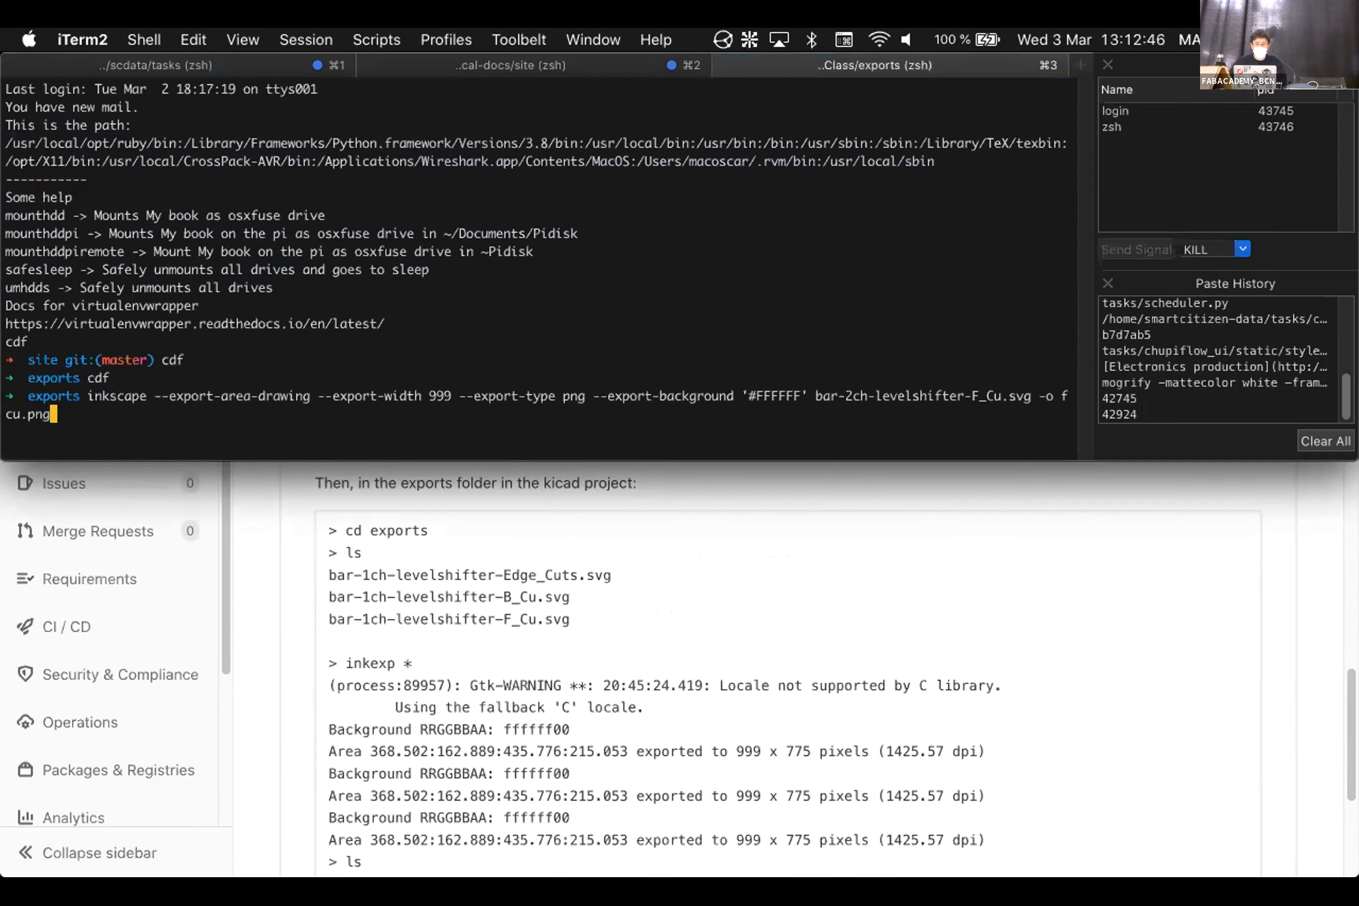
Step through the shell history for an earlier inkscape export command
key(BackSpace)
key(BackSpace)
key(BackSpace)
key(BackSpace)
key(BackSpace)
key(BackSpace)
key(BackSpace)
key(BackSpace)
key(BackSpace)
key(BackSpace)
key(BackSpace)
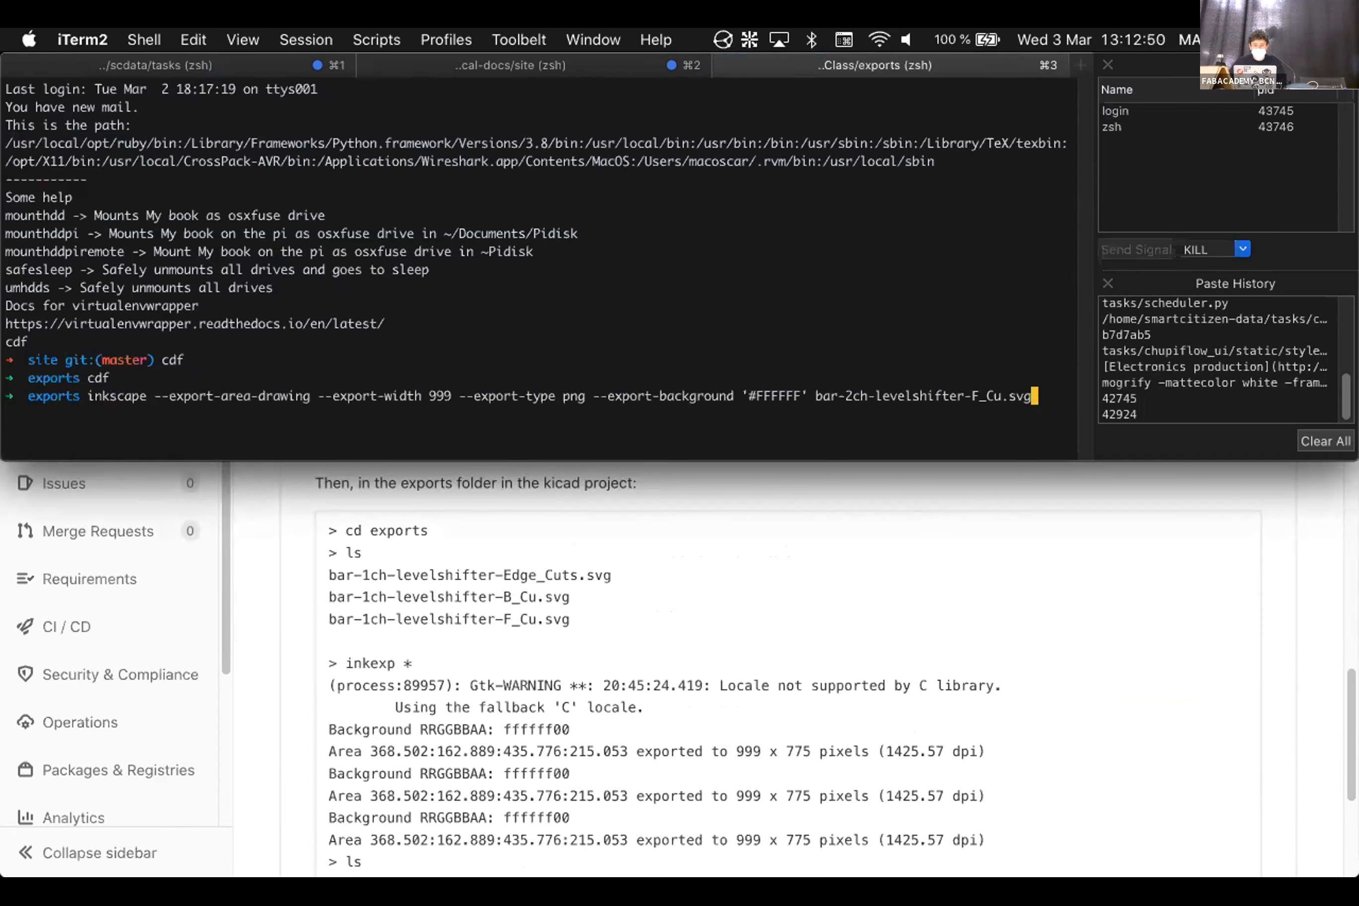
key(Up)
key(Up)
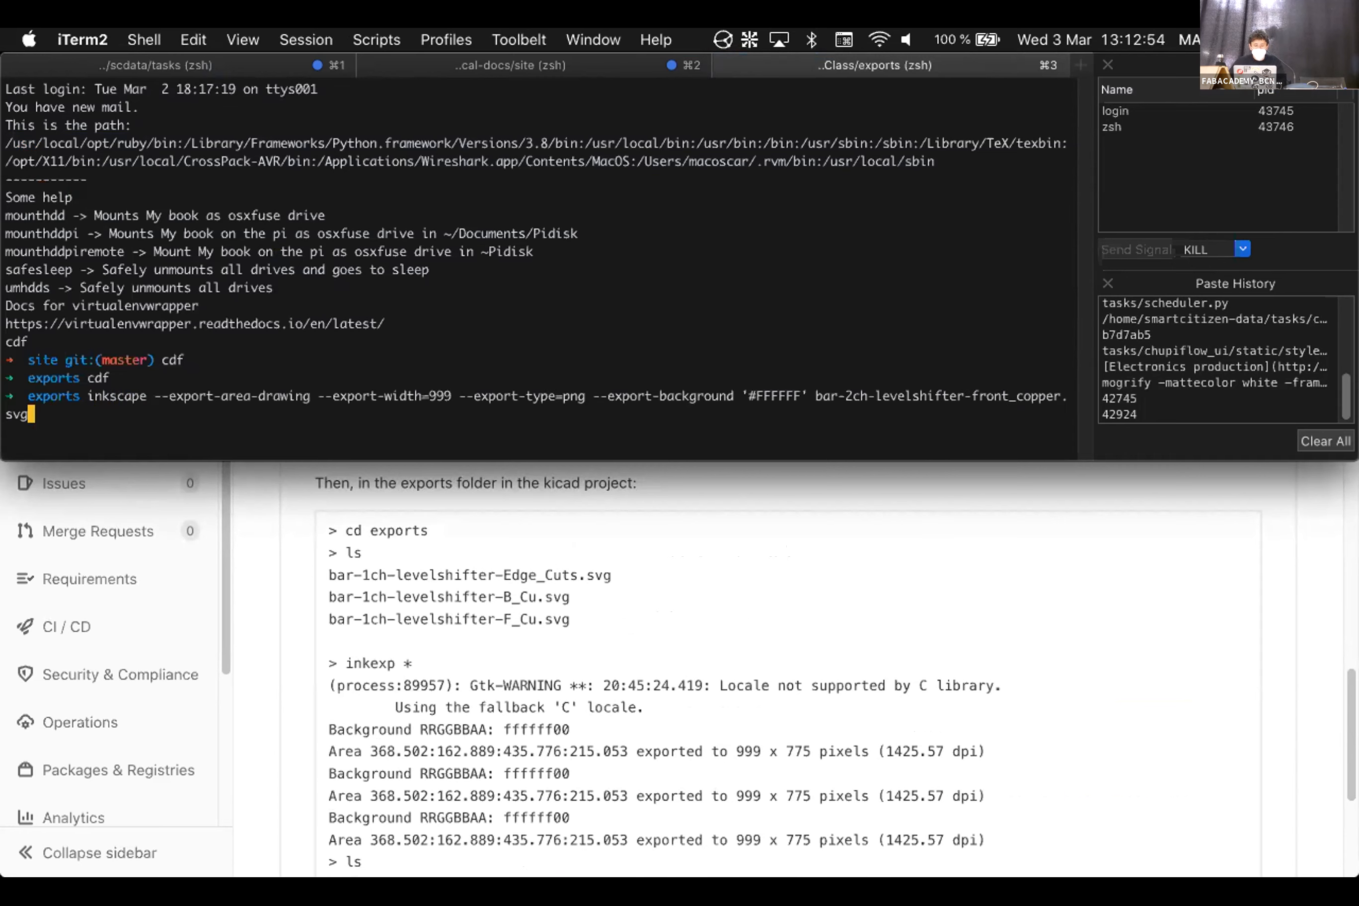
key(Down)
key(Up)
key(Down)
key(Down)
key(Down)
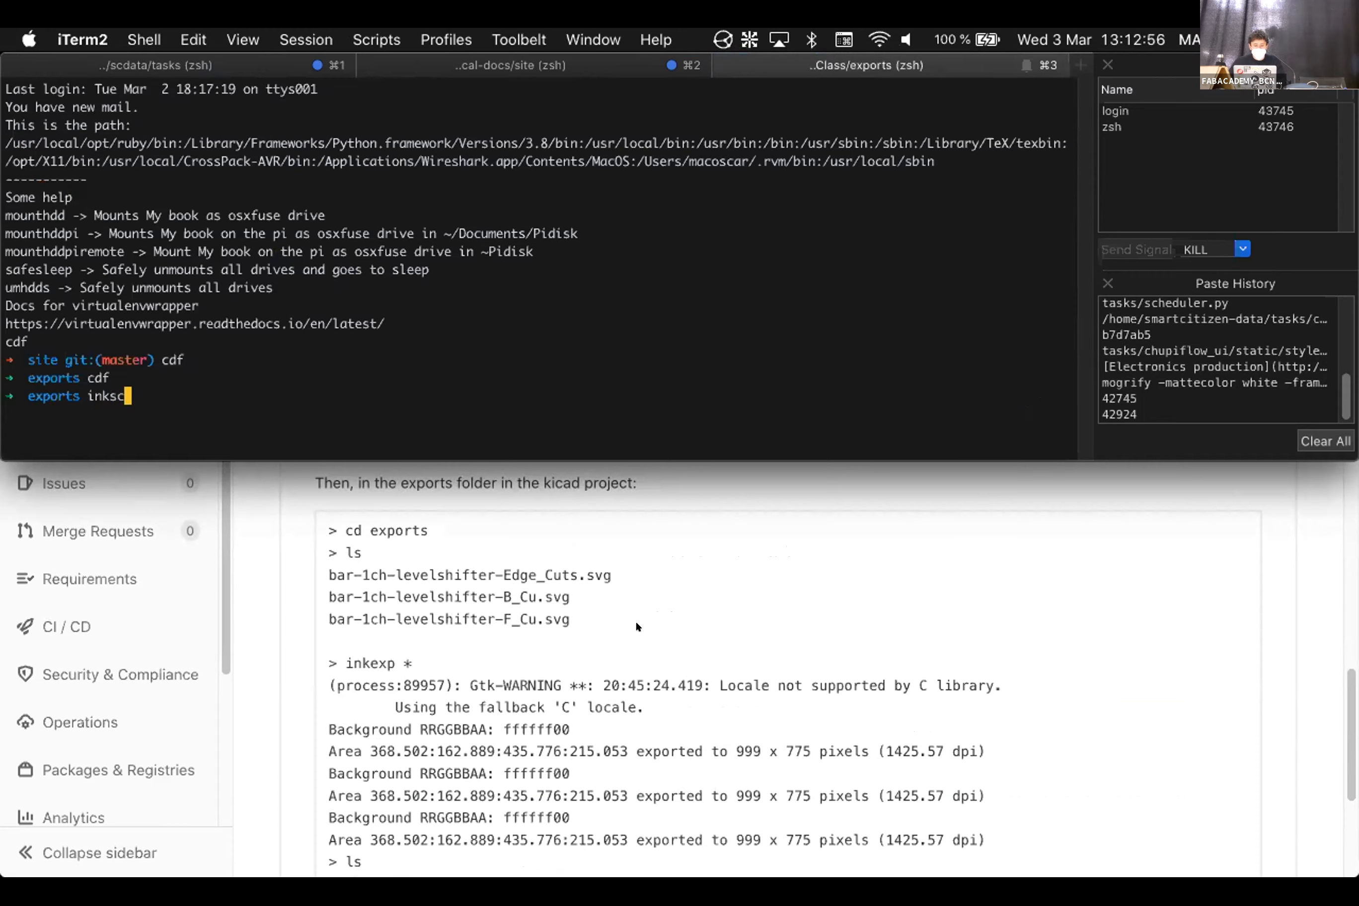
scroll(640, 622, down, 2)
scroll(646, 620, up, 1)
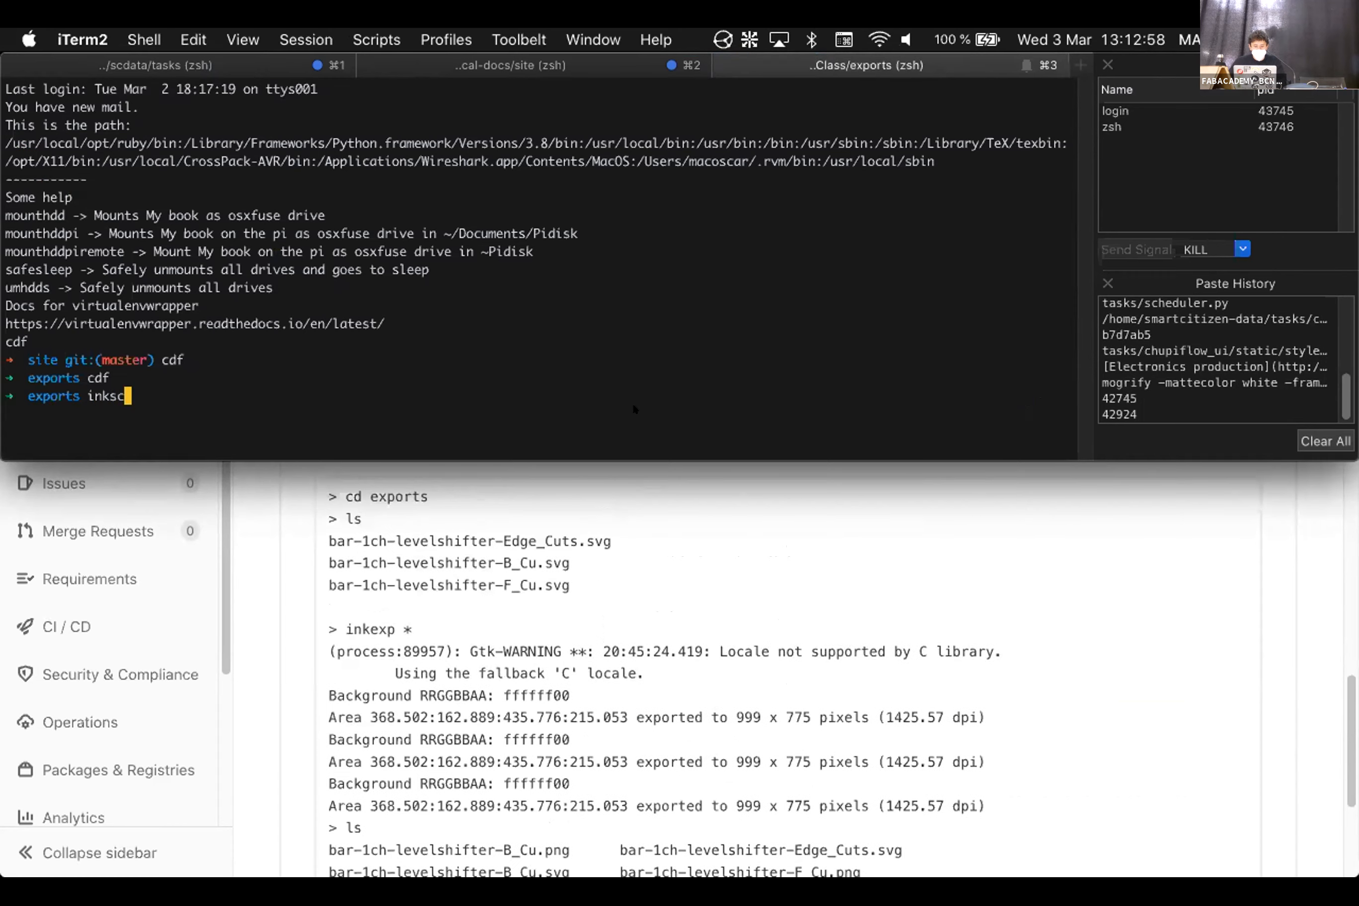
Copy 'inkexp *' from the guide and run it to export every SVG to PNG
click(377, 630)
drag(346, 629, 459, 621)
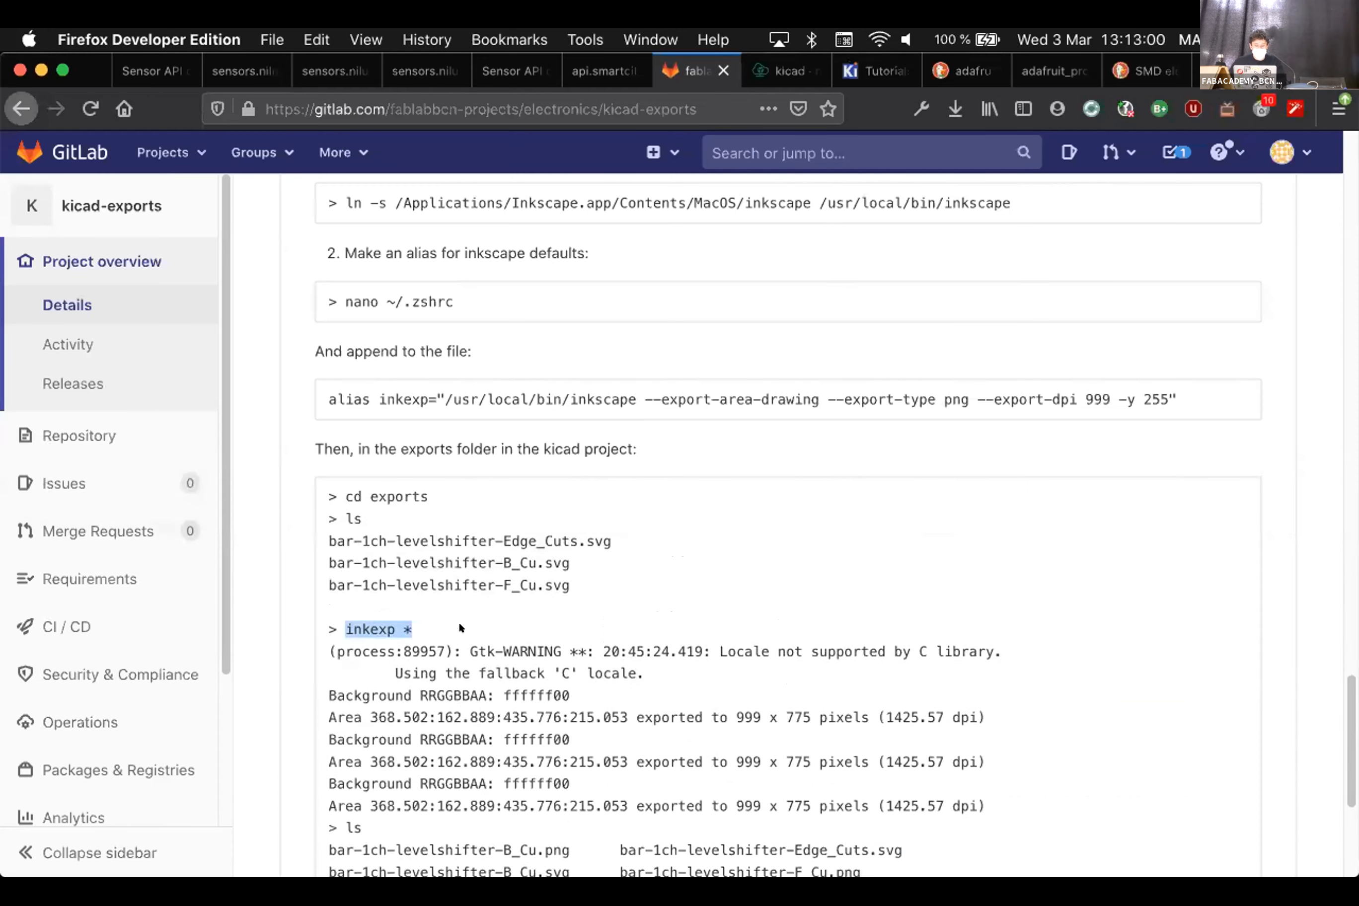
key(super+Tab)
key(BackSpace)
key(BackSpace)
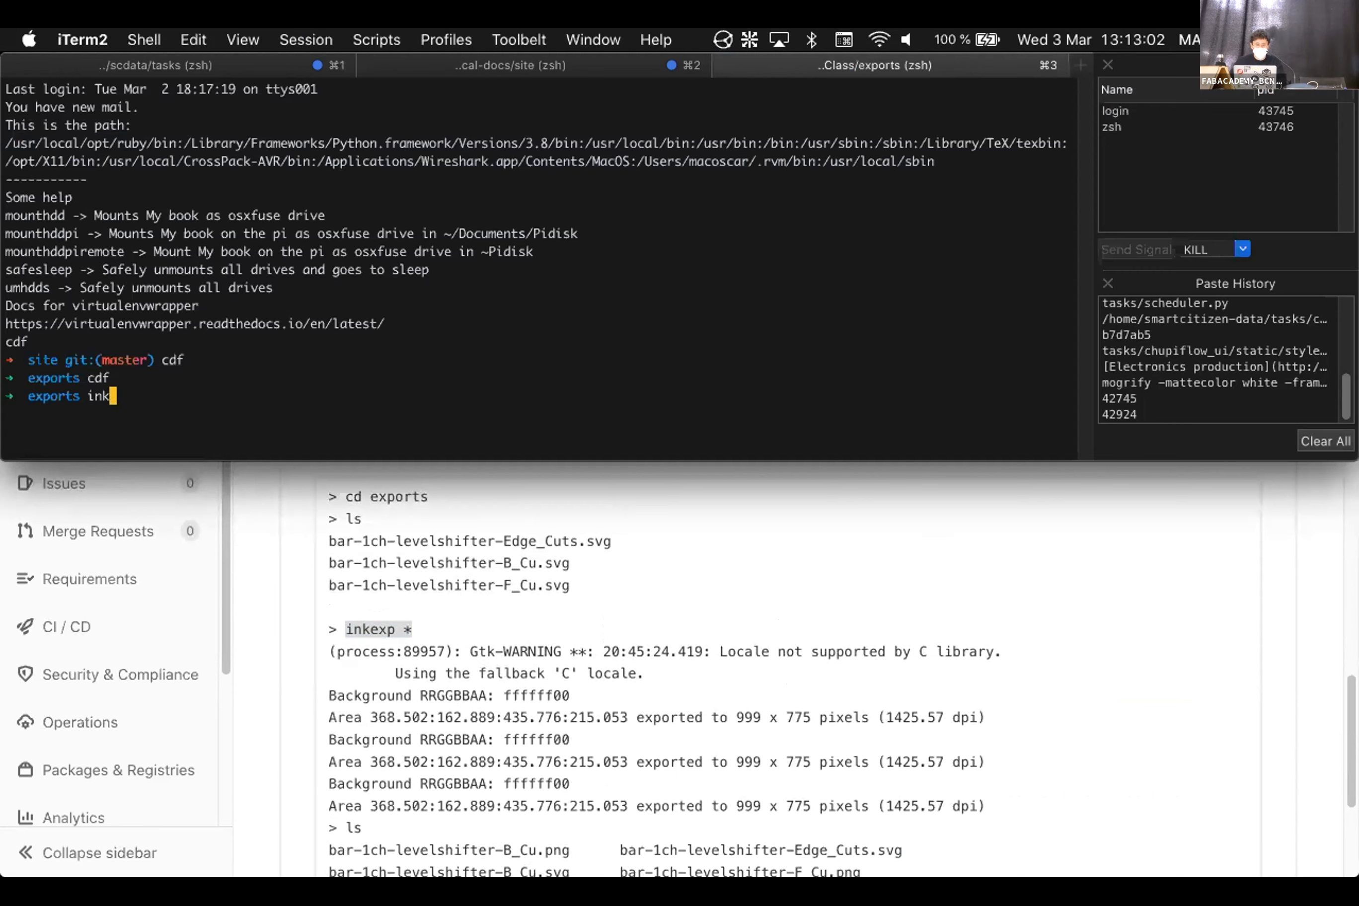
text(exp *)
key(Return)
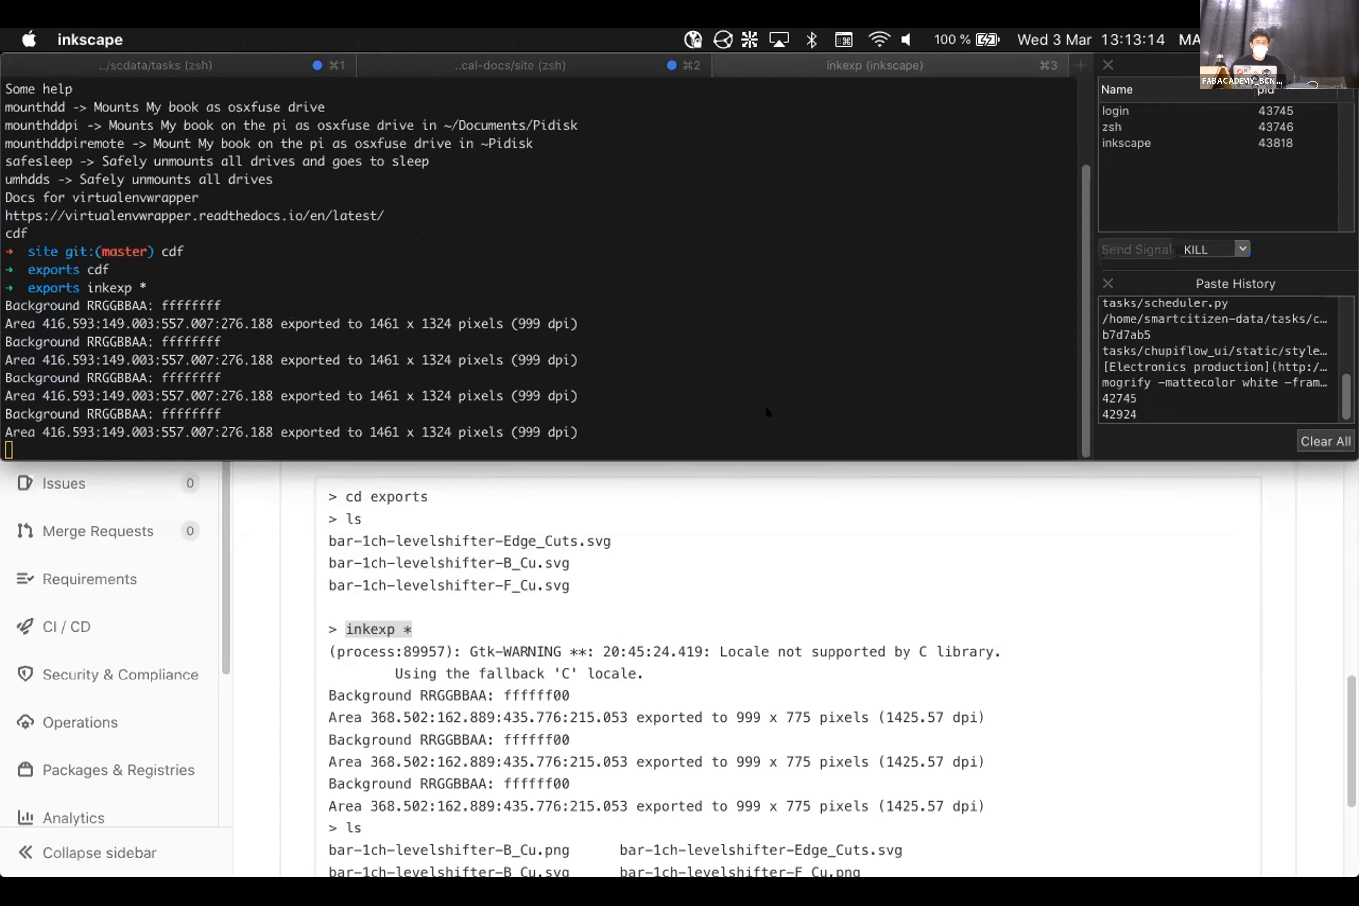
Quick Look class_example-F_Cu.png in exports to confirm black traces on white
mouse_move(212, 465)
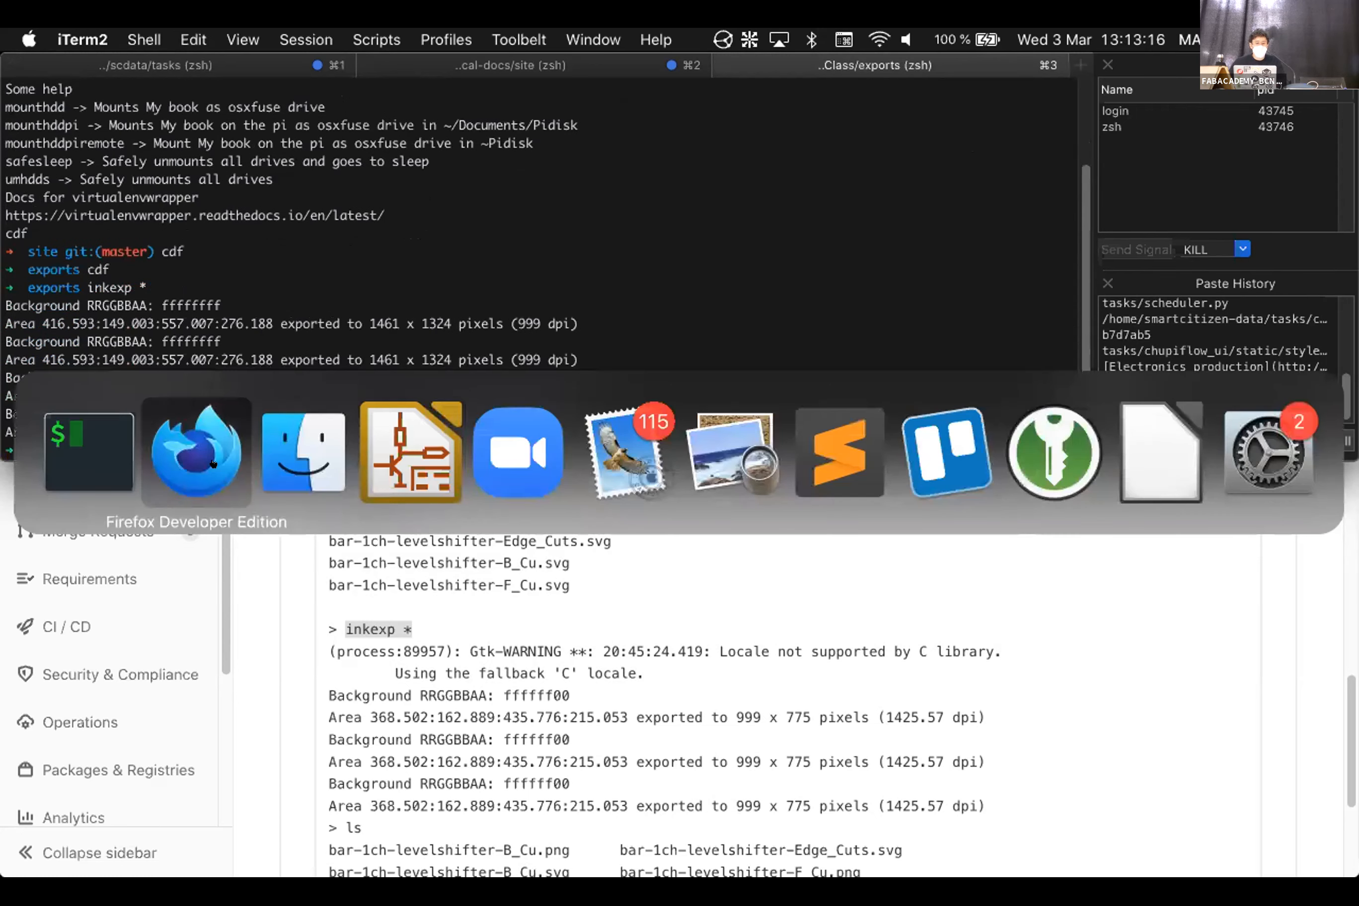
click(298, 453)
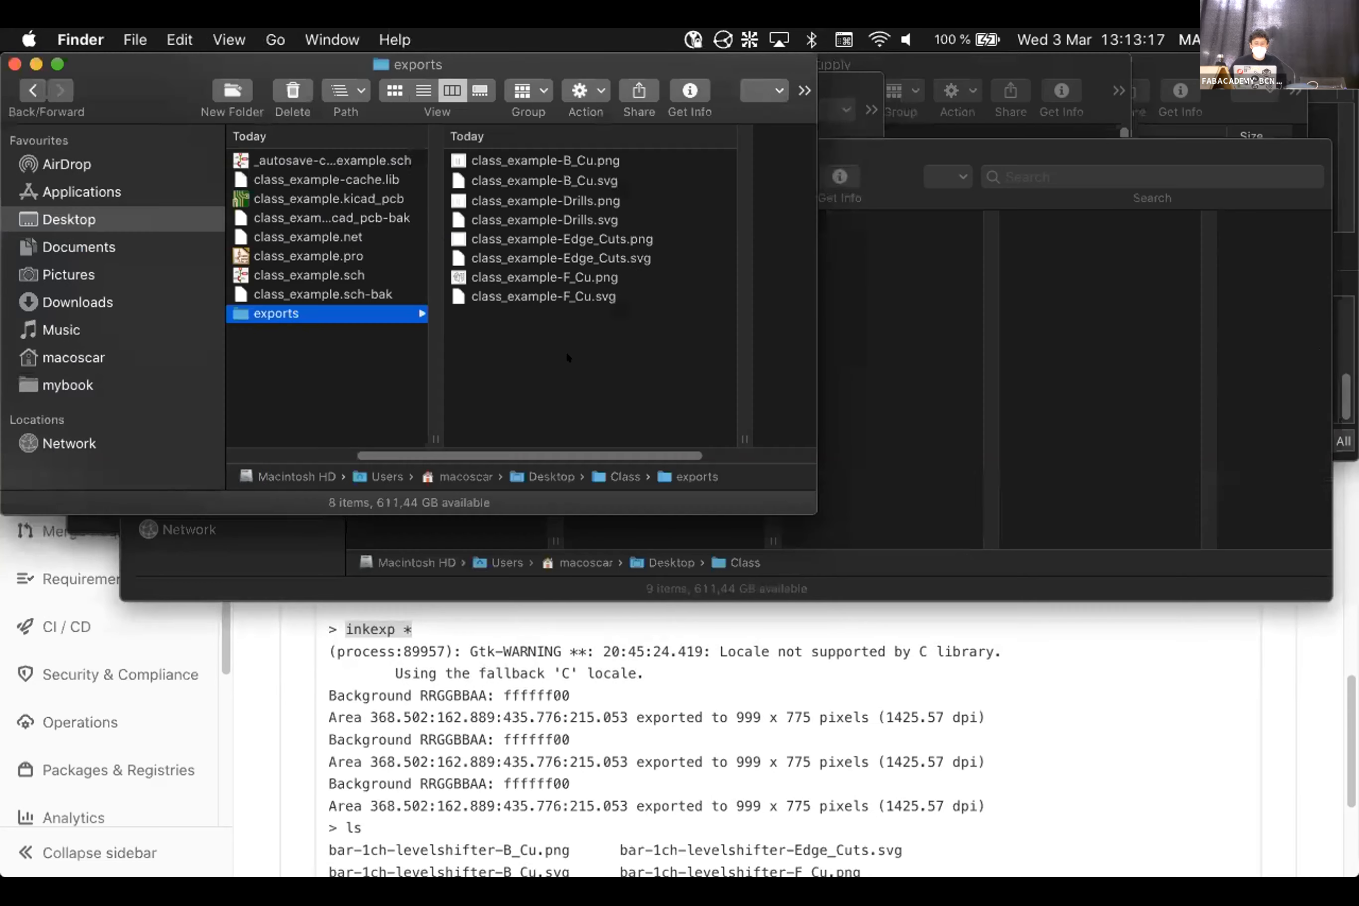
click(587, 276)
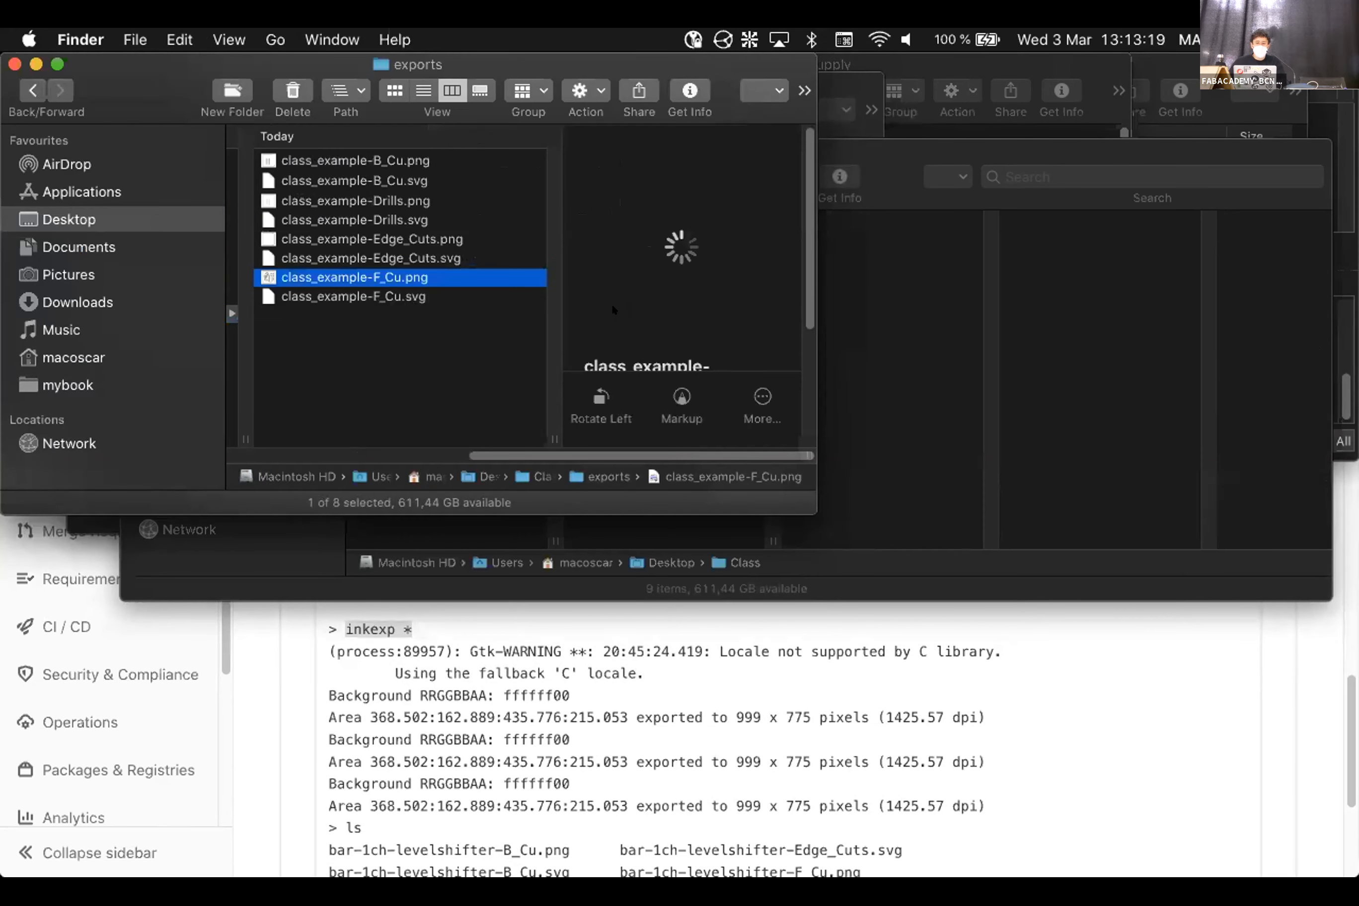
key(space)
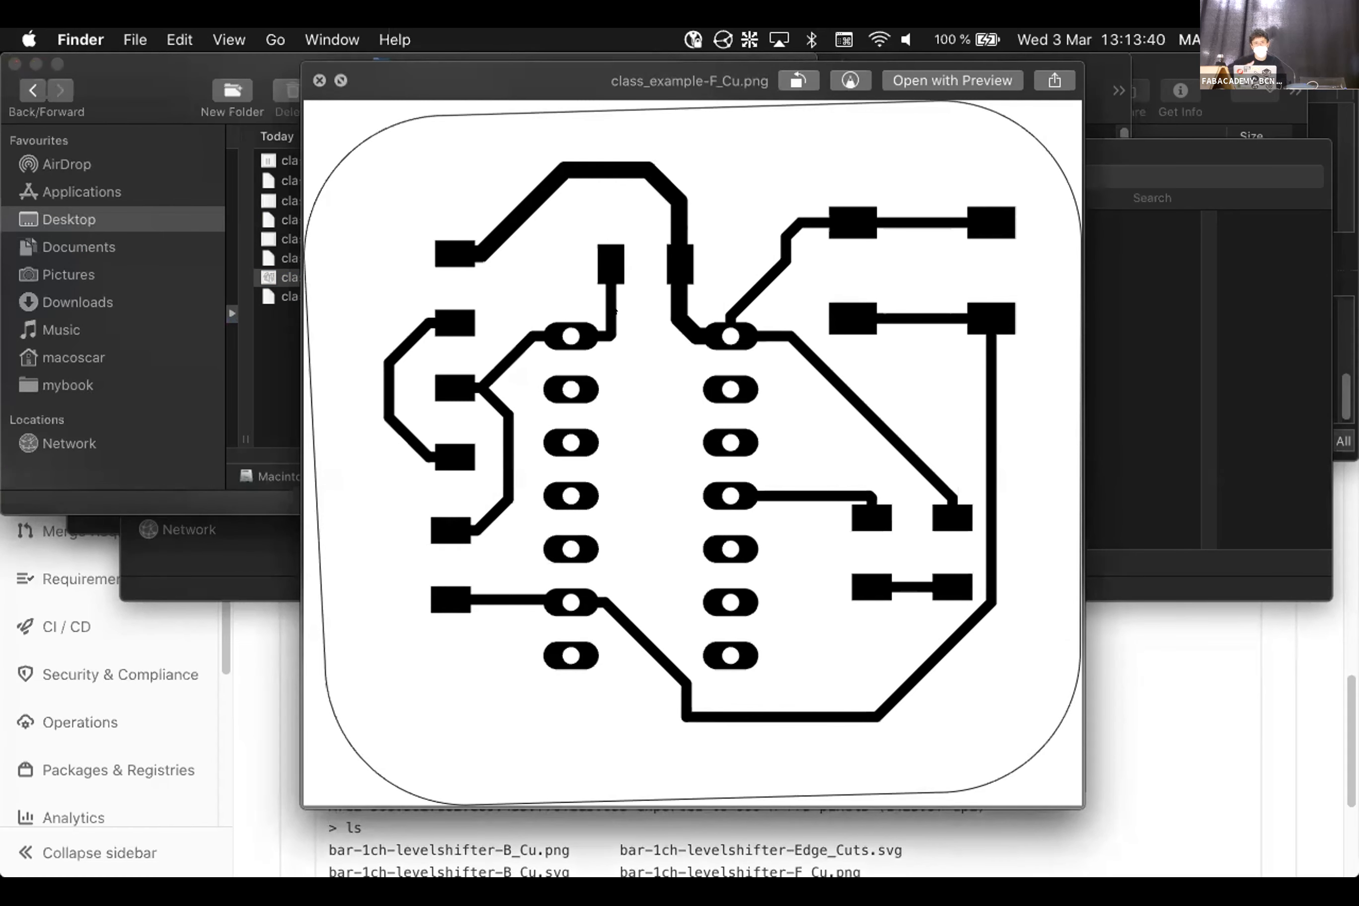
key(space)
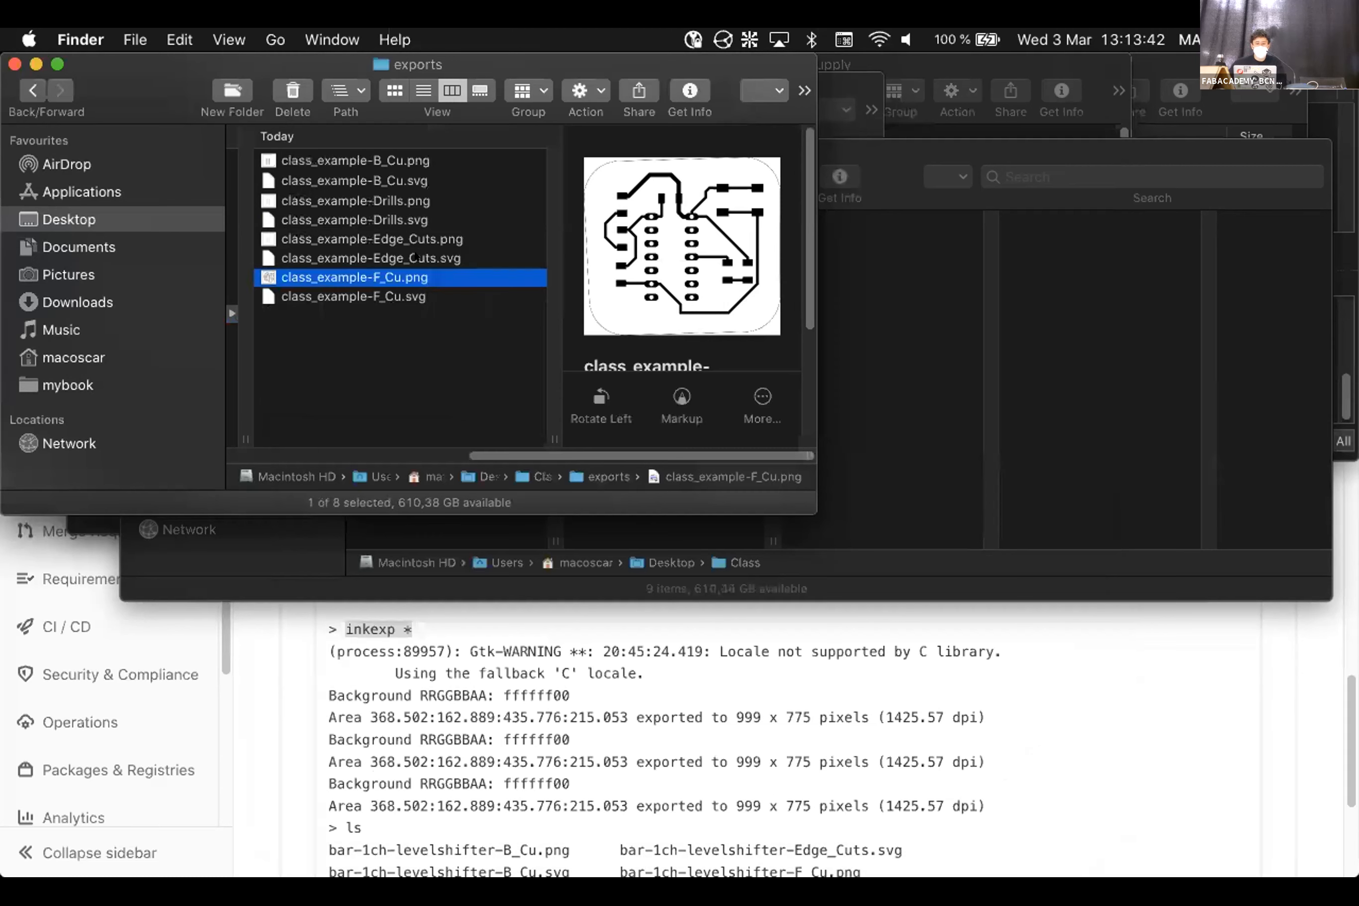
key(Return)
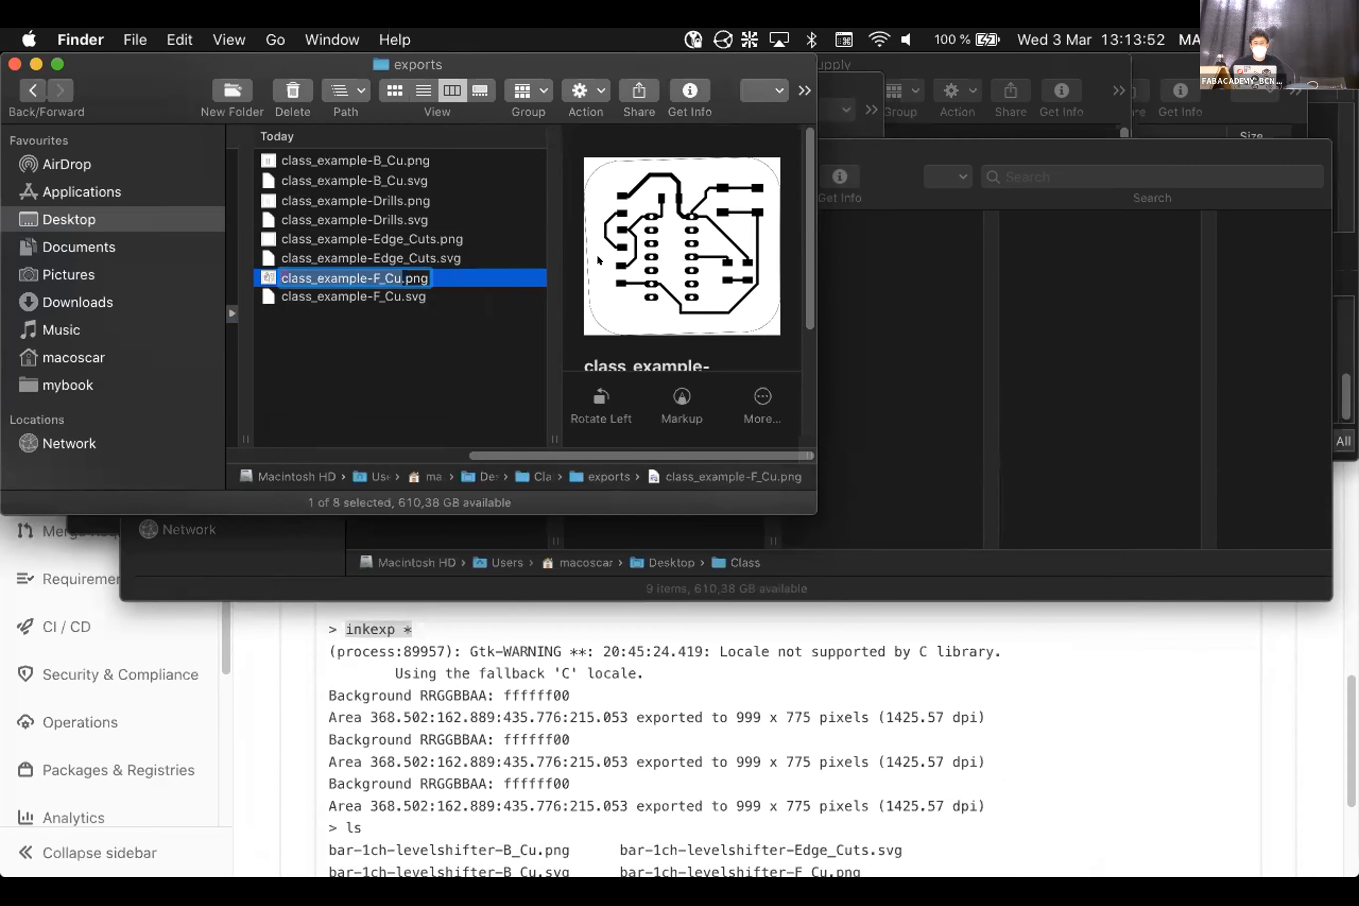
click(599, 277)
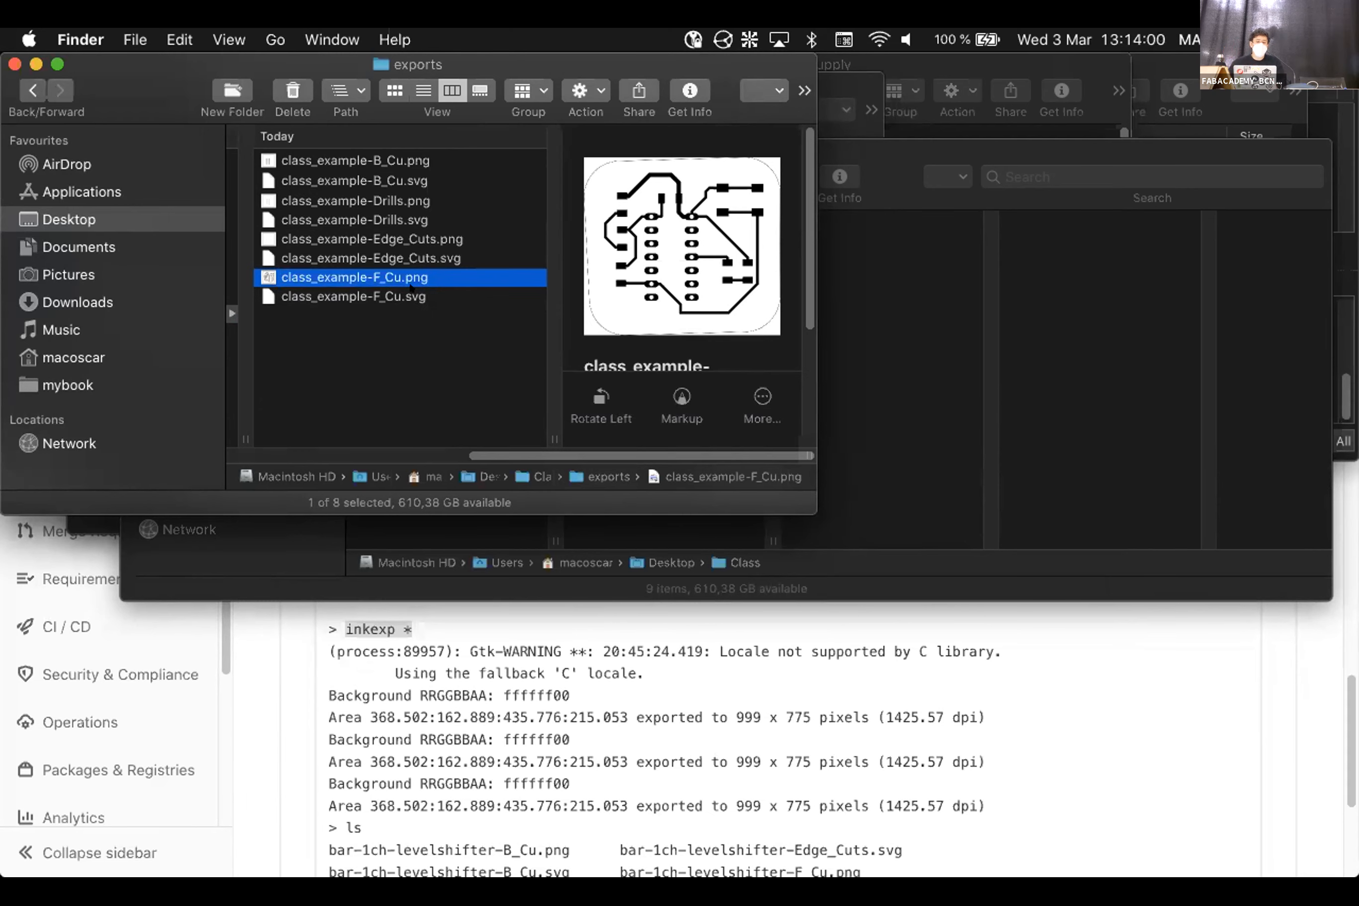
key(space)
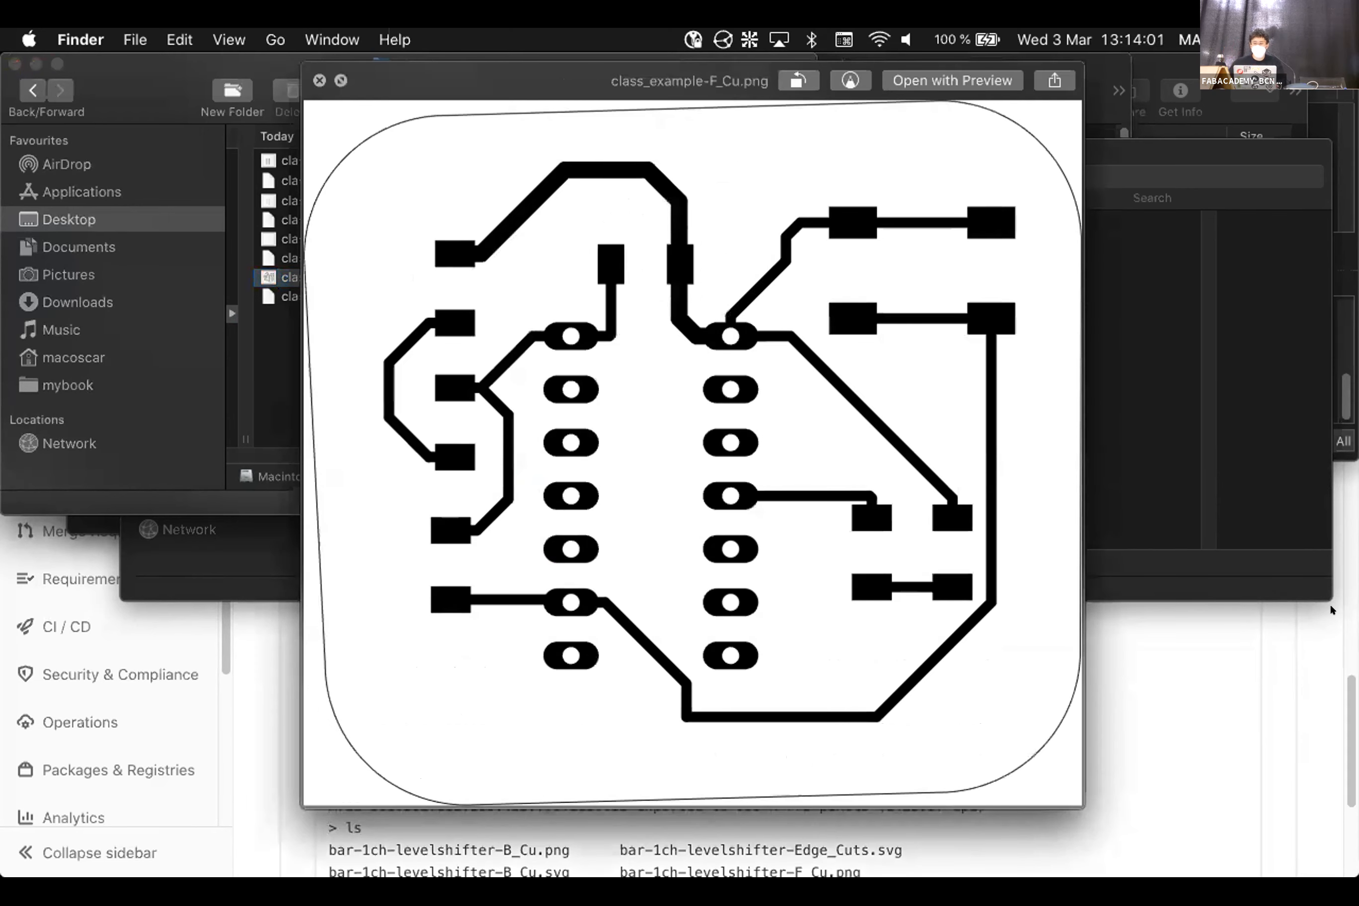
key(space)
key(super+Tab)
Load fabmodules.org in a new browser tab
key(super+t)
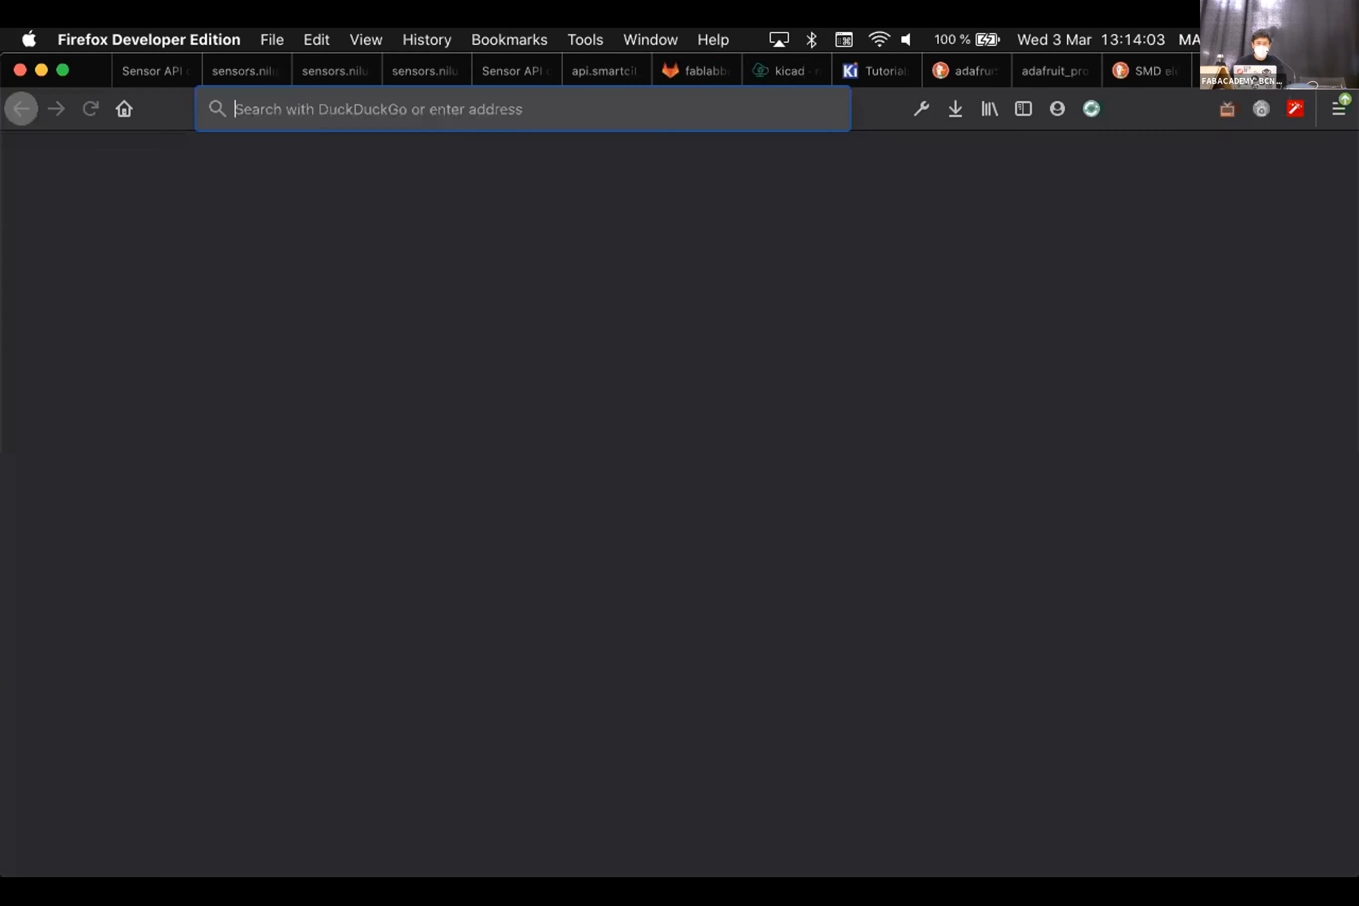
text(fab)
key(Down)
key(Down)
key(Down)
key(Up)
key(Return)
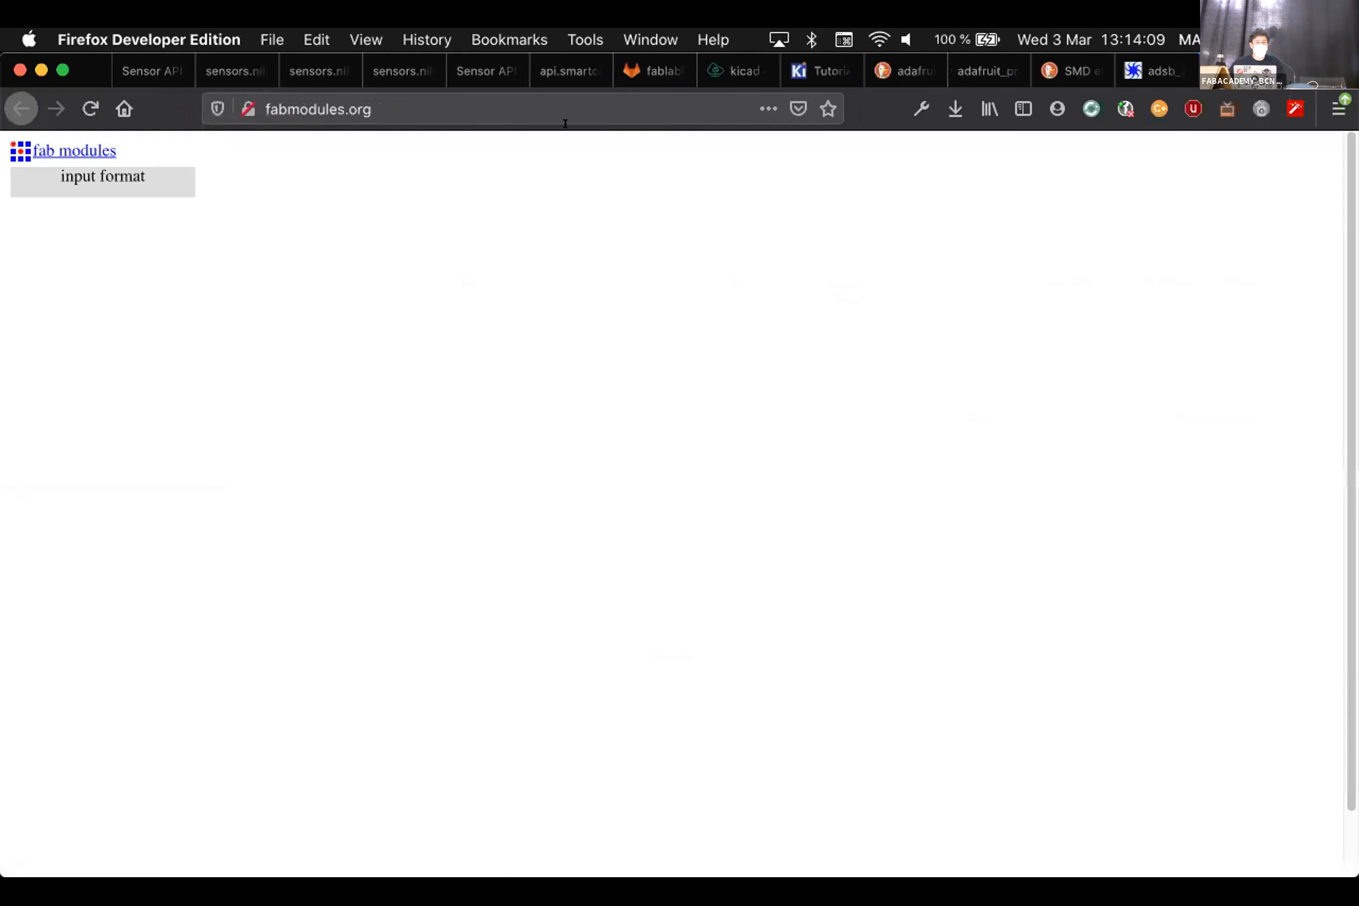
Load Desktop/Class/exports/class_example-F_Cu.png as image (.png) input and choose Roland mill (.rml) output
click(56, 175)
click(109, 205)
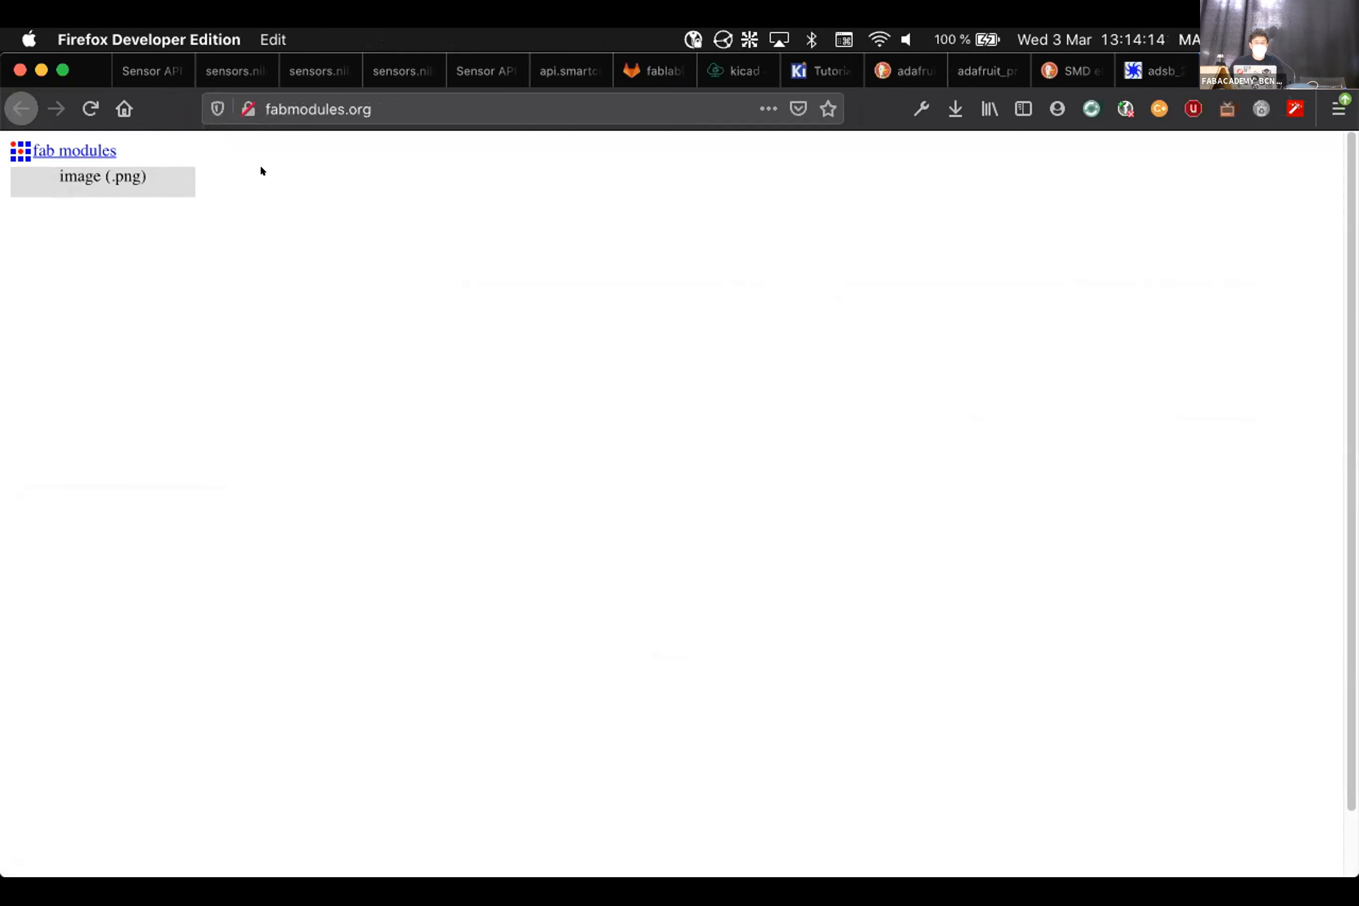
click(361, 245)
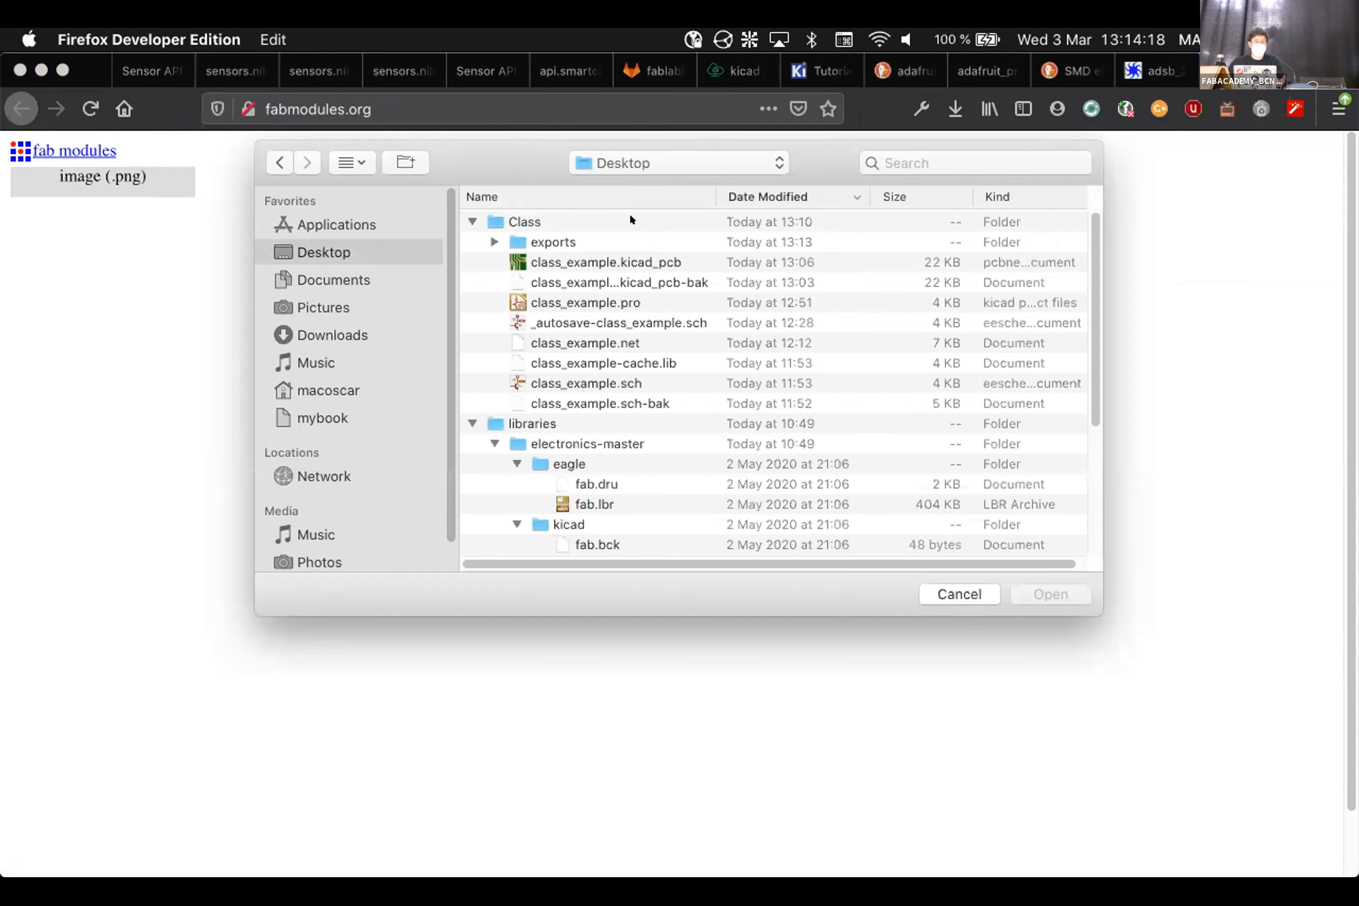
click(496, 239)
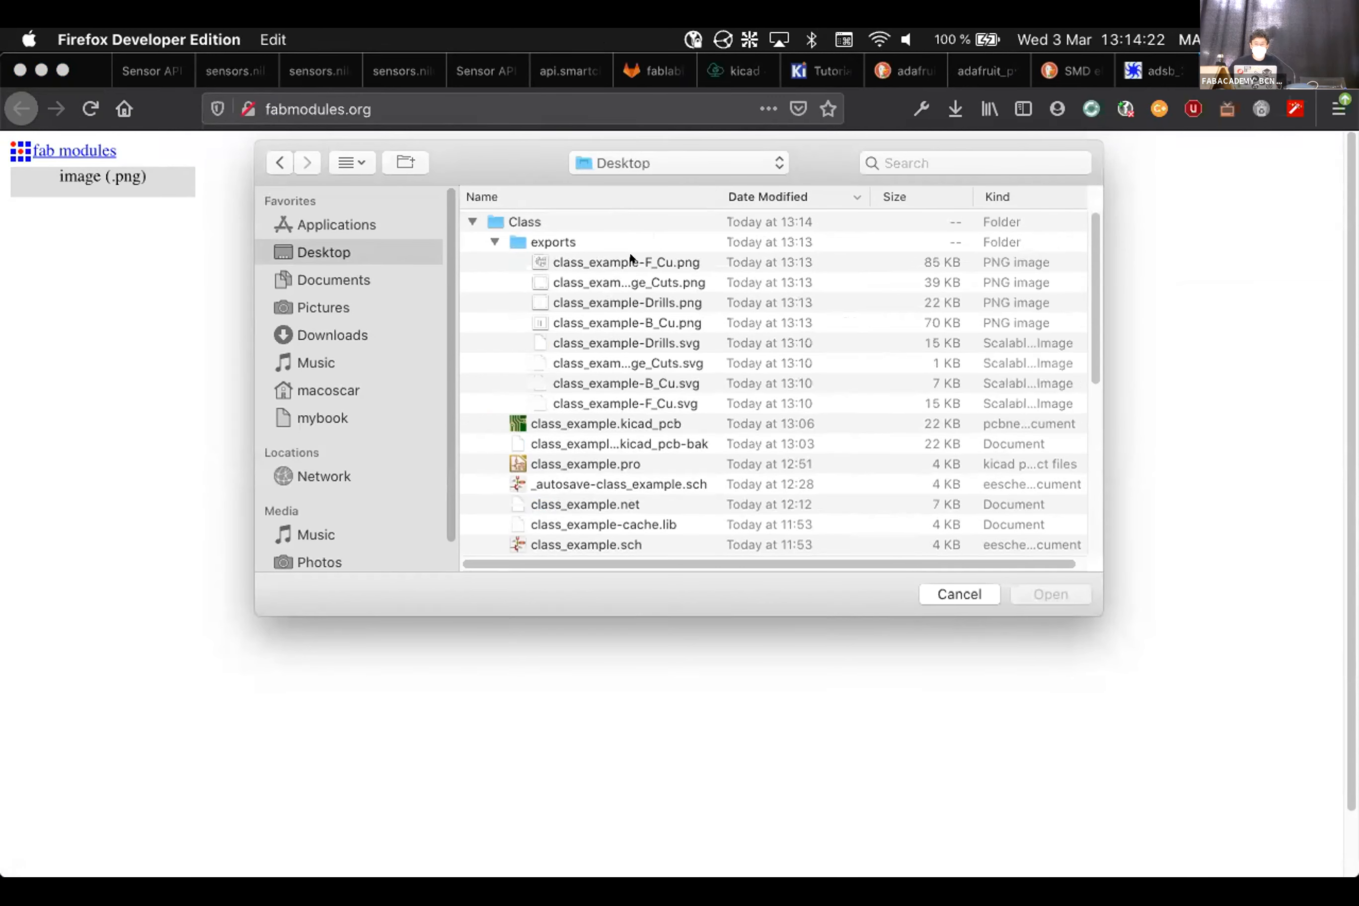
click(699, 258)
click(1023, 595)
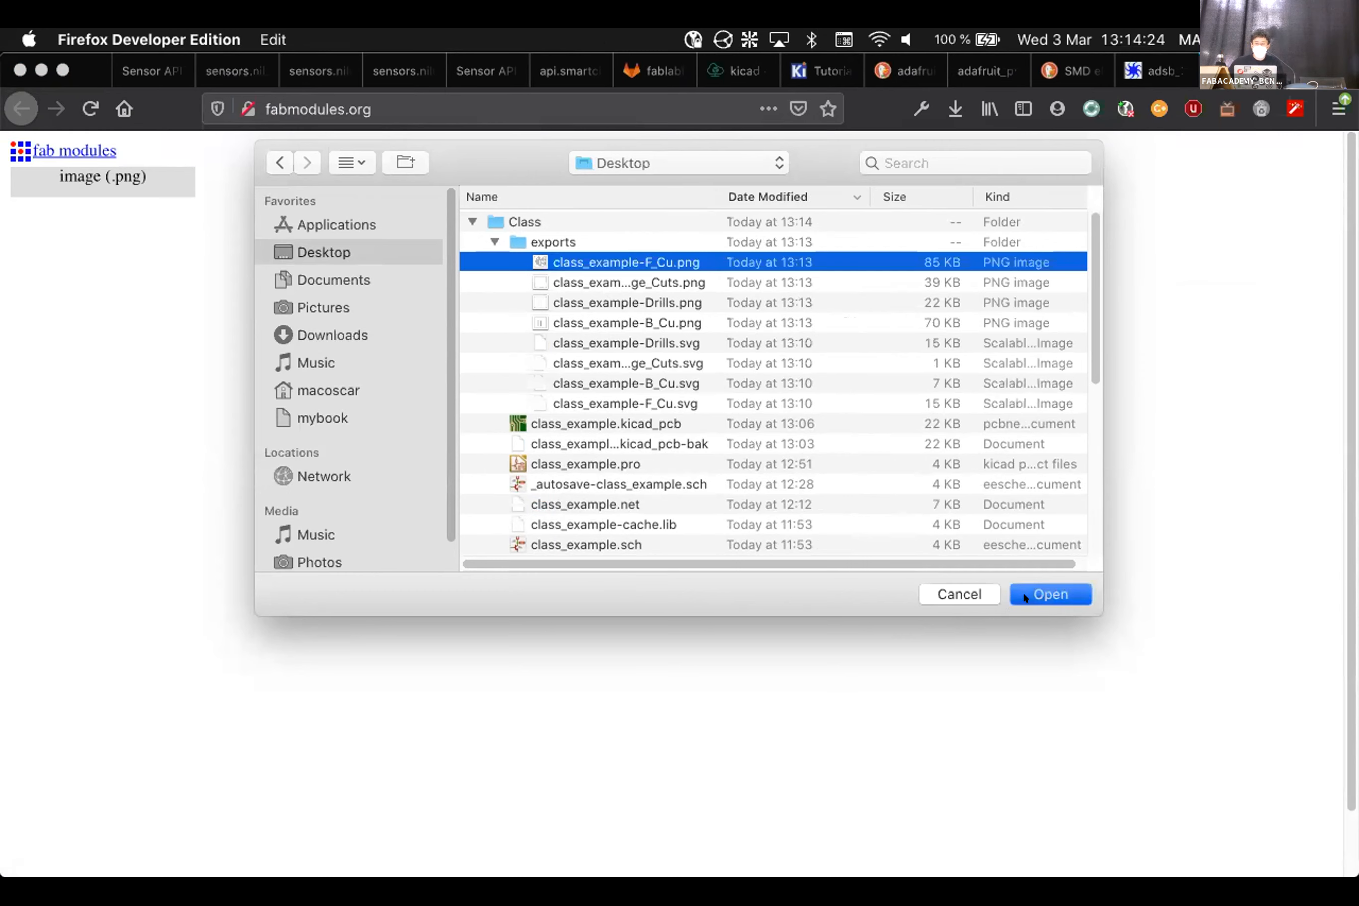
click(246, 169)
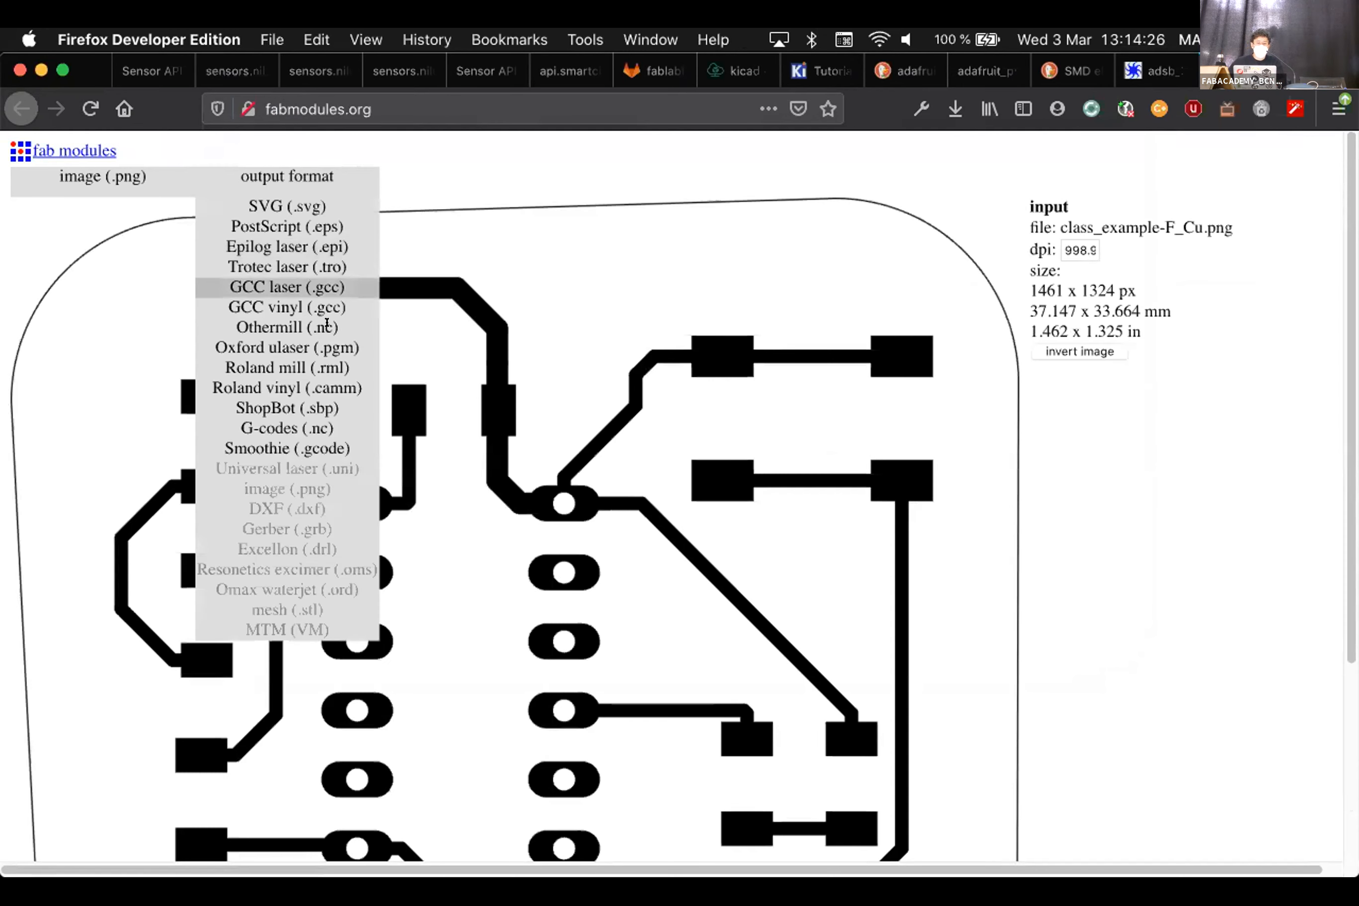
click(377, 367)
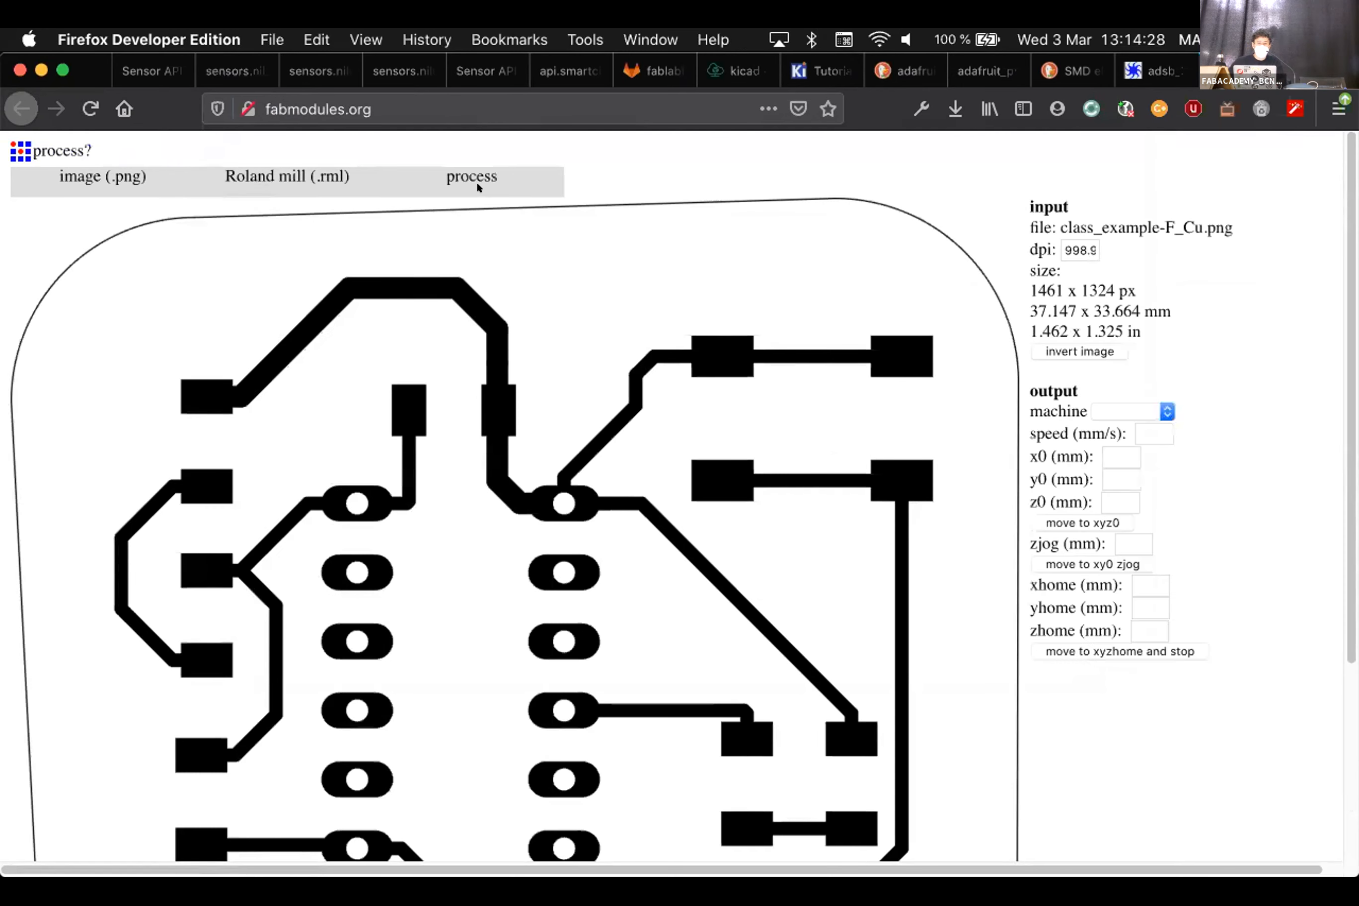
Calculate a PCB traces (1/64) toolpath for the SRM-20 on the inverted F_Cu image
click(471, 176)
click(479, 203)
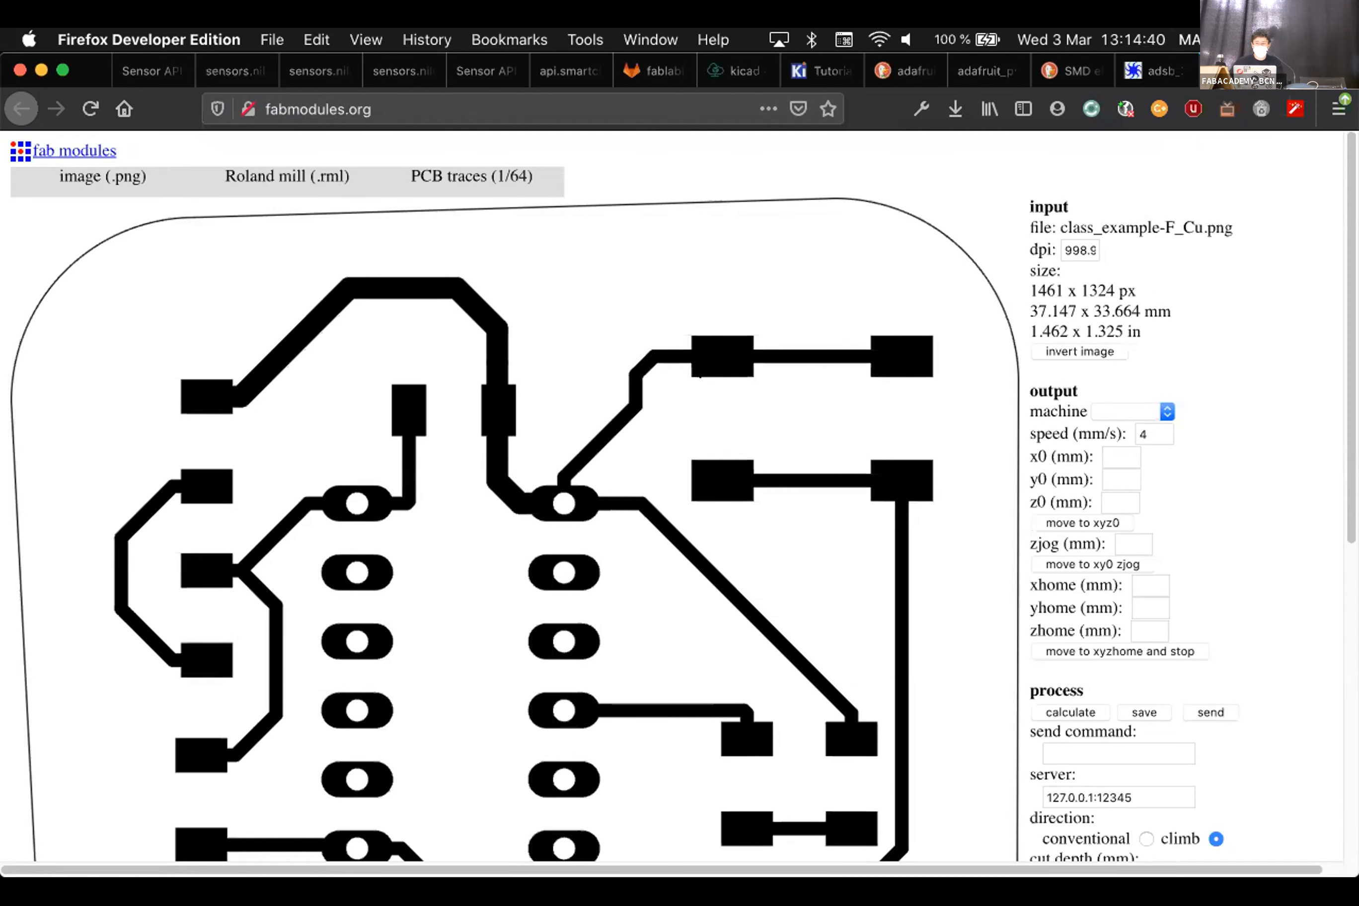
click(1104, 351)
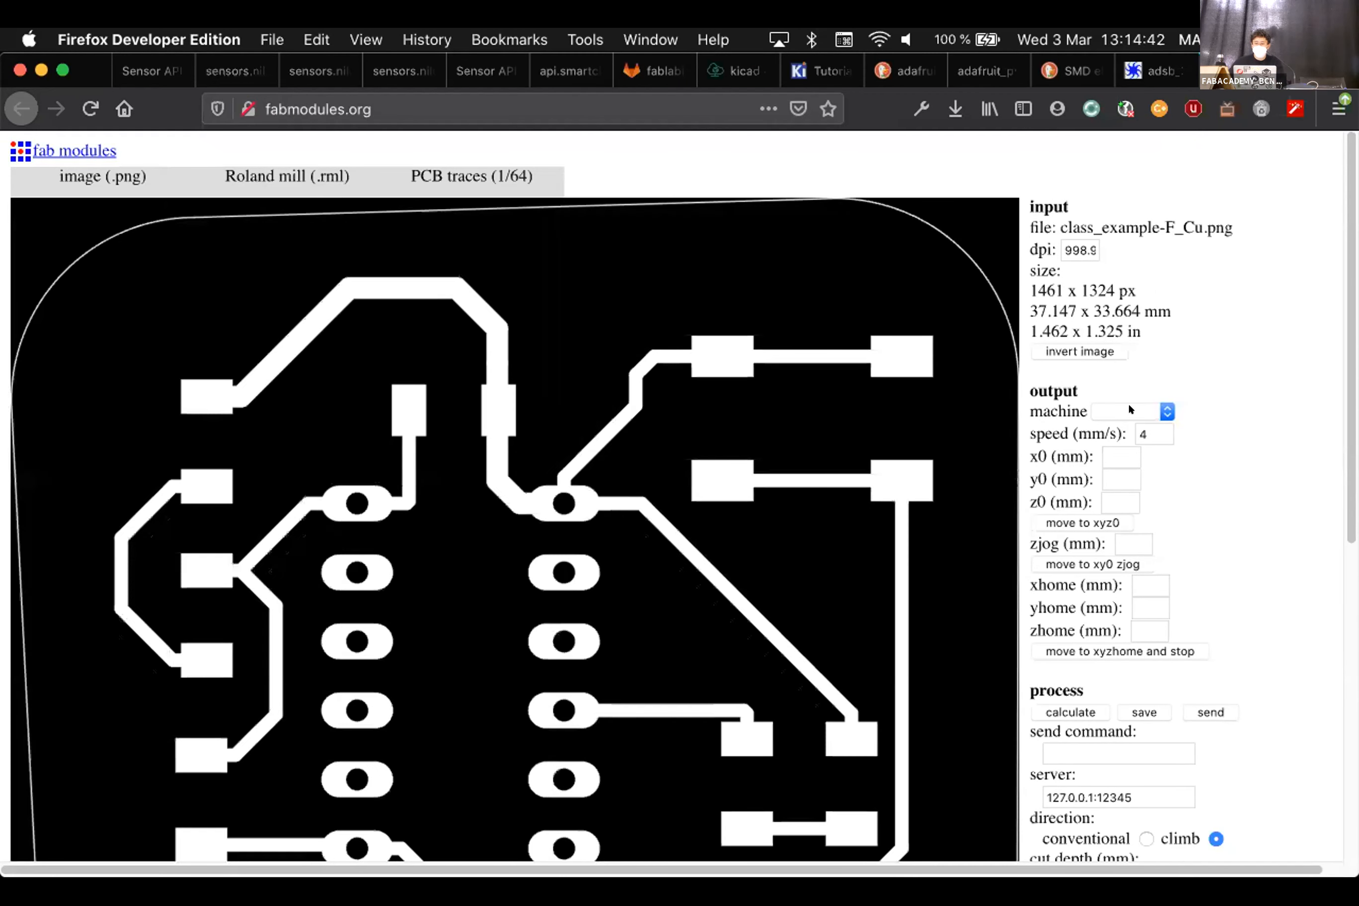
click(1128, 411)
click(1172, 479)
scroll(1078, 456, down, 1)
scroll(1077, 456, down, 3)
click(1072, 627)
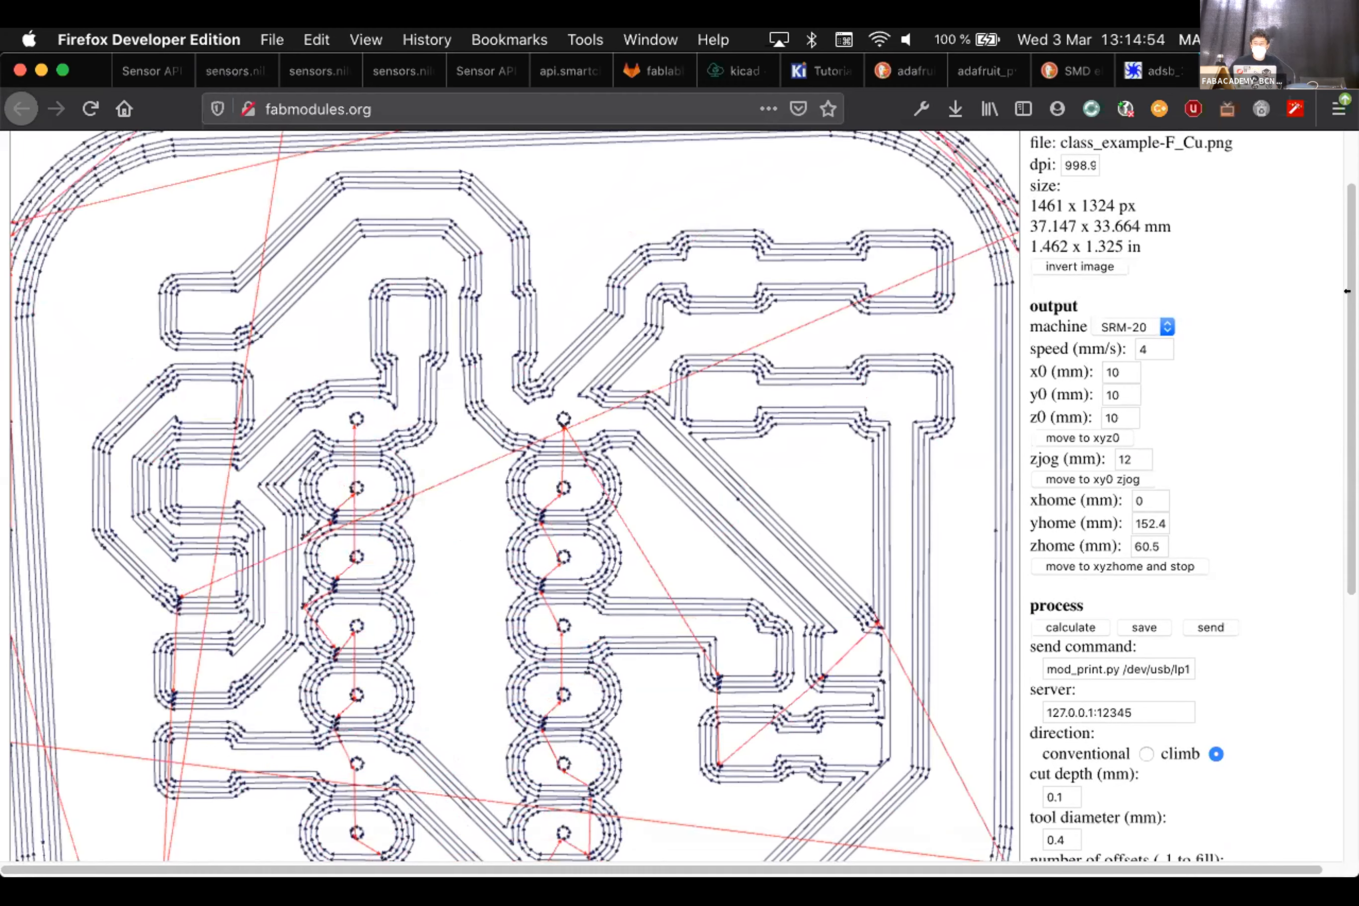
Set the SRM-20 origin x0, y0 and z0 to 0, keeping zjog at 2
scroll(1345, 339, down, 2)
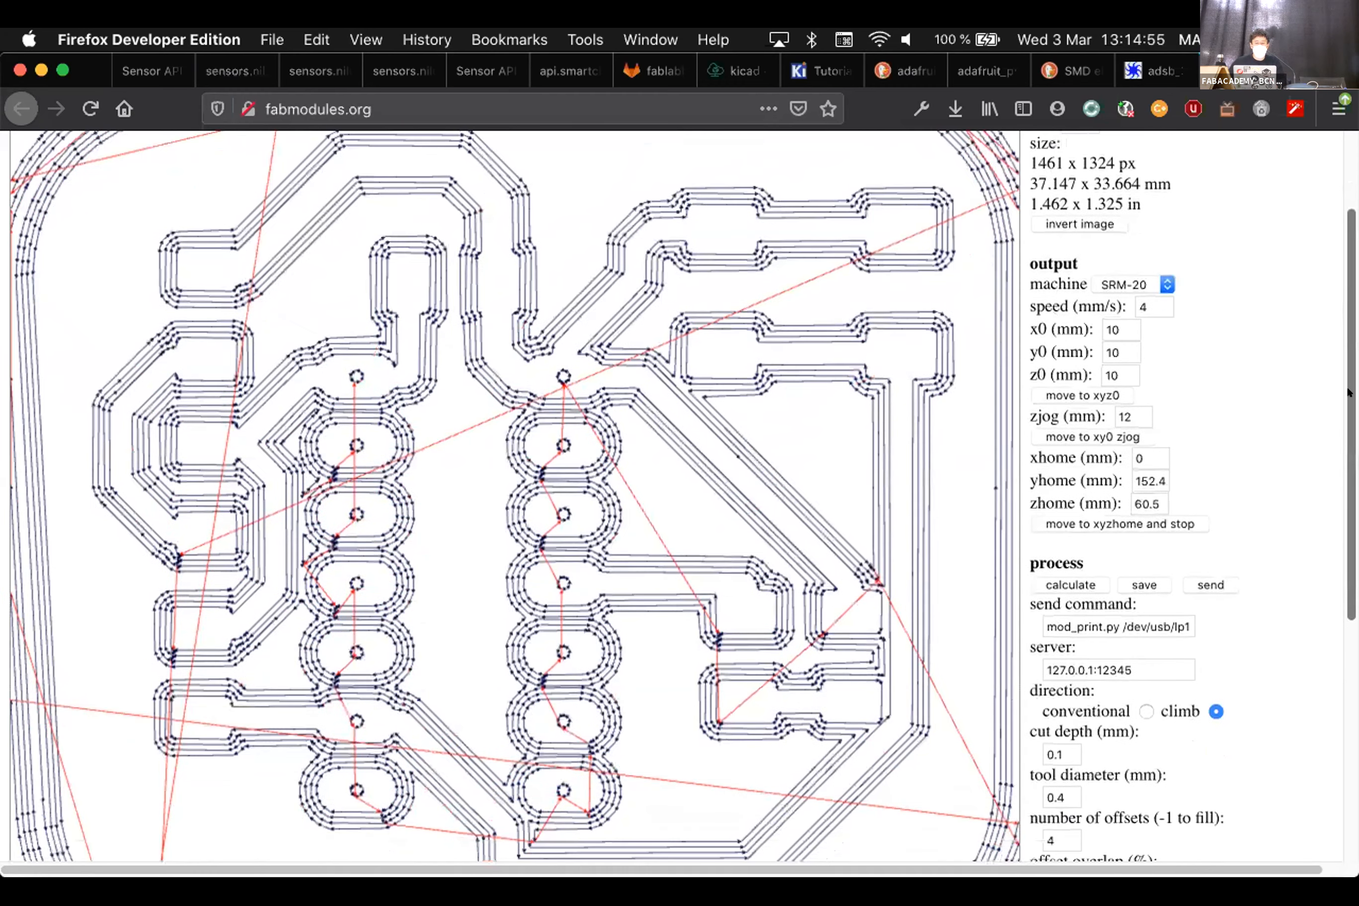
scroll(291, 578, down, 2)
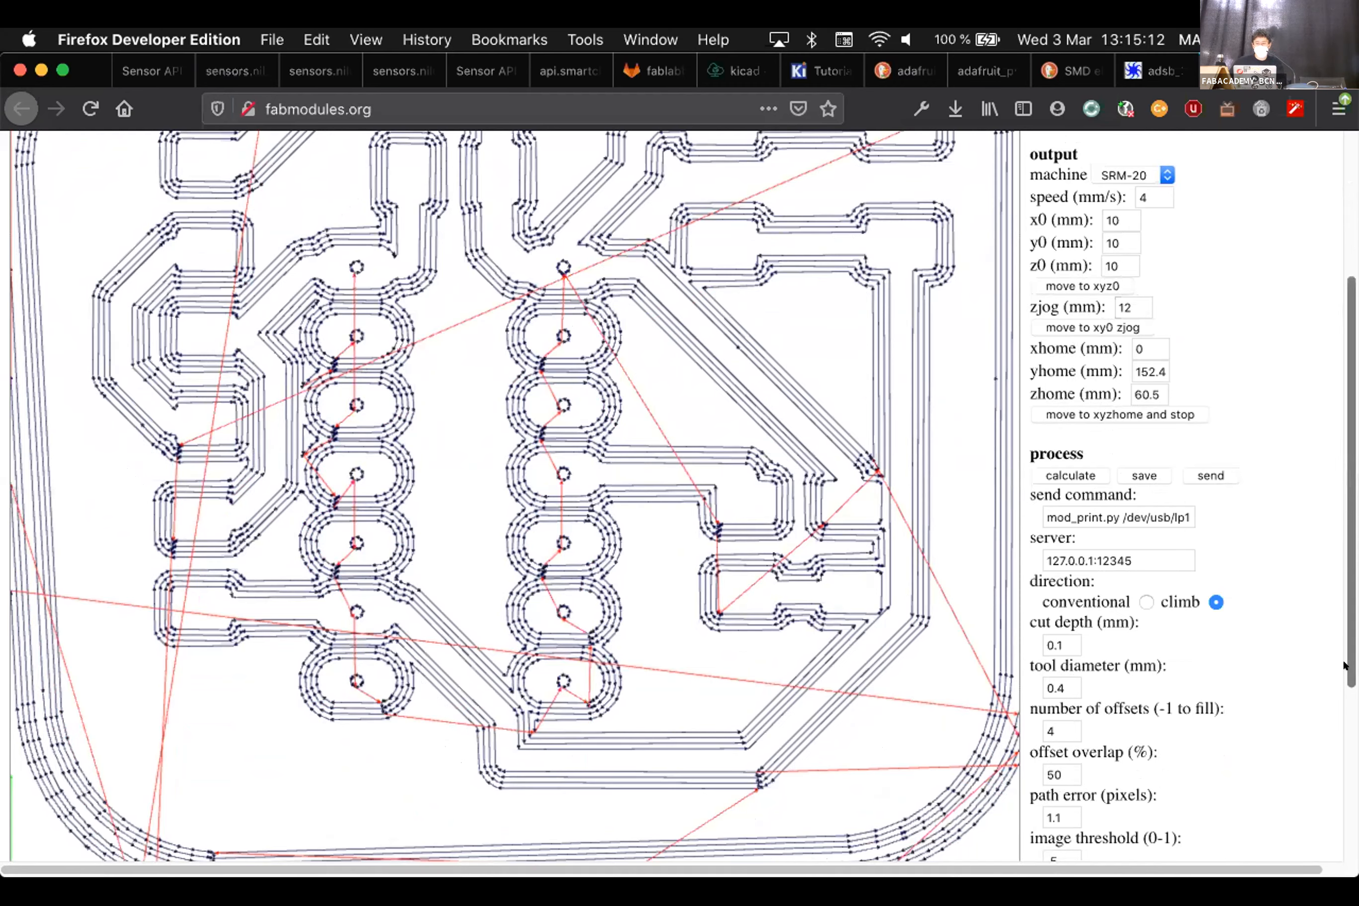
scroll(1343, 562, up, 1)
scroll(1343, 562, up, 5)
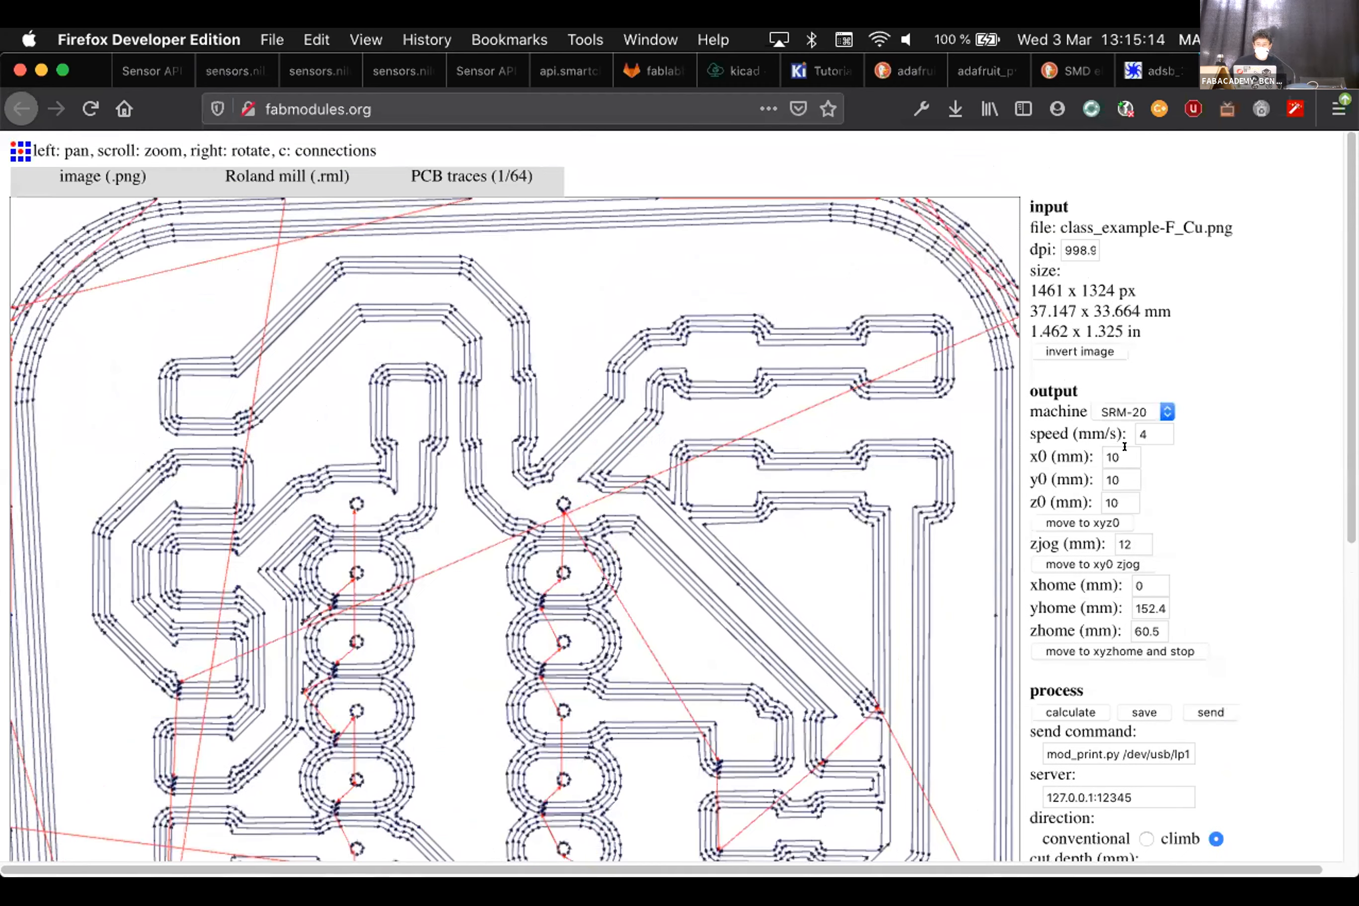
text(0)
key(Tab)
text(0)
key(Tab)
text(0)
key(Tab)
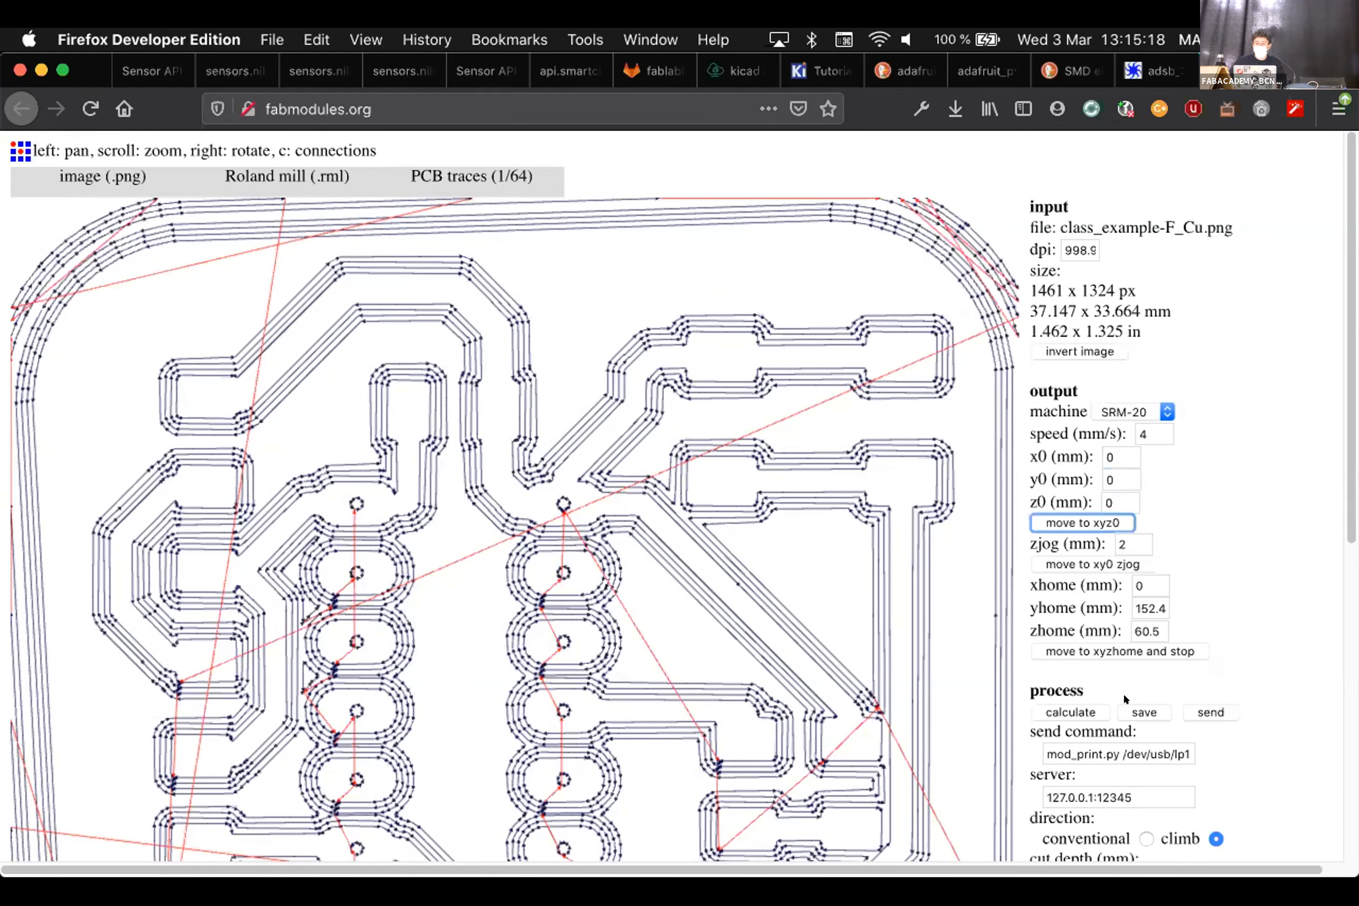
scroll(1091, 693, down, 1)
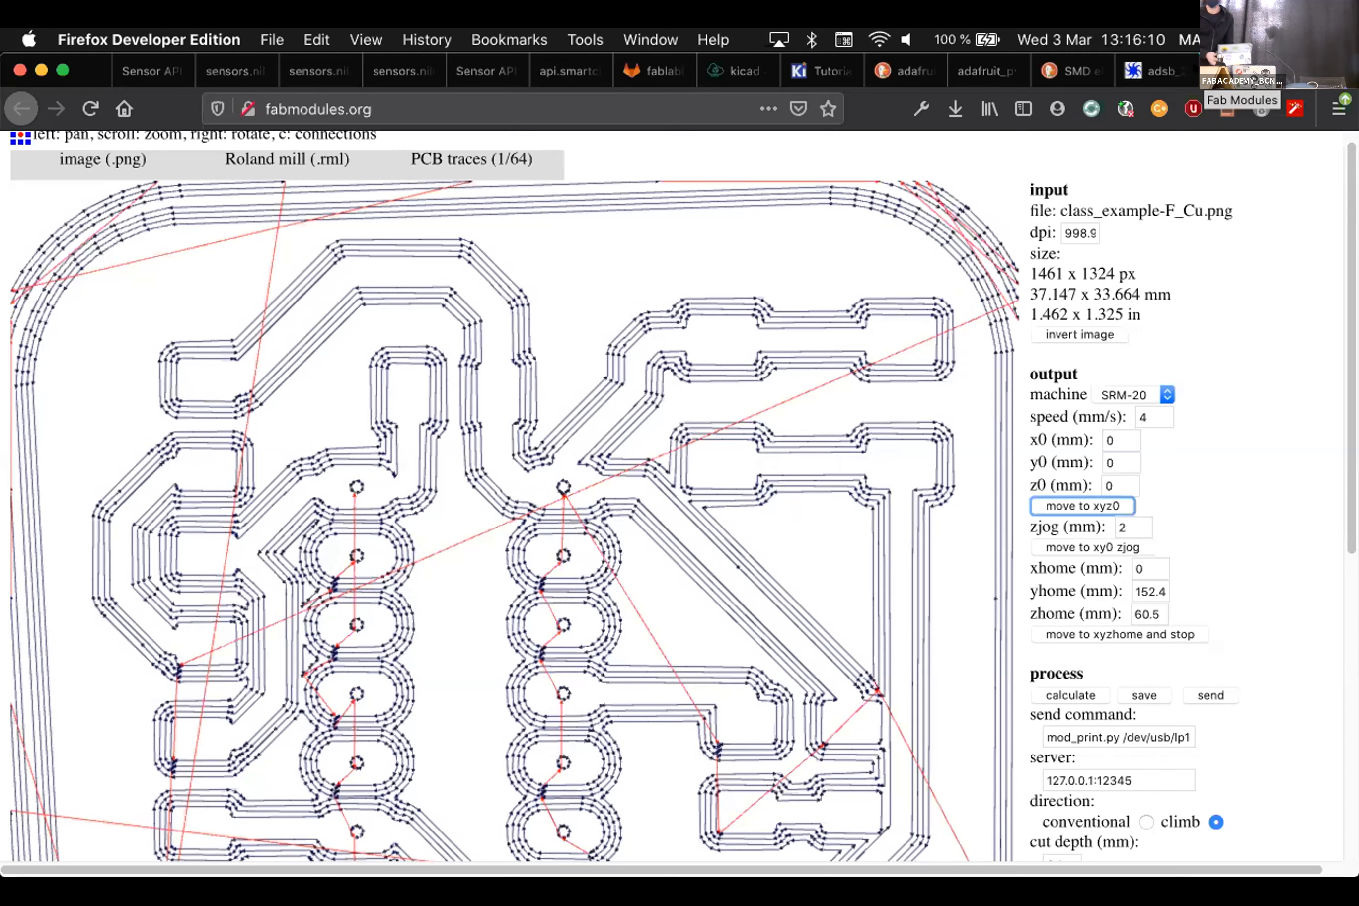
Launch Inkscape from Spotlight with 'ink' and bring its blank New document 1 forward
mouse_move(992, 870)
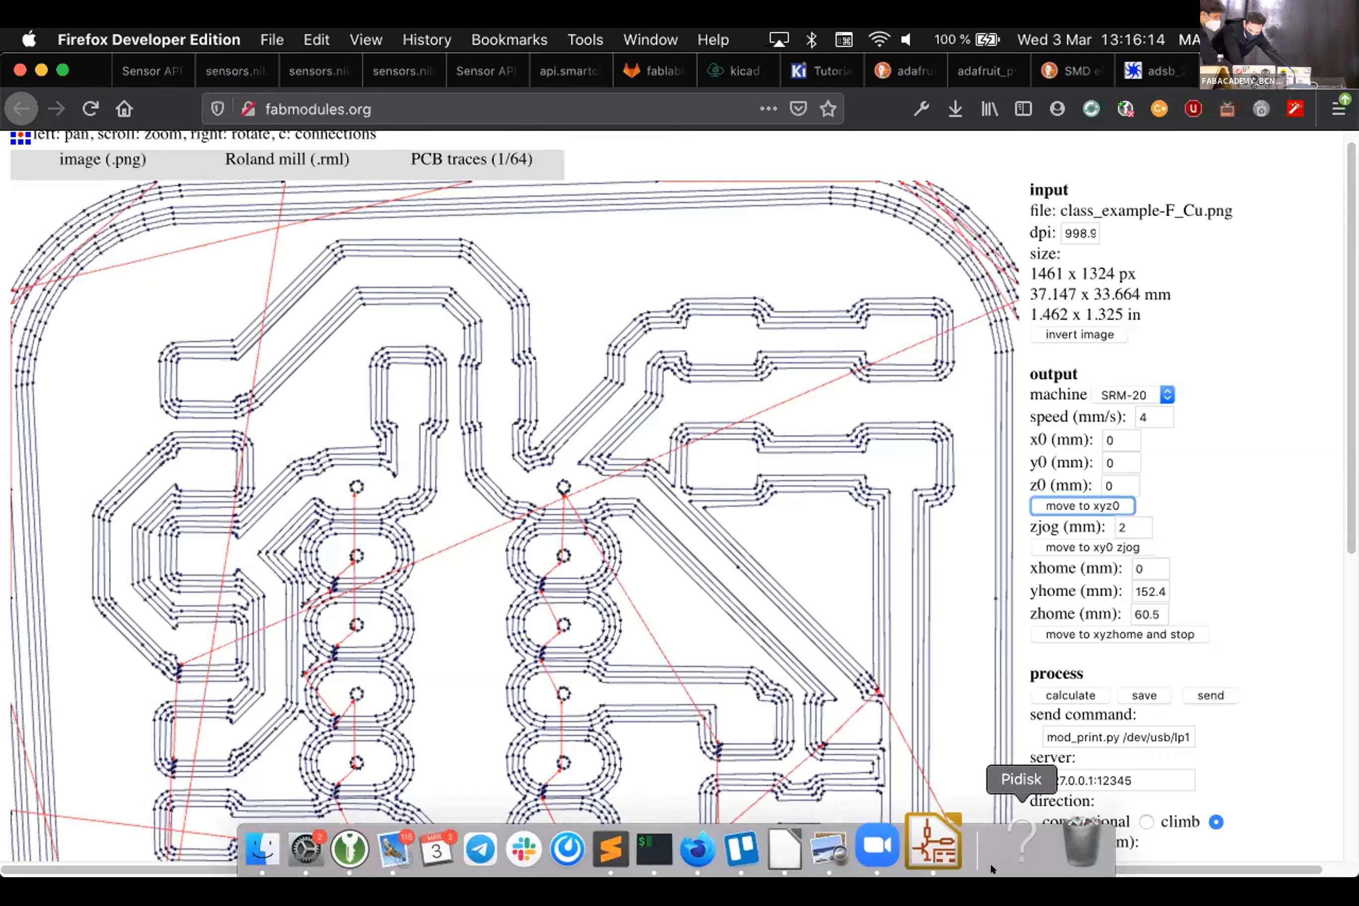
key(super+space)
text(i)
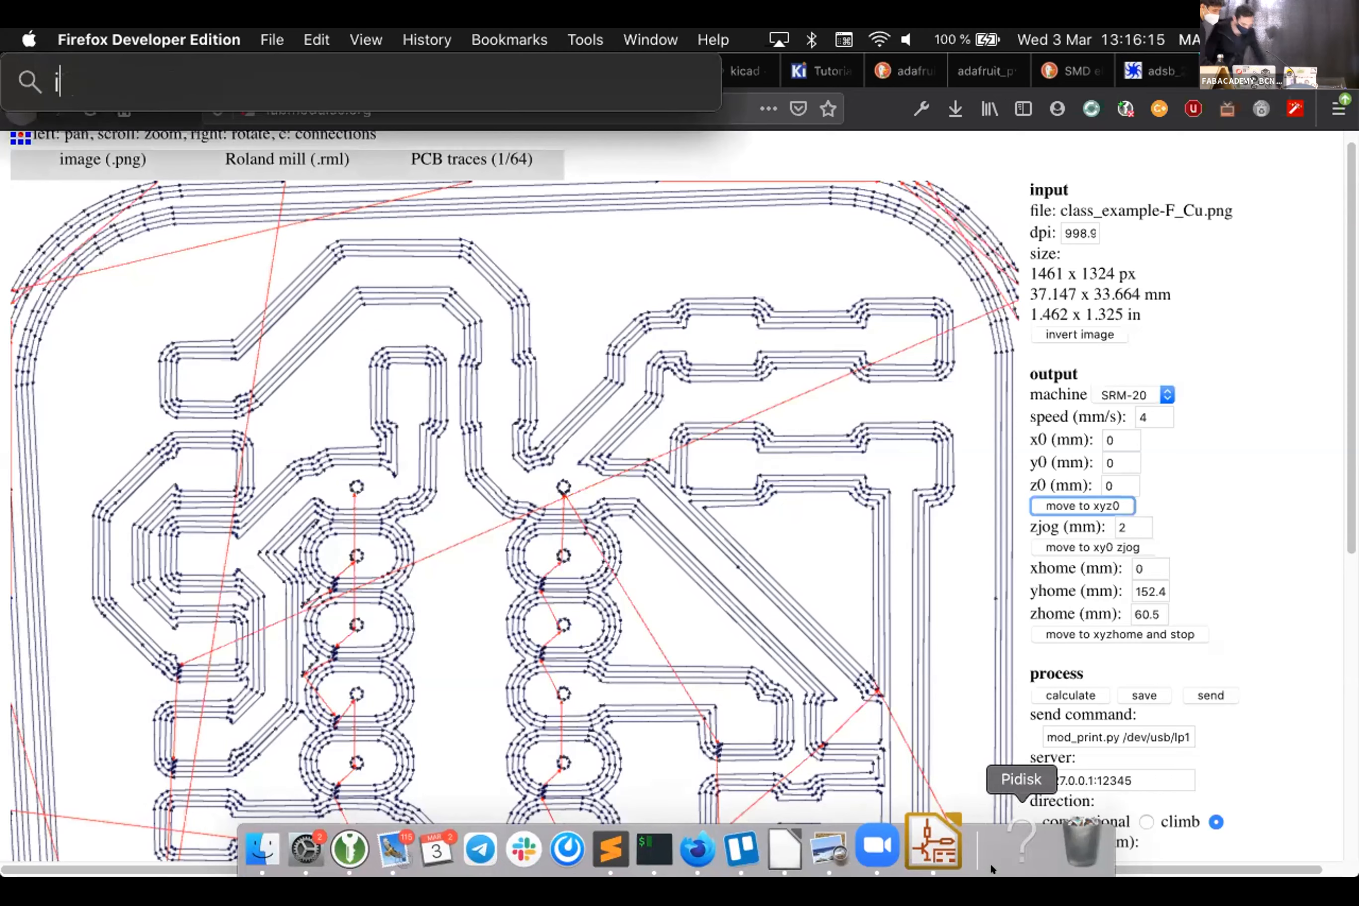
text(nk)
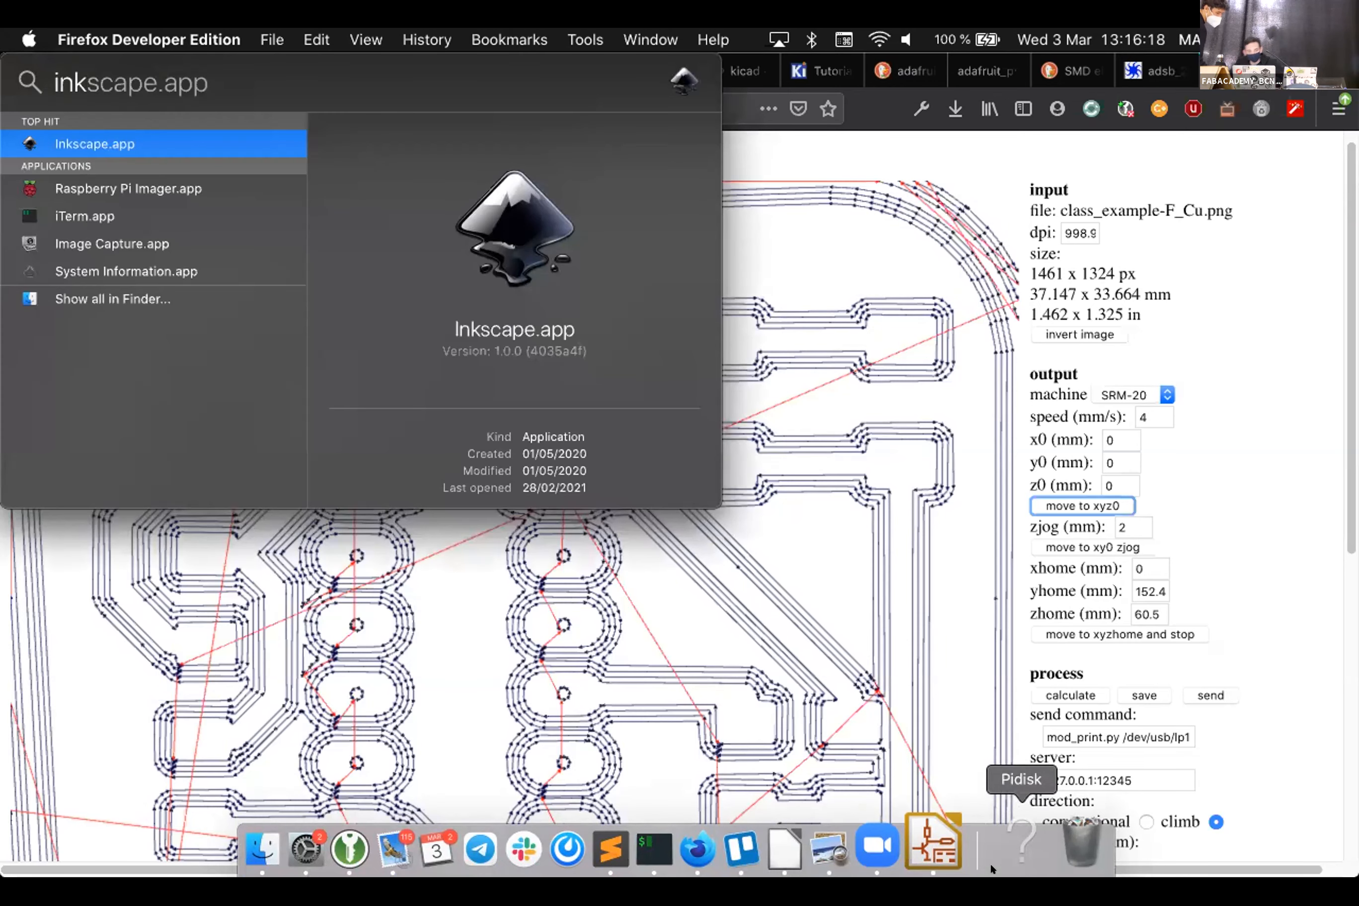
key(Return)
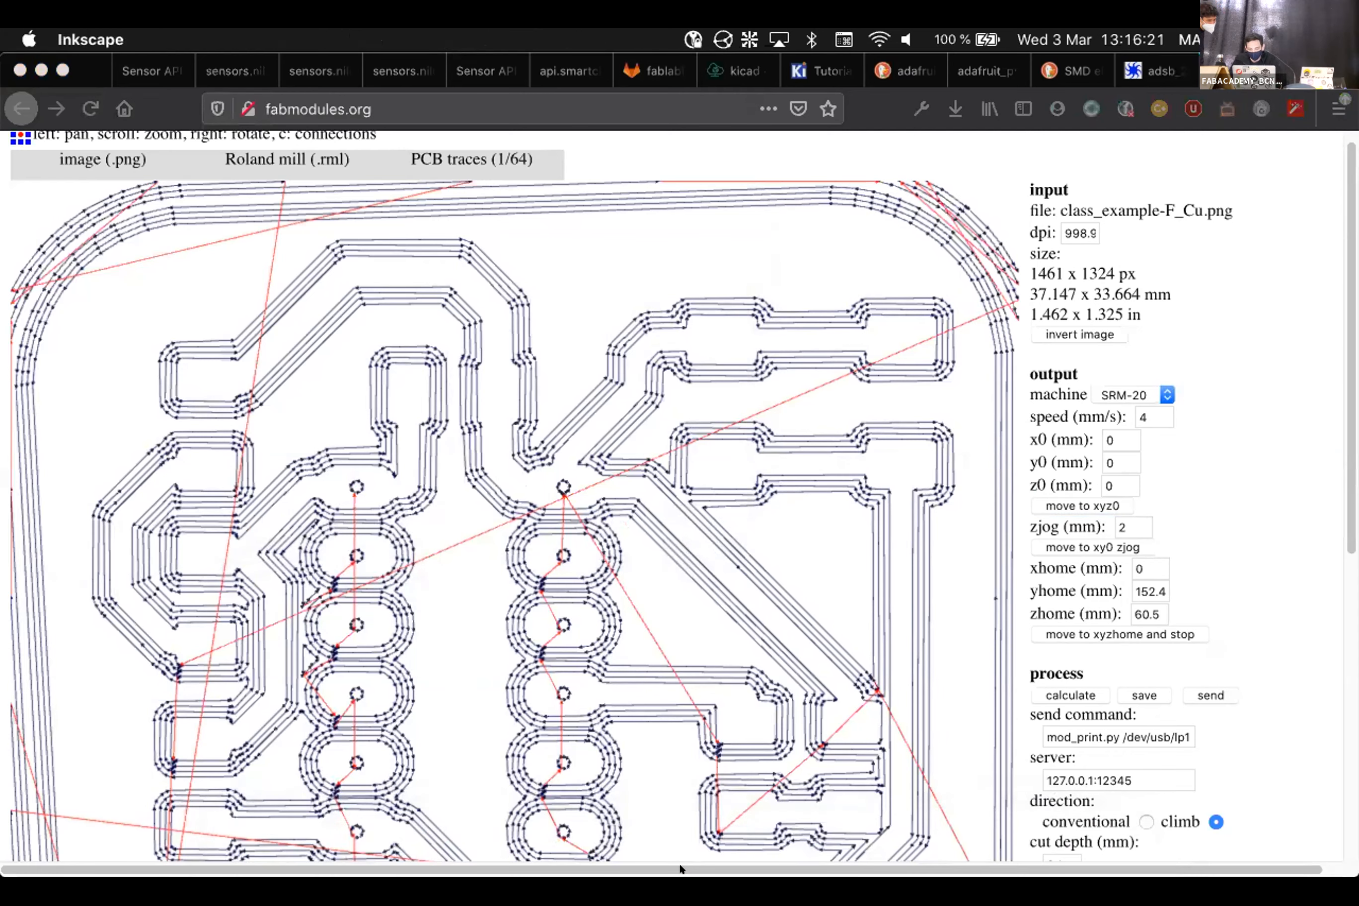
click(941, 864)
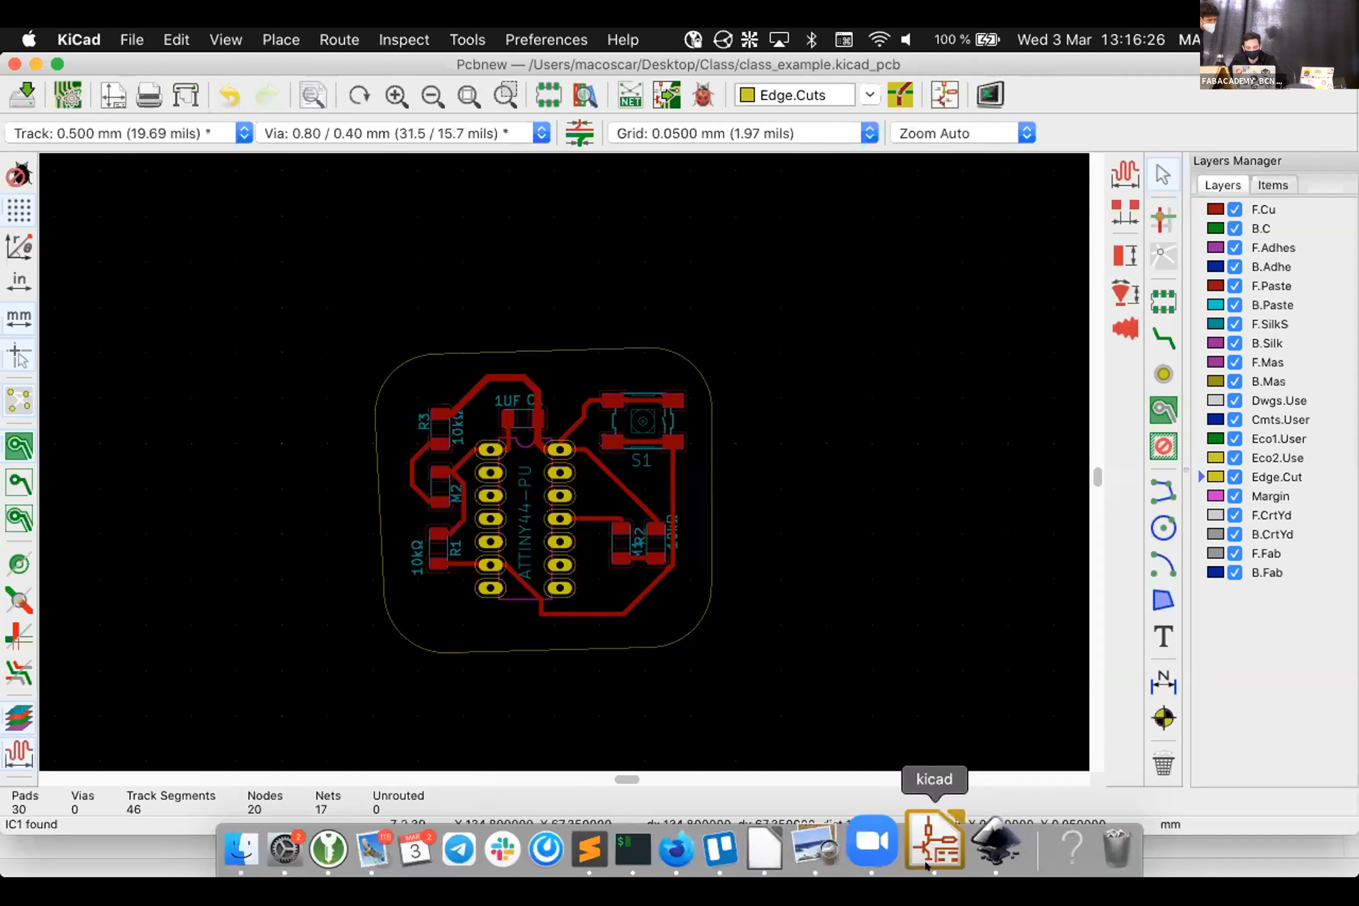
click(969, 821)
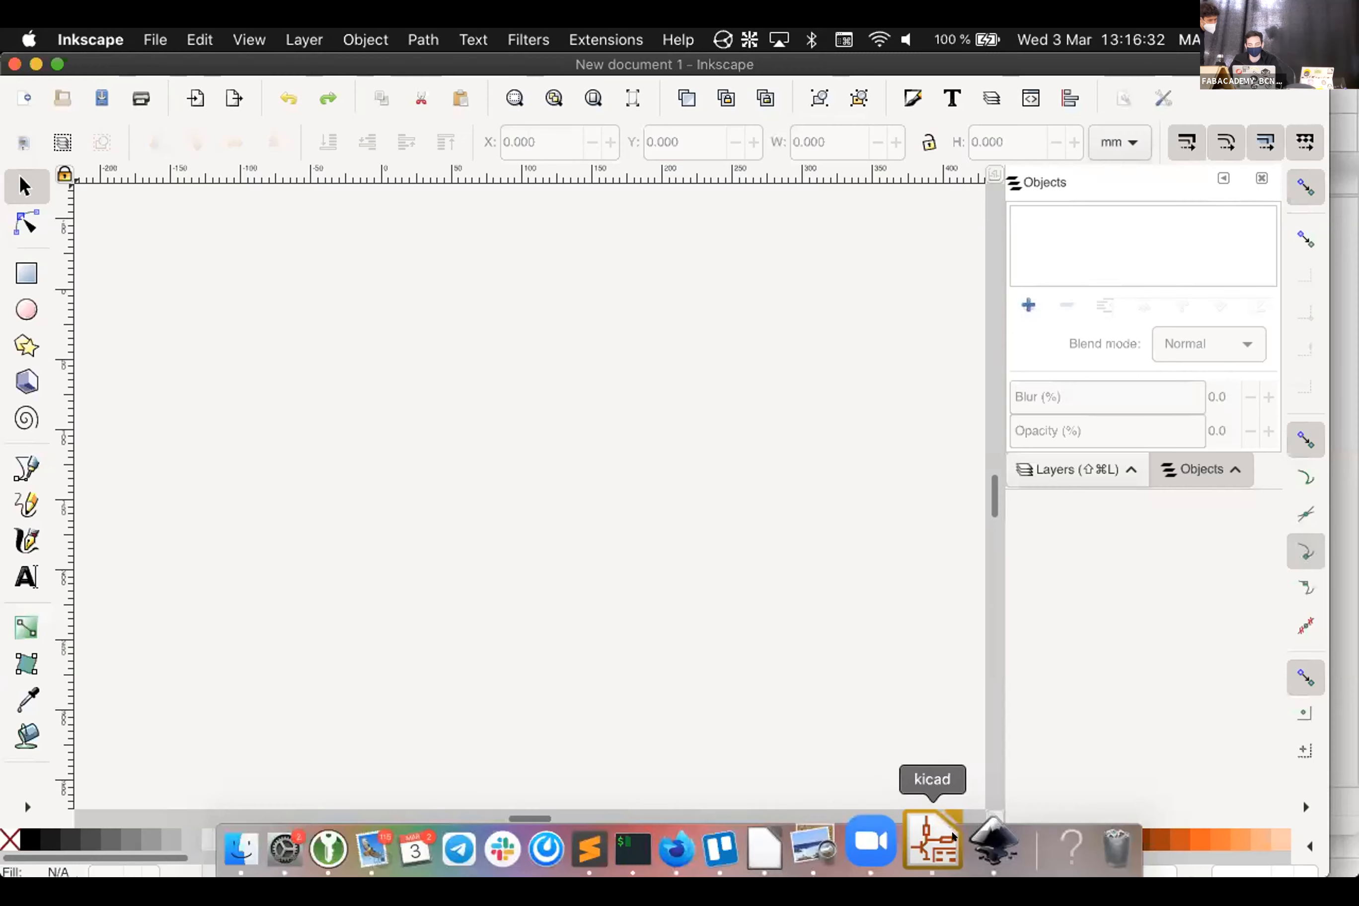
Bring the KiCad Pcbnew window with the routed class_example board back to the front
click(923, 833)
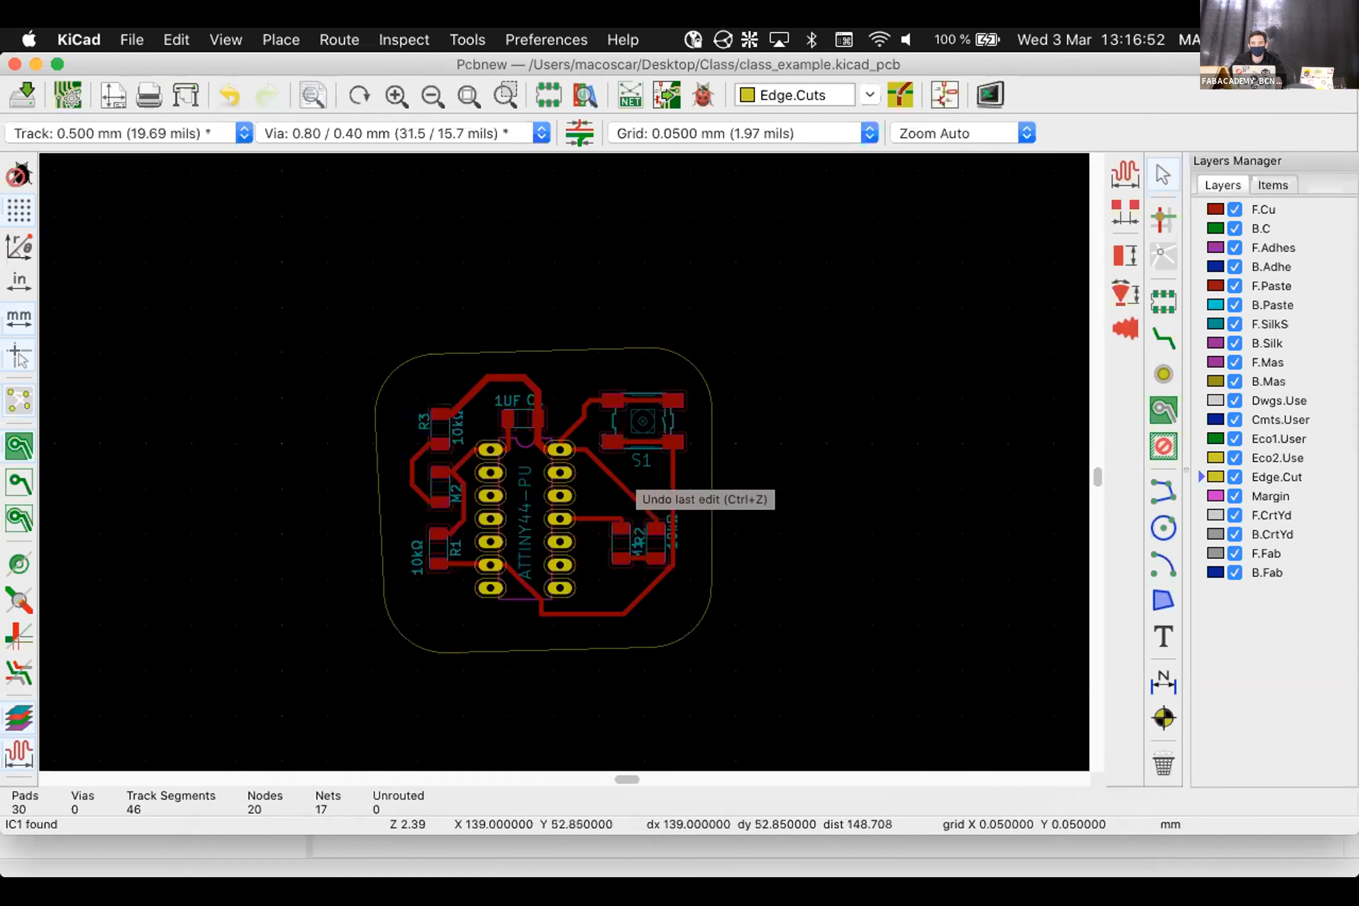
Open KiCad's SVG export and select the F.Cu and Edge.Cuts layers
click(132, 39)
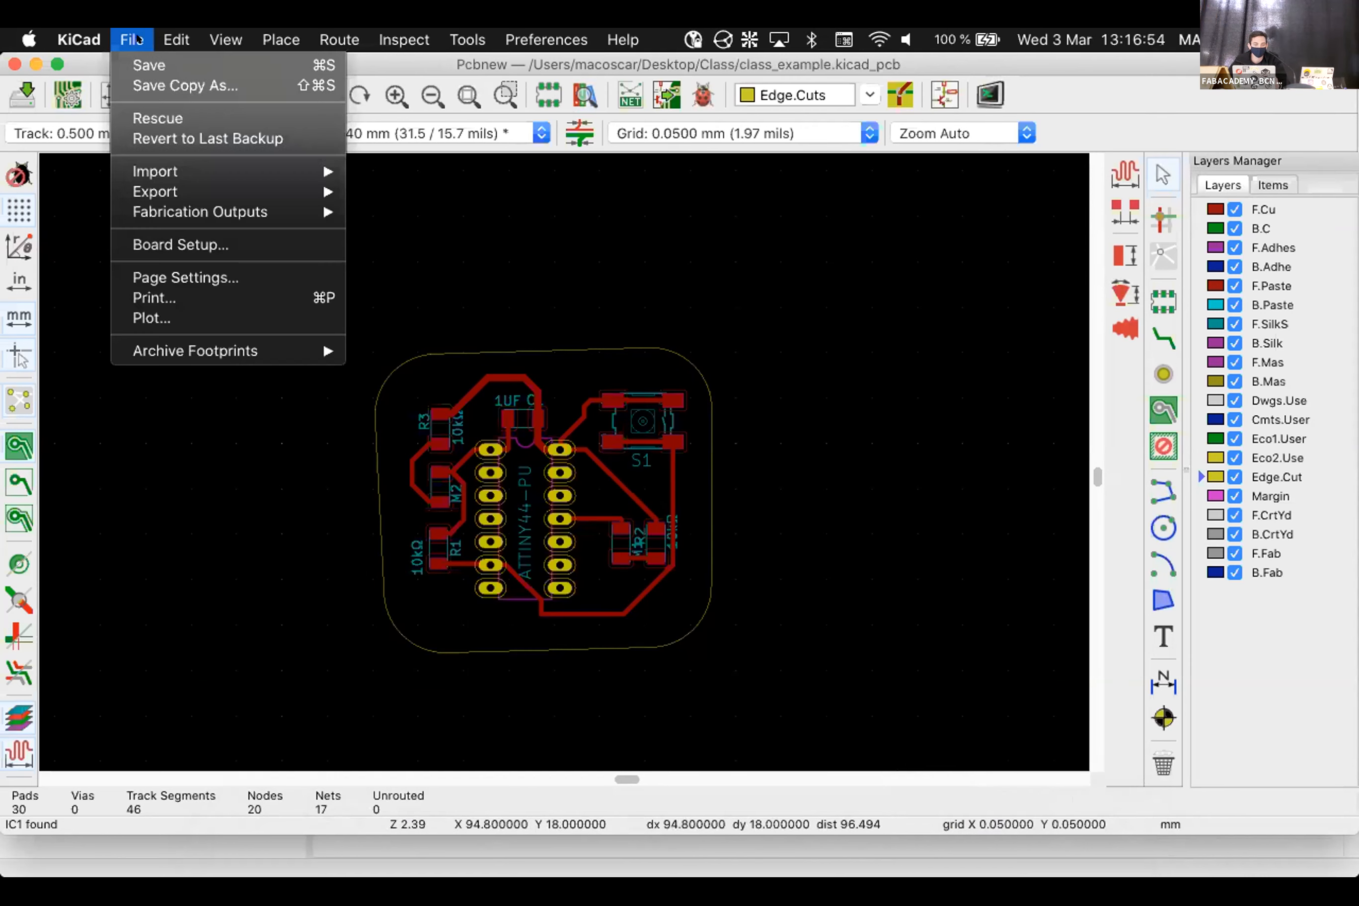
mouse_move(222, 192)
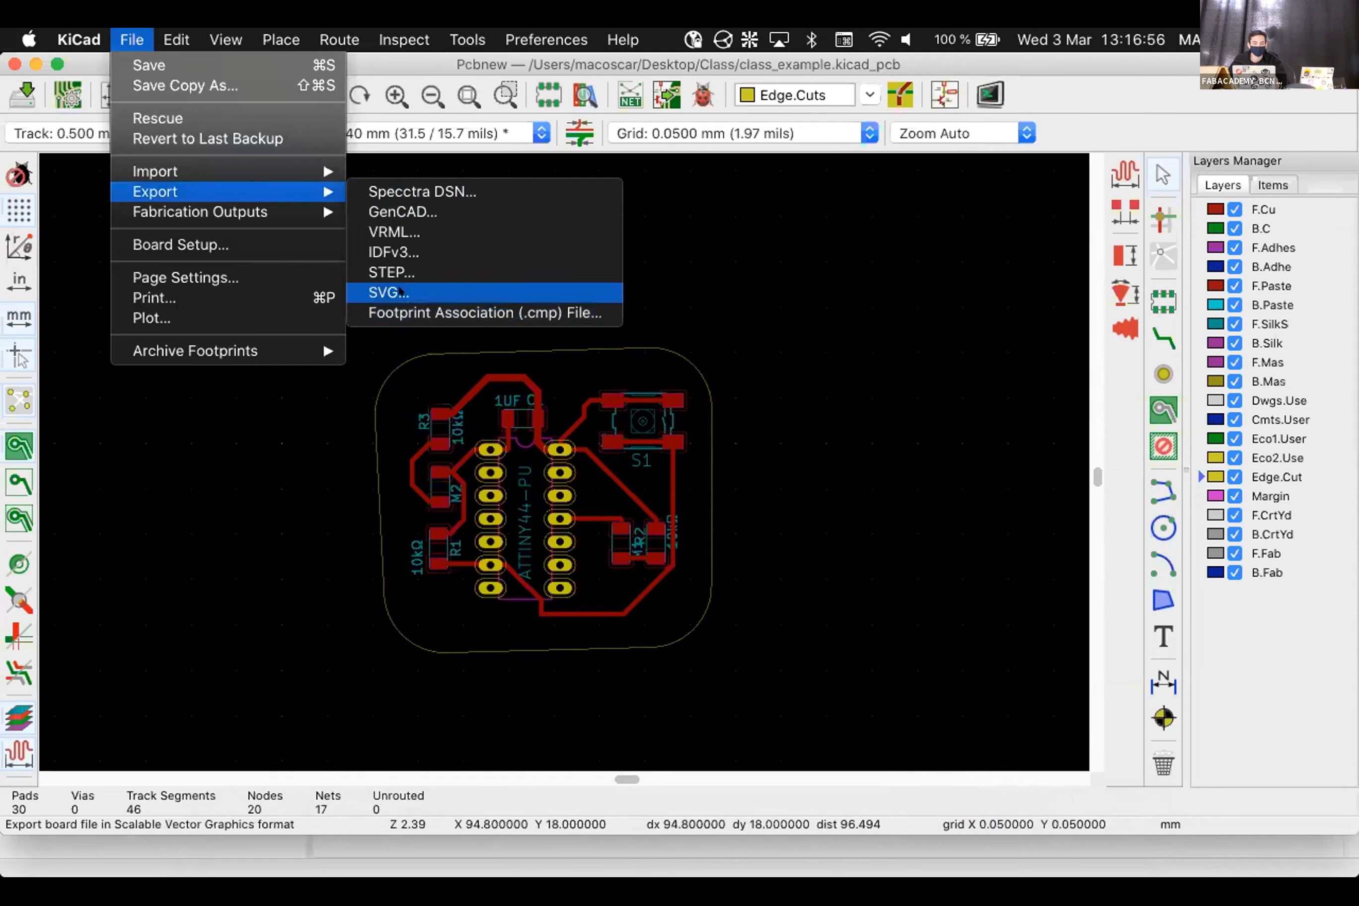
click(401, 291)
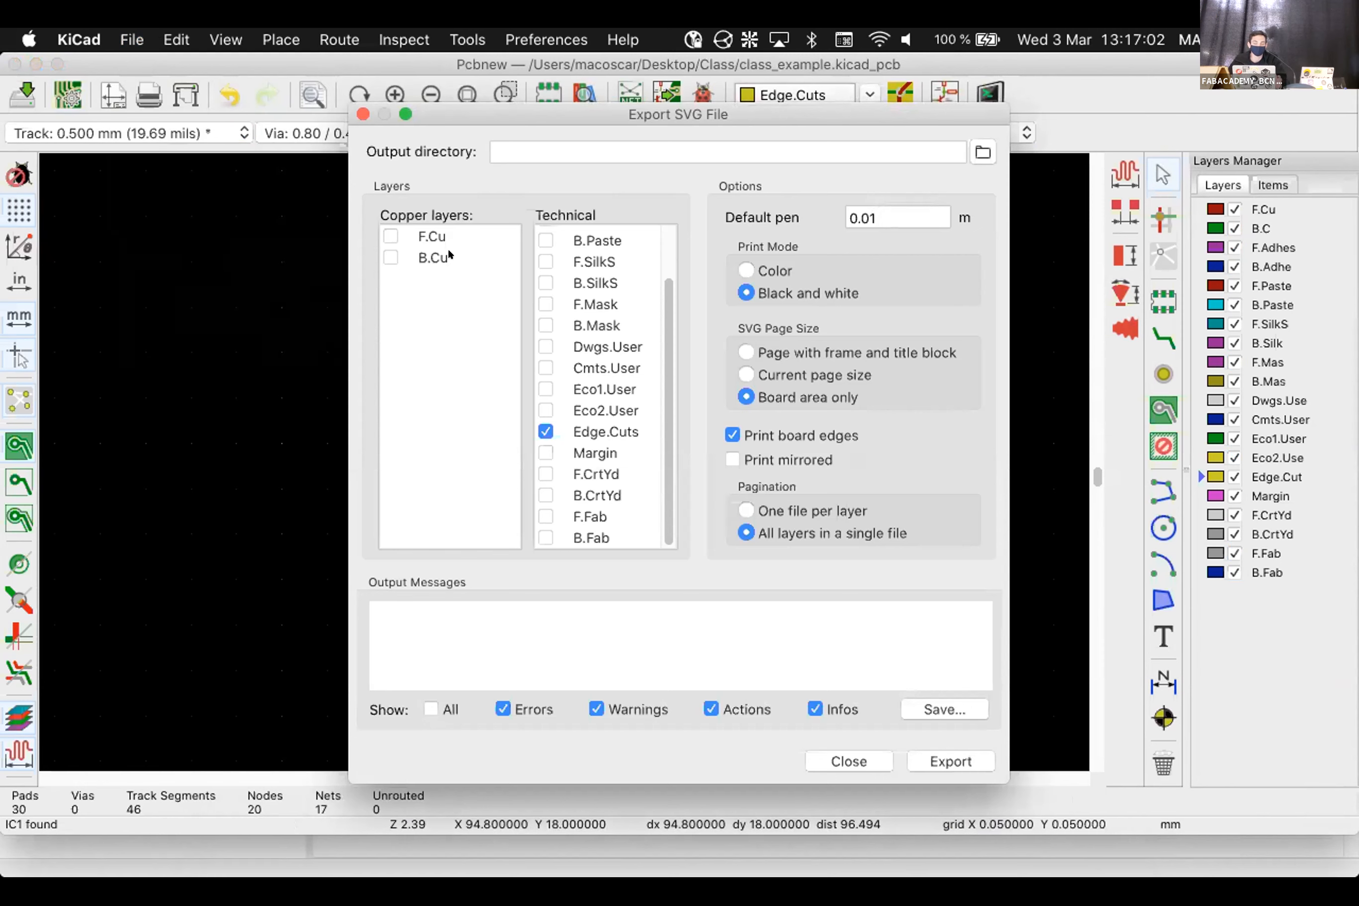
click(545, 431)
click(387, 233)
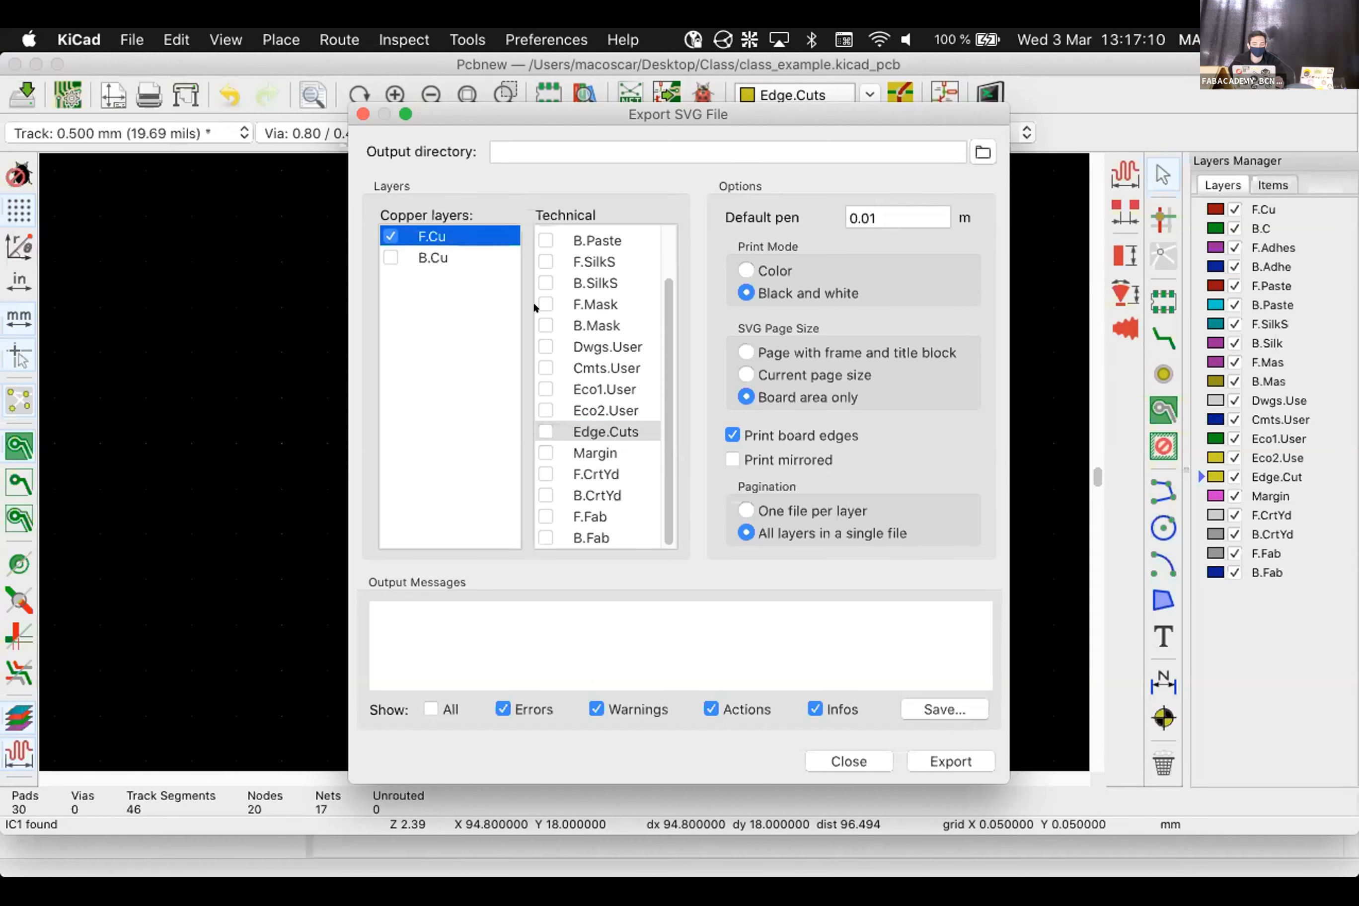
click(546, 430)
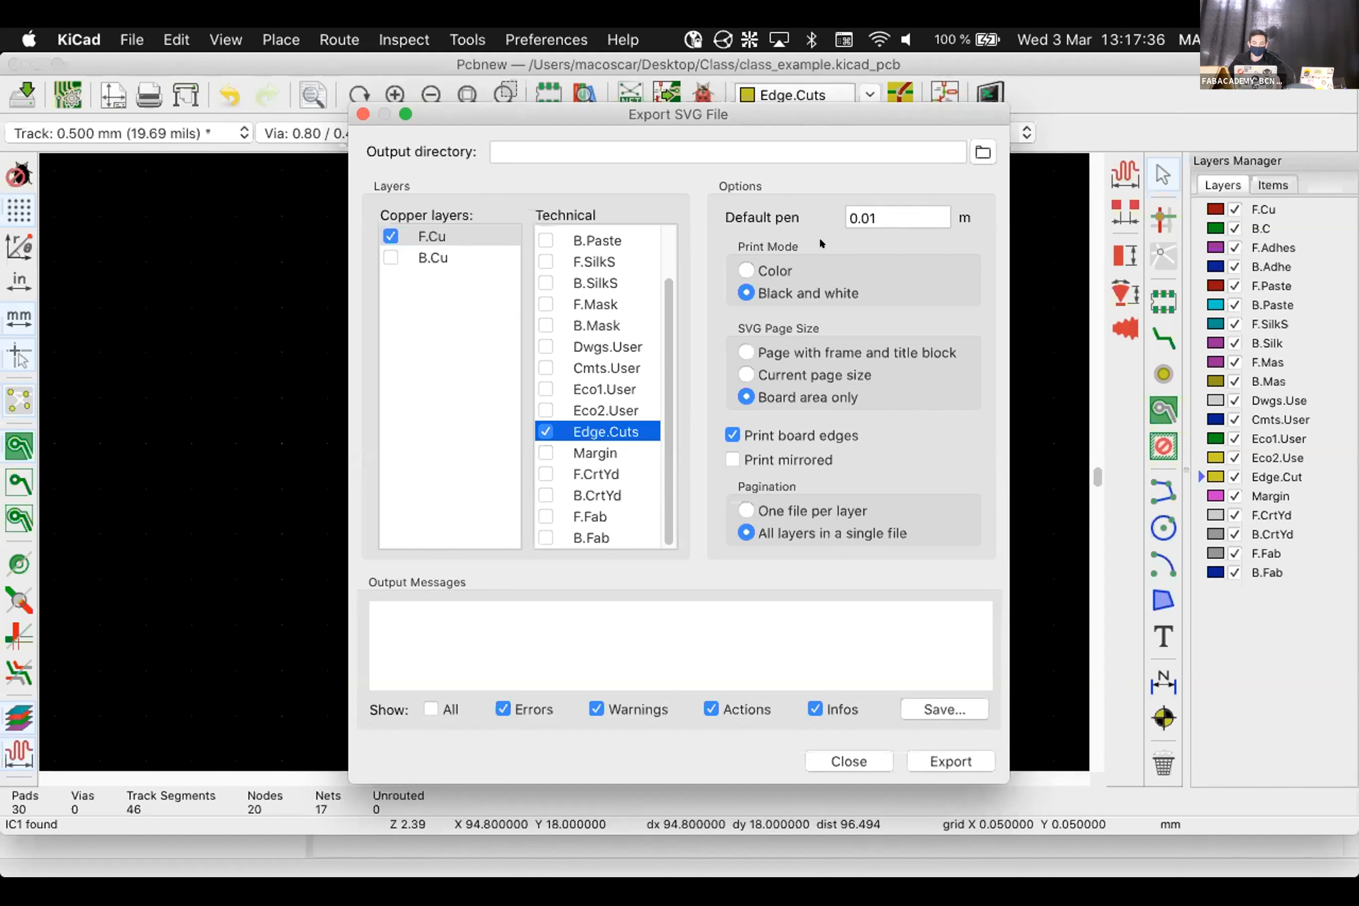
Select the 0.01 pen width and browse for the output directory in the Class folder
click(860, 214)
drag(884, 207, 852, 208)
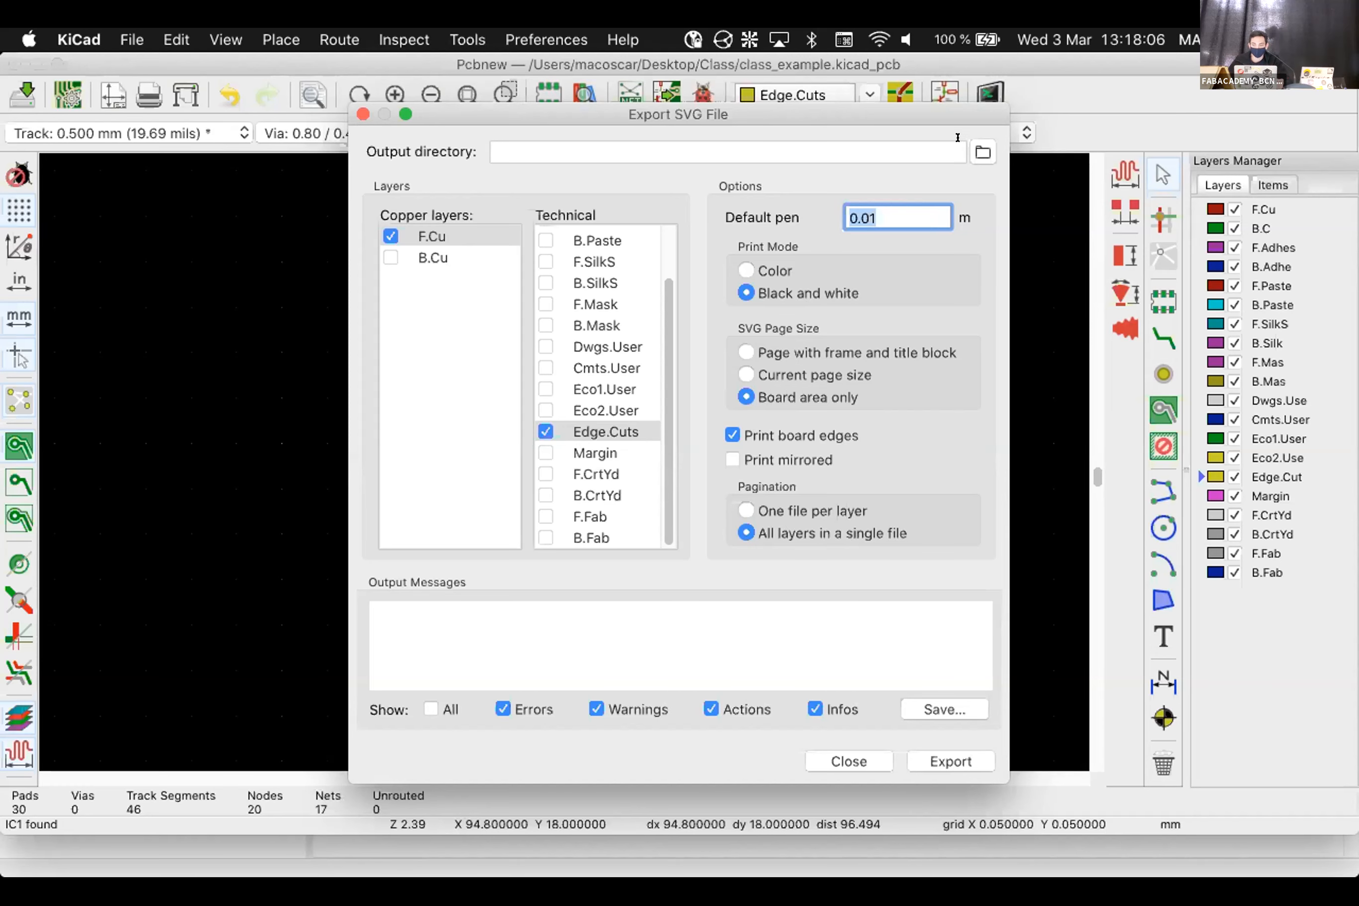
click(977, 148)
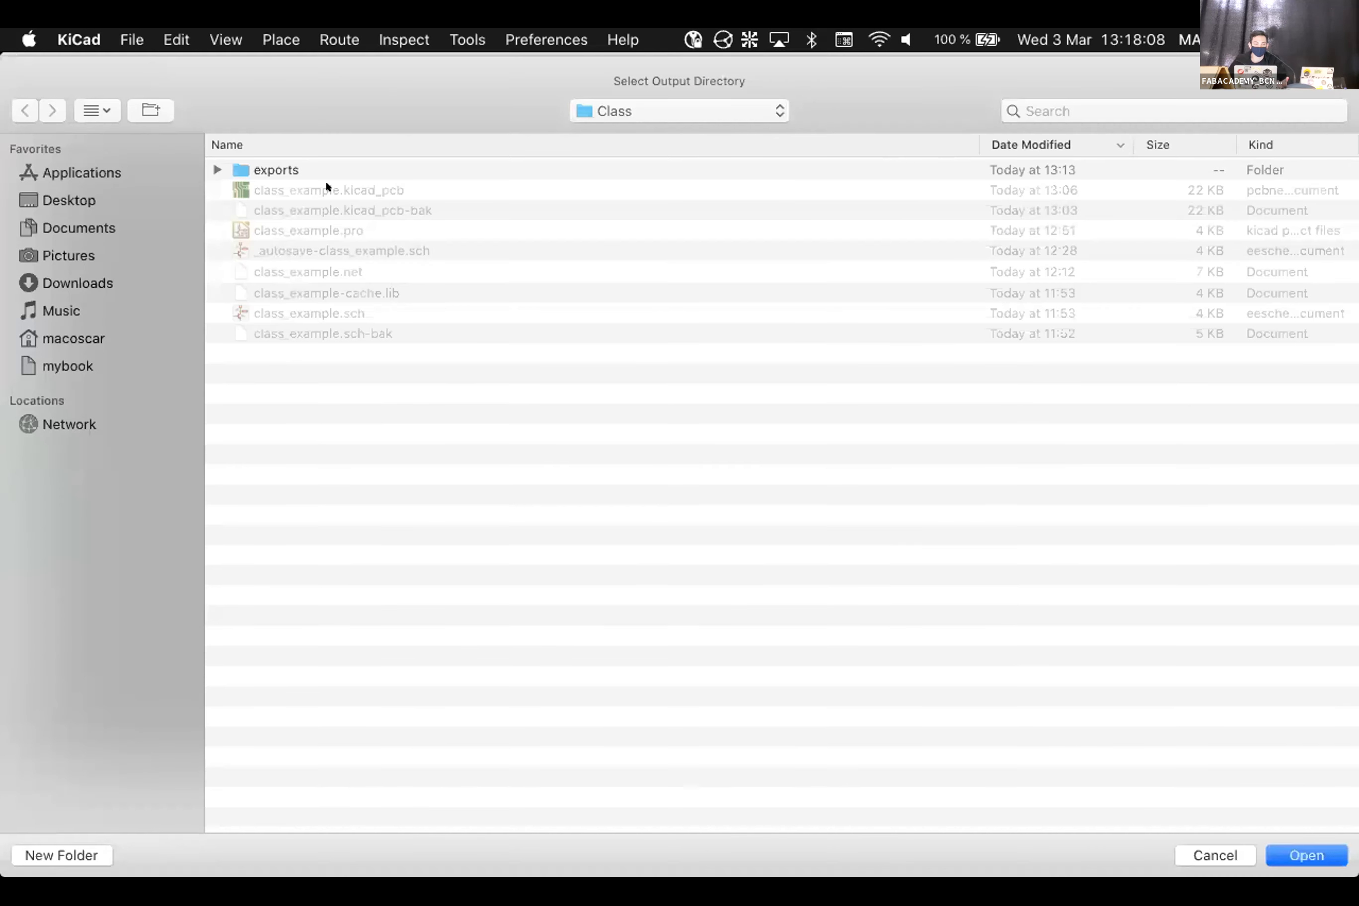
Export class_example-brd.svg into the Class folder with the relative output path ./
click(1298, 854)
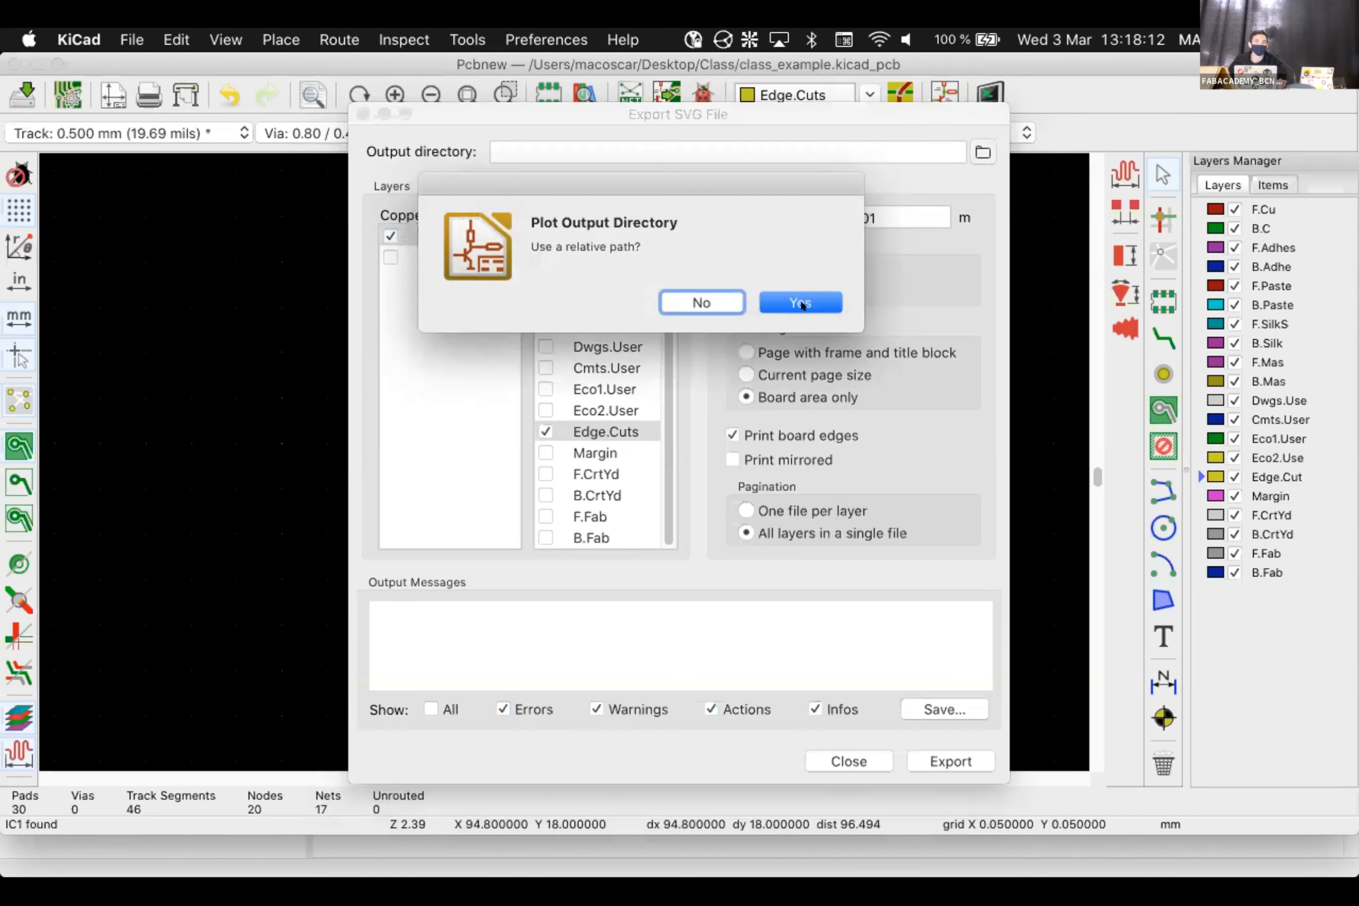
click(802, 303)
click(943, 751)
drag(387, 618, 702, 606)
click(714, 610)
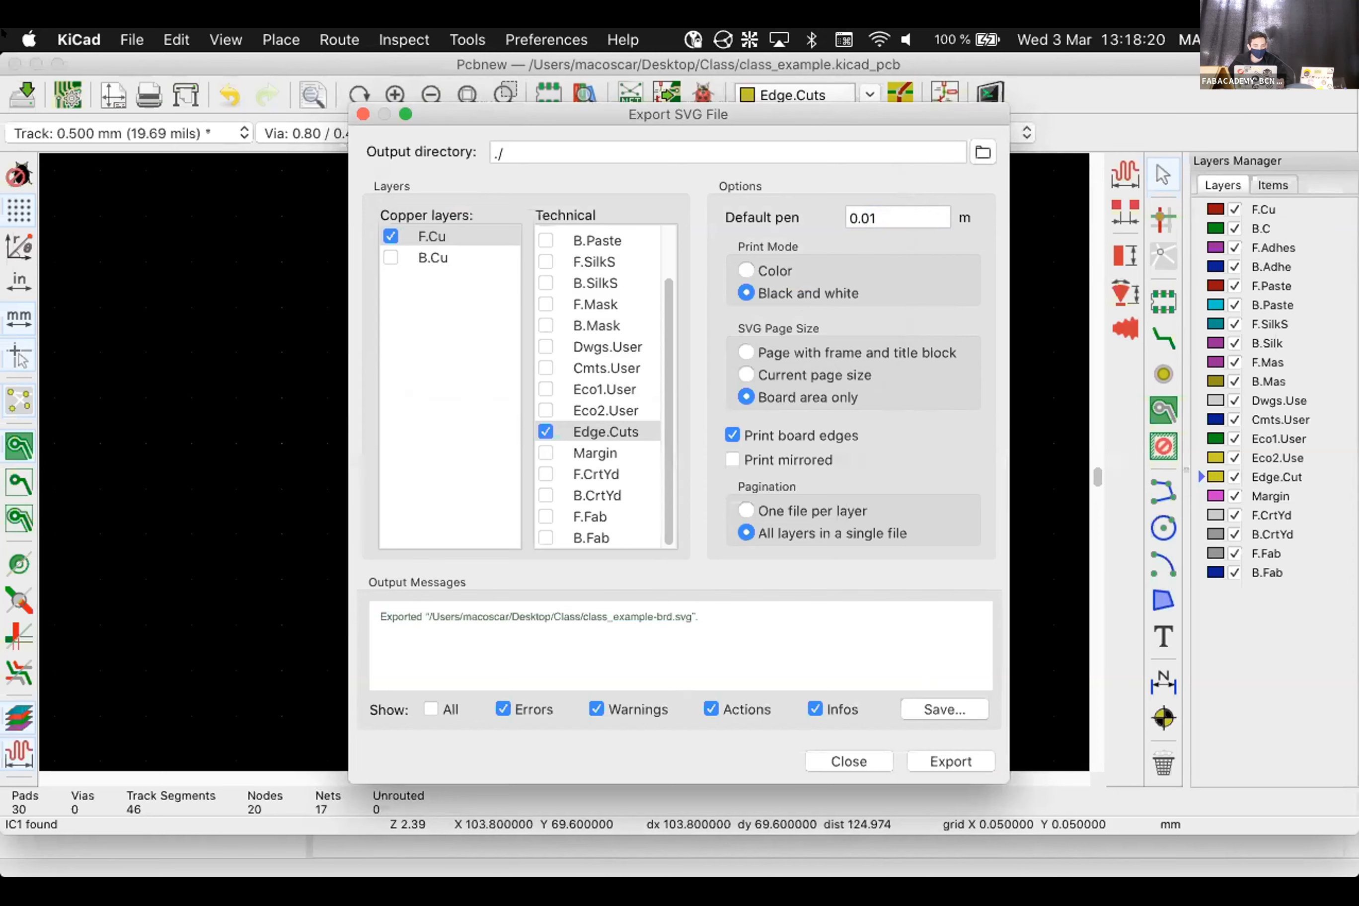
mouse_move(383, 869)
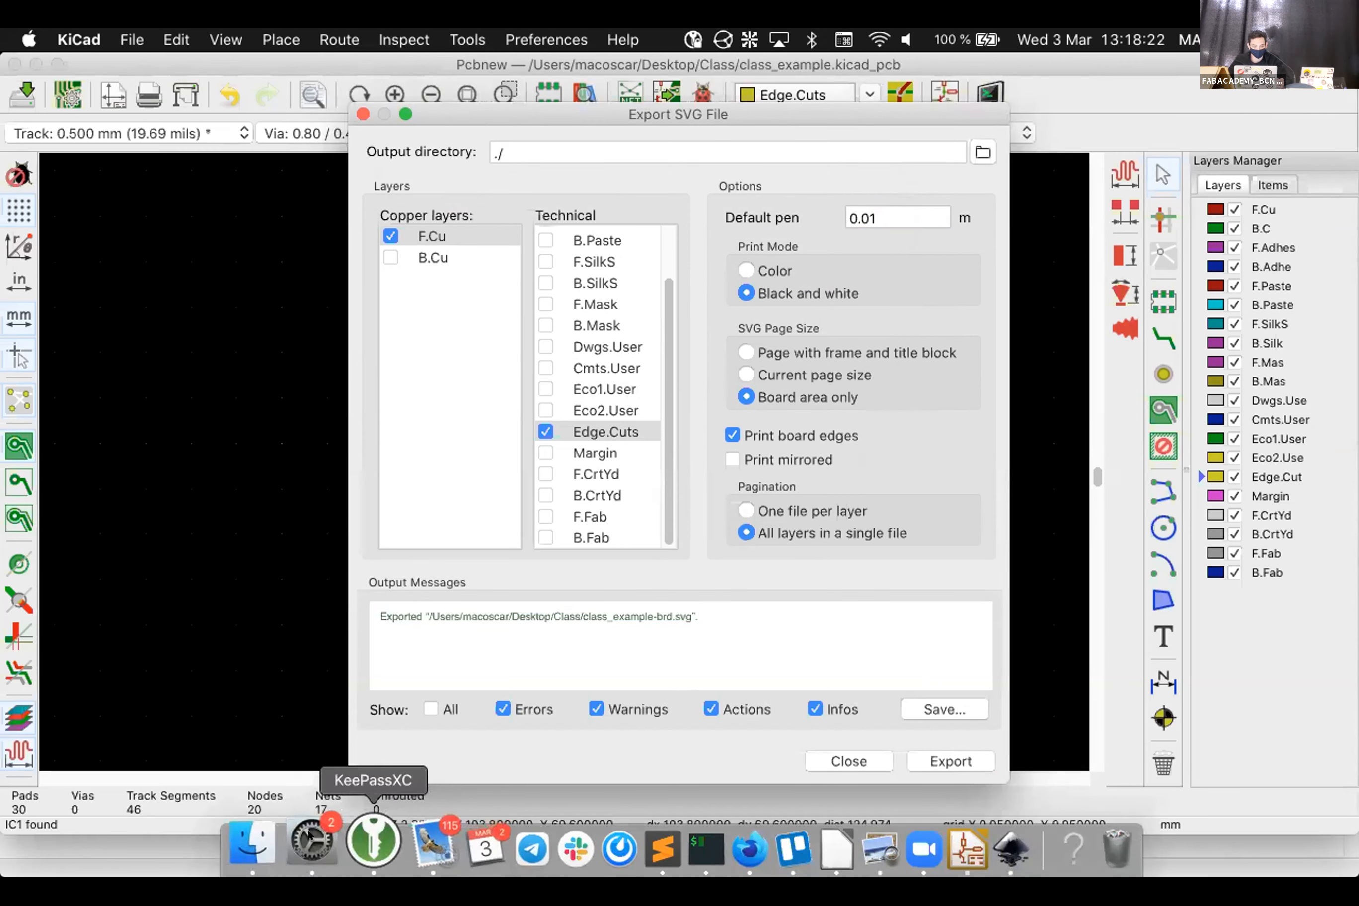
In Finder, go to Desktop > Class and preview class_example-brd.svg
click(286, 845)
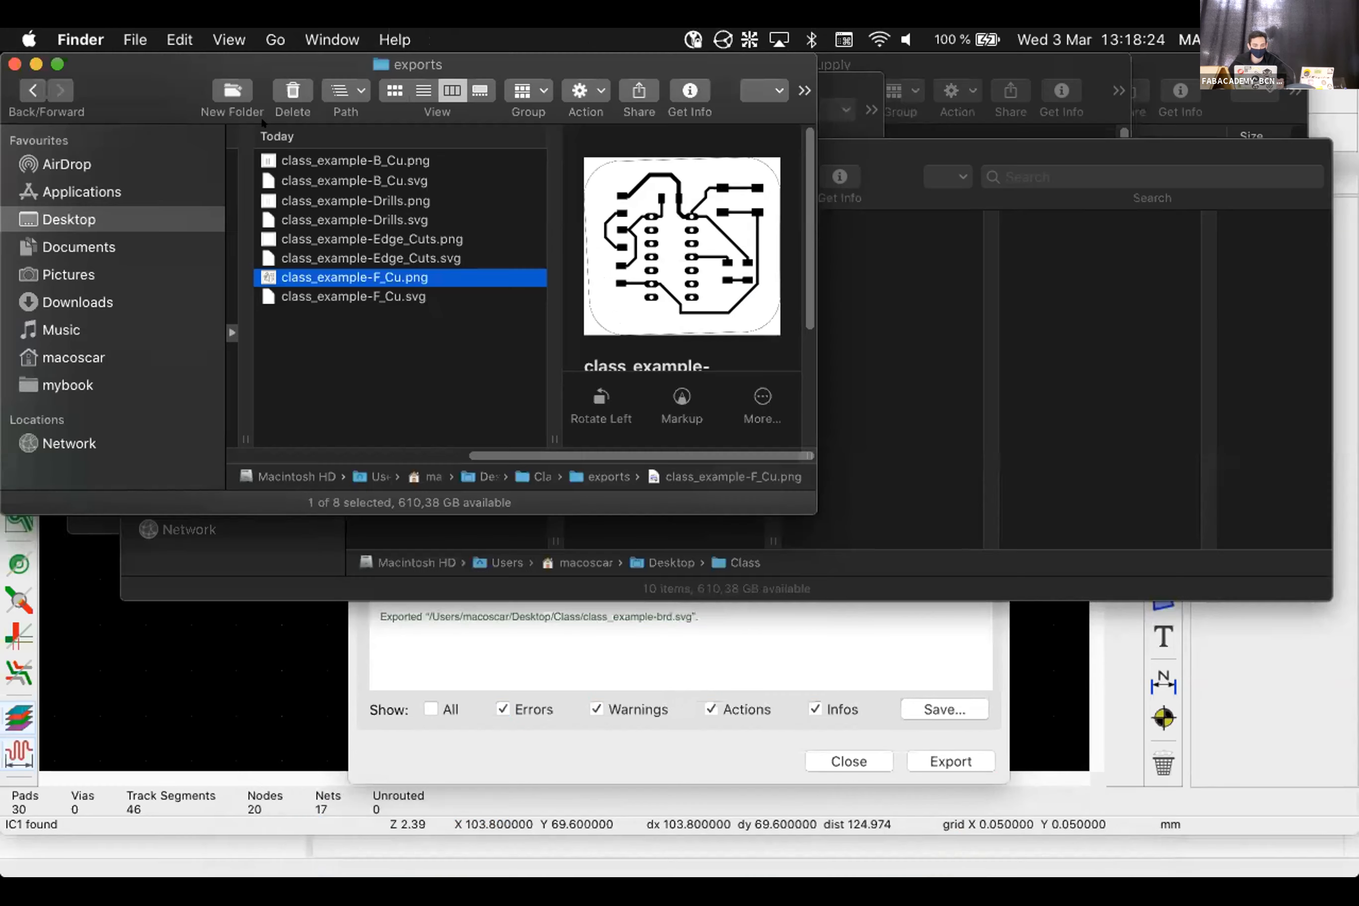
click(238, 384)
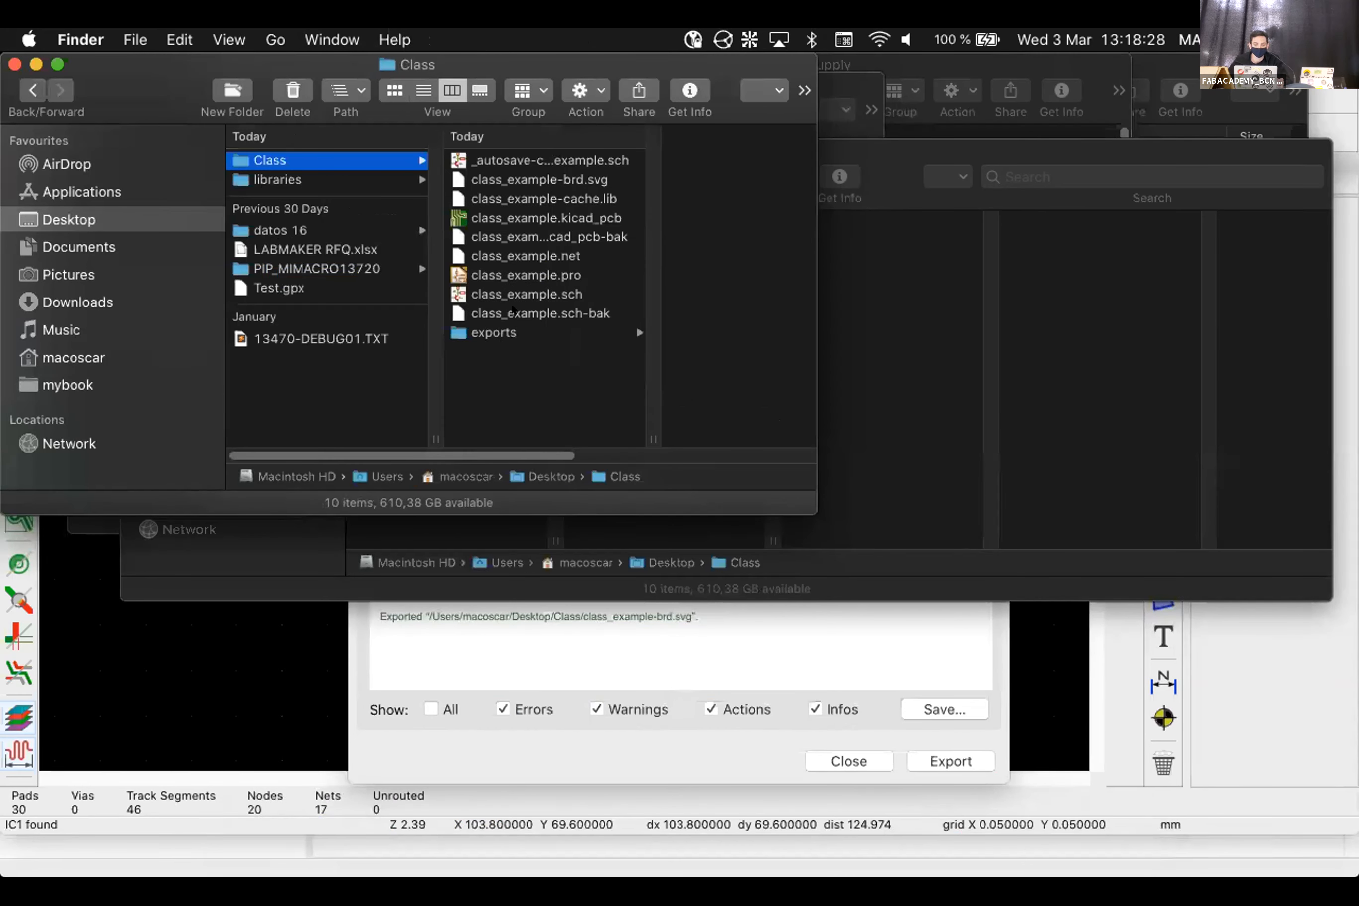
click(531, 185)
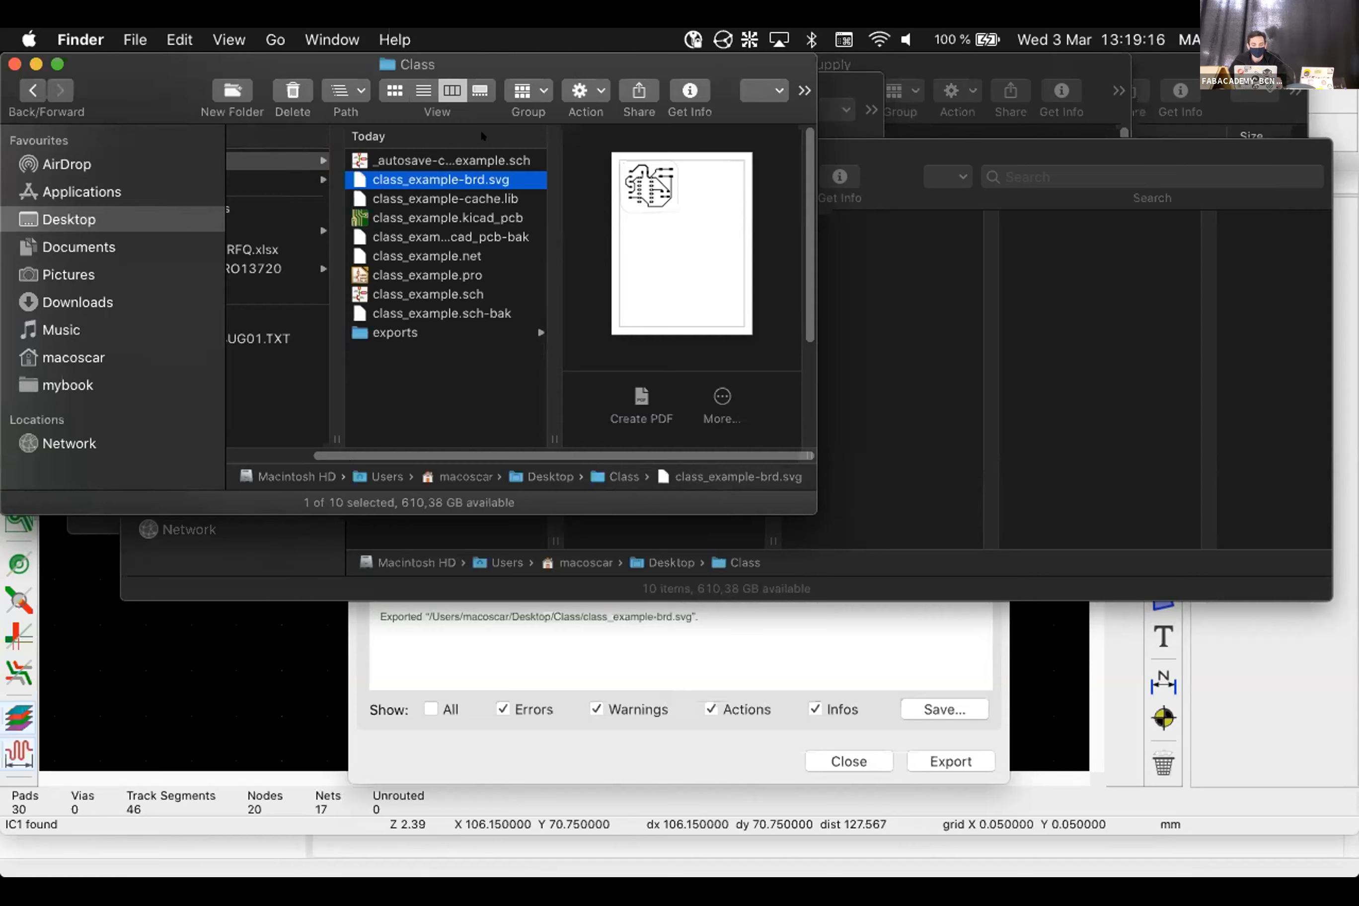
Open class_example-brd.svg from Desktop > Class in Inkscape and maximize the window
mouse_move(364, 871)
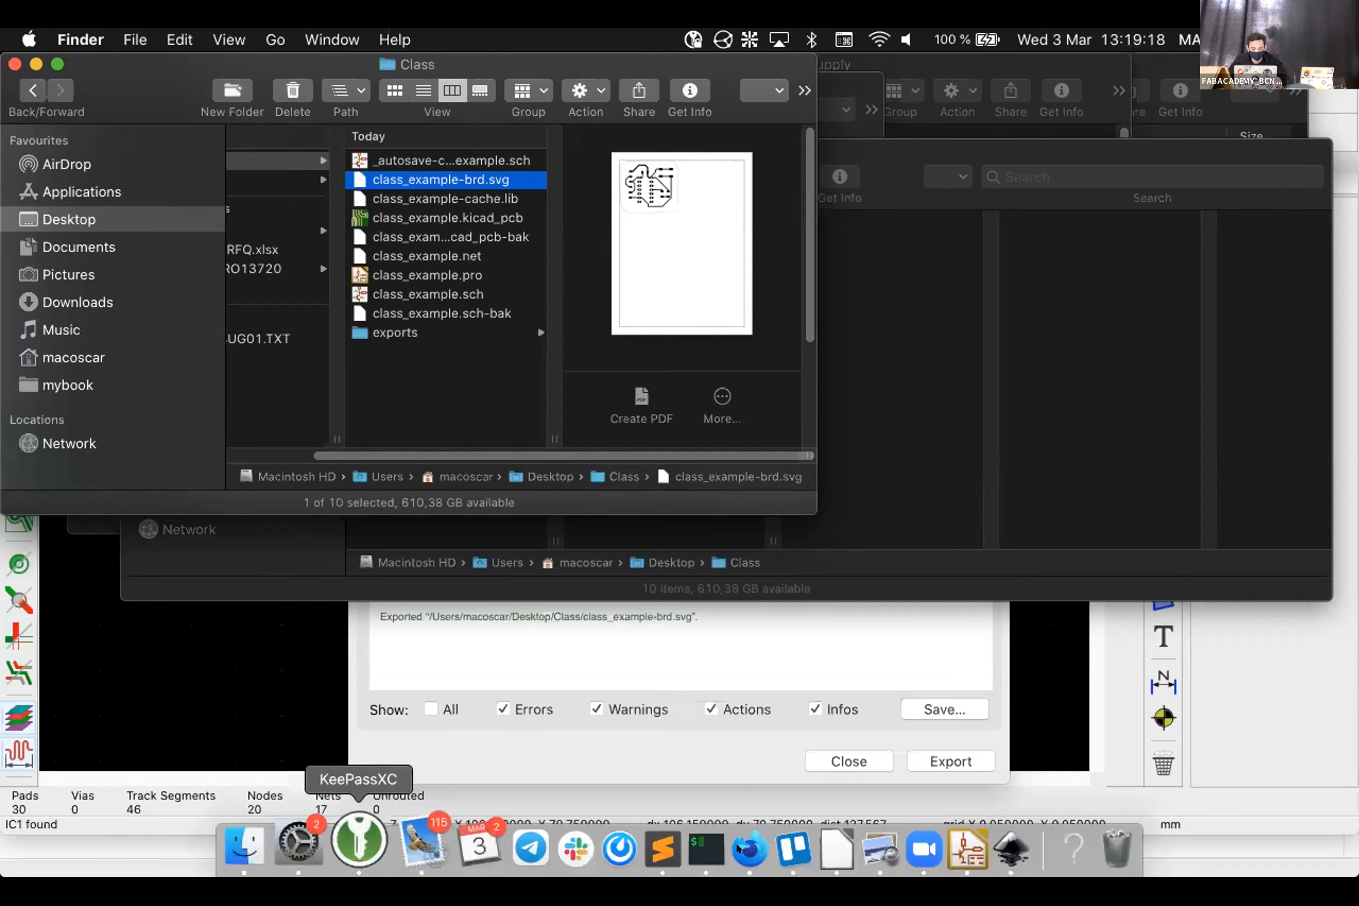
click(978, 842)
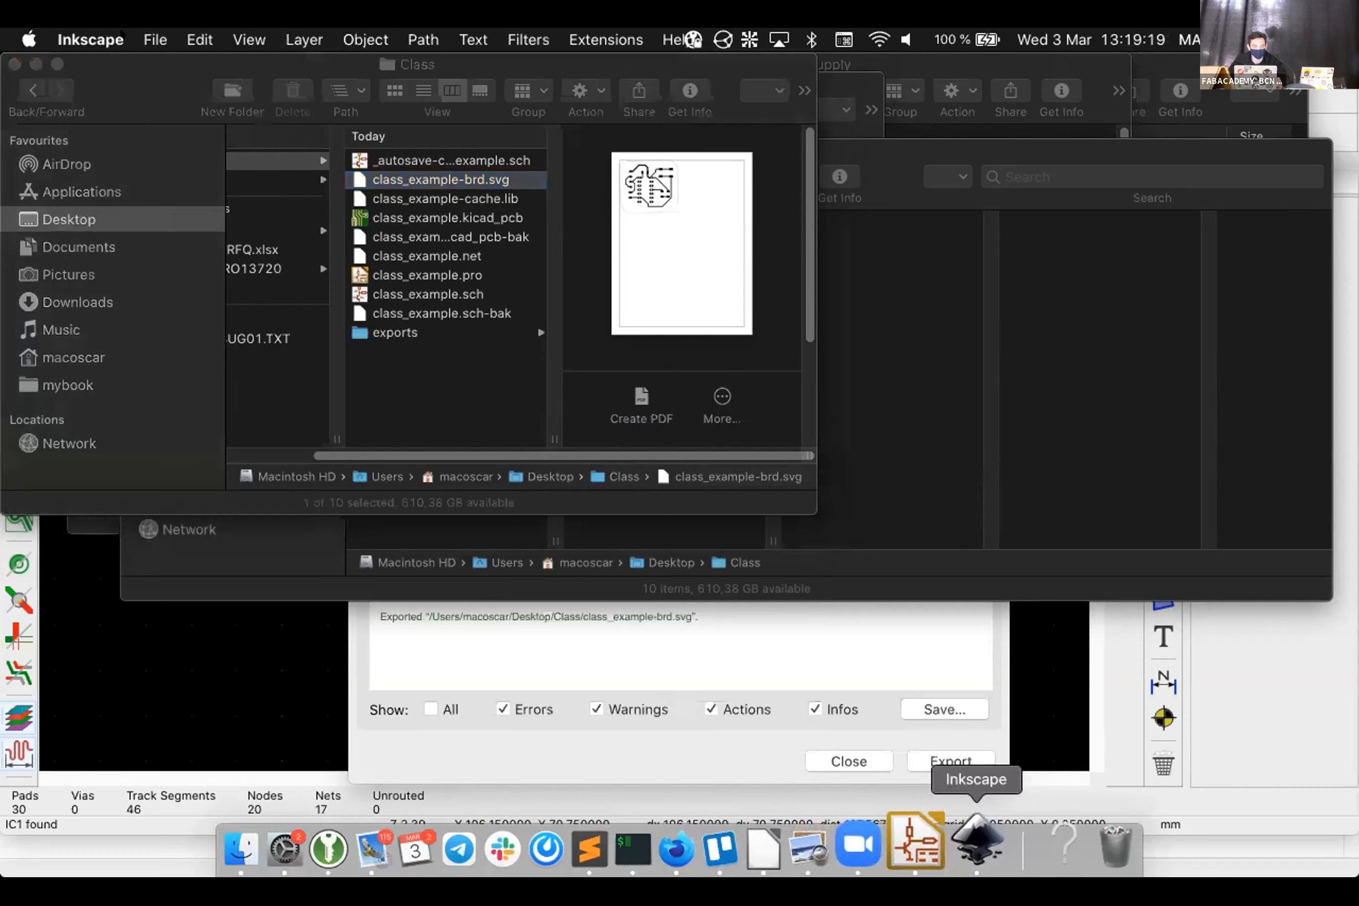
click(155, 39)
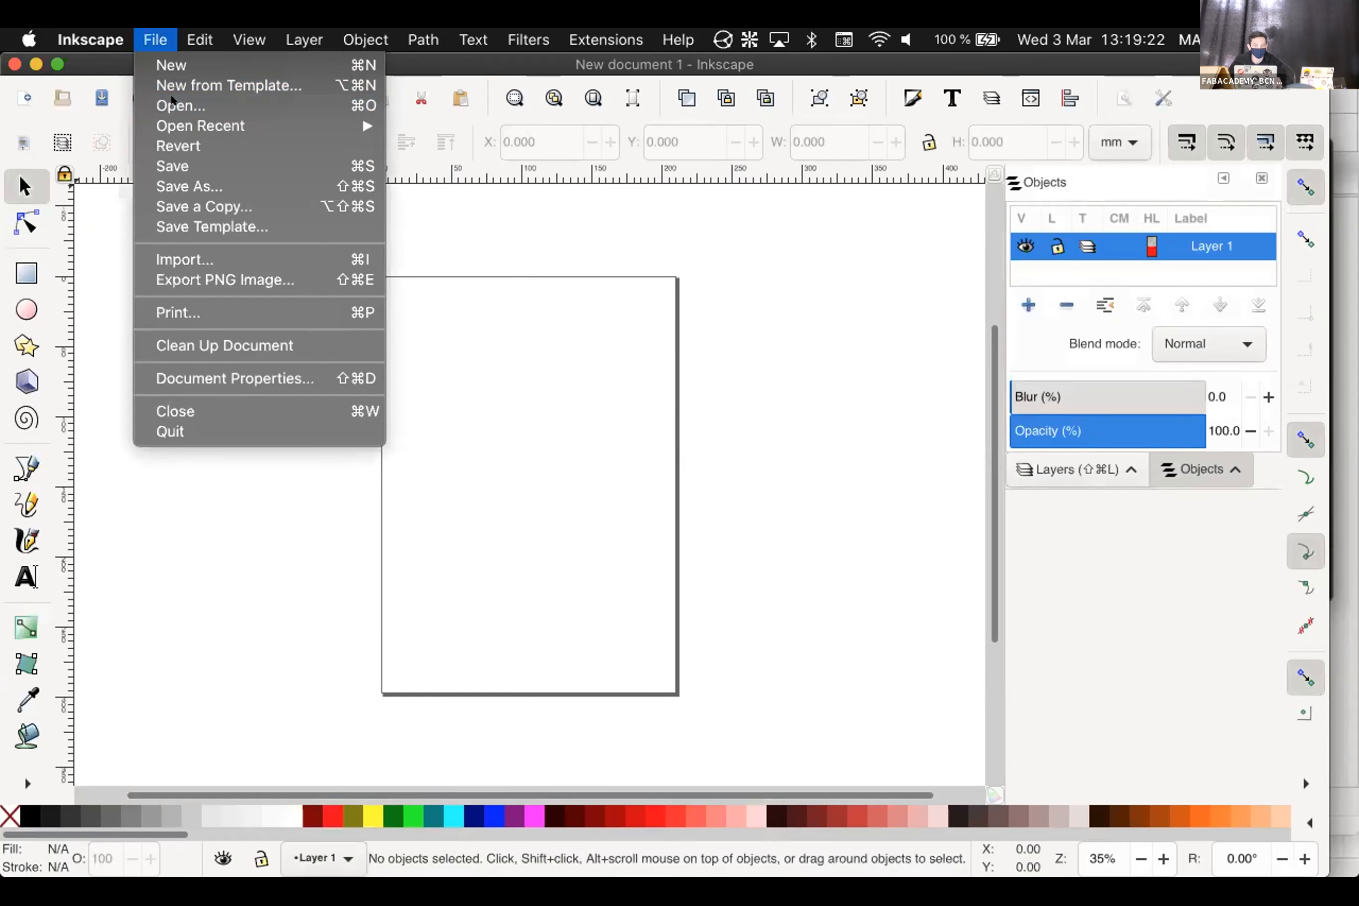
click(173, 102)
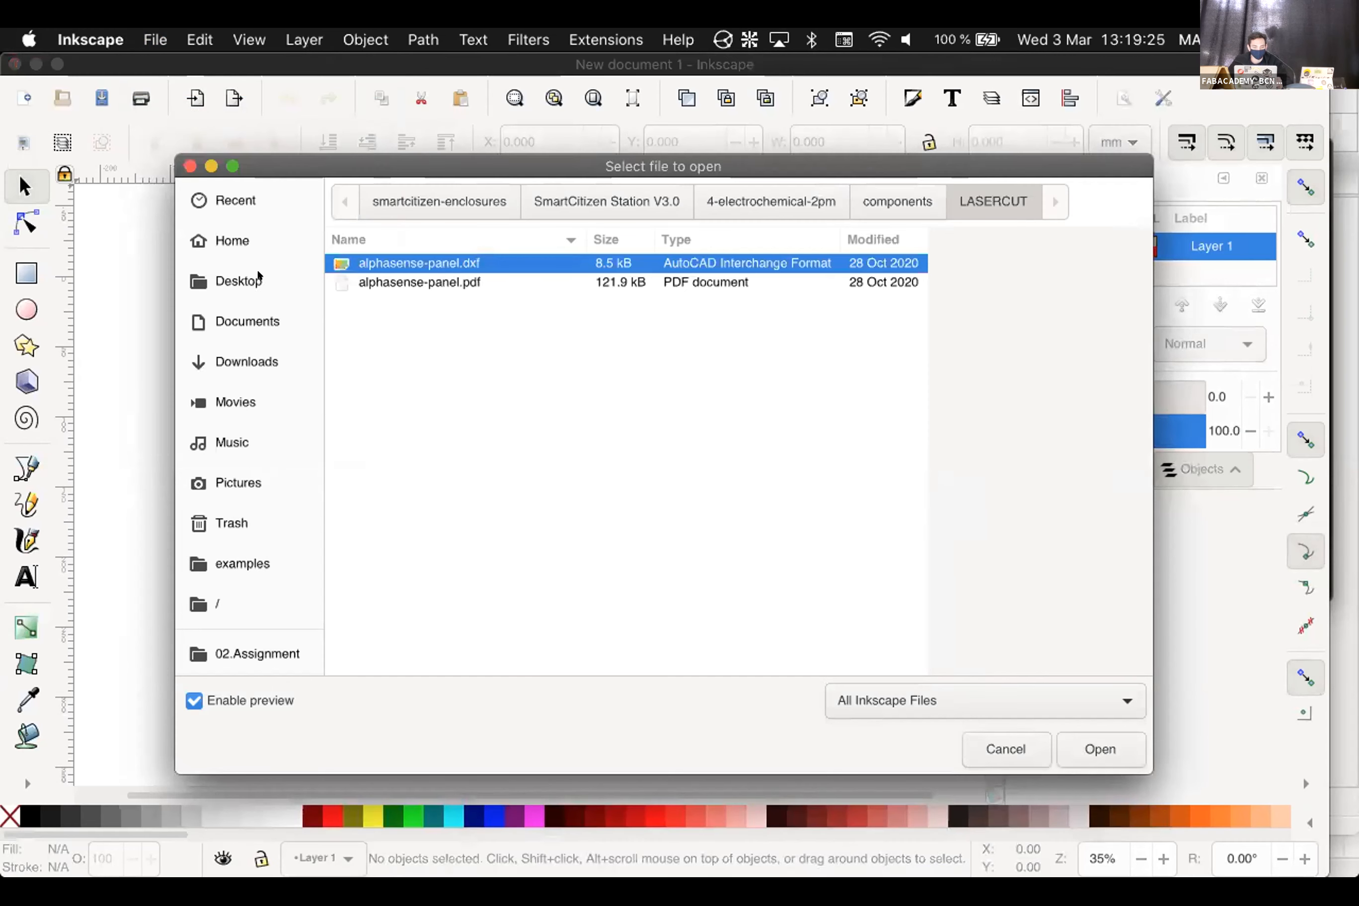
click(258, 278)
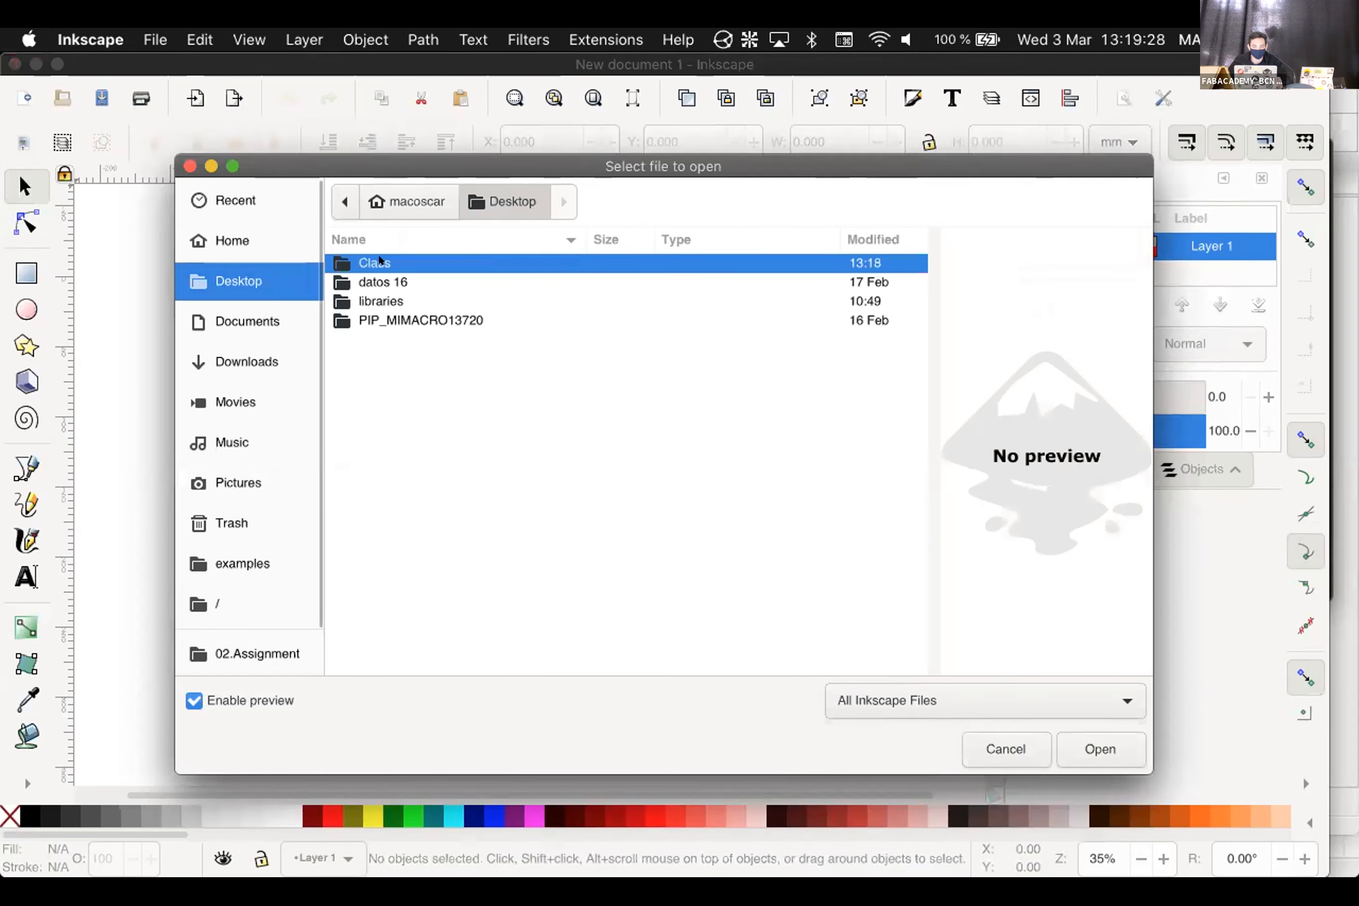
double_click(379, 268)
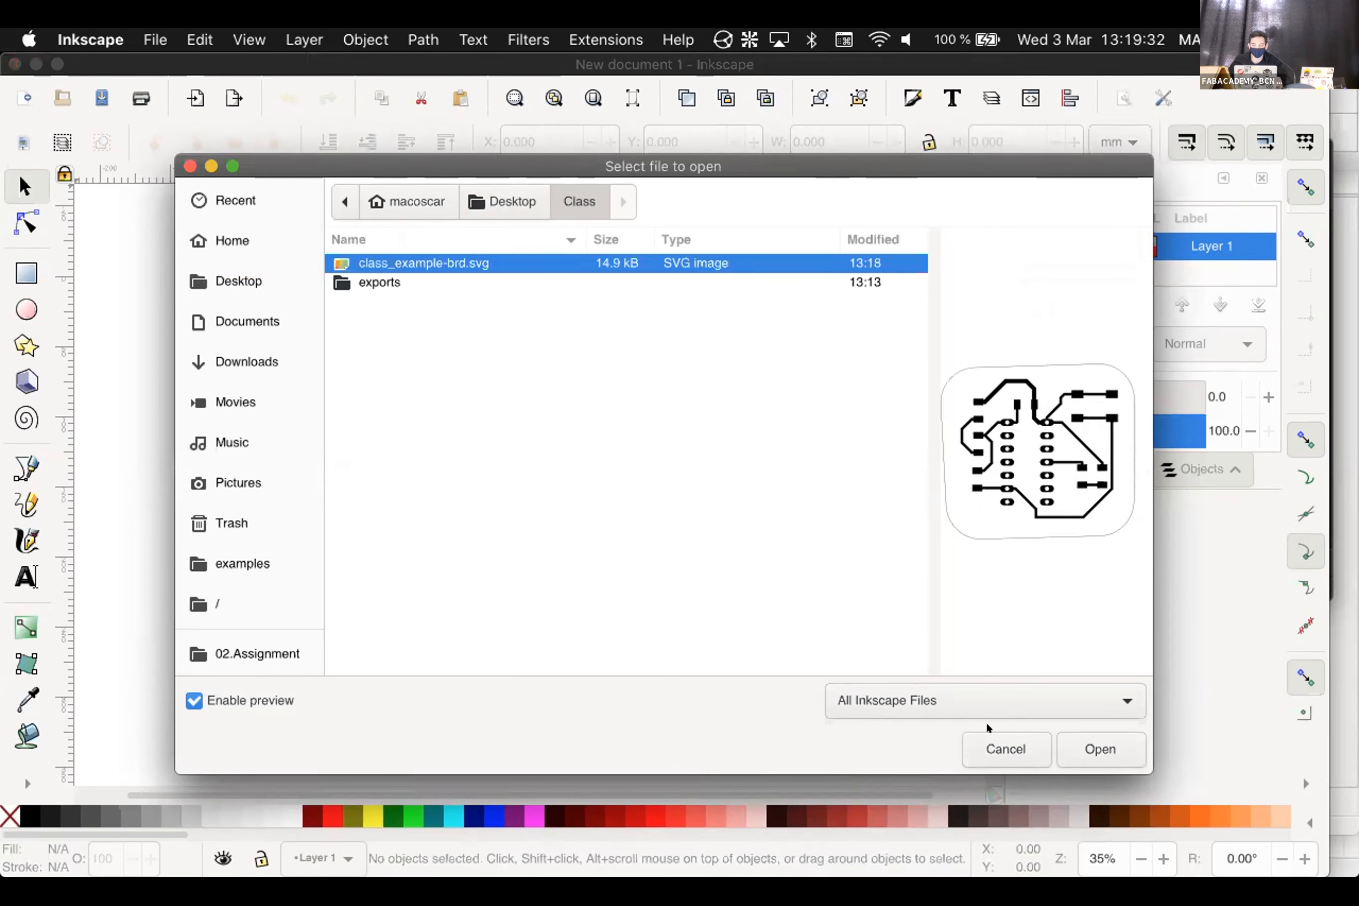
click(1091, 739)
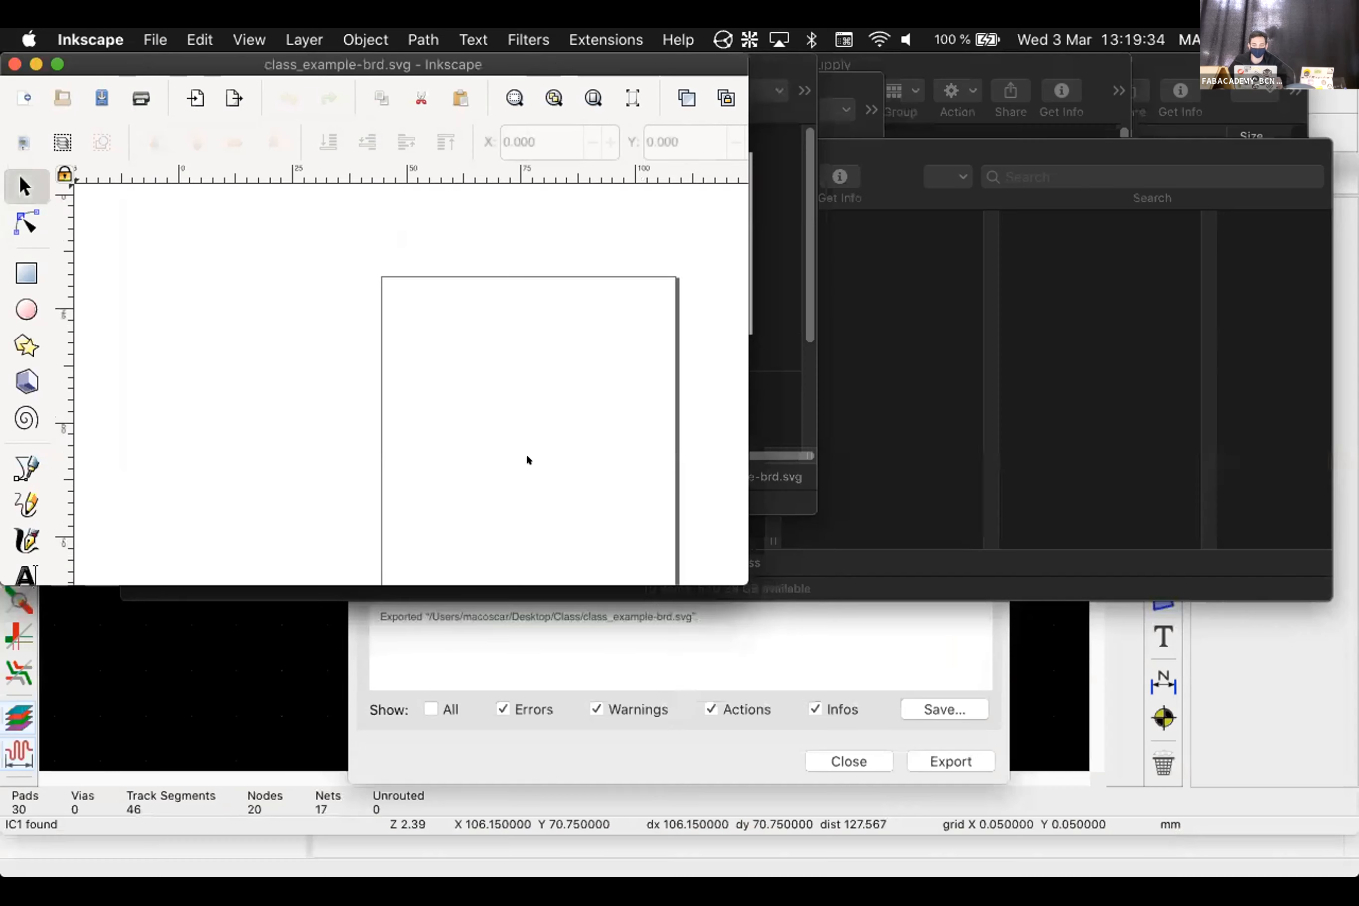
double_click(182, 61)
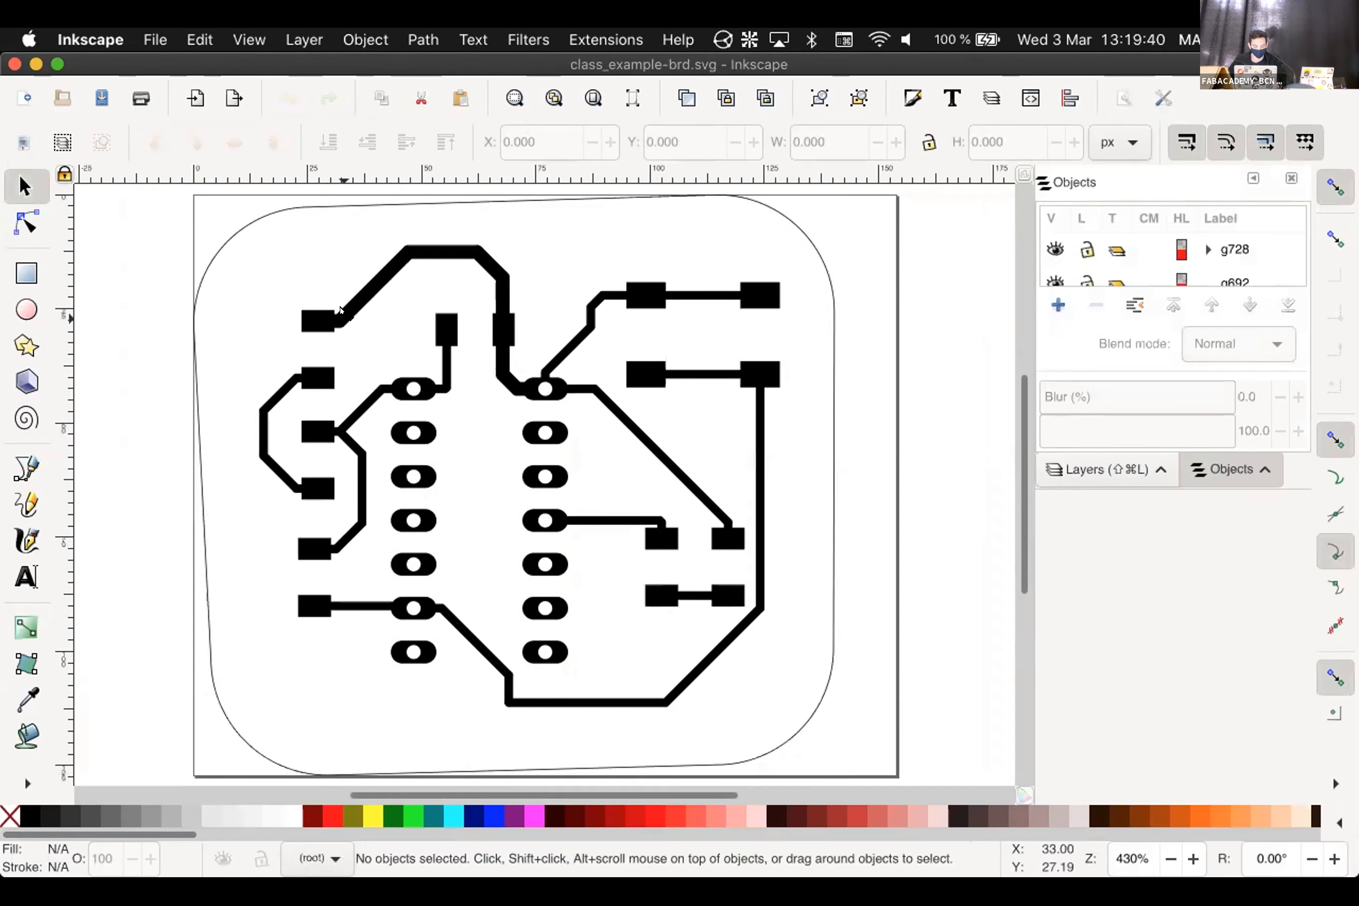
Deselect the trace and undo the accidental removal of the oval pads
click(341, 309)
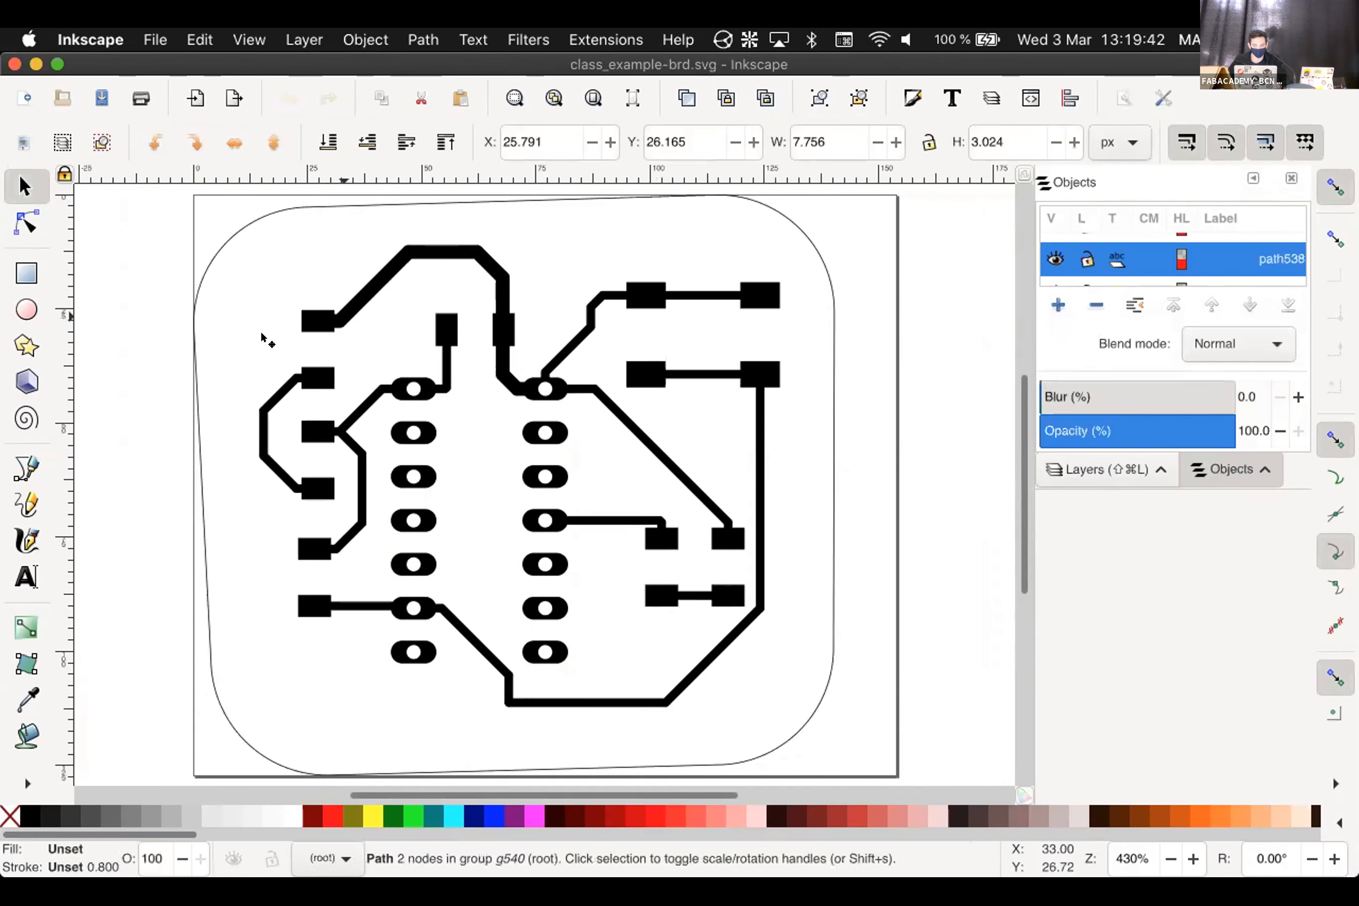
scroll(254, 339, up, 3)
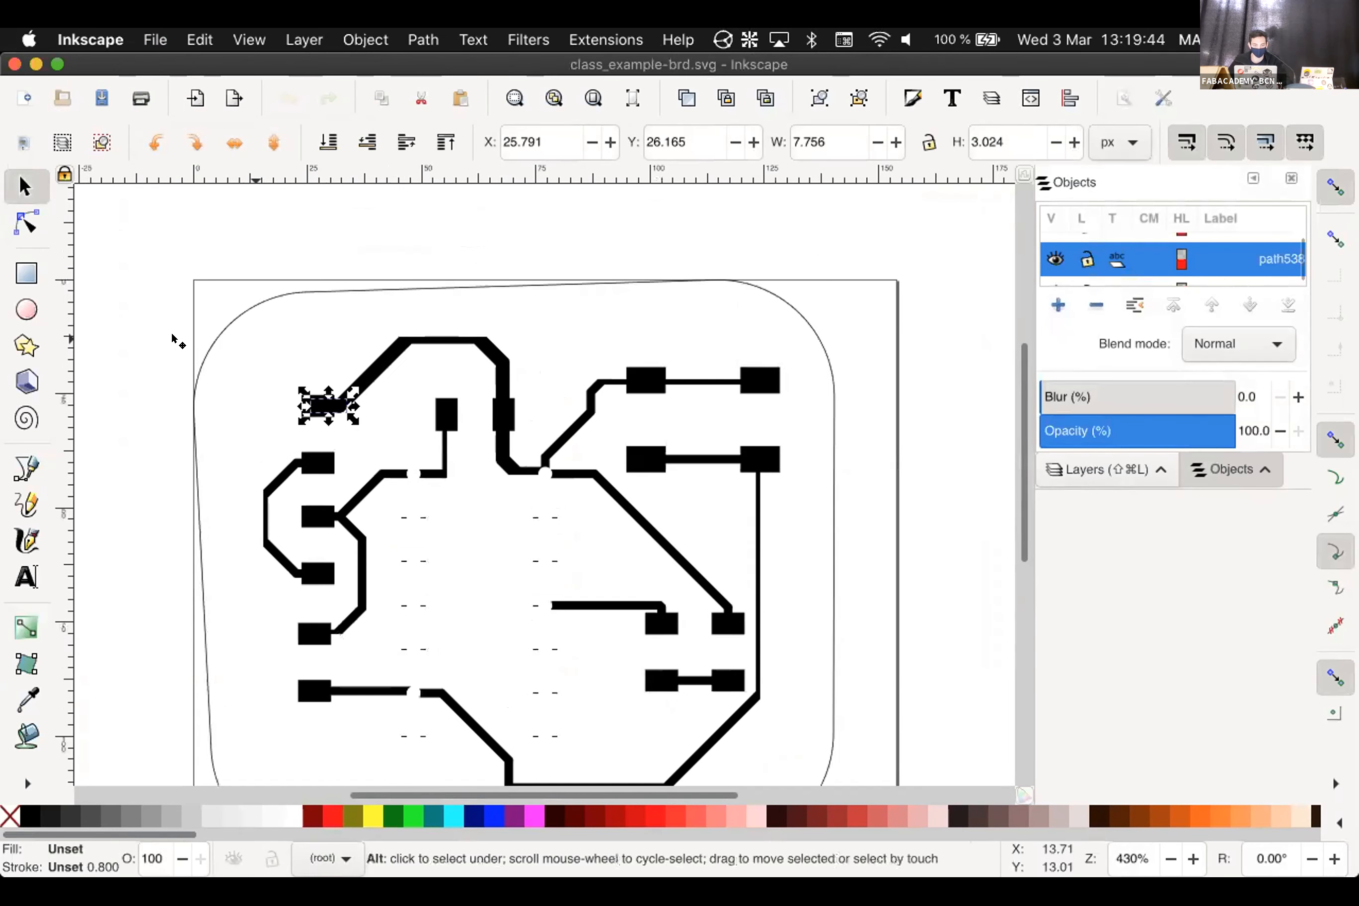
click(175, 339)
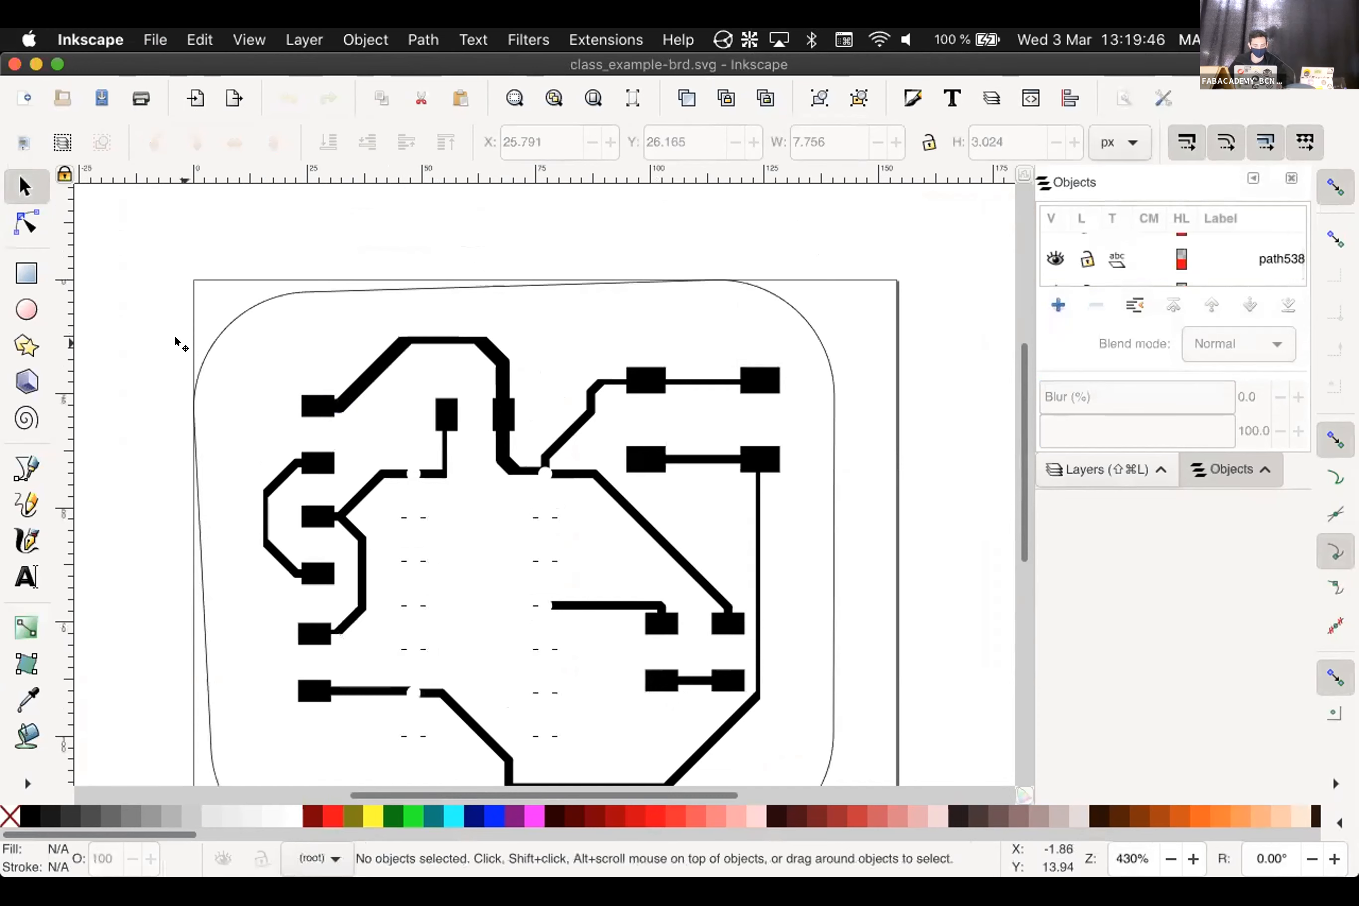
key(super+z)
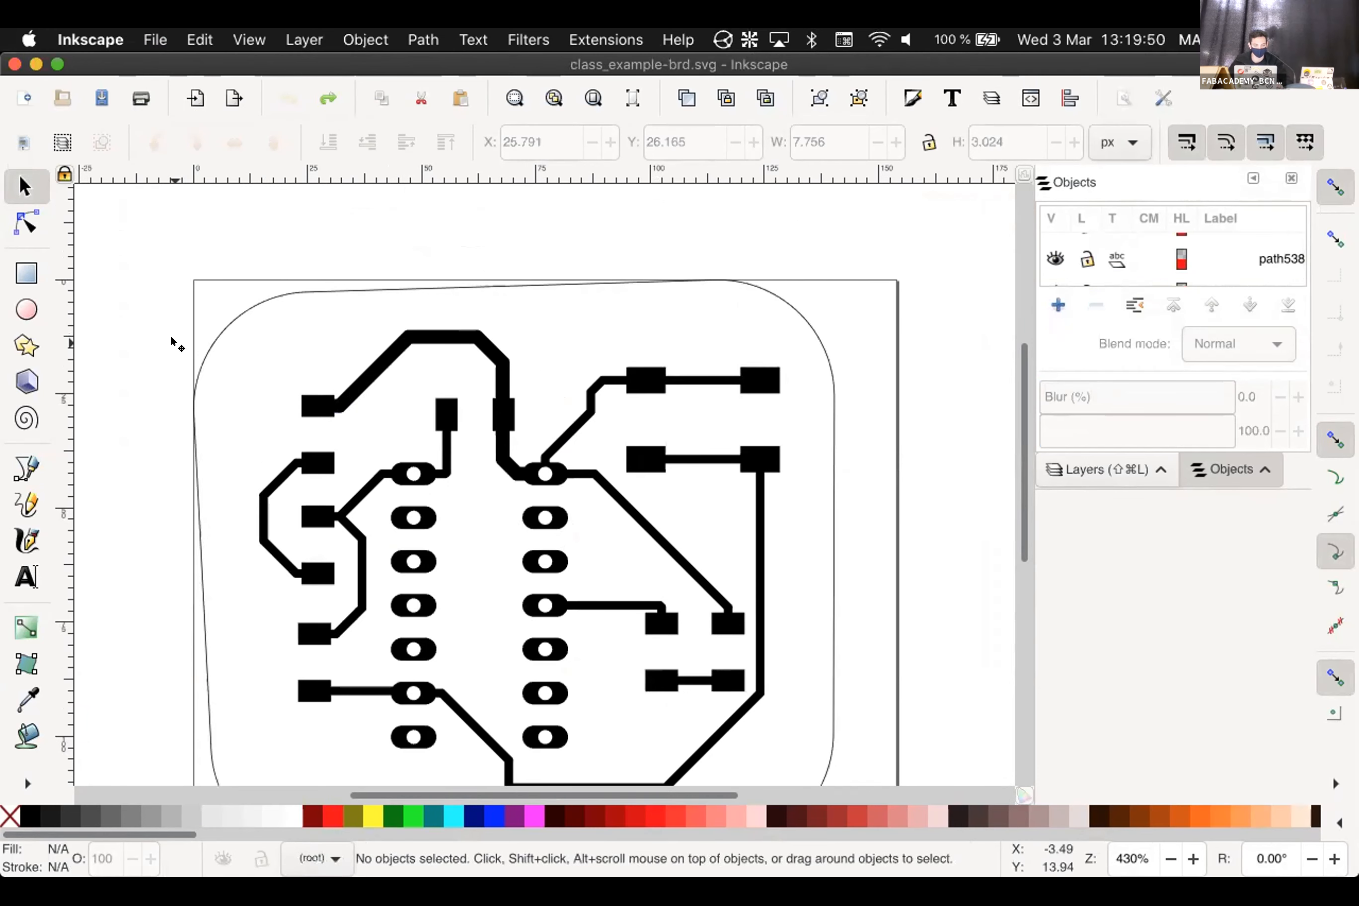
Zoom around the board drawing and show the Layers panel
shift+scroll(174, 344, left, 2)
shift+scroll(174, 343, right, 2)
ctrl+scroll(174, 344, up, 1)
ctrl+scroll(174, 344, down, 1)
ctrl+scroll(175, 343, up, 1)
ctrl+scroll(175, 344, down, 3)
ctrl+scroll(174, 344, down, 3)
ctrl+scroll(174, 344, up, 4)
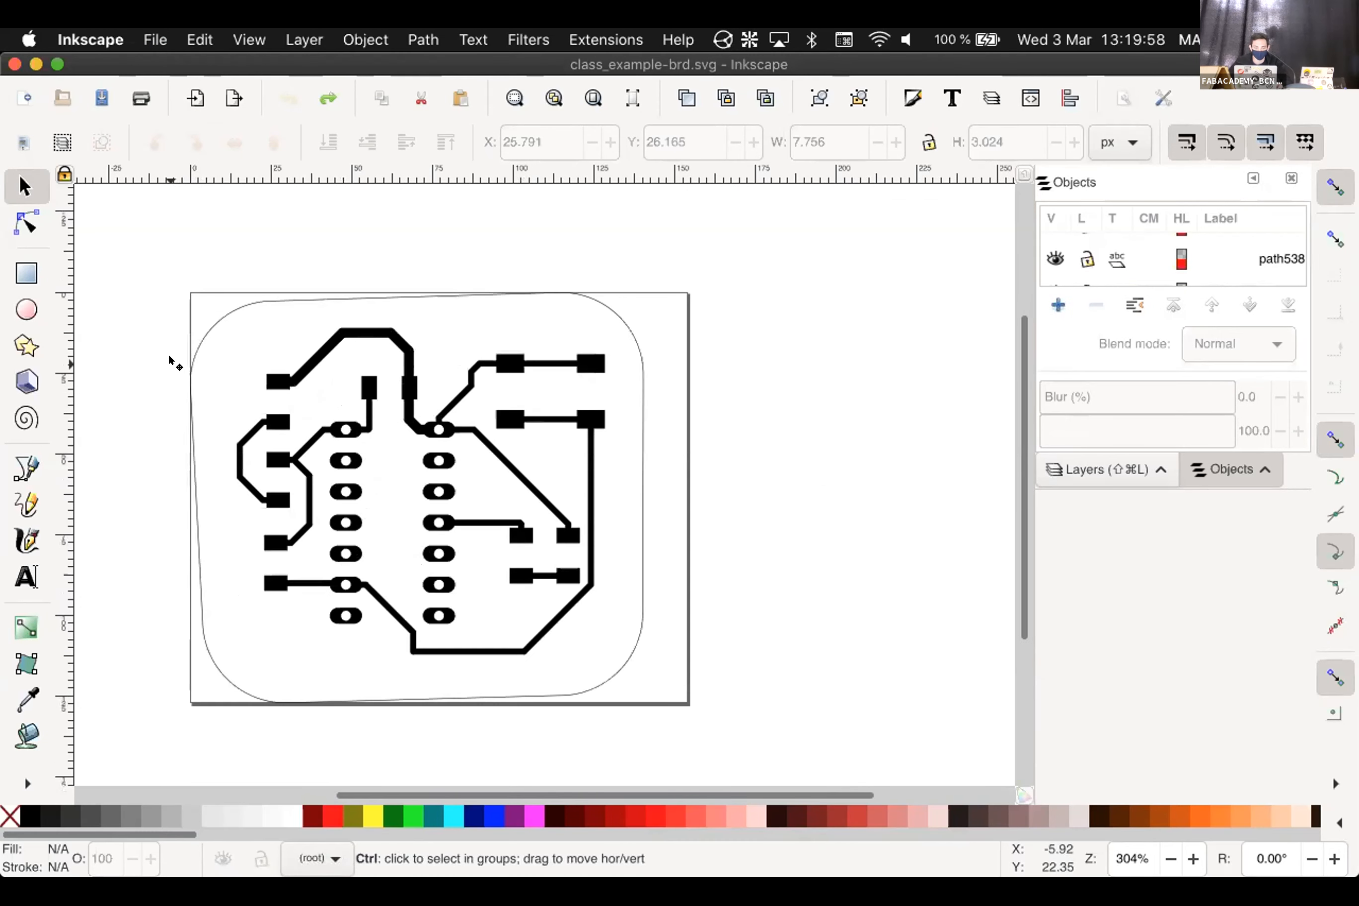
ctrl+scroll(170, 358, up, 1)
ctrl+scroll(169, 358, down, 1)
scroll(1007, 350, down, 1)
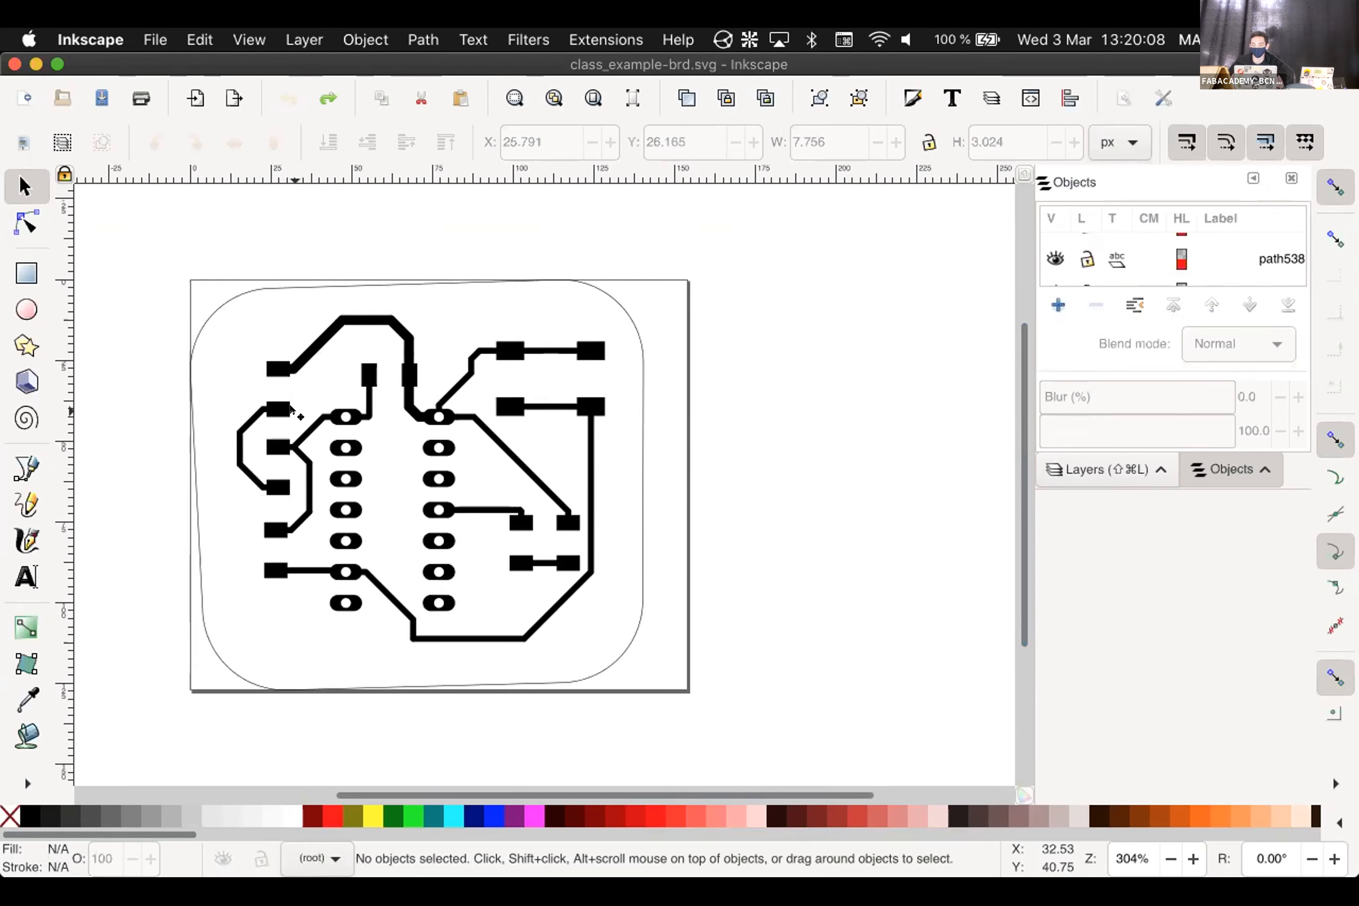
click(1091, 458)
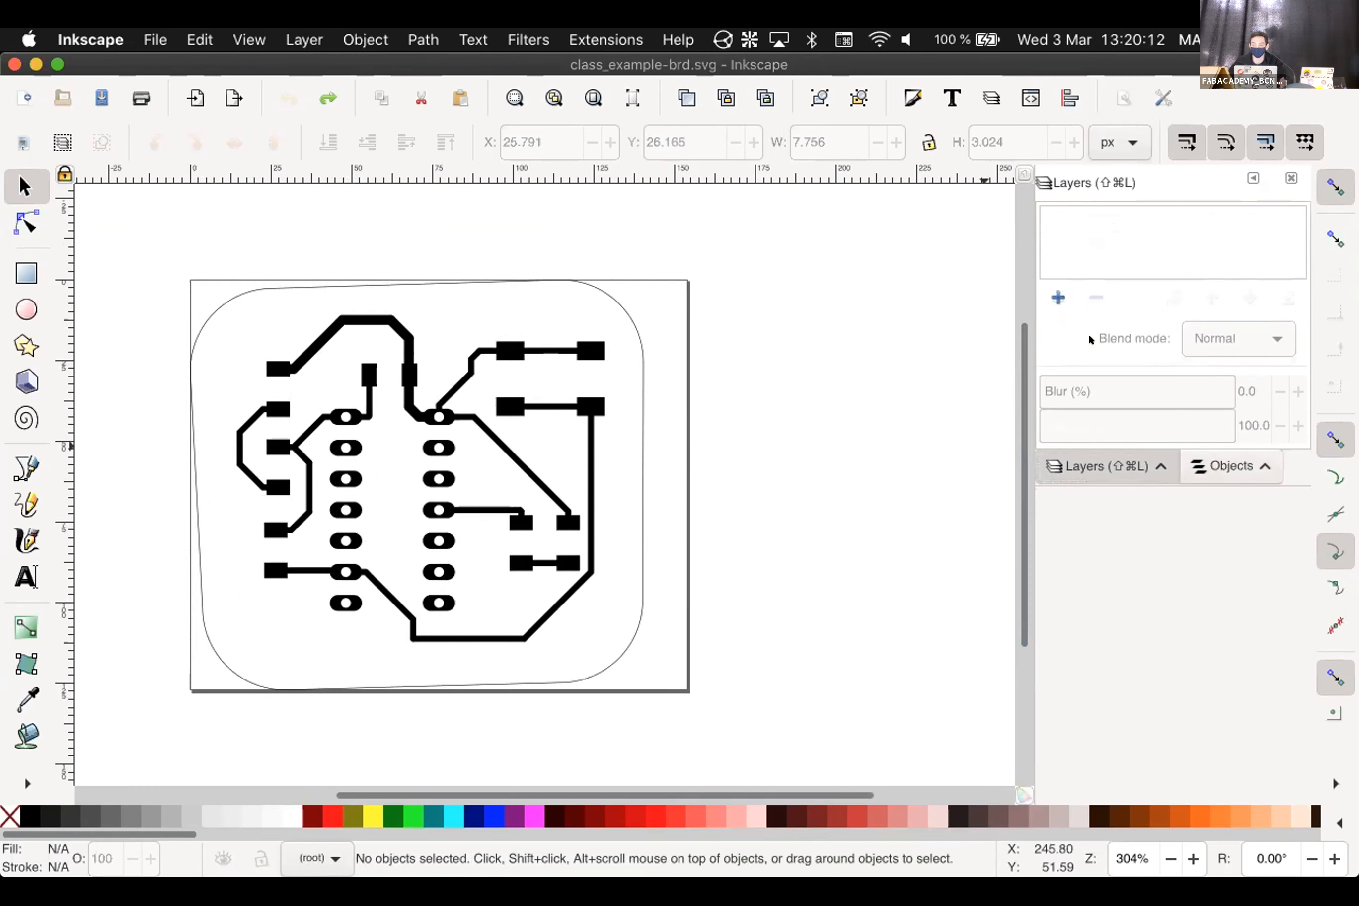
Add the Background and Traces layers
click(1058, 296)
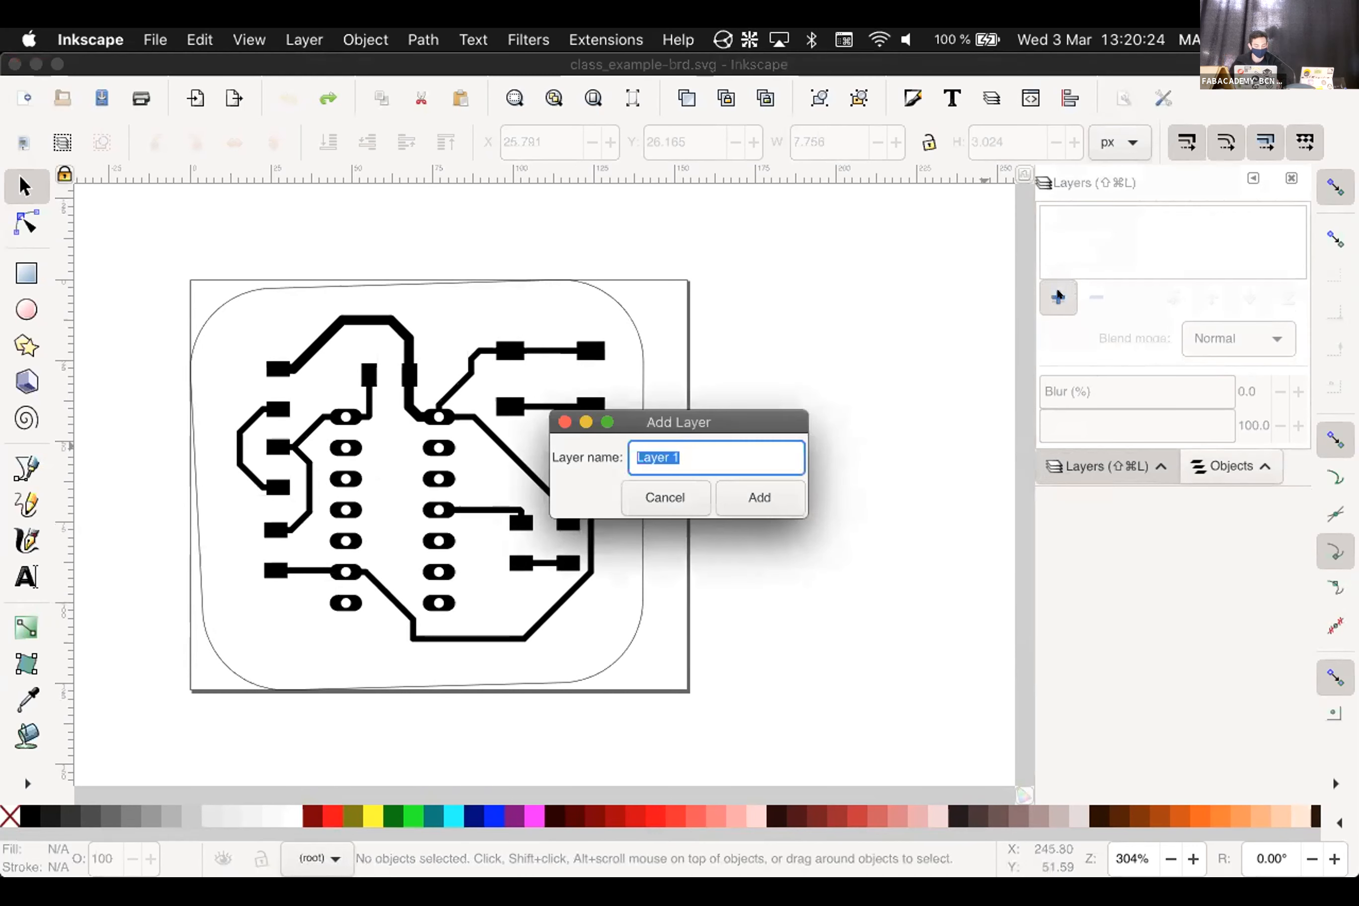
text(Background)
click(786, 495)
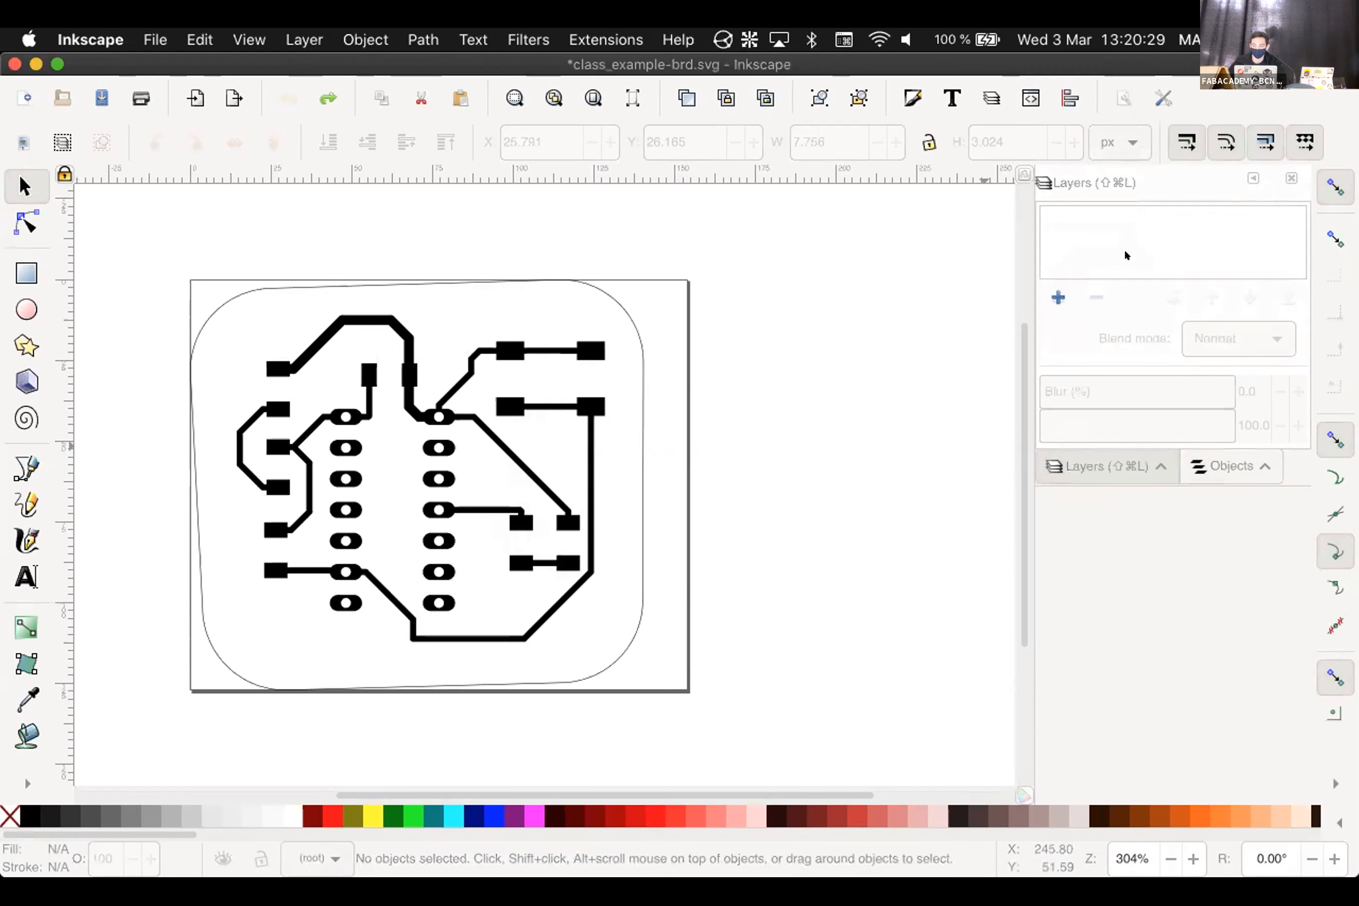
click(1059, 296)
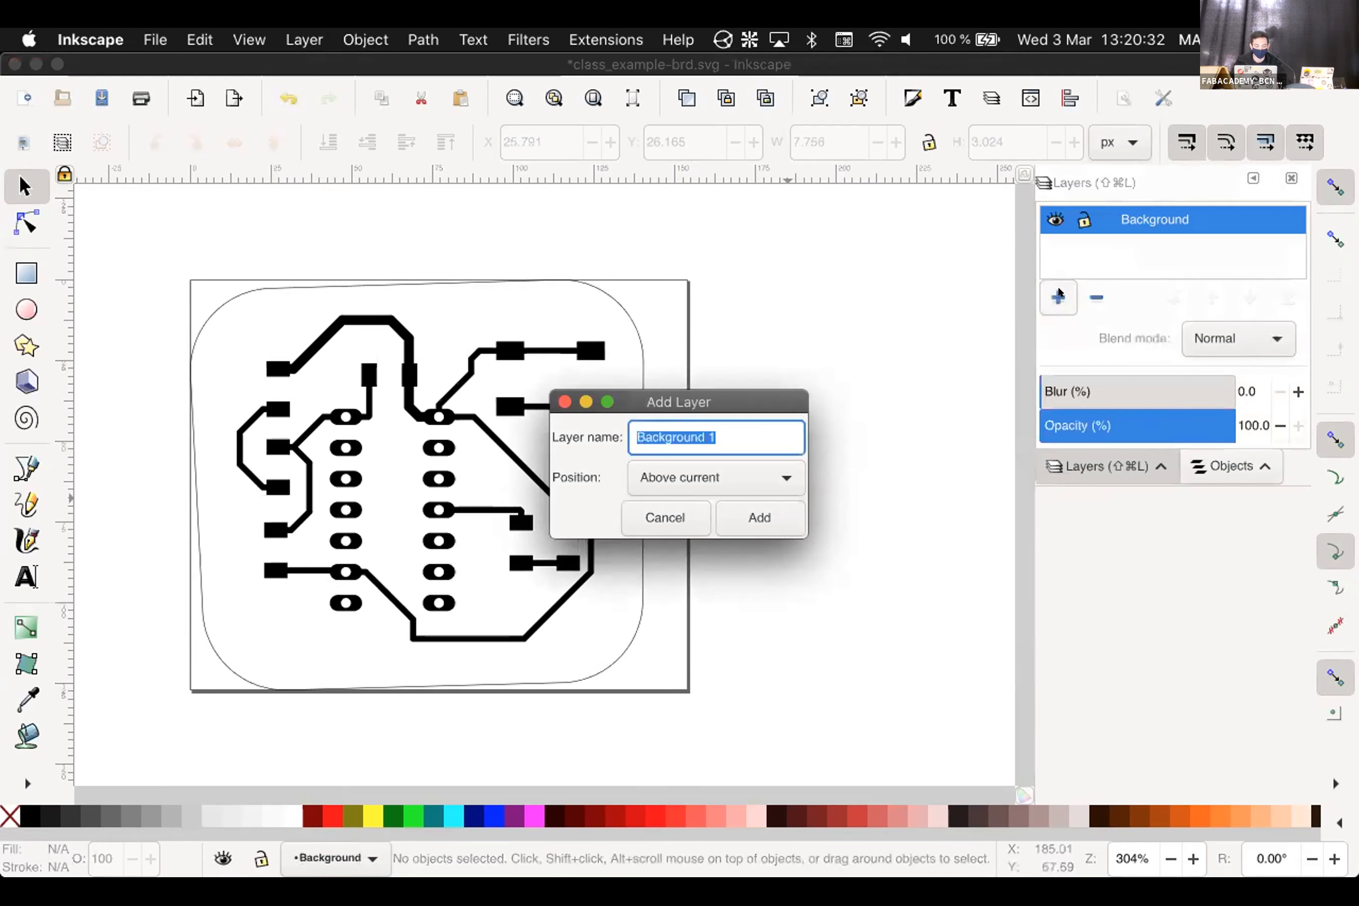
text(Traces)
key(Return)
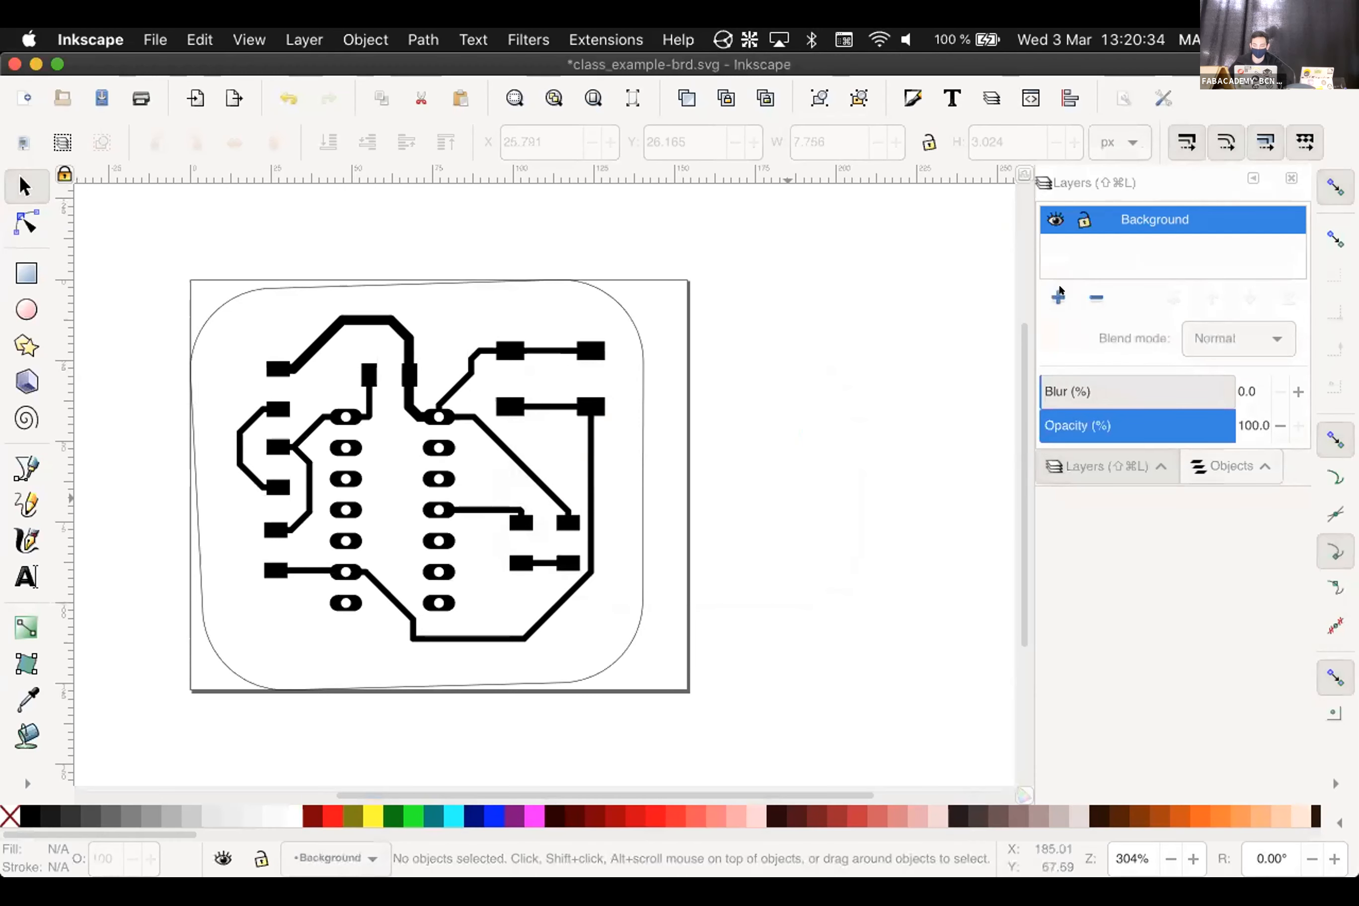
Add the Holes and Outline layers on top
click(1047, 292)
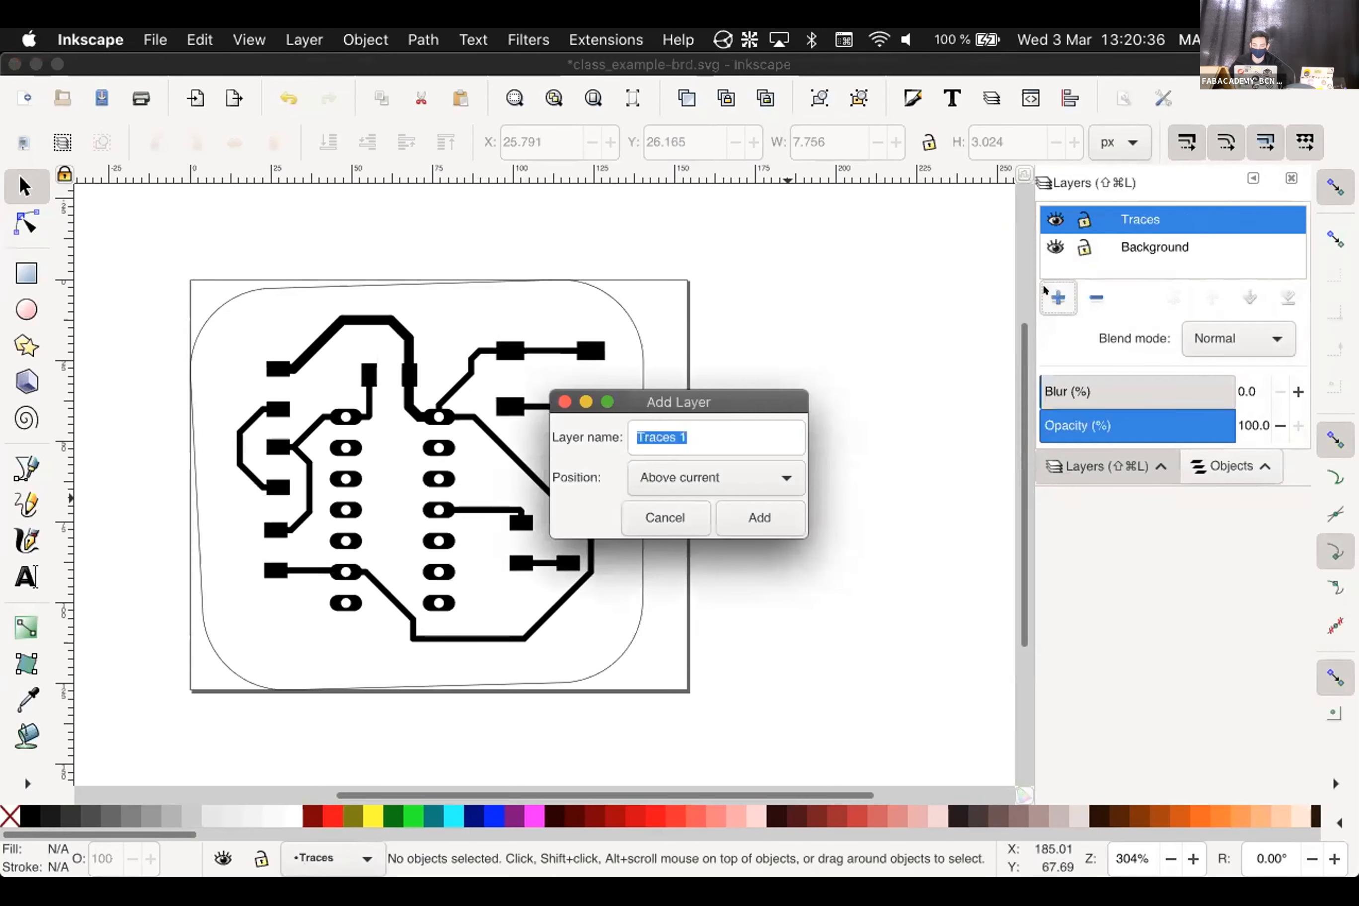
text(Holes)
key(Return)
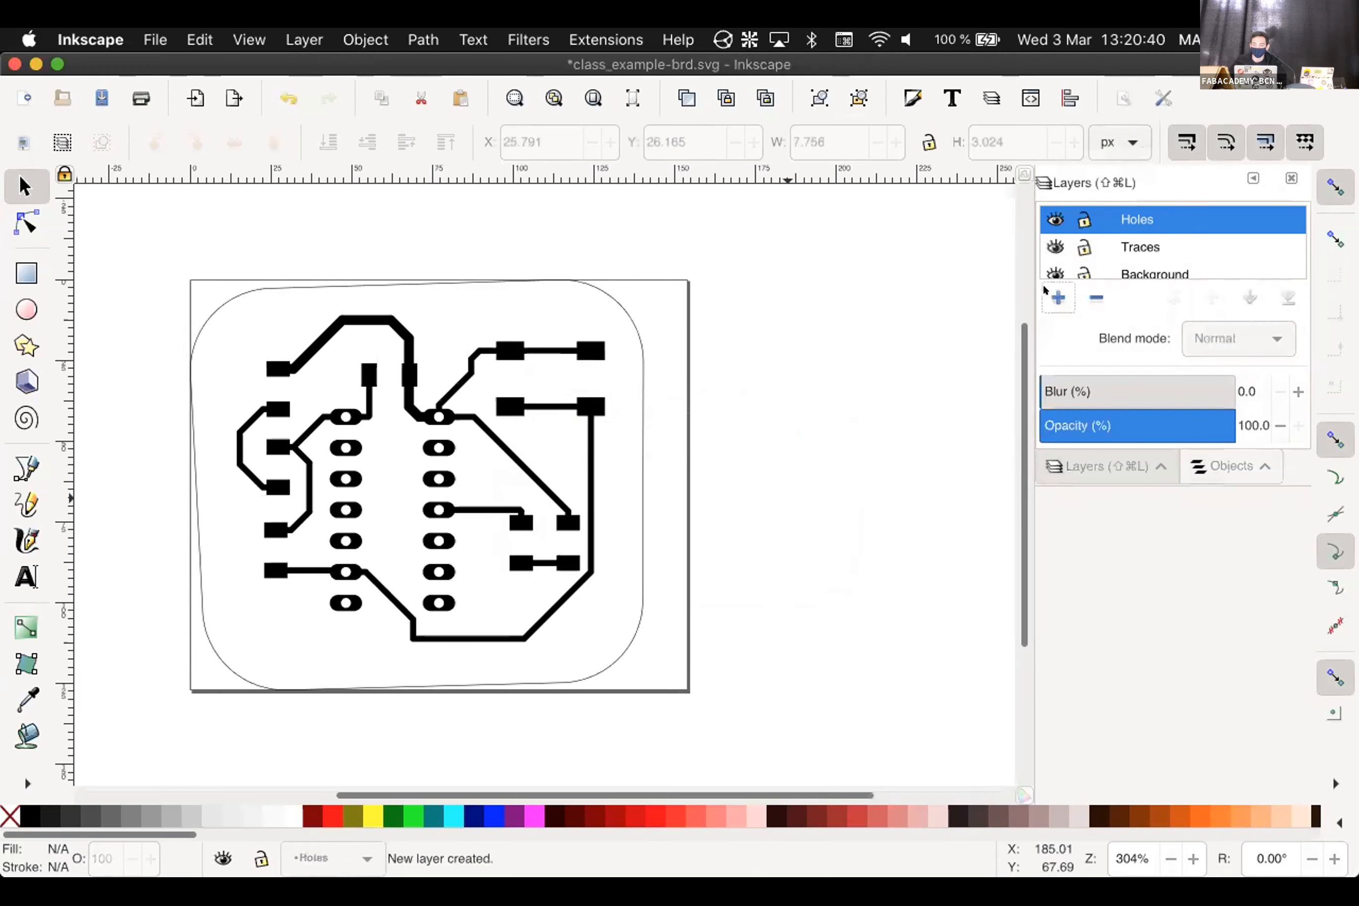
click(1045, 291)
text(Outline)
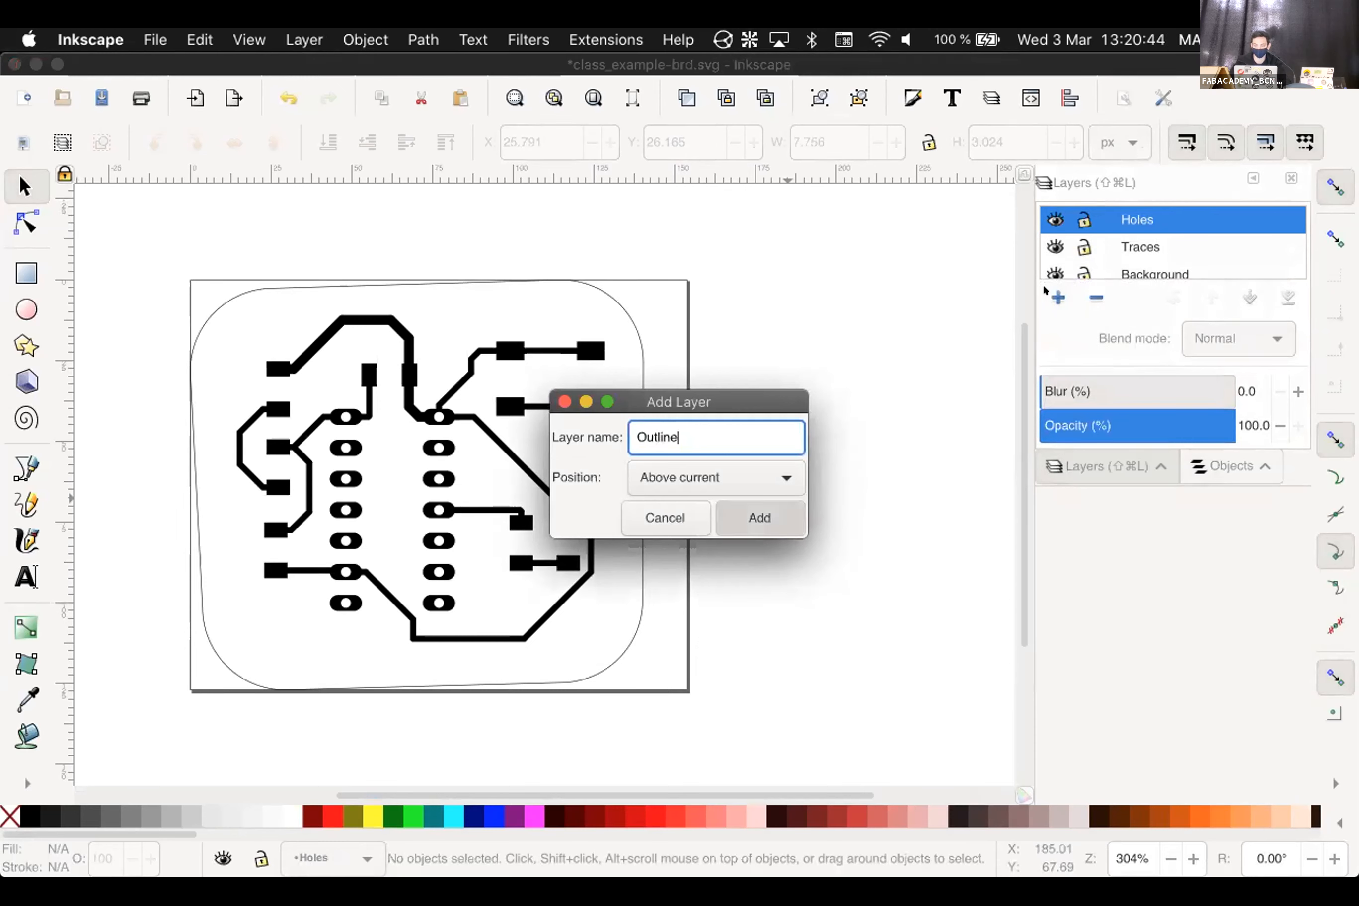
key(Return)
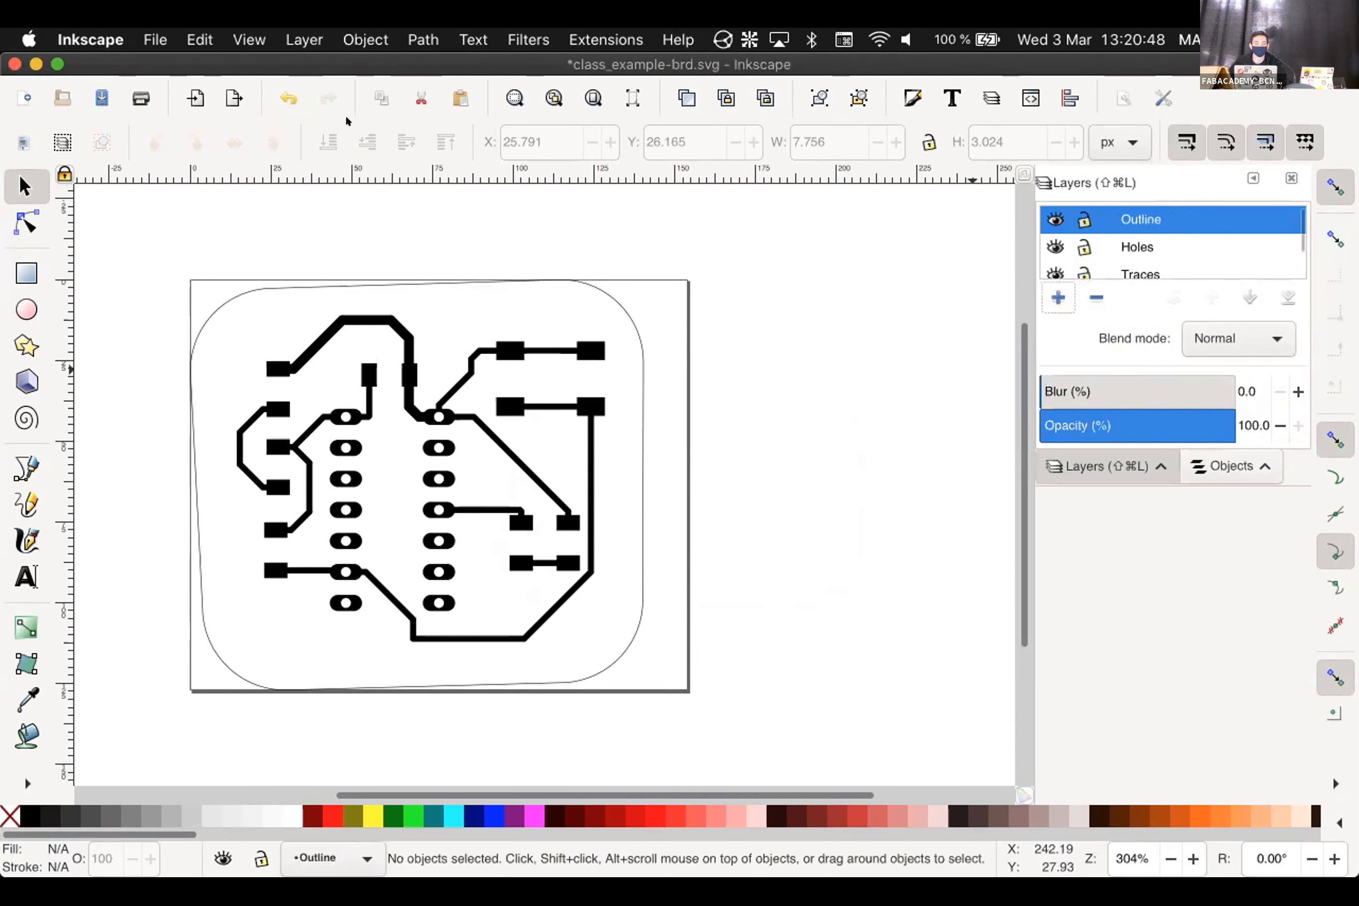
click(305, 39)
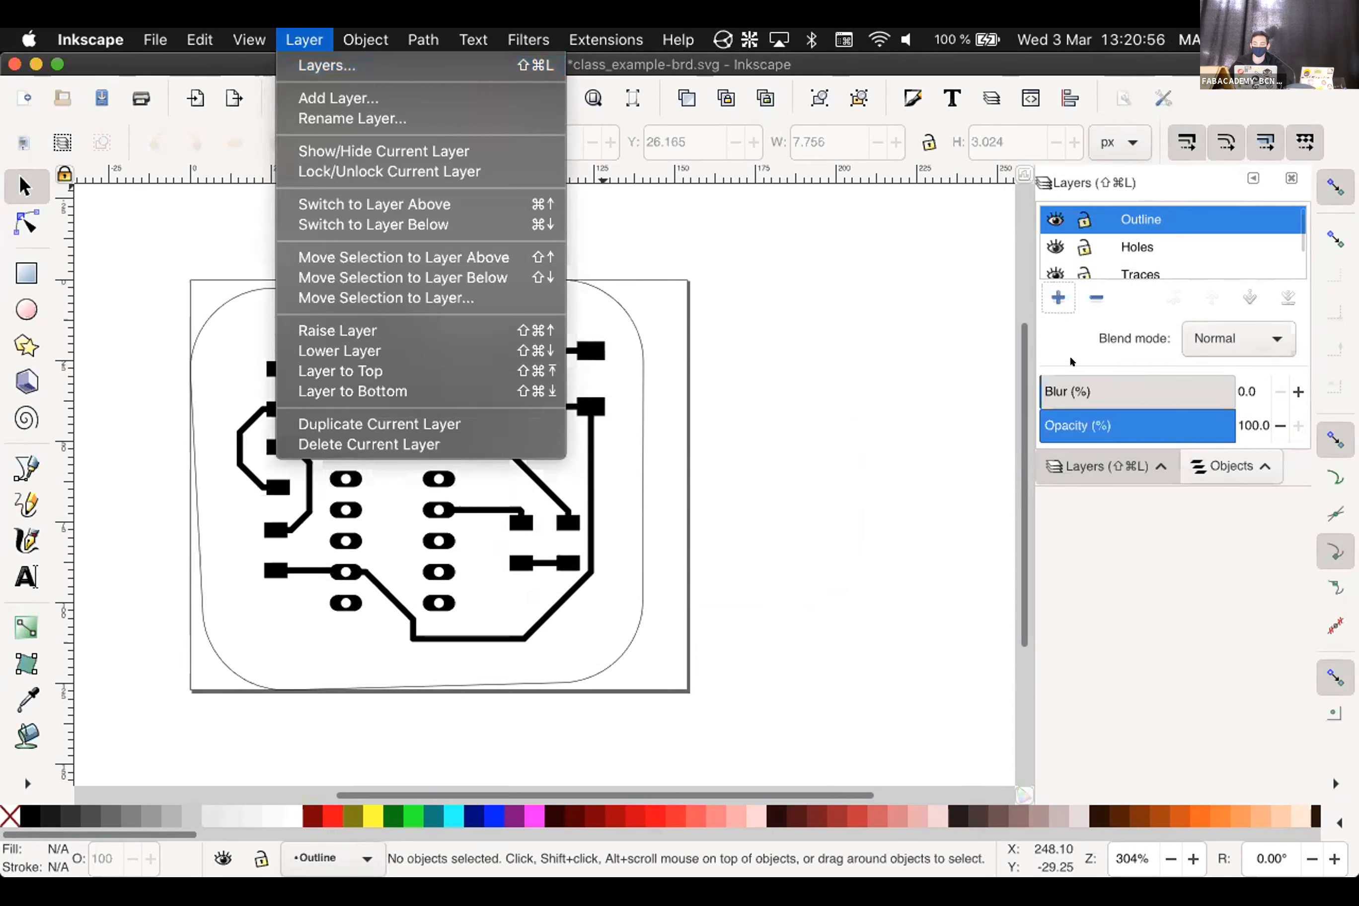
Clear the selection and select the 26-object traces-and-pads group on the canvas
click(1092, 547)
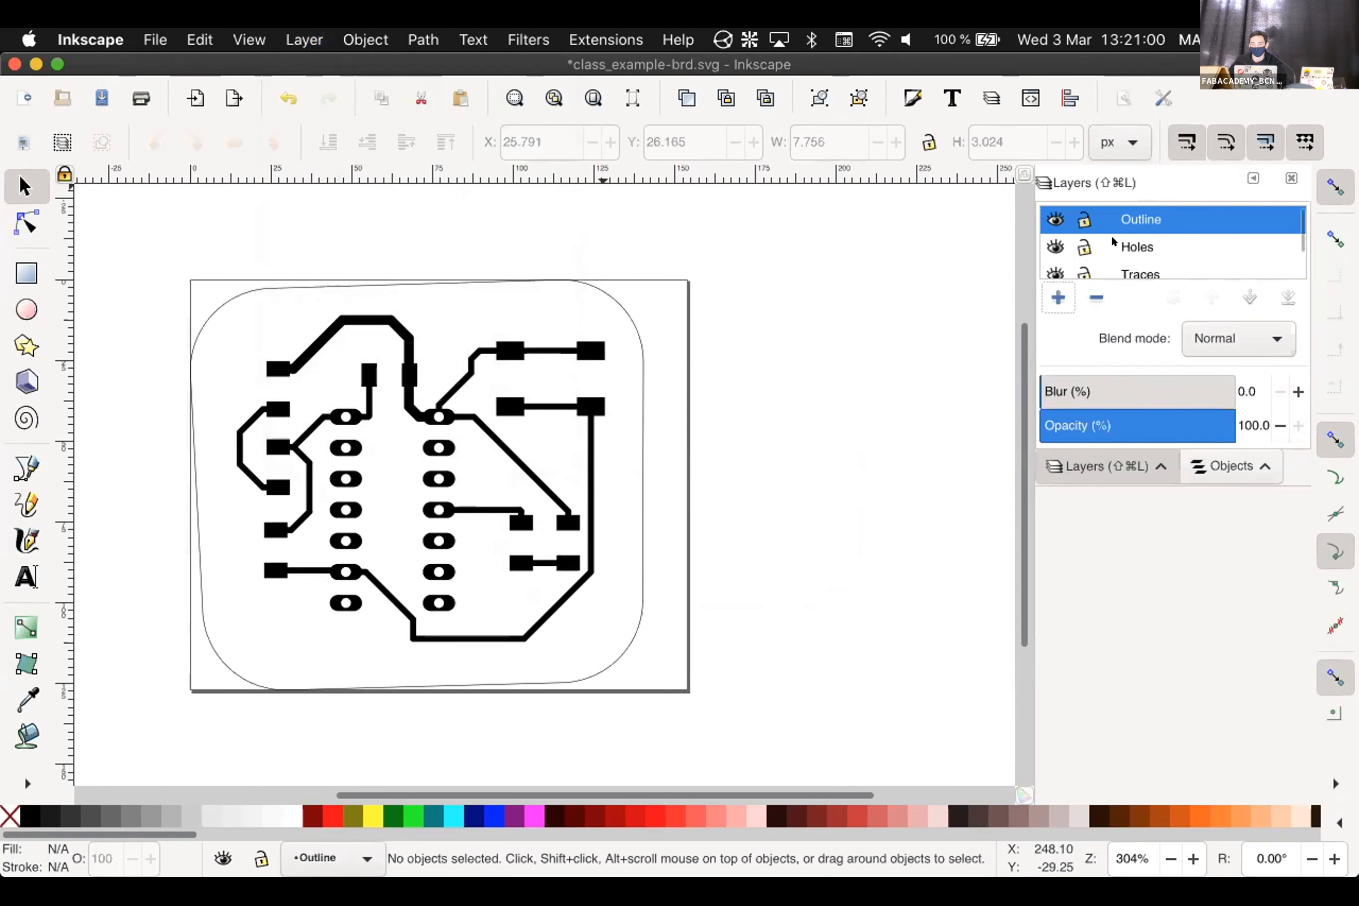
scroll(1290, 242, down, 2)
scroll(1289, 242, up, 2)
scroll(1291, 243, down, 1)
scroll(1293, 242, down, 1)
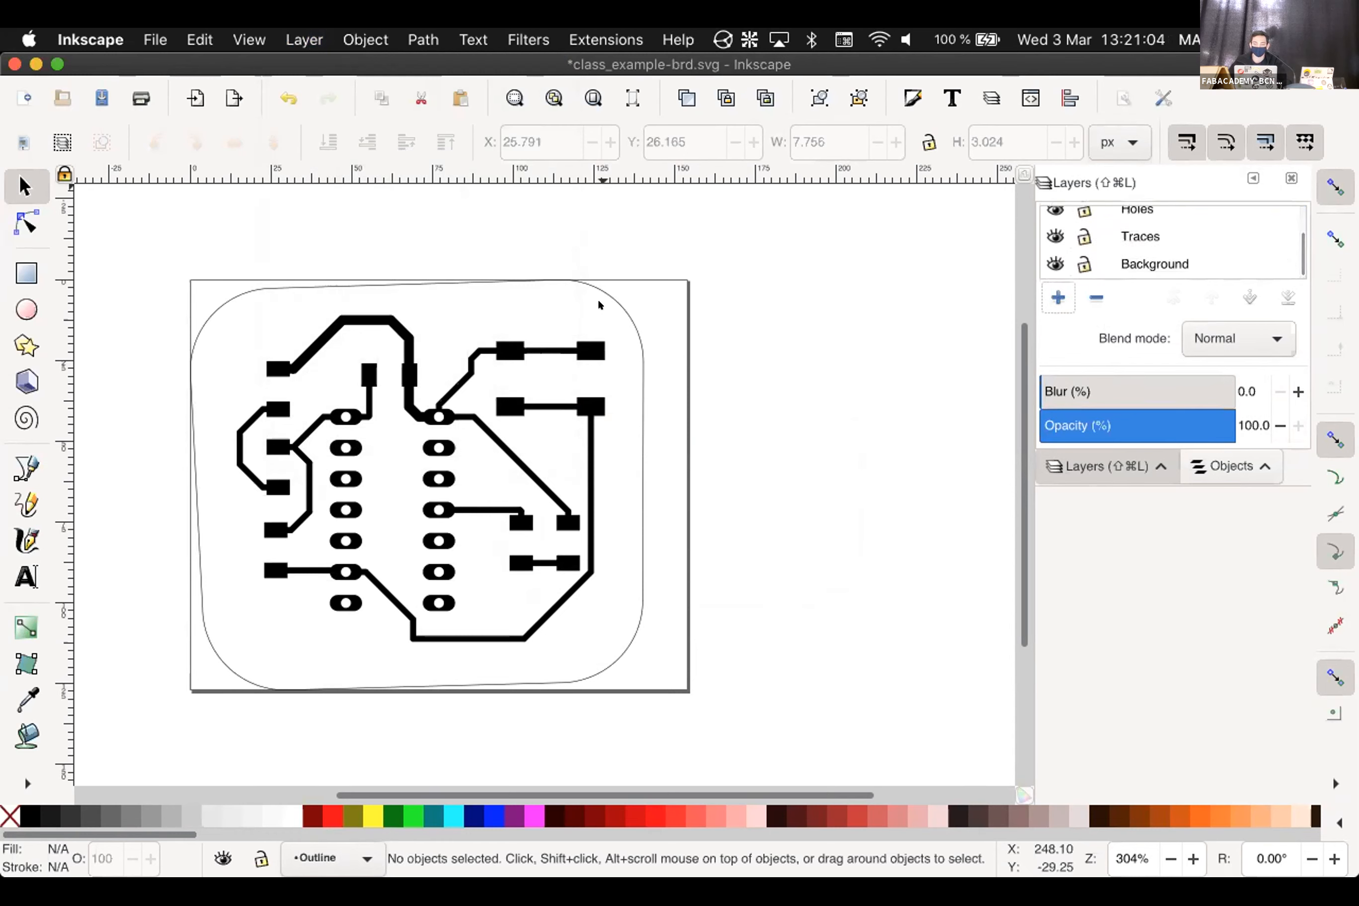
click(523, 346)
key(Escape)
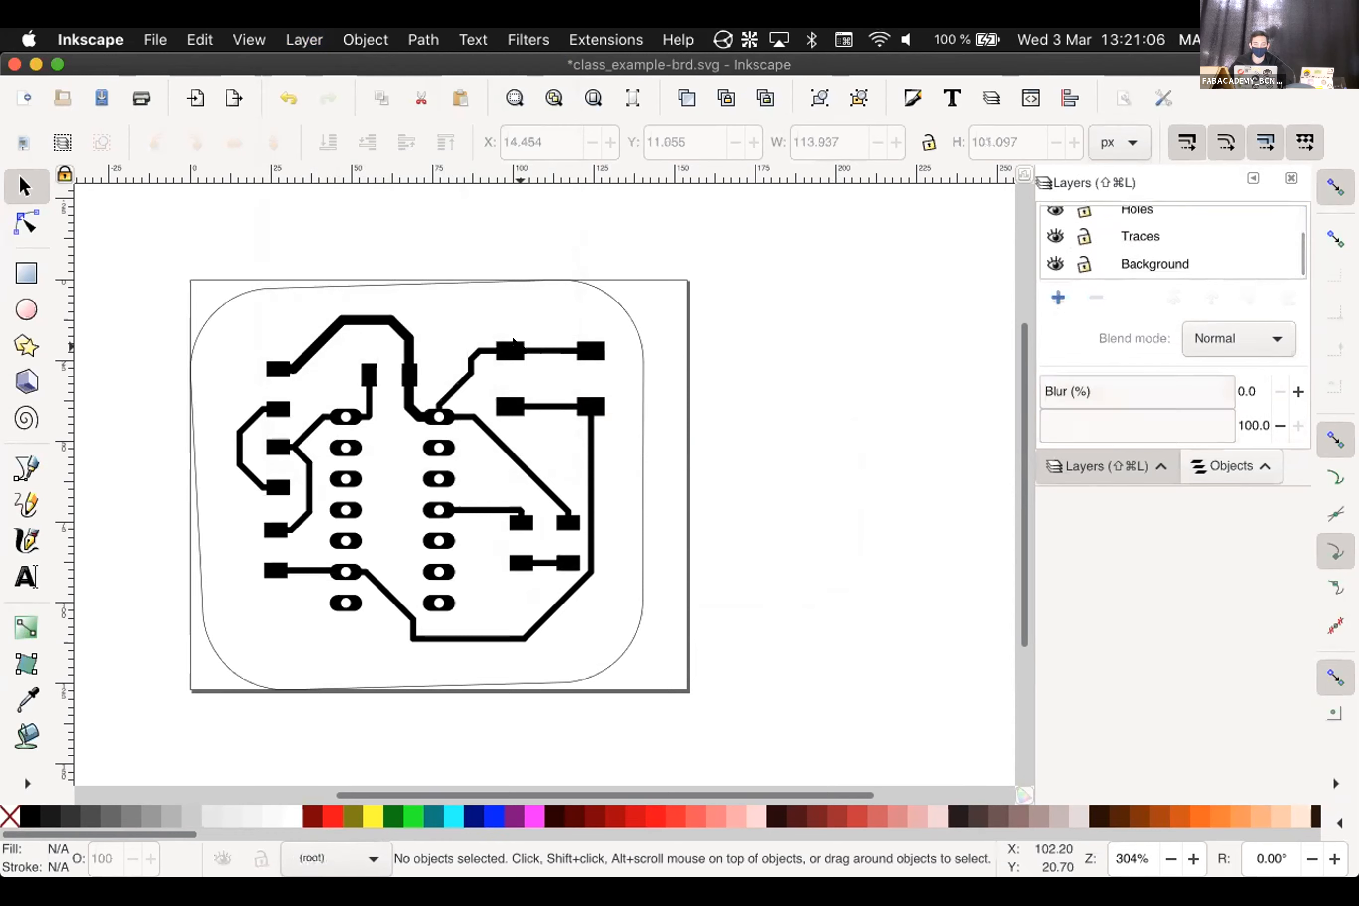
click(499, 343)
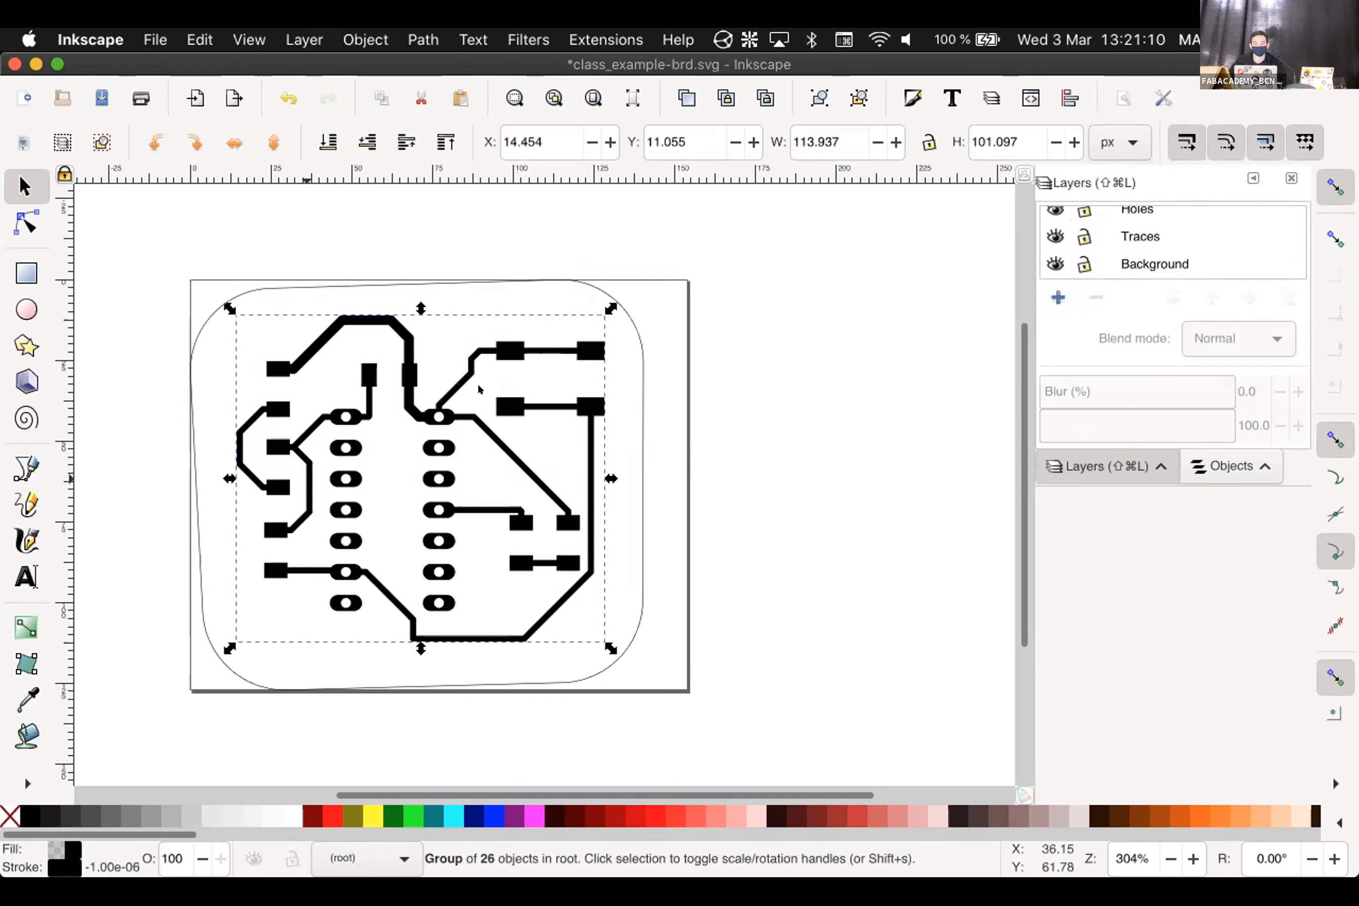
click(511, 343)
click(695, 337)
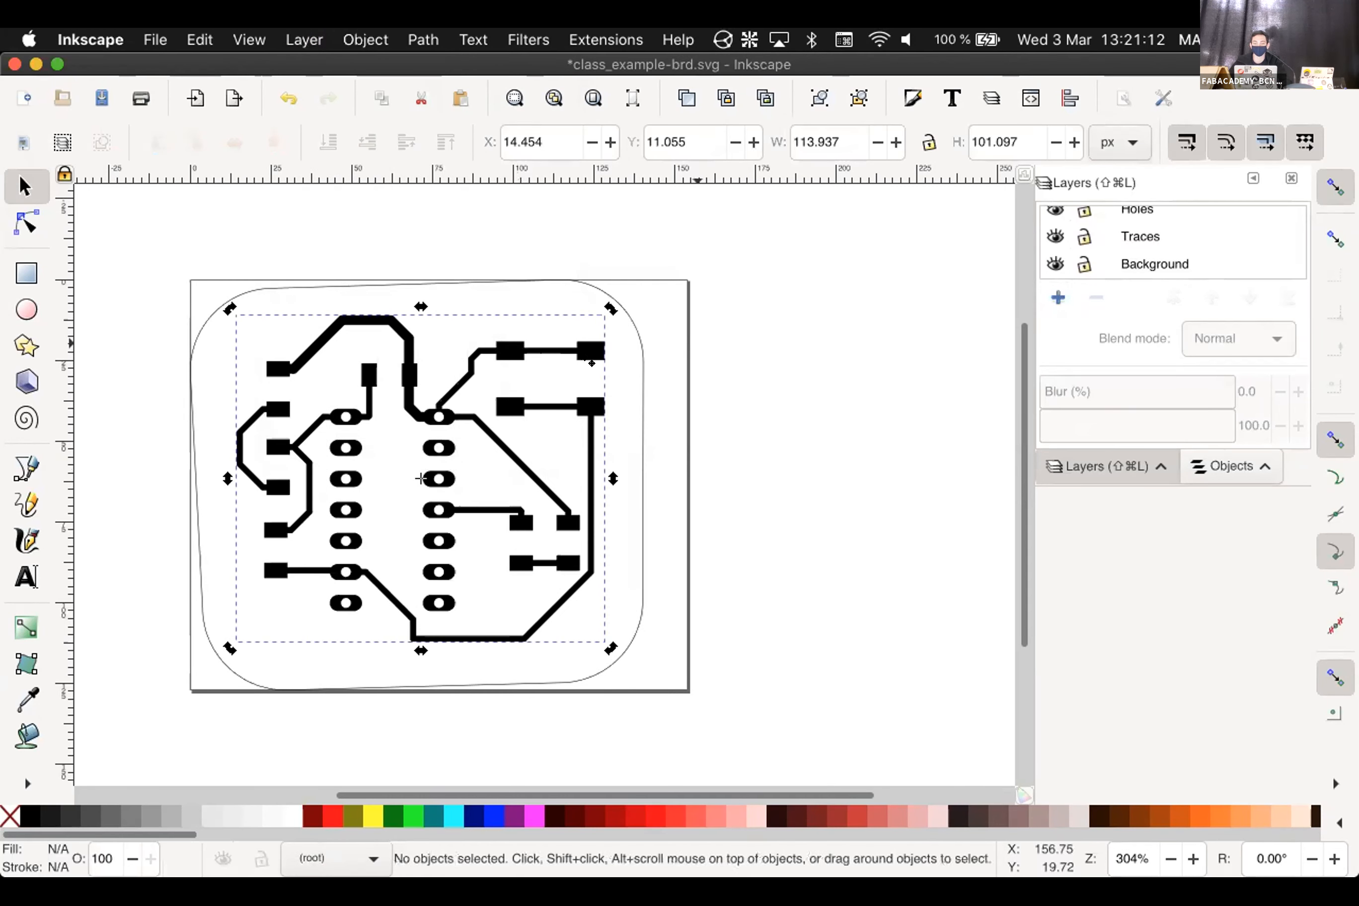
click(583, 344)
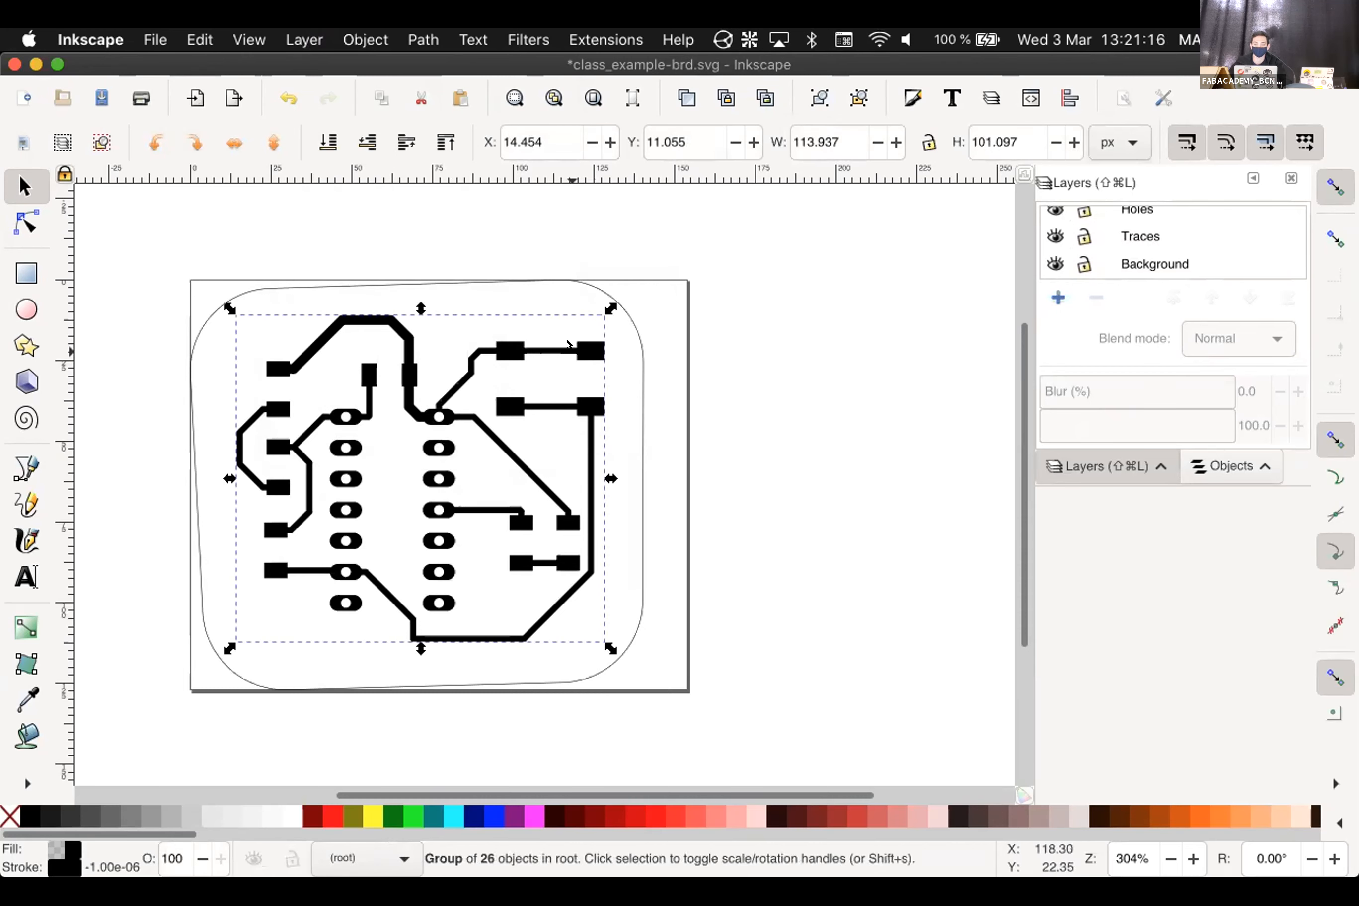
Move the traces group into the Traces layer, check it, then undo the move
right_click(568, 344)
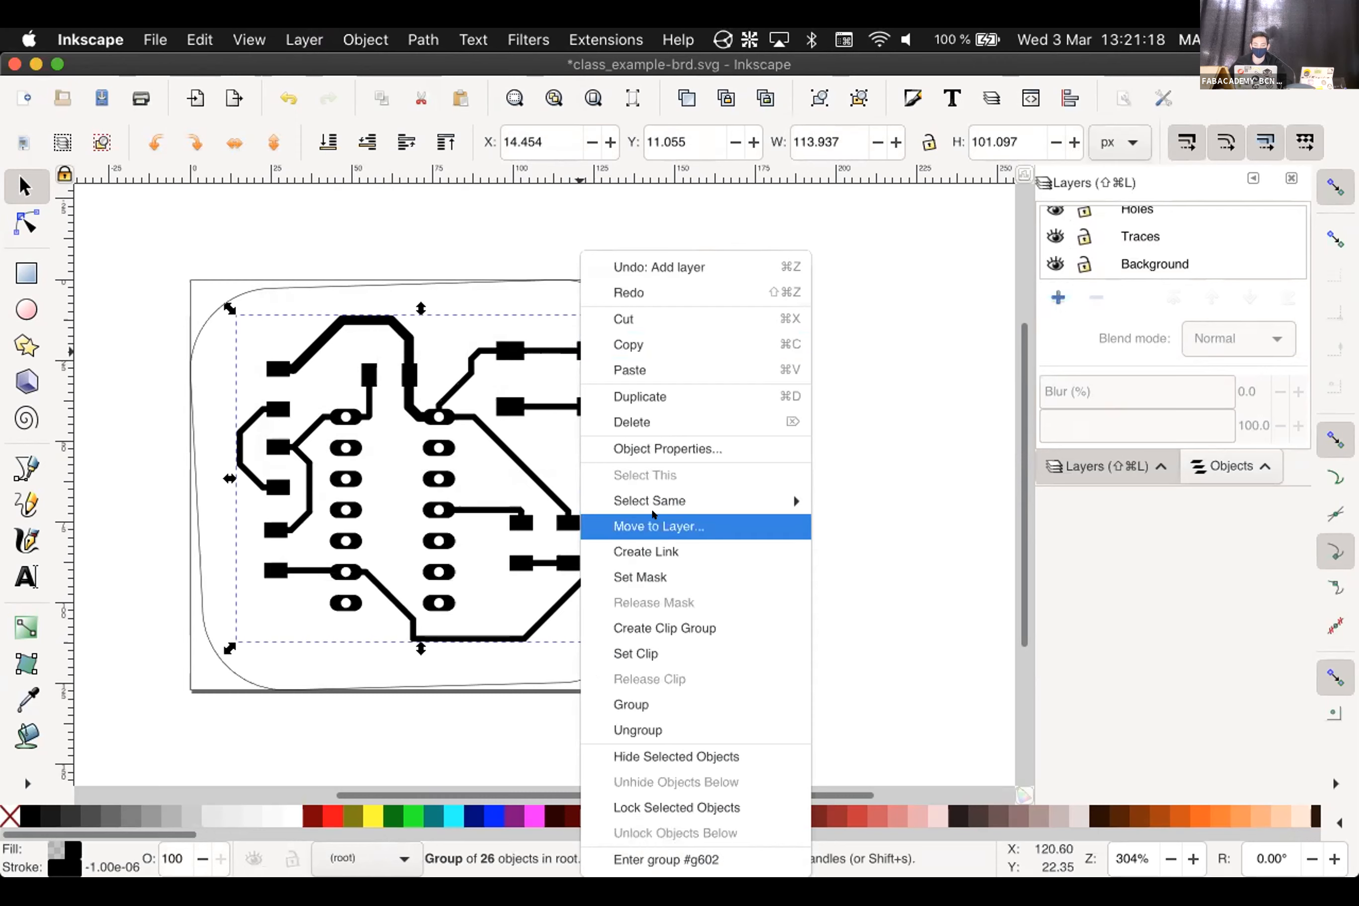
click(653, 525)
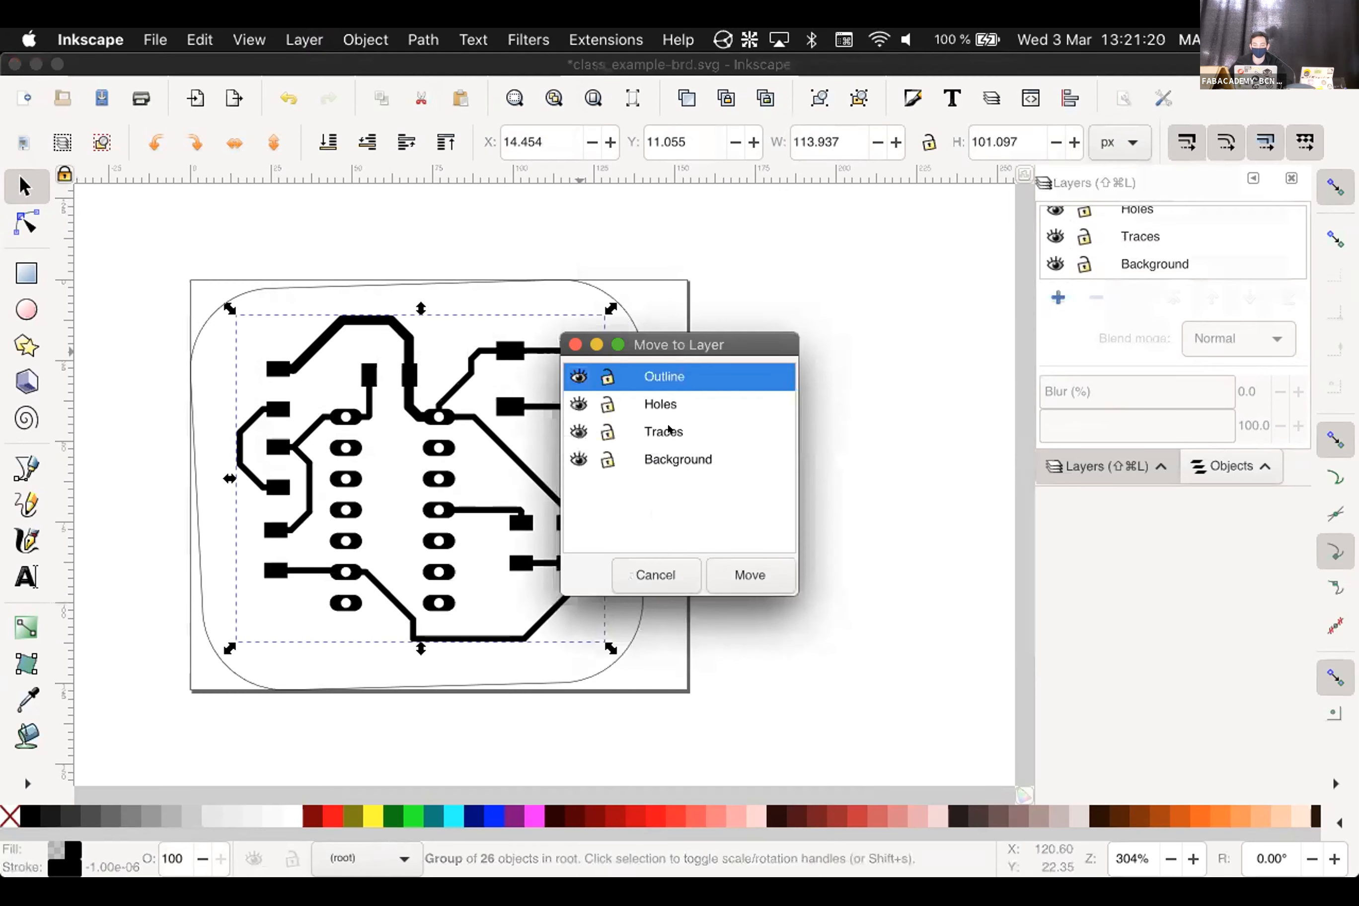
click(669, 430)
click(750, 576)
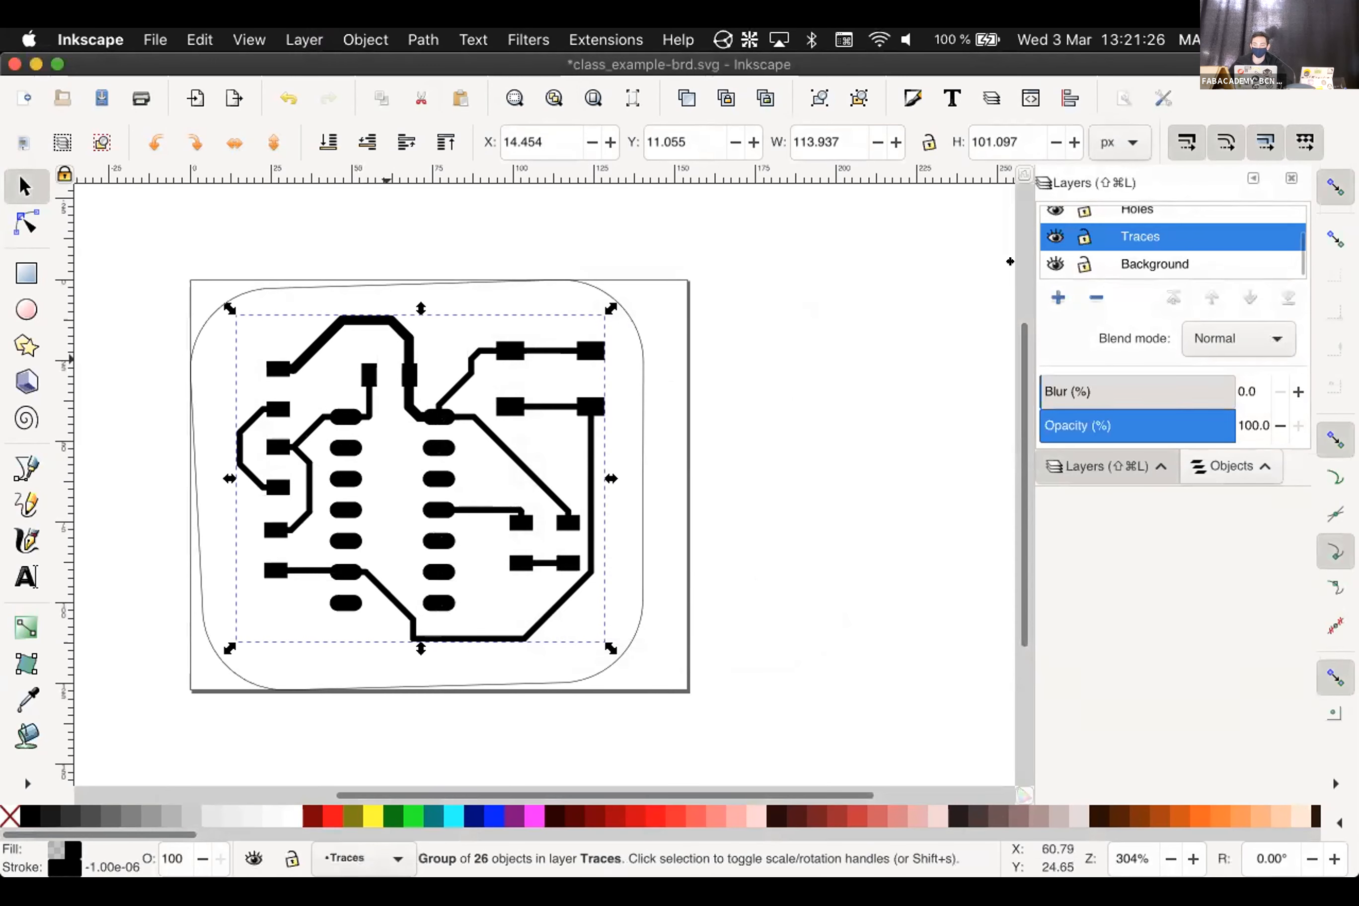
click(1045, 237)
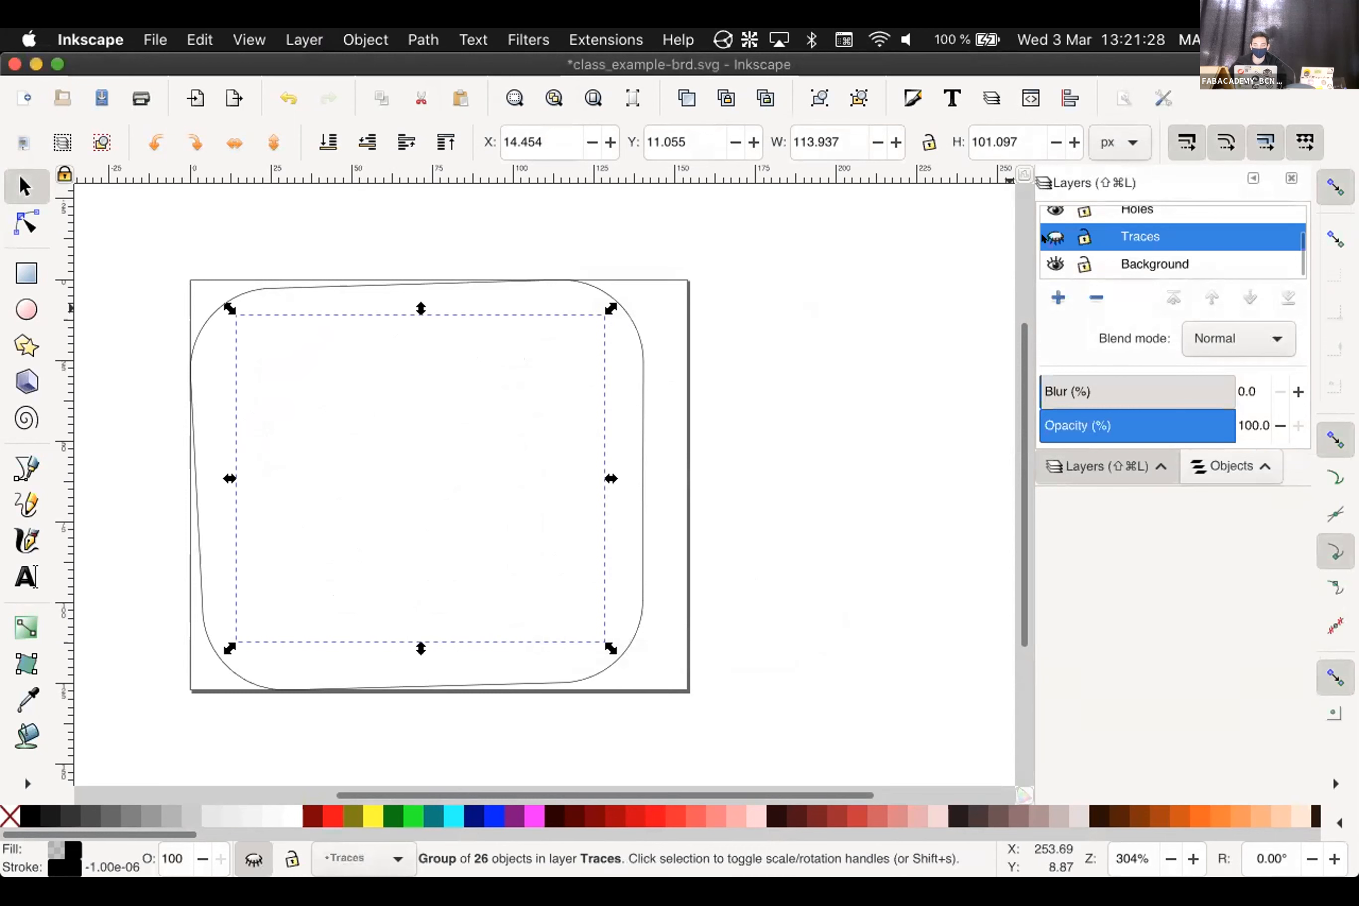
click(1053, 237)
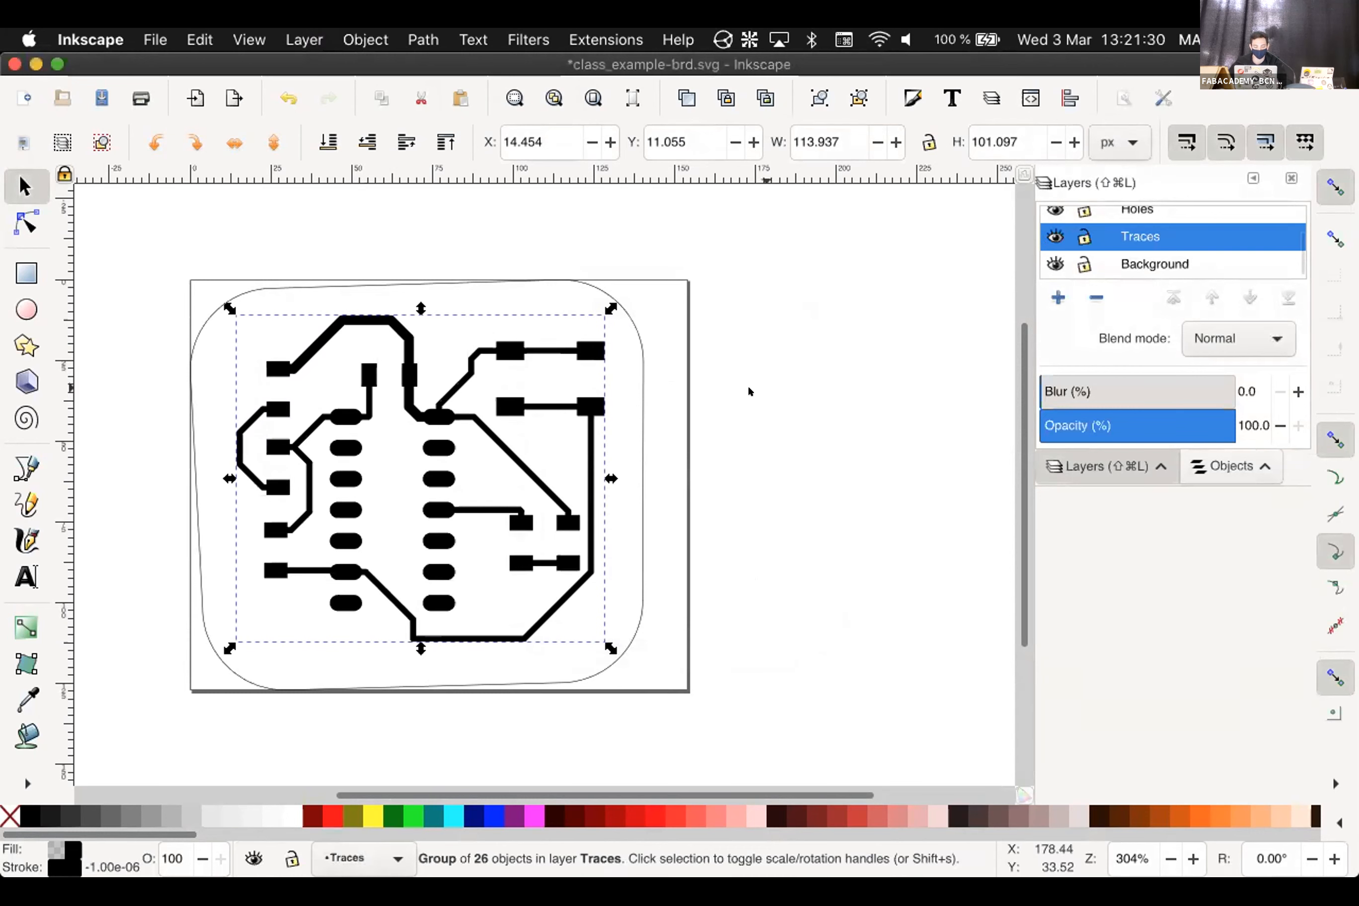
key(super+z)
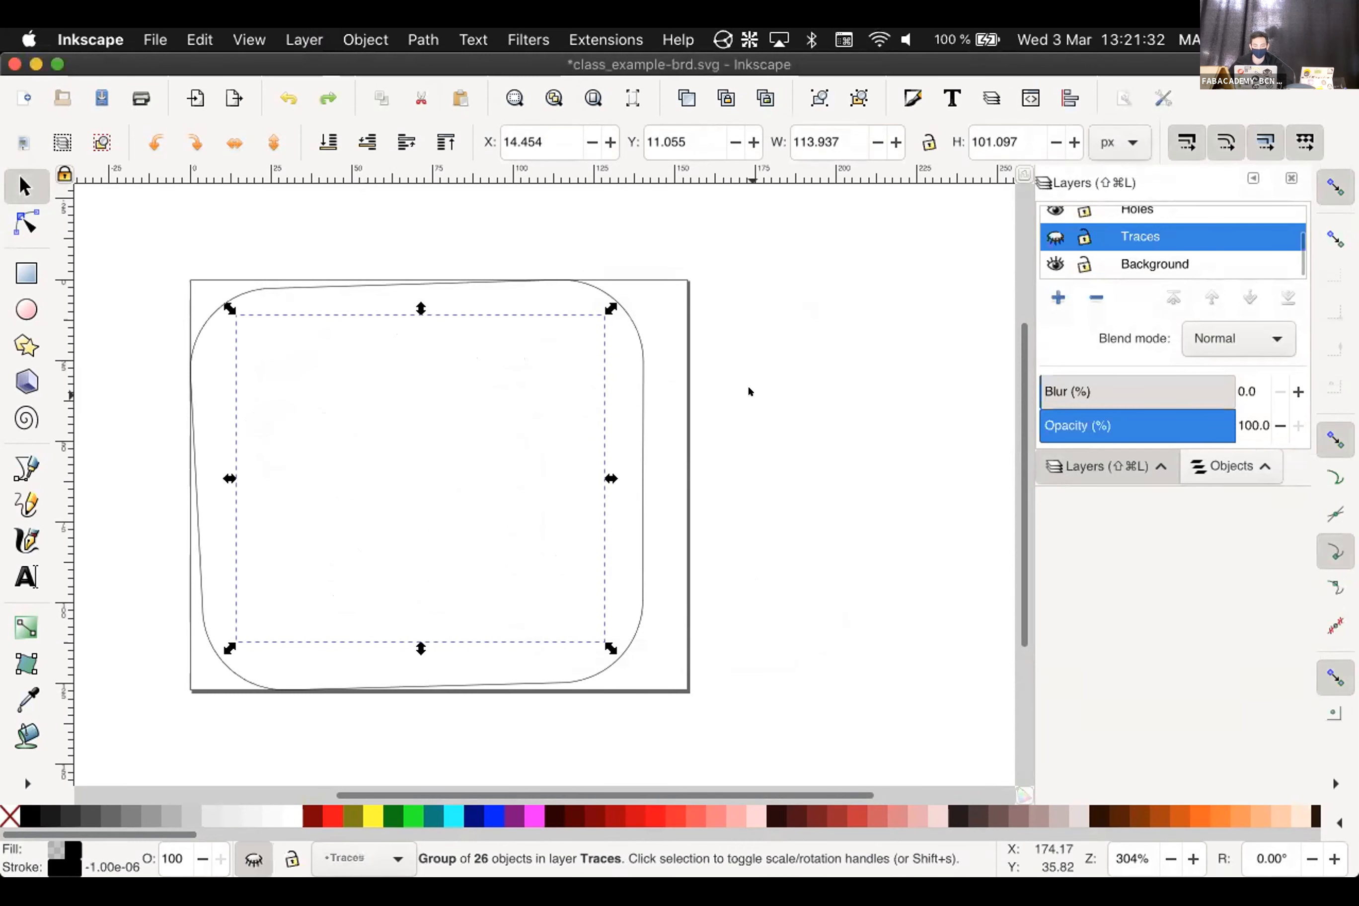
key(super+z)
key(super+z)
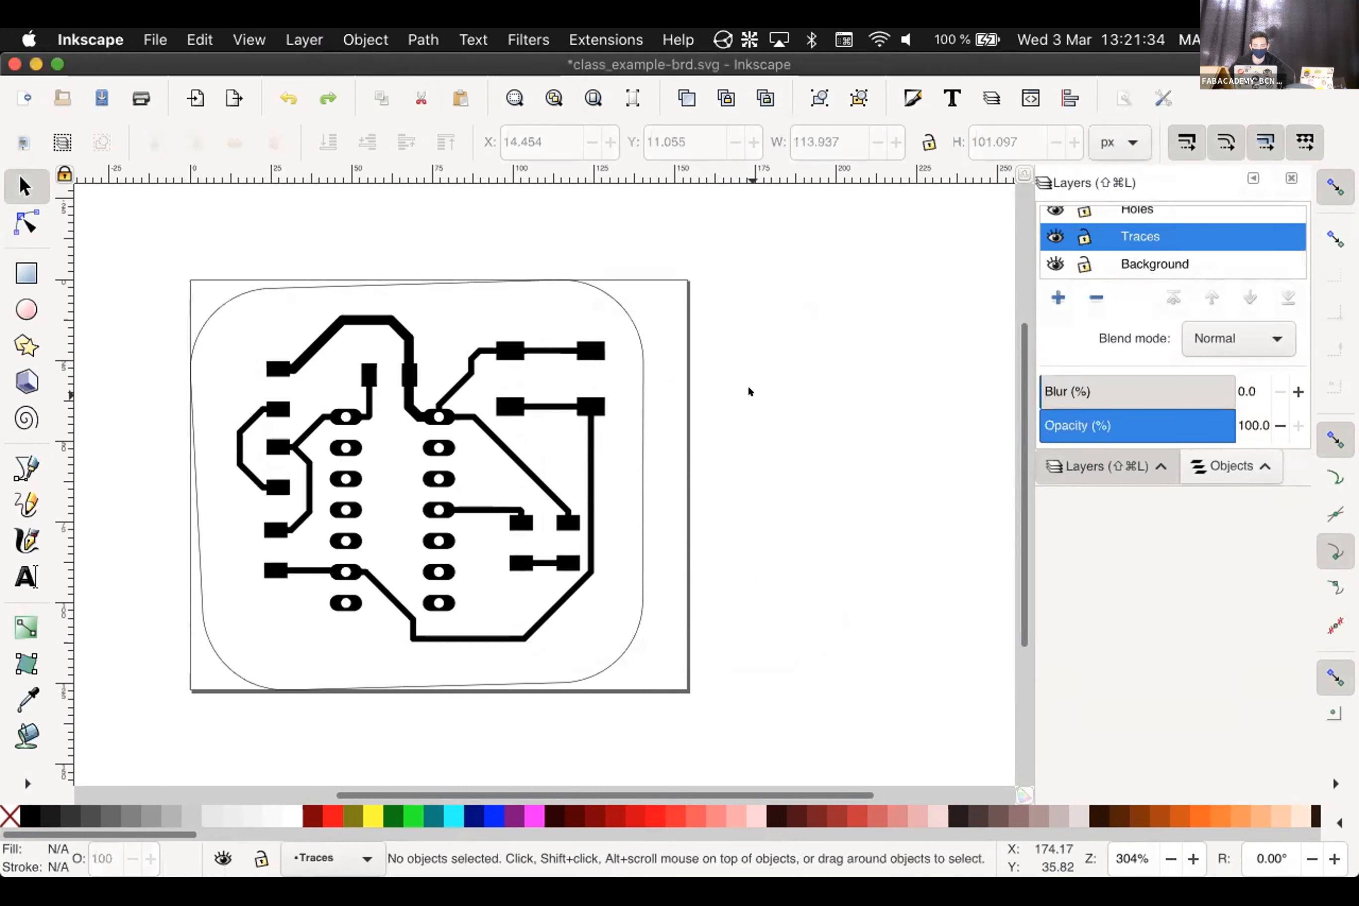
Reselect the 26-object traces group and move it into the Traces layer
right_click(570, 344)
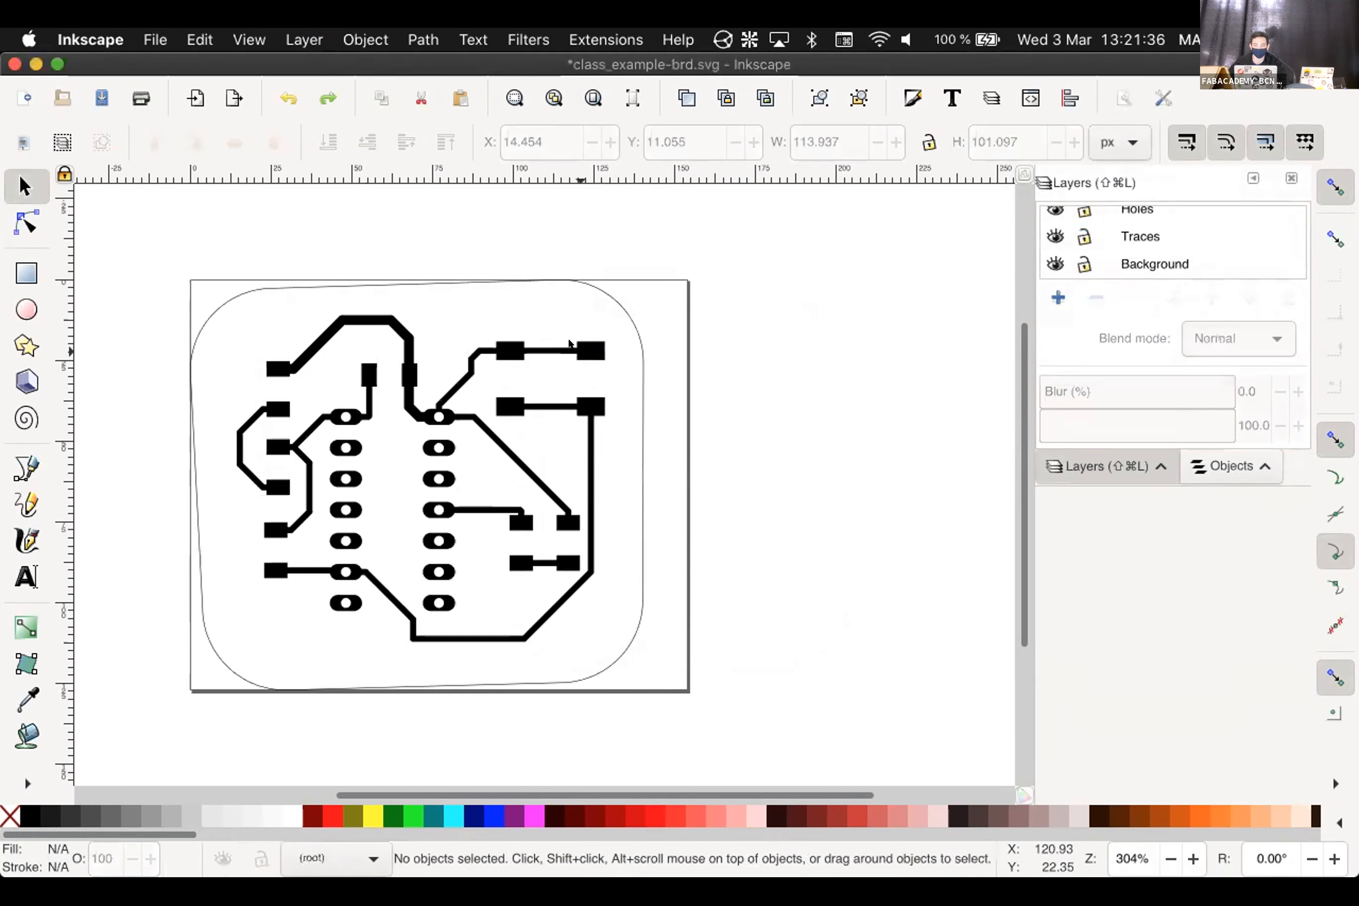
click(482, 310)
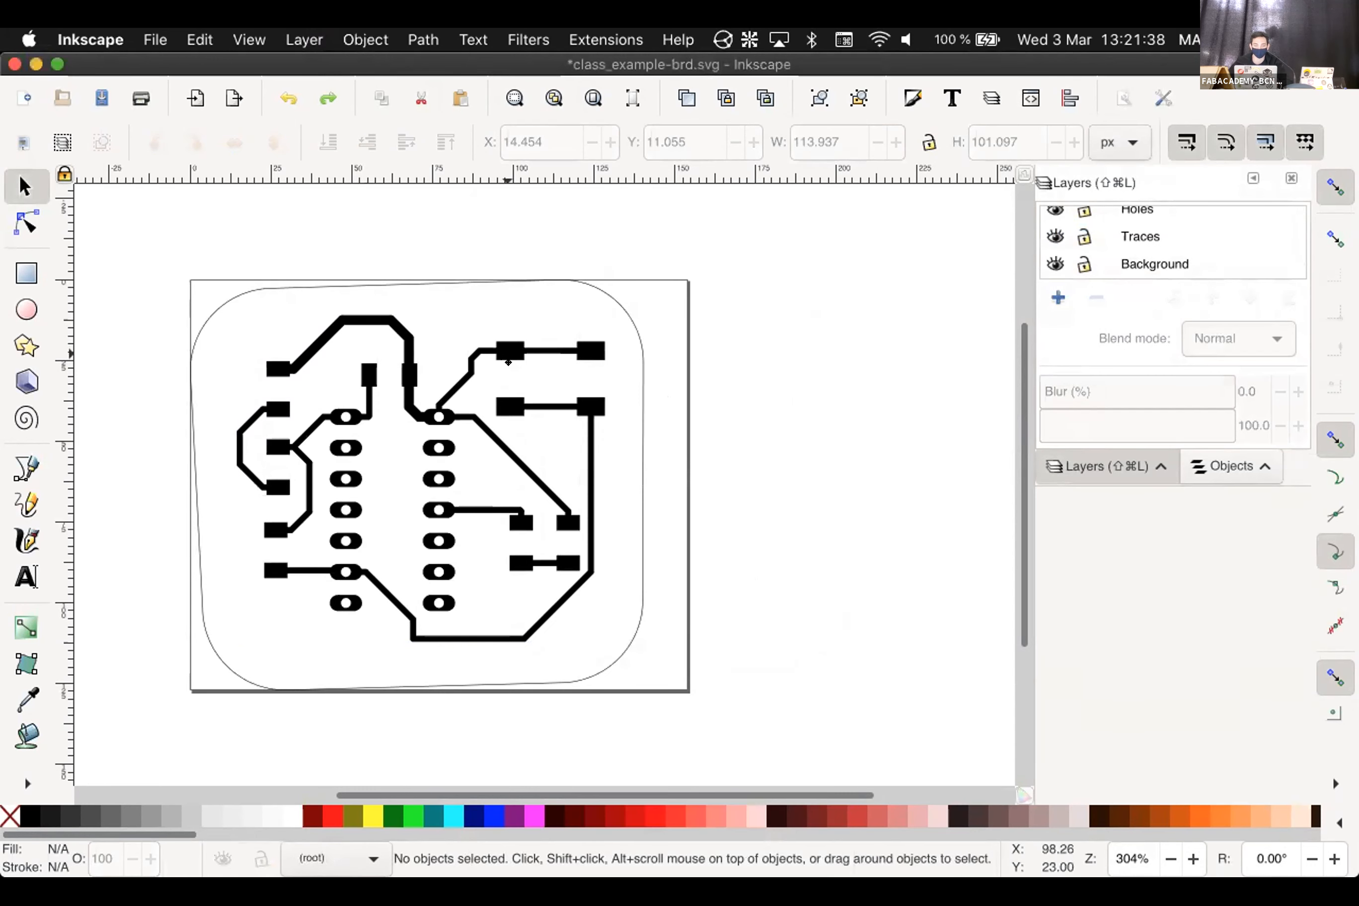
click(504, 358)
right_click(512, 253)
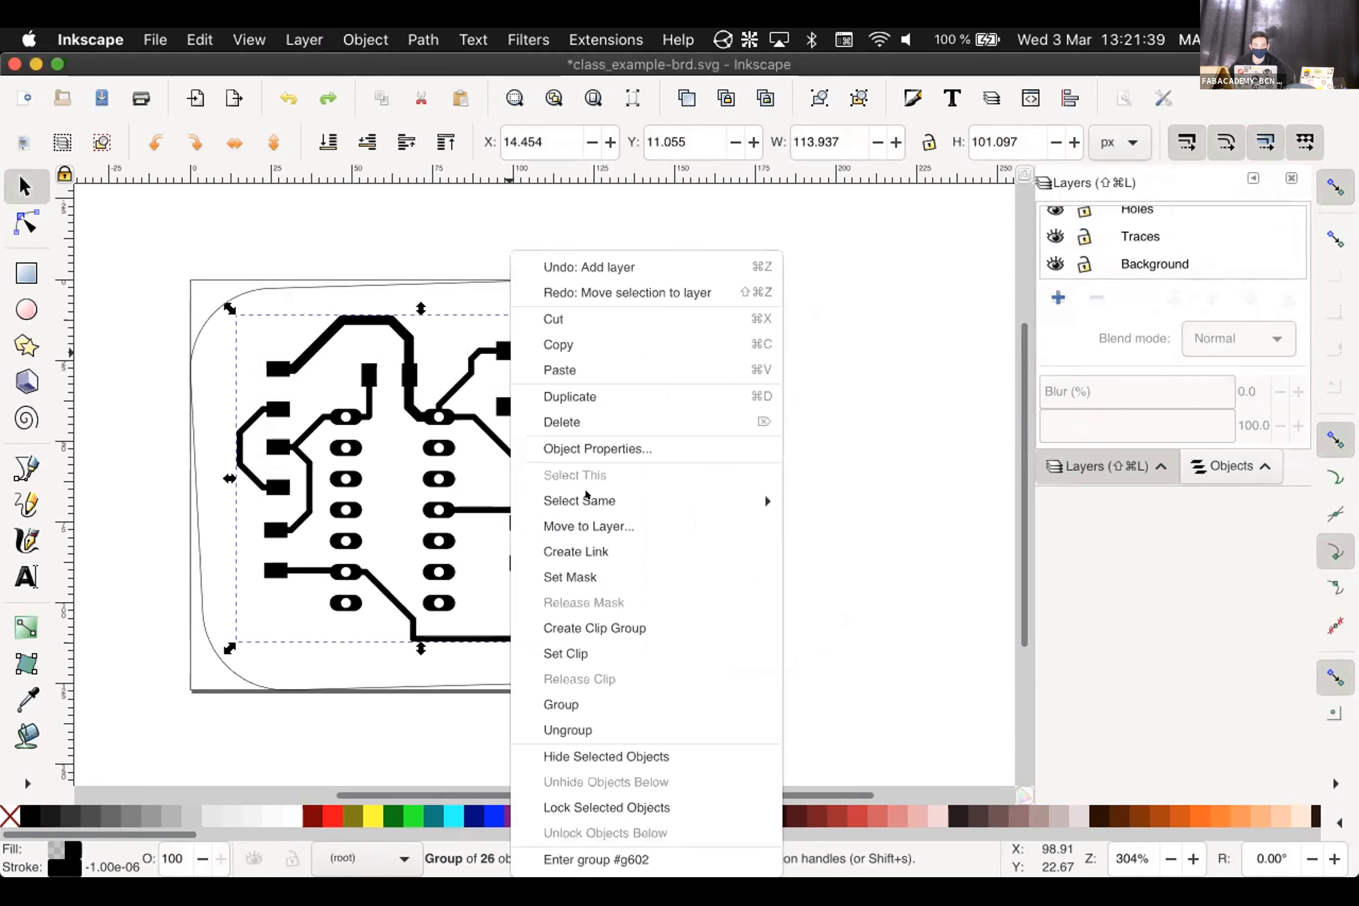
click(608, 525)
click(665, 430)
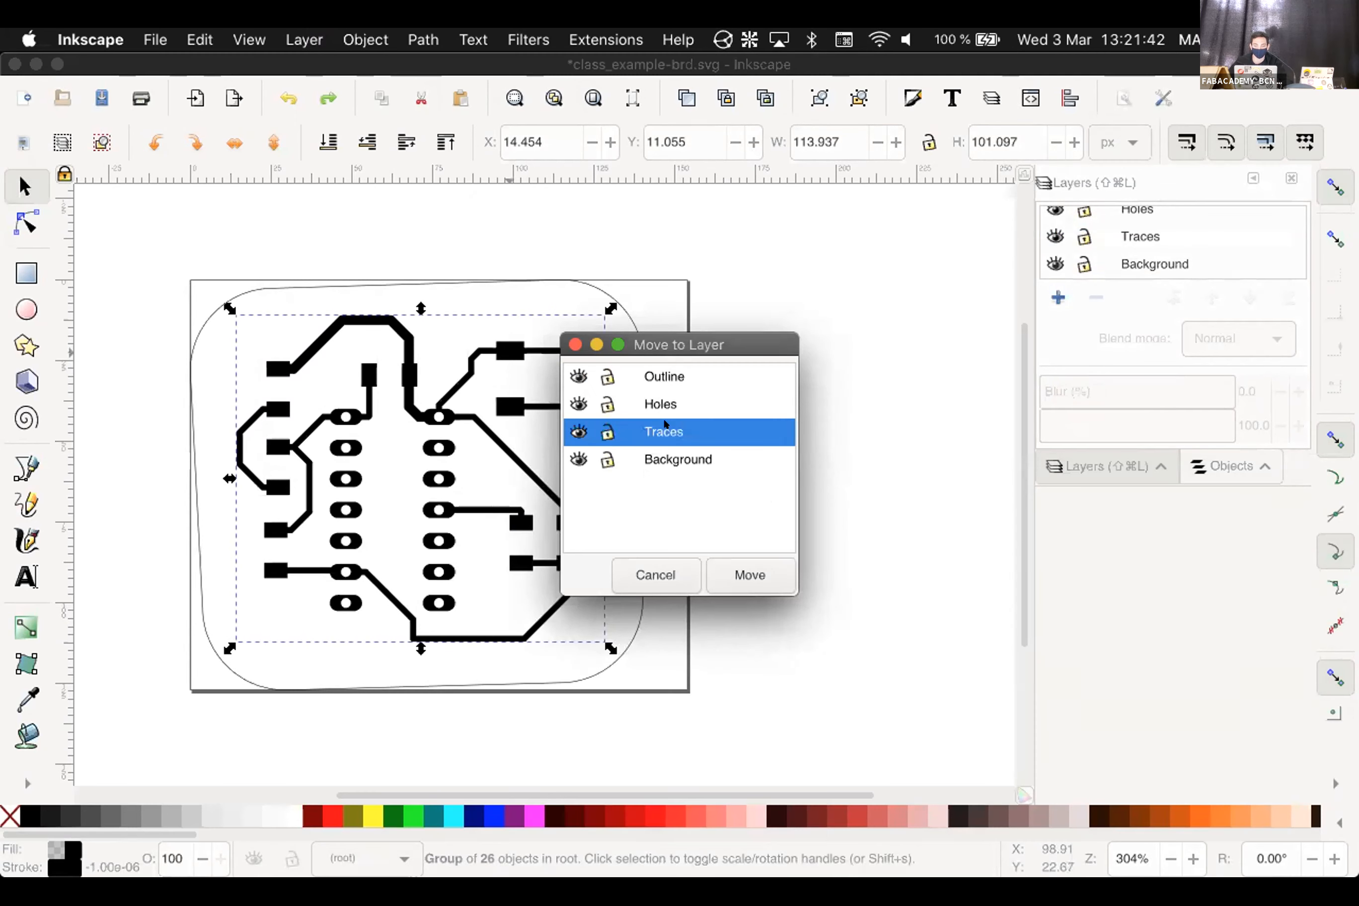
click(754, 562)
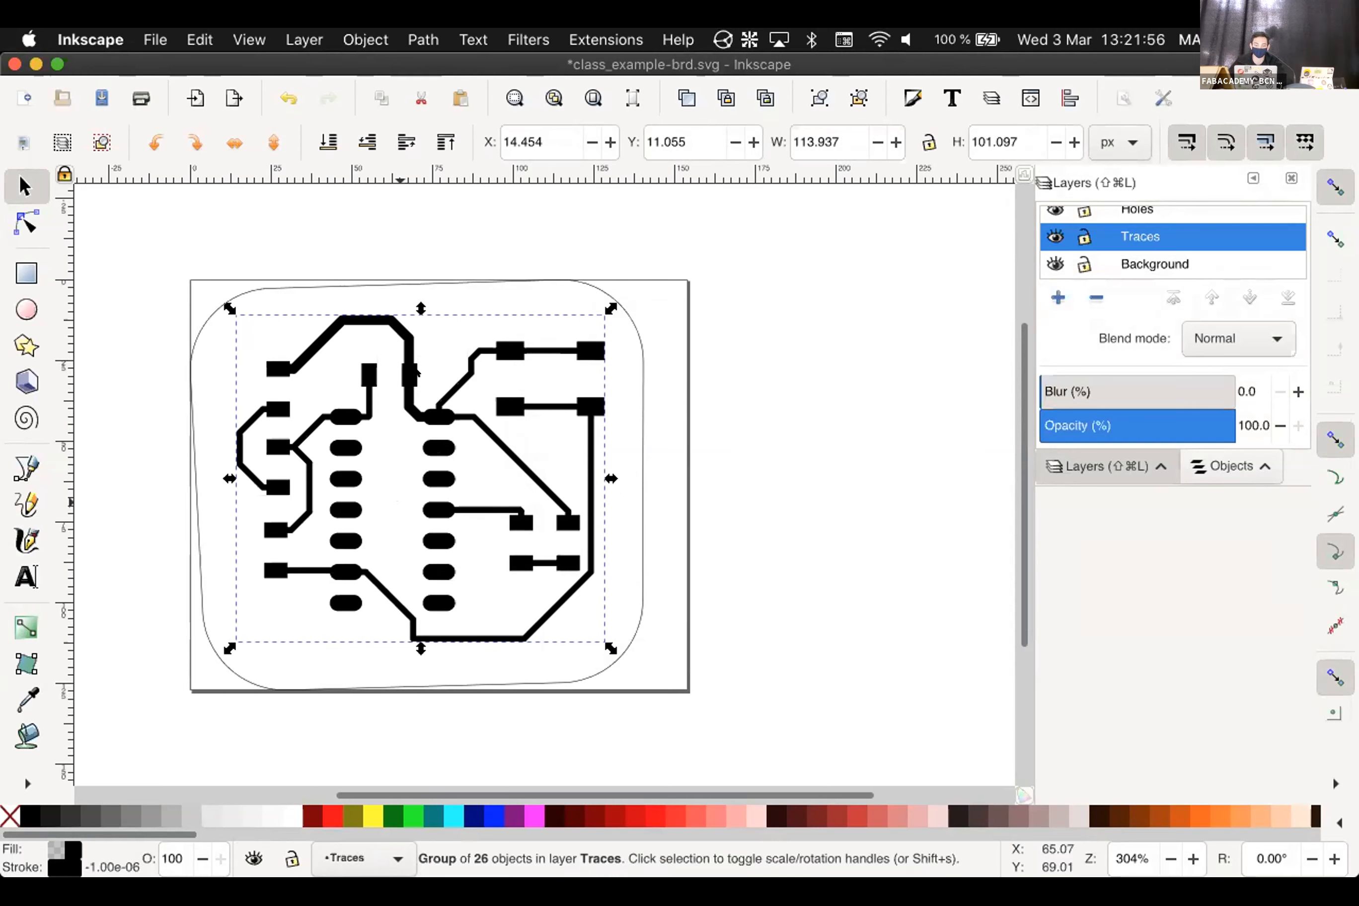
With Traces hidden, move the 14 hole shapes into the Holes layer
click(1053, 237)
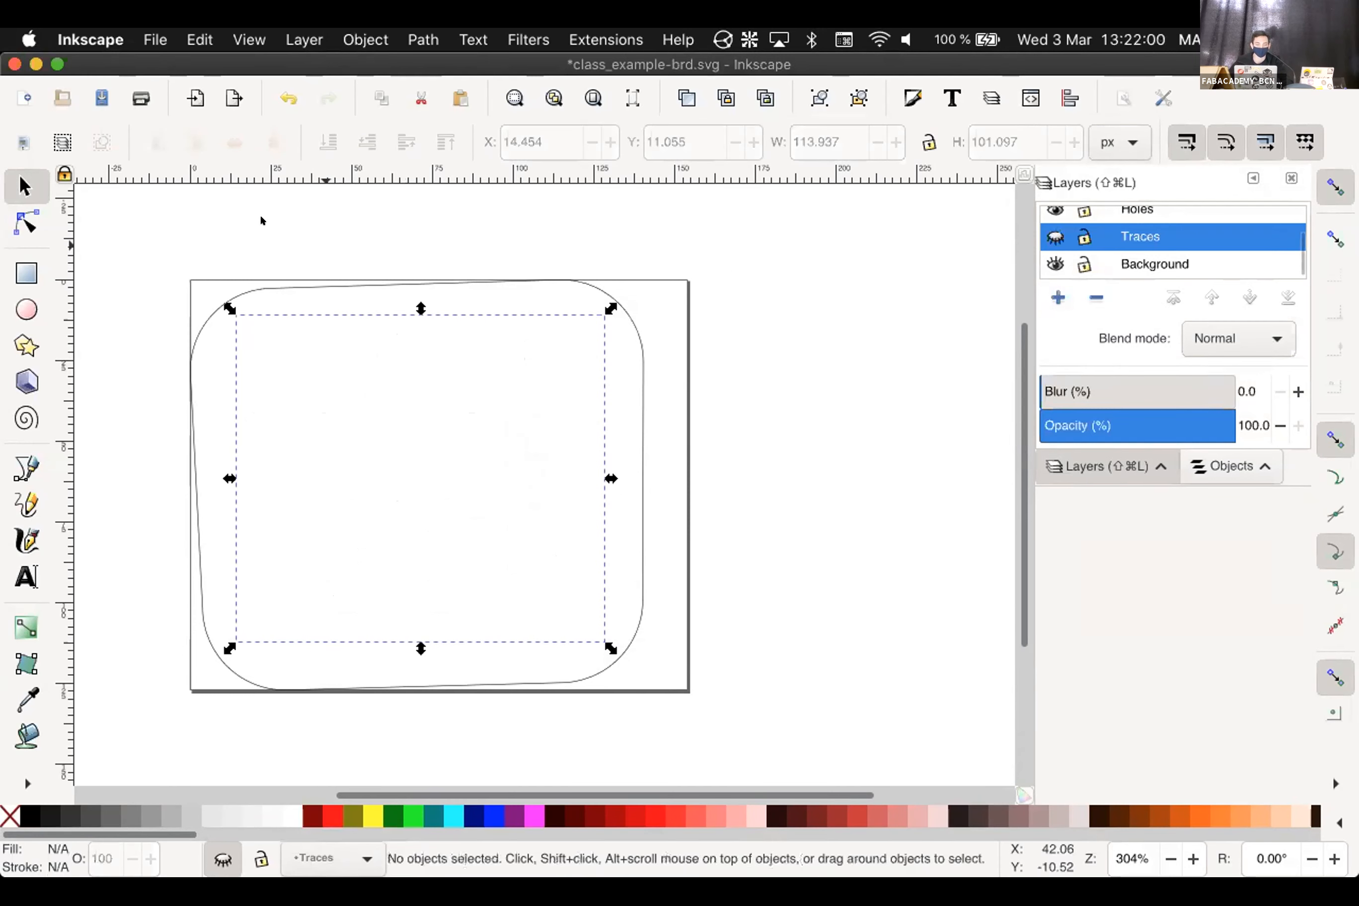
drag(259, 215, 528, 716)
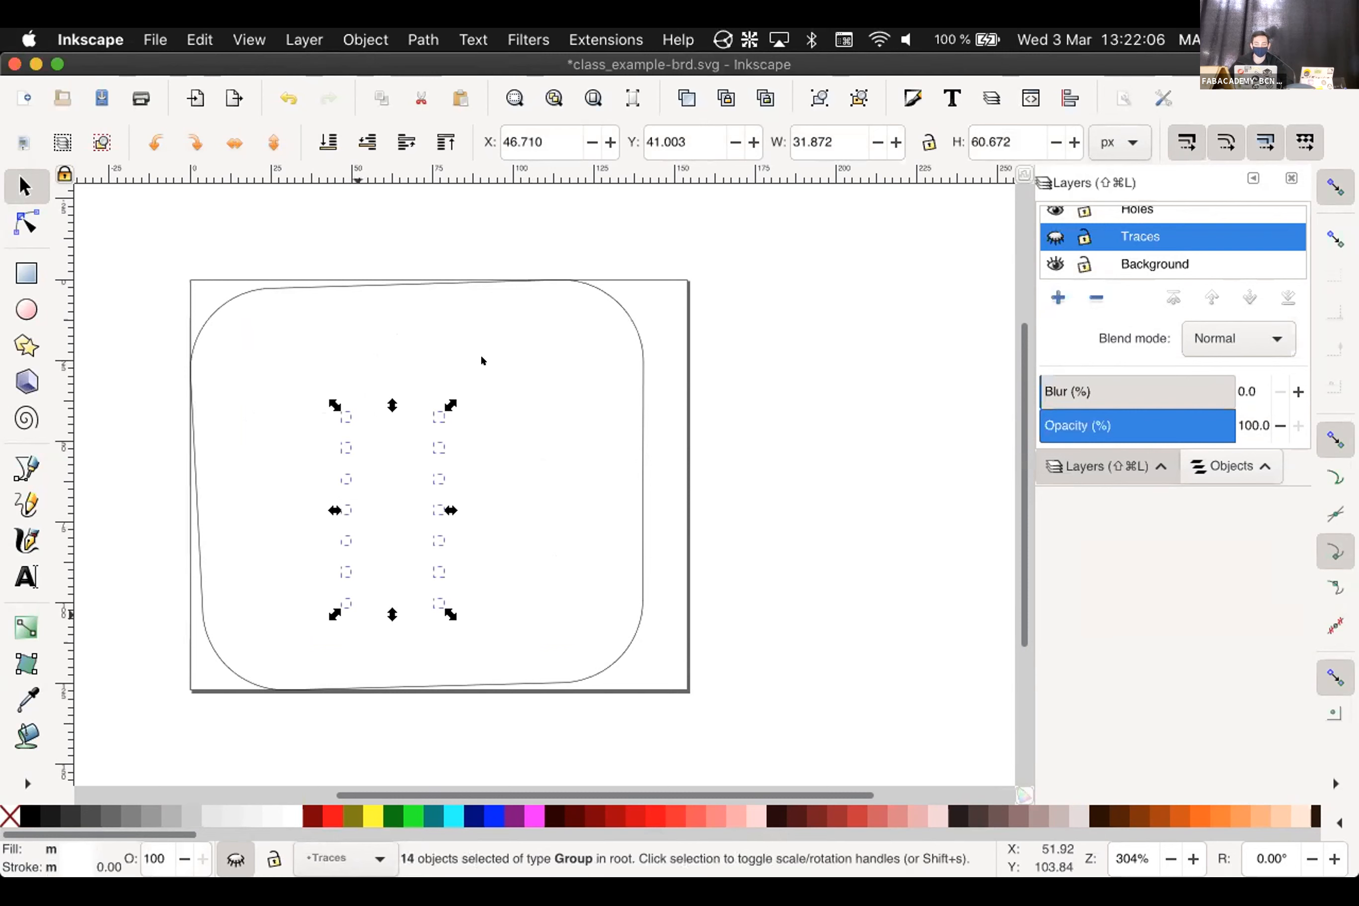
right_click(430, 408)
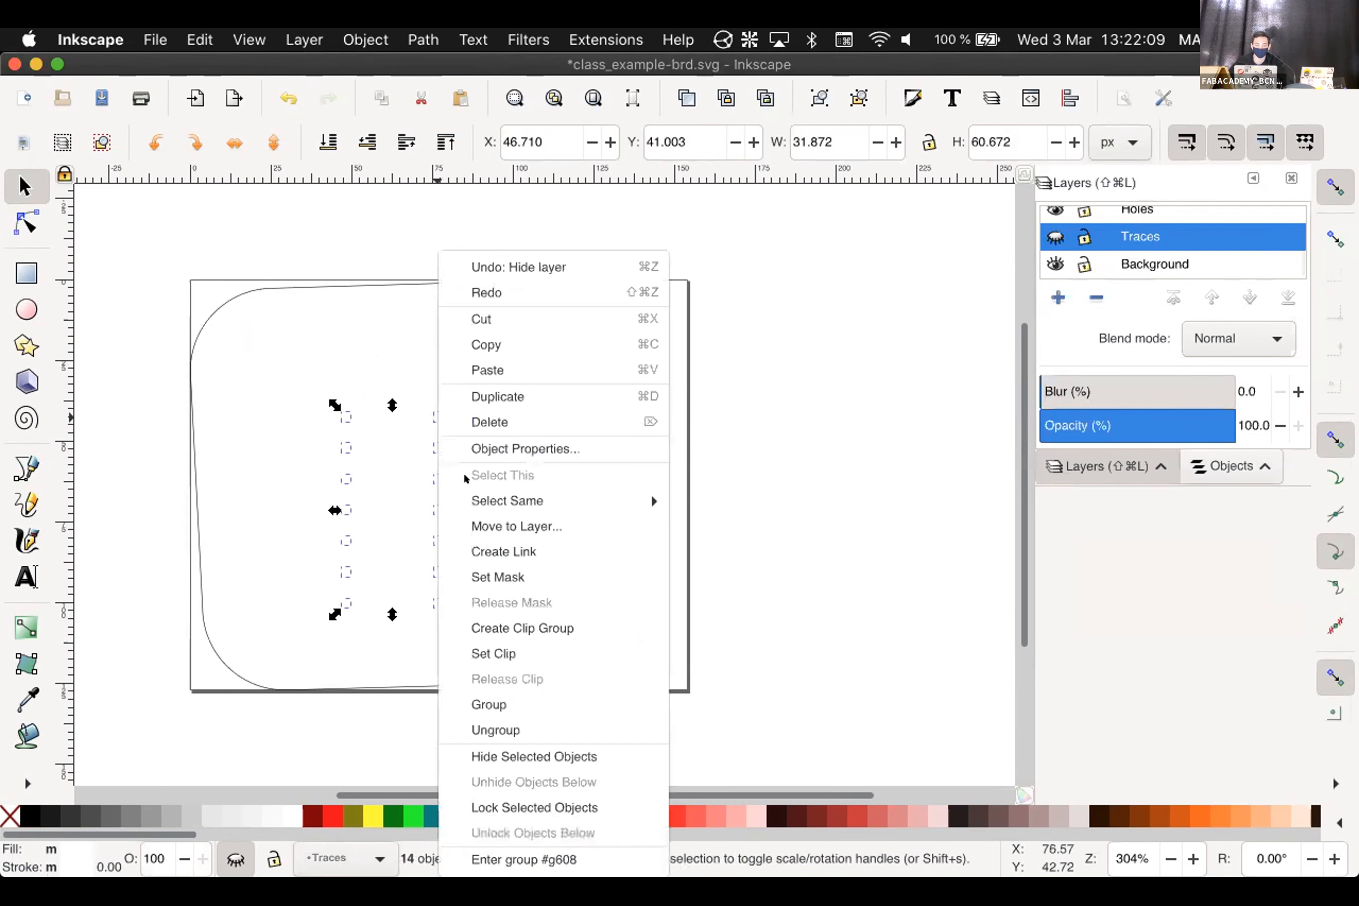
click(485, 514)
click(683, 403)
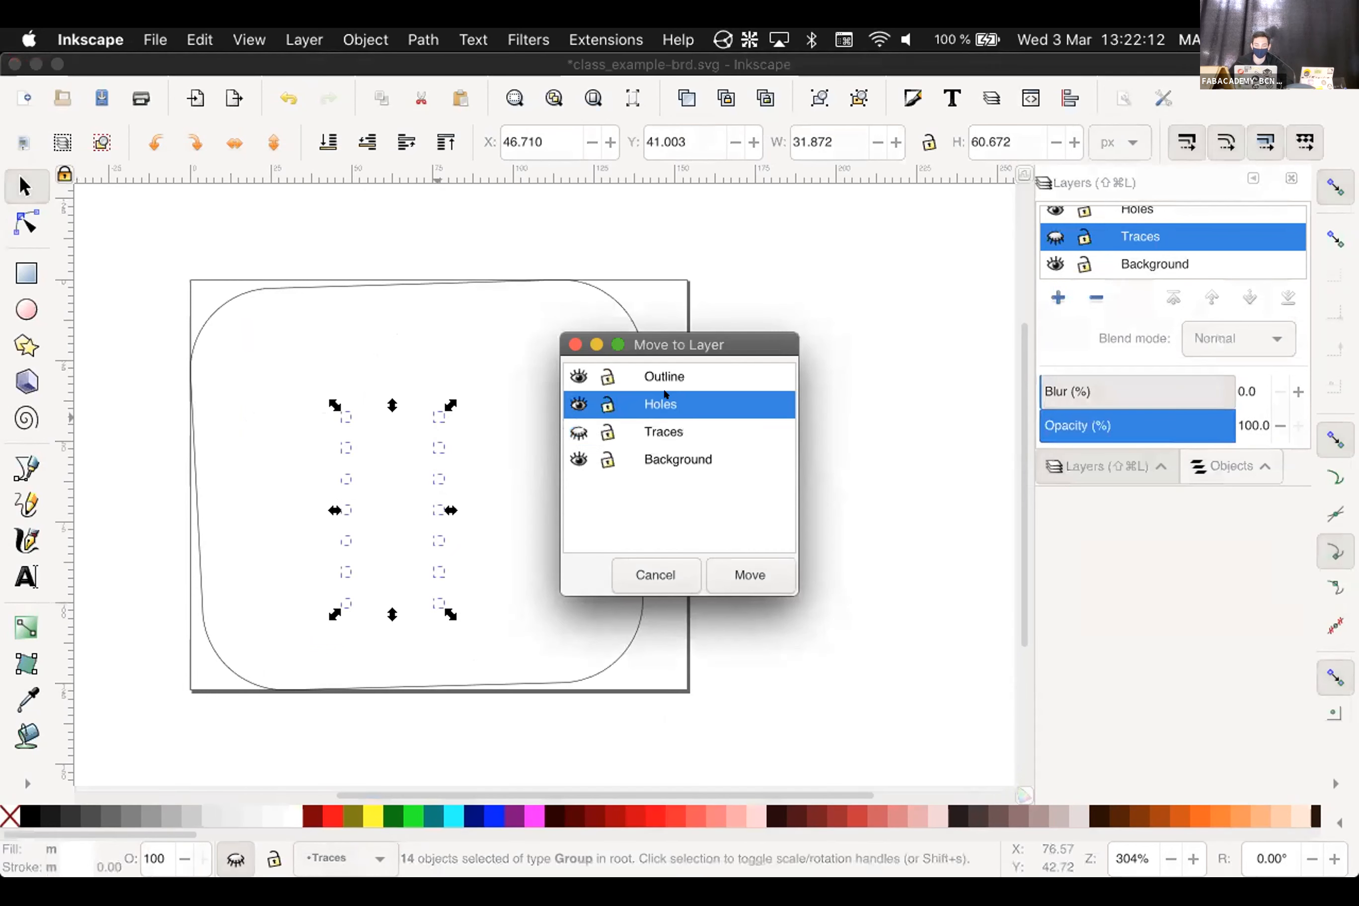
click(722, 577)
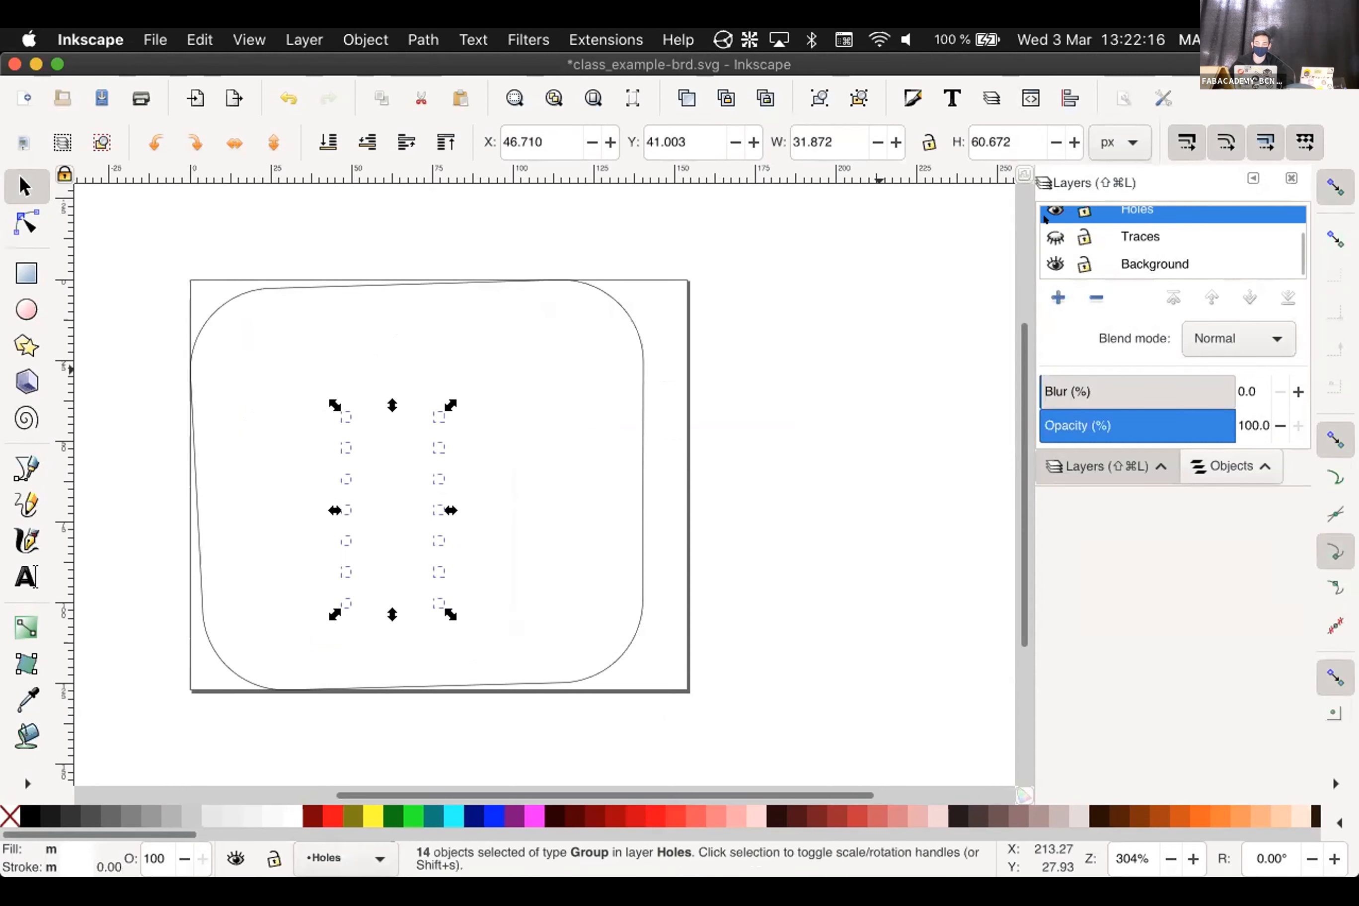
click(1055, 236)
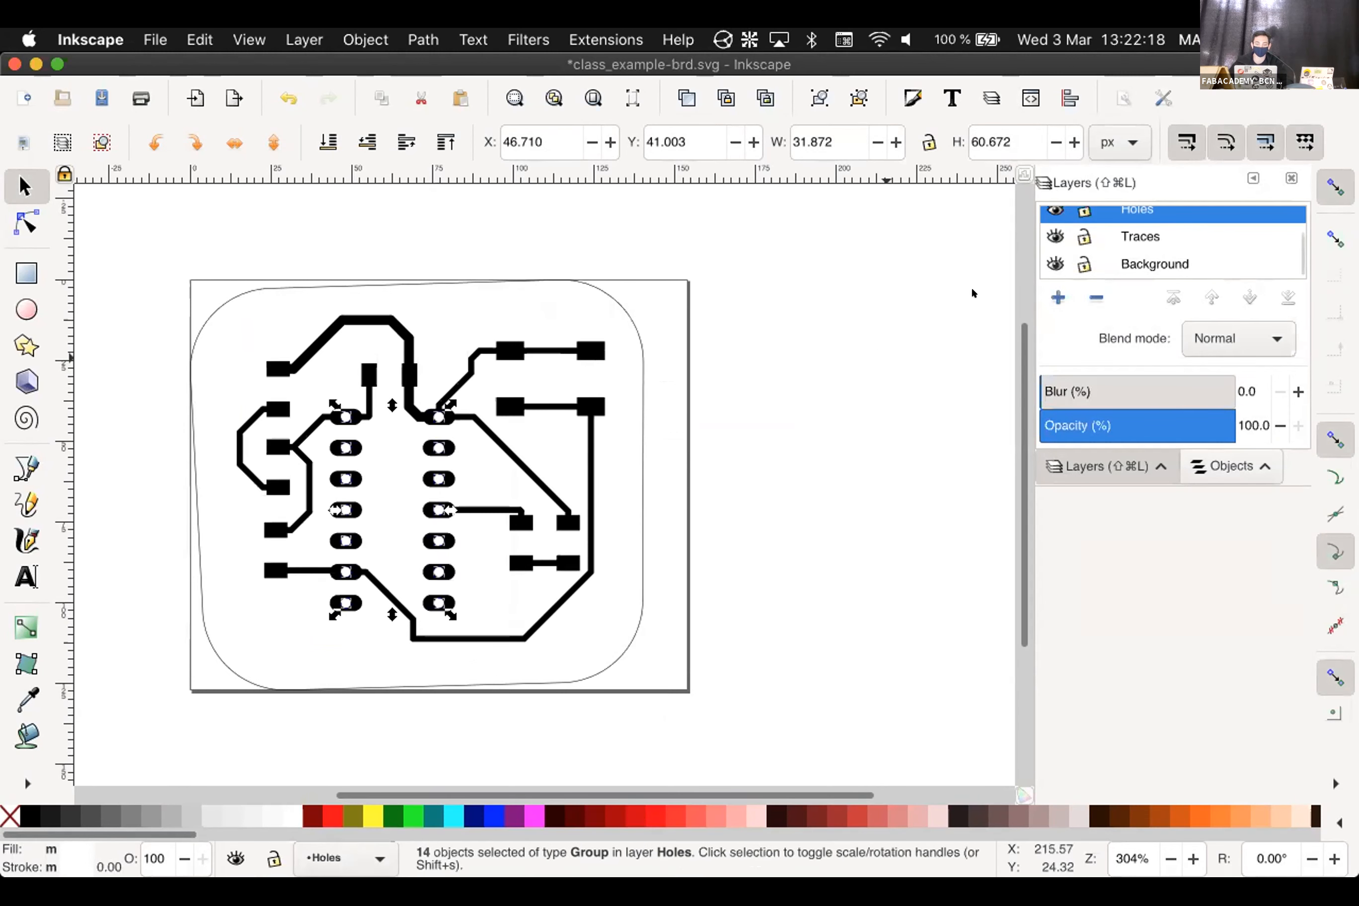
key(Escape)
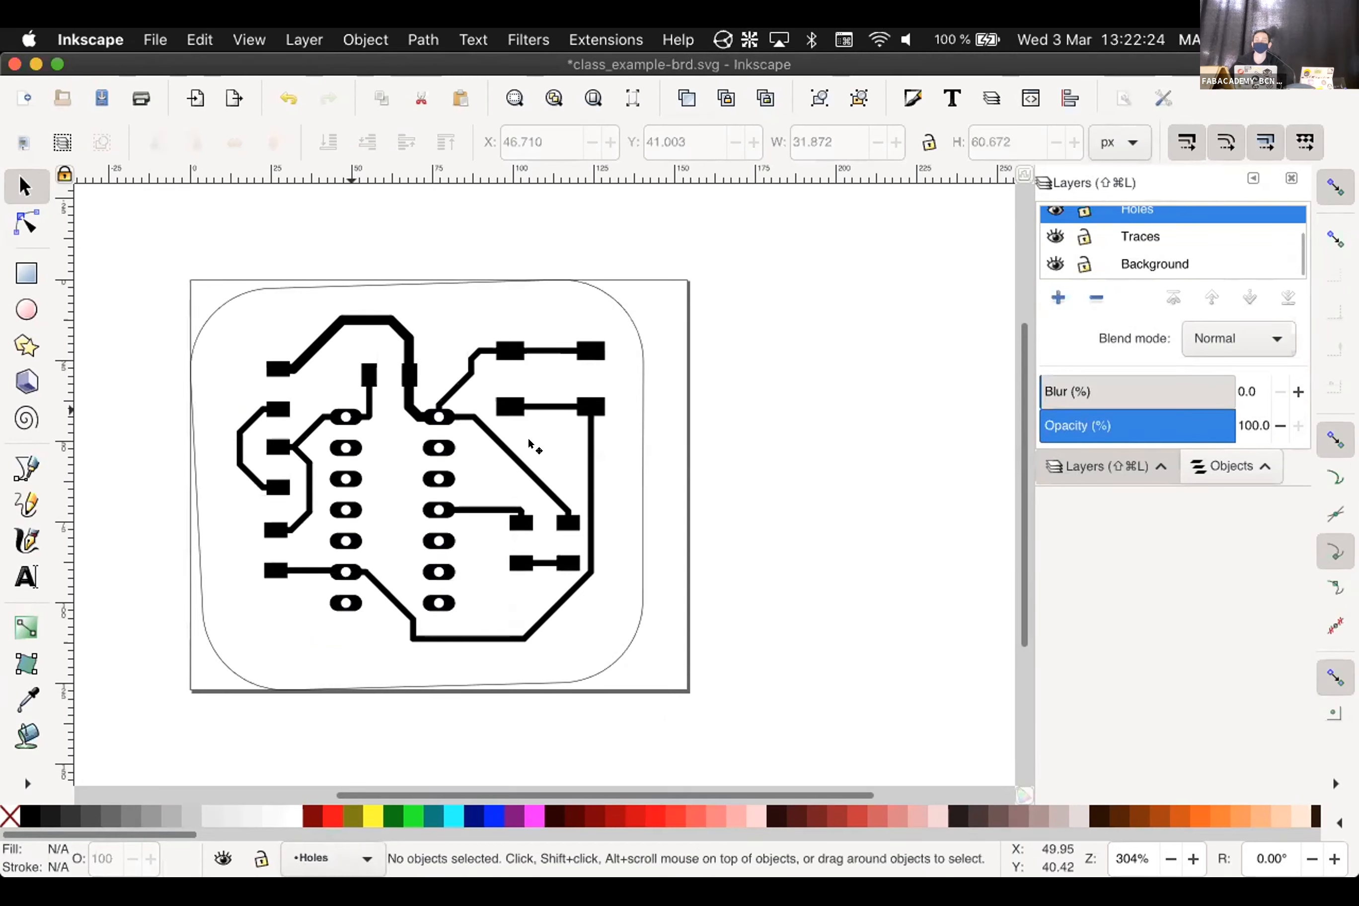
Make Outline the current layer and select the 17-object outline group
click(614, 300)
key(Delete)
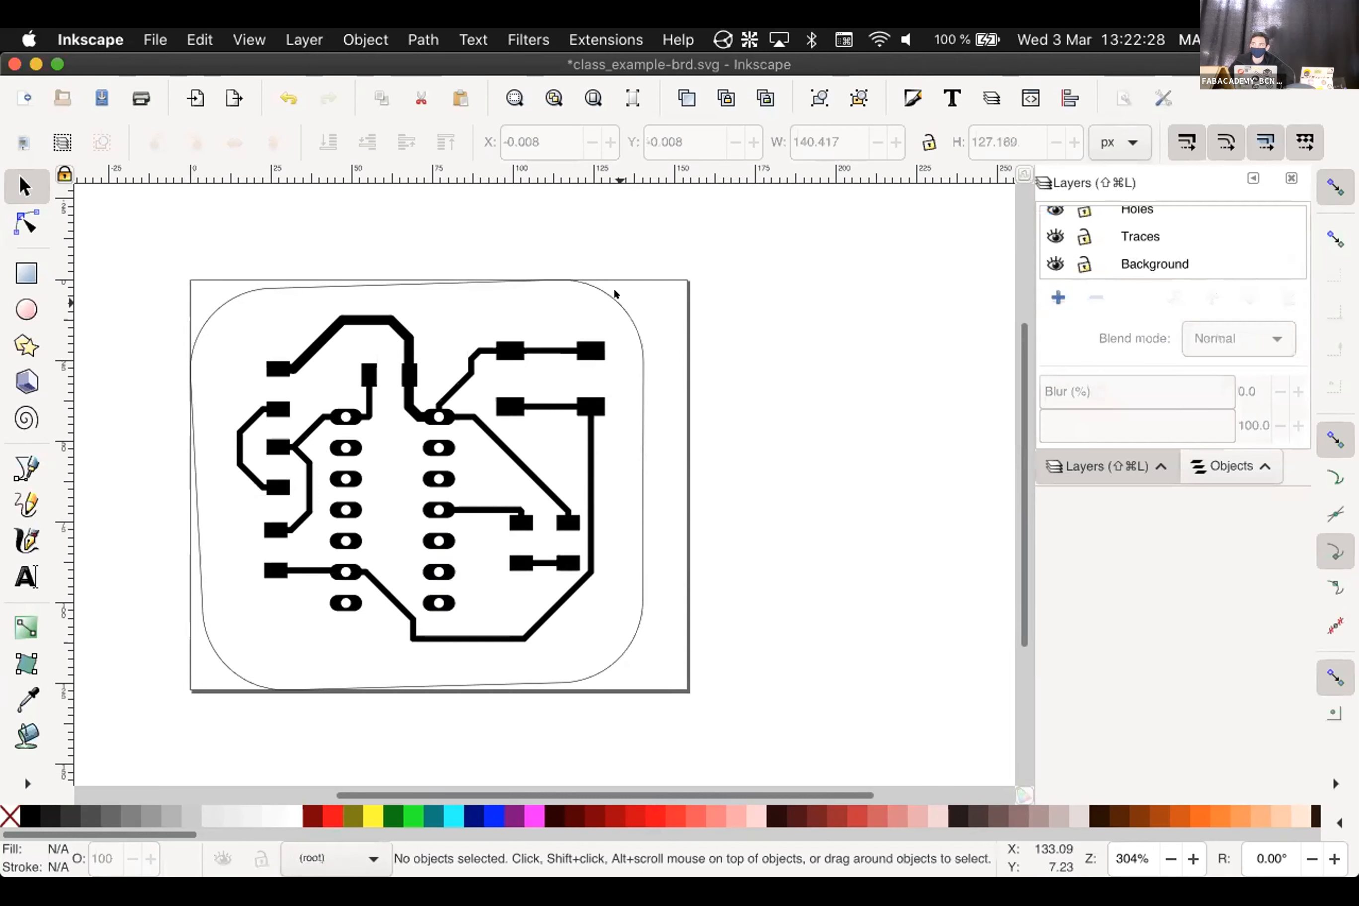
click(275, 288)
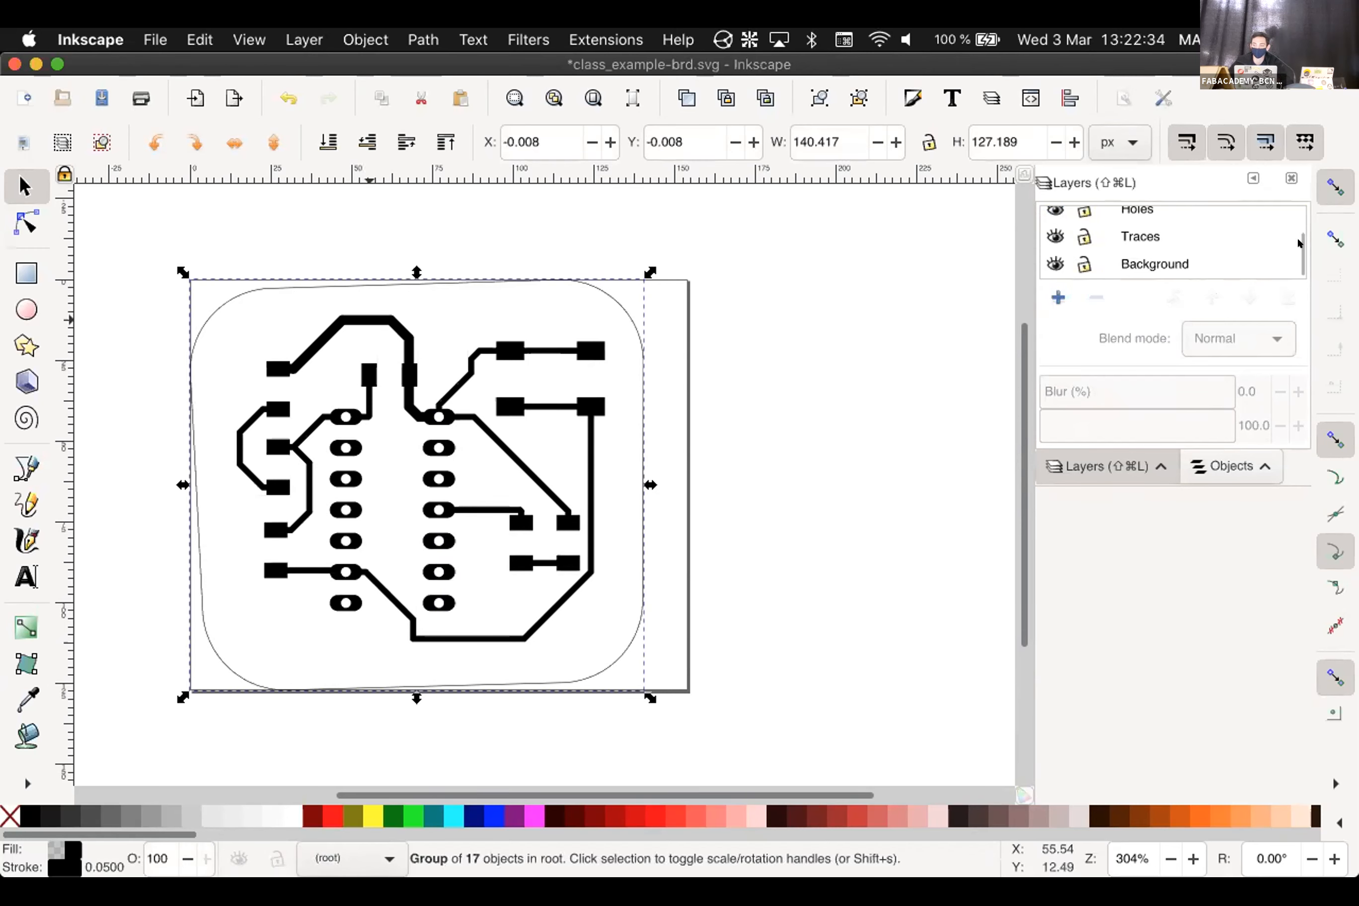
scroll(1295, 242, up, 2)
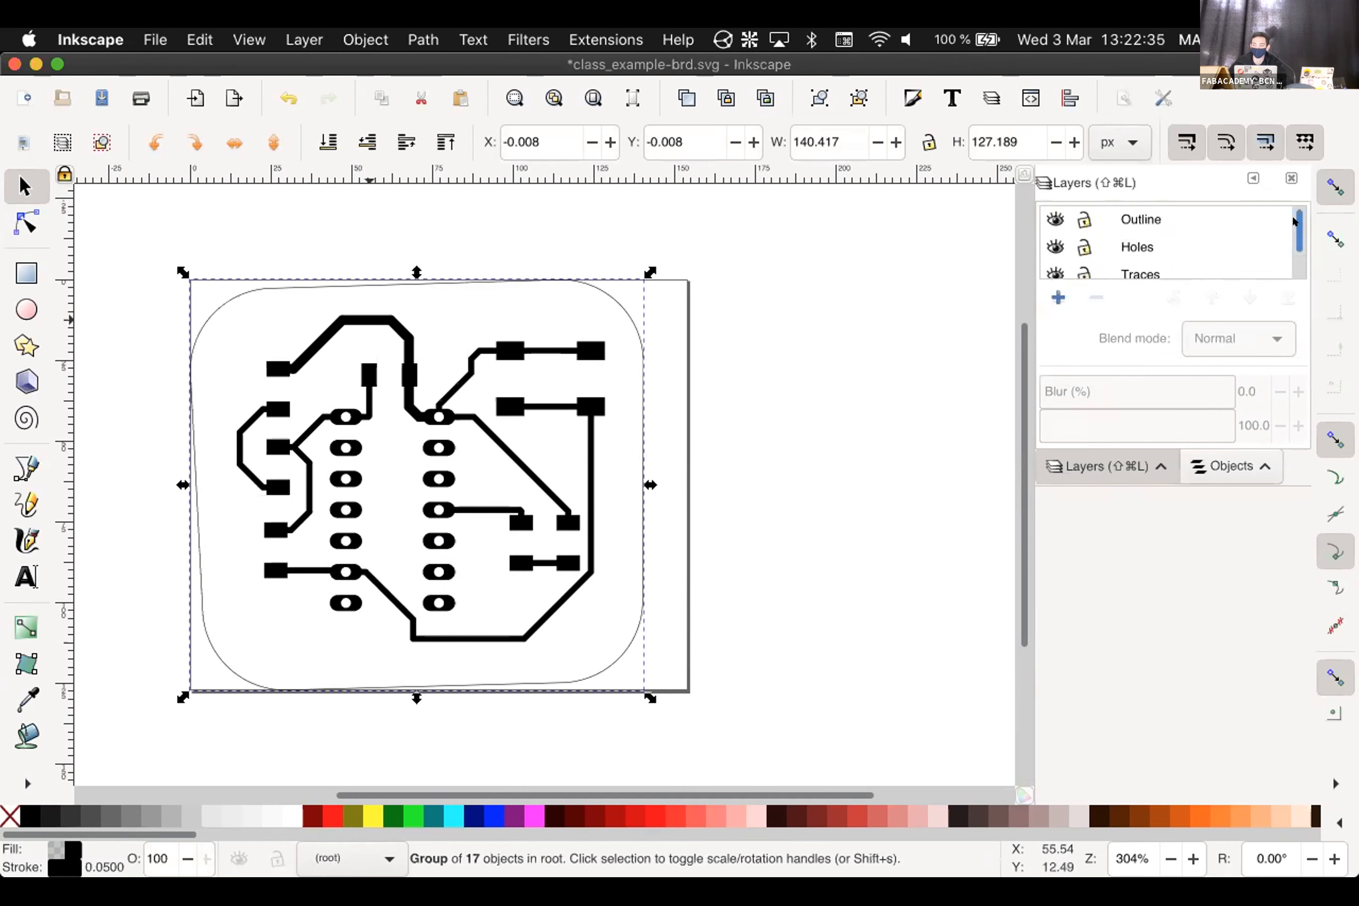
click(1124, 219)
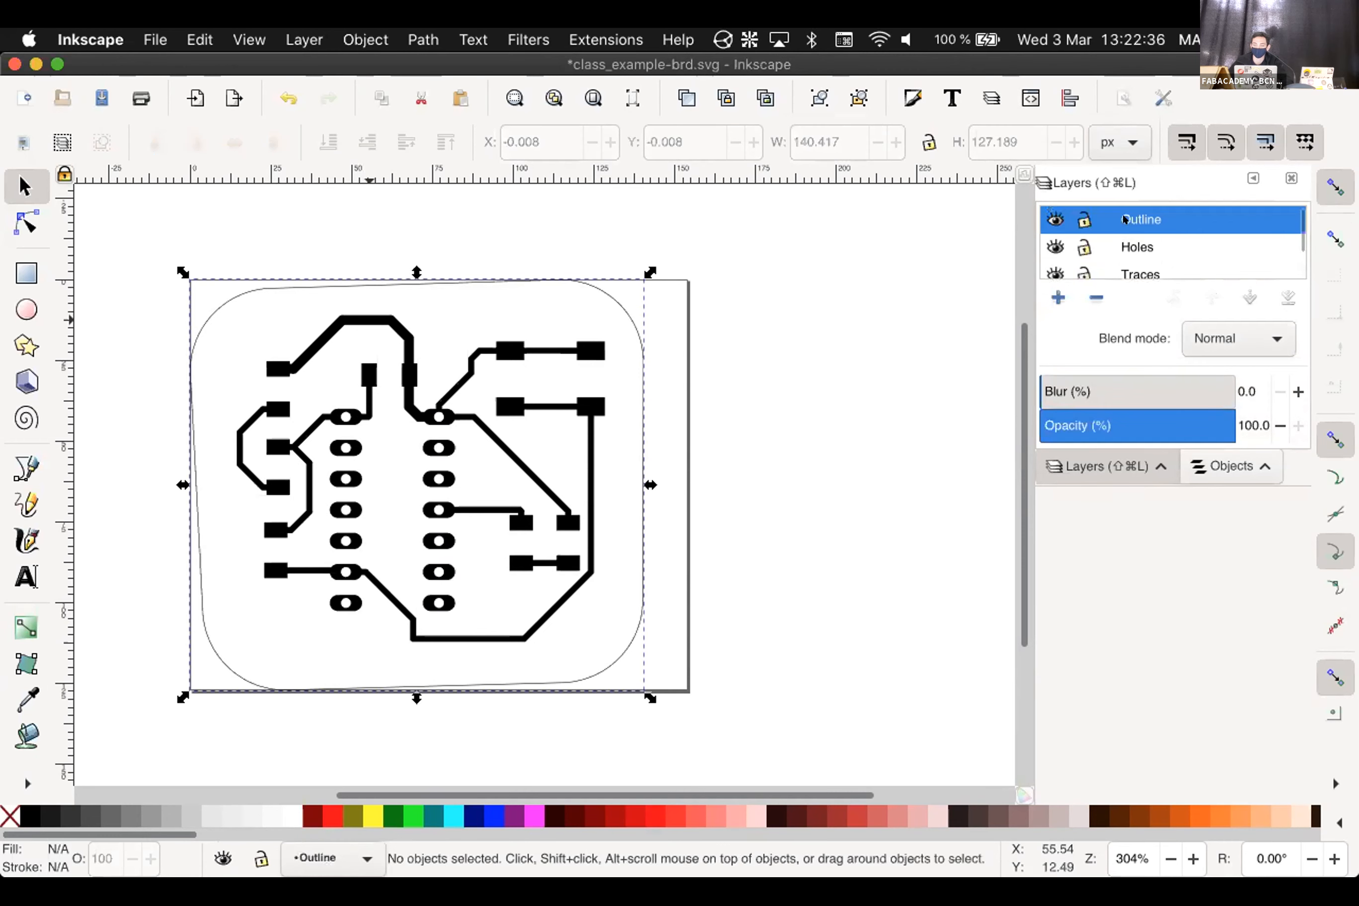
click(614, 301)
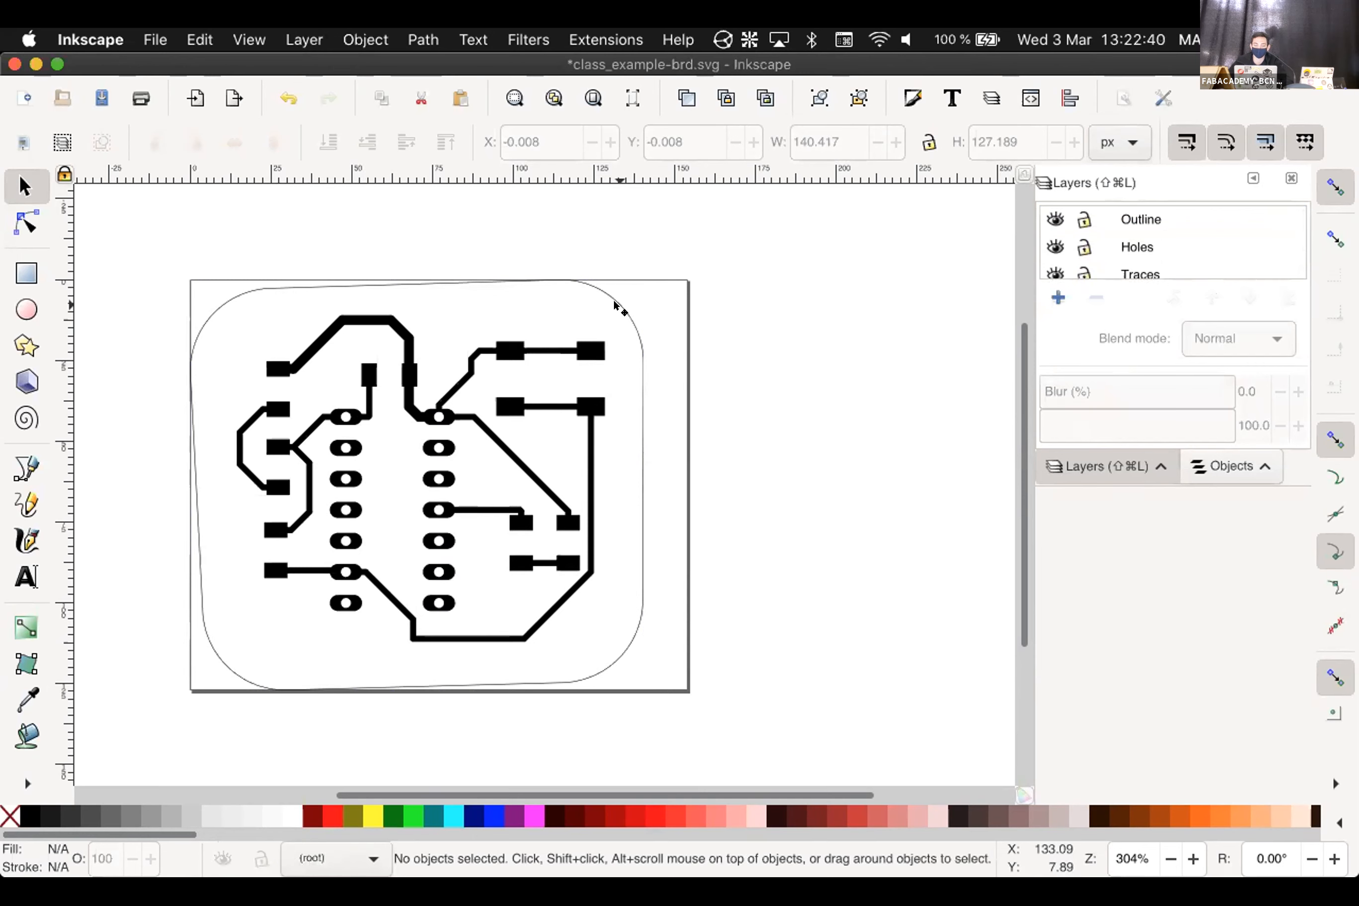
click(614, 302)
Move the outline group into the Outline layer, verify its placement, and deselect
right_click(615, 302)
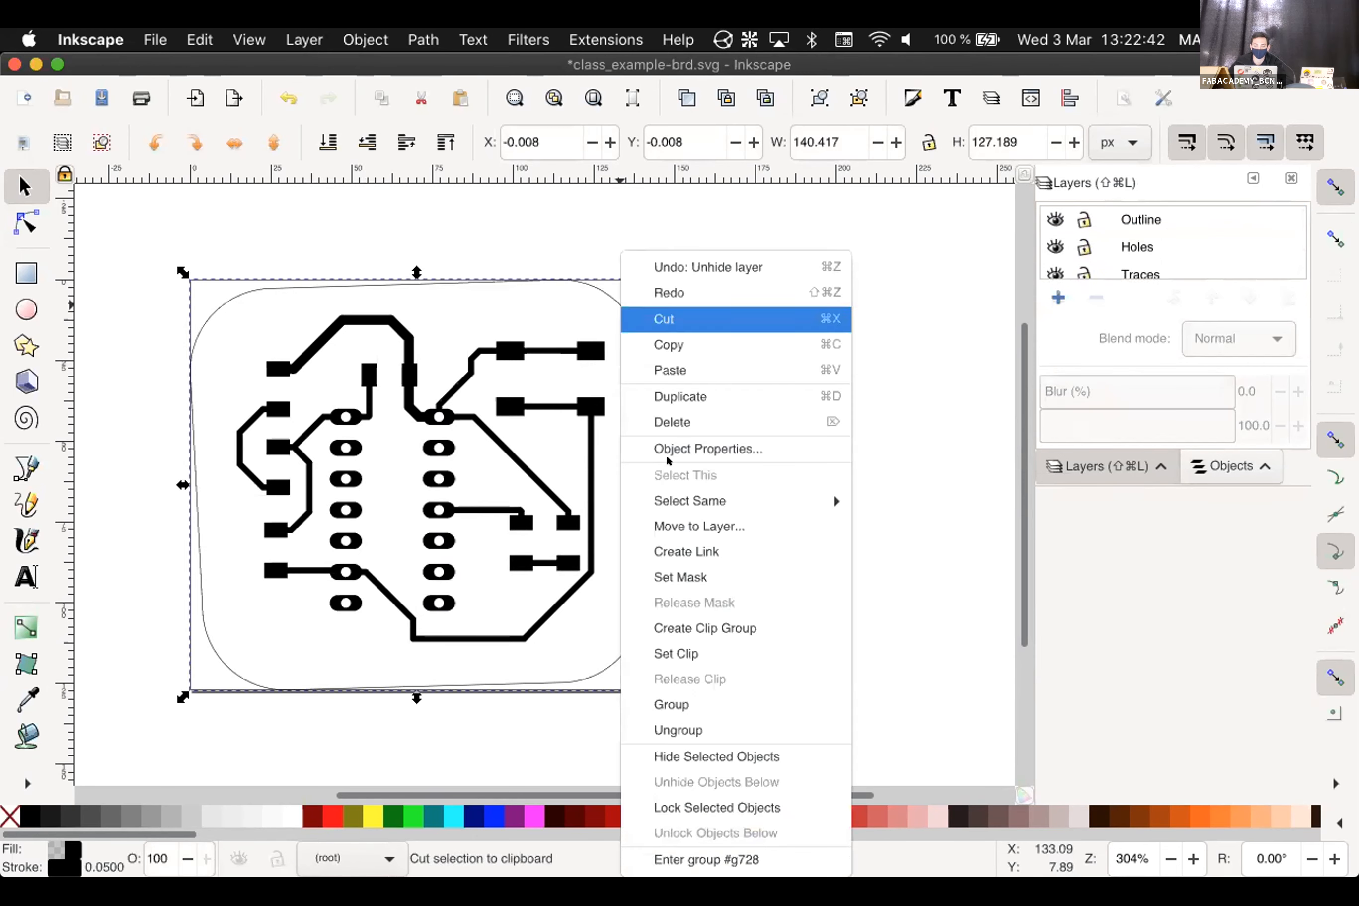
click(696, 526)
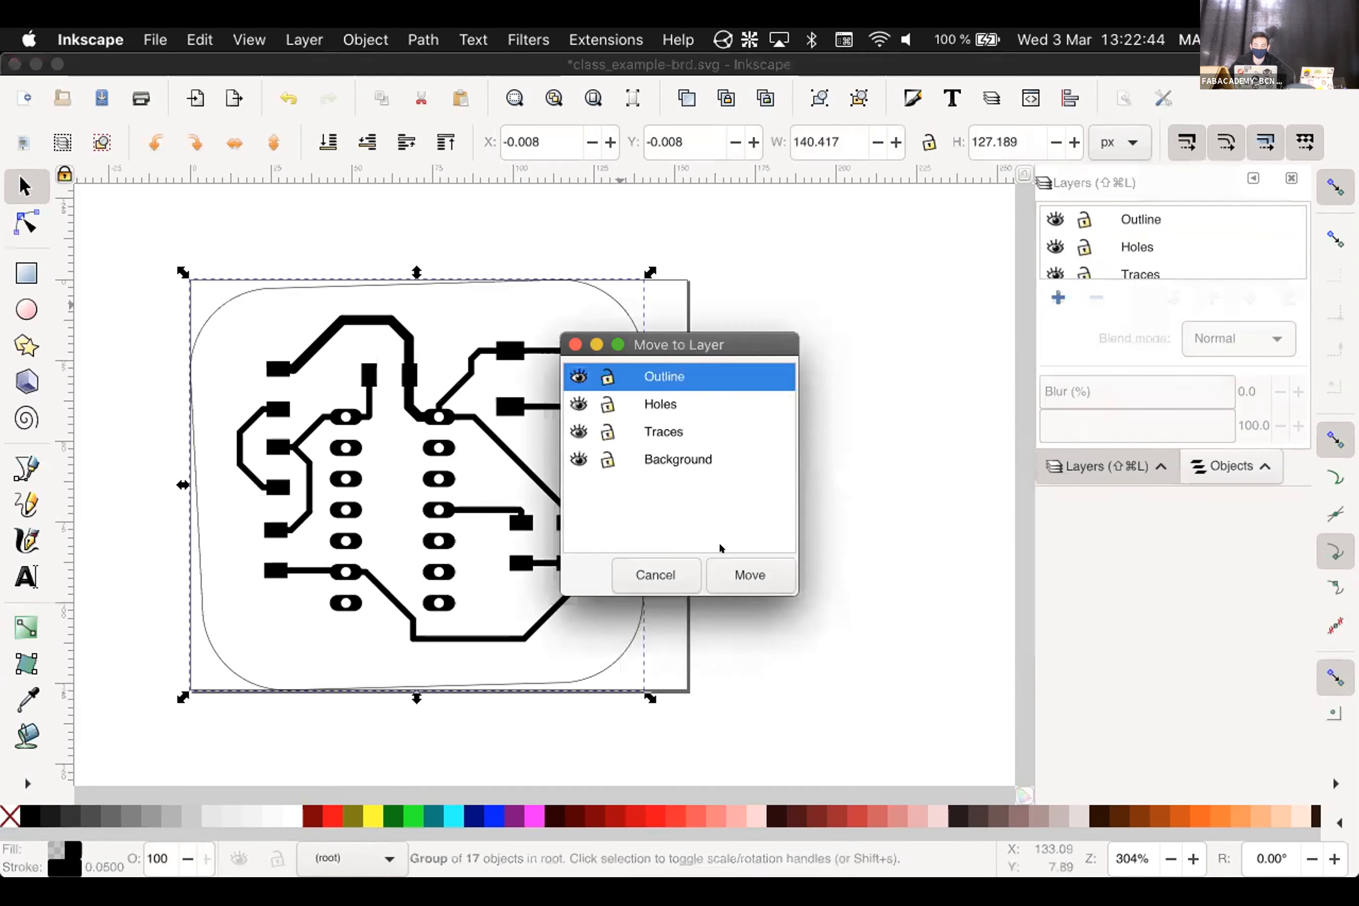
click(737, 565)
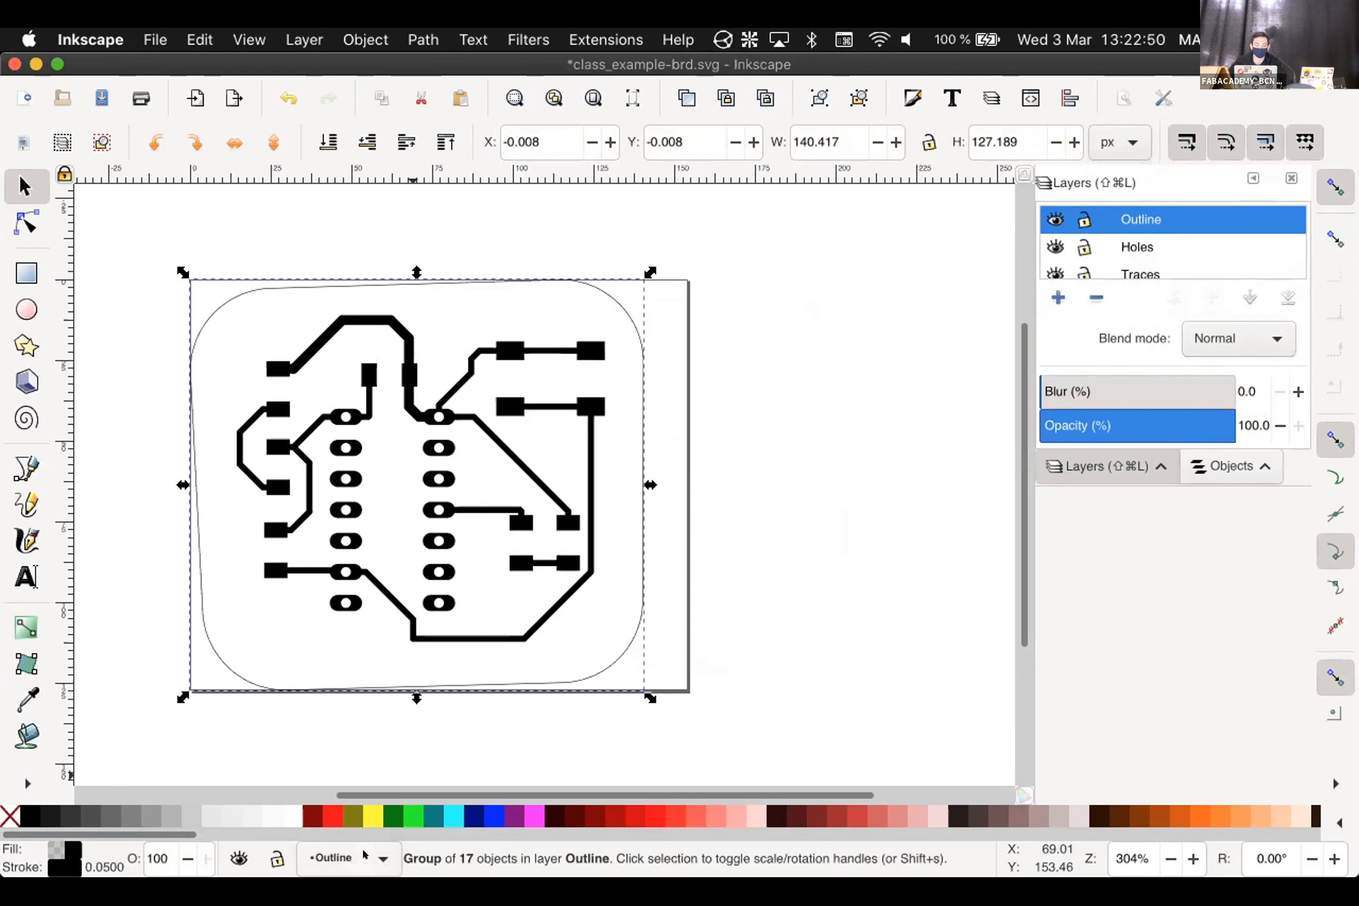
click(350, 862)
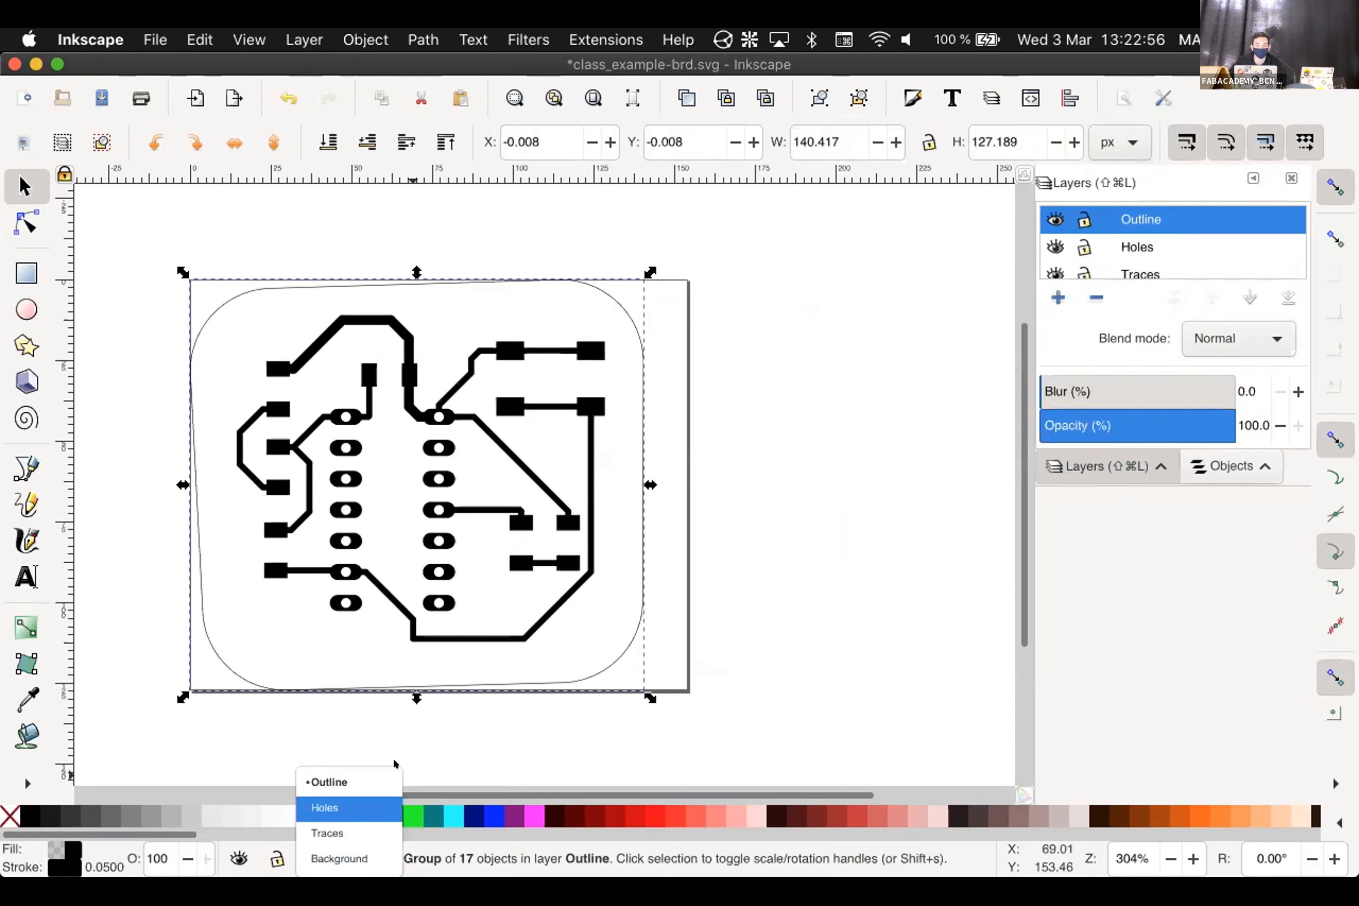
click(721, 270)
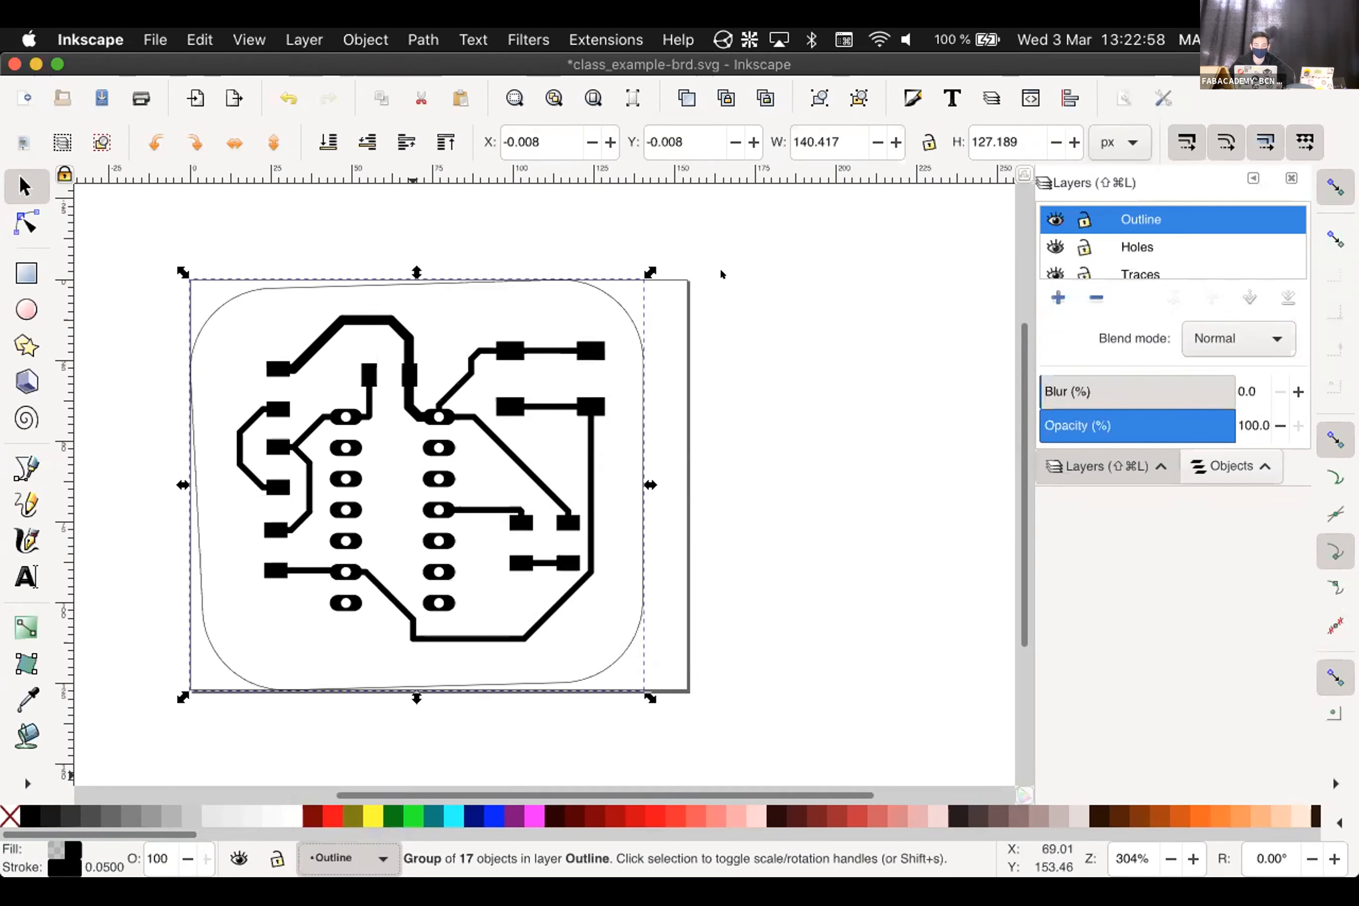
click(719, 267)
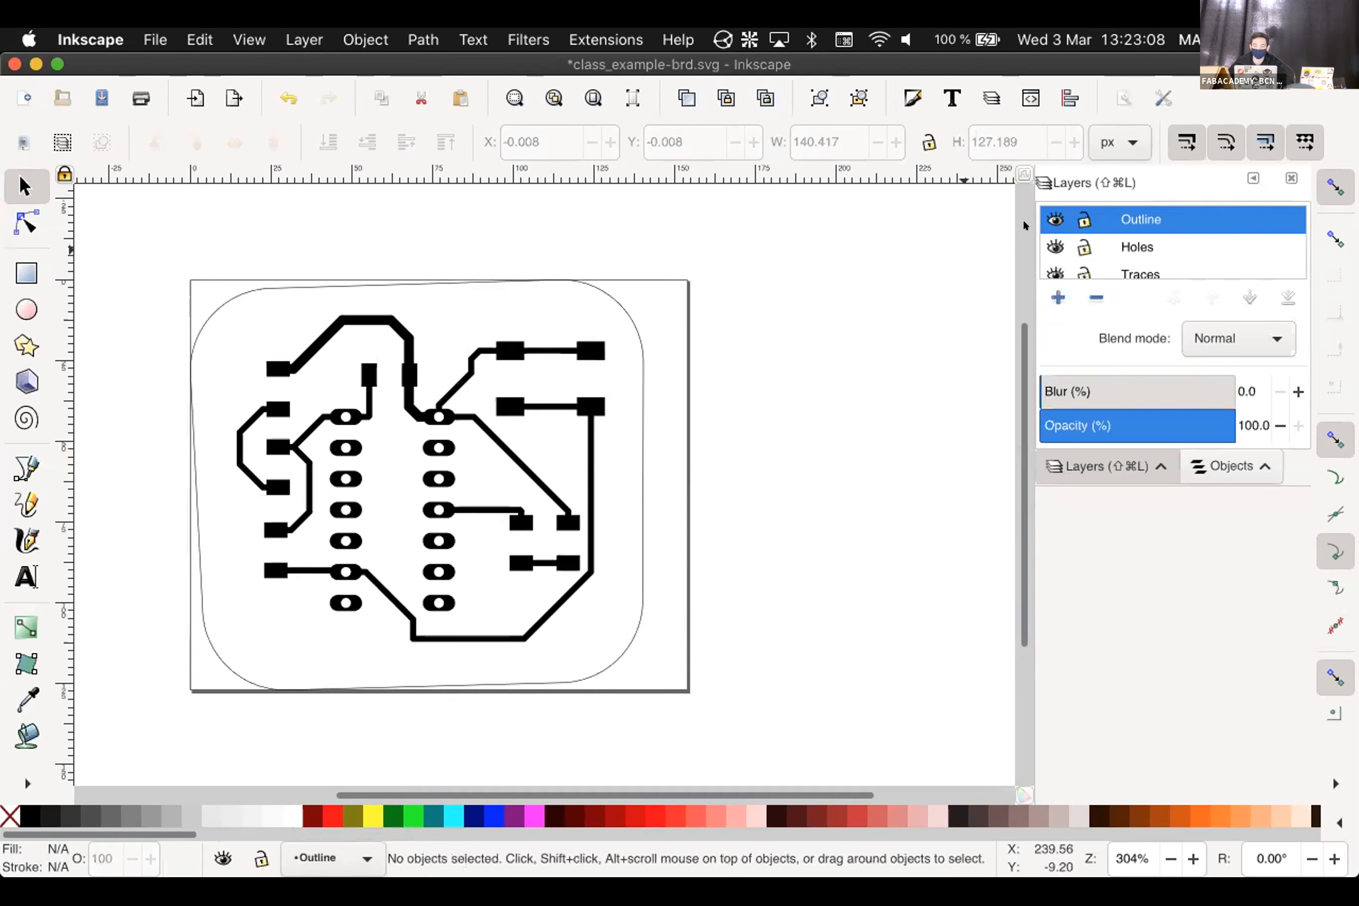
Hide the Outline and Holes layers and make Background the current layer
click(1054, 219)
click(1056, 245)
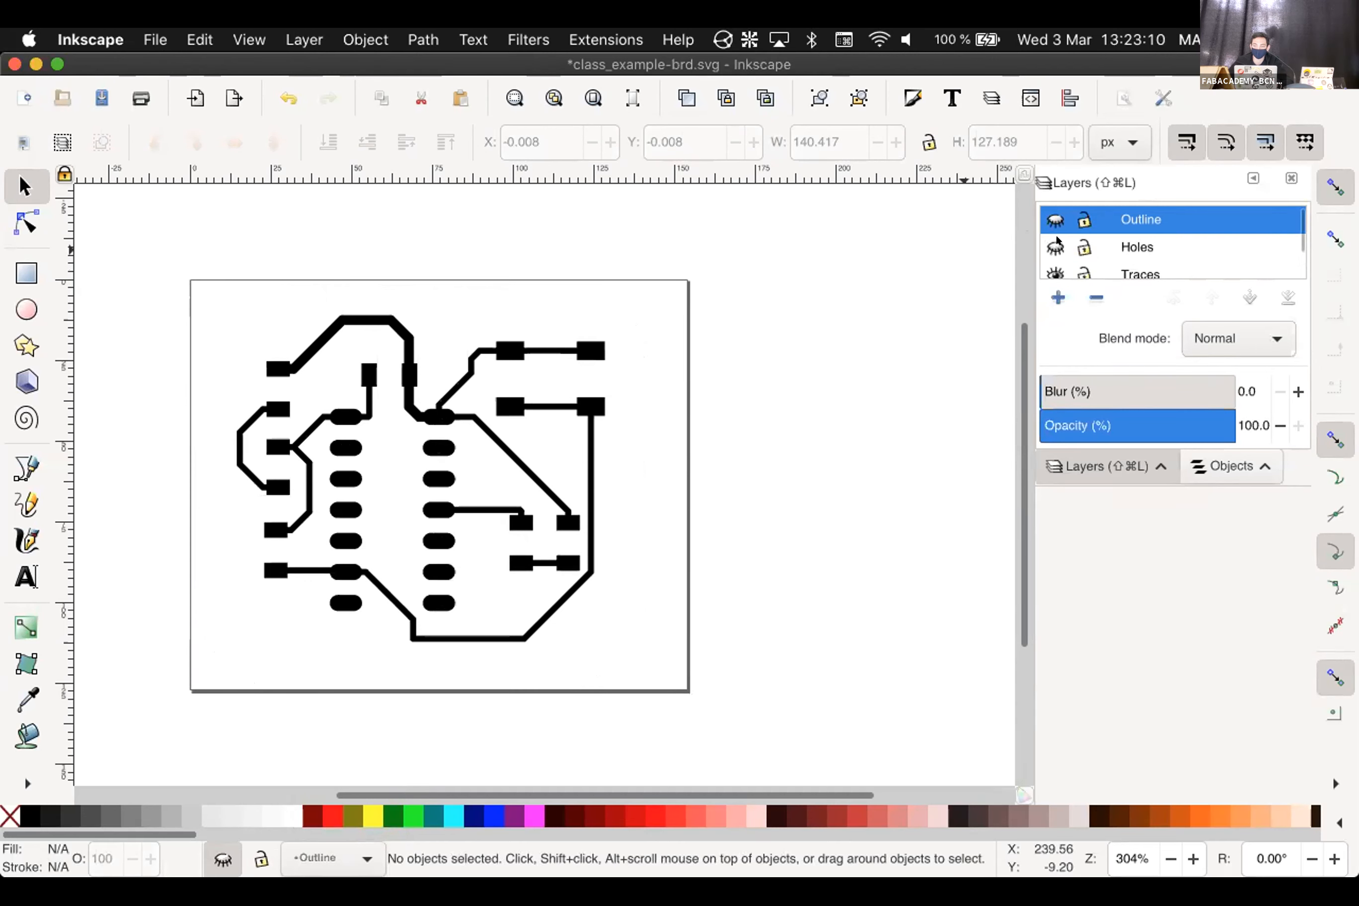
scroll(1287, 234, down, 1)
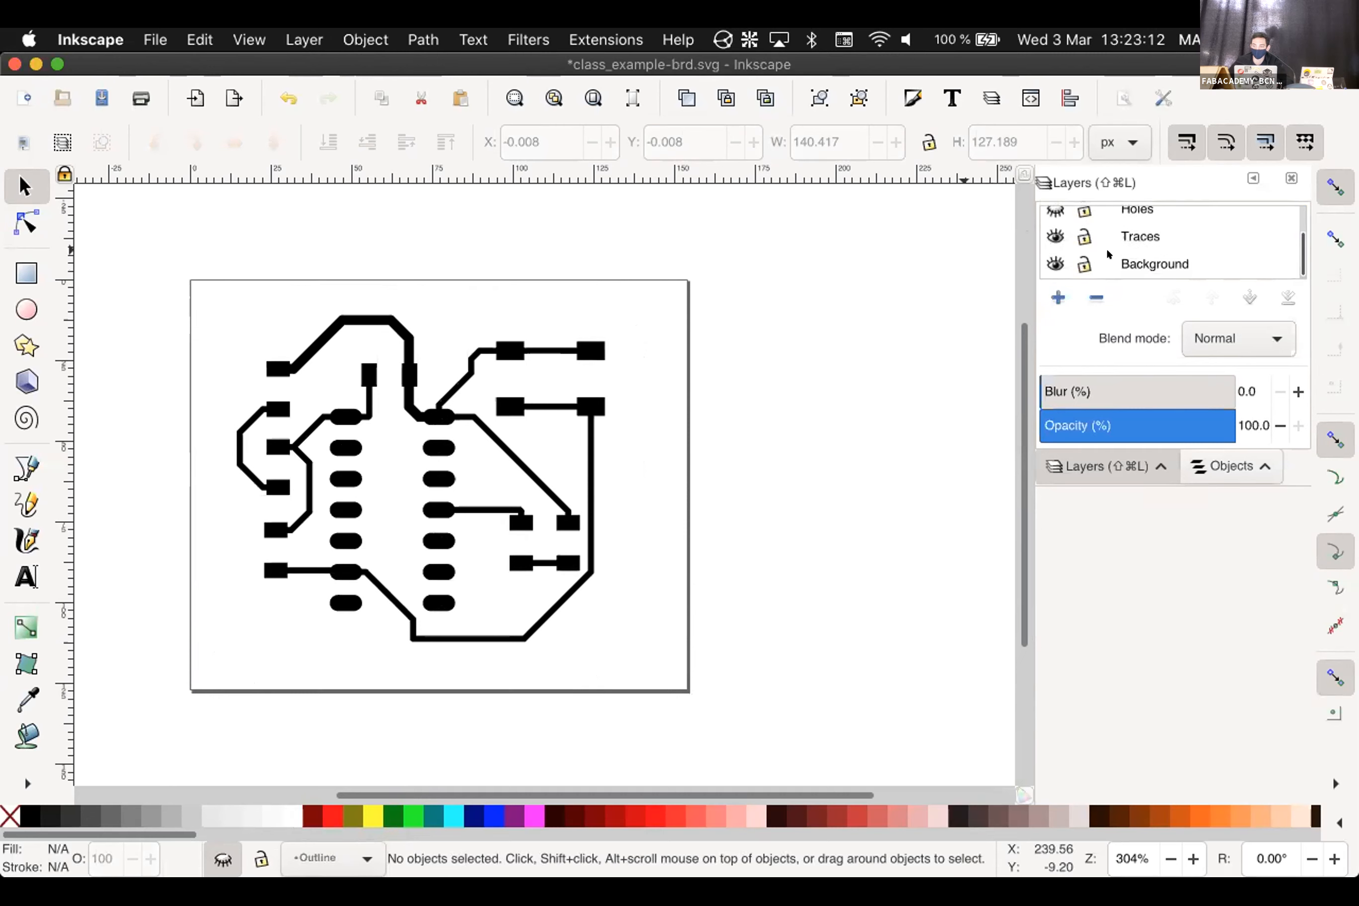
click(1045, 229)
click(1044, 228)
click(1158, 256)
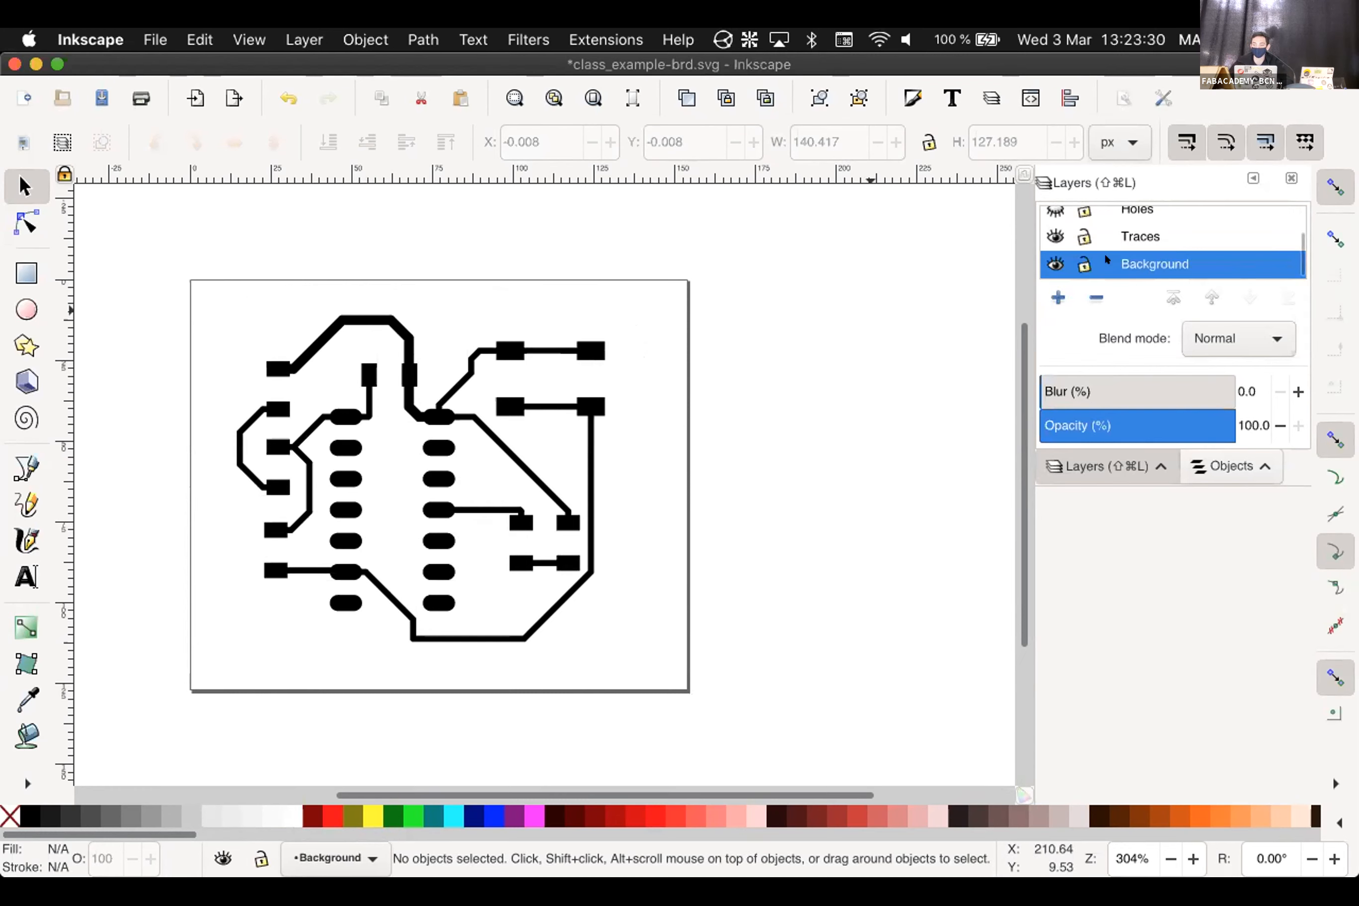
Draw a rectangle covering the board and lower the Background layer opacity to 73%
click(26, 272)
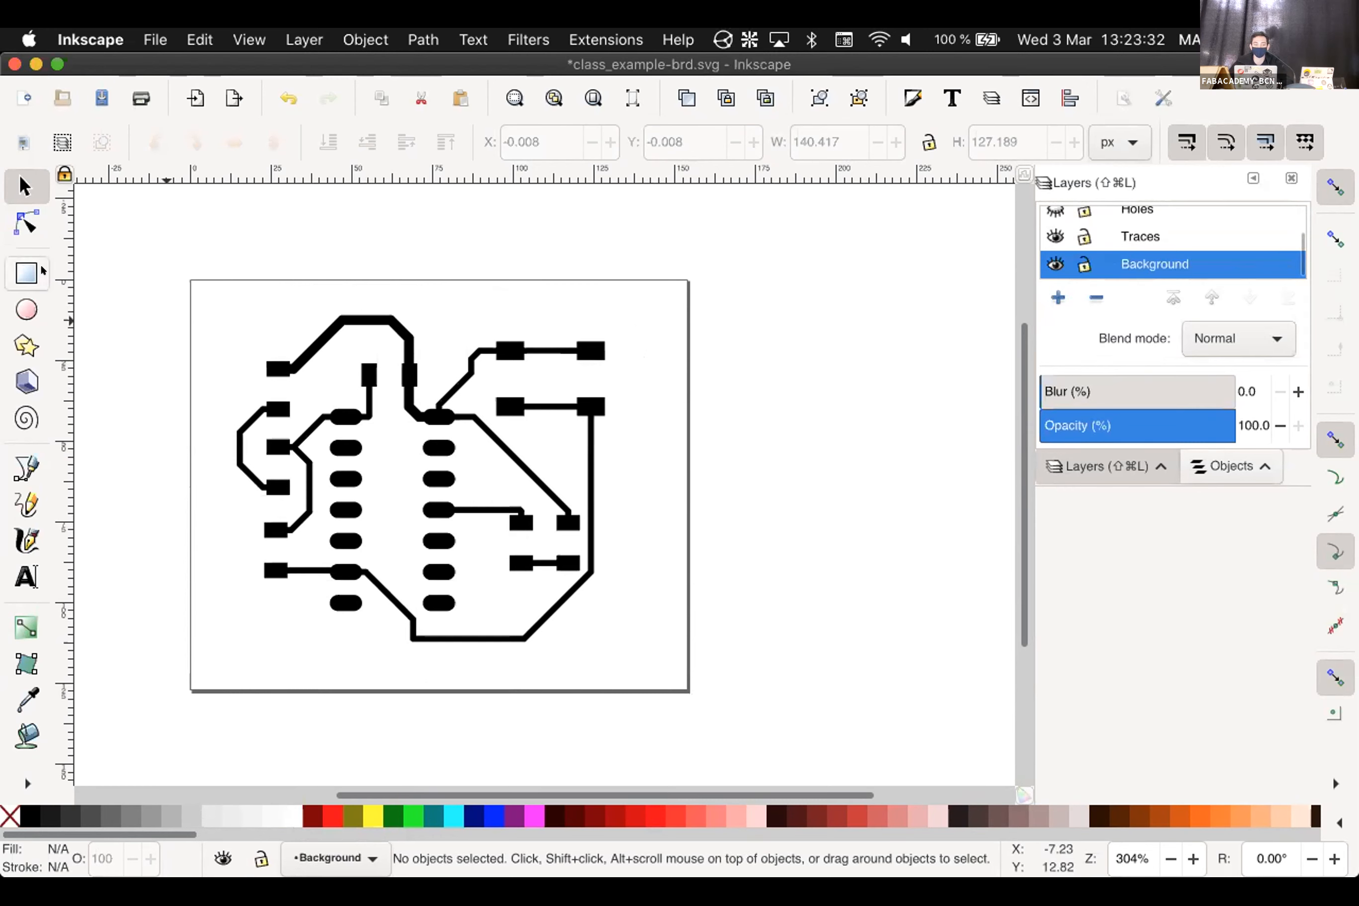
mouse_move(126, 222)
mouse_down()
mouse_move(537, 598)
mouse_move(777, 731)
mouse_up()
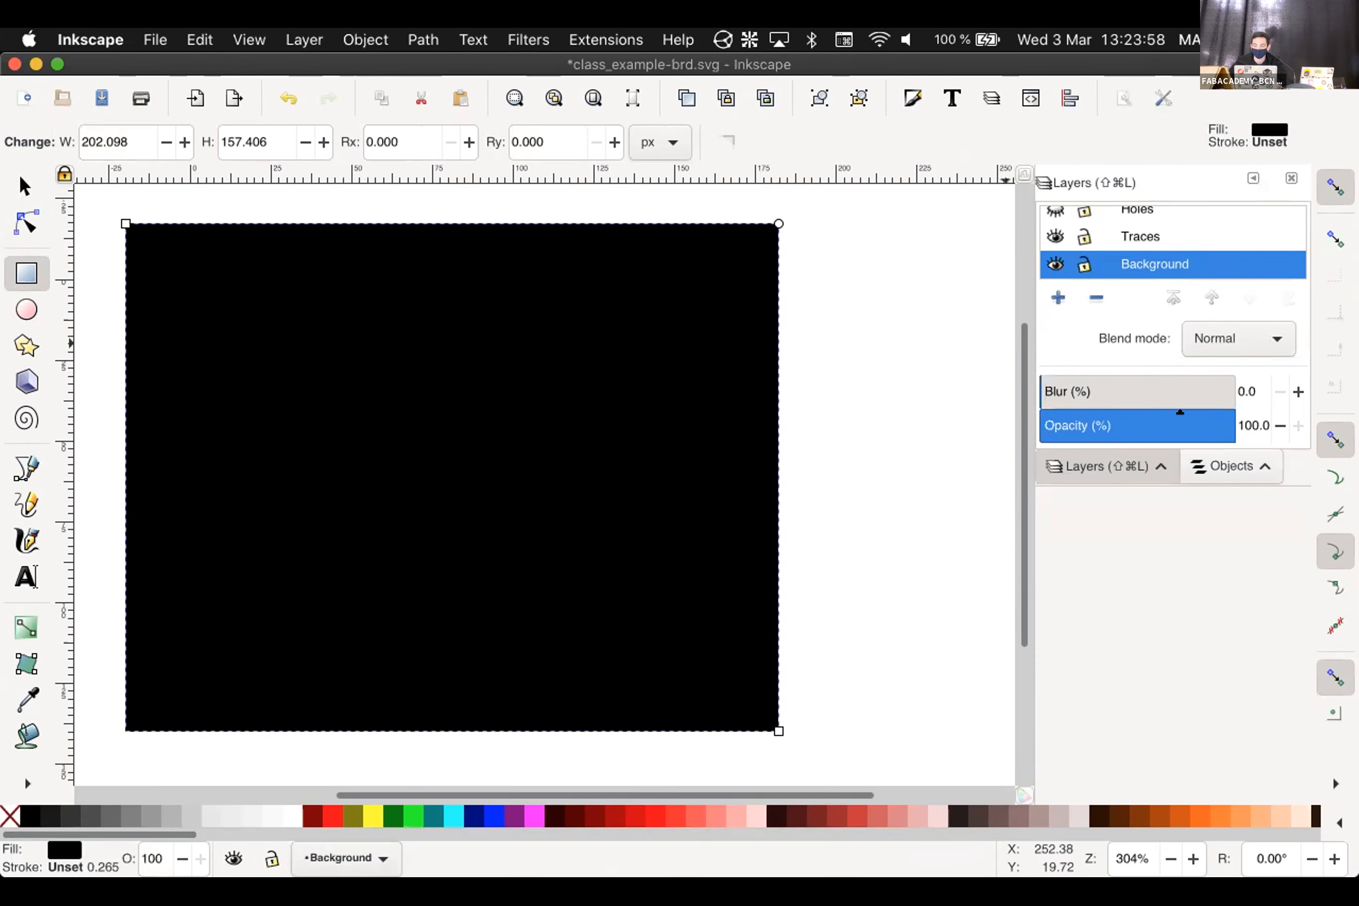
drag(1210, 423, 1172, 413)
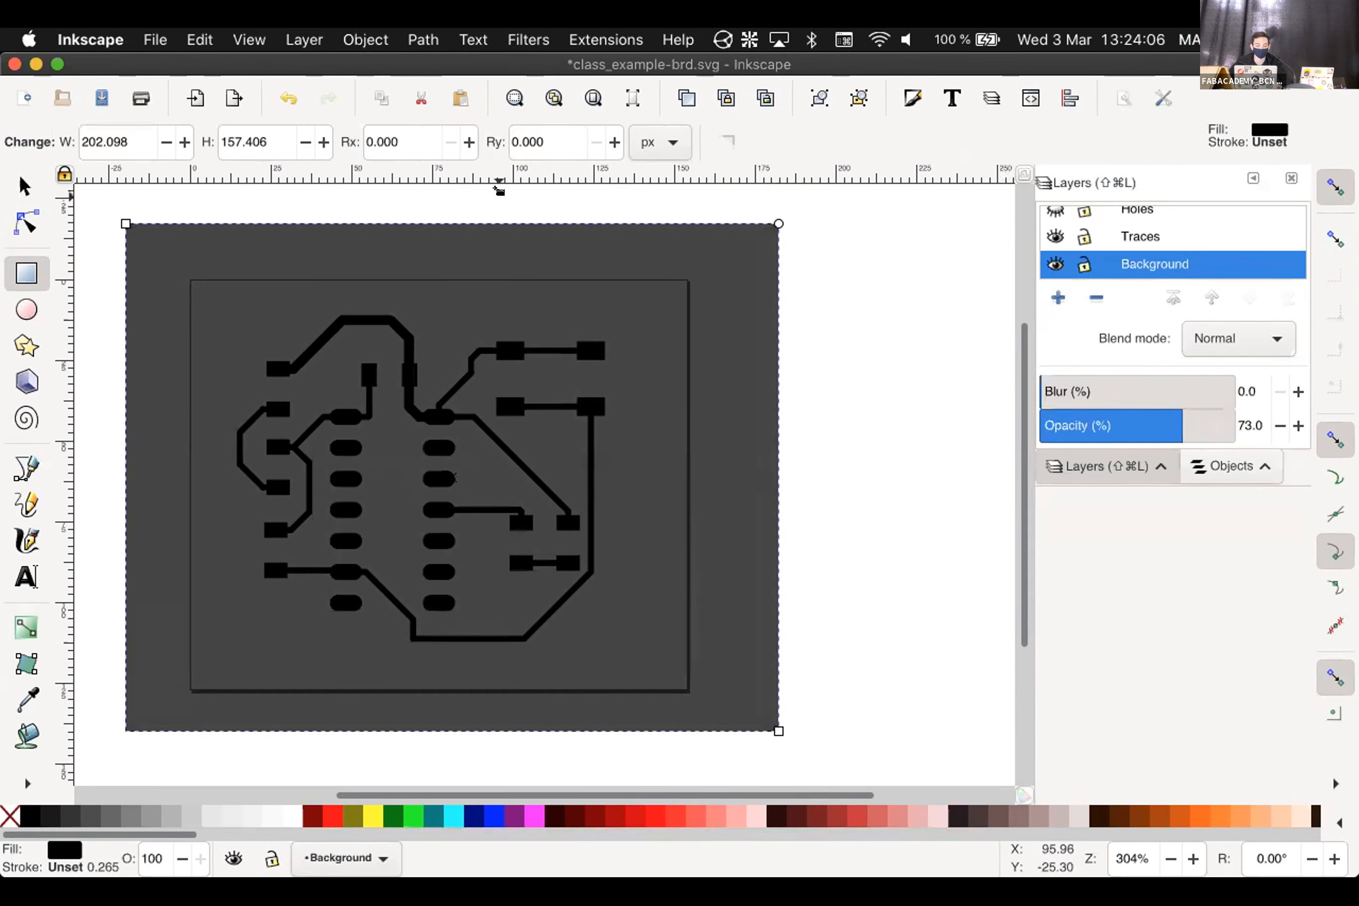
key(Escape)
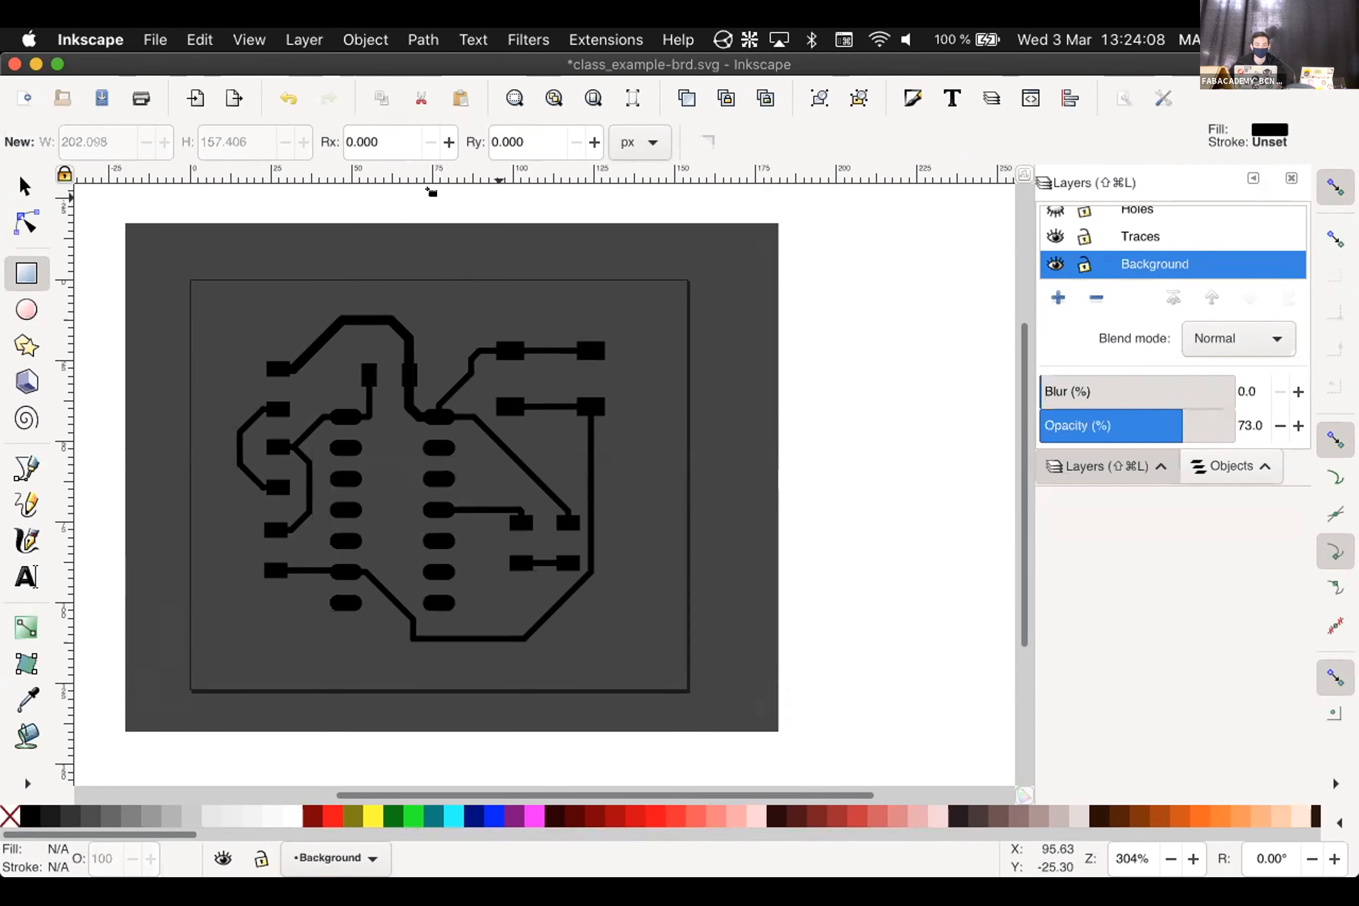
Select the Traces group and set its fill to white in Fill and Stroke
key(s)
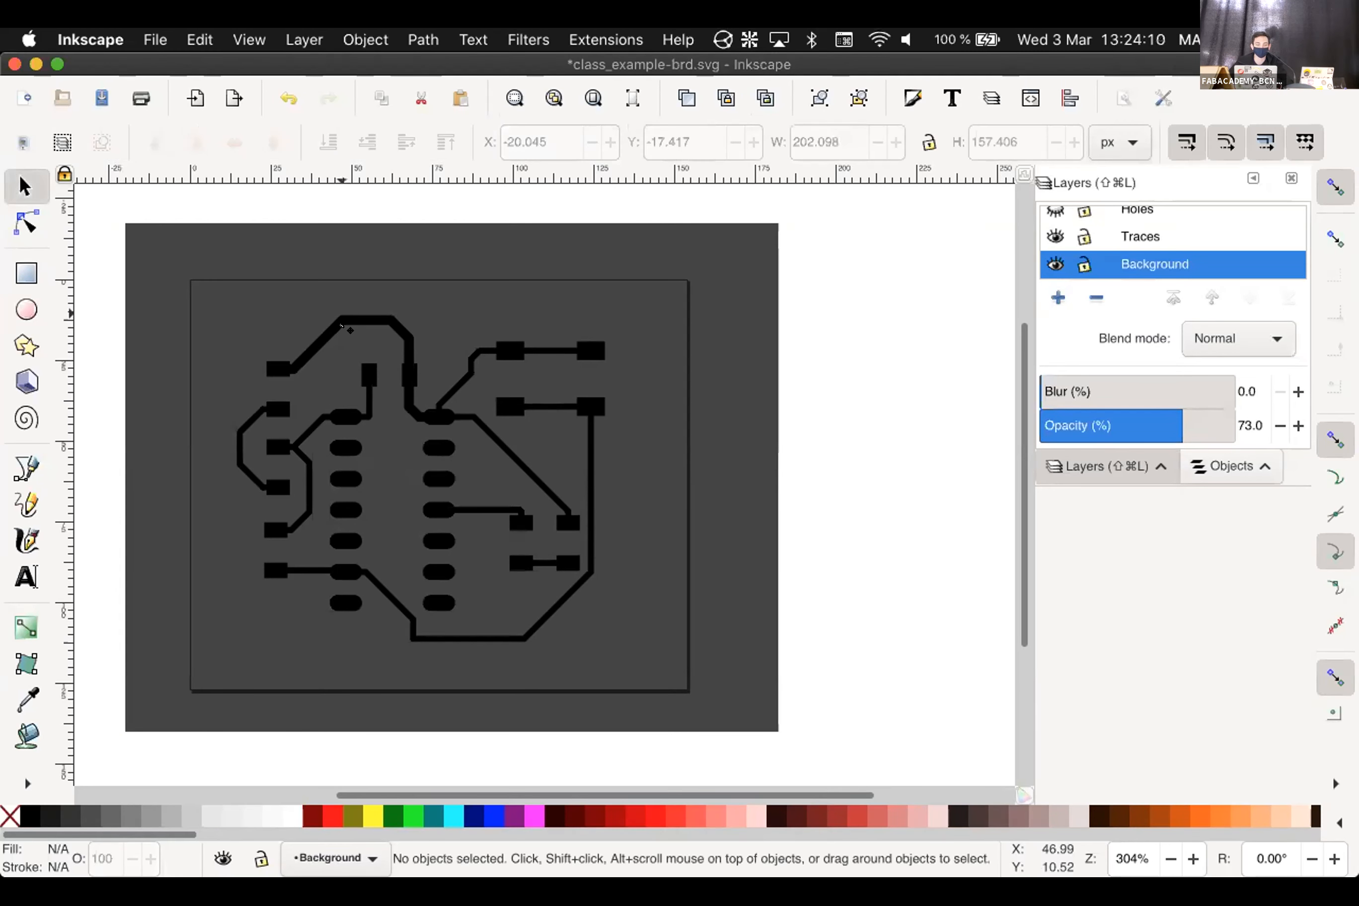
click(332, 324)
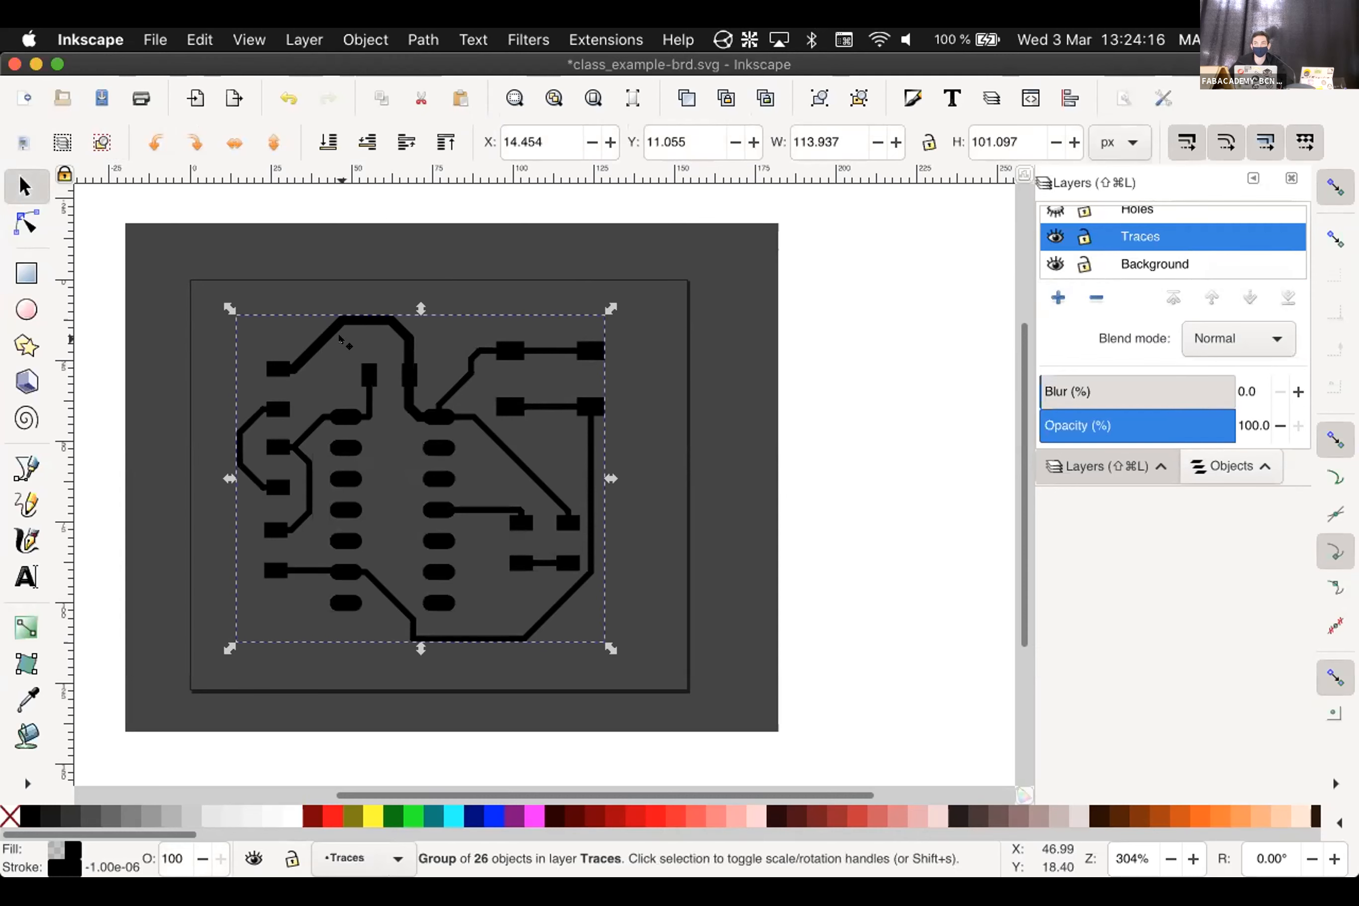
click(346, 39)
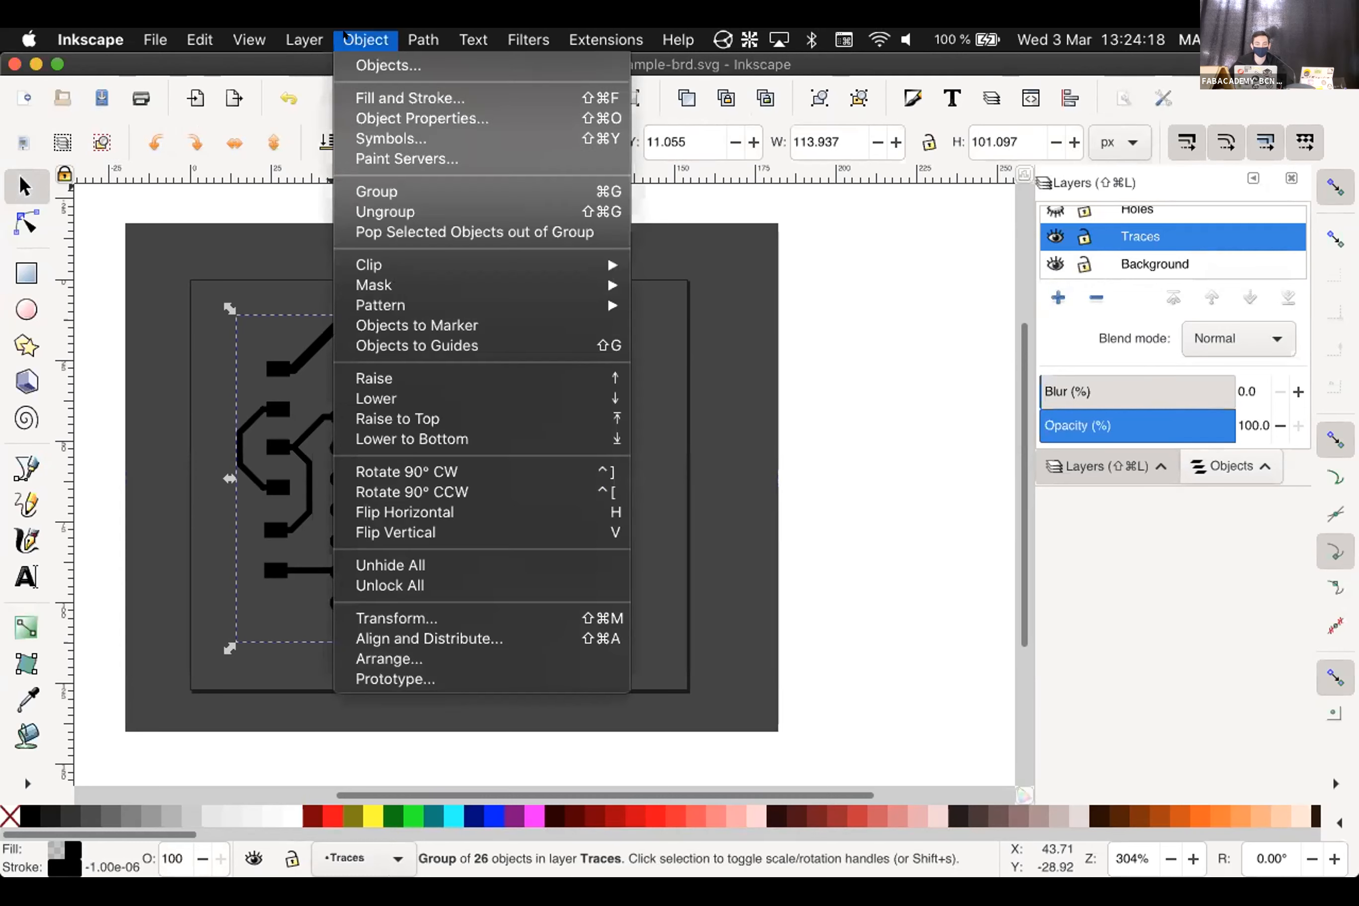
click(358, 97)
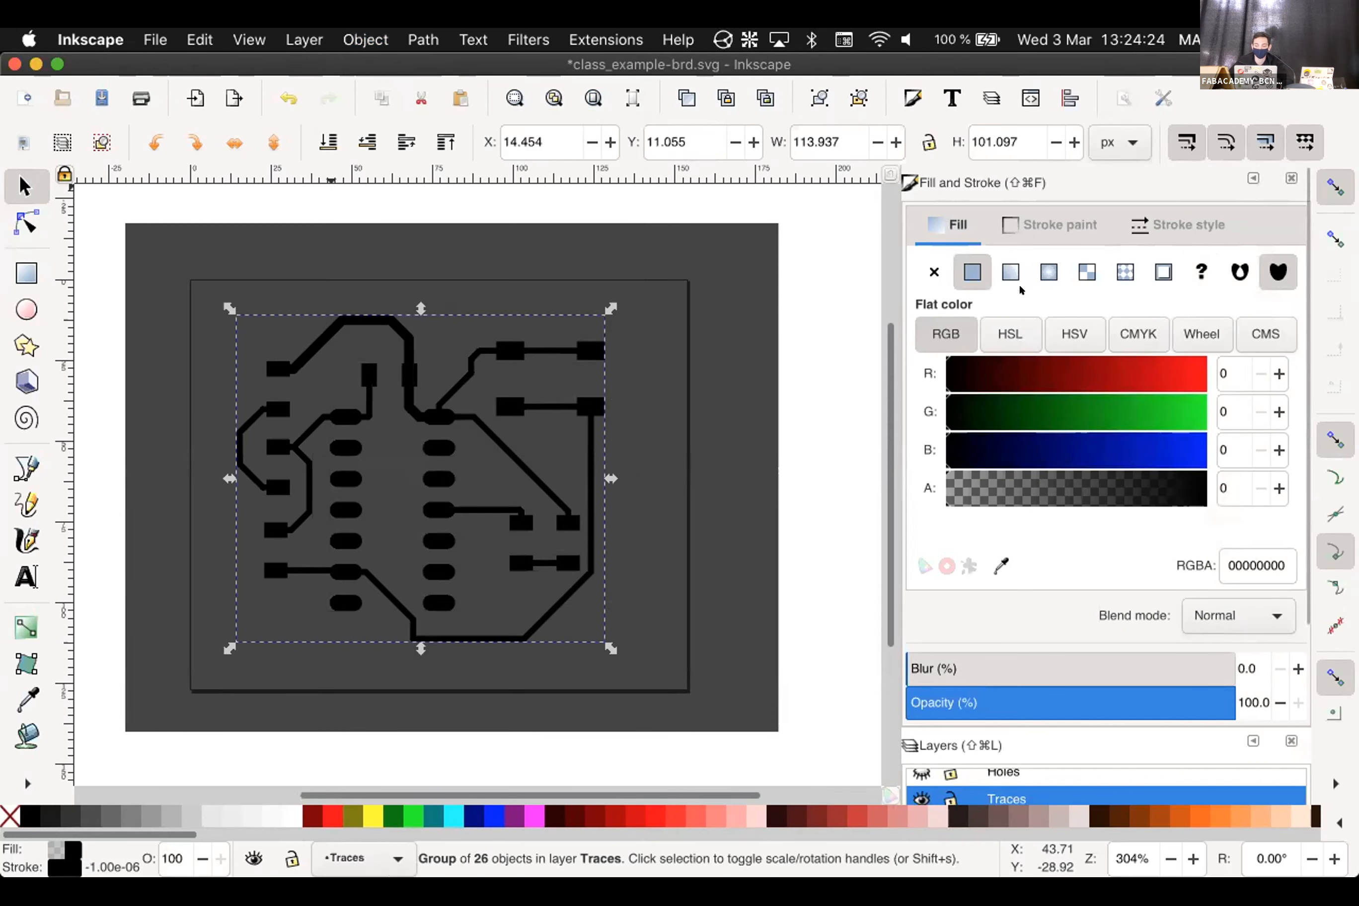
click(280, 817)
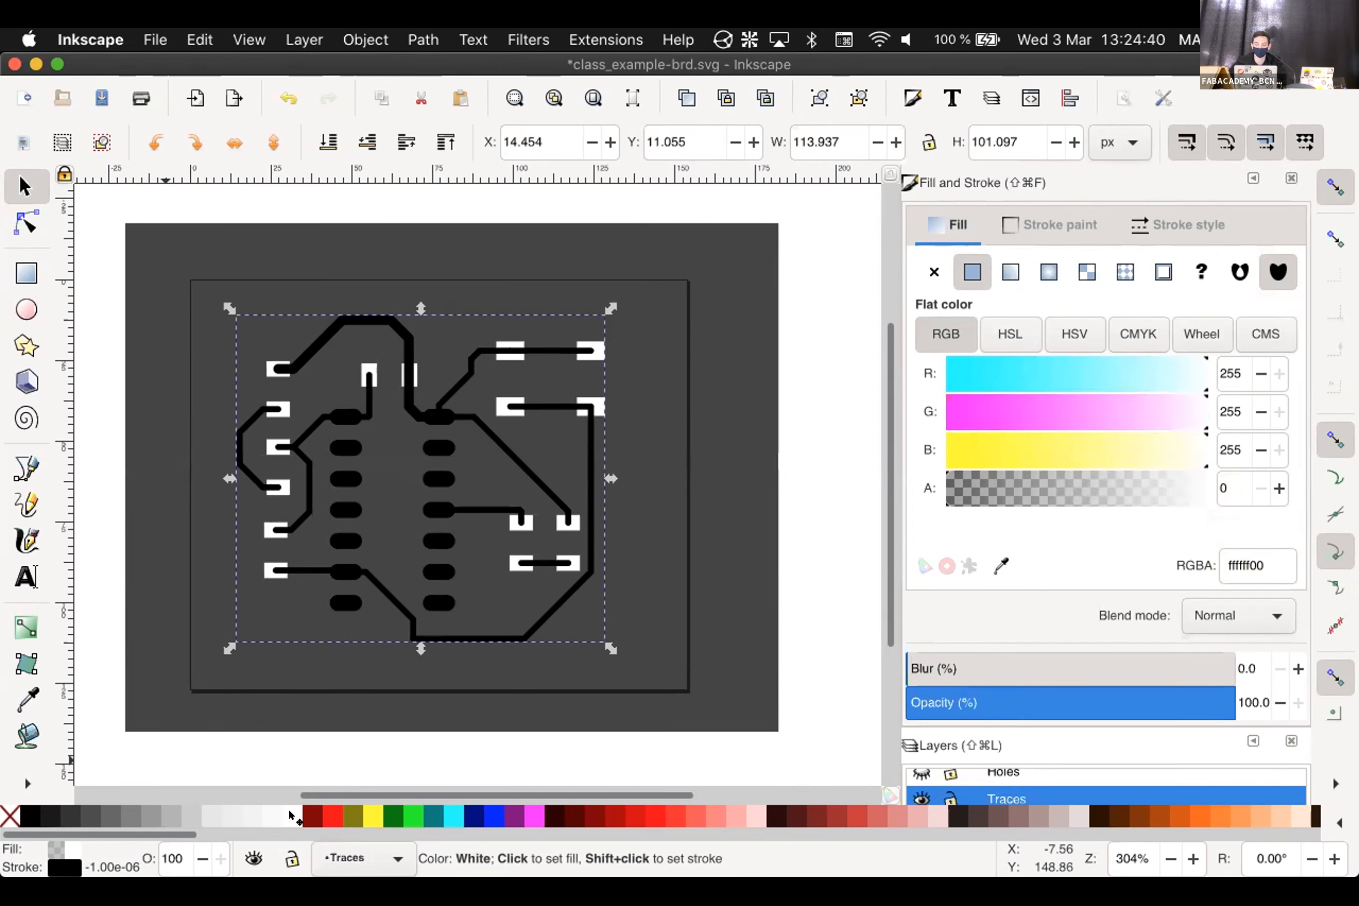
Set the traces' stroke paint to white as well
click(1056, 209)
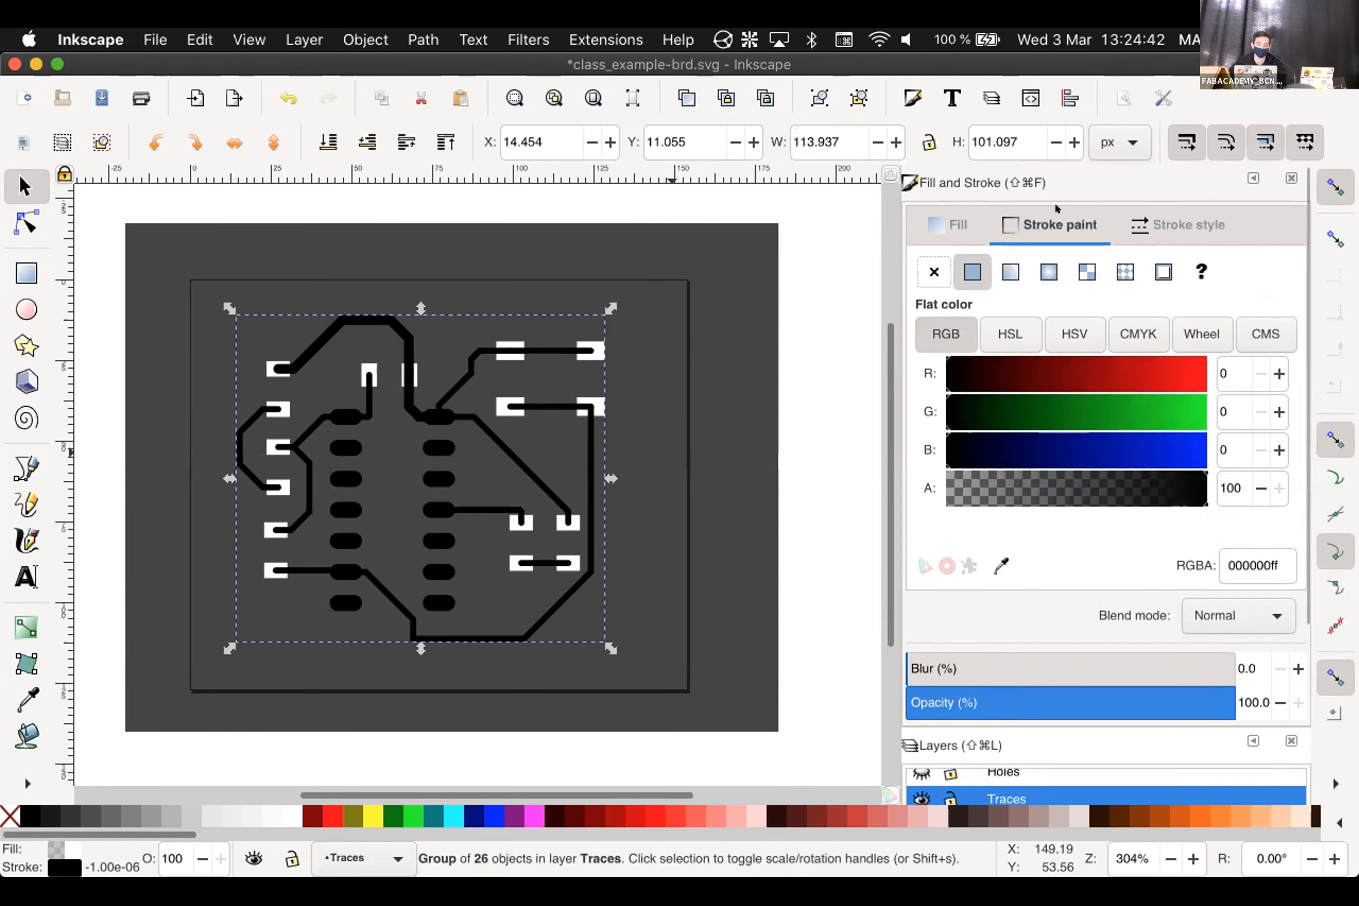
drag(1260, 409, 1261, 410)
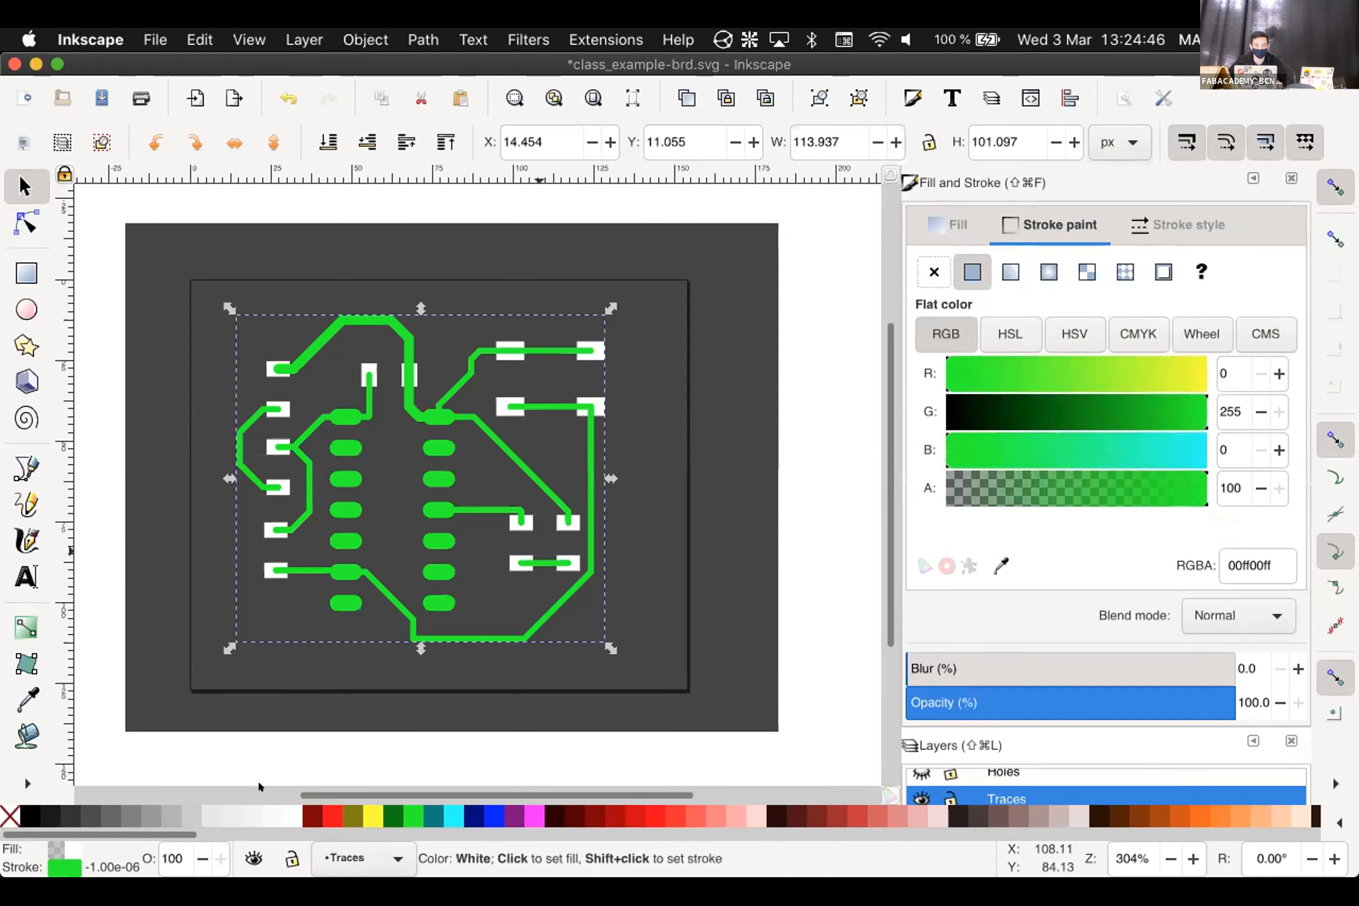
shift+click(280, 817)
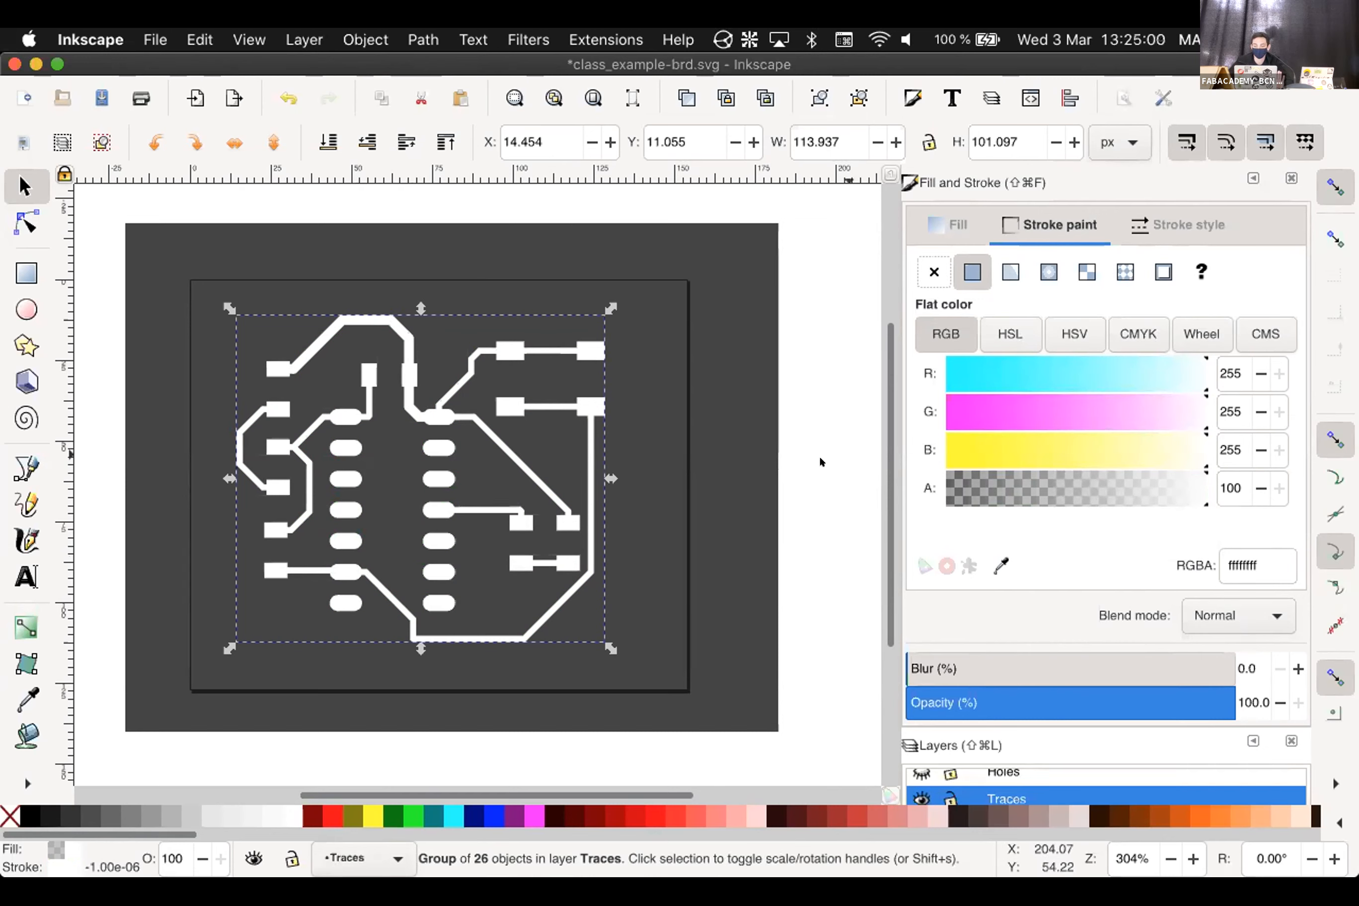
click(737, 433)
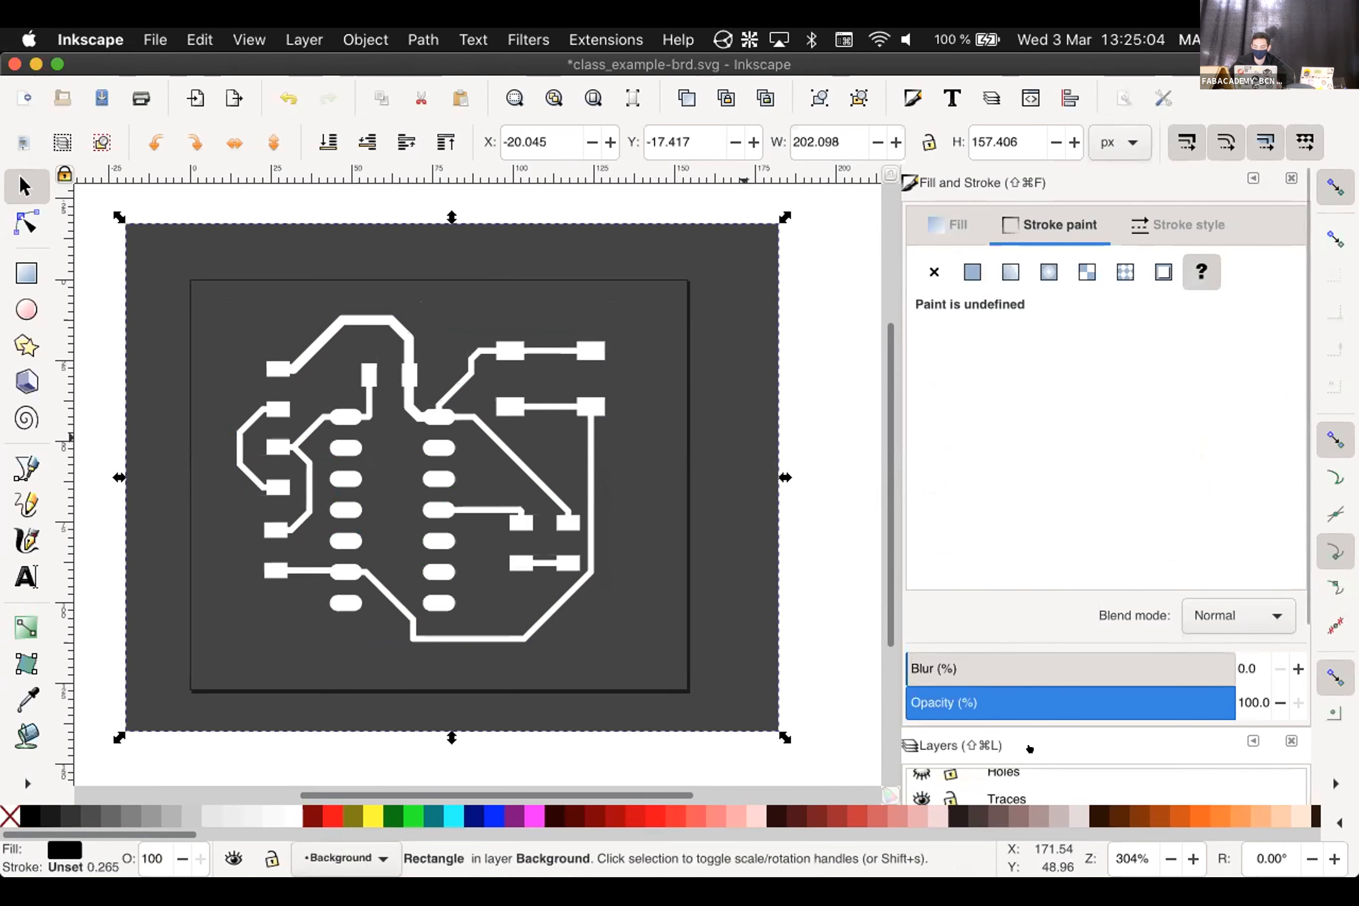
Raise the Background layer's opacity from 73% back to 100%
scroll(998, 733, down, 5)
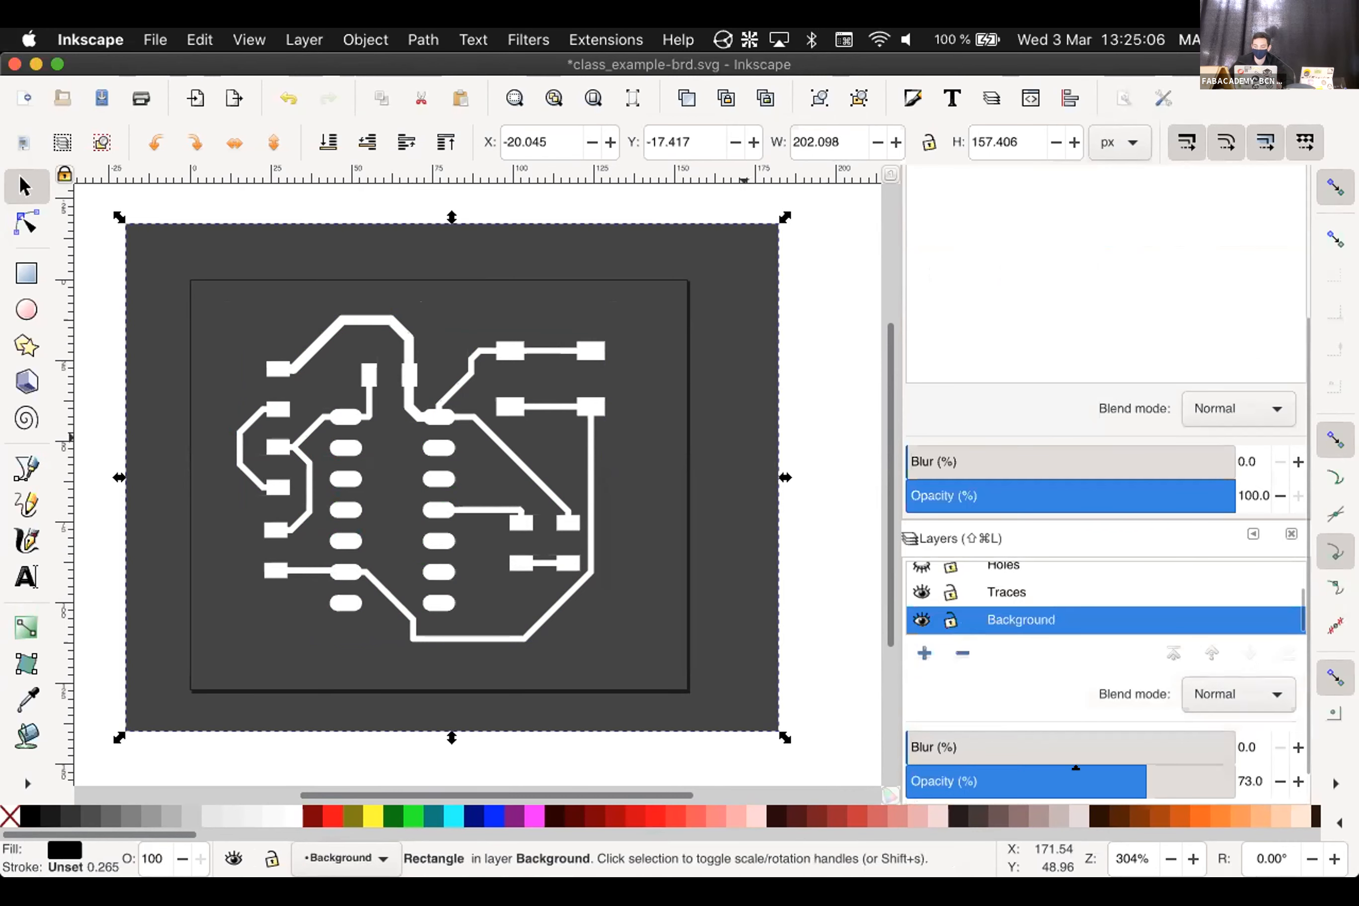
drag(1247, 766, 1213, 765)
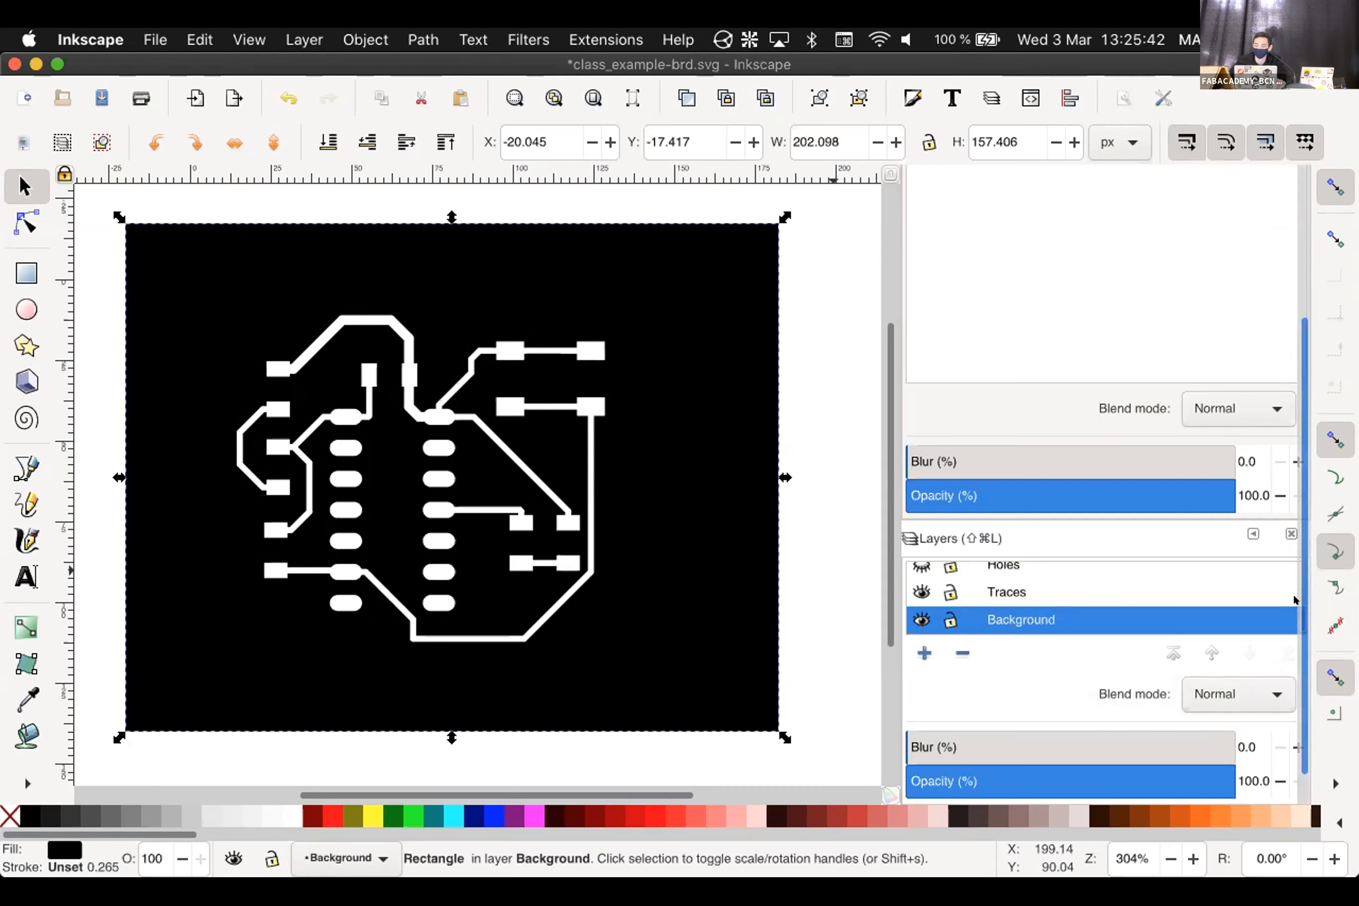
drag(1294, 611, 1293, 595)
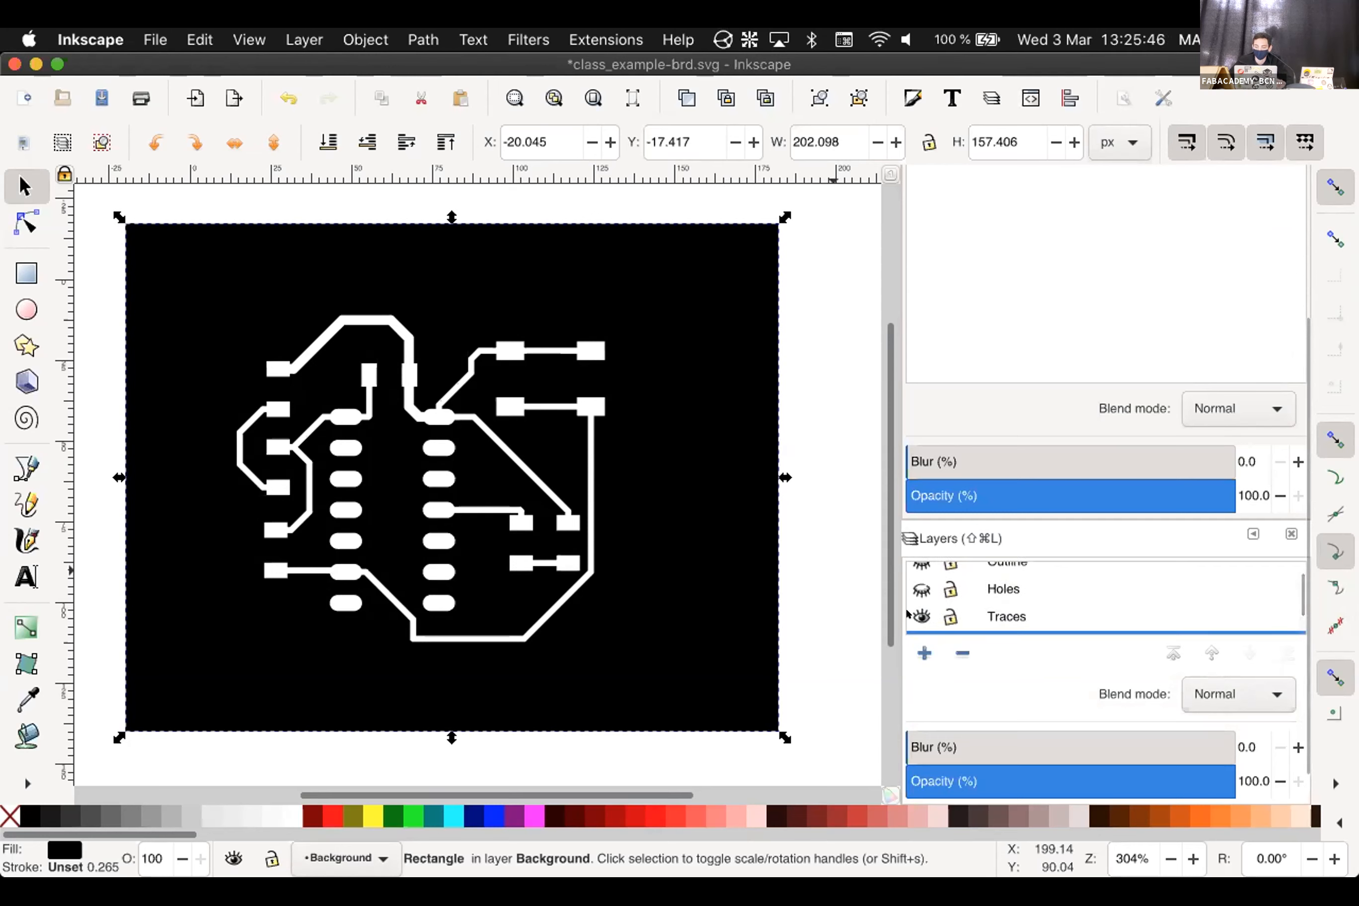
Show the Holes layer, select all the hole dots and fill them black
click(921, 589)
click(987, 586)
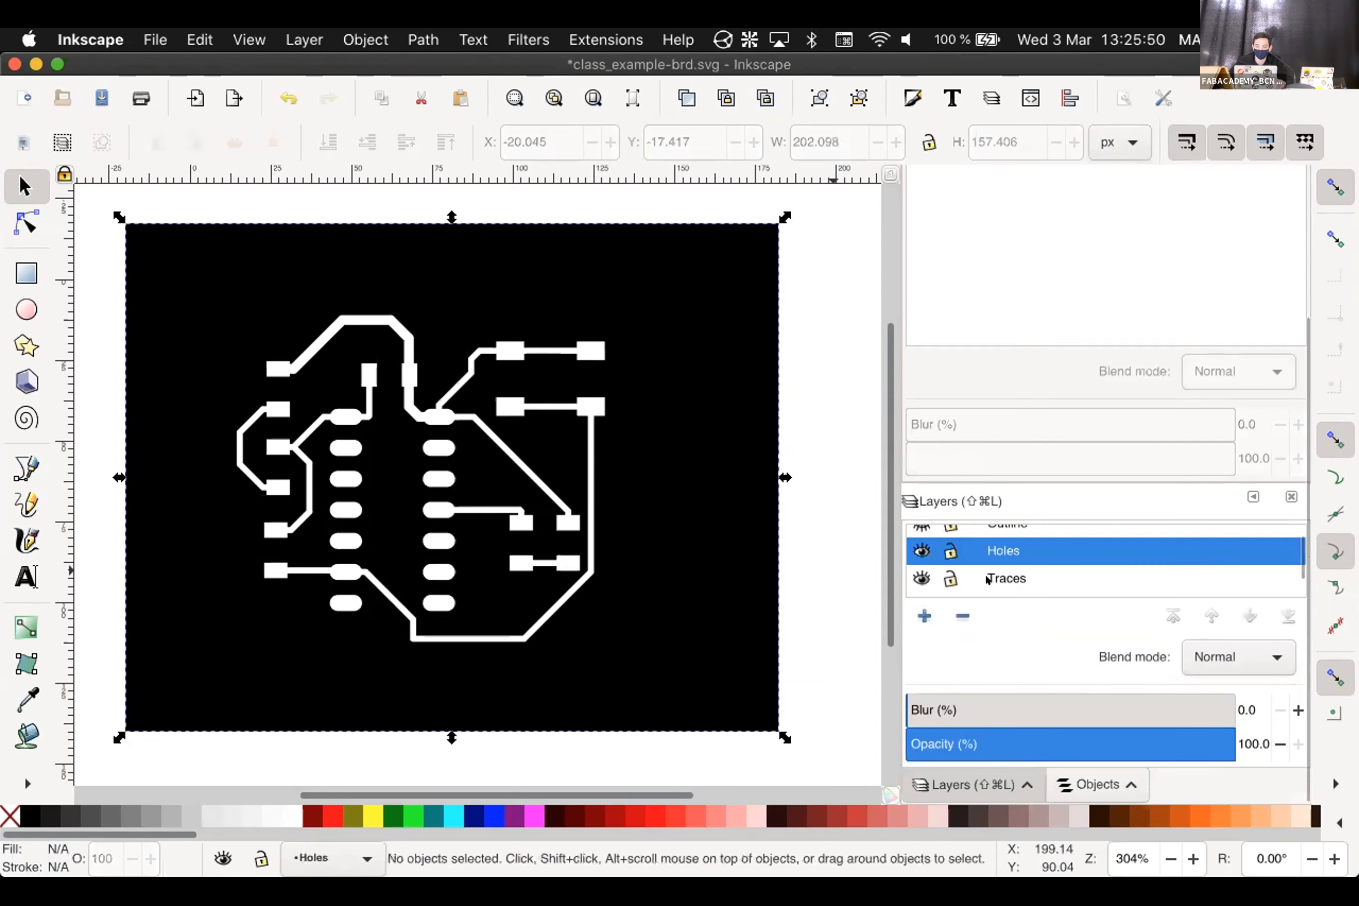
right_click(978, 550)
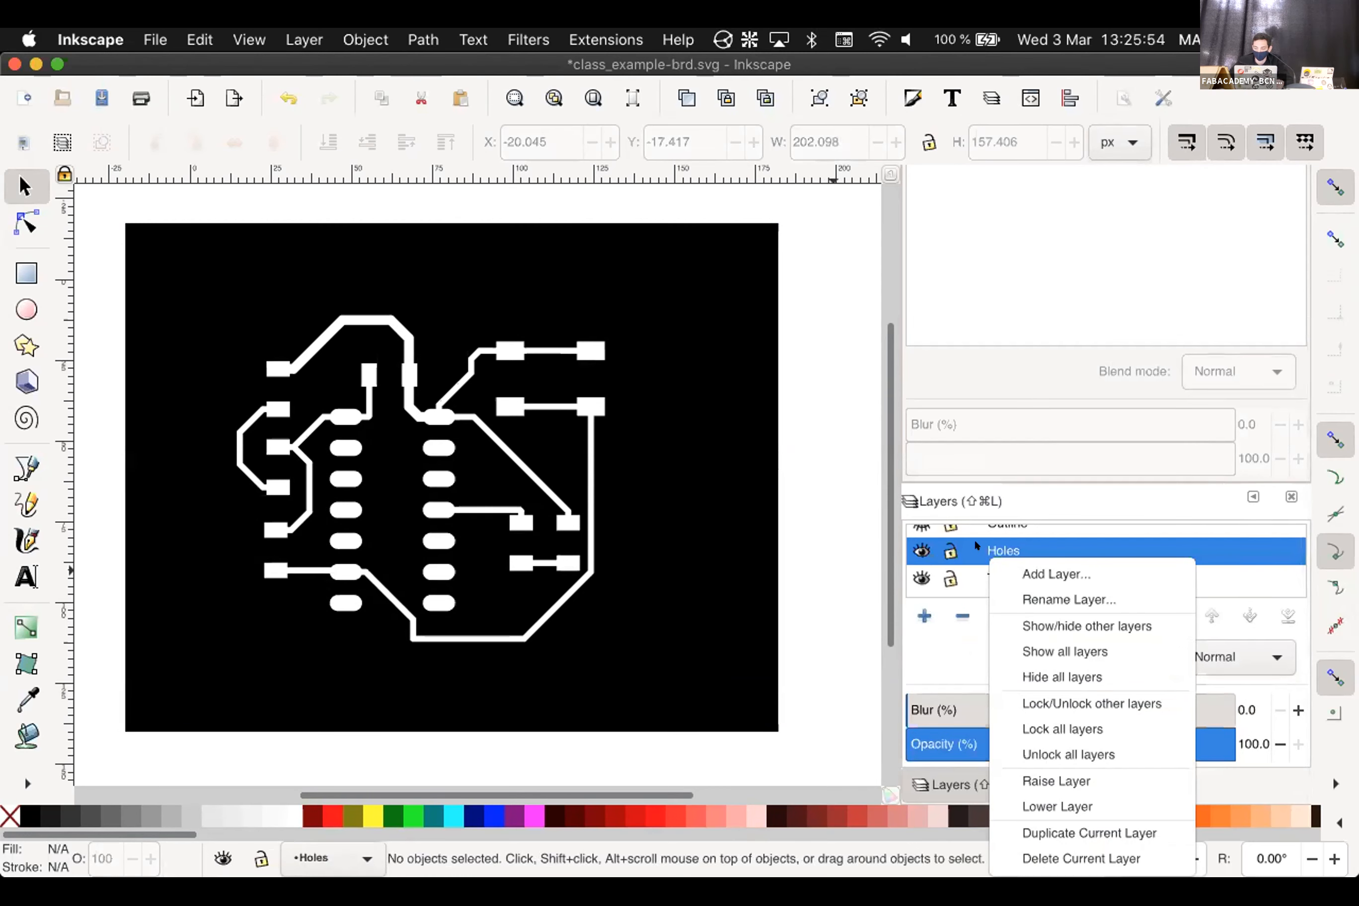
click(835, 488)
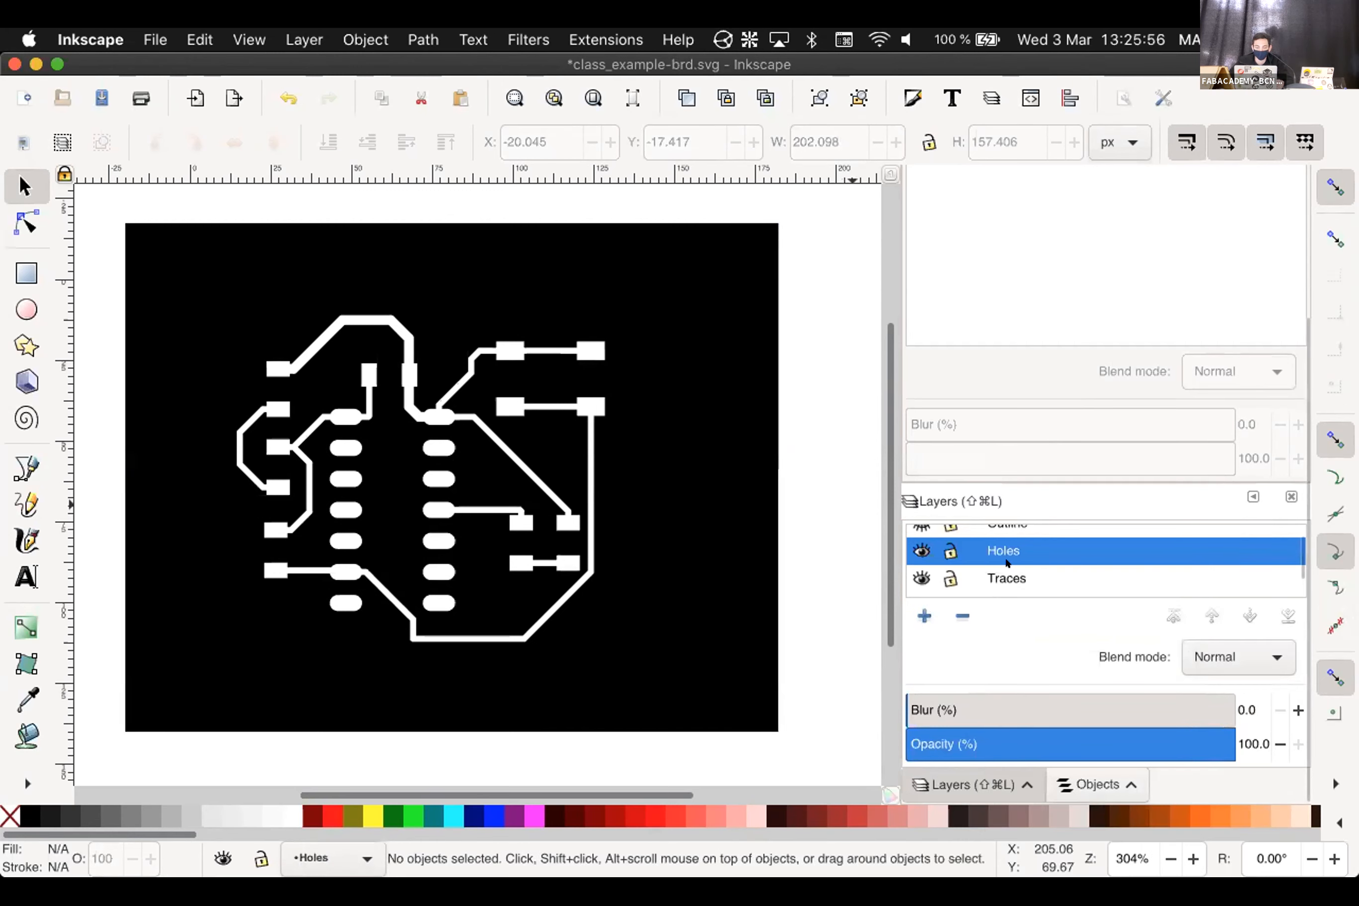
scroll(801, 521, down, 2)
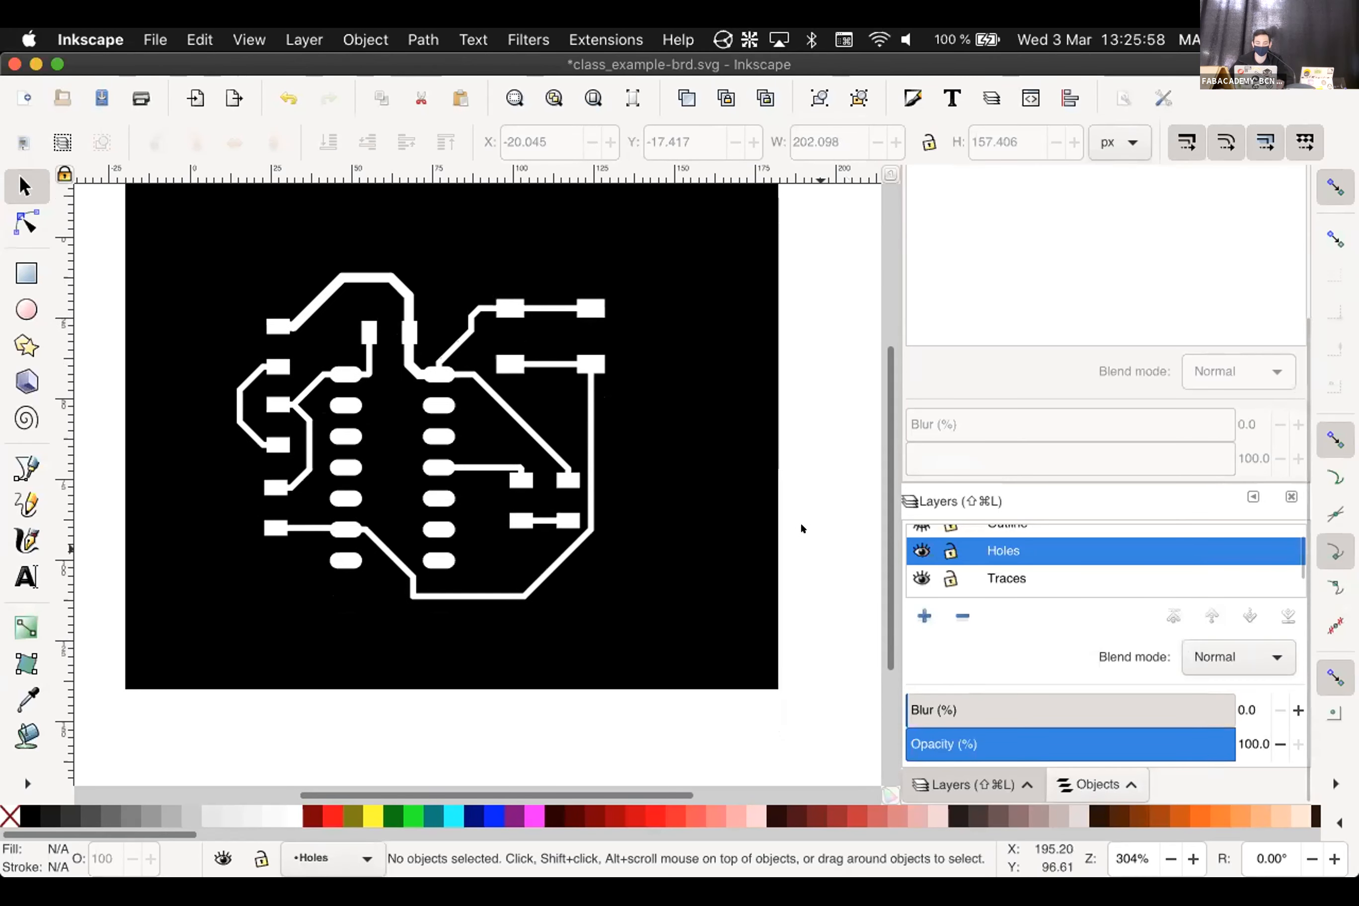
scroll(339, 453, up, 4)
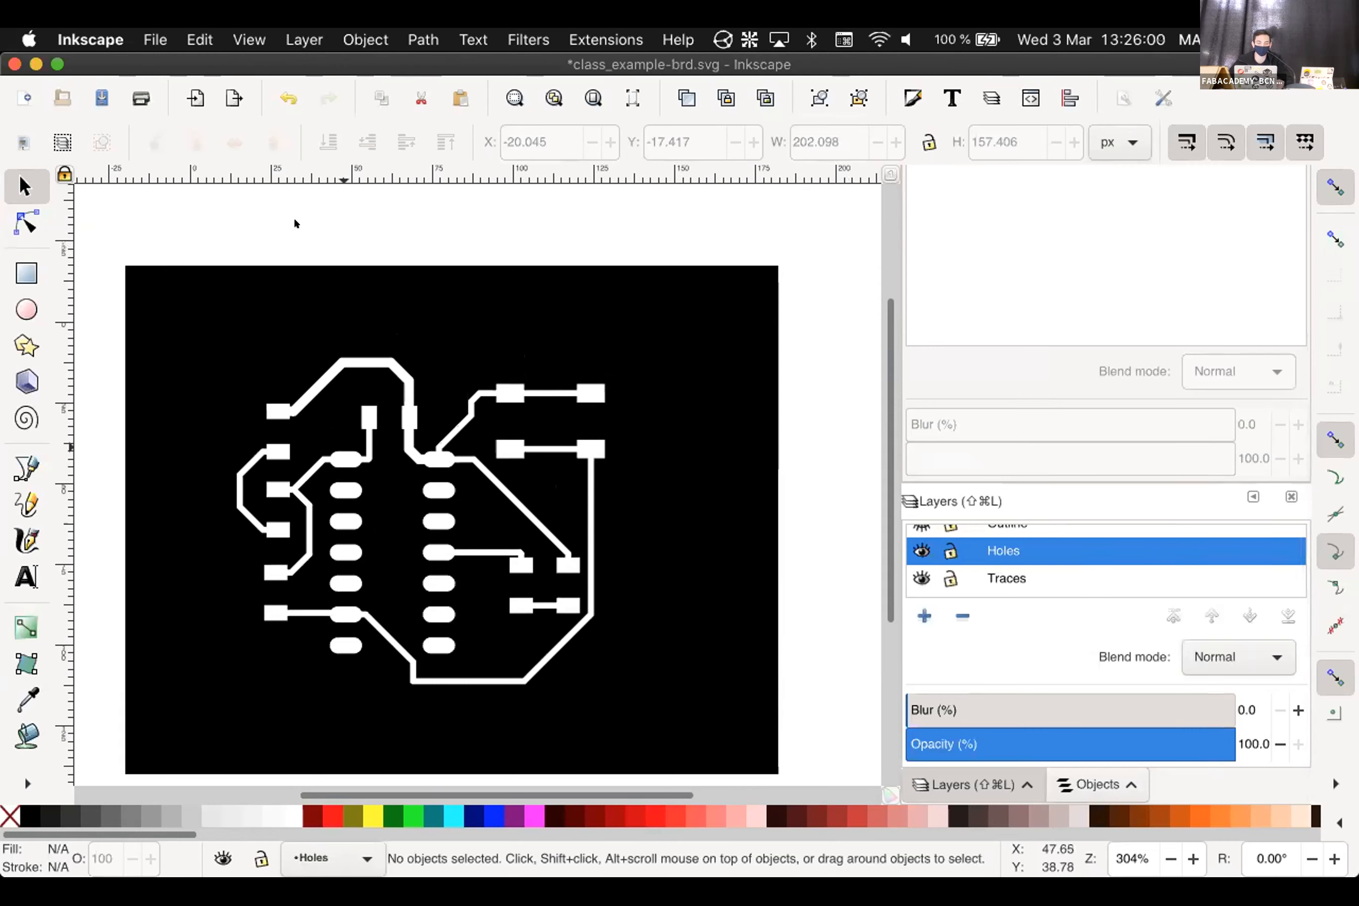
drag(291, 219, 477, 698)
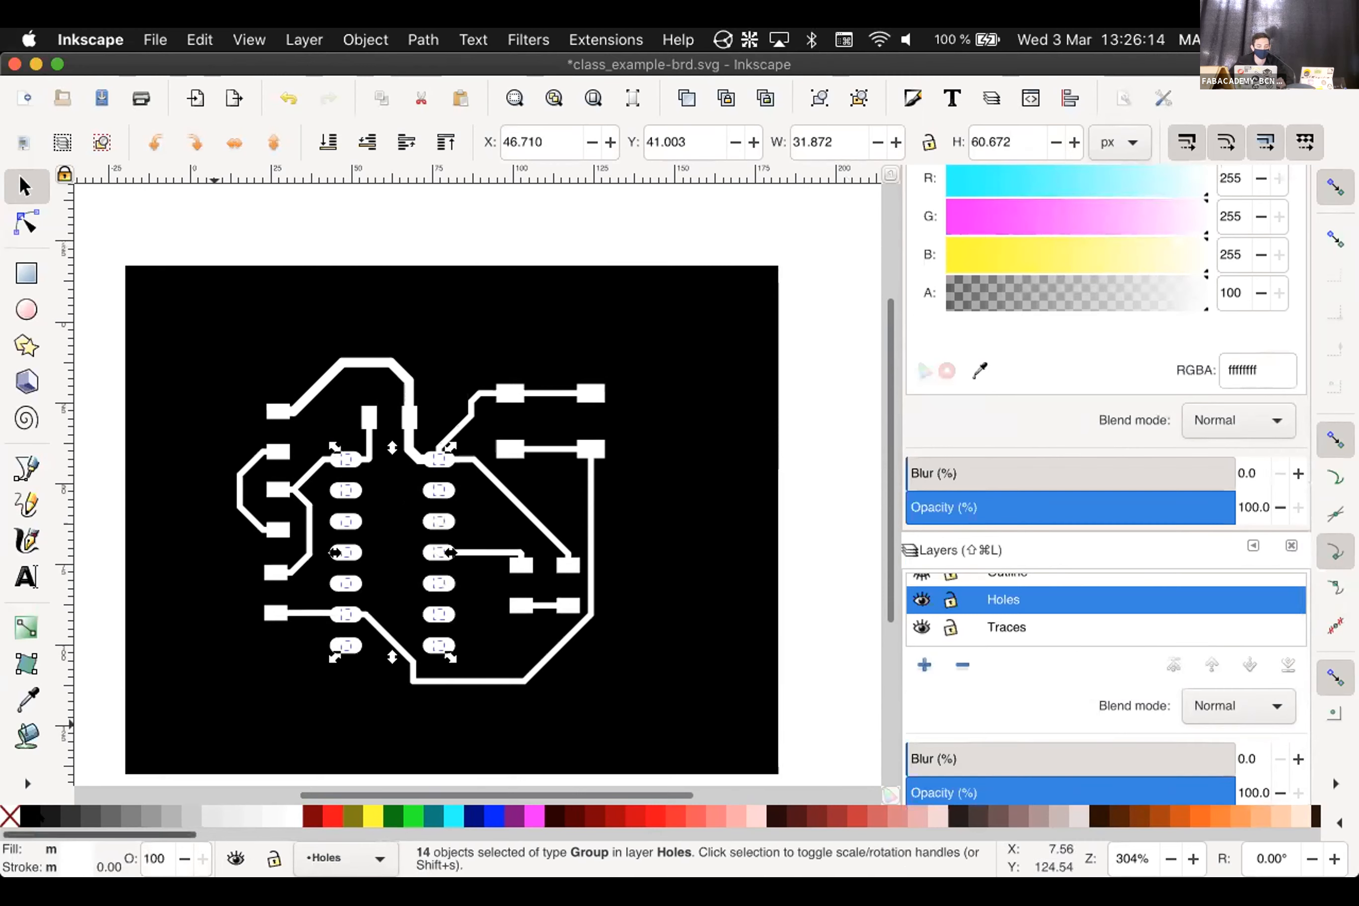
click(22, 806)
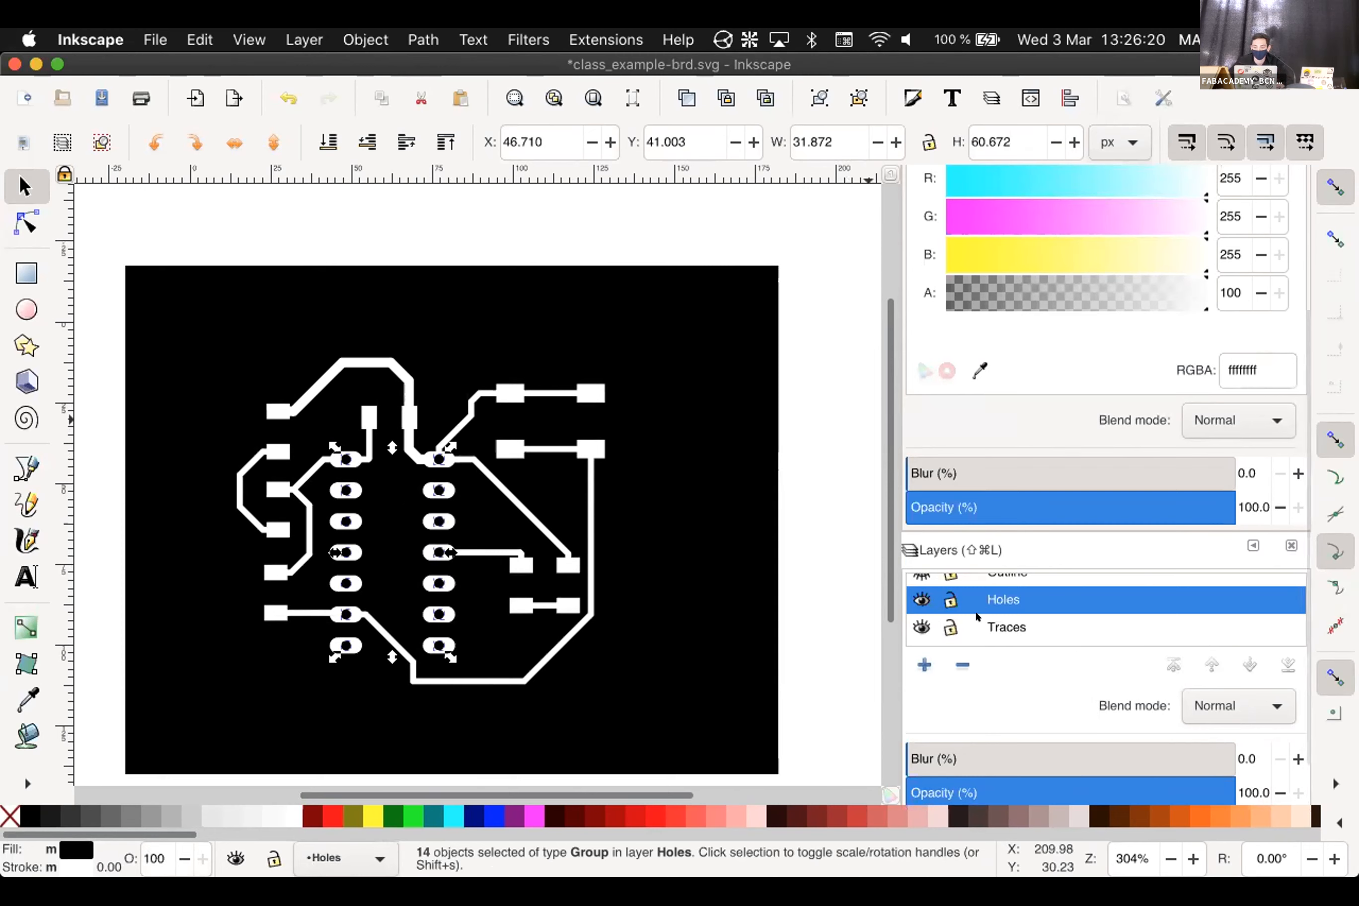
Hide the Background layer and select the board outline group
scroll(982, 614, down, 1)
scroll(987, 614, down, 1)
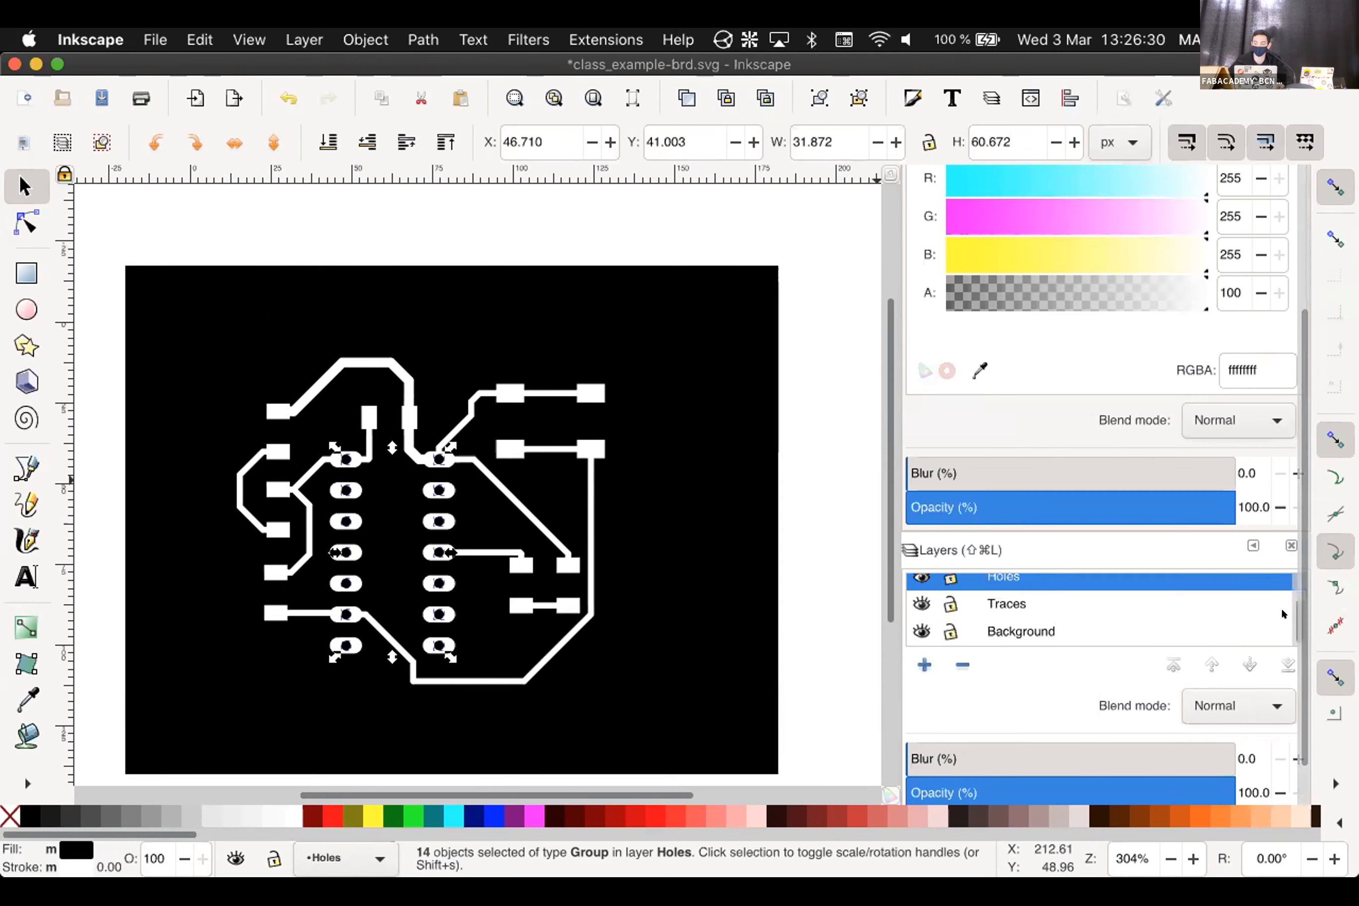
scroll(1281, 614, up, 2)
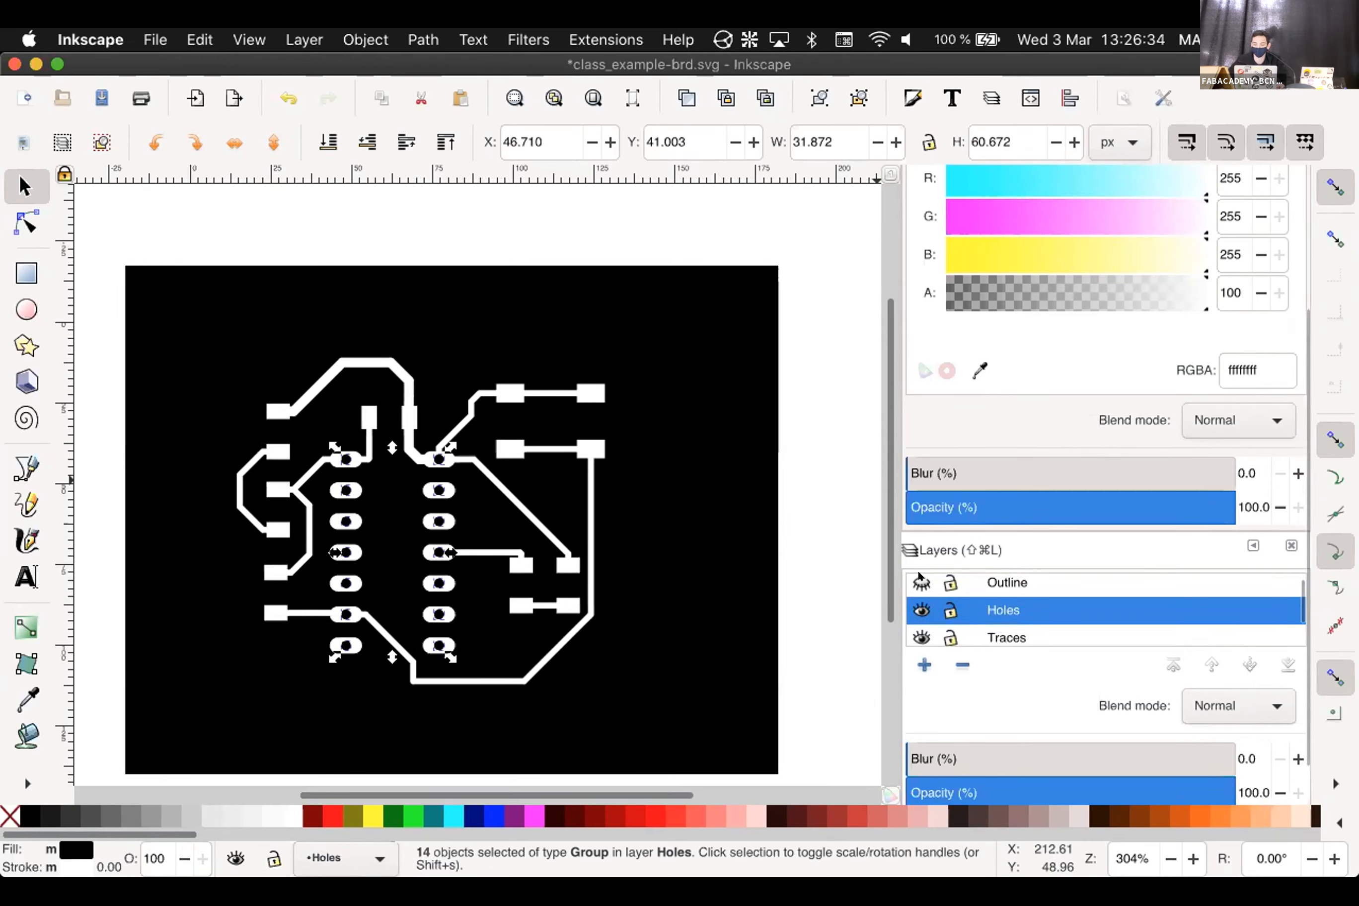
scroll(954, 592, up, 1)
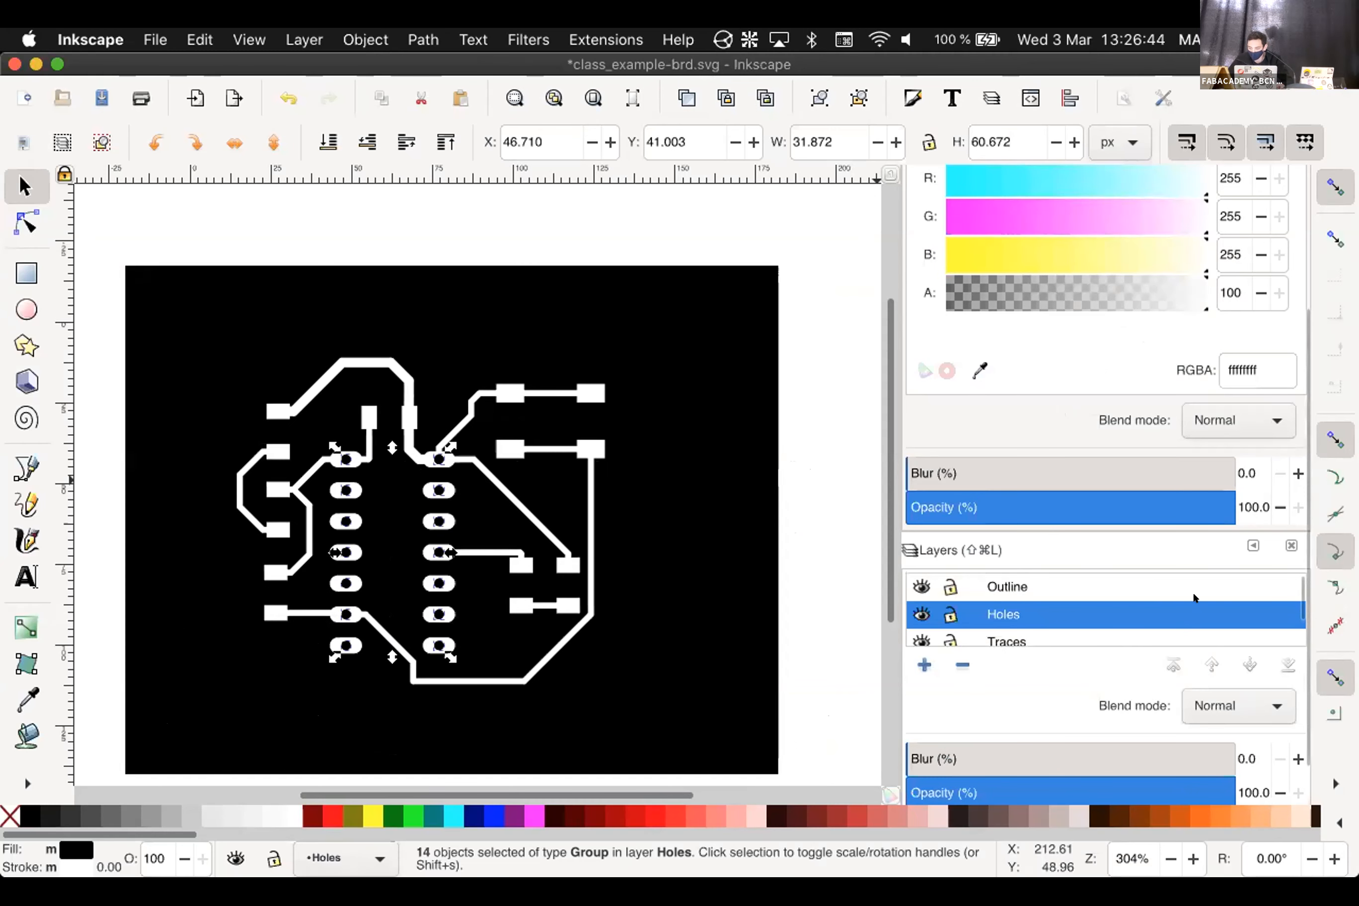
scroll(1196, 596, down, 2)
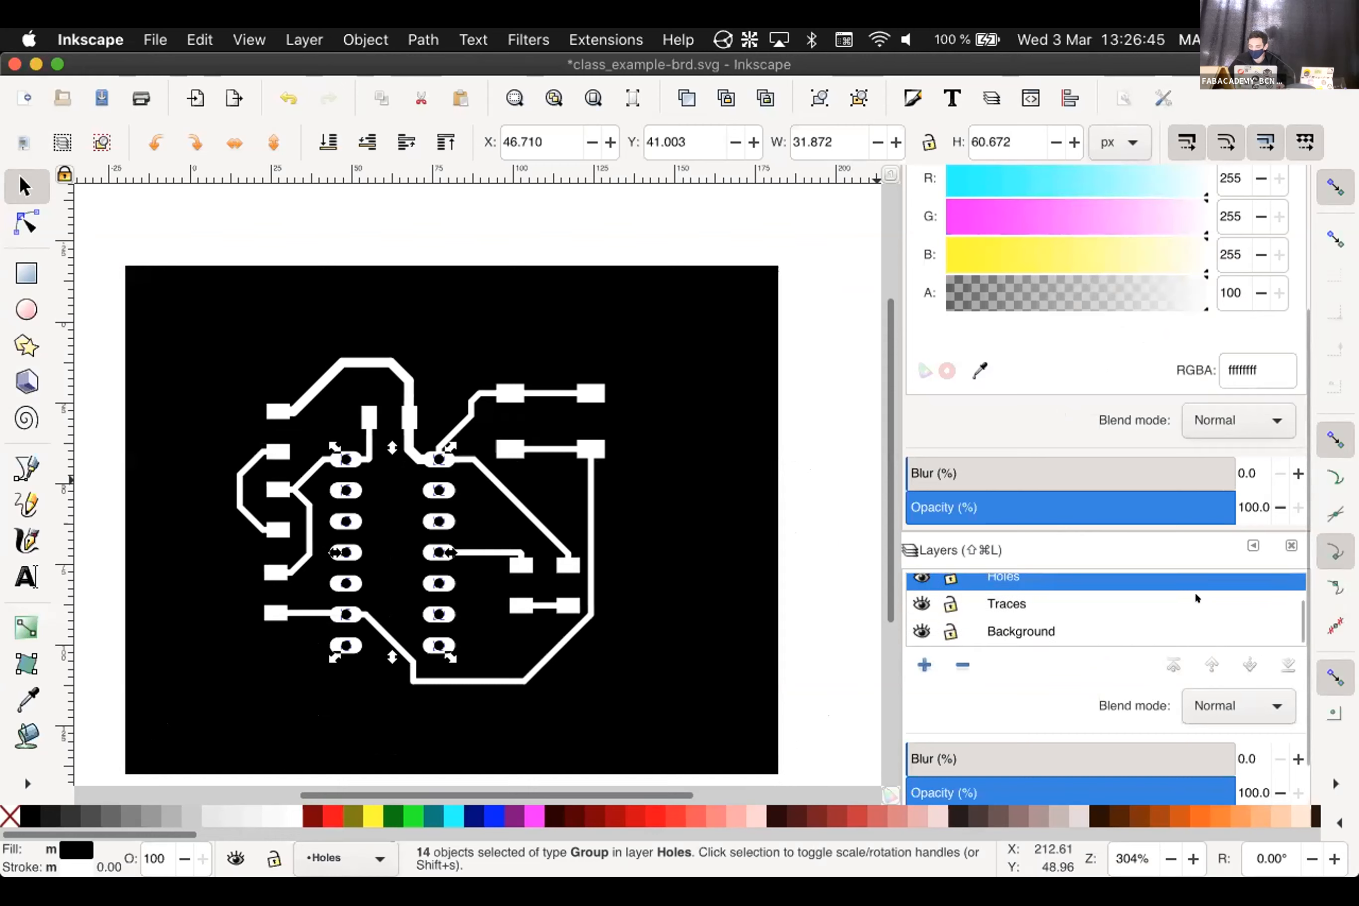
click(1020, 629)
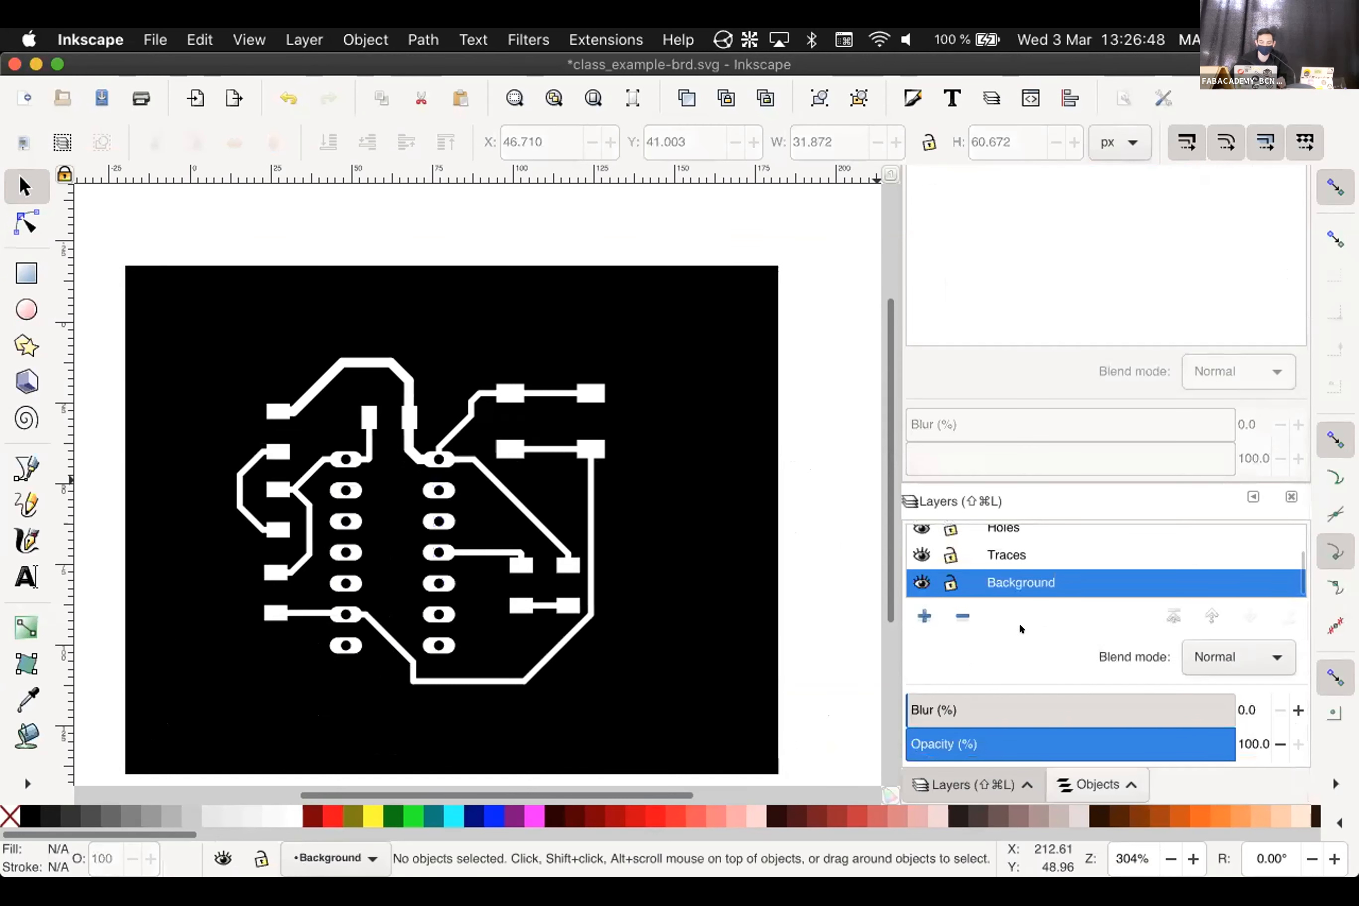
click(921, 580)
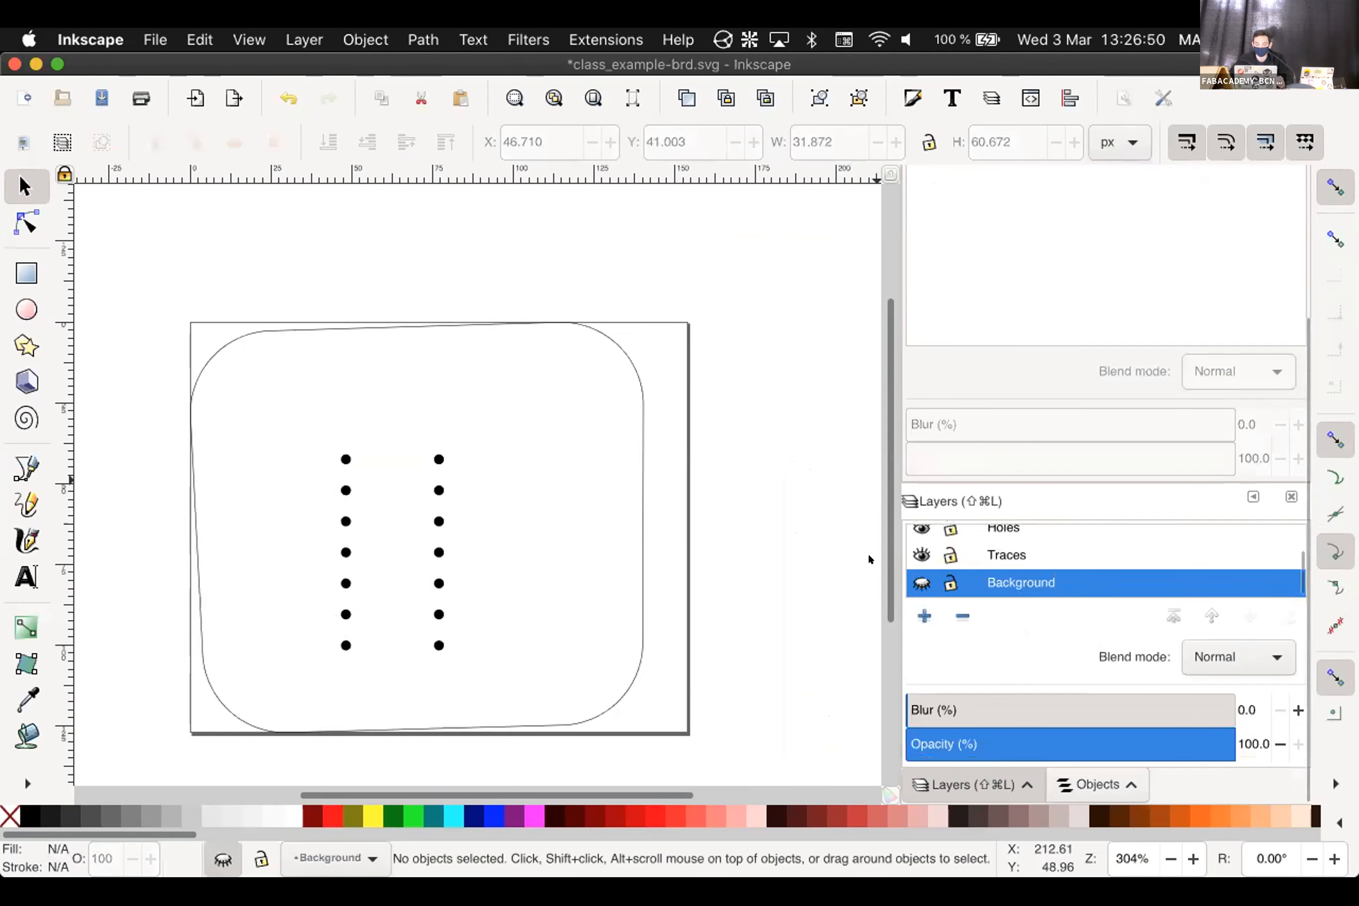
click(630, 354)
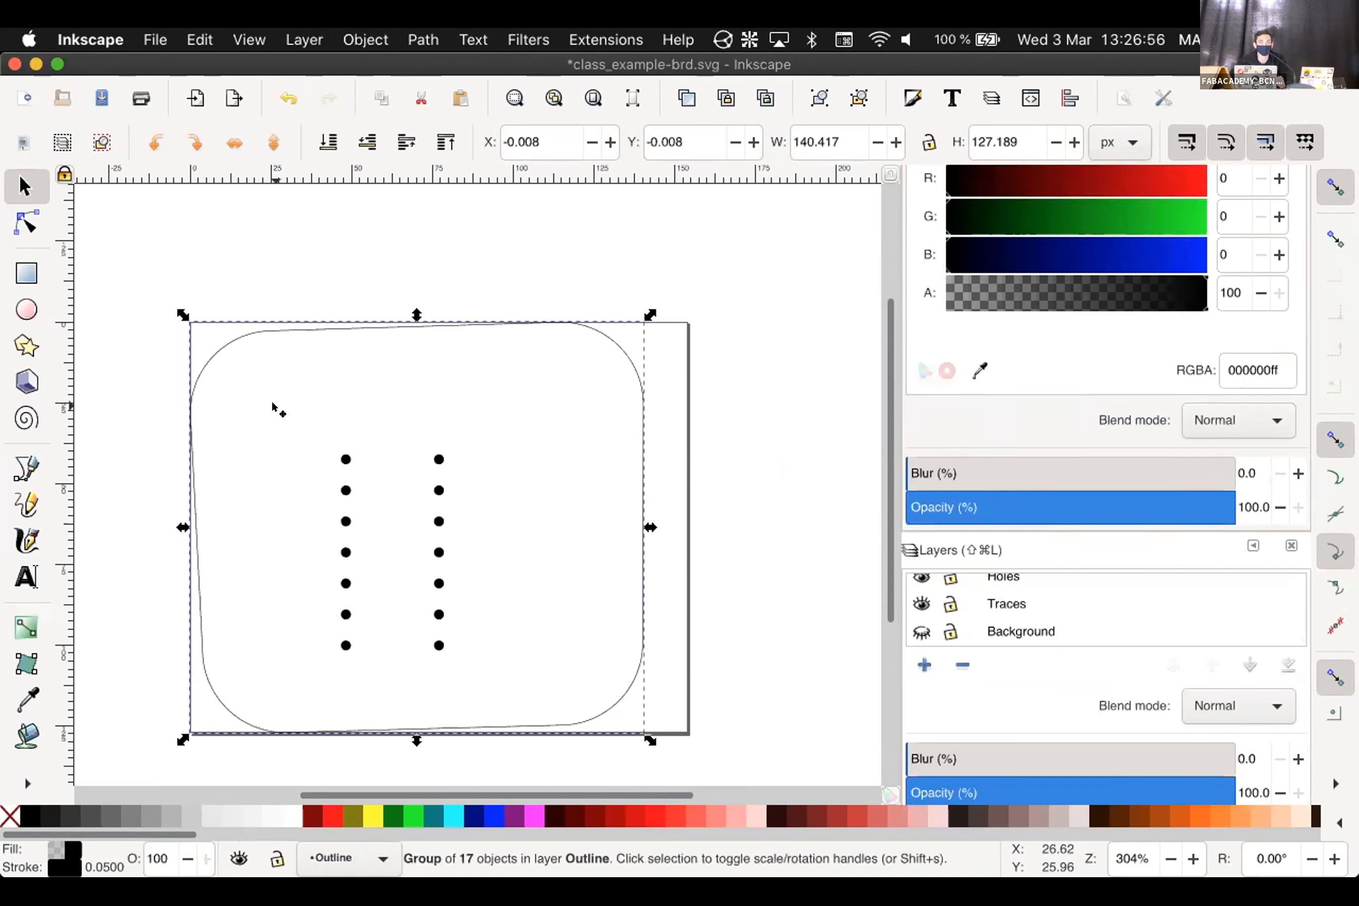
Give the board outline a 1 mm stroke width in the Stroke style settings
scroll(581, 337, down, 2)
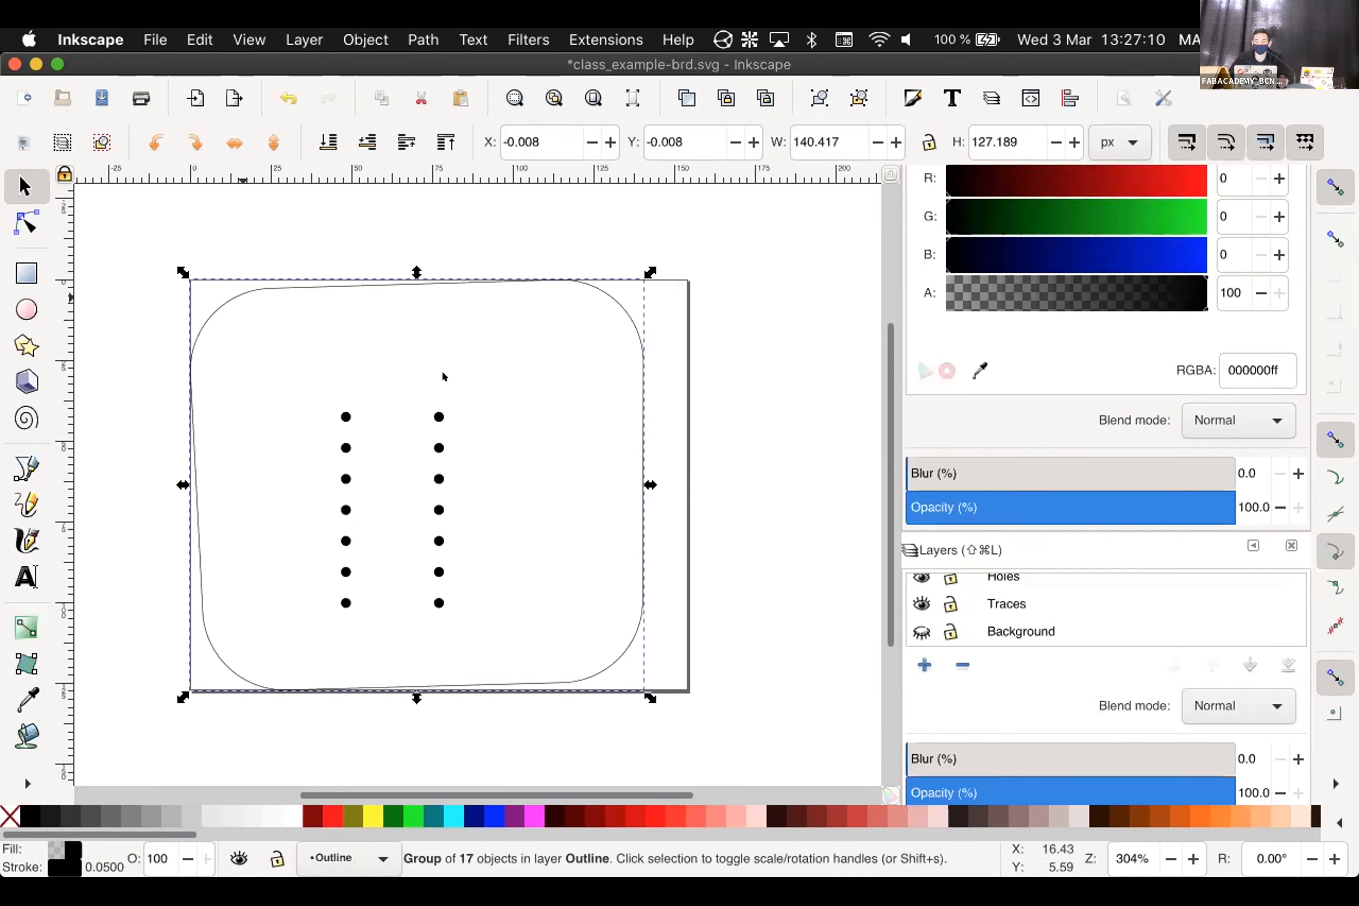
scroll(804, 421, down, 3)
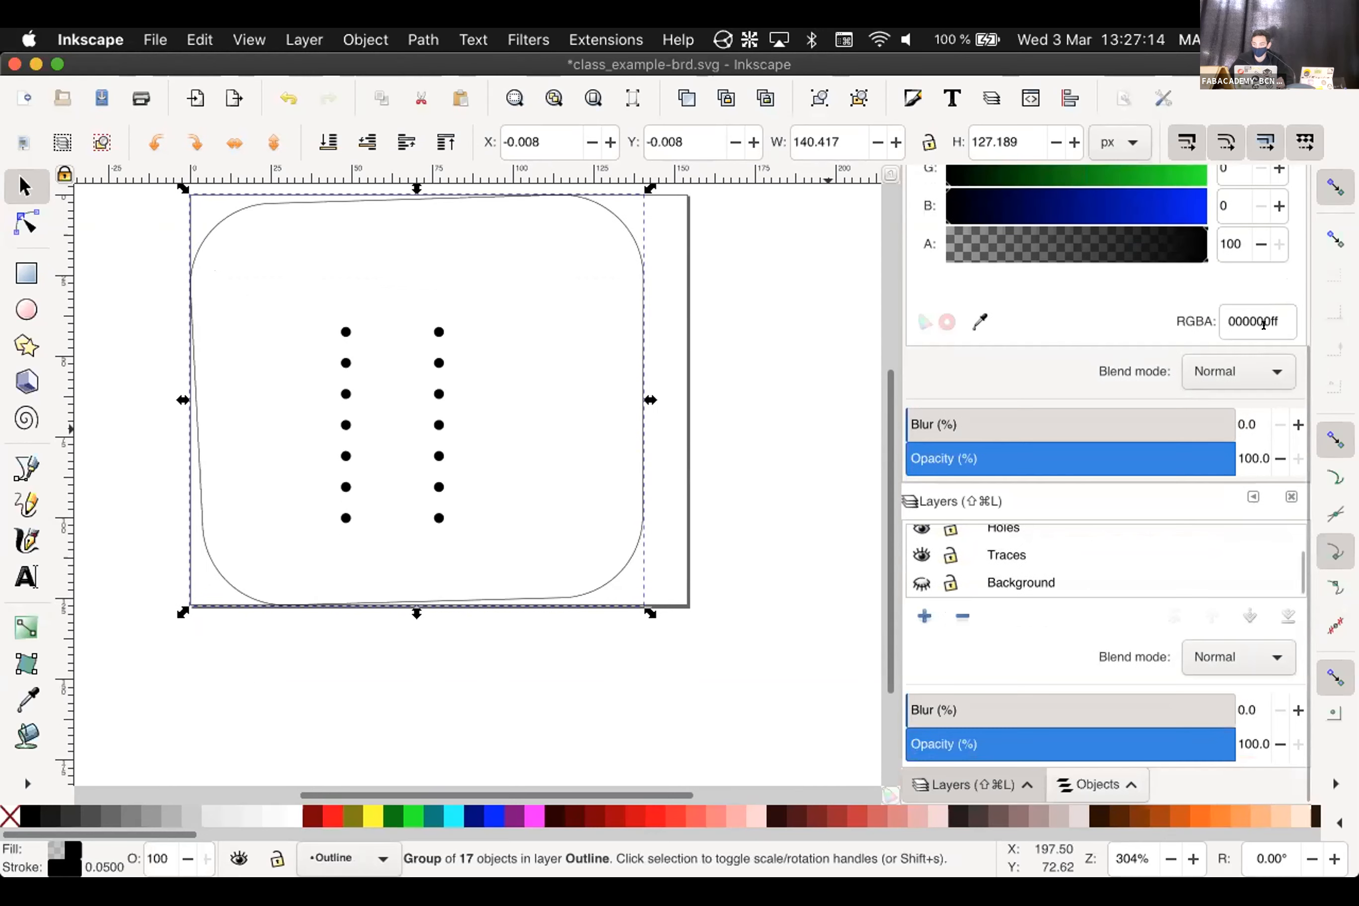
scroll(1128, 320, up, 5)
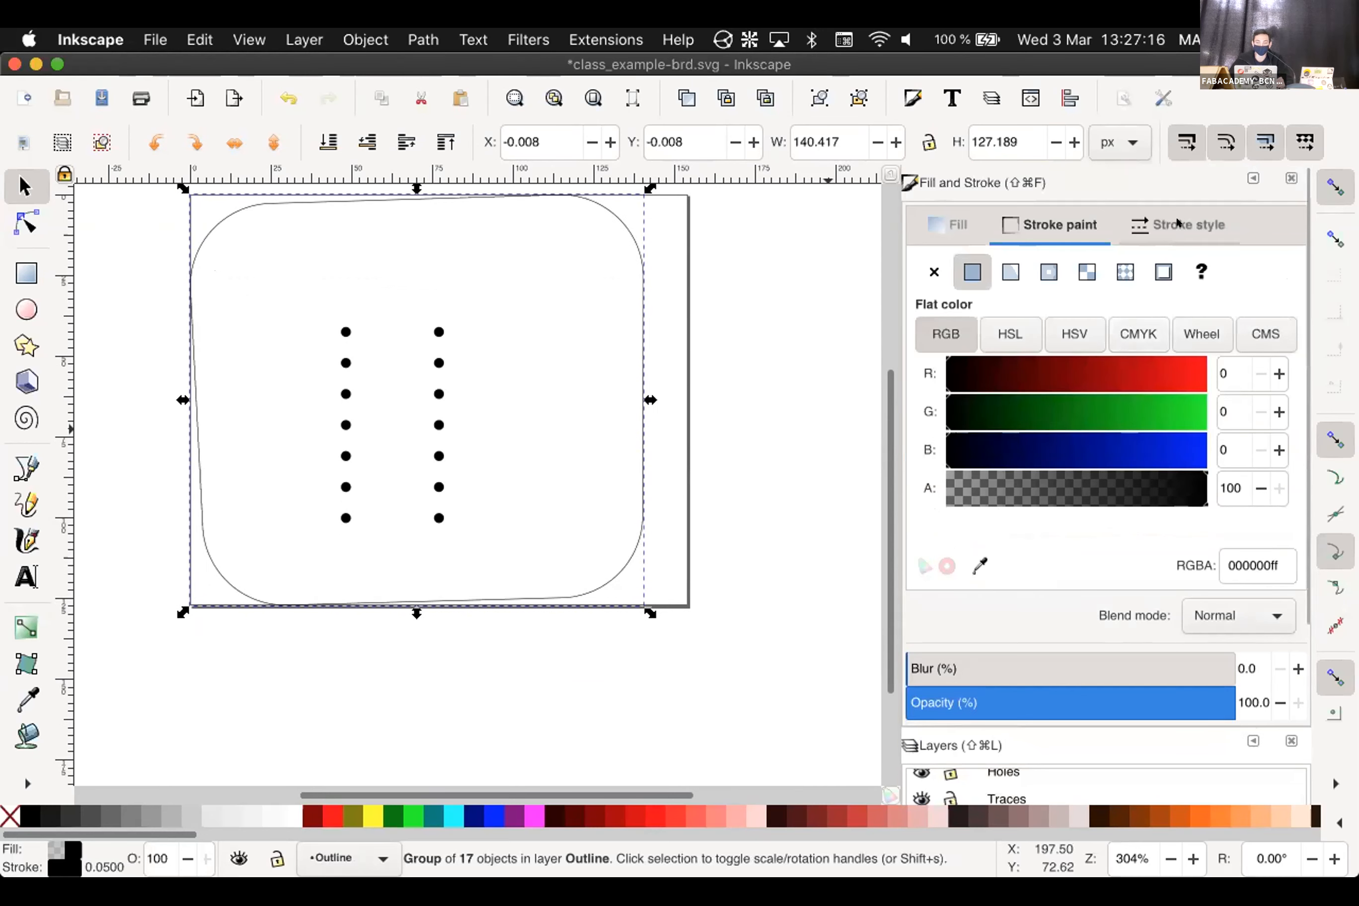
click(1146, 225)
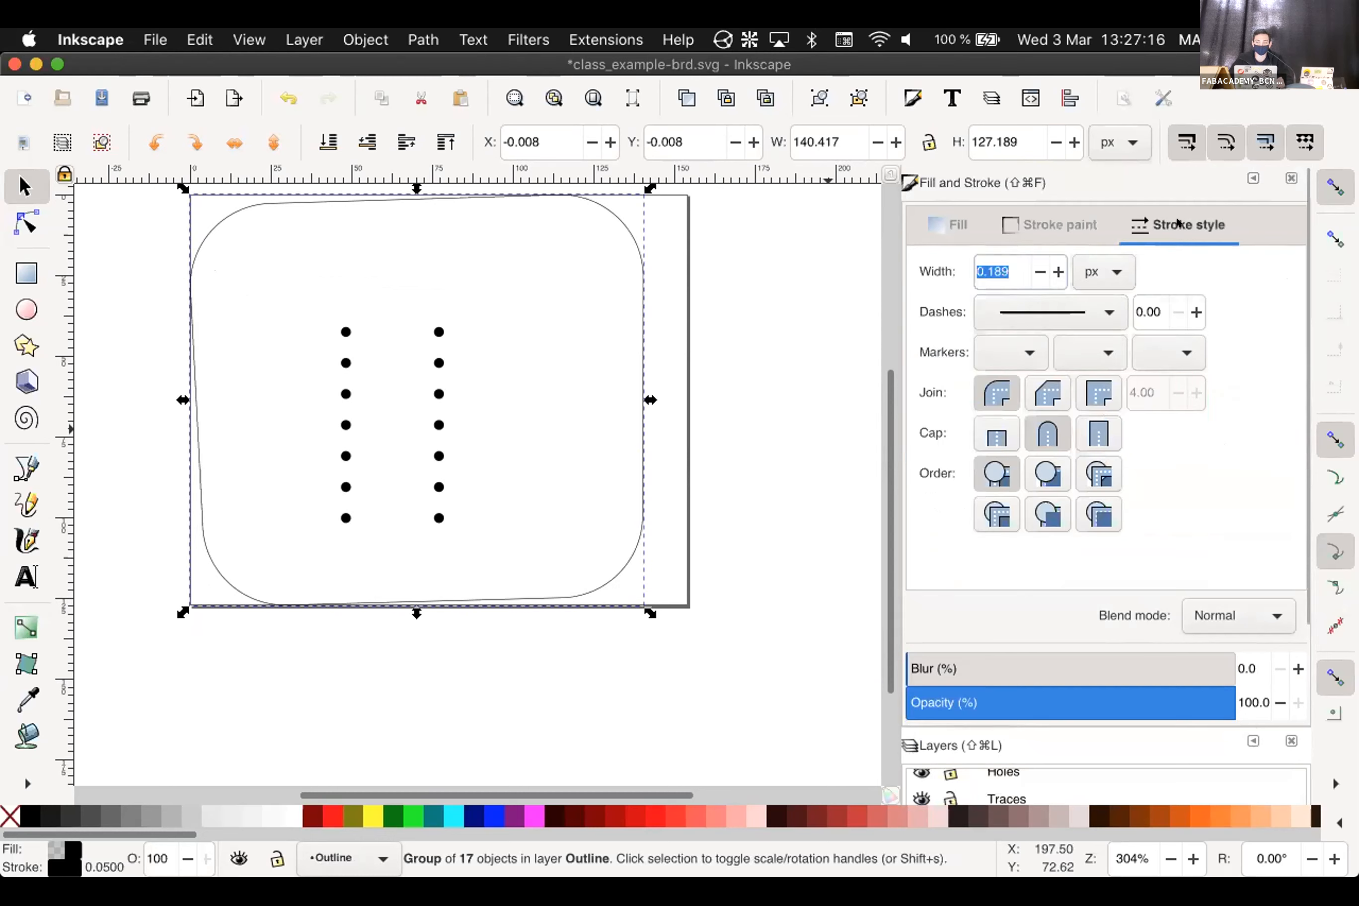
click(1125, 261)
click(1020, 275)
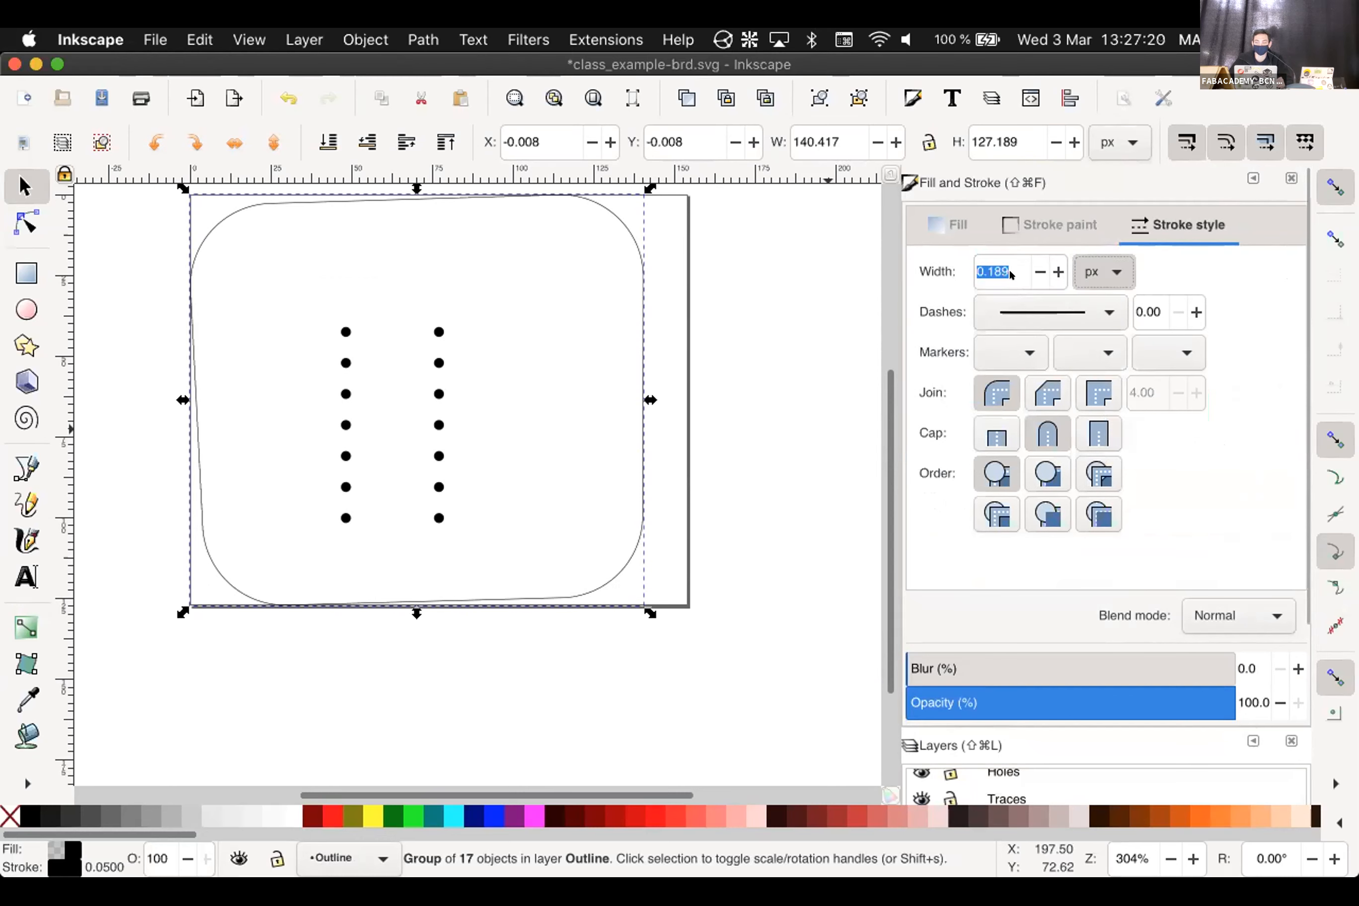
double_click(1003, 271)
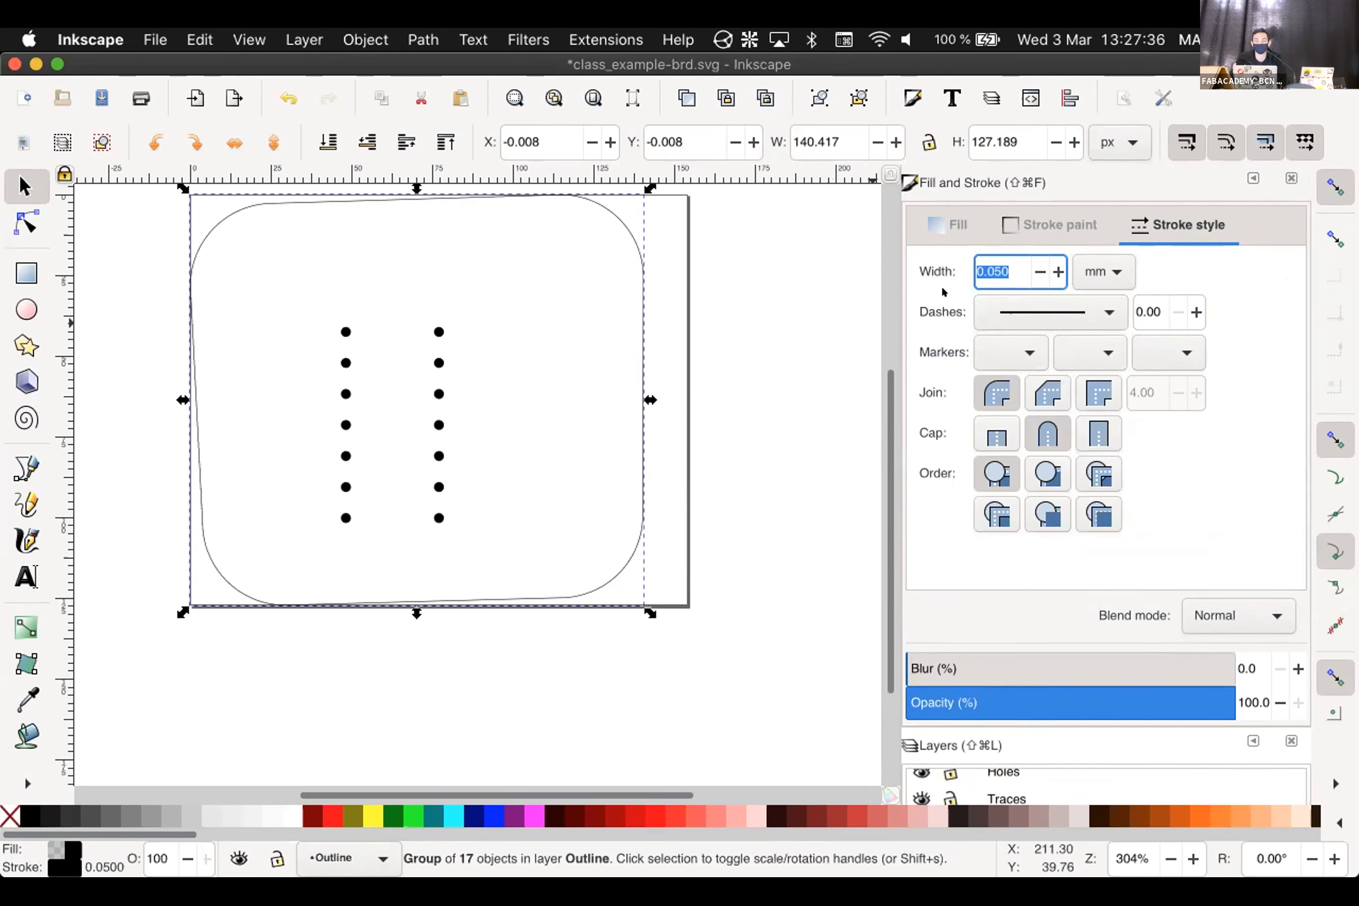
text(1)
key(Return)
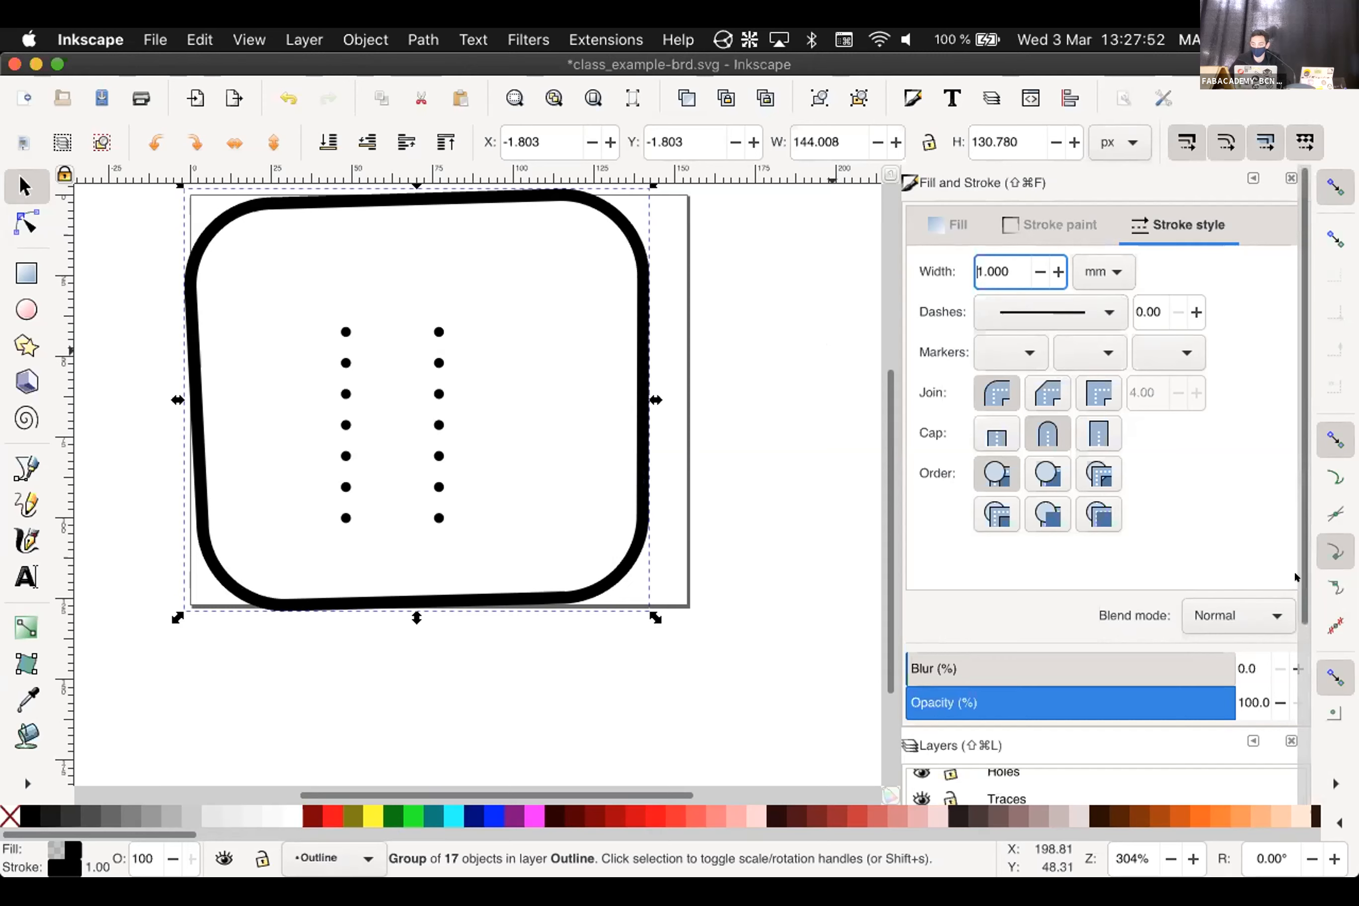
scroll(1280, 619, down, 3)
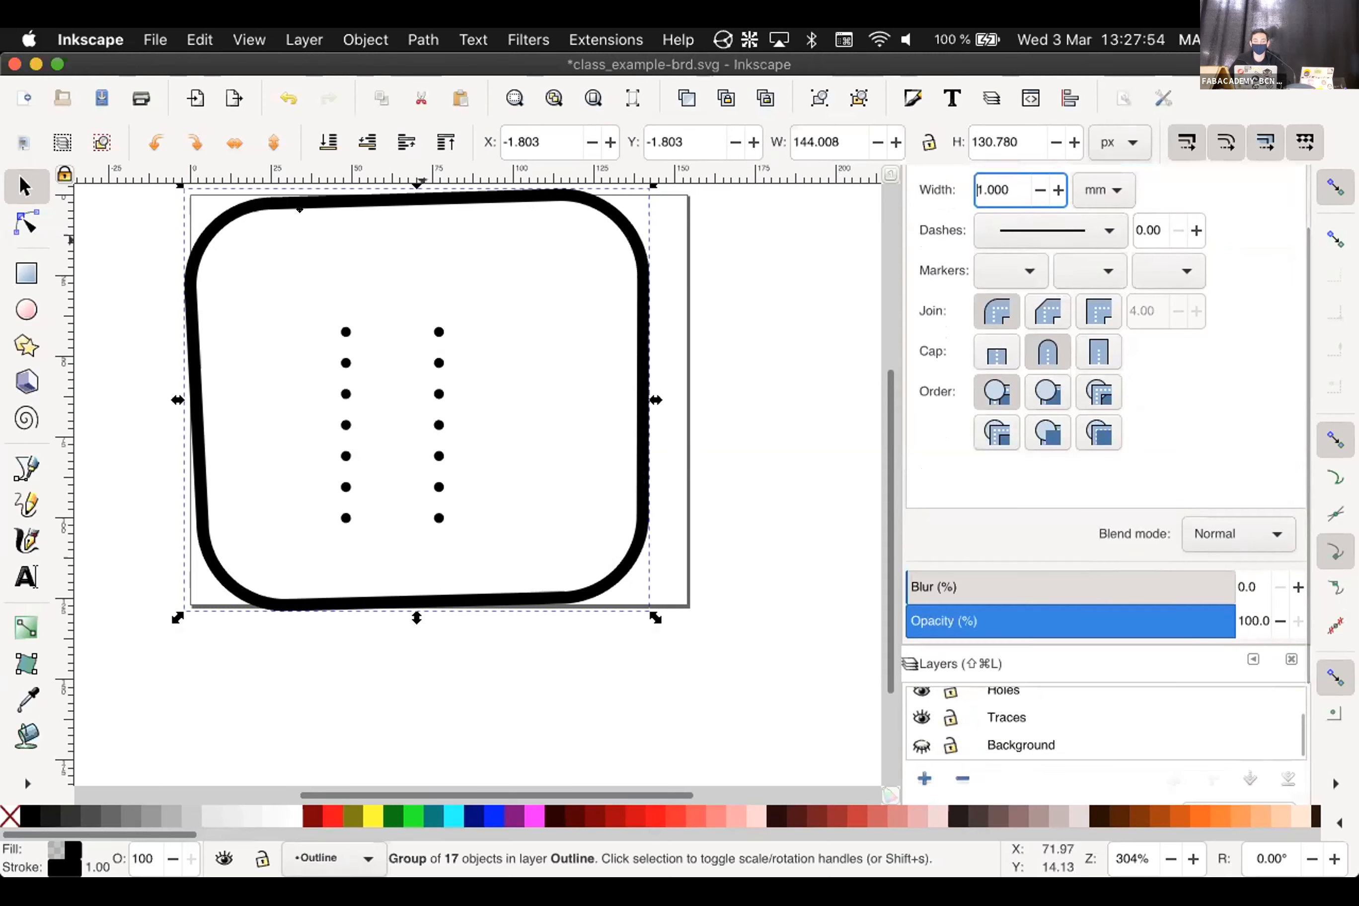
click(698, 485)
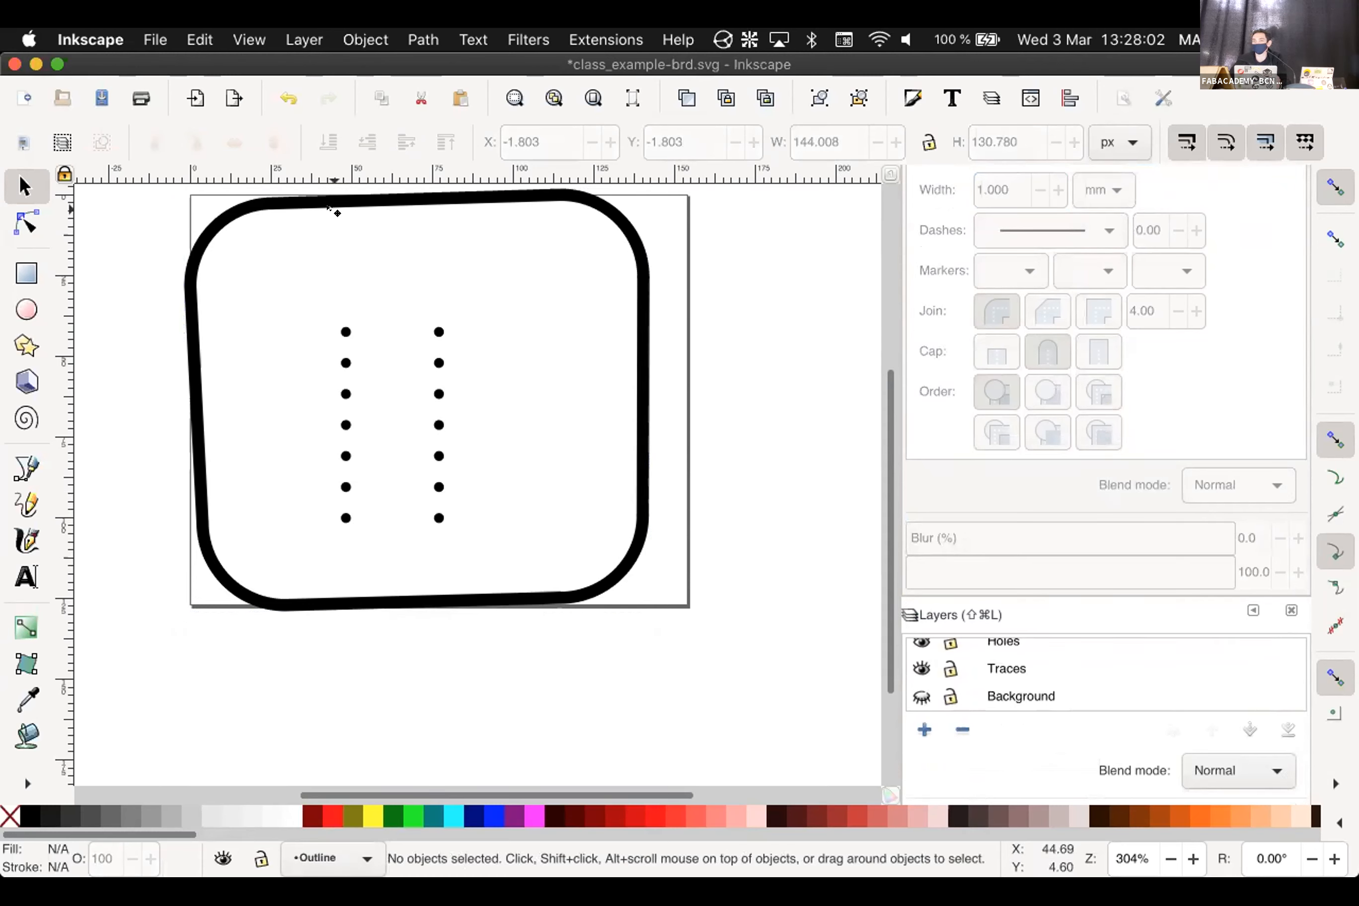
click(26, 273)
drag(243, 245, 569, 562)
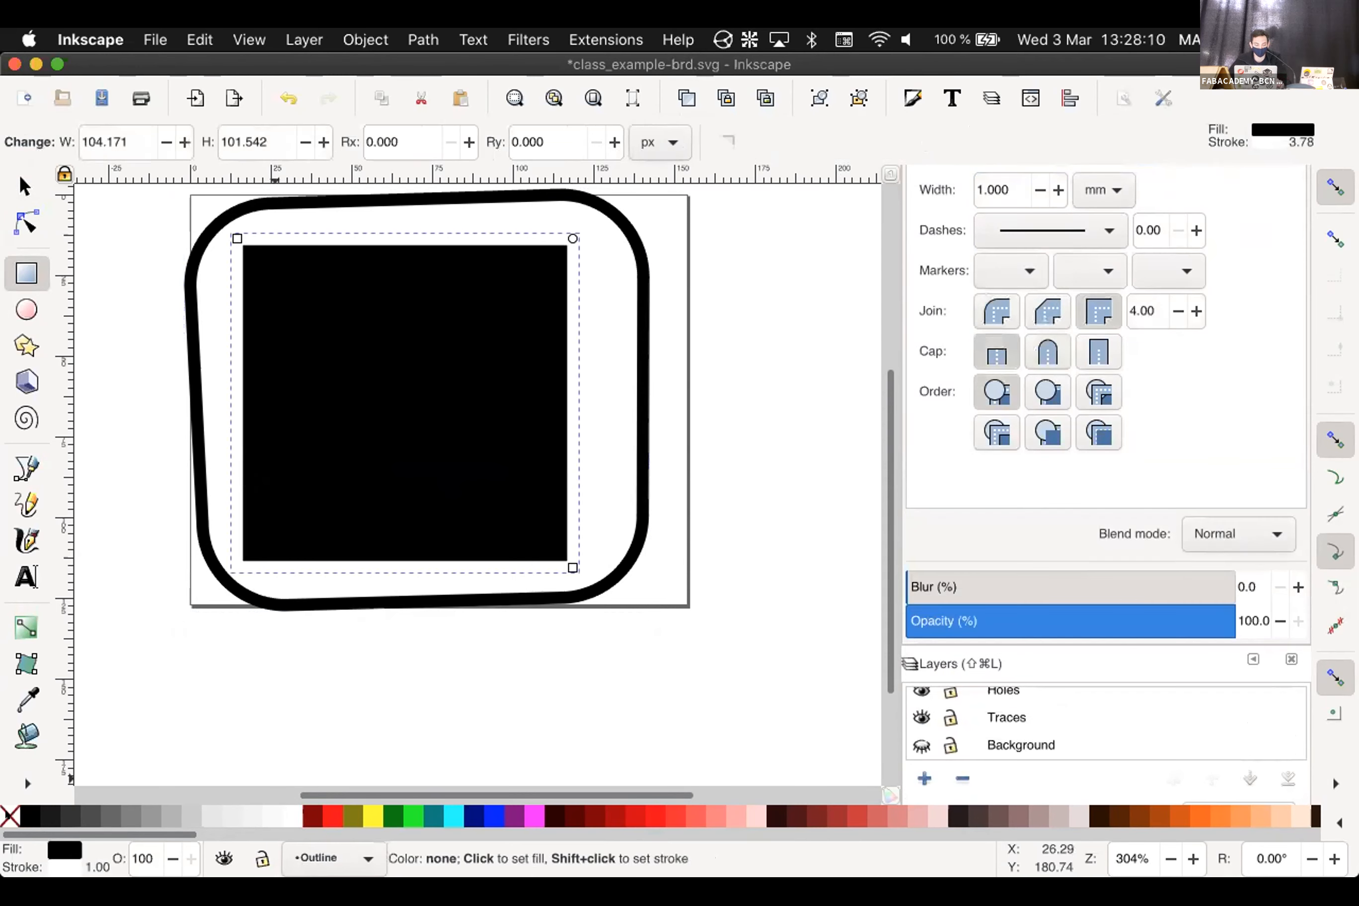
click(9, 816)
shift+click(29, 816)
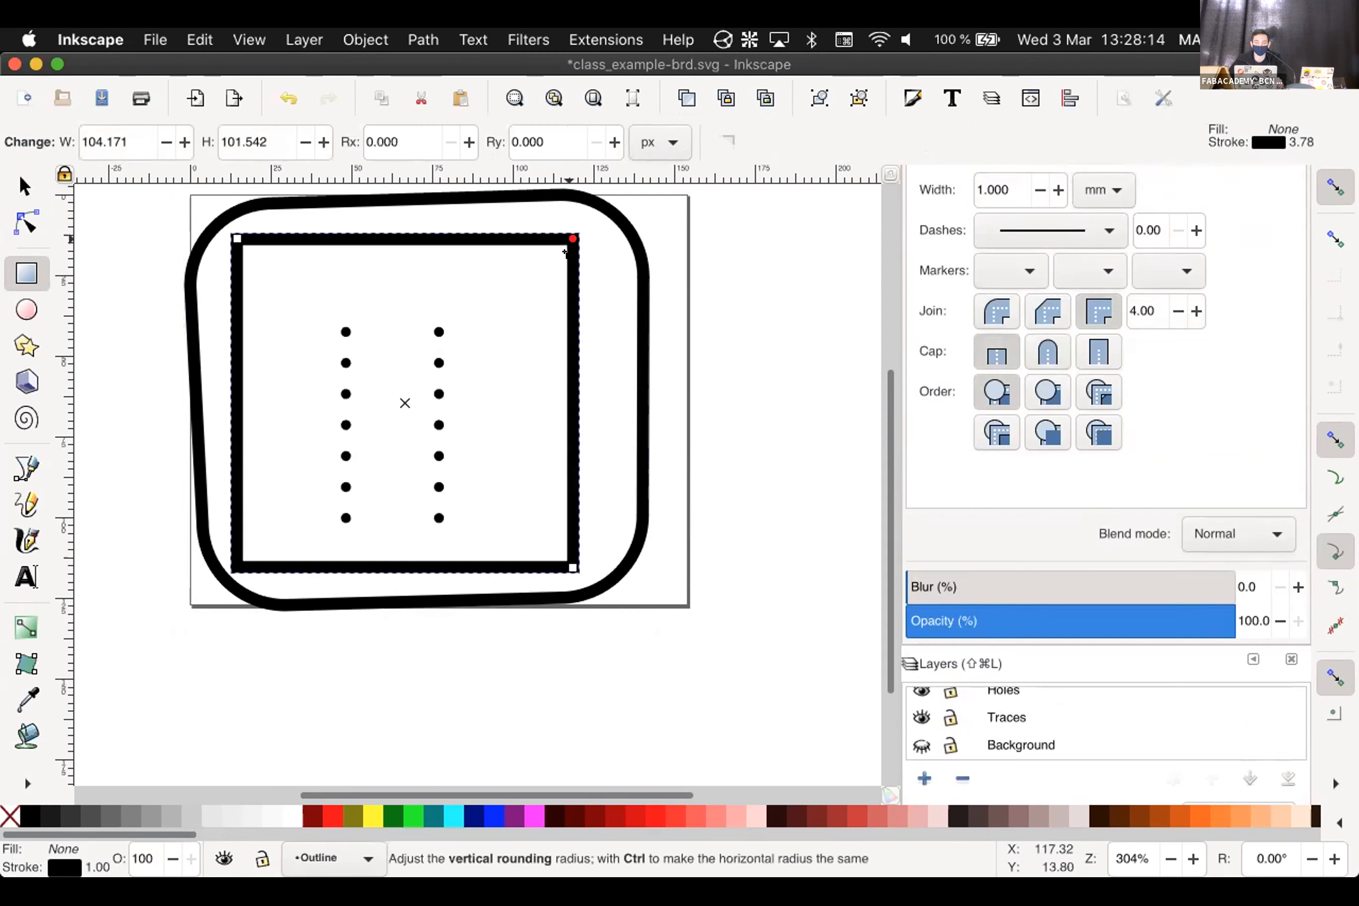
drag(573, 239, 573, 271)
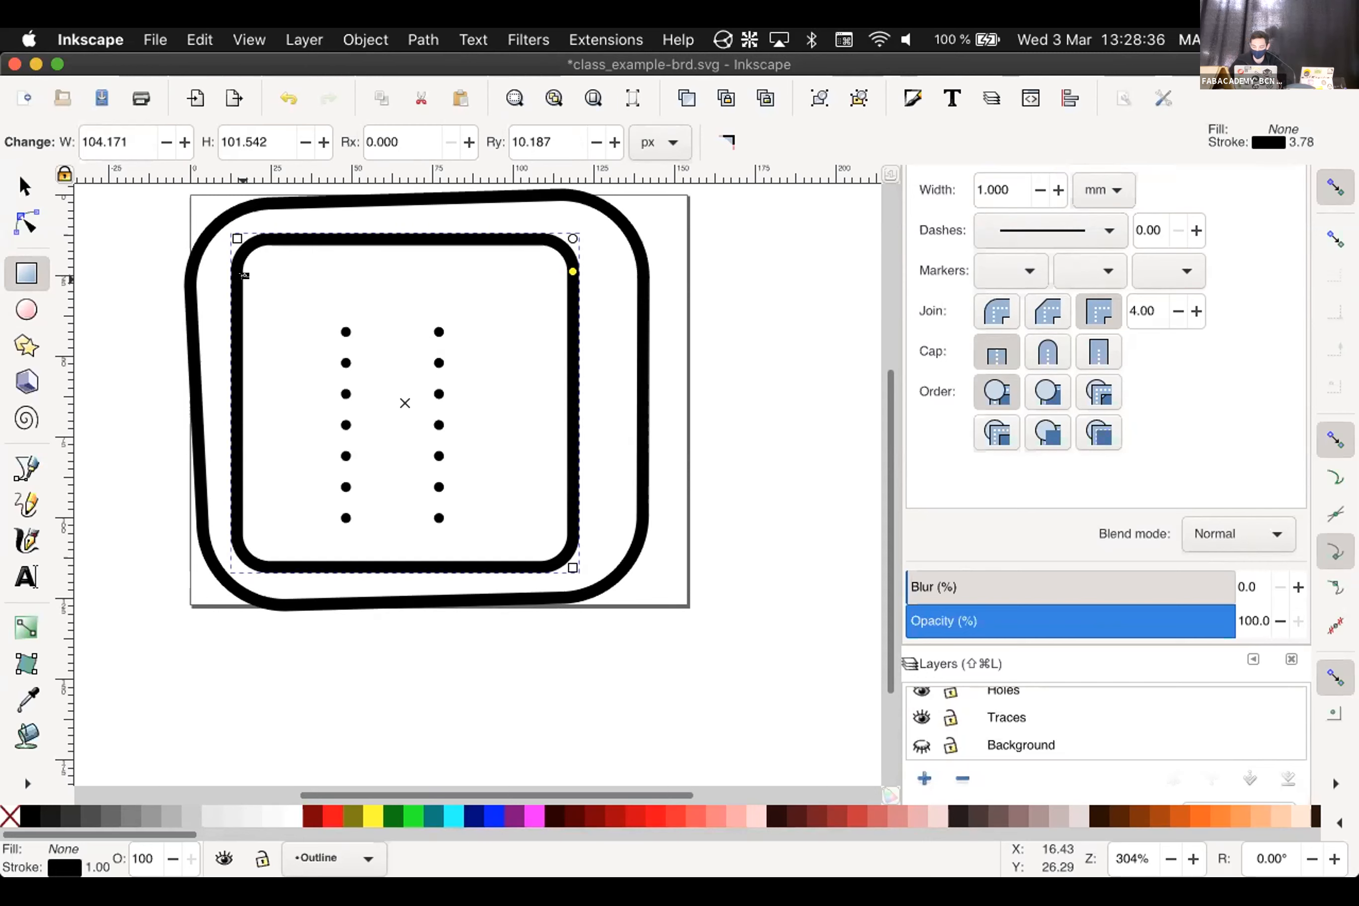
key(Delete)
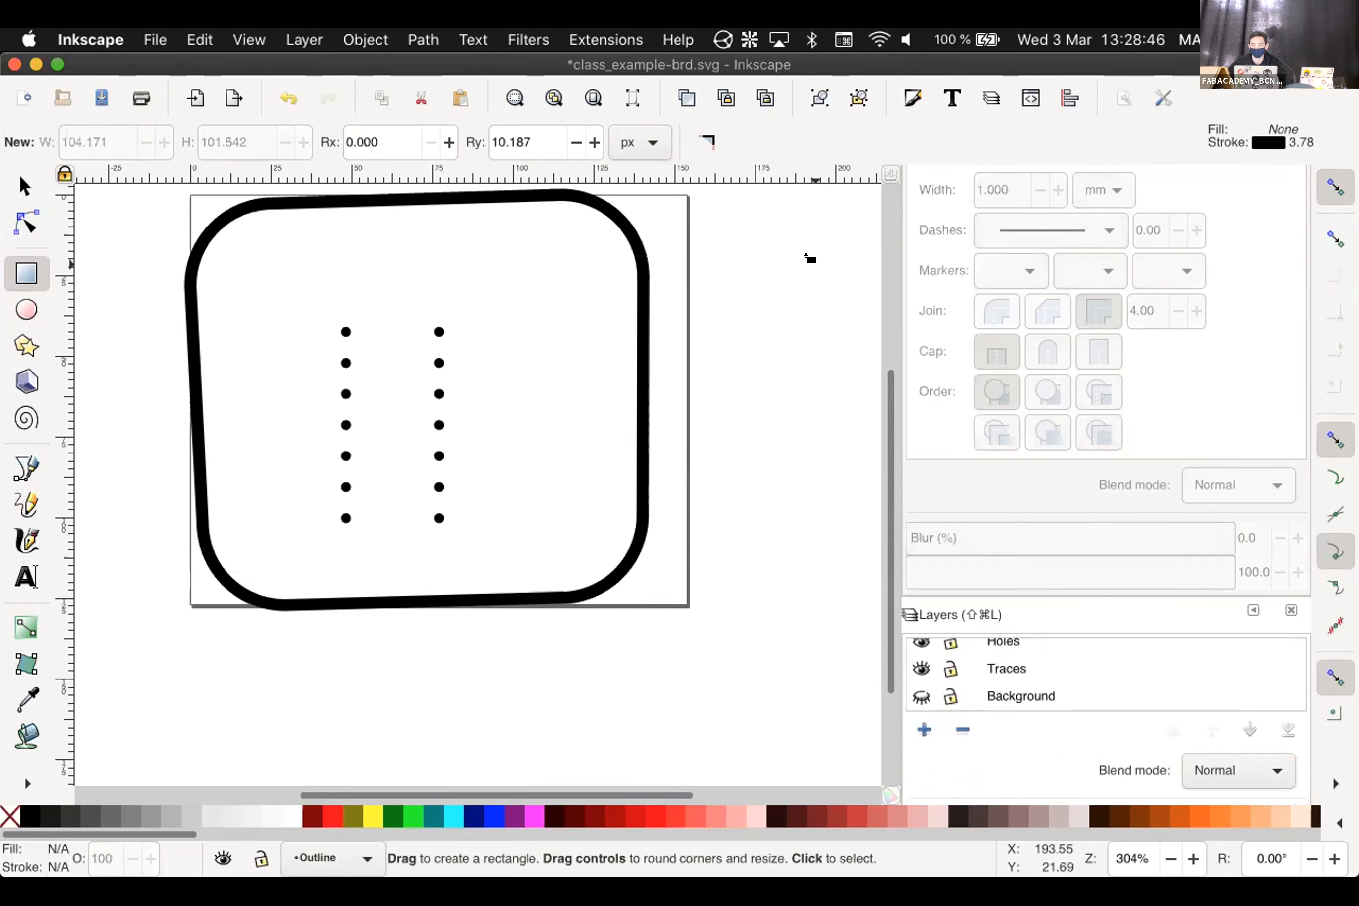
Make the Background layer visible again
click(922, 693)
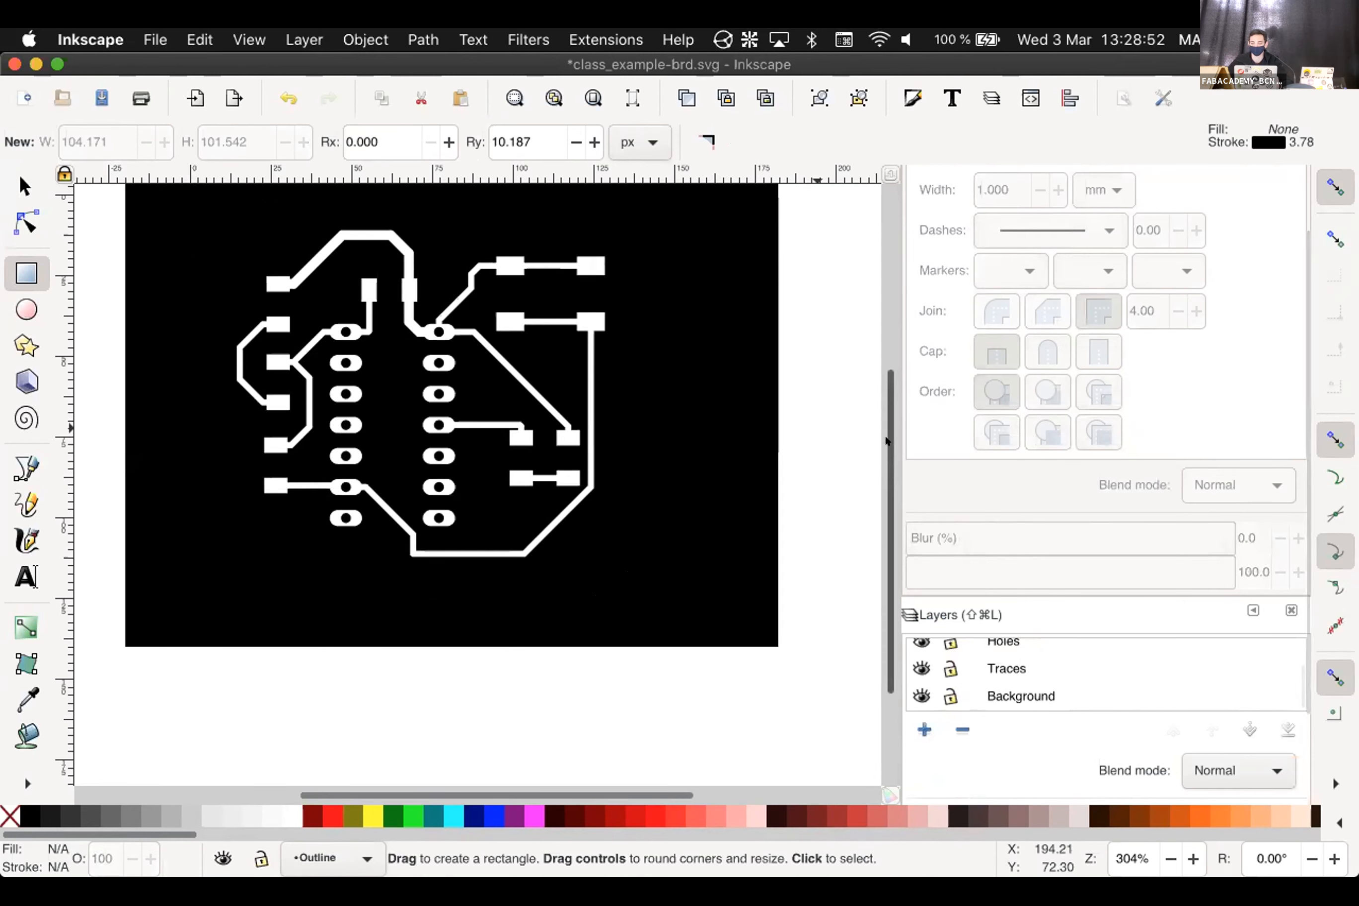
scroll(886, 452, up, 3)
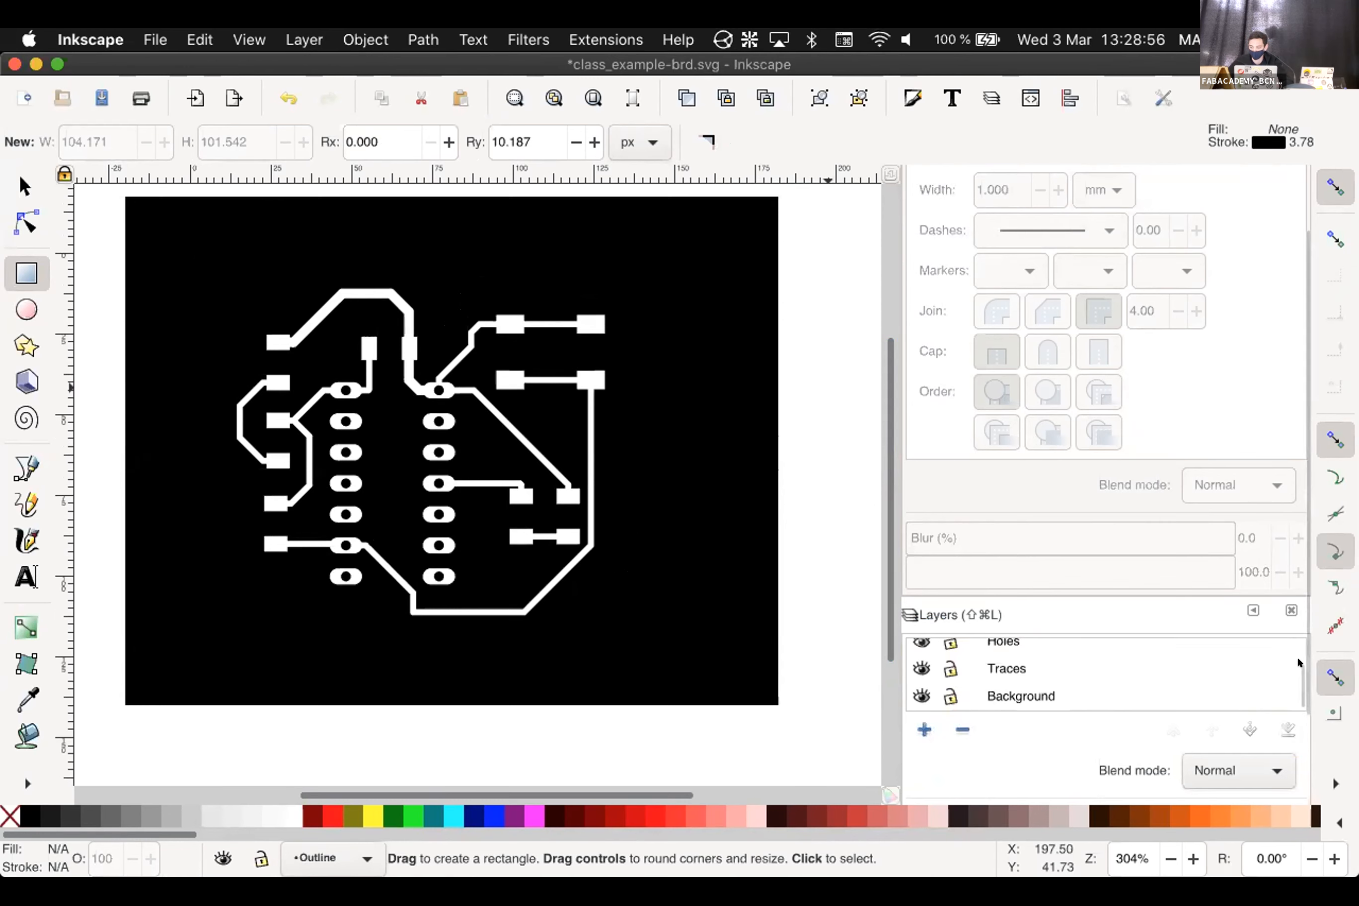
scroll(1193, 664, up, 2)
double_click(1020, 651)
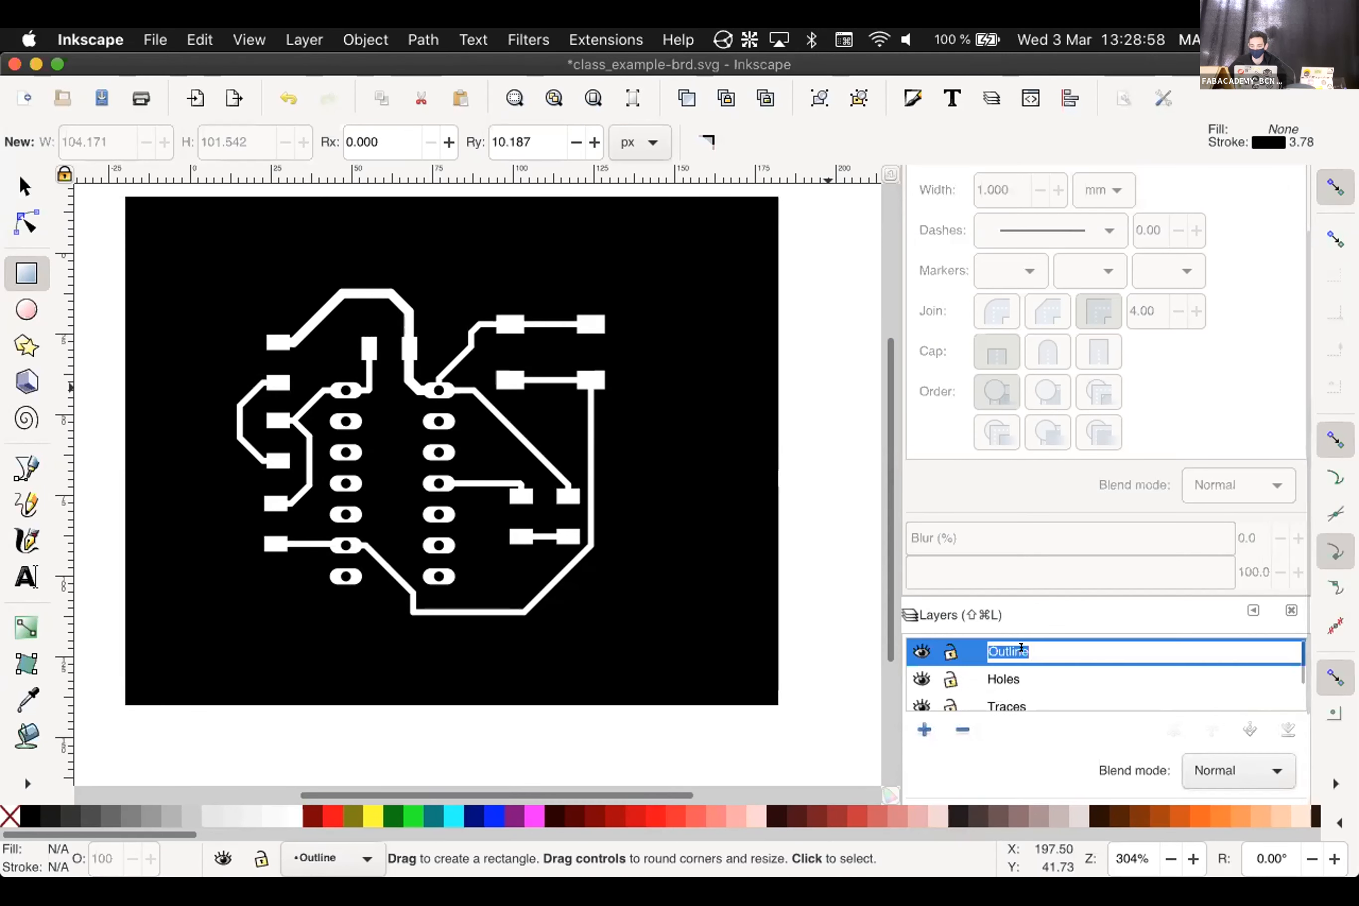
key(Escape)
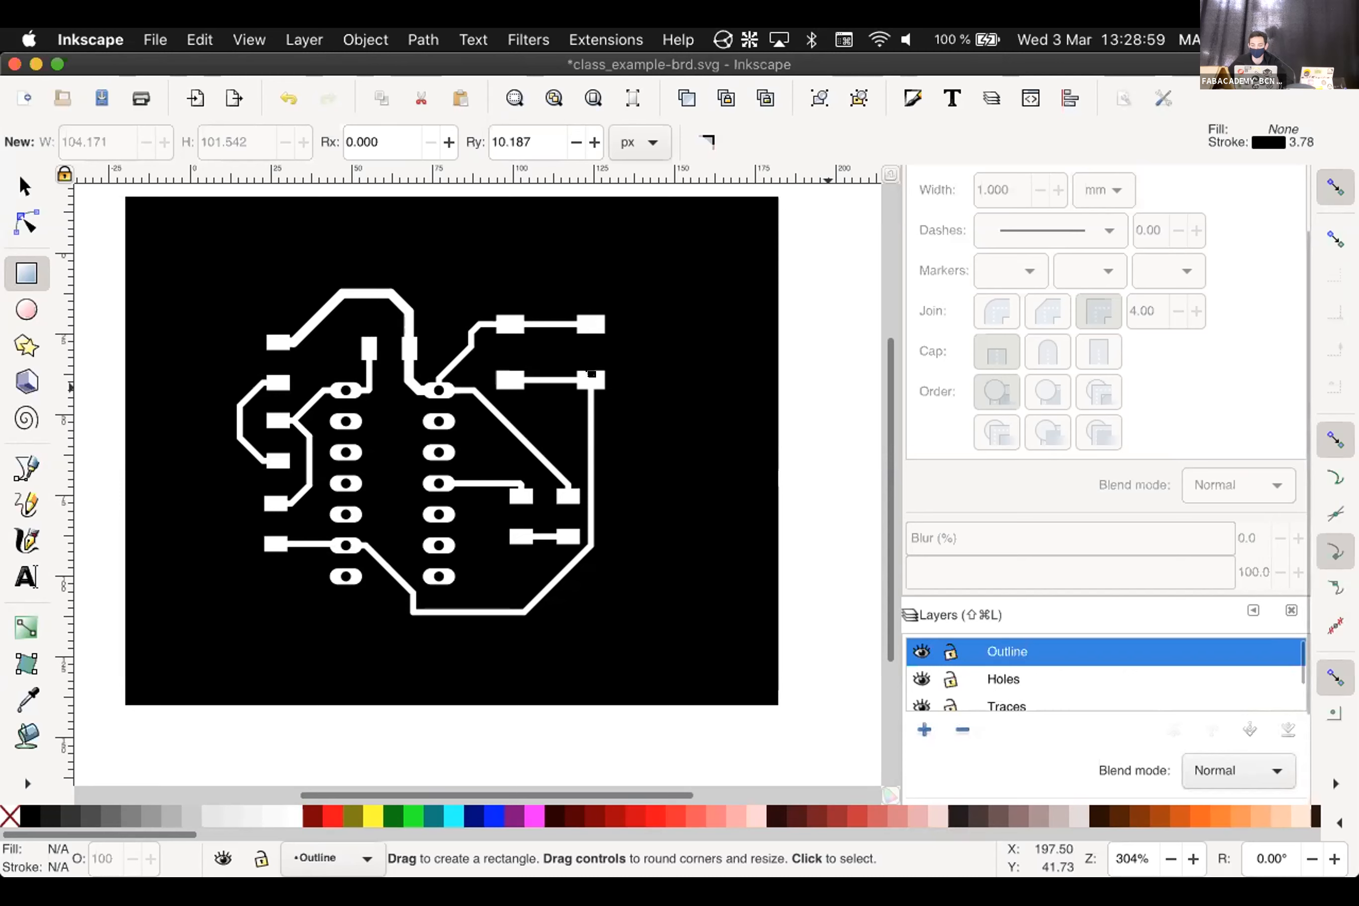
Select the board outline group and set its stroke colour to white
click(585, 225)
key(s)
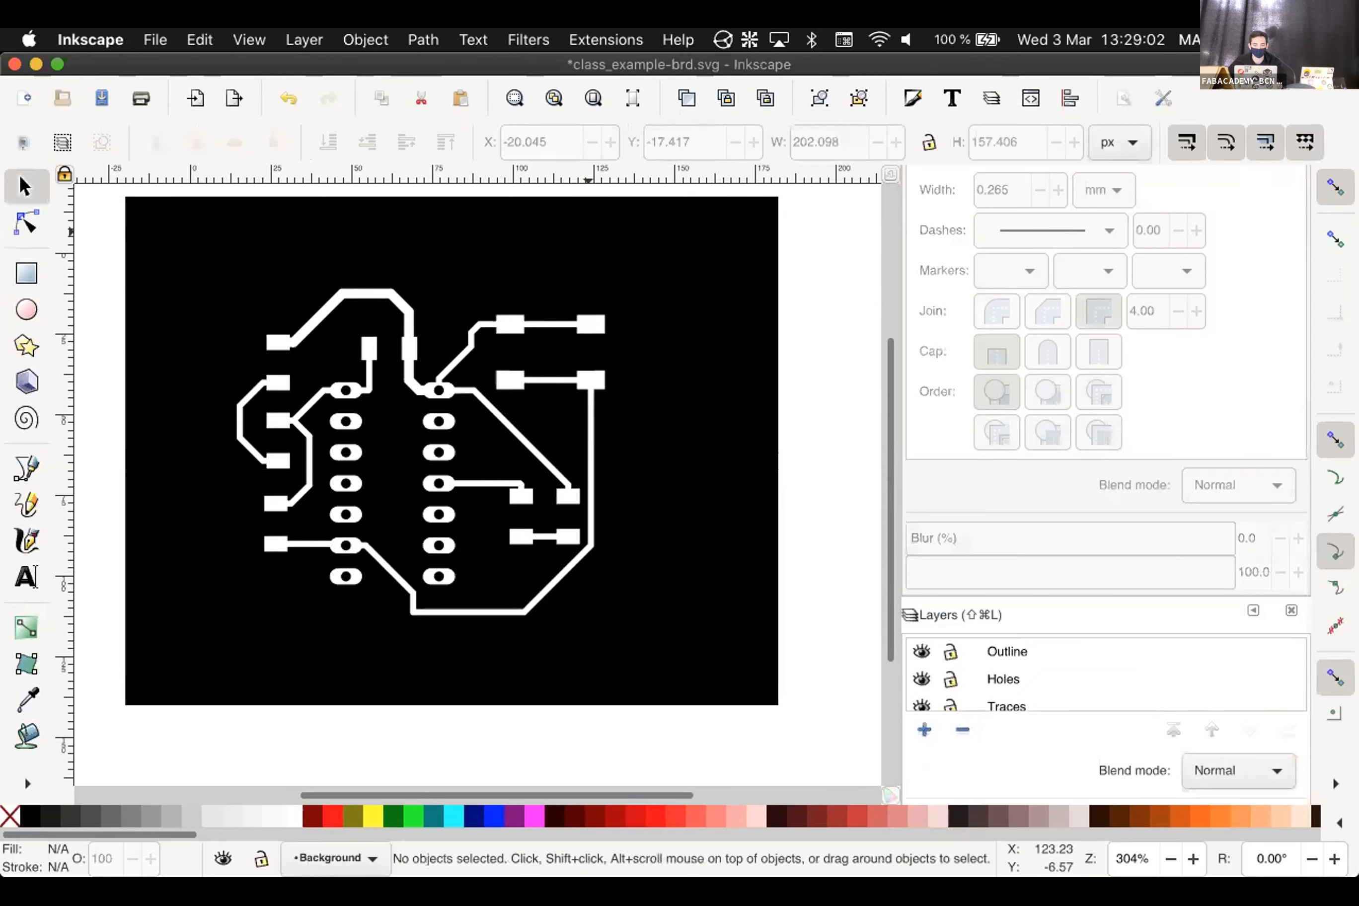
click(585, 257)
click(587, 253)
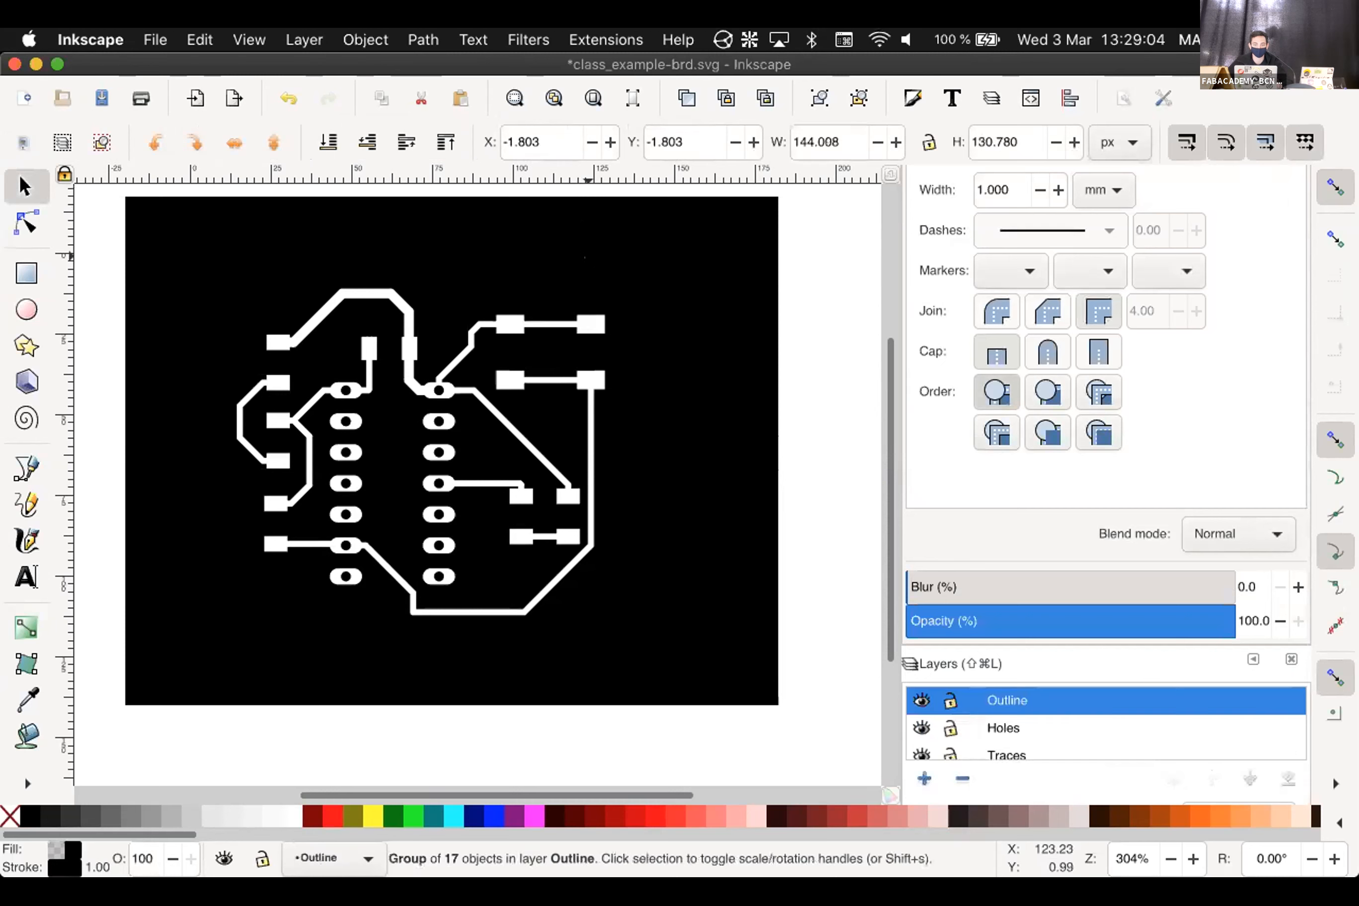
click(588, 253)
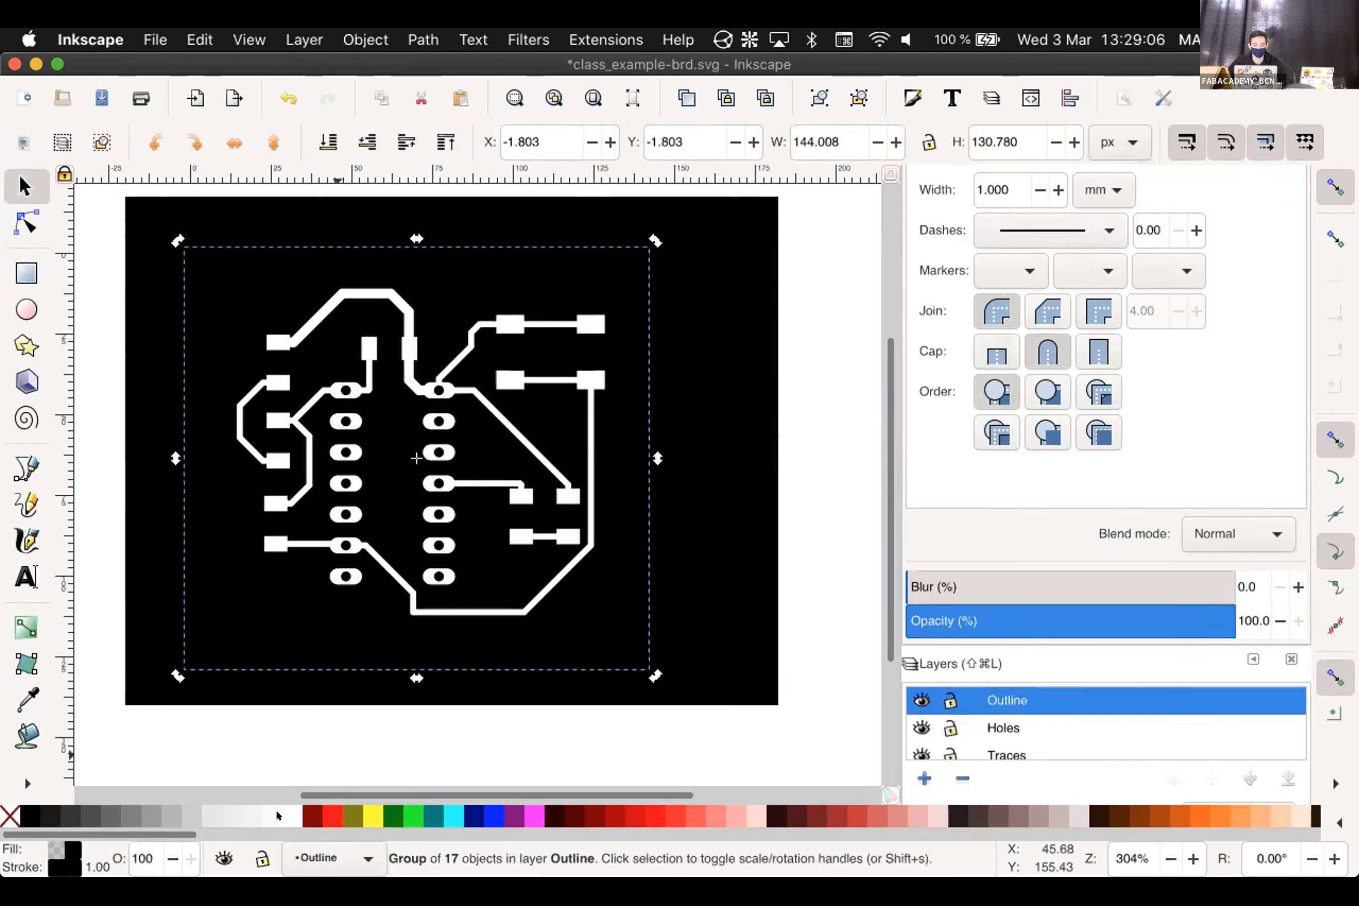
scroll(175, 815, right, 5)
scroll(210, 813, left, 5)
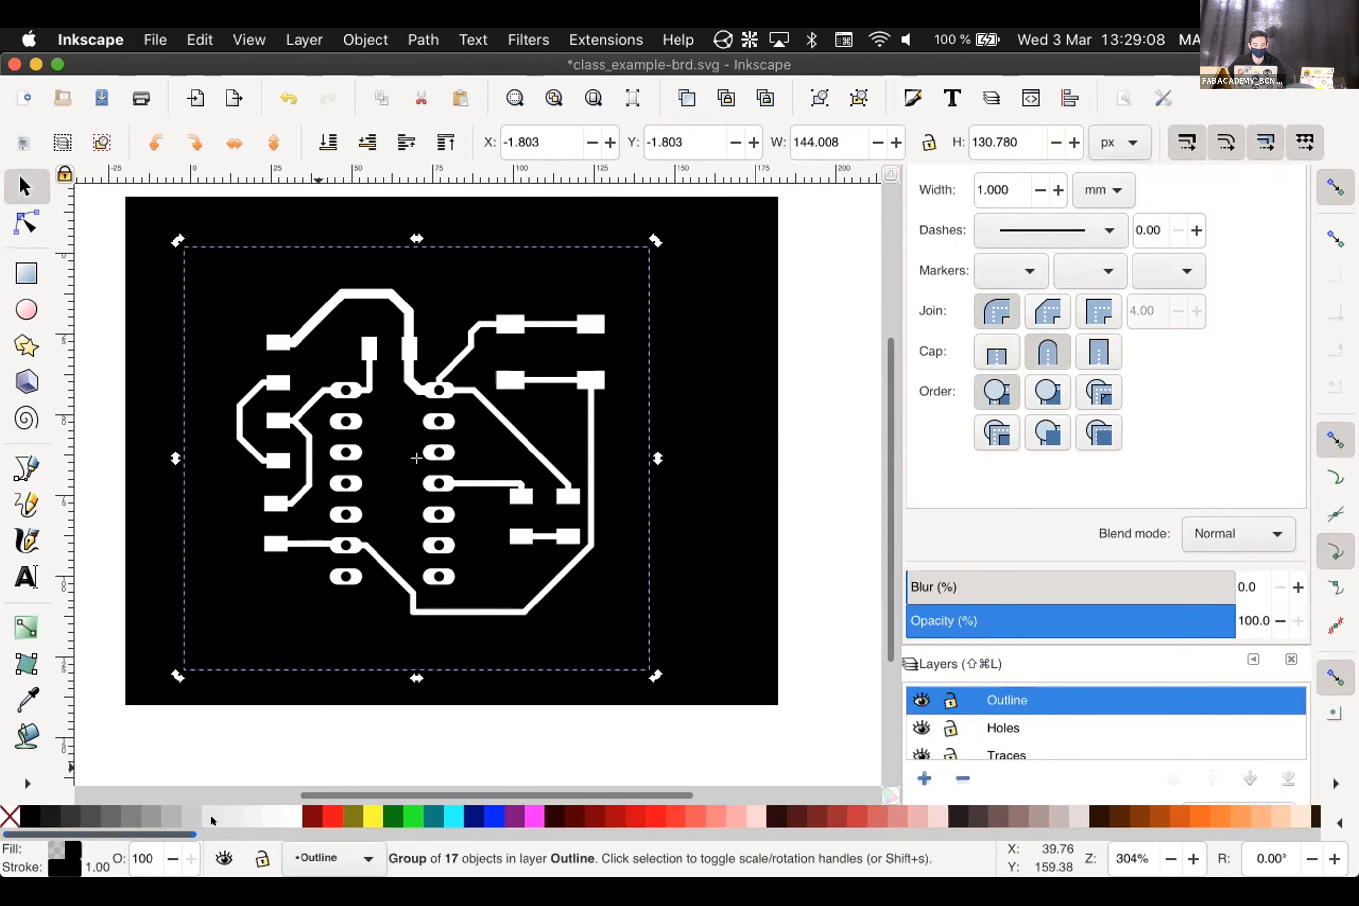
shift+click(290, 809)
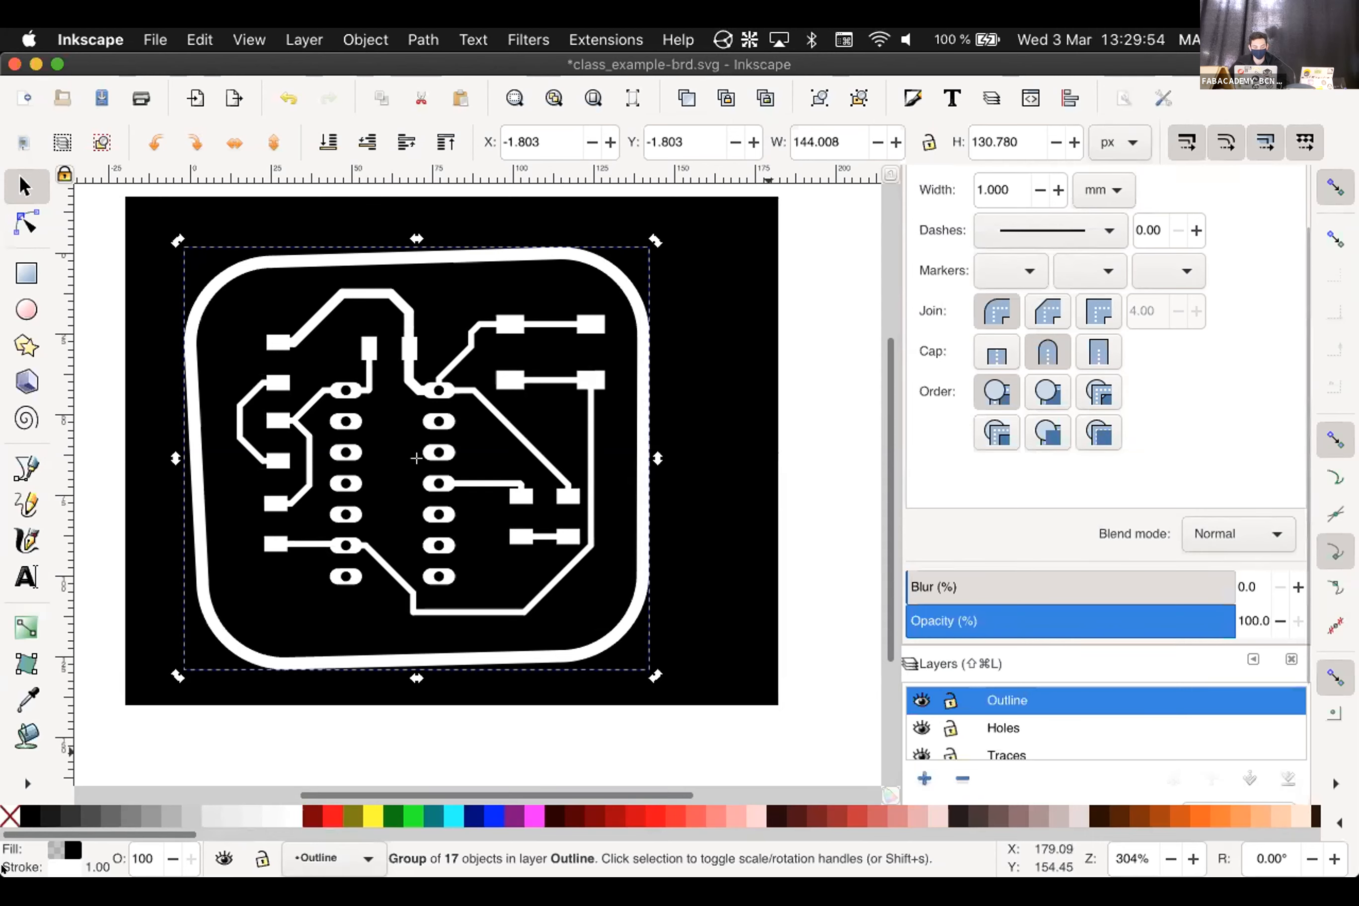
mouse_move(244, 815)
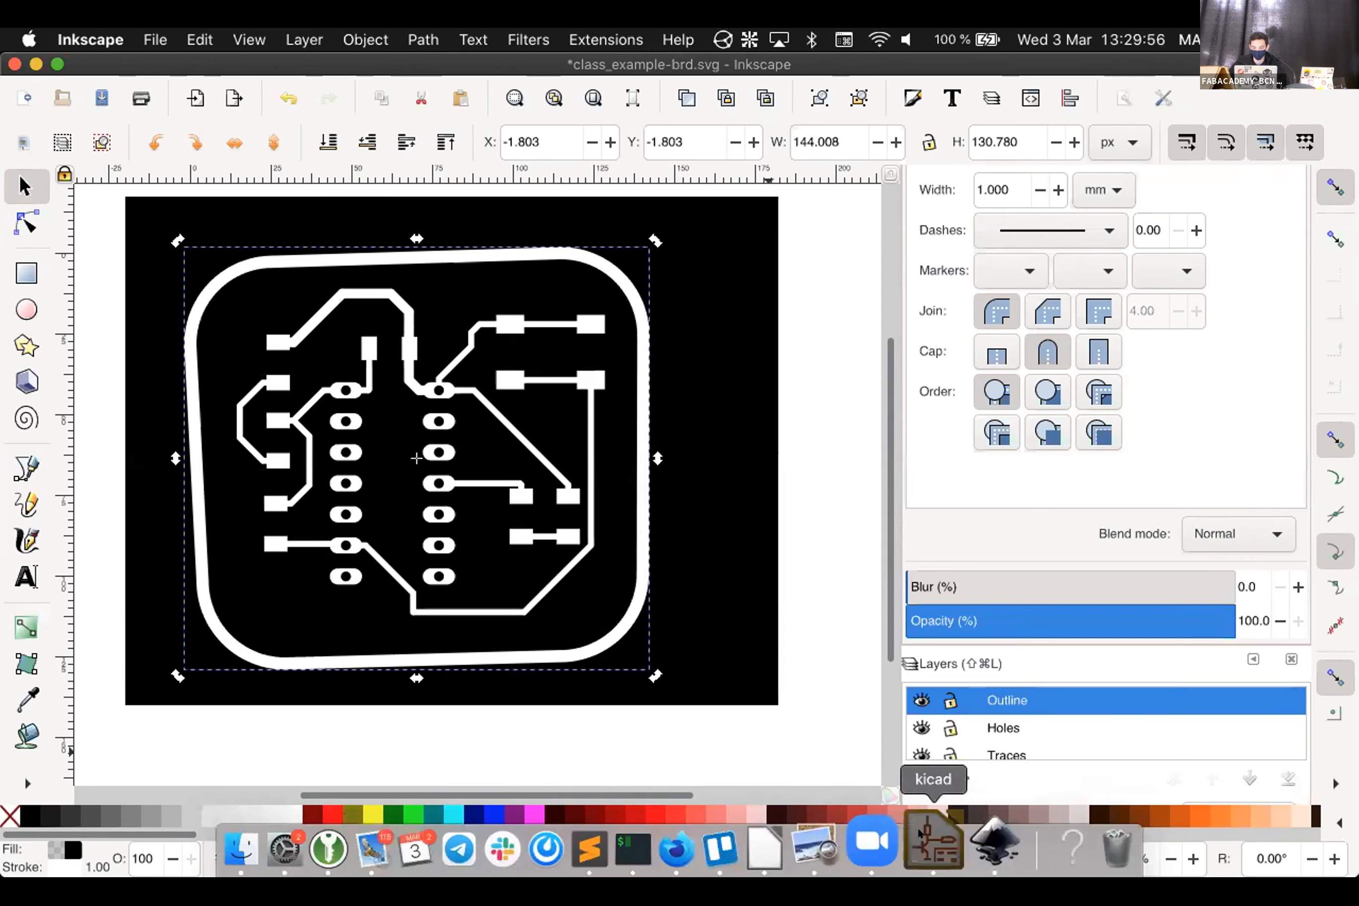
click(933, 842)
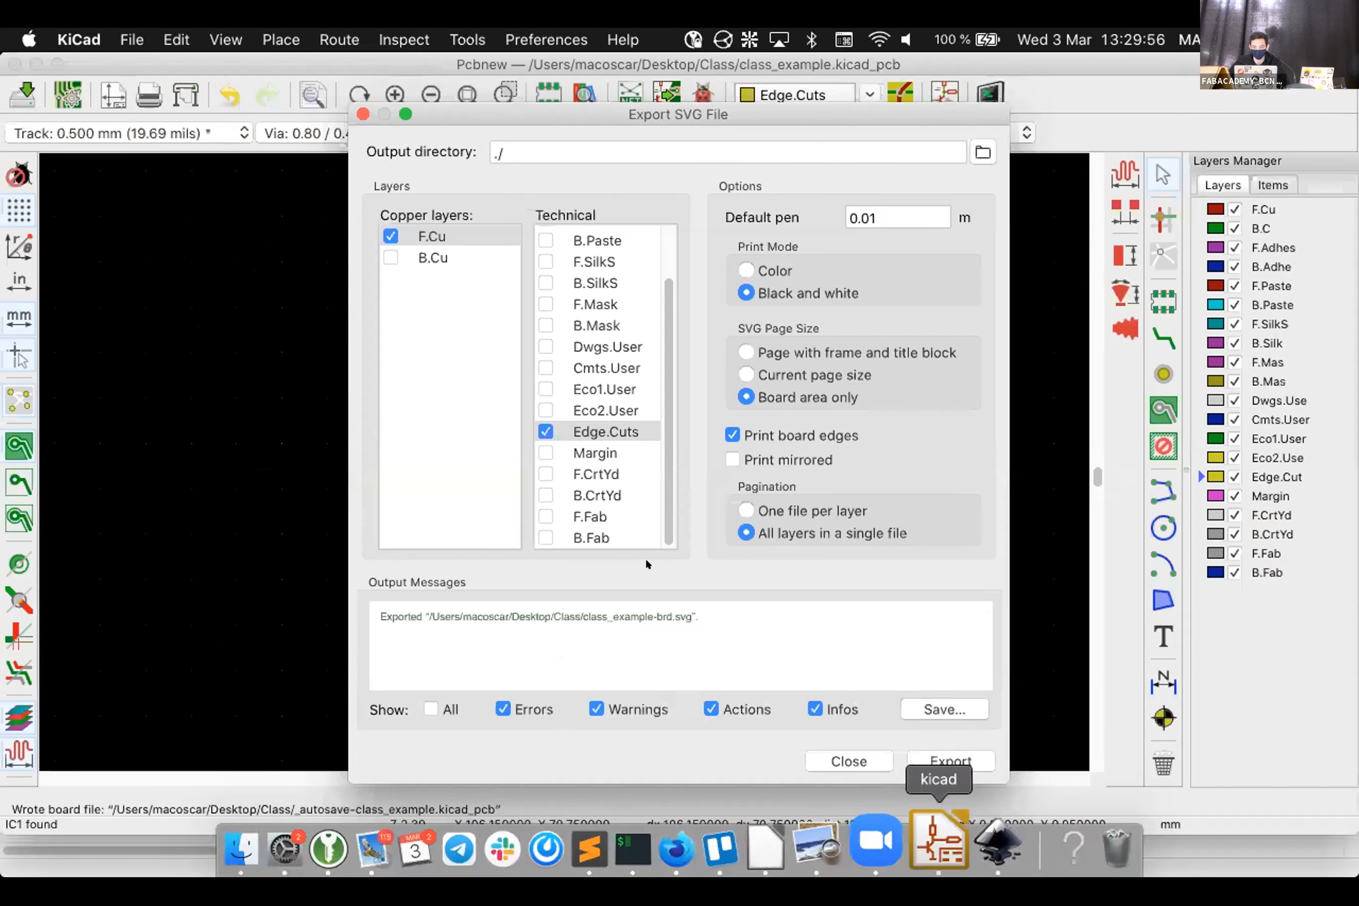
click(832, 748)
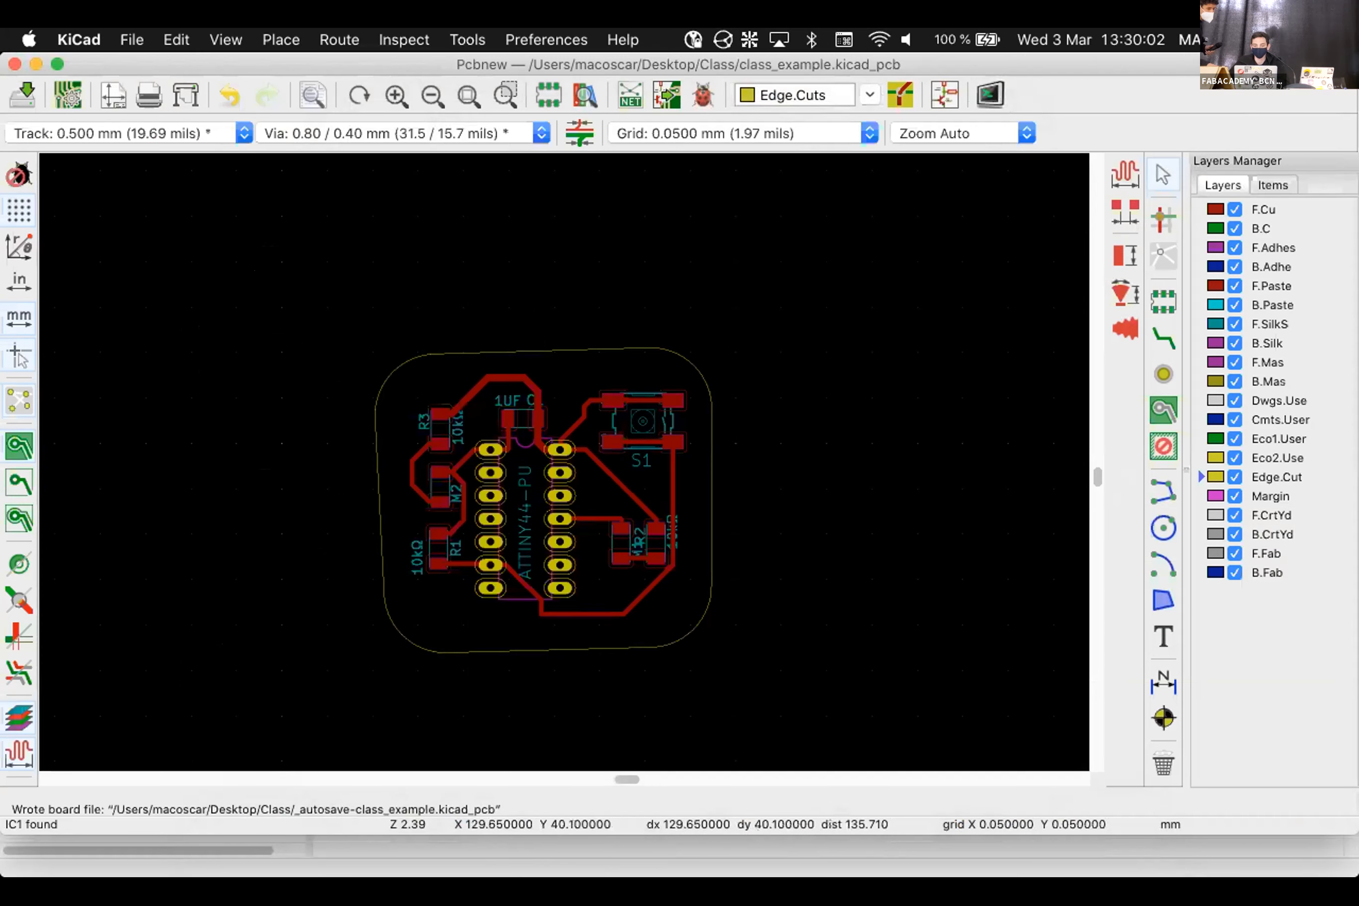
scroll(544, 295, up, 5)
scroll(561, 462, up, 4)
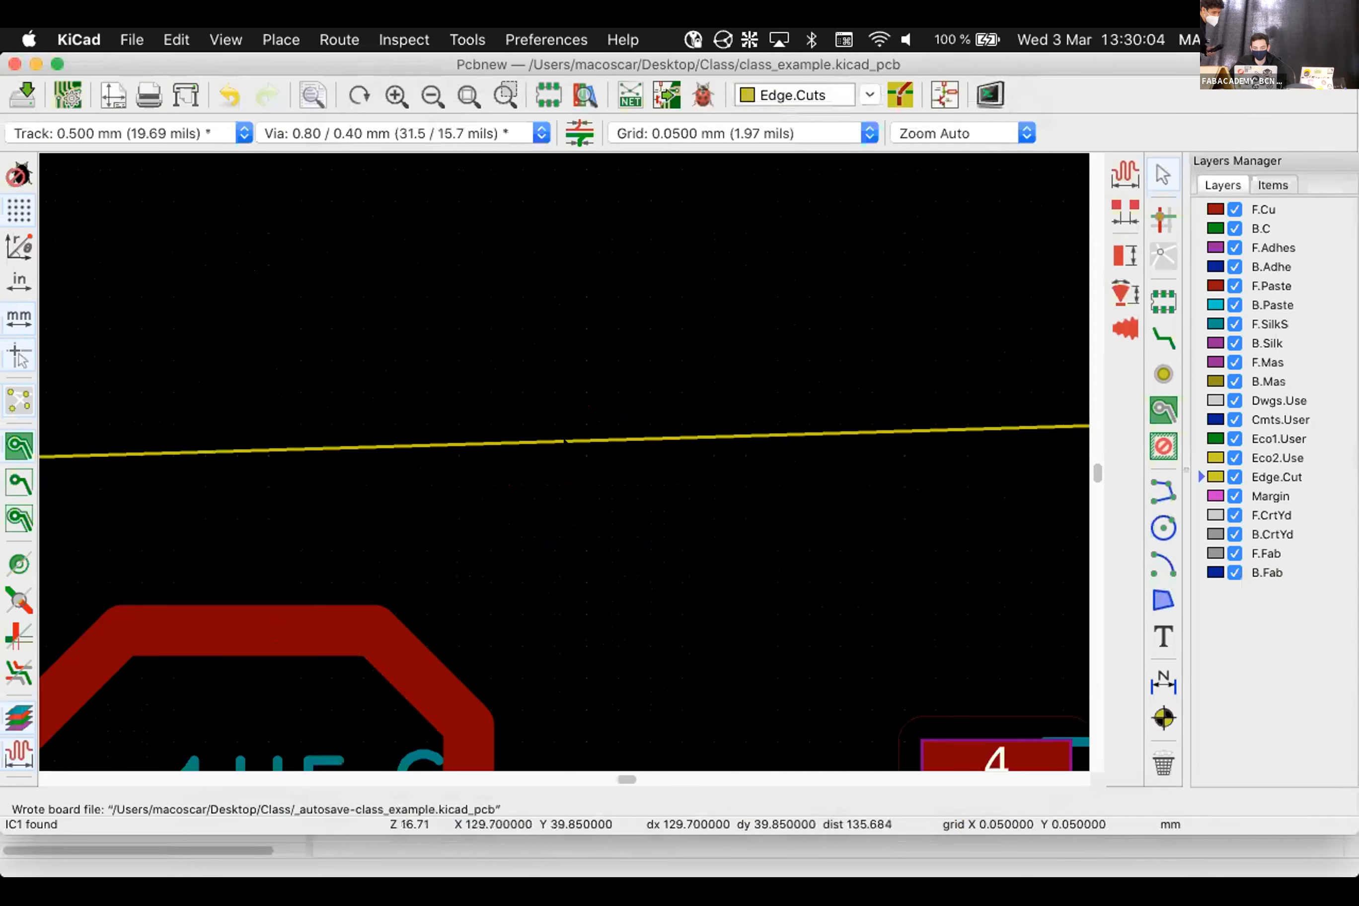
click(554, 462)
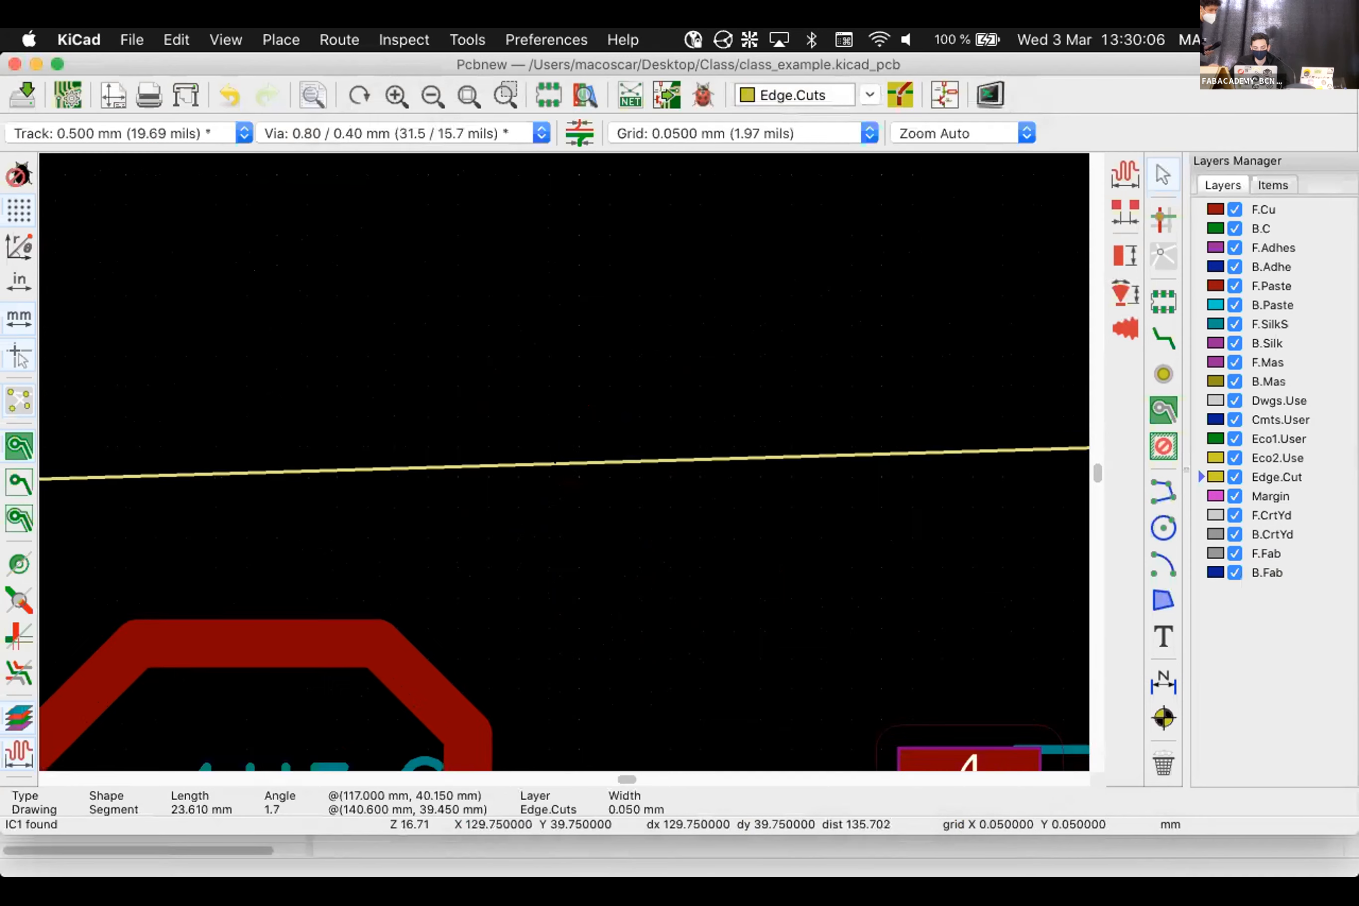
key(e)
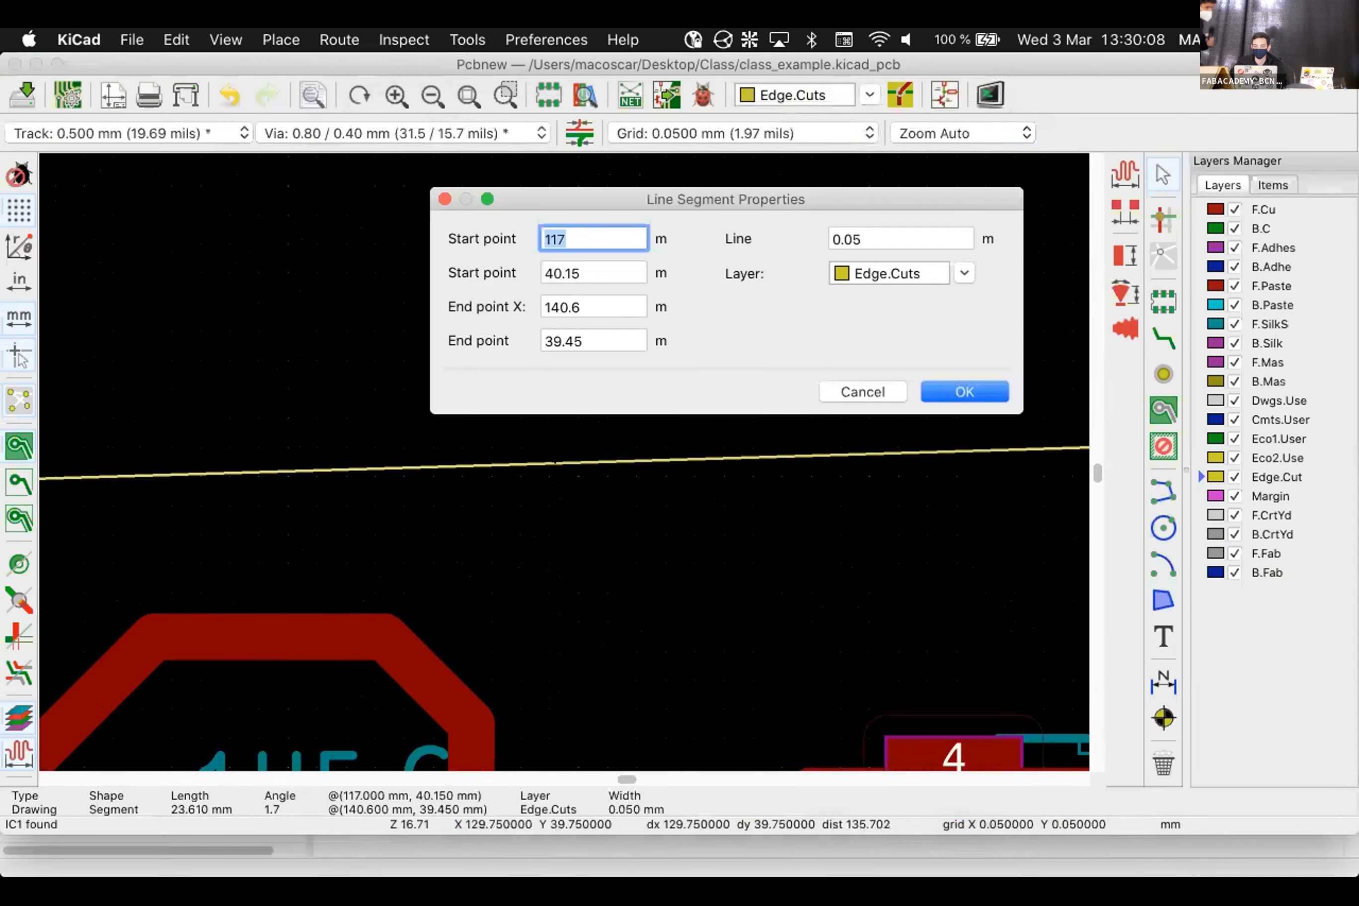
click(887, 228)
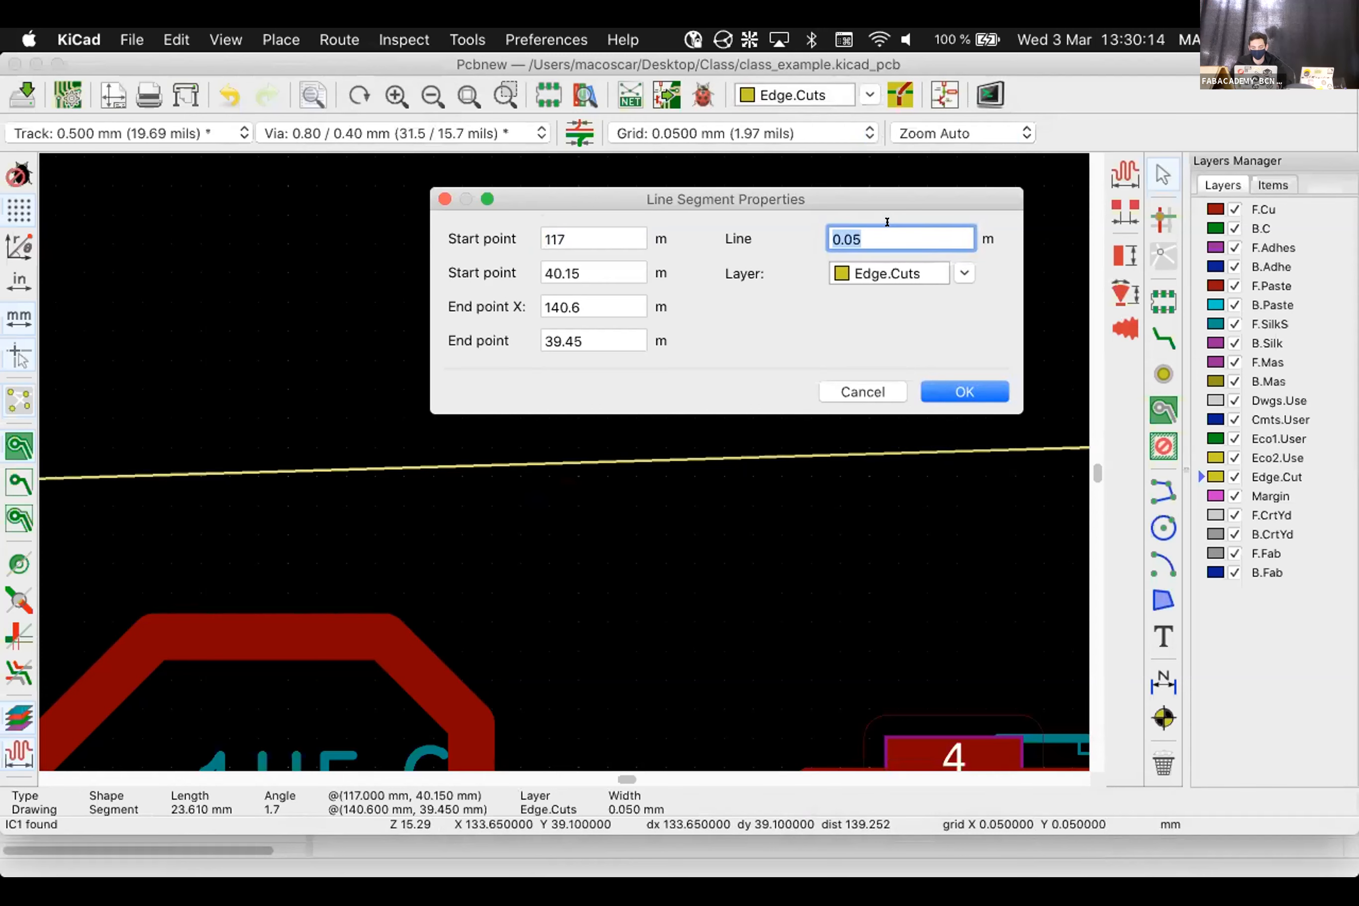
text(0.)
key(BackSpace)
key(BackSpace)
text(1)
key(Return)
scroll(552, 460, up, 3)
scroll(528, 749, down, 5)
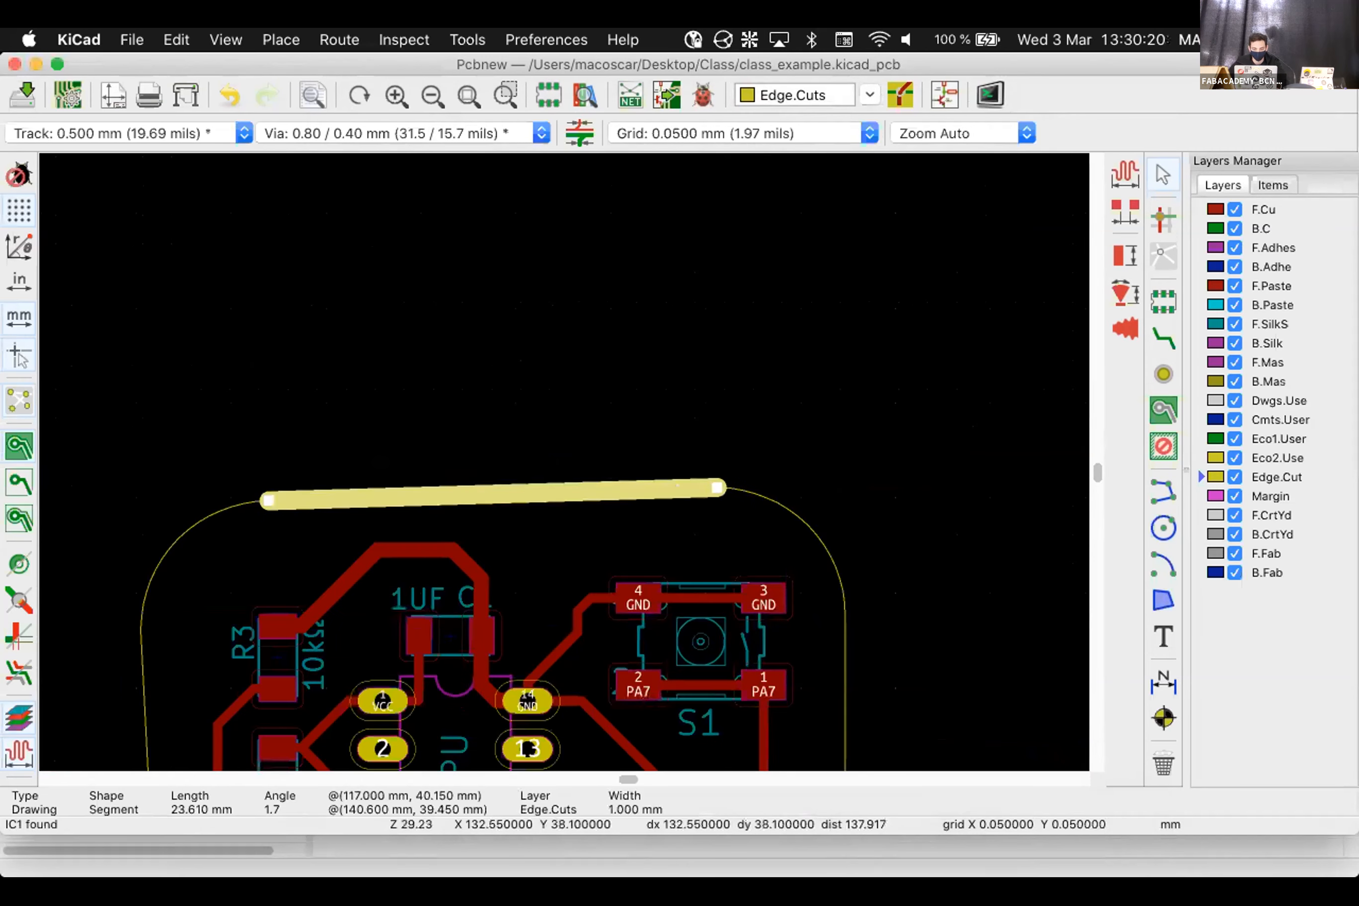
scroll(572, 631, down, 3)
scroll(563, 530, up, 1)
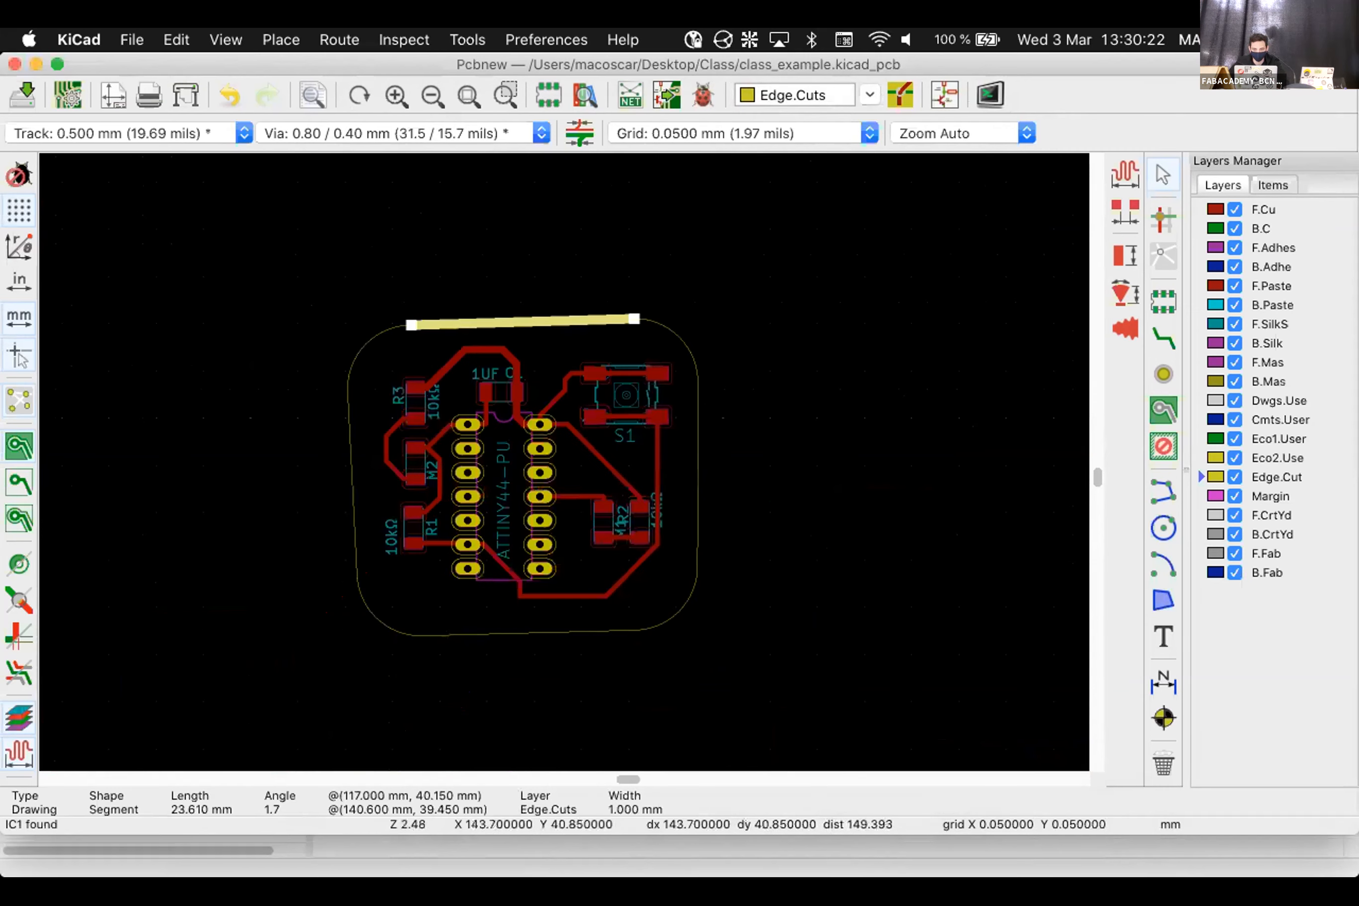
click(665, 329)
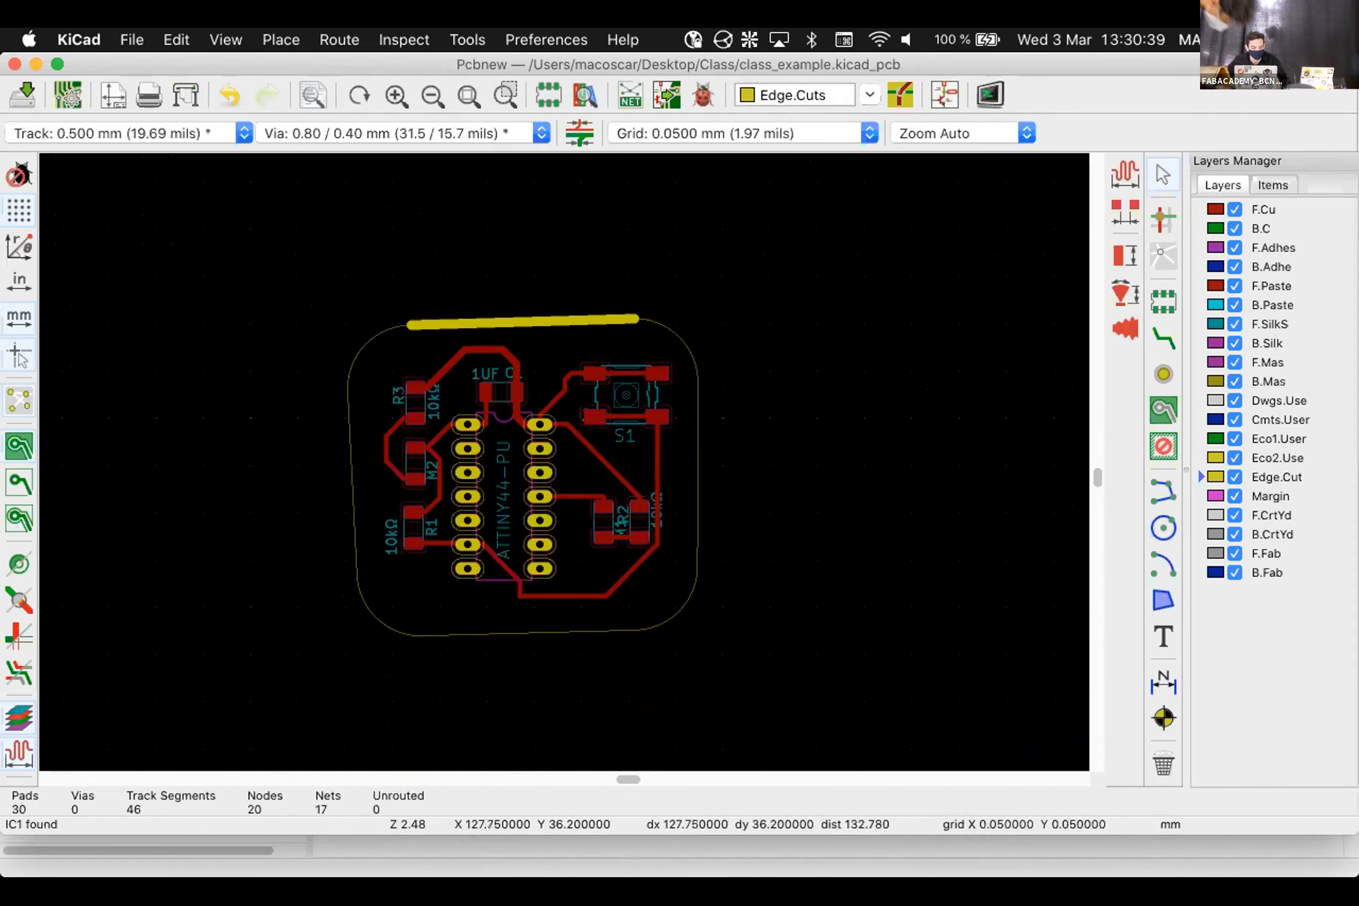
mouse_move(225, 859)
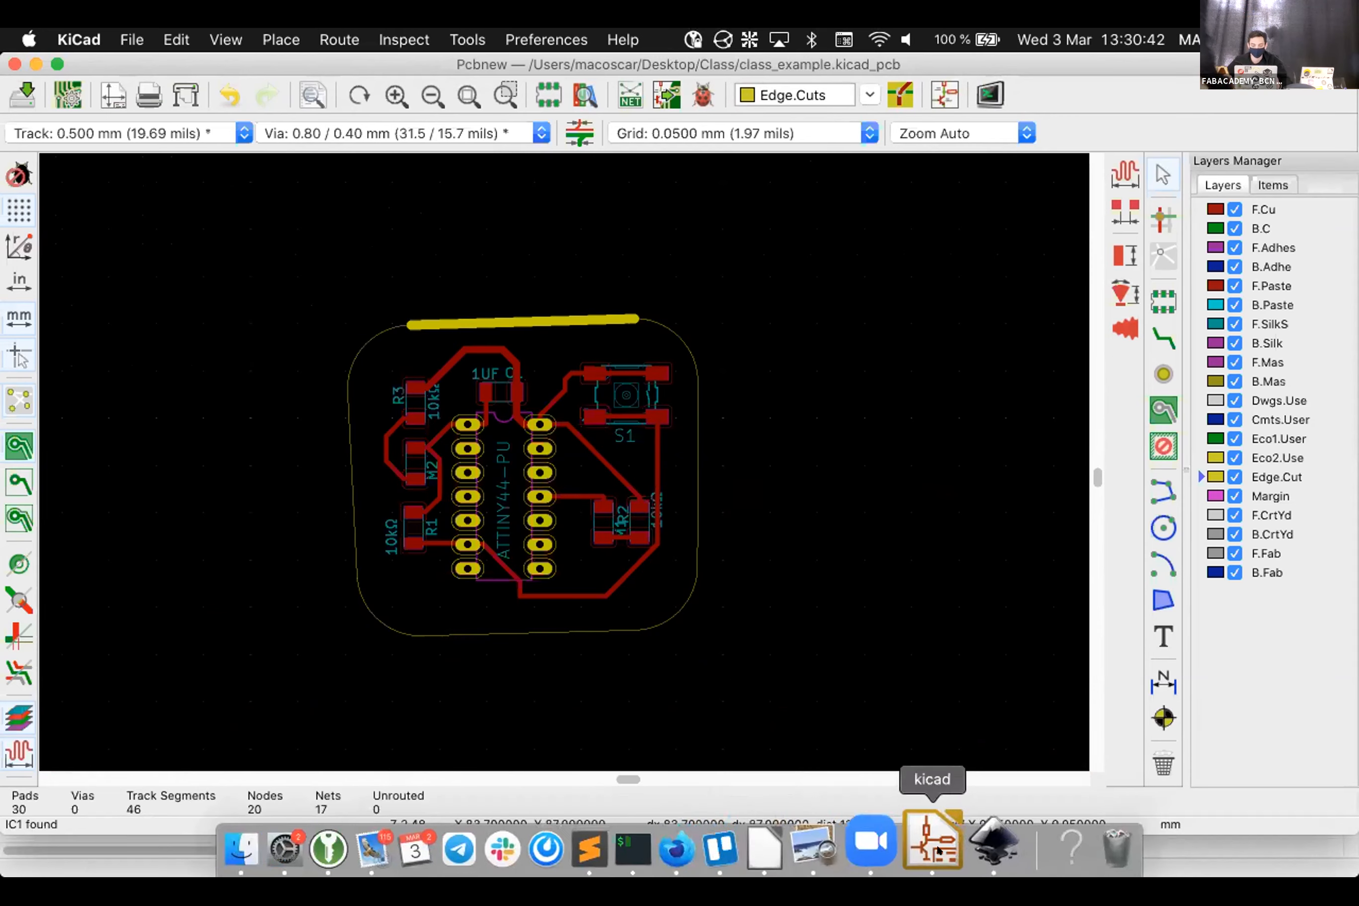
Back in Inkscape, set the board outline stroke to black
click(938, 804)
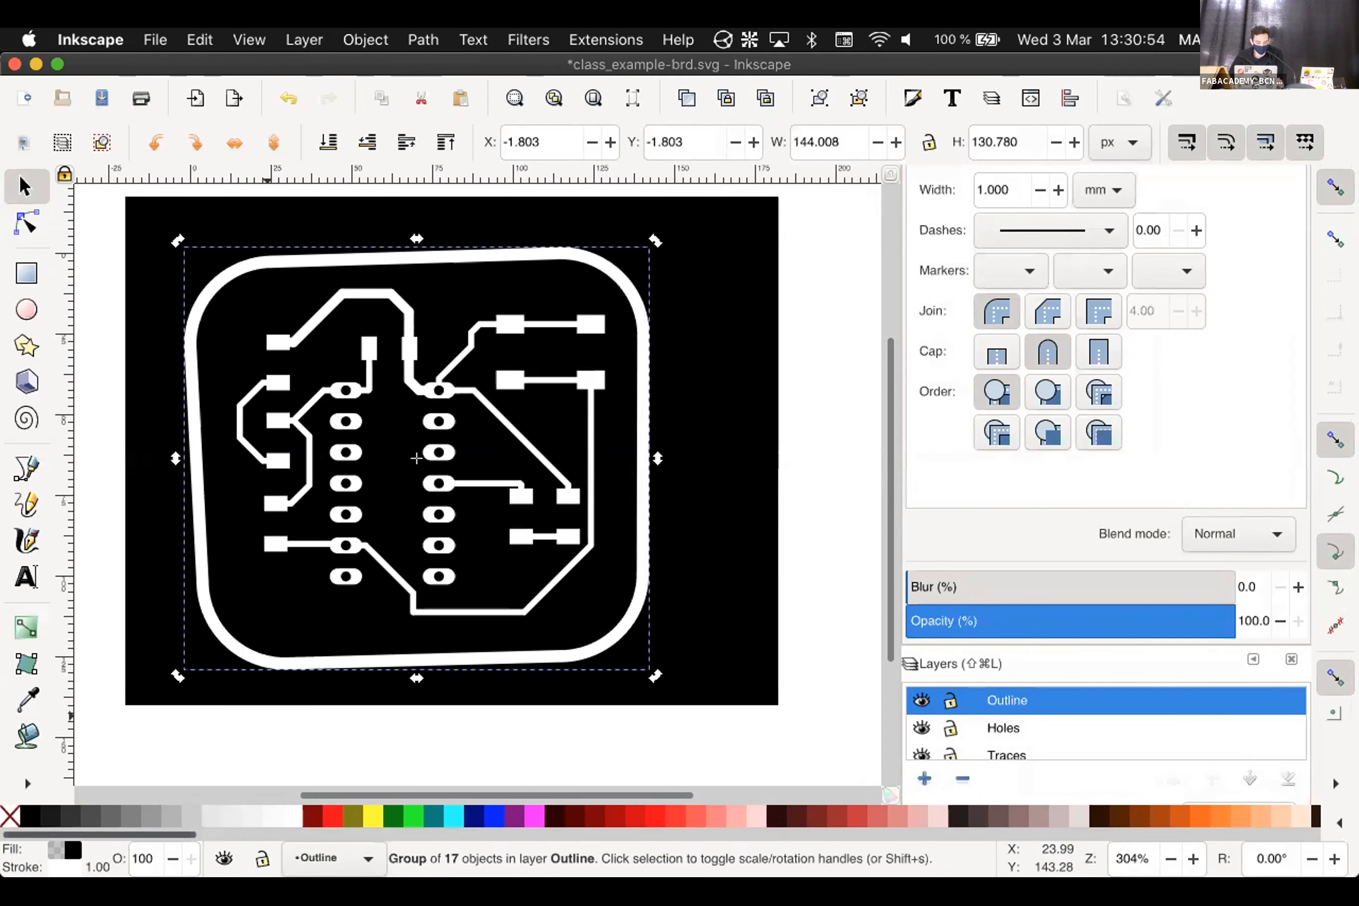
key(shift)
shift+click(31, 816)
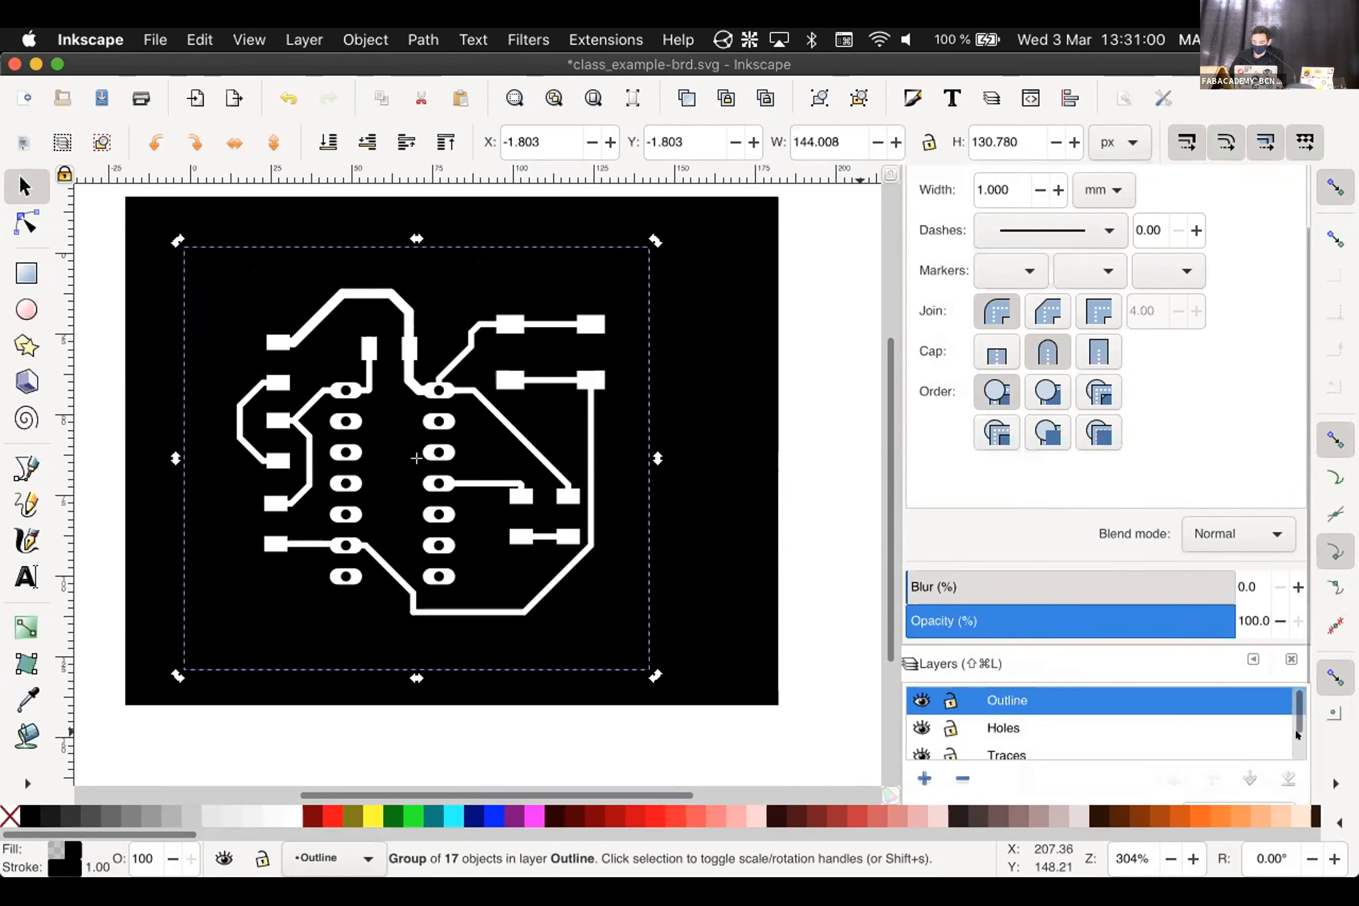
Hide the Background, Traces and Holes layers so only the outline shows
scroll(1026, 751, down, 2)
click(921, 744)
click(922, 717)
click(921, 691)
scroll(956, 713, down, 2)
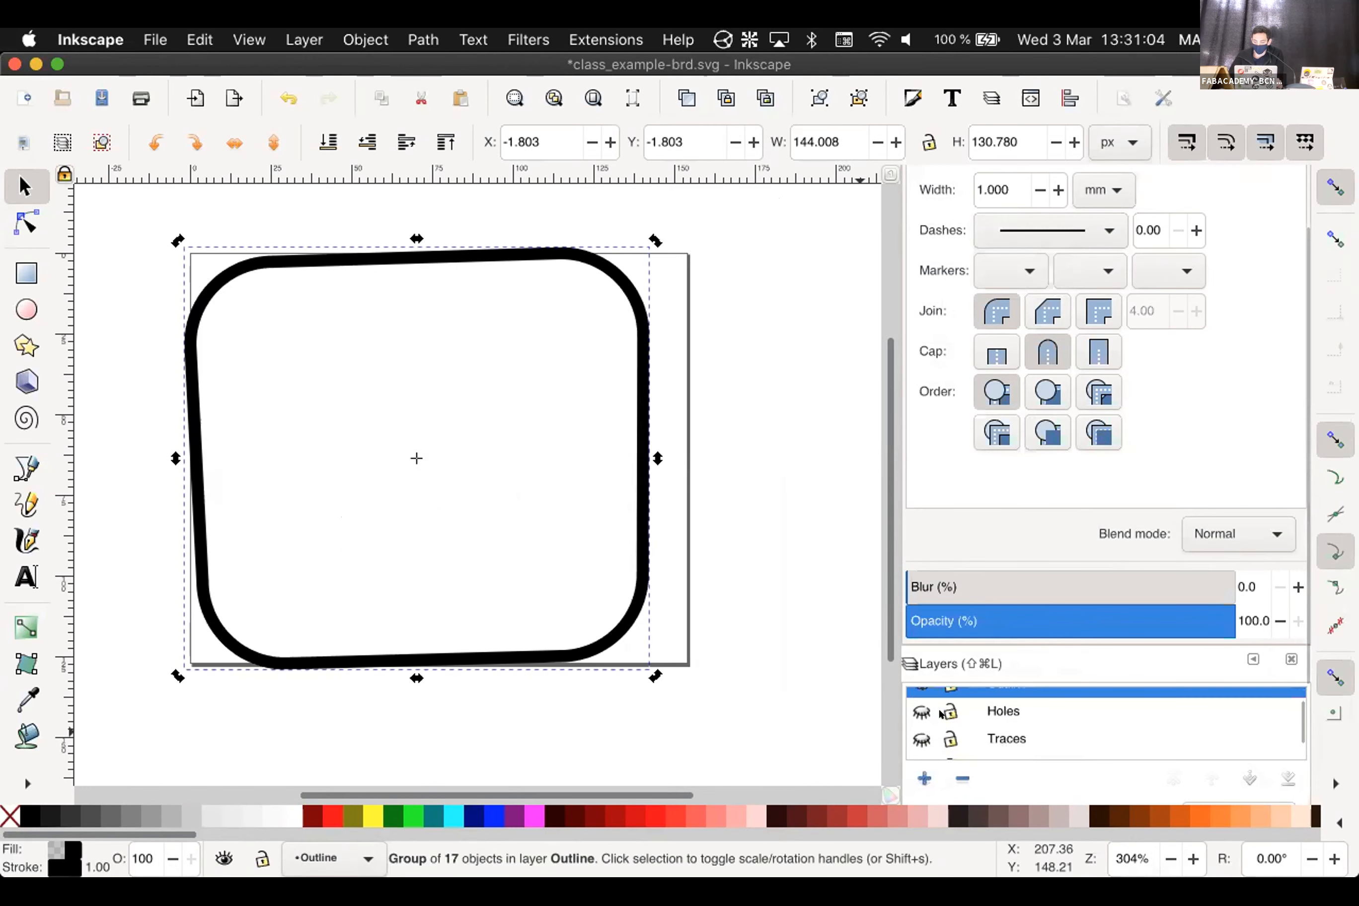
scroll(956, 713, up, 2)
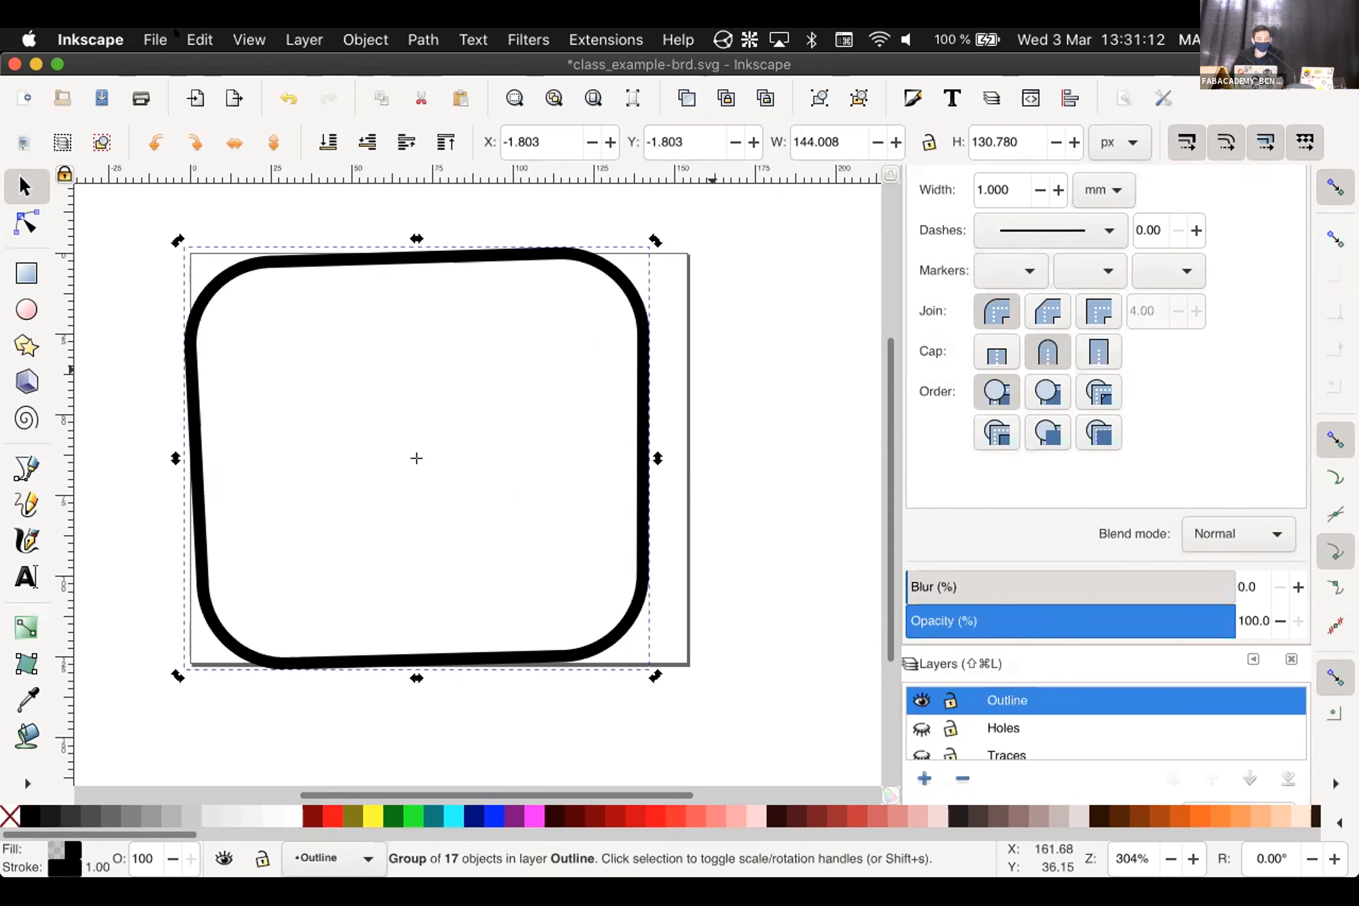
Open the PNG export settings and set a Custom export area around the board outline
click(155, 37)
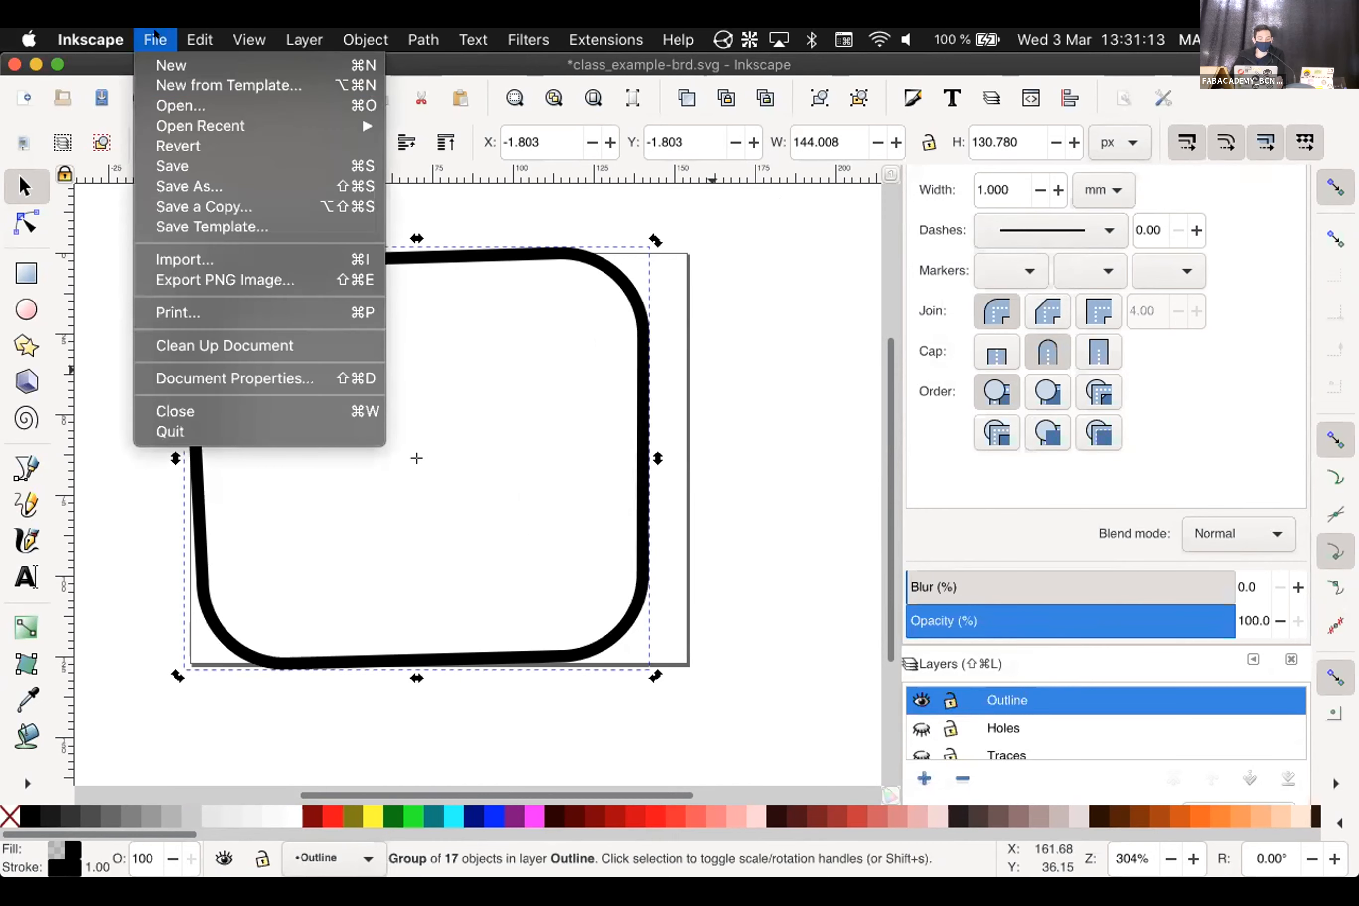
click(230, 279)
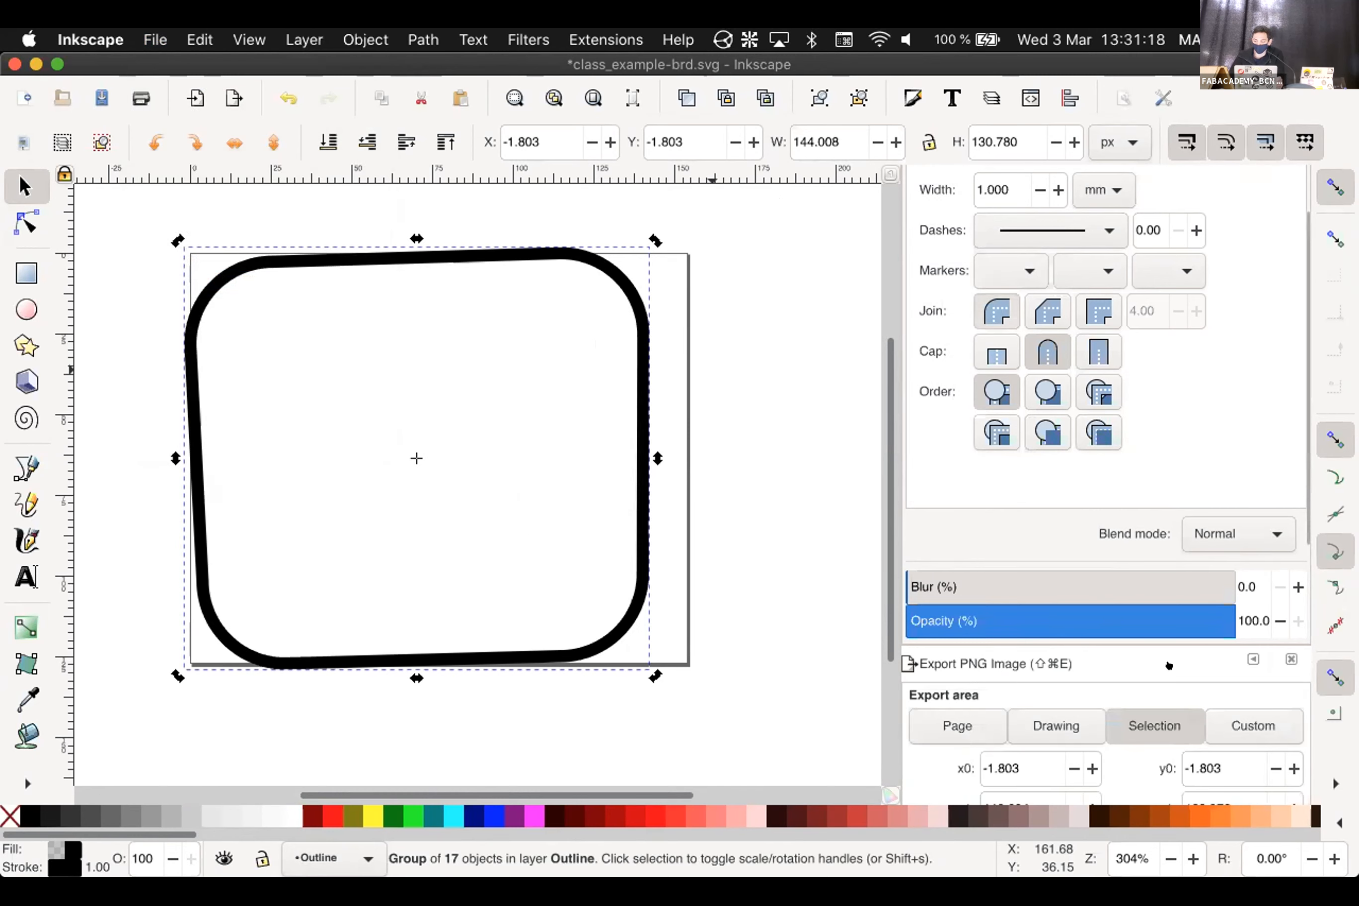
scroll(1165, 645, up, 3)
scroll(1148, 612, down, 9)
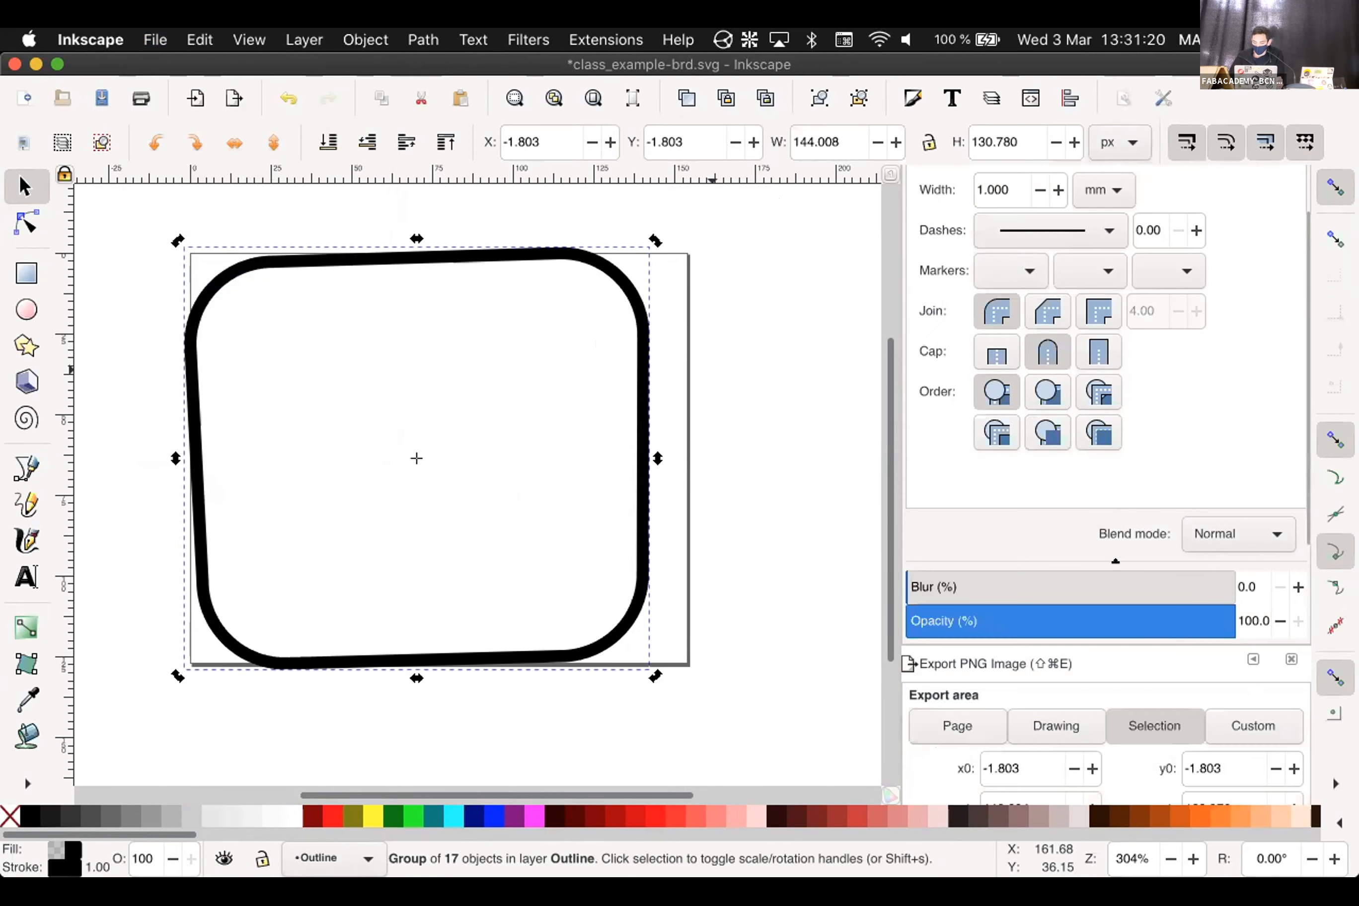
scroll(1115, 716, down, 12)
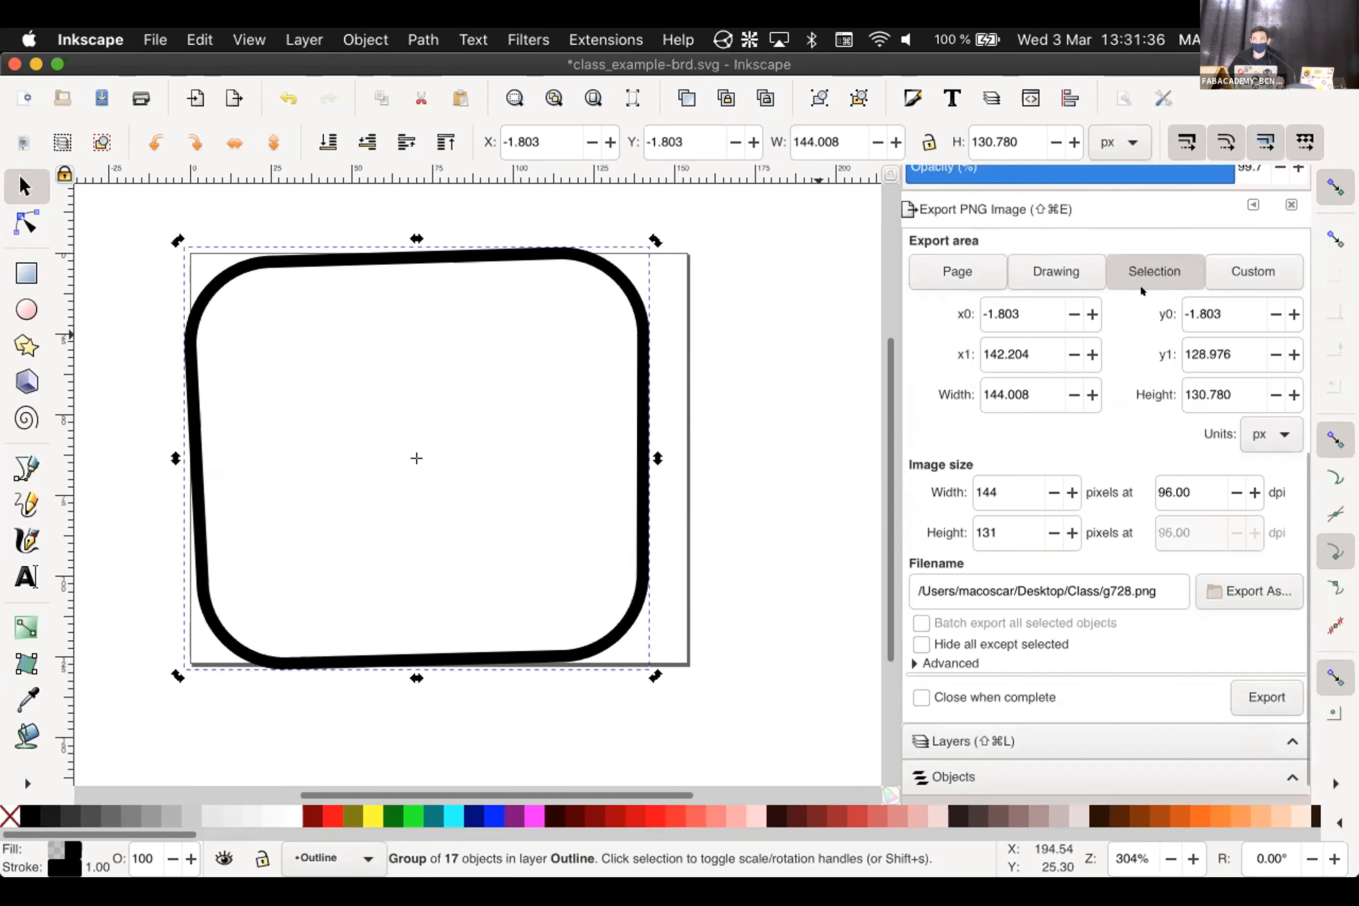
click(595, 268)
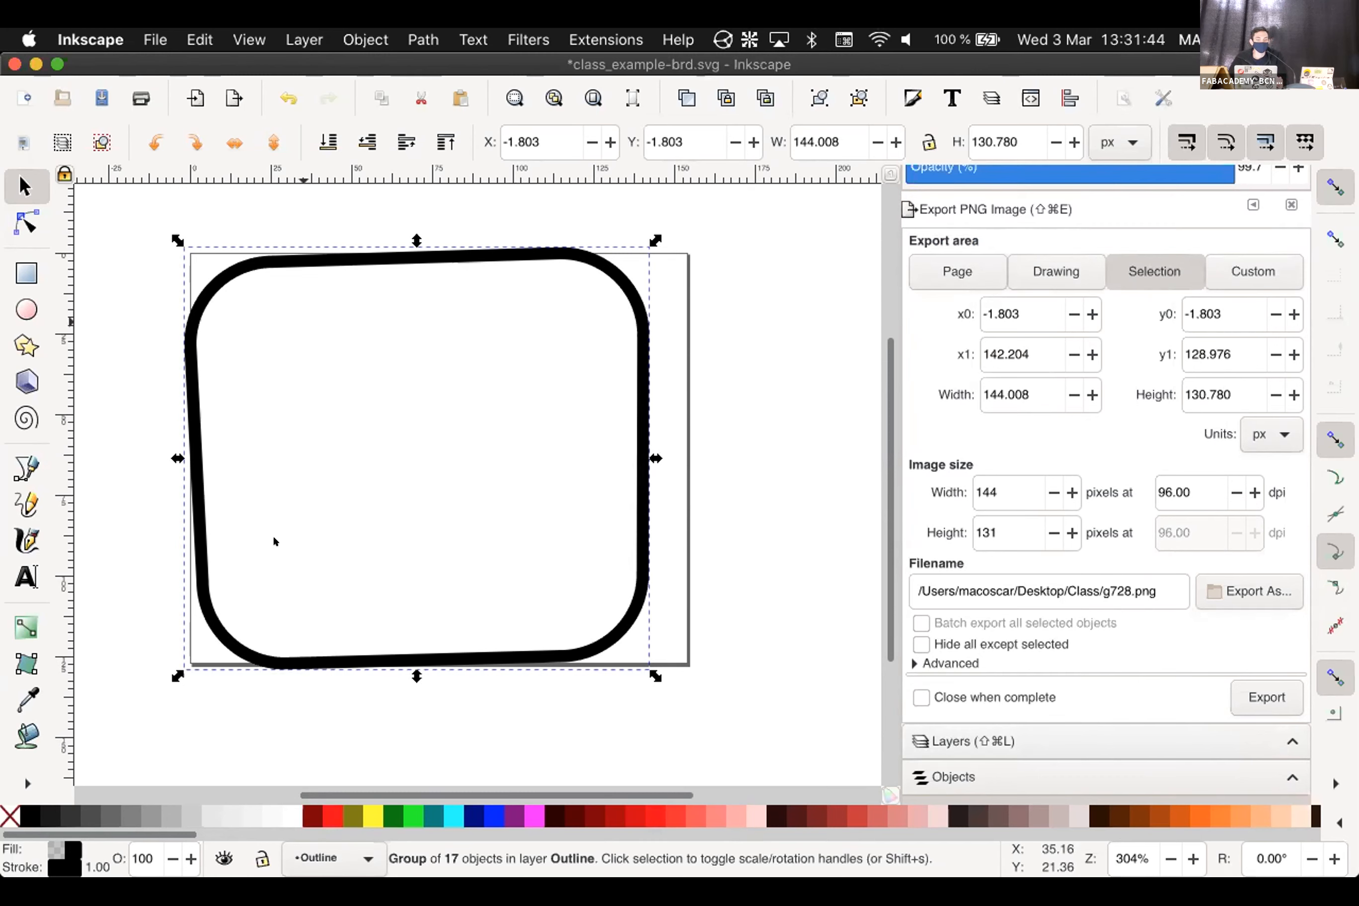
click(1230, 273)
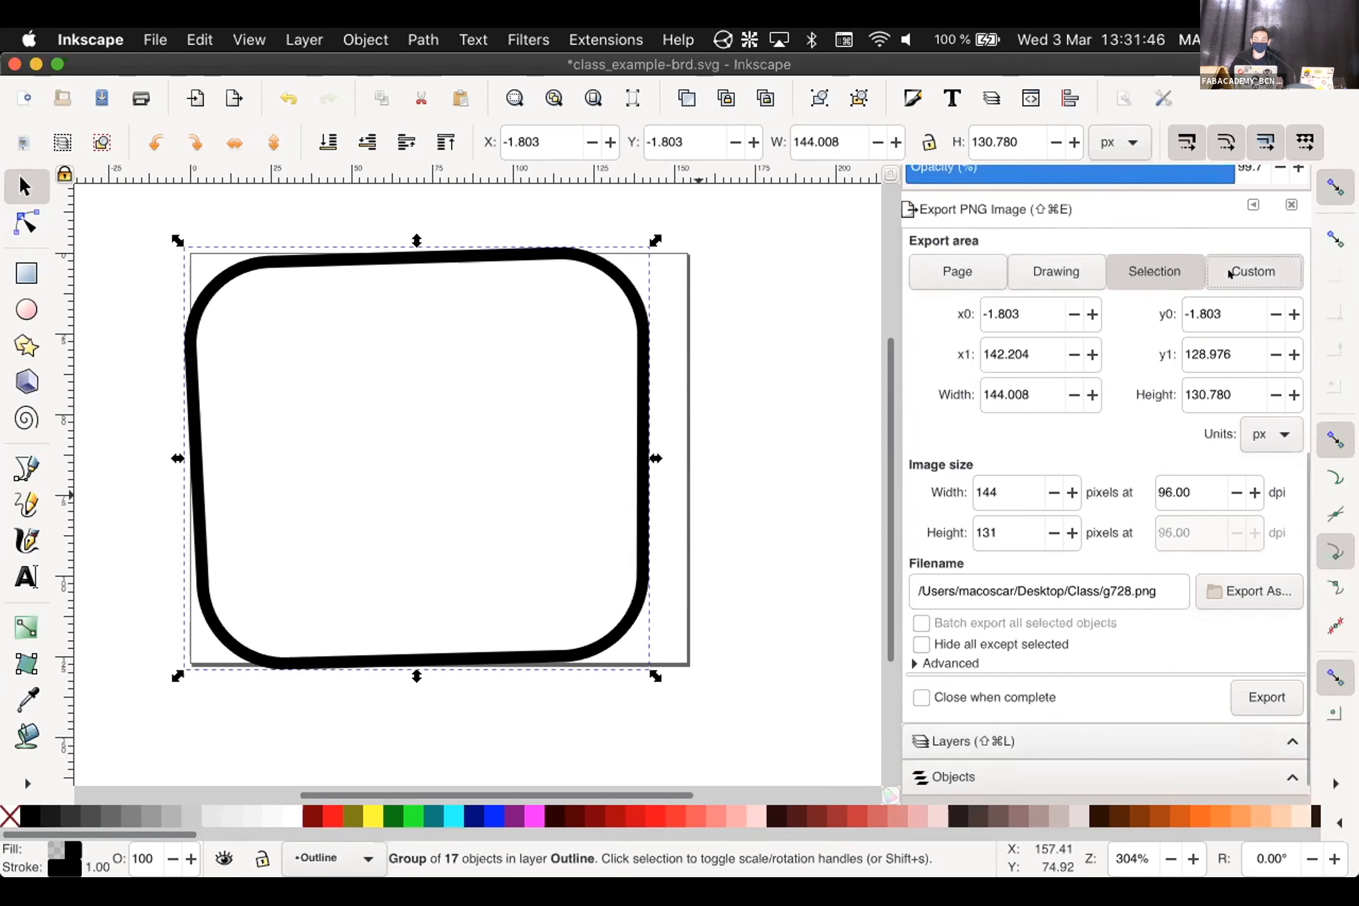
click(753, 388)
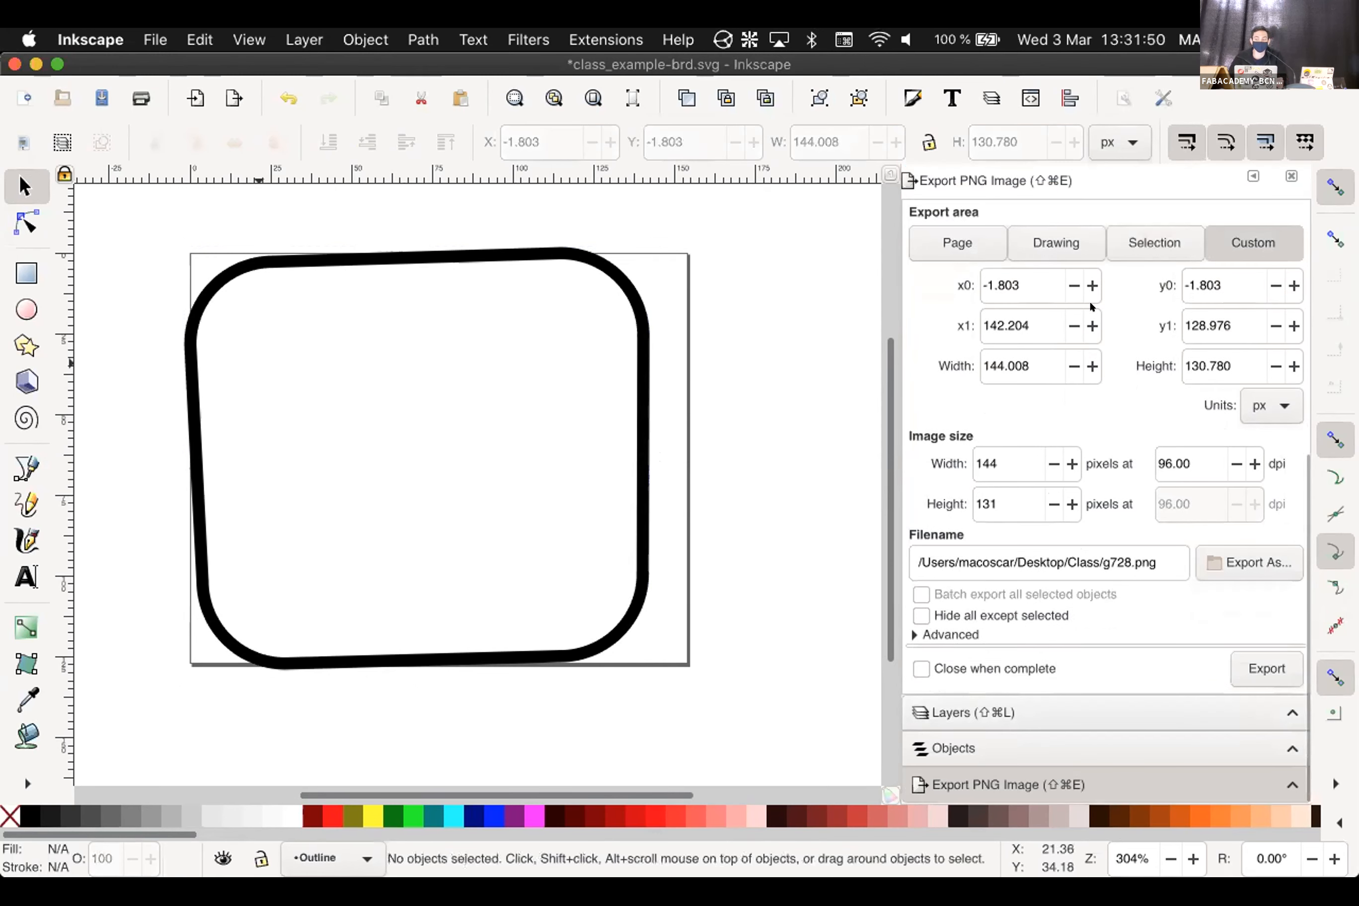
click(1175, 241)
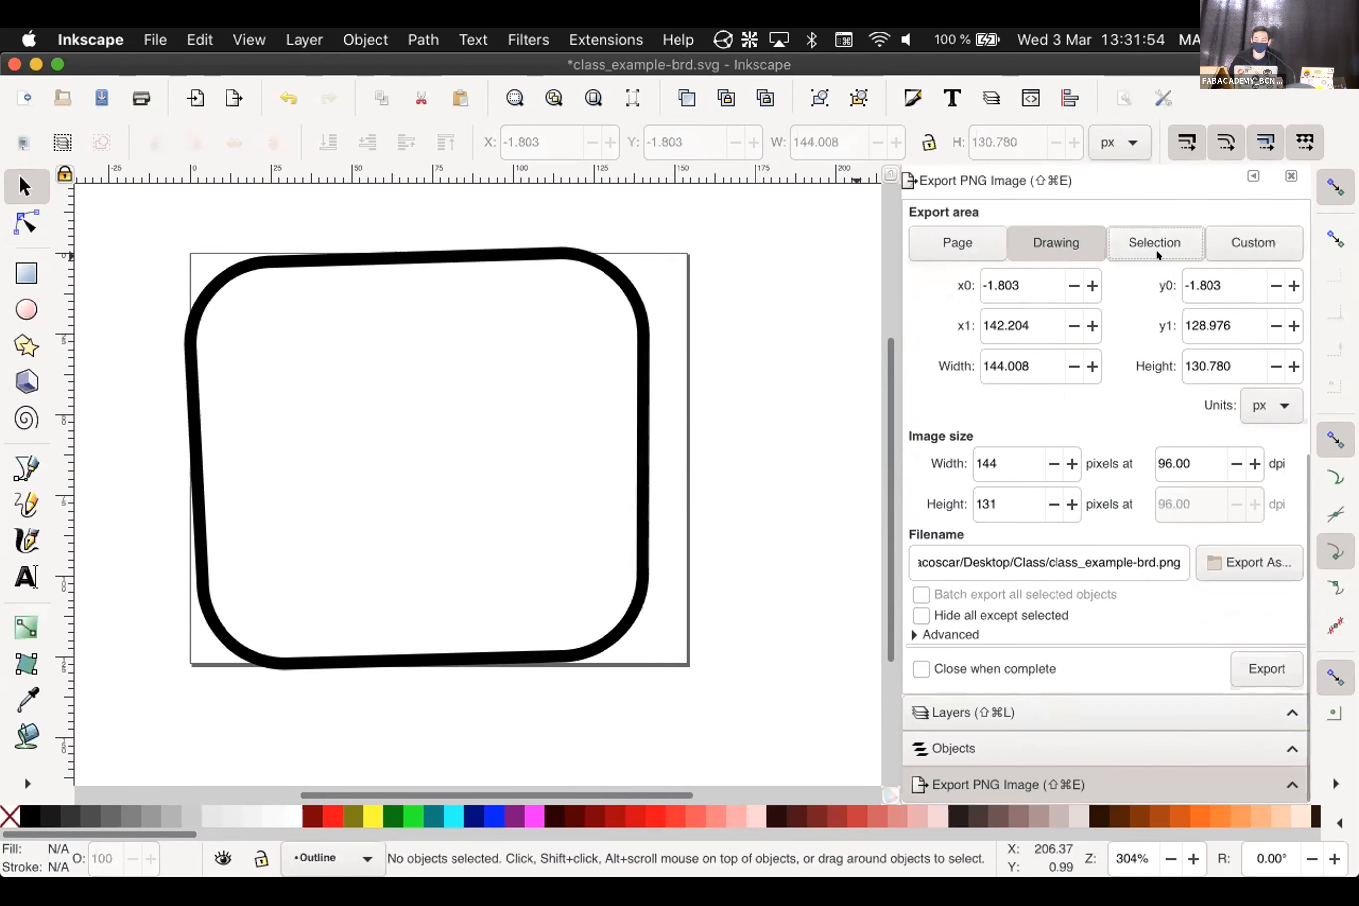
click(617, 278)
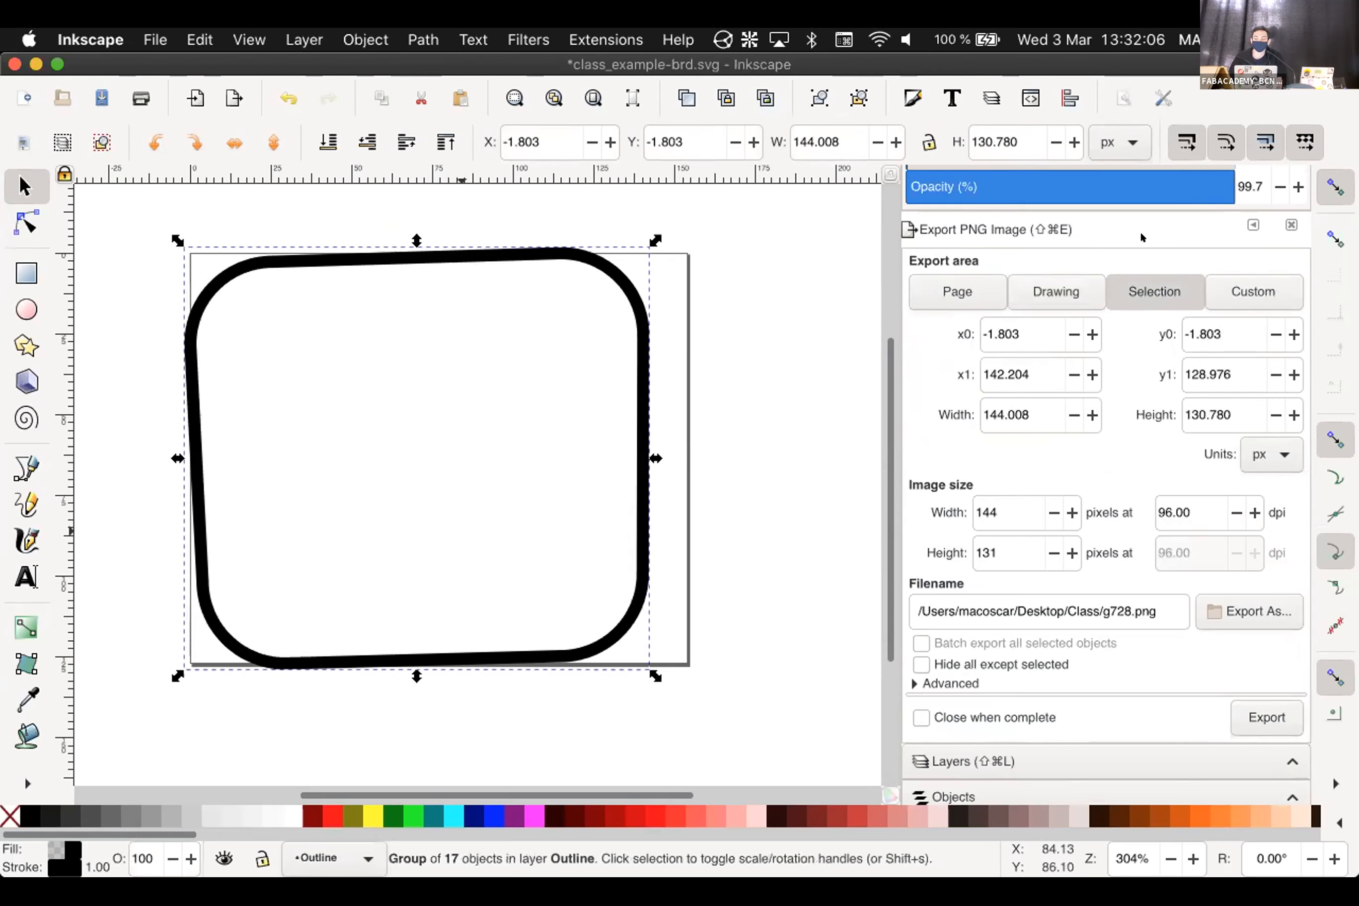
click(1213, 291)
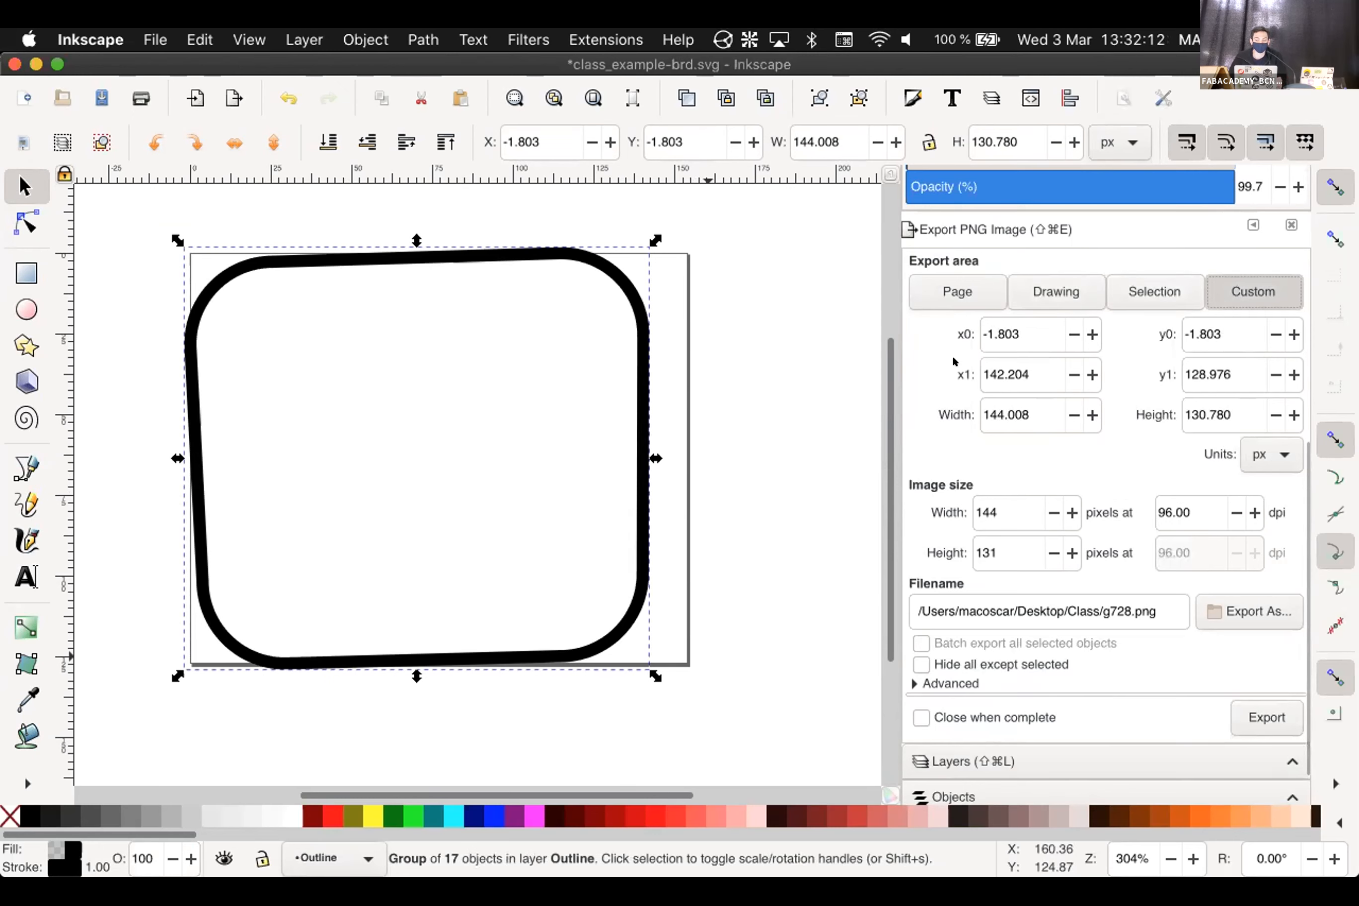
click(697, 391)
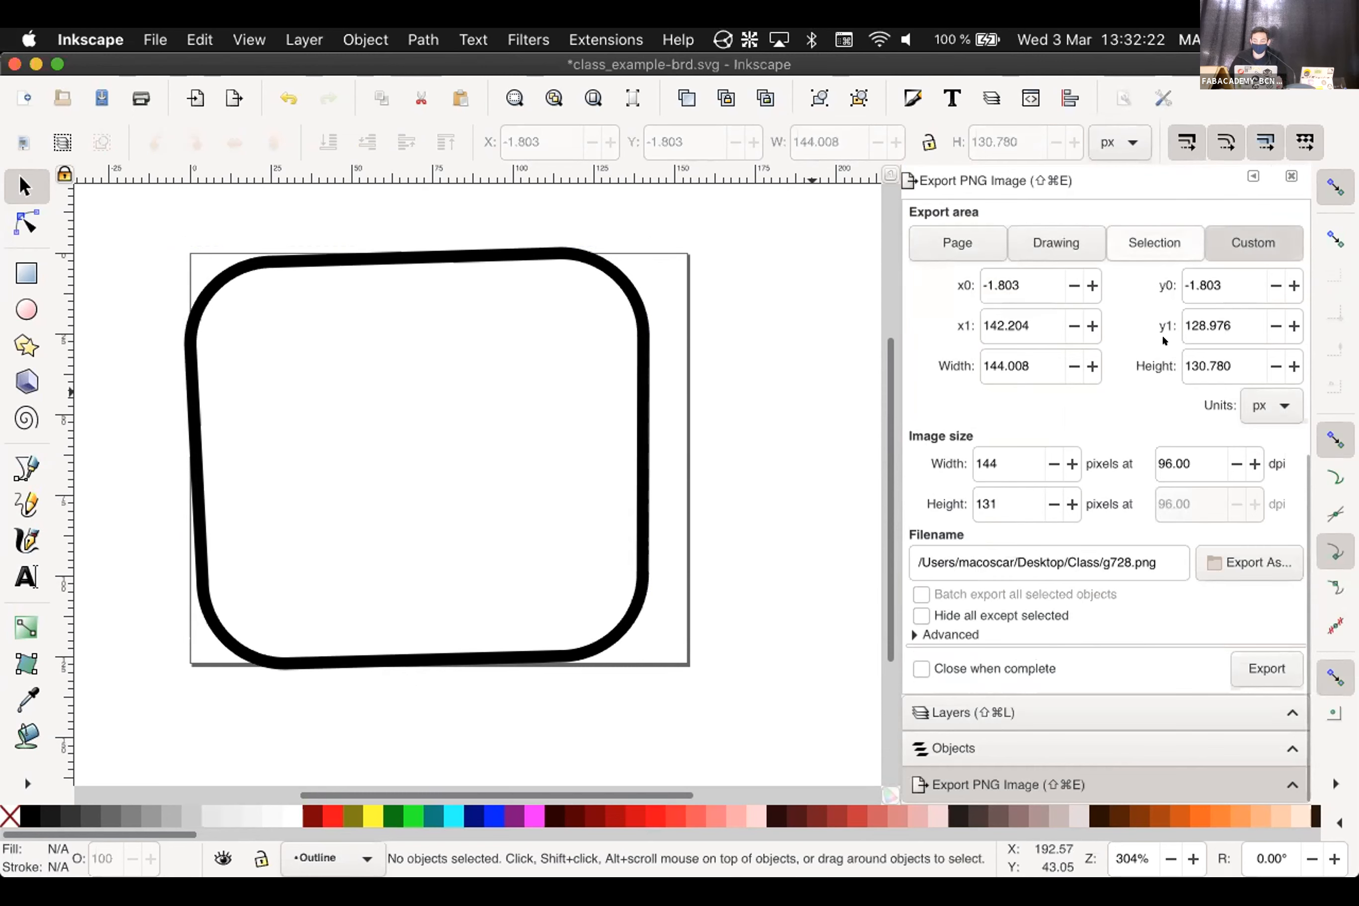
Set the export resolution to 1000 dpi and select g728 in the export filename
double_click(1196, 463)
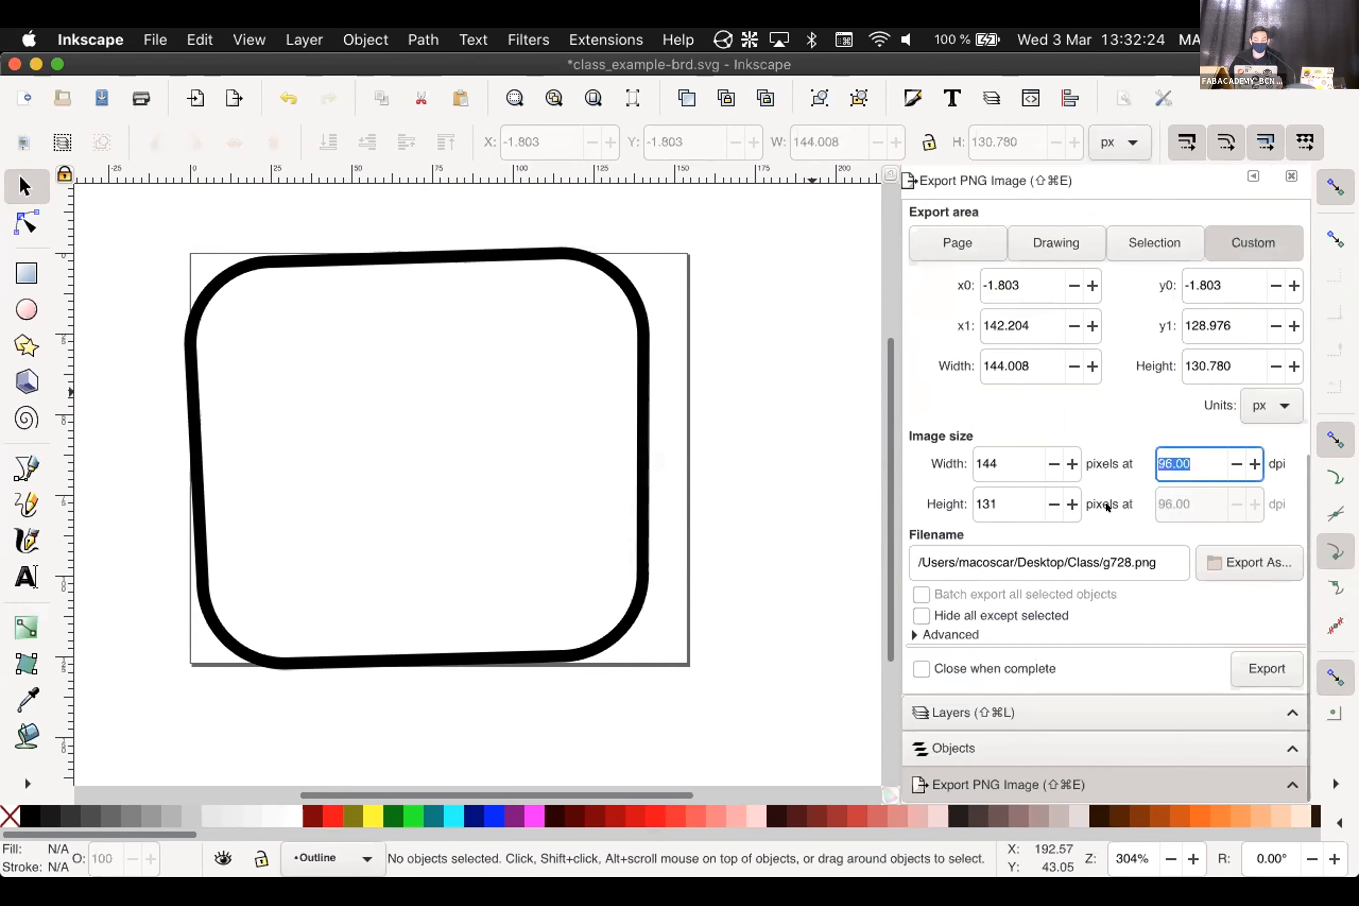
text(0)
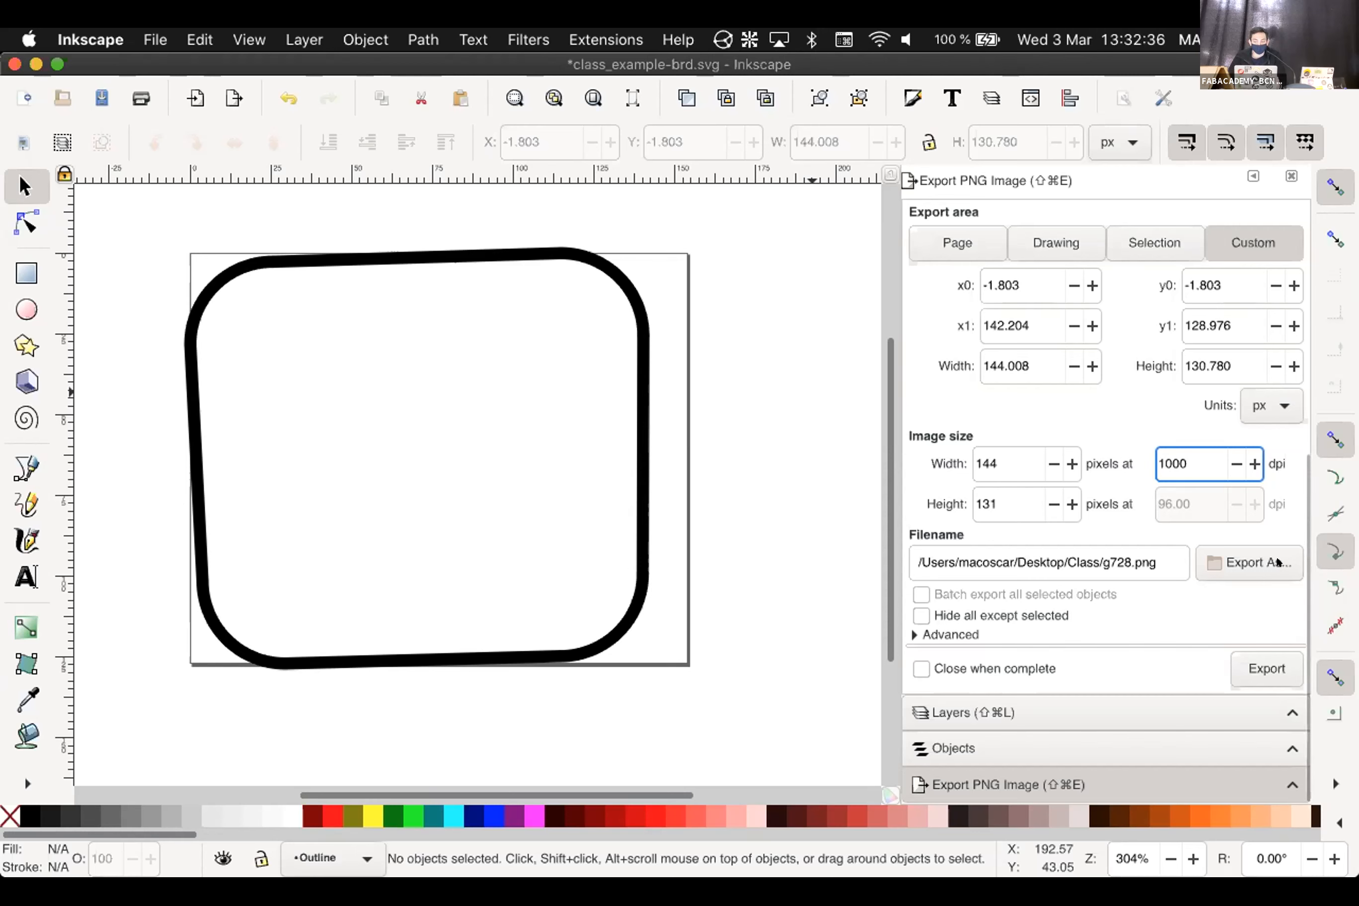
drag(1159, 561, 1061, 559)
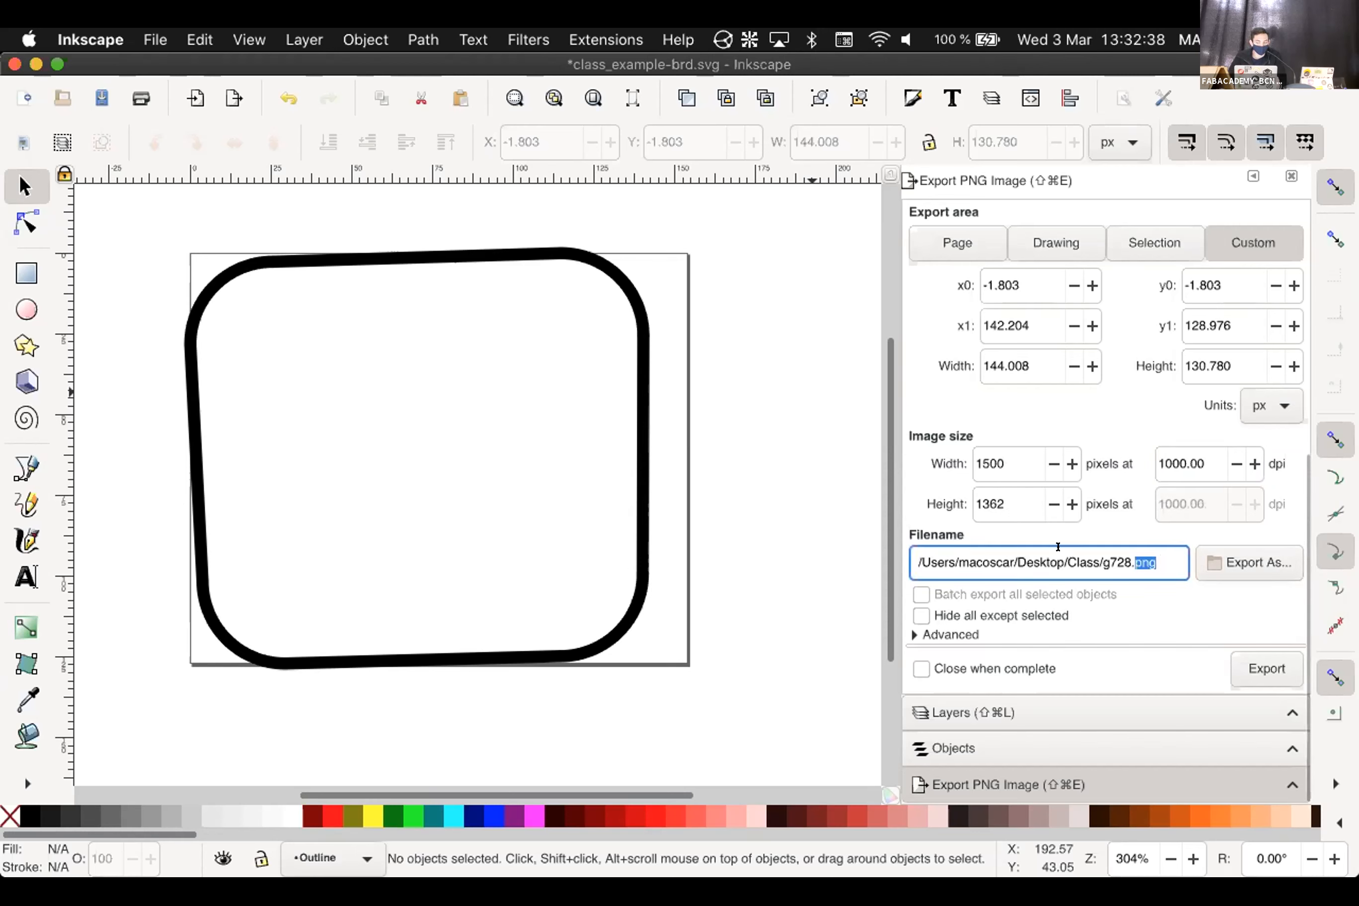
click(1105, 561)
triple_click(1105, 559)
click(1108, 560)
double_click(1109, 560)
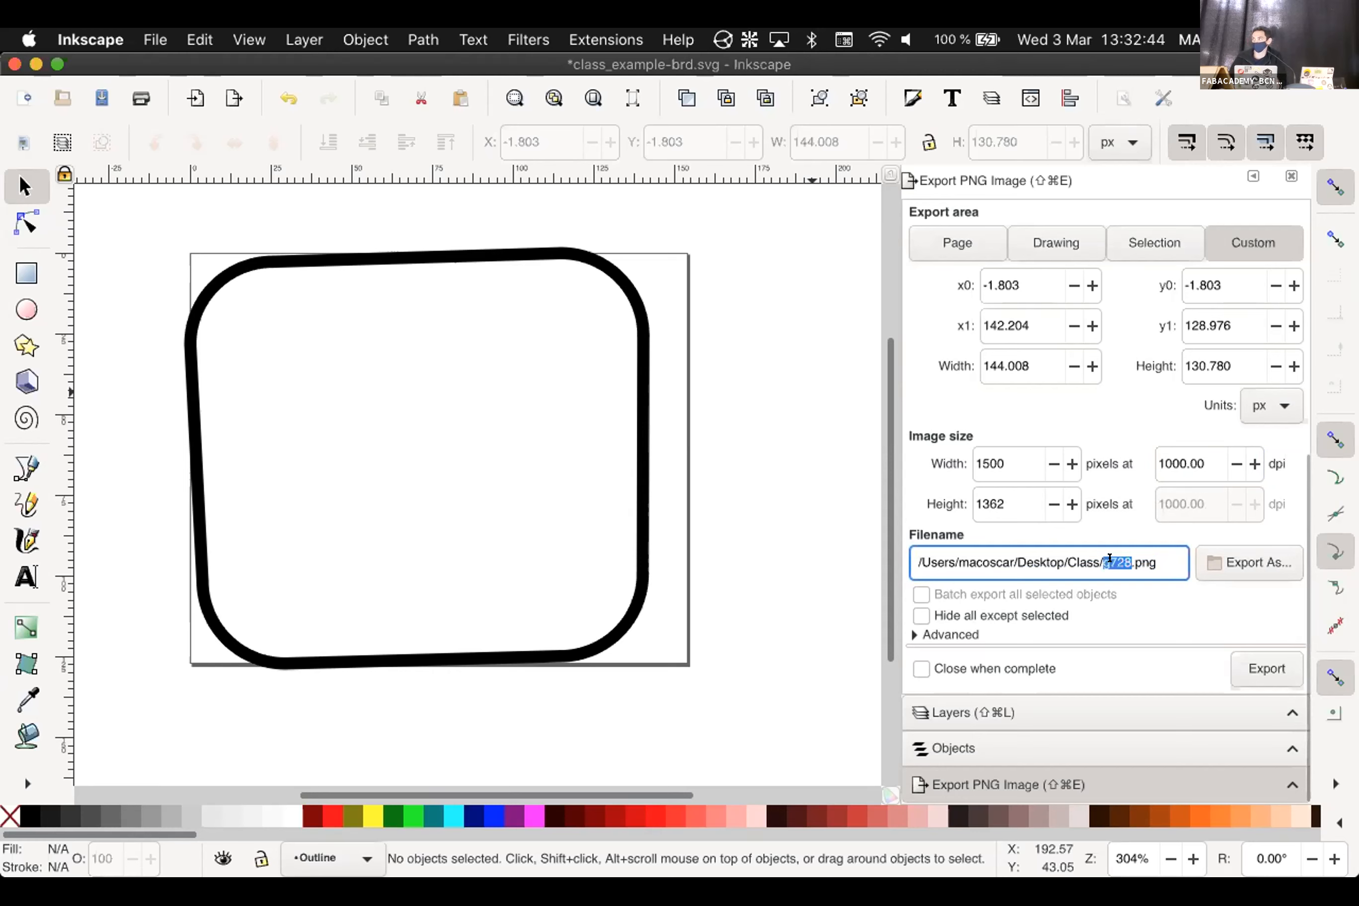
In the export file chooser, create a new folder named Manual Exports inside Class
click(1228, 560)
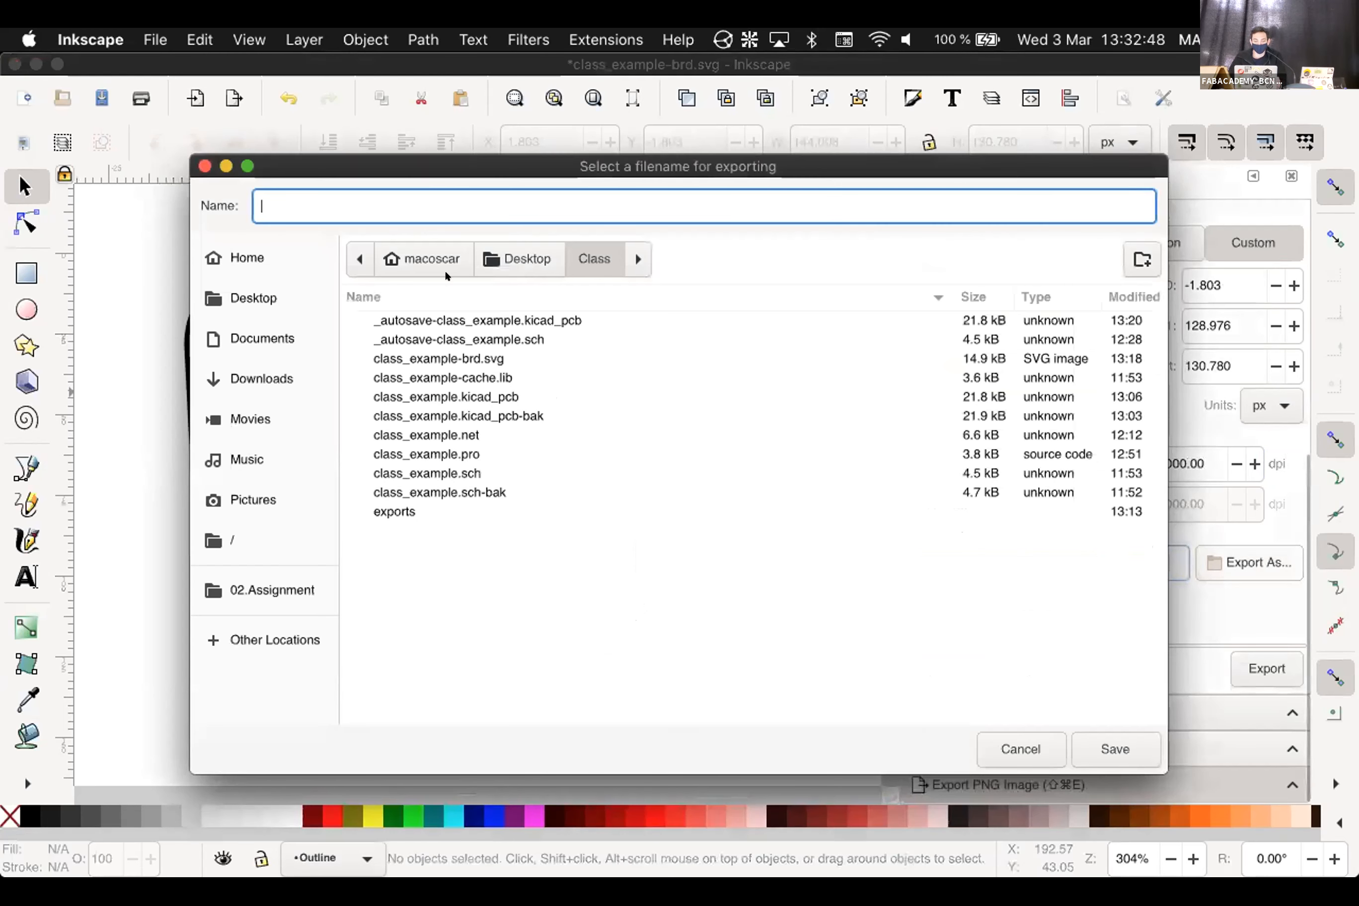
right_click(567, 521)
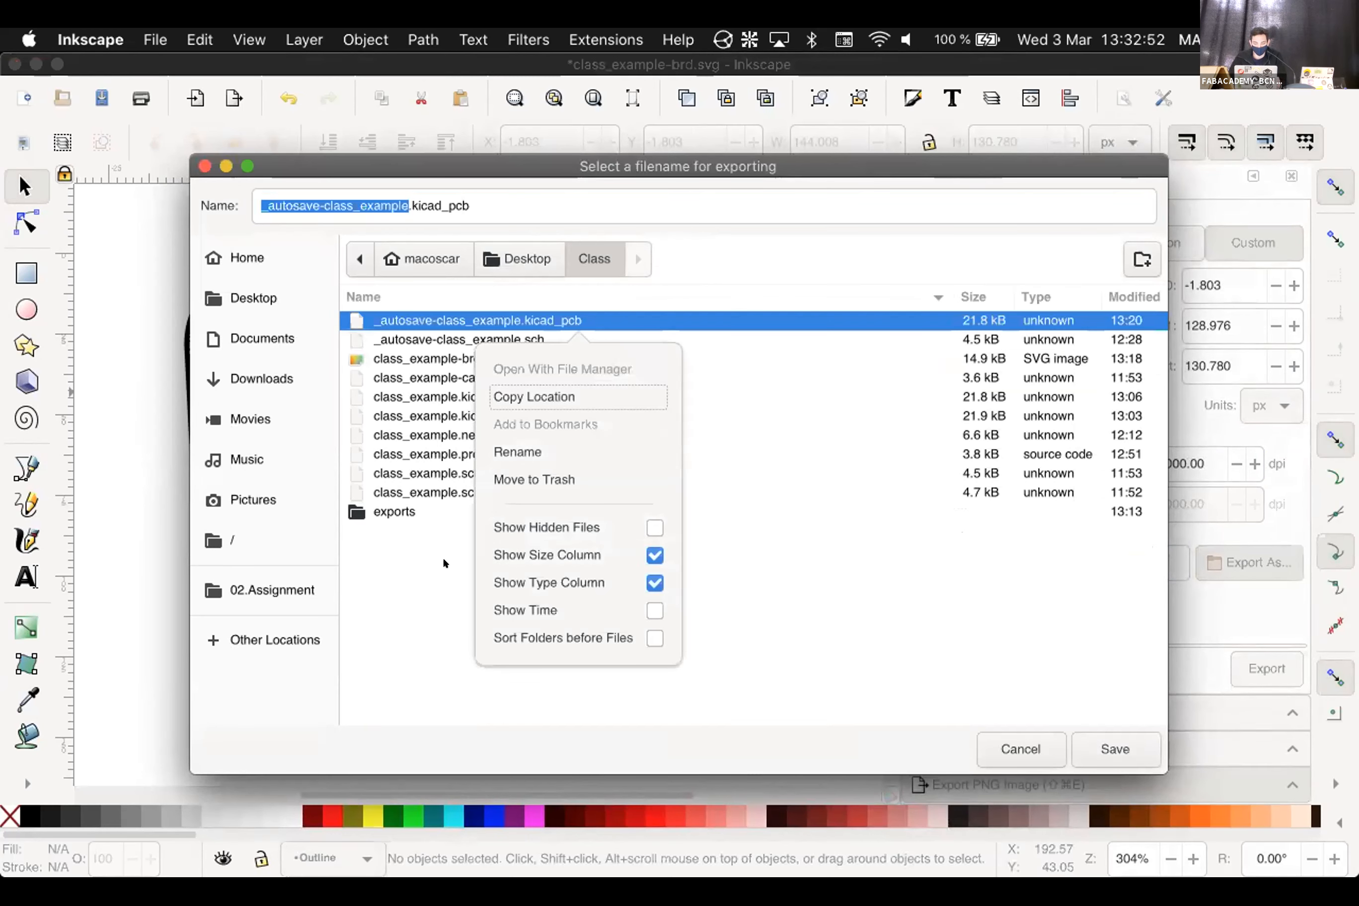
click(412, 537)
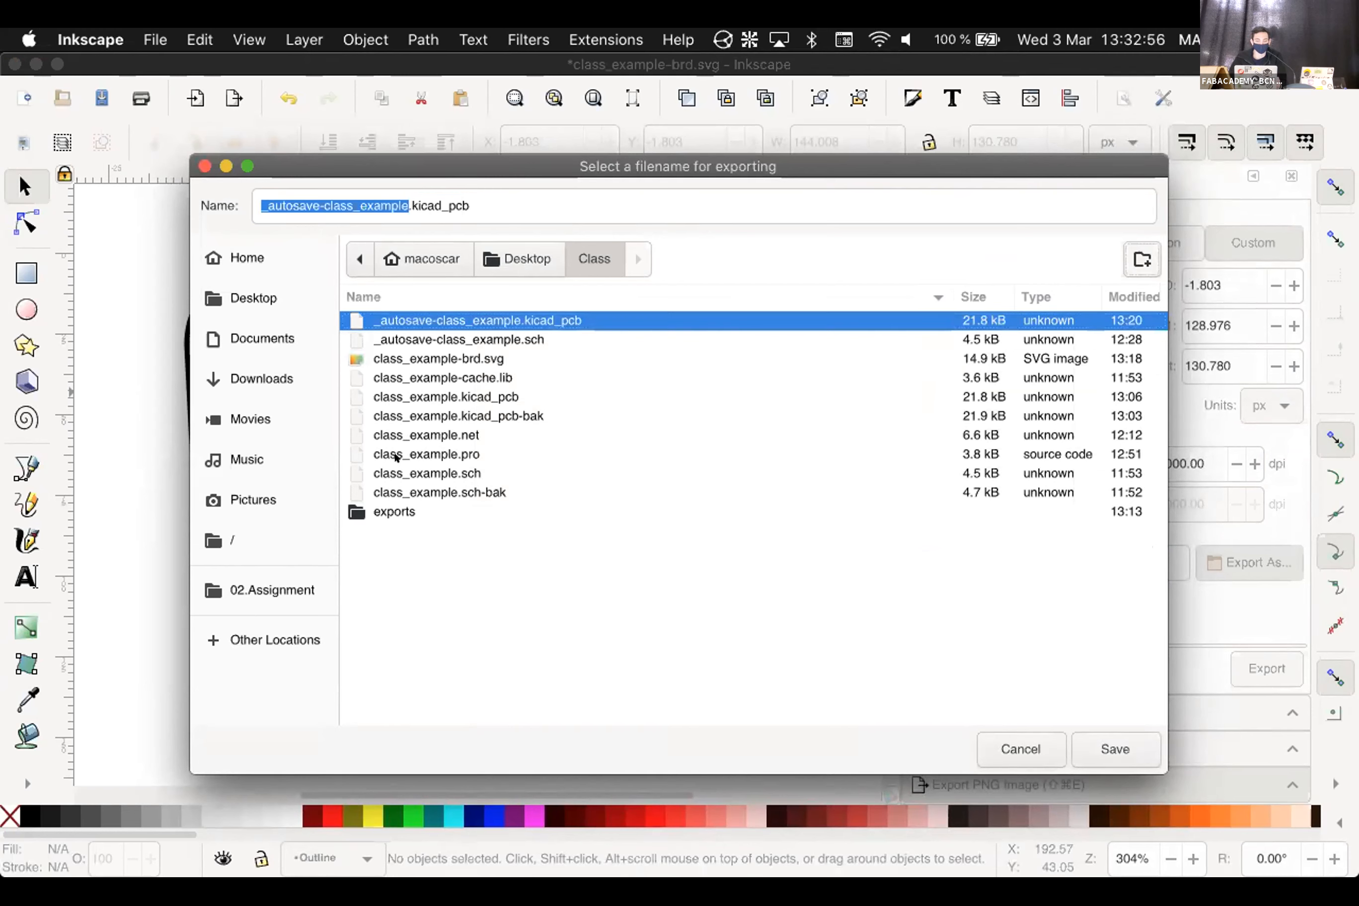
click(1141, 259)
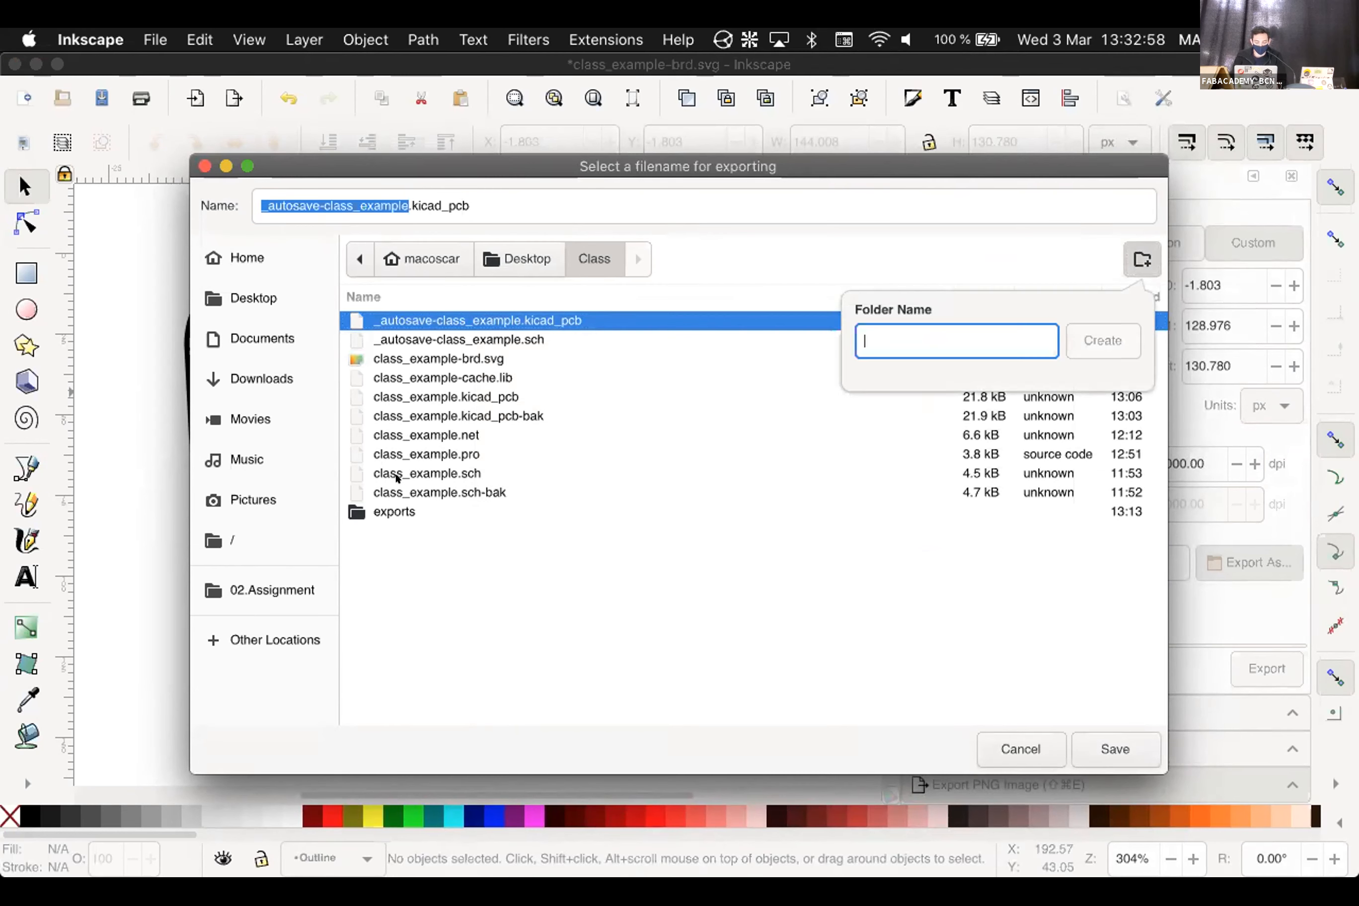
text(Exports )
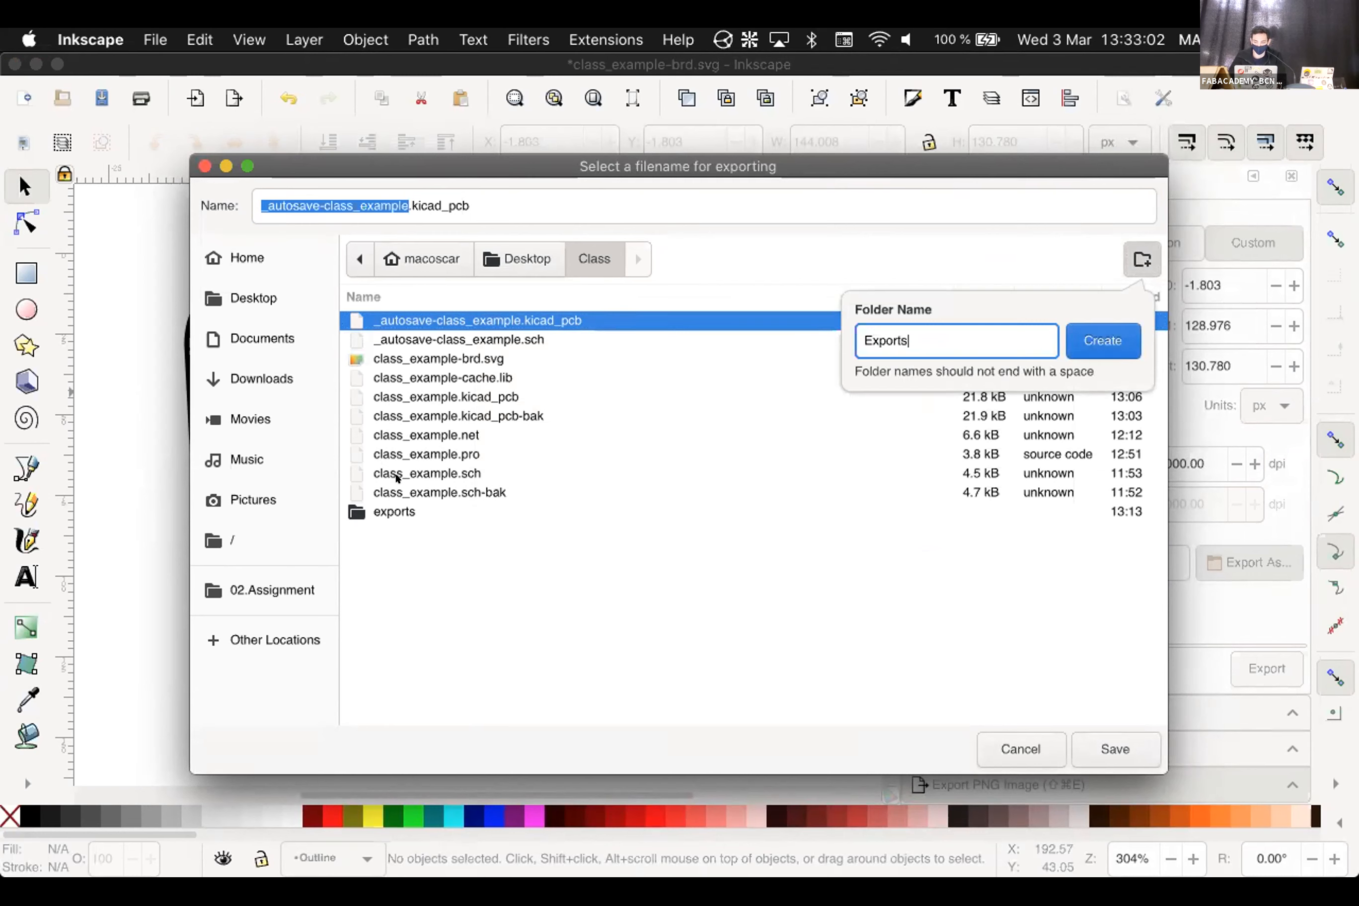
text(Manual)
key(Return)
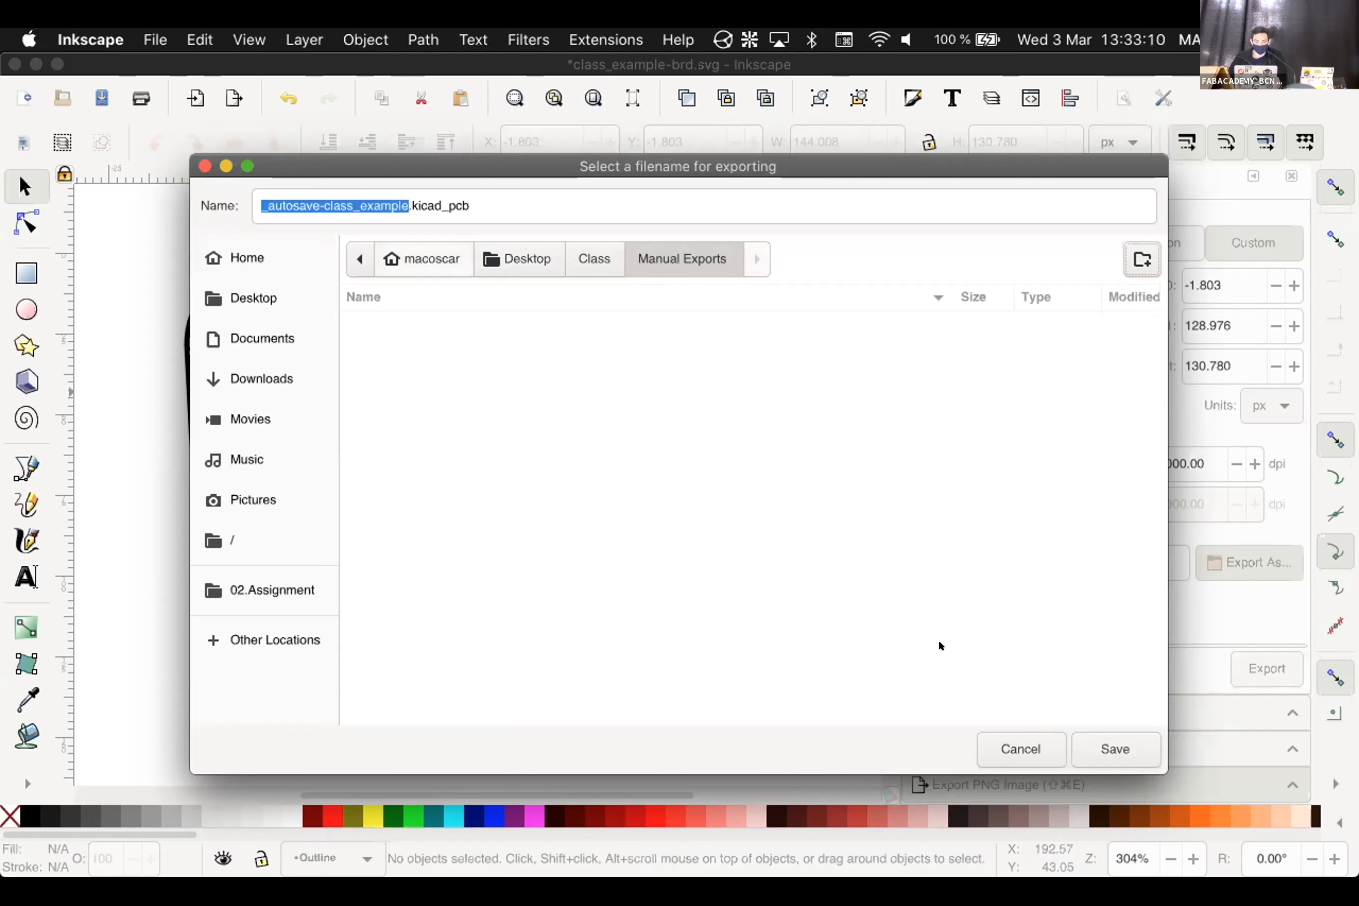
Choose the Manual Exports folder and set the export file name to Outline
click(1092, 738)
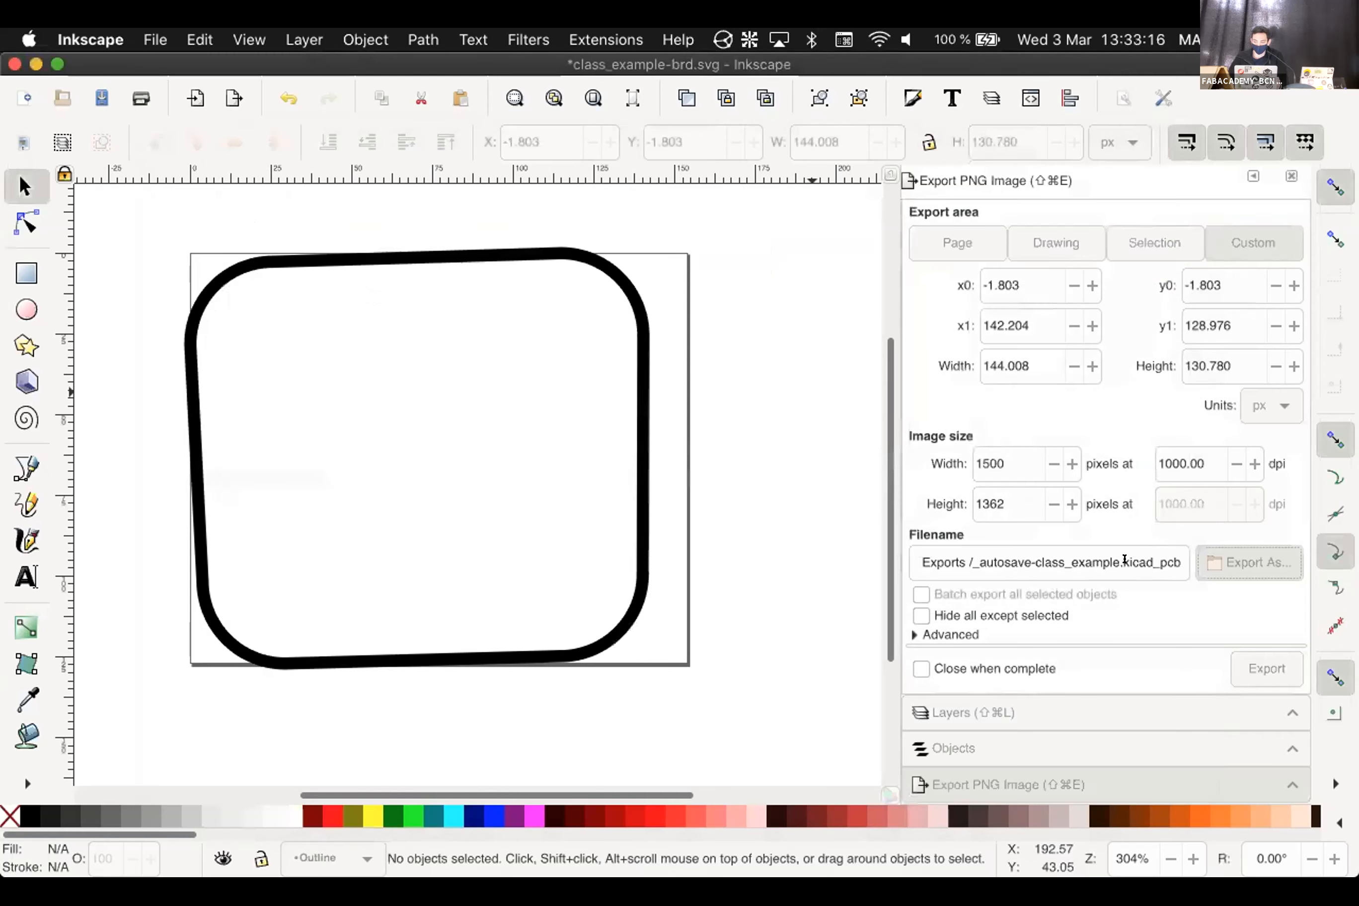
click(1247, 565)
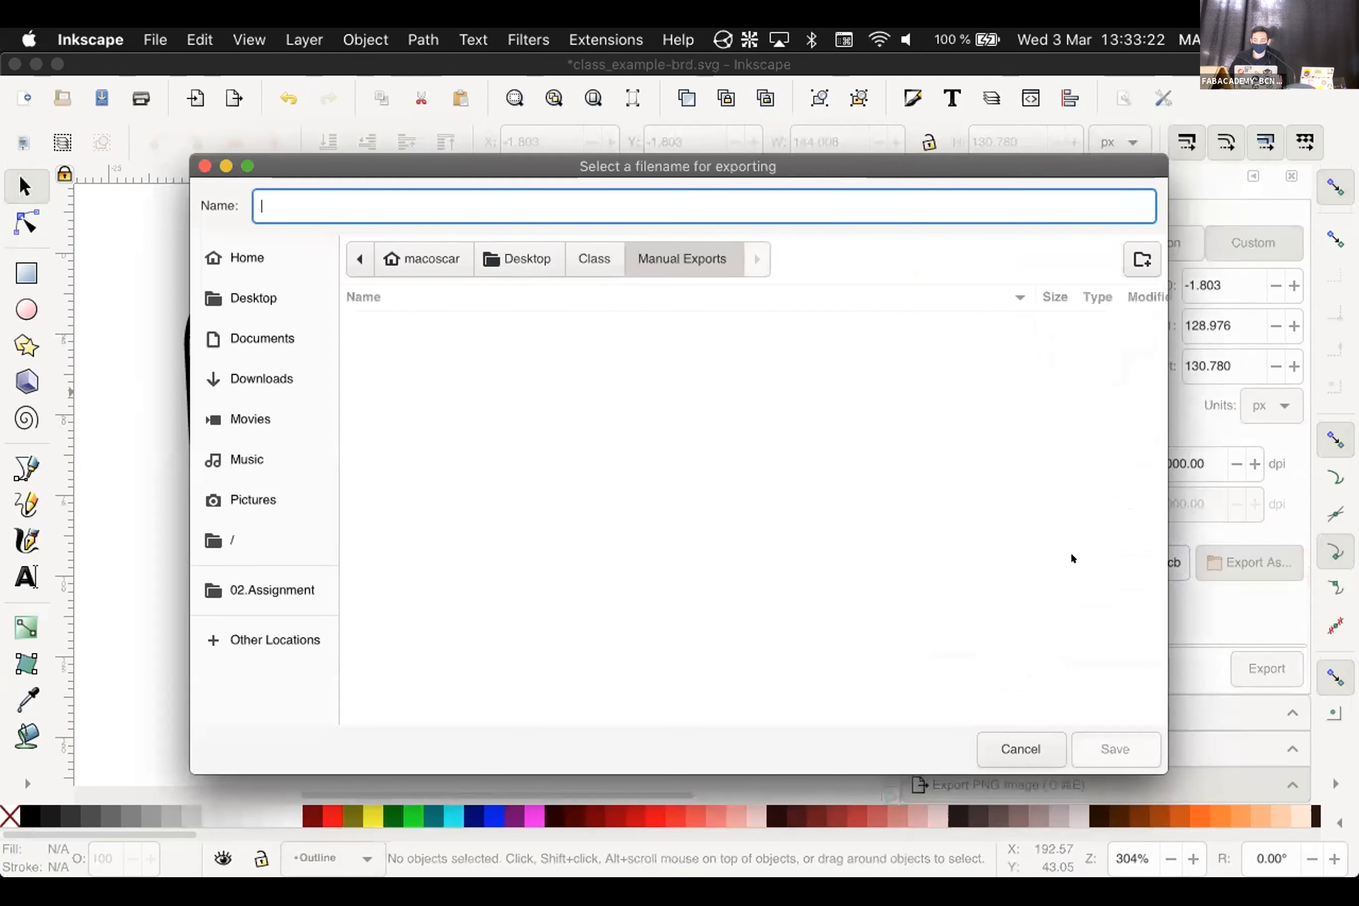
text(Outline)
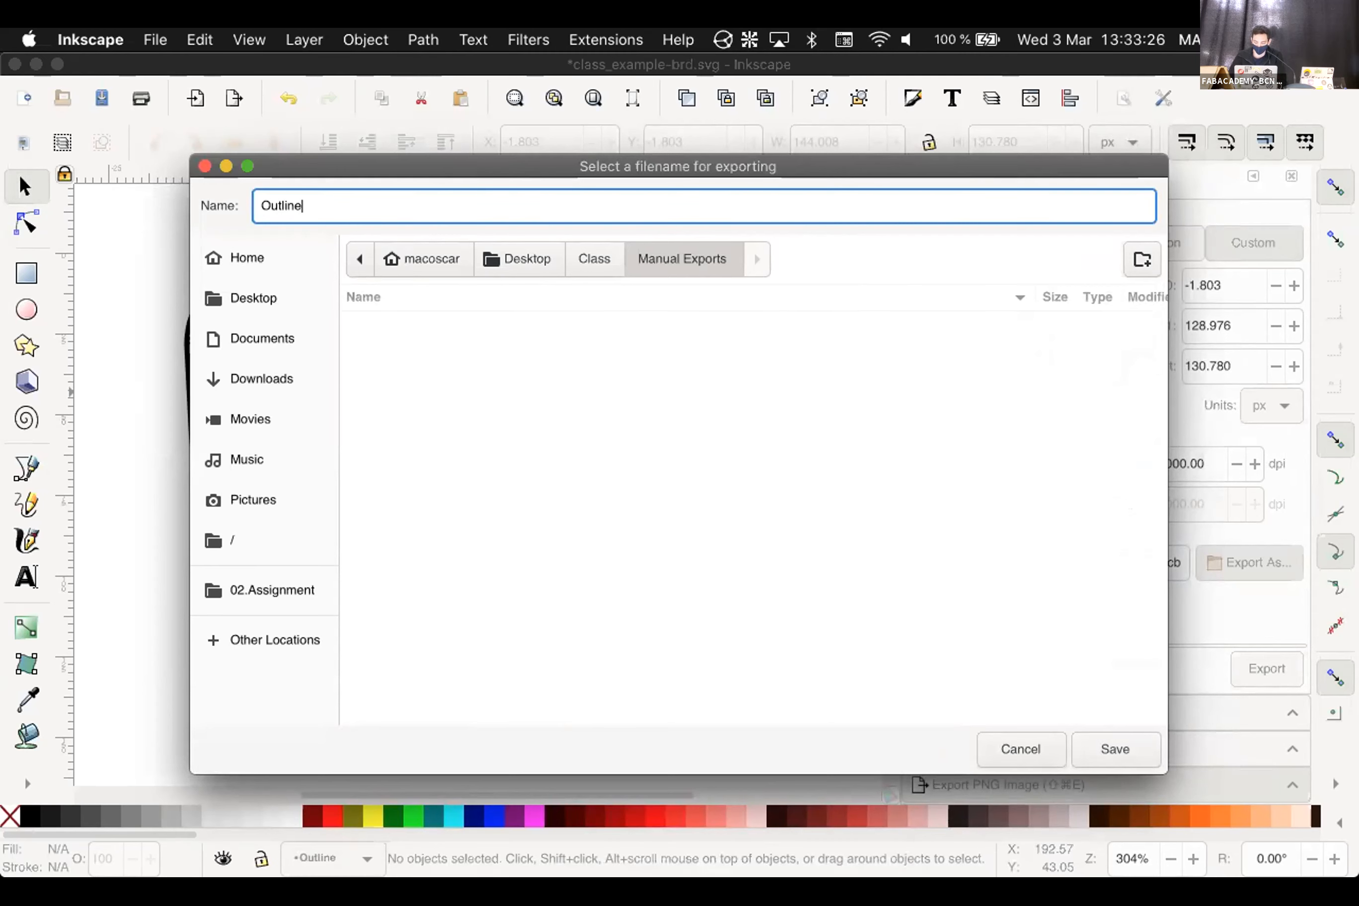
key(Return)
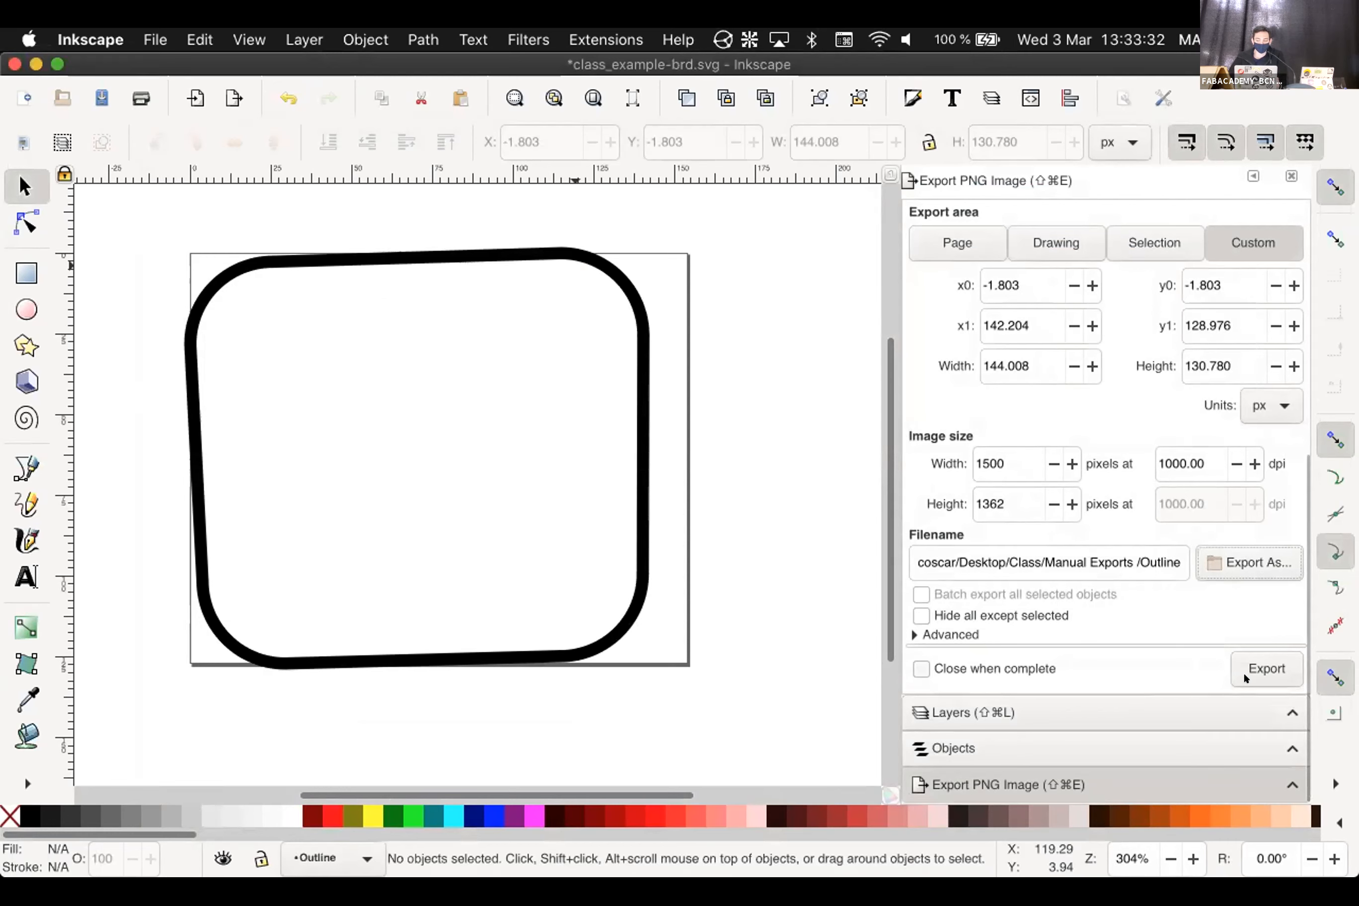
Export Outline.png, then make the Outline and Holes layers both visible
click(1257, 667)
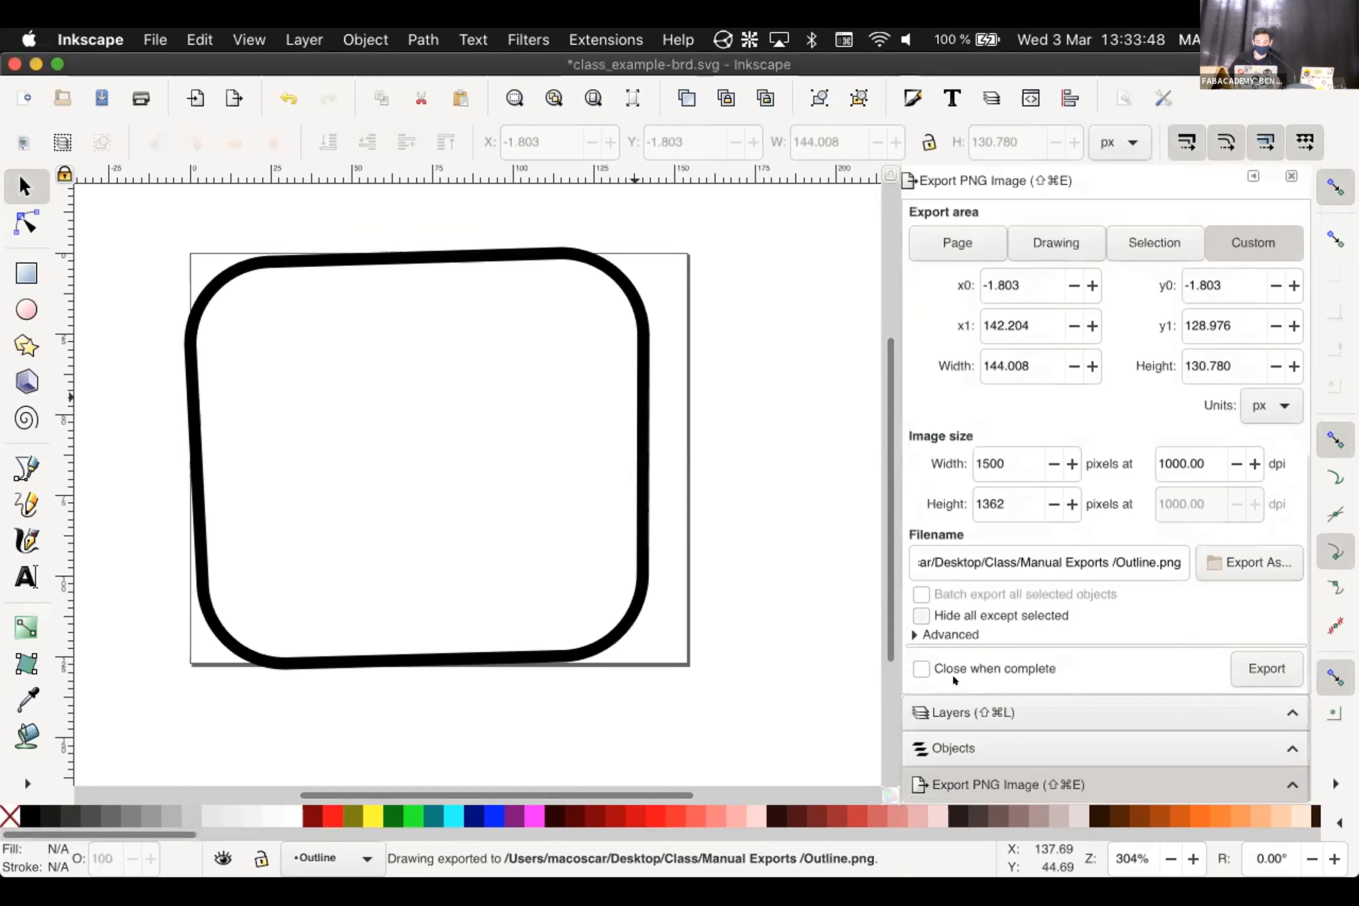
click(968, 722)
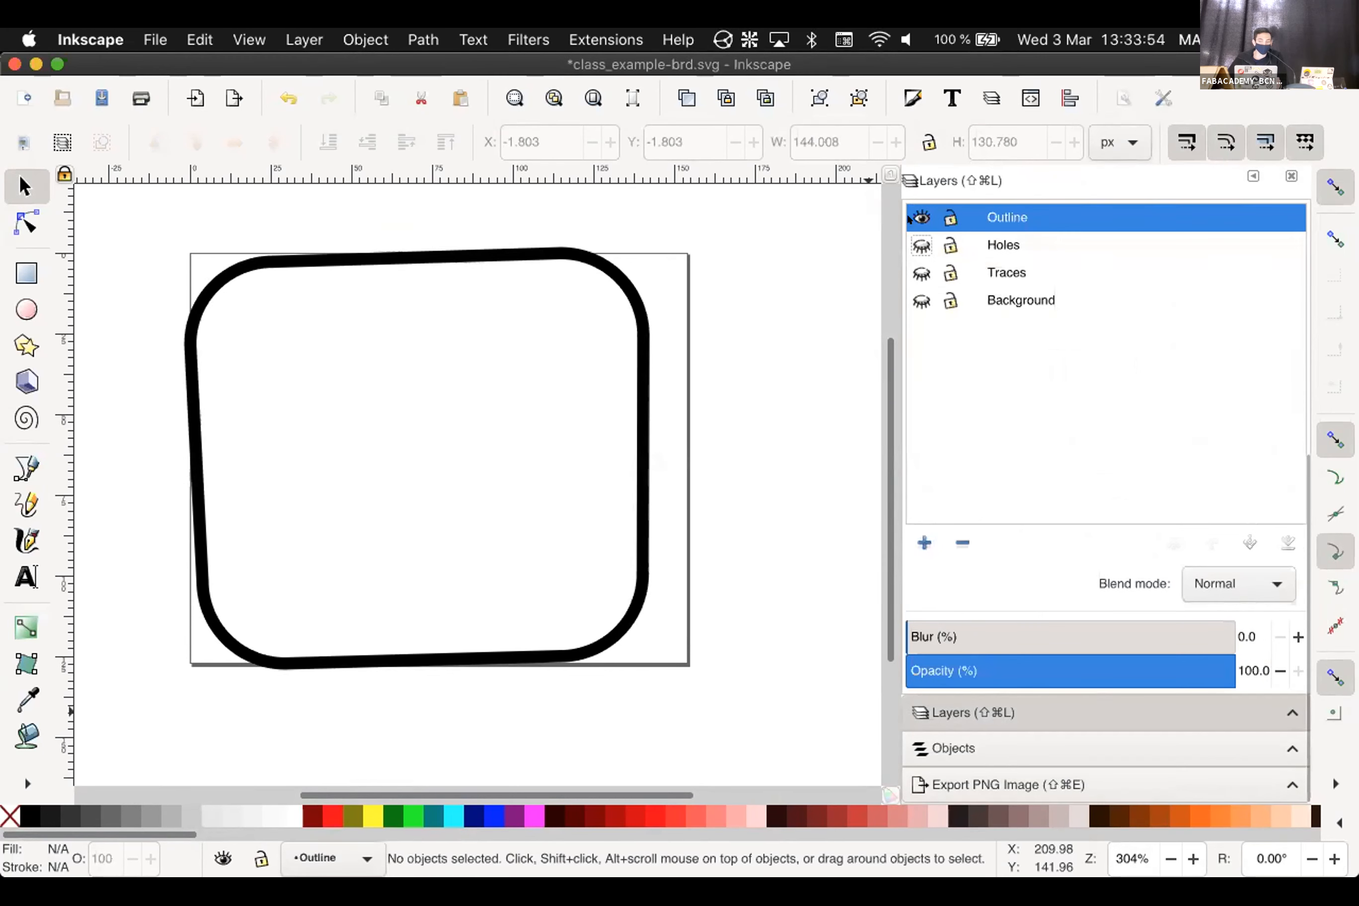
click(910, 219)
click(910, 240)
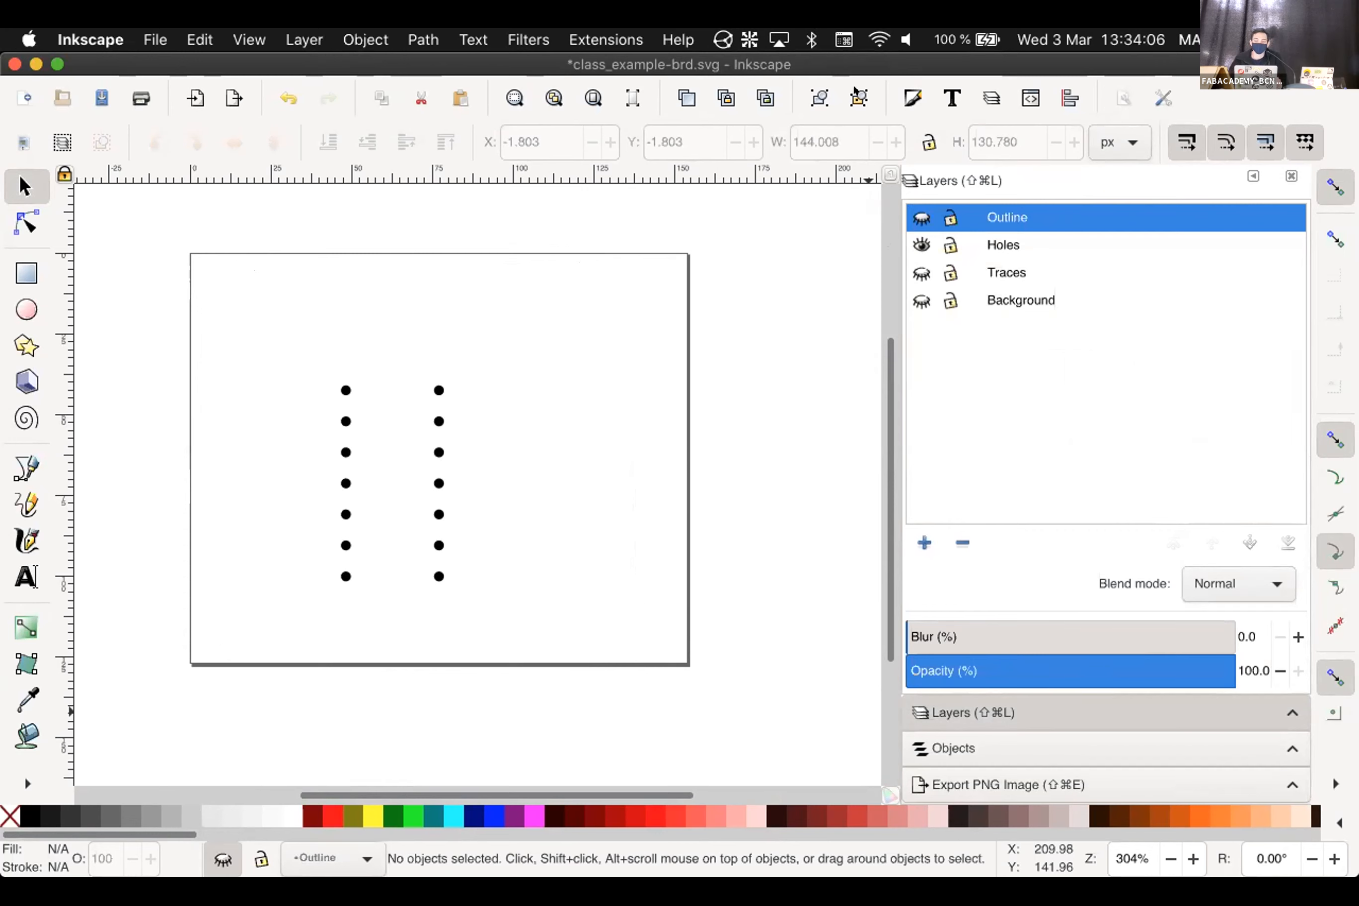
click(993, 783)
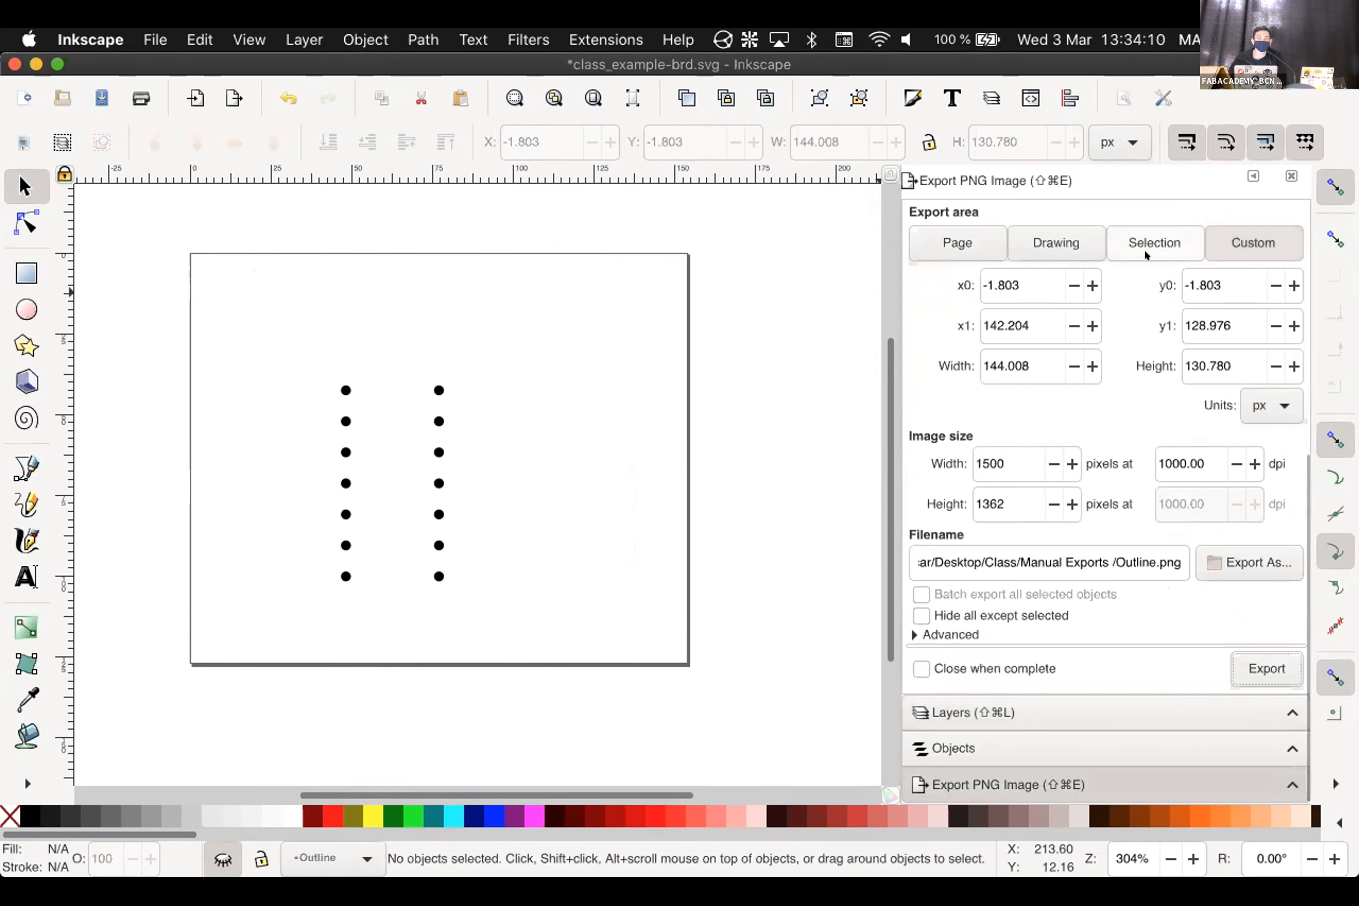
click(942, 713)
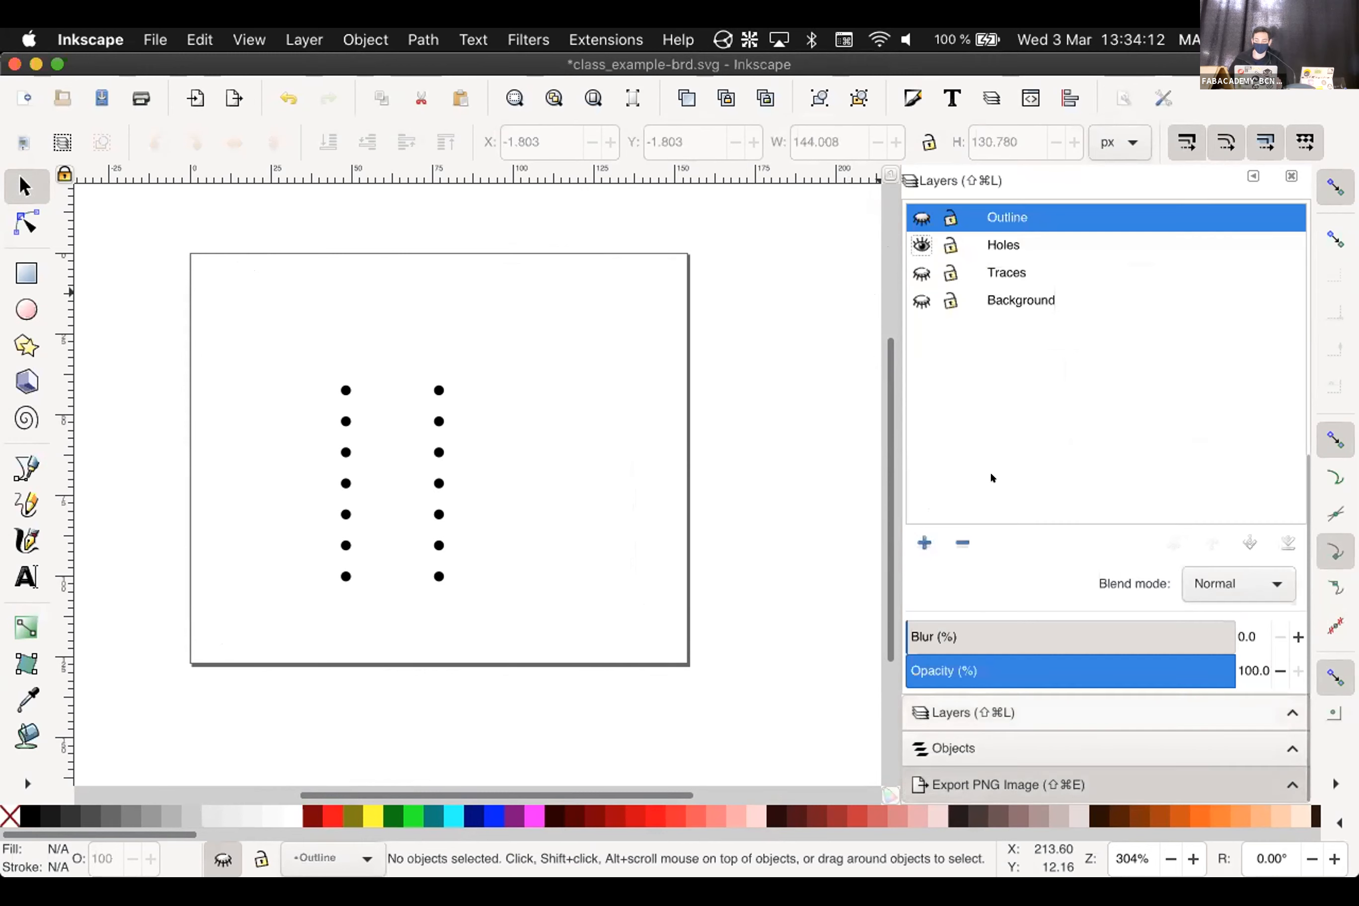
click(922, 217)
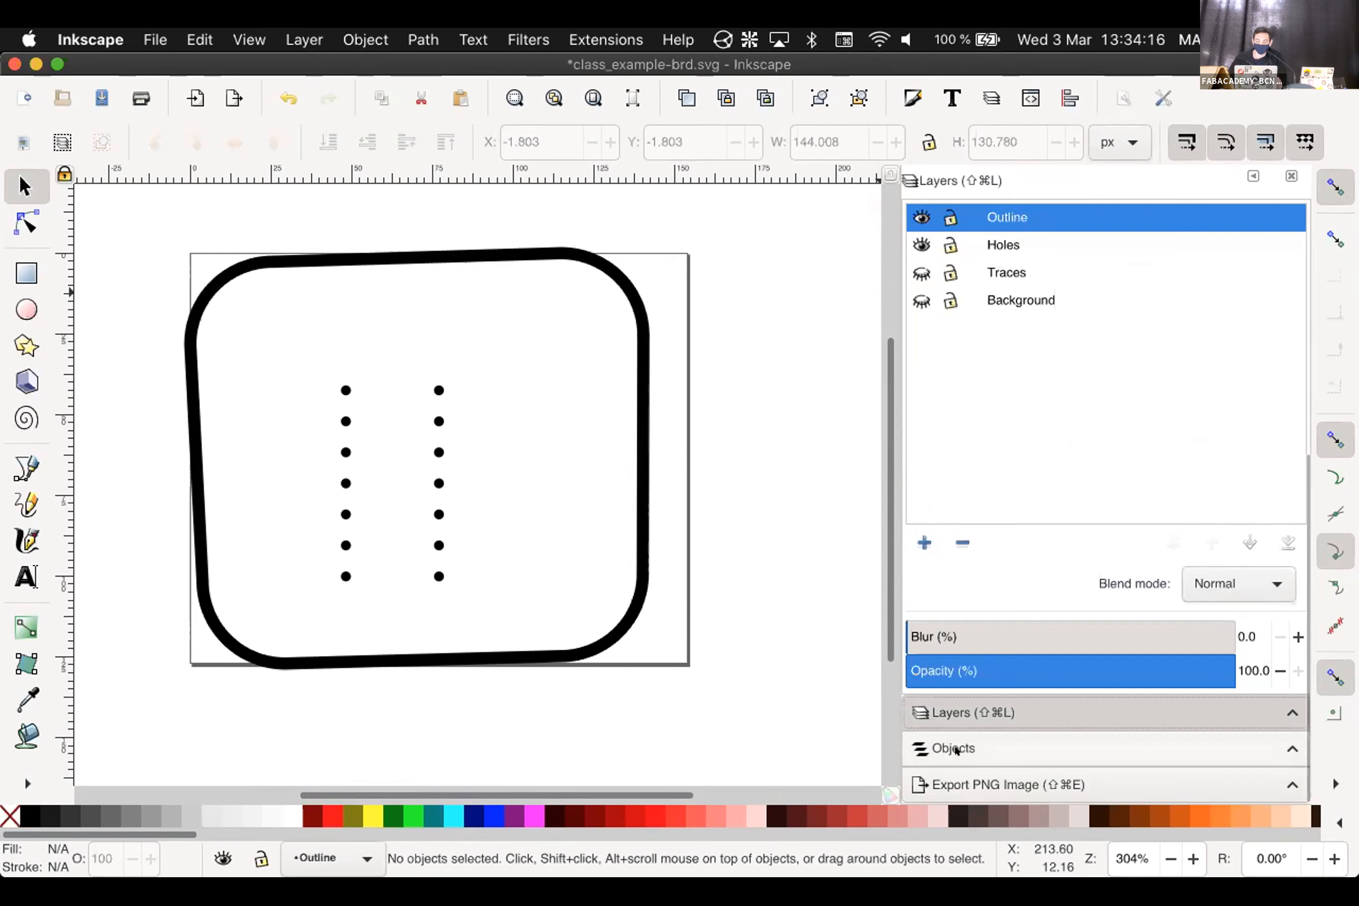
click(973, 785)
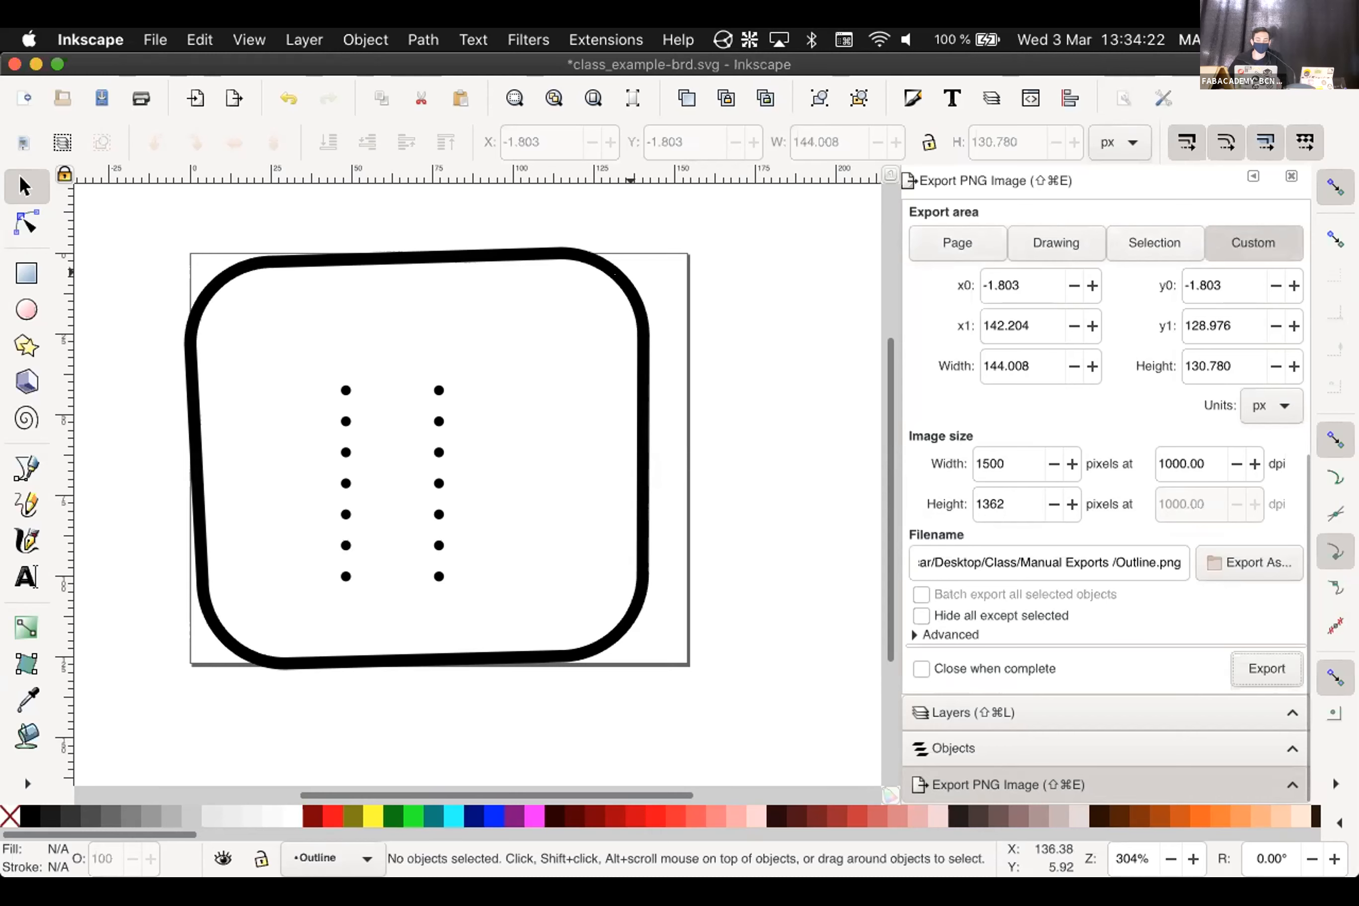
Try the Selection export area on the outline group and a hole dot, then revert to Custom and deselect all
click(602, 270)
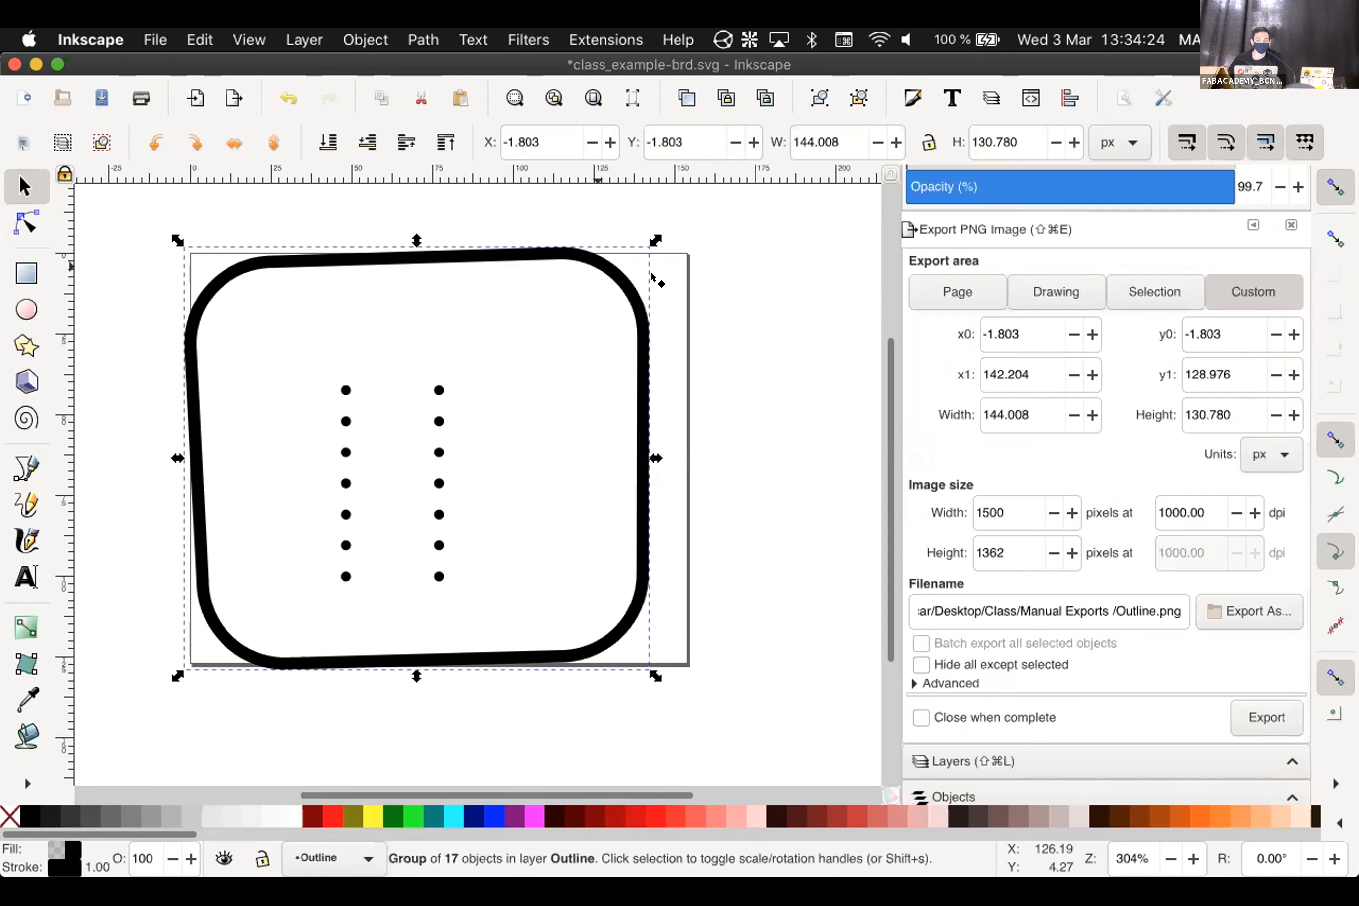
click(1112, 288)
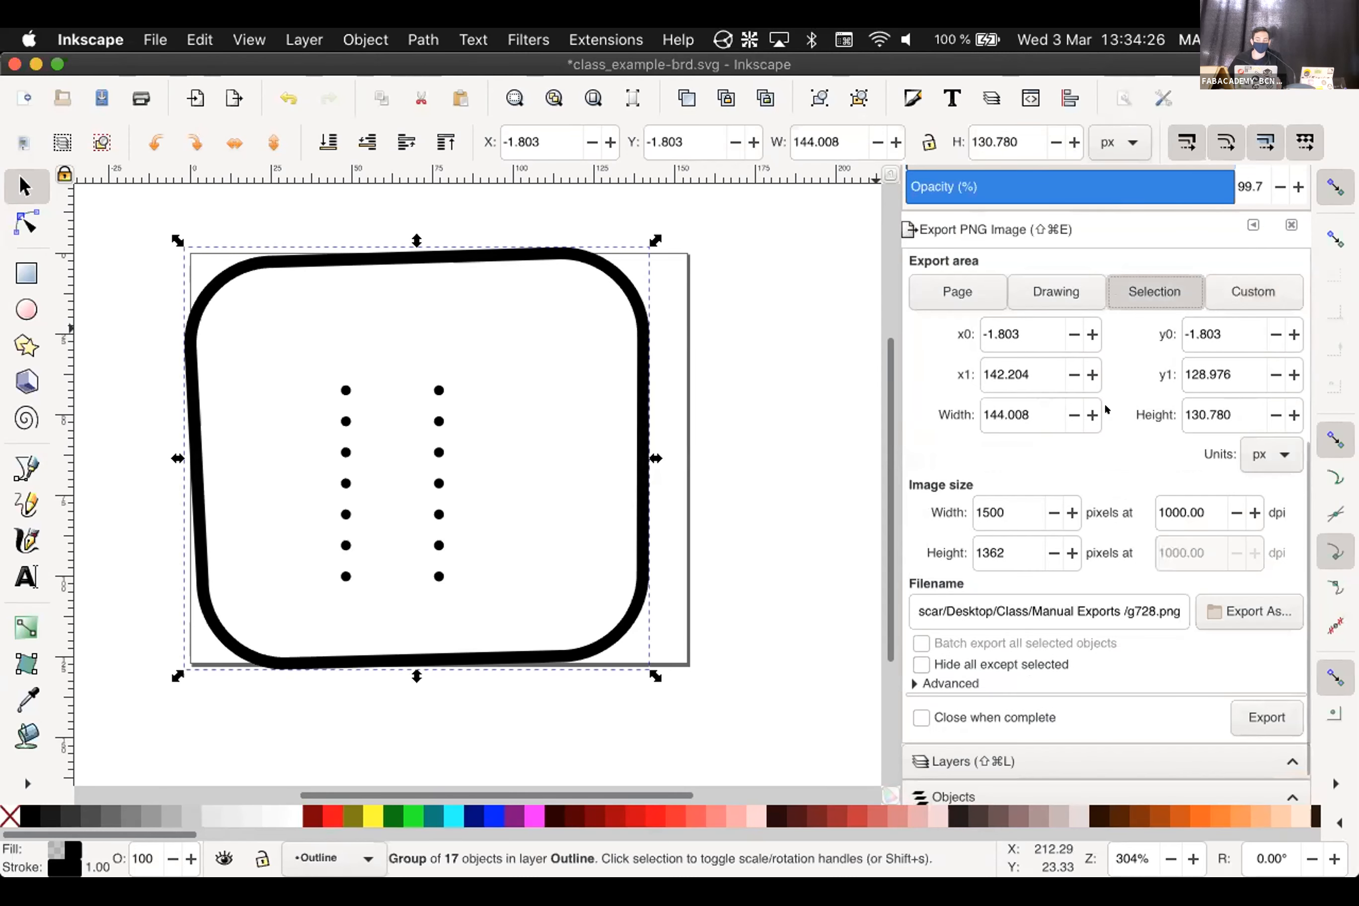
click(438, 390)
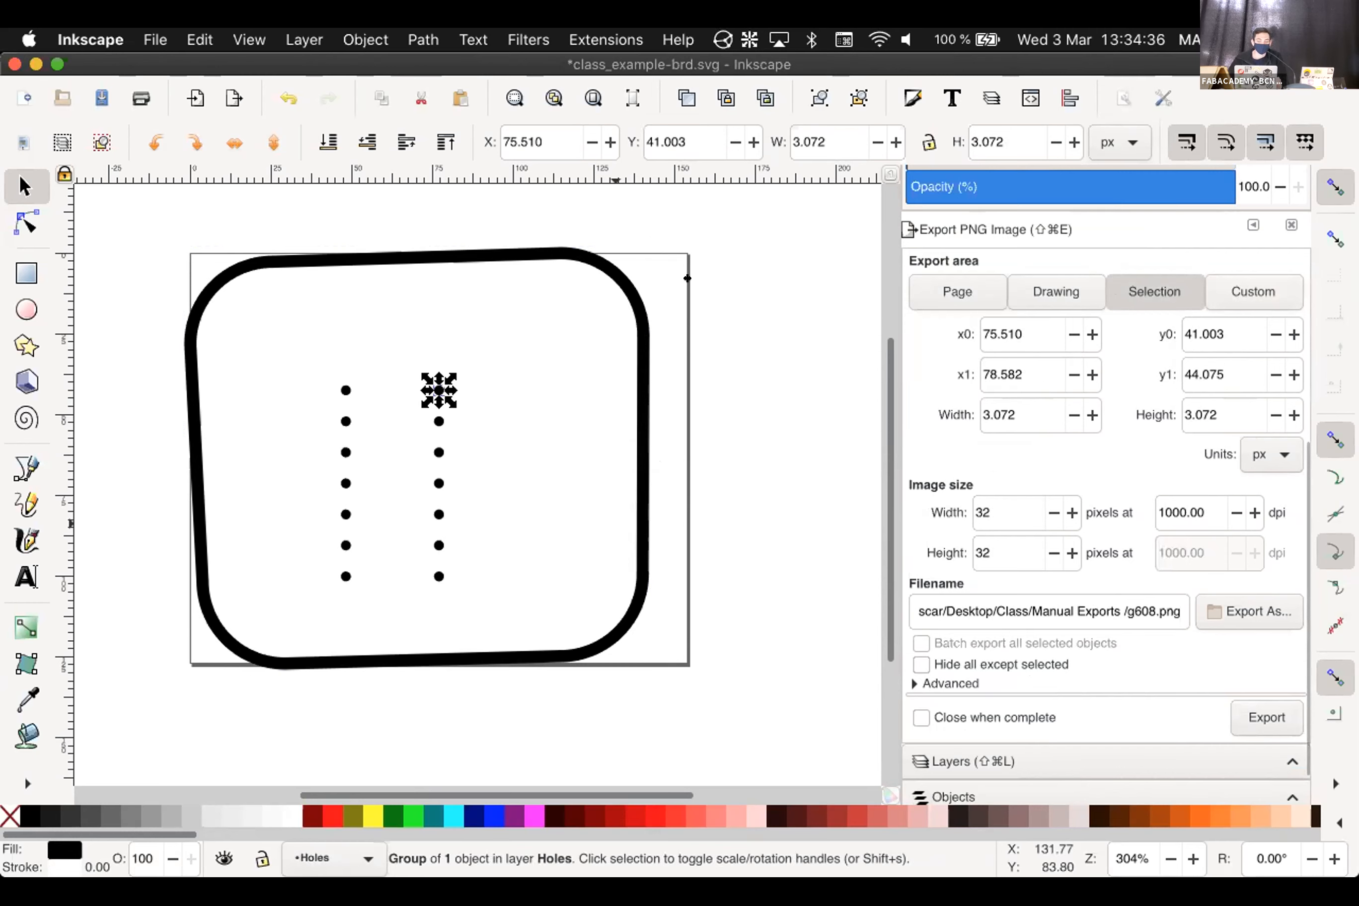
click(592, 260)
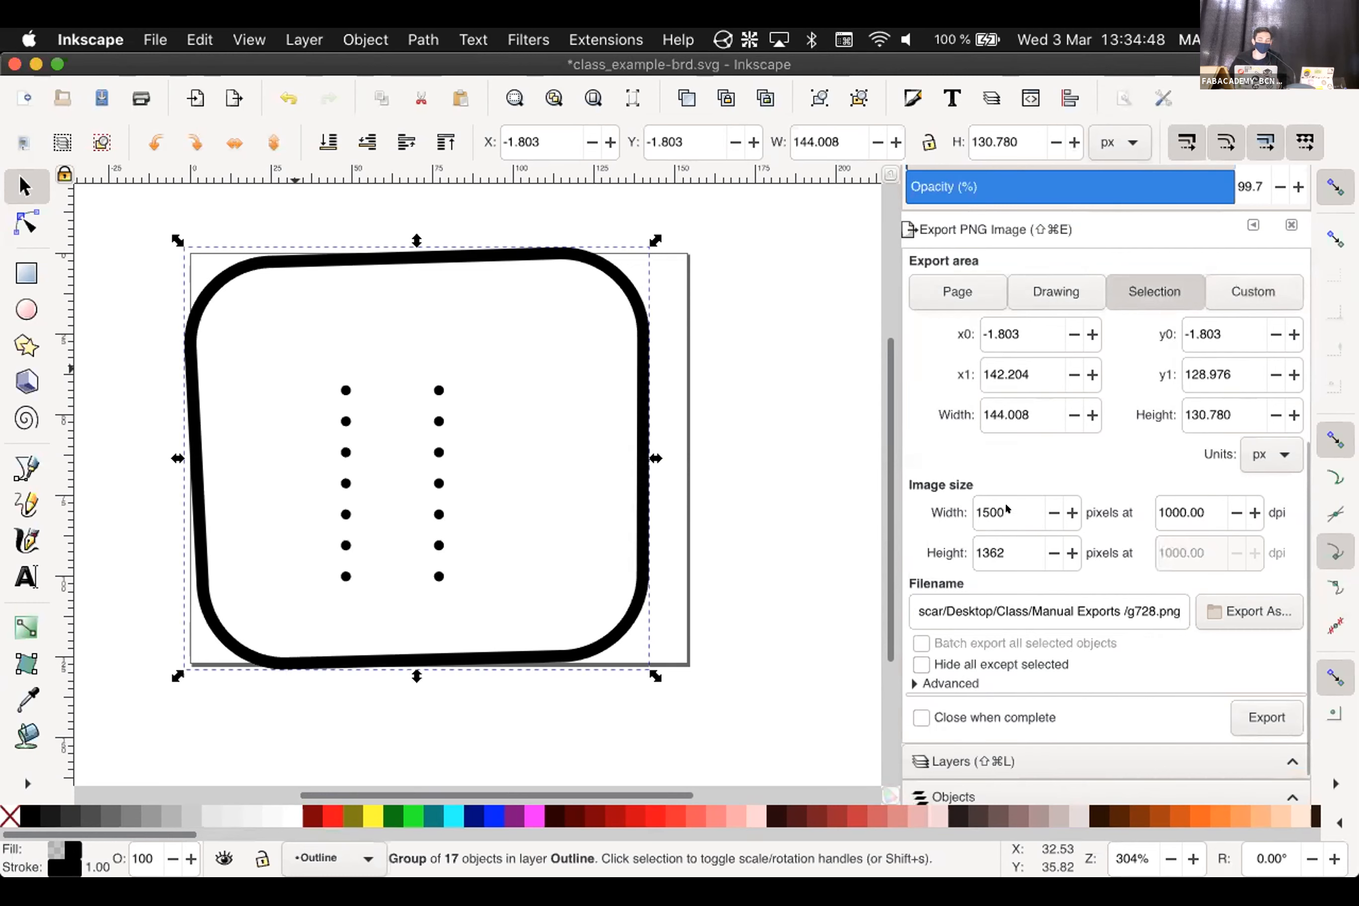
click(1244, 290)
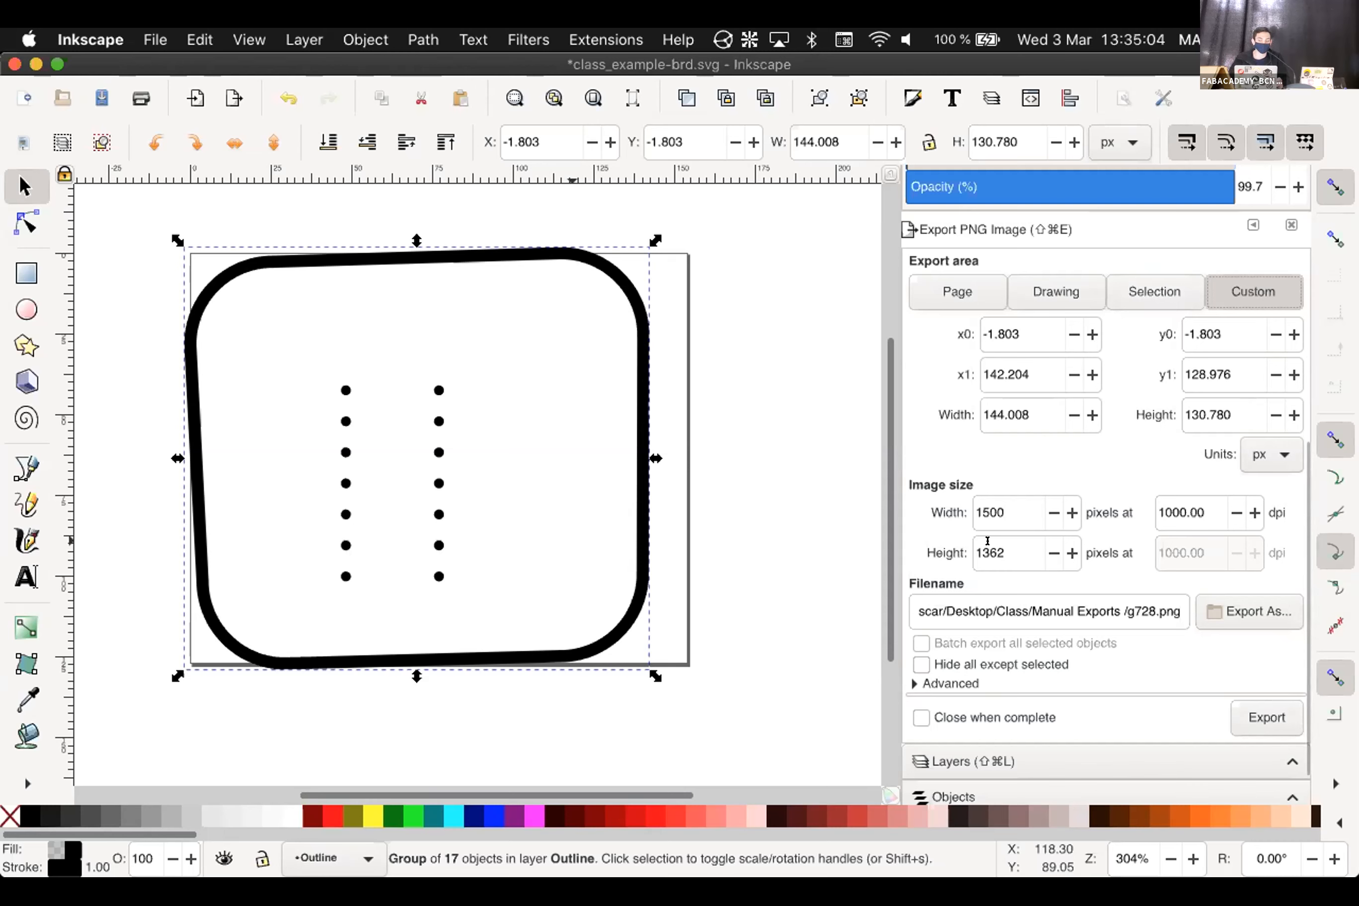
click(438, 390)
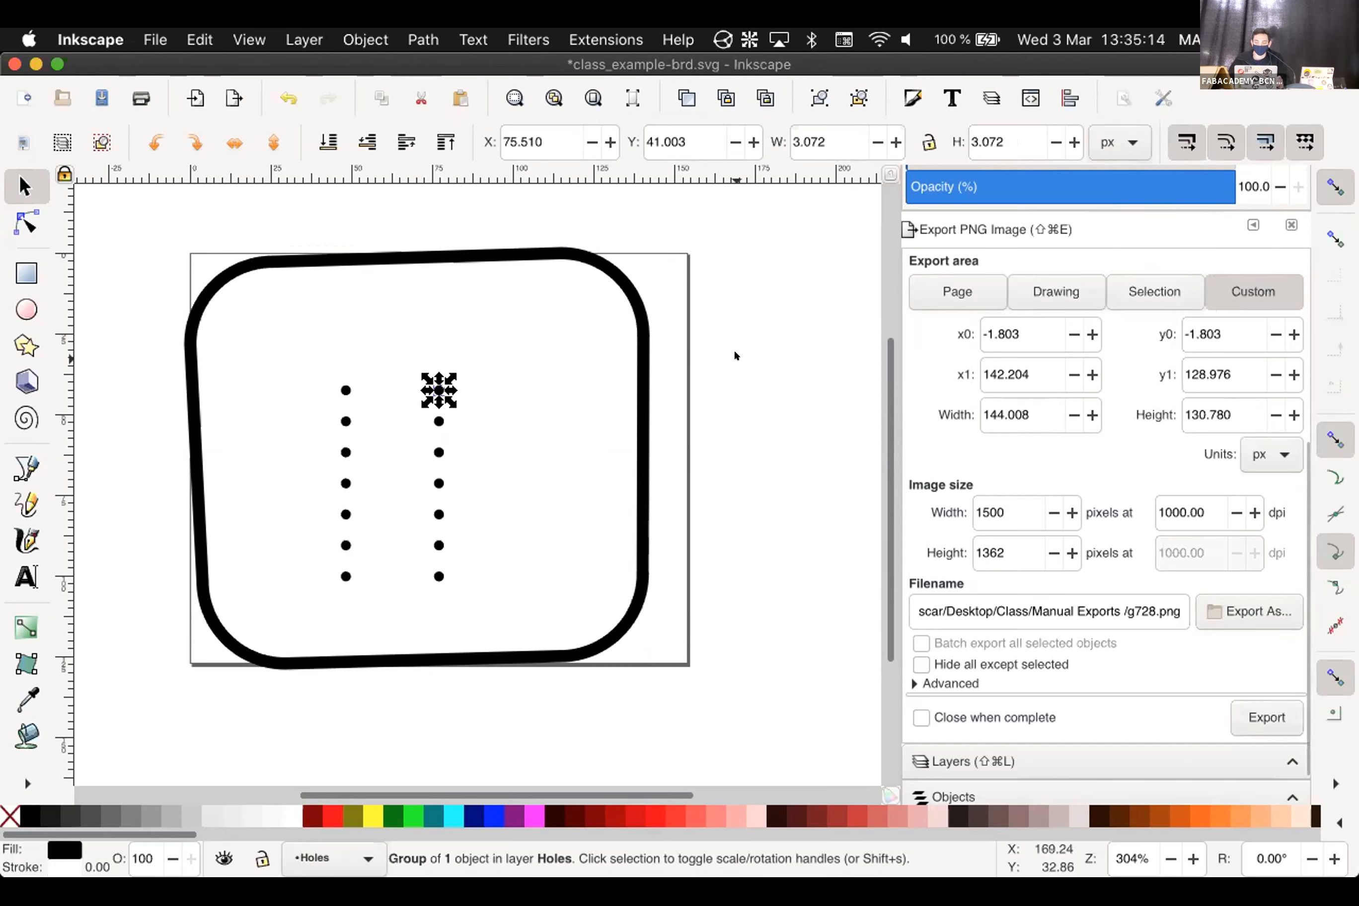
click(516, 320)
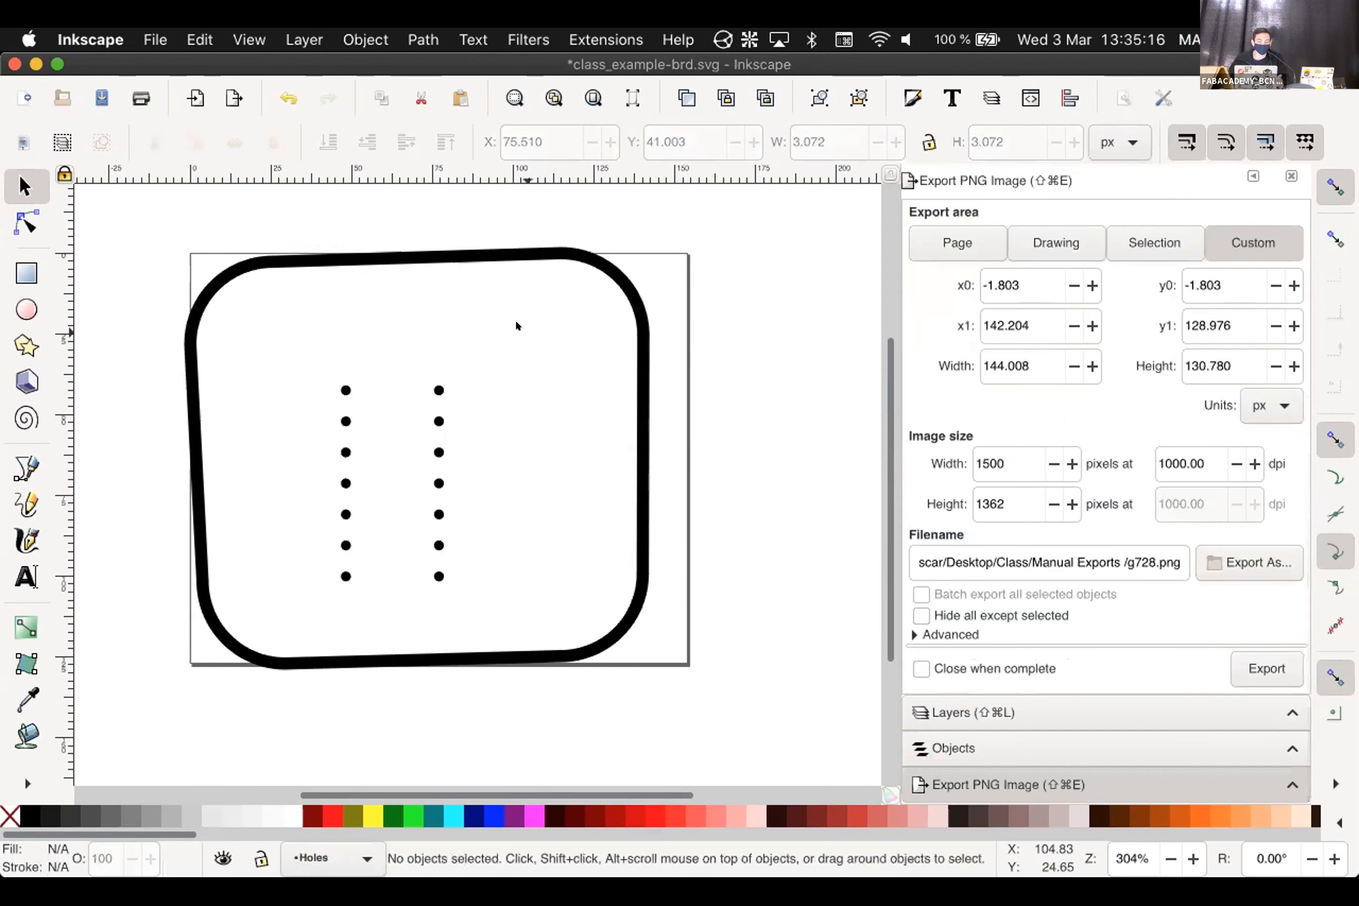
Hide the Outline layer and export the Holes layer as Holes.png at 1000 dpi
click(989, 711)
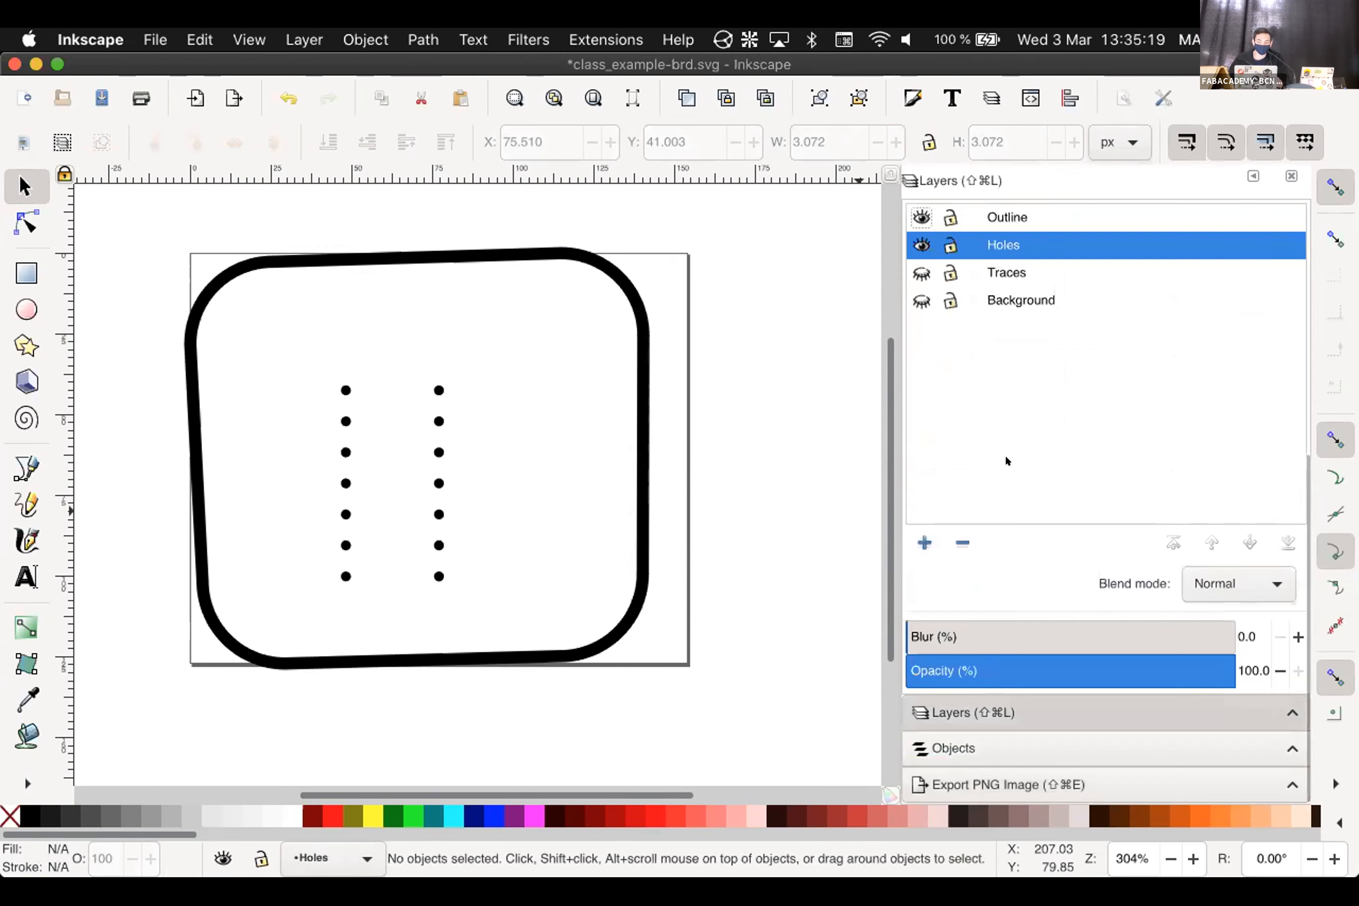
click(921, 219)
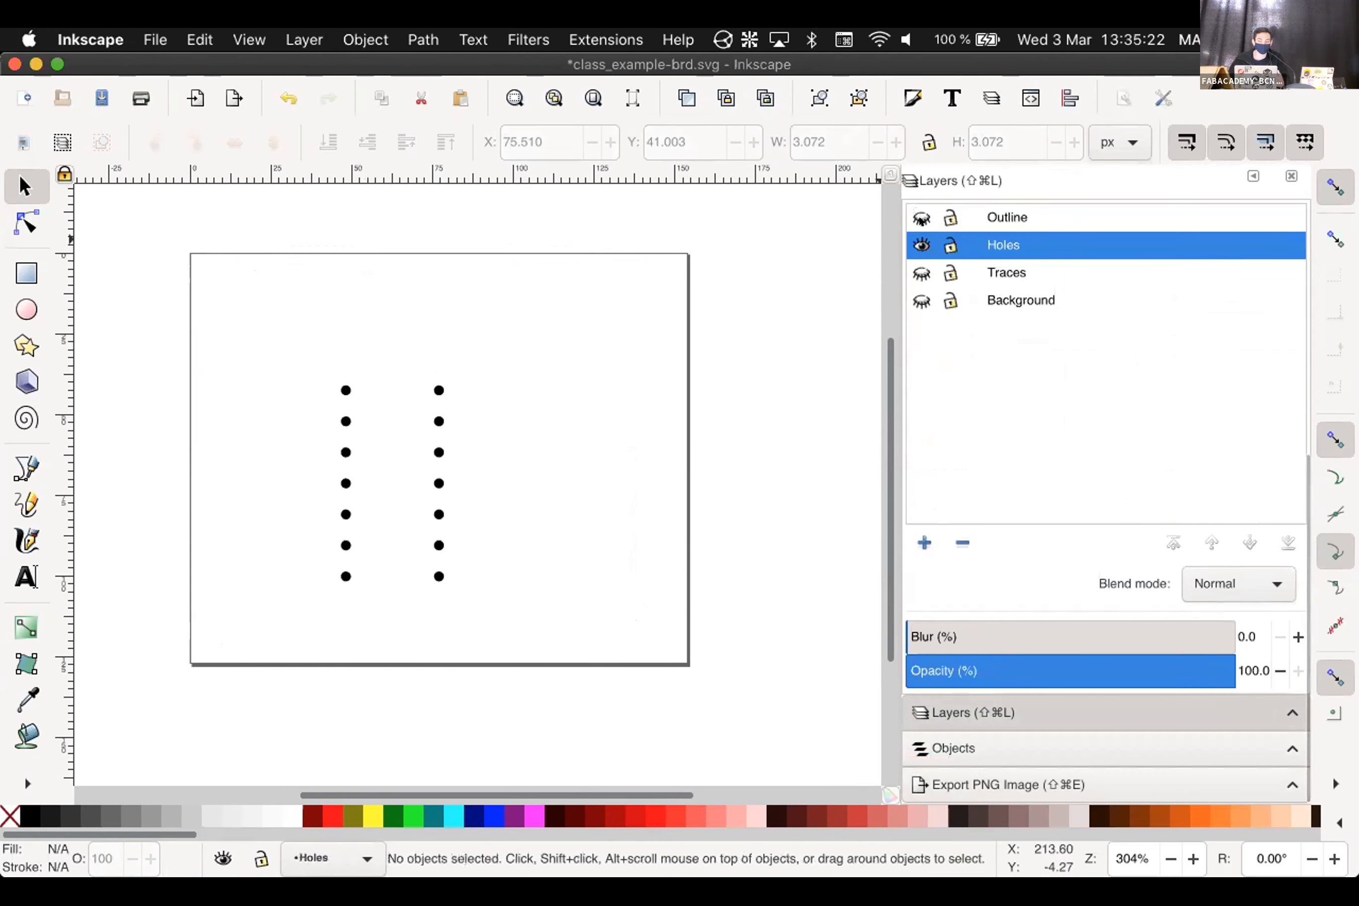
click(1005, 783)
double_click(1142, 562)
text(Holes)
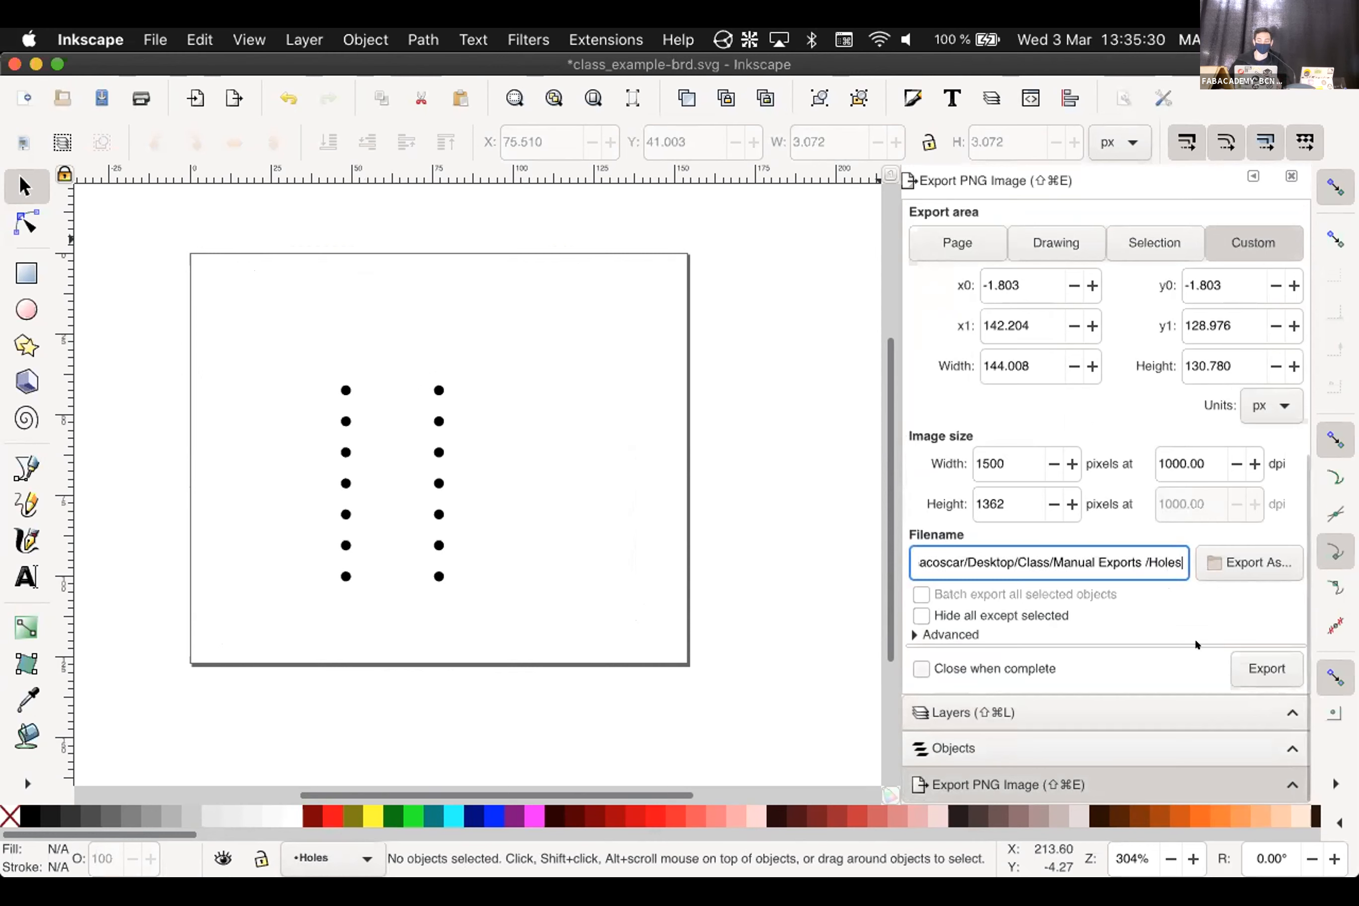
click(1264, 666)
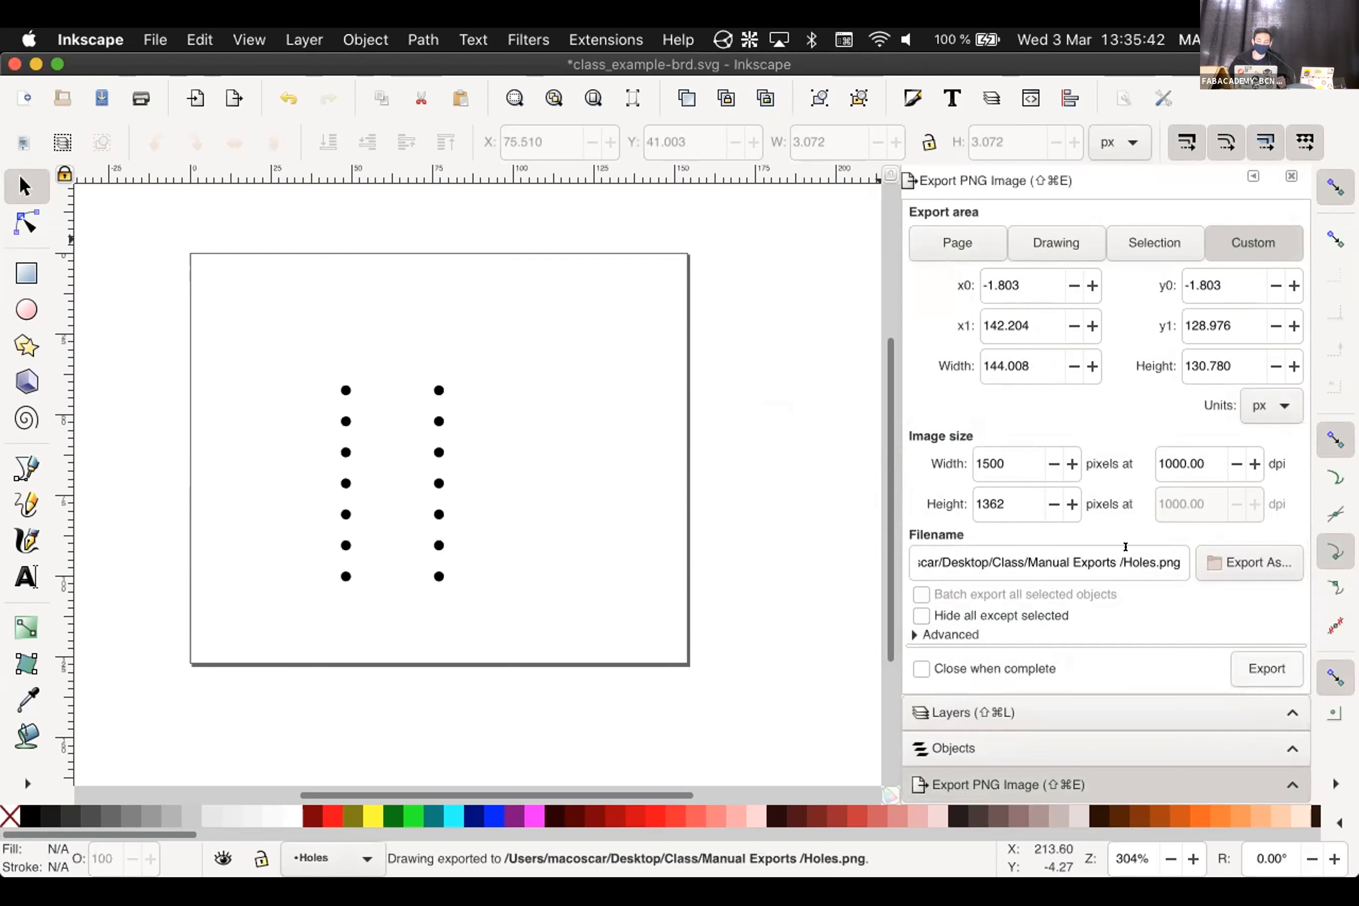
Edit the export file name briefly, leaving it as Holes.png
click(1122, 547)
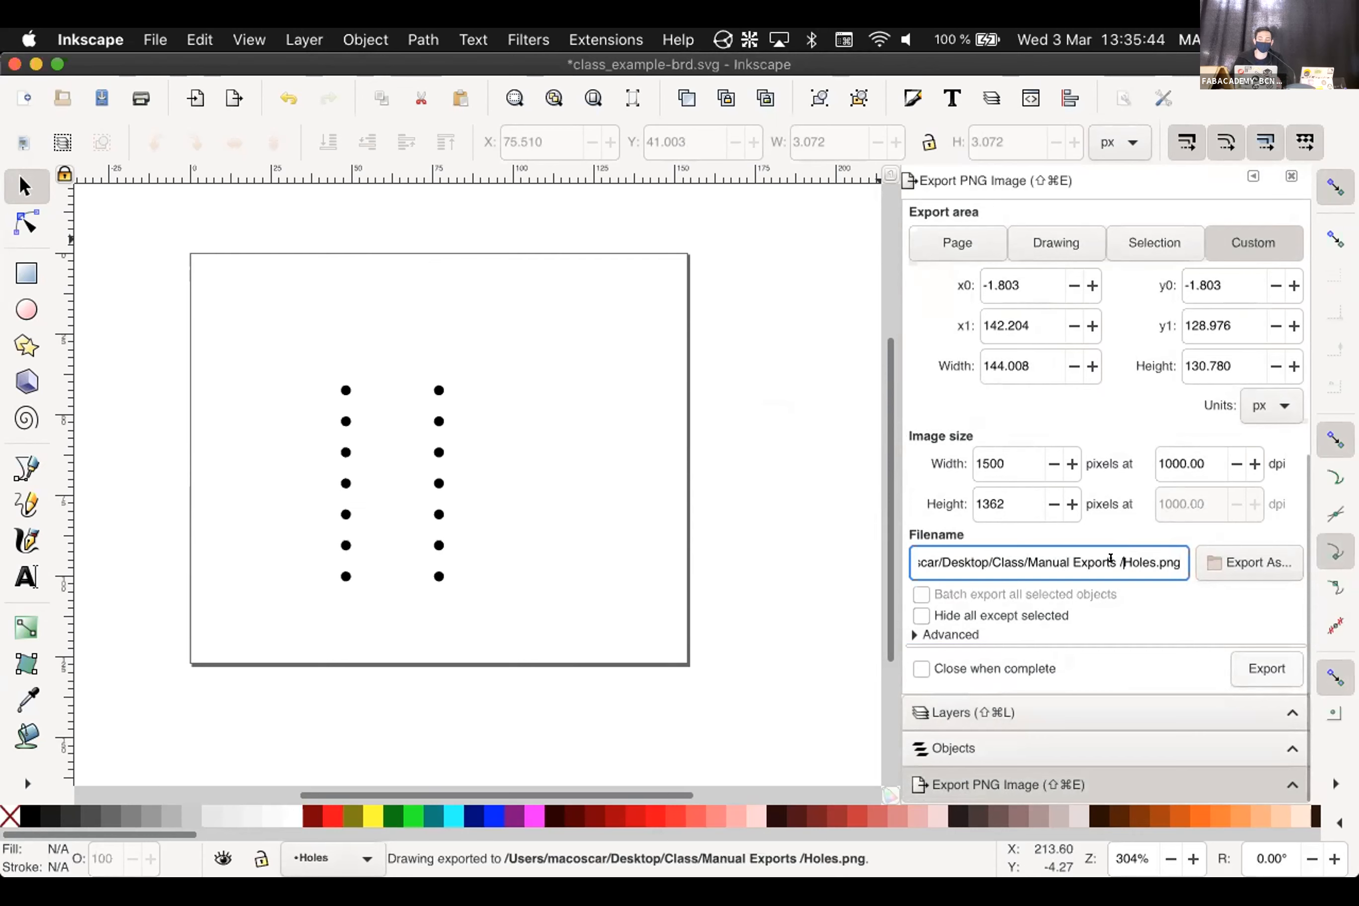
text(Class)
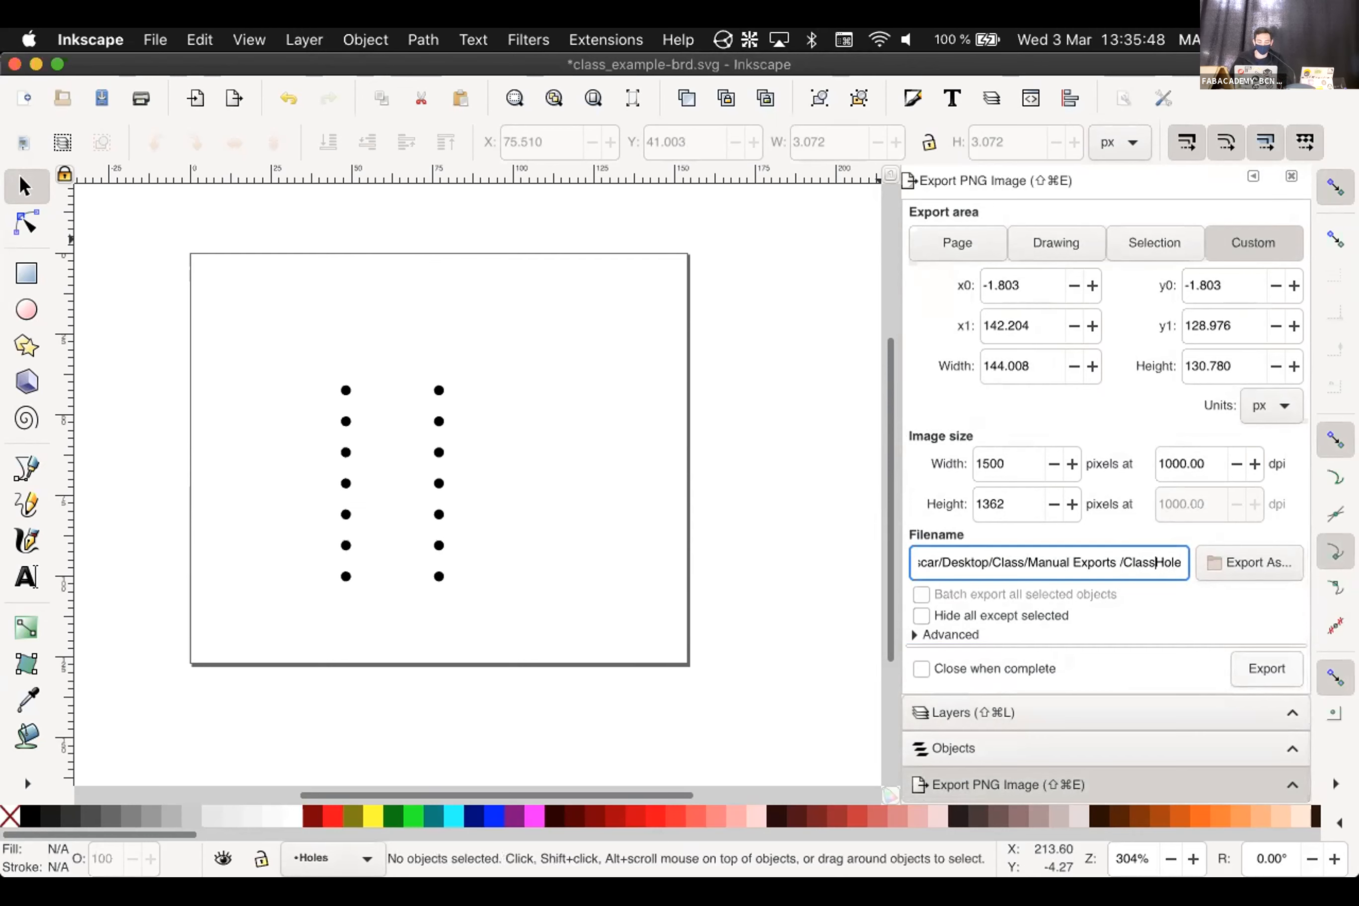
text(Example)
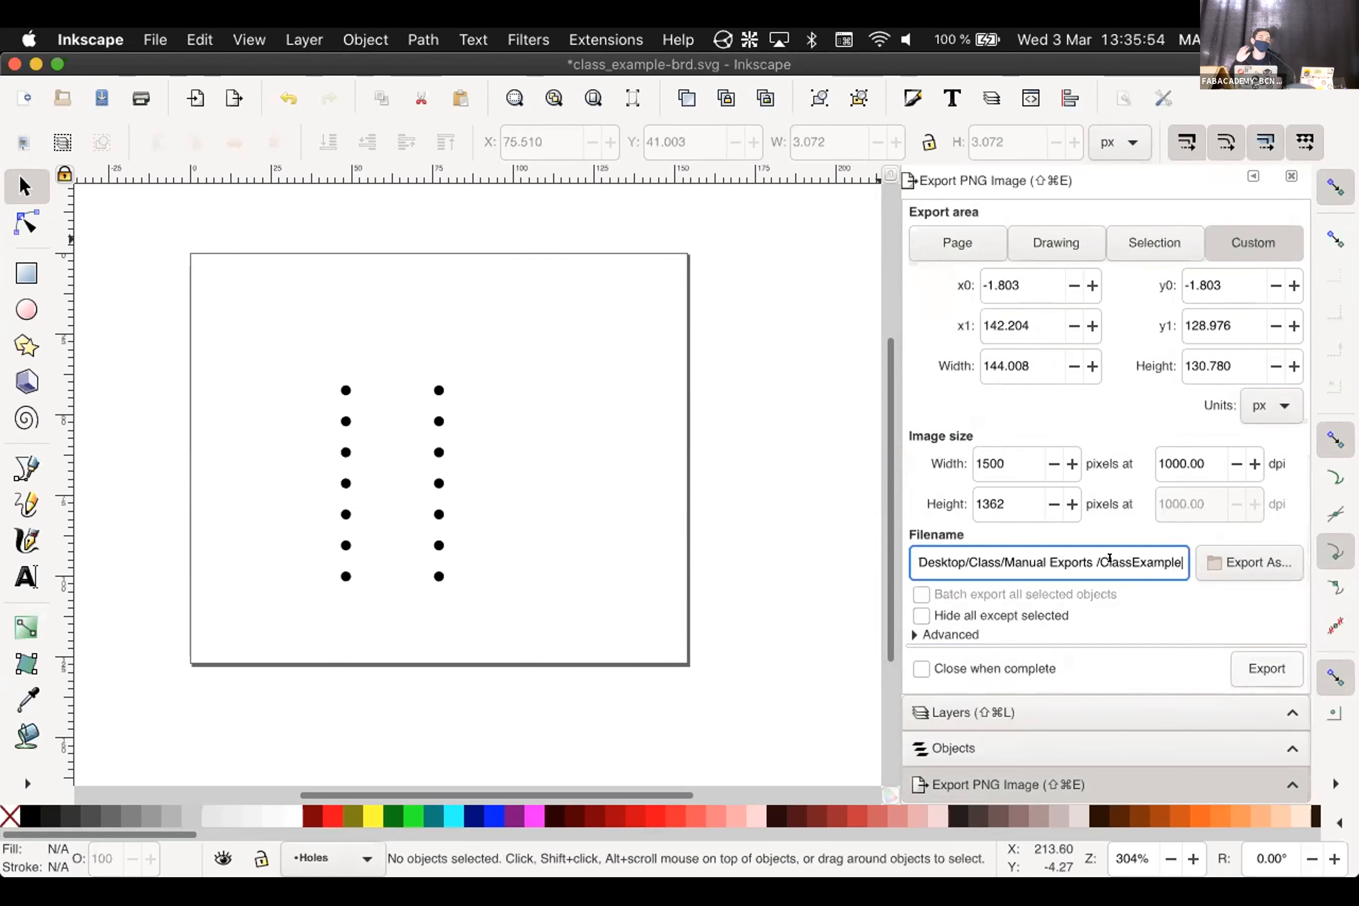
key(BackSpace)
key(BackSpace)
key(BackSpace)
key(BackSpace)
key(BackSpace)
key(BackSpace)
key(BackSpace)
key(BackSpace)
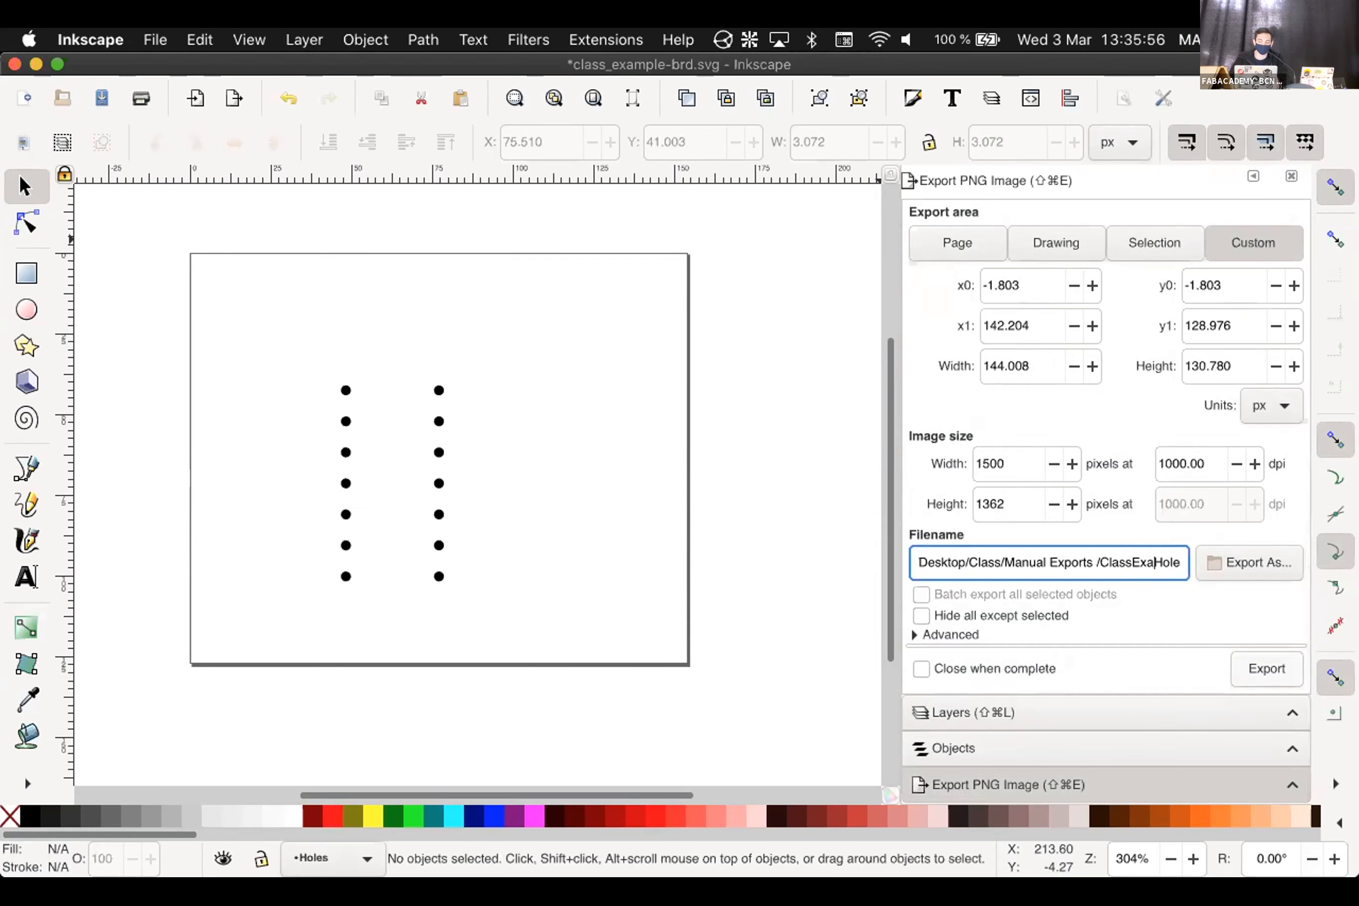
key(BackSpace)
key(BackSpace)
key(BackSpace)
key(BackSpace)
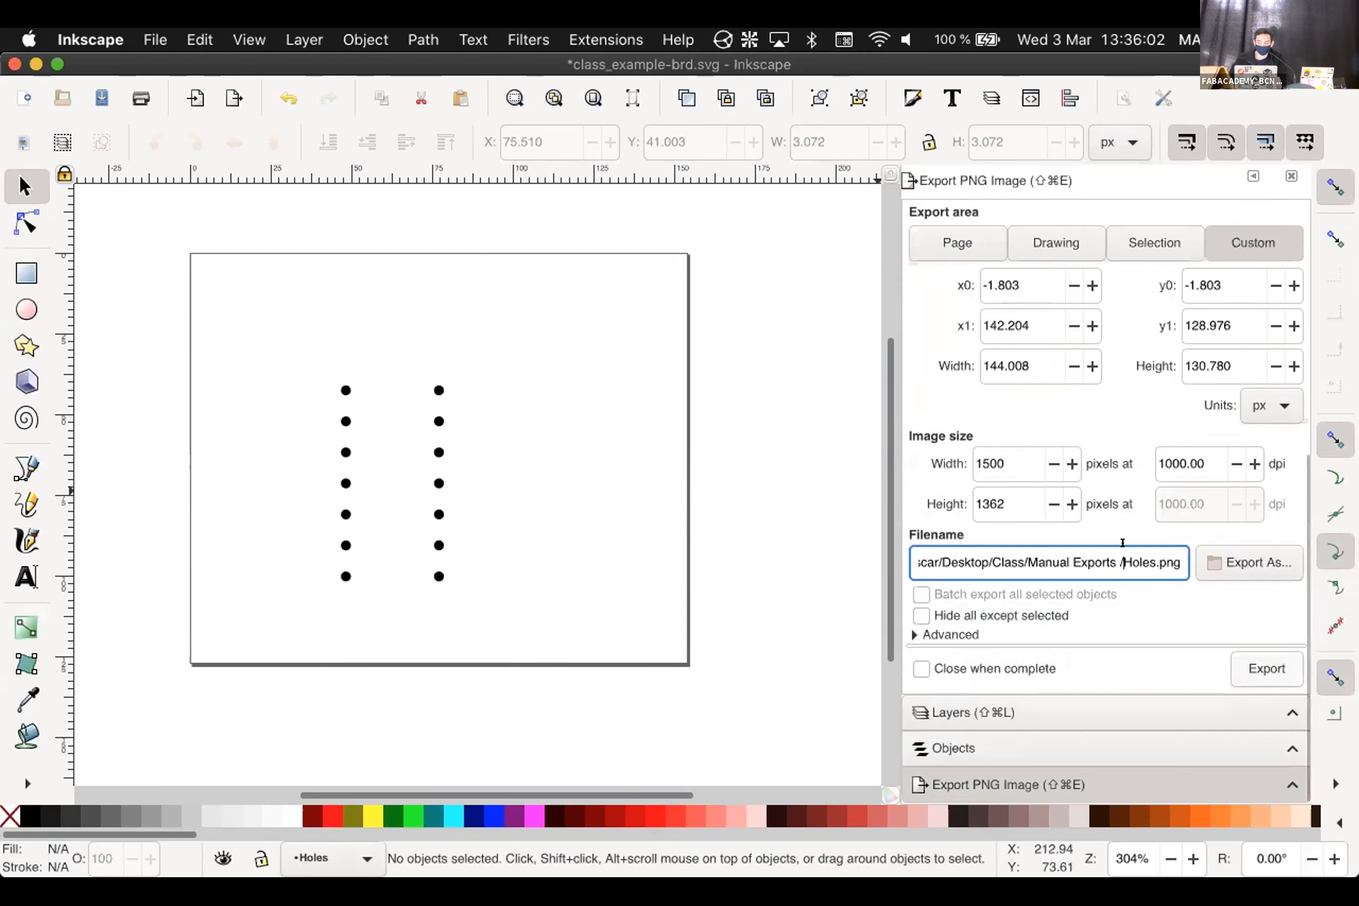
click(1022, 711)
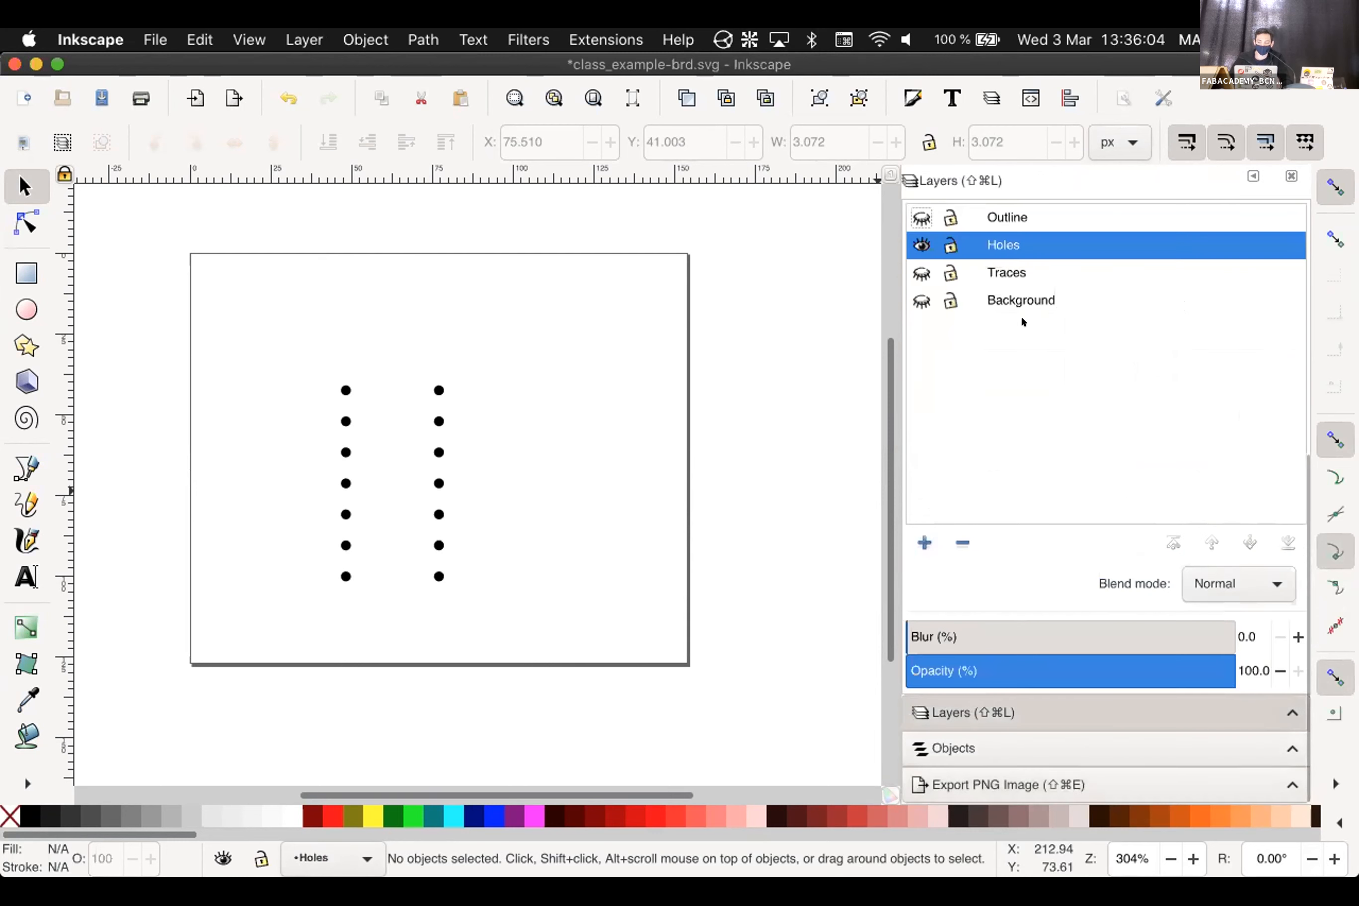
Hide the Holes layer and show the Traces and Background layers
click(923, 246)
click(912, 272)
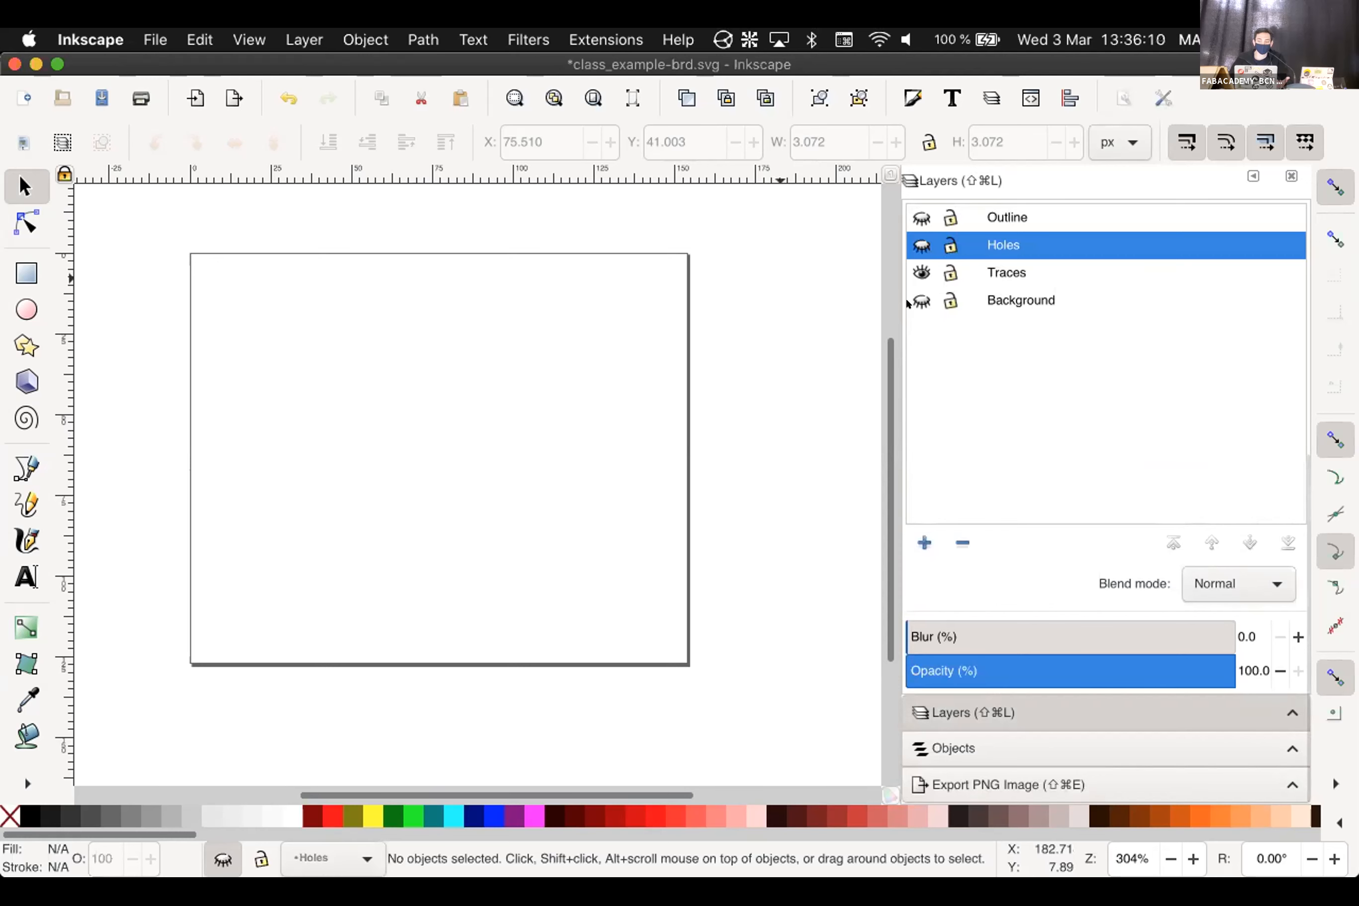
click(922, 300)
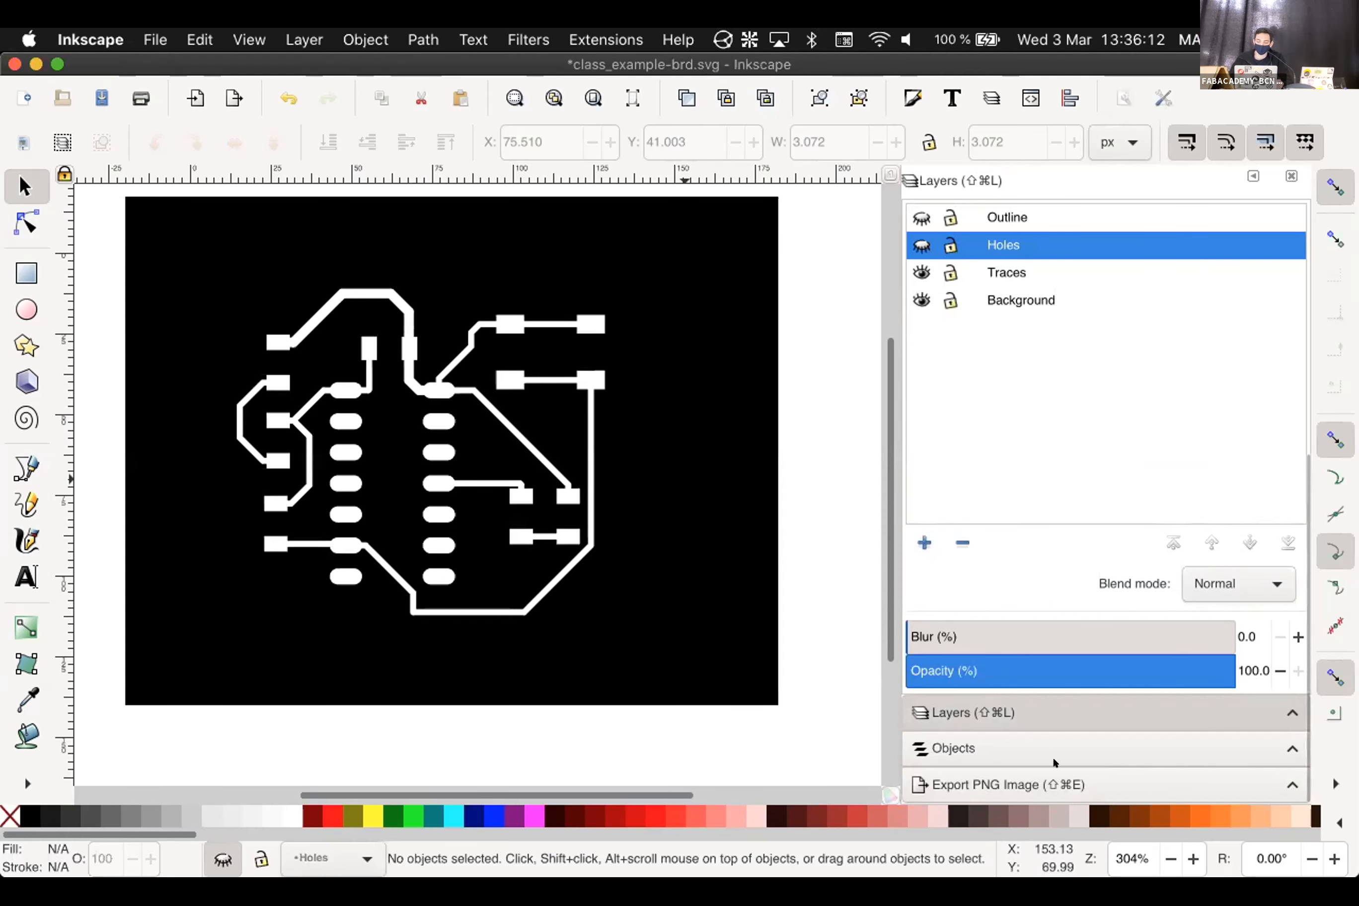
Export the white-on-black traces as Traces.png at 1000 dpi
click(1039, 780)
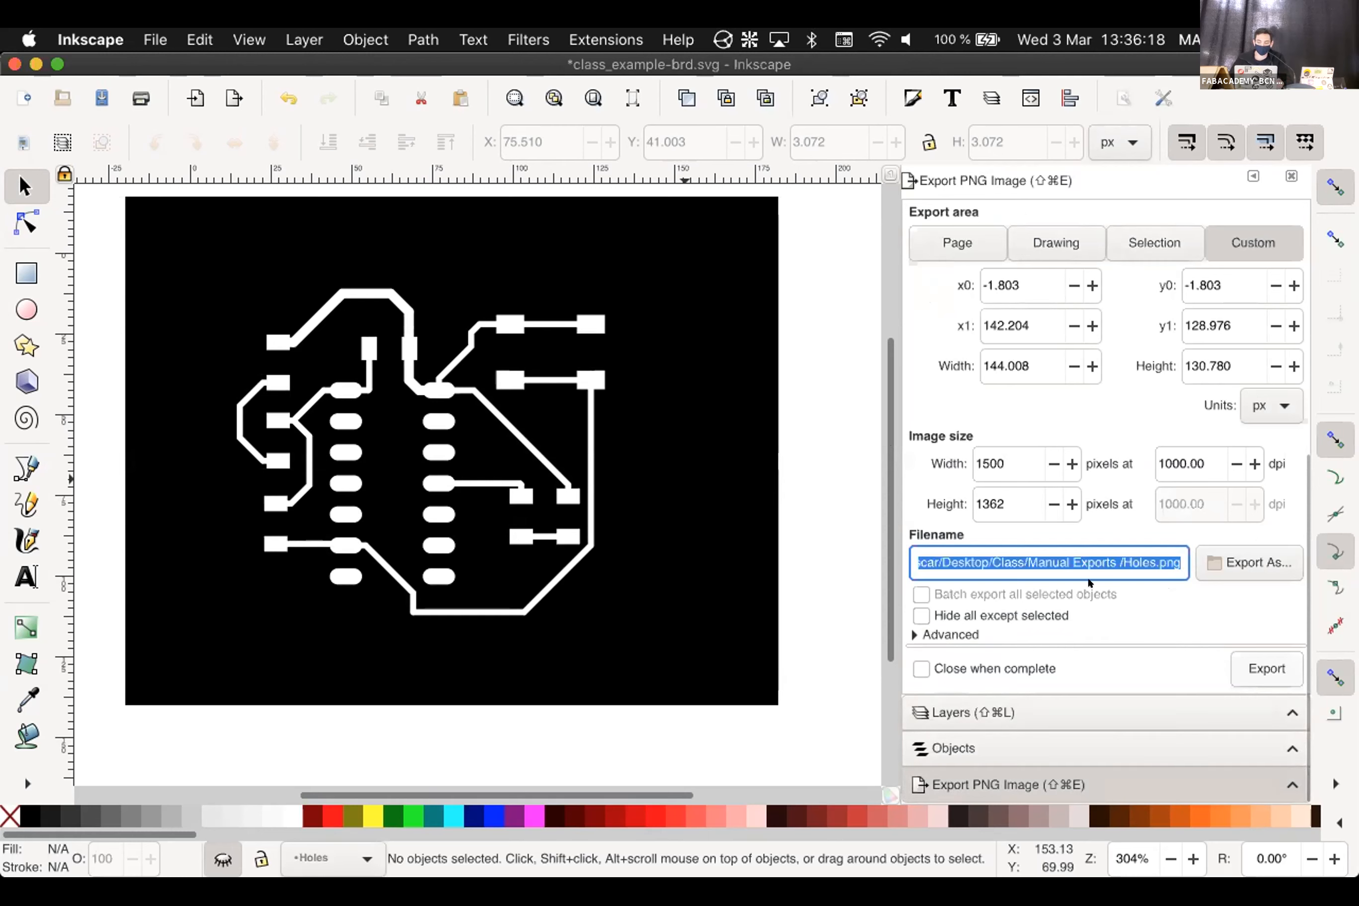
triple_click(1124, 562)
double_click(1125, 562)
text(Traces)
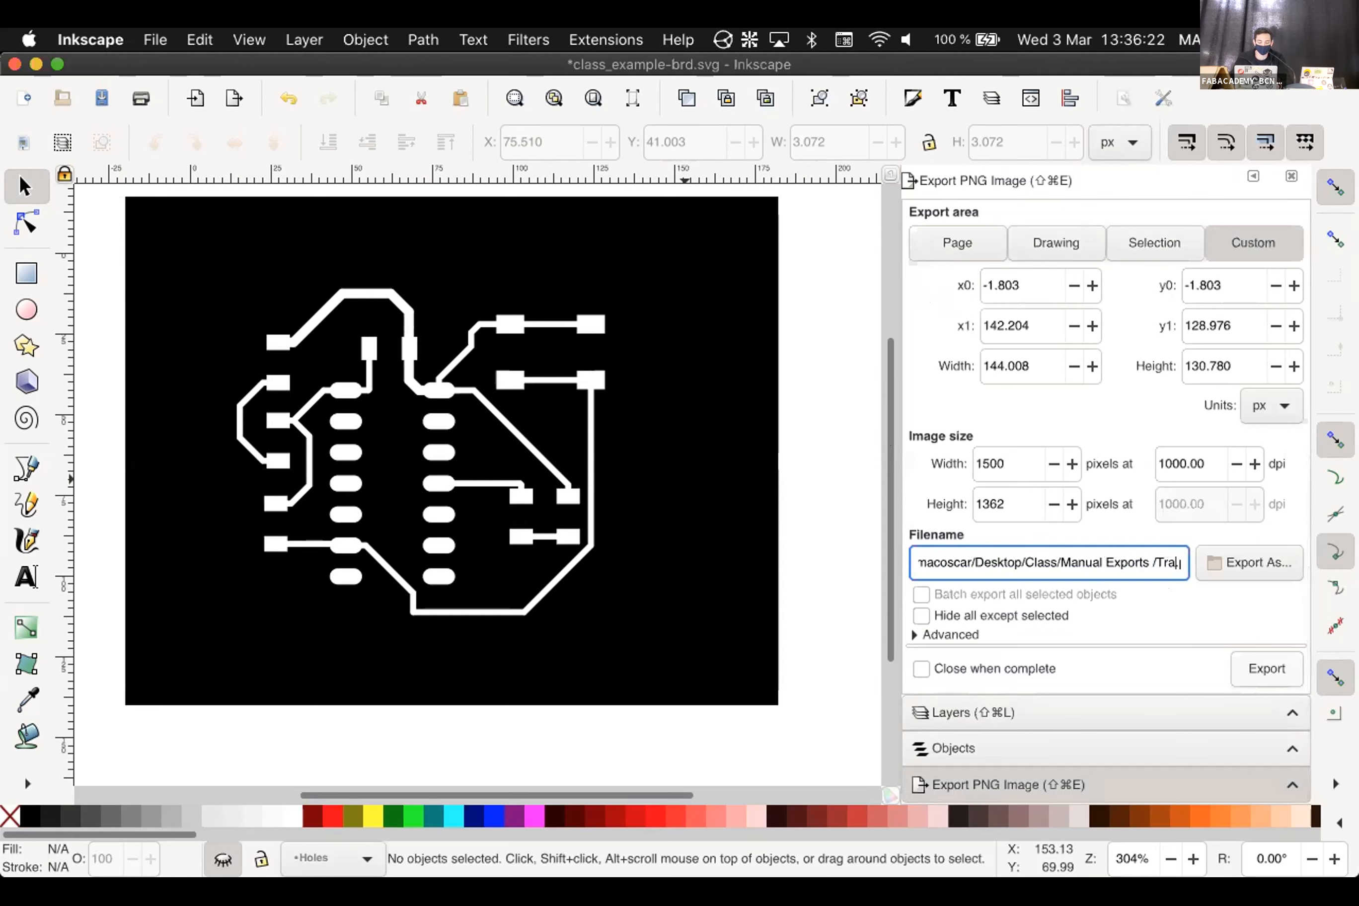
click(1243, 667)
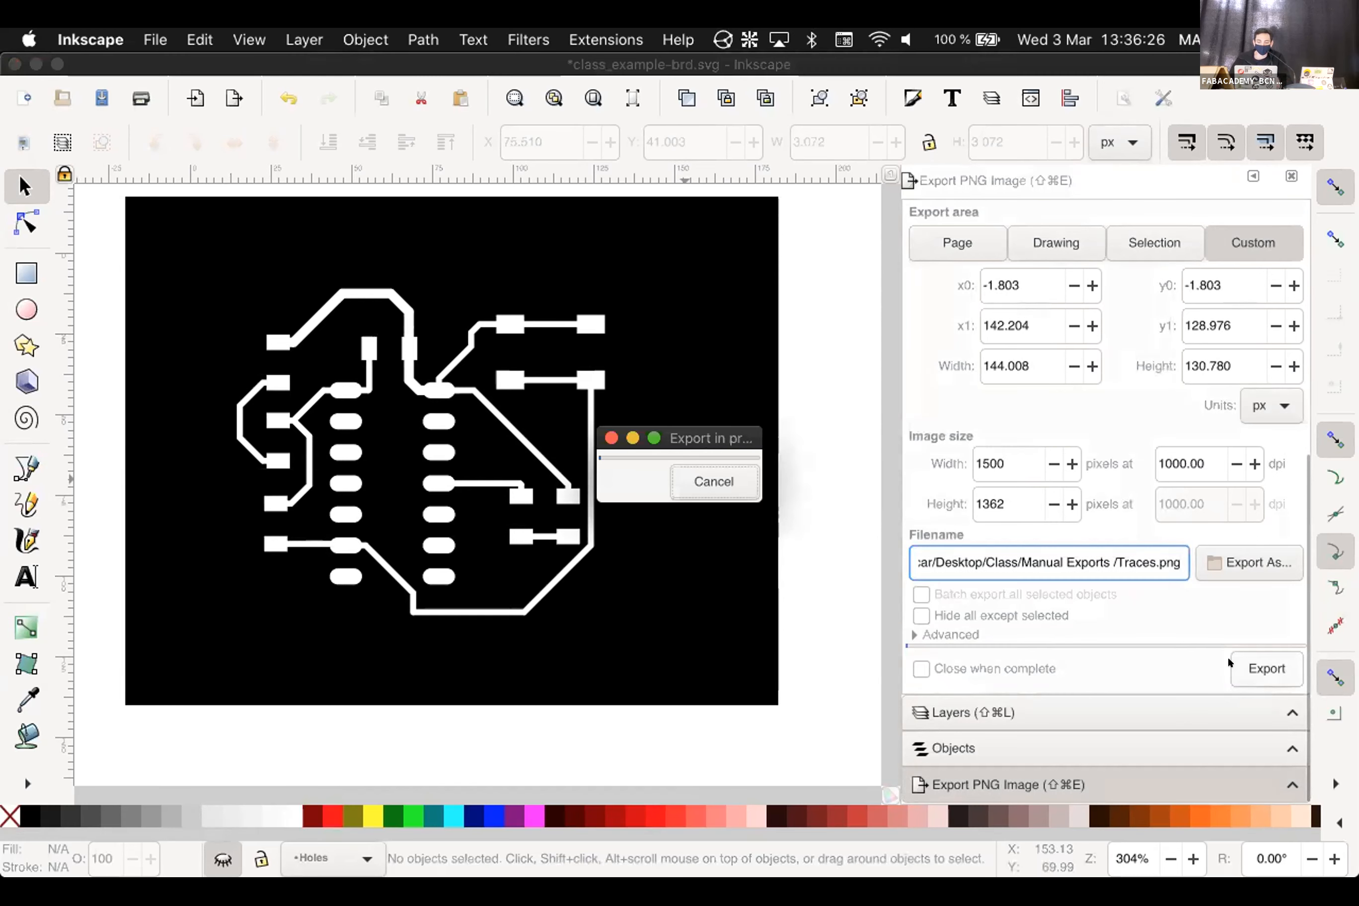
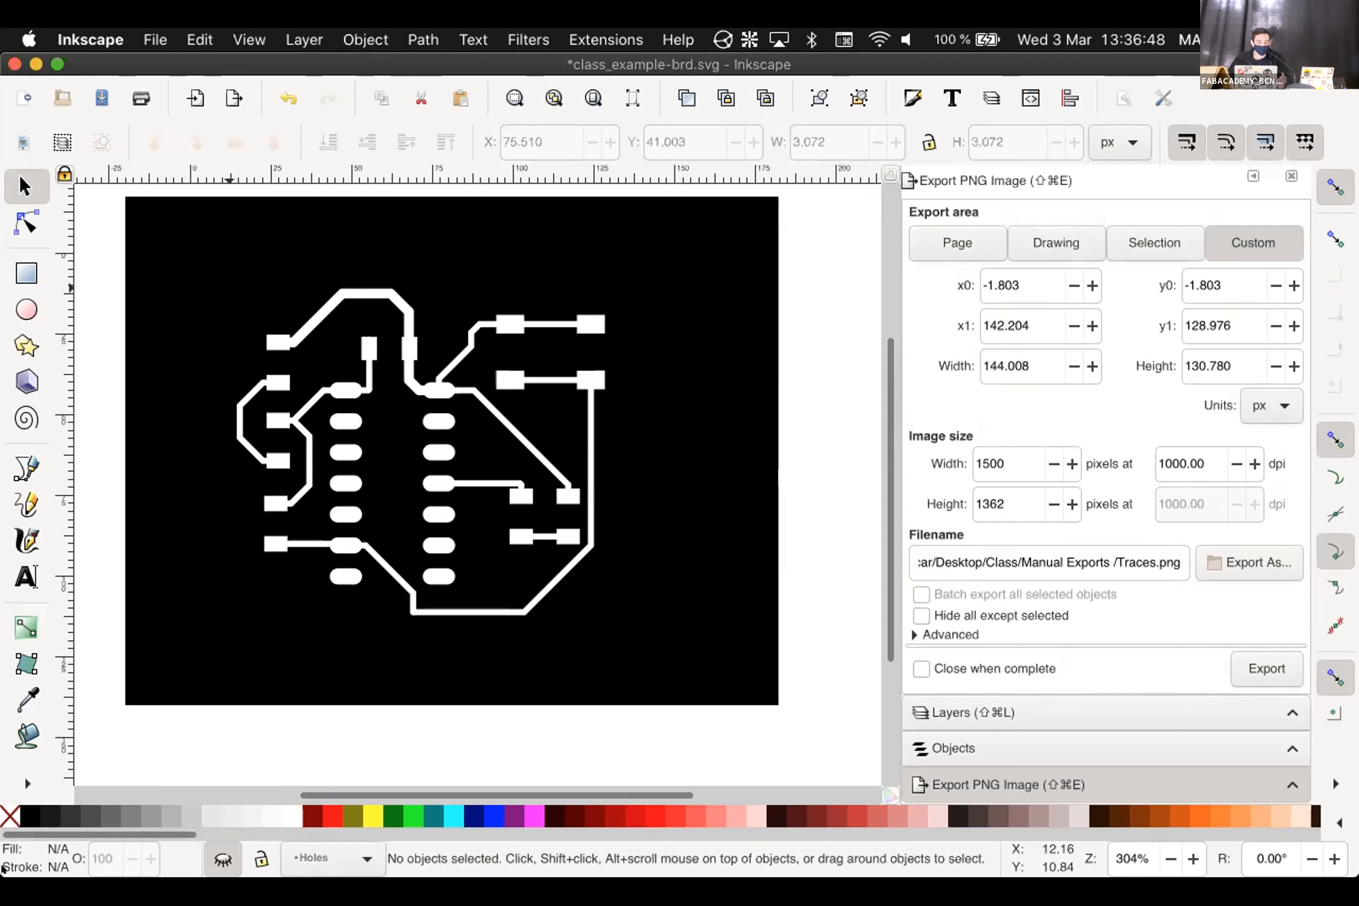
Leave Inkscape and bring the Class folder's Finder windows forward from the Dock
mouse_move(127, 870)
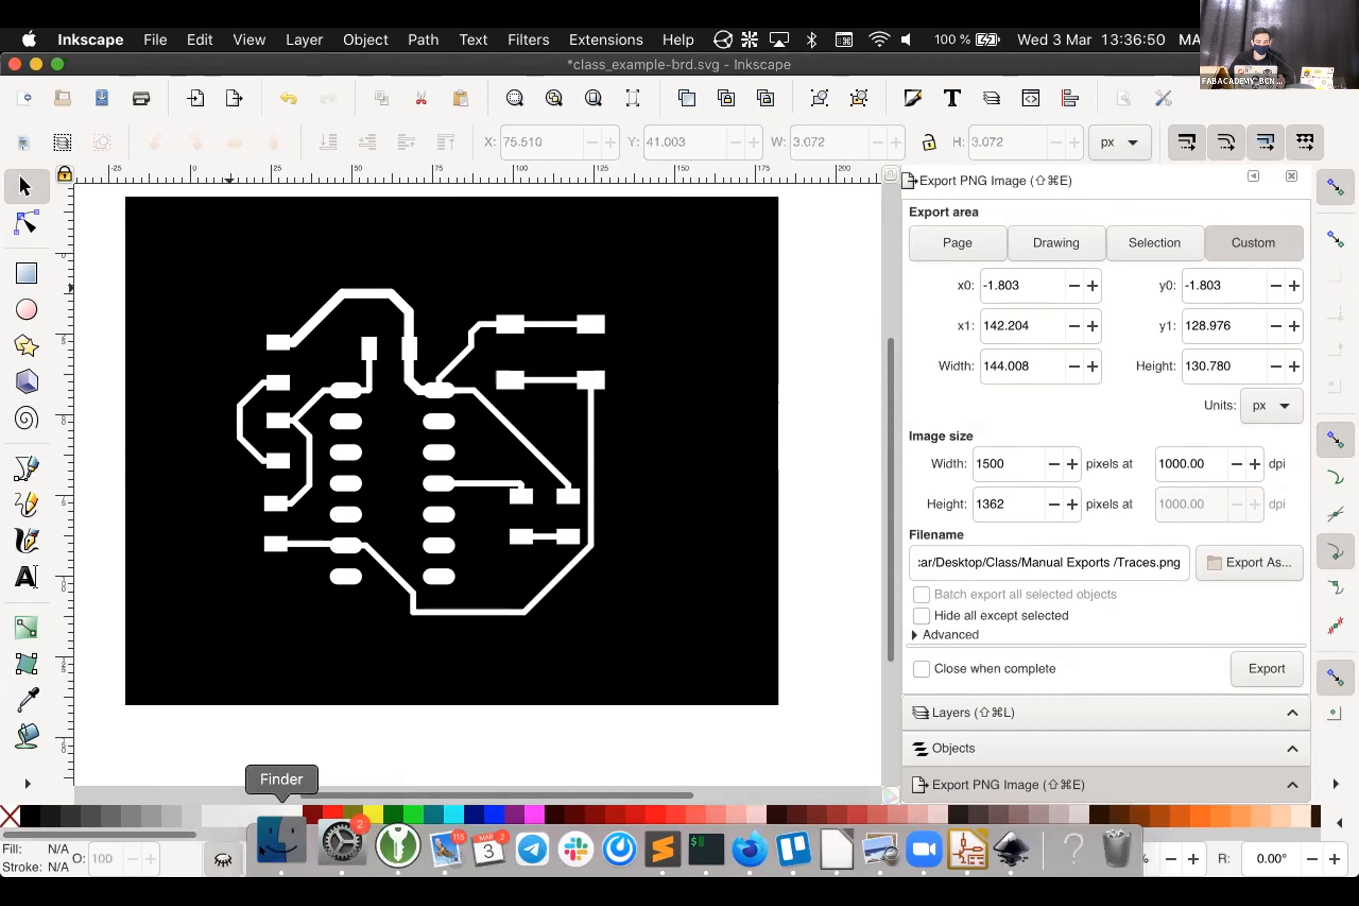
click(259, 843)
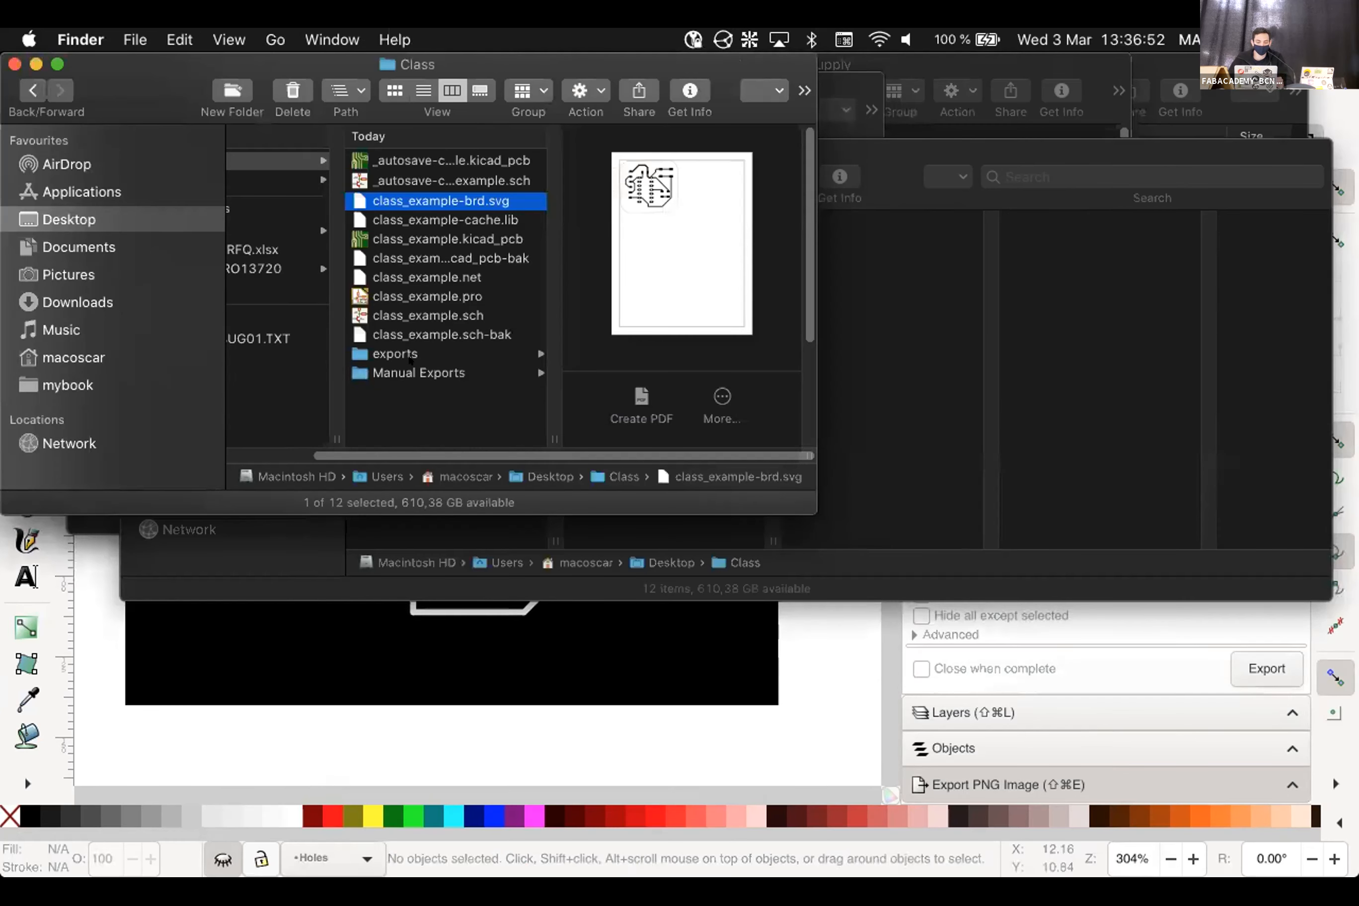
Preview Holes.png, Outline.png and Traces.png in Manual Exports, then switch to Firefox
click(415, 372)
click(631, 161)
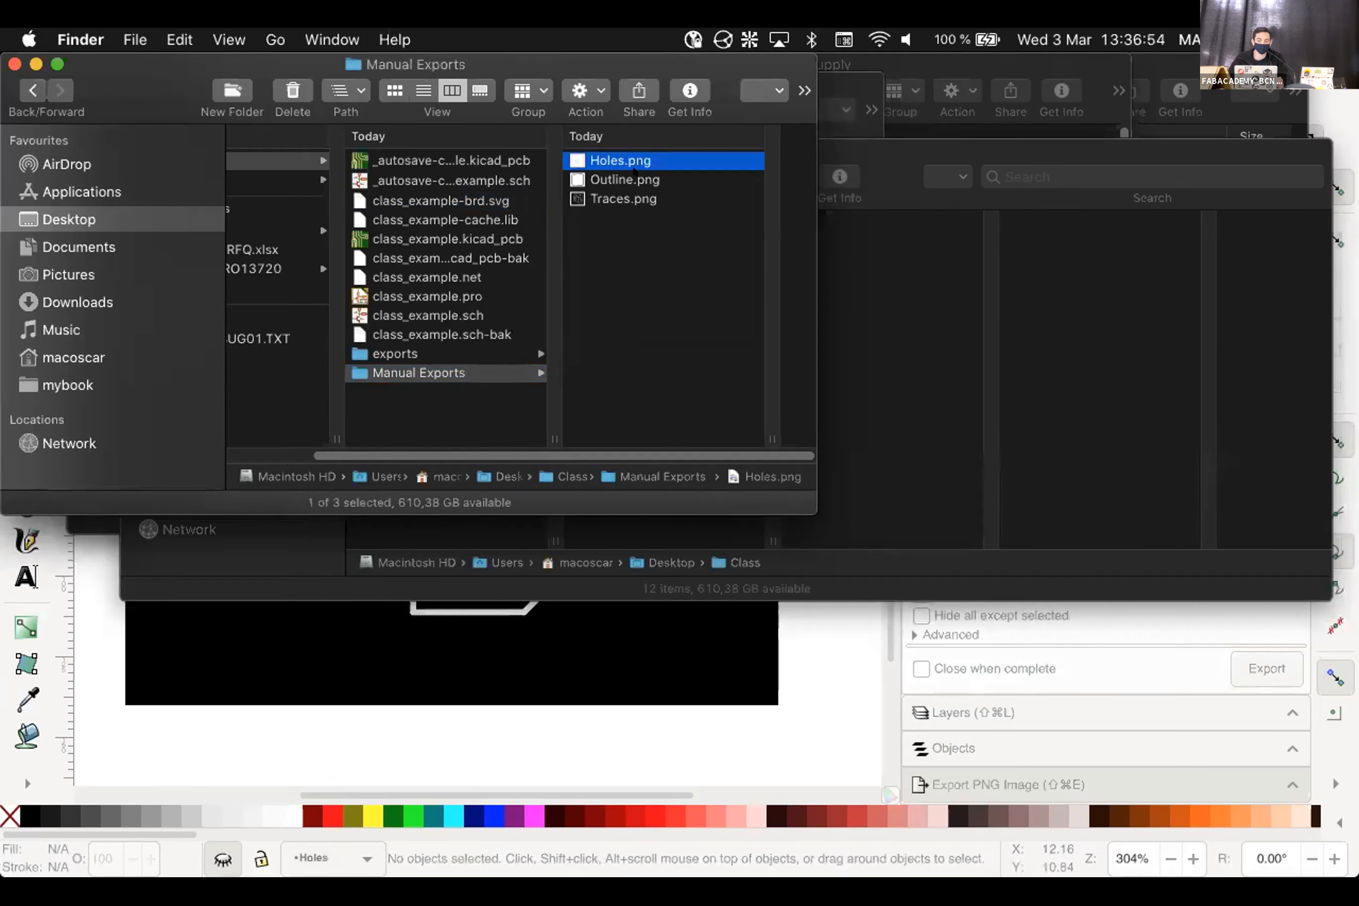
click(419, 181)
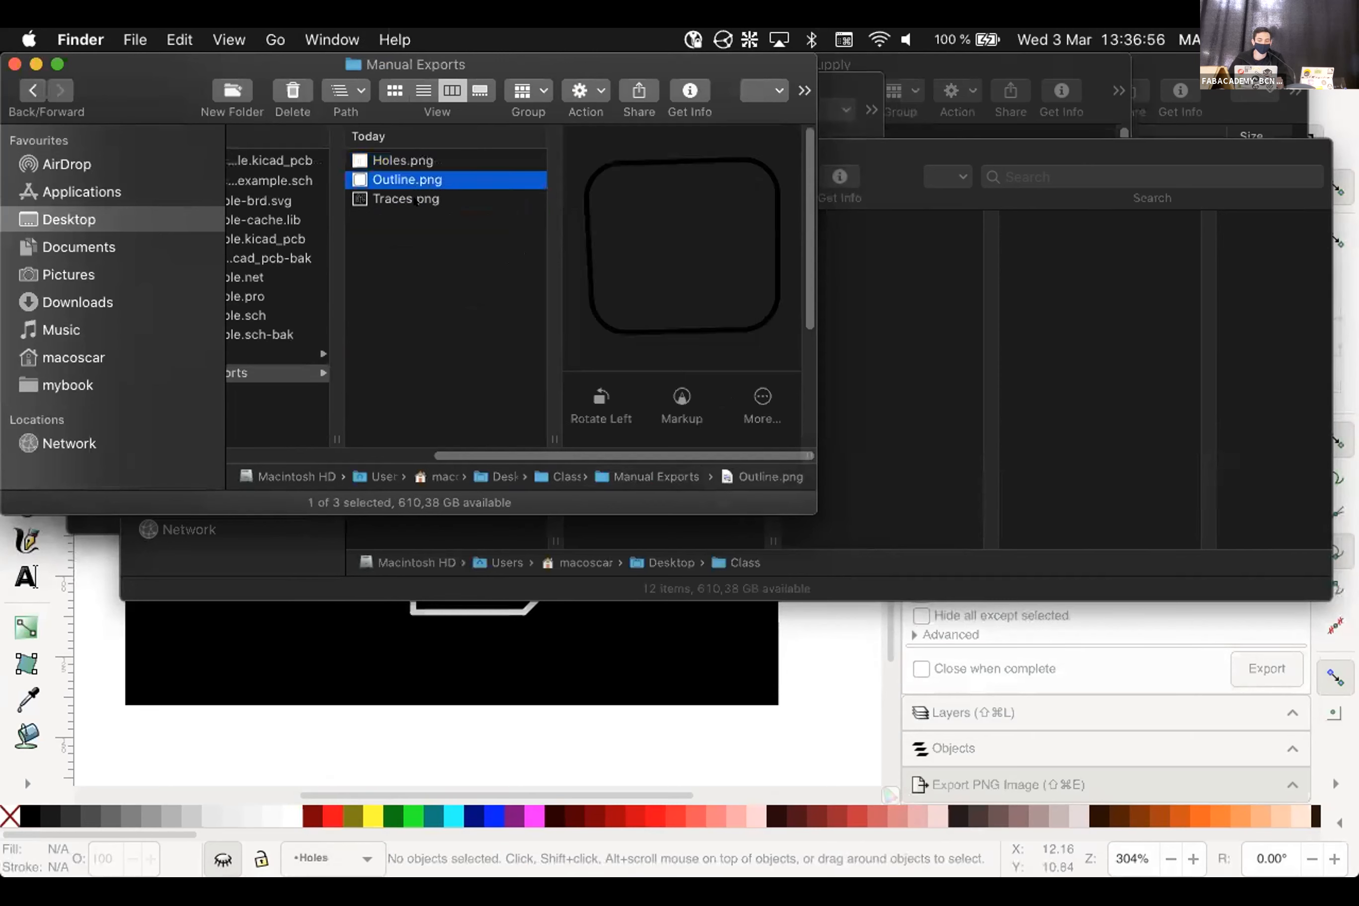
click(416, 199)
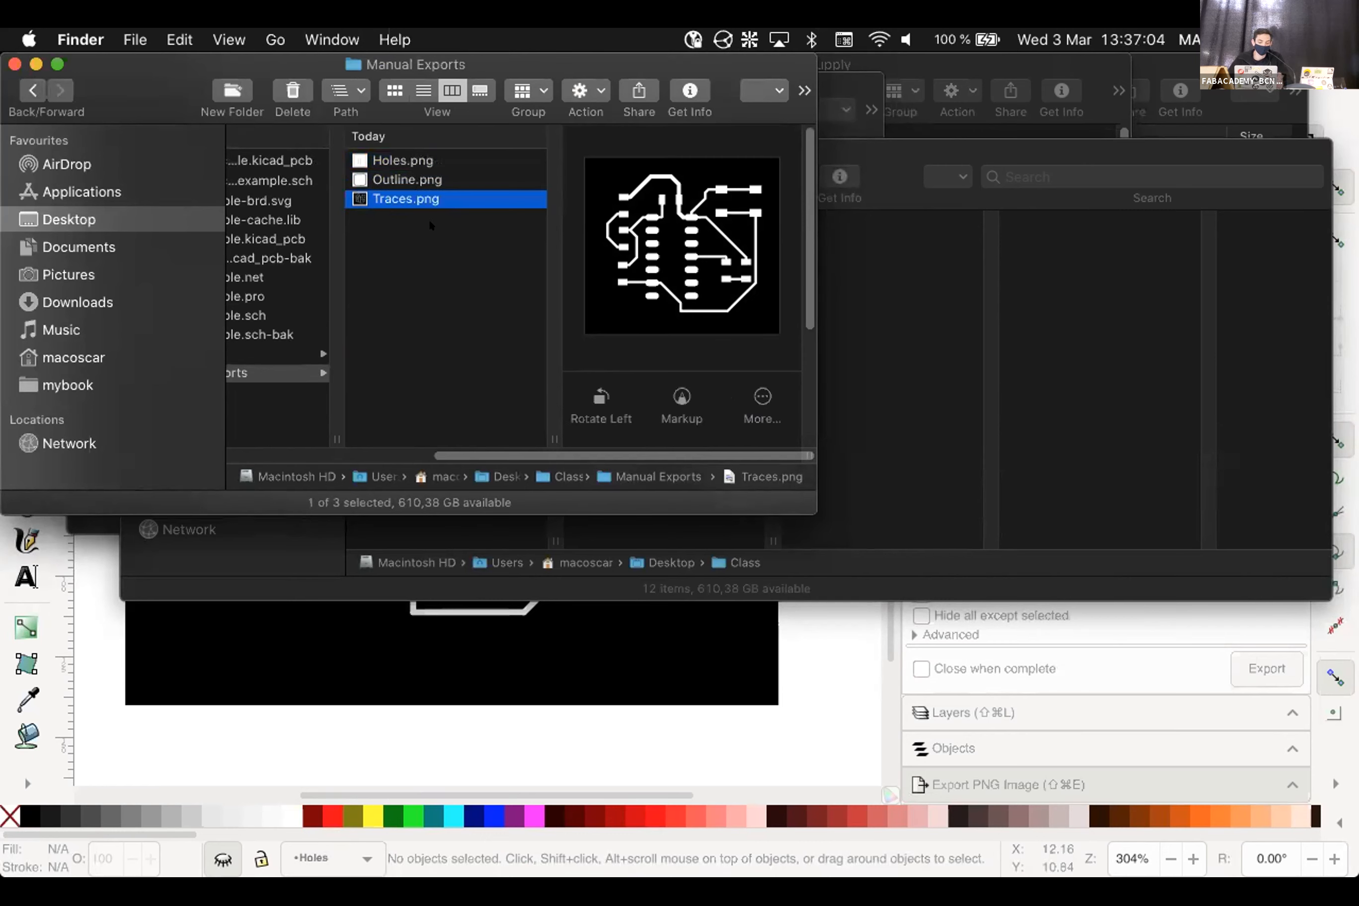
mouse_move(373, 865)
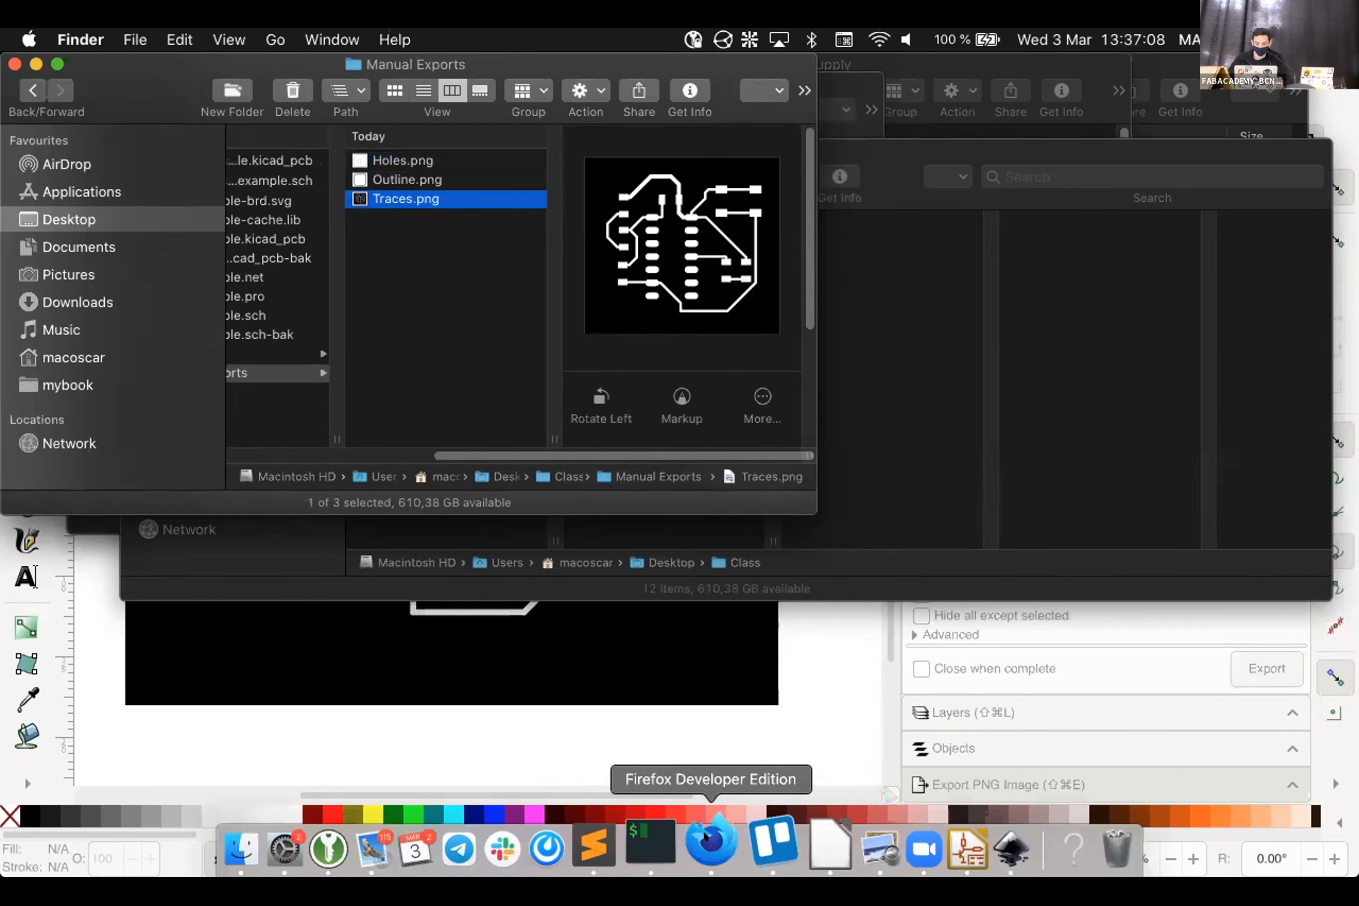
click(707, 833)
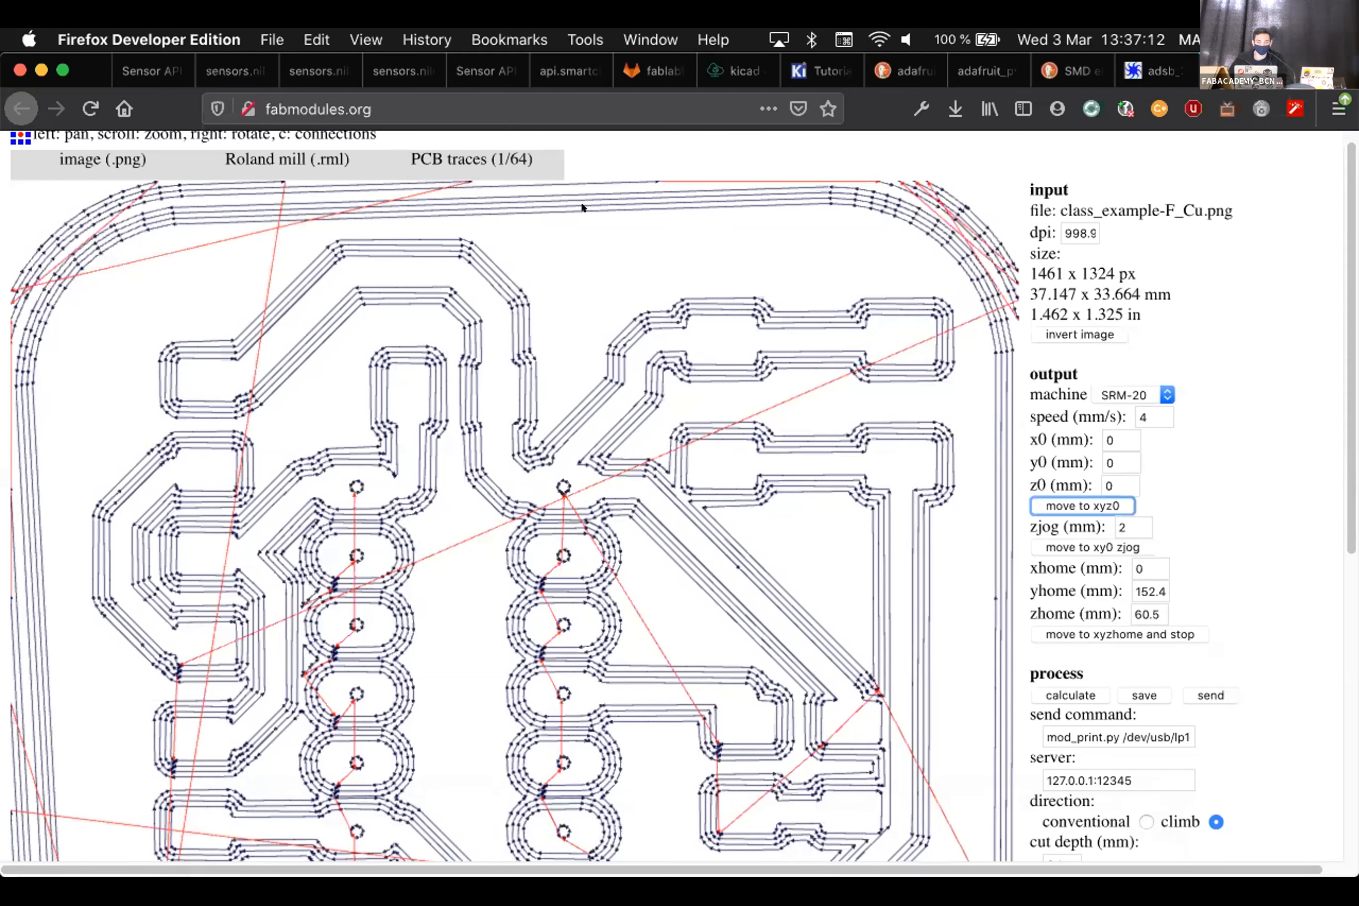
Load modsproject.org in Firefox's address bar
click(350, 109)
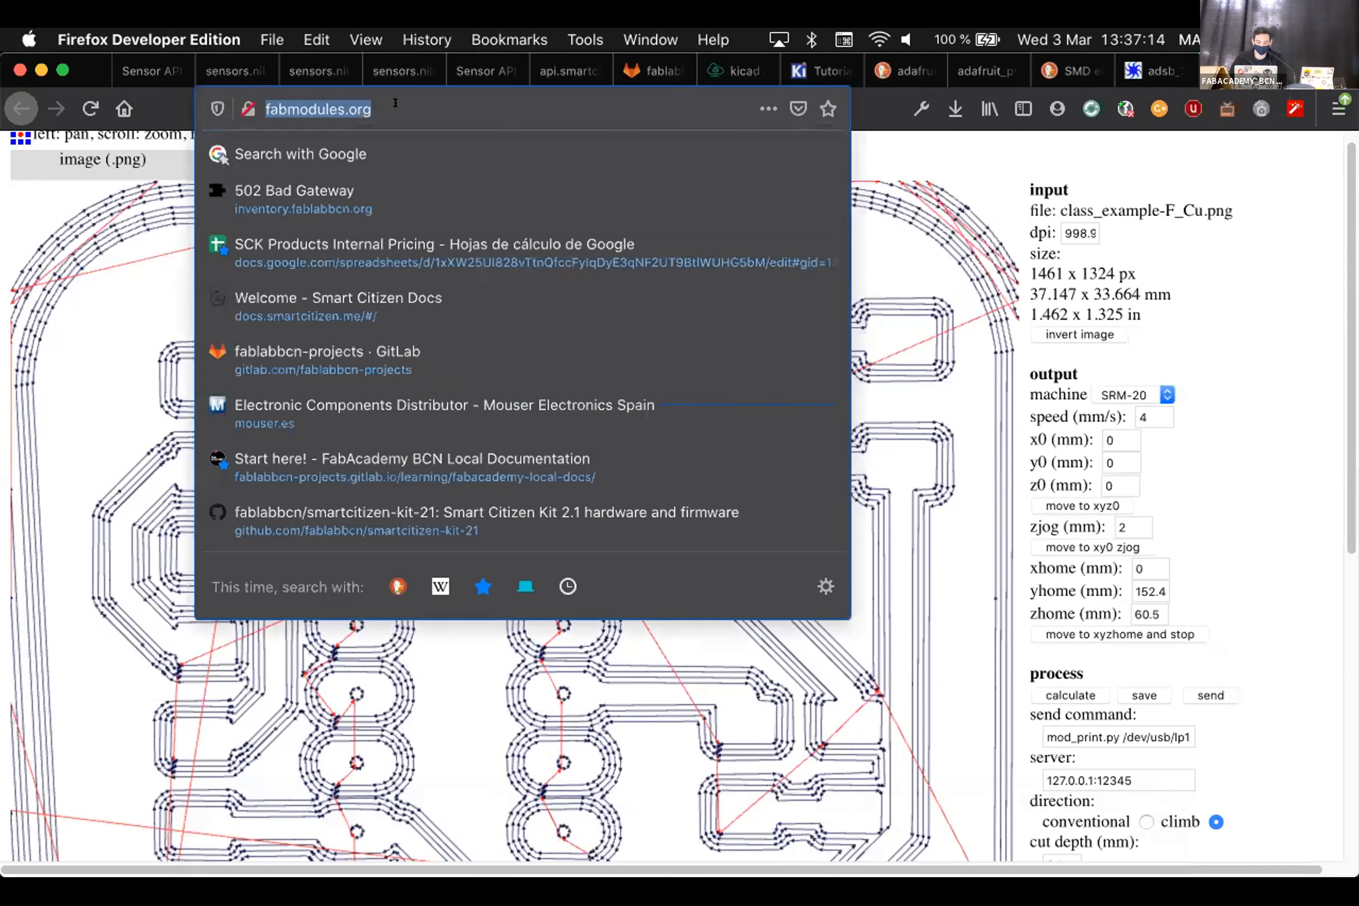
text(modsproject)
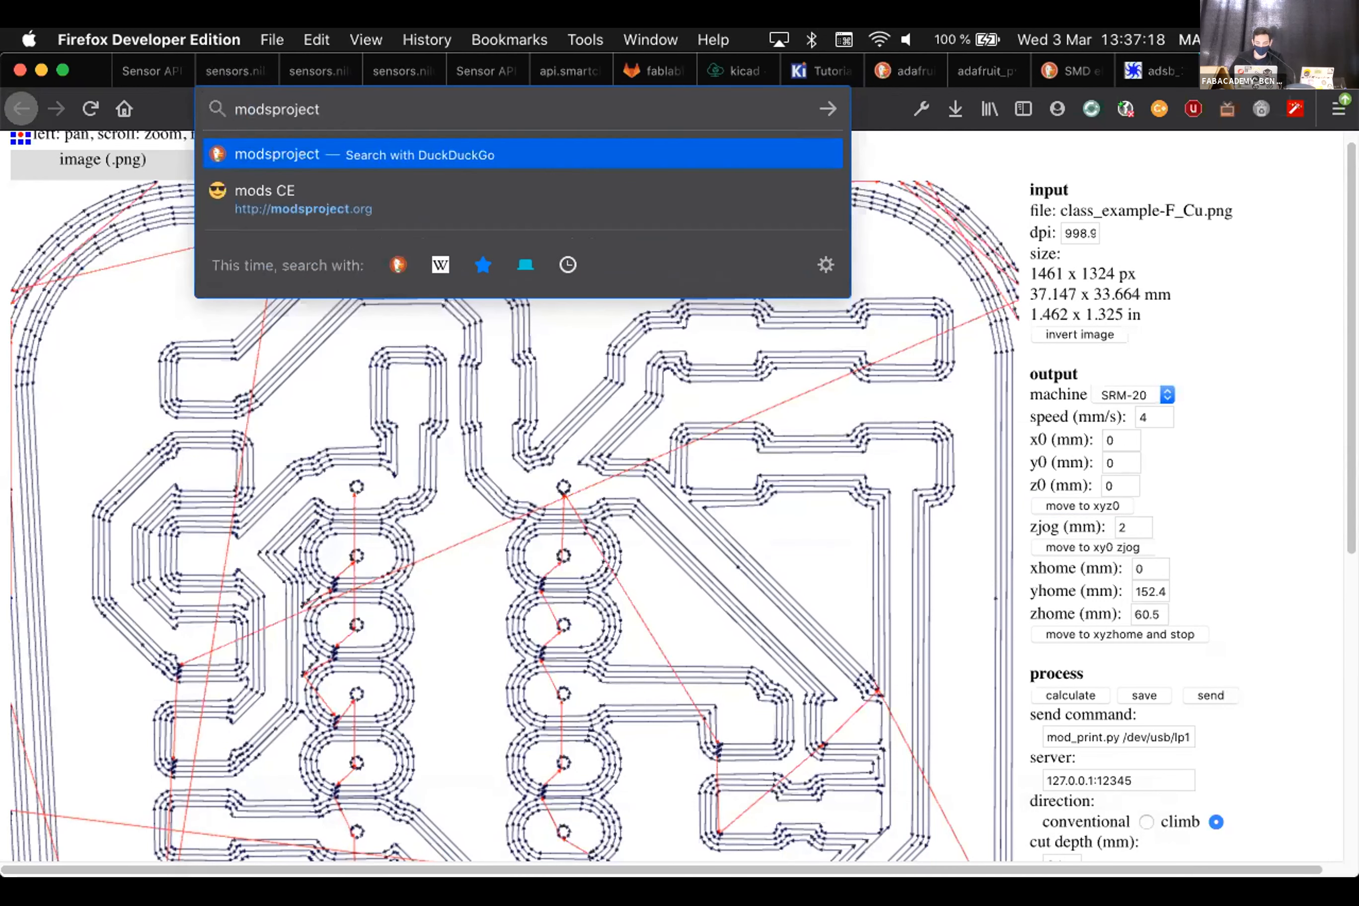
key(Down)
key(Return)
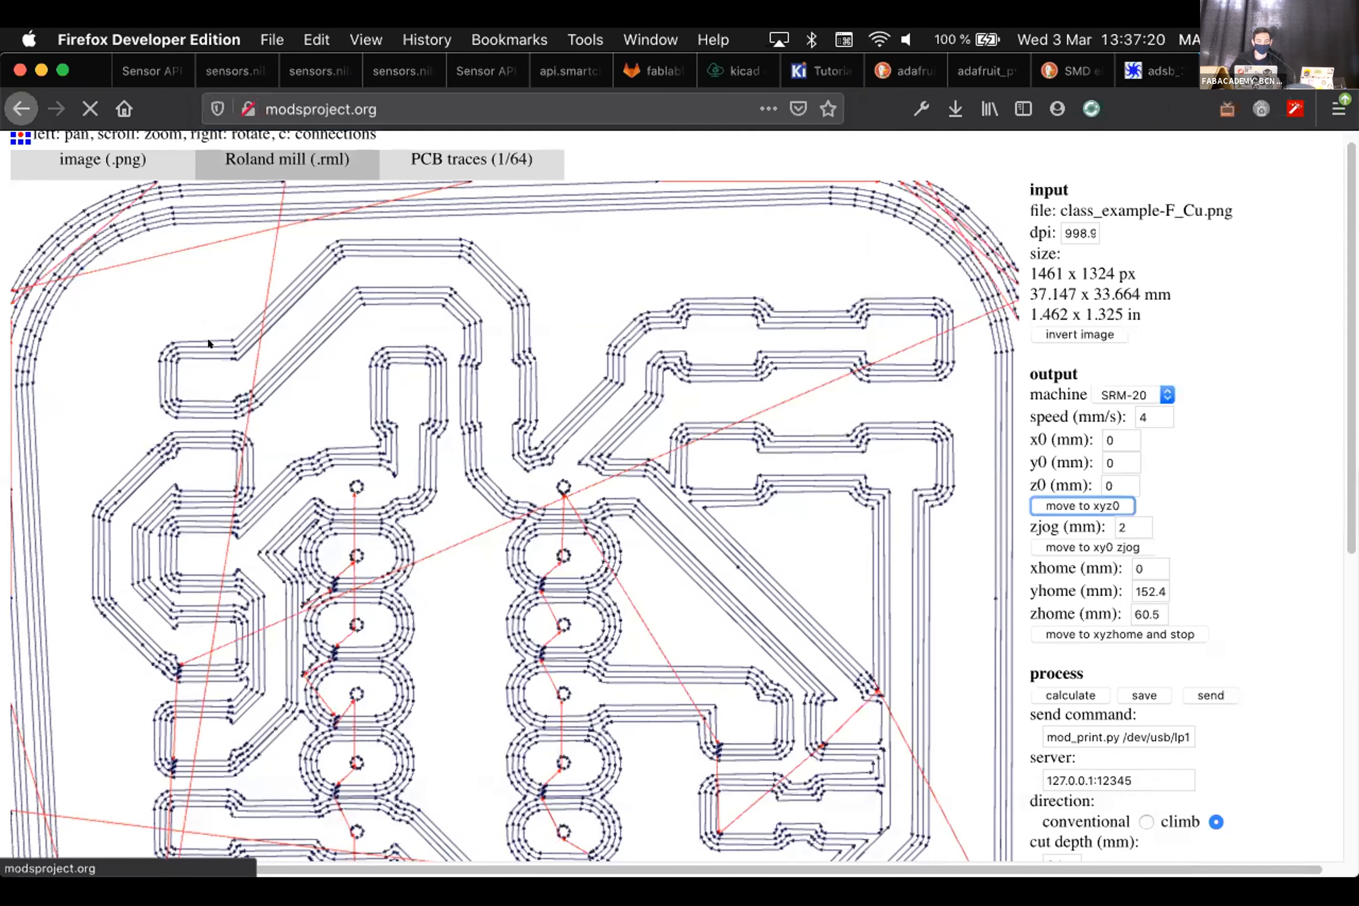
Open the SRM-20 mill PCB program from the mods programs menu
right_click(272, 300)
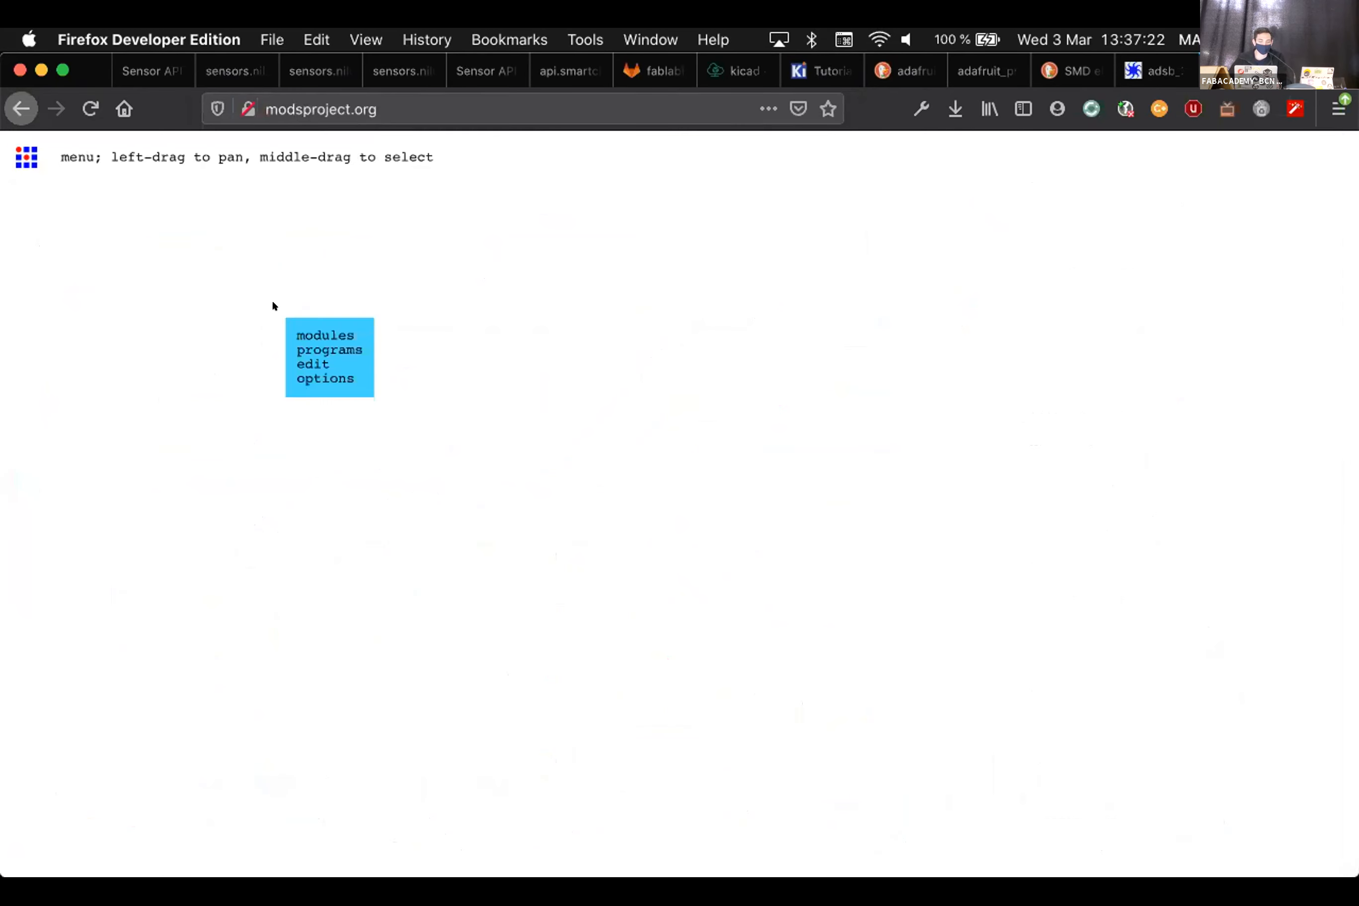
click(298, 349)
click(297, 352)
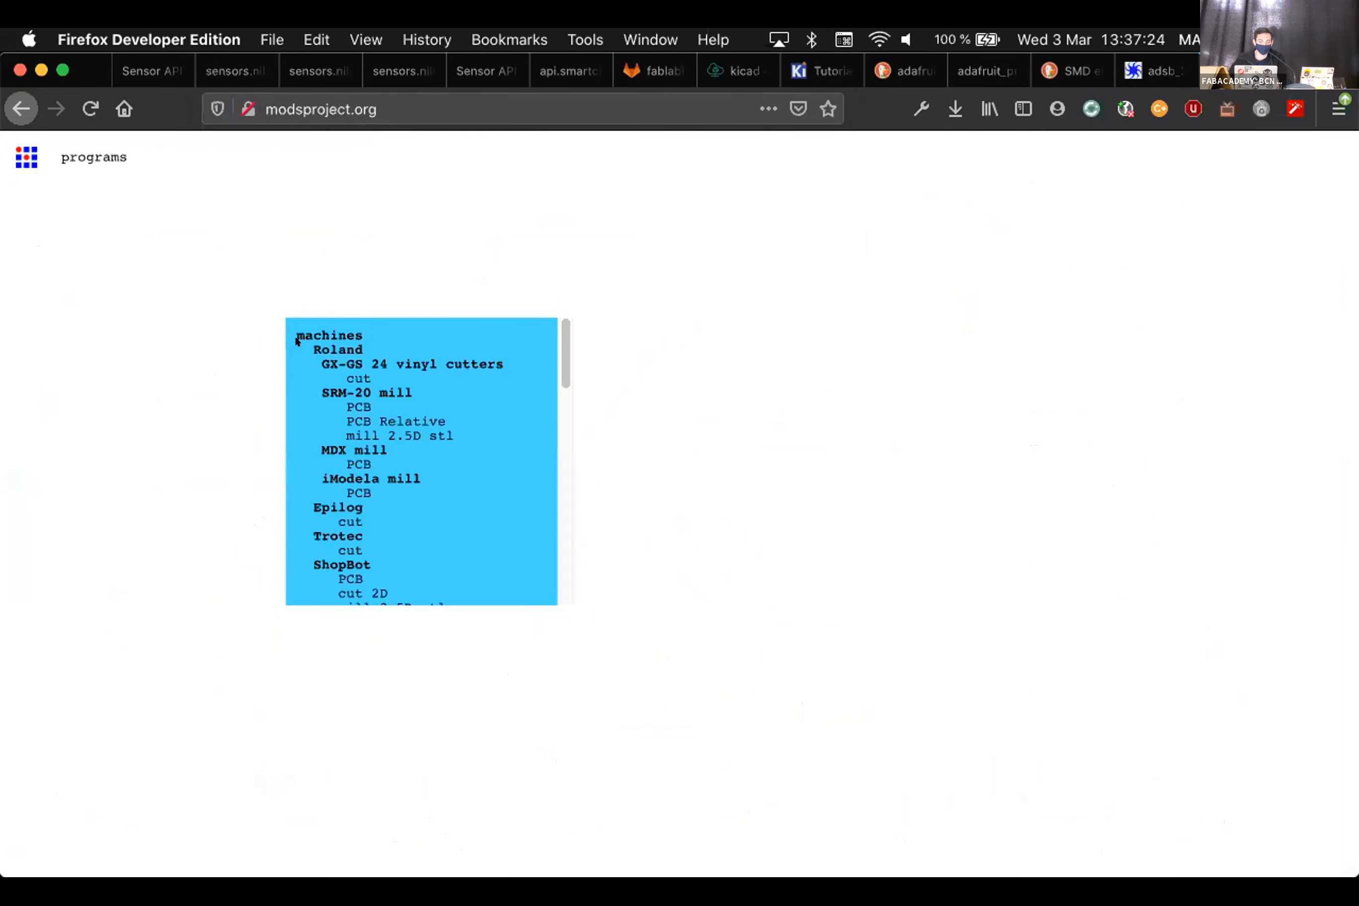
click(359, 407)
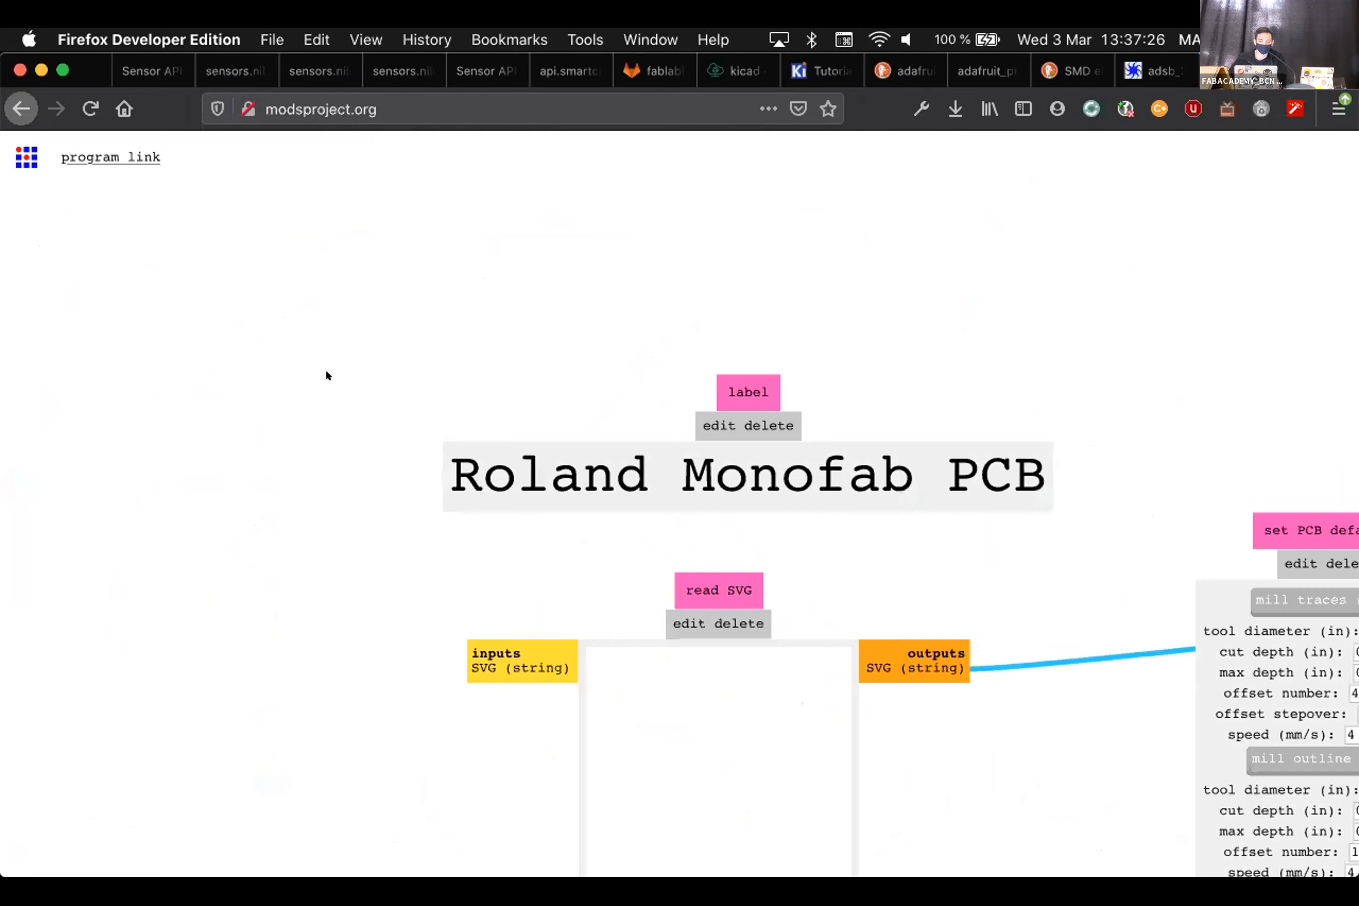
Load Manual Exports/Outline.png into the read png module
drag(311, 672, 193, 367)
scroll(193, 366, down, 6)
drag(262, 705, 222, 472)
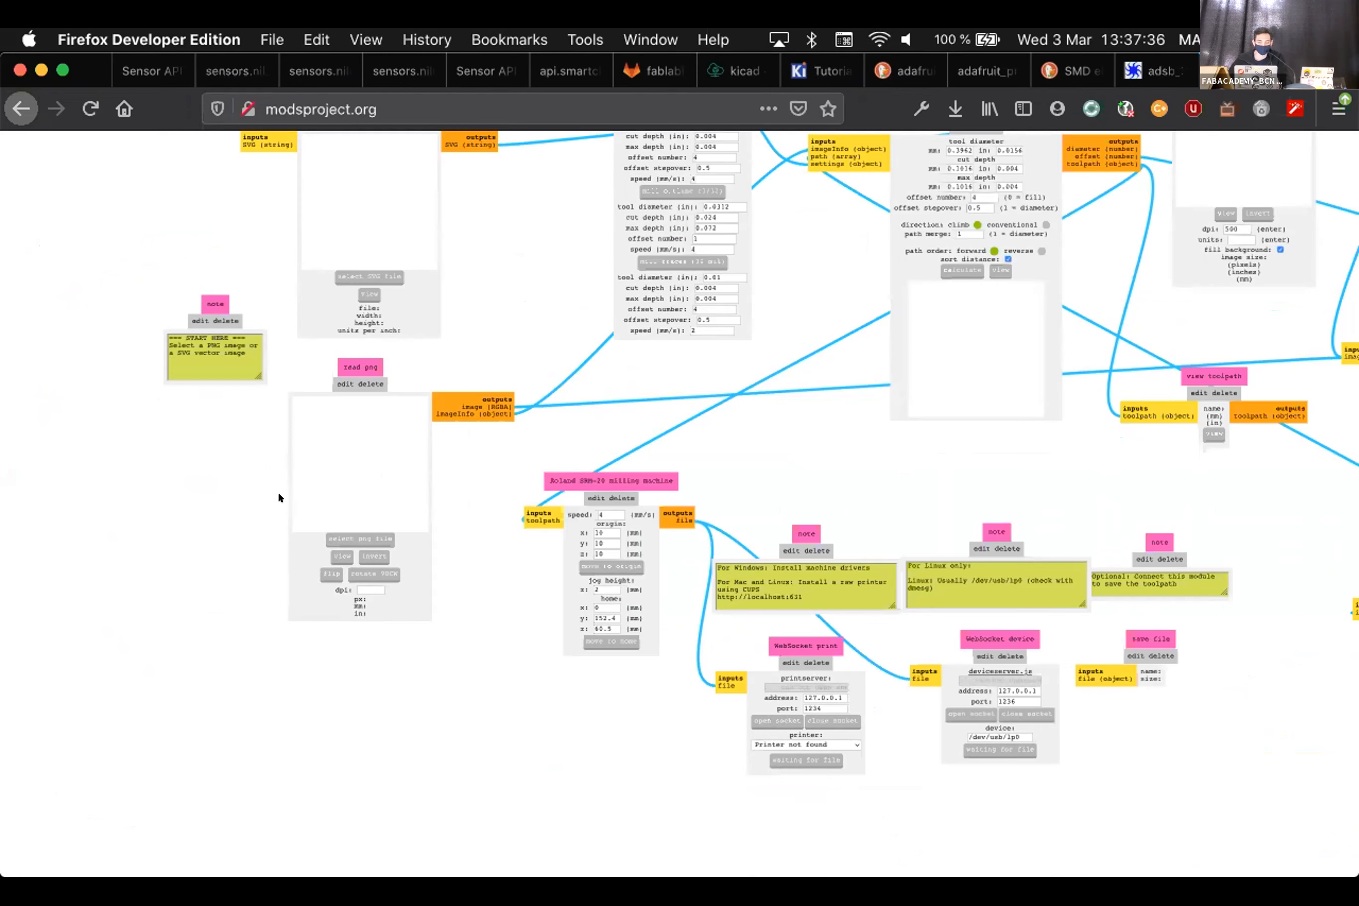
click(360, 538)
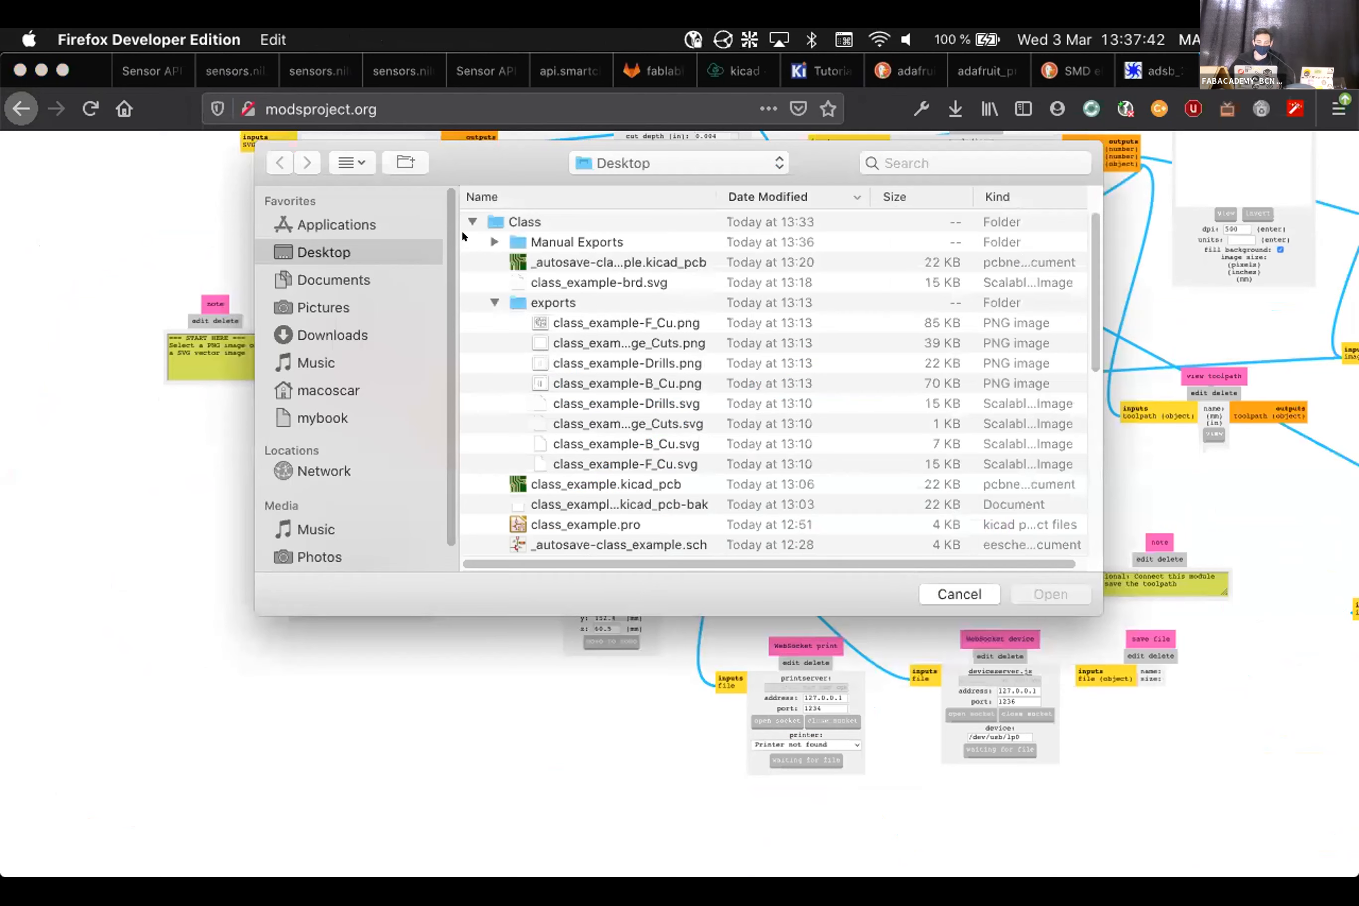
click(494, 239)
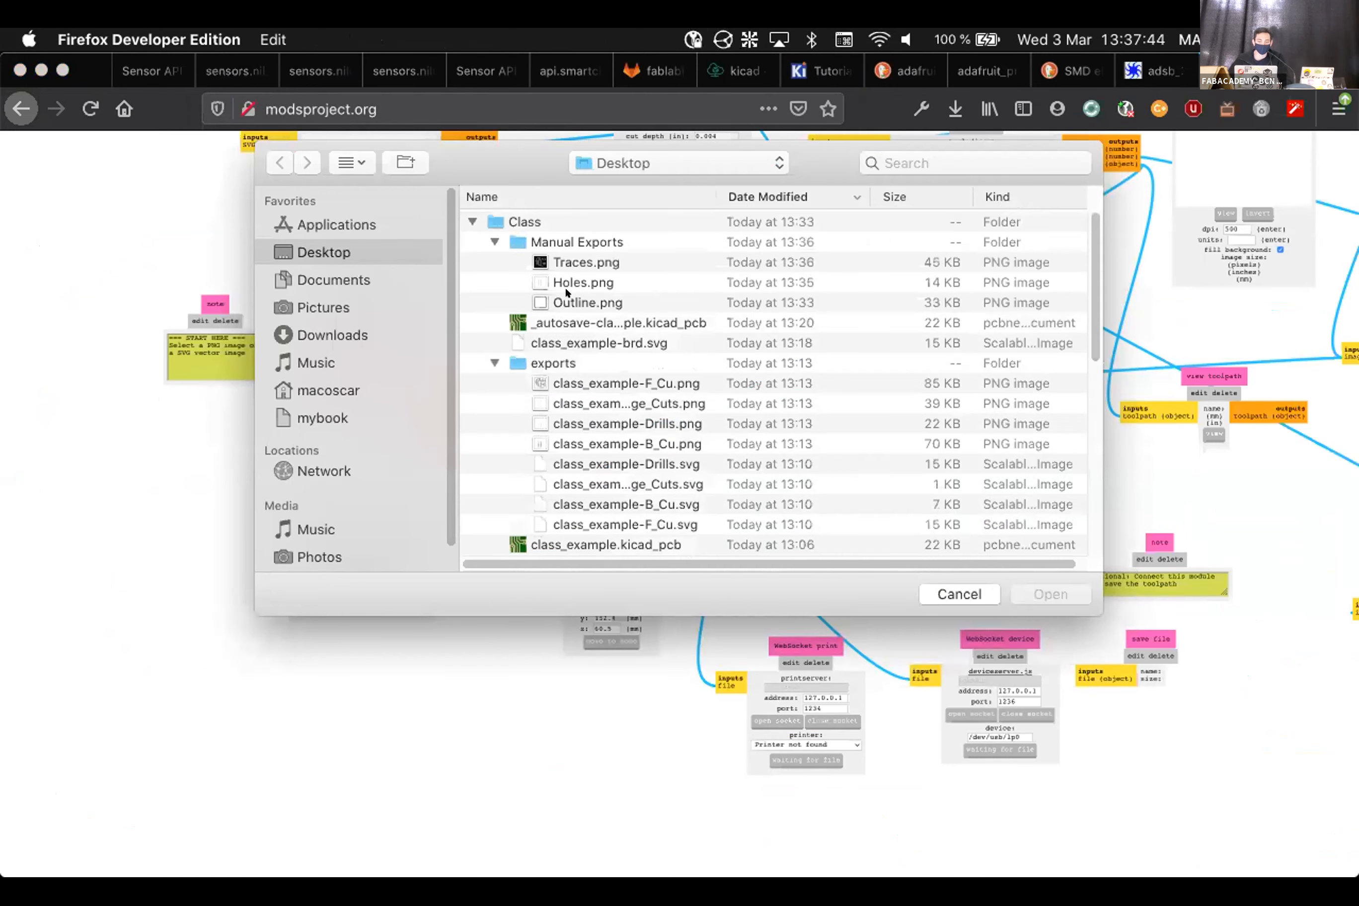
click(571, 301)
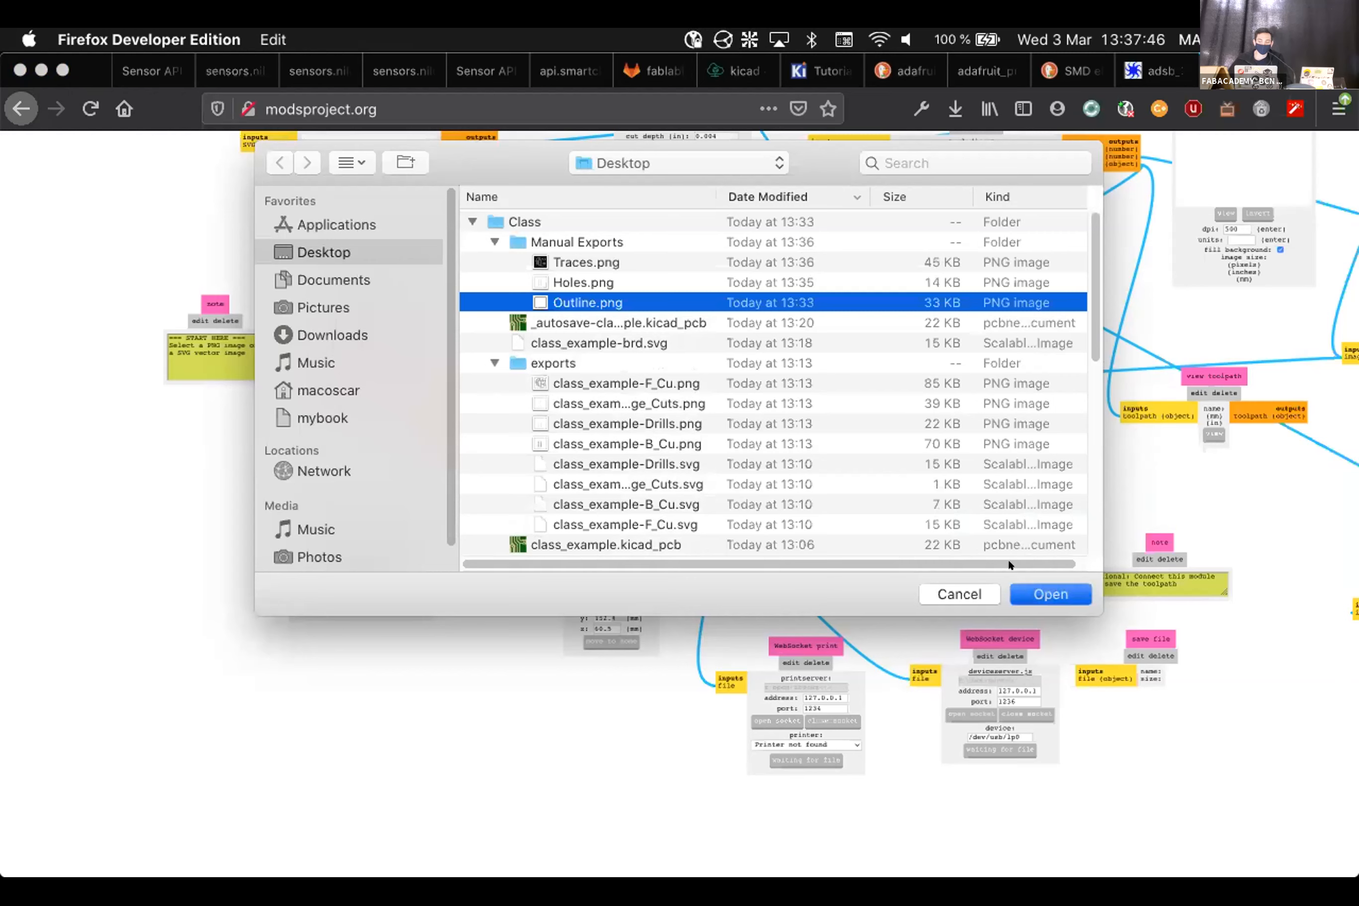
click(1050, 594)
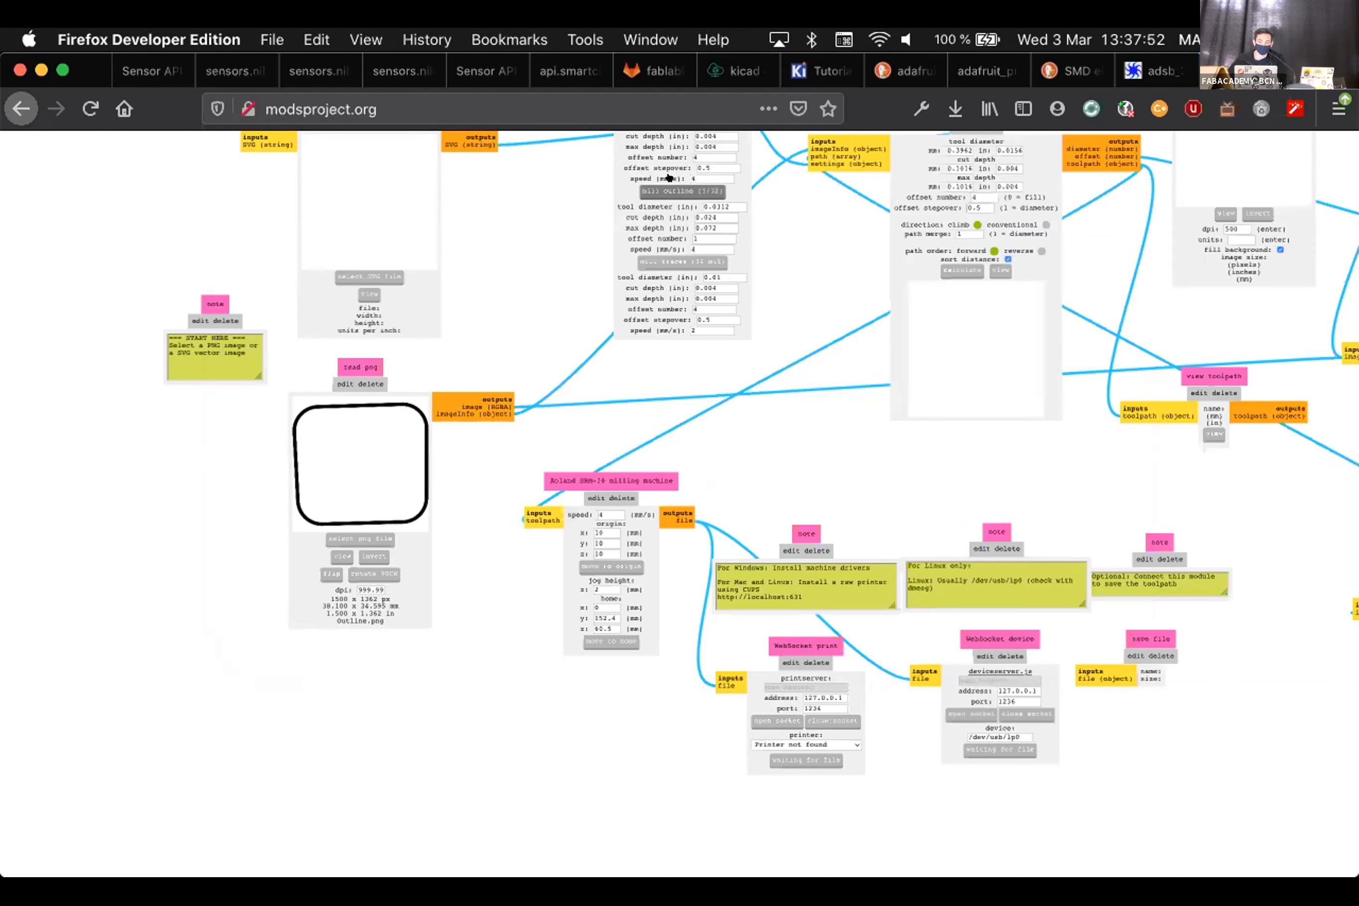
Apply mill outline (1/32) settings, calculate the toolpath and view it
click(682, 191)
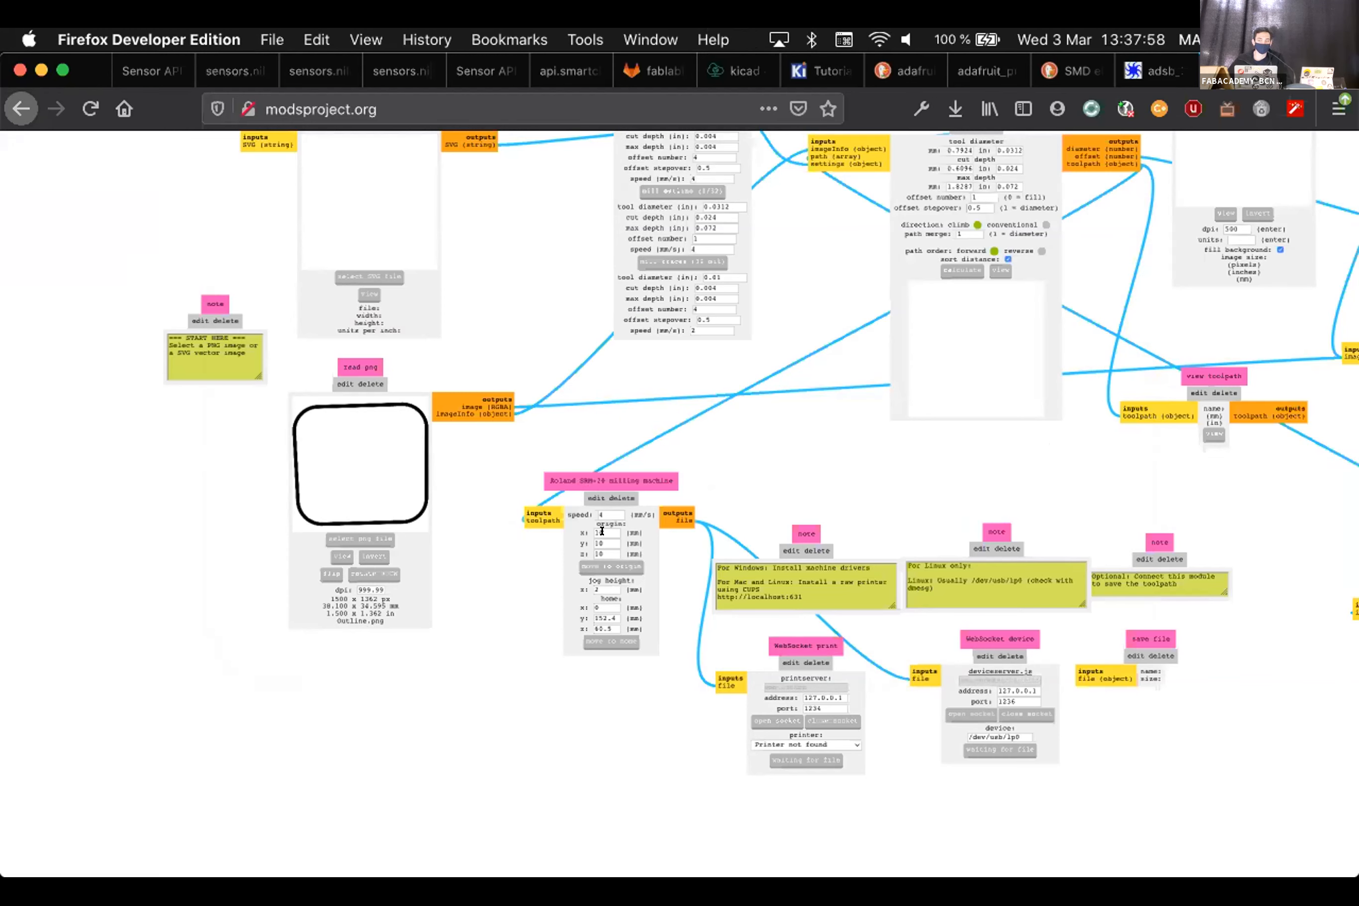
click(944, 264)
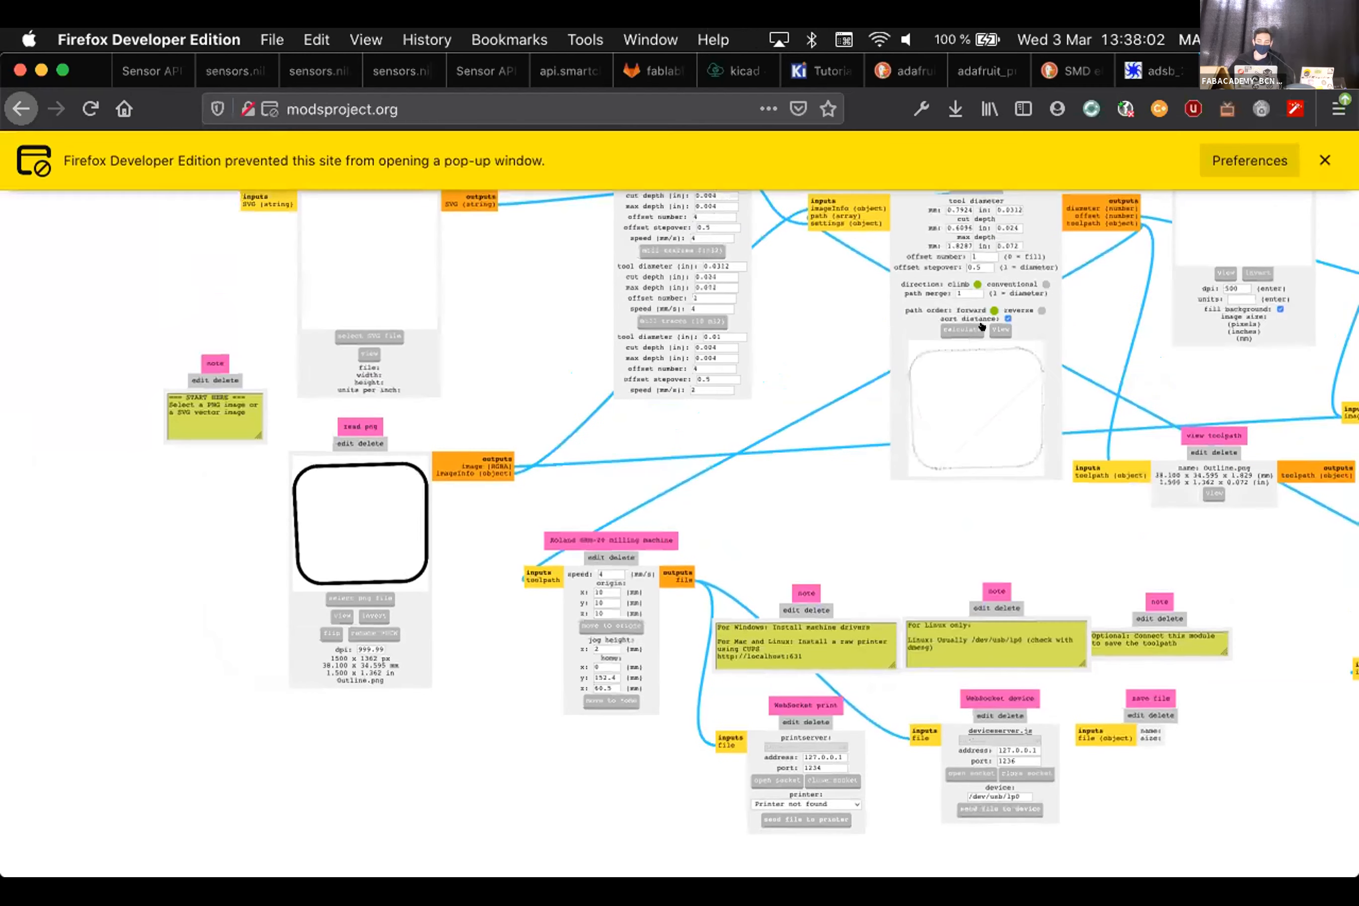
click(993, 326)
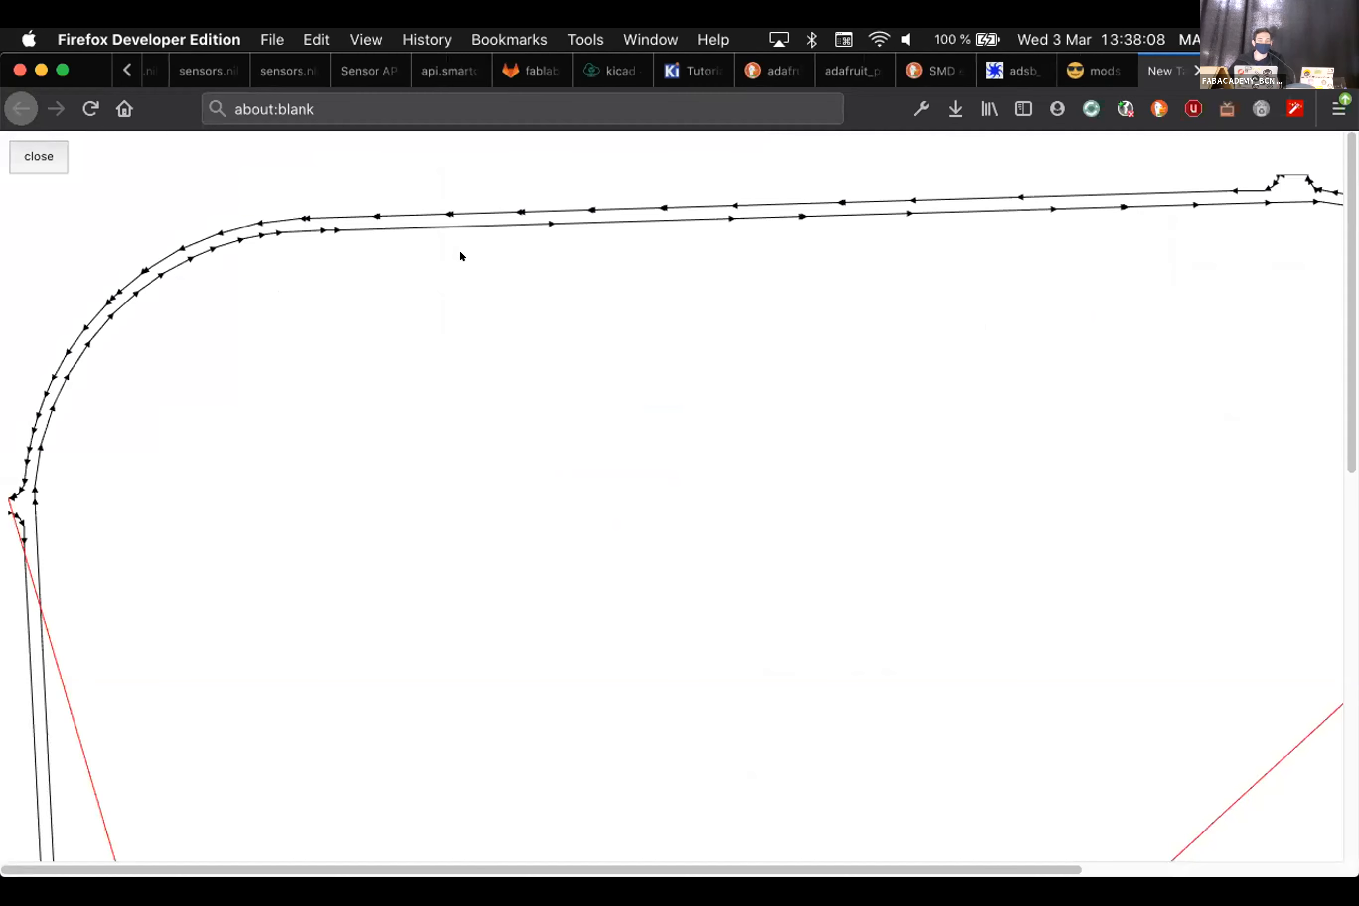
Return to the mods program graph showing the calculated 38.100 × 34.595 mm outline toolpath
click(1094, 70)
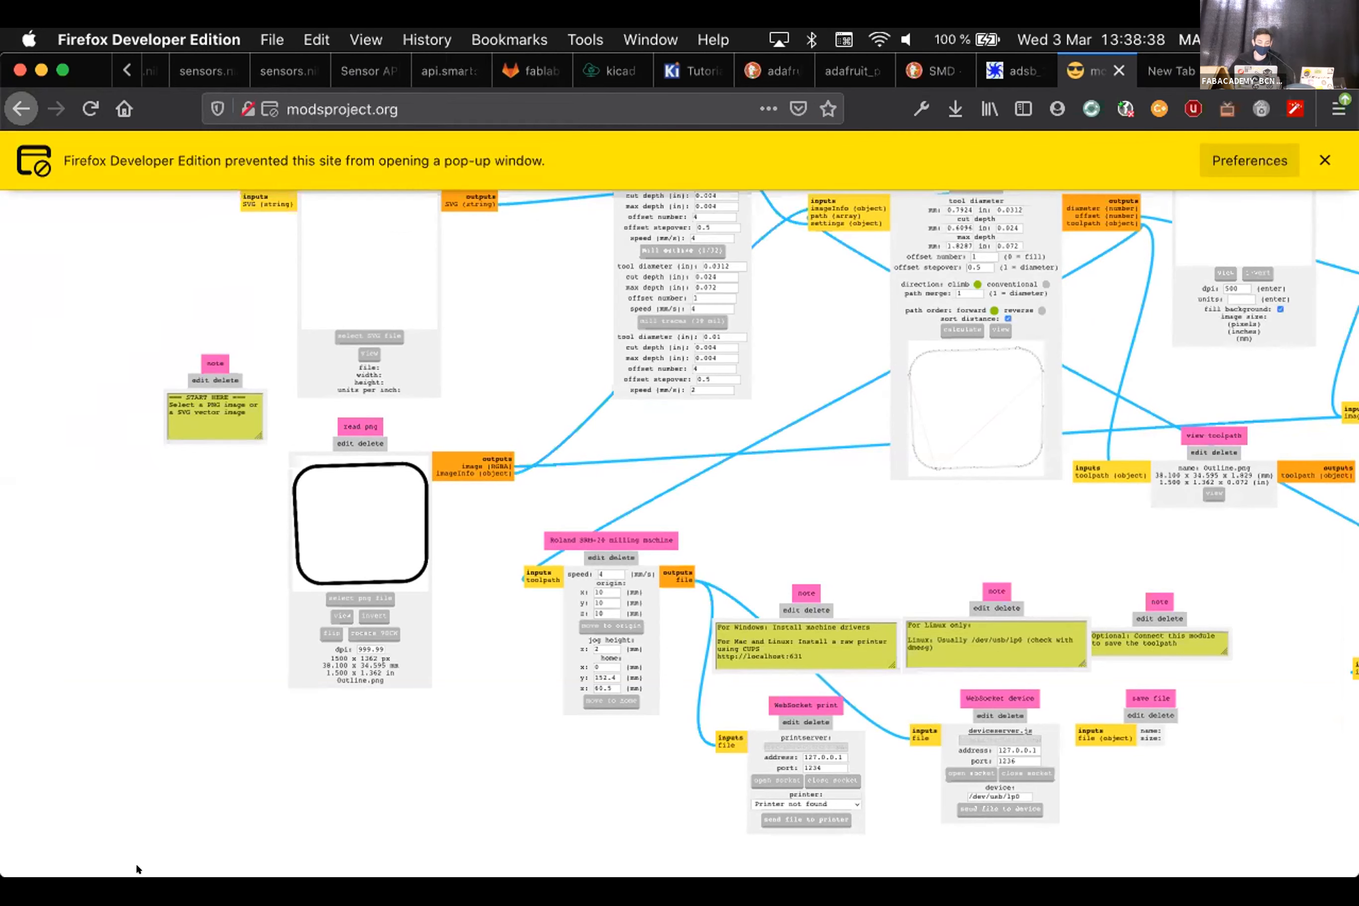
mouse_move(103, 867)
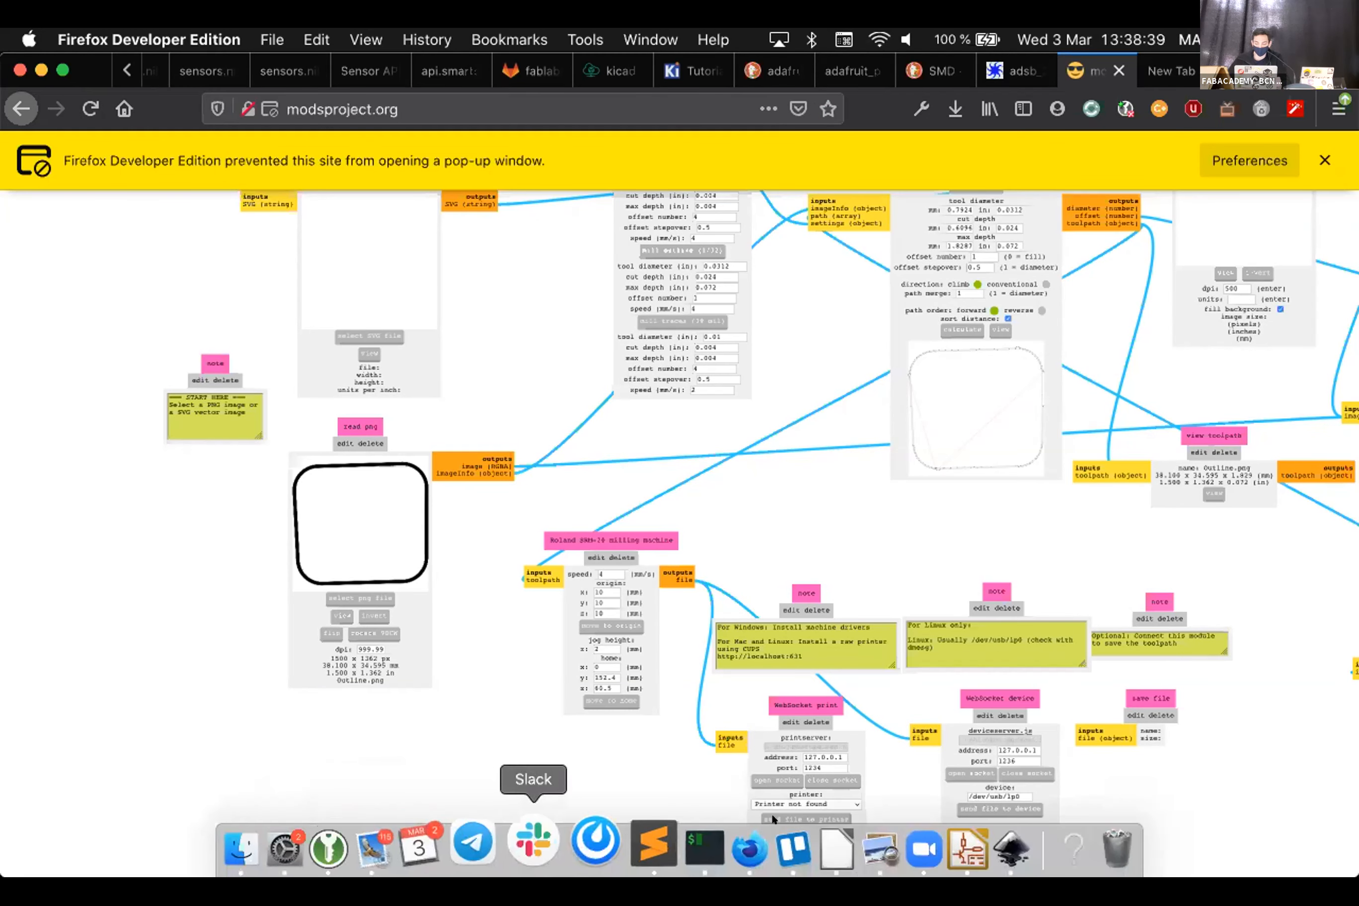
In Inkscape, hide the Traces and Background layers and show only Outline
click(1009, 847)
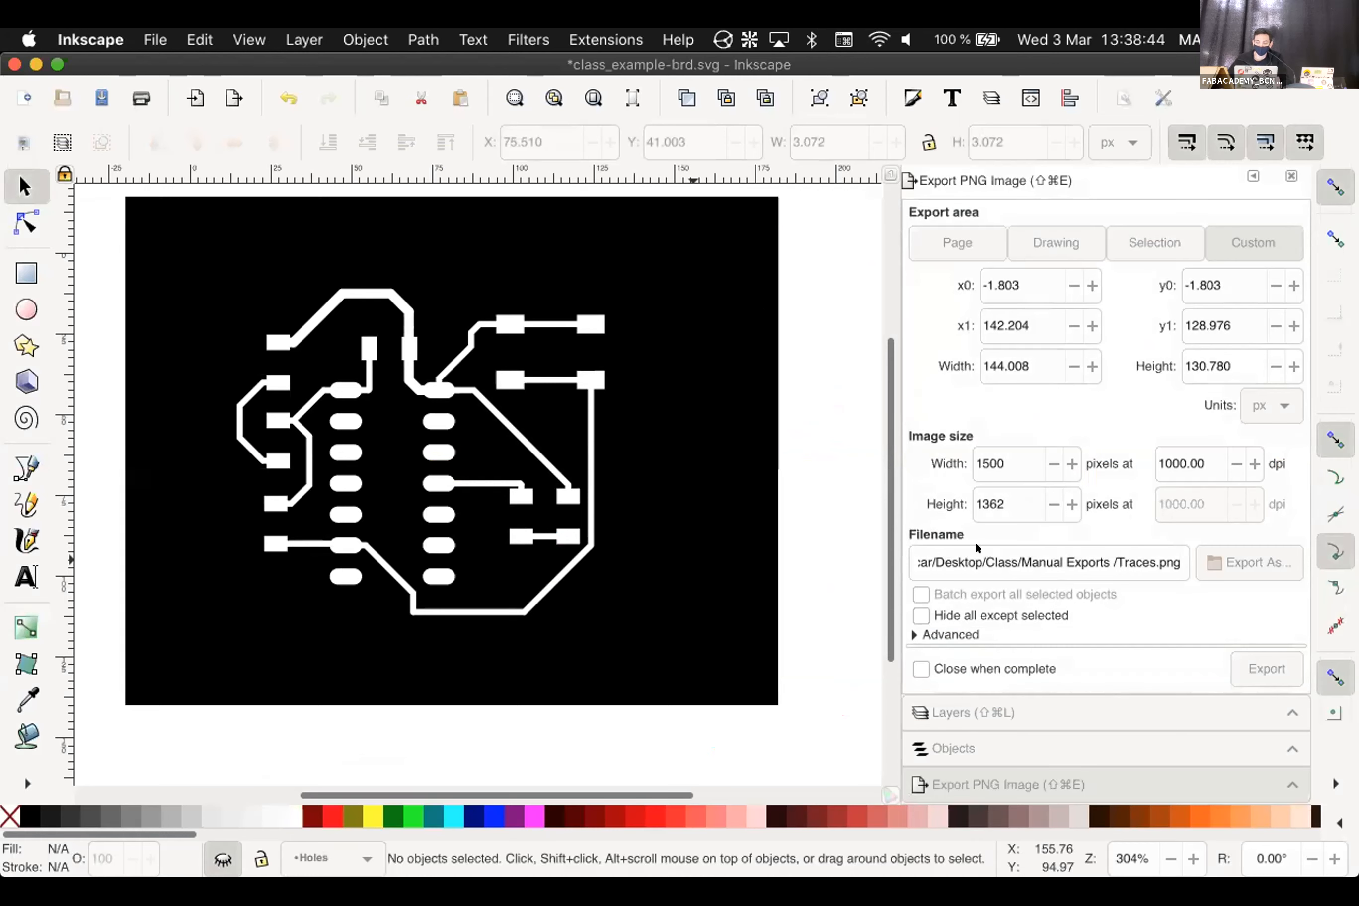
click(973, 711)
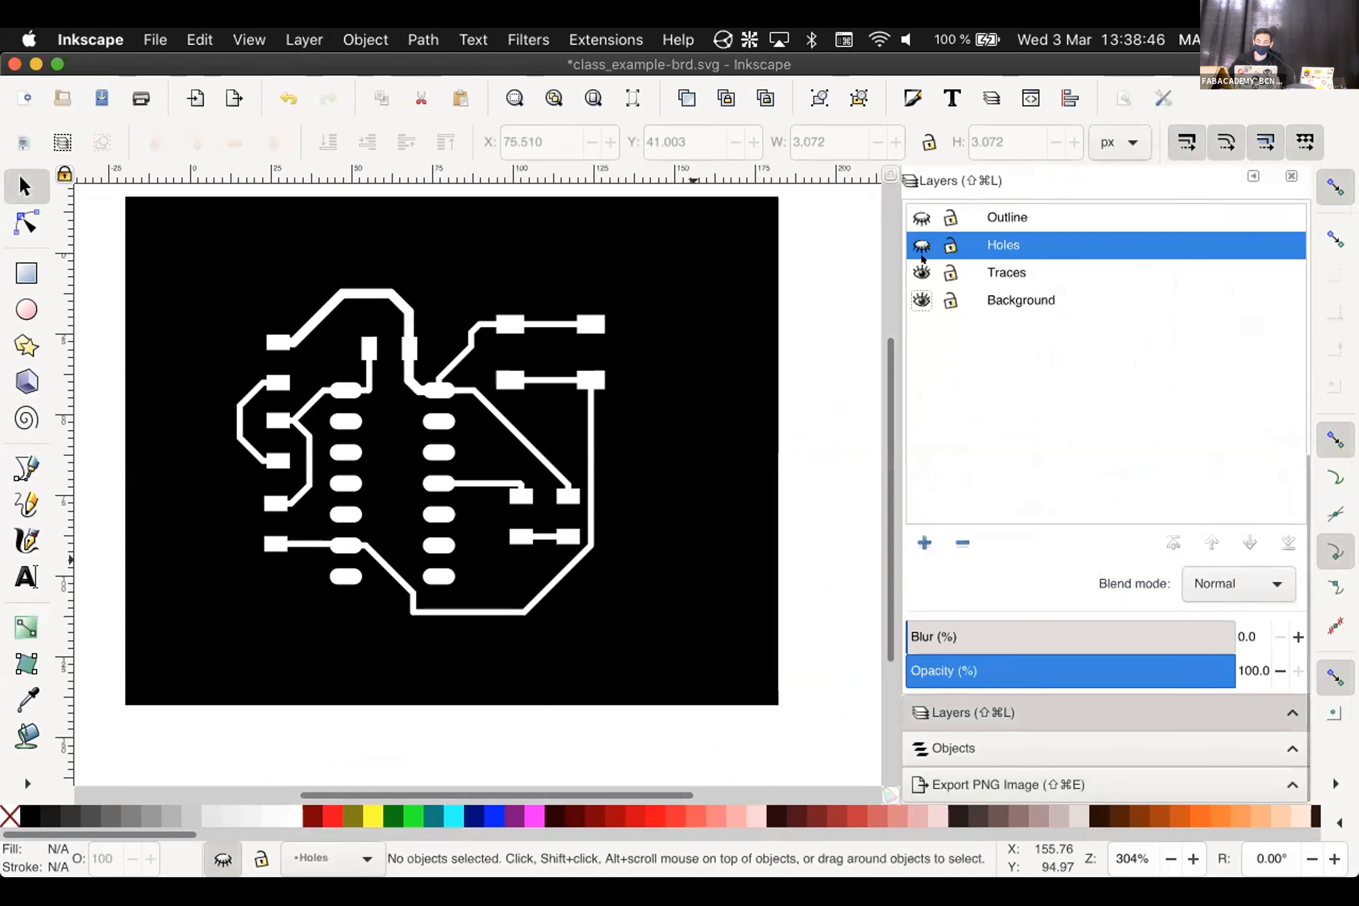
click(921, 273)
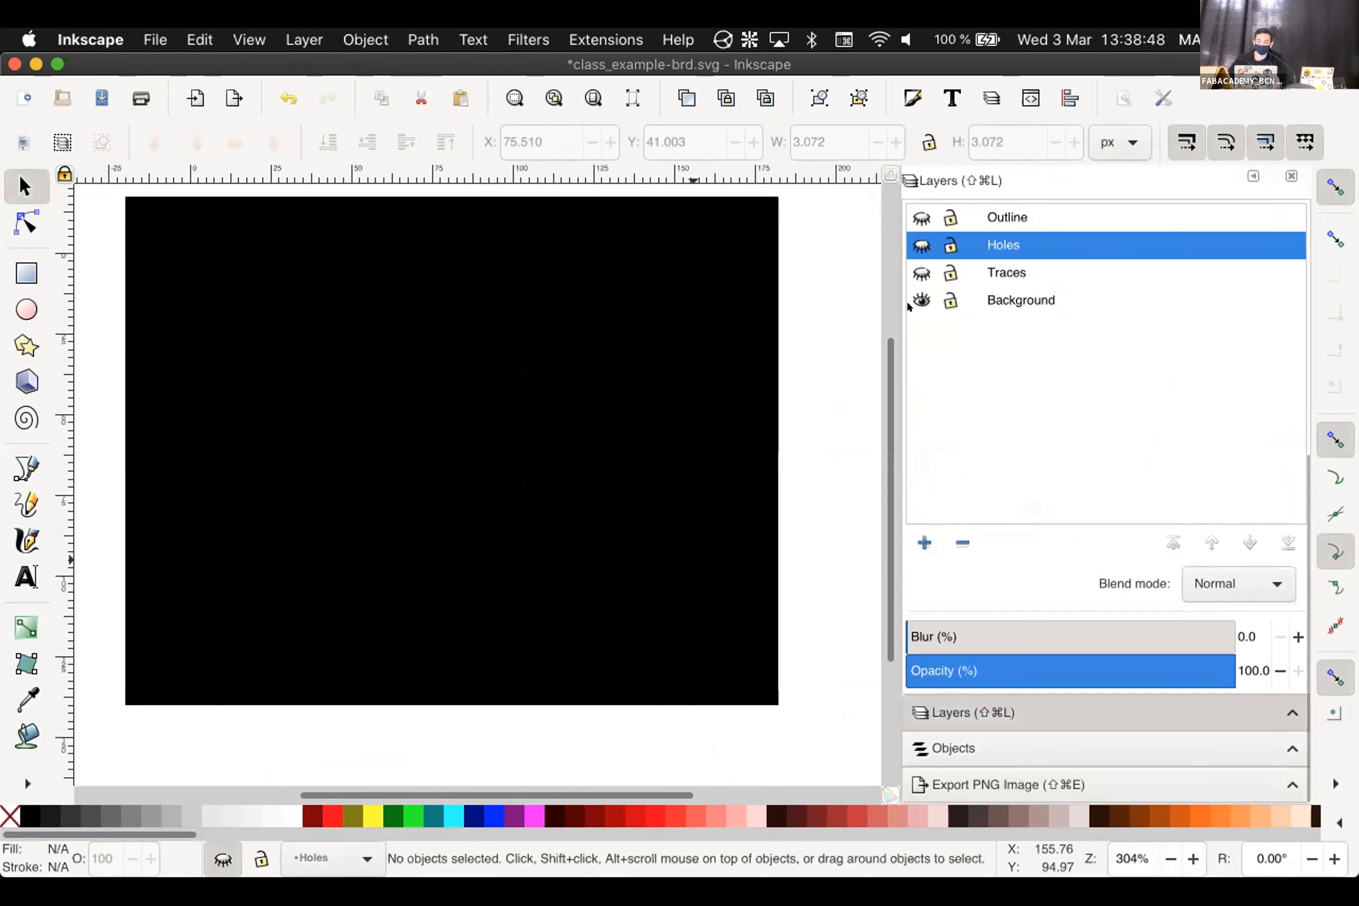
click(921, 300)
click(921, 217)
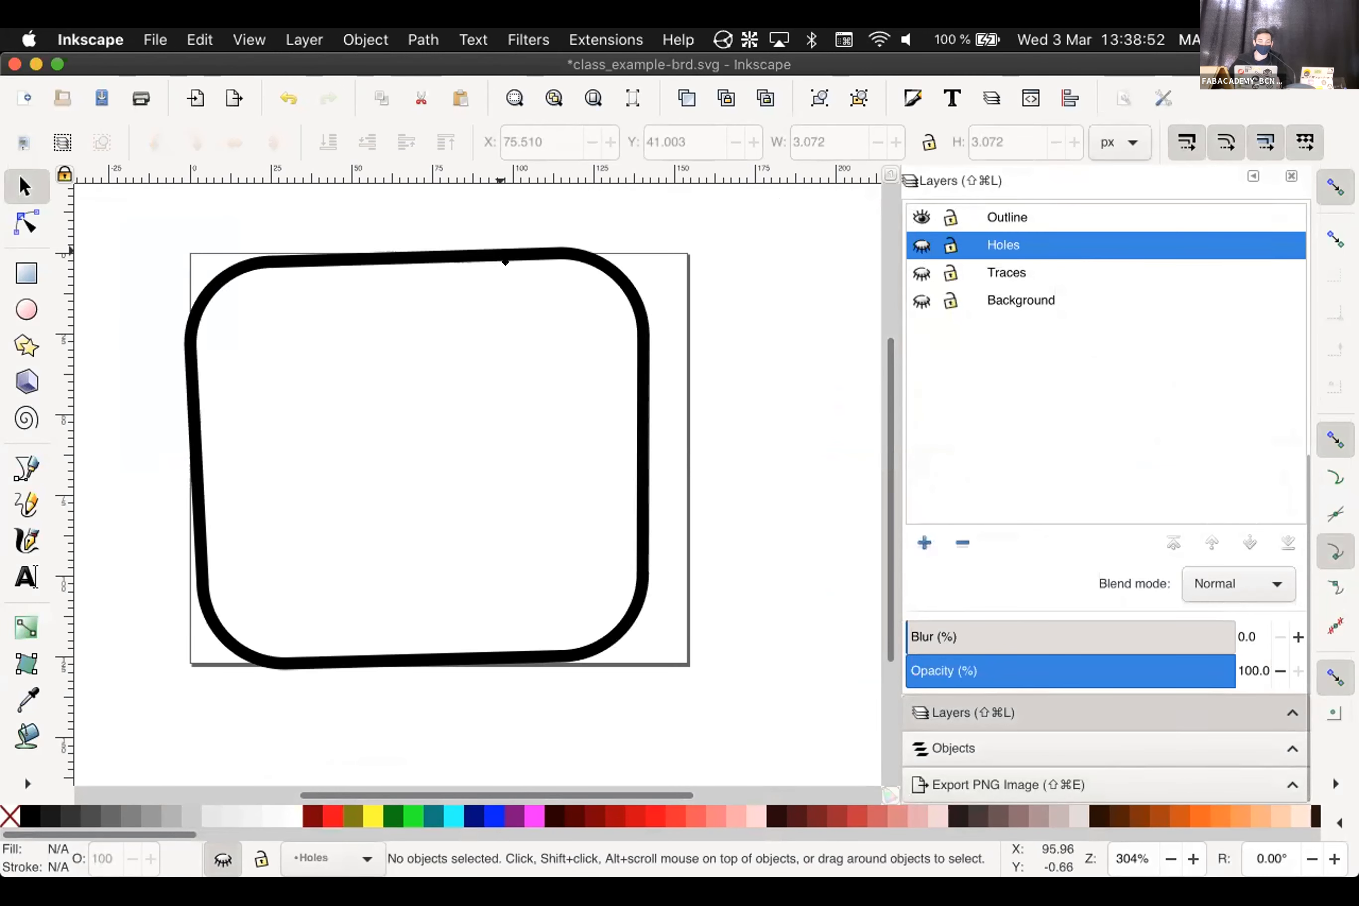
Fill the outline group white and show the black Background layer
click(505, 262)
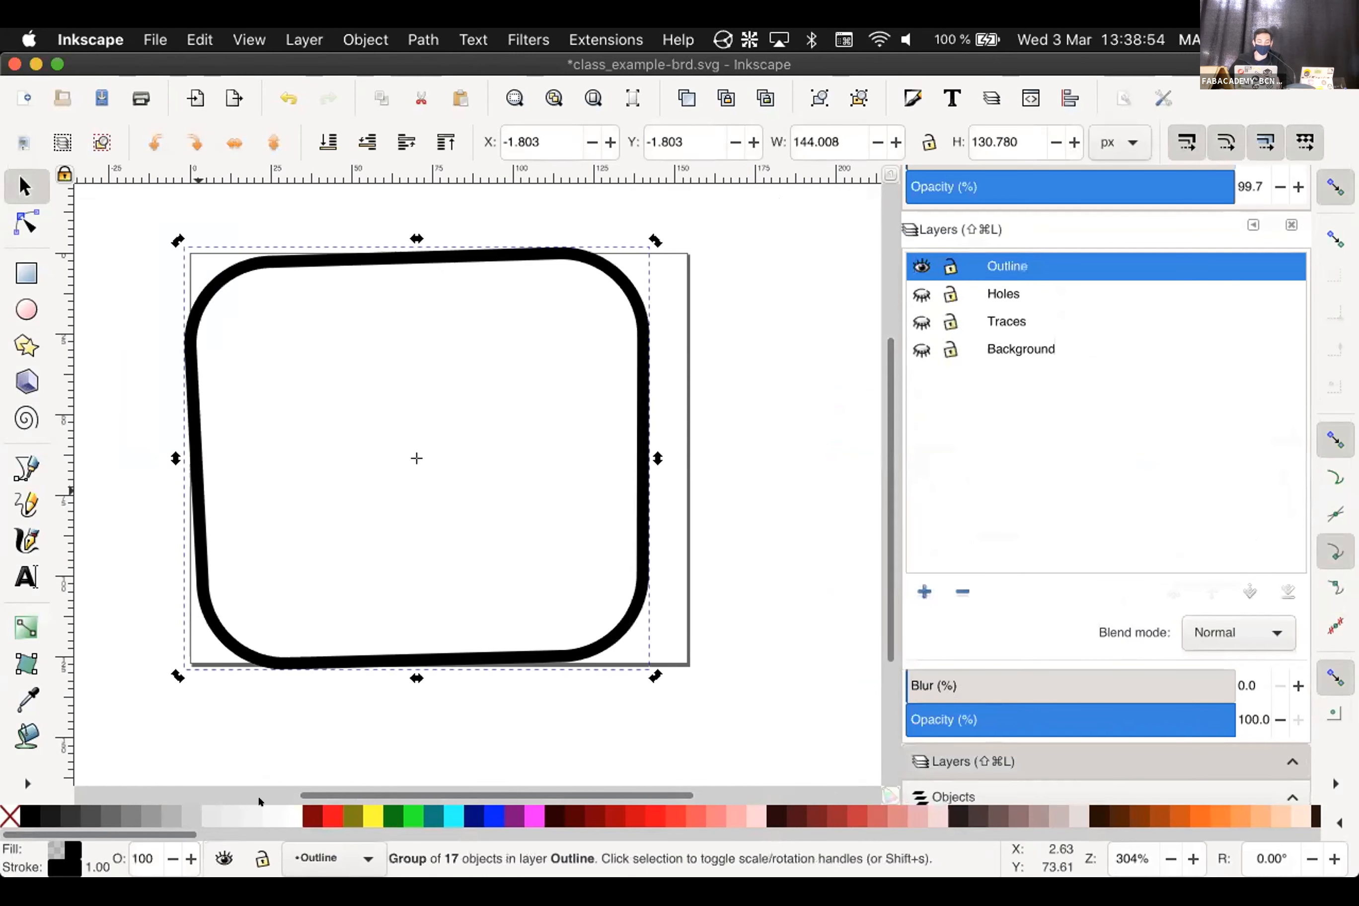
click(280, 800)
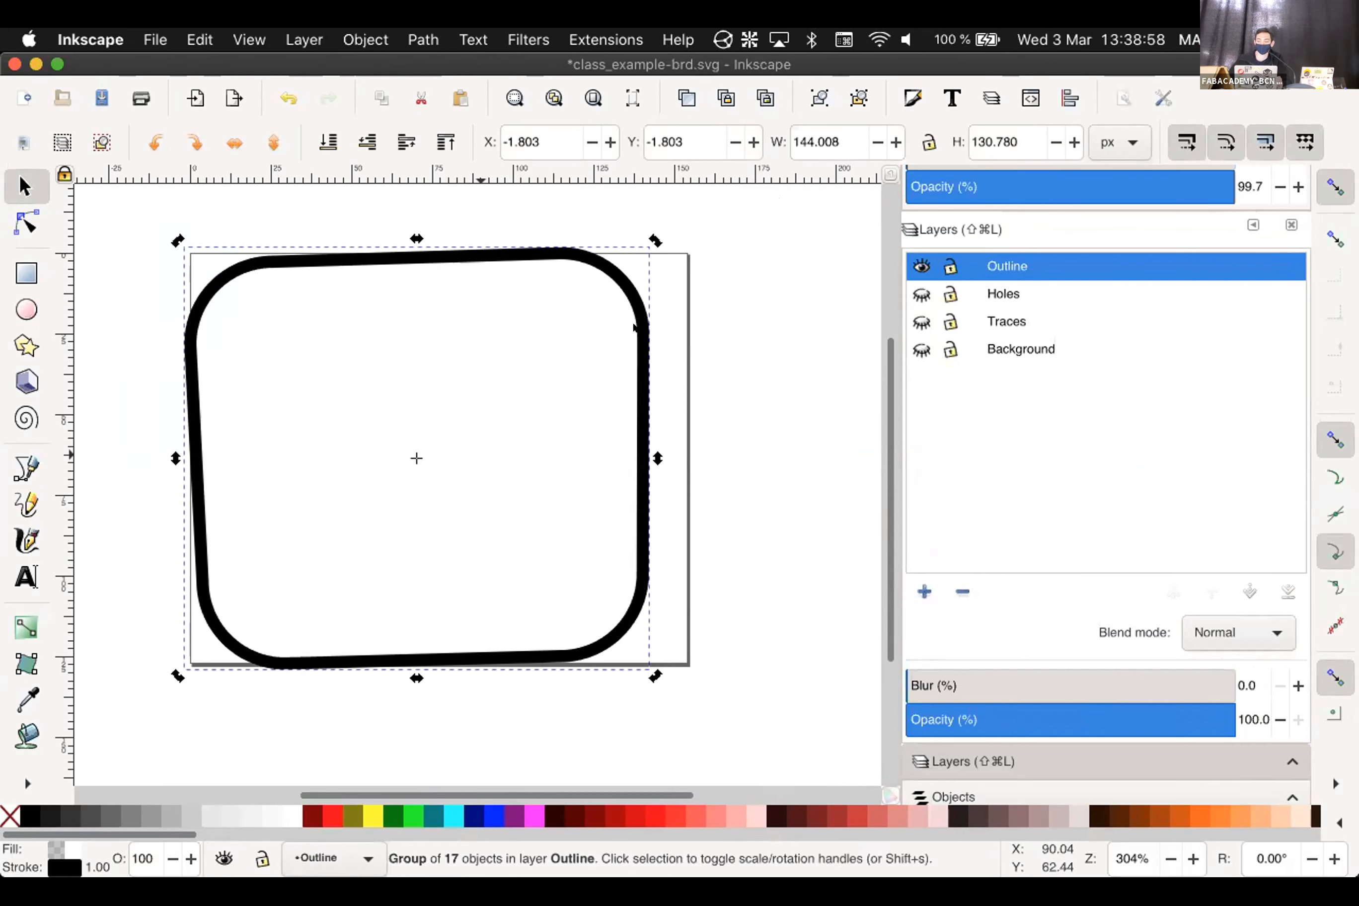
click(910, 348)
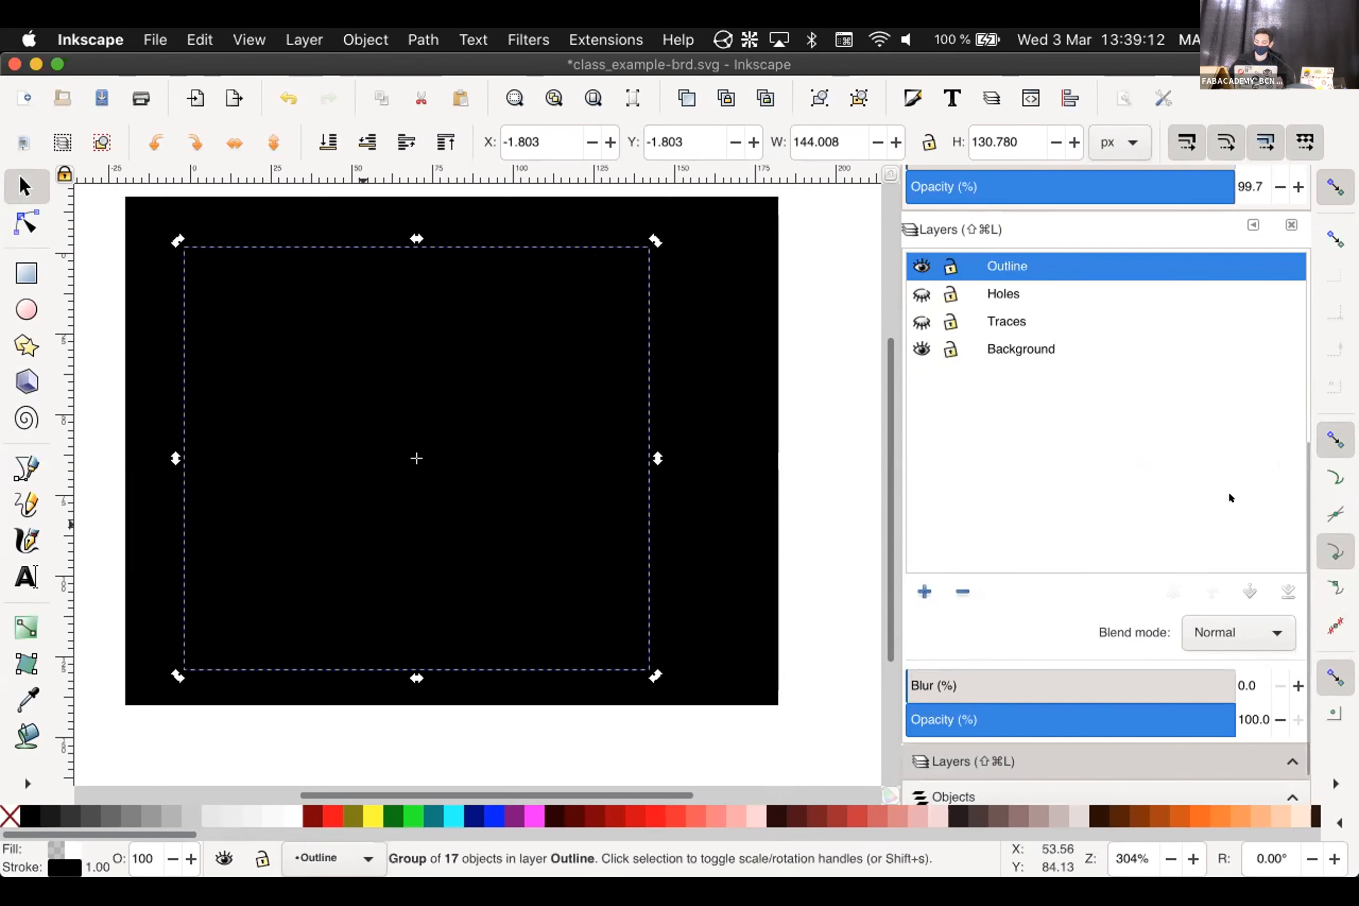
Raise the outline group's white fill alpha to 100 in Fill and Stroke
scroll(1230, 498, up, 3)
scroll(1010, 642, down, 4)
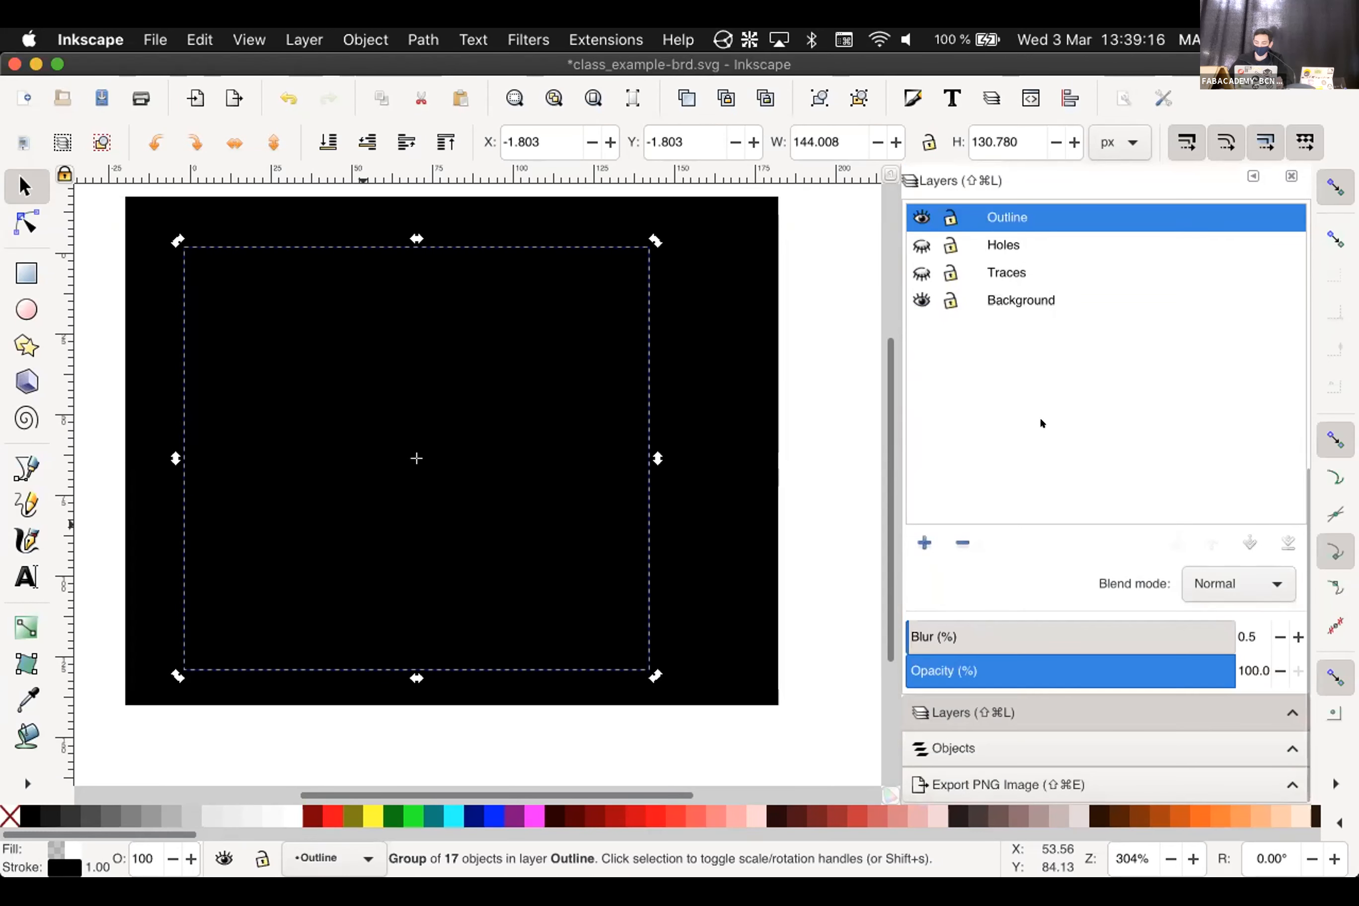
scroll(1039, 417, up, 5)
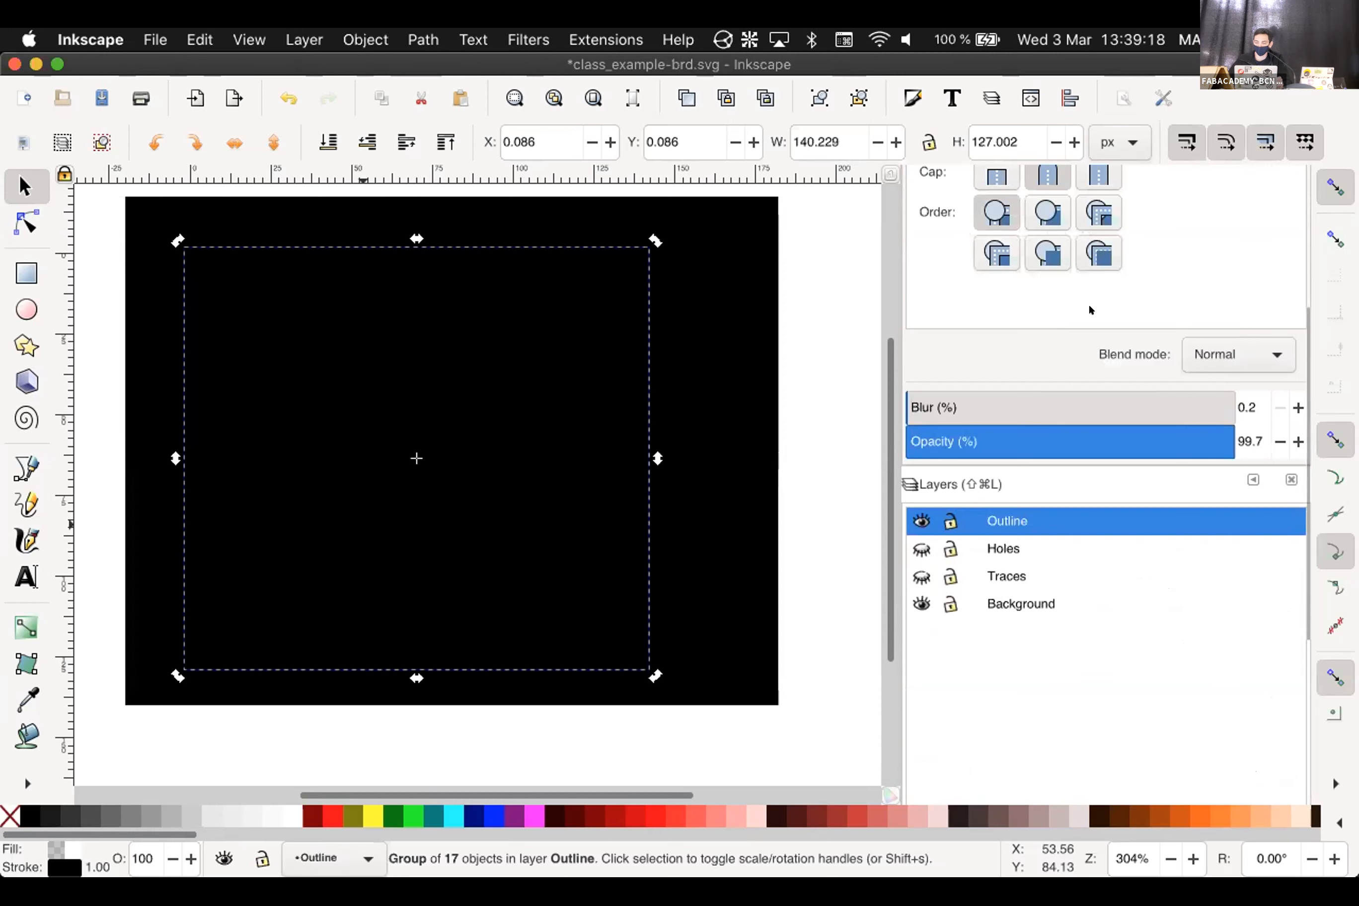
scroll(1128, 317, up, 5)
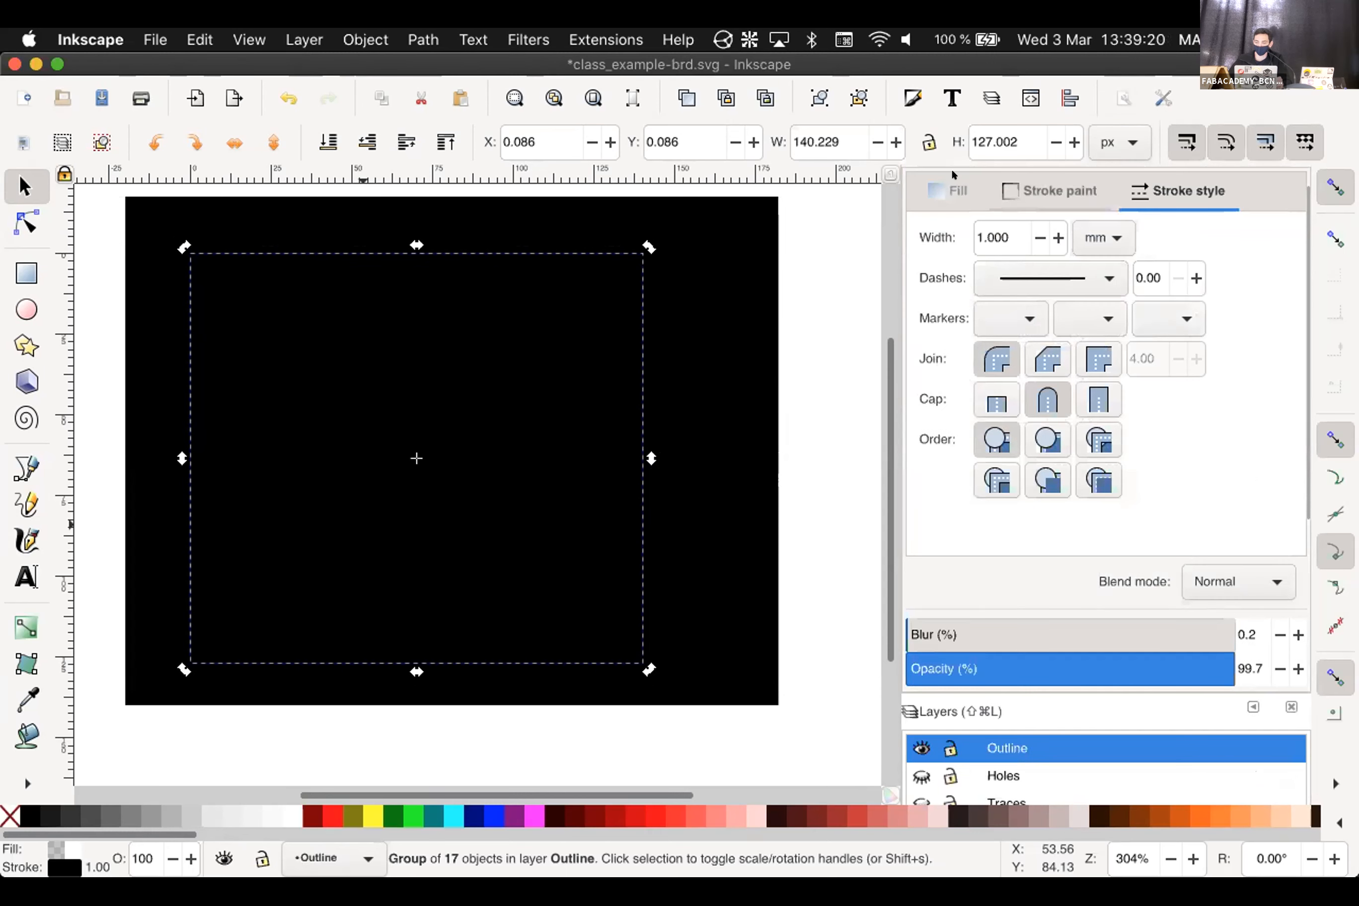
click(951, 192)
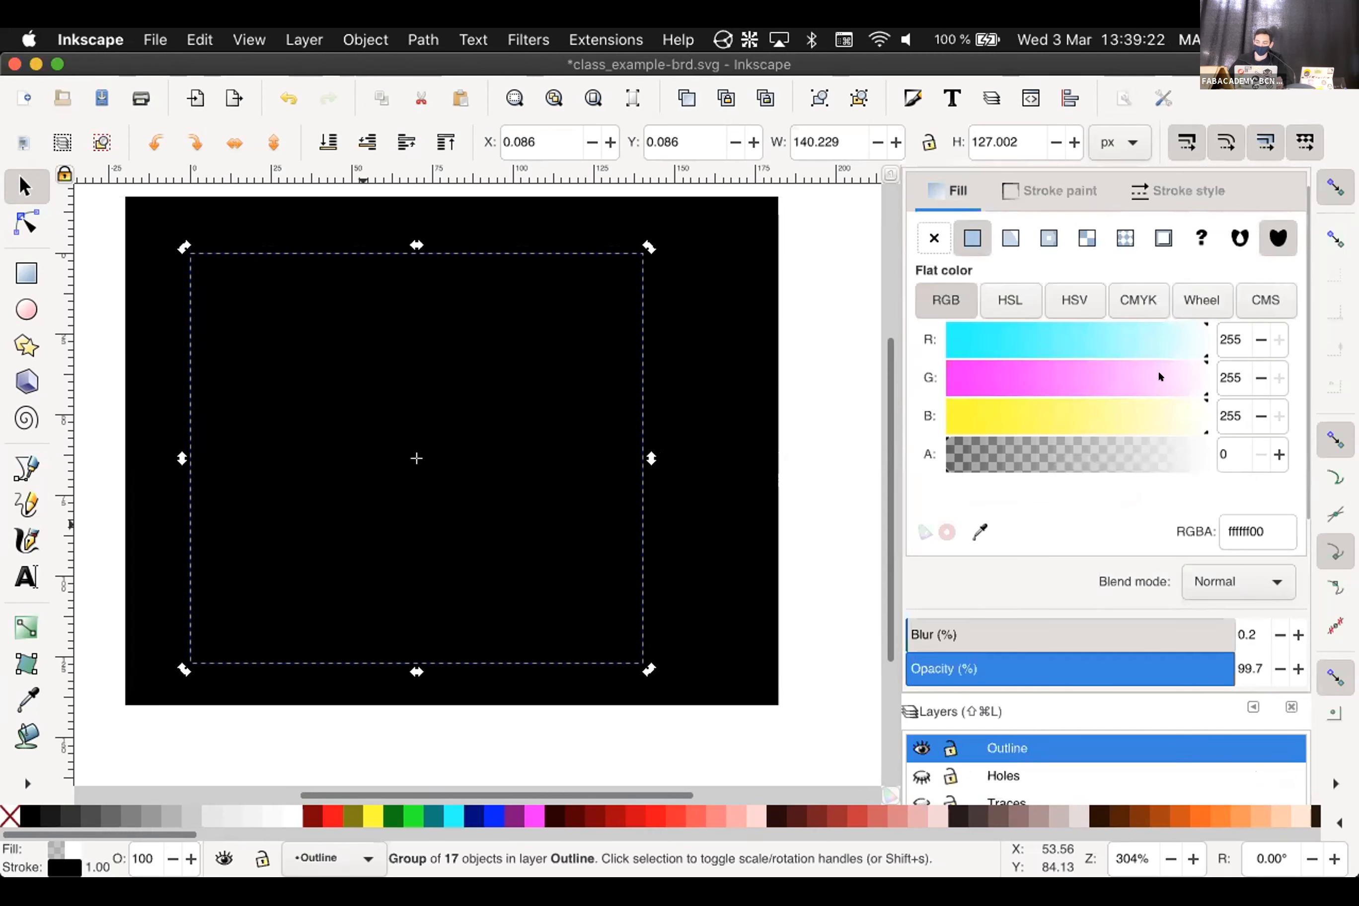
drag(1213, 455, 1229, 455)
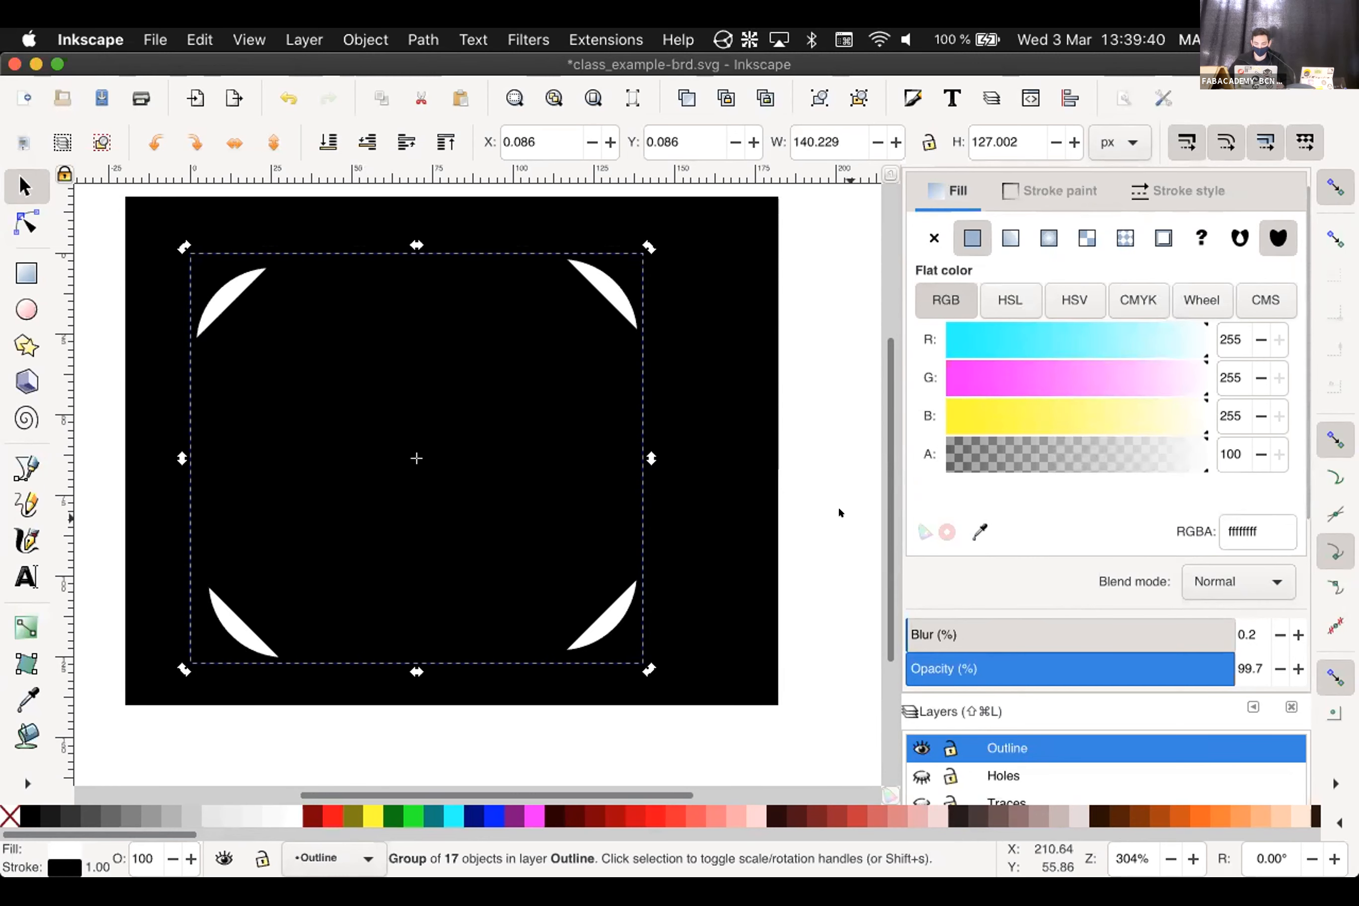
Toggle the Outline and Background layer visibility, then undo twice to hide Background
key(Escape)
key(Escape)
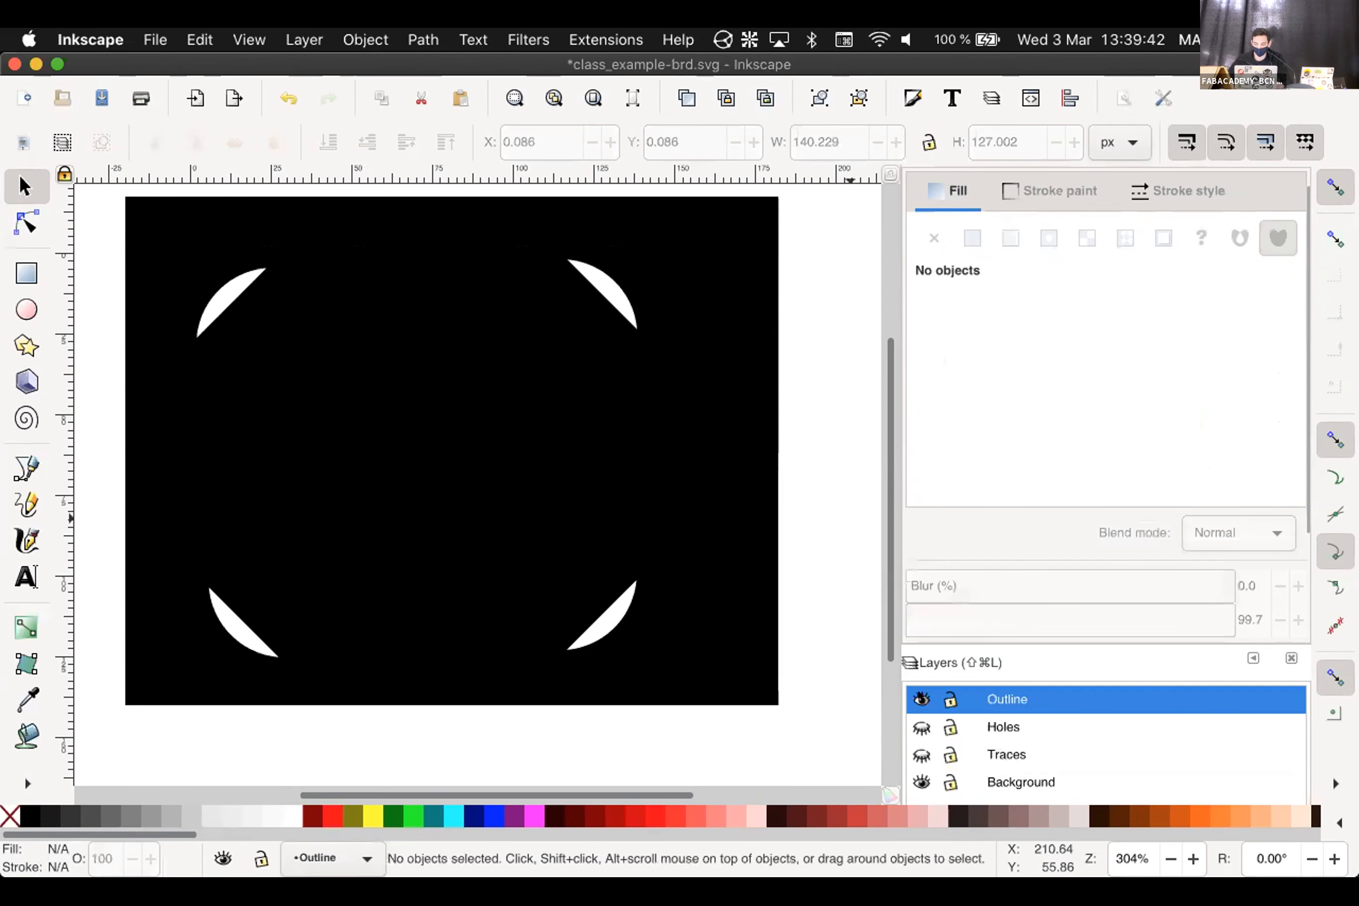
click(921, 699)
click(922, 581)
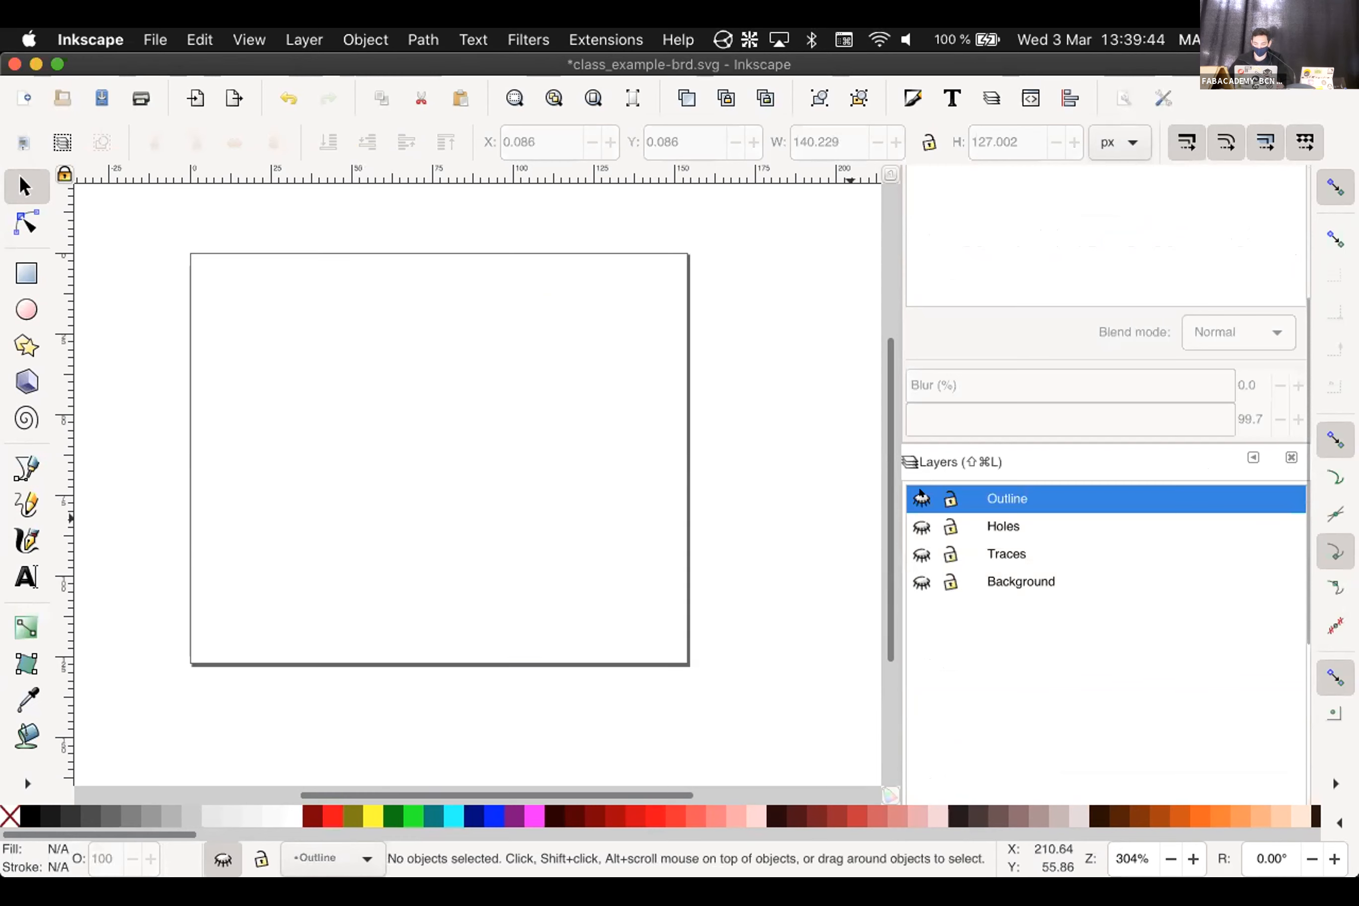
click(919, 495)
key(ctrl+f)
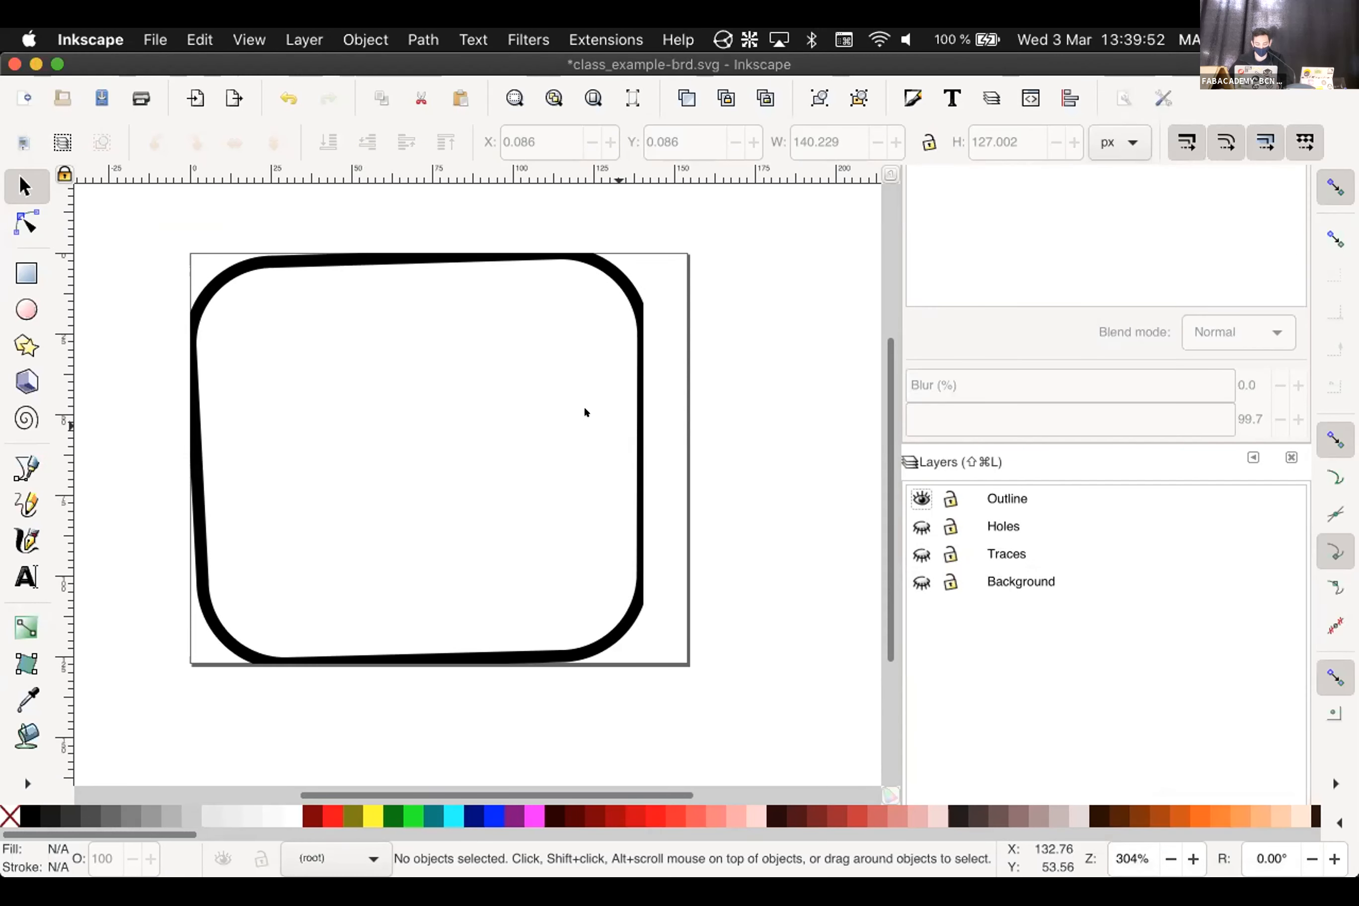
key(super+z)
key(super+z)
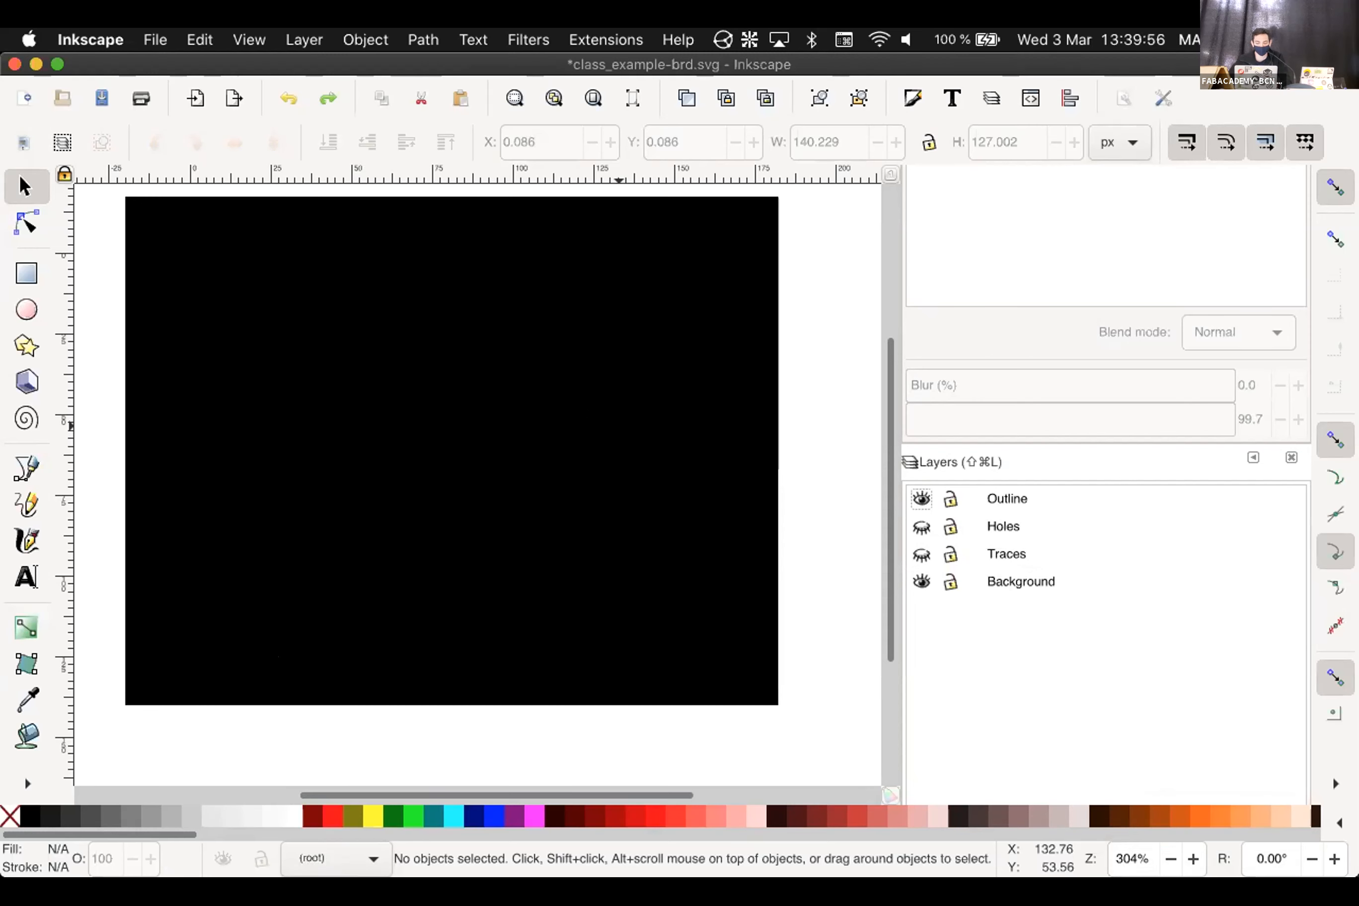
key(super+z)
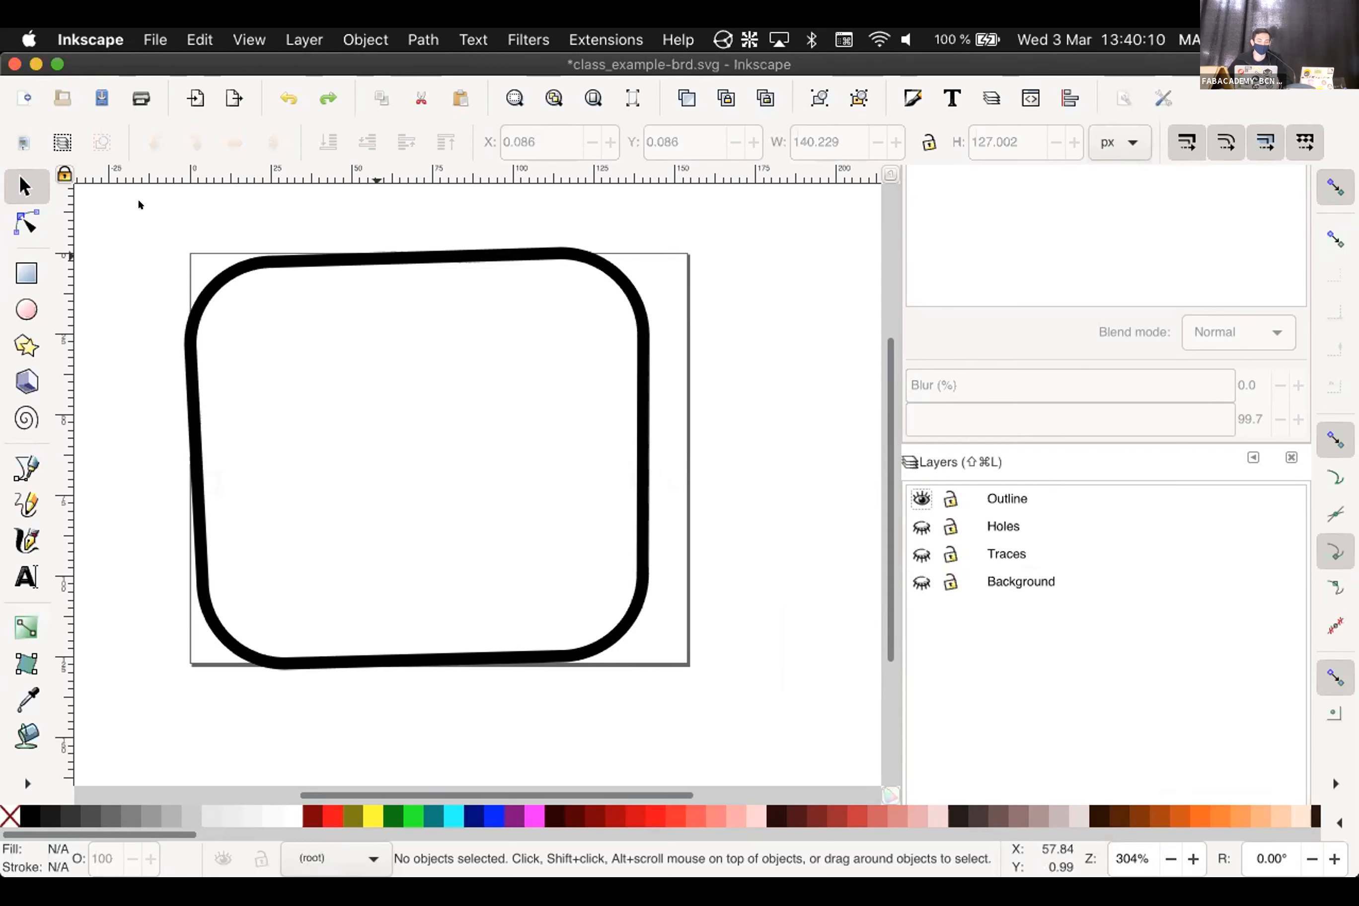
Select and deselect the outline group a few times
click(630, 638)
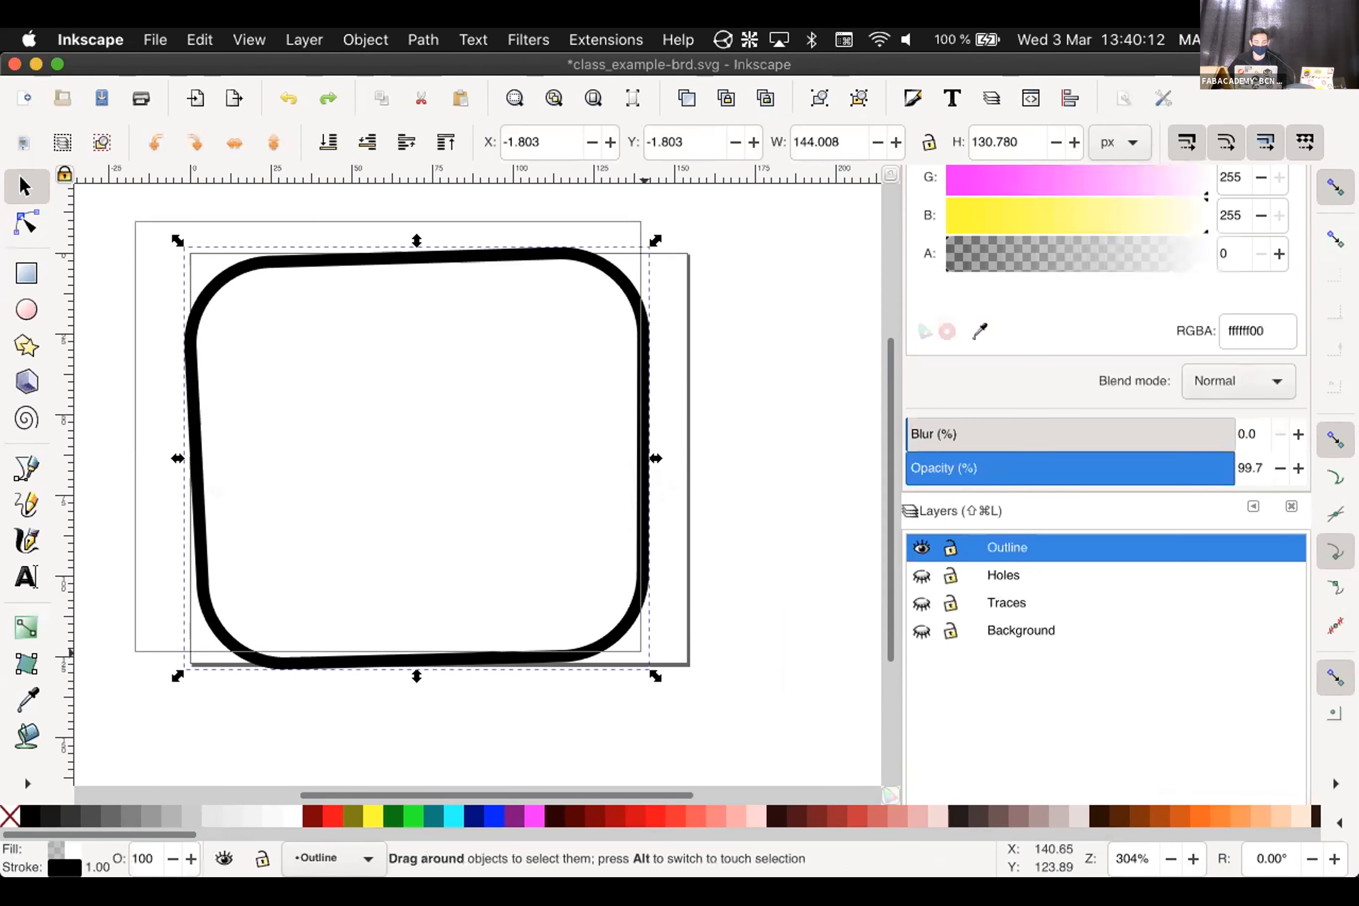
key(Escape)
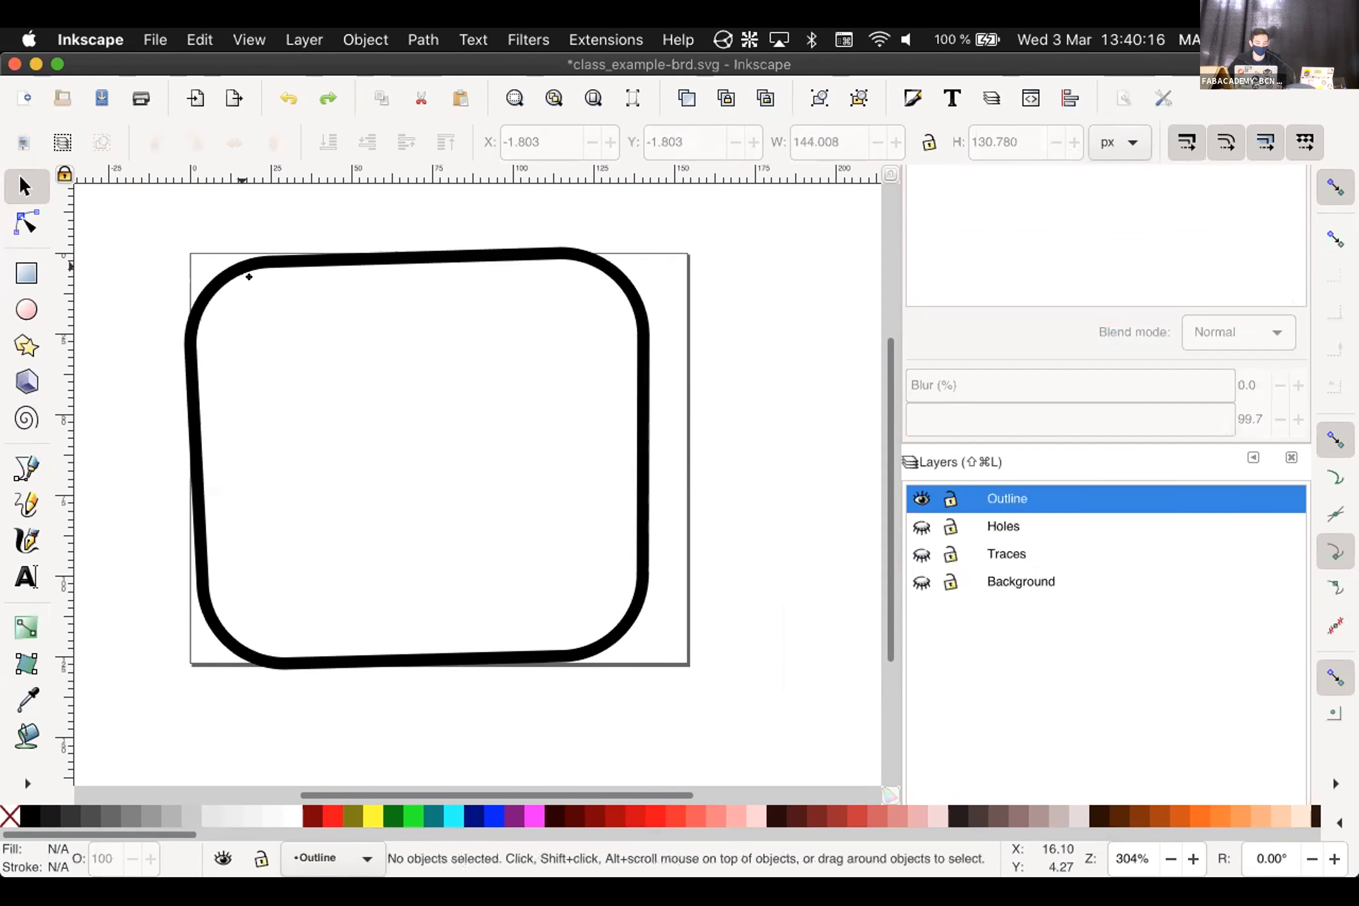
click(256, 288)
key(Escape)
click(298, 262)
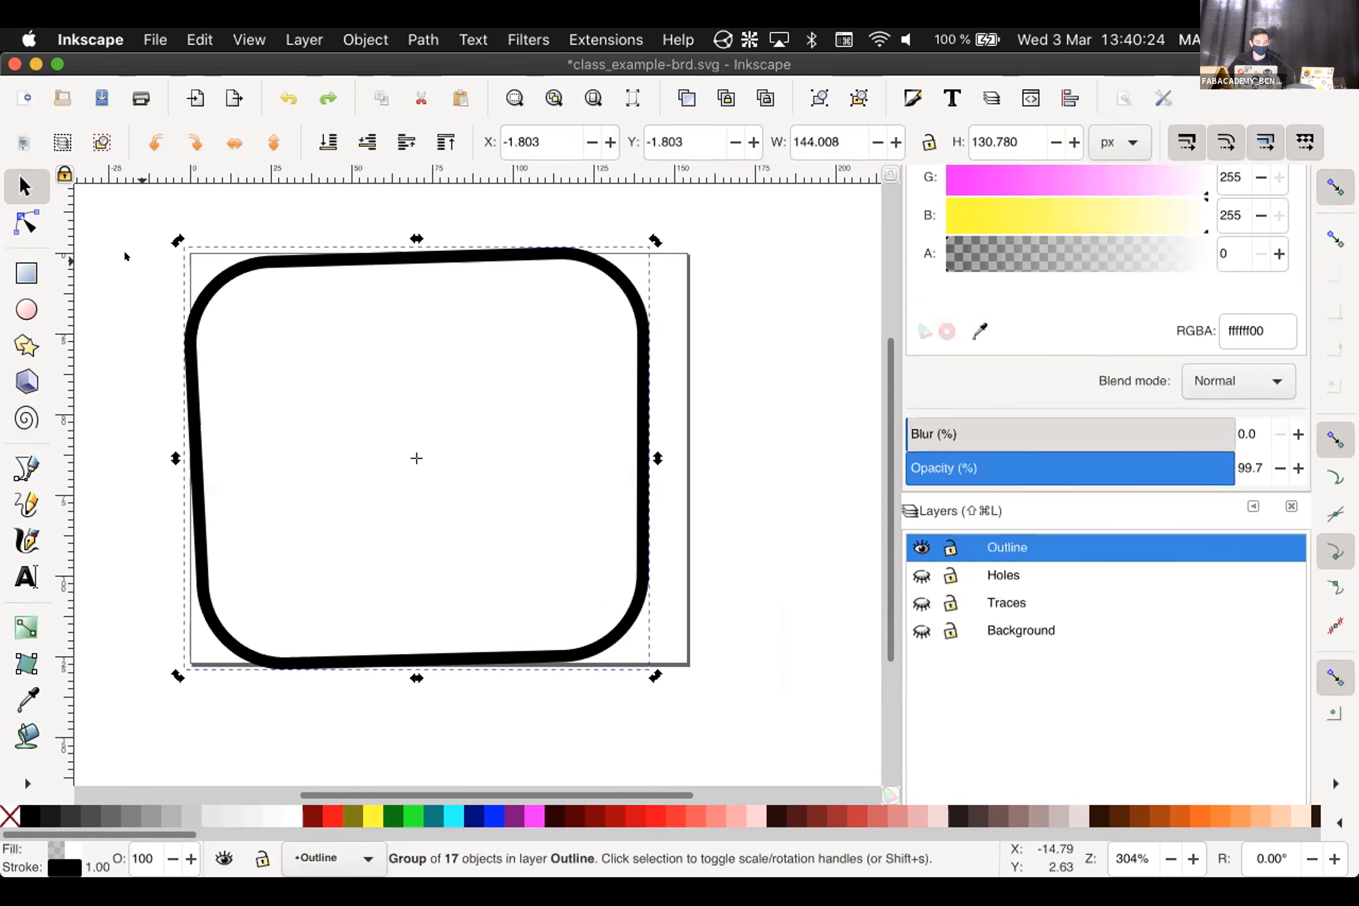
key(Escape)
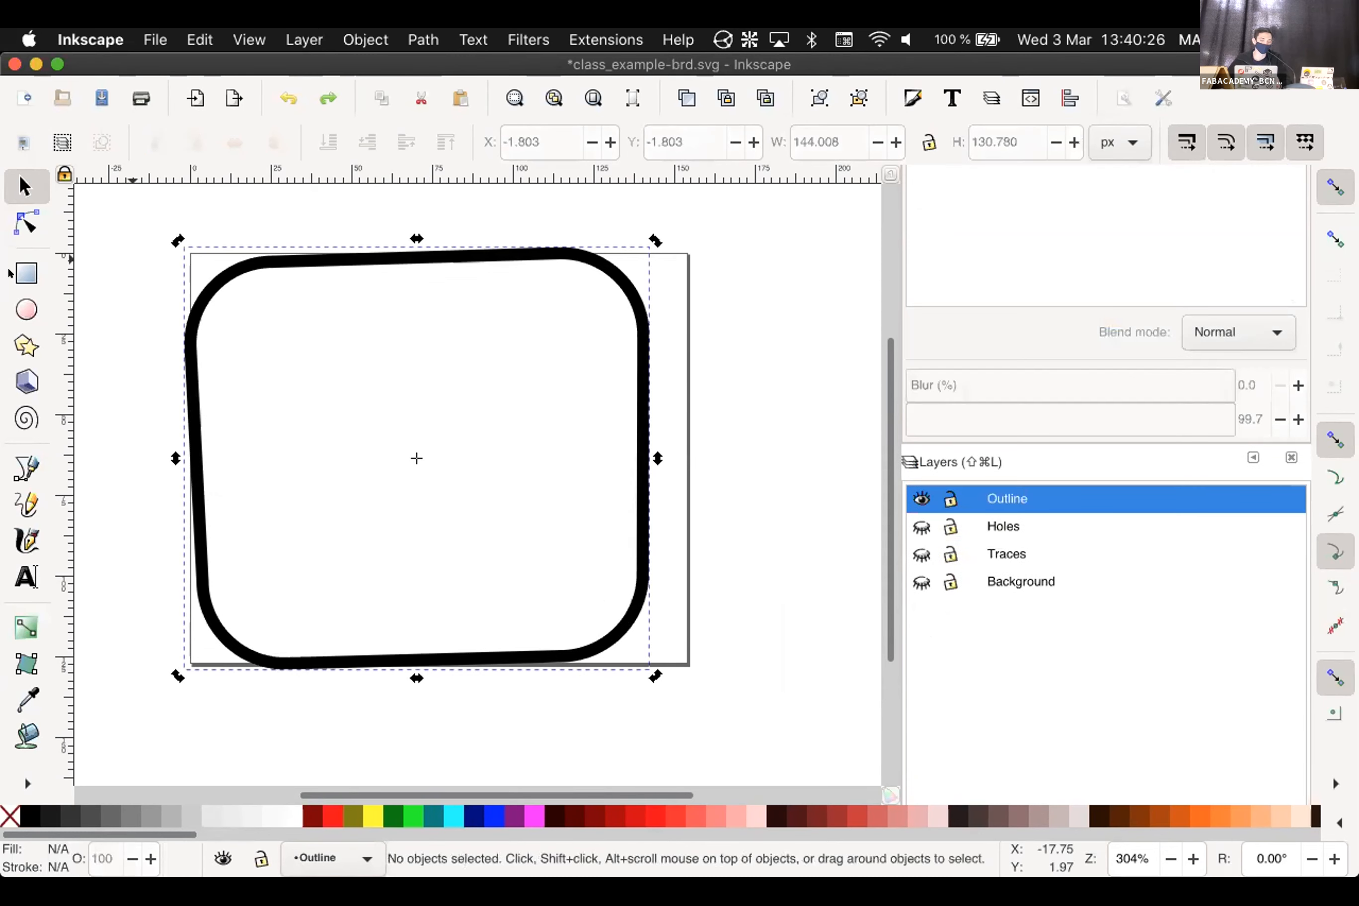
Start a rectangle over the board area, then cancel it and return to selecting
key(r)
mouse_move(90, 206)
mouse_down()
mouse_move(260, 412)
mouse_move(720, 713)
mouse_up()
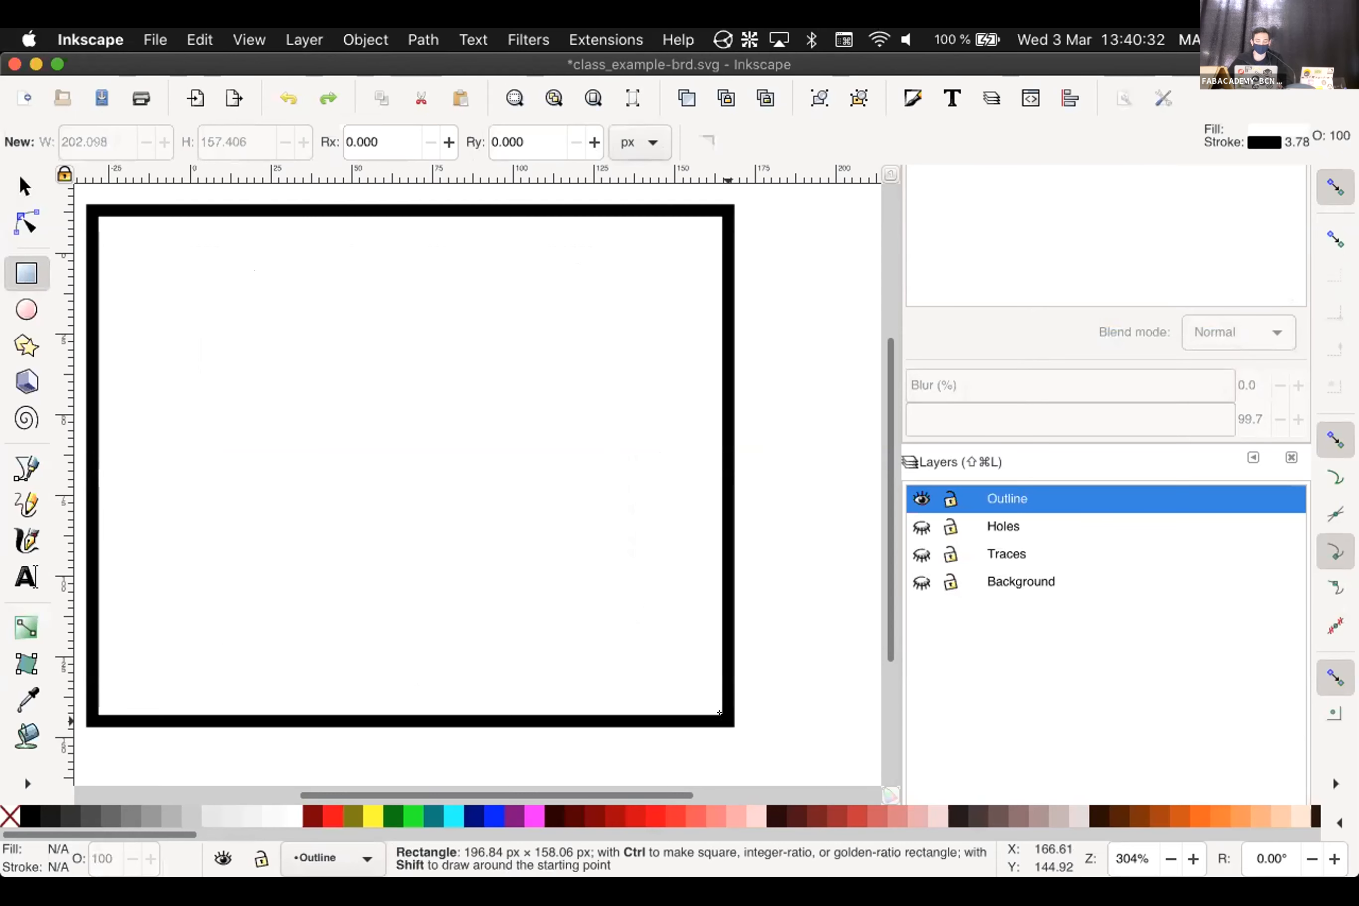
key(Escape)
key(s)
Make Background current, toggle its visibility, and select the outline group with Background shown
click(909, 579)
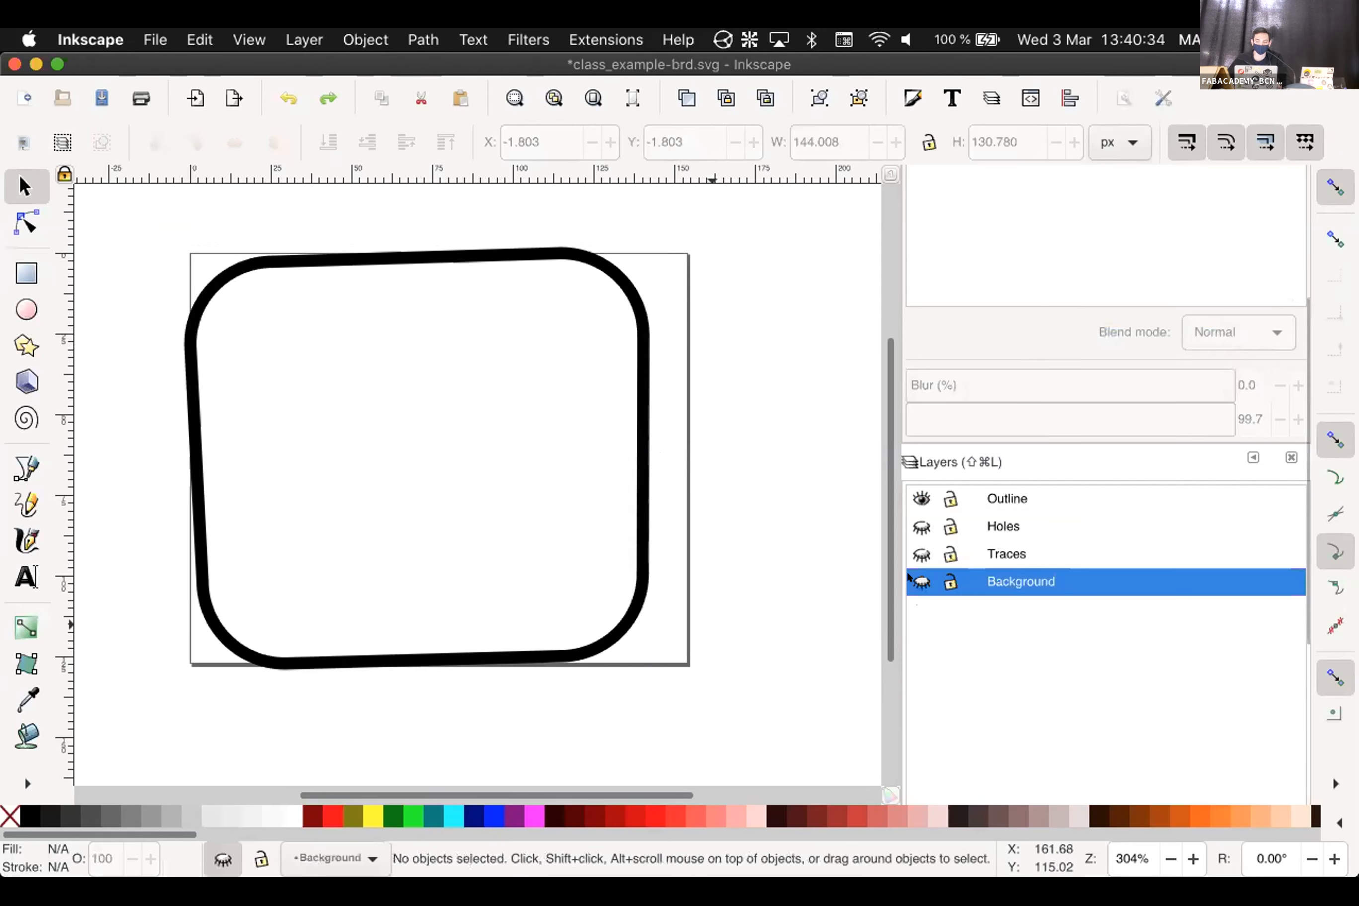
click(921, 582)
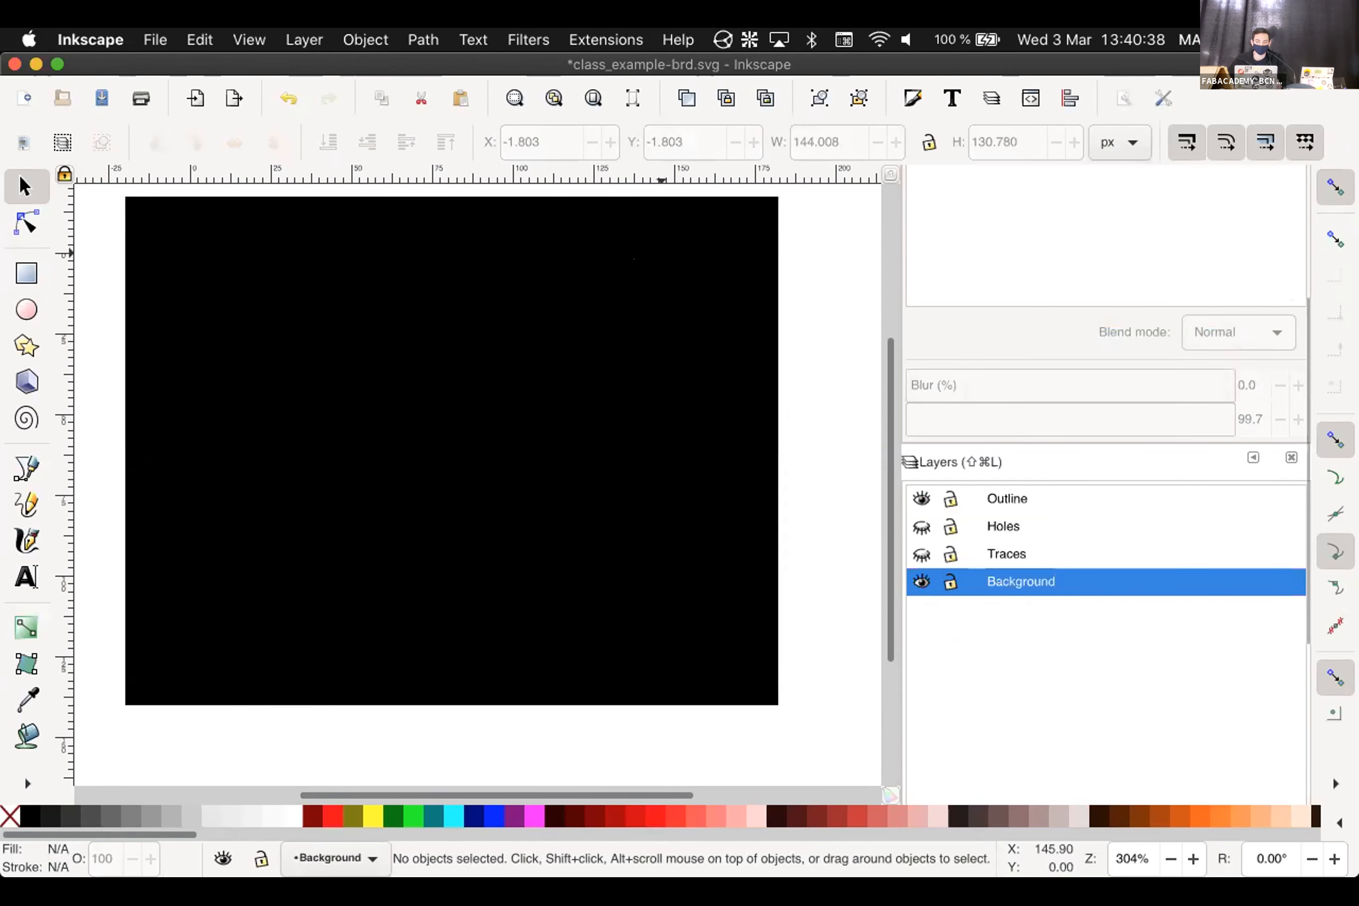
click(661, 254)
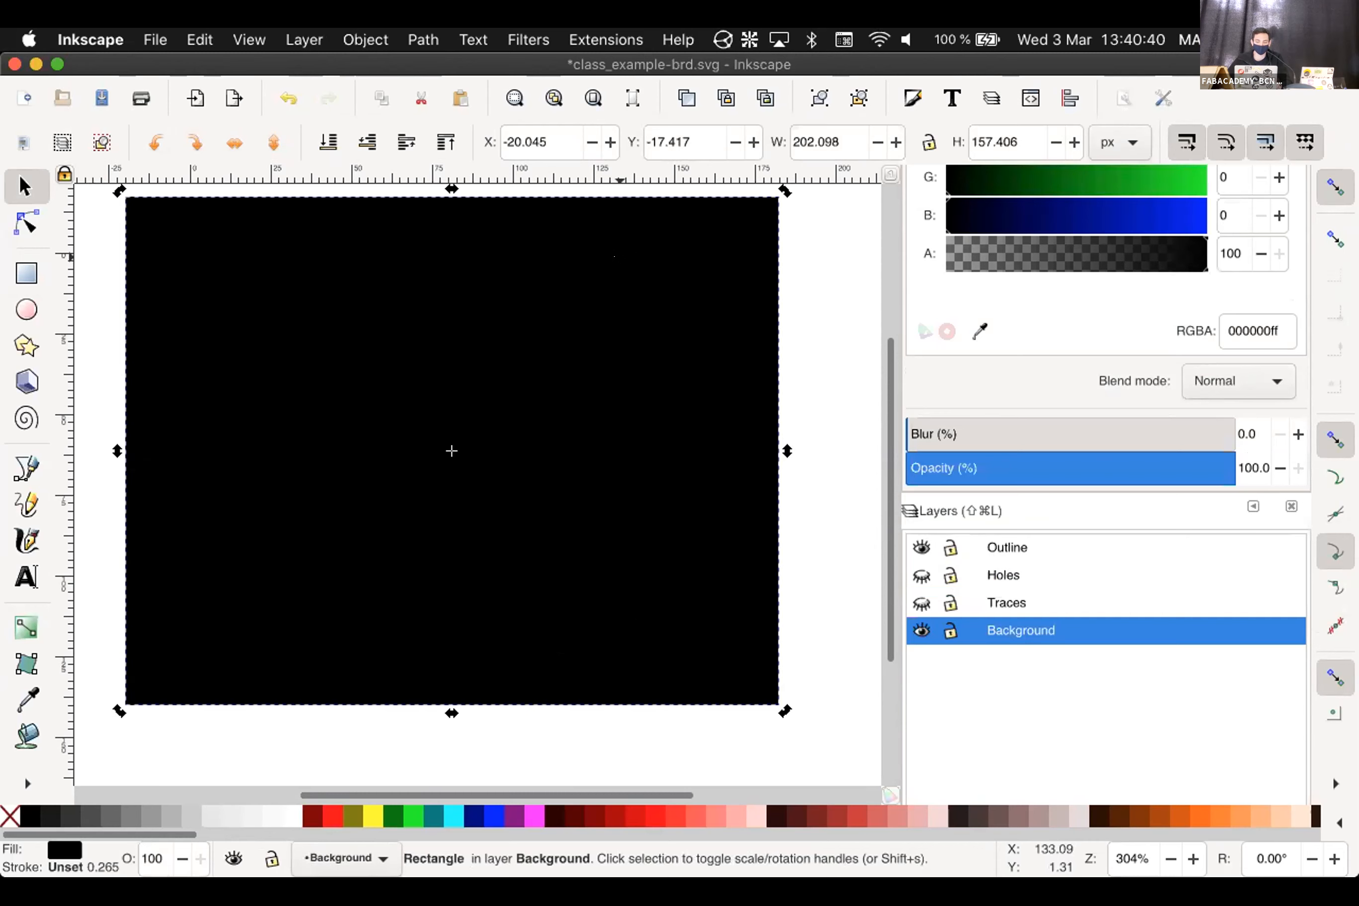
click(619, 248)
click(922, 630)
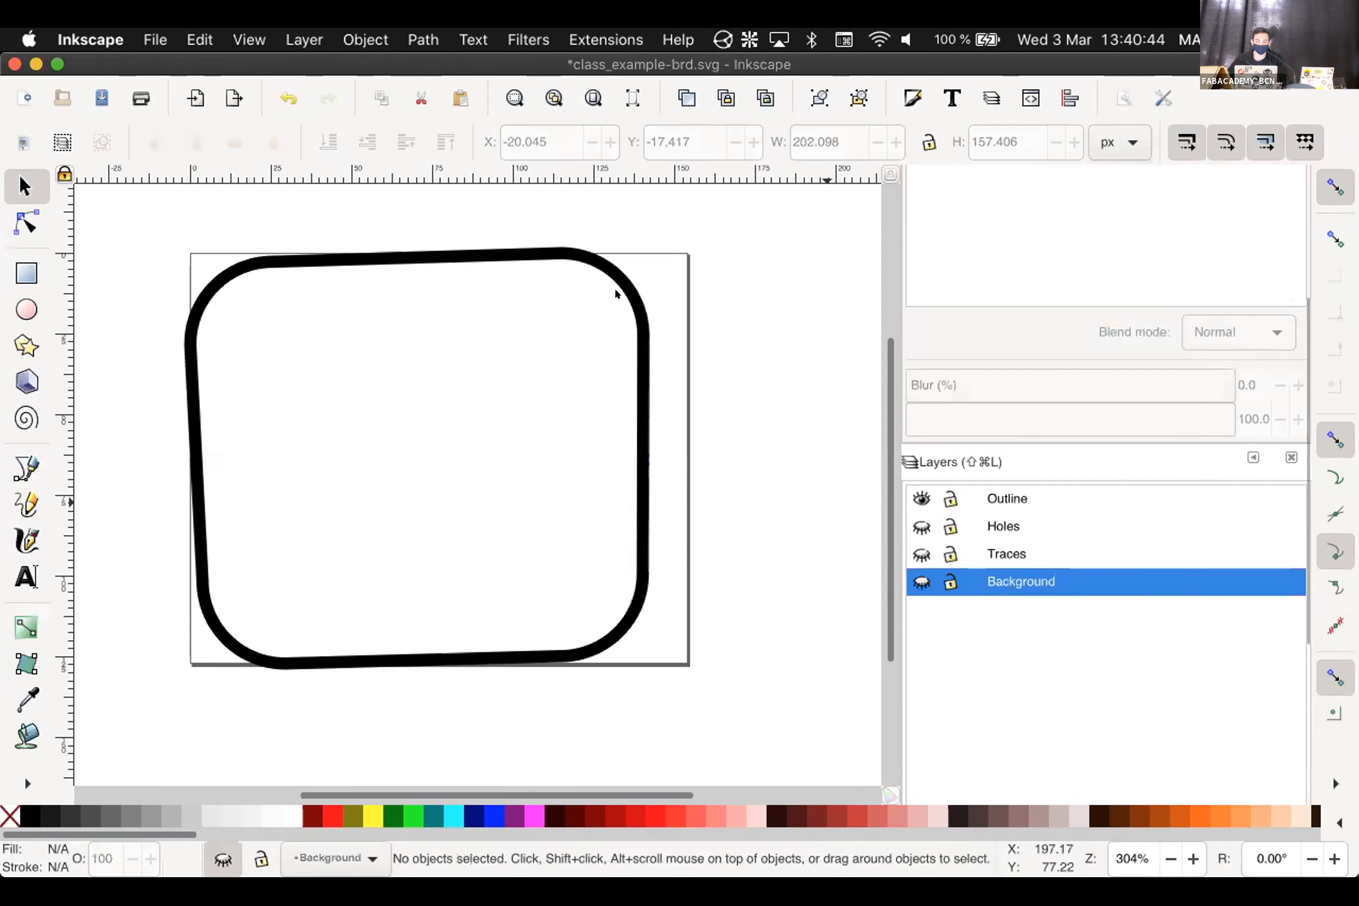
click(640, 295)
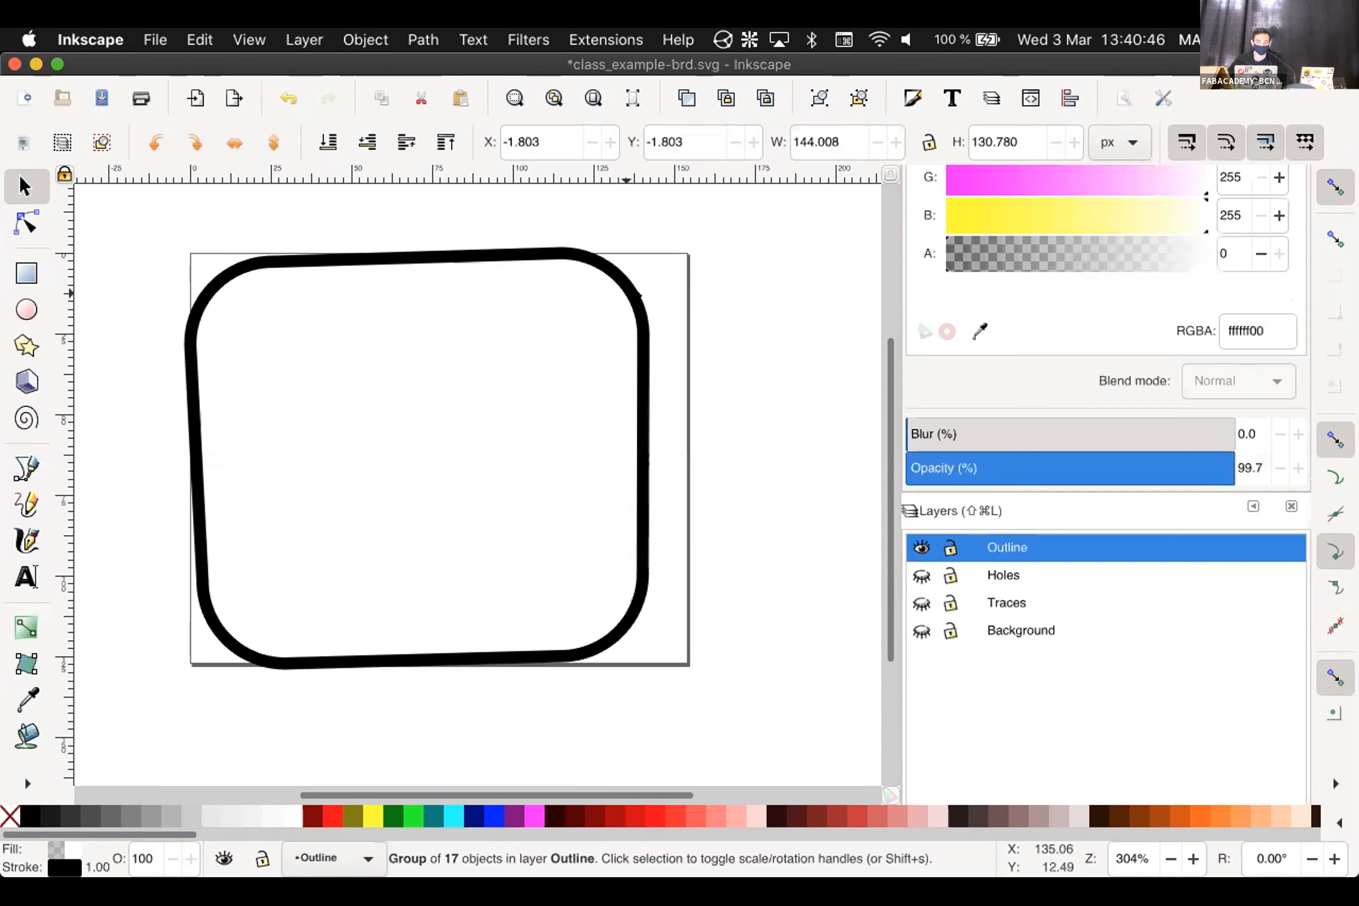
click(922, 630)
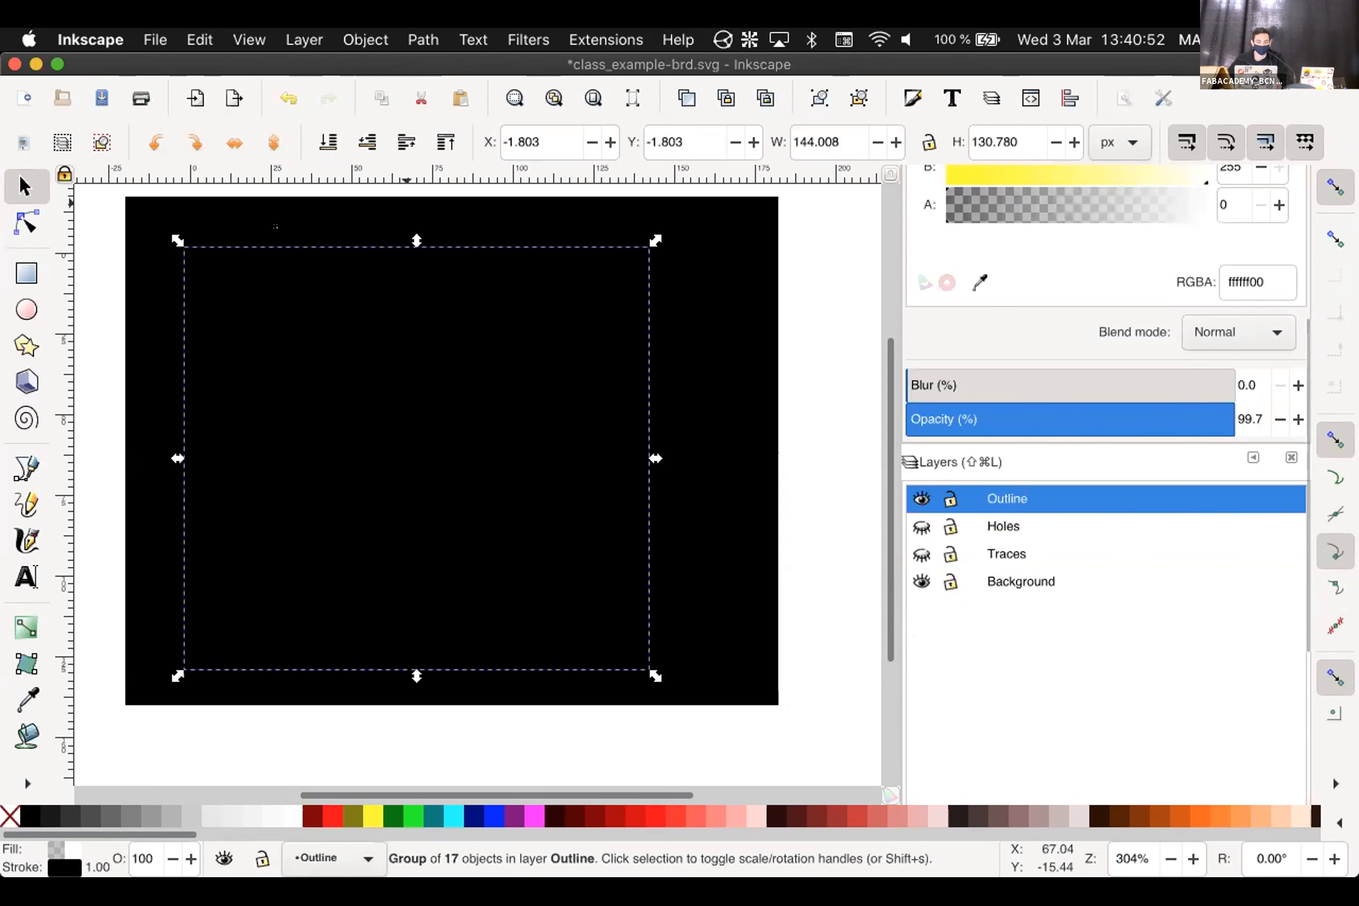
Try Object > Clip > Set on the selection, then select and deselect the black rectangle
click(363, 40)
mouse_move(380, 265)
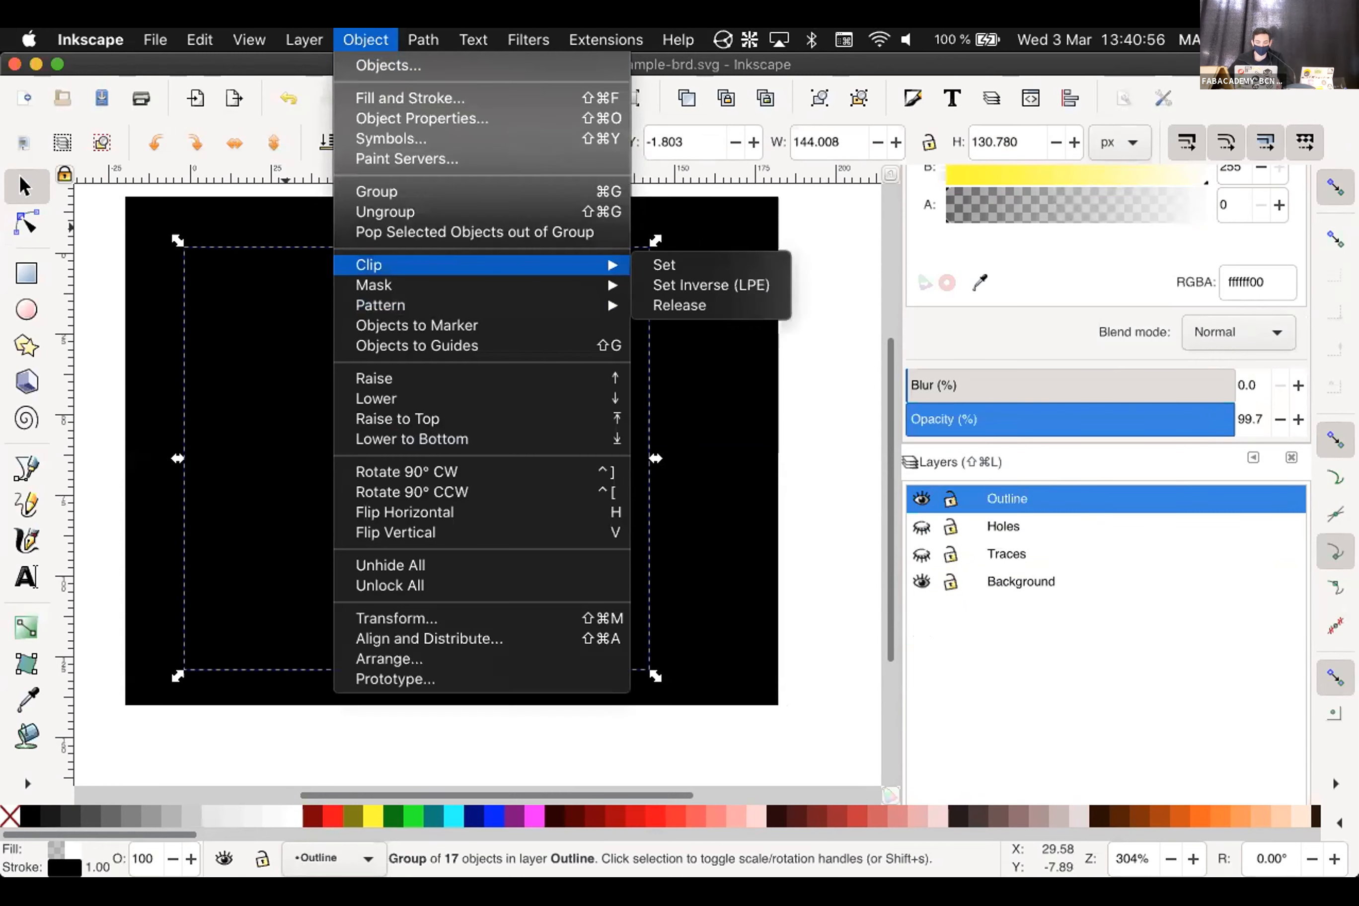
click(664, 265)
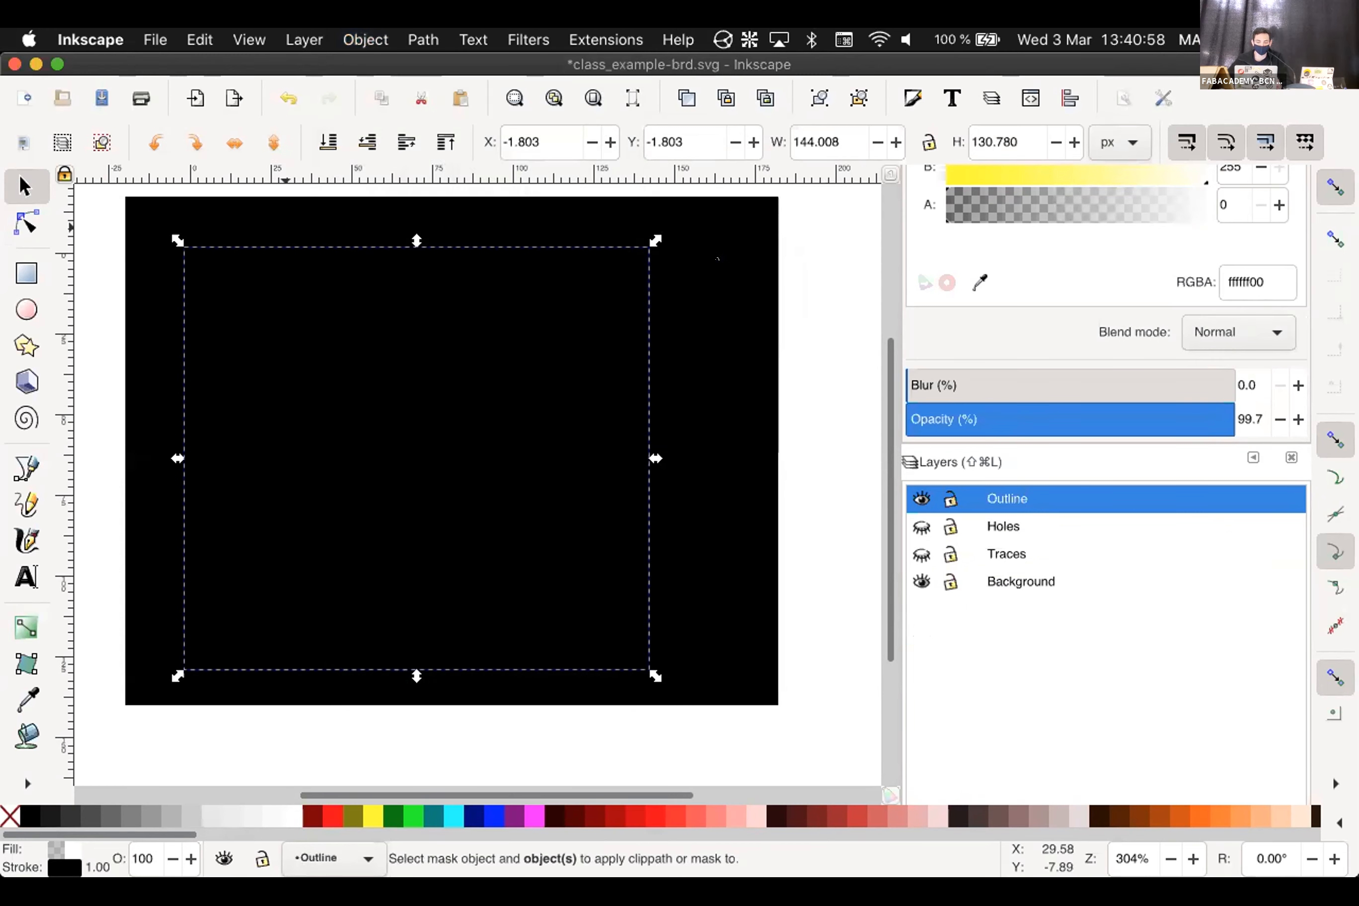
click(718, 258)
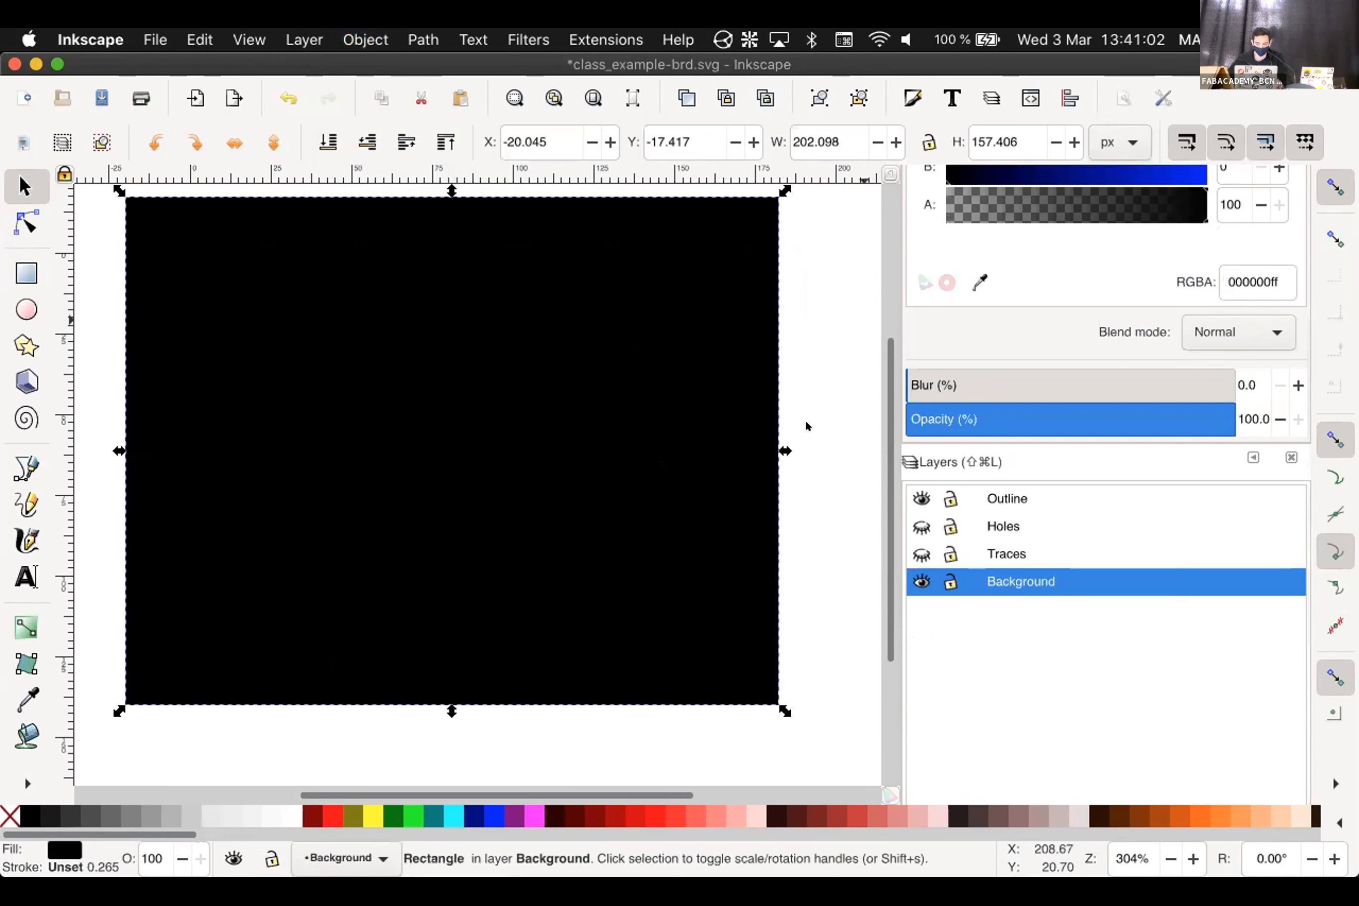
click(91, 201)
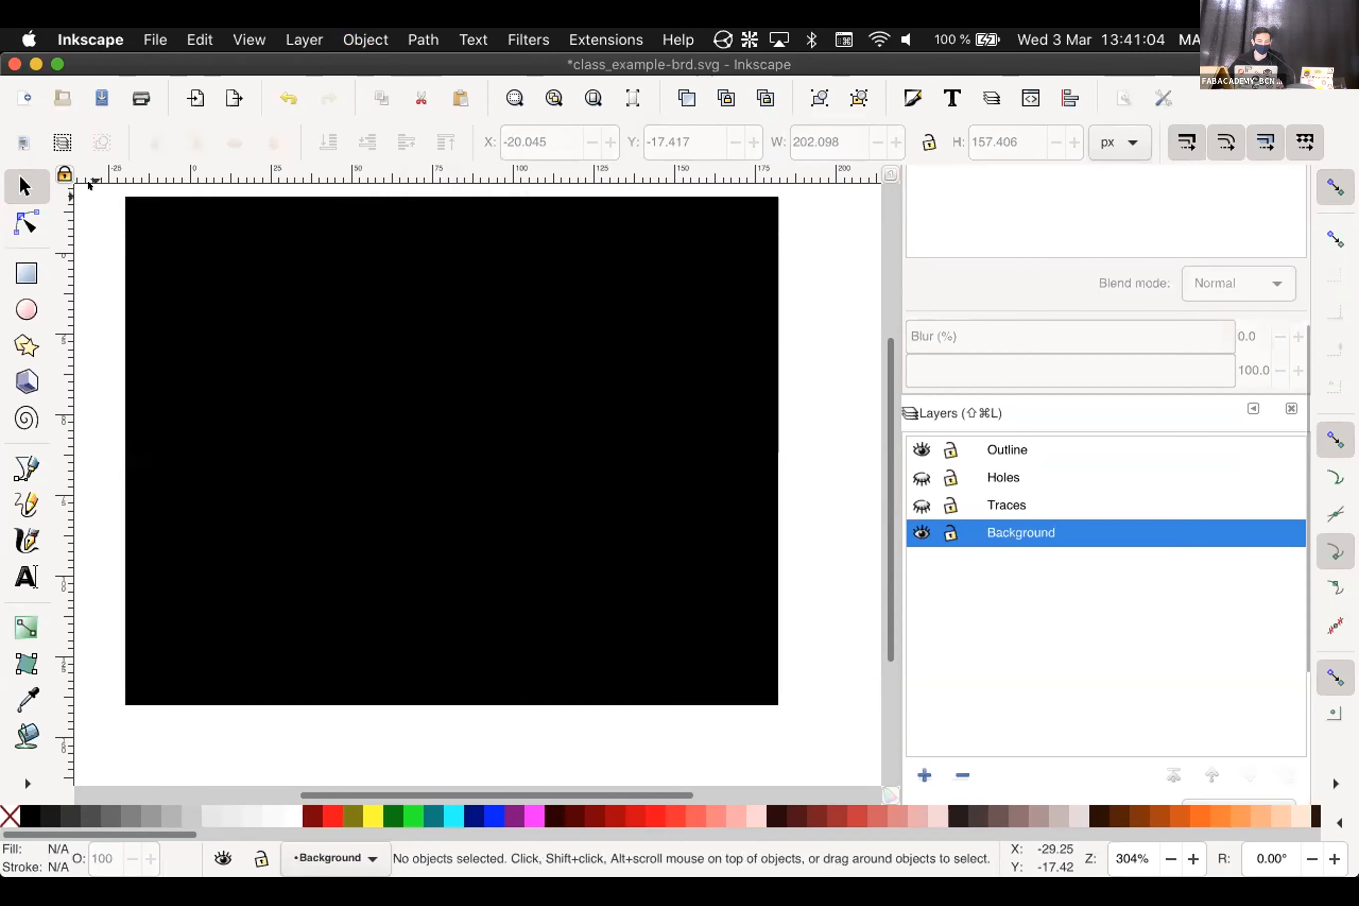
Clip the black rectangle with the outline, undo it, and hide Background
drag(93, 190, 799, 711)
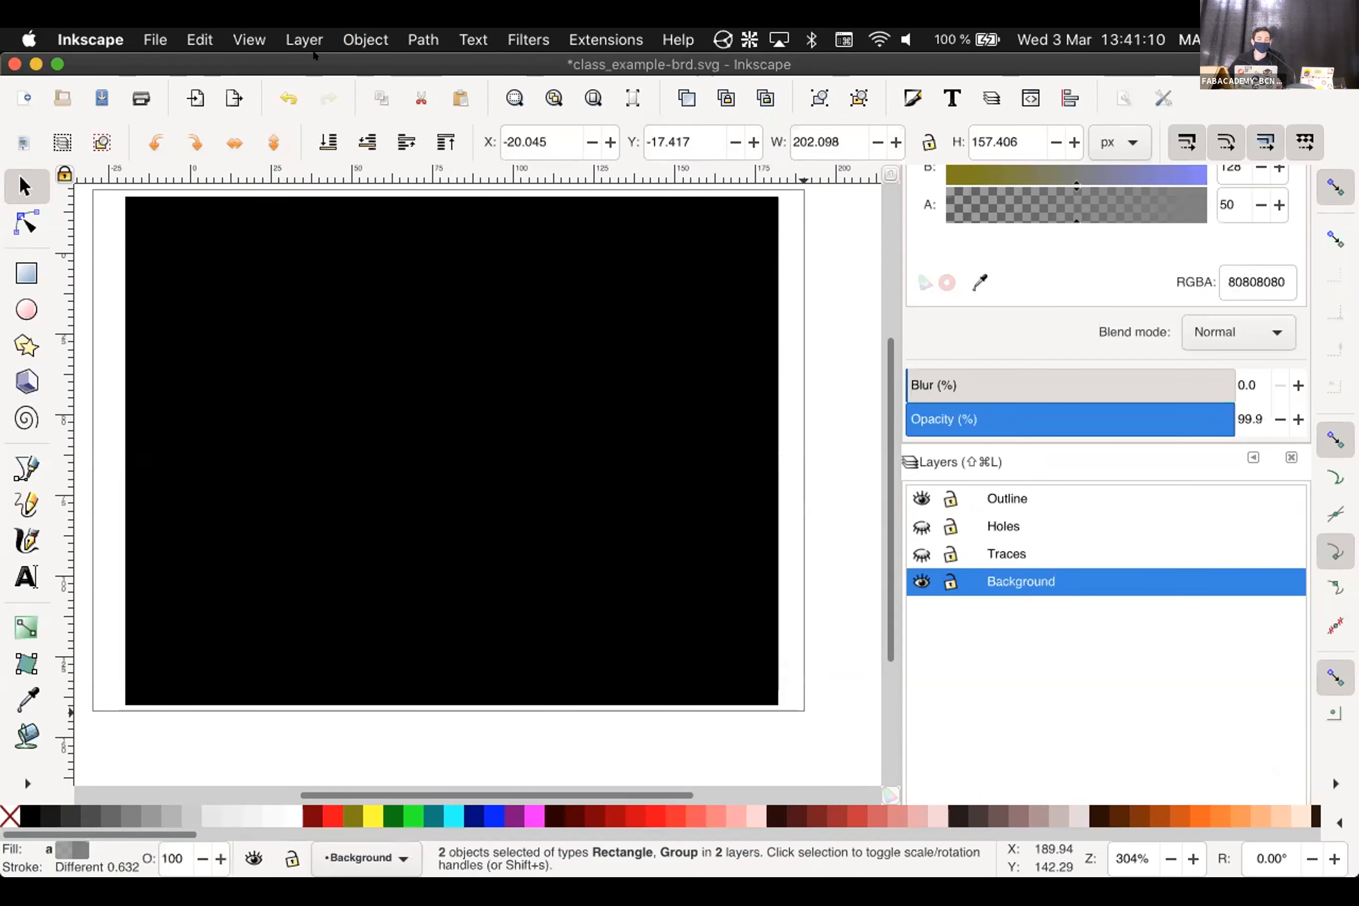
click(366, 40)
mouse_move(468, 265)
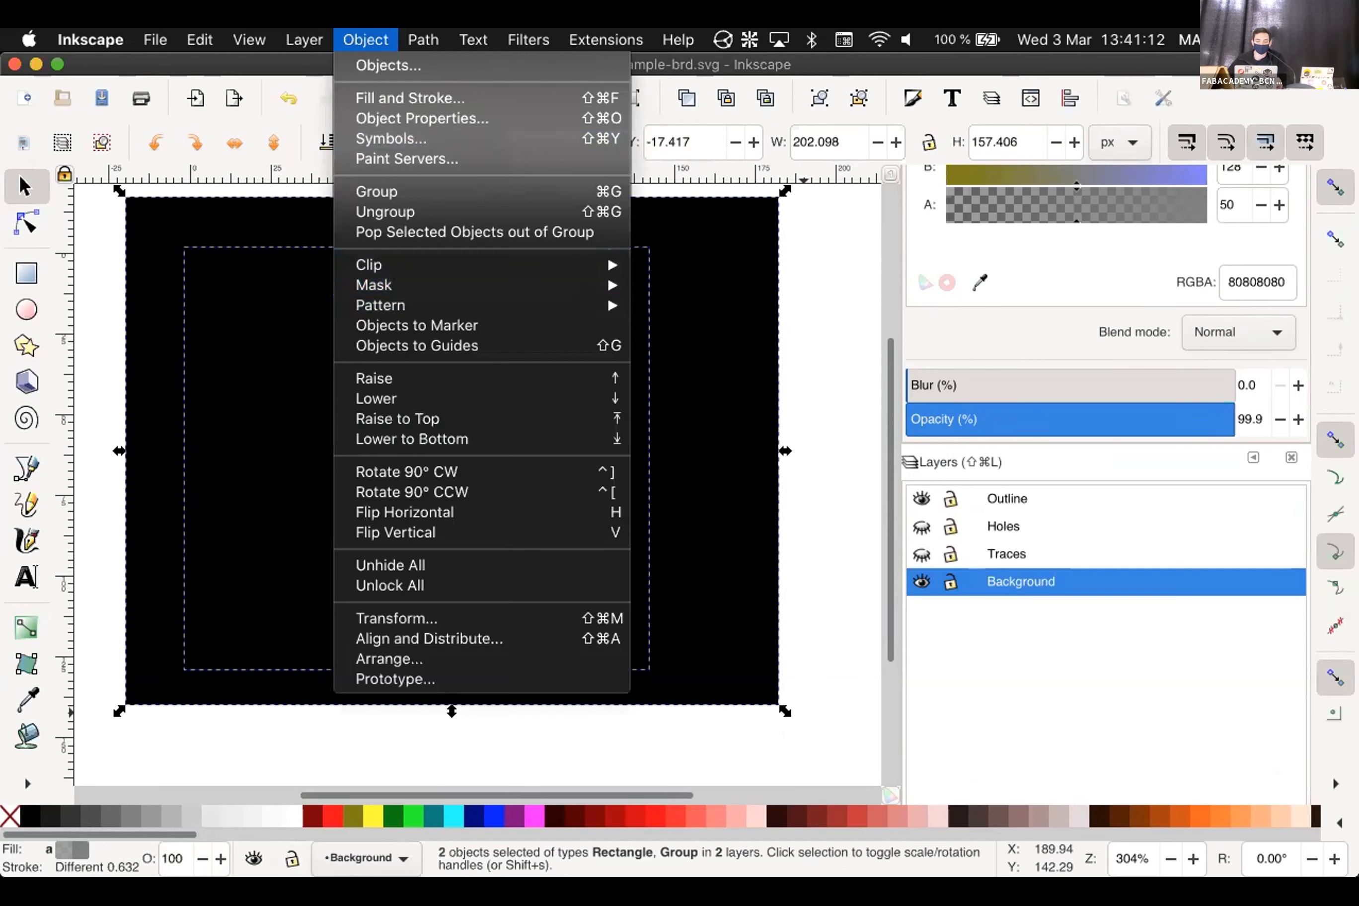
click(666, 265)
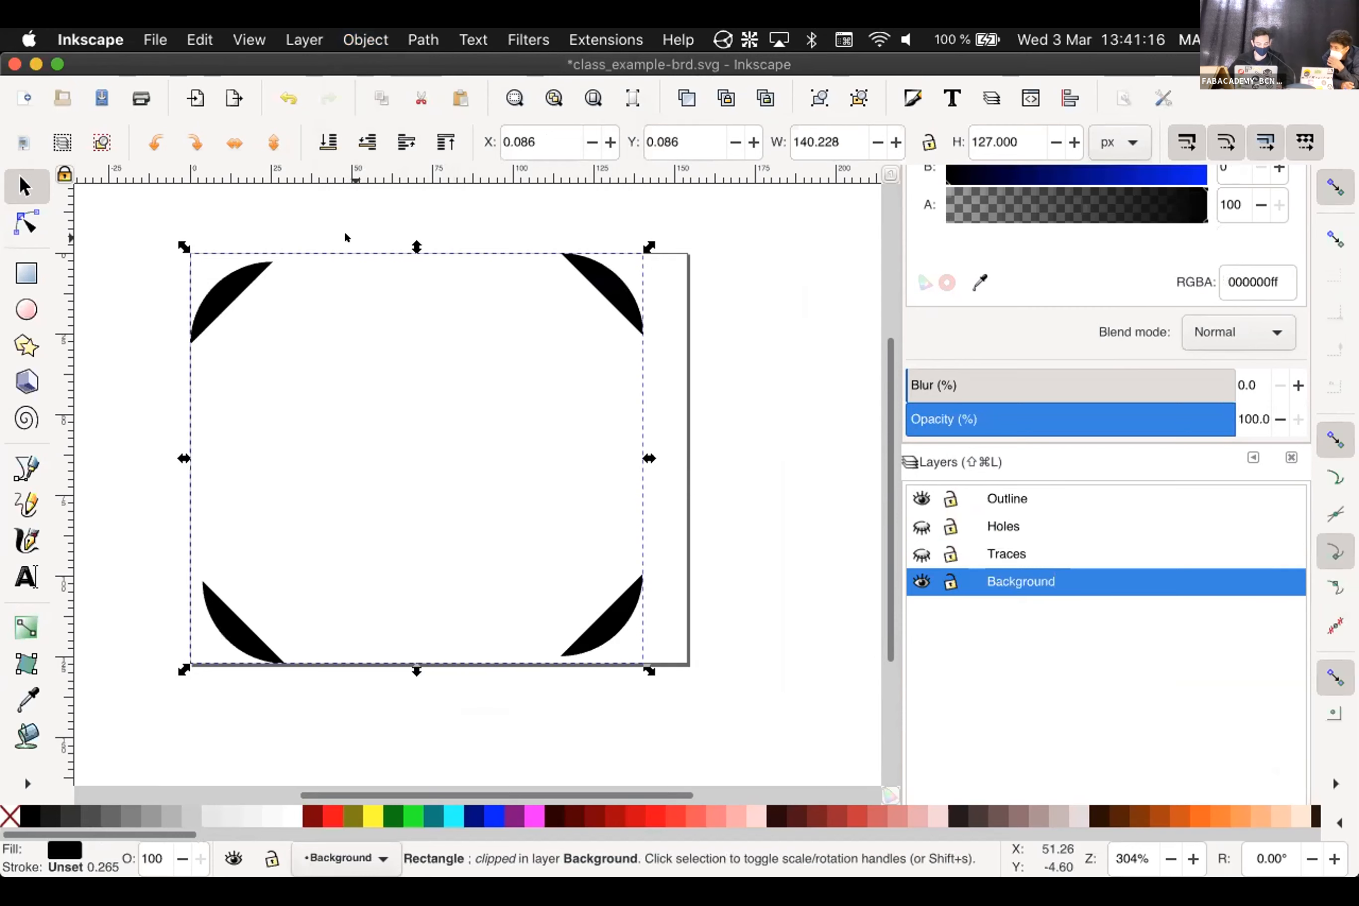
key(super+z)
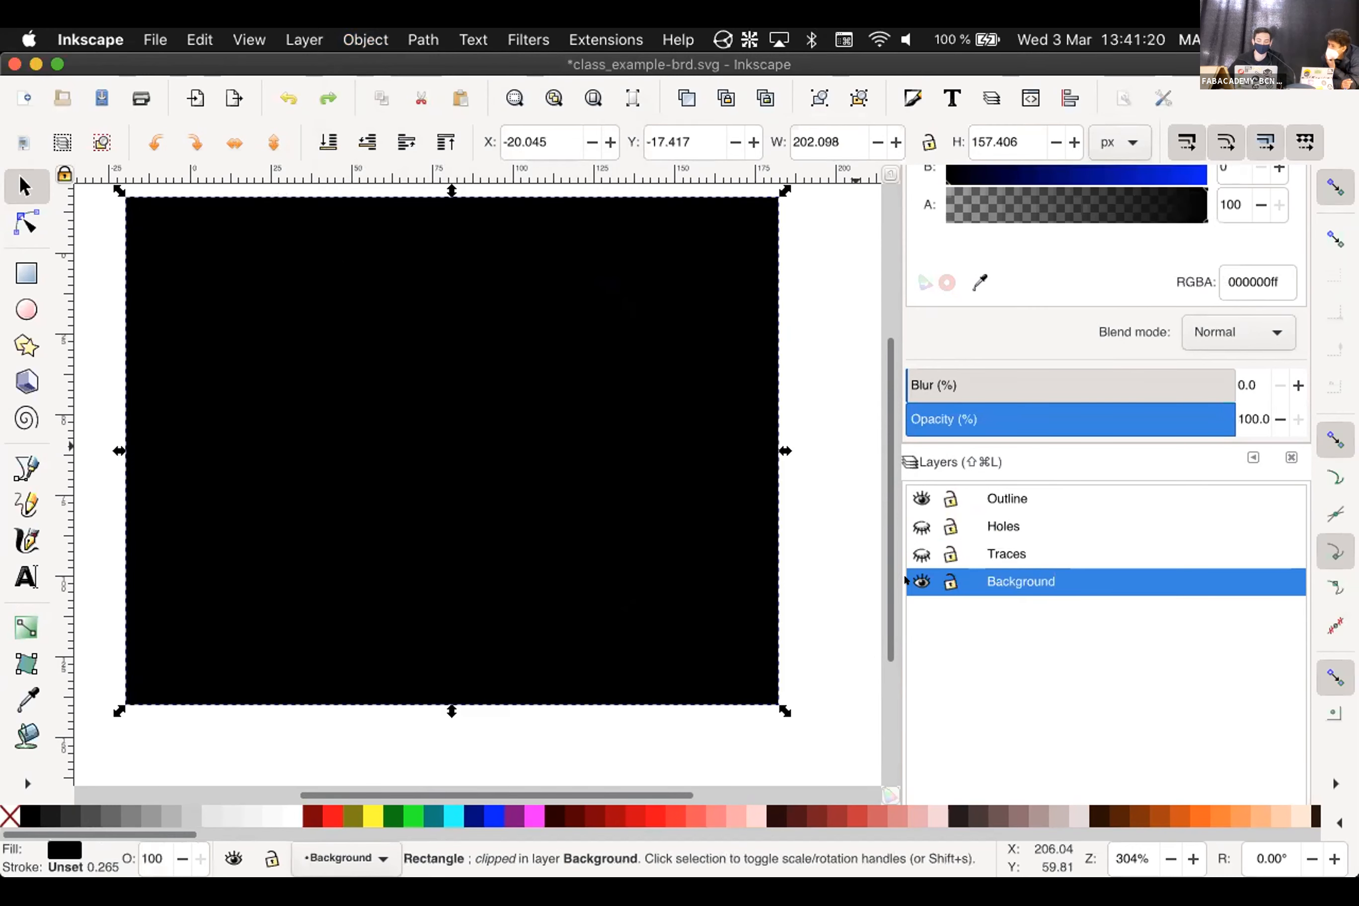
click(920, 581)
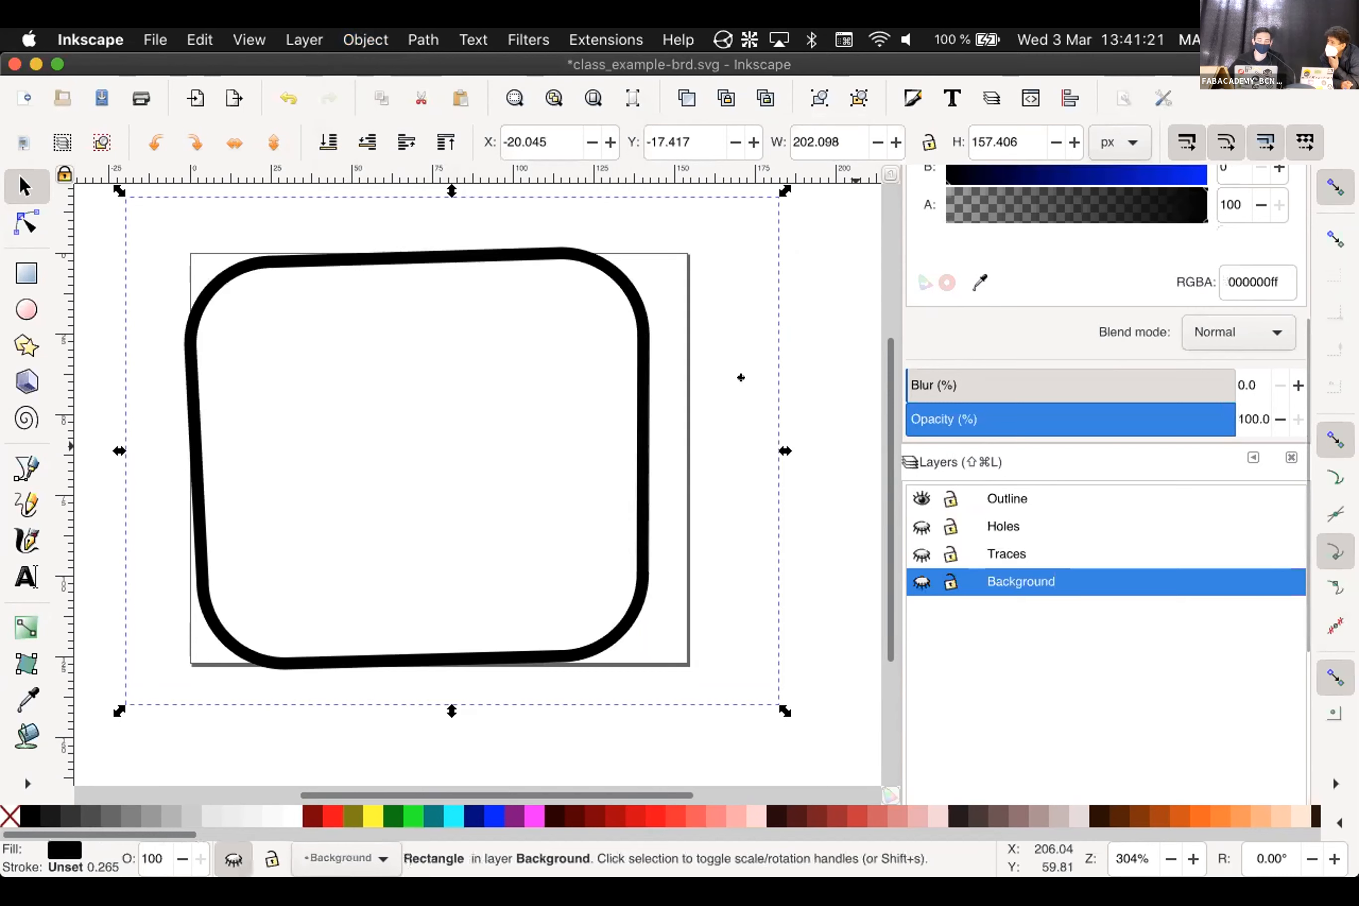
Combine the outline group's pieces into one path with Path > Combine
click(608, 272)
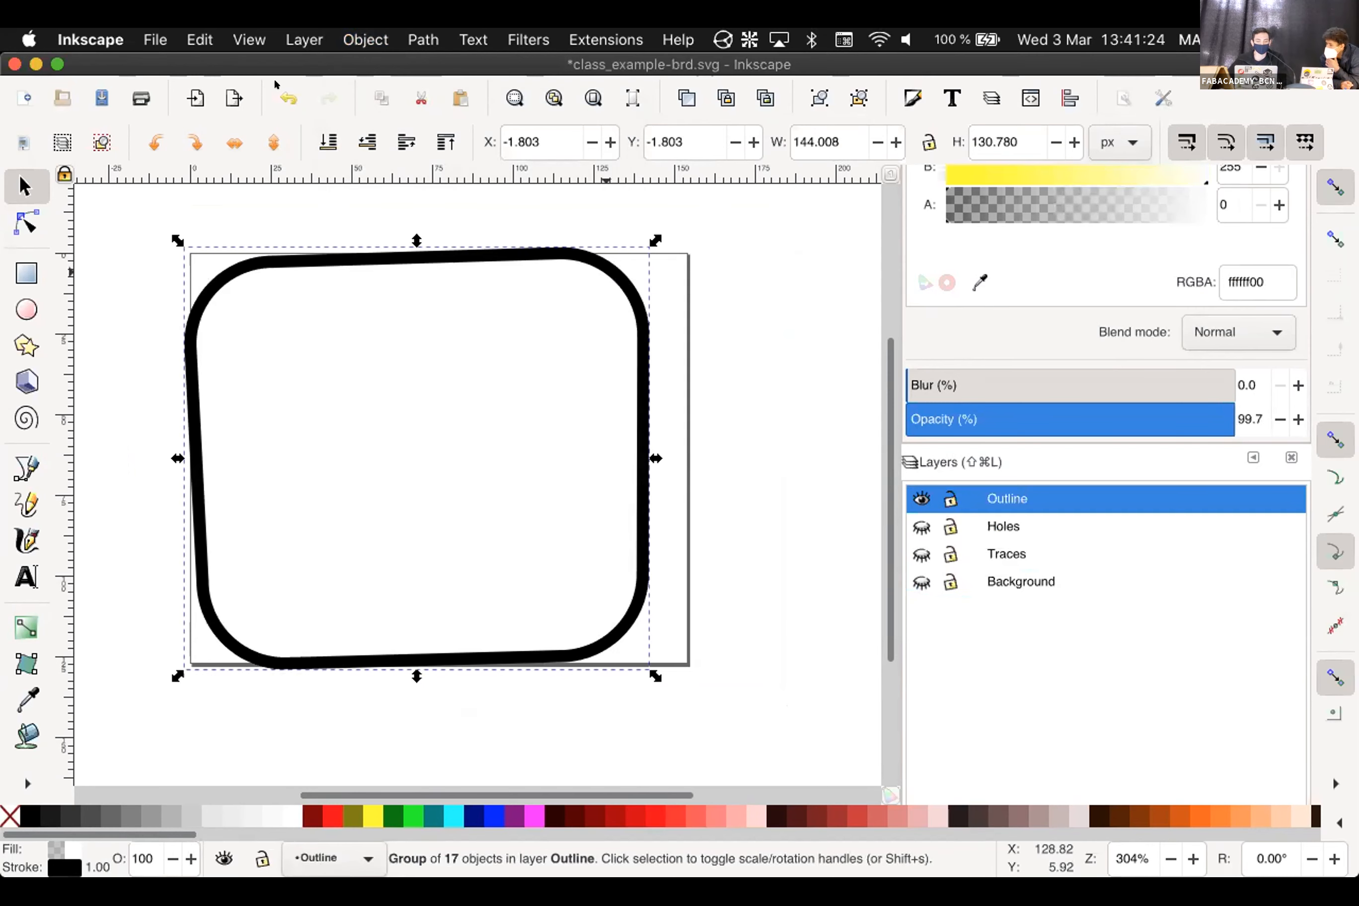
click(362, 40)
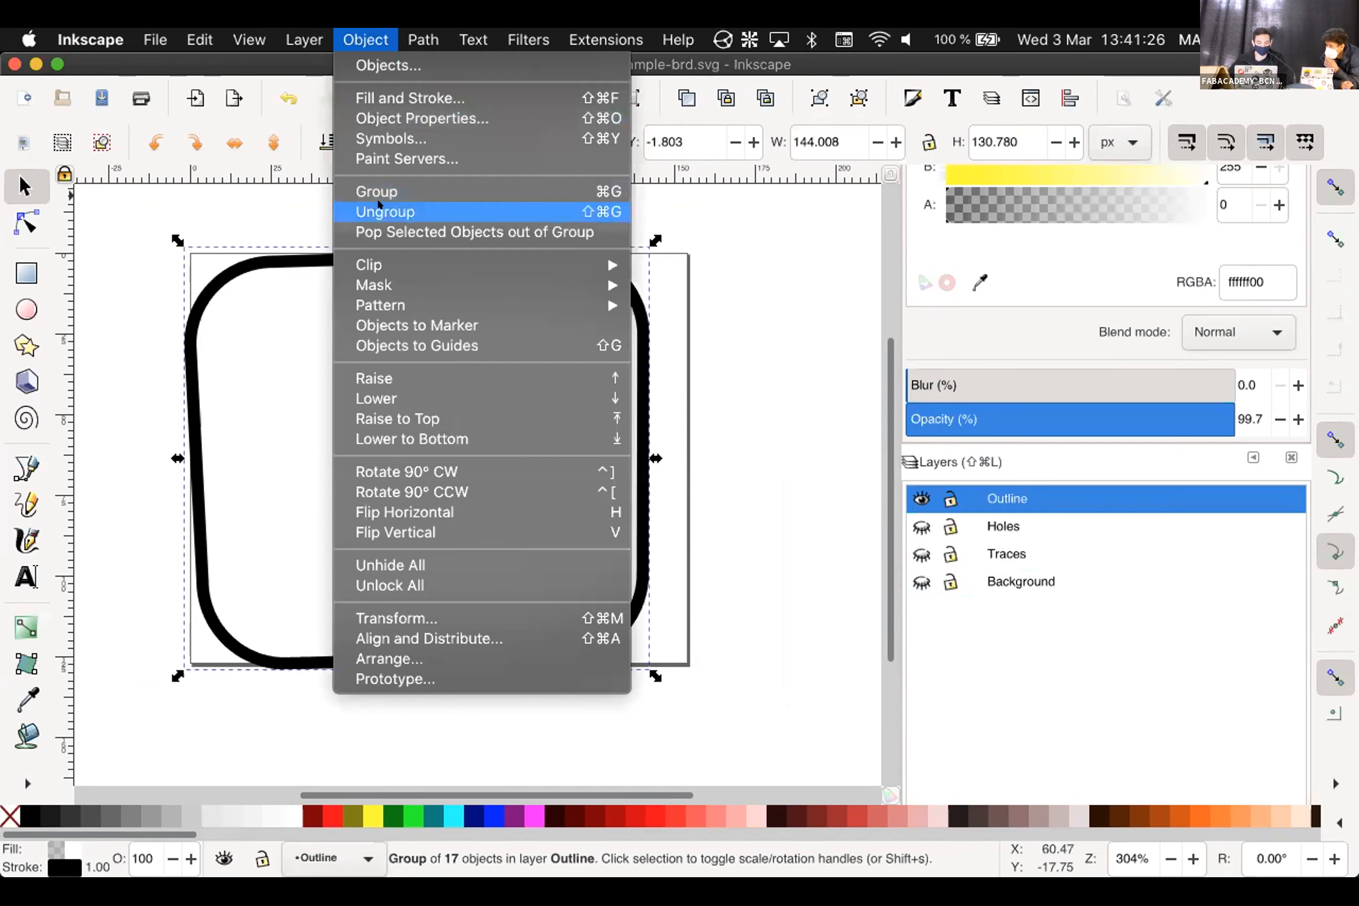
mouse_move(423, 39)
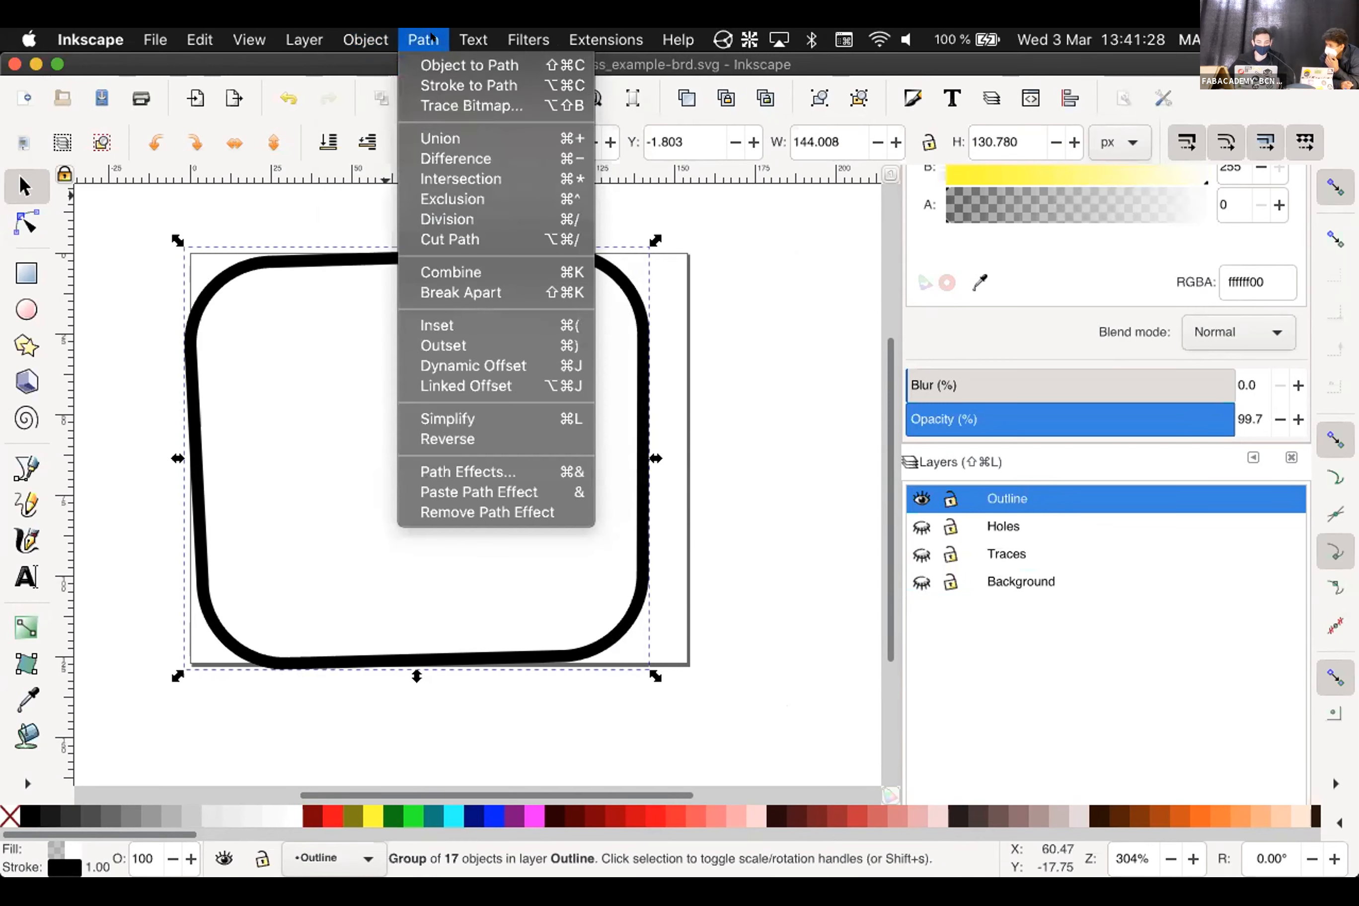
click(462, 273)
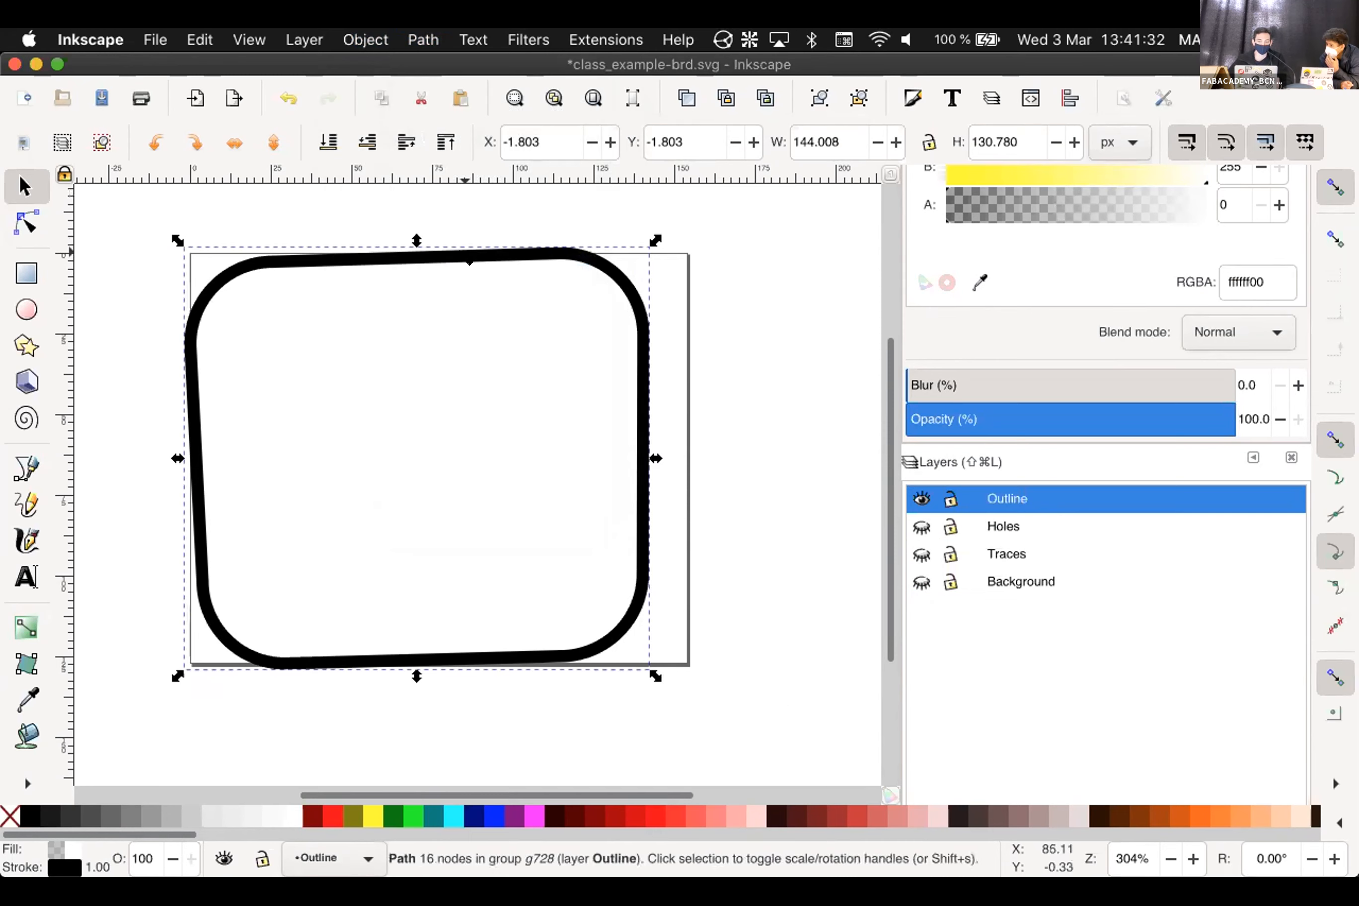
Try black and white fills on the outline, then set its fill to none
click(469, 262)
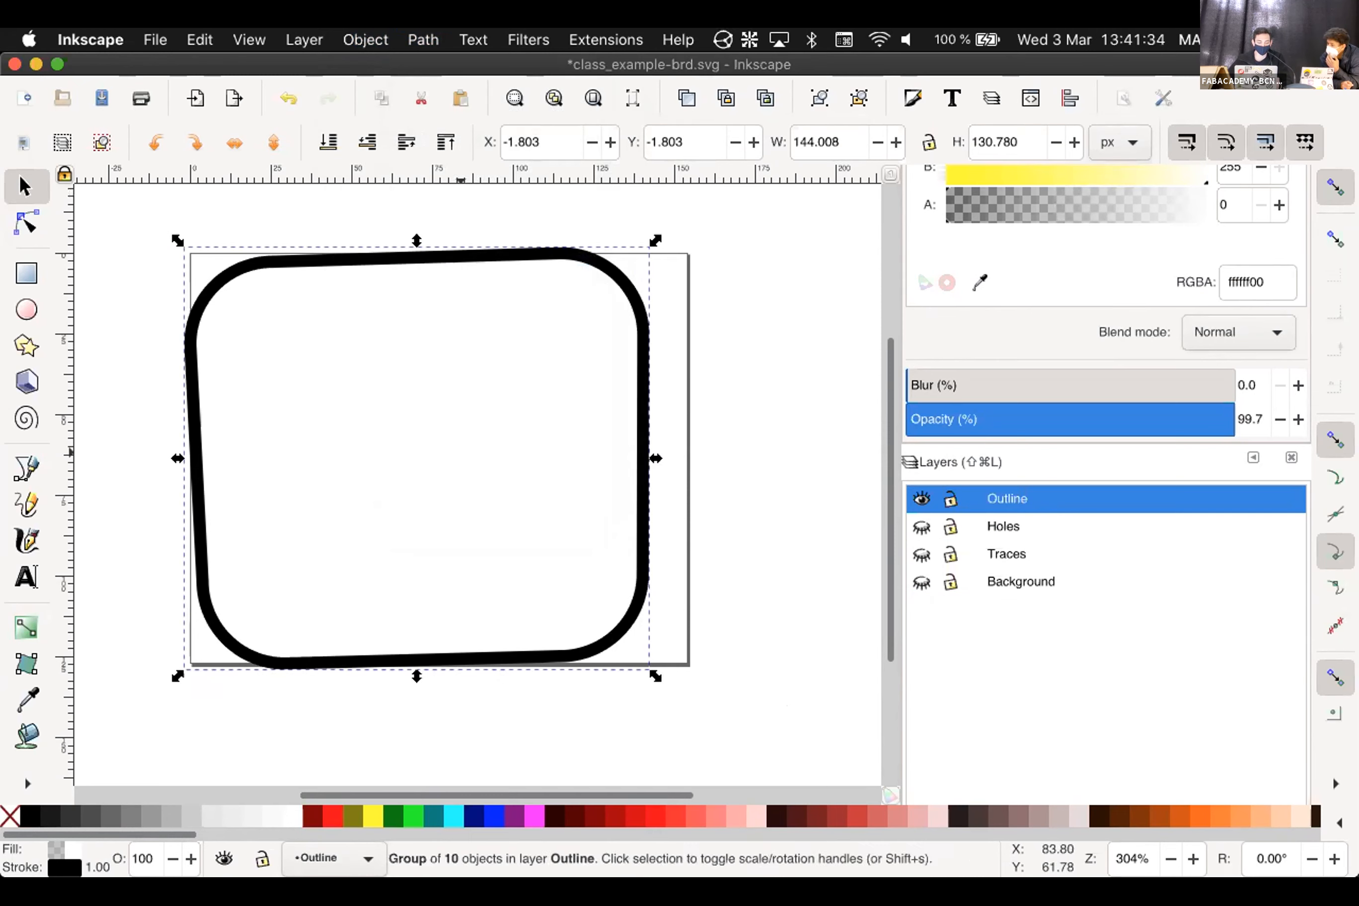
click(30, 815)
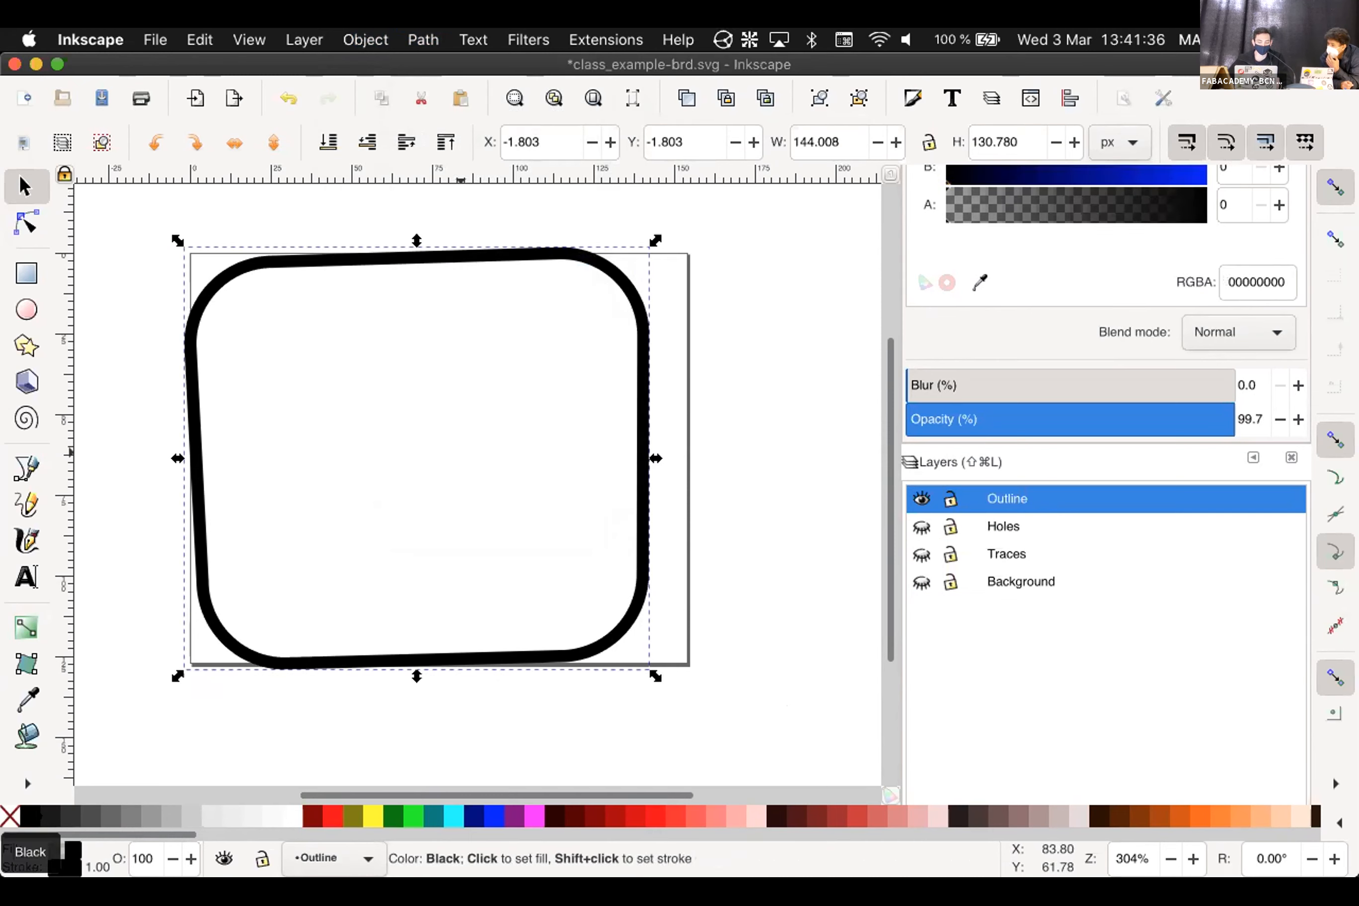
click(280, 816)
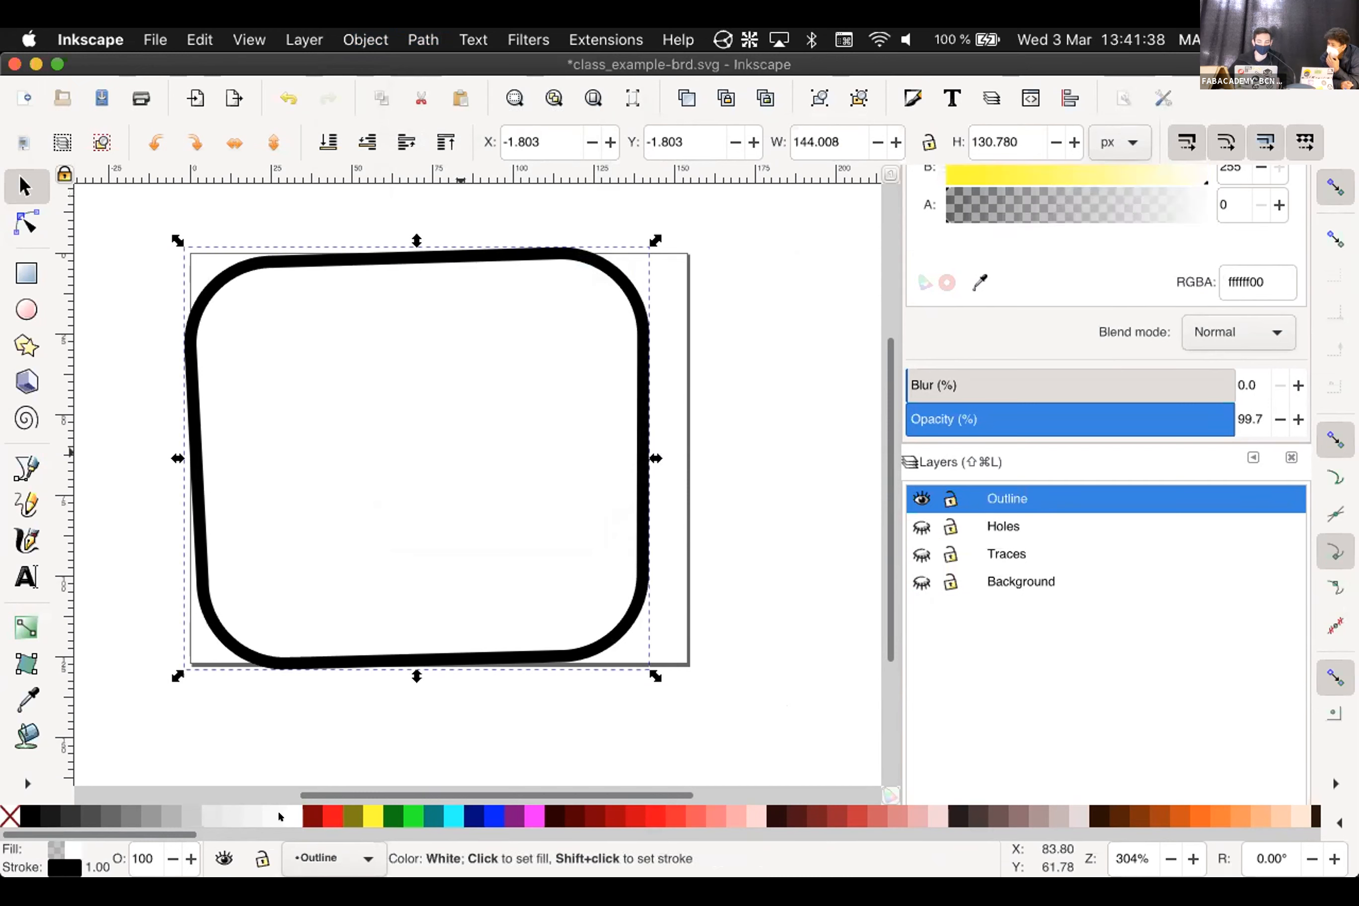
scroll(1227, 205, up, 10)
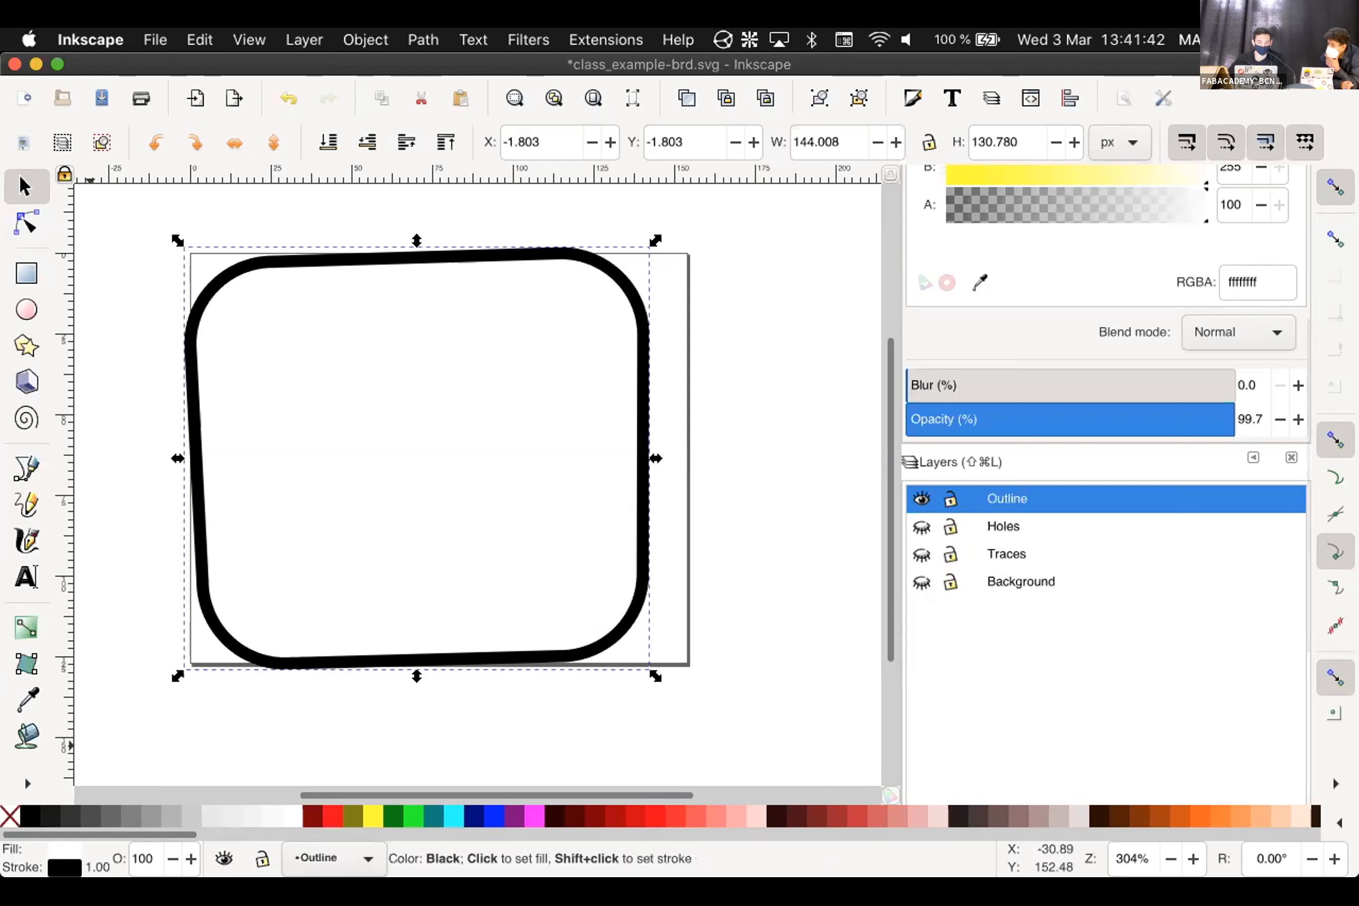
click(30, 816)
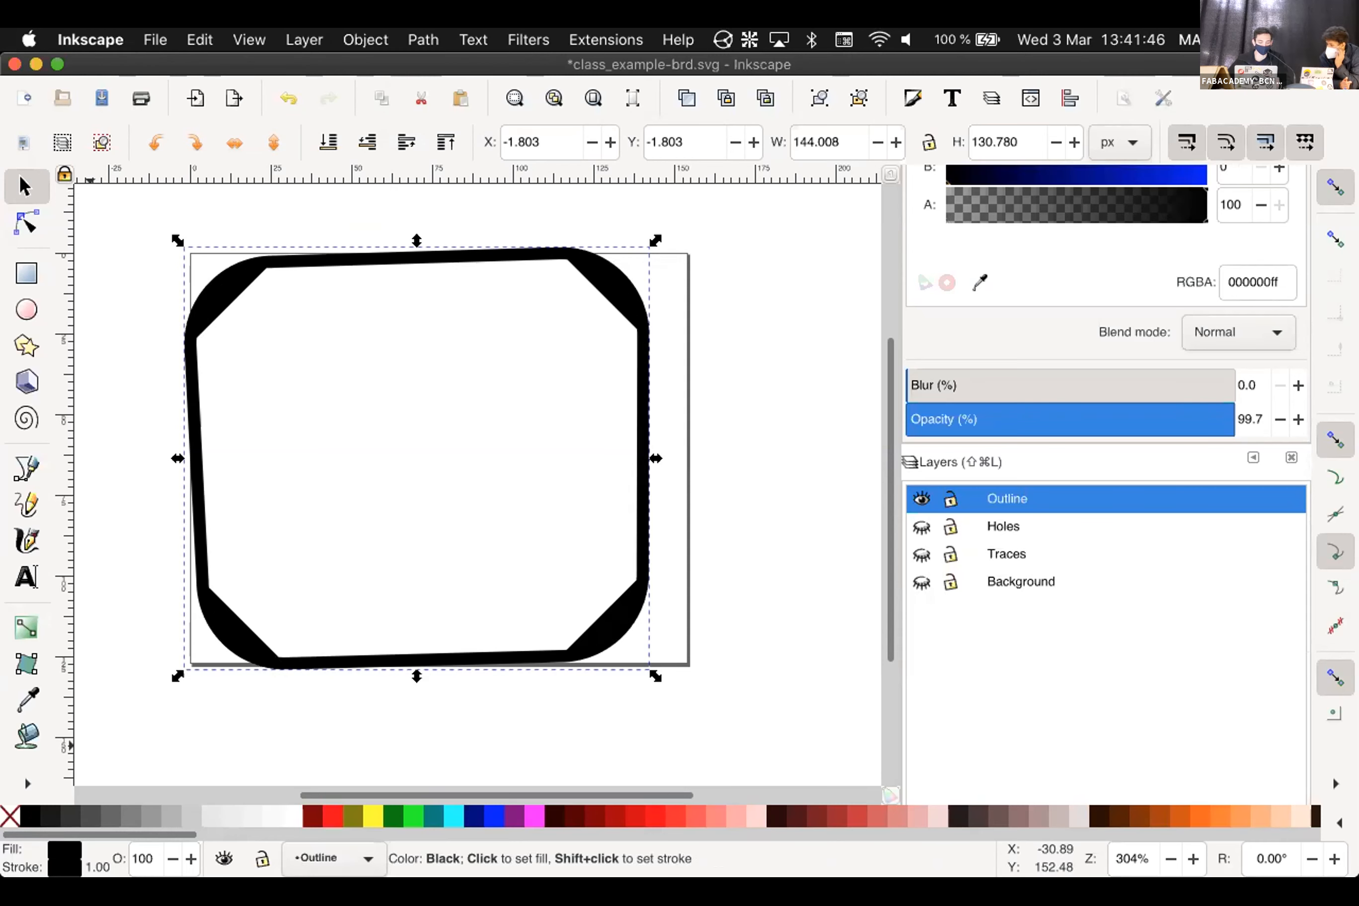
click(277, 803)
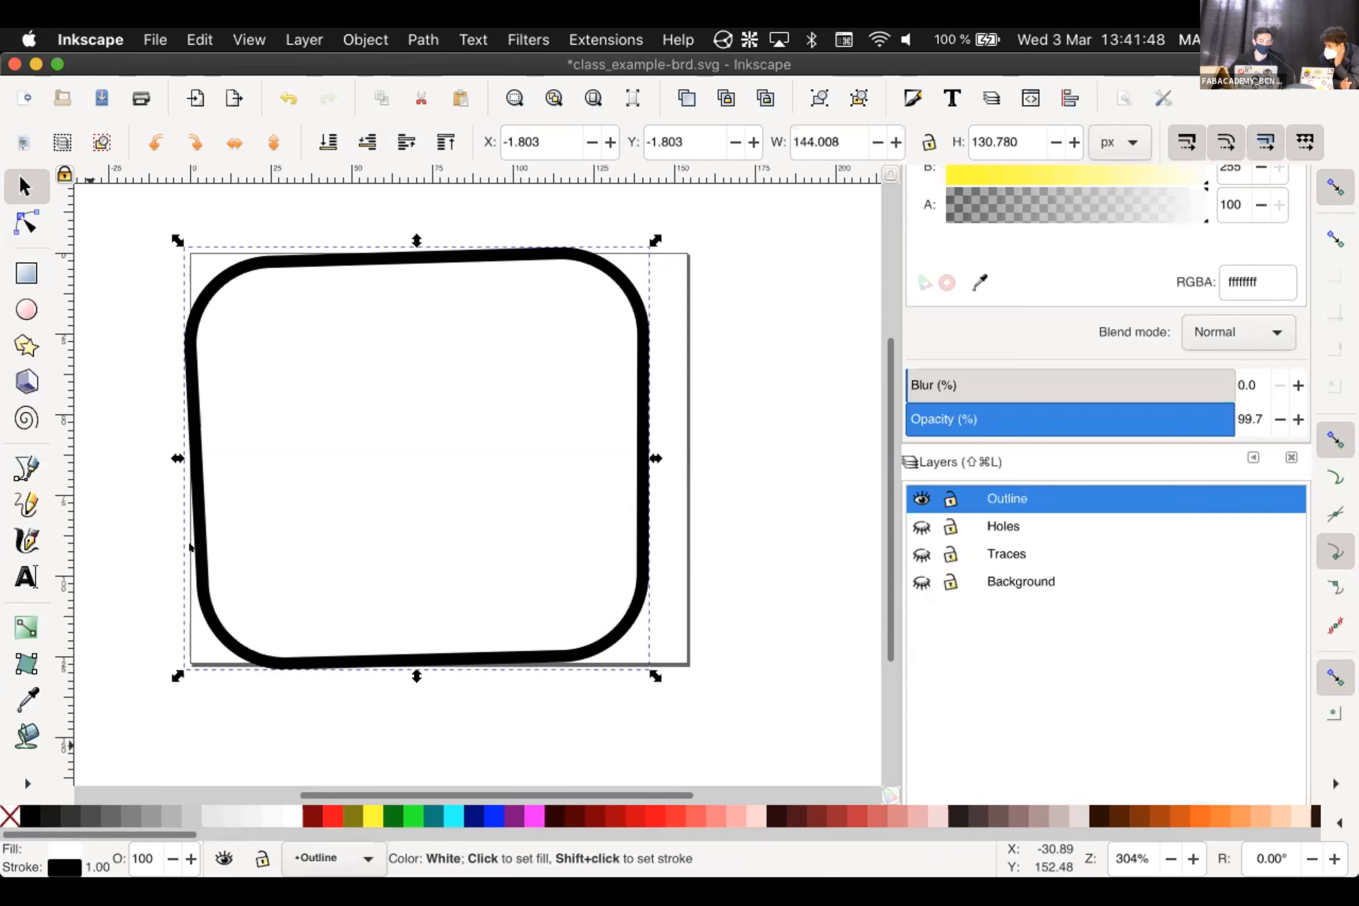
click(9, 816)
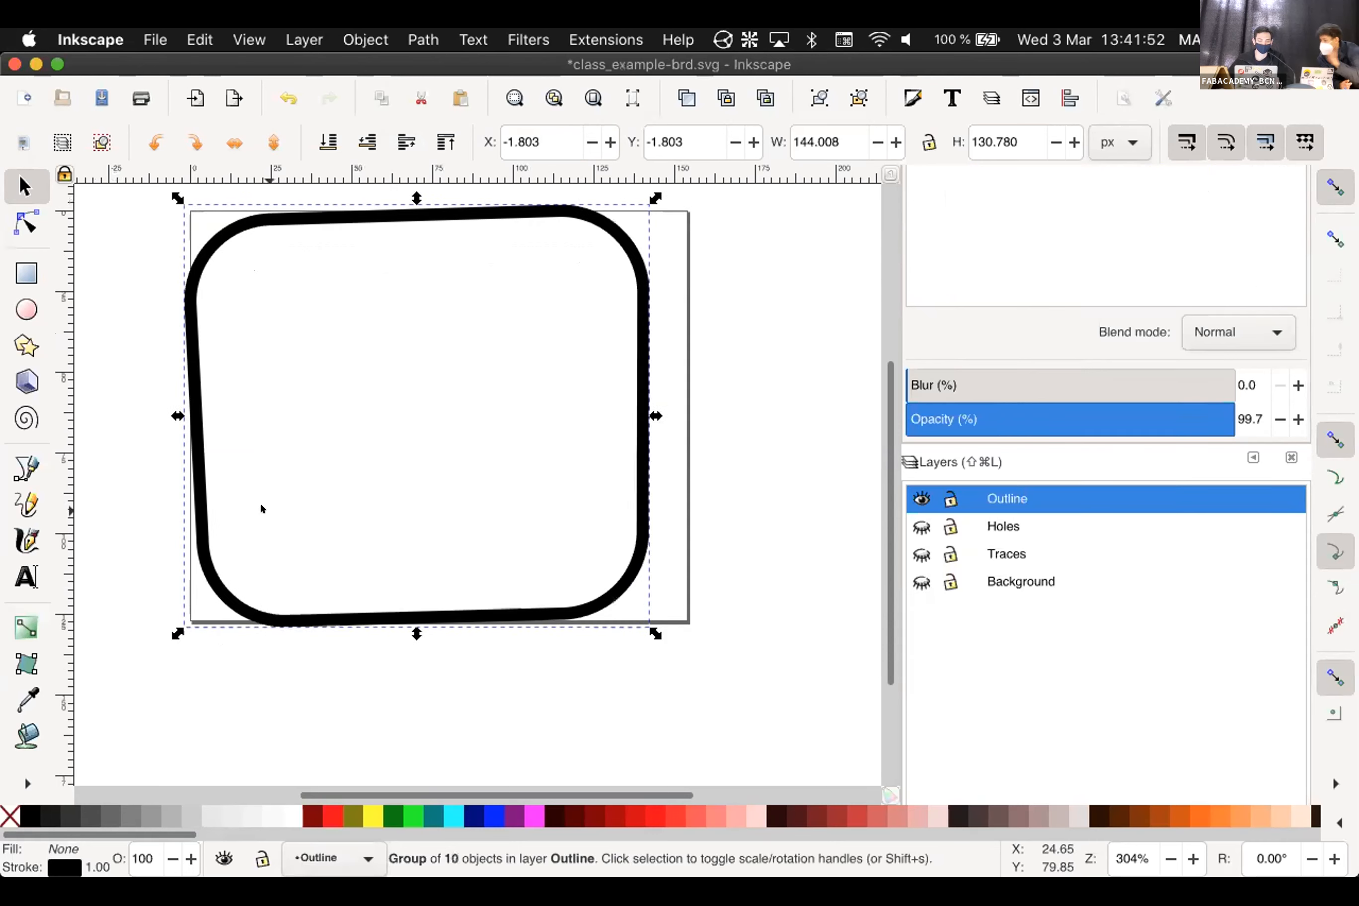
Try Paint Bucket fills inside the rounded outline in white, undoing the stray band and corner fills
click(38, 731)
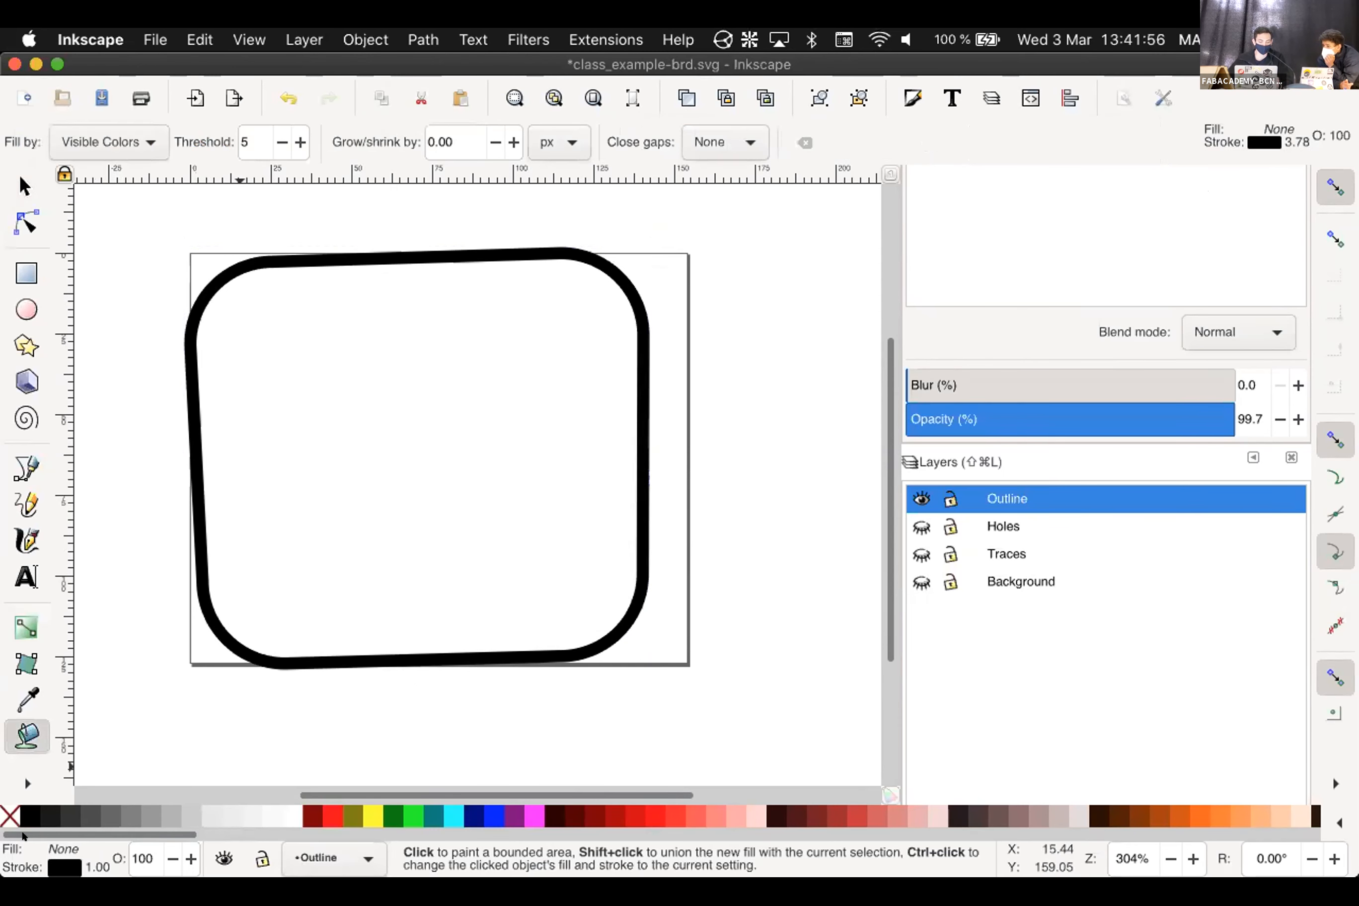
click(320, 459)
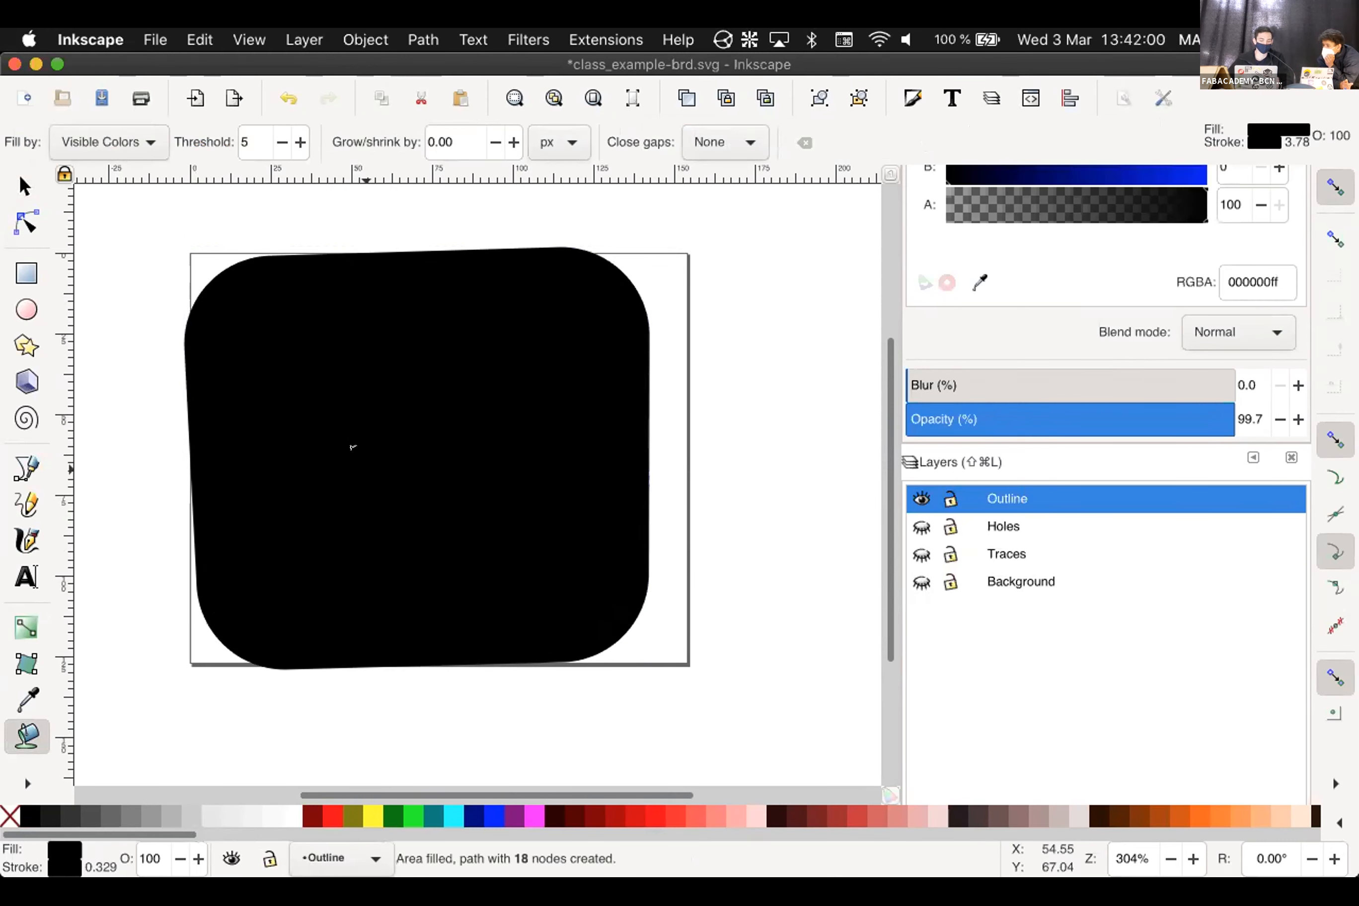
click(291, 816)
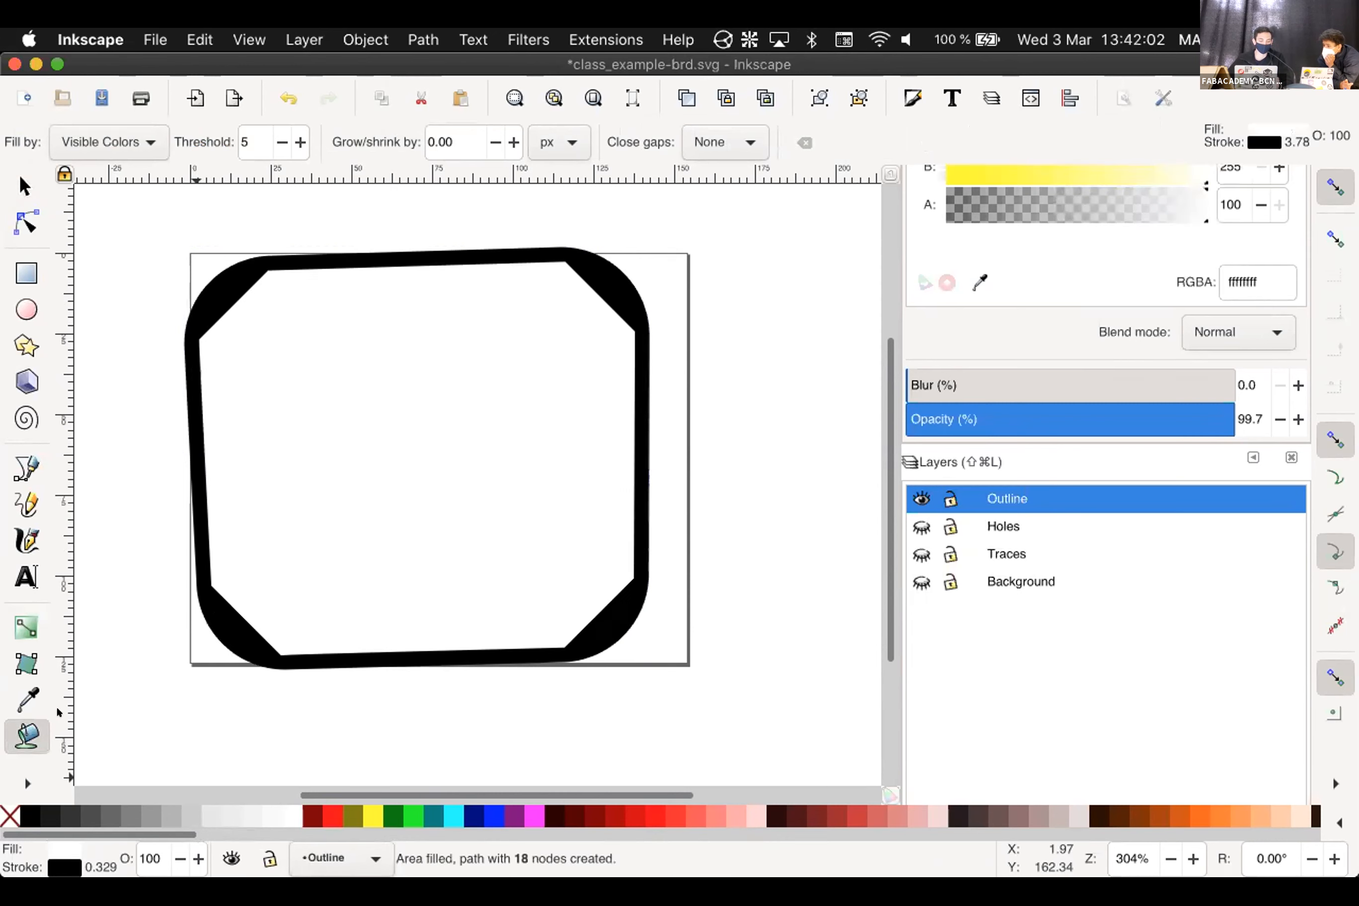
click(353, 430)
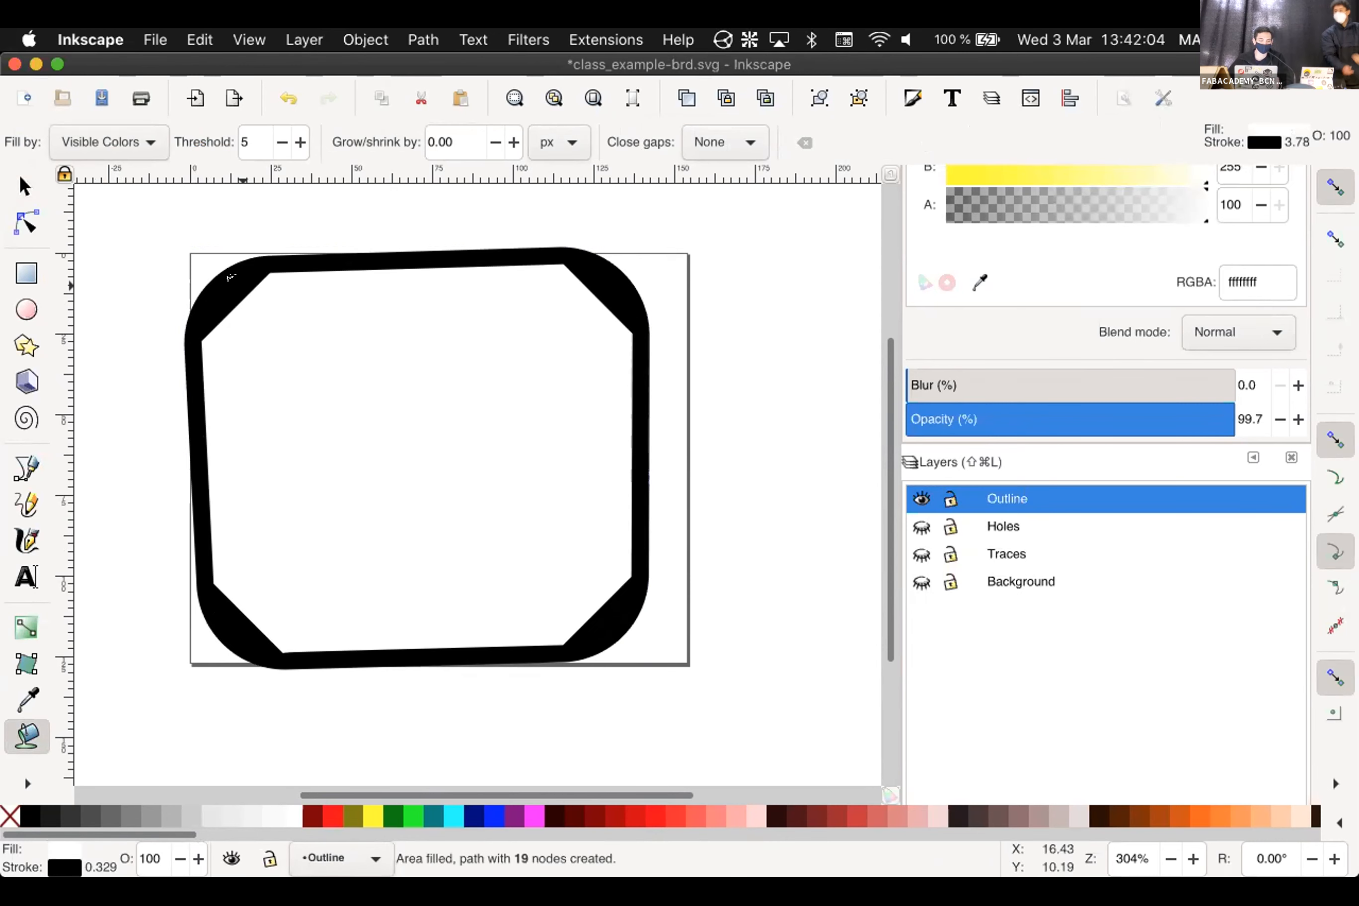
click(207, 283)
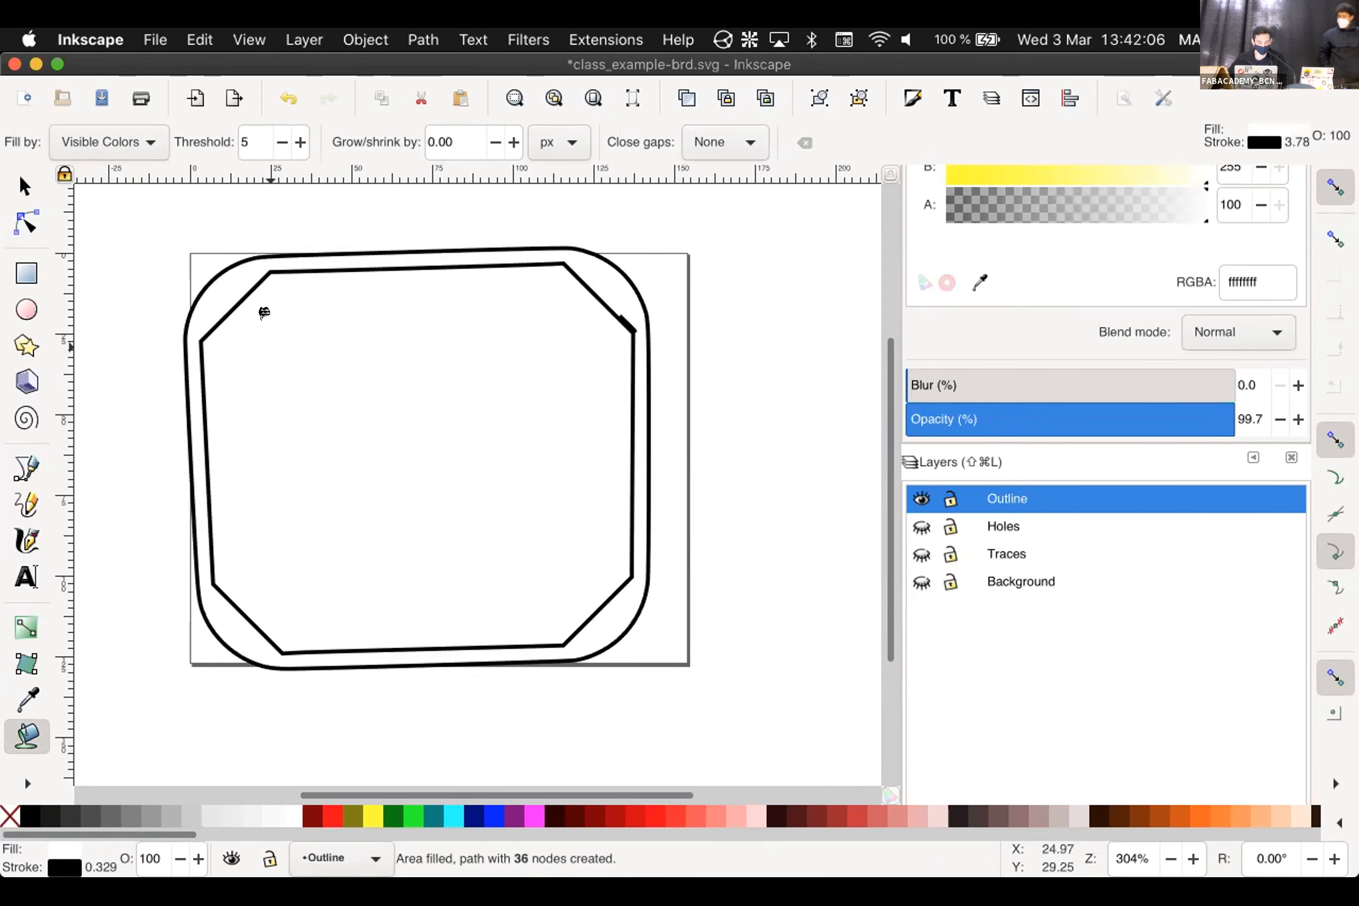
key(super+z)
key(super+z)
key(super+shift+z)
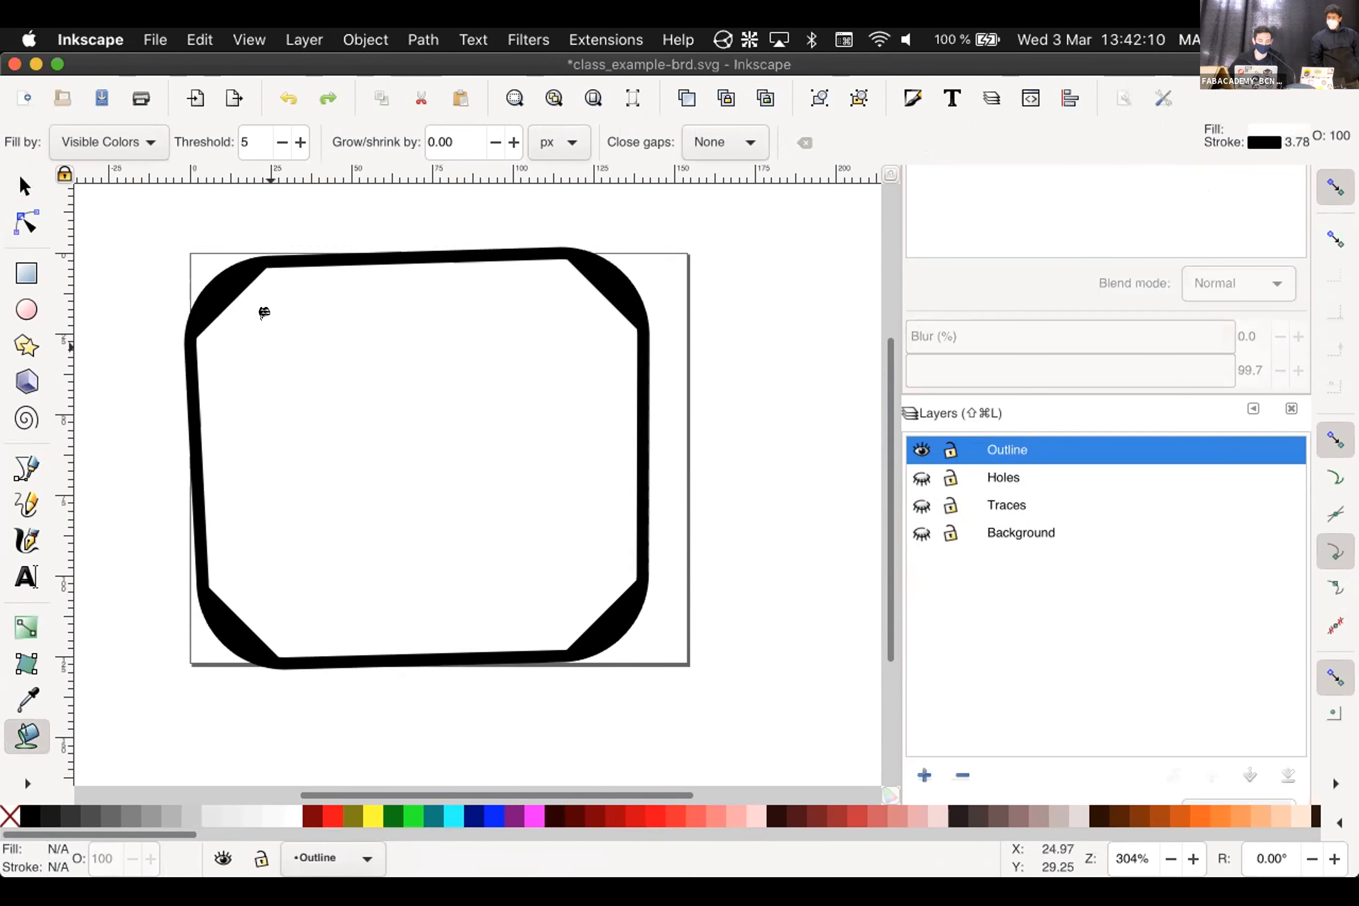
key(super+z)
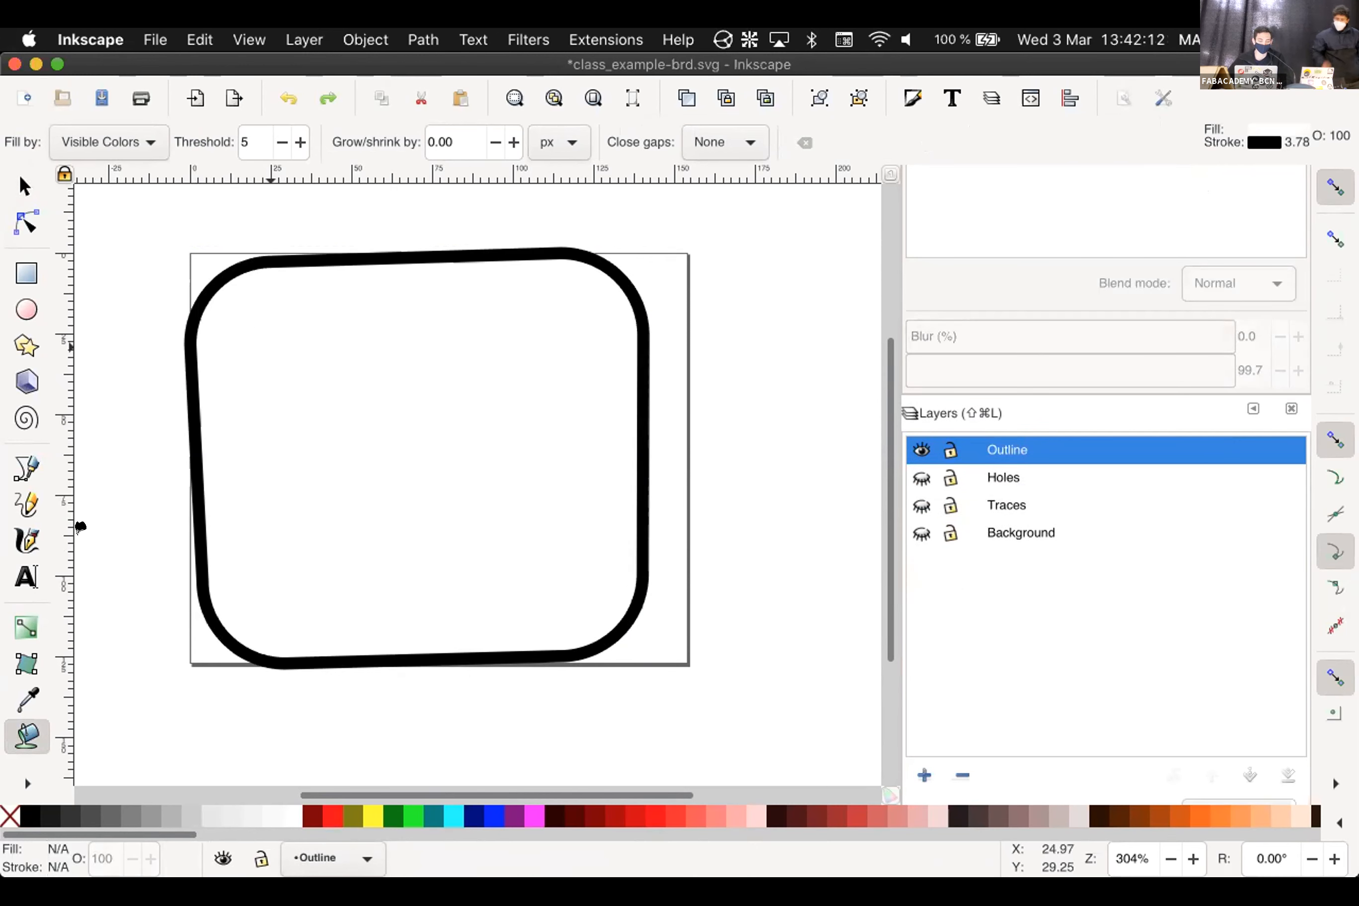
click(290, 816)
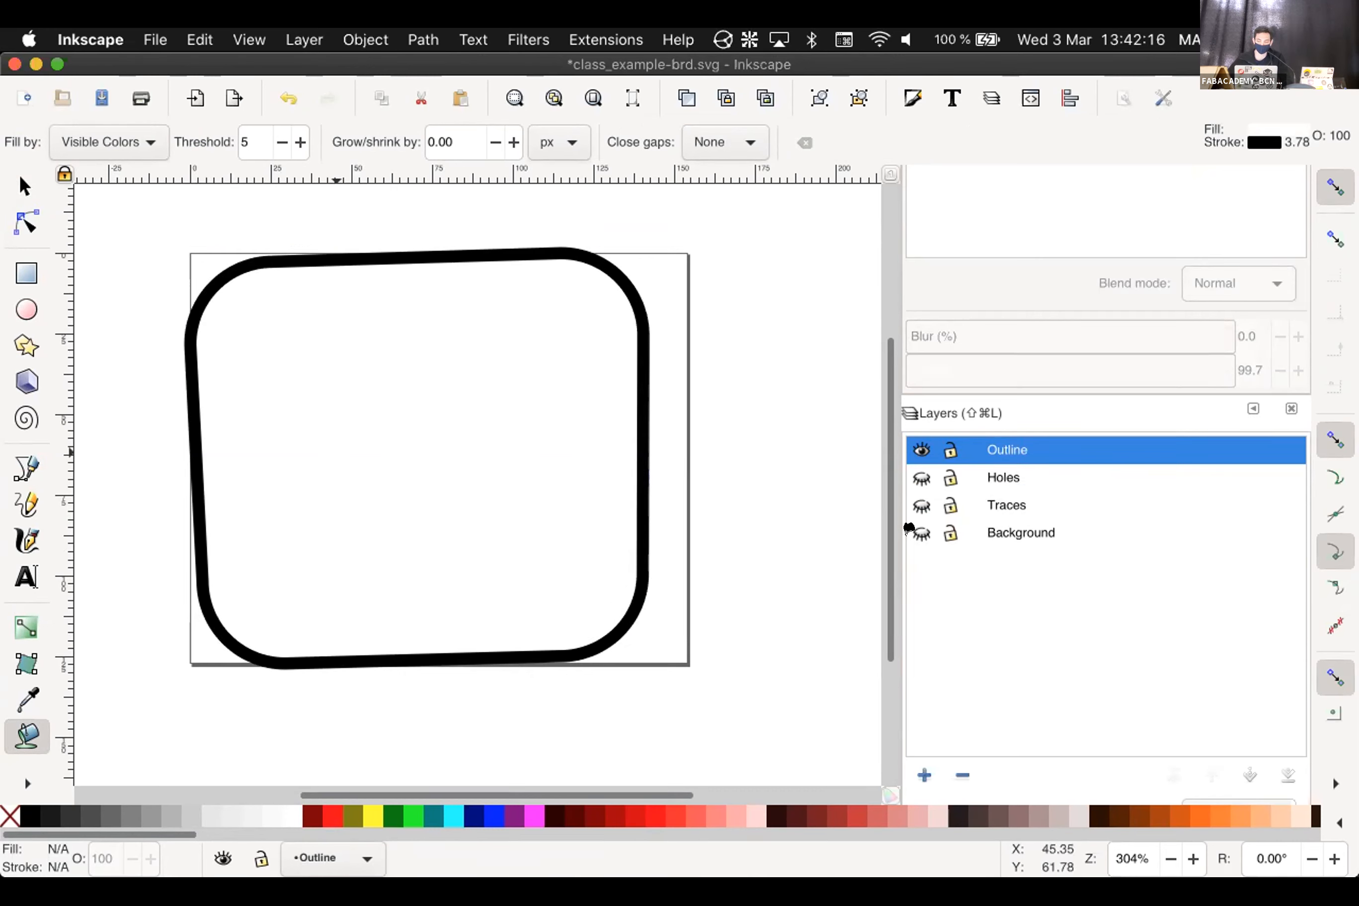
Briefly toggle the Traces and Background layers, then undo back to the plain outline stroke
click(921, 554)
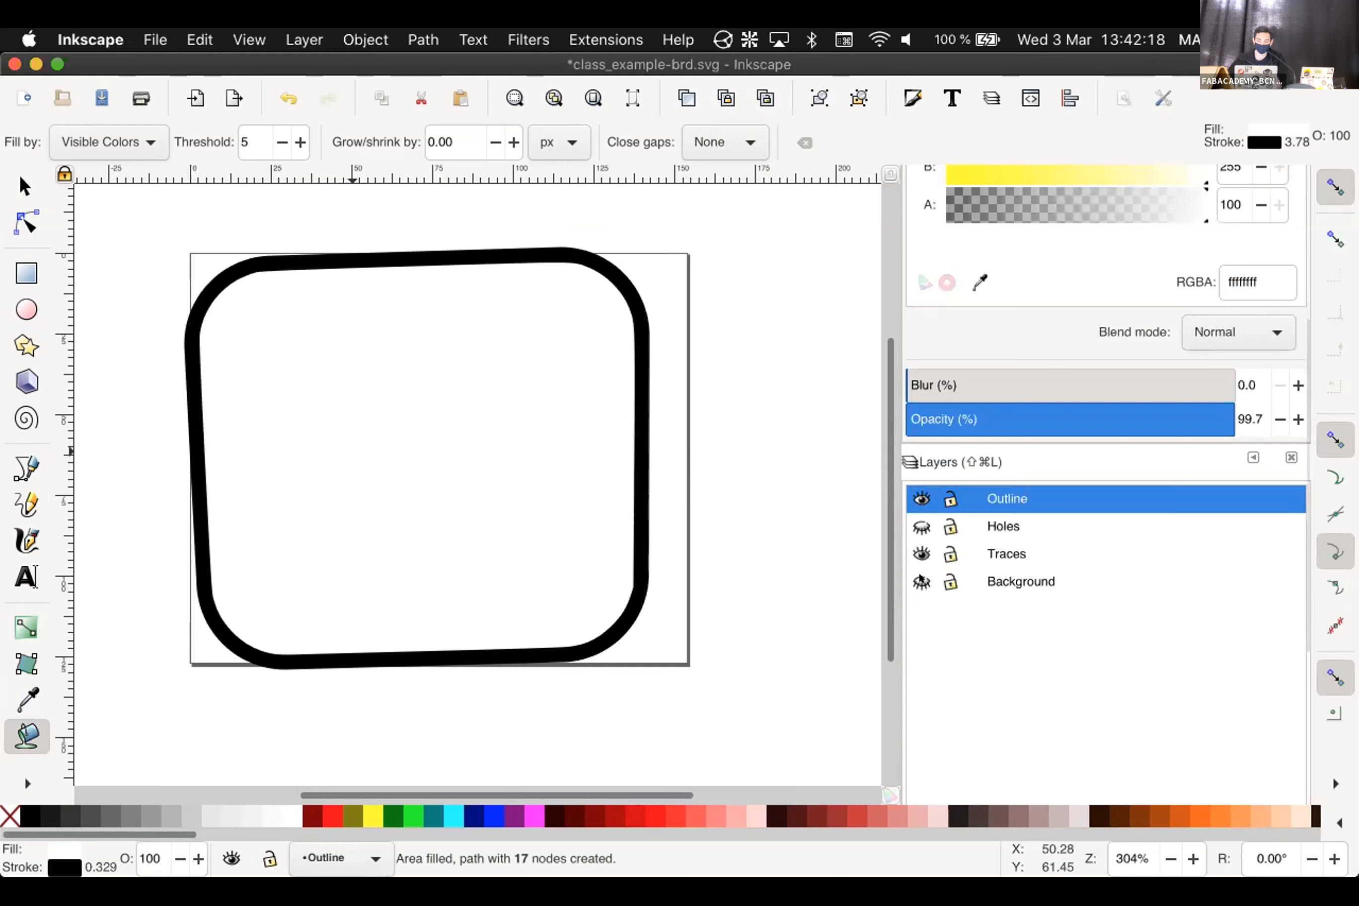
click(921, 582)
click(921, 555)
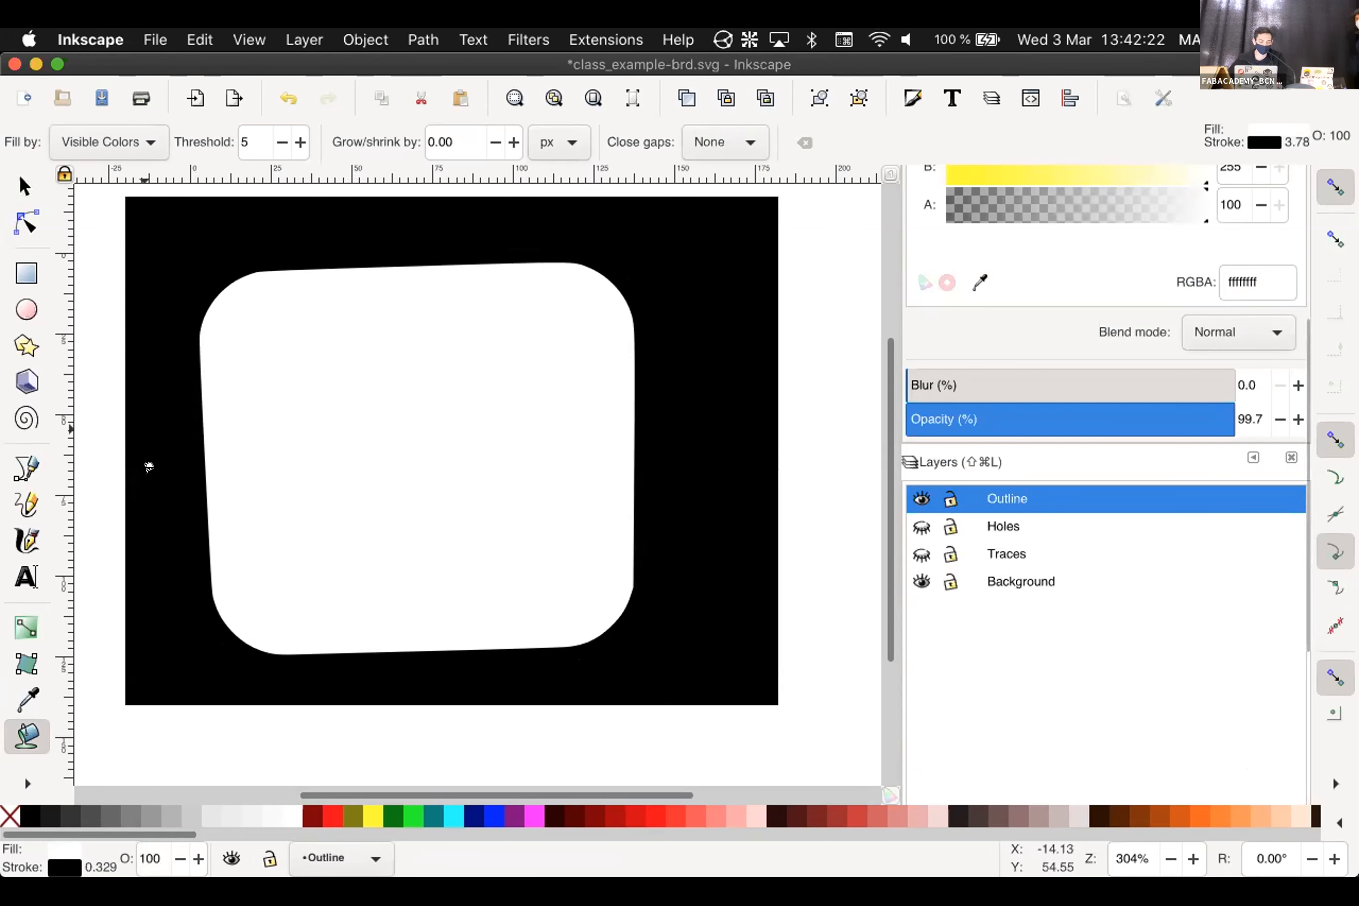
key(super+z)
key(super+z)
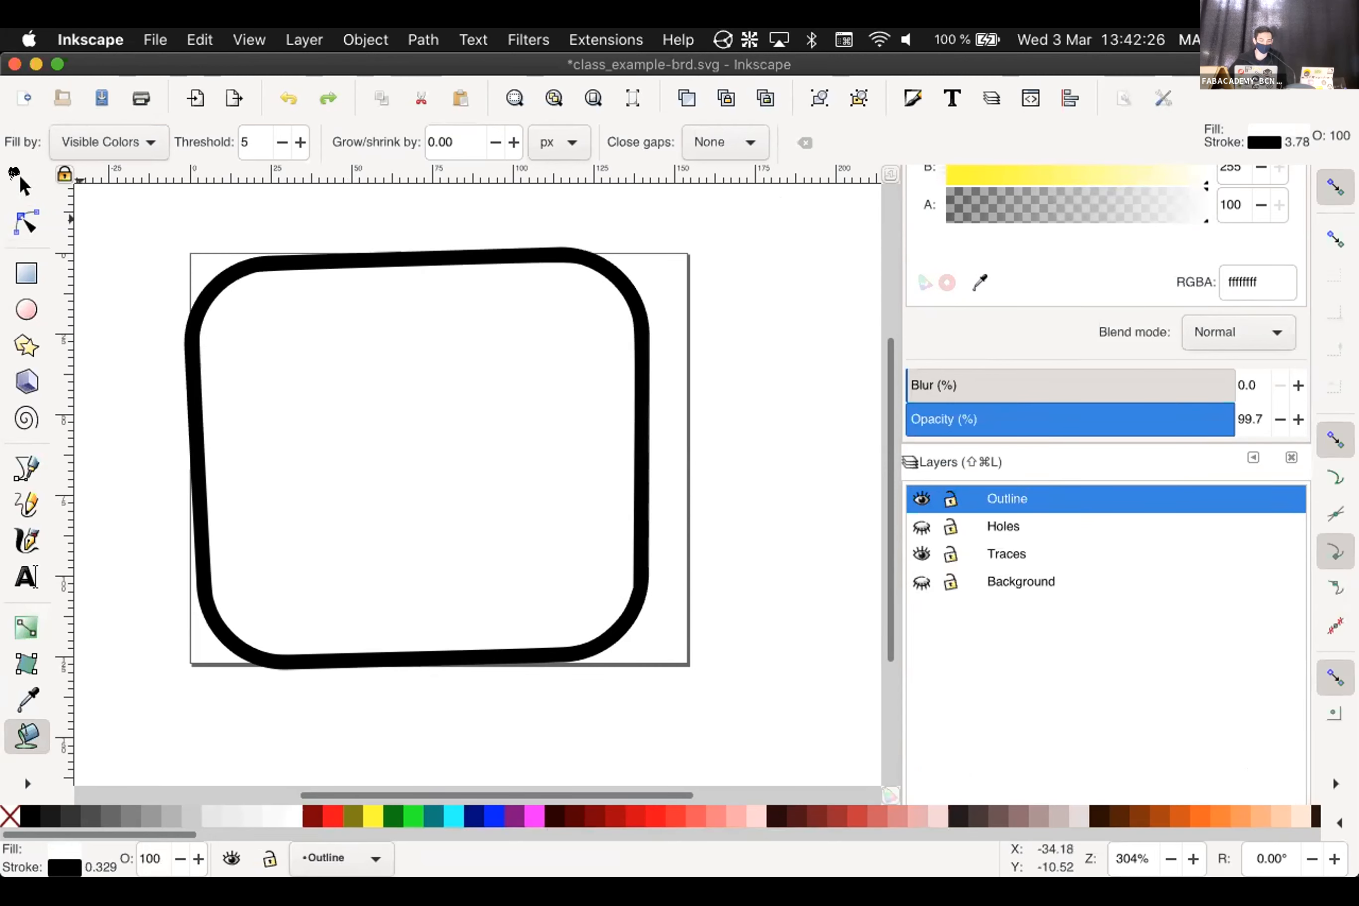
key(super+z)
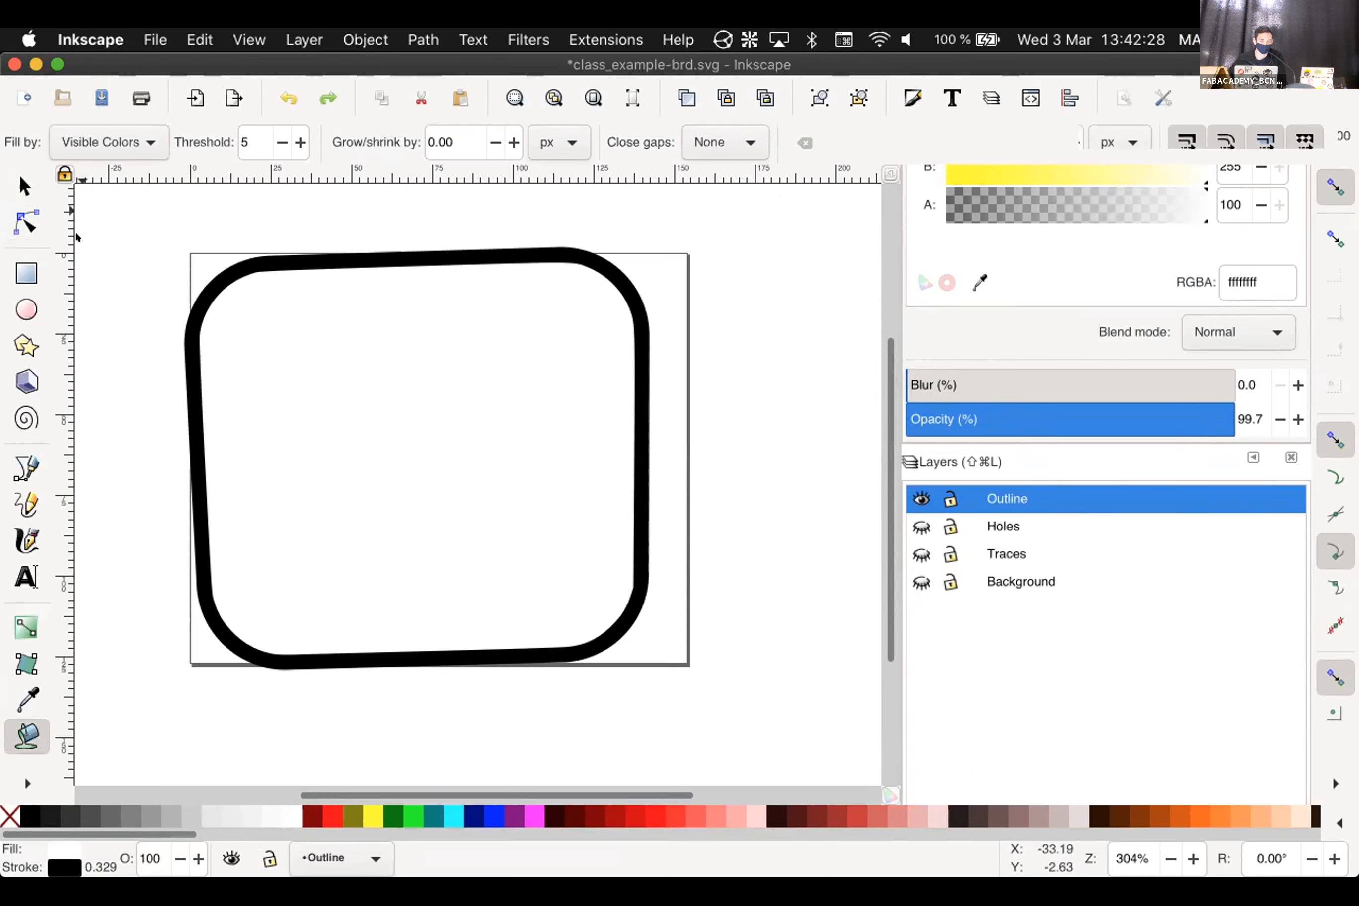
With the Selector, inspect the outline stroke group and the filled interior path
key(s)
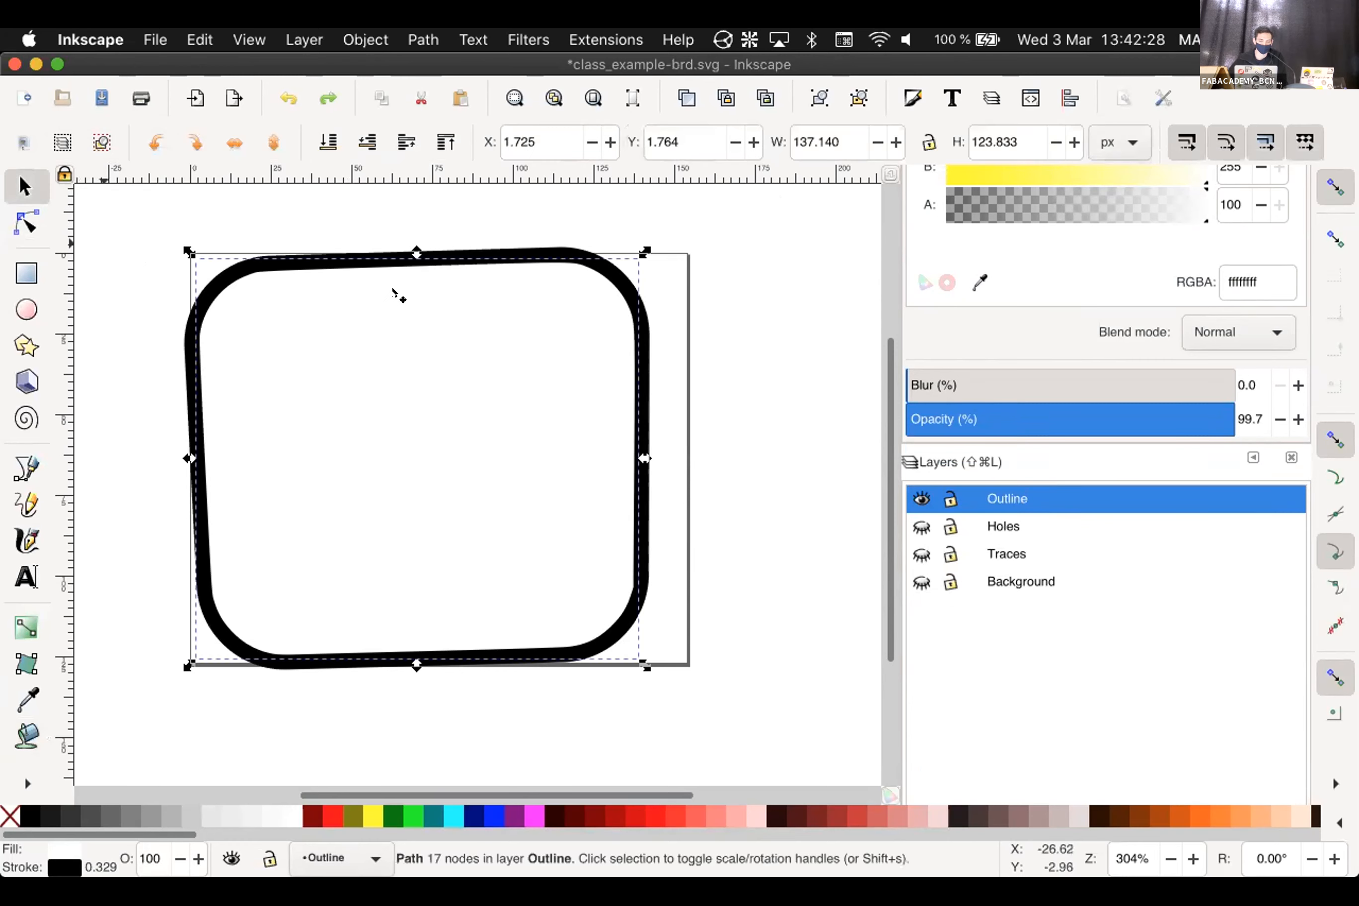
click(361, 253)
click(362, 253)
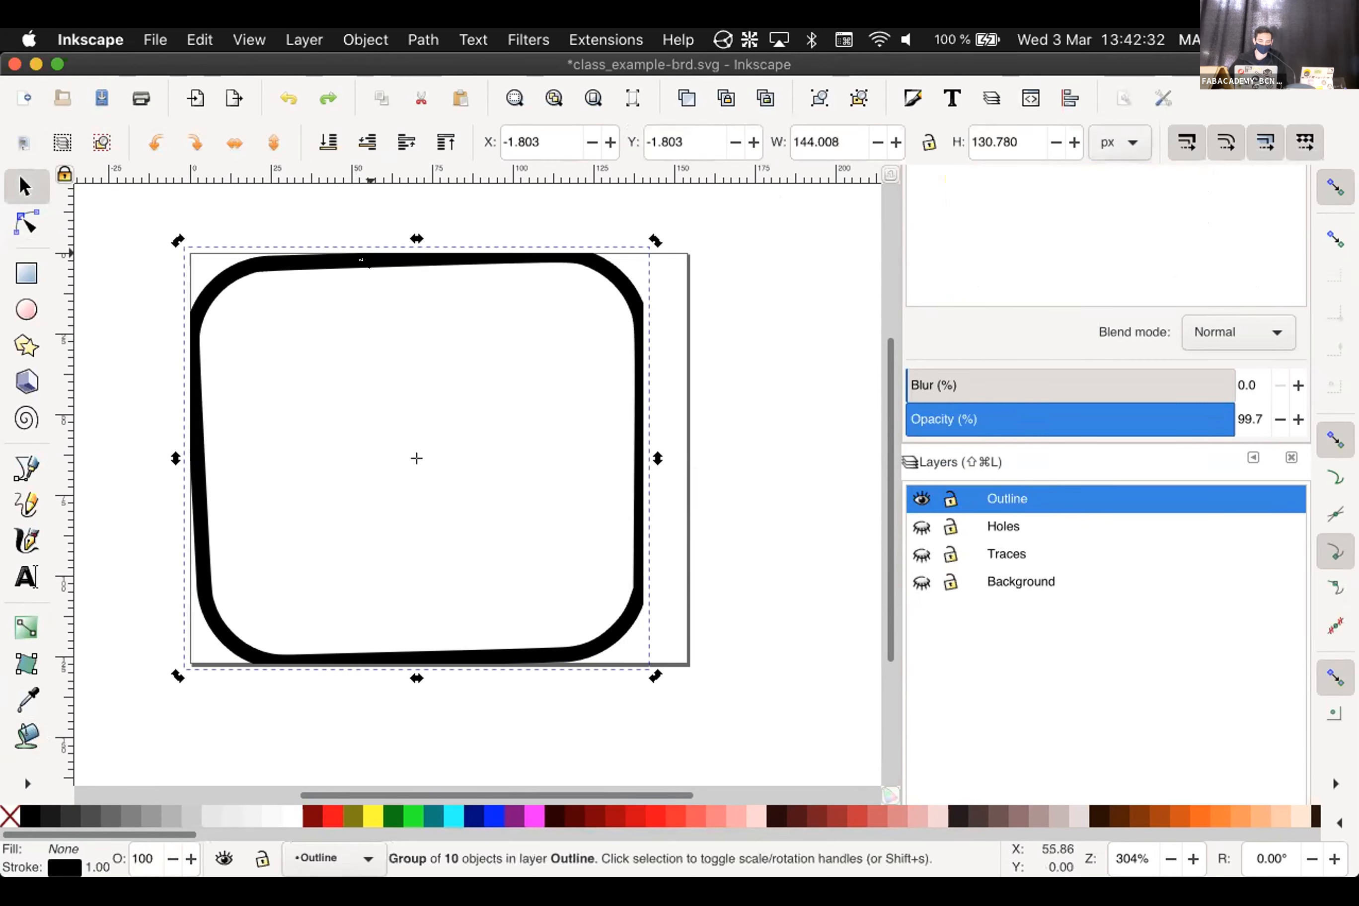
click(121, 357)
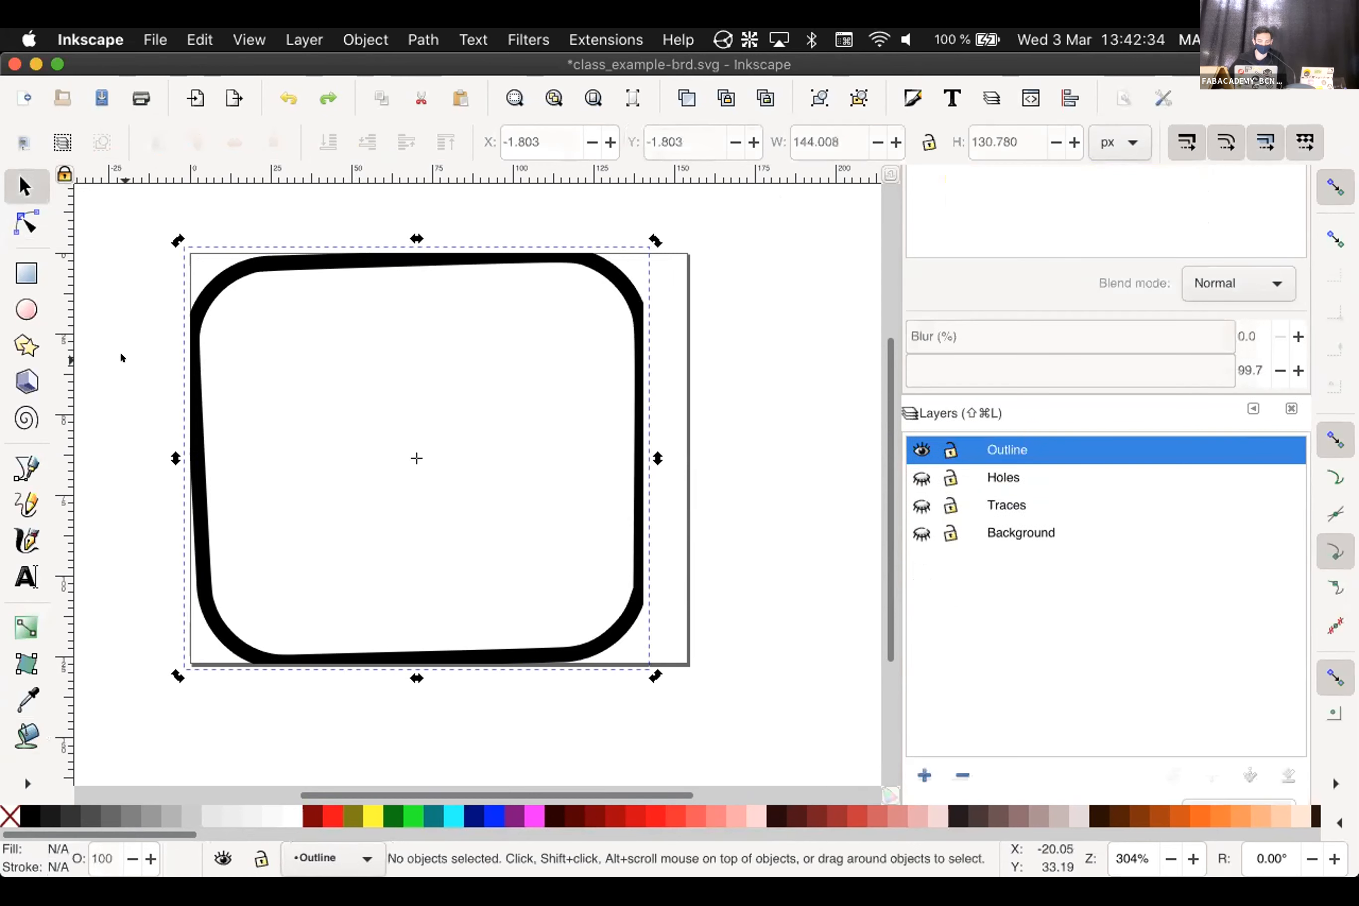
click(172, 341)
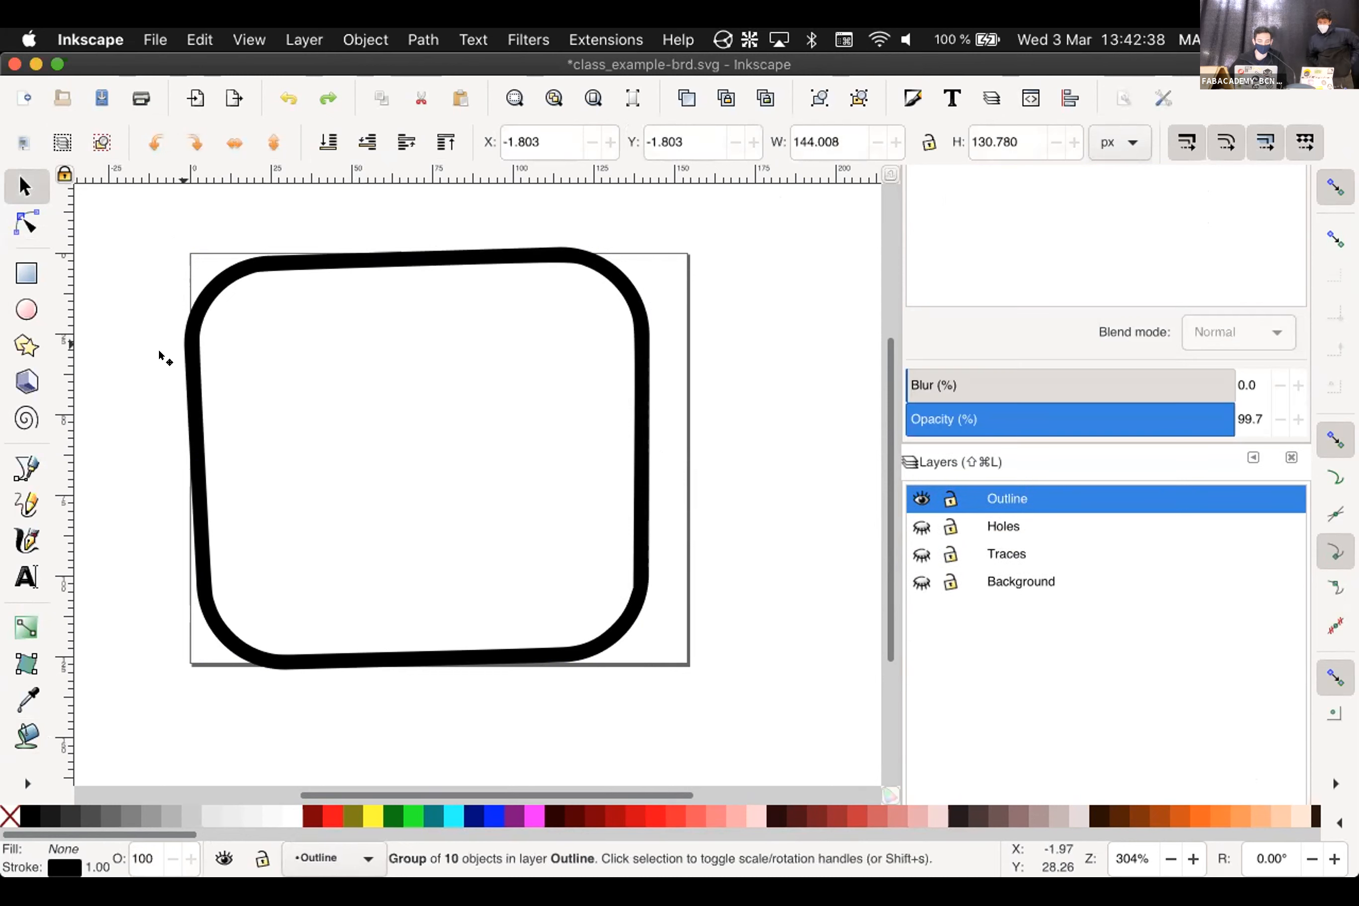
click(274, 353)
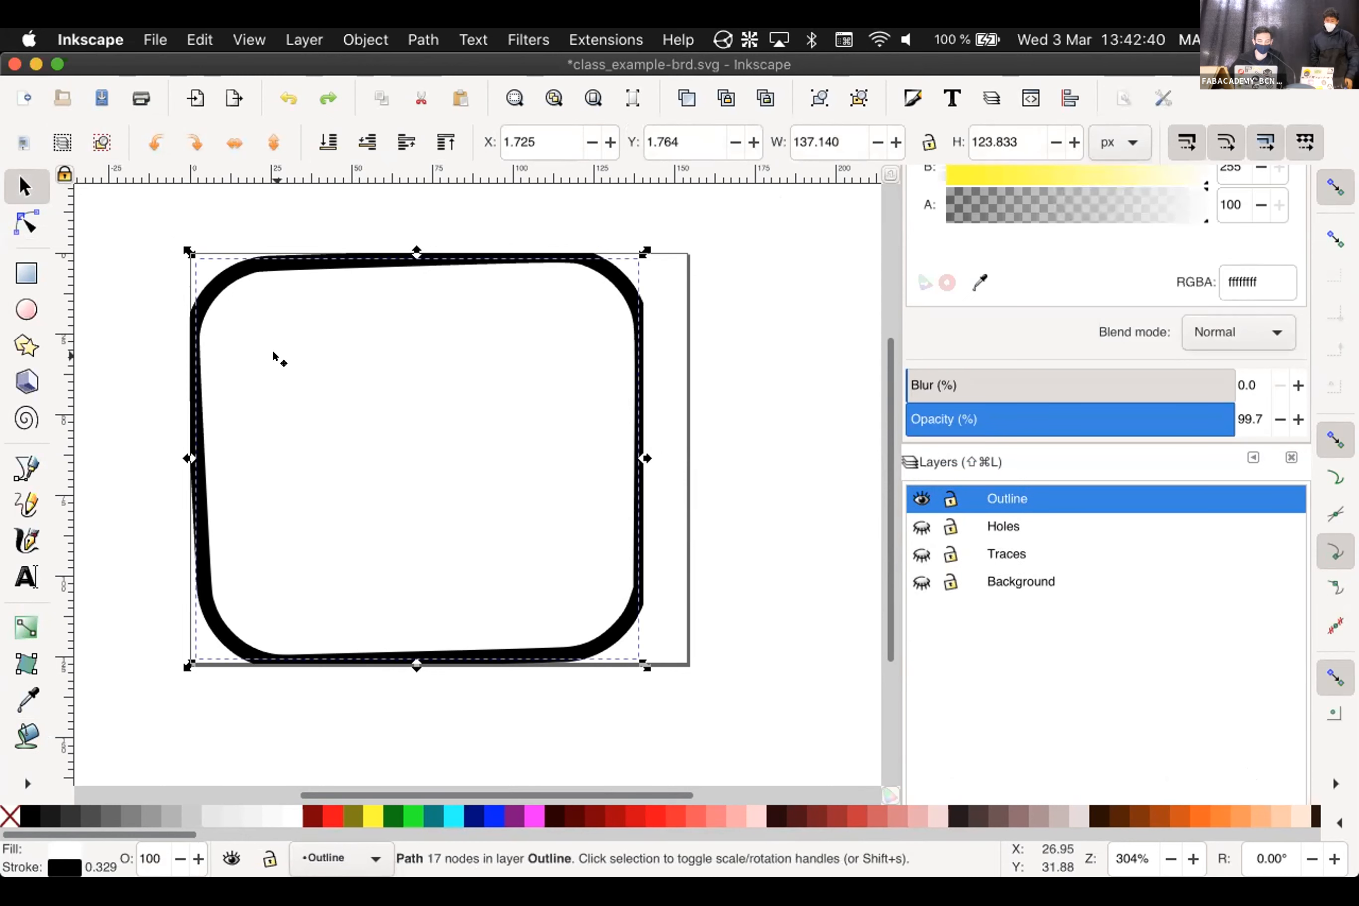
click(141, 360)
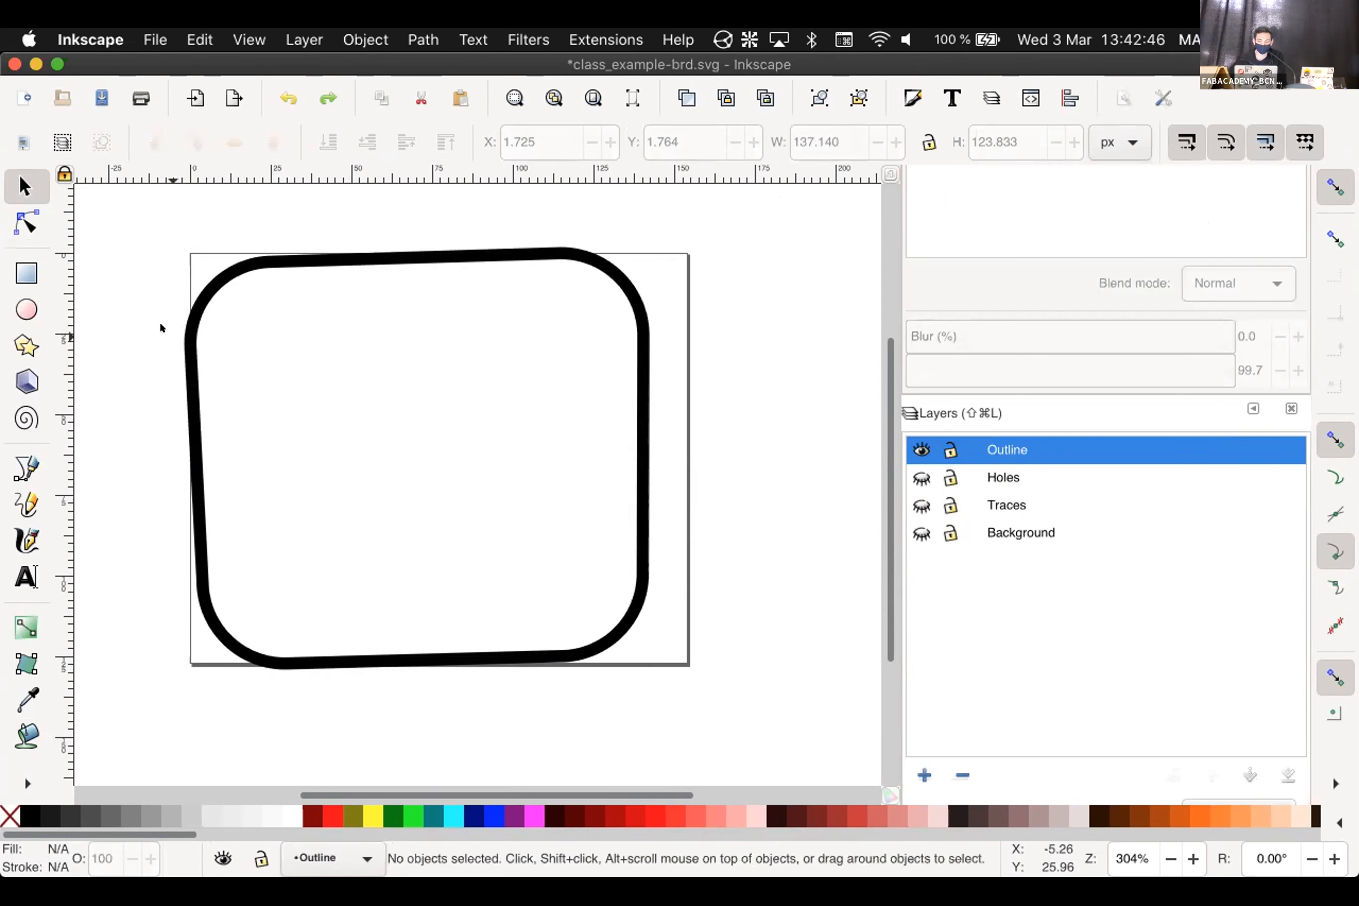
click(202, 327)
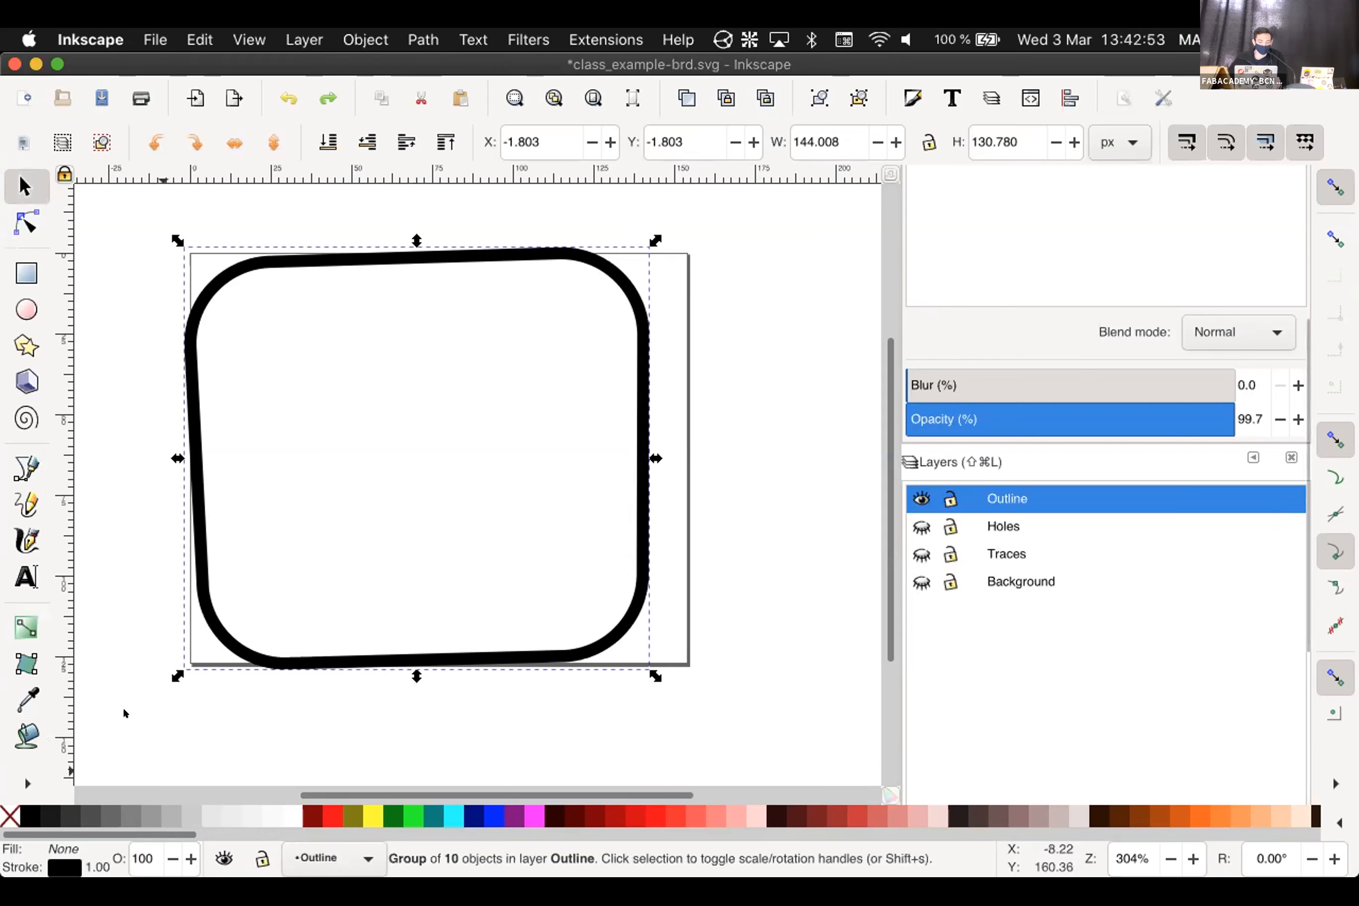
Paint-bucket fill the outline's interior and make the Background layer visible
key(Escape)
click(28, 734)
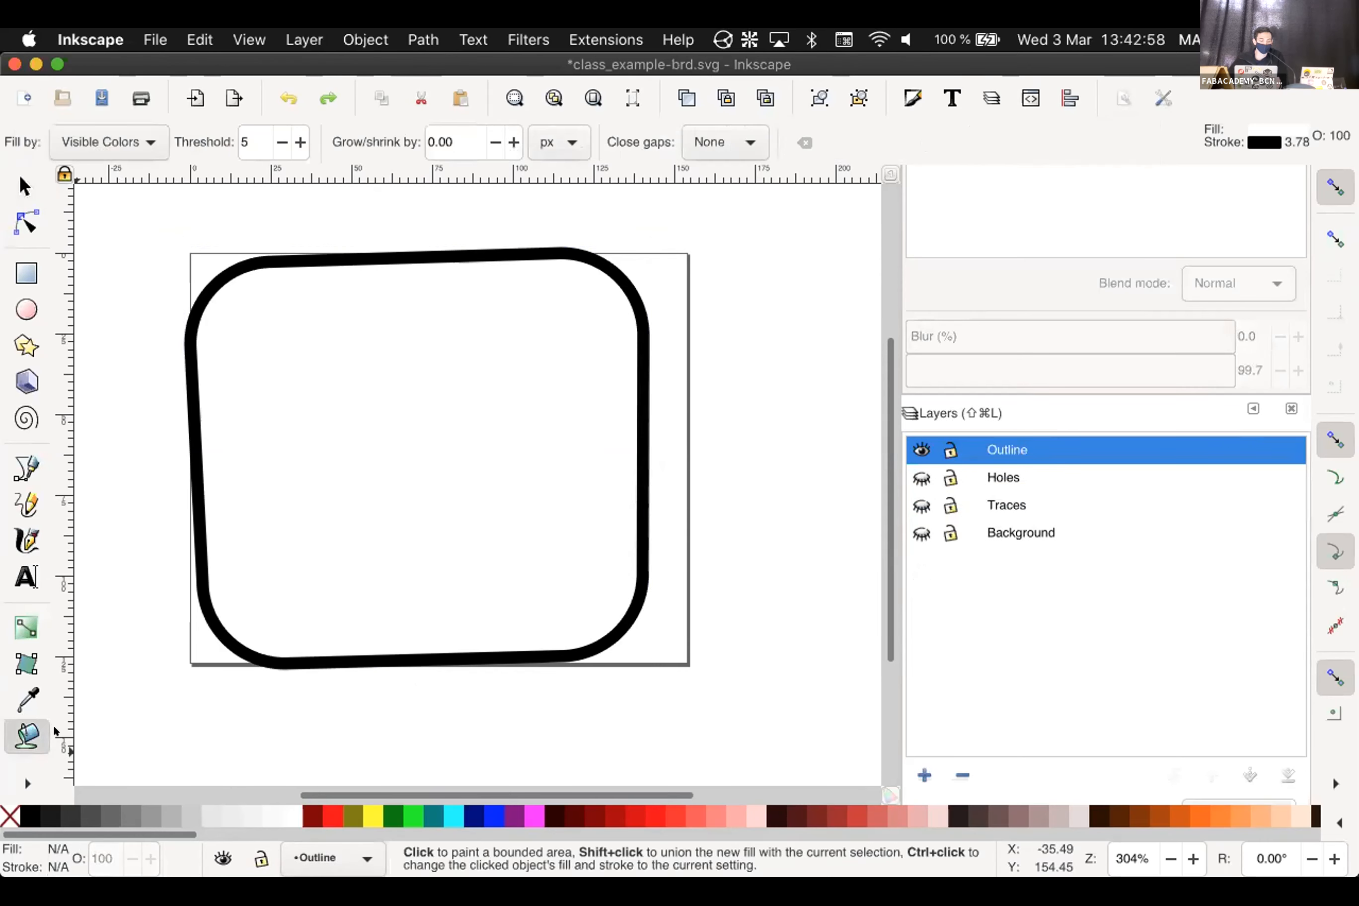
click(348, 346)
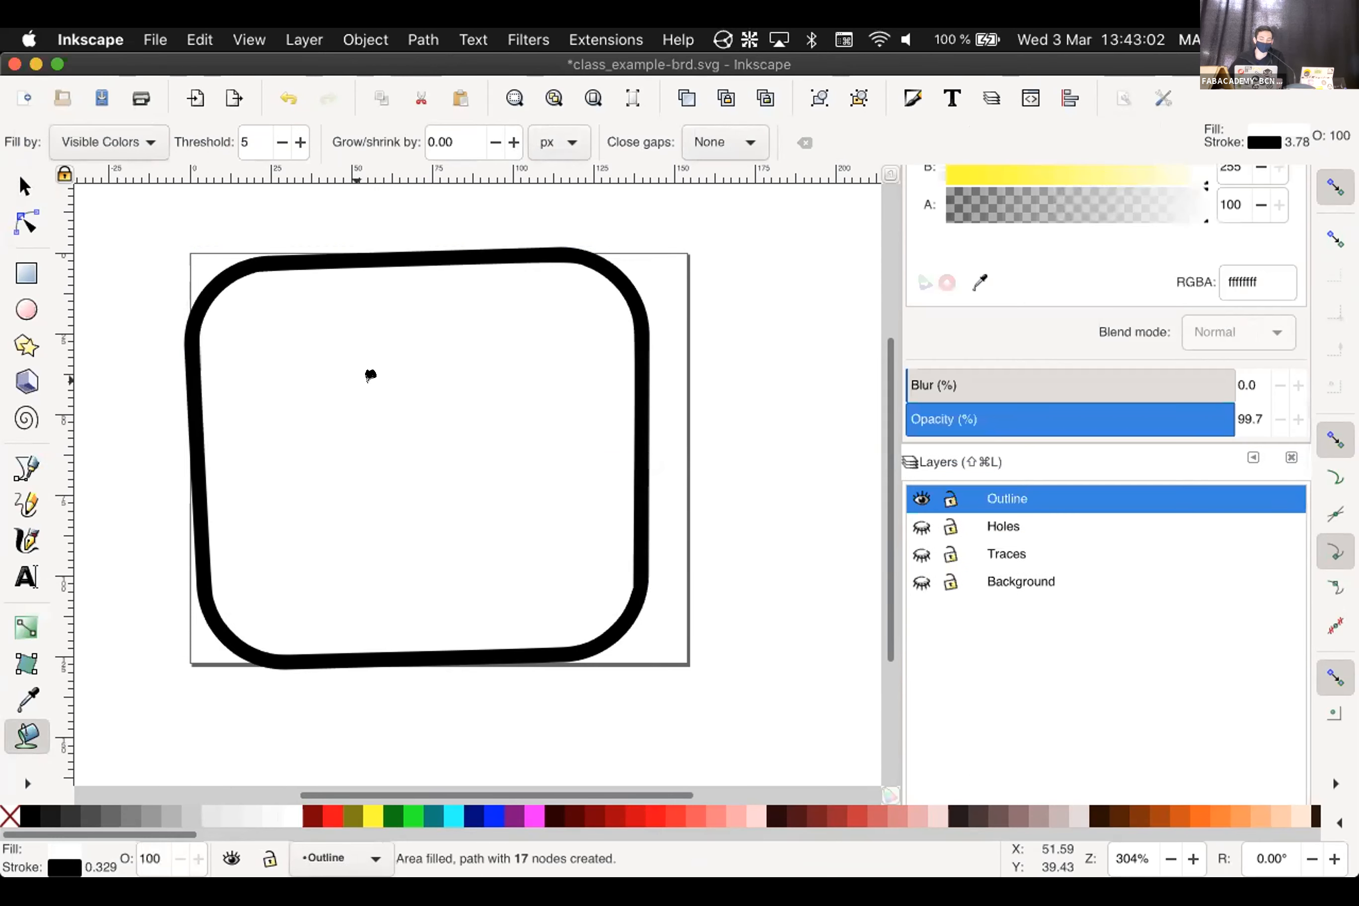
click(921, 580)
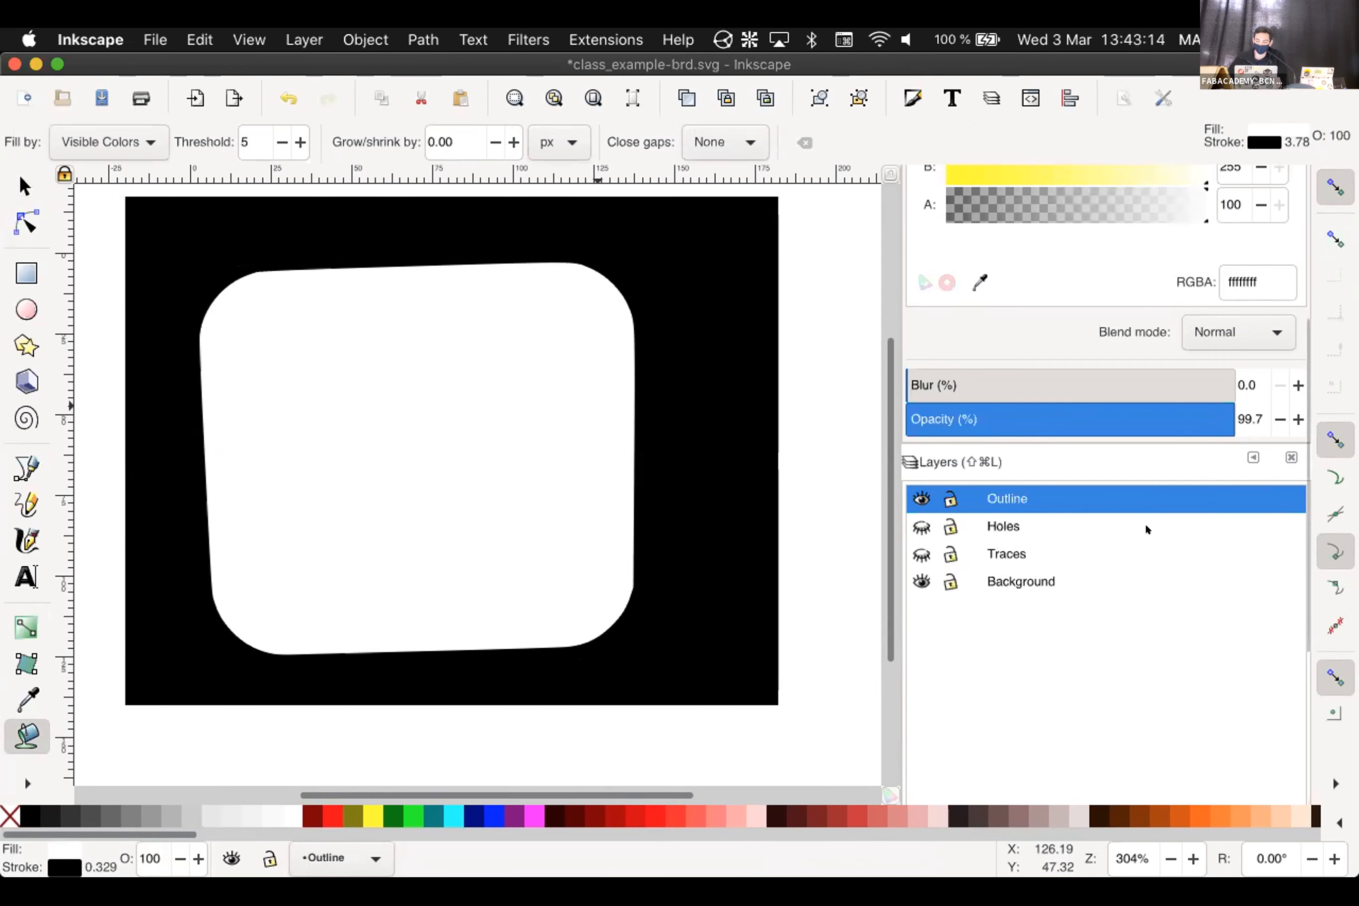
scroll(1144, 523, down, 5)
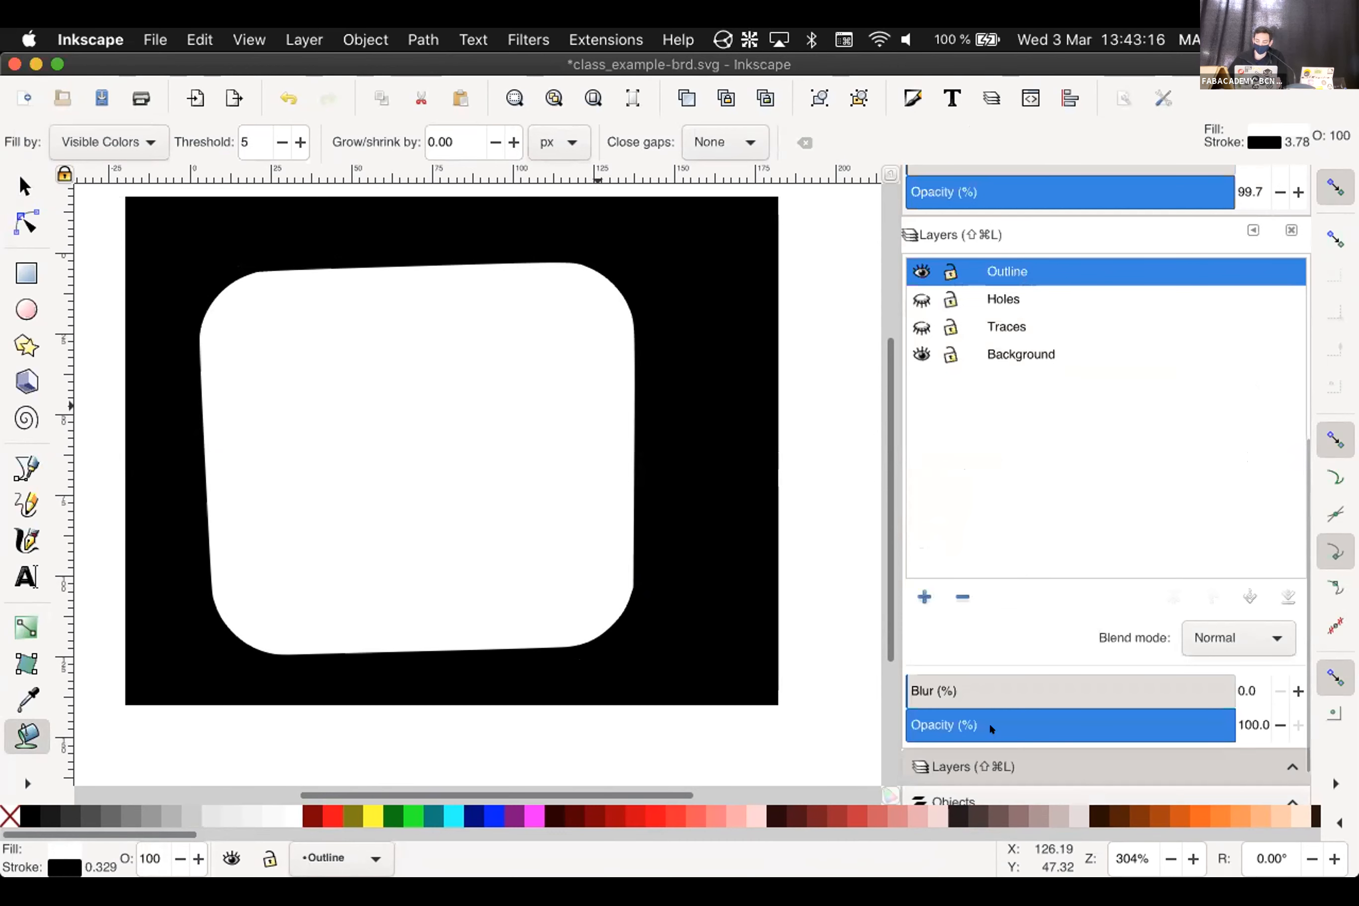
Export the drawing as Outline.png at 1500×1362 px, 1000 dpi, replacing the existing file
scroll(990, 716, down, 1)
scroll(1009, 519, down, 2)
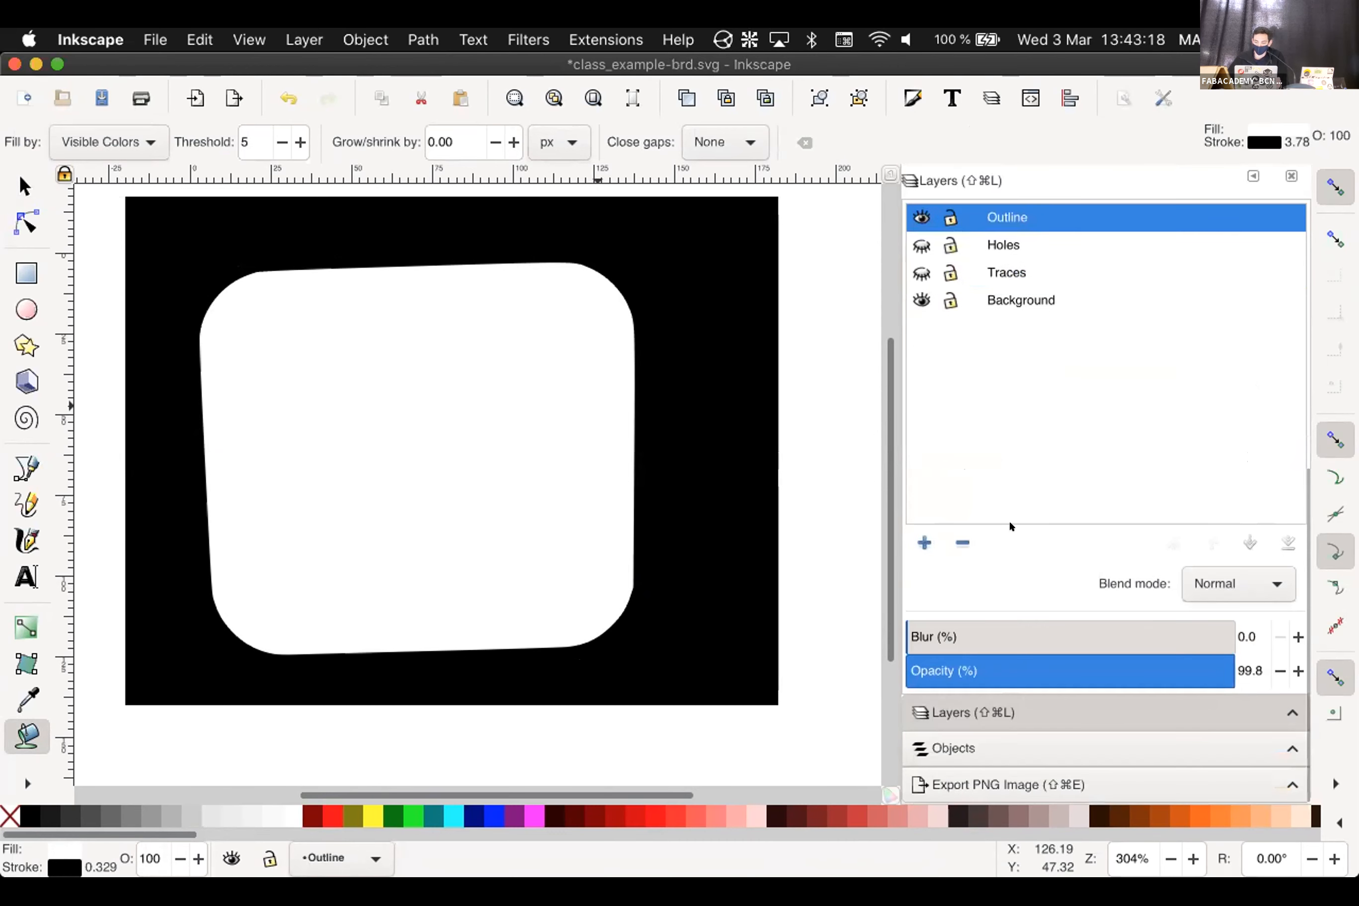
click(990, 794)
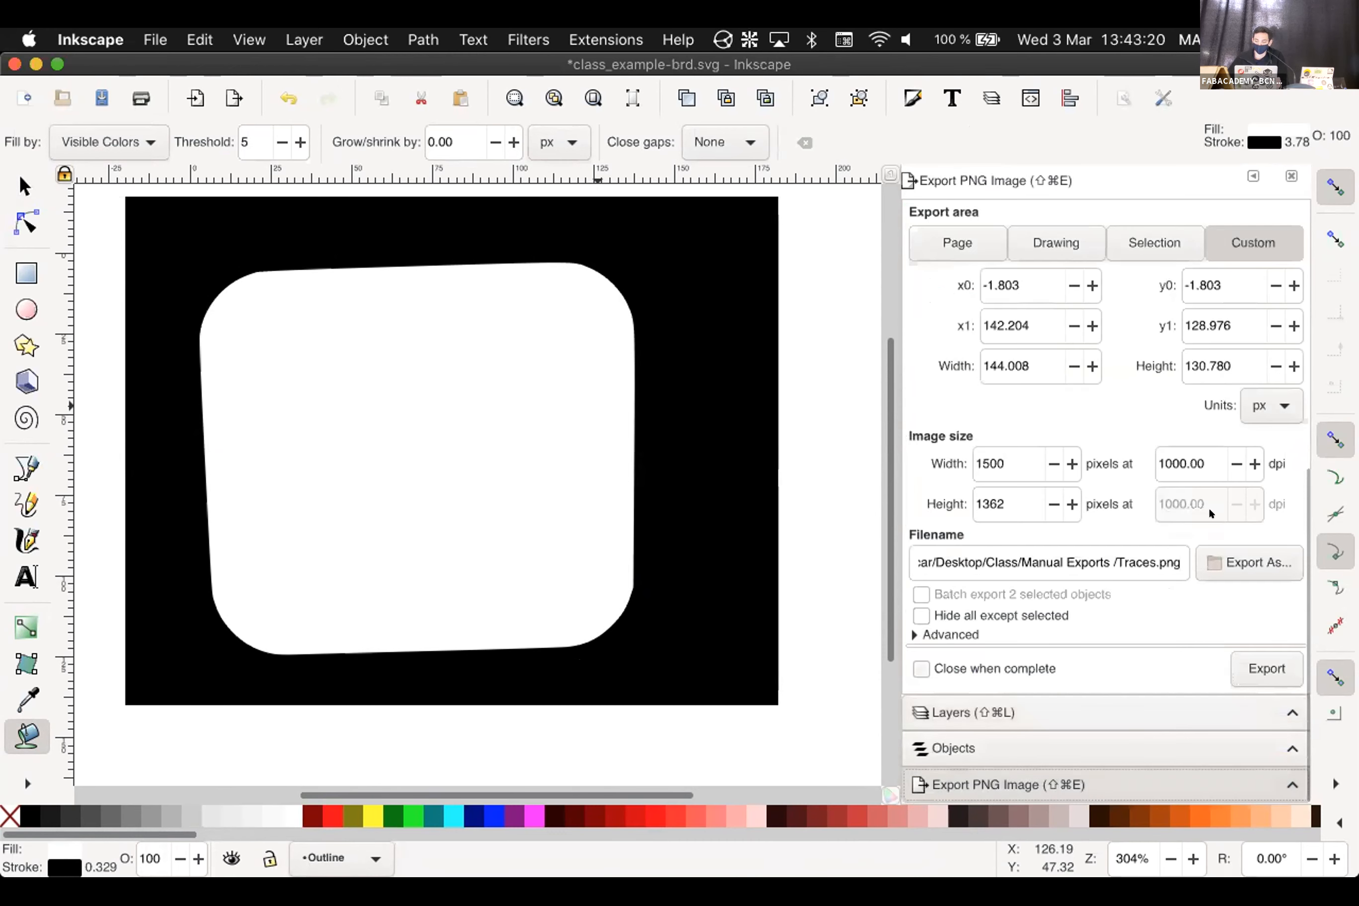
double_click(1140, 546)
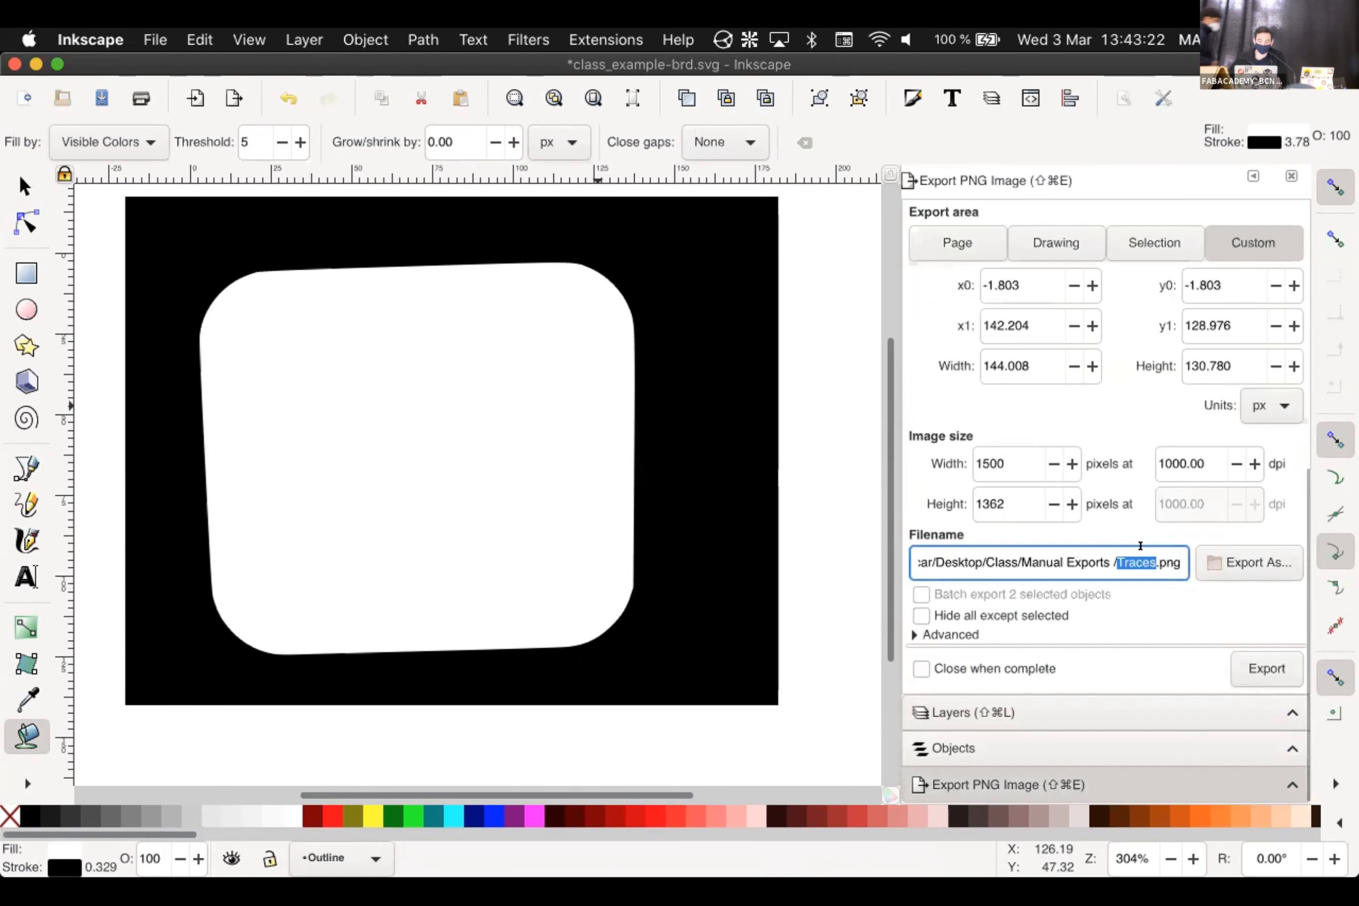
text(Outline)
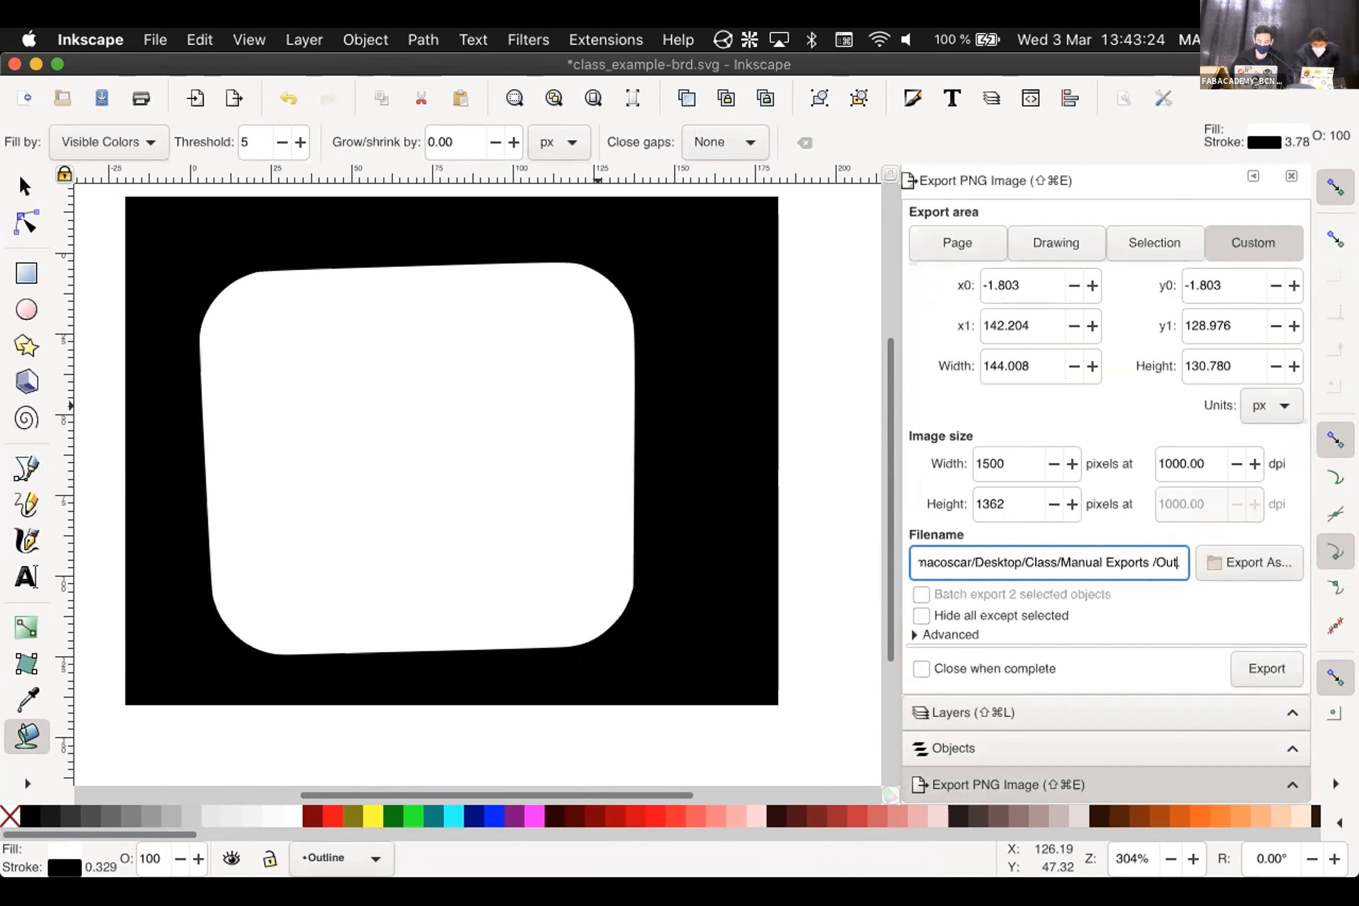
click(1241, 666)
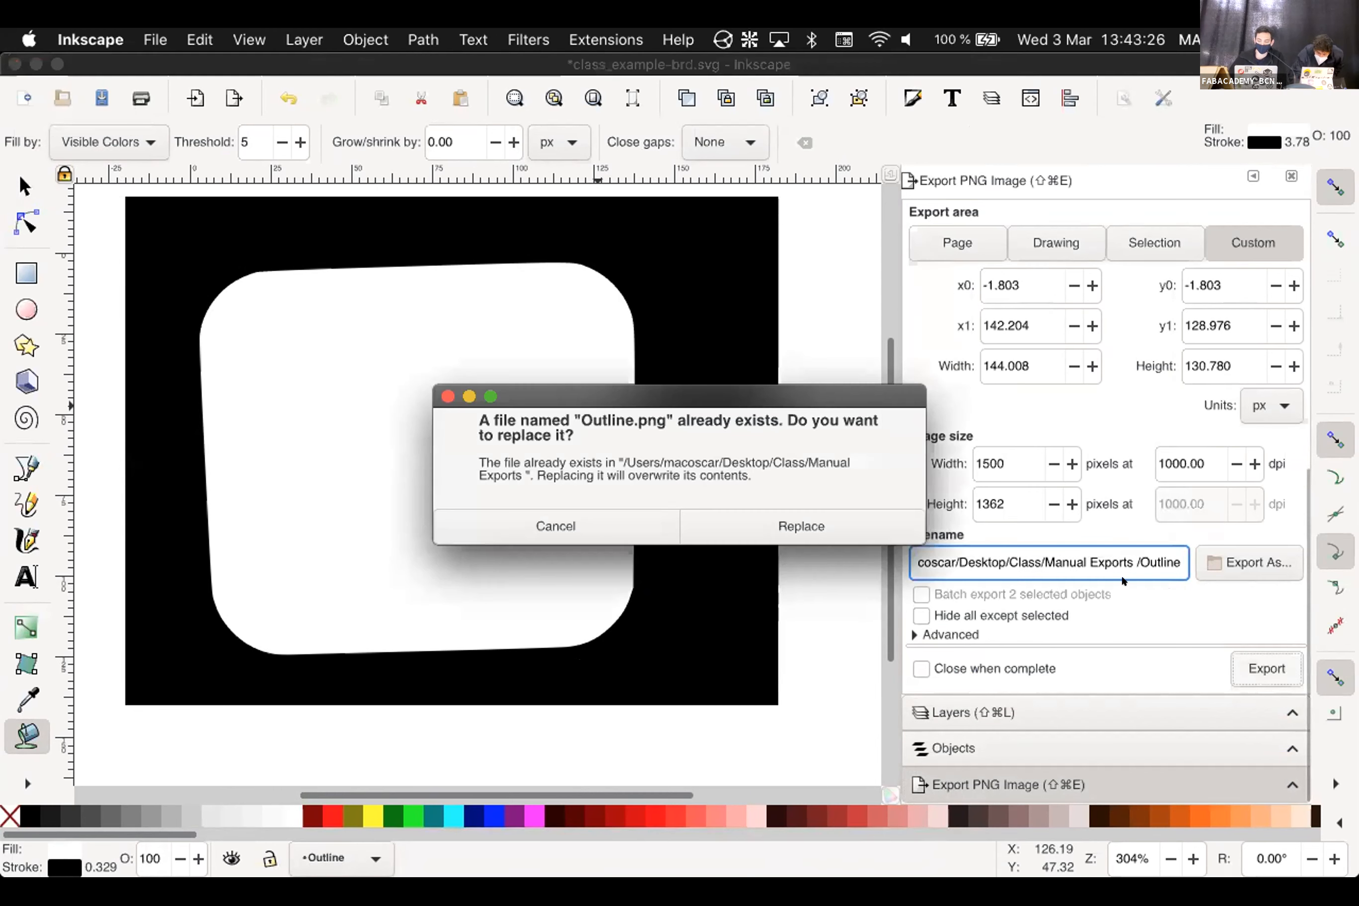
click(805, 513)
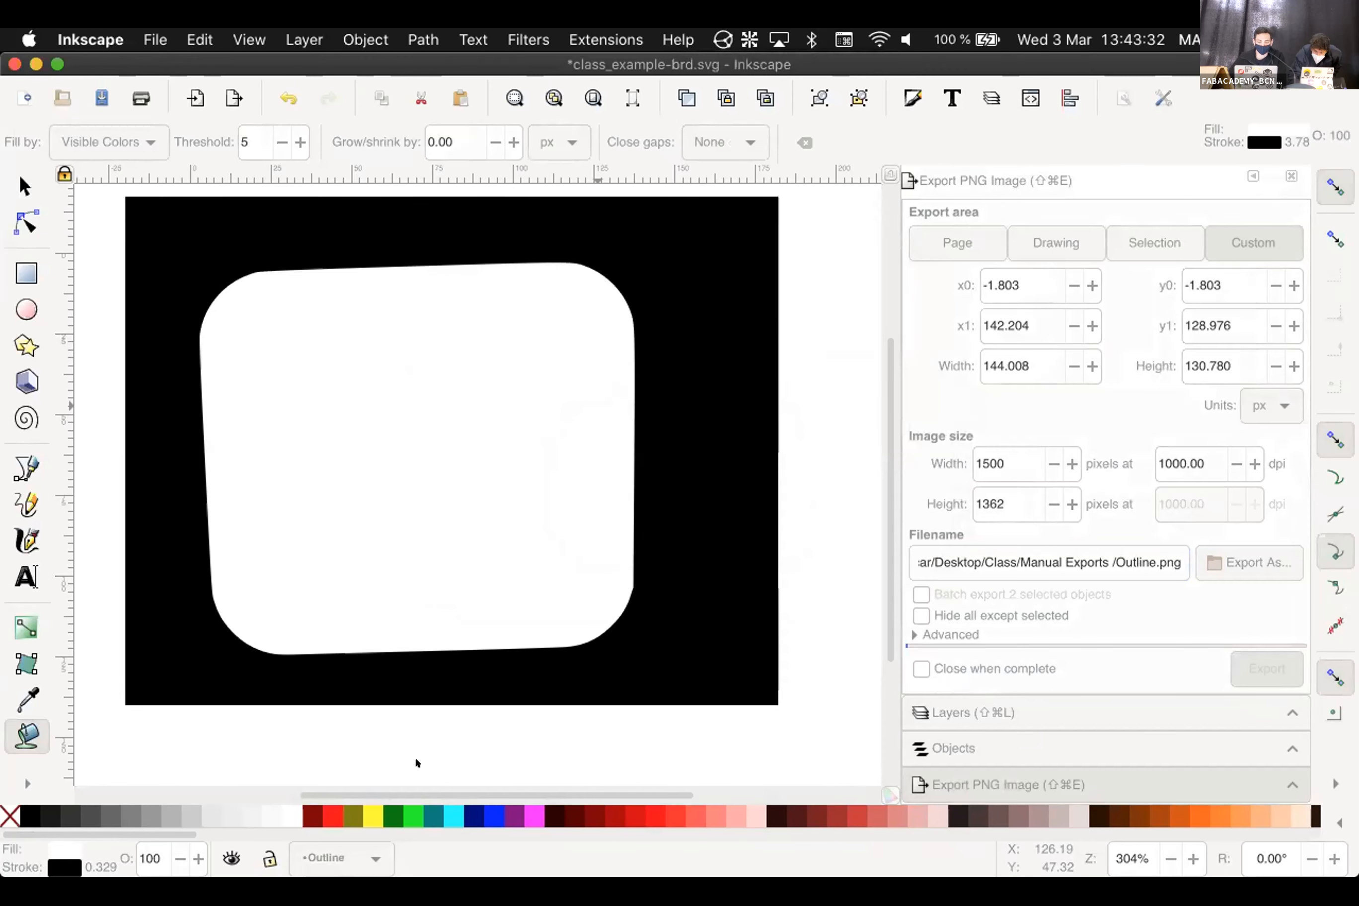
Preview the re-exported Outline.png in Manual Exports, then return to the mods page
mouse_move(40, 875)
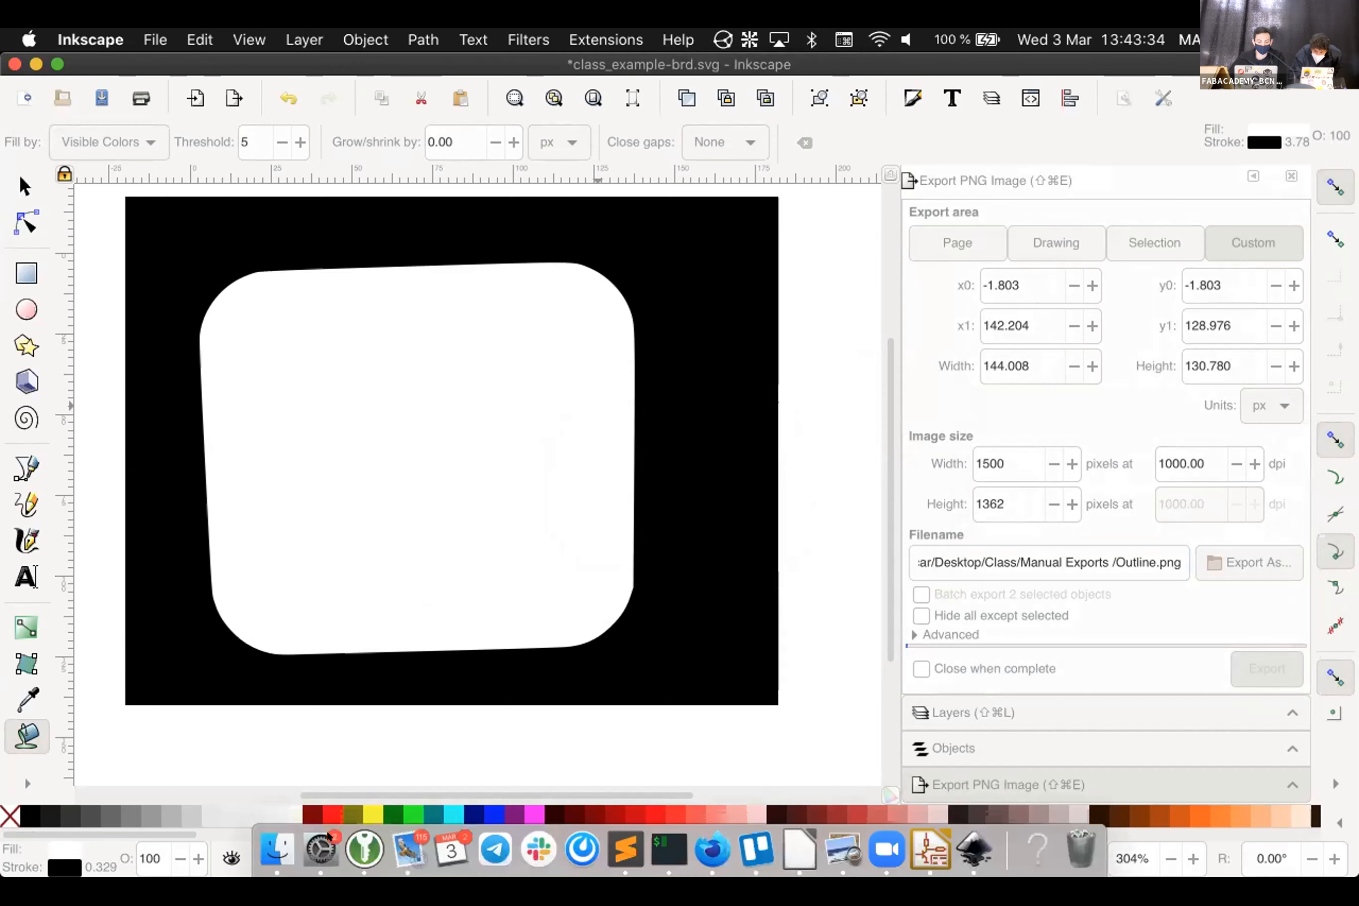
click(281, 844)
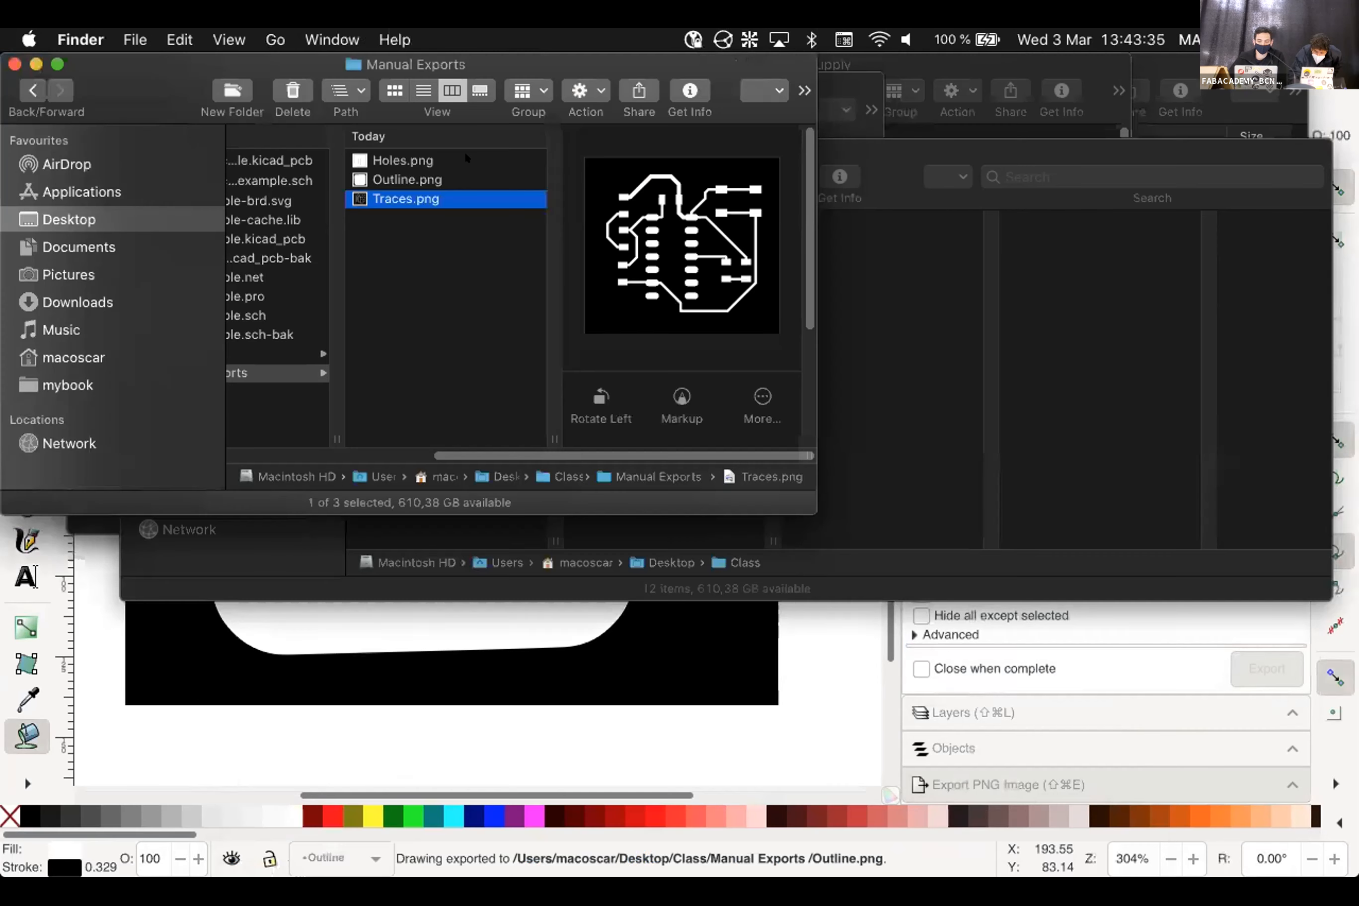
click(402, 180)
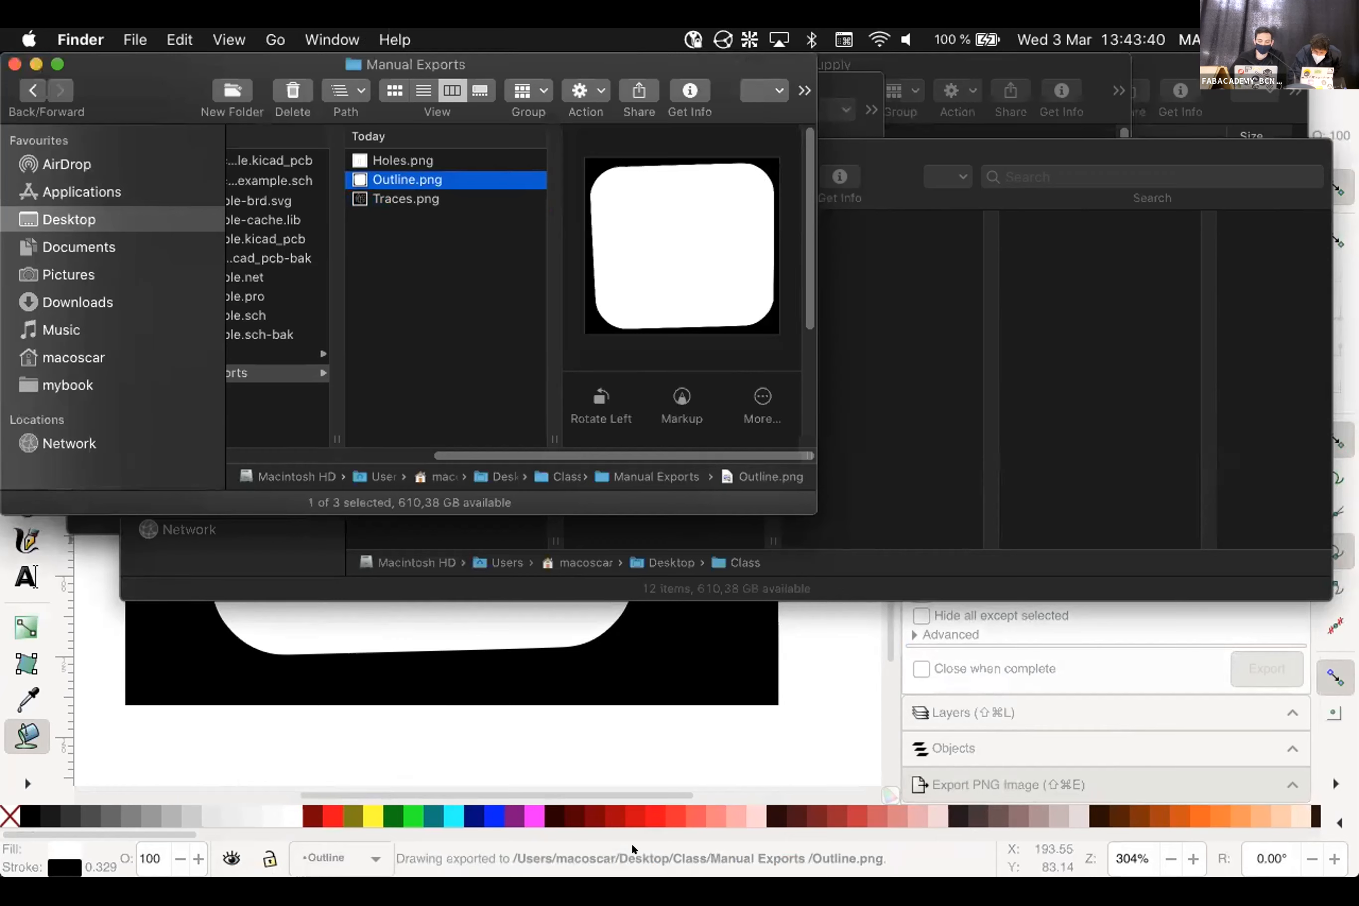
mouse_move(630, 864)
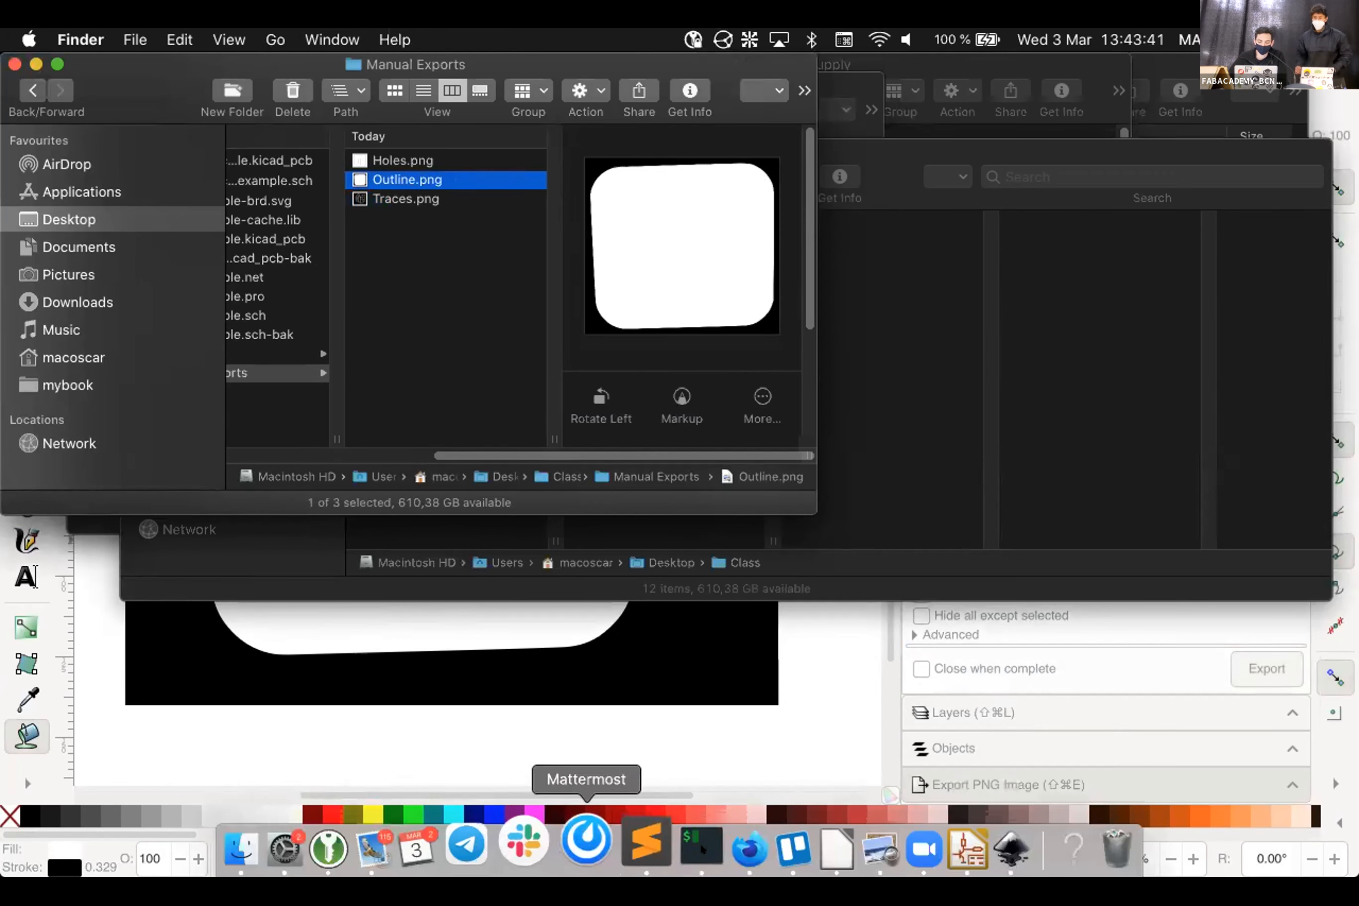
click(738, 847)
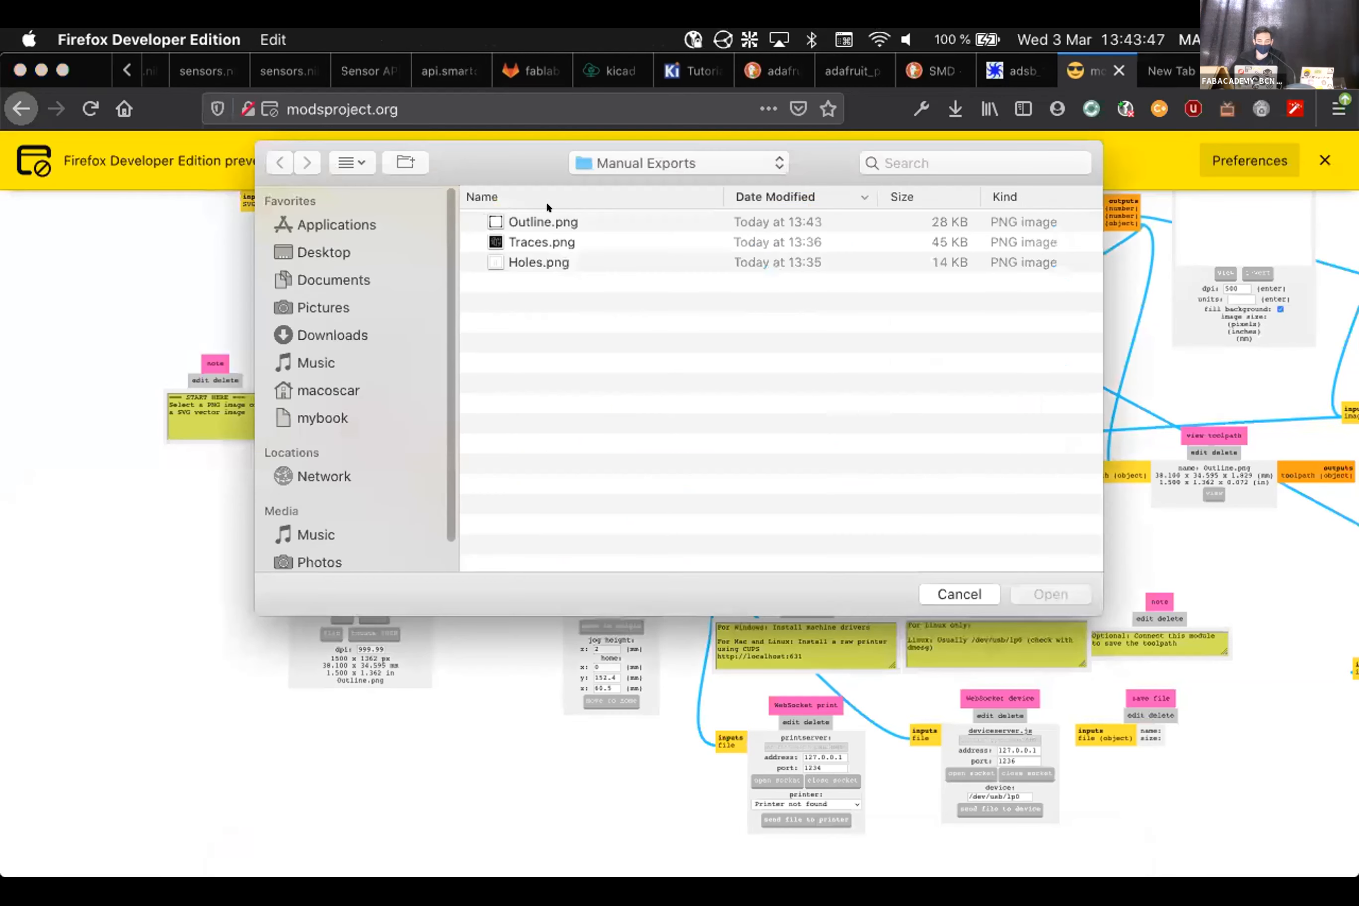
Load Outline.png into mods and calculate its milling toolpath
click(546, 221)
click(1055, 593)
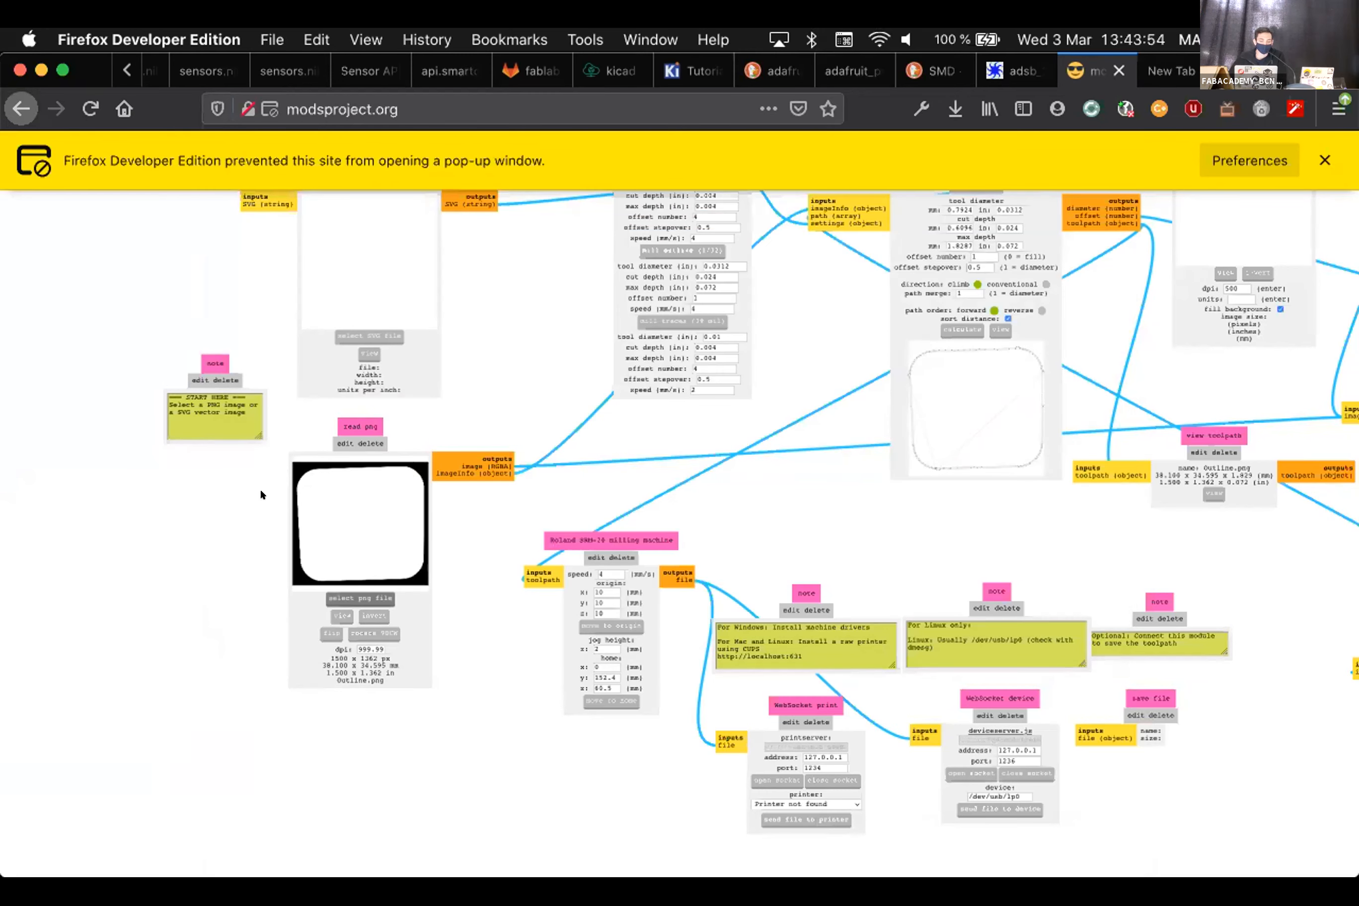
click(960, 327)
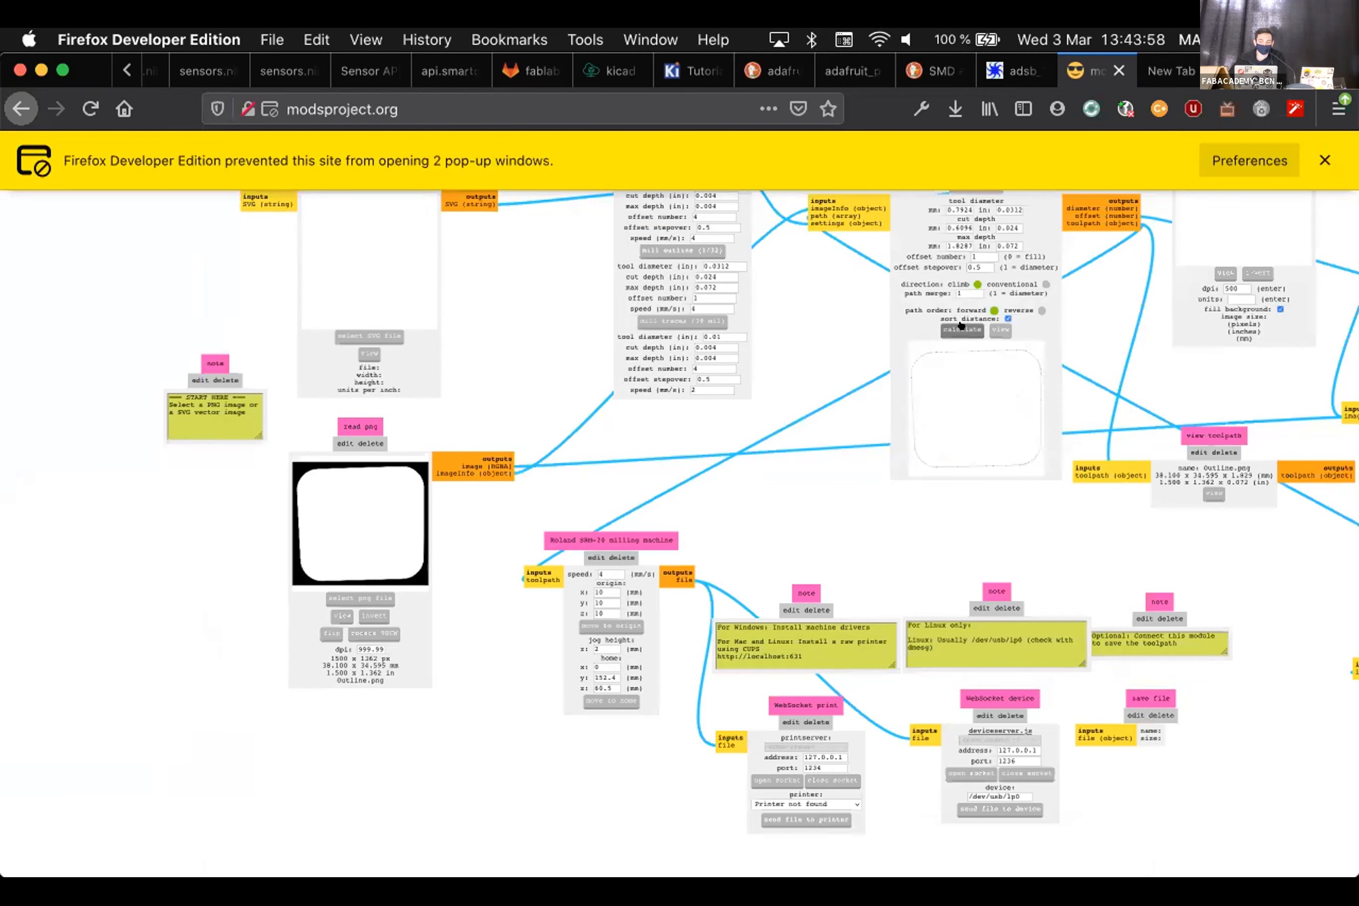
click(1000, 329)
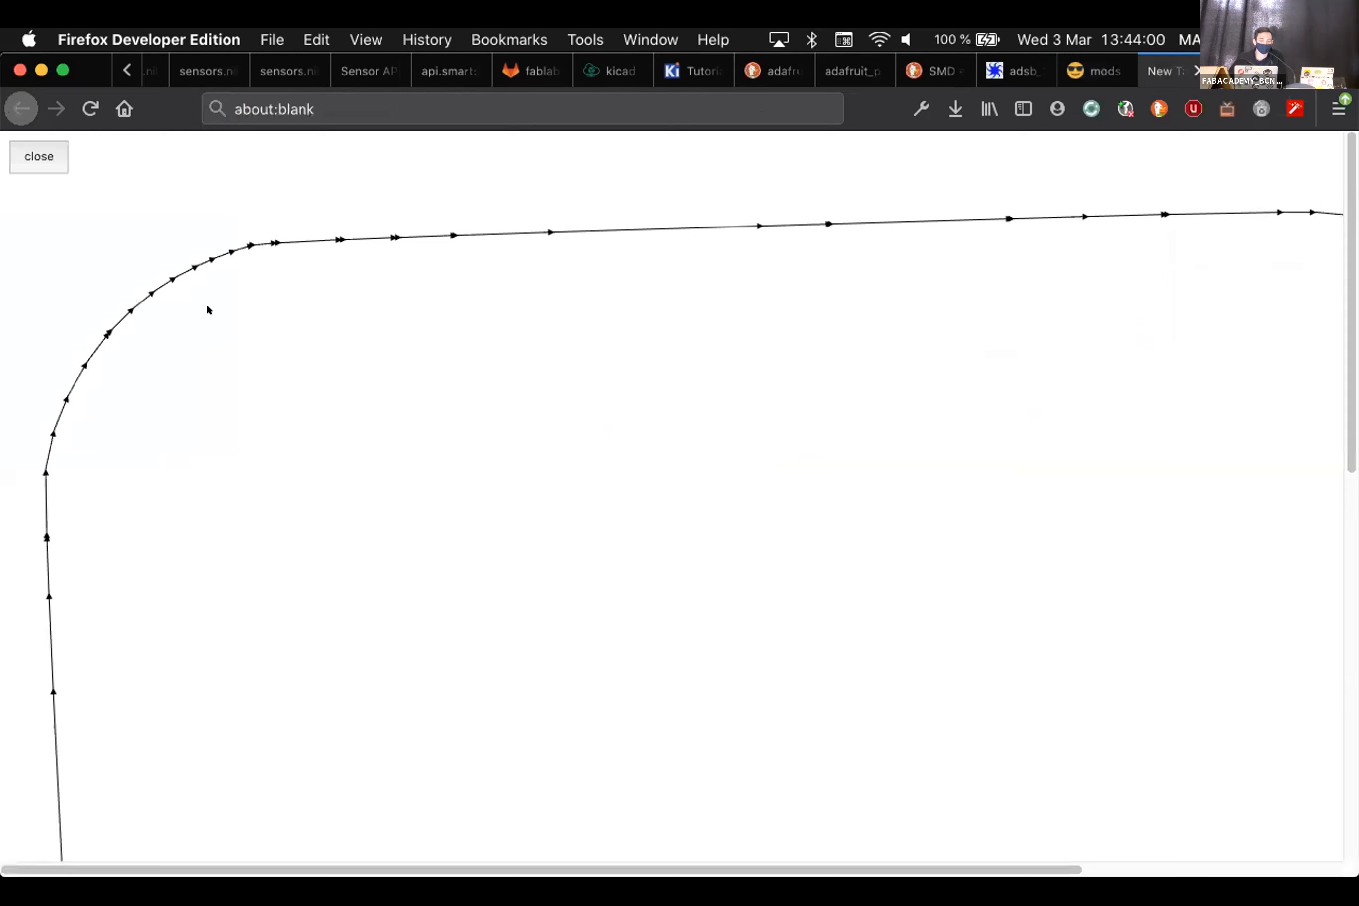
Inspect the toolpath view tab, close it, and bring Inkscape back to the front
click(1098, 71)
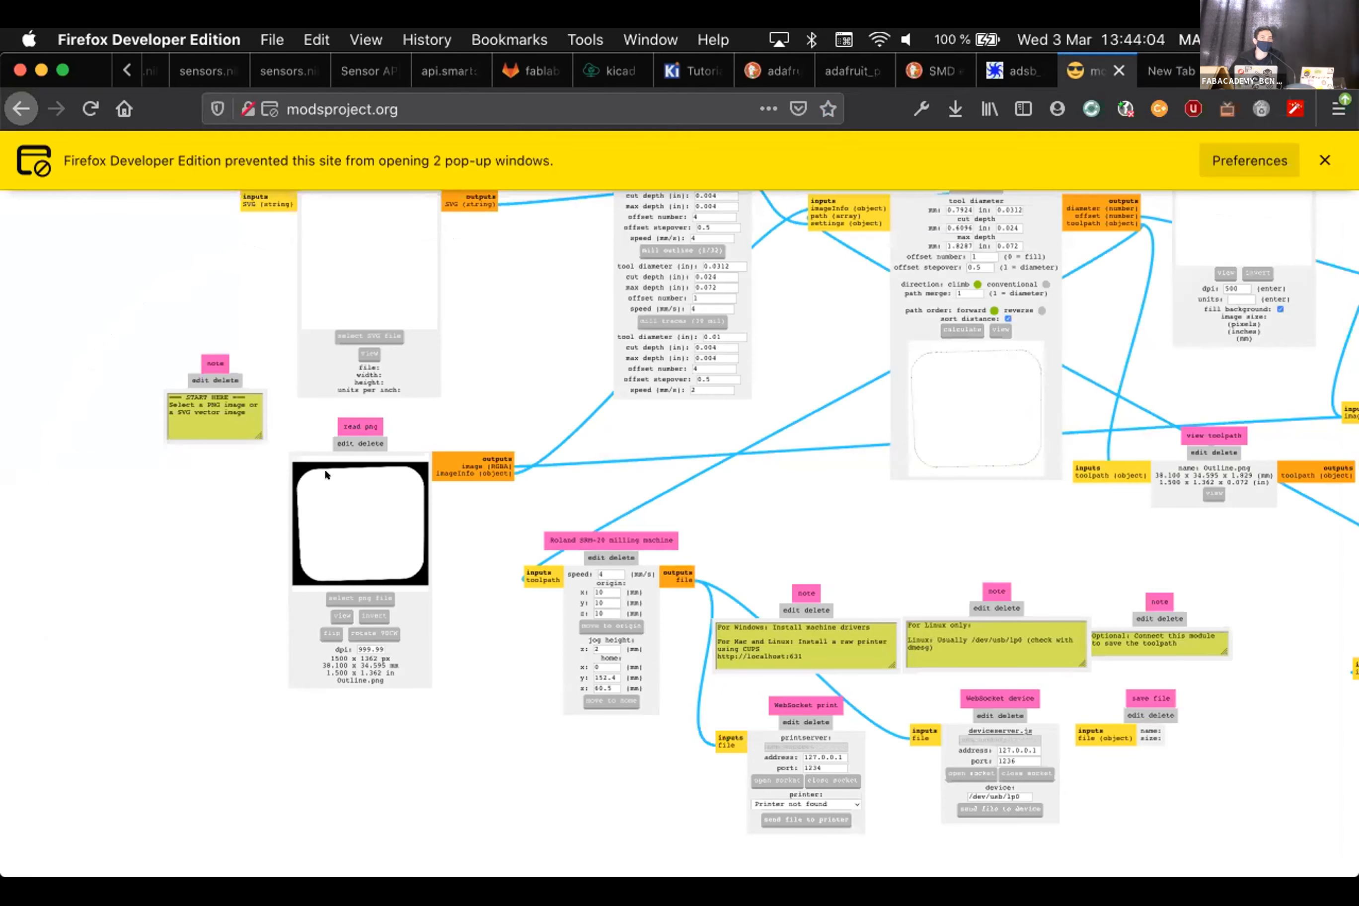
click(1162, 56)
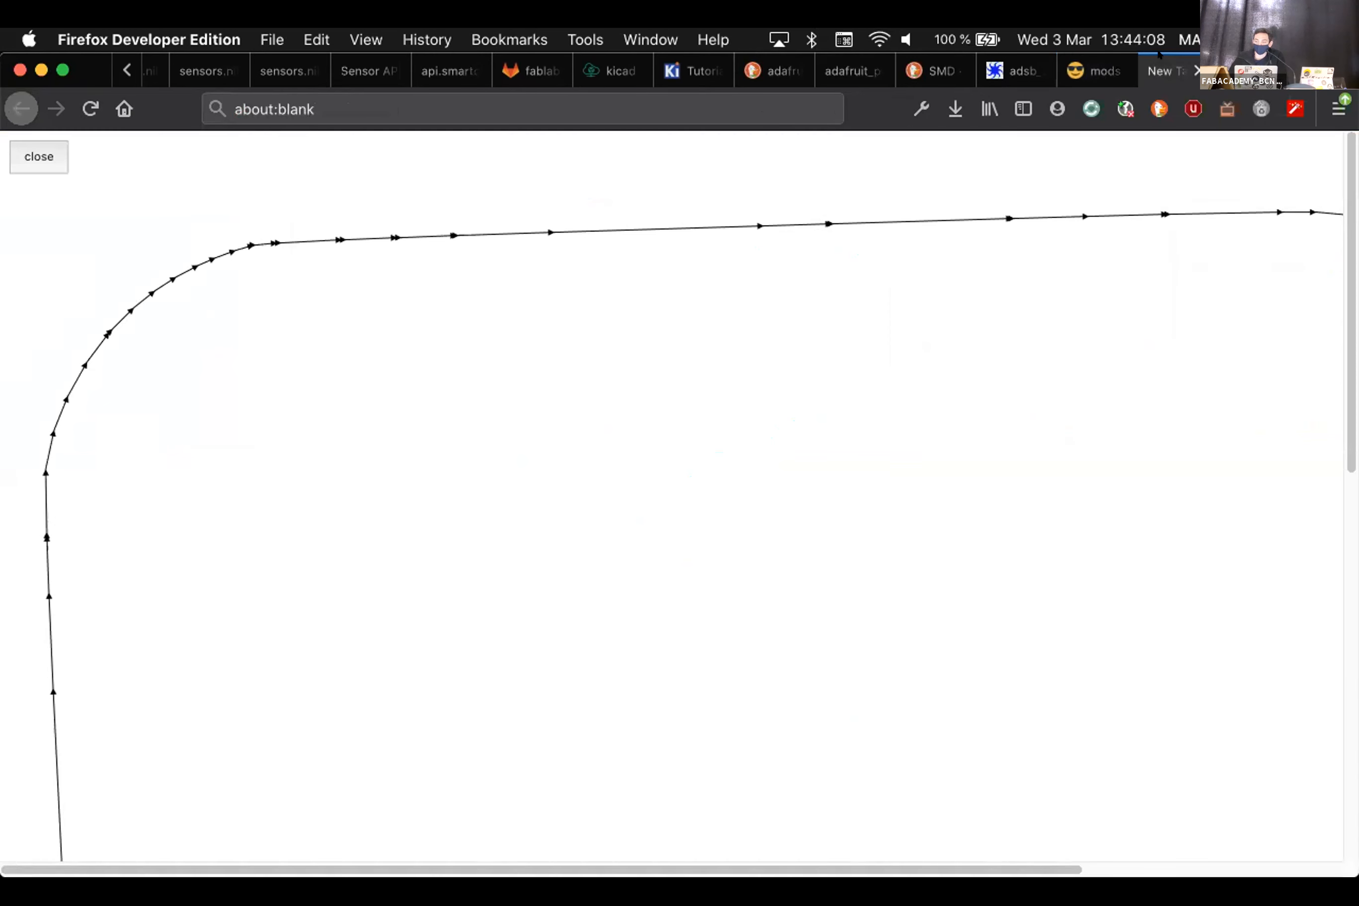
key(super+w)
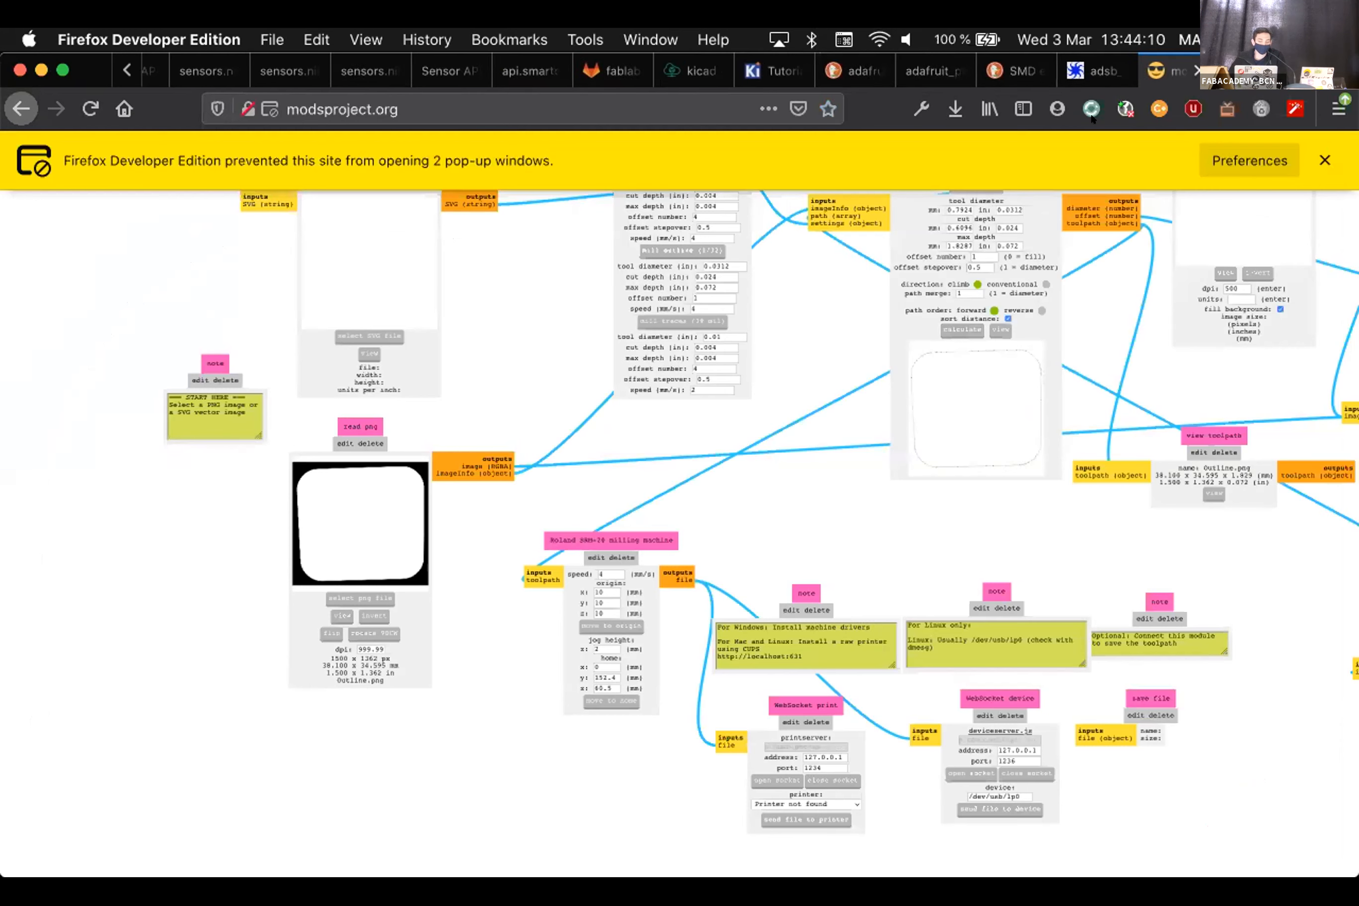
mouse_move(444, 810)
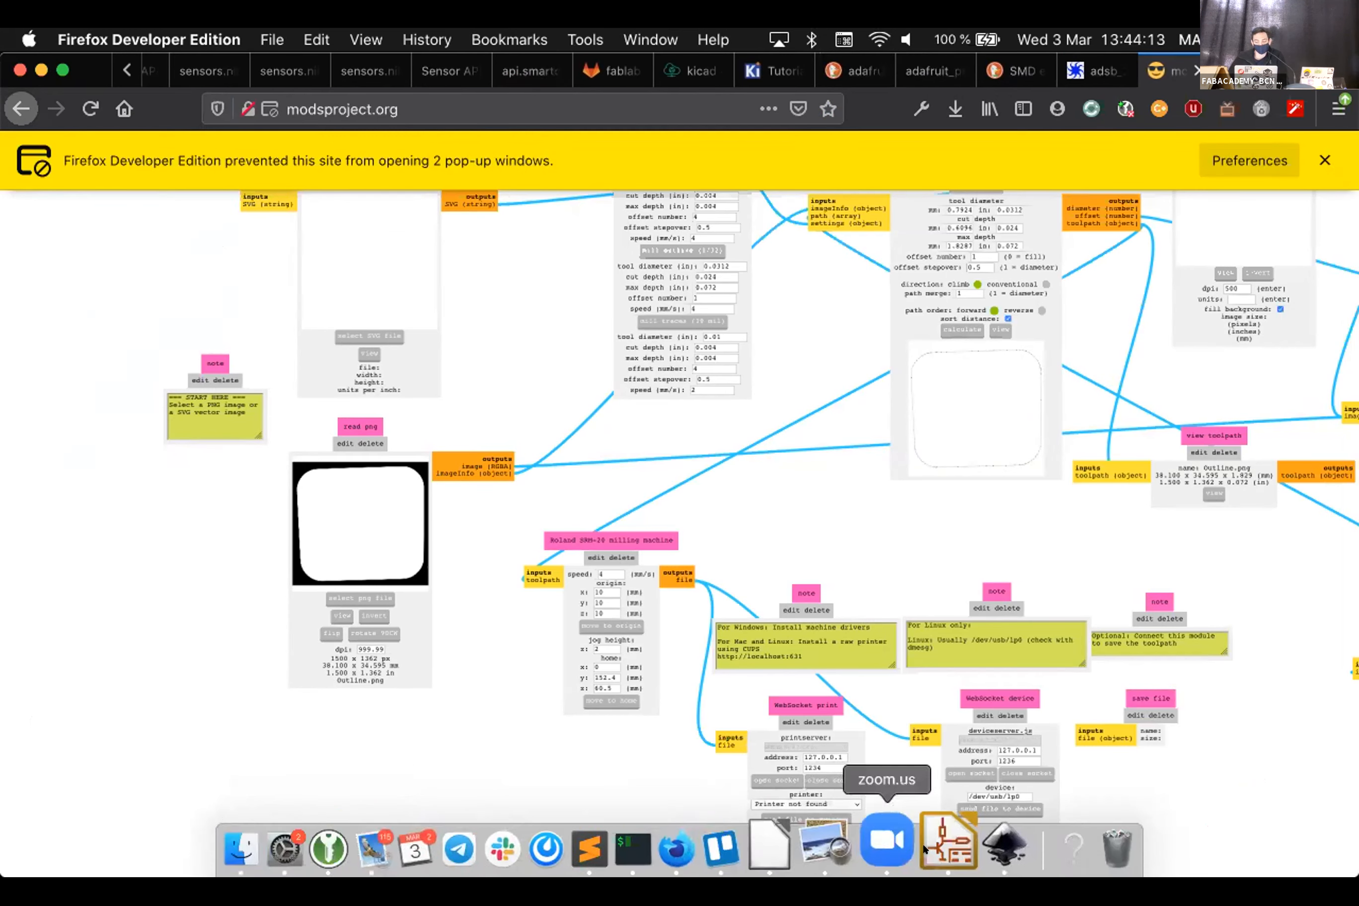
click(958, 849)
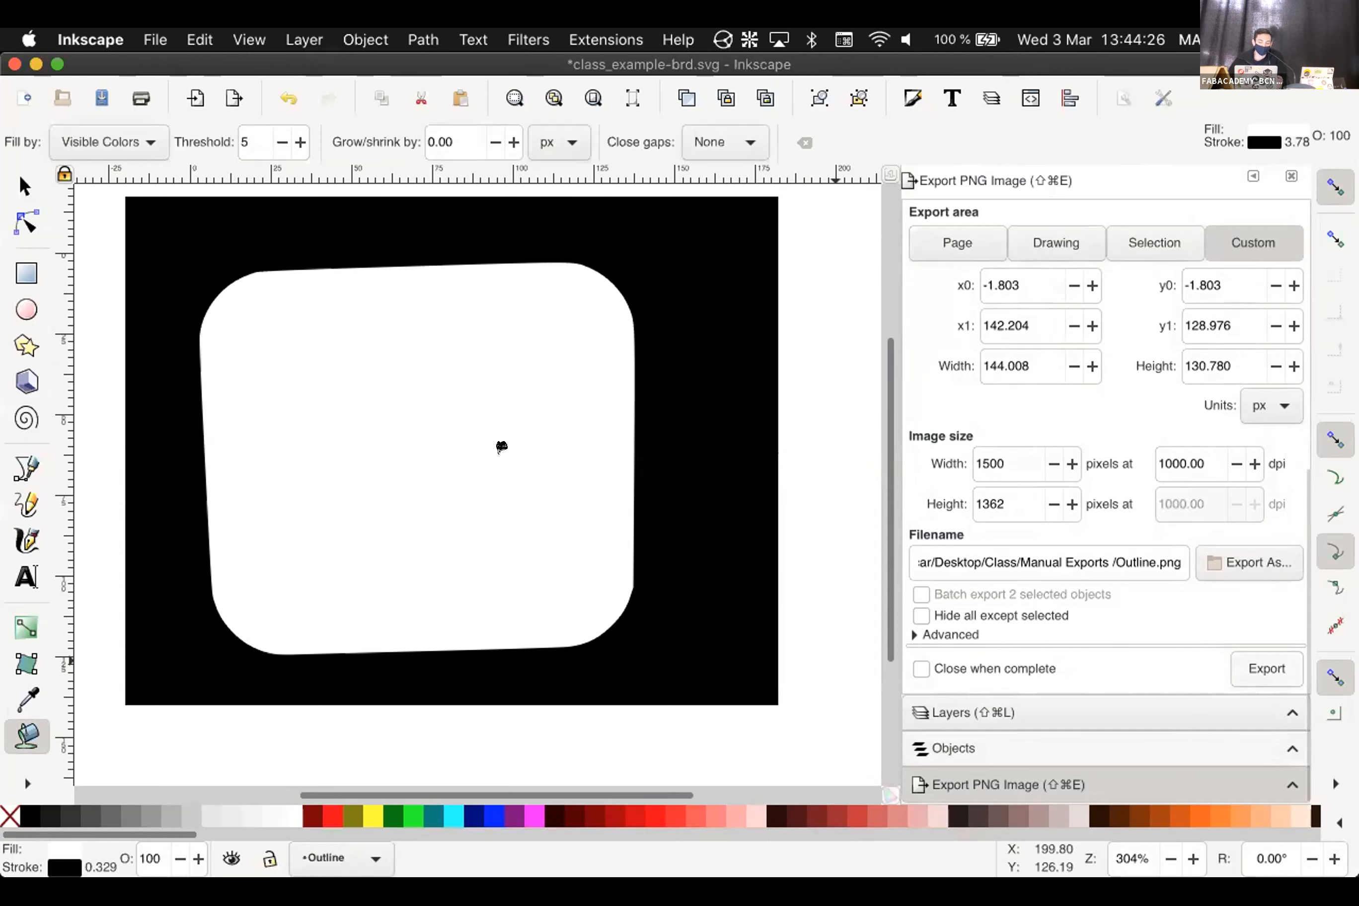
In the Layers panel, hide the Outline layer and show the Traces layer
click(940, 713)
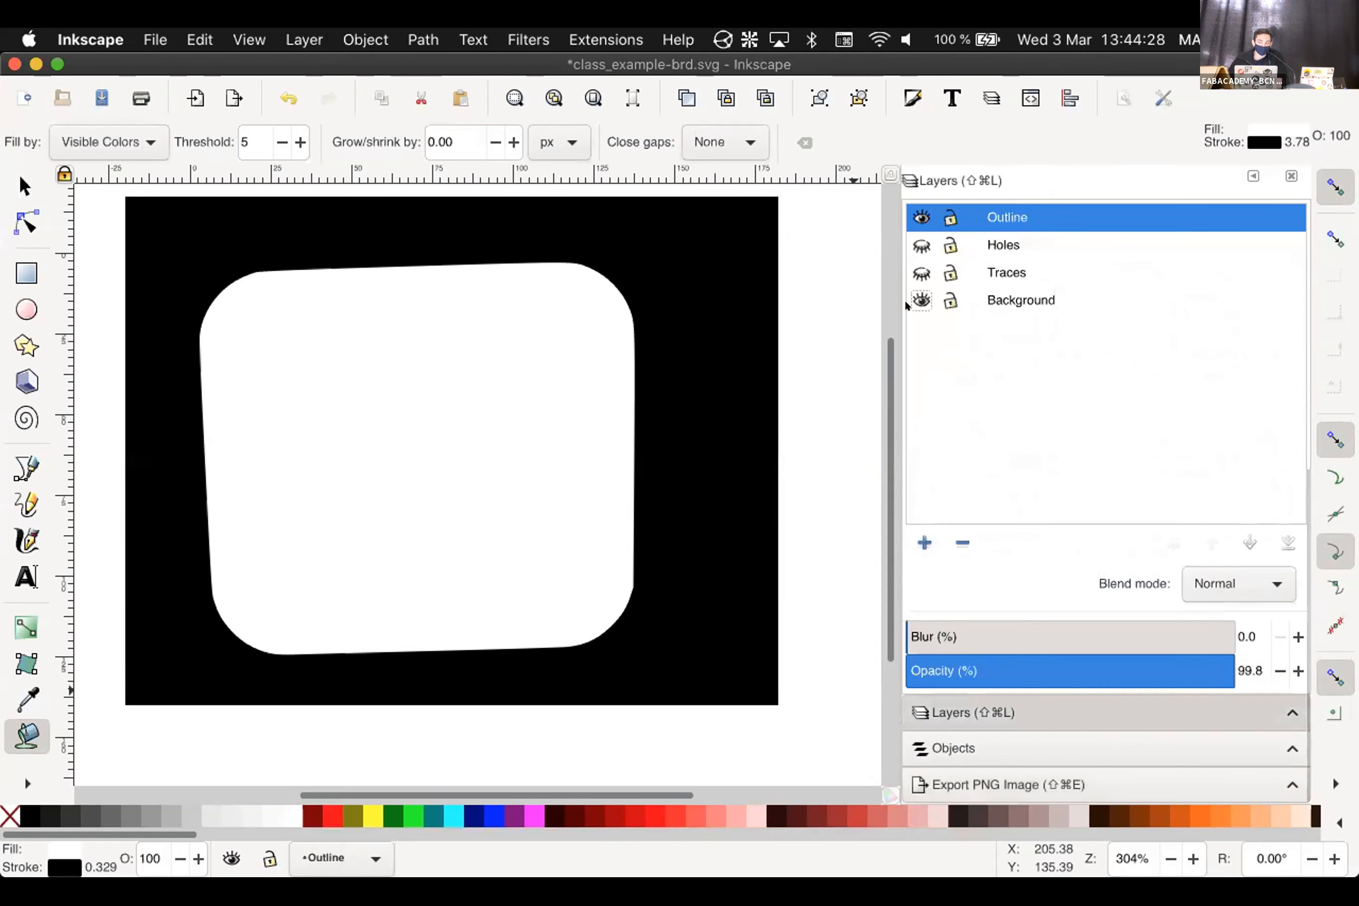
click(921, 218)
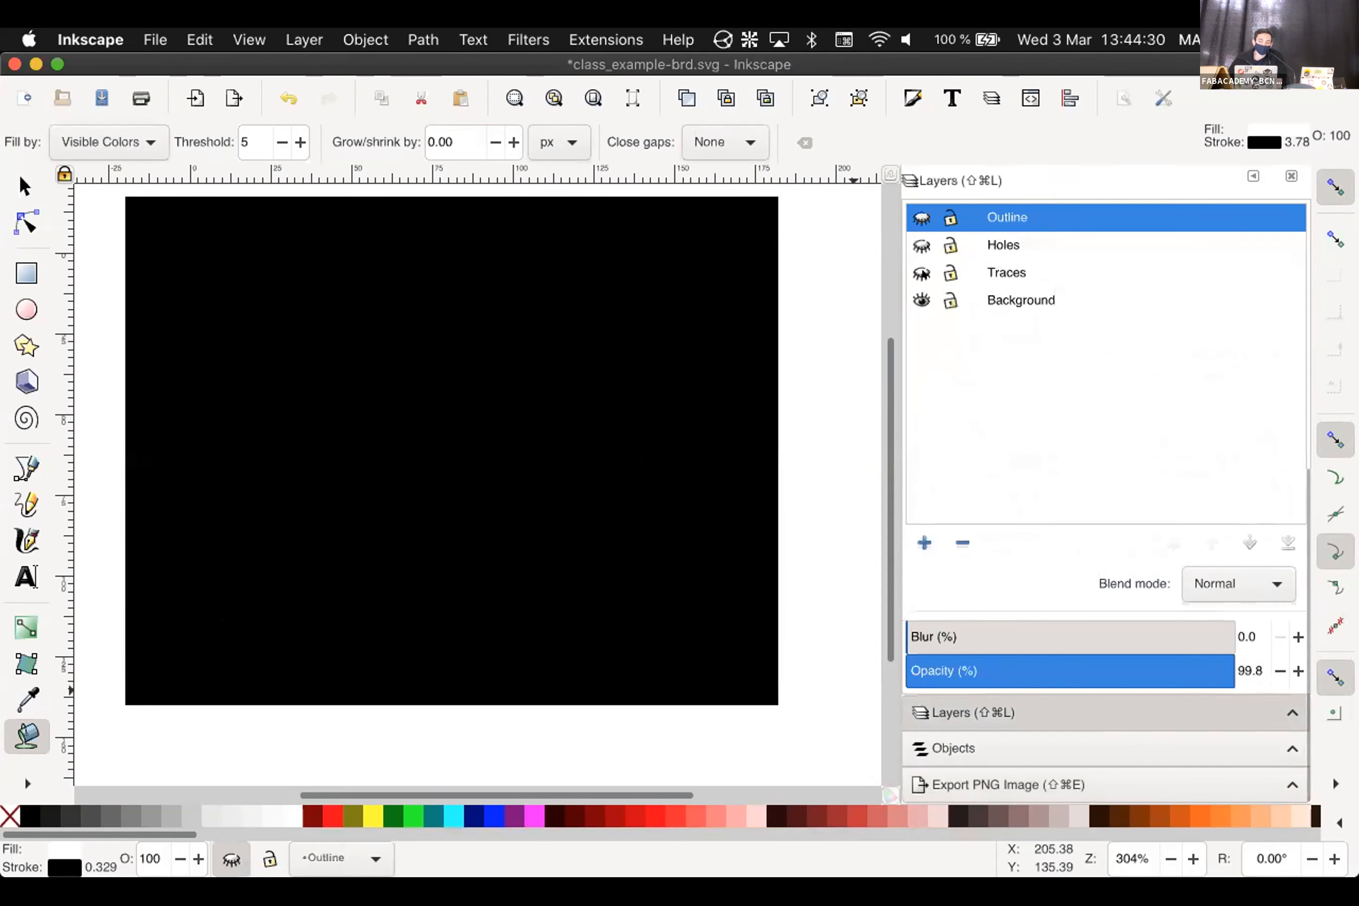
click(921, 273)
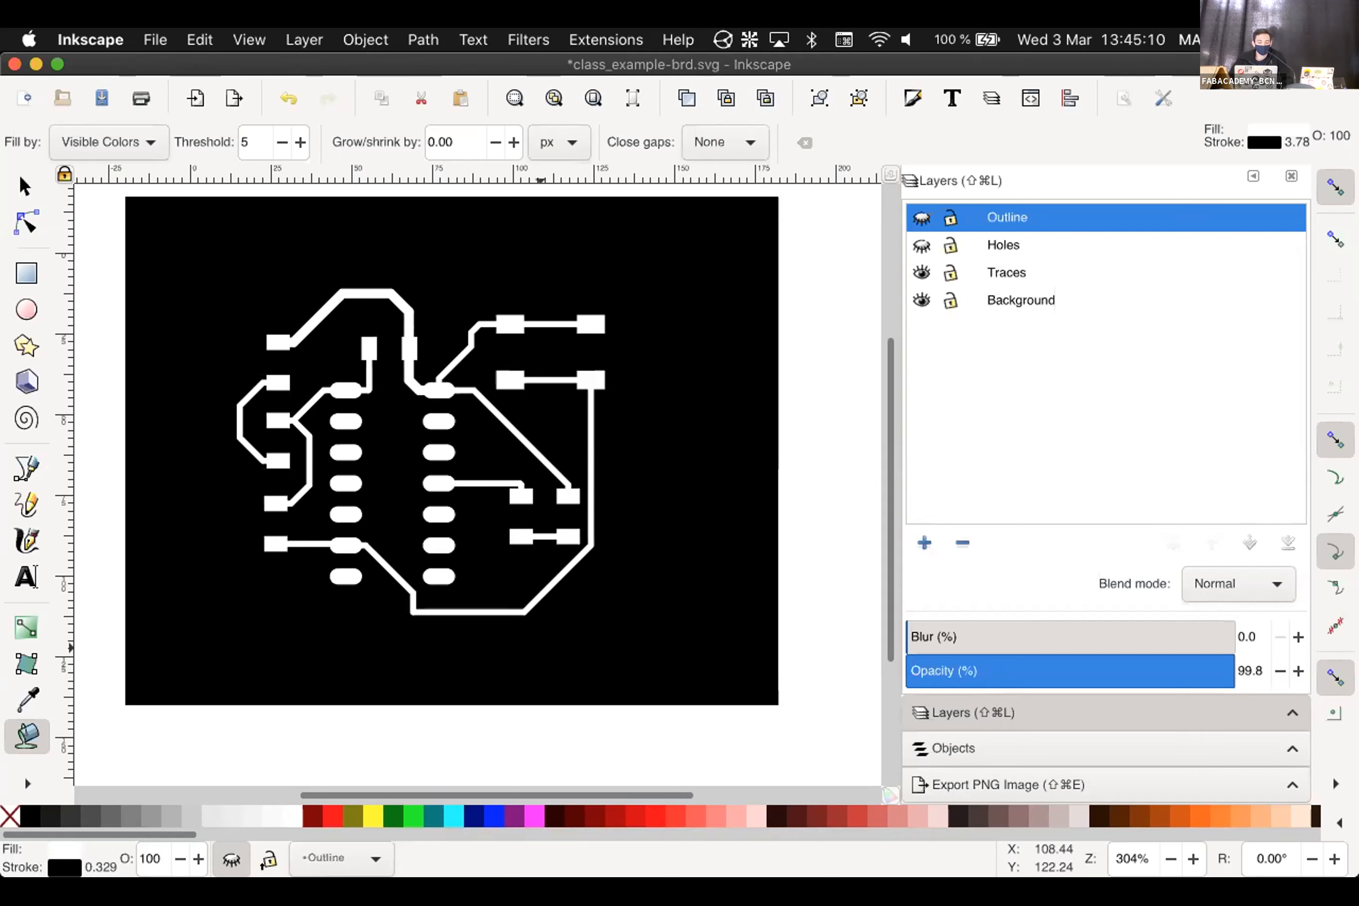
mouse_move(574, 874)
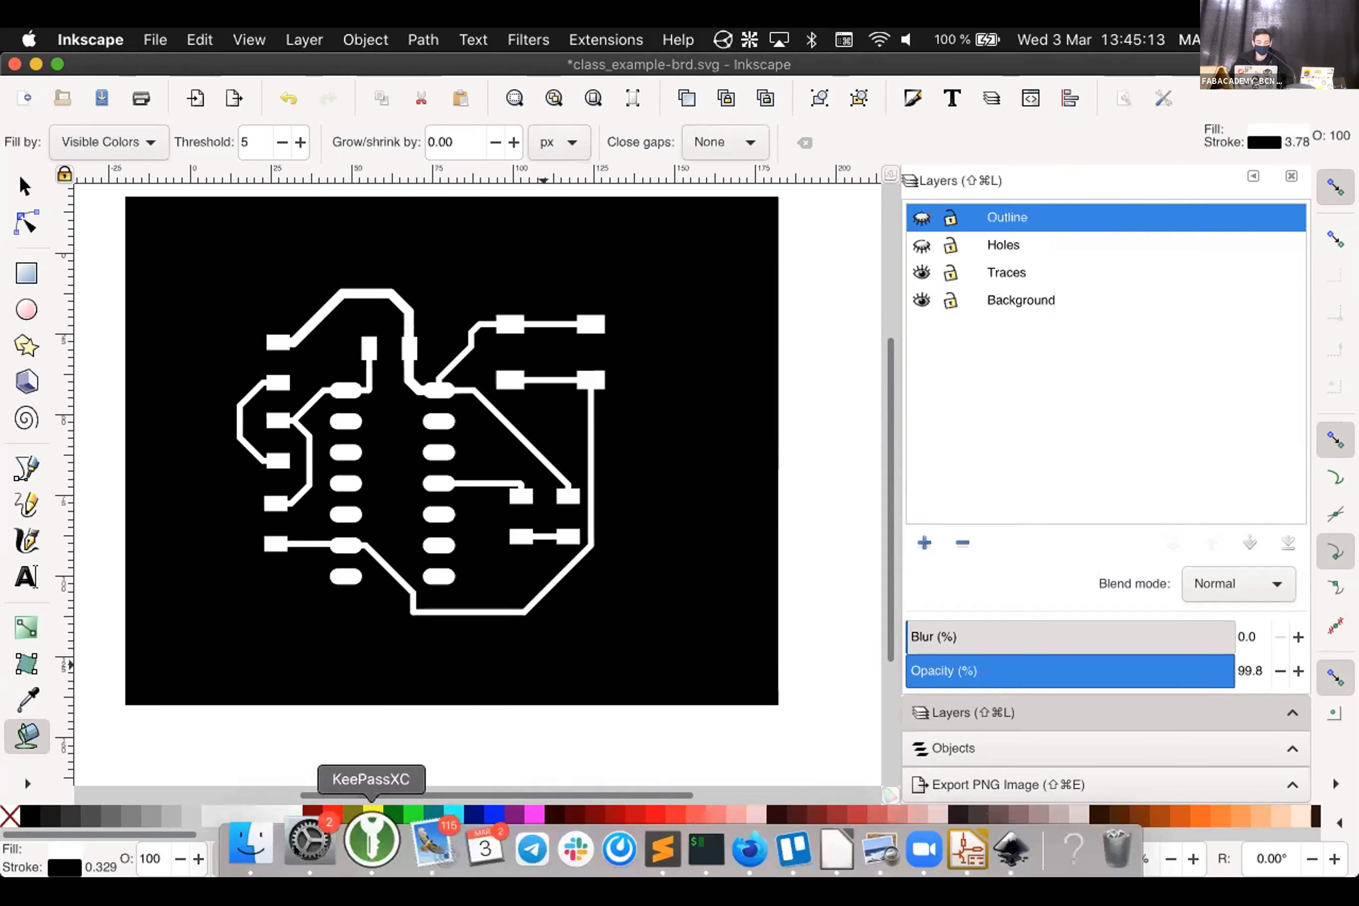
Open the Class exports folder and preview class_example-F_Cu.png, Edge_Cuts.png and F_Cu.png
click(277, 839)
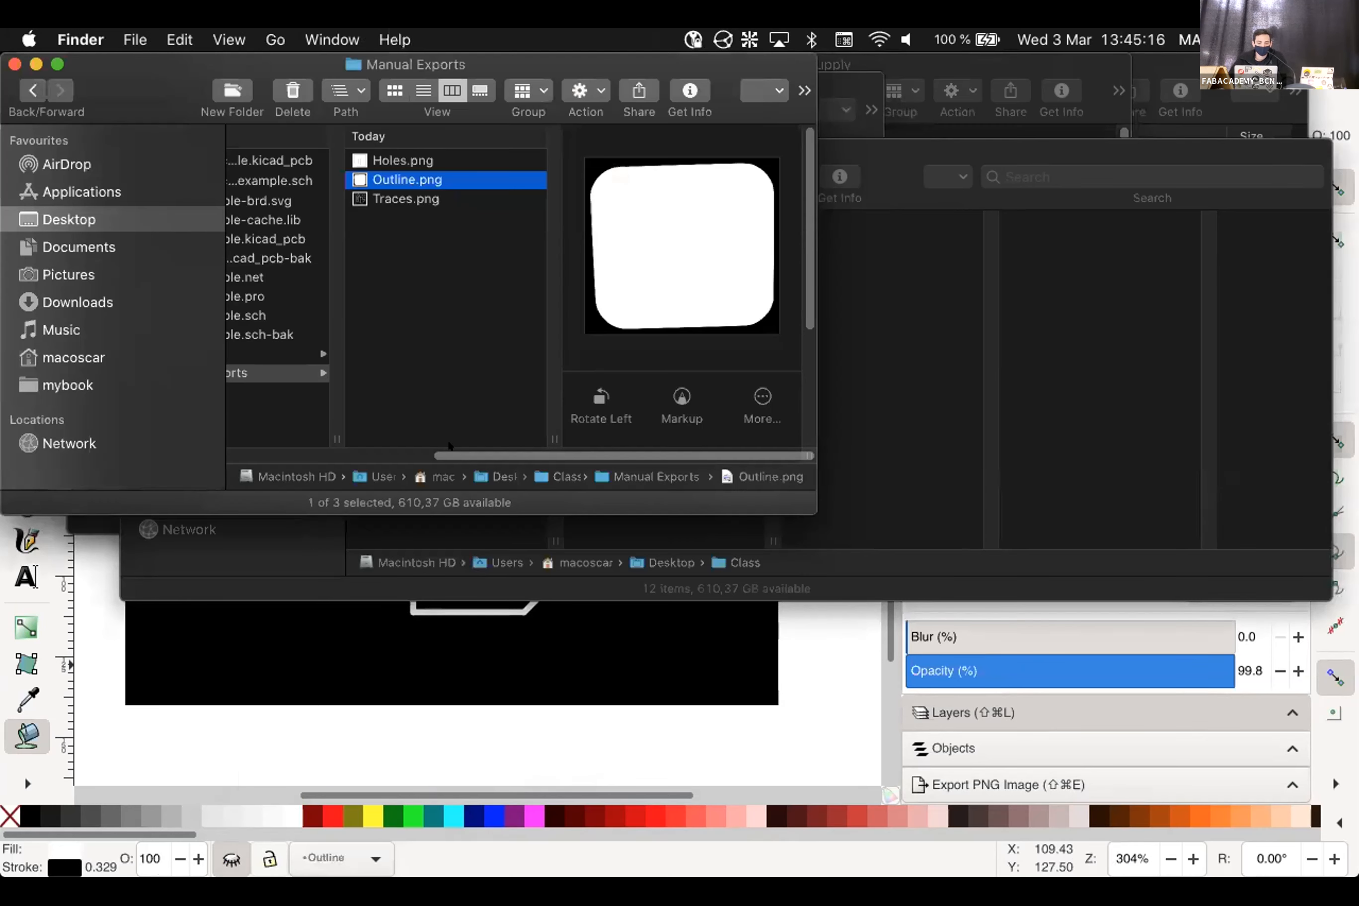
scroll(331, 328, left, 3)
click(316, 354)
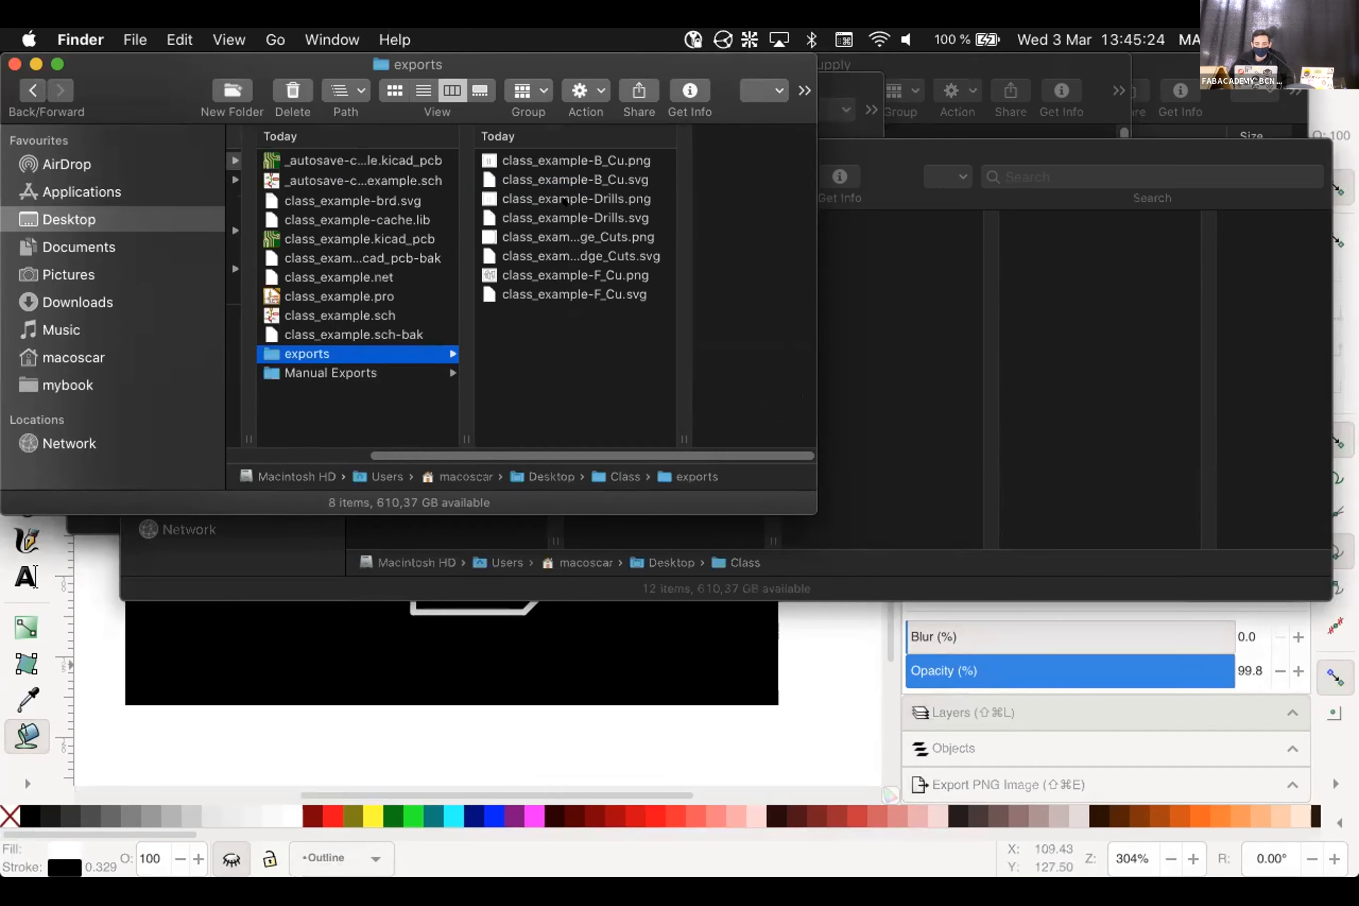
click(550, 274)
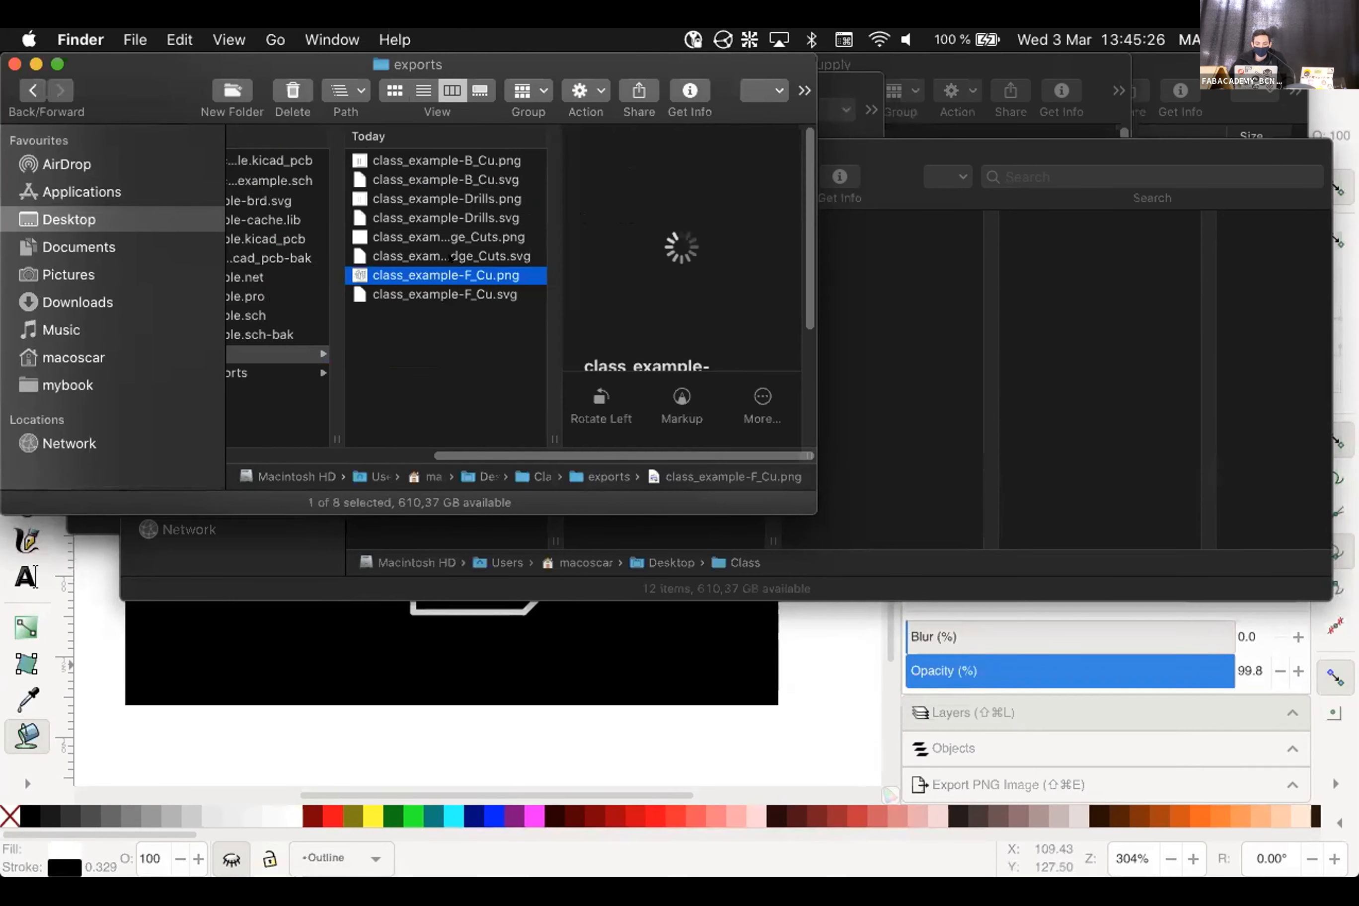
click(446, 237)
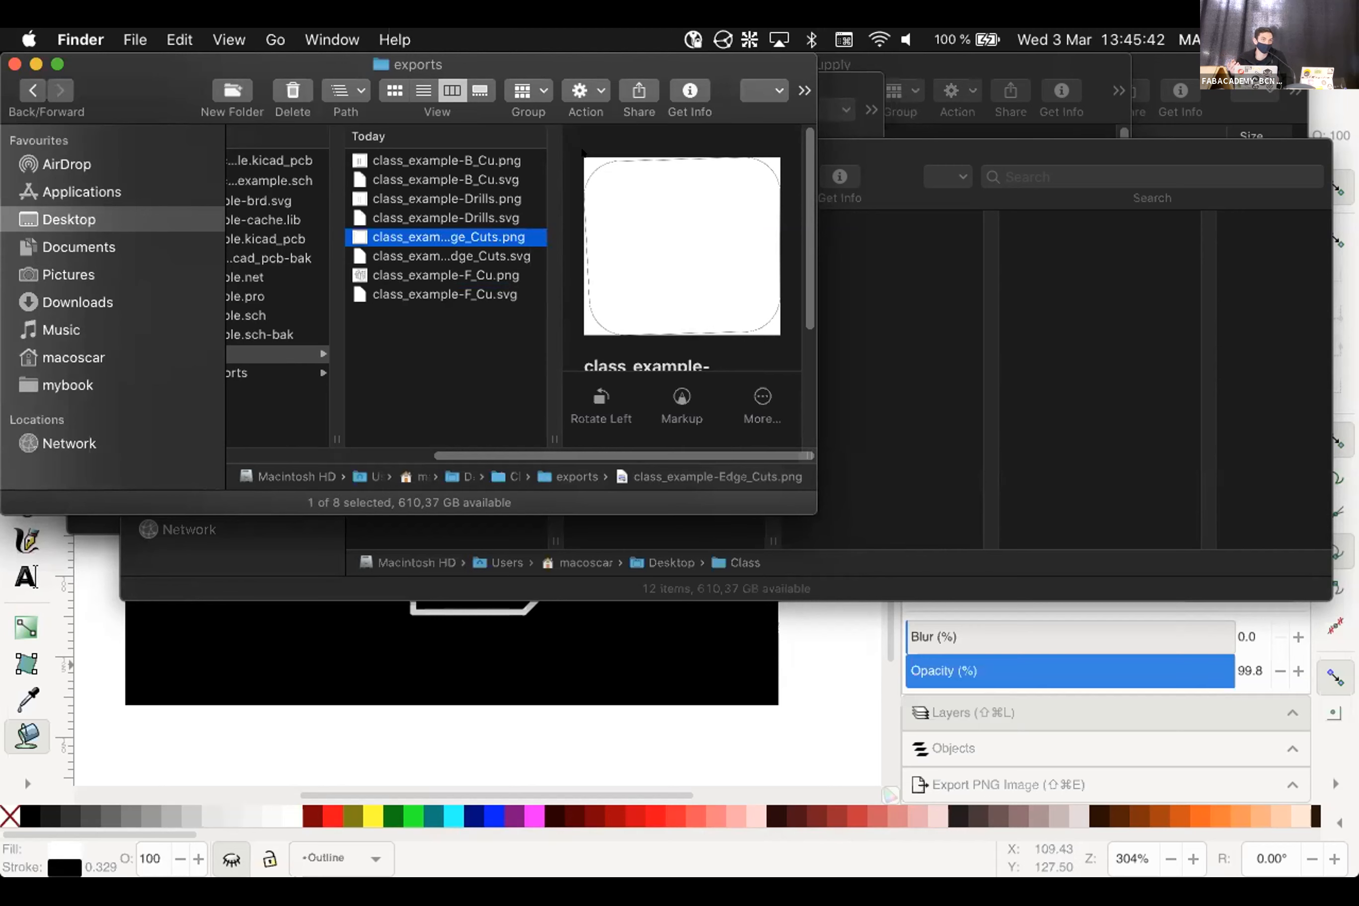
click(462, 275)
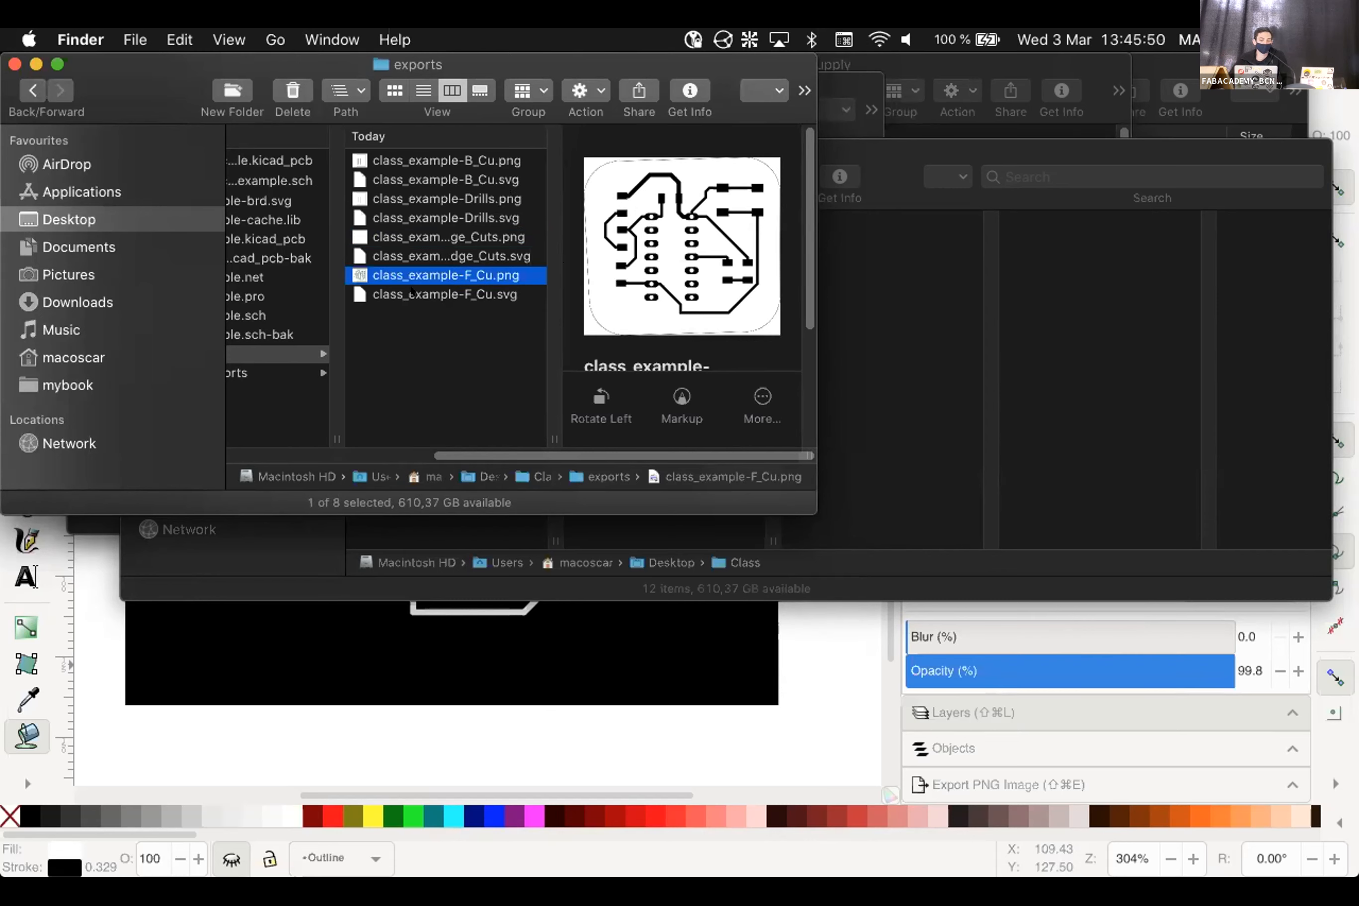
double_click(413, 275)
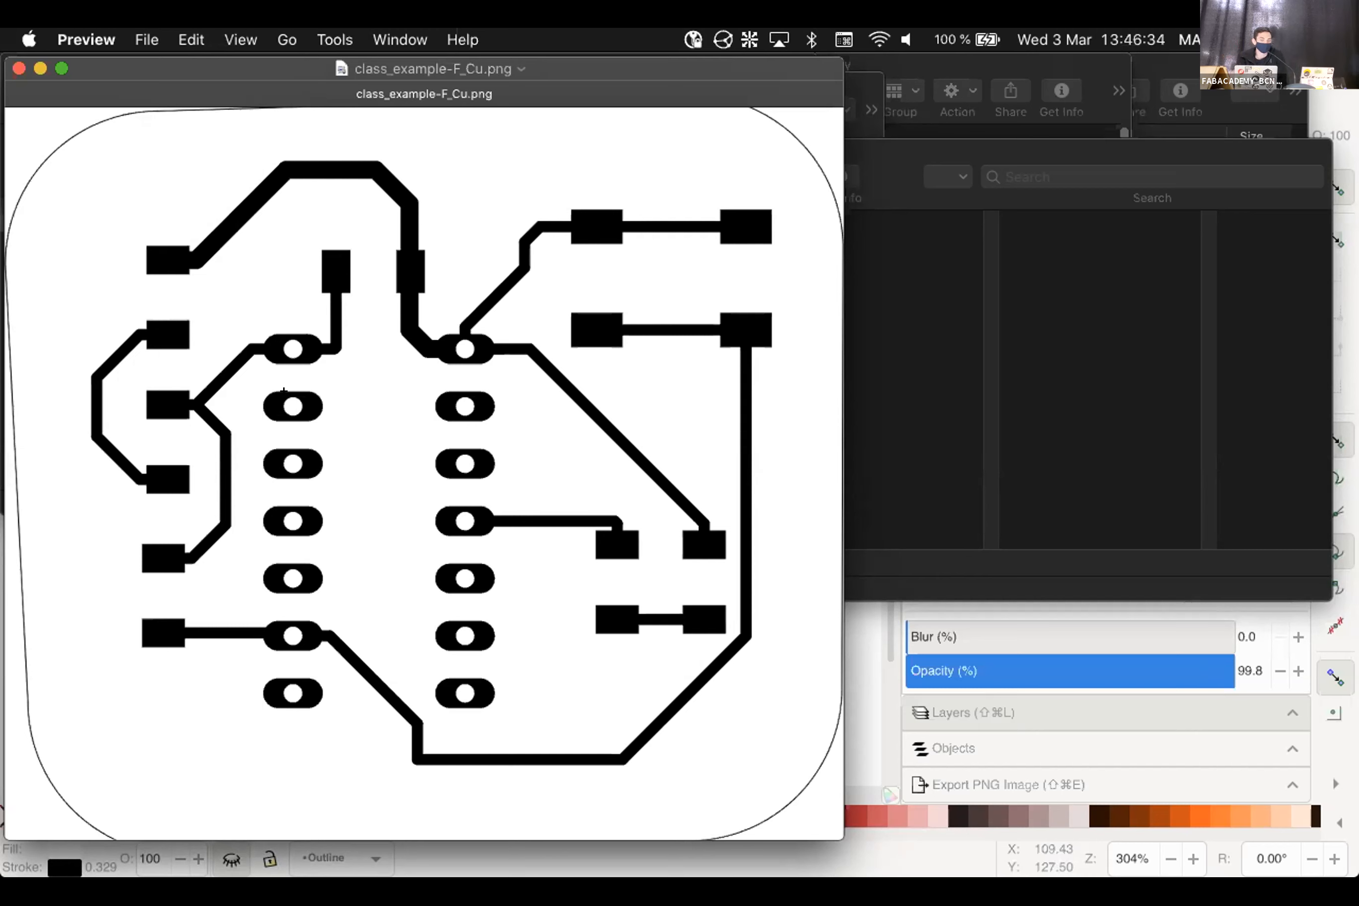
click(19, 68)
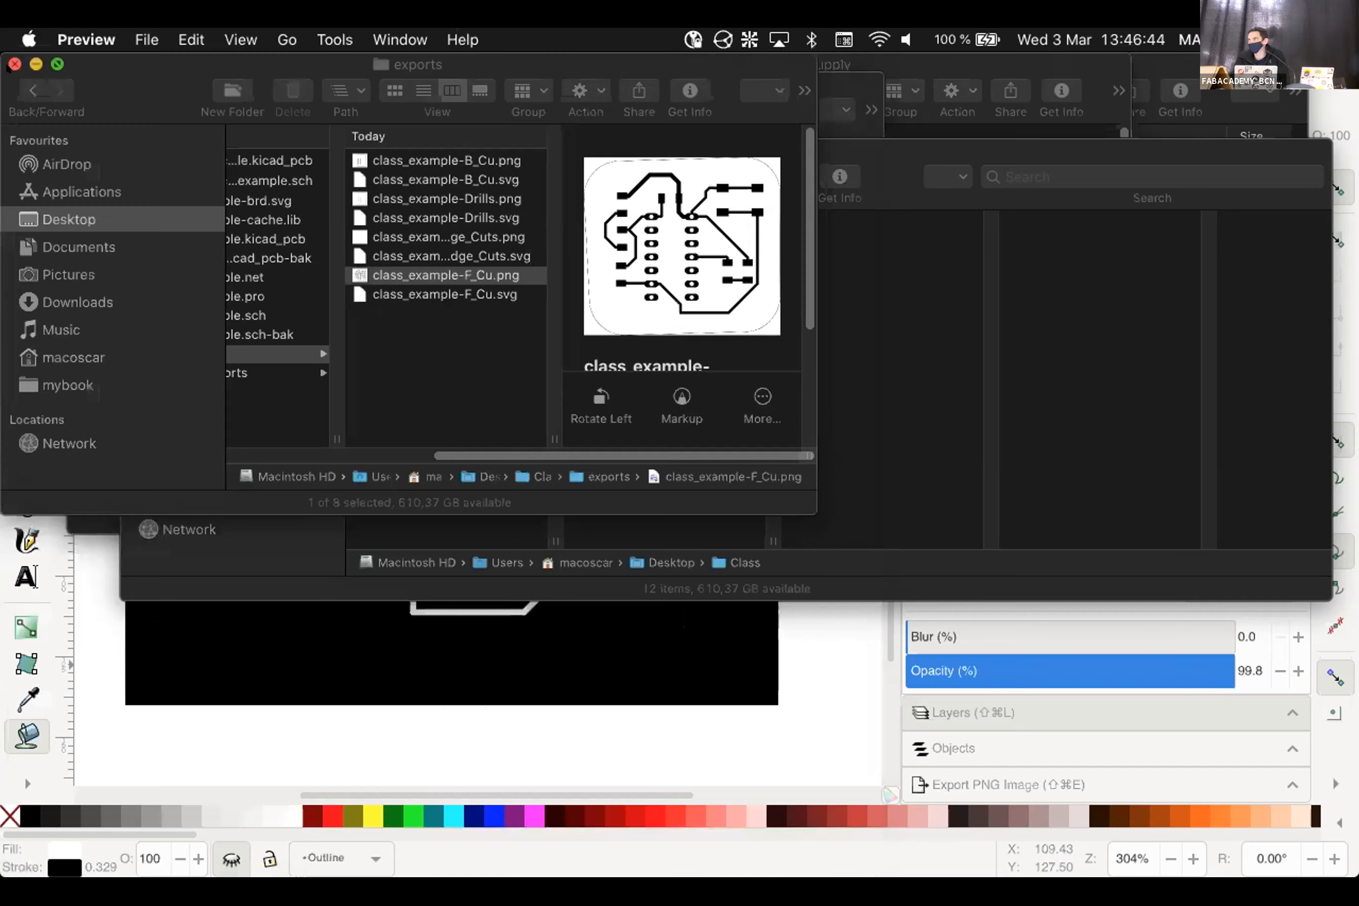
Bring the Inkscape window with the white traces drawing back to the front
click(804, 640)
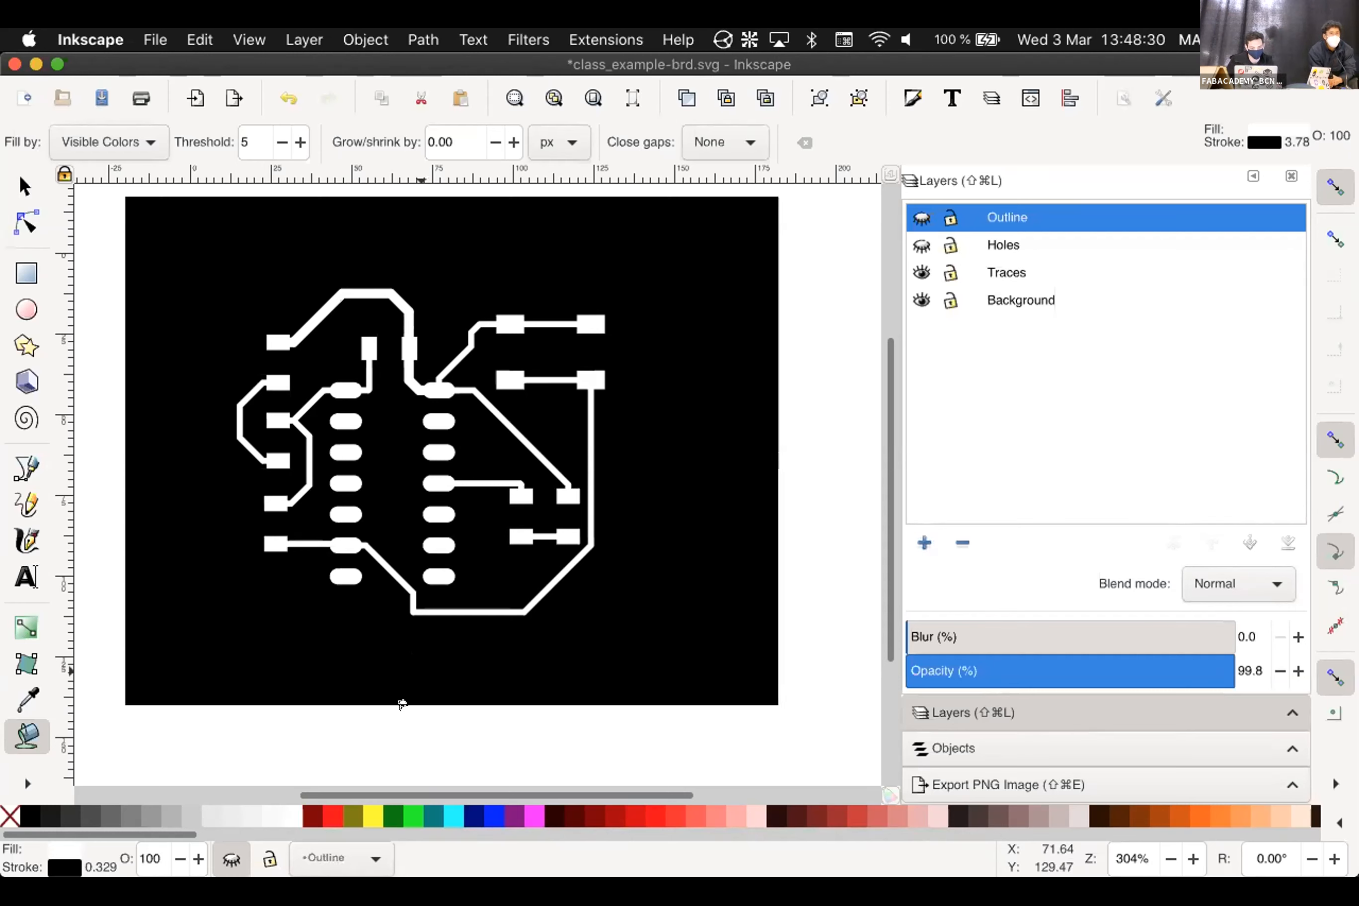
Switch Inkscape to the Selector tool
key(s)
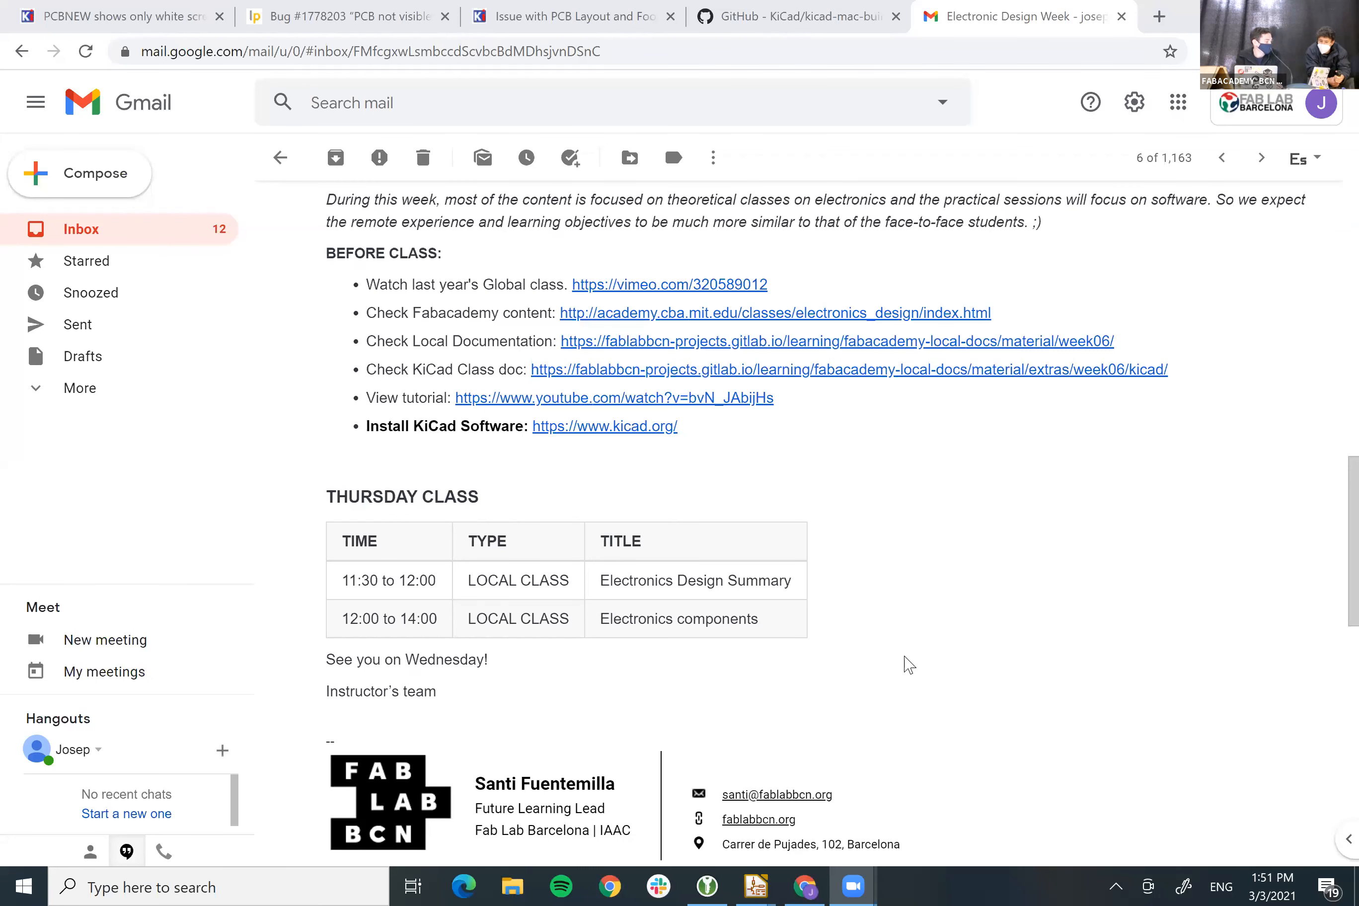
Bring the TestingLibrary Eeschema window forward and zoom into the ESP32 schematic
click(754, 885)
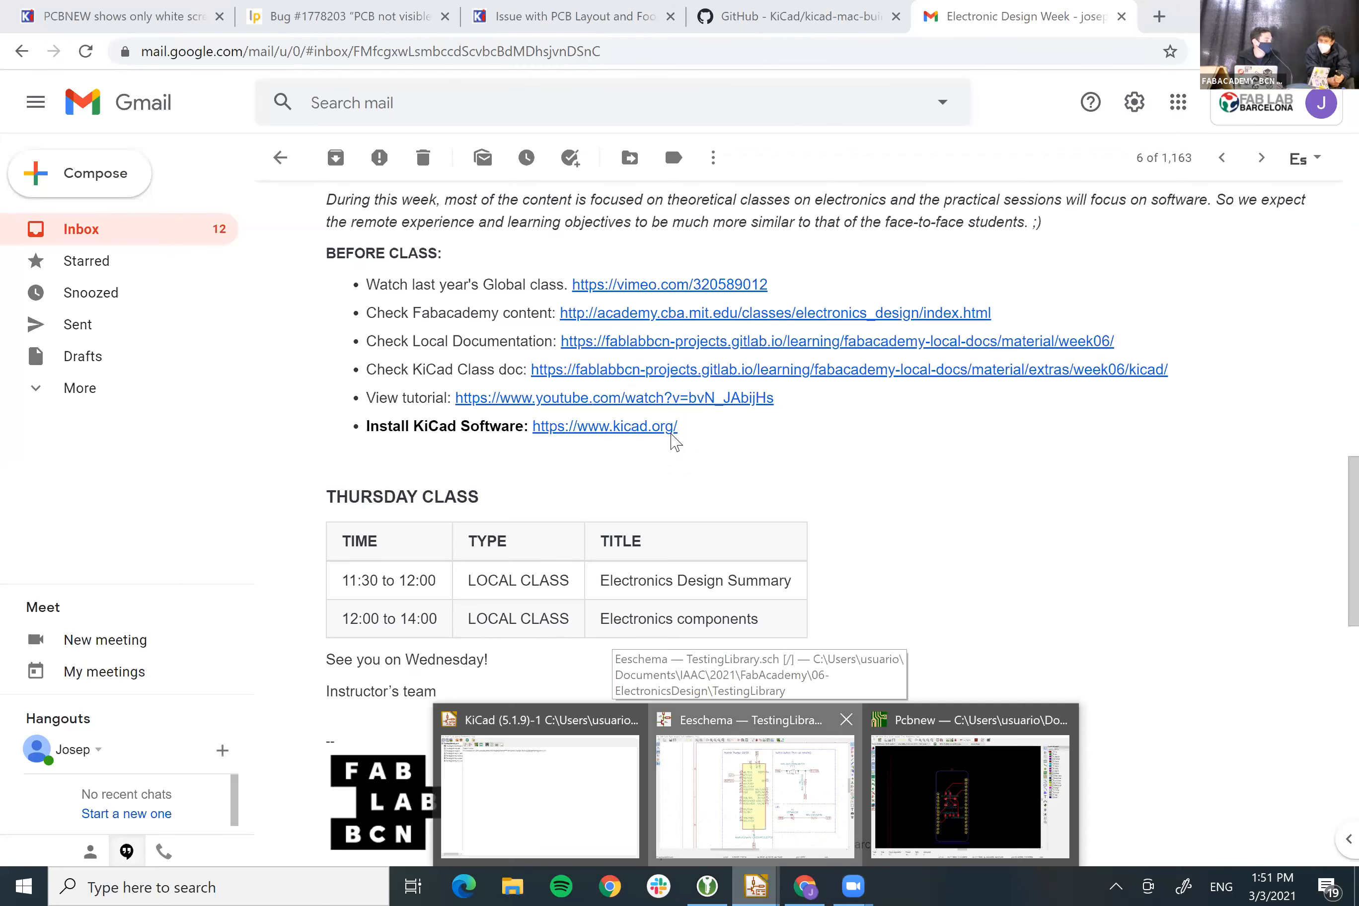
click(755, 796)
scroll(671, 433, down, 5)
scroll(670, 433, up, 3)
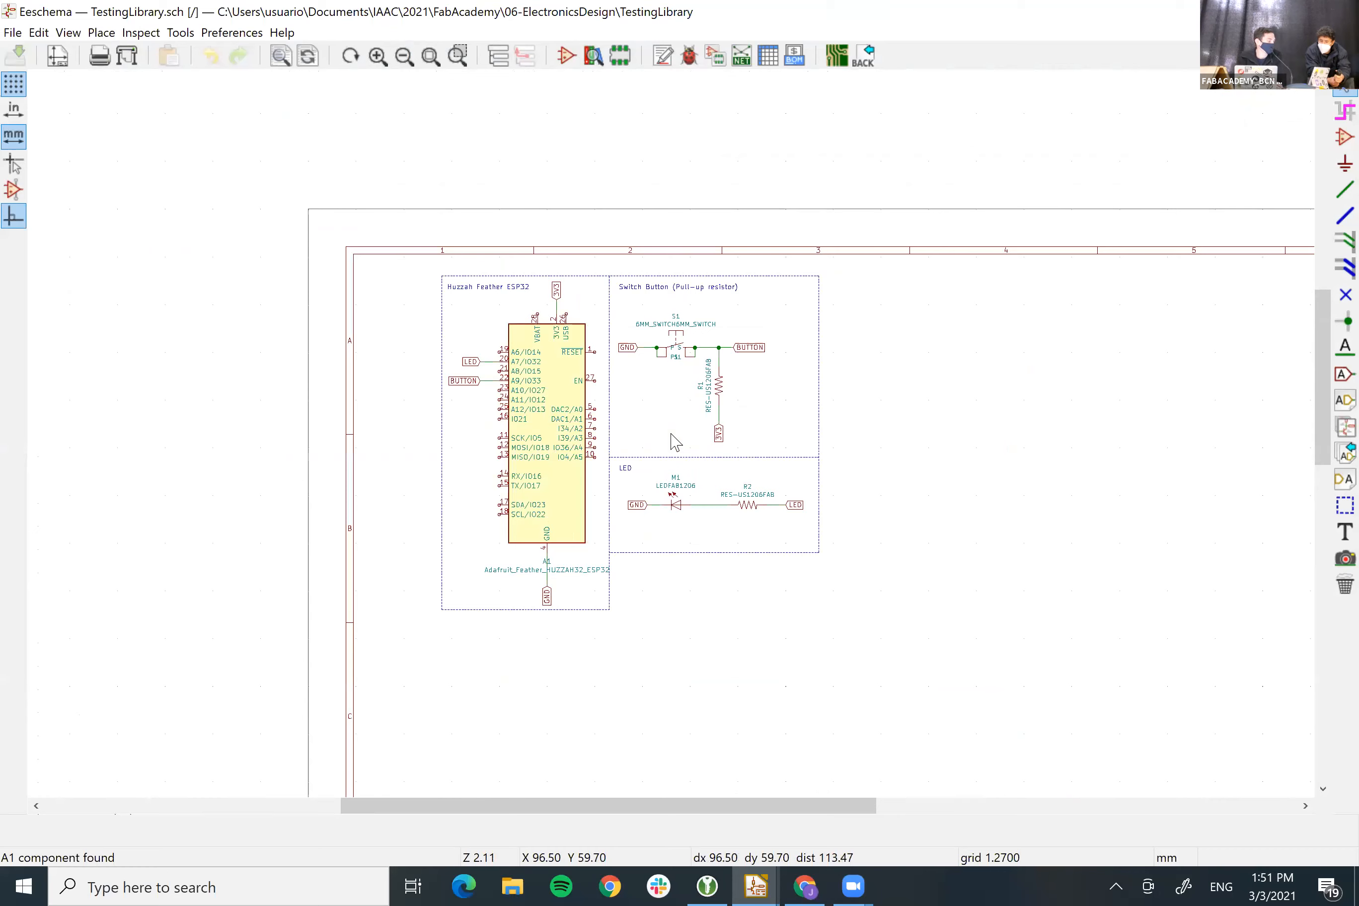
scroll(676, 442, up, 3)
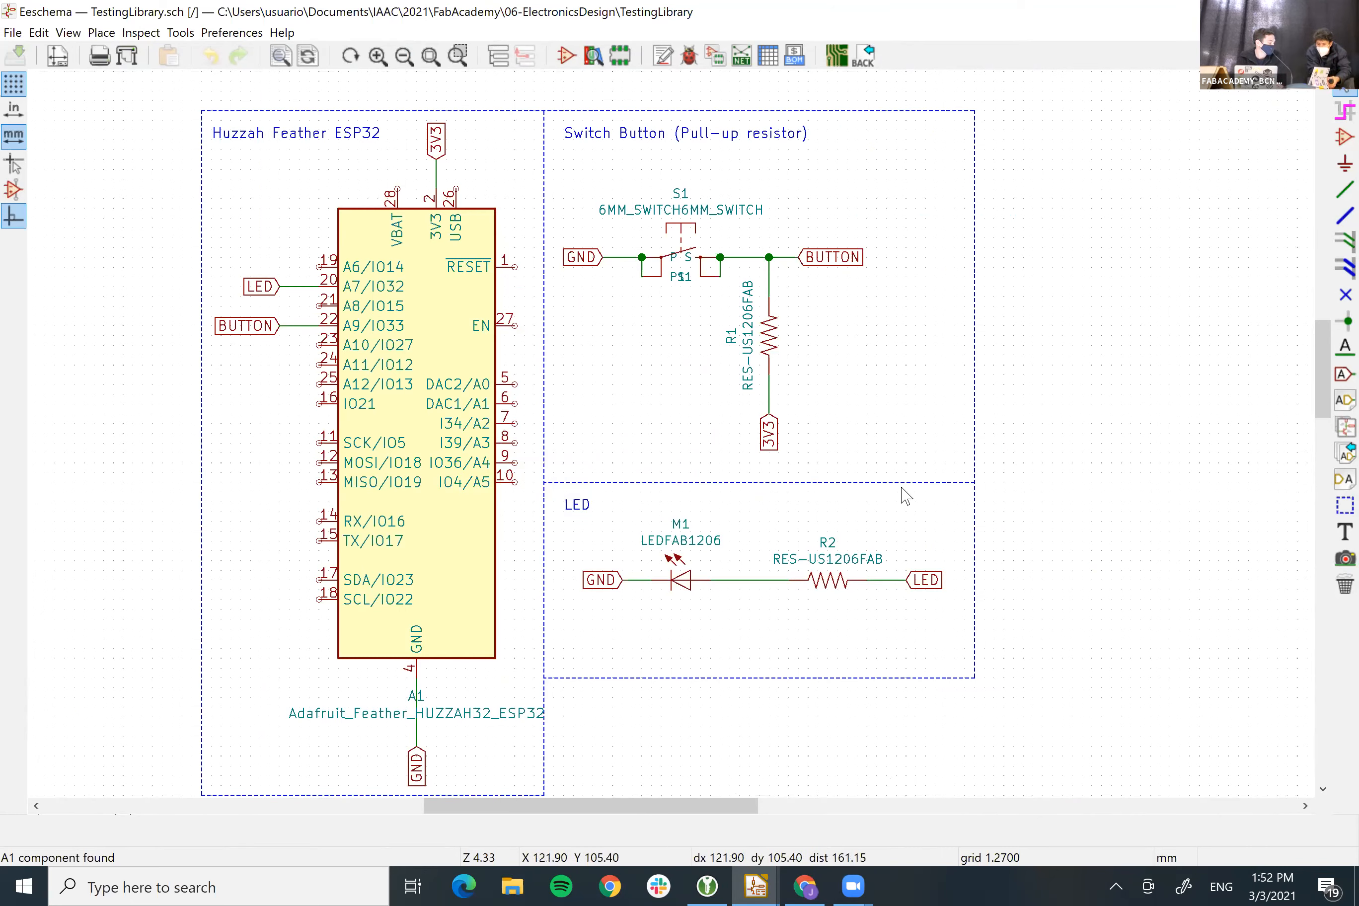
Search Google Images for 'arduino shield' in a new tab
click(1161, 15)
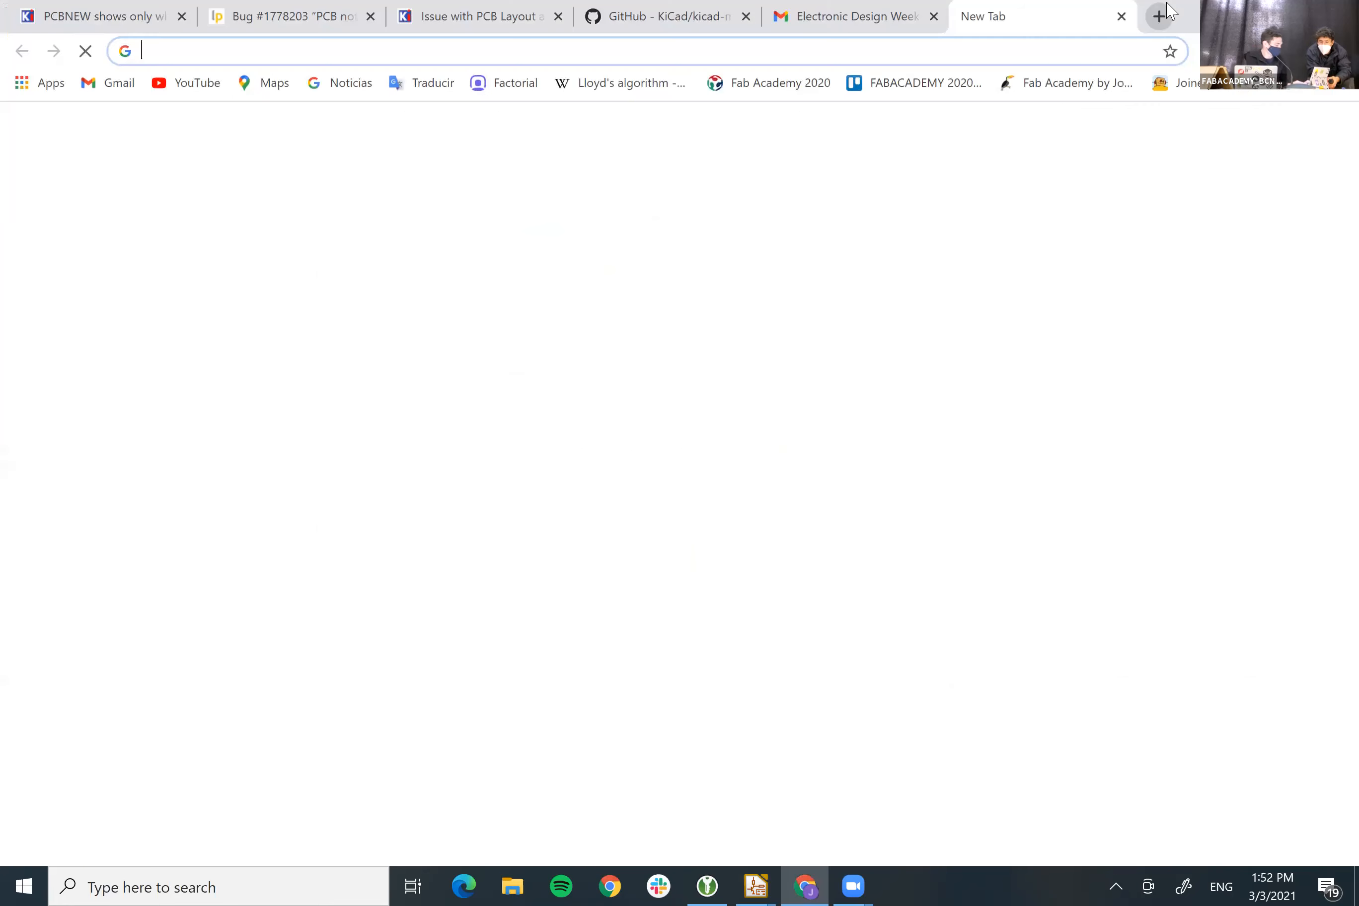
text(ardu)
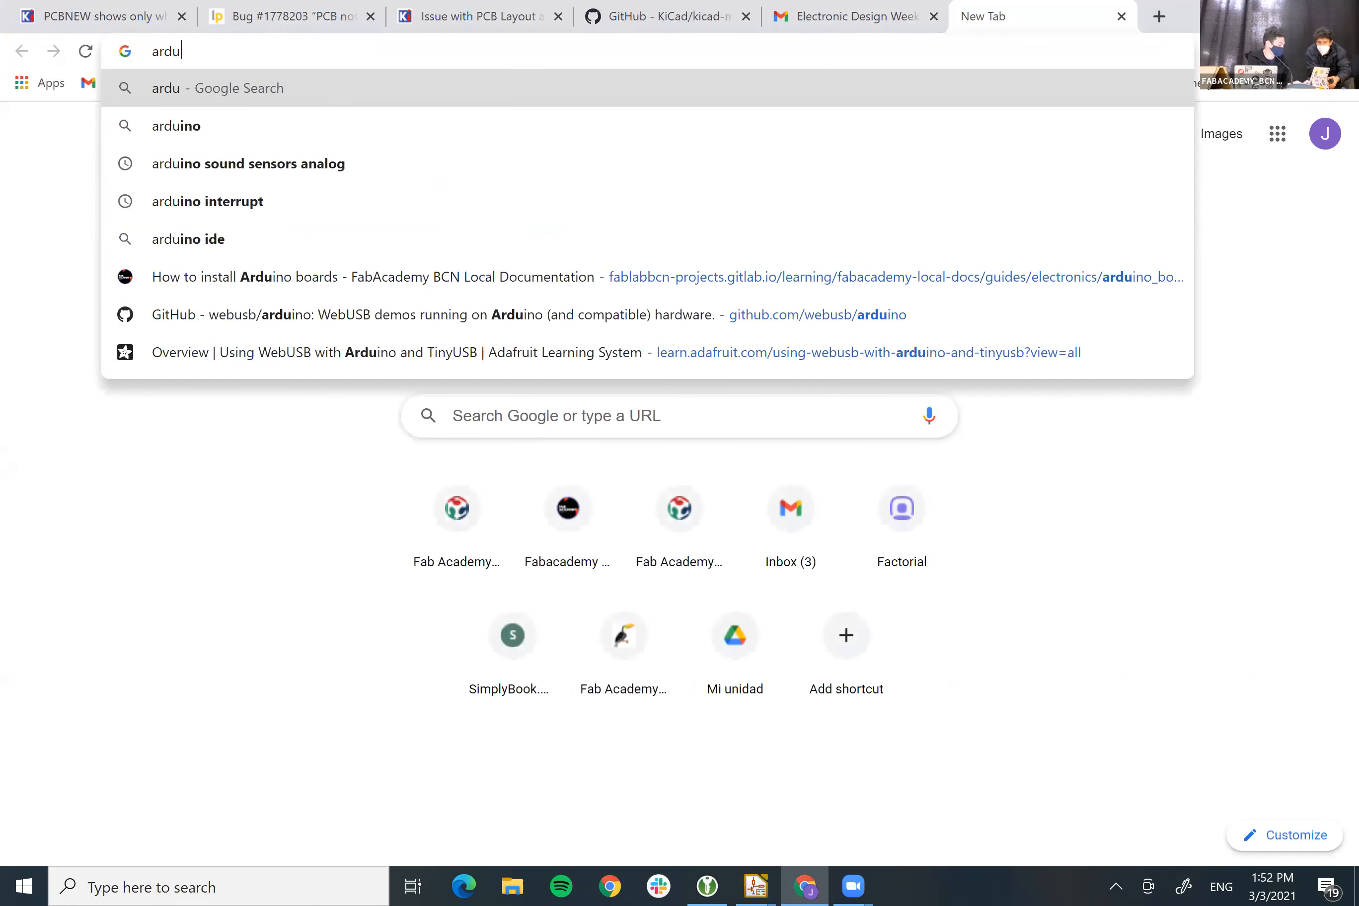
text(ino shield)
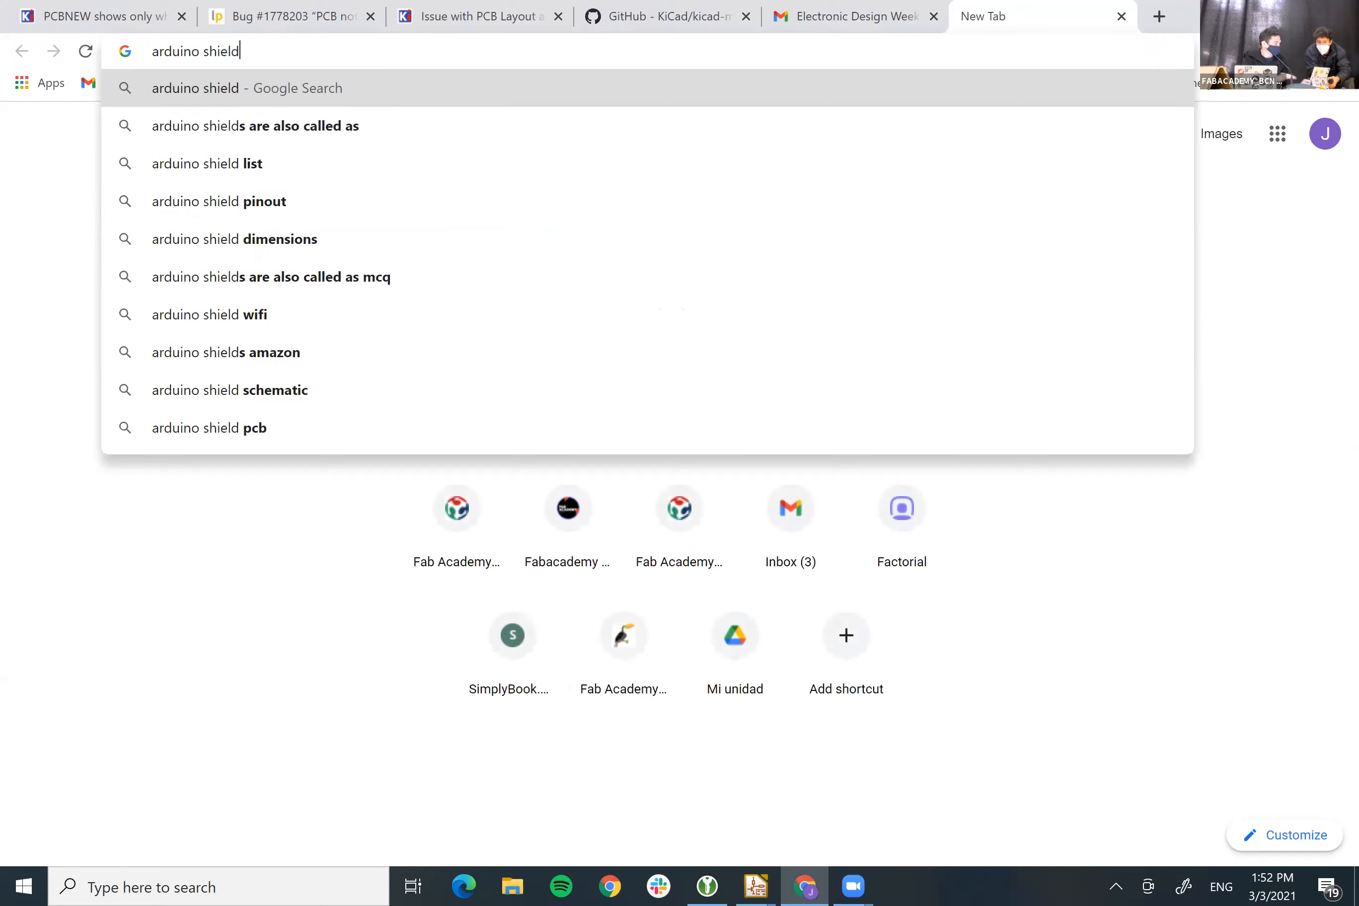
key(Return)
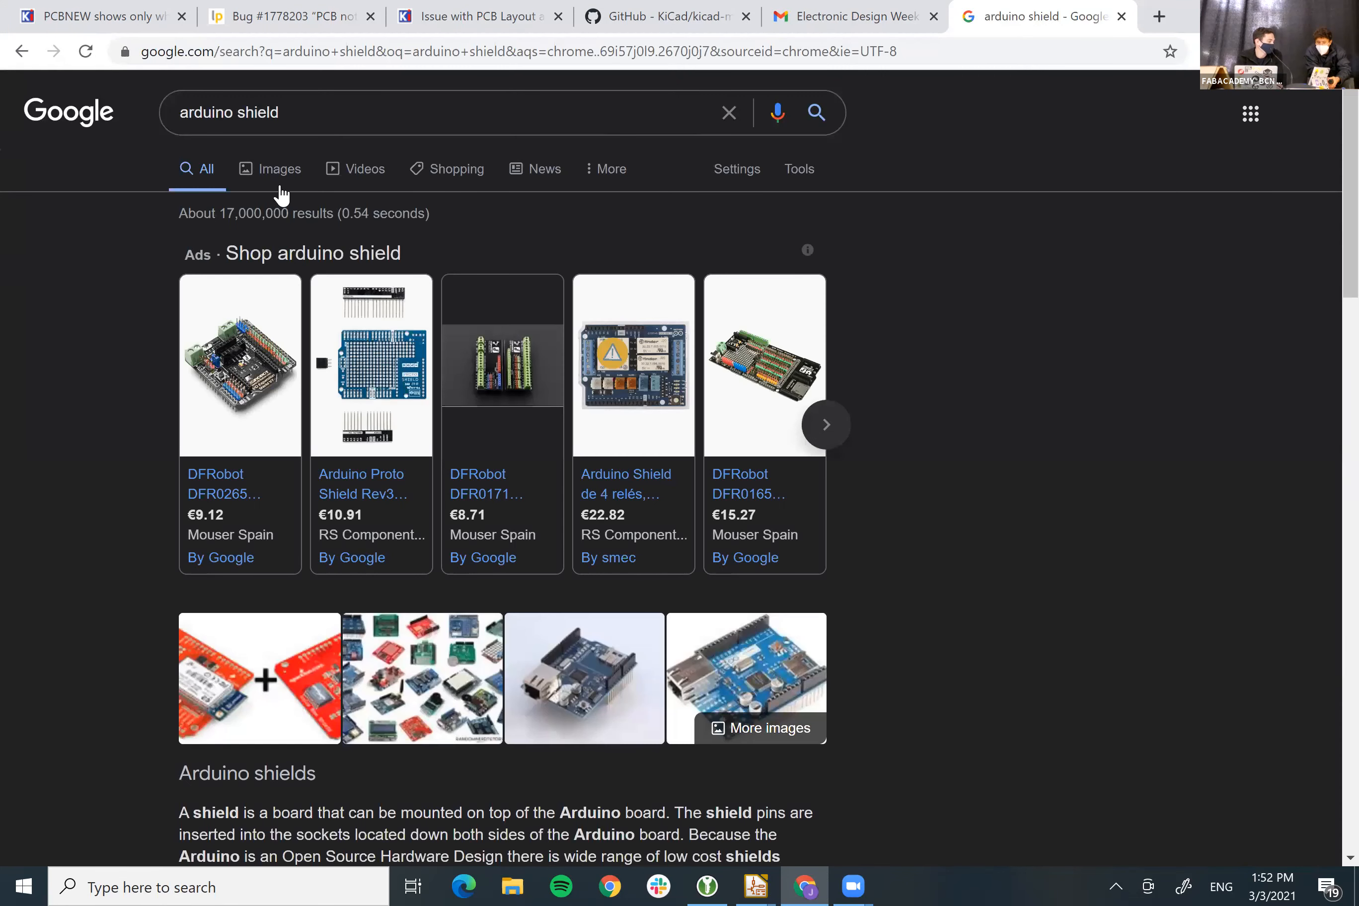
click(276, 178)
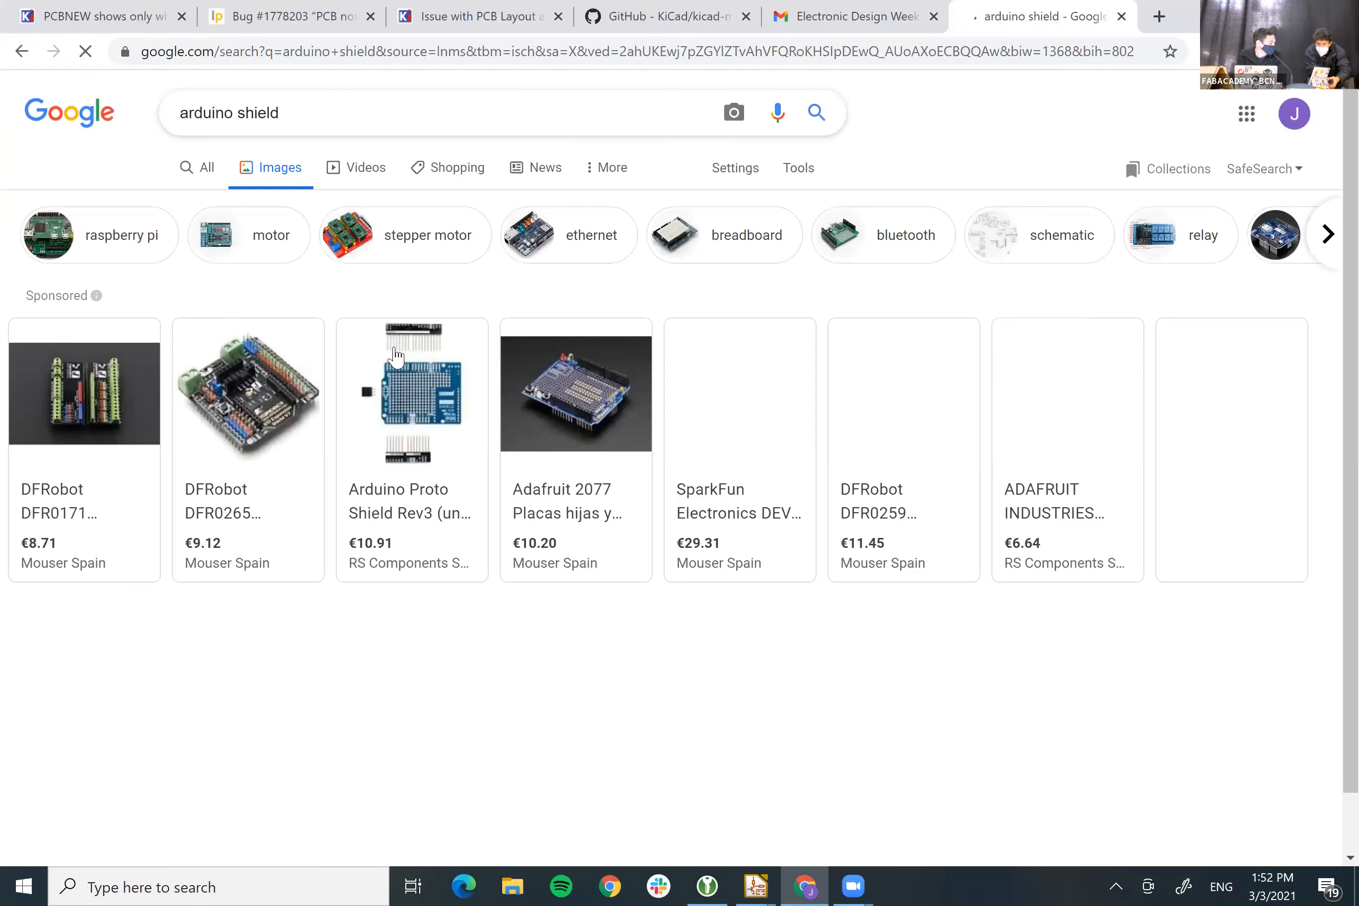
scroll(450, 476, down, 3)
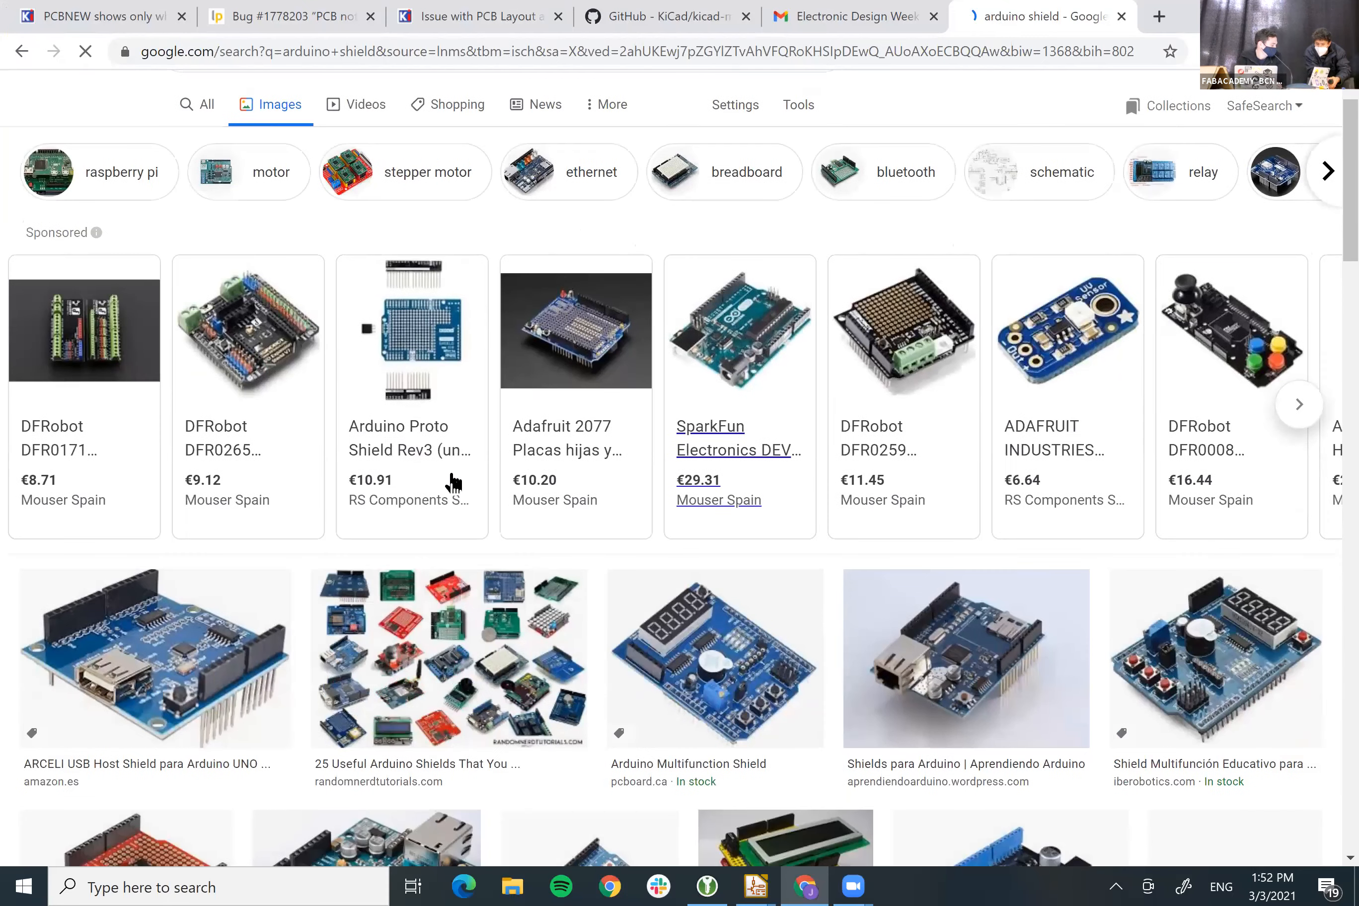
scroll(457, 465, down, 5)
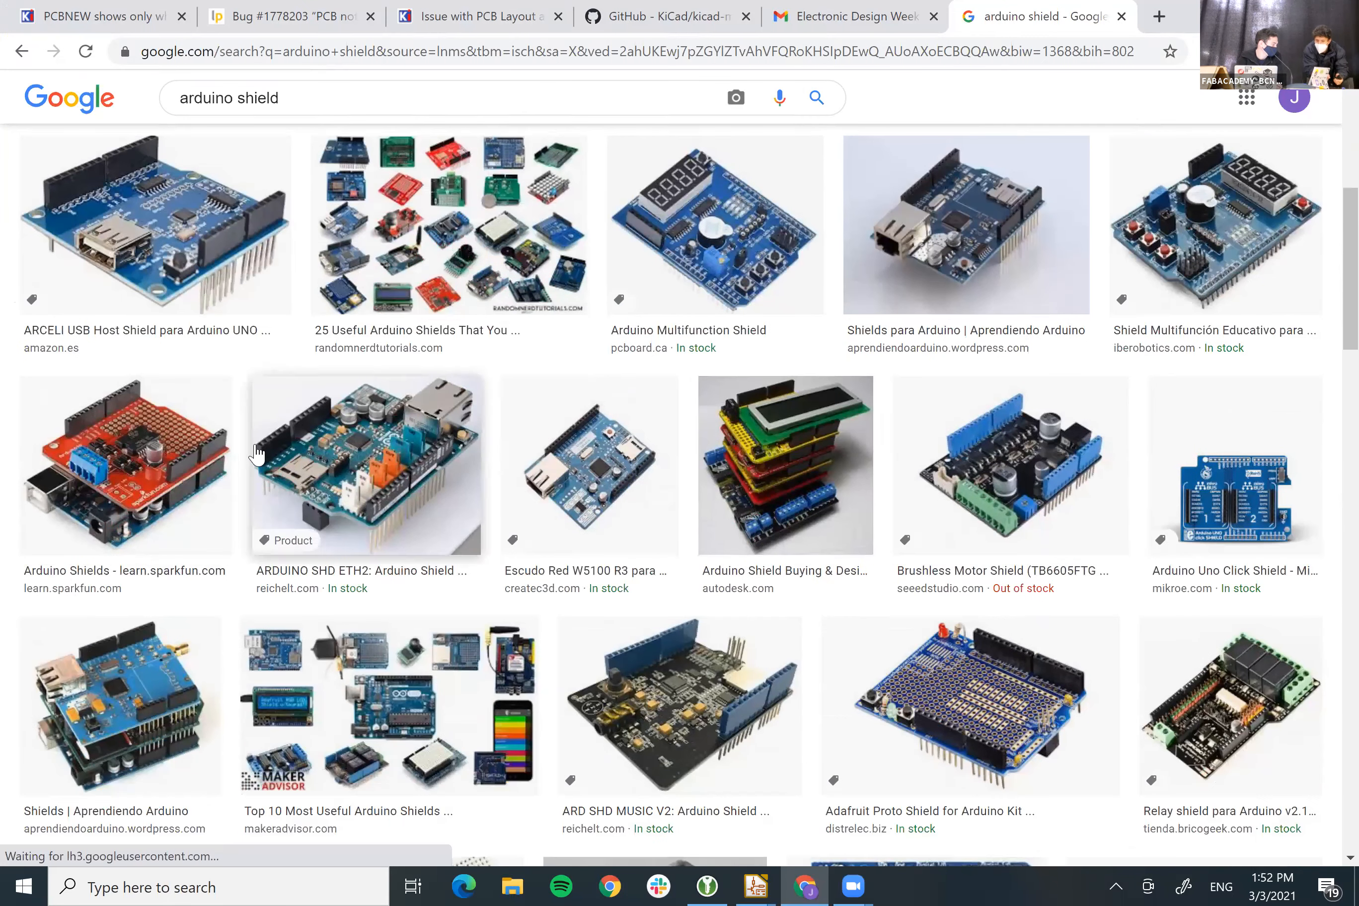
Open the SparkFun Arduino shield photo full-size in its own tab, then turn to the KiCad windows
click(114, 446)
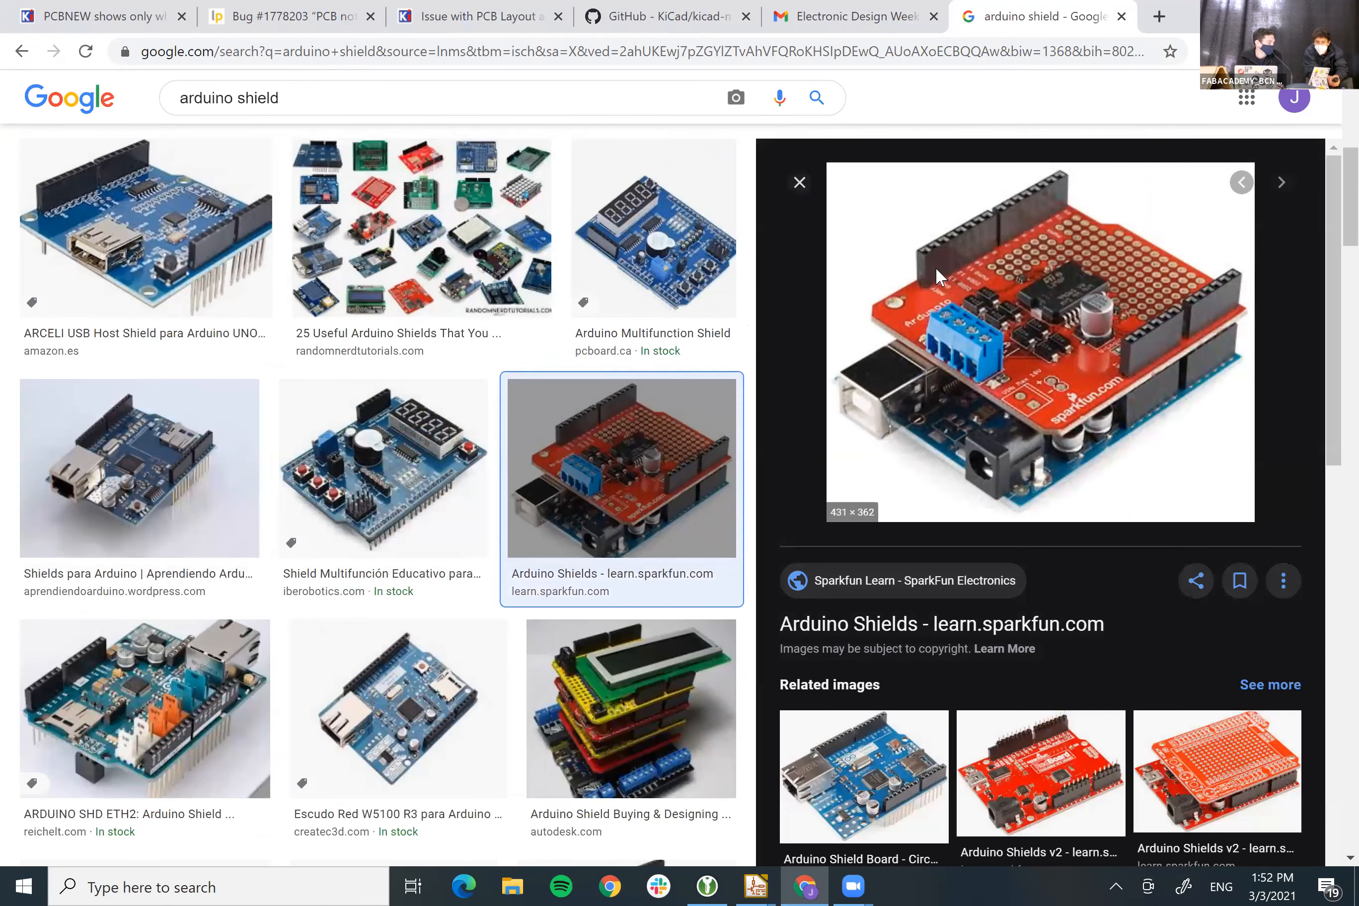
right_click(934, 267)
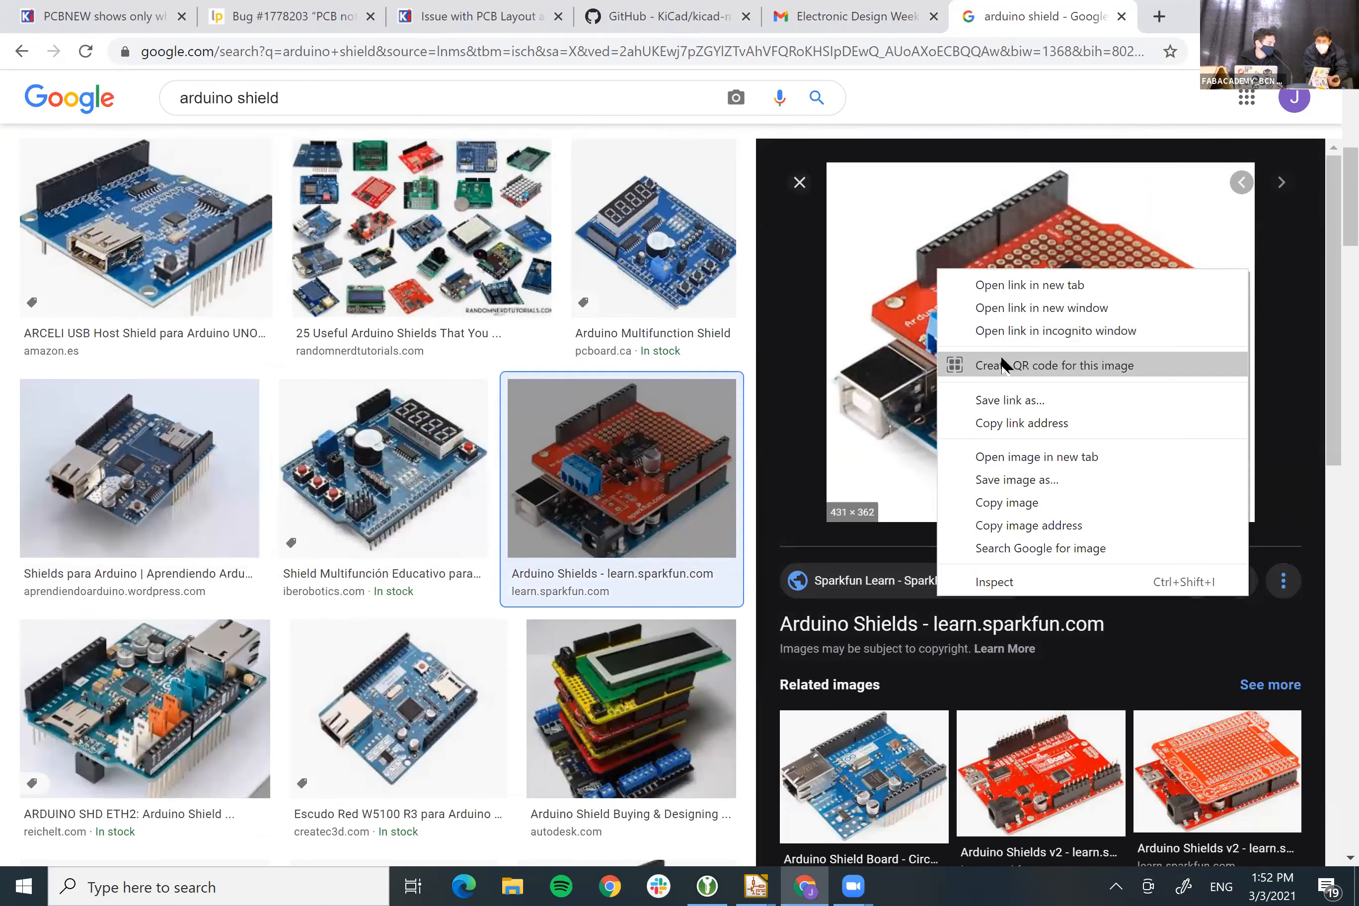
click(1010, 457)
click(1058, 5)
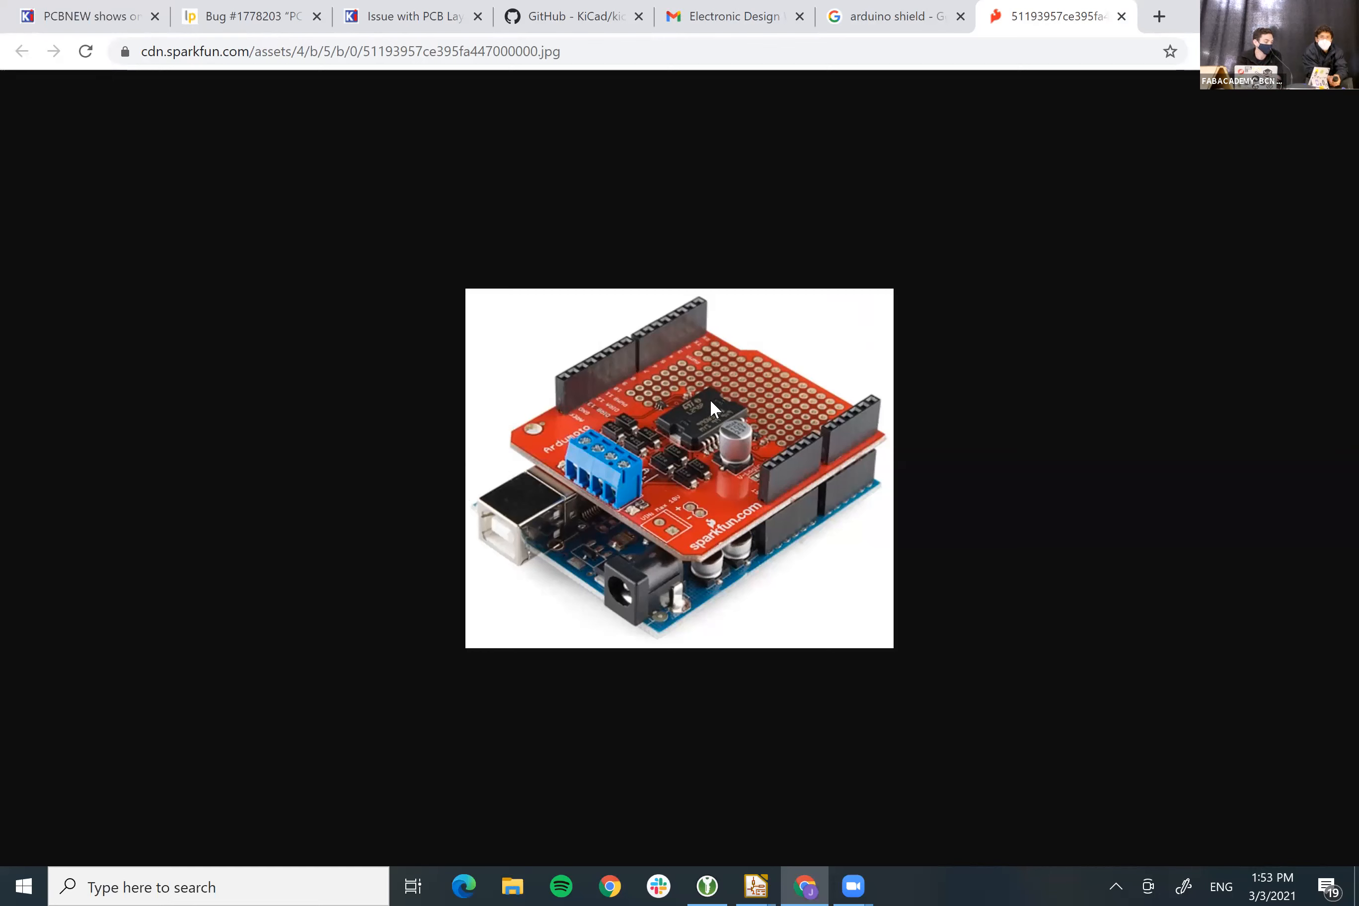
click(762, 875)
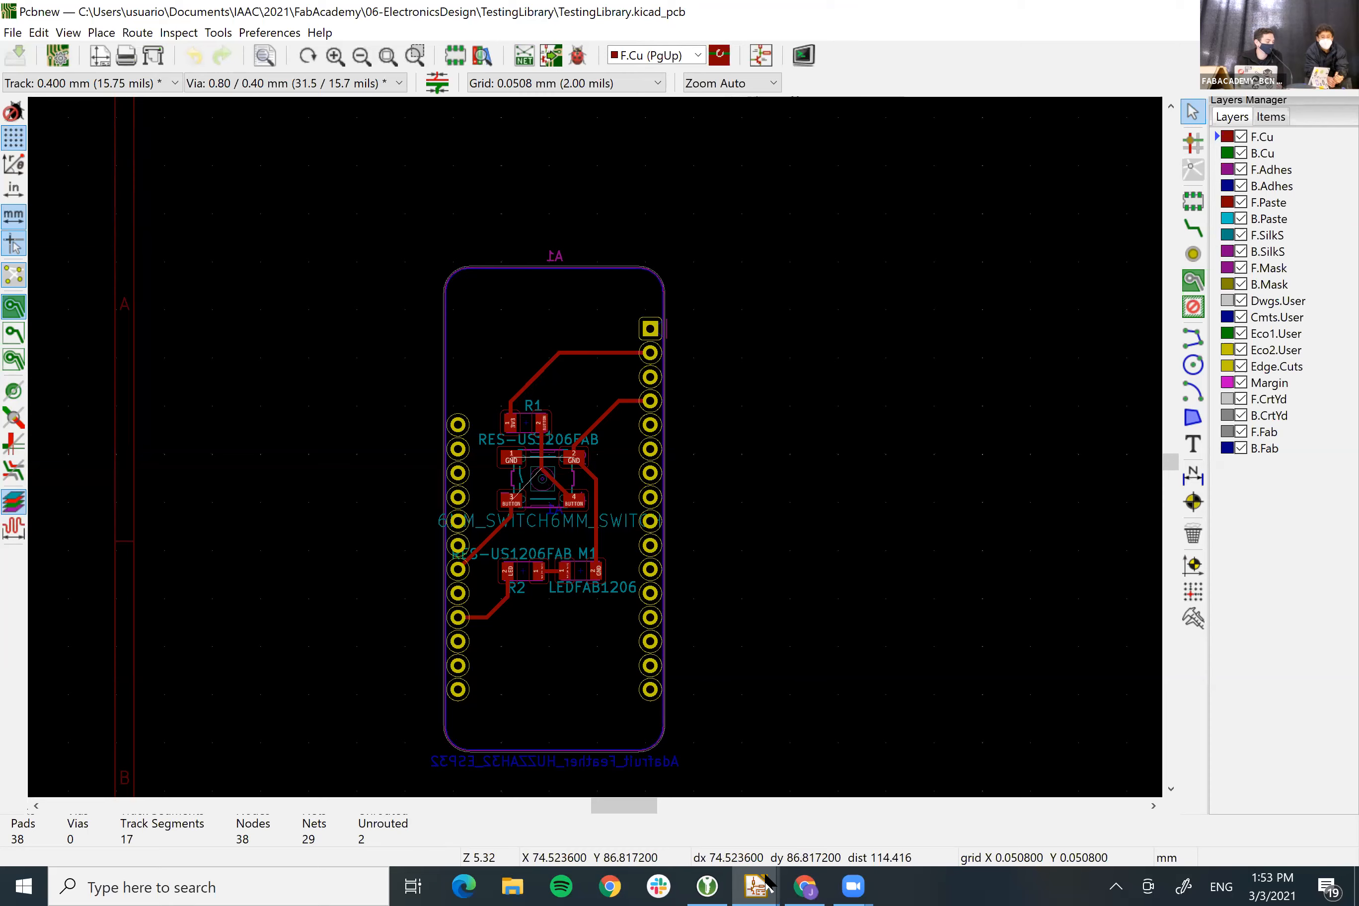
Switch from the Pcbnew board layout back to the Eeschema TestingLibrary.sch schematic
key(alt+Tab)
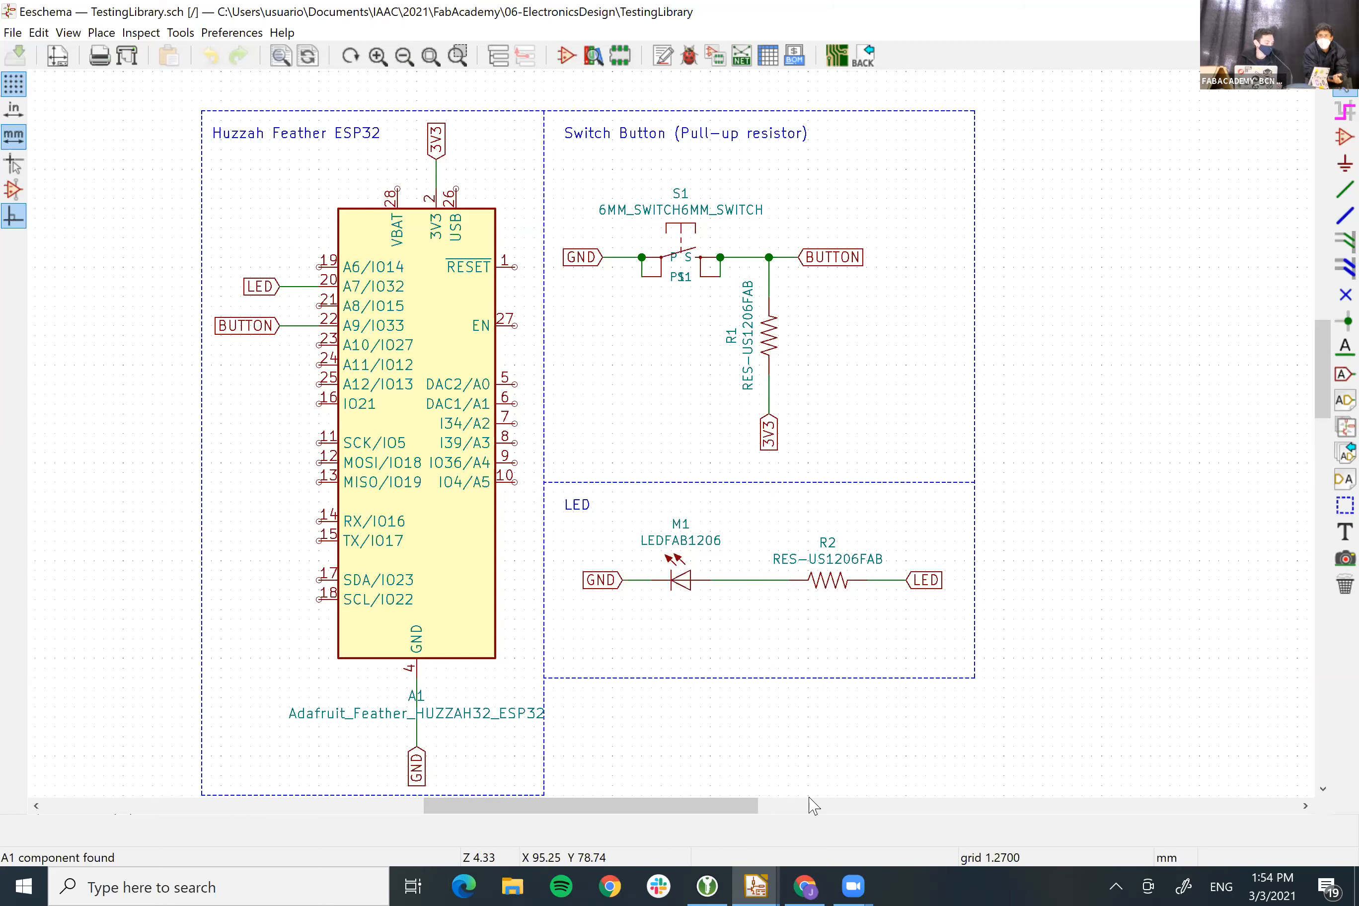
Bring Chrome forward and load FabAcademy BCN Local Documentation in a new tab from 'fab'
mouse_move(804, 886)
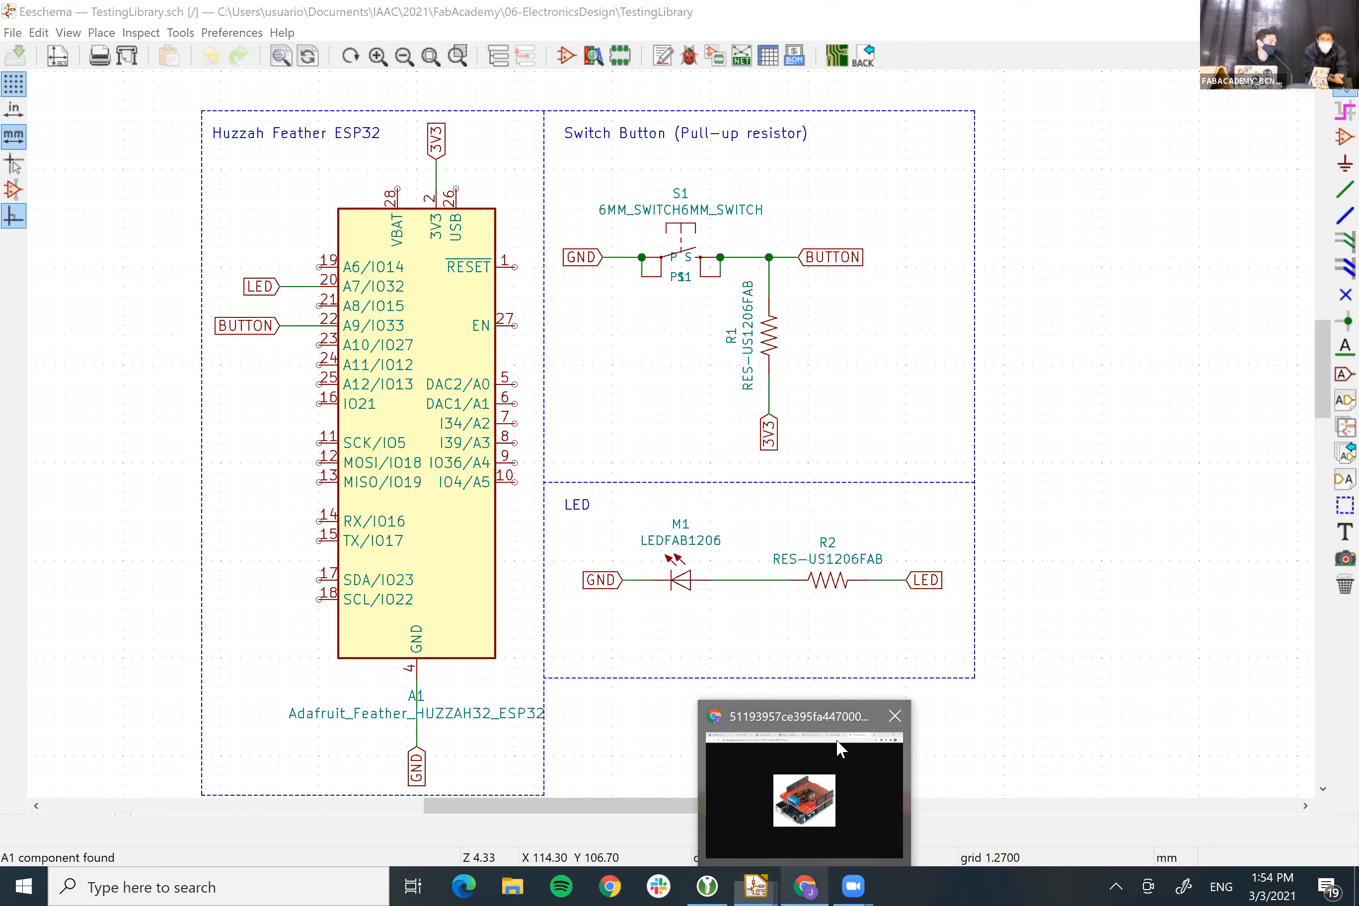
click(812, 800)
click(878, 7)
click(577, 7)
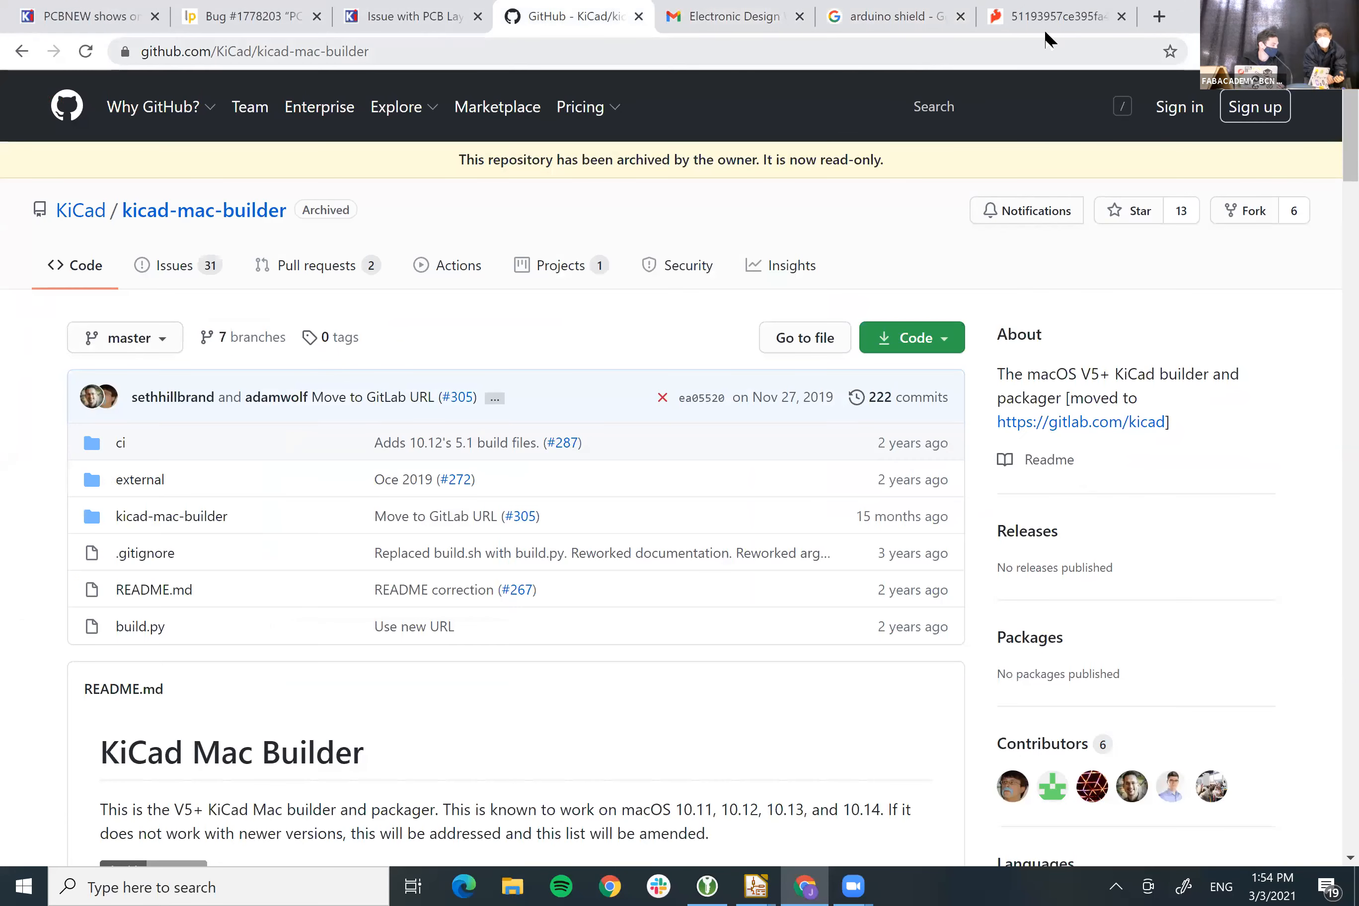
click(1159, 16)
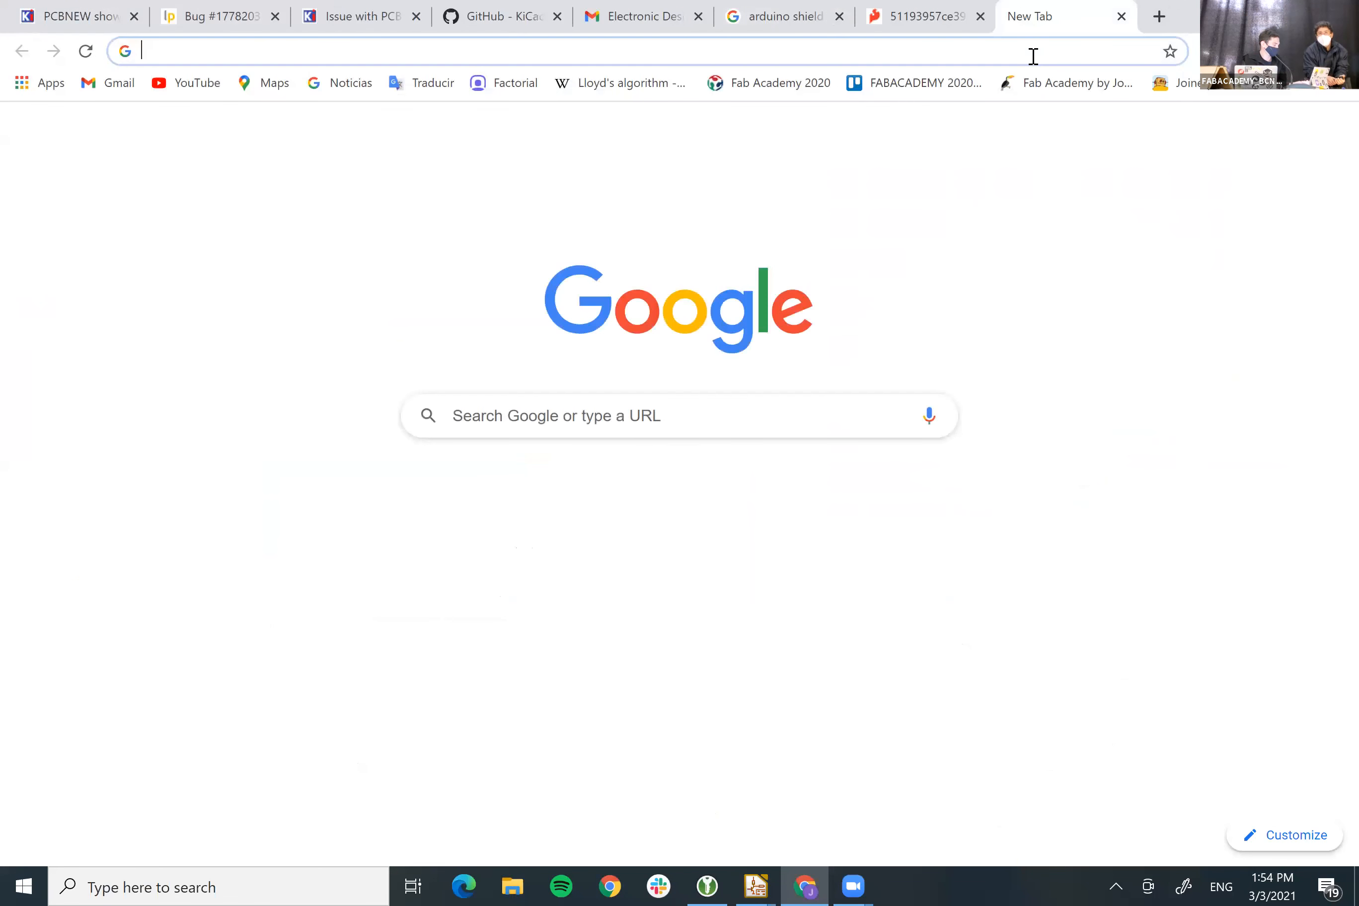
text(fab)
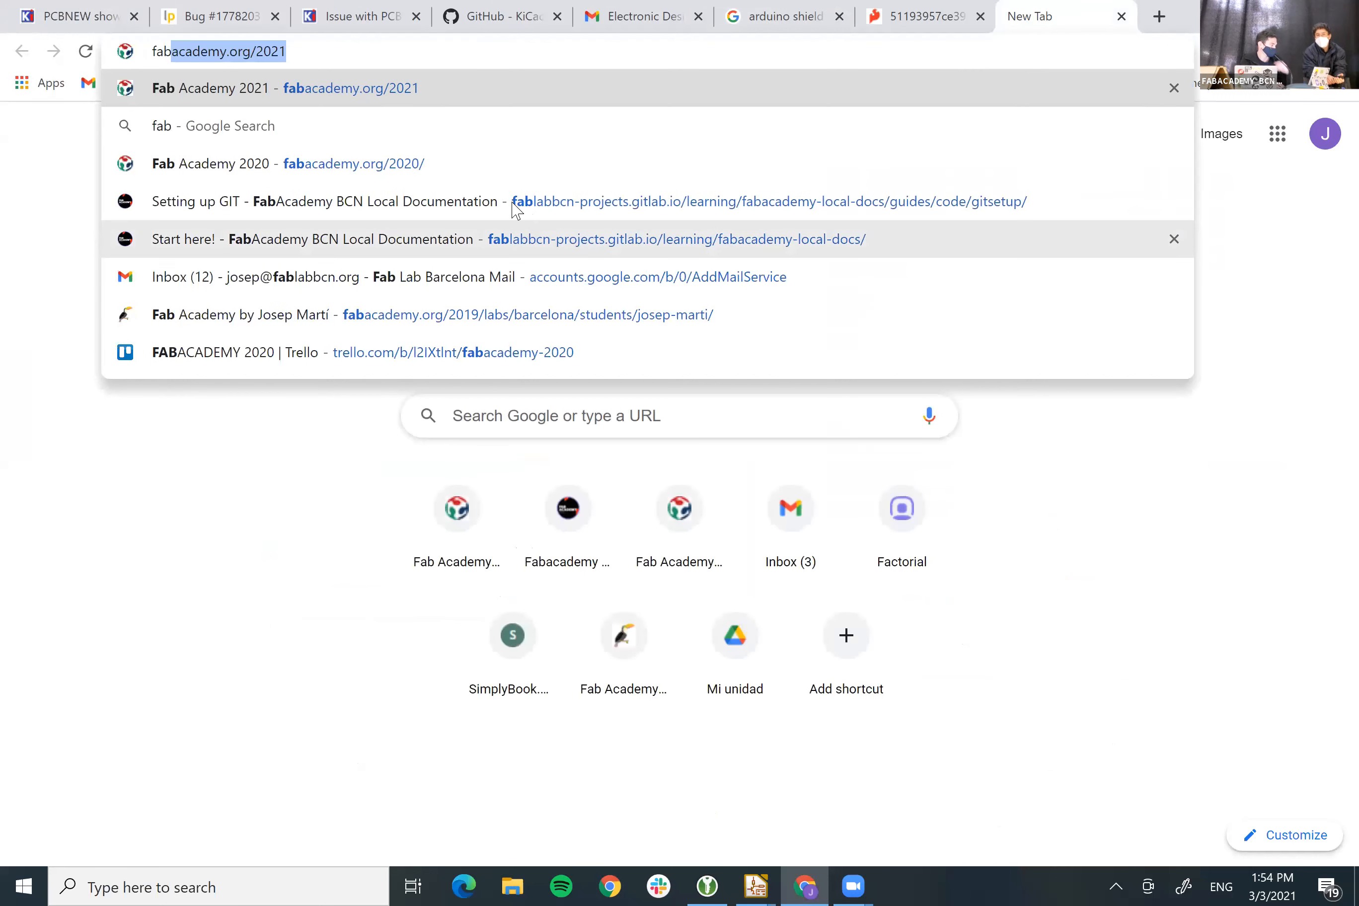
click(353, 204)
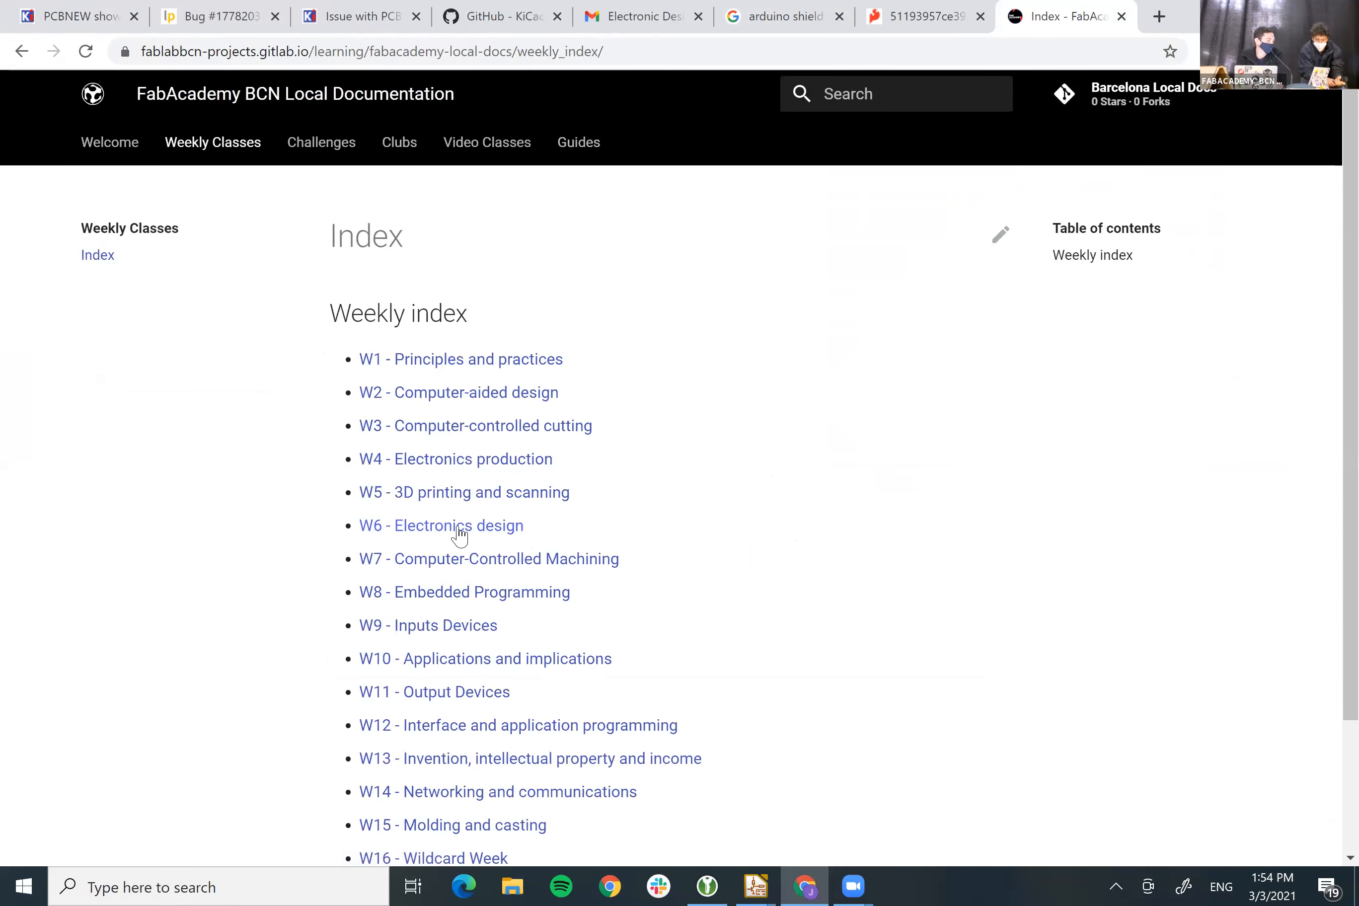
Open the W6 Electronics design Kicad class and read down through its library import steps
click(460, 529)
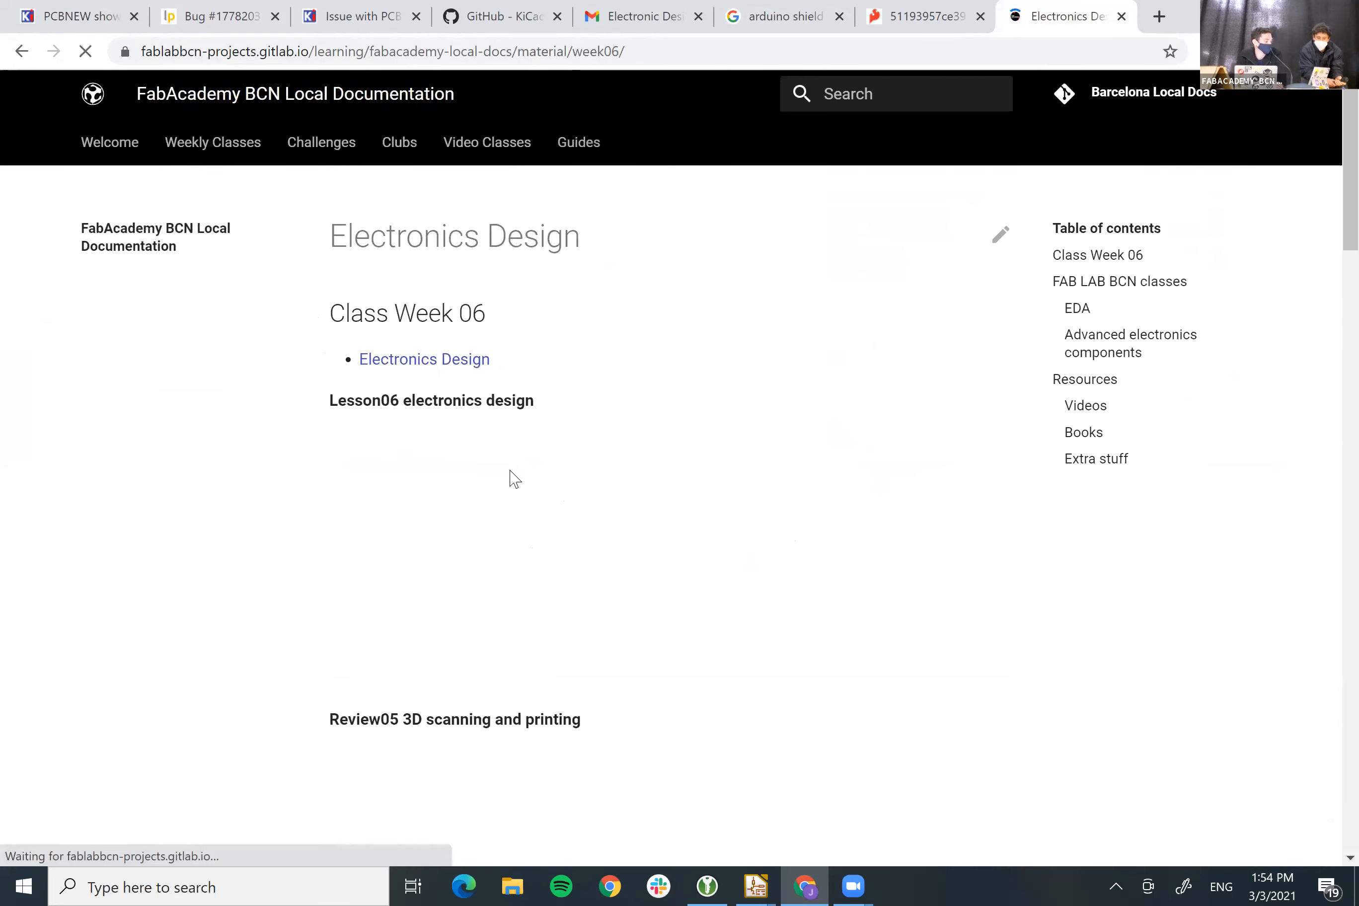
scroll(513, 479, down, 10)
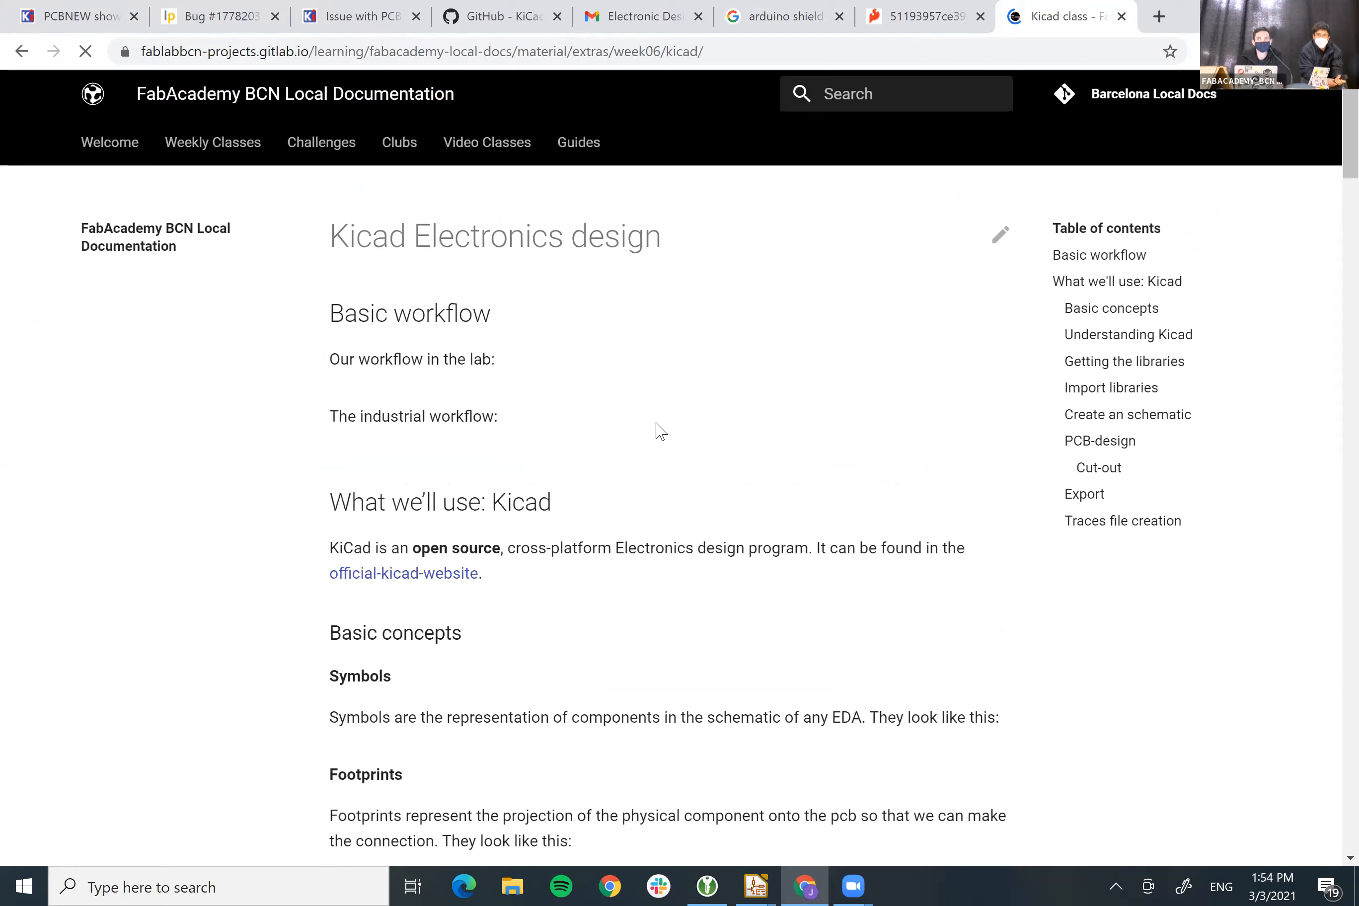
scroll(659, 433, down, 8)
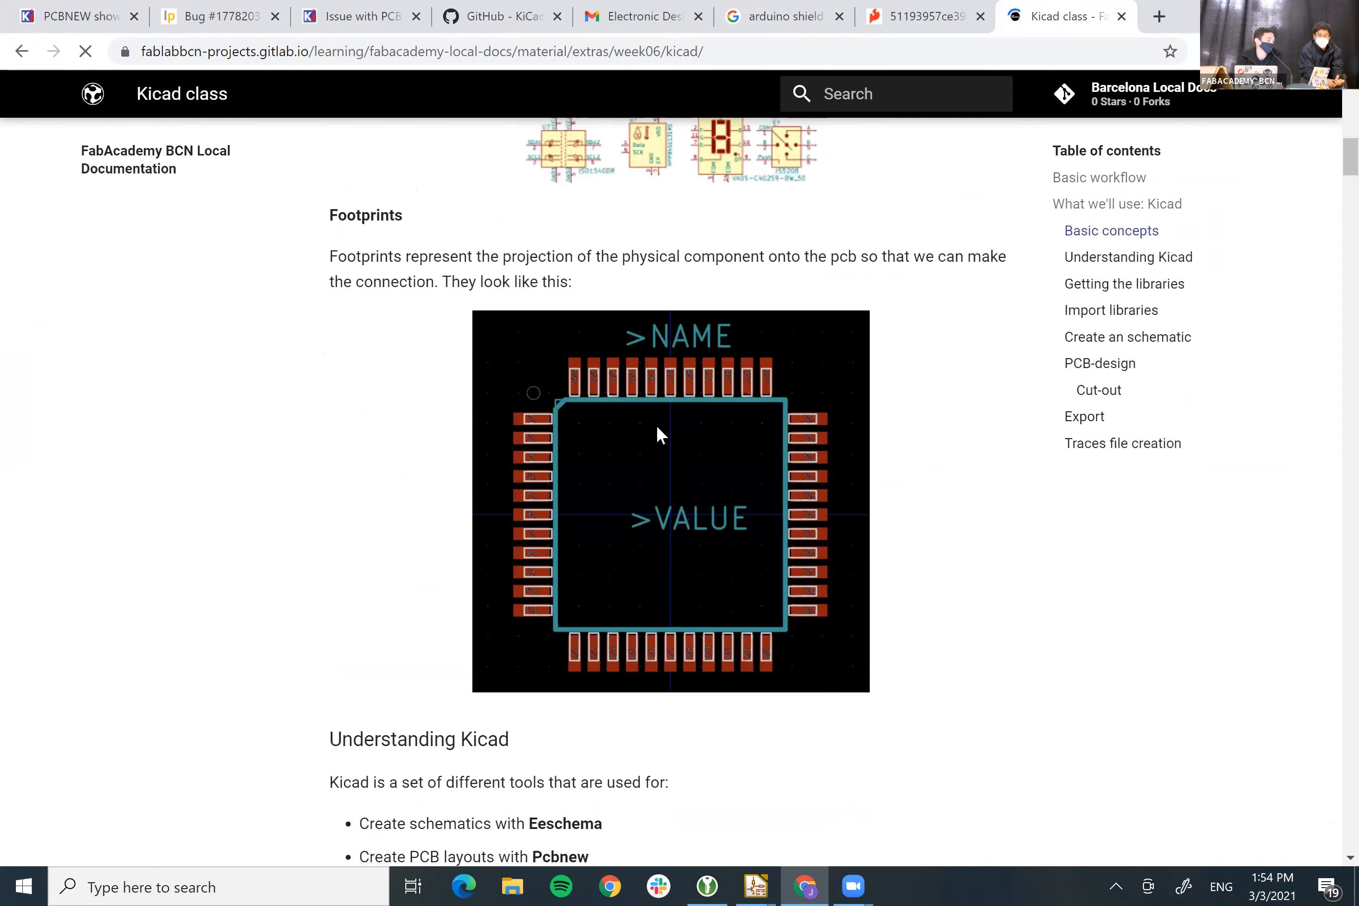
scroll(657, 427, down, 15)
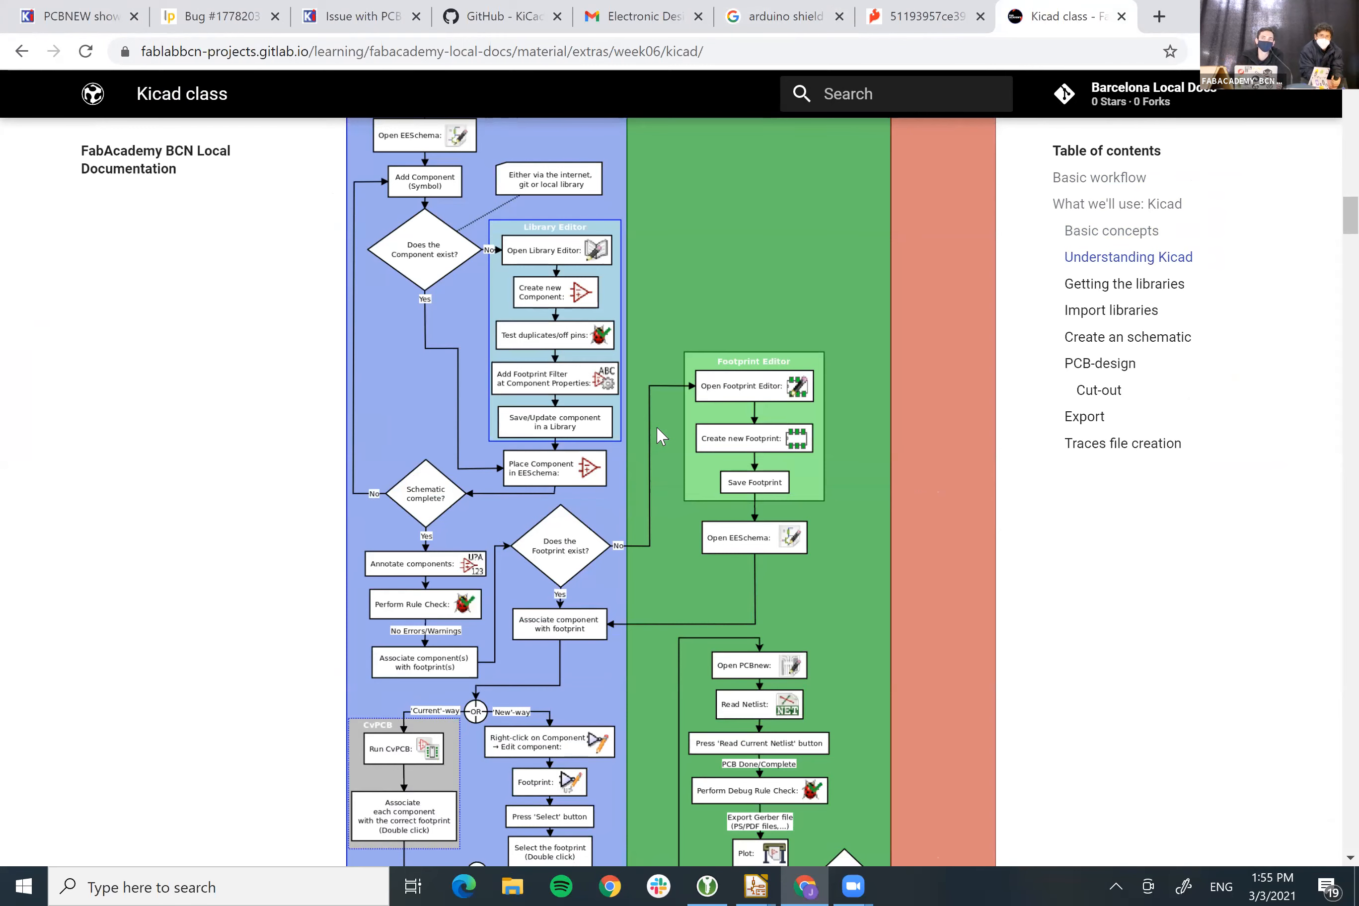
scroll(666, 453, down, 20)
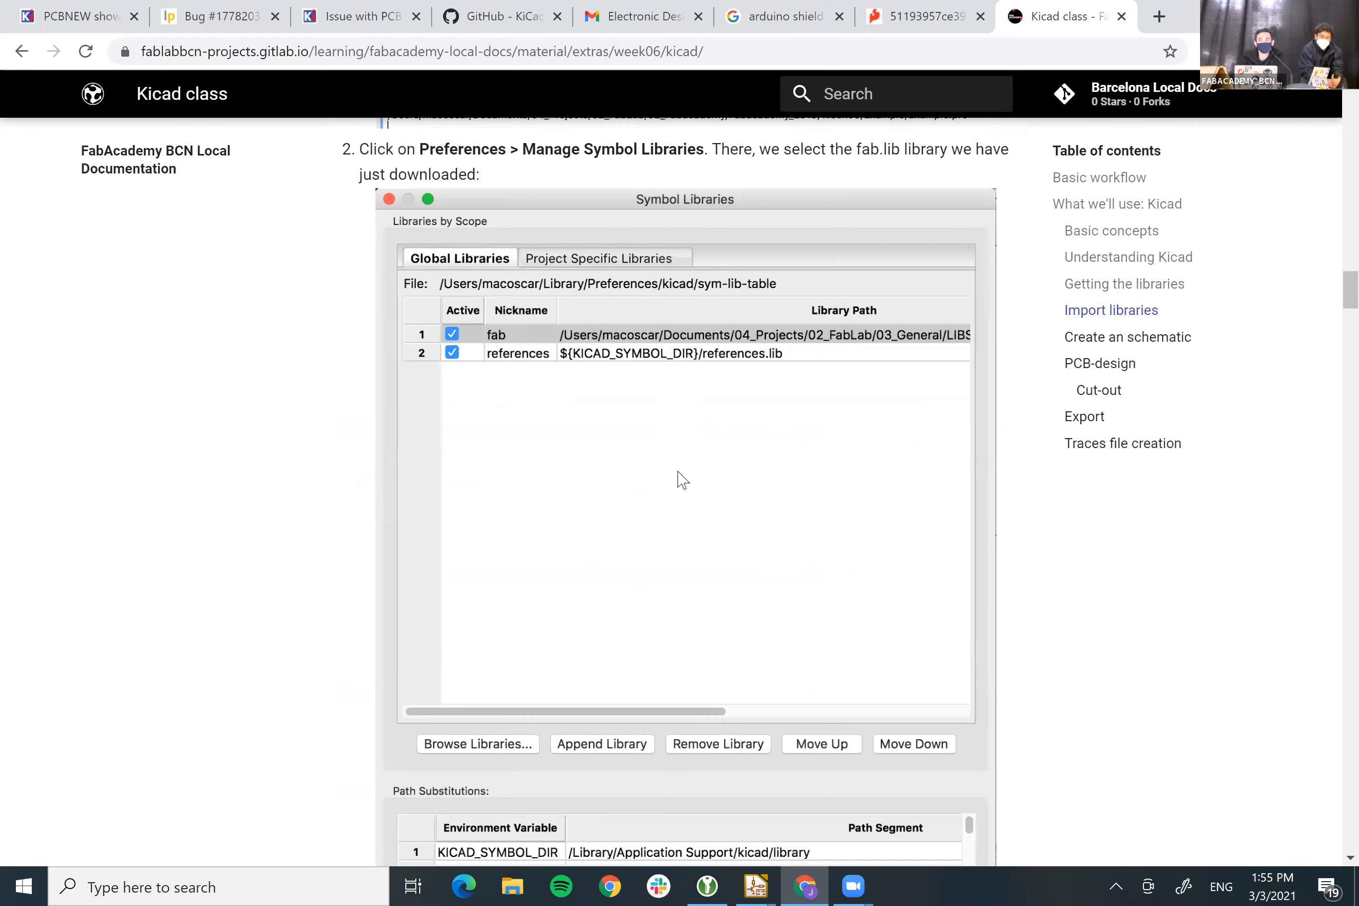
scroll(683, 480, down, 10)
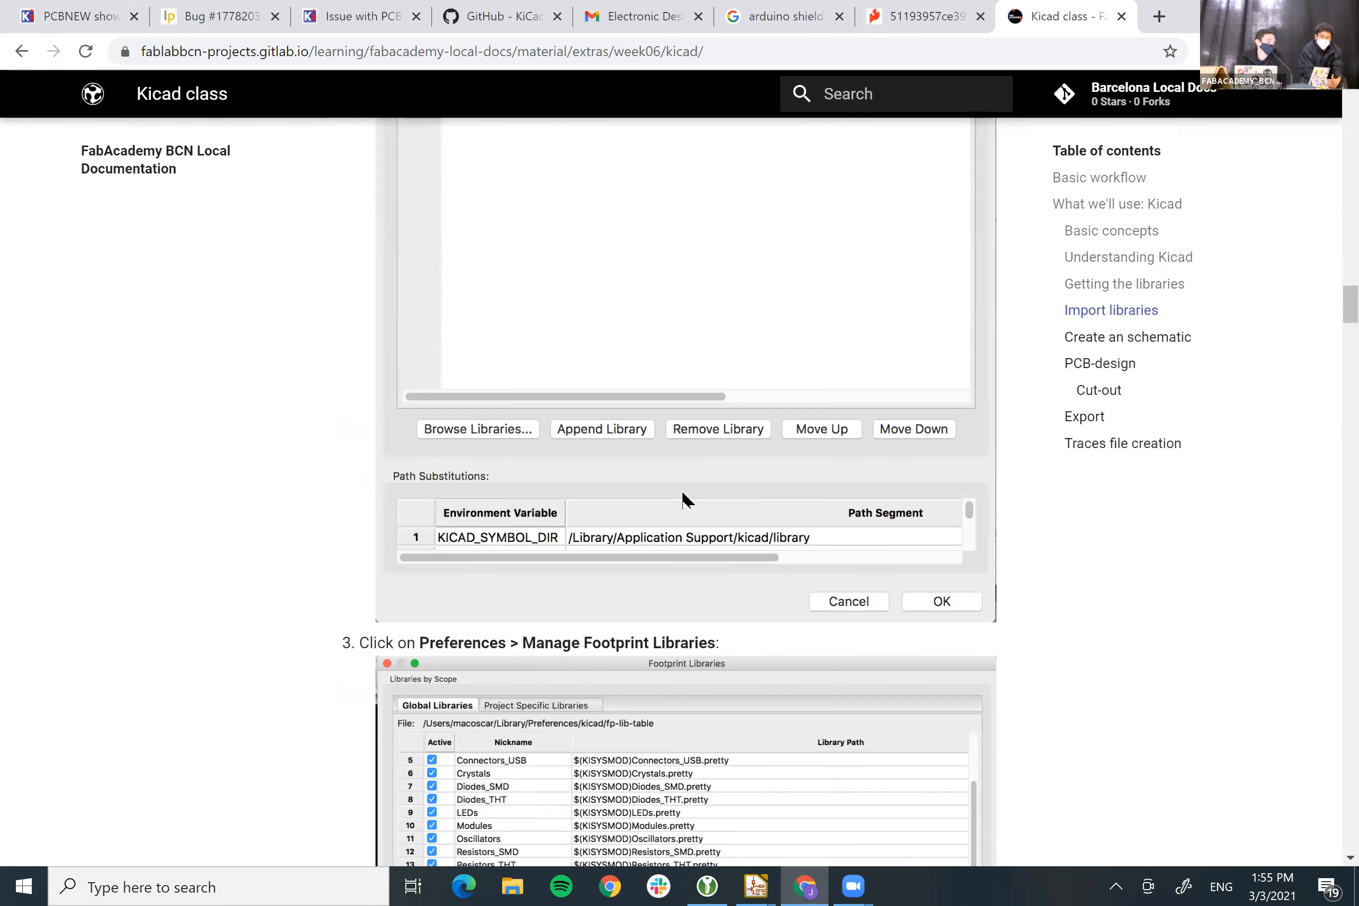
scroll(689, 515, down, 8)
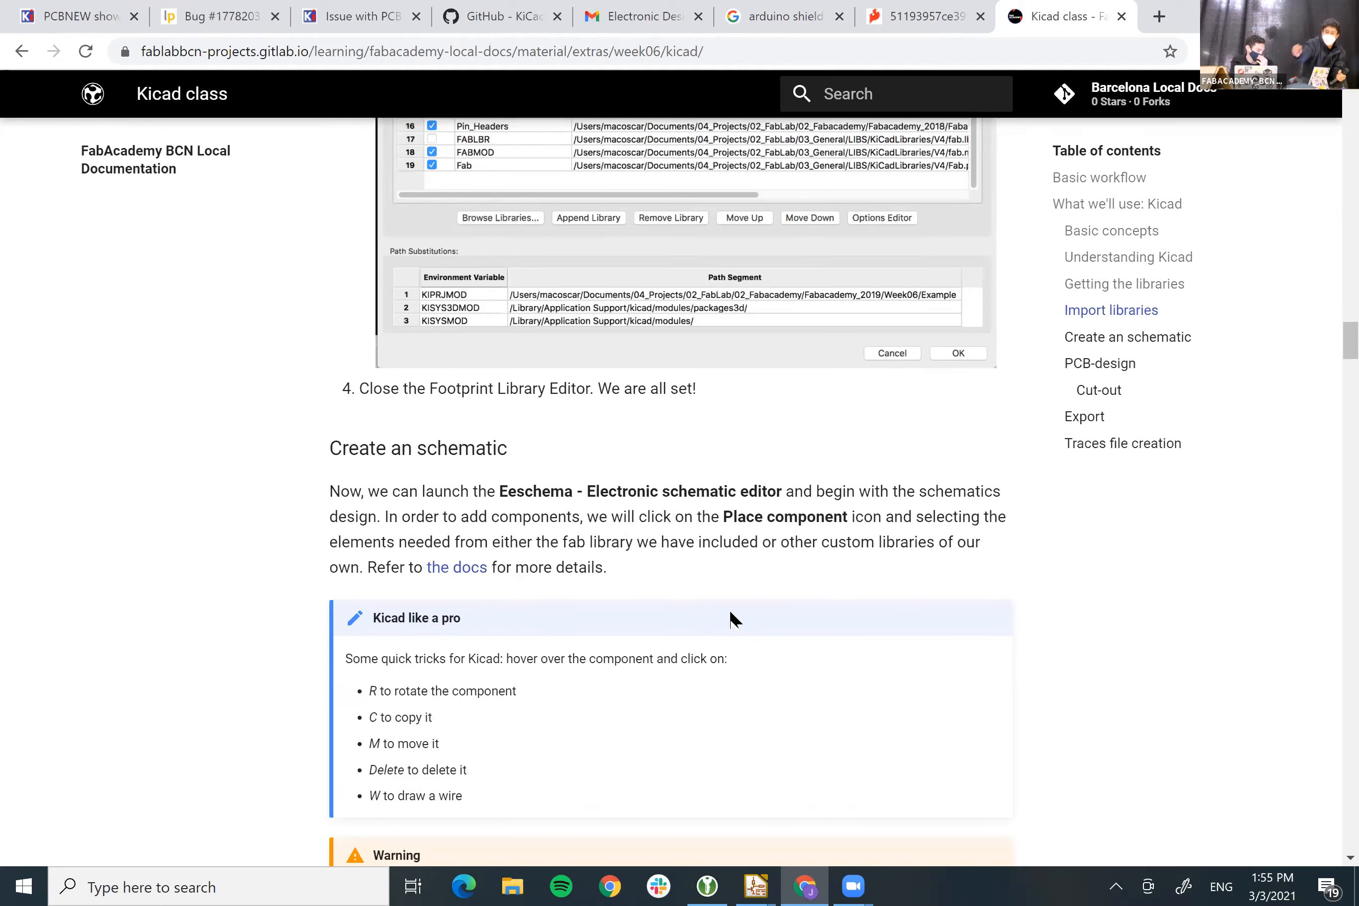
Scroll past Create an schematic to the Example.net netlist and PCB-design instructions
scroll(744, 640, down, 1)
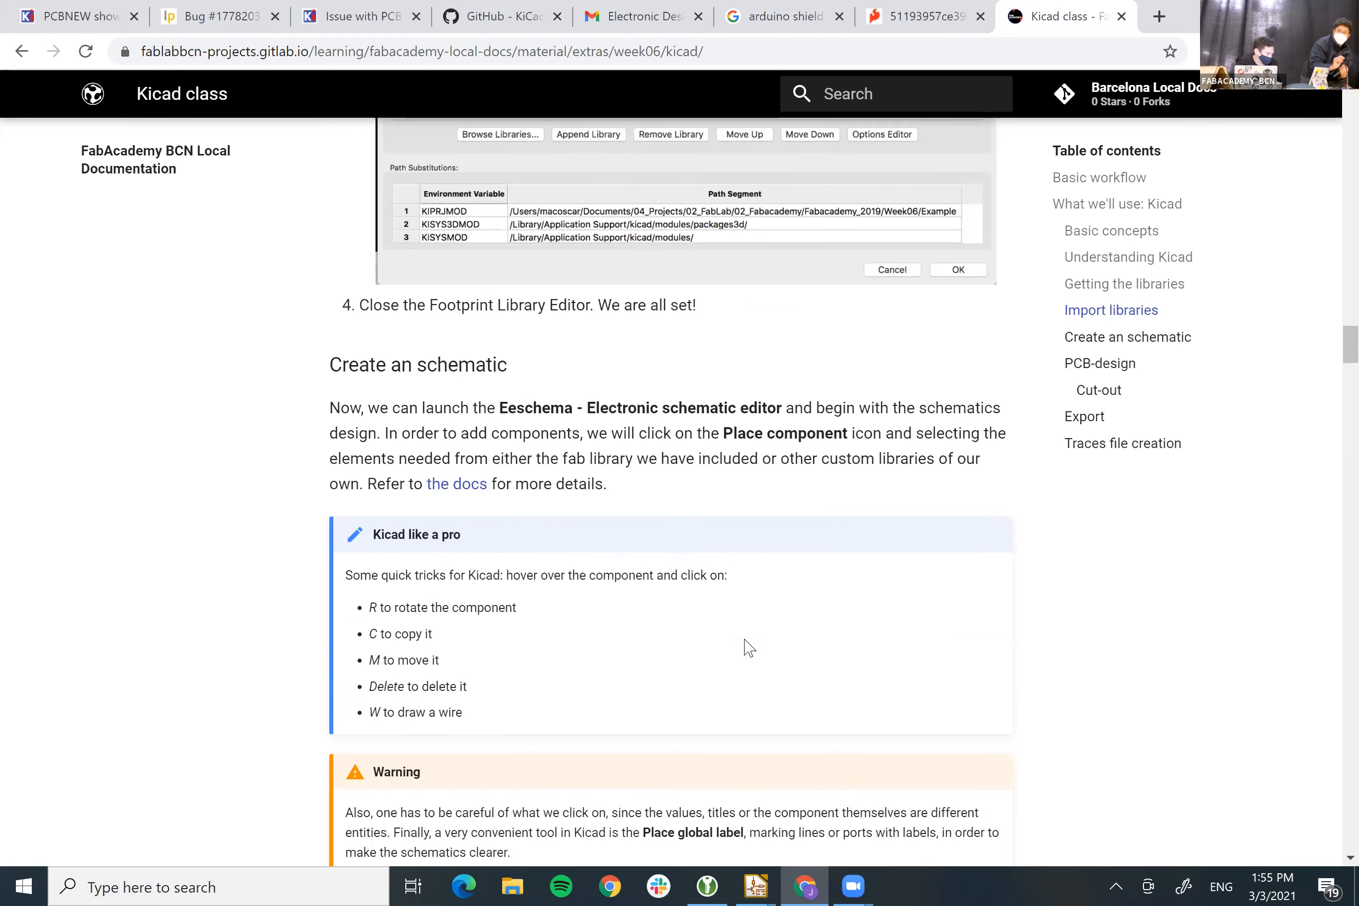
scroll(749, 648, down, 8)
scroll(749, 648, down, 5)
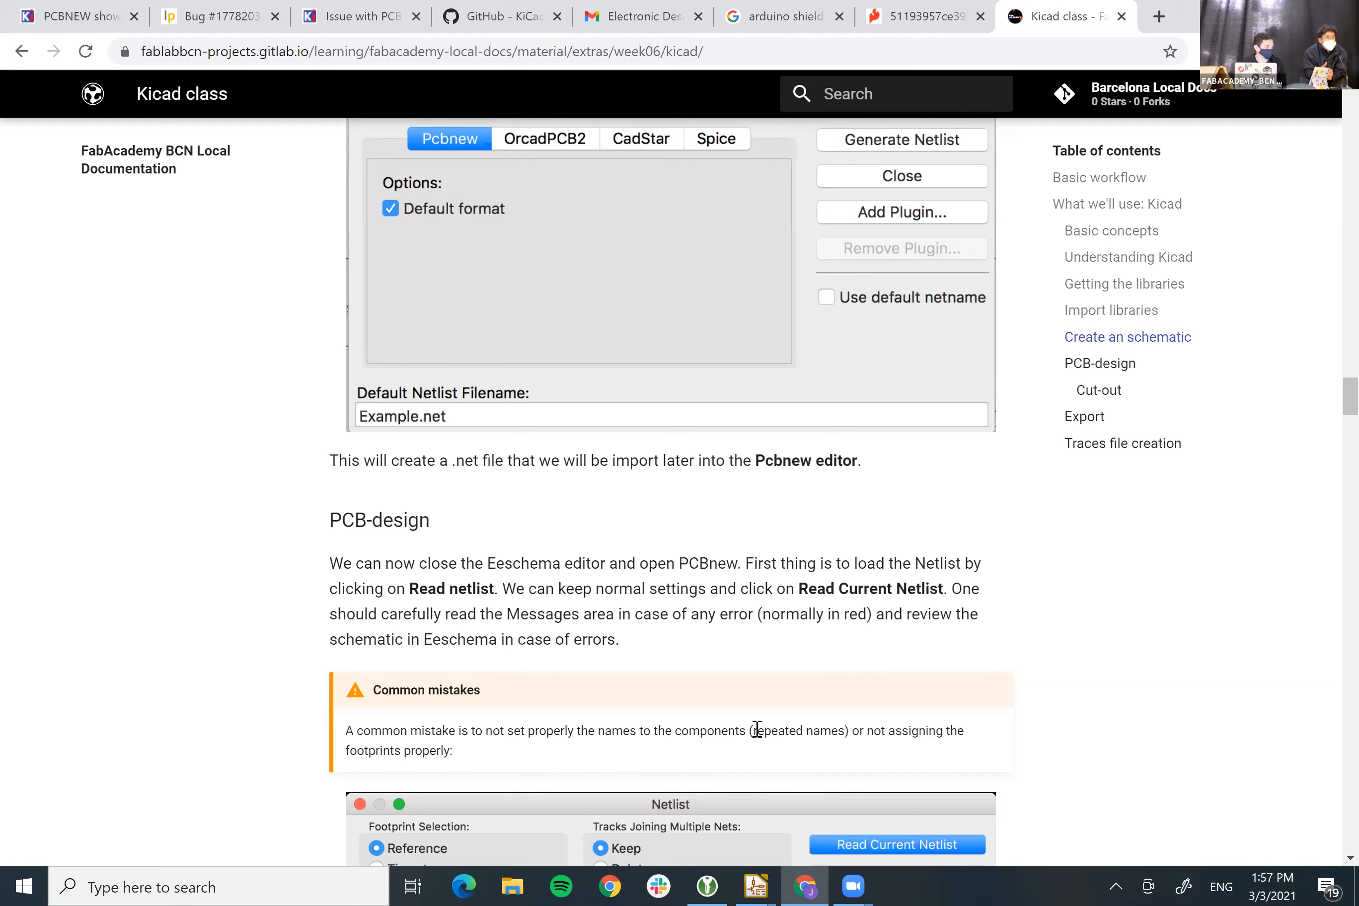
Scroll past the Design Rules Editor screenshots to the routed ATtiny44 board and 'Kicad like a pro' tip
scroll(755, 746, down, 5)
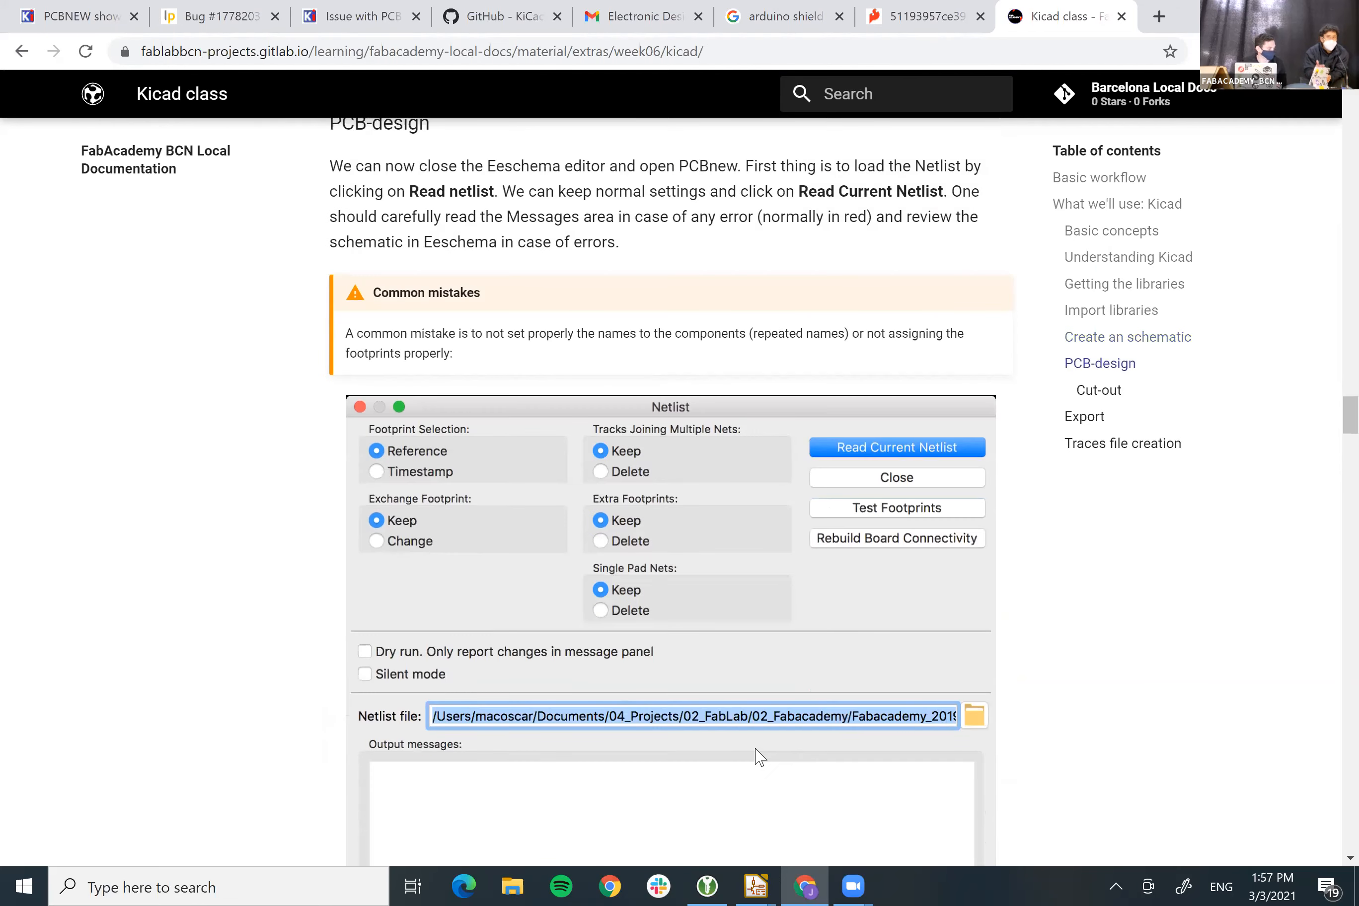
scroll(758, 755, down, 13)
scroll(758, 756, down, 17)
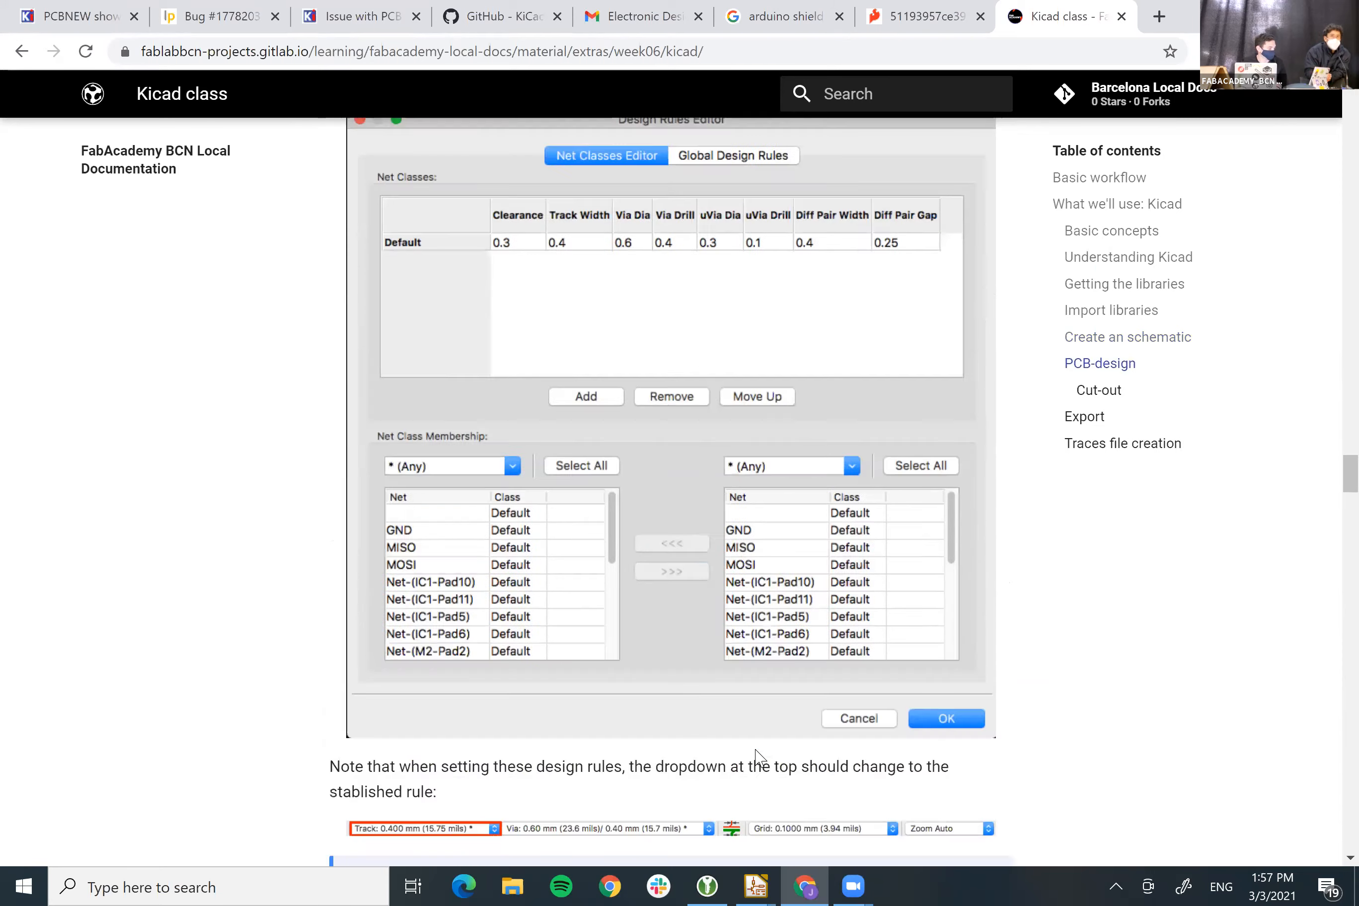
scroll(755, 750, down, 4)
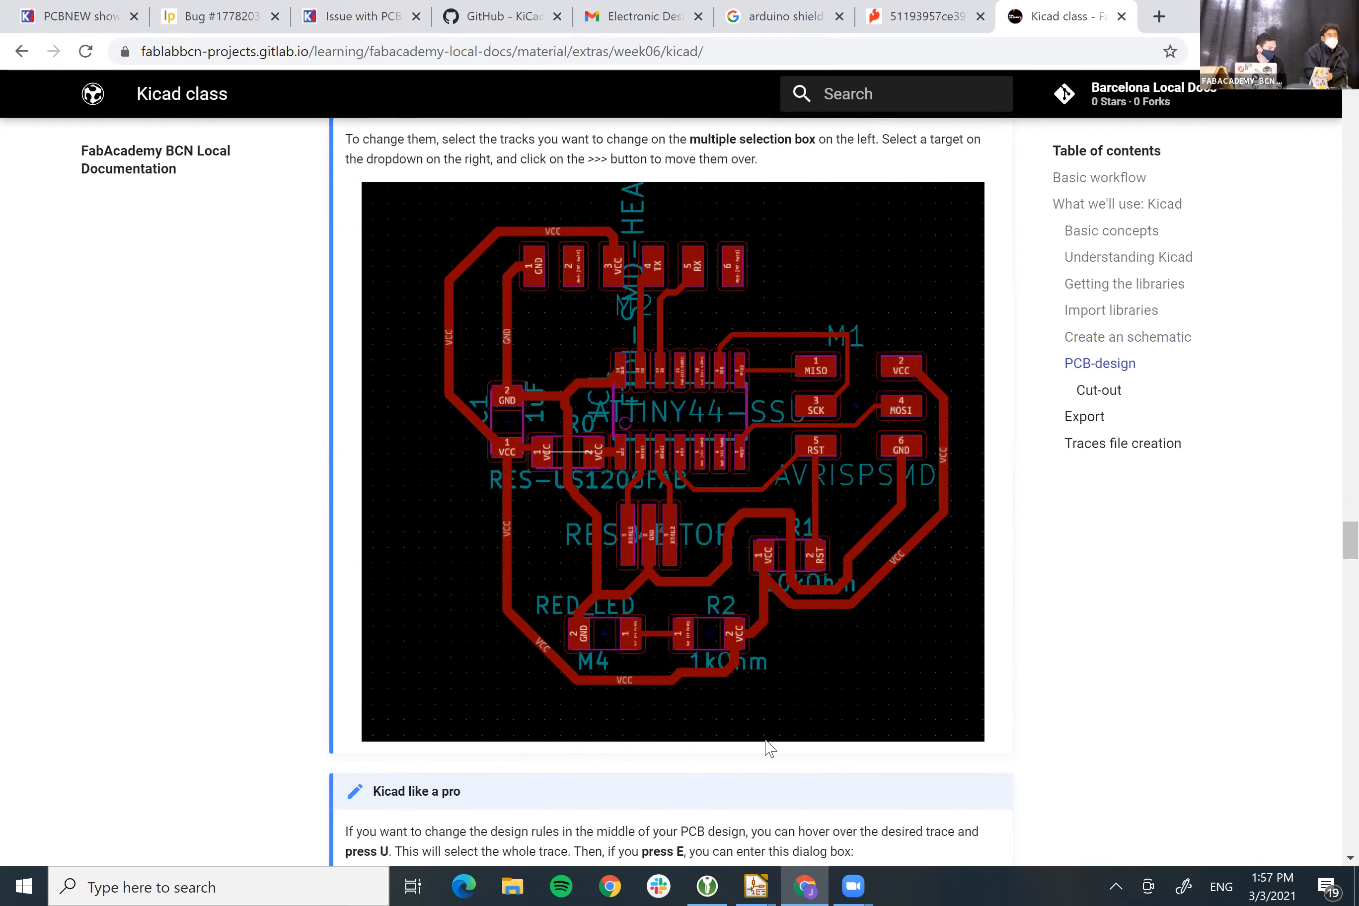
scroll(279, 579, down, 2)
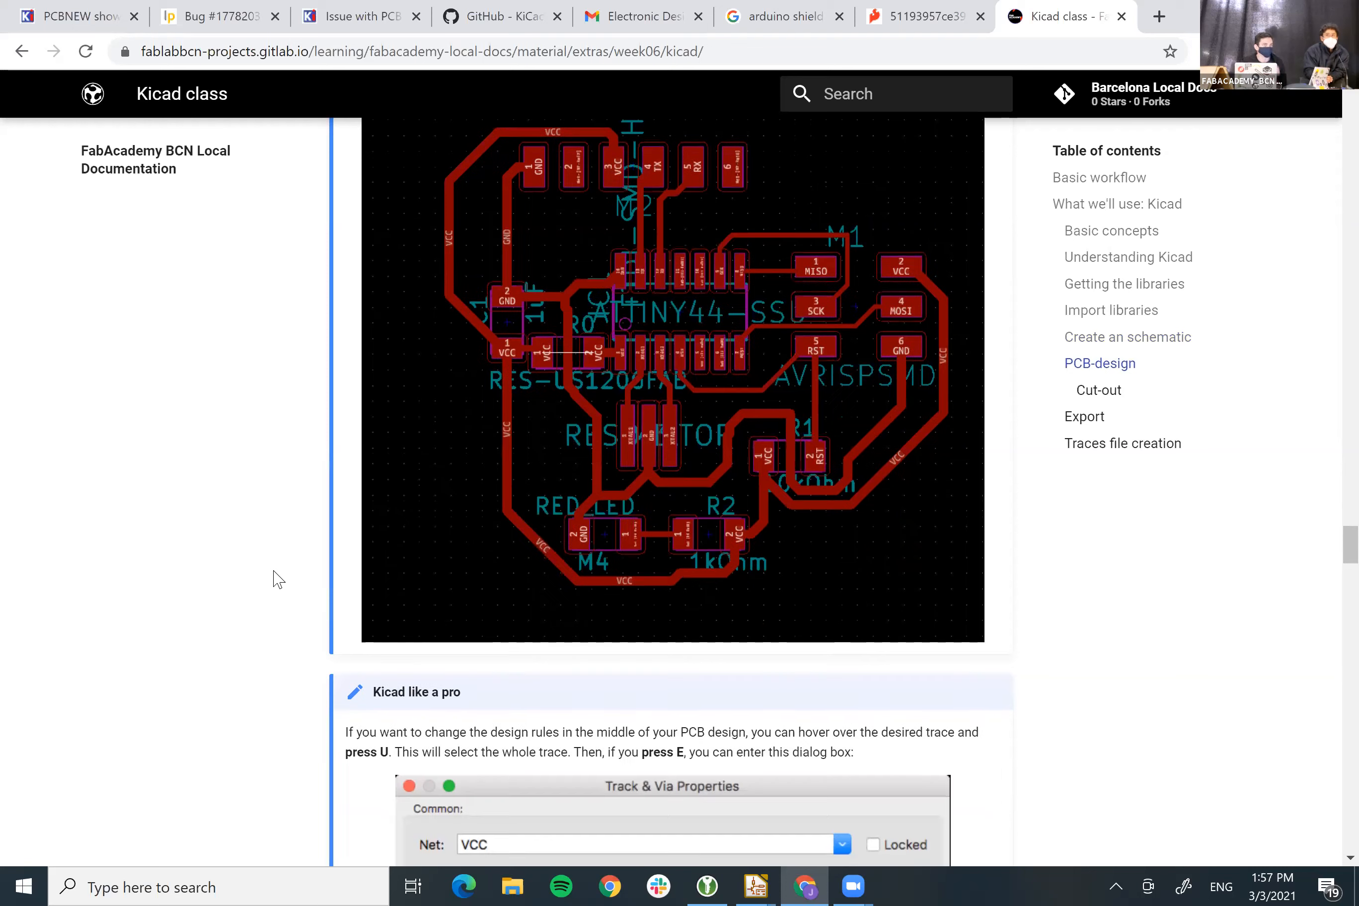